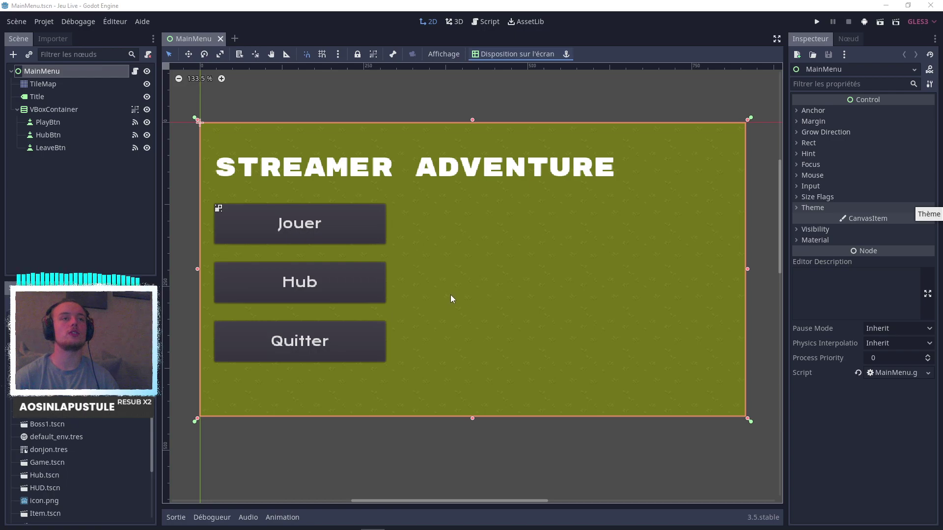
Run the project and start a game with Jouer in the main menu.
{"action": "middle_click_drag", "start_coordinate": [448, 294], "coordinate": [460, 280]}
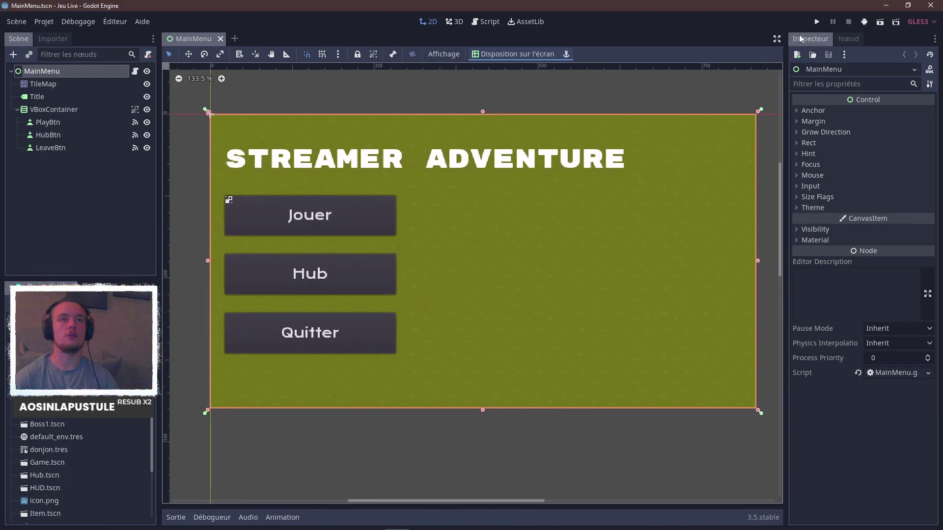
{"action": "left_click", "coordinate": [815, 25]}
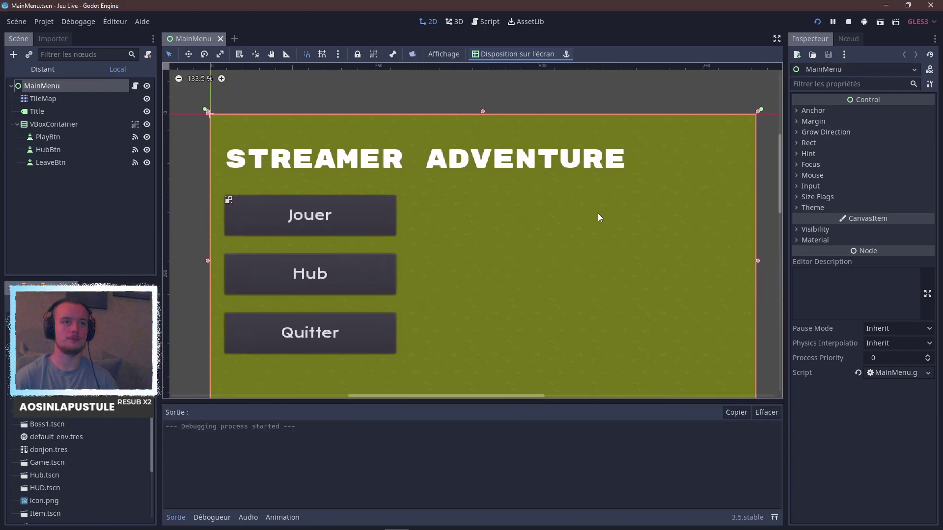
{"action": "left_click", "coordinate": [648, 164]}
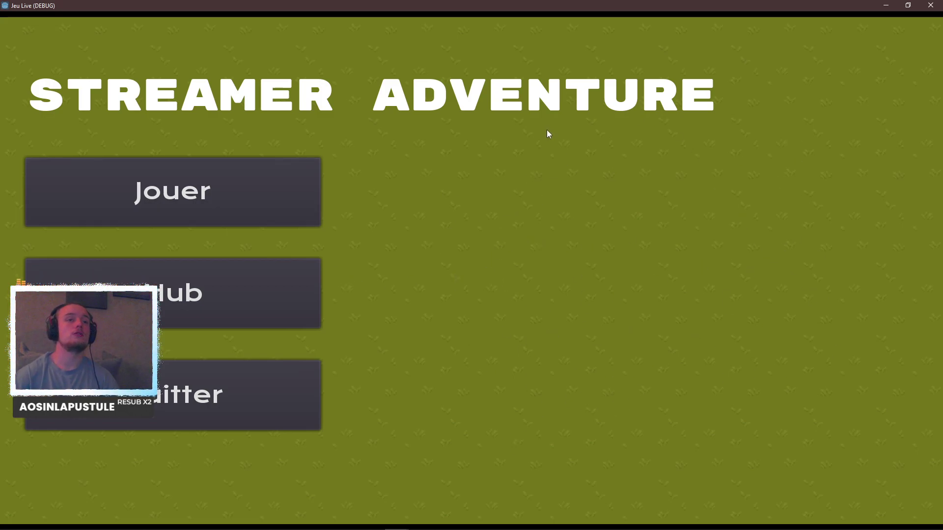
{"action": "left_click", "coordinate": [230, 193]}
Walk the character back and forth across the starting room to check how the sword follows.
{"action": "key", "text": "d"}
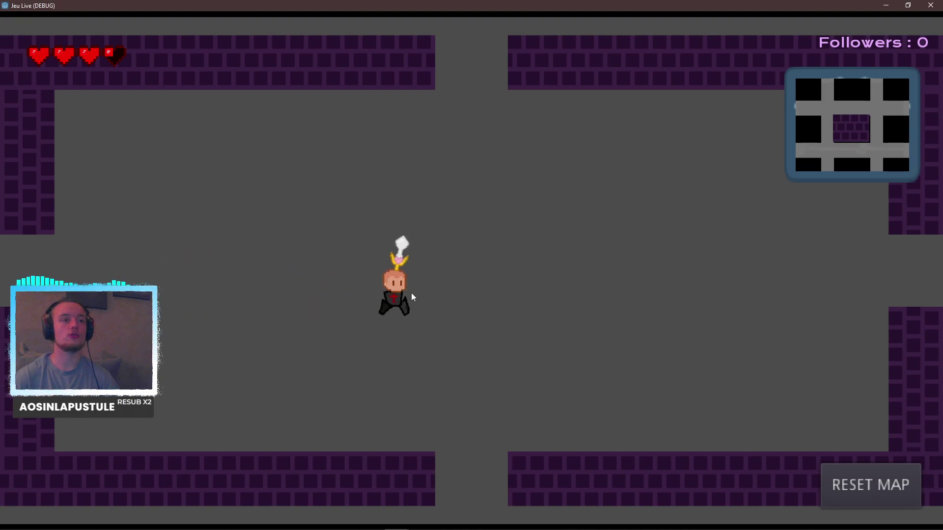
{"action": "key", "text": "a"}
{"action": "key", "text": "d"}
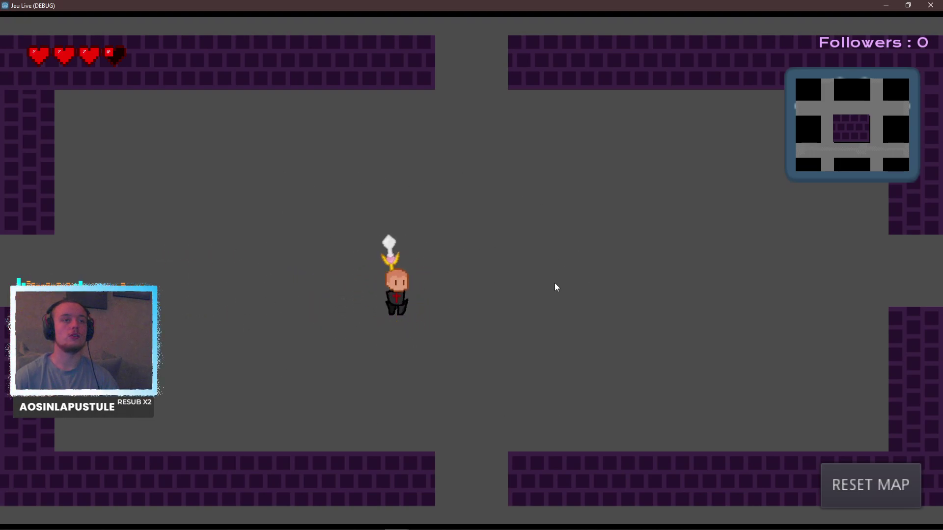
{"action": "key", "text": "a"}
{"action": "key", "text": "d"}
{"action": "key", "text": "a"}
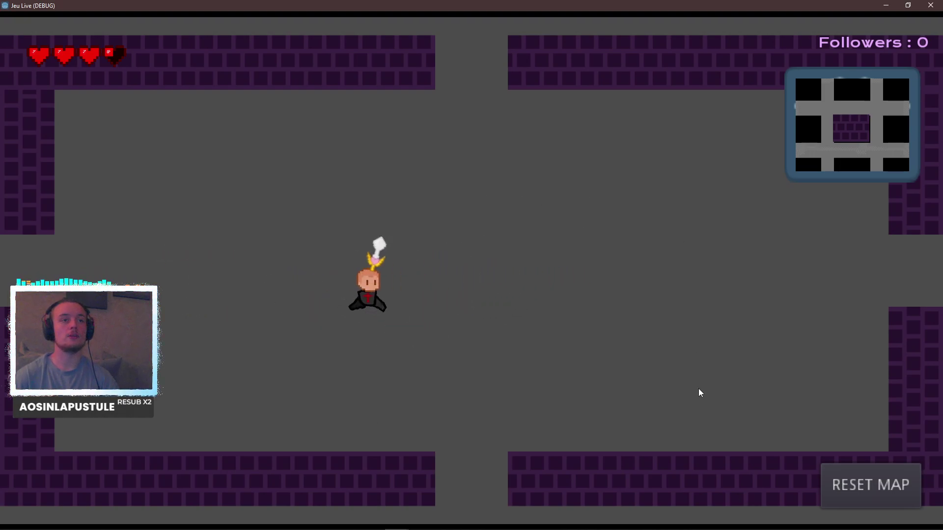
{"action": "key", "text": "d"}
{"action": "key", "text": "a"}
{"action": "key", "text": "d"}
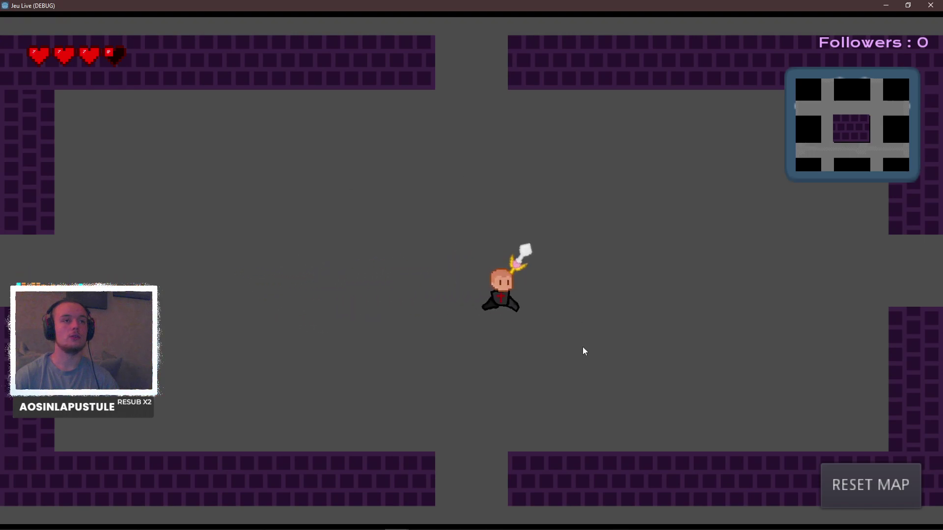
{"action": "key", "text": "a"}
{"action": "key", "text": "d"}
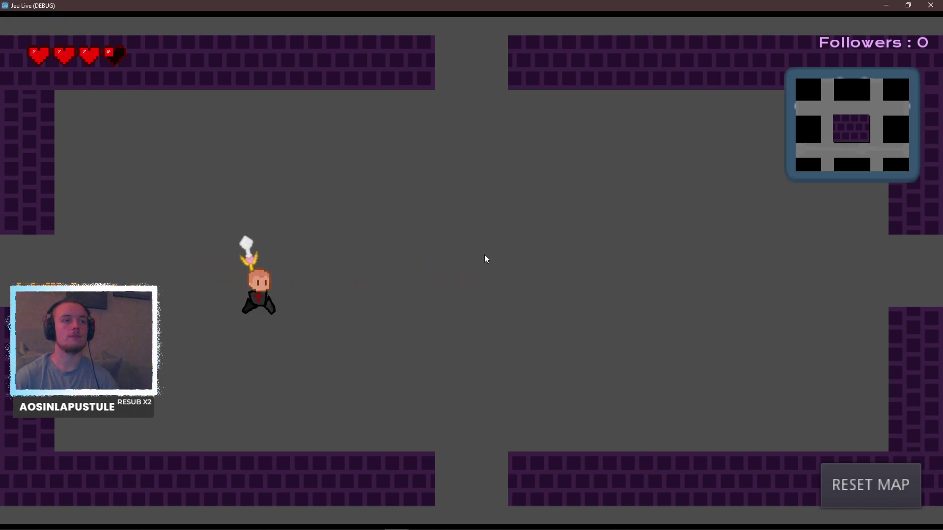
Swing the sword while moving the character in both directions, and close the game.
{"action": "left_click", "coordinate": [524, 233]}
{"action": "key", "text": "d"}
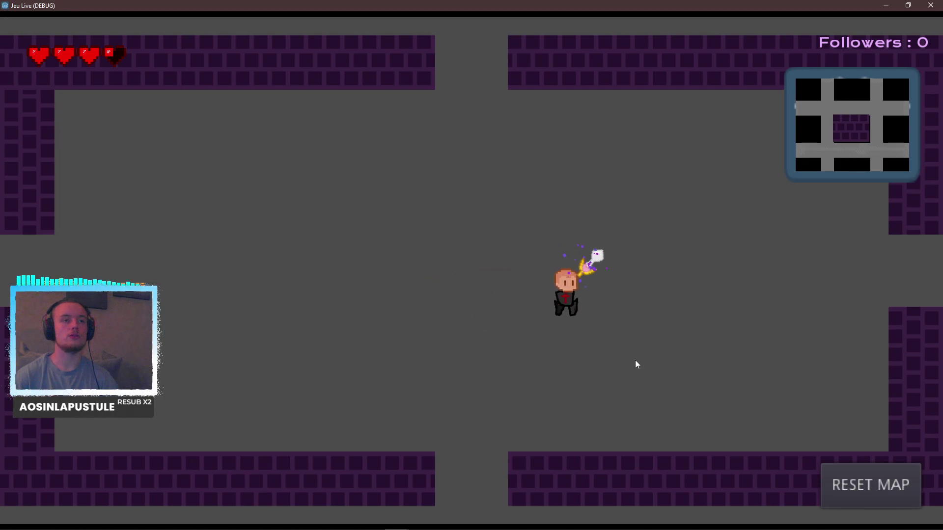
{"action": "left_click", "coordinate": [602, 225]}
{"action": "key", "text": "a"}
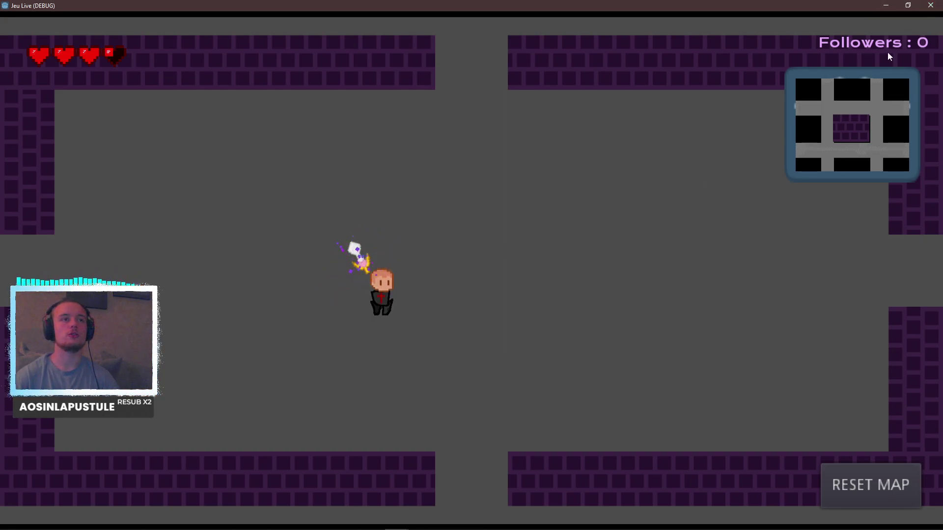
{"action": "left_click", "coordinate": [931, 4]}
Open the Player.tscn scene from the project files and bring the sword above the character into view.
{"action": "scroll", "coordinate": [54, 452], "scroll_direction": "up", "scroll_amount": 1}
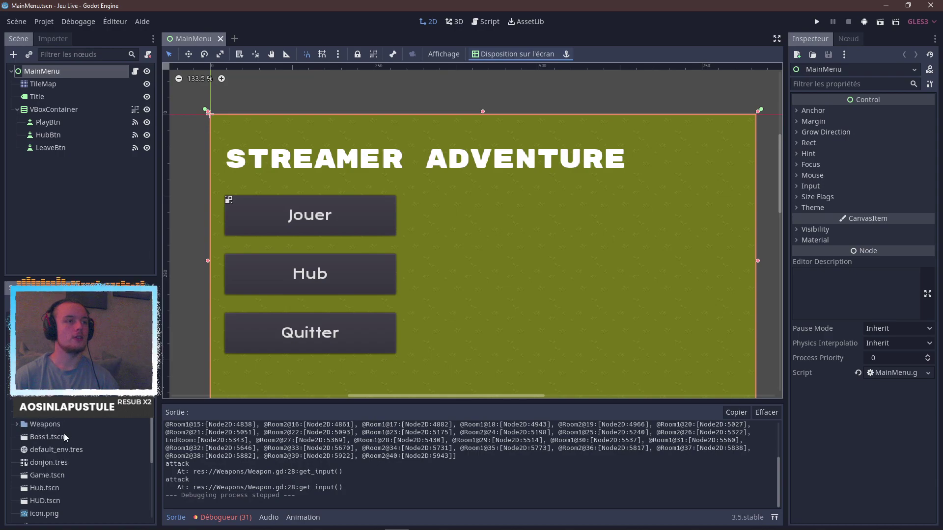
{"action": "scroll", "coordinate": [73, 422], "scroll_direction": "up", "scroll_amount": 5}
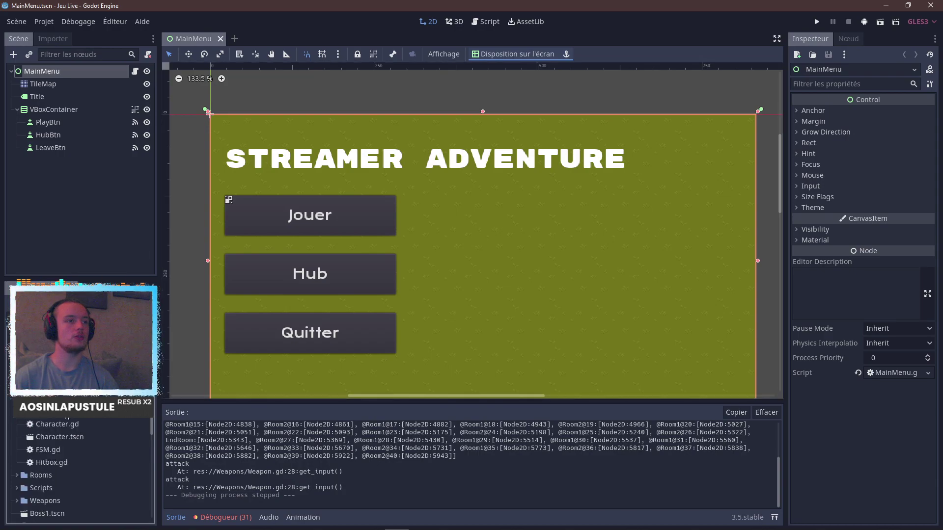
{"action": "scroll", "coordinate": [69, 418], "scroll_direction": "up", "scroll_amount": 5}
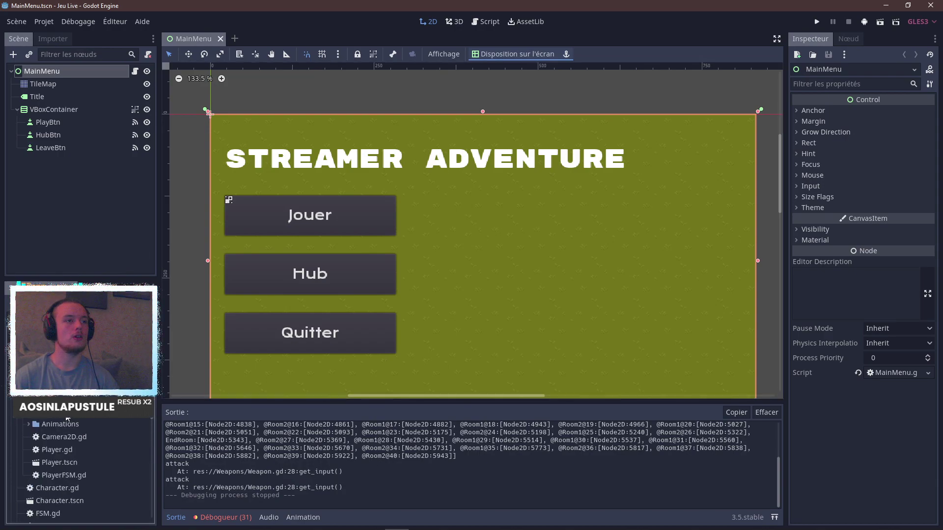
{"action": "double_click", "coordinate": [81, 464]}
{"action": "scroll", "coordinate": [567, 172], "scroll_direction": "down", "scroll_amount": 10}
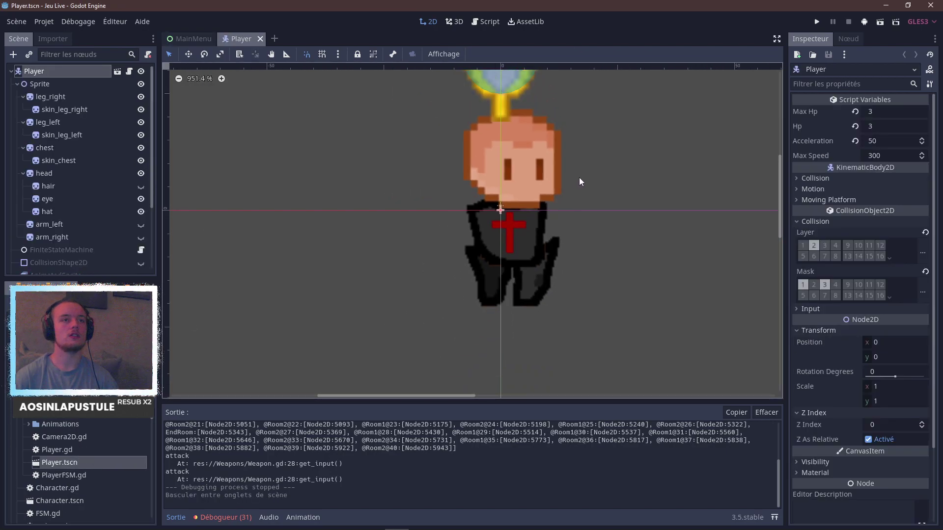
{"action": "middle_click_drag", "start_coordinate": [579, 178], "coordinate": [515, 344]}
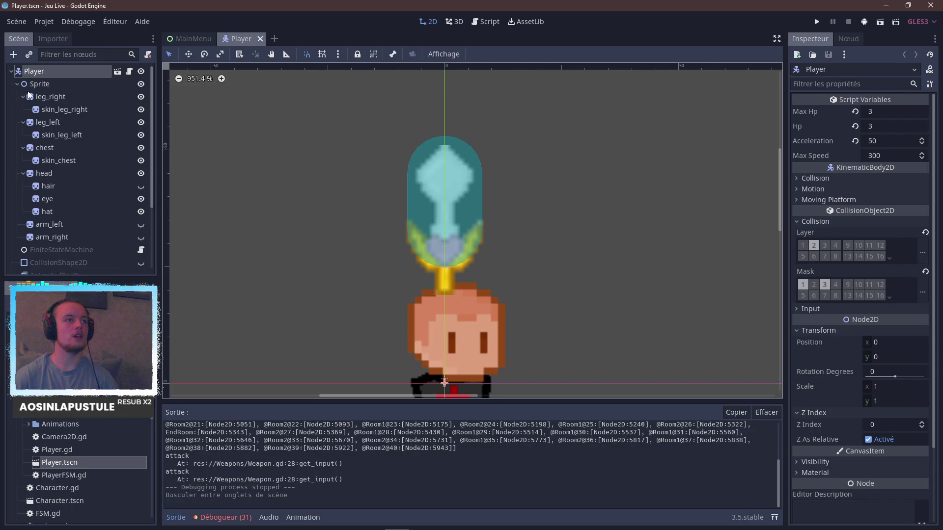
Collapse the Sprite branch of the Player scene and select the Sword node under Weapons.
{"action": "left_click", "coordinate": [16, 84]}
{"action": "left_click", "coordinate": [64, 160]}
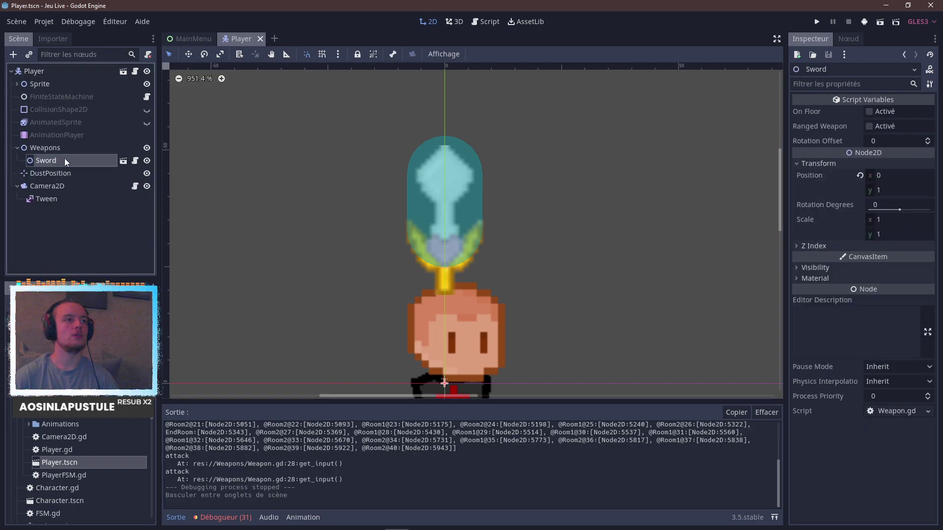
{"action": "scroll", "coordinate": [404, 229], "scroll_direction": "down", "scroll_amount": 1}
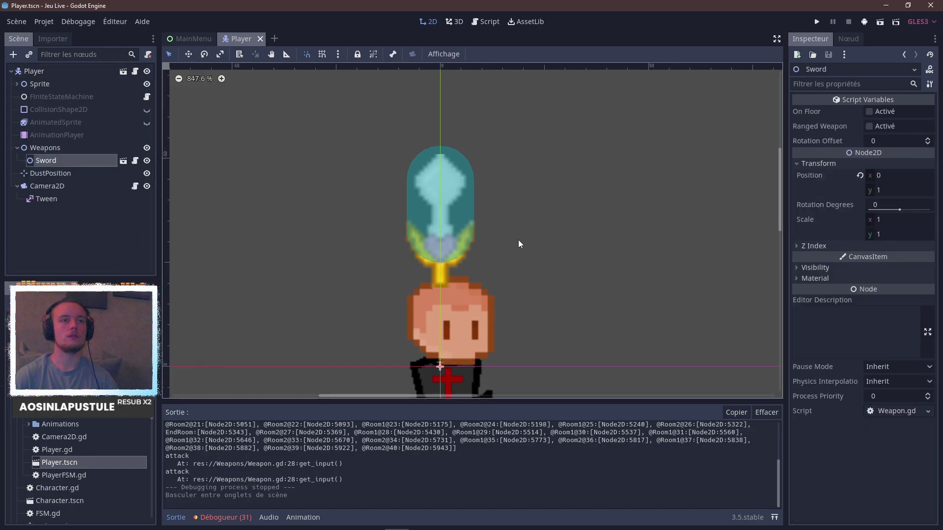
{"action": "middle_click_drag", "start_coordinate": [518, 241], "coordinate": [511, 264]}
Try rotating the Weapons node to about -17.3 degrees with its Rotation Degrees property, and undo the rotation.
{"action": "left_click", "coordinate": [93, 149]}
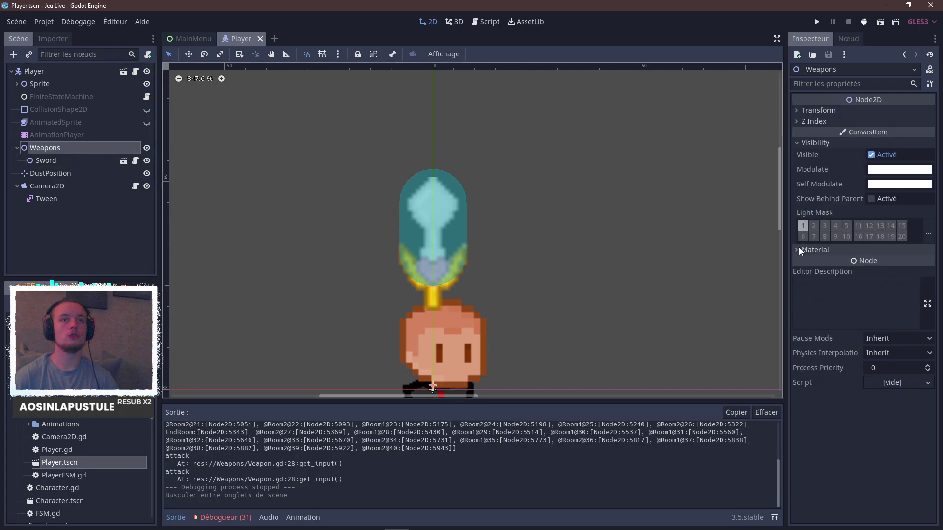
{"action": "left_click", "coordinate": [815, 111]}
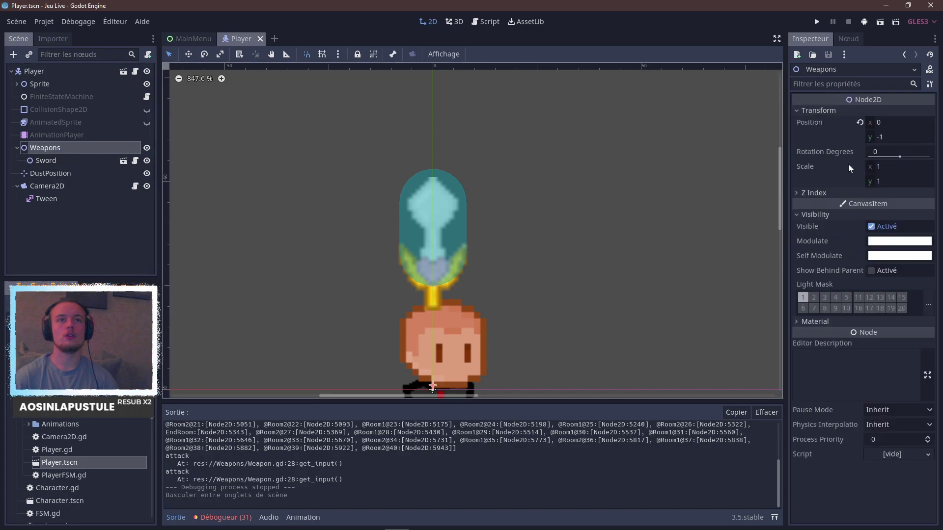
{"action": "mouse_move", "coordinate": [901, 161]}
{"action": "left_mouse_down"}
{"action": "mouse_move", "coordinate": [891, 161]}
{"action": "mouse_move", "coordinate": [900, 161]}
{"action": "left_mouse_up"}
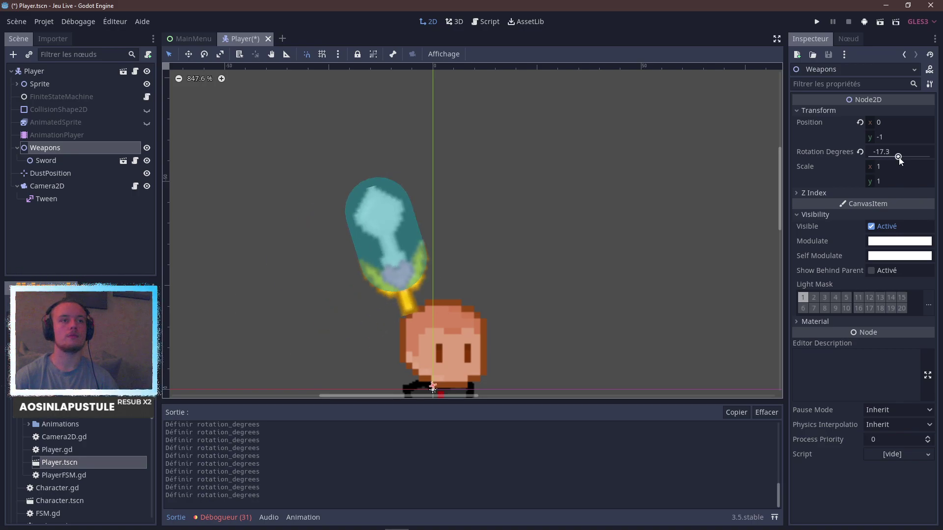
{"action": "key", "text": "ctrl+z"}
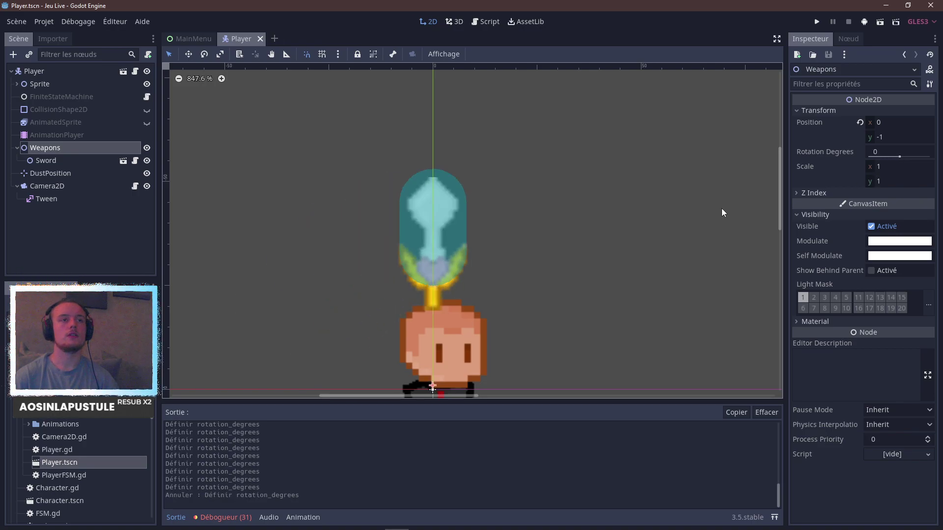
Try rotating the Sword node slightly with its own Rotation Degrees property, and undo the rotation.
{"action": "left_click", "coordinate": [65, 161]}
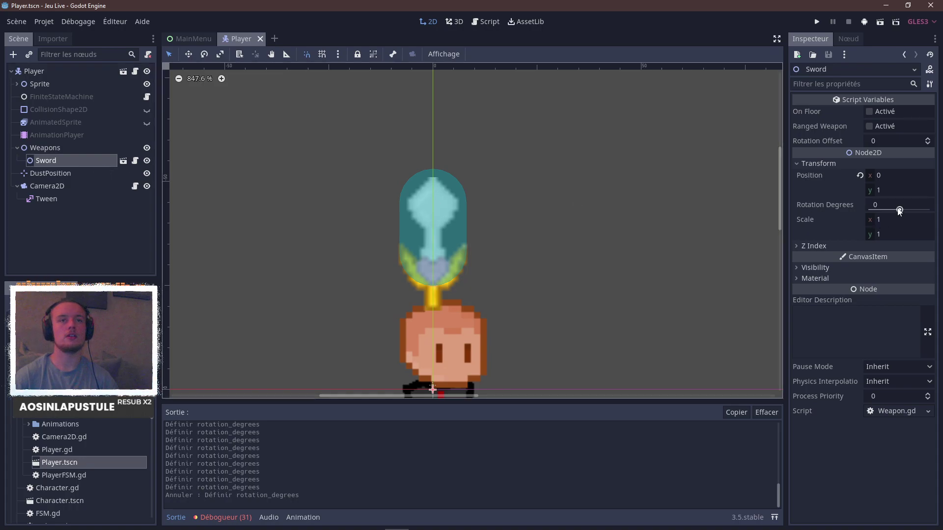
{"action": "left_click_drag", "start_coordinate": [898, 209], "coordinate": [899, 208]}
{"action": "key", "text": "ctrl+z"}
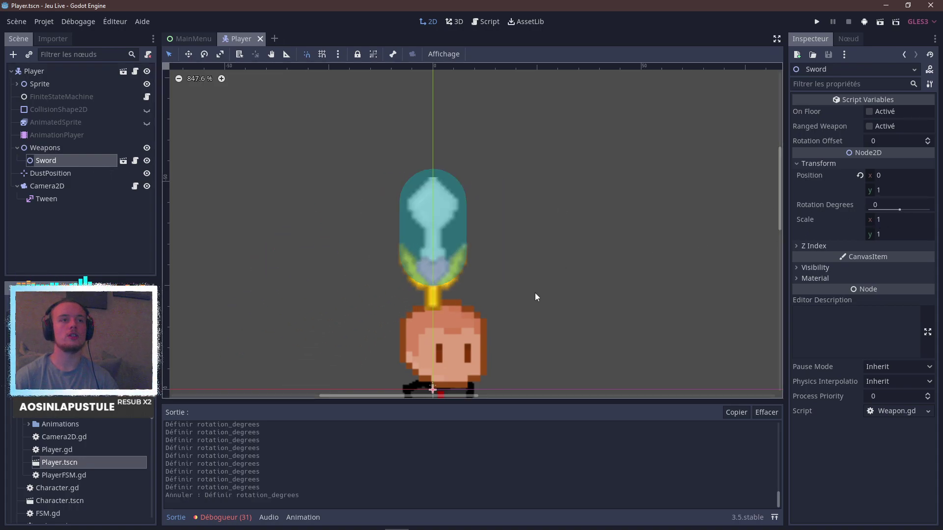
Try moving the Sword node up to position 0, -7 above the character's head, and undo the move.
{"action": "middle_click_drag", "start_coordinate": [594, 305], "coordinate": [605, 270]}
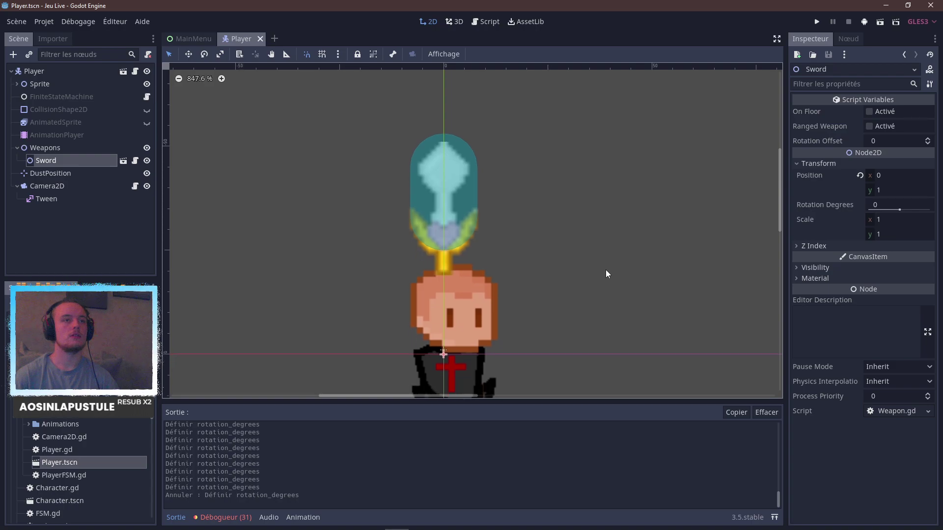
{"action": "scroll", "coordinate": [606, 274], "scroll_direction": "down", "scroll_amount": 1}
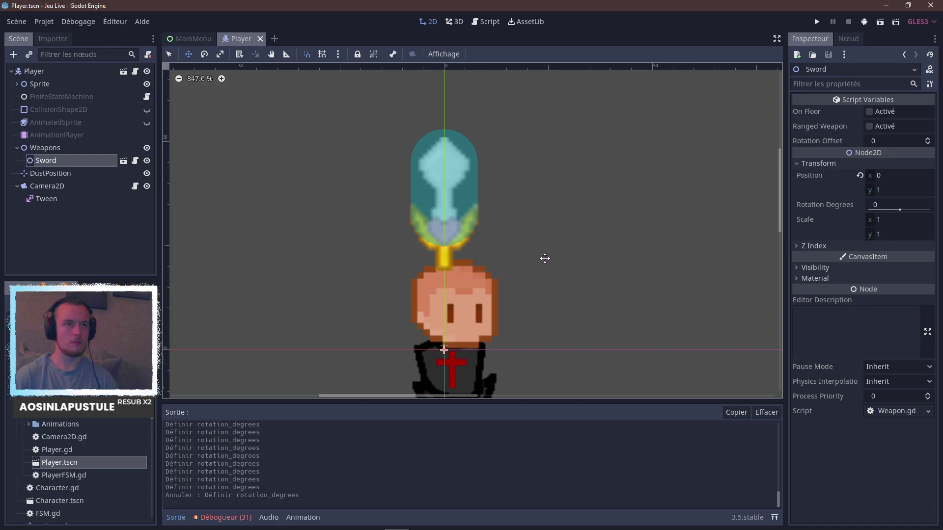
{"action": "left_click_drag", "start_coordinate": [443, 346], "coordinate": [443, 313]}
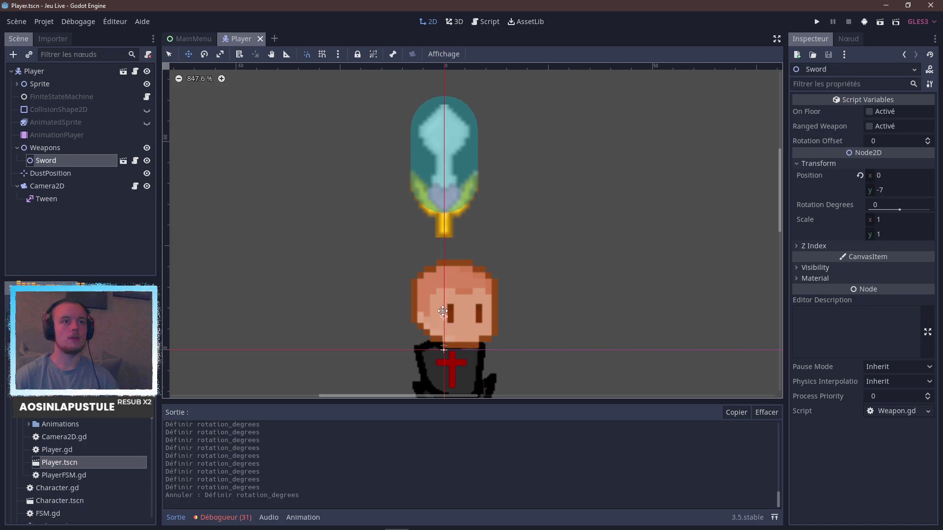
{"action": "key", "text": "ctrl+z"}
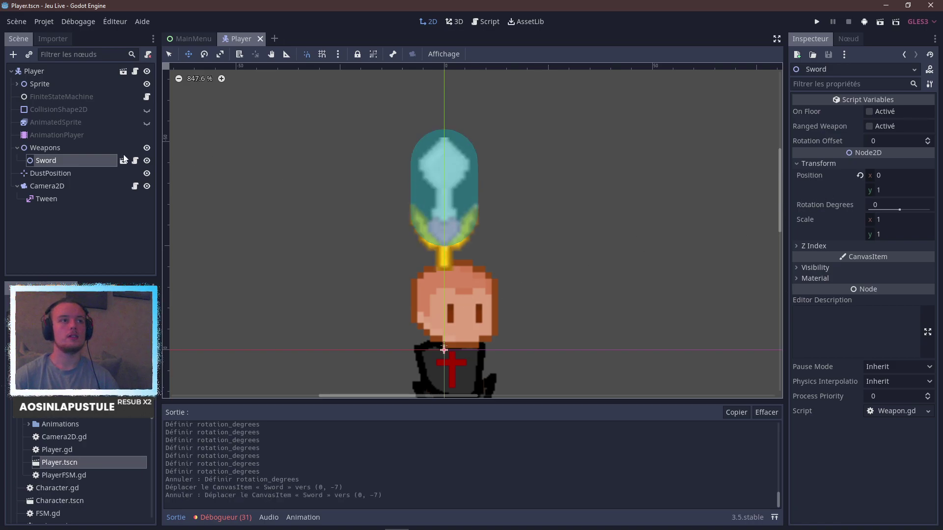
Reset the Sword node's position to 0, 0.
{"action": "left_click", "coordinate": [60, 148]}
{"action": "left_click", "coordinate": [69, 163]}
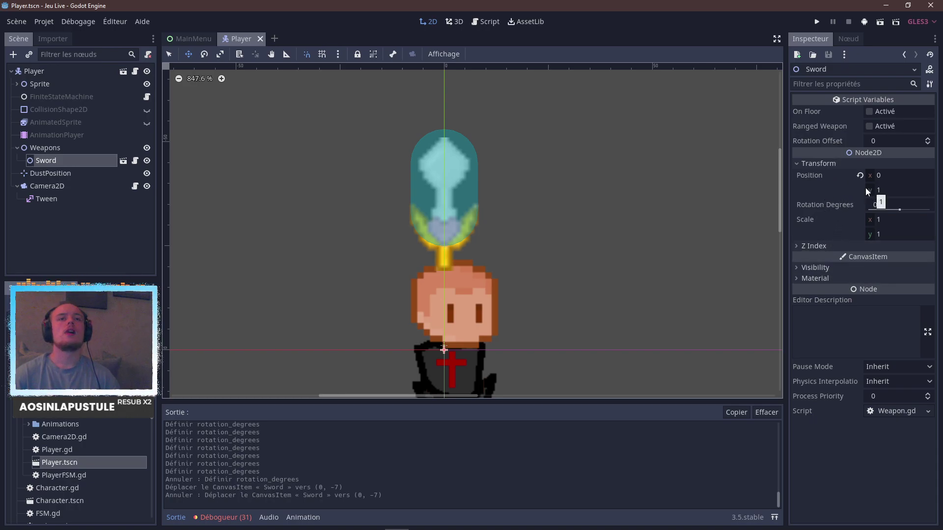
{"action": "left_click", "coordinate": [859, 174]}
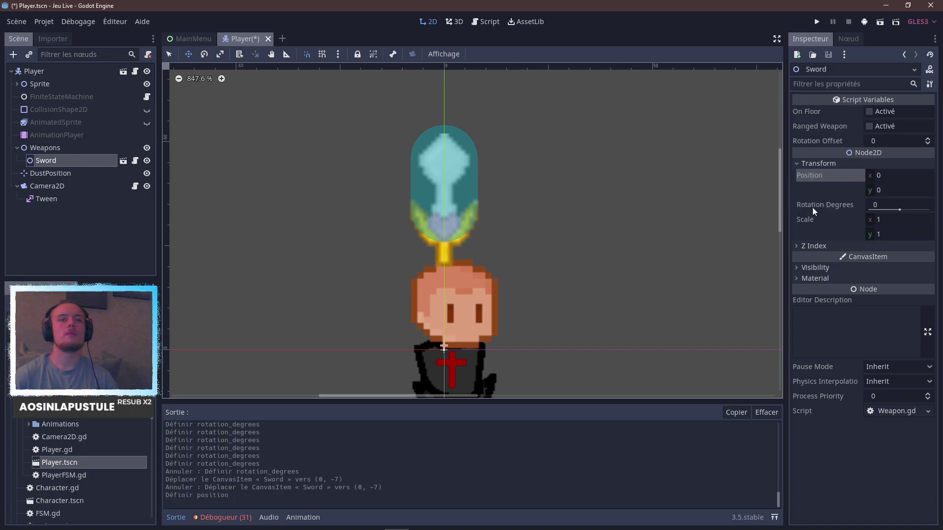
Reset the Weapons node's position to 0, 0 and save the Player scene.
{"action": "scroll", "coordinate": [421, 332], "scroll_direction": "up", "scroll_amount": 10}
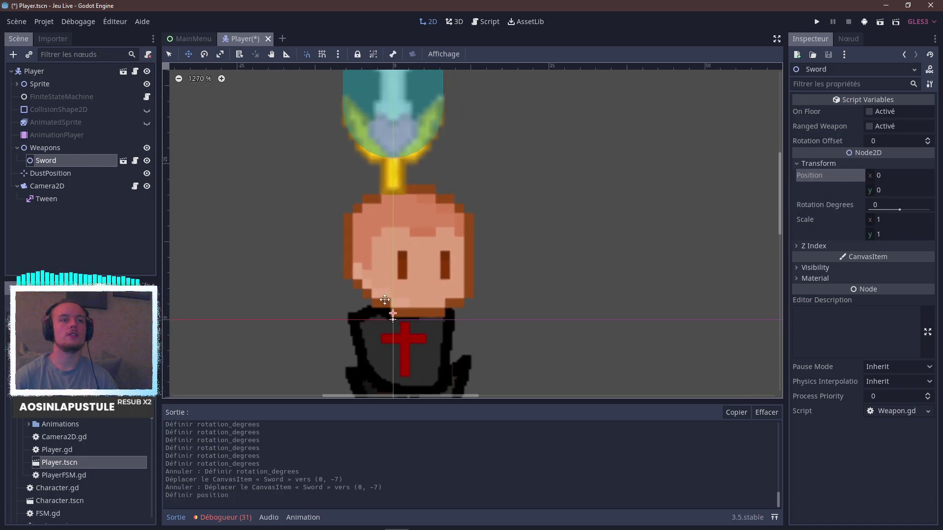
{"action": "scroll", "coordinate": [422, 332], "scroll_direction": "up", "scroll_amount": 1}
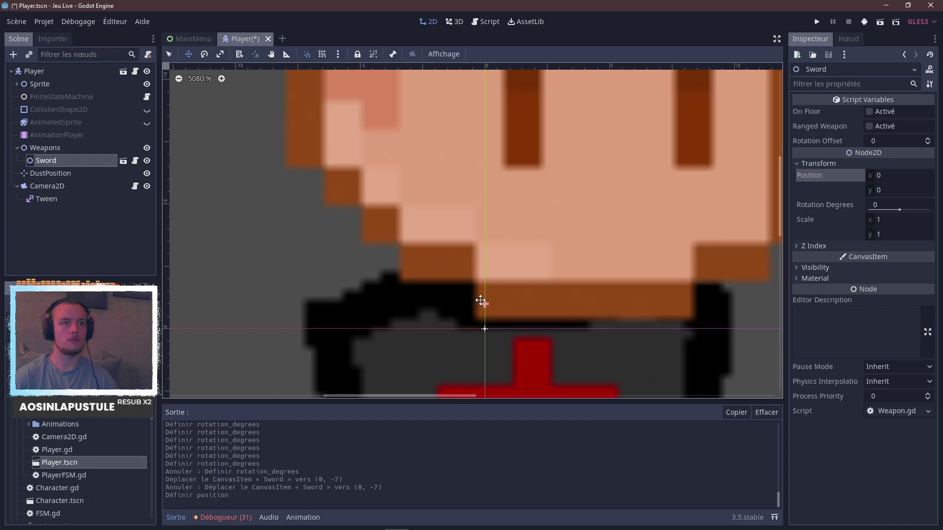
{"action": "left_click", "coordinate": [44, 148]}
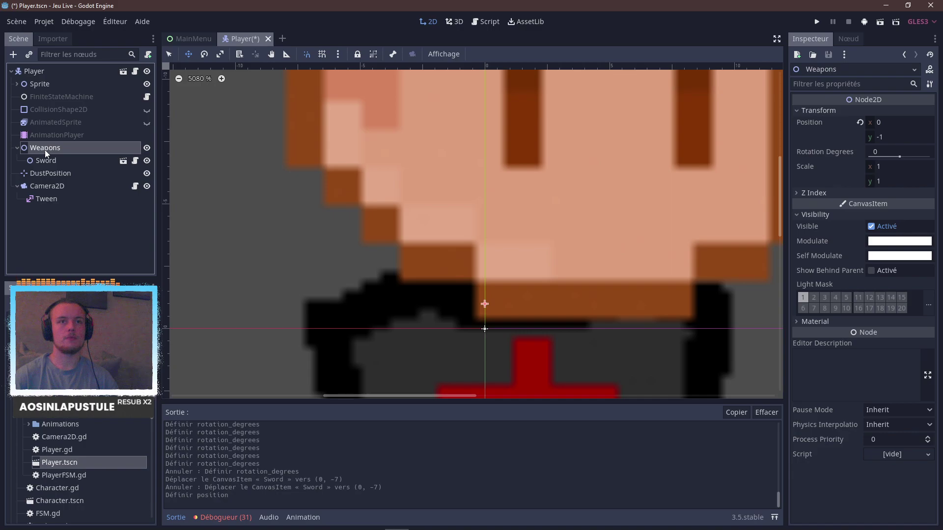
{"action": "left_click", "coordinate": [860, 122]}
{"action": "scroll", "coordinate": [486, 322], "scroll_direction": "down", "scroll_amount": 6}
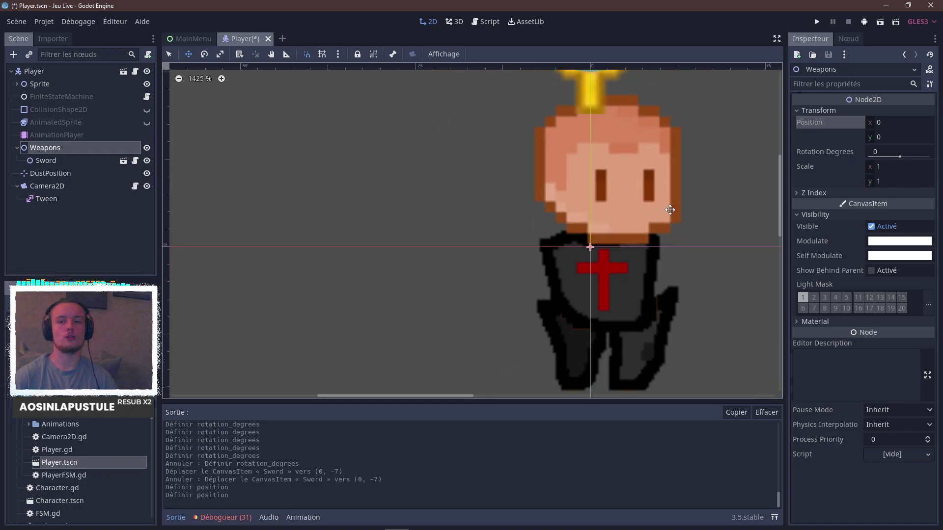
{"action": "key", "text": "ctrl+s"}
{"action": "scroll", "coordinate": [560, 217], "scroll_direction": "down", "scroll_amount": 3}
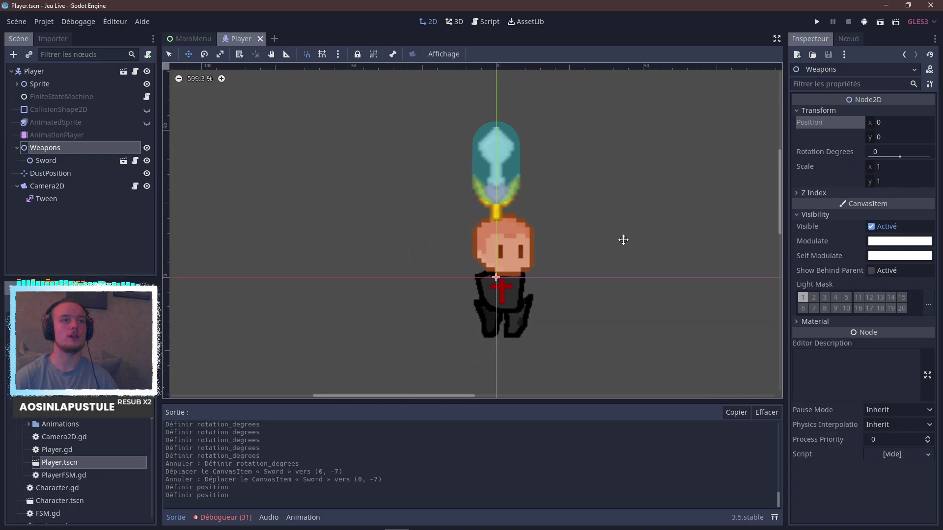
{"action": "middle_click_drag", "start_coordinate": [598, 211], "coordinate": [572, 251]}
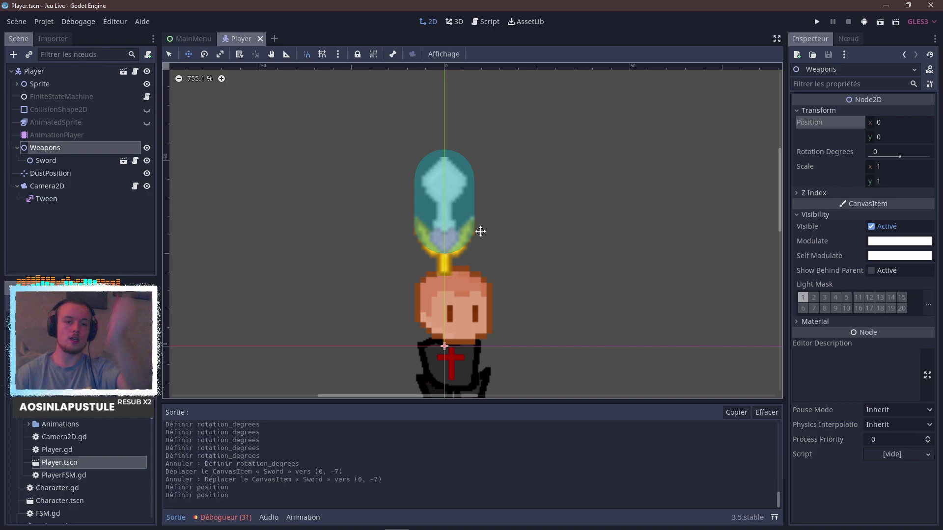
Try switching the Sword node's On Floor and Ranged Weapon options on and back off.
{"action": "left_click", "coordinate": [70, 165]}
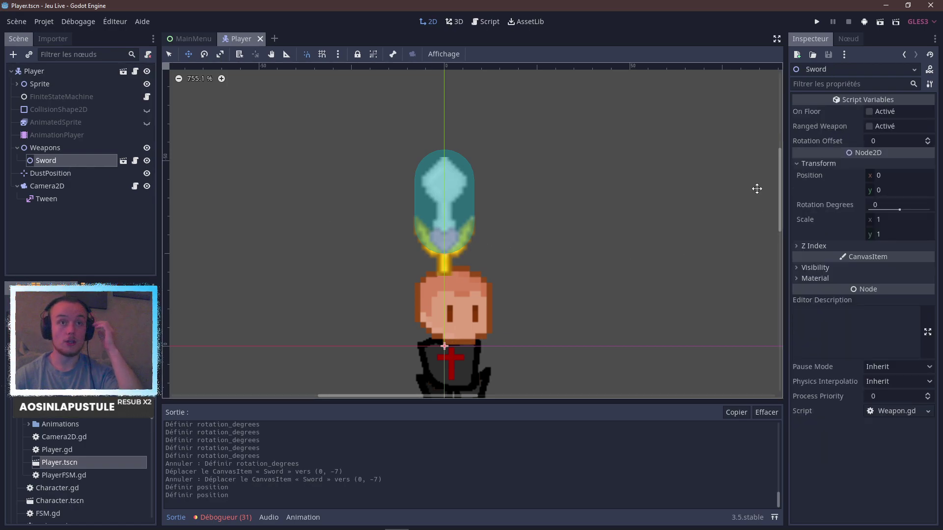
{"action": "left_click", "coordinate": [870, 112]}
{"action": "left_click", "coordinate": [870, 111]}
{"action": "left_click", "coordinate": [869, 127]}
{"action": "left_click", "coordinate": [870, 128]}
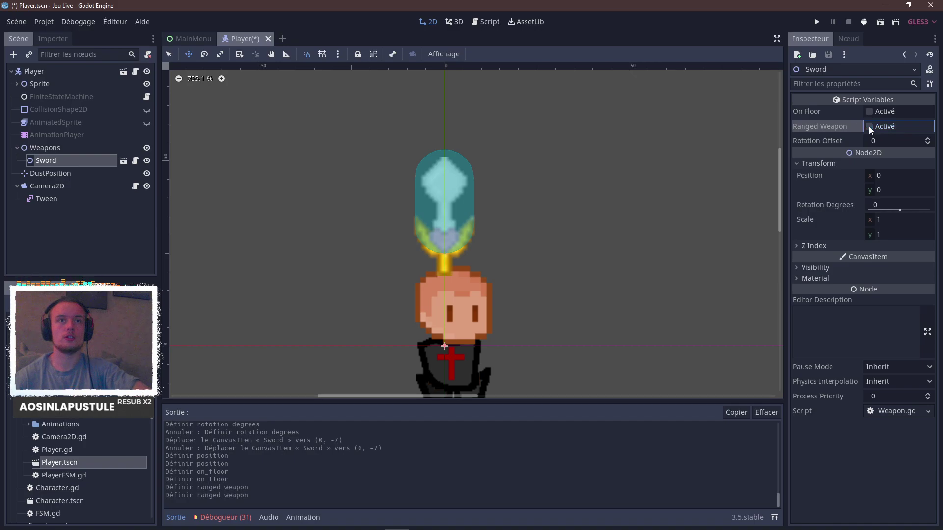
Try raising the Sword node's Rotation Offset to 6, and reset it to 0.
{"action": "left_click", "coordinate": [928, 140]}
{"action": "left_click", "coordinate": [928, 140]}
{"action": "left_click", "coordinate": [927, 140]}
{"action": "left_click", "coordinate": [928, 140]}
{"action": "left_click", "coordinate": [928, 140]}
{"action": "left_click", "coordinate": [928, 140]}
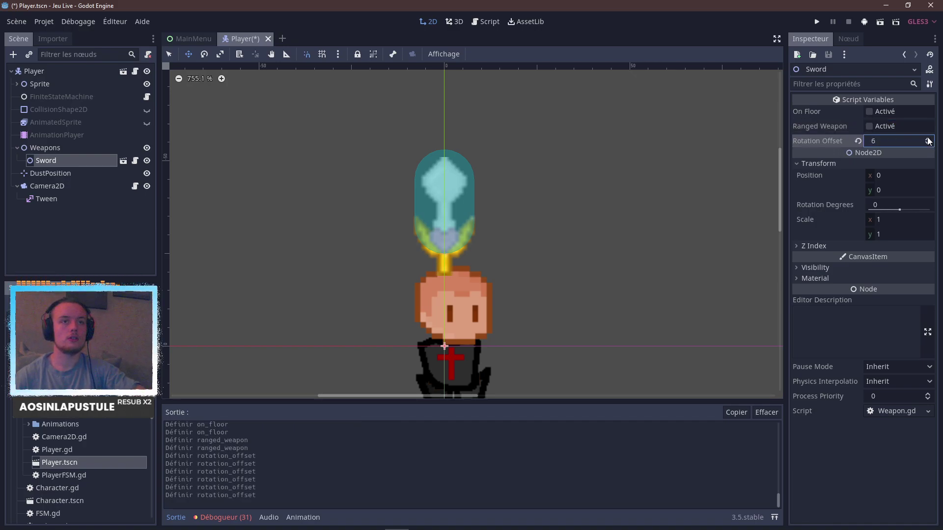
{"action": "left_click", "coordinate": [858, 141]}
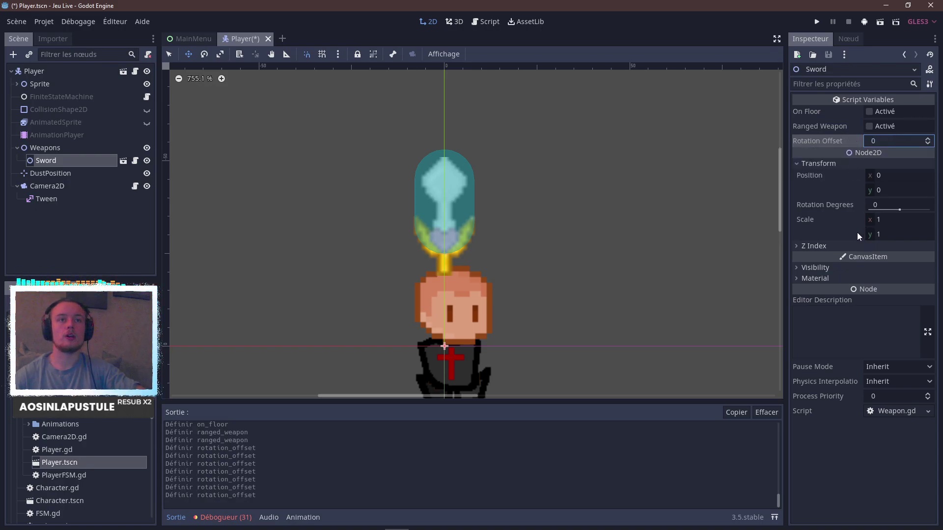
Try the Sword node at a rotation of -40.3 degrees by attacking in the running game, and reset the rotation to 0.
{"action": "left_click_drag", "start_coordinate": [902, 209], "coordinate": [899, 210]}
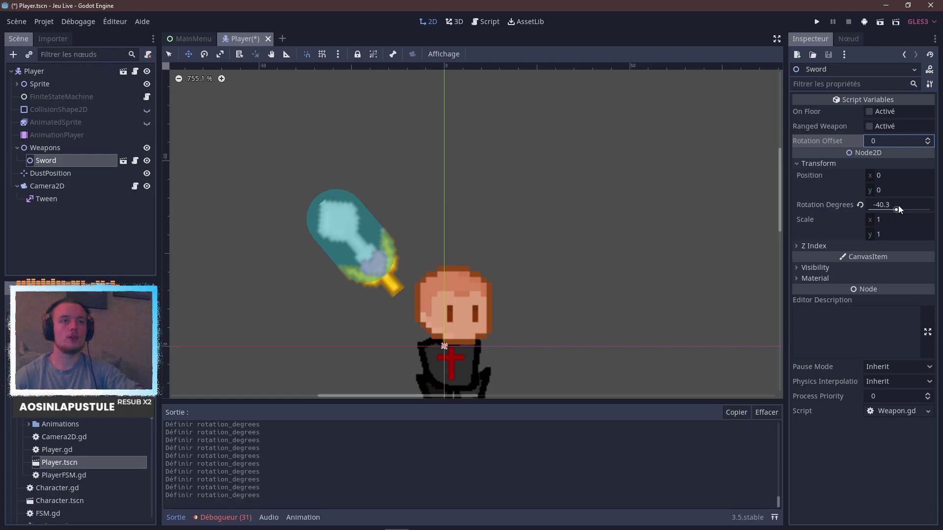
{"action": "left_click", "coordinate": [817, 21]}
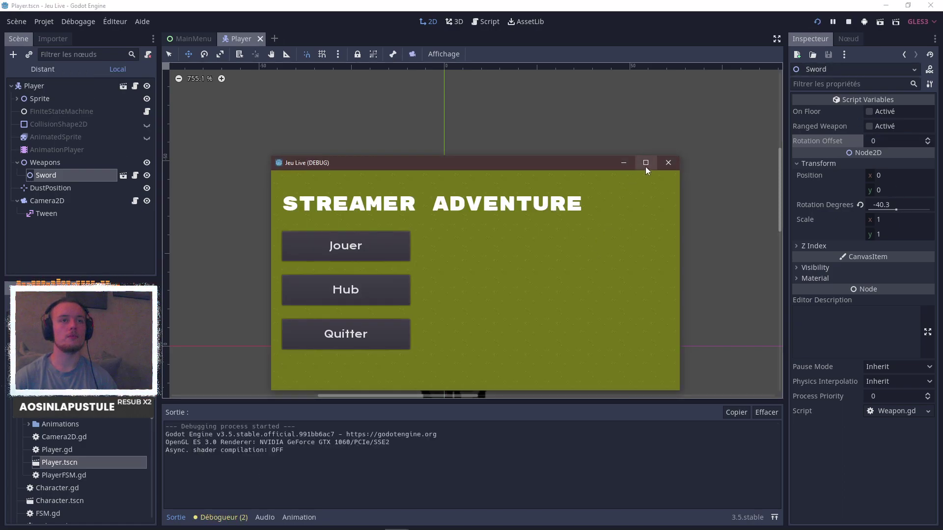
{"action": "key", "text": "Return"}
{"action": "left_click", "coordinate": [645, 163]}
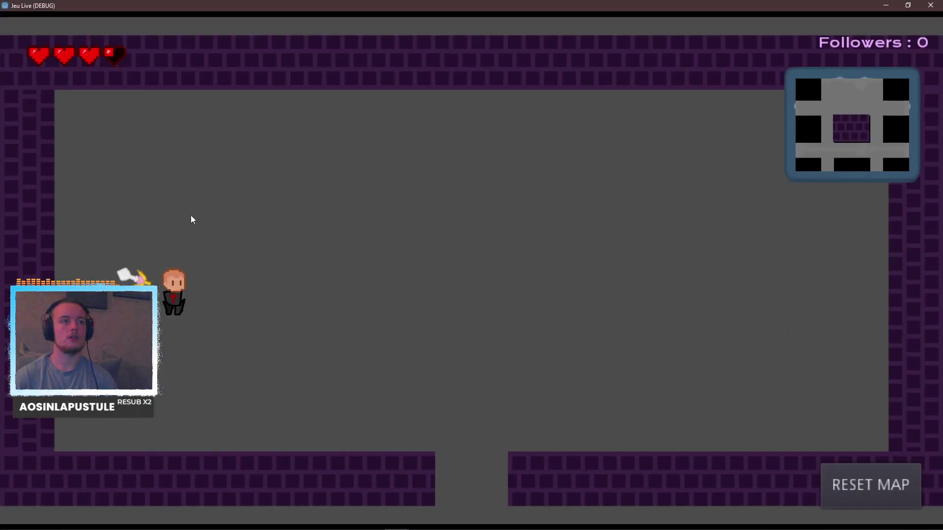
{"action": "left_click", "coordinate": [212, 229]}
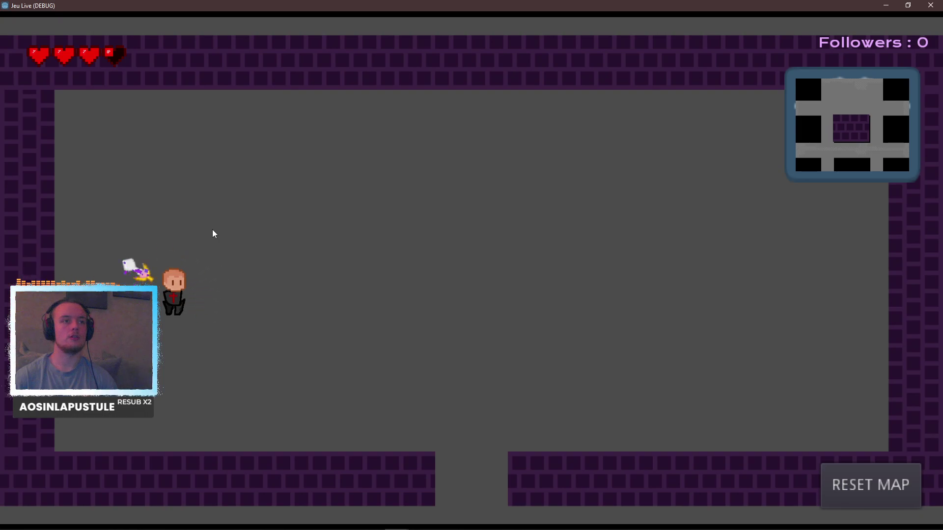
{"action": "left_click", "coordinate": [213, 231]}
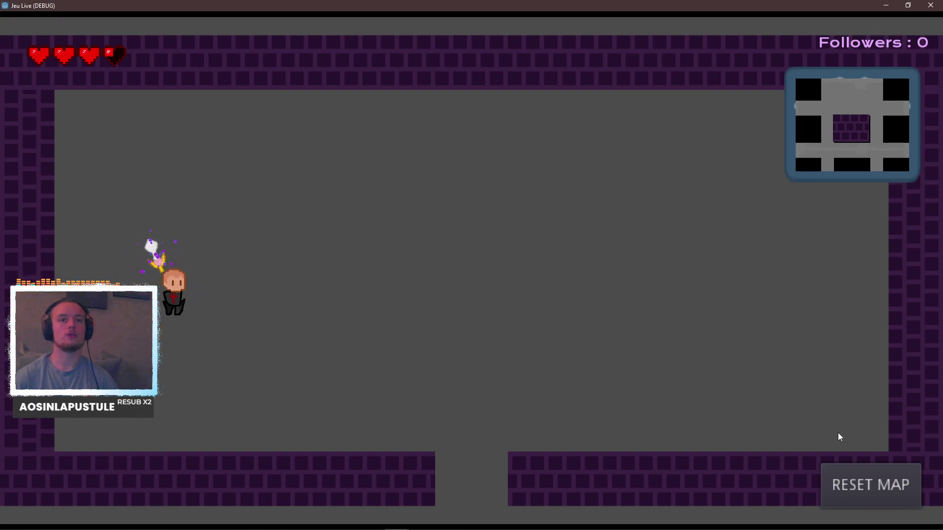
{"action": "left_click", "coordinate": [930, 6]}
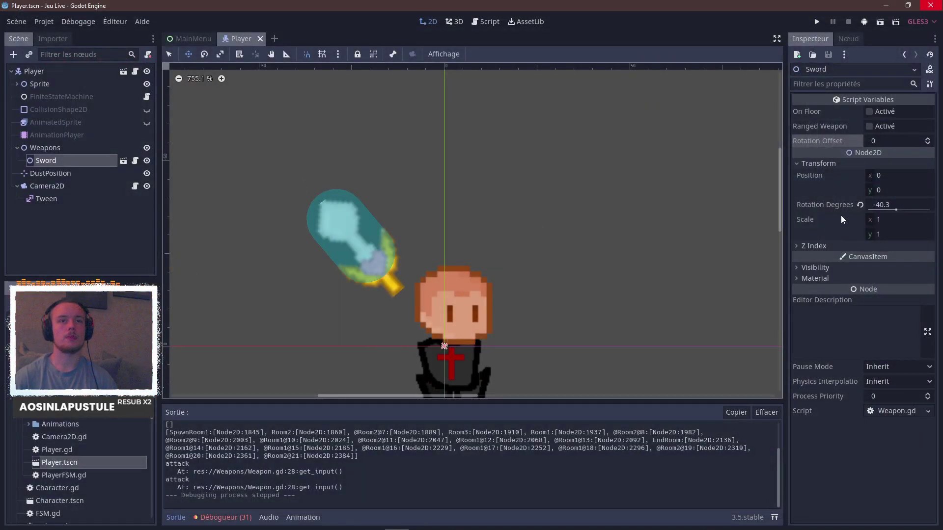
{"action": "left_click", "coordinate": [857, 208]}
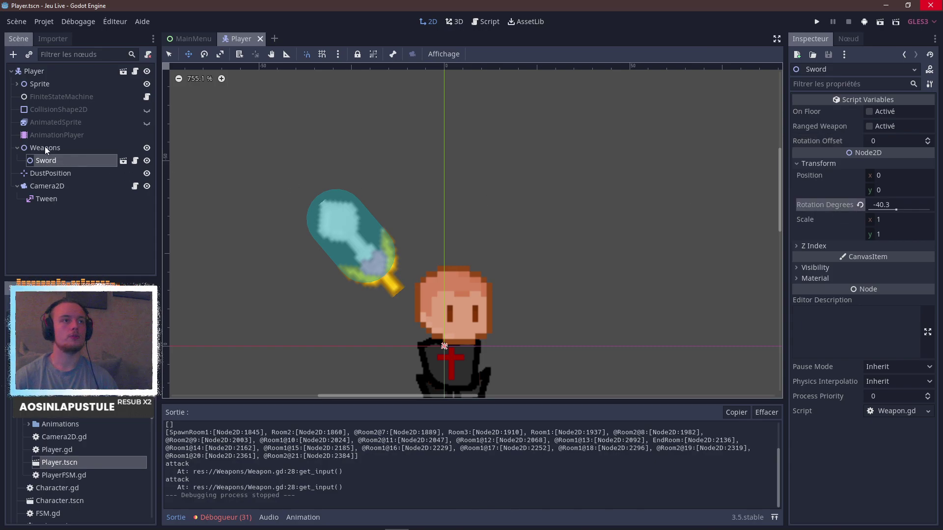
{"action": "left_click", "coordinate": [859, 205]}
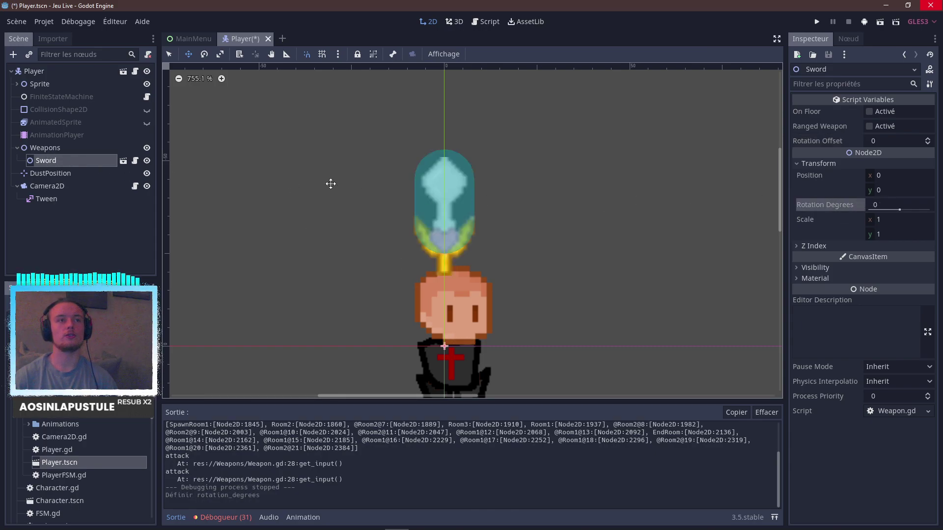
Set the Weapons node's rotation to -25 degrees and save the Player scene.
{"action": "left_click", "coordinate": [64, 148]}
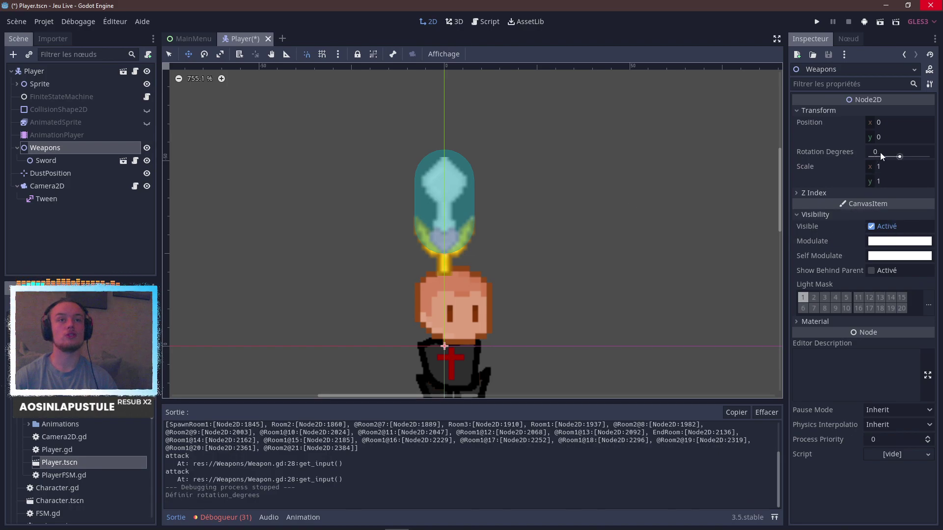
{"action": "left_click", "coordinate": [899, 160]}
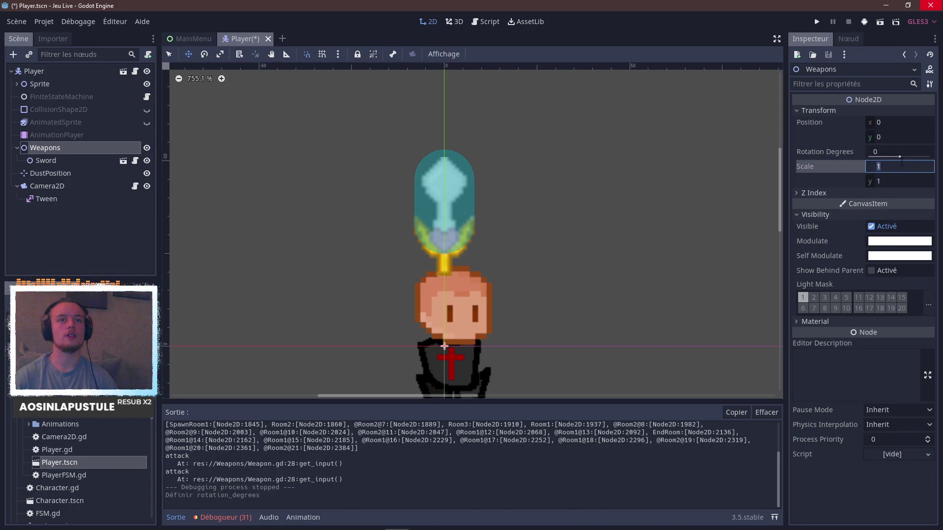
{"action": "left_click_drag", "start_coordinate": [899, 157], "coordinate": [882, 157]}
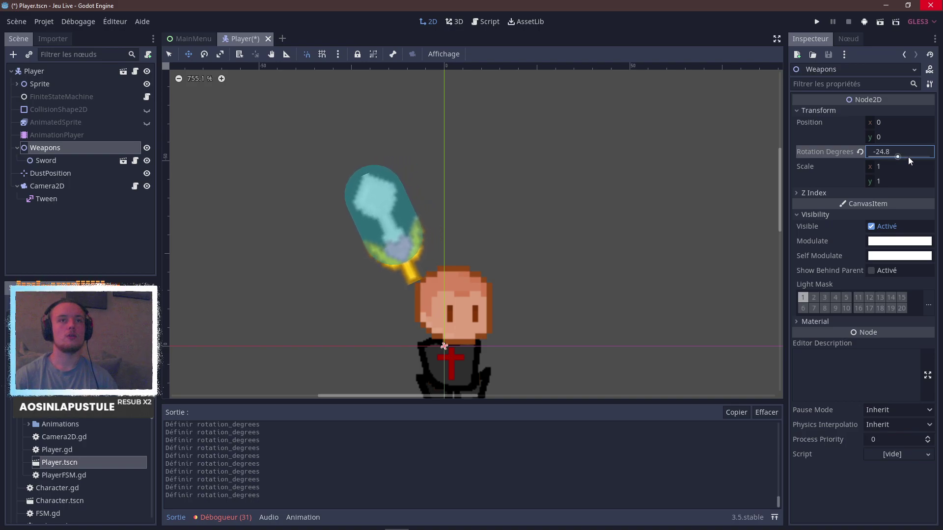
{"action": "type", "text": "-25"}
{"action": "key", "text": "Return"}
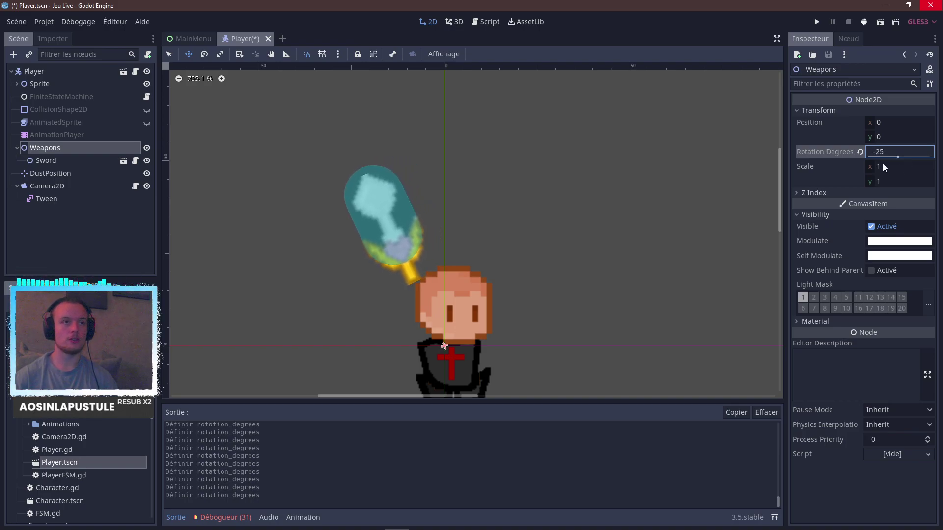
{"action": "key", "text": "ctrl+s"}
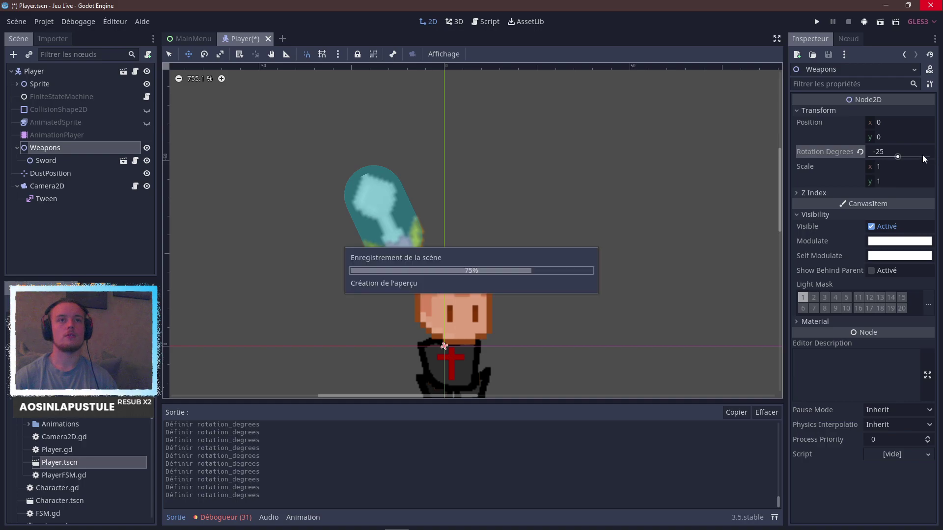
Run the game maximized and test the sword attack while moving the character across the first room.
{"action": "left_click", "coordinate": [816, 22]}
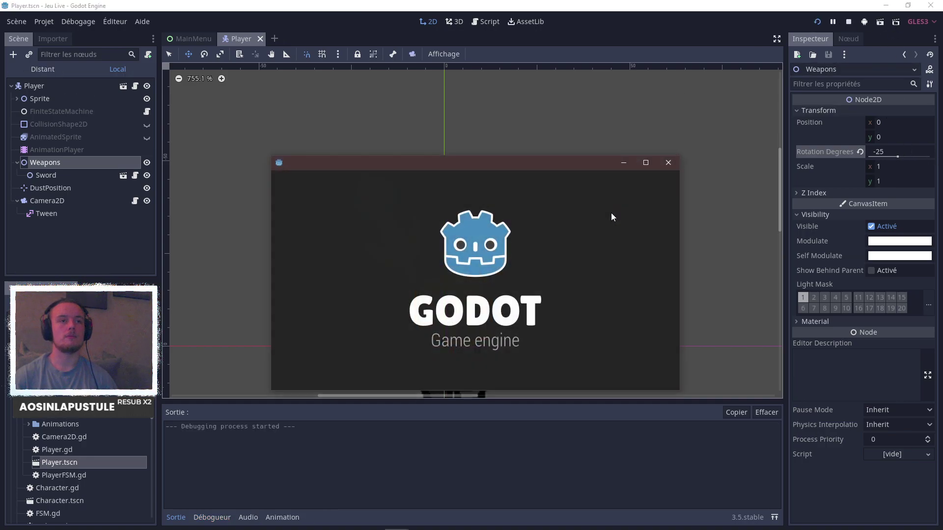
{"action": "left_click", "coordinate": [646, 163]}
{"action": "left_click", "coordinate": [240, 201]}
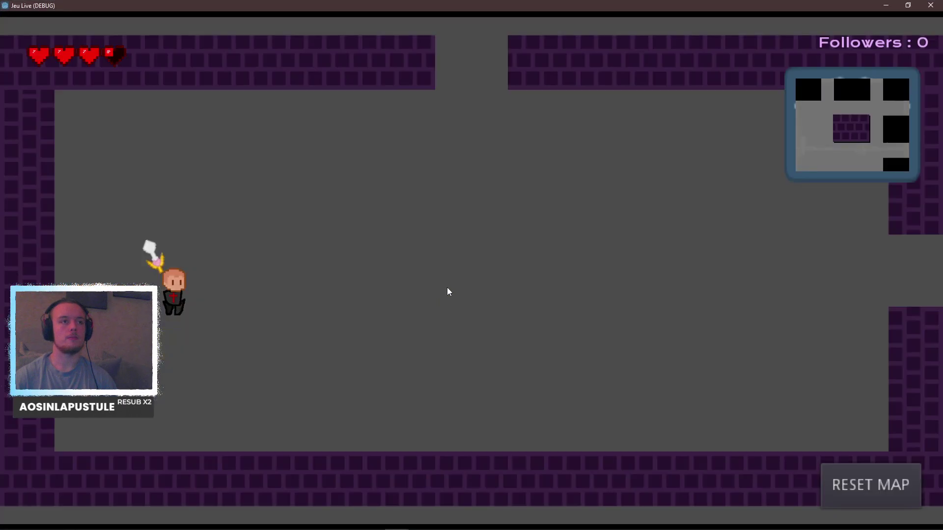
{"action": "key", "text": "d"}
{"action": "left_click", "coordinate": [452, 317]}
{"action": "key", "text": "d"}
{"action": "left_click", "coordinate": [452, 317]}
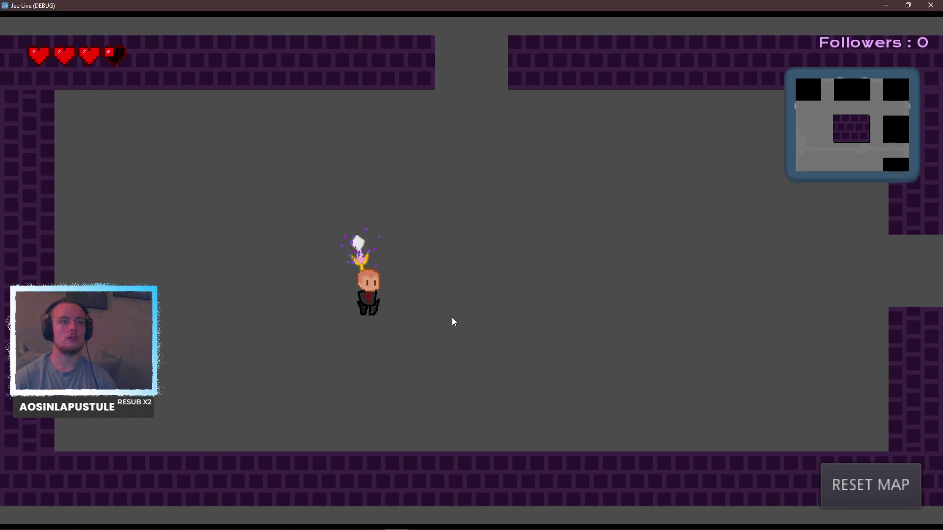
{"action": "left_click", "coordinate": [428, 354]}
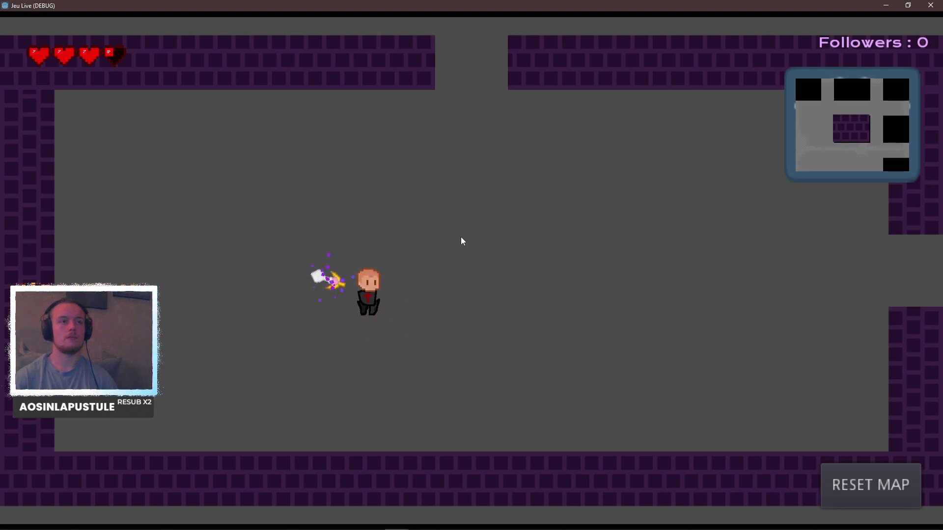
Walk the character left and right to check how the sword follows the mouse on each side, and close the game.
{"action": "key", "text": "d"}
{"action": "key", "text": "q"}
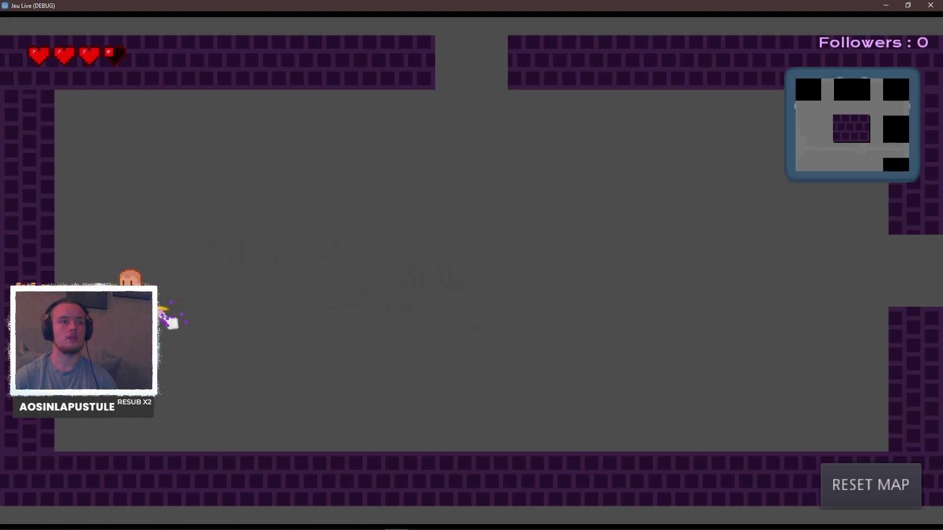
{"action": "key", "text": "d"}
{"action": "key", "text": "d"}
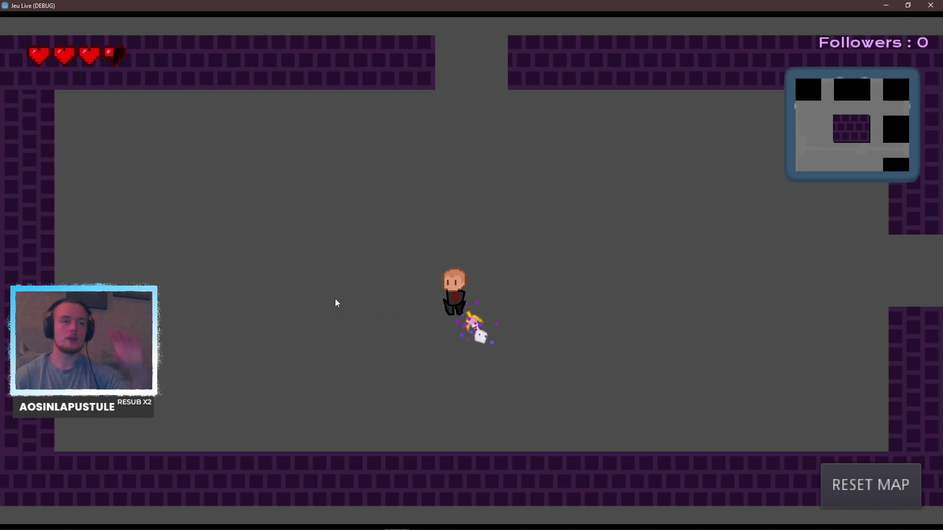
{"action": "key", "text": "d"}
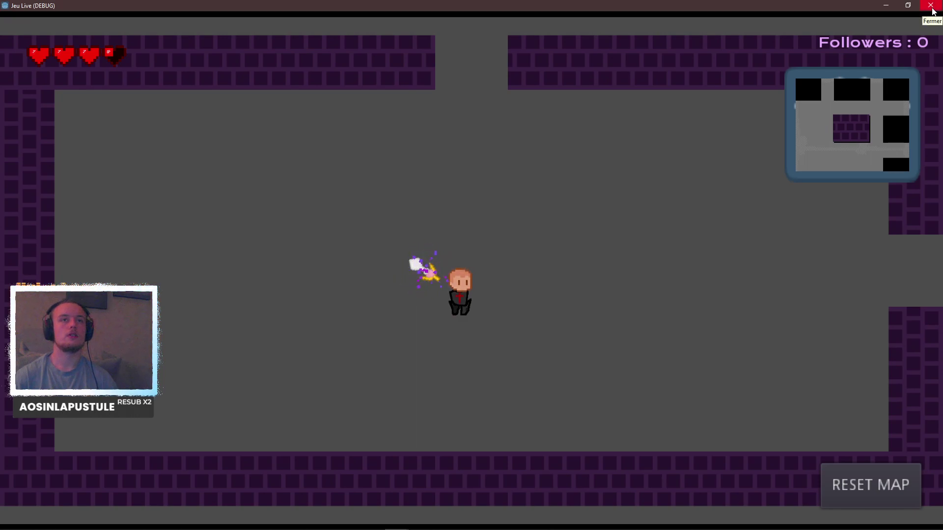
{"action": "key", "text": "q"}
{"action": "key", "text": "d"}
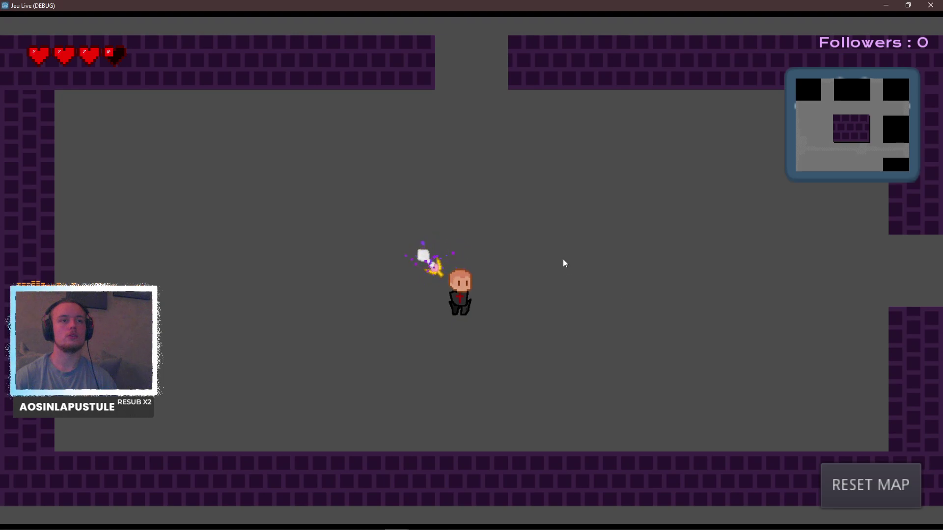
{"action": "key", "text": "q"}
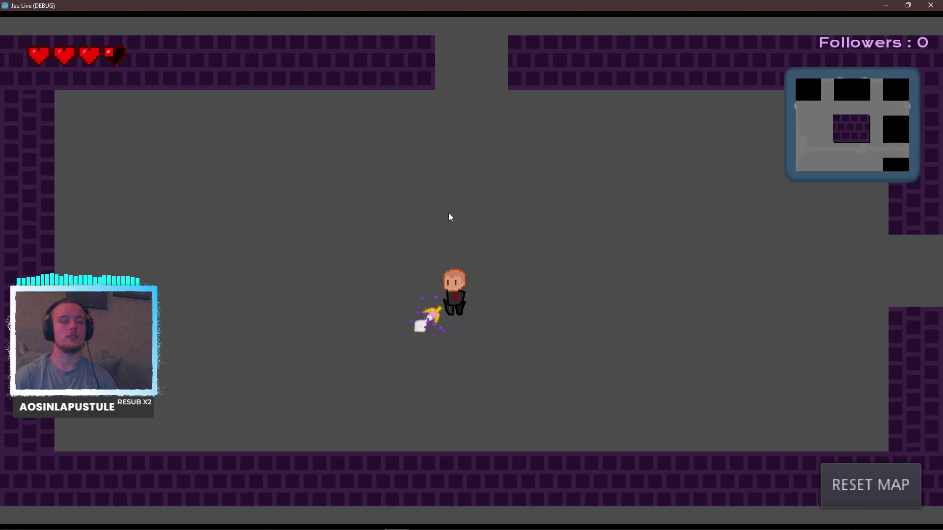
{"action": "key", "text": "d"}
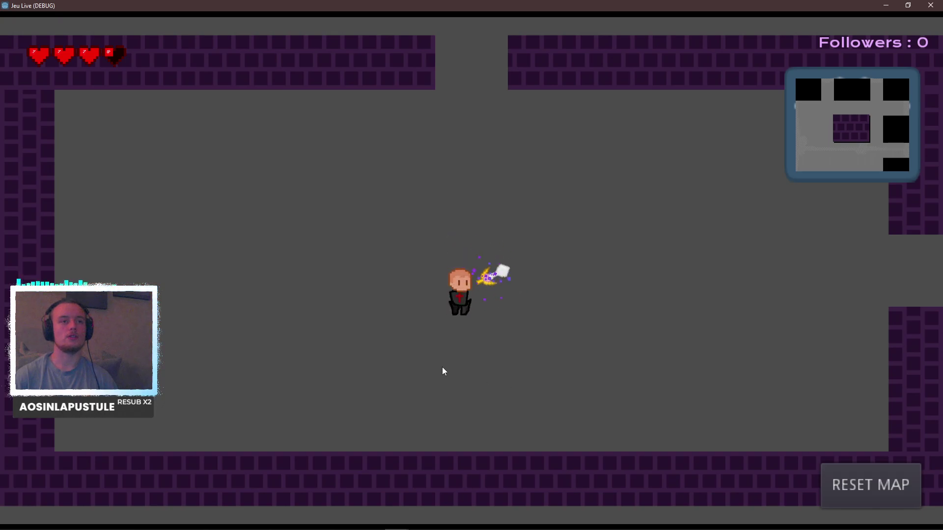
{"action": "left_click", "coordinate": [930, 6]}
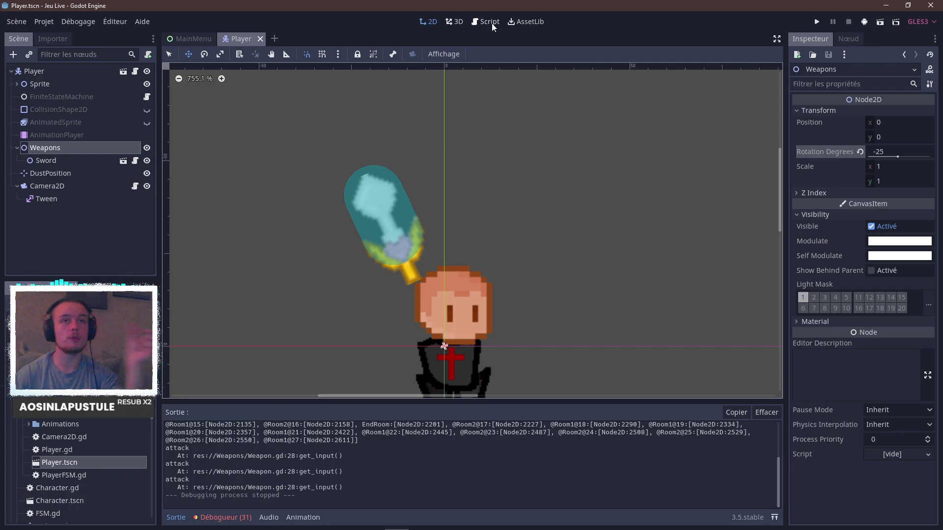
In Player.gd's _process function, add $Weapons.rotation_degrees *= -1 below the body scale flip in the mouse_direction.x > 0 branch.
{"action": "left_click", "coordinate": [475, 23]}
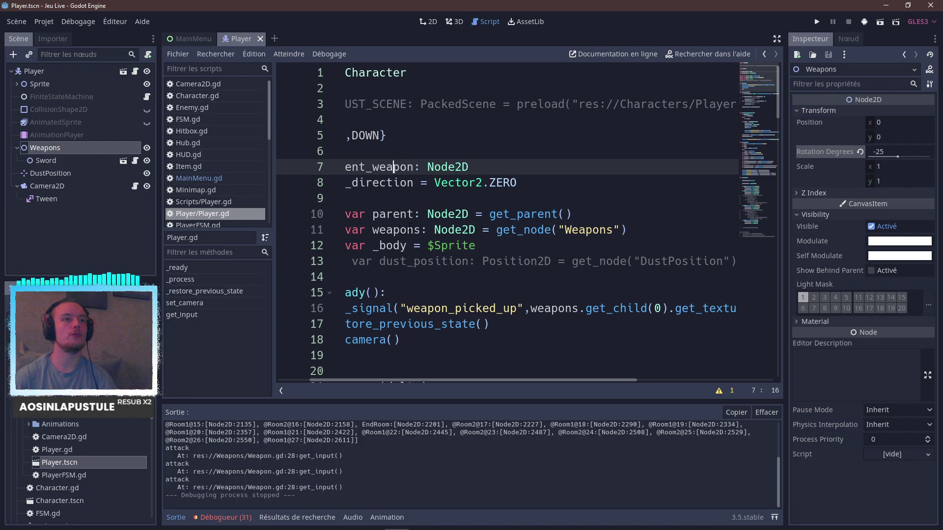
{"action": "scroll", "coordinate": [501, 293], "scroll_direction": "left", "scroll_amount": 3}
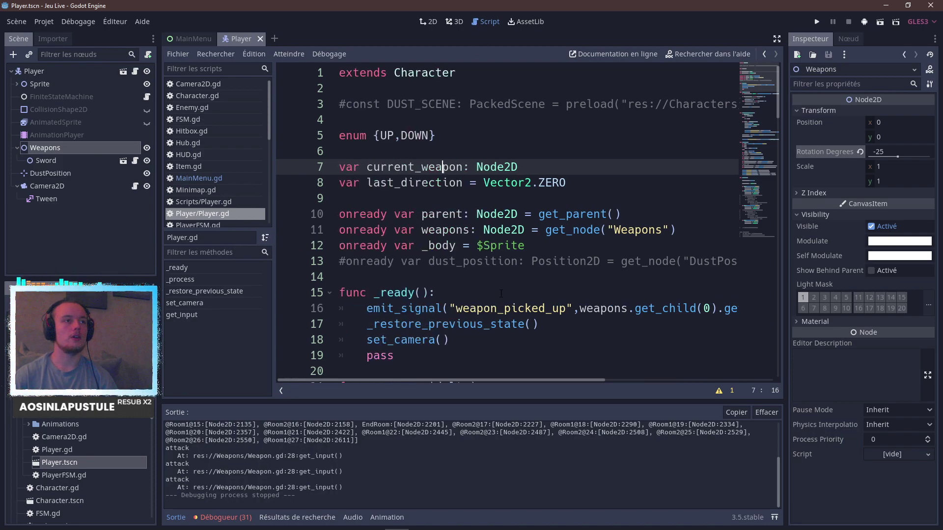
{"action": "scroll", "coordinate": [455, 288], "scroll_direction": "down", "scroll_amount": 2}
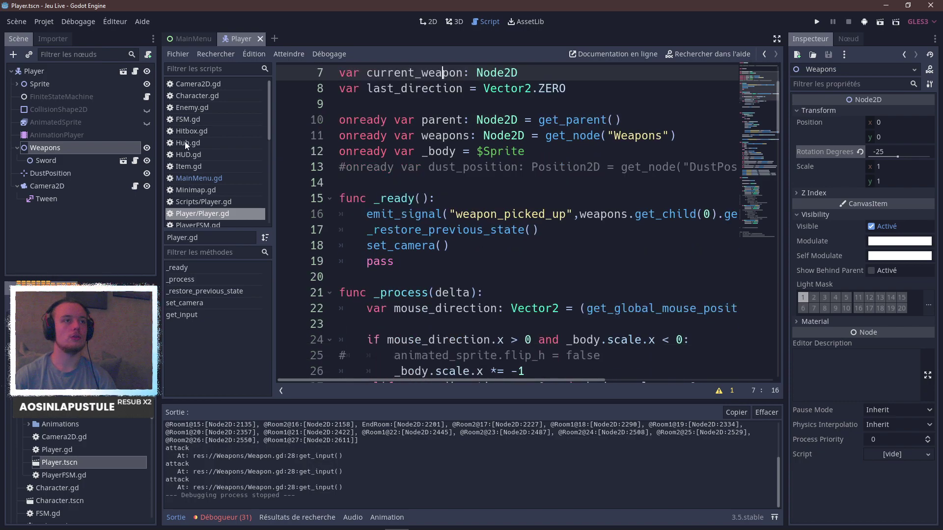
{"action": "scroll", "coordinate": [467, 260], "scroll_direction": "down", "scroll_amount": 5}
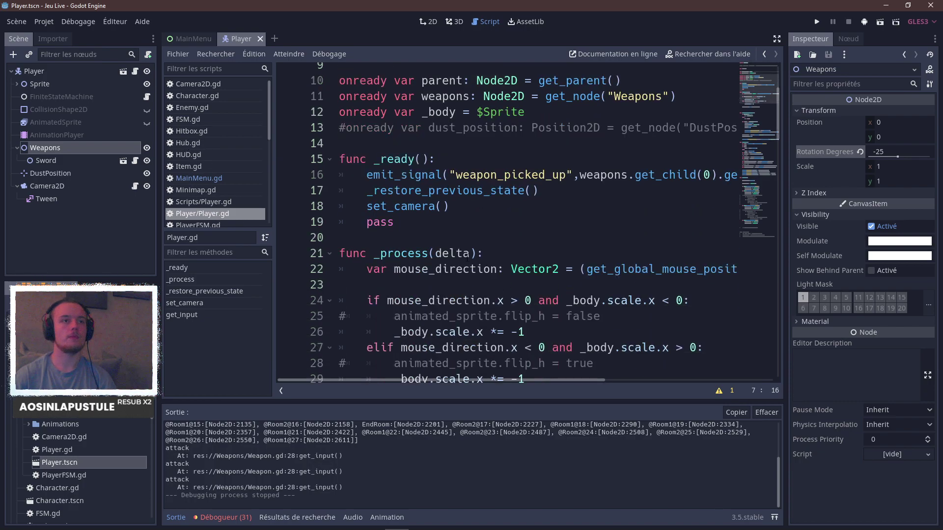
{"action": "scroll", "coordinate": [467, 260], "scroll_direction": "up", "scroll_amount": 3}
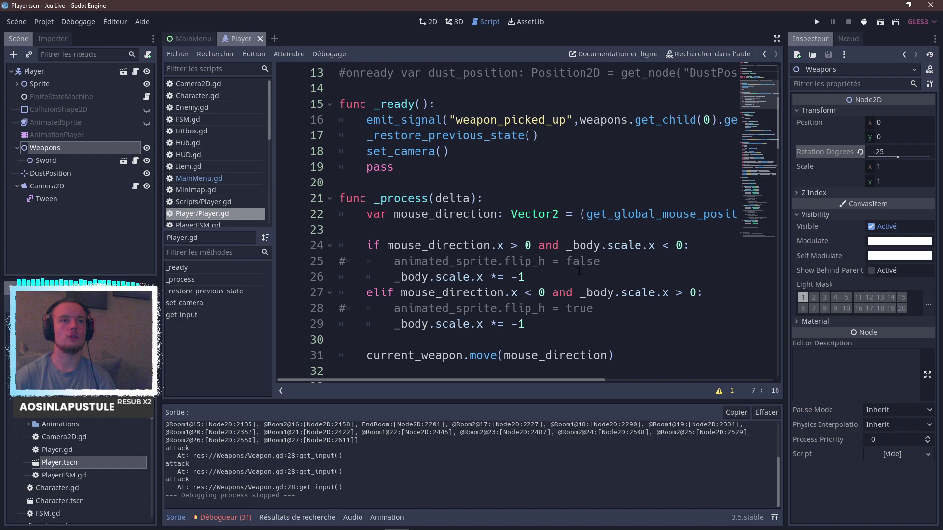
{"action": "left_click", "coordinate": [558, 261]}
{"action": "left_click", "coordinate": [554, 276]}
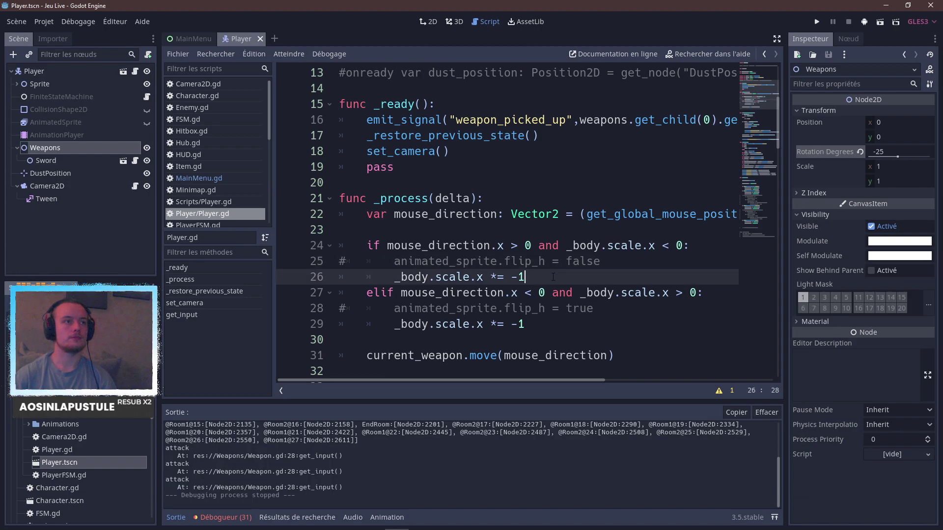
{"action": "key", "text": "Return"}
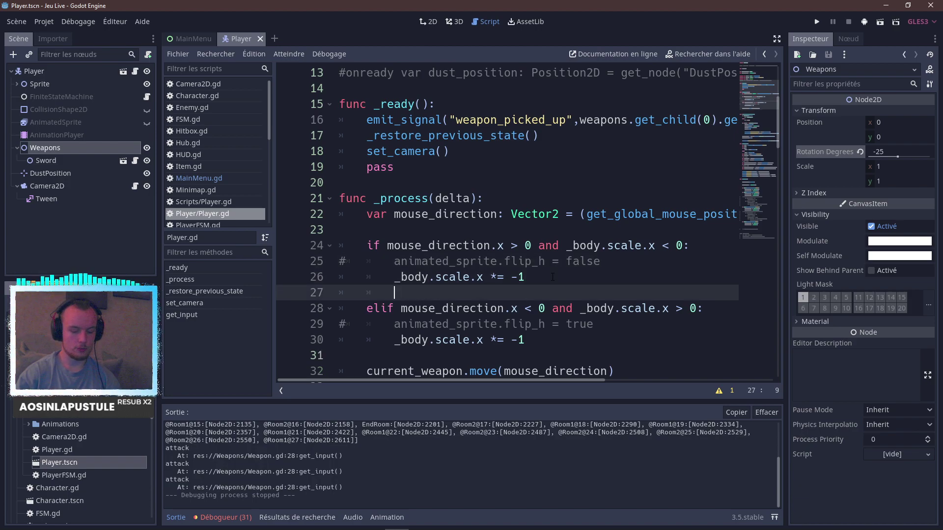
{"action": "type", "text": "$W"}
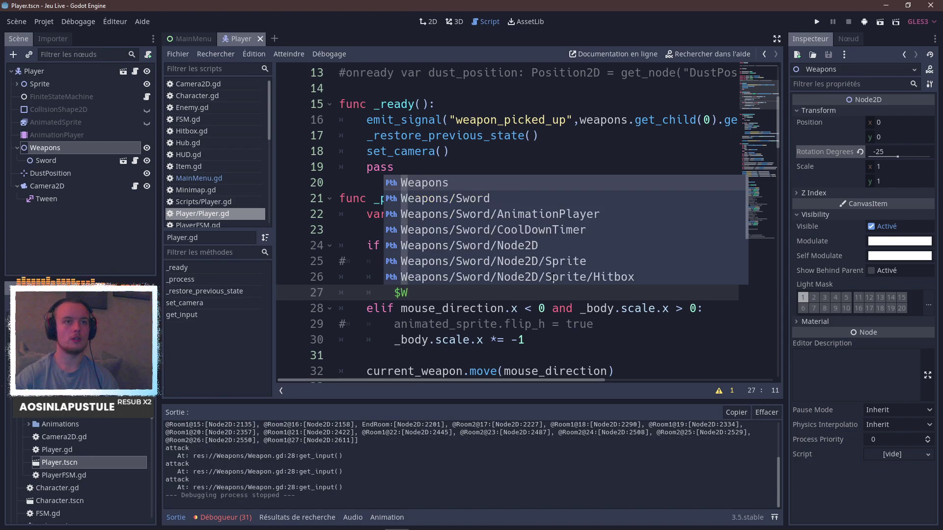
{"action": "key", "text": "Return"}
{"action": "type", "text": "."}
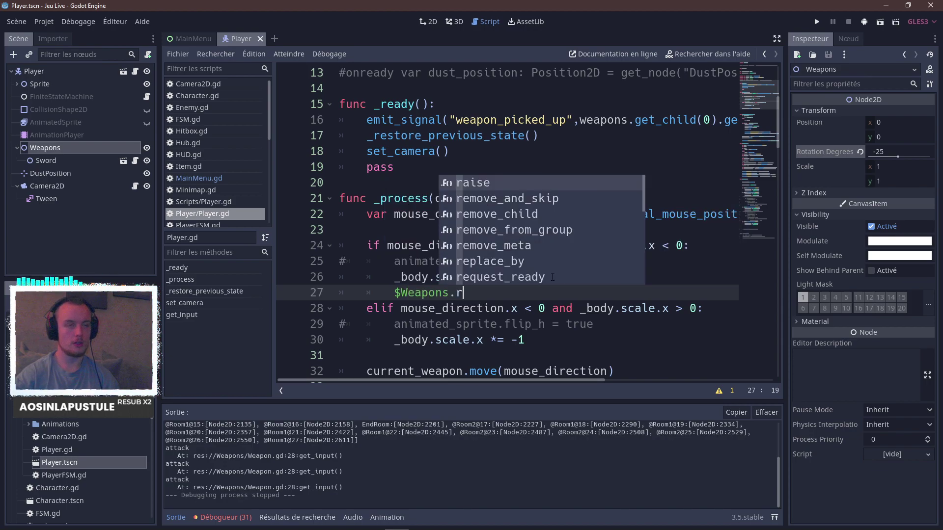
{"action": "type", "text": "ro"}
{"action": "key", "text": "Down"}
{"action": "key", "text": "Return"}
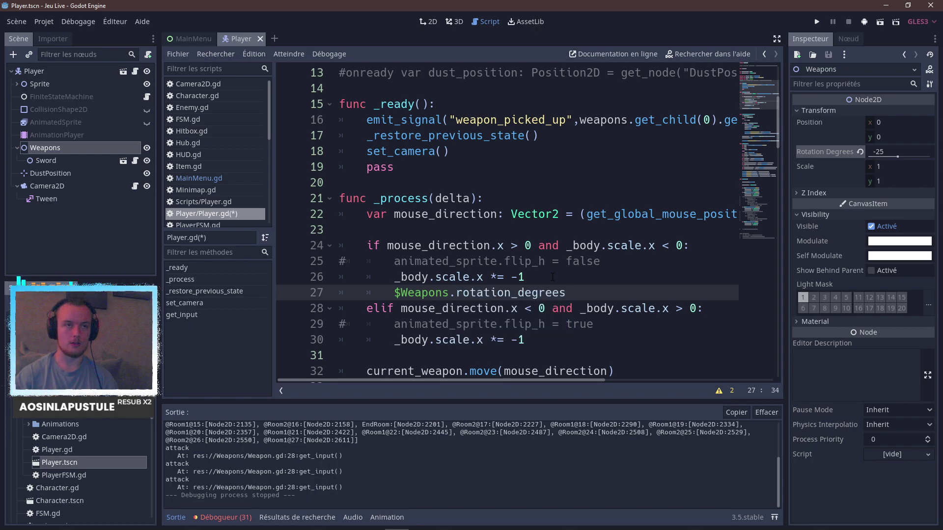
{"action": "type", "text": "*= "}
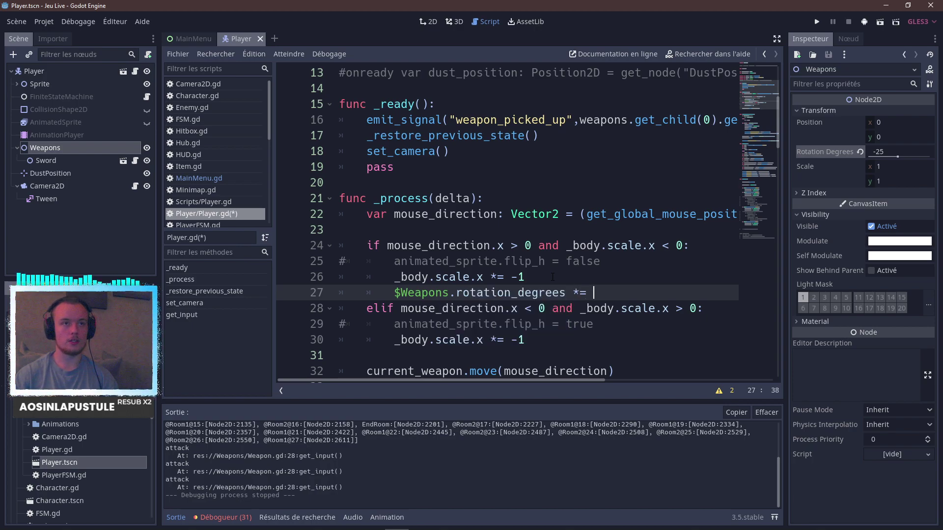
{"action": "type", "text": "-1"}
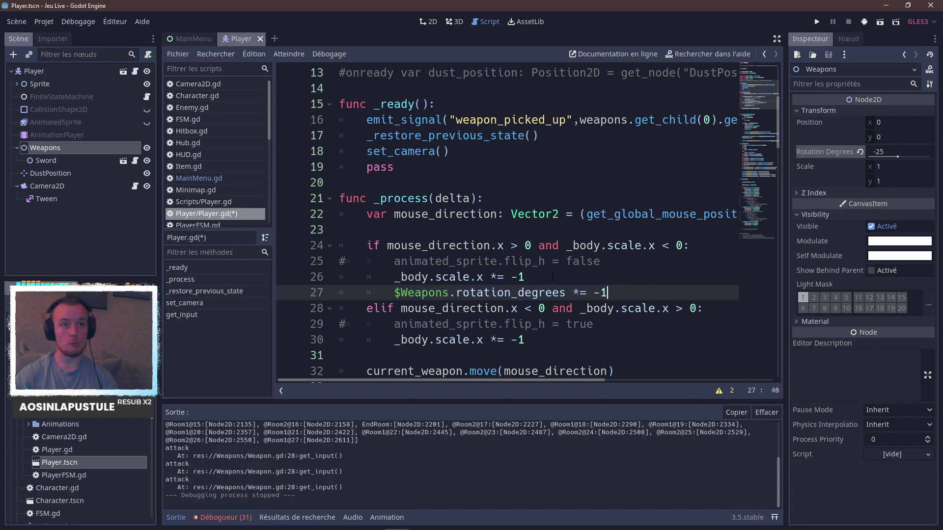
Duplicate the Weapons rotation line to the end of the elif mouse_direction.x < 0 branch and save the script.
{"action": "key", "text": "ctrl+b"}
{"action": "key", "text": "alt+Down"}
{"action": "key", "text": "alt+Down"}
{"action": "key", "text": "alt+Down"}
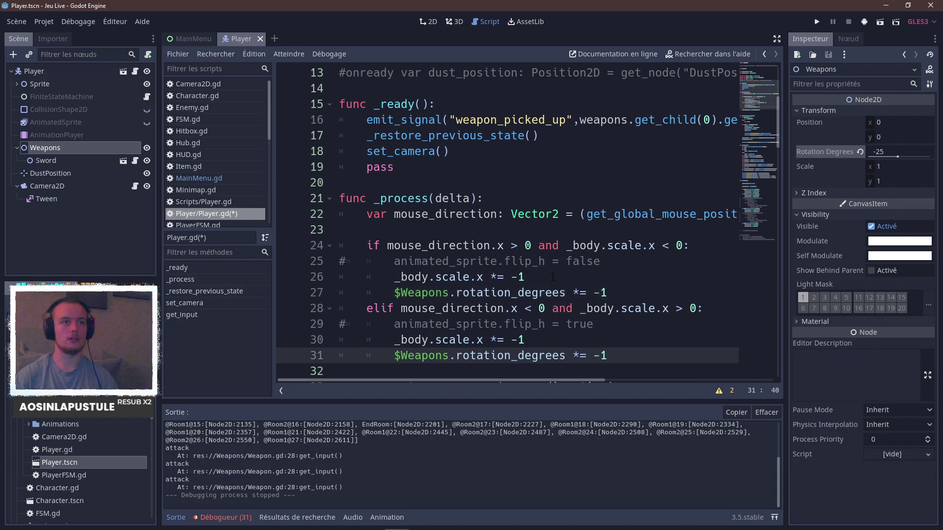
{"action": "key", "text": "ctrl+s"}
Run the game maximized, walk the character left and right to check the sword's angle on each side, and close the game.
{"action": "left_click", "coordinate": [813, 21]}
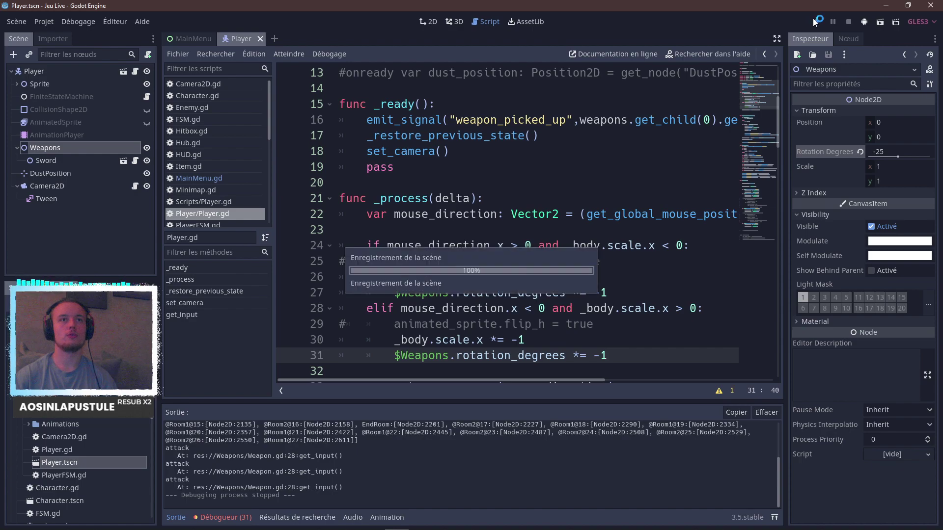
{"action": "left_click", "coordinate": [643, 160]}
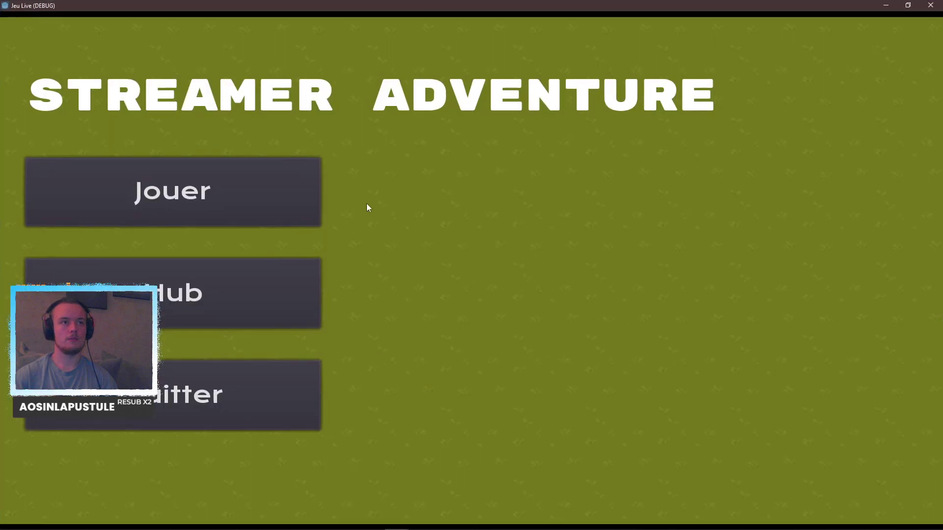
{"action": "left_click", "coordinate": [299, 195]}
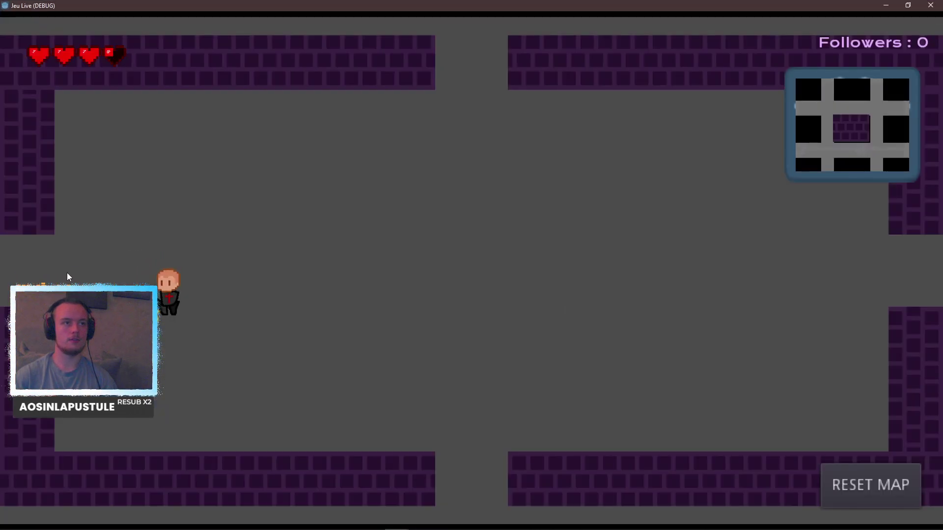
{"action": "key", "text": "d"}
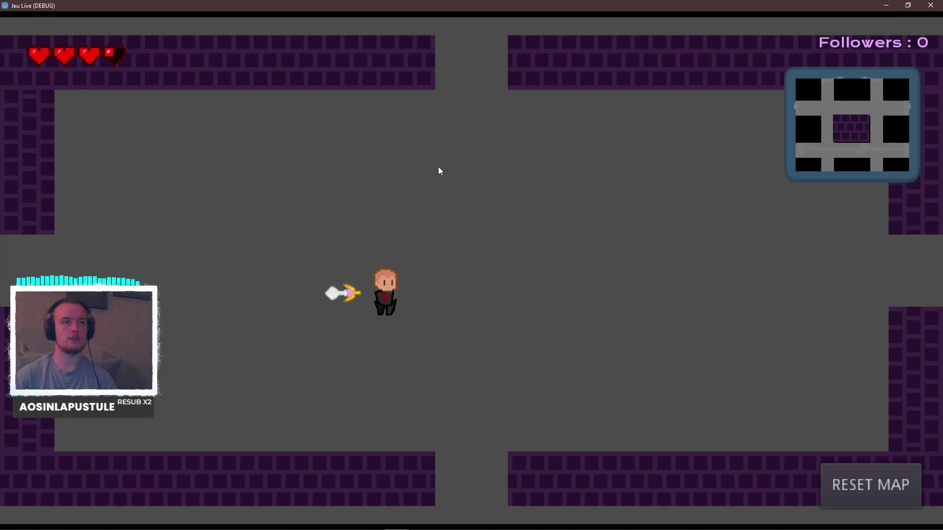
{"action": "key", "text": "a"}
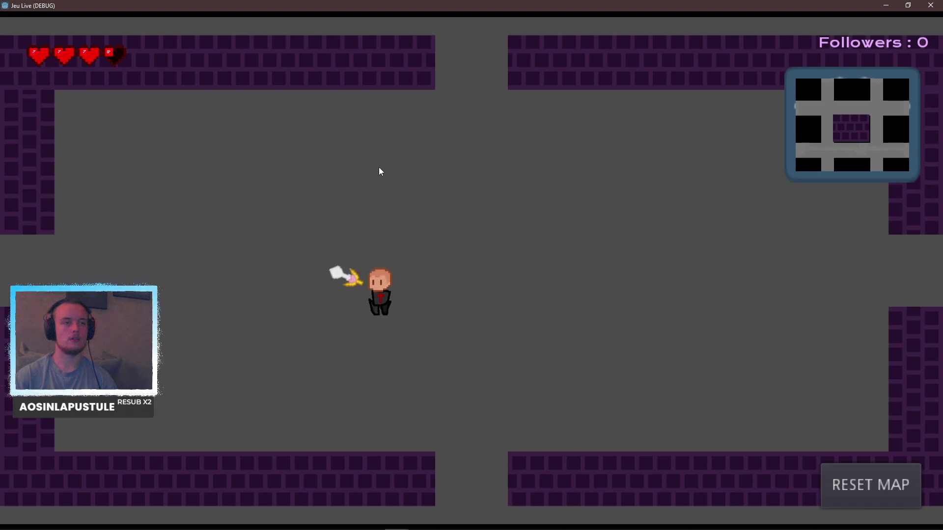
{"action": "key", "text": "d"}
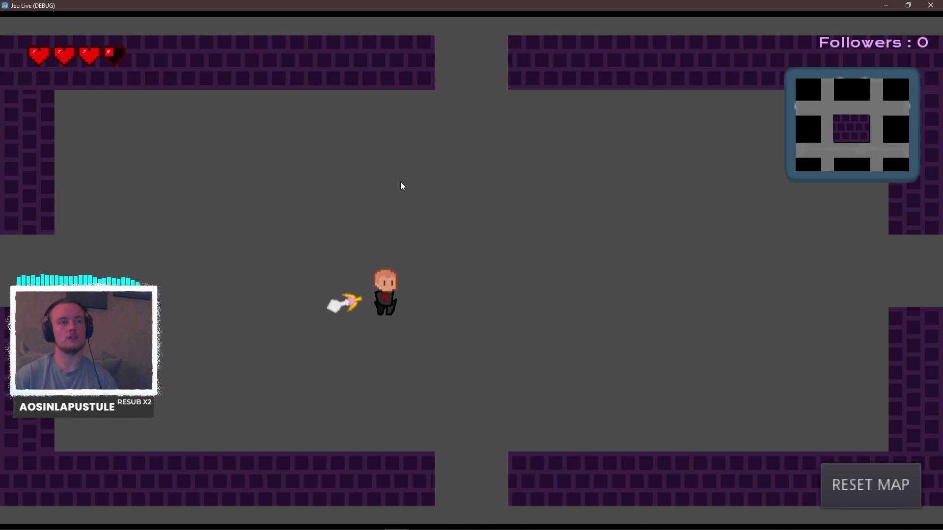
{"action": "left_click", "coordinate": [932, 5]}
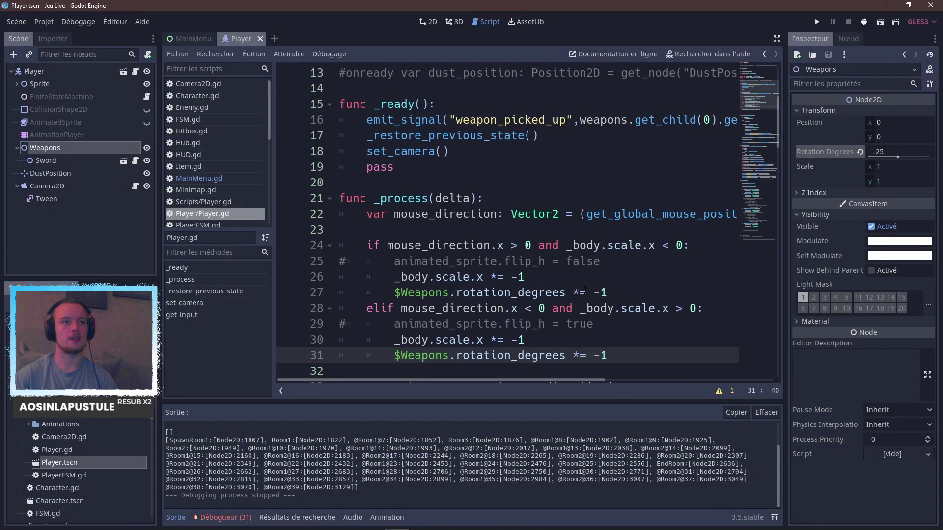
Change the Weapons rotation line in both flip branches to = -180, save, and briefly start and close the game.
{"action": "left_click", "coordinate": [616, 293]}
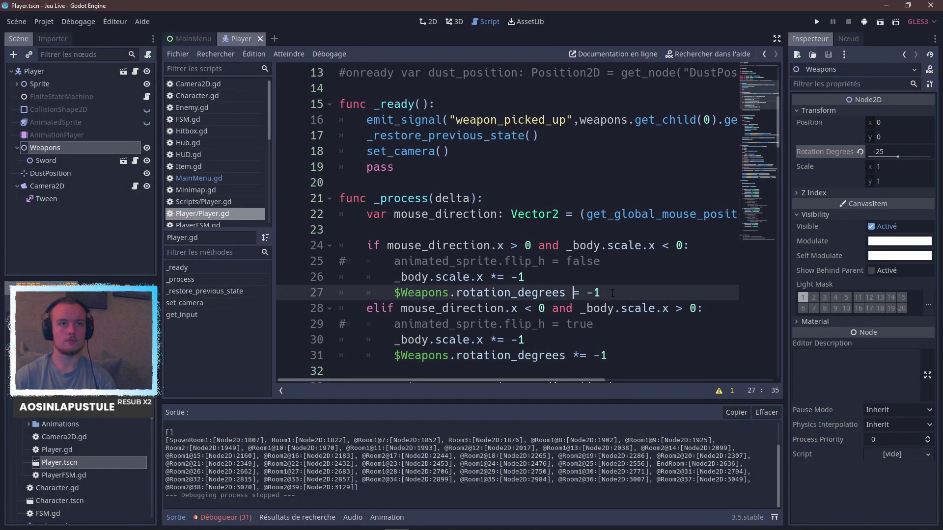
{"action": "type", "text": "-180"}
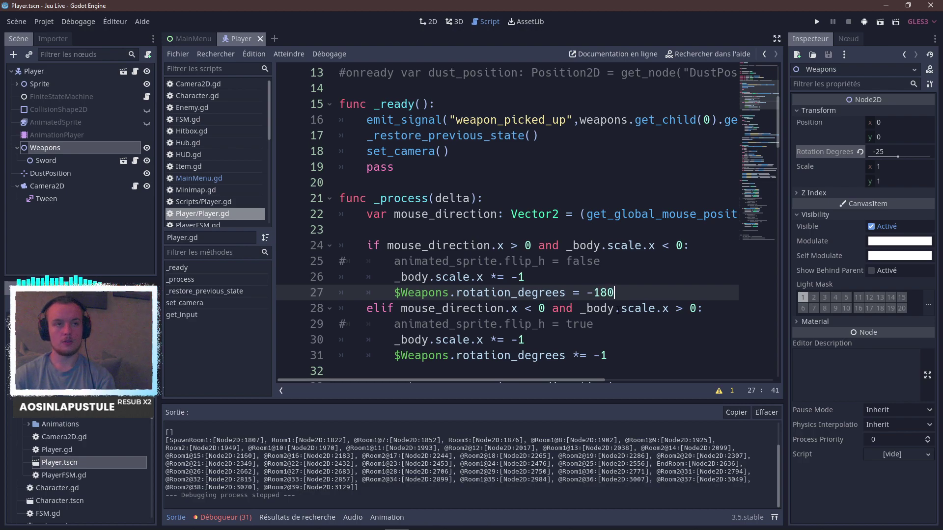
{"action": "left_click", "coordinate": [620, 358]}
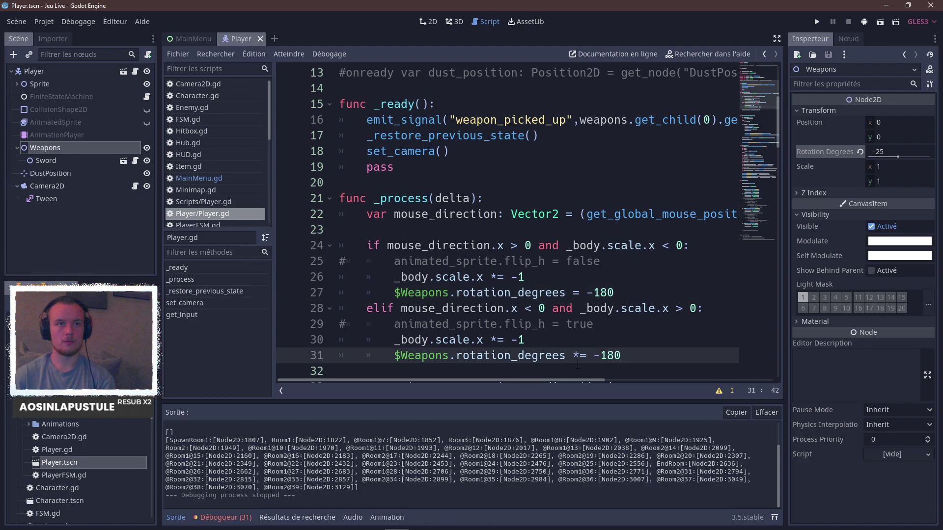
{"action": "key", "text": "BackSpace"}
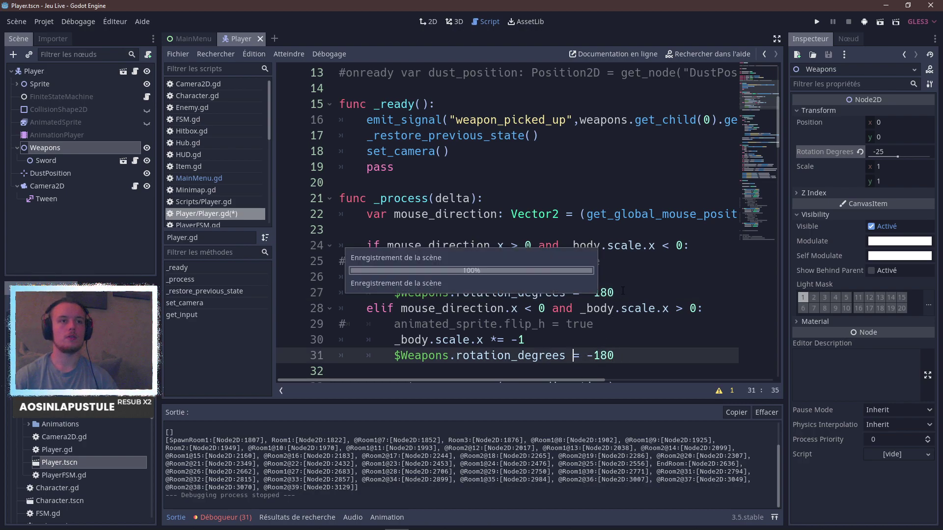
{"action": "left_click", "coordinate": [814, 23]}
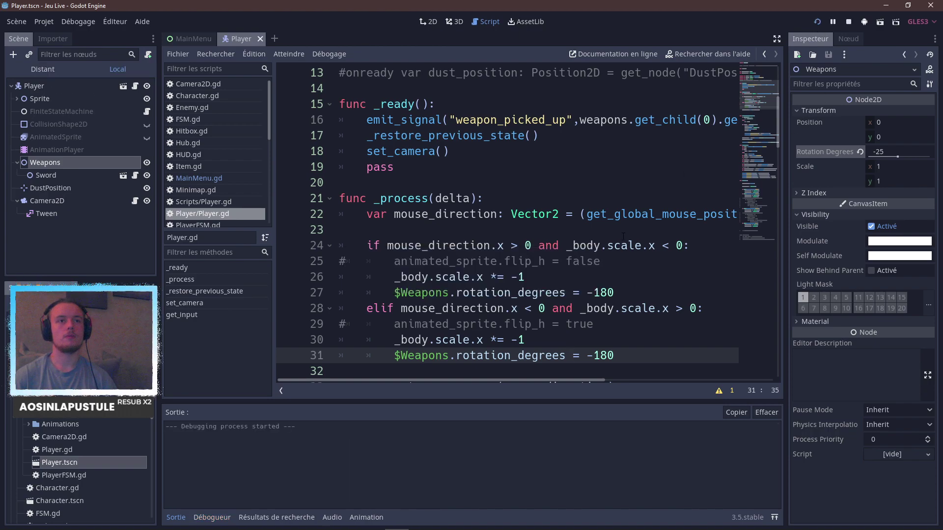
{"action": "left_click", "coordinate": [667, 162]}
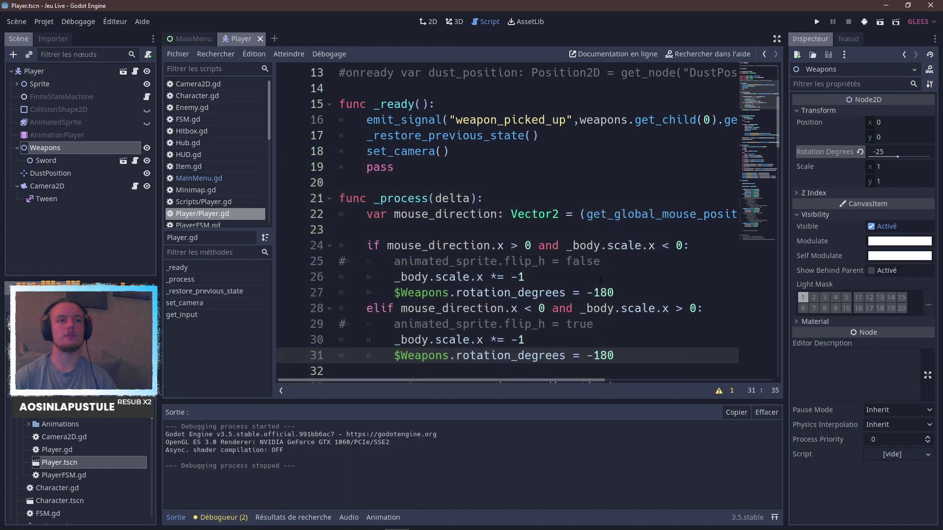
Change the Weapons rotation line in both flip branches to -= 180 and save the script.
{"action": "left_click", "coordinate": [567, 293]}
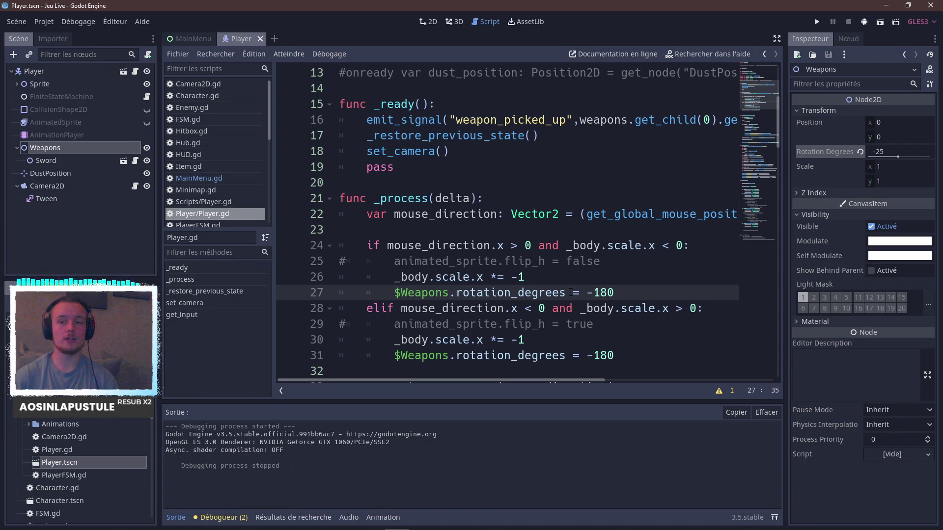
{"action": "type", "text": "-"}
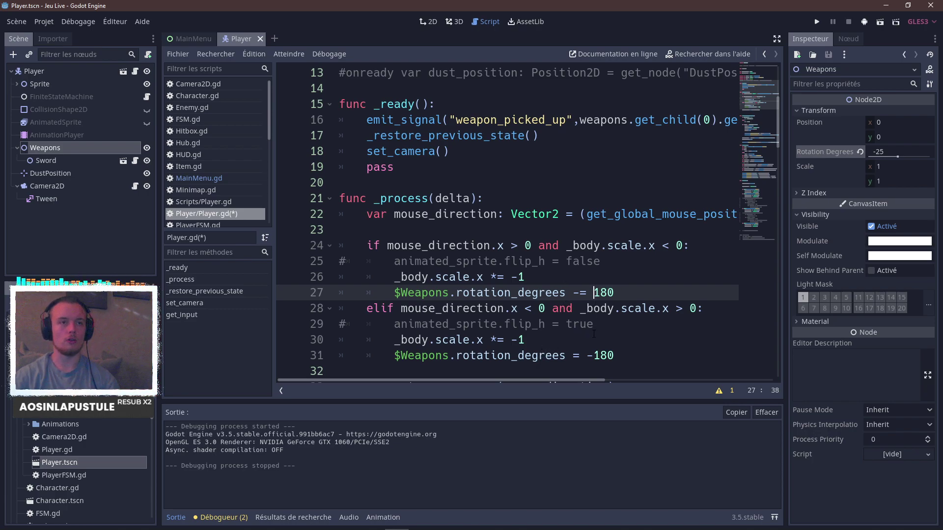
{"action": "left_click", "coordinate": [567, 355]}
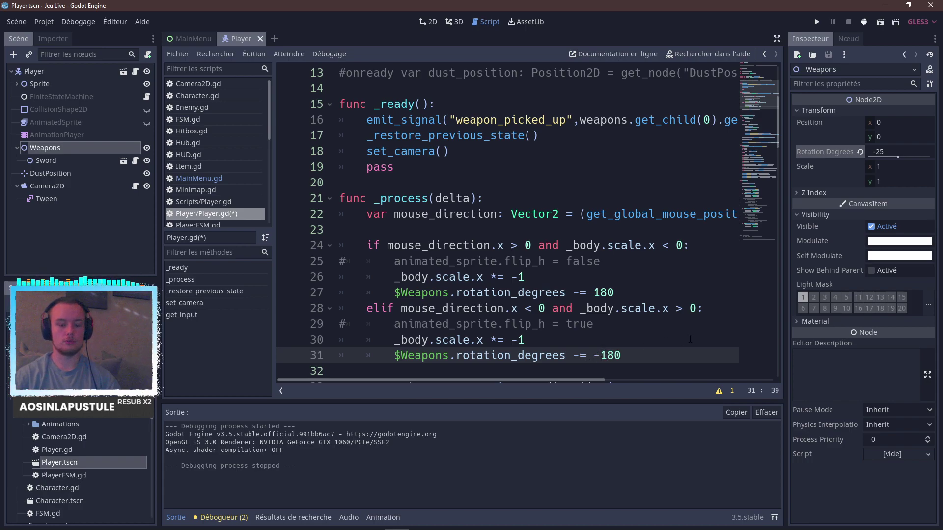
{"action": "key", "text": "BackSpace"}
{"action": "key", "text": "ctrl+s"}
Run the game again and move the character left and right to test how the sword rotates when the character flips.
{"action": "left_click", "coordinate": [818, 22]}
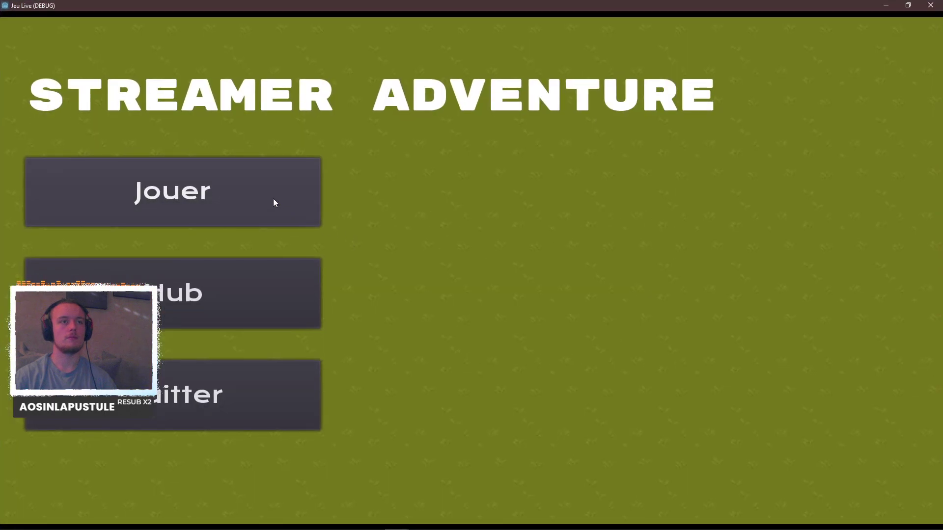
{"action": "left_click", "coordinate": [273, 199]}
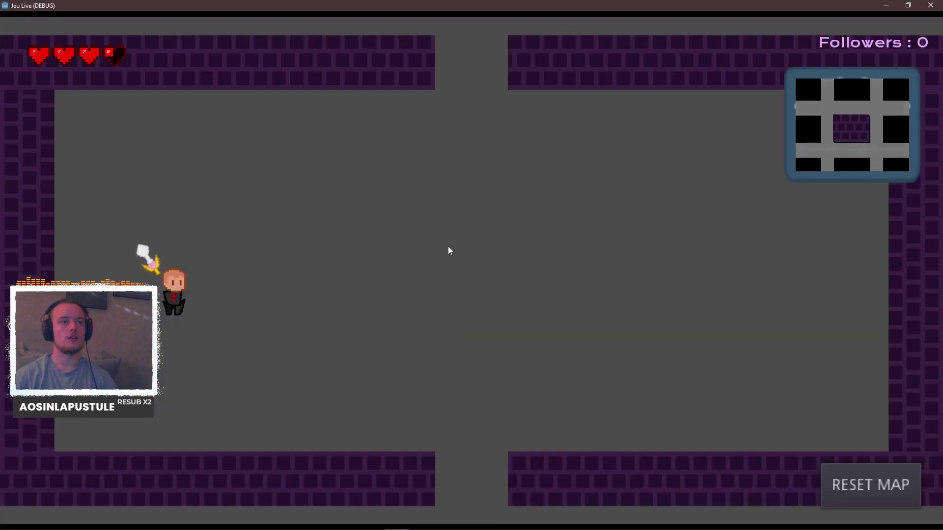
{"action": "key", "text": "d"}
{"action": "key", "text": "d"}
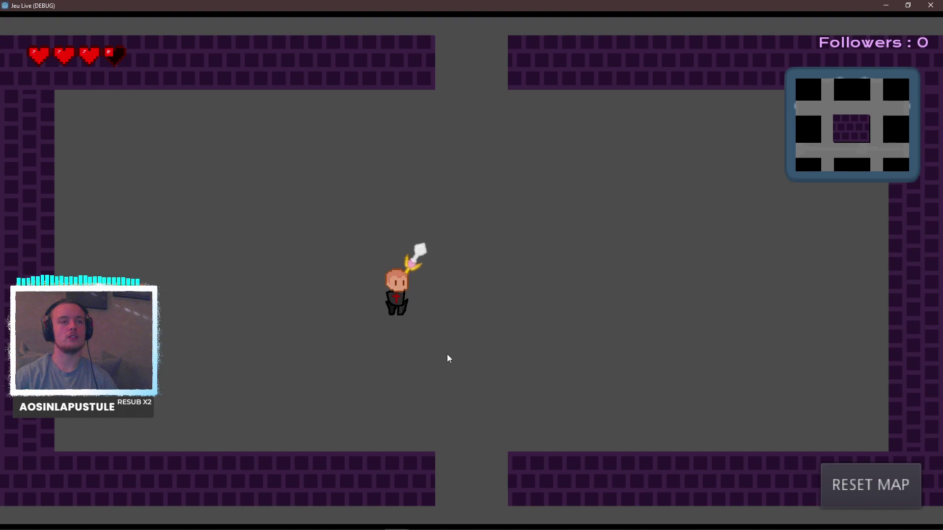
{"action": "key", "text": "a"}
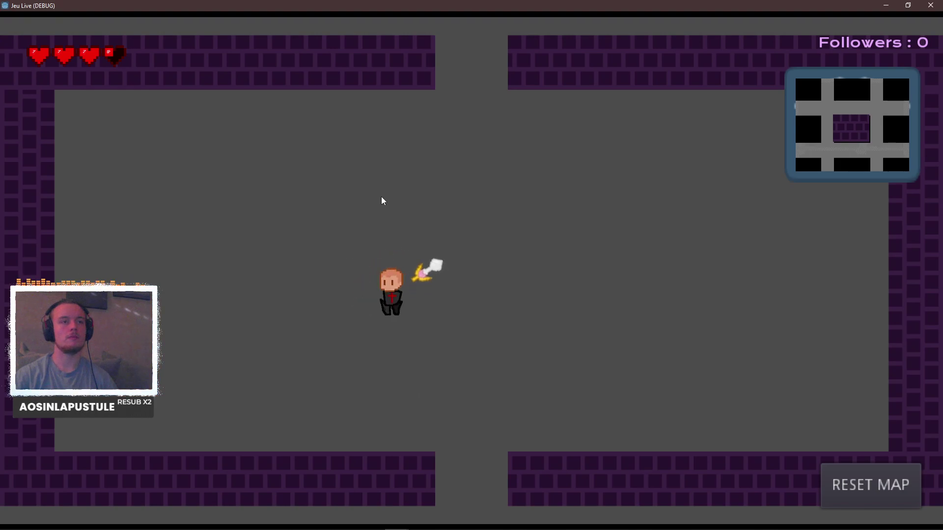
{"action": "key", "text": "d"}
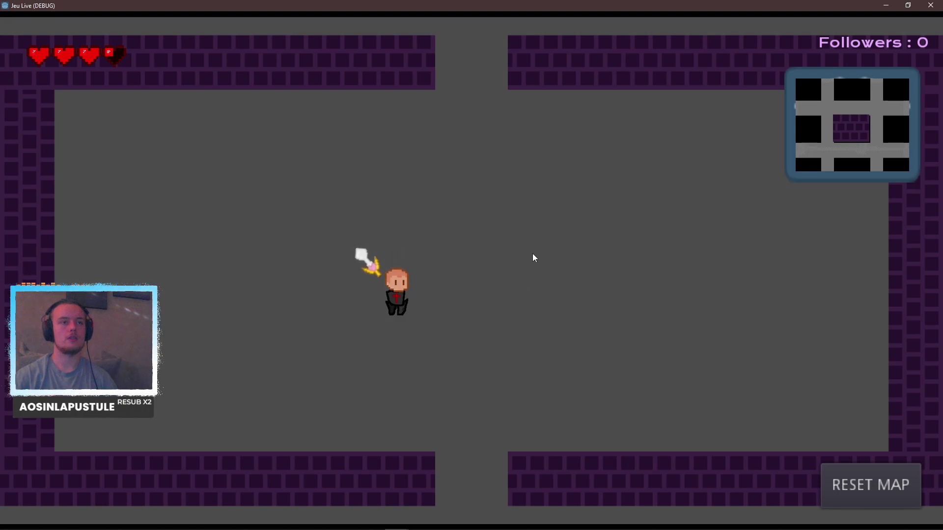
{"action": "key", "text": "d"}
{"action": "key", "text": "a"}
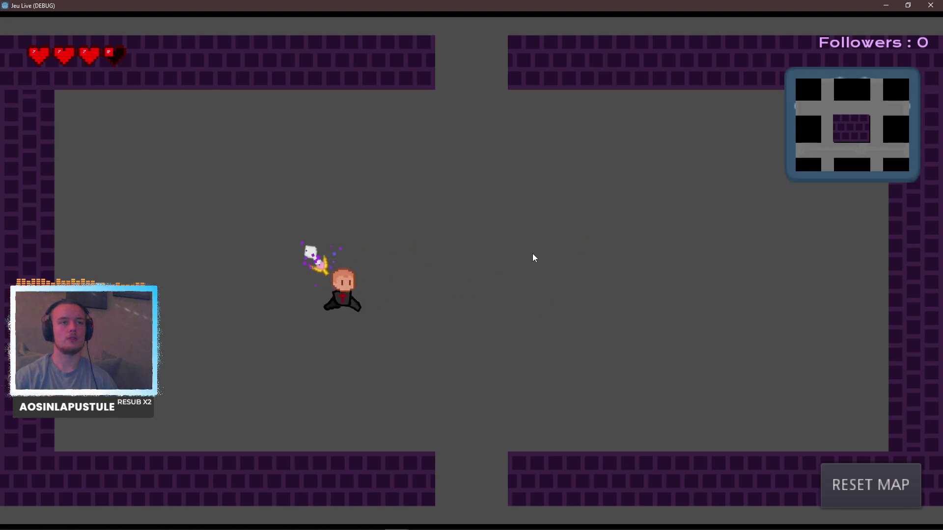
Move the character around the room and swing the sword to check its angle on each side, then close the game.
{"action": "key", "text": "d"}
{"action": "key", "text": "a"}
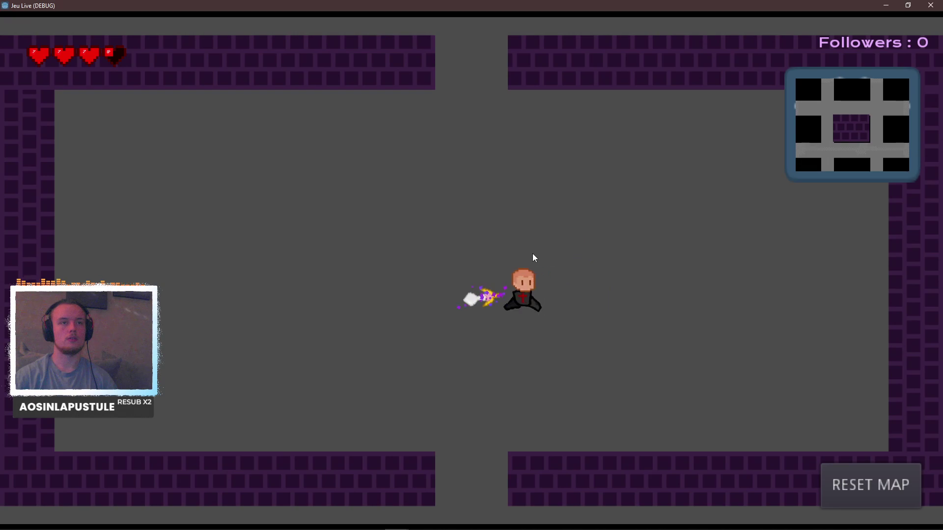
{"action": "key", "text": "d"}
{"action": "key", "text": "d"}
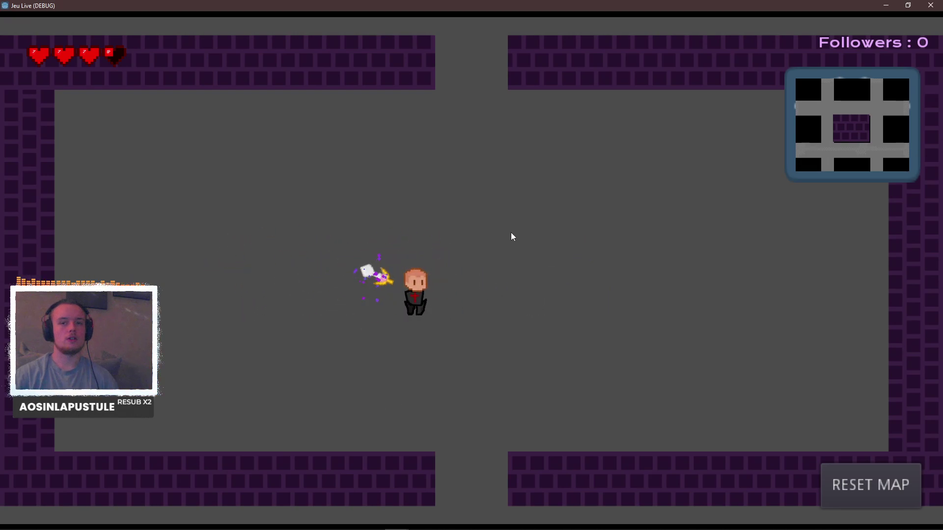
{"action": "key", "text": "a"}
{"action": "key", "text": "s"}
{"action": "key", "text": "w"}
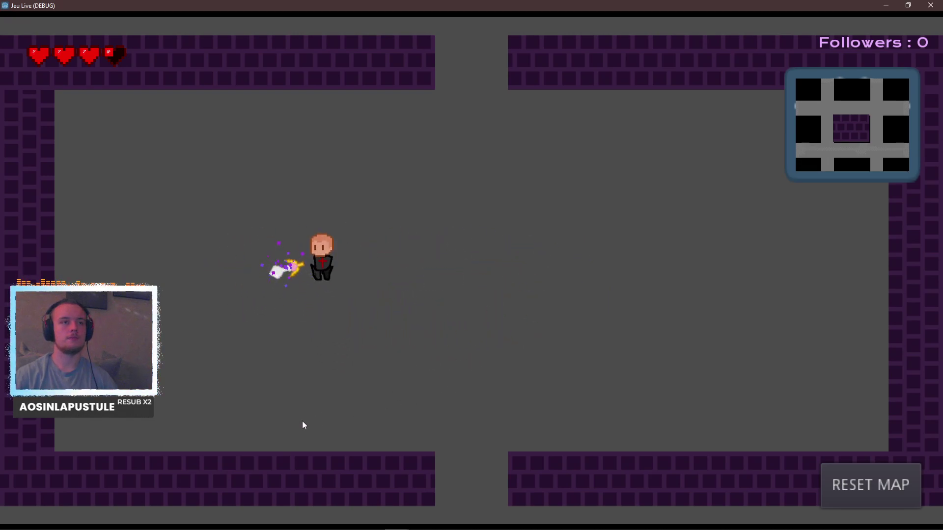
{"action": "left_click", "coordinate": [305, 420]}
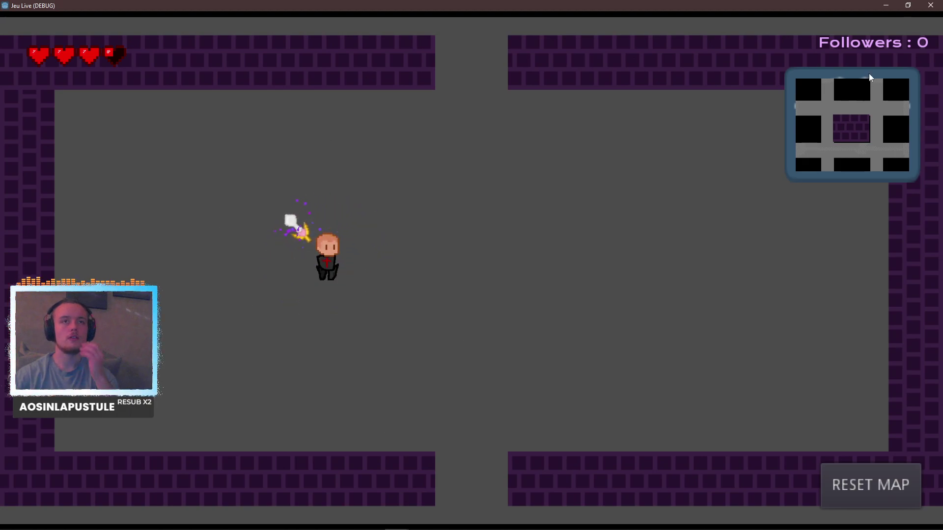
{"action": "left_click", "coordinate": [928, 10]}
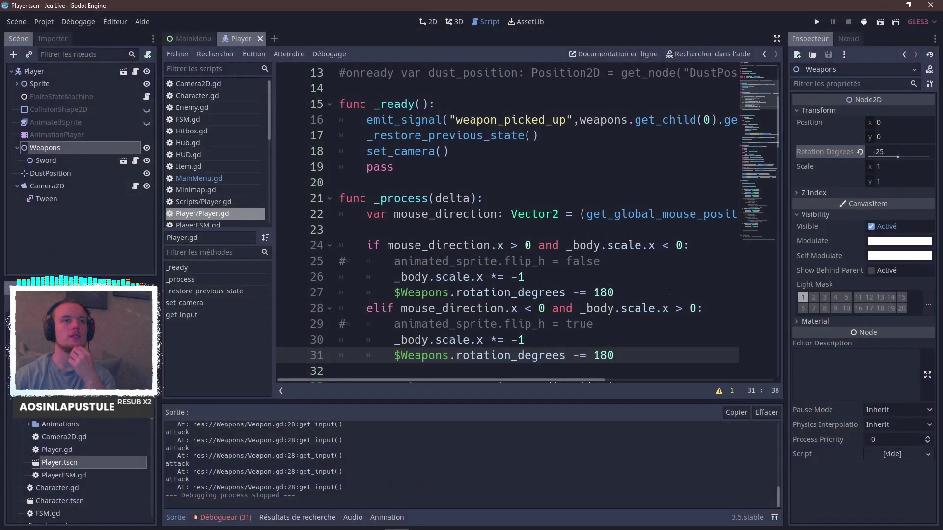
Restore the Weapons rotation line in both flip branches of _process to *= -1.
{"action": "left_click", "coordinate": [646, 329]}
{"action": "key", "text": "ctrl+z"}
{"action": "key", "text": "ctrl+z"}
{"action": "key", "text": "ctrl+z"}
{"action": "key", "text": "ctrl+z"}
{"action": "key", "text": "ctrl+z"}
{"action": "key", "text": "ctrl+z"}
{"action": "key", "text": "ctrl+z"}
{"action": "key", "text": "ctrl+z"}
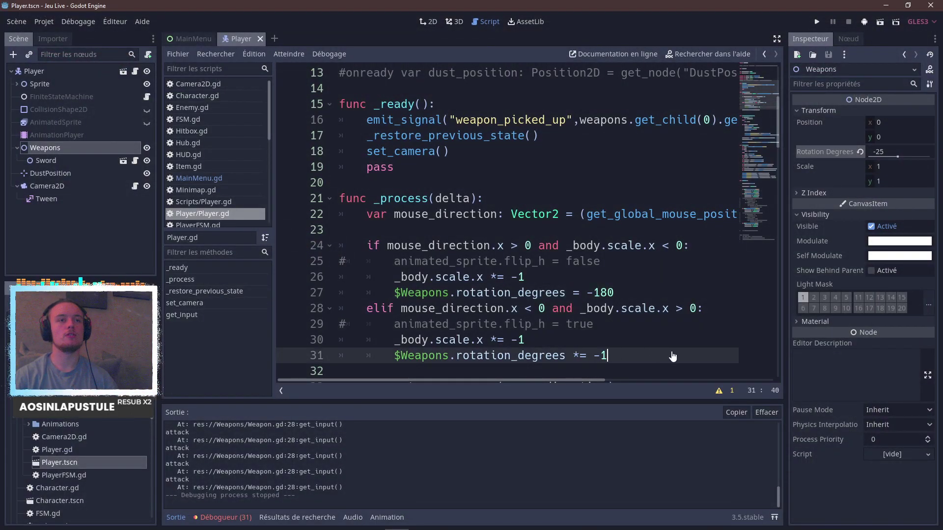
{"action": "key", "text": "Left"}
{"action": "key", "text": "Left"}
{"action": "key", "text": "Left"}
{"action": "key", "text": "Left"}
{"action": "type", "text": "*"}
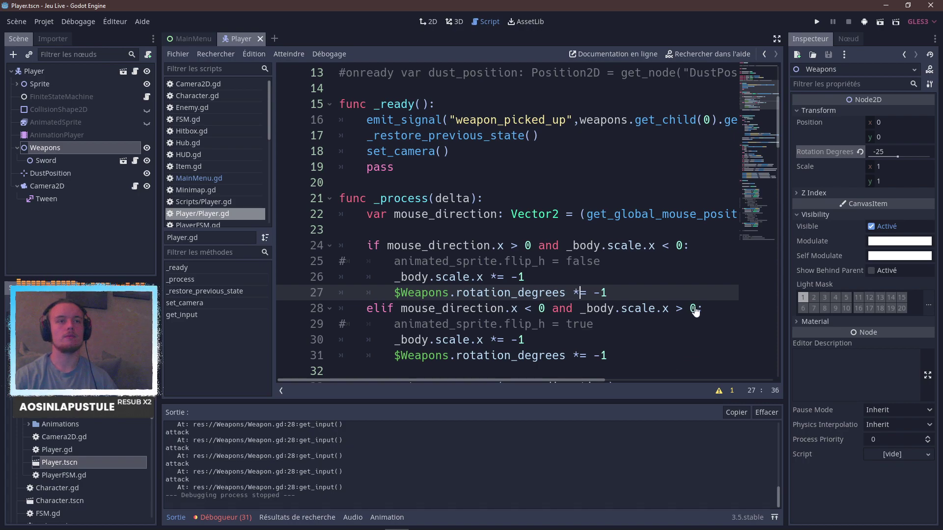
Run the game, start playing with Jouer, and swing the sword while aiming in different directions around the character.
{"action": "left_click", "coordinate": [815, 22]}
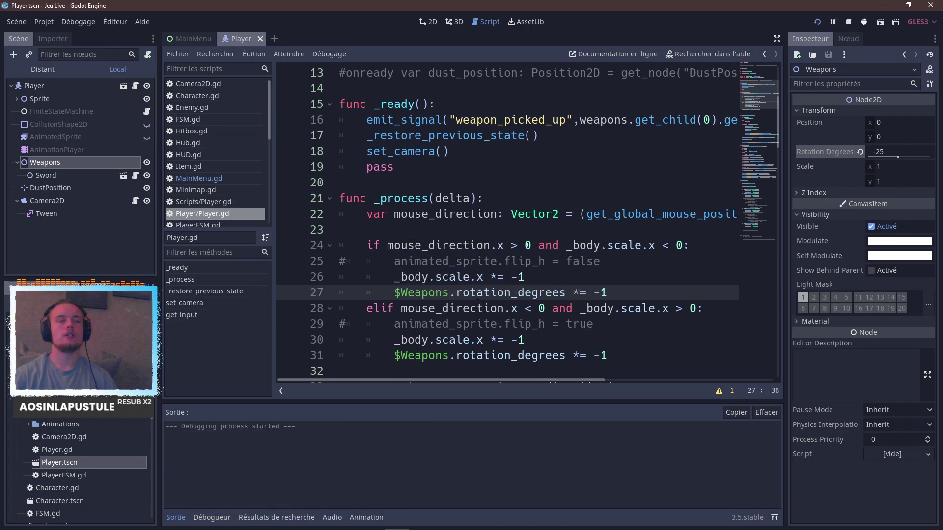
{"action": "left_click", "coordinate": [646, 163]}
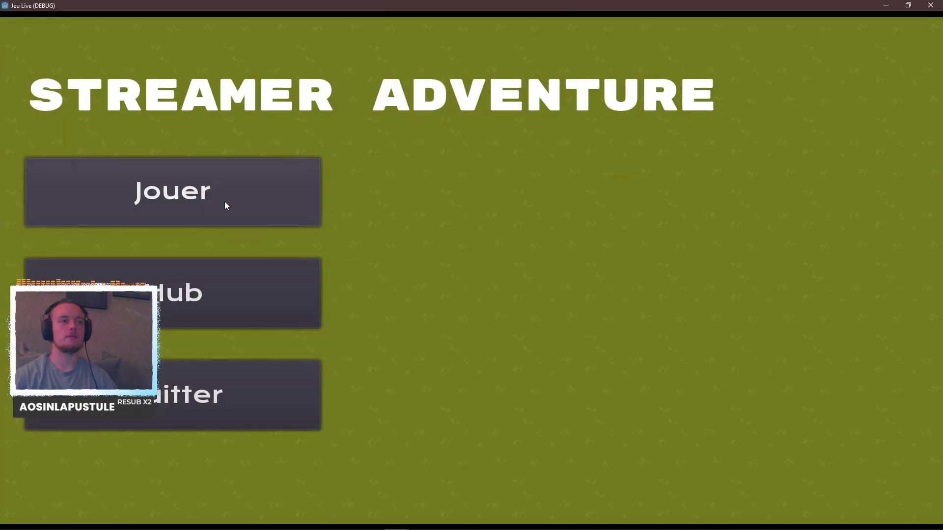
{"action": "left_click", "coordinate": [235, 193]}
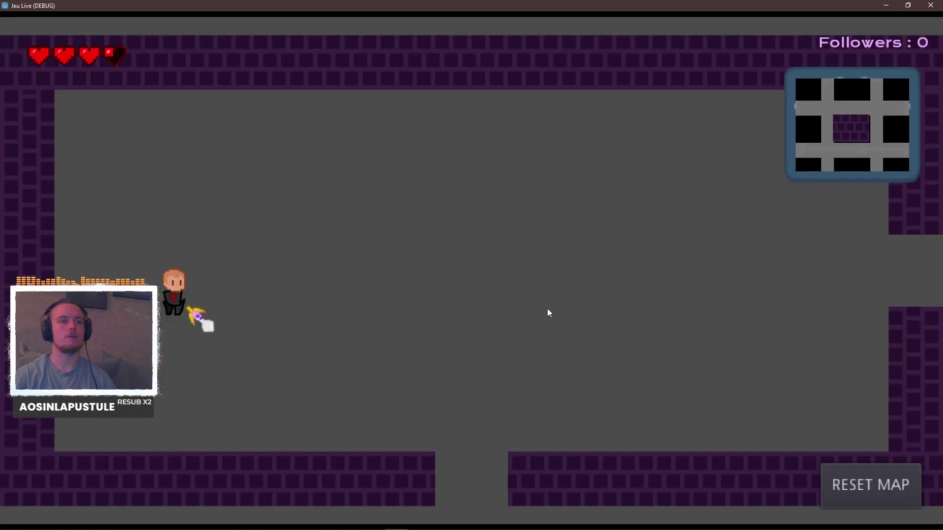
{"action": "key", "text": "d"}
{"action": "left_click", "coordinate": [283, 292]}
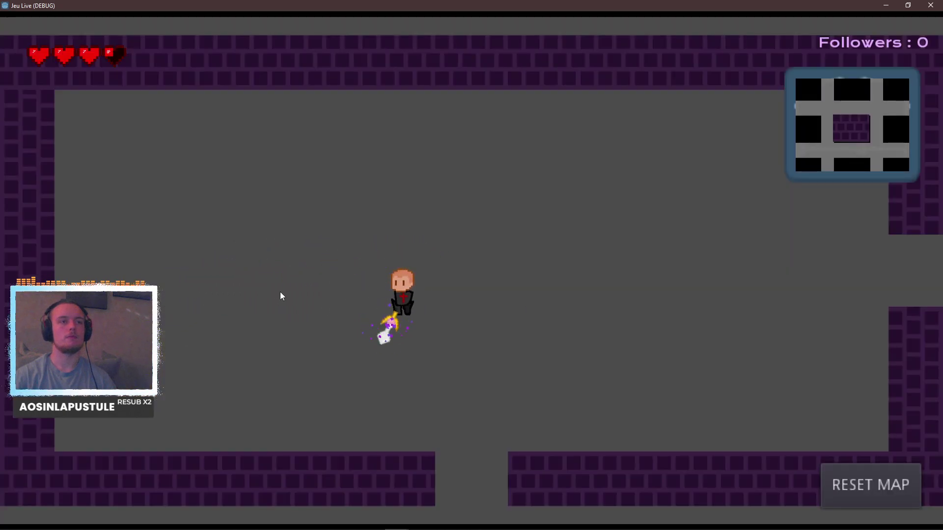
{"action": "left_click", "coordinate": [279, 292]}
{"action": "left_click", "coordinate": [410, 166]}
{"action": "left_click", "coordinate": [483, 167]}
{"action": "left_click", "coordinate": [582, 268]}
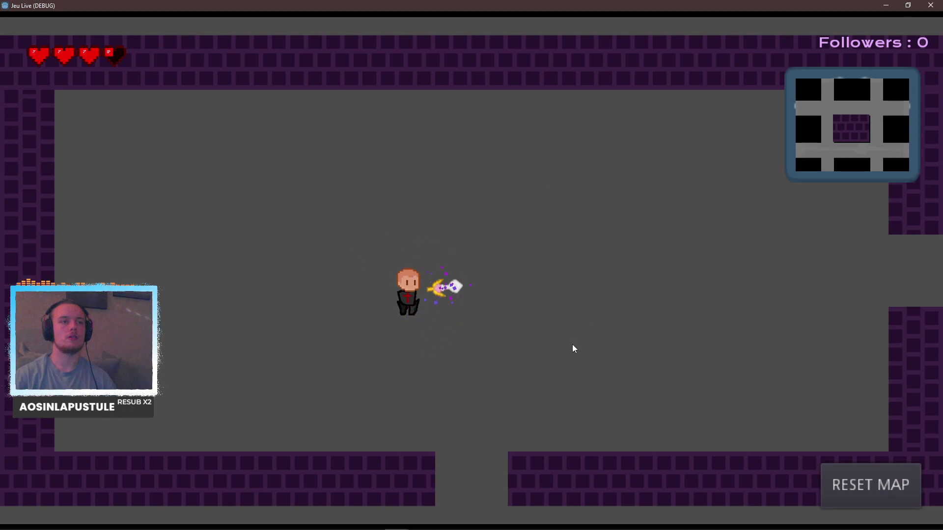
{"action": "left_click", "coordinate": [530, 392]}
{"action": "left_click", "coordinate": [417, 436]}
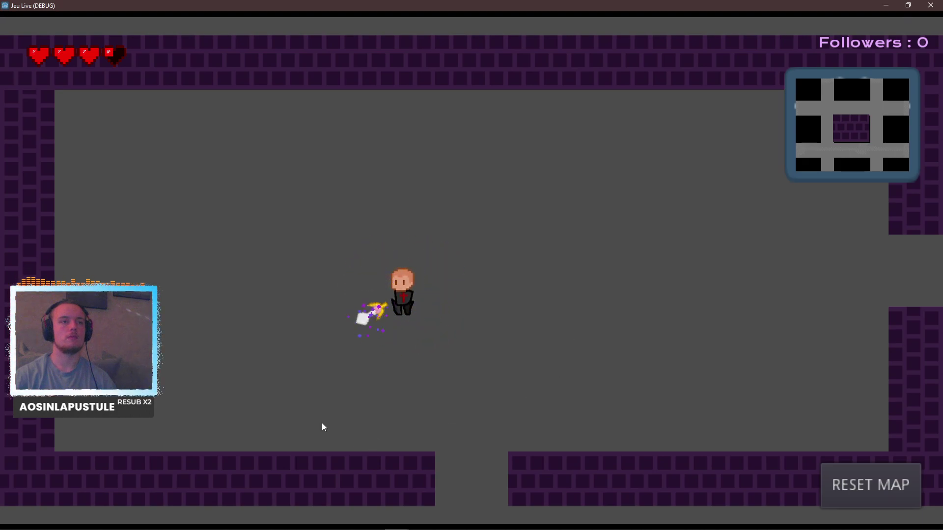
Flip the character between both sides to compare the sword's resting angle, then close the game.
{"action": "key", "text": "d"}
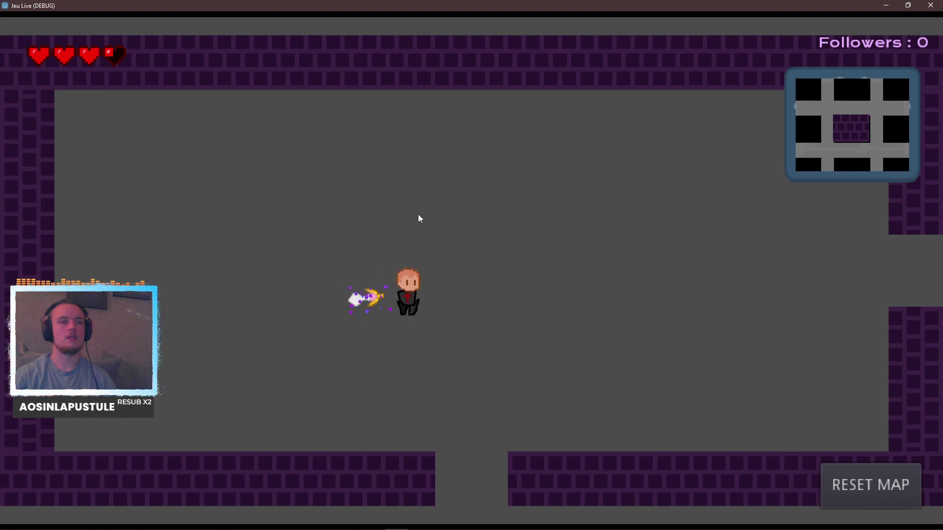
{"action": "key", "text": "q"}
{"action": "key", "text": "d"}
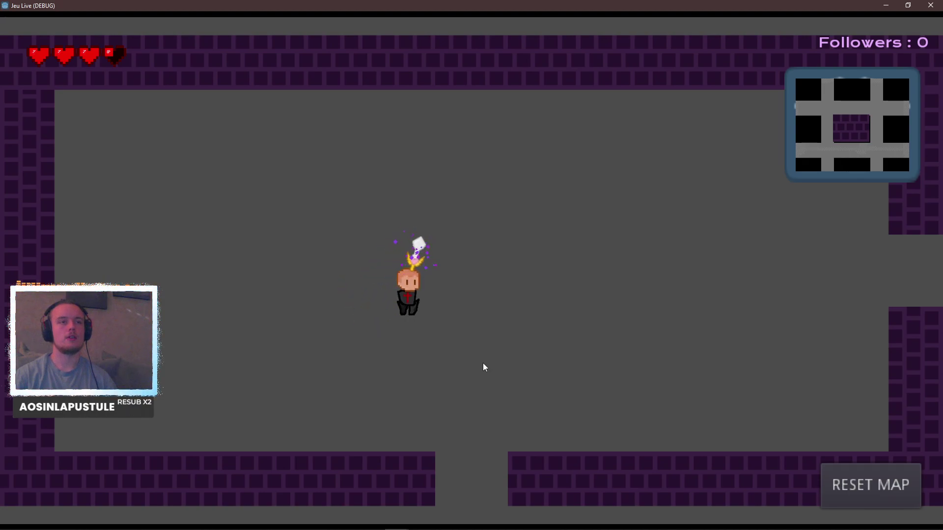
{"action": "key", "text": "q"}
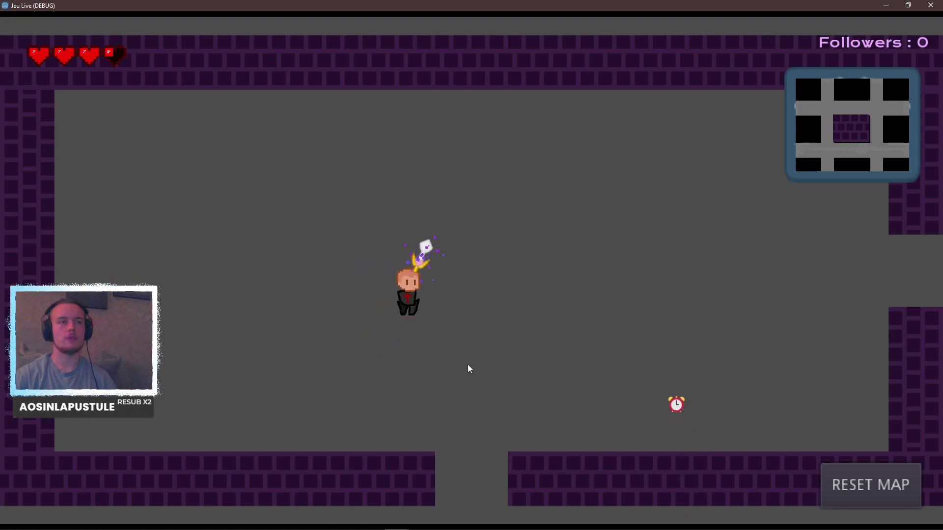
{"action": "key", "text": "alt+Tab"}
{"action": "key", "text": "alt+Tab"}
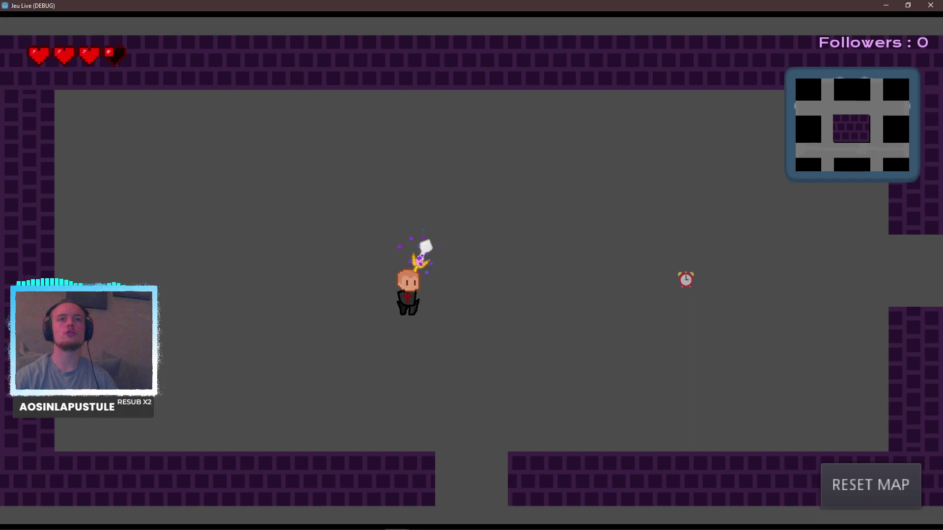
{"action": "left_click", "coordinate": [930, 5]}
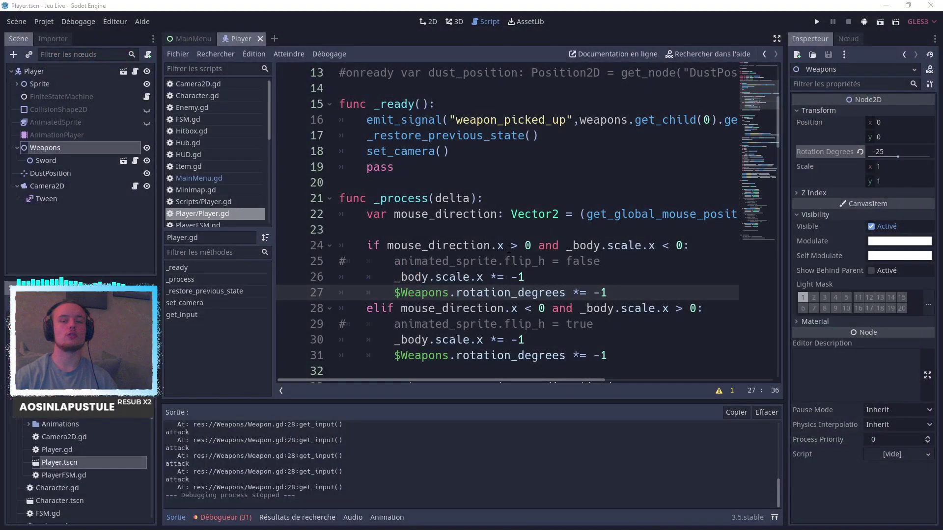
Switch to the browser, open Game Endeavor's Creating My Dream Game - Devlog #1 video, pause it and raise the playback quality.
{"action": "key", "text": "alt+Tab"}
{"action": "left_click", "coordinate": [117, 7]}
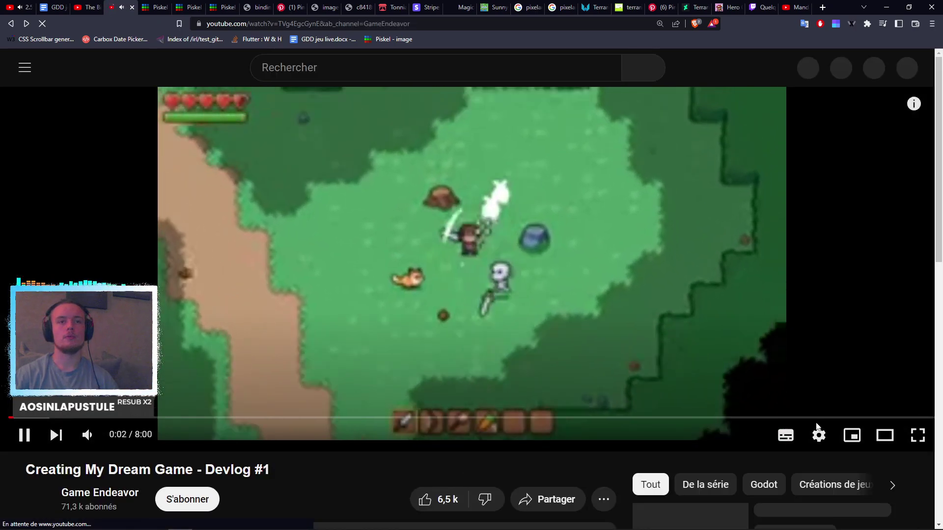
{"action": "key", "text": "space"}
{"action": "left_click", "coordinate": [815, 433]}
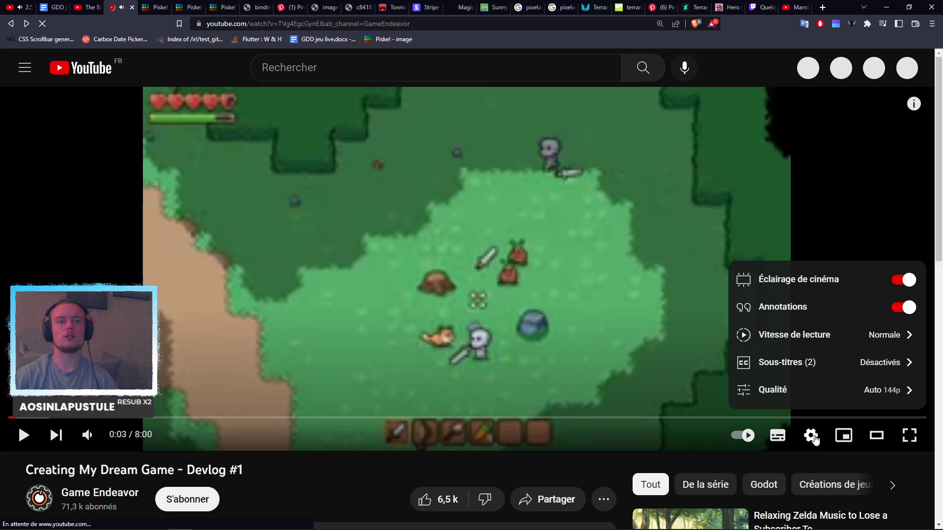
{"action": "left_click", "coordinate": [805, 397]}
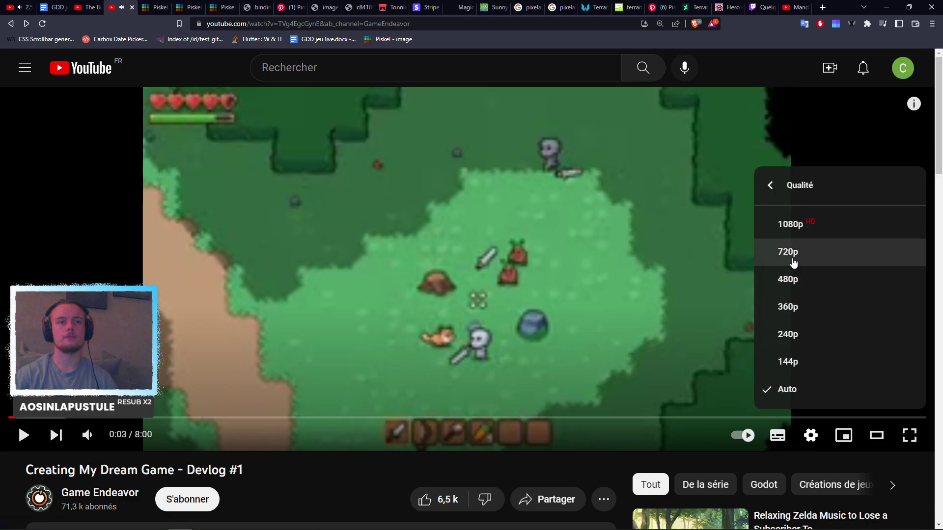
{"action": "left_click", "coordinate": [799, 278]}
{"action": "left_click", "coordinate": [799, 290]}
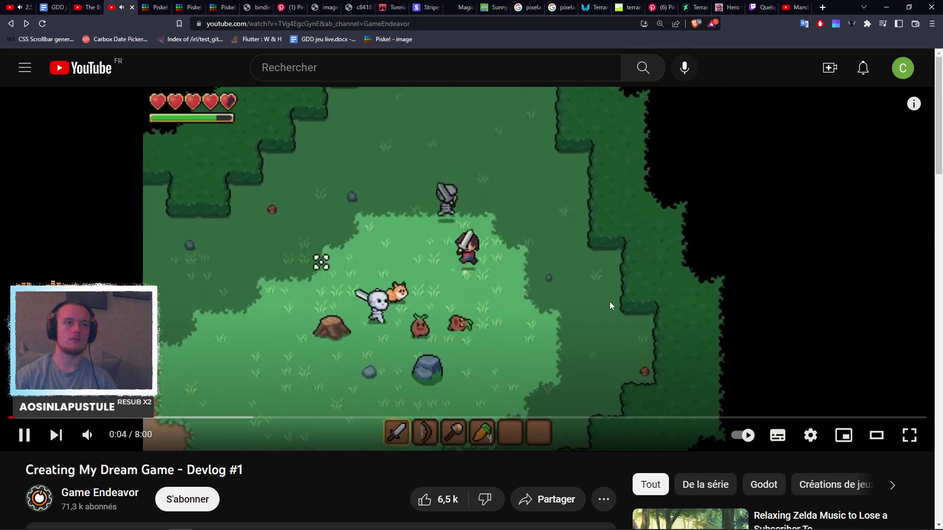
Play the devlog's opening gameplay in short bursts, pausing repeatedly to examine how the sword is held and swung on each side of the character.
{"action": "left_click", "coordinate": [595, 304]}
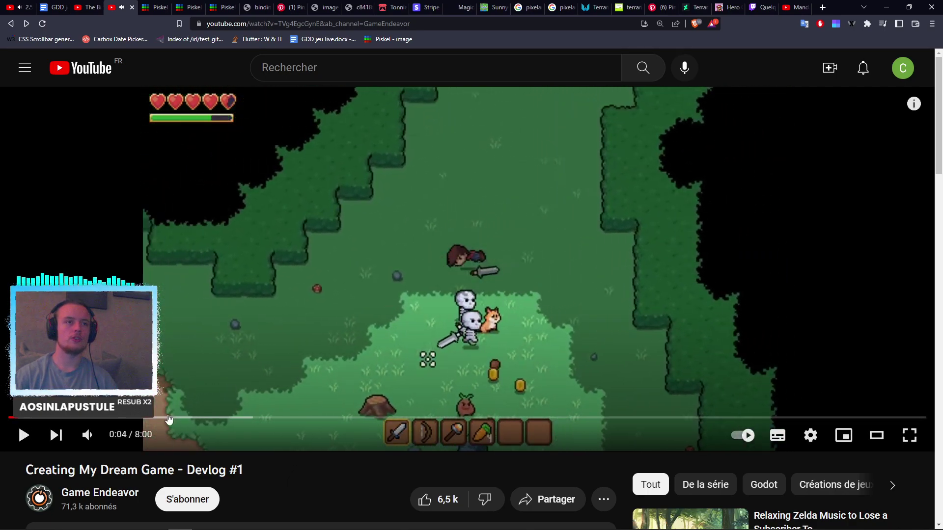
{"action": "left_click", "coordinate": [30, 445]}
{"action": "left_click", "coordinate": [32, 446]}
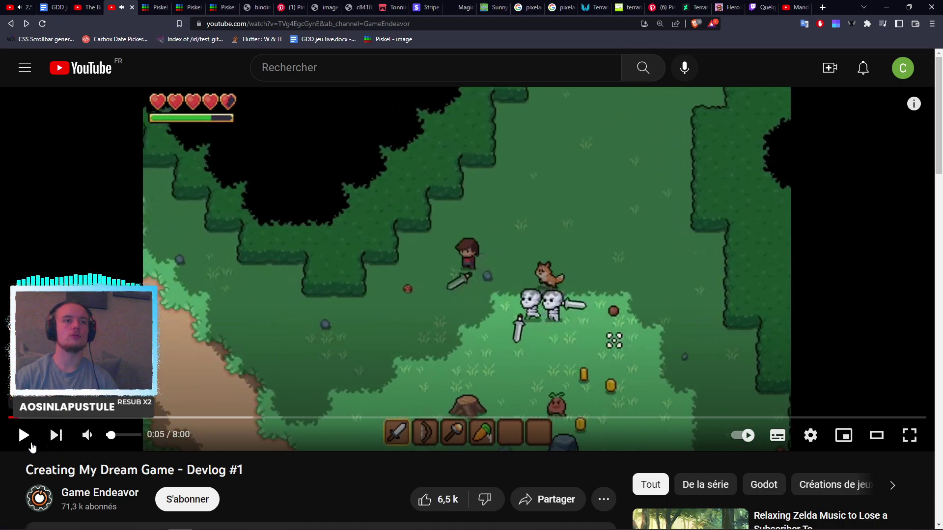
{"action": "left_click", "coordinate": [32, 446]}
{"action": "left_click", "coordinate": [32, 446]}
{"action": "left_click", "coordinate": [31, 446]}
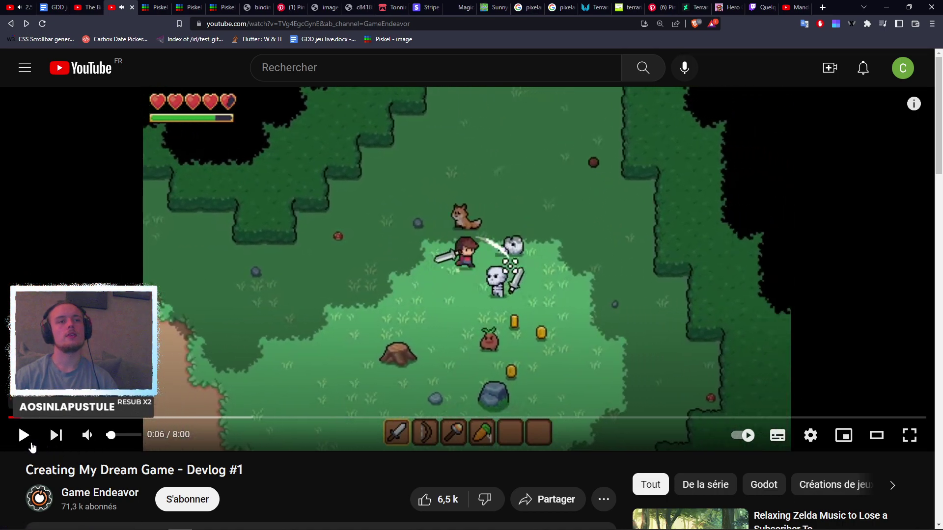
{"action": "left_click", "coordinate": [31, 446]}
{"action": "left_click", "coordinate": [32, 446]}
{"action": "left_click", "coordinate": [31, 446]}
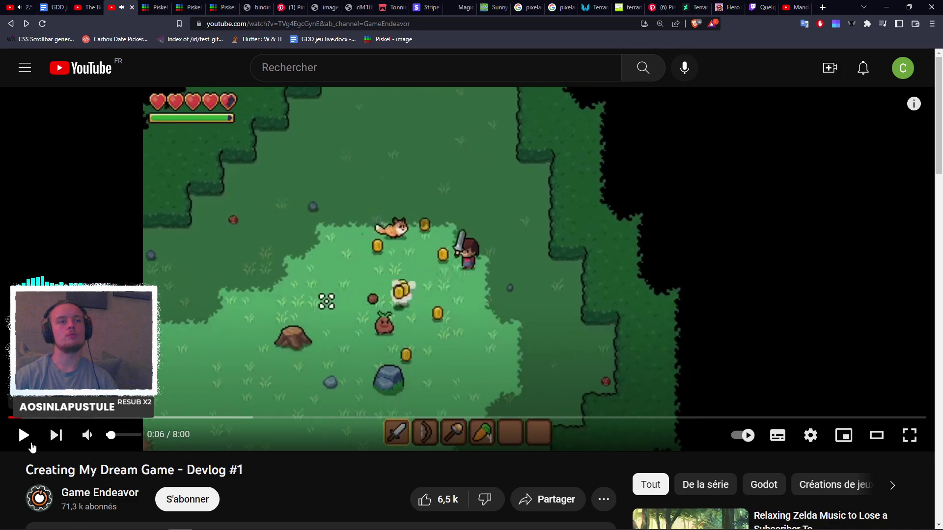
{"action": "left_click", "coordinate": [31, 446]}
{"action": "left_click", "coordinate": [31, 446]}
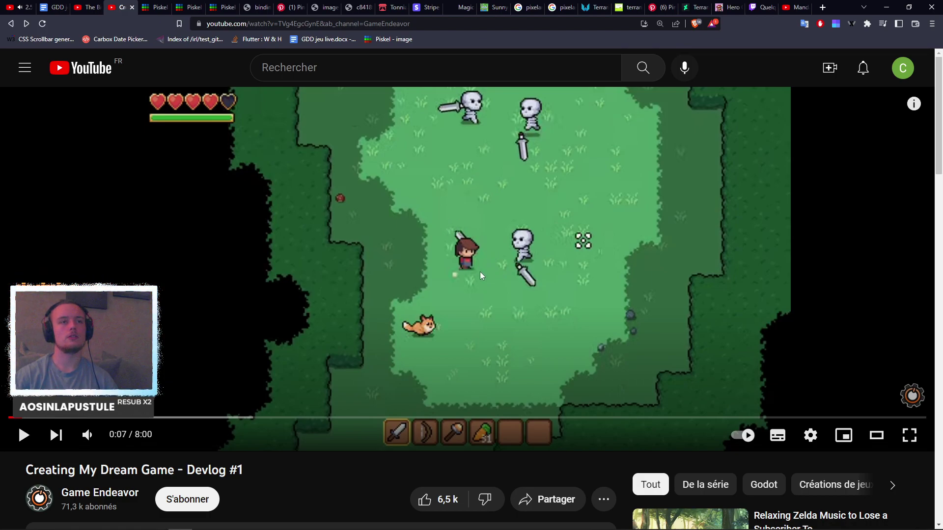
{"action": "left_click", "coordinate": [29, 441]}
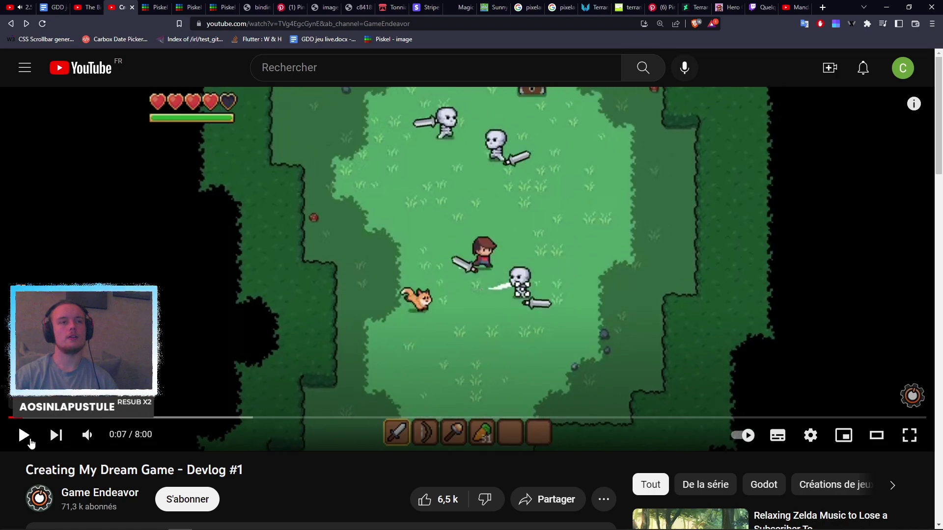
{"action": "left_click", "coordinate": [29, 440]}
{"action": "left_click", "coordinate": [29, 440]}
{"action": "left_click", "coordinate": [29, 441]}
{"action": "left_click", "coordinate": [29, 441]}
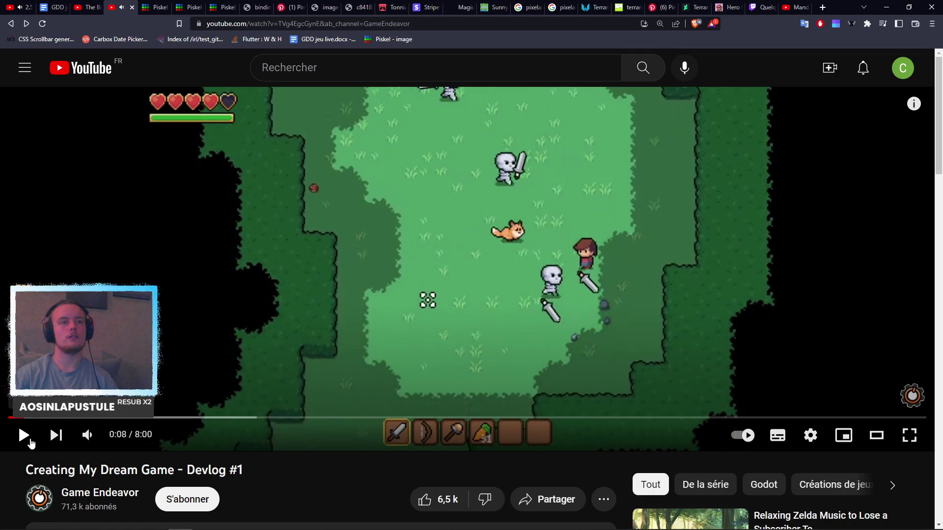
{"action": "left_click", "coordinate": [30, 441]}
{"action": "left_click", "coordinate": [29, 441]}
{"action": "left_click", "coordinate": [30, 441]}
{"action": "left_click", "coordinate": [30, 441]}
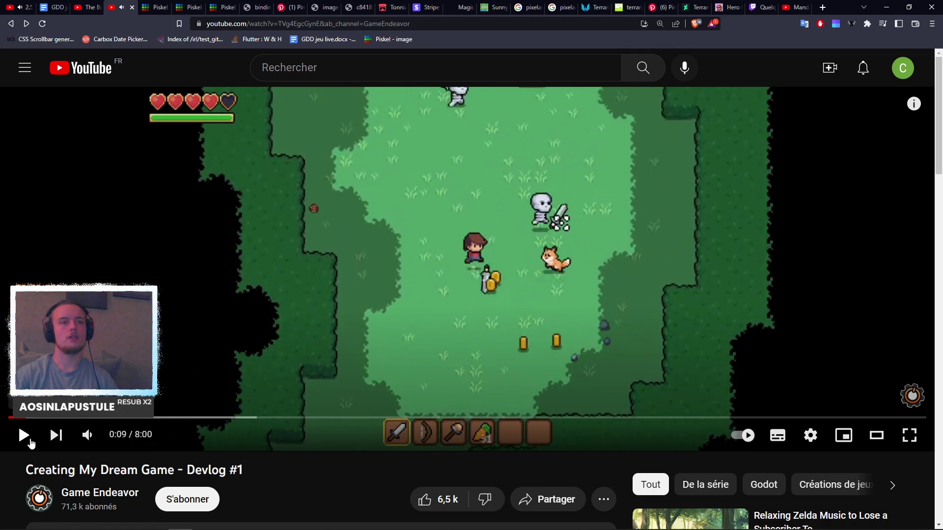
{"action": "left_click", "coordinate": [29, 441]}
{"action": "left_click", "coordinate": [30, 441]}
{"action": "left_click", "coordinate": [30, 441]}
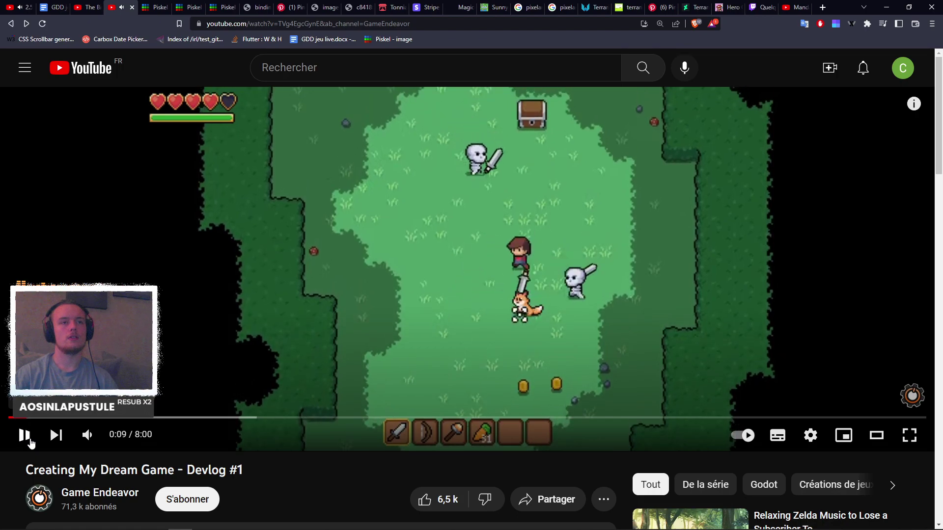
{"action": "left_click", "coordinate": [30, 441]}
{"action": "left_click", "coordinate": [29, 441]}
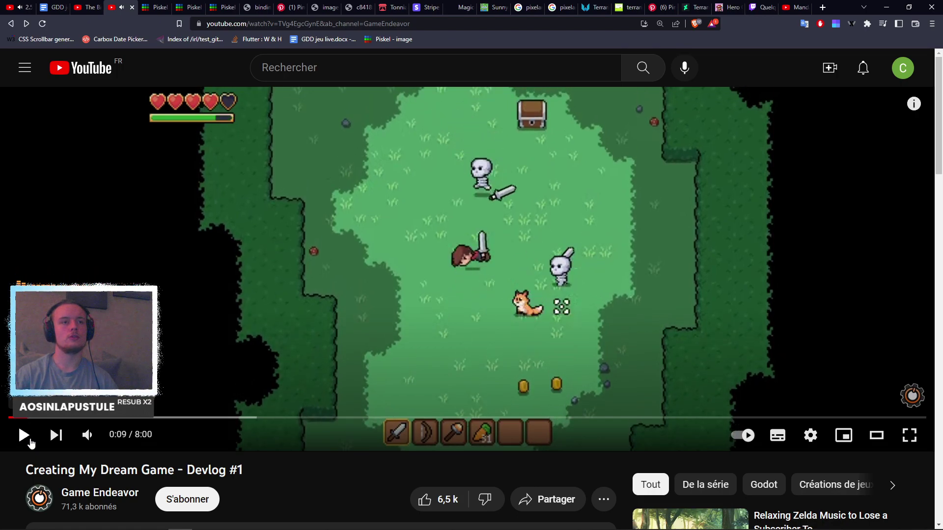
{"action": "left_click", "coordinate": [29, 441]}
{"action": "left_click", "coordinate": [29, 441]}
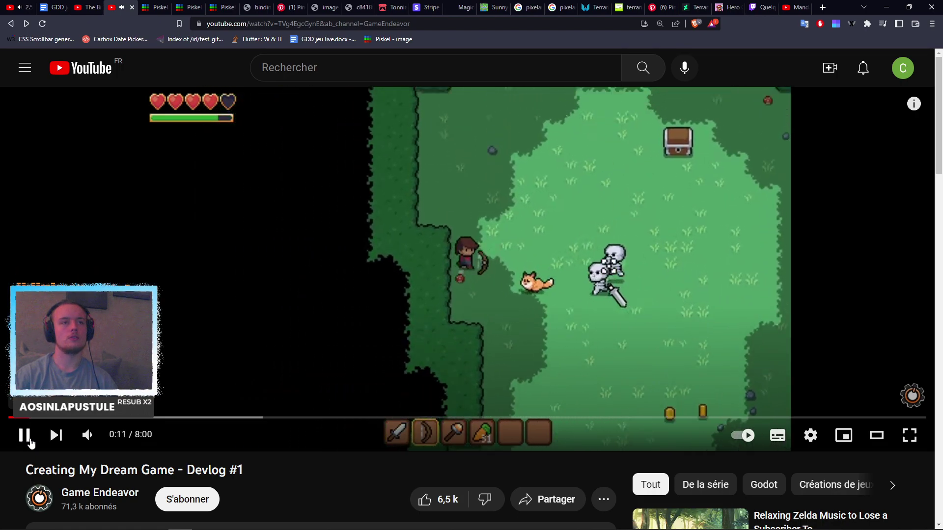
{"action": "left_click", "coordinate": [30, 441]}
{"action": "left_click", "coordinate": [30, 441]}
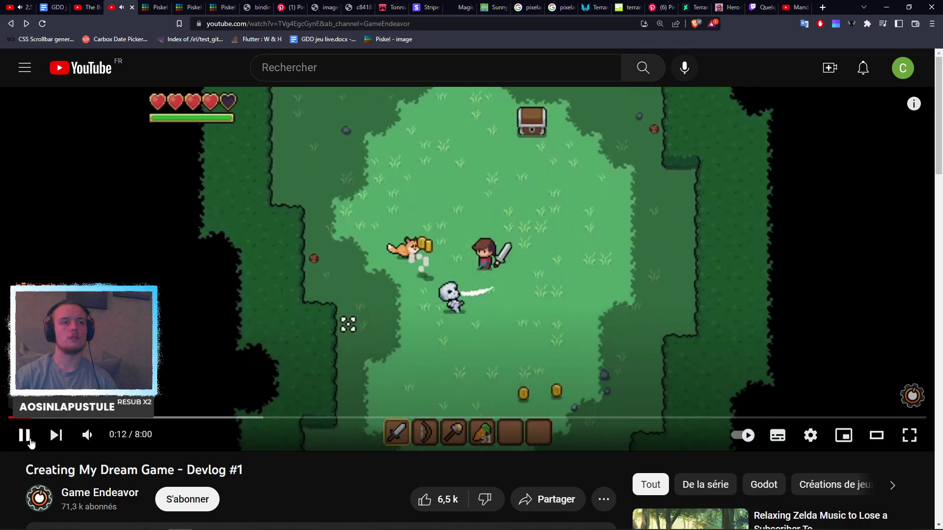
{"action": "left_click", "coordinate": [29, 440]}
{"action": "left_click", "coordinate": [29, 440]}
{"action": "left_click", "coordinate": [29, 441]}
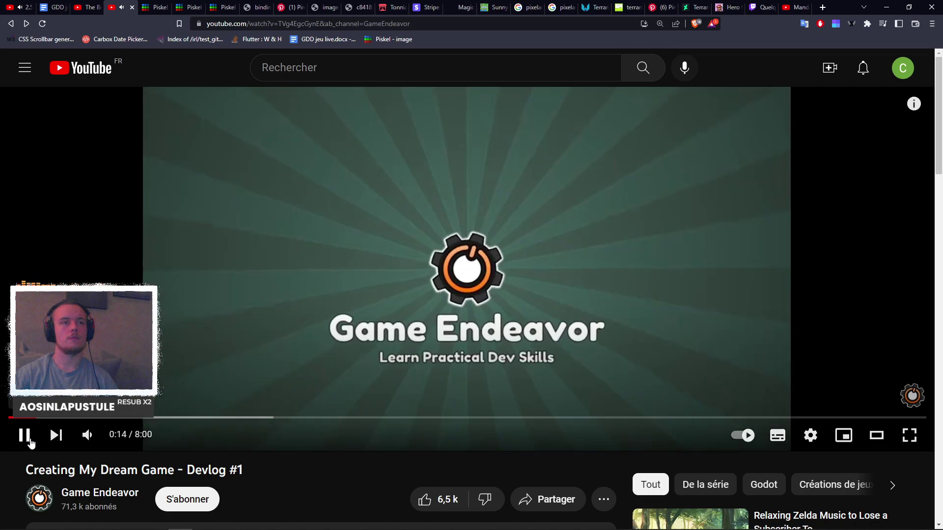
Rewind the devlog to its opening gameplay and set the playback speed to 0.25.
{"action": "left_click", "coordinate": [36, 440]}
{"action": "key", "text": "Left"}
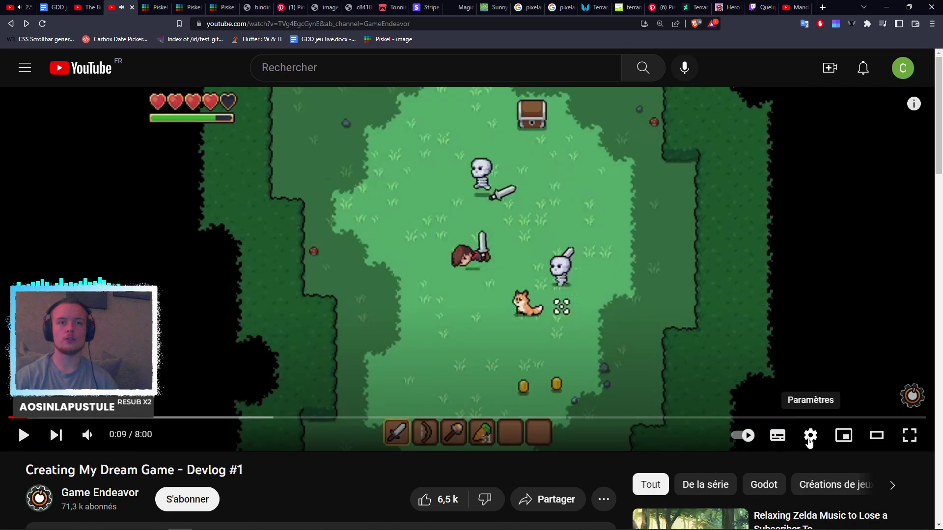
{"action": "left_click", "coordinate": [809, 437]}
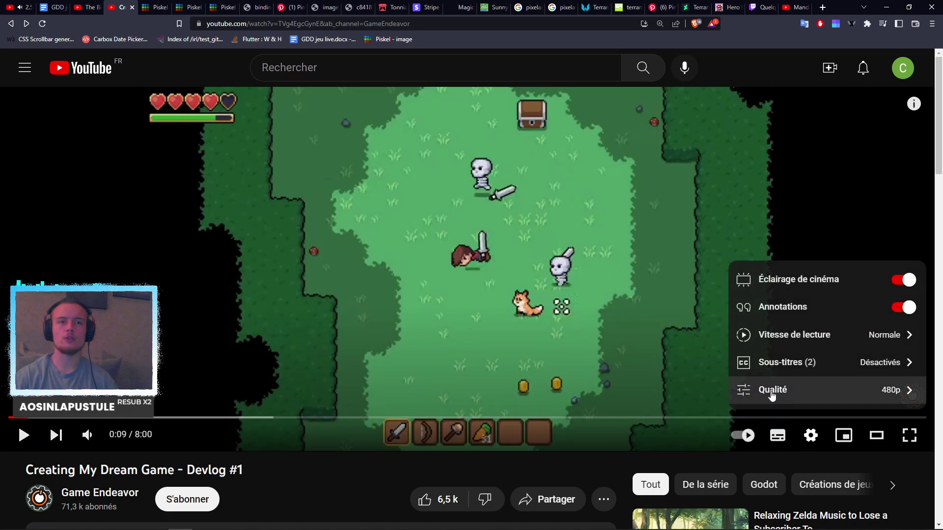
{"action": "left_click", "coordinate": [807, 338]}
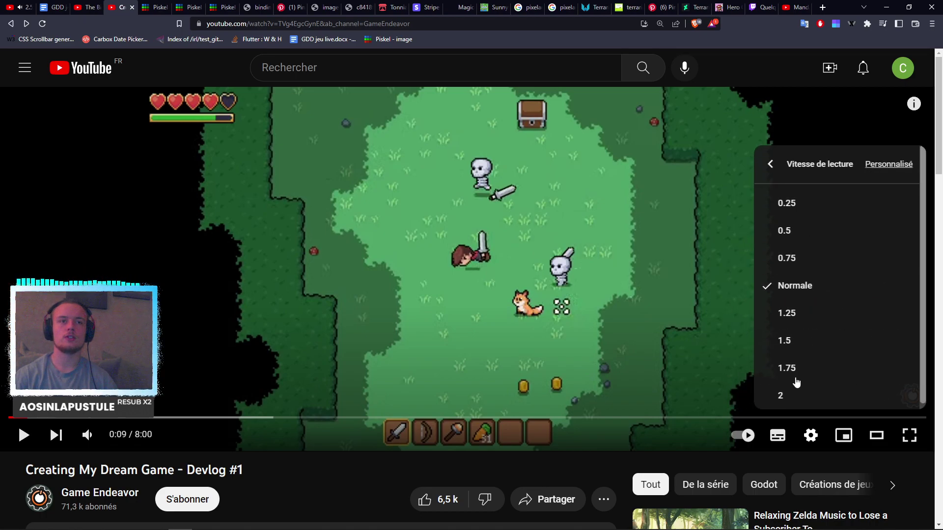
{"action": "left_click", "coordinate": [794, 210]}
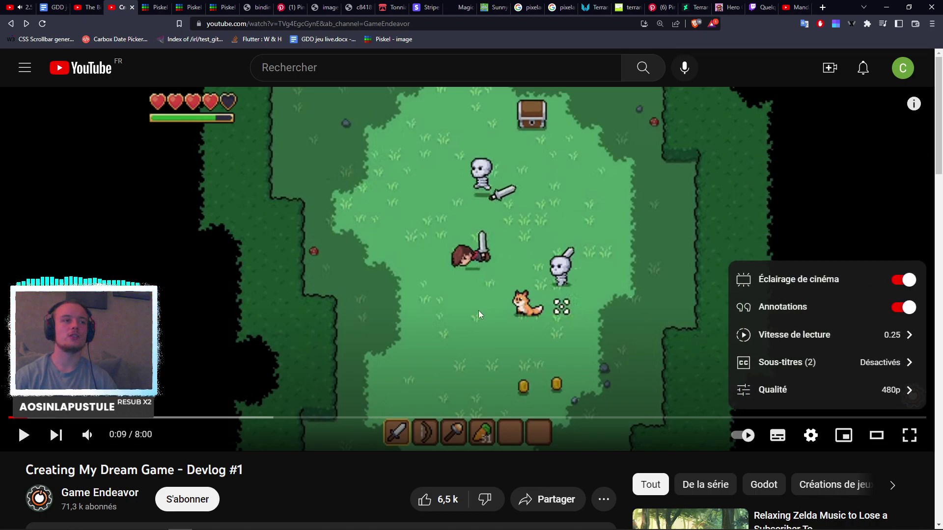
{"action": "left_click", "coordinate": [366, 342]}
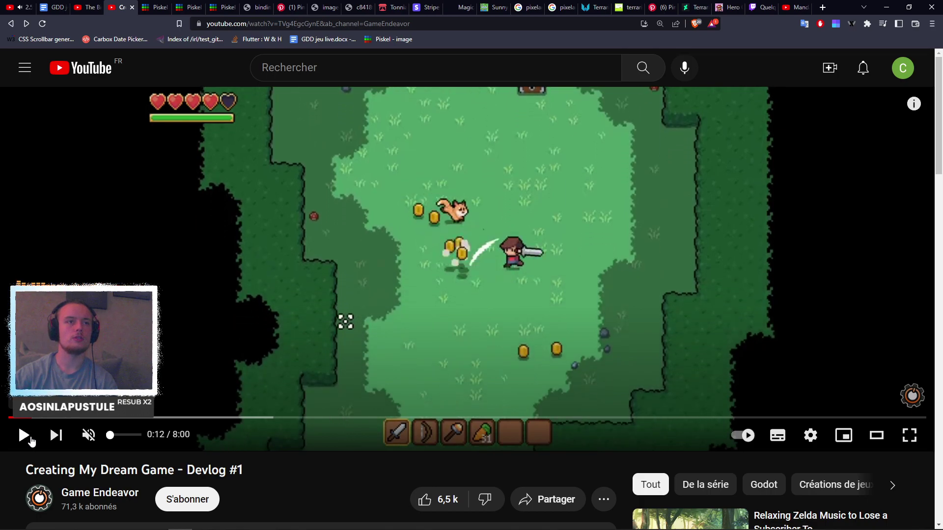
Step through the slowed gameplay around 0:13 with repeated pauses to examine the sword's position as the character changes aim.
{"action": "left_click", "coordinate": [31, 440]}
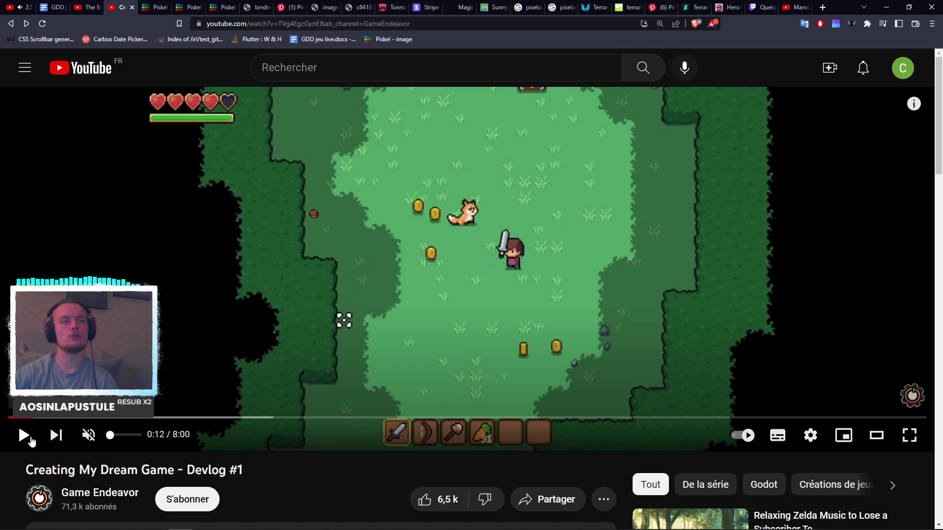
{"action": "left_click", "coordinate": [31, 441]}
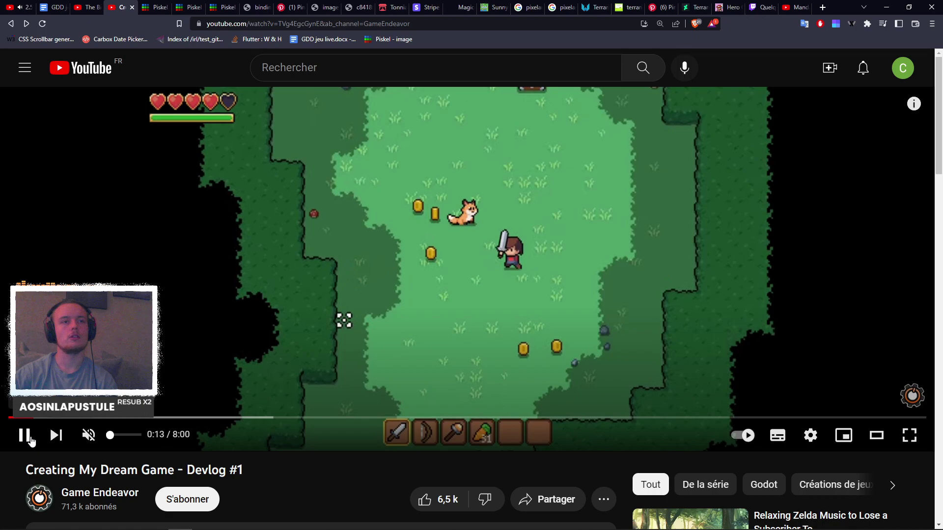
{"action": "left_click", "coordinate": [31, 440]}
{"action": "left_click", "coordinate": [31, 441]}
{"action": "left_click", "coordinate": [24, 435]}
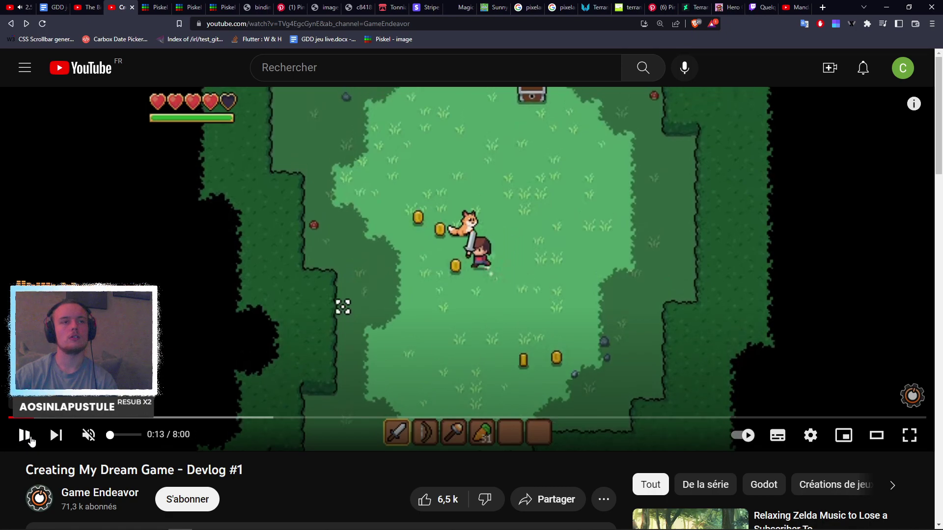
{"action": "left_click", "coordinate": [31, 441]}
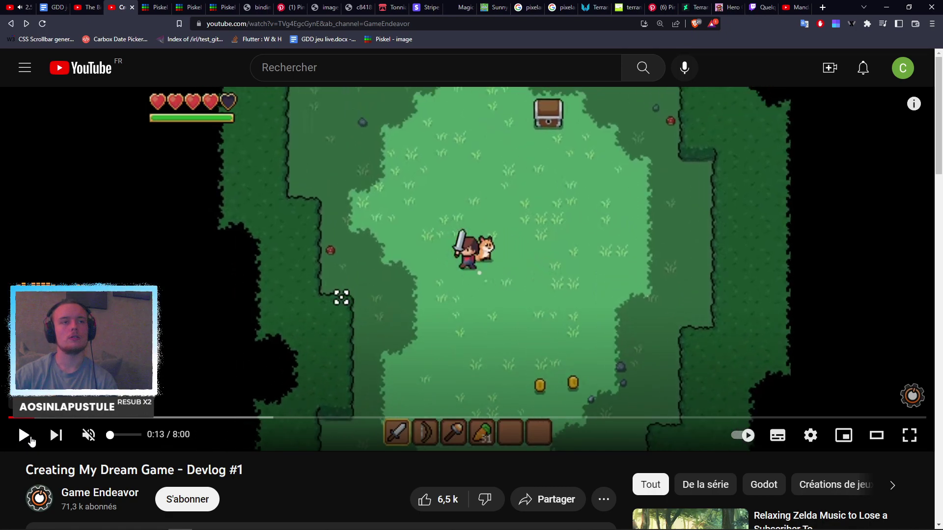
{"action": "left_click", "coordinate": [31, 441]}
{"action": "left_click", "coordinate": [32, 441]}
{"action": "left_click", "coordinate": [31, 441]}
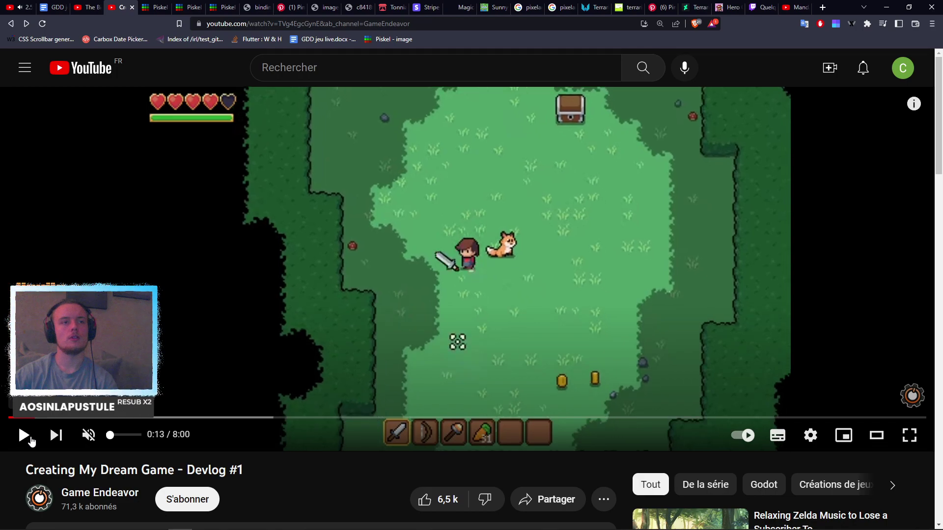
{"action": "left_click", "coordinate": [30, 441]}
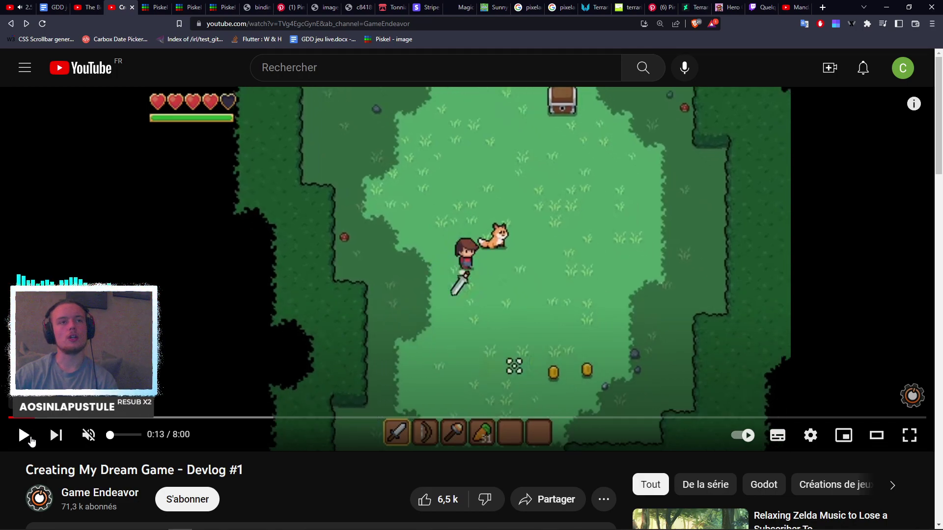
{"action": "left_click", "coordinate": [31, 440]}
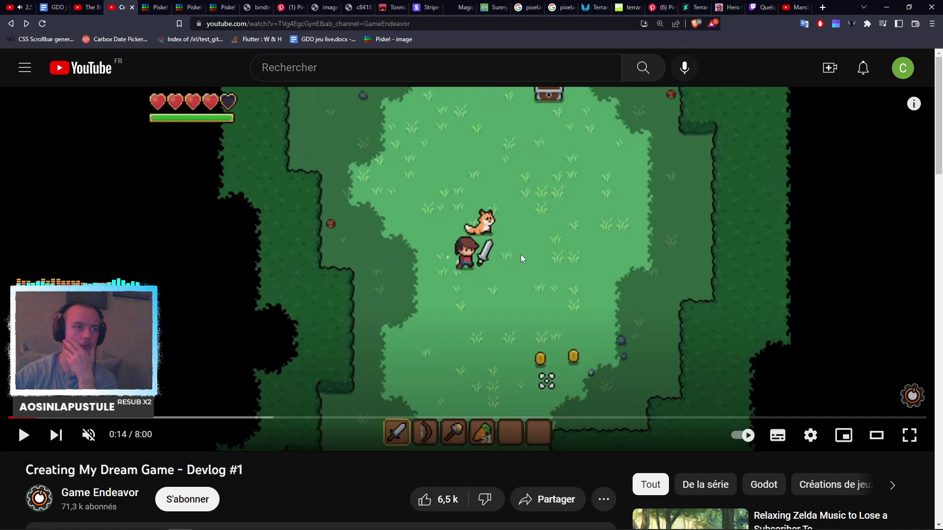
Continue the devlog up to about 0:46, pausing on the sword attacks to examine each swing's start and end pose.
{"action": "left_click", "coordinate": [21, 444]}
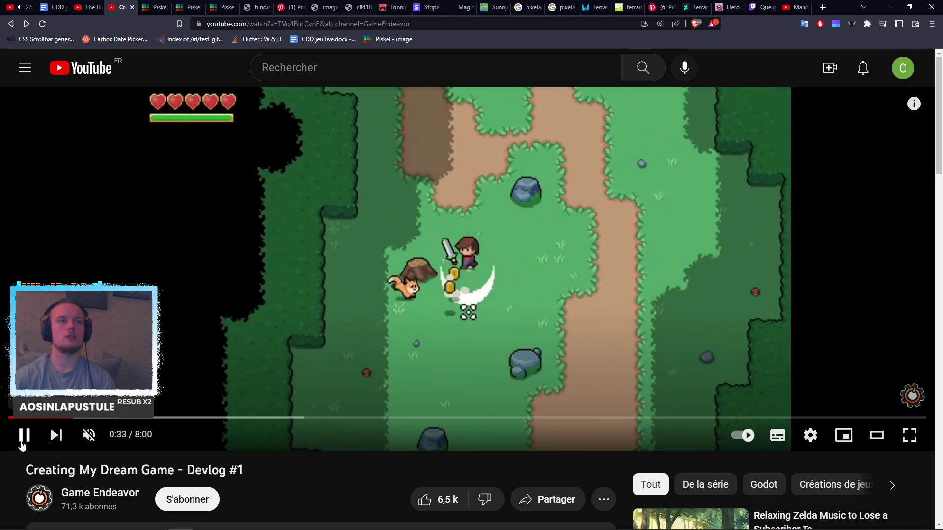
{"action": "left_click", "coordinate": [22, 443]}
{"action": "left_click", "coordinate": [22, 443]}
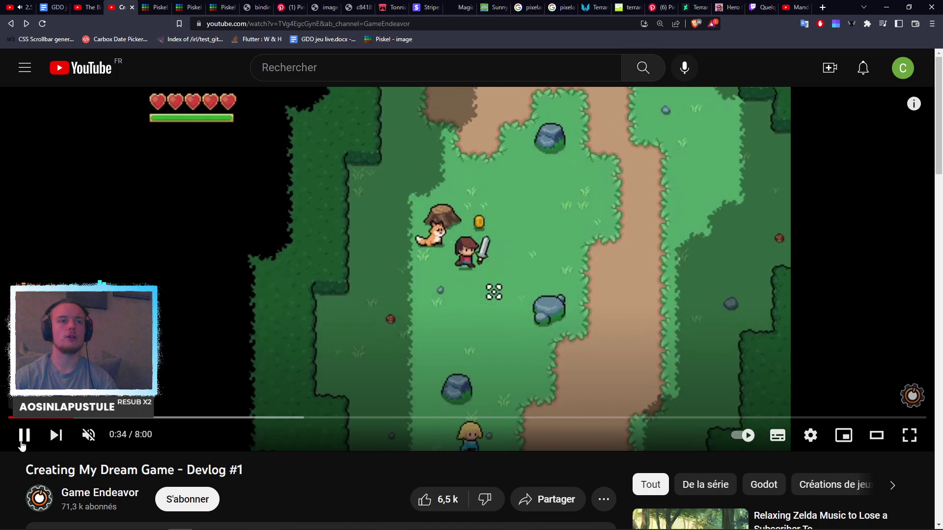
{"action": "left_click", "coordinate": [21, 443]}
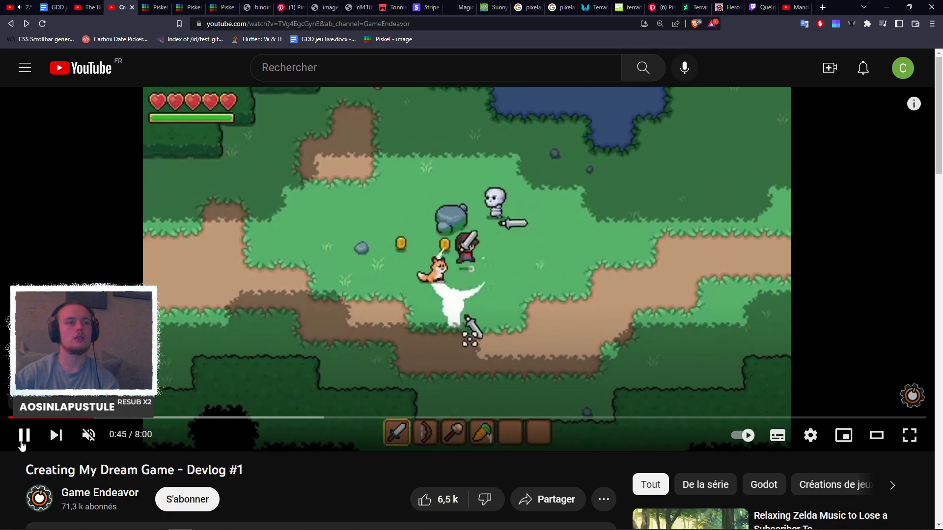
{"action": "left_click", "coordinate": [21, 444]}
{"action": "left_click", "coordinate": [21, 443]}
{"action": "left_click", "coordinate": [21, 443]}
{"action": "left_click", "coordinate": [21, 443]}
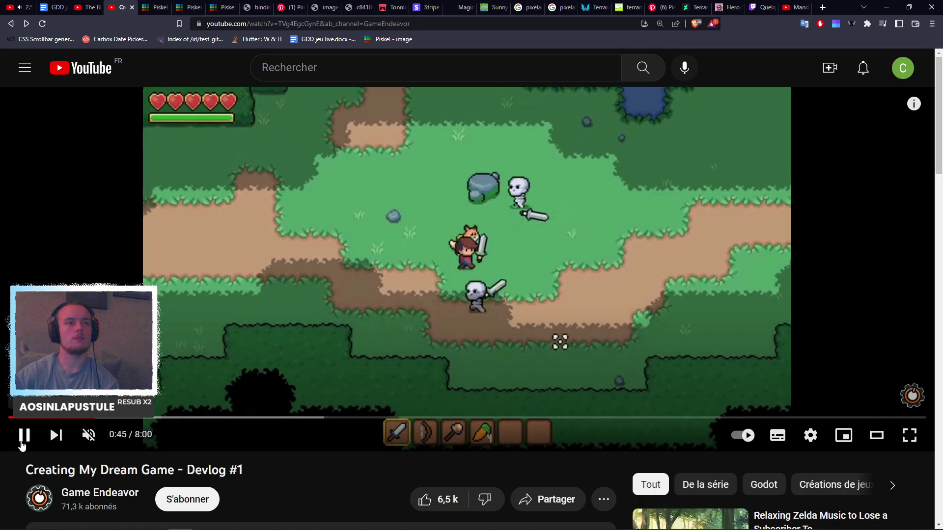
{"action": "left_click", "coordinate": [21, 444]}
{"action": "left_click", "coordinate": [21, 444]}
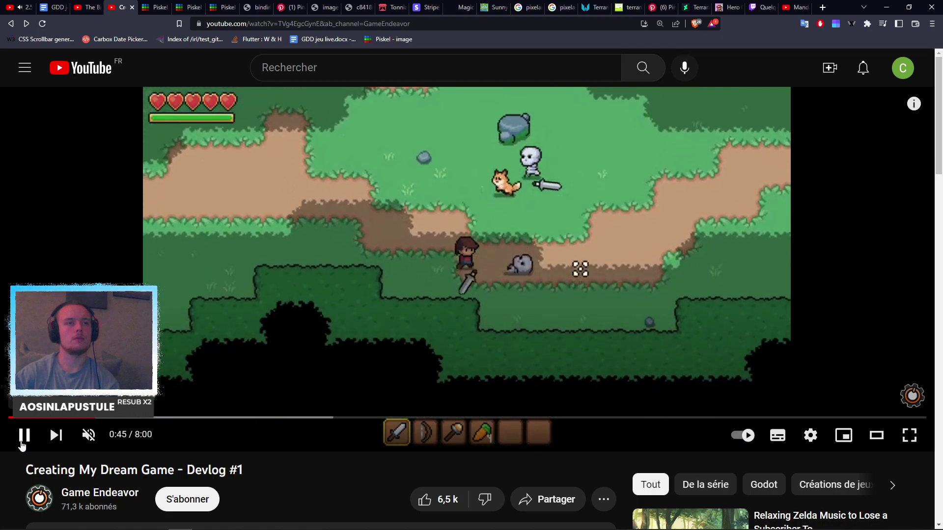
{"action": "left_click", "coordinate": [21, 444]}
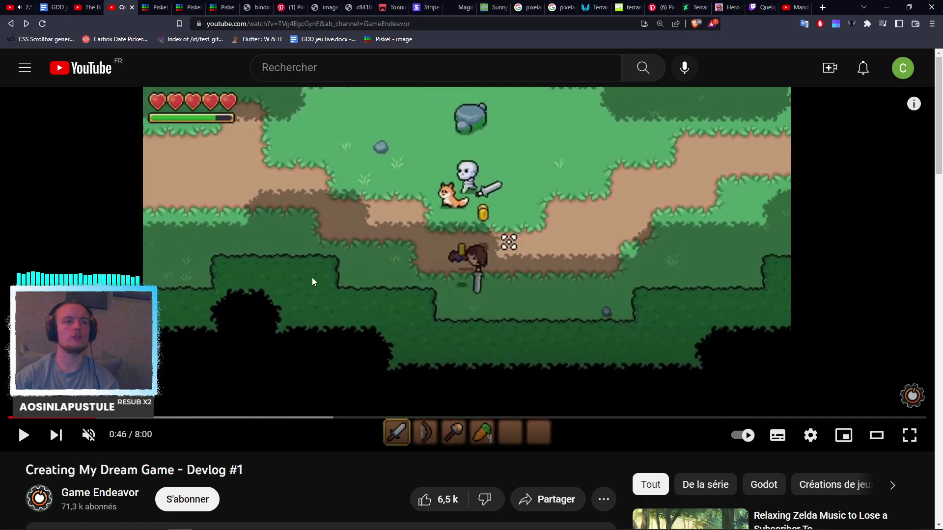
Switch to Godot, run the game in a maximized window and start playing with Jouer.
{"action": "key", "text": "alt+Tab"}
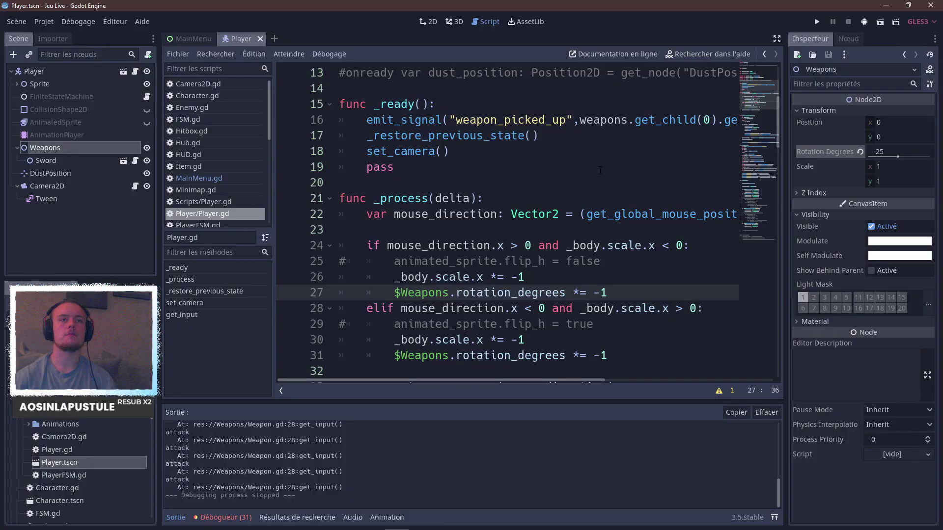
{"action": "left_click", "coordinate": [817, 22]}
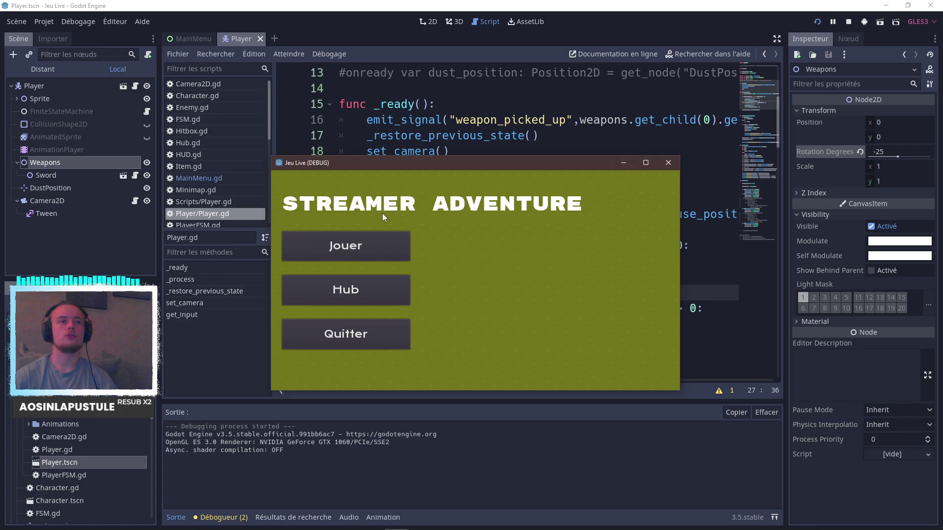
{"action": "left_click", "coordinate": [637, 165]}
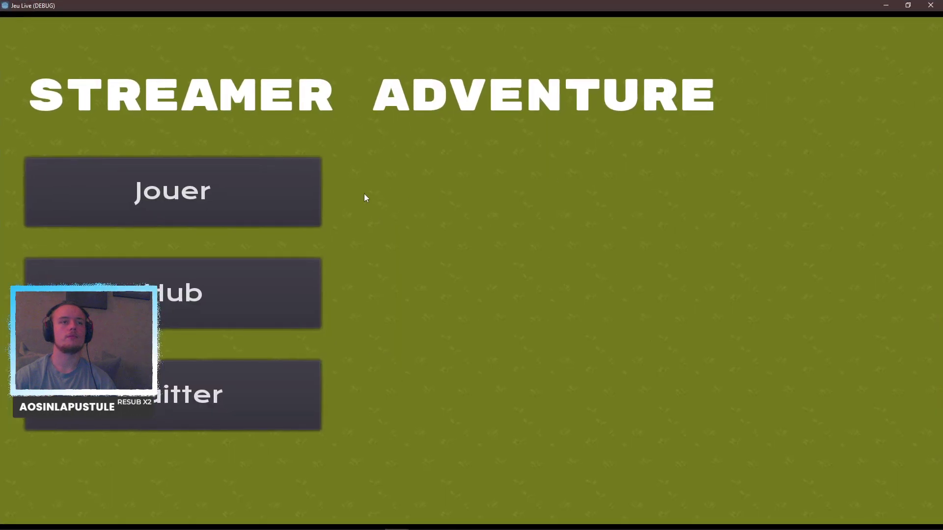
{"action": "left_click", "coordinate": [306, 192]}
Walk the character around the room while aiming in different directions to check how the sword follows.
{"action": "key", "text": "d"}
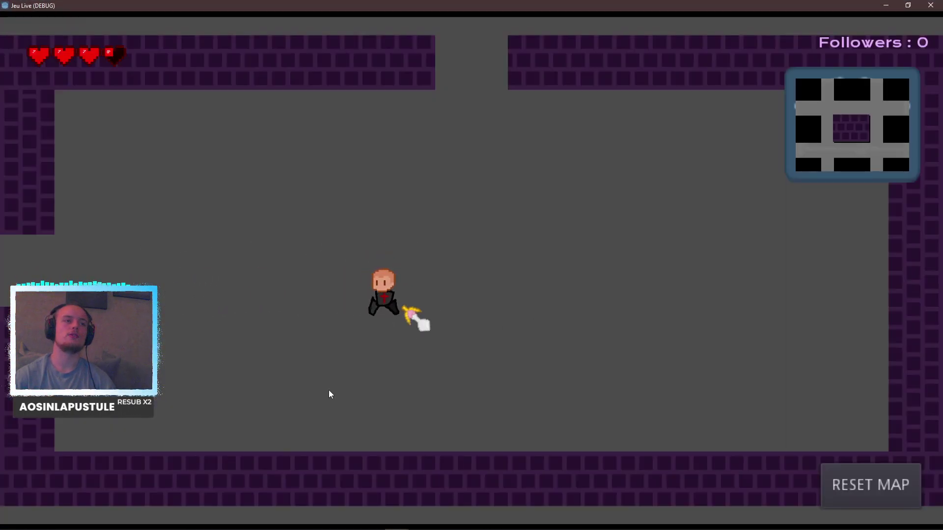
{"action": "key", "text": "d"}
{"action": "key", "text": "q"}
{"action": "key", "text": "z"}
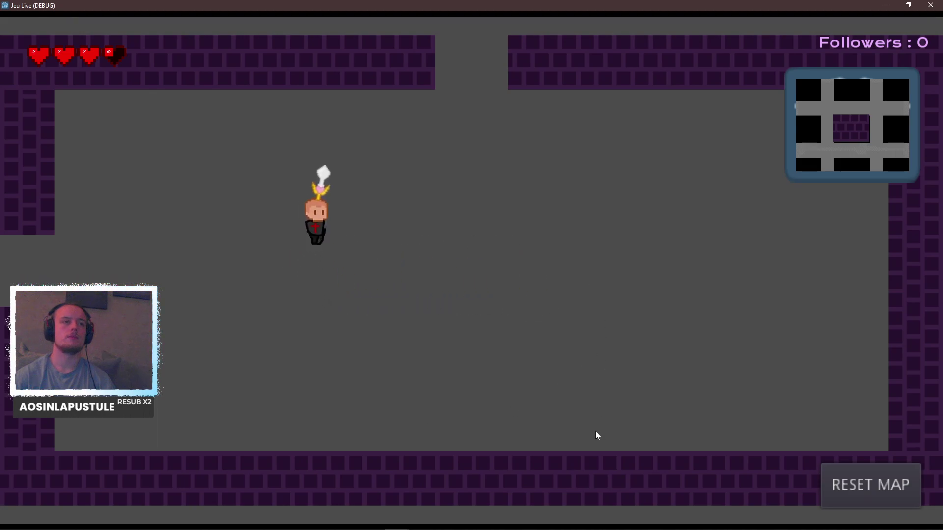
{"action": "key", "text": "d"}
{"action": "key", "text": "s"}
{"action": "key", "text": "q"}
{"action": "key", "text": "z"}
{"action": "key", "text": "d"}
{"action": "key", "text": "s"}
{"action": "key", "text": "d"}
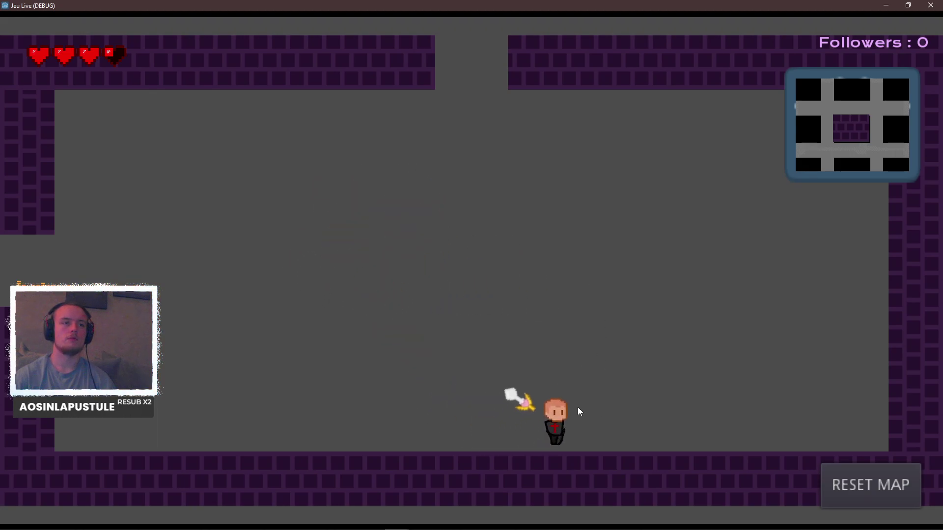
{"action": "key", "text": "z"}
{"action": "key", "text": "q"}
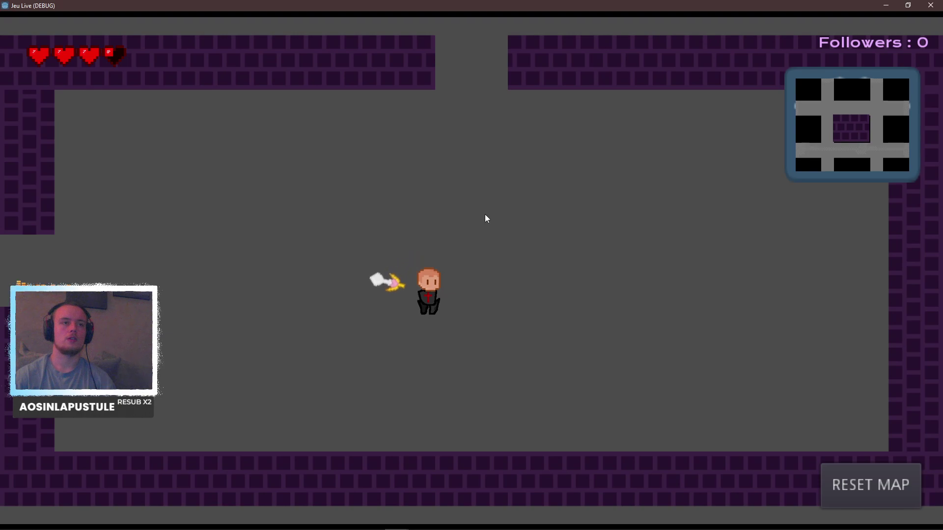
Flip the character back and forth between both sides to compare the sword's angle after swinging.
{"action": "key", "text": "Left"}
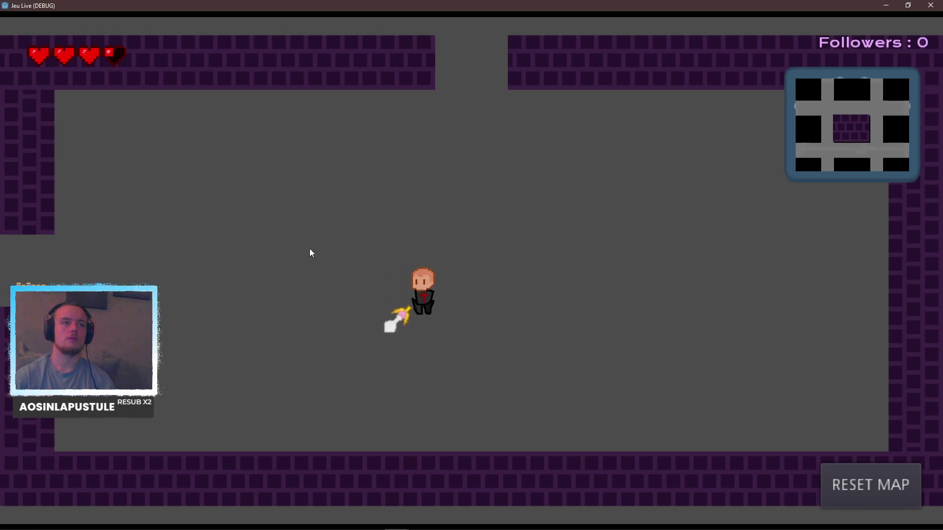
{"action": "key", "text": "Right"}
{"action": "key", "text": "Left"}
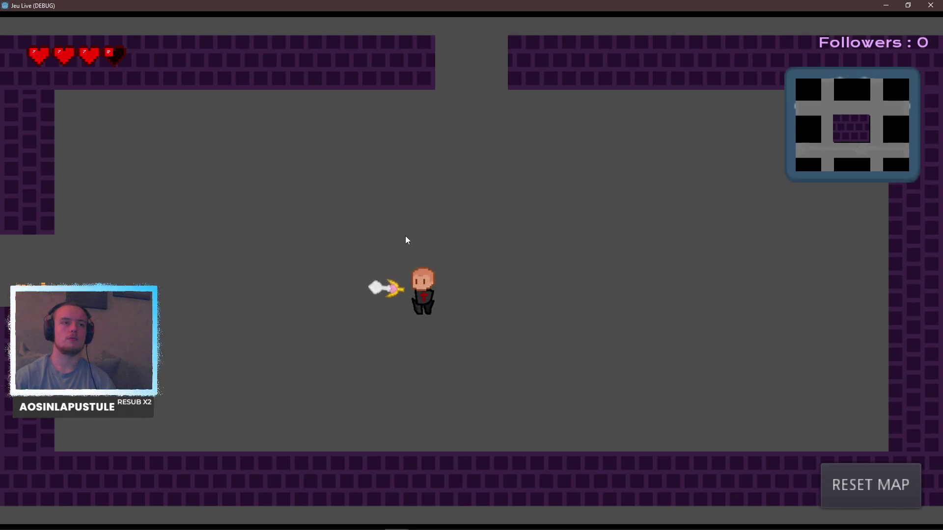
{"action": "key", "text": "Right"}
{"action": "key", "text": "Left"}
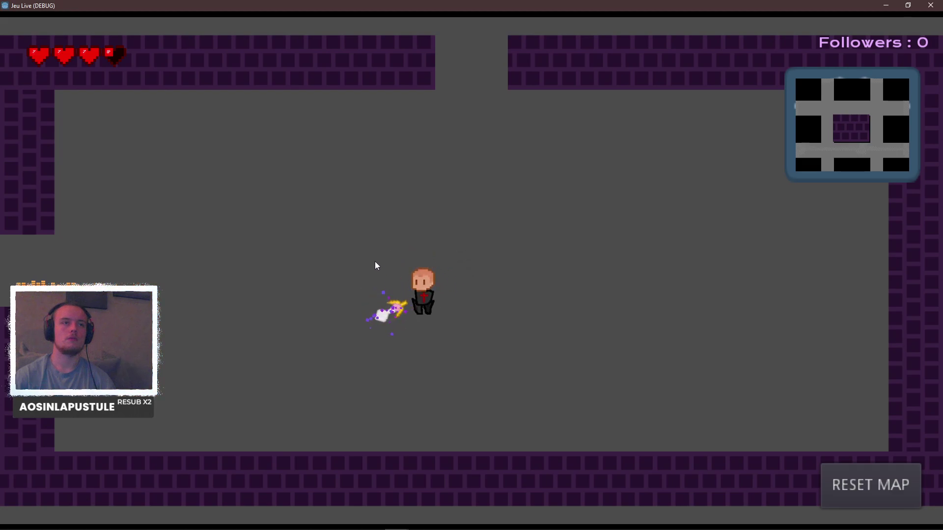
{"action": "key", "text": "Right"}
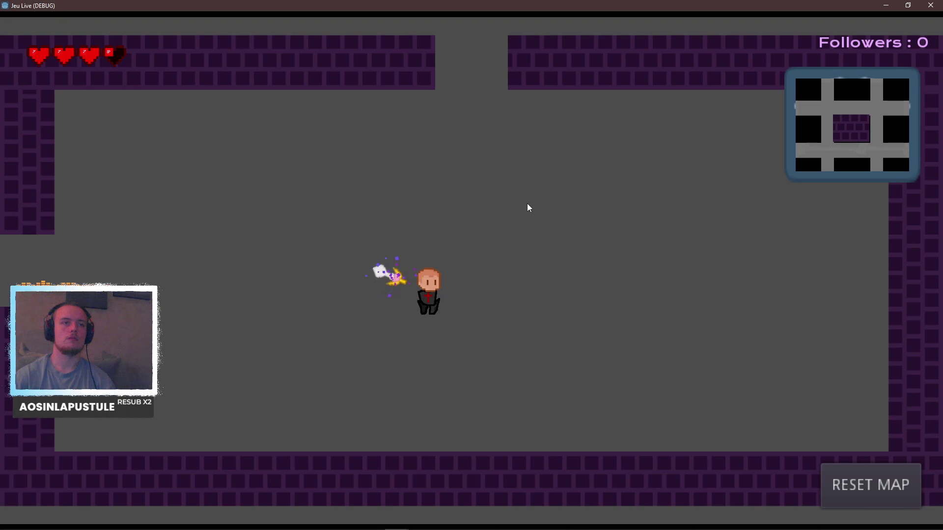
{"action": "key", "text": "Left"}
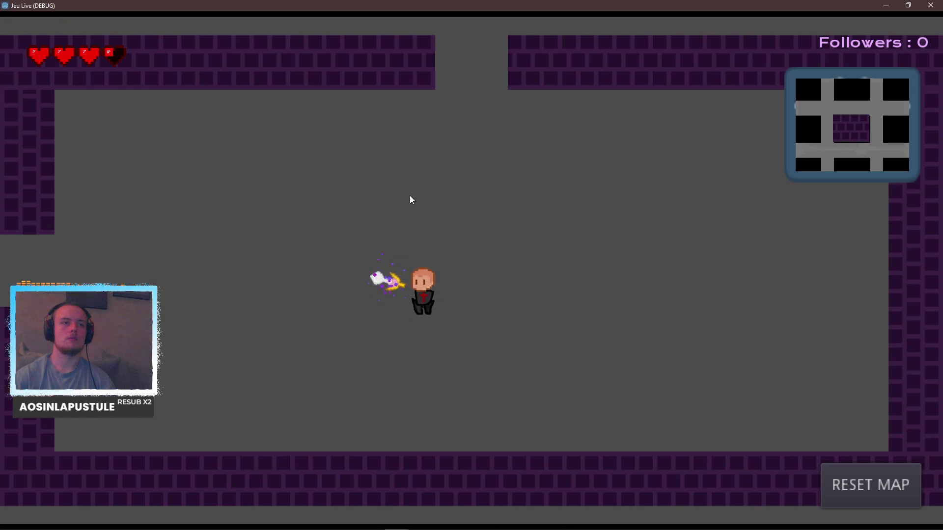
Return to Player.gd, comment out both $Weapons.rotation_degrees *= -1 lines in _process, and save the script.
{"action": "key", "text": "alt+Tab"}
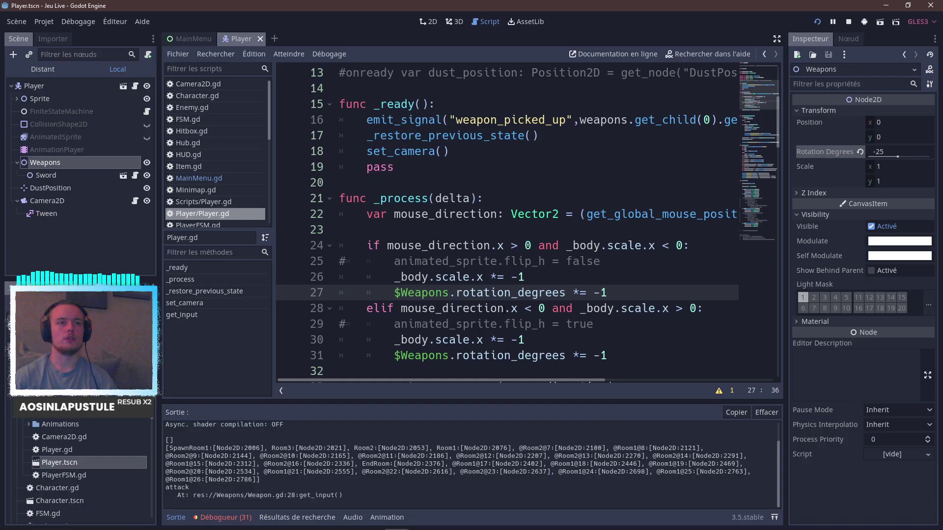
{"action": "key", "text": "ctrl+k"}
{"action": "left_click", "coordinate": [512, 355]}
{"action": "key", "text": "ctrl+k"}
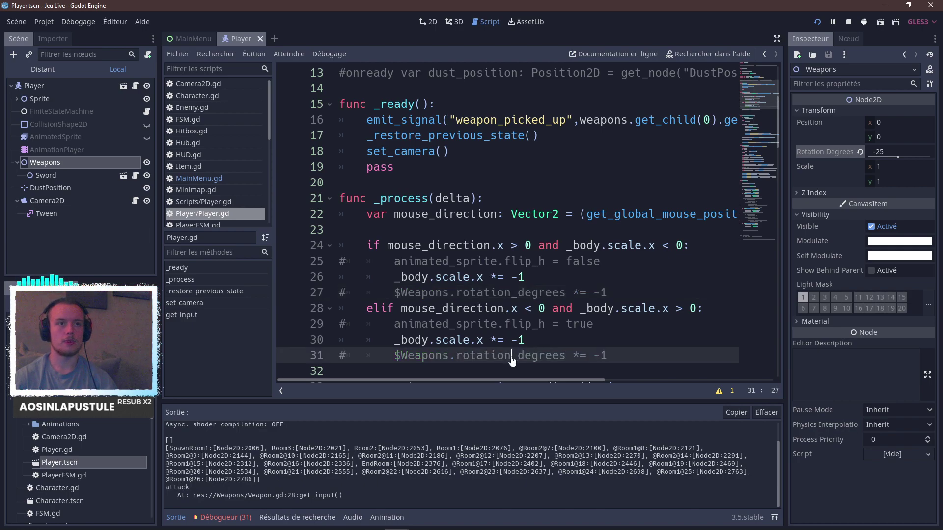
{"action": "key", "text": "ctrl+s"}
Test a sword swing in the running game, then restart the game with the edited script.
{"action": "key", "text": "F5"}
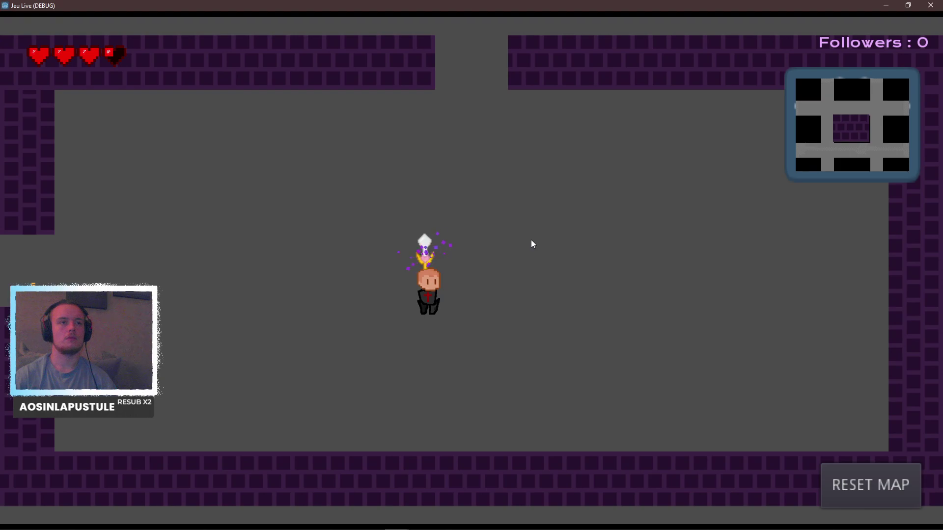
{"action": "left_click", "coordinate": [573, 287]}
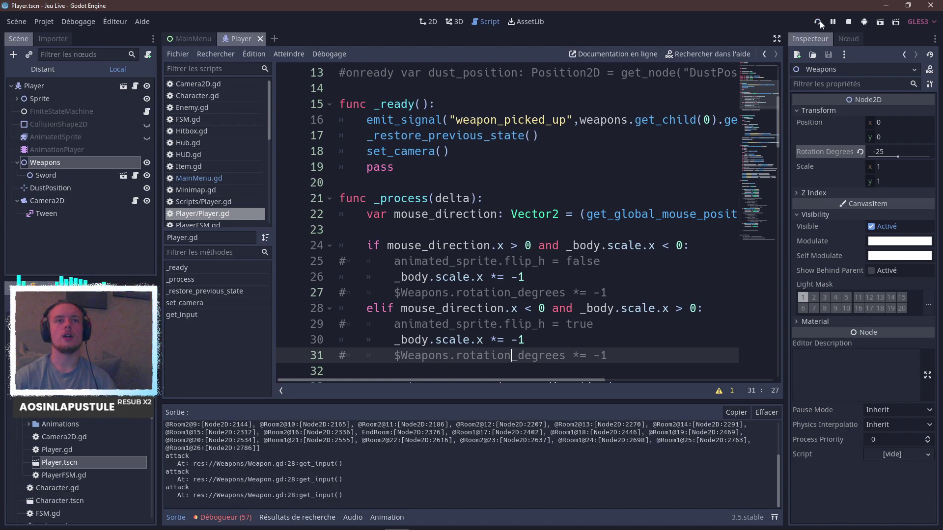
{"action": "left_click", "coordinate": [818, 23]}
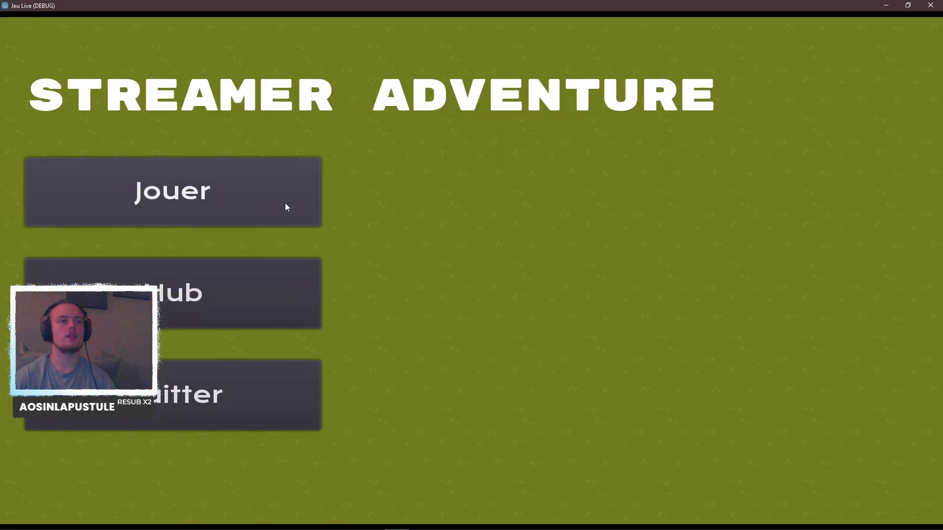
Start a play session, walk the character into the room and swing the sword on both sides to test the edited script.
{"action": "left_click", "coordinate": [287, 207]}
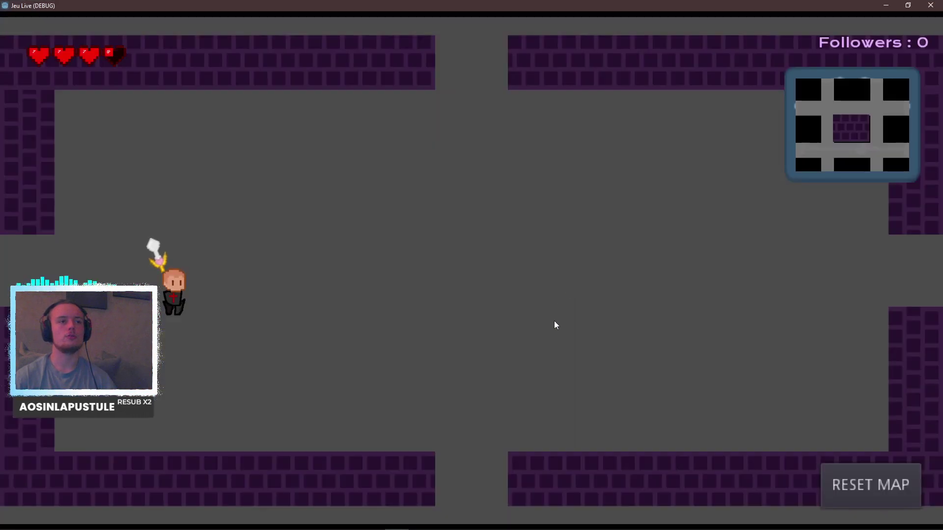
{"action": "key", "text": "d"}
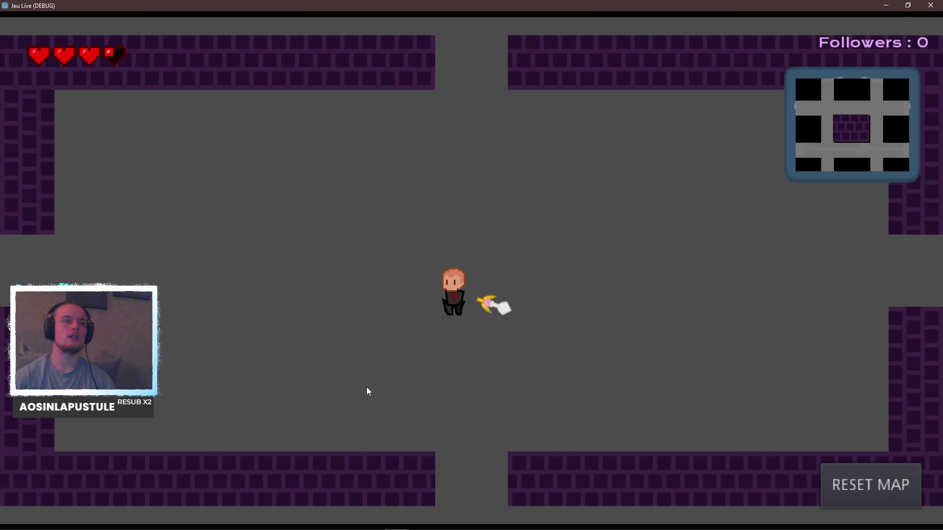
{"action": "left_click", "coordinate": [367, 387]}
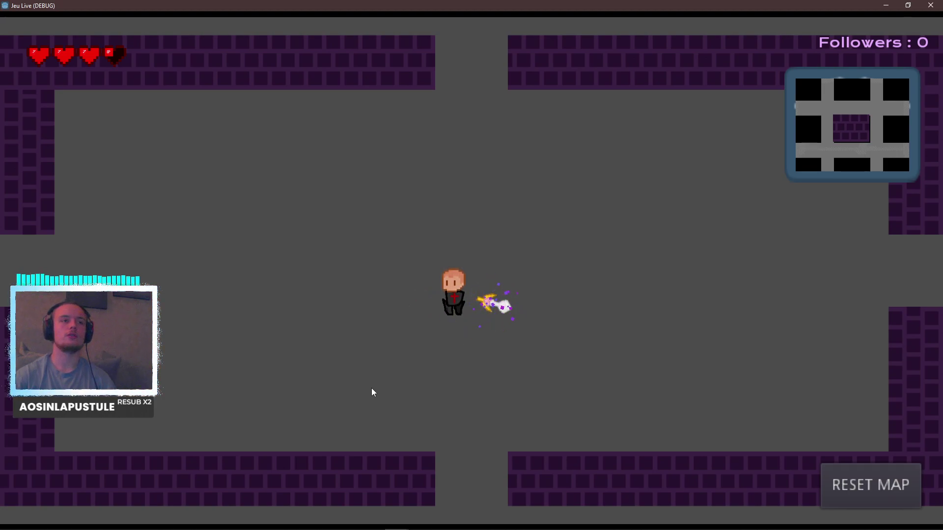
{"action": "key", "text": "d"}
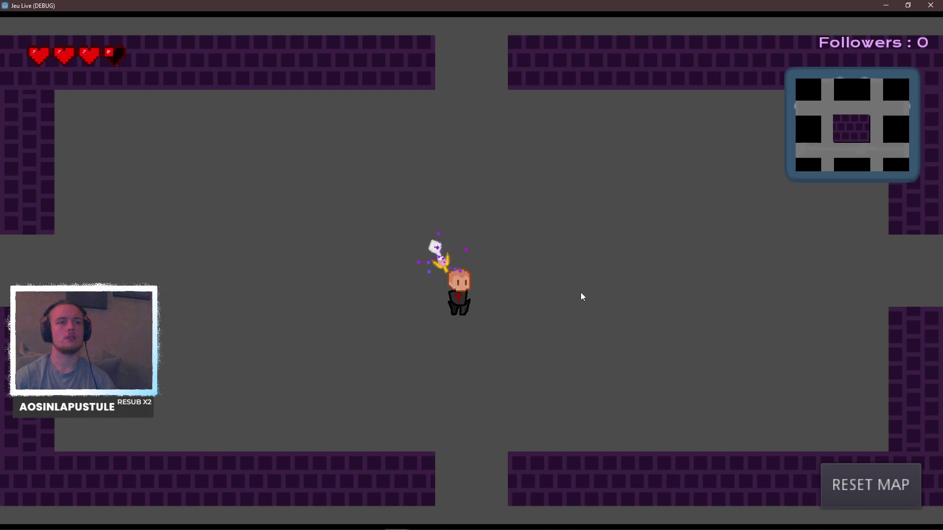
Return to the editor and compare the transform properties of the Weapons and Sword nodes in the 2D view.
{"action": "key", "text": "alt+Tab"}
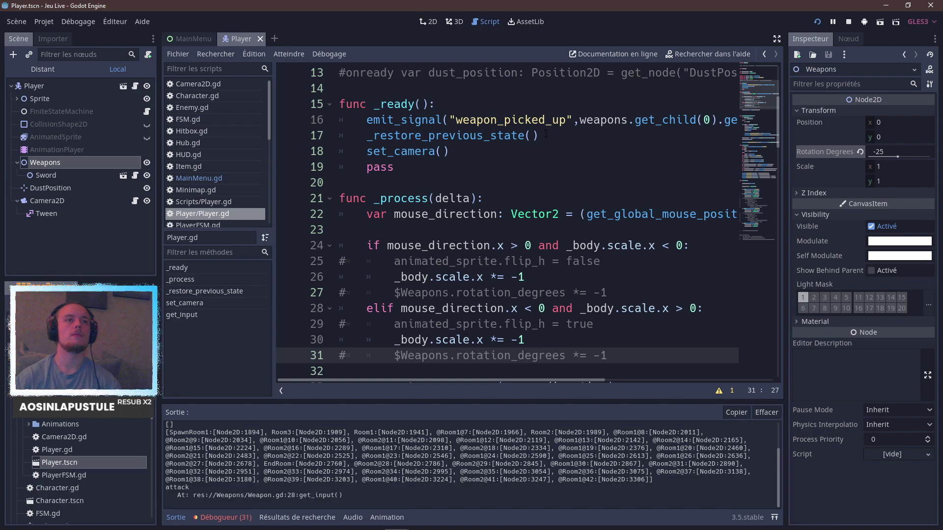
{"action": "left_click", "coordinate": [428, 22]}
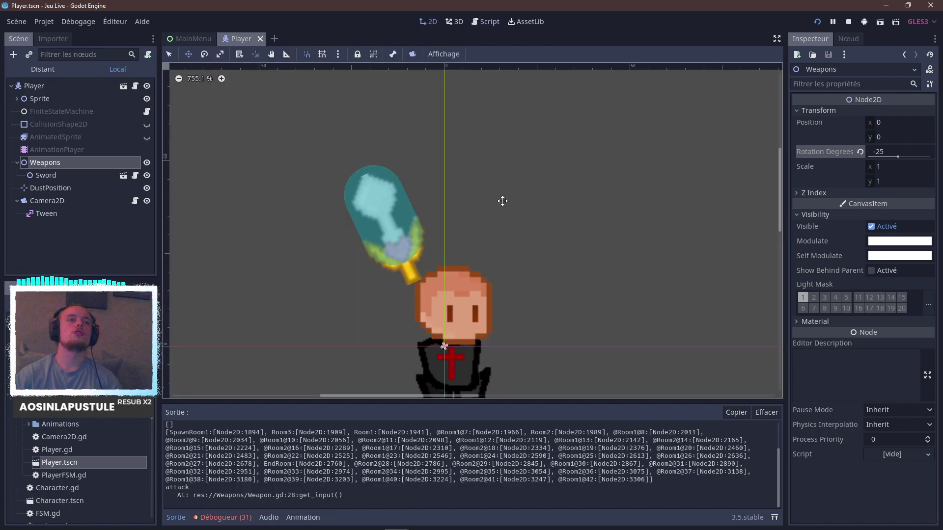
{"action": "middle_click_drag", "start_coordinate": [519, 276], "coordinate": [519, 241]}
{"action": "scroll", "coordinate": [539, 225], "scroll_direction": "down", "scroll_amount": 7}
{"action": "scroll", "coordinate": [519, 241], "scroll_direction": "up", "scroll_amount": 4}
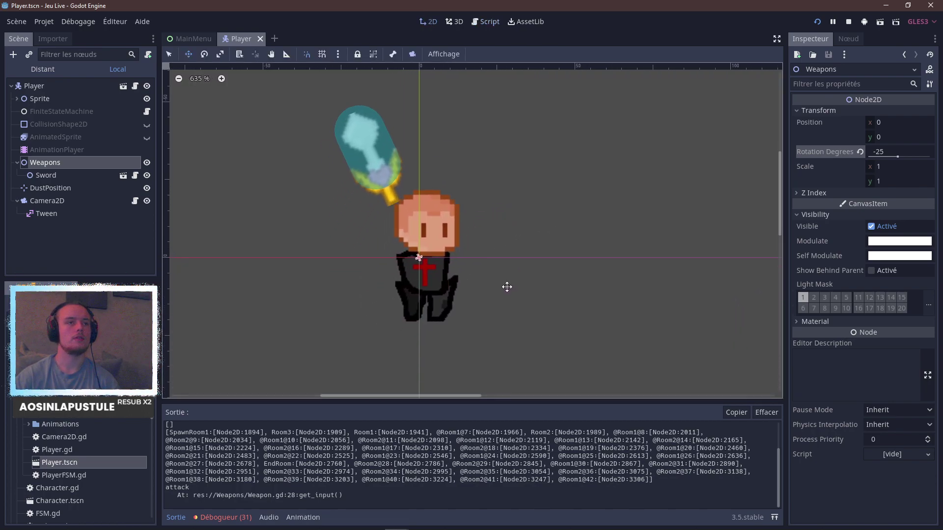
{"action": "left_click", "coordinate": [77, 177]}
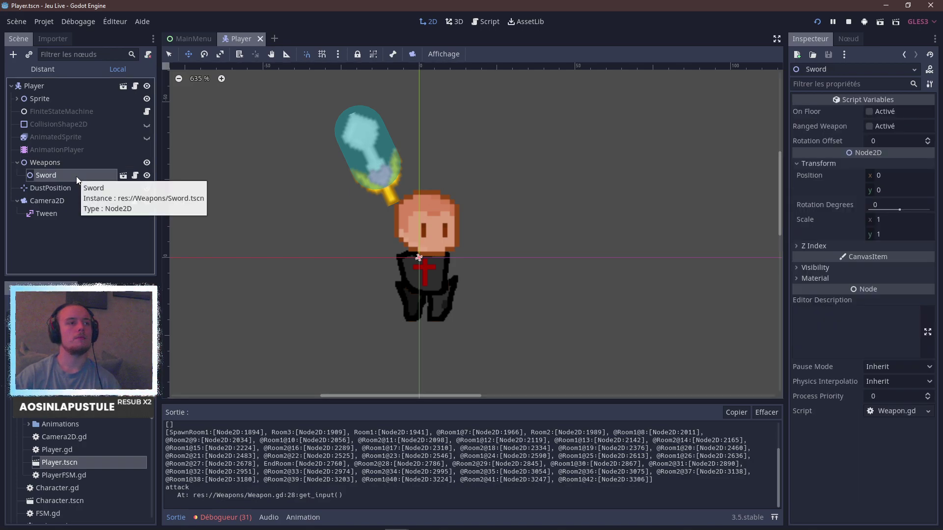
{"action": "left_click", "coordinate": [77, 167]}
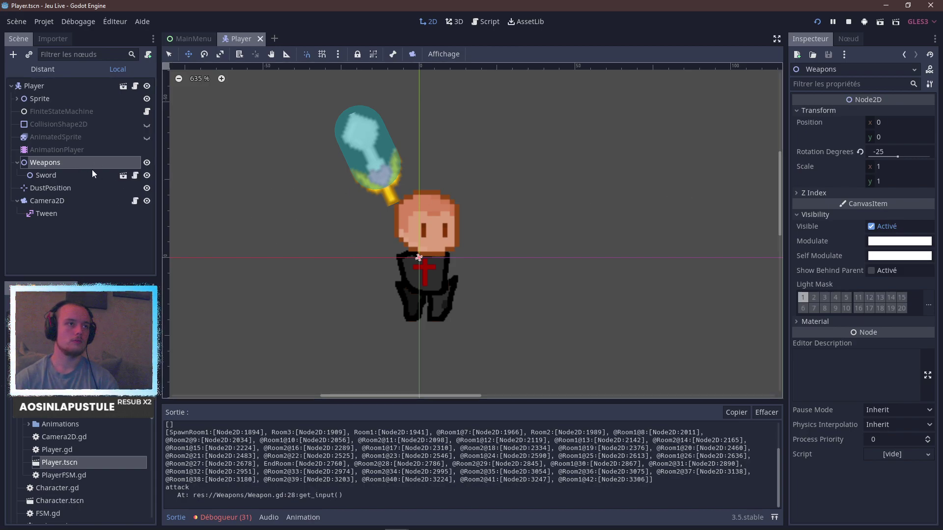
Uncomment both $Weapons.rotation_degrees *= -1 lines in _process of Player.gd and restart the game.
{"action": "left_click", "coordinate": [486, 22]}
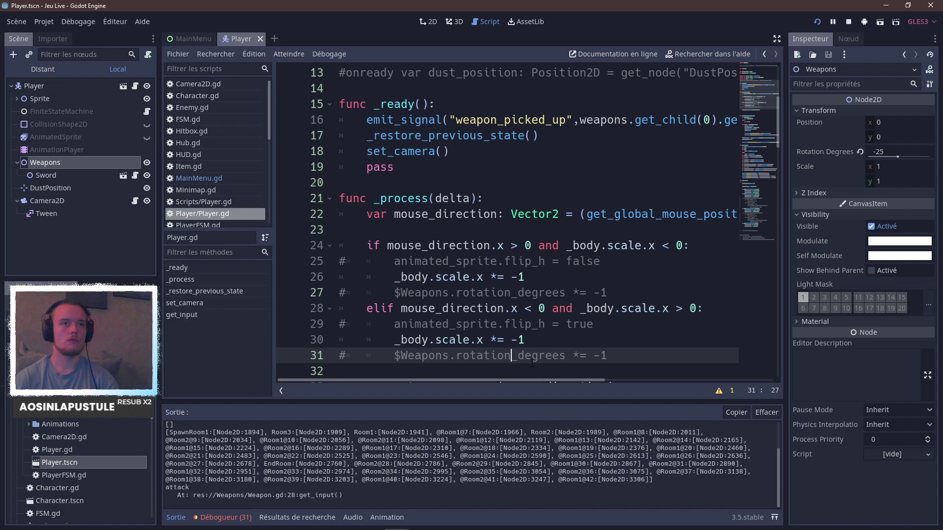
{"action": "key", "text": "ctrl+k"}
{"action": "left_click", "coordinate": [551, 299]}
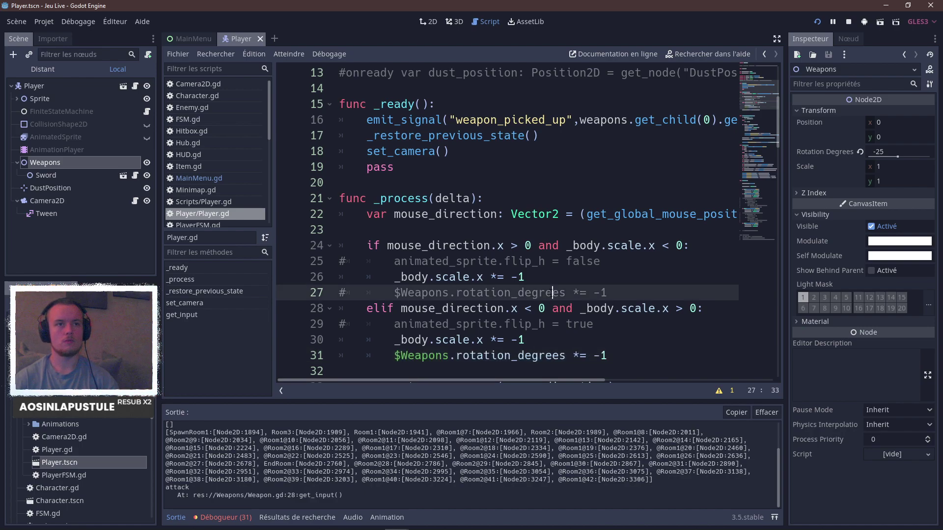
{"action": "key", "text": "ctrl+k"}
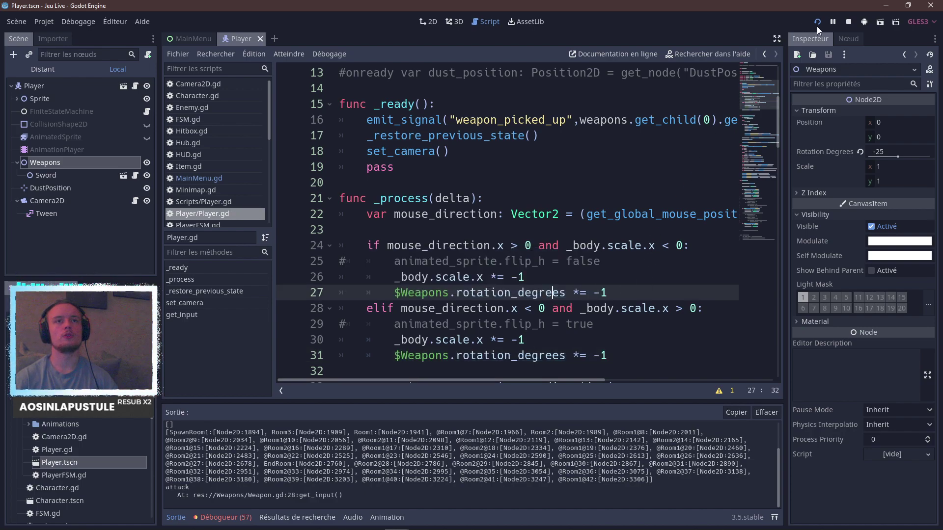
{"action": "left_click", "coordinate": [817, 22]}
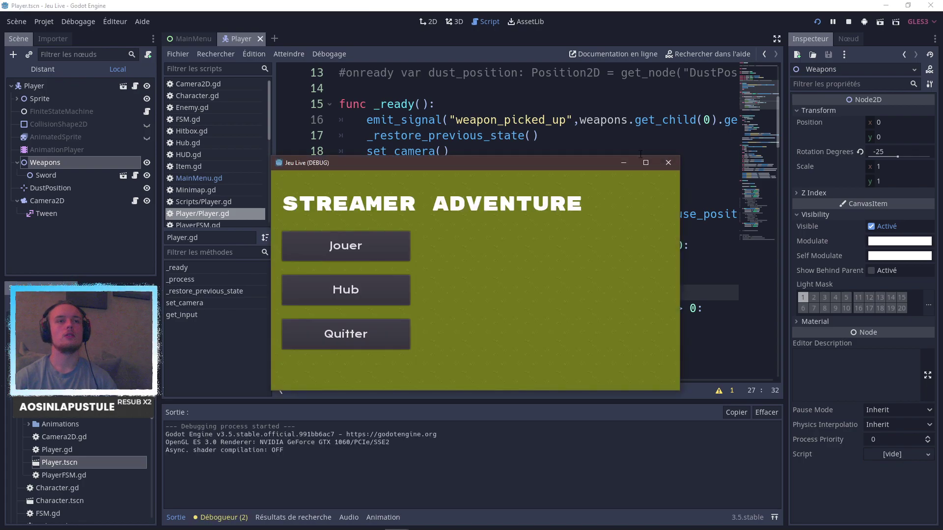
Play in a maximized game window and swing the sword while facing each side to check its angle.
{"action": "double_click", "coordinate": [584, 163]}
{"action": "left_click", "coordinate": [291, 201]}
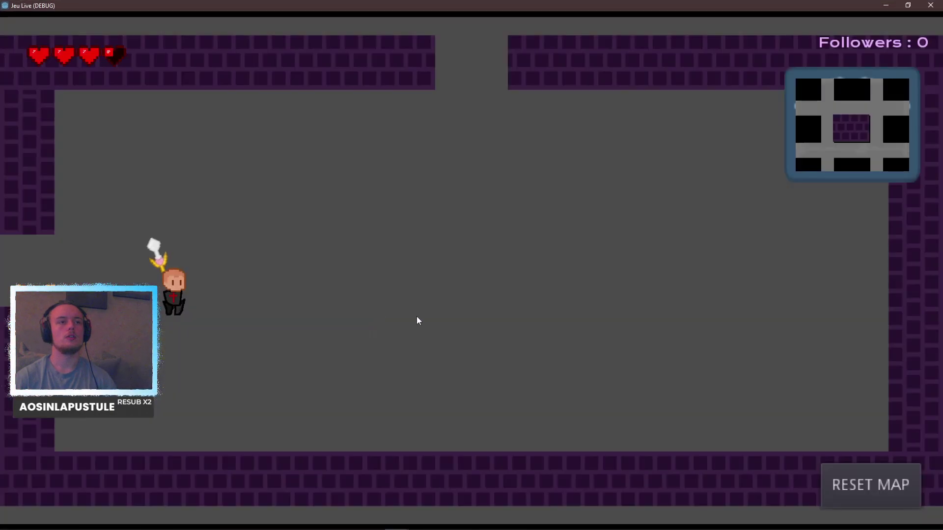
{"action": "key", "text": "d"}
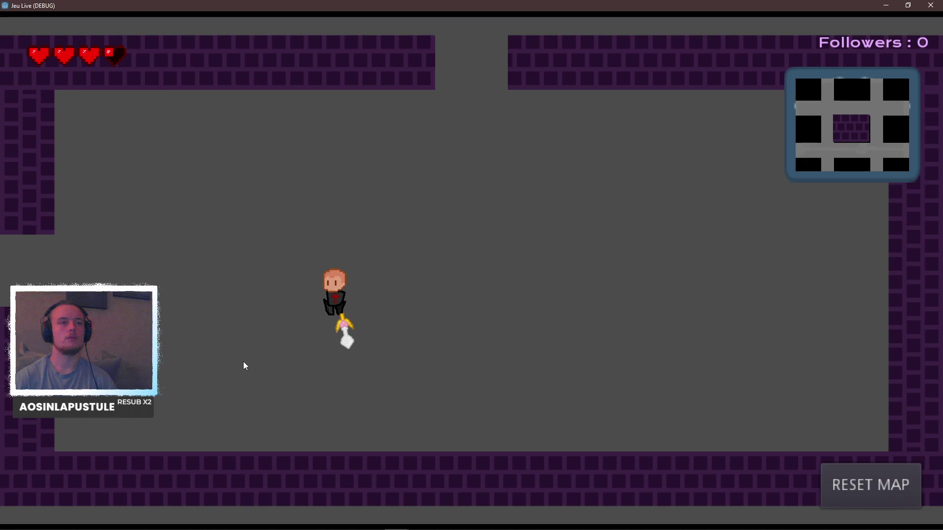
{"action": "left_click", "coordinate": [297, 382]}
{"action": "key", "text": "d"}
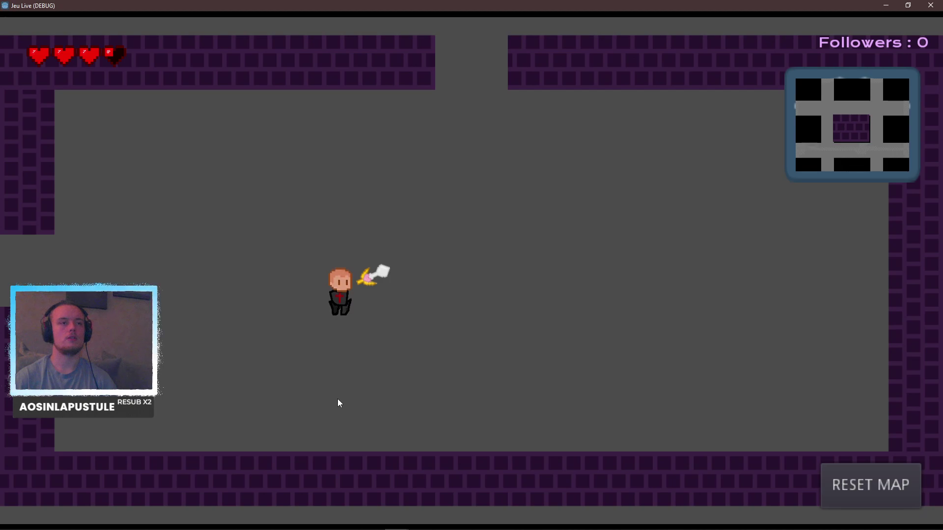
{"action": "left_click", "coordinate": [467, 309]}
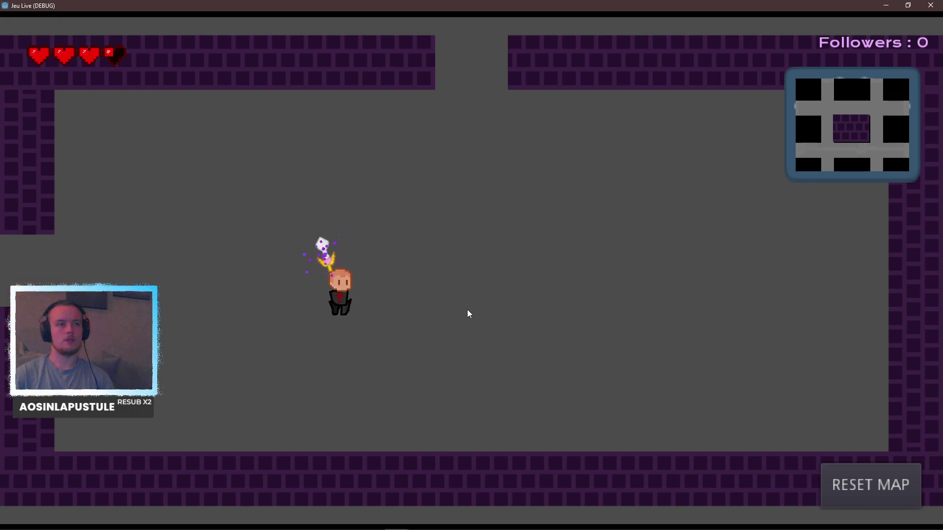
Walk the character back and forth in the running game to recheck how the sword flips between sides.
{"action": "key", "text": "alt+Tab"}
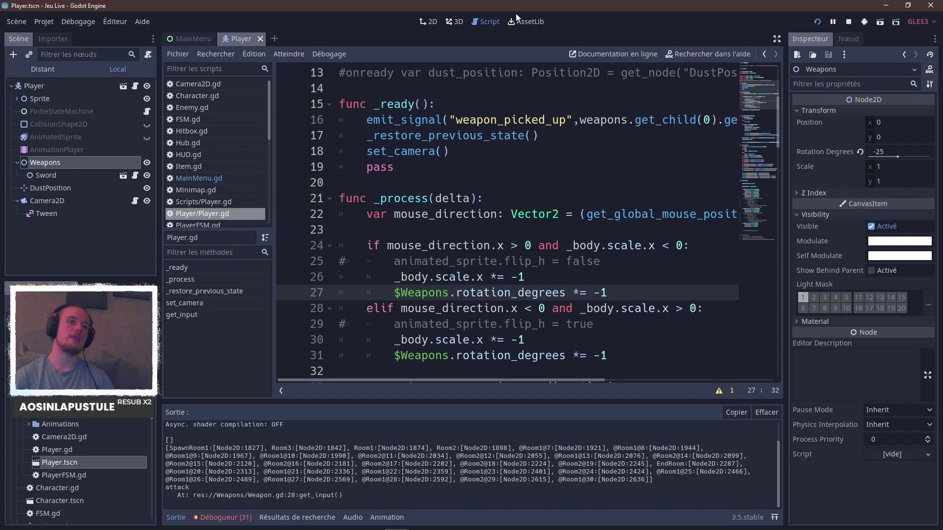
{"action": "key", "text": "alt+Tab"}
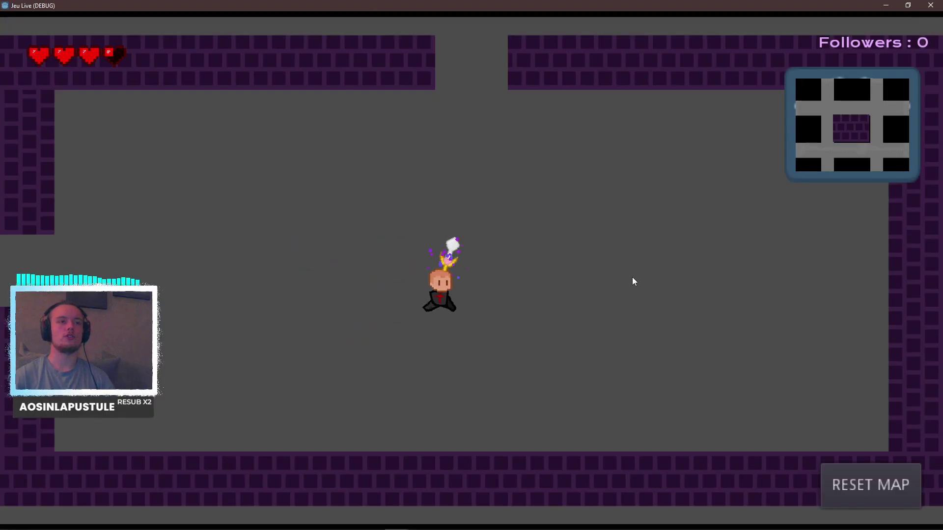
{"action": "key", "text": "d"}
{"action": "key", "text": "q"}
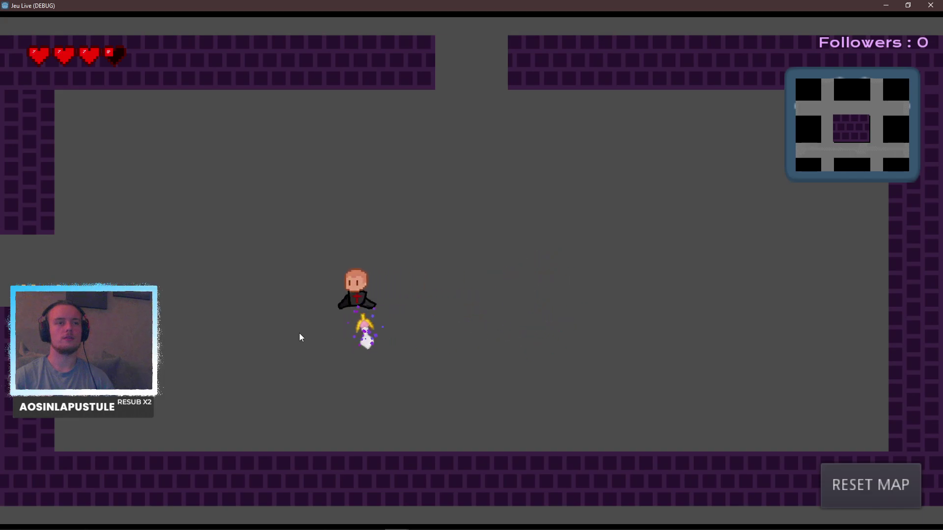
Change both $Weapons.rotation_degrees lines in _process to -= 180, save Player.gd and restart the game.
{"action": "key", "text": "alt+Tab"}
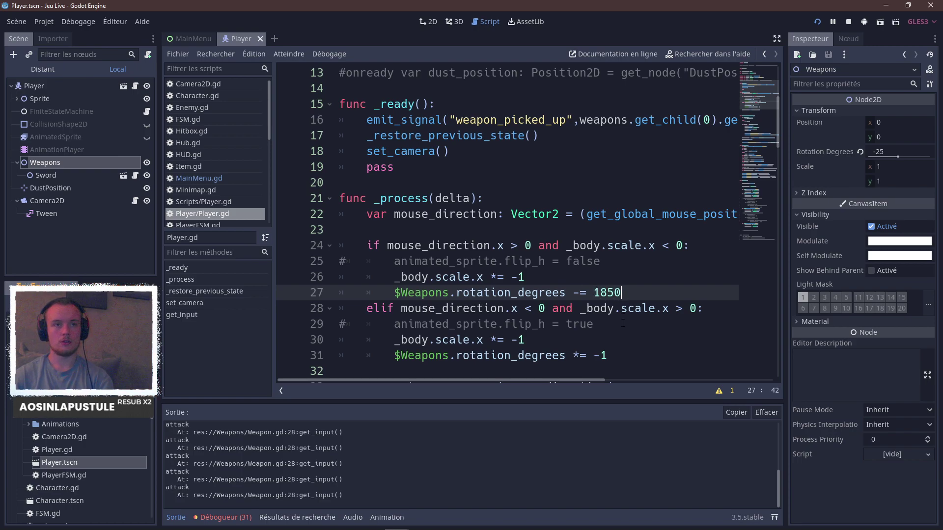
{"action": "left_click", "coordinate": [622, 352]}
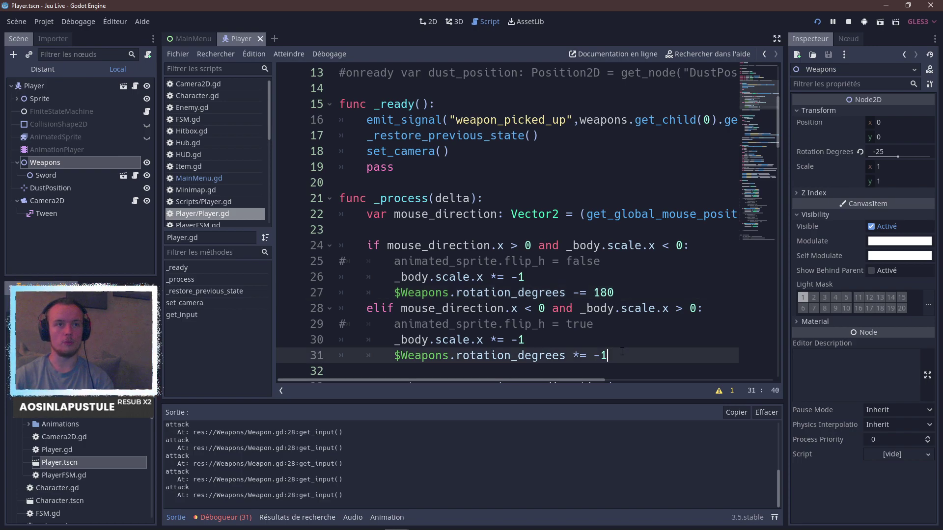
{"action": "scroll", "coordinate": [622, 354], "scroll_direction": "down", "scroll_amount": 1}
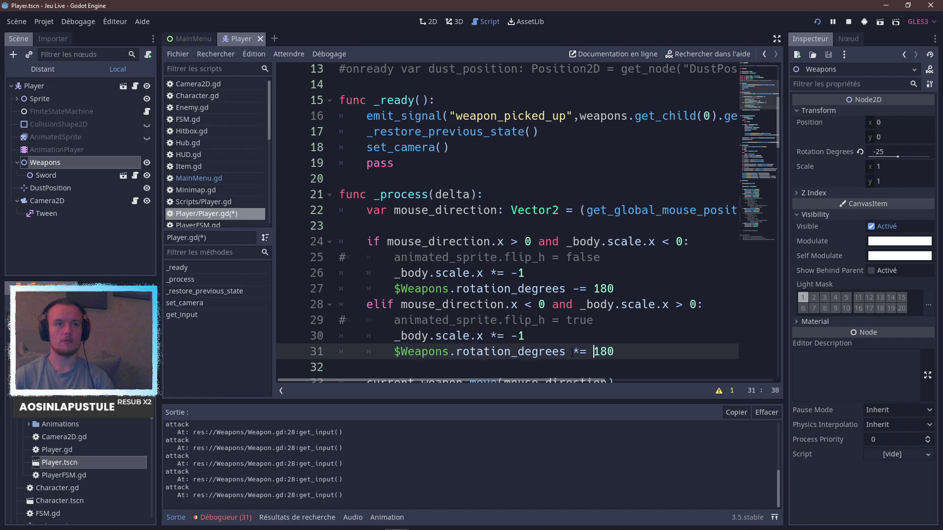
{"action": "type", "text": "-"}
{"action": "key", "text": "ctrl+s"}
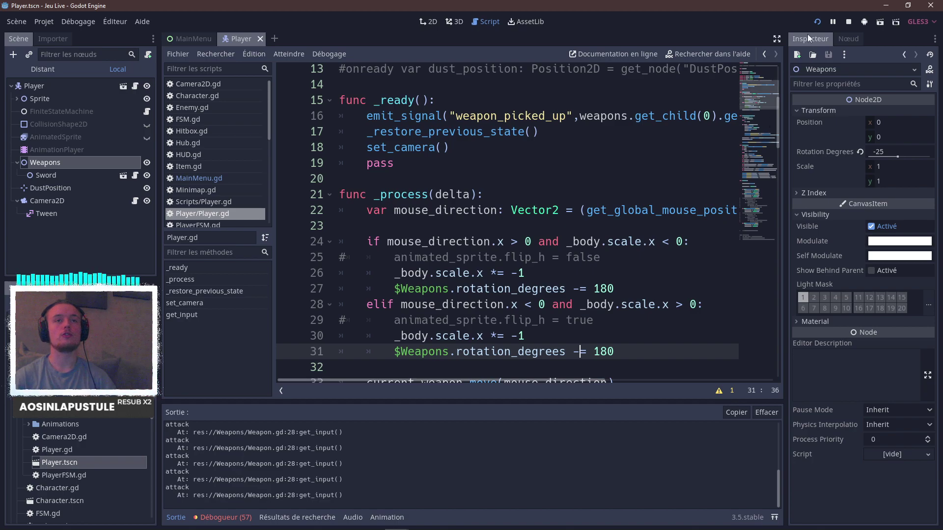
{"action": "left_click", "coordinate": [816, 22]}
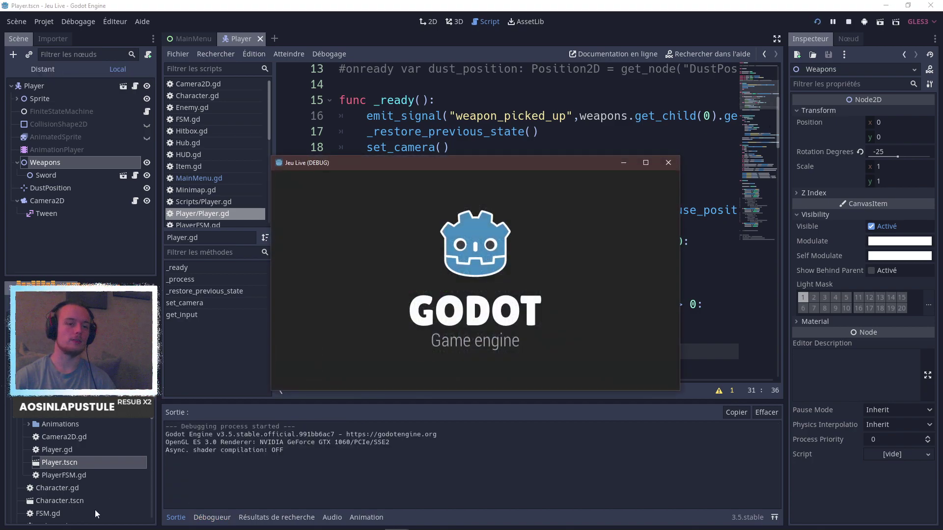
Play in a maximized game window and test sword swings on both sides with the 180-degree rotation.
{"action": "left_click", "coordinate": [376, 254]}
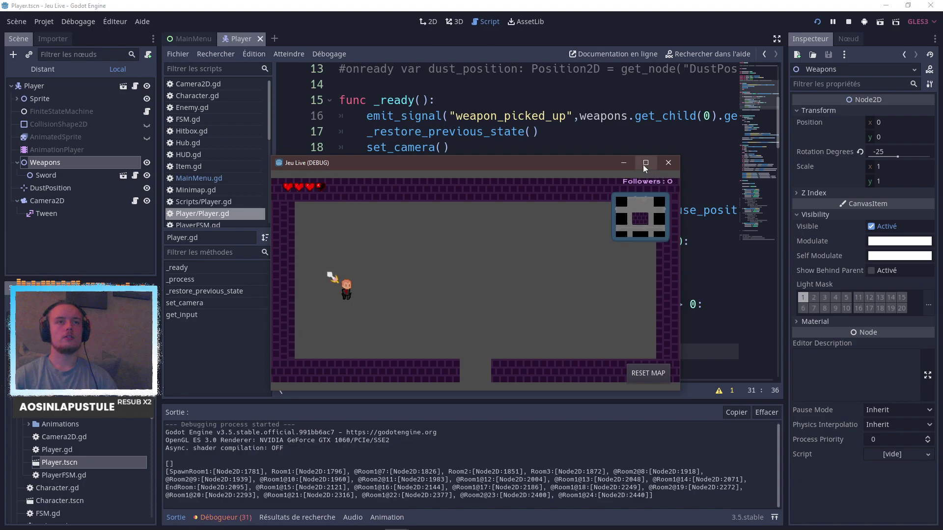
{"action": "left_click", "coordinate": [645, 163]}
{"action": "key", "text": "d"}
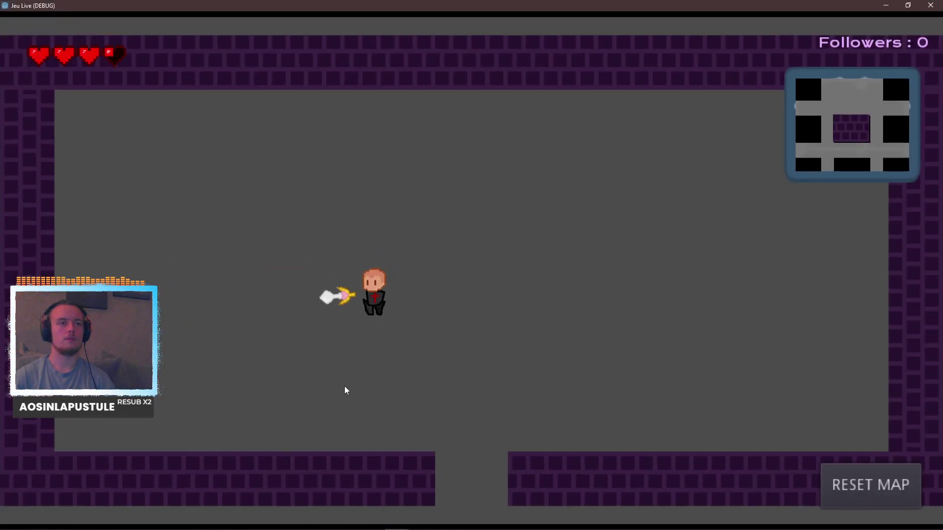
{"action": "key", "text": "d"}
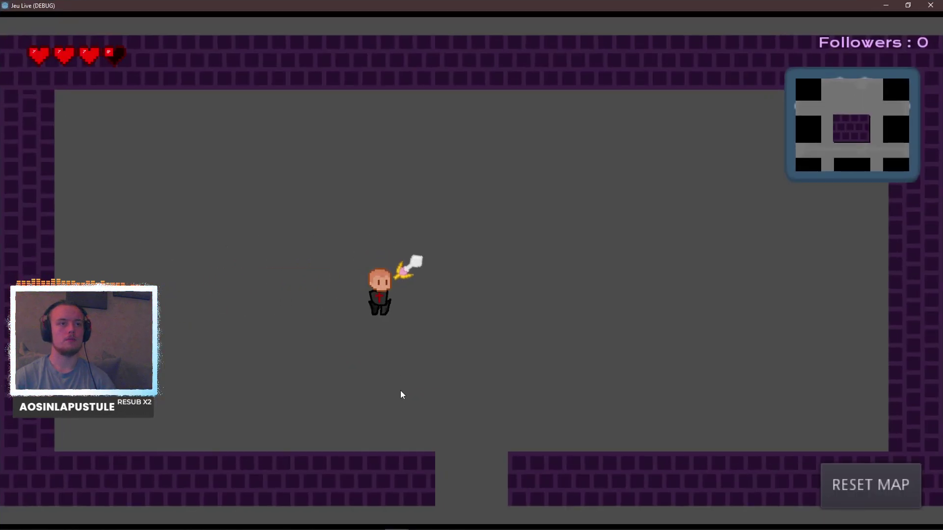
{"action": "left_click", "coordinate": [328, 378]}
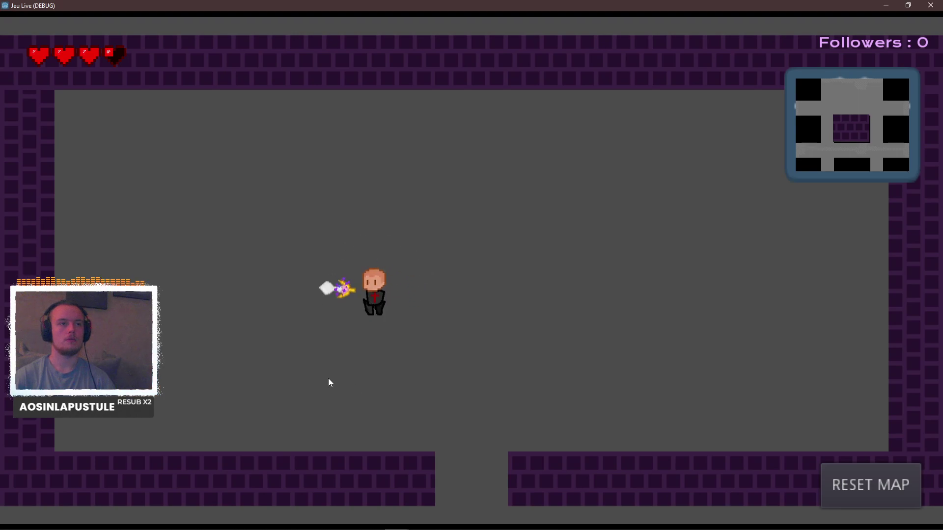
{"action": "left_click", "coordinate": [328, 378]}
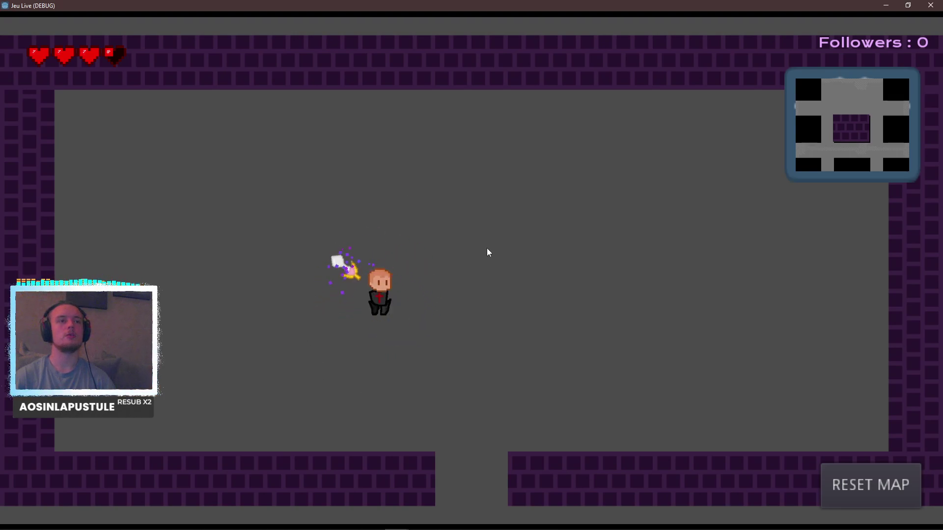
Return to Player.gd, comment out both $Weapons.rotation_degrees -= 180 lines in _process, and save the script.
{"action": "key", "text": "alt+Tab"}
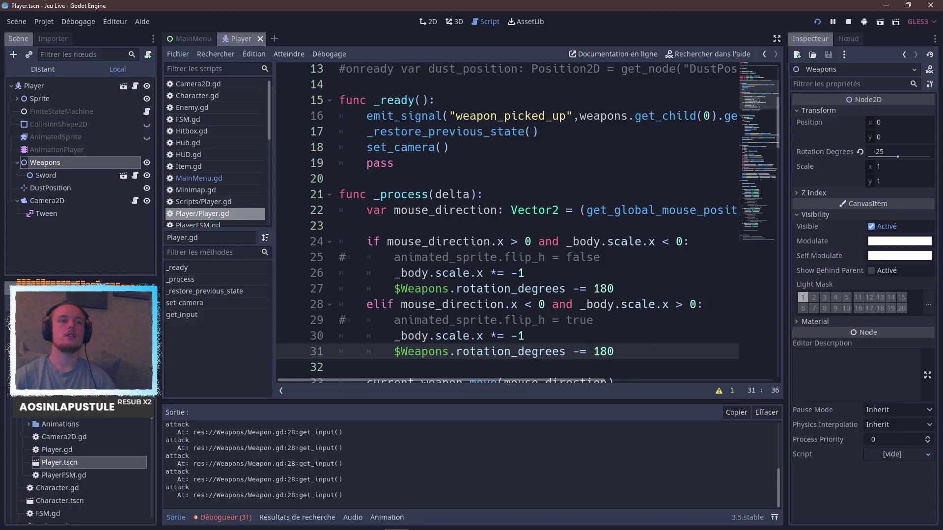
{"action": "left_click", "coordinate": [570, 288]}
{"action": "key", "text": "ctrl+k"}
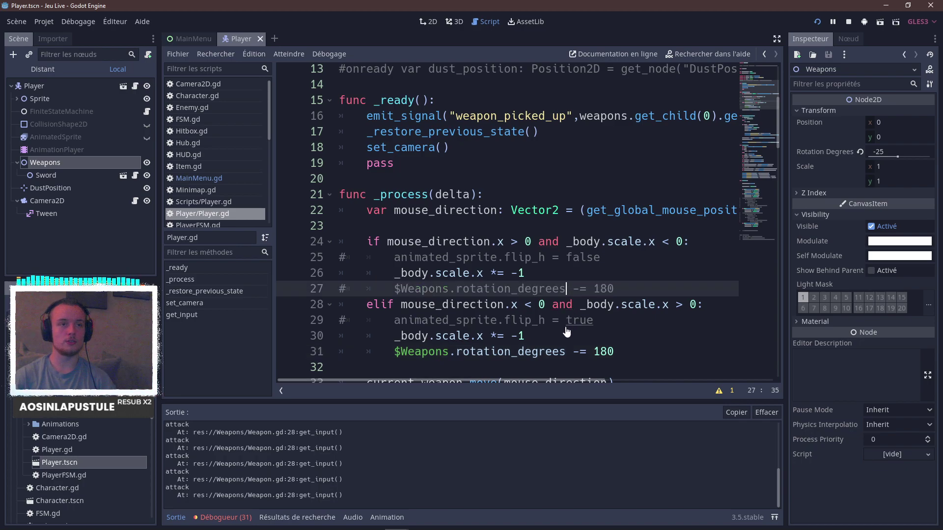
{"action": "left_click", "coordinate": [552, 352]}
{"action": "key", "text": "ctrl+k"}
{"action": "key", "text": "ctrl+s"}
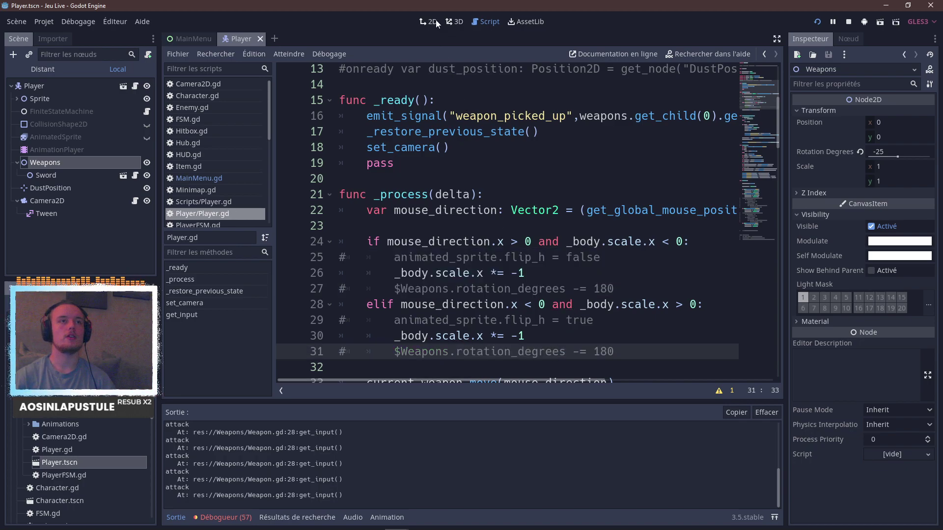
Show the Player scene in the 2D view and reset the Weapons node's Rotation Degrees to 0.
{"action": "left_click", "coordinate": [428, 21]}
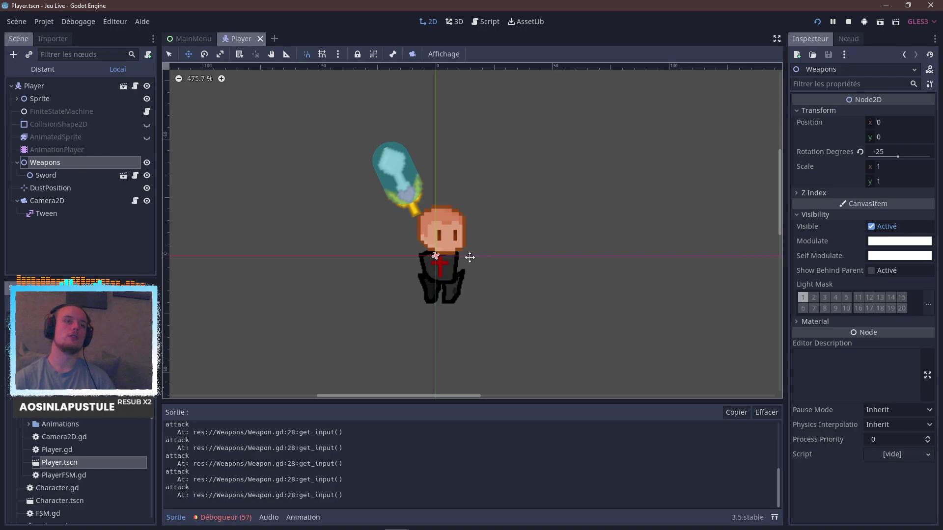
{"action": "scroll", "coordinate": [480, 235], "scroll_direction": "up", "scroll_amount": 2}
{"action": "scroll", "coordinate": [506, 203], "scroll_direction": "up", "scroll_amount": 1}
{"action": "middle_click_drag", "start_coordinate": [506, 203], "coordinate": [523, 255]}
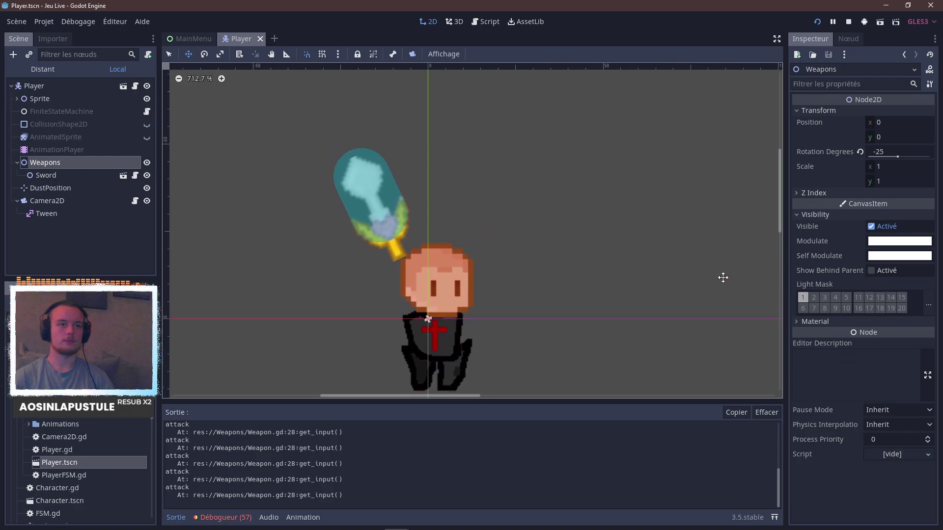
{"action": "left_click", "coordinate": [867, 154]}
{"action": "left_click", "coordinate": [861, 153]}
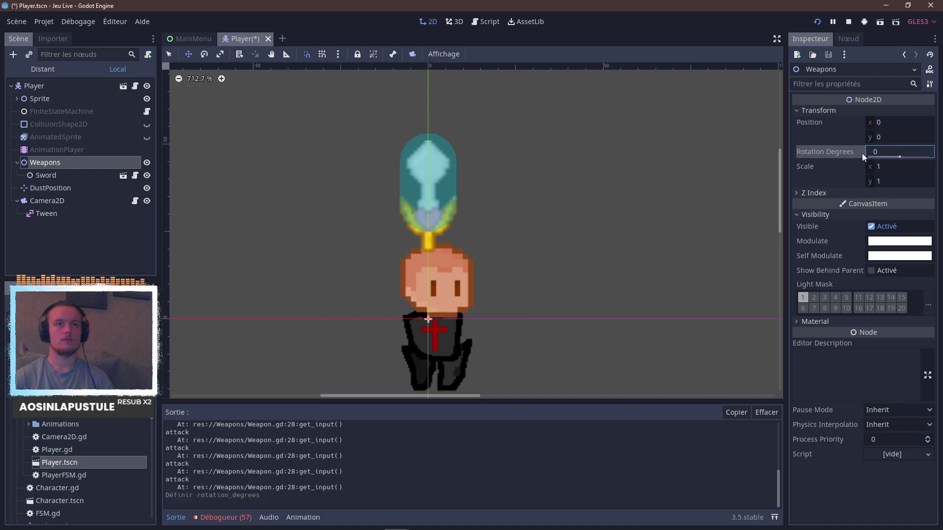
Try rotating the Weapons node to 41.8 degrees, check the Sword node's properties, and reset the Weapons rotation to 0.
{"action": "left_click_drag", "start_coordinate": [877, 151], "coordinate": [901, 152]}
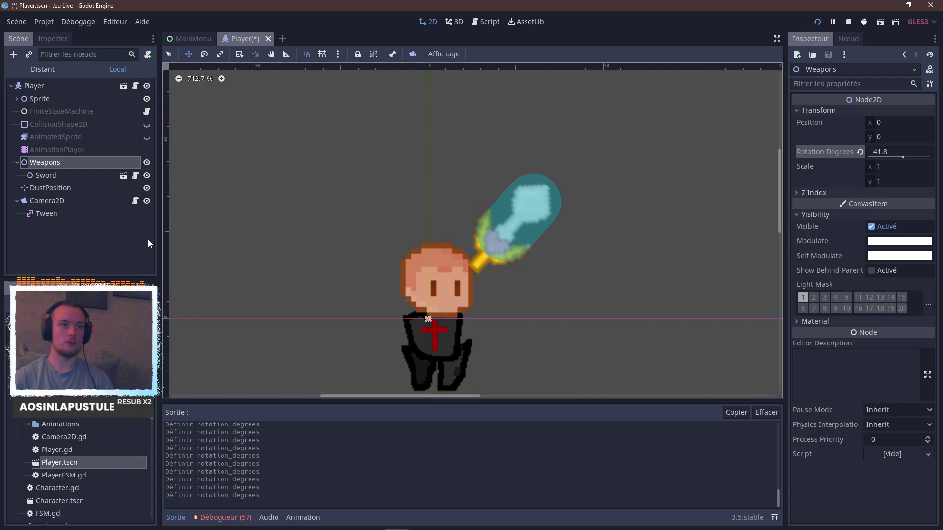
{"action": "left_click", "coordinate": [47, 175]}
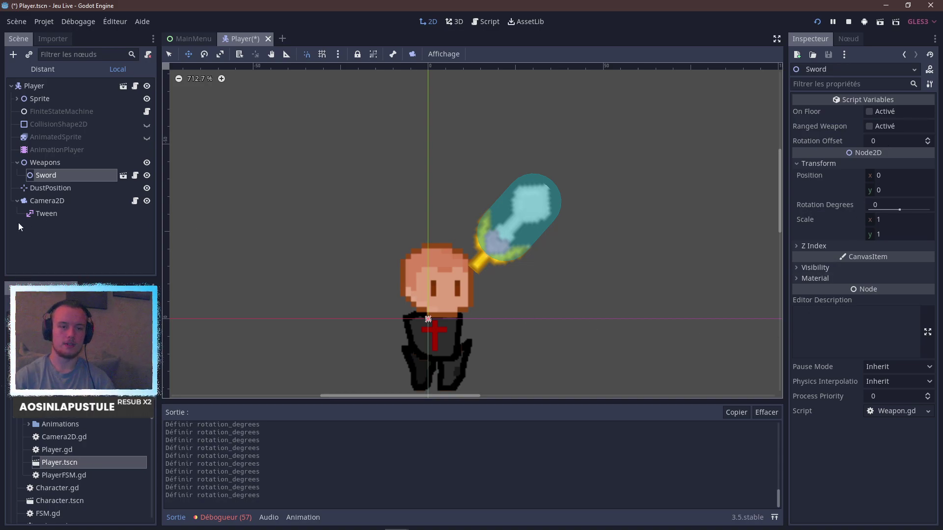
{"action": "left_click", "coordinate": [47, 161]}
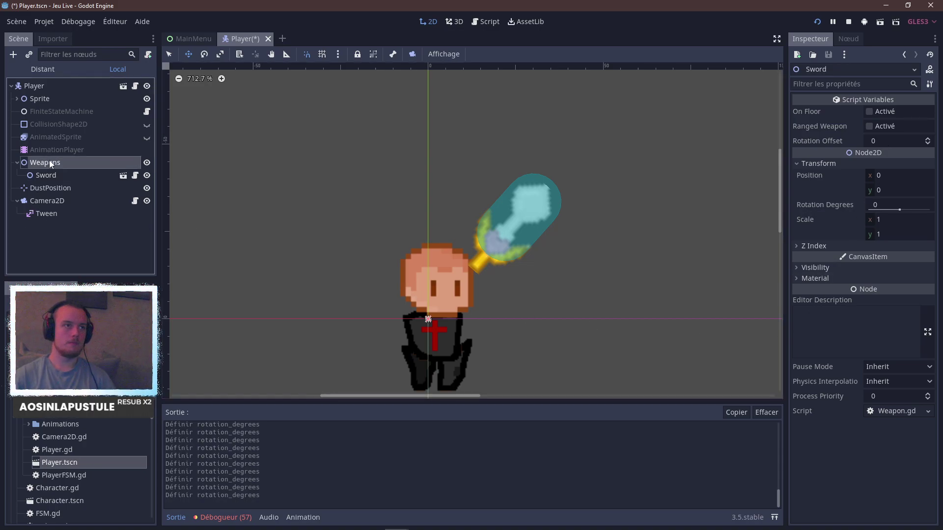
{"action": "left_click", "coordinate": [861, 151]}
Restart the game and test walking and sword swings on both sides with the unrotated Weapons node.
{"action": "key", "text": "F5"}
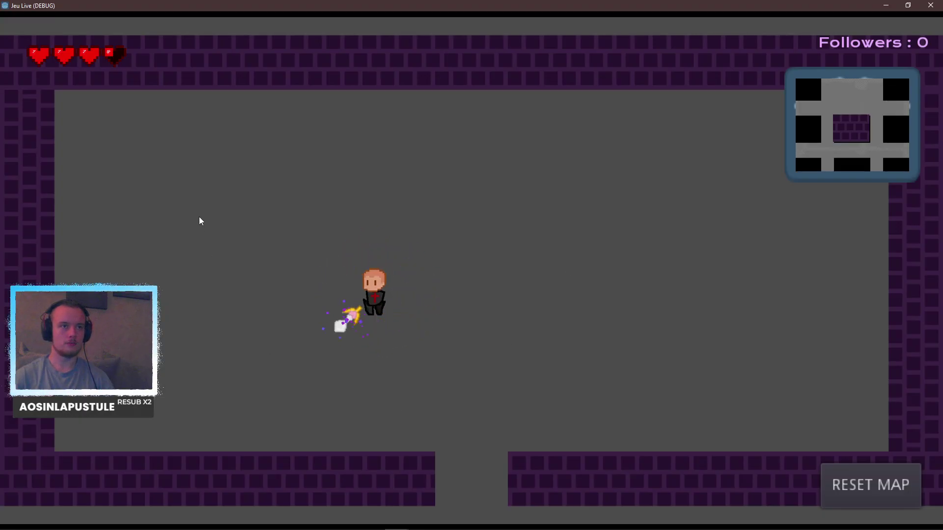
{"action": "key", "text": "d"}
{"action": "key", "text": "q"}
{"action": "key", "text": "a"}
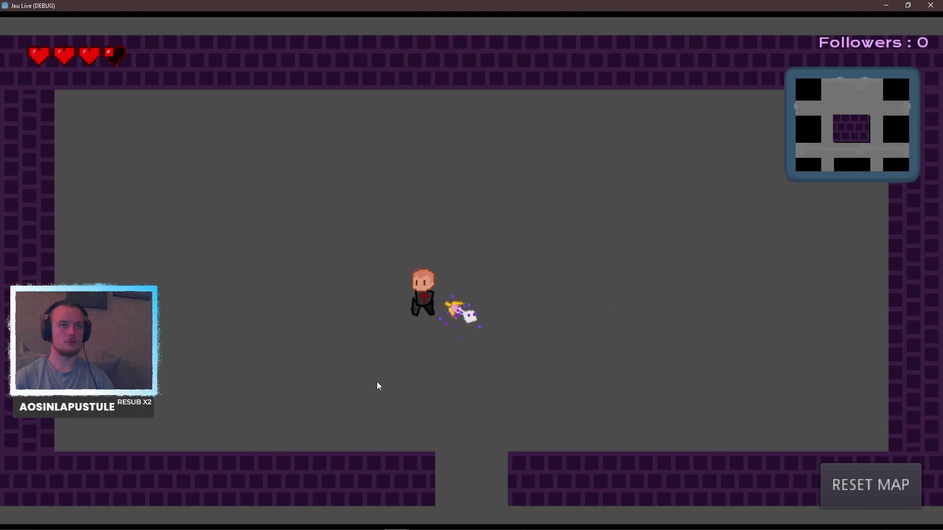
{"action": "key", "text": "d"}
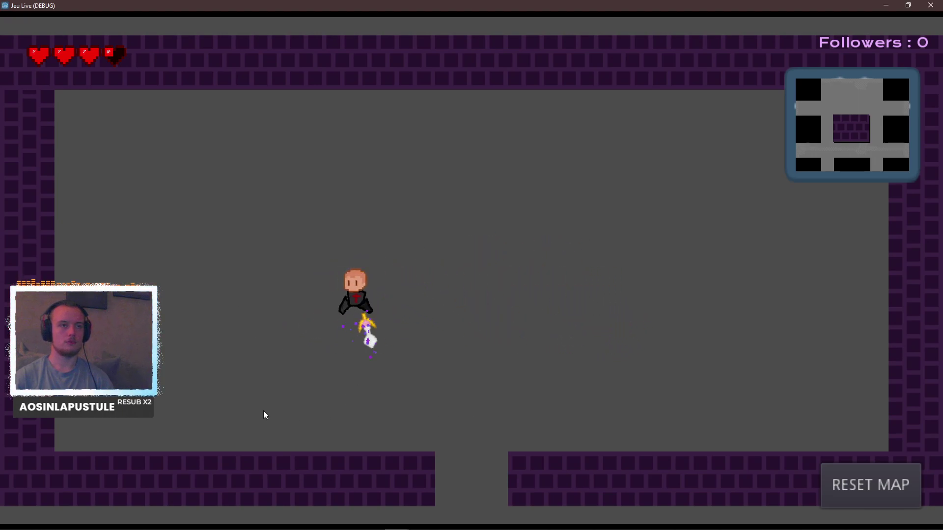
{"action": "left_click", "coordinate": [302, 376]}
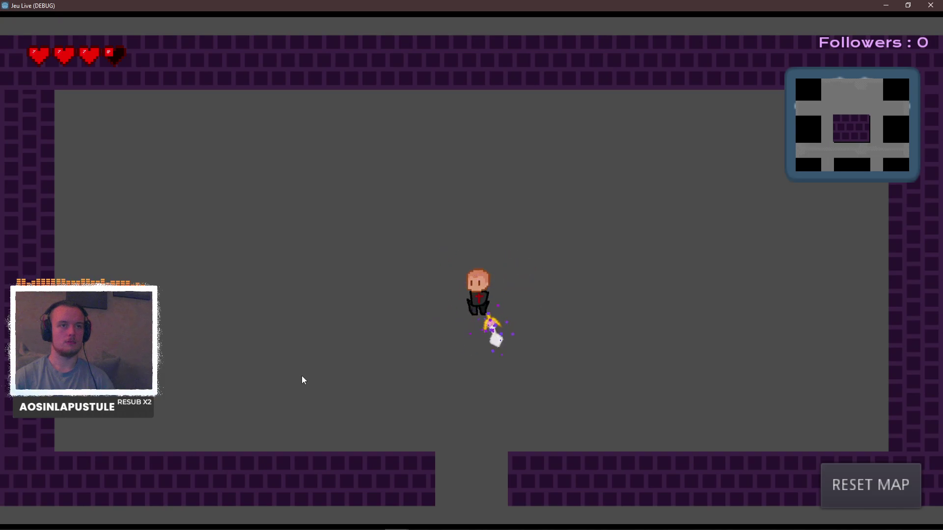
{"action": "left_click", "coordinate": [301, 376]}
Compare the sword's pose in the editor and the running game, swing once more, and close the game.
{"action": "key", "text": "alt+Tab"}
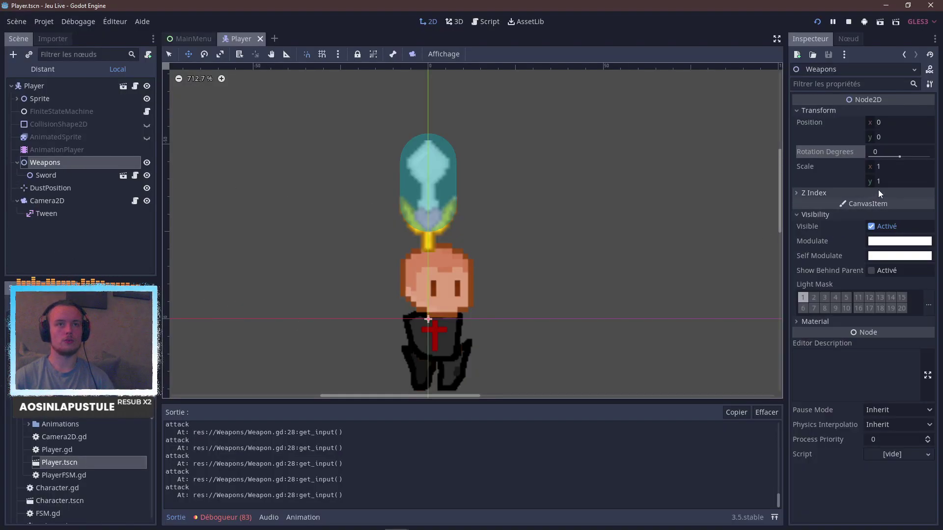
{"action": "key", "text": "alt+Tab"}
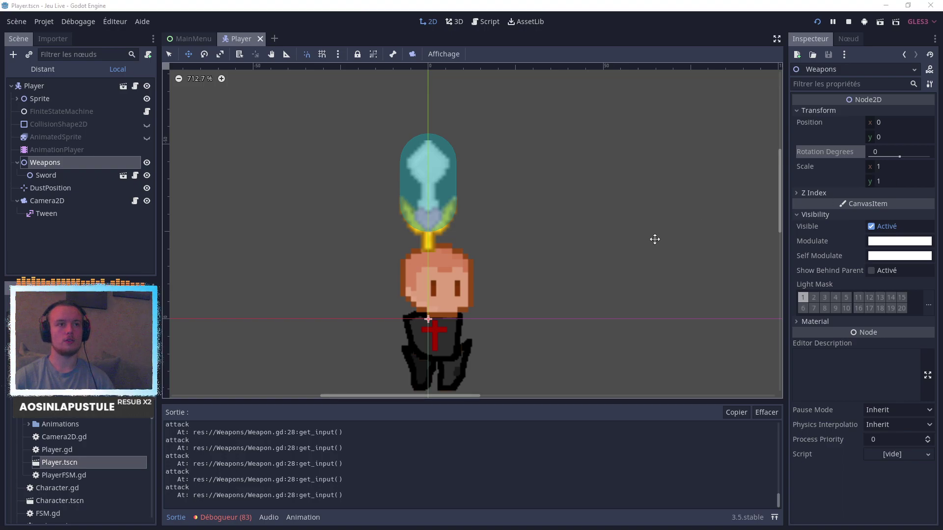
{"action": "key", "text": "alt+Tab"}
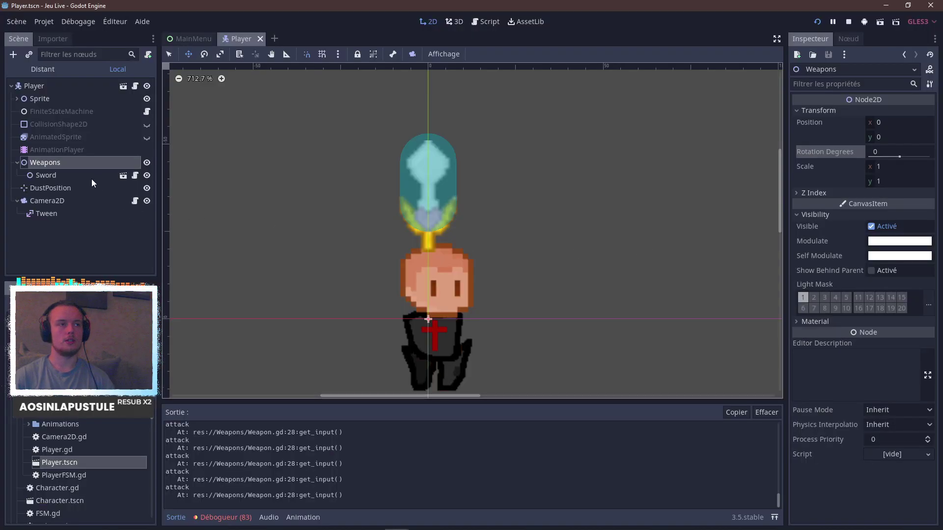
{"action": "key", "text": "alt+Tab"}
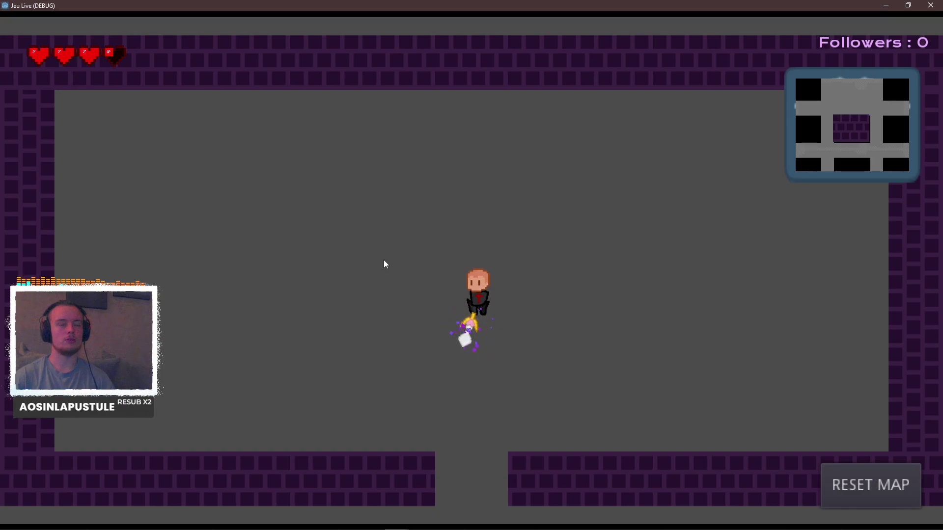
{"action": "left_click", "coordinate": [384, 260]}
{"action": "left_click", "coordinate": [930, 5]}
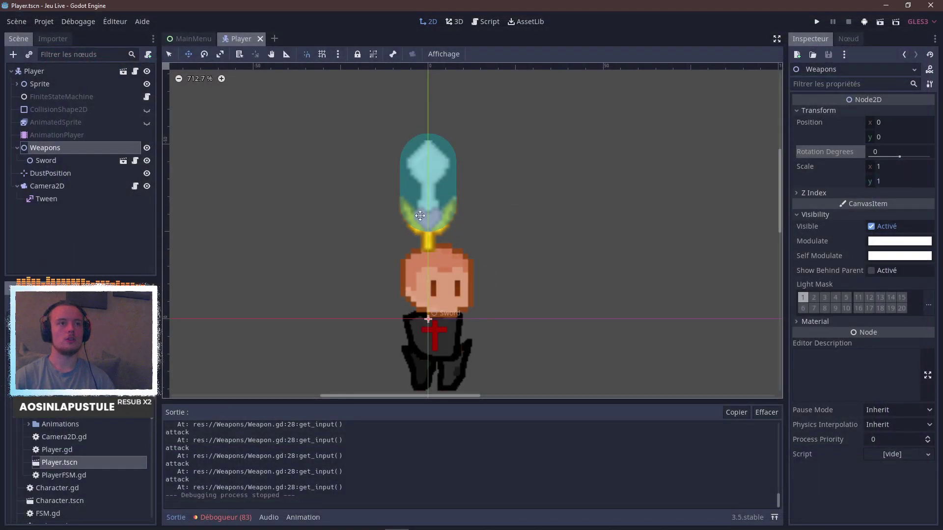
In Player.gd's elif branch of _process, duplicate the commented rotation line and turn the copy into active code reading $Weapons.scale *= -1.
{"action": "left_click", "coordinate": [486, 21]}
{"action": "scroll", "coordinate": [509, 314], "scroll_direction": "down", "scroll_amount": 1}
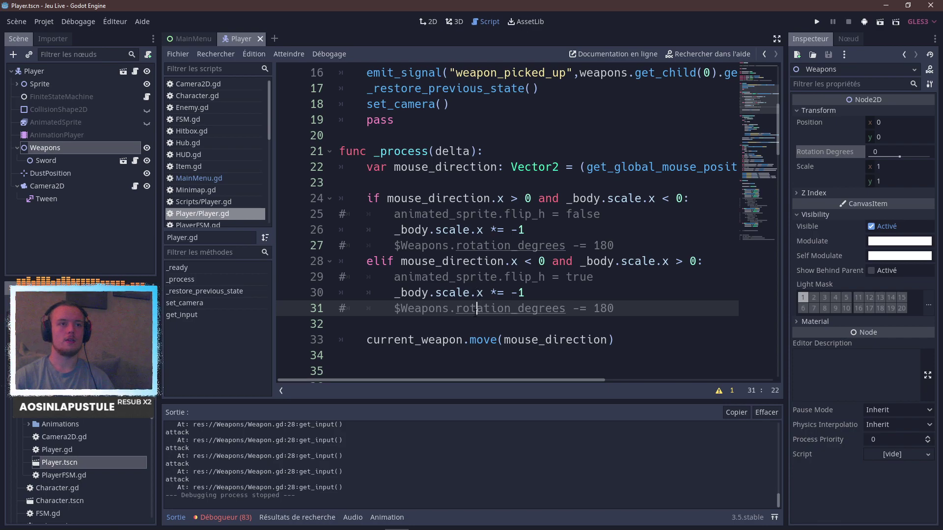
{"action": "key", "text": "ctrl+d"}
{"action": "left_click", "coordinate": [457, 293]}
{"action": "double_click", "coordinate": [456, 293]}
{"action": "key", "text": "ctrl+c"}
{"action": "double_click", "coordinate": [490, 308]}
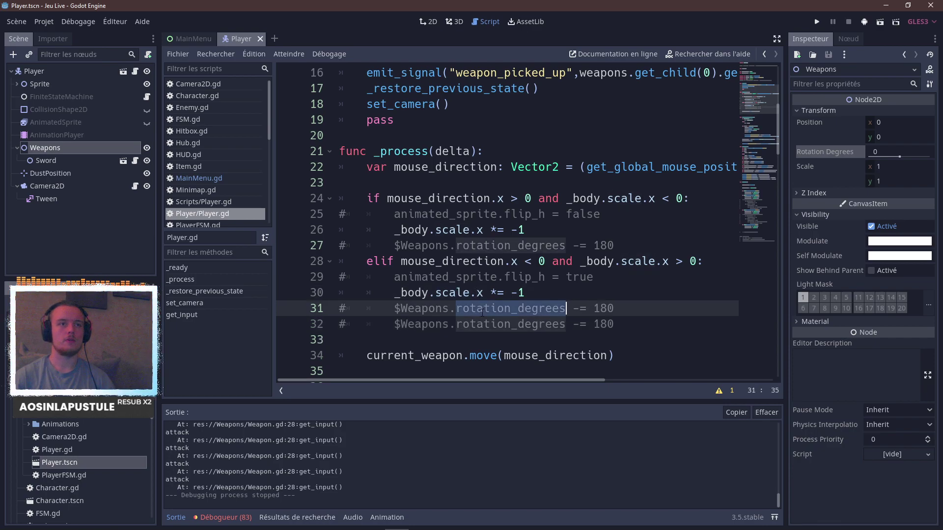
{"action": "key", "text": "ctrl+v"}
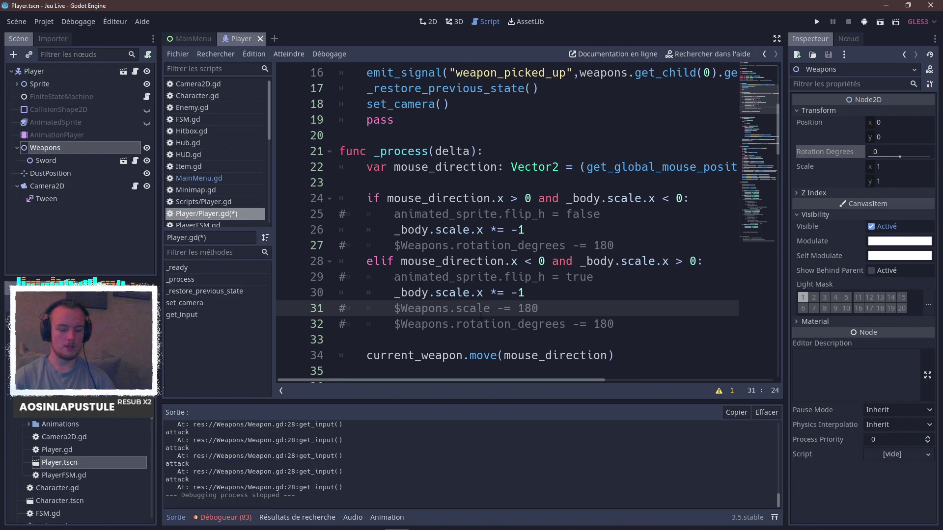
{"action": "key", "text": "ctrl+k"}
{"action": "left_click_drag", "start_coordinate": [540, 308], "coordinate": [495, 308]}
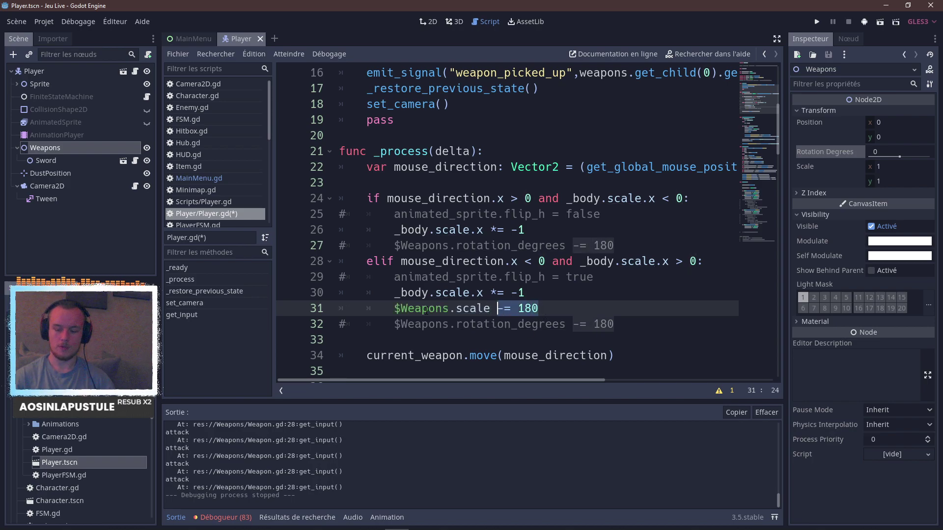
{"action": "type", "text": "*"}
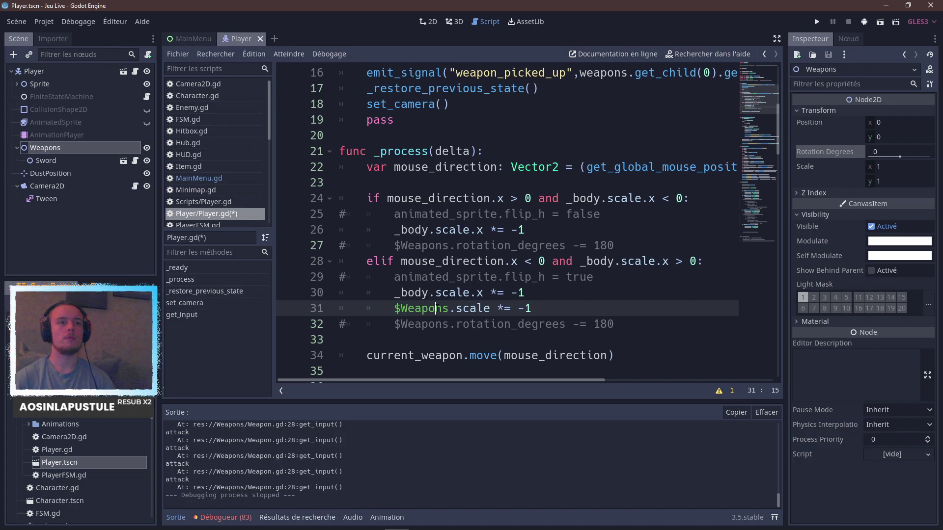
Copy the $Weapons.scale *= -1 line into the if branch below _body.scale.x *= -1 and save the script.
{"action": "key", "text": "ctrl+d"}
{"action": "key", "text": "alt+Up"}
{"action": "key", "text": "alt+Up"}
{"action": "key", "text": "alt+Up"}
{"action": "key", "text": "alt+Up"}
{"action": "key", "text": "alt+Up"}
{"action": "key", "text": "ctrl+s"}
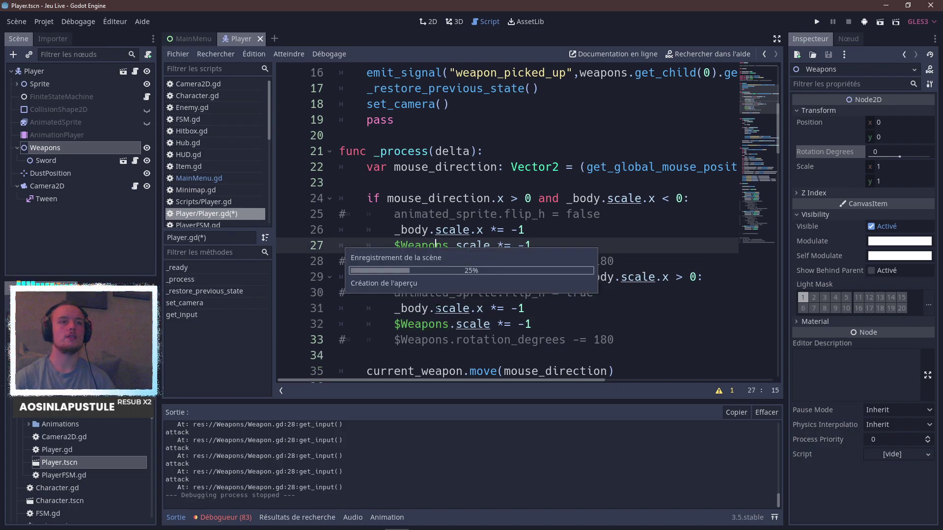
Run the game in a maximized window and return to Player.gd.
{"action": "left_click", "coordinate": [817, 22]}
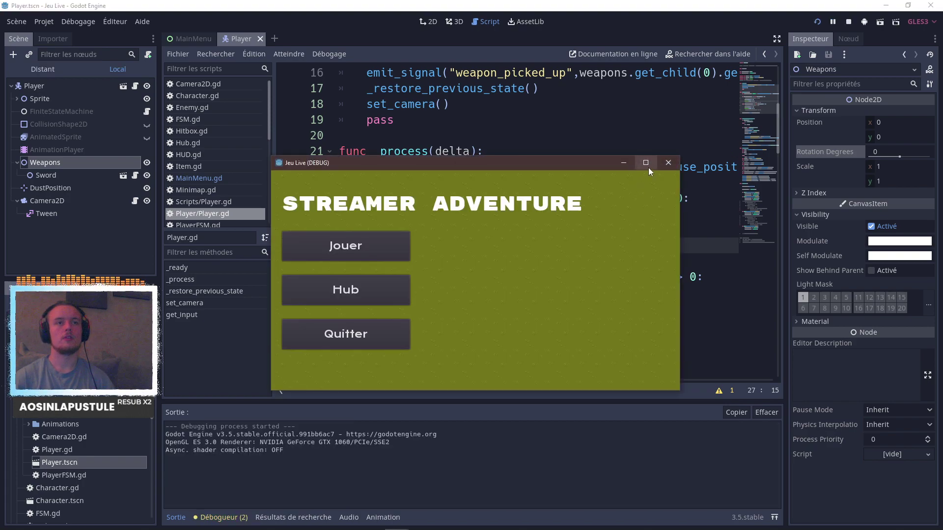
{"action": "left_click", "coordinate": [646, 163]}
{"action": "key", "text": "alt+Tab"}
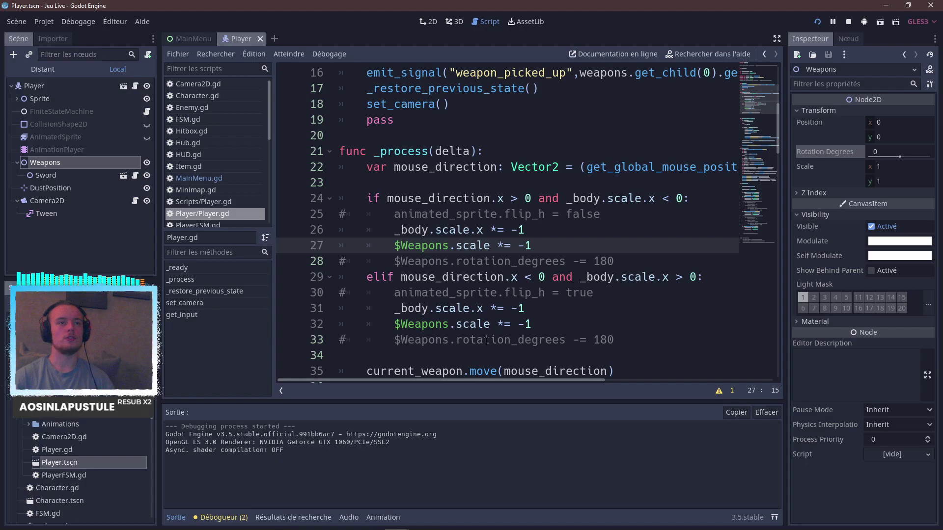
Change both weapon scale lines in _process to $Weapons.scale.x *= -1 and save Player.gd.
{"action": "left_click", "coordinate": [492, 326]}
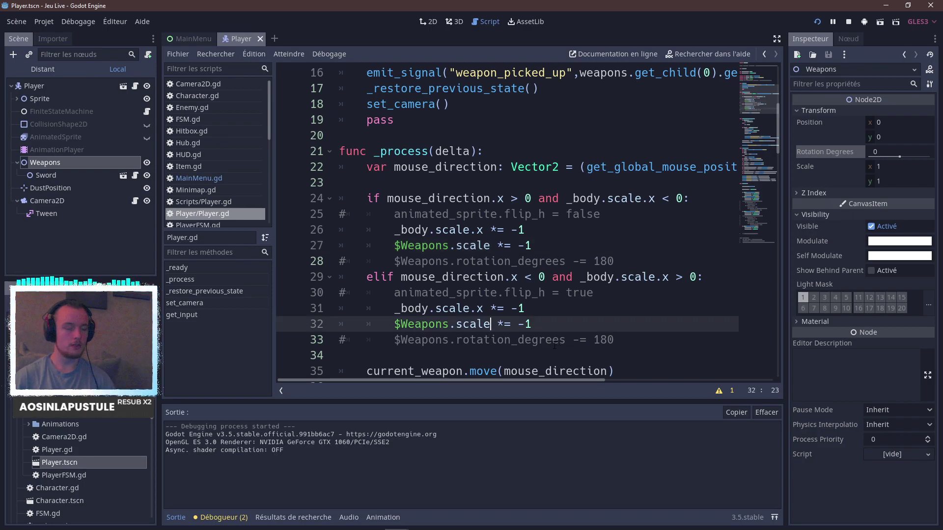
{"action": "key", "text": "Up"}
{"action": "key", "text": "Up"}
{"action": "key", "text": "Up"}
{"action": "key", "text": "Up"}
{"action": "key", "text": "Up"}
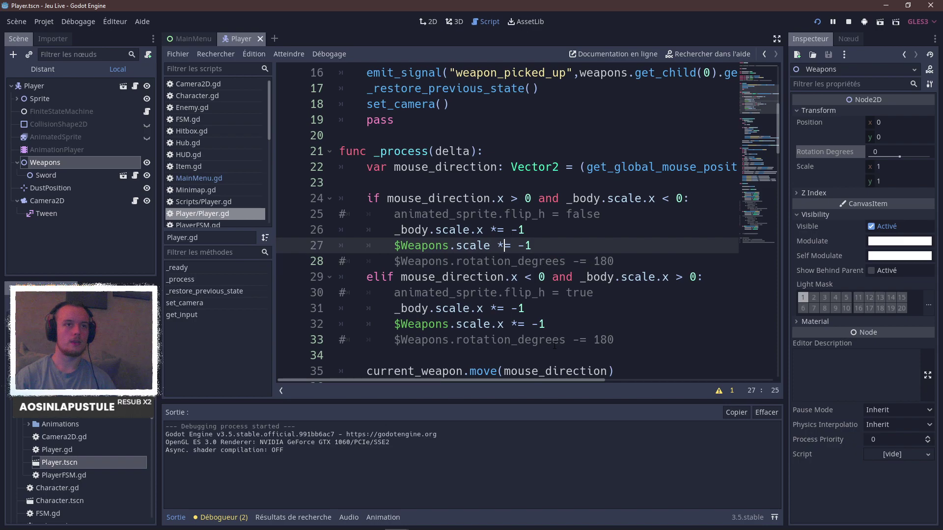
{"action": "type", "text": ".x"}
{"action": "key", "text": "ctrl+s"}
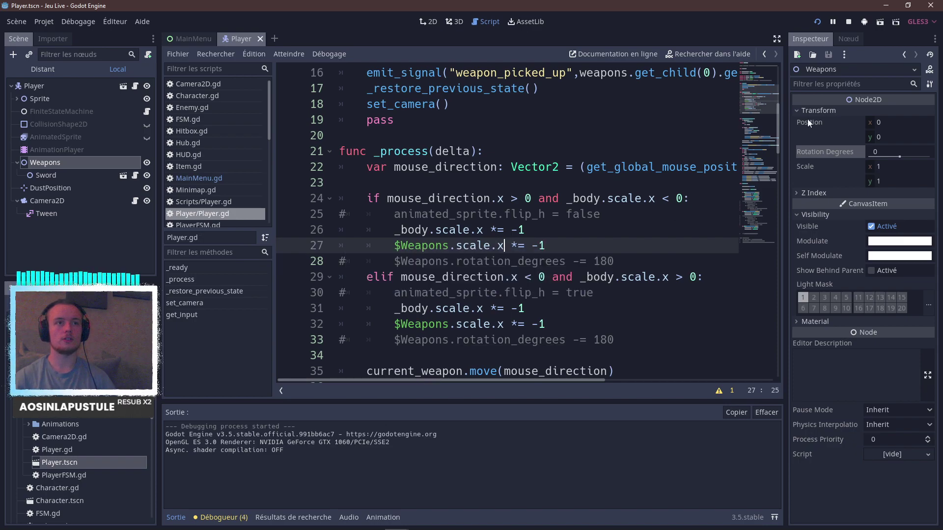
Restart the game maximized, test sword swings on both sides with the x-scale flip, and return to the script.
{"action": "left_click", "coordinate": [816, 22]}
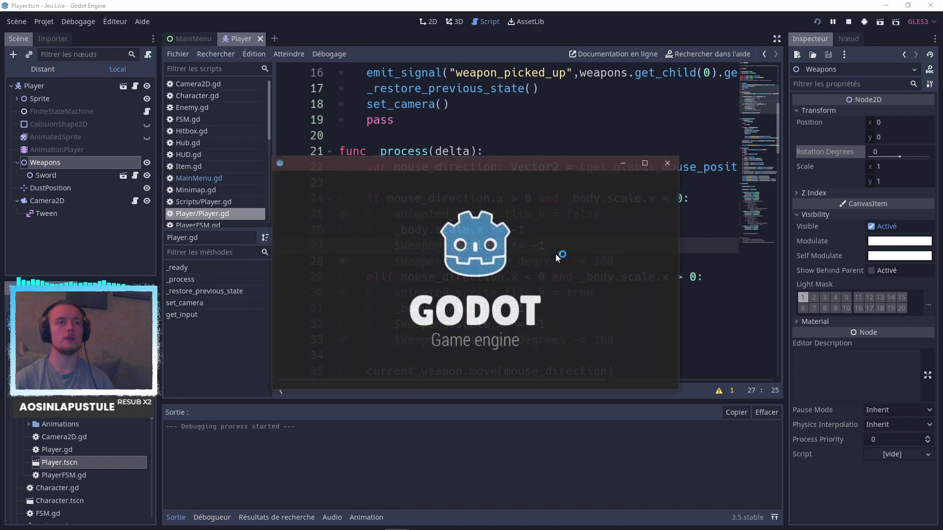
{"action": "left_click", "coordinate": [644, 163]}
{"action": "left_click", "coordinate": [214, 196]}
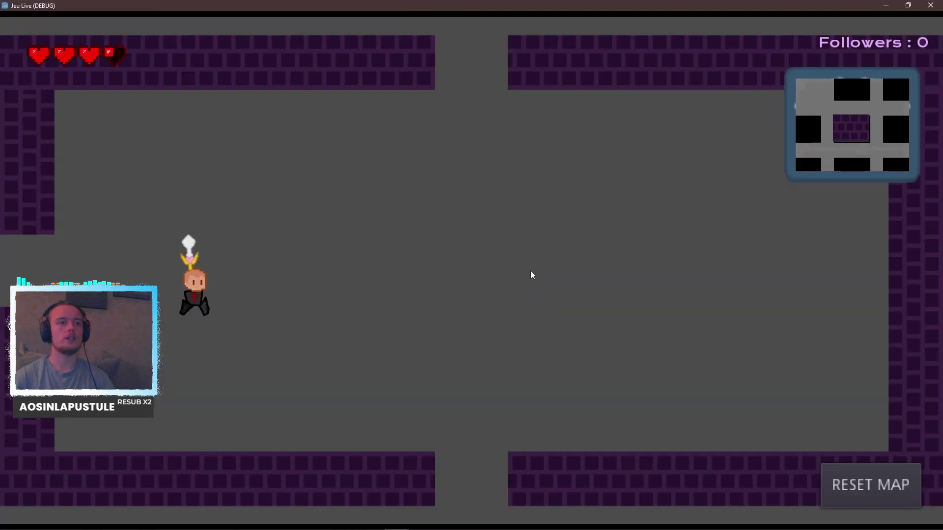
{"action": "left_click", "coordinate": [294, 279]}
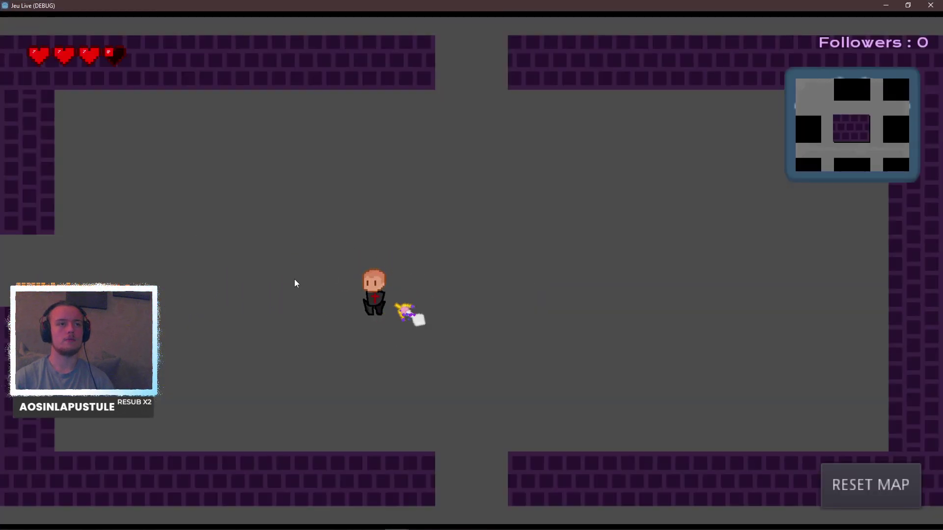
{"action": "left_click", "coordinate": [293, 279]}
{"action": "left_click", "coordinate": [293, 279]}
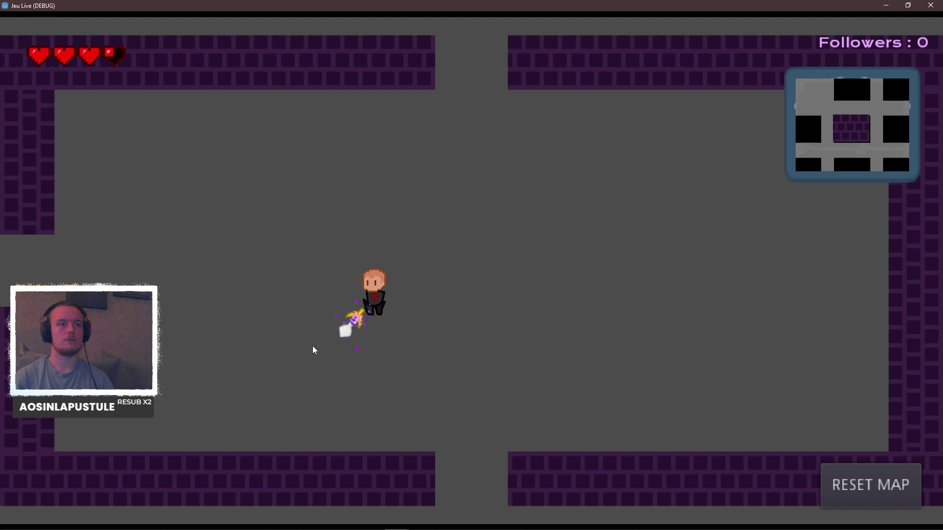
{"action": "left_click", "coordinate": [453, 409]}
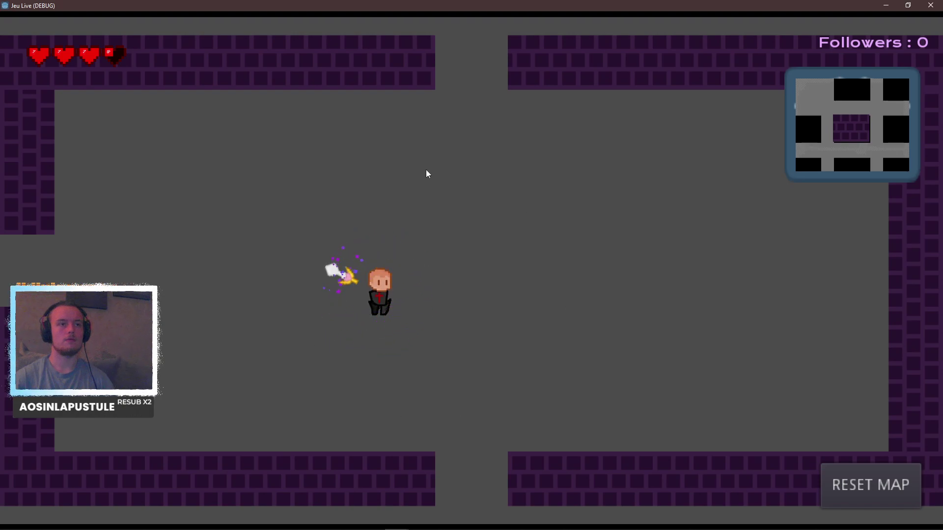
{"action": "key", "text": "a"}
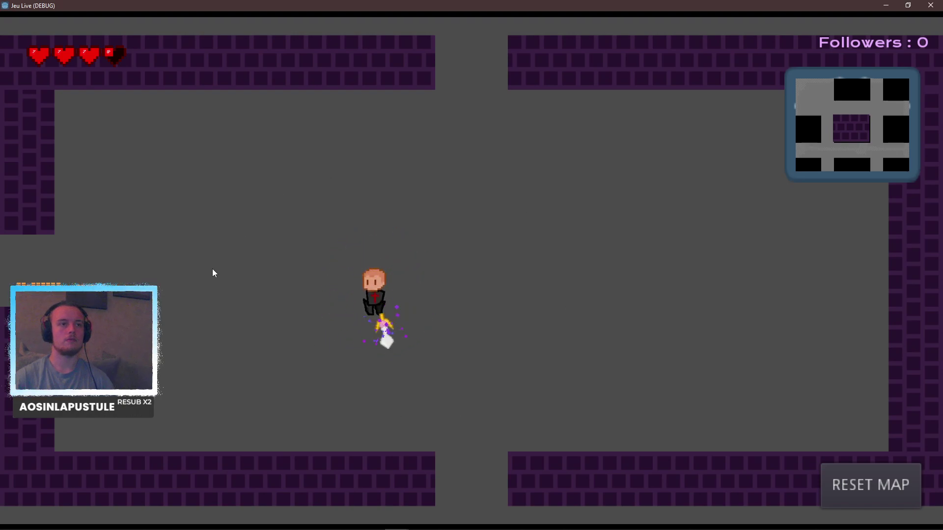
{"action": "key", "text": "alt+Tab"}
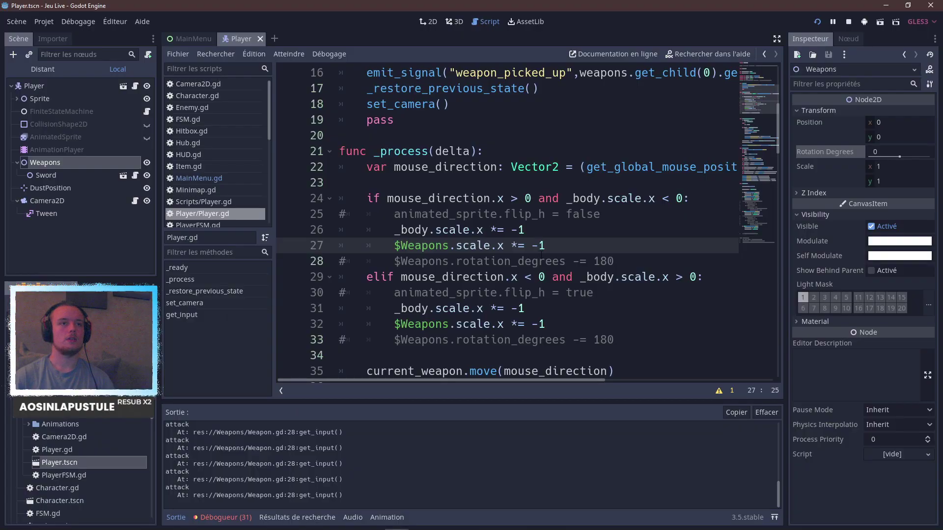
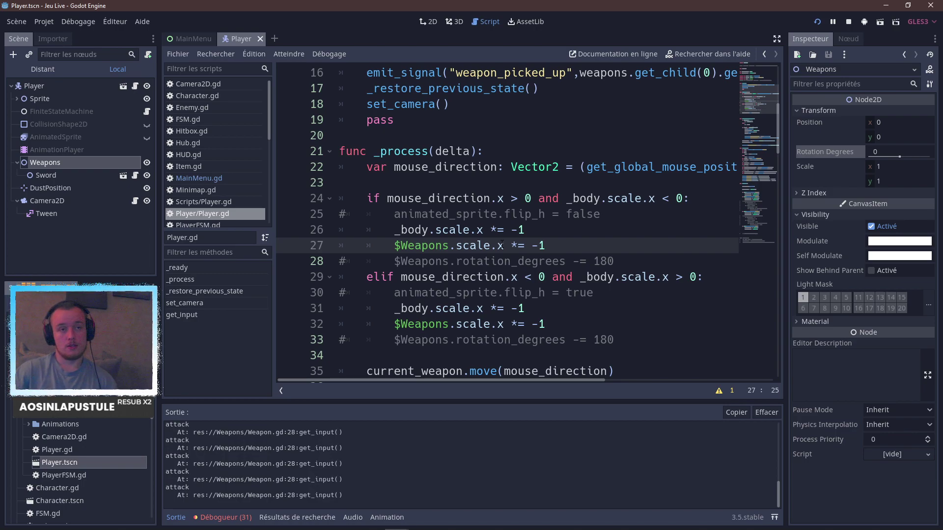
Delete the $Weapons.scale.x *= -1 lines from both mouse-direction branches of _process and save Player.gd.
{"action": "key", "text": "ctrl+k"}
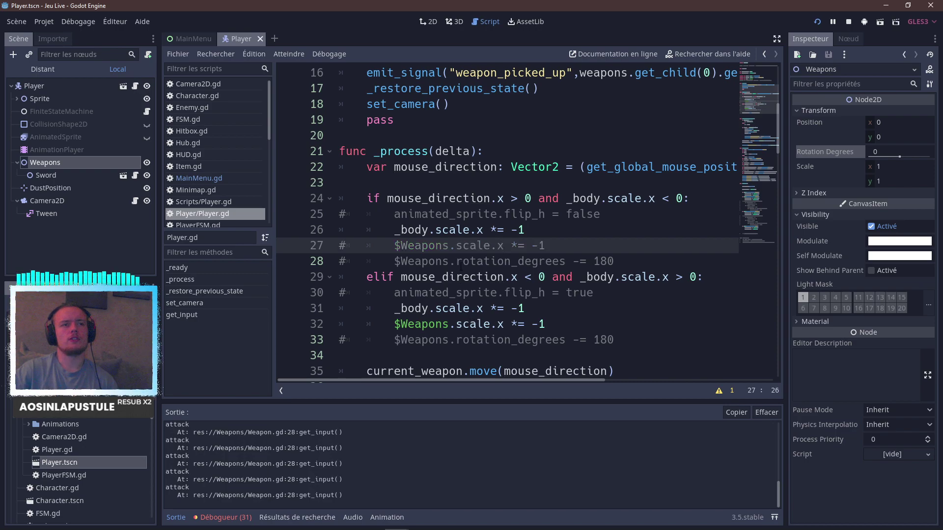
{"action": "double_click", "coordinate": [457, 231]}
{"action": "triple_click", "coordinate": [457, 246]}
{"action": "key", "text": "BackSpace"}
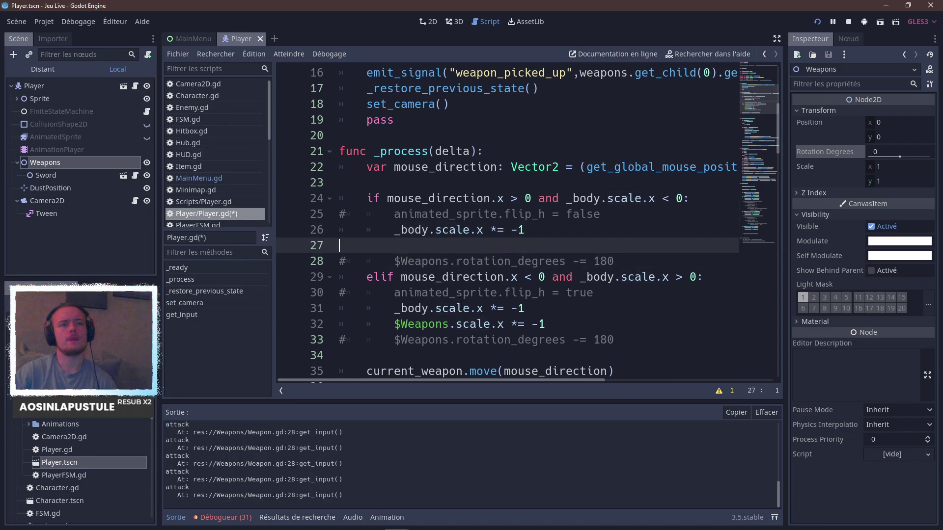
{"action": "triple_click", "coordinate": [462, 308]}
{"action": "key", "text": "BackSpace"}
{"action": "key", "text": "ctrl+z"}
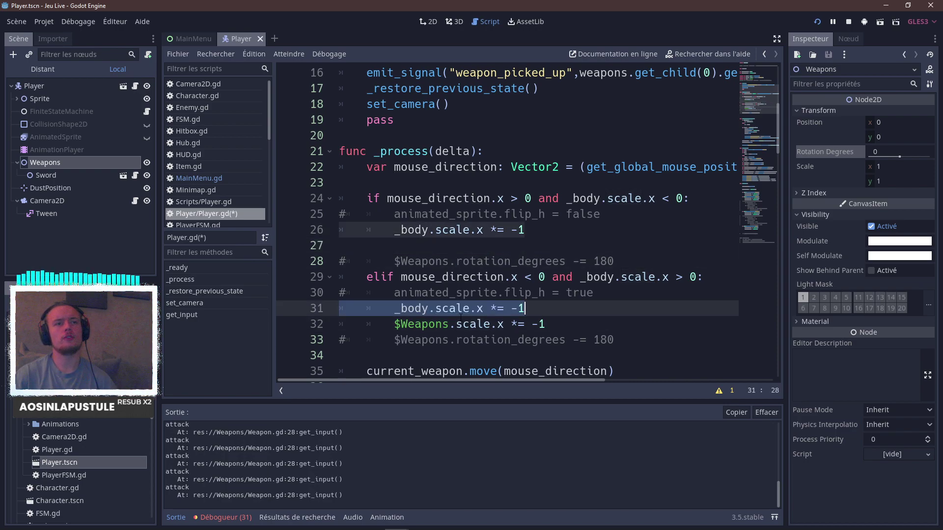
{"action": "triple_click", "coordinate": [460, 323]}
{"action": "key", "text": "BackSpace"}
{"action": "left_click", "coordinate": [441, 243]}
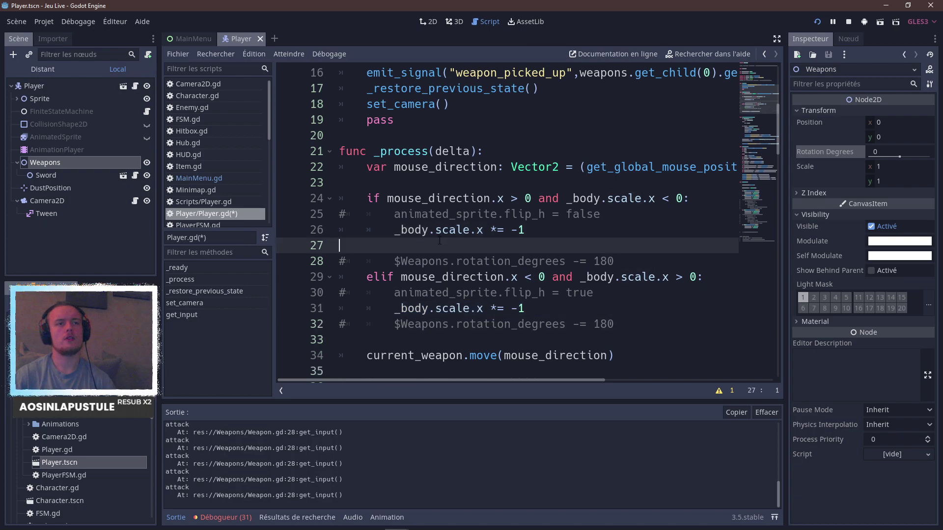
{"action": "key", "text": "BackSpace"}
{"action": "key", "text": "ctrl+s"}
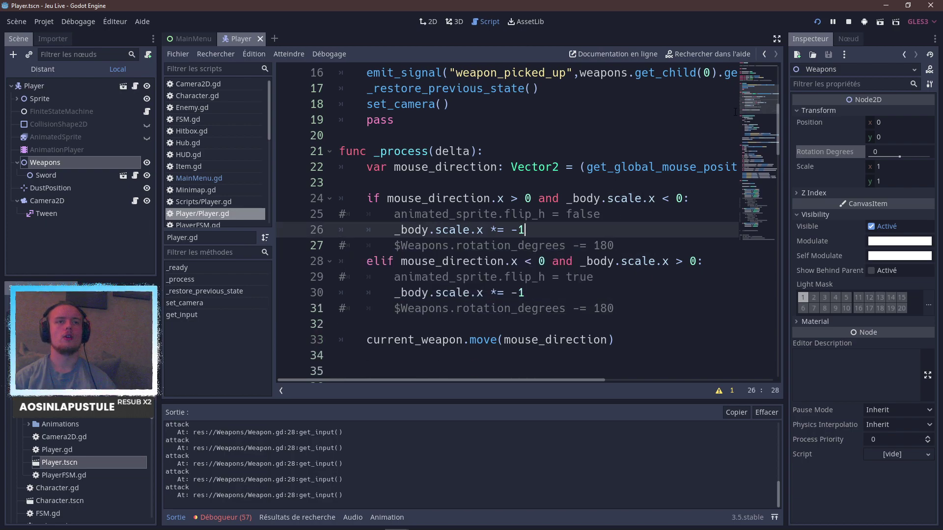
Restart the game, start playing from the main menu, and walk the character around the spawn room.
{"action": "left_click", "coordinate": [817, 23]}
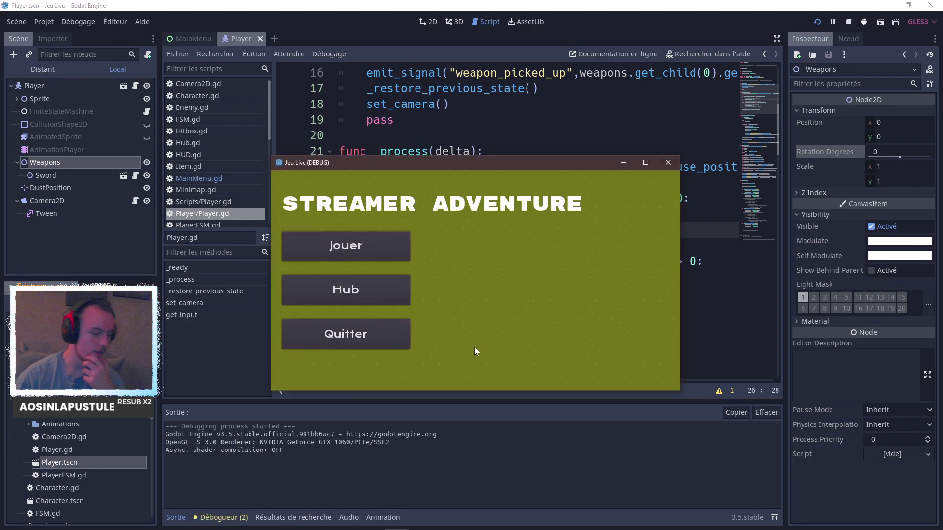
{"action": "left_click", "coordinate": [370, 244]}
{"action": "key", "text": "d"}
{"action": "key", "text": "d"}
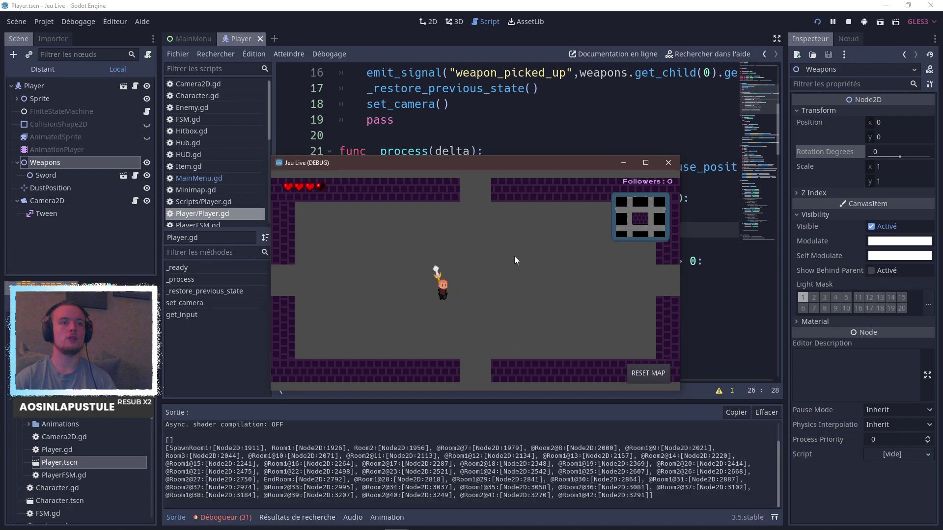
{"action": "key", "text": "z"}
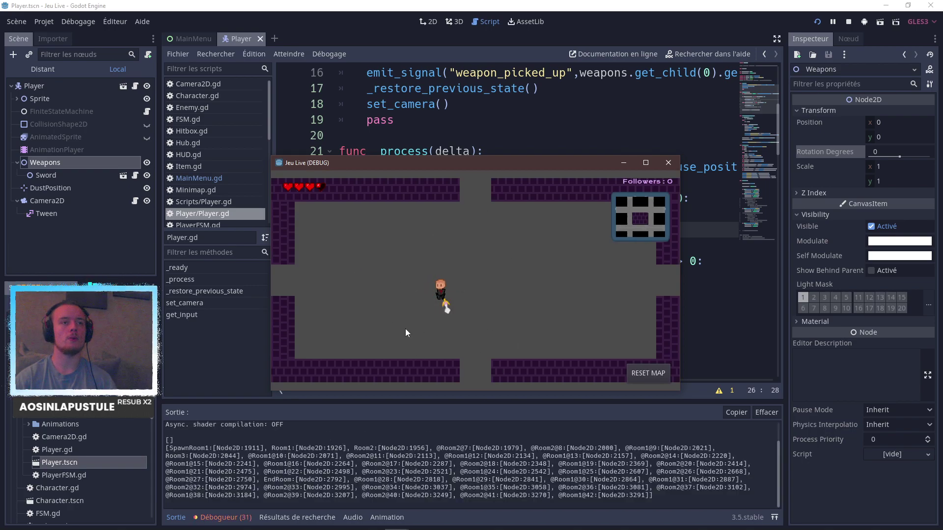
Test sword swings on both sides of the character while moving back and forth in the room.
{"action": "left_click", "coordinate": [580, 287]}
{"action": "key", "text": "d"}
{"action": "left_click", "coordinate": [572, 294]}
{"action": "key", "text": "q"}
{"action": "left_click", "coordinate": [566, 285]}
{"action": "key", "text": "d"}
{"action": "left_click", "coordinate": [426, 274]}
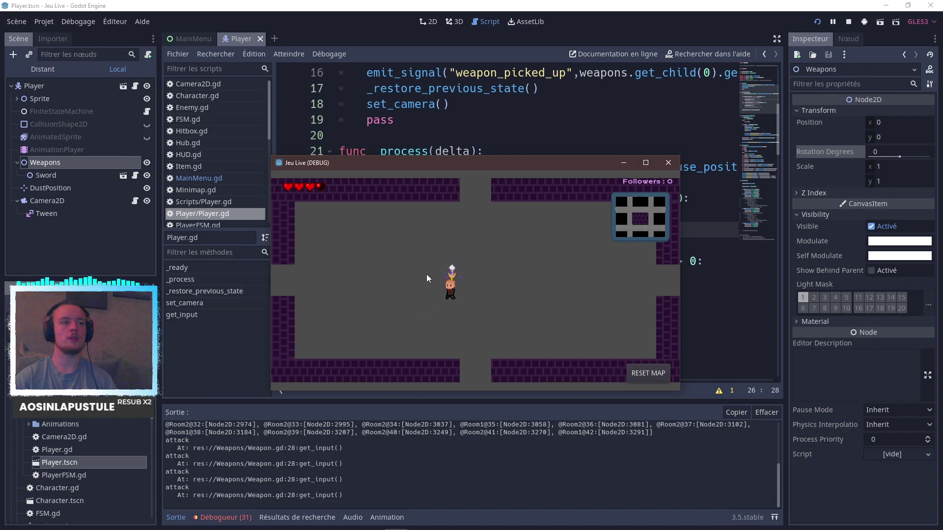
{"action": "left_click", "coordinate": [355, 295]}
{"action": "left_click", "coordinate": [514, 220]}
{"action": "left_click", "coordinate": [467, 216]}
{"action": "left_click", "coordinate": [534, 221]}
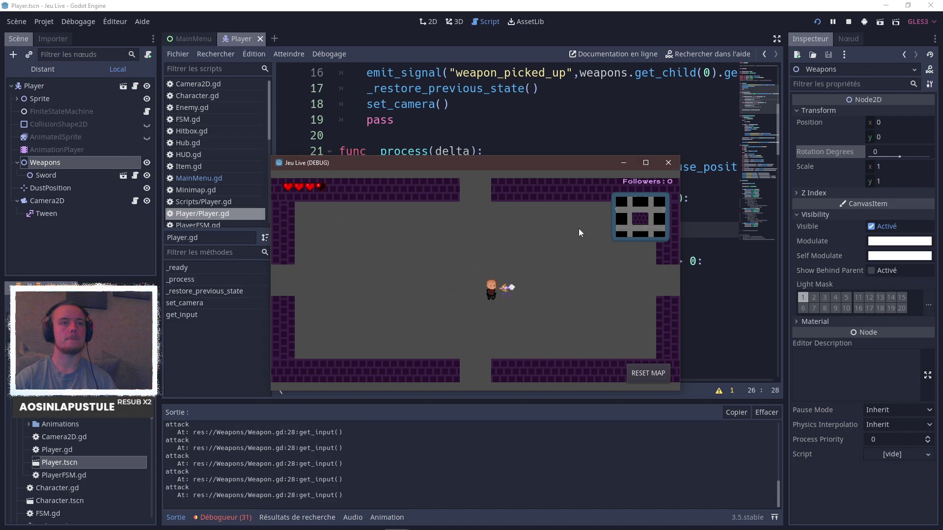
Walk the character toward the room's lower exit and back while aiming the sword around, and close the game.
{"action": "key", "text": "q"}
{"action": "key", "text": "s"}
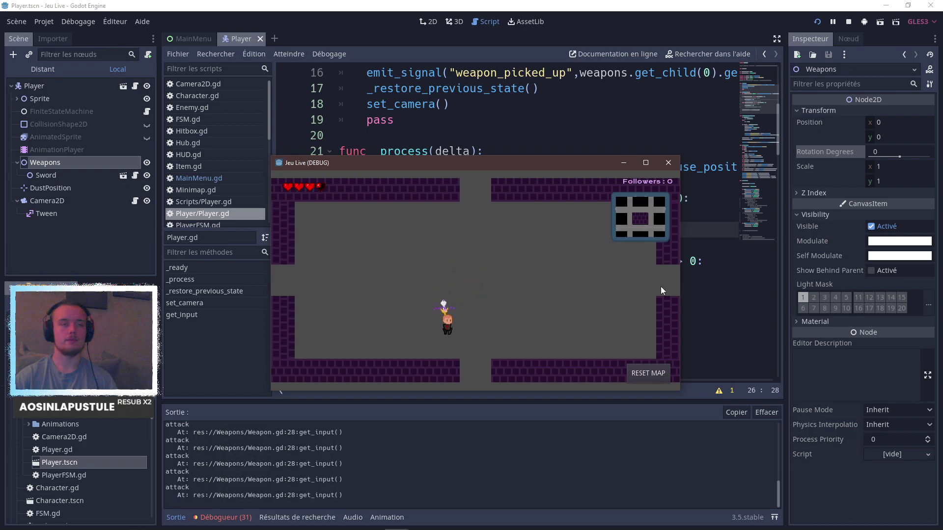
{"action": "key", "text": "d"}
{"action": "key", "text": "s"}
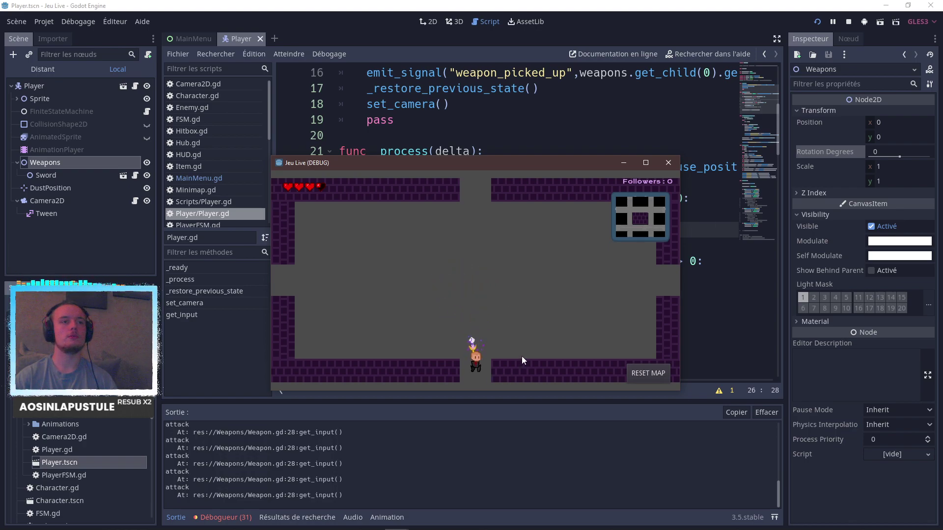
{"action": "key", "text": "z"}
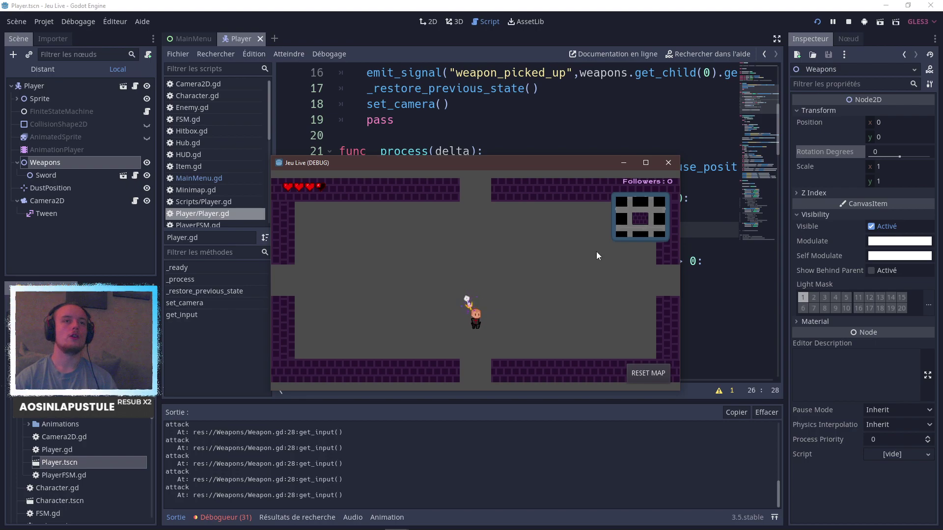
{"action": "left_click", "coordinate": [668, 163]}
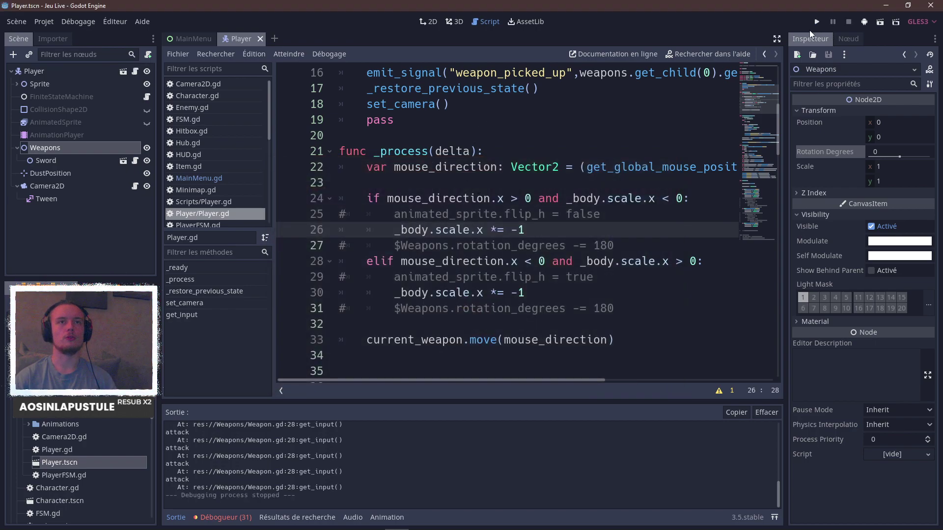
Switch to the 2D workspace and open the SpawnRoom1.tscn scene.
{"action": "left_click", "coordinate": [428, 22]}
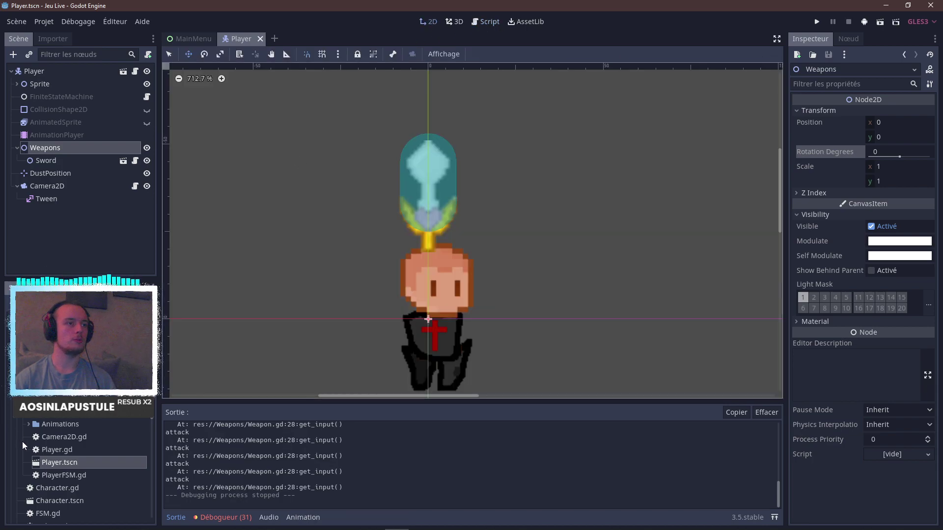
{"action": "scroll", "coordinate": [75, 456], "scroll_direction": "down", "scroll_amount": 4}
{"action": "scroll", "coordinate": [48, 438], "scroll_direction": "down", "scroll_amount": 8}
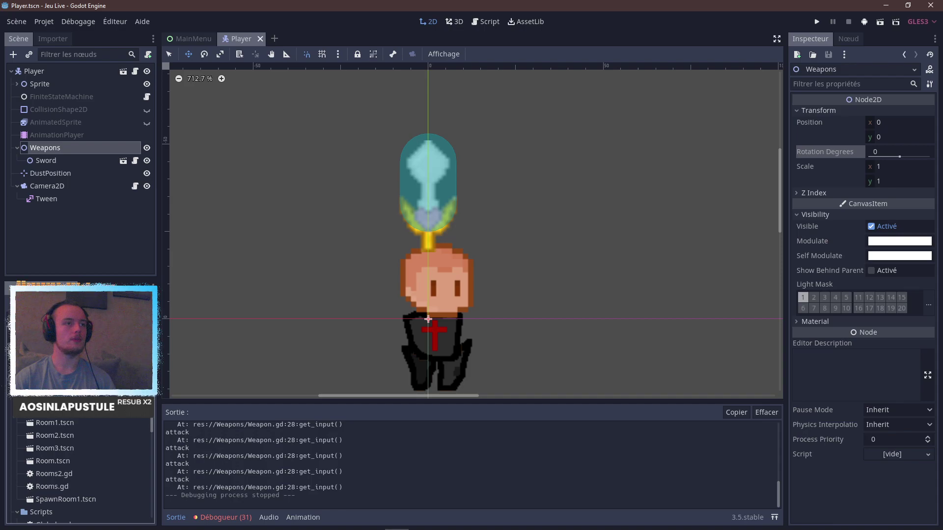
{"action": "double_click", "coordinate": [65, 499]}
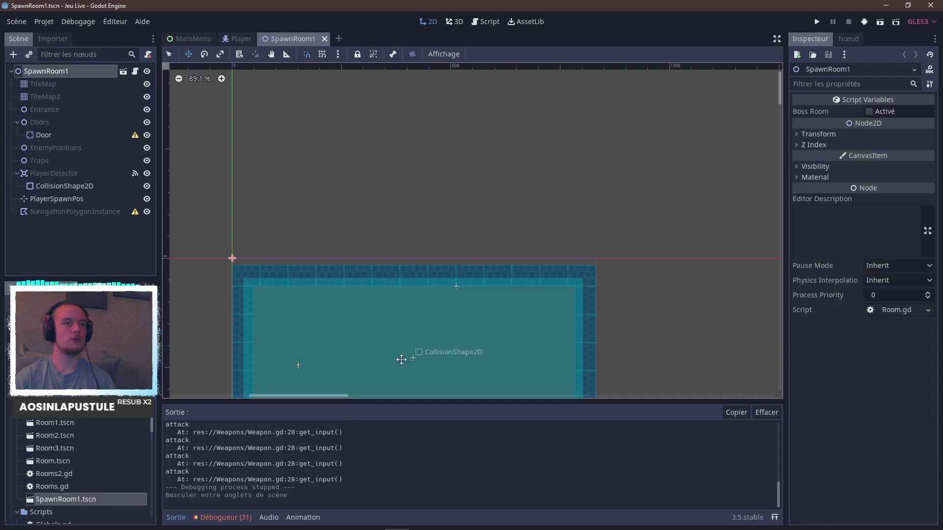
Hide the PlayerDetector's CollisionShape2D and frame the whole room in the viewport.
{"action": "scroll", "coordinate": [433, 305], "scroll_direction": "down", "scroll_amount": 2}
{"action": "scroll", "coordinate": [459, 264], "scroll_direction": "up", "scroll_amount": 1}
{"action": "scroll", "coordinate": [459, 264], "scroll_direction": "up", "scroll_amount": 4}
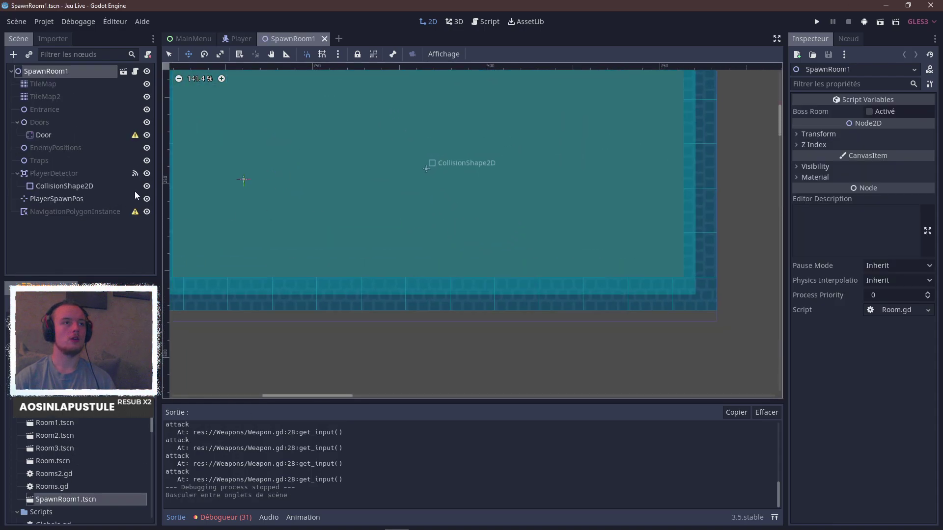
{"action": "left_click", "coordinate": [146, 186]}
{"action": "middle_click_drag", "start_coordinate": [373, 198], "coordinate": [404, 264]}
{"action": "scroll", "coordinate": [442, 298], "scroll_direction": "down", "scroll_amount": 1}
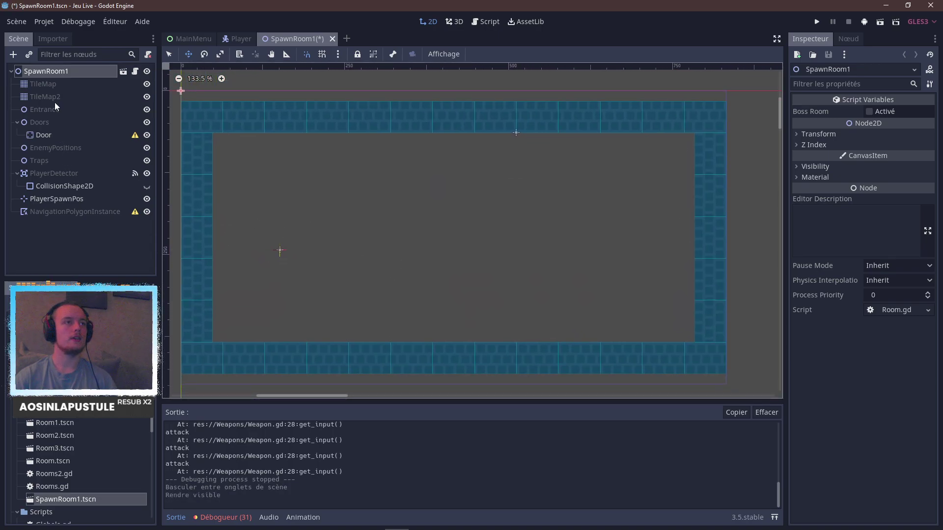
Paint the classic_door_2.png tile on TileMap2 at the middle of the room's upper wall.
{"action": "left_click", "coordinate": [55, 87]}
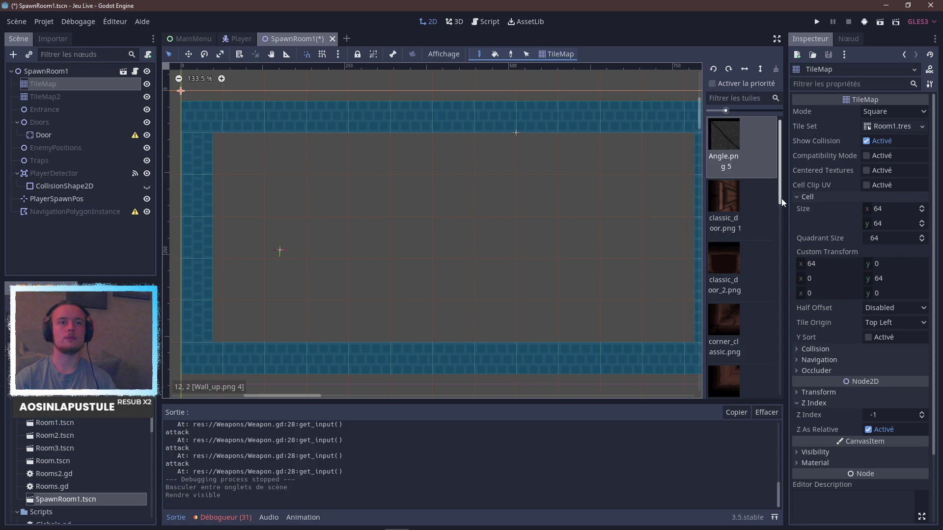
{"action": "scroll", "coordinate": [780, 199], "scroll_direction": "down", "scroll_amount": 1}
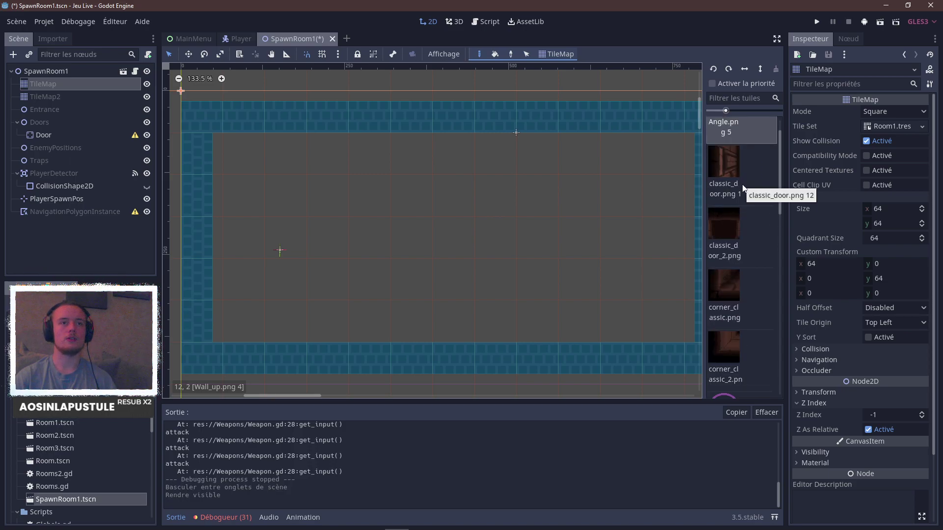
{"action": "scroll", "coordinate": [572, 258], "scroll_direction": "down", "scroll_amount": 2}
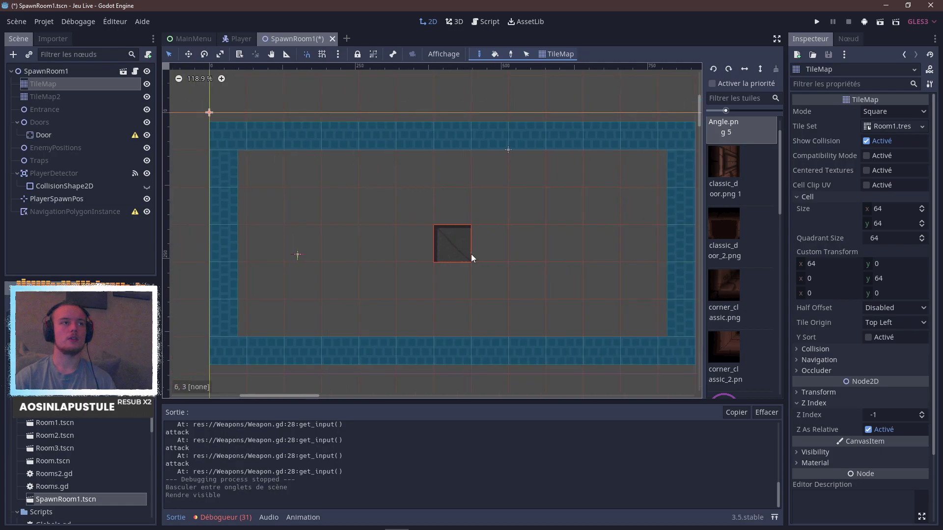
{"action": "left_click", "coordinate": [26, 98]}
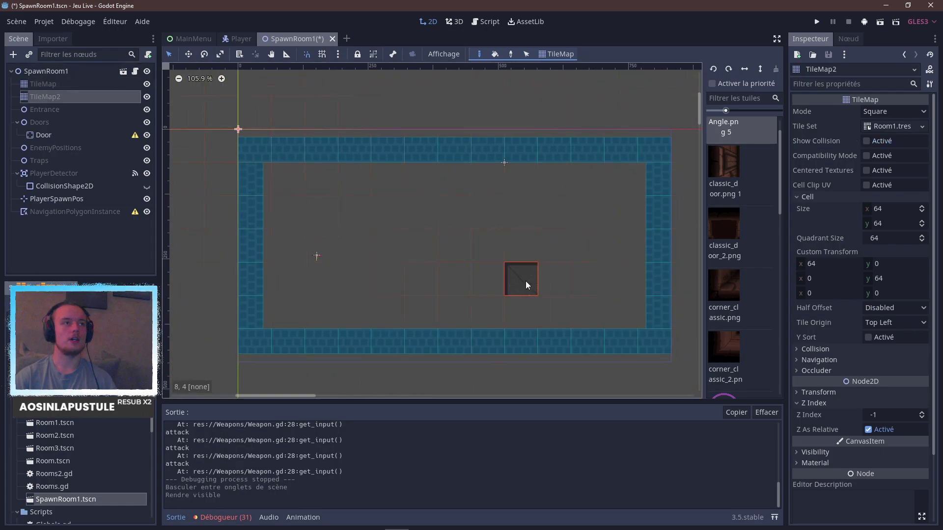
{"action": "middle_click_drag", "start_coordinate": [526, 280], "coordinate": [511, 269]}
{"action": "left_click", "coordinate": [717, 235]}
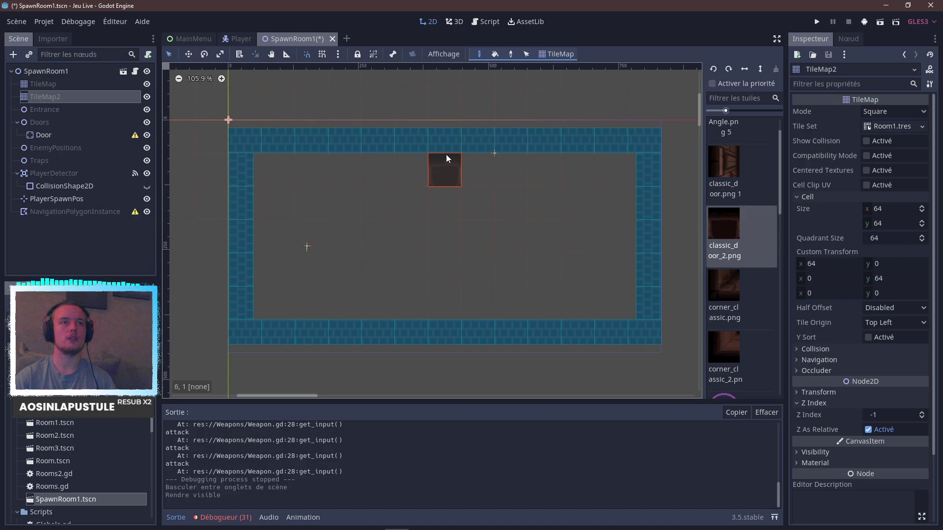
{"action": "left_click", "coordinate": [437, 144]}
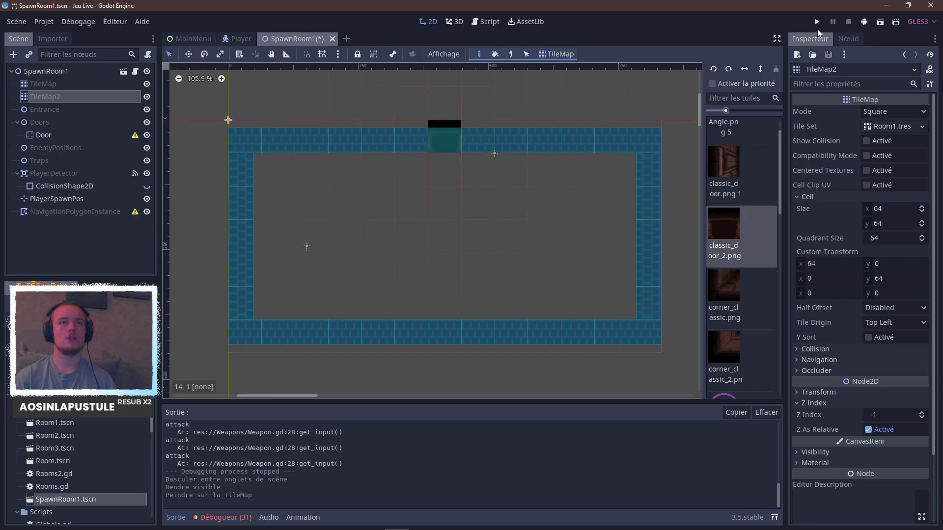
Paint classic_door_2.png tiles at the middle of the right, lower and left walls, rotating the tile for each wall.
{"action": "left_click", "coordinate": [729, 70]}
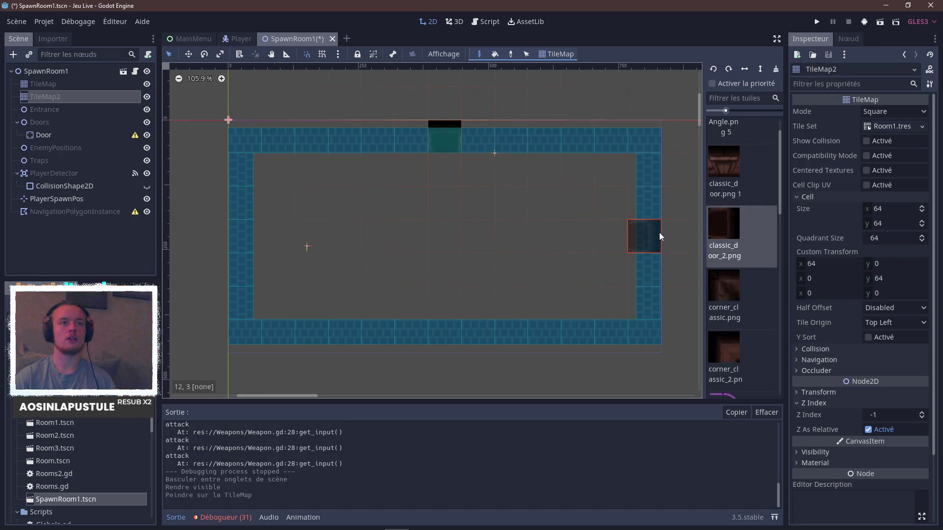
{"action": "left_click", "coordinate": [658, 233]}
{"action": "left_click", "coordinate": [729, 70]}
{"action": "left_click", "coordinate": [459, 328]}
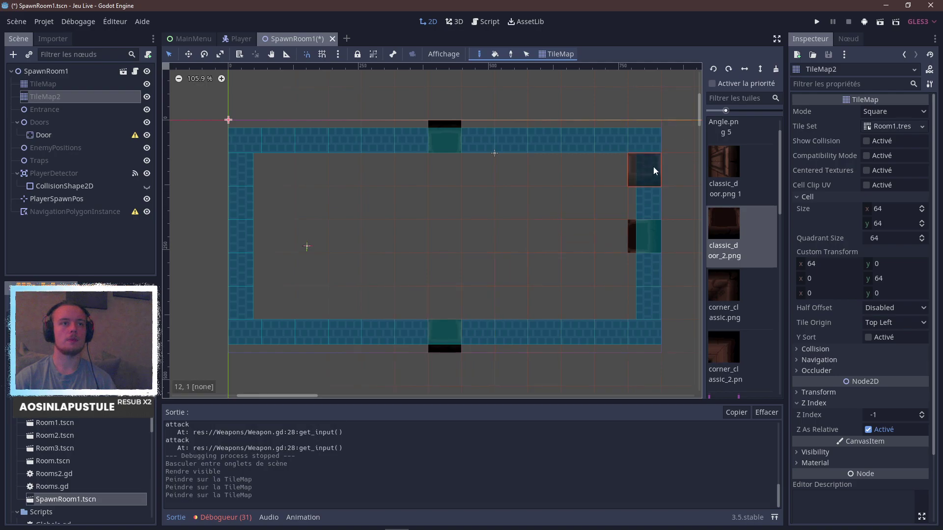
{"action": "left_click", "coordinate": [730, 71]}
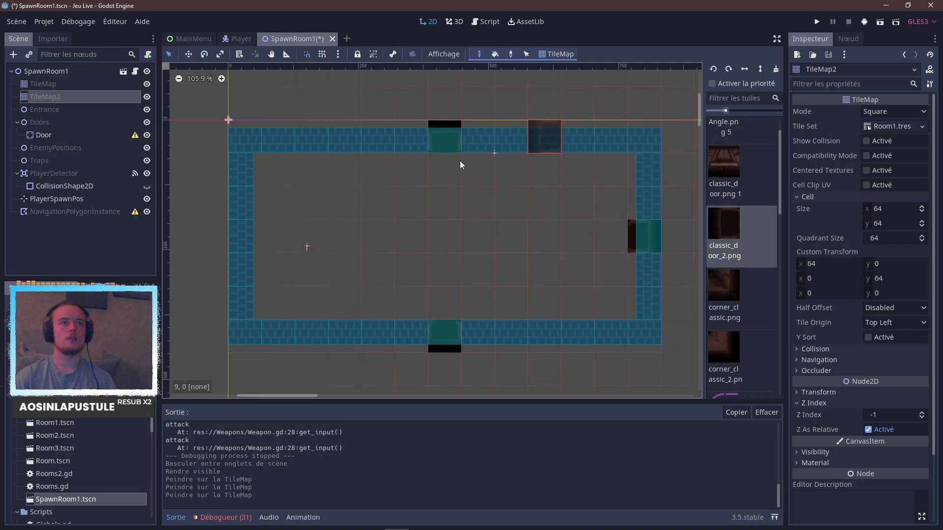
{"action": "left_click", "coordinate": [242, 238]}
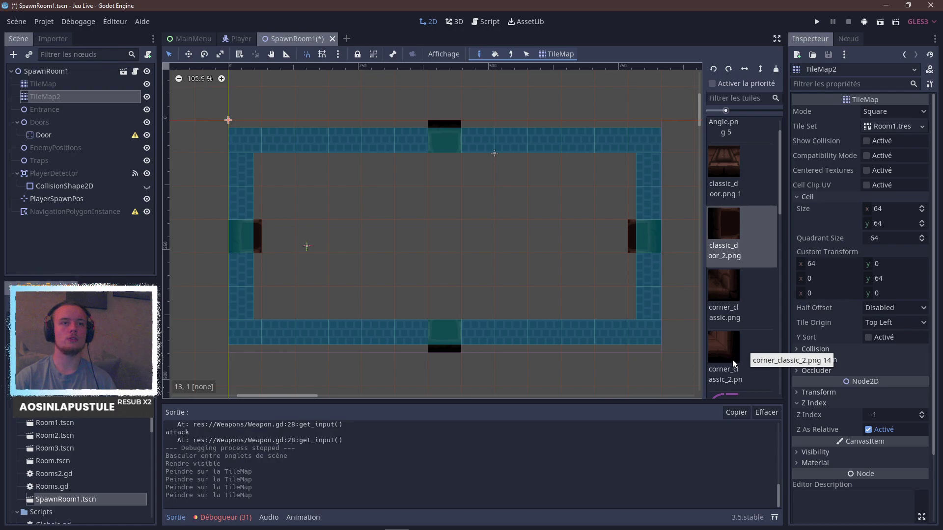
Paint the corner_classic_2.png tile in all four corners of the room on TileMap2, rotating it for each corner.
{"action": "left_click", "coordinate": [721, 355]}
{"action": "left_click", "coordinate": [640, 337]}
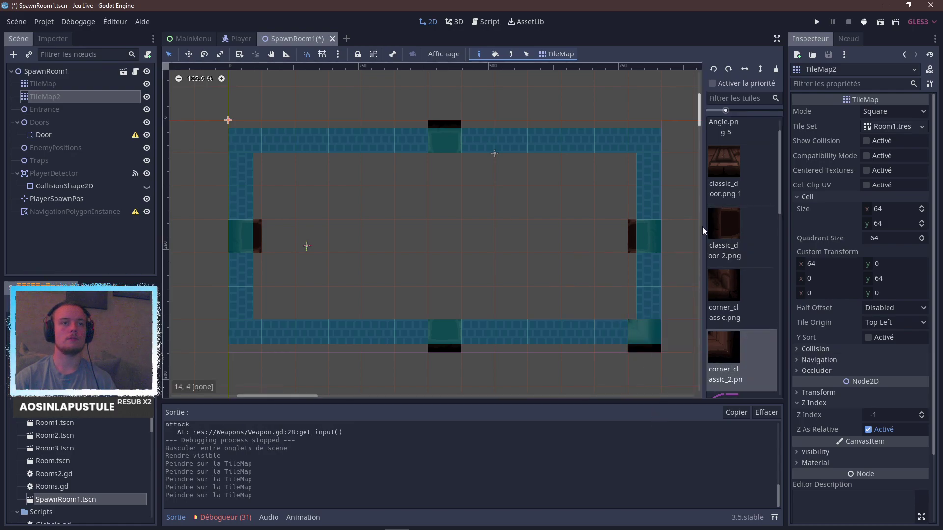
{"action": "left_click", "coordinate": [729, 69]}
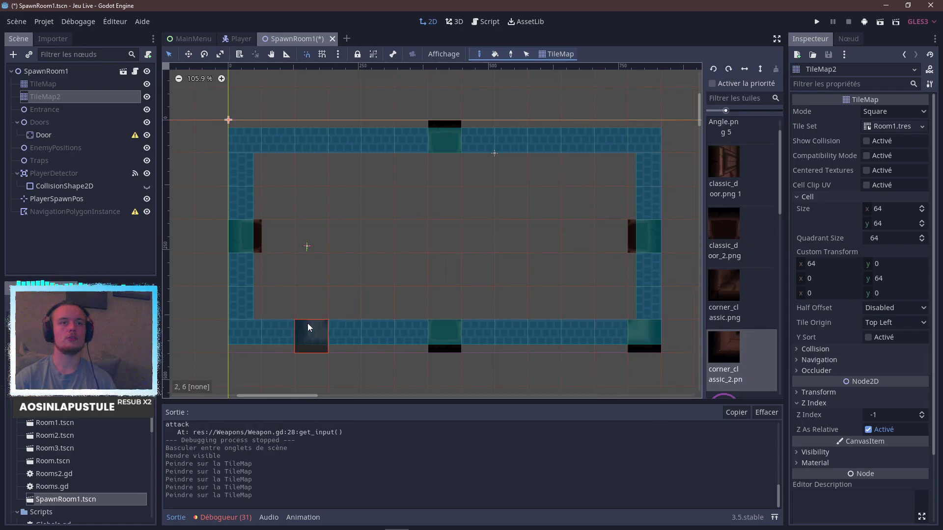
{"action": "left_click", "coordinate": [257, 335]}
{"action": "left_click", "coordinate": [730, 70]}
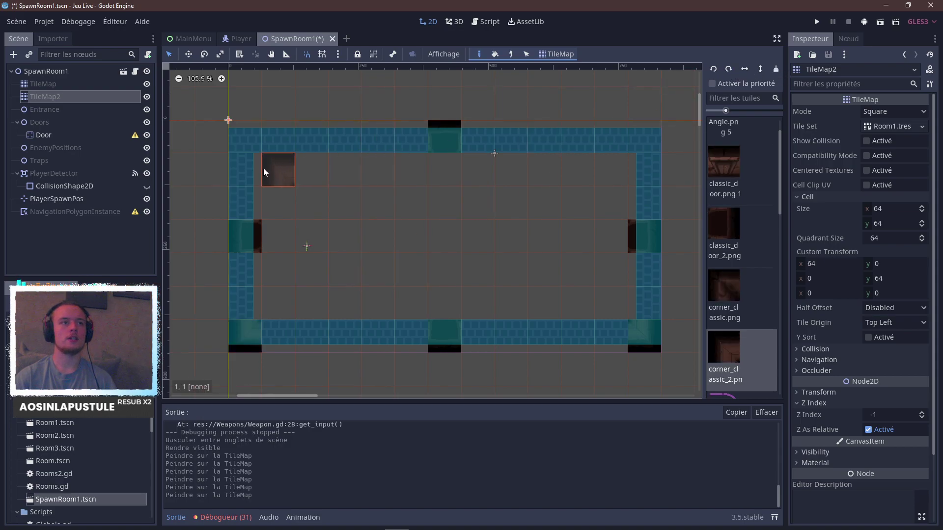
{"action": "left_click", "coordinate": [244, 136]}
{"action": "left_click", "coordinate": [729, 69]}
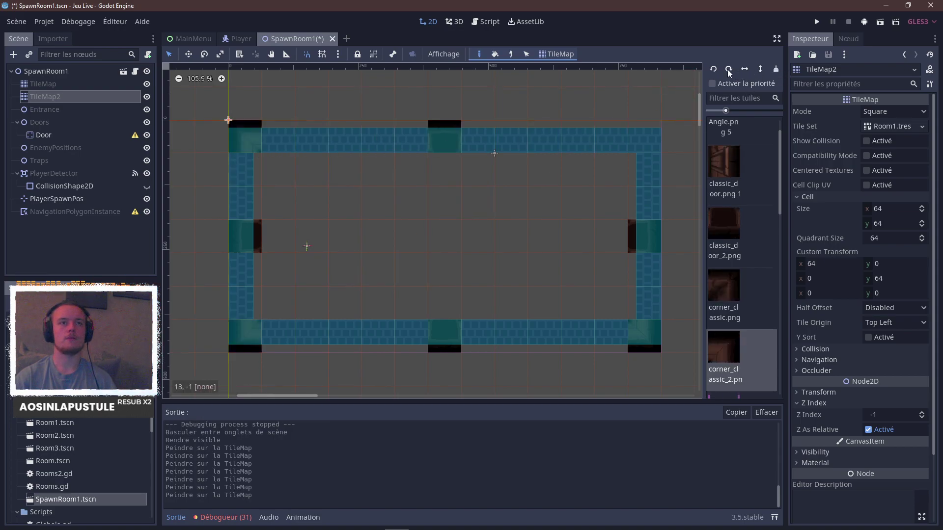
{"action": "left_click", "coordinate": [635, 146]}
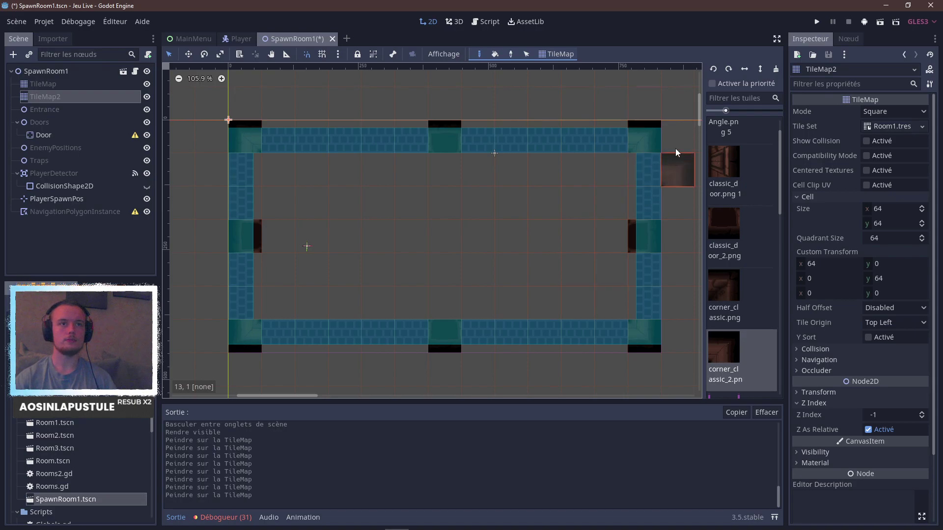
{"action": "scroll", "coordinate": [730, 302], "scroll_direction": "down", "scroll_amount": 2}
{"action": "scroll", "coordinate": [729, 303], "scroll_direction": "up", "scroll_amount": 2}
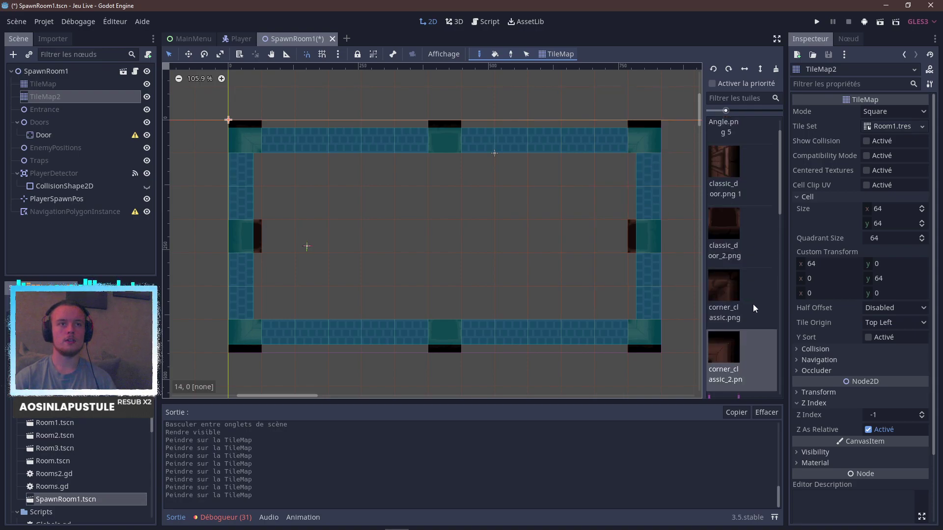
Paint the wall_classic.png tile along both halves of the room's lower wall on TileMap2.
{"action": "scroll", "coordinate": [753, 305], "scroll_direction": "up", "scroll_amount": 1}
{"action": "scroll", "coordinate": [753, 305], "scroll_direction": "down", "scroll_amount": 5}
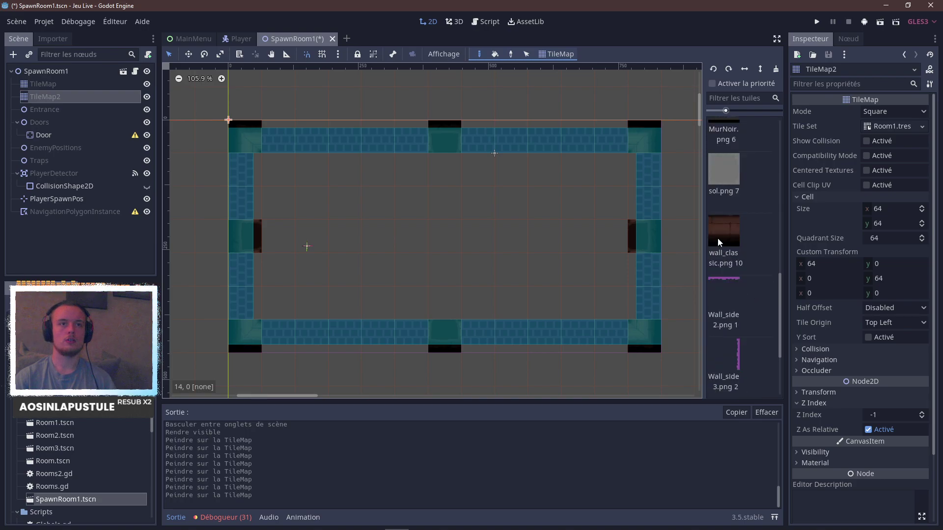
{"action": "scroll", "coordinate": [751, 285], "scroll_direction": "down", "scroll_amount": 3}
{"action": "scroll", "coordinate": [749, 260], "scroll_direction": "up", "scroll_amount": 5}
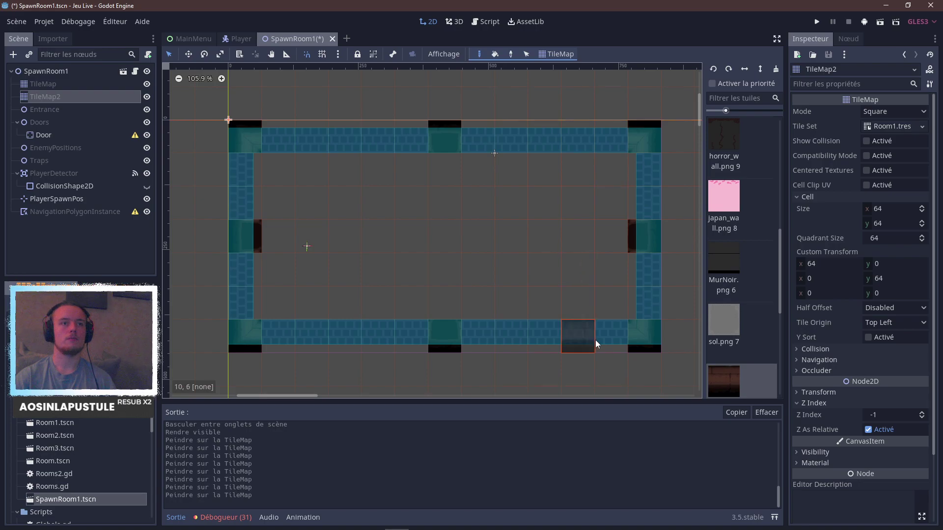
{"action": "left_click_drag", "start_coordinate": [616, 335], "coordinate": [484, 337]}
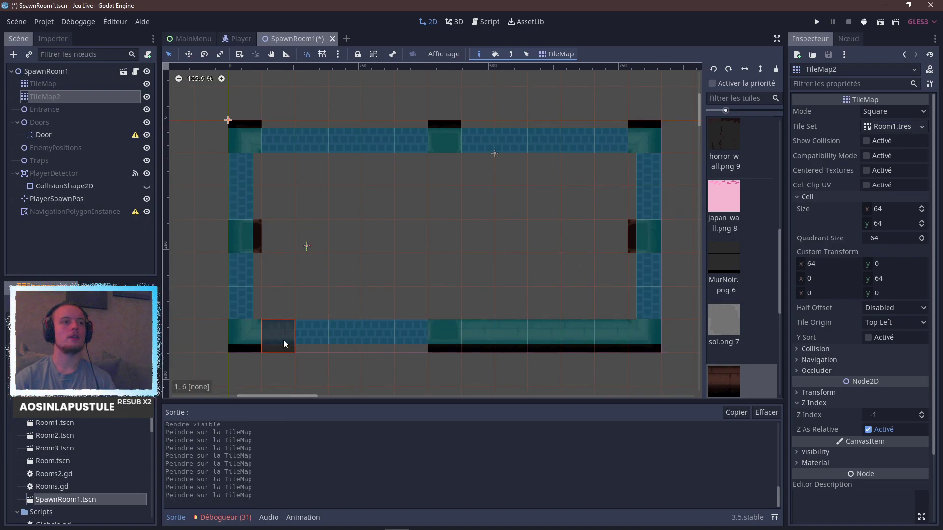
{"action": "left_click_drag", "start_coordinate": [283, 340], "coordinate": [455, 352]}
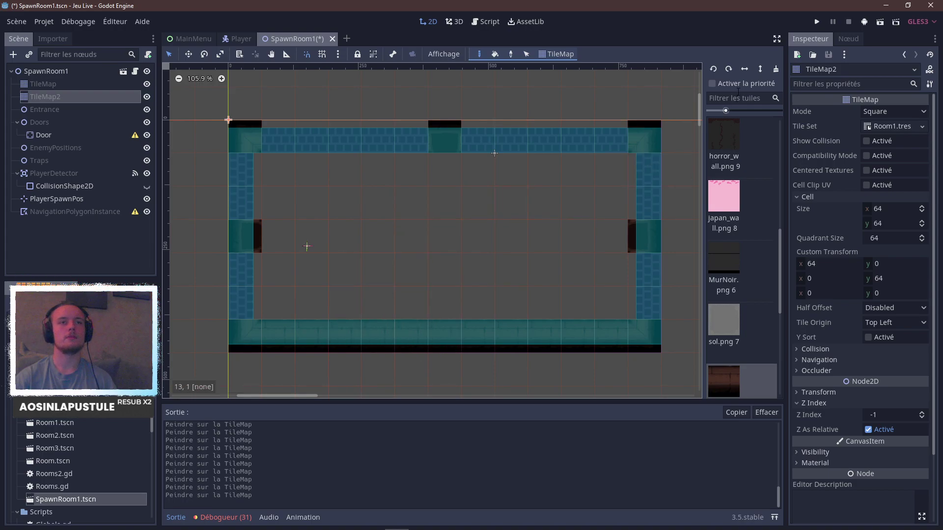
Paint wall_classic.png tiles along the left, upper and right walls on TileMap2, rotating the tile for each wall.
{"action": "left_click", "coordinate": [728, 71]}
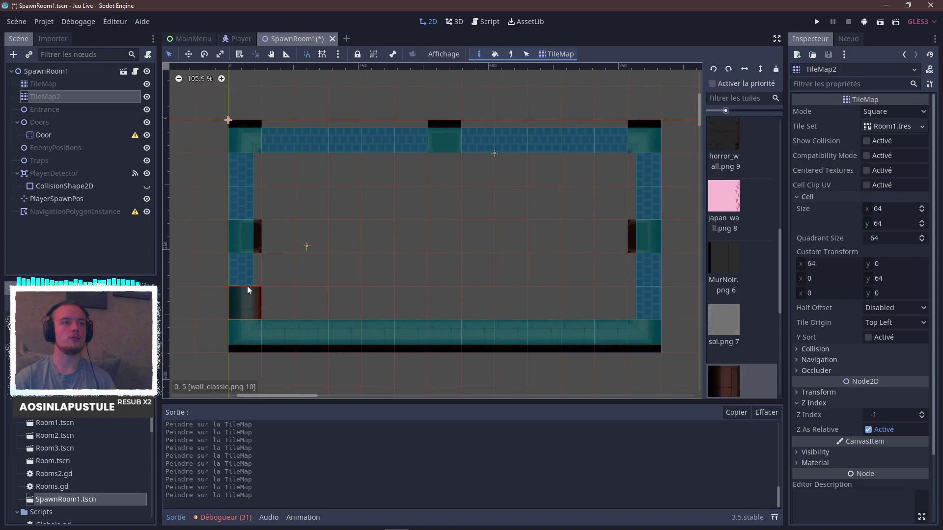
{"action": "left_click_drag", "start_coordinate": [246, 286], "coordinate": [249, 171]}
{"action": "left_click", "coordinate": [713, 69]}
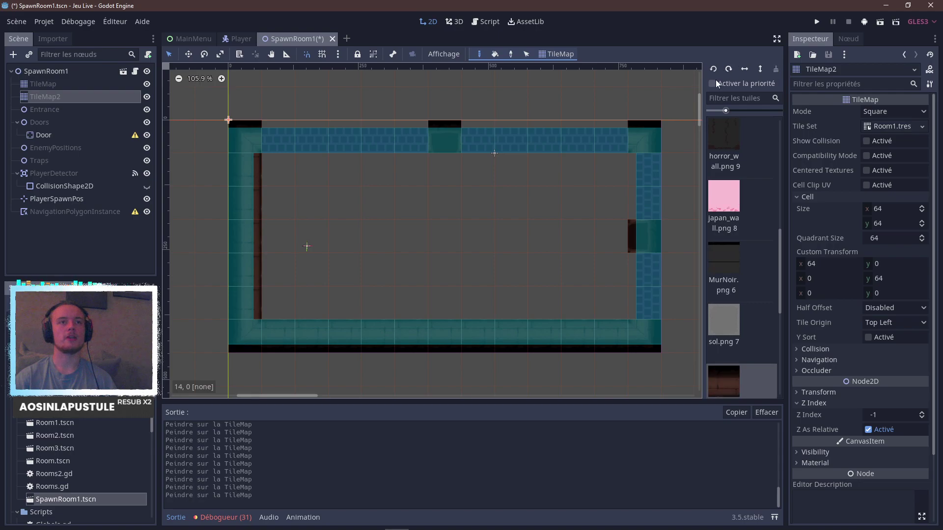
{"action": "mouse_move", "coordinate": [280, 140]}
{"action": "left_mouse_down"}
{"action": "mouse_move", "coordinate": [593, 143]}
{"action": "mouse_move", "coordinate": [611, 134]}
{"action": "left_mouse_up"}
{"action": "left_click", "coordinate": [734, 69]}
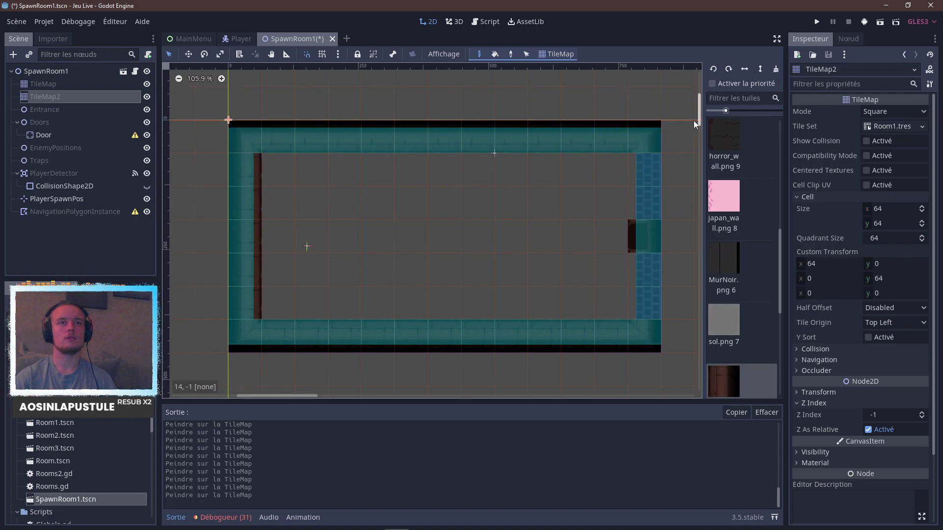
{"action": "left_click_drag", "start_coordinate": [651, 165], "coordinate": [639, 298]}
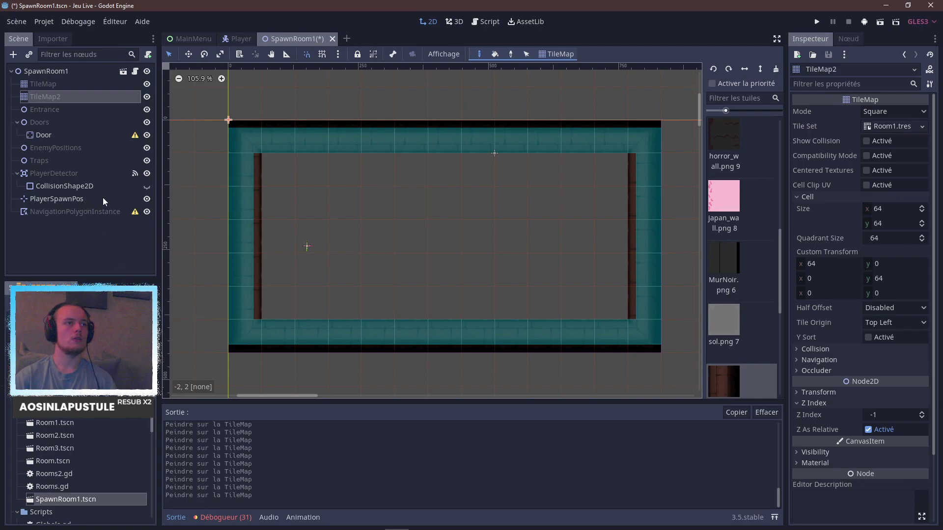
Examine the painted walls and corners around the whole room on TileMap2.
{"action": "scroll", "coordinate": [644, 275], "scroll_direction": "up", "scroll_amount": 3}
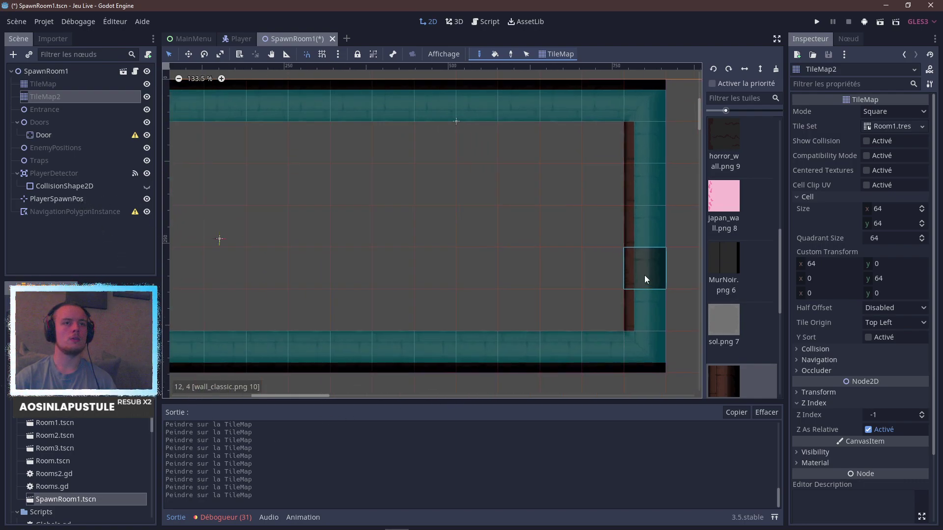
{"action": "middle_click_drag", "start_coordinate": [466, 284], "coordinate": [297, 377]}
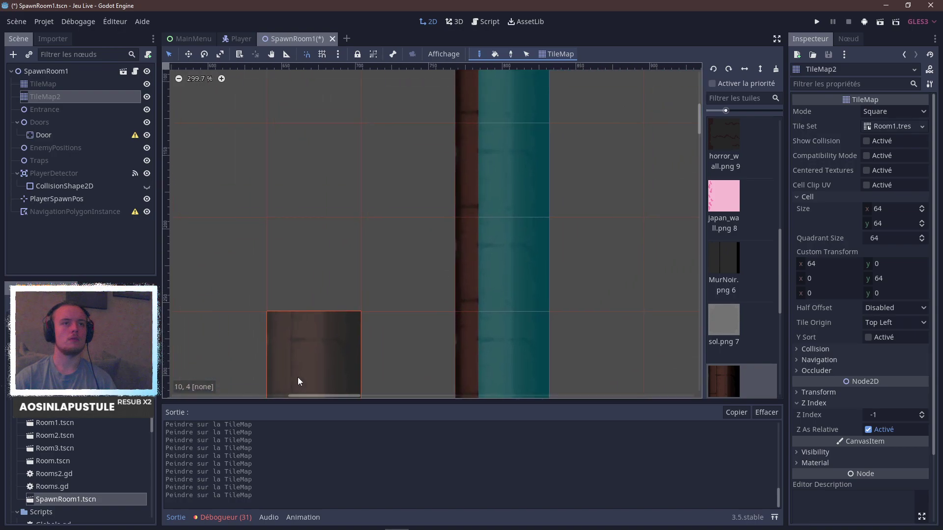
{"action": "scroll", "coordinate": [311, 256], "scroll_direction": "down", "scroll_amount": 4}
{"action": "middle_click_drag", "start_coordinate": [260, 316], "coordinate": [426, 300]}
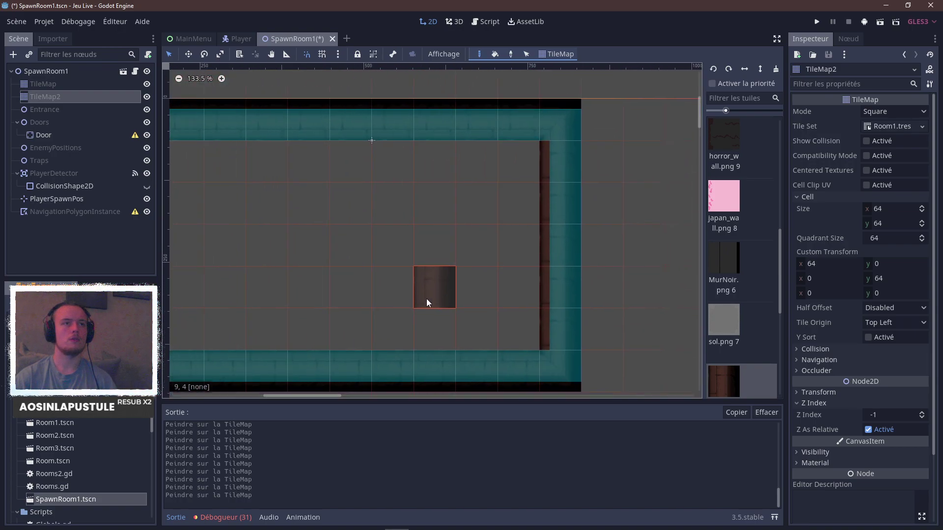
{"action": "middle_click_drag", "start_coordinate": [299, 304], "coordinate": [386, 298]}
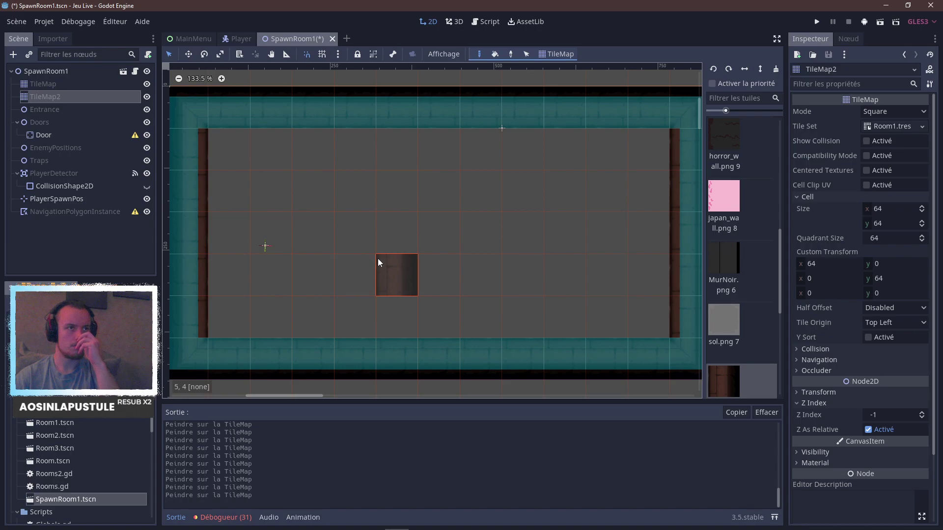
{"action": "mouse_move", "coordinate": [378, 259]}
{"action": "middle_mouse_down"}
{"action": "mouse_move", "coordinate": [445, 240]}
{"action": "mouse_move", "coordinate": [340, 290]}
{"action": "mouse_move", "coordinate": [334, 247]}
{"action": "middle_mouse_up"}
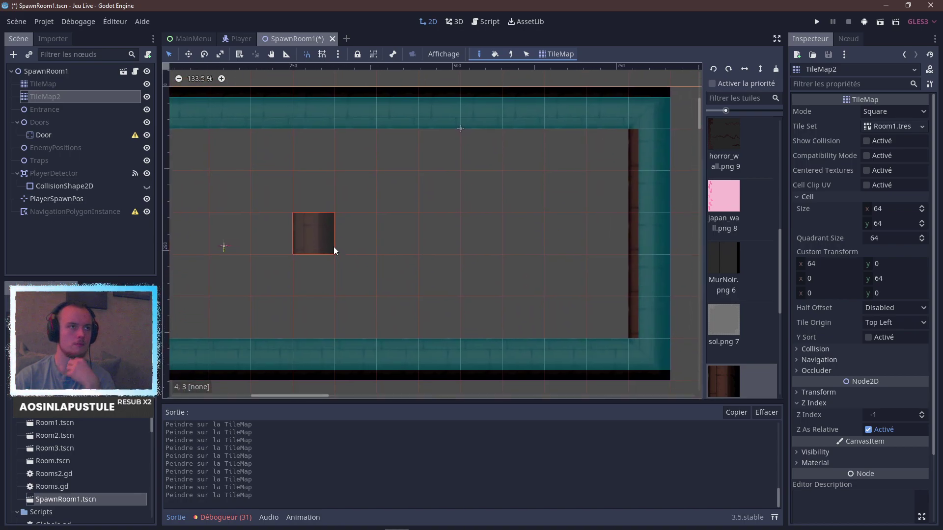
{"action": "middle_click_drag", "start_coordinate": [302, 234], "coordinate": [315, 235]}
{"action": "scroll", "coordinate": [316, 235], "scroll_direction": "down", "scroll_amount": 2}
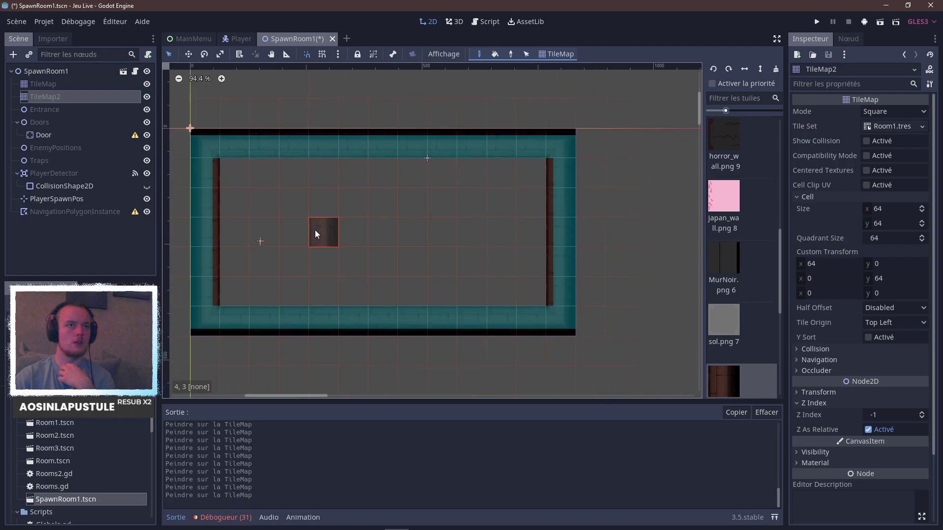
Hide TileMap2 and paint wall_classic.png tiles along the room's right wall on TileMap.
{"action": "left_click", "coordinate": [146, 100]}
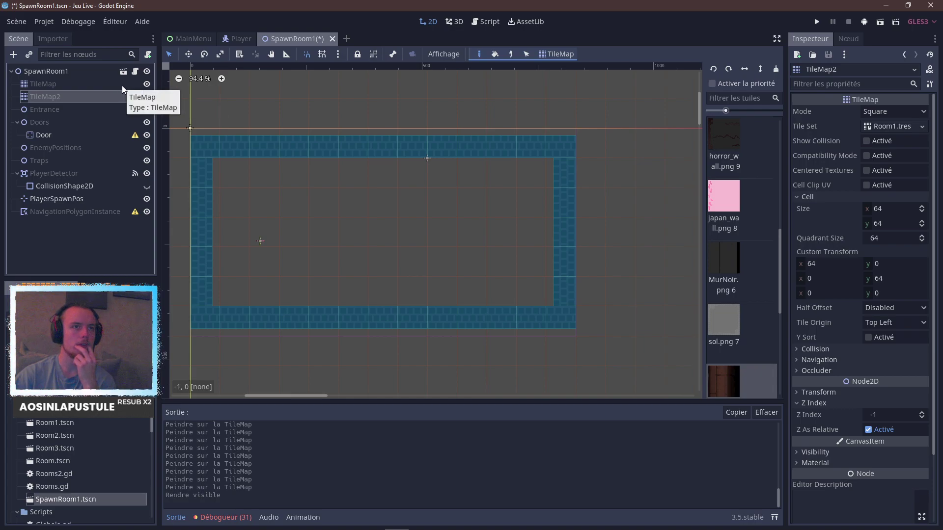
{"action": "left_click", "coordinate": [121, 85]}
{"action": "left_click", "coordinate": [148, 97]}
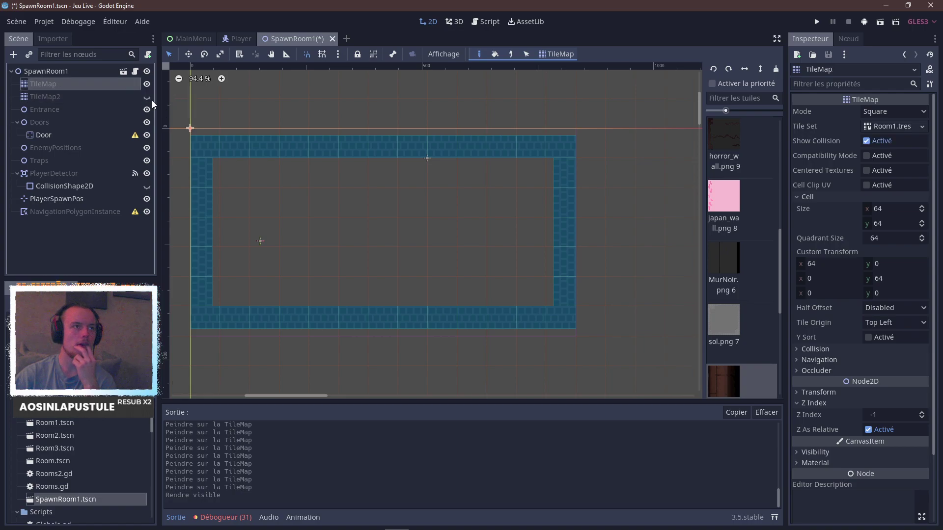
{"action": "scroll", "coordinate": [395, 228], "scroll_direction": "down", "scroll_amount": 1}
{"action": "middle_click_drag", "start_coordinate": [395, 228], "coordinate": [400, 226]}
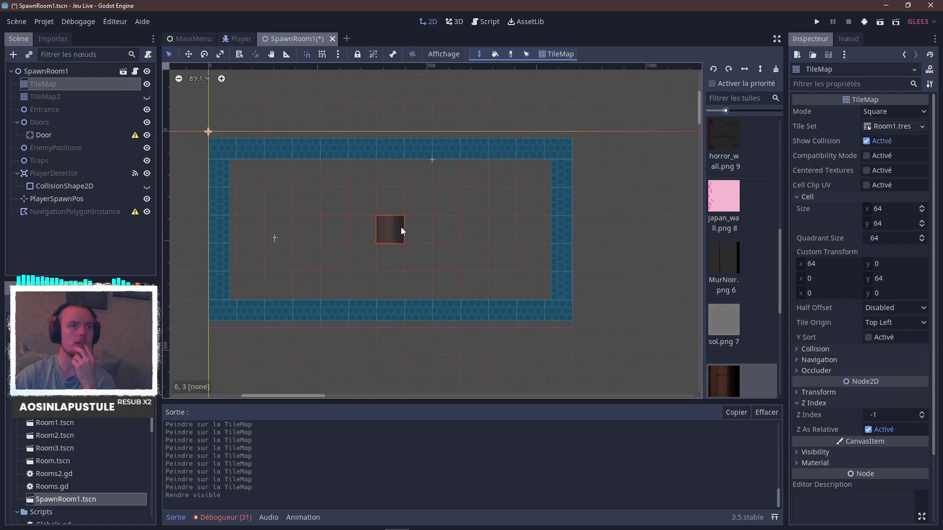
{"action": "scroll", "coordinate": [400, 227], "scroll_direction": "up", "scroll_amount": 2}
{"action": "left_click_drag", "start_coordinate": [584, 170], "coordinate": [582, 297]}
Paint wall_classic.png tiles along the lower, left and upper walls on TileMap, rotating the tile for each wall.
{"action": "left_click", "coordinate": [729, 69]}
{"action": "middle_click_drag", "start_coordinate": [375, 236], "coordinate": [443, 233]}
{"action": "left_click_drag", "start_coordinate": [611, 323], "coordinate": [384, 314]}
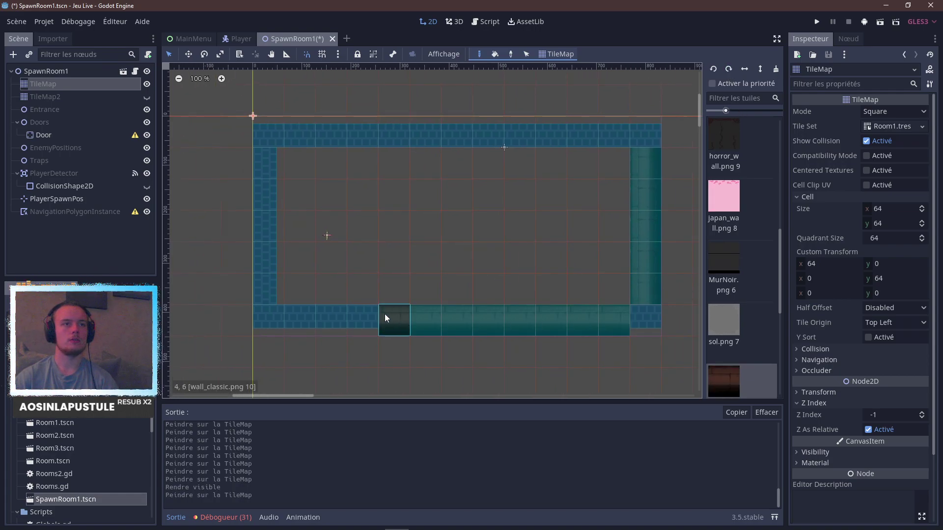
{"action": "left_click_drag", "start_coordinate": [310, 314], "coordinate": [302, 318]}
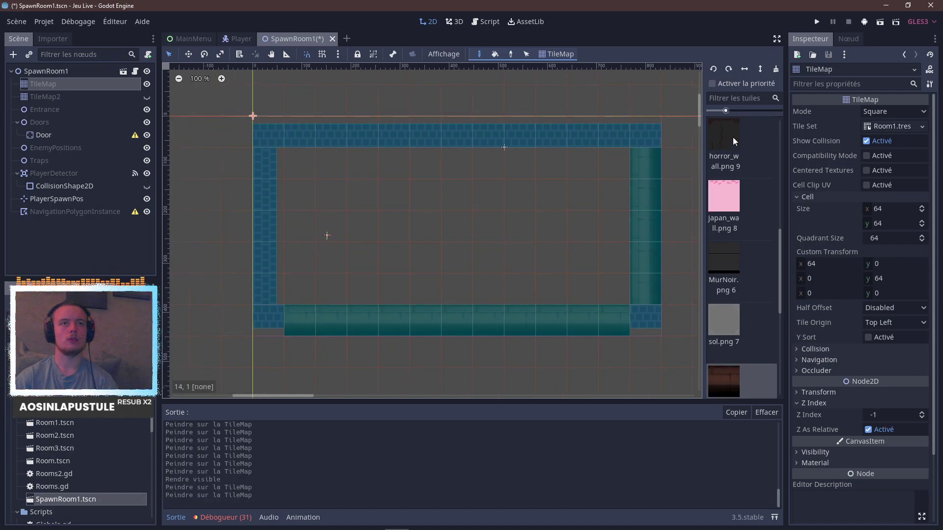
{"action": "left_click", "coordinate": [728, 69]}
{"action": "left_click_drag", "start_coordinate": [279, 288], "coordinate": [269, 153]}
{"action": "left_click", "coordinate": [728, 69]}
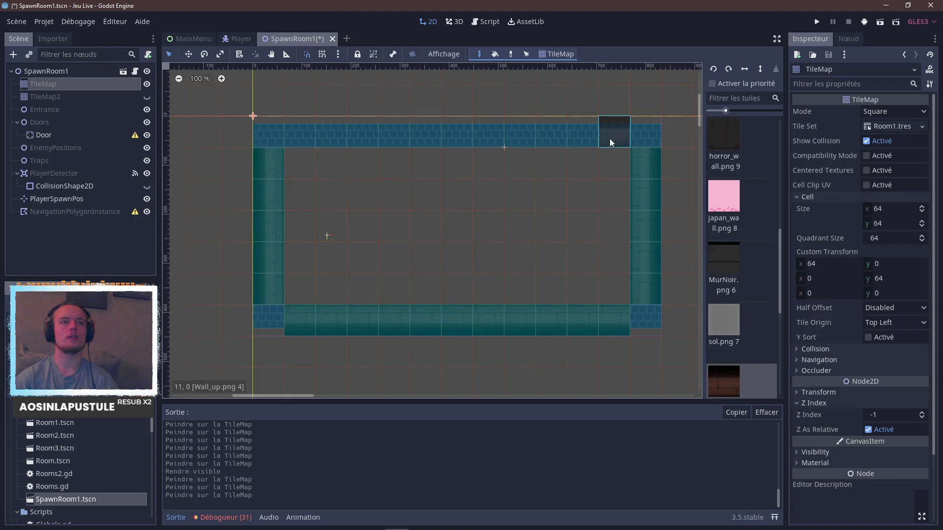
{"action": "mouse_move", "coordinate": [610, 139]}
{"action": "left_mouse_down"}
{"action": "mouse_move", "coordinate": [308, 131]}
{"action": "mouse_move", "coordinate": [441, 143]}
{"action": "left_mouse_up"}
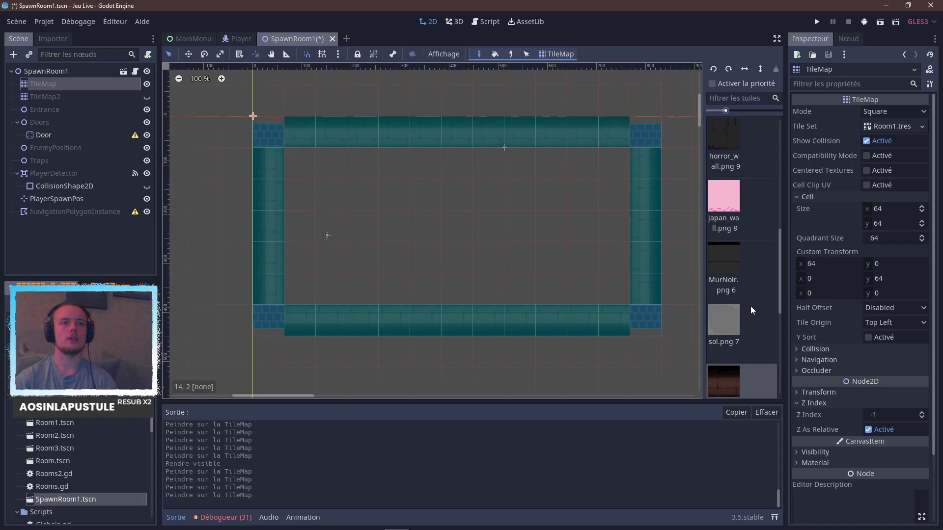
Paint the corner_classic_2.png tile in all four corners of the room on TileMap, rotating it for each corner.
{"action": "scroll", "coordinate": [731, 306], "scroll_direction": "up", "scroll_amount": 5}
{"action": "left_click", "coordinate": [729, 287]}
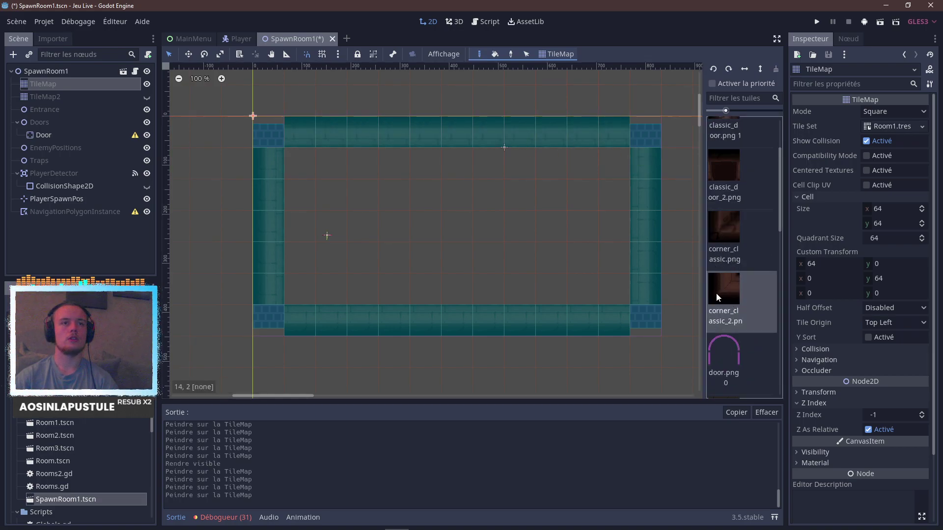
{"action": "left_click", "coordinate": [268, 320]}
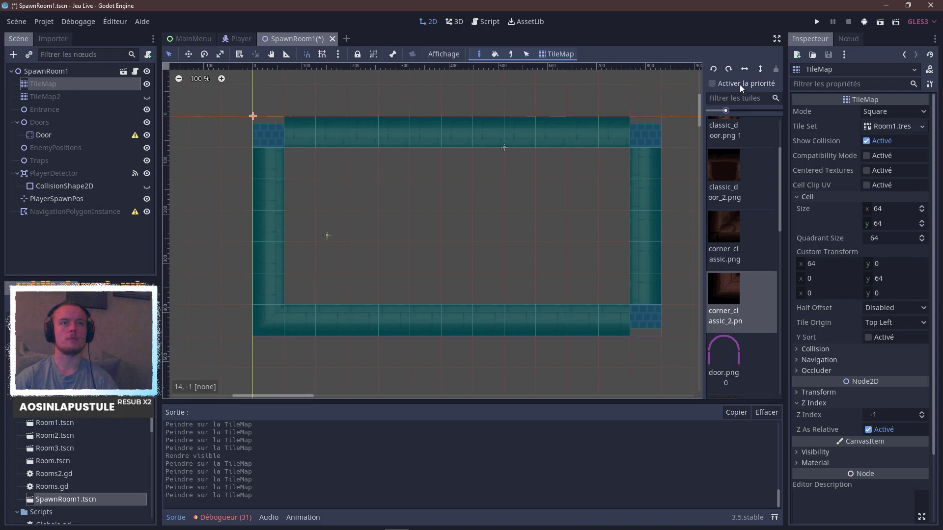
{"action": "left_click", "coordinate": [728, 68]}
{"action": "left_click", "coordinate": [273, 143]}
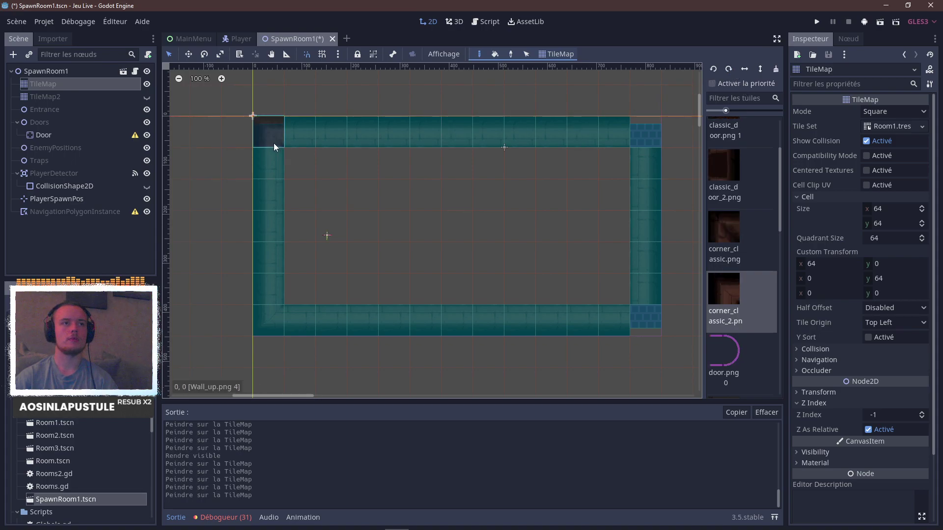
{"action": "left_click", "coordinate": [729, 69]}
{"action": "left_click", "coordinate": [643, 137]}
{"action": "left_click", "coordinate": [729, 69]}
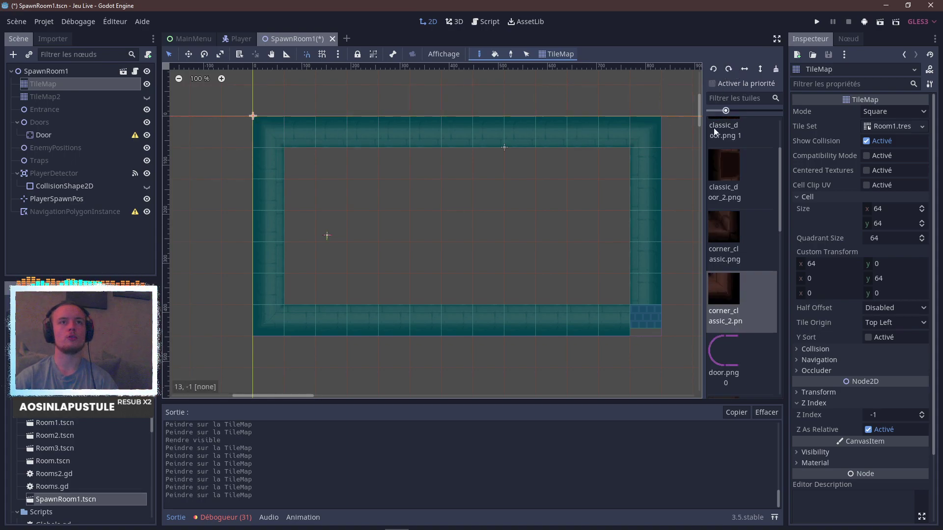
{"action": "left_click", "coordinate": [657, 320]}
Hide TileMap, show TileMap2 and paint the classic_door_2.png tile in the middle of its left wall.
{"action": "left_click", "coordinate": [731, 171]}
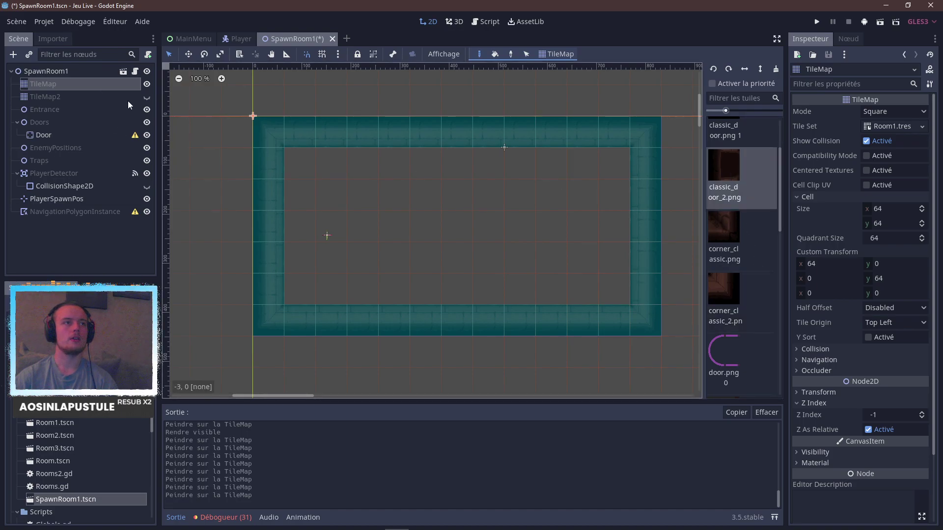
{"action": "left_click", "coordinate": [147, 84]}
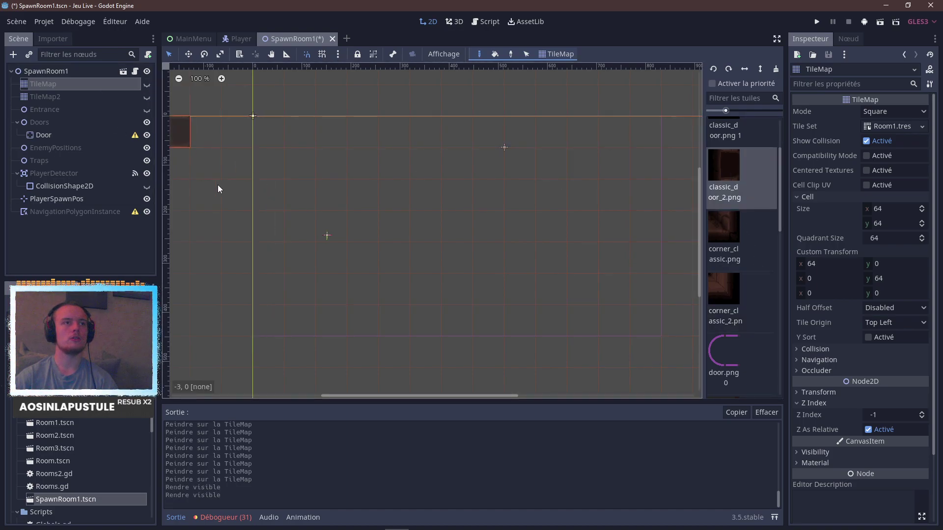
{"action": "left_click", "coordinate": [147, 97]}
{"action": "left_click", "coordinate": [147, 110]}
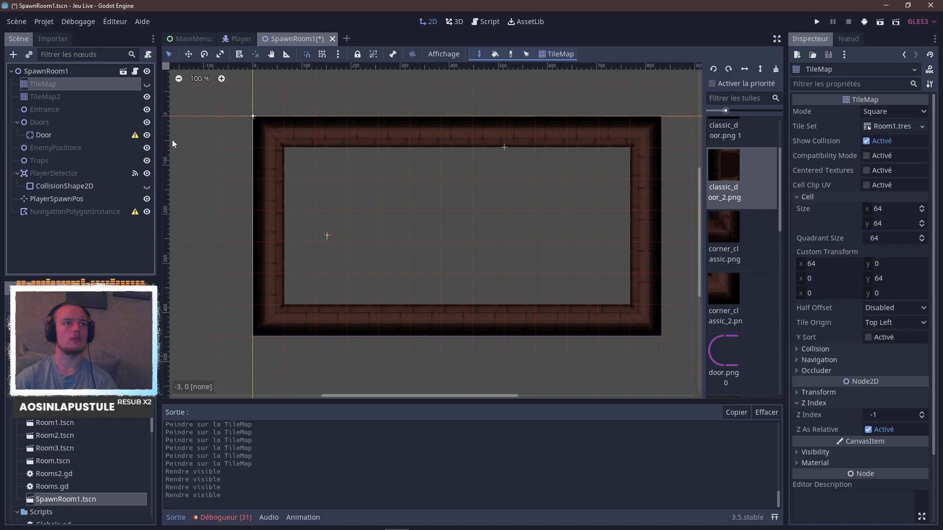
{"action": "left_click", "coordinate": [108, 98]}
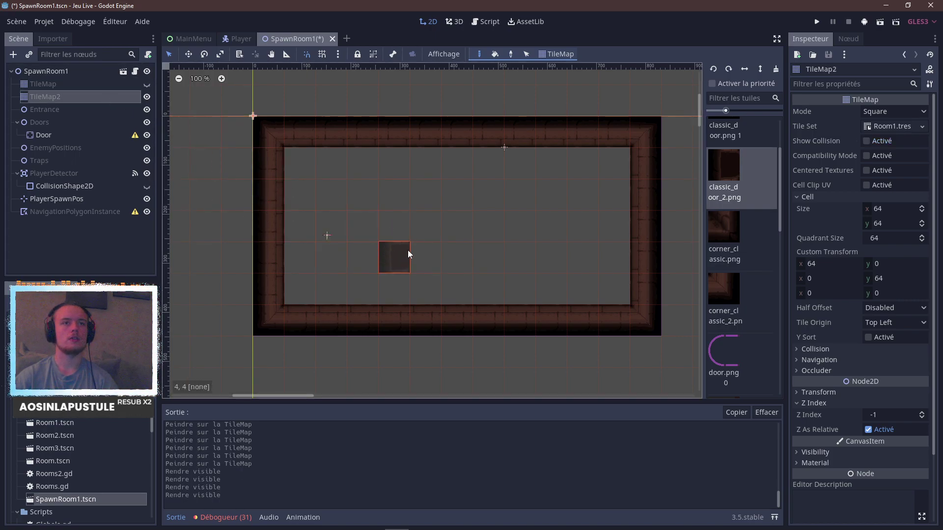
{"action": "left_click", "coordinate": [279, 227]}
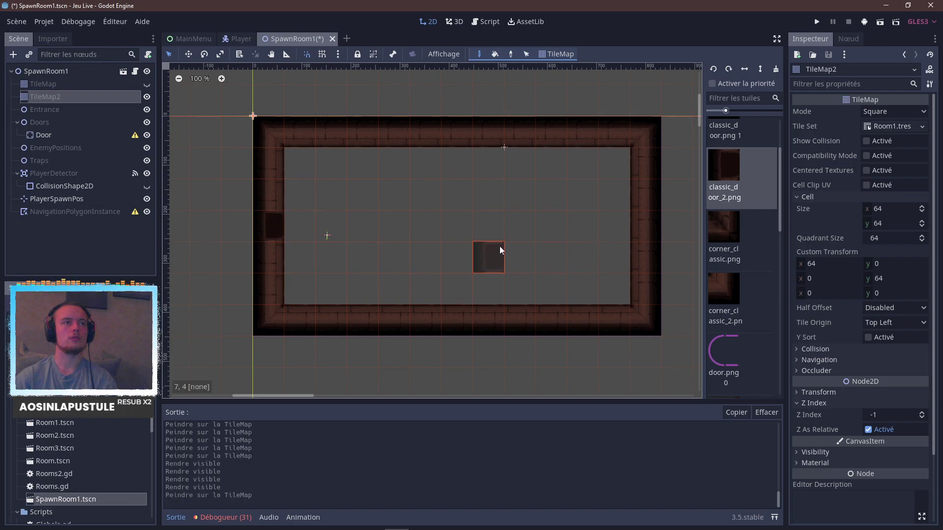
Erase all wall and corner tiles from TileMap2, keeping only the door tile in the left wall.
{"action": "left_click", "coordinate": [149, 96]}
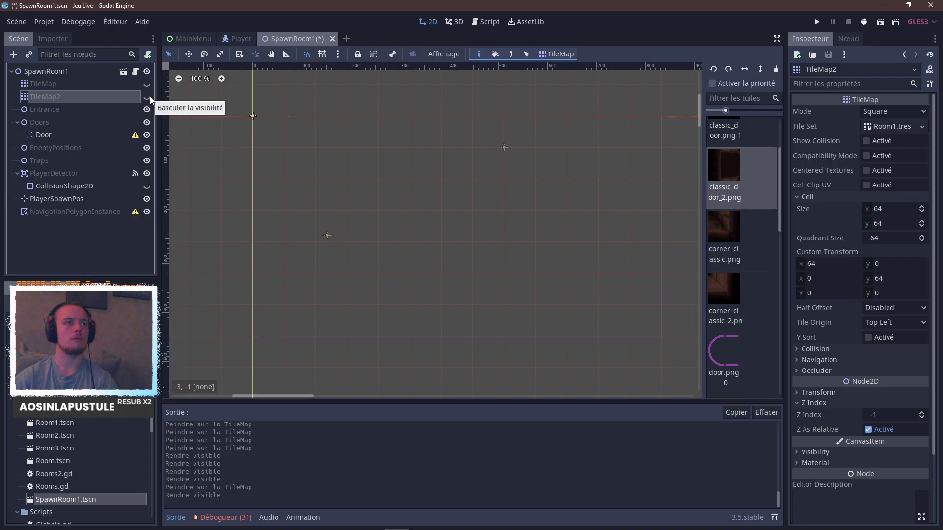
{"action": "left_click", "coordinate": [150, 96]}
{"action": "mouse_move", "coordinate": [262, 200]}
{"action": "right_mouse_down"}
{"action": "mouse_move", "coordinate": [274, 128]}
{"action": "mouse_move", "coordinate": [660, 145]}
{"action": "mouse_move", "coordinate": [608, 320]}
{"action": "mouse_move", "coordinate": [363, 320]}
{"action": "mouse_move", "coordinate": [263, 290]}
{"action": "mouse_move", "coordinate": [273, 270]}
{"action": "right_mouse_up"}
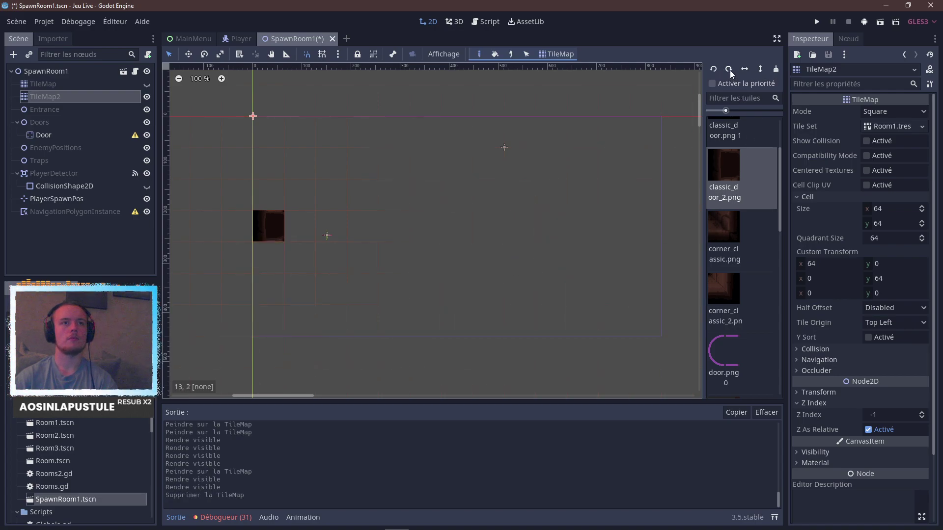
Paint the classic_door_2.png tile mid-way on TileMap2's upper, right and lower walls, rotated for each, save the scene and show TileMap.
{"action": "left_click", "coordinate": [449, 132]}
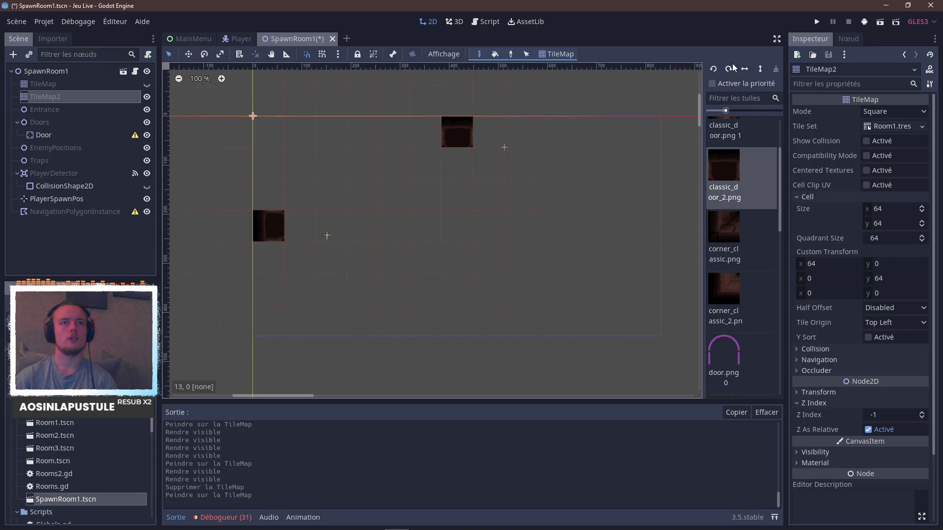
{"action": "left_click", "coordinate": [641, 227]}
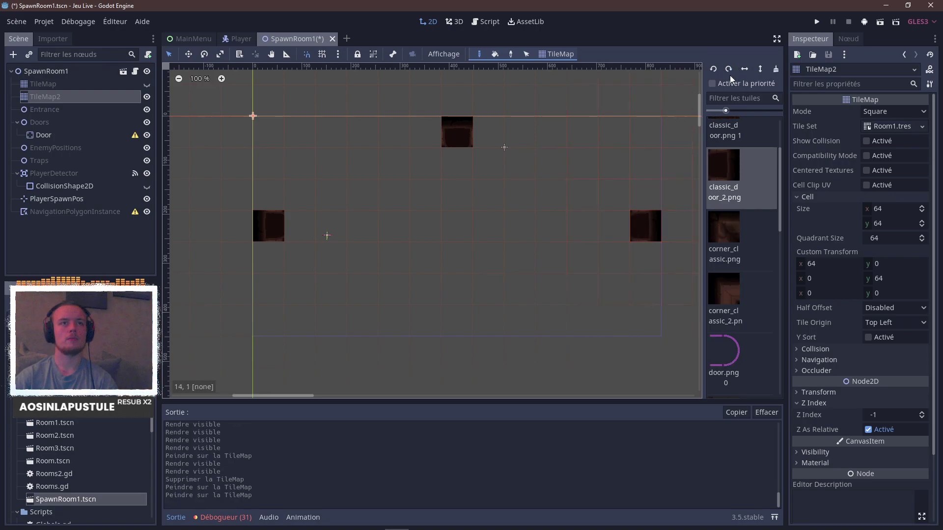
{"action": "left_click", "coordinate": [729, 68]}
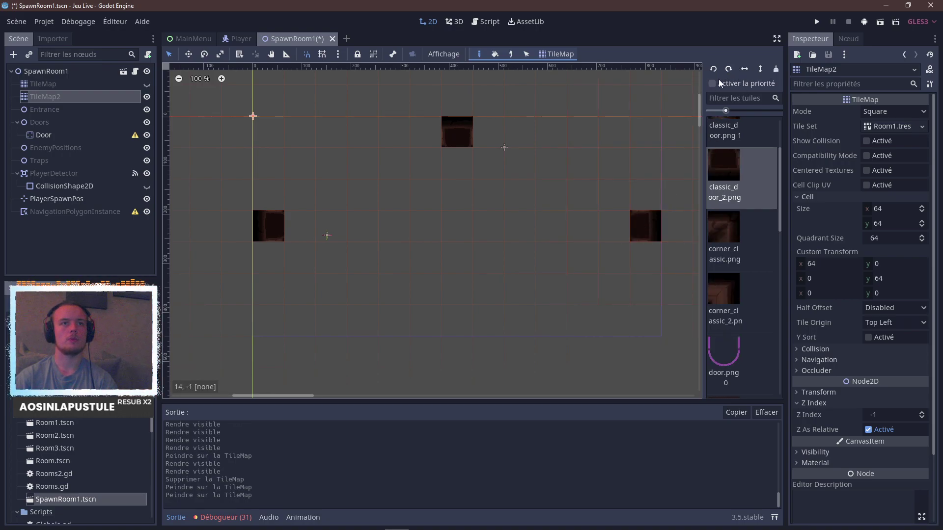
{"action": "left_click", "coordinate": [456, 317]}
{"action": "key", "text": "ctrl+s"}
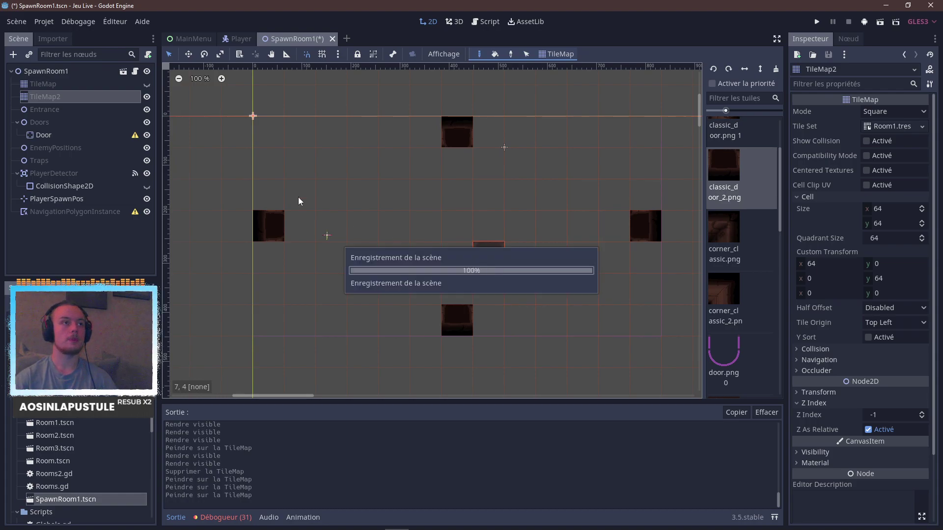
{"action": "left_click", "coordinate": [150, 87]}
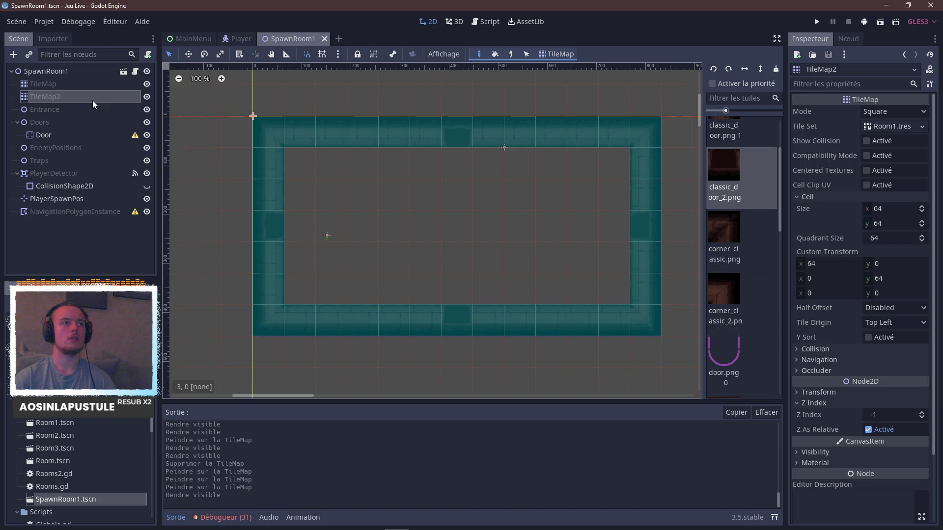
Run the game with Jouer, resetting the map and walking around the spawn room to check its doors, and close it.
{"action": "left_click", "coordinate": [816, 23]}
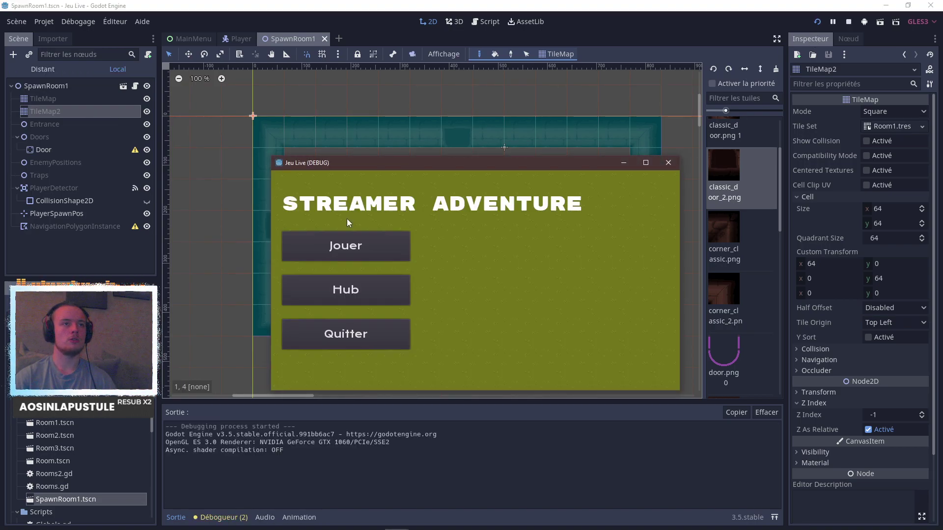
{"action": "left_click", "coordinate": [345, 246]}
{"action": "key", "text": "d"}
{"action": "key", "text": "s"}
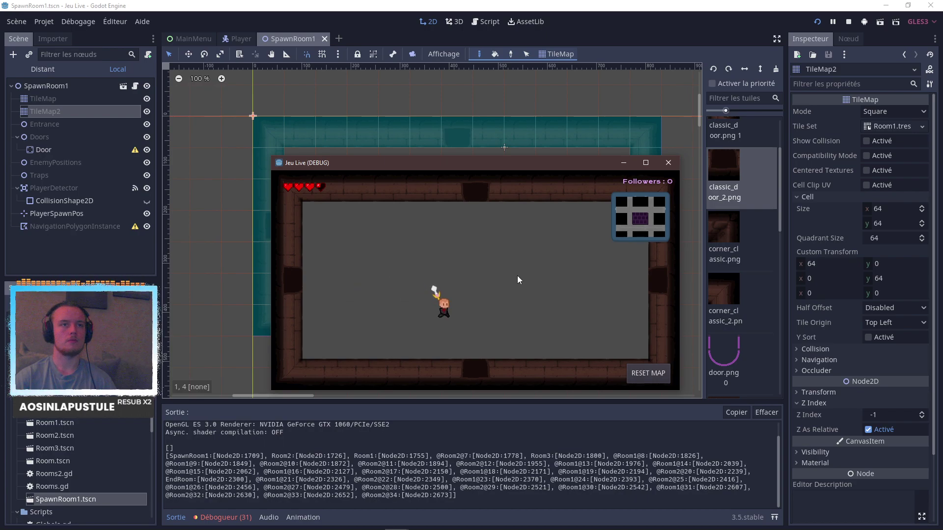
{"action": "left_click", "coordinate": [630, 373]}
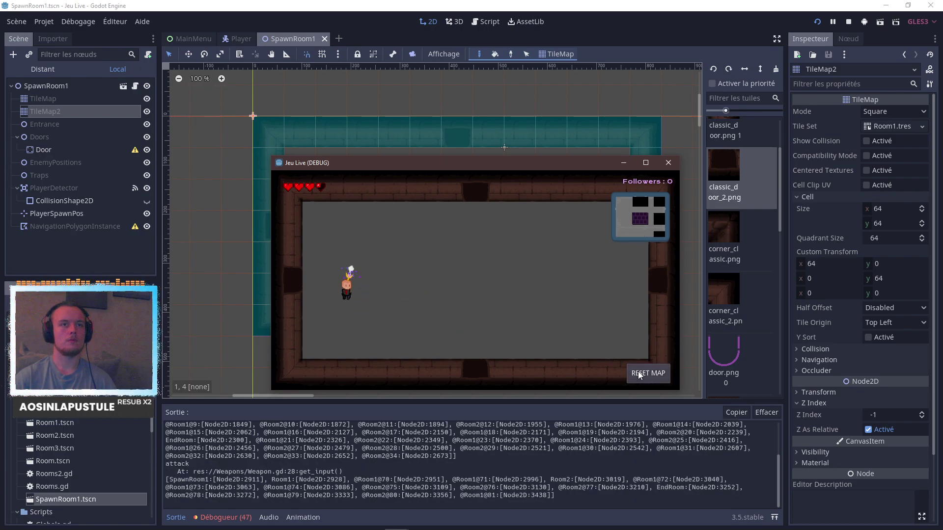
{"action": "left_click", "coordinate": [638, 373]}
{"action": "key", "text": "Up"}
{"action": "key", "text": "Right"}
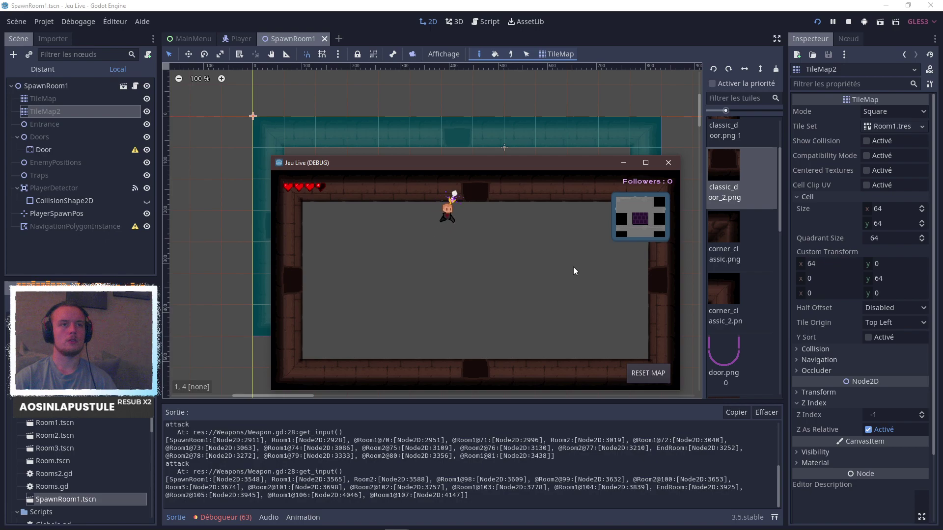
{"action": "key", "text": "Left"}
{"action": "key", "text": "Left"}
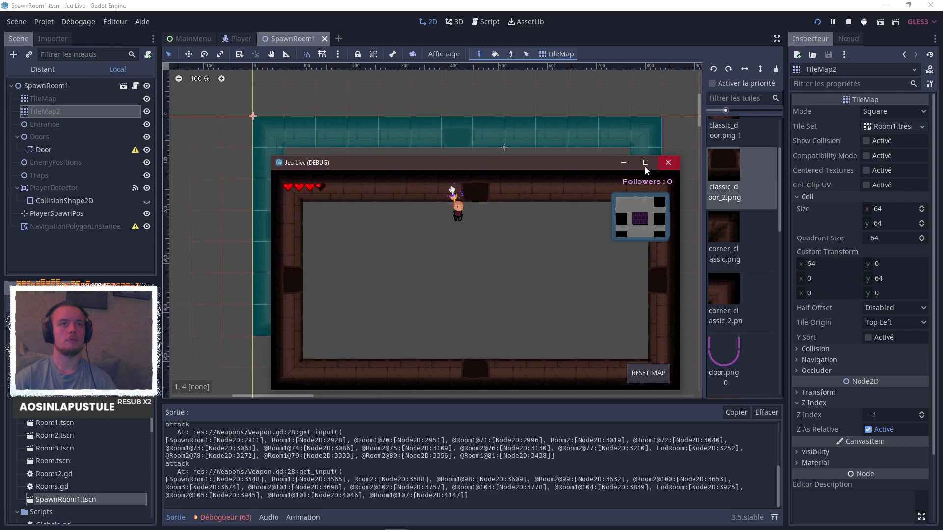
{"action": "left_click", "coordinate": [668, 163]}
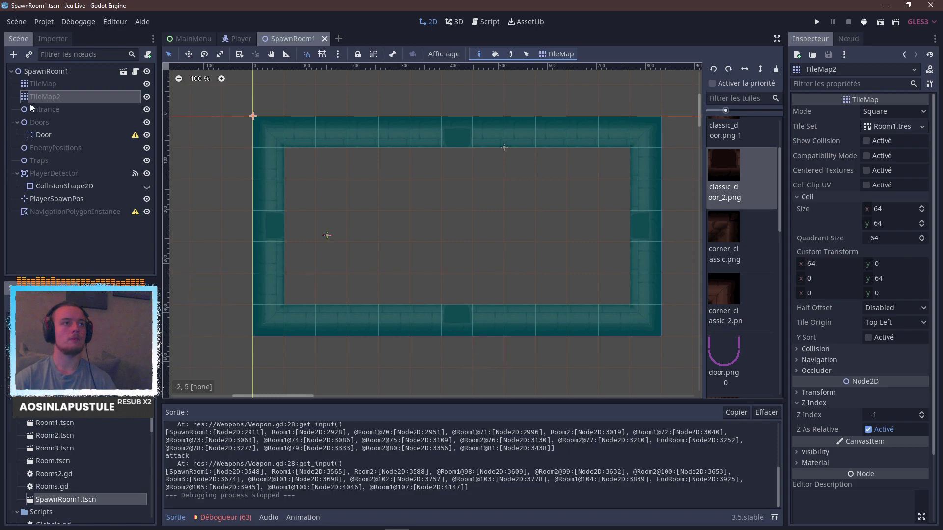
Try placing TileMap2 above TileMap in the scene tree and test the spawn room's doors in the game with map resets.
{"action": "left_click_drag", "start_coordinate": [57, 95], "coordinate": [33, 81]}
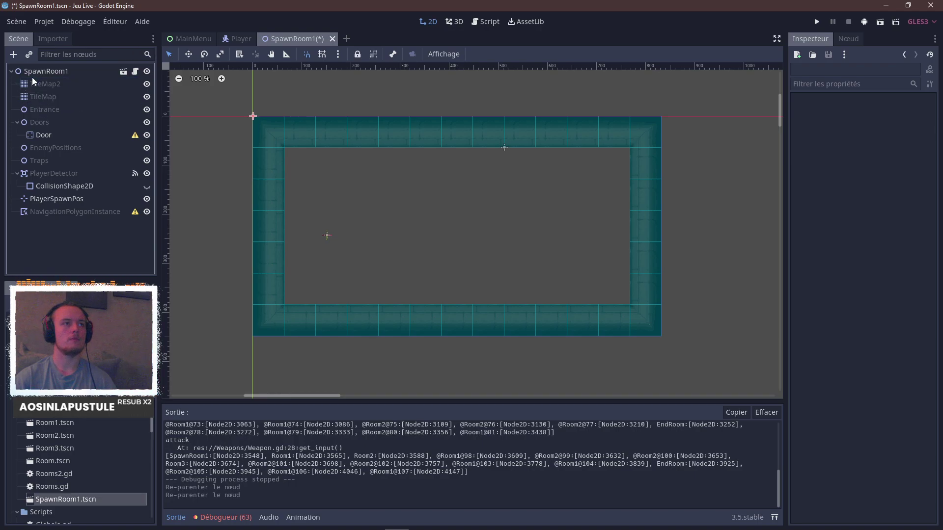
{"action": "left_click", "coordinate": [817, 21]}
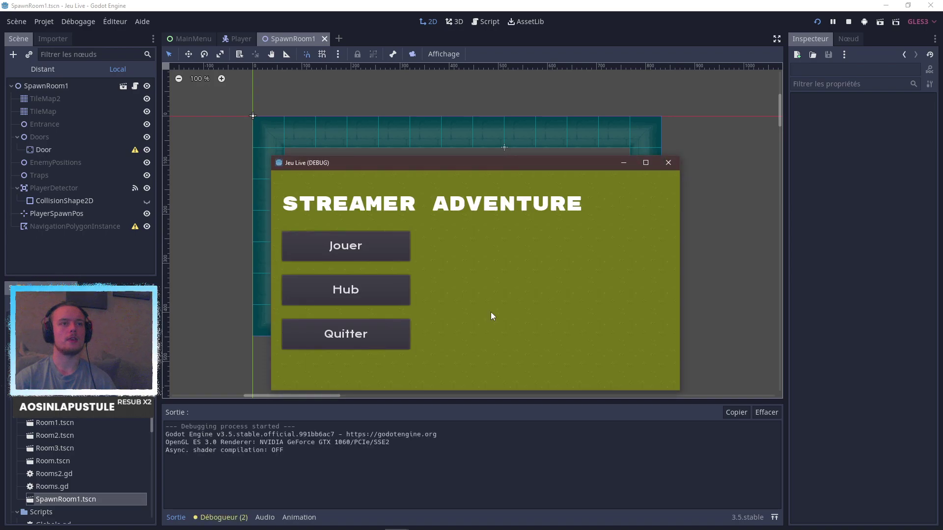
{"action": "left_click", "coordinate": [349, 244]}
{"action": "left_click", "coordinate": [646, 378]}
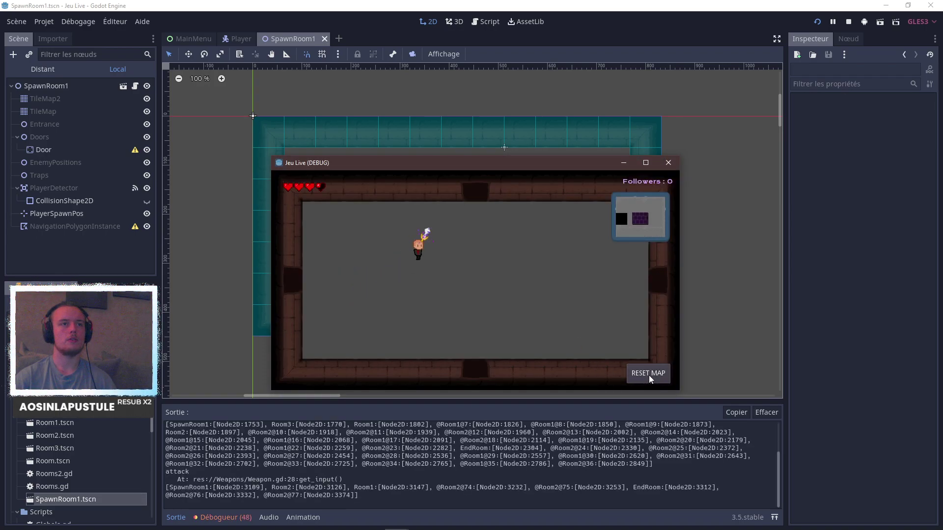
{"action": "left_click", "coordinate": [649, 375]}
{"action": "left_click", "coordinate": [649, 375]}
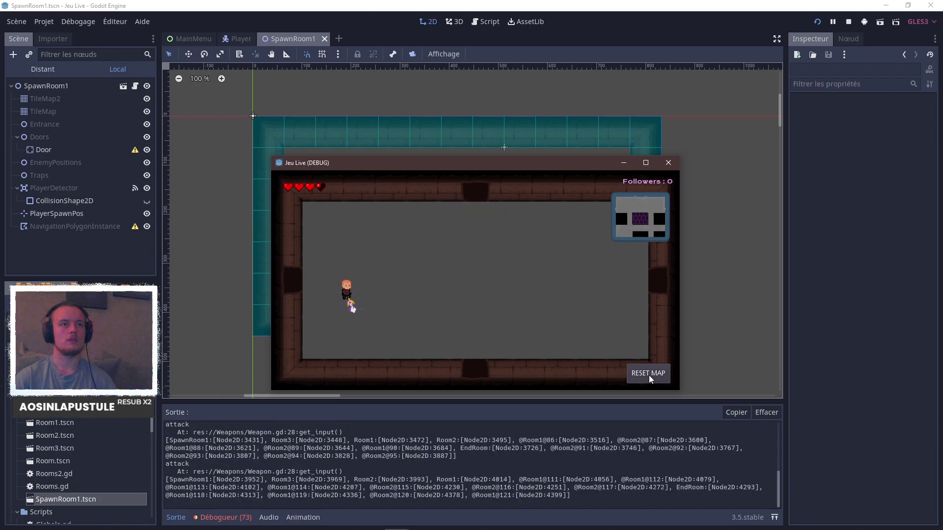
{"action": "left_click", "coordinate": [649, 375]}
{"action": "left_click", "coordinate": [649, 375]}
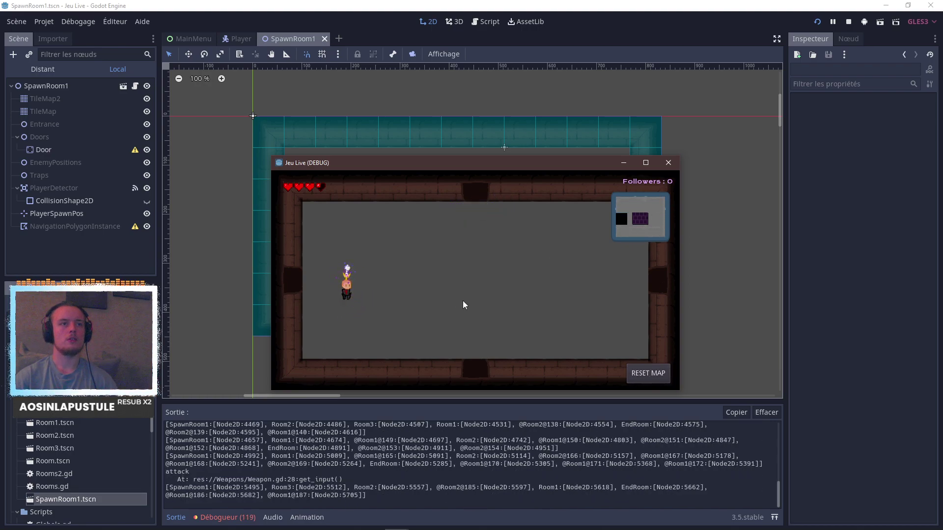
{"action": "left_click", "coordinate": [668, 164]}
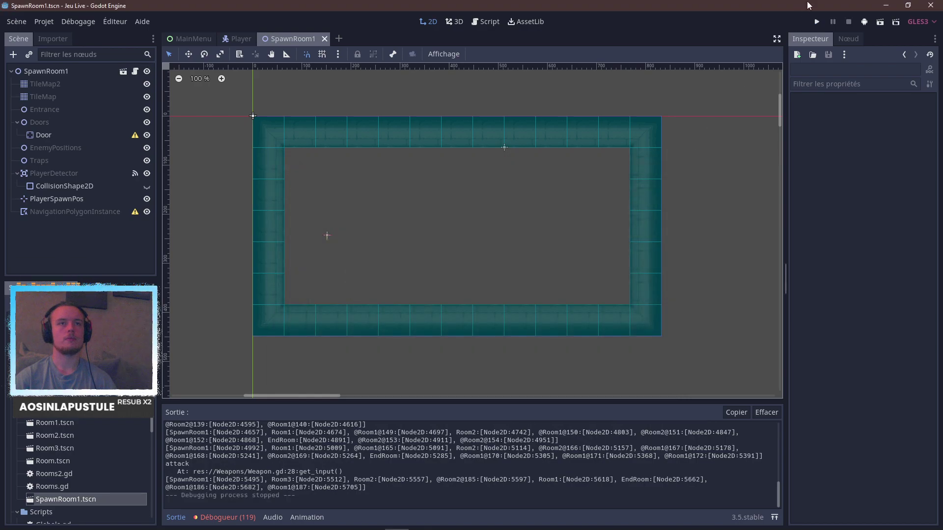
{"action": "left_click", "coordinate": [818, 21]}
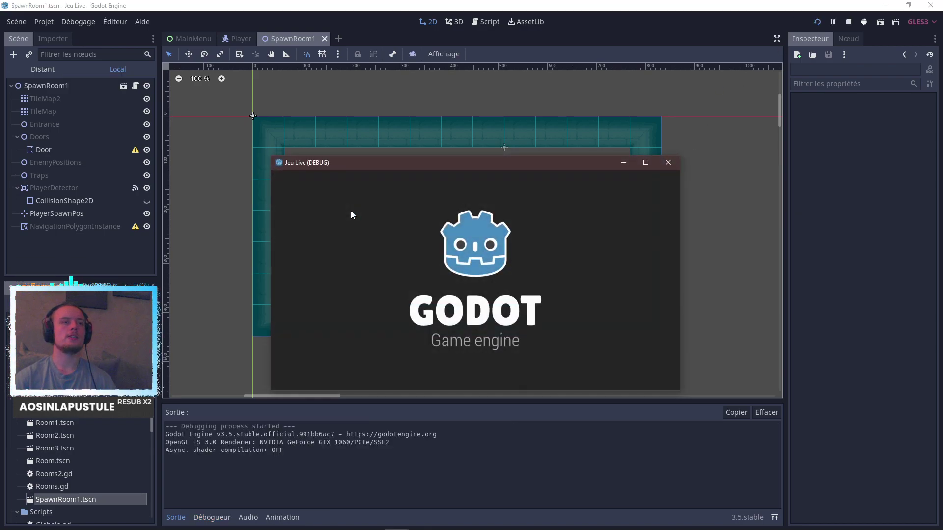
{"action": "left_click", "coordinate": [347, 244]}
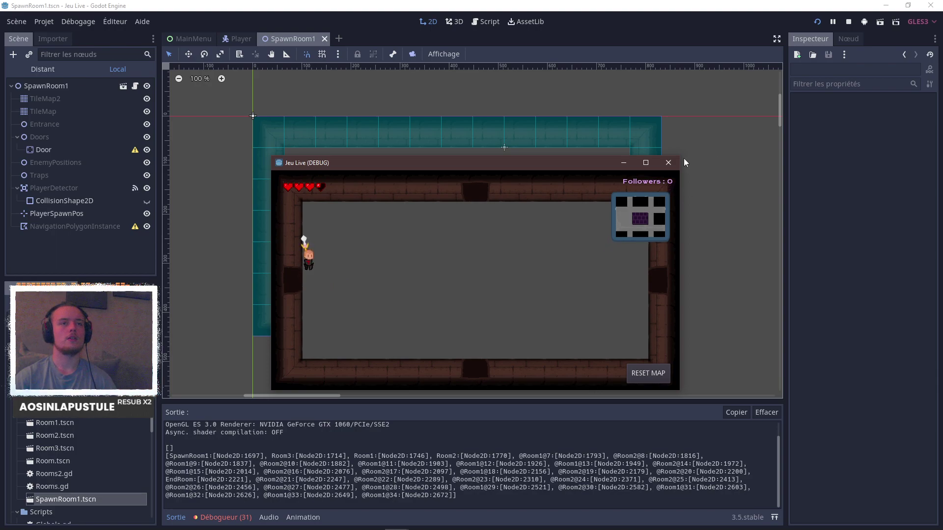
{"action": "left_click", "coordinate": [668, 163]}
Move TileMap2 back below TileMap in the scene tree, set TileMap's Z Index to 0 and save the scene.
{"action": "left_click", "coordinate": [52, 84]}
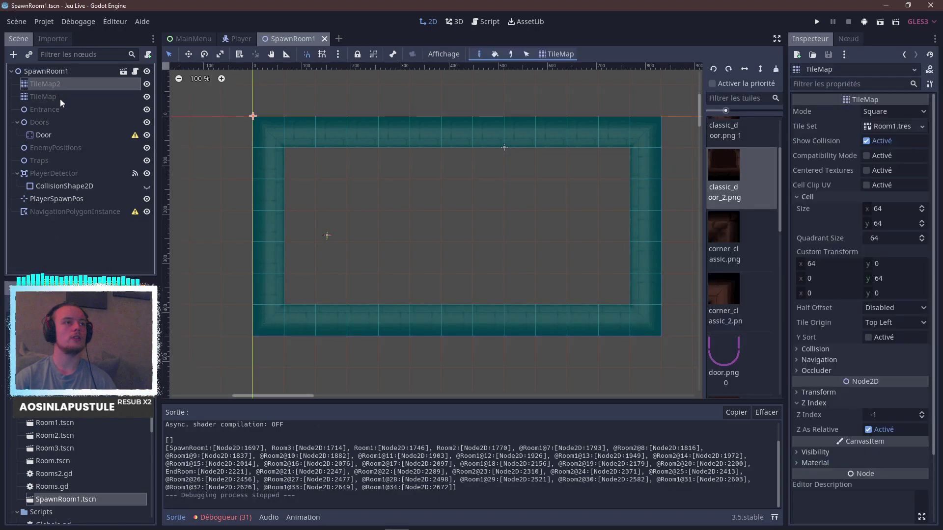
{"action": "left_click_drag", "start_coordinate": [60, 105], "coordinate": [60, 105]}
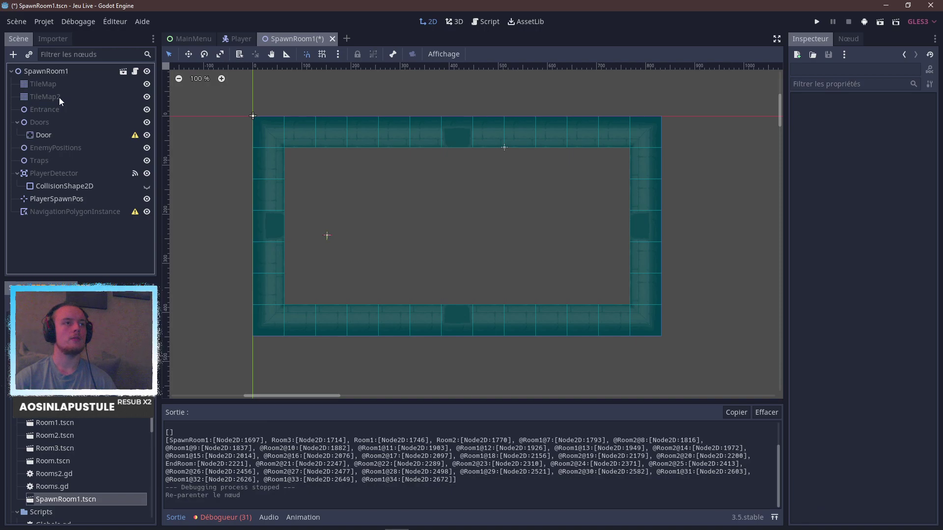
{"action": "left_click", "coordinate": [59, 97]}
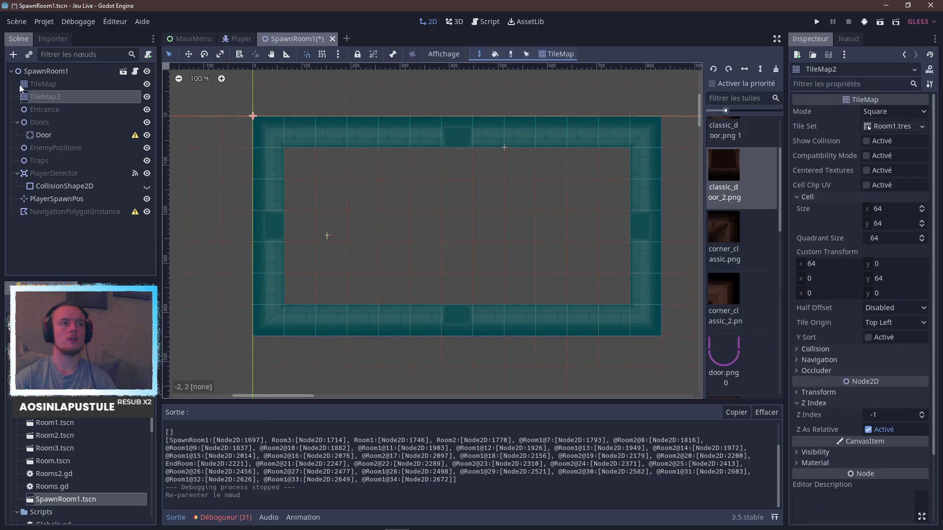
{"action": "left_click", "coordinate": [43, 87]}
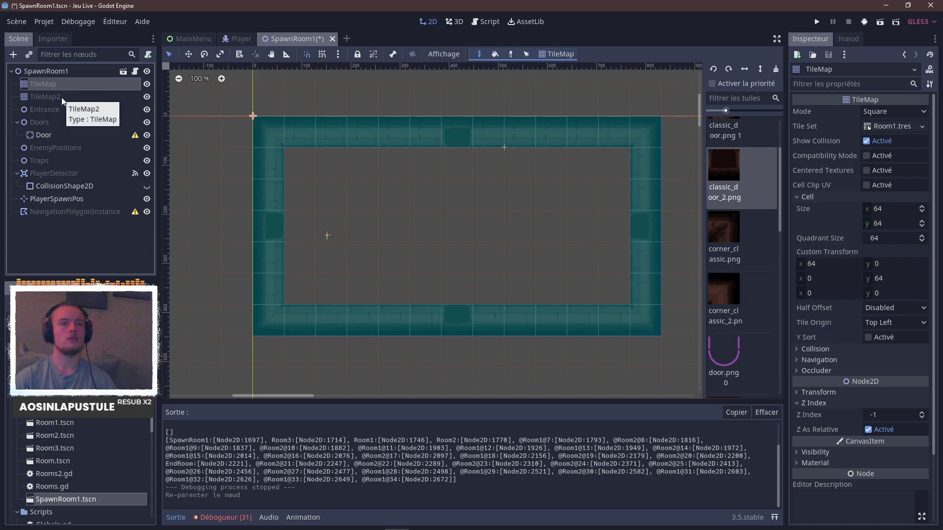
{"action": "left_click", "coordinate": [922, 417]}
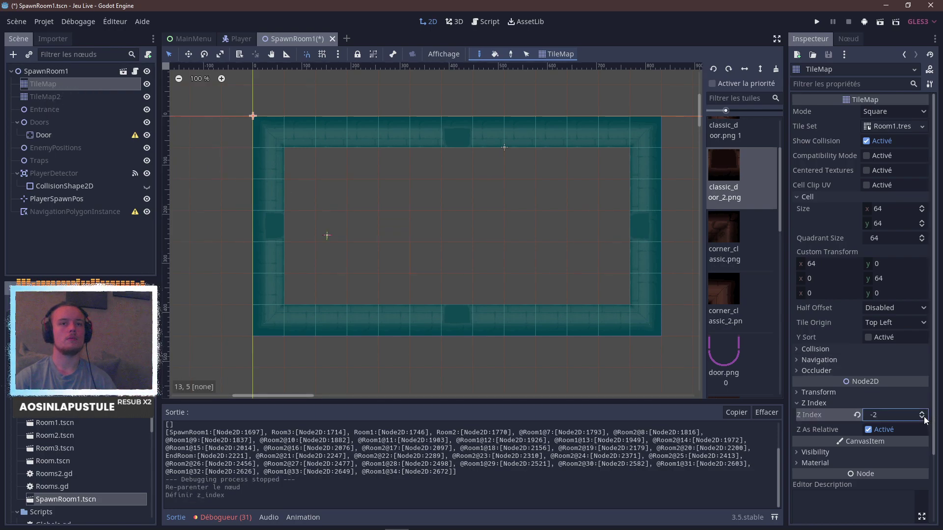
{"action": "left_click", "coordinate": [922, 414]}
{"action": "left_click", "coordinate": [923, 414]}
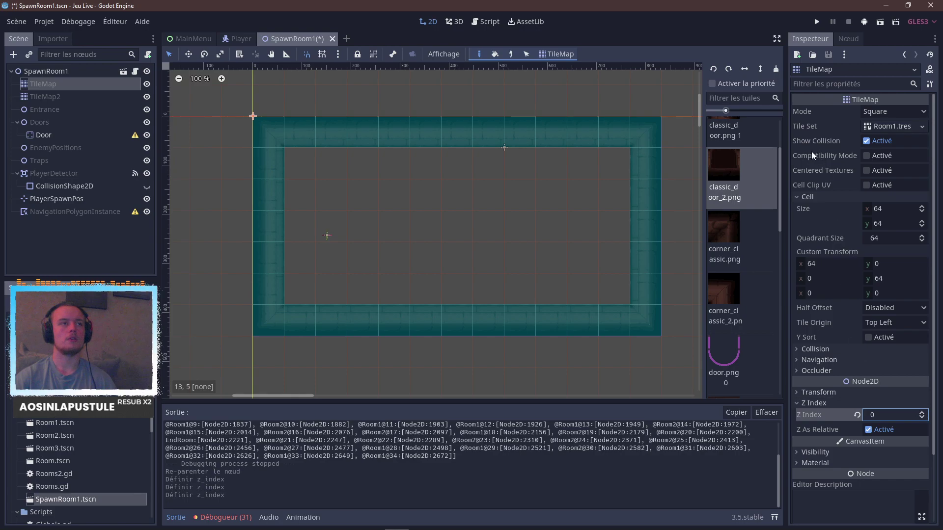
{"action": "key", "text": "ctrl+s"}
Run the game with Jouer and reset the map repeatedly to check which doors the spawn room shows.
{"action": "left_click", "coordinate": [815, 22]}
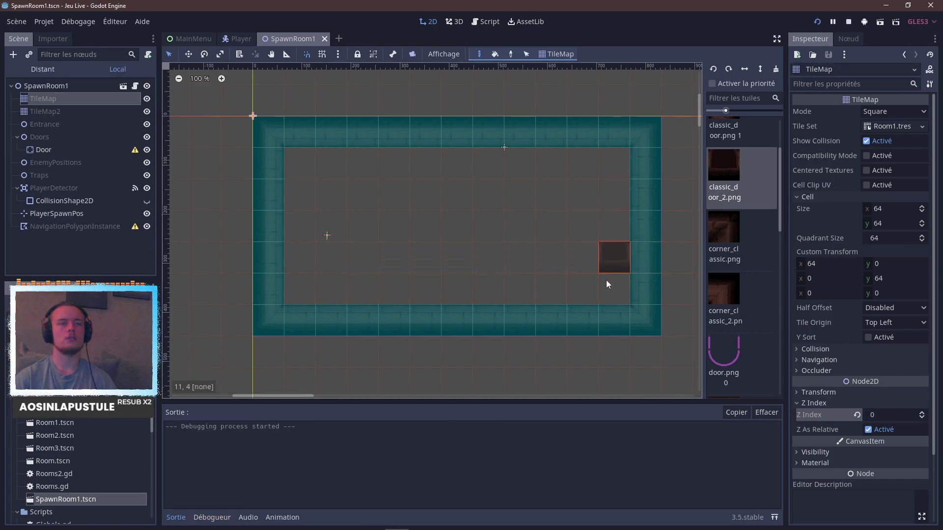
{"action": "left_click", "coordinate": [341, 244]}
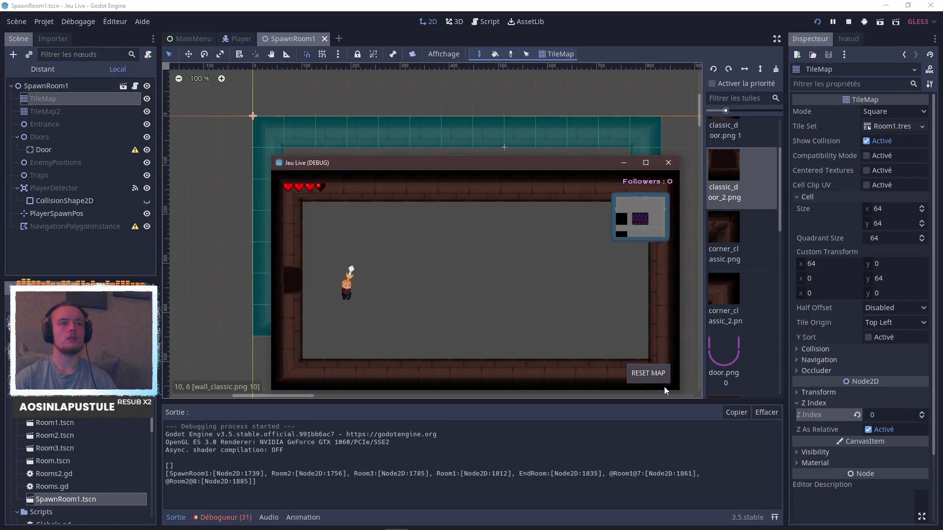
{"action": "left_click", "coordinate": [660, 378]}
{"action": "left_click", "coordinate": [661, 378]}
{"action": "left_click", "coordinate": [661, 378]}
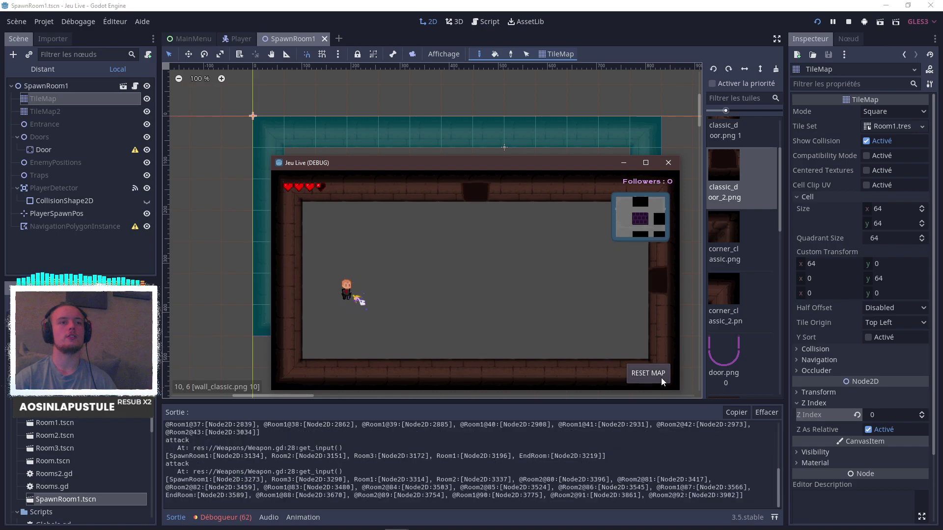
{"action": "left_click", "coordinate": [661, 378]}
{"action": "left_click", "coordinate": [660, 378]}
{"action": "left_click", "coordinate": [661, 378]}
{"action": "left_click", "coordinate": [660, 378]}
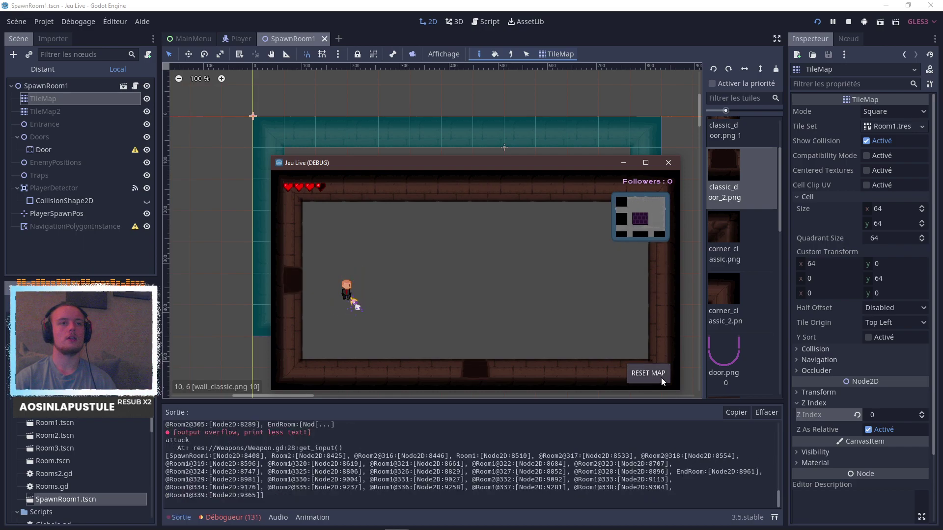
{"action": "left_click", "coordinate": [660, 378]}
{"action": "left_click", "coordinate": [661, 378]}
Maximize the game window and walk the character through the lower door into the adjoining room.
{"action": "left_click", "coordinate": [639, 164]}
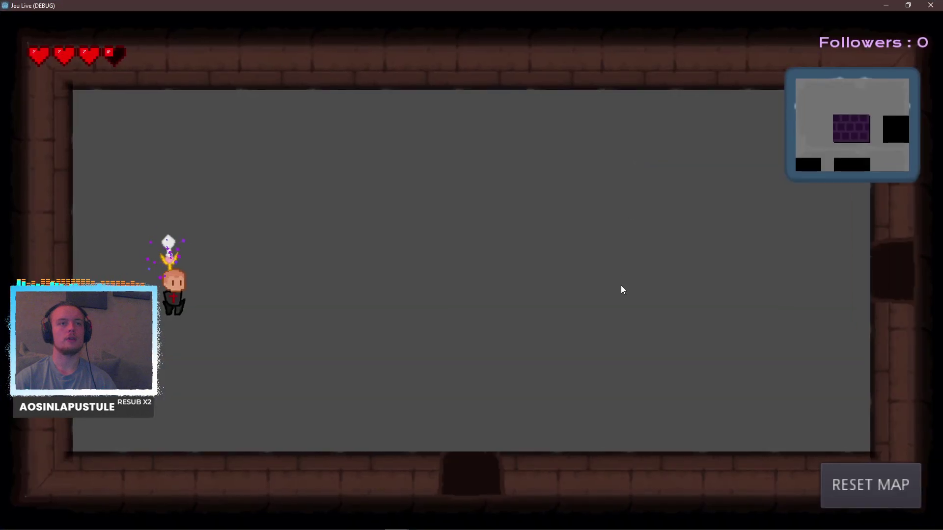
{"action": "key", "text": "d"}
{"action": "key", "text": "s"}
{"action": "key", "text": "Down"}
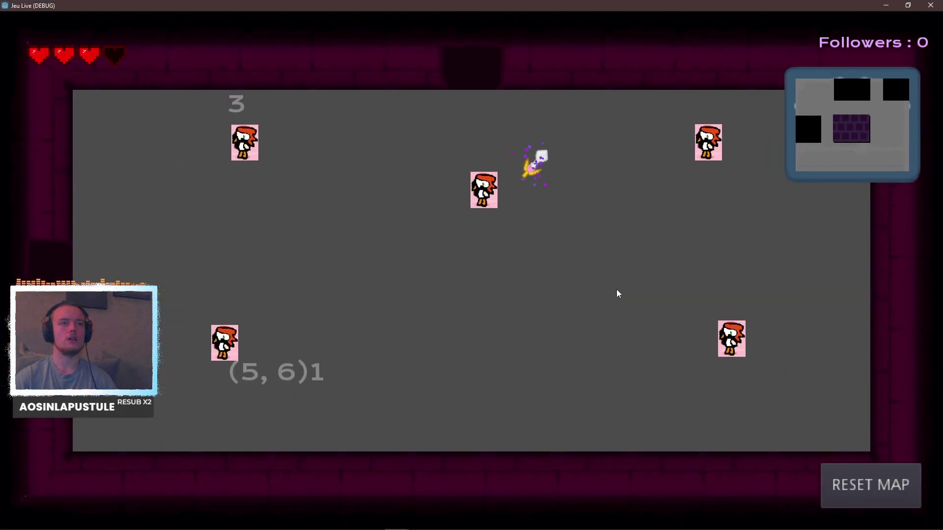
{"action": "key", "text": "s"}
Move around the enemy room and attack the enemies with the sword to test combat.
{"action": "left_click", "coordinate": [545, 239]}
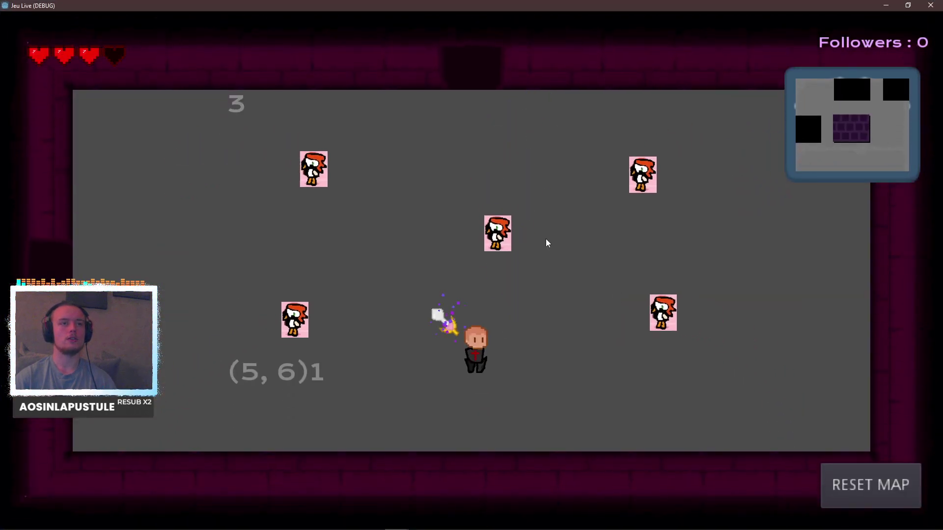
{"action": "key", "text": "q"}
{"action": "left_click", "coordinate": [525, 305]}
{"action": "key", "text": "s"}
{"action": "key", "text": "d"}
{"action": "key", "text": "Left"}
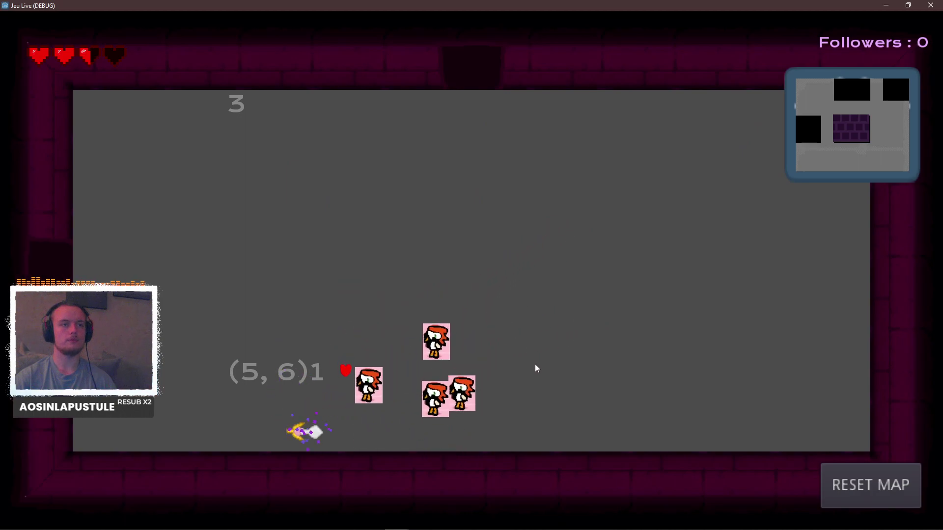
{"action": "left_click", "coordinate": [369, 417]}
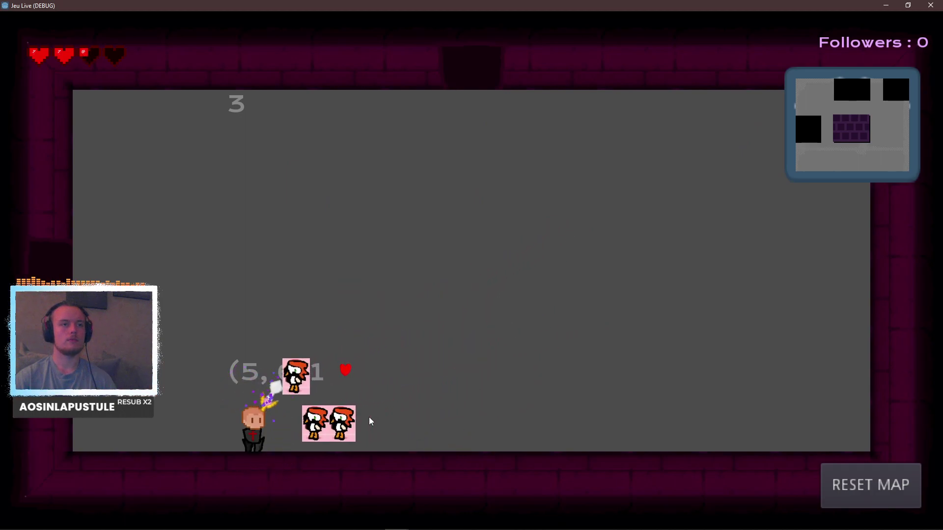
{"action": "left_click", "coordinate": [369, 416]}
{"action": "left_click", "coordinate": [369, 417]}
{"action": "left_click", "coordinate": [364, 408]}
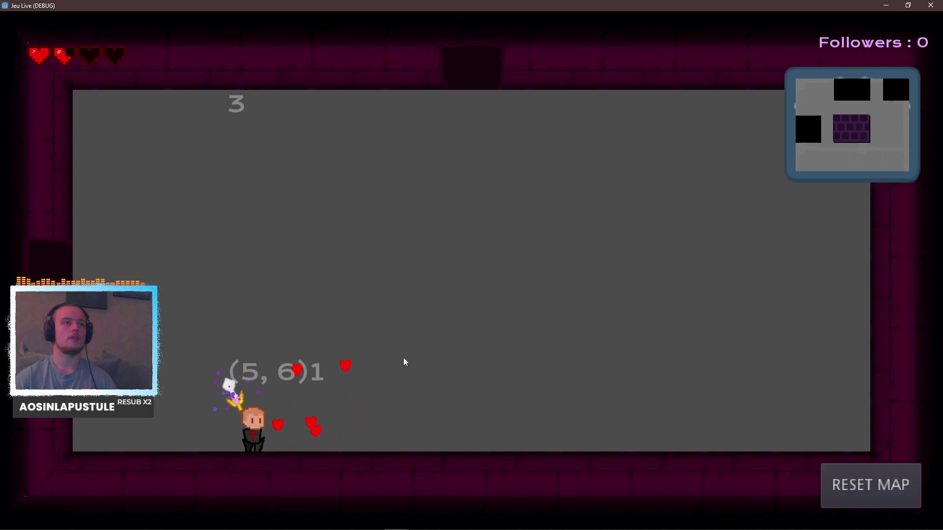
Walk the character over the dropped hearts to test the pickups and zoom the game camera in on the character.
{"action": "key", "text": "Right"}
{"action": "key", "text": "Up"}
{"action": "key", "text": "Left"}
{"action": "key", "text": "Down"}
{"action": "key", "text": "Right"}
{"action": "key", "text": "z"}
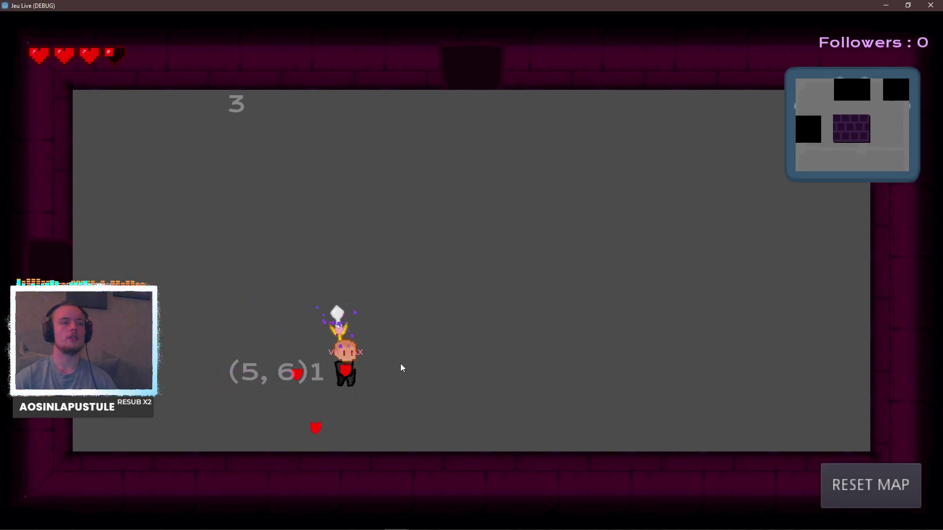
{"action": "key", "text": "s"}
{"action": "key", "text": "q"}
{"action": "scroll", "coordinate": [396, 369], "scroll_direction": "up", "scroll_amount": 1}
{"action": "scroll", "coordinate": [396, 369], "scroll_direction": "up", "scroll_amount": 5}
{"action": "key", "text": "d"}
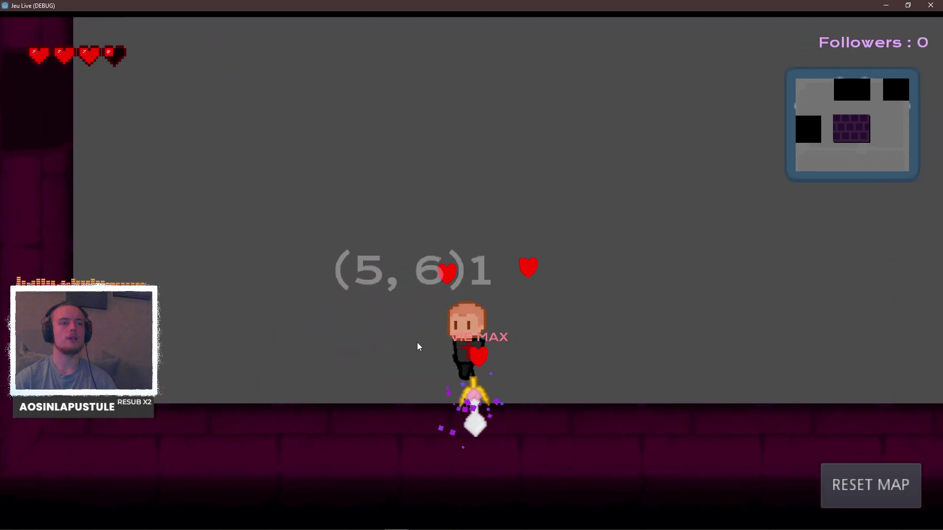
{"action": "scroll", "coordinate": [544, 314], "scroll_direction": "up", "scroll_amount": 3}
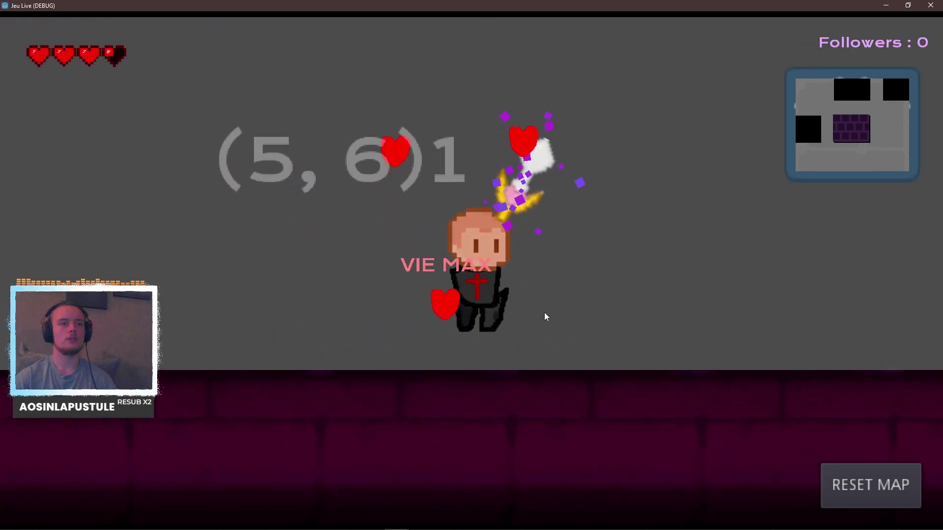
Walk around the cleared room with the camera zoomed in to check the walls and return to the hearts.
{"action": "key", "text": "Right"}
{"action": "key", "text": "Up"}
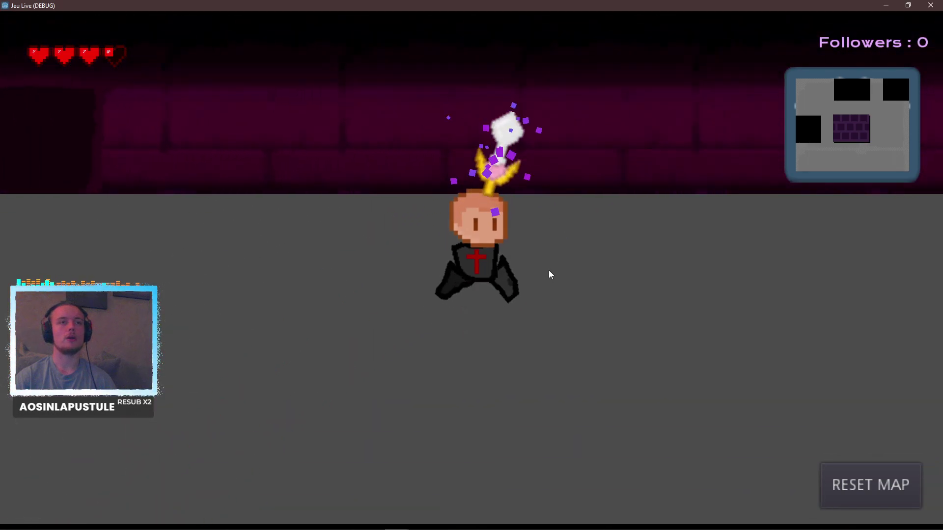
{"action": "key", "text": "Right"}
{"action": "key", "text": "Down"}
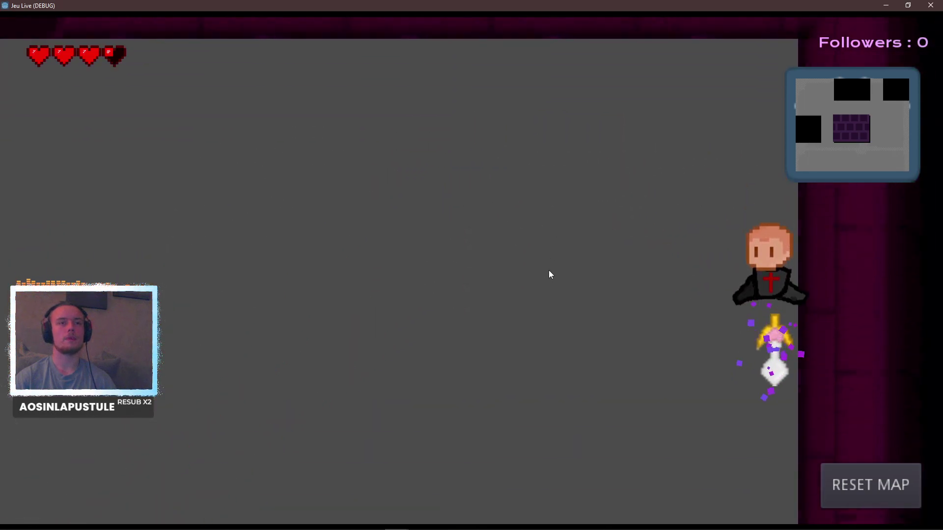
{"action": "key", "text": "Down"}
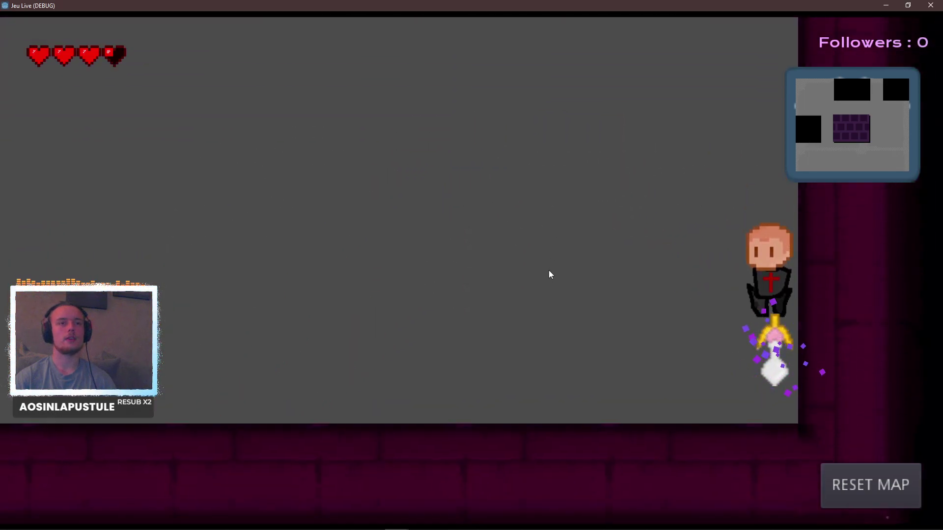
{"action": "key", "text": "Left"}
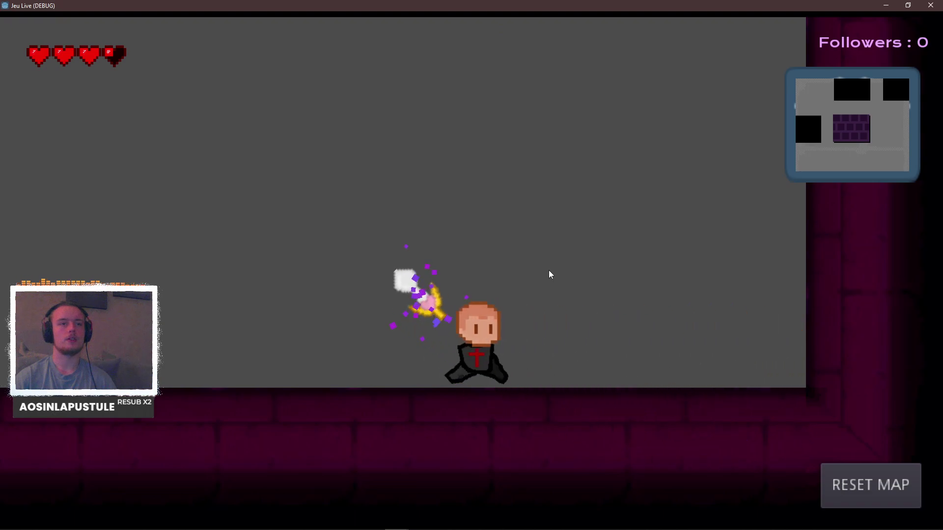
{"action": "key", "text": "Right"}
{"action": "key", "text": "Down"}
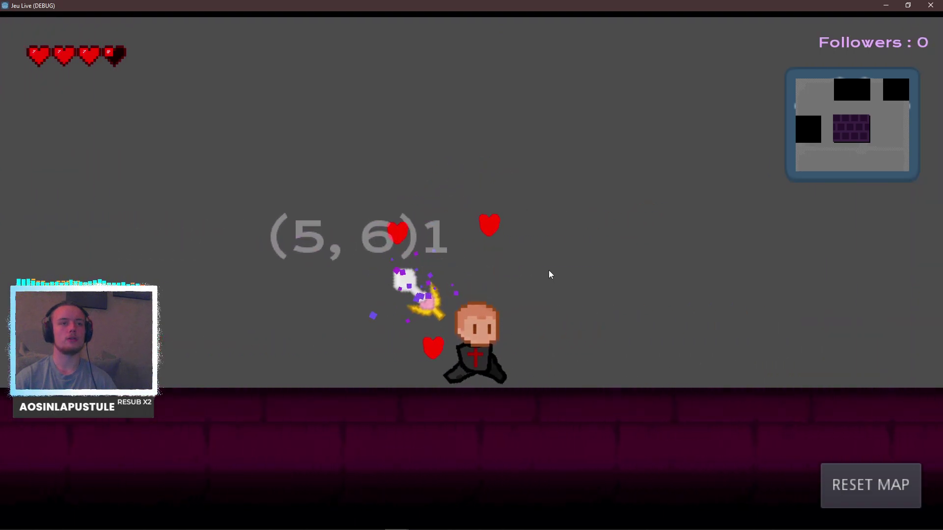
{"action": "key", "text": "Left"}
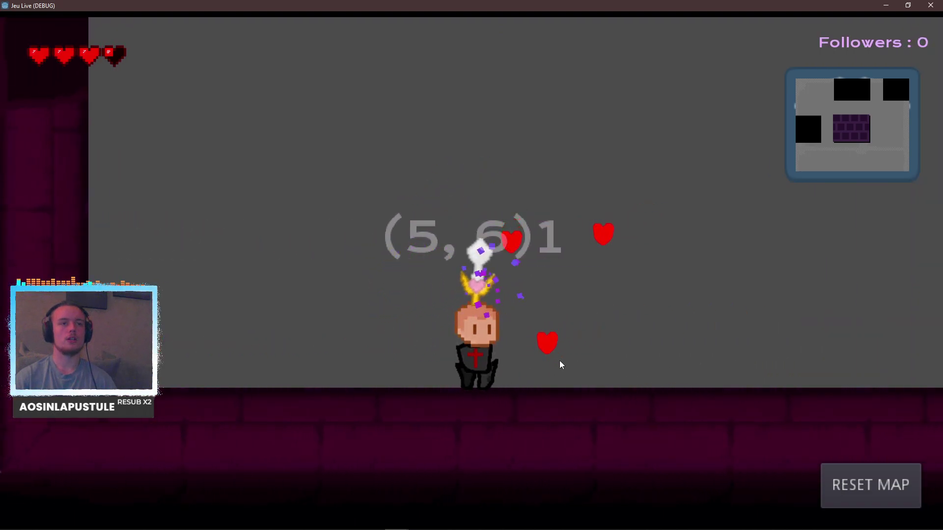
{"action": "key", "text": "Right"}
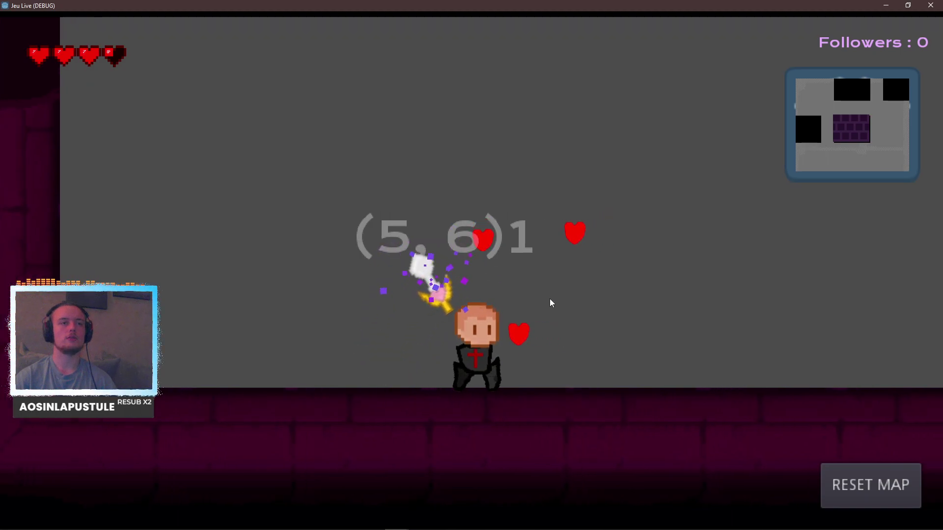
{"action": "key", "text": "Left"}
{"action": "key", "text": "Right"}
{"action": "key", "text": "Right"}
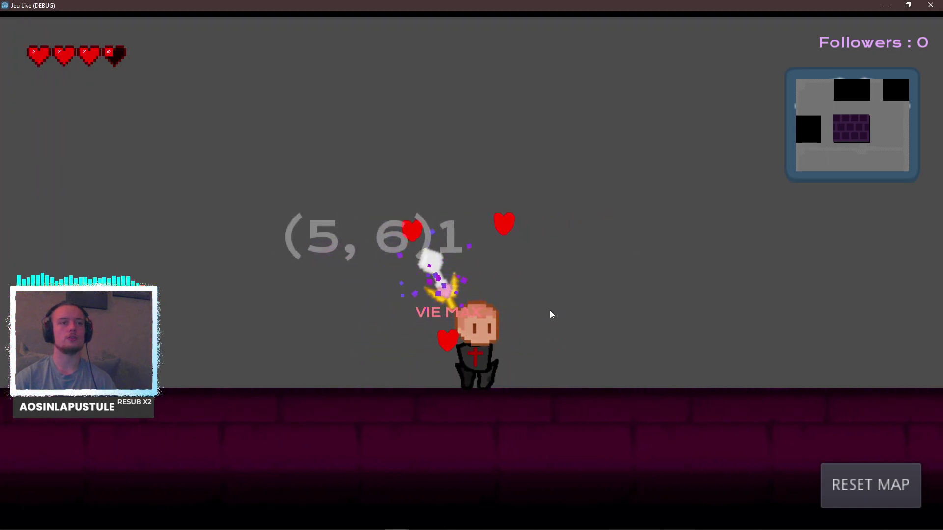
{"action": "key", "text": "Up"}
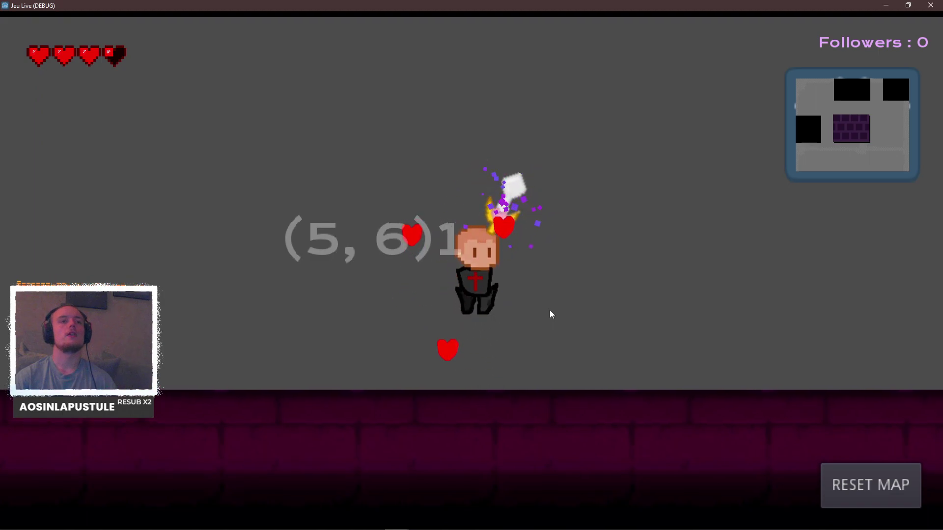
{"action": "key", "text": "Up"}
{"action": "key", "text": "Down"}
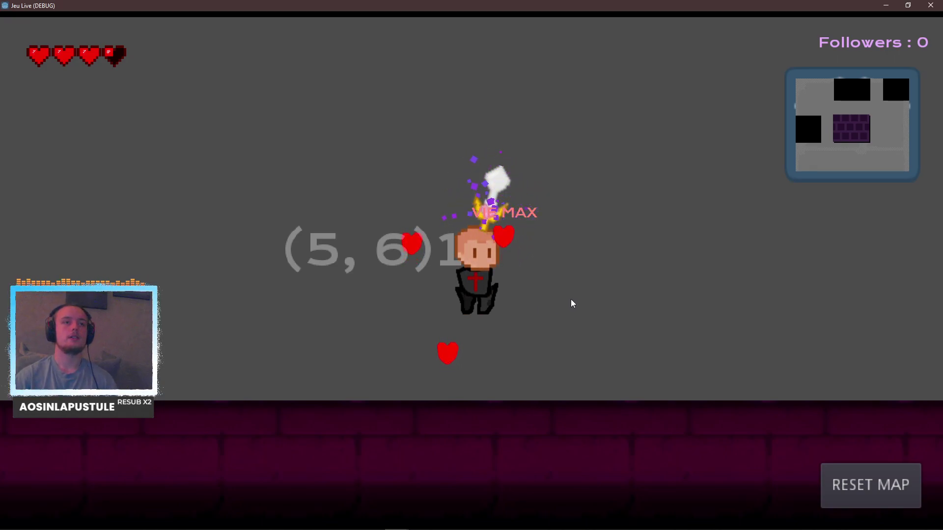
Move back and forth around the remaining hearts to test the character's movement, and zoom the camera back out.
{"action": "key", "text": "Left"}
{"action": "key", "text": "space"}
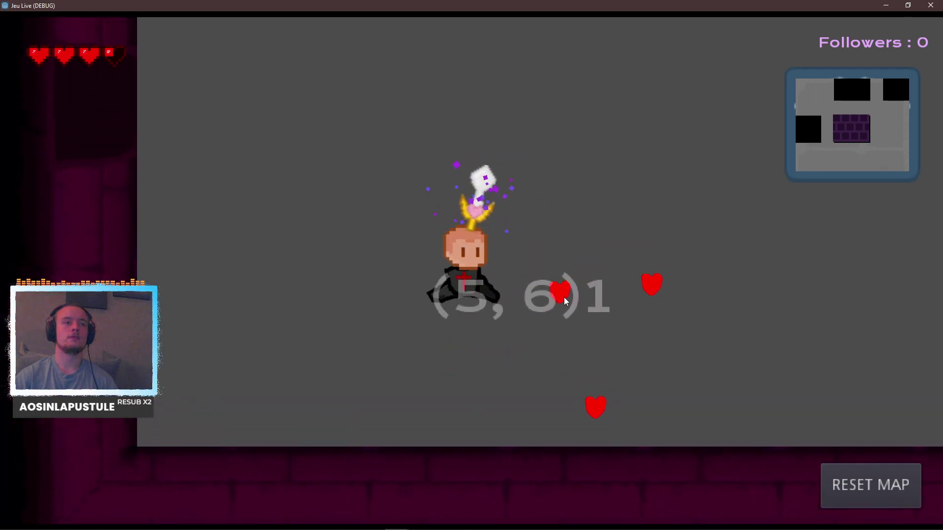
{"action": "key", "text": "Right"}
{"action": "key", "text": "space"}
{"action": "key", "text": "Left"}
{"action": "key", "text": "Right"}
{"action": "key", "text": "space"}
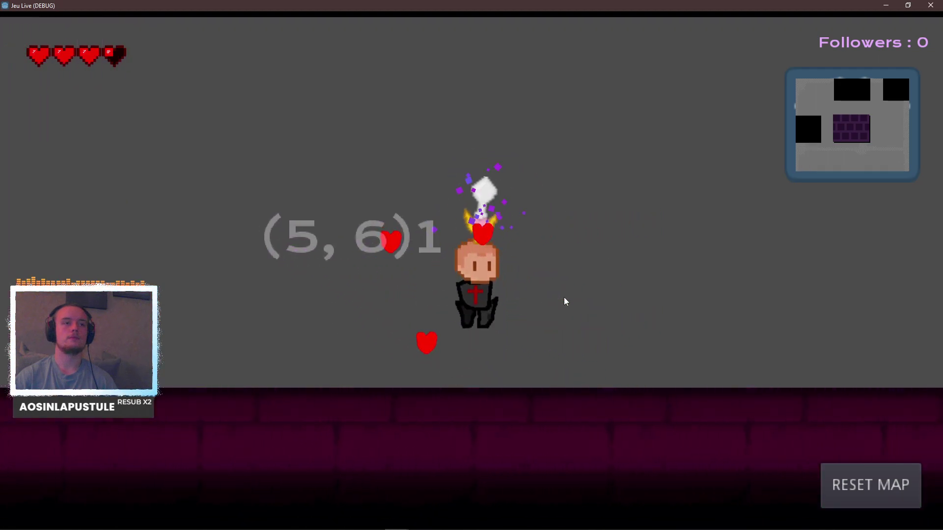
{"action": "key", "text": "Left"}
{"action": "key", "text": "Right"}
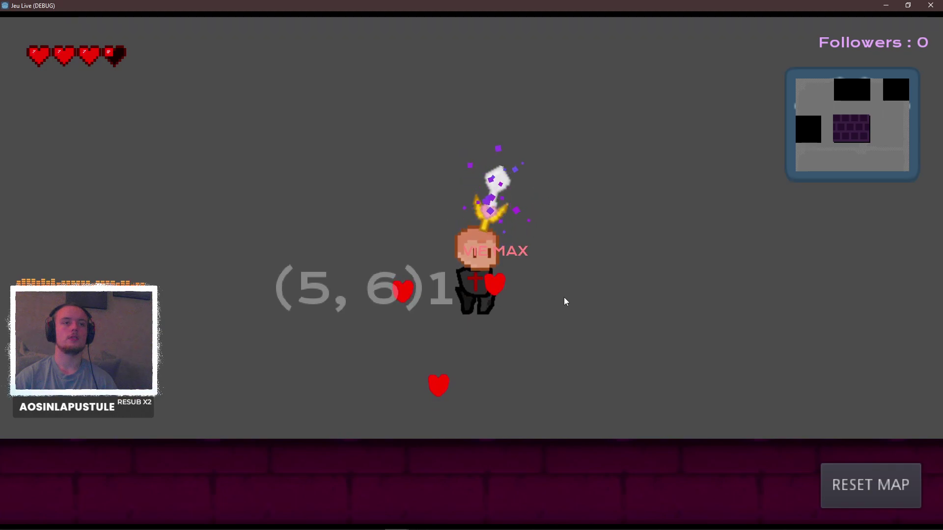
{"action": "key", "text": "space"}
{"action": "scroll", "coordinate": [564, 297], "scroll_direction": "down", "scroll_amount": 3}
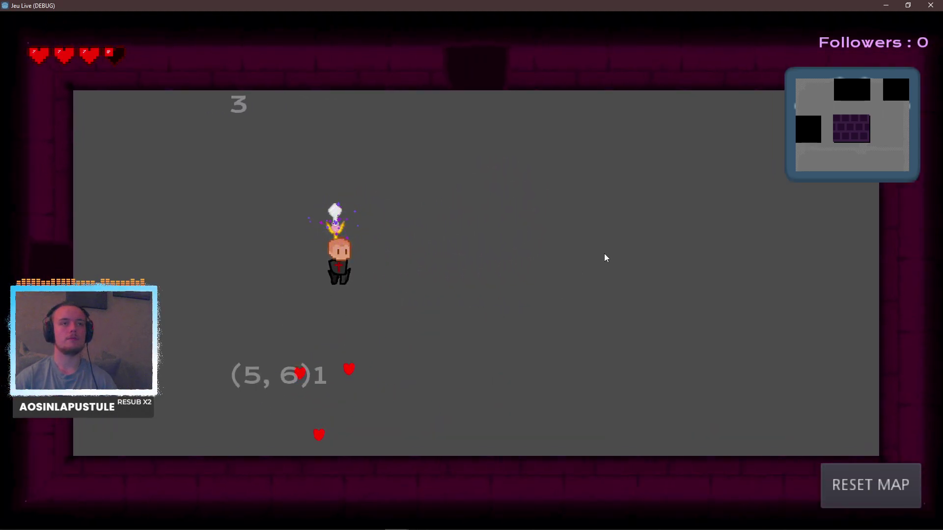
Walk the character around the whole purple room in the zoomed-out view to check its walls and doors.
{"action": "key", "text": "Right"}
{"action": "key", "text": "Down"}
{"action": "key", "text": "Left"}
{"action": "key", "text": "Up"}
{"action": "key", "text": "Right"}
{"action": "key", "text": "Left"}
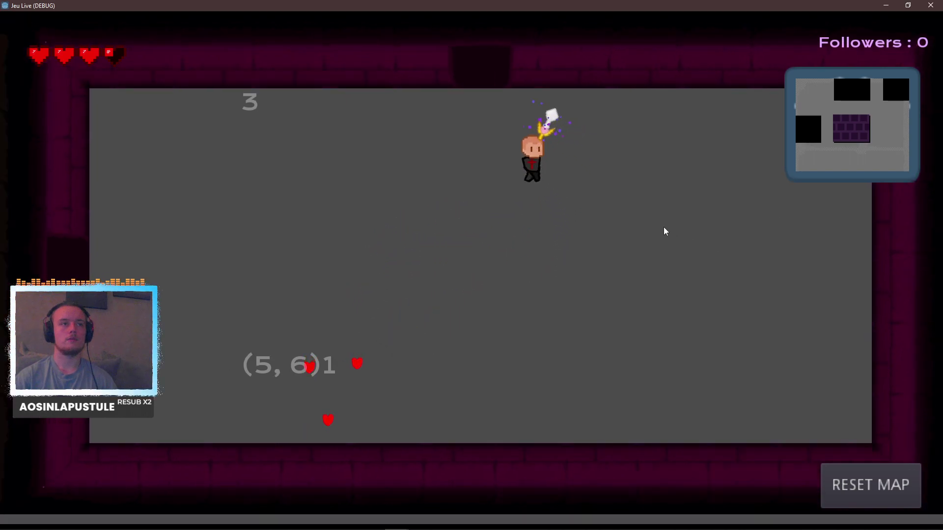
{"action": "key", "text": "a"}
{"action": "key", "text": "s"}
{"action": "key", "text": "w"}
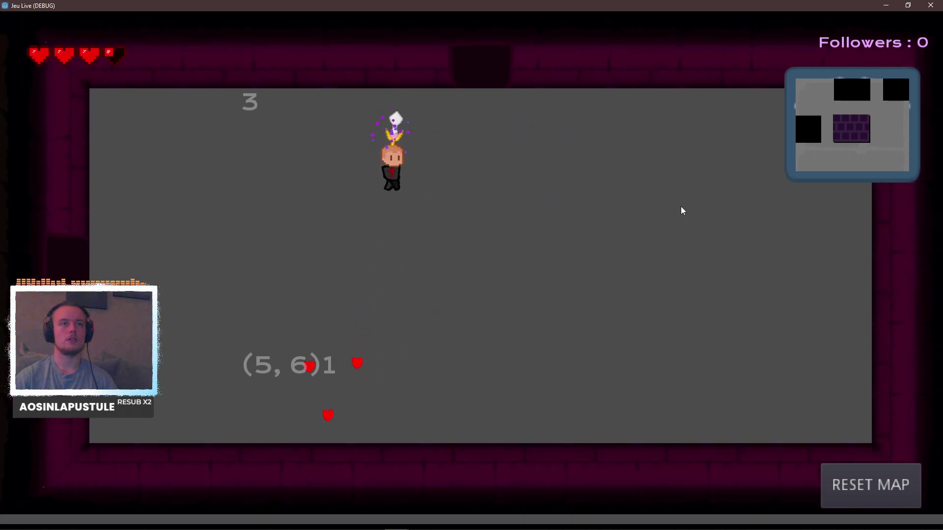
{"action": "key", "text": "w"}
{"action": "key", "text": "a"}
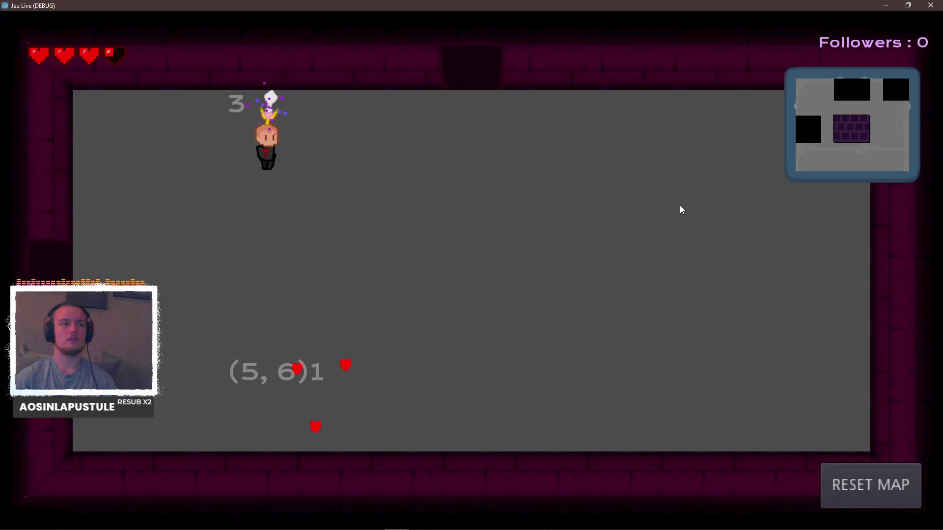
{"action": "key", "text": "s"}
{"action": "key", "text": "d"}
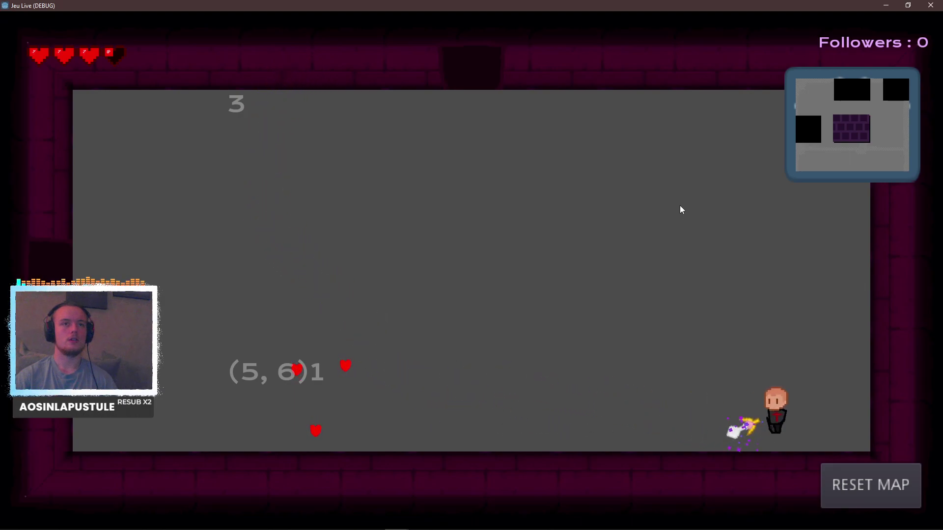
{"action": "key", "text": "a"}
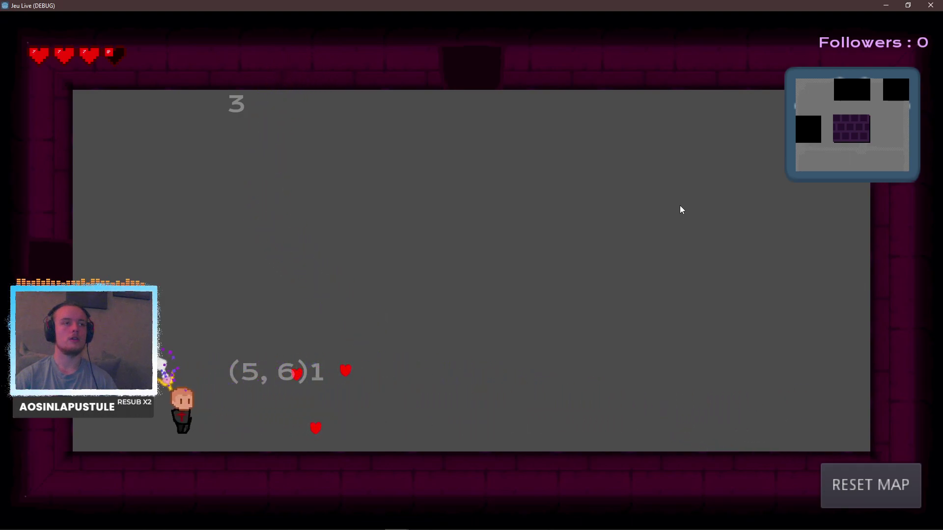
Walk through the successive left-hand doors to the ESCALIER room and continue into the next map to check the rooms.
{"action": "key", "text": "w"}
{"action": "key", "text": "a"}
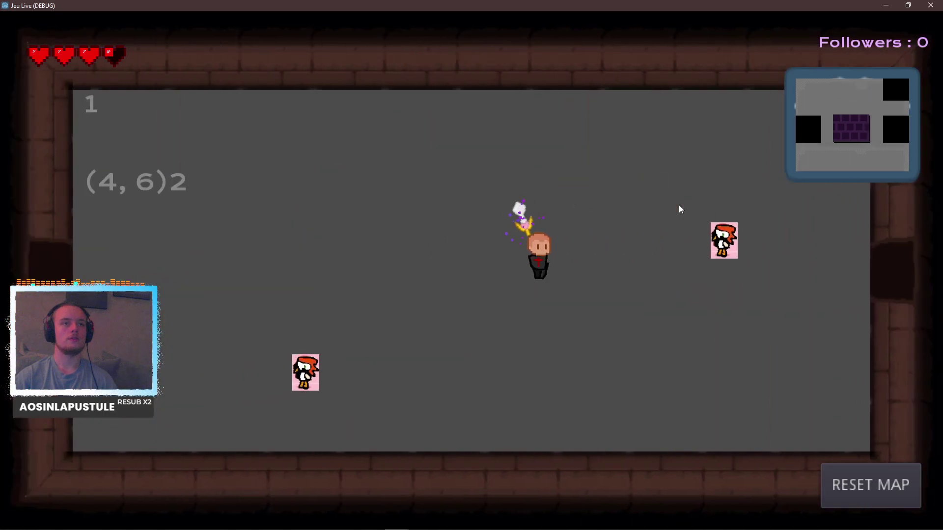
{"action": "key", "text": "a"}
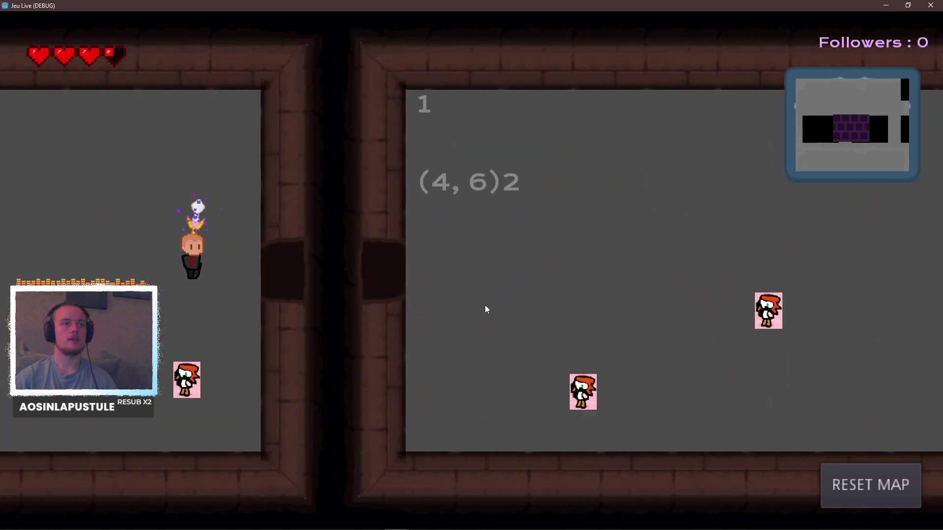
{"action": "key", "text": "a"}
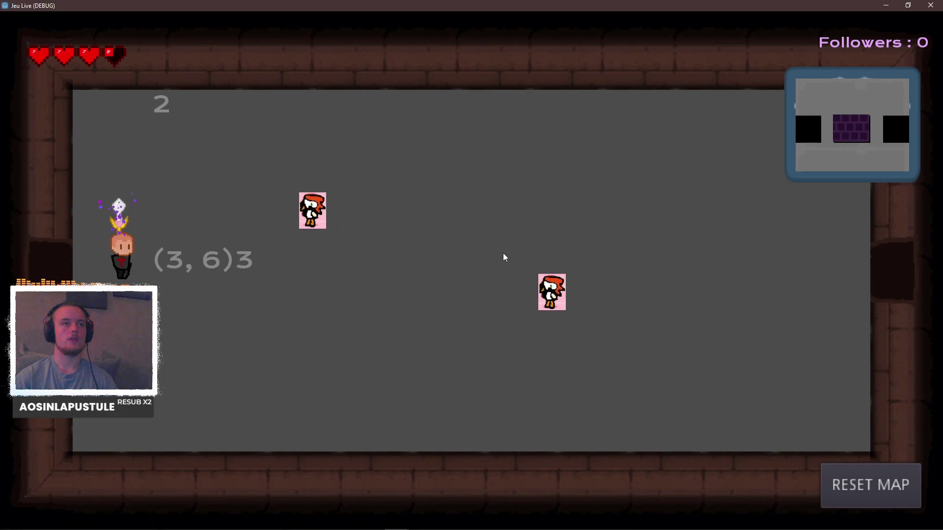
{"action": "key", "text": "a"}
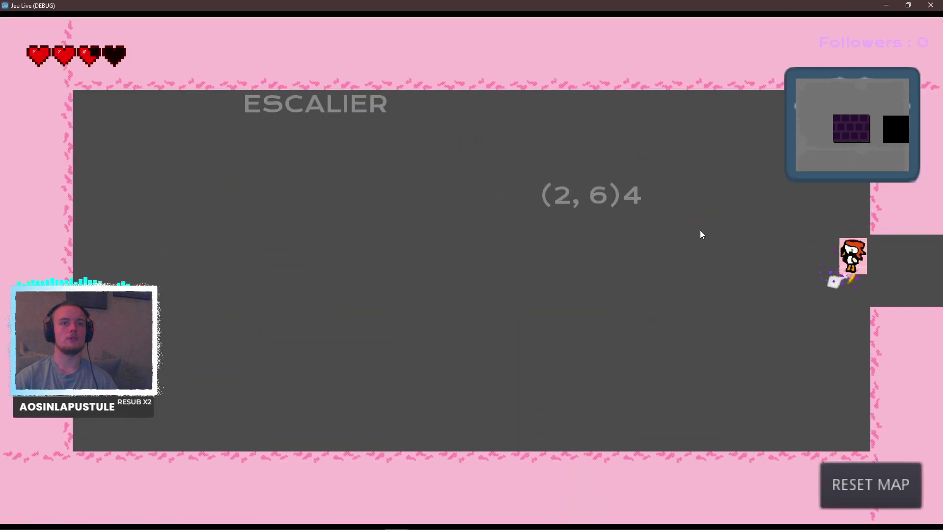
{"action": "key", "text": "a"}
{"action": "key", "text": "d"}
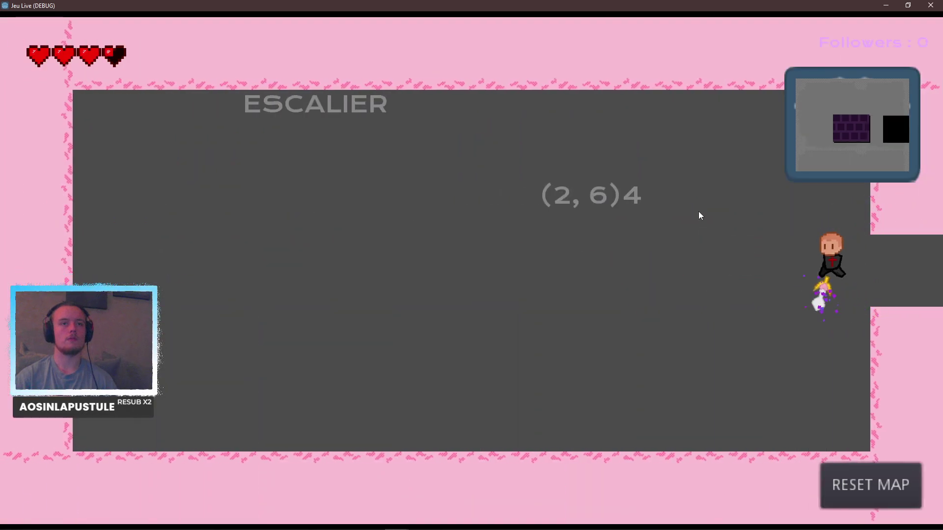
{"action": "key", "text": "a"}
{"action": "key", "text": "d"}
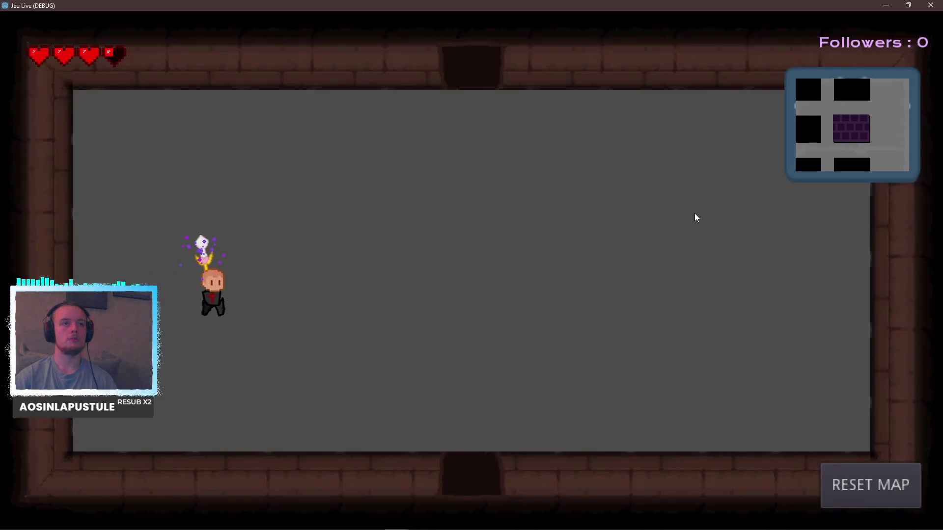
{"action": "key", "text": "d"}
Close the running game and make TileMap2 a child of TileMap in the scene tree.
{"action": "left_click", "coordinate": [925, 5]}
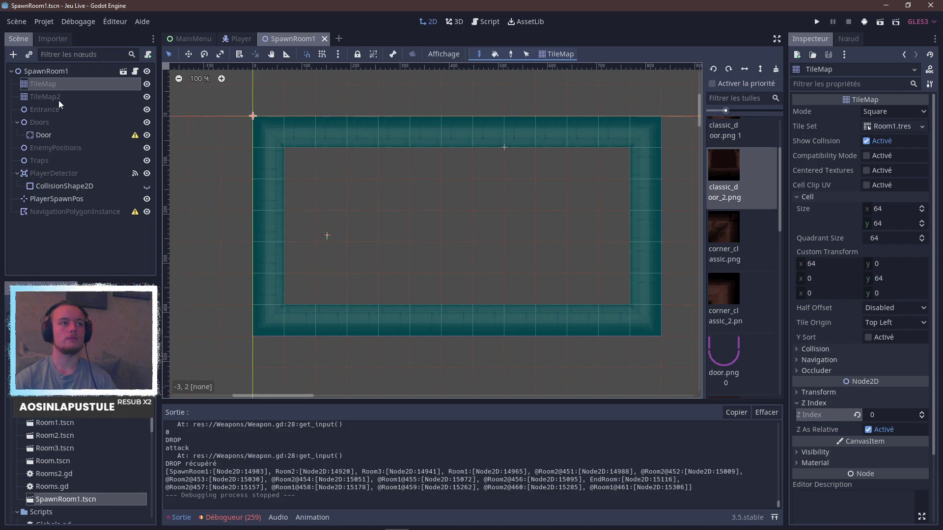
{"action": "left_click_drag", "start_coordinate": [58, 100], "coordinate": [81, 85]}
{"action": "left_click", "coordinate": [82, 85]}
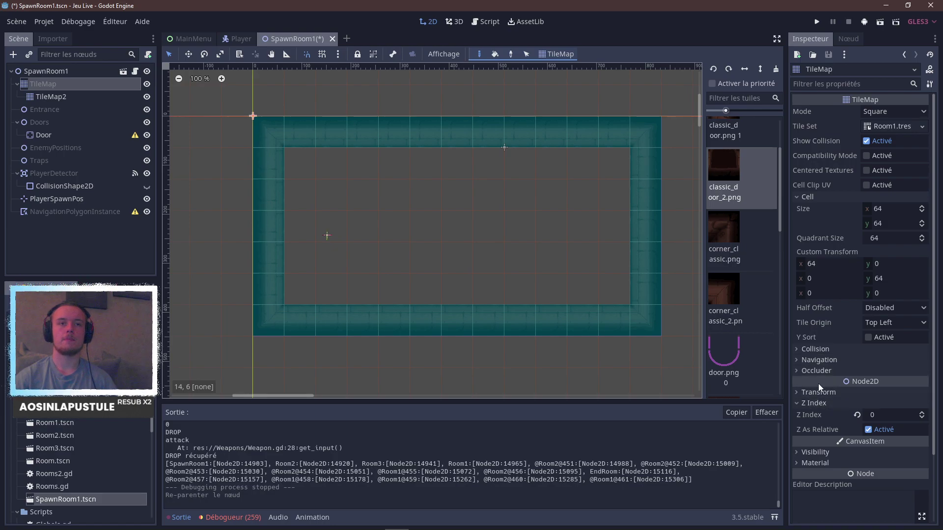
Set TileMap's Modulate colour under Visibility to light green caffaf and close the colour picker.
{"action": "scroll", "coordinate": [814, 343], "scroll_direction": "down", "scroll_amount": 2}
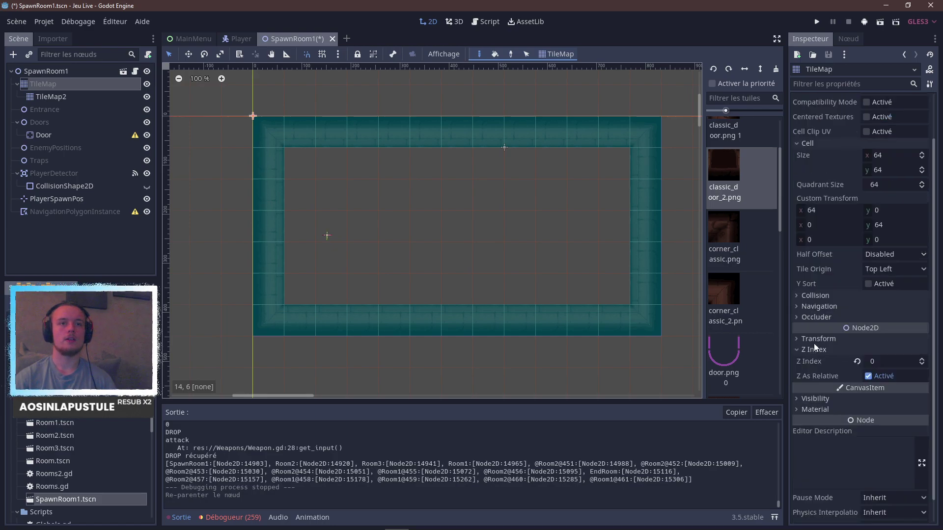
{"action": "left_click", "coordinate": [818, 398]}
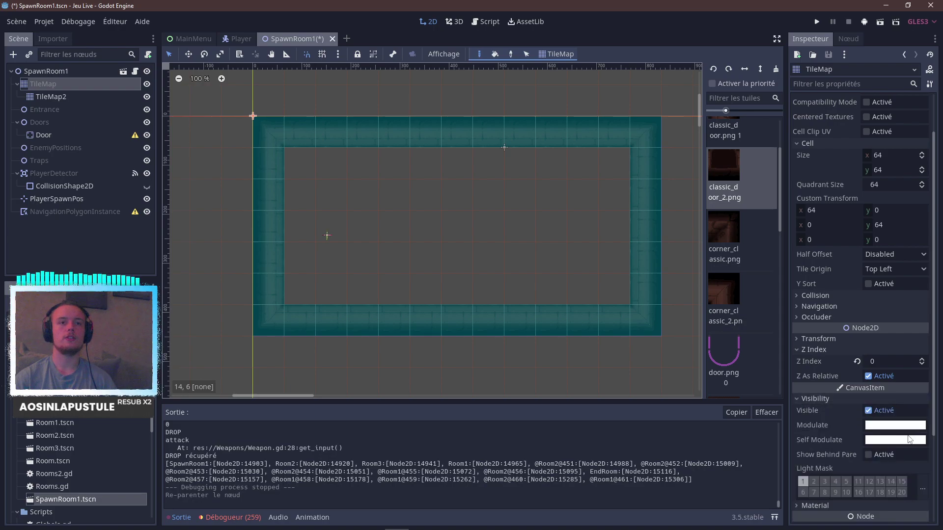
{"action": "left_click", "coordinate": [888, 426]}
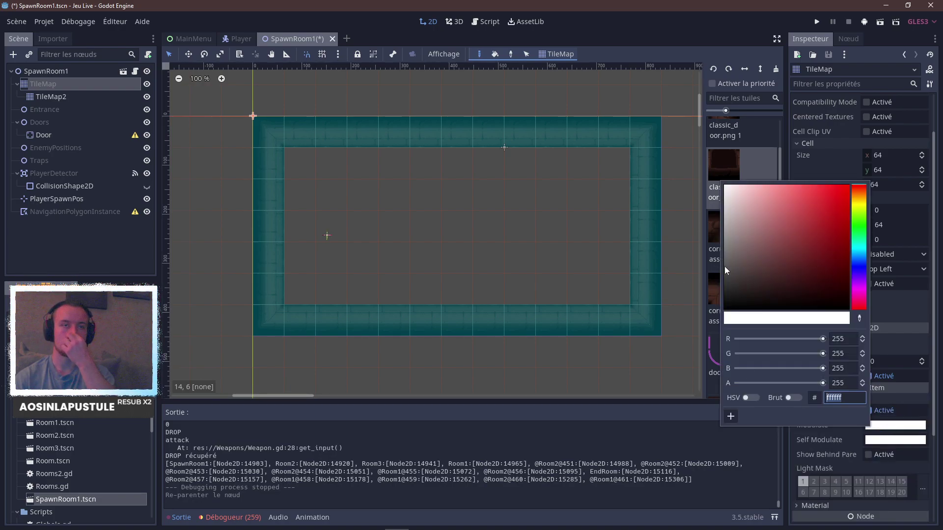
{"action": "left_click", "coordinate": [861, 219]}
{"action": "left_click_drag", "start_coordinate": [785, 207], "coordinate": [767, 174]}
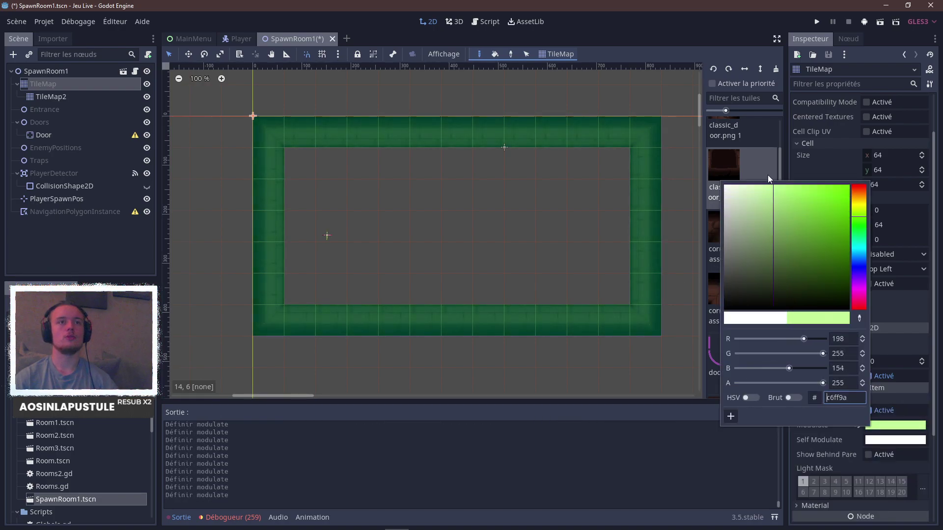
{"action": "left_click", "coordinate": [862, 220]}
{"action": "mouse_move", "coordinate": [808, 209]}
{"action": "left_mouse_down"}
{"action": "mouse_move", "coordinate": [720, 167]}
{"action": "mouse_move", "coordinate": [770, 156]}
{"action": "mouse_move", "coordinate": [677, 147]}
{"action": "mouse_move", "coordinate": [763, 150]}
{"action": "left_mouse_up"}
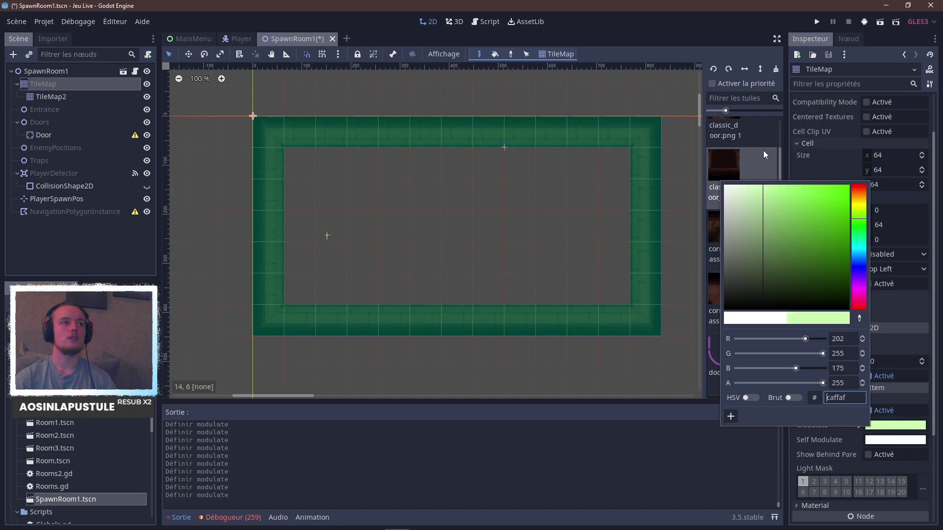
{"action": "left_click", "coordinate": [81, 21]}
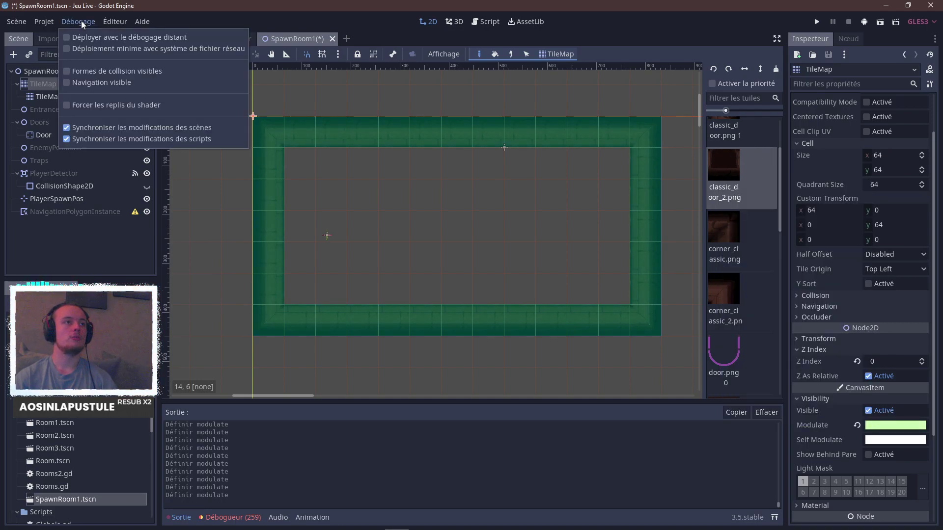
Hide the rulers in the 2D view and try toggling the viewport frame and the canvas scale preview.
{"action": "left_click", "coordinate": [81, 21]}
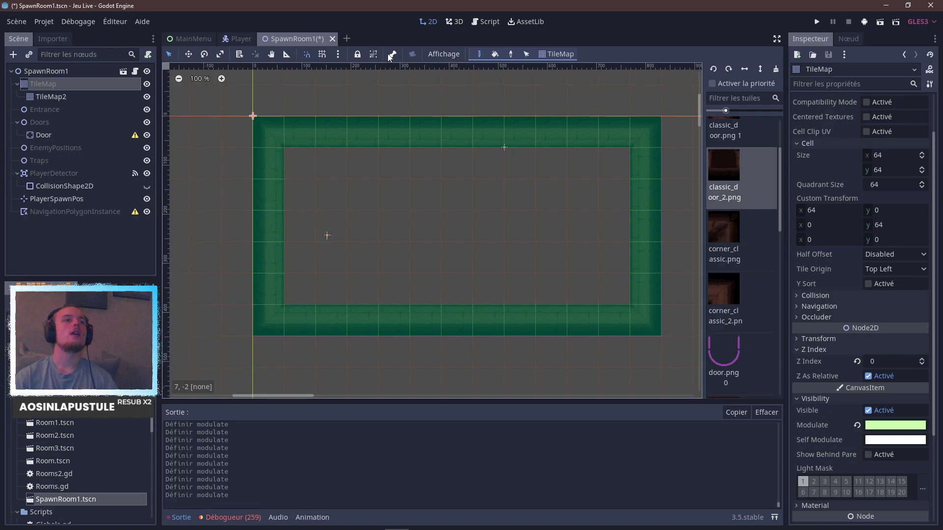
{"action": "left_click", "coordinate": [452, 54]}
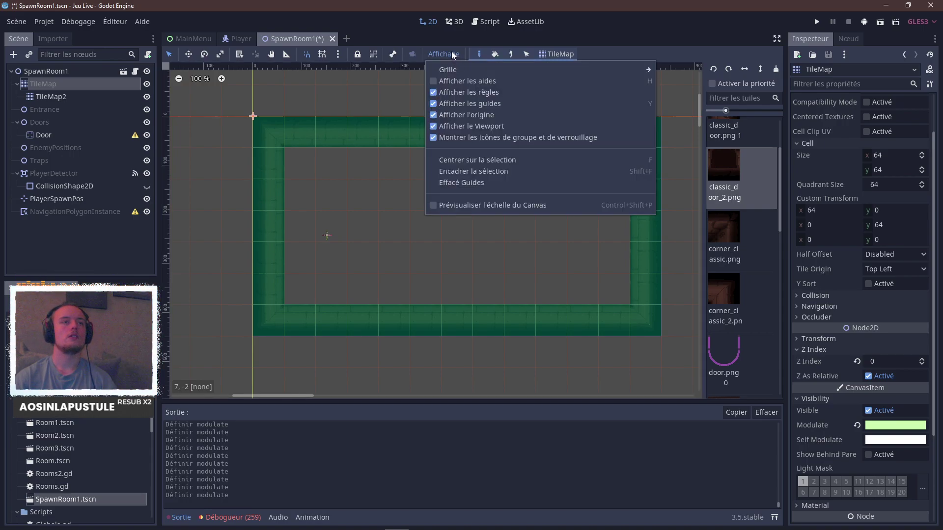
{"action": "left_click", "coordinate": [463, 128]}
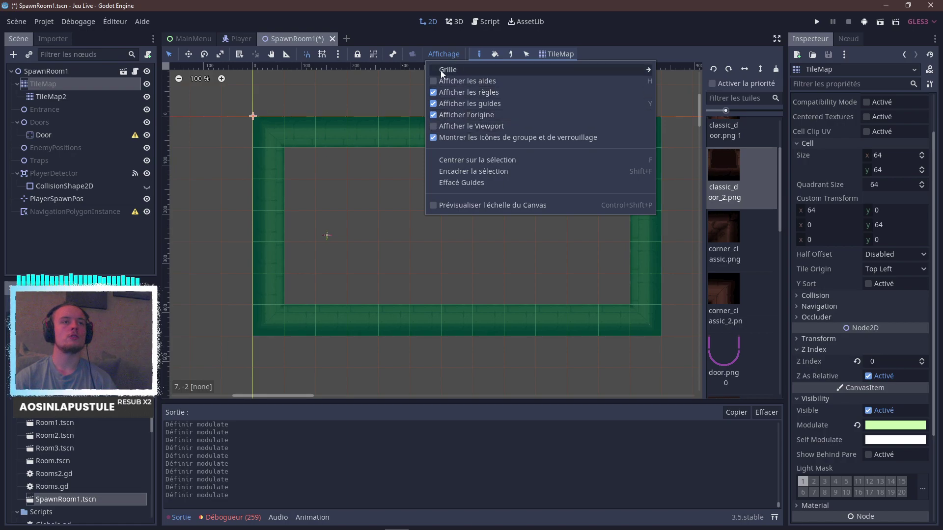
{"action": "left_click", "coordinate": [445, 127]}
{"action": "left_click", "coordinate": [448, 116]}
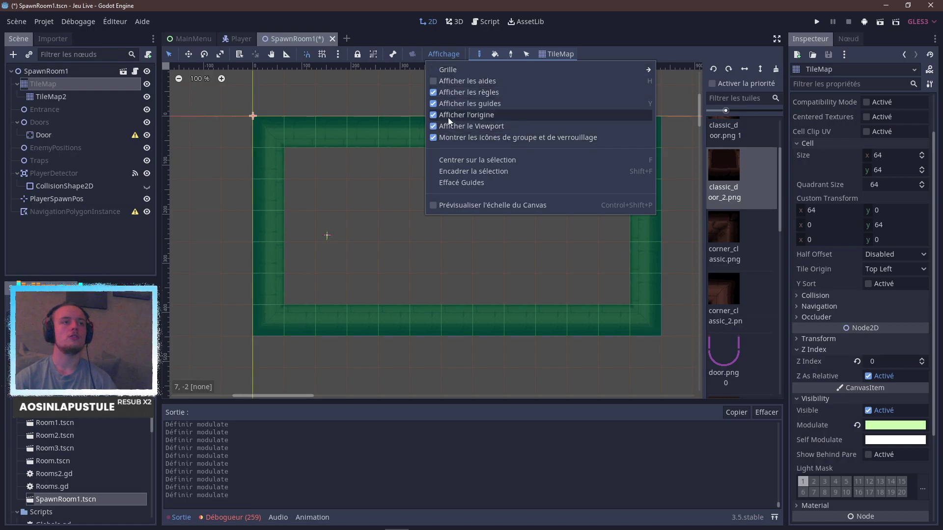
{"action": "left_click", "coordinate": [464, 97]}
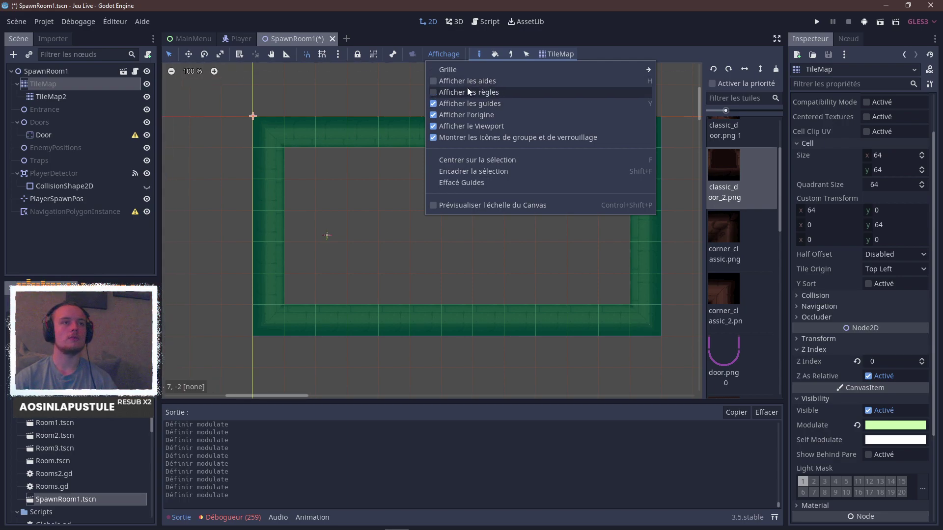
{"action": "left_click", "coordinate": [469, 85]}
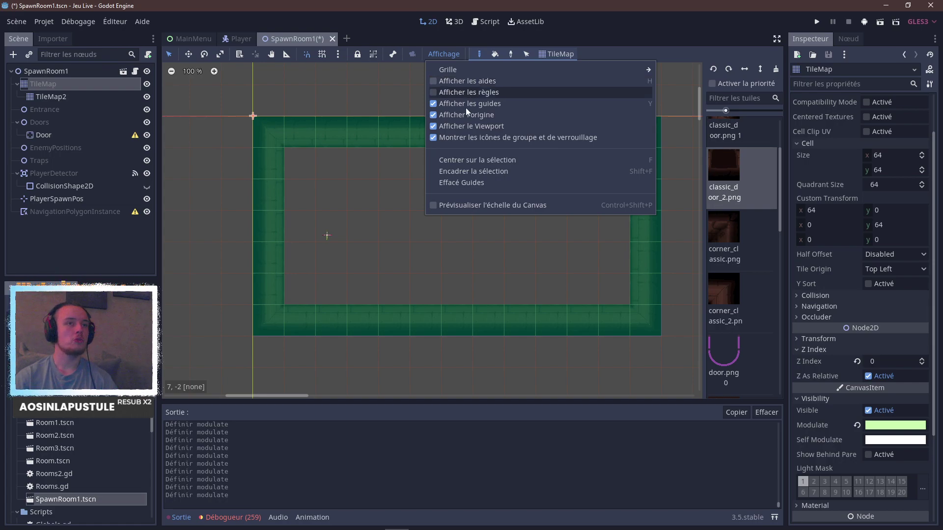
{"action": "left_click", "coordinate": [465, 205]}
{"action": "left_click", "coordinate": [466, 205]}
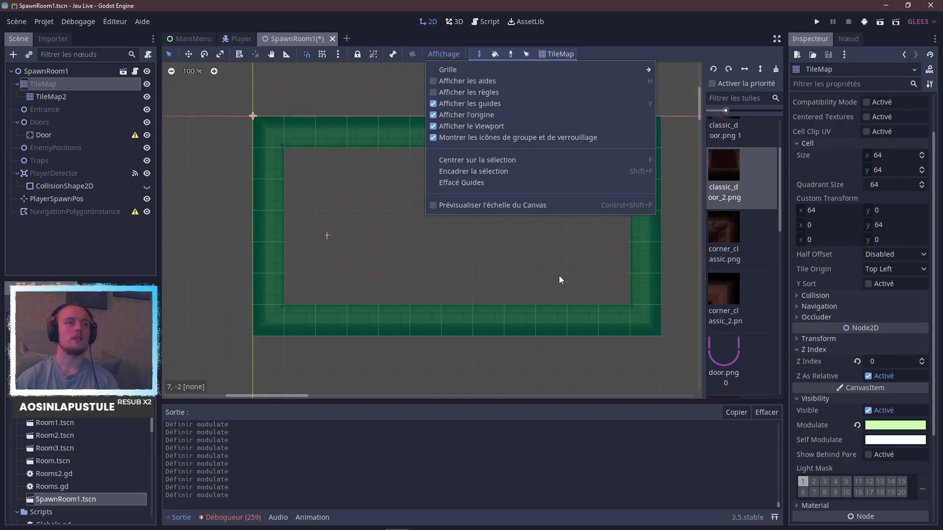
Try the always-visible grid and switch it back to showing only while snapping.
{"action": "mouse_move", "coordinate": [579, 72]}
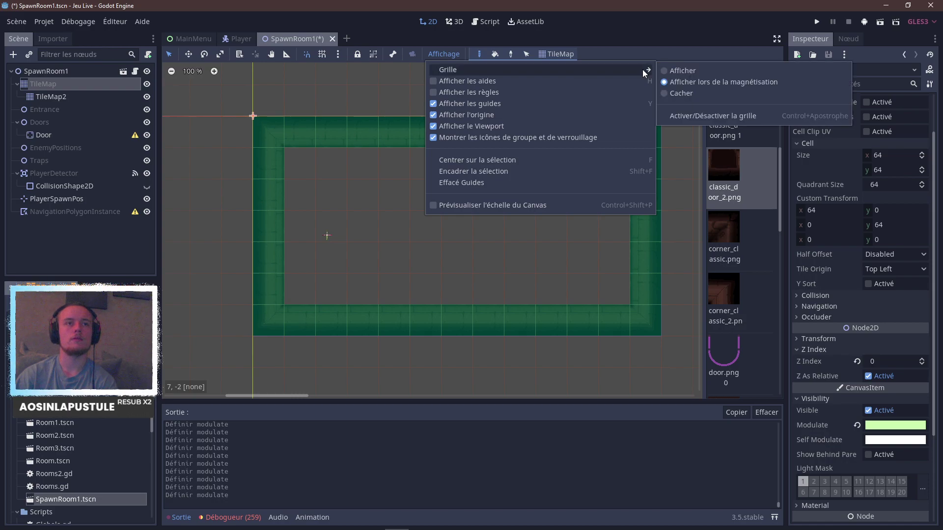
{"action": "left_click", "coordinate": [670, 69]}
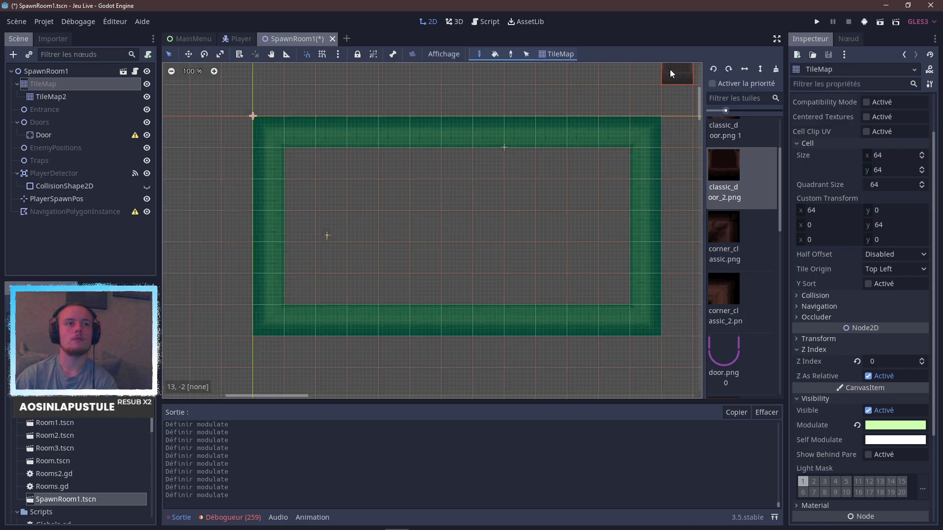
{"action": "left_click", "coordinate": [435, 56]}
{"action": "mouse_move", "coordinate": [653, 69]}
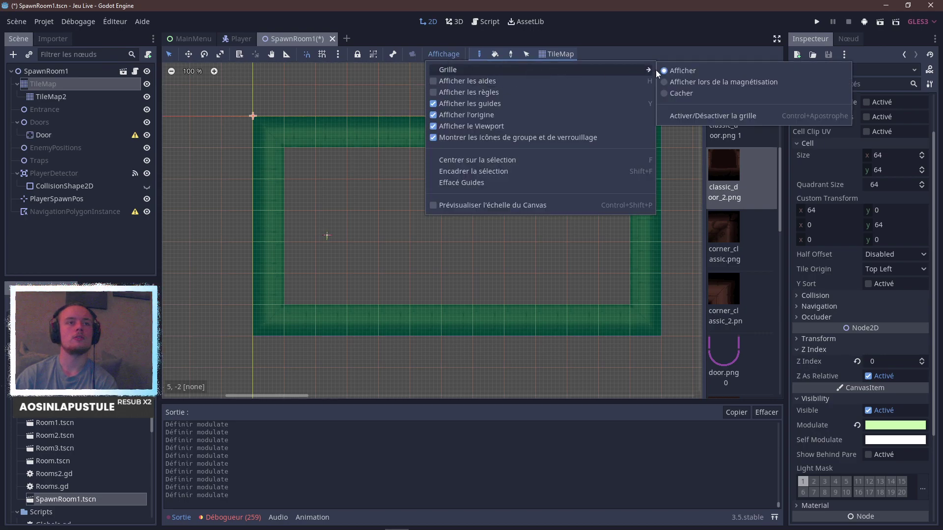
{"action": "left_click", "coordinate": [686, 83]}
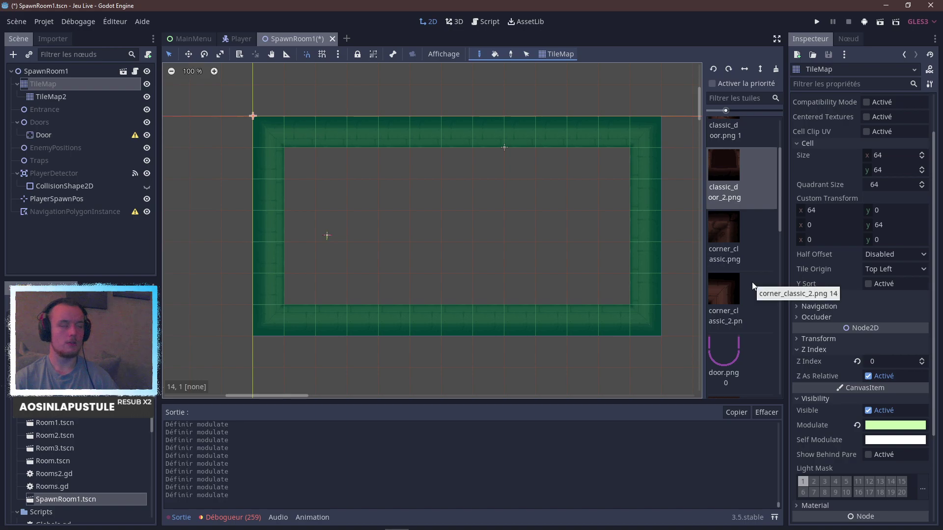
Save the scene, run the game and start playing to check the tinted walls of the spawn room.
{"action": "key", "text": "ctrl+s"}
{"action": "left_click", "coordinate": [814, 23]}
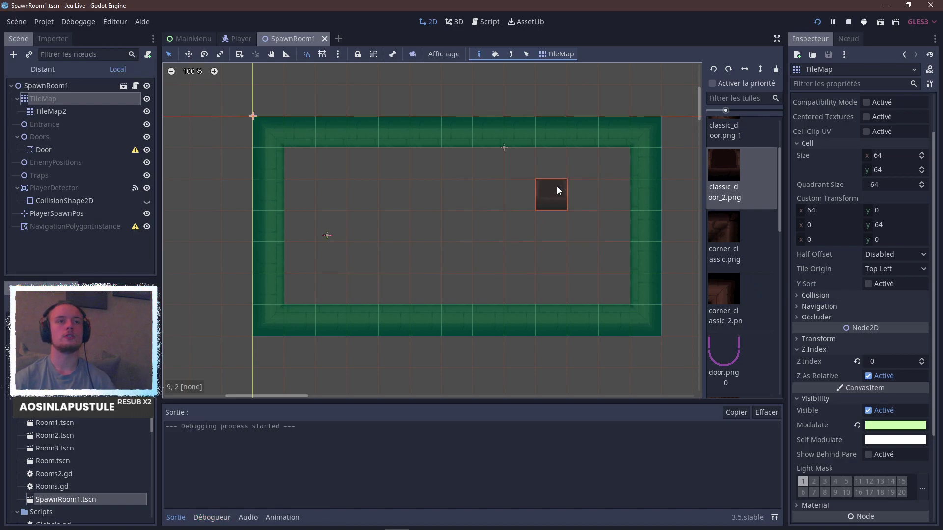
{"action": "left_click", "coordinate": [646, 164]}
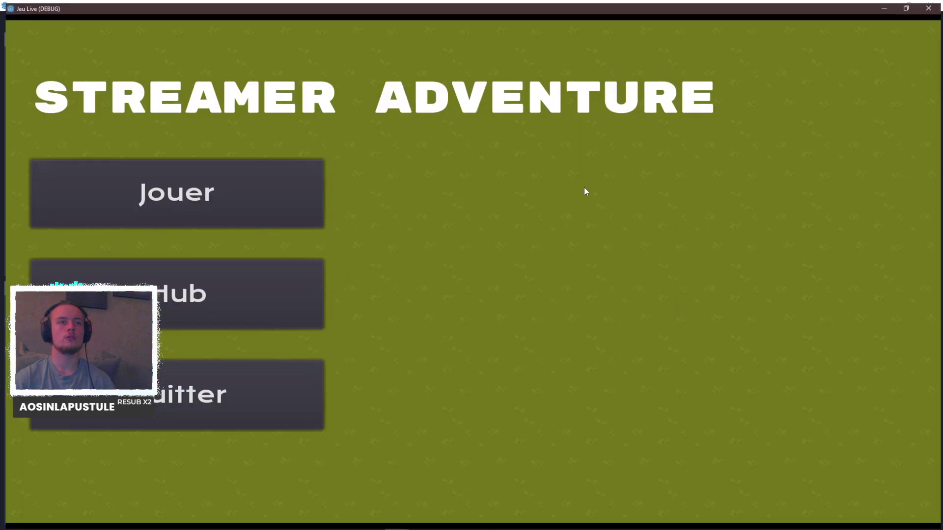
{"action": "left_click", "coordinate": [264, 206]}
{"action": "key", "text": "d"}
Try saturated greens such as 42af0b, 56ff00 and 00ff1b as TileMap's Modulate colour, comparing each in the running game.
{"action": "key", "text": "alt+Tab"}
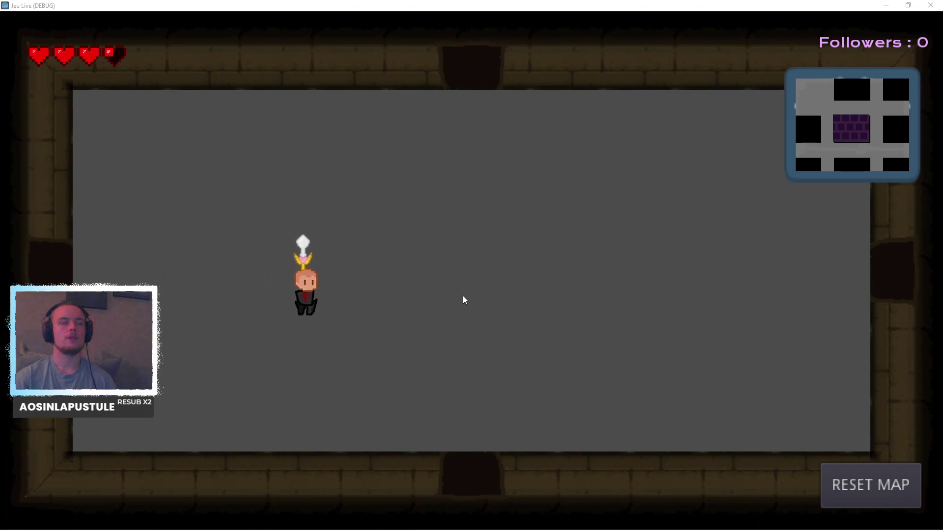
{"action": "left_click", "coordinate": [903, 425]}
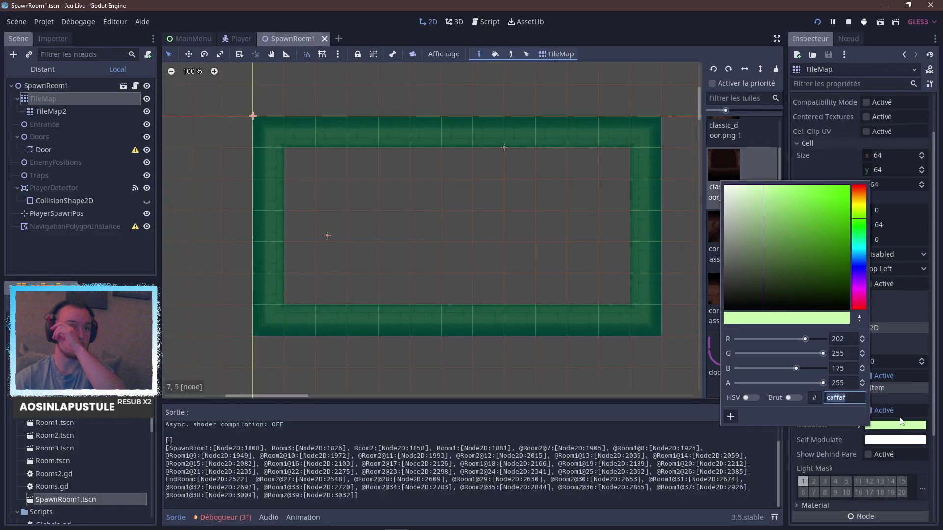
{"action": "left_click_drag", "start_coordinate": [819, 237], "coordinate": [841, 222]}
{"action": "key", "text": "alt+Tab"}
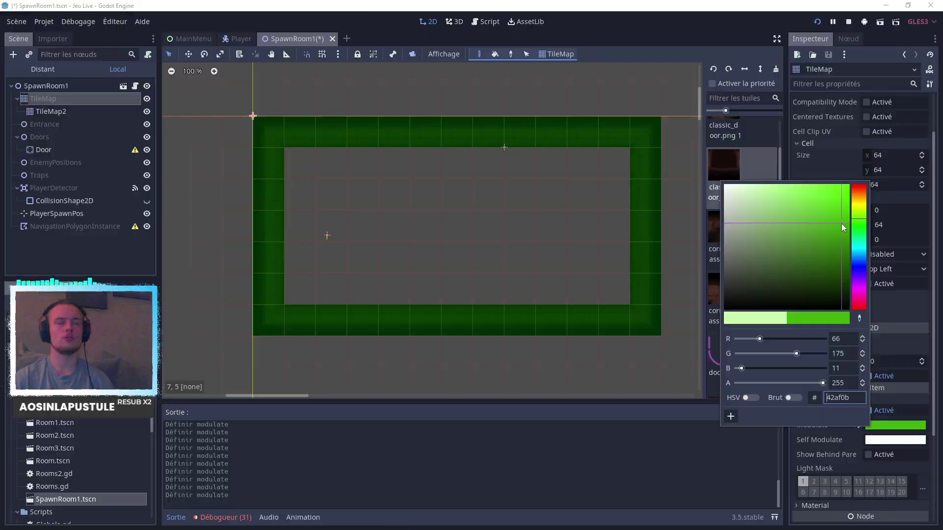
{"action": "key", "text": "alt+Tab"}
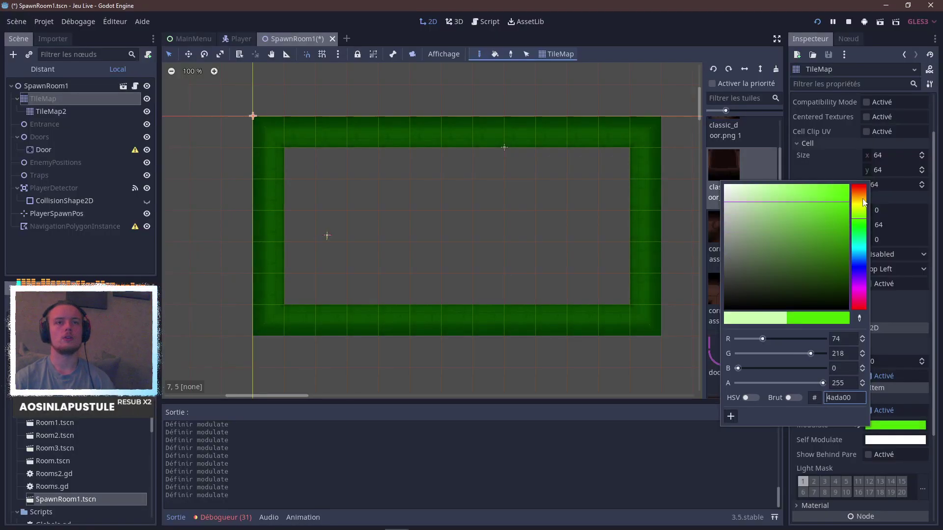
{"action": "key", "text": "alt+Tab"}
{"action": "key", "text": "alt+Tab"}
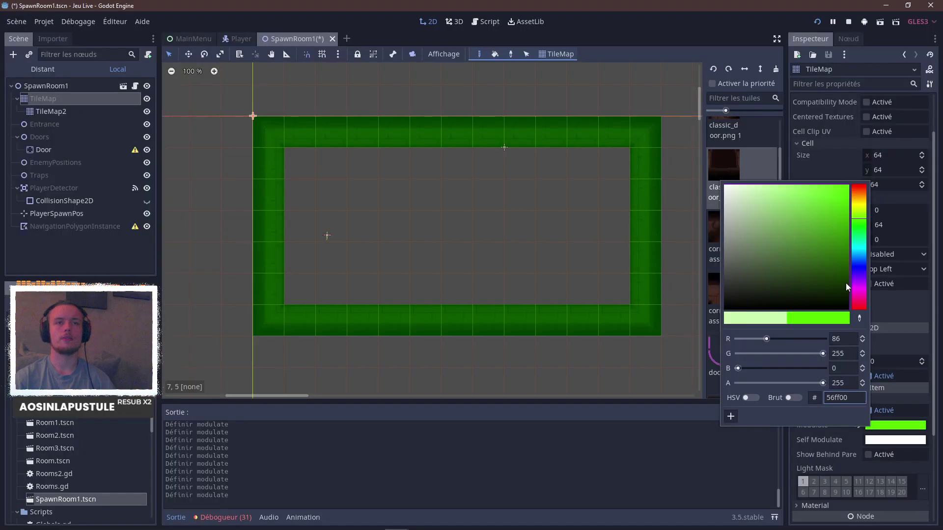
{"action": "mouse_move", "coordinate": [859, 221]}
{"action": "left_mouse_down"}
{"action": "mouse_move", "coordinate": [862, 242]}
{"action": "mouse_move", "coordinate": [862, 185]}
{"action": "left_mouse_up"}
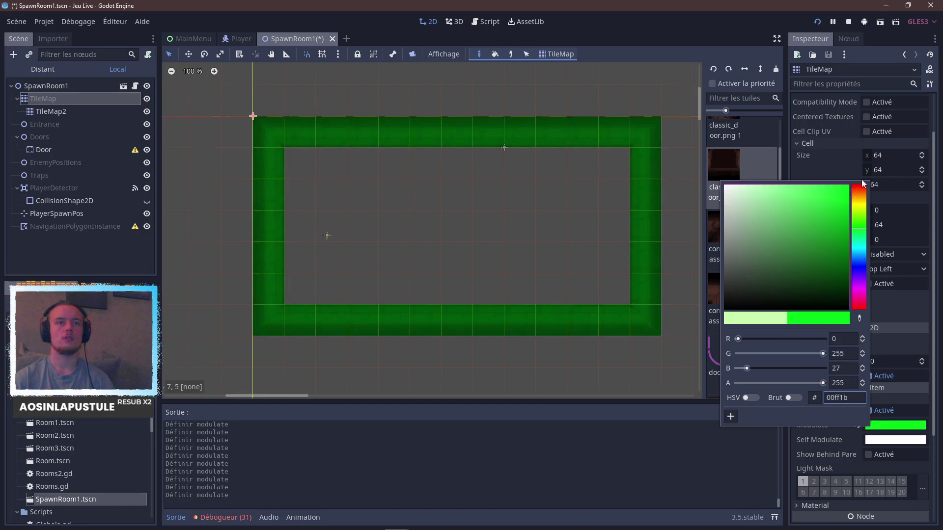
{"action": "key", "text": "alt+Tab"}
Try blue tints for TileMap's Modulate, starting from 85aaff, and compare the walls in the running game.
{"action": "key", "text": "alt+Tab"}
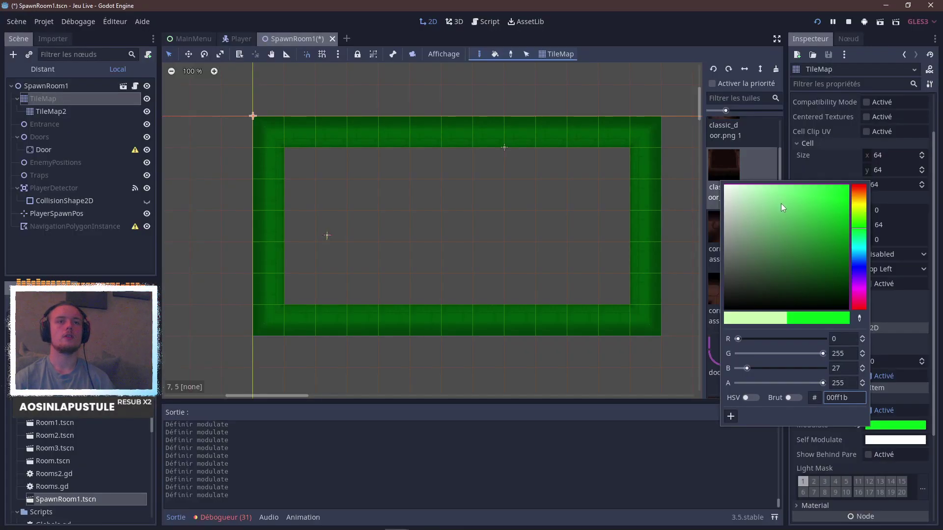
{"action": "left_click", "coordinate": [858, 268]}
{"action": "left_click_drag", "start_coordinate": [848, 253], "coordinate": [784, 130]}
{"action": "key", "text": "alt+Tab"}
{"action": "key", "text": "alt+Tab"}
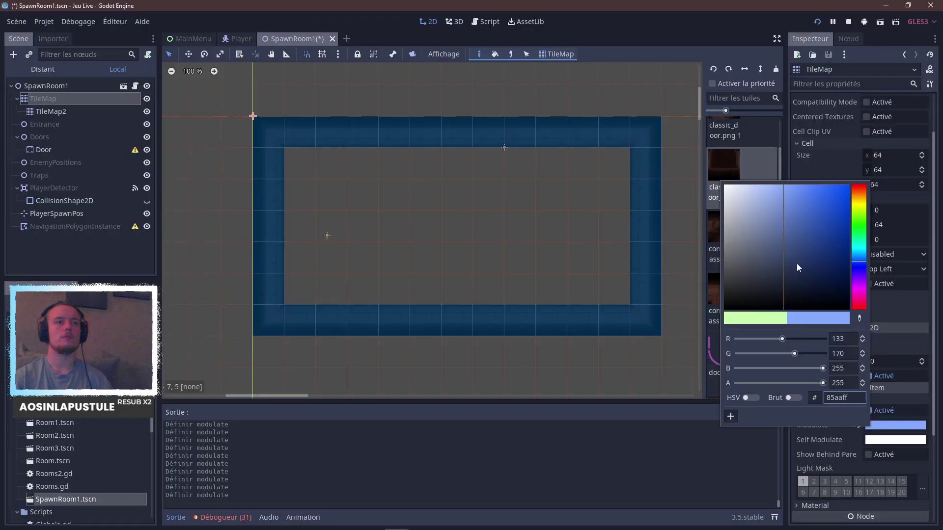
{"action": "left_click_drag", "start_coordinate": [798, 267], "coordinate": [837, 172]}
{"action": "key", "text": "alt+Tab"}
{"action": "key", "text": "alt+Tab"}
Set TileMap's Modulate colour to light cyan 5fe5ff, comparing the cyan shades on the walls in the running game.
{"action": "key", "text": "alt+Tab"}
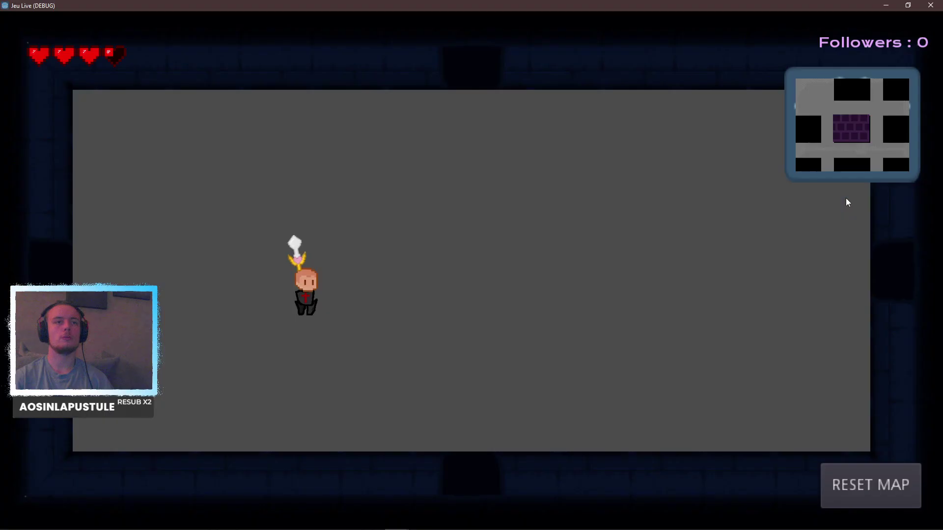
{"action": "key", "text": "alt+Tab"}
{"action": "left_click_drag", "start_coordinate": [864, 265], "coordinate": [860, 248]}
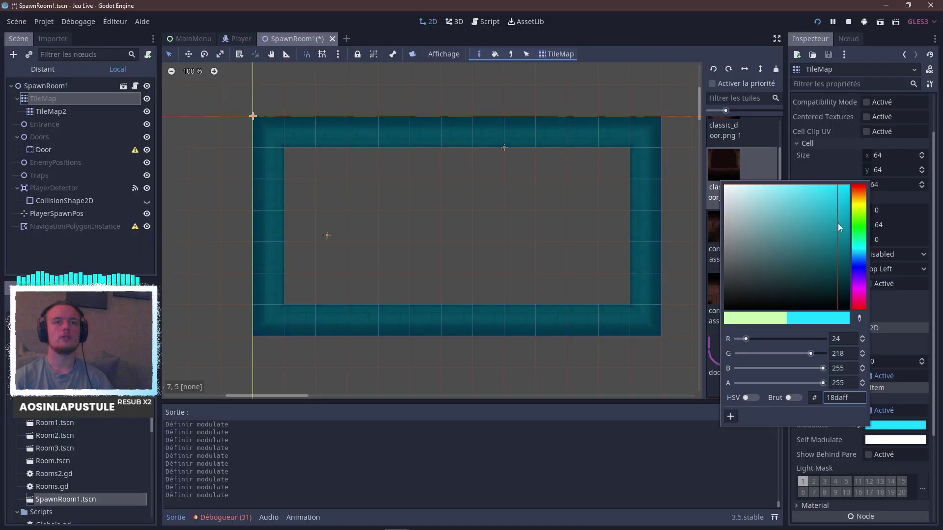
{"action": "key", "text": "alt+Tab"}
{"action": "key", "text": "alt+Tab"}
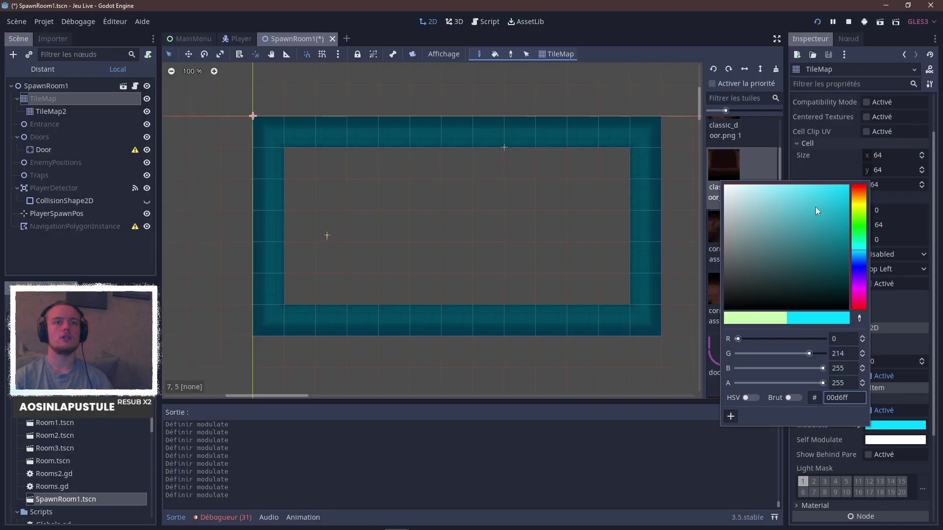
{"action": "left_click_drag", "start_coordinate": [815, 207], "coordinate": [803, 167]}
{"action": "key", "text": "alt+Tab"}
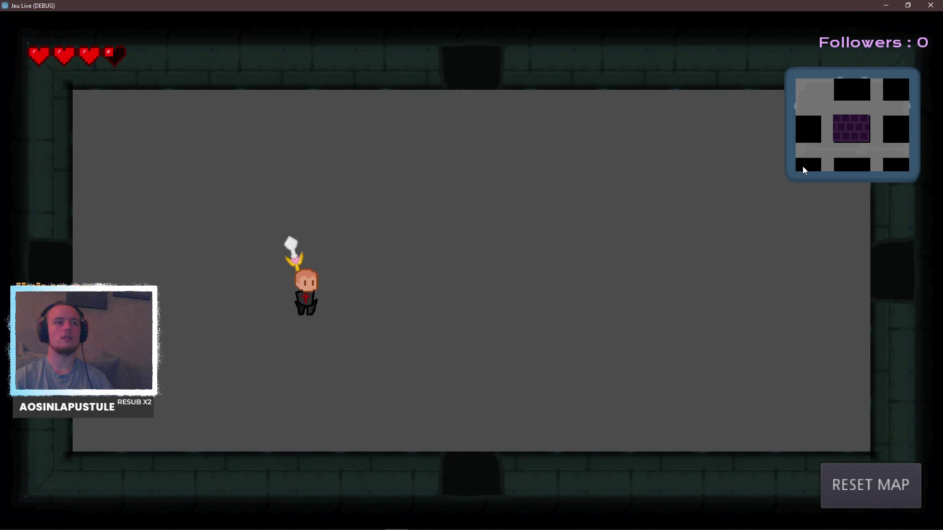
{"action": "key", "text": "alt+Tab"}
{"action": "key", "text": "alt+Tab"}
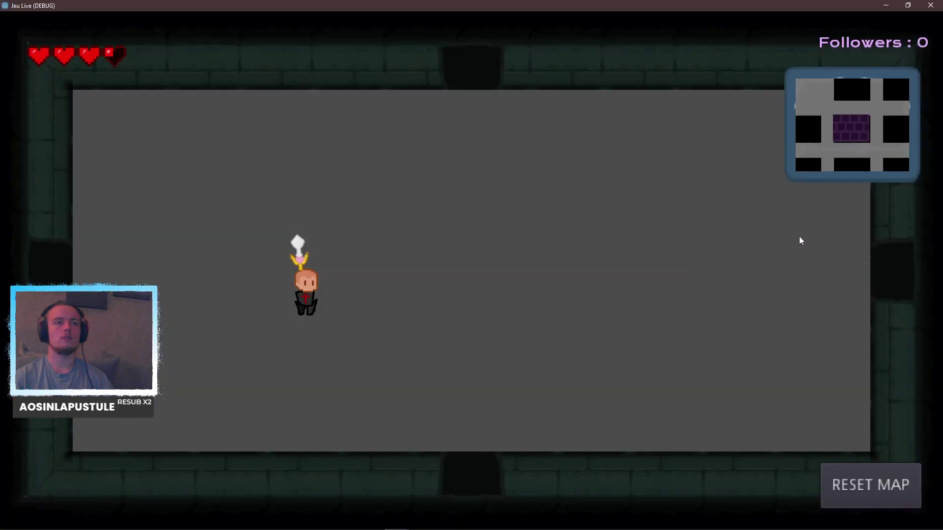
{"action": "key", "text": "alt+Tab"}
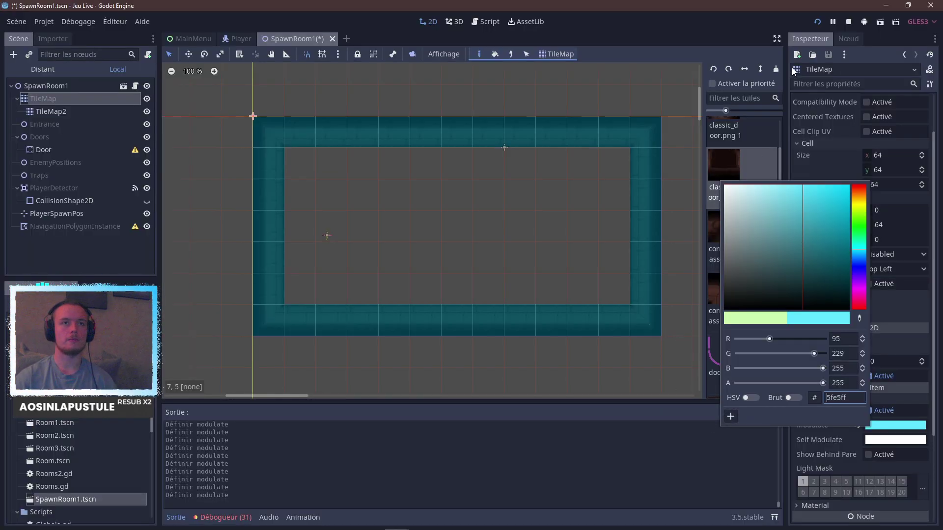
Close the colour picker, save SpawnRoom1 and stop the running game.
{"action": "left_click", "coordinate": [794, 30]}
{"action": "key", "text": "ctrl+s"}
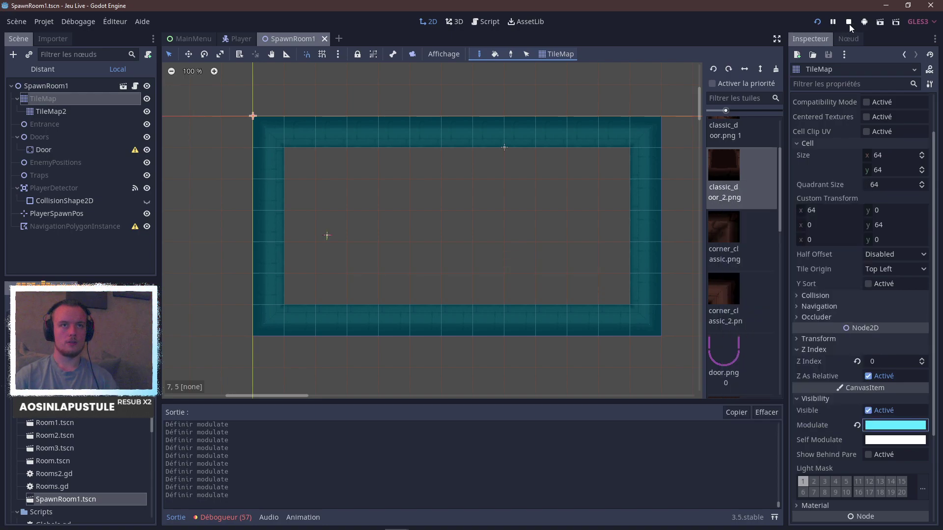
{"action": "left_click", "coordinate": [848, 22]}
{"action": "scroll", "coordinate": [448, 256], "scroll_direction": "down", "scroll_amount": 2}
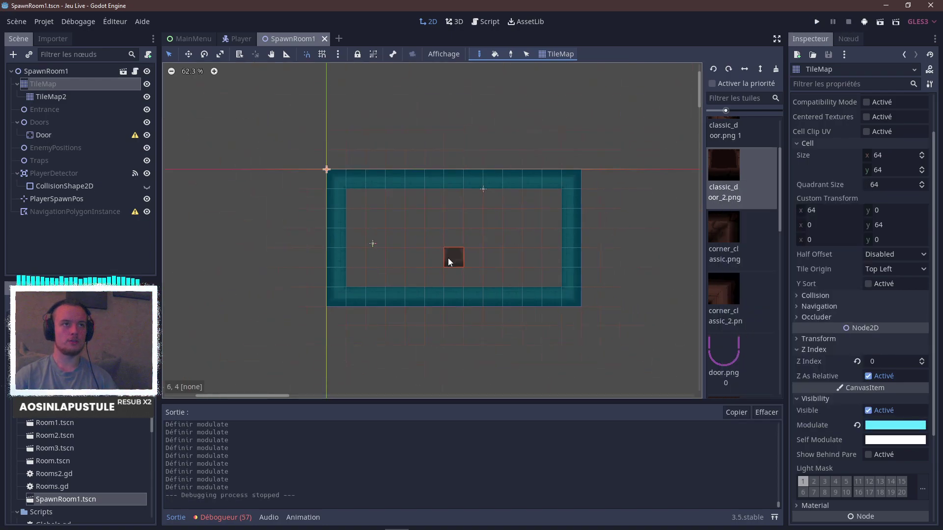
{"action": "scroll", "coordinate": [447, 248], "scroll_direction": "up", "scroll_amount": 2}
{"action": "scroll", "coordinate": [447, 244], "scroll_direction": "up", "scroll_amount": 6}
{"action": "middle_click_drag", "start_coordinate": [497, 251], "coordinate": [446, 237]}
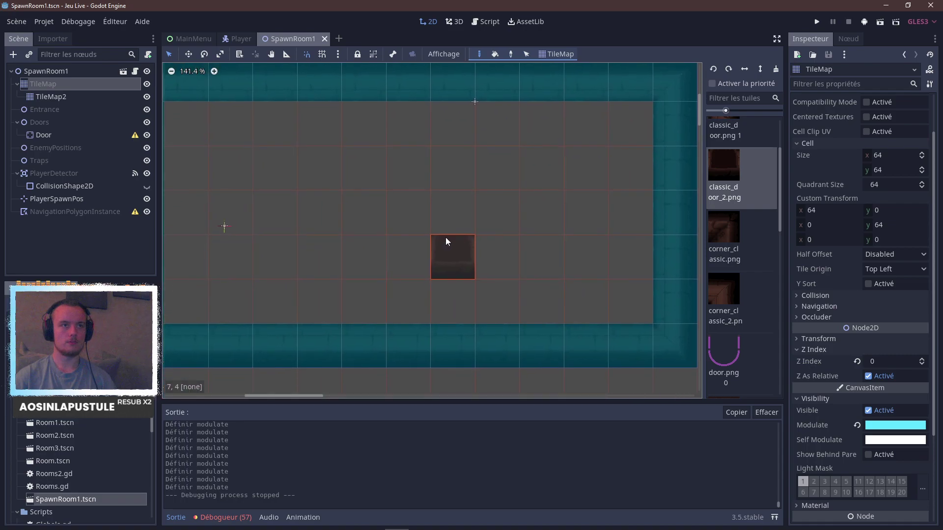
{"action": "scroll", "coordinate": [447, 236], "scroll_direction": "down", "scroll_amount": 6}
{"action": "scroll", "coordinate": [451, 255], "scroll_direction": "up", "scroll_amount": 2}
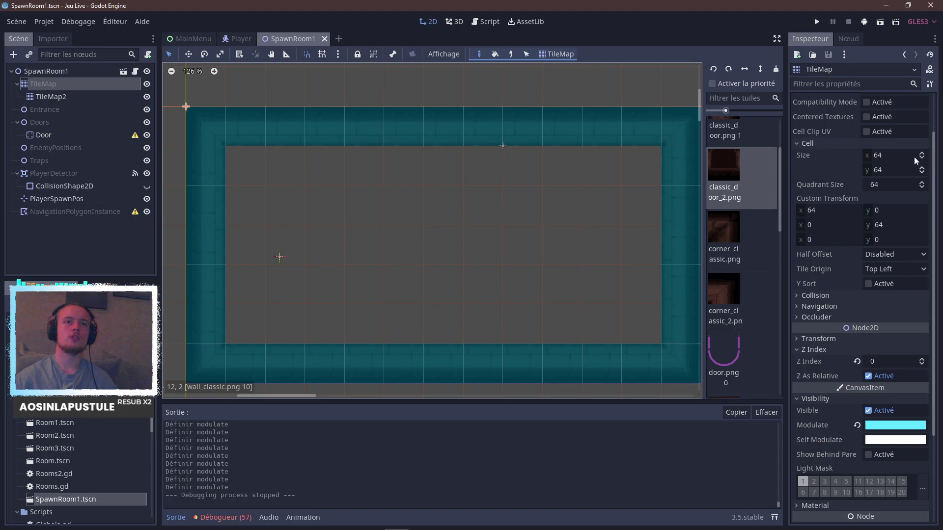
Set TileMap's cell size to 16 by 16 and inspect how the wall tiles are laid out.
{"action": "left_click", "coordinate": [896, 155]}
{"action": "type", "text": "16"}
{"action": "key", "text": "Tab"}
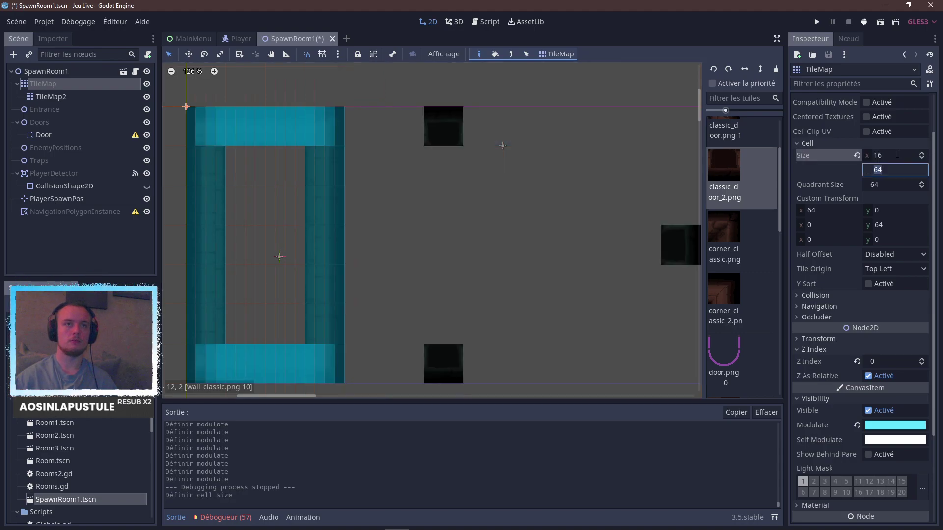
{"action": "type", "text": "16"}
{"action": "key", "text": "Return"}
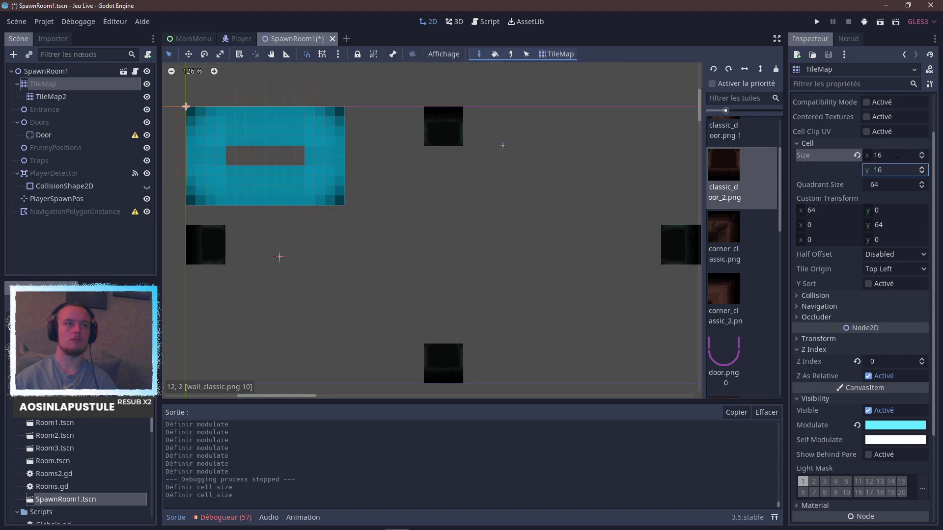
{"action": "scroll", "coordinate": [209, 129], "scroll_direction": "up", "scroll_amount": 9}
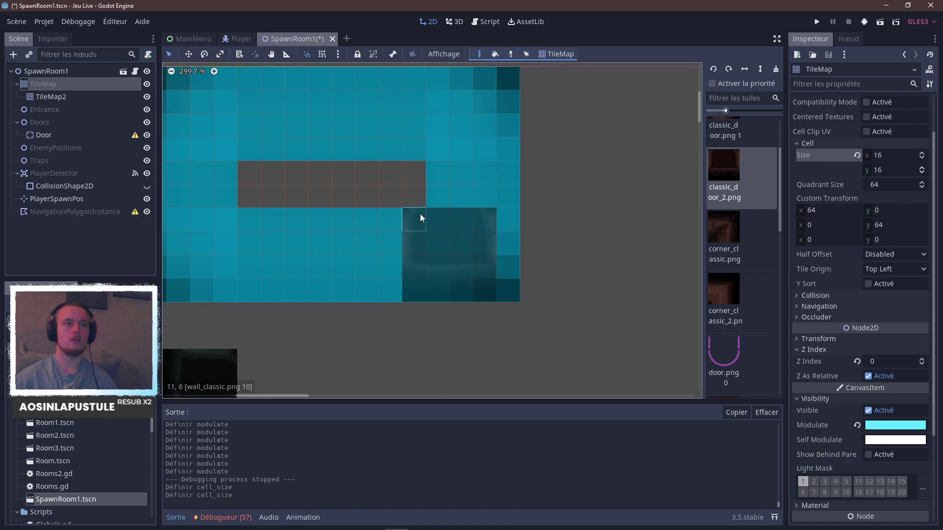
{"action": "scroll", "coordinate": [420, 216], "scroll_direction": "down", "scroll_amount": 14}
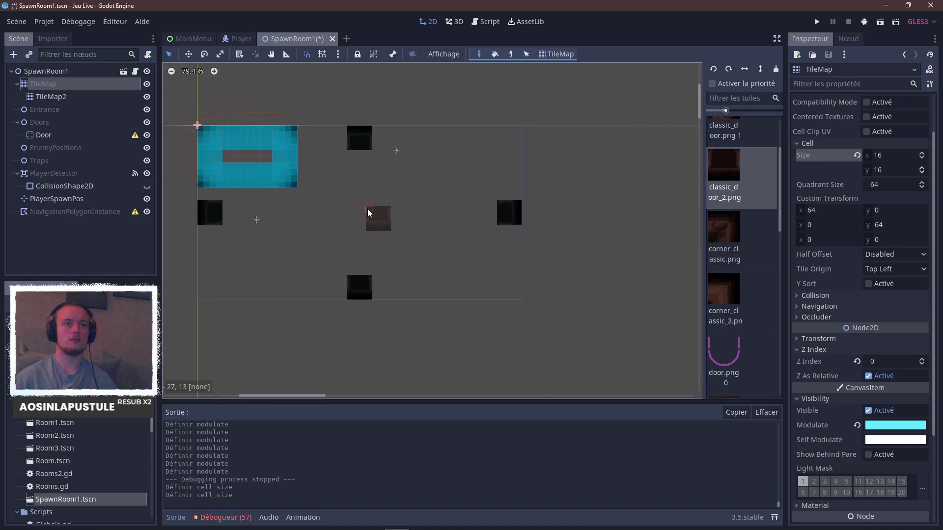
Try a TileMap cell size of 32 by 32 and inspect how the wall tiles are laid out.
{"action": "middle_click_drag", "start_coordinate": [367, 209], "coordinate": [447, 239]}
{"action": "left_click", "coordinate": [895, 154]}
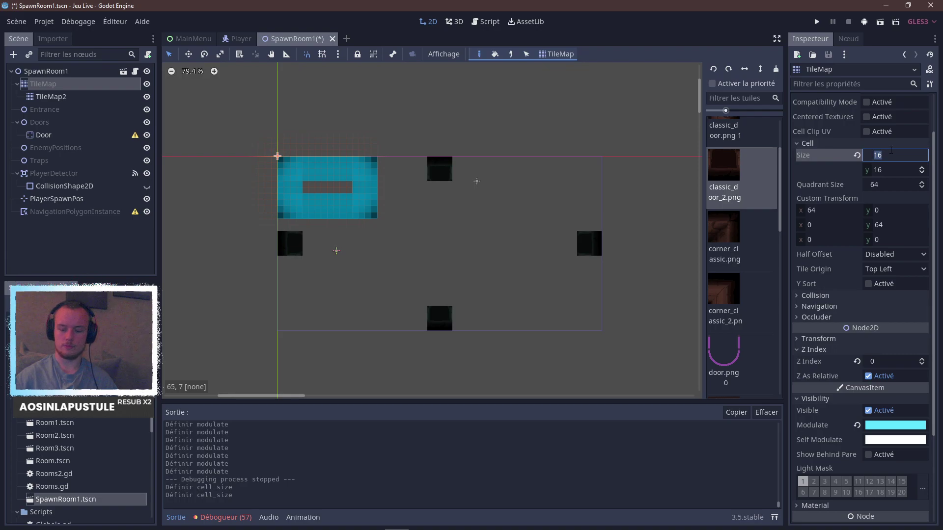
{"action": "type", "text": "32"}
{"action": "key", "text": "Tab"}
{"action": "type", "text": "32"}
{"action": "key", "text": "Return"}
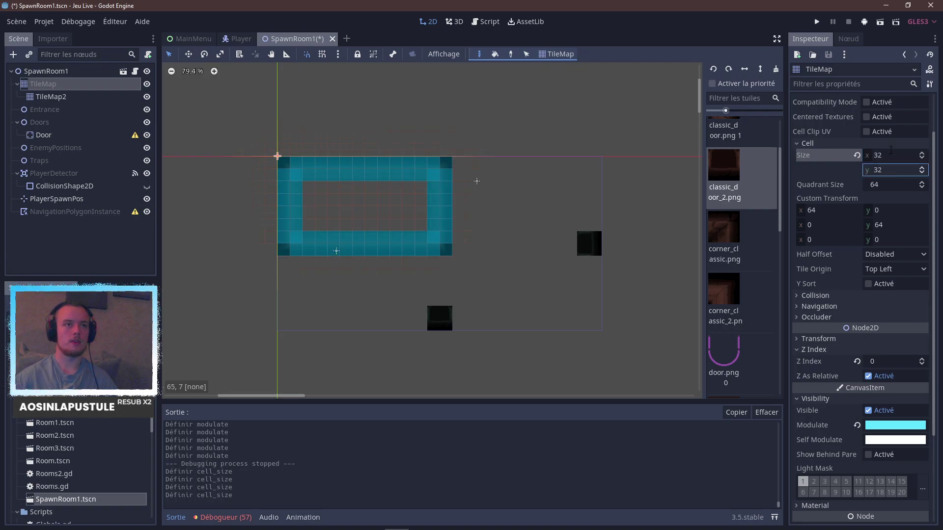
{"action": "scroll", "coordinate": [368, 135], "scroll_direction": "up", "scroll_amount": 4}
{"action": "scroll", "coordinate": [369, 145], "scroll_direction": "up", "scroll_amount": 7}
{"action": "scroll", "coordinate": [372, 155], "scroll_direction": "down", "scroll_amount": 9}
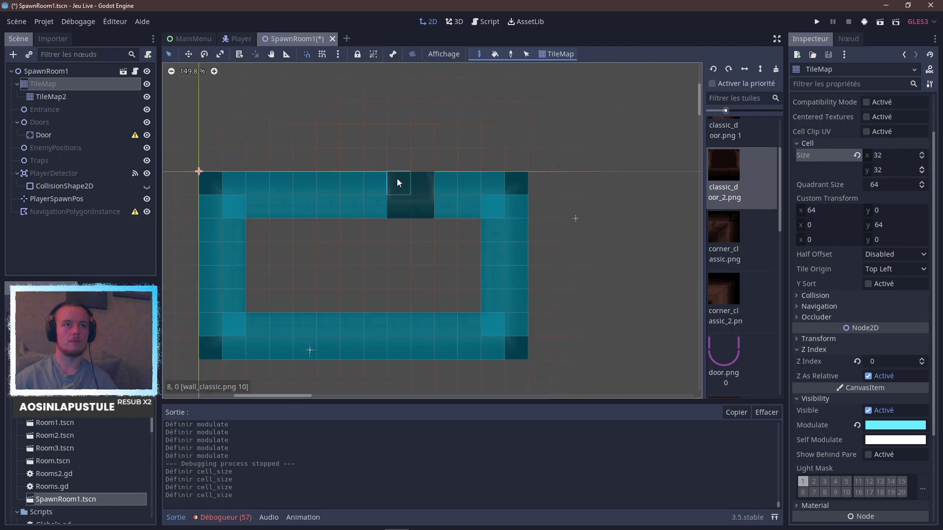
Set TileMap's cell size to 64 by 64 and save the SpawnRoom1 scene.
{"action": "left_click", "coordinate": [899, 154]}
{"action": "type", "text": "64"}
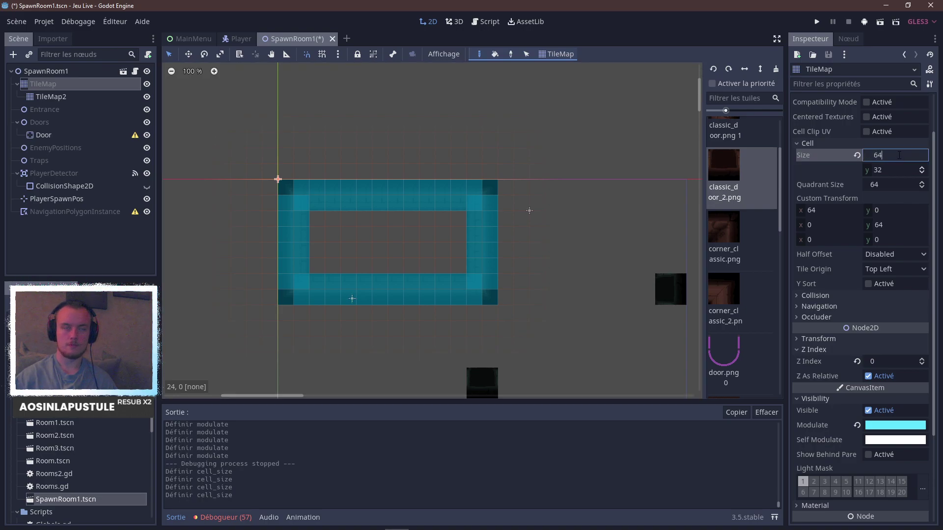
{"action": "key", "text": "Tab"}
{"action": "type", "text": "64"}
{"action": "key", "text": "Return"}
{"action": "scroll", "coordinate": [390, 203], "scroll_direction": "down", "scroll_amount": 1}
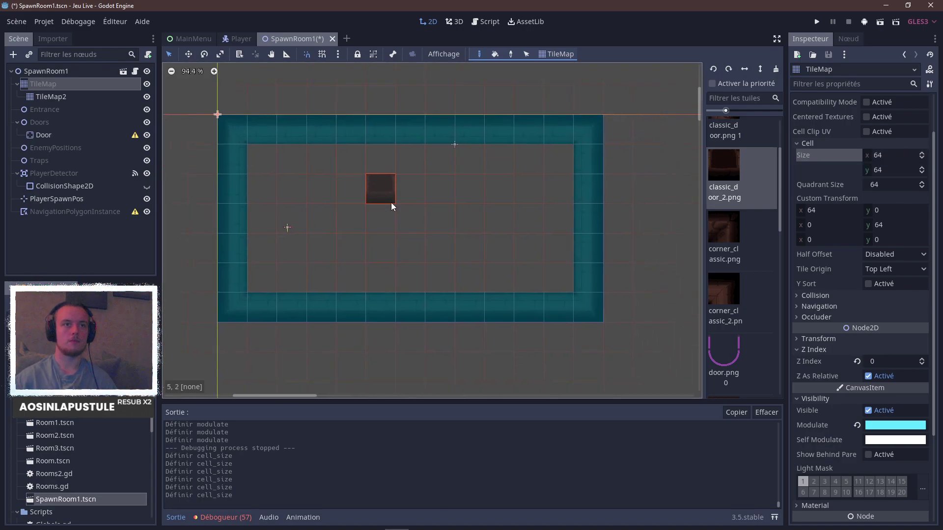
{"action": "key", "text": "ctrl+s"}
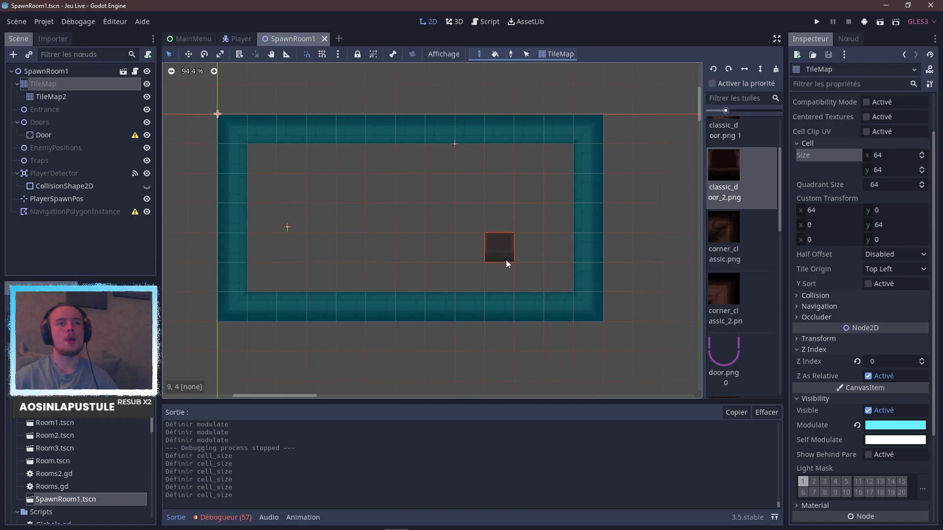
{"action": "scroll", "coordinate": [491, 268], "scroll_direction": "up", "scroll_amount": 2}
{"action": "middle_click_drag", "start_coordinate": [518, 270], "coordinate": [518, 272]}
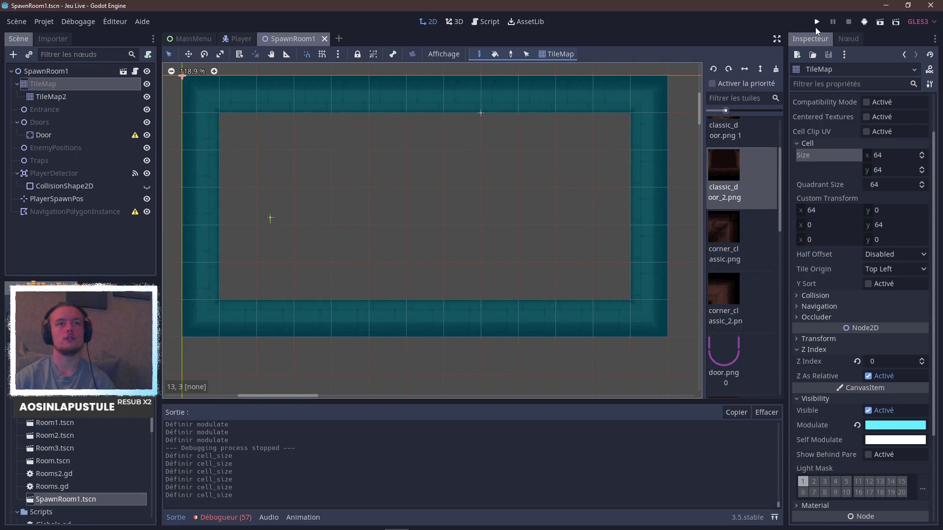
Switch to Piskel in the browser and load the locally saved NEW PERSO sprite, replacing the empty one.
{"action": "mouse_move", "coordinate": [228, 48]}
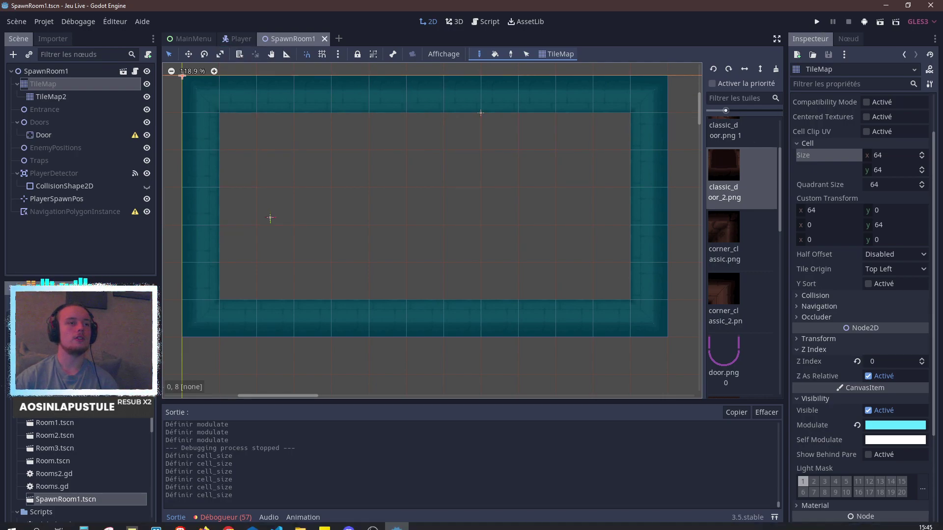
{"action": "mouse_move", "coordinate": [207, 528]}
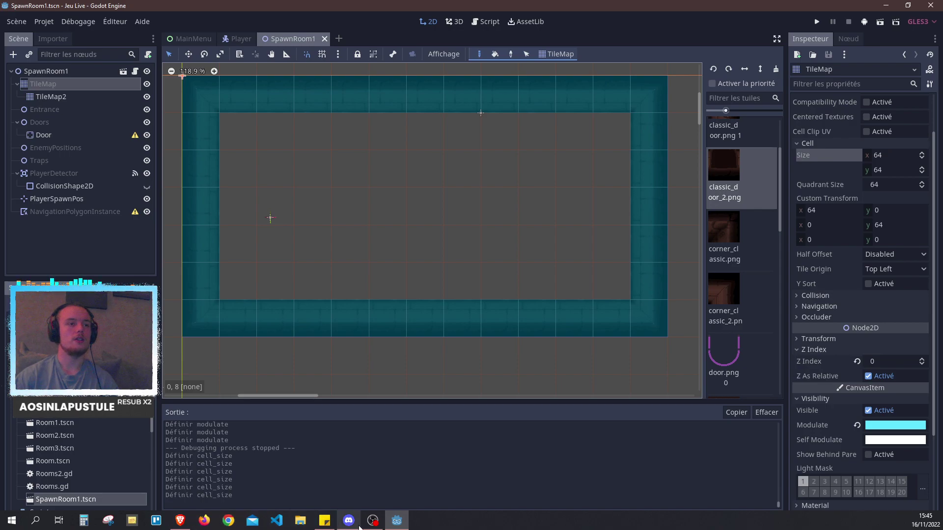
{"action": "left_click", "coordinate": [180, 520]}
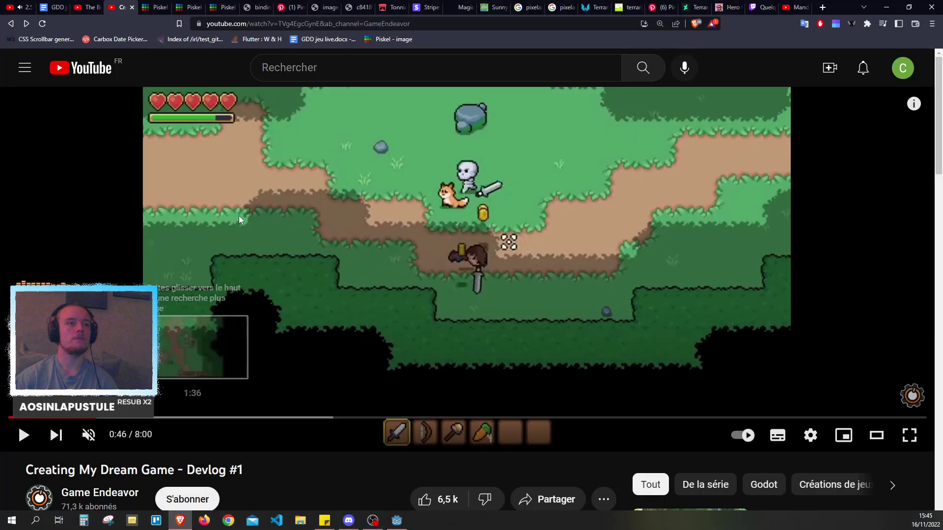
{"action": "left_click", "coordinate": [216, 5]}
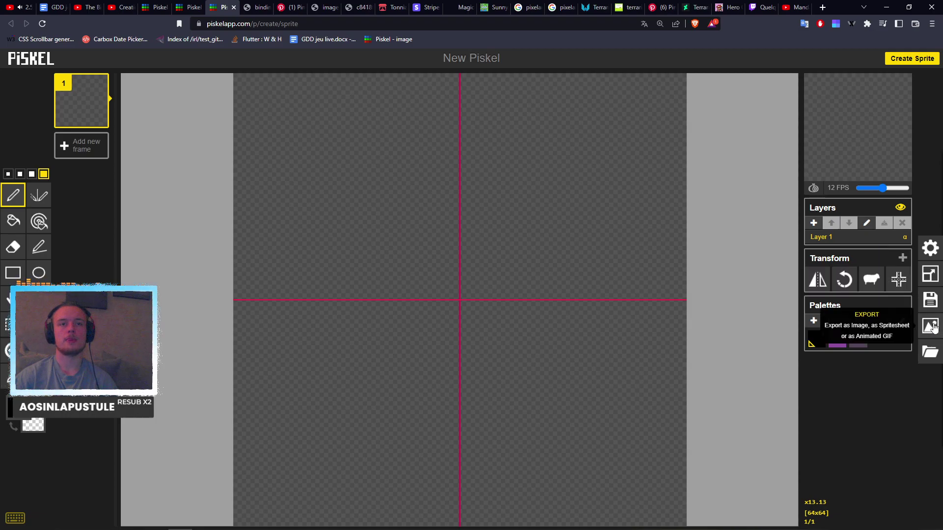
{"action": "left_click", "coordinate": [927, 351]}
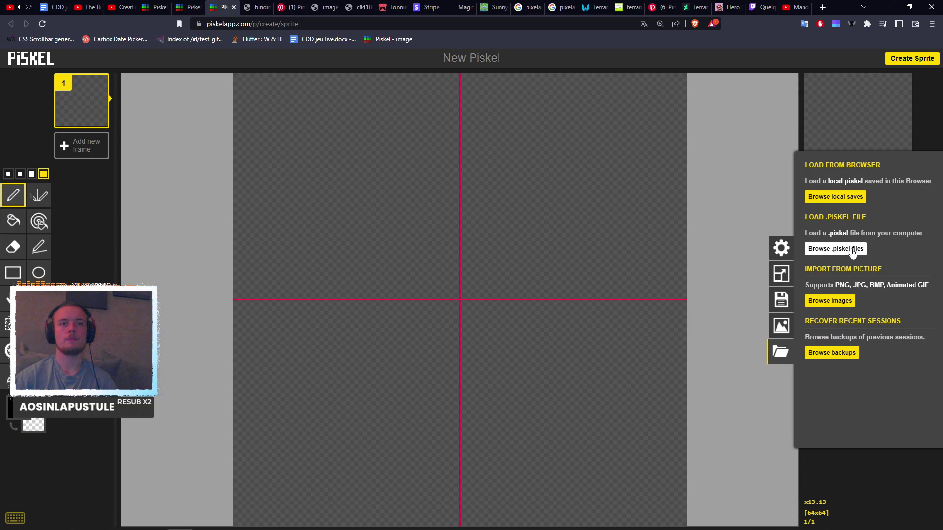
{"action": "left_click", "coordinate": [851, 200]}
{"action": "scroll", "coordinate": [437, 319], "scroll_direction": "down", "scroll_amount": 3}
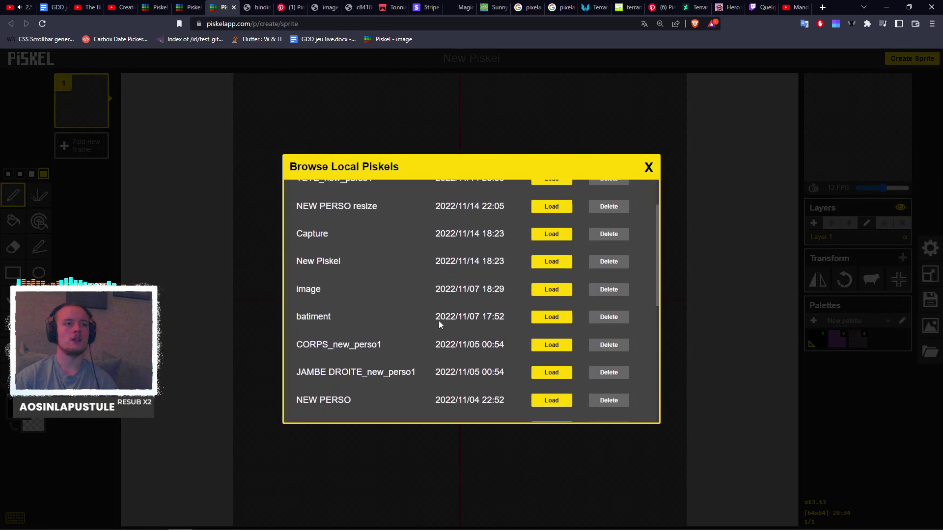
{"action": "left_click", "coordinate": [544, 315]}
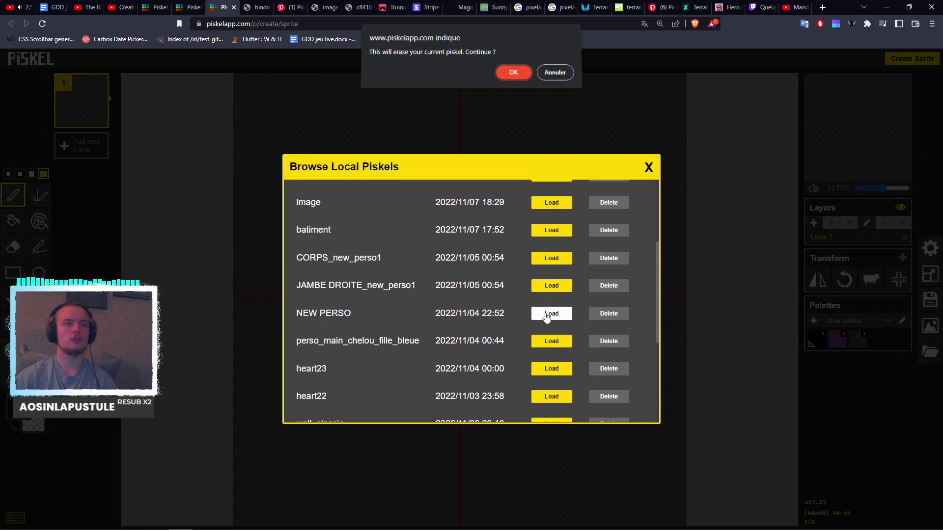
{"action": "left_click", "coordinate": [513, 79]}
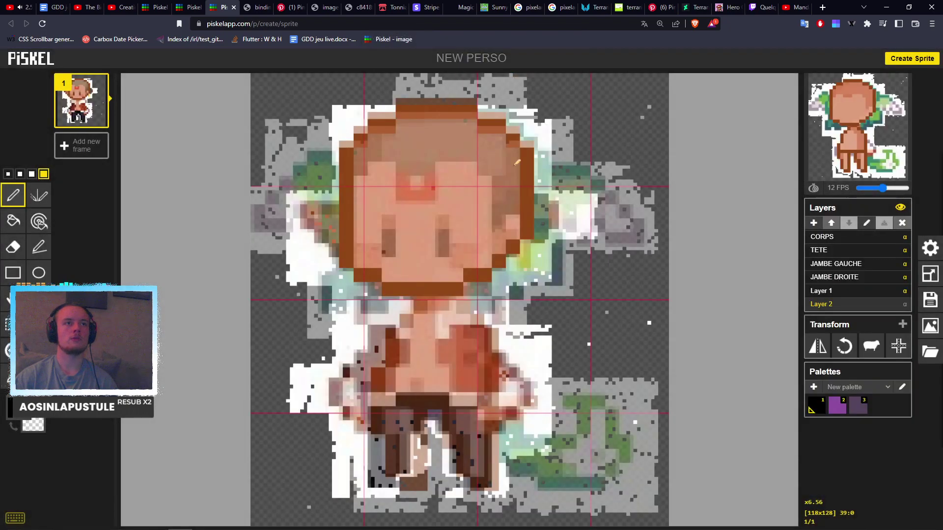
Try flipping Layer 2 horizontally and back, and turn off the preview of the other layers.
{"action": "left_click", "coordinate": [825, 347]}
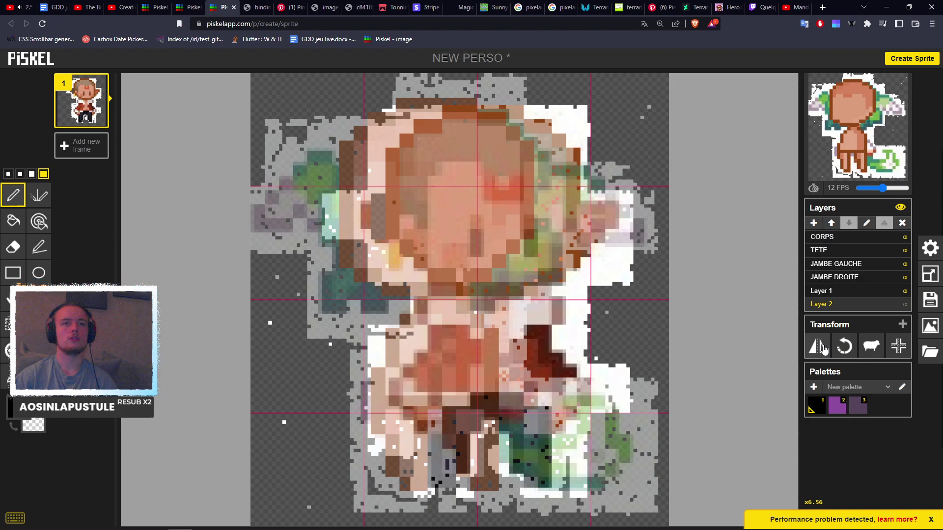
{"action": "left_click", "coordinate": [824, 347]}
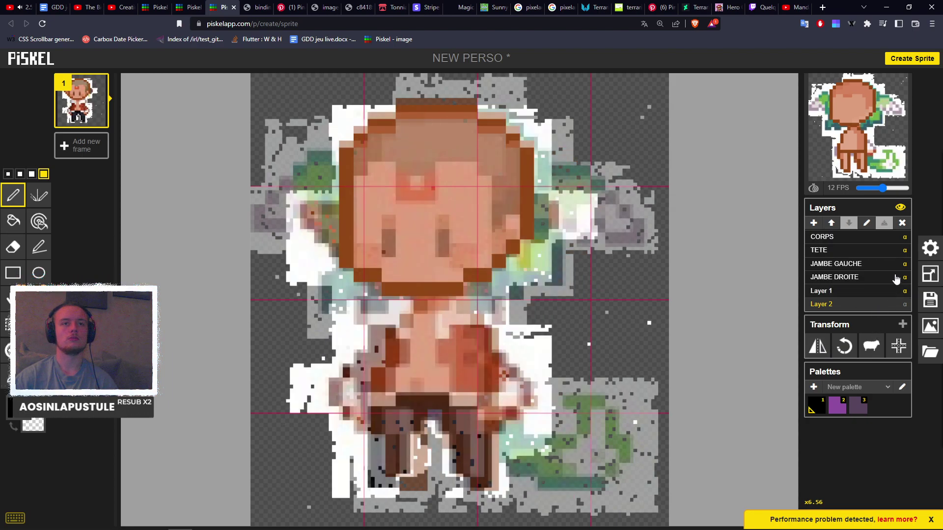
{"action": "left_click", "coordinate": [900, 208]}
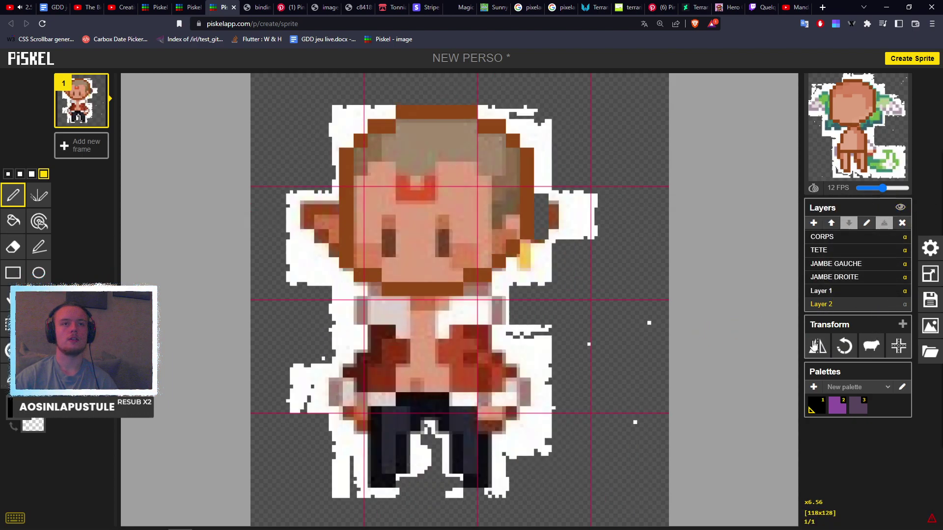
Flip the JAMBE DROITE and JAMBE GAUCHE layers horizontally.
{"action": "left_click", "coordinate": [848, 277]}
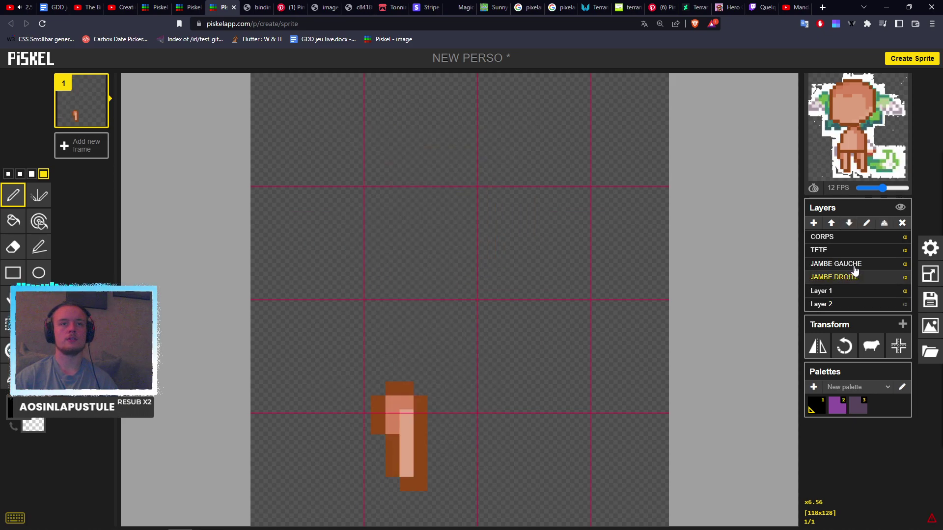
{"action": "left_click", "coordinate": [854, 265]}
{"action": "left_click", "coordinate": [852, 276]}
{"action": "left_click", "coordinate": [852, 265]}
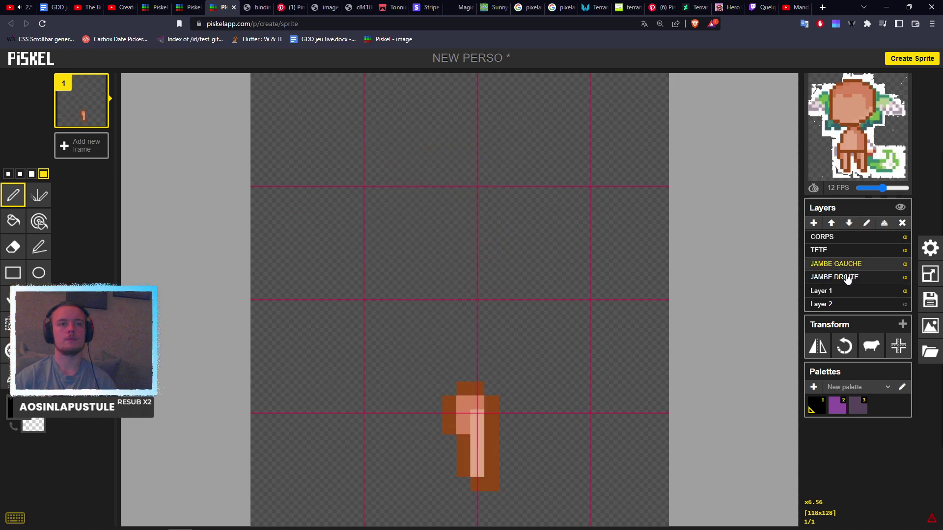
{"action": "left_click", "coordinate": [847, 278]}
{"action": "left_click", "coordinate": [817, 350]}
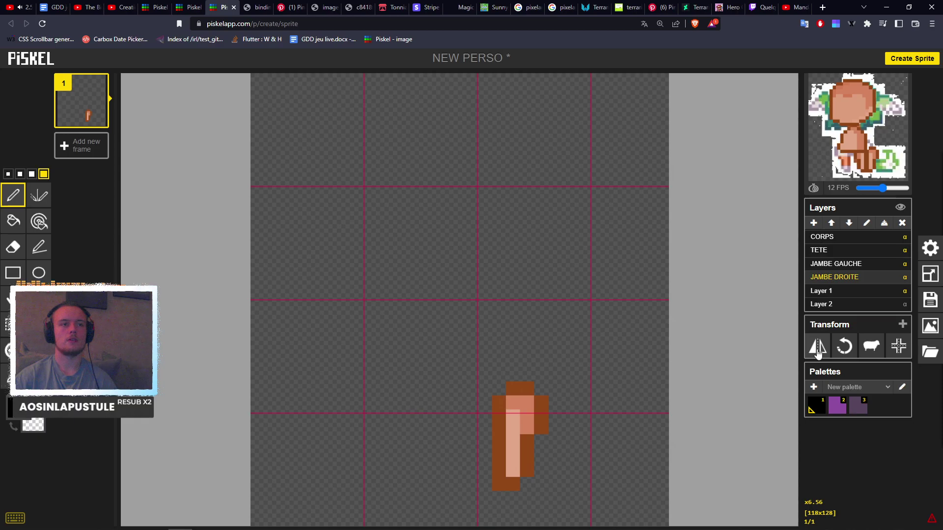
{"action": "left_click", "coordinate": [818, 351]}
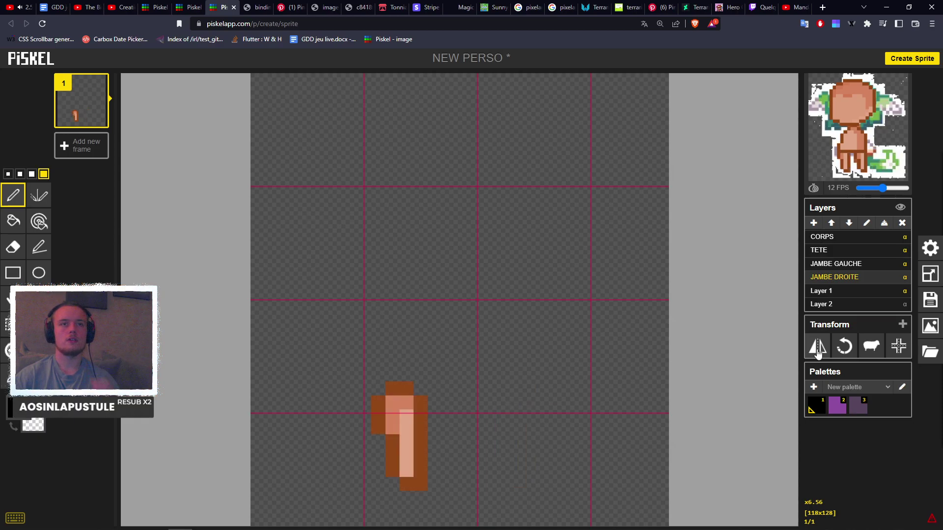
{"action": "left_click", "coordinate": [817, 350]}
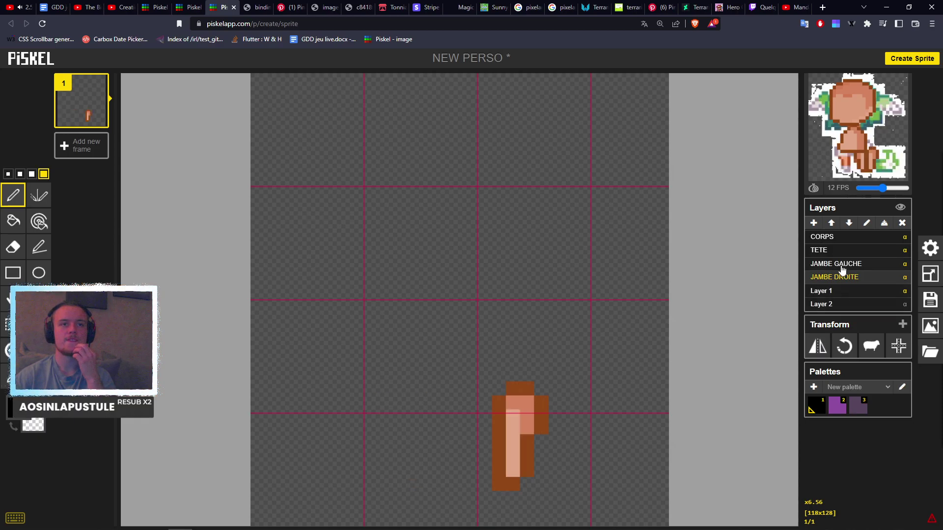
{"action": "left_click", "coordinate": [840, 265]}
{"action": "left_click", "coordinate": [817, 346]}
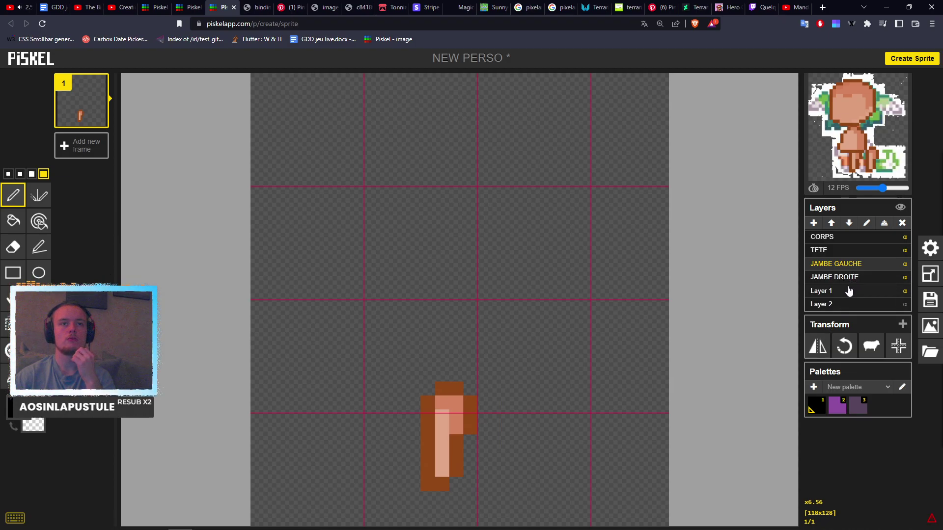
Flip the TETE and CORPS layers horizontally.
{"action": "left_click", "coordinate": [842, 251]}
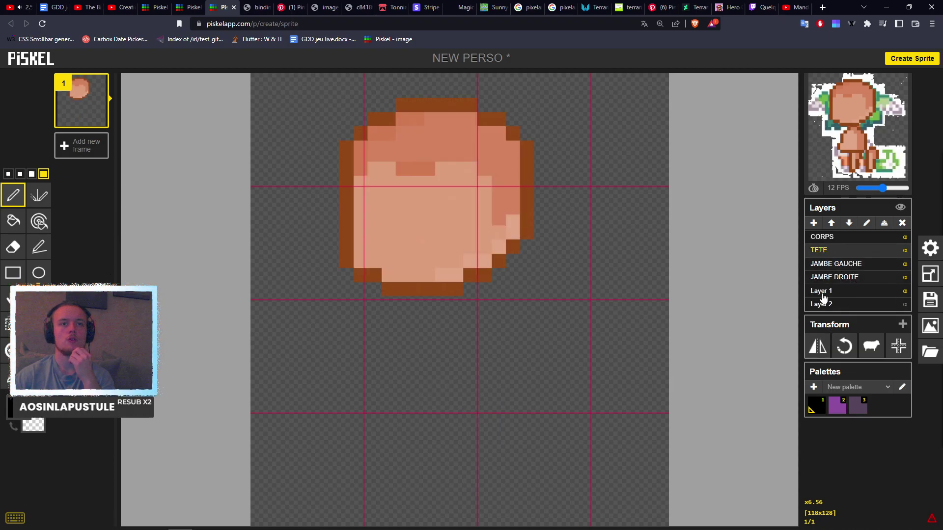
{"action": "left_click", "coordinate": [818, 347]}
{"action": "left_click", "coordinate": [841, 237]}
{"action": "left_click", "coordinate": [817, 346]}
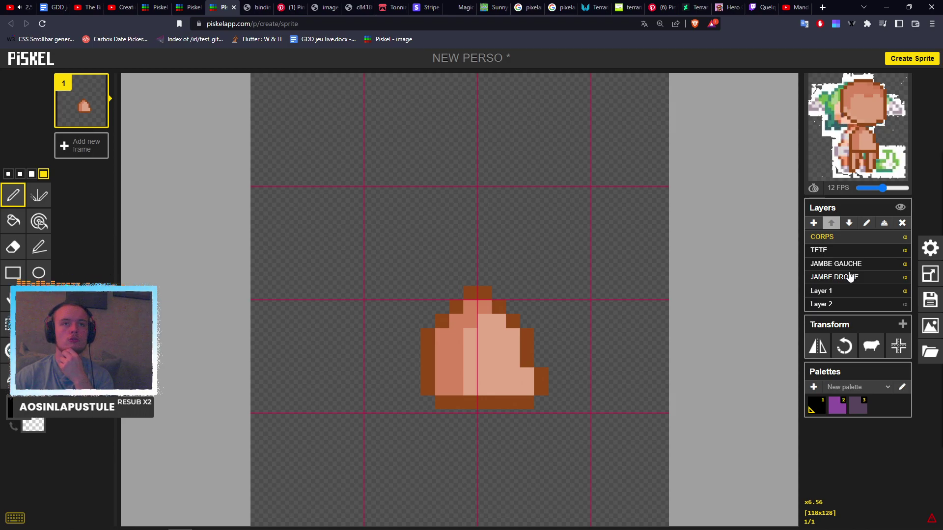
{"action": "left_click", "coordinate": [817, 347]}
{"action": "left_click", "coordinate": [817, 346]}
Flip the reference characters on Layer 2 and Layer 1 horizontally.
{"action": "left_click", "coordinate": [822, 303]}
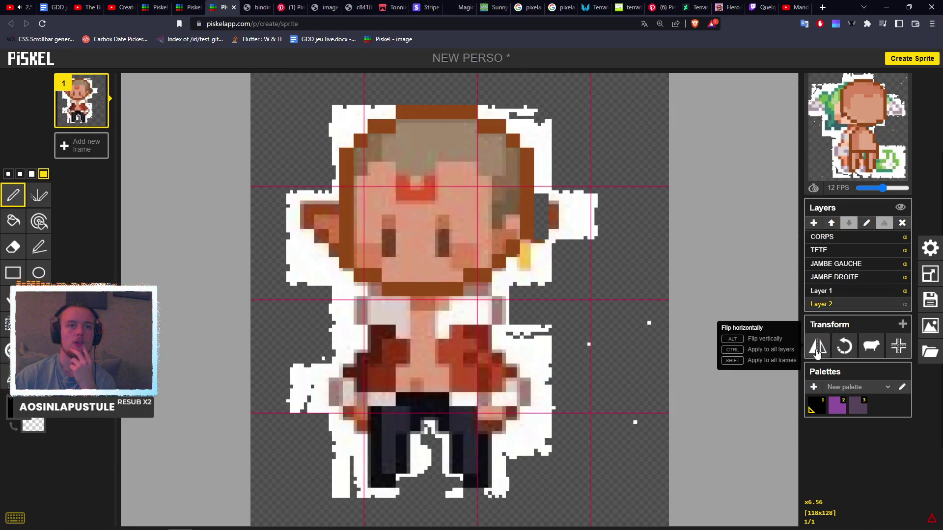
{"action": "left_click", "coordinate": [817, 349]}
{"action": "left_click", "coordinate": [830, 291]}
{"action": "left_click", "coordinate": [817, 346]}
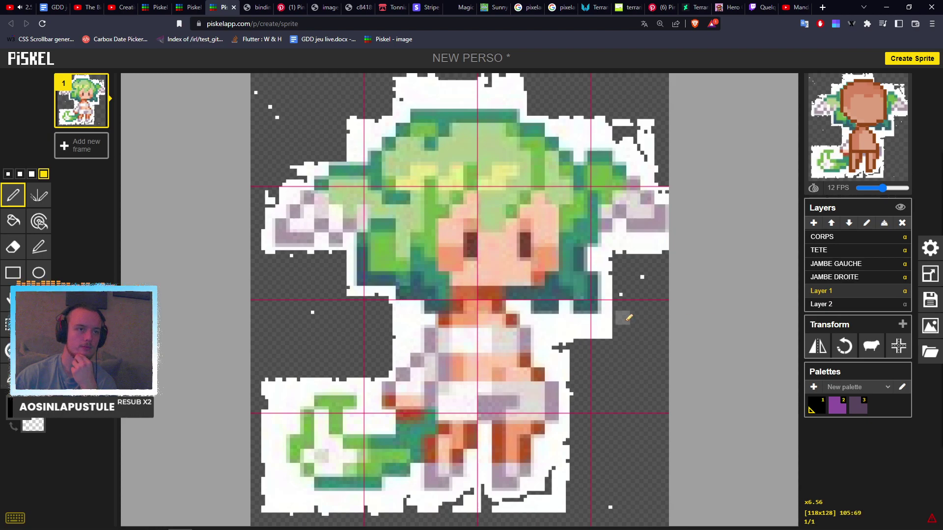
Turn on the preview of all layers and check how the flipped leg and head layers line up with Layer 1.
{"action": "left_click", "coordinate": [900, 207]}
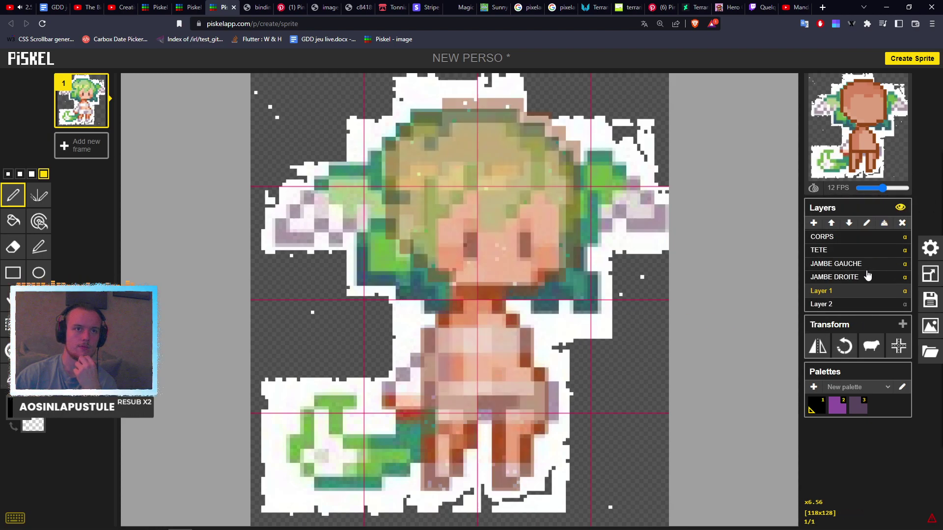
{"action": "left_click", "coordinate": [867, 269]}
{"action": "left_click", "coordinate": [855, 279]}
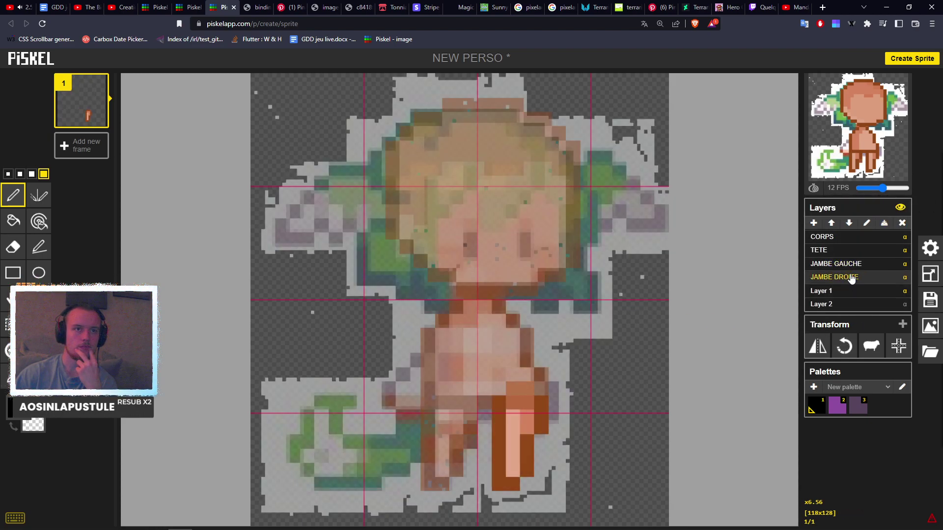
{"action": "left_click", "coordinate": [843, 263]}
{"action": "left_click", "coordinate": [840, 250]}
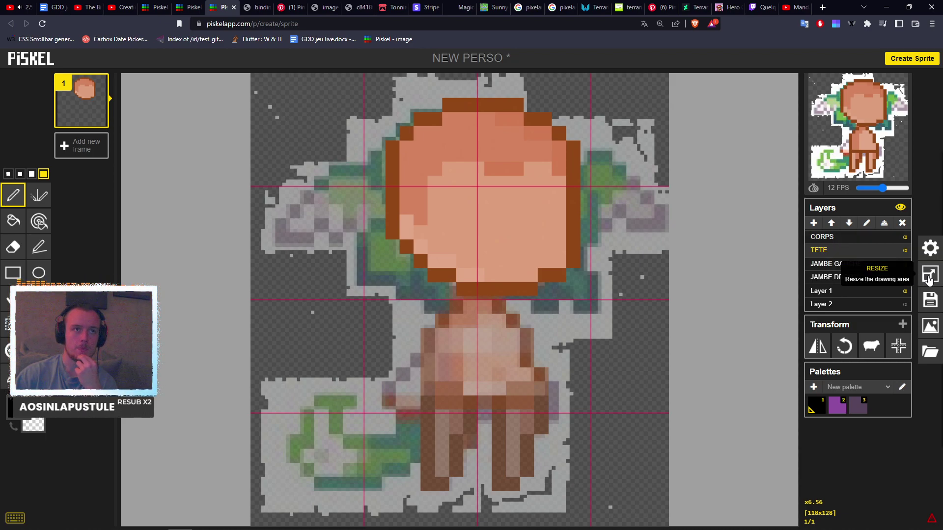
Save the sprite under the title NEW TEST MOB.
{"action": "left_click", "coordinate": [929, 301]}
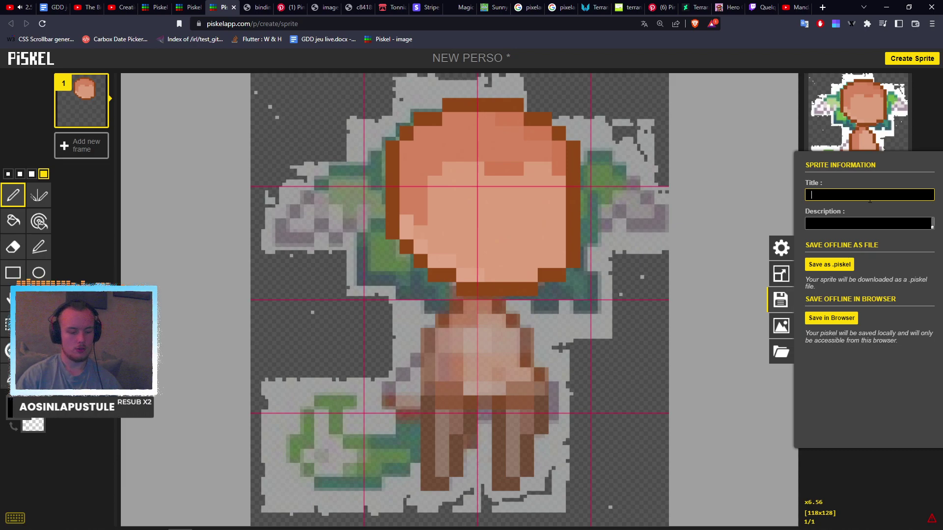
{"action": "type", "text": "NEW TEST MO"}
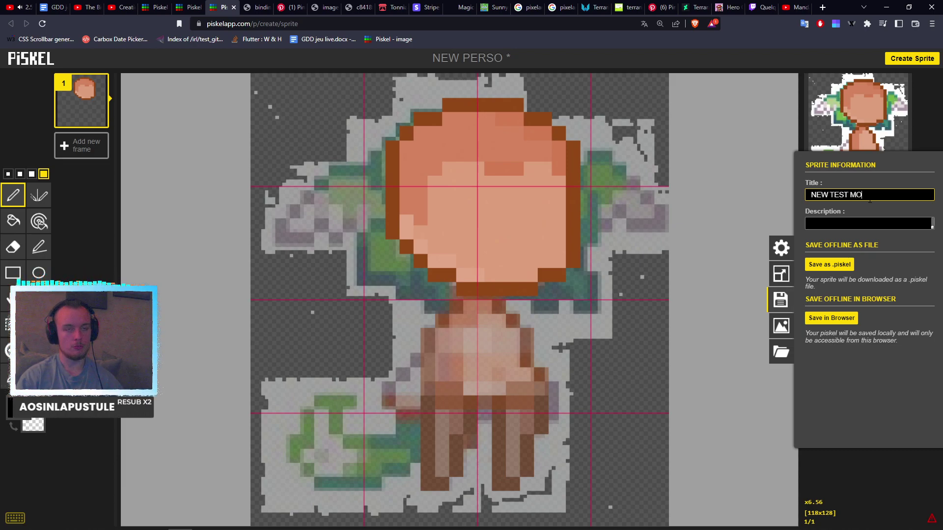
{"action": "type", "text": "B"}
{"action": "key", "text": "Return"}
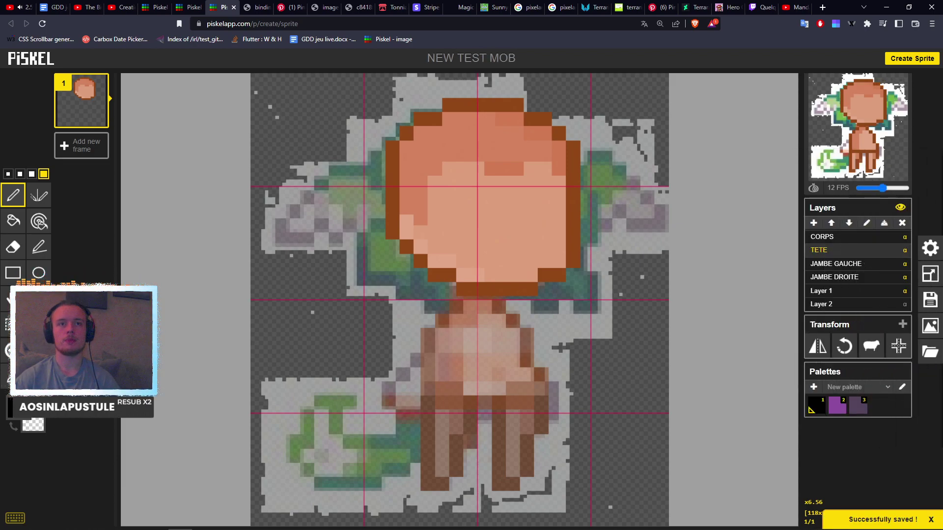
Resize the sprite to 64 × 64 px with its canvas content scaled along.
{"action": "left_click", "coordinate": [930, 273]}
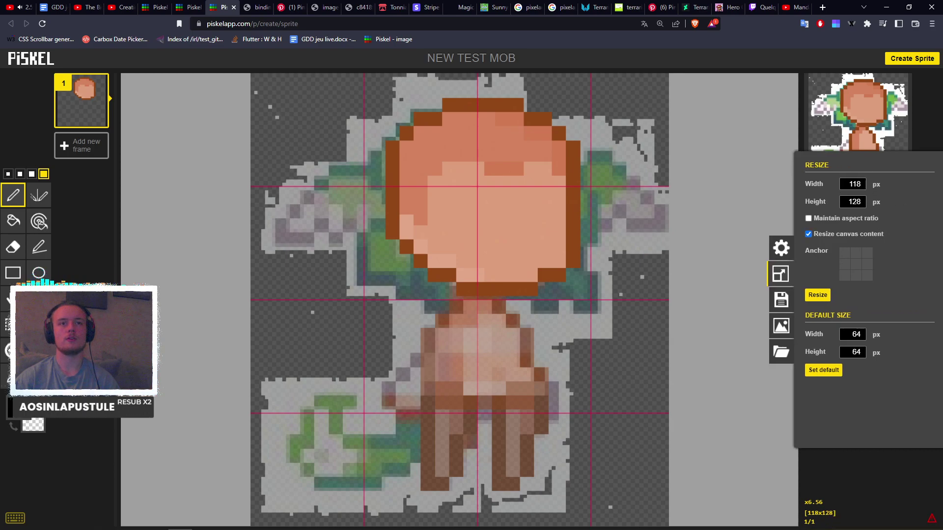
{"action": "type", "text": "64"}
{"action": "left_click", "coordinate": [891, 208]}
{"action": "double_click", "coordinate": [865, 185]}
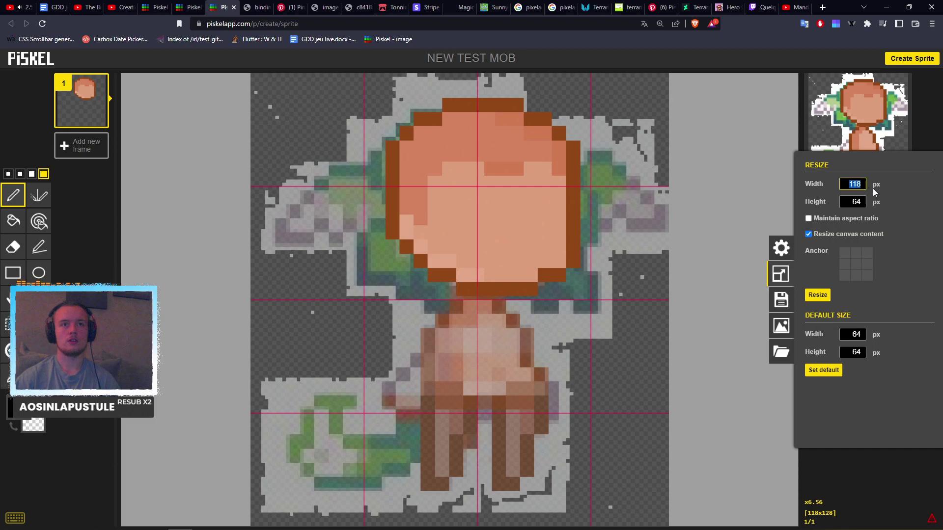
{"action": "left_click", "coordinate": [877, 204]}
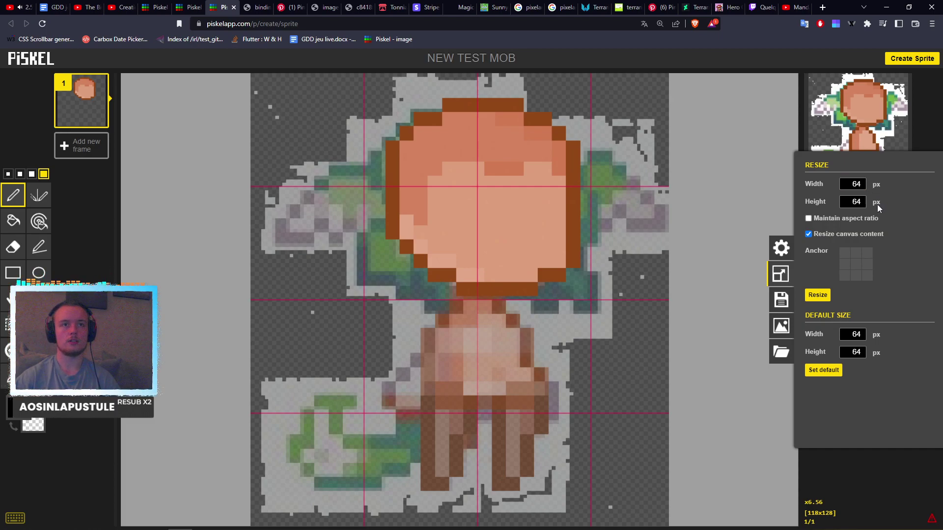
{"action": "left_click", "coordinate": [818, 294]}
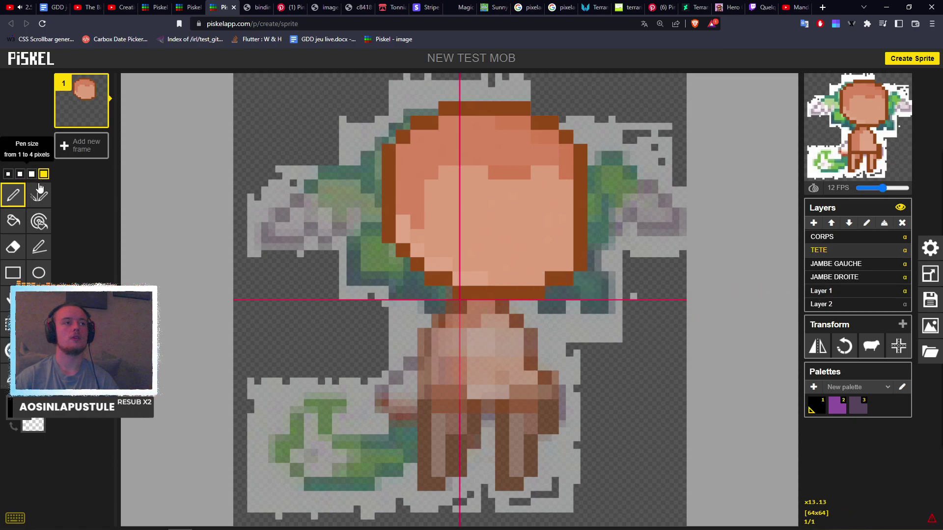
Set the pen size to 2 pixels and compare the brush with the pixel blocks of the resized head and body.
{"action": "scroll", "coordinate": [478, 271], "scroll_direction": "up", "scroll_amount": 5}
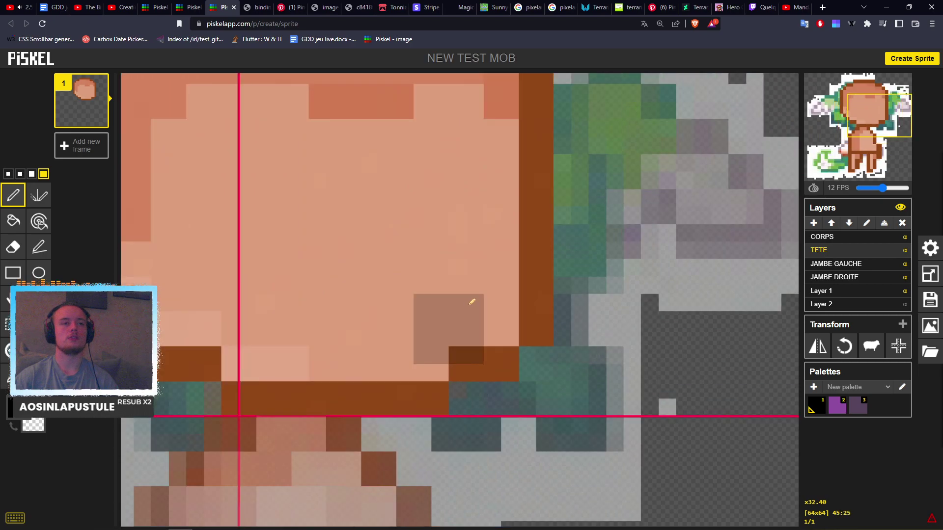
{"action": "scroll", "coordinate": [479, 362], "scroll_direction": "up", "scroll_amount": 2}
{"action": "scroll", "coordinate": [503, 379], "scroll_direction": "down", "scroll_amount": 2}
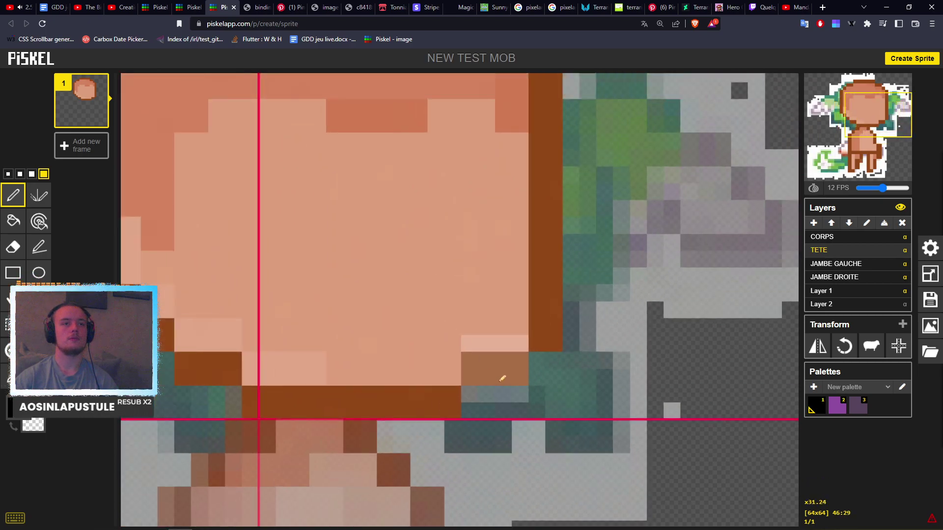
{"action": "scroll", "coordinate": [502, 379], "scroll_direction": "down", "scroll_amount": 8}
{"action": "scroll", "coordinate": [310, 227], "scroll_direction": "up", "scroll_amount": 4}
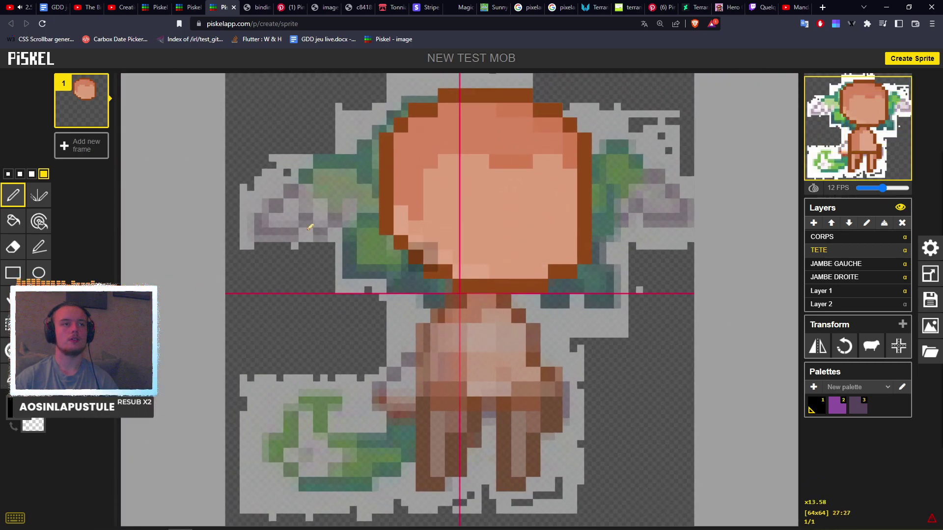
{"action": "scroll", "coordinate": [568, 263], "scroll_direction": "up", "scroll_amount": 3}
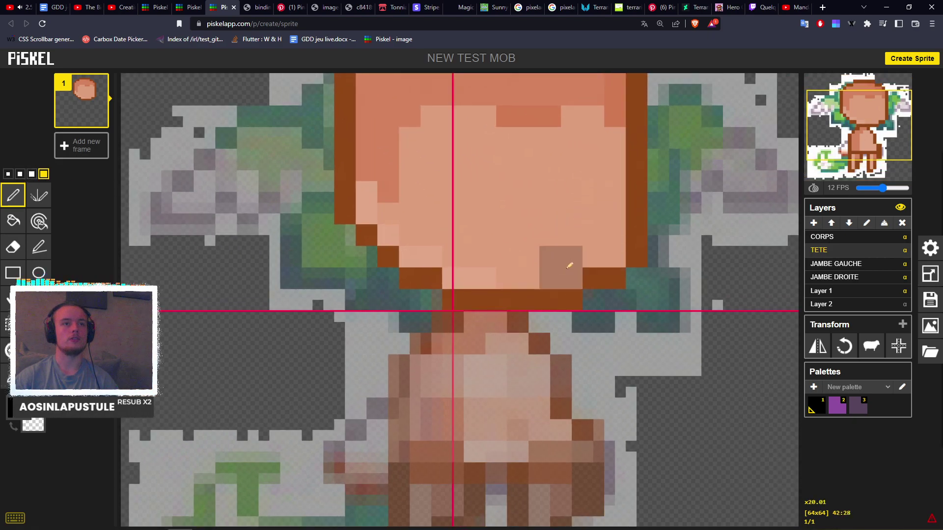
{"action": "left_click", "coordinate": [20, 175]}
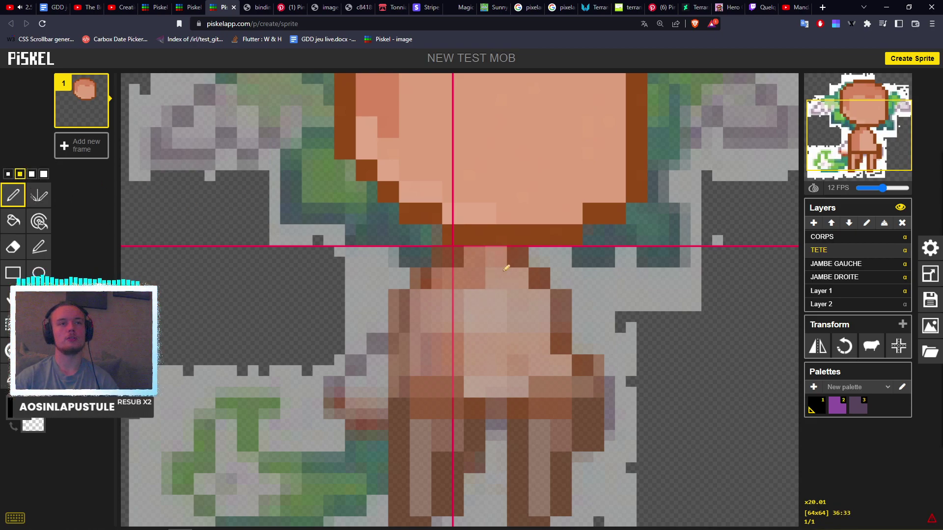
{"action": "middle_click_drag", "start_coordinate": [504, 264], "coordinate": [504, 394]}
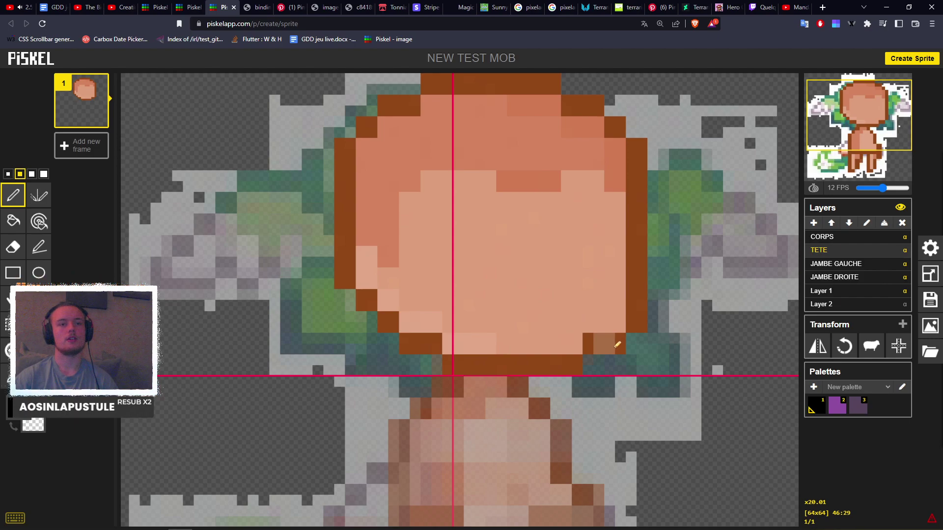
{"action": "scroll", "coordinate": [617, 345], "scroll_direction": "down", "scroll_amount": 2}
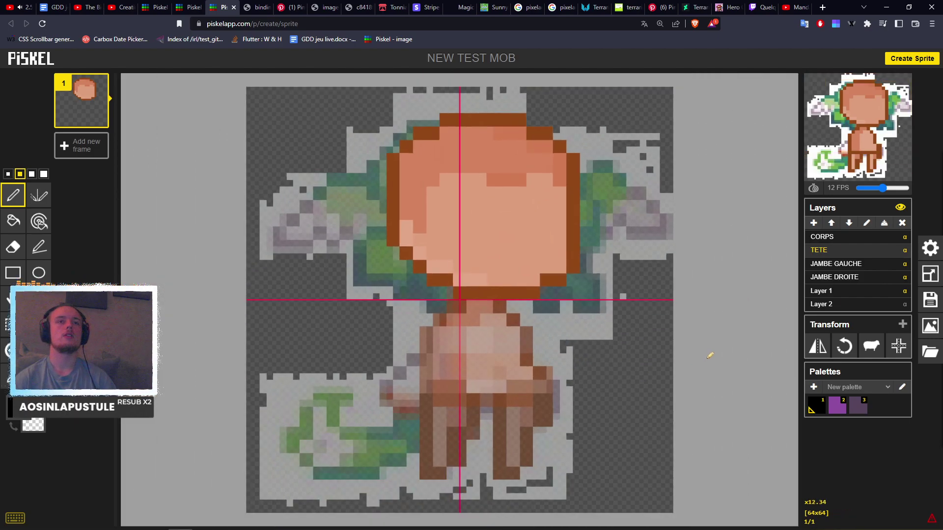
{"action": "scroll", "coordinate": [539, 360], "scroll_direction": "up", "scroll_amount": 1}
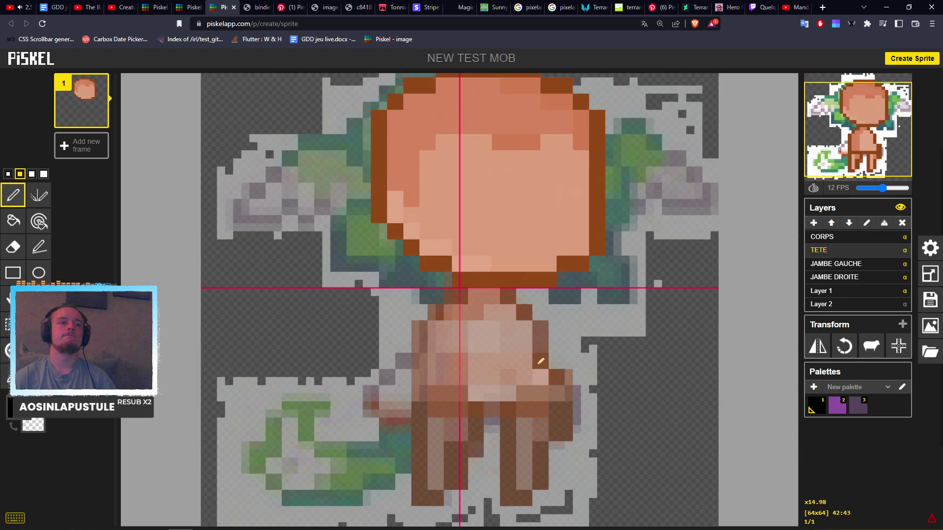
{"action": "scroll", "coordinate": [584, 261], "scroll_direction": "up", "scroll_amount": 1}
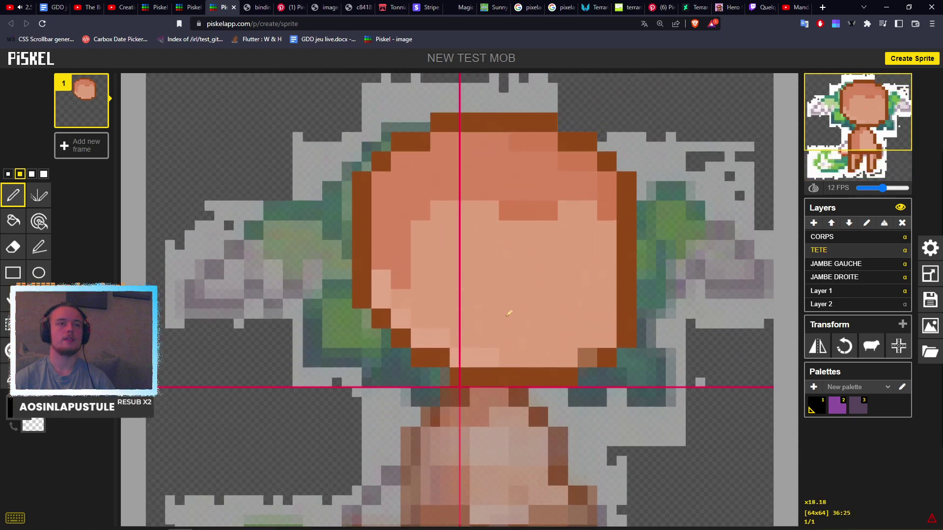
{"action": "scroll", "coordinate": [553, 281], "scroll_direction": "down", "scroll_amount": 2}
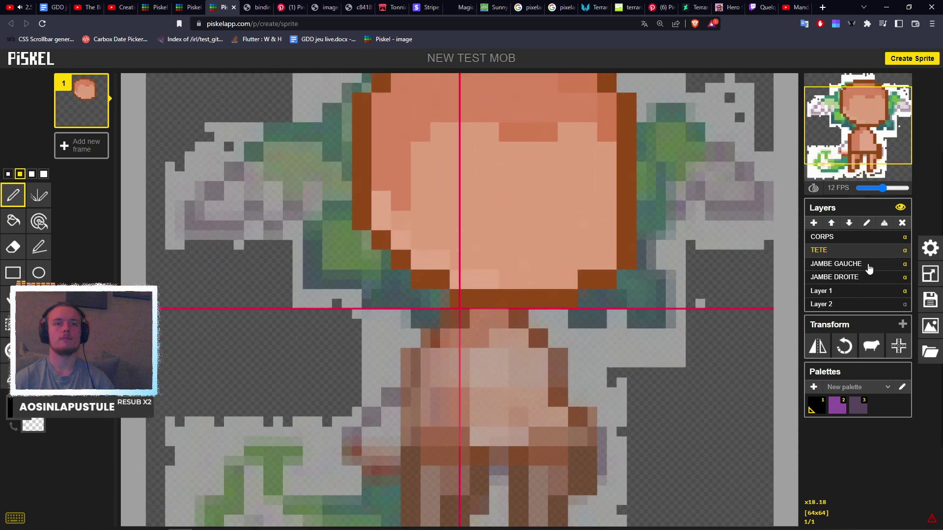
Merge the CORPS layer with the TETE, JAMBE GAUCHE and JAMBE DROITE layers below it.
{"action": "left_click", "coordinate": [844, 240]}
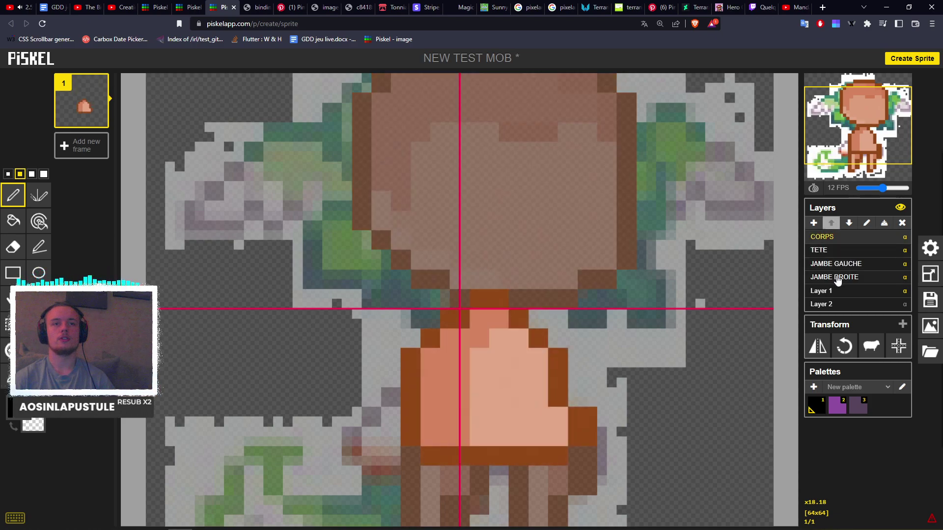
{"action": "left_click", "coordinate": [889, 228]}
{"action": "left_click", "coordinate": [889, 228]}
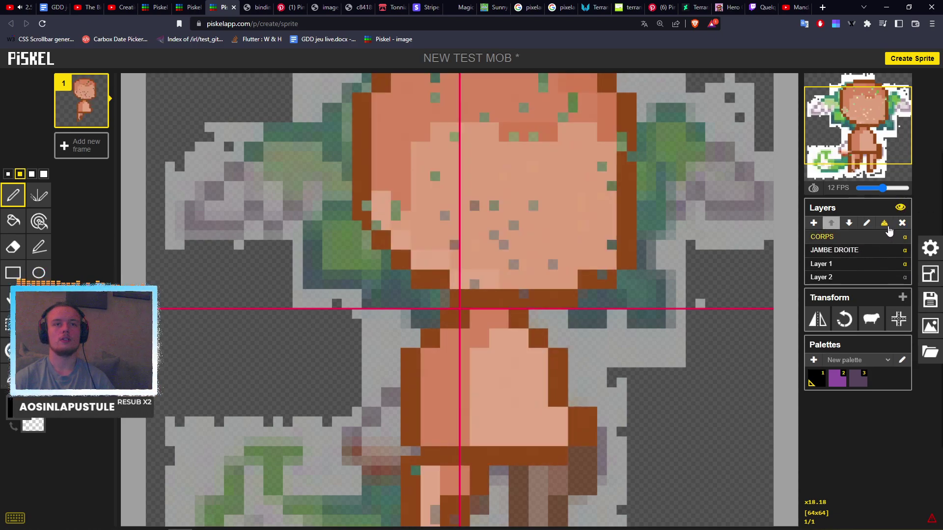
{"action": "left_click", "coordinate": [888, 228]}
Inspect the merged character and set the opacity of Layer 1 to 0.
{"action": "scroll", "coordinate": [589, 302], "scroll_direction": "down", "scroll_amount": 2}
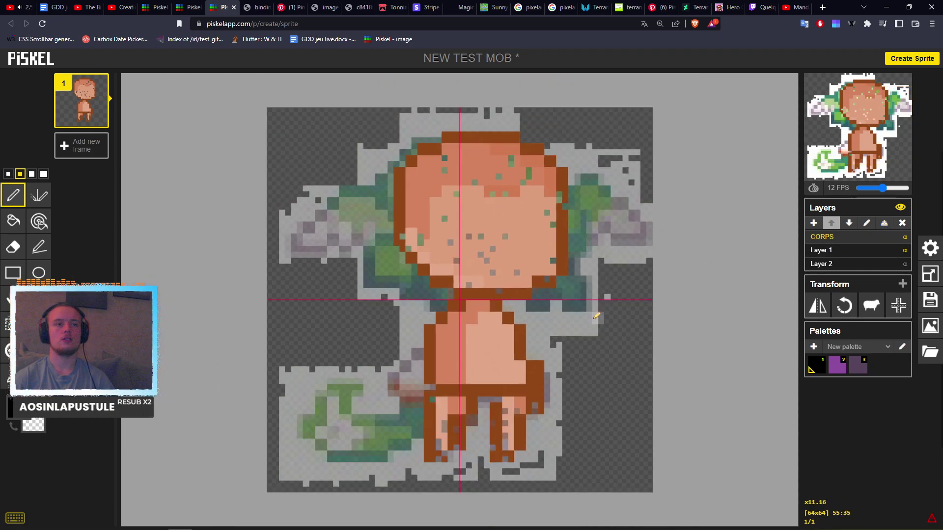
{"action": "scroll", "coordinate": [578, 359], "scroll_direction": "up", "scroll_amount": 4}
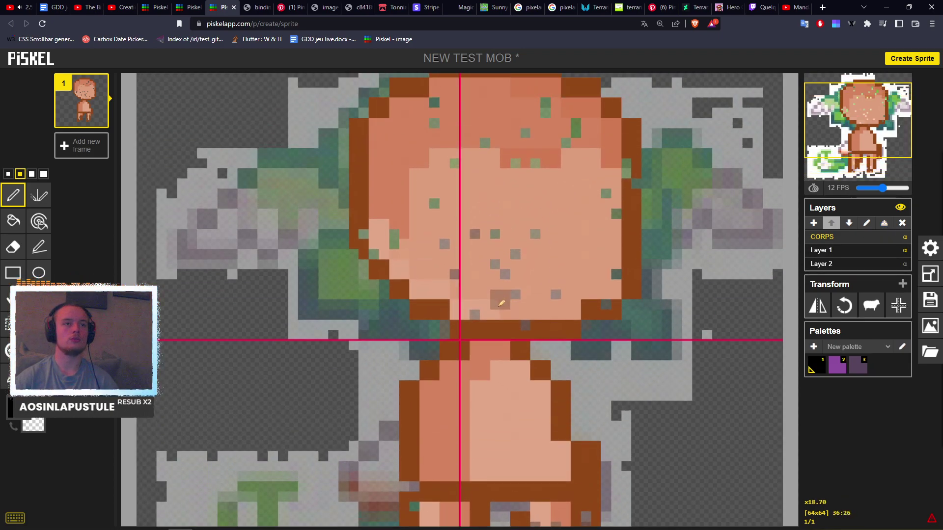
{"action": "scroll", "coordinate": [442, 245], "scroll_direction": "up", "scroll_amount": 2}
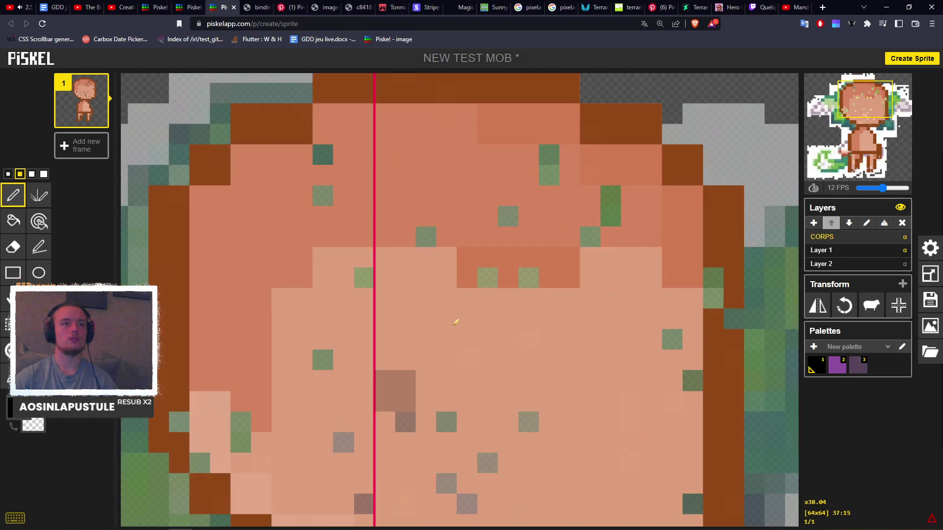
{"action": "scroll", "coordinate": [456, 224], "scroll_direction": "down", "scroll_amount": 2}
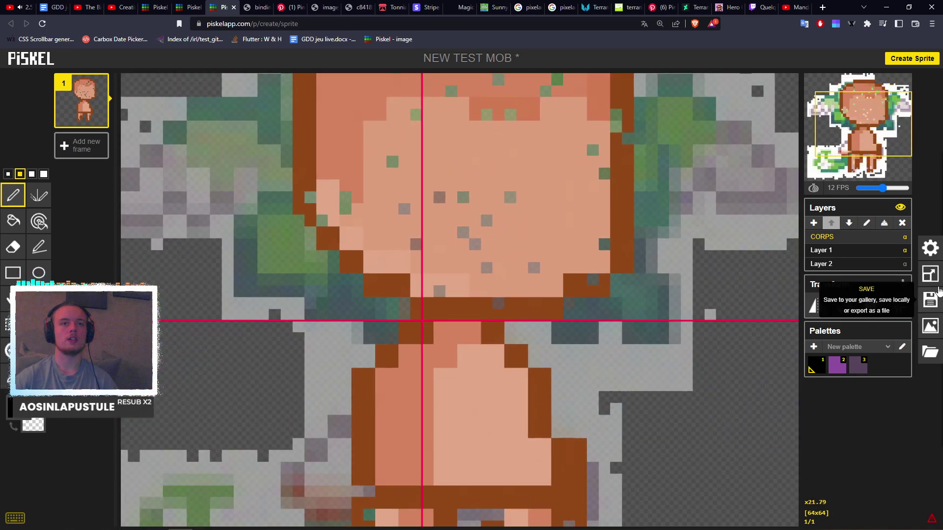
{"action": "left_click", "coordinate": [904, 265]}
{"action": "key", "text": "Return"}
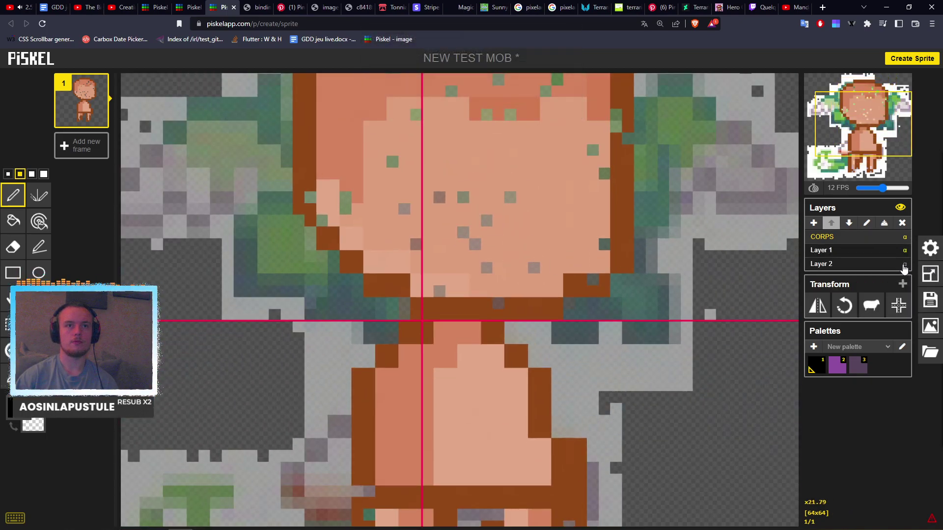
{"action": "left_click", "coordinate": [904, 261]}
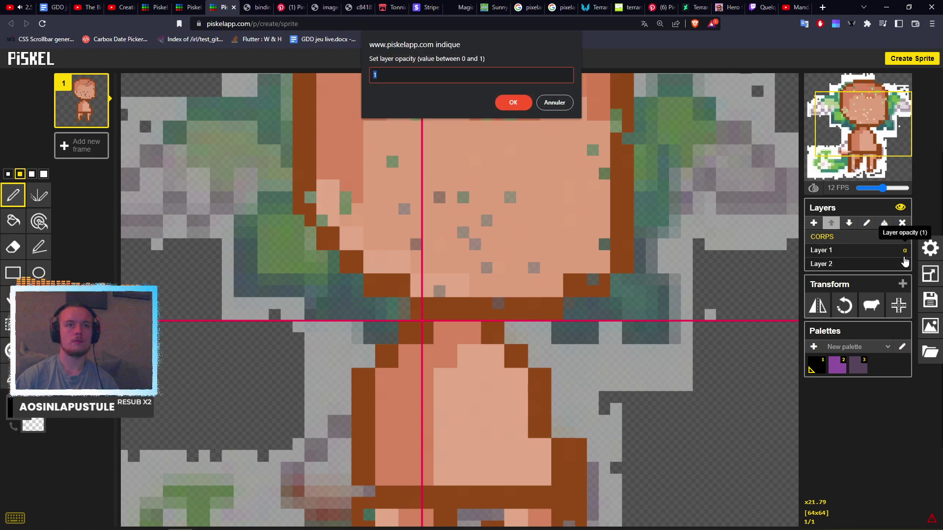
{"action": "type", "text": "0"}
{"action": "key", "text": "Return"}
{"action": "scroll", "coordinate": [520, 304], "scroll_direction": "down", "scroll_amount": 5}
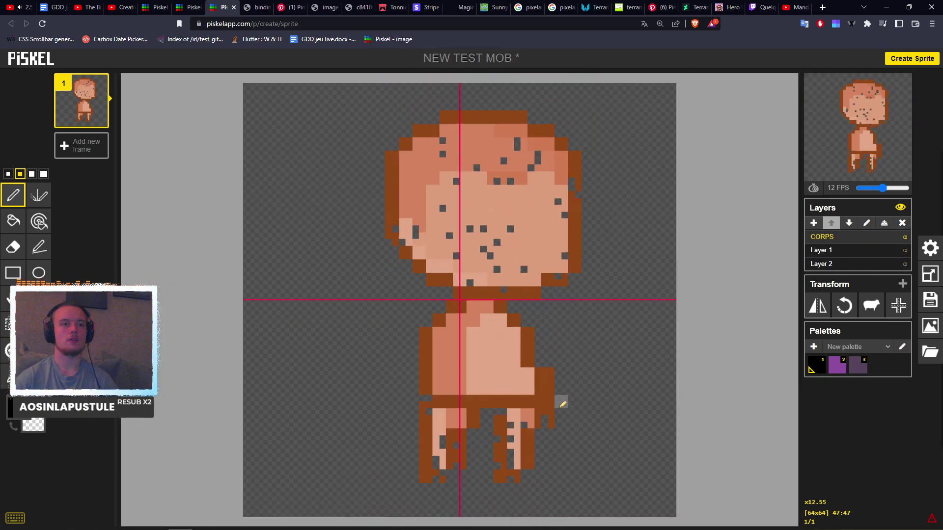
Pick the brown outline colour from the left leg and fill the gap at the top of that leg's outline.
{"action": "scroll", "coordinate": [514, 401], "scroll_direction": "up", "scroll_amount": 10}
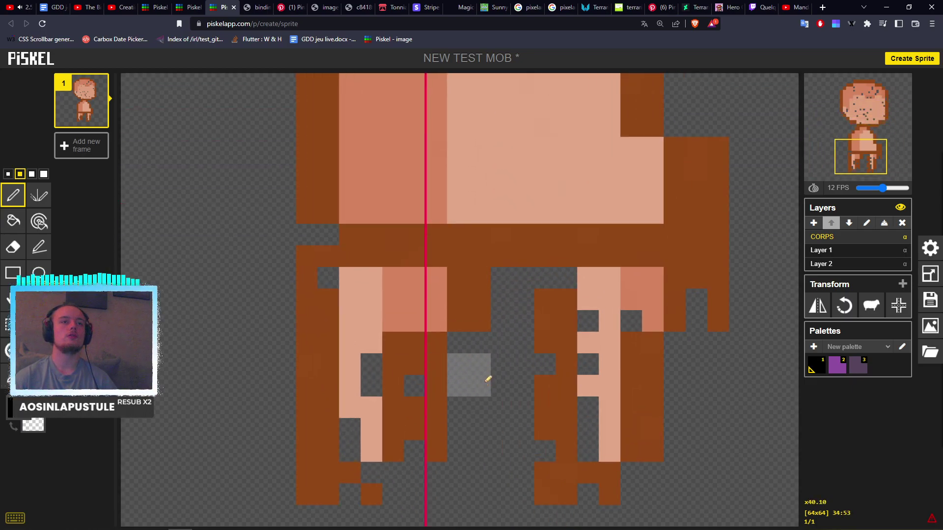
{"action": "scroll", "coordinate": [492, 415], "scroll_direction": "up", "scroll_amount": 1}
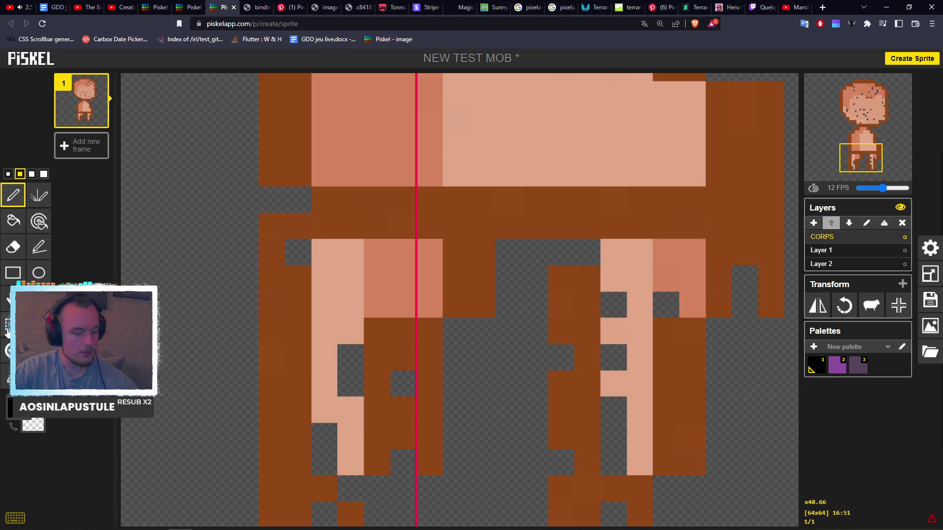
{"action": "left_click", "coordinate": [11, 376]}
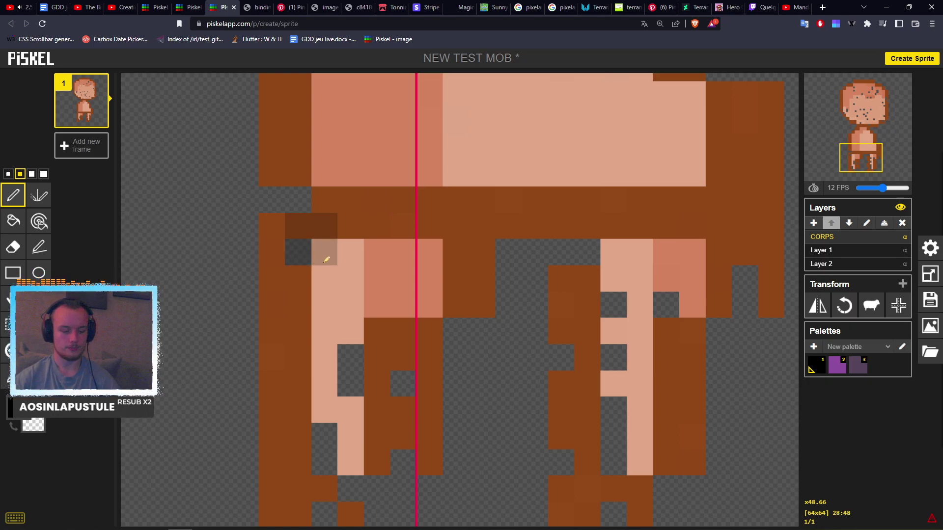
{"action": "left_click", "coordinate": [271, 314]}
{"action": "key", "text": "p"}
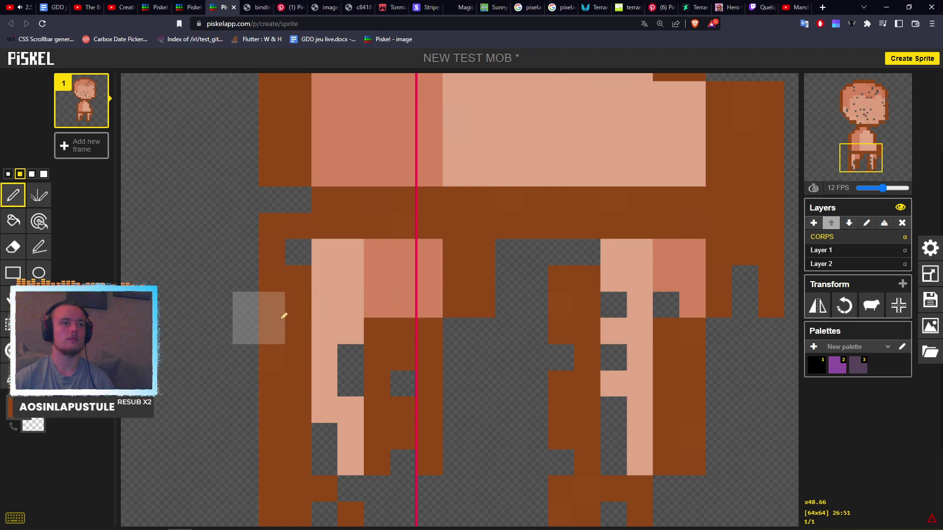
{"action": "left_click", "coordinate": [294, 274]}
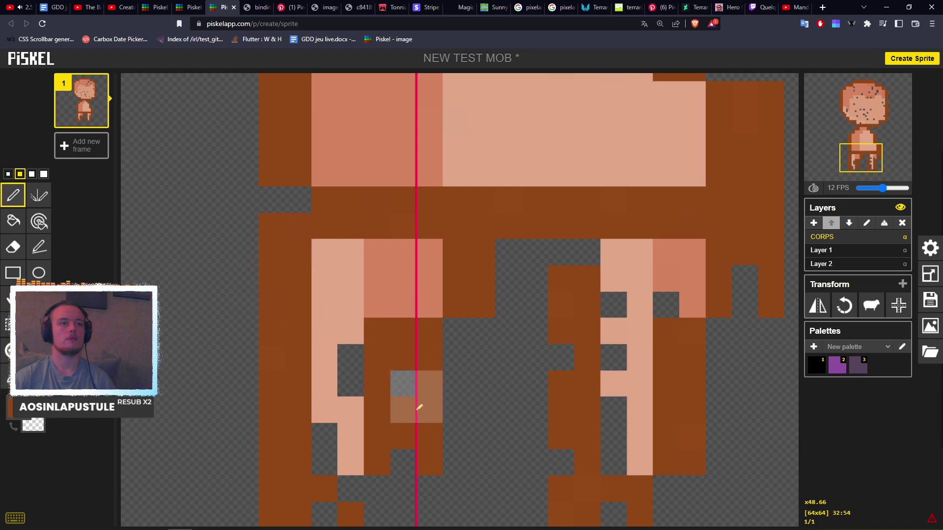
Fill the holes in the left leg's inner outline and foot with brown.
{"action": "middle_click_drag", "start_coordinate": [376, 454], "coordinate": [428, 320]}
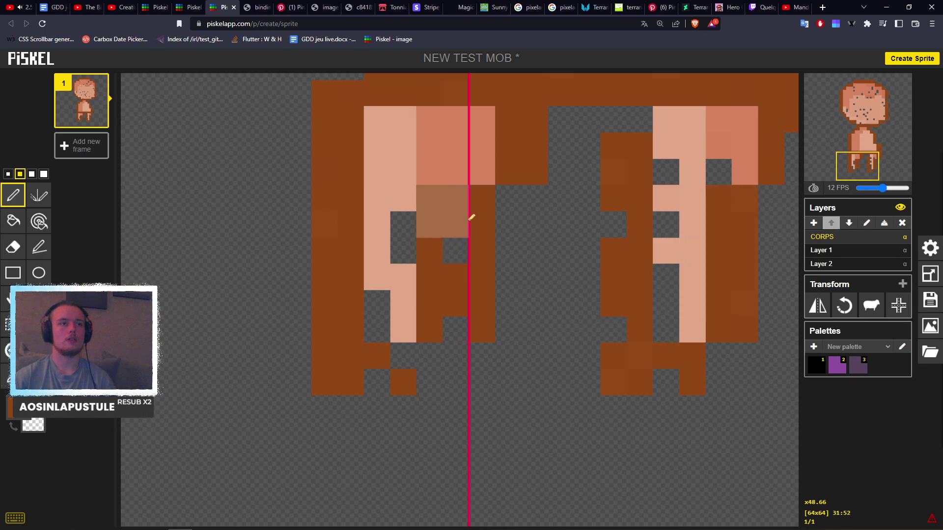
{"action": "left_click", "coordinate": [474, 227]}
{"action": "left_click", "coordinate": [401, 378]}
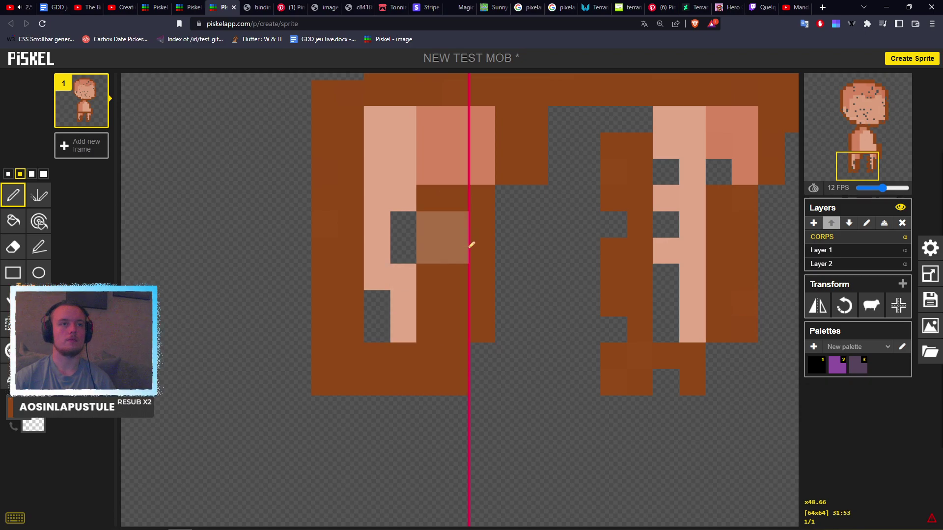
{"action": "middle_click_drag", "start_coordinate": [467, 249], "coordinate": [459, 460]}
{"action": "left_click", "coordinate": [358, 299]}
{"action": "middle_click_drag", "start_coordinate": [704, 476], "coordinate": [444, 320]}
{"action": "left_click", "coordinate": [405, 433]}
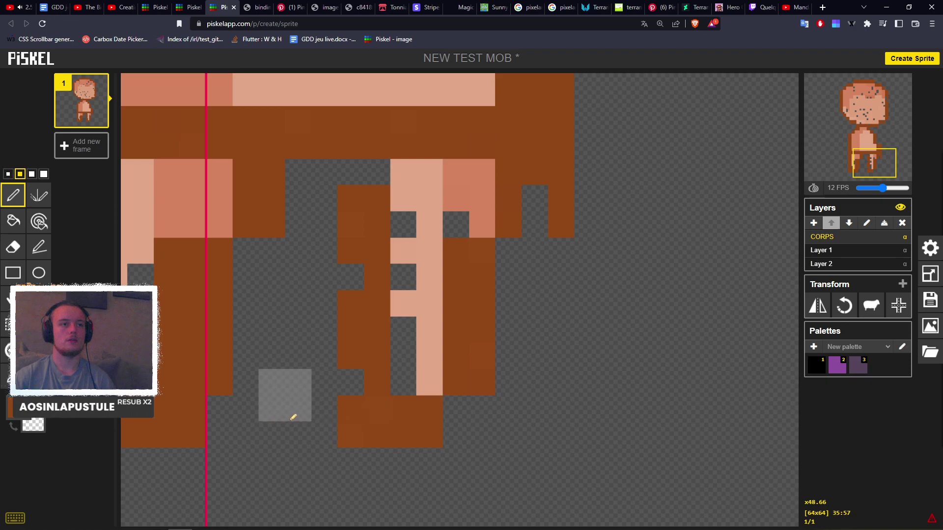
Erase the lower interior of the left leg, redraw its inner outline two pixels wide in brown, and trim the foot's inner edge.
{"action": "scroll", "coordinate": [293, 417], "scroll_direction": "up", "scroll_amount": 1}
{"action": "mouse_move", "coordinate": [294, 417]}
{"action": "middle_mouse_down"}
{"action": "mouse_move", "coordinate": [349, 468]}
{"action": "mouse_move", "coordinate": [380, 392]}
{"action": "middle_mouse_up"}
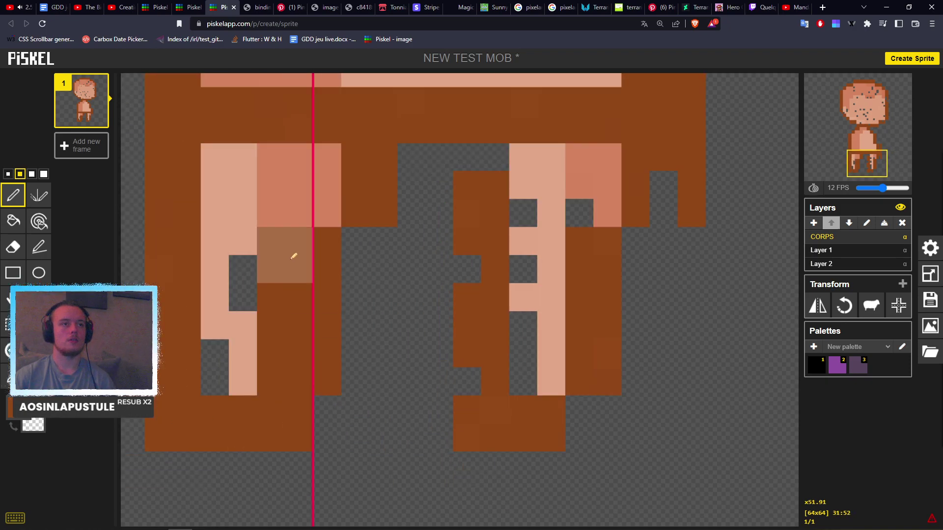
{"action": "right_click_drag", "start_coordinate": [290, 255], "coordinate": [284, 374]}
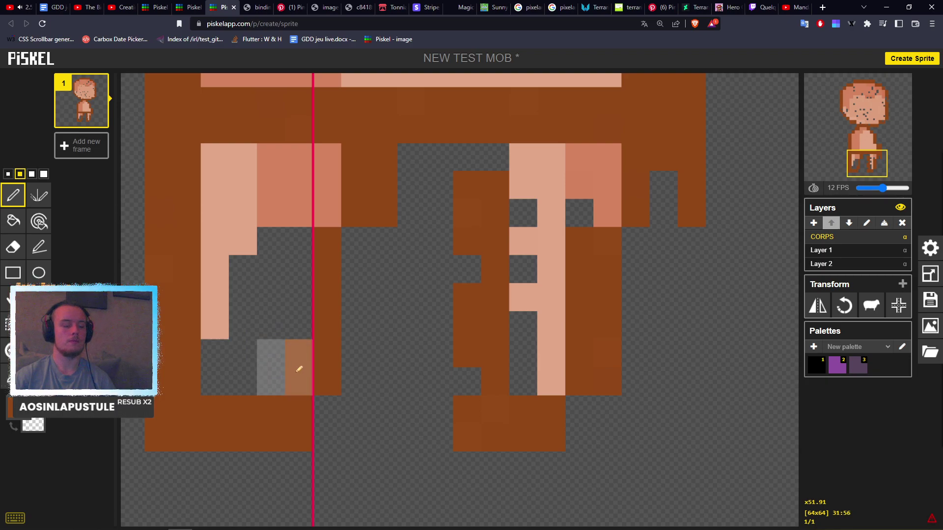
{"action": "left_click", "coordinate": [326, 265]}
{"action": "right_click", "coordinate": [319, 430]}
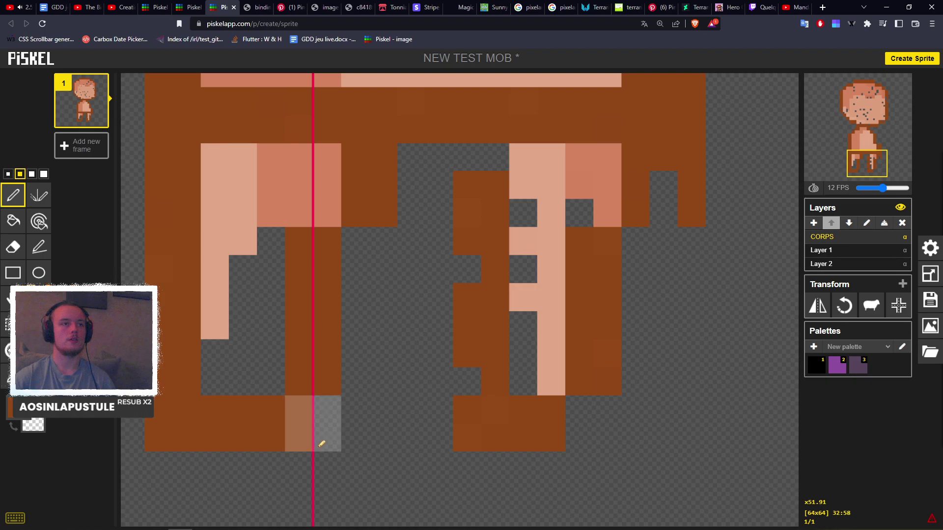
Fill the gap in the right leg's outer outline below the hip with brown and erase the extra pixels outside it.
{"action": "left_click", "coordinate": [671, 193]}
{"action": "middle_click_drag", "start_coordinate": [674, 227], "coordinate": [674, 281]}
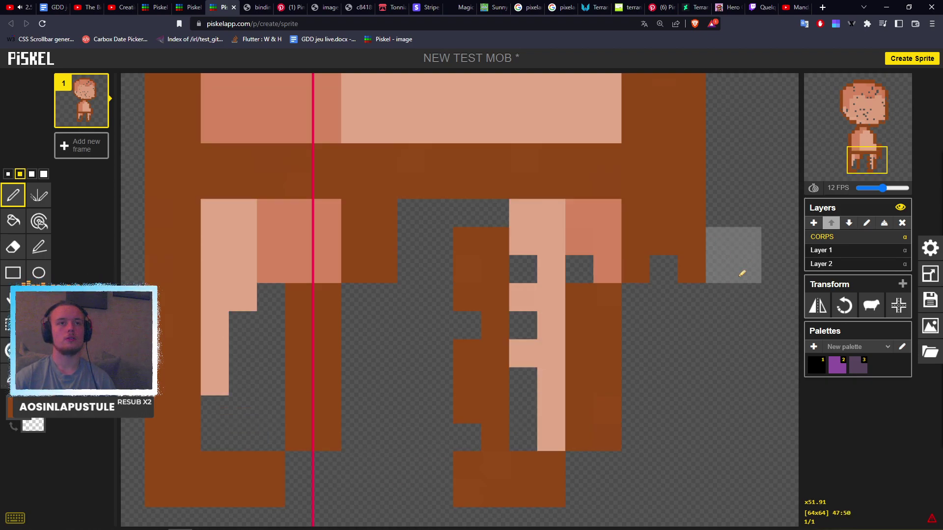
{"action": "right_click", "coordinate": [718, 260]}
{"action": "right_click", "coordinate": [720, 227]}
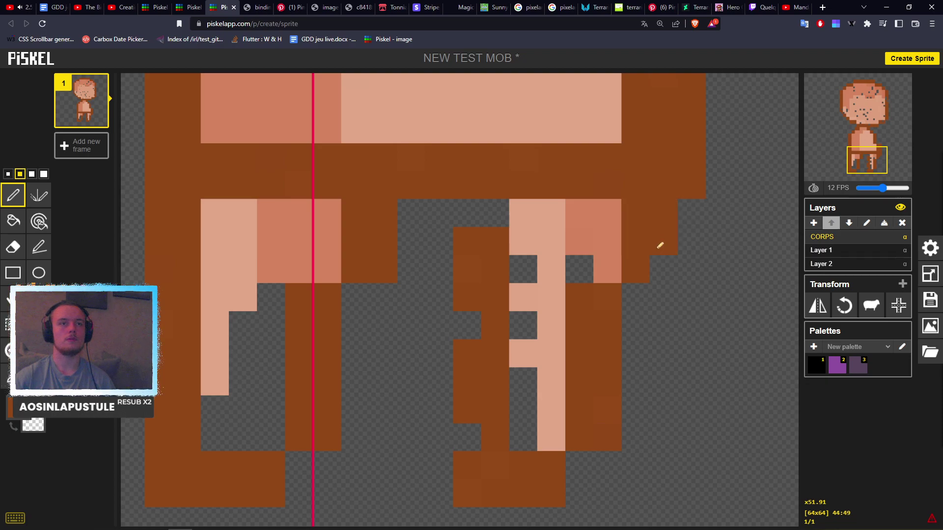
{"action": "left_click", "coordinate": [656, 264]}
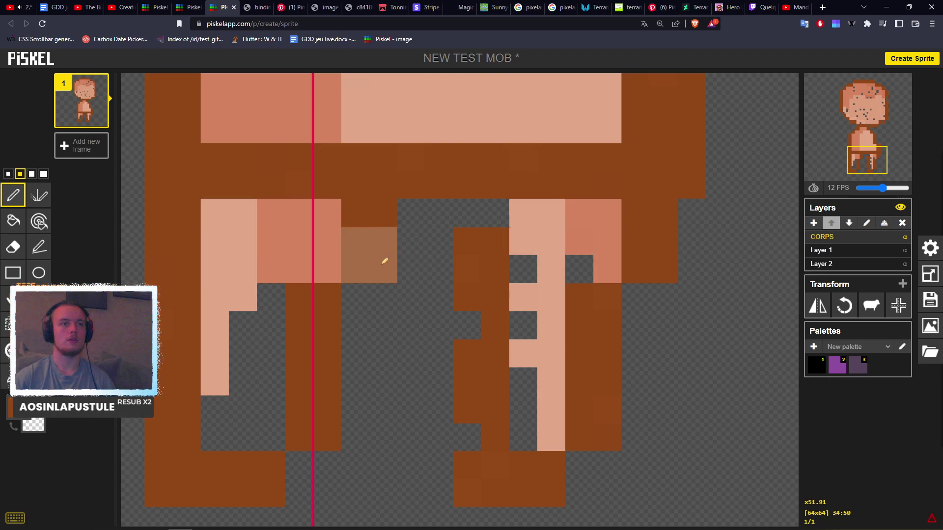
Complete the right leg's inner outline in brown and trim the outermost pixel column from the hip's outer edge.
{"action": "left_click_drag", "start_coordinate": [494, 226], "coordinate": [484, 328]}
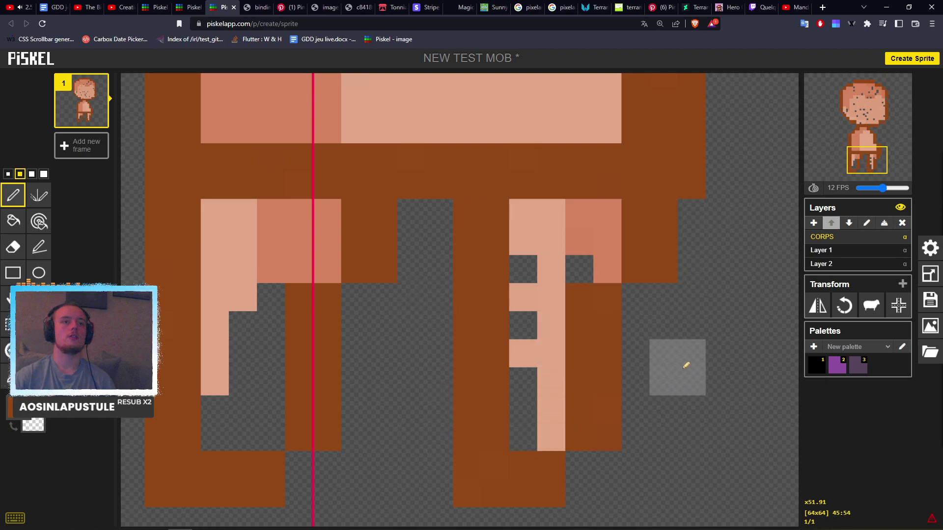
{"action": "middle_click_drag", "start_coordinate": [717, 211], "coordinate": [700, 282]}
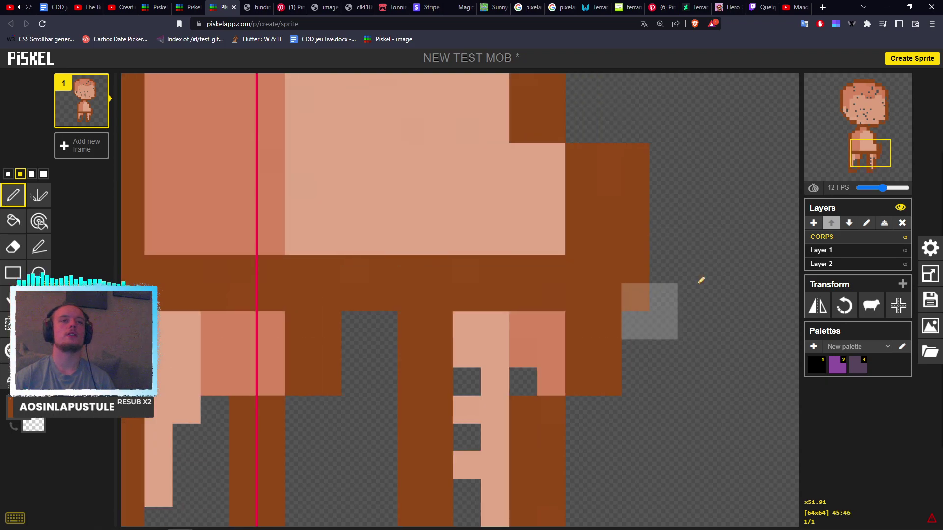
{"action": "mouse_move", "coordinate": [698, 265]}
{"action": "right_mouse_down"}
{"action": "mouse_move", "coordinate": [654, 181]}
{"action": "mouse_move", "coordinate": [670, 174]}
{"action": "right_mouse_up"}
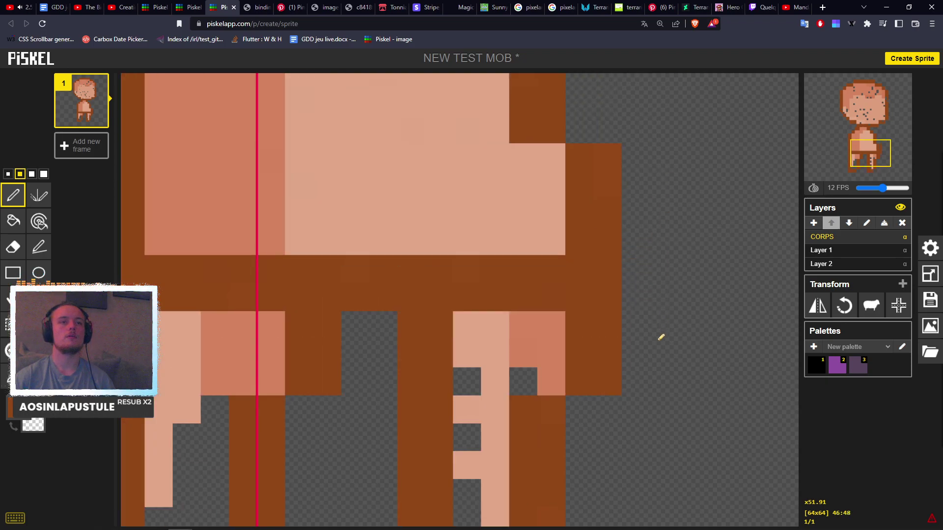
Fill the holes in the outline along the bottom and lower right of the head with brown.
{"action": "middle_click_drag", "start_coordinate": [562, 309], "coordinate": [666, 347]}
{"action": "mouse_move", "coordinate": [613, 248]}
{"action": "middle_mouse_down"}
{"action": "mouse_move", "coordinate": [559, 335]}
{"action": "mouse_move", "coordinate": [571, 375]}
{"action": "middle_mouse_up"}
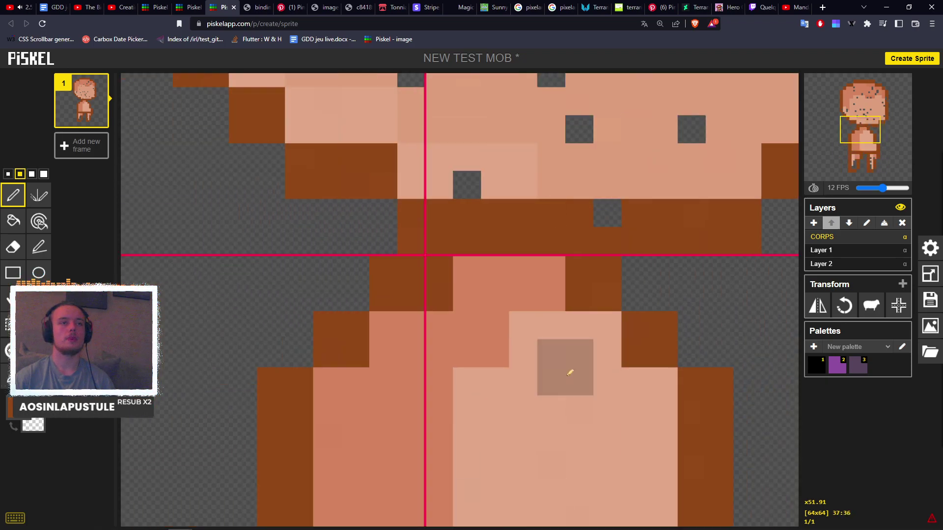
{"action": "mouse_move", "coordinate": [628, 276]}
{"action": "middle_mouse_down"}
{"action": "mouse_move", "coordinate": [598, 333]}
{"action": "mouse_move", "coordinate": [550, 374]}
{"action": "middle_mouse_up"}
{"action": "left_click", "coordinate": [507, 414]}
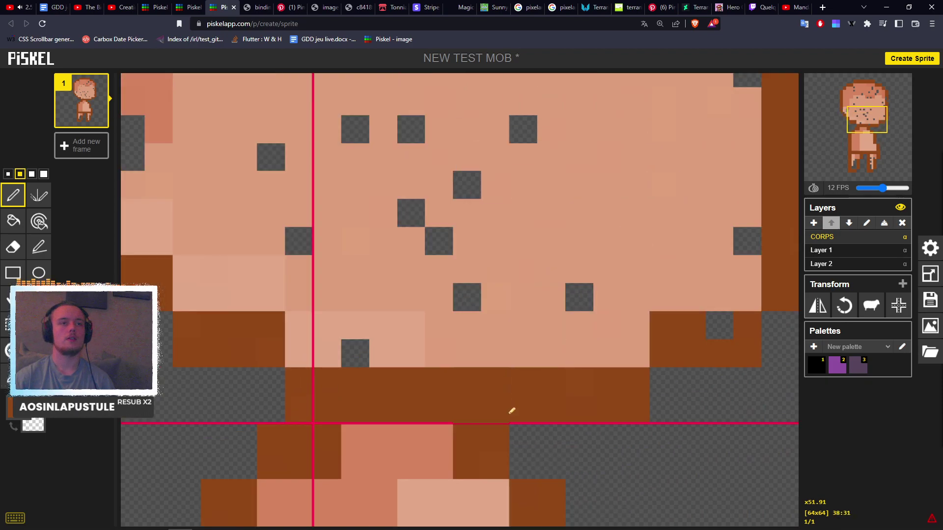
{"action": "left_click", "coordinate": [727, 355]}
Fill the gaps in the head's right outline with brown and erase the pixels that spill into the face.
{"action": "middle_click_drag", "start_coordinate": [634, 288], "coordinate": [493, 491]}
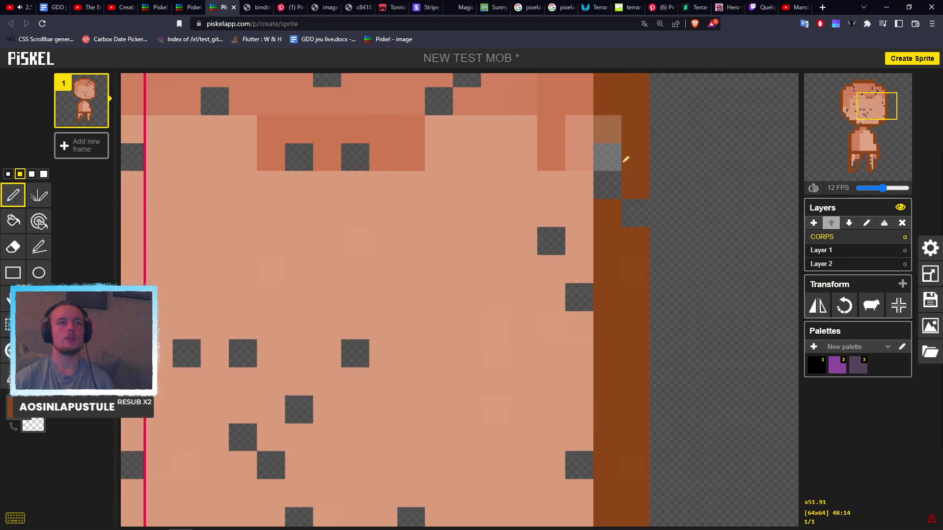
{"action": "left_click", "coordinate": [629, 187]}
{"action": "left_click_drag", "start_coordinate": [628, 222], "coordinate": [606, 235]}
{"action": "right_click", "coordinate": [580, 233]}
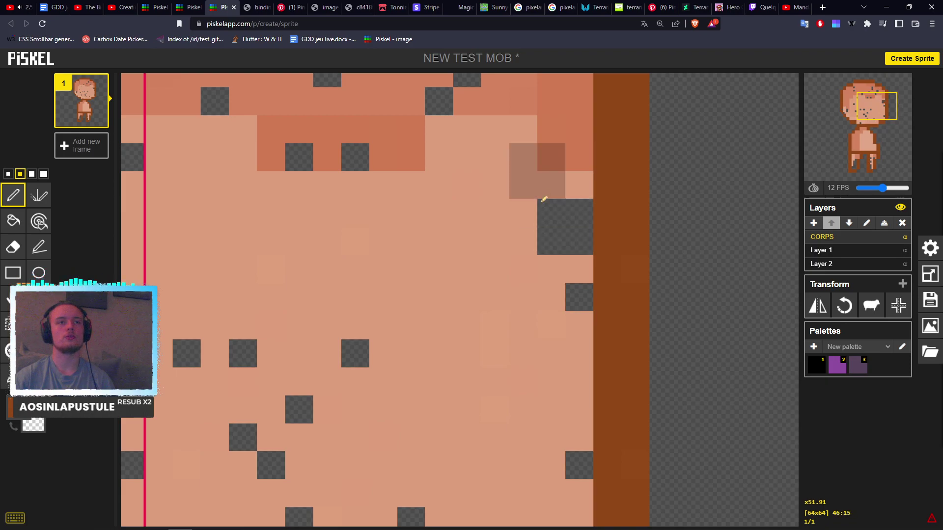
Fill the gaps in the head's lower left outline with brown.
{"action": "middle_click_drag", "start_coordinate": [542, 199], "coordinate": [544, 424]}
{"action": "middle_click_drag", "start_coordinate": [147, 231], "coordinate": [650, 287]}
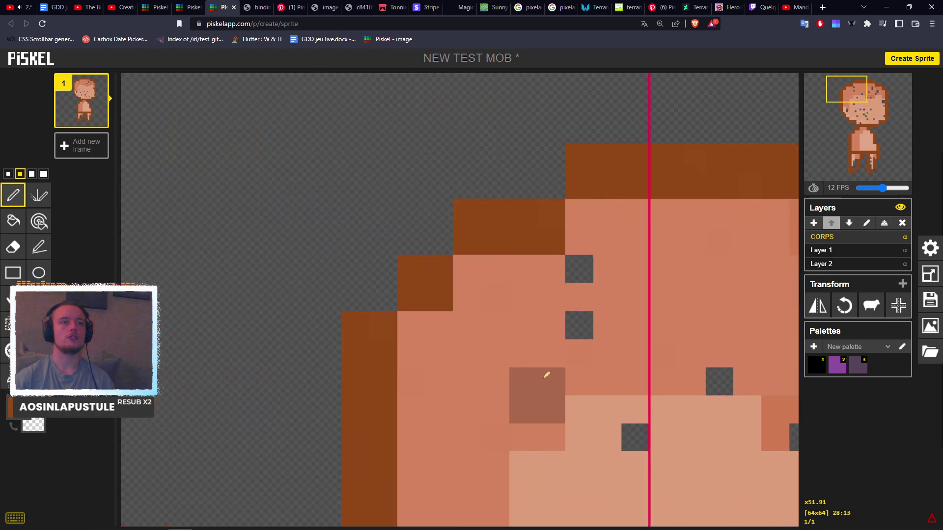
{"action": "middle_click_drag", "start_coordinate": [579, 520], "coordinate": [523, 72]}
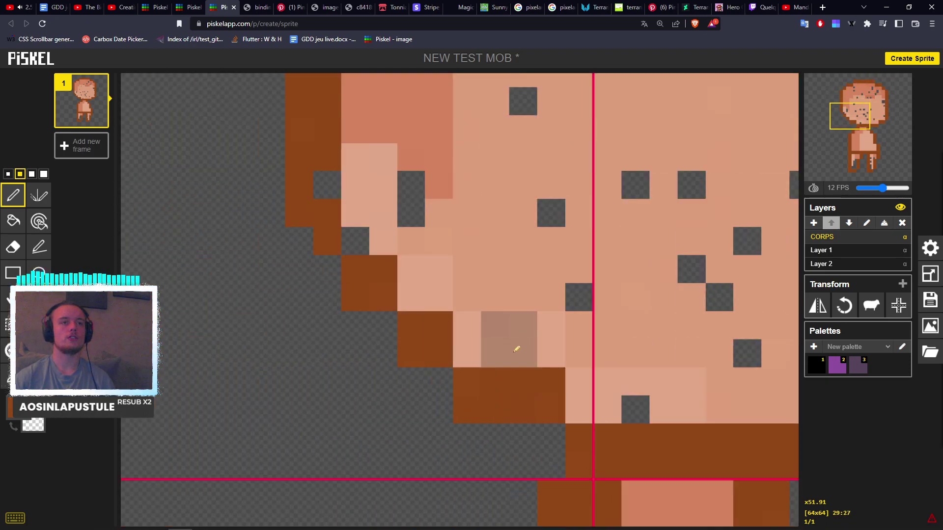
{"action": "left_click", "coordinate": [319, 201]}
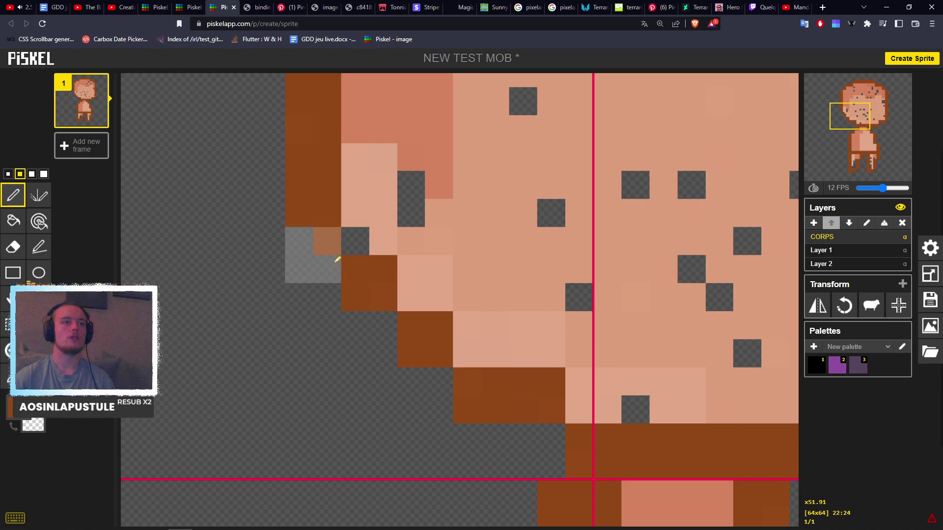
{"action": "left_click", "coordinate": [336, 260]}
{"action": "mouse_move", "coordinate": [625, 337]}
{"action": "middle_mouse_down"}
{"action": "mouse_move", "coordinate": [555, 301]}
{"action": "mouse_move", "coordinate": [616, 329]}
{"action": "middle_mouse_up"}
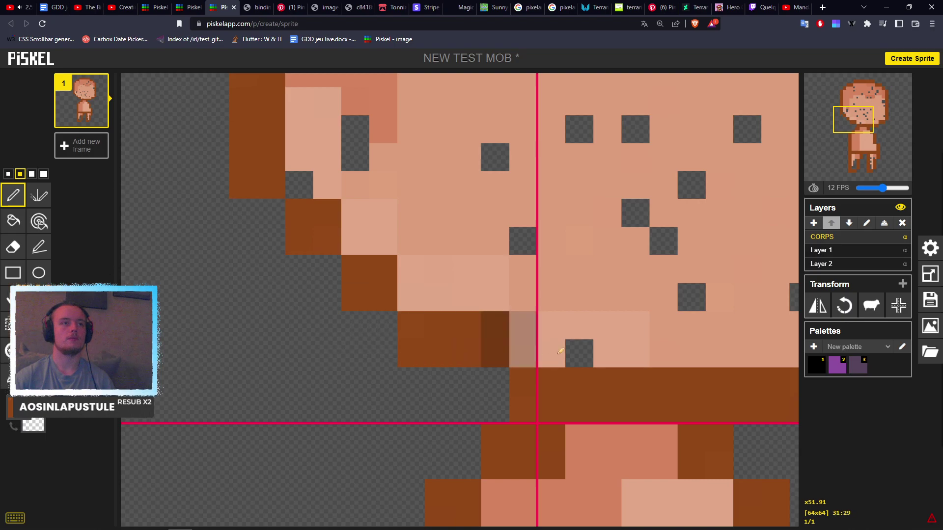
{"action": "middle_click_drag", "start_coordinate": [516, 339], "coordinate": [500, 255]}
Pick the light skin tone from the left leg and fill the empty area inside that leg.
{"action": "scroll", "coordinate": [499, 255], "scroll_direction": "down", "scroll_amount": 5}
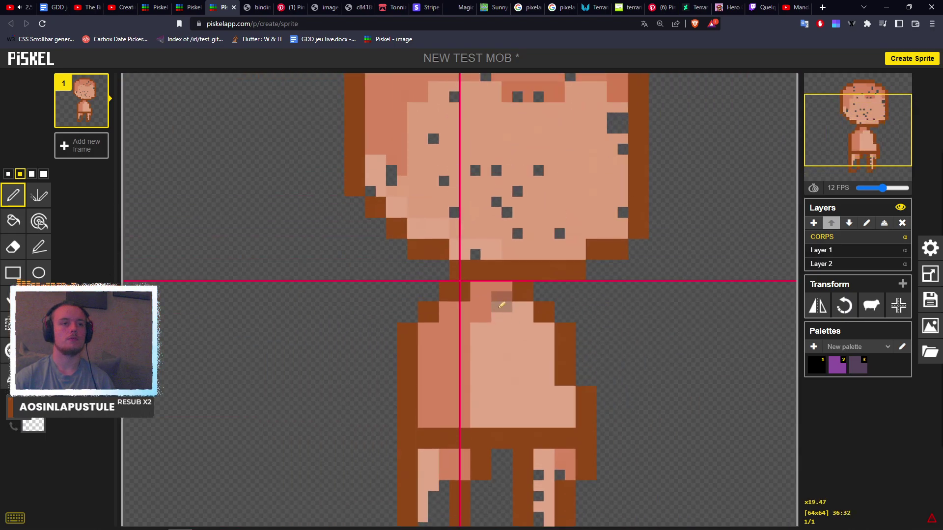
{"action": "scroll", "coordinate": [468, 476], "scroll_direction": "up", "scroll_amount": 6}
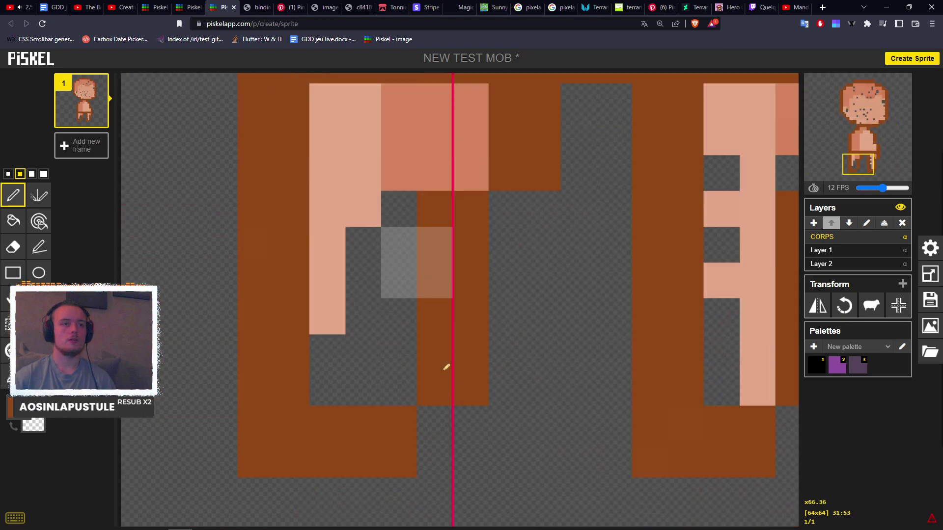
{"action": "key", "text": "o"}
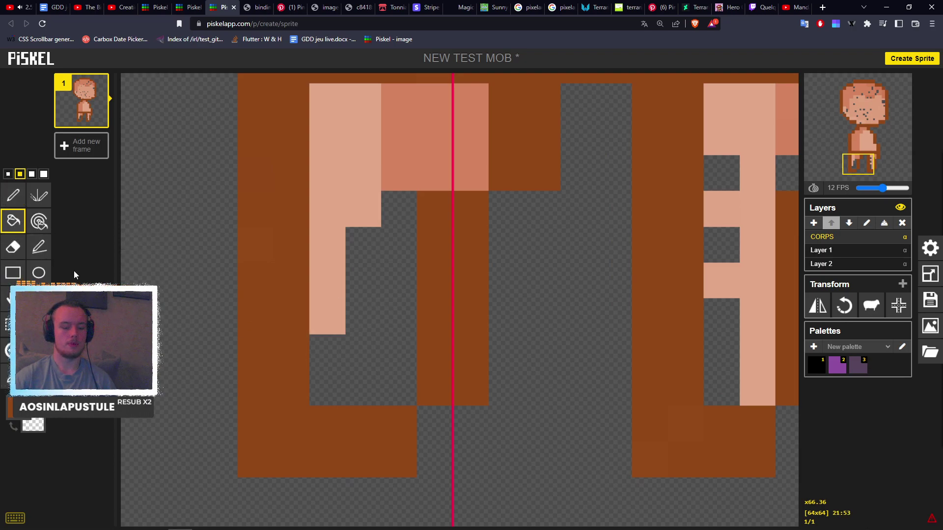
{"action": "key", "text": "p"}
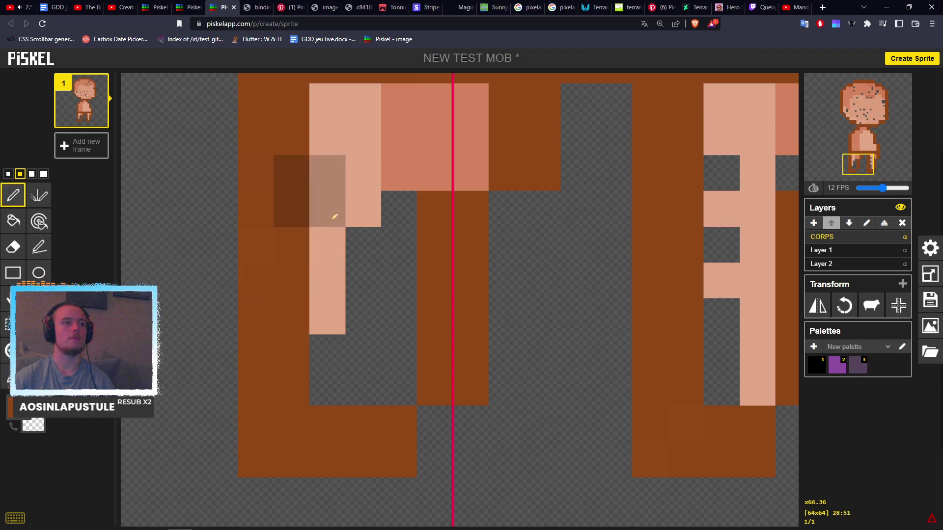
{"action": "key", "text": "o"}
{"action": "left_click", "coordinate": [328, 246]}
{"action": "key", "text": "p"}
{"action": "left_click", "coordinate": [372, 311]}
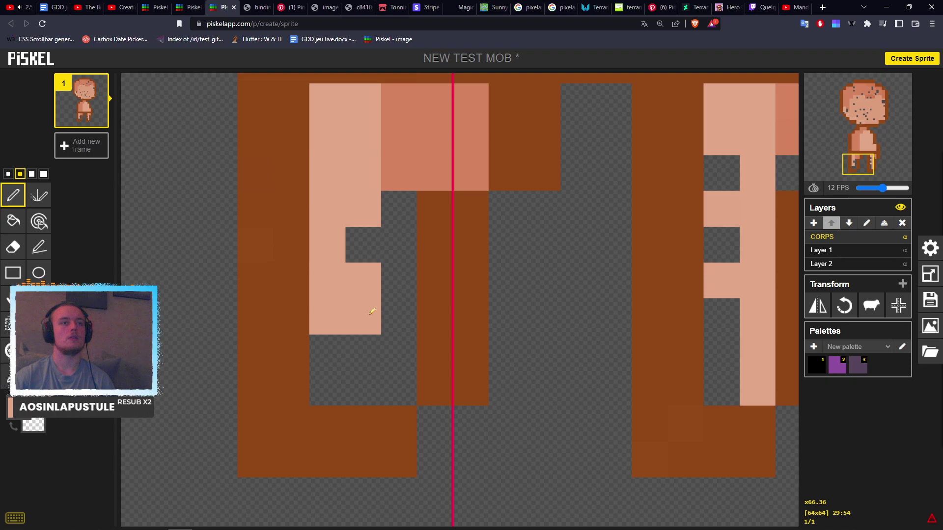
{"action": "left_click", "coordinate": [363, 369]}
{"action": "left_click_drag", "start_coordinate": [384, 374], "coordinate": [379, 270]}
{"action": "left_click", "coordinate": [385, 259]}
Fill the holes inside the right leg with the light skin tone and repaint the spill on its inner outline brown.
{"action": "middle_click_drag", "start_coordinate": [547, 276], "coordinate": [261, 280]}
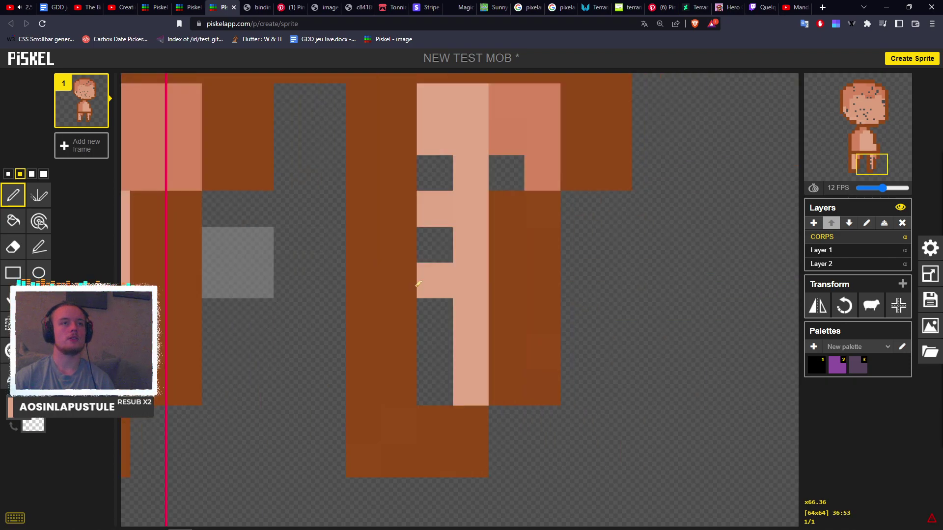
{"action": "left_click_drag", "start_coordinate": [460, 188], "coordinate": [456, 388]}
{"action": "left_click", "coordinate": [394, 266]}
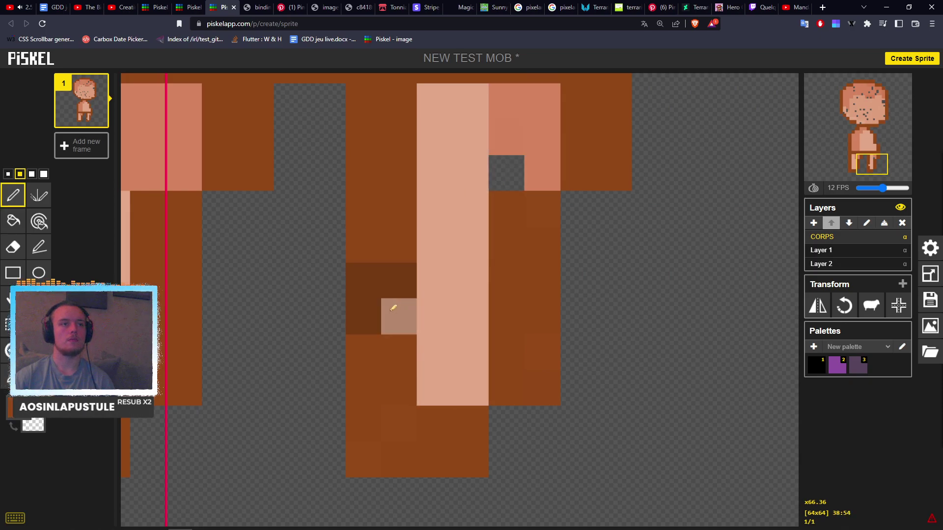
{"action": "left_click", "coordinate": [392, 310]}
Fill the hole in the right leg's upper shading with the darker skin tone and restore the light pixels beside it.
{"action": "key", "text": "o"}
{"action": "left_click", "coordinate": [508, 140]}
{"action": "key", "text": "p"}
{"action": "left_click", "coordinate": [524, 173]}
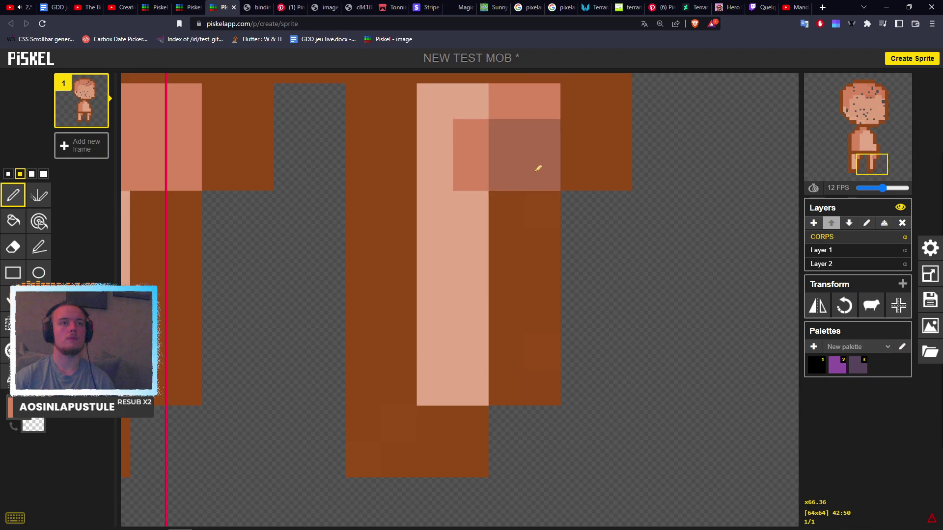
{"action": "left_click", "coordinate": [450, 170]}
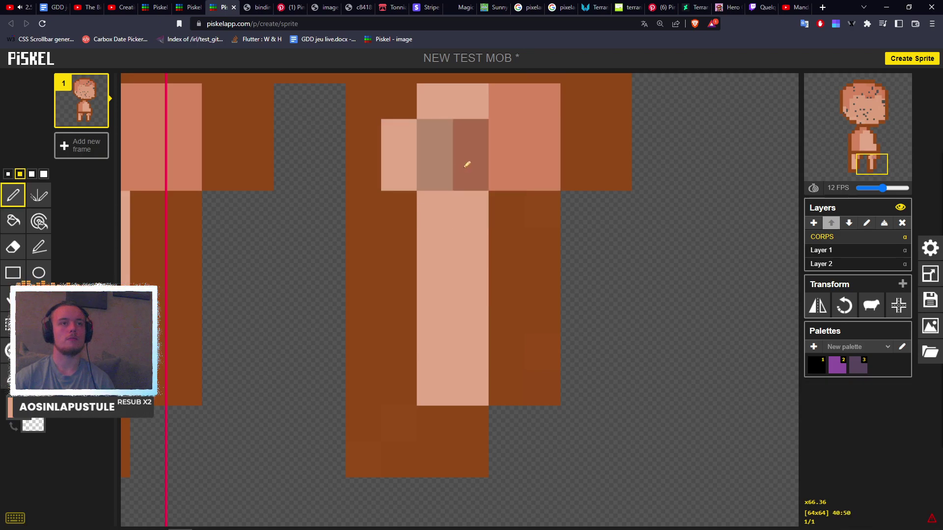
{"action": "left_click", "coordinate": [465, 165]}
Pick the outline brown and repaint the light pixels spilling onto the right leg's inner outline.
{"action": "key", "text": "o"}
{"action": "left_click", "coordinate": [396, 255]}
{"action": "key", "text": "p"}
{"action": "left_click", "coordinate": [399, 167]}
Widen the light skin area at the top of the left leg by one pixel into the darker shading.
{"action": "scroll", "coordinate": [411, 169], "scroll_direction": "down", "scroll_amount": 4}
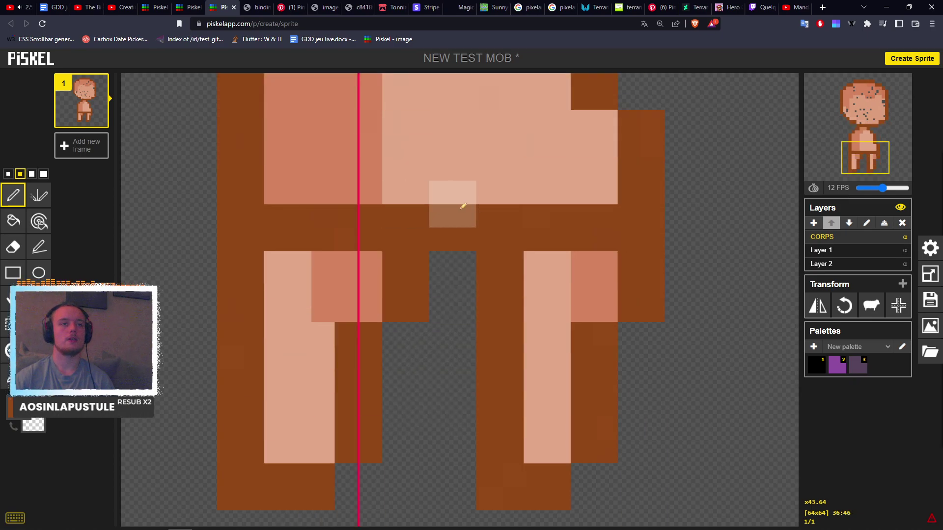
{"action": "scroll", "coordinate": [314, 294], "scroll_direction": "up", "scroll_amount": 4}
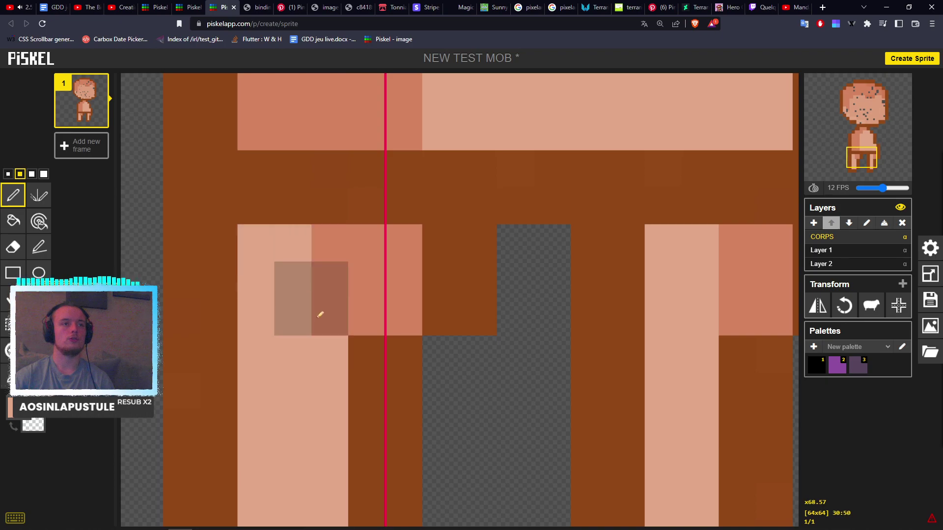
{"action": "left_click", "coordinate": [318, 315]}
{"action": "left_click", "coordinate": [318, 282]}
Pick the darker skin tone from the upper head and fill the two holes at its upper left.
{"action": "middle_click_drag", "start_coordinate": [538, 235], "coordinate": [316, 308]}
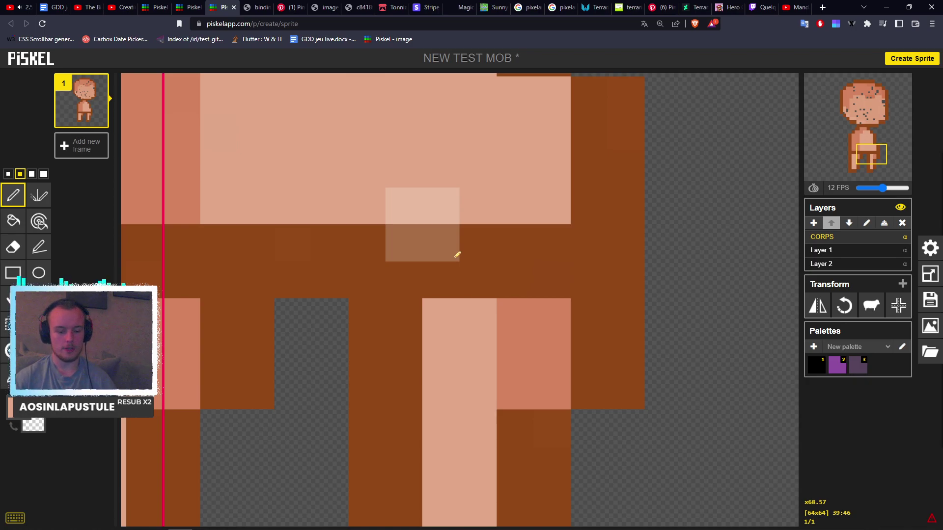
{"action": "middle_click_drag", "start_coordinate": [477, 252], "coordinate": [494, 369]}
{"action": "middle_click_drag", "start_coordinate": [368, 280], "coordinate": [465, 350]}
{"action": "middle_click_drag", "start_coordinate": [399, 288], "coordinate": [401, 508]}
{"action": "middle_click_drag", "start_coordinate": [401, 271], "coordinate": [331, 483]}
{"action": "scroll", "coordinate": [378, 328], "scroll_direction": "down", "scroll_amount": 9}
{"action": "middle_click_drag", "start_coordinate": [449, 263], "coordinate": [452, 383]}
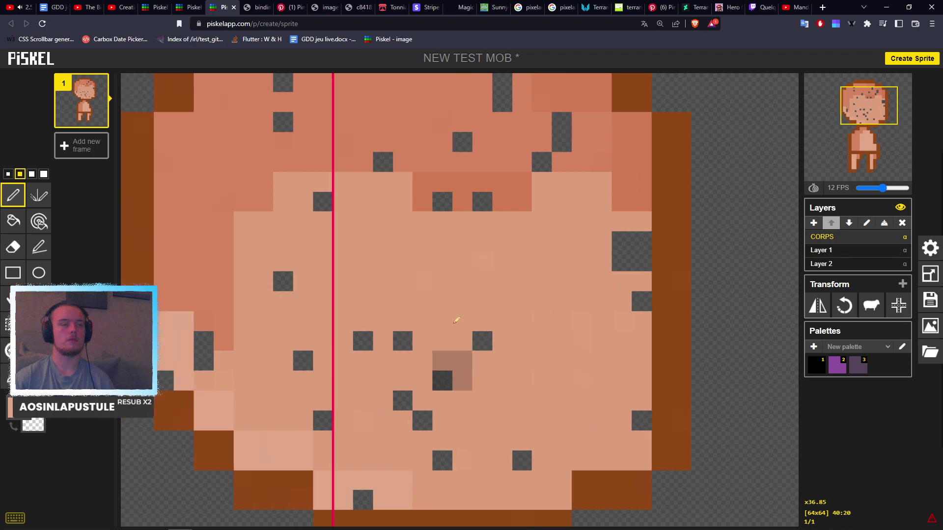
{"action": "middle_click_drag", "start_coordinate": [412, 266], "coordinate": [451, 385]}
{"action": "key", "text": "o"}
{"action": "left_click", "coordinate": [388, 187]}
{"action": "key", "text": "p"}
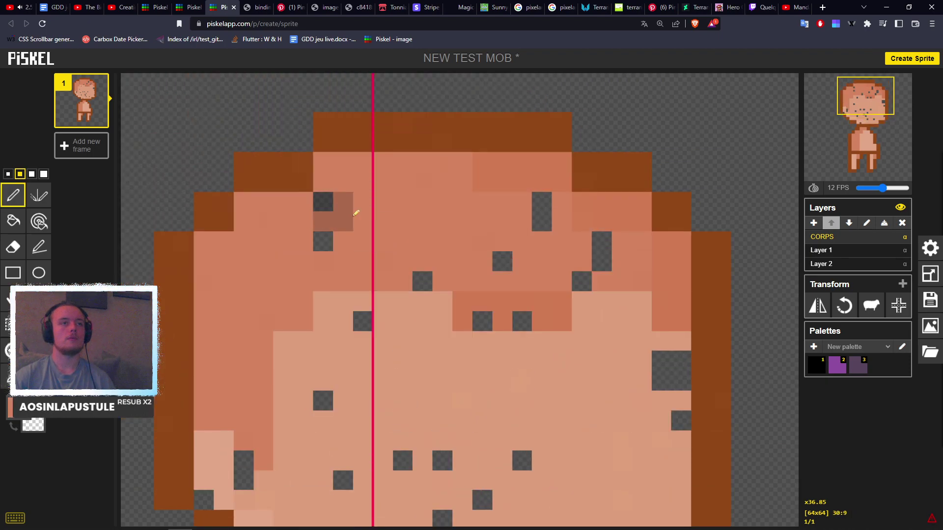
{"action": "left_click", "coordinate": [351, 214]}
{"action": "left_click", "coordinate": [350, 240]}
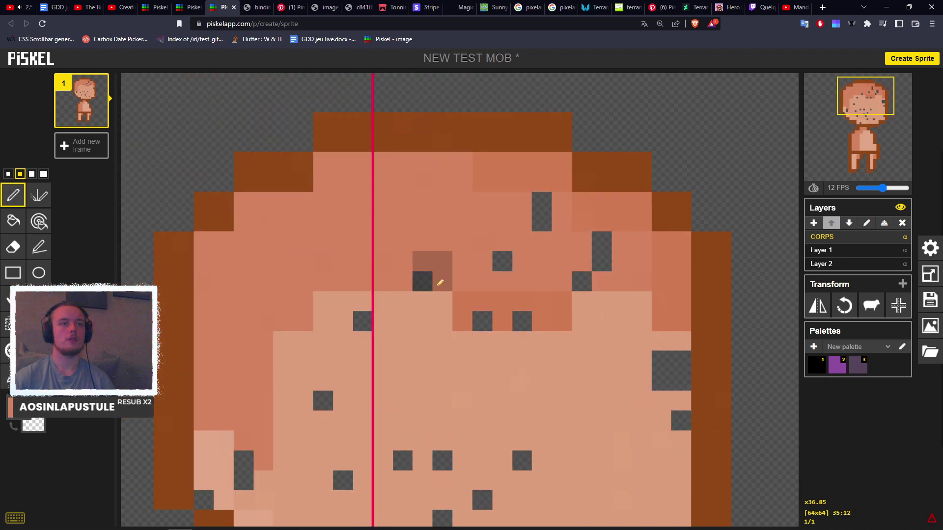
Fill the remaining holes in the middle and right of the forehead shading with the darker skin tone.
{"action": "left_click_drag", "start_coordinate": [440, 283], "coordinate": [523, 266]}
{"action": "left_click", "coordinate": [544, 220]}
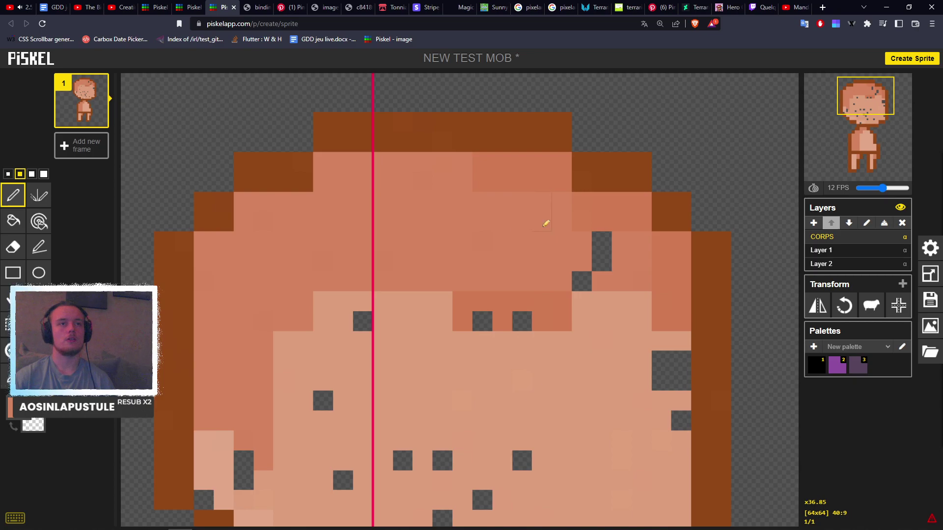
{"action": "left_click", "coordinate": [600, 283]}
{"action": "left_click", "coordinate": [608, 261]}
Fill the two holes in the reddish patch below the forehead with that patch's own colour.
{"action": "middle_click_drag", "start_coordinate": [550, 351], "coordinate": [588, 312]}
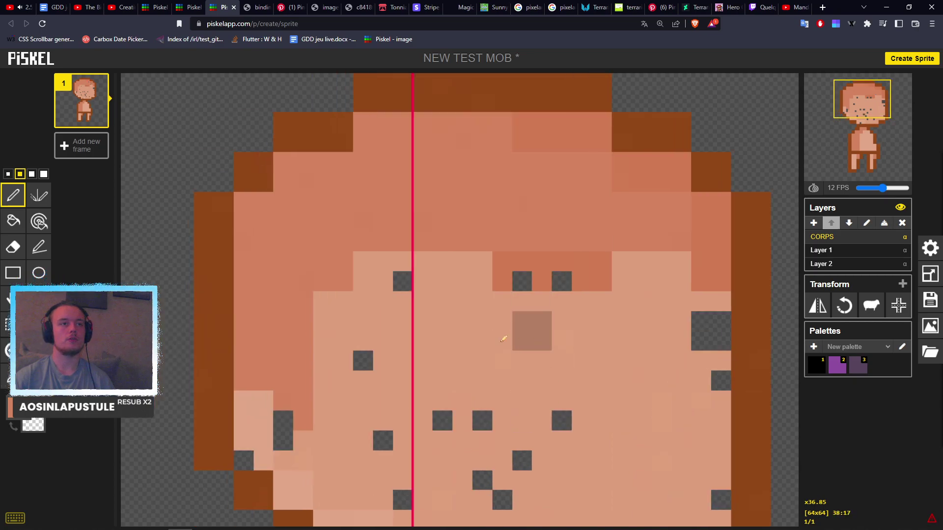
{"action": "left_click", "coordinate": [570, 274]}
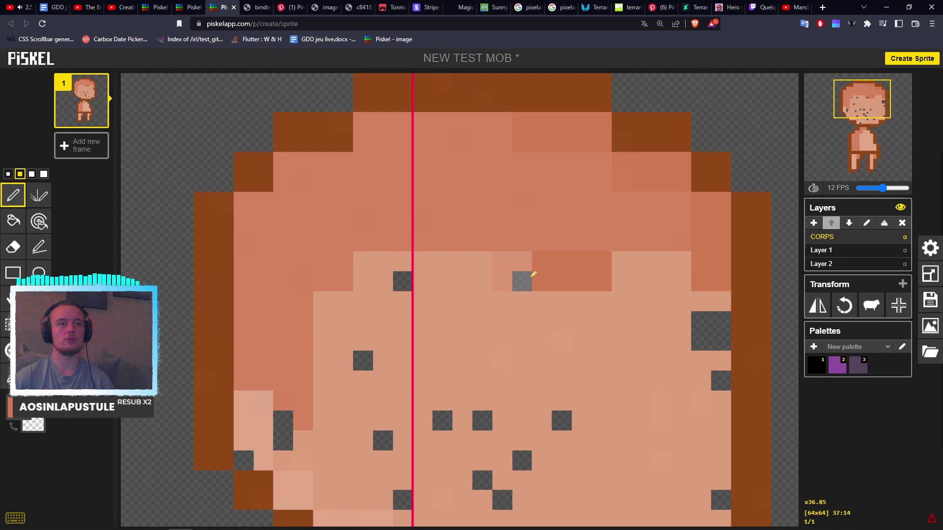
{"action": "left_click", "coordinate": [531, 276]}
Fill the upper hole at the face's left edge with the darker skin tone and the one beside the outline with the light highlight tone.
{"action": "middle_click_drag", "start_coordinate": [498, 370], "coordinate": [498, 290]}
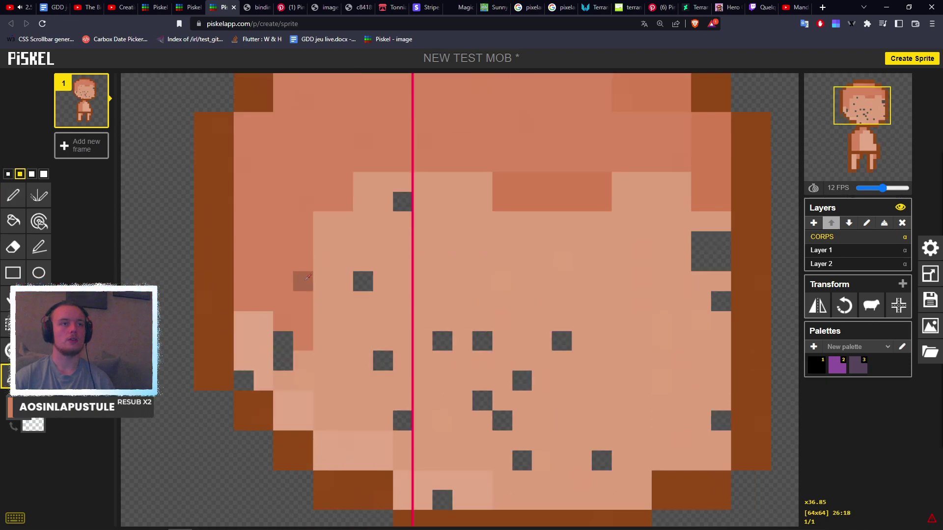
{"action": "left_click", "coordinate": [283, 341]}
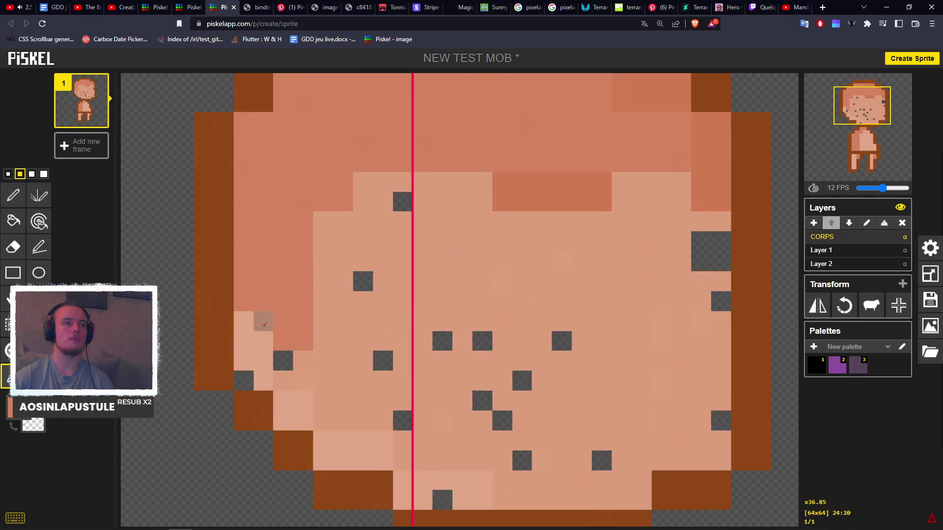
{"action": "left_click", "coordinate": [256, 375]}
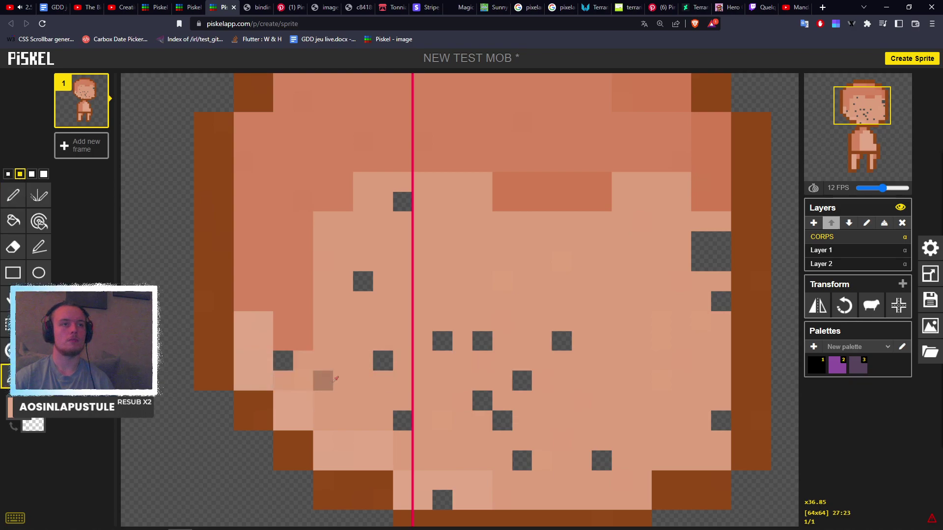
Pick the face's base skin tone and fill the holes across the left side of the face up to the forehead.
{"action": "left_click", "coordinate": [331, 381]}
{"action": "key", "text": "p"}
{"action": "left_click", "coordinate": [283, 361]}
{"action": "left_click", "coordinate": [382, 361]}
{"action": "left_click", "coordinate": [363, 280]}
{"action": "left_click", "coordinate": [402, 201]}
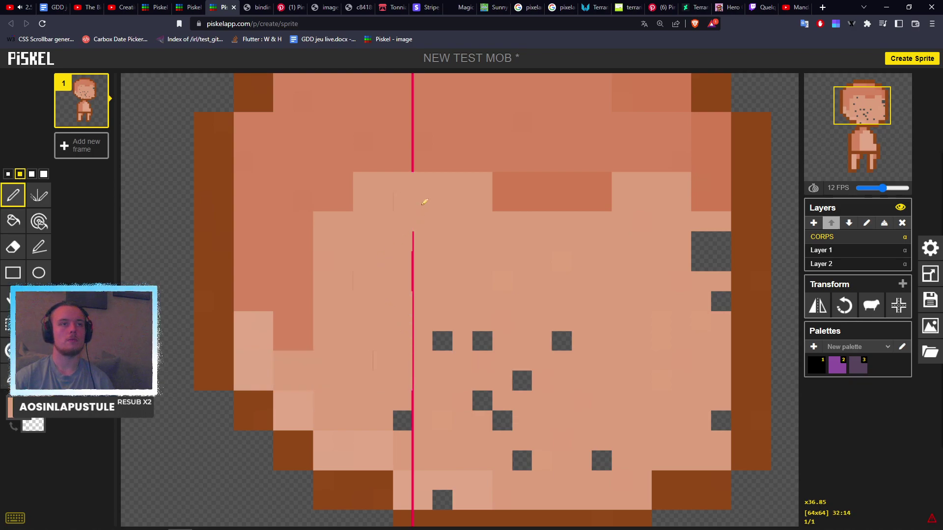
Fill the holes in the middle of the face with the base skin tone and the chin hole with the light highlight tone.
{"action": "left_click", "coordinate": [442, 341]}
{"action": "left_click", "coordinate": [481, 341]}
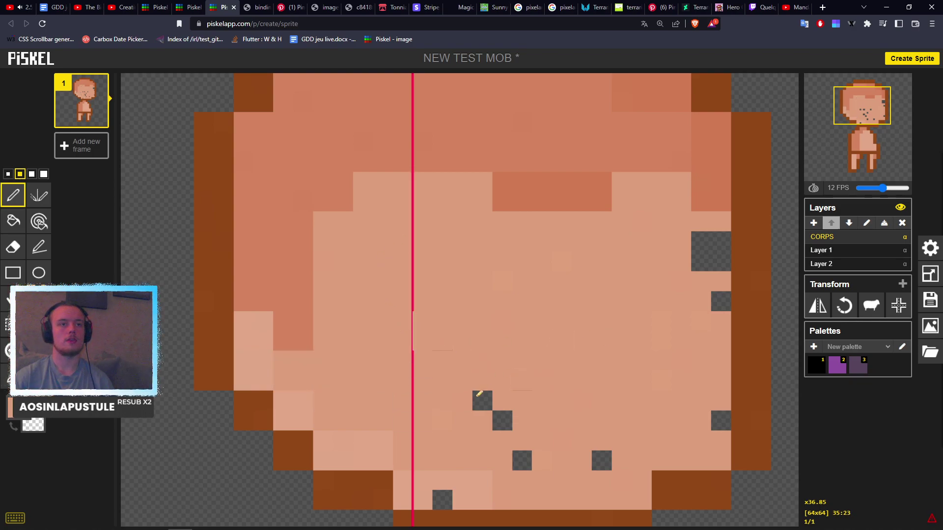
{"action": "left_click_drag", "start_coordinate": [482, 401], "coordinate": [502, 420]}
{"action": "left_click", "coordinate": [442, 500]}
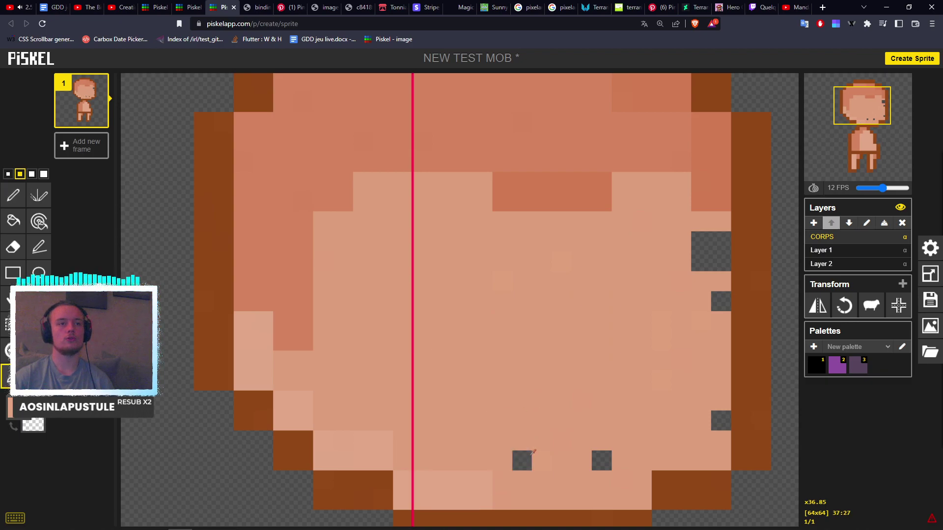
Fill the remaining holes in the lower face and along its right edge with the base skin tone.
{"action": "key", "text": "p"}
{"action": "left_click", "coordinate": [602, 461]}
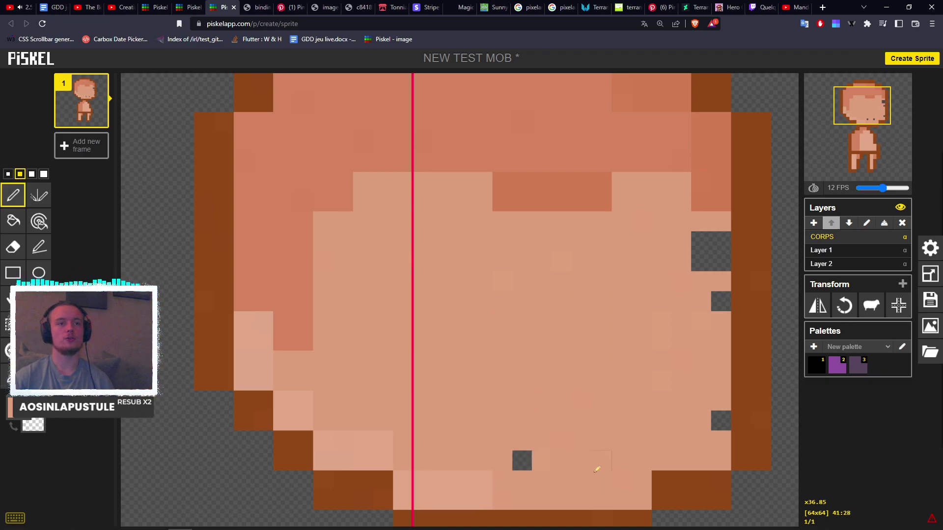
{"action": "left_click", "coordinate": [522, 461]}
{"action": "left_click", "coordinate": [719, 420]}
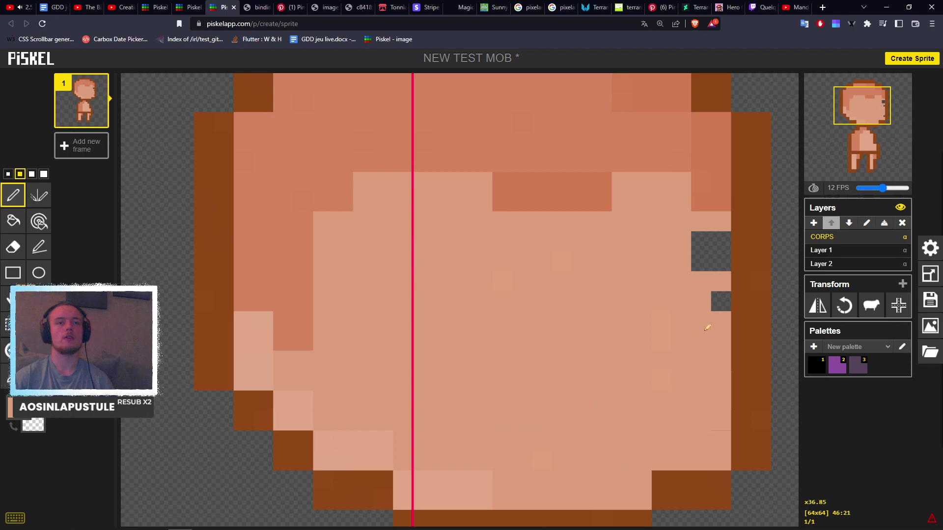
{"action": "left_click", "coordinate": [701, 261]}
{"action": "left_click", "coordinate": [713, 244]}
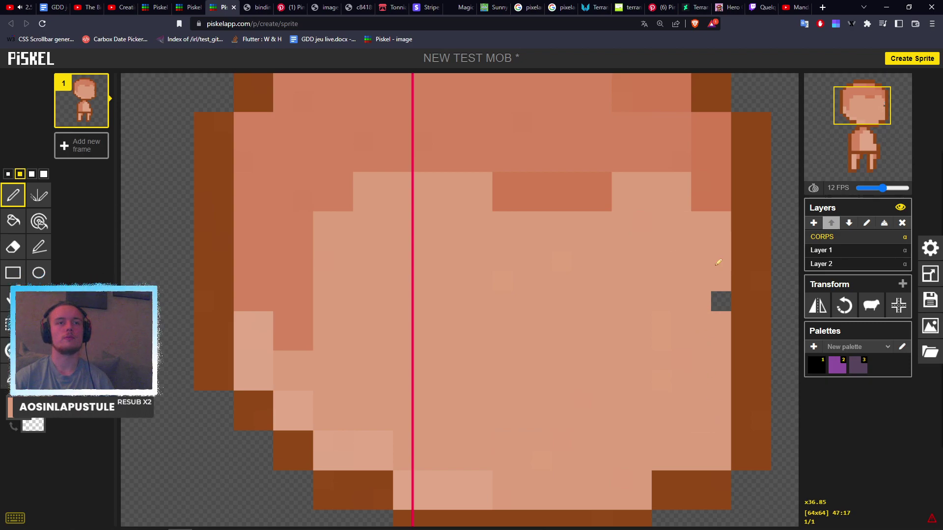
{"action": "left_click", "coordinate": [718, 308]}
Check the whole repaired character and add a new empty layer above CORPS.
{"action": "scroll", "coordinate": [669, 330], "scroll_direction": "down", "scroll_amount": 5}
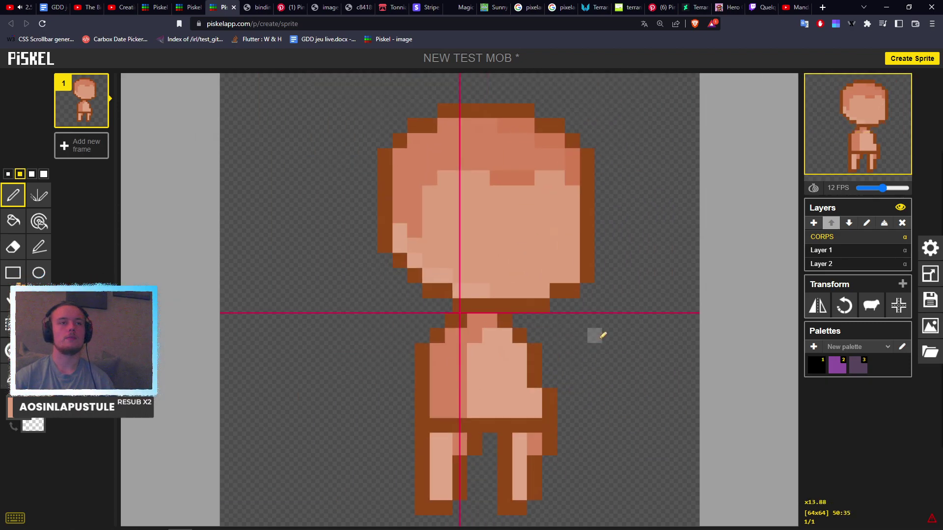
{"action": "scroll", "coordinate": [499, 297], "scroll_direction": "up", "scroll_amount": 1}
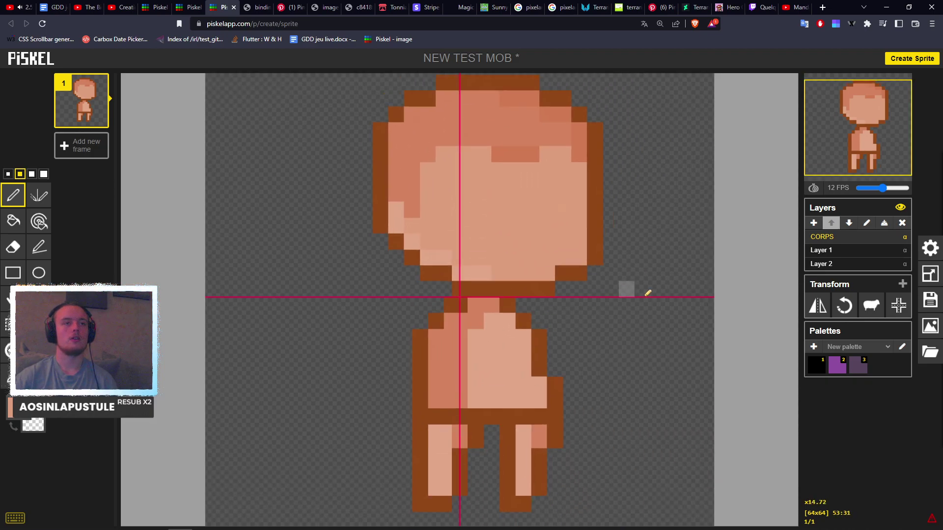
{"action": "scroll", "coordinate": [648, 297], "scroll_direction": "down", "scroll_amount": 4}
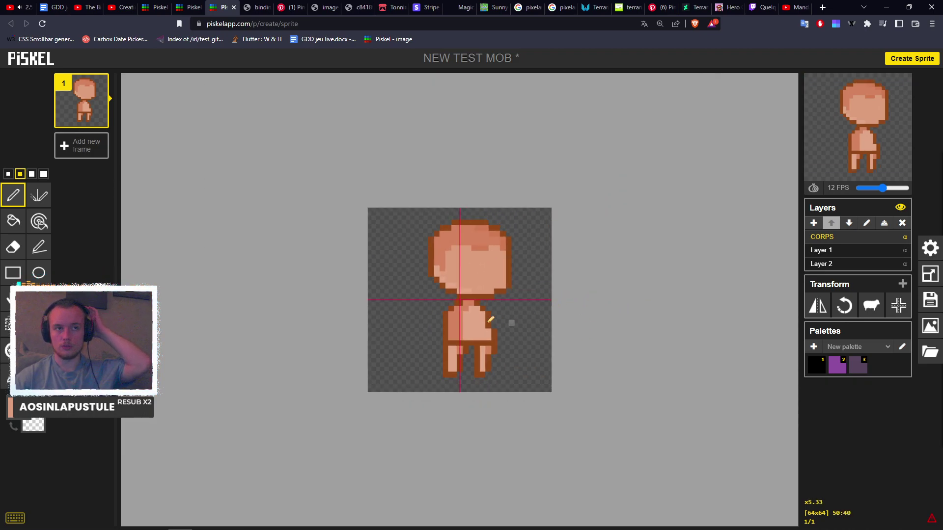
{"action": "scroll", "coordinate": [529, 324], "scroll_direction": "up", "scroll_amount": 2}
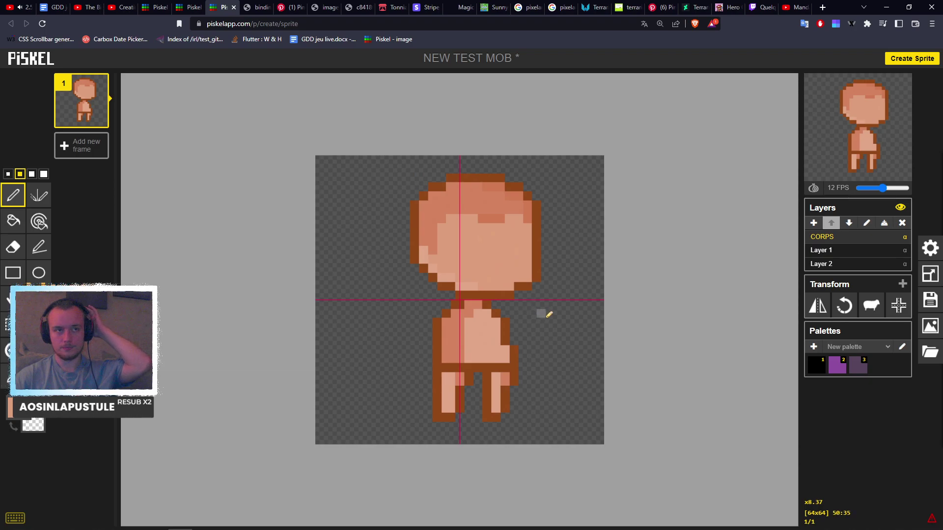
{"action": "scroll", "coordinate": [549, 314], "scroll_direction": "up", "scroll_amount": 2}
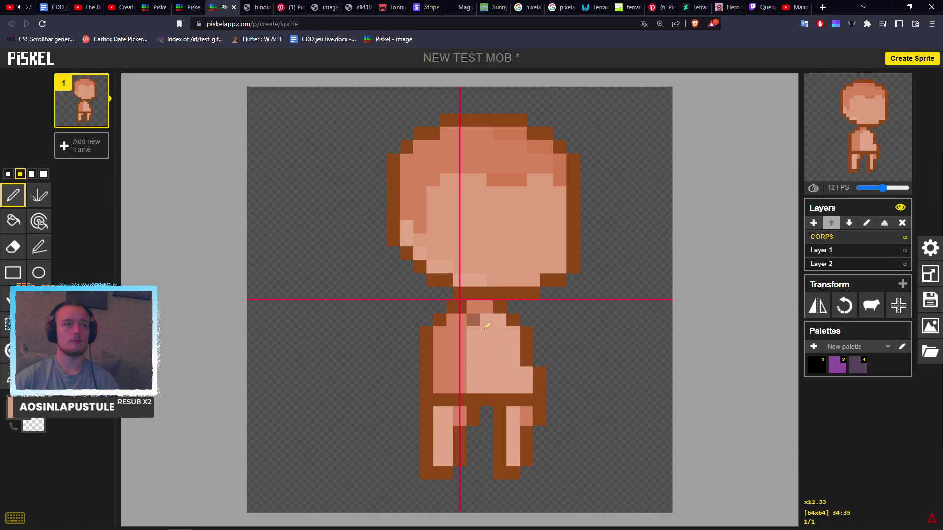
{"action": "left_click", "coordinate": [813, 223]}
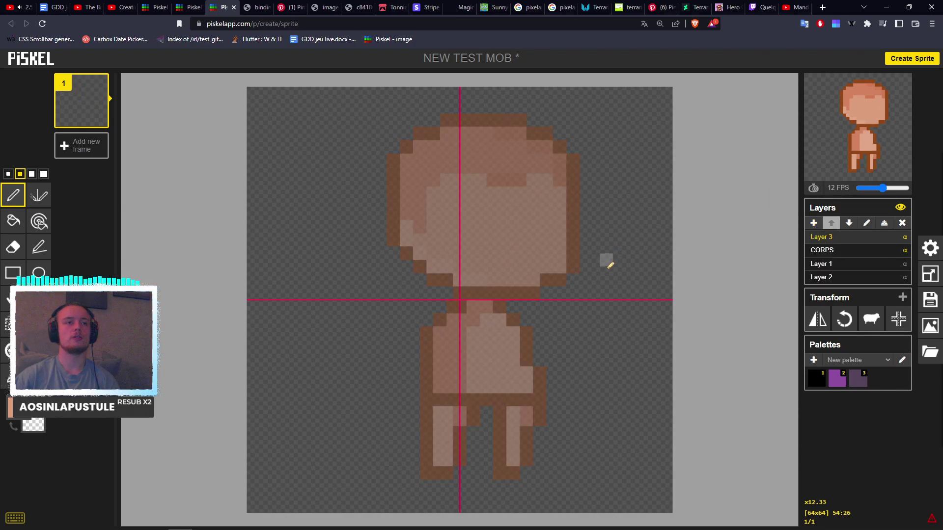
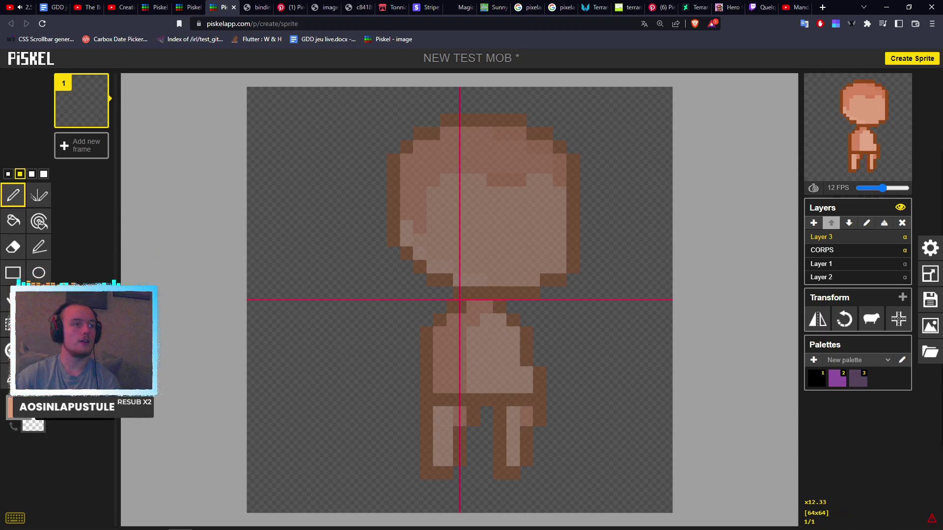
Set the drawing colour to the bright red #ff0021.
{"action": "left_click", "coordinate": [19, 408]}
{"action": "left_click_drag", "start_coordinate": [125, 494], "coordinate": [124, 498]}
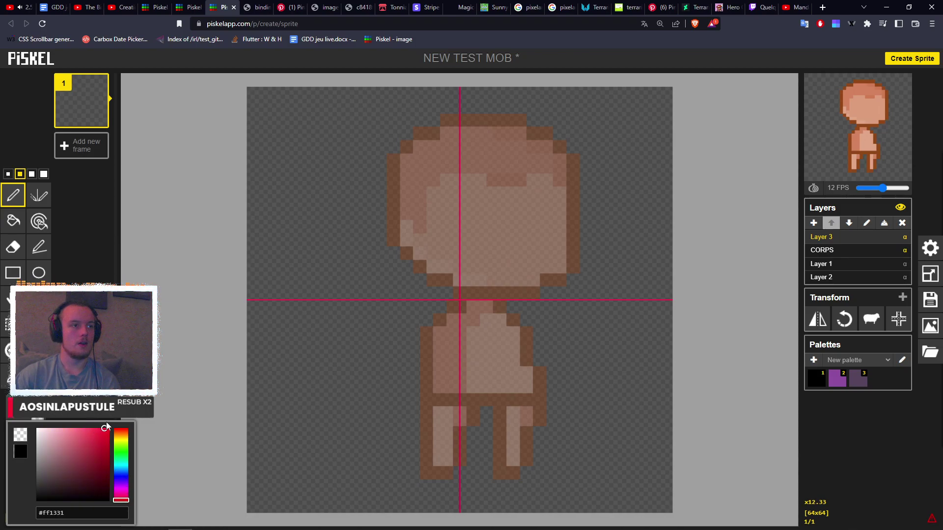
{"action": "left_click_drag", "start_coordinate": [106, 422], "coordinate": [111, 419]}
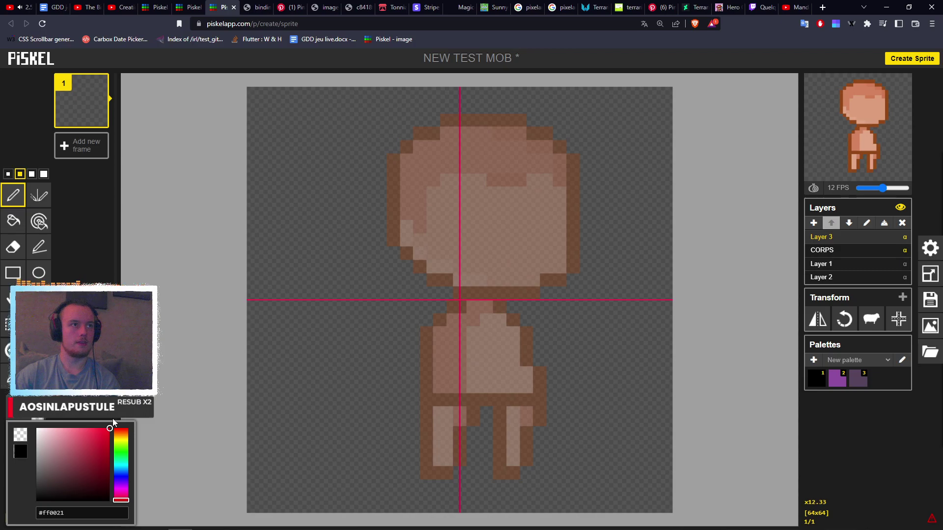
Trace the left outline of the torso in red from the hip up over the shoulder to the neck, erasing stray pixels outside it.
{"action": "scroll", "coordinate": [563, 284], "scroll_direction": "up", "scroll_amount": 2}
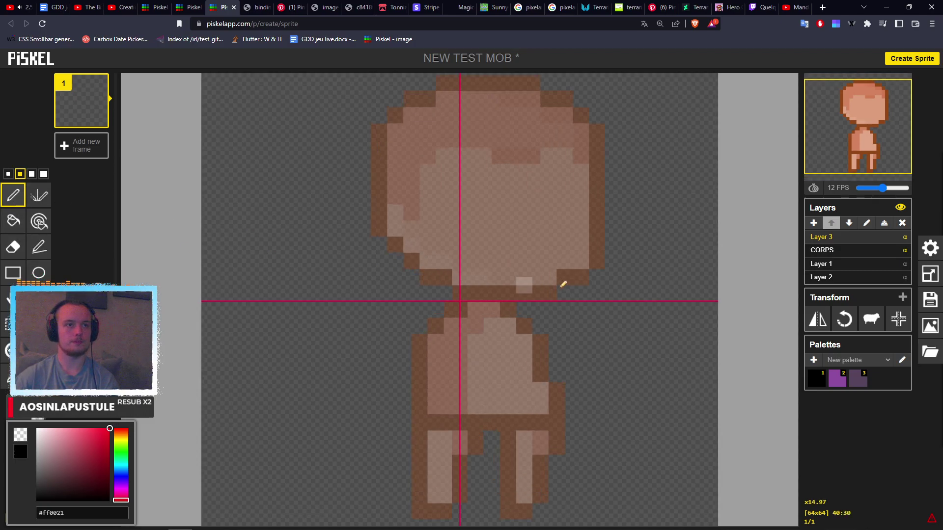
{"action": "scroll", "coordinate": [563, 284], "scroll_direction": "up", "scroll_amount": 4}
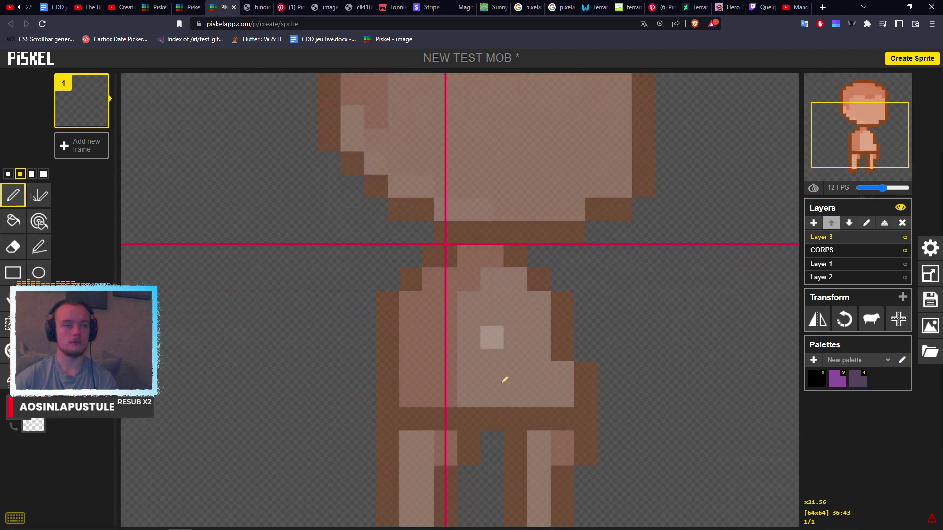
{"action": "scroll", "coordinate": [505, 379], "scroll_direction": "up", "scroll_amount": 2}
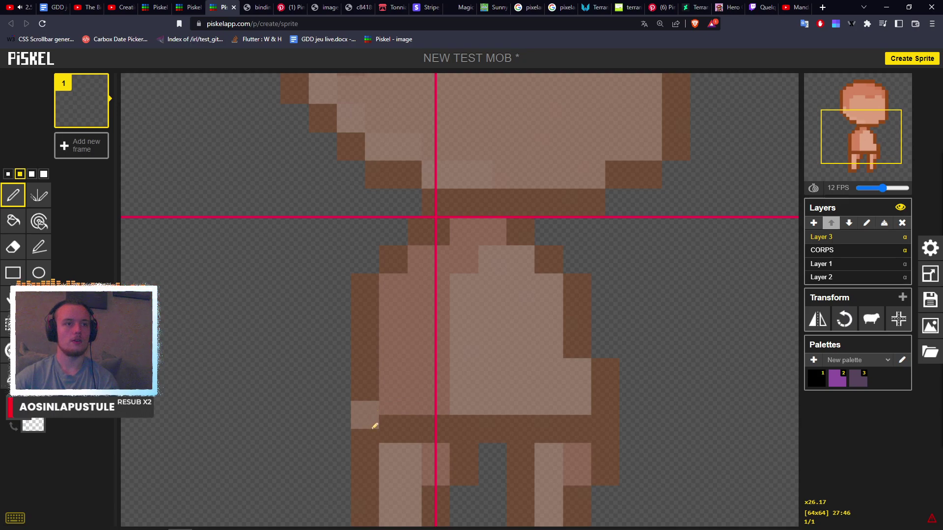
{"action": "left_click_drag", "start_coordinate": [374, 426], "coordinate": [370, 385]}
{"action": "left_click_drag", "start_coordinate": [367, 320], "coordinate": [370, 309]}
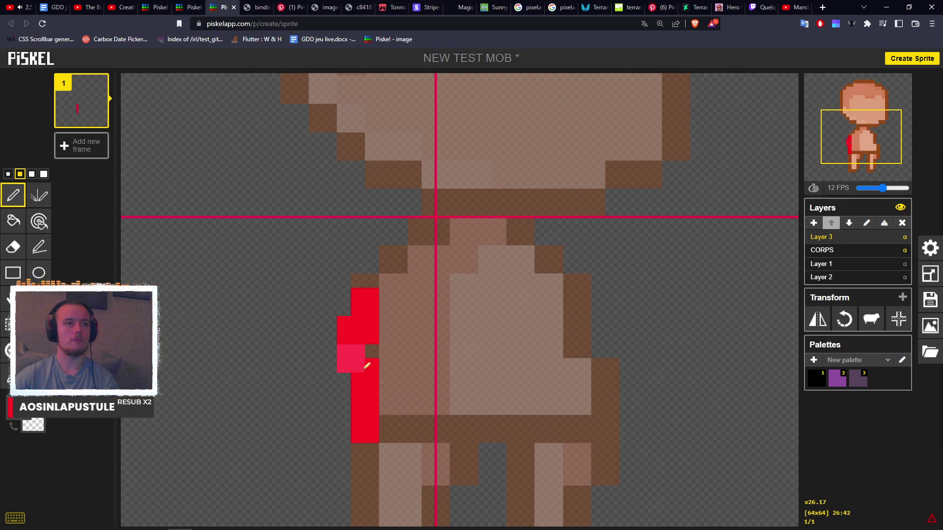
{"action": "left_click", "coordinate": [371, 357]}
{"action": "left_click", "coordinate": [371, 292]}
{"action": "right_click", "coordinate": [346, 334]}
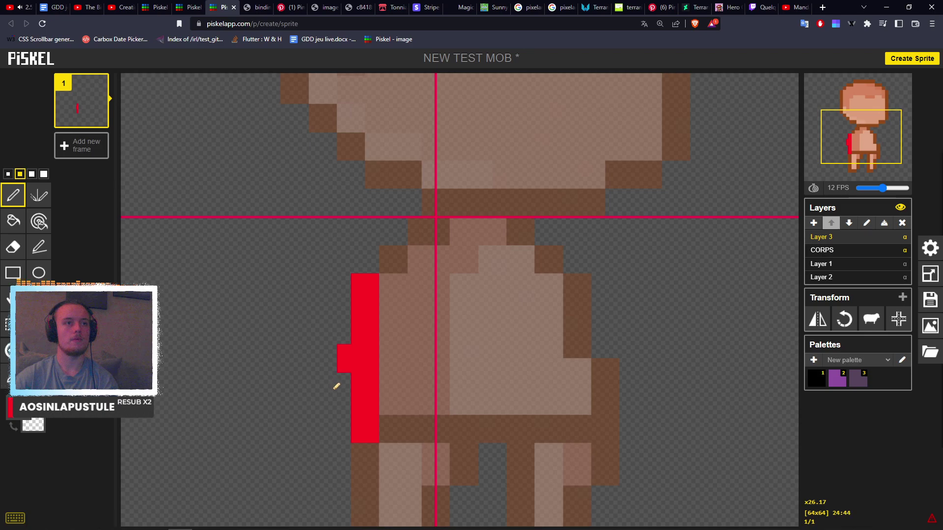
{"action": "right_click", "coordinate": [342, 366]}
{"action": "left_click", "coordinate": [405, 266]}
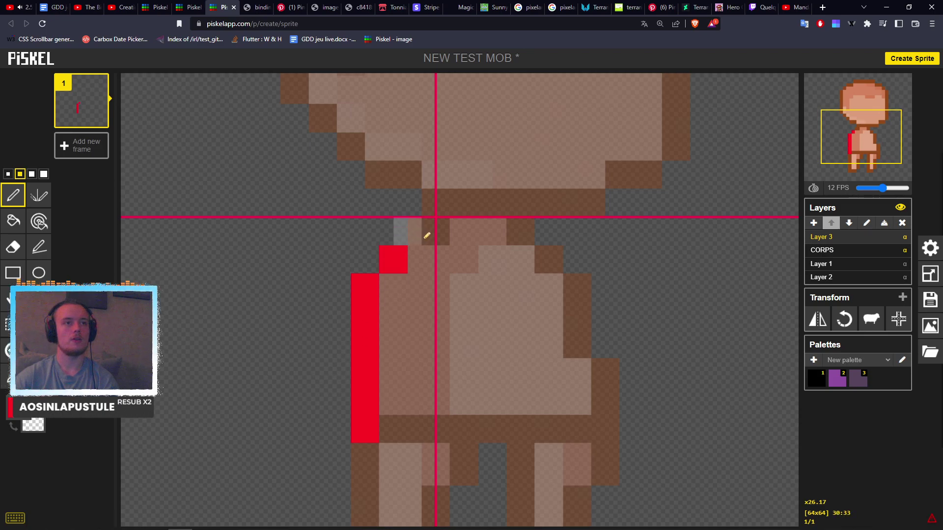
{"action": "left_click", "coordinate": [425, 232]}
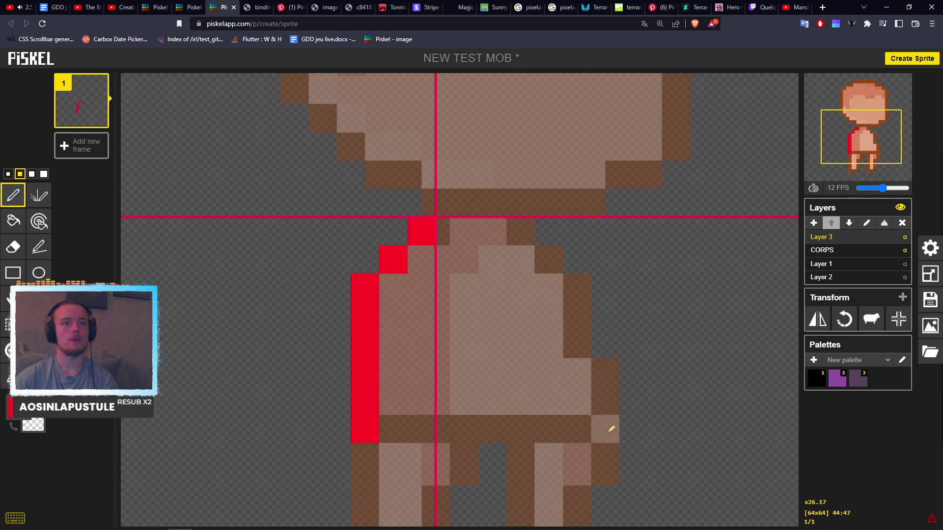
Trace the right outline of the torso in red from the hip up over the shoulder to the neck.
{"action": "mouse_move", "coordinate": [611, 428]}
{"action": "left_mouse_down"}
{"action": "mouse_move", "coordinate": [607, 379]}
{"action": "mouse_move", "coordinate": [585, 343]}
{"action": "mouse_move", "coordinate": [581, 301]}
{"action": "left_mouse_up"}
{"action": "left_click", "coordinate": [577, 287]}
{"action": "left_click", "coordinate": [553, 265]}
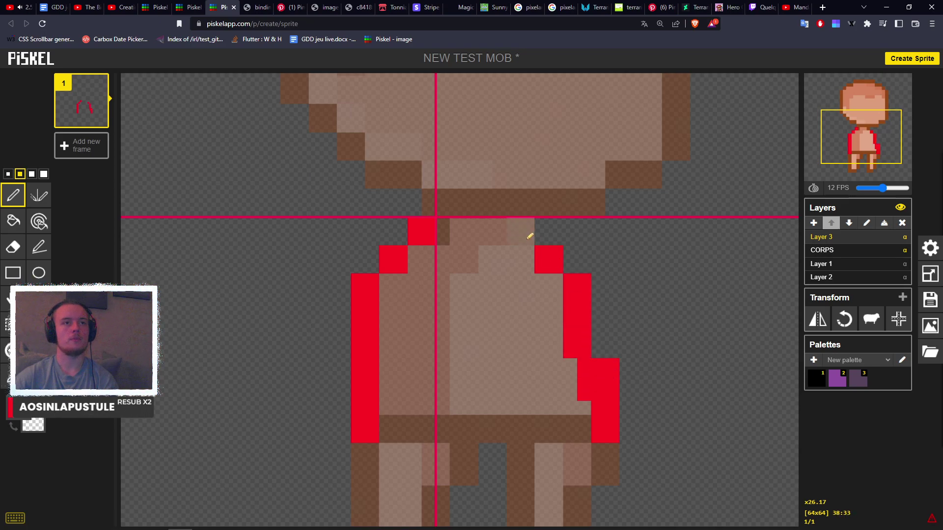
{"action": "left_click", "coordinate": [524, 231]}
Close the red garment outline with a line across the neck under the chin and another along the waist above the legs.
{"action": "middle_click_drag", "start_coordinate": [524, 232], "coordinate": [513, 269]}
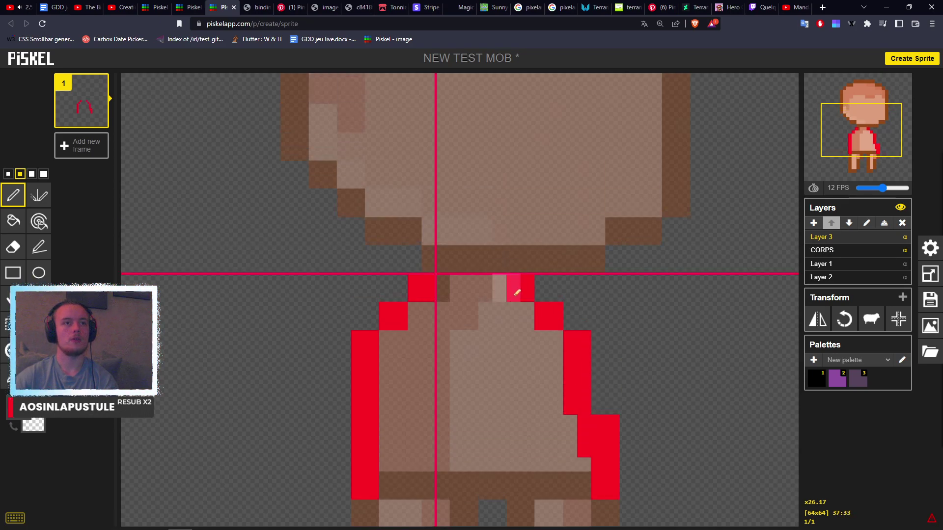
{"action": "left_click", "coordinate": [517, 269]}
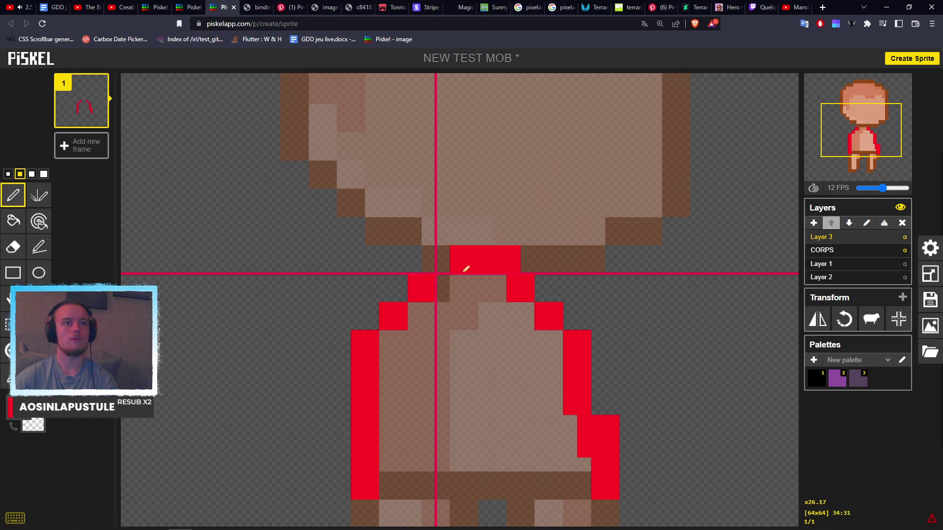
{"action": "left_click_drag", "start_coordinate": [464, 271], "coordinate": [460, 271]}
{"action": "middle_click_drag", "start_coordinate": [499, 434], "coordinate": [472, 299]}
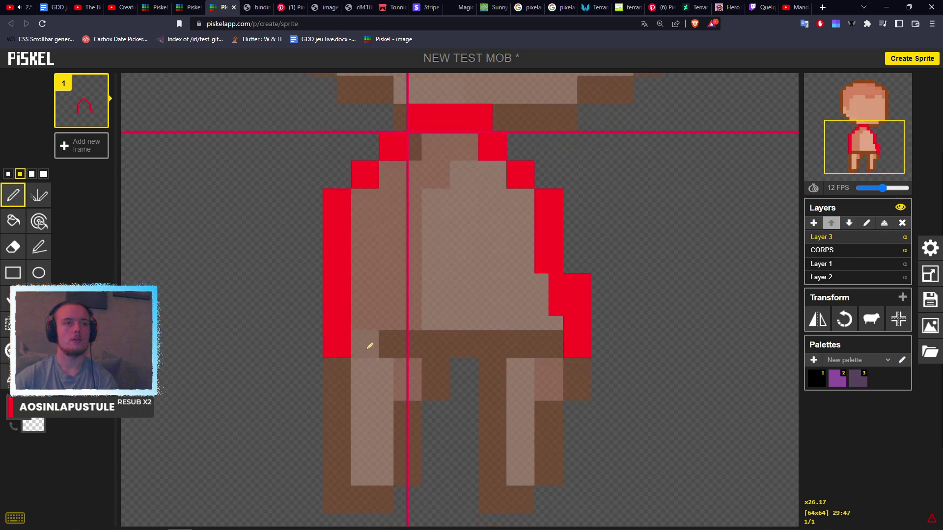
{"action": "left_click_drag", "start_coordinate": [370, 346], "coordinate": [475, 345]}
Paint two upright red eyes on the face, each 2 pixels wide and 4 pixels tall.
{"action": "middle_click_drag", "start_coordinate": [437, 287], "coordinate": [439, 400]}
{"action": "scroll", "coordinate": [565, 344], "scroll_direction": "down", "scroll_amount": 5}
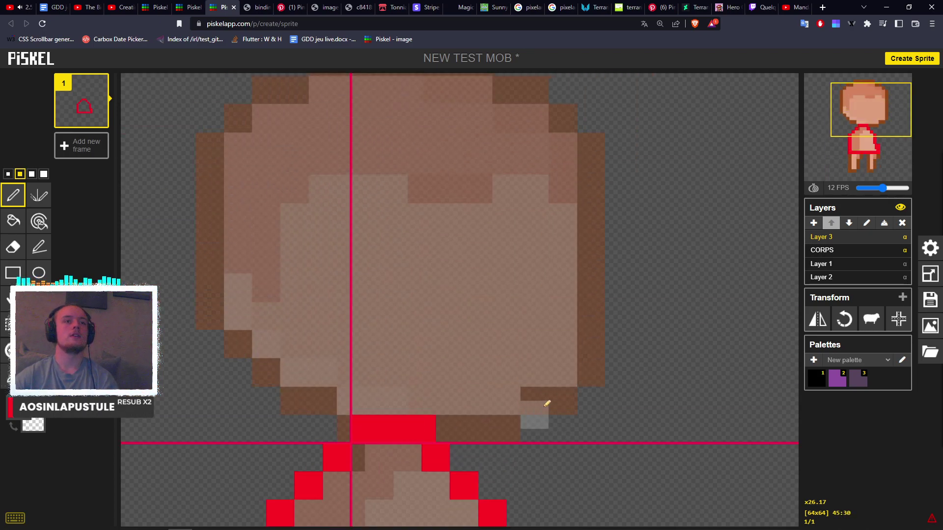
{"action": "scroll", "coordinate": [527, 226], "scroll_direction": "up", "scroll_amount": 4}
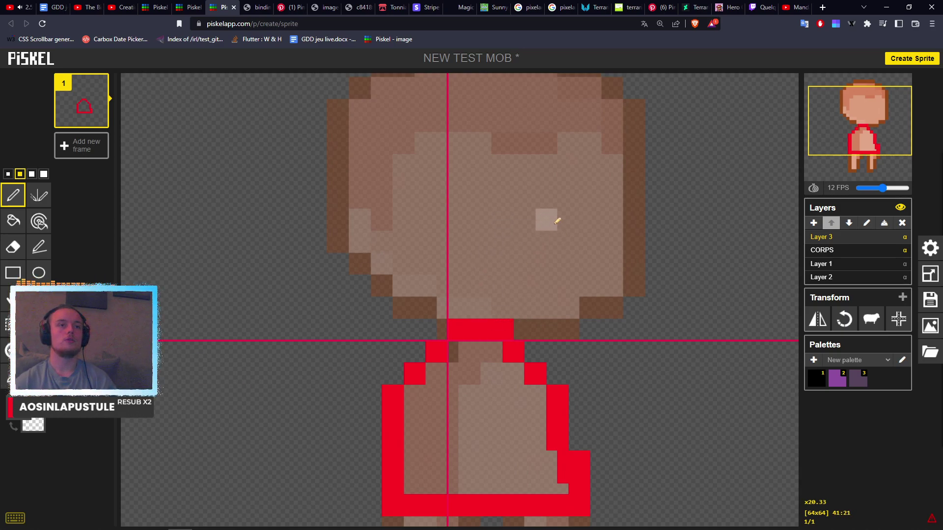
{"action": "scroll", "coordinate": [554, 221], "scroll_direction": "down", "scroll_amount": 2}
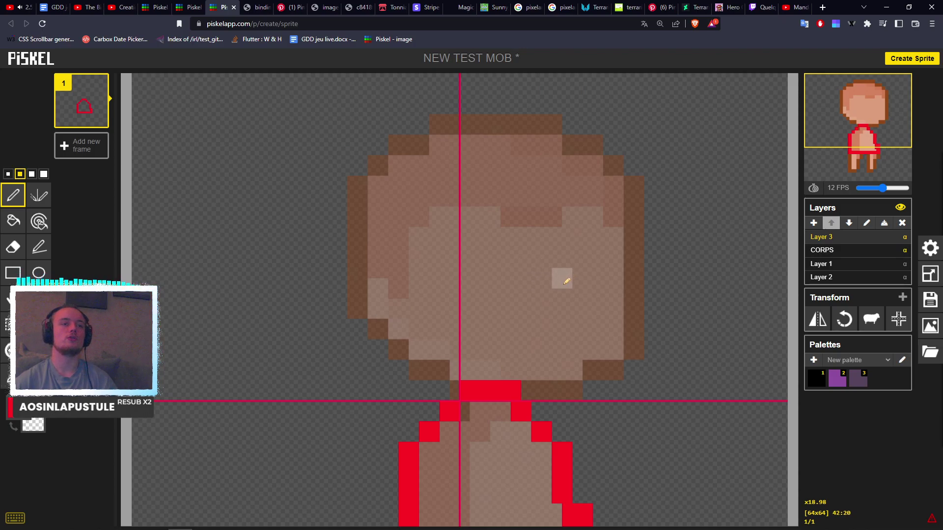
{"action": "left_click", "coordinate": [498, 299]}
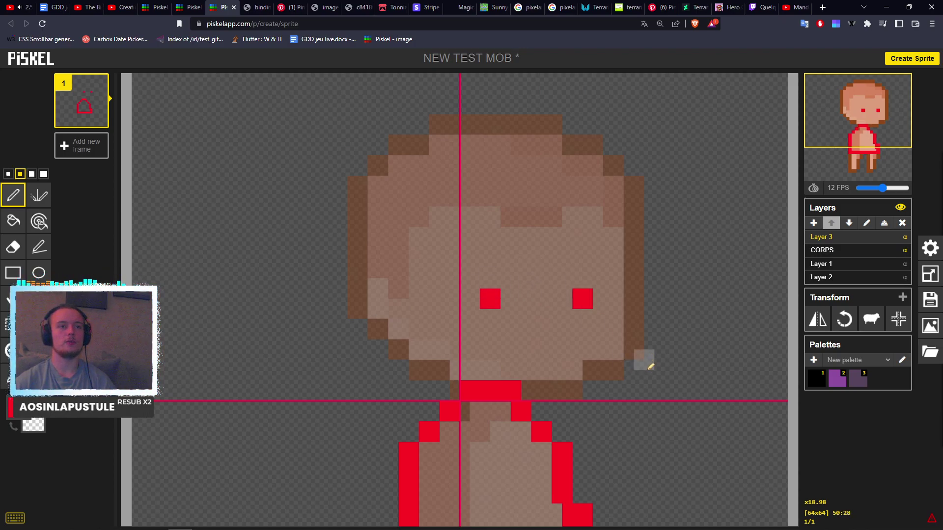
{"action": "left_click", "coordinate": [495, 284]}
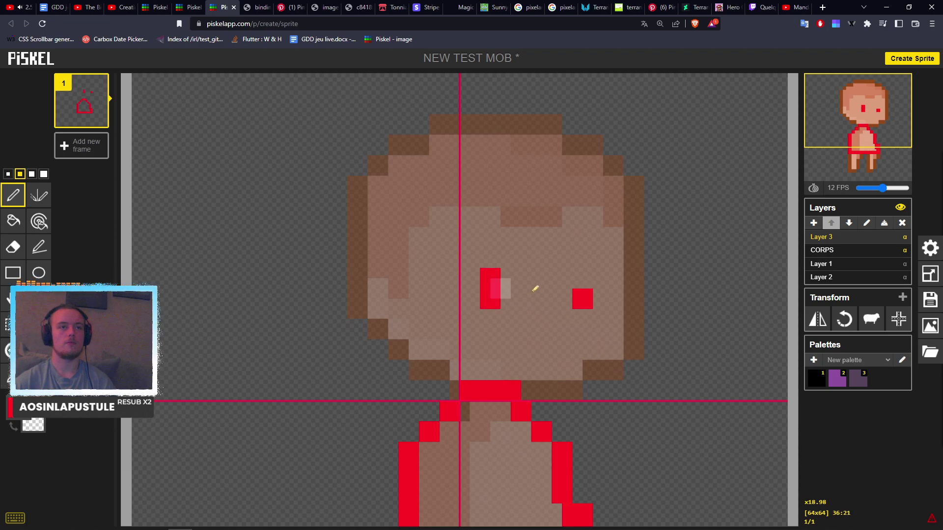
{"action": "left_click", "coordinate": [585, 278]}
{"action": "scroll", "coordinate": [595, 348], "scroll_direction": "down", "scroll_amount": 2}
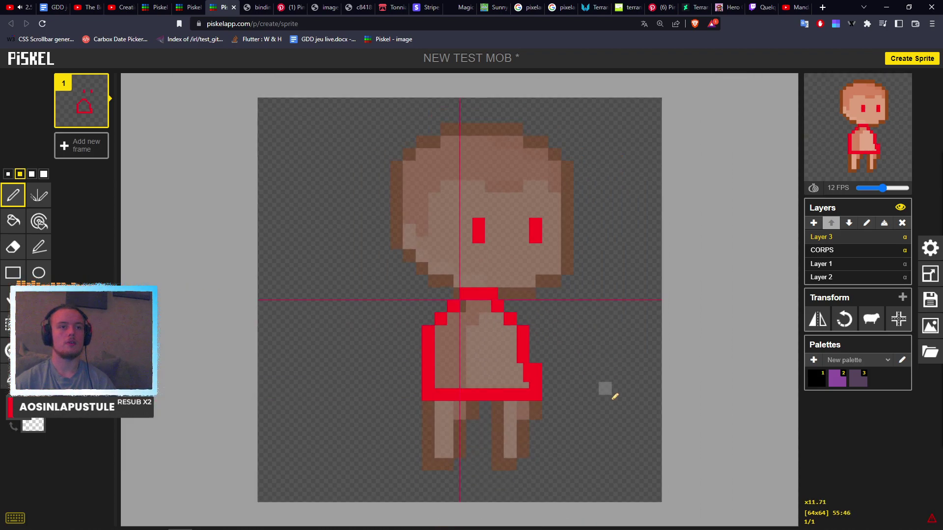
Choose the light pink #ffbdc6 and fill the inside of the red garment outline with it.
{"action": "scroll", "coordinate": [516, 374], "scroll_direction": "up", "scroll_amount": 2}
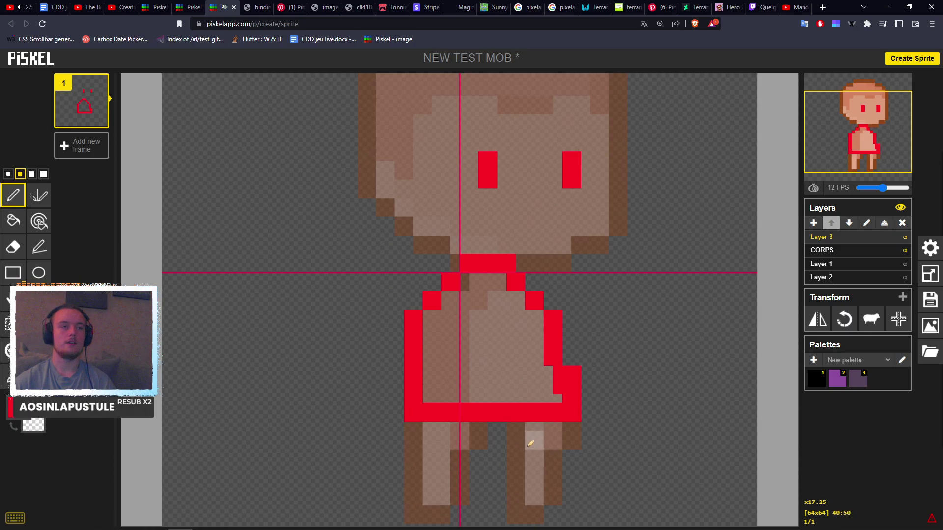
{"action": "scroll", "coordinate": [493, 417], "scroll_direction": "up", "scroll_amount": 1}
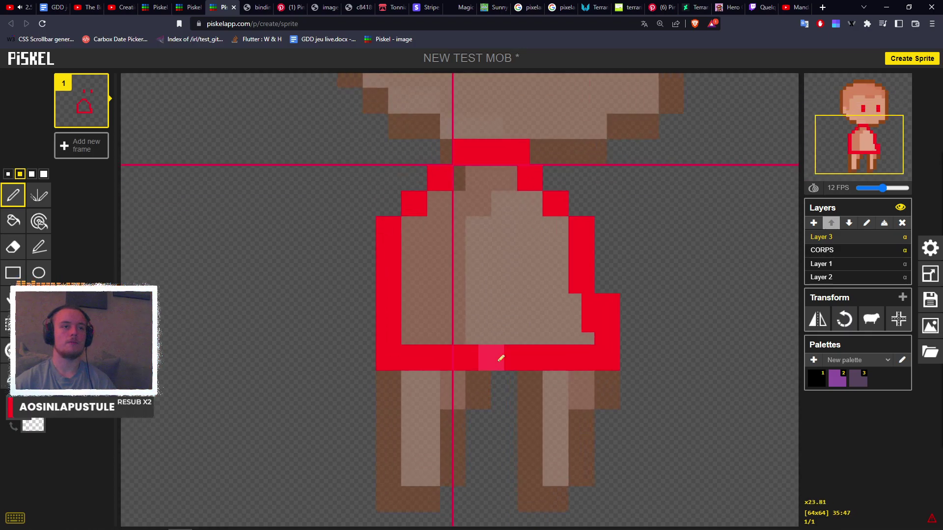
{"action": "scroll", "coordinate": [497, 418], "scroll_direction": "up", "scroll_amount": 1}
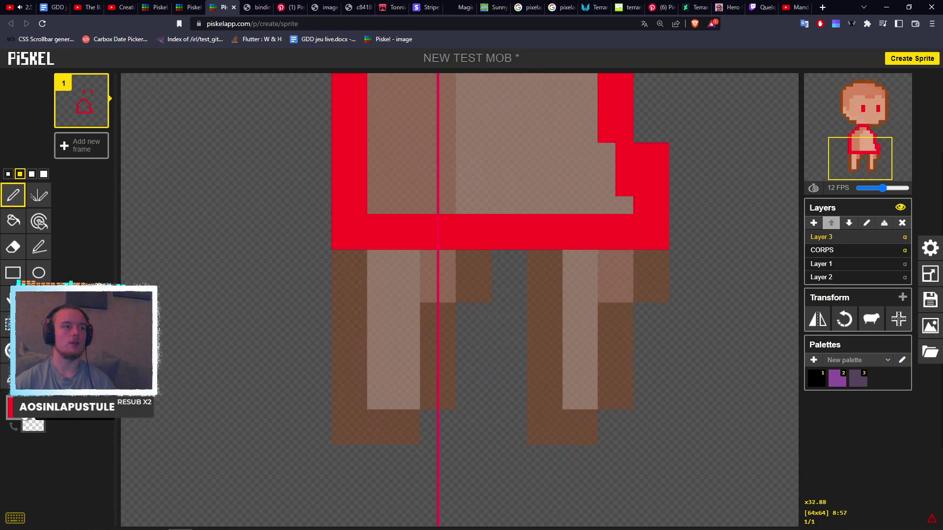
{"action": "left_click", "coordinate": [24, 417]}
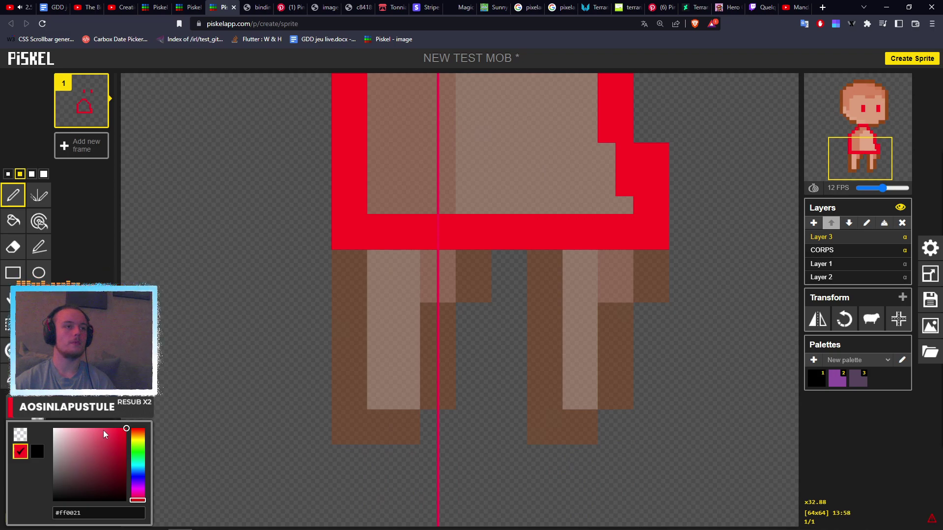
{"action": "left_click", "coordinate": [75, 427]}
{"action": "left_click_drag", "start_coordinate": [75, 422], "coordinate": [66, 417]}
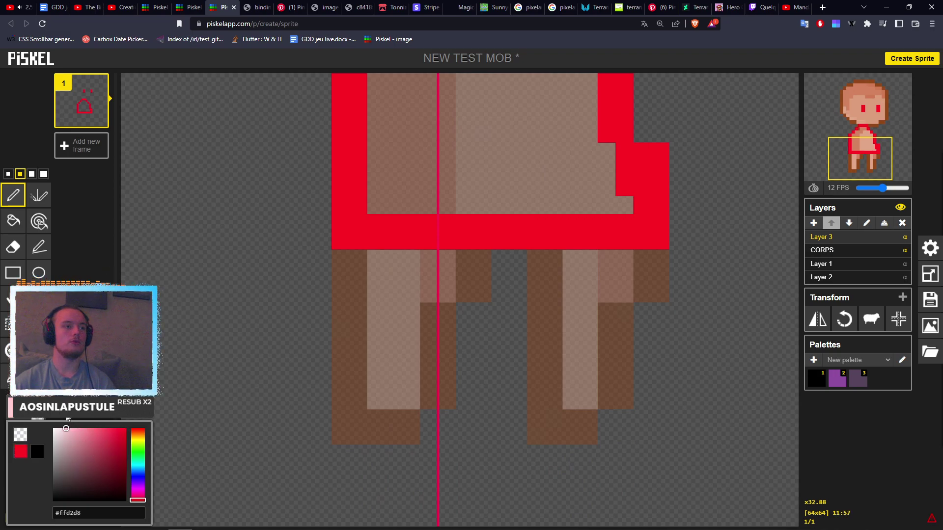
{"action": "left_click", "coordinate": [13, 220]}
{"action": "left_click", "coordinate": [499, 185]}
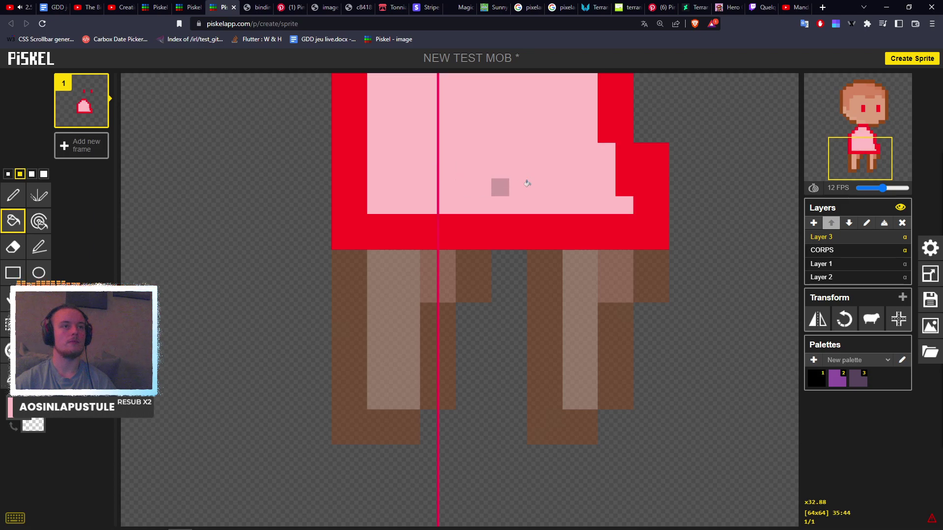
Return to the red #ff0021 at one-pixel size and draw a rectangle outline about 9 by 4 pixels on the lower part of the garment.
{"action": "middle_click_drag", "start_coordinate": [498, 185], "coordinate": [496, 379]}
{"action": "scroll", "coordinate": [480, 346], "scroll_direction": "down", "scroll_amount": 5}
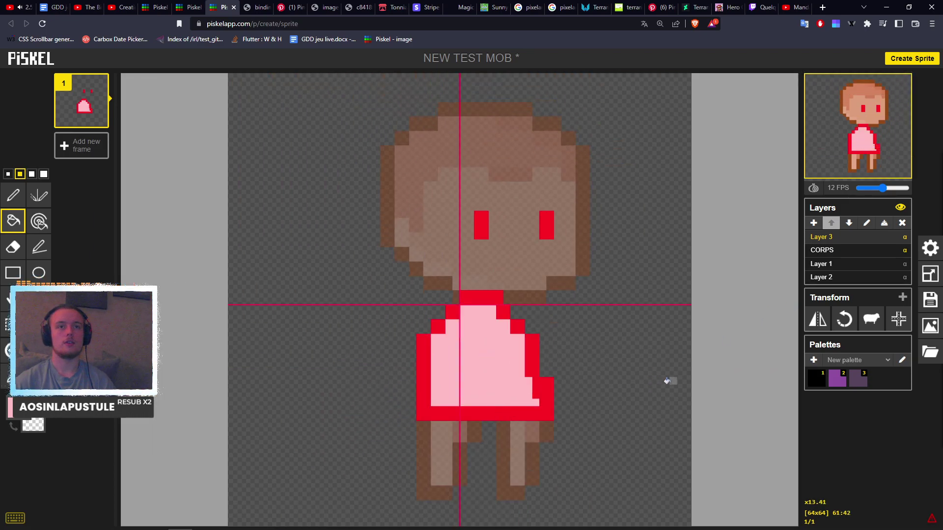
{"action": "scroll", "coordinate": [505, 393], "scroll_direction": "up", "scroll_amount": 2}
{"action": "scroll", "coordinate": [505, 393], "scroll_direction": "up", "scroll_amount": 3}
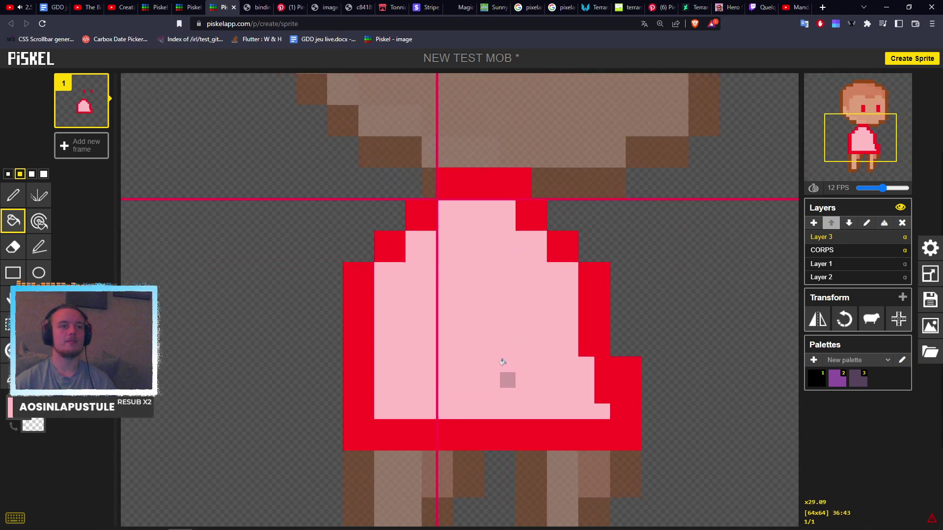
{"action": "left_click", "coordinate": [24, 195]}
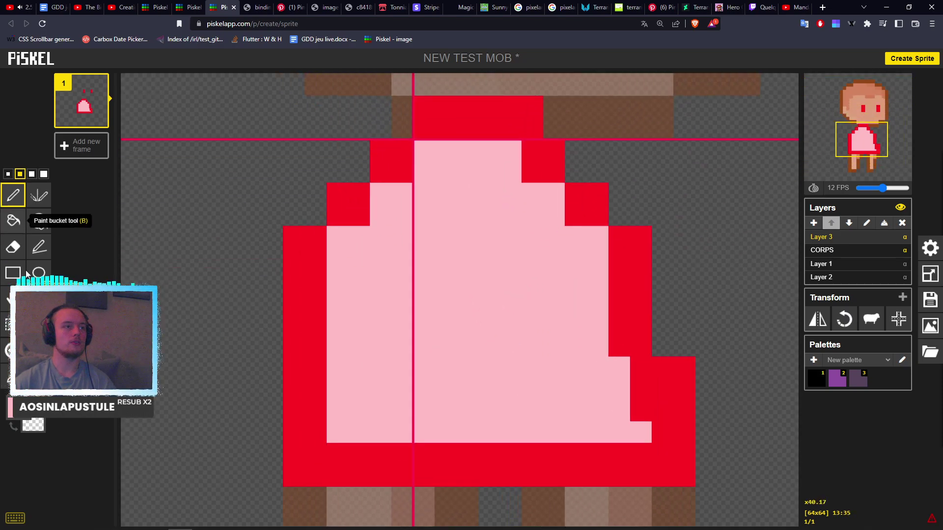
{"action": "left_click", "coordinate": [21, 419]}
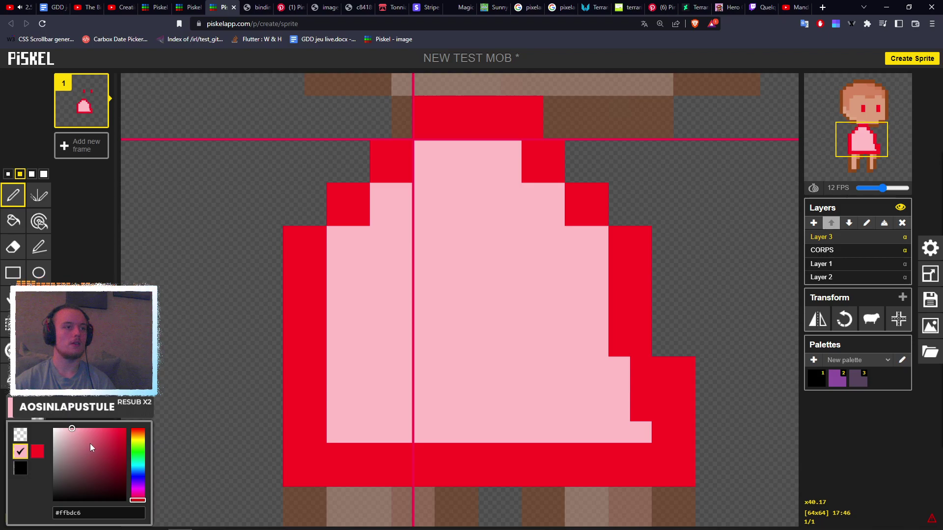
{"action": "left_click", "coordinate": [38, 450]}
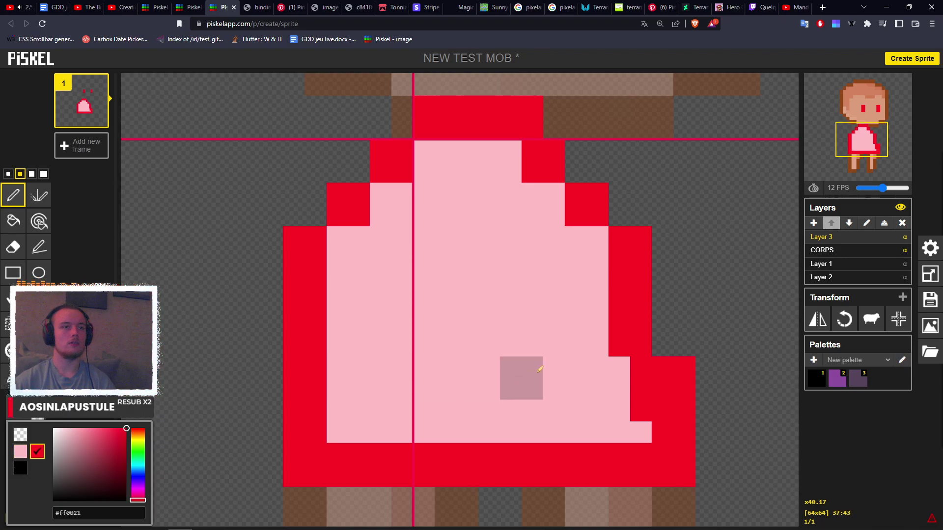
{"action": "left_click", "coordinate": [9, 174]}
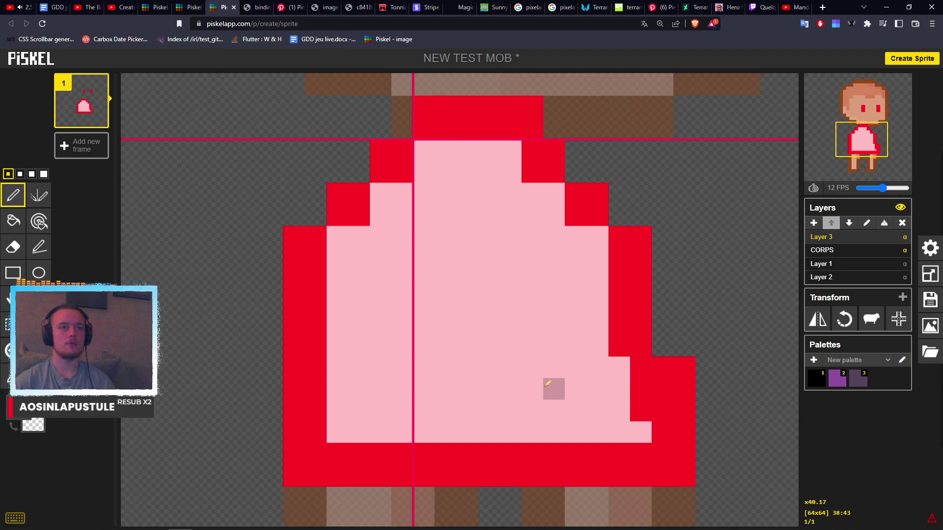
{"action": "left_click", "coordinate": [13, 274]}
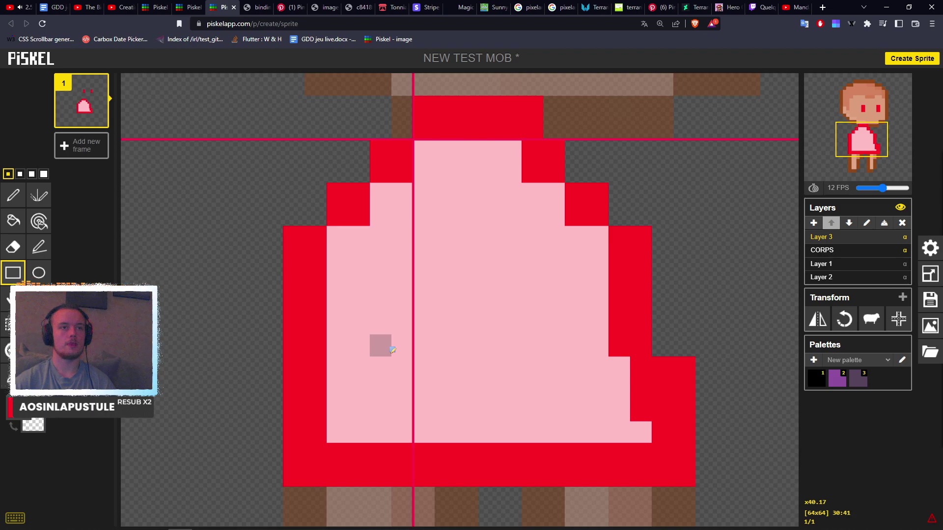
{"action": "left_click_drag", "start_coordinate": [391, 350], "coordinate": [557, 399]}
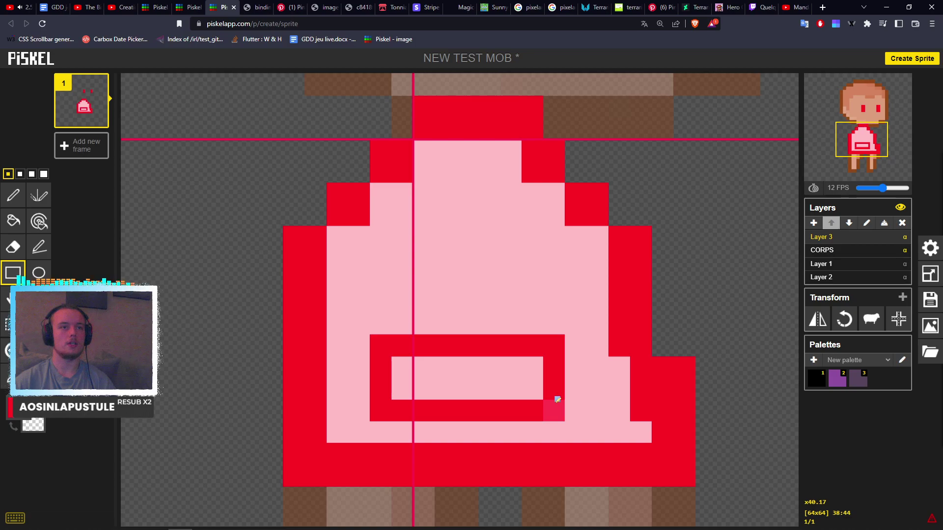
Draw a 7 by 7 pixel red circle above the garment's rectangle and paint out the rectangle's bottom edge in light pink.
{"action": "left_click", "coordinate": [39, 272]}
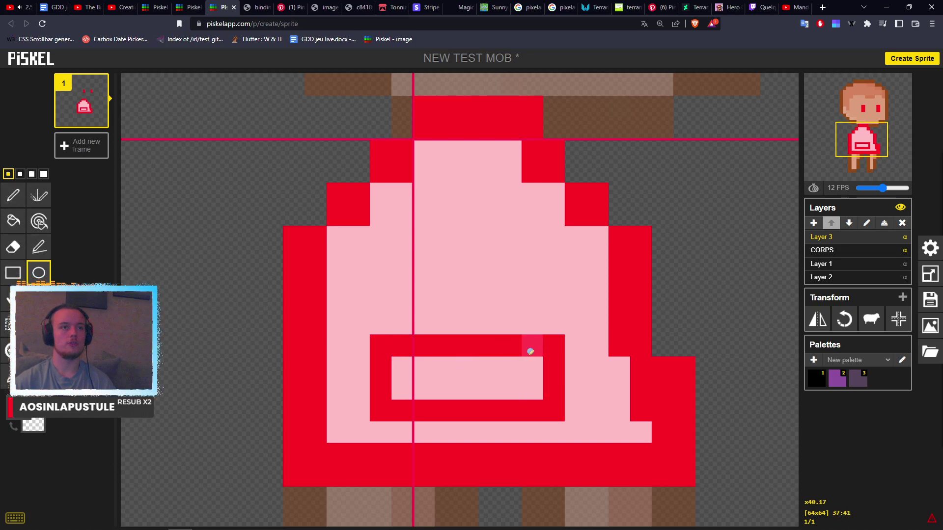
{"action": "left_click_drag", "start_coordinate": [524, 346], "coordinate": [404, 196]}
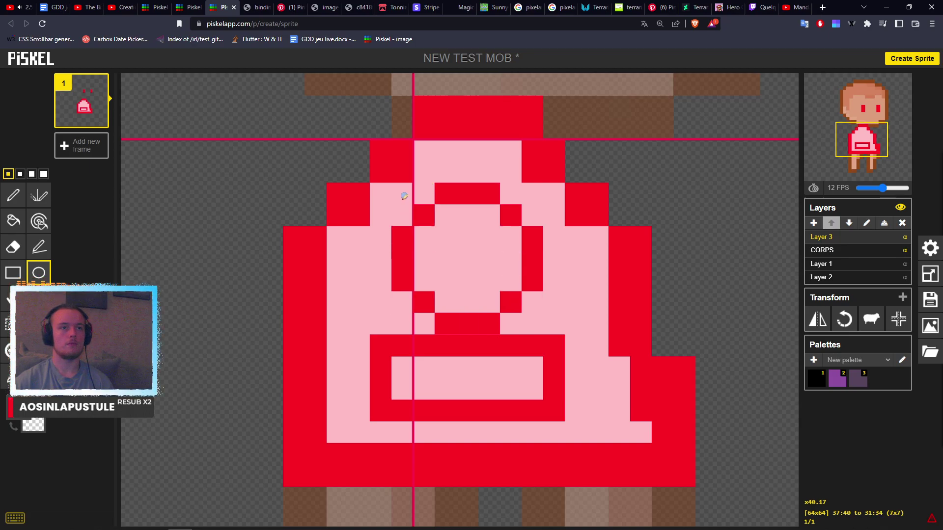
{"action": "left_click", "coordinate": [13, 195]}
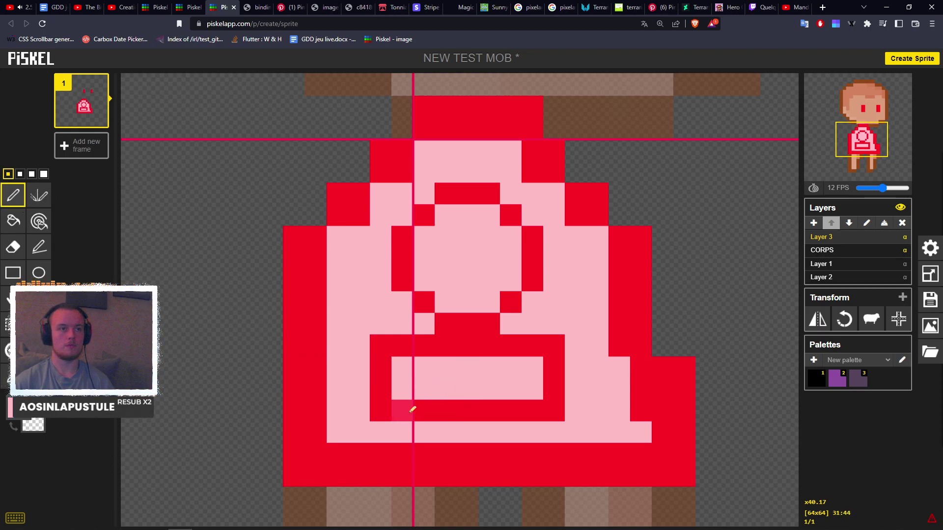
{"action": "left_click_drag", "start_coordinate": [390, 409], "coordinate": [554, 410]}
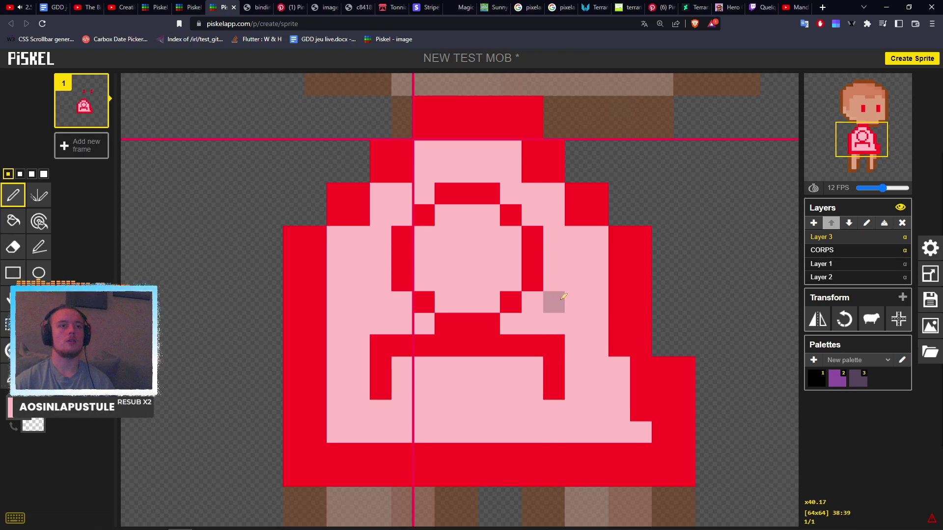
Pick up the garment's red, set the pencil to 2 pixels and trace the outline of the left leg.
{"action": "scroll", "coordinate": [557, 300], "scroll_direction": "down", "scroll_amount": 5}
{"action": "scroll", "coordinate": [564, 297], "scroll_direction": "up", "scroll_amount": 5}
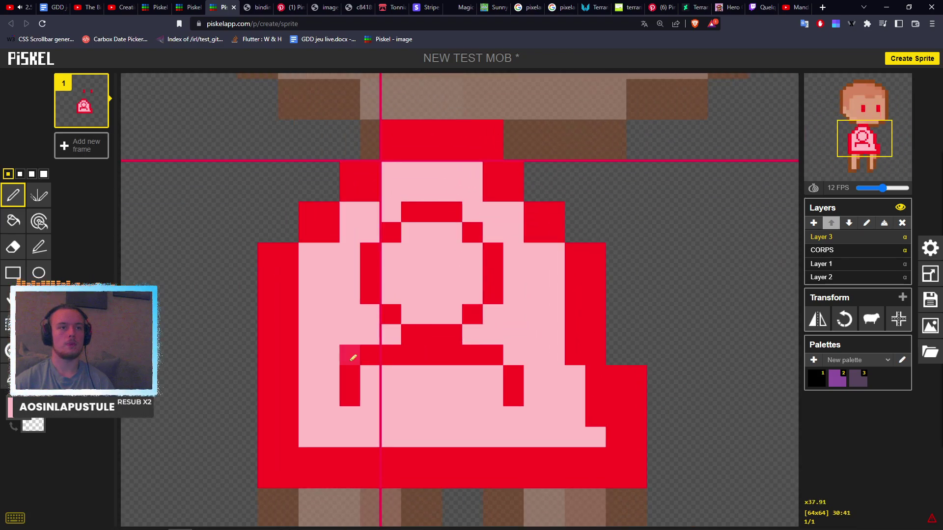
{"action": "scroll", "coordinate": [518, 388], "scroll_direction": "down", "scroll_amount": 5}
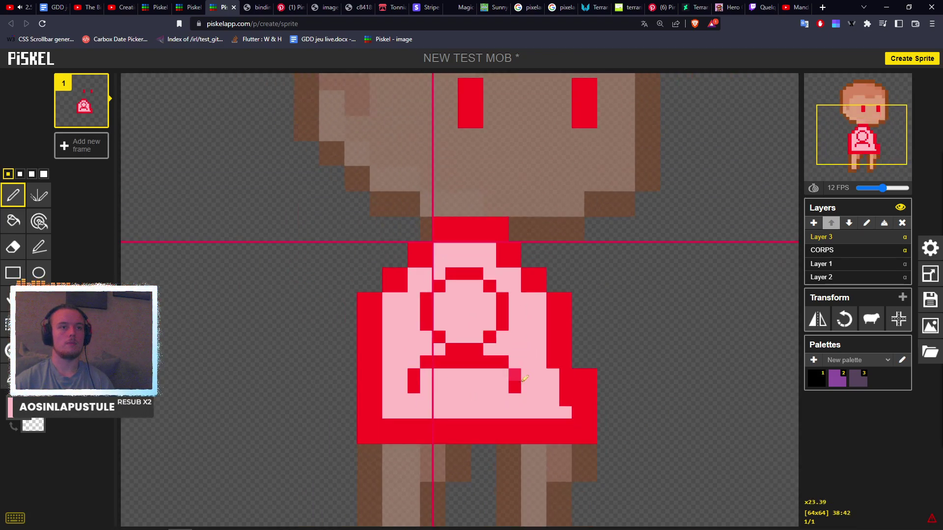
{"action": "scroll", "coordinate": [525, 379], "scroll_direction": "up", "scroll_amount": 4}
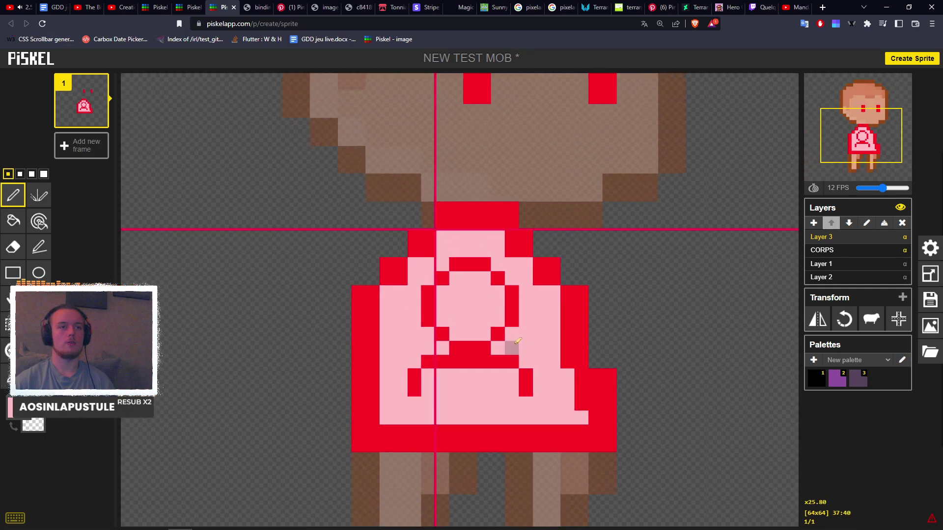
{"action": "scroll", "coordinate": [516, 335], "scroll_direction": "down", "scroll_amount": 5}
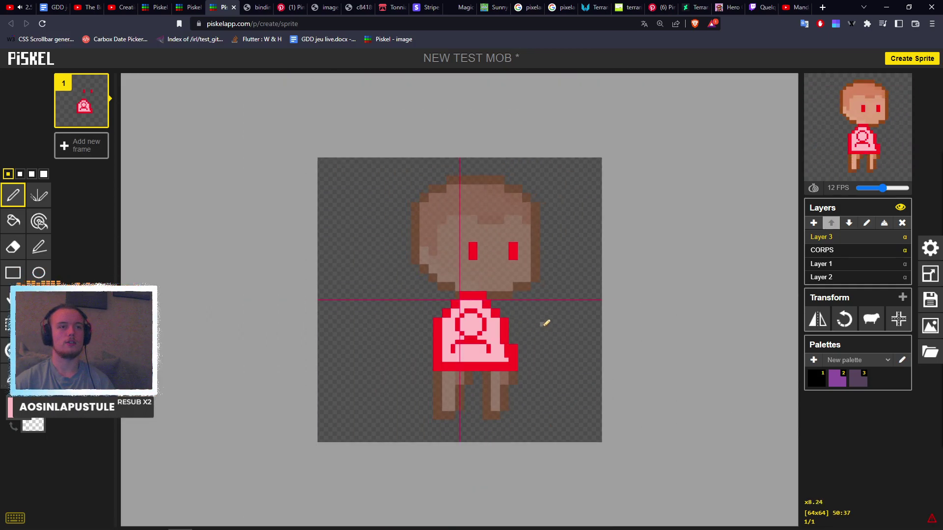
{"action": "scroll", "coordinate": [544, 324], "scroll_direction": "up", "scroll_amount": 5}
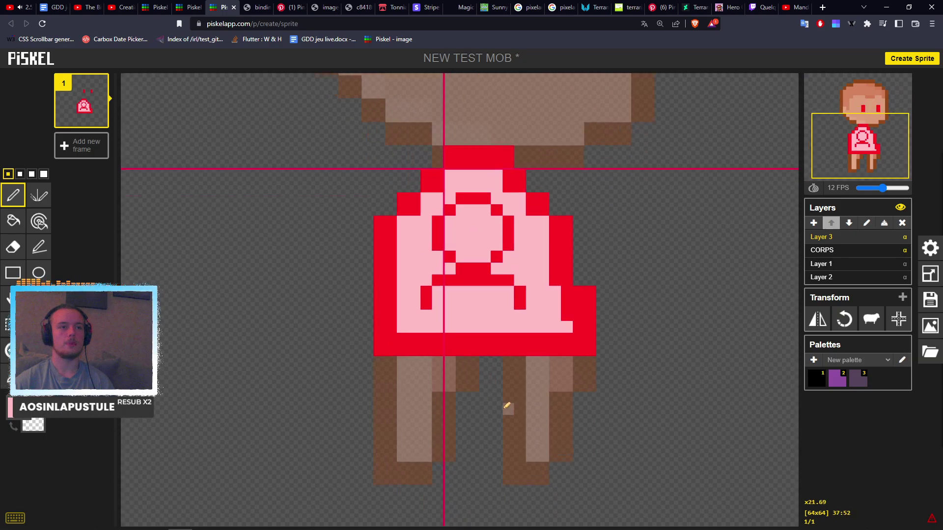
{"action": "scroll", "coordinate": [506, 406], "scroll_direction": "up", "scroll_amount": 4}
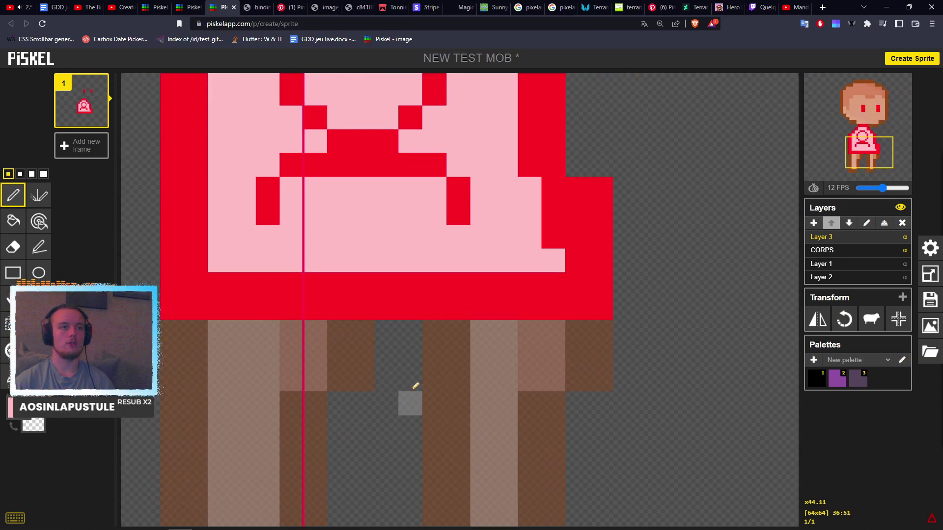
{"action": "middle_click_drag", "start_coordinate": [413, 391], "coordinate": [459, 220]}
{"action": "middle_click_drag", "start_coordinate": [314, 300], "coordinate": [362, 346]}
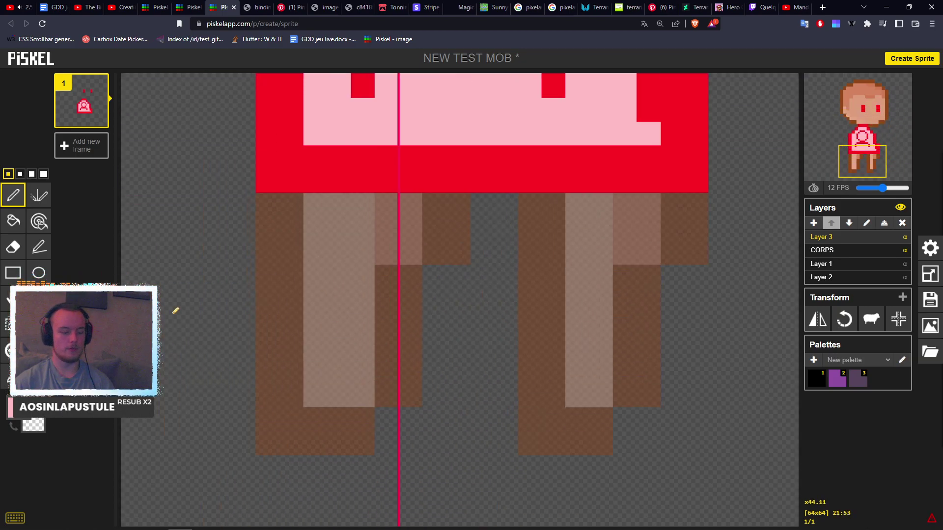
{"action": "key", "text": "o"}
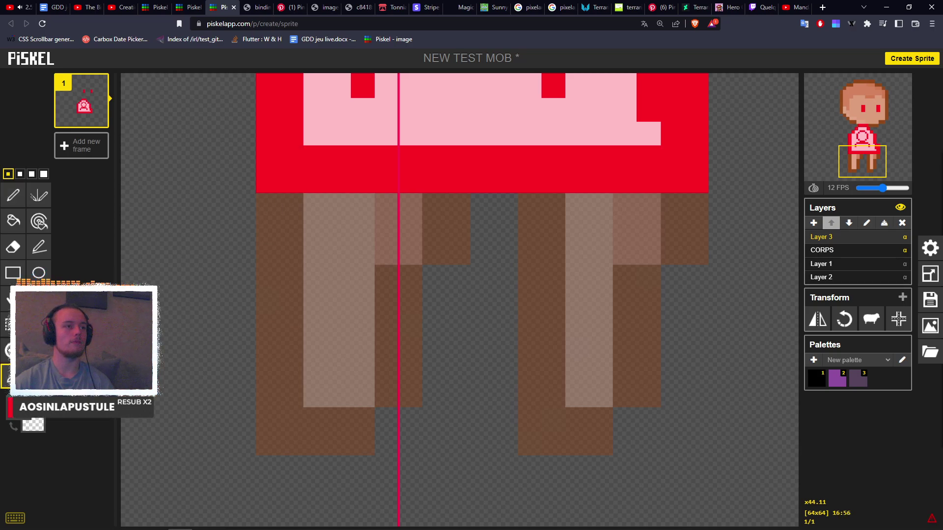
{"action": "left_click", "coordinate": [13, 195]}
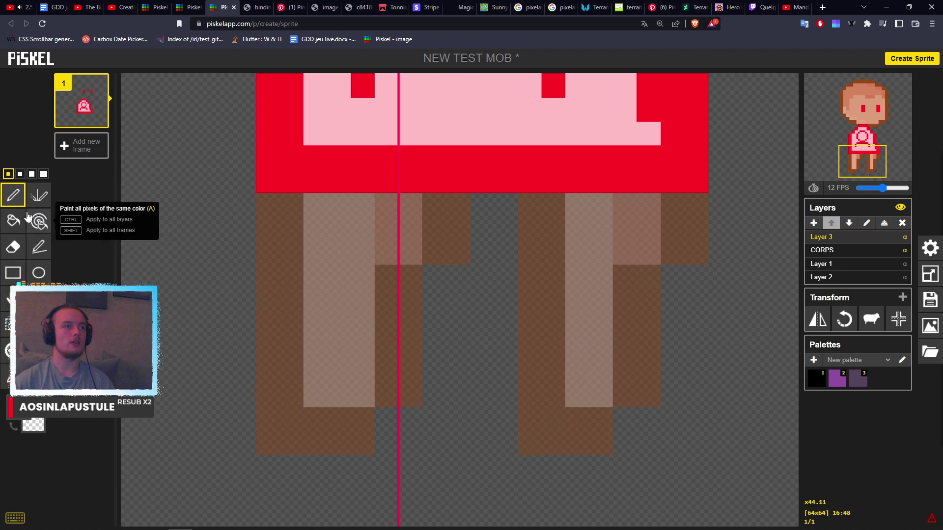
{"action": "left_click", "coordinate": [19, 173]}
{"action": "left_click", "coordinate": [289, 216]}
{"action": "left_click_drag", "start_coordinate": [292, 214], "coordinate": [286, 404]}
{"action": "key", "text": "ctrl+z"}
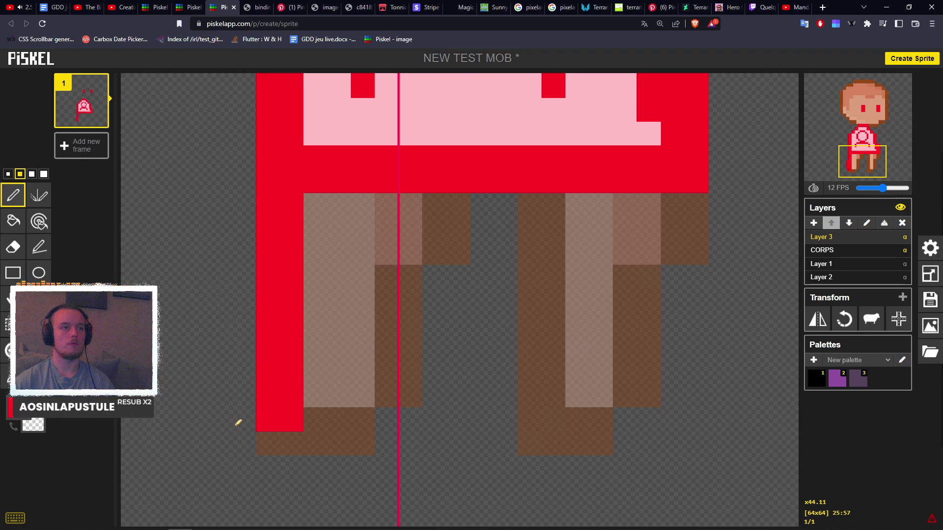
{"action": "left_click_drag", "start_coordinate": [294, 442], "coordinate": [363, 437]}
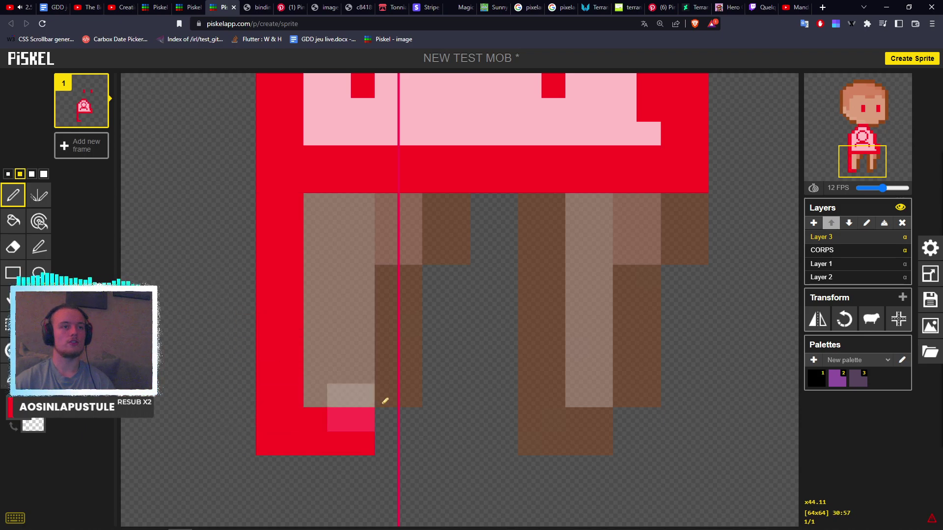
{"action": "left_click_drag", "start_coordinate": [411, 383], "coordinate": [406, 299]}
{"action": "left_click_drag", "start_coordinate": [457, 242], "coordinate": [461, 204]}
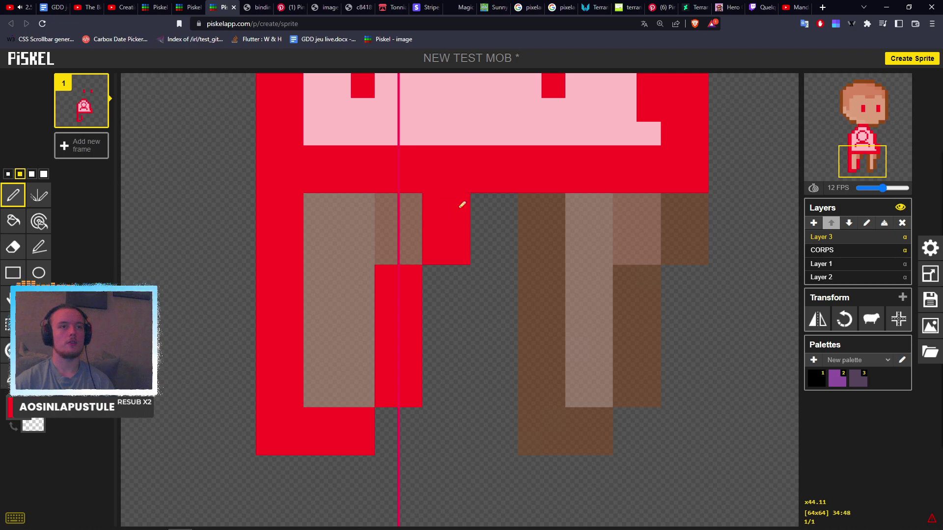
Trace the right leg's outline in red and erase the stray pixels beside its inner edge.
{"action": "mouse_move", "coordinate": [550, 208]}
{"action": "left_mouse_down"}
{"action": "mouse_move", "coordinate": [555, 252]}
{"action": "mouse_move", "coordinate": [536, 392]}
{"action": "mouse_move", "coordinate": [557, 356]}
{"action": "left_mouse_up"}
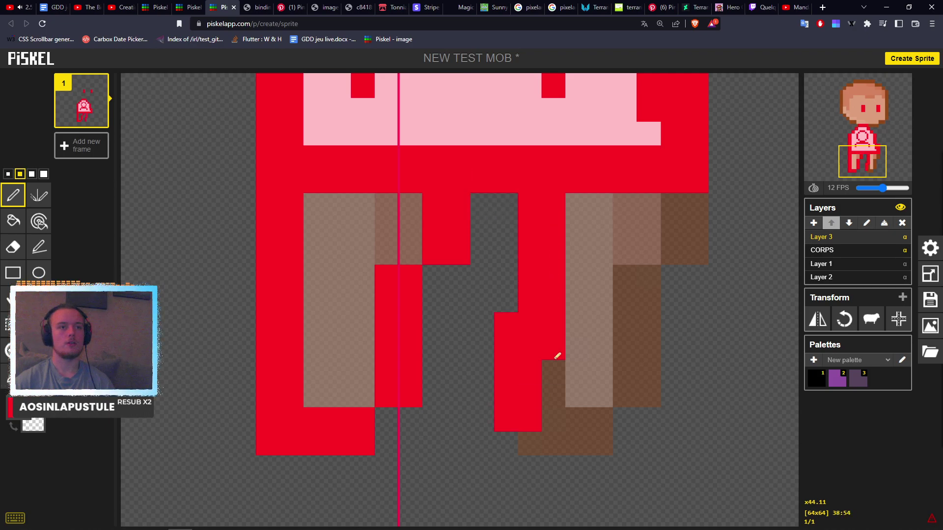
{"action": "left_click", "coordinate": [601, 440]}
{"action": "right_click_drag", "start_coordinate": [504, 341], "coordinate": [506, 420]}
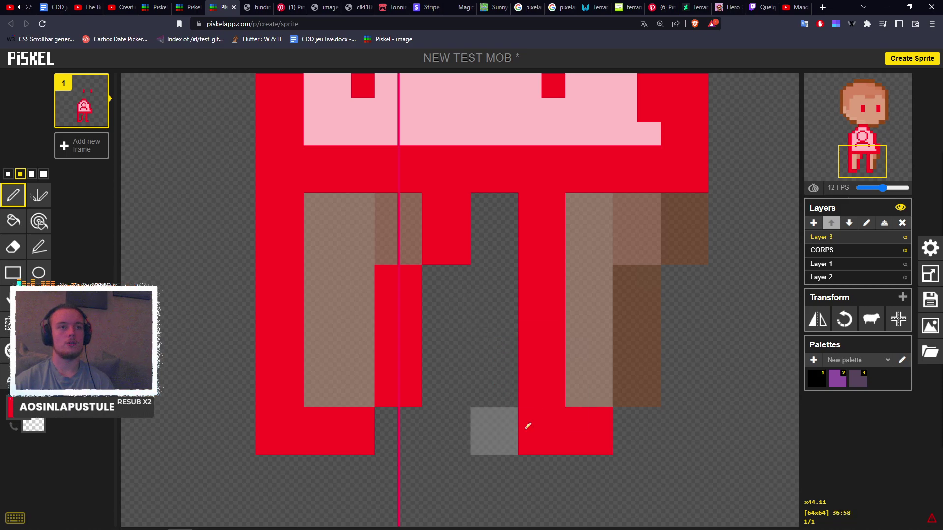
{"action": "left_click_drag", "start_coordinate": [640, 394], "coordinate": [642, 336]}
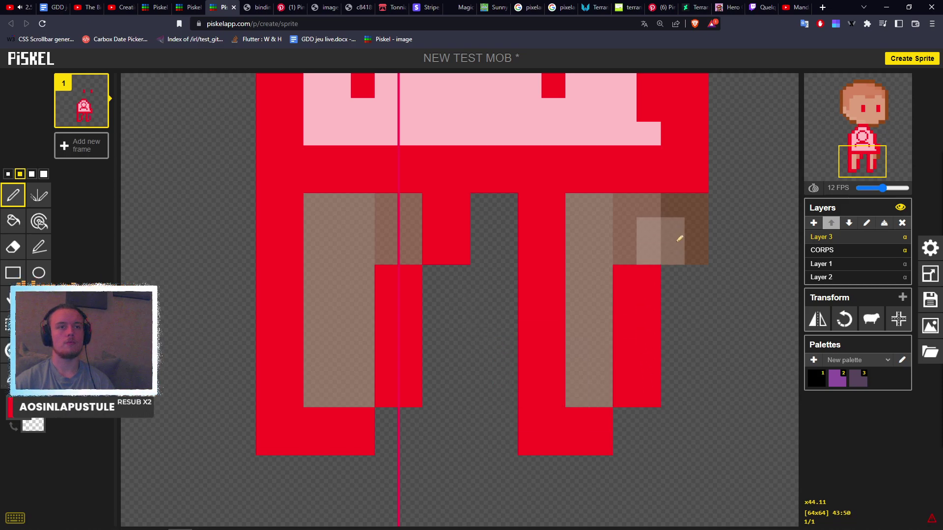
{"action": "left_click_drag", "start_coordinate": [693, 206], "coordinate": [697, 249]}
Fill the insides of both leg outlines with the garment's light pink #ffbdc6.
{"action": "scroll", "coordinate": [692, 258], "scroll_direction": "down", "scroll_amount": 5}
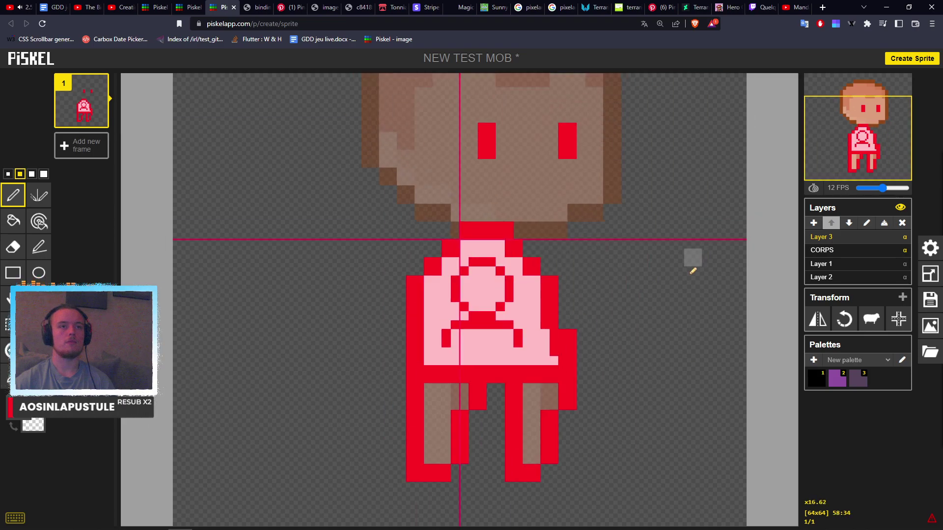
{"action": "scroll", "coordinate": [531, 463], "scroll_direction": "up", "scroll_amount": 5}
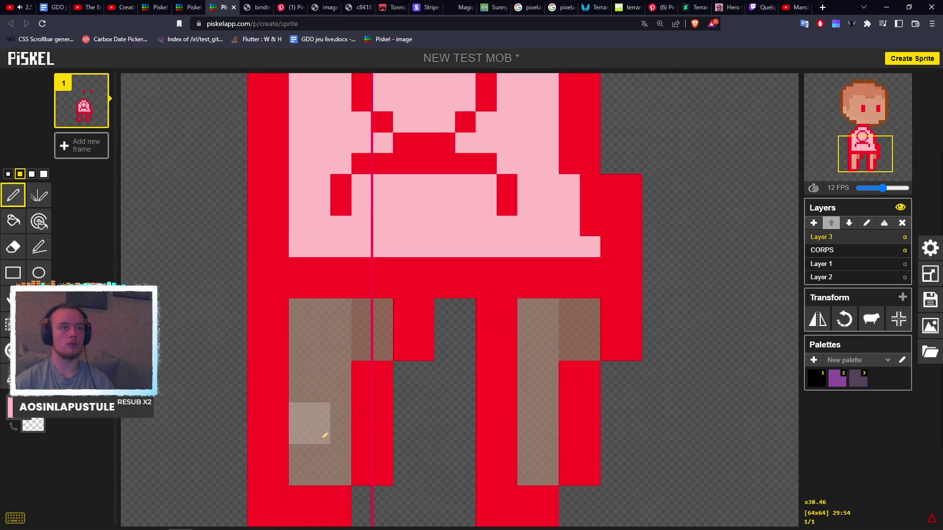
{"action": "left_click", "coordinate": [13, 221]}
{"action": "left_click", "coordinate": [324, 372]}
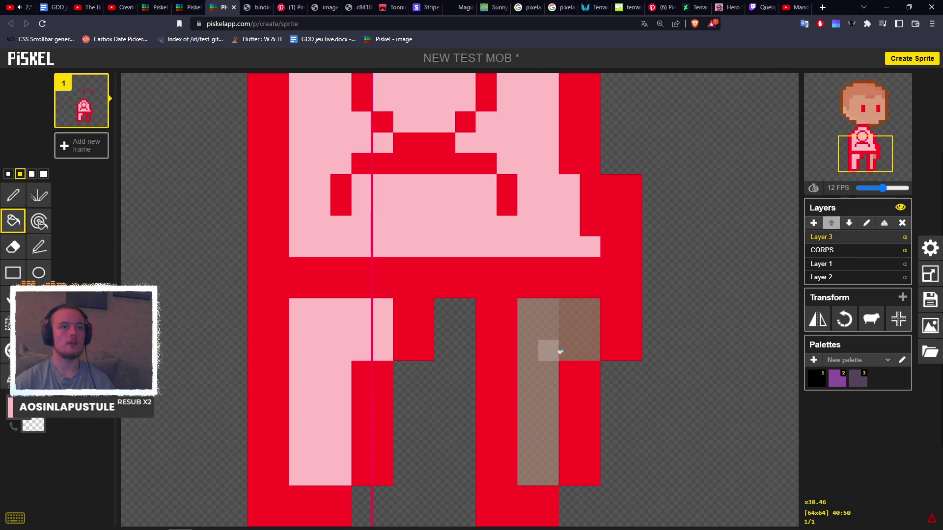
{"action": "left_click", "coordinate": [557, 349]}
Choose white #ffffff and fill the garment, the circle and the insides of both legs with it.
{"action": "scroll", "coordinate": [562, 344], "scroll_direction": "down", "scroll_amount": 3}
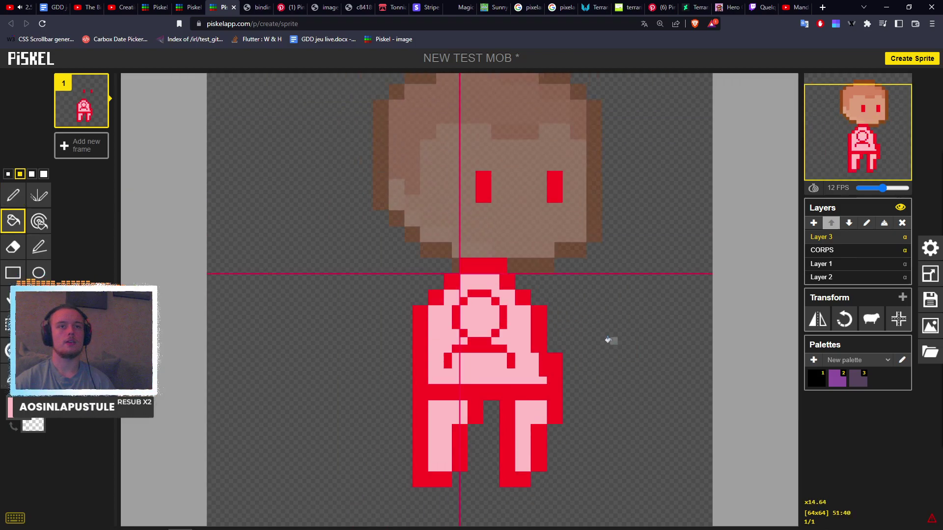
{"action": "scroll", "coordinate": [598, 349], "scroll_direction": "up", "scroll_amount": 5}
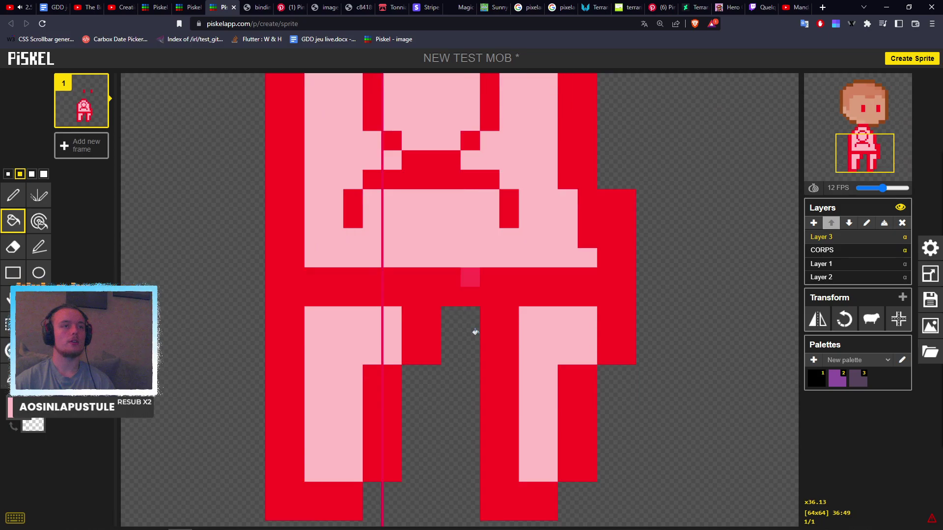
{"action": "scroll", "coordinate": [338, 319], "scroll_direction": "down", "scroll_amount": 2}
{"action": "left_click", "coordinate": [24, 418]}
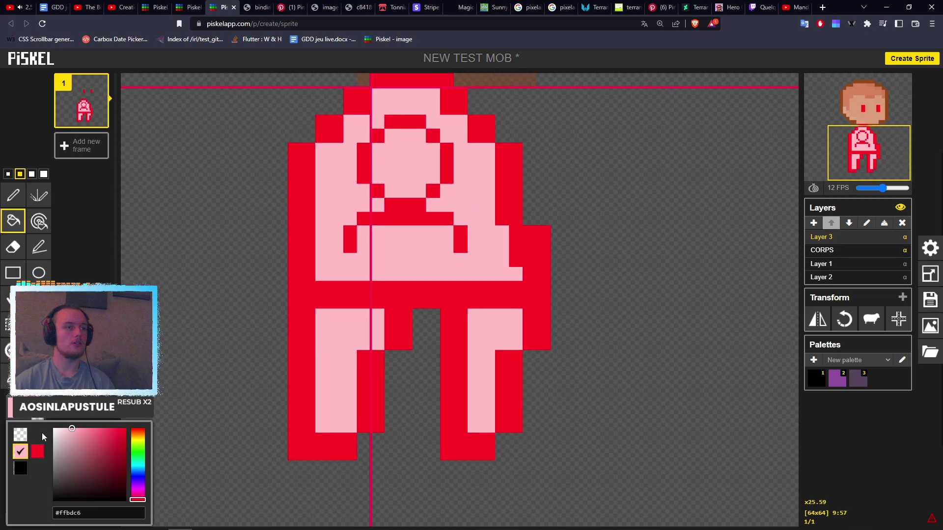
{"action": "left_click", "coordinate": [15, 219]}
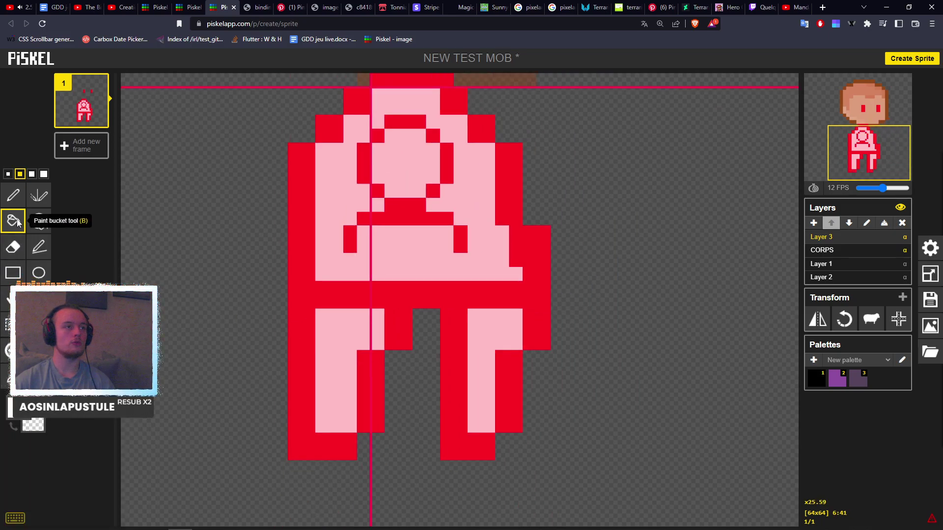
{"action": "left_click", "coordinate": [424, 268]}
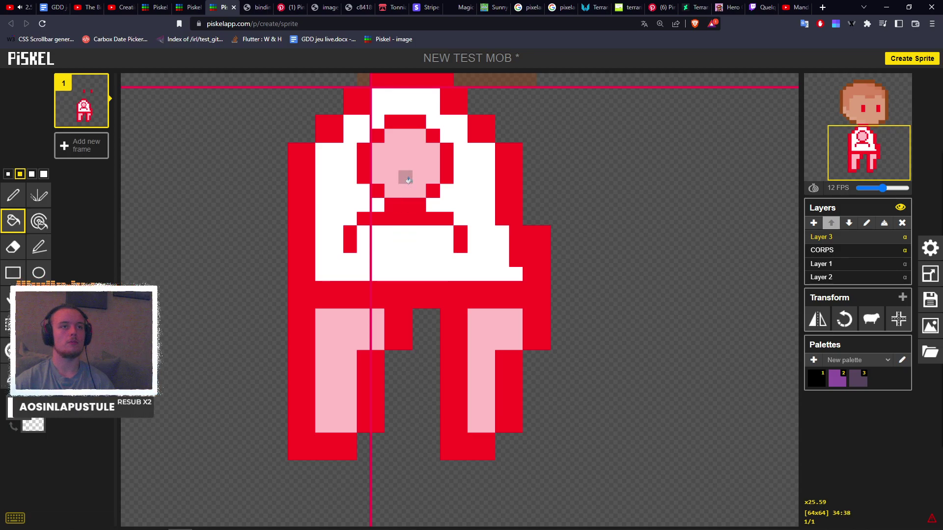
{"action": "left_click", "coordinate": [408, 180]}
{"action": "left_click", "coordinate": [343, 365]}
{"action": "left_click", "coordinate": [497, 345]}
Choose a bright purple and fill the garment and the inside of the chest circle with it.
{"action": "scroll", "coordinate": [495, 344], "scroll_direction": "down", "scroll_amount": 2}
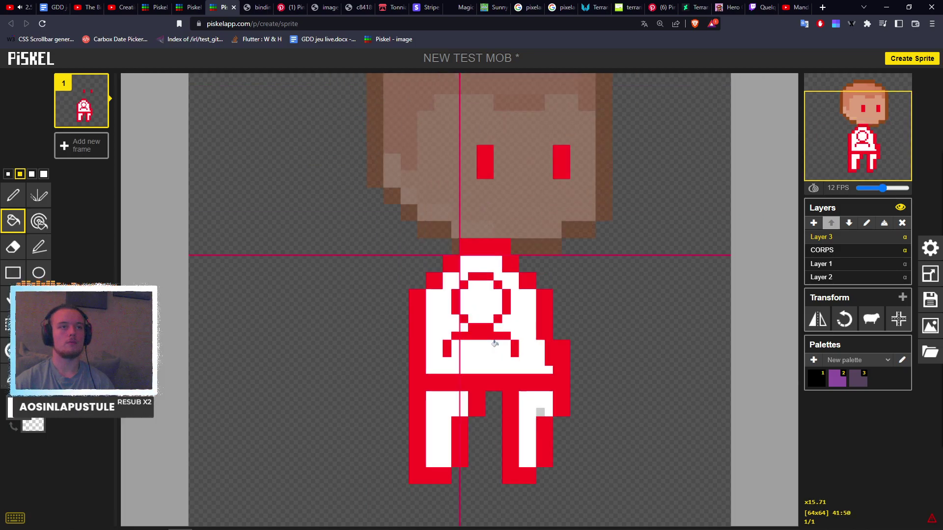
{"action": "scroll", "coordinate": [562, 364], "scroll_direction": "up", "scroll_amount": 2}
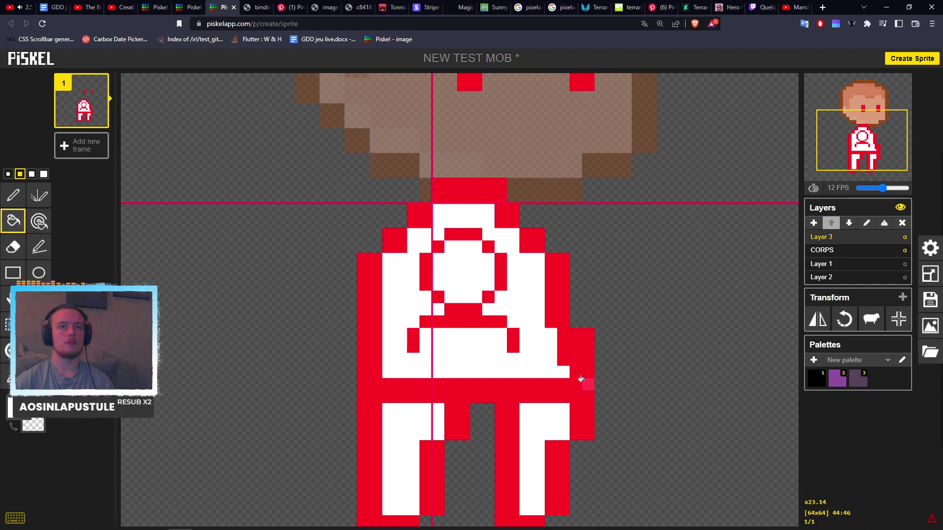
{"action": "scroll", "coordinate": [561, 417], "scroll_direction": "up", "scroll_amount": 4}
{"action": "left_click", "coordinate": [17, 411]}
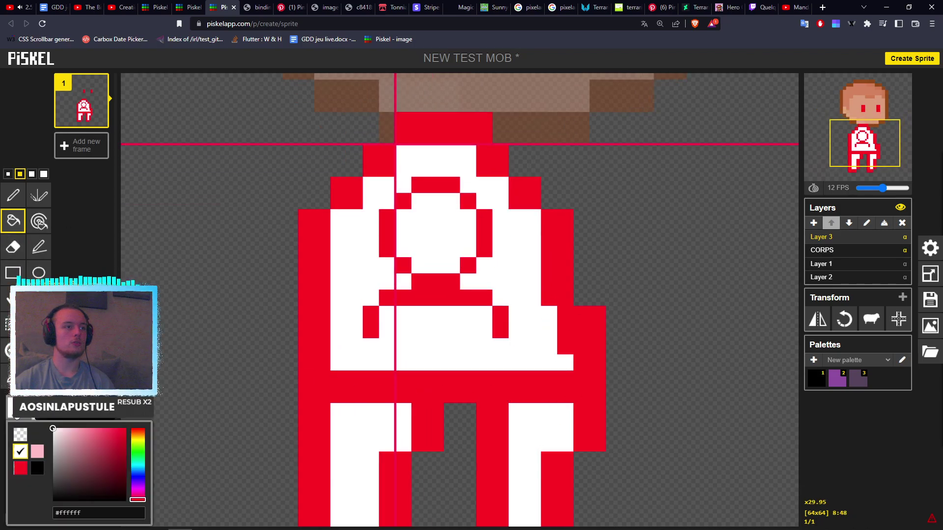
{"action": "left_click", "coordinate": [138, 487]}
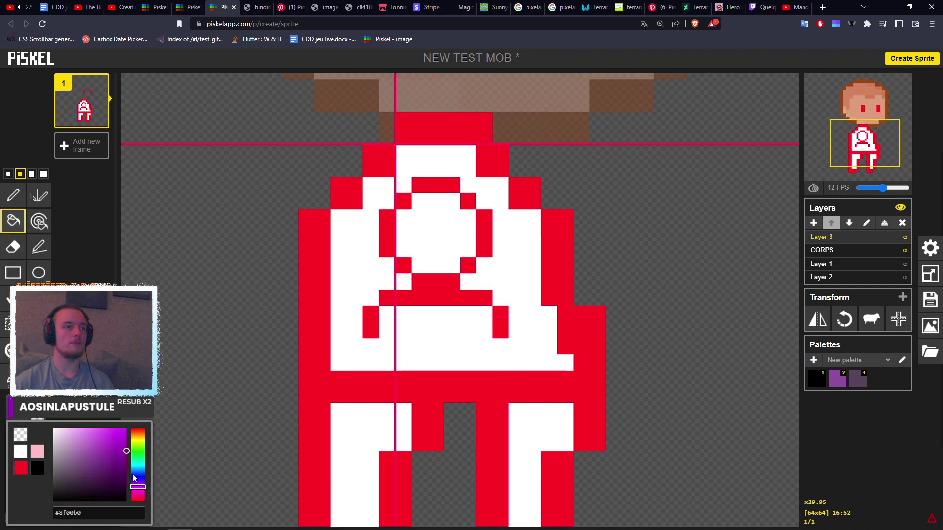
{"action": "left_click", "coordinate": [127, 430]}
{"action": "left_click", "coordinate": [406, 346]}
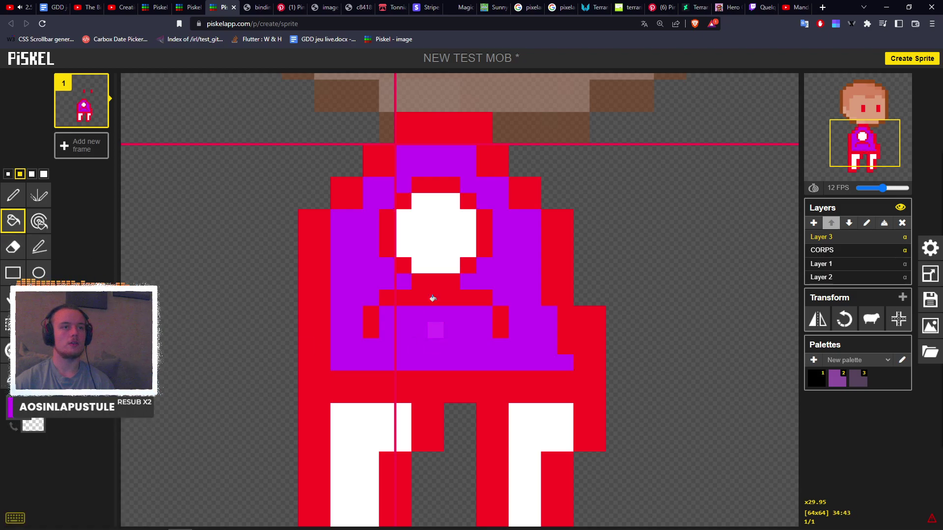
{"action": "left_click", "coordinate": [449, 245]}
Choose a lighter purple and fill both legs, the garment and the inside of the chest circle with it.
{"action": "middle_click_drag", "start_coordinate": [432, 388], "coordinate": [430, 344]}
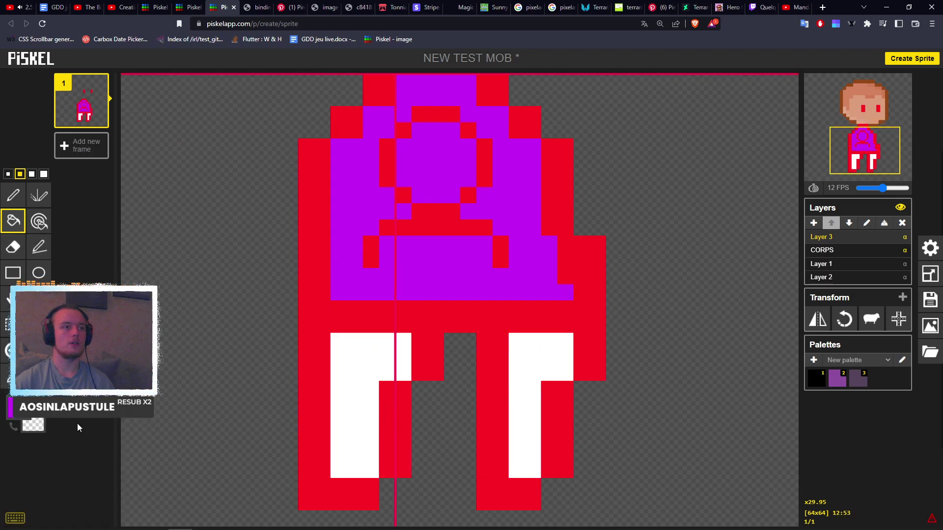
{"action": "left_click", "coordinate": [16, 425]}
{"action": "left_click_drag", "start_coordinate": [126, 440], "coordinate": [99, 428]}
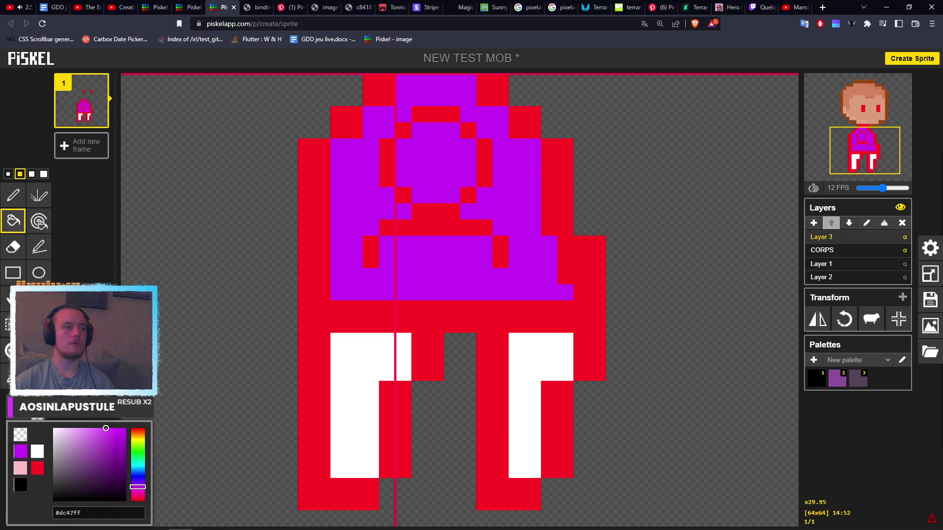
{"action": "left_click", "coordinate": [339, 361]}
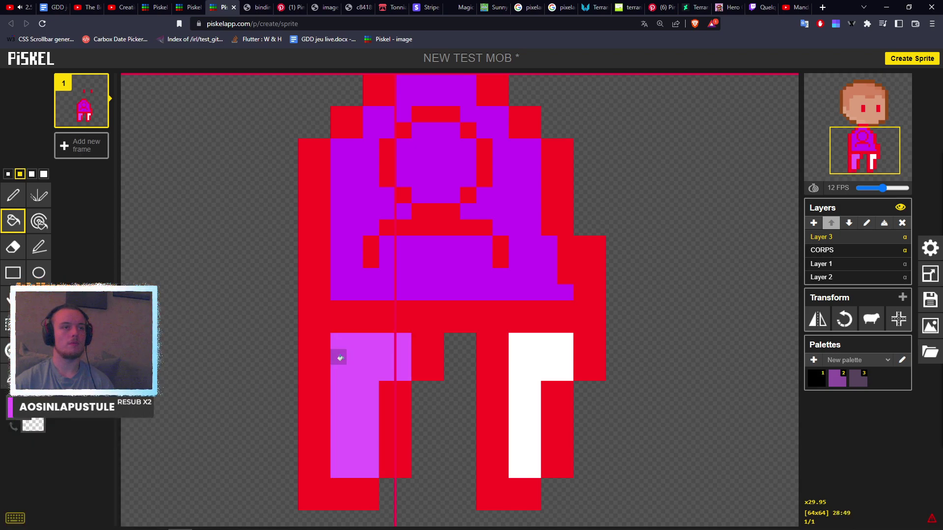
{"action": "left_click", "coordinate": [418, 259]}
{"action": "left_click", "coordinate": [533, 380]}
{"action": "left_click", "coordinate": [432, 158]}
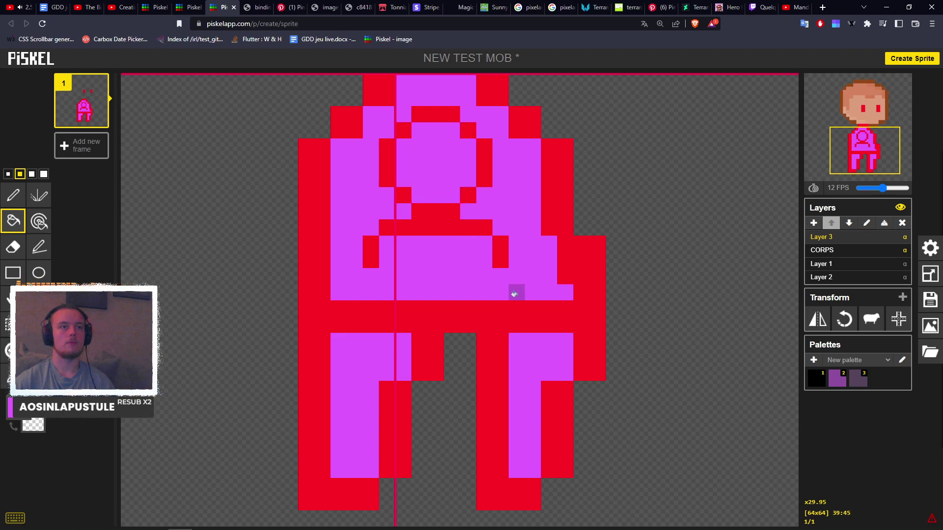
Choose pale lilac #f7d4ff and recolour the two short vertical bars of the chest emblem's base with a one-pixel pen.
{"action": "middle_click_drag", "start_coordinate": [503, 244], "coordinate": [500, 309]}
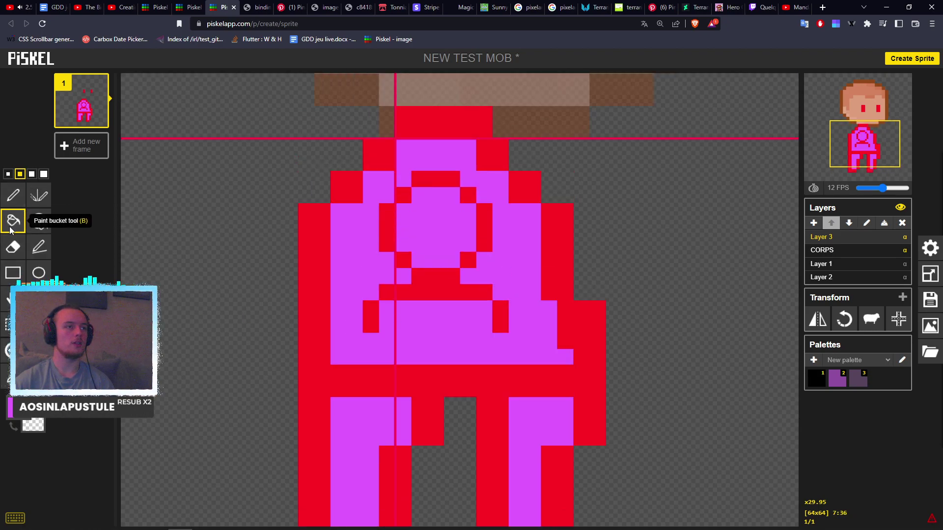
{"action": "left_click", "coordinate": [23, 423]}
{"action": "left_click", "coordinate": [63, 428]}
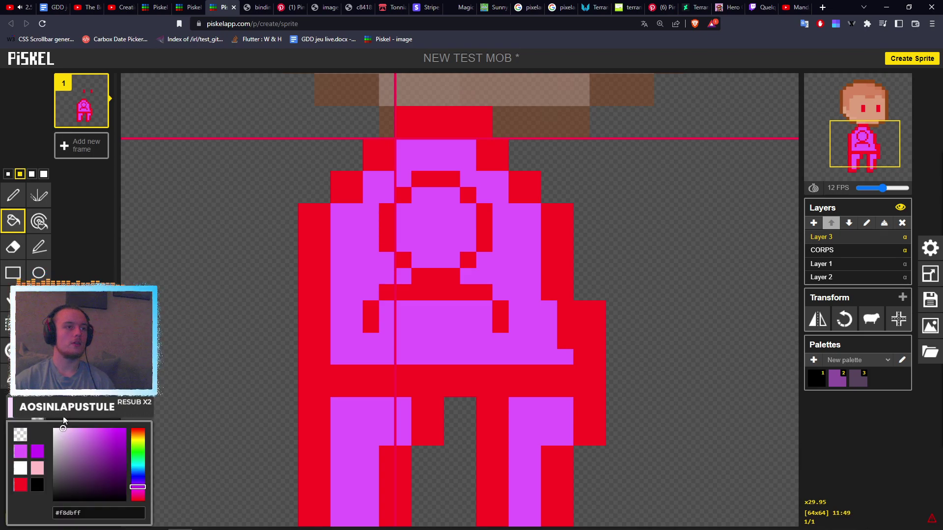
{"action": "left_click", "coordinate": [14, 195]}
{"action": "scroll", "coordinate": [411, 296], "scroll_direction": "up", "scroll_amount": 4}
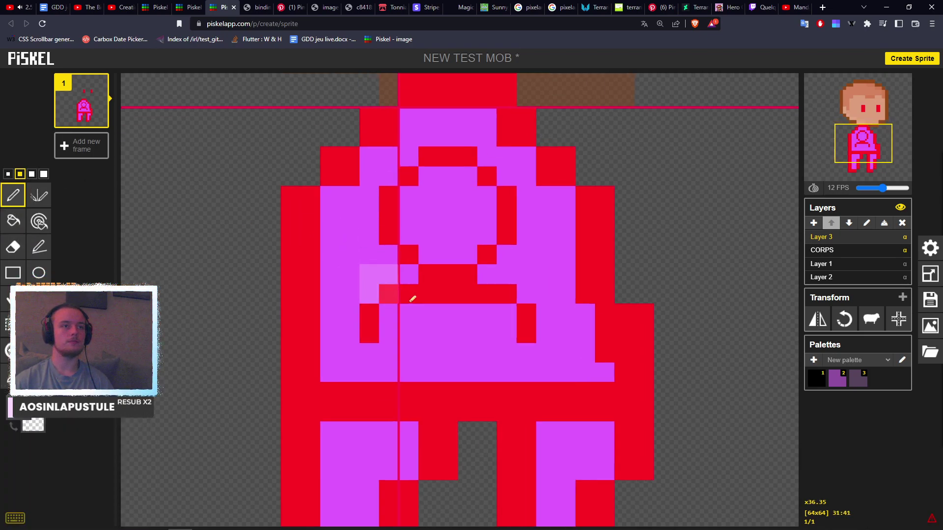
{"action": "left_click", "coordinate": [8, 174]}
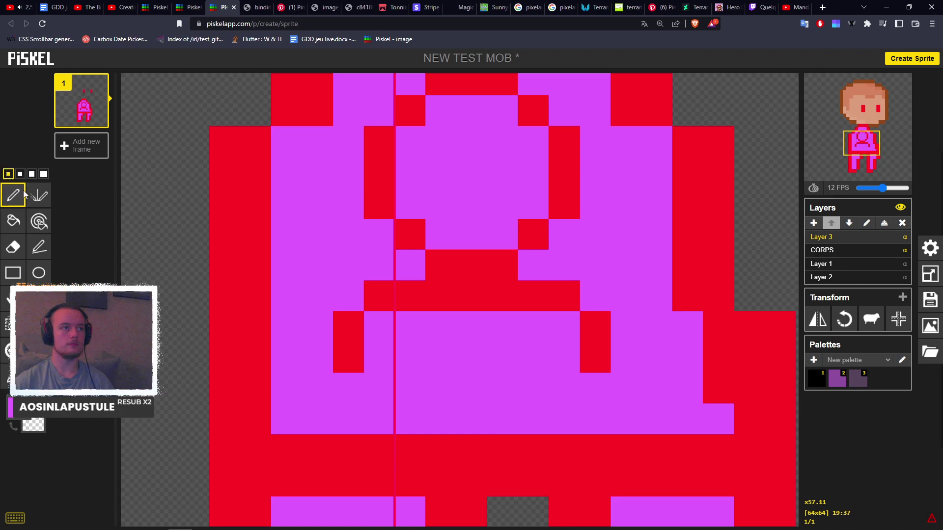
{"action": "left_click", "coordinate": [349, 355]}
{"action": "left_click", "coordinate": [349, 336]}
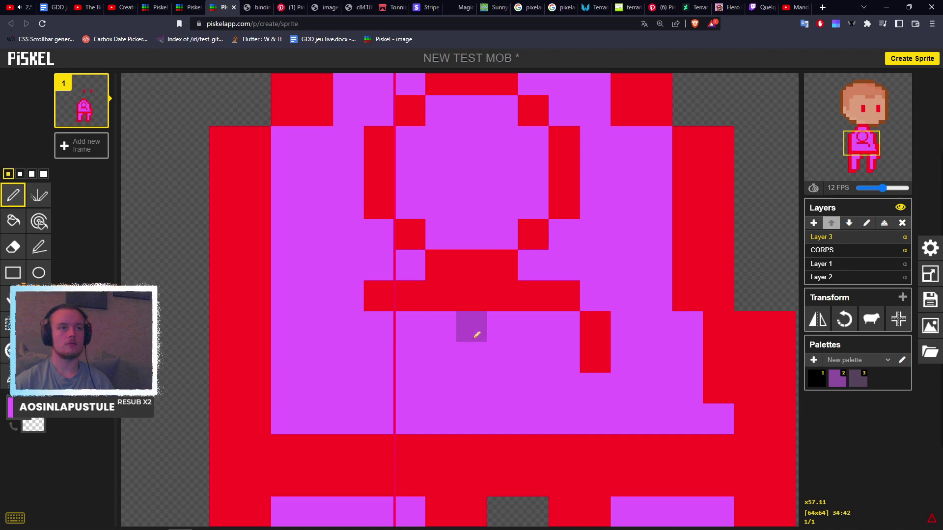
{"action": "left_click", "coordinate": [21, 418]}
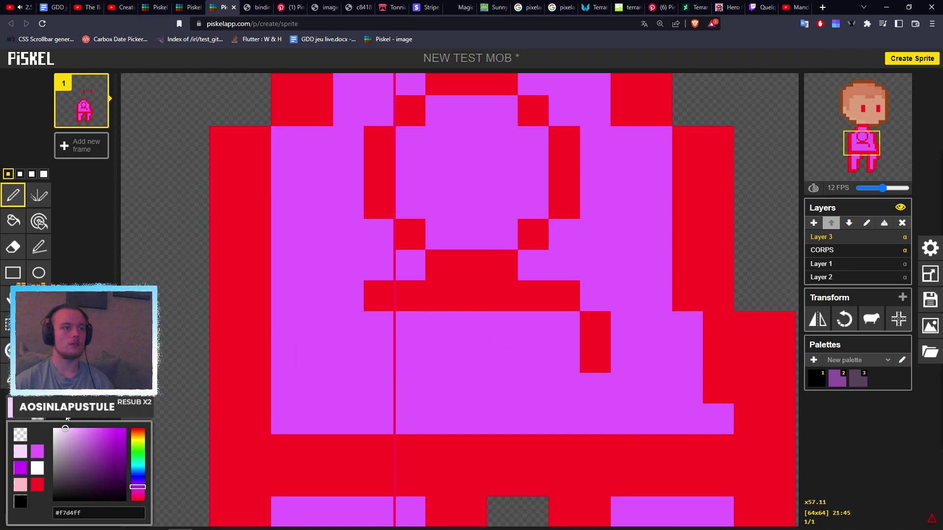
{"action": "left_click_drag", "start_coordinate": [351, 326], "coordinate": [352, 357]}
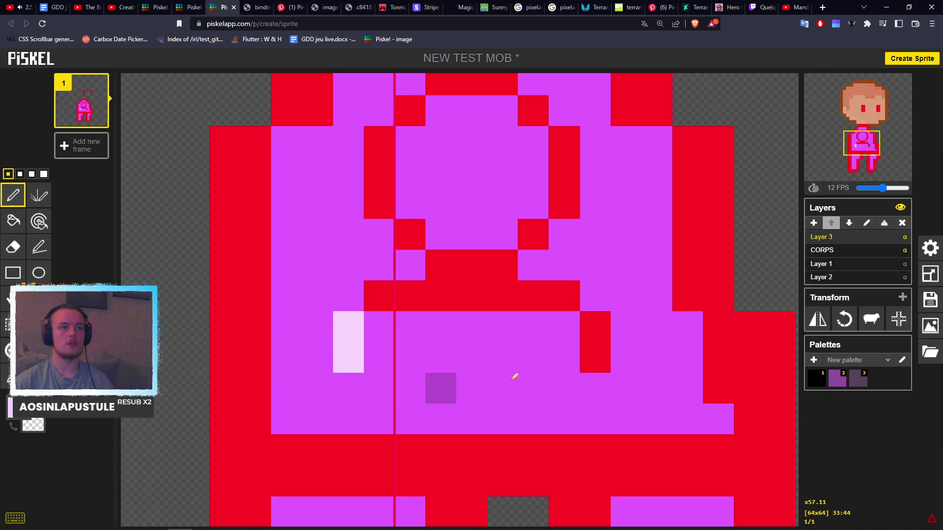
{"action": "left_click_drag", "start_coordinate": [605, 343], "coordinate": [596, 325]}
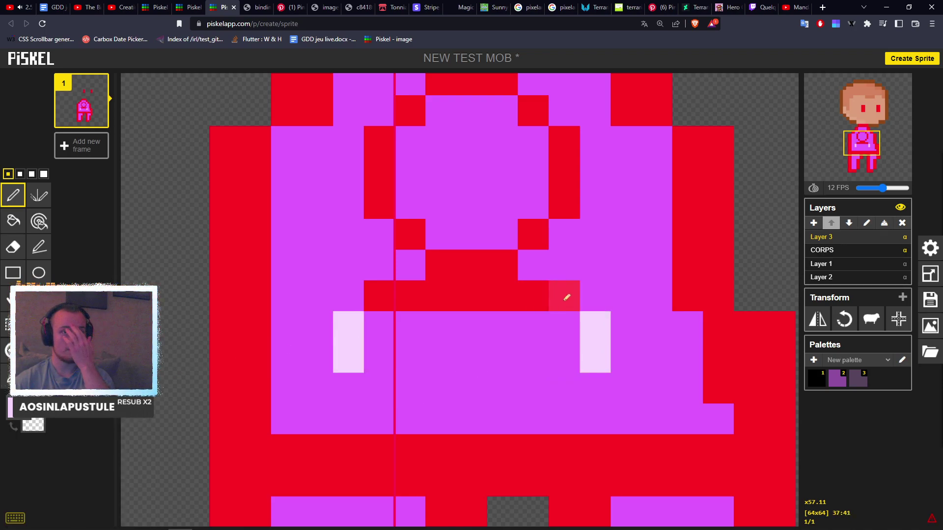
Recolour the emblem's horizontal bar, the block above it and the circle's two lower corners in pale lilac.
{"action": "left_click_drag", "start_coordinate": [564, 295], "coordinate": [368, 297]}
{"action": "left_click_drag", "start_coordinate": [439, 265], "coordinate": [502, 270]}
{"action": "left_click", "coordinate": [528, 244]}
{"action": "left_click", "coordinate": [417, 244]}
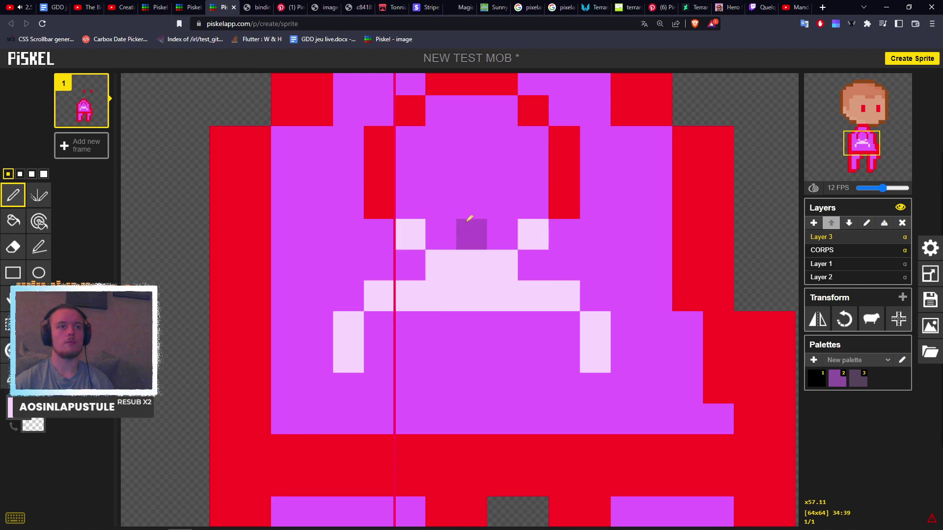
Recolour the sides, upper corners and upper edge of the emblem's circle in pale lilac.
{"action": "middle_click_drag", "start_coordinate": [468, 220], "coordinate": [469, 346]}
{"action": "left_click_drag", "start_coordinate": [564, 316], "coordinate": [568, 263]}
{"action": "left_click", "coordinate": [541, 231]}
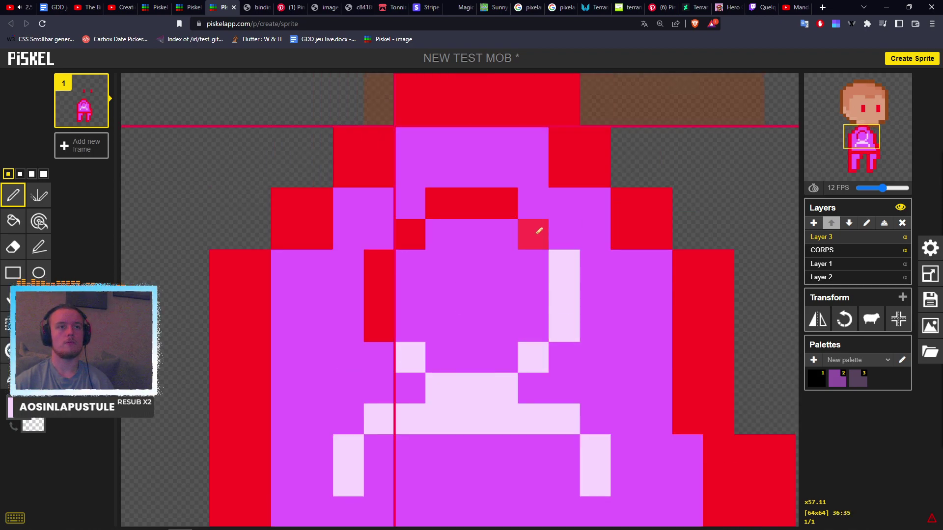
{"action": "left_click_drag", "start_coordinate": [506, 204], "coordinate": [440, 202]}
{"action": "left_click", "coordinate": [411, 227]}
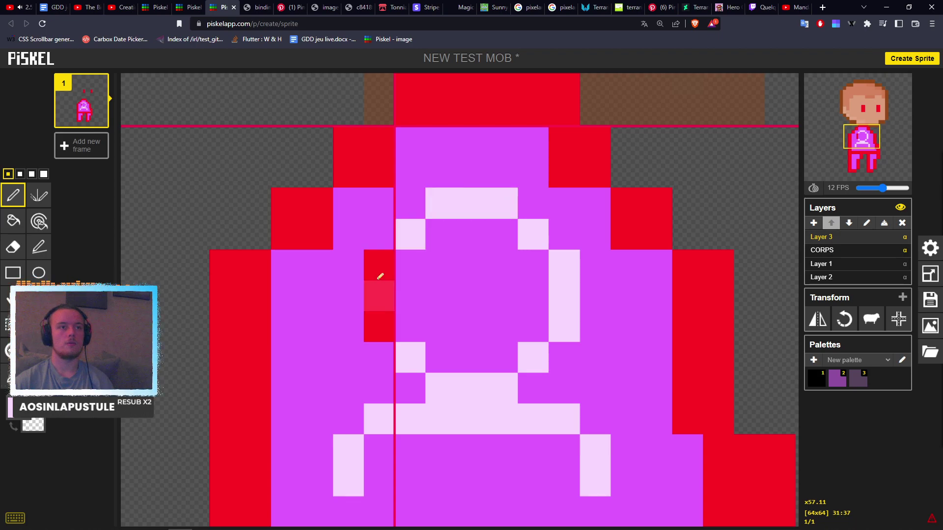
{"action": "left_click_drag", "start_coordinate": [379, 269], "coordinate": [380, 313]}
{"action": "scroll", "coordinate": [471, 353], "scroll_direction": "down", "scroll_amount": 5}
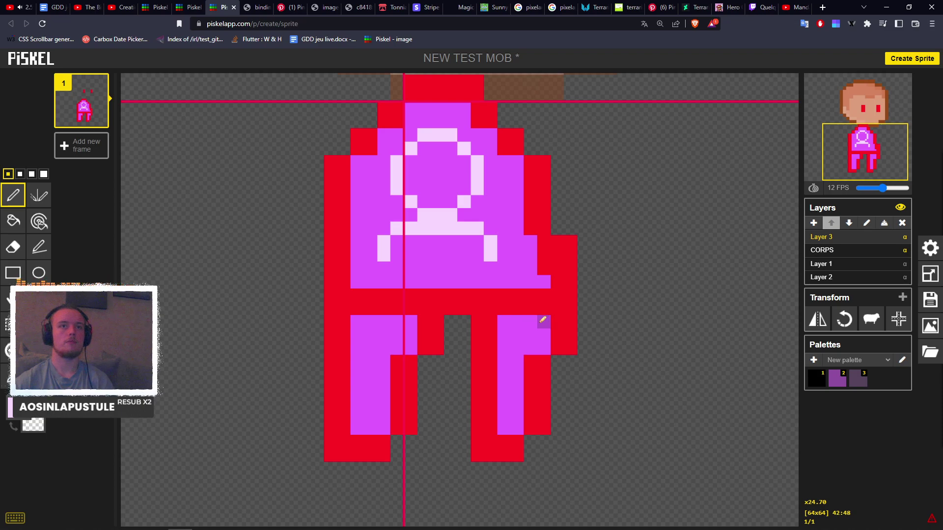
Examine the sprite's head, eyes, torso and legs as a whole.
{"action": "middle_click_drag", "start_coordinate": [516, 254], "coordinate": [485, 526]}
{"action": "middle_click_drag", "start_coordinate": [465, 244], "coordinate": [471, 297]}
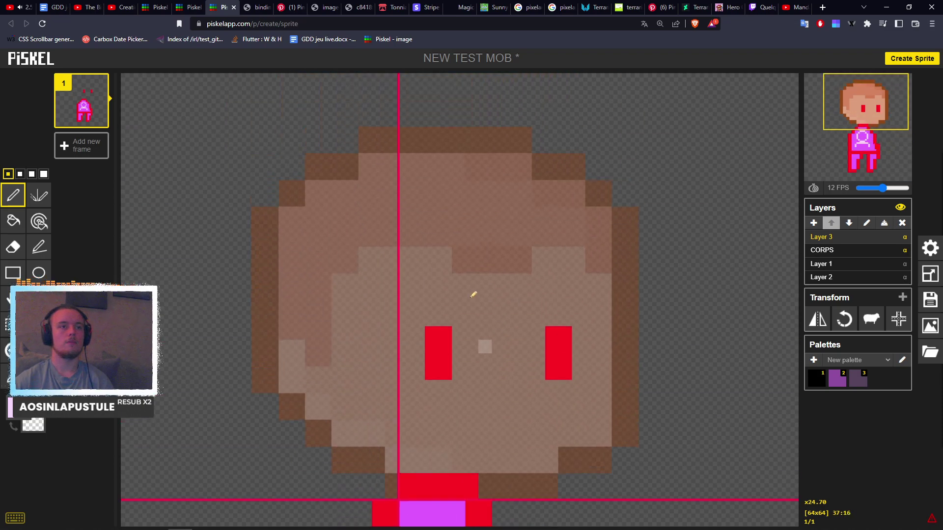
{"action": "scroll", "coordinate": [476, 282], "scroll_direction": "down", "scroll_amount": 3}
{"action": "scroll", "coordinate": [514, 367], "scroll_direction": "up", "scroll_amount": 2}
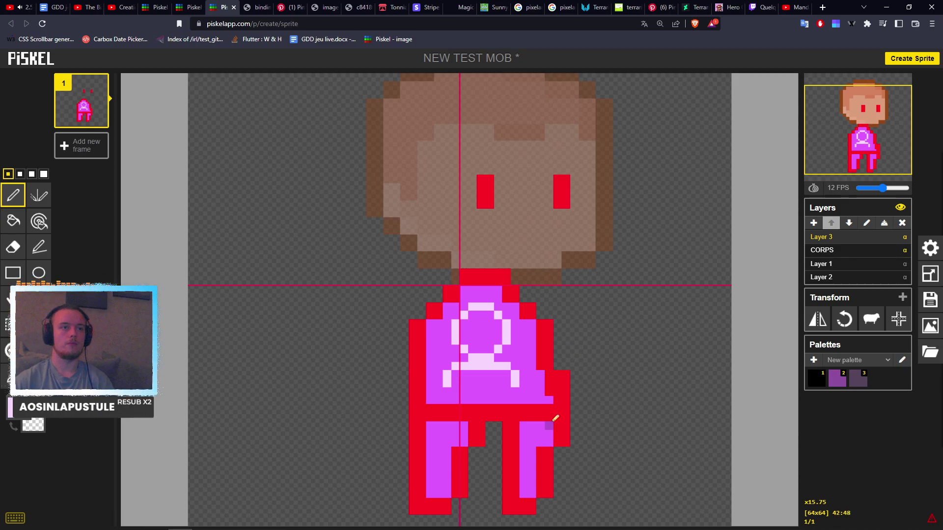
{"action": "middle_click_drag", "start_coordinate": [552, 418], "coordinate": [552, 477]}
{"action": "scroll", "coordinate": [542, 270], "scroll_direction": "up", "scroll_amount": 4}
{"action": "middle_click_drag", "start_coordinate": [529, 229], "coordinate": [549, 291]}
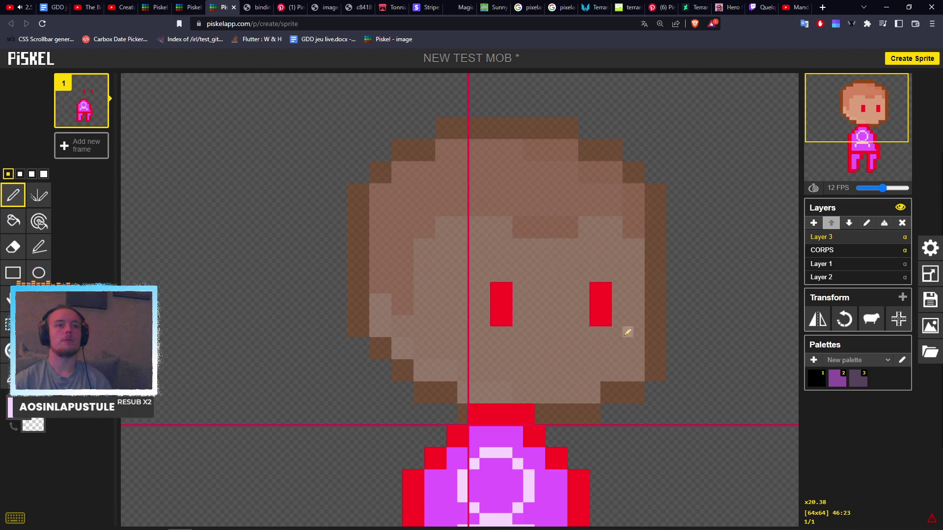
{"action": "scroll", "coordinate": [627, 331], "scroll_direction": "up", "scroll_amount": 1}
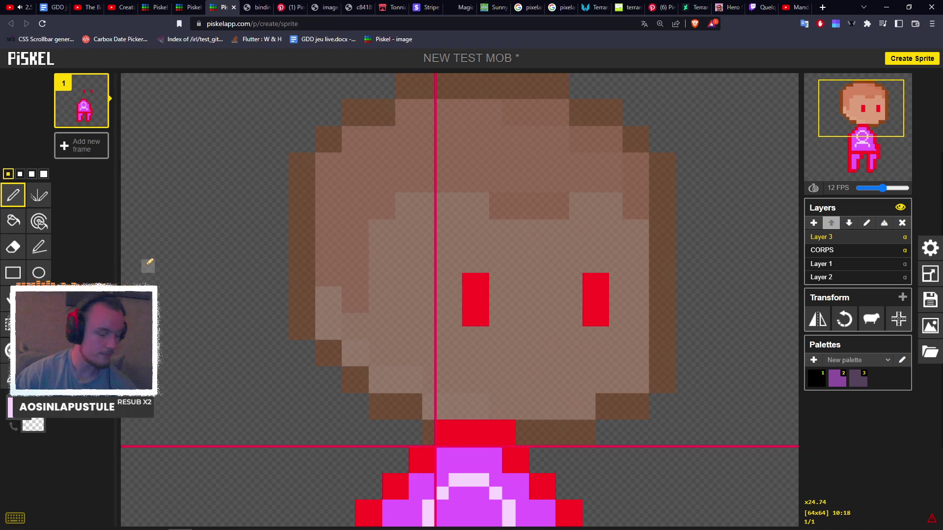
Browse ZeratoR's past broadcasts on Twitch and the Mandatory GG channel on YouTube, and return to the NEW TEST MOB sprite.
{"action": "mouse_move", "coordinate": [801, 5]}
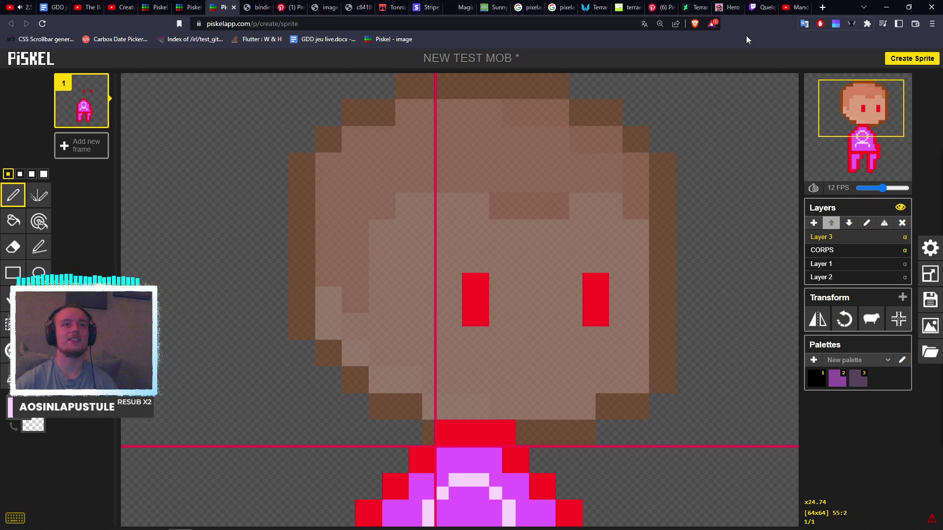
{"action": "left_click", "coordinate": [761, 8]}
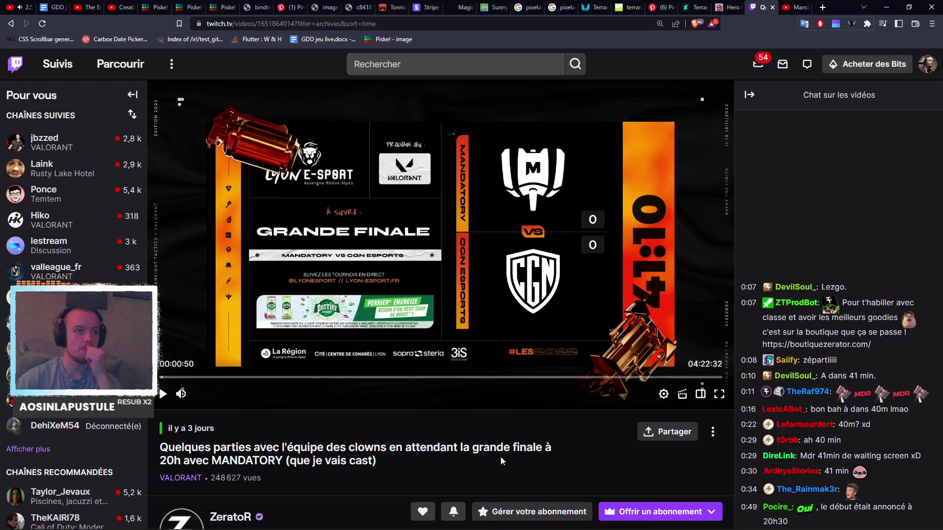
{"action": "scroll", "coordinate": [499, 455], "scroll_direction": "down", "scroll_amount": 4}
{"action": "scroll", "coordinate": [484, 451], "scroll_direction": "down", "scroll_amount": 4}
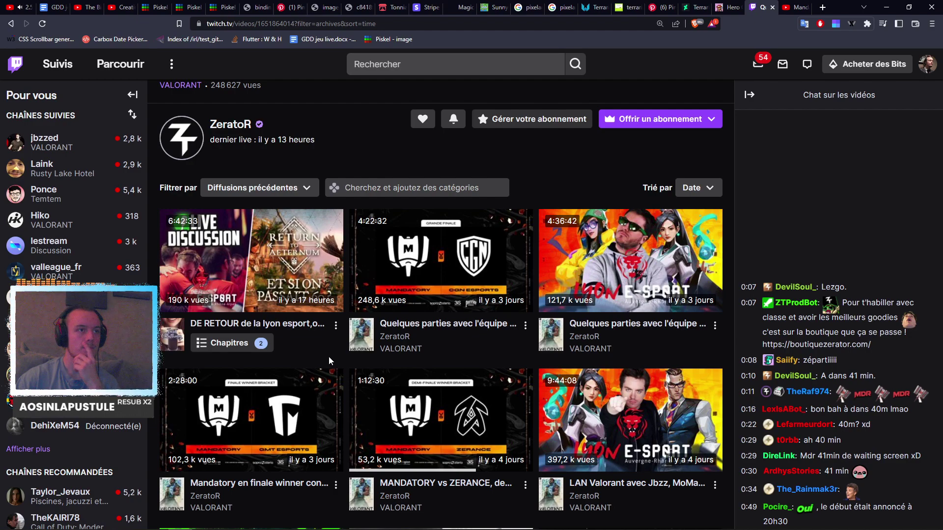
{"action": "scroll", "coordinate": [329, 358], "scroll_direction": "down", "scroll_amount": 5}
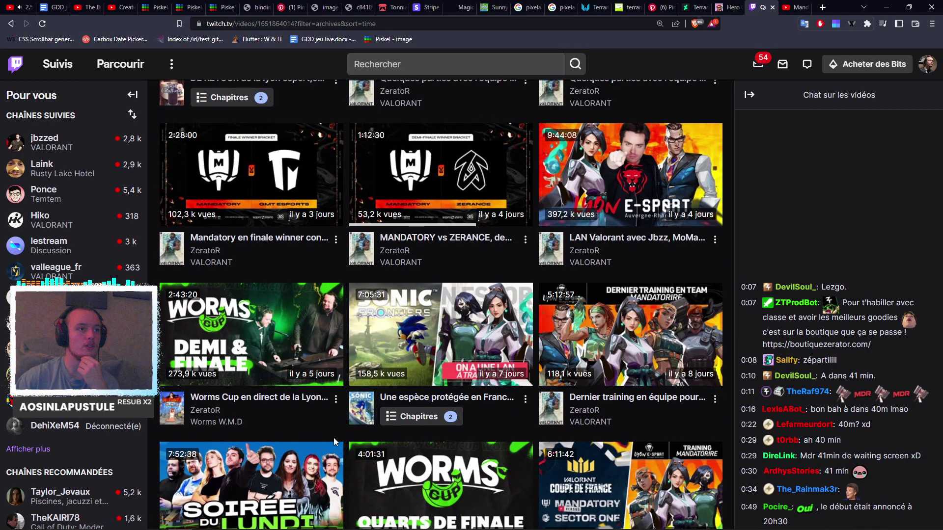
{"action": "scroll", "coordinate": [333, 437], "scroll_direction": "up", "scroll_amount": 11}
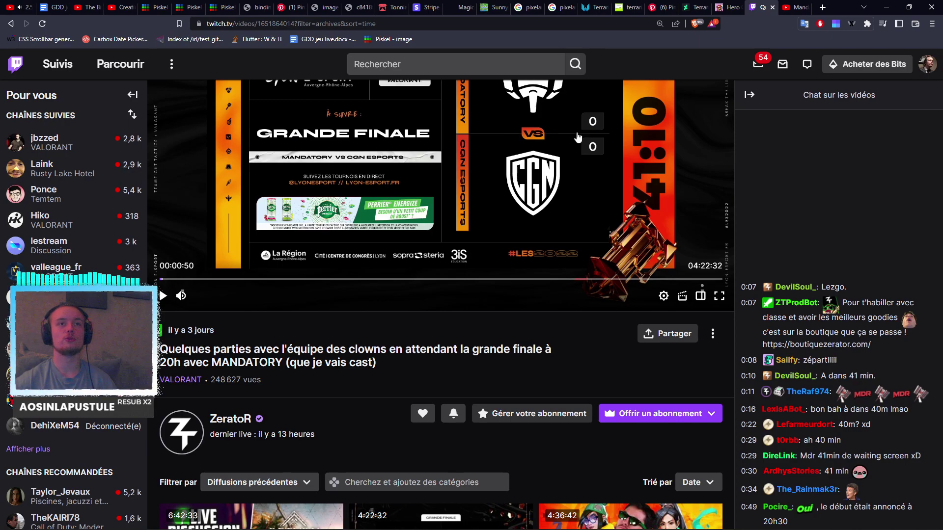
{"action": "left_click", "coordinate": [791, 5]}
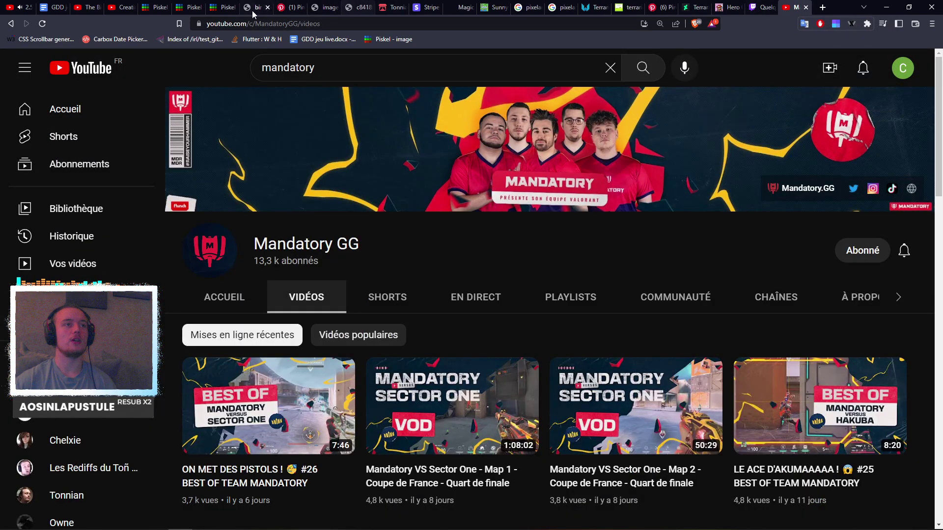
{"action": "left_click", "coordinate": [190, 7]}
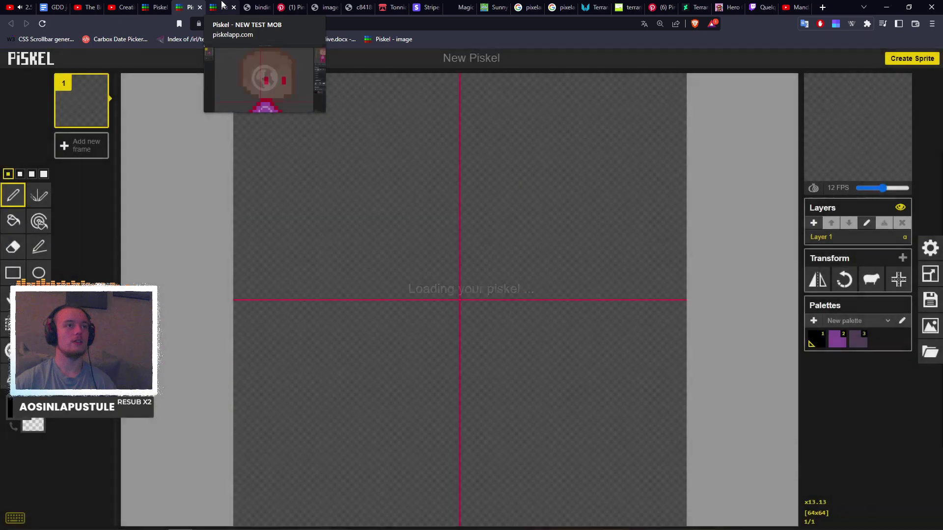
{"action": "left_click", "coordinate": [222, 7]}
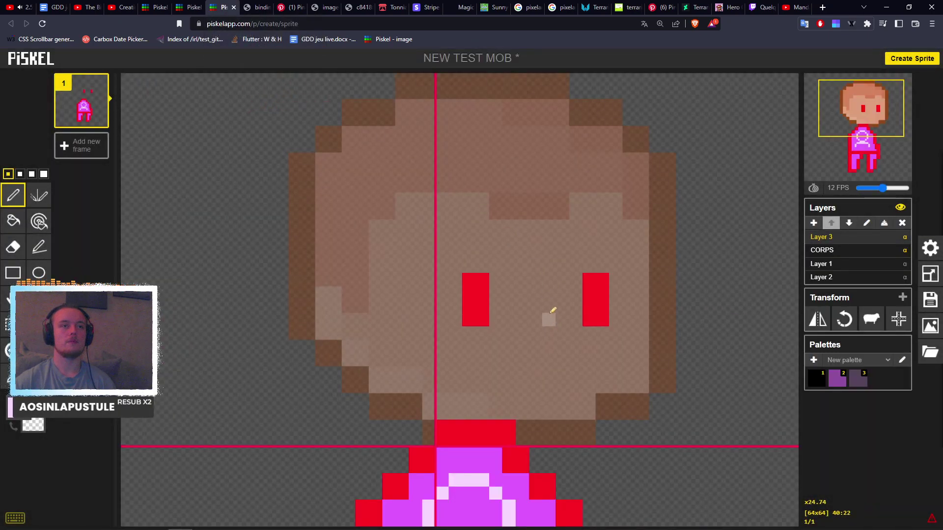
Erase both red eyes from the head with a two-pixel pen.
{"action": "left_click", "coordinate": [19, 173]}
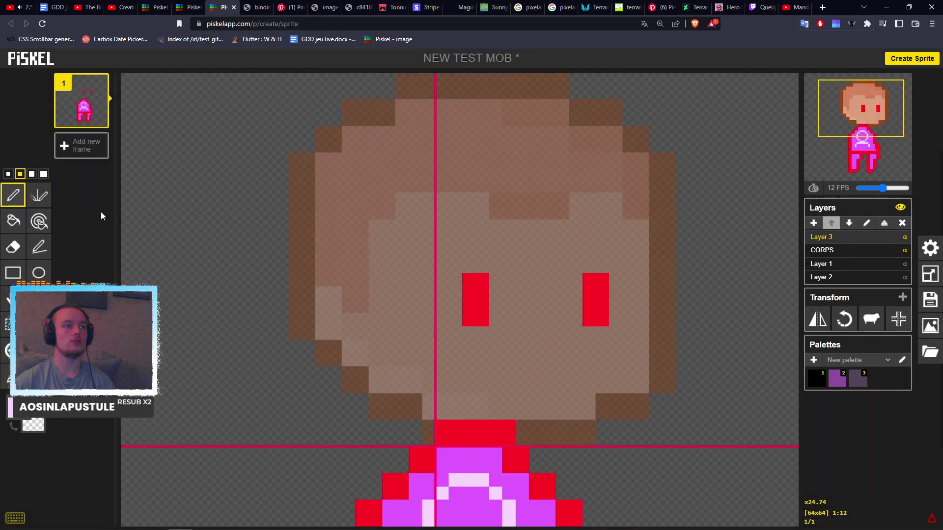
{"action": "left_click_drag", "start_coordinate": [466, 285], "coordinate": [472, 316]}
{"action": "left_click_drag", "start_coordinate": [483, 265], "coordinate": [484, 319]}
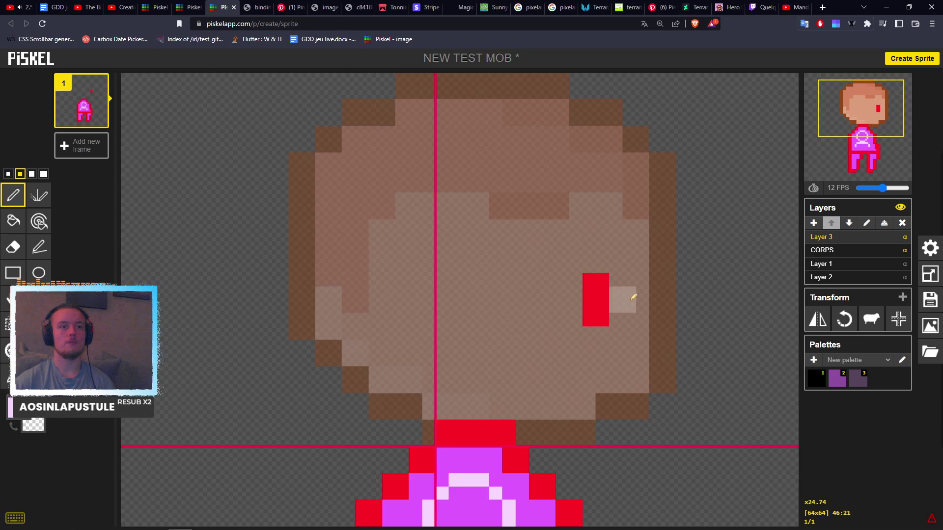
{"action": "left_click_drag", "start_coordinate": [606, 292], "coordinate": [604, 322]}
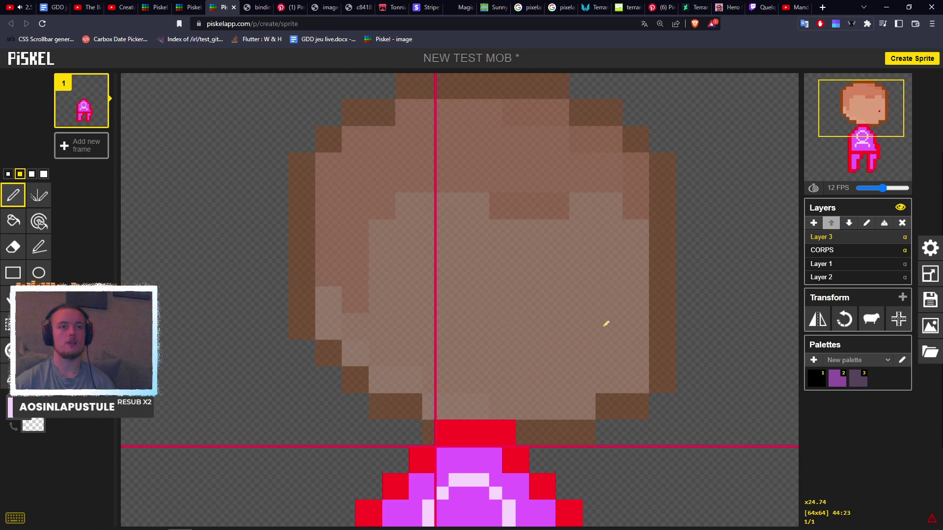
Outline a wide oval across the face in one-pixel pale lilac and draw a single round eye with a pupil inside it.
{"action": "left_click", "coordinate": [8, 173]}
{"action": "mouse_move", "coordinate": [616, 307]}
{"action": "left_mouse_down"}
{"action": "mouse_move", "coordinate": [562, 339]}
{"action": "mouse_move", "coordinate": [401, 316]}
{"action": "left_mouse_up"}
{"action": "mouse_move", "coordinate": [626, 299]}
{"action": "left_mouse_down"}
{"action": "mouse_move", "coordinate": [595, 269]}
{"action": "mouse_move", "coordinate": [437, 252]}
{"action": "mouse_move", "coordinate": [398, 289]}
{"action": "left_mouse_up"}
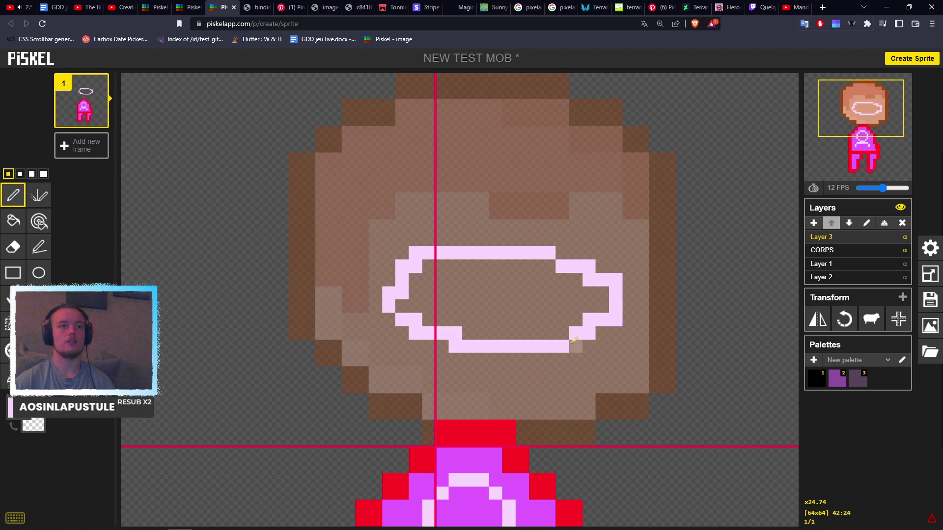
{"action": "mouse_move", "coordinate": [507, 265]}
{"action": "left_mouse_down"}
{"action": "mouse_move", "coordinate": [479, 287]}
{"action": "mouse_move", "coordinate": [558, 338]}
{"action": "mouse_move", "coordinate": [528, 258]}
{"action": "left_mouse_up"}
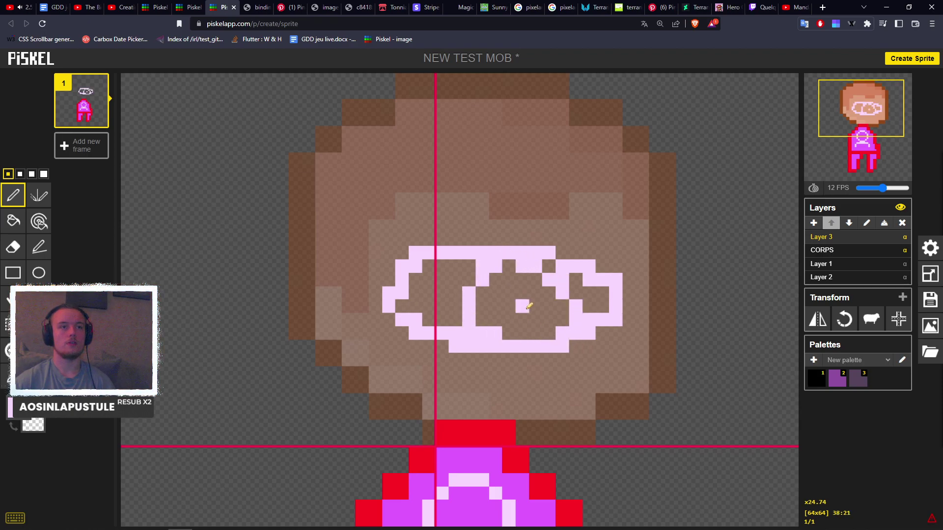
{"action": "scroll", "coordinate": [630, 376], "scroll_direction": "down", "scroll_amount": 5}
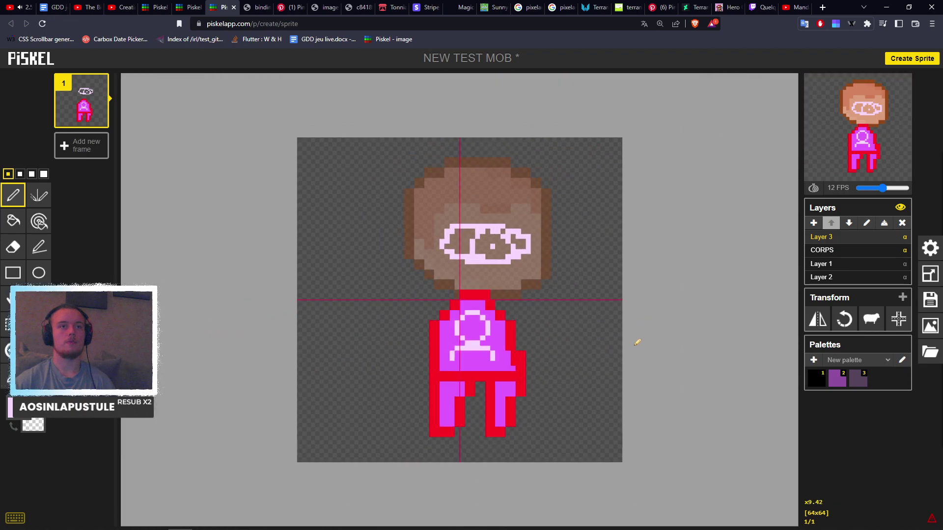
Search the web for "sheikah" in a new tab and view the image results.
{"action": "left_click", "coordinate": [823, 7]}
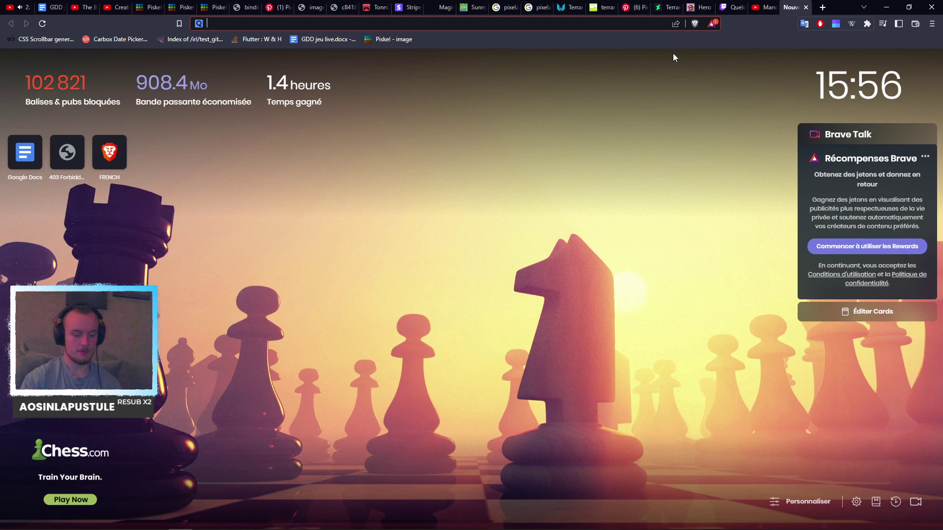
{"action": "type", "text": "sh"}
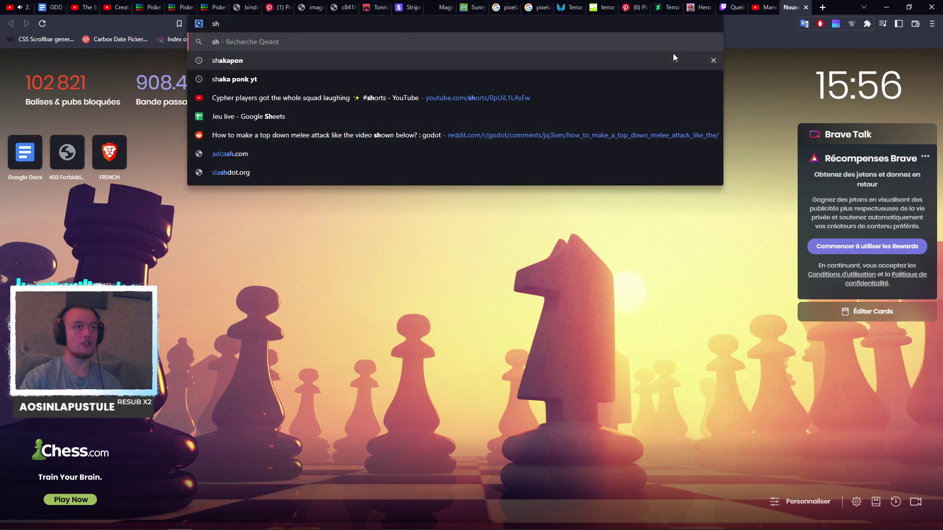
{"action": "type", "text": "eika"}
{"action": "key", "text": "Return"}
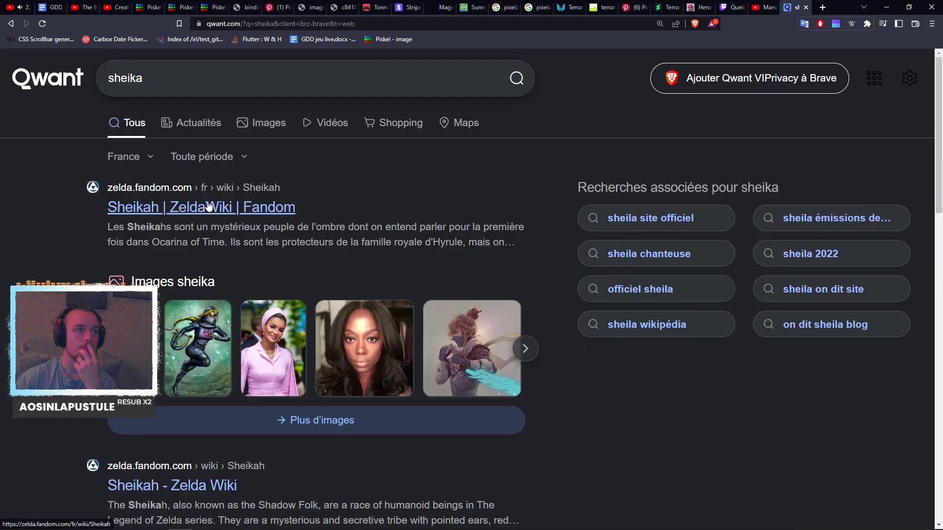
{"action": "left_click", "coordinate": [146, 83]}
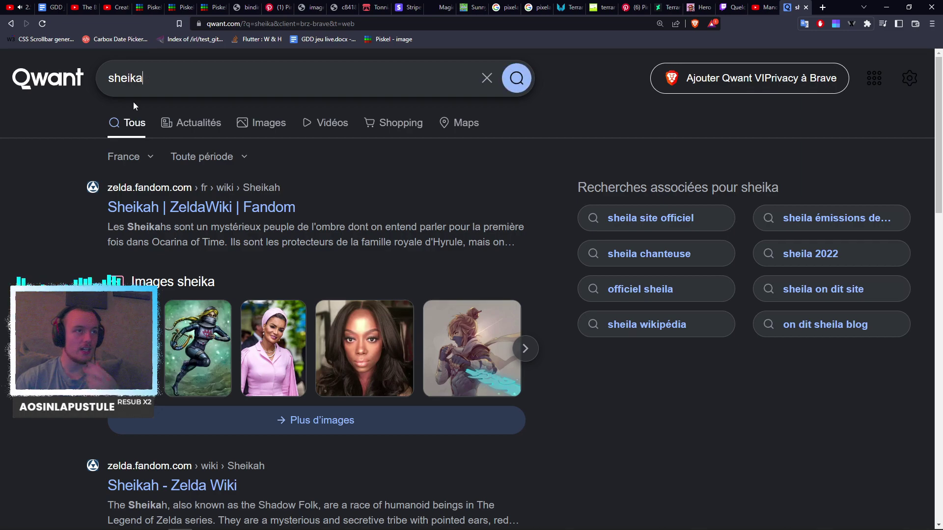
{"action": "type", "text": "h"}
{"action": "key", "text": "Return"}
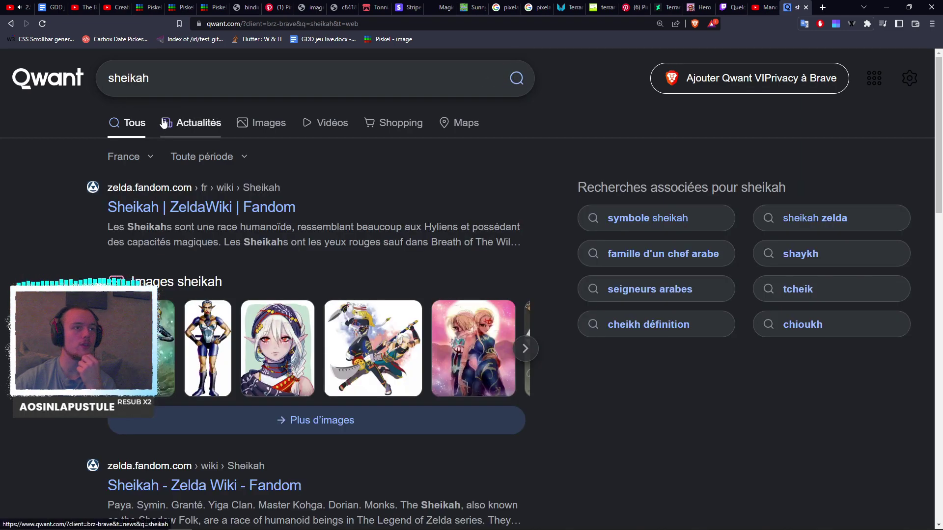
{"action": "left_click", "coordinate": [283, 125]}
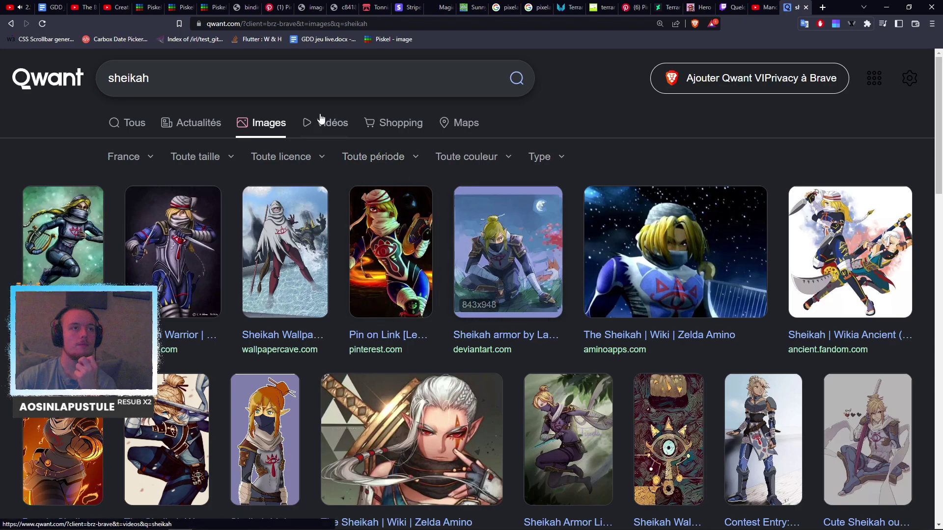
Narrow the image search to "sheikah logo", browse the symbols and open the glowing blue eye poster as a reference.
{"action": "left_click", "coordinate": [304, 88]}
{"action": "type", "text": "lo"}
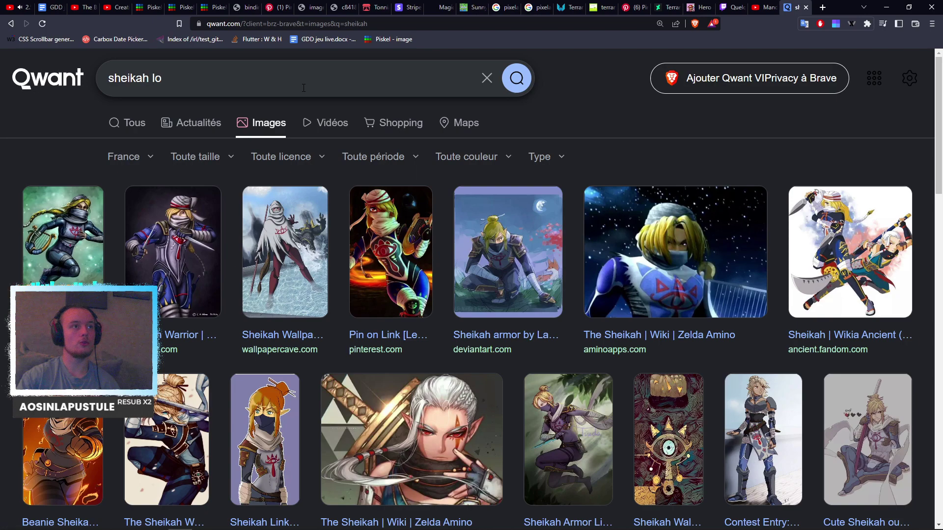
{"action": "type", "text": "go"}
{"action": "key", "text": "Return"}
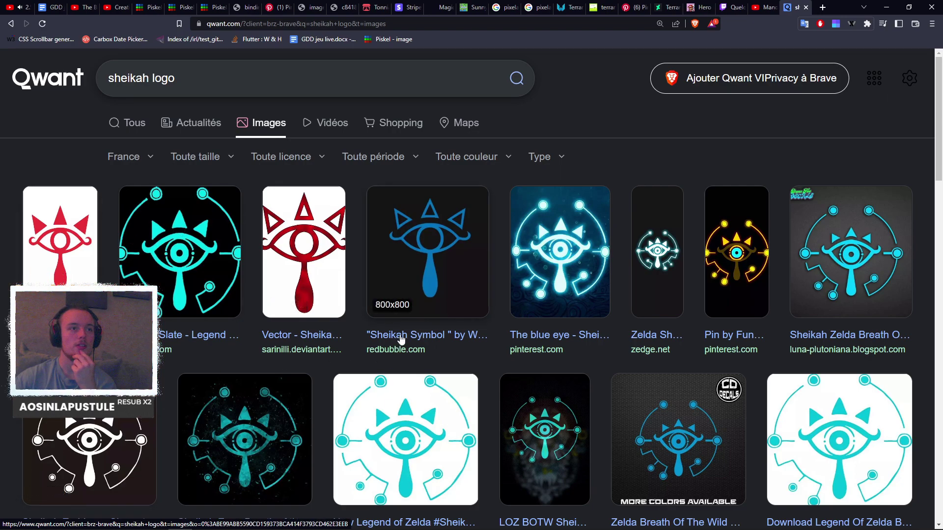
{"action": "scroll", "coordinate": [706, 286], "scroll_direction": "down", "scroll_amount": 6}
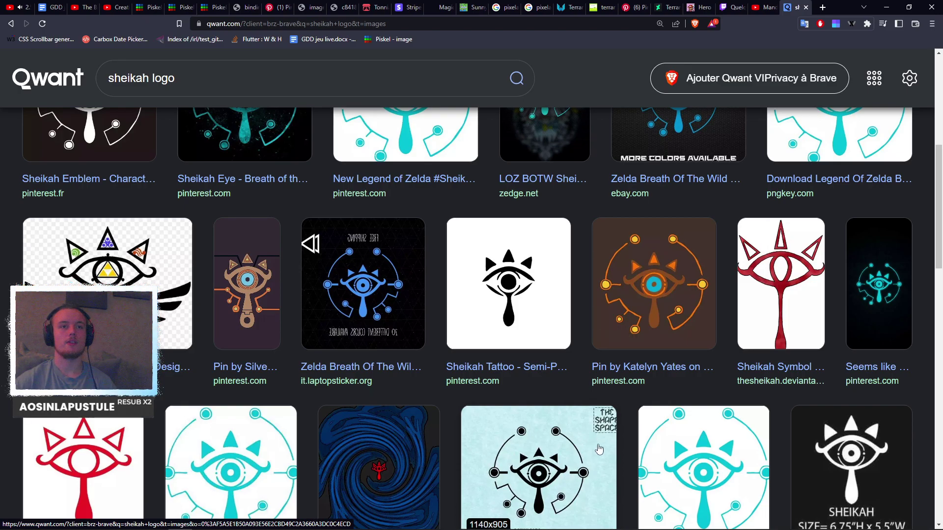
{"action": "scroll", "coordinate": [599, 450], "scroll_direction": "up", "scroll_amount": 6}
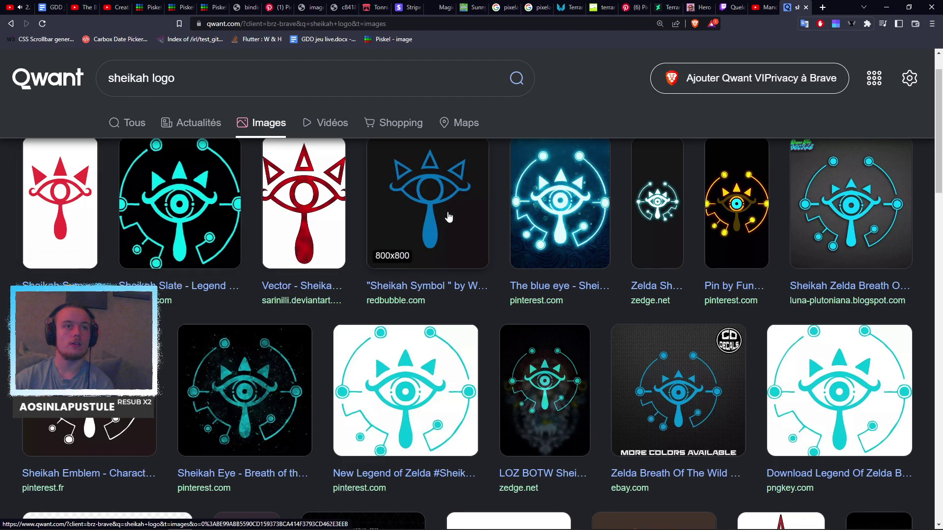
{"action": "scroll", "coordinate": [448, 217], "scroll_direction": "up", "scroll_amount": 1}
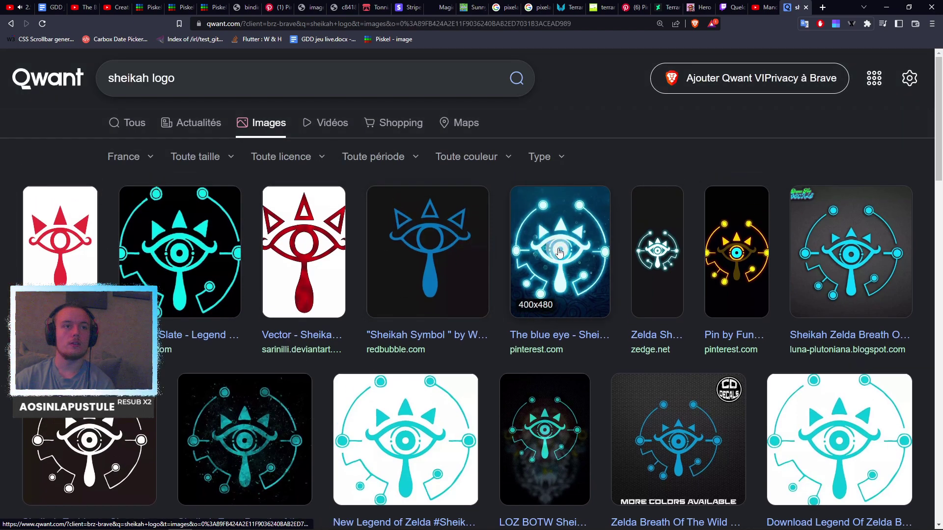
{"action": "left_click", "coordinate": [558, 252]}
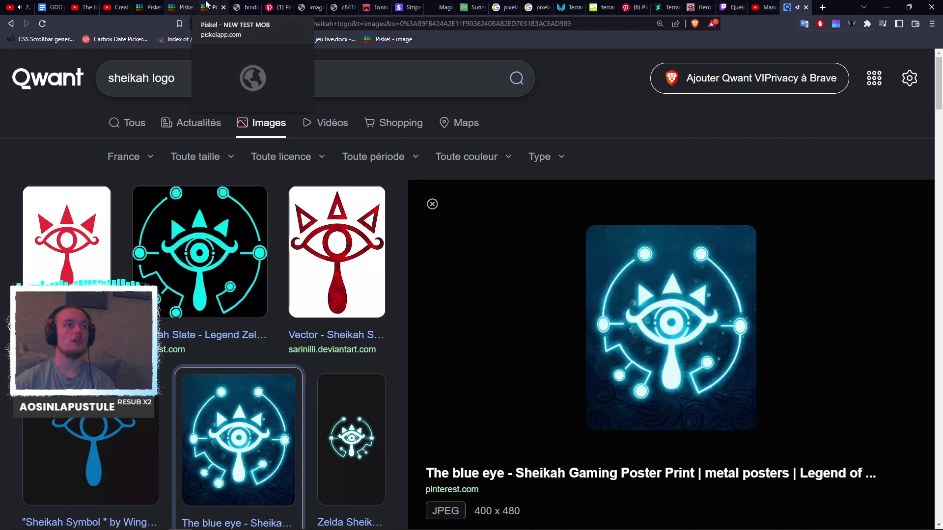
Return to the NEW TEST MOB sprite and erase the whole lilac eye from the face with a four-pixel transparent pen.
{"action": "left_click", "coordinate": [209, 7]}
{"action": "scroll", "coordinate": [538, 198], "scroll_direction": "up", "scroll_amount": 4}
{"action": "scroll", "coordinate": [538, 198], "scroll_direction": "up", "scroll_amount": 3}
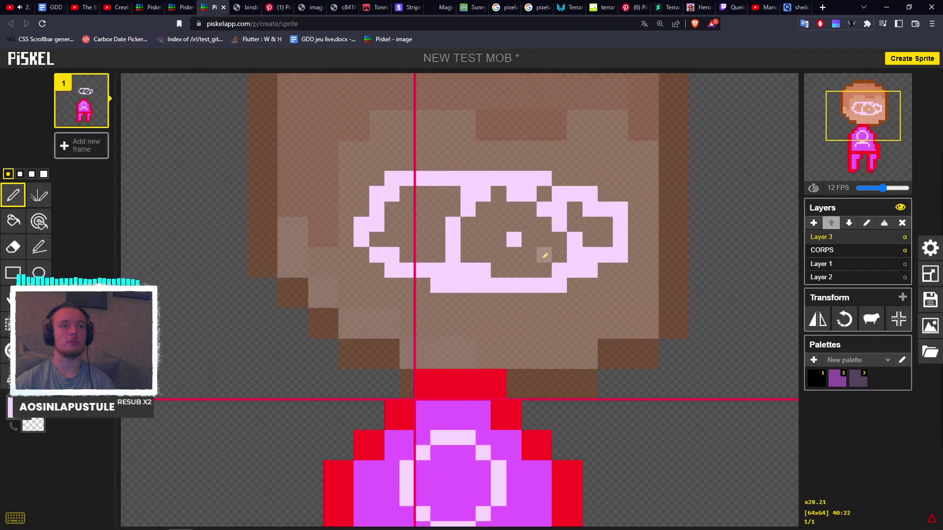
{"action": "left_click", "coordinate": [515, 270]}
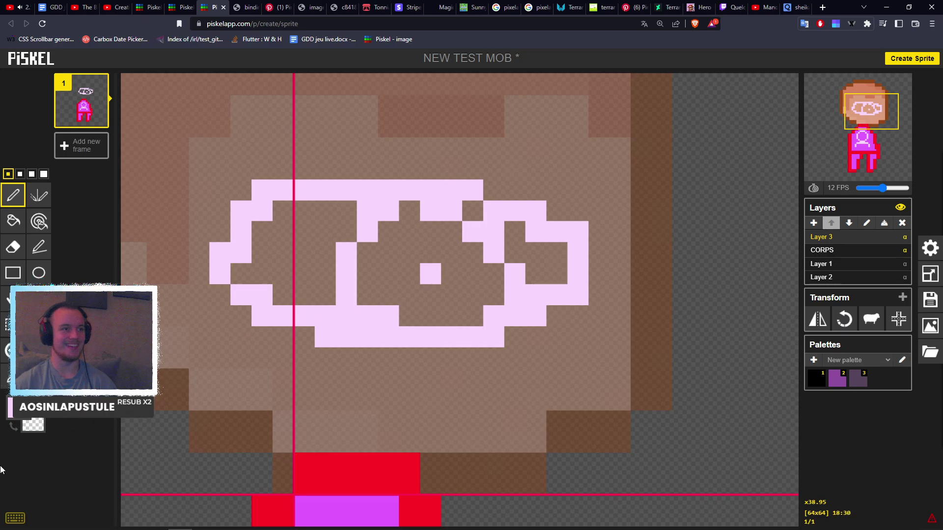
{"action": "left_click", "coordinate": [13, 426]}
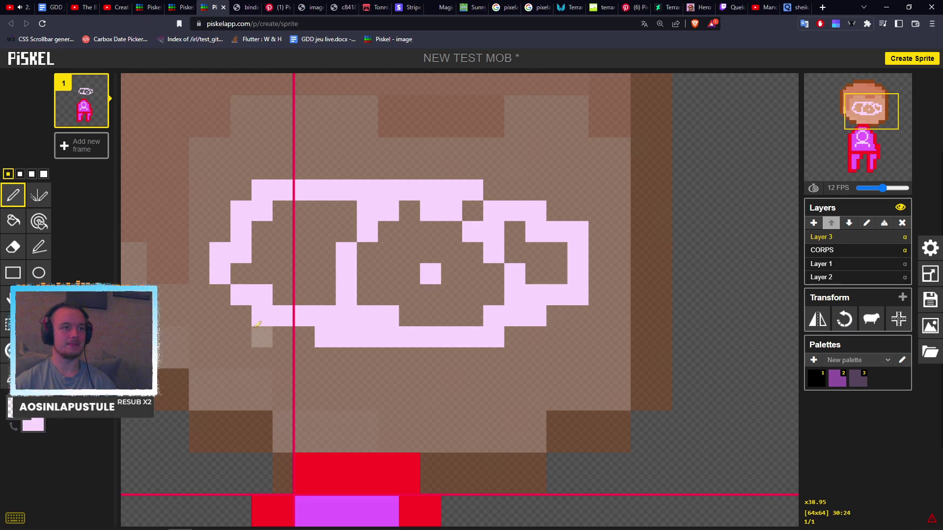
{"action": "left_click", "coordinate": [44, 173]}
{"action": "mouse_move", "coordinate": [210, 242]}
{"action": "left_mouse_down"}
{"action": "mouse_move", "coordinate": [223, 228]}
{"action": "mouse_move", "coordinate": [278, 277]}
{"action": "mouse_move", "coordinate": [421, 224]}
{"action": "mouse_move", "coordinate": [536, 252]}
{"action": "mouse_move", "coordinate": [561, 315]}
{"action": "left_mouse_up"}
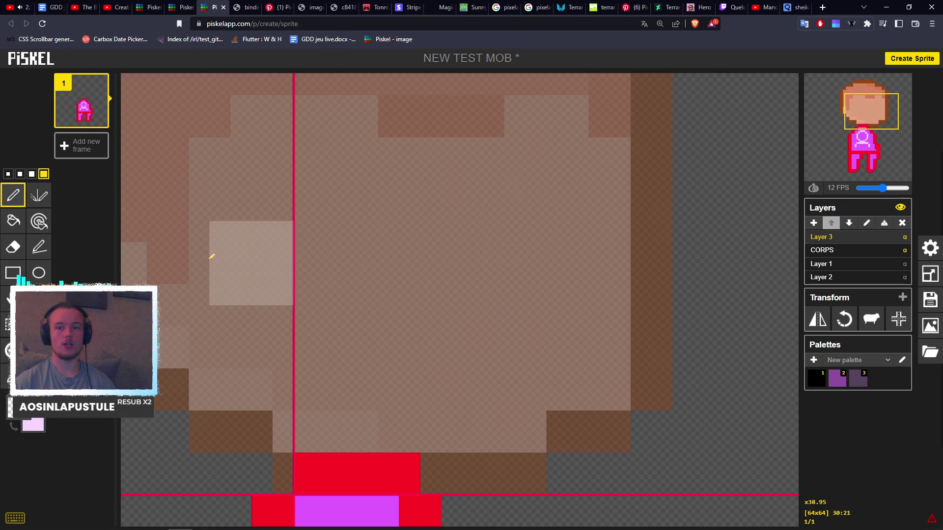
Draw a one-pixel pale lilac ellipse about 20 by 9 pixels across the face as the eye outline.
{"action": "left_click", "coordinate": [7, 174]}
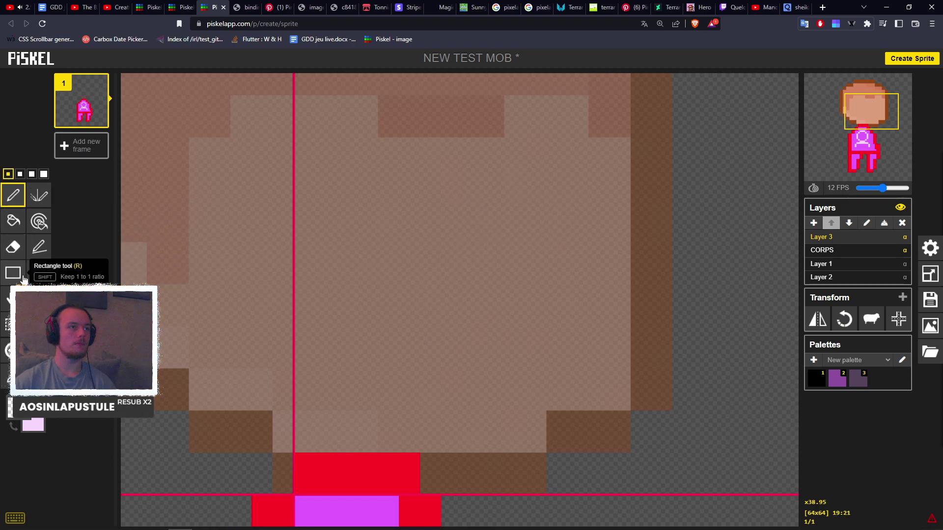
{"action": "left_click", "coordinate": [13, 426]}
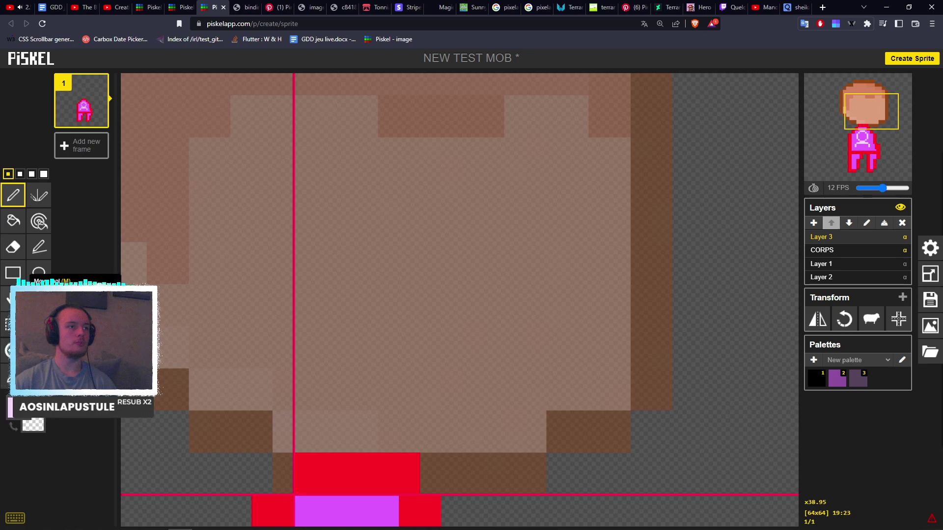
{"action": "left_click", "coordinate": [39, 273]}
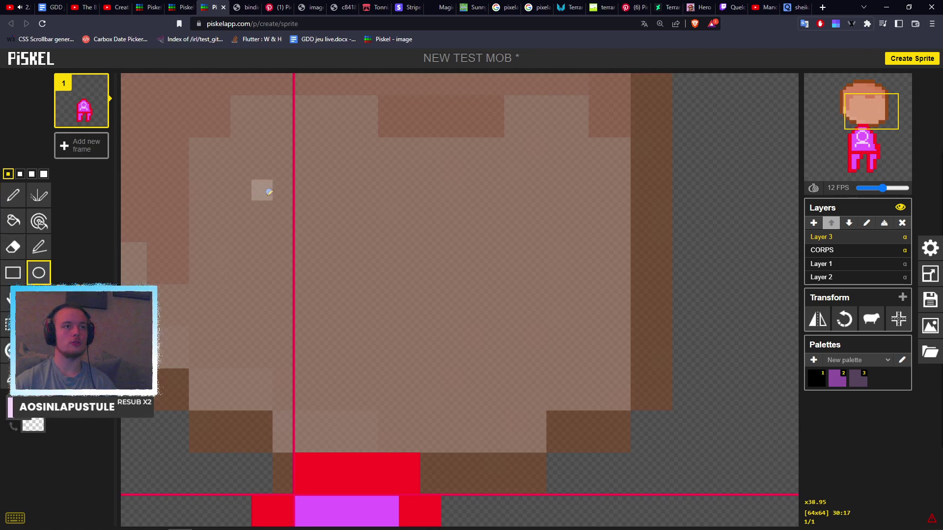
{"action": "left_click_drag", "start_coordinate": [260, 189], "coordinate": [655, 354]}
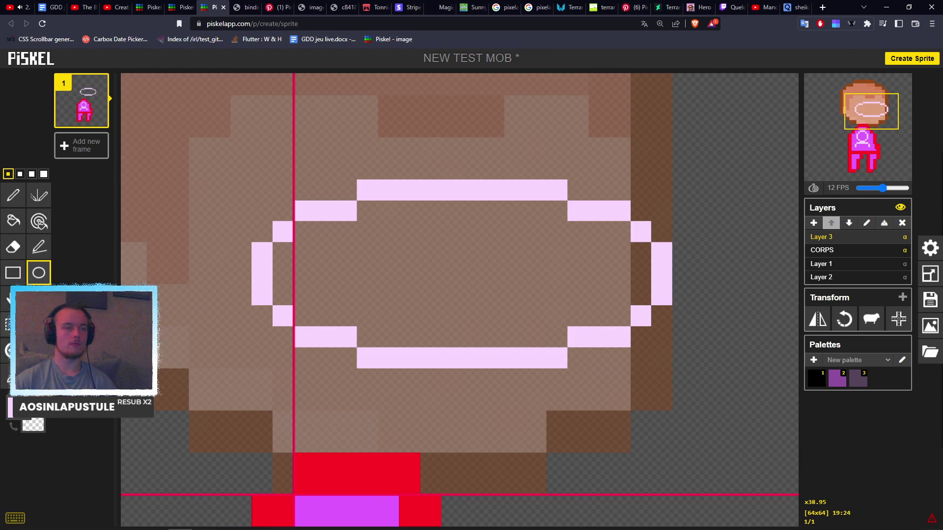
{"action": "left_click_drag", "start_coordinate": [367, 190], "coordinate": [572, 348]}
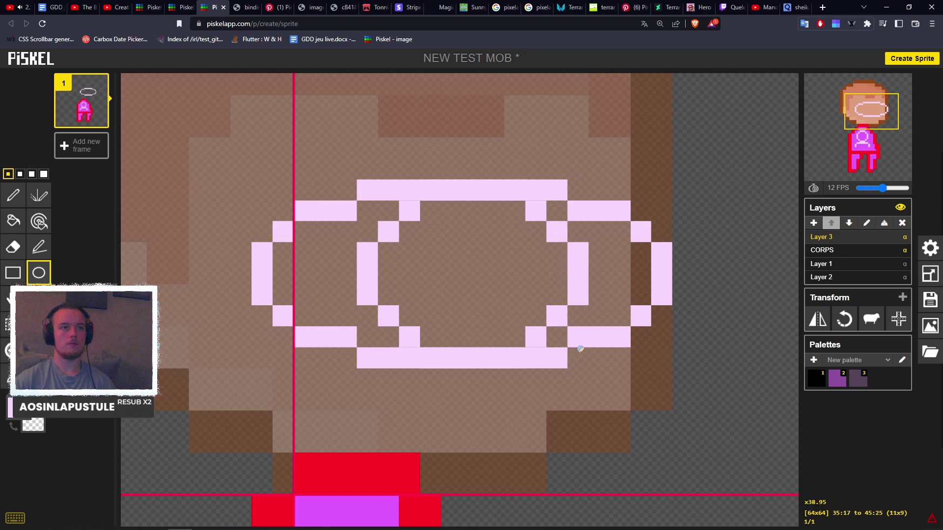
{"action": "left_click_drag", "start_coordinate": [461, 256], "coordinate": [504, 300]}
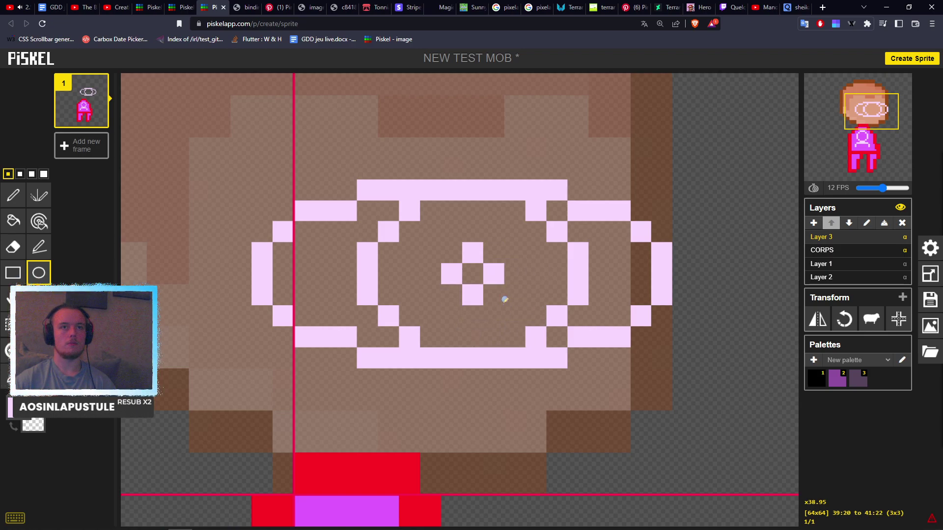
{"action": "scroll", "coordinate": [504, 298], "scroll_direction": "down", "scroll_amount": 6}
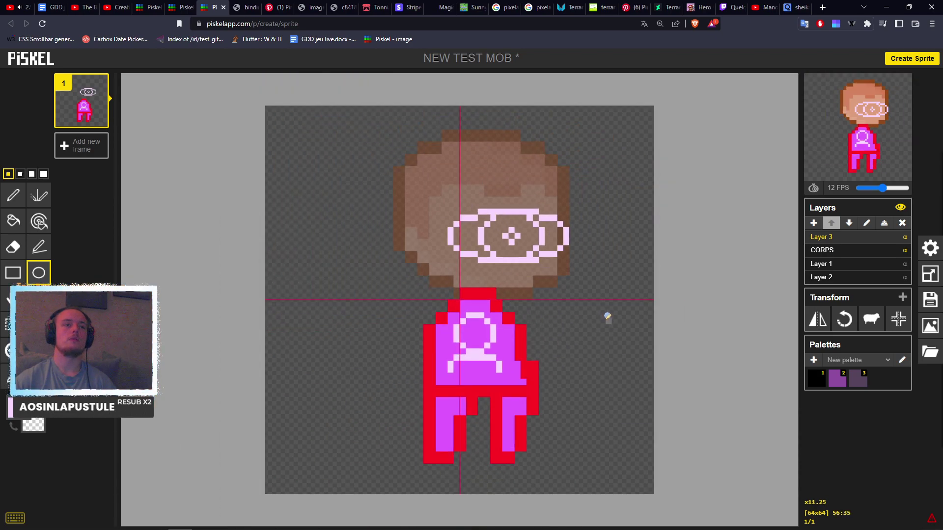
{"action": "key", "text": "ctrl+z"}
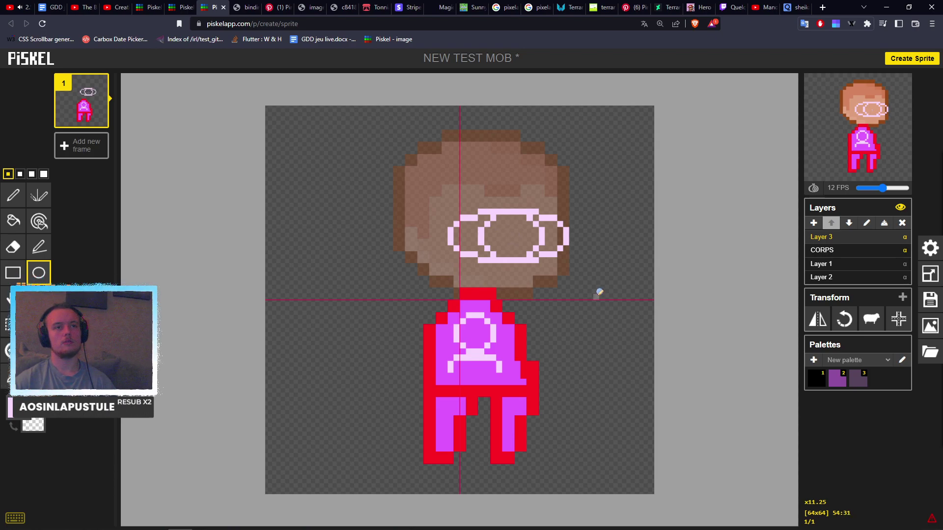
{"action": "scroll", "coordinate": [593, 269], "scroll_direction": "up", "scroll_amount": 6}
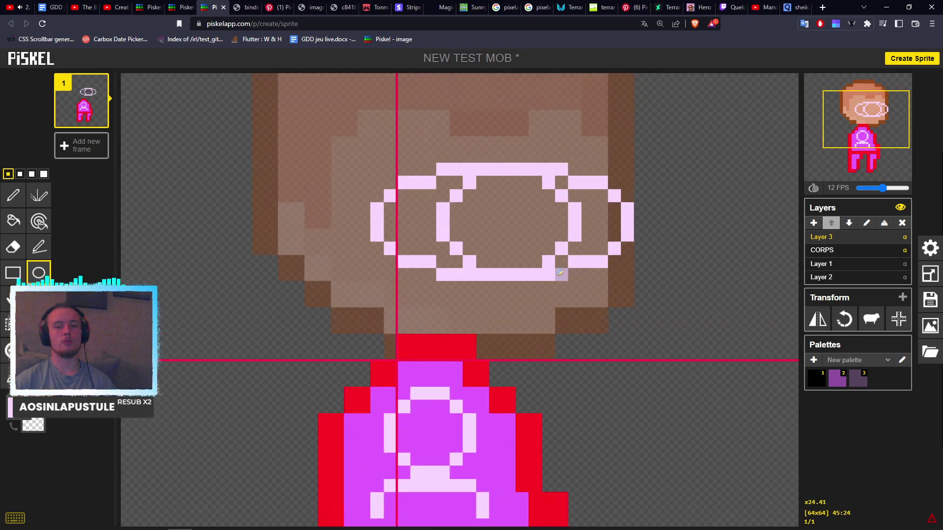
{"action": "scroll", "coordinate": [526, 293], "scroll_direction": "up", "scroll_amount": 3}
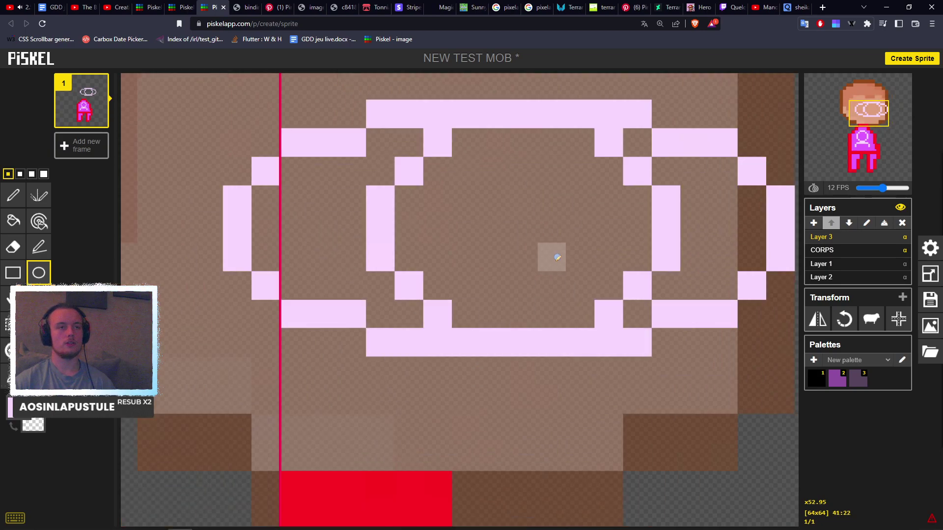
{"action": "left_click_drag", "start_coordinate": [465, 286], "coordinate": [520, 333]}
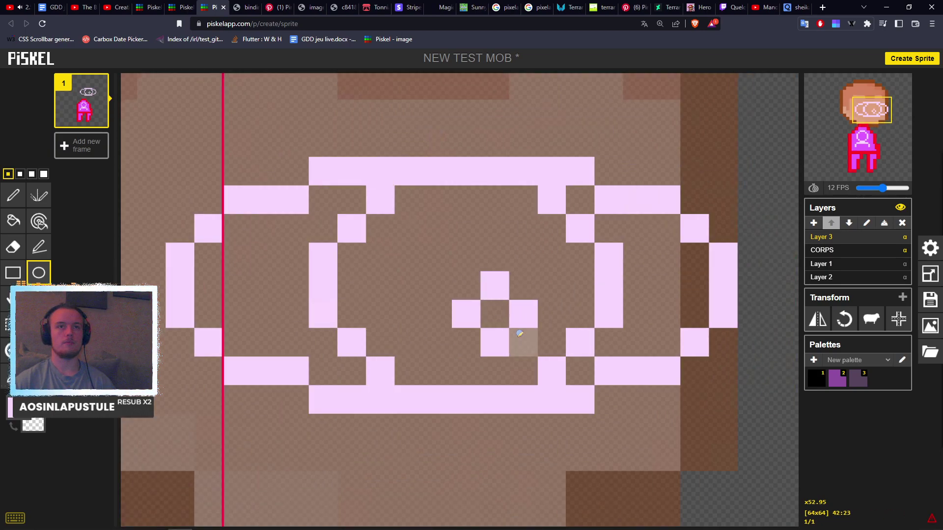
{"action": "key", "text": "ctrl+z"}
{"action": "key", "text": "ctrl+z"}
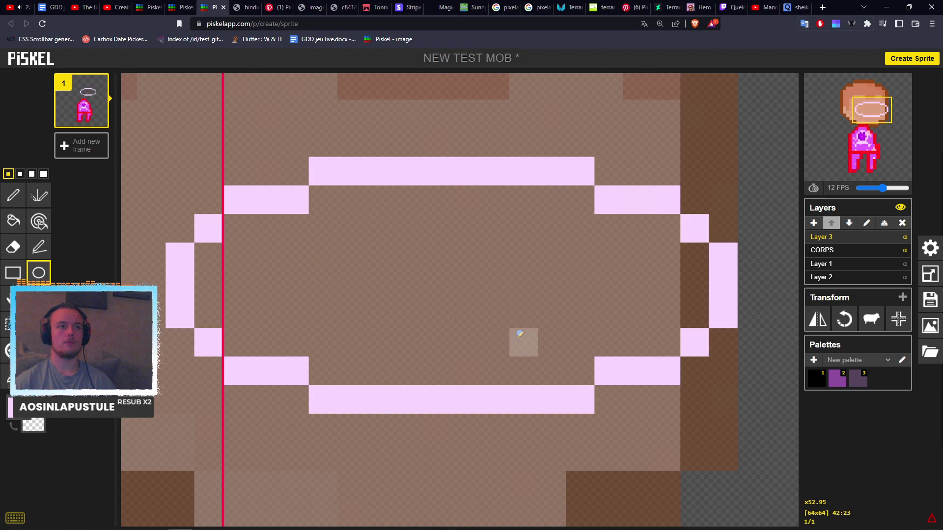
Draw a narrow iris ellipse about 6 by 9 pixels inside the eye outline, with a filled pupil about 2 by 3 pixels.
{"action": "scroll", "coordinate": [522, 338], "scroll_direction": "down", "scroll_amount": 4}
{"action": "scroll", "coordinate": [525, 343], "scroll_direction": "down", "scroll_amount": 2}
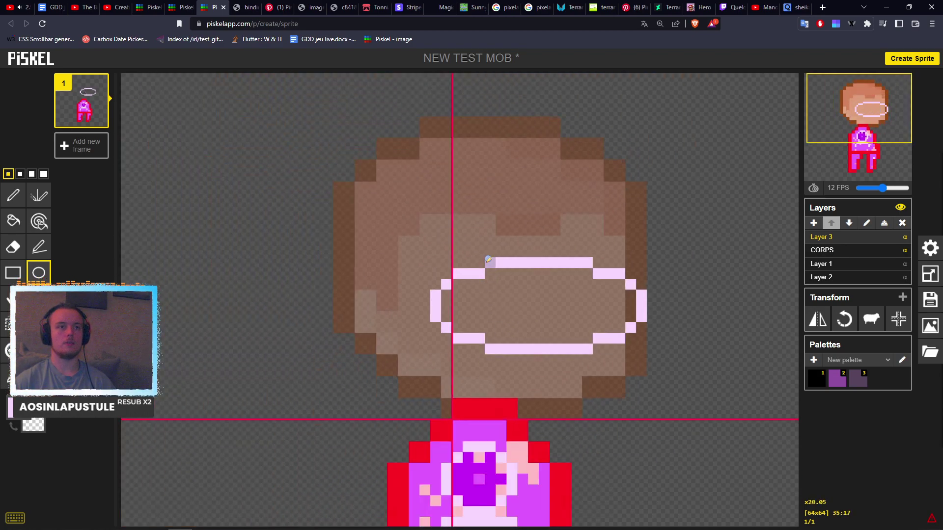
{"action": "left_click_drag", "start_coordinate": [523, 279], "coordinate": [573, 343]}
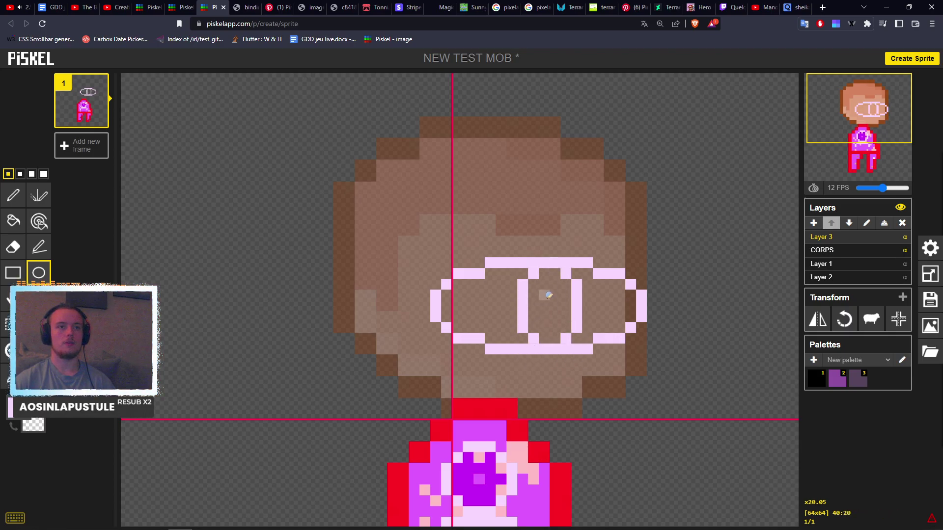
{"action": "left_click_drag", "start_coordinate": [549, 295], "coordinate": [557, 314]}
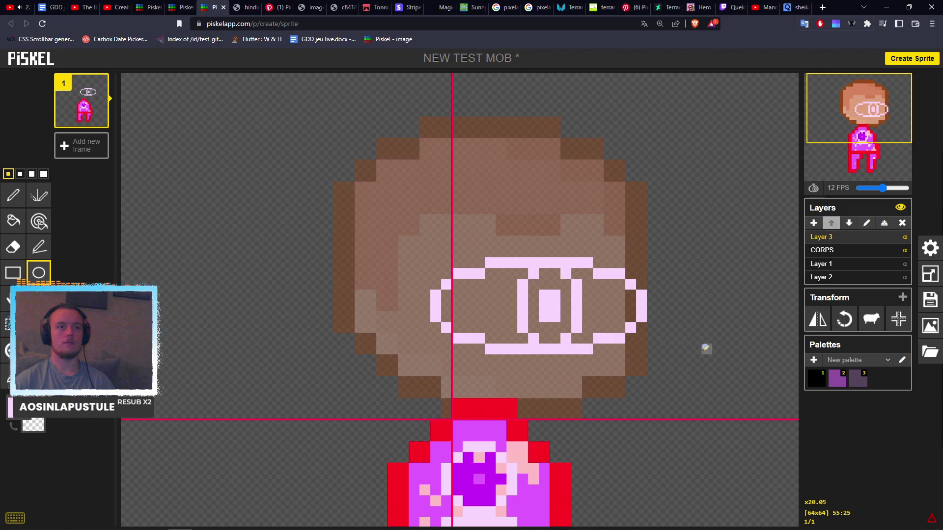
{"action": "scroll", "coordinate": [708, 339], "scroll_direction": "down", "scroll_amount": 3}
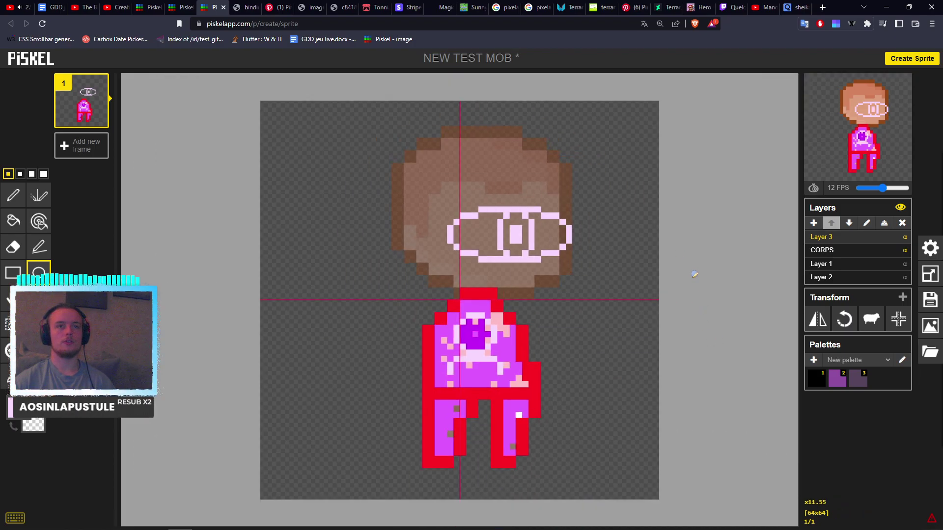
Select the pale lilac eye and reposition it on the face two pixels left and one pixel up.
{"action": "scroll", "coordinate": [693, 274], "scroll_direction": "up", "scroll_amount": 5}
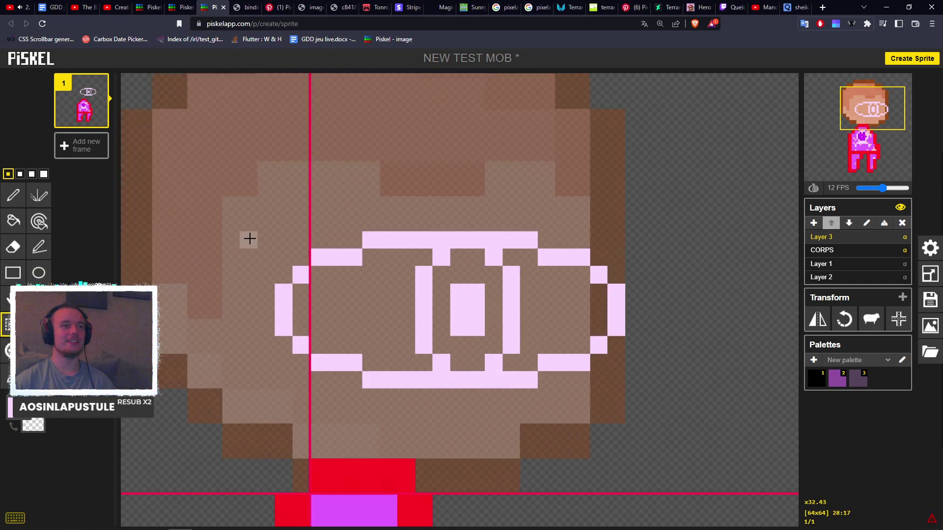
{"action": "left_click_drag", "start_coordinate": [246, 184], "coordinate": [704, 395]}
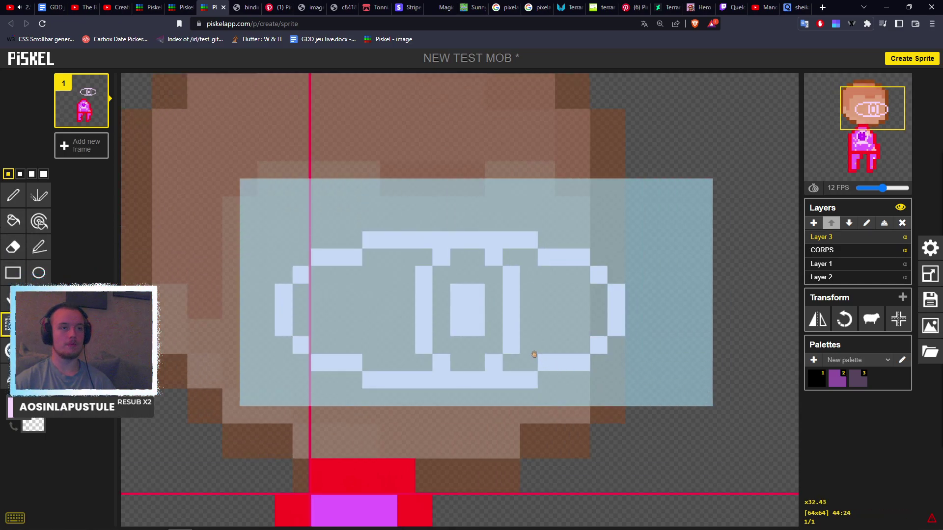
{"action": "left_click_drag", "start_coordinate": [534, 354], "coordinate": [446, 310]}
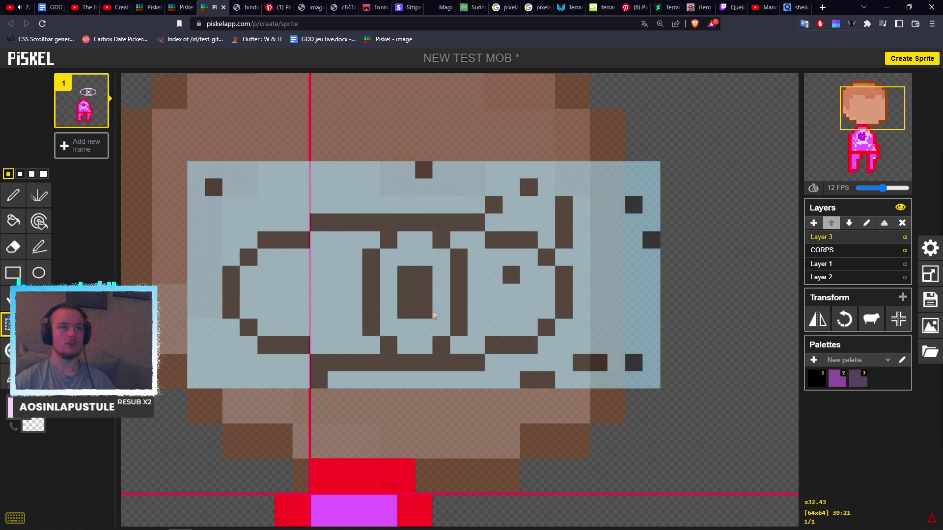
{"action": "scroll", "coordinate": [427, 322], "scroll_direction": "down", "scroll_amount": 4}
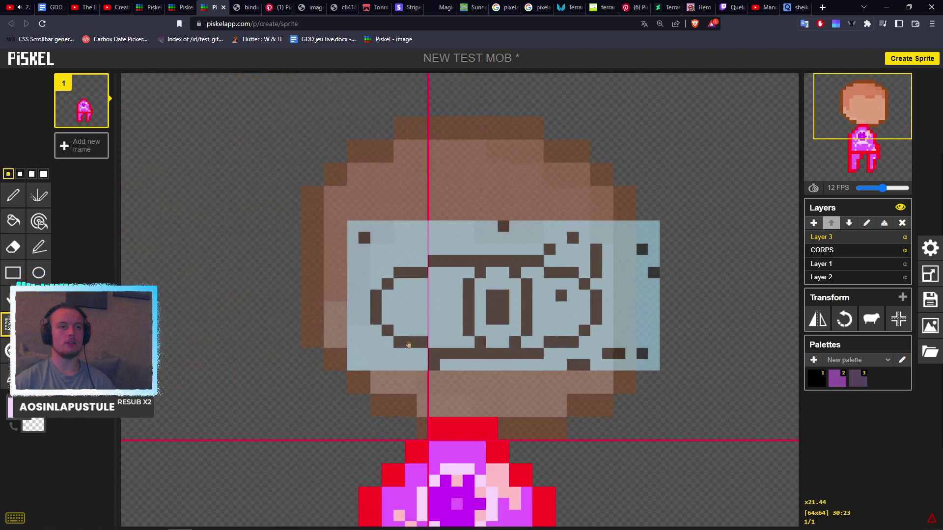
{"action": "left_click_drag", "start_coordinate": [512, 246], "coordinate": [518, 247]}
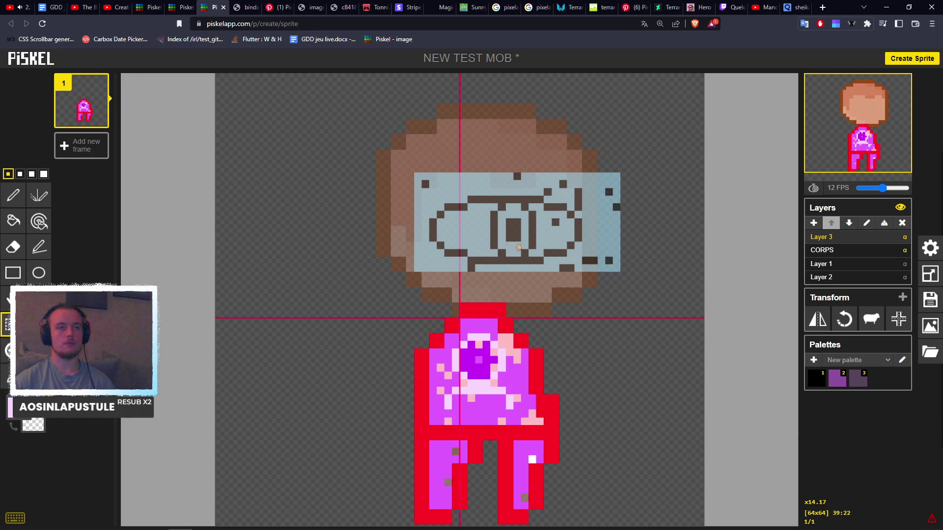
{"action": "key", "text": "ctrl+v"}
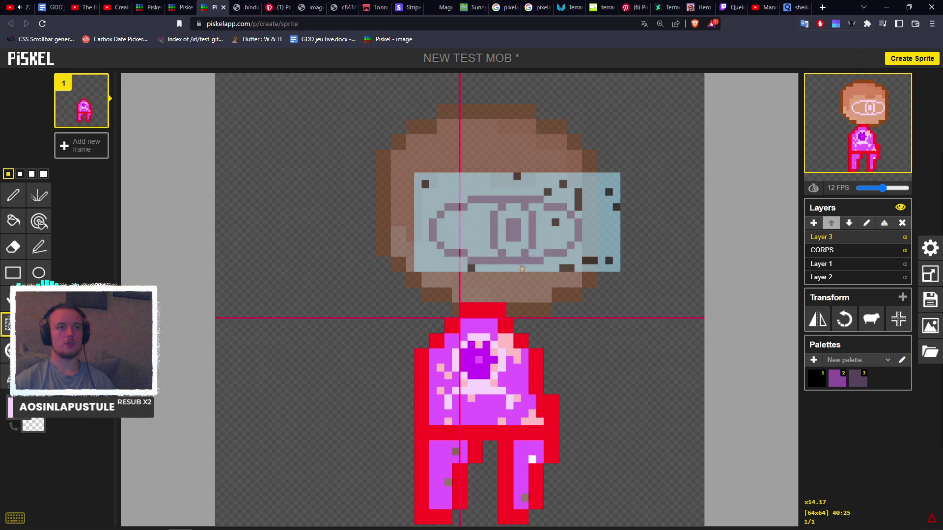
{"action": "left_click", "coordinate": [734, 273]}
Paint over the three grey-brown pixels and the white pixel on the legs with the body's magenta using the one-pixel pen.
{"action": "scroll", "coordinate": [736, 273], "scroll_direction": "up", "scroll_amount": 2}
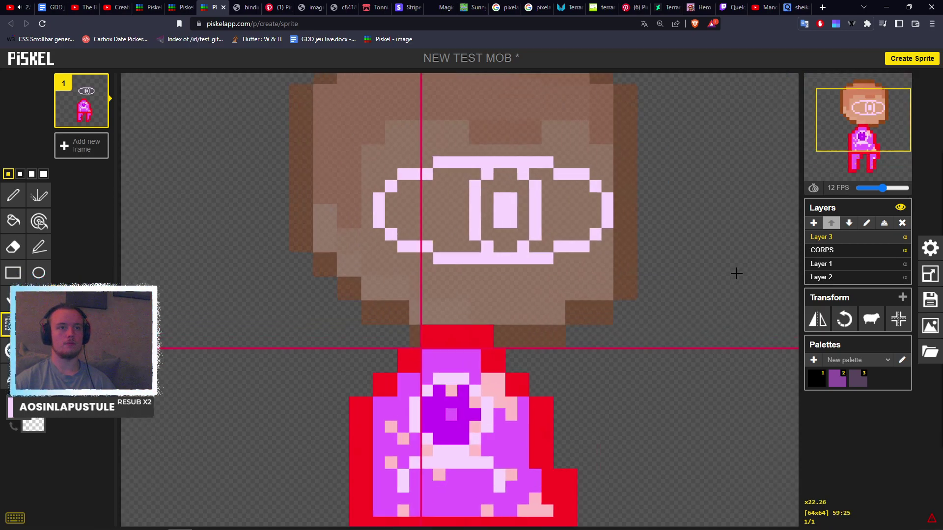
{"action": "scroll", "coordinate": [690, 251], "scroll_direction": "down", "scroll_amount": 3}
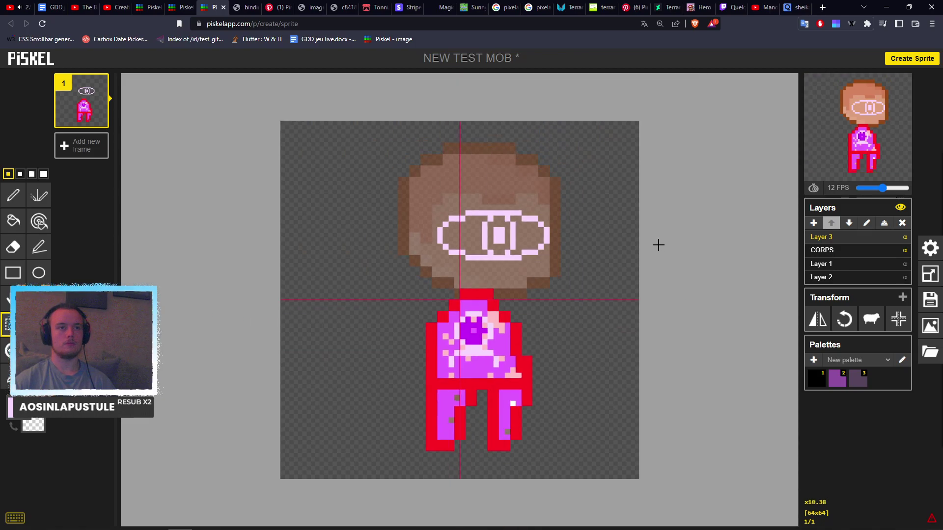
{"action": "scroll", "coordinate": [517, 346], "scroll_direction": "up", "scroll_amount": 10}
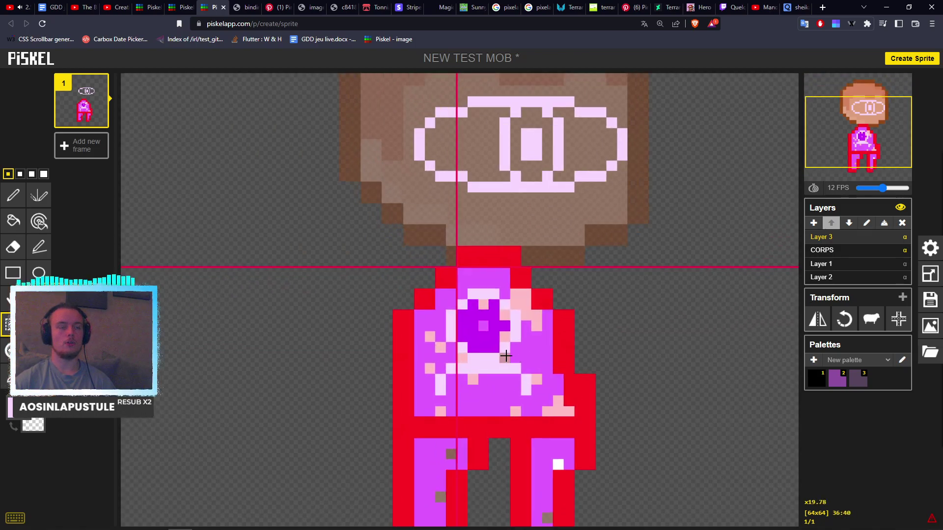
{"action": "scroll", "coordinate": [520, 374], "scroll_direction": "down", "scroll_amount": 4}
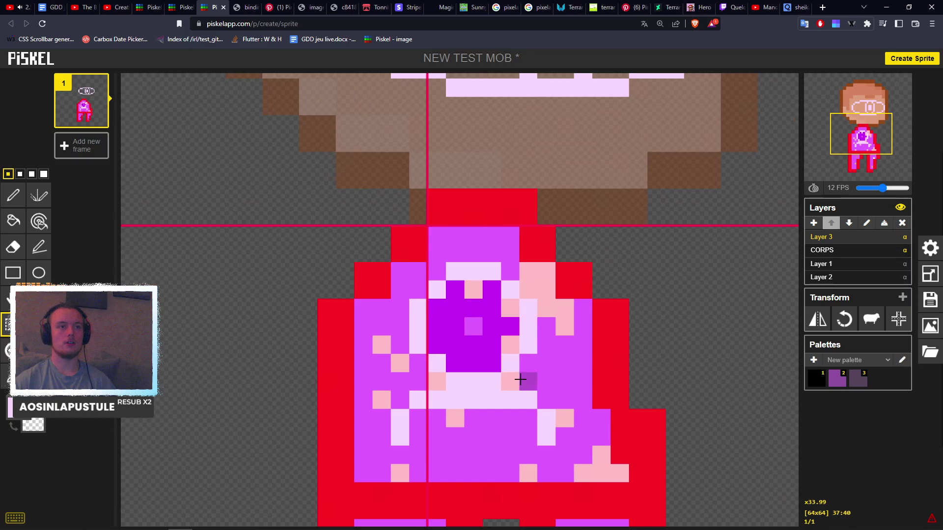
{"action": "middle_click_drag", "start_coordinate": [520, 381], "coordinate": [446, 196]}
{"action": "scroll", "coordinate": [494, 288], "scroll_direction": "up", "scroll_amount": 1}
{"action": "middle_click_drag", "start_coordinate": [369, 446], "coordinate": [372, 388]}
{"action": "scroll", "coordinate": [372, 388], "scroll_direction": "up", "scroll_amount": 3}
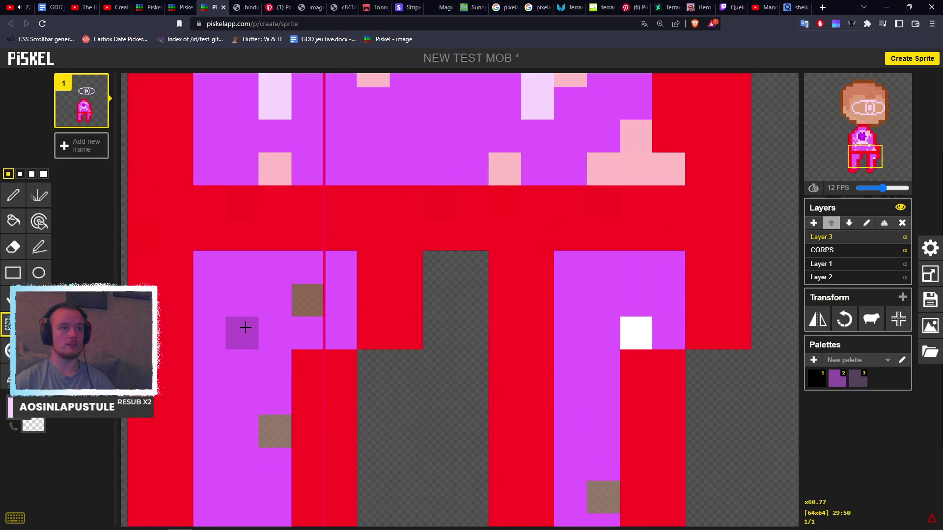
{"action": "key", "text": "p"}
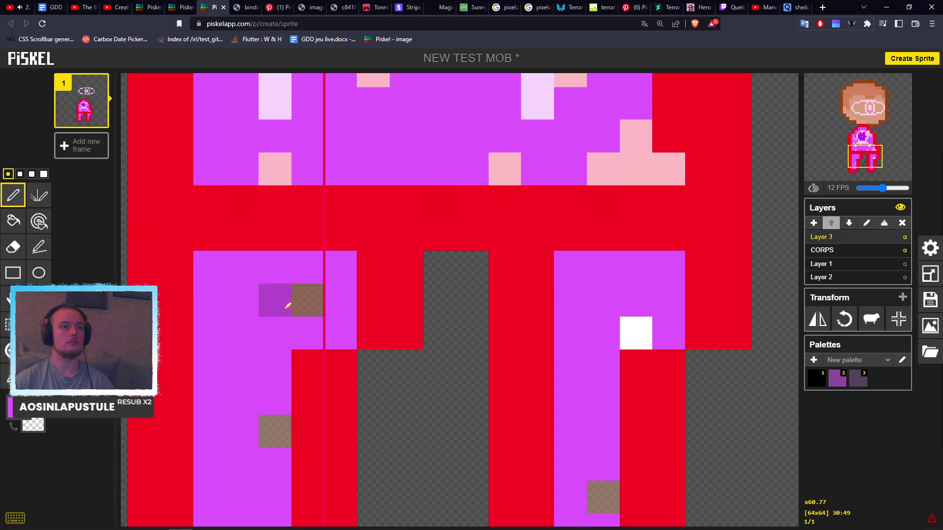
{"action": "left_click", "coordinate": [297, 300]}
{"action": "left_click", "coordinate": [263, 435]}
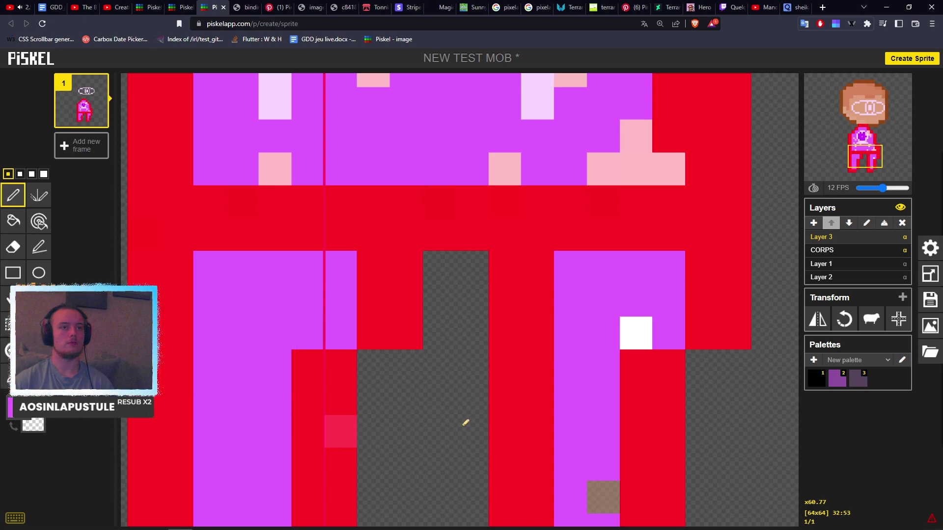
{"action": "left_click", "coordinate": [636, 332]}
{"action": "middle_click_drag", "start_coordinate": [537, 464], "coordinate": [603, 267]}
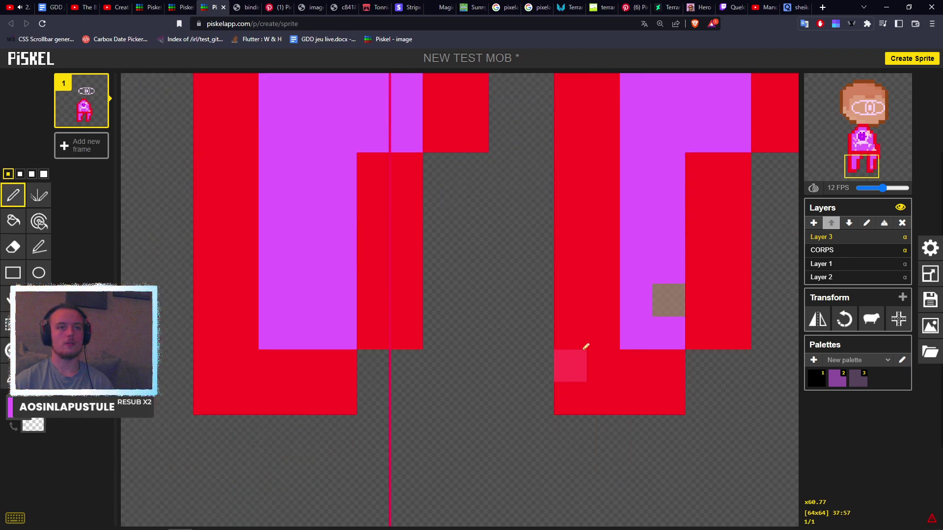
{"action": "left_click", "coordinate": [660, 305]}
Paint over the dark purple centre of the torso emblem with the body's magenta.
{"action": "middle_click_drag", "start_coordinate": [560, 88], "coordinate": [494, 417]}
{"action": "scroll", "coordinate": [526, 230], "scroll_direction": "down", "scroll_amount": 1}
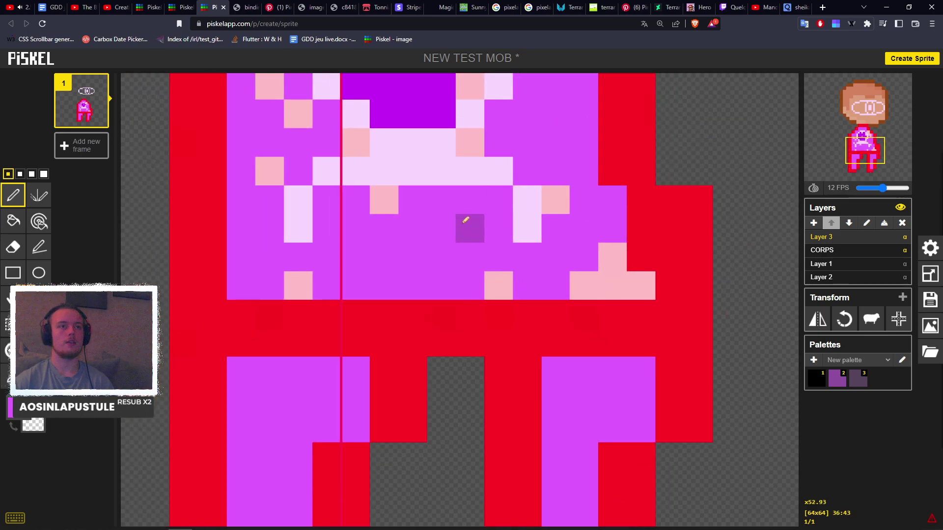
{"action": "middle_click_drag", "start_coordinate": [470, 219], "coordinate": [470, 399]}
{"action": "mouse_move", "coordinate": [408, 232]}
{"action": "left_mouse_down"}
{"action": "mouse_move", "coordinate": [417, 248]}
{"action": "mouse_move", "coordinate": [391, 225]}
{"action": "mouse_move", "coordinate": [369, 249]}
{"action": "mouse_move", "coordinate": [364, 199]}
{"action": "mouse_move", "coordinate": [388, 172]}
{"action": "mouse_move", "coordinate": [441, 200]}
{"action": "mouse_move", "coordinate": [412, 275]}
{"action": "left_mouse_up"}
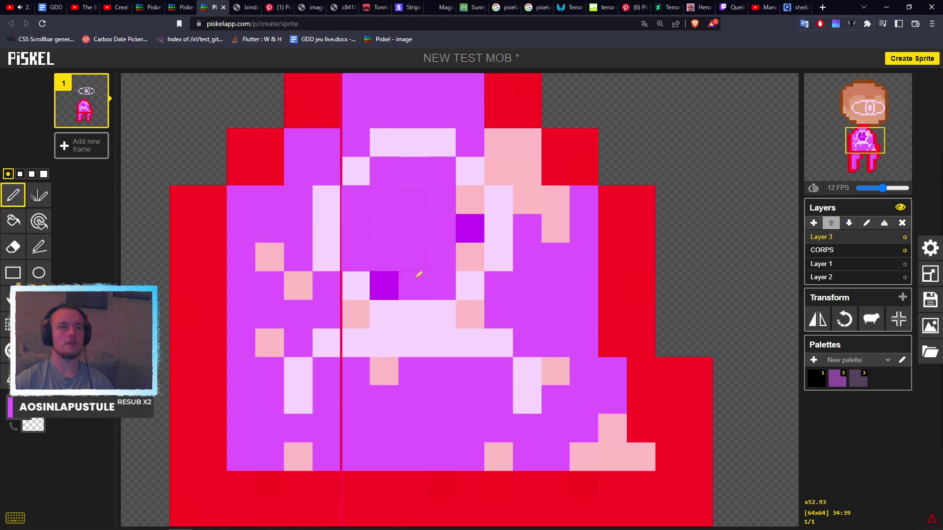
{"action": "left_click_drag", "start_coordinate": [468, 229], "coordinate": [379, 280]}
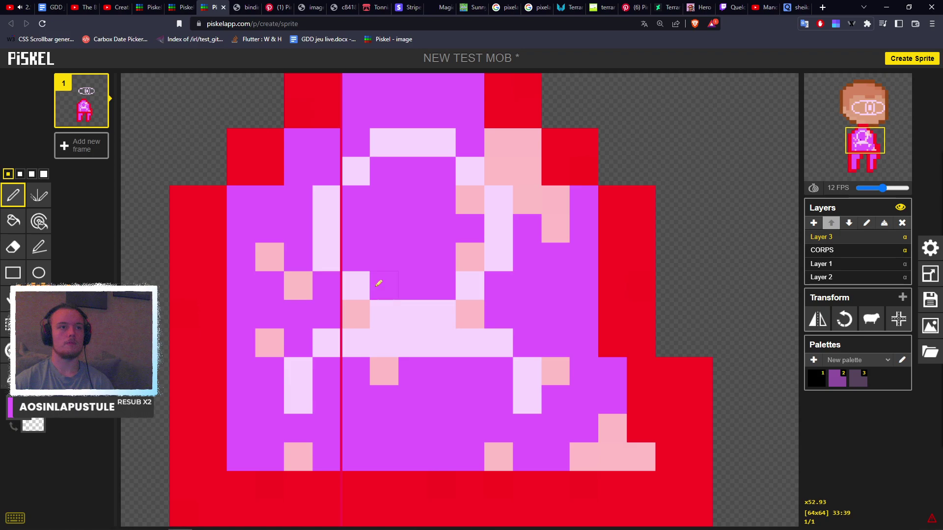
Cover the salmon-pink specks along the torso's left side and across its lower part with magenta.
{"action": "mouse_move", "coordinate": [269, 256]}
{"action": "left_mouse_down"}
{"action": "mouse_move", "coordinate": [289, 301]}
{"action": "mouse_move", "coordinate": [271, 381]}
{"action": "left_mouse_up"}
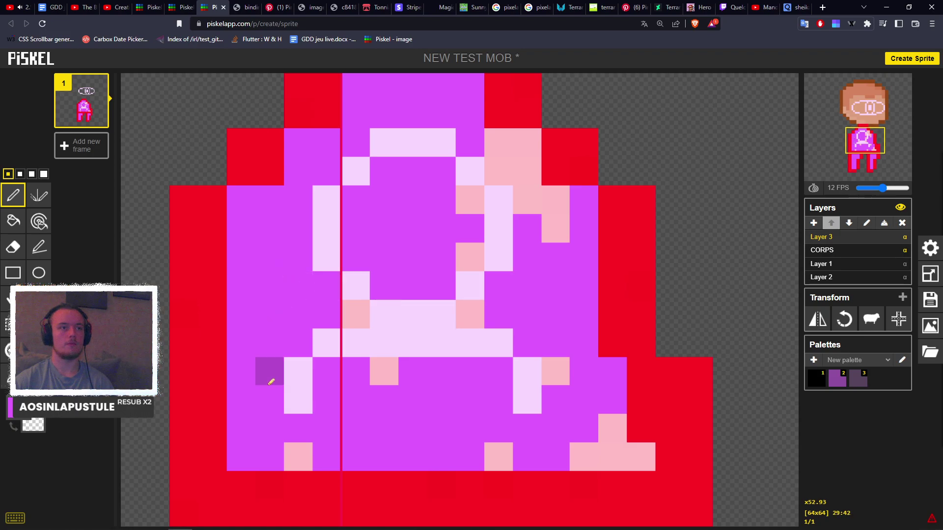
{"action": "left_click", "coordinate": [296, 452]}
{"action": "left_click", "coordinate": [376, 374]}
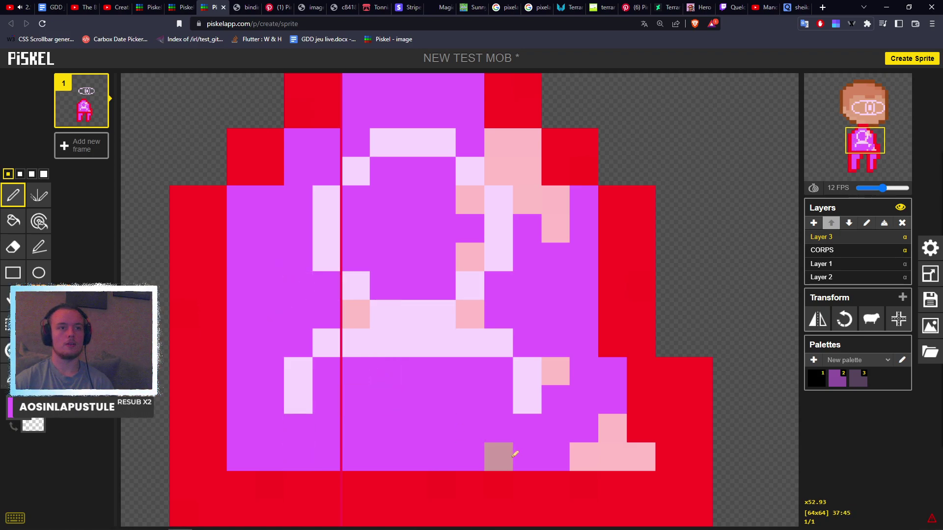
{"action": "left_click_drag", "start_coordinate": [498, 456], "coordinate": [641, 456]}
{"action": "left_click", "coordinate": [609, 427]}
{"action": "left_click", "coordinate": [555, 368]}
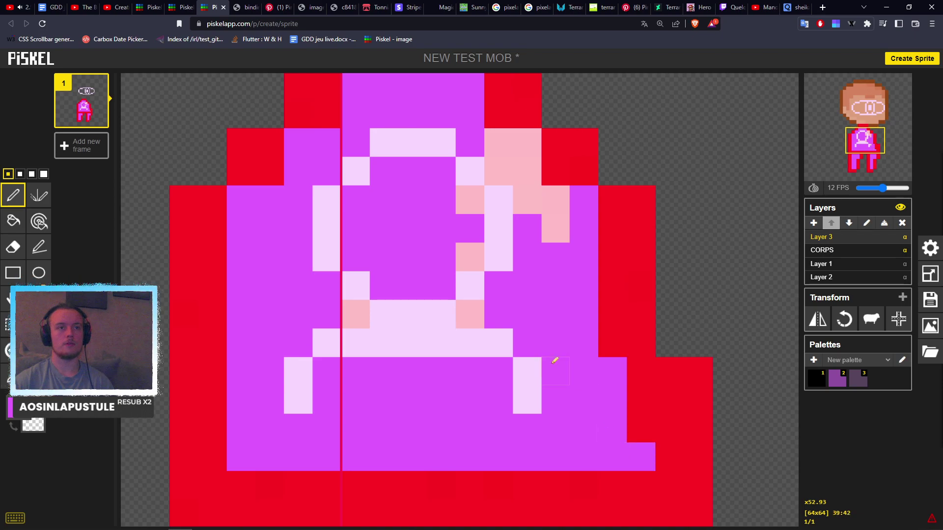
Cover the remaining salmon-pink pixels around the torso emblem and the patch on the right shoulder with magenta.
{"action": "left_click", "coordinate": [469, 256]}
{"action": "left_click", "coordinate": [470, 314]}
{"action": "left_click", "coordinate": [469, 201]}
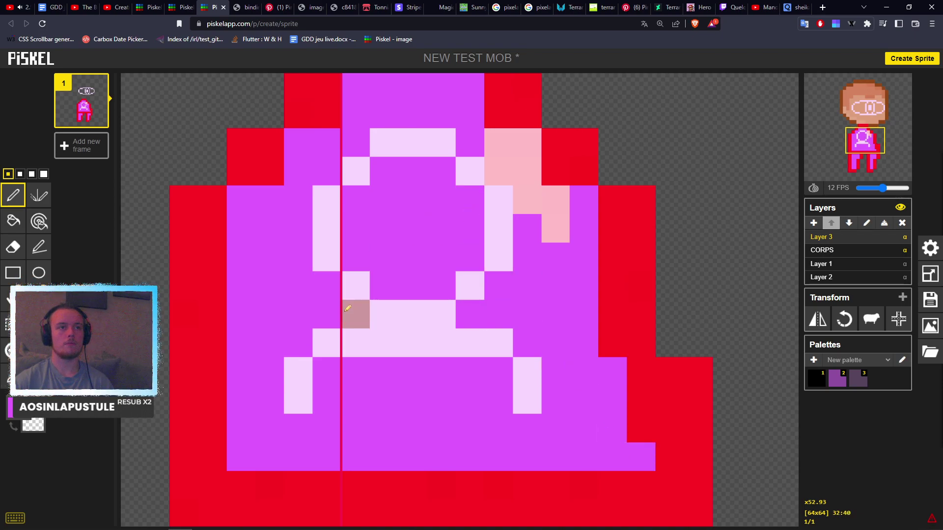
{"action": "left_click", "coordinate": [355, 314]}
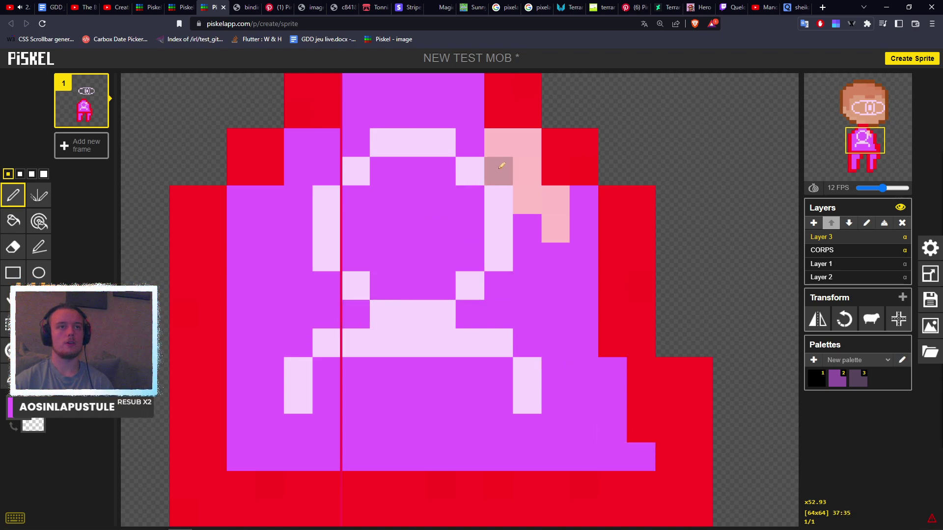
{"action": "mouse_move", "coordinate": [499, 168]}
{"action": "left_mouse_down"}
{"action": "mouse_move", "coordinate": [533, 180]}
{"action": "mouse_move", "coordinate": [529, 200]}
{"action": "mouse_move", "coordinate": [555, 229]}
{"action": "left_mouse_up"}
Recolour the two-by-three-pixel pupil of the face's eye in magenta.
{"action": "middle_click_drag", "start_coordinate": [388, 229], "coordinate": [392, 293]}
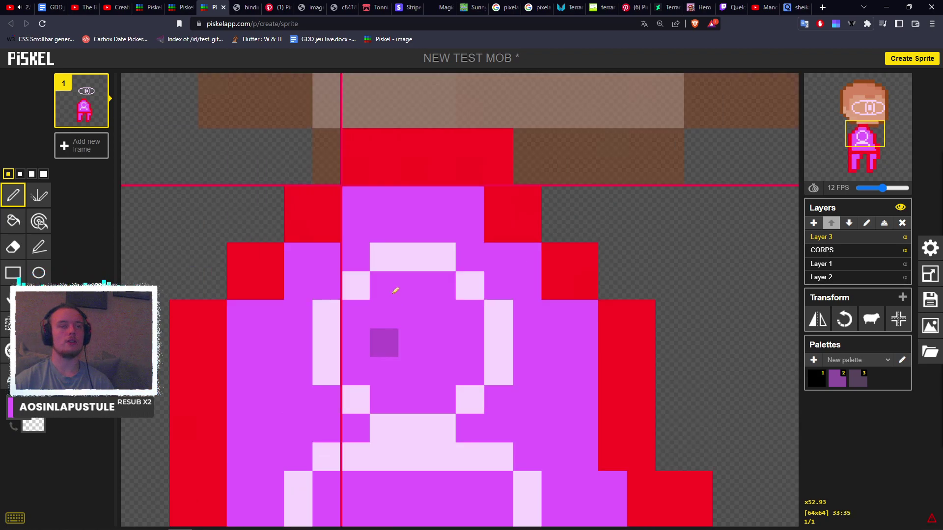
{"action": "scroll", "coordinate": [395, 291], "scroll_direction": "down", "scroll_amount": 5}
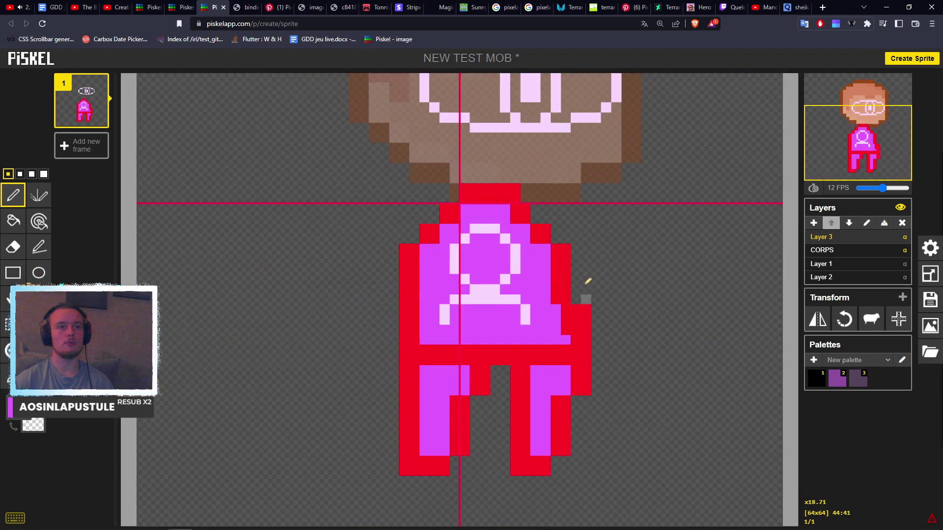
{"action": "scroll", "coordinate": [607, 242], "scroll_direction": "up", "scroll_amount": 4}
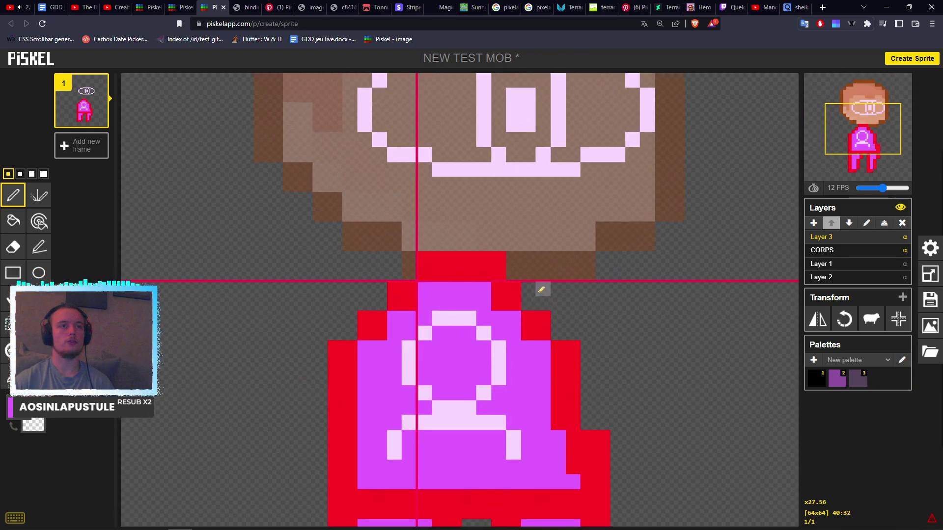
{"action": "scroll", "coordinate": [541, 289], "scroll_direction": "up", "scroll_amount": 3}
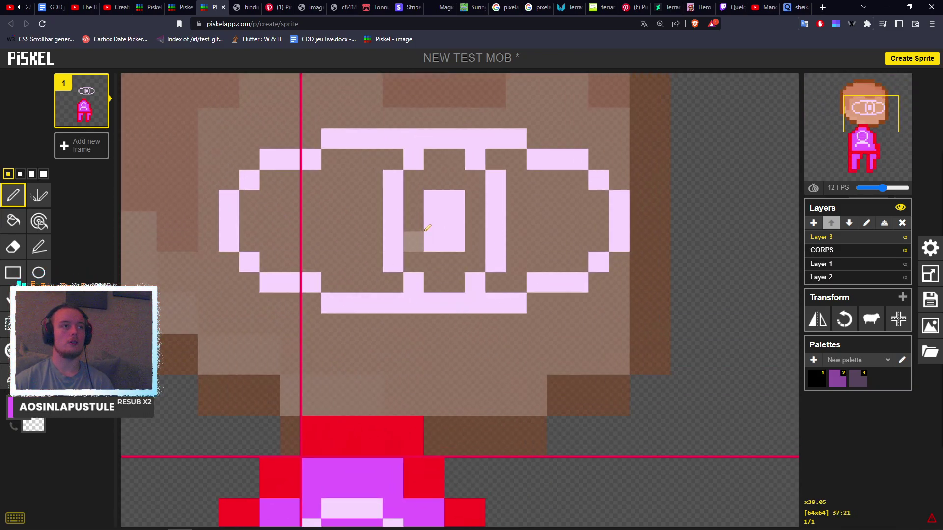
{"action": "left_click_drag", "start_coordinate": [434, 200], "coordinate": [438, 216]}
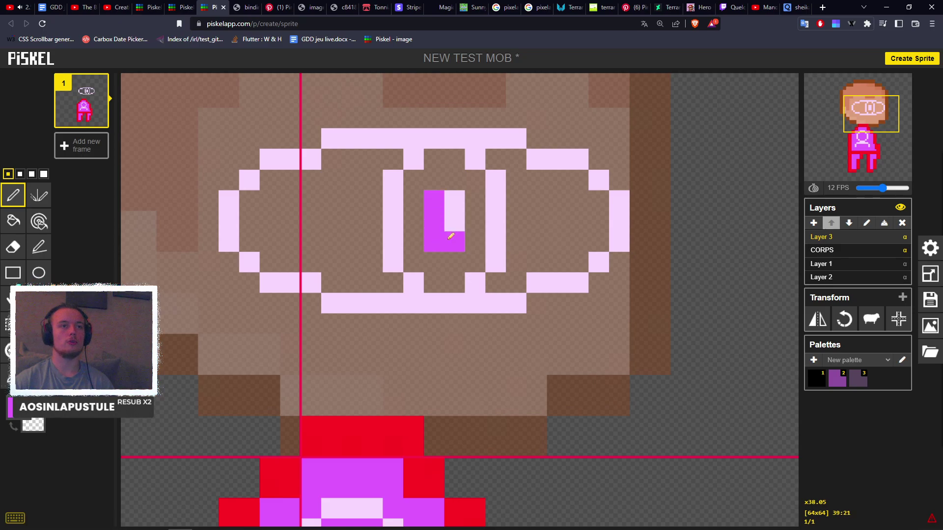
Recolour the iris outline in magenta, including the two middle pixels where it meets the eye outline above and below.
{"action": "scroll", "coordinate": [457, 213], "scroll_direction": "up", "scroll_amount": 2}
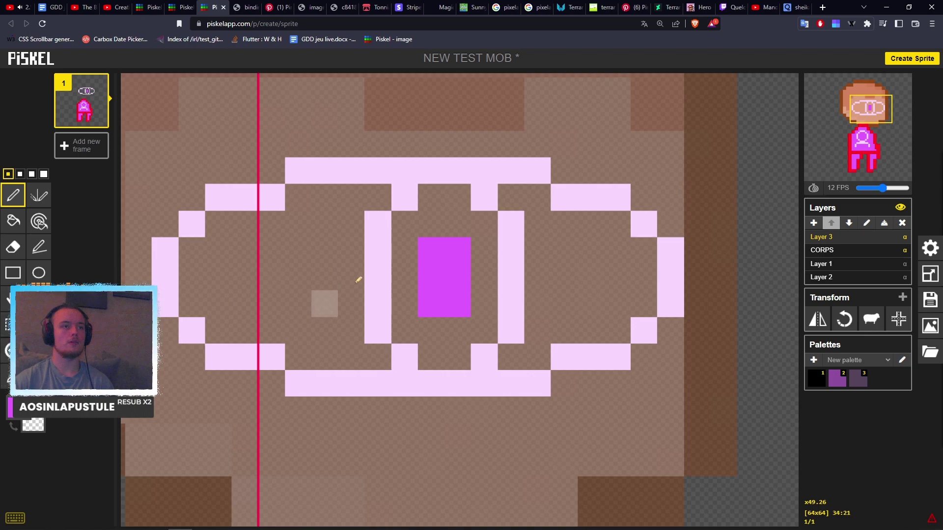
{"action": "left_click_drag", "start_coordinate": [378, 224], "coordinate": [386, 336]}
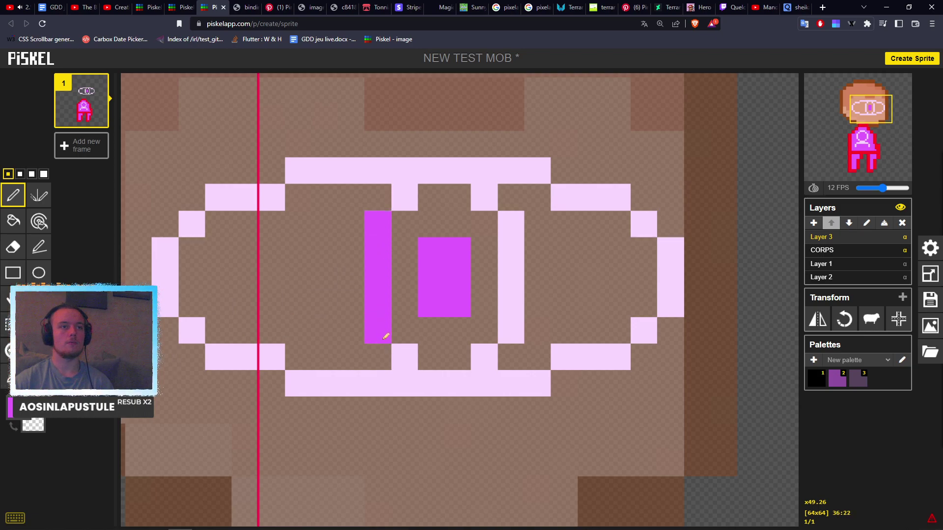
{"action": "left_click", "coordinate": [404, 357]}
{"action": "left_click", "coordinate": [484, 357]}
{"action": "left_click_drag", "start_coordinate": [517, 330], "coordinate": [513, 214]}
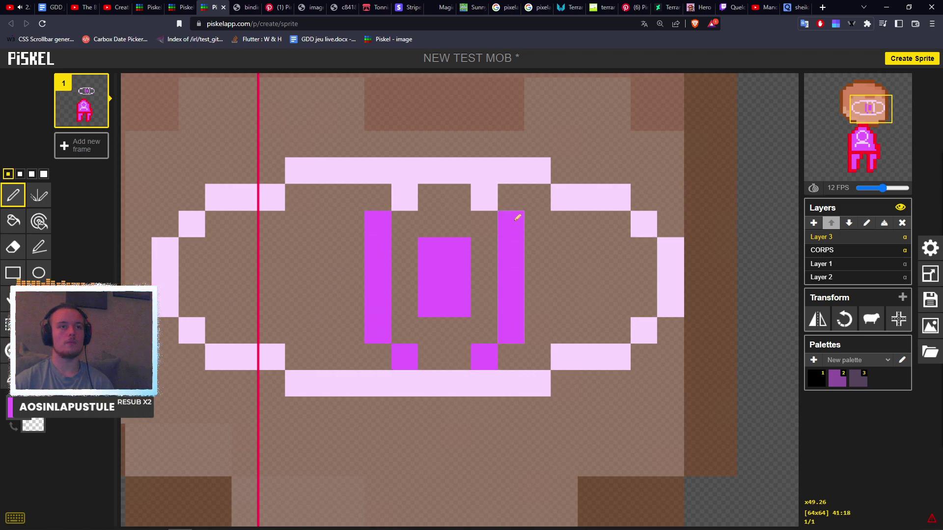
{"action": "left_click", "coordinate": [484, 197]}
{"action": "left_click", "coordinate": [404, 197]}
{"action": "left_click", "coordinate": [431, 170]}
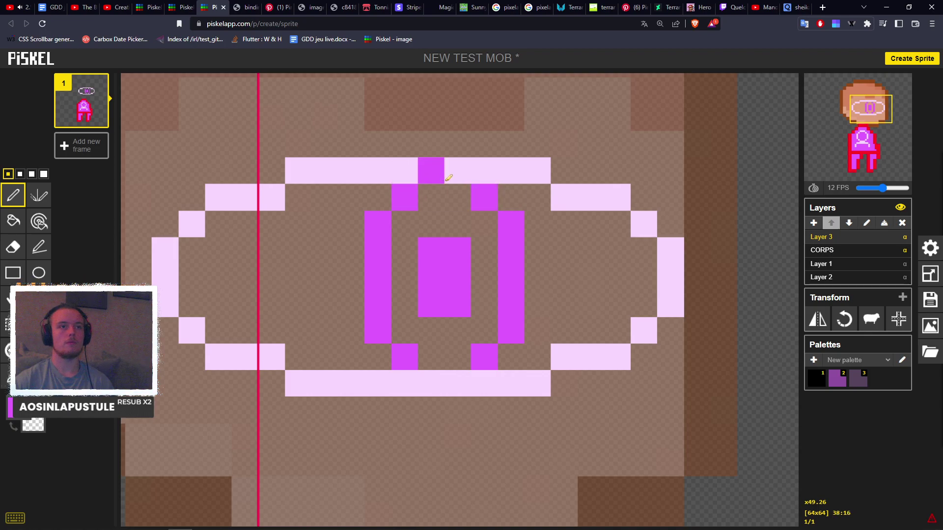
{"action": "left_click", "coordinate": [458, 171]}
{"action": "left_click_drag", "start_coordinate": [431, 383], "coordinate": [457, 378]}
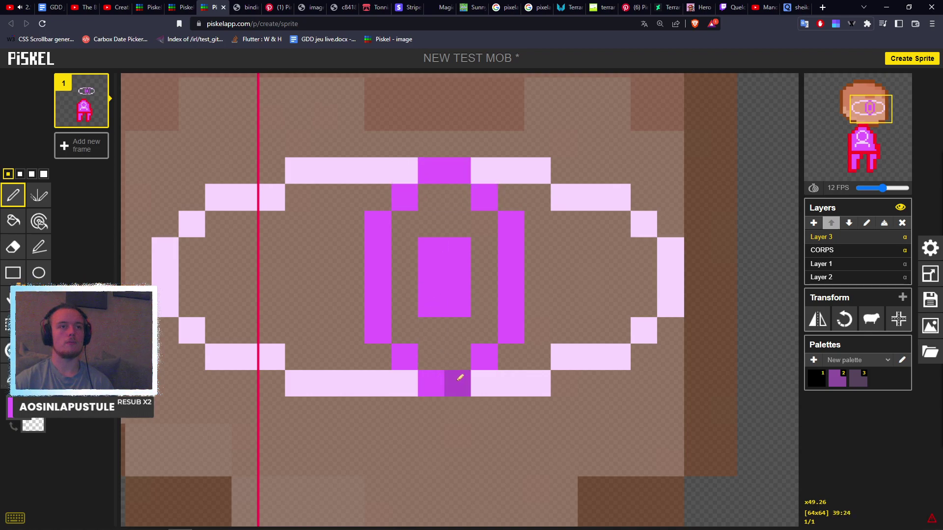
Recolour the left half of the face's eye outline in magenta, along with the pale pixels of its upper and lower edges.
{"action": "scroll", "coordinate": [460, 377], "scroll_direction": "down", "scroll_amount": 4}
{"action": "scroll", "coordinate": [522, 331], "scroll_direction": "up", "scroll_amount": 4}
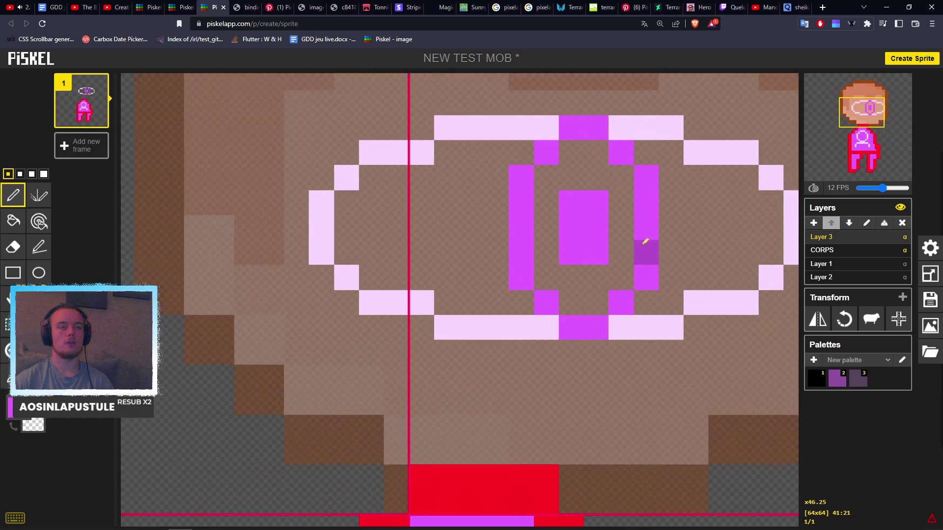
{"action": "scroll", "coordinate": [638, 242], "scroll_direction": "up", "scroll_amount": 2}
{"action": "left_click", "coordinate": [620, 267], "text": "alt"}
{"action": "left_click", "coordinate": [483, 360]}
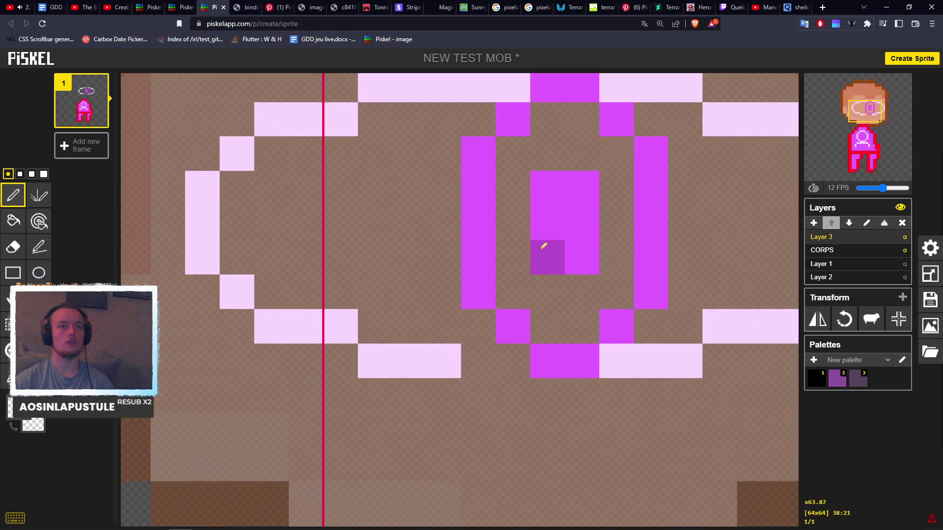
{"action": "mouse_move", "coordinate": [488, 363]}
{"action": "left_mouse_down"}
{"action": "mouse_move", "coordinate": [508, 370]}
{"action": "mouse_move", "coordinate": [399, 358]}
{"action": "mouse_move", "coordinate": [331, 318]}
{"action": "mouse_move", "coordinate": [259, 305]}
{"action": "mouse_move", "coordinate": [216, 249]}
{"action": "mouse_move", "coordinate": [210, 185]}
{"action": "mouse_move", "coordinate": [238, 139]}
{"action": "mouse_move", "coordinate": [274, 110]}
{"action": "mouse_move", "coordinate": [385, 120]}
{"action": "left_mouse_up"}
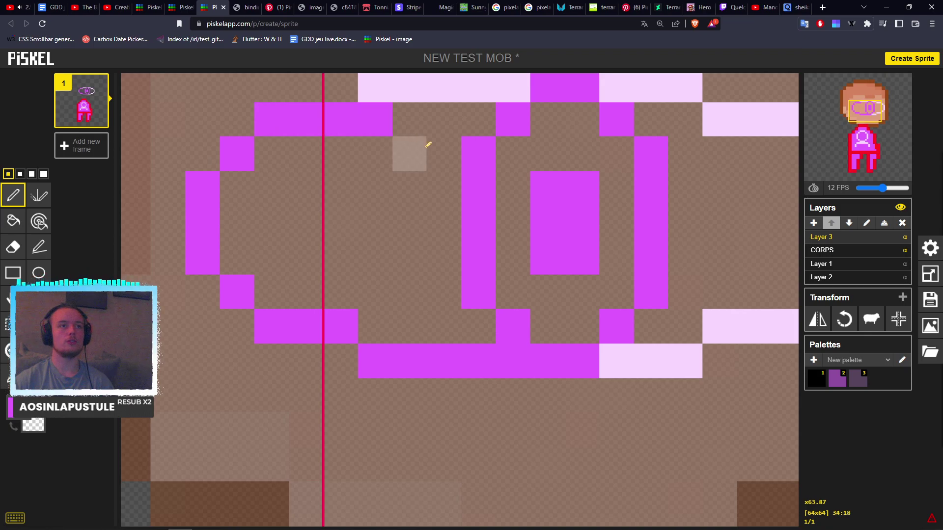
{"action": "middle_click_drag", "start_coordinate": [431, 150], "coordinate": [362, 288]}
Recolour the remaining pale pixels of the eye outline's right half in magenta, from the lower edge round to the upper edge.
{"action": "right_click", "coordinate": [306, 256]}
{"action": "left_click_drag", "start_coordinate": [305, 226], "coordinate": [596, 228]}
{"action": "left_click", "coordinate": [615, 228]}
{"action": "middle_click_drag", "start_coordinate": [731, 449], "coordinate": [604, 320]}
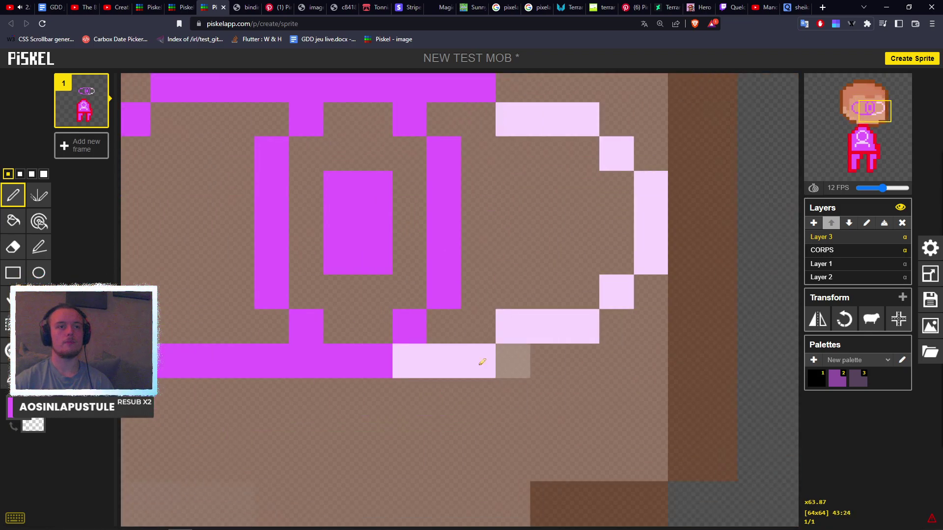
{"action": "mouse_move", "coordinate": [407, 361]}
{"action": "left_mouse_down"}
{"action": "mouse_move", "coordinate": [480, 353]}
{"action": "mouse_move", "coordinate": [619, 295]}
{"action": "left_mouse_up"}
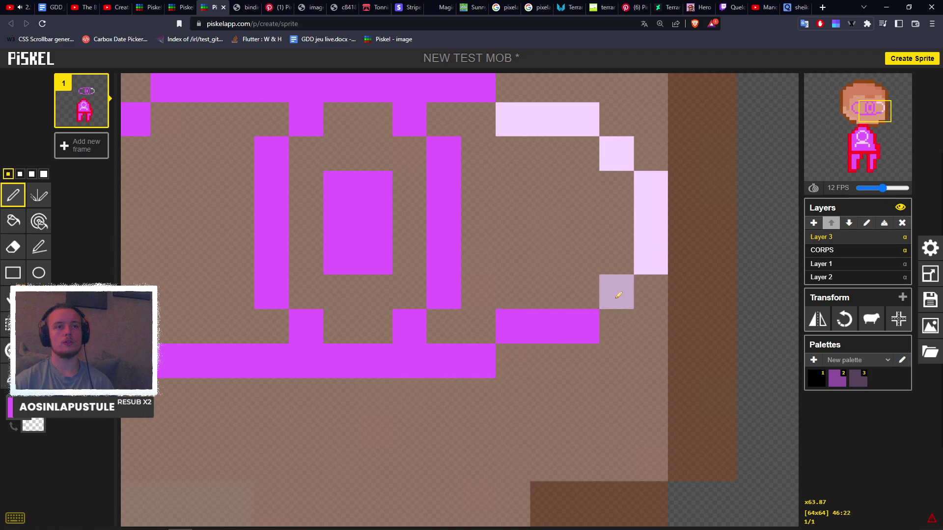
{"action": "left_click", "coordinate": [618, 295]}
{"action": "left_click_drag", "start_coordinate": [650, 258], "coordinate": [661, 181]}
{"action": "mouse_move", "coordinate": [628, 146]}
{"action": "left_mouse_down"}
{"action": "mouse_move", "coordinate": [567, 107]}
{"action": "mouse_move", "coordinate": [516, 110]}
{"action": "left_mouse_up"}
Lighten the torso emblem with the Lighten tool: two pixels just below its ring, the ring's right side and its lower-right corner pixel.
{"action": "scroll", "coordinate": [521, 196], "scroll_direction": "down", "scroll_amount": 5}
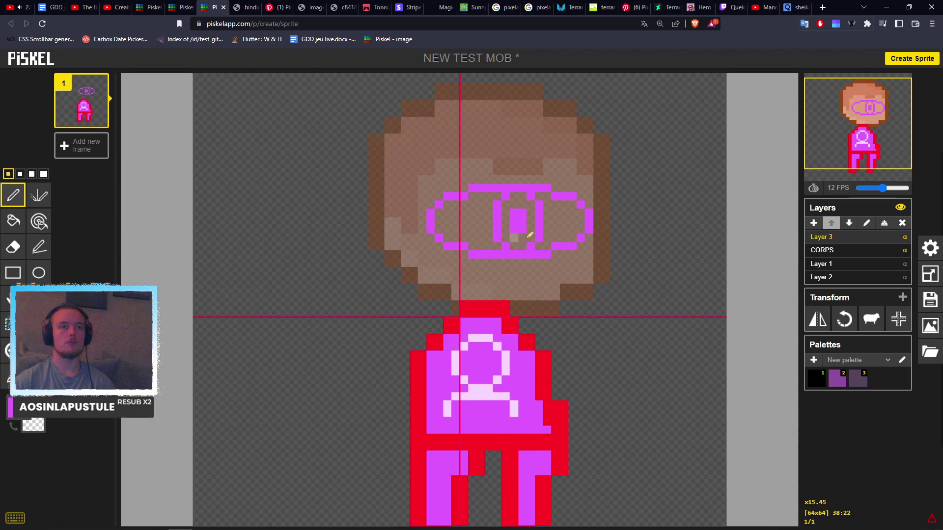
{"action": "scroll", "coordinate": [519, 238], "scroll_direction": "up", "scroll_amount": 4}
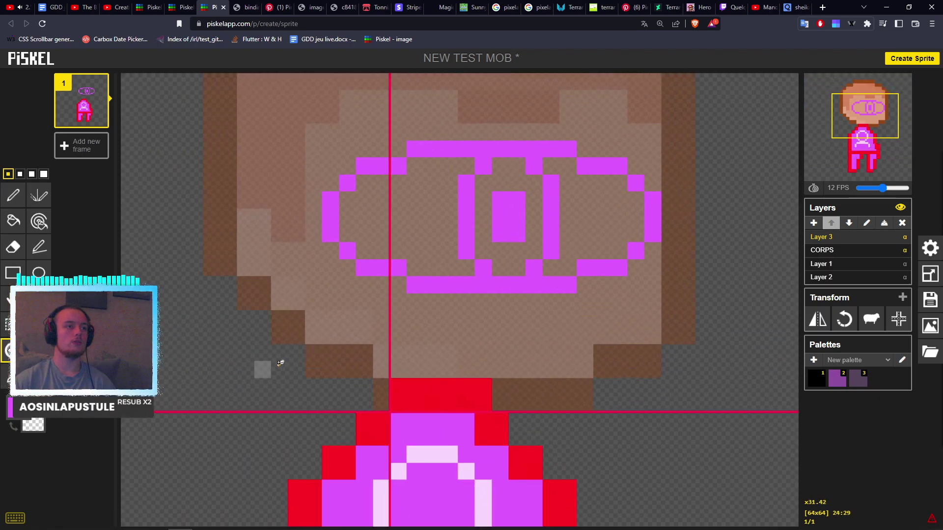
{"action": "scroll", "coordinate": [366, 333], "scroll_direction": "down", "scroll_amount": 4}
{"action": "scroll", "coordinate": [551, 326], "scroll_direction": "up", "scroll_amount": 8}
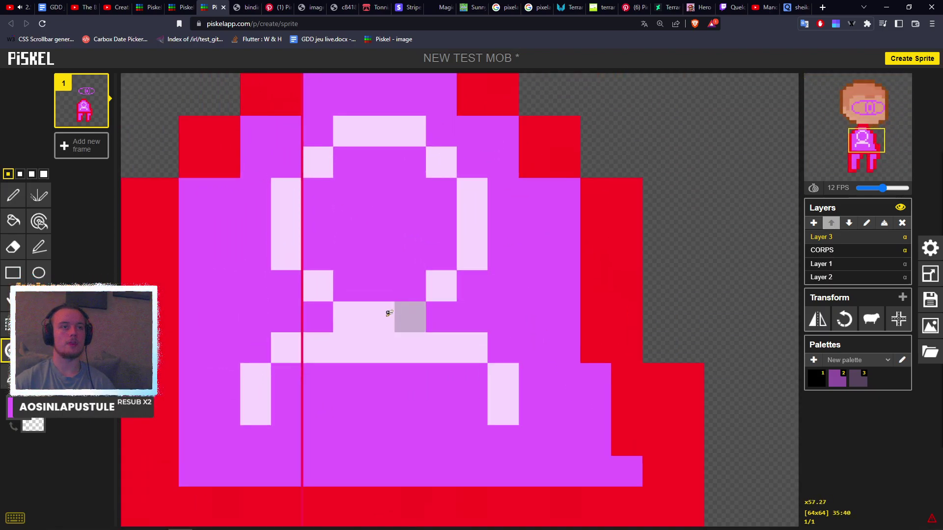
{"action": "left_click", "coordinate": [379, 316]}
{"action": "left_click", "coordinate": [409, 316]}
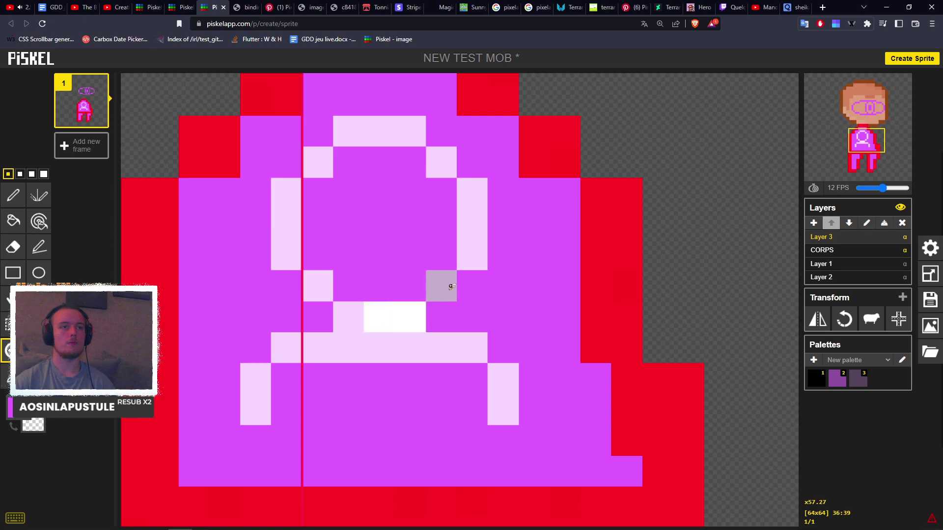
{"action": "left_click_drag", "start_coordinate": [471, 256], "coordinate": [472, 194]}
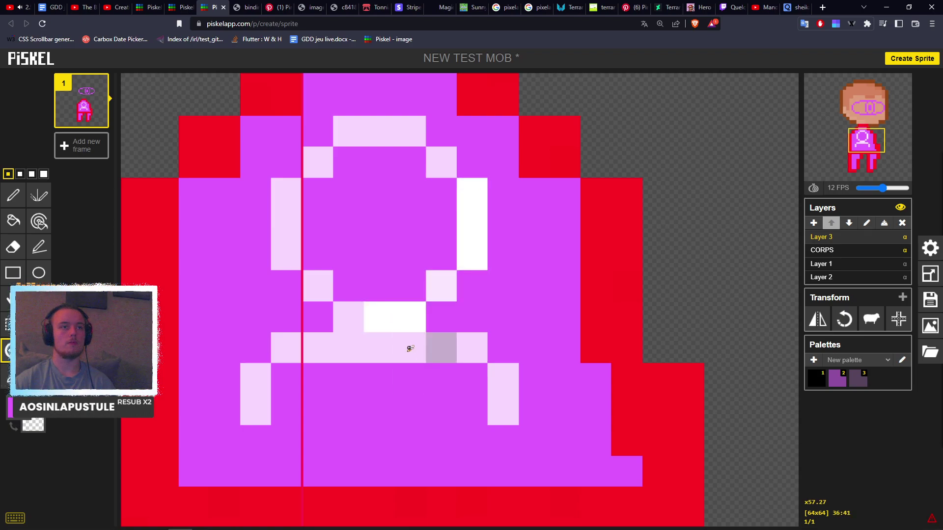
{"action": "left_click", "coordinate": [445, 290]}
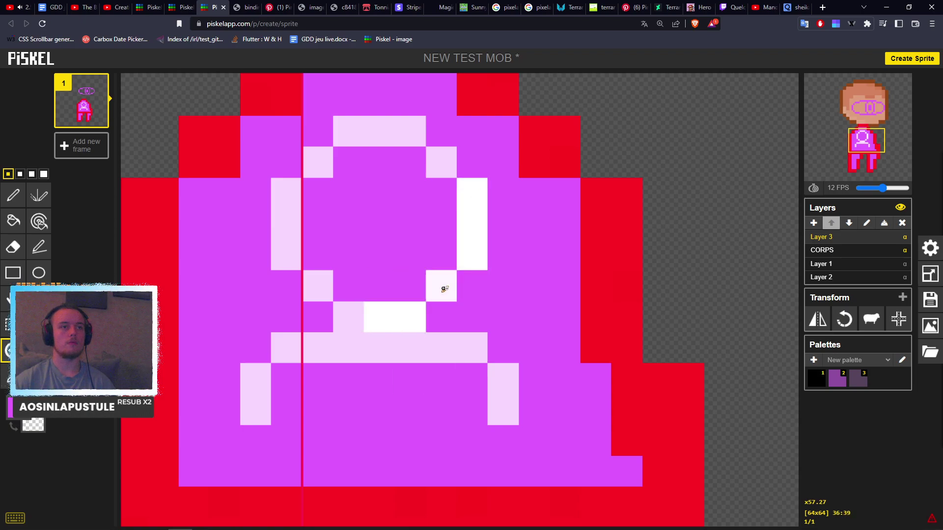
Lighten the right end and right foot of the emblem's base, plus pixels on the ring's left side and the left foot.
{"action": "left_click", "coordinate": [464, 353]}
{"action": "left_click_drag", "start_coordinate": [499, 381], "coordinate": [509, 412]}
{"action": "left_click", "coordinate": [441, 353]}
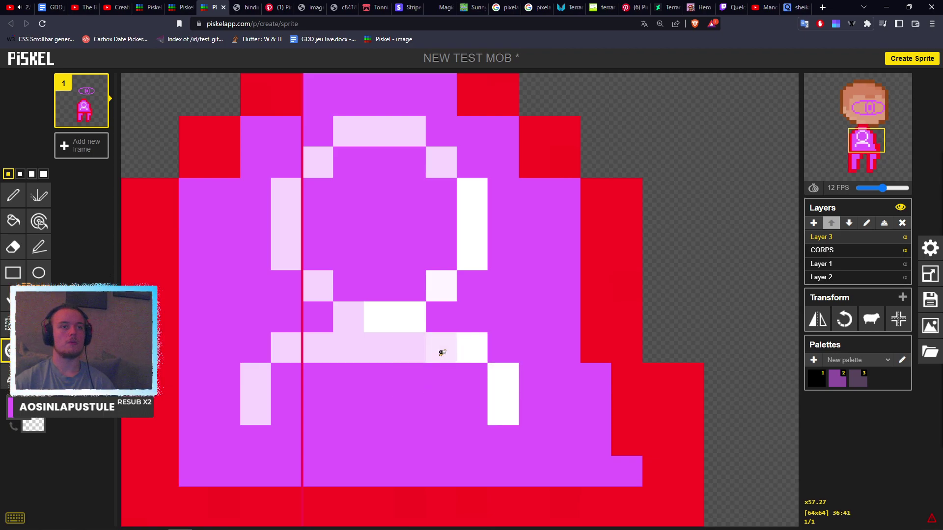
{"action": "scroll", "coordinate": [448, 373], "scroll_direction": "down", "scroll_amount": 5}
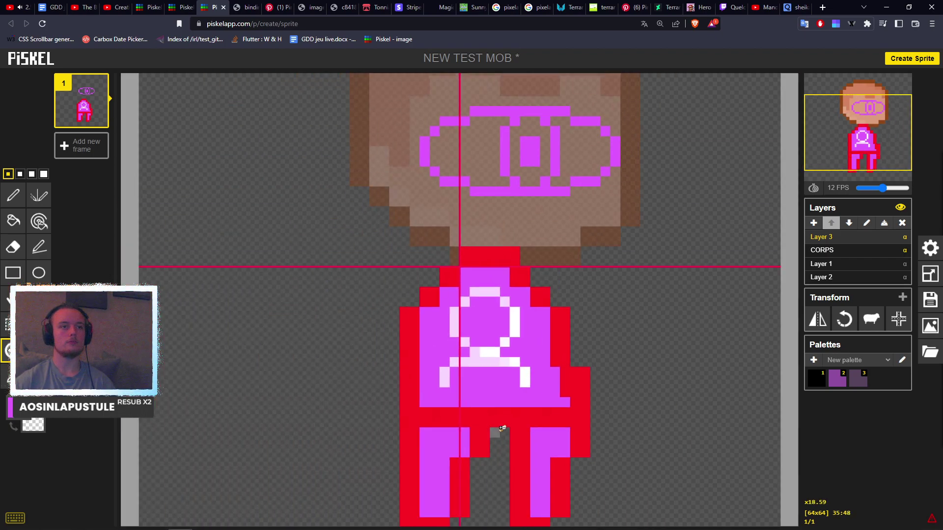
{"action": "scroll", "coordinate": [513, 328], "scroll_direction": "up", "scroll_amount": 2}
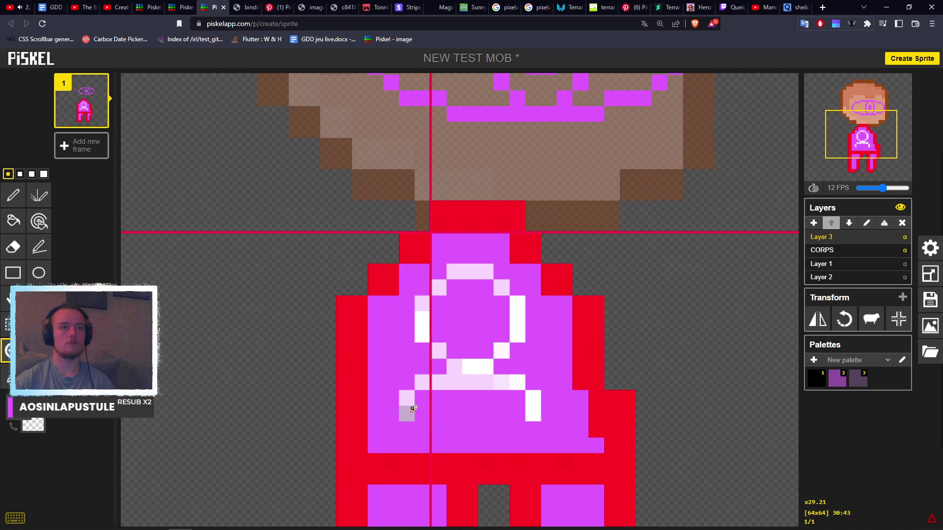
{"action": "scroll", "coordinate": [499, 458], "scroll_direction": "up", "scroll_amount": 2}
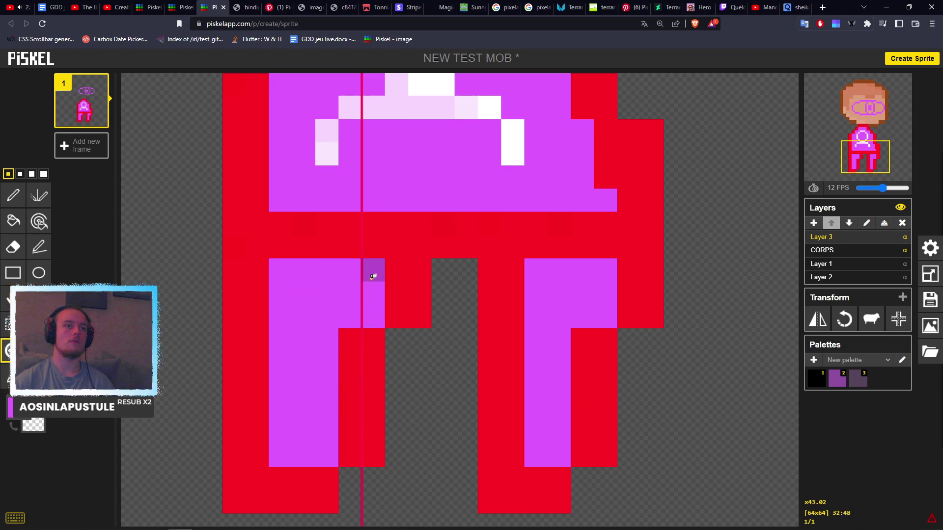
{"action": "left_click_drag", "start_coordinate": [371, 290], "coordinate": [362, 317]}
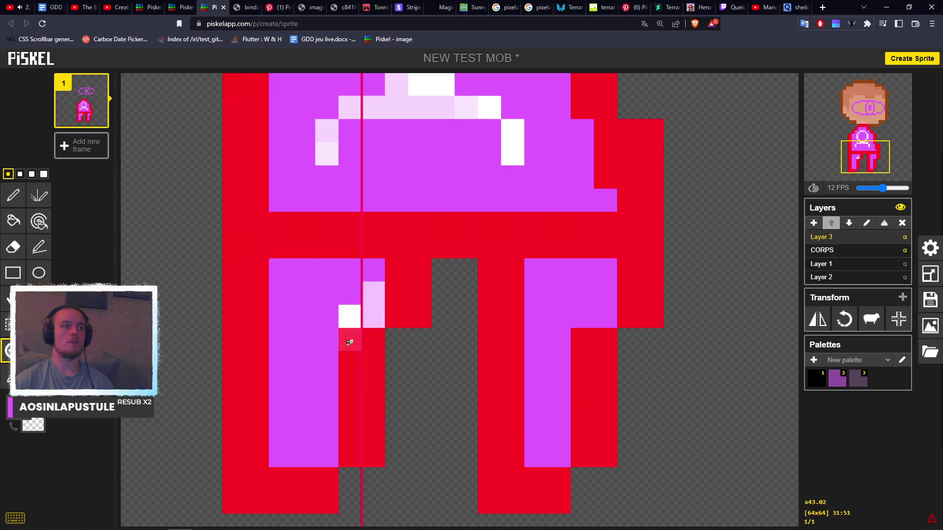
{"action": "key", "text": "ctrl+z"}
{"action": "left_click_drag", "start_coordinate": [380, 275], "coordinate": [326, 324]}
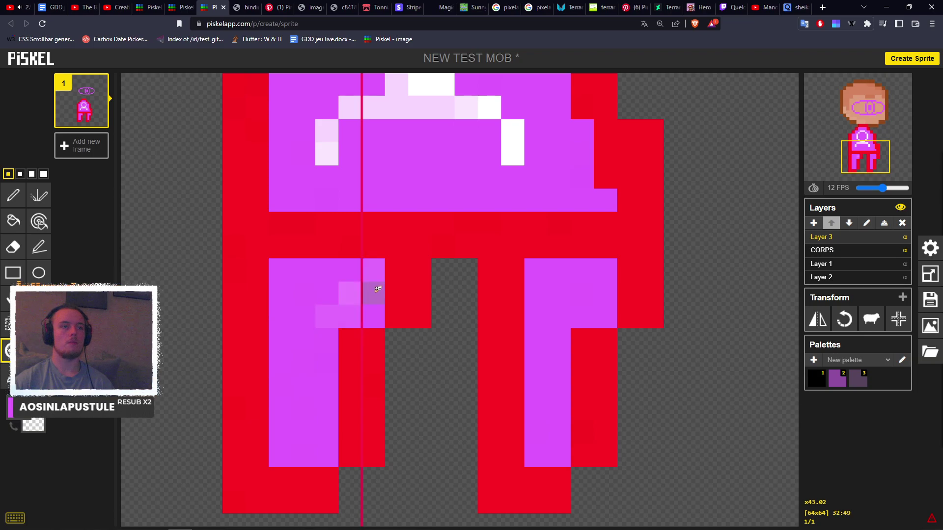
{"action": "key", "text": "ctrl+z"}
Lighten a diagonal streak of pixels running down from the upper-right part of each magenta leg.
{"action": "left_click_drag", "start_coordinate": [379, 288], "coordinate": [304, 366]}
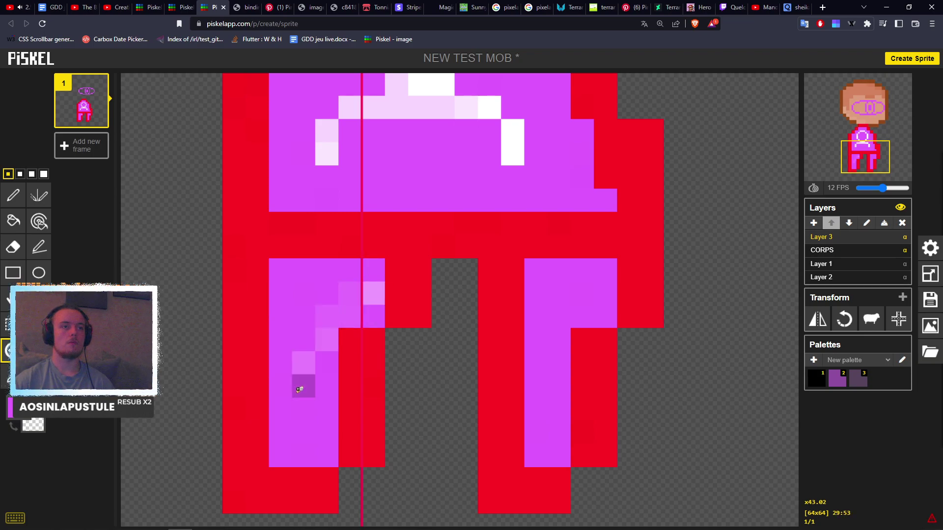
{"action": "left_click_drag", "start_coordinate": [607, 287], "coordinate": [558, 406]}
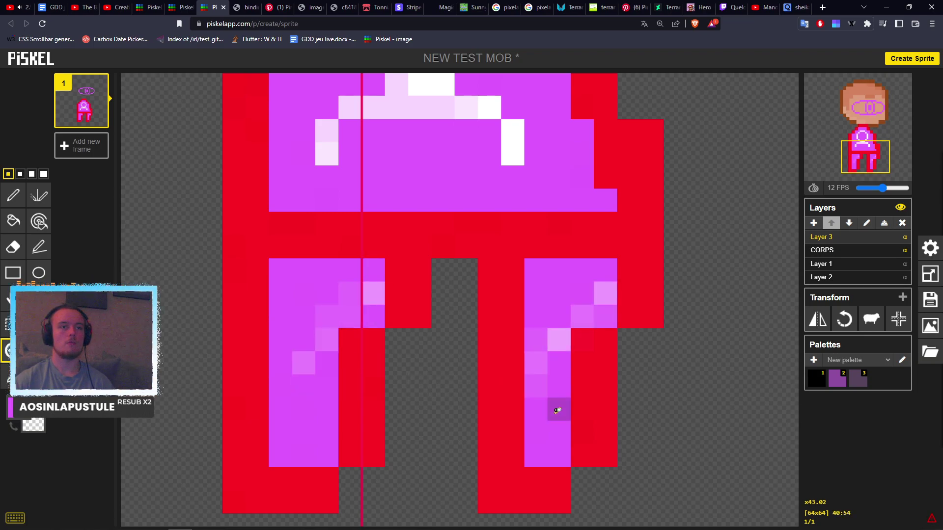
Shade the torso by lightening pixels down its right edge and darkening pixels along its left edge.
{"action": "middle_click_drag", "start_coordinate": [431, 241], "coordinate": [477, 473]}
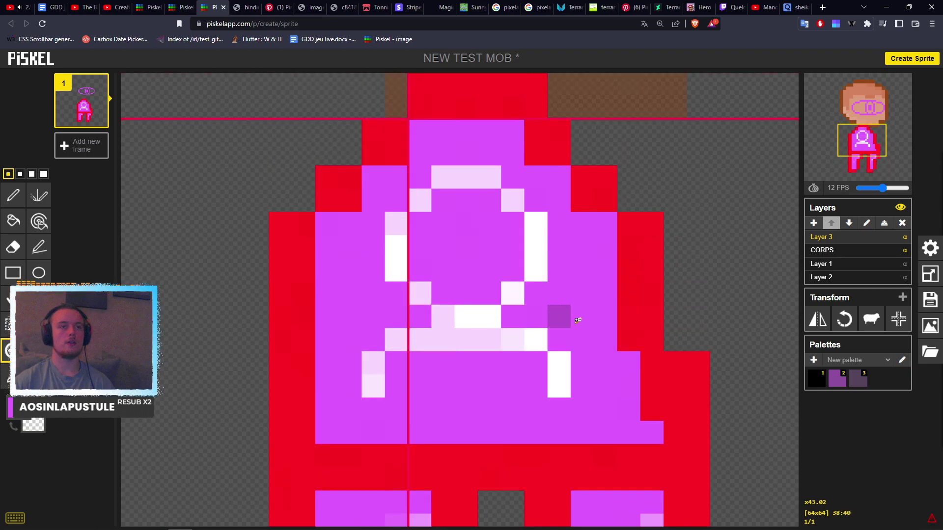
{"action": "mouse_move", "coordinate": [512, 146]}
{"action": "left_mouse_down"}
{"action": "mouse_move", "coordinate": [581, 202]}
{"action": "mouse_move", "coordinate": [607, 280]}
{"action": "mouse_move", "coordinate": [628, 420]}
{"action": "left_mouse_up"}
{"action": "middle_click_drag", "start_coordinate": [513, 244], "coordinate": [558, 246]}
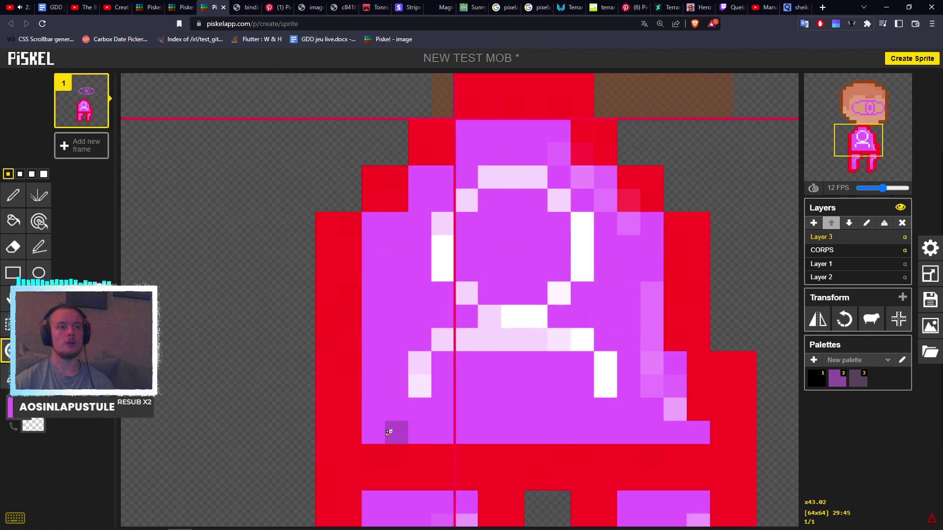
{"action": "mouse_move", "coordinate": [480, 146]}
{"action": "left_mouse_down", "text": "ctrl"}
{"action": "mouse_move", "coordinate": [427, 196]}
{"action": "mouse_move", "coordinate": [375, 294]}
{"action": "mouse_move", "coordinate": [378, 450]}
{"action": "left_mouse_up", "text": "ctrl"}
Darken the two-by-three-pixel pupil of the face's eye, making its lower-left pixel the deepest purple.
{"action": "scroll", "coordinate": [528, 357], "scroll_direction": "down", "scroll_amount": 2}
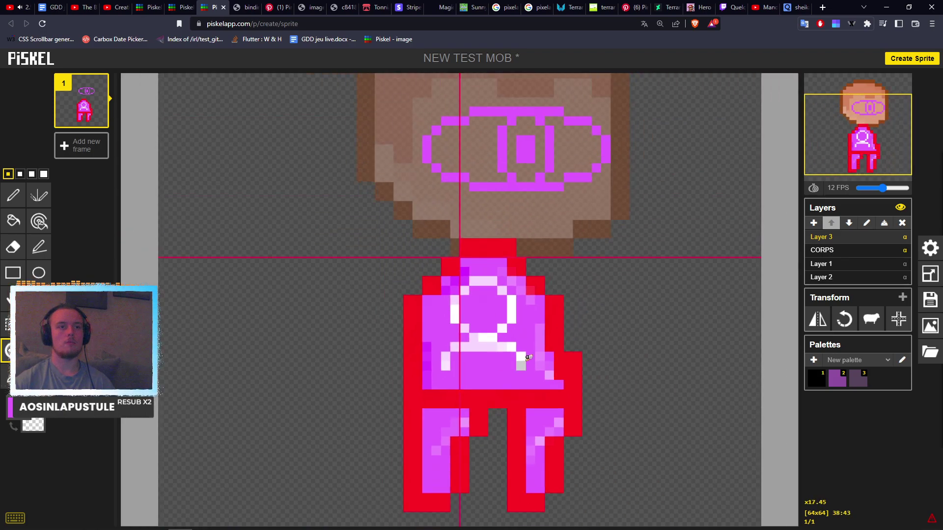
{"action": "scroll", "coordinate": [541, 280], "scroll_direction": "up", "scroll_amount": 2}
{"action": "middle_click_drag", "start_coordinate": [515, 178], "coordinate": [474, 344]}
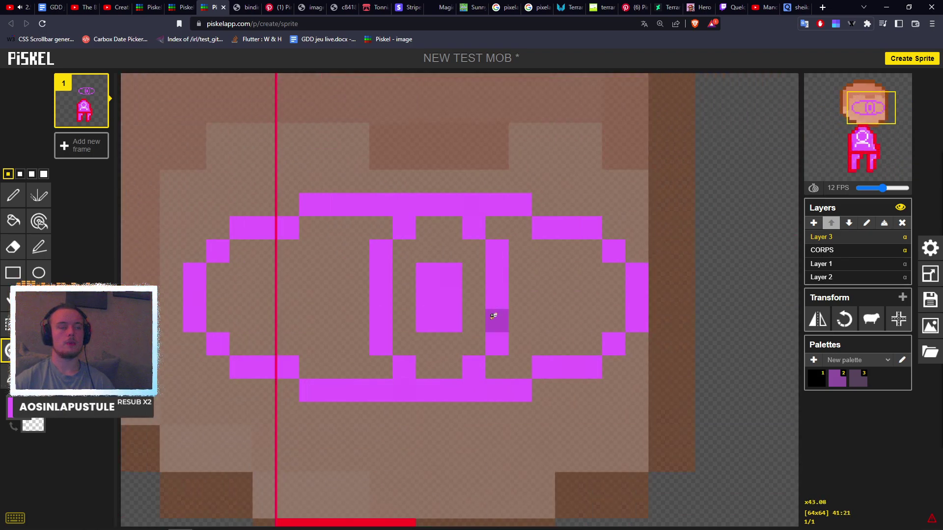
{"action": "scroll", "coordinate": [479, 300], "scroll_direction": "up", "scroll_amount": 1}
{"action": "mouse_move", "coordinate": [427, 276]}
{"action": "left_mouse_down", "text": "ctrl"}
{"action": "mouse_move", "coordinate": [448, 318]}
{"action": "mouse_move", "coordinate": [448, 349]}
{"action": "left_mouse_up", "text": "ctrl"}
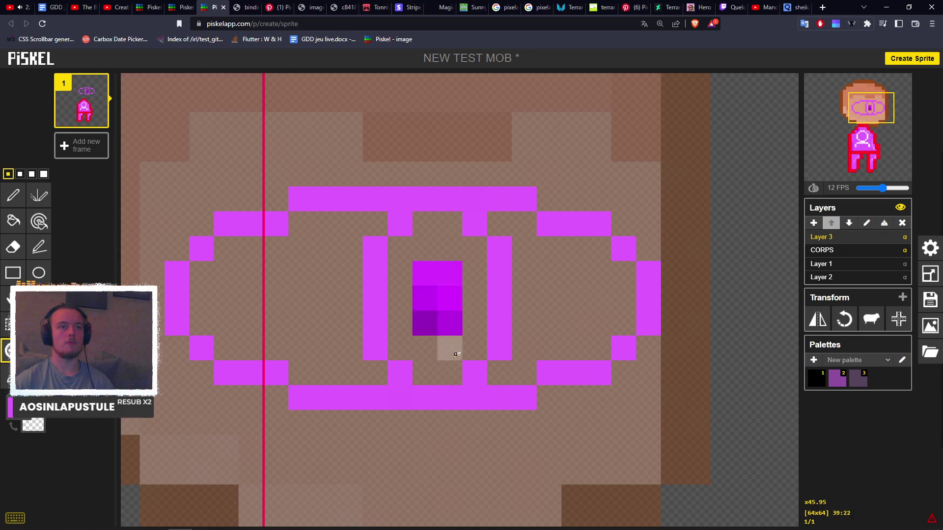
{"action": "left_click_drag", "start_coordinate": [383, 344], "coordinate": [372, 290]}
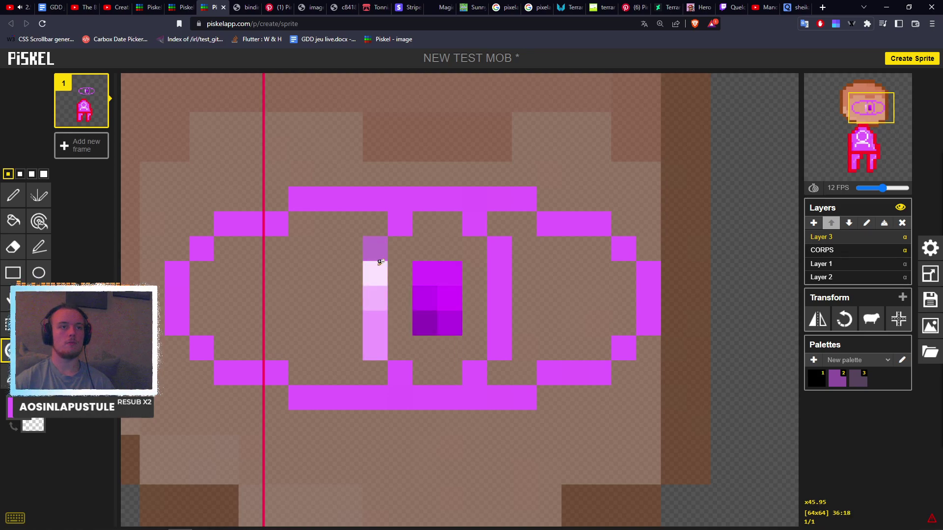
{"action": "left_click", "coordinate": [379, 259]}
{"action": "key", "text": "ctrl+z"}
{"action": "key", "text": "ctrl+z"}
Lighten the iris outline's right column and darken its left column.
{"action": "mouse_move", "coordinate": [499, 319]}
{"action": "left_mouse_down"}
{"action": "mouse_move", "coordinate": [499, 246]}
{"action": "mouse_move", "coordinate": [509, 340]}
{"action": "left_mouse_up"}
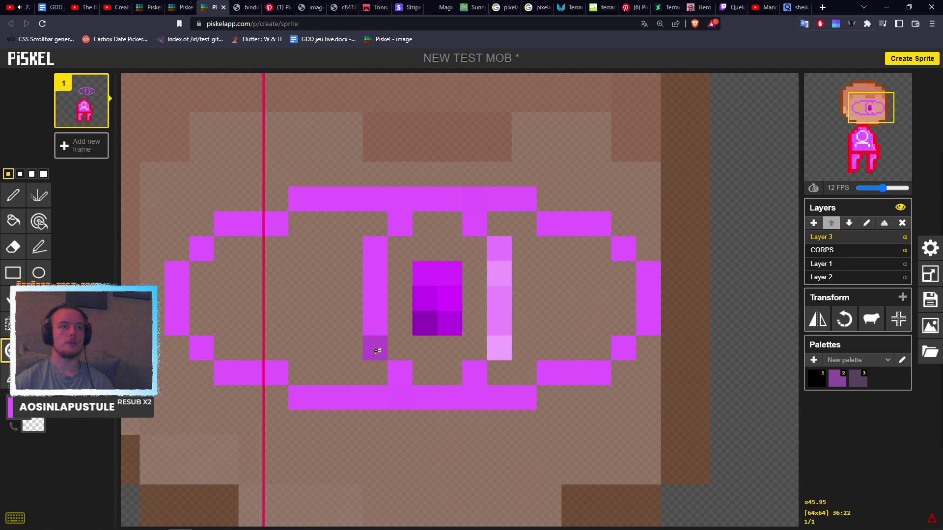
{"action": "left_click_drag", "start_coordinate": [378, 351], "coordinate": [377, 257], "text": "ctrl"}
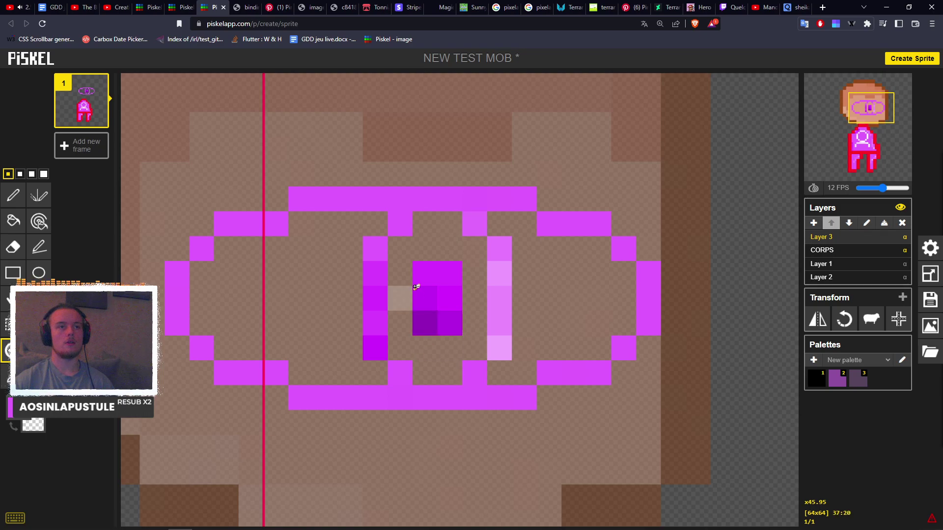
Lighten the pupil's upper pixels to form a glint, with the upper-right pixel near white and the middle-left pixel pale pink.
{"action": "left_click", "coordinate": [427, 277]}
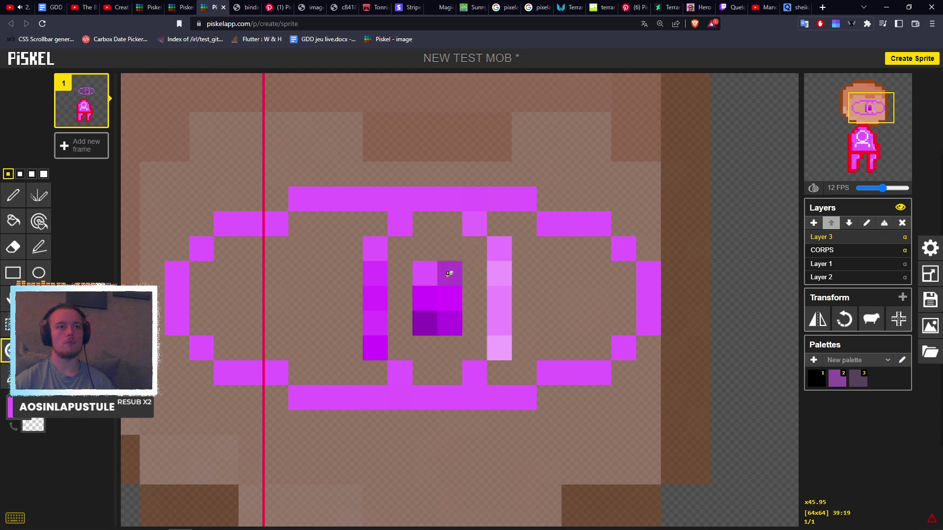
{"action": "left_click", "coordinate": [448, 273]}
{"action": "left_click", "coordinate": [432, 293]}
{"action": "left_click", "coordinate": [443, 280]}
{"action": "left_click", "coordinate": [431, 292]}
{"action": "left_click_drag", "start_coordinate": [449, 274], "coordinate": [427, 295]}
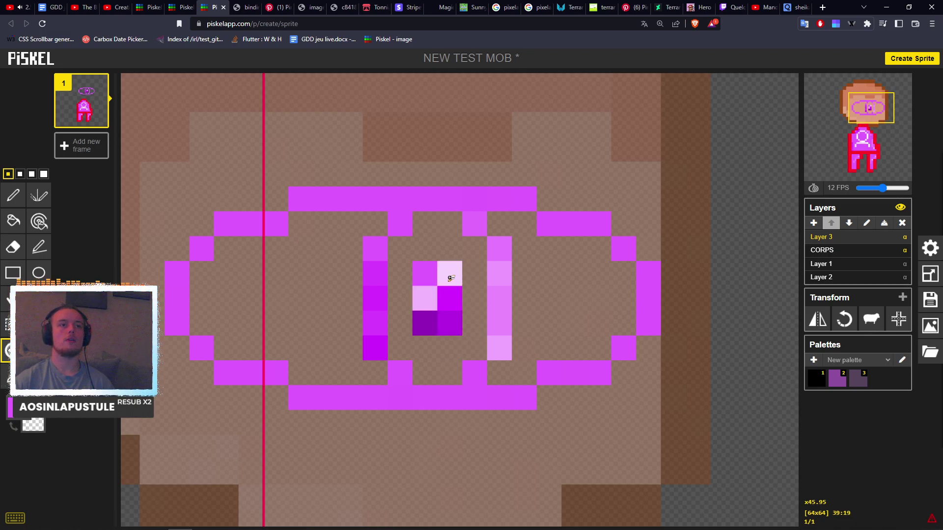
Lighten the top two pixels of the iris outline's right column to white, and slightly lighten the corner pixel above them.
{"action": "scroll", "coordinate": [515, 326], "scroll_direction": "down", "scroll_amount": 5}
{"action": "scroll", "coordinate": [564, 284], "scroll_direction": "up", "scroll_amount": 4}
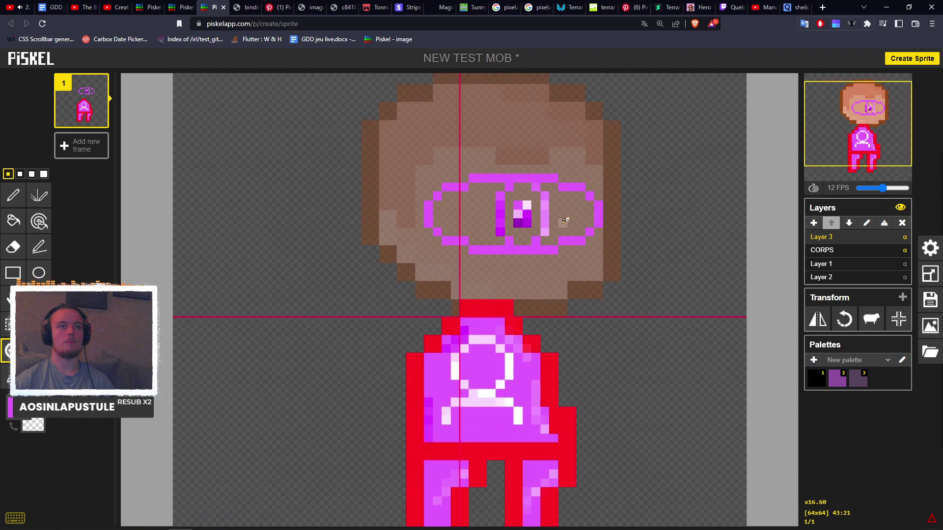
{"action": "scroll", "coordinate": [584, 210], "scroll_direction": "up", "scroll_amount": 6}
{"action": "middle_click_drag", "start_coordinate": [513, 211], "coordinate": [505, 256]}
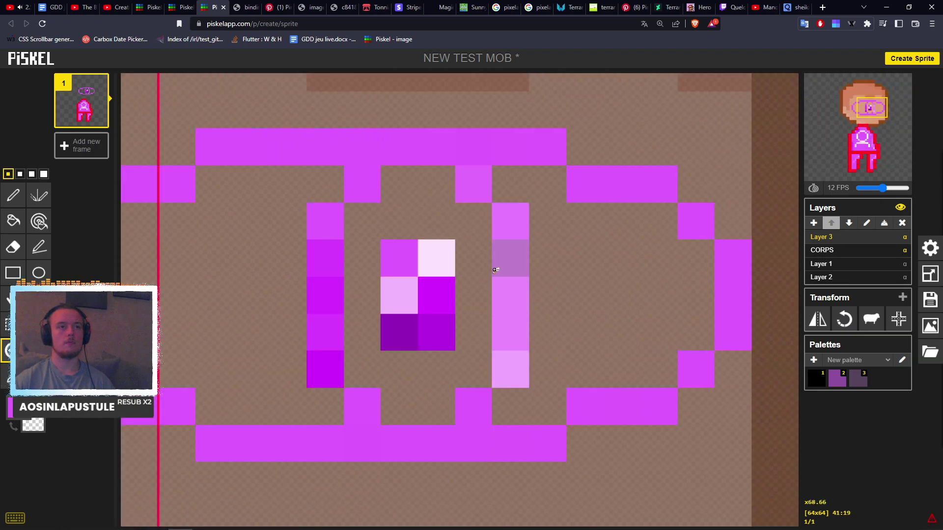
{"action": "left_click", "coordinate": [511, 216]}
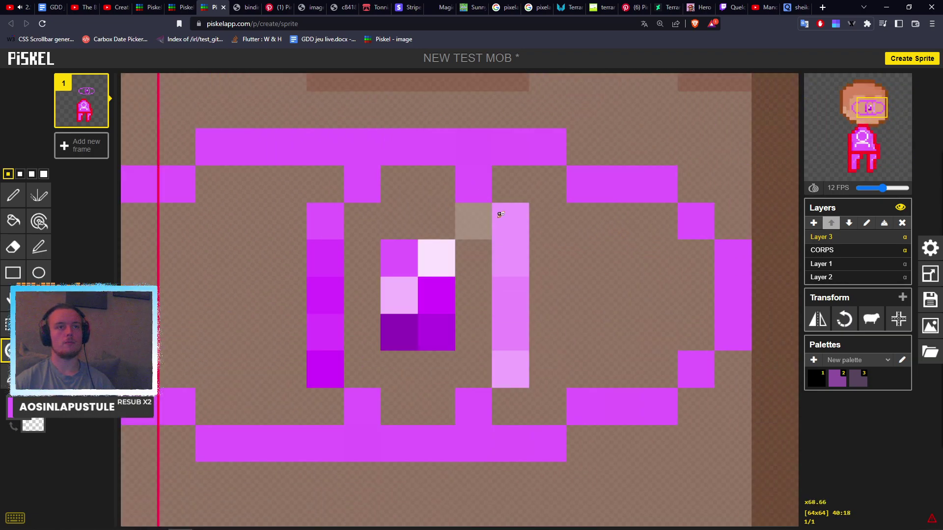
{"action": "left_click", "coordinate": [511, 257]}
{"action": "left_click", "coordinate": [510, 217]}
{"action": "left_click", "coordinate": [477, 189]}
{"action": "left_click", "coordinate": [510, 222]}
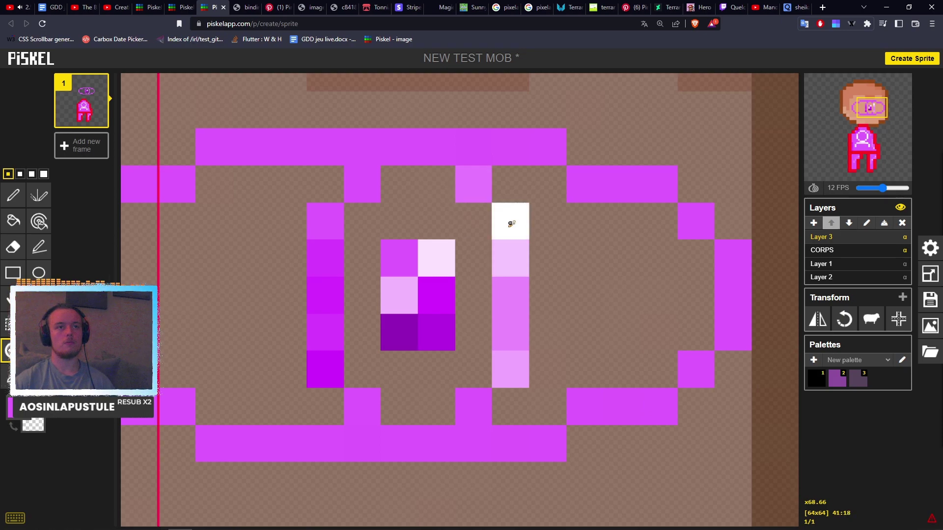
{"action": "left_click", "coordinate": [510, 248]}
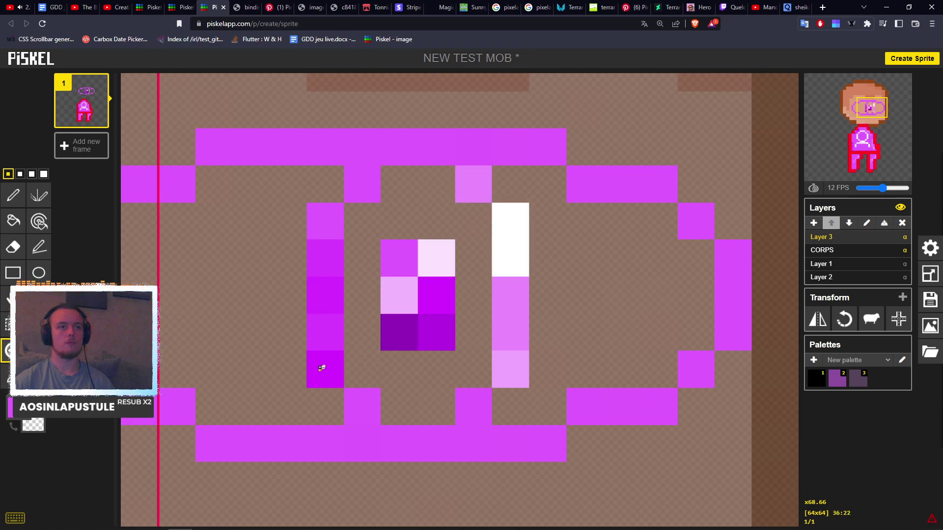
Darken the upper three pixels of the iris outline's left column, making the second deepest, and the outline's upper-left corner pixel.
{"action": "left_click", "coordinate": [365, 176], "text": "ctrl"}
{"action": "left_click", "coordinate": [338, 221], "text": "ctrl"}
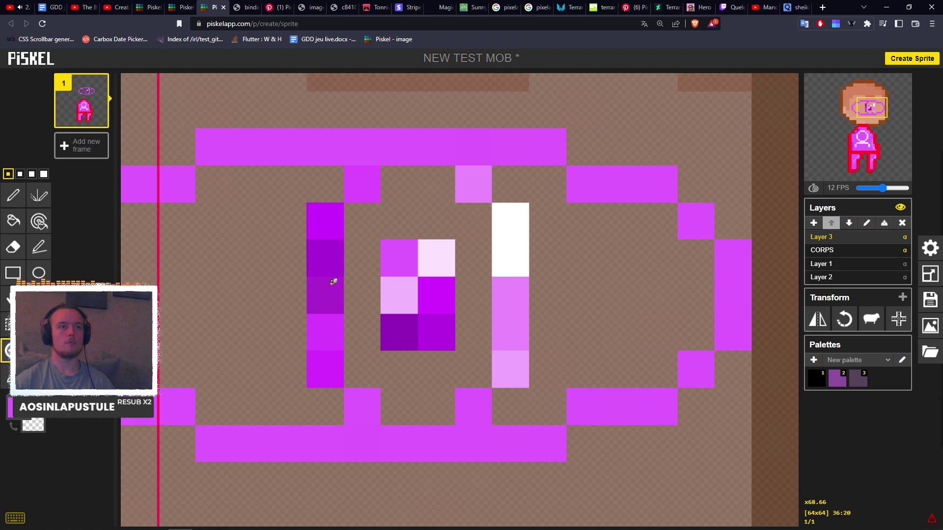
{"action": "left_click", "coordinate": [328, 245], "text": "ctrl"}
{"action": "left_click", "coordinate": [330, 227], "text": "ctrl"}
{"action": "left_click", "coordinate": [363, 188], "text": "ctrl"}
{"action": "left_click", "coordinate": [328, 294], "text": "ctrl"}
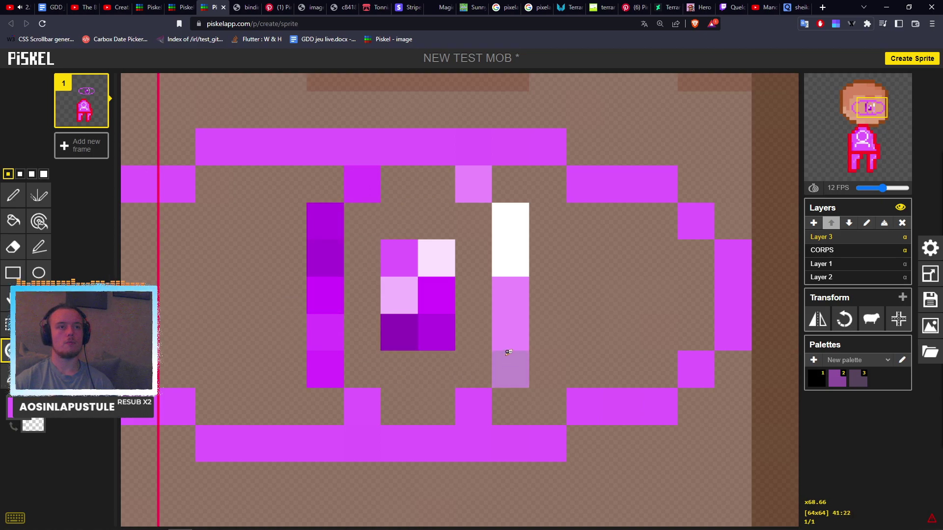
Darken the lower pixels of the iris outline's right column, its lower-right corner pixel and the eye contour pixel diagonally below.
{"action": "left_click_drag", "start_coordinate": [512, 373], "coordinate": [515, 312], "text": "ctrl"}
{"action": "left_click", "coordinate": [500, 380], "text": "ctrl"}
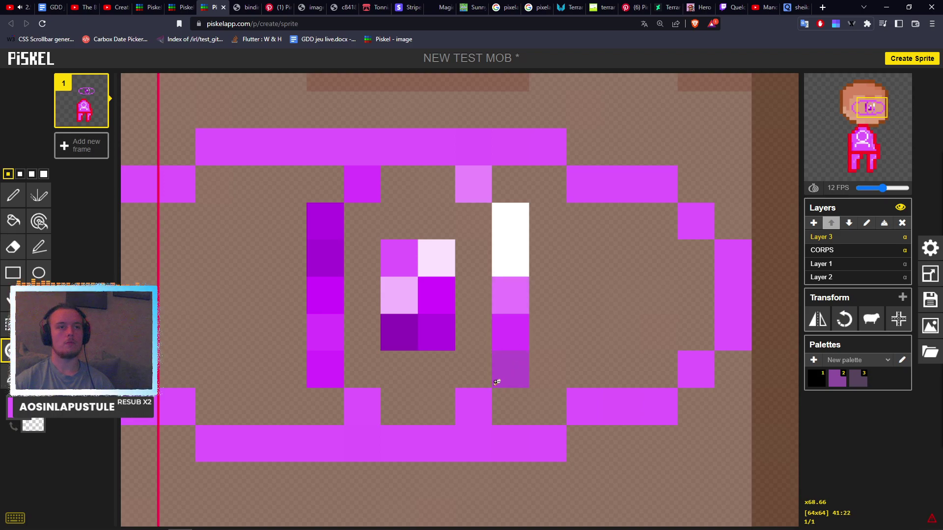
{"action": "left_click", "coordinate": [462, 400], "text": "ctrl"}
{"action": "mouse_move", "coordinate": [458, 400]}
{"action": "left_mouse_down", "text": "ctrl"}
{"action": "mouse_move", "coordinate": [429, 439]}
{"action": "mouse_move", "coordinate": [476, 400]}
{"action": "mouse_move", "coordinate": [511, 341]}
{"action": "mouse_move", "coordinate": [435, 444]}
{"action": "left_mouse_up", "text": "ctrl"}
{"action": "left_click", "coordinate": [512, 338], "text": "ctrl"}
{"action": "left_click", "coordinate": [513, 366], "text": "ctrl"}
{"action": "scroll", "coordinate": [513, 366], "scroll_direction": "down", "scroll_amount": 5}
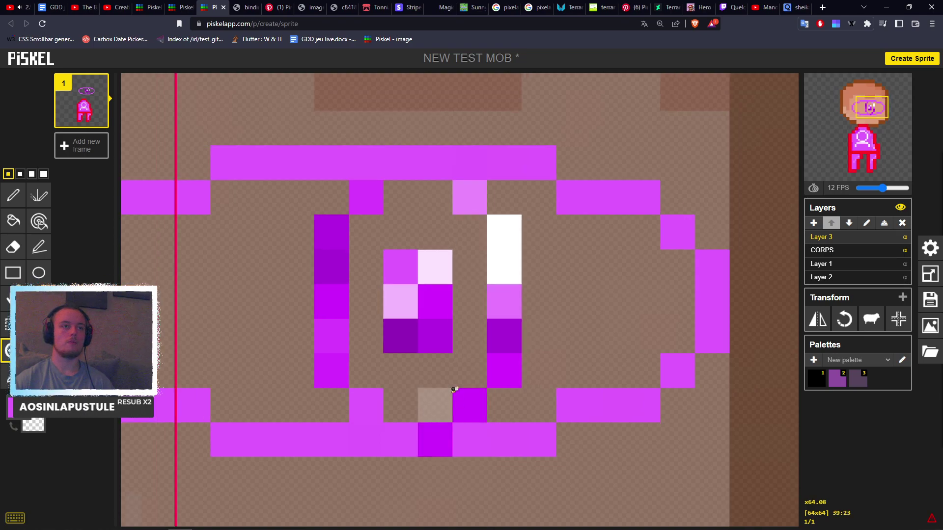
Lighten the pupil's middle-right and lower-left pixels and the left iris column's lowest pixel, and turn the right column's second pixel light grey.
{"action": "scroll", "coordinate": [511, 362], "scroll_direction": "up", "scroll_amount": 3}
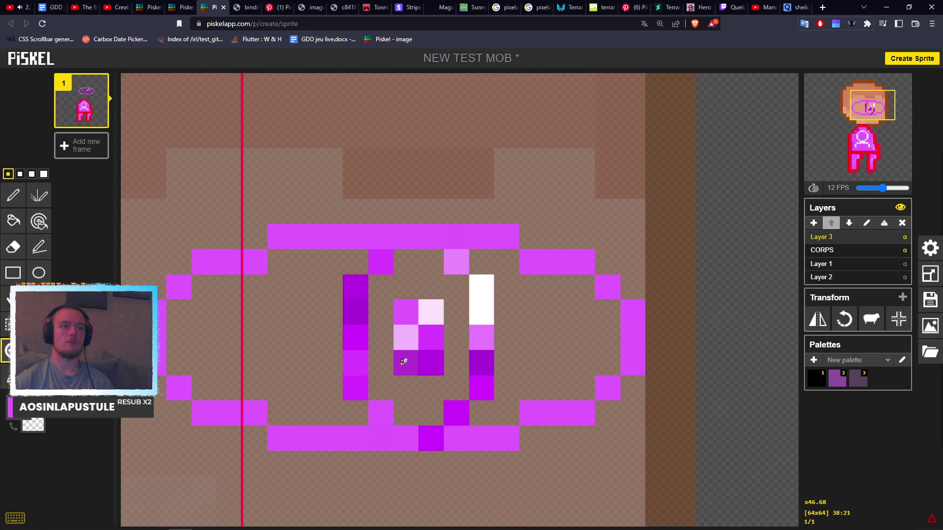
{"action": "left_click", "coordinate": [418, 349], "text": "ctrl"}
{"action": "left_click_drag", "start_coordinate": [367, 385], "coordinate": [412, 357]}
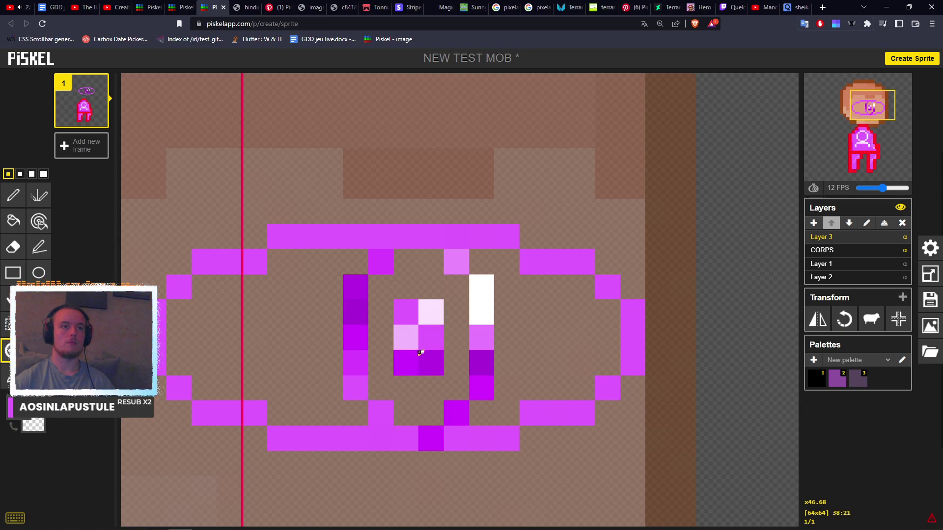
{"action": "scroll", "coordinate": [484, 373], "scroll_direction": "down", "scroll_amount": 2}
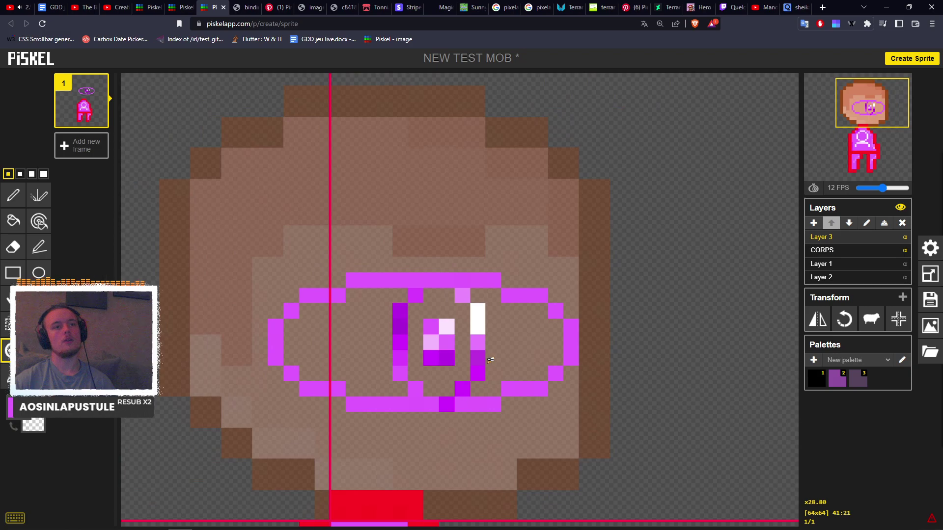
{"action": "scroll", "coordinate": [502, 349], "scroll_direction": "up", "scroll_amount": 2}
{"action": "left_click", "coordinate": [482, 342], "text": "ctrl"}
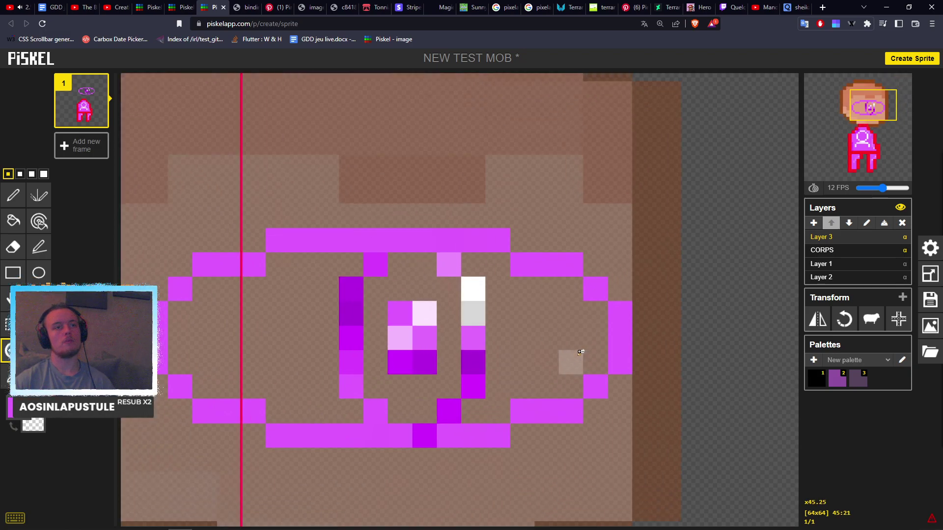
{"action": "scroll", "coordinate": [496, 353], "scroll_direction": "up", "scroll_amount": 2}
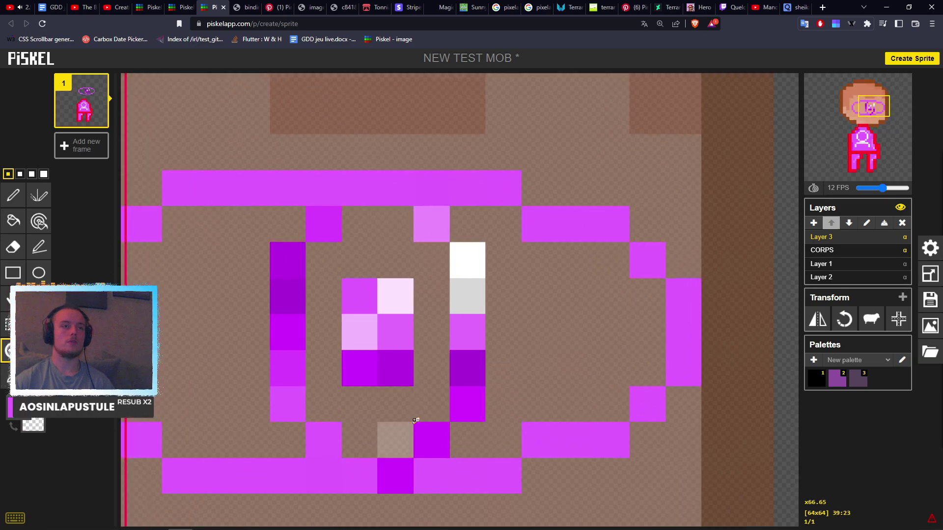
{"action": "scroll", "coordinate": [415, 421], "scroll_direction": "down", "scroll_amount": 2}
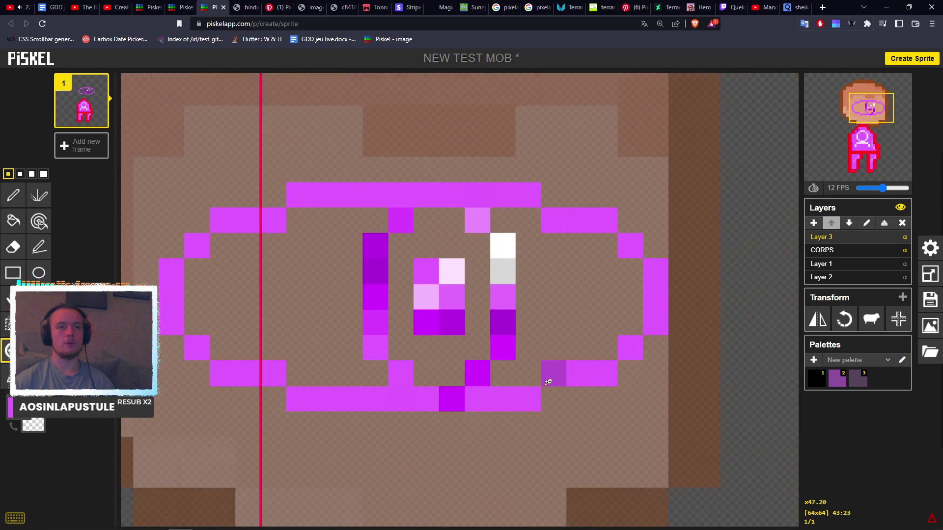
{"action": "left_click_drag", "start_coordinate": [483, 193], "coordinate": [534, 196]}
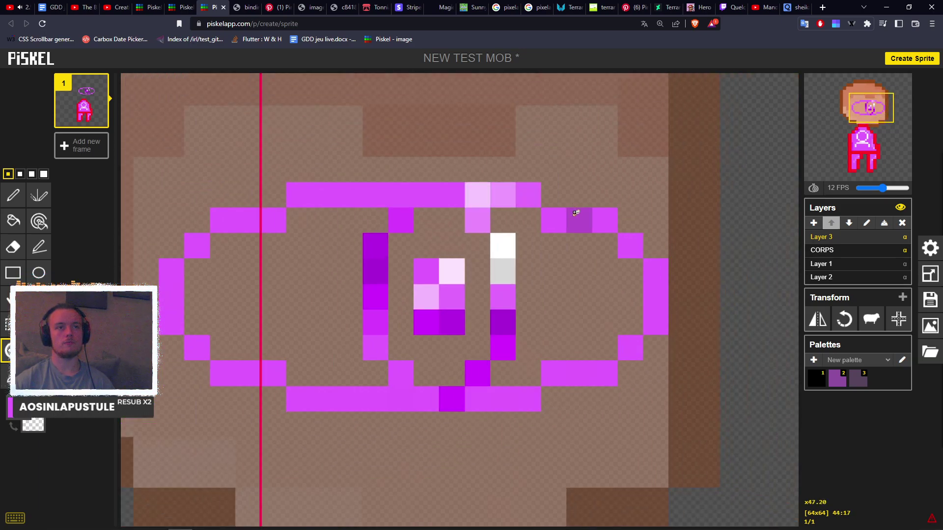
{"action": "left_click", "coordinate": [586, 217]}
{"action": "key", "text": "ctrl+z"}
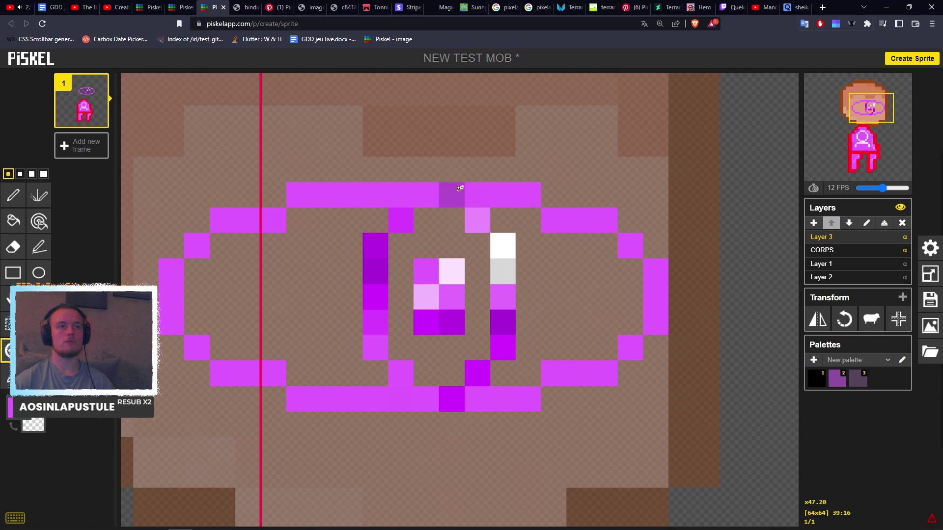
Lighten the outer eye contour in varied pinks from the middle of its upper edge, around the right end, to its lower-right part.
{"action": "mouse_move", "coordinate": [384, 188]}
{"action": "left_mouse_down"}
{"action": "mouse_move", "coordinate": [543, 196]}
{"action": "mouse_move", "coordinate": [605, 220]}
{"action": "left_mouse_up"}
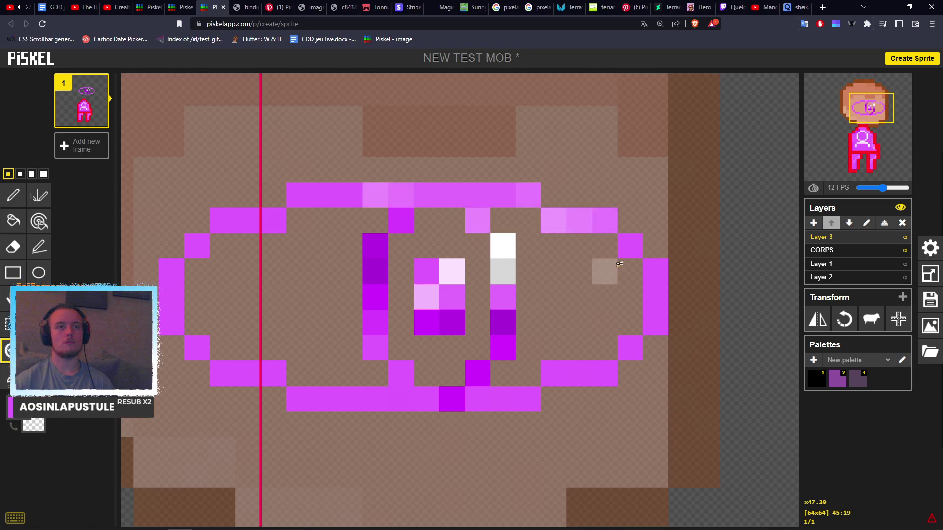
{"action": "left_click", "coordinate": [630, 246]}
{"action": "left_click_drag", "start_coordinate": [655, 296], "coordinate": [655, 331]}
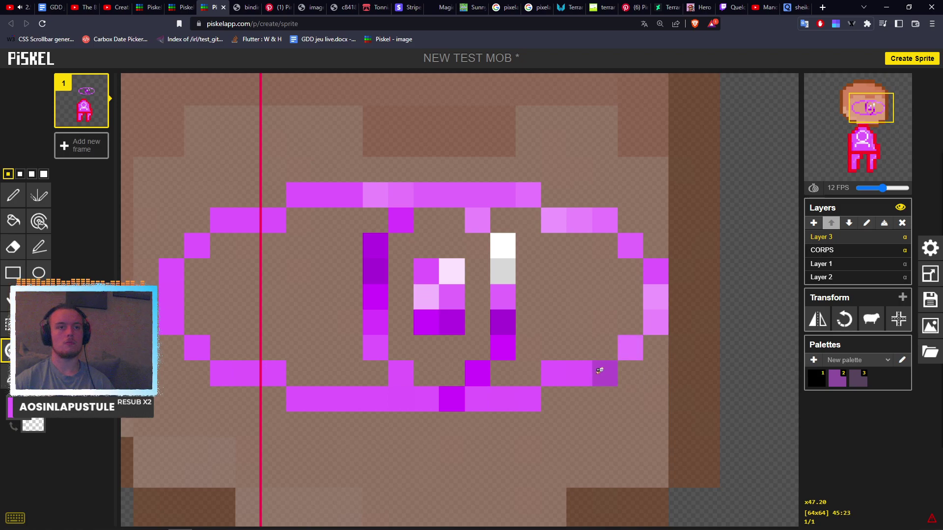
{"action": "mouse_move", "coordinate": [598, 371]}
{"action": "left_mouse_down"}
{"action": "mouse_move", "coordinate": [530, 397]}
{"action": "mouse_move", "coordinate": [476, 399]}
{"action": "left_mouse_up"}
Darken the outer eye contour along its lower-left edge, around the left end and along its upper-left edge with varied purples.
{"action": "left_click", "coordinate": [392, 395], "text": "ctrl"}
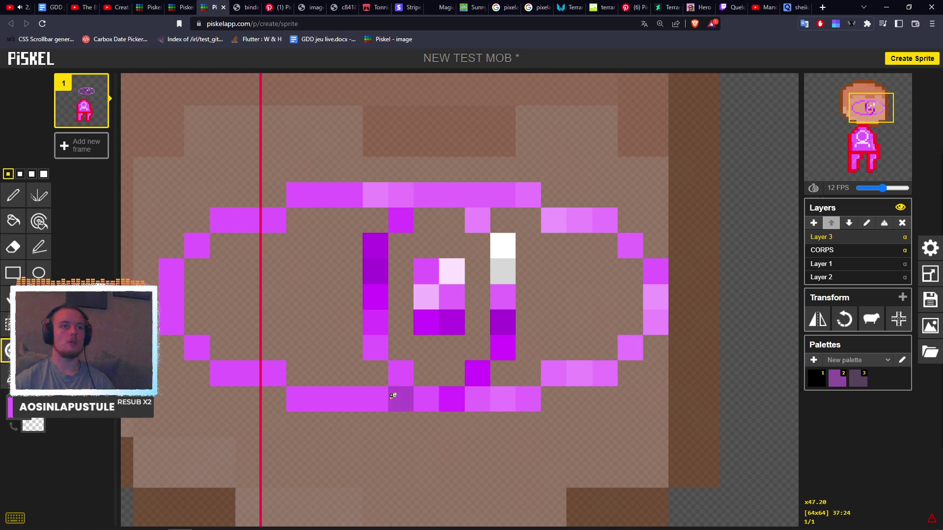
{"action": "mouse_move", "coordinate": [409, 401]}
{"action": "left_mouse_down", "text": "ctrl"}
{"action": "mouse_move", "coordinate": [295, 400]}
{"action": "mouse_move", "coordinate": [270, 377]}
{"action": "mouse_move", "coordinate": [219, 374]}
{"action": "left_mouse_up", "text": "ctrl"}
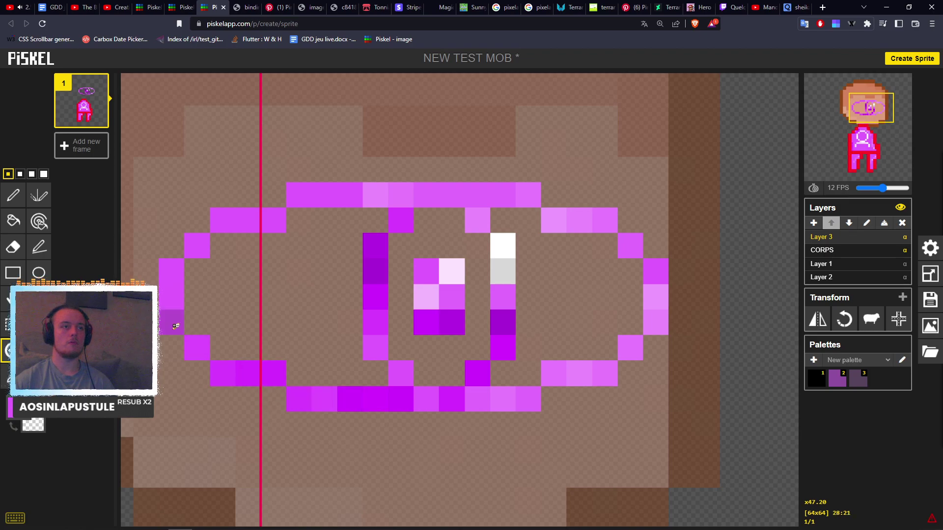
{"action": "left_click_drag", "start_coordinate": [176, 324], "coordinate": [175, 268], "text": "ctrl"}
{"action": "mouse_move", "coordinate": [209, 229]}
{"action": "left_mouse_down", "text": "ctrl"}
{"action": "mouse_move", "coordinate": [276, 217]}
{"action": "mouse_move", "coordinate": [309, 195]}
{"action": "mouse_move", "coordinate": [426, 221]}
{"action": "left_mouse_up", "text": "ctrl"}
Check the shaded eye on the whole sprite and save the NEW TEST MOB sprite.
{"action": "scroll", "coordinate": [490, 348], "scroll_direction": "down", "scroll_amount": 1}
{"action": "scroll", "coordinate": [490, 349], "scroll_direction": "down", "scroll_amount": 6}
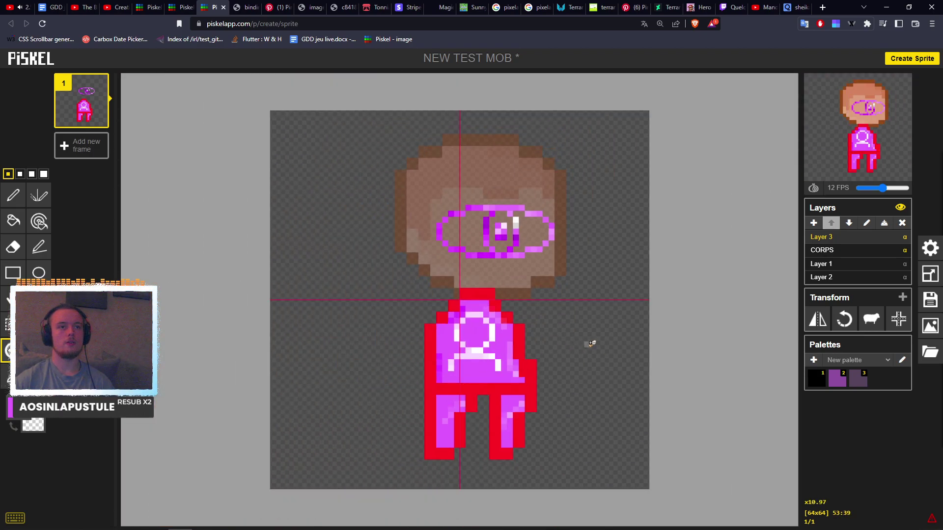
{"action": "scroll", "coordinate": [592, 343], "scroll_direction": "up", "scroll_amount": 2}
{"action": "key", "text": "ctrl+s"}
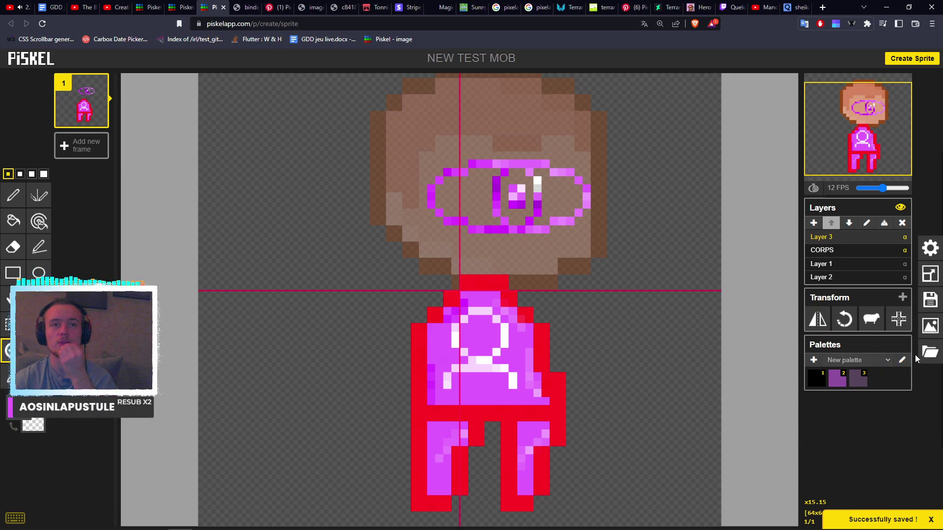
Start exporting the selected frame as a single PNG at 64 x 64 and browse to the JeuLive/Jeu/Assets folder.
{"action": "left_click", "coordinate": [928, 325]}
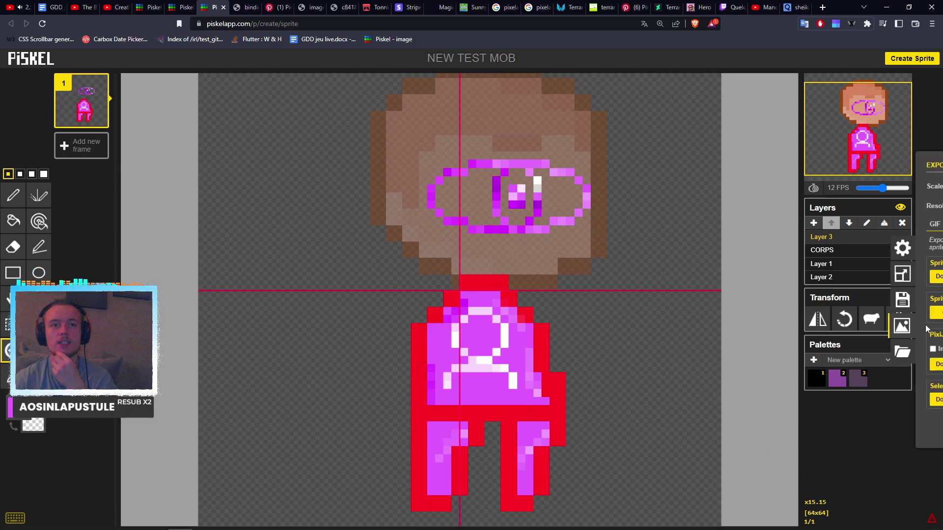
{"action": "left_click", "coordinate": [820, 399]}
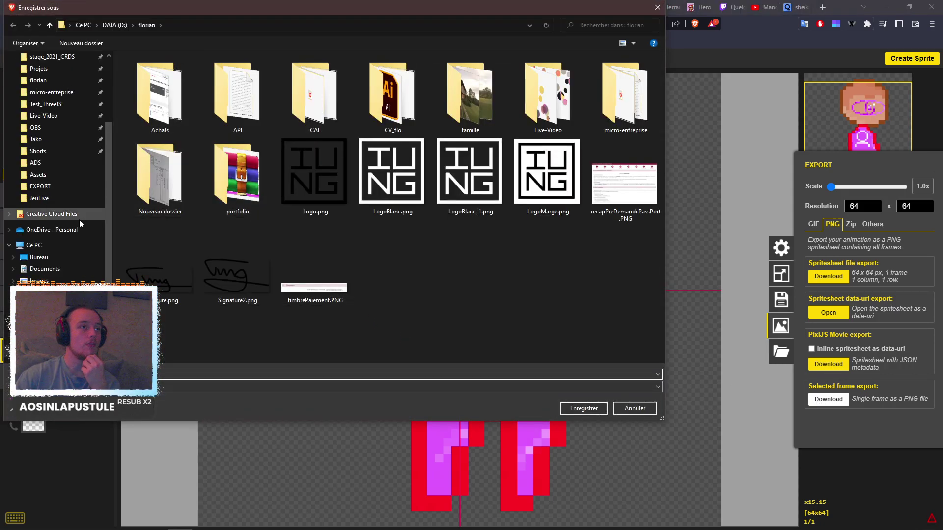
{"action": "left_click", "coordinate": [67, 197]}
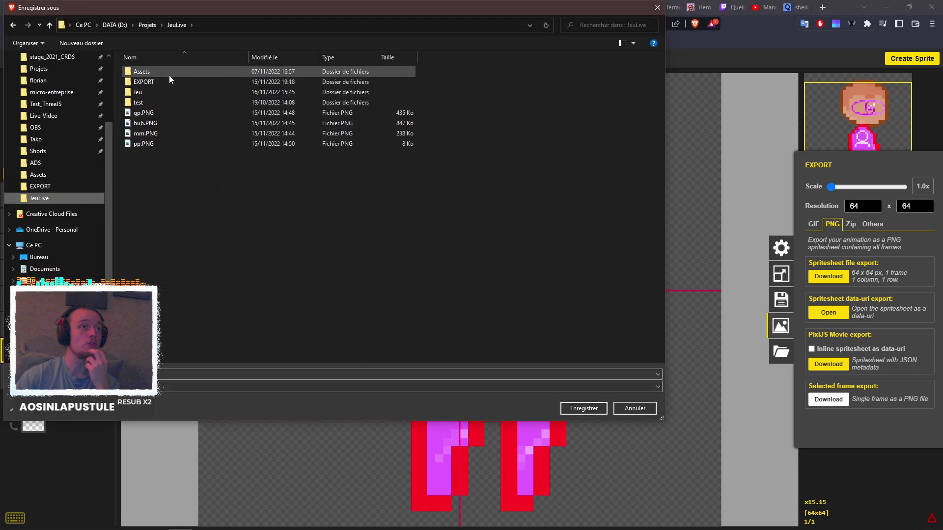
{"action": "double_click", "coordinate": [162, 92]}
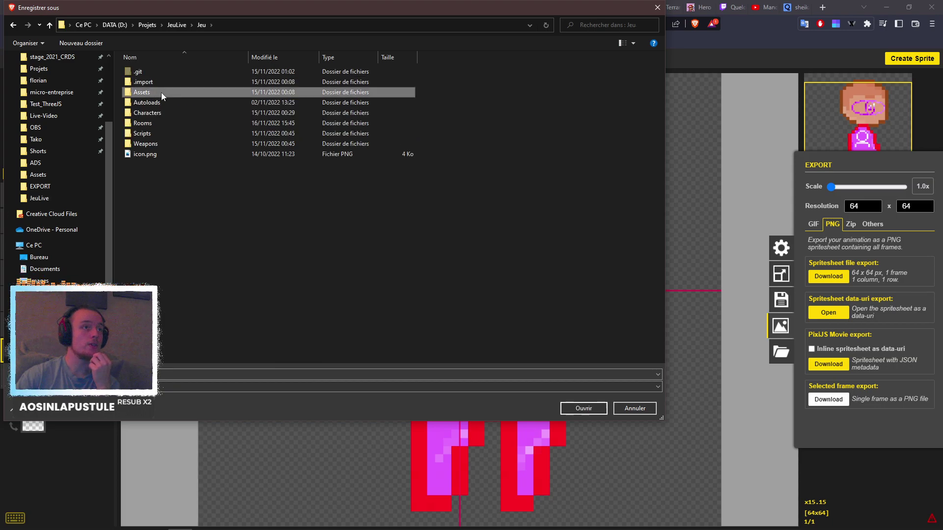
{"action": "double_click", "coordinate": [161, 92]}
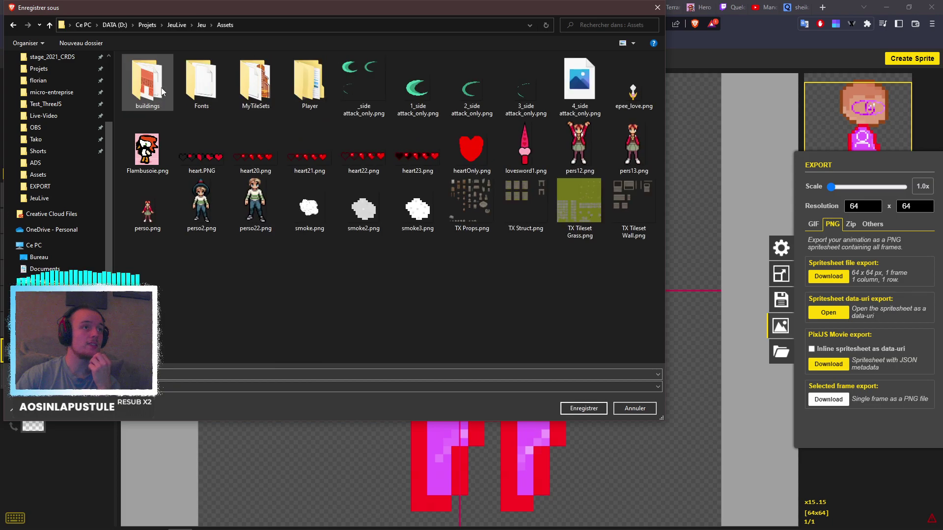
Create a folder named Mobs inside Assets and save the exported PNG frame in it.
{"action": "right_click", "coordinate": [288, 349]}
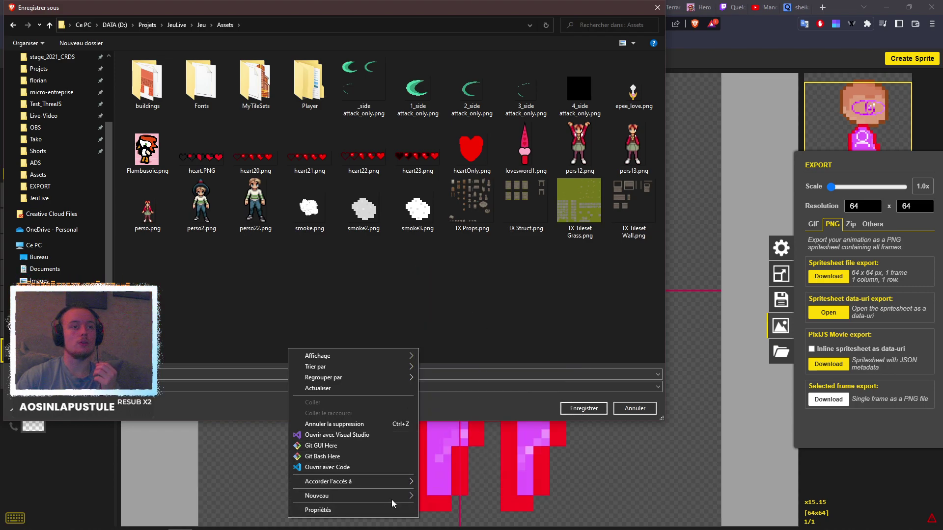
{"action": "mouse_move", "coordinate": [396, 493]}
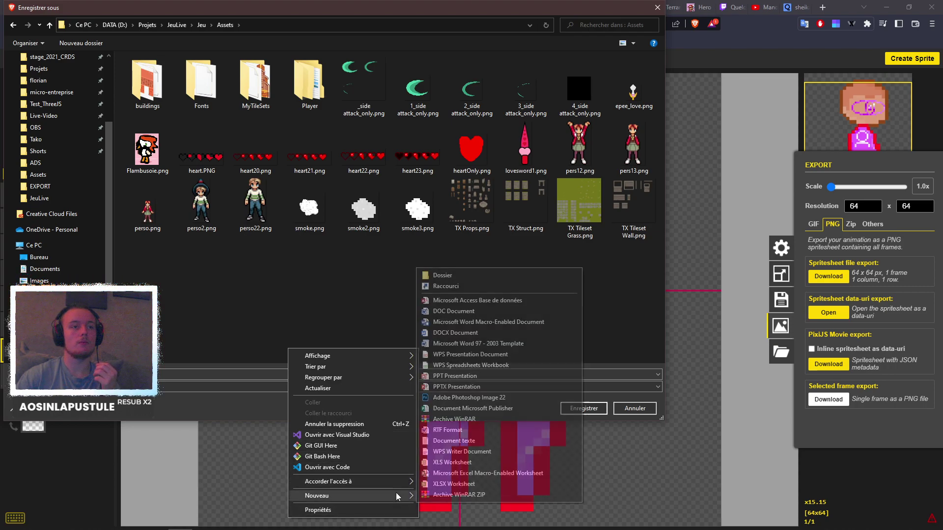
{"action": "left_click", "coordinate": [461, 278]}
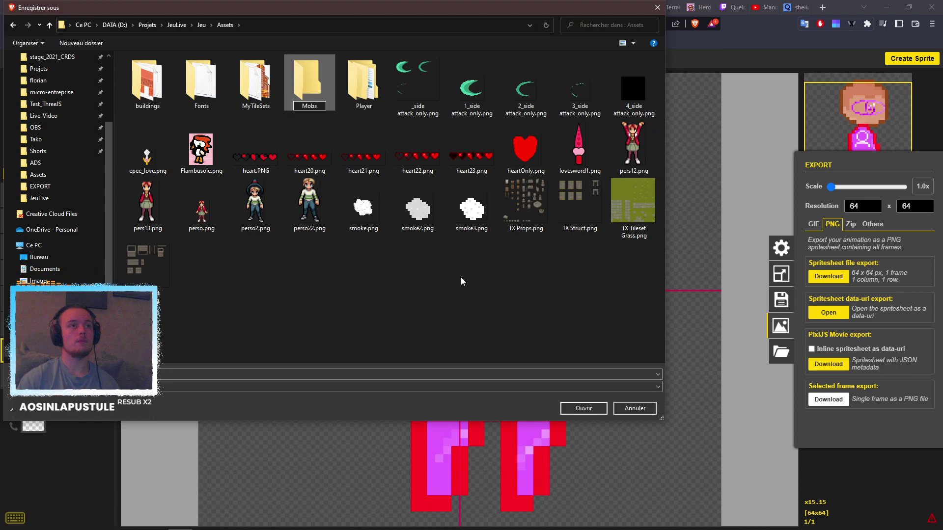
{"action": "key", "text": "Return"}
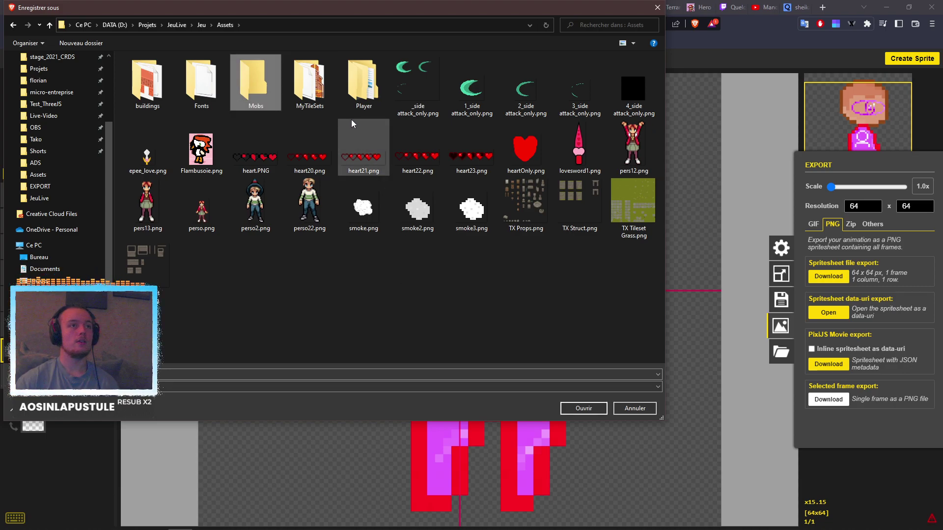
{"action": "double_click", "coordinate": [248, 66]}
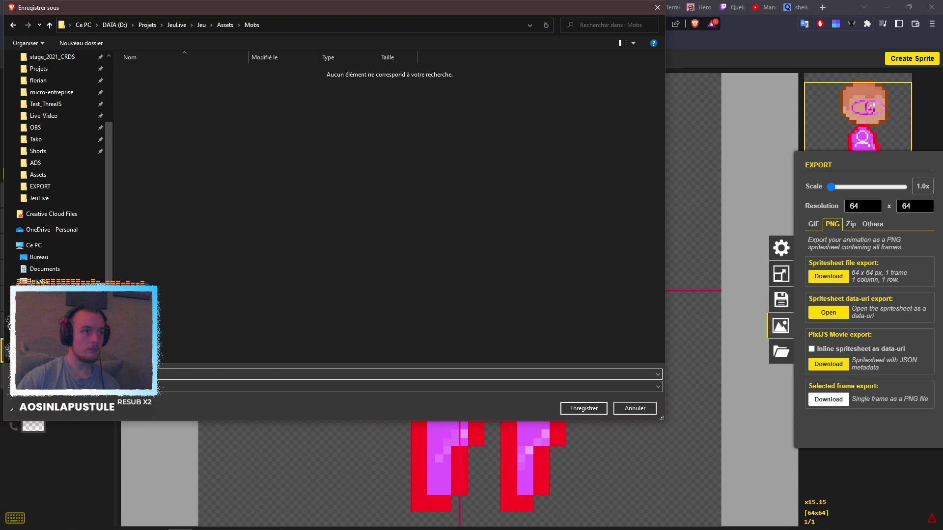
{"action": "key", "text": "Escape"}
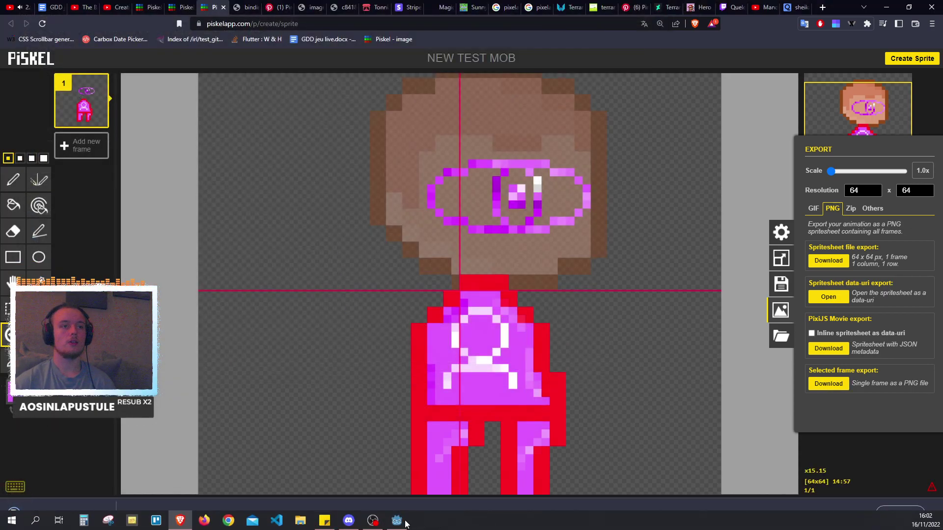
Switch to Godot and open the enemy scene Viewer.tscn from the project files, framing its sprite in the 2D view.
{"action": "left_click", "coordinate": [398, 521]}
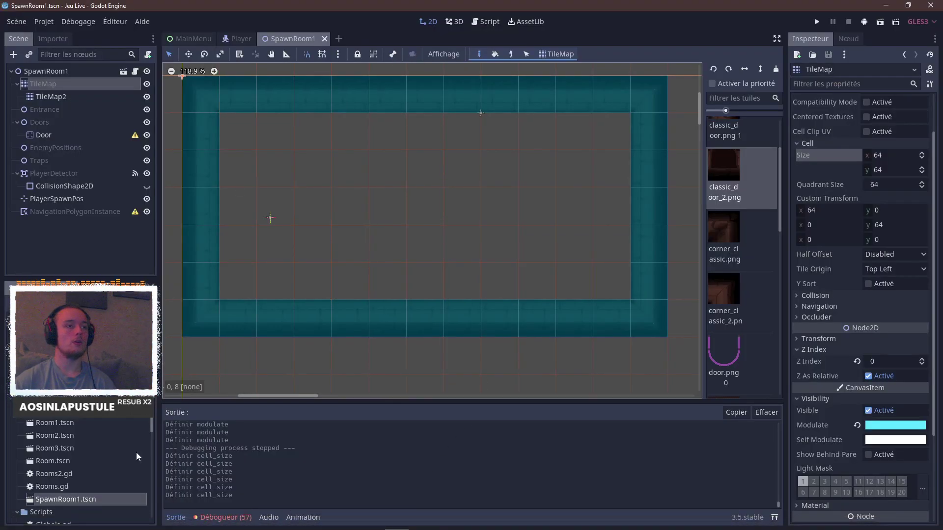
{"action": "scroll", "coordinate": [82, 431], "scroll_direction": "down", "scroll_amount": 5}
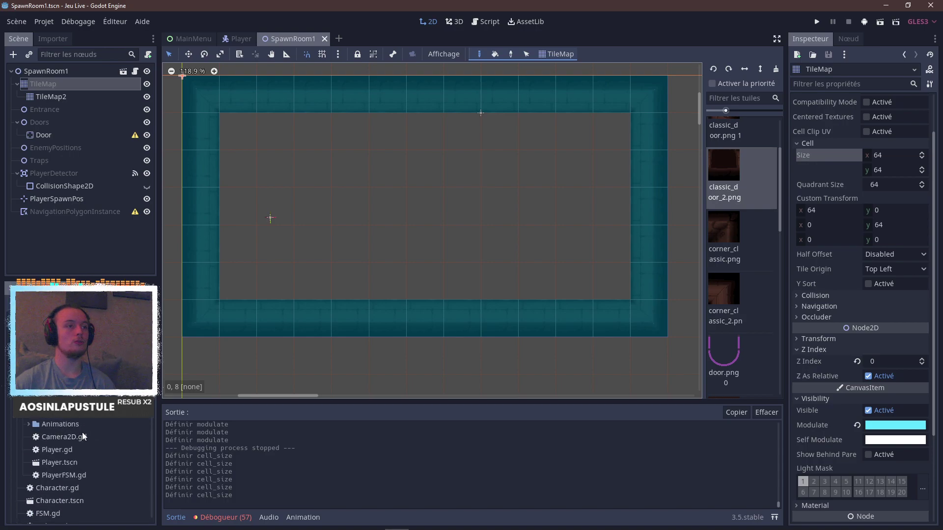
{"action": "scroll", "coordinate": [74, 416], "scroll_direction": "up", "scroll_amount": 3}
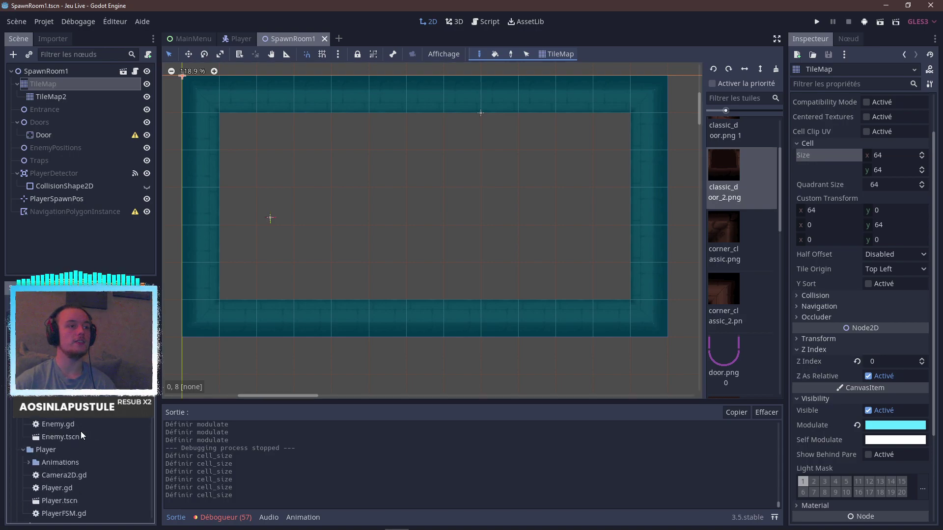
{"action": "scroll", "coordinate": [87, 430], "scroll_direction": "up", "scroll_amount": 1}
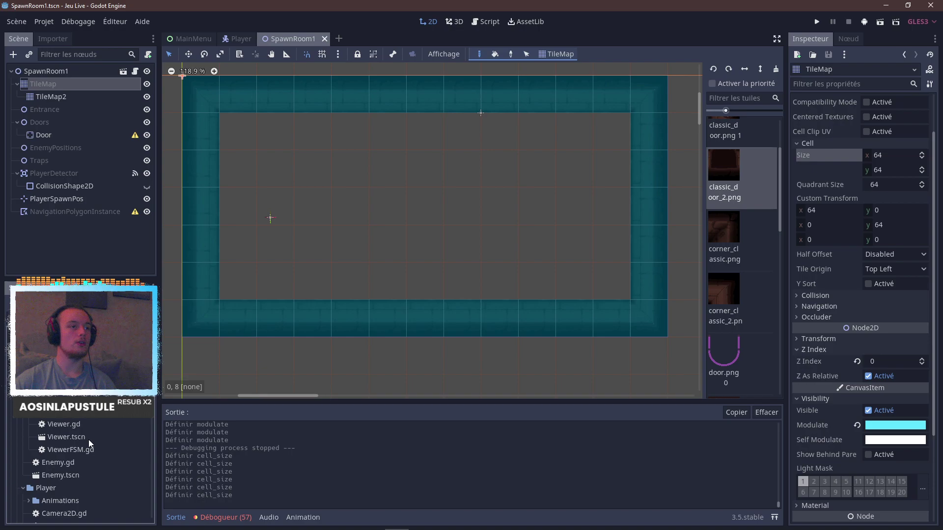
{"action": "double_click", "coordinate": [89, 439]}
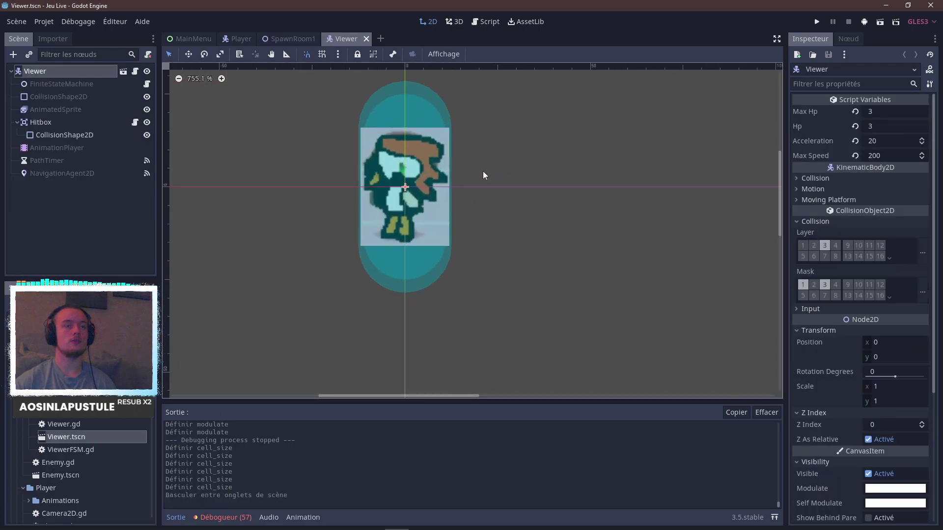
{"action": "scroll", "coordinate": [483, 172], "scroll_direction": "up", "scroll_amount": 5}
{"action": "middle_click_drag", "start_coordinate": [509, 193], "coordinate": [629, 239]}
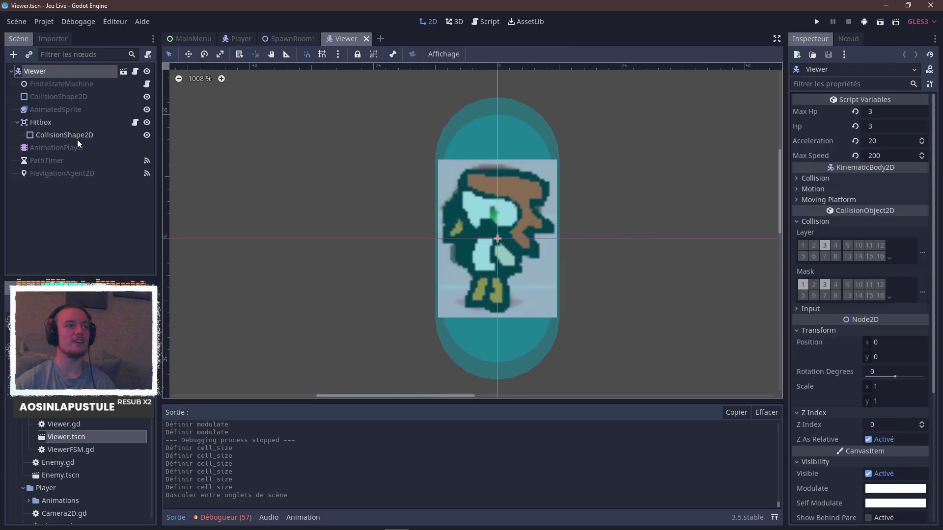
Clear the existing SpriteFrames resource from the AnimatedSprite node of the Viewer scene.
{"action": "left_click", "coordinate": [65, 109]}
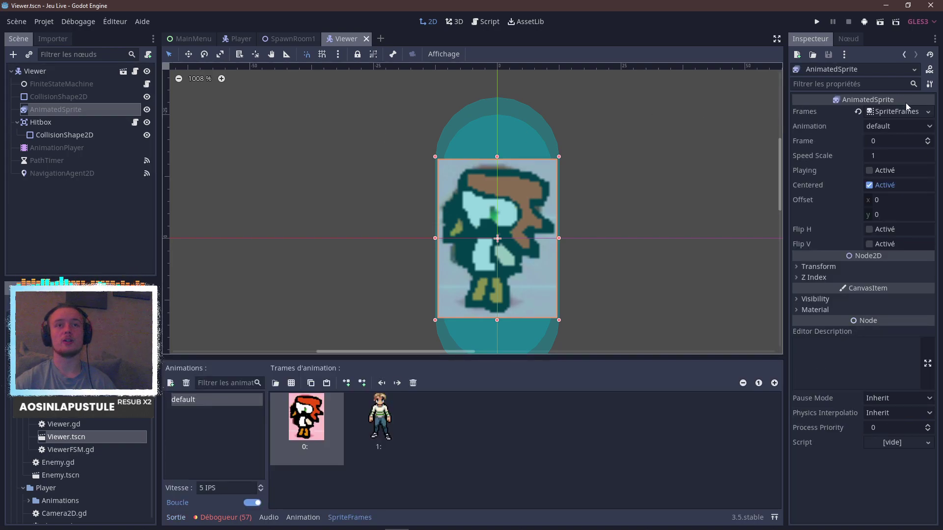
{"action": "left_click", "coordinate": [898, 111]}
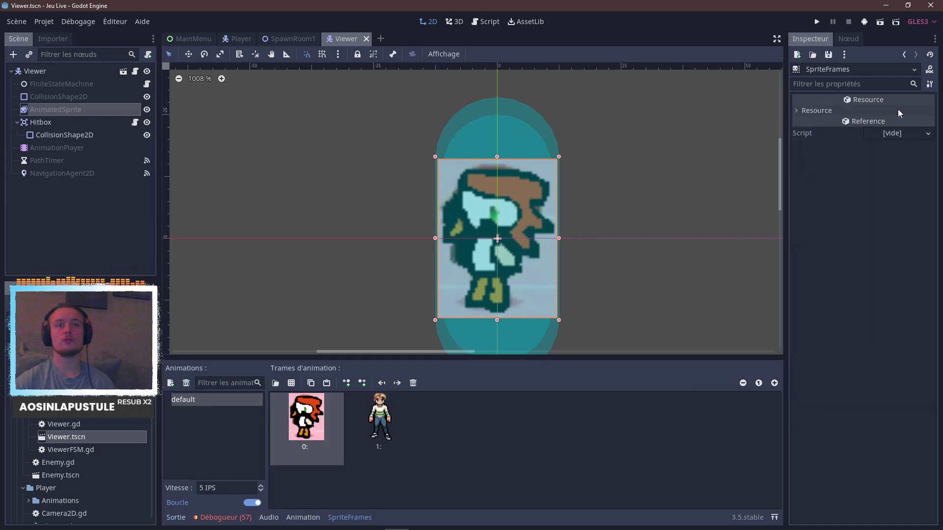
{"action": "left_click", "coordinate": [54, 113]}
{"action": "left_click", "coordinate": [858, 112]}
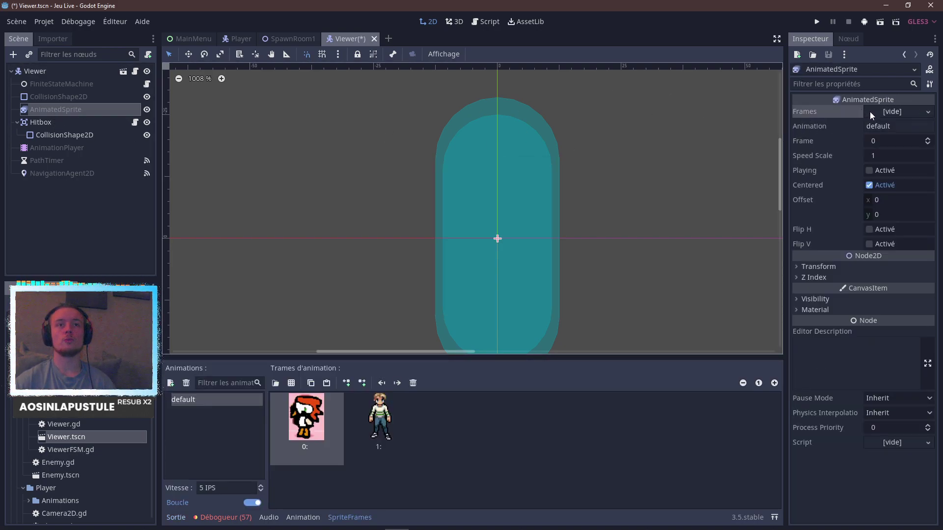
{"action": "left_click", "coordinate": [889, 112]}
{"action": "left_click", "coordinate": [886, 162]}
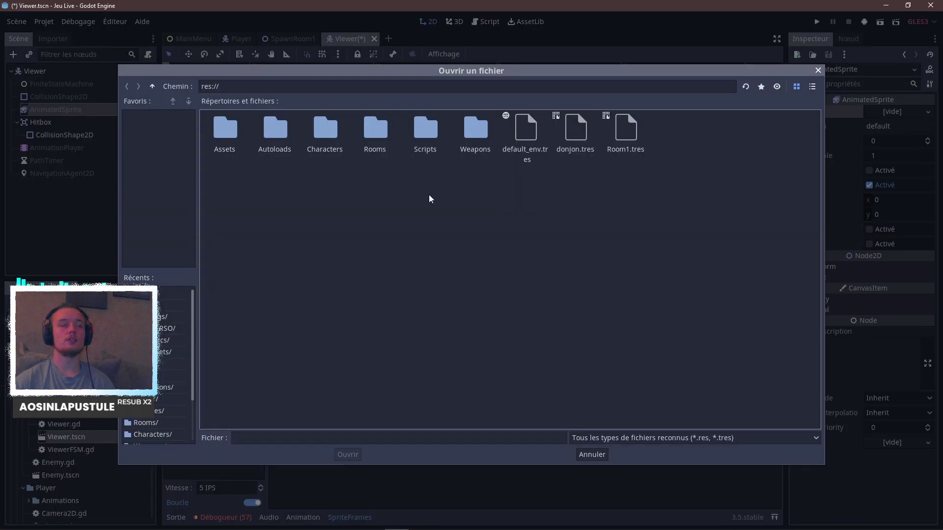
{"action": "double_click", "coordinate": [225, 113]}
{"action": "double_click", "coordinate": [327, 128]}
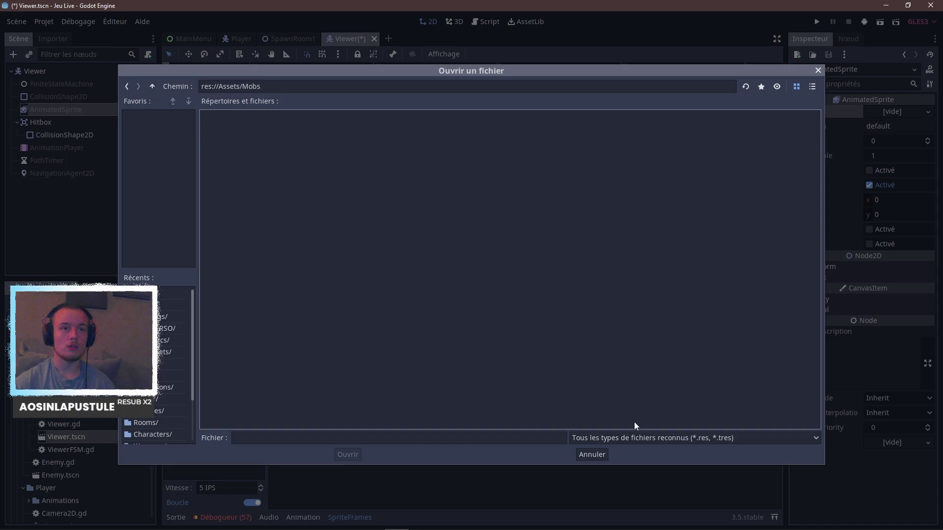
{"action": "left_click", "coordinate": [604, 458]}
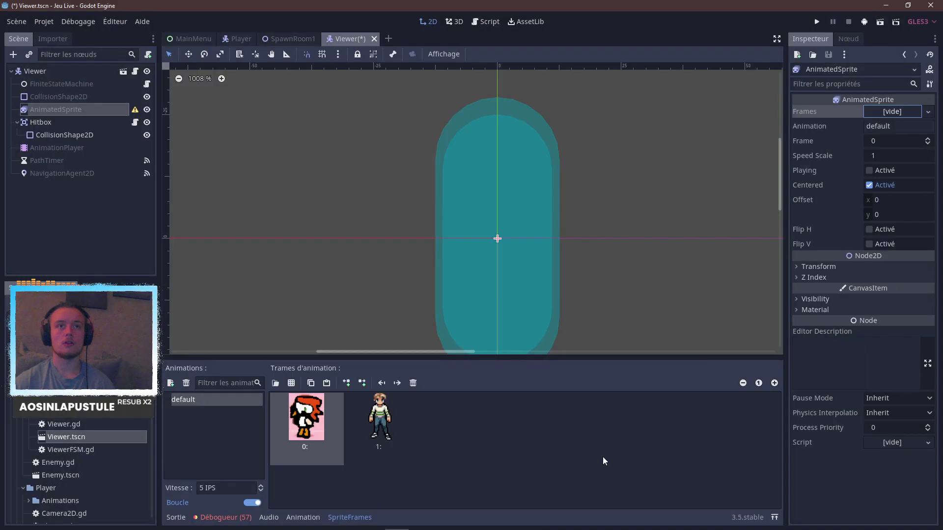
Assign a new SpriteFrames resource to the AnimatedSprite and add mob1.png from Assets/Mobs to its default animation.
{"action": "left_click", "coordinate": [899, 114]}
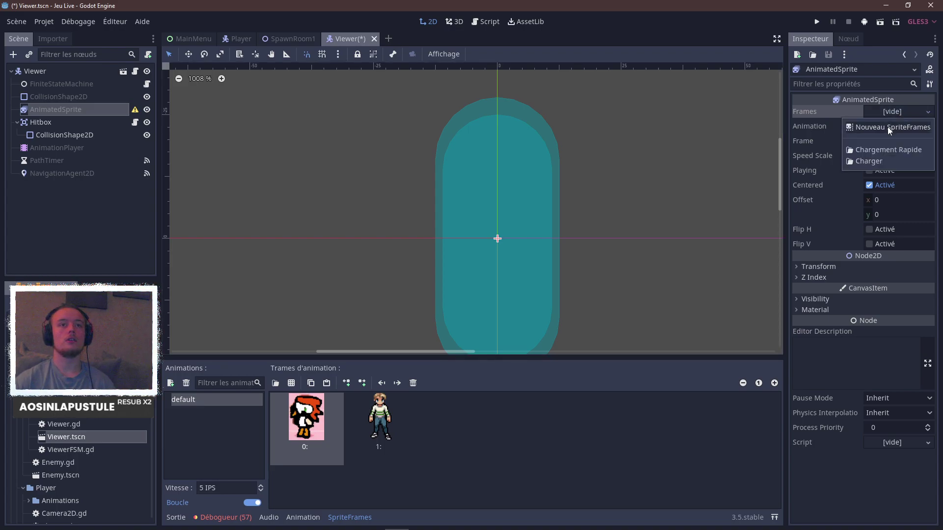
{"action": "left_click", "coordinate": [887, 127]}
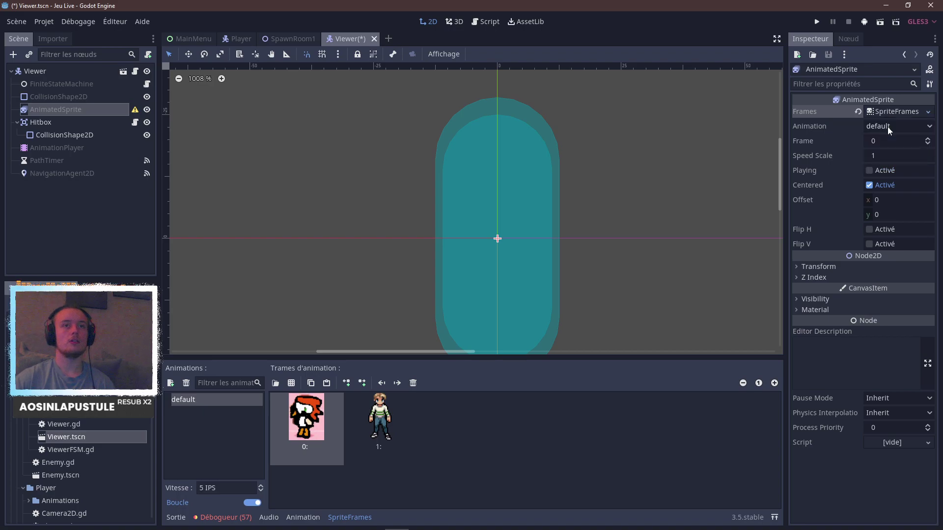
{"action": "left_click", "coordinate": [874, 111]}
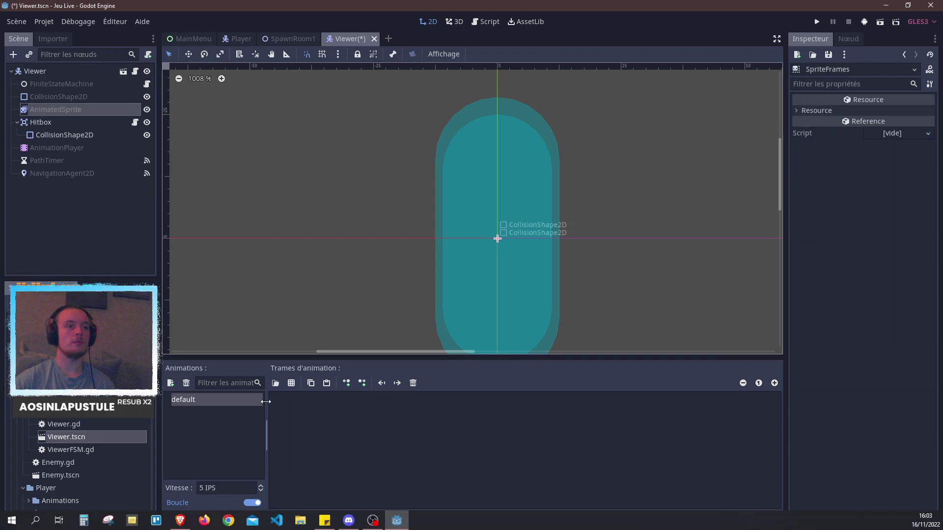
{"action": "left_click", "coordinate": [275, 383]}
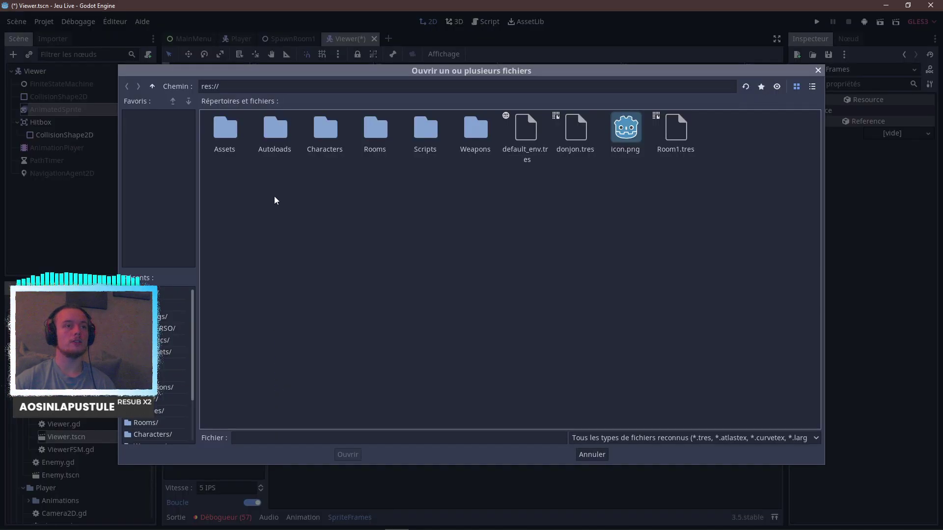
{"action": "double_click", "coordinate": [228, 128]}
{"action": "double_click", "coordinate": [316, 145]}
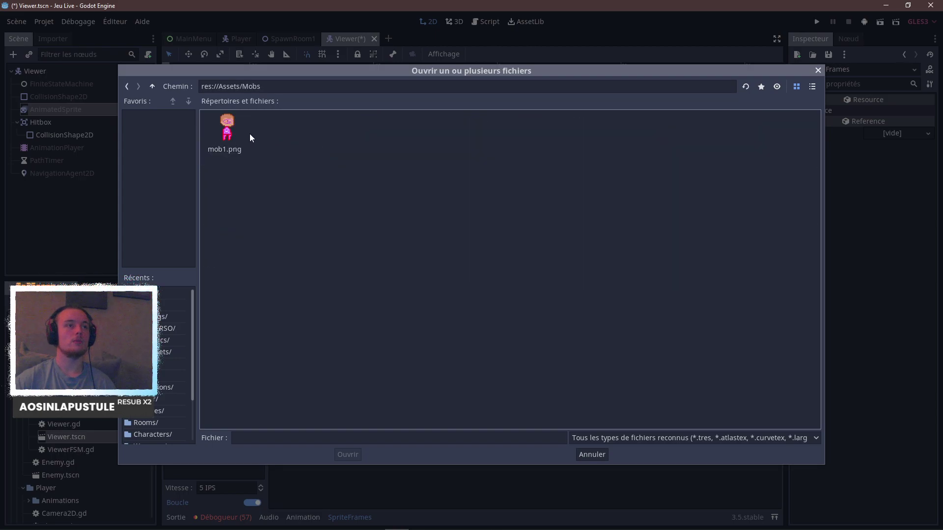
{"action": "double_click", "coordinate": [226, 130]}
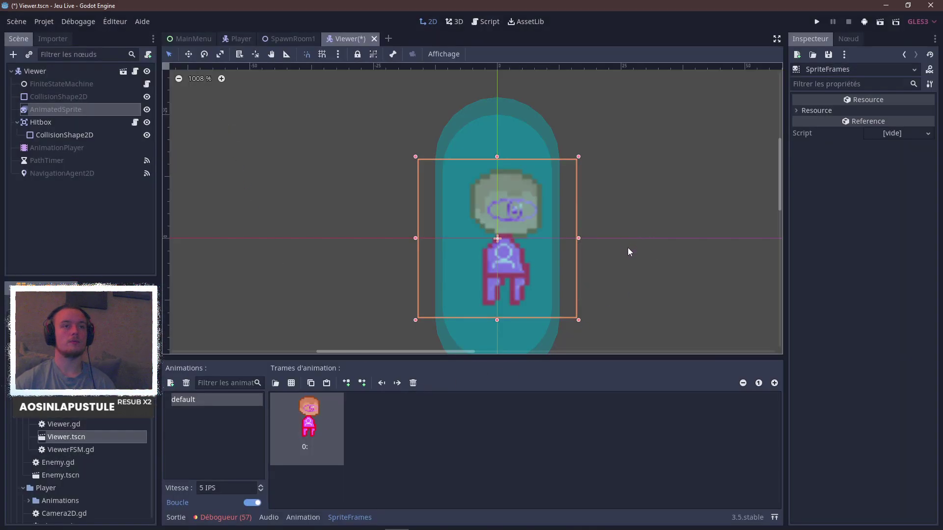
{"action": "scroll", "coordinate": [633, 248], "scroll_direction": "down", "scroll_amount": 2}
{"action": "scroll", "coordinate": [633, 248], "scroll_direction": "up", "scroll_amount": 2}
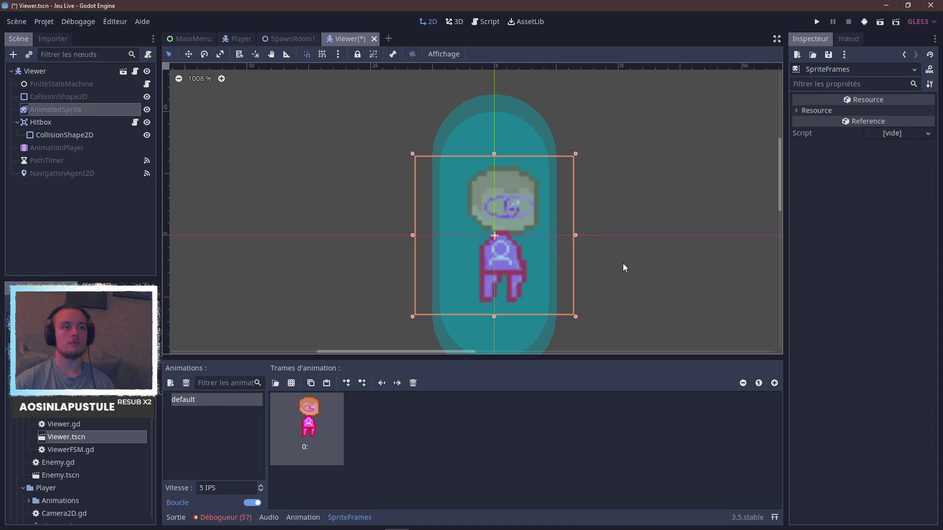
{"action": "scroll", "coordinate": [646, 235], "scroll_direction": "up", "scroll_amount": 1}
{"action": "scroll", "coordinate": [643, 235], "scroll_direction": "down", "scroll_amount": 2}
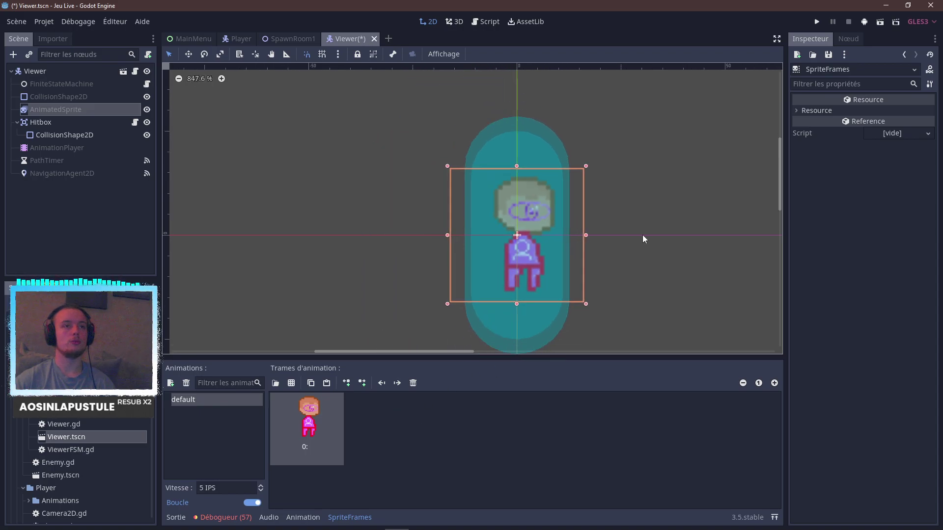
{"action": "middle_click_drag", "start_coordinate": [642, 234], "coordinate": [564, 224]}
{"action": "scroll", "coordinate": [564, 223], "scroll_direction": "up", "scroll_amount": 2}
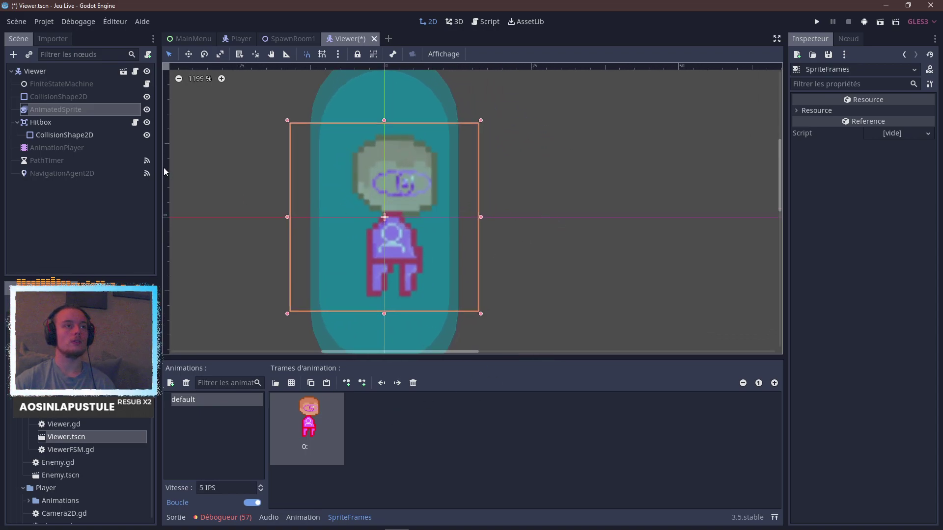
Run the project in a maximized game window and walk the character into a room containing the new mobs.
{"action": "left_click", "coordinate": [817, 22]}
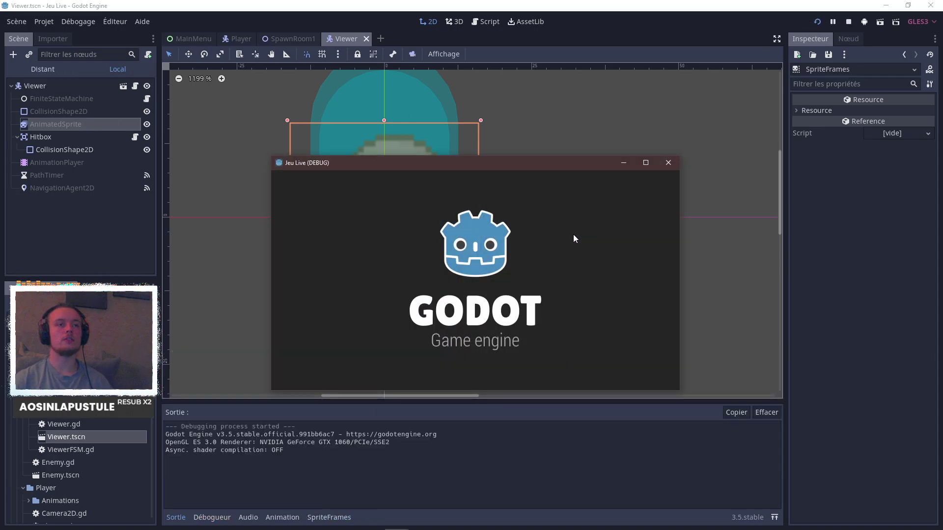
{"action": "left_click", "coordinate": [645, 162]}
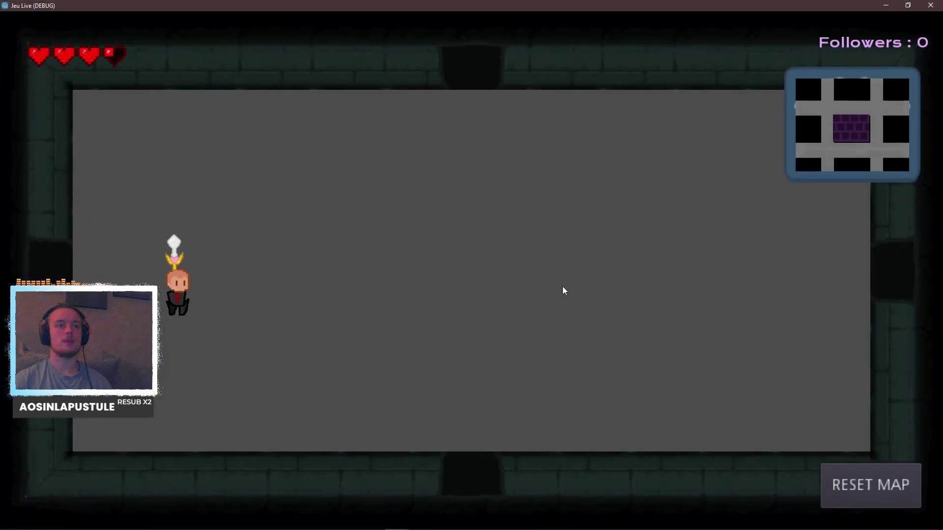
{"action": "key", "text": "d"}
{"action": "key", "text": "s"}
{"action": "key", "text": "s"}
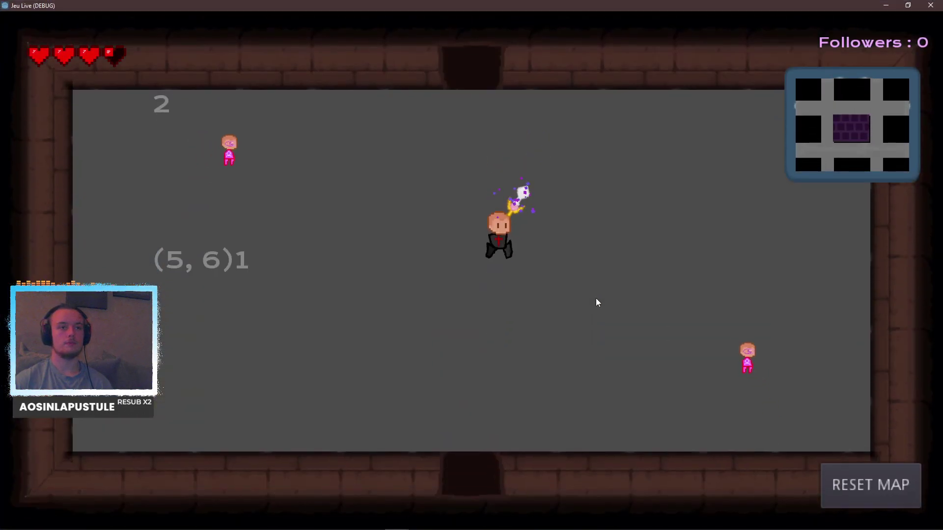
{"action": "key", "text": "d"}
{"action": "key", "text": "a"}
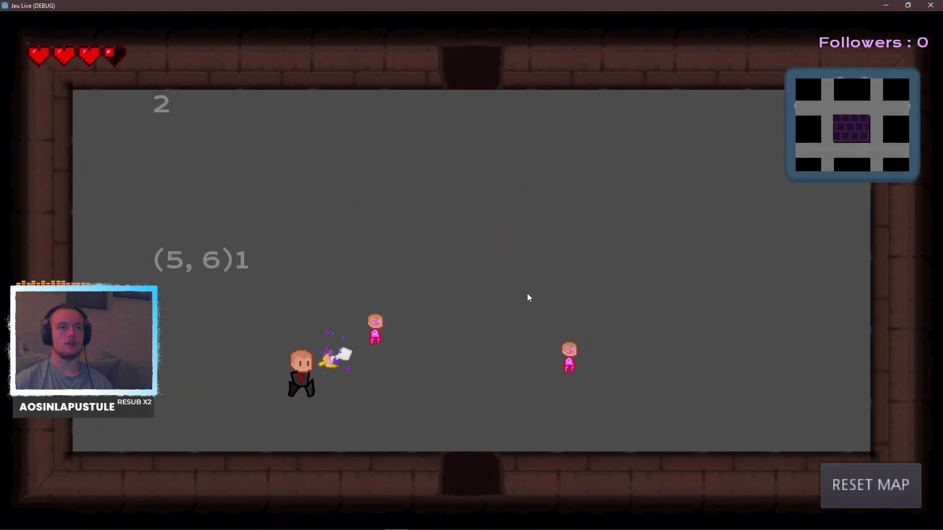
Attack the approaching mobs with the character's weapon, and return from the game to the Godot editor.
{"action": "left_click", "coordinate": [526, 351]}
{"action": "left_click", "coordinate": [526, 351]}
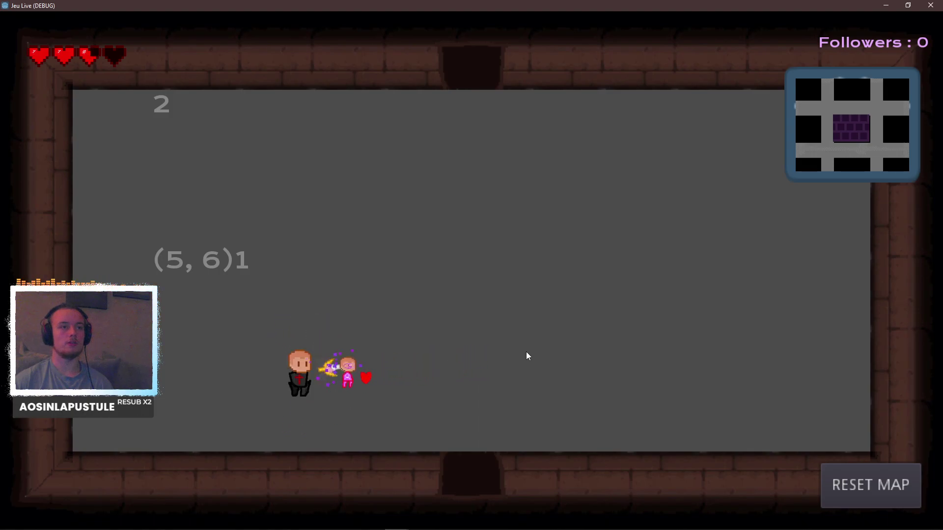
{"action": "left_click", "coordinate": [526, 352]}
{"action": "left_click", "coordinate": [526, 351]}
{"action": "left_click", "coordinate": [526, 351]}
{"action": "key", "text": "alt+Tab"}
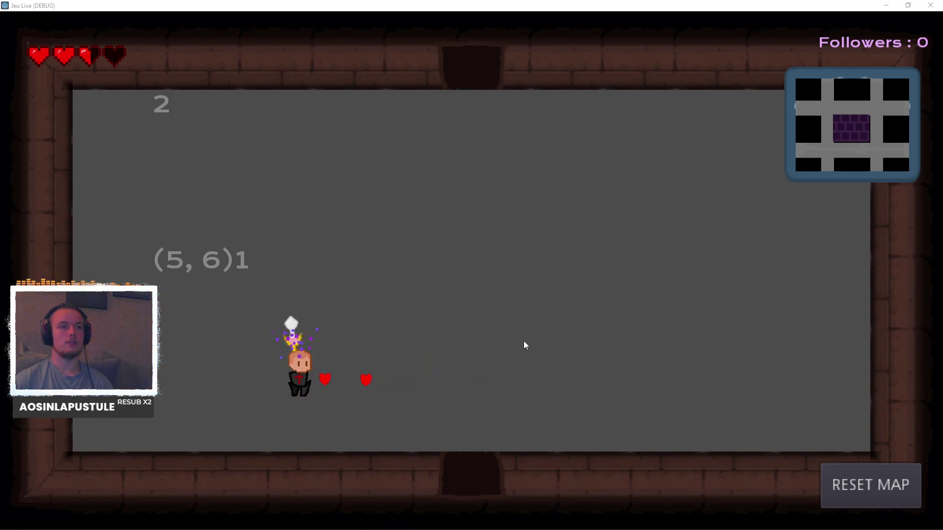
Compare the mob's size in the Viewer scene with the running game and the NEW TEST MOB sprite in Piskel.
{"action": "scroll", "coordinate": [413, 255], "scroll_direction": "down", "scroll_amount": 3}
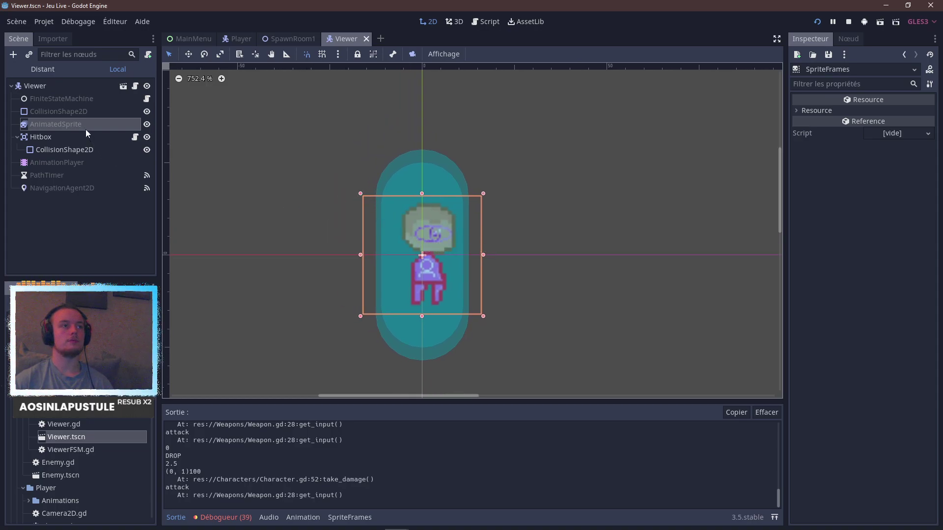
{"action": "key", "text": "F5"}
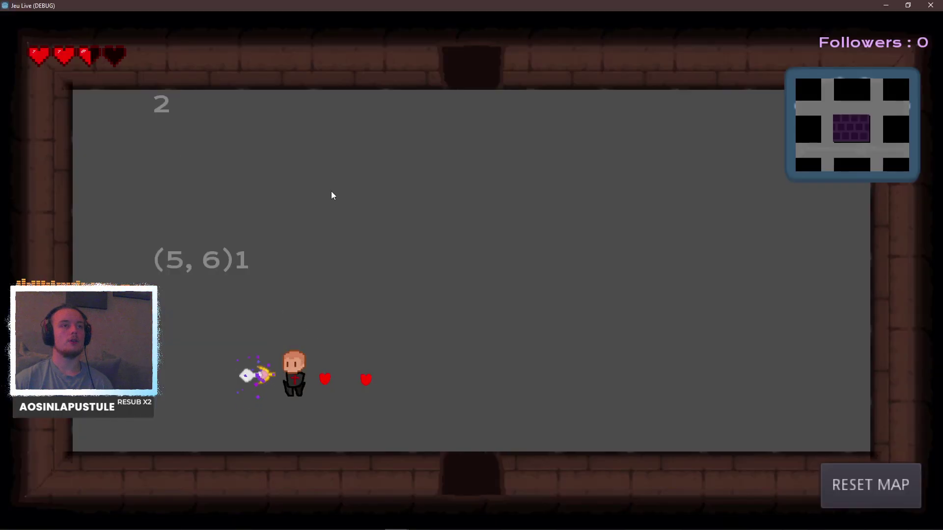
{"action": "key", "text": "alt+Tab"}
{"action": "key", "text": "alt+Tab"}
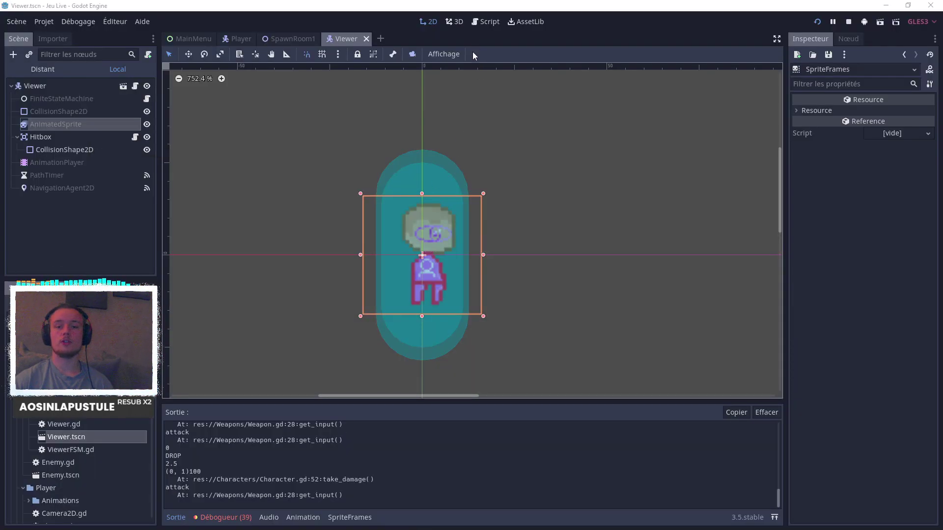
{"action": "scroll", "coordinate": [573, 213], "scroll_direction": "down", "scroll_amount": 3}
{"action": "scroll", "coordinate": [571, 219], "scroll_direction": "up", "scroll_amount": 1}
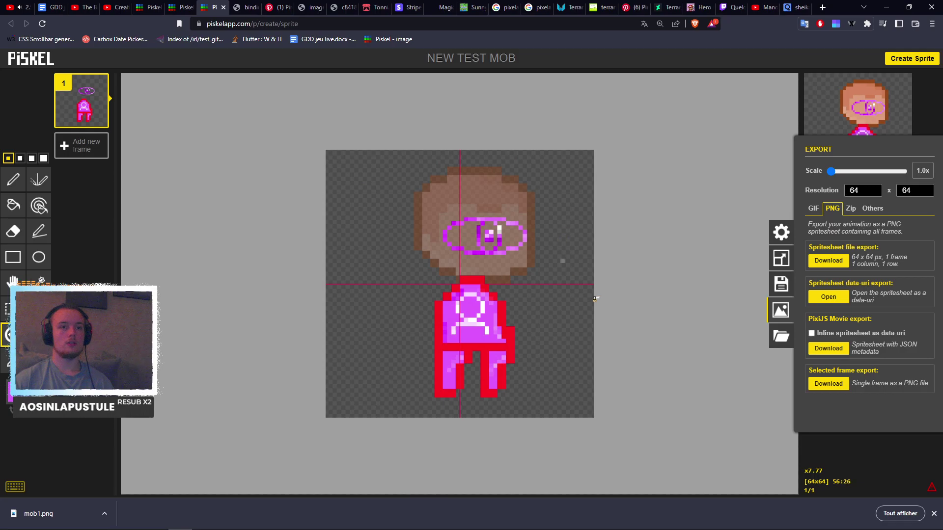
{"action": "scroll", "coordinate": [595, 298], "scroll_direction": "up", "scroll_amount": 1}
{"action": "key", "text": "alt+Tab"}
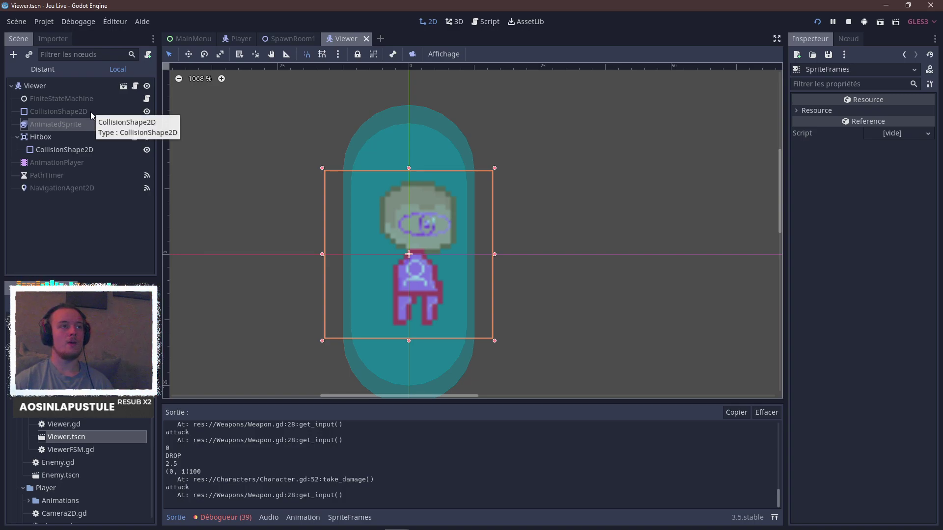
Try scaling the Hitbox node to 2 on both axes and undo the change.
{"action": "left_click", "coordinate": [50, 136]}
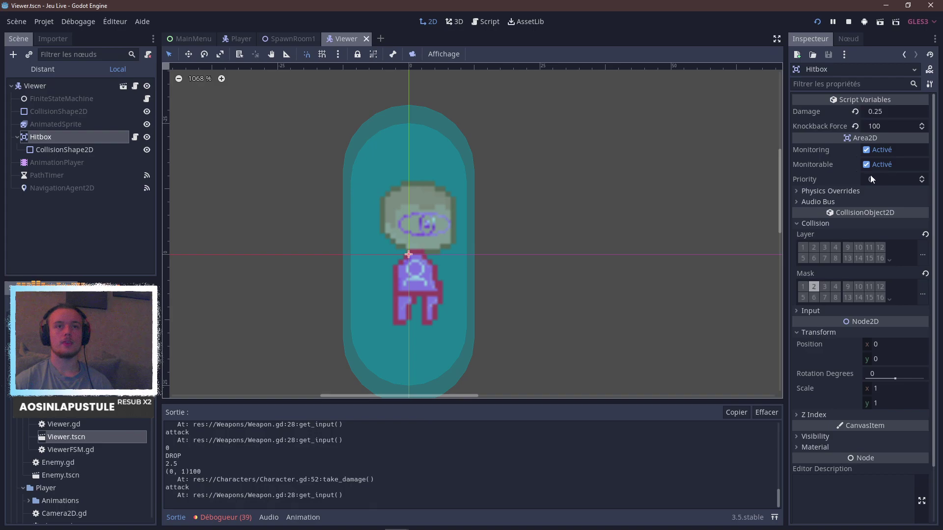
{"action": "left_click", "coordinate": [894, 391]}
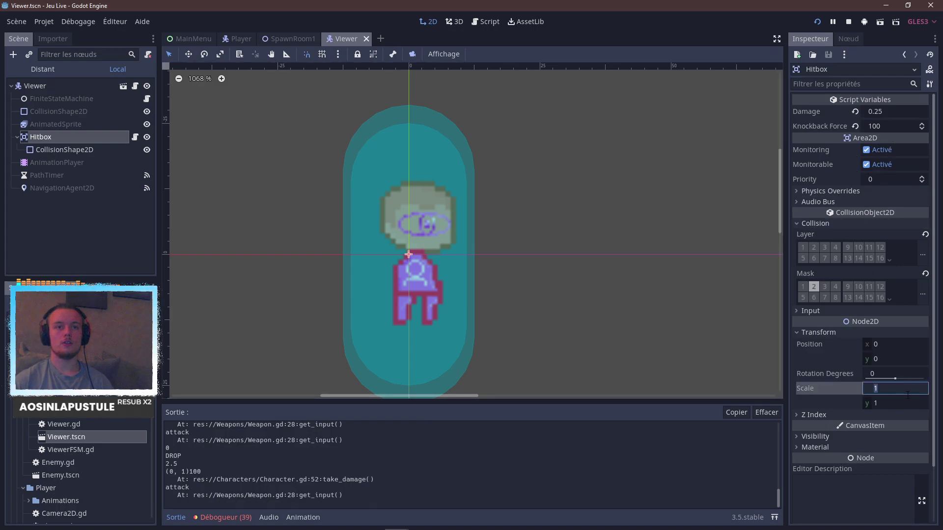
{"action": "type", "text": "2"}
{"action": "key", "text": "Tab"}
{"action": "type", "text": "2"}
{"action": "key", "text": "Return"}
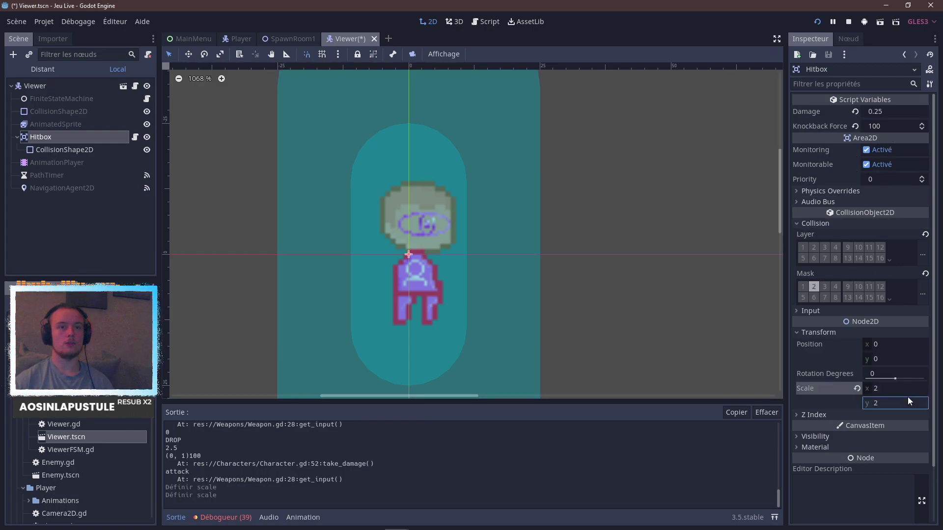
{"action": "key", "text": "ctrl+z"}
Reset the AnimatedSprite's scale to its default of 1 on both axes and save the Viewer scene.
{"action": "left_click", "coordinate": [61, 124]}
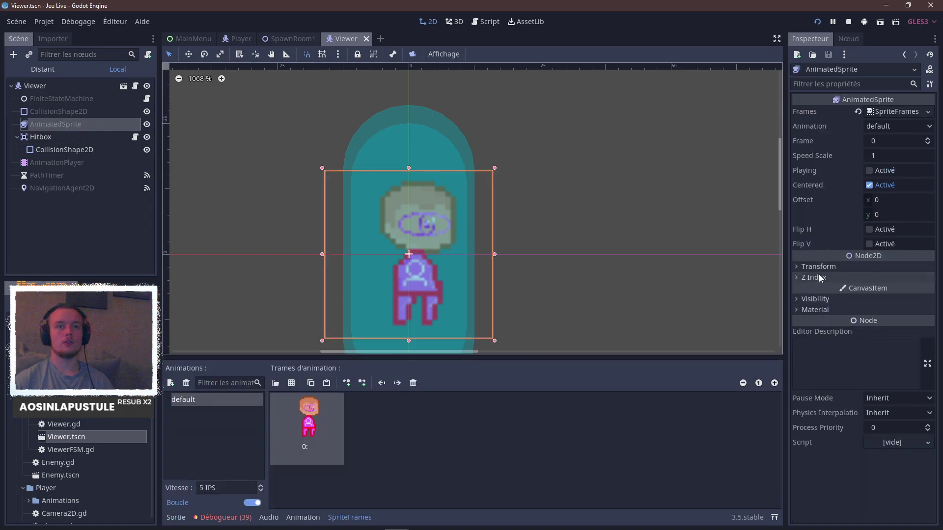
{"action": "left_click", "coordinate": [820, 270]}
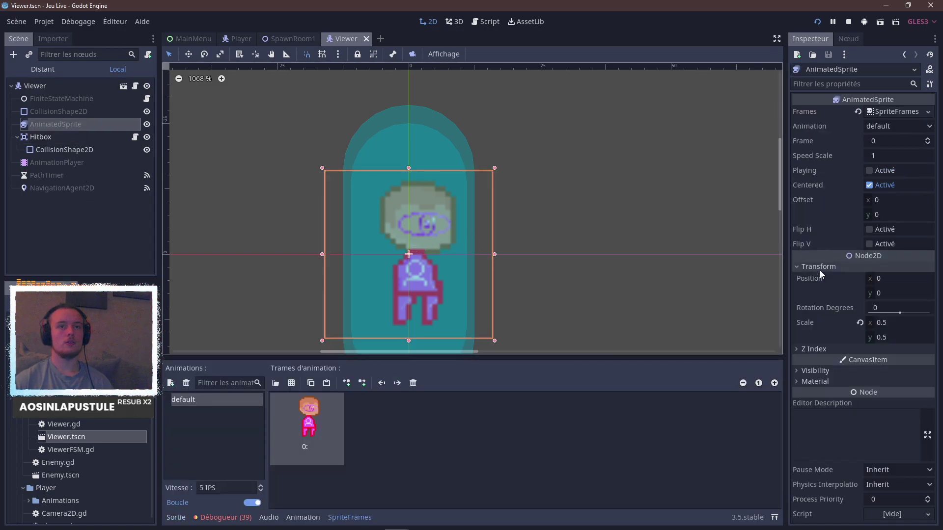
{"action": "left_click", "coordinate": [866, 324]}
{"action": "left_click", "coordinate": [859, 322]}
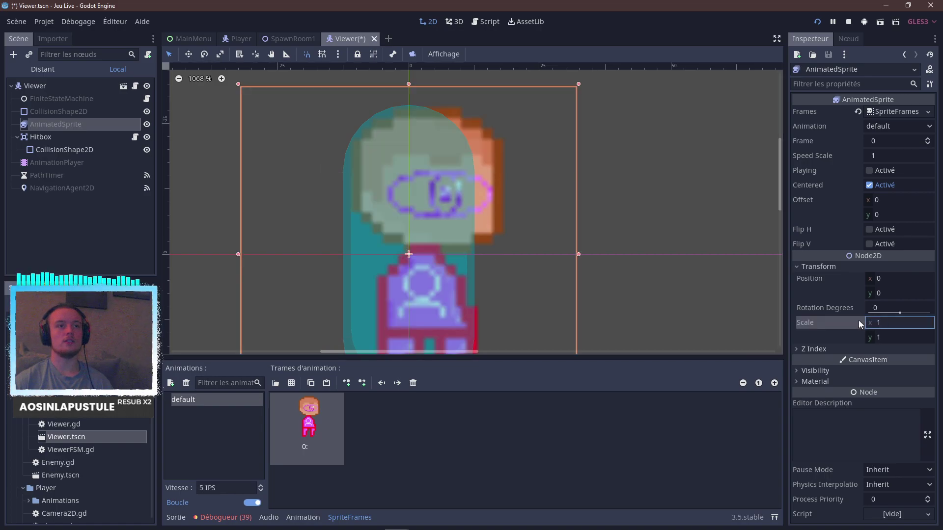
{"action": "scroll", "coordinate": [674, 244], "scroll_direction": "down", "scroll_amount": 4}
{"action": "scroll", "coordinate": [644, 275], "scroll_direction": "up", "scroll_amount": 2}
{"action": "key", "text": "ctrl+s"}
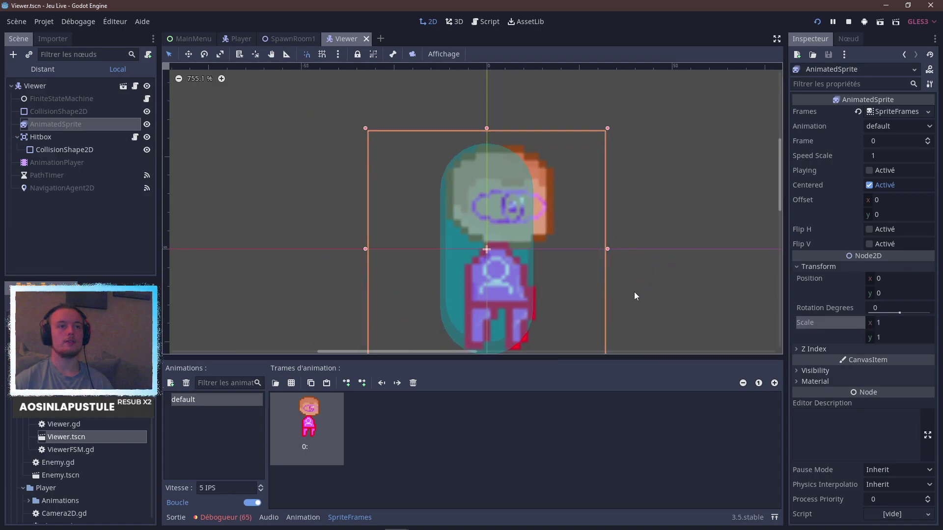
Check how the Viewer's body CollisionShape2D capsule covers the mob sprite, and save the scene.
{"action": "scroll", "coordinate": [620, 278], "scroll_direction": "up", "scroll_amount": 2}
{"action": "scroll", "coordinate": [516, 211], "scroll_direction": "down", "scroll_amount": 1}
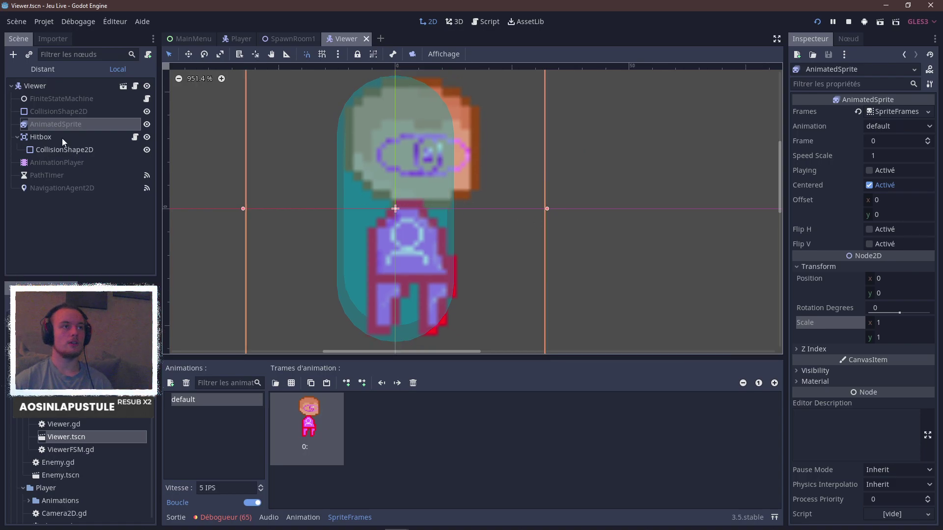
{"action": "left_click", "coordinate": [89, 111]}
{"action": "scroll", "coordinate": [369, 142], "scroll_direction": "up", "scroll_amount": 2}
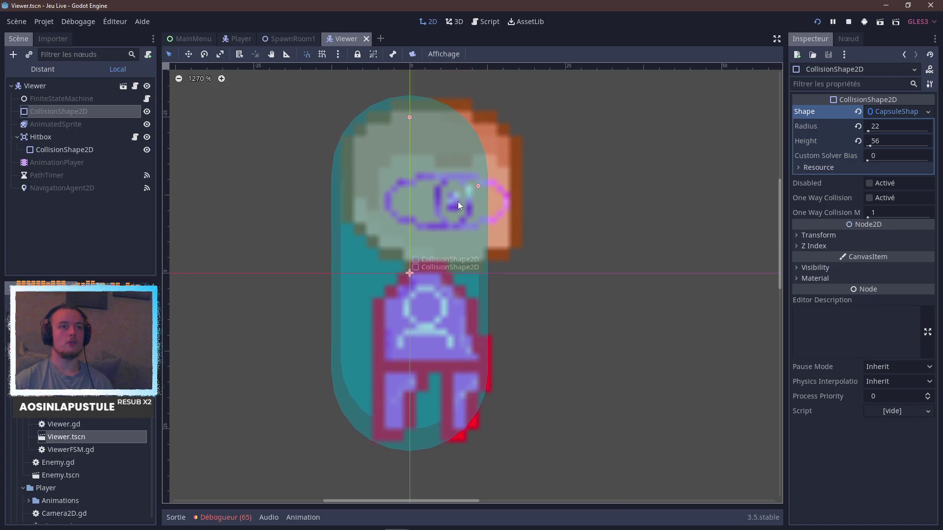
{"action": "key", "text": "ctrl+s"}
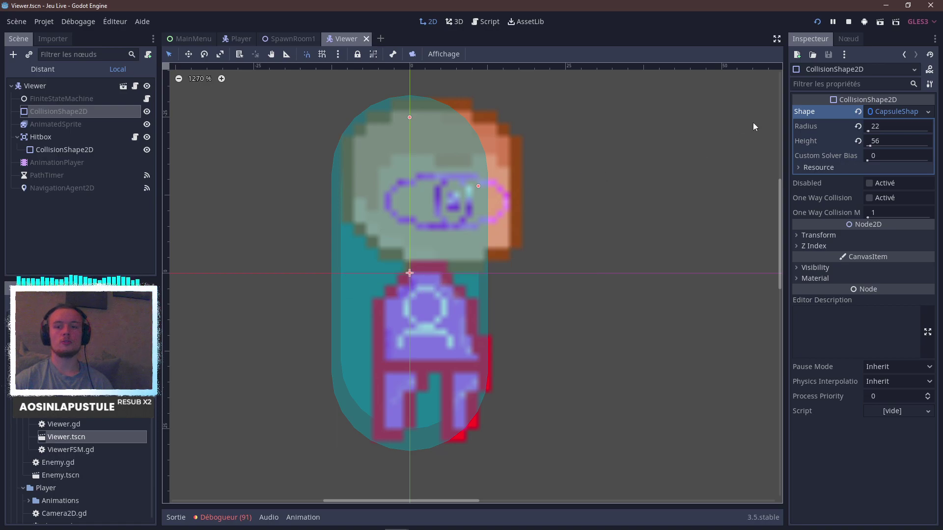
Relaunch the project, start a game with Jouer, and walk the character down into the mob room.
{"action": "left_click", "coordinate": [815, 22]}
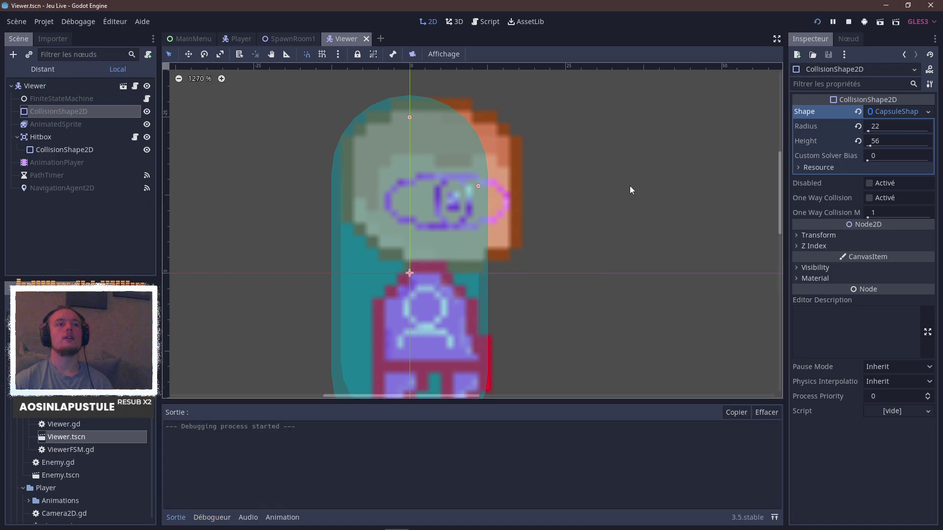
{"action": "left_click", "coordinate": [645, 162]}
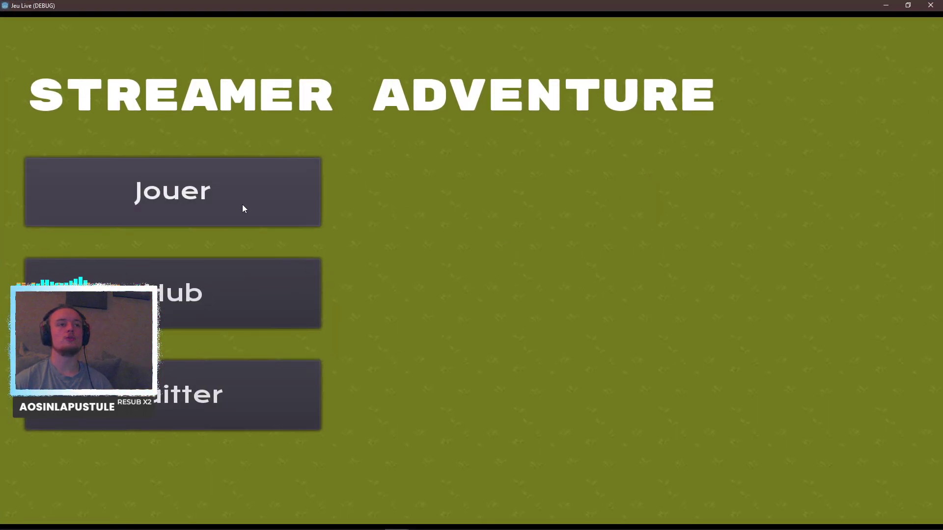
{"action": "left_click", "coordinate": [242, 204]}
{"action": "key", "text": "d"}
{"action": "key", "text": "s"}
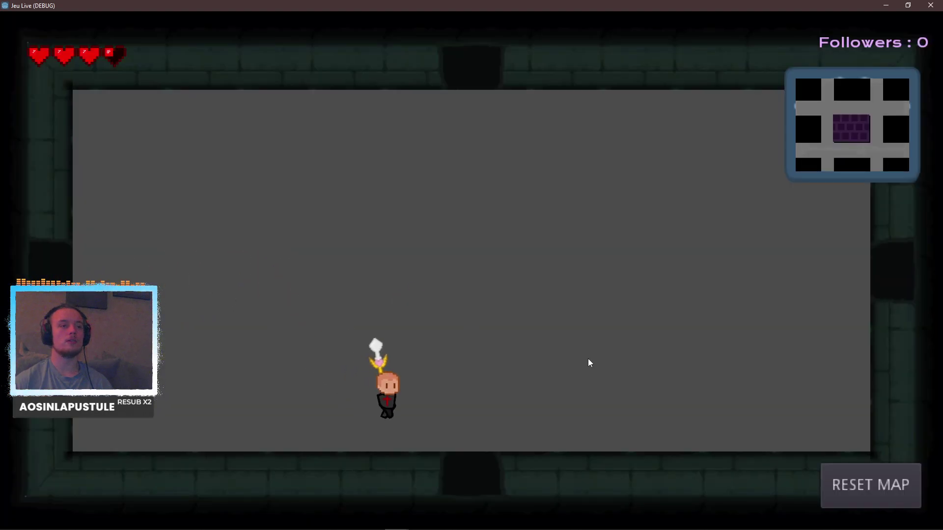
{"action": "key", "text": "s"}
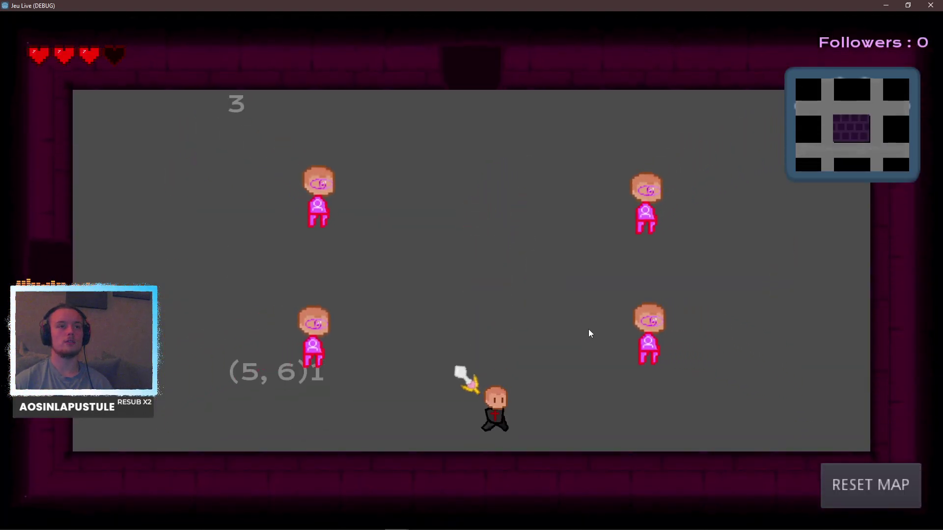
Lead the mobs across the room with the character and attack them as they approach.
{"action": "key", "text": "a"}
{"action": "key", "text": "s"}
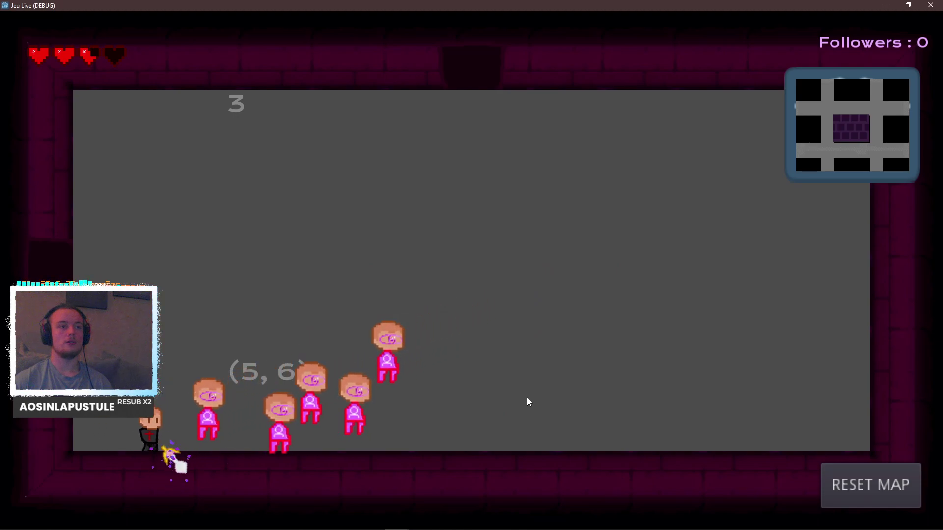
{"action": "key", "text": "w"}
{"action": "key", "text": "d"}
{"action": "key", "text": "d"}
{"action": "key", "text": "s"}
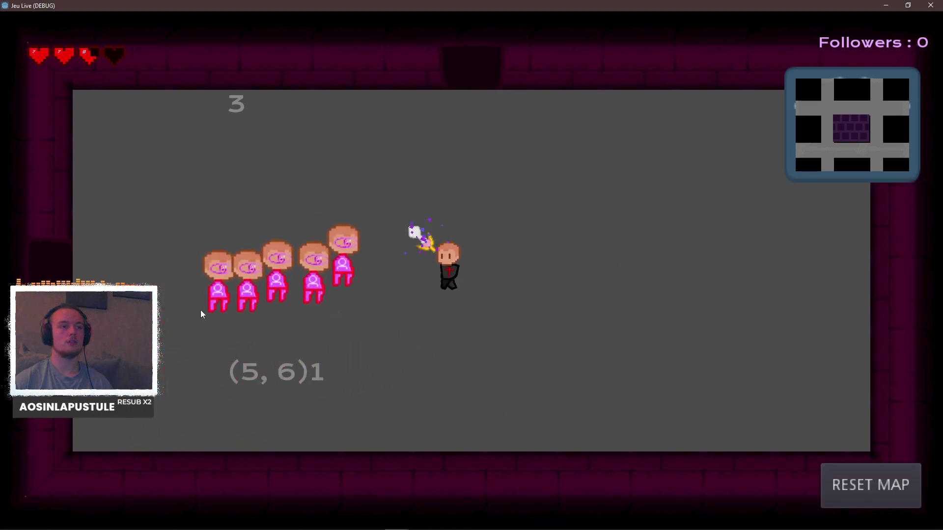
{"action": "left_click", "coordinate": [201, 310]}
{"action": "left_click", "coordinate": [200, 310]}
{"action": "left_click", "coordinate": [200, 311]}
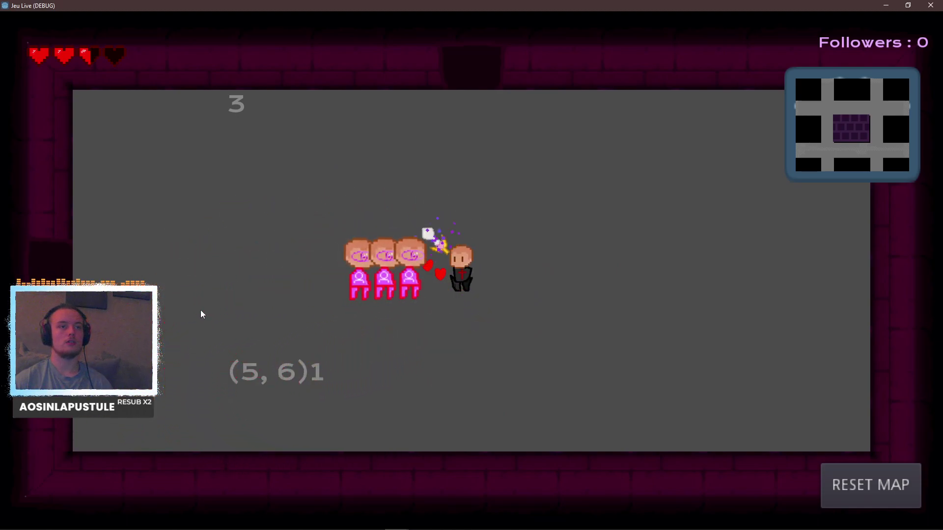
Move the character around the room to test how the remaining mobs chase it.
{"action": "key", "text": "d"}
{"action": "key", "text": "s+d"}
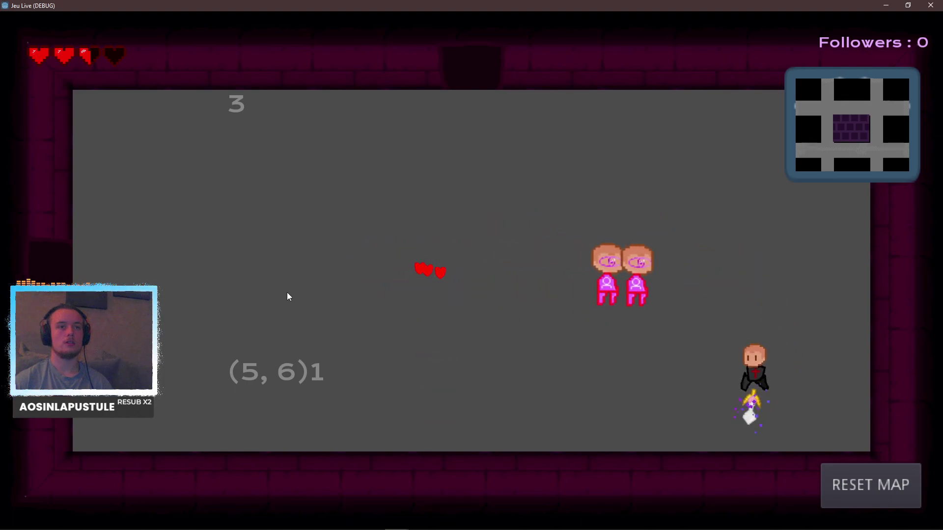
{"action": "key", "text": "s+a"}
{"action": "key", "text": "a"}
{"action": "key", "text": "a"}
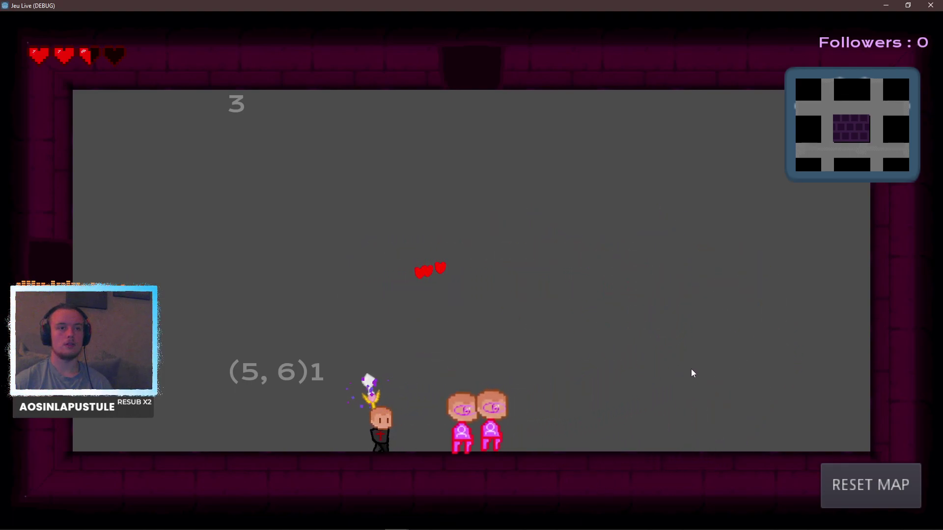
{"action": "key", "text": "w+a"}
{"action": "key", "text": "w+d"}
{"action": "key", "text": "d"}
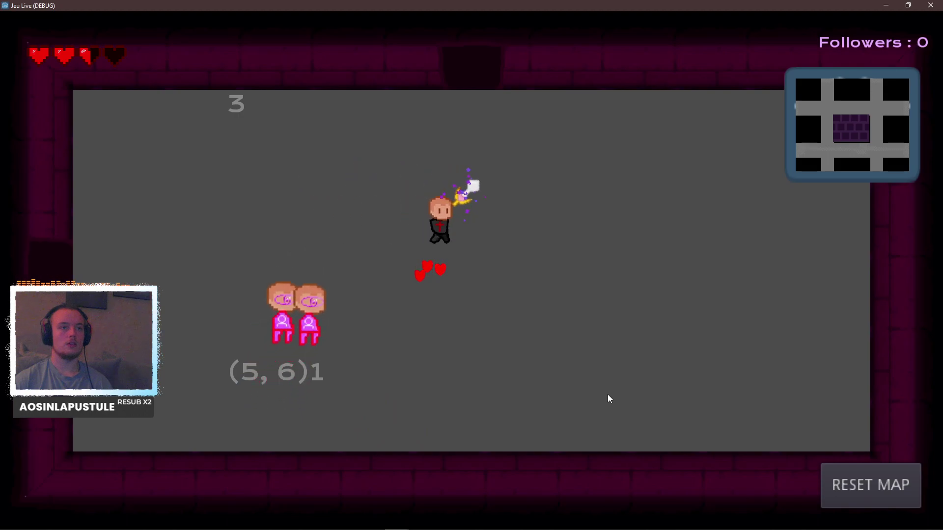
Pick up dropped hearts while finishing the fight with the last mobs, and close the game.
{"action": "key", "text": "s+d"}
{"action": "key", "text": "w+a"}
{"action": "key", "text": "s+a"}
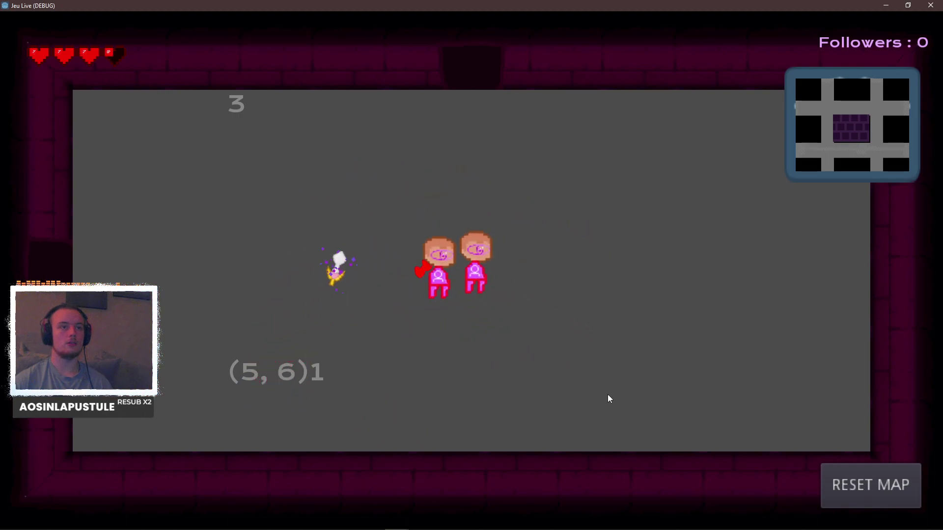
{"action": "key", "text": "a"}
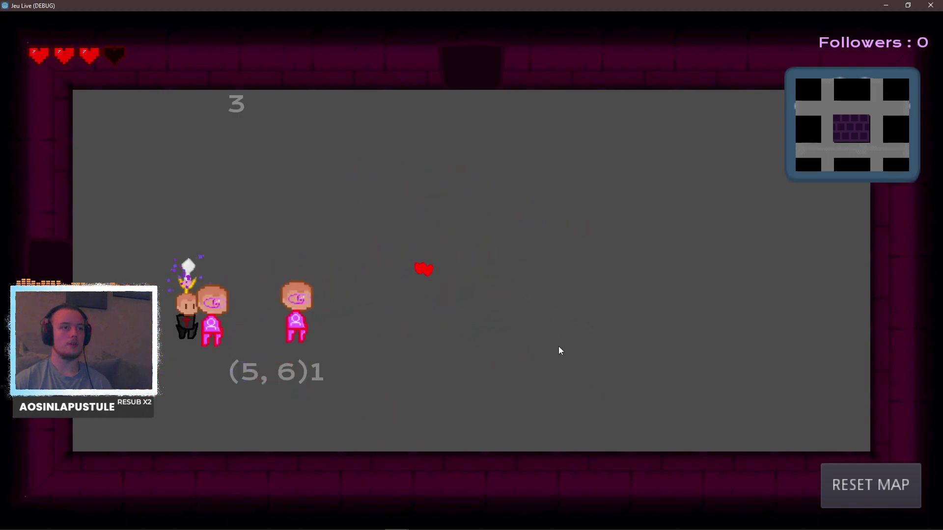
{"action": "key", "text": "d"}
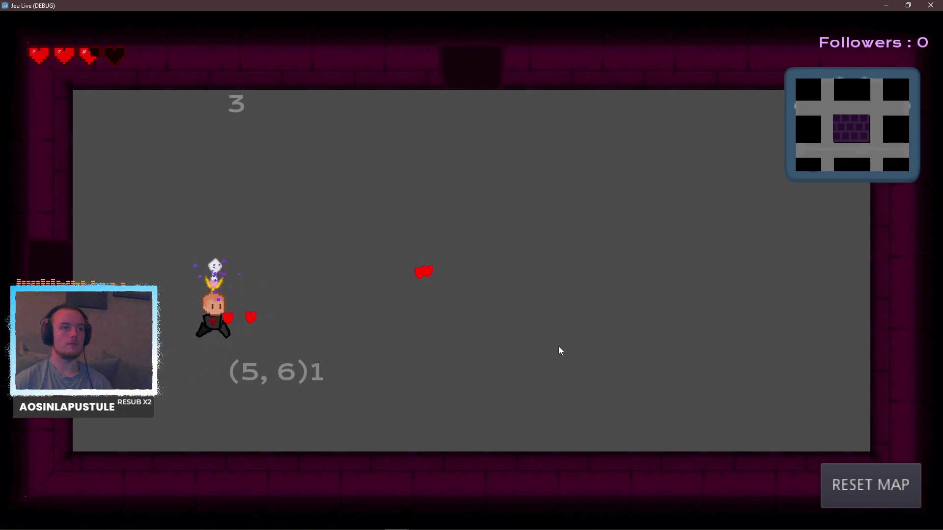
{"action": "key", "text": "w+d"}
{"action": "key", "text": "s"}
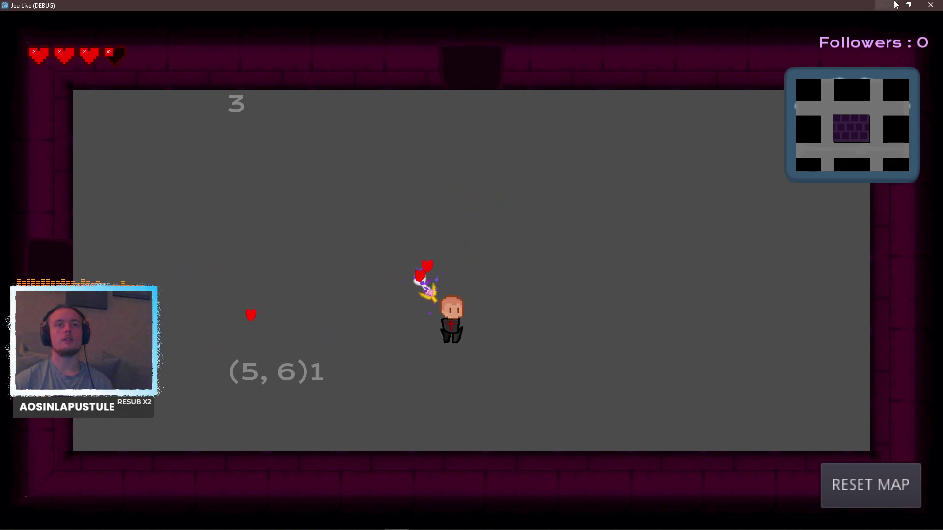
{"action": "left_click", "coordinate": [931, 5]}
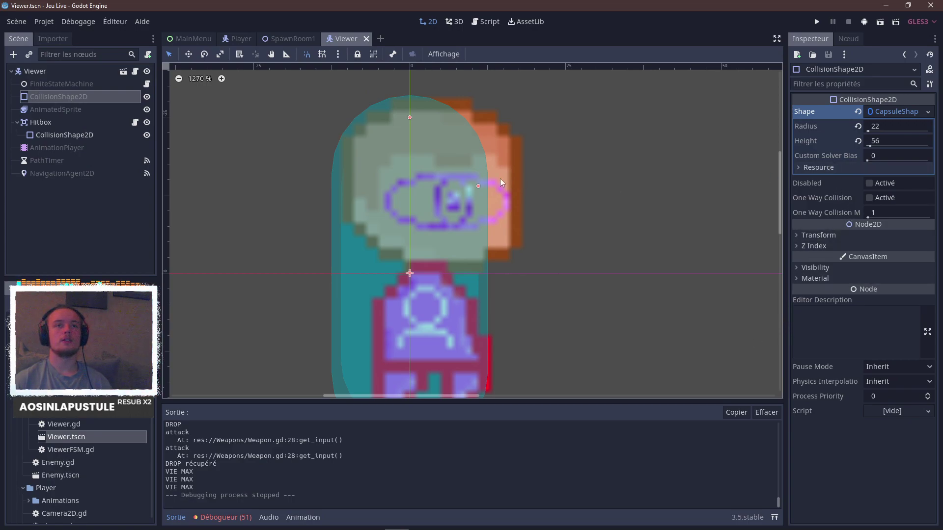
Examine the AnimatedSprite's bounds against the collision capsule, and compare it with the NEW TEST MOB sprite in Piskel.
{"action": "left_click", "coordinate": [66, 110]}
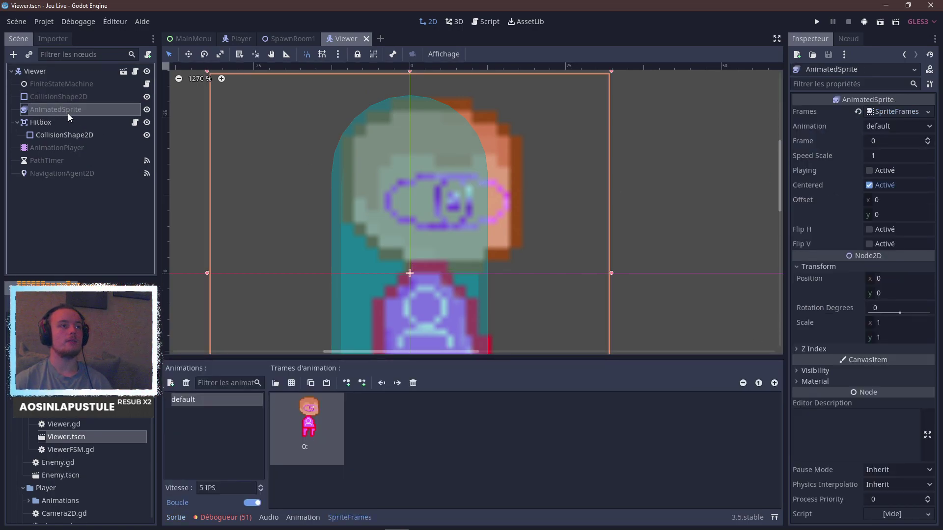
{"action": "scroll", "coordinate": [628, 276], "scroll_direction": "down", "scroll_amount": 6}
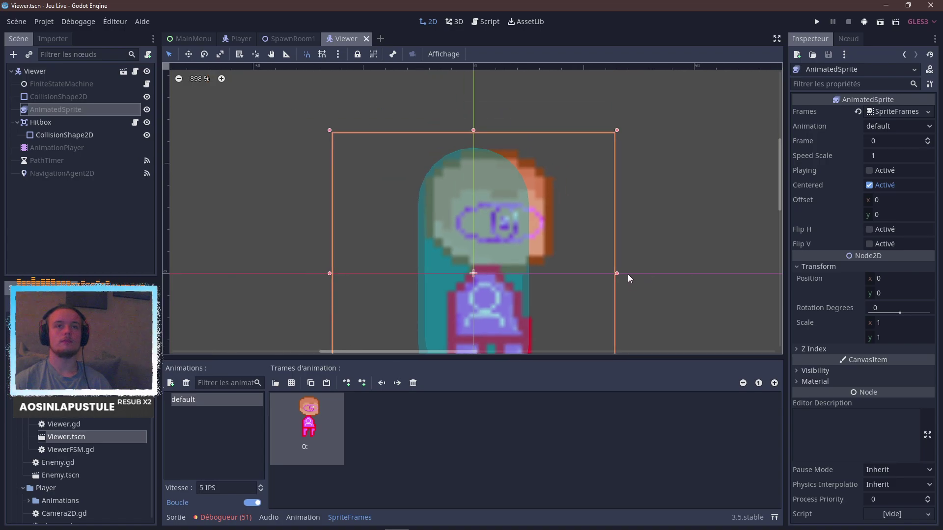
{"action": "scroll", "coordinate": [628, 276], "scroll_direction": "up", "scroll_amount": 5}
{"action": "middle_click_drag", "start_coordinate": [626, 297], "coordinate": [605, 253]}
{"action": "scroll", "coordinate": [605, 254], "scroll_direction": "down", "scroll_amount": 6}
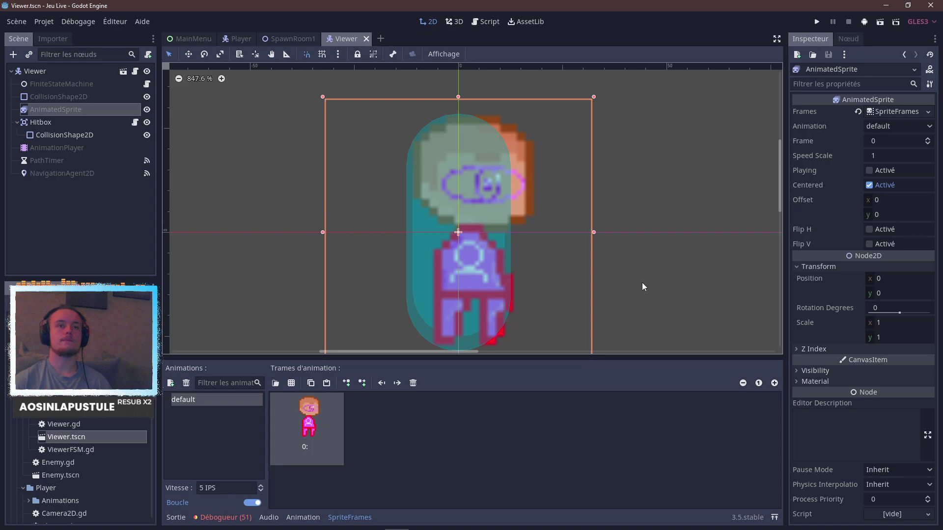
{"action": "scroll", "coordinate": [626, 252], "scroll_direction": "up", "scroll_amount": 2}
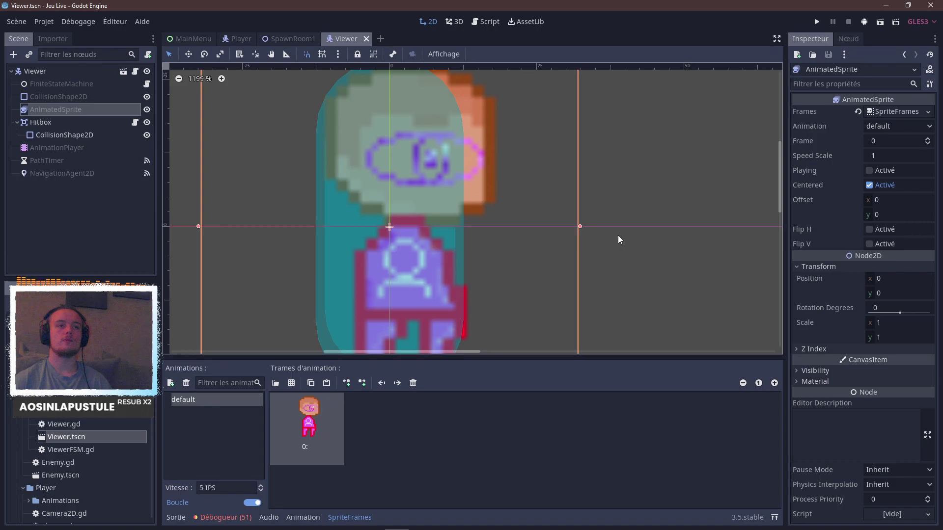
{"action": "middle_click_drag", "start_coordinate": [547, 169], "coordinate": [593, 164]}
{"action": "scroll", "coordinate": [585, 293], "scroll_direction": "up", "scroll_amount": 5}
{"action": "scroll", "coordinate": [569, 250], "scroll_direction": "down", "scroll_amount": 11}
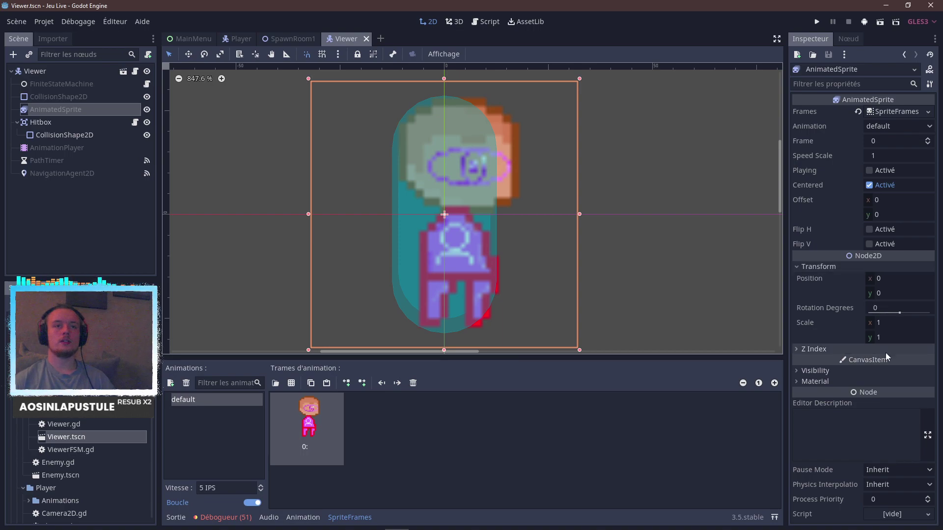
{"action": "scroll", "coordinate": [560, 292], "scroll_direction": "down", "scroll_amount": 2}
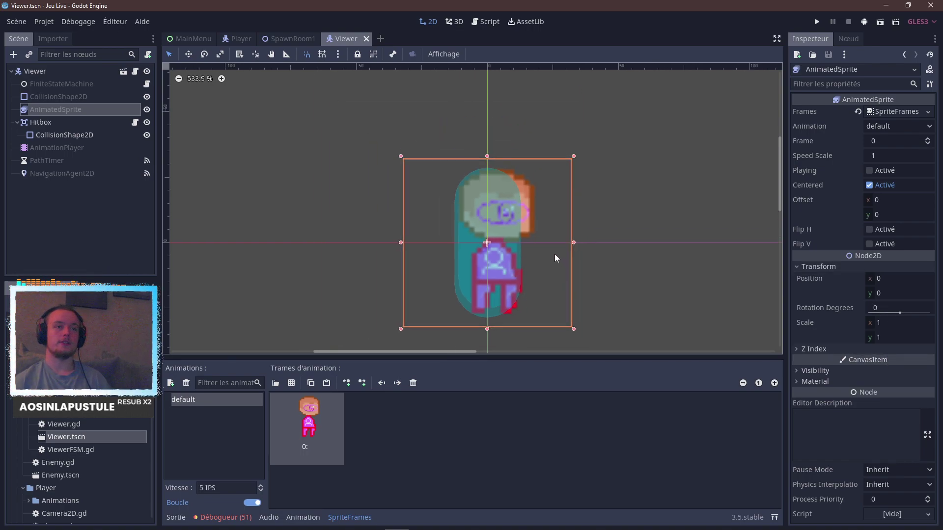
{"action": "scroll", "coordinate": [549, 252], "scroll_direction": "down", "scroll_amount": 7}
{"action": "scroll", "coordinate": [561, 239], "scroll_direction": "up", "scroll_amount": 6}
{"action": "key", "text": "alt+Tab"}
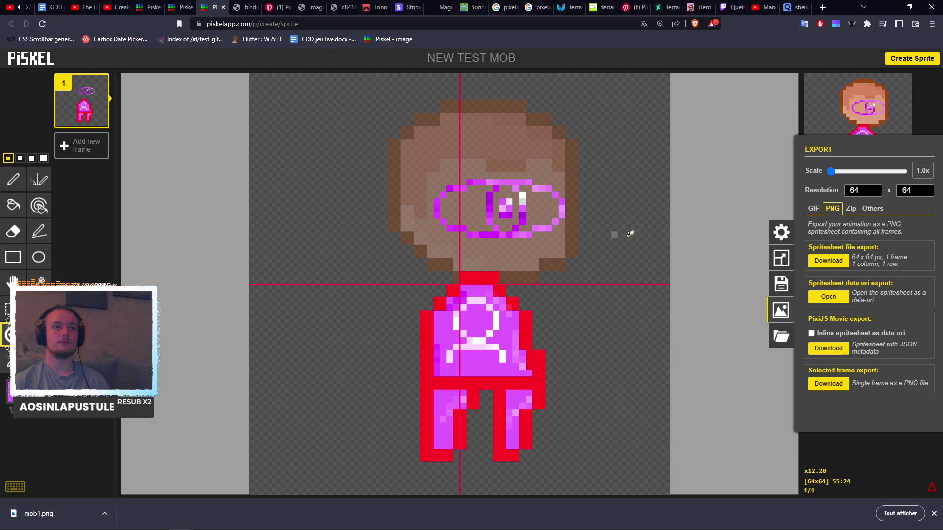
{"action": "key", "text": "alt+Tab"}
Run the project again from Godot, start a game with Jouer, and enter the mob room in the close-up view.
{"action": "left_click", "coordinate": [816, 23]}
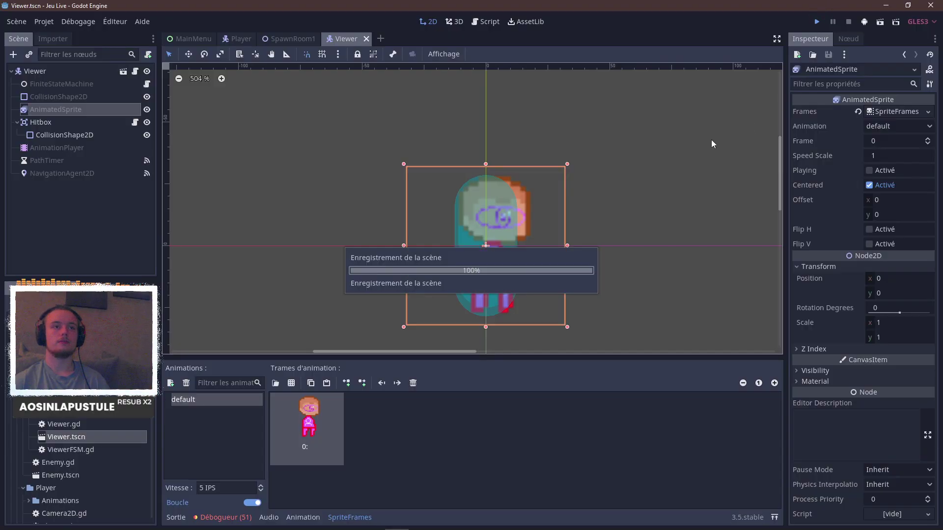
{"action": "left_click", "coordinate": [646, 162]}
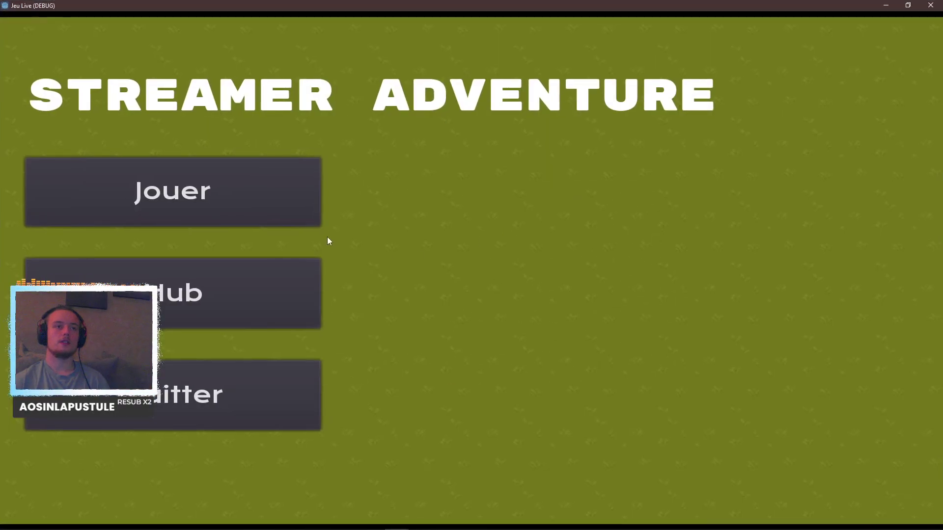
{"action": "left_click", "coordinate": [309, 216]}
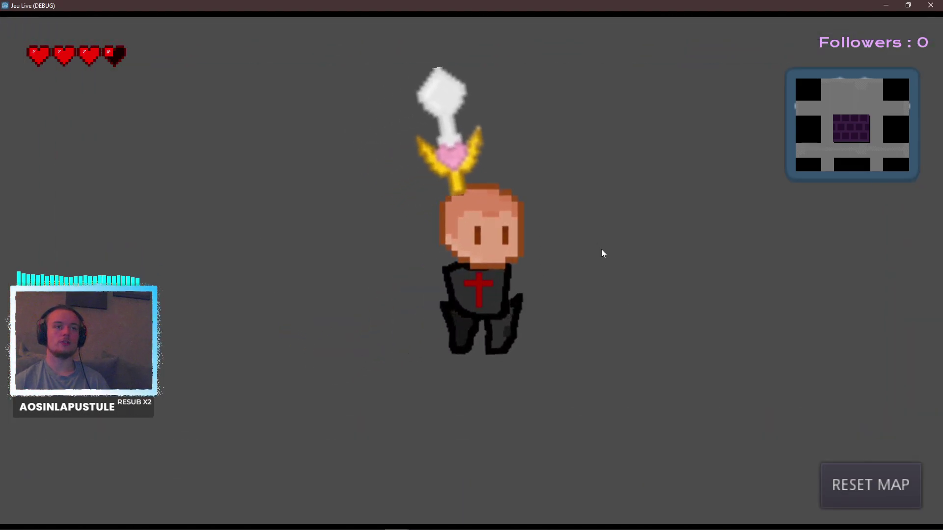
{"action": "key", "text": "s"}
{"action": "key", "text": "d"}
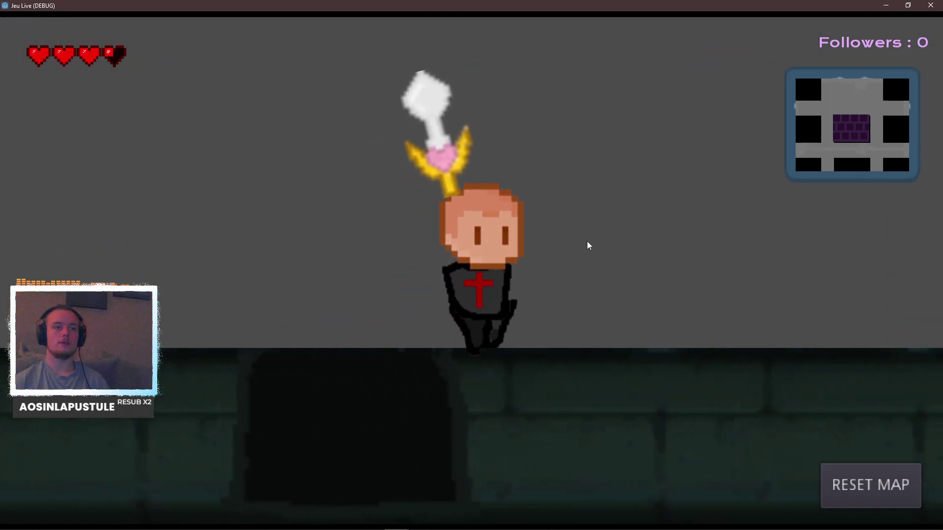
{"action": "key", "text": "q"}
{"action": "key", "text": "s"}
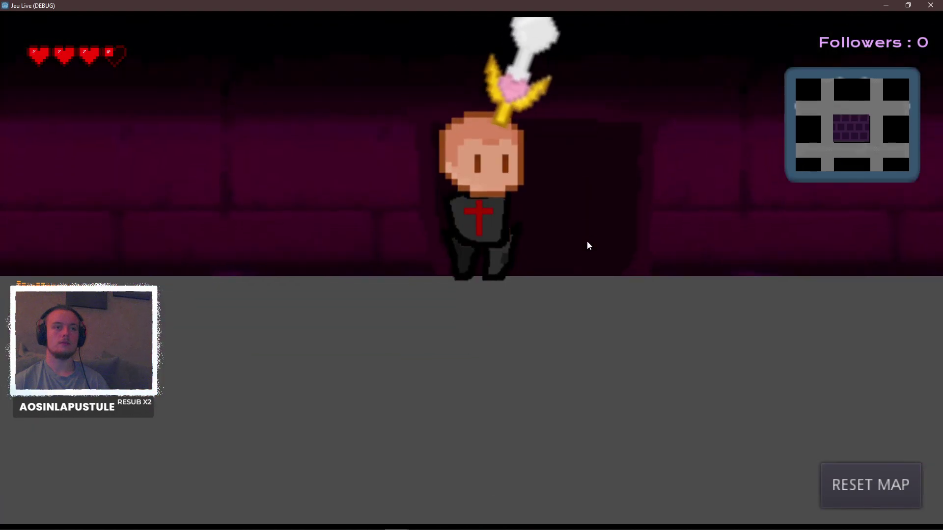
Walk along the mob room's lower wall to compare mob and character sizes up close, and attack with the weapon.
{"action": "key", "text": "s"}
{"action": "key", "text": "q"}
{"action": "key", "text": "s"}
{"action": "key", "text": "q"}
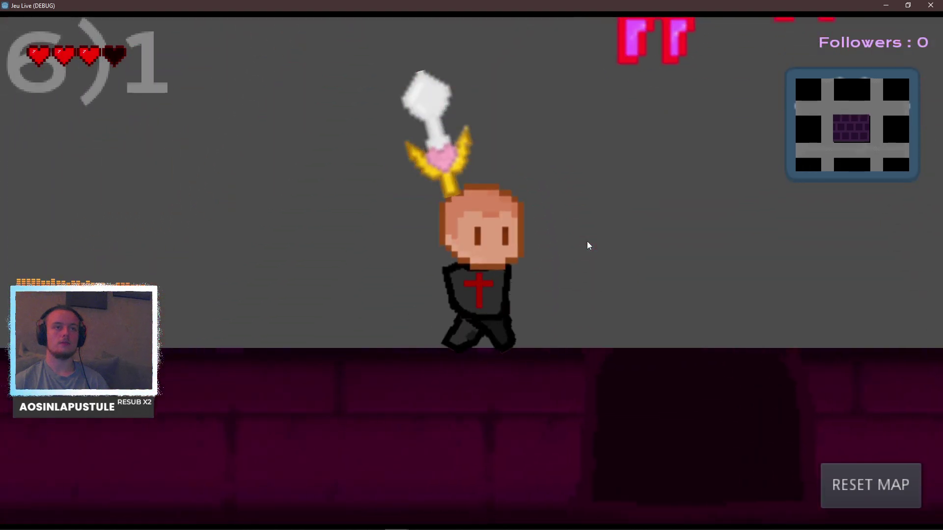
{"action": "left_click", "coordinate": [587, 241]}
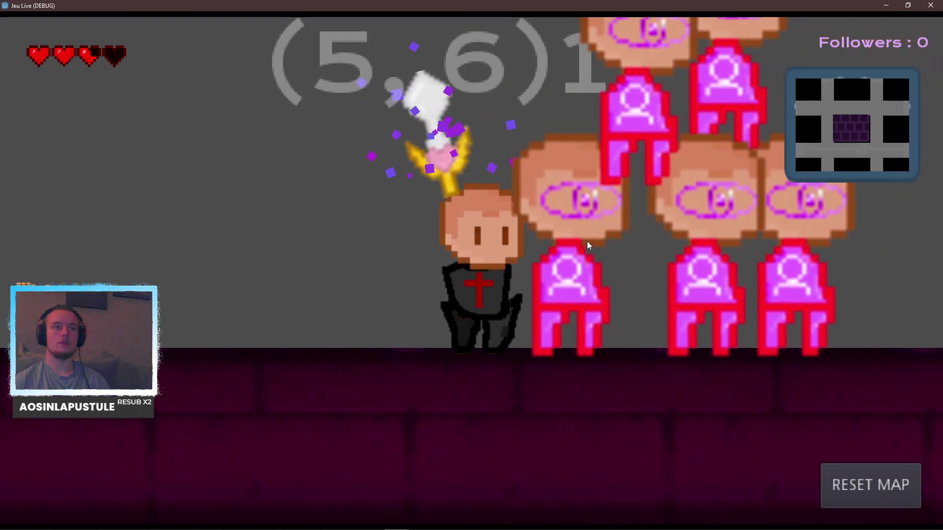
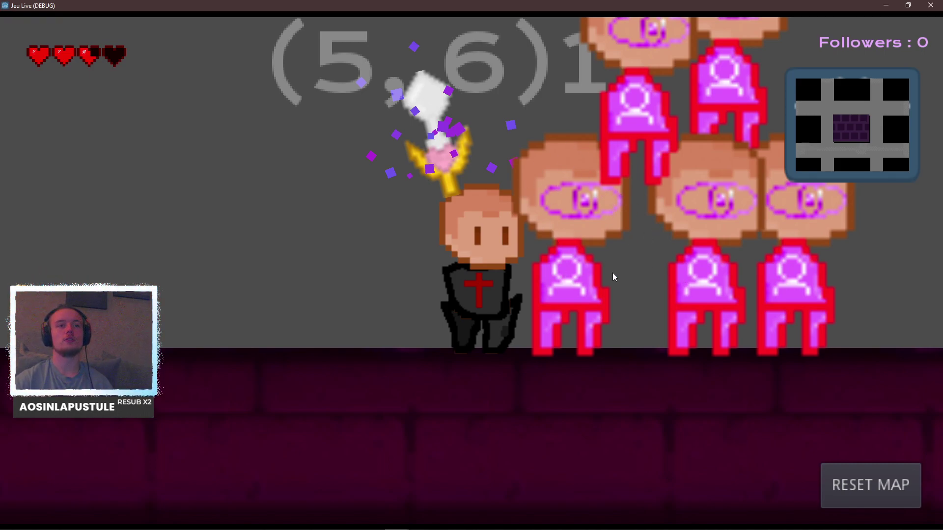
Close the test game, switch to Piskel and resize the sprite with its content to 128 x 128 px, saving the sprite.
{"action": "left_click", "coordinate": [930, 6]}
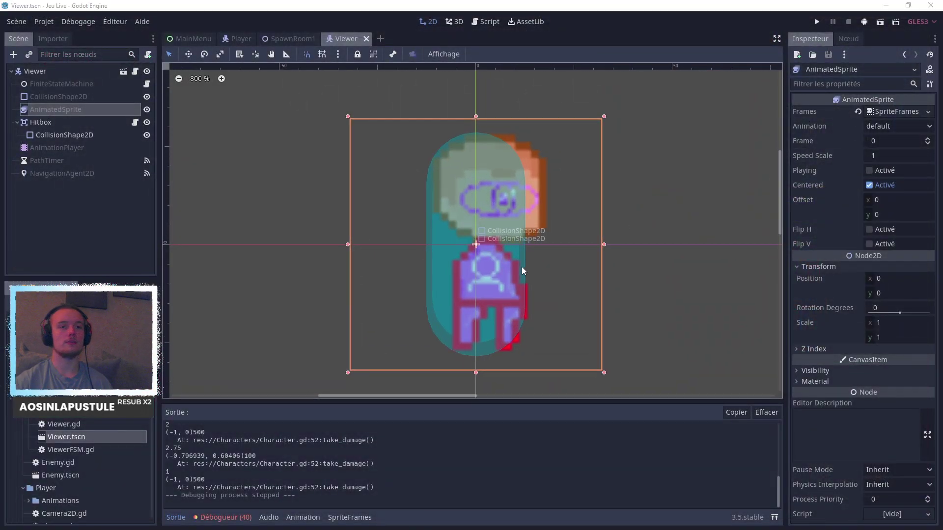
{"action": "key", "text": "alt+Tab"}
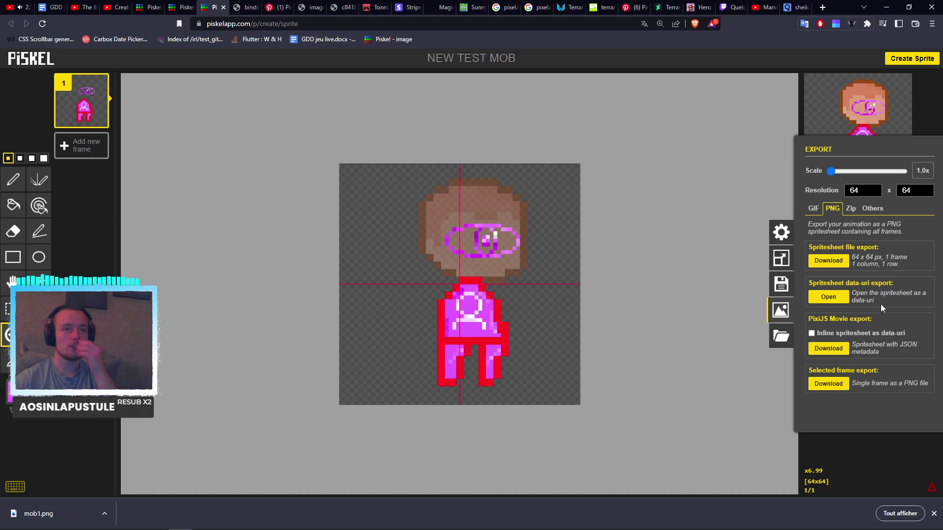
{"action": "left_click", "coordinate": [781, 258]}
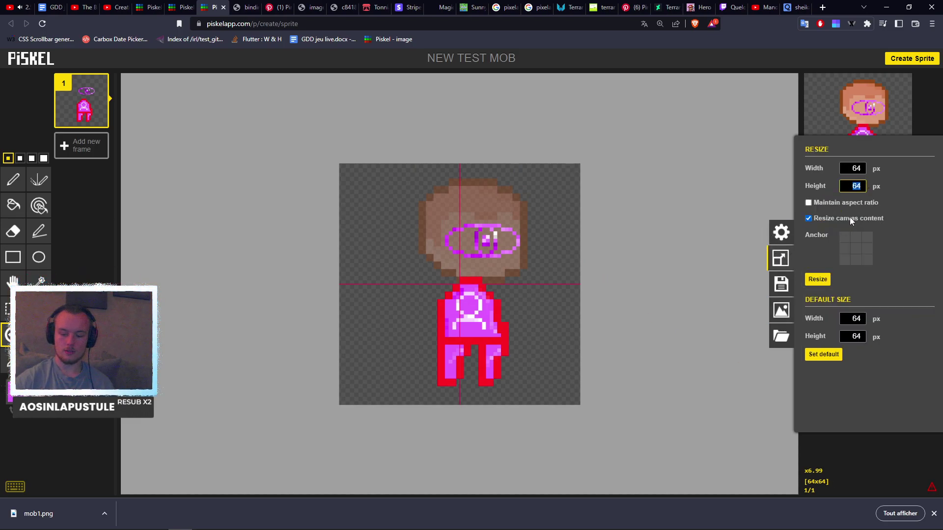
{"action": "type", "text": "128"}
{"action": "left_click", "coordinate": [855, 169]}
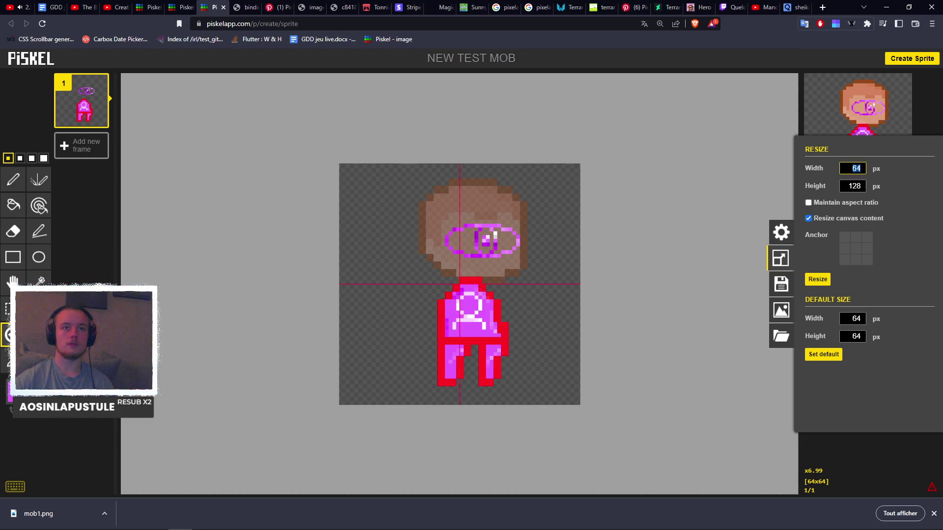
{"action": "left_click", "coordinate": [816, 280]}
{"action": "scroll", "coordinate": [630, 259], "scroll_direction": "down", "scroll_amount": 3}
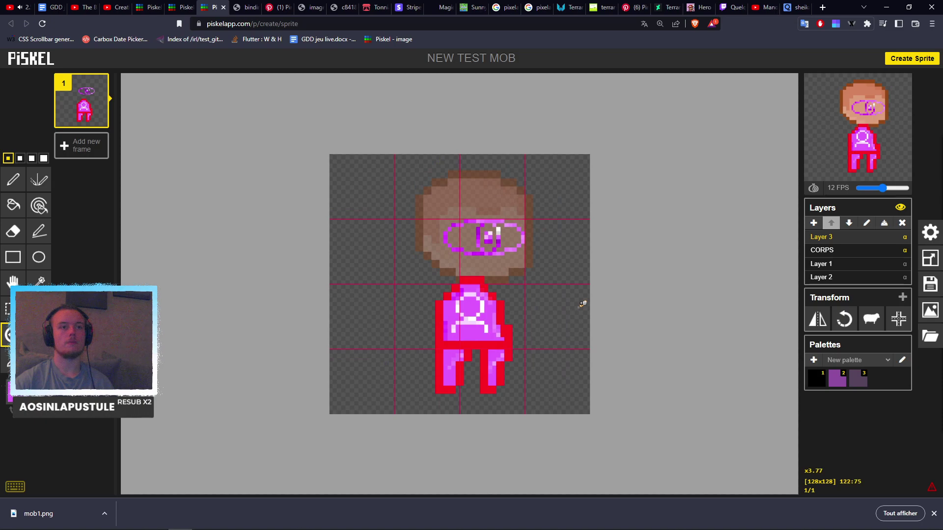
{"action": "scroll", "coordinate": [581, 302], "scroll_direction": "up", "scroll_amount": 2}
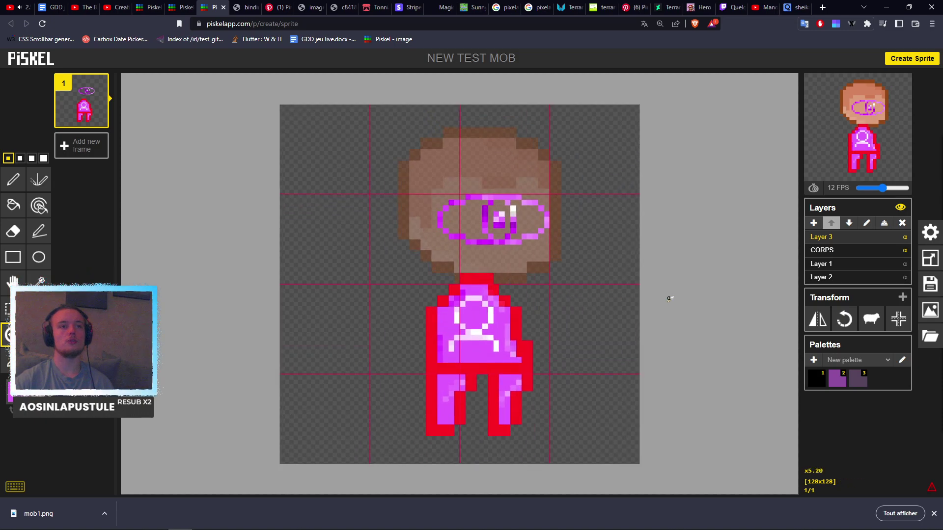
{"action": "key", "text": "ctrl+s"}
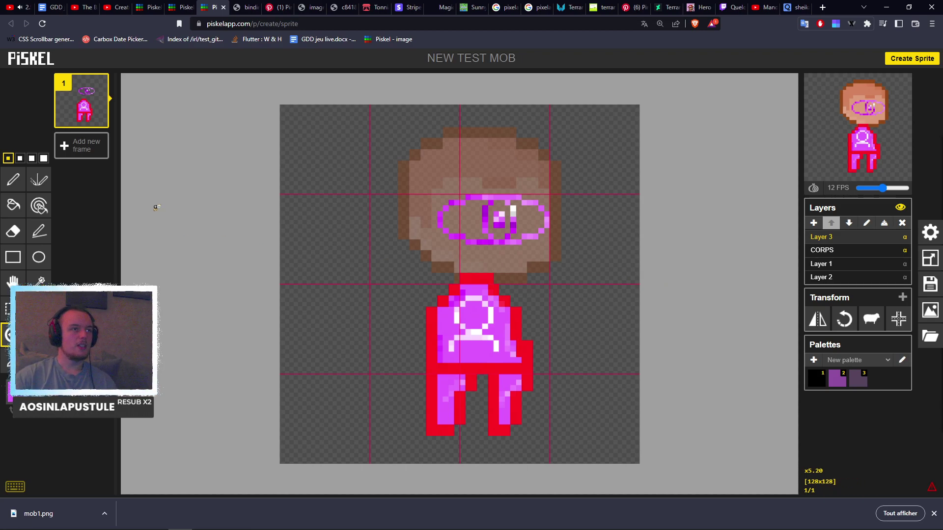
Repaint the body's red outline in a very dark red by recolouring all pixels of the same shade.
{"action": "scroll", "coordinate": [579, 217], "scroll_direction": "up", "scroll_amount": 5}
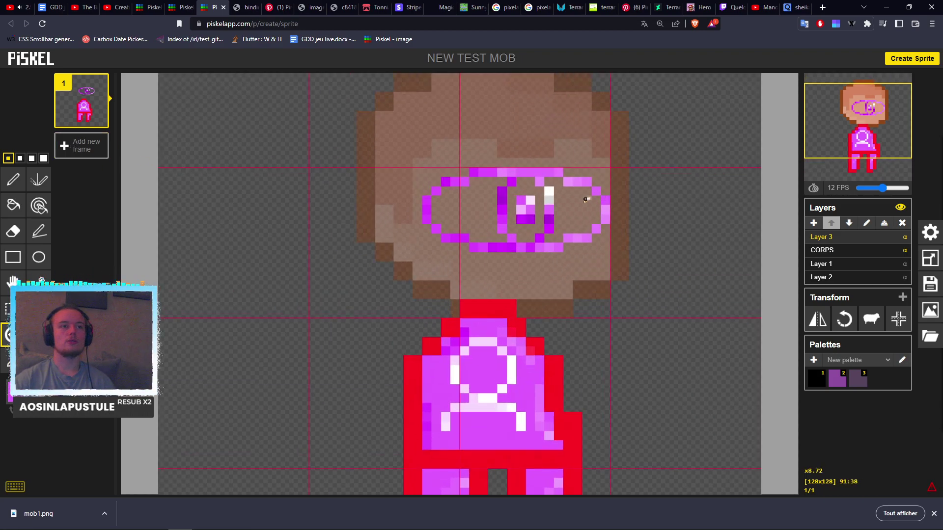
{"action": "scroll", "coordinate": [530, 311], "scroll_direction": "down", "scroll_amount": 2}
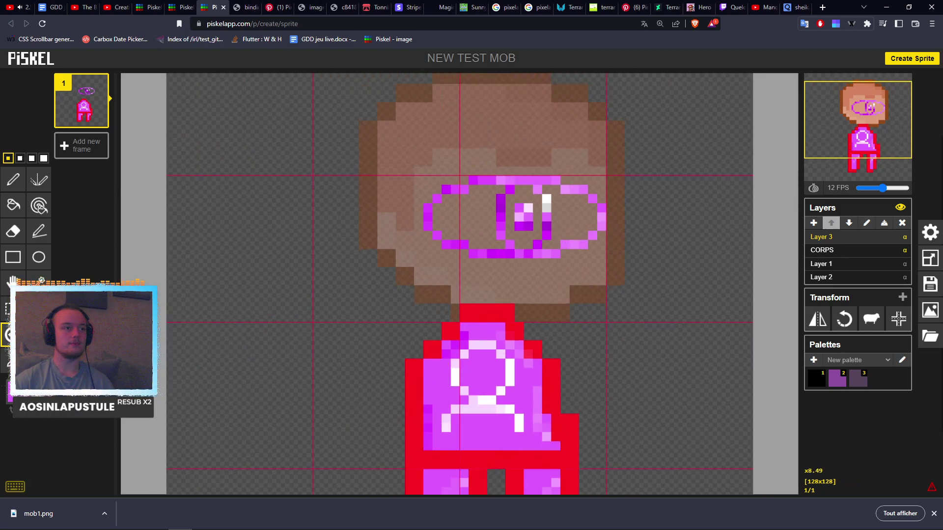
{"action": "left_click", "coordinate": [39, 206]}
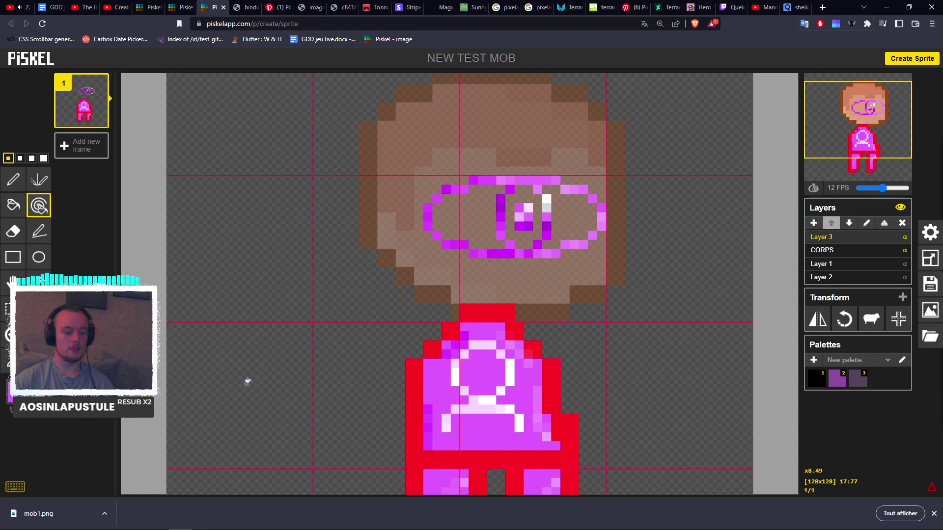
{"action": "key", "text": "o"}
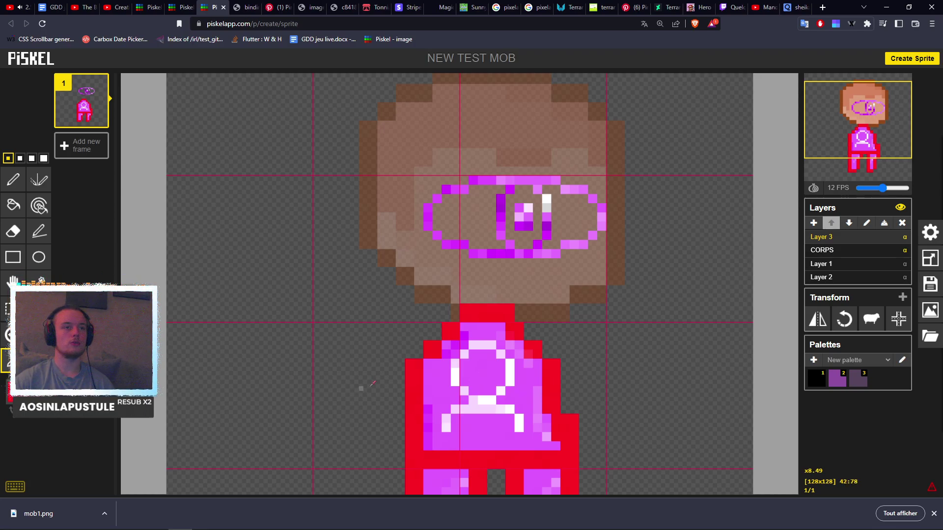
{"action": "left_click", "coordinate": [39, 205]}
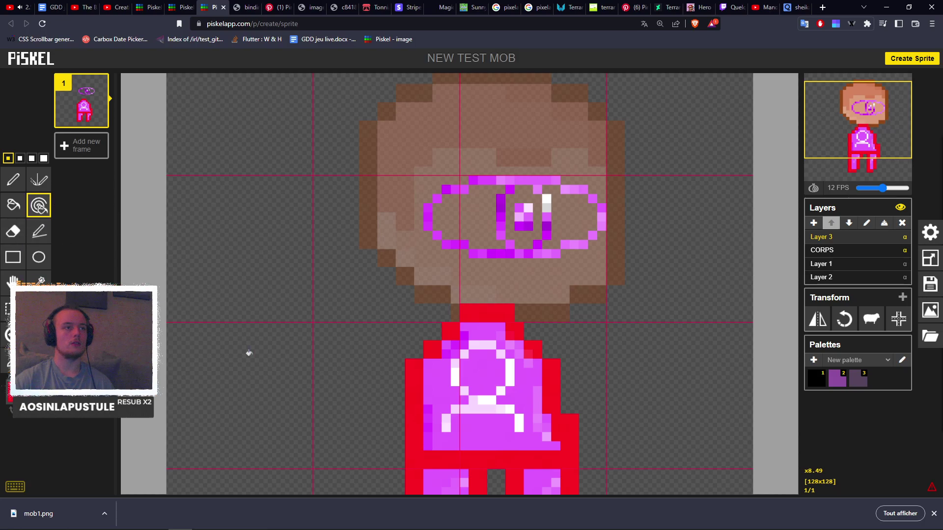
{"action": "left_click", "coordinate": [416, 390]}
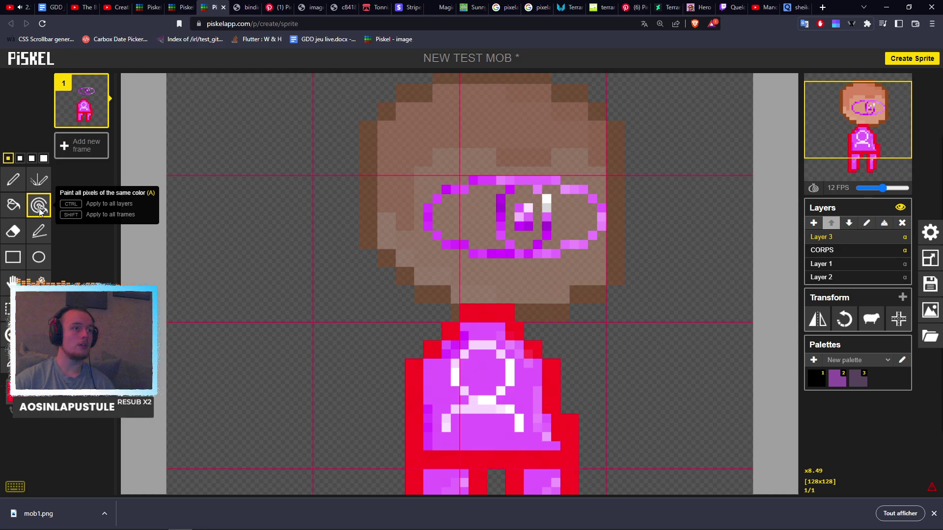
{"action": "scroll", "coordinate": [539, 403], "scroll_direction": "up", "scroll_amount": 2}
{"action": "scroll", "coordinate": [539, 404], "scroll_direction": "up", "scroll_amount": 2}
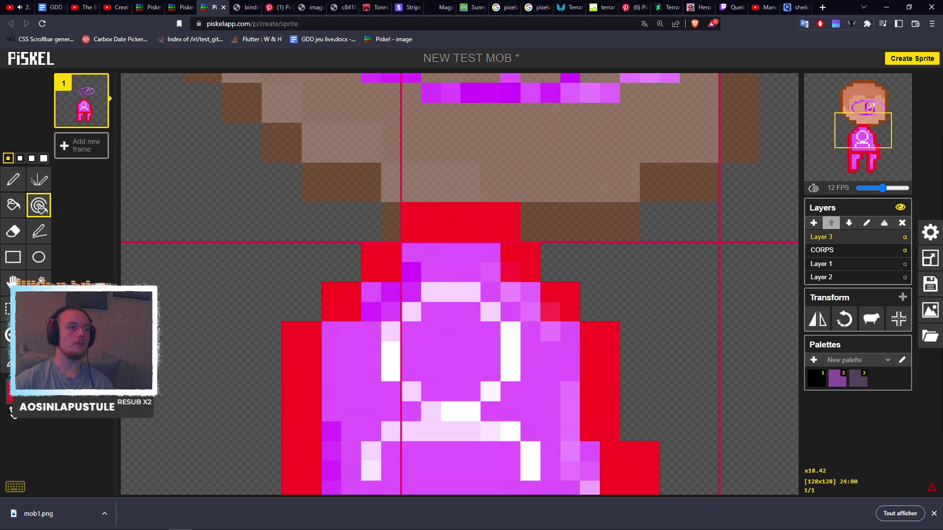
{"action": "left_click", "coordinate": [288, 344]}
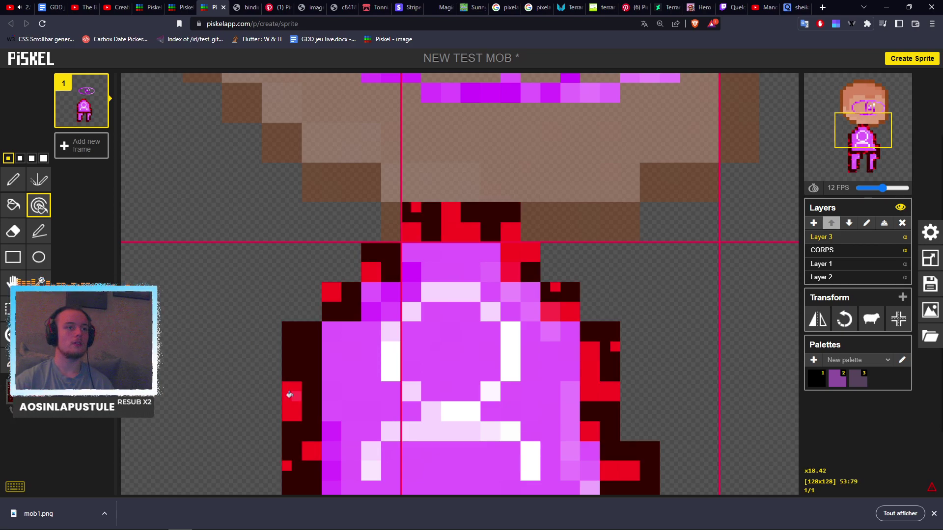
{"action": "left_click", "coordinate": [290, 392]}
{"action": "left_click", "coordinate": [372, 271]}
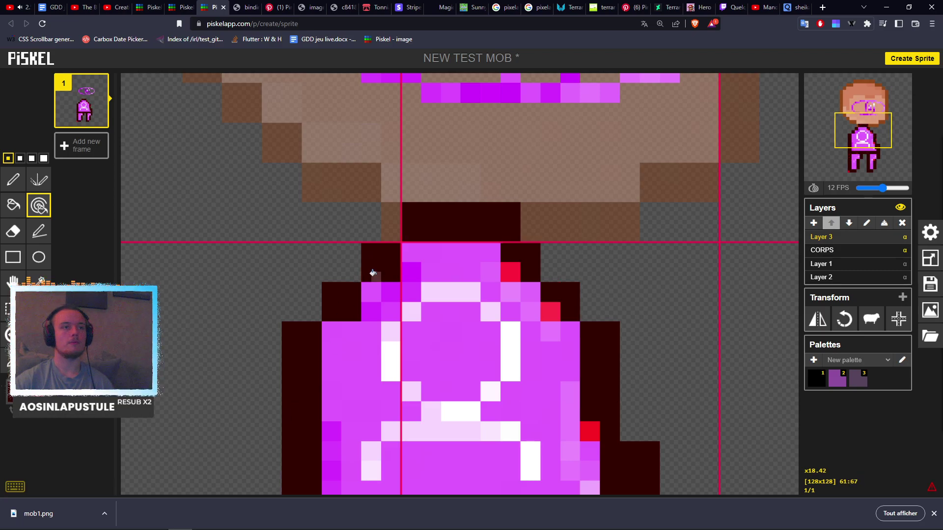
Recolour the leftover red pixels along the torso's inner outline, the right leg and the left foot in the dark outline colour.
{"action": "left_click", "coordinate": [510, 265]}
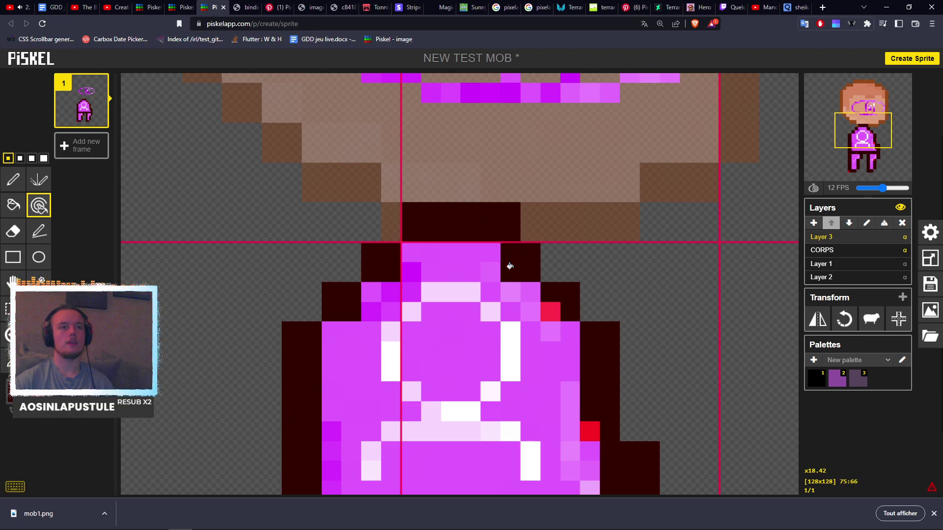
{"action": "left_click", "coordinate": [546, 305]}
{"action": "left_click", "coordinate": [592, 425]}
{"action": "scroll", "coordinate": [545, 442], "scroll_direction": "down", "scroll_amount": 5}
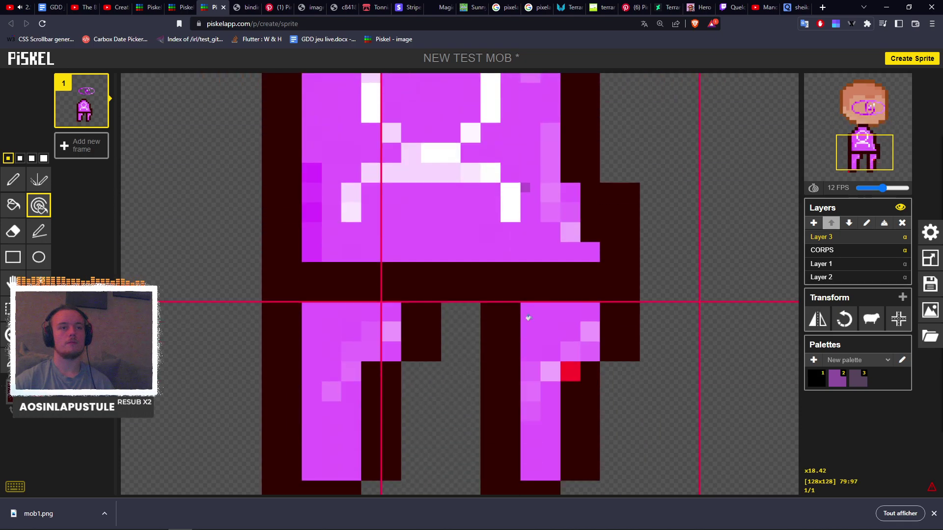
{"action": "left_click", "coordinate": [571, 292]}
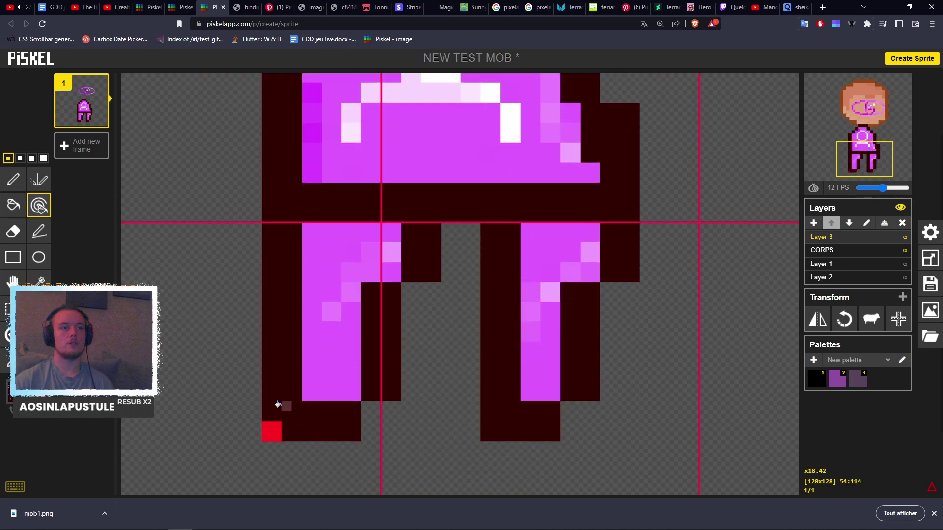
{"action": "left_click", "coordinate": [269, 426]}
Sample colours from the sprite and set the dark purple found in the eye as the painting colour.
{"action": "scroll", "coordinate": [369, 290], "scroll_direction": "up", "scroll_amount": 5}
{"action": "scroll", "coordinate": [426, 196], "scroll_direction": "down", "scroll_amount": 3, "text": "ctrl"}
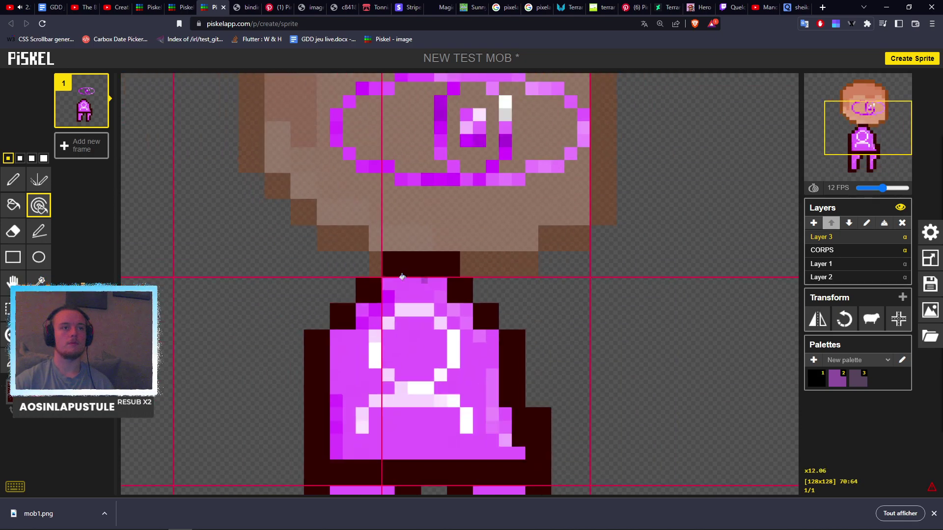
{"action": "scroll", "coordinate": [426, 197], "scroll_direction": "down", "scroll_amount": 2}
{"action": "scroll", "coordinate": [492, 284], "scroll_direction": "up", "scroll_amount": 4}
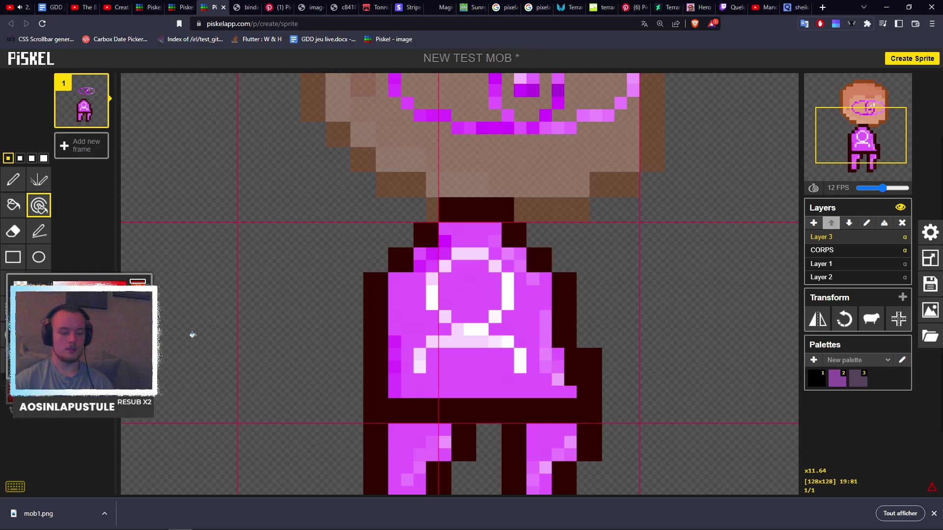
{"action": "key", "text": "o"}
{"action": "left_click", "coordinate": [417, 319]}
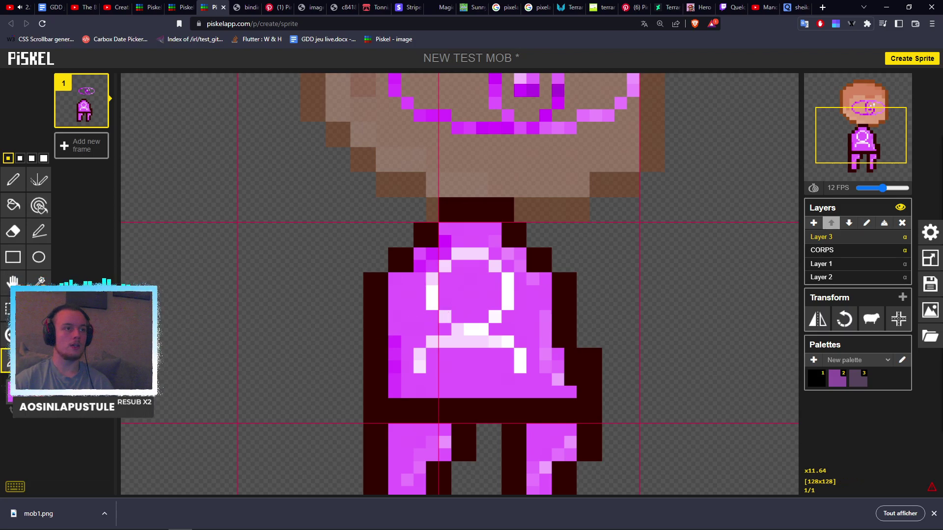
{"action": "scroll", "coordinate": [484, 289], "scroll_direction": "up", "scroll_amount": 1}
{"action": "middle_click_drag", "start_coordinate": [511, 173], "coordinate": [452, 467]}
{"action": "scroll", "coordinate": [489, 314], "scroll_direction": "up", "scroll_amount": 6}
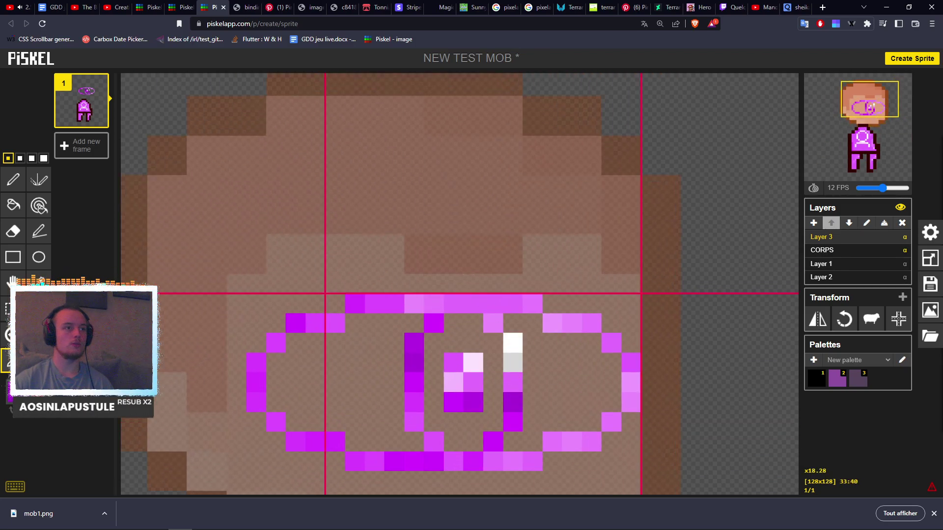
Repaint the main magenta shades of the torso and legs in dark purple, recolouring all pixels of each shade.
{"action": "left_click", "coordinate": [39, 205]}
{"action": "scroll", "coordinate": [435, 378], "scroll_direction": "up", "scroll_amount": 3}
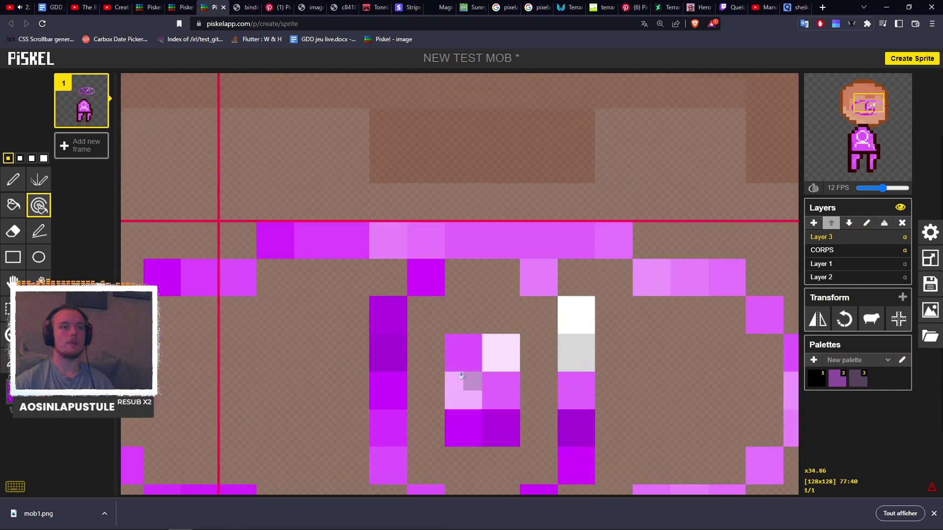
{"action": "scroll", "coordinate": [438, 298], "scroll_direction": "down", "scroll_amount": 5}
{"action": "scroll", "coordinate": [438, 298], "scroll_direction": "down", "scroll_amount": 3}
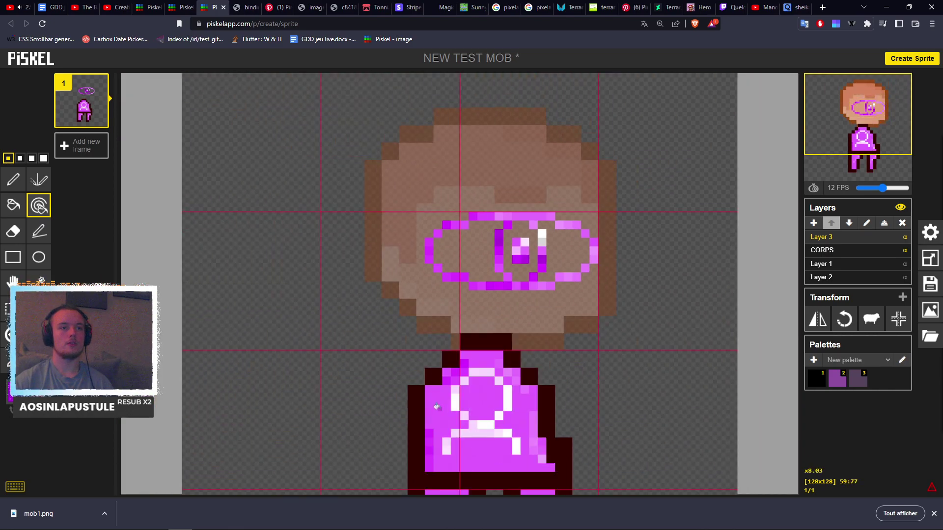
{"action": "scroll", "coordinate": [515, 324], "scroll_direction": "up", "scroll_amount": 4}
{"action": "scroll", "coordinate": [518, 322], "scroll_direction": "up", "scroll_amount": 1}
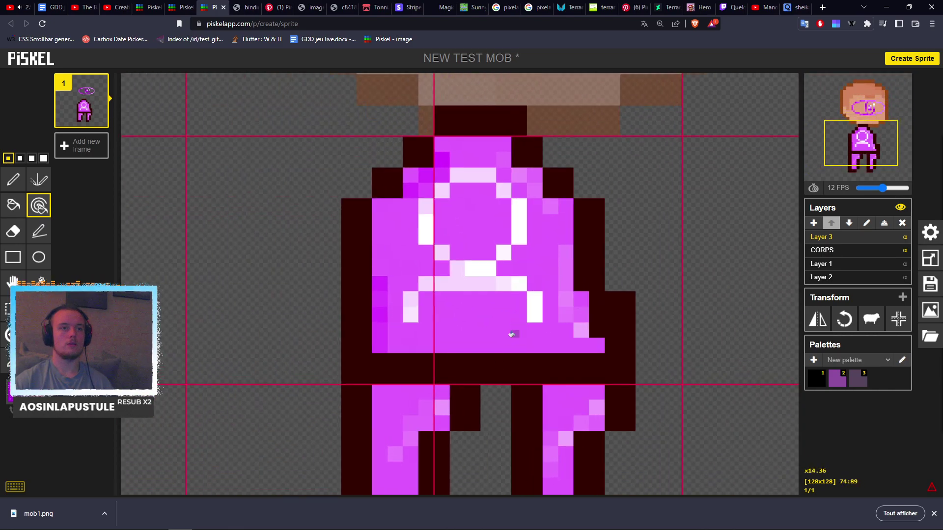
{"action": "left_click", "coordinate": [482, 322]}
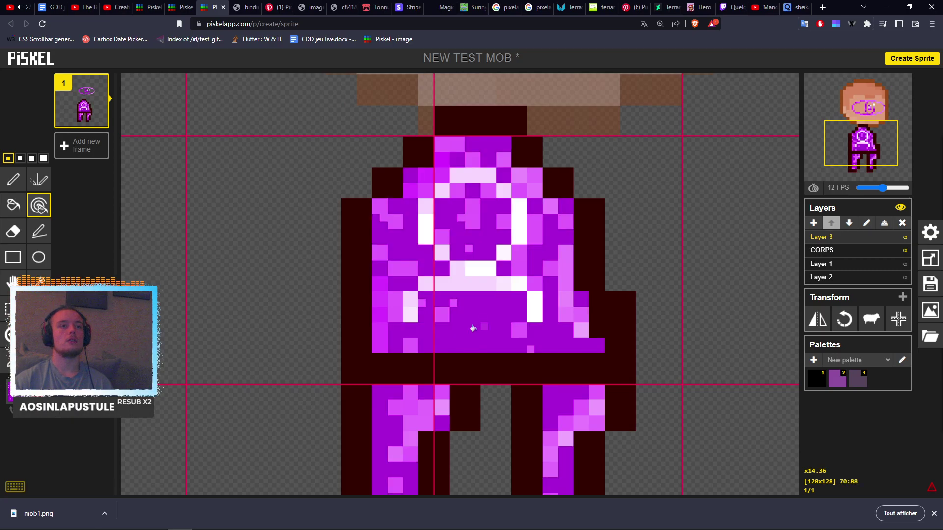
{"action": "left_click", "coordinate": [403, 335]}
{"action": "left_click", "coordinate": [444, 315]}
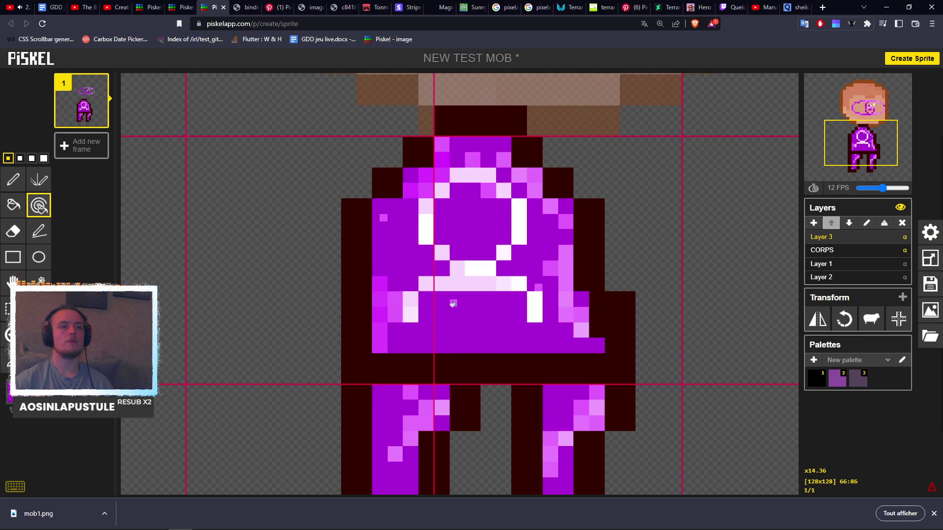
Recolour the lighter magenta shading along the torso's sides and shoulders in the dark purple.
{"action": "left_click", "coordinate": [384, 281]}
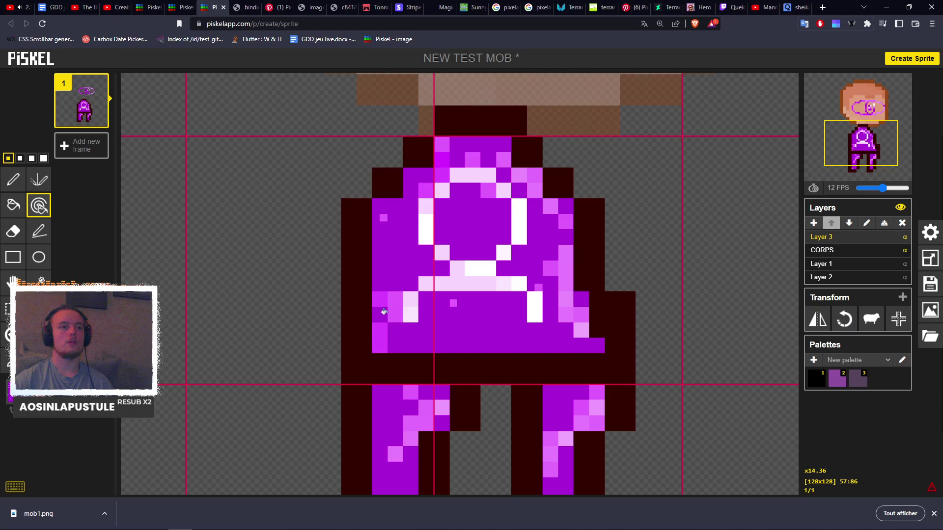
{"action": "left_click", "coordinate": [393, 310]}
{"action": "left_click", "coordinate": [387, 307]}
{"action": "left_click", "coordinate": [383, 337]}
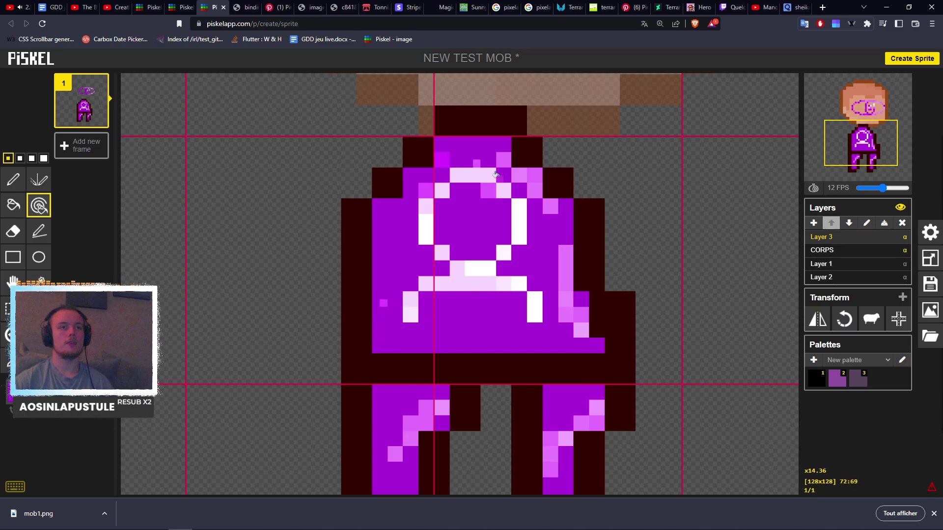
{"action": "left_click", "coordinate": [530, 188]}
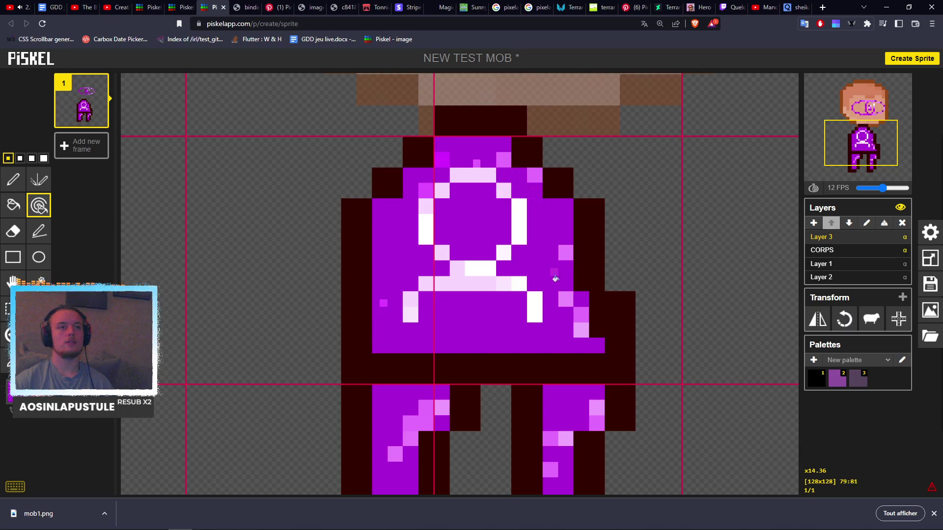
{"action": "left_click", "coordinate": [564, 294]}
Recolour the light magenta pixels inside both legs in dark purple, leaving the palest highlights.
{"action": "middle_click_drag", "start_coordinate": [492, 402], "coordinate": [486, 328]}
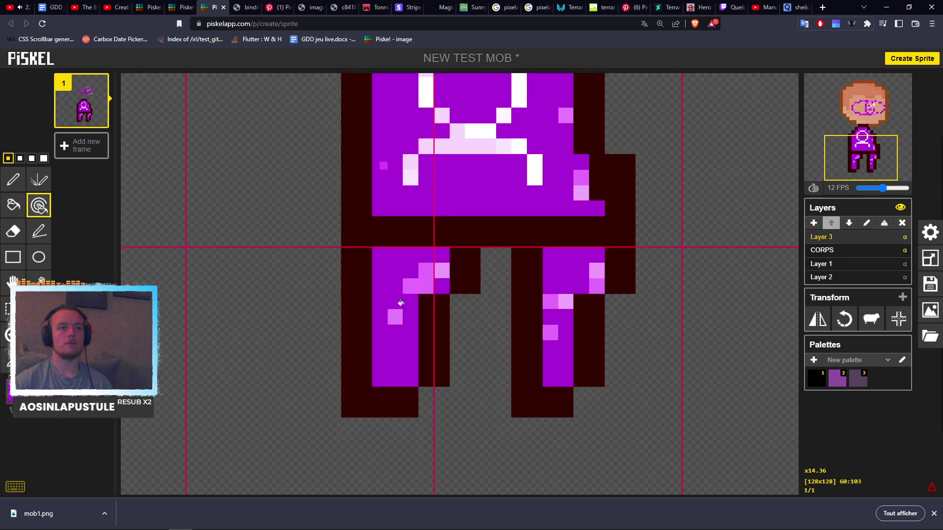
{"action": "left_click", "coordinate": [425, 270]}
{"action": "left_click", "coordinate": [410, 286]}
{"action": "left_click", "coordinate": [395, 317]}
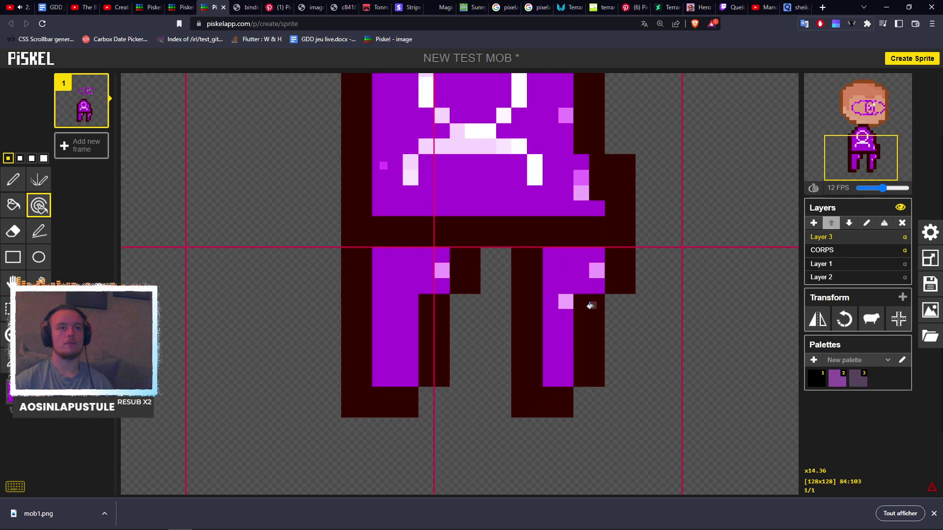
Recolour the leftover light magenta pixels on the torso's side, neck and shoulder in the bright purple.
{"action": "scroll", "coordinate": [506, 245], "scroll_direction": "up", "scroll_amount": 4}
{"action": "scroll", "coordinate": [520, 344], "scroll_direction": "up", "scroll_amount": 1}
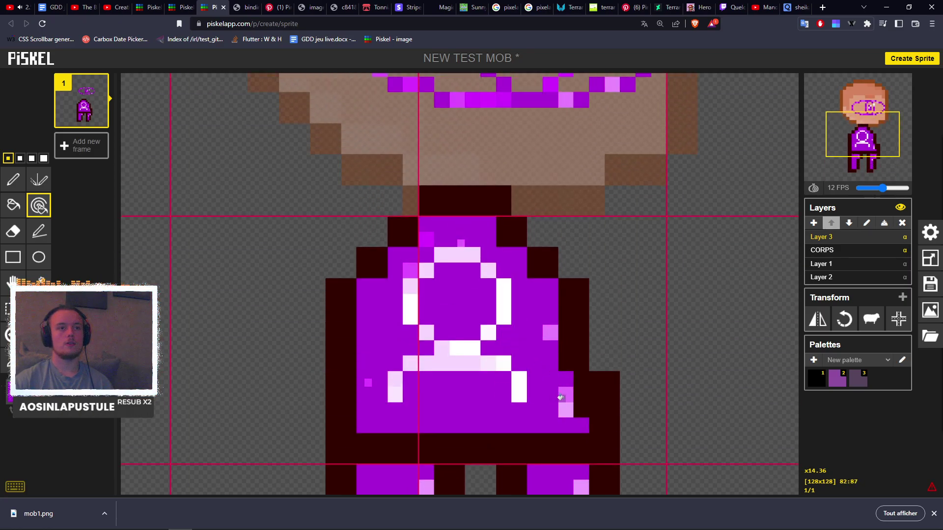
{"action": "left_click", "coordinate": [561, 396]}
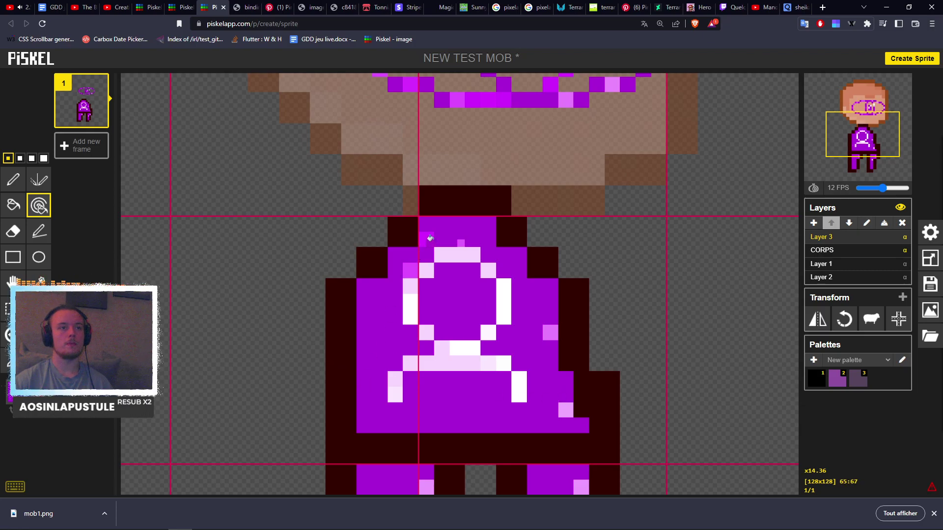
{"action": "left_click", "coordinate": [430, 237]}
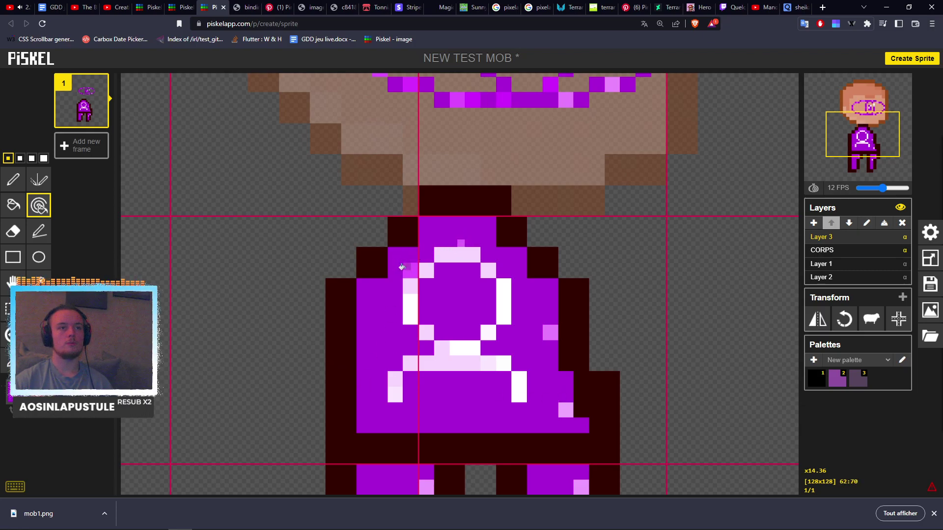
{"action": "left_click", "coordinate": [406, 269]}
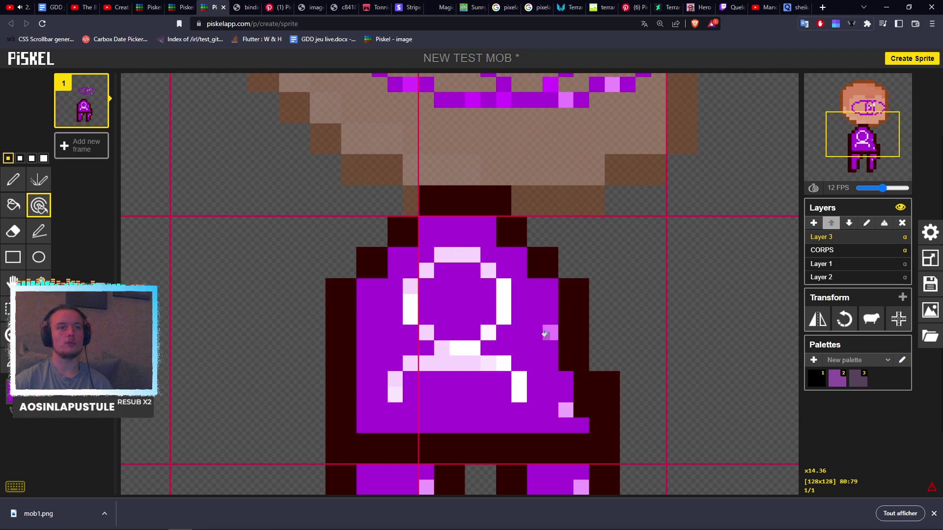
Recolour the remaining pale pink pixels at the top of both legs in the same purple.
{"action": "middle_click_drag", "start_coordinate": [583, 491], "coordinate": [552, 342]}
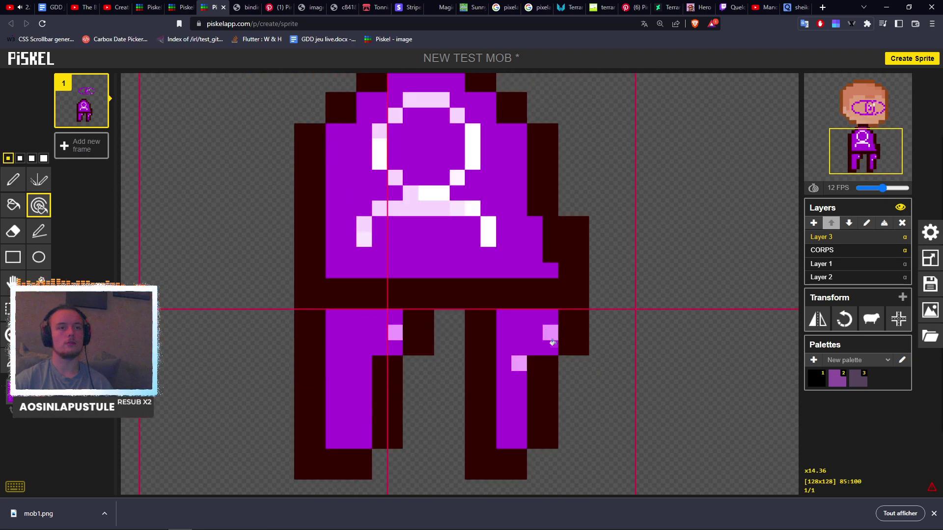
{"action": "left_click", "coordinate": [550, 337]}
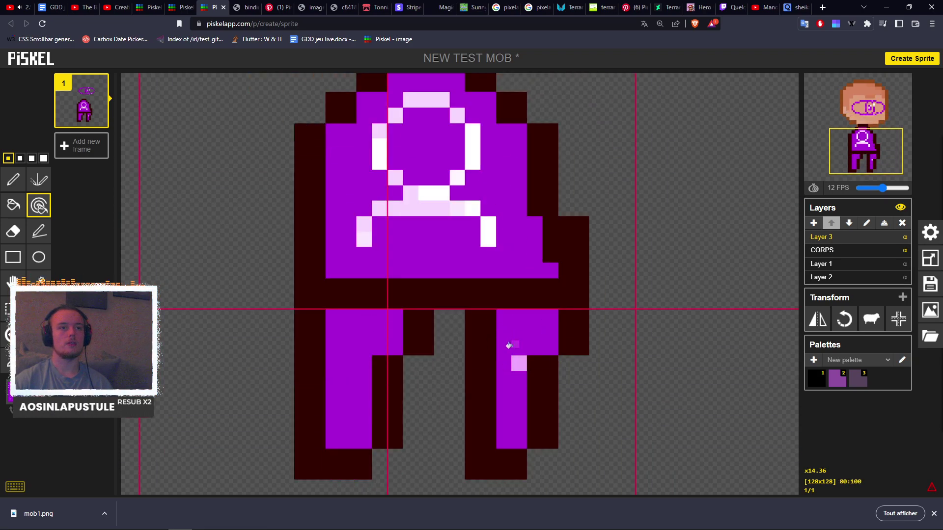
{"action": "left_click", "coordinate": [517, 366]}
Recolour the white and pale pink pixels of the eye's iris and pupil in purple, replacing all pixels of each shade.
{"action": "middle_click_drag", "start_coordinate": [495, 271], "coordinate": [479, 442]}
{"action": "middle_click_drag", "start_coordinate": [474, 246], "coordinate": [465, 349]}
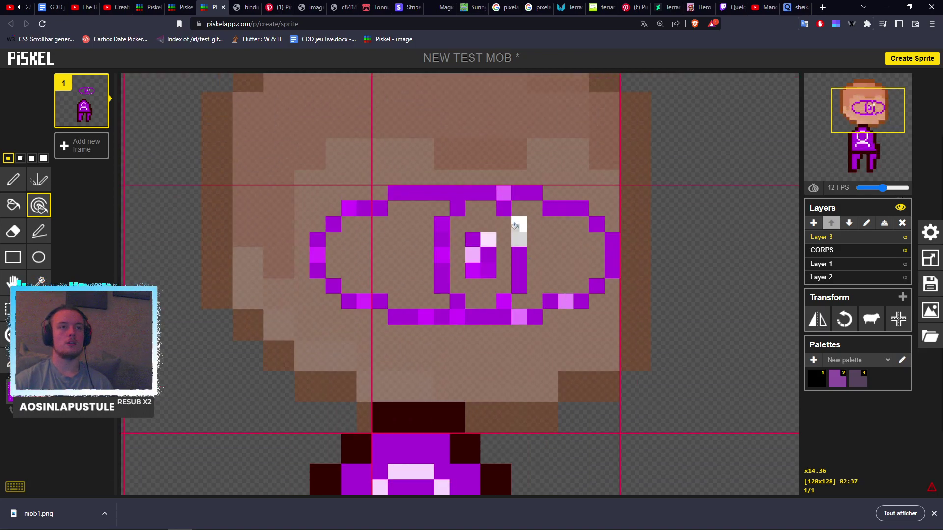
{"action": "left_click", "coordinate": [516, 227]}
{"action": "left_click", "coordinate": [487, 238]}
{"action": "left_click", "coordinate": [474, 252]}
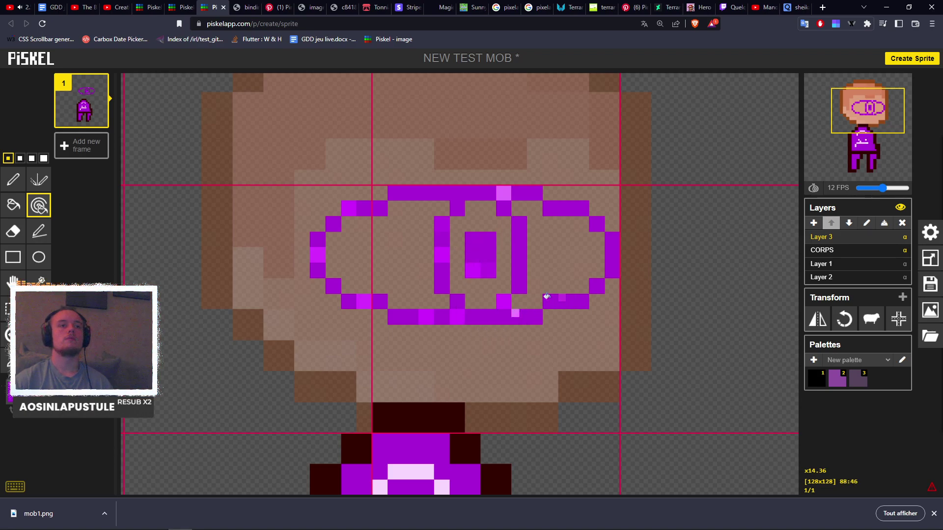
{"action": "scroll", "coordinate": [546, 296], "scroll_direction": "down", "scroll_amount": 3}
{"action": "scroll", "coordinate": [574, 207], "scroll_direction": "up", "scroll_amount": 3}
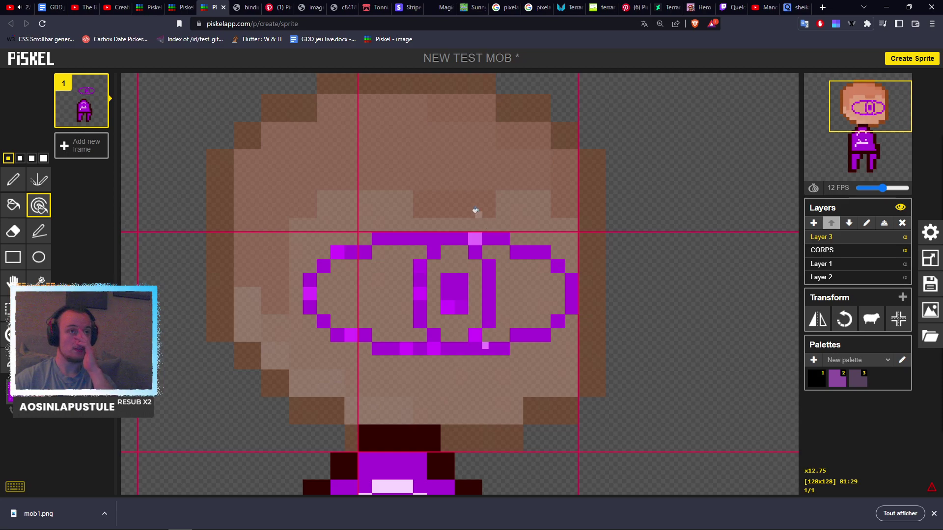
Add a new layer and draw a purple circle with a 2 px outline enclosing the whole head.
{"action": "left_click", "coordinate": [39, 257]}
{"action": "scroll", "coordinate": [600, 199], "scroll_direction": "down", "scroll_amount": 3}
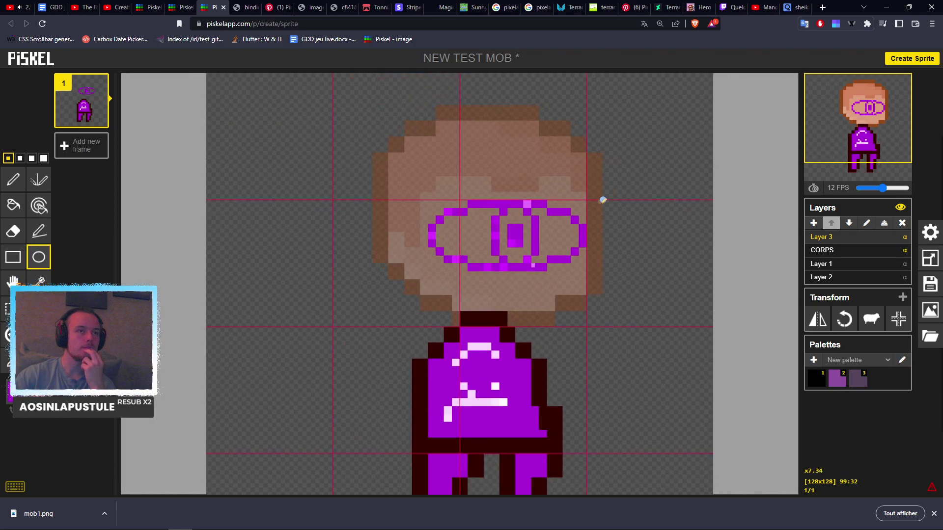
{"action": "left_click", "coordinate": [813, 222]}
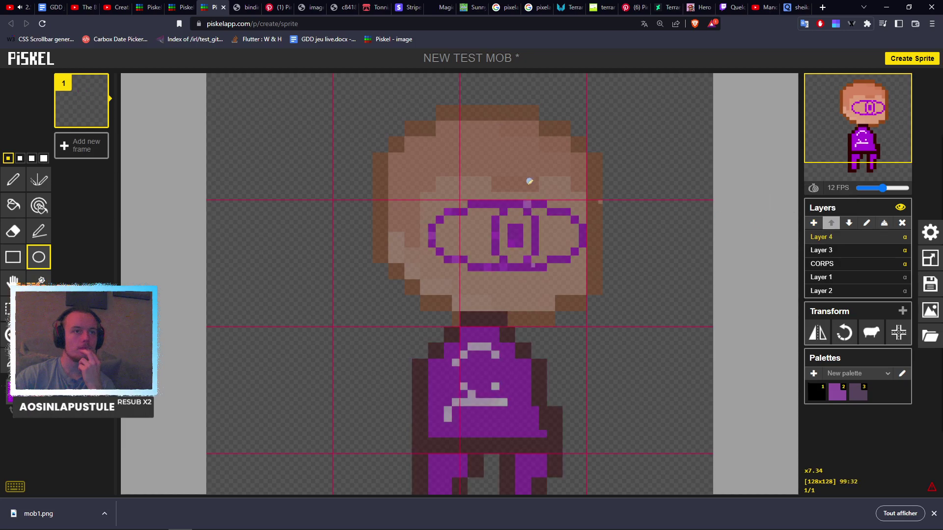
{"action": "left_click_drag", "start_coordinate": [377, 91], "coordinate": [630, 341]}
{"action": "key", "text": "ctrl+z"}
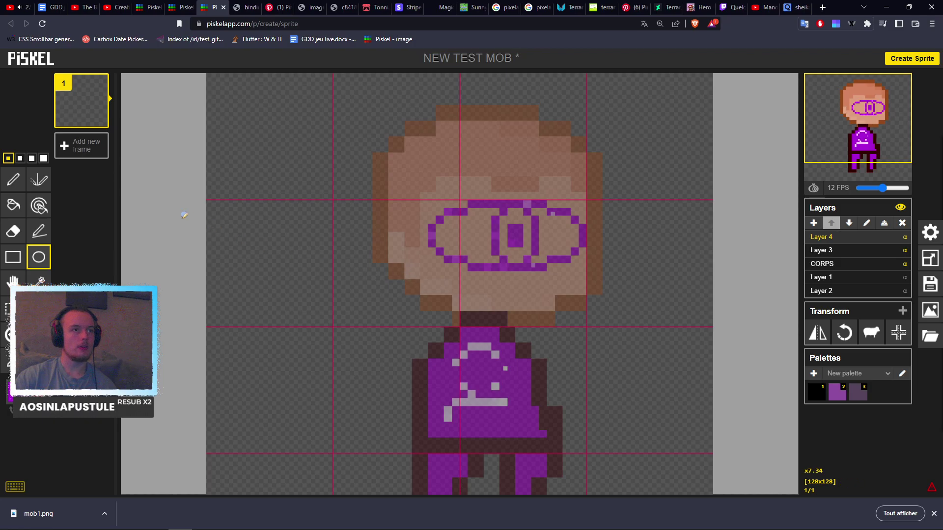
{"action": "left_click", "coordinate": [20, 158]}
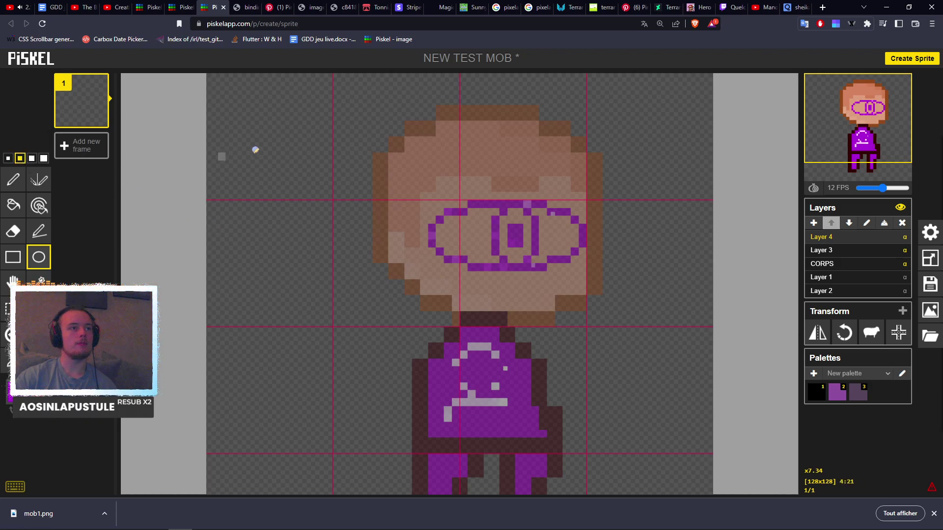
{"action": "left_click_drag", "start_coordinate": [354, 90], "coordinate": [630, 338]}
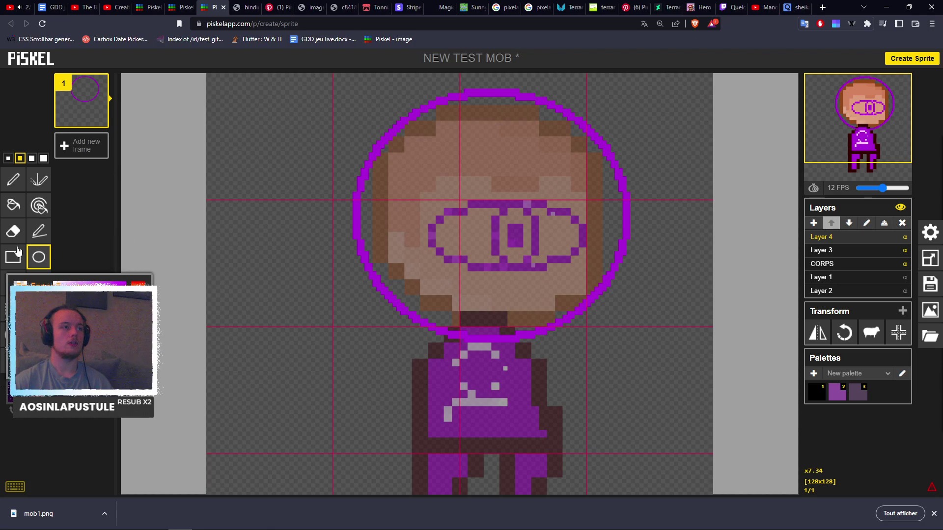
Fill the inside of the circle around the head with very dark purple.
{"action": "left_click", "coordinate": [13, 205]}
{"action": "left_click", "coordinate": [501, 199]}
{"action": "scroll", "coordinate": [542, 180], "scroll_direction": "up", "scroll_amount": 3}
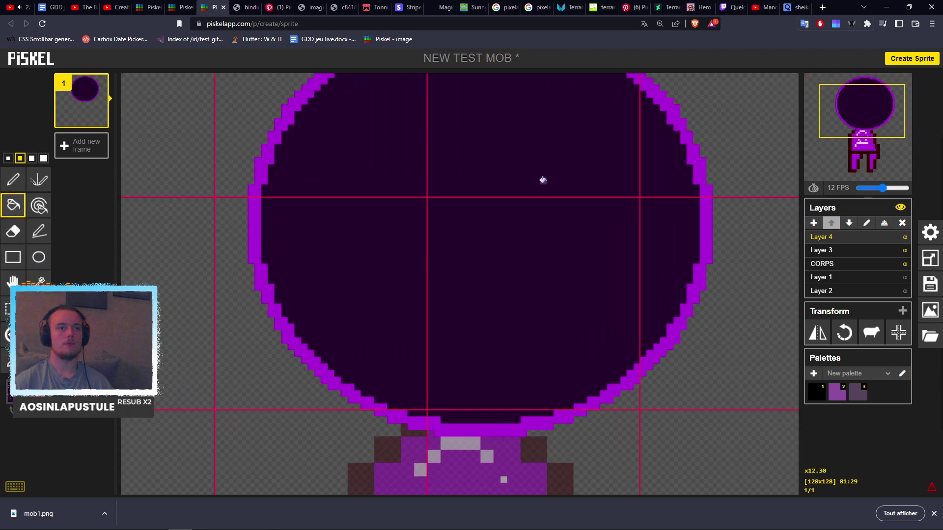
{"action": "scroll", "coordinate": [542, 179], "scroll_direction": "up", "scroll_amount": 1}
{"action": "scroll", "coordinate": [544, 227], "scroll_direction": "down", "scroll_amount": 3}
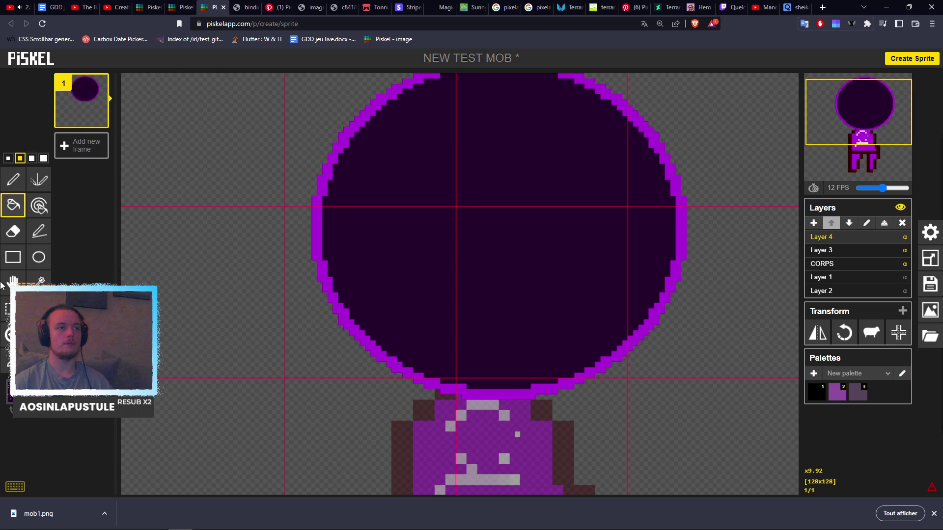
Erase a stretch of the circle's lower-left edge with the 2 px Pen tool.
{"action": "left_click", "coordinate": [12, 180]}
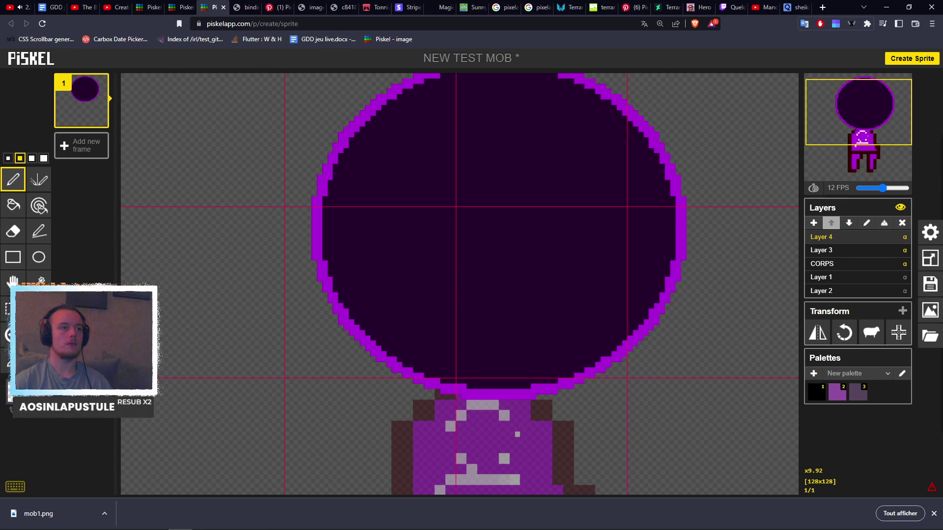
{"action": "scroll", "coordinate": [397, 352], "scroll_direction": "up", "scroll_amount": 4}
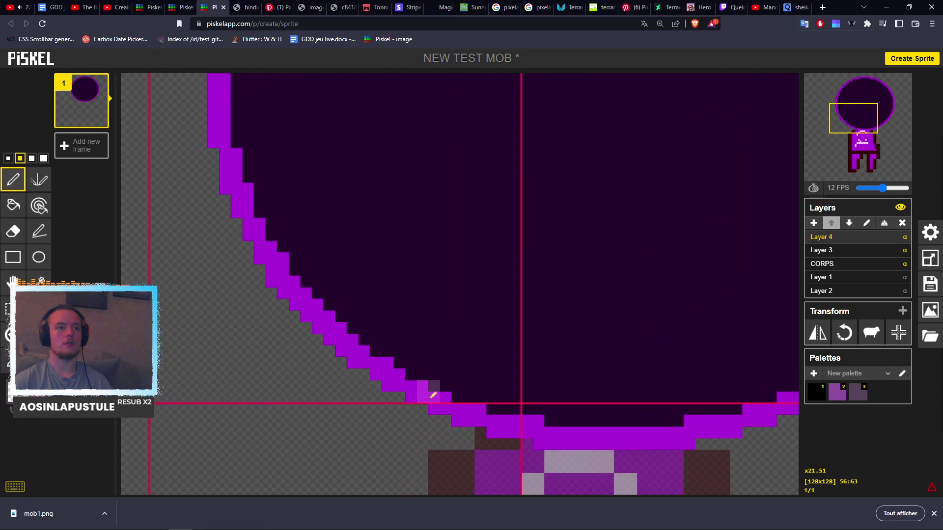
{"action": "mouse_move", "coordinate": [433, 394]}
{"action": "right_mouse_down"}
{"action": "mouse_move", "coordinate": [305, 267]}
{"action": "mouse_move", "coordinate": [371, 388]}
{"action": "right_mouse_up"}
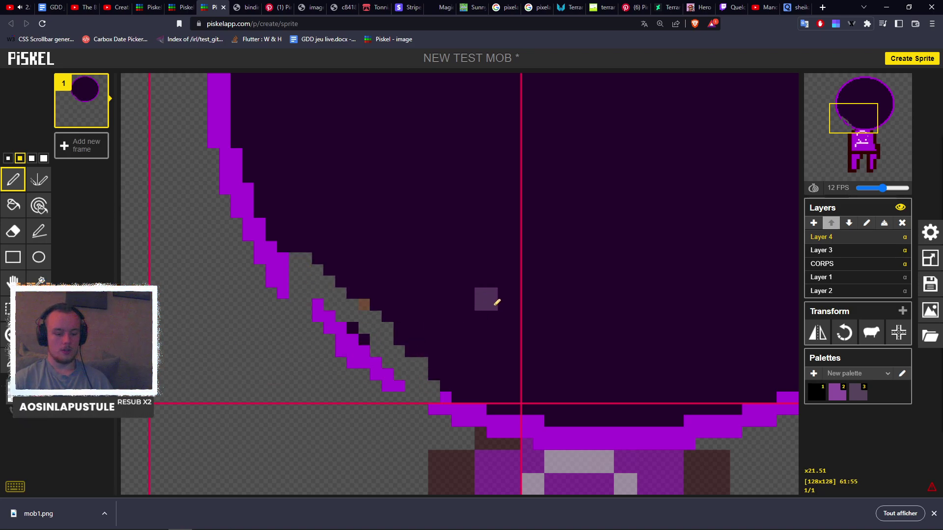
Sample the dark purple of the head fill and rework the circle's lower-left edge with the 2 px Pen tool.
{"action": "key", "text": "o"}
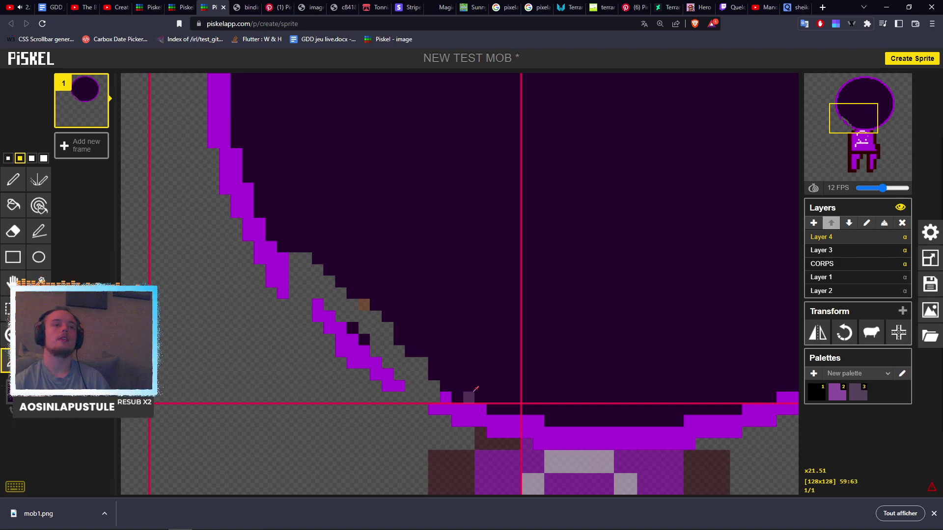
{"action": "left_click", "coordinate": [15, 180]}
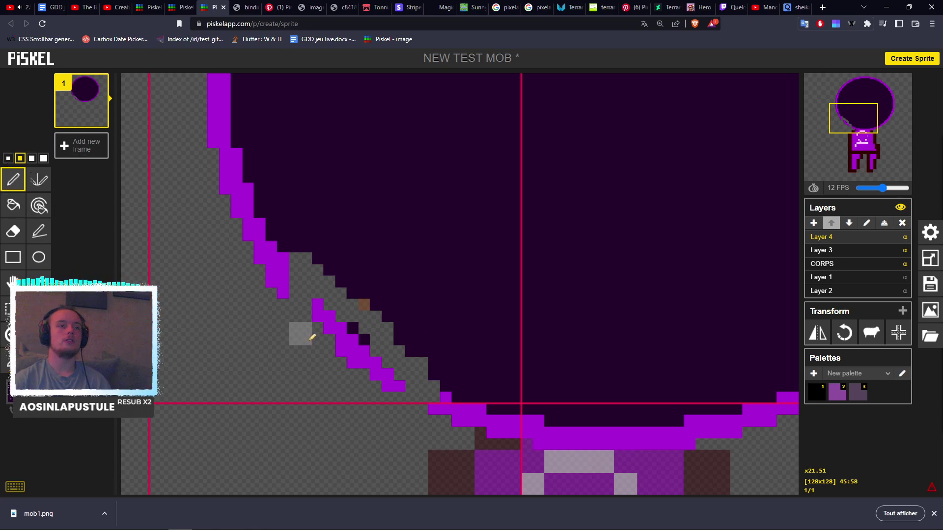
{"action": "right_click_drag", "start_coordinate": [340, 338], "coordinate": [327, 366]}
{"action": "key", "text": "ctrl+z"}
{"action": "key", "text": "ctrl+z"}
{"action": "key", "text": "ctrl+z"}
{"action": "key", "text": "ctrl+z"}
{"action": "key", "text": "ctrl+z"}
{"action": "key", "text": "ctrl+z"}
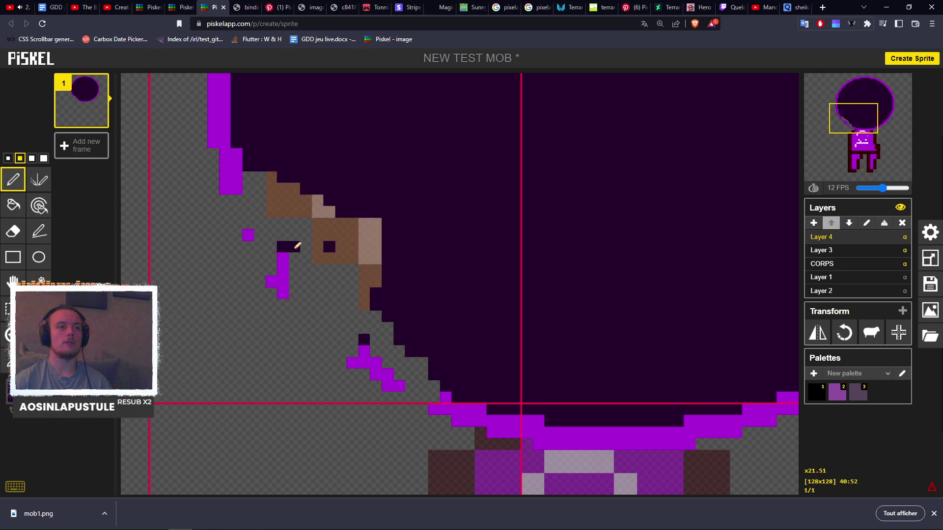
Set the pen size to 4 px and paint dark purple blocks over the head's exposed lower-left edge.
{"action": "left_click", "coordinate": [44, 158]}
{"action": "left_click", "coordinate": [293, 201]}
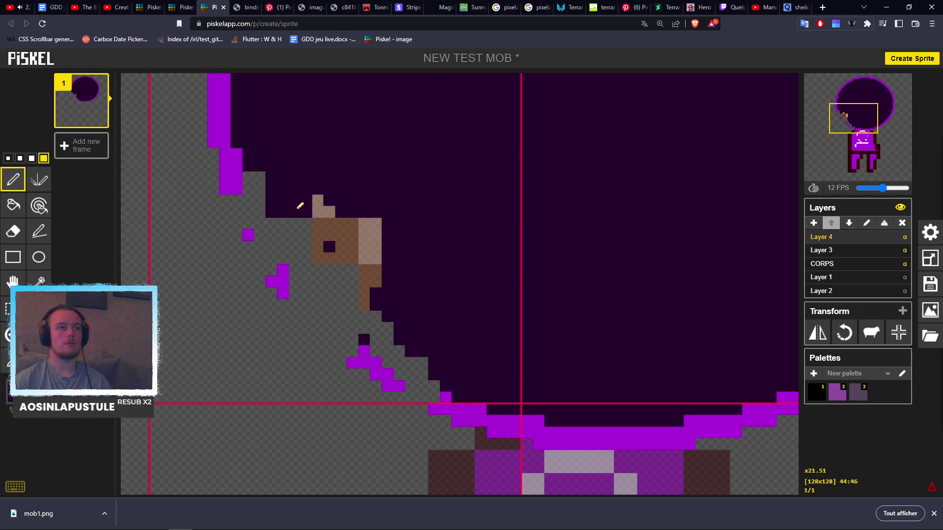
{"action": "left_click", "coordinate": [341, 245]}
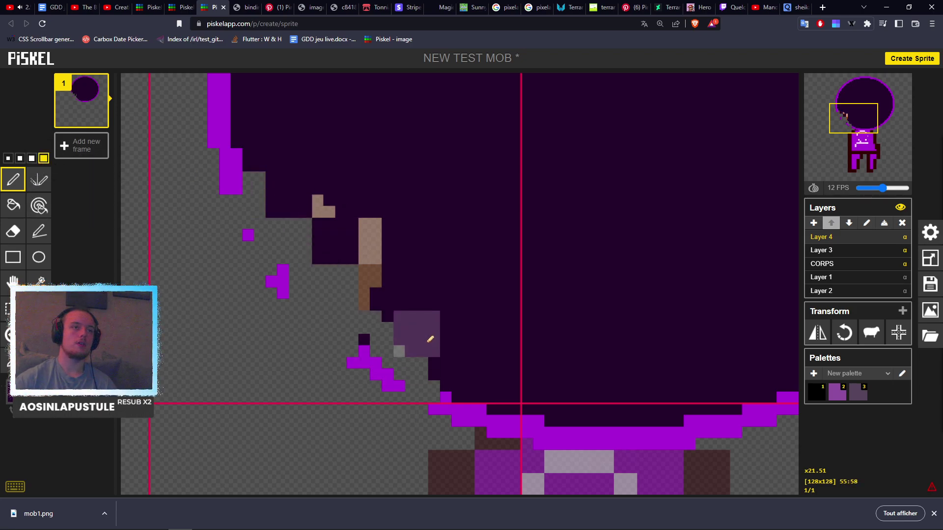
{"action": "left_click", "coordinate": [389, 292]}
{"action": "scroll", "coordinate": [388, 336], "scroll_direction": "down", "scroll_amount": 5}
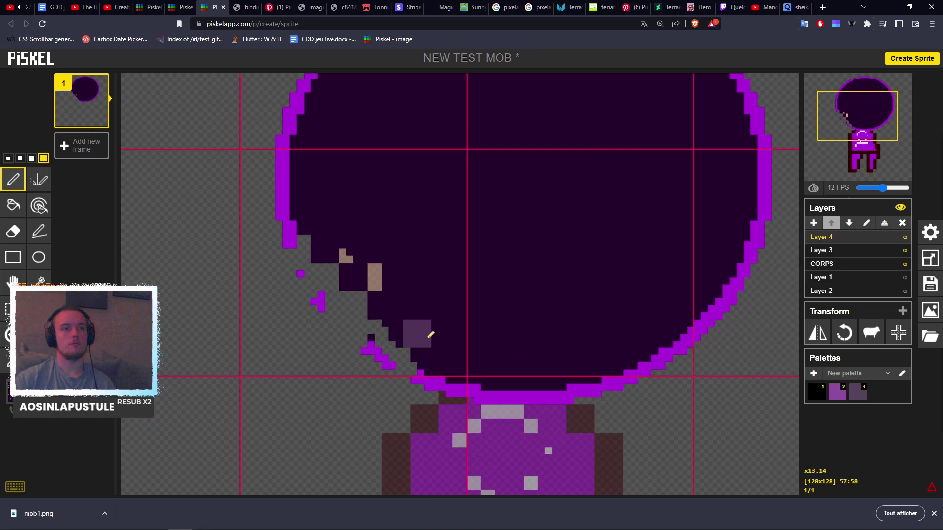
Erase the purple circle outline around the head, trimming the dark fill back within the original head shape.
{"action": "mouse_move", "coordinate": [550, 376]}
{"action": "right_mouse_down"}
{"action": "mouse_move", "coordinate": [437, 352]}
{"action": "mouse_move", "coordinate": [609, 370]}
{"action": "mouse_move", "coordinate": [673, 338]}
{"action": "mouse_move", "coordinate": [657, 349]}
{"action": "mouse_move", "coordinate": [683, 285]}
{"action": "right_mouse_up"}
{"action": "mouse_move", "coordinate": [646, 319]}
{"action": "right_mouse_down"}
{"action": "mouse_move", "coordinate": [654, 319]}
{"action": "mouse_move", "coordinate": [694, 212]}
{"action": "mouse_move", "coordinate": [689, 200]}
{"action": "mouse_move", "coordinate": [691, 228]}
{"action": "right_mouse_up"}
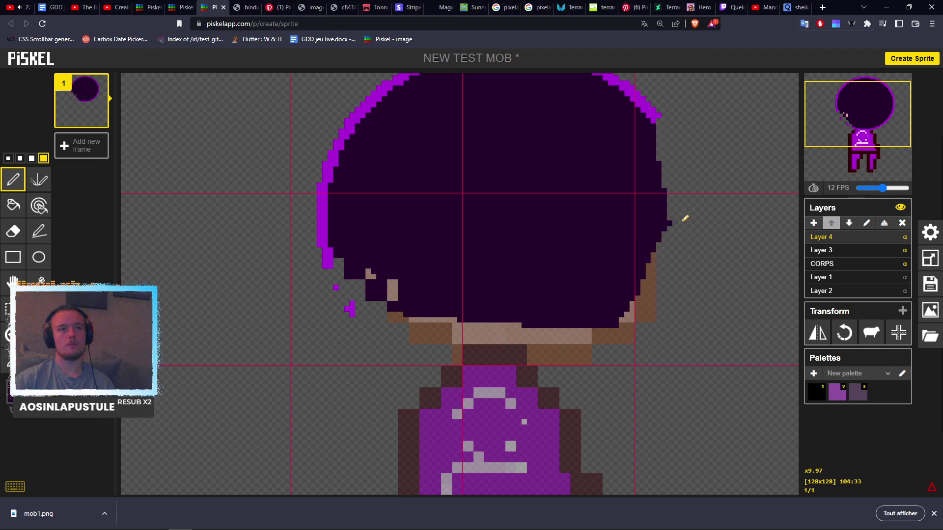
{"action": "mouse_move", "coordinate": [670, 272]}
{"action": "right_mouse_down"}
{"action": "mouse_move", "coordinate": [663, 131]}
{"action": "mouse_move", "coordinate": [678, 252]}
{"action": "mouse_move", "coordinate": [646, 88]}
{"action": "mouse_move", "coordinate": [638, 91]}
{"action": "right_mouse_up"}
{"action": "middle_click_drag", "start_coordinate": [446, 220], "coordinate": [450, 271]}
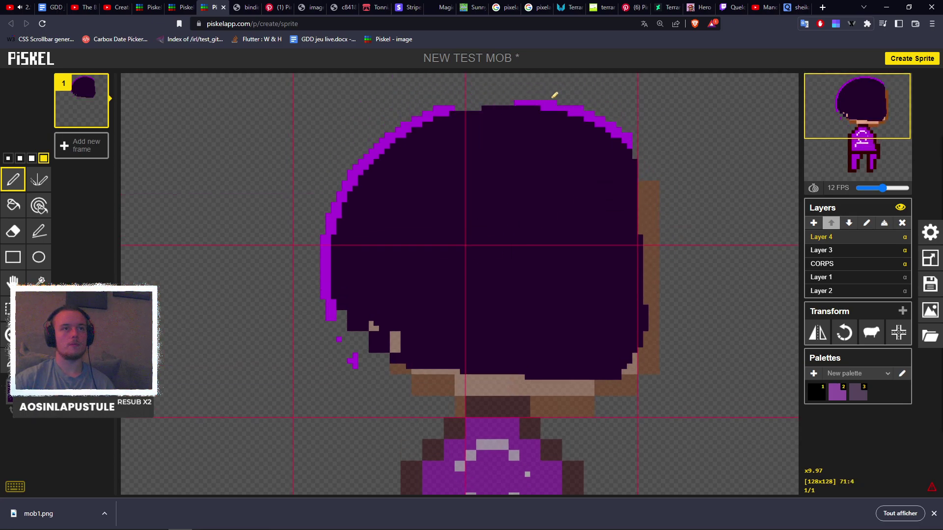
{"action": "right_click_drag", "start_coordinate": [455, 115], "coordinate": [395, 133]}
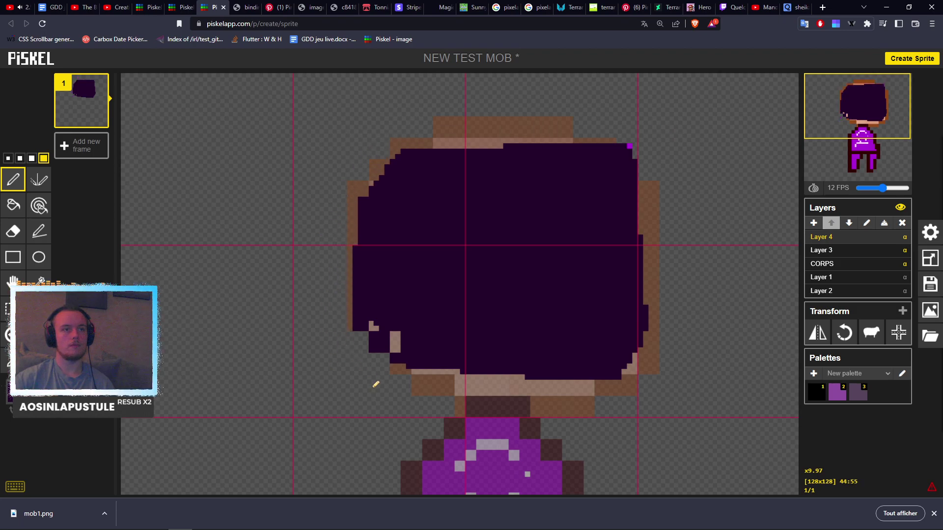
Paint the lowest strip of the head, just above the torso, in dark purple.
{"action": "scroll", "coordinate": [592, 406], "scroll_direction": "up", "scroll_amount": 2}
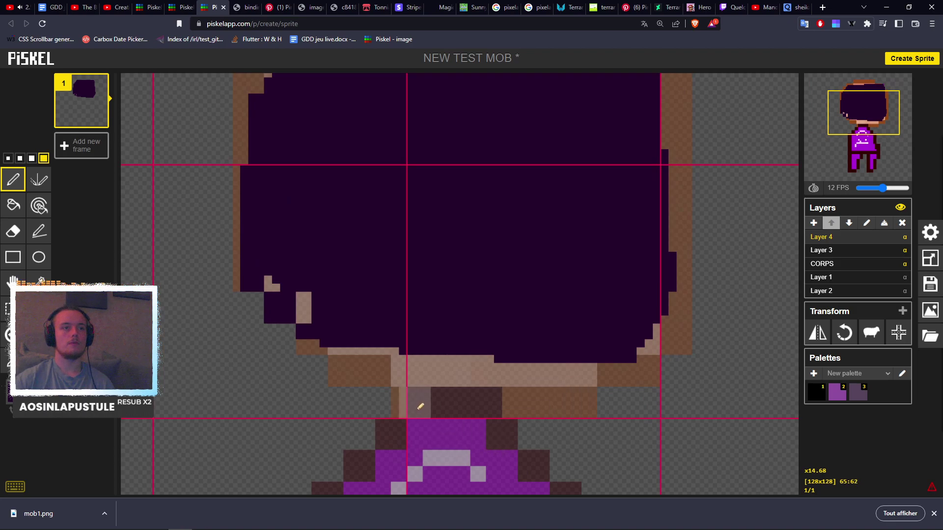
{"action": "left_click_drag", "start_coordinate": [414, 408], "coordinate": [561, 404]}
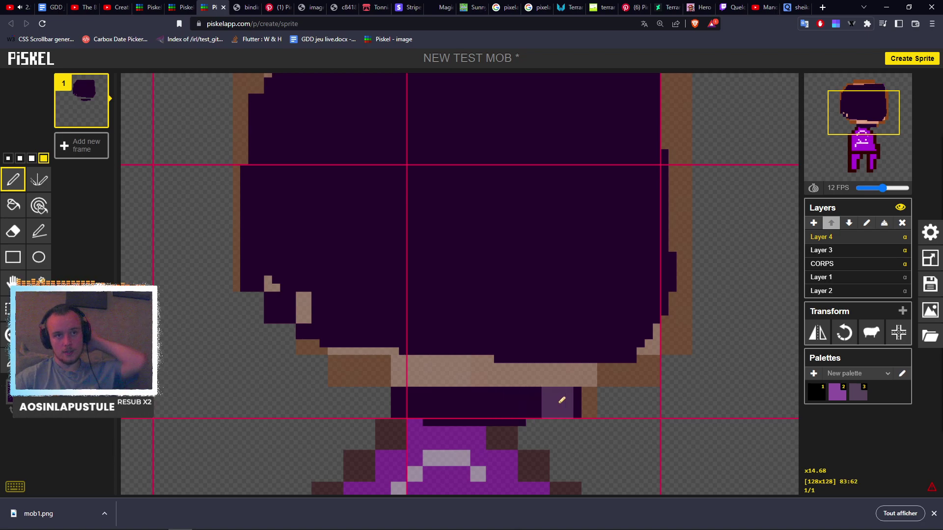
{"action": "left_click", "coordinate": [589, 404]}
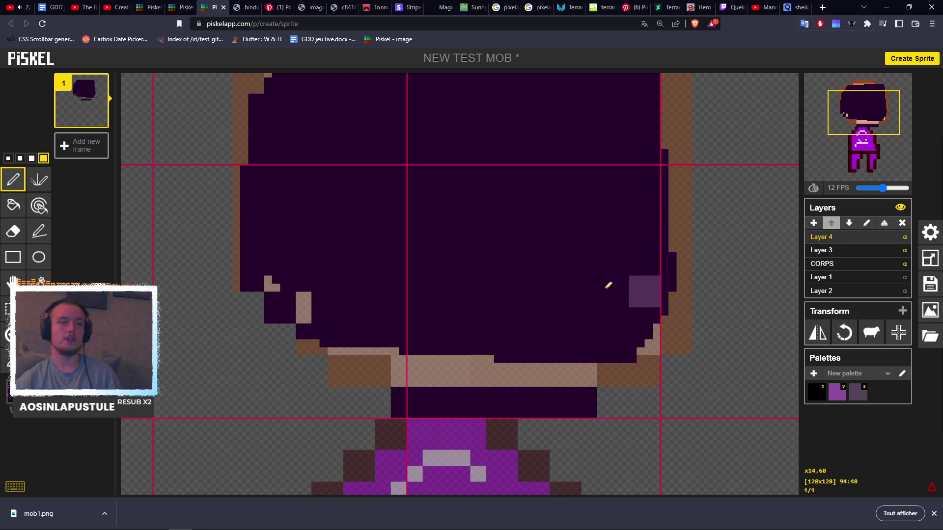
Paint the lower-right part of the head's bottom edge in dark purple 4 px blocks.
{"action": "scroll", "coordinate": [645, 370], "scroll_direction": "up", "scroll_amount": 1}
{"action": "scroll", "coordinate": [518, 363], "scroll_direction": "up", "scroll_amount": 16}
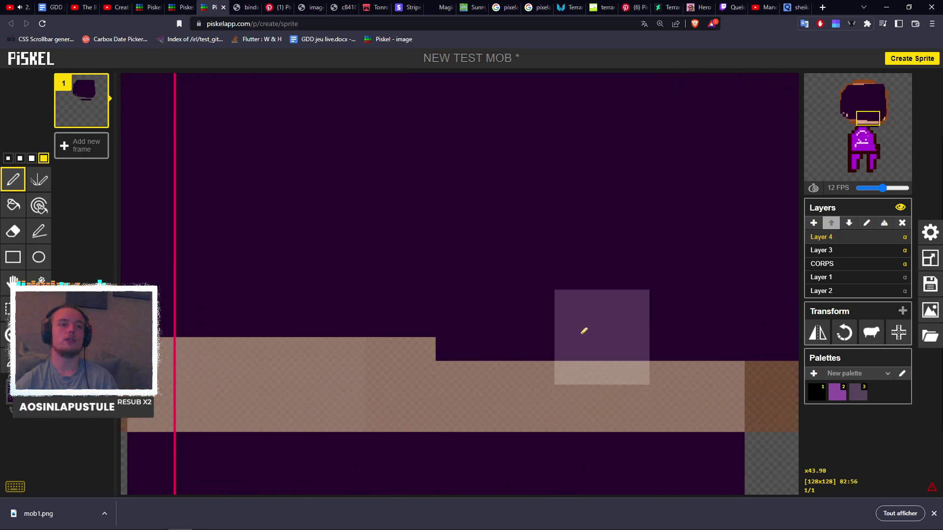
{"action": "middle_click_drag", "start_coordinate": [745, 361], "coordinate": [221, 314]}
{"action": "mouse_move", "coordinate": [284, 337]}
{"action": "left_mouse_down"}
{"action": "mouse_move", "coordinate": [377, 331]}
{"action": "mouse_move", "coordinate": [380, 342]}
{"action": "left_mouse_up"}
{"action": "middle_click_drag", "start_coordinate": [425, 212], "coordinate": [430, 300]}
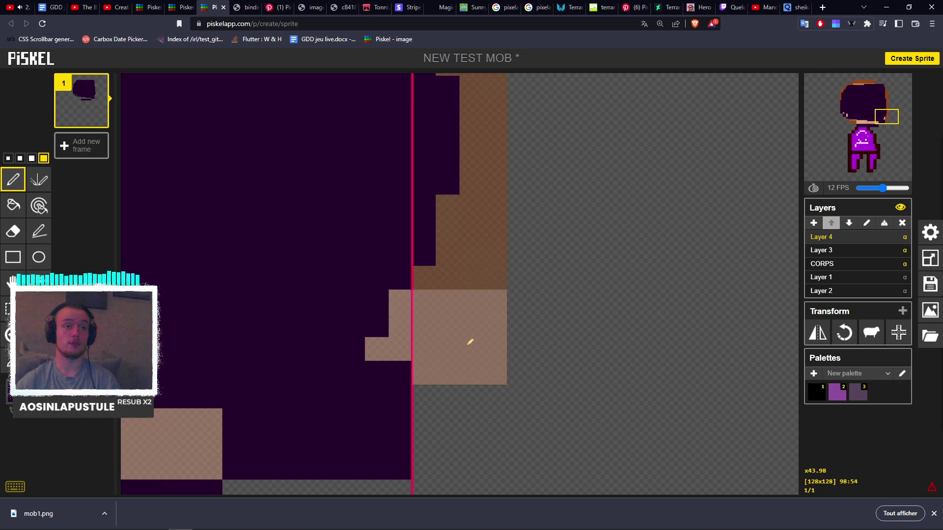
Paint the brown outline along the head's right side in dark purple from bottom to top.
{"action": "left_click_drag", "start_coordinate": [469, 341], "coordinate": [471, 173]}
{"action": "middle_click_drag", "start_coordinate": [471, 172], "coordinate": [472, 457]}
{"action": "left_click_drag", "start_coordinate": [476, 364], "coordinate": [473, 165]}
{"action": "scroll", "coordinate": [468, 235], "scroll_direction": "up", "scroll_amount": 4}
{"action": "mouse_move", "coordinate": [465, 448]}
{"action": "left_mouse_down"}
{"action": "mouse_move", "coordinate": [476, 397]}
{"action": "mouse_move", "coordinate": [470, 211]}
{"action": "left_mouse_up"}
{"action": "scroll", "coordinate": [408, 205], "scroll_direction": "up", "scroll_amount": 4}
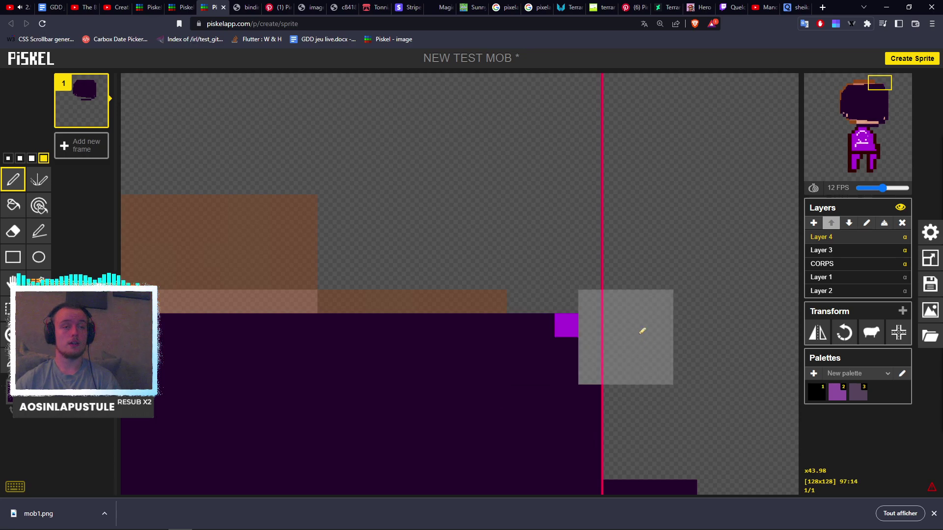
Shape the head's upper-right corner into dark purple 4 px steps, removing the leftover bright purple pixel.
{"action": "scroll", "coordinate": [638, 329], "scroll_direction": "down", "scroll_amount": 1}
{"action": "right_click_drag", "start_coordinate": [573, 255], "coordinate": [610, 326]}
{"action": "left_click", "coordinate": [555, 348]}
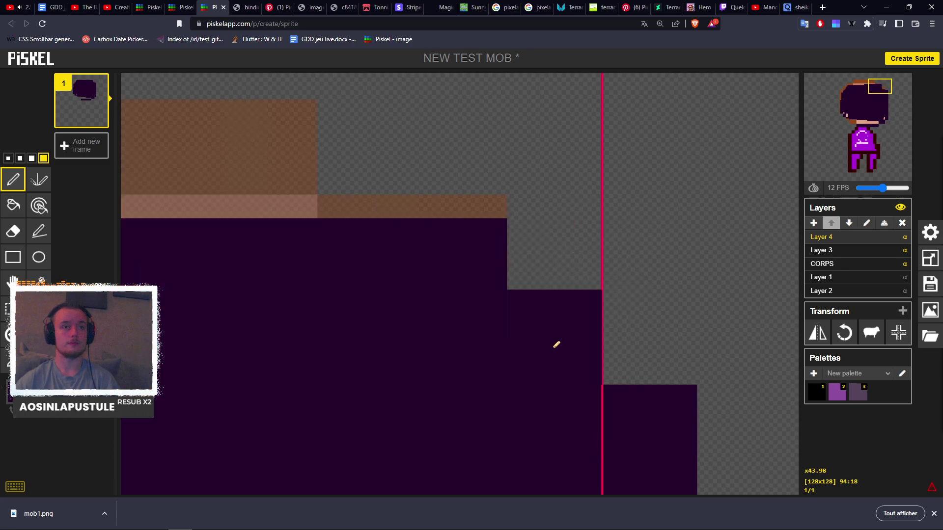
Paint the brown outline along the head's top edge in dark purple from right to left, squaring off its left end.
{"action": "left_click_drag", "start_coordinate": [465, 249], "coordinate": [380, 251]}
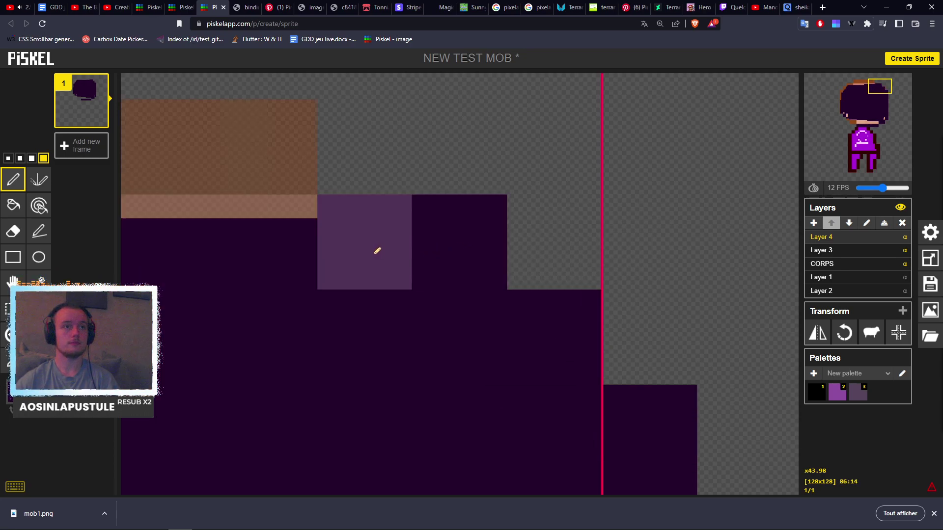
{"action": "mouse_move", "coordinate": [256, 268]}
{"action": "middle_mouse_down"}
{"action": "mouse_move", "coordinate": [421, 313]}
{"action": "mouse_move", "coordinate": [468, 307]}
{"action": "middle_mouse_up"}
{"action": "left_click_drag", "start_coordinate": [655, 249], "coordinate": [396, 250]}
{"action": "middle_click_drag", "start_coordinate": [396, 251], "coordinate": [492, 262]}
{"action": "scroll", "coordinate": [514, 268], "scroll_direction": "left", "scroll_amount": 5}
{"action": "left_click_drag", "start_coordinate": [737, 246], "coordinate": [593, 244]}
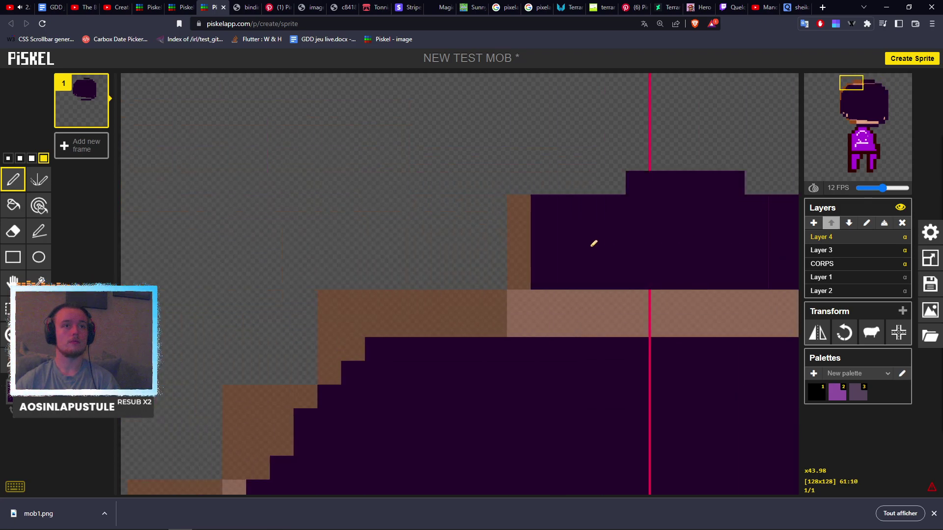
{"action": "key", "text": "ctrl+z"}
{"action": "left_click", "coordinate": [569, 263]}
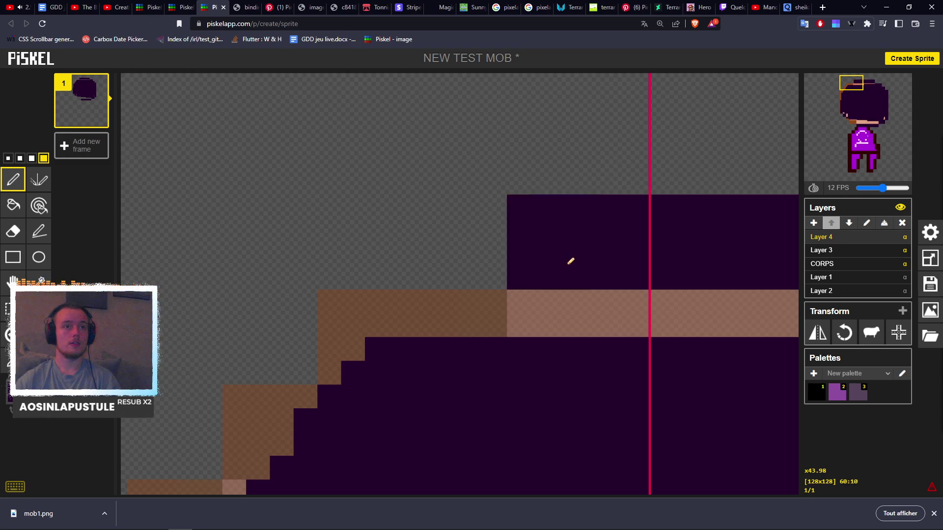
Shape the head's upper-left corner into dark purple 4 px steps, covering the brown outline.
{"action": "left_click_drag", "start_coordinate": [479, 342], "coordinate": [365, 343]}
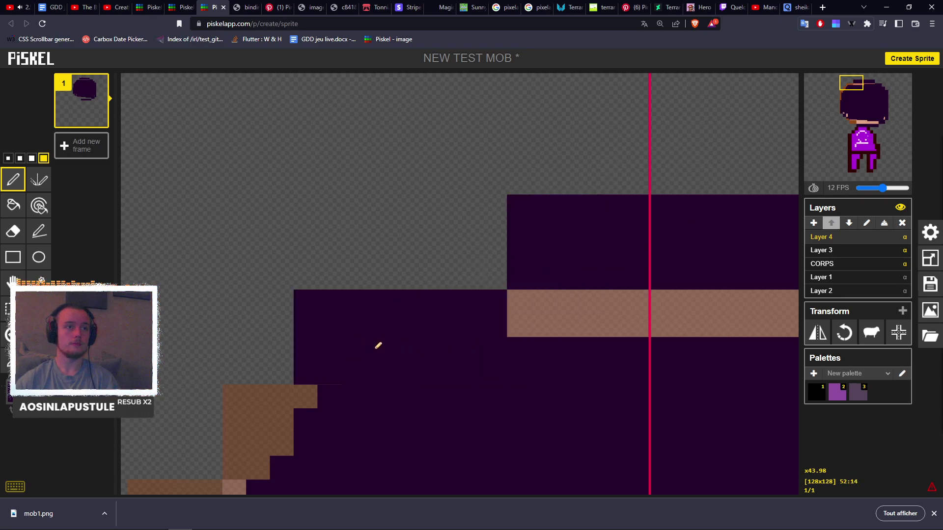
{"action": "right_click", "coordinate": [290, 357]}
{"action": "middle_click_drag", "start_coordinate": [297, 364], "coordinate": [392, 175]}
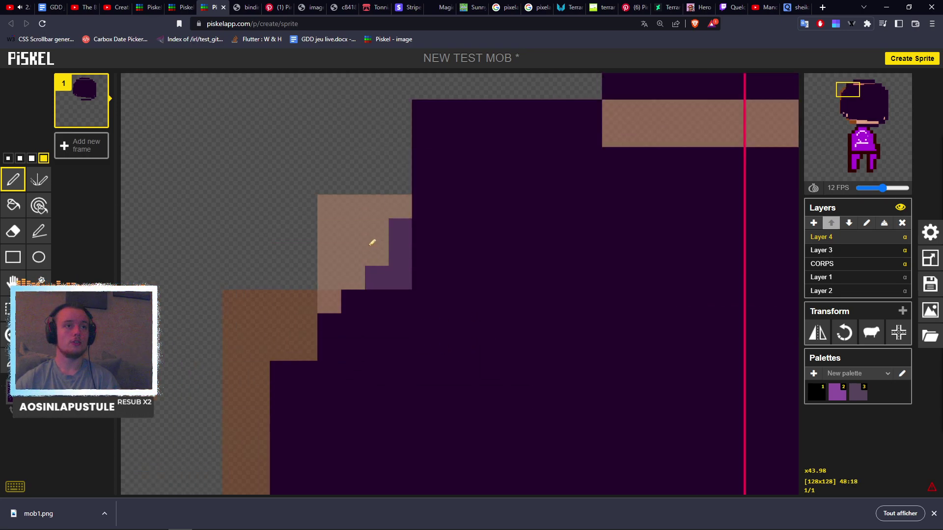
{"action": "mouse_move", "coordinate": [372, 242]}
{"action": "left_mouse_down"}
{"action": "mouse_move", "coordinate": [294, 343]}
{"action": "mouse_move", "coordinate": [295, 357]}
{"action": "mouse_move", "coordinate": [381, 324]}
{"action": "left_mouse_up"}
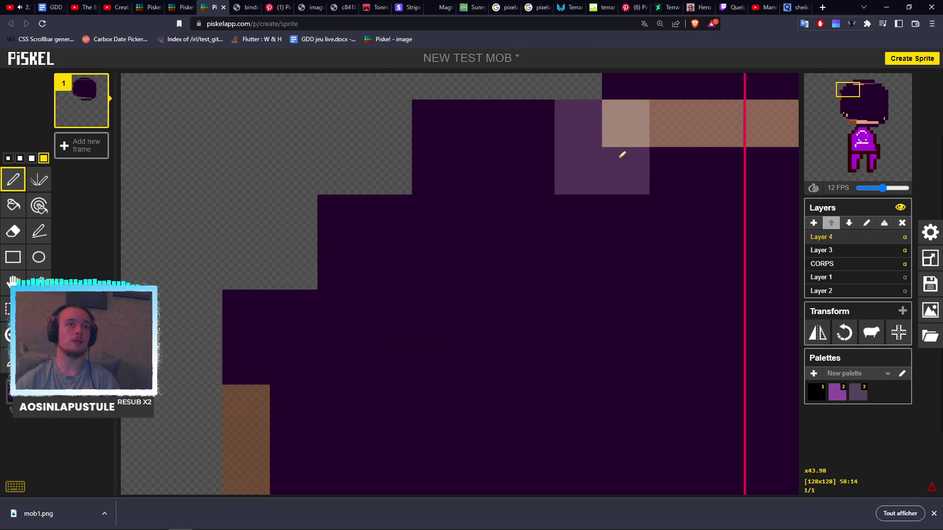
Paint the brown outline along the head's left side in dark purple from top to bottom.
{"action": "scroll", "coordinate": [555, 263], "scroll_direction": "down", "scroll_amount": 5}
{"action": "scroll", "coordinate": [555, 263], "scroll_direction": "left", "scroll_amount": 5}
{"action": "left_click_drag", "start_coordinate": [526, 182], "coordinate": [531, 382]}
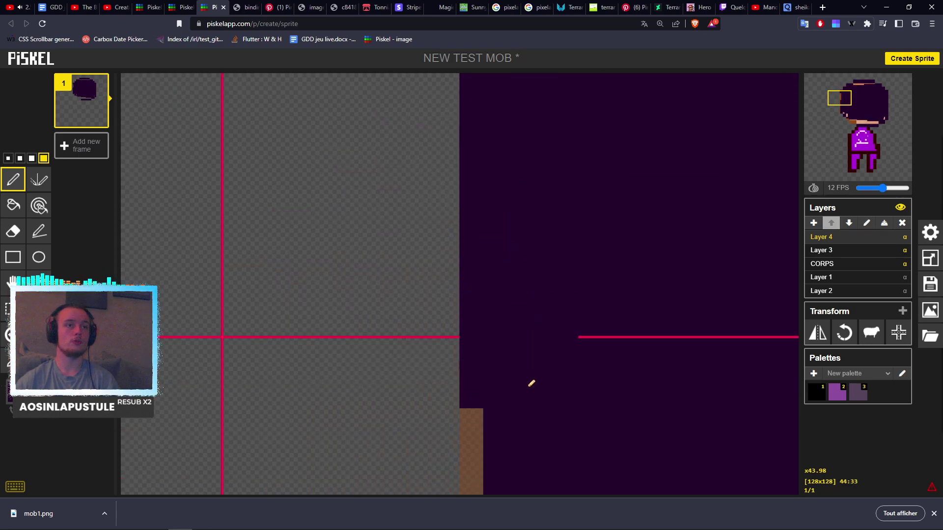
{"action": "scroll", "coordinate": [534, 212], "scroll_direction": "down", "scroll_amount": 7}
{"action": "scroll", "coordinate": [534, 193], "scroll_direction": "left", "scroll_amount": 1}
{"action": "scroll", "coordinate": [541, 163], "scroll_direction": "right", "scroll_amount": 1}
{"action": "left_click", "coordinate": [529, 155]}
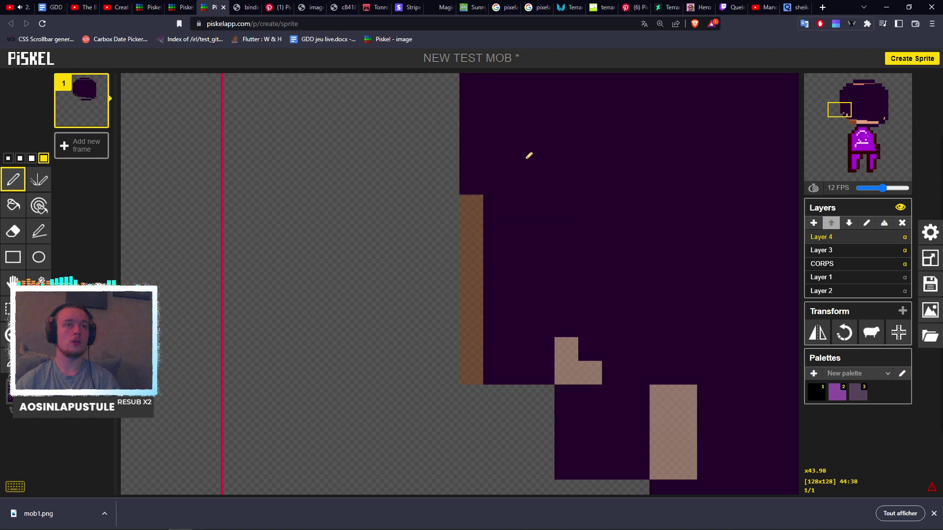
{"action": "left_click_drag", "start_coordinate": [528, 156], "coordinate": [525, 316]}
{"action": "left_click", "coordinate": [524, 348]}
Cover the brown pixels of the head's lower-left corner in dark purple, forming 4 px steps toward the torso.
{"action": "mouse_move", "coordinate": [636, 382]}
{"action": "middle_mouse_down"}
{"action": "mouse_move", "coordinate": [543, 290]}
{"action": "mouse_move", "coordinate": [543, 244]}
{"action": "middle_mouse_up"}
{"action": "mouse_move", "coordinate": [522, 258]}
{"action": "left_mouse_down"}
{"action": "mouse_move", "coordinate": [605, 283]}
{"action": "mouse_move", "coordinate": [620, 311]}
{"action": "left_mouse_up"}
{"action": "mouse_move", "coordinate": [658, 334]}
{"action": "middle_mouse_down"}
{"action": "mouse_move", "coordinate": [610, 286]}
{"action": "mouse_move", "coordinate": [326, 145]}
{"action": "middle_mouse_up"}
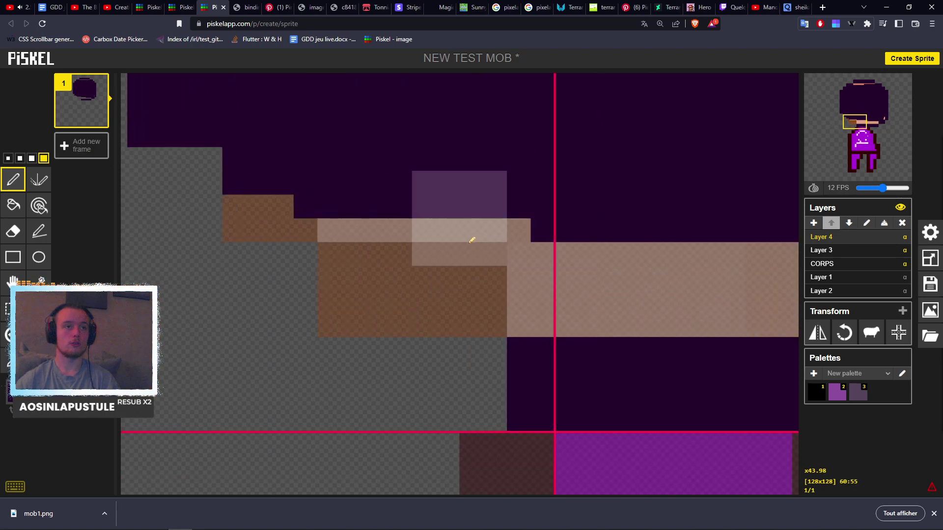
{"action": "left_click", "coordinate": [285, 201]}
{"action": "mouse_move", "coordinate": [338, 265]}
{"action": "left_mouse_down"}
{"action": "mouse_move", "coordinate": [371, 295]}
{"action": "mouse_move", "coordinate": [614, 290]}
{"action": "left_mouse_up"}
{"action": "left_click", "coordinate": [289, 301]}
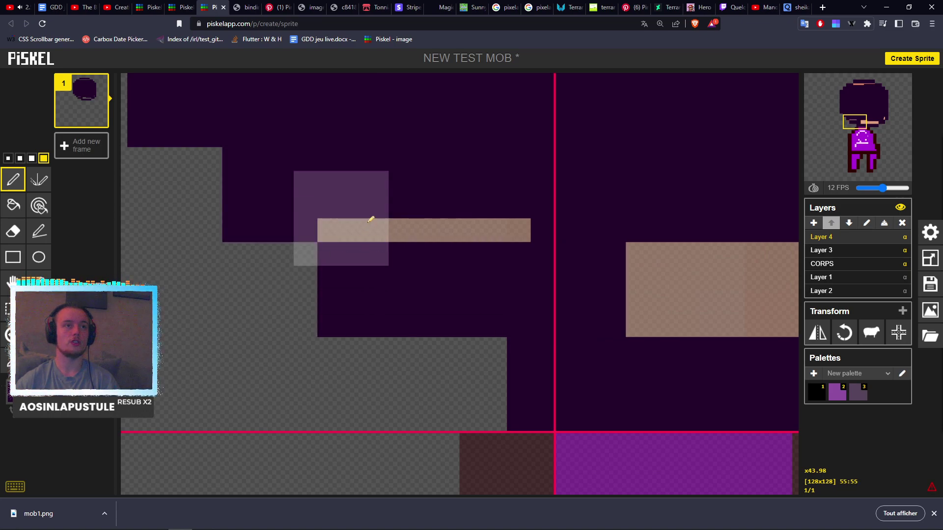
Cover the remaining brown patches at the head's bottom edge, lower-right corner and top edge in dark purple.
{"action": "left_click_drag", "start_coordinate": [373, 216], "coordinate": [593, 276]}
{"action": "scroll", "coordinate": [392, 280], "scroll_direction": "down", "scroll_amount": 5}
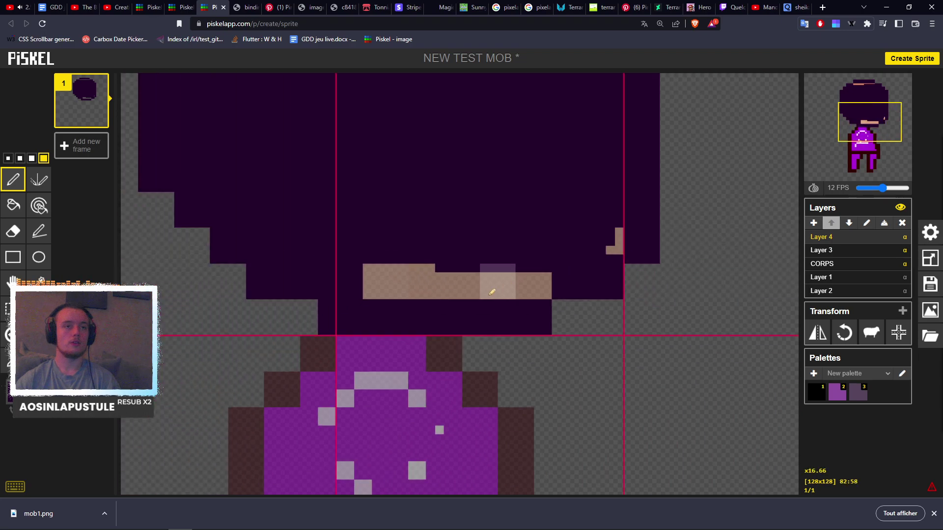
{"action": "left_click_drag", "start_coordinate": [397, 283], "coordinate": [521, 286]}
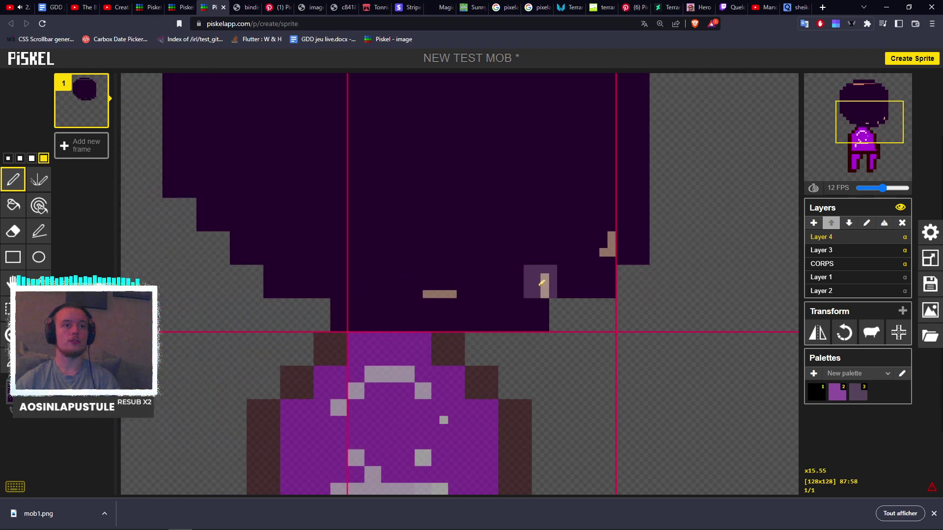
{"action": "middle_click_drag", "start_coordinate": [508, 228], "coordinate": [441, 303]}
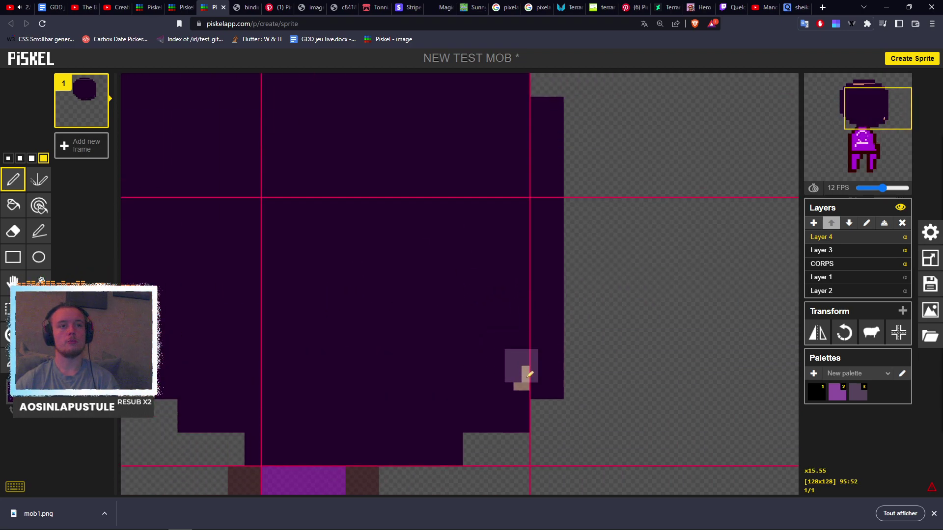
{"action": "middle_click_drag", "start_coordinate": [414, 274], "coordinate": [548, 418]}
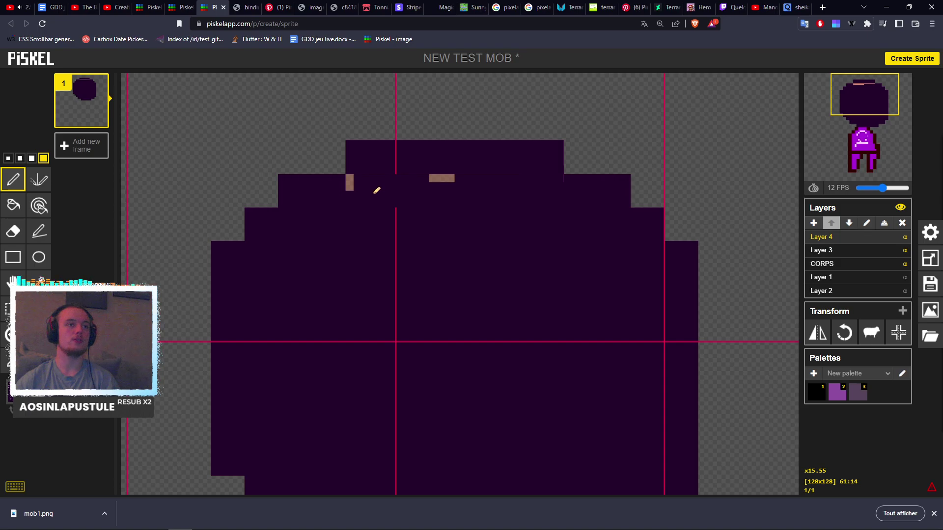
{"action": "left_click", "coordinate": [369, 186]}
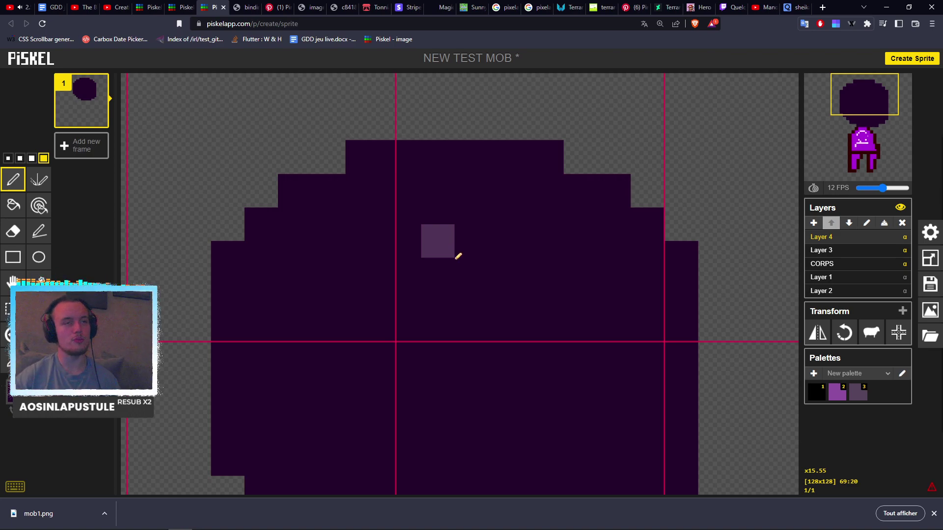
Move Layer 4 below Layer 3 in the layer order so the purple eye lies over the dark head.
{"action": "scroll", "coordinate": [490, 326], "scroll_direction": "down", "scroll_amount": 4}
{"action": "scroll", "coordinate": [623, 187], "scroll_direction": "up", "scroll_amount": 3}
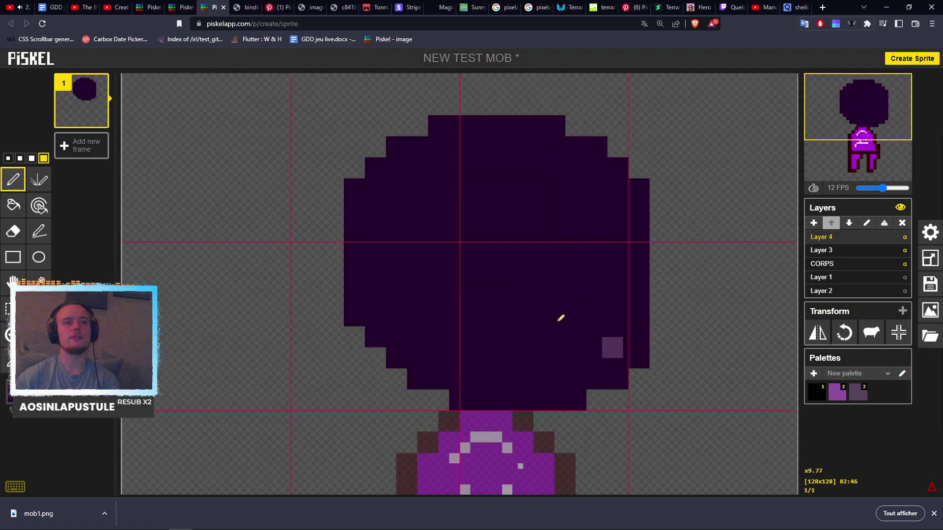
{"action": "scroll", "coordinate": [561, 318], "scroll_direction": "up", "scroll_amount": 2}
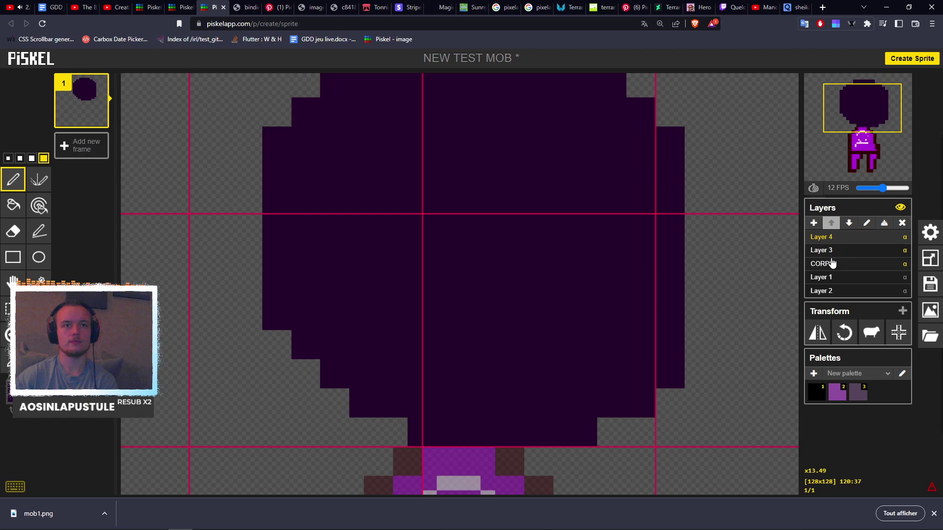
{"action": "left_click", "coordinate": [849, 223]}
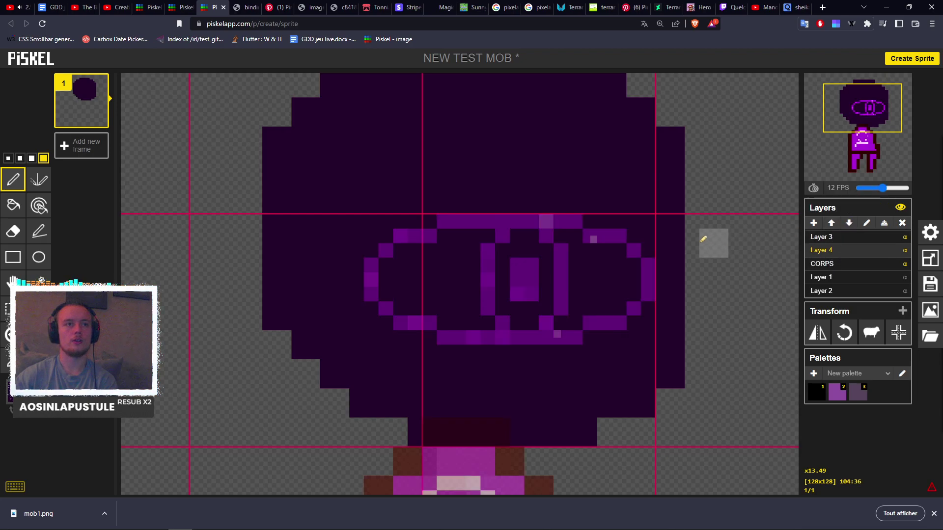
{"action": "scroll", "coordinate": [688, 265], "scroll_direction": "down", "scroll_amount": 6}
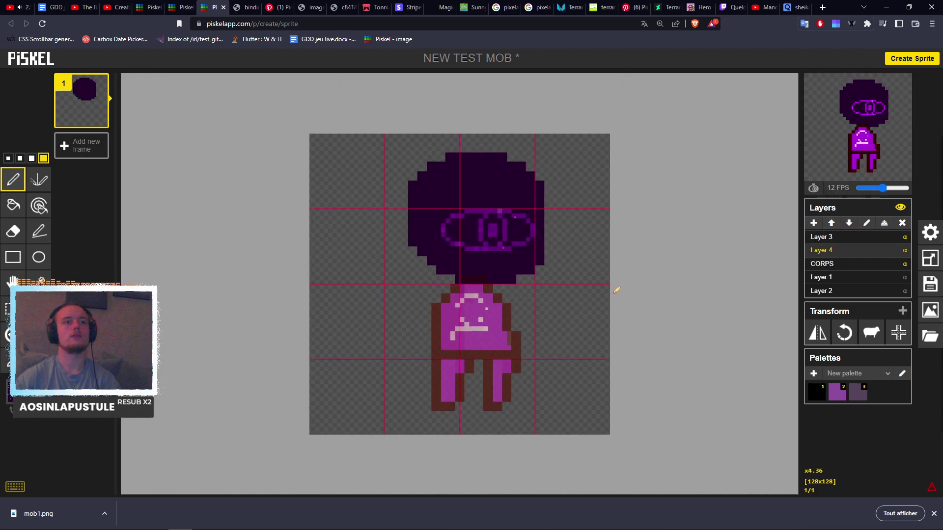
{"action": "scroll", "coordinate": [617, 290], "scroll_direction": "up", "scroll_amount": 8}
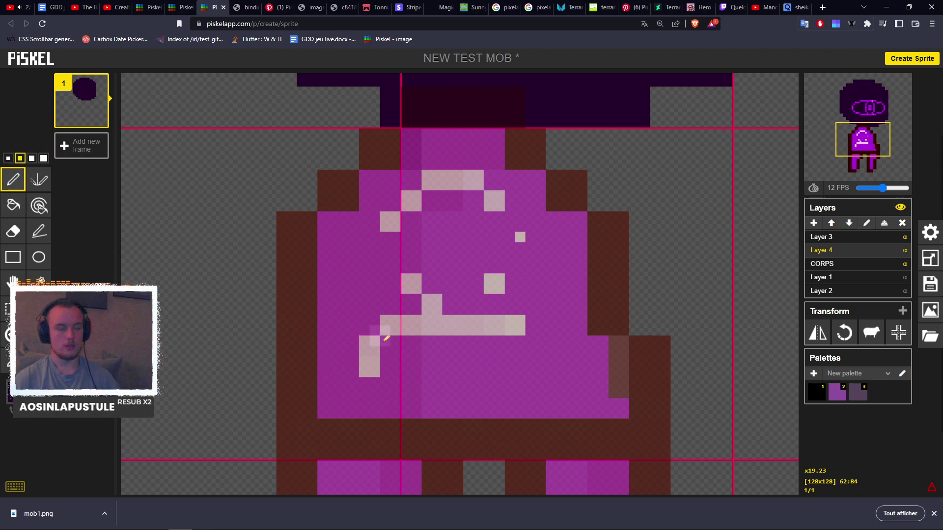
{"action": "key", "text": "p"}
{"action": "scroll", "coordinate": [427, 314], "scroll_direction": "up", "scroll_amount": 5}
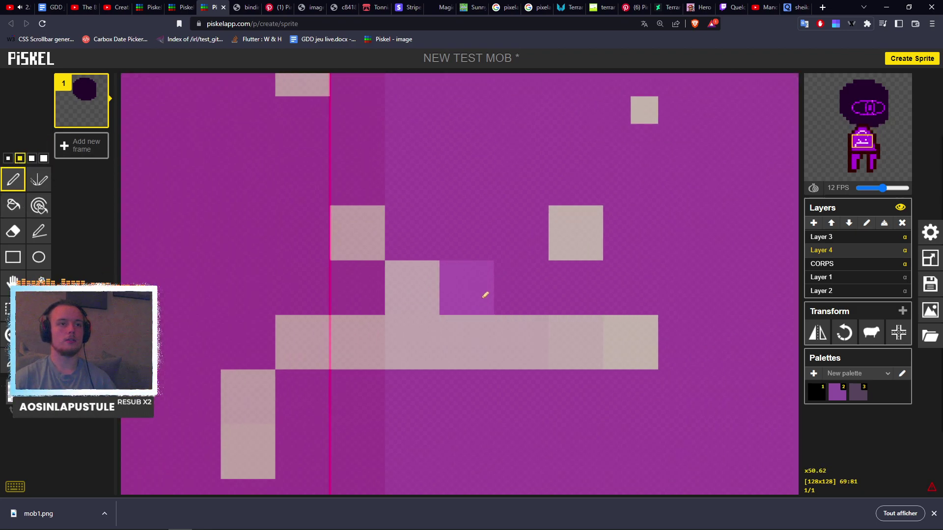
{"action": "scroll", "coordinate": [298, 342], "scroll_direction": "up", "scroll_amount": 2}
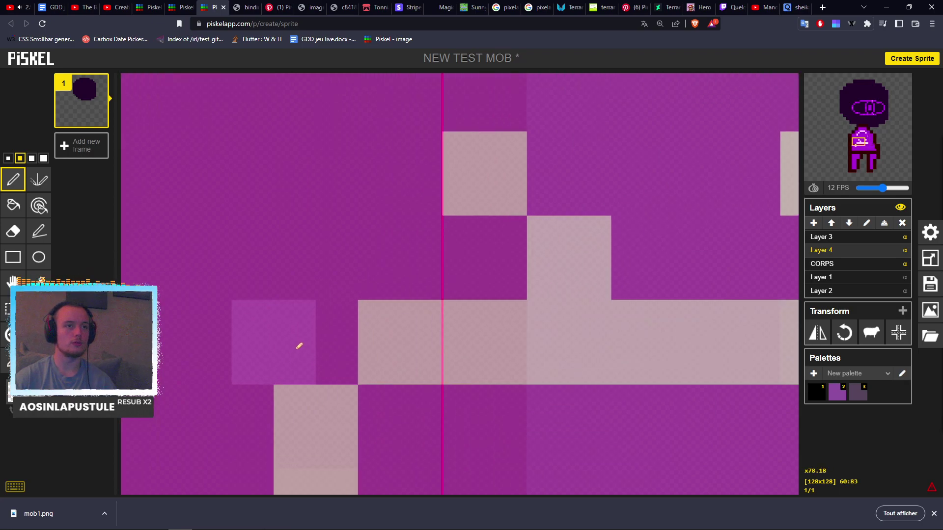
{"action": "scroll", "coordinate": [397, 314], "scroll_direction": "down", "scroll_amount": 3}
{"action": "scroll", "coordinate": [480, 302], "scroll_direction": "down", "scroll_amount": 1}
{"action": "mouse_move", "coordinate": [555, 265]}
{"action": "middle_mouse_down"}
{"action": "mouse_move", "coordinate": [520, 328]}
{"action": "mouse_move", "coordinate": [648, 400]}
{"action": "middle_mouse_up"}
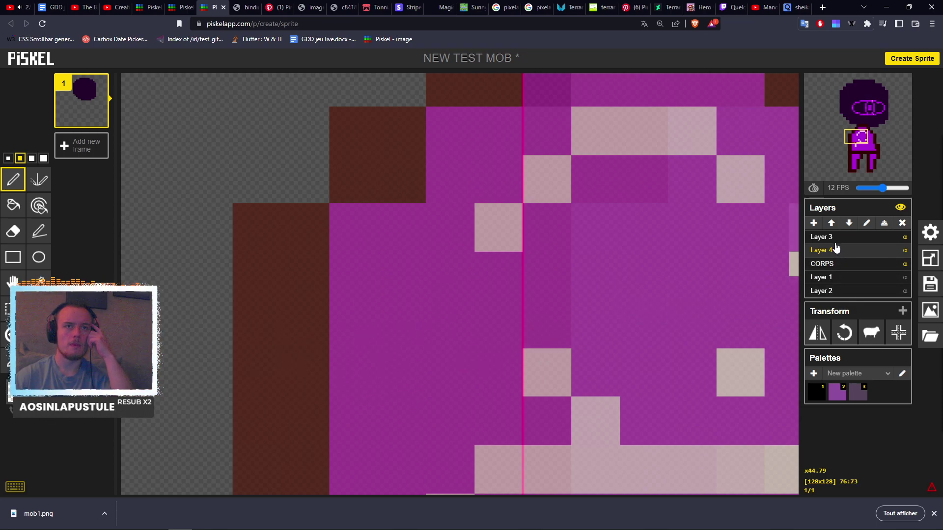
On Layer 3, complete the torso emblem as a symmetrical head-and-shoulders figure with 2 px strokes in its existing pale pink.
{"action": "left_click", "coordinate": [821, 237]}
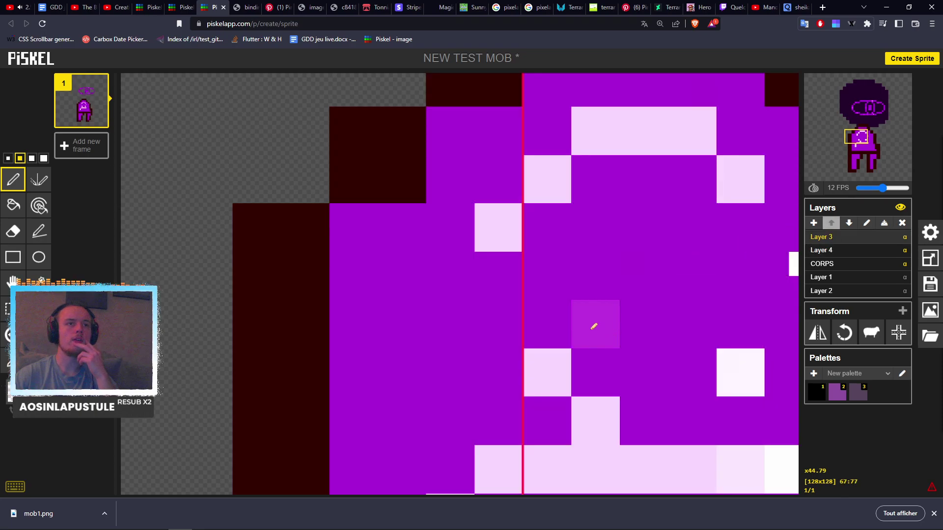
{"action": "scroll", "coordinate": [580, 204], "scroll_direction": "down", "scroll_amount": 6}
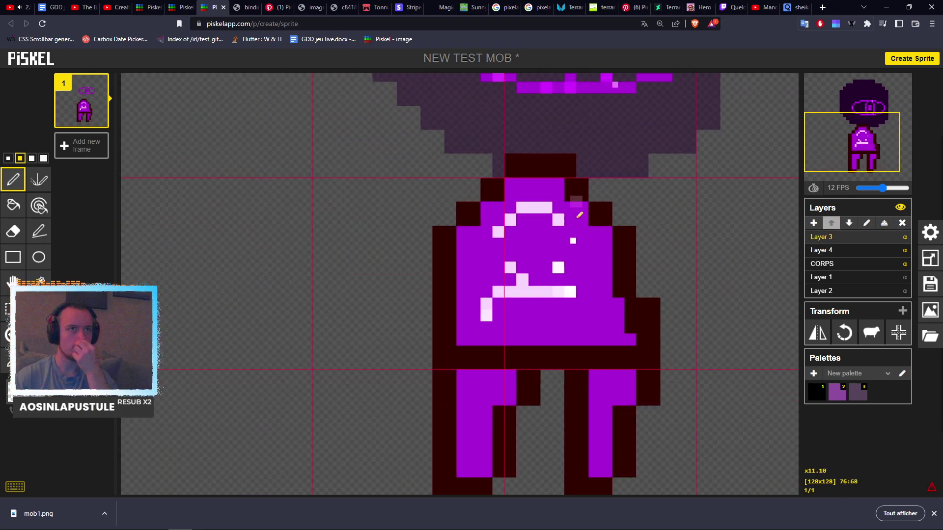
{"action": "scroll", "coordinate": [573, 275], "scroll_direction": "up", "scroll_amount": 3}
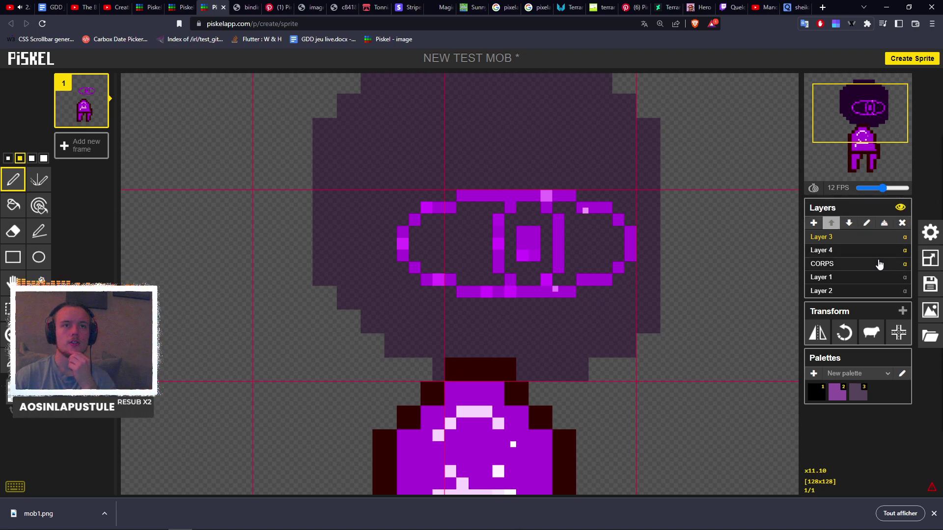
{"action": "left_click_drag", "start_coordinate": [870, 133], "coordinate": [886, 164]}
{"action": "scroll", "coordinate": [538, 219], "scroll_direction": "up", "scroll_amount": 5}
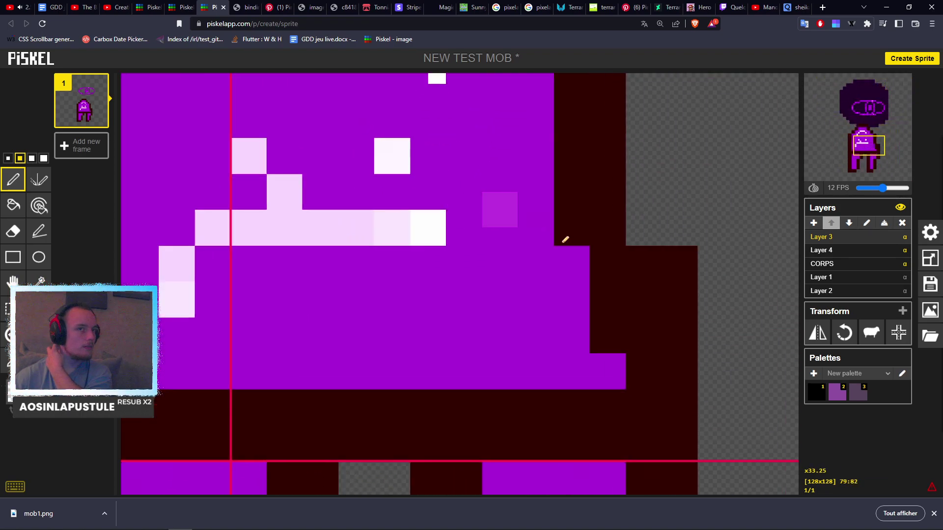
{"action": "key", "text": "o"}
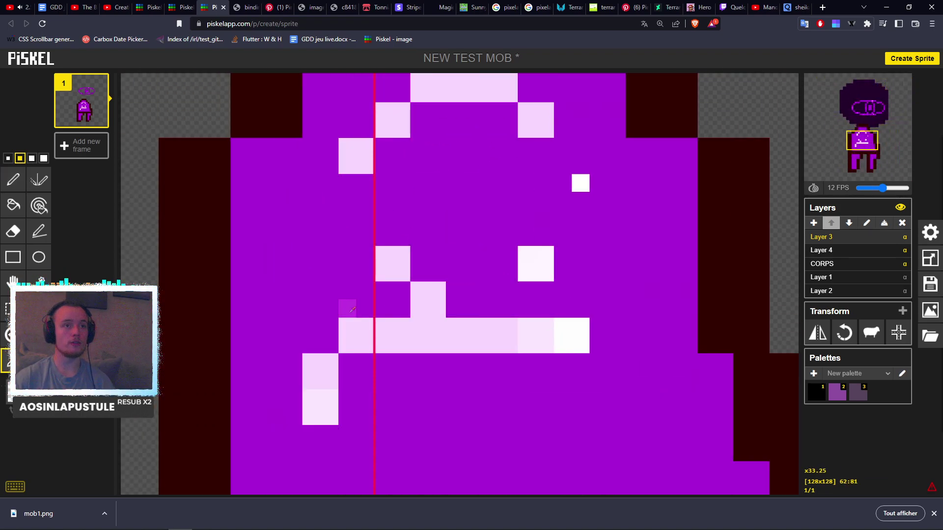
{"action": "left_click", "coordinate": [397, 330]}
{"action": "key", "text": "p"}
{"action": "left_click_drag", "start_coordinate": [360, 194], "coordinate": [363, 224]}
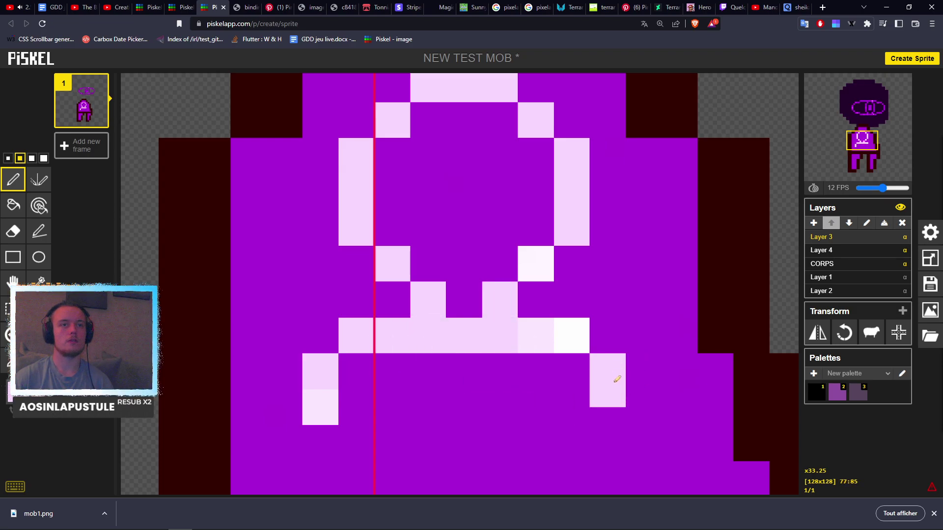
{"action": "scroll", "coordinate": [616, 409], "scroll_direction": "down", "scroll_amount": 10}
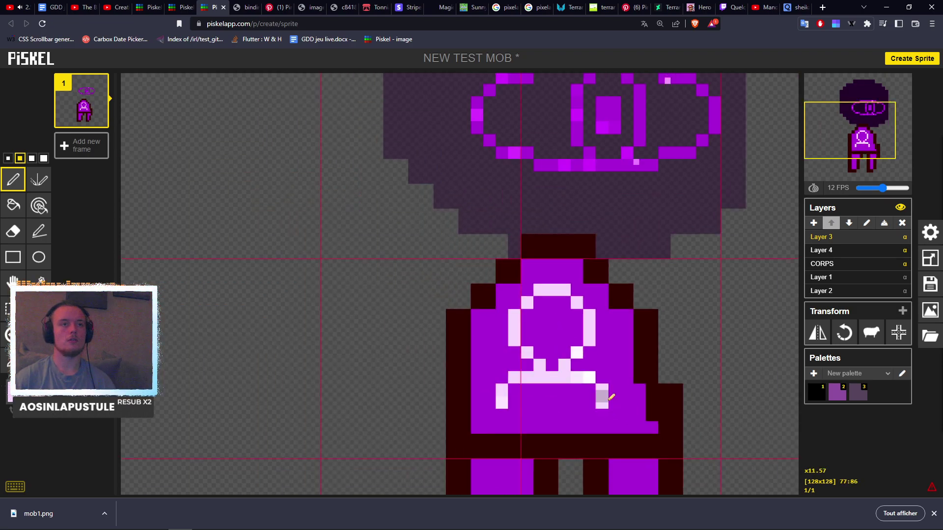
Save the sprite, export the selected frame as a PNG over mob1.png in the Mobs folder, and switch to Godot.
{"action": "key", "text": "ctrl+s"}
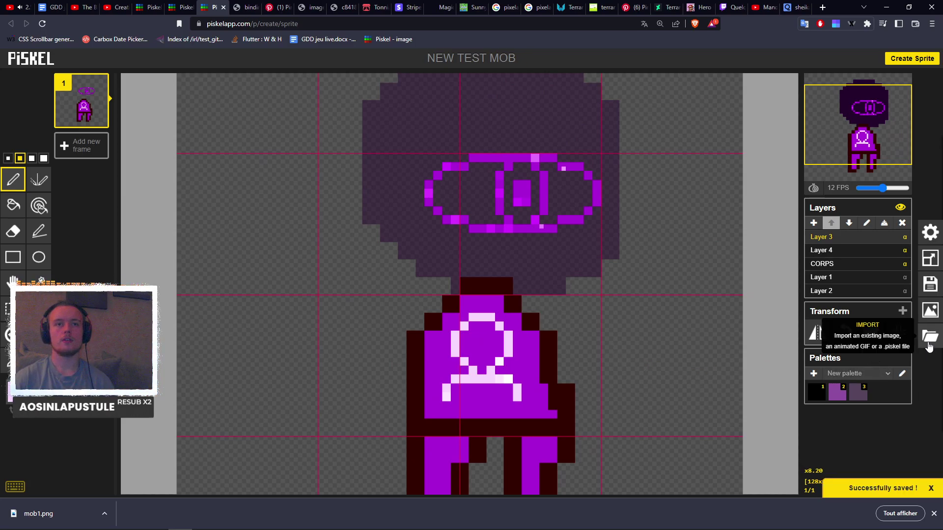
{"action": "left_click", "coordinate": [930, 342]}
{"action": "left_click", "coordinate": [903, 433]}
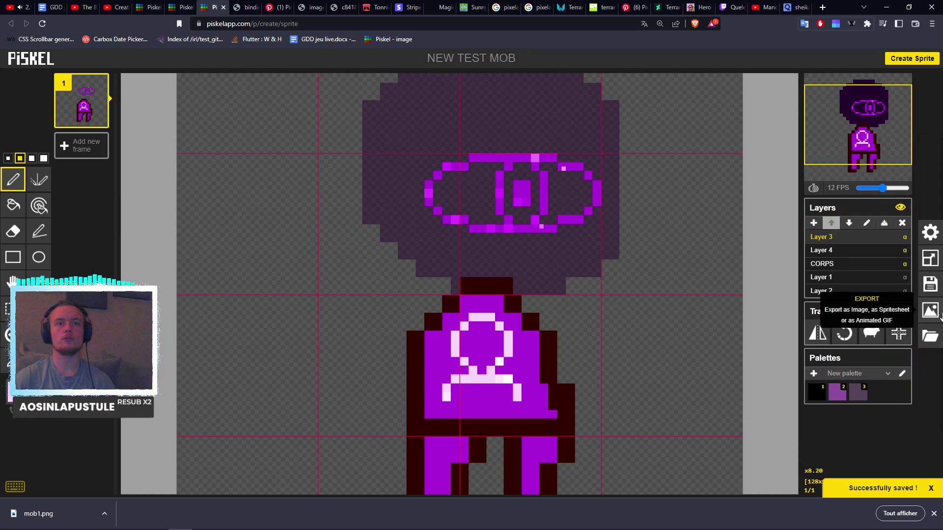
{"action": "left_click", "coordinate": [781, 310]}
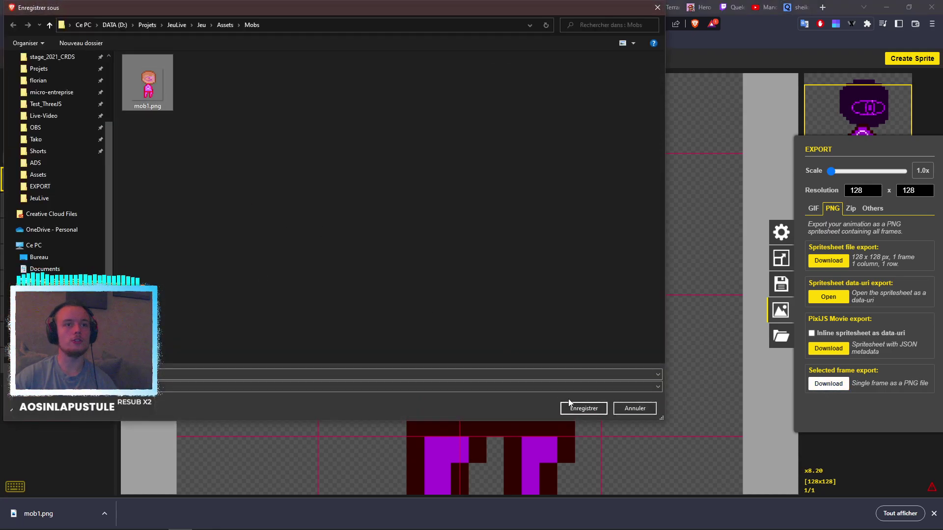
{"action": "left_click", "coordinate": [572, 407]}
{"action": "left_click", "coordinate": [496, 271]}
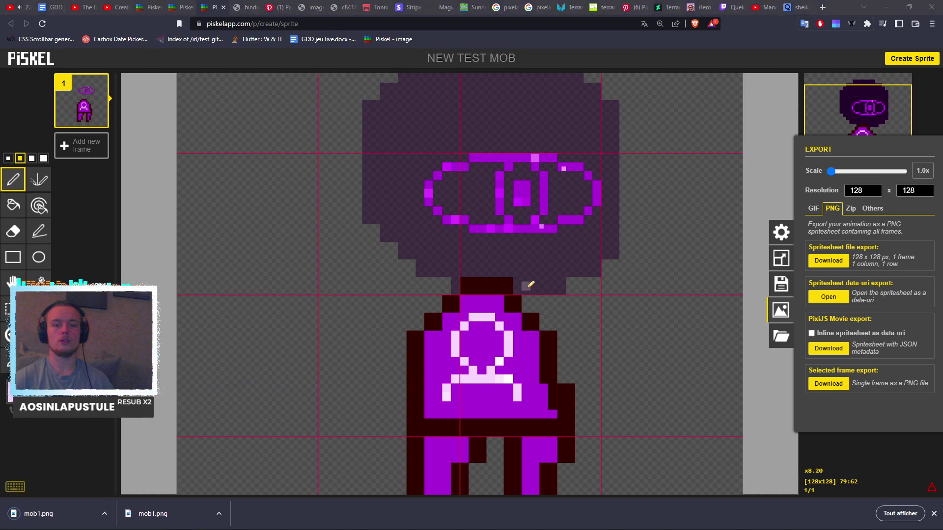
{"action": "key", "text": "alt+Tab"}
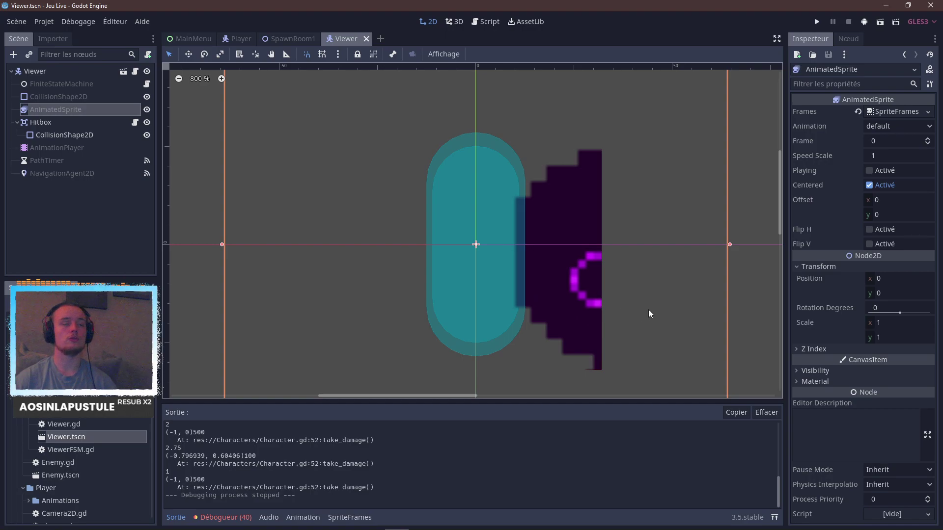
Scale the AnimatedSprite node to 0.5 on both x and y.
{"action": "scroll", "coordinate": [617, 293], "scroll_direction": "up", "scroll_amount": 2}
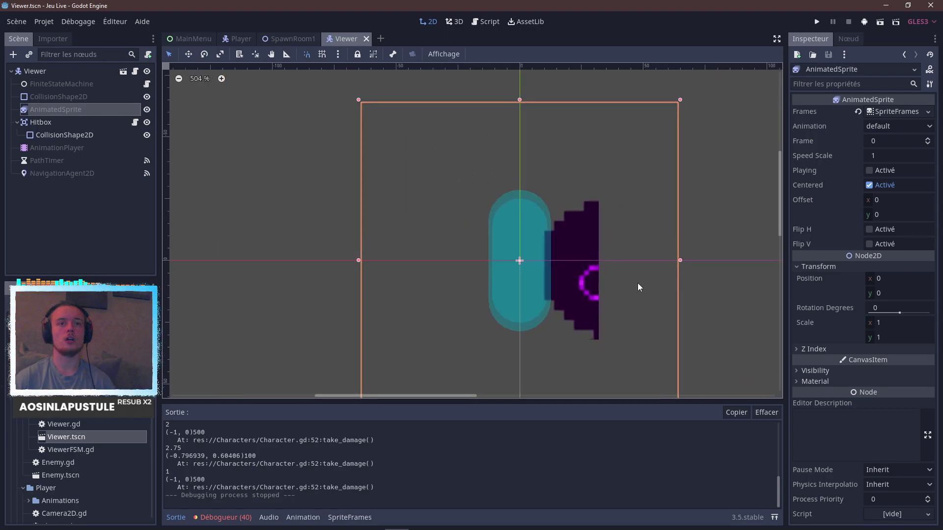
{"action": "left_click", "coordinate": [889, 324]}
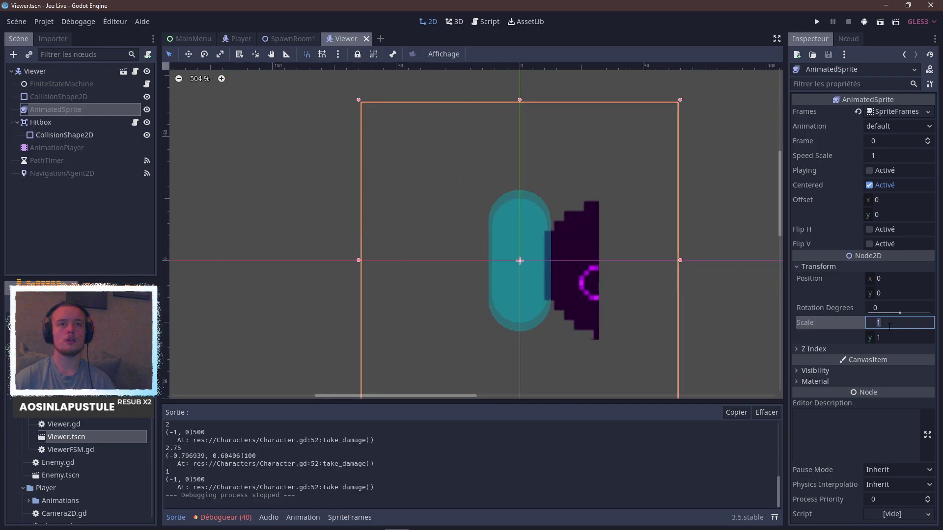
{"action": "type", "text": "0.5"}
{"action": "key", "text": "Tab"}
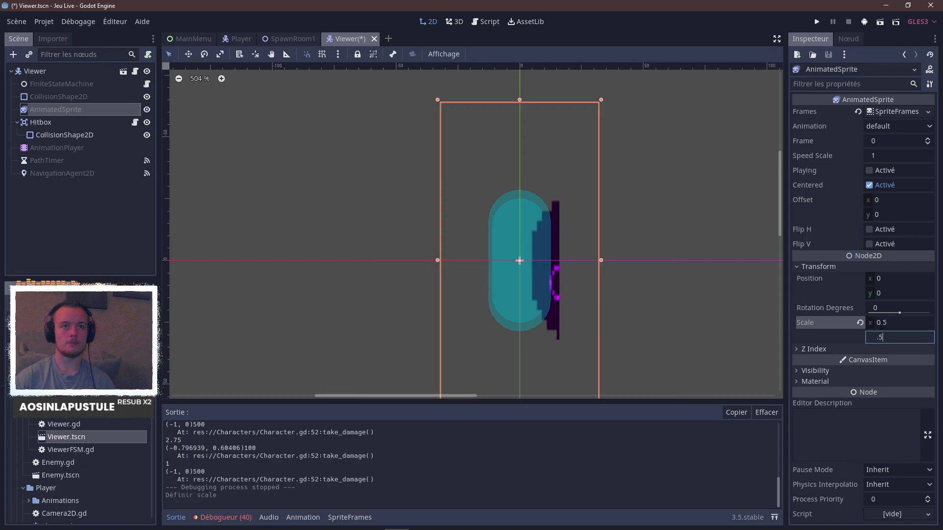
{"action": "key", "text": "Return"}
{"action": "scroll", "coordinate": [666, 295], "scroll_direction": "up", "scroll_amount": 1}
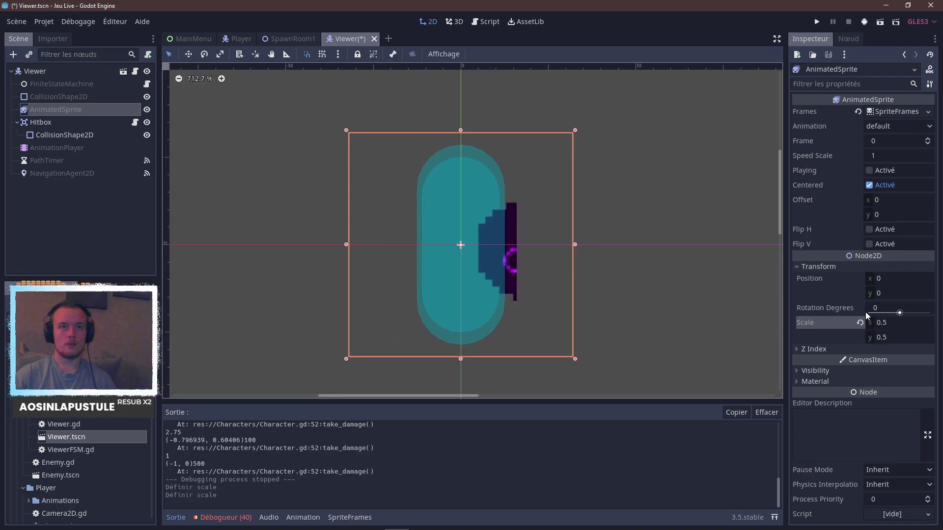
Replace the frame in the default animation of the SpriteFrames with mob1.png from res://Assets/Mobs.
{"action": "left_click", "coordinate": [869, 112]}
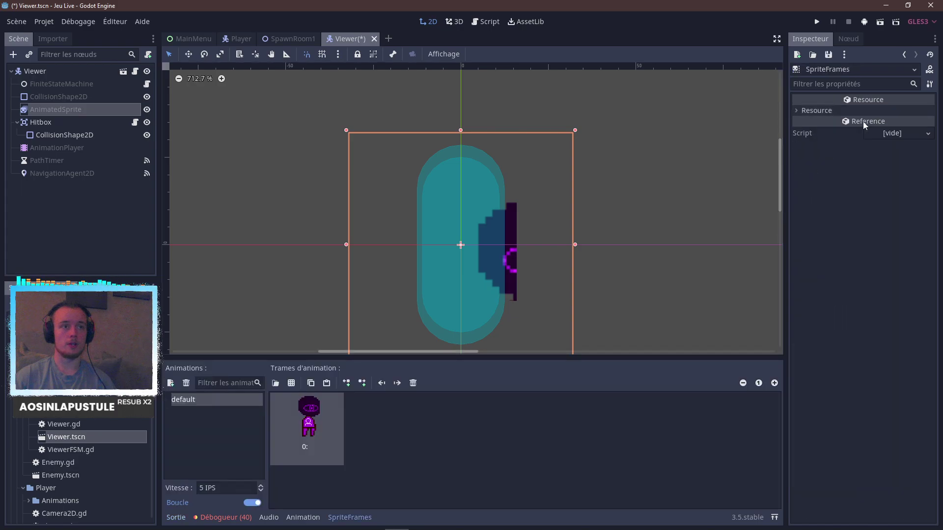
{"action": "left_click", "coordinate": [310, 441]}
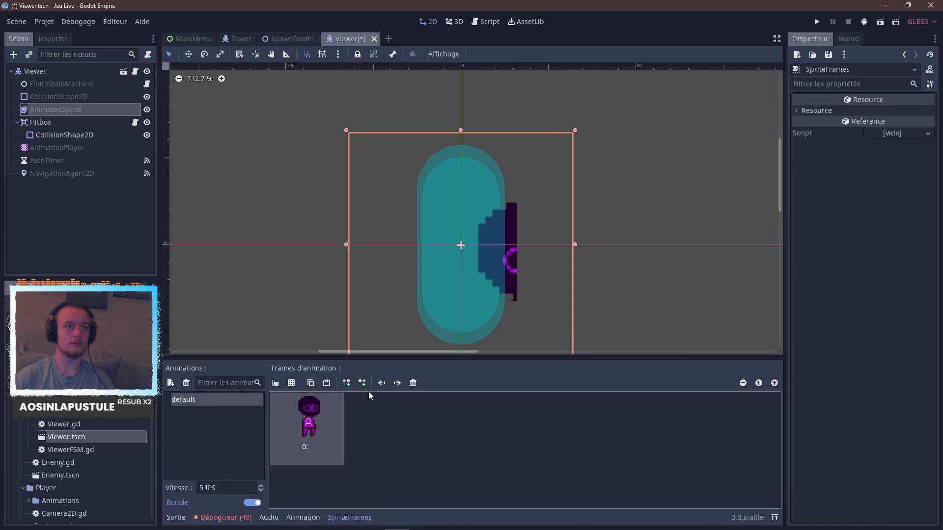
{"action": "left_click", "coordinate": [412, 383]}
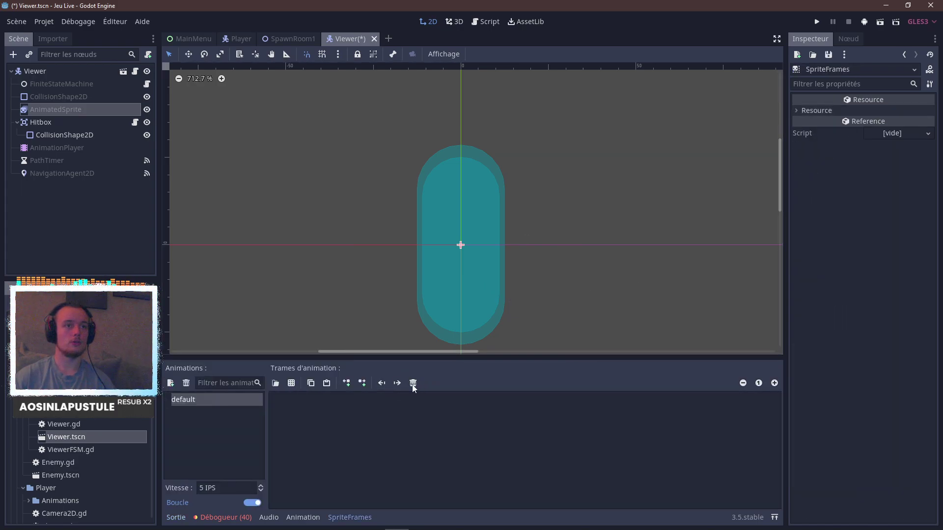
{"action": "left_click", "coordinate": [275, 383]}
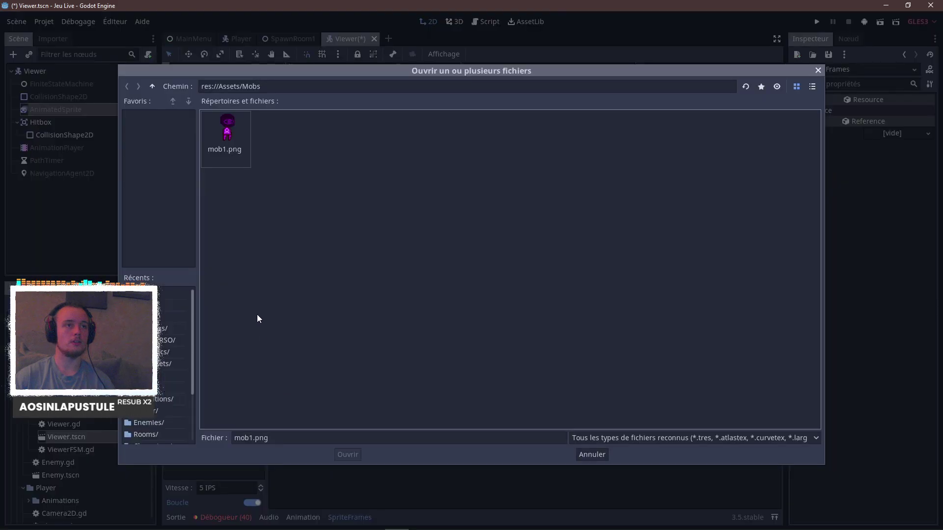
{"action": "double_click", "coordinate": [239, 149]}
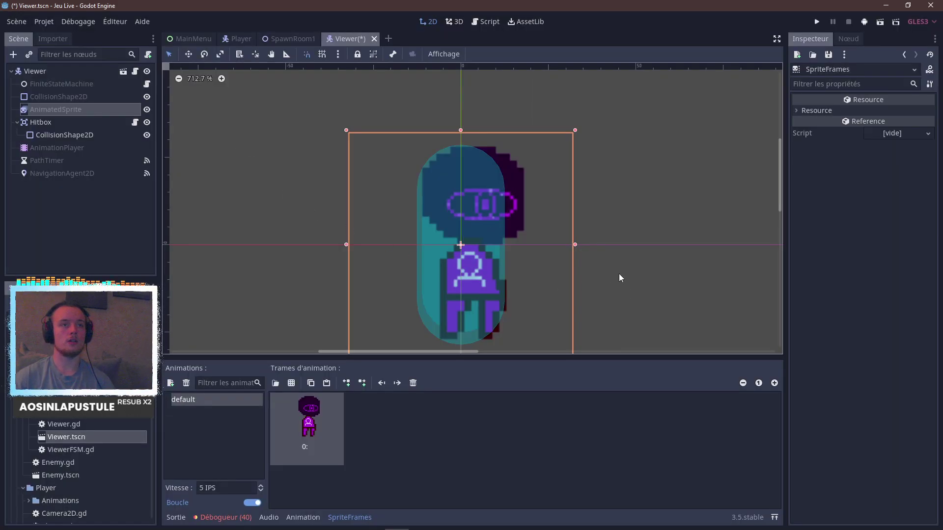
Run the project in a maximised game window and play into the purple enemy room.
{"action": "left_click", "coordinate": [815, 23]}
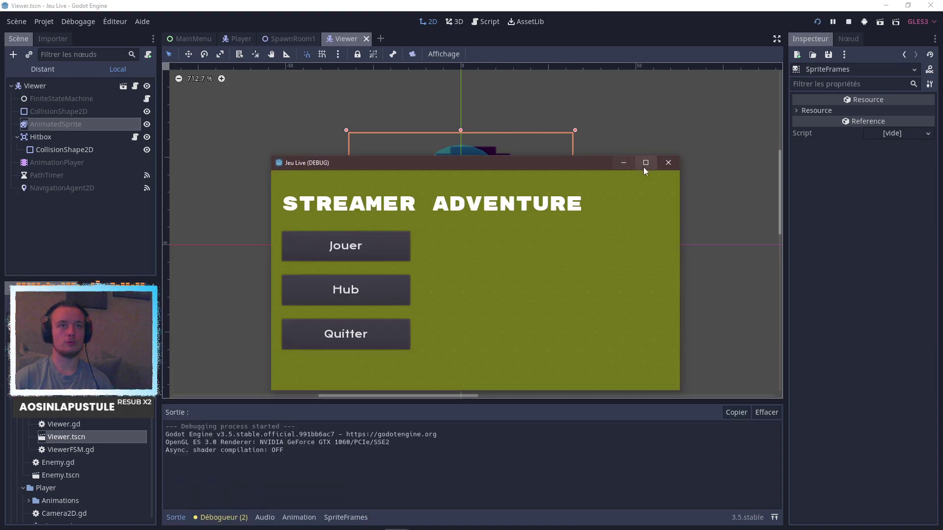
{"action": "left_click", "coordinate": [645, 164]}
{"action": "left_click", "coordinate": [279, 202]}
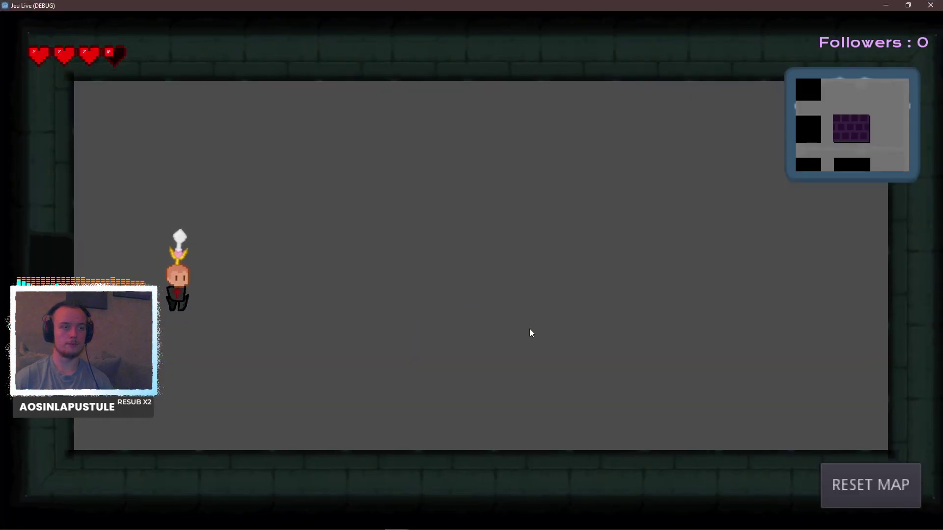
{"action": "key", "text": "z"}
{"action": "key", "text": "q"}
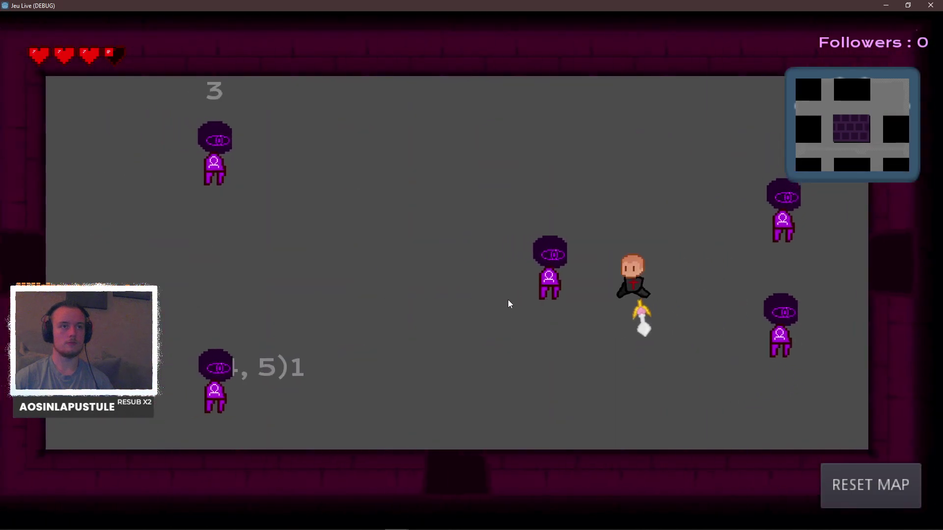
Walk the player around the room so the mobs follow, and zoom in to examine their new sprite.
{"action": "key", "text": "s"}
{"action": "key", "text": "z"}
{"action": "key", "text": "q"}
{"action": "key", "text": "s"}
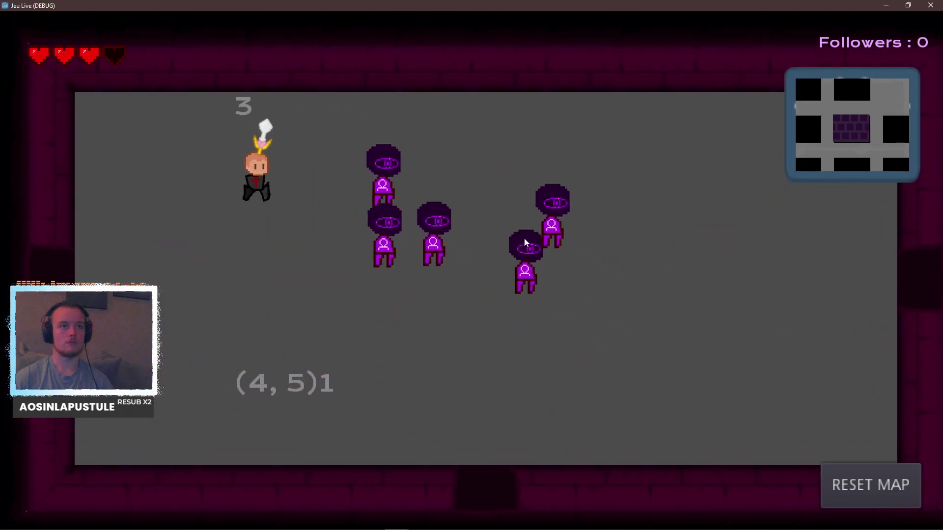
{"action": "key", "text": "Down"}
{"action": "key", "text": "Right"}
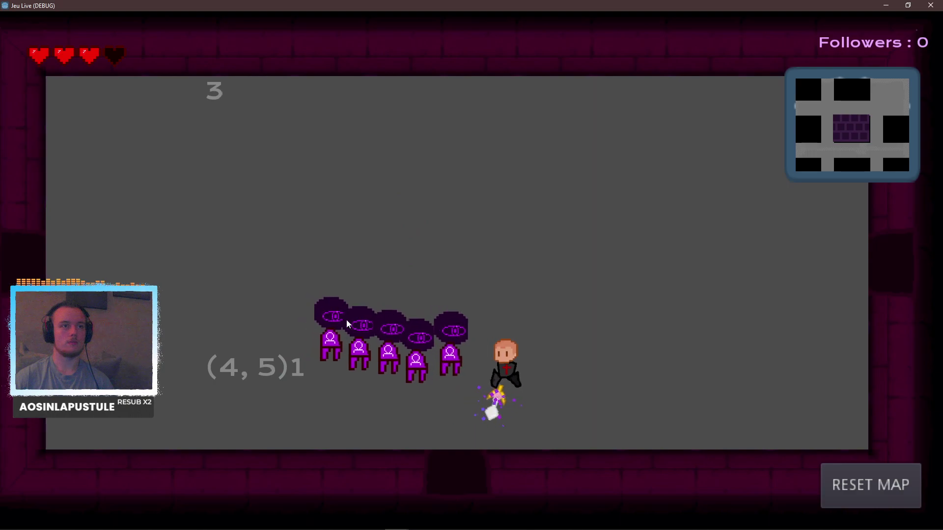
{"action": "key", "text": "d"}
{"action": "scroll", "coordinate": [530, 348], "scroll_direction": "up", "scroll_amount": 5}
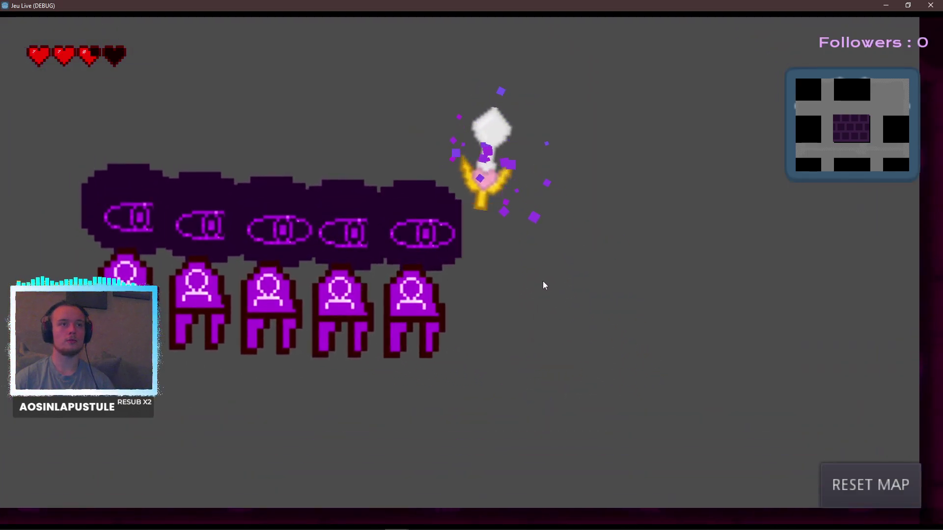
Circle around the purple mobs and attack them repeatedly with the player's weapon to test the fight.
{"action": "key", "text": "d"}
{"action": "key", "text": "z"}
{"action": "key", "text": "q"}
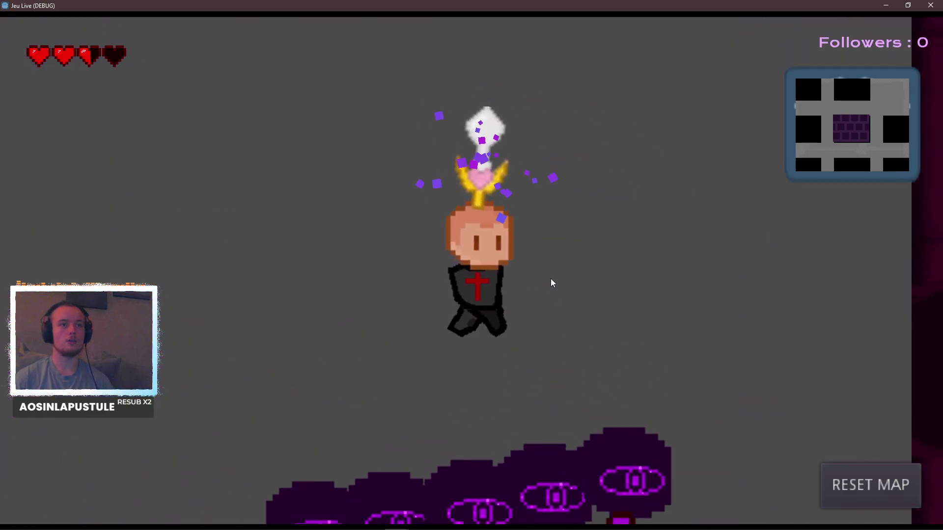
{"action": "key", "text": "q"}
{"action": "left_click", "coordinate": [554, 276]}
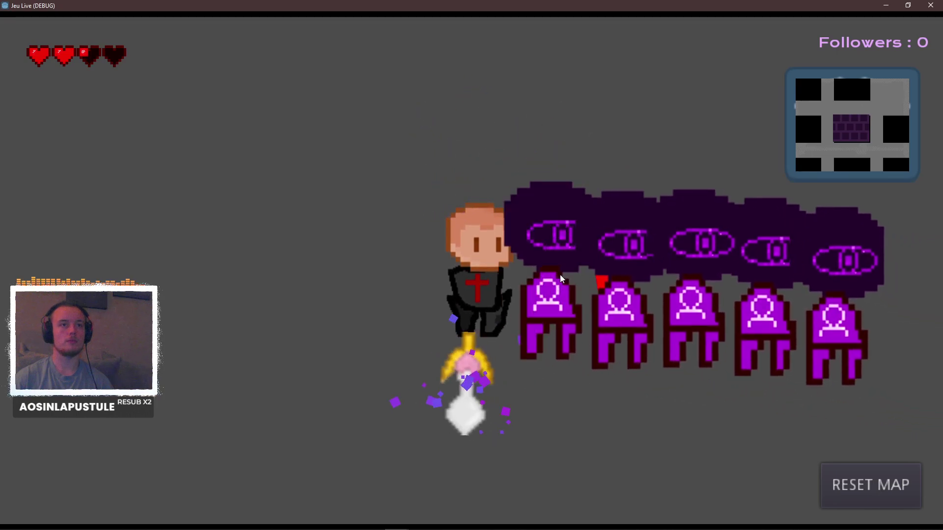
{"action": "left_click", "coordinate": [560, 275]}
{"action": "left_click", "coordinate": [560, 275]}
{"action": "left_click", "coordinate": [560, 275]}
{"action": "left_click", "coordinate": [559, 275]}
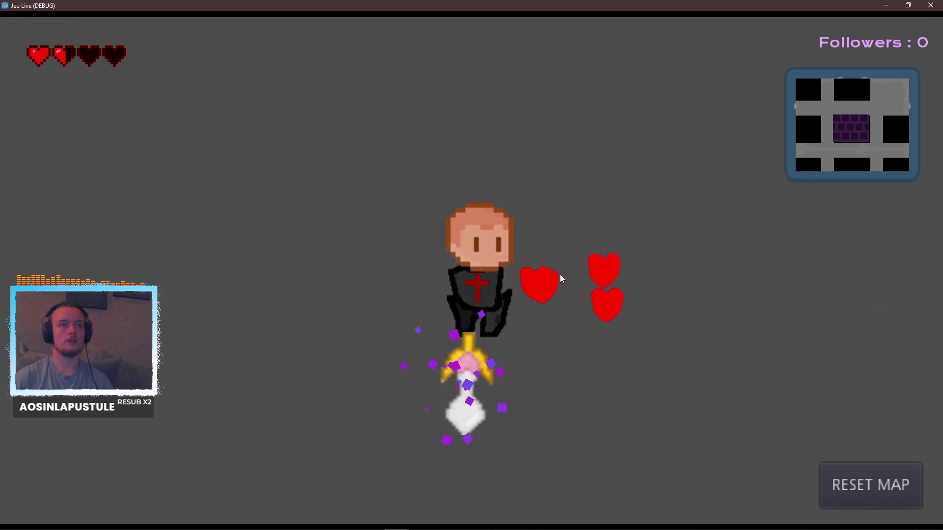
Move the player over the dropped hearts to test picking them up.
{"action": "key", "text": "Up"}
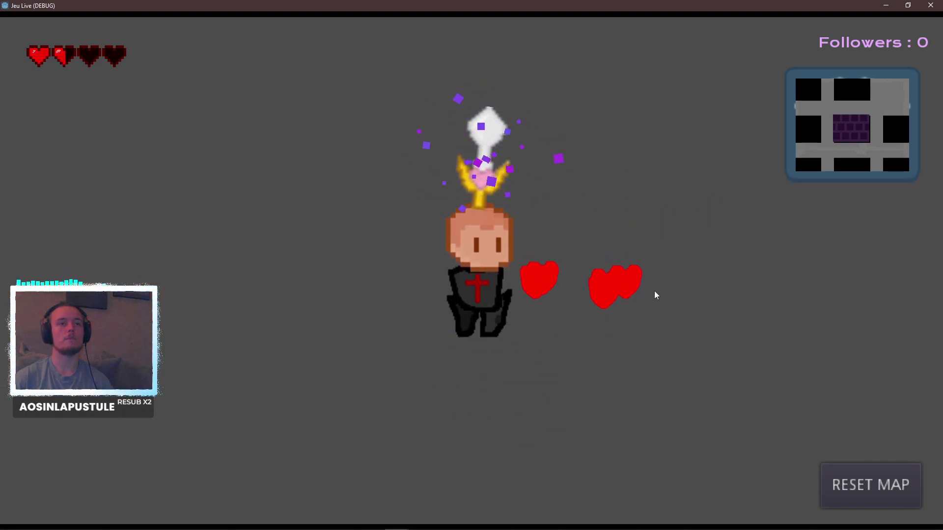
{"action": "key", "text": "d"}
{"action": "key", "text": "q"}
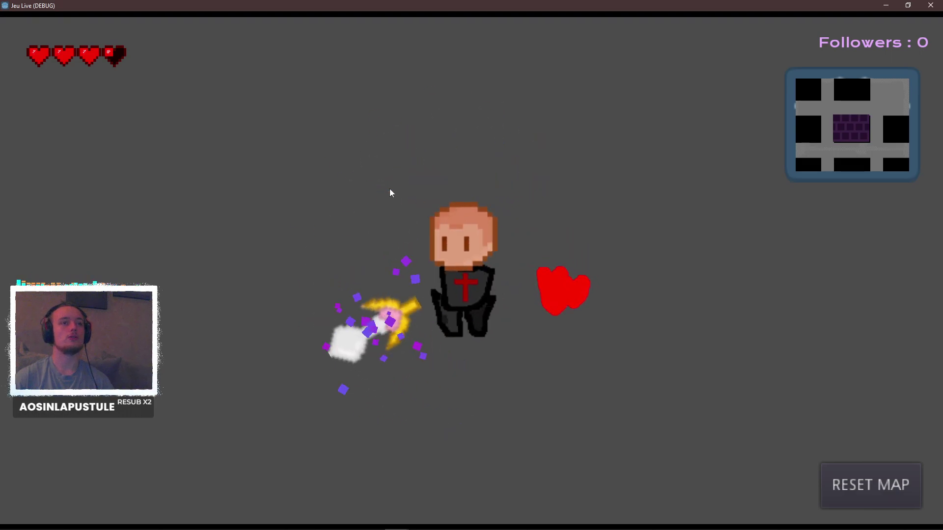
{"action": "key", "text": "Down"}
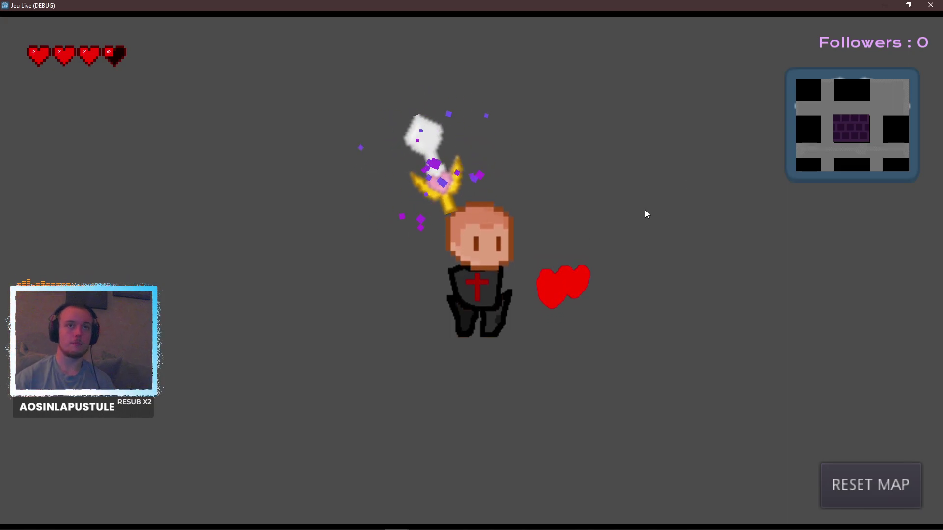
Close the running game and save the Viewer scene.
{"action": "left_click", "coordinate": [929, 5]}
{"action": "key", "text": "ctrl+s"}
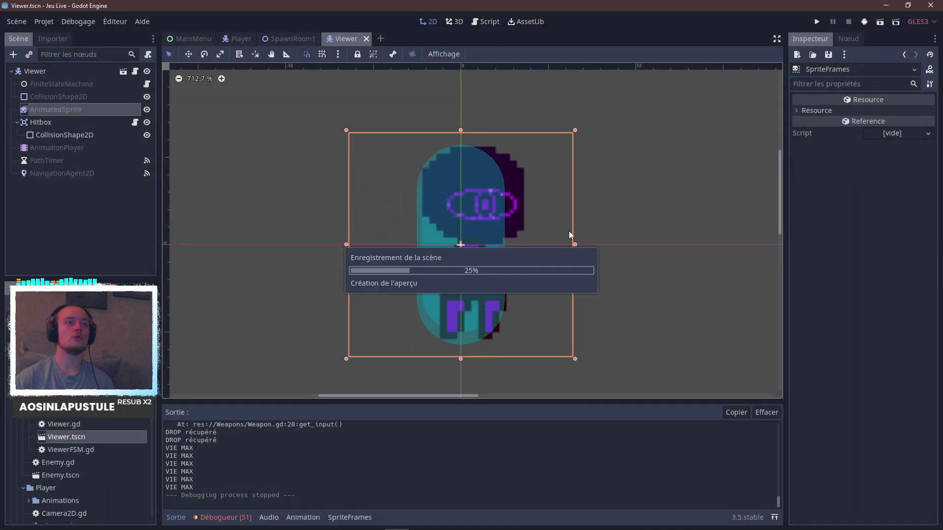
In the Viewer node's script, add an if block testing velocity.normalized() below the knockback_direction line in _process.
{"action": "left_click", "coordinate": [135, 72]}
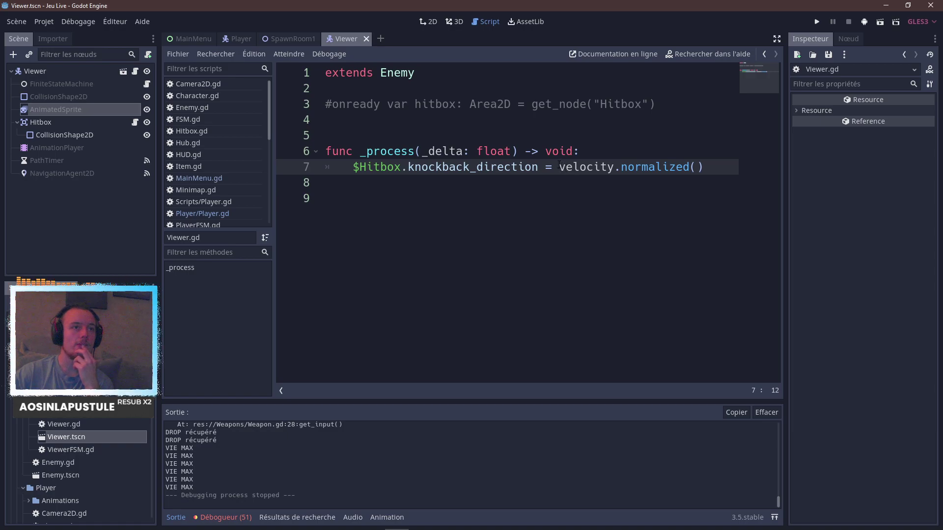
{"action": "left_click_drag", "start_coordinate": [560, 167], "coordinate": [617, 166]}
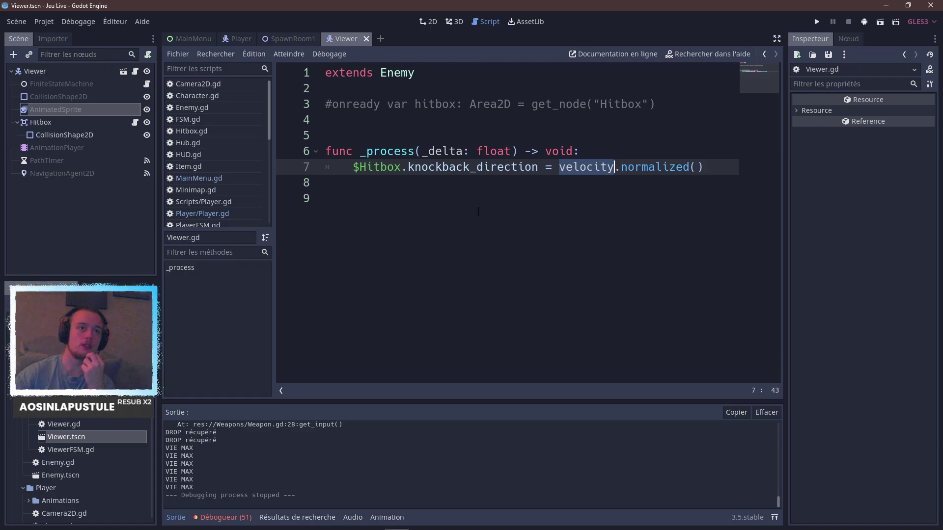
{"action": "left_click_drag", "start_coordinate": [699, 175], "coordinate": [560, 168]}
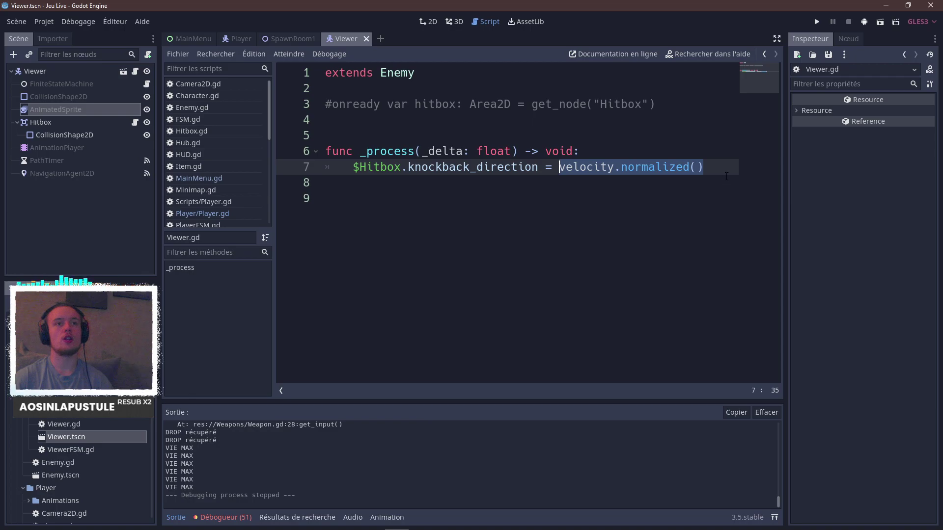
{"action": "left_click", "coordinate": [721, 168]}
{"action": "key", "text": "Return"}
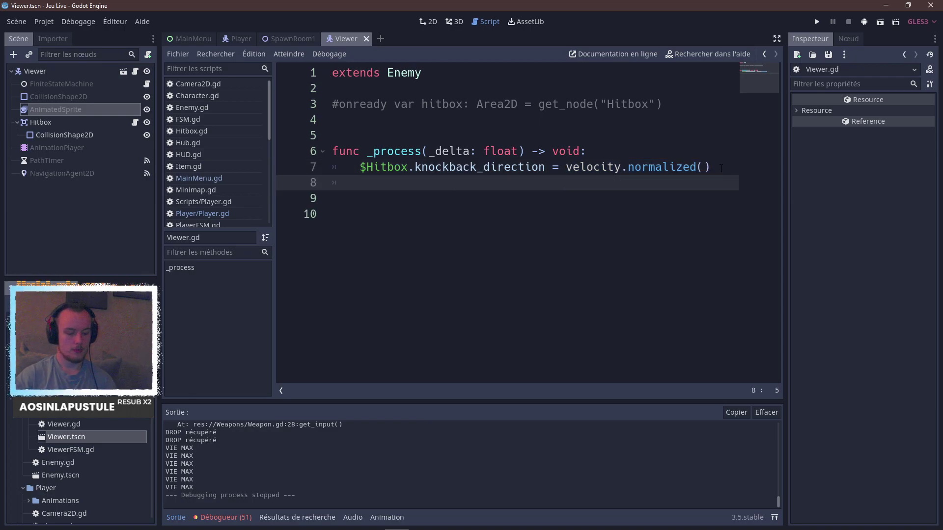
{"action": "type", "text": "if"}
{"action": "key", "text": "BackSpace"}
{"action": "key", "text": "BackSpace"}
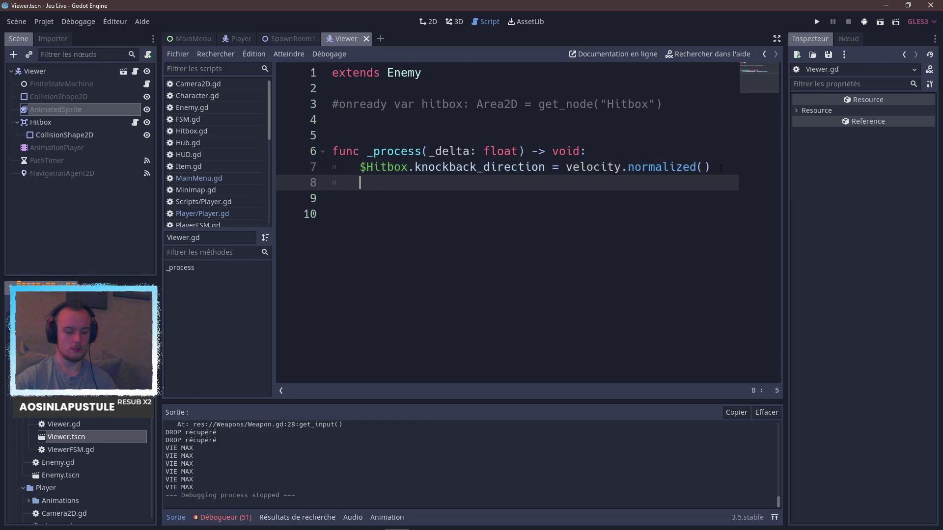
{"action": "type", "text": "if velocity.normalized()"}
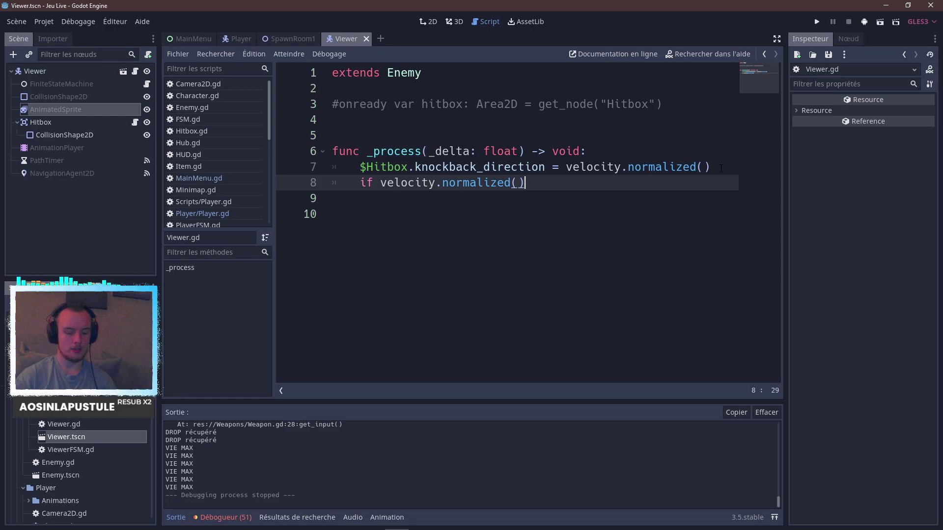
{"action": "type", "text": ":"}
{"action": "key", "text": "Return"}
Complete the if condition as velocity.normalized() < 0 and add an indented line beneath it.
{"action": "key", "text": "Up"}
{"action": "key", "text": "End"}
{"action": "key", "text": "Left"}
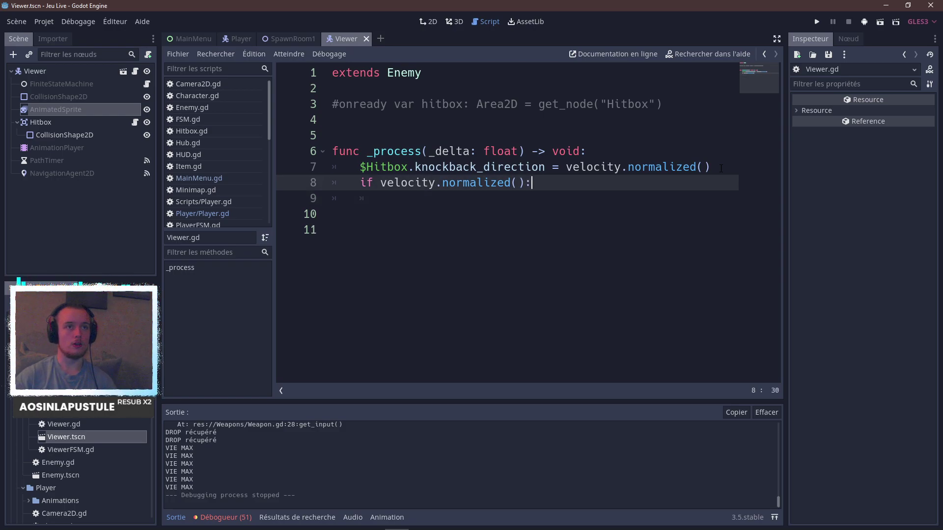
{"action": "type", "text": "<"}
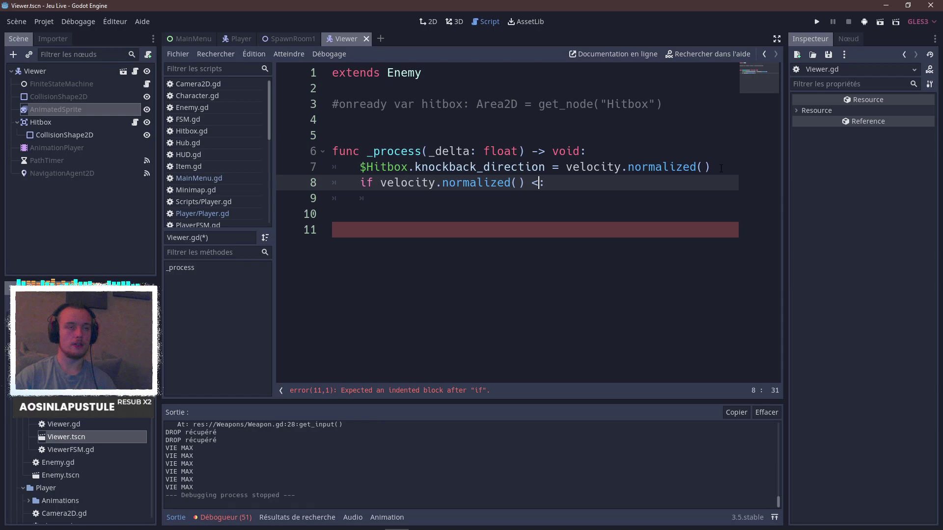
{"action": "type", "text": " 0"}
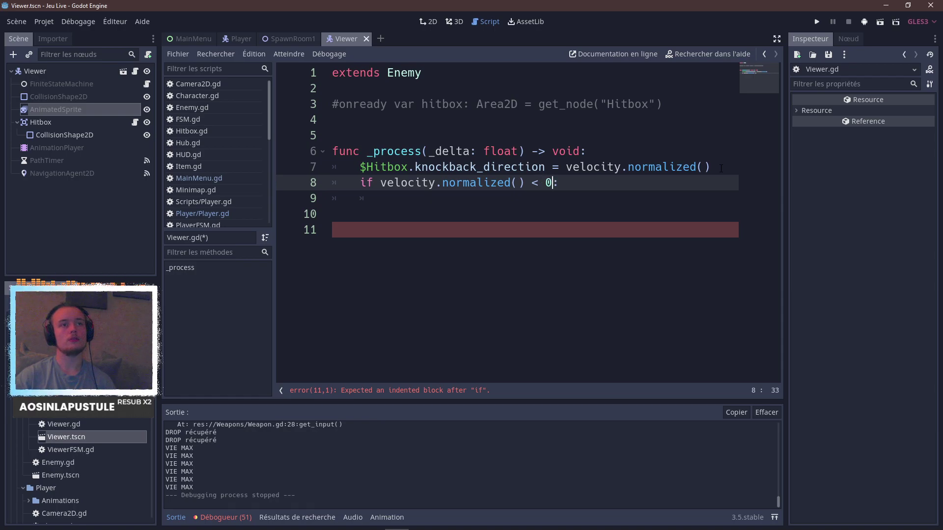
{"action": "key", "text": "Return"}
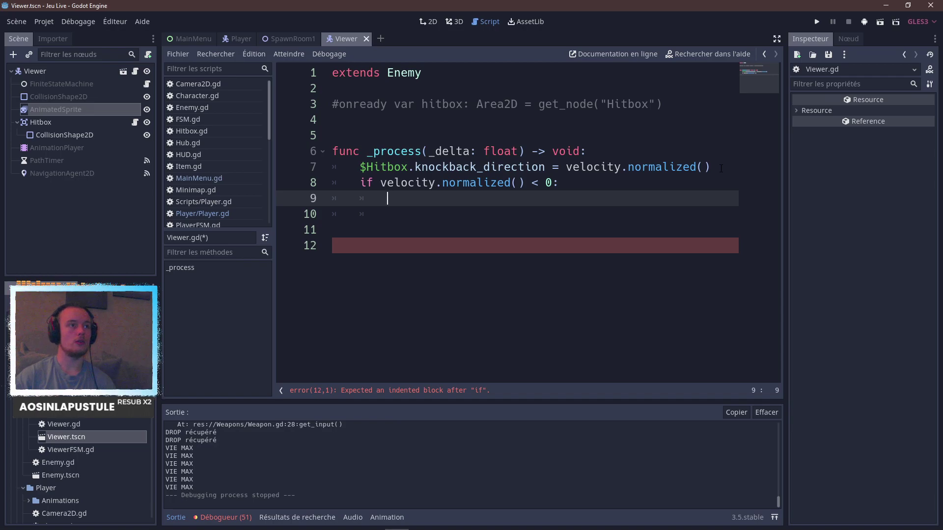
Inside the if block, write $AnimatedSprite.flip_h = true to flip the enemy sprite horizontally.
{"action": "left_click", "coordinate": [61, 110]}
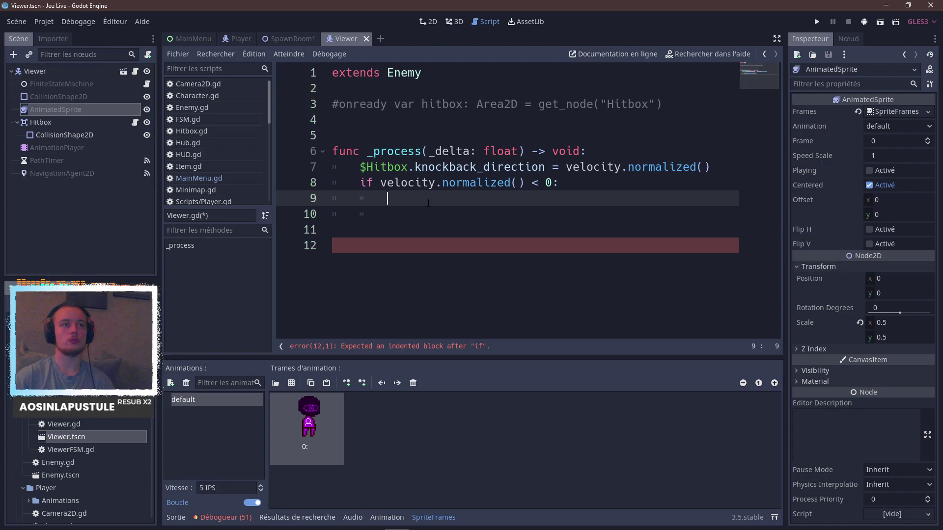
{"action": "type", "text": "flip"}
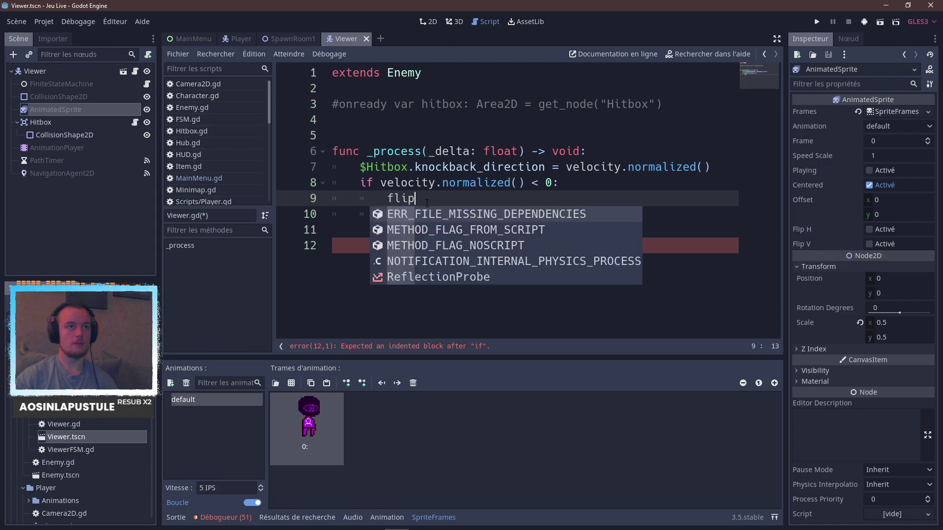
{"action": "key", "text": "BackSpace"}
{"action": "key", "text": "BackSpace"}
{"action": "key", "text": "BackSpace"}
{"action": "key", "text": "BackSpace"}
{"action": "type", "text": "$ani"}
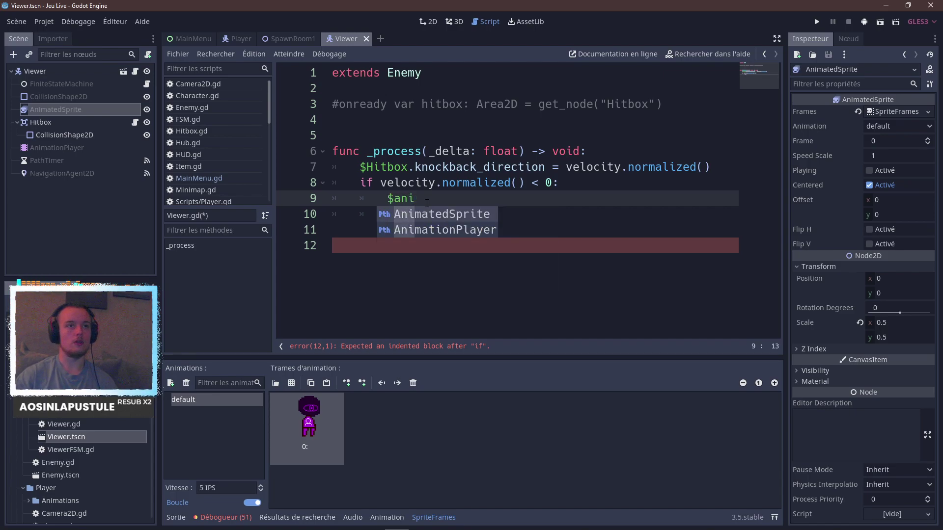
{"action": "key", "text": "Down"}
{"action": "key", "text": "Up"}
{"action": "key", "text": "Return"}
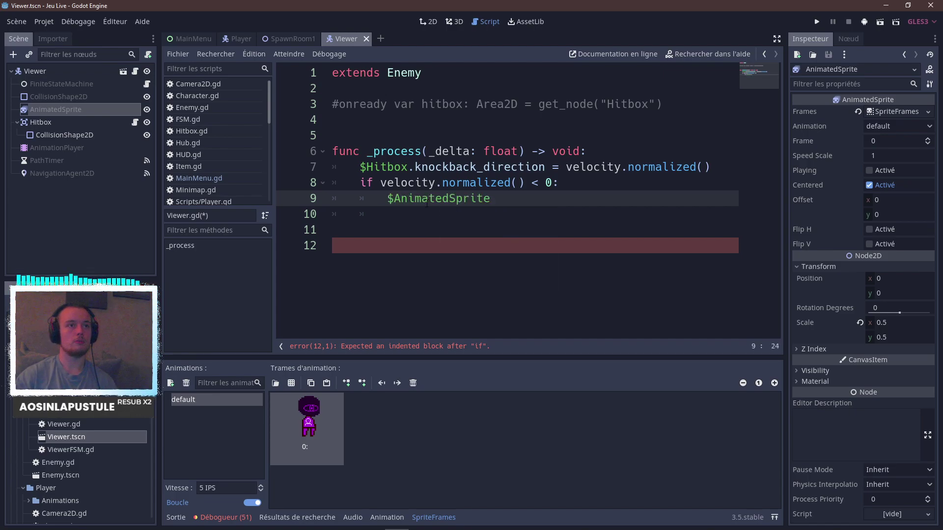
{"action": "type", "text": ".fli"}
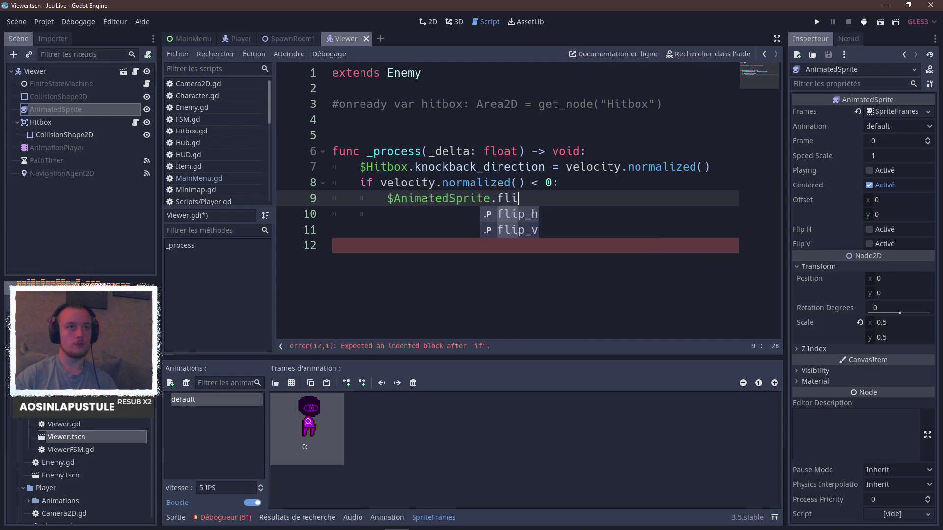
{"action": "type", "text": "p_h ="}
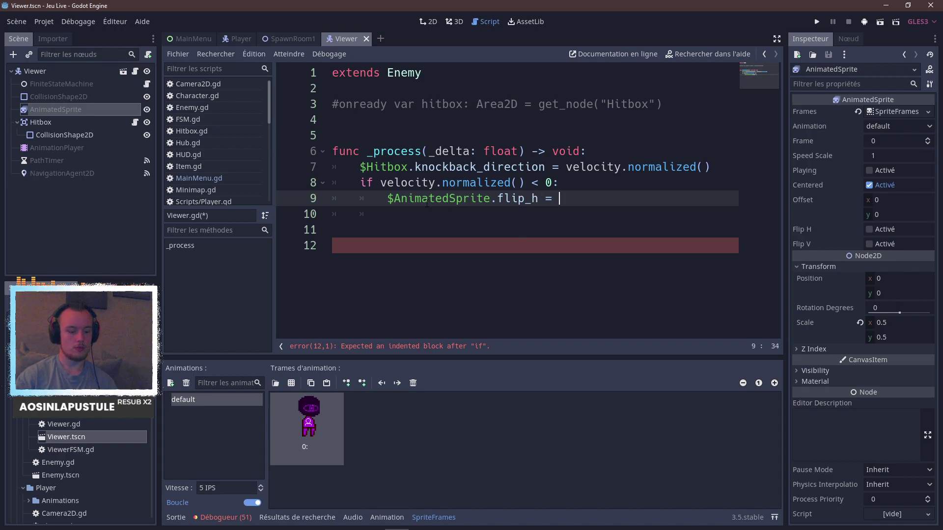
{"action": "type", "text": "=true"}
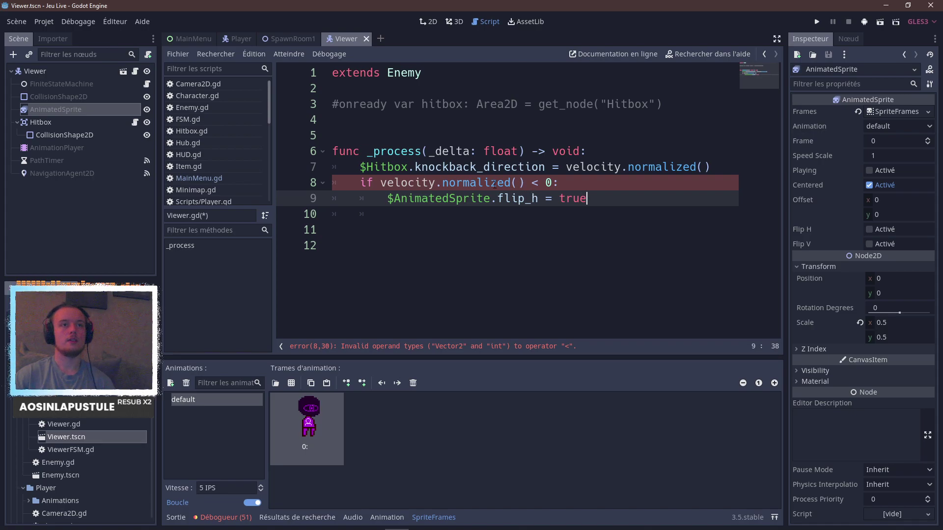
{"action": "left_click", "coordinate": [522, 183]}
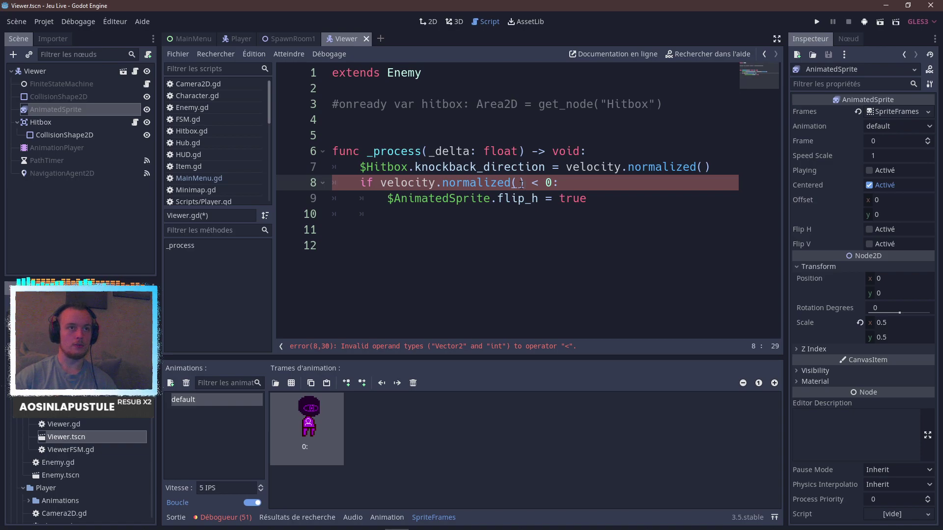
{"action": "key", "text": "BackSpace"}
{"action": "key", "text": "BackSpace"}
{"action": "key", "text": "BackSpace"}
{"action": "key", "text": "BackSpace"}
{"action": "key", "text": "BackSpace"}
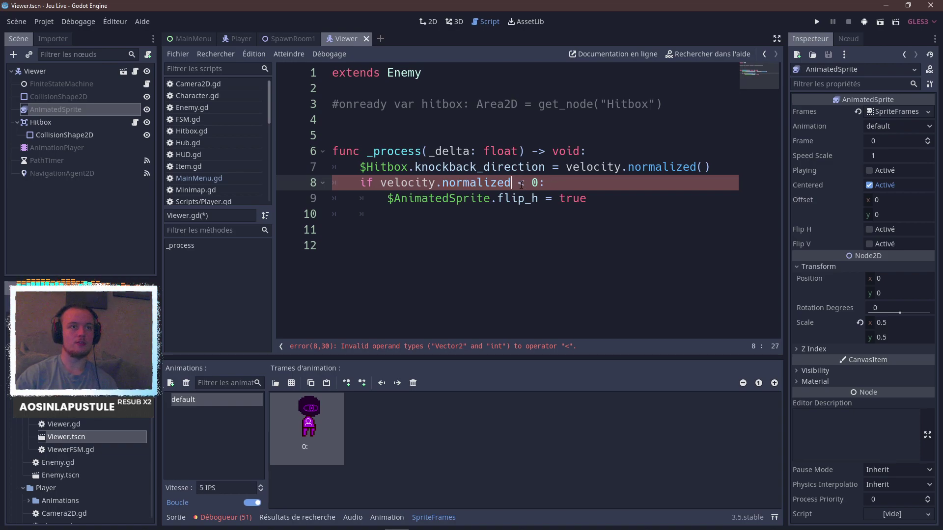
{"action": "key", "text": "ctrl+z"}
{"action": "key", "text": "BackSpace"}
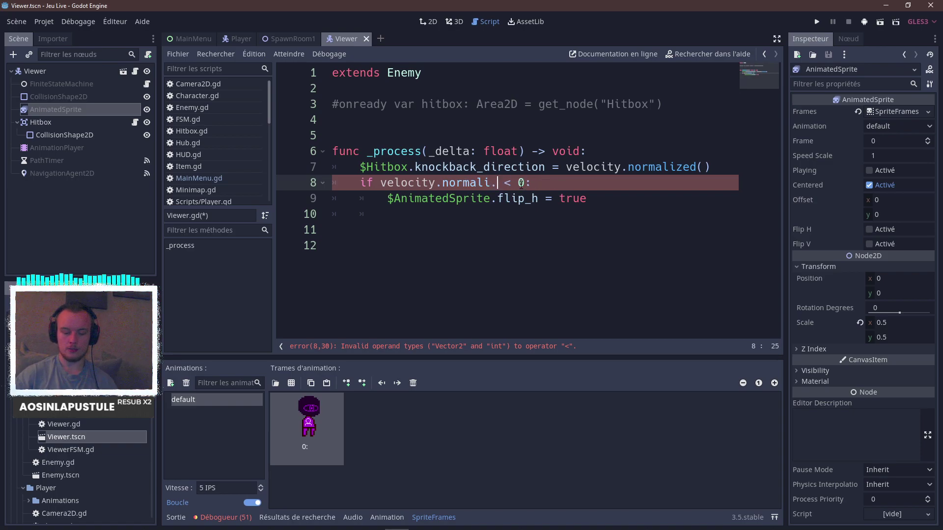
{"action": "type", "text": ".len"}
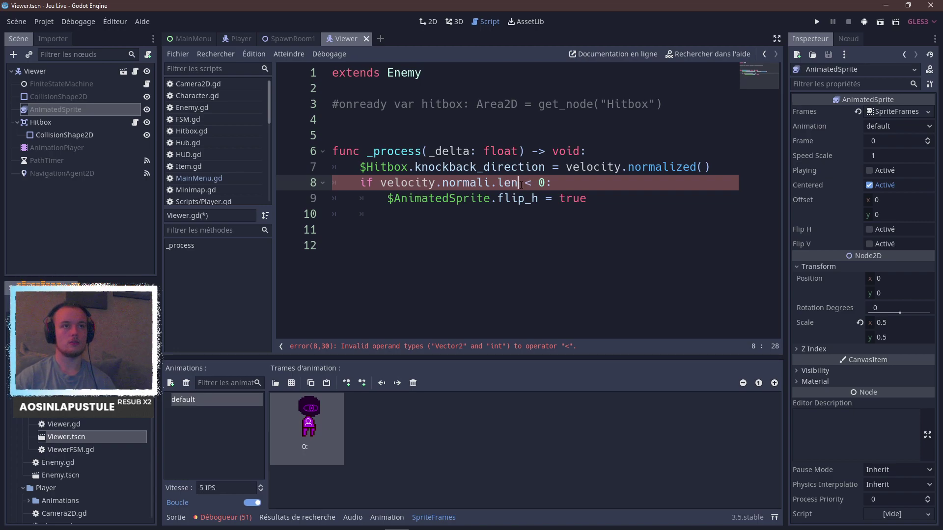
{"action": "key", "text": "ctrl+z"}
{"action": "key", "text": "ctrl+z"}
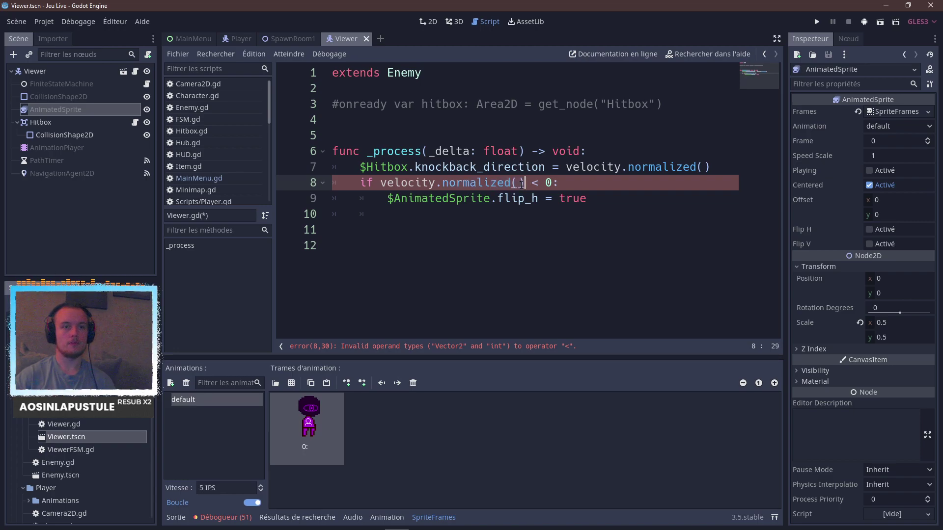
Append .length() to velocity.normalized() in the if condition and save the script.
{"action": "type", "text": ".le"}
{"action": "key", "text": "Return"}
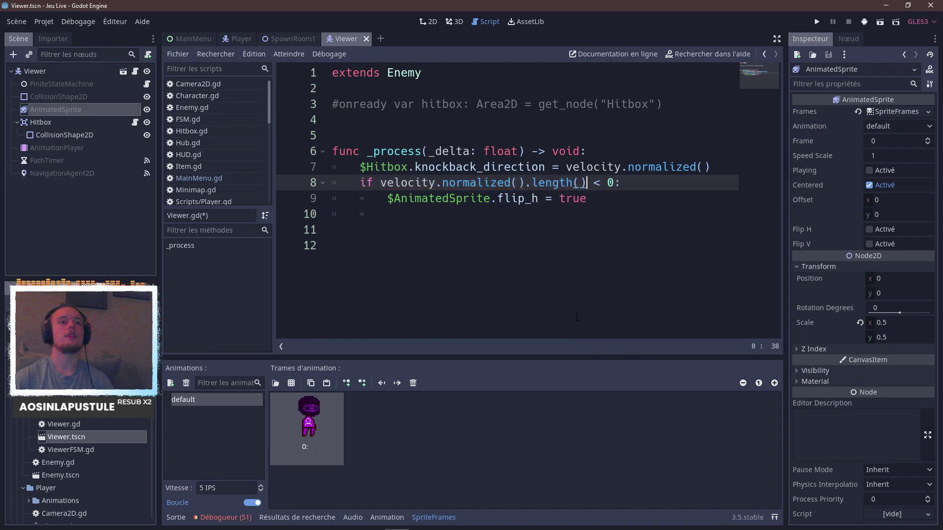
{"action": "key", "text": "ctrl+s"}
Add an else branch to the if block and duplicate the $AnimatedSprite.flip_h = true line into it.
{"action": "key", "text": "Down"}
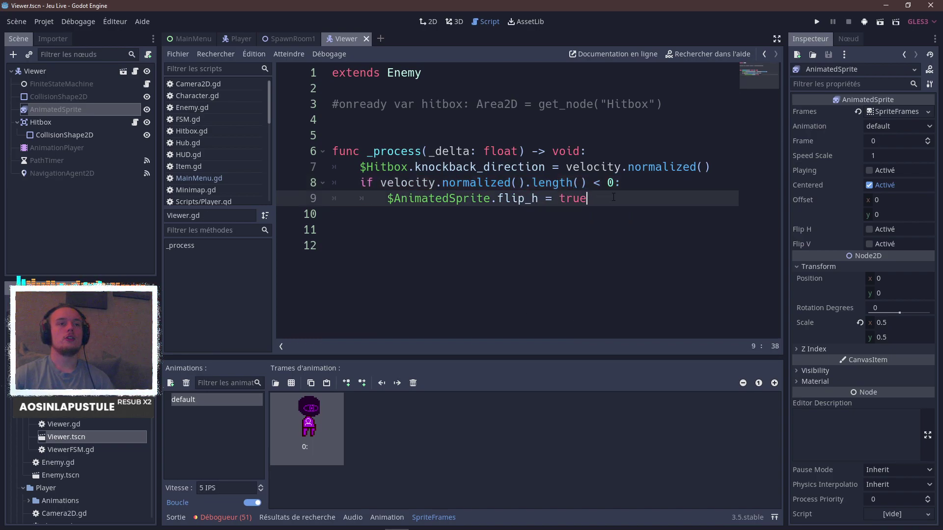
{"action": "key", "text": "Return"}
{"action": "type", "text": "e"}
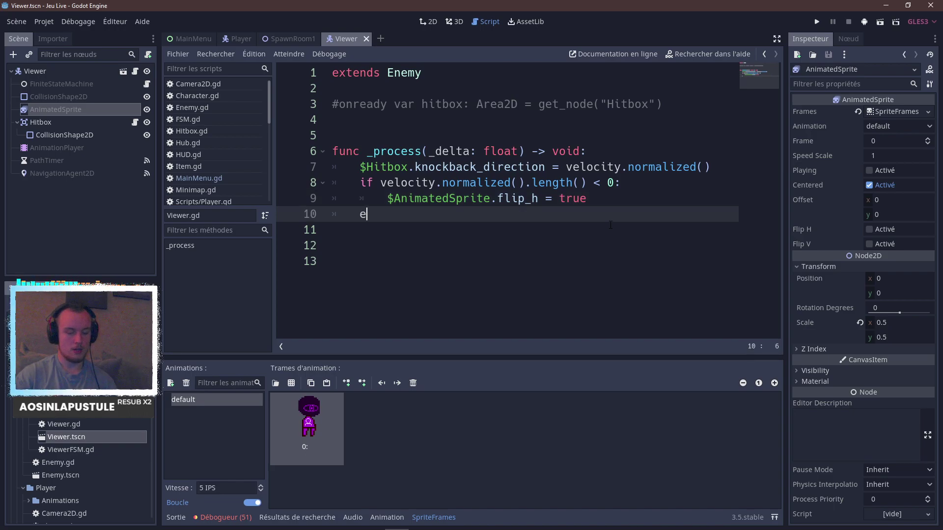
{"action": "type", "text": "lse"}
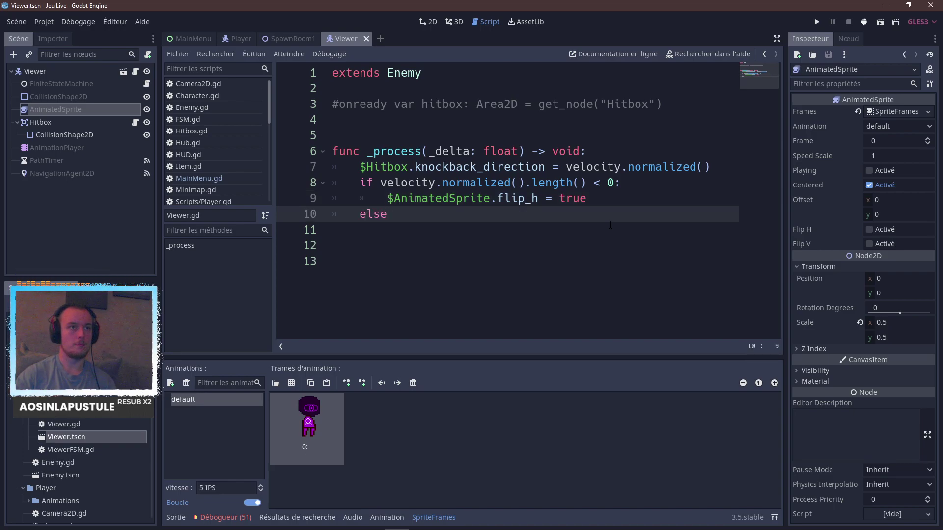
{"action": "type", "text": ":"}
{"action": "key", "text": "Return"}
{"action": "key", "text": "Up"}
{"action": "key", "text": "Up"}
{"action": "key", "text": "ctrl+d"}
{"action": "key", "text": "alt+Down"}
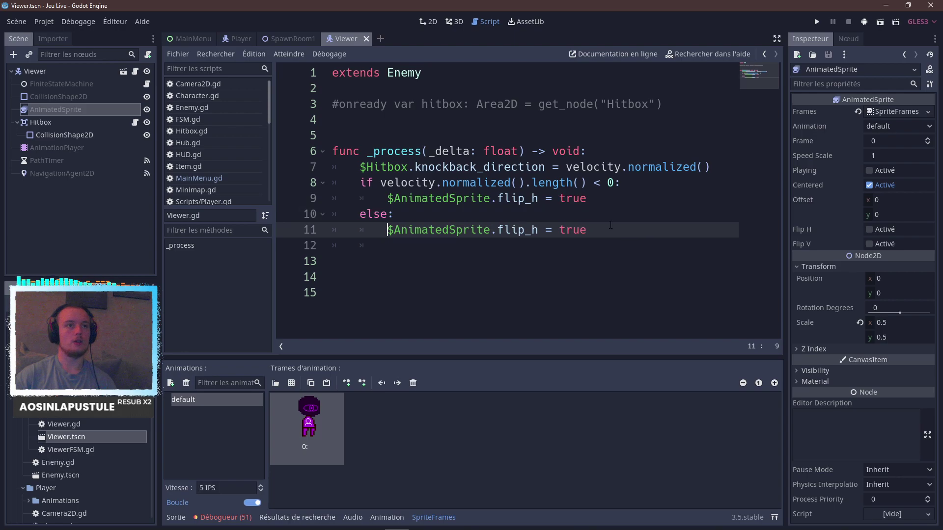
Set the sprite's flip_h to false in the else branch and save the script.
{"action": "key", "text": "Right"}
{"action": "key", "text": "Right"}
{"action": "key", "text": "Right"}
{"action": "key", "text": "Right"}
{"action": "key", "text": "Right"}
{"action": "key", "text": "Right"}
{"action": "key", "text": "Right"}
{"action": "key", "text": "Right"}
{"action": "key", "text": "Right"}
{"action": "key", "text": "Right"}
{"action": "key", "text": "Right"}
{"action": "key", "text": "Right"}
{"action": "key", "text": "Right"}
{"action": "key", "text": "Right"}
{"action": "key", "text": "Right"}
{"action": "key", "text": "Right"}
{"action": "key", "text": "Right"}
{"action": "key", "text": "Right"}
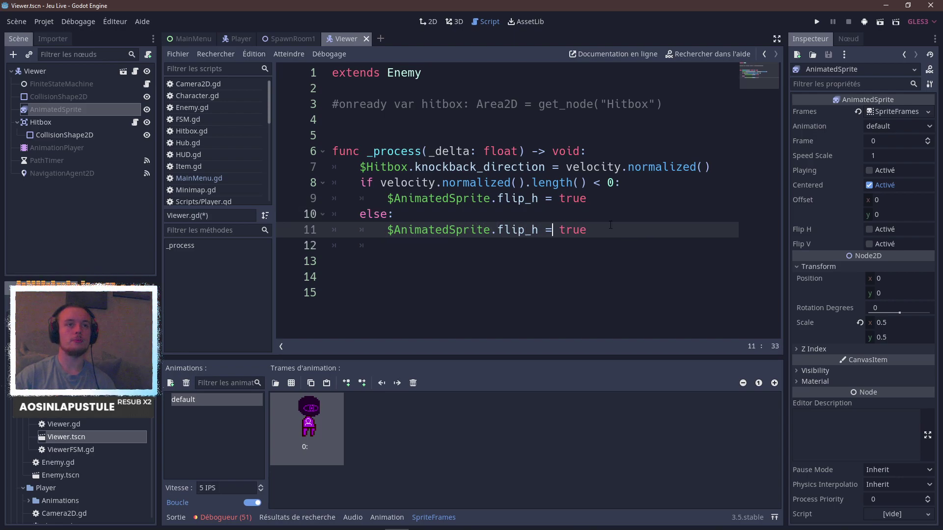
{"action": "key", "text": "Left"}
{"action": "key", "text": "Left"}
{"action": "key", "text": "Delete"}
{"action": "key", "text": "Delete"}
{"action": "key", "text": "Delete"}
{"action": "type", "text": "fals"}
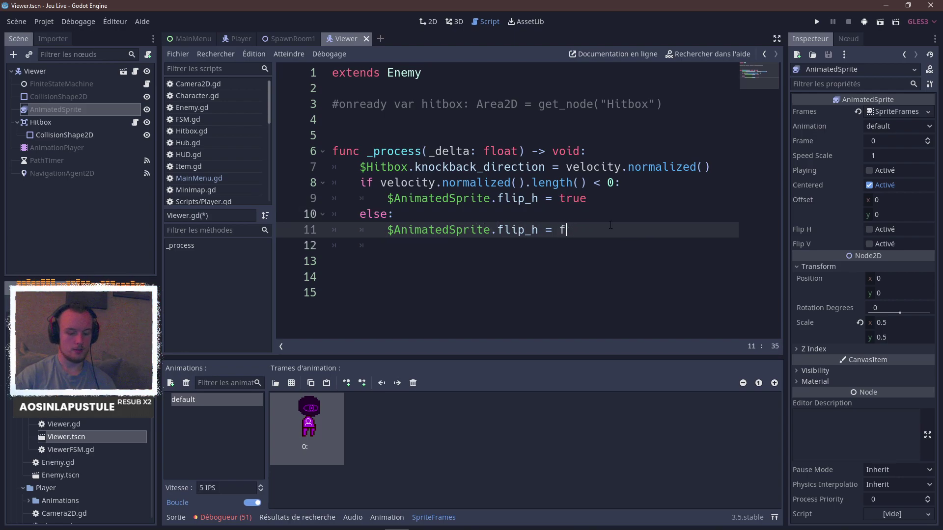
{"action": "key", "text": "ctrl+s"}
{"action": "key", "text": "End"}
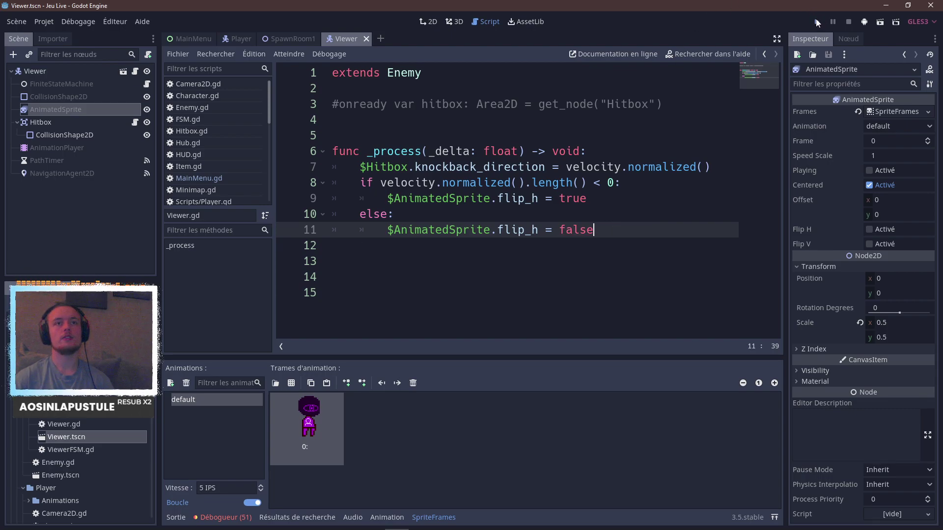
Run the project in a maximized window and start a game with Jouer.
{"action": "left_click", "coordinate": [816, 21]}
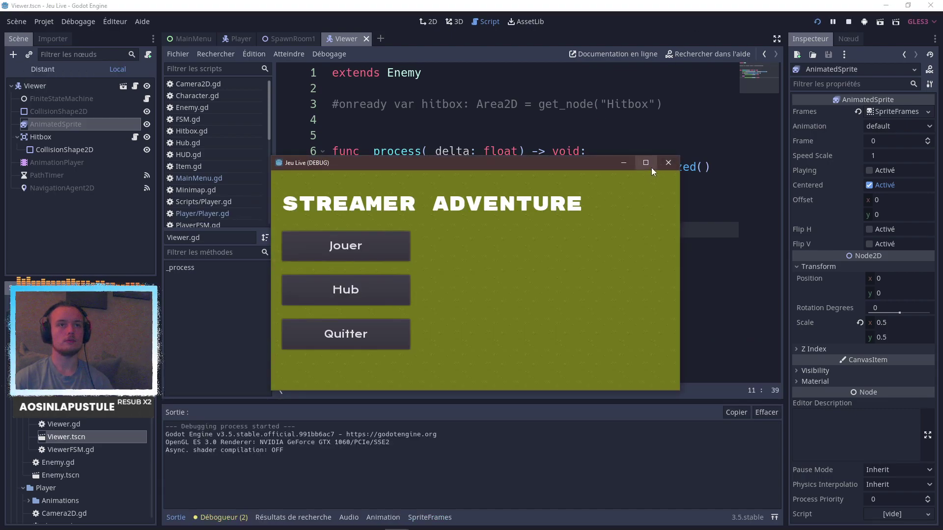
{"action": "left_click", "coordinate": [651, 166]}
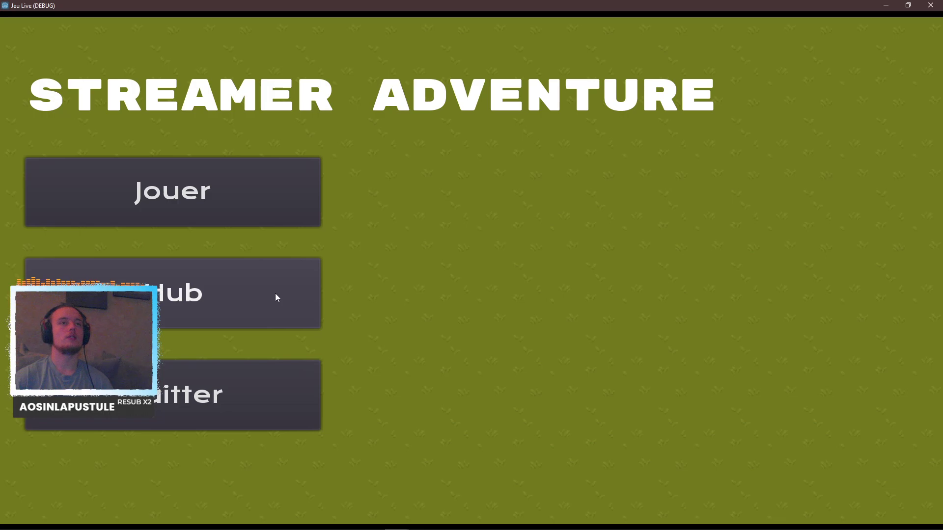
{"action": "left_click", "coordinate": [290, 199]}
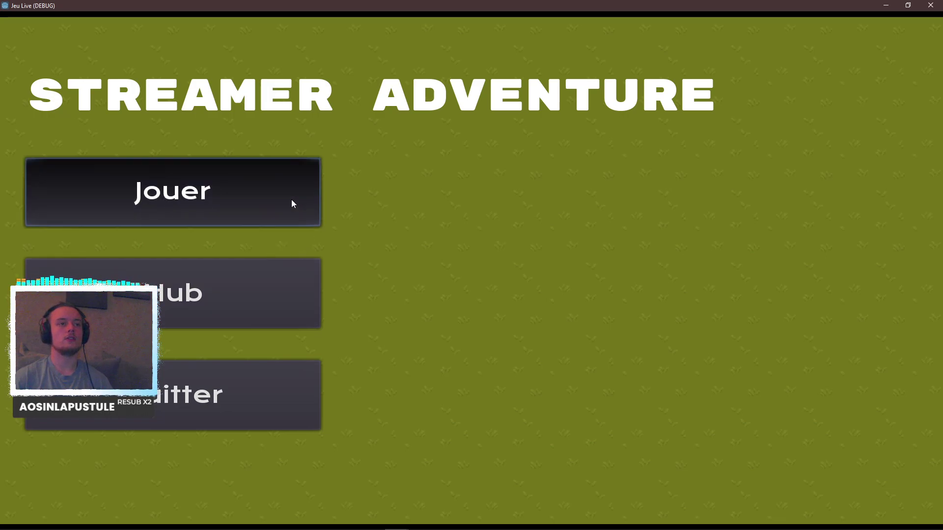
Move the player around the room to check whether the pursuing enemies flip with their direction, and return to the script.
{"action": "key", "text": "Right"}
{"action": "key", "text": "Down"}
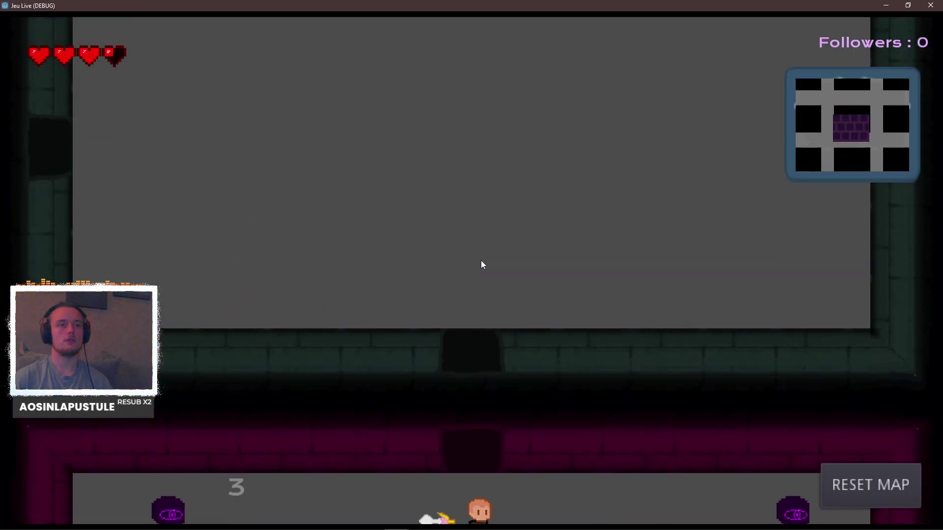
{"action": "key", "text": "Down"}
{"action": "key", "text": "Left"}
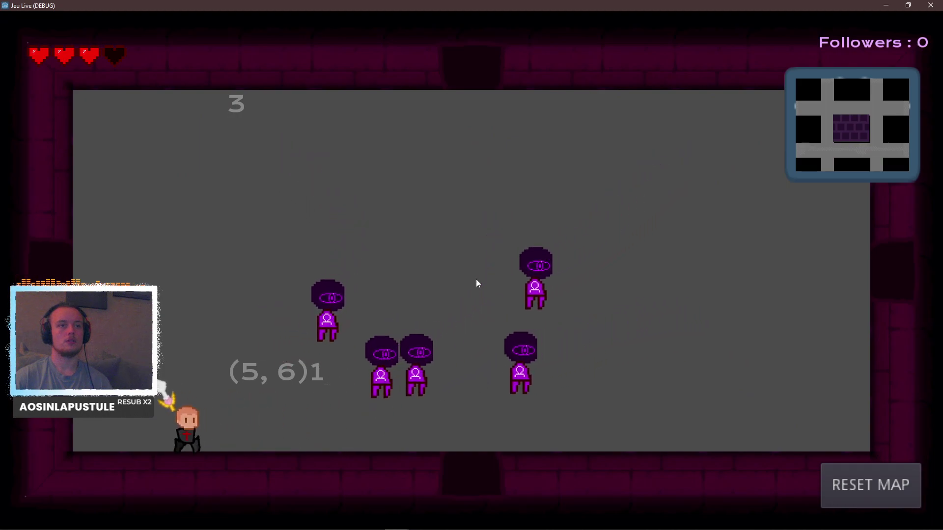
{"action": "key", "text": "Right"}
{"action": "key", "text": "Left"}
{"action": "key", "text": "z"}
{"action": "key", "text": "d"}
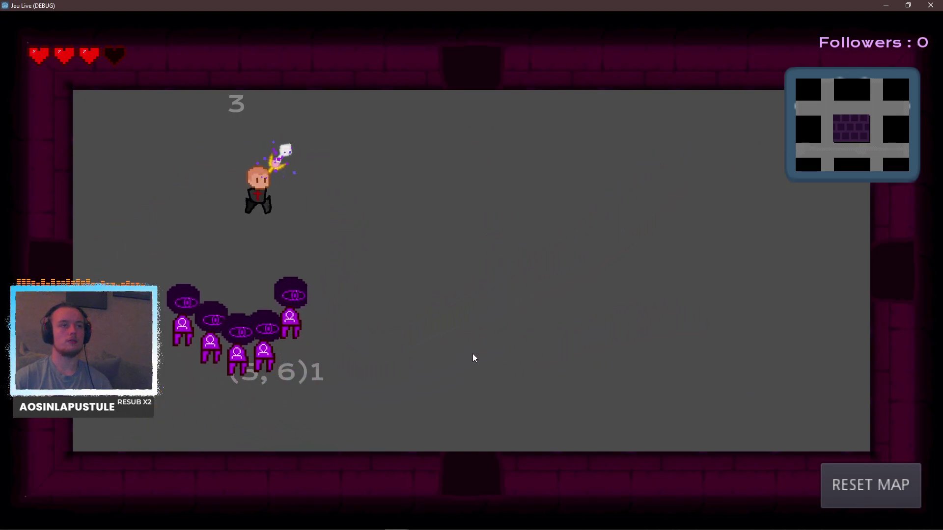
{"action": "key", "text": "s"}
{"action": "key", "text": "s"}
{"action": "key", "text": "q"}
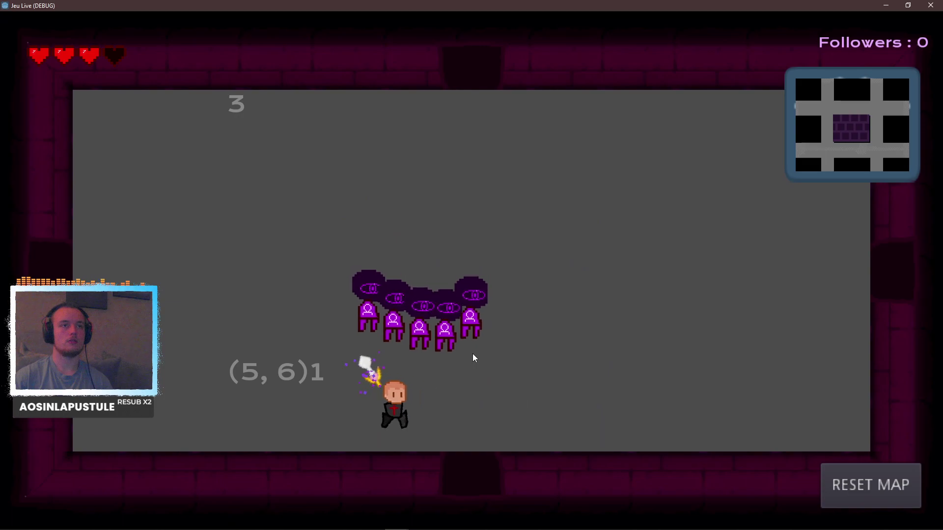
{"action": "key", "text": "z"}
{"action": "key", "text": "d"}
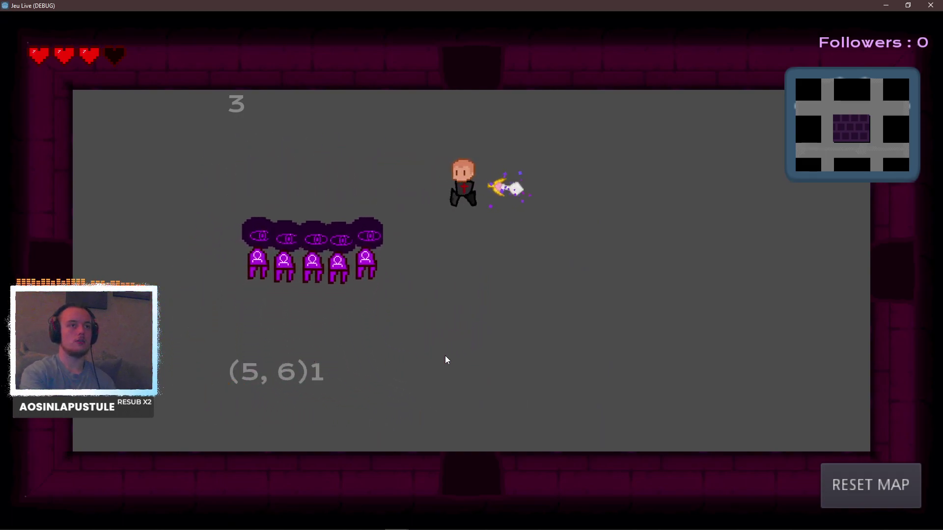
{"action": "key", "text": "s"}
{"action": "key", "text": "q"}
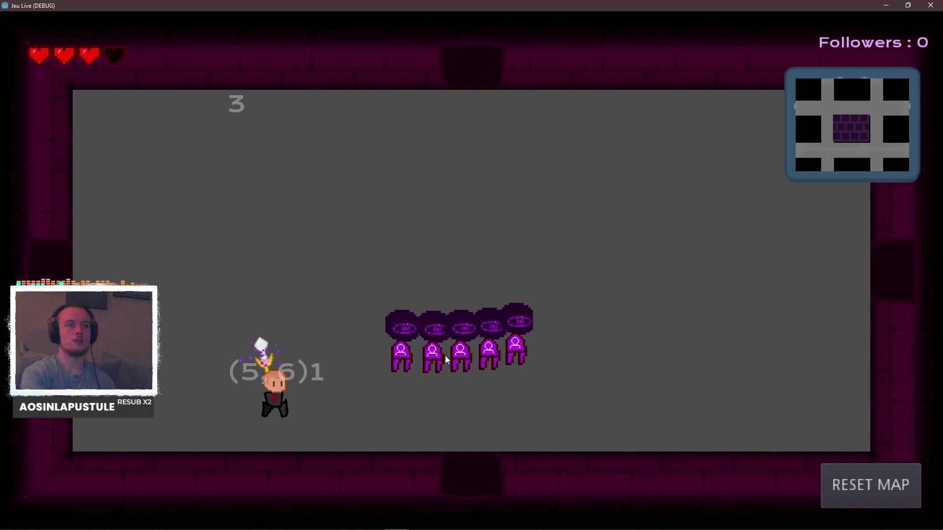
{"action": "key", "text": "q"}
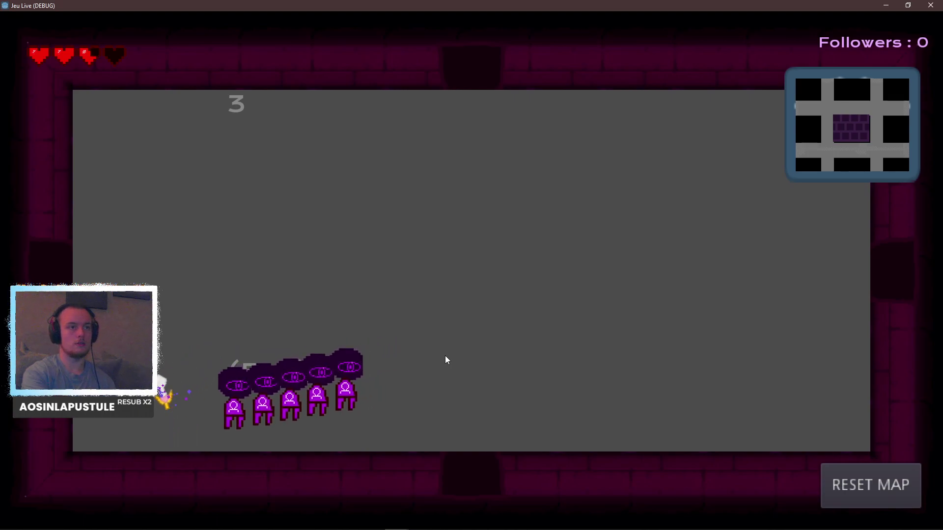
{"action": "key", "text": "alt+Tab"}
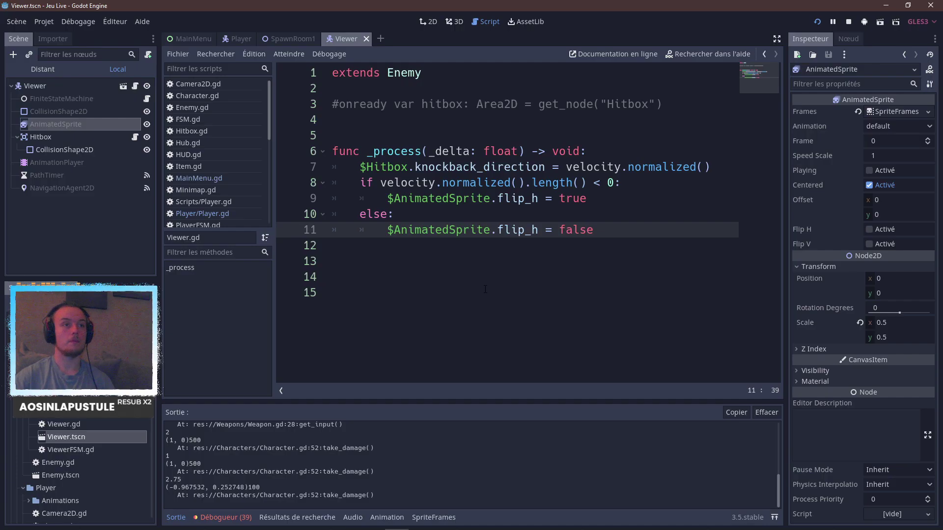
{"action": "left_click", "coordinate": [609, 182]}
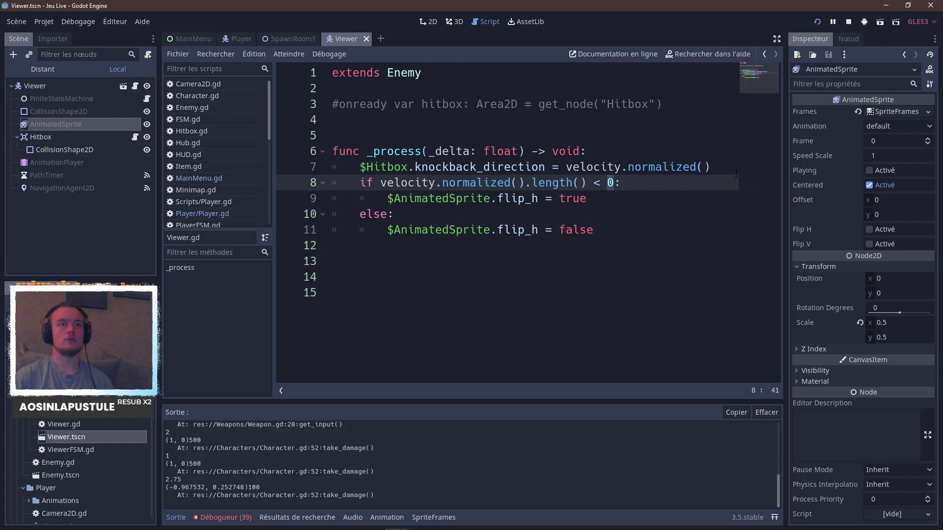
{"action": "left_click", "coordinate": [733, 171]}
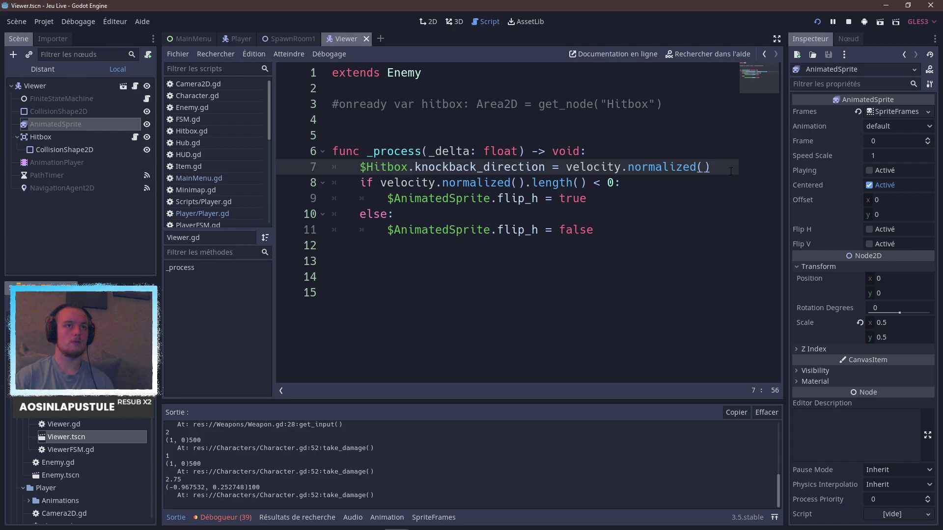
{"action": "key", "text": "Return"}
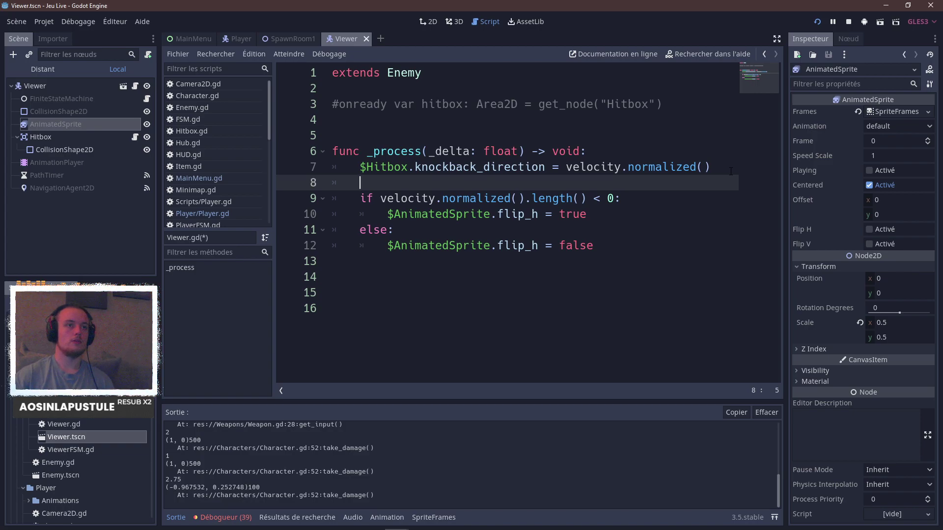
{"action": "key", "text": "BackSpace"}
{"action": "key", "text": "BackSpace"}
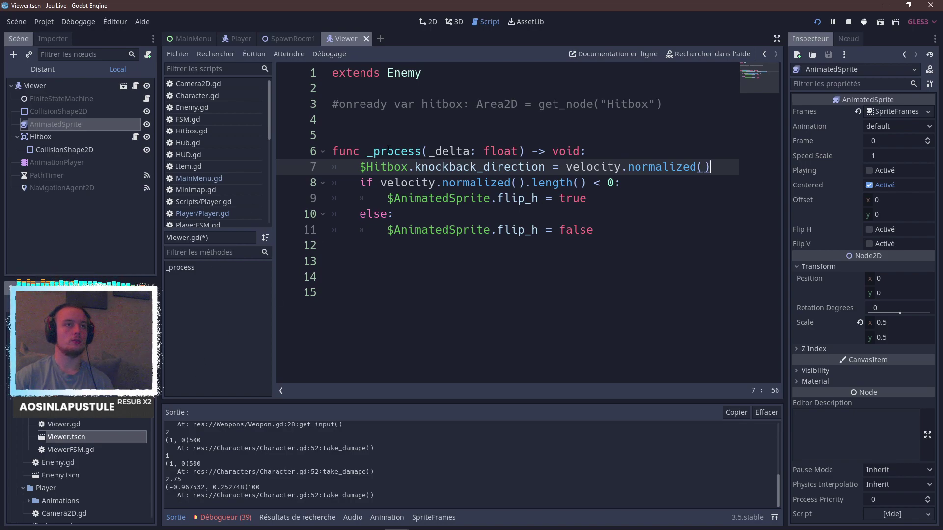
Cut the flip_h if/else block out of Viewer.gd's _process function and open the parent Enemy script.
{"action": "left_click_drag", "start_coordinate": [623, 233], "coordinate": [329, 184]}
{"action": "key", "text": "ctrl+c"}
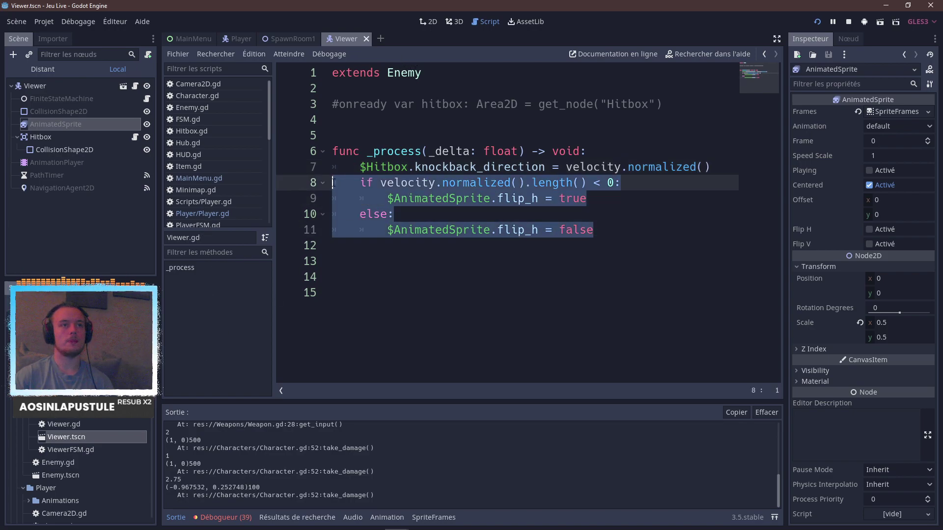
{"action": "key", "text": "BackSpace"}
{"action": "left_click", "coordinate": [401, 74]}
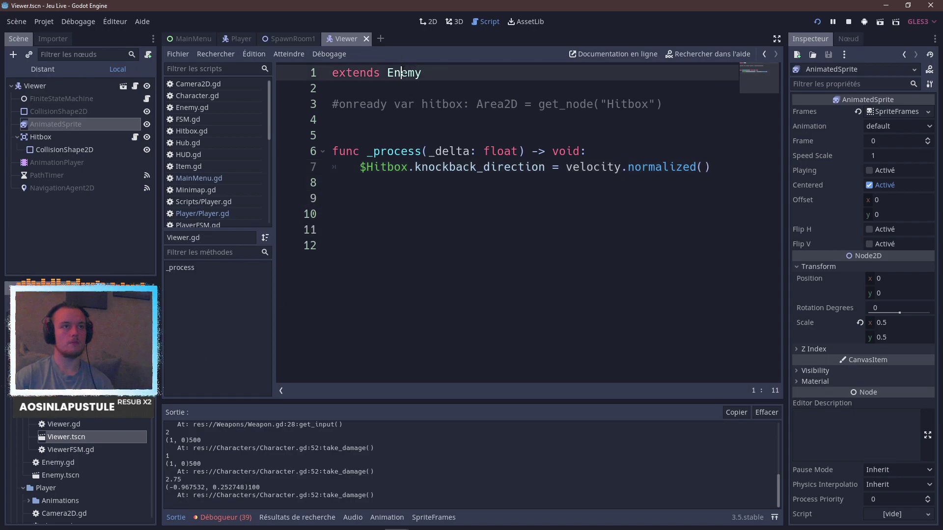
{"action": "left_click", "coordinate": [404, 73], "text": "ctrl"}
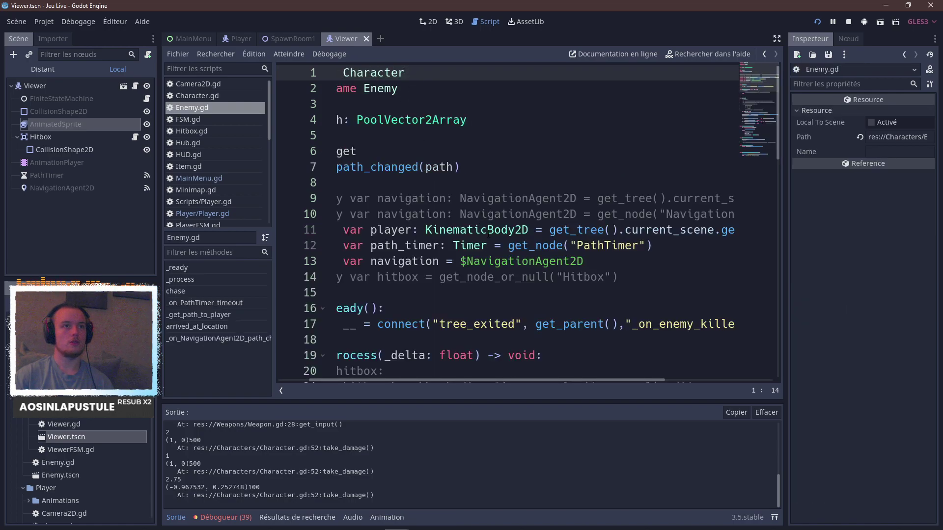
Paste the flip_h if/else block into Enemy.gd's _process function above pass and align its if line with the else.
{"action": "scroll", "coordinate": [486, 226], "scroll_direction": "left", "scroll_amount": 1}
{"action": "scroll", "coordinate": [485, 226], "scroll_direction": "down", "scroll_amount": 6}
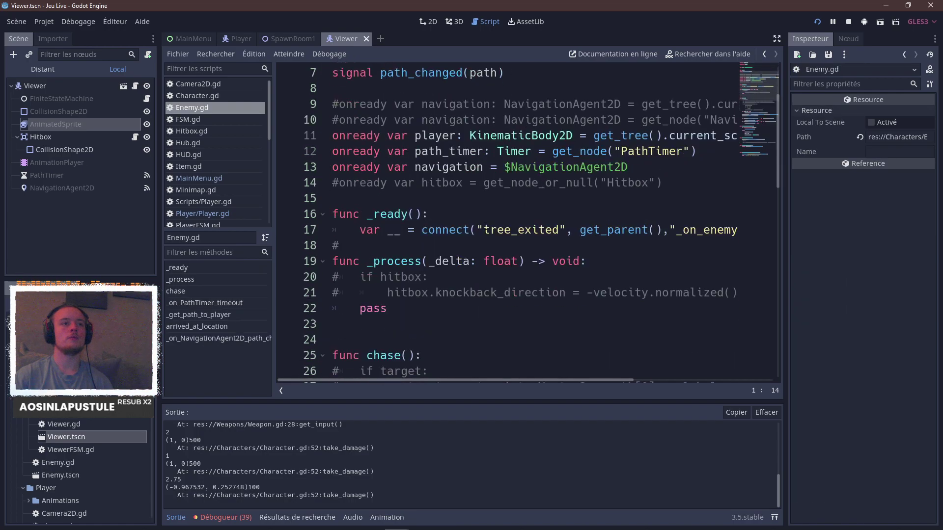
{"action": "scroll", "coordinate": [485, 226], "scroll_direction": "down", "scroll_amount": 7}
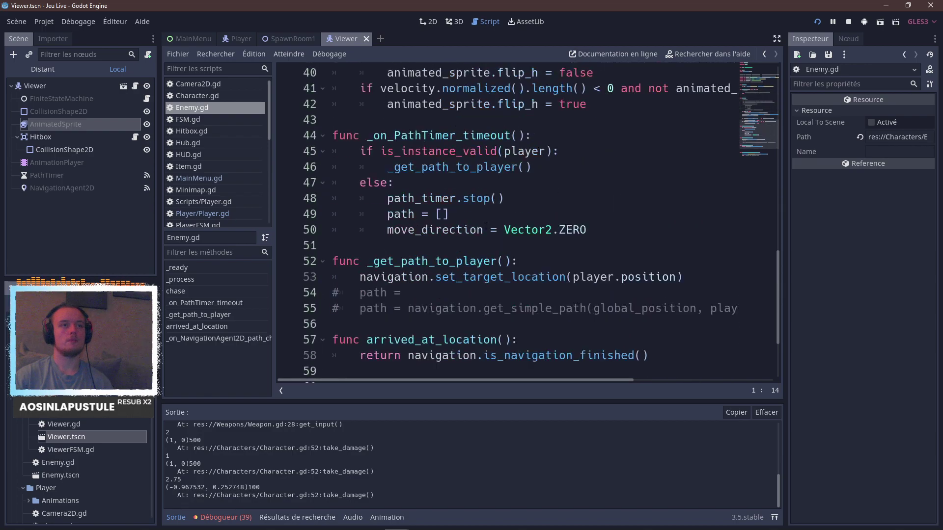
{"action": "scroll", "coordinate": [485, 226], "scroll_direction": "down", "scroll_amount": 1}
{"action": "scroll", "coordinate": [485, 226], "scroll_direction": "up", "scroll_amount": 12}
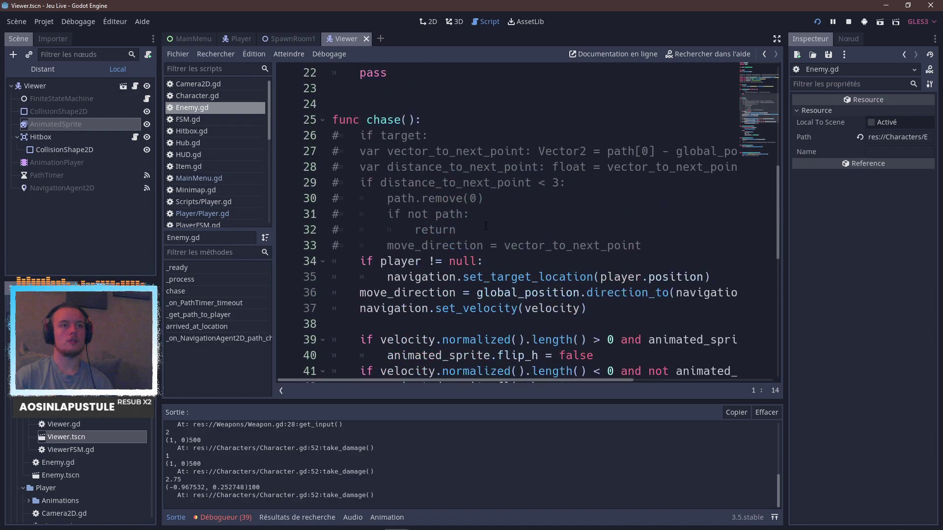
{"action": "scroll", "coordinate": [485, 226], "scroll_direction": "up", "scroll_amount": 1}
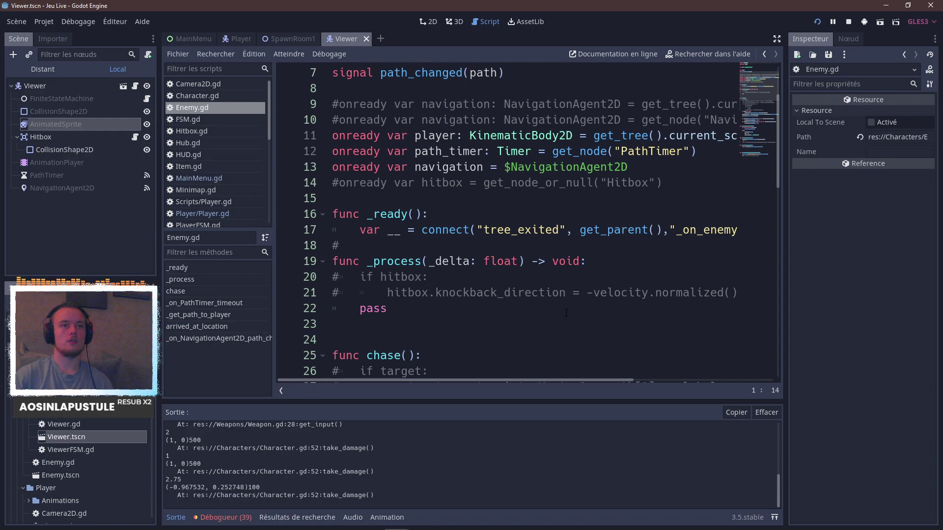
{"action": "left_click", "coordinate": [740, 291]}
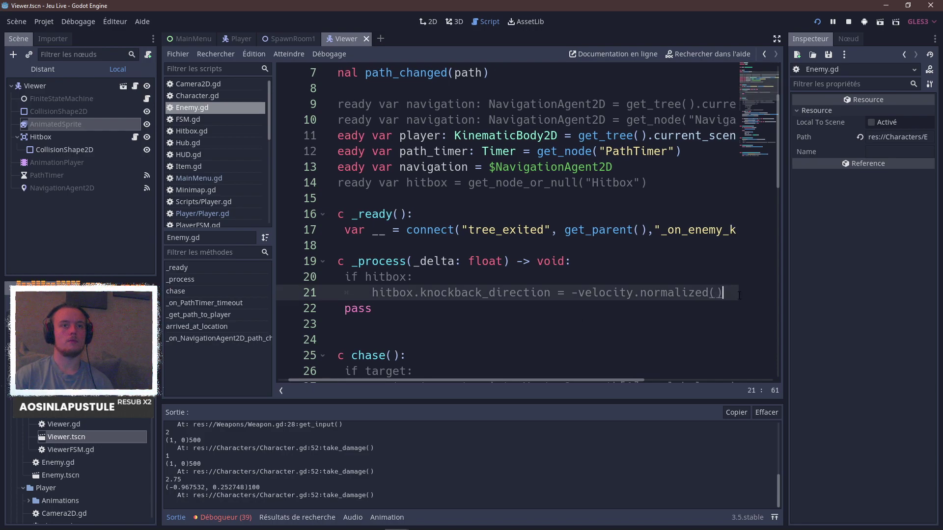
{"action": "key", "text": "Return"}
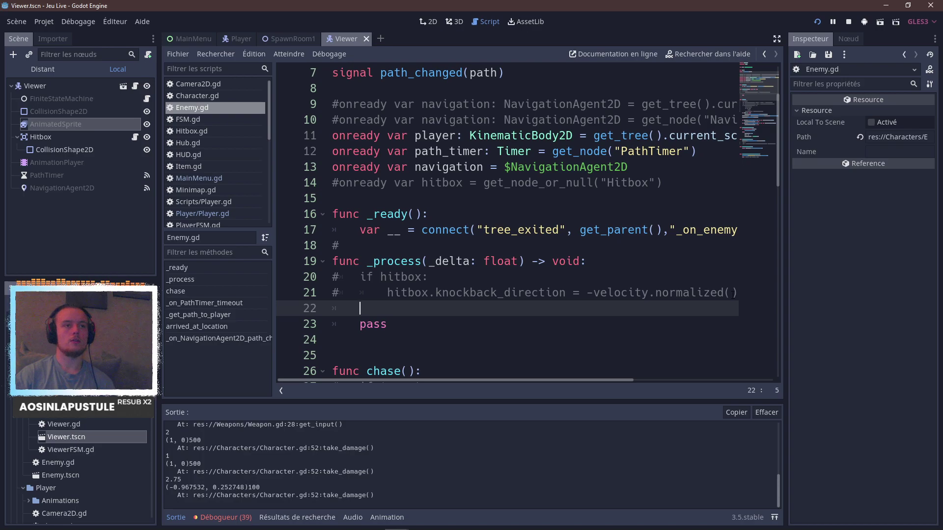
{"action": "key", "text": "ctrl+v"}
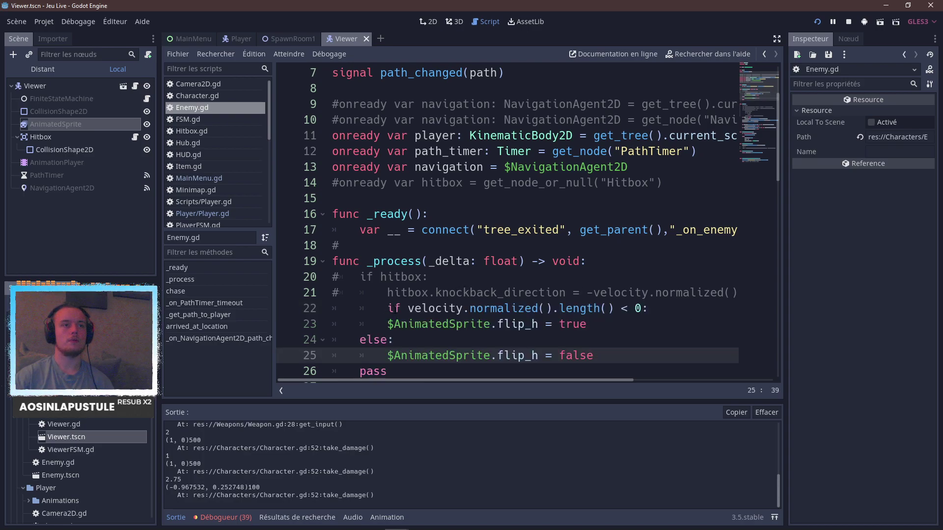
{"action": "left_click", "coordinate": [387, 311]}
{"action": "key", "text": "BackSpace"}
Copy the velocity.normalized().length() expression and start an indented print( statement on its own line above the if.
{"action": "scroll", "coordinate": [452, 314], "scroll_direction": "up", "scroll_amount": 2}
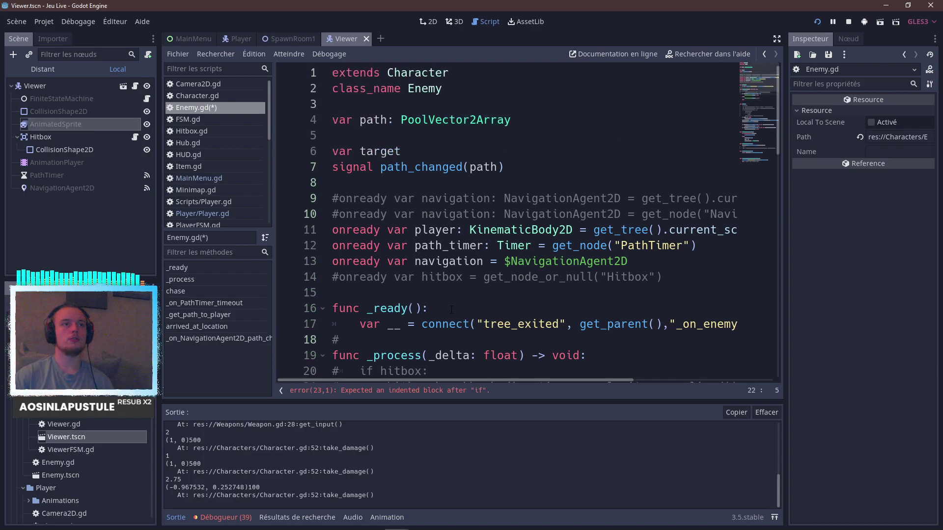
{"action": "scroll", "coordinate": [452, 312], "scroll_direction": "down", "scroll_amount": 4}
{"action": "scroll", "coordinate": [457, 301], "scroll_direction": "up", "scroll_amount": 1}
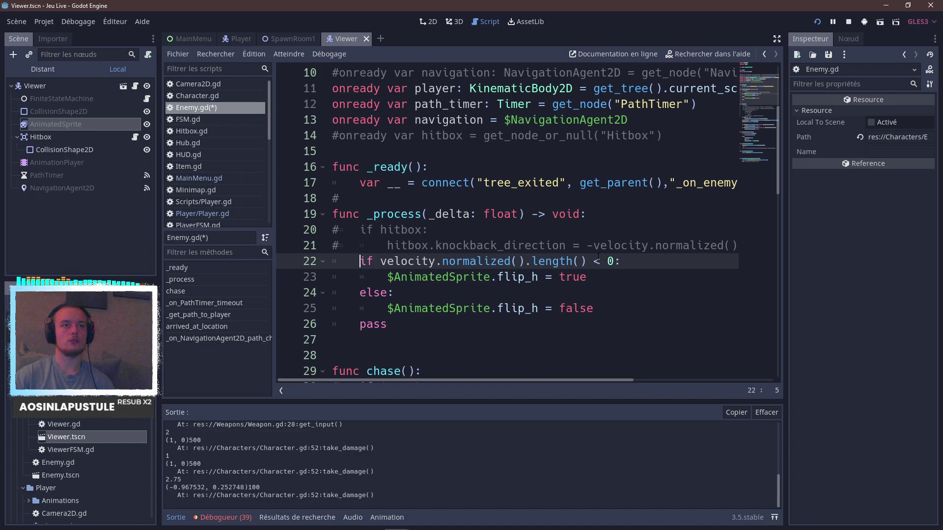
{"action": "left_click_drag", "start_coordinate": [587, 261], "coordinate": [387, 261]}
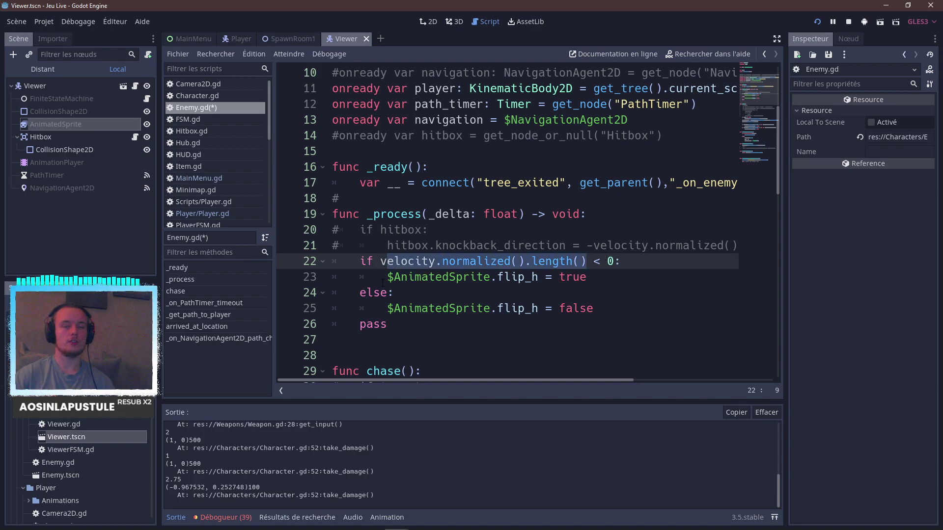
{"action": "key", "text": "Home"}
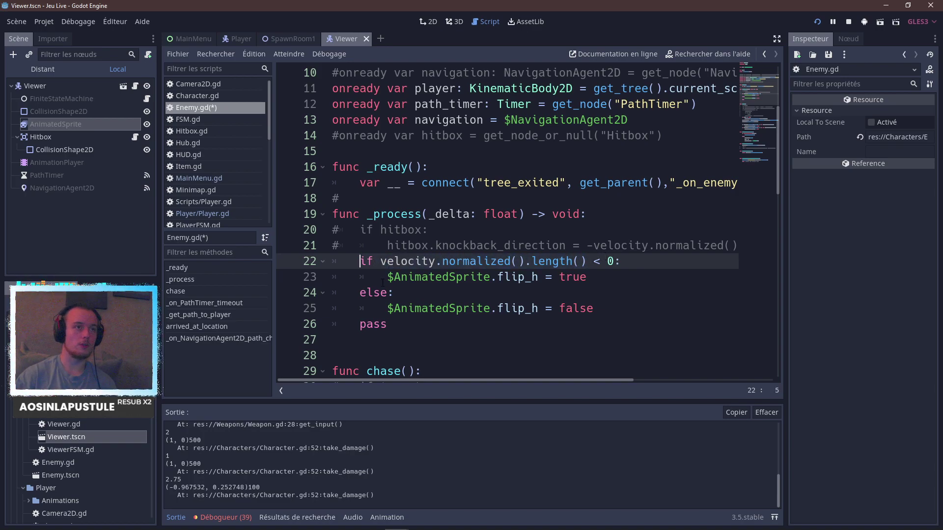
{"action": "key", "text": "Up"}
{"action": "key", "text": "End"}
{"action": "type", "text": "print("}
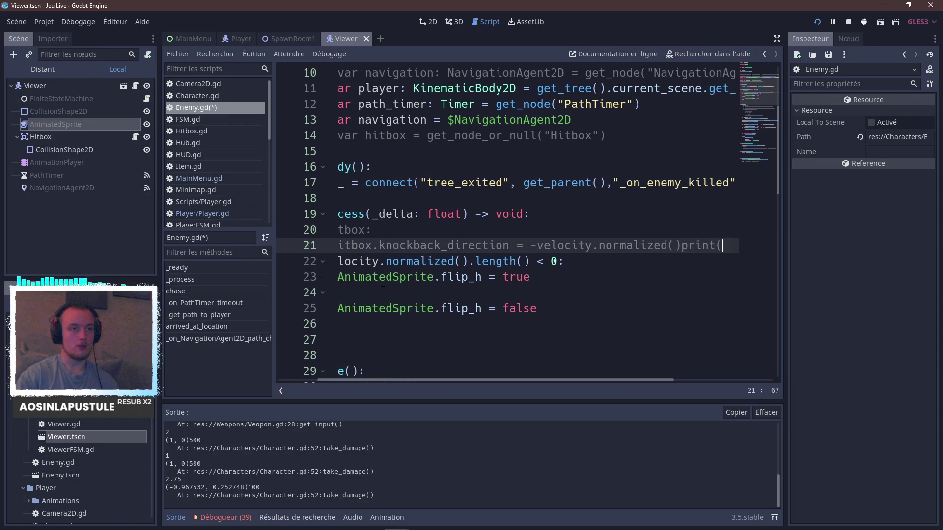
{"action": "key", "text": "Left"}
{"action": "key", "text": "Left"}
{"action": "key", "text": "Left"}
{"action": "key", "text": "Left"}
{"action": "key", "text": "Left"}
{"action": "key", "text": "Left"}
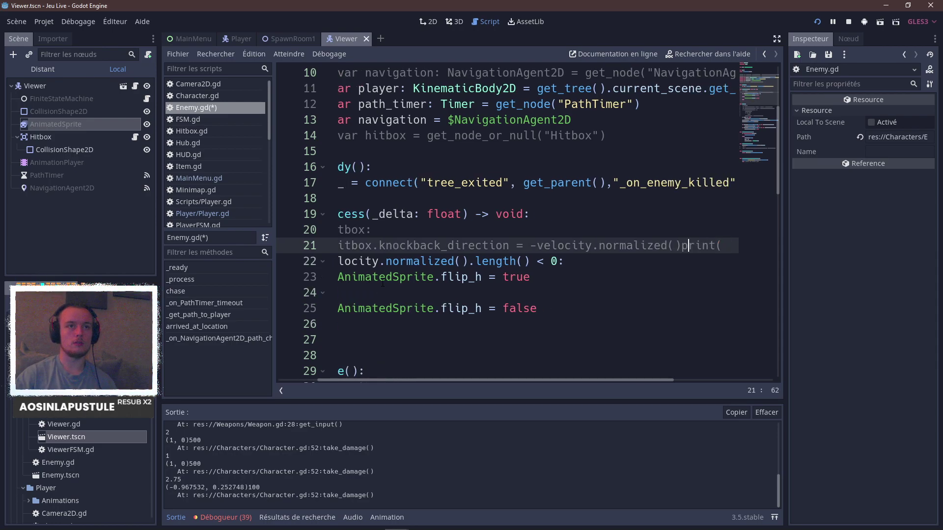
{"action": "key", "text": "Return"}
{"action": "key", "text": "Left"}
{"action": "key", "text": "Left"}
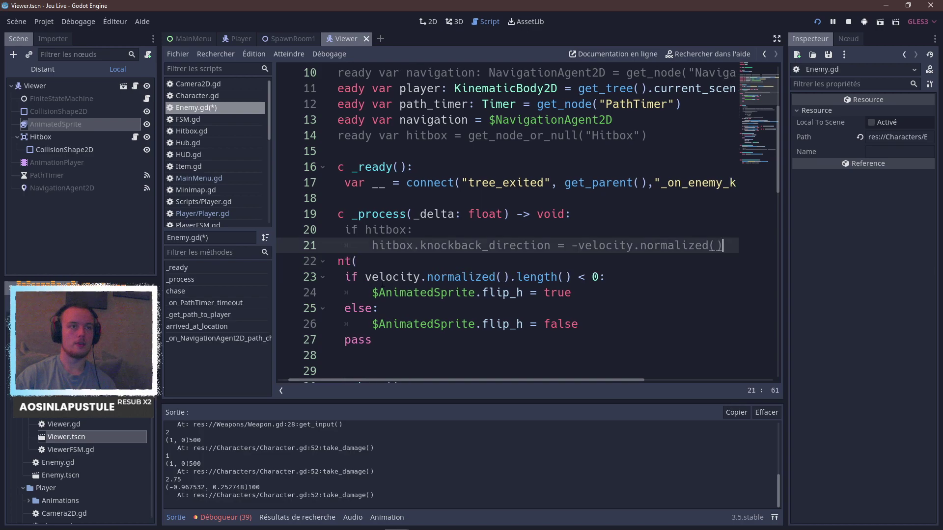
{"action": "key", "text": "Right"}
{"action": "key", "text": "Tab"}
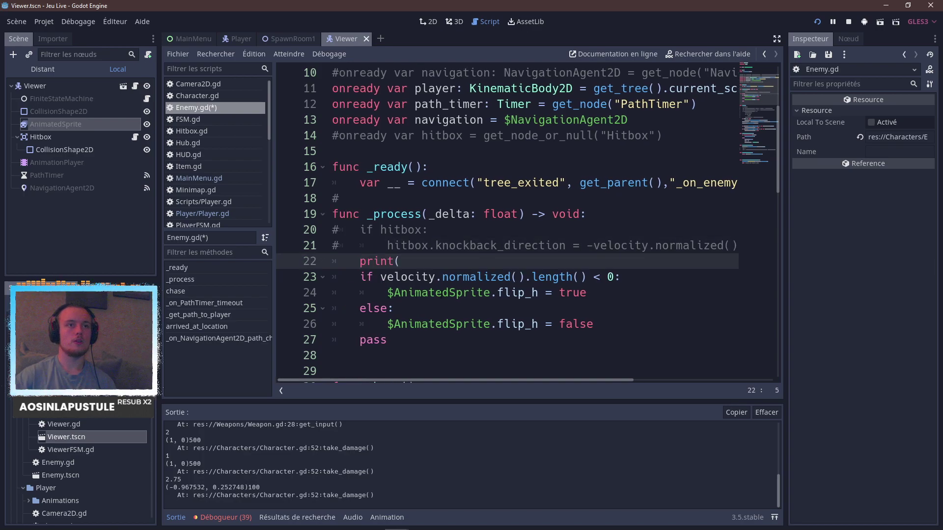
Complete the print statement with velocity.normalized().length() as its argument and a closing parenthesis.
{"action": "left_click", "coordinate": [470, 277]}
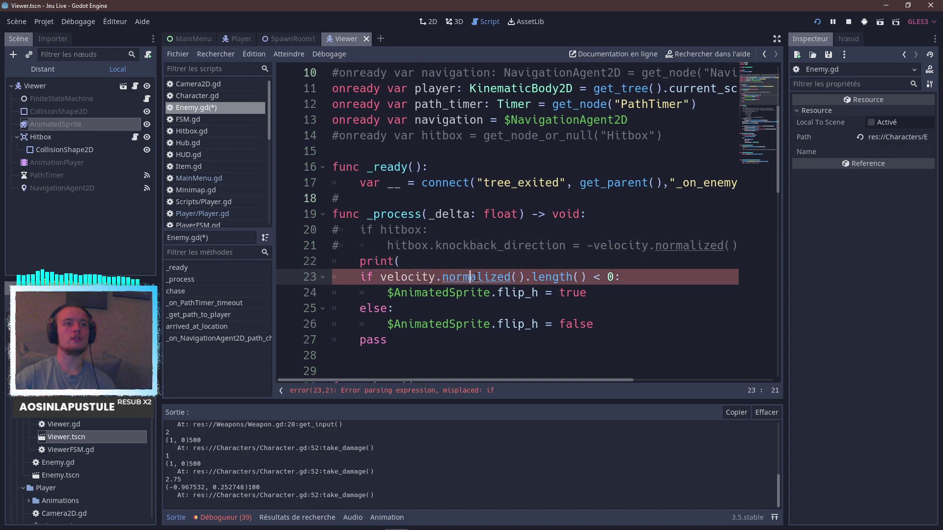
{"action": "left_click", "coordinate": [476, 278], "text": "ctrl"}
{"action": "left_click", "coordinate": [445, 264]}
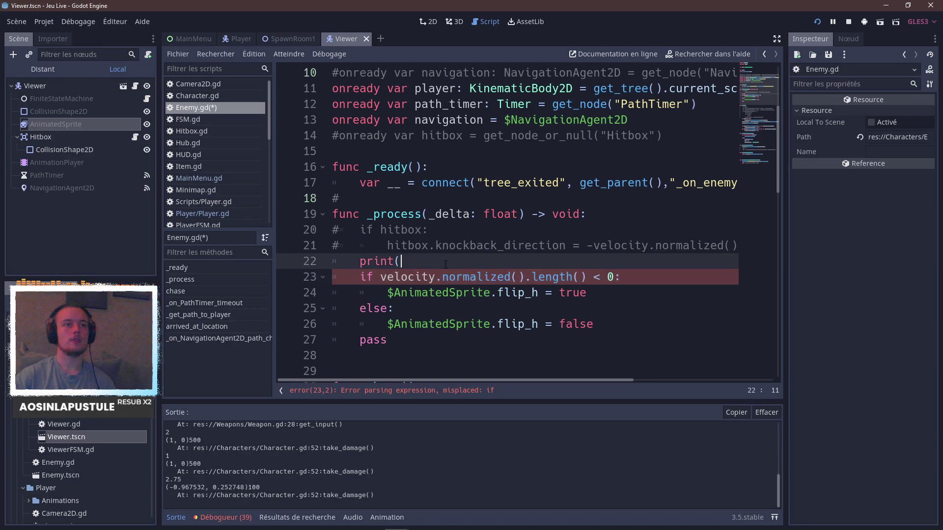
{"action": "type", "text": "velocity.normalized().length()"}
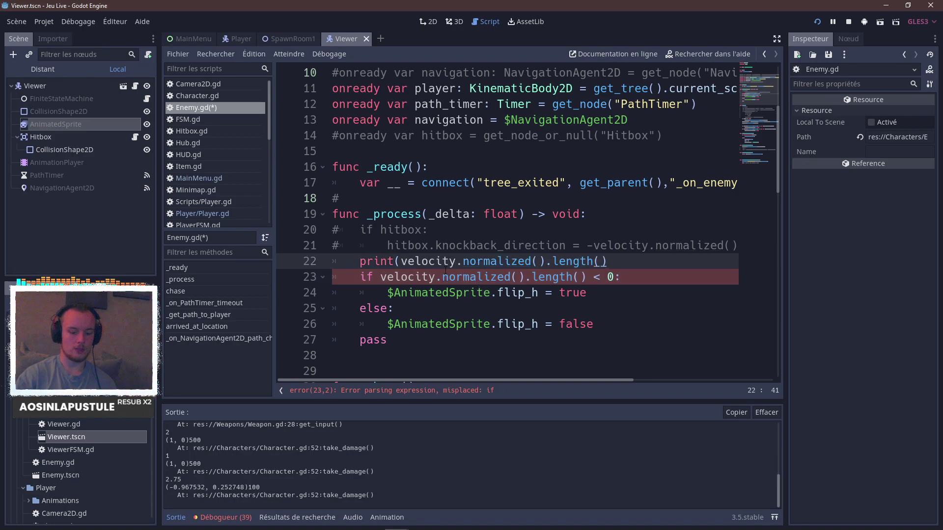
{"action": "type", "text": ")"}
{"action": "key", "text": "Down"}
{"action": "key", "text": "Down"}
{"action": "key", "text": "Down"}
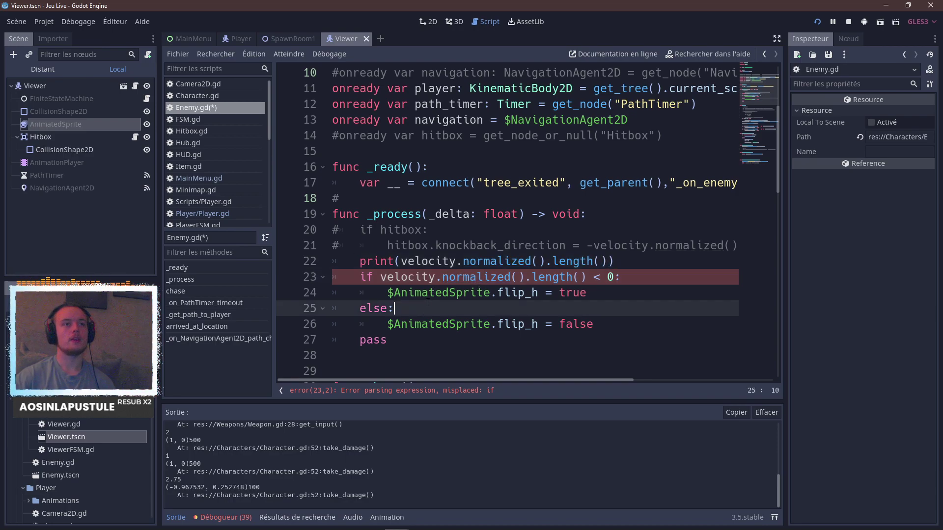
Look up normalized() in the Vector2 documentation and read the entries up to length().
{"action": "left_click", "coordinate": [485, 278], "text": "ctrl"}
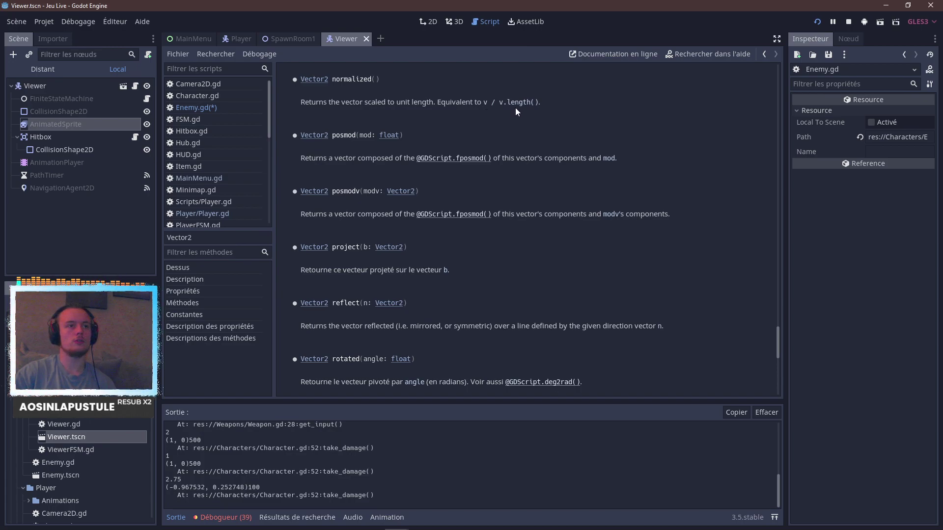
{"action": "scroll", "coordinate": [501, 190], "scroll_direction": "up", "scroll_amount": 5}
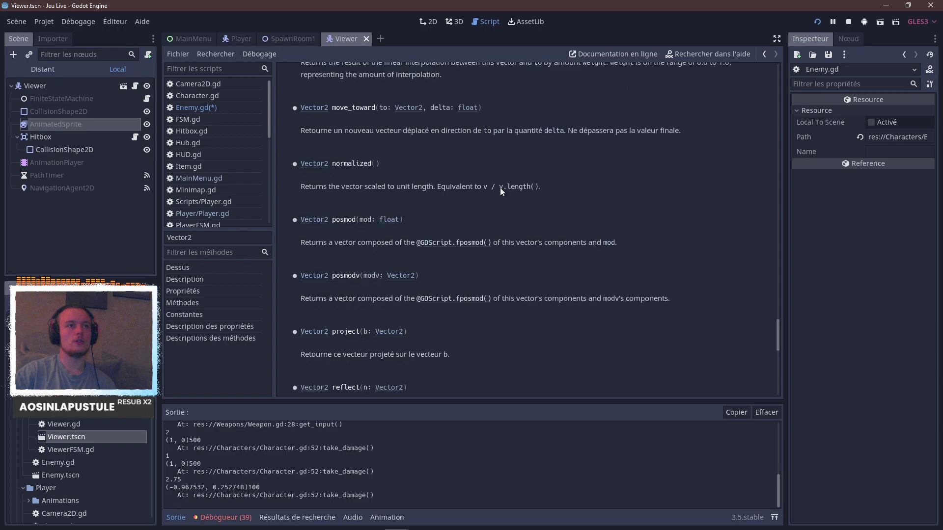
{"action": "scroll", "coordinate": [501, 191], "scroll_direction": "up", "scroll_amount": 6}
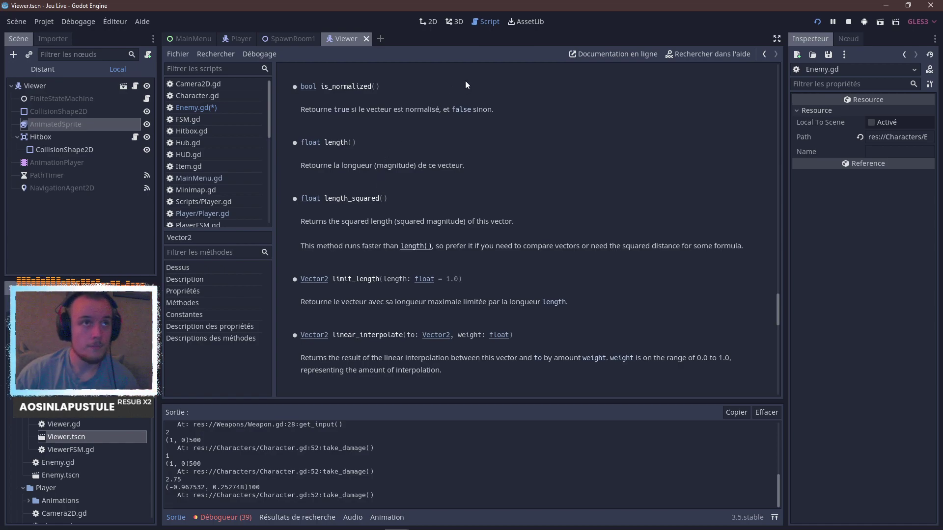
Return to Enemy.gd, save it, restart the project and start a game with Jouer.
{"action": "left_click", "coordinate": [207, 108]}
{"action": "key", "text": "ctrl+s"}
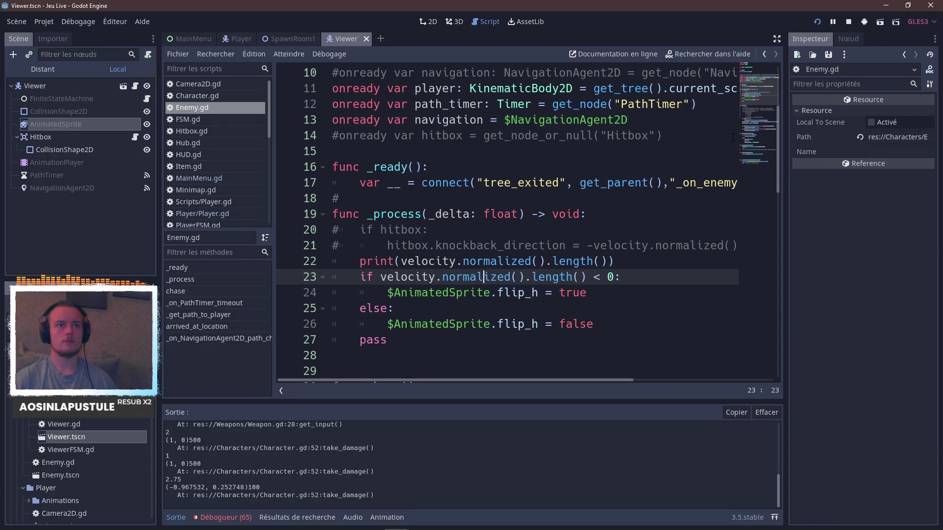
{"action": "key", "text": "alt+Tab"}
{"action": "key", "text": "alt+Tab"}
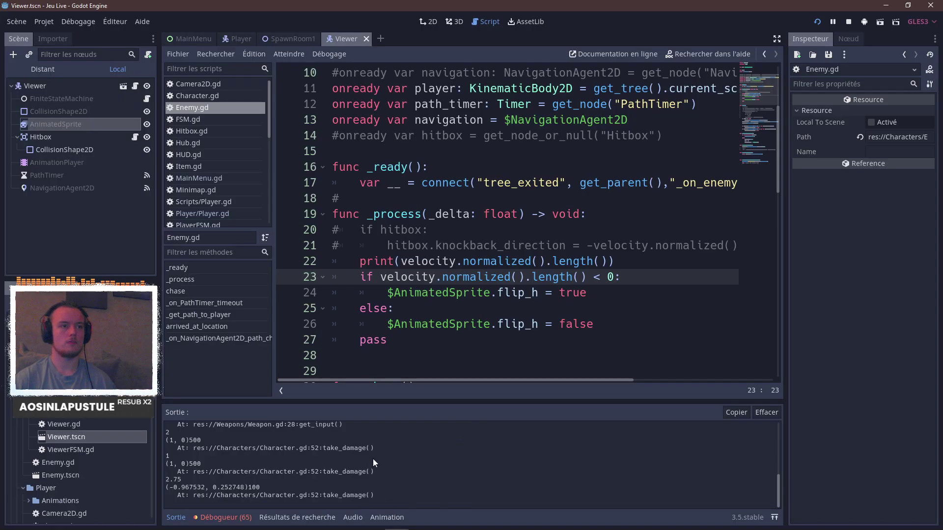
{"action": "left_click", "coordinate": [818, 22]}
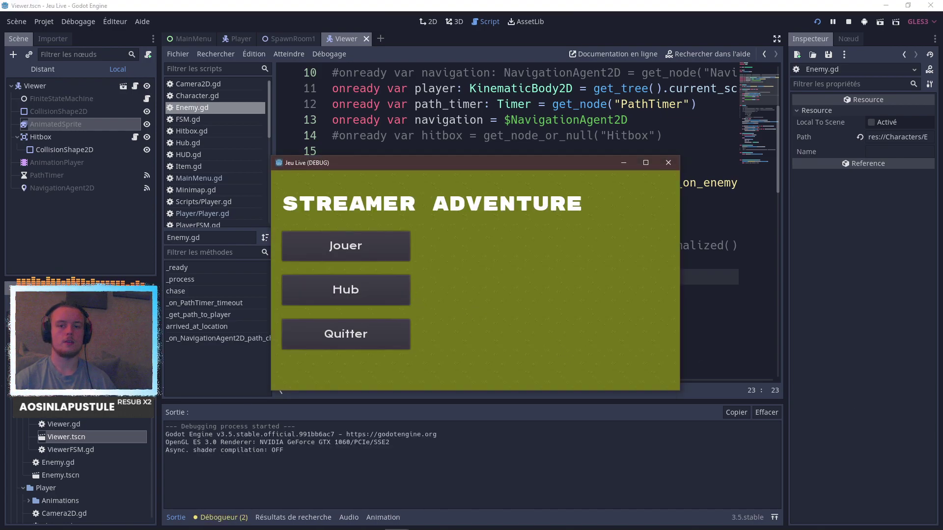
{"action": "left_click", "coordinate": [323, 251]}
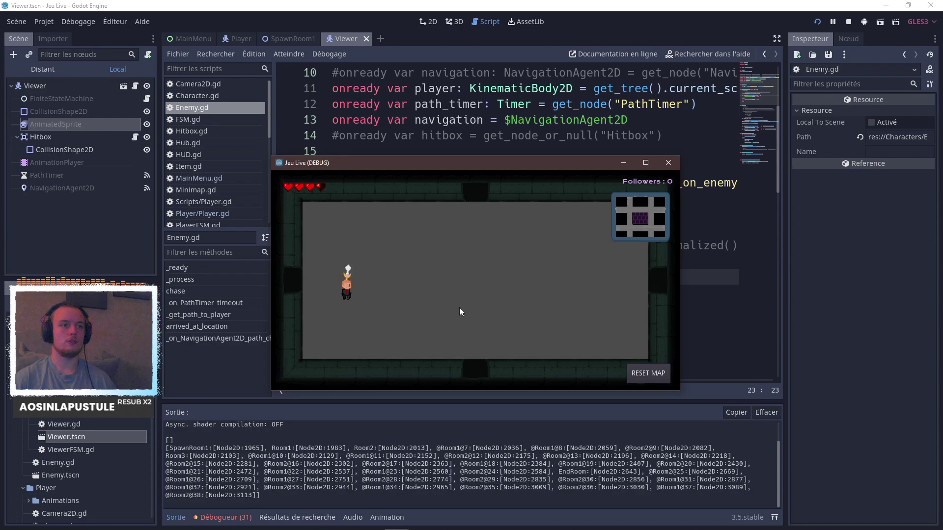
Move the player into the enemy room and around it to check the enemies' flipping and the printed values, and close the game.
{"action": "key", "text": "d"}
{"action": "key", "text": "s"}
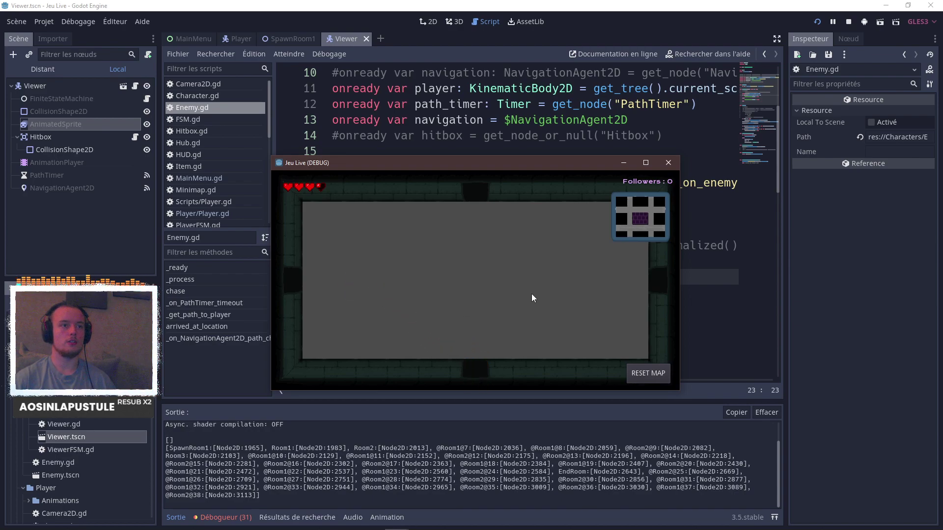
{"action": "key", "text": "Down"}
{"action": "key", "text": "Left"}
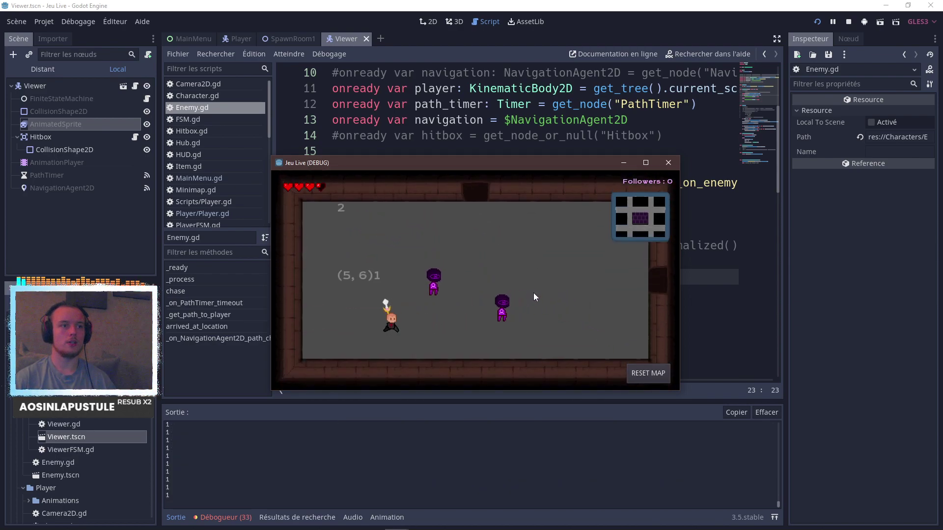
{"action": "key", "text": "Up"}
{"action": "key", "text": "Right"}
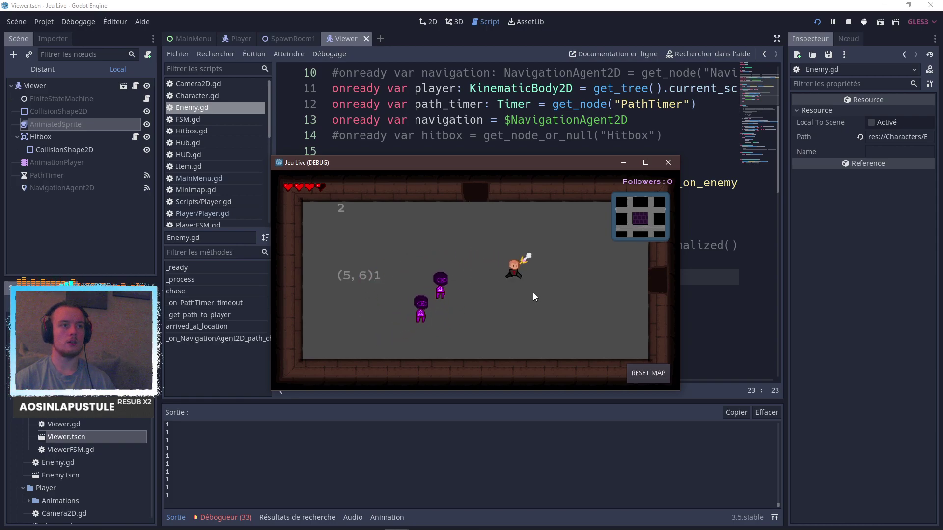
{"action": "key", "text": "Down"}
{"action": "key", "text": "Left"}
{"action": "key", "text": "Up"}
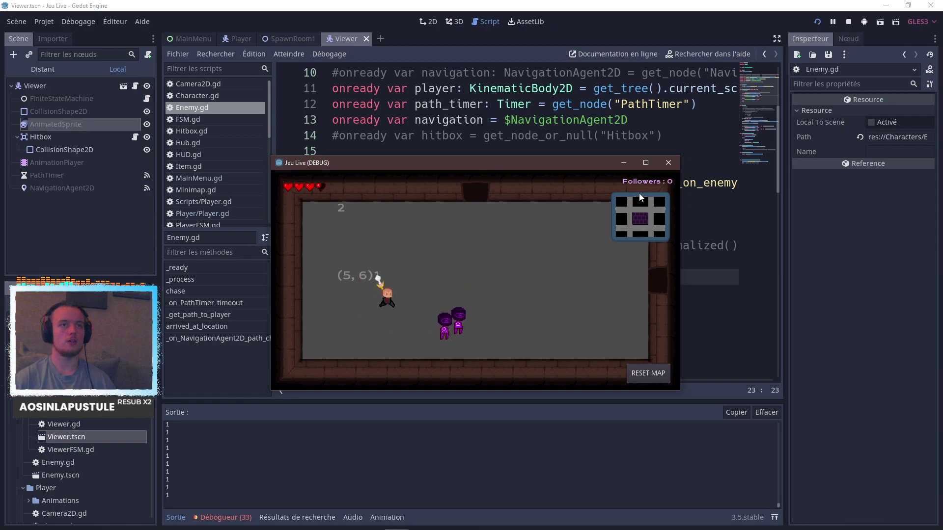
{"action": "key", "text": "Right"}
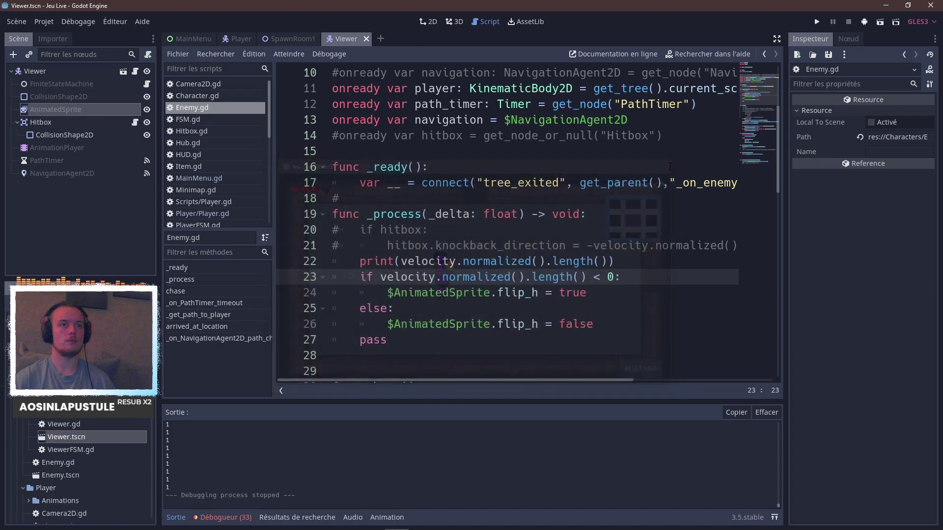
{"action": "left_click", "coordinate": [668, 163]}
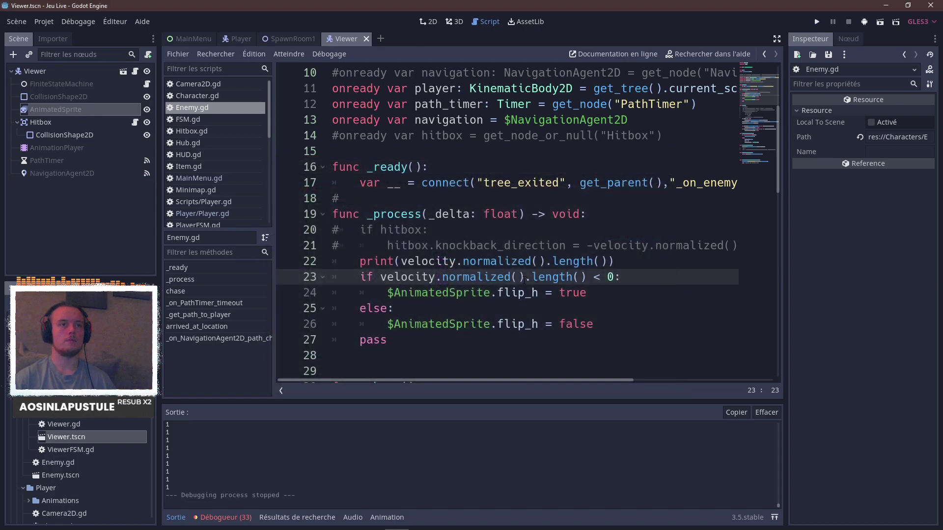
Remove the normalized() call from the print statement in _process so it prints velocity.length(), and save Enemy.gd.
{"action": "left_click", "coordinate": [526, 278]}
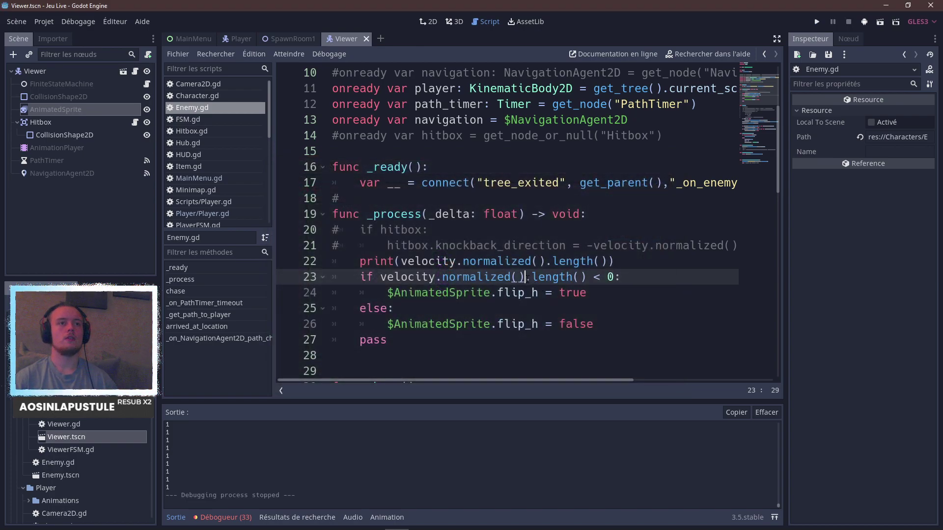
{"action": "left_click_drag", "start_coordinate": [526, 278], "coordinate": [548, 262]}
{"action": "key", "text": "BackSpace"}
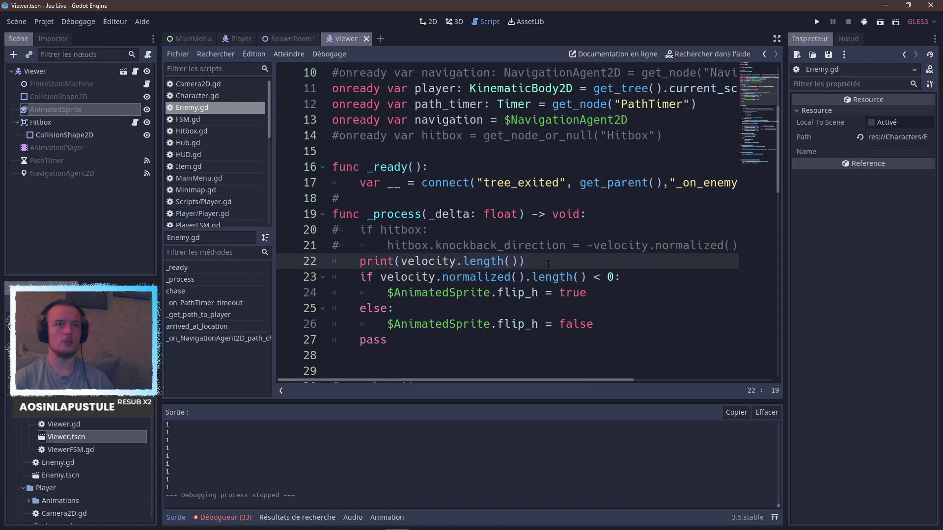
{"action": "key", "text": "ctrl+s"}
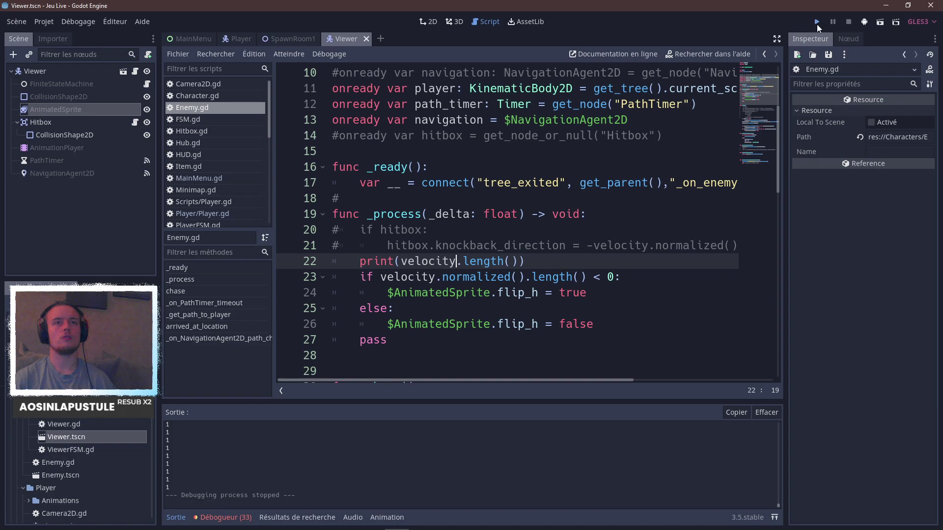
Run the project, start a game with Jouer and move the player into the enemy room.
{"action": "left_click", "coordinate": [816, 22]}
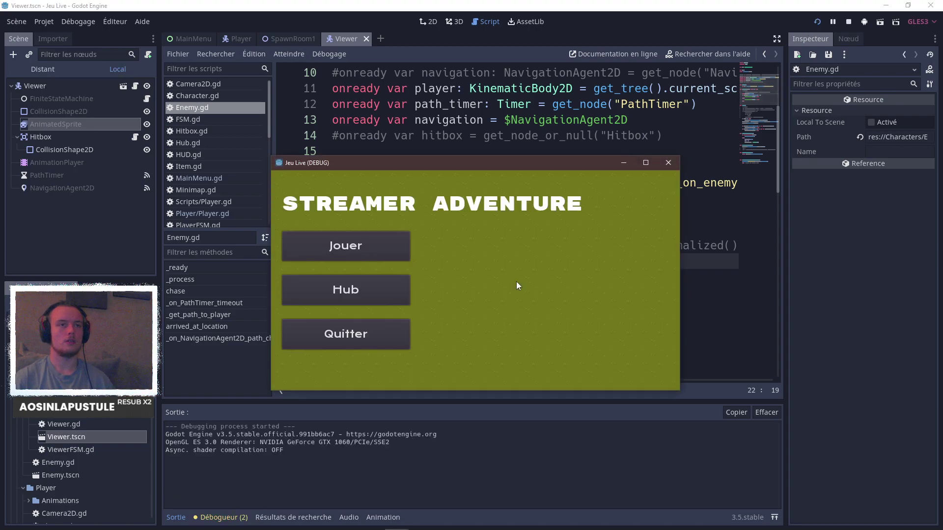
{"action": "left_click", "coordinate": [352, 252]}
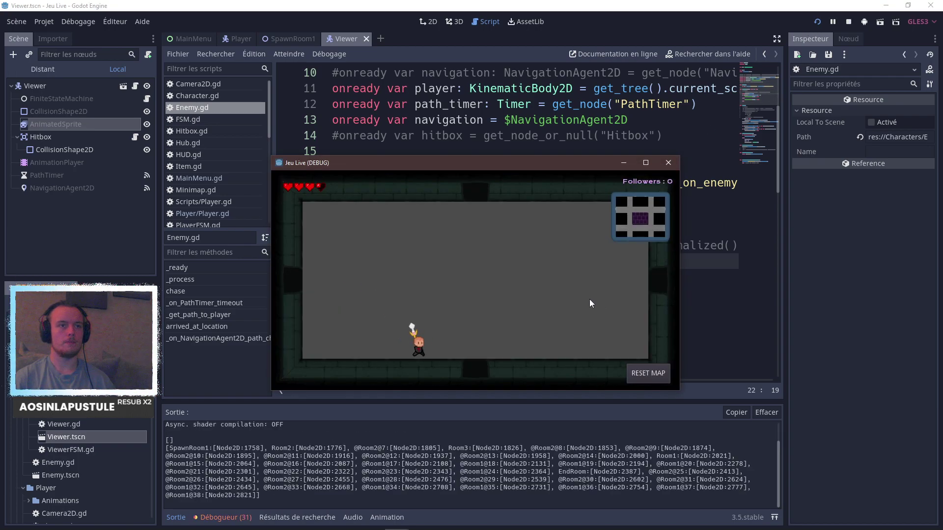
{"action": "key", "text": "d"}
{"action": "key", "text": "s"}
{"action": "key", "text": "q"}
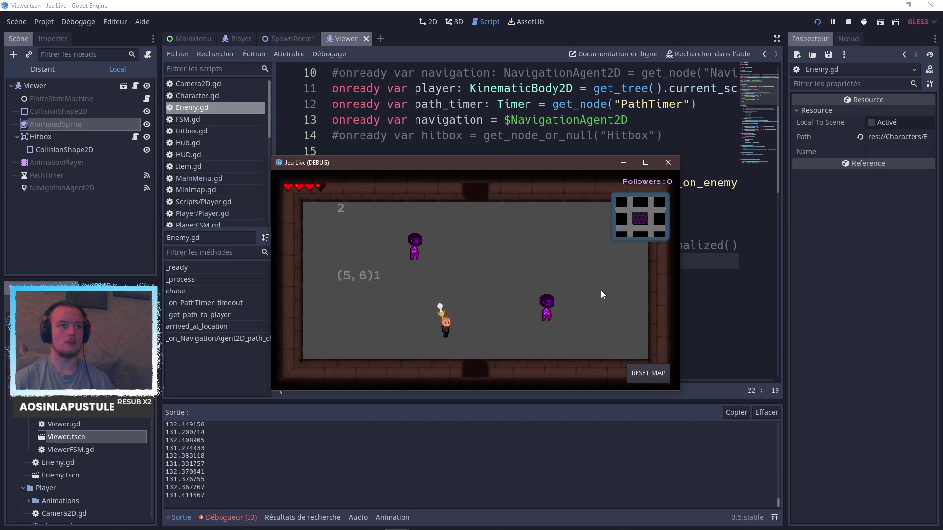
Move the player around the enemy room to check the printed velocity lengths against the enemies' movement, and close the game.
{"action": "key", "text": "Left"}
{"action": "key", "text": "Up"}
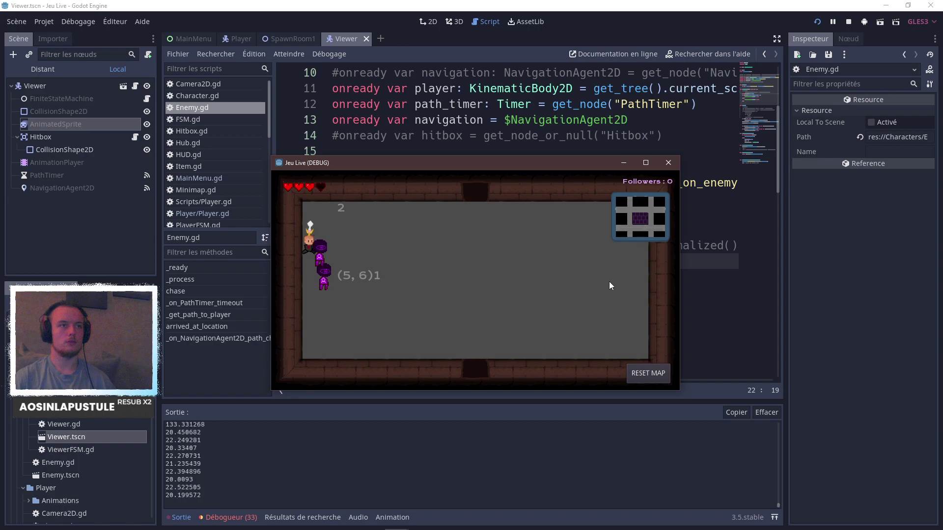
{"action": "key", "text": "Right"}
{"action": "key", "text": "Down"}
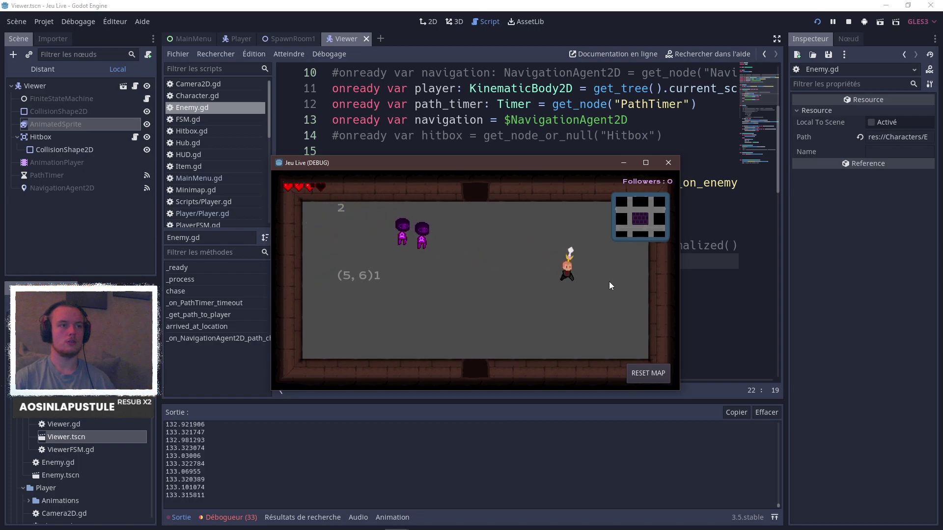
{"action": "key", "text": "Down"}
{"action": "key", "text": "Left"}
{"action": "key", "text": "Up"}
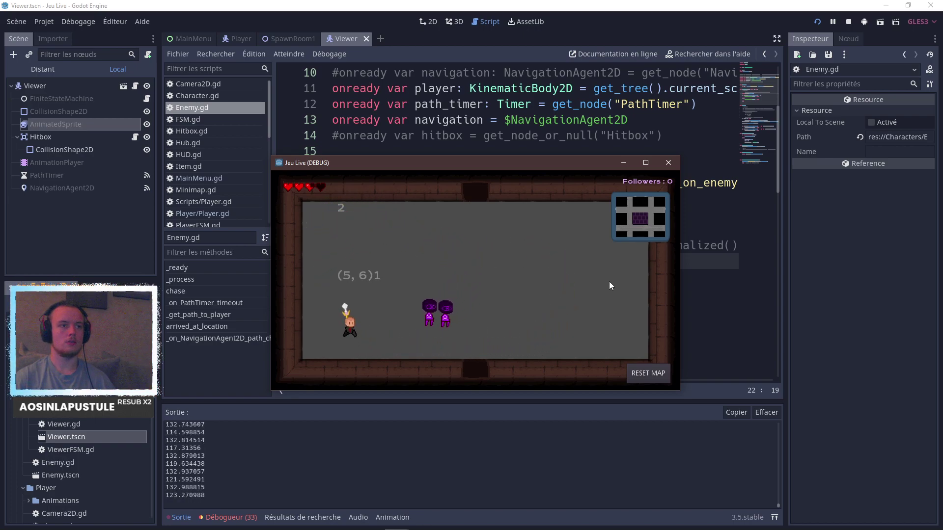
{"action": "key", "text": "Right"}
{"action": "key", "text": "Down"}
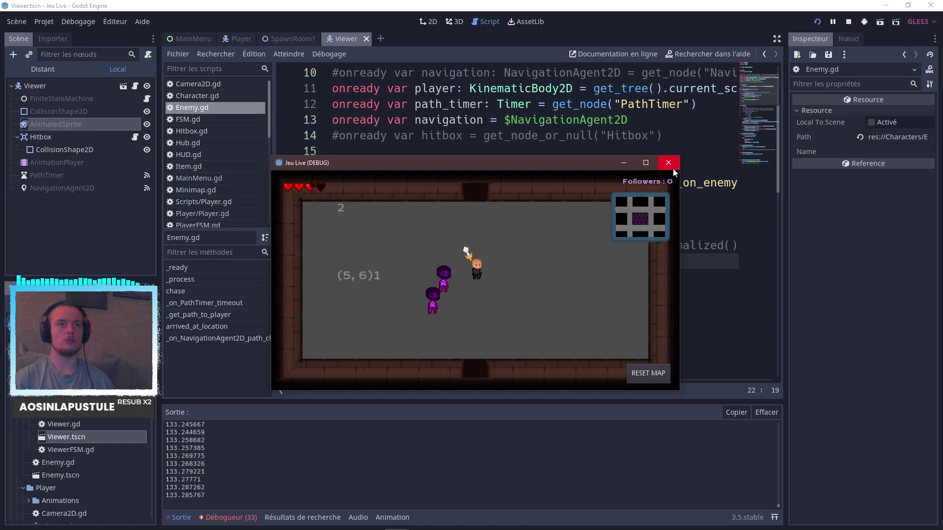
{"action": "left_click", "coordinate": [668, 162]}
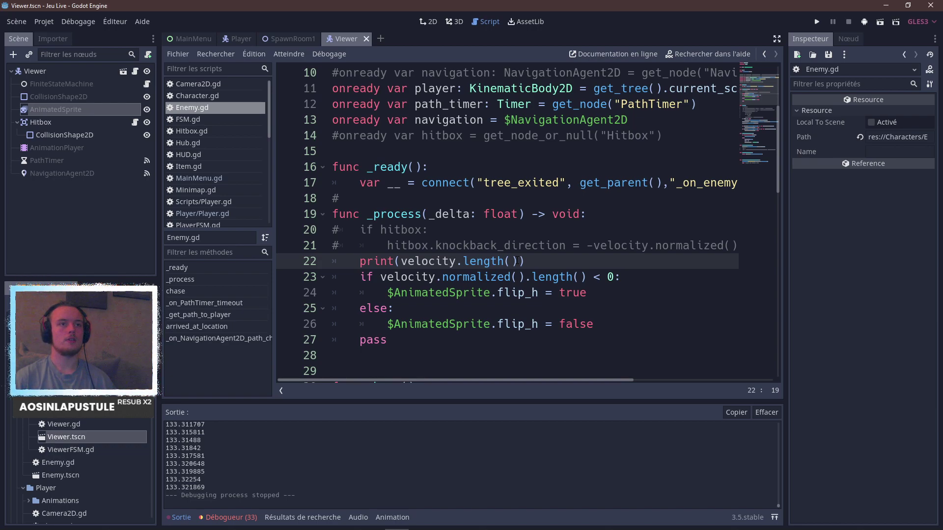
Replace the print statement's velocity.length() argument with player.global_position.
{"action": "left_click_drag", "start_coordinate": [518, 261], "coordinate": [401, 260]}
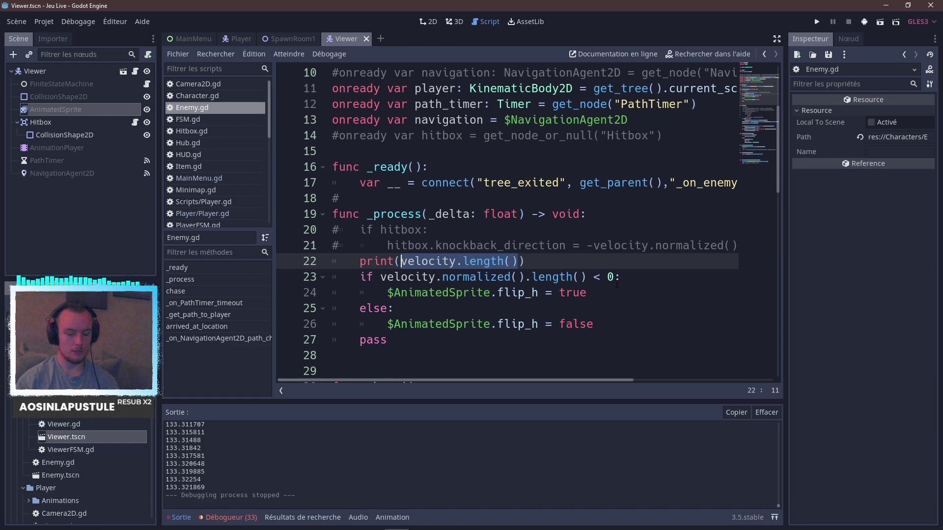
{"action": "type", "text": "pla"}
{"action": "key", "text": "Return"}
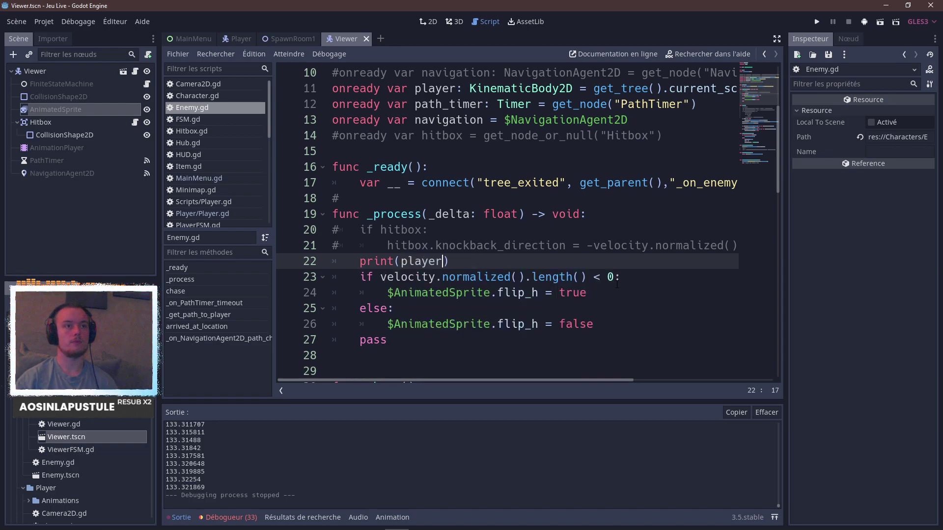
{"action": "type", "text": "."}
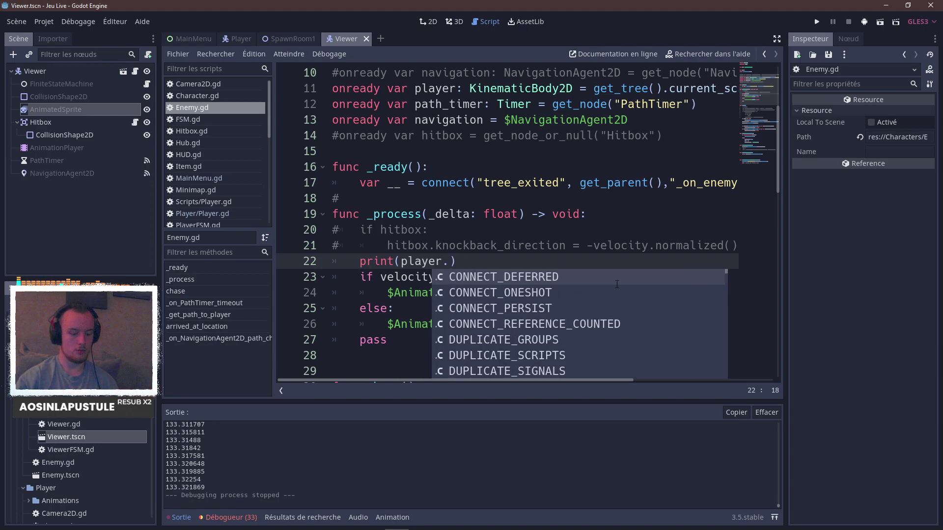
{"action": "type", "text": "global"}
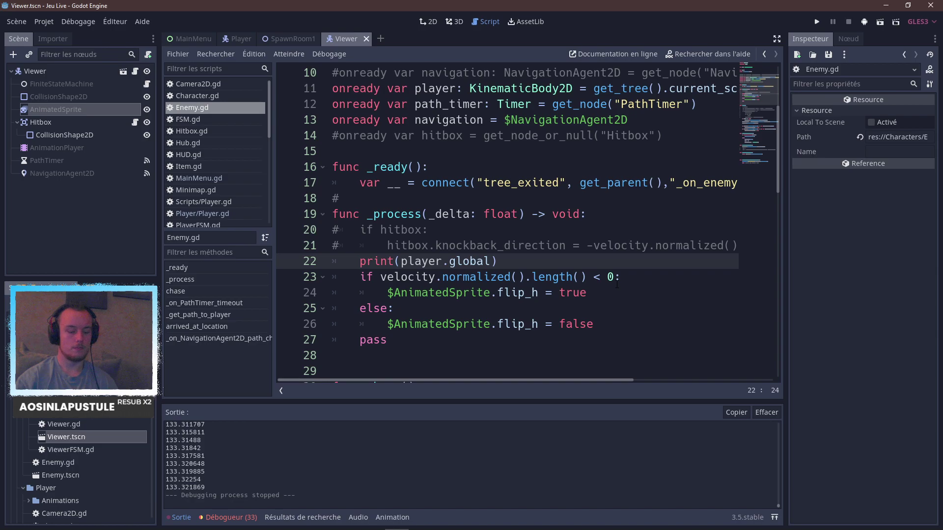
{"action": "type", "text": "_"}
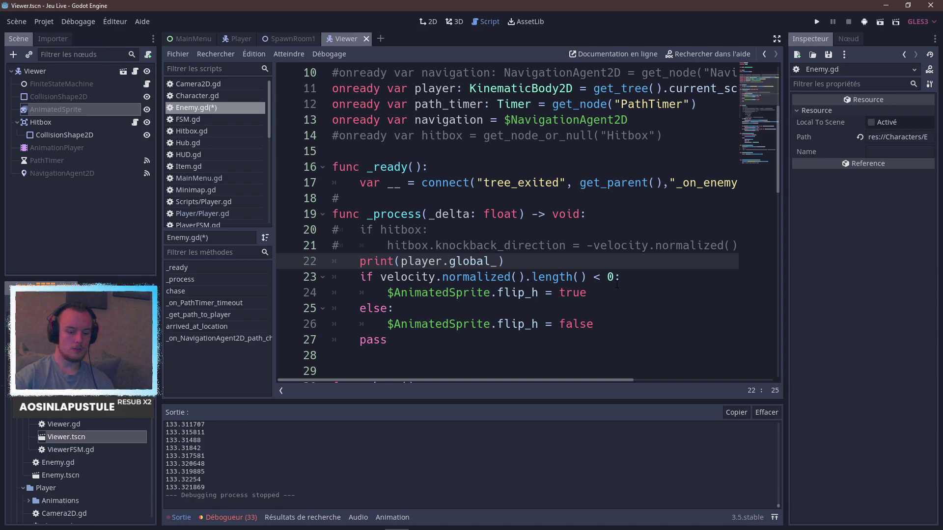
{"action": "type", "text": "position-"}
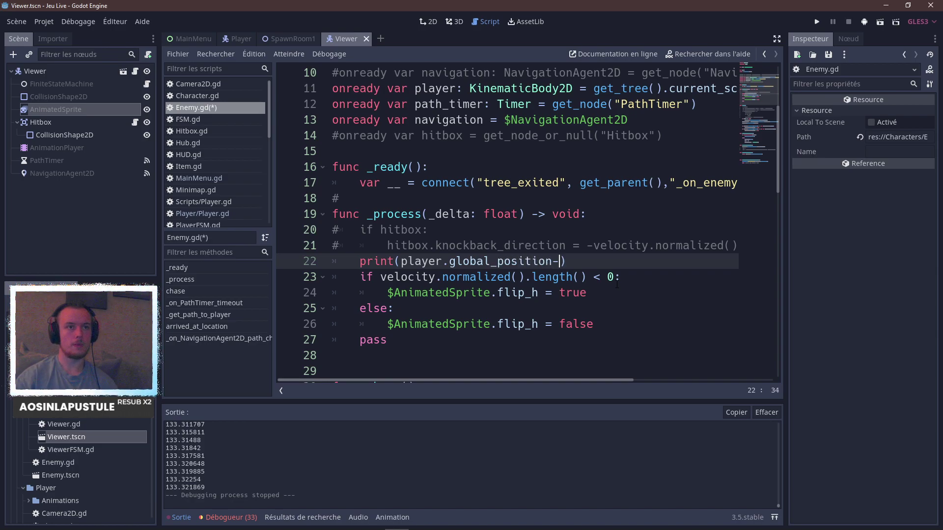
Subtract the enemy's own global_position from player.global_position inside the print statement.
{"action": "key", "text": "BackSpace"}
{"action": "type", "text": "("}
{"action": "key", "text": "BackSpace"}
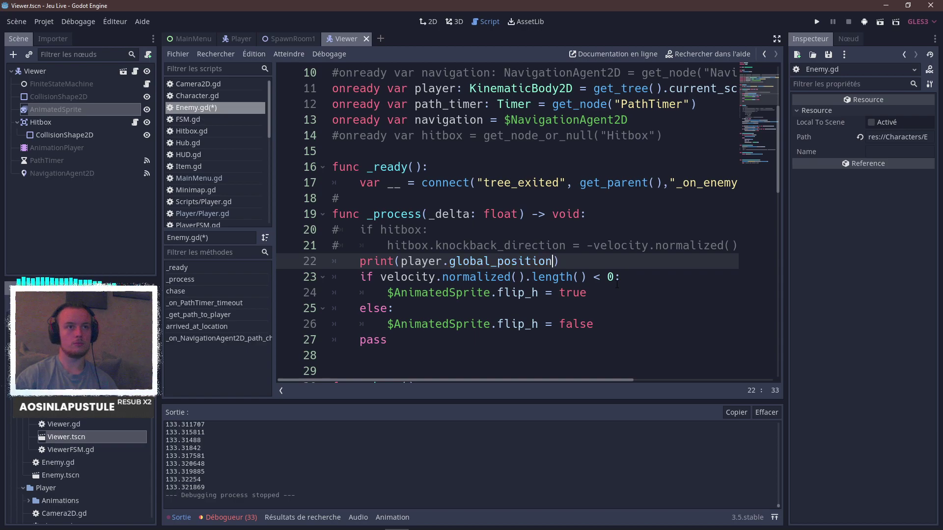
{"action": "type", "text": "- "}
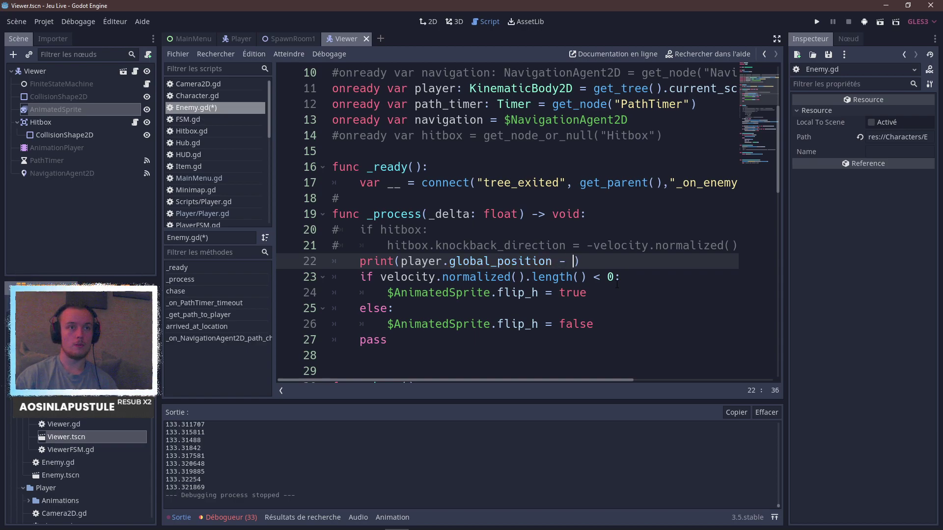
{"action": "type", "text": "global_position"}
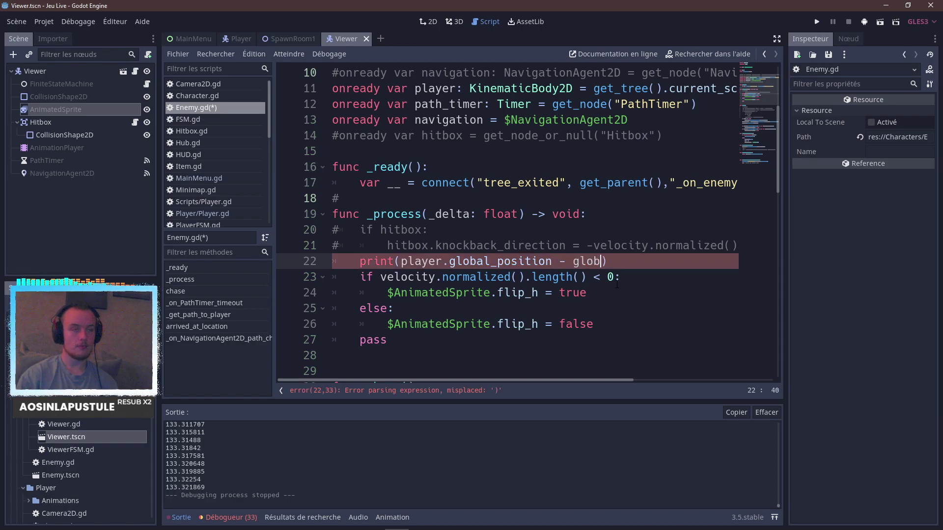
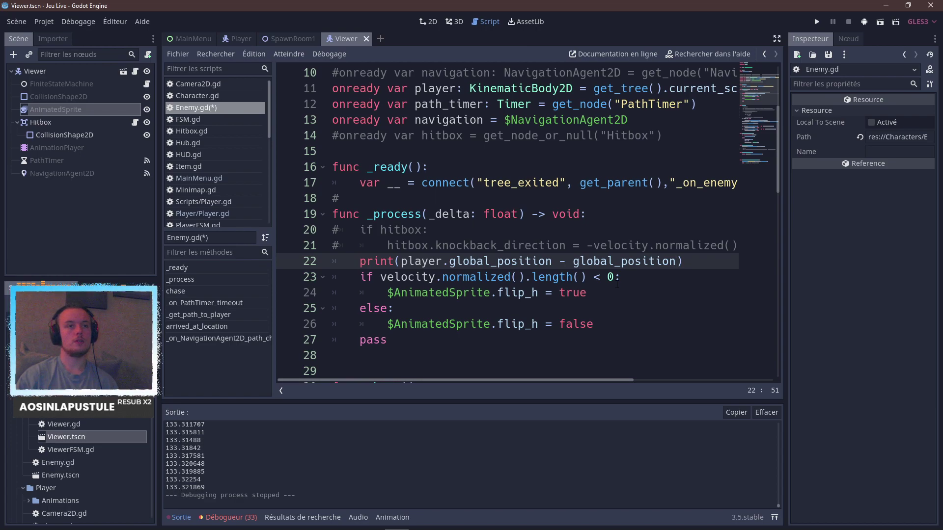
Run the project, start a game with Jouer and bring the player into a room with enemies.
{"action": "left_click", "coordinate": [815, 22]}
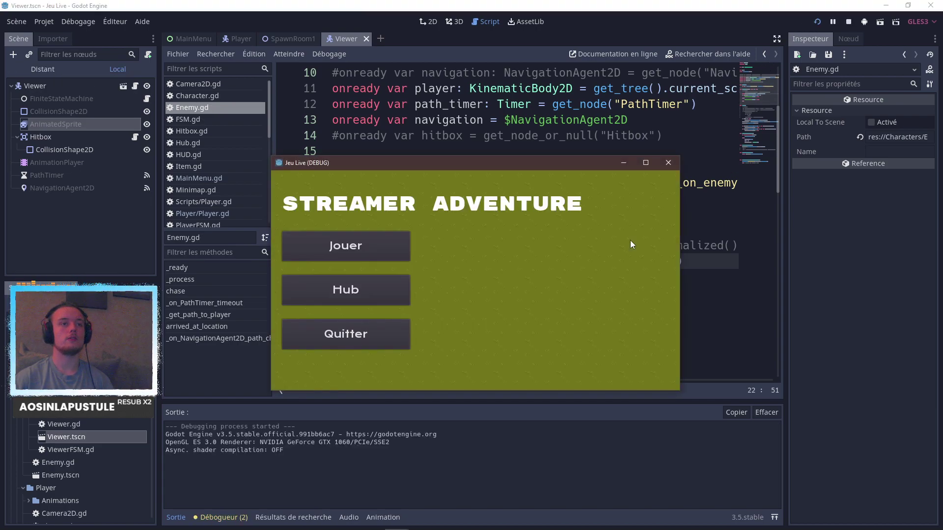
{"action": "left_click", "coordinate": [363, 246]}
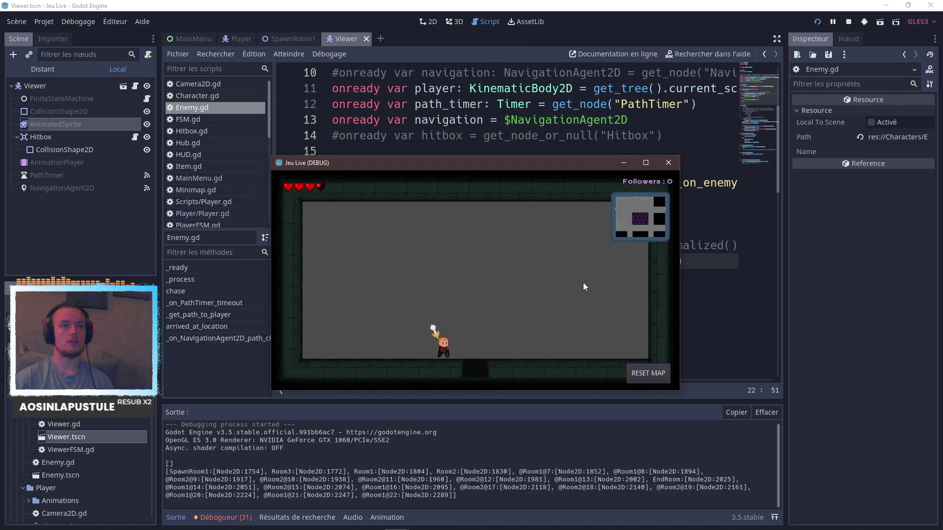
{"action": "key", "text": "s"}
{"action": "key", "text": "q"}
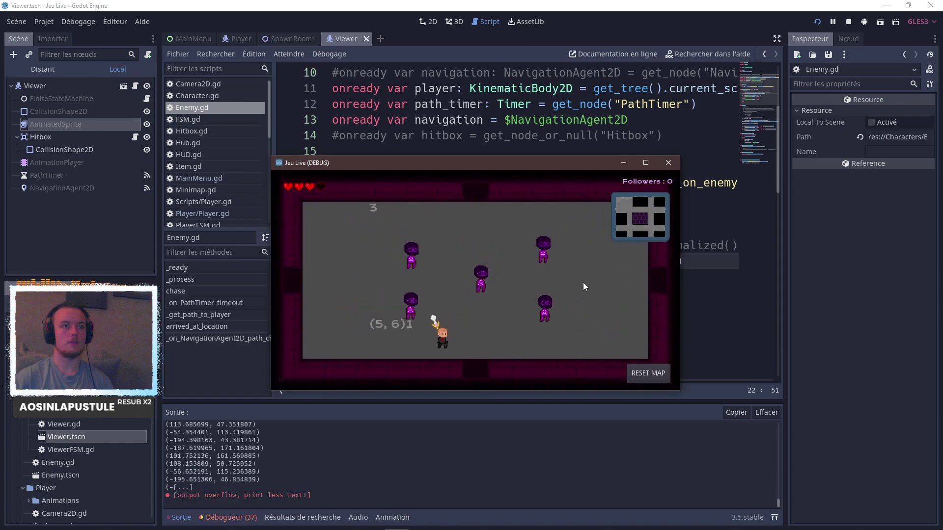
Move the player to different sides of the enemies to check the printed position differences, and close the game.
{"action": "key", "text": "Left"}
{"action": "key", "text": "Up"}
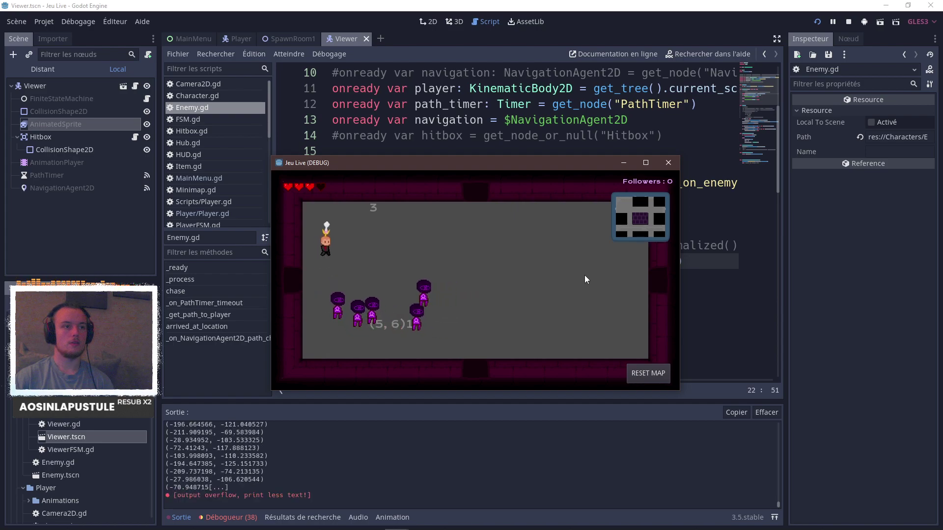
{"action": "key", "text": "Right"}
{"action": "key", "text": "d"}
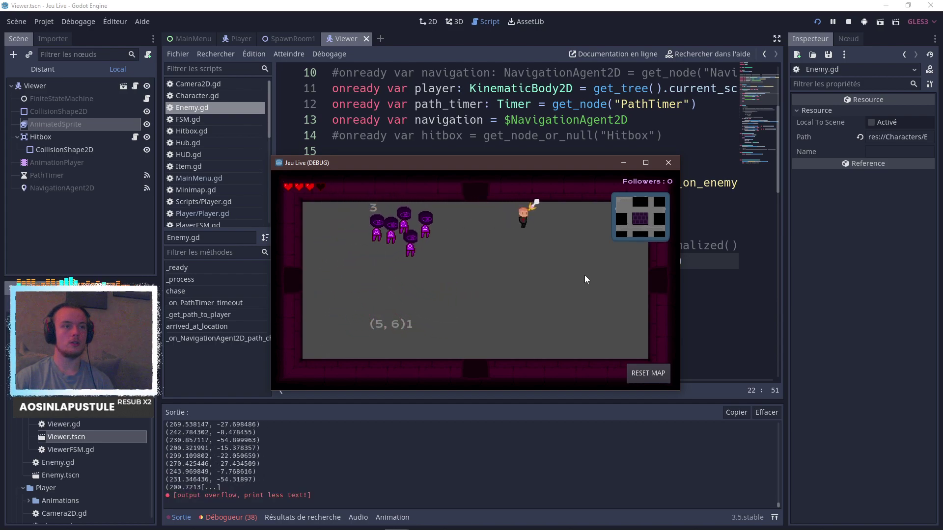
{"action": "left_click", "coordinate": [667, 163]}
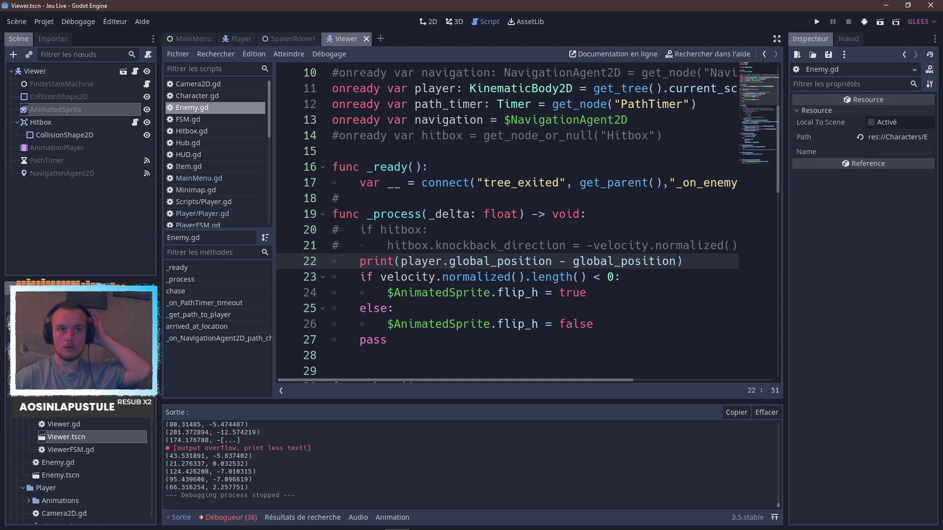
Wrap the printed player.global_position - global_position expression in parentheses and append .length() to it.
{"action": "left_click_drag", "start_coordinate": [677, 261], "coordinate": [415, 260]}
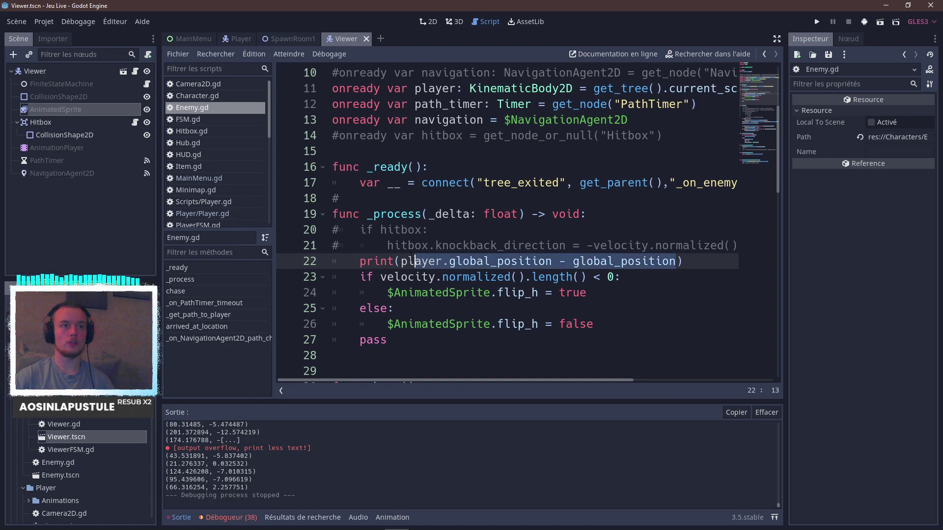
{"action": "type", "text": "("}
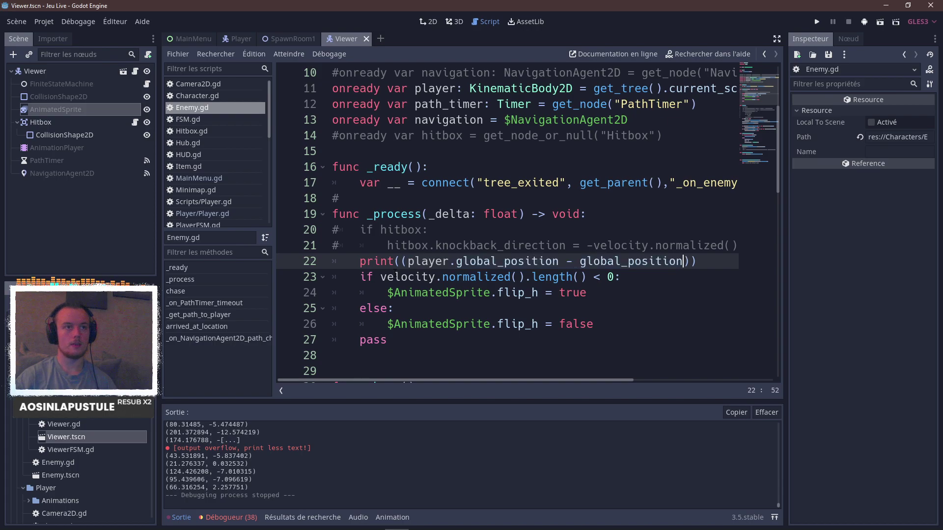
{"action": "type", "text": ".len"}
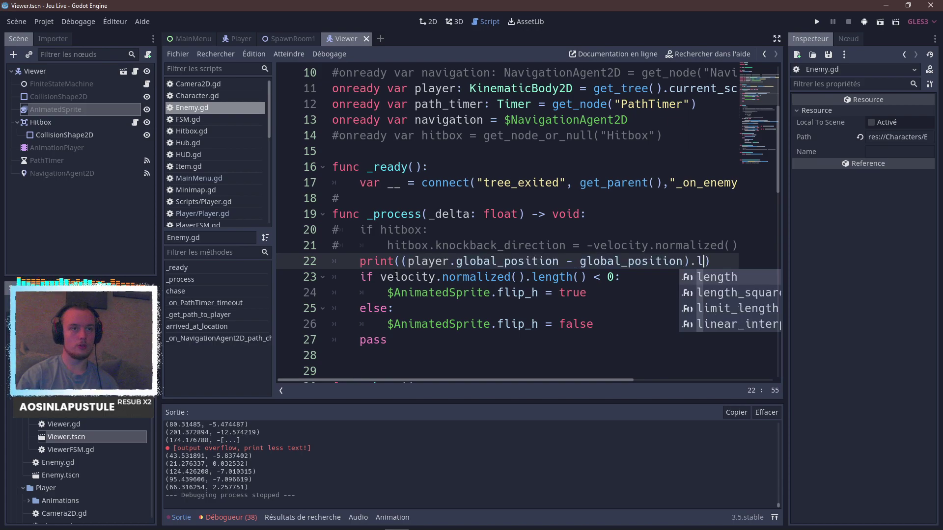
{"action": "key", "text": "Return"}
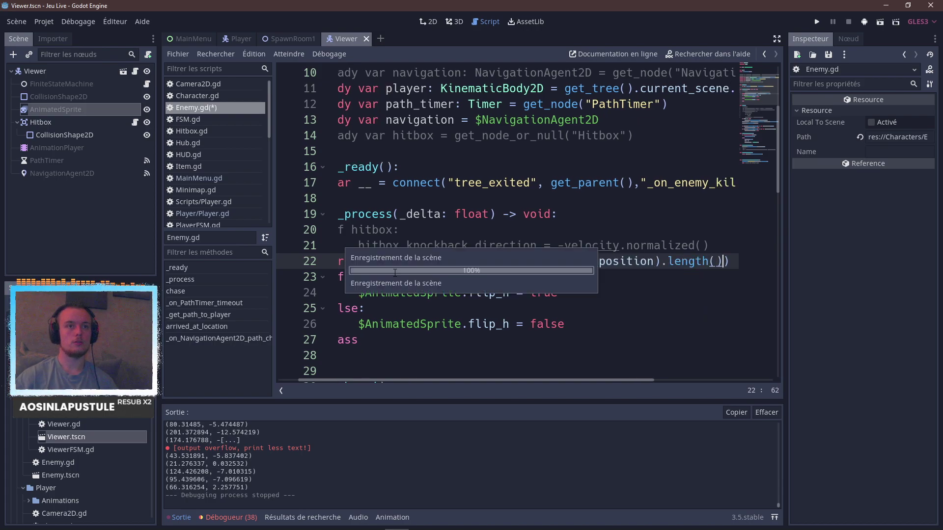
Run the project with the length print, start a game with Jouer and walk the player into an enemy room.
{"action": "left_click", "coordinate": [815, 22]}
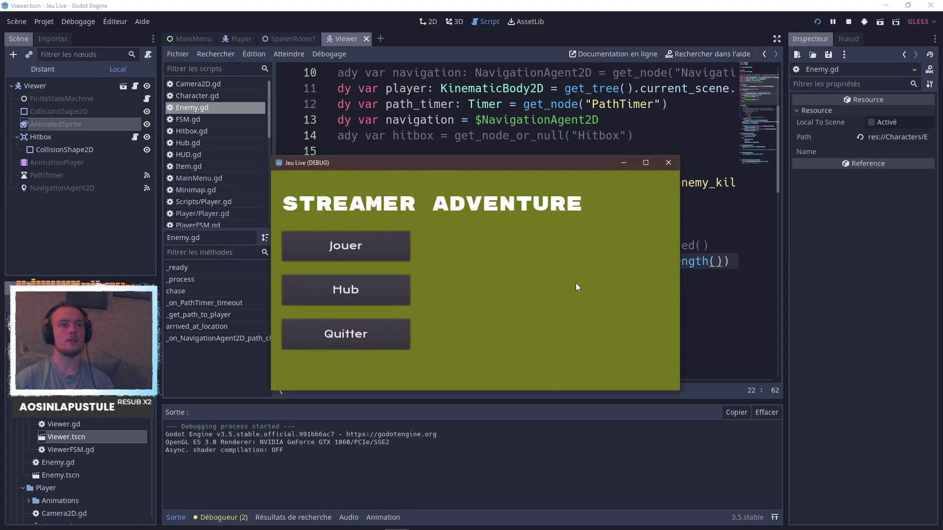
{"action": "left_click", "coordinate": [348, 246]}
{"action": "key", "text": "d"}
{"action": "key", "text": "s"}
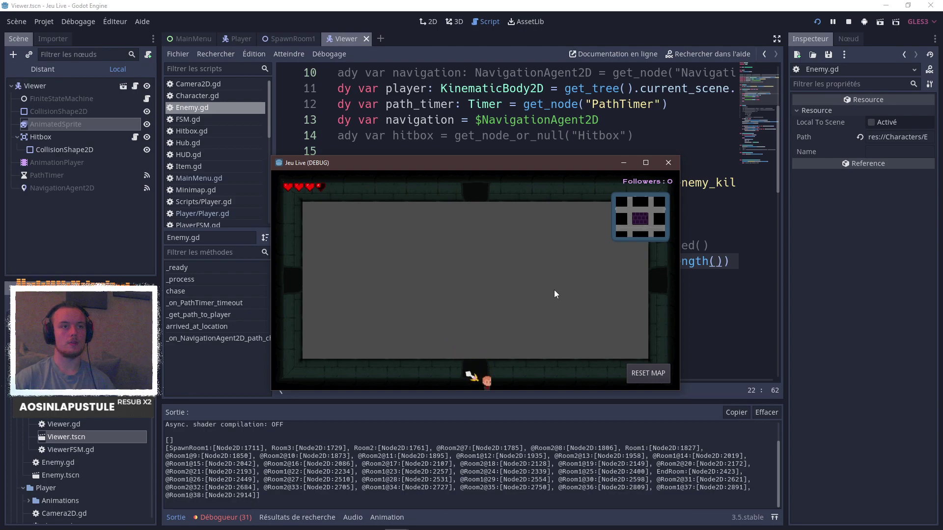
{"action": "key", "text": "q"}
{"action": "key", "text": "s"}
{"action": "key", "text": "q"}
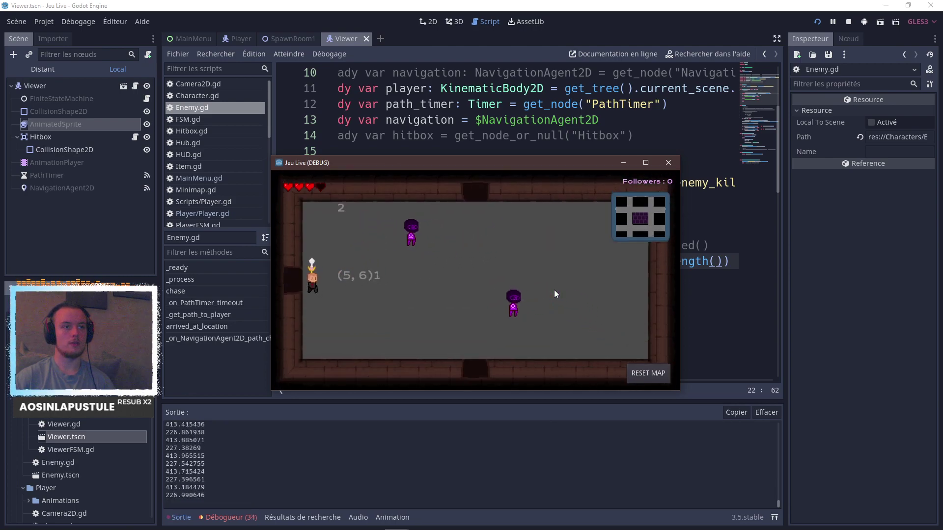
Move the player around the two enemies to check the printed distances, and close the game.
{"action": "key", "text": "d"}
{"action": "key", "text": "z"}
{"action": "key", "text": "Right"}
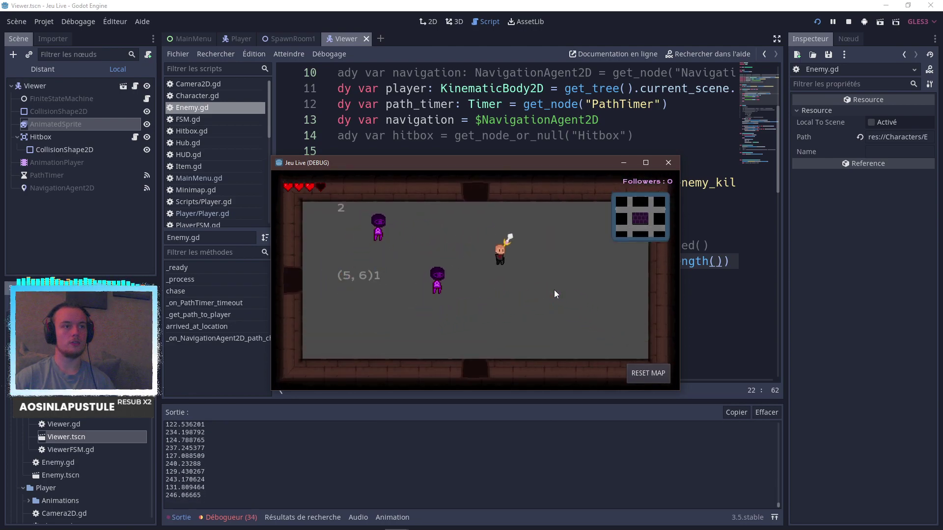
{"action": "key", "text": "Down"}
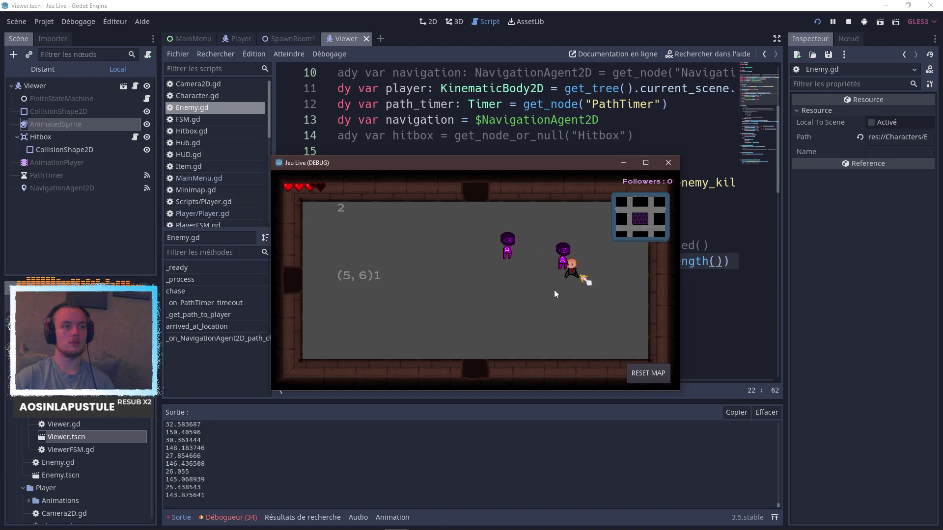
{"action": "key", "text": "Left"}
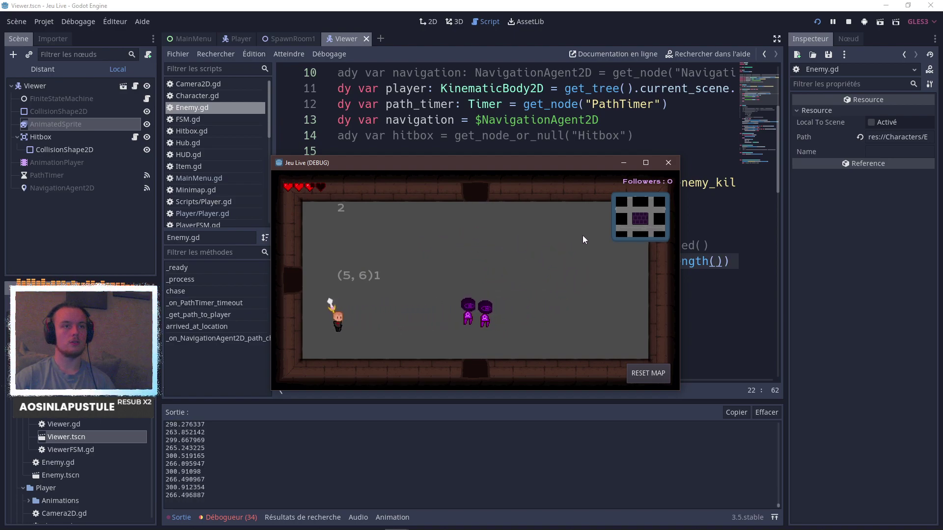
{"action": "left_click", "coordinate": [663, 165]}
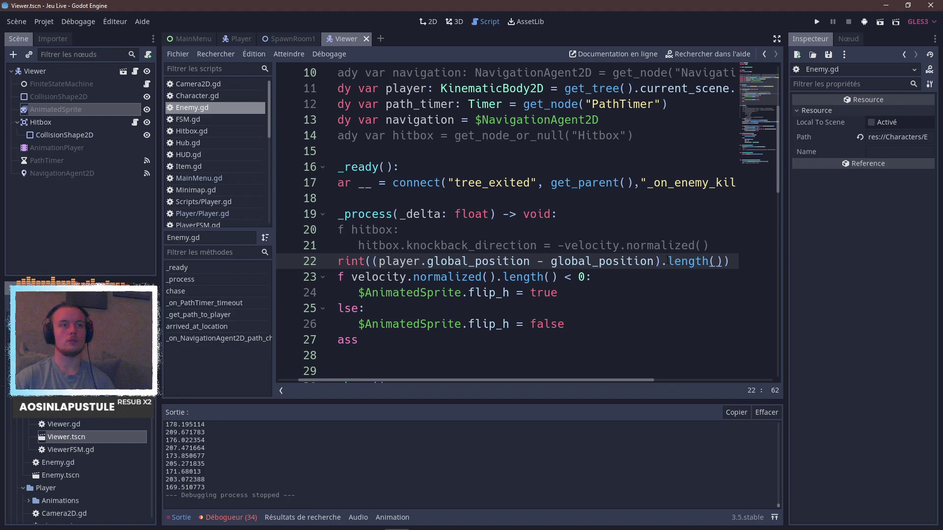
Replace length with normalized in the print statement's position difference expression.
{"action": "double_click", "coordinate": [454, 276]}
{"action": "key", "text": "ctrl+c"}
{"action": "double_click", "coordinate": [687, 260]}
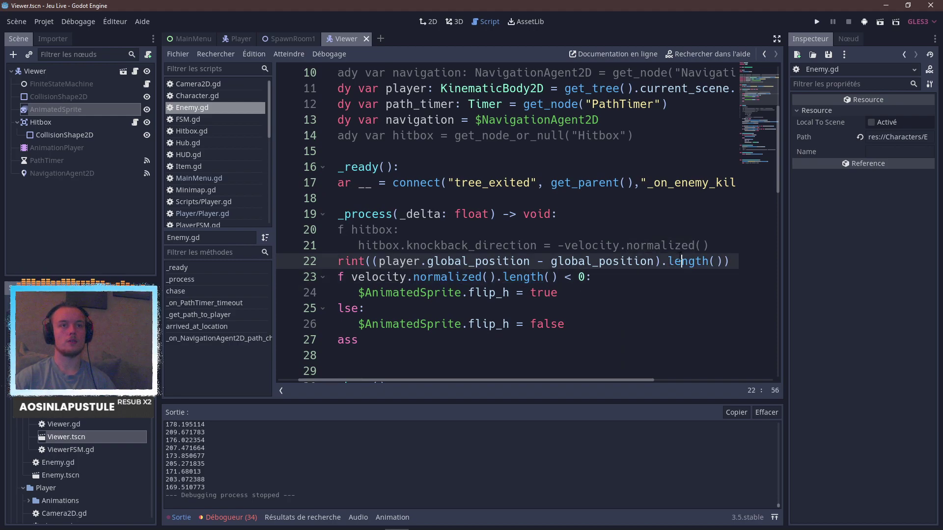
{"action": "key", "text": "ctrl+v"}
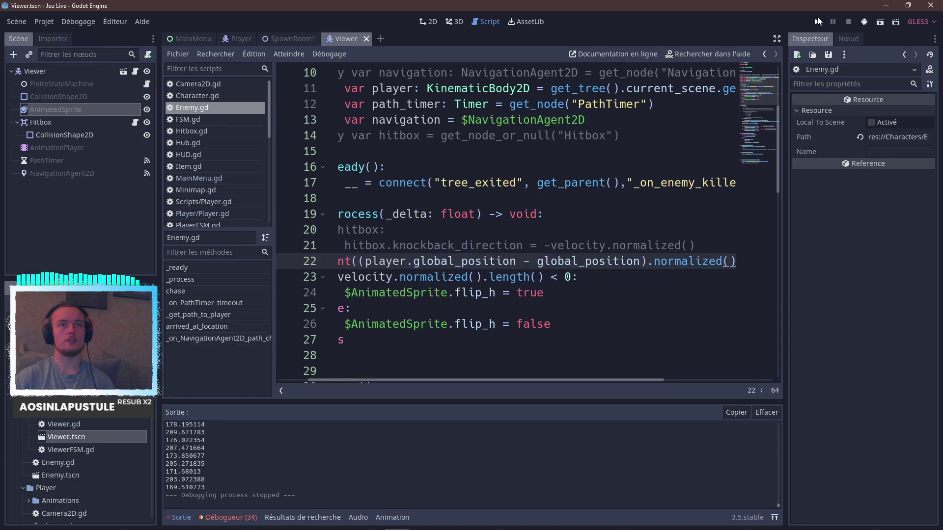
Run the project with the normalized print, start a game with Jouer and take the player to an enemy room.
{"action": "key", "text": "F5"}
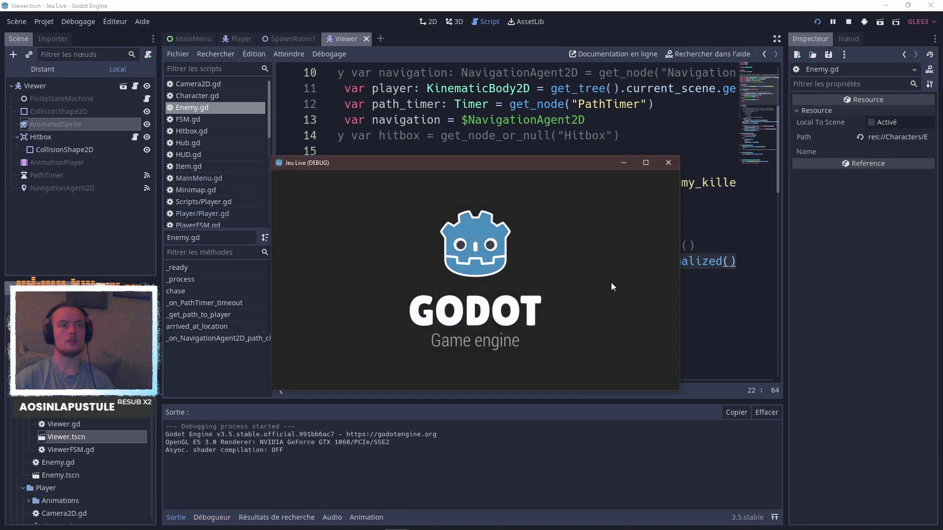
{"action": "left_click", "coordinate": [366, 249]}
{"action": "key", "text": "d"}
{"action": "key", "text": "s"}
{"action": "key", "text": "q"}
{"action": "key", "text": "z"}
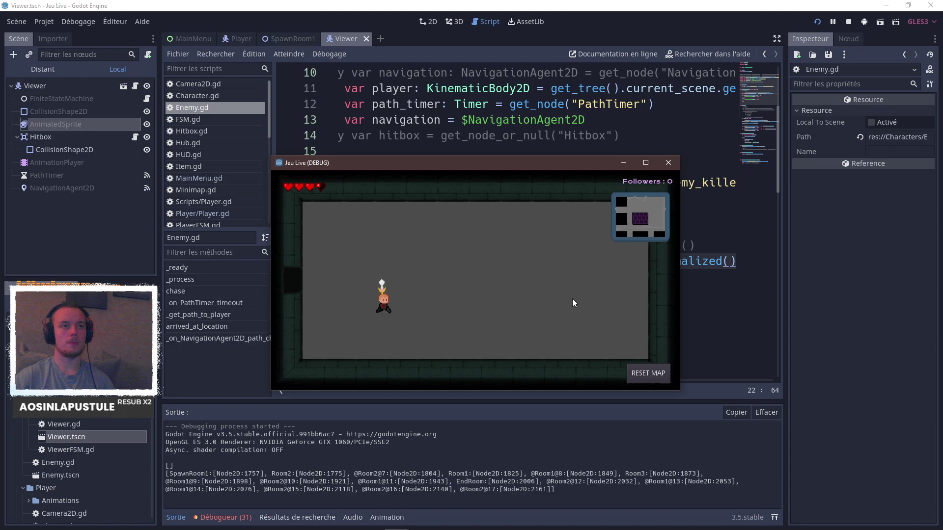
{"action": "key", "text": "q"}
{"action": "key", "text": "s"}
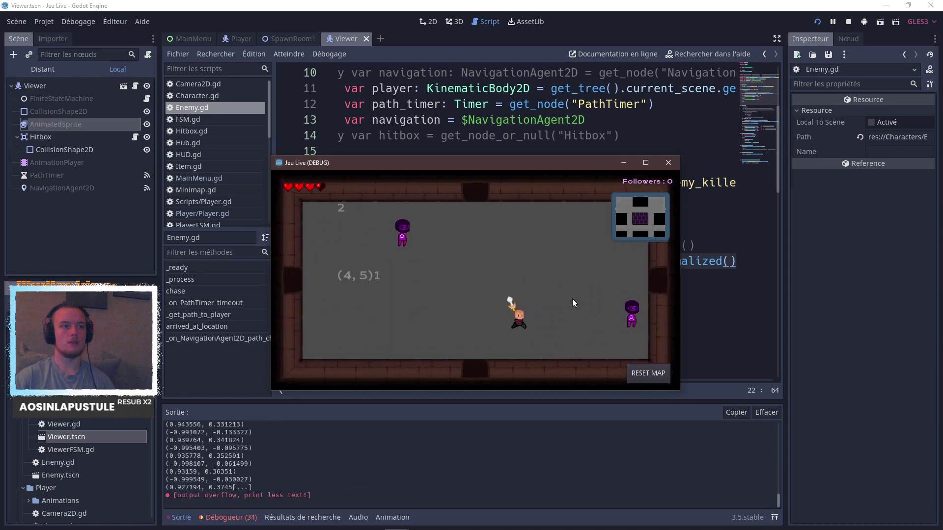
Move the player to either side of the enemies to check the printed normalized direction, and close the game.
{"action": "key", "text": "z"}
{"action": "key", "text": "d"}
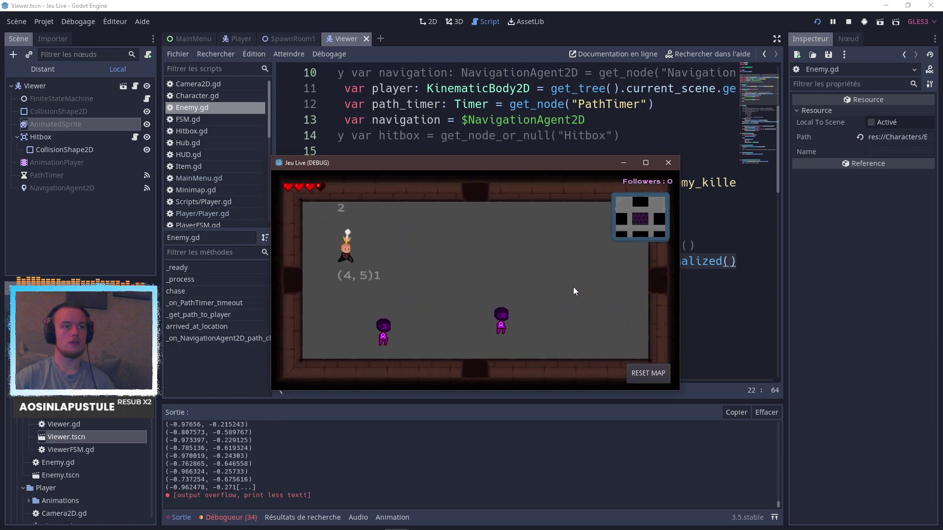
{"action": "key", "text": "Right"}
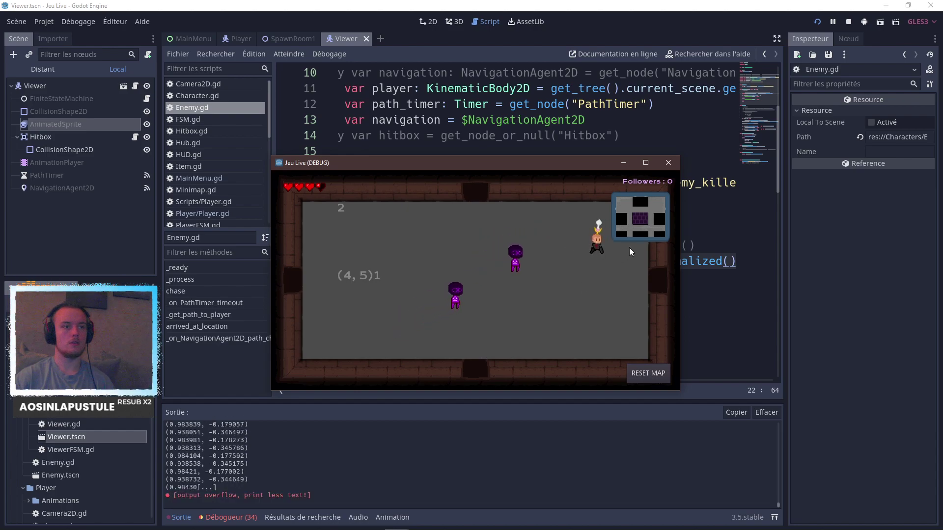
{"action": "key", "text": "q"}
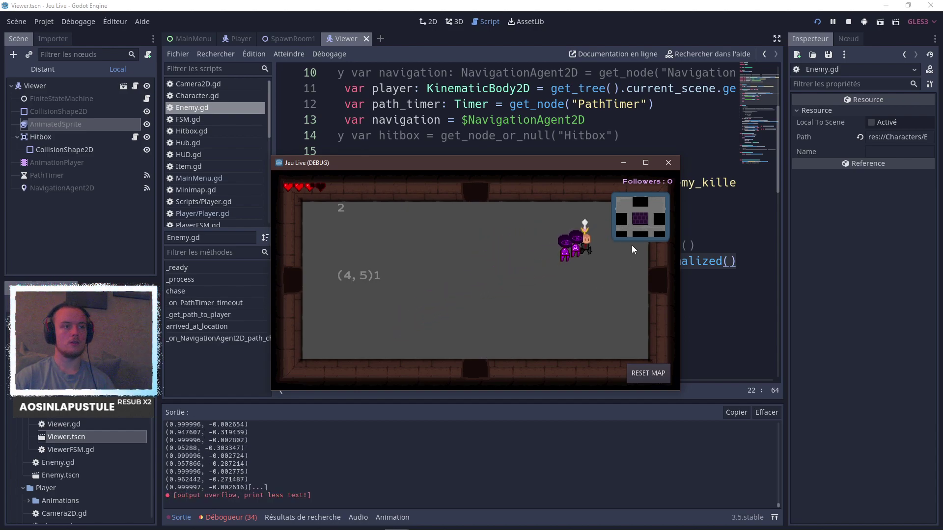
{"action": "key", "text": "Left"}
{"action": "key", "text": "Down"}
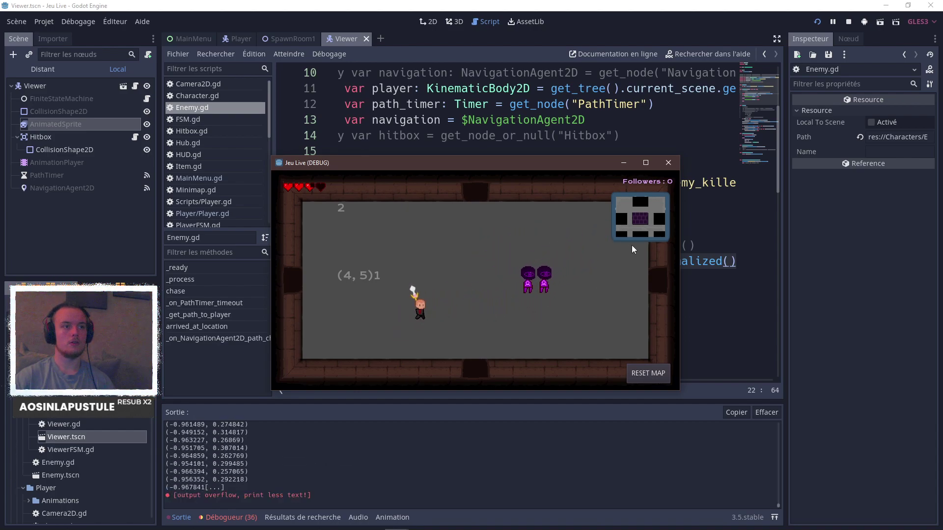
{"action": "key", "text": "Up"}
{"action": "key", "text": "Right"}
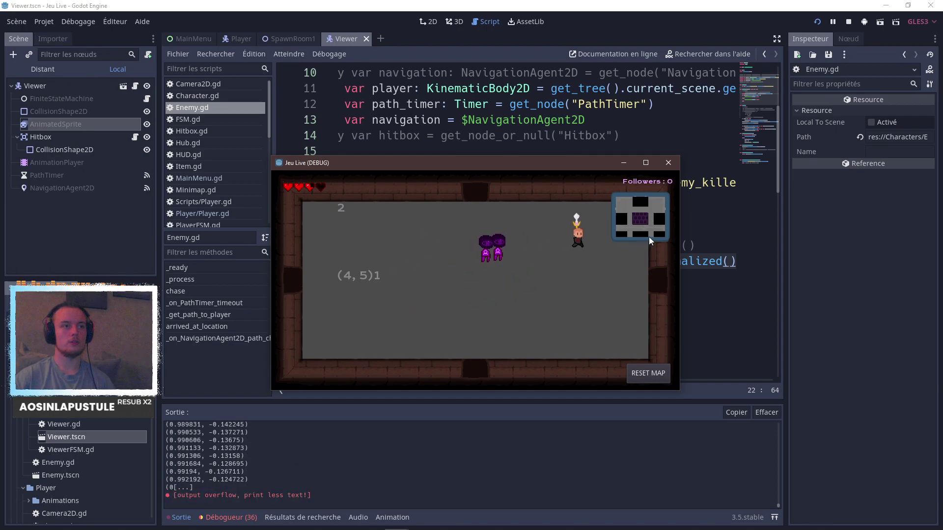
{"action": "left_click", "coordinate": [669, 163]}
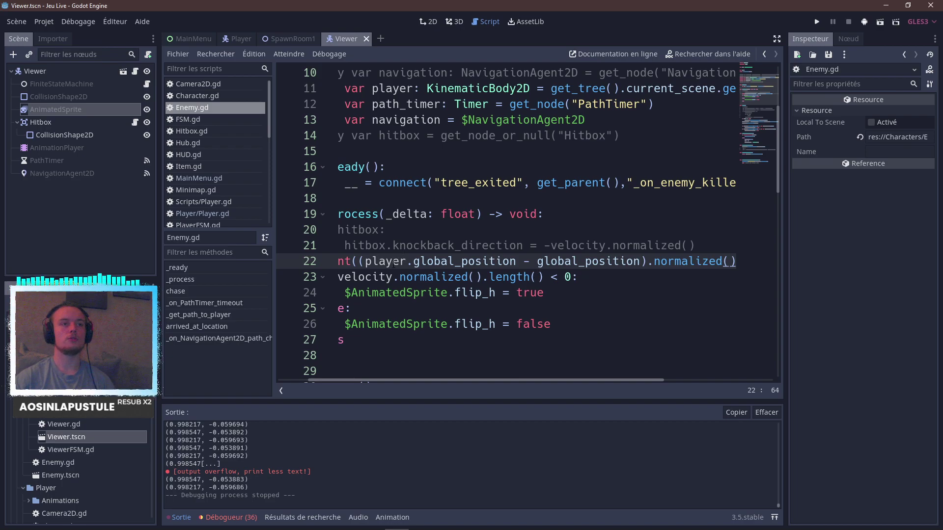
Duplicate the print line in _process and turn the upper copy into a variable declaration starting with var dir =.
{"action": "scroll", "coordinate": [361, 263], "scroll_direction": "left", "scroll_amount": 1}
{"action": "scroll", "coordinate": [383, 262], "scroll_direction": "up", "scroll_amount": 1}
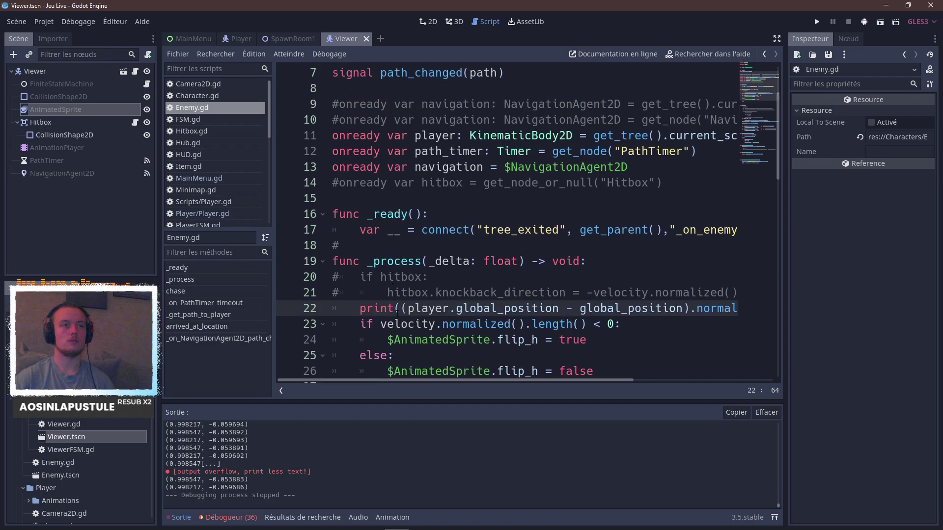
{"action": "key", "text": "ctrl+d"}
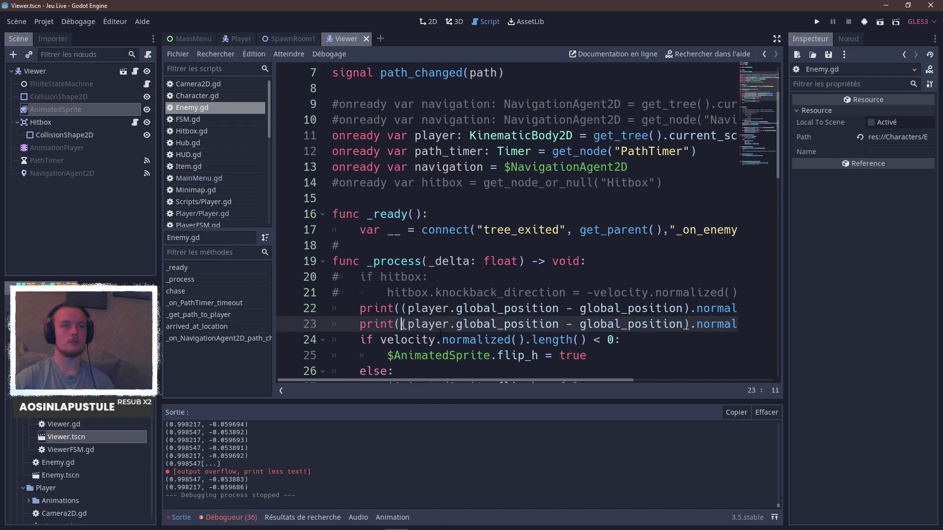
{"action": "key", "text": "Up"}
{"action": "key", "text": "shift+Home"}
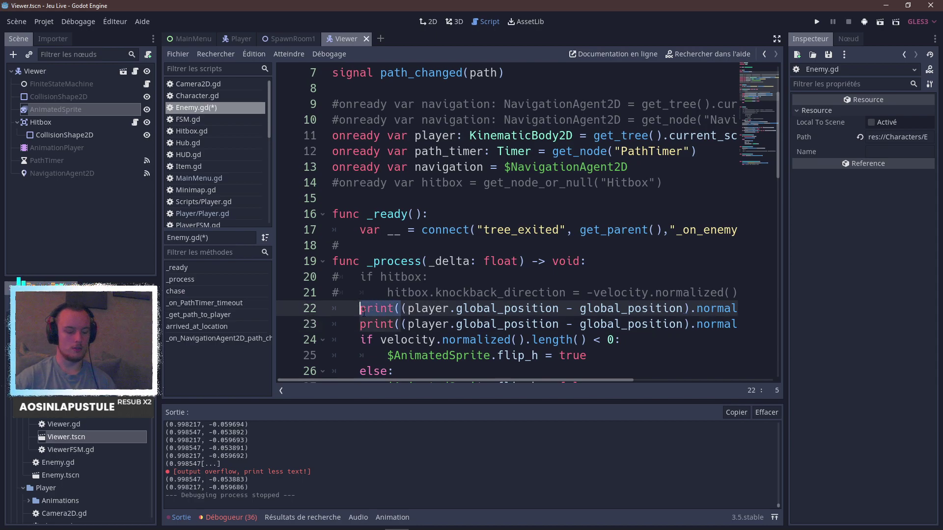
{"action": "type", "text": "var dir ="}
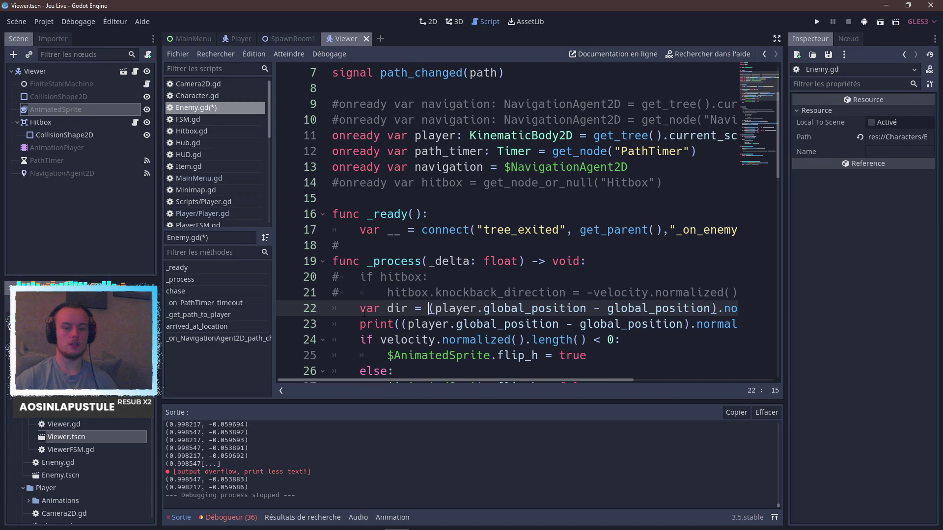
Remove the opening parenthesis and the last closing one from the dir declaration, and make the print statement below output dir.
{"action": "key", "text": "Delete"}
{"action": "scroll", "coordinate": [383, 323], "scroll_direction": "right", "scroll_amount": 3}
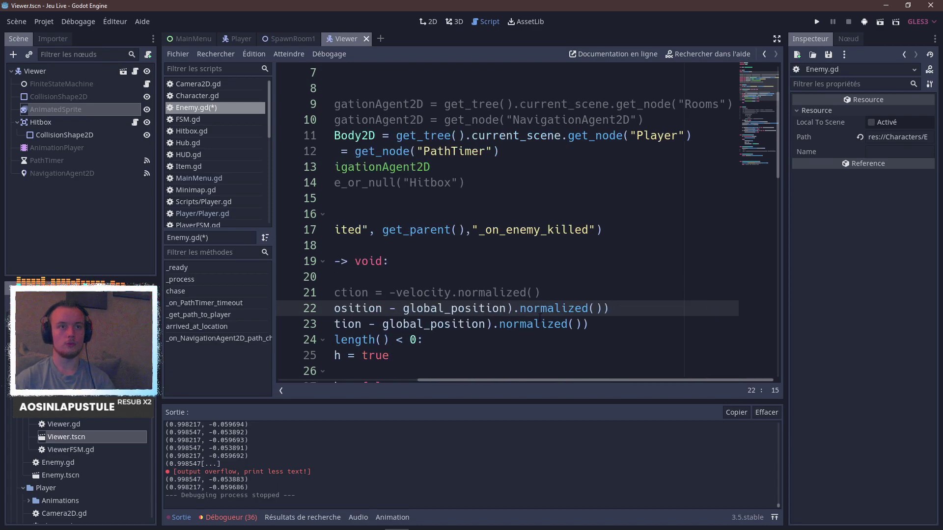
{"action": "scroll", "coordinate": [615, 316], "scroll_direction": "left", "scroll_amount": 5}
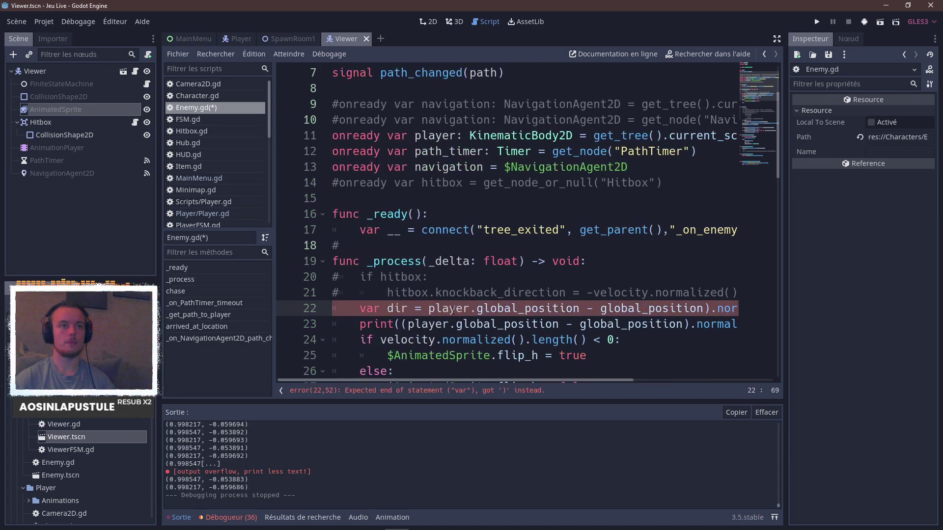
{"action": "left_click_drag", "start_coordinate": [408, 308], "coordinate": [593, 324]}
{"action": "key", "text": "BackSpace"}
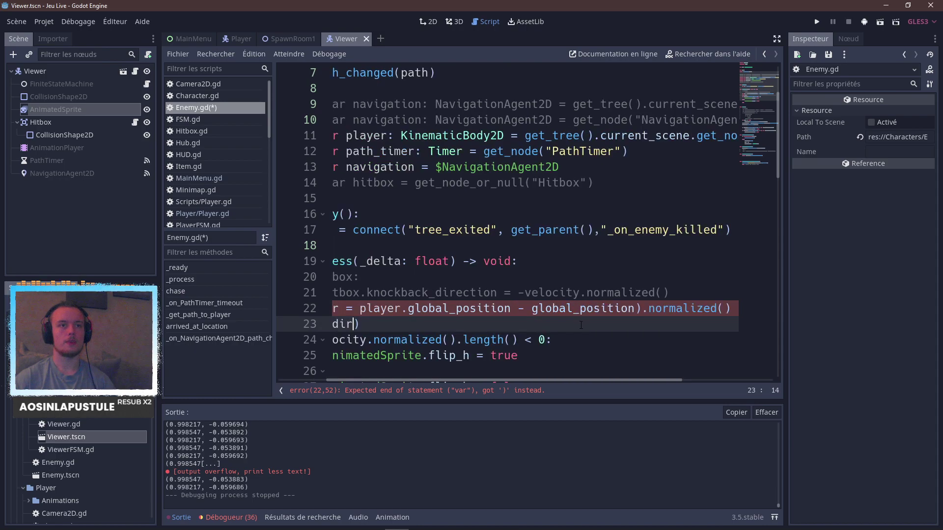
Remove the stray closing parenthesis after global_position in the dir declaration, leaving .normalized() on the line.
{"action": "key", "text": "ctrl+s"}
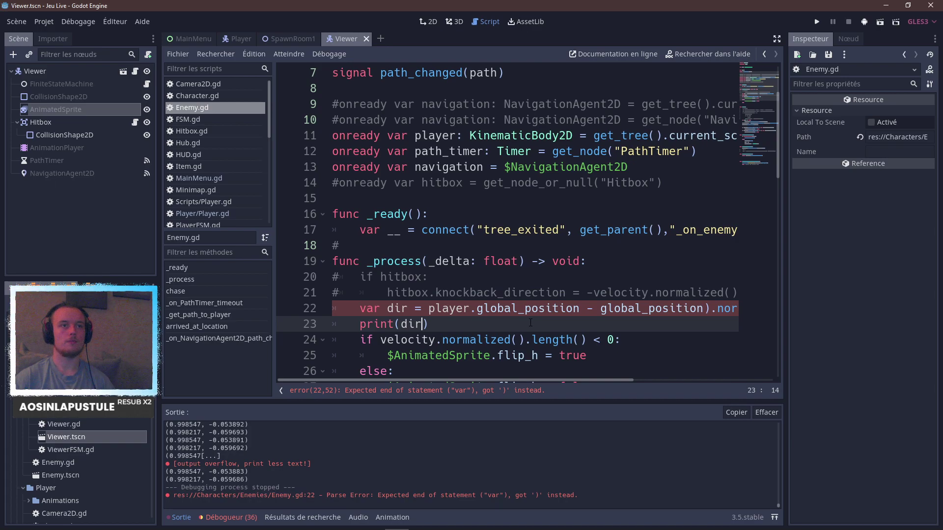
{"action": "scroll", "coordinate": [530, 323], "scroll_direction": "right", "scroll_amount": 3}
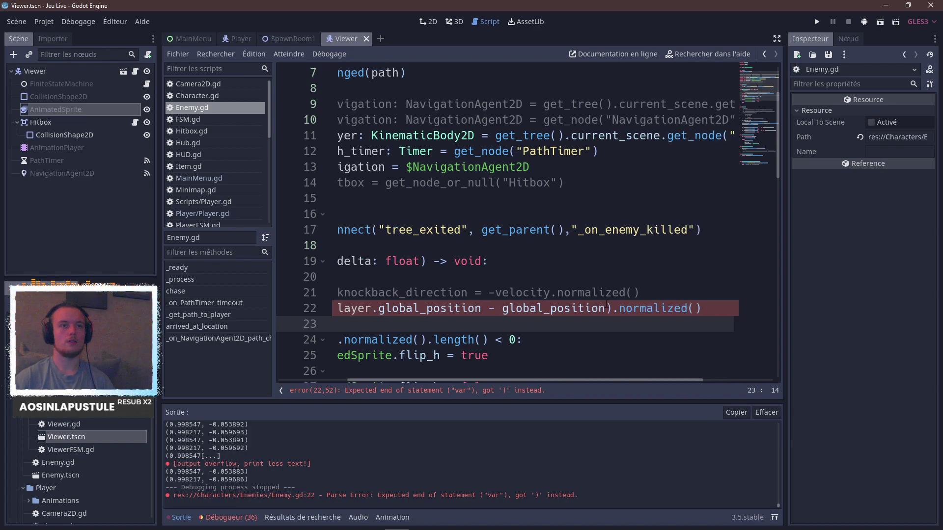
{"action": "left_click", "coordinate": [613, 308]}
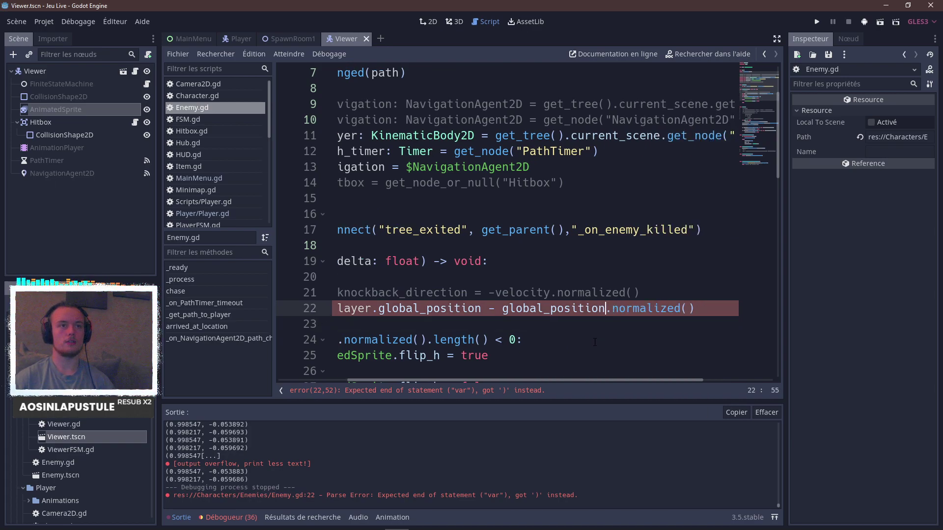
{"action": "scroll", "coordinate": [595, 342], "scroll_direction": "left", "scroll_amount": 3}
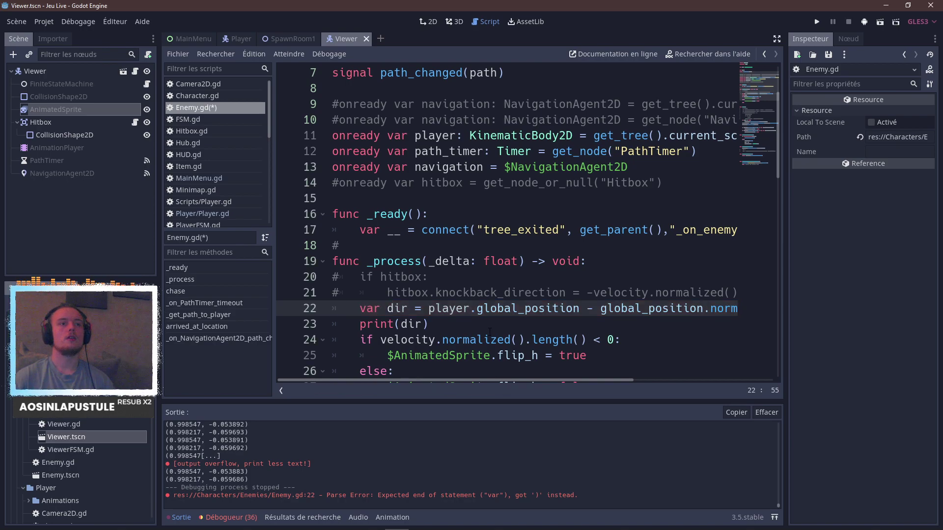
{"action": "scroll", "coordinate": [476, 332], "scroll_direction": "right", "scroll_amount": 2}
{"action": "scroll", "coordinate": [476, 331], "scroll_direction": "left", "scroll_amount": 2}
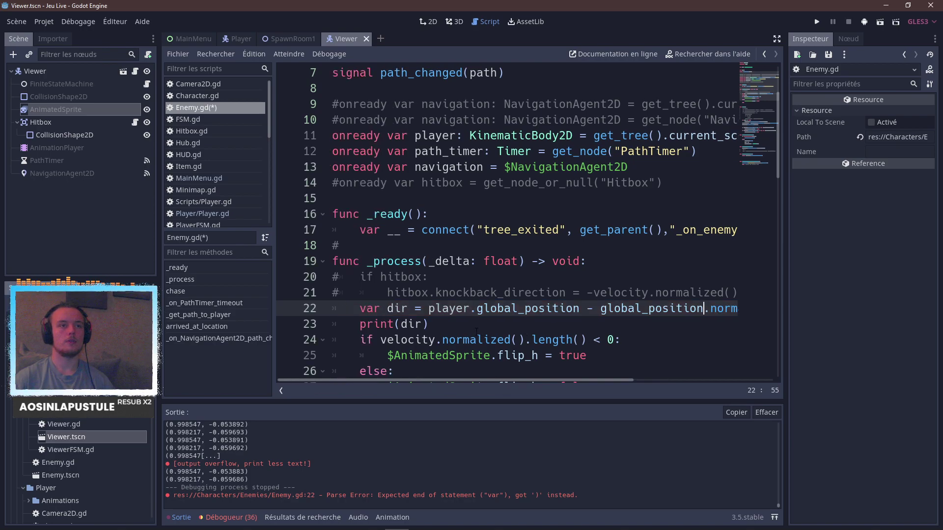
Replace velocity.normalized().length() with dir in the if condition of _process, comment out the print(dir) line, and save the script.
{"action": "scroll", "coordinate": [409, 300], "scroll_direction": "down", "scroll_amount": 1}
{"action": "left_click_drag", "start_coordinate": [381, 293], "coordinate": [580, 292]}
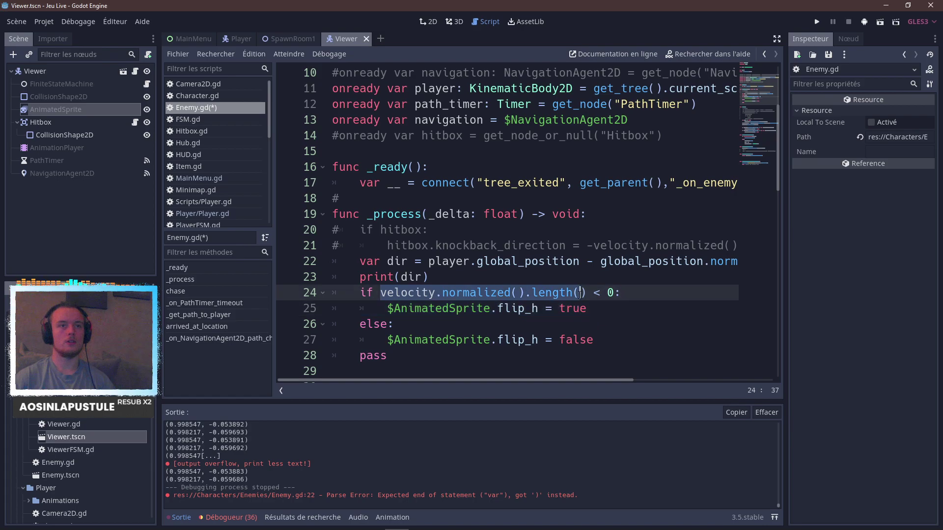
{"action": "type", "text": "dir"}
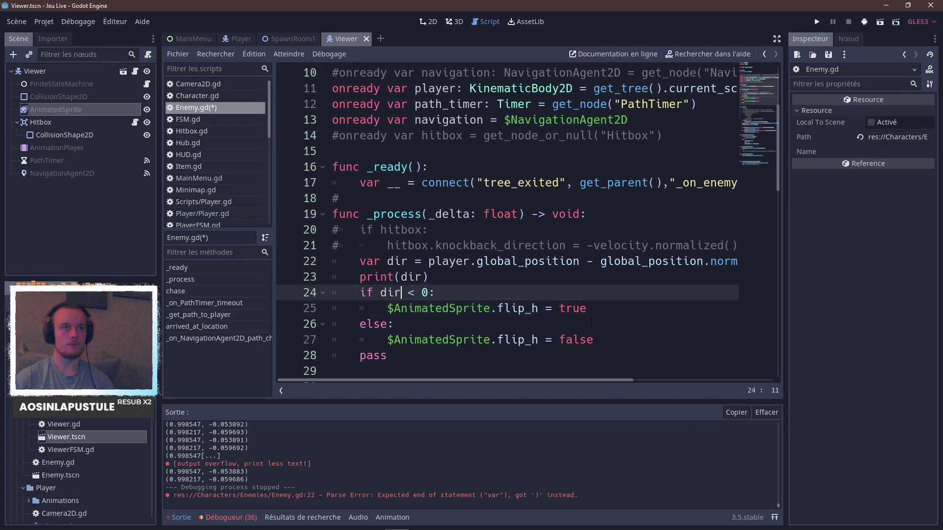
{"action": "key", "text": "ctrl+s"}
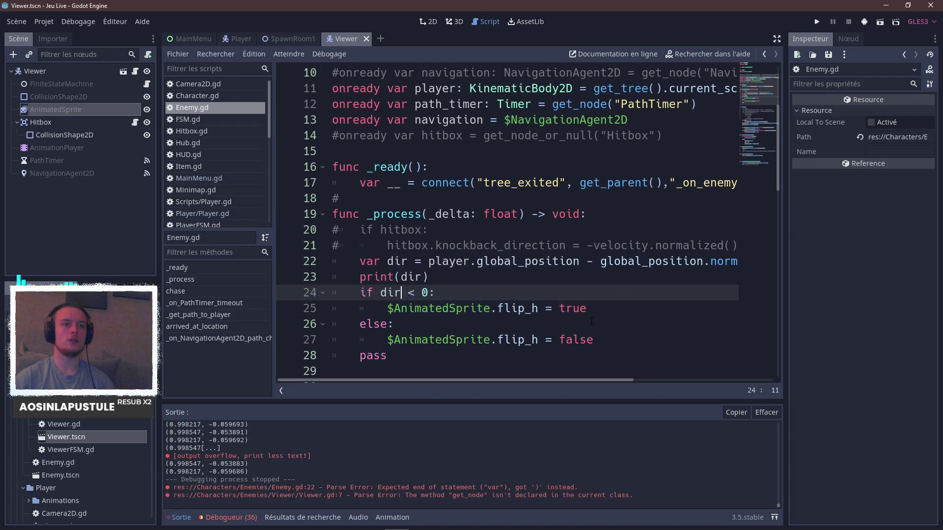
{"action": "key", "text": "ctrl+s"}
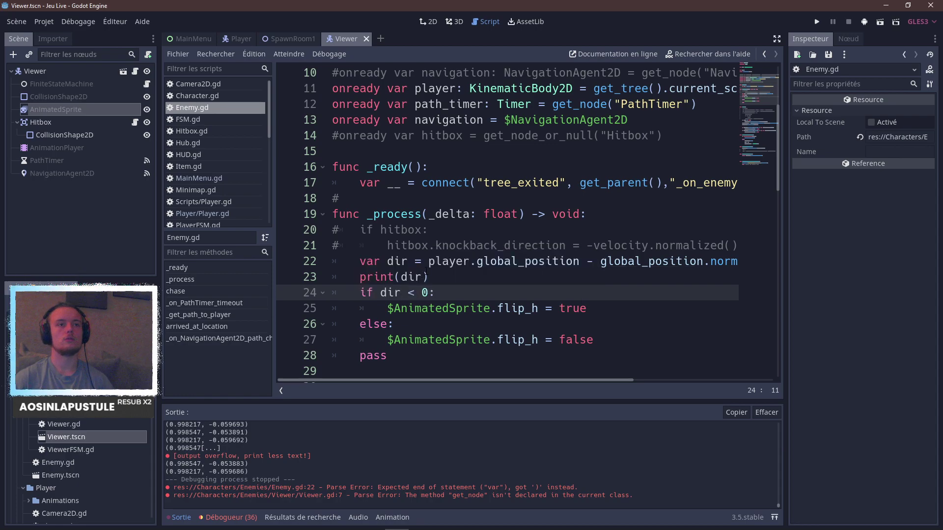
{"action": "left_click", "coordinate": [431, 276]}
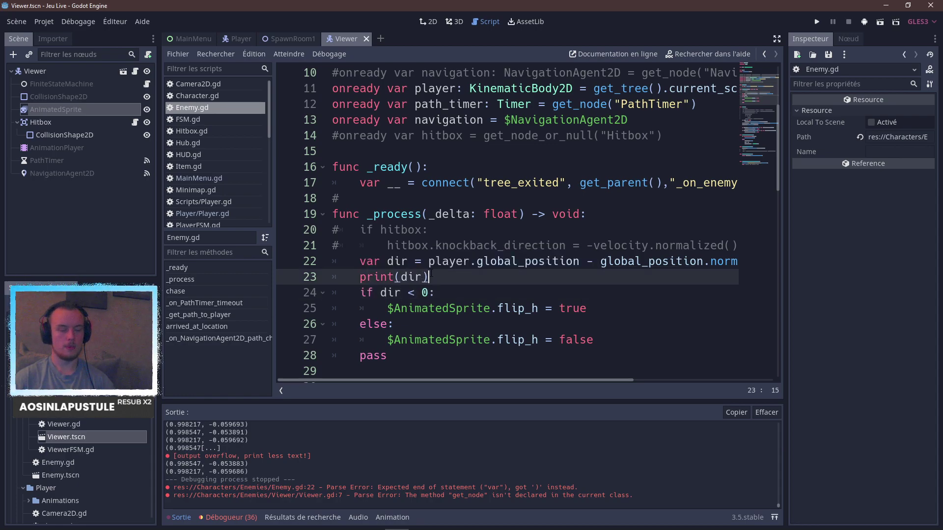
{"action": "left_click", "coordinate": [421, 252]}
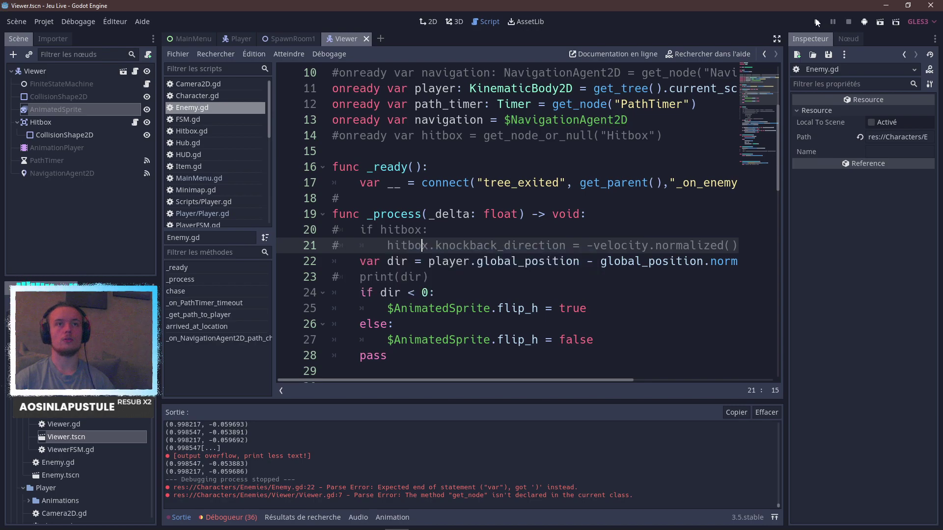
Run the project in a maximized window, start a game with Jouer, and move the player down toward the enemy room.
{"action": "key", "text": "F5"}
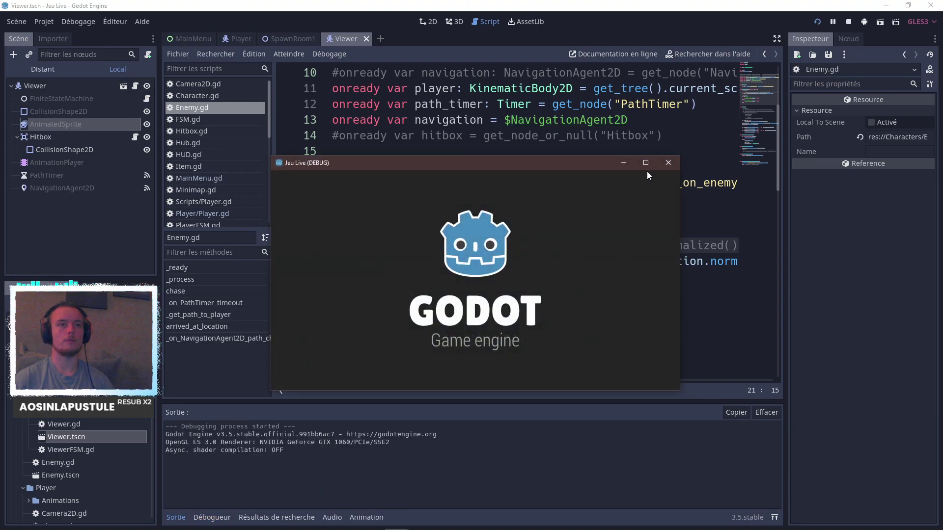
{"action": "left_click", "coordinate": [372, 238]}
{"action": "left_click", "coordinate": [646, 163]}
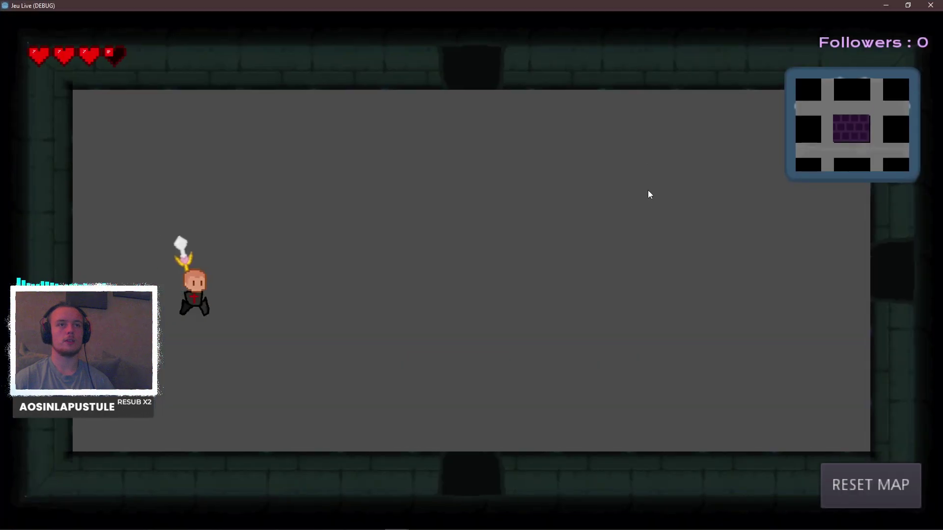
{"action": "key", "text": "Down"}
{"action": "key", "text": "Right"}
{"action": "type", "text": "sssssssss"}
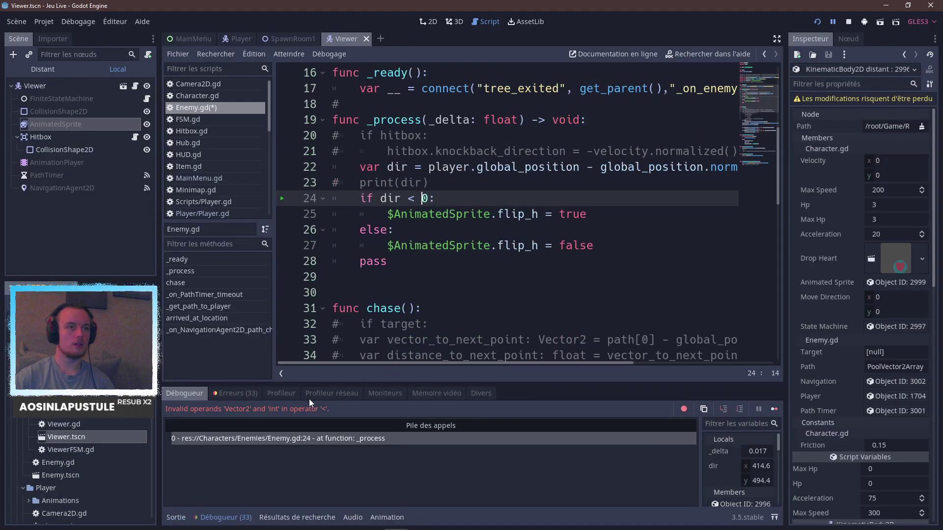
Make the if condition in _process compare dir.x instead of dir with 0, and save the script.
{"action": "key", "text": "ctrl+s"}
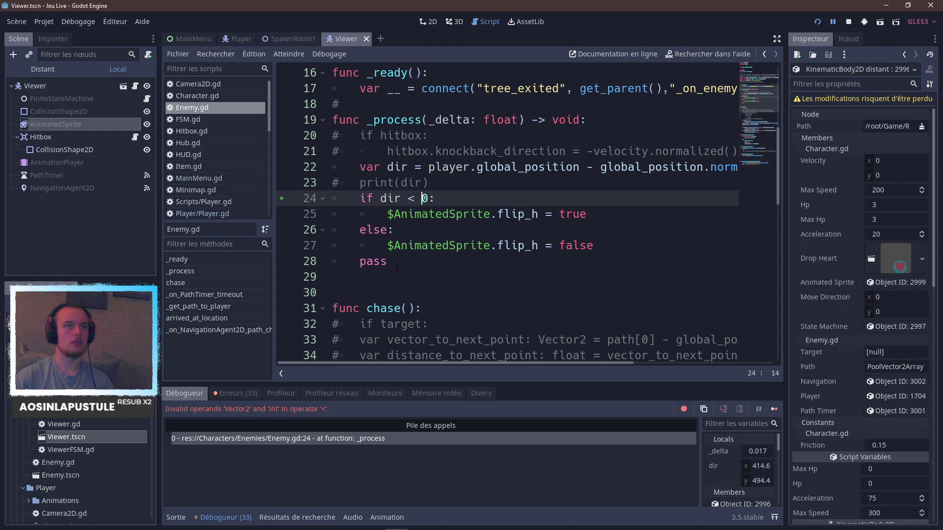
{"action": "scroll", "coordinate": [466, 213], "scroll_direction": "right", "scroll_amount": 3}
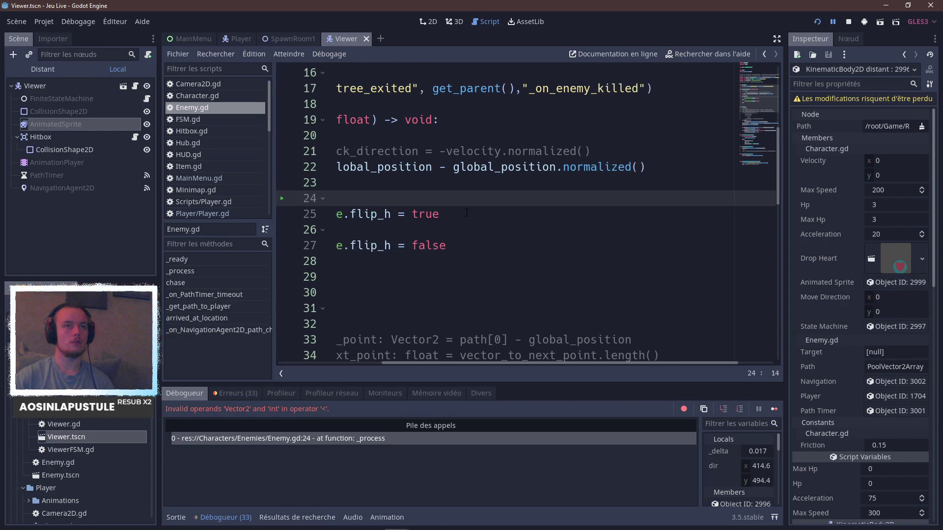
{"action": "scroll", "coordinate": [466, 212], "scroll_direction": "left", "scroll_amount": 3}
{"action": "scroll", "coordinate": [467, 212], "scroll_direction": "right", "scroll_amount": 3}
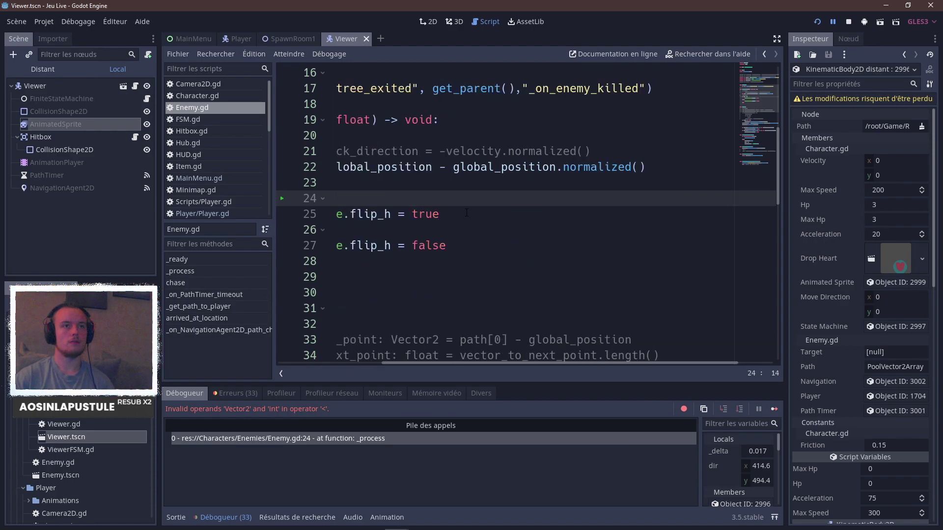
{"action": "scroll", "coordinate": [466, 213], "scroll_direction": "left", "scroll_amount": 3}
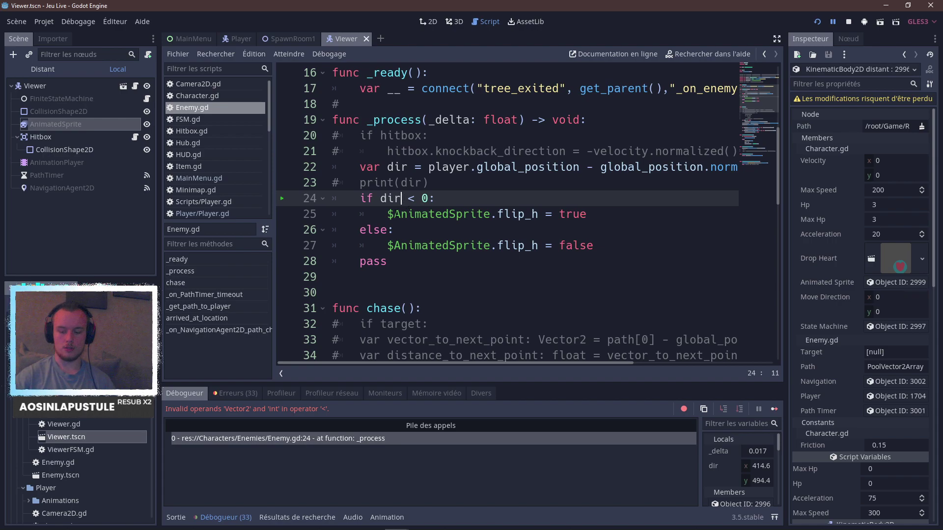
{"action": "type", "text": ".x"}
{"action": "key", "text": "ctrl+s"}
Rerun the project with the dir.x condition, start a game in a maximized window, and take the player into the enemy room below.
{"action": "left_click", "coordinate": [817, 22]}
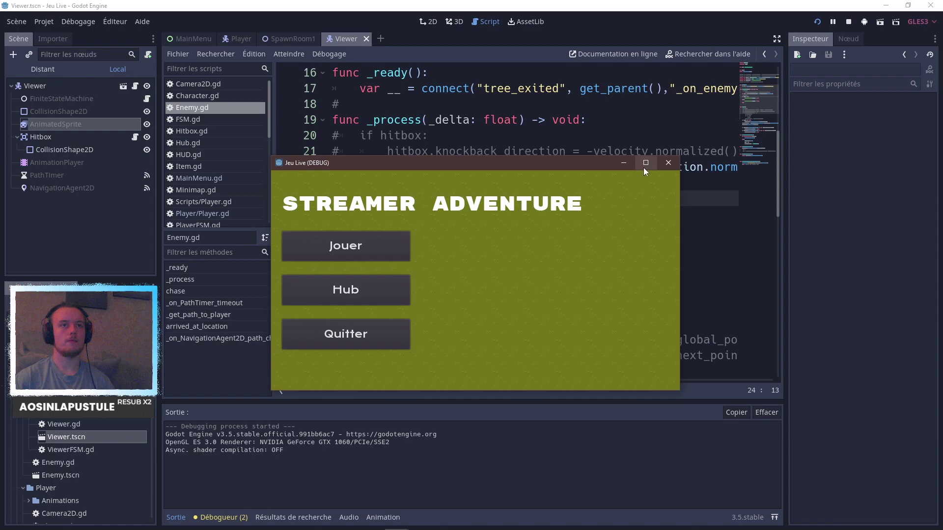
{"action": "left_click", "coordinate": [644, 164]}
{"action": "left_click", "coordinate": [295, 204]}
{"action": "key", "text": "Right"}
{"action": "key", "text": "Down"}
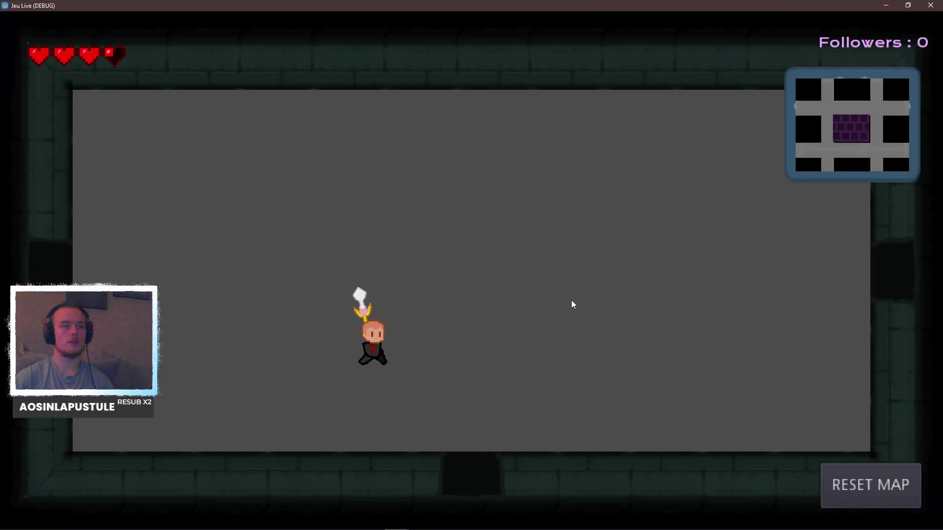
{"action": "key", "text": "Down"}
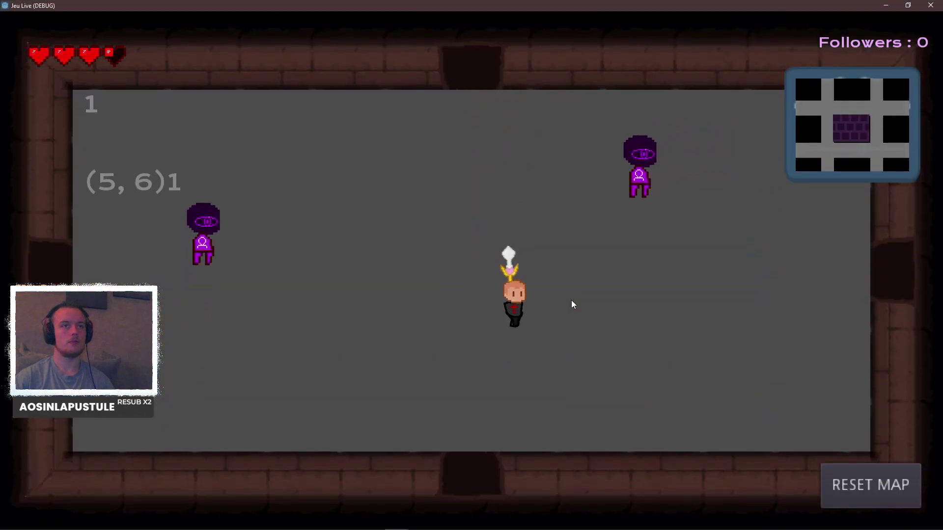
Move the player around both sides of the two enemies to check how their sprites flip.
{"action": "key", "text": "Right"}
{"action": "key", "text": "Left"}
{"action": "key", "text": "Left"}
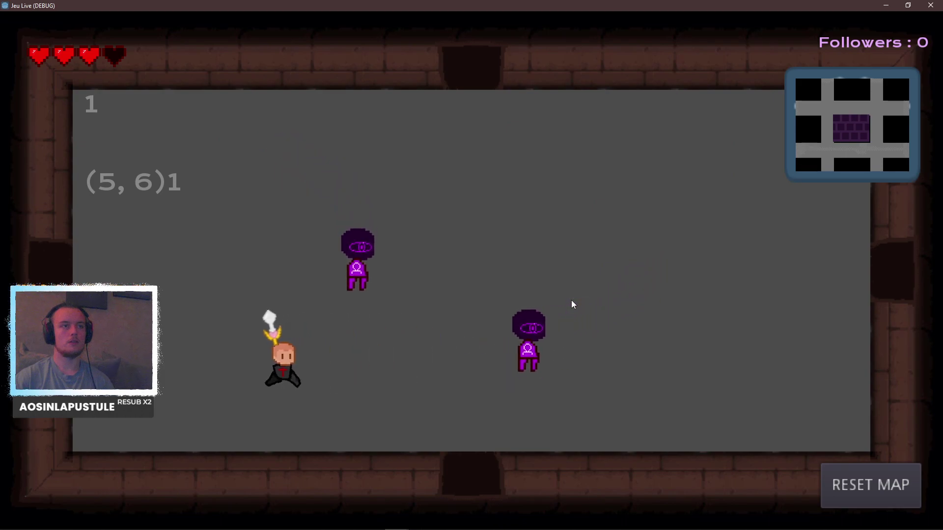
{"action": "key", "text": "Up"}
{"action": "key", "text": "Right"}
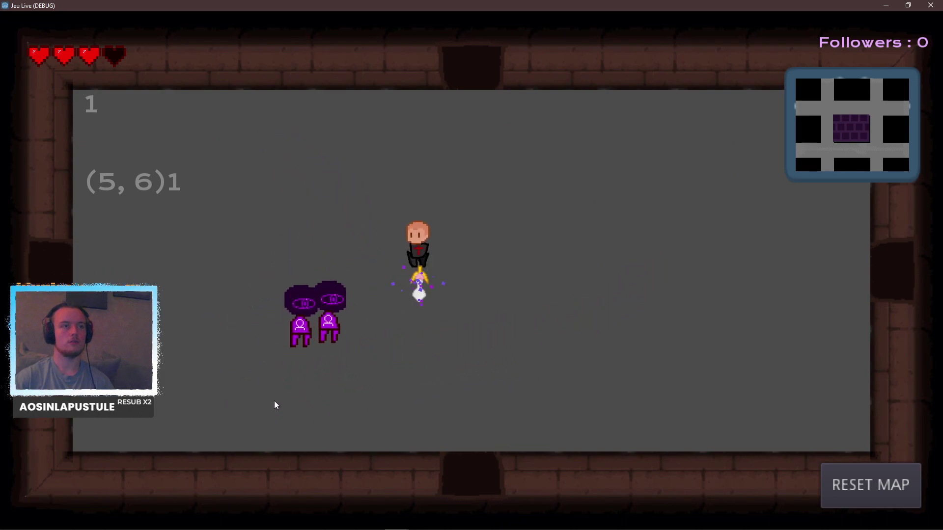
{"action": "key", "text": "Down"}
{"action": "key", "text": "Left"}
{"action": "key", "text": "Left"}
{"action": "key", "text": "Up"}
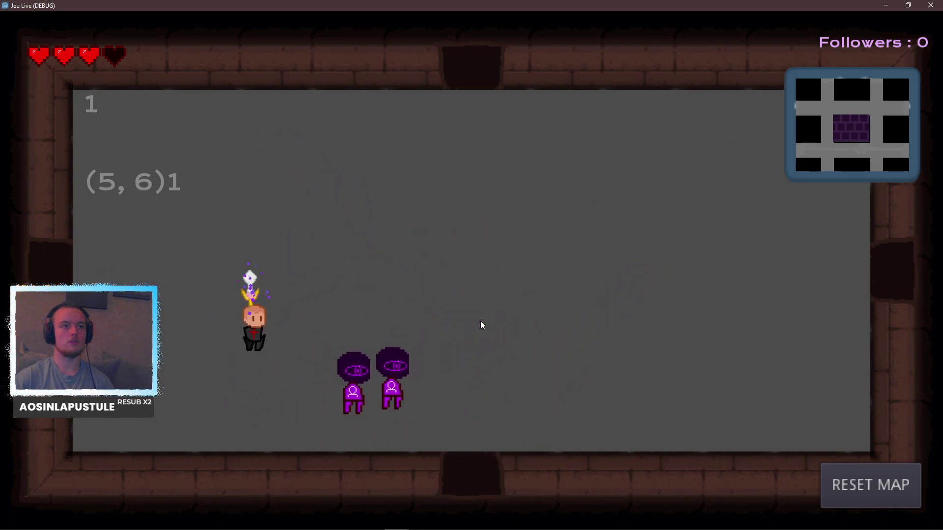
{"action": "key", "text": "Right"}
{"action": "key", "text": "Down"}
{"action": "key", "text": "Left"}
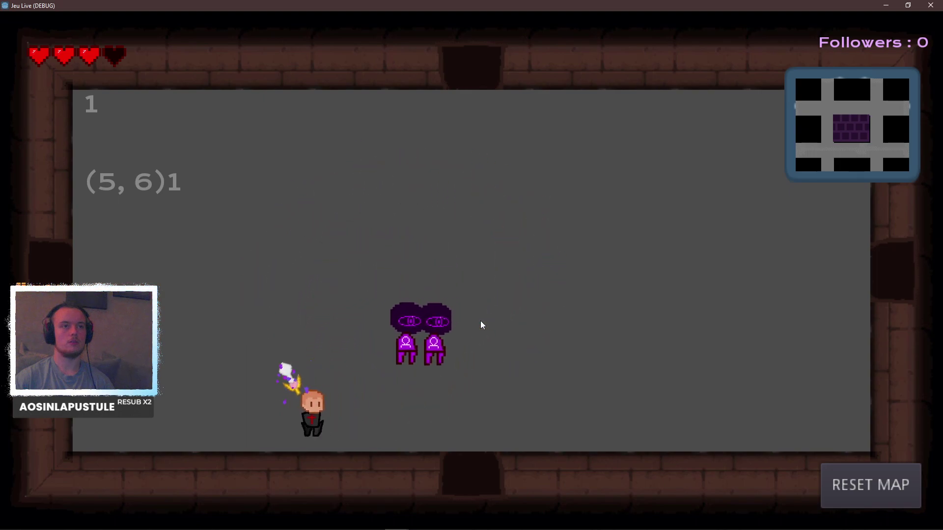
{"action": "key", "text": "Up"}
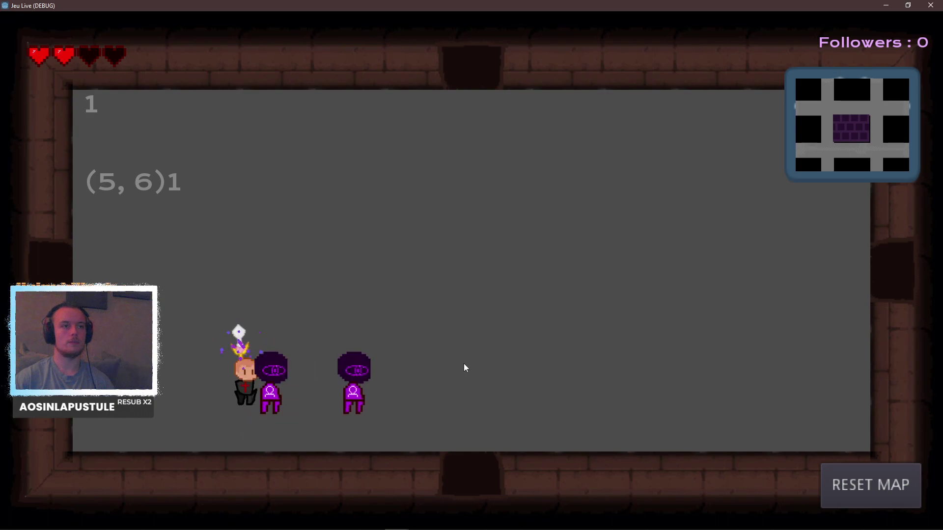
Attack the enemies, collect the dropped hearts, and close the game.
{"action": "key", "text": "space"}
{"action": "key", "text": "Right"}
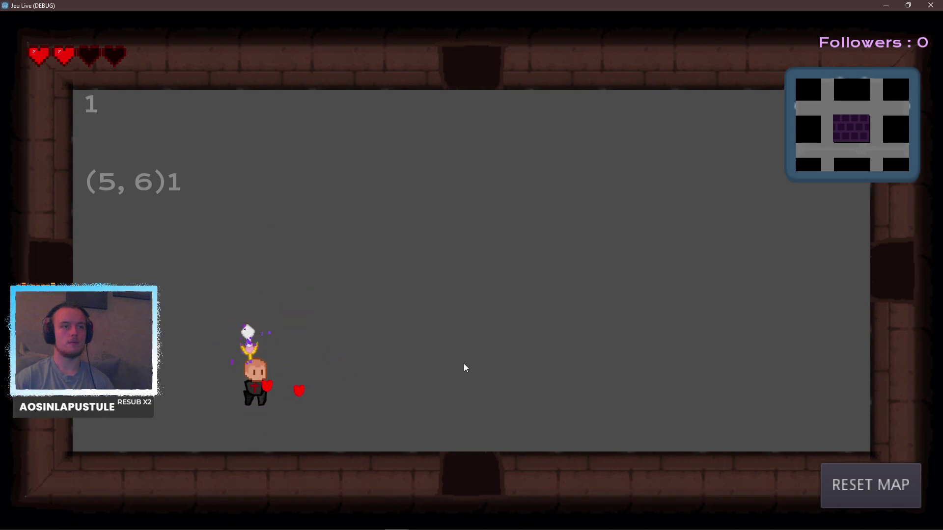
{"action": "key", "text": "Up"}
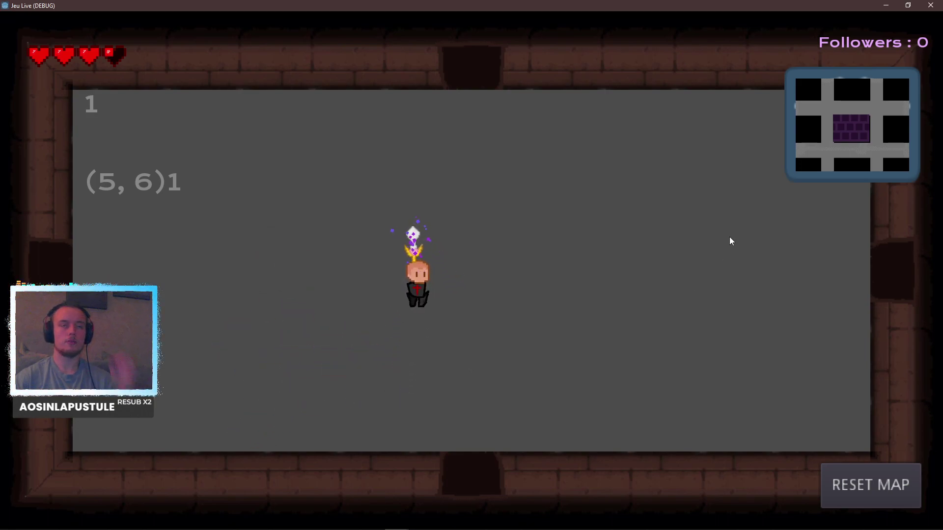
{"action": "left_click", "coordinate": [929, 5]}
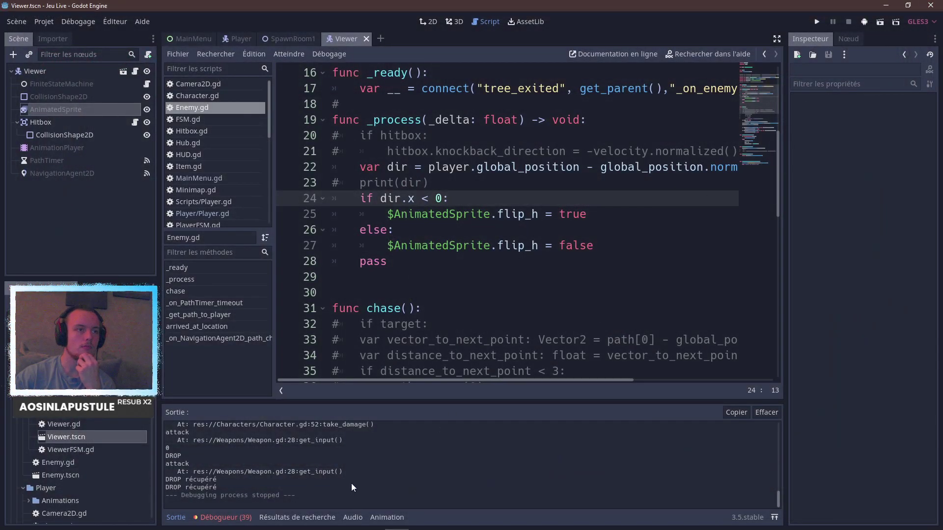
Examine the last run's output log and the debugger's error list, and reread the variables and _process code in Enemy.gd.
{"action": "scroll", "coordinate": [352, 483], "scroll_direction": "up", "scroll_amount": 5}
{"action": "scroll", "coordinate": [352, 482], "scroll_direction": "down", "scroll_amount": 2}
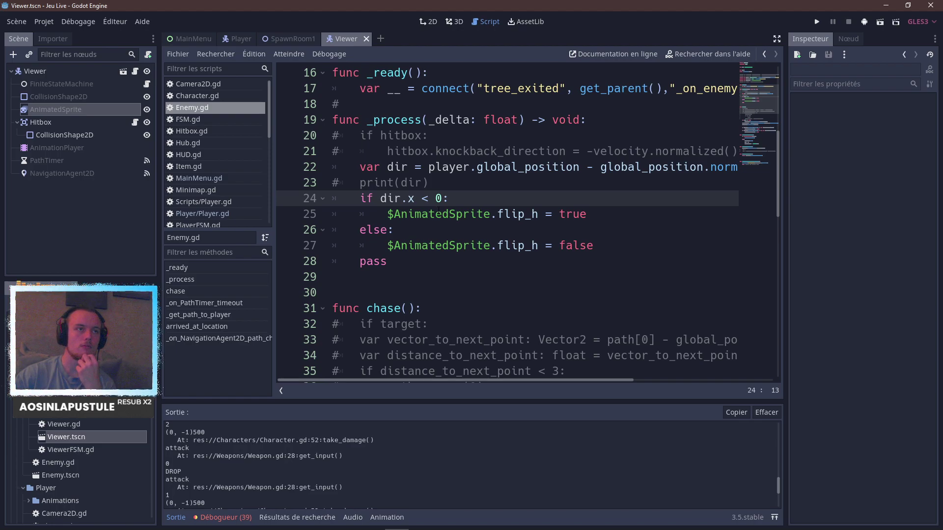
{"action": "left_click", "coordinate": [230, 517]}
{"action": "left_click", "coordinate": [238, 393]}
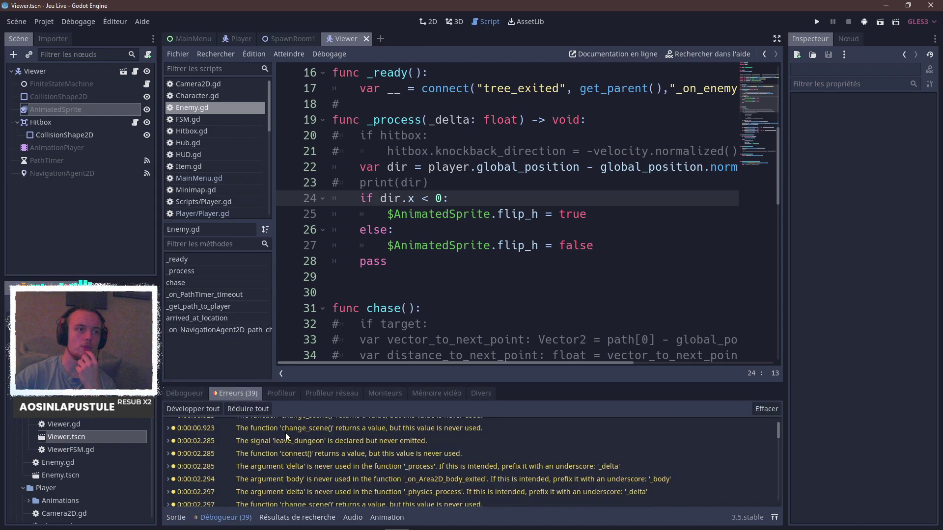
{"action": "scroll", "coordinate": [290, 434], "scroll_direction": "down", "scroll_amount": 10}
{"action": "scroll", "coordinate": [297, 438], "scroll_direction": "down", "scroll_amount": 5}
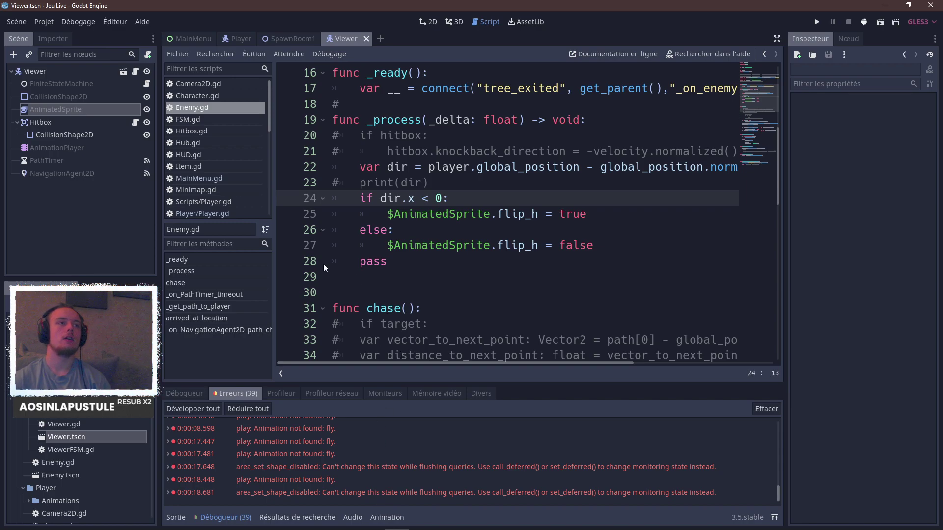
{"action": "scroll", "coordinate": [332, 265], "scroll_direction": "up", "scroll_amount": 5}
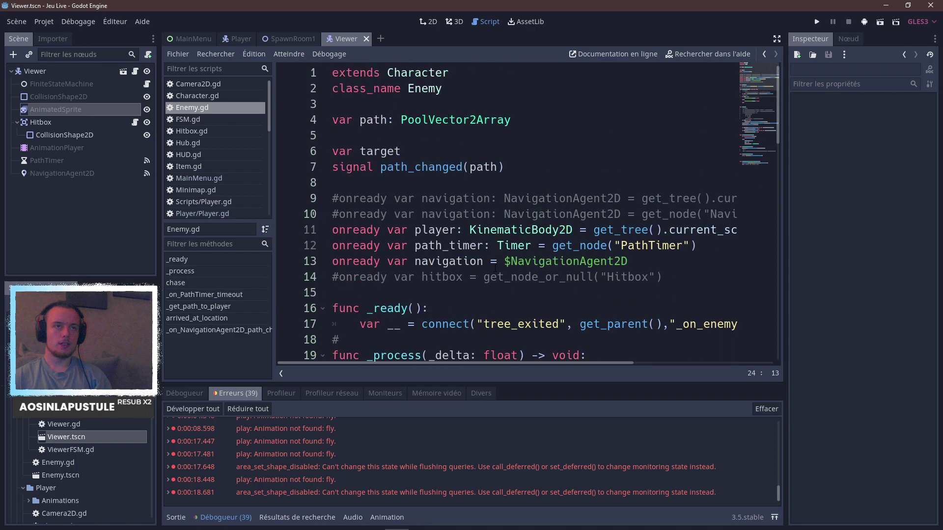
{"action": "scroll", "coordinate": [493, 267], "scroll_direction": "down", "scroll_amount": 7}
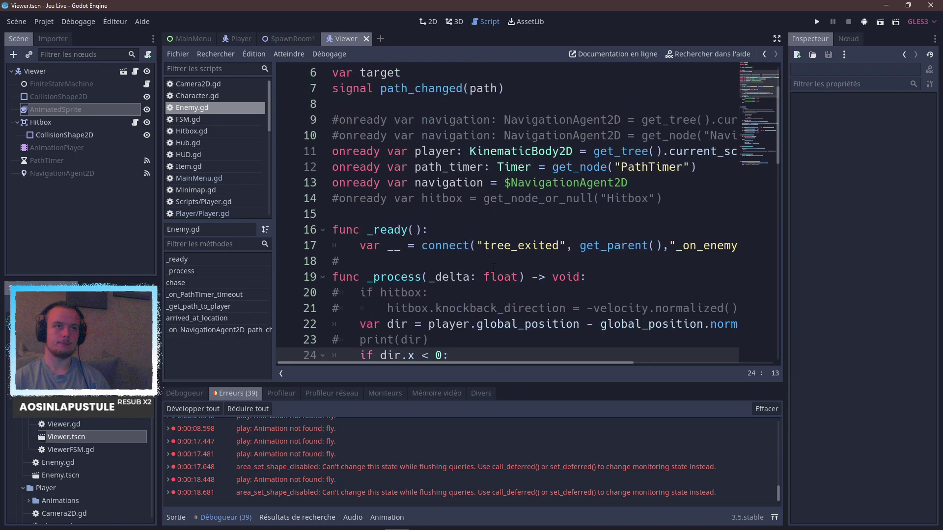
{"action": "scroll", "coordinate": [494, 268], "scroll_direction": "up", "scroll_amount": 3}
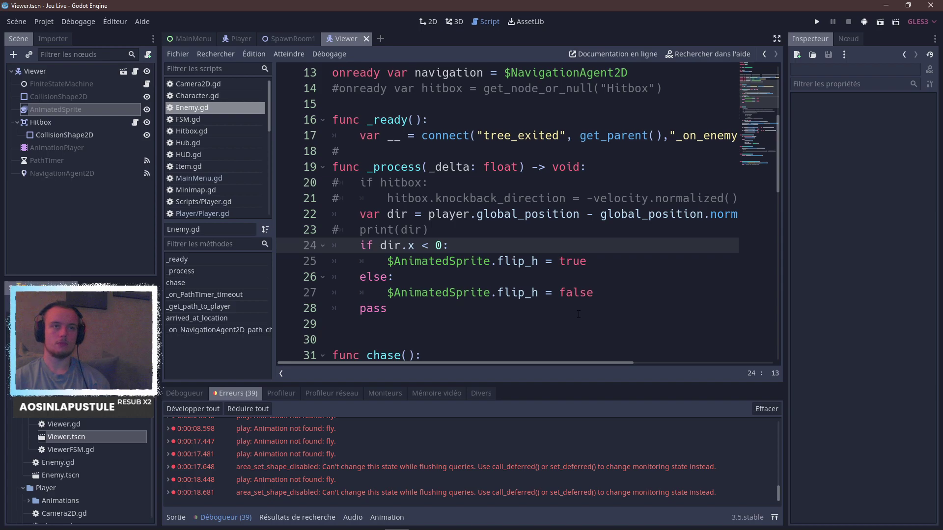
Uncomment the print line in Enemy.gd's _process, make it output dir.x, and save the script.
{"action": "left_click", "coordinate": [382, 229]}
{"action": "key", "text": "ctrl+k"}
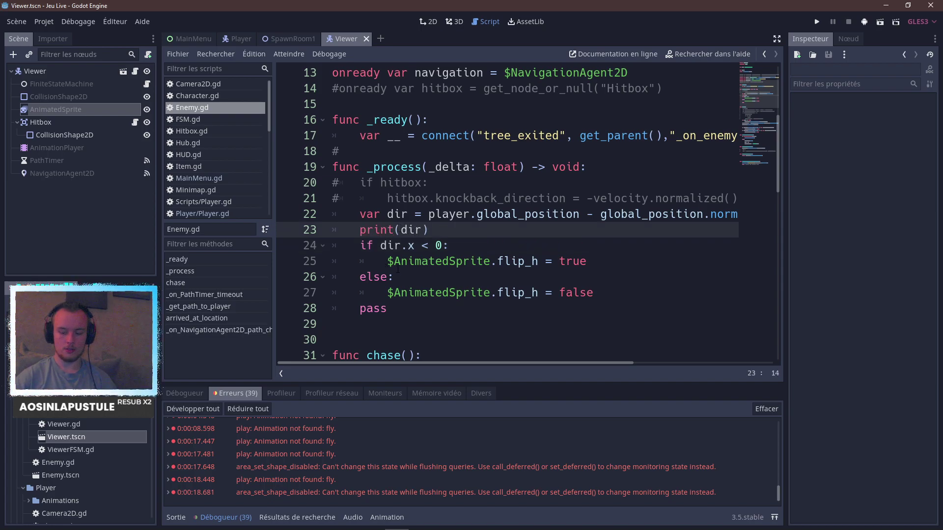
{"action": "key", "text": "ctrl+s"}
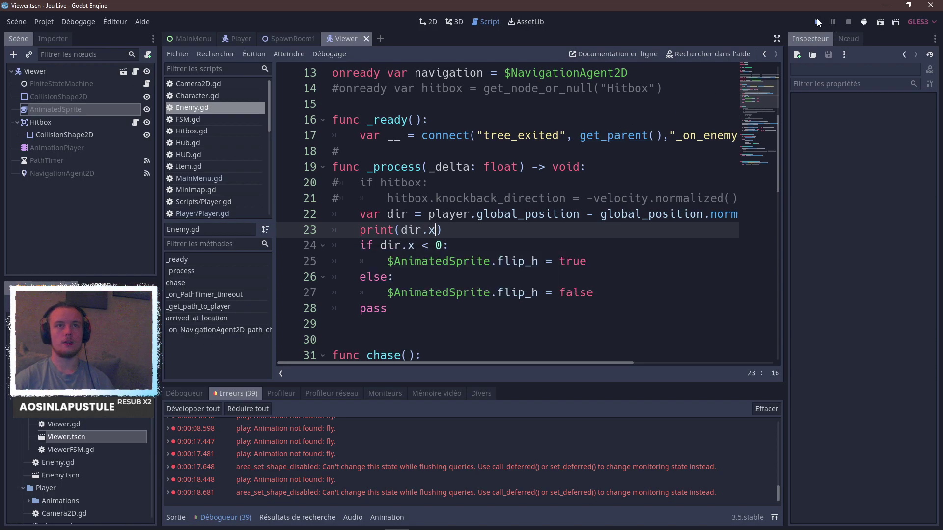
Run the project, start a new game, and attack once in the starting room.
{"action": "left_click", "coordinate": [818, 22]}
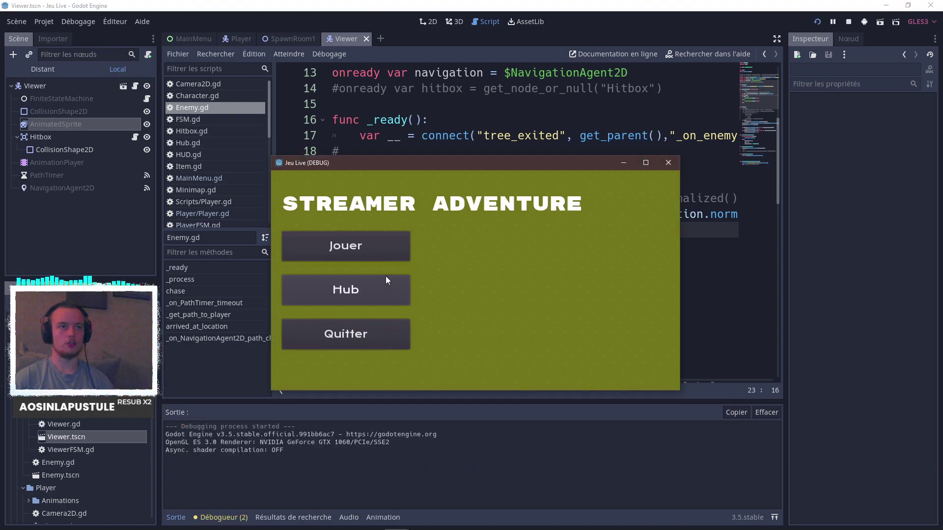
{"action": "left_click", "coordinate": [376, 252]}
{"action": "key", "text": "d"}
{"action": "left_click", "coordinate": [595, 253]}
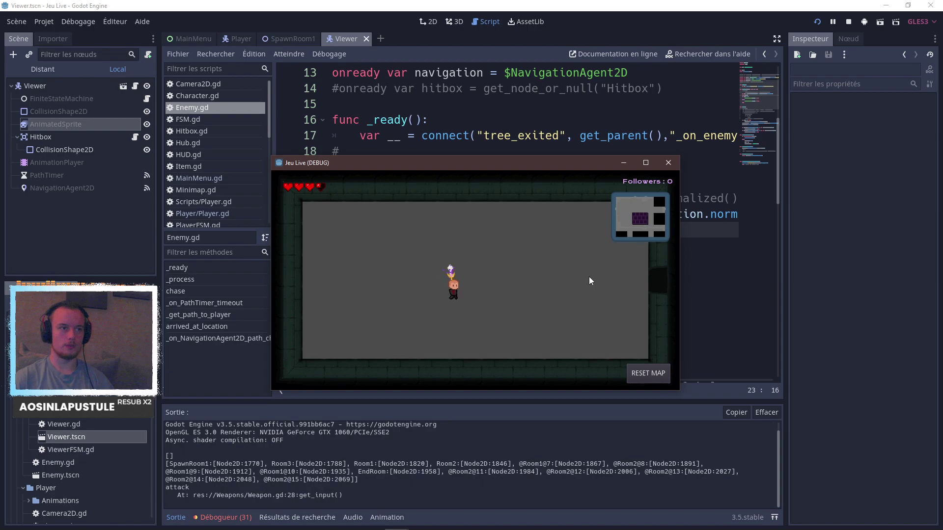
Lead the player into the enemy room to the east and down through it to check the printed dir.x values, and close the game.
{"action": "key", "text": "d"}
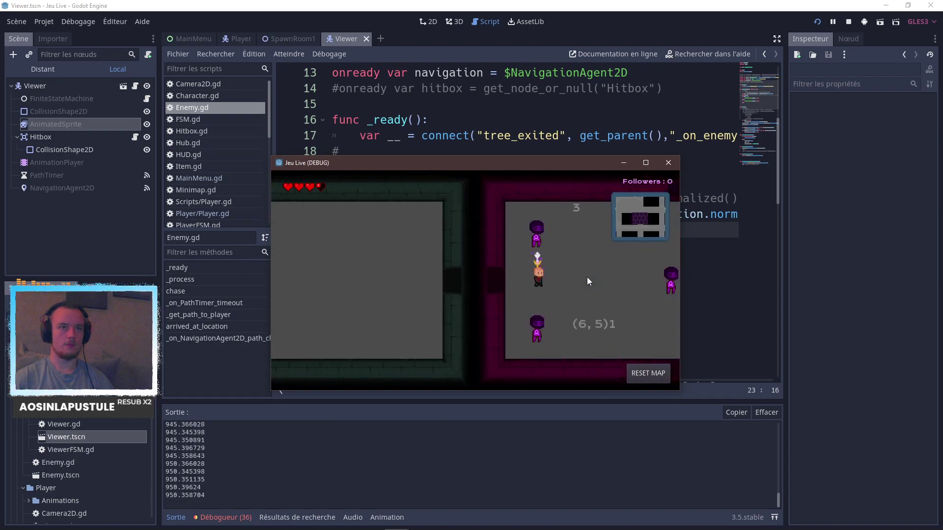
{"action": "key", "text": "d"}
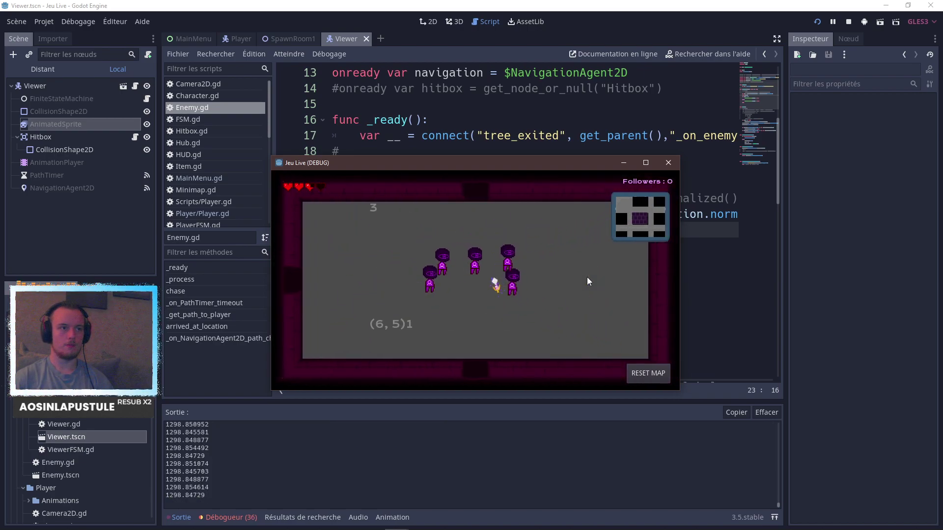
{"action": "key", "text": "s"}
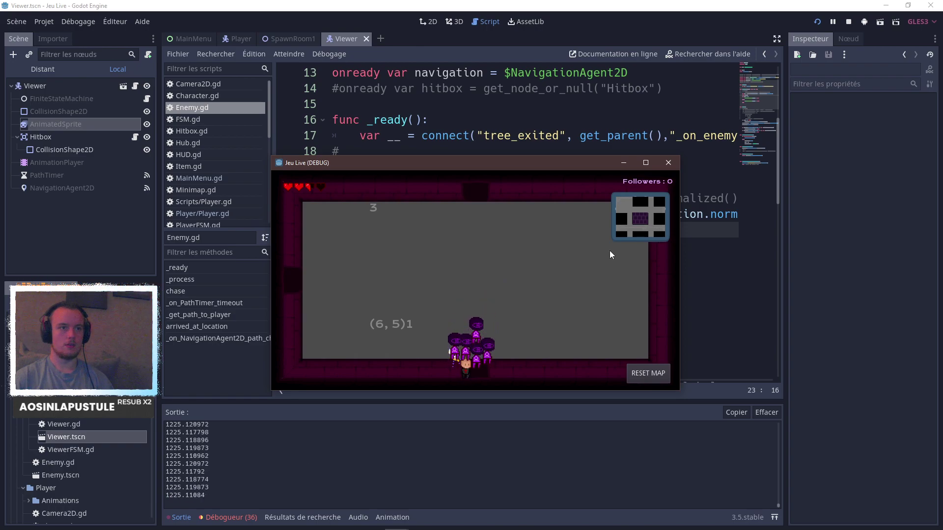
{"action": "left_click", "coordinate": [668, 163]}
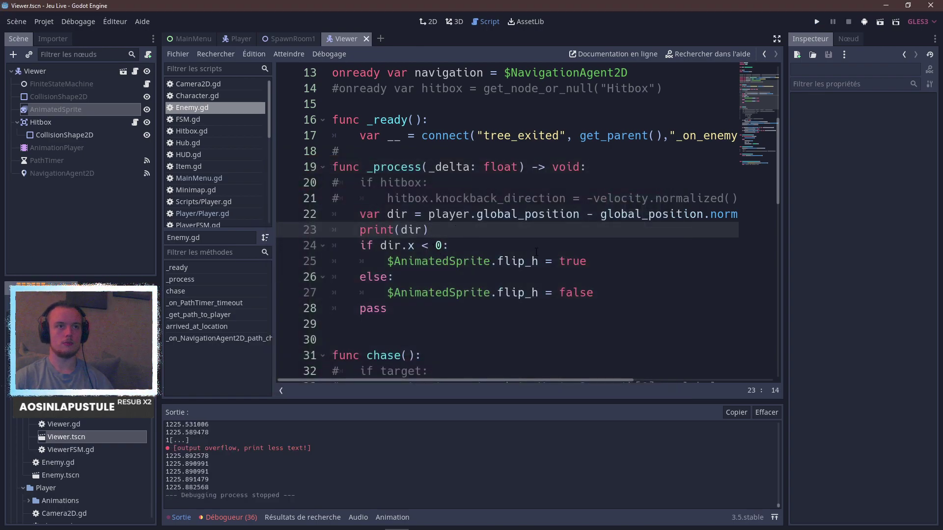
Restore the print argument to dir and wrap player.global_position - global_position in parentheses before .normalized() in the dir line.
{"action": "key", "text": "ctrl+s"}
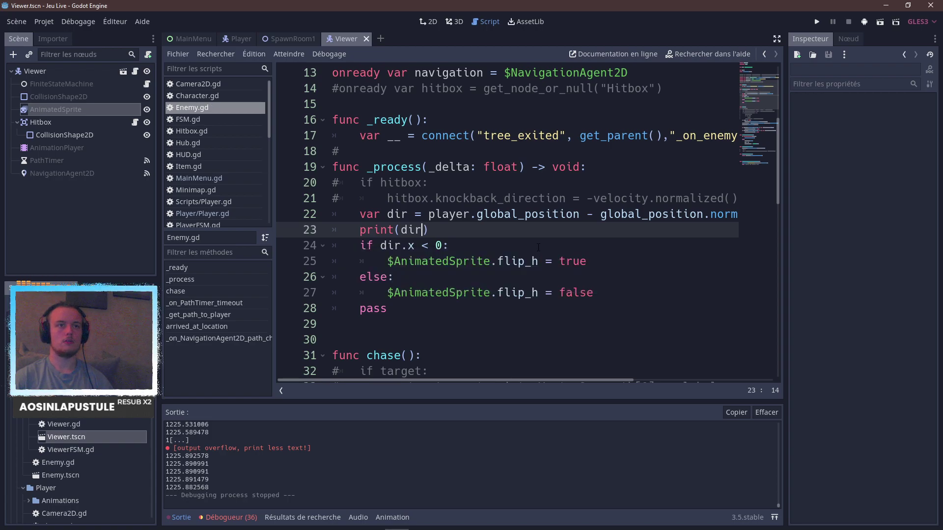
{"action": "scroll", "coordinate": [538, 247], "scroll_direction": "right", "scroll_amount": 3}
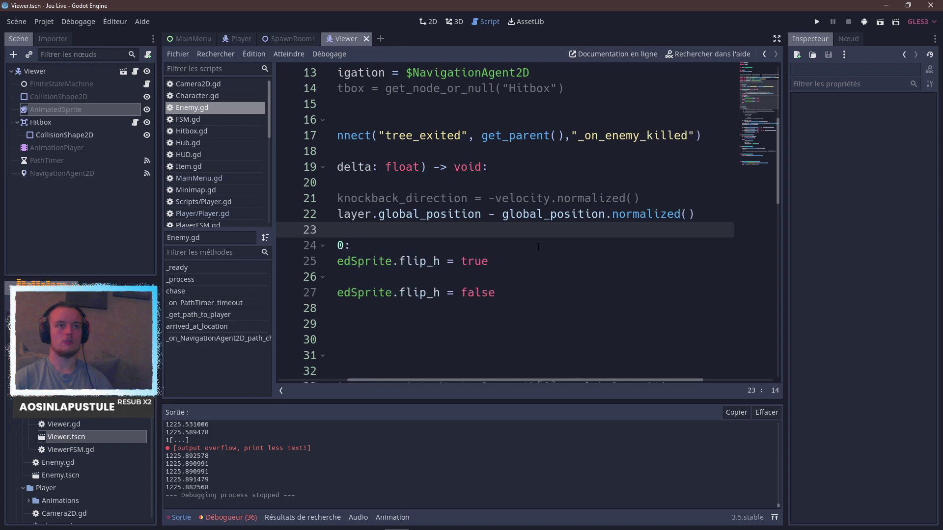
{"action": "scroll", "coordinate": [538, 247], "scroll_direction": "left", "scroll_amount": 2}
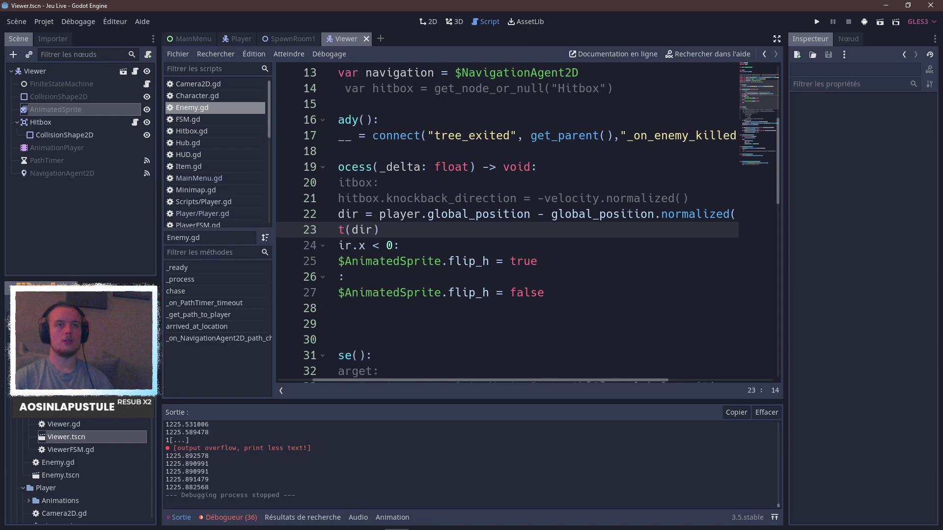
{"action": "left_click_drag", "start_coordinate": [655, 214], "coordinate": [378, 214]}
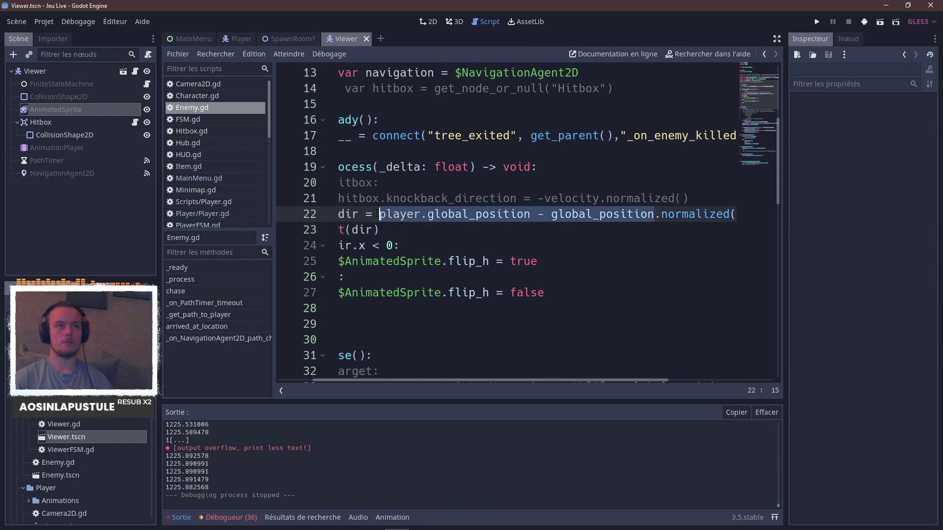
{"action": "type", "text": "("}
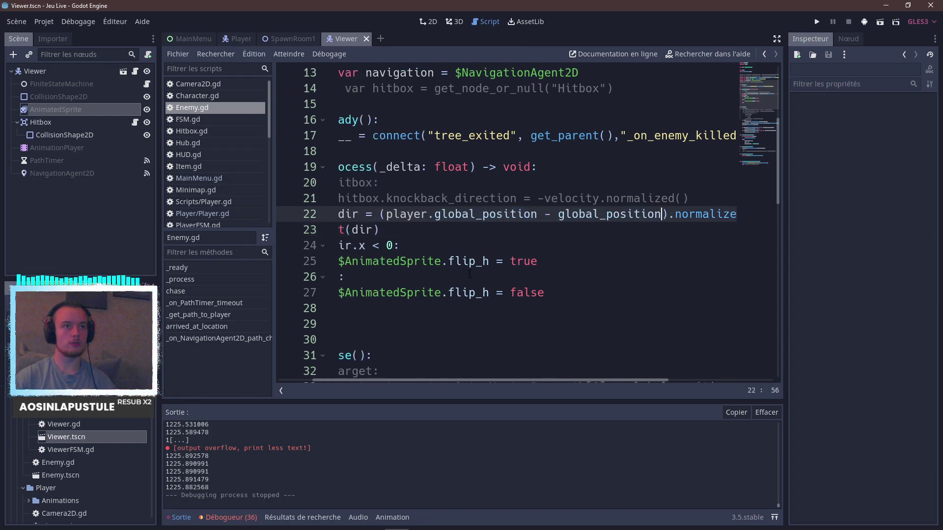
{"action": "scroll", "coordinate": [466, 259], "scroll_direction": "left", "scroll_amount": 2}
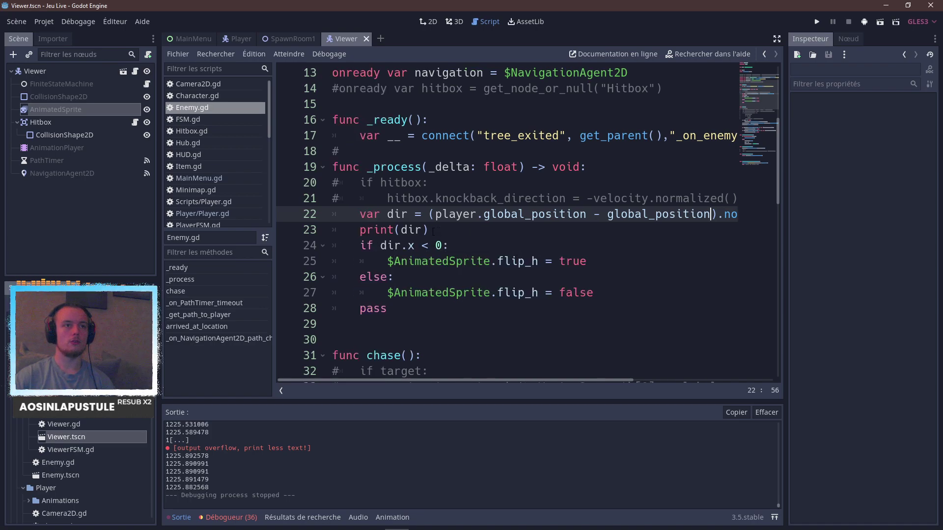
Comment out the print(dir) line in _process and review the full dir assignment above it.
{"action": "left_click", "coordinate": [417, 230]}
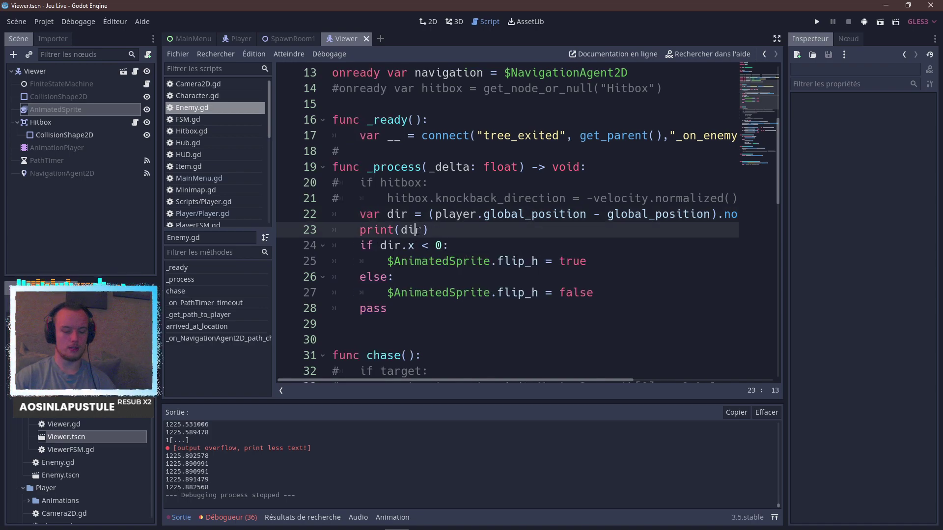
{"action": "key", "text": "ctrl+k"}
{"action": "scroll", "coordinate": [565, 247], "scroll_direction": "right", "scroll_amount": 2}
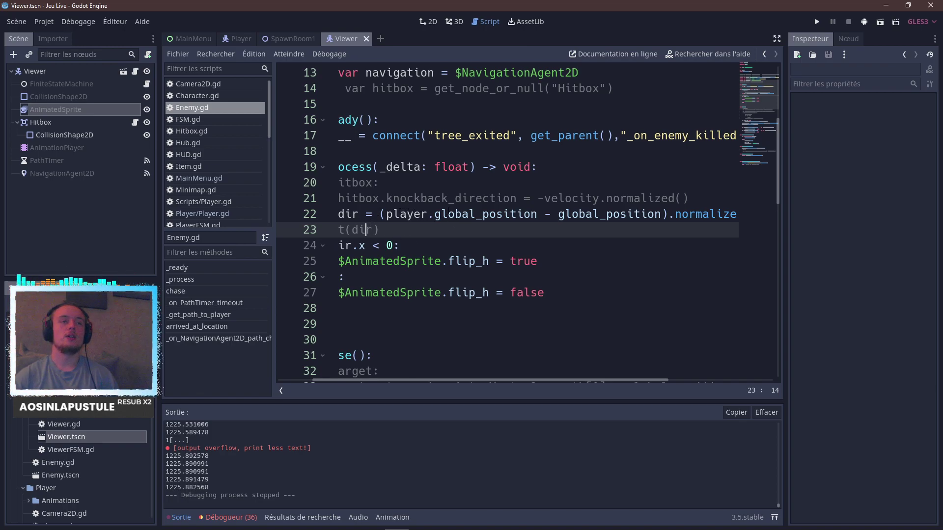
{"action": "scroll", "coordinate": [489, 216], "scroll_direction": "right", "scroll_amount": 2}
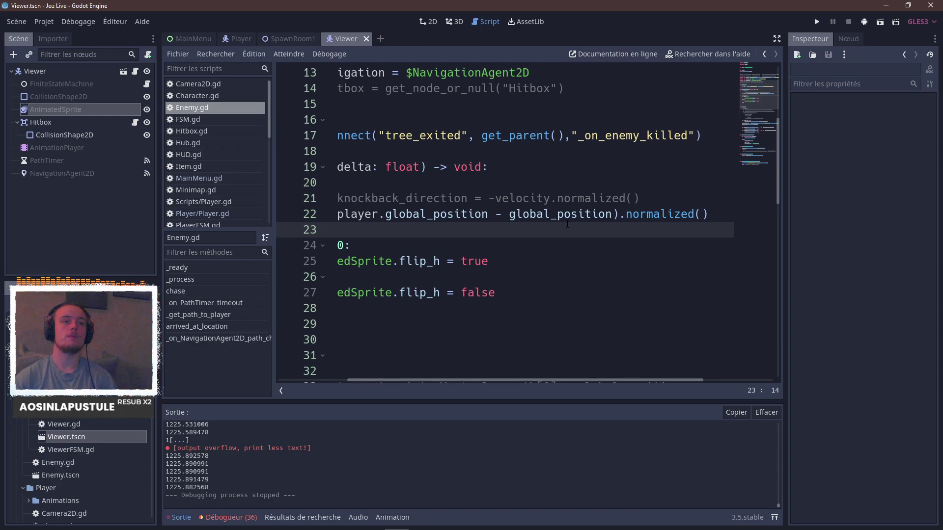
{"action": "scroll", "coordinate": [642, 267], "scroll_direction": "left", "scroll_amount": 4}
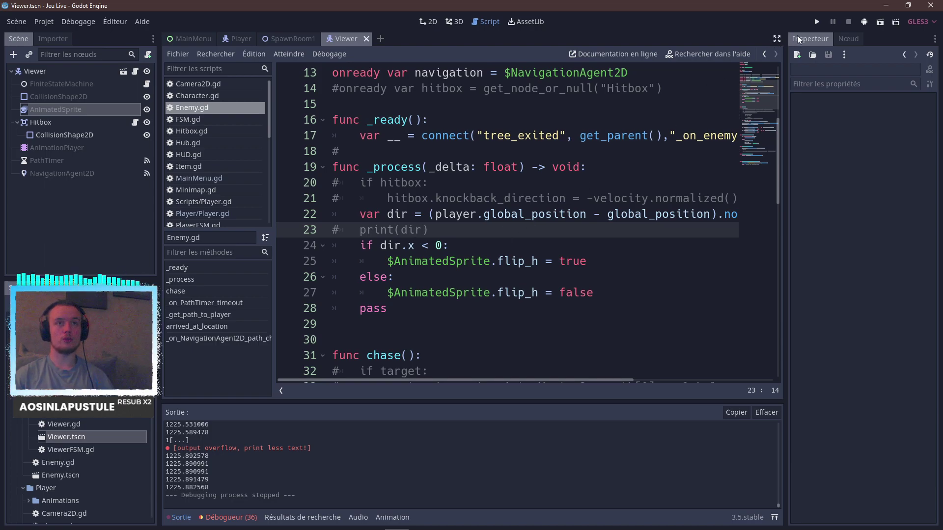
Rerun the project with the parenthesized dir calculation, start a game in a maximized window, and take the player into the room below.
{"action": "key", "text": "F5"}
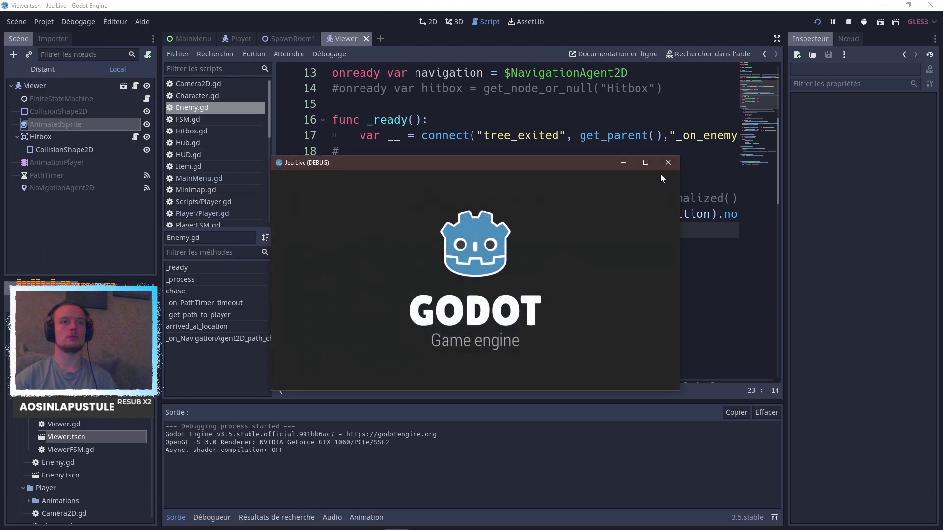
{"action": "left_click", "coordinate": [644, 168]}
{"action": "left_click", "coordinate": [246, 218]}
{"action": "key", "text": "d"}
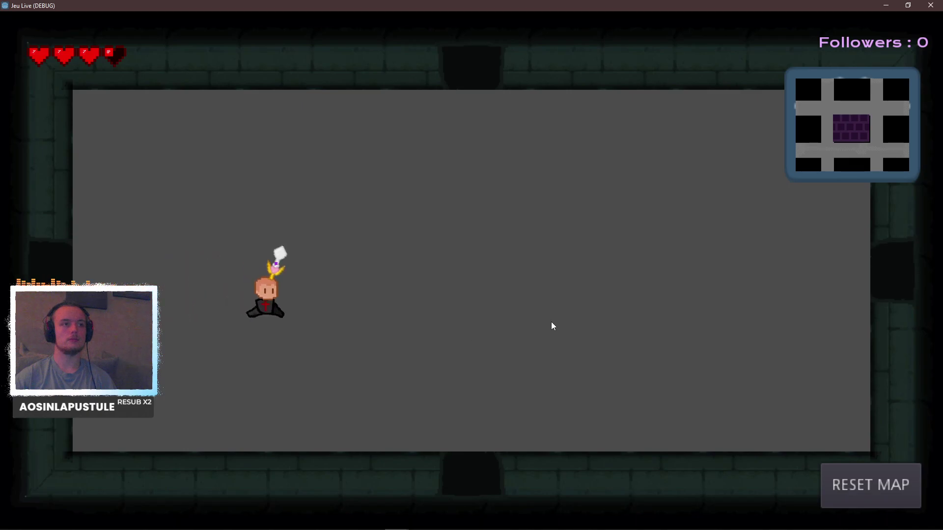
{"action": "key", "text": "s"}
{"action": "key", "text": "s"}
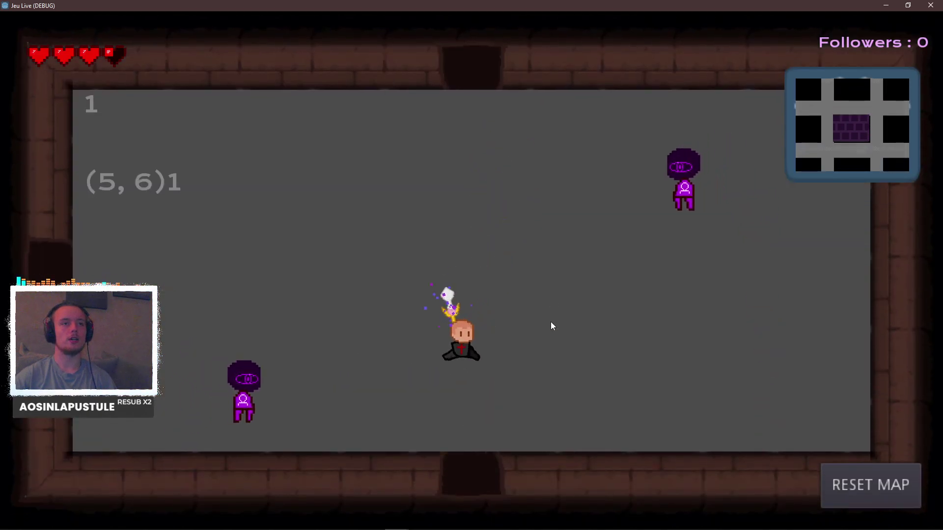
Circle the player around both enemies in the room to check that their sprites flip toward the player.
{"action": "key", "text": "d"}
{"action": "key", "text": "w"}
{"action": "key", "text": "w"}
{"action": "key", "text": "a"}
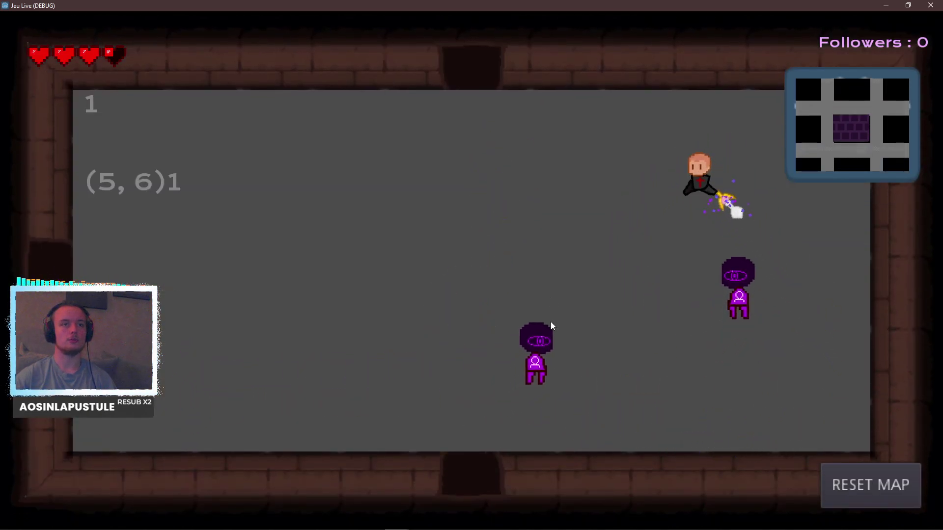
{"action": "key", "text": "s"}
{"action": "key", "text": "w"}
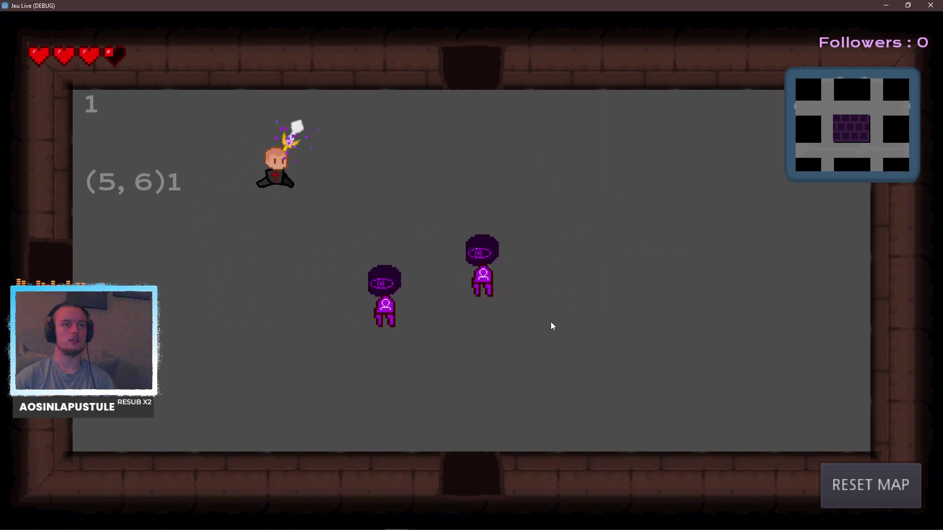
{"action": "key", "text": "d"}
{"action": "key", "text": "s"}
{"action": "key", "text": "a"}
{"action": "key", "text": "w"}
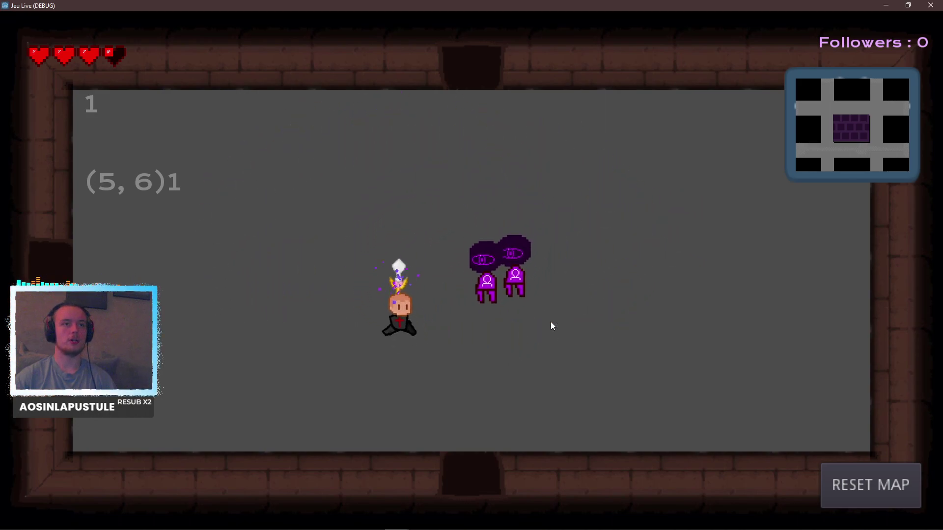
{"action": "key", "text": "d"}
{"action": "key", "text": "s"}
{"action": "key", "text": "a"}
{"action": "key", "text": "w"}
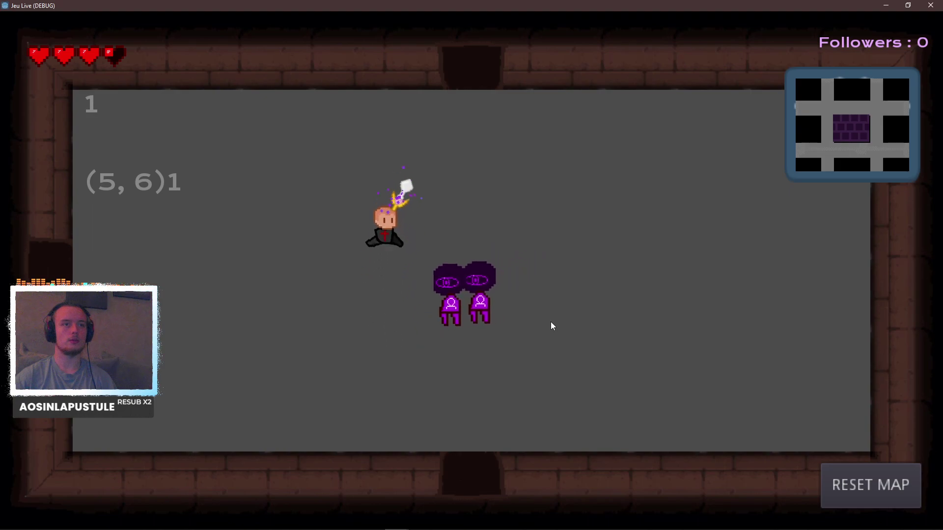
{"action": "key", "text": "d"}
{"action": "key", "text": "s"}
{"action": "key", "text": "a"}
{"action": "key", "text": "a"}
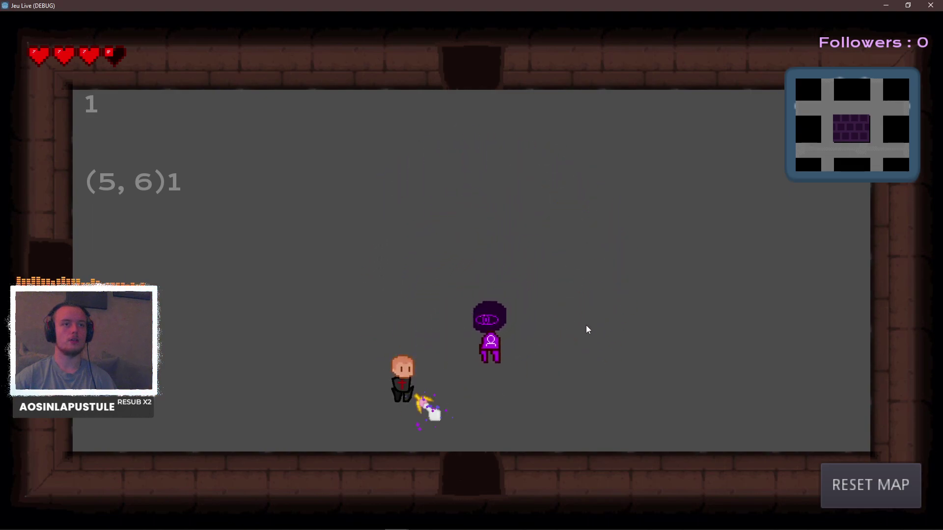
{"action": "key", "text": "a"}
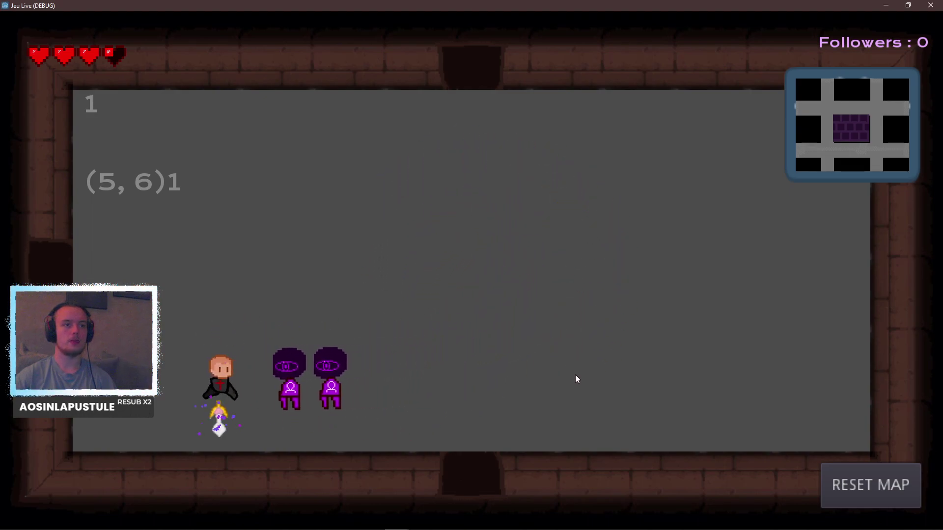
Kill both enemies with weapon attacks, pick up a dropped heart, and close the game.
{"action": "left_click", "coordinate": [573, 378]}
{"action": "left_click", "coordinate": [573, 378]}
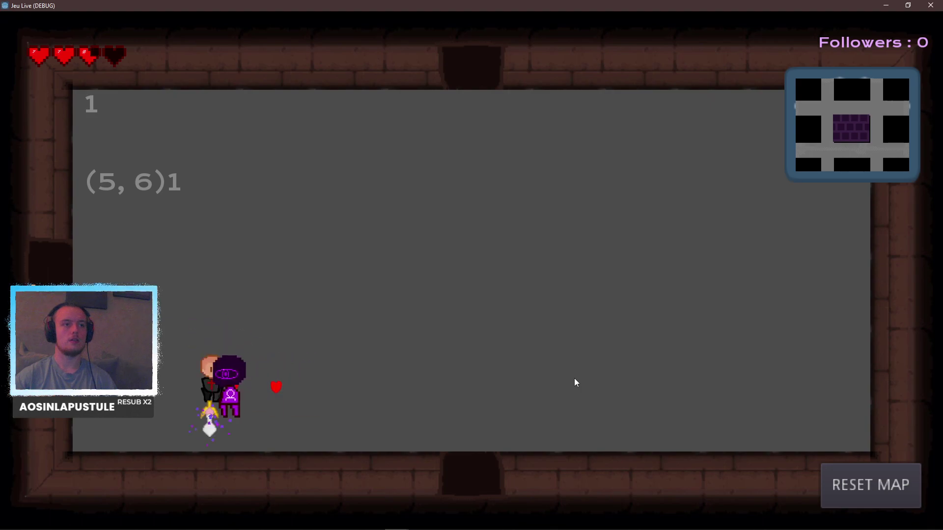
{"action": "left_click", "coordinate": [574, 378]}
{"action": "left_click", "coordinate": [574, 378]}
{"action": "left_click", "coordinate": [573, 378]}
{"action": "key", "text": "d"}
{"action": "key", "text": "a"}
{"action": "key", "text": "d"}
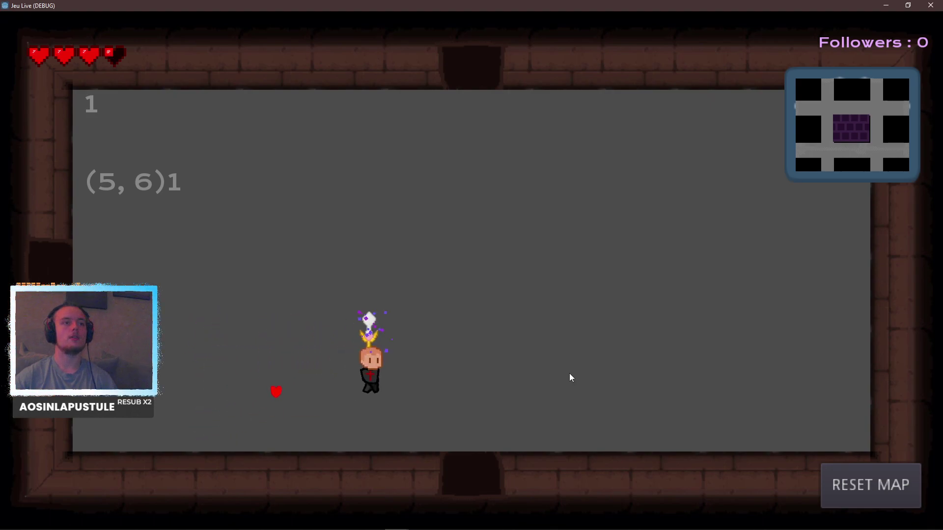
{"action": "key", "text": "w"}
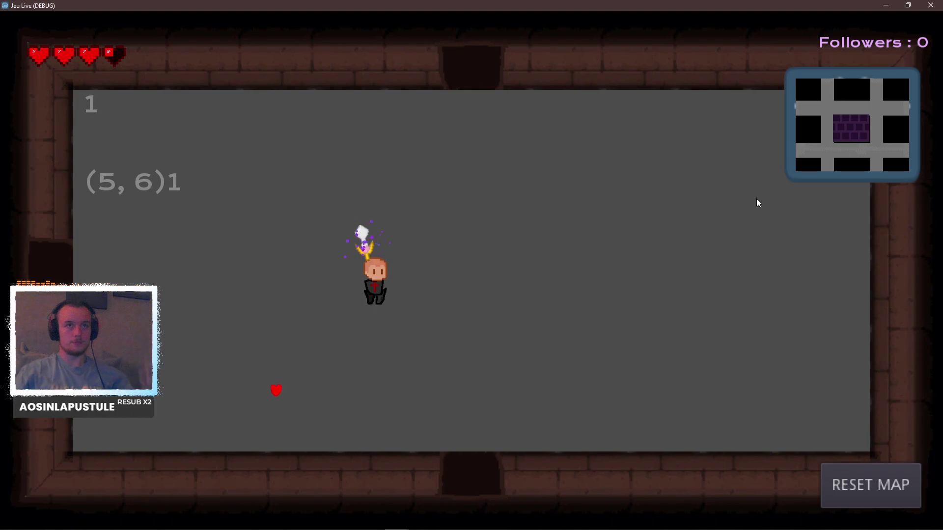
{"action": "left_click", "coordinate": [929, 6]}
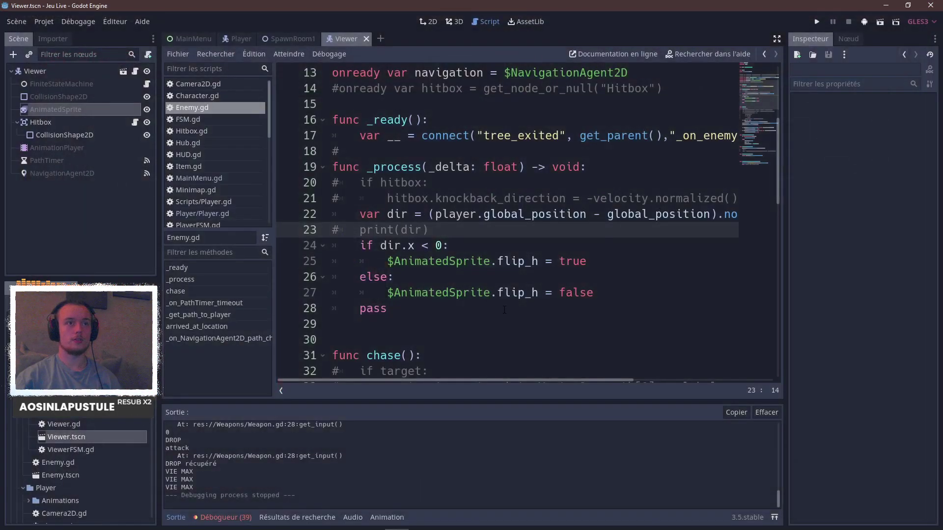
Review the _process code in Enemy.gd, then open the Viewer node's Viewer.gd script and look through the script list.
{"action": "scroll", "coordinate": [456, 241], "scroll_direction": "up", "scroll_amount": 1}
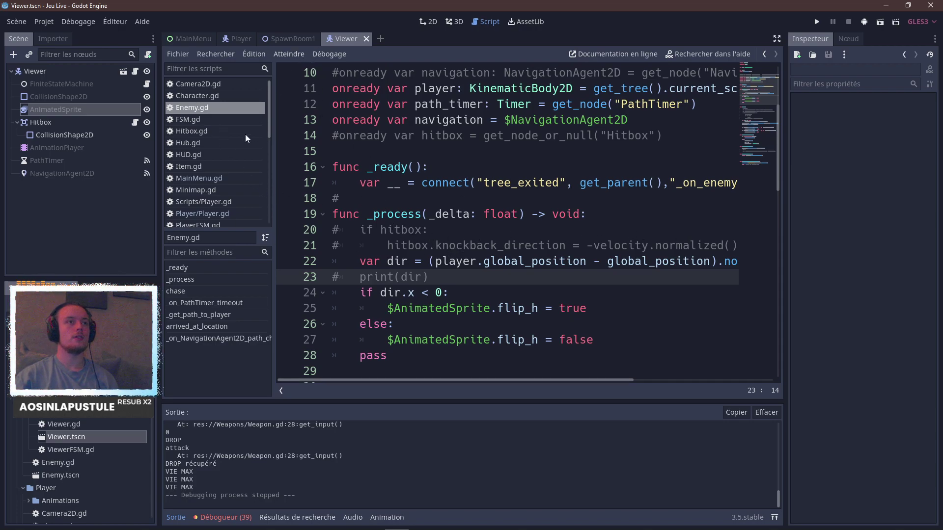
{"action": "left_click", "coordinate": [213, 95]}
{"action": "left_click", "coordinate": [208, 110]}
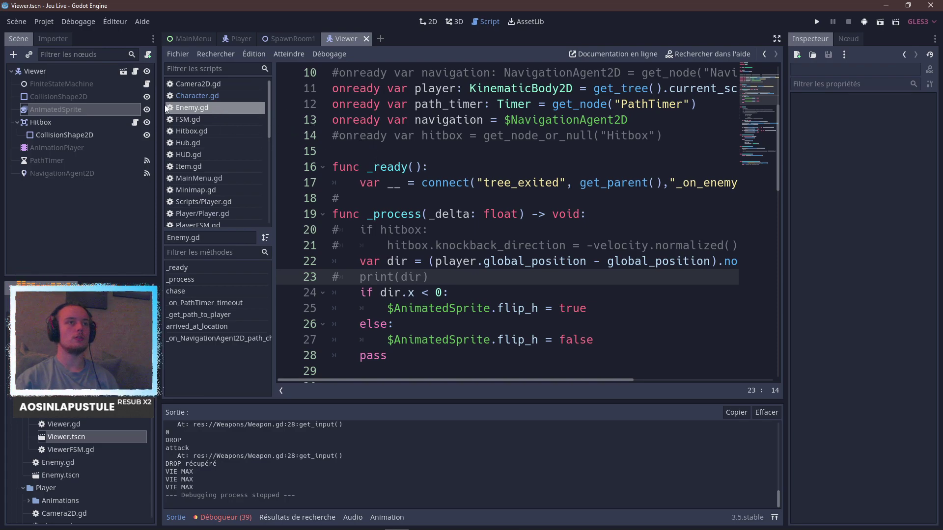
{"action": "left_click", "coordinate": [135, 72]}
{"action": "scroll", "coordinate": [217, 135], "scroll_direction": "down", "scroll_amount": 7}
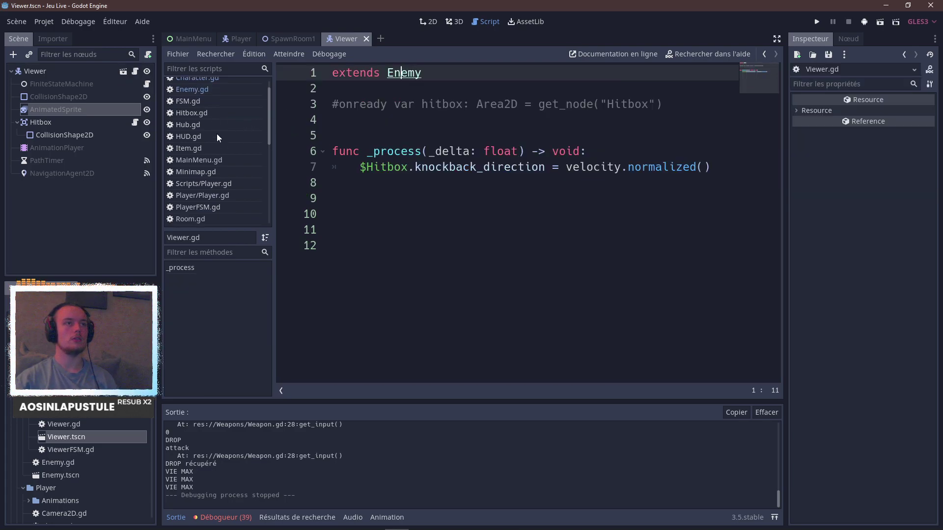
{"action": "scroll", "coordinate": [217, 134], "scroll_direction": "up", "scroll_amount": 2}
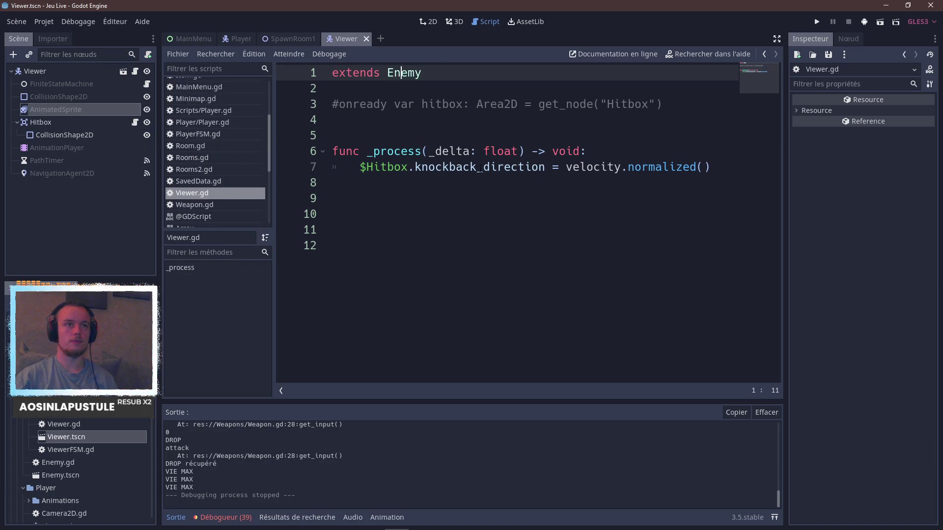
Open the Weapon.gd script and read through its functions, from the onready variables to get_texture and back to get_input.
{"action": "left_click", "coordinate": [476, 168]}
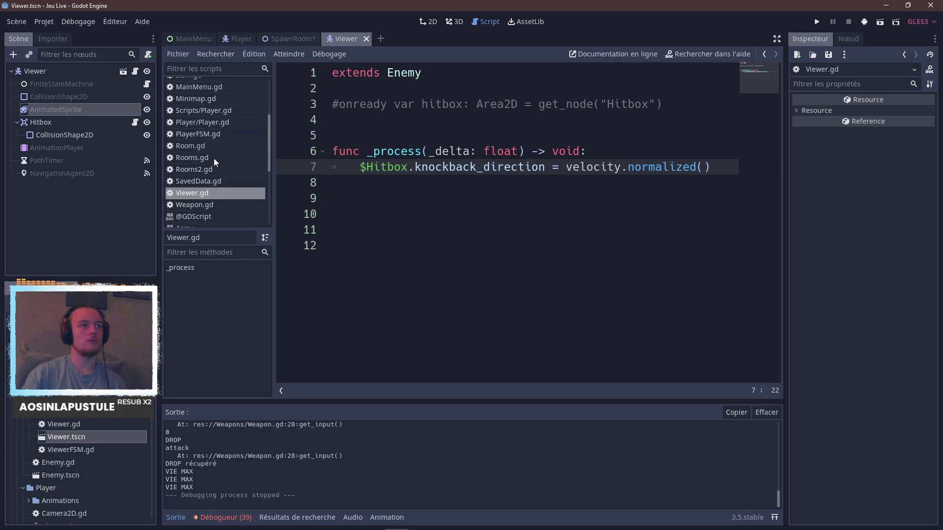
{"action": "scroll", "coordinate": [214, 158], "scroll_direction": "down", "scroll_amount": 1}
{"action": "left_click", "coordinate": [211, 187]}
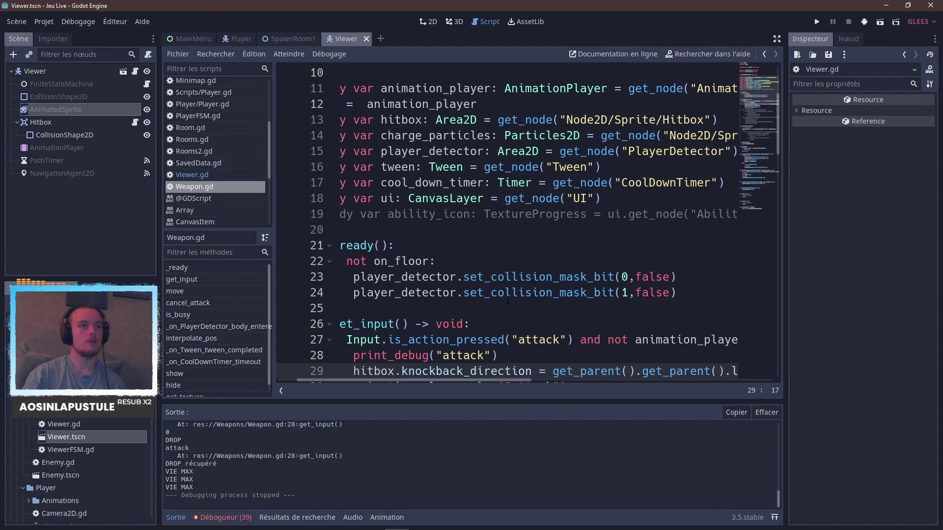
{"action": "scroll", "coordinate": [491, 269], "scroll_direction": "down", "scroll_amount": 11}
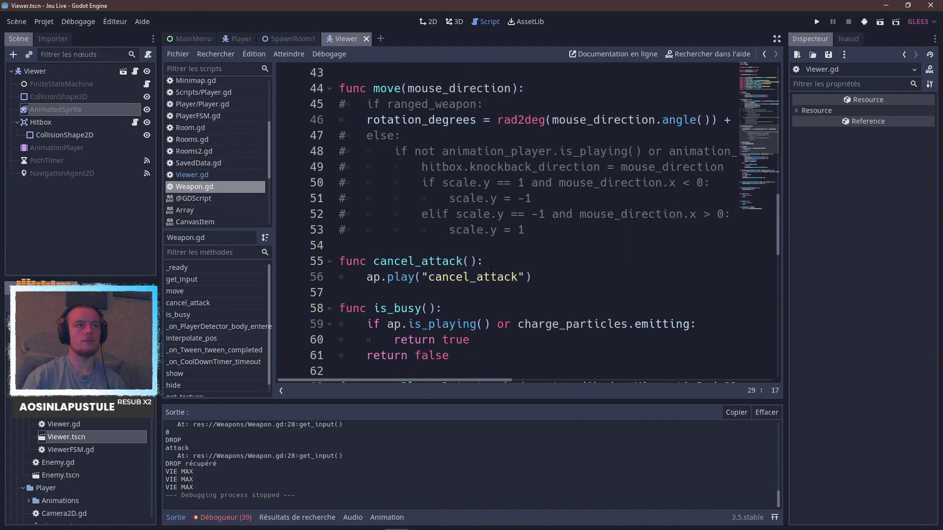
{"action": "scroll", "coordinate": [539, 278], "scroll_direction": "down", "scroll_amount": 4}
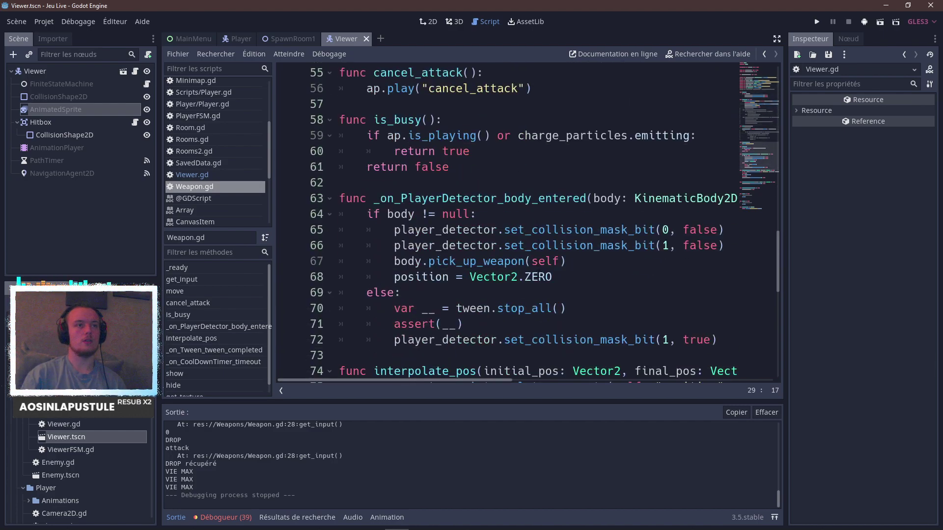
{"action": "scroll", "coordinate": [538, 273], "scroll_direction": "down", "scroll_amount": 9}
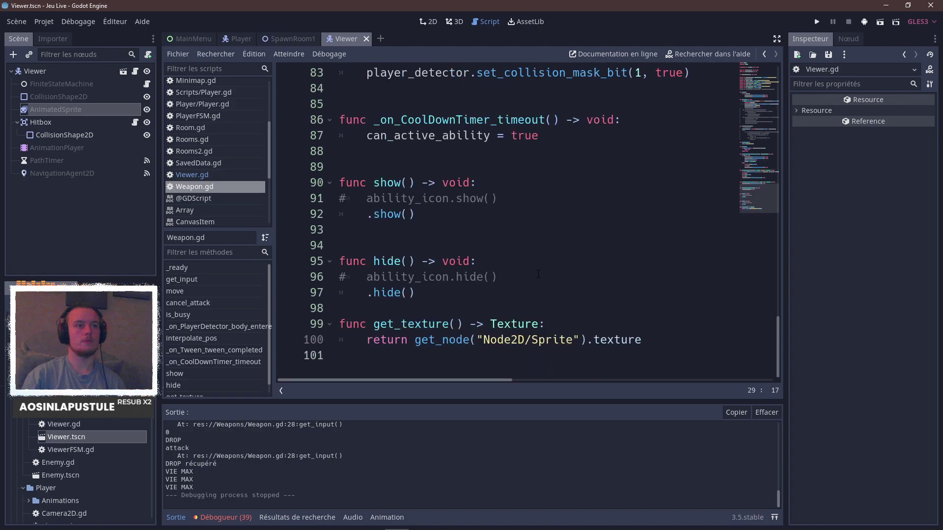
{"action": "scroll", "coordinate": [538, 274], "scroll_direction": "up", "scroll_amount": 9}
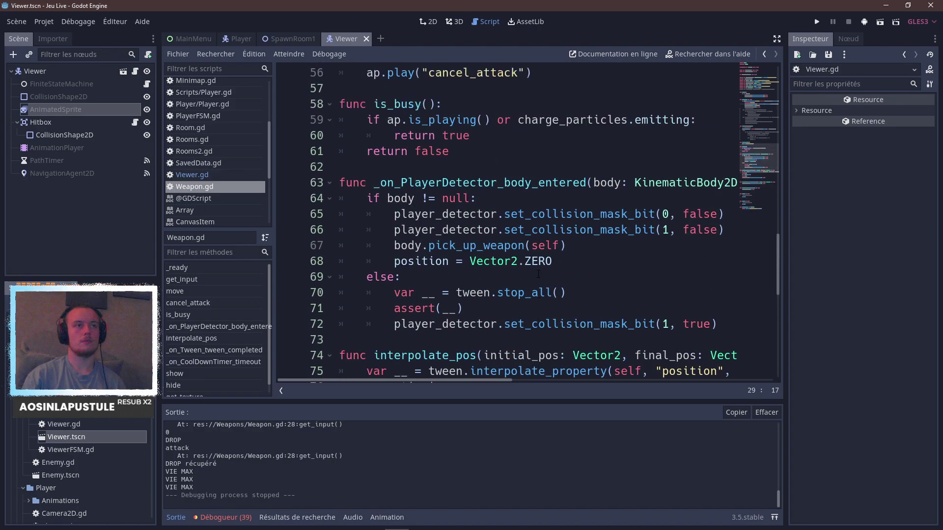
{"action": "scroll", "coordinate": [538, 273], "scroll_direction": "down", "scroll_amount": 3}
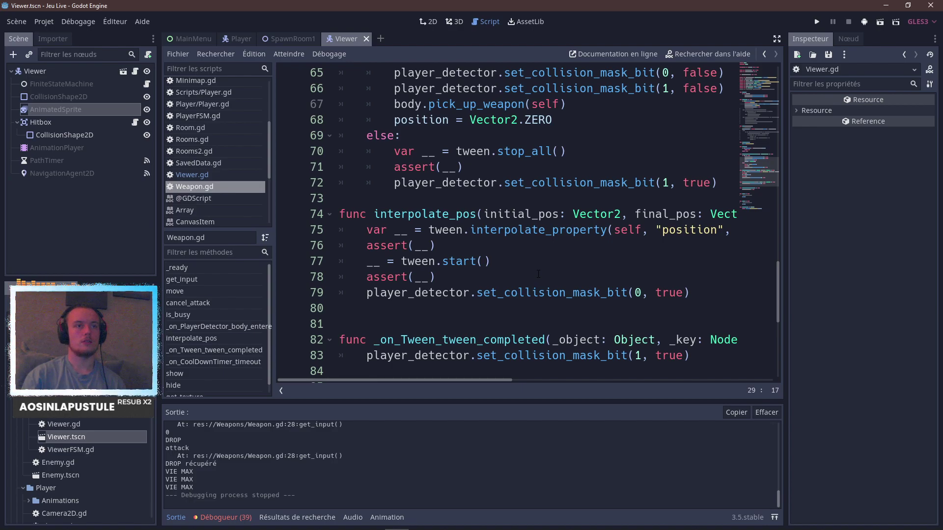
{"action": "scroll", "coordinate": [538, 273], "scroll_direction": "right", "scroll_amount": 10}
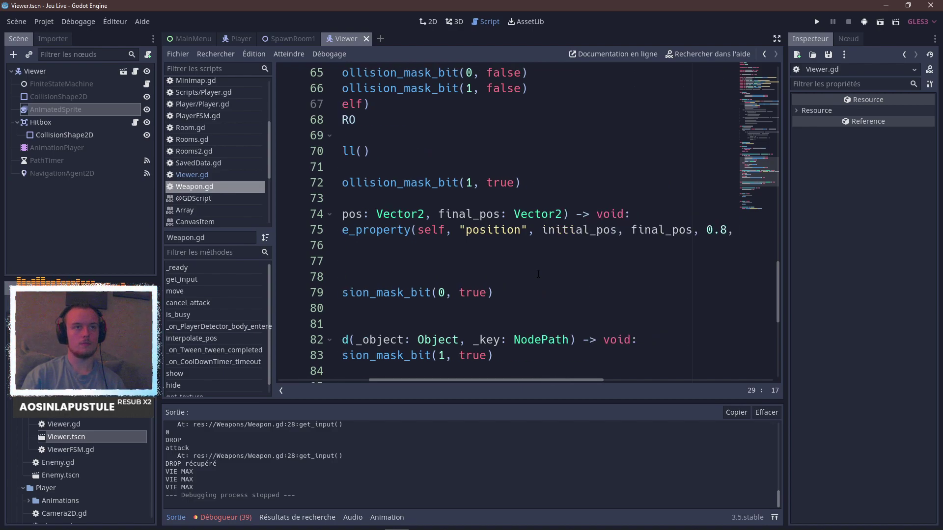
{"action": "scroll", "coordinate": [538, 274], "scroll_direction": "left", "scroll_amount": 10}
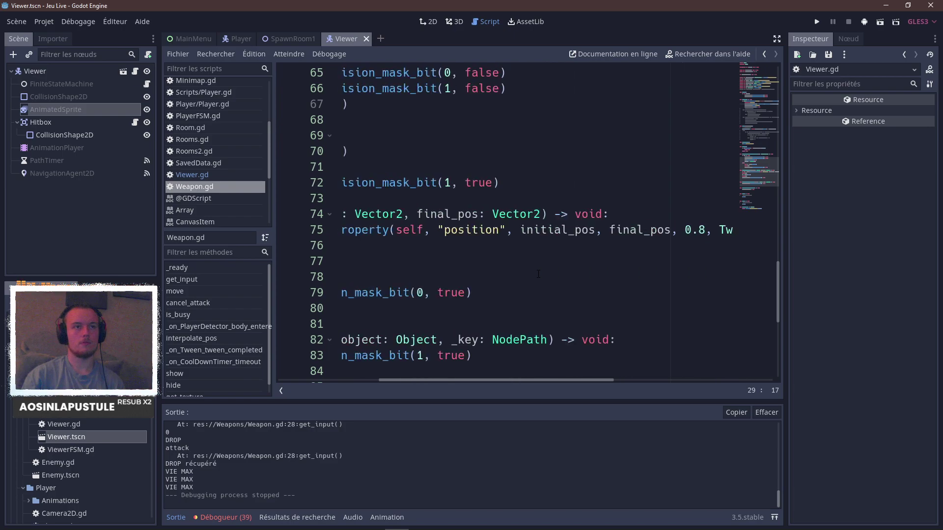
{"action": "scroll", "coordinate": [538, 273], "scroll_direction": "up", "scroll_amount": 2}
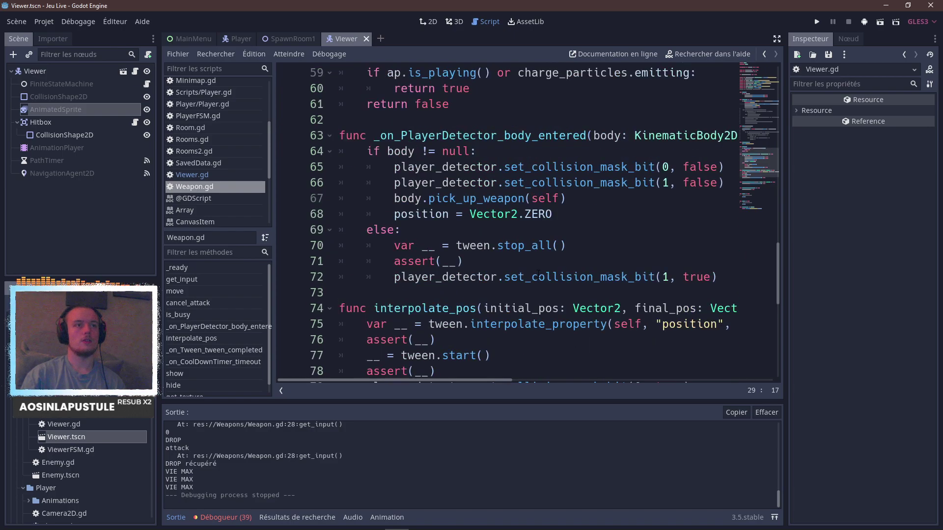
{"action": "scroll", "coordinate": [538, 273], "scroll_direction": "up", "scroll_amount": 1}
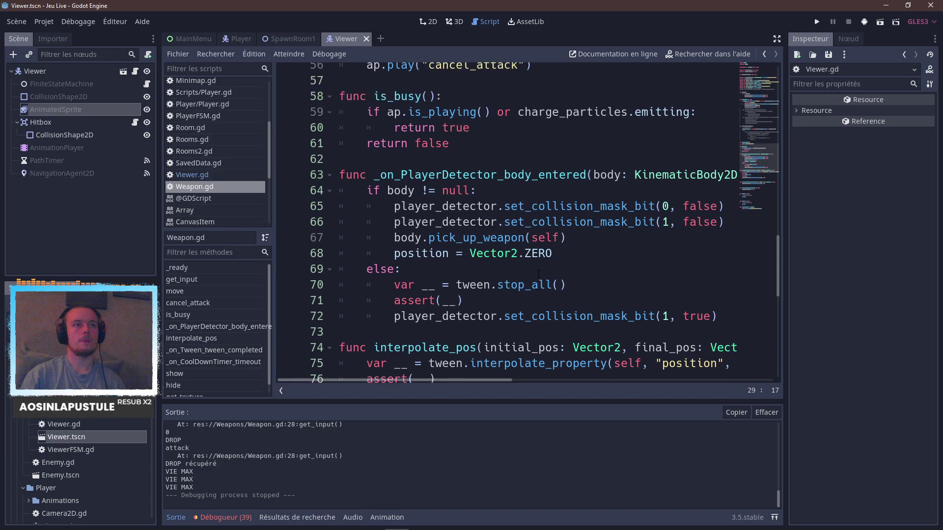
{"action": "scroll", "coordinate": [538, 274], "scroll_direction": "up", "scroll_amount": 2}
{"action": "scroll", "coordinate": [538, 274], "scroll_direction": "up", "scroll_amount": 6}
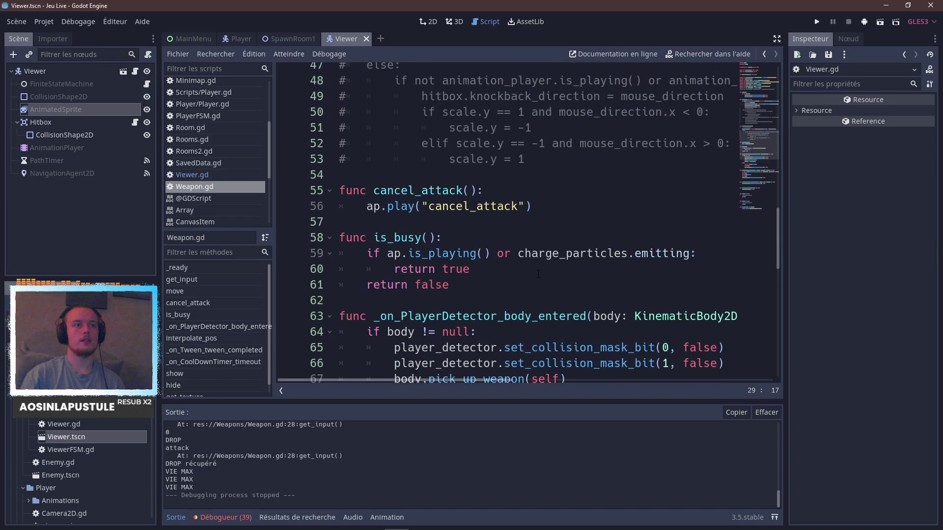
{"action": "scroll", "coordinate": [538, 273], "scroll_direction": "down", "scroll_amount": 5}
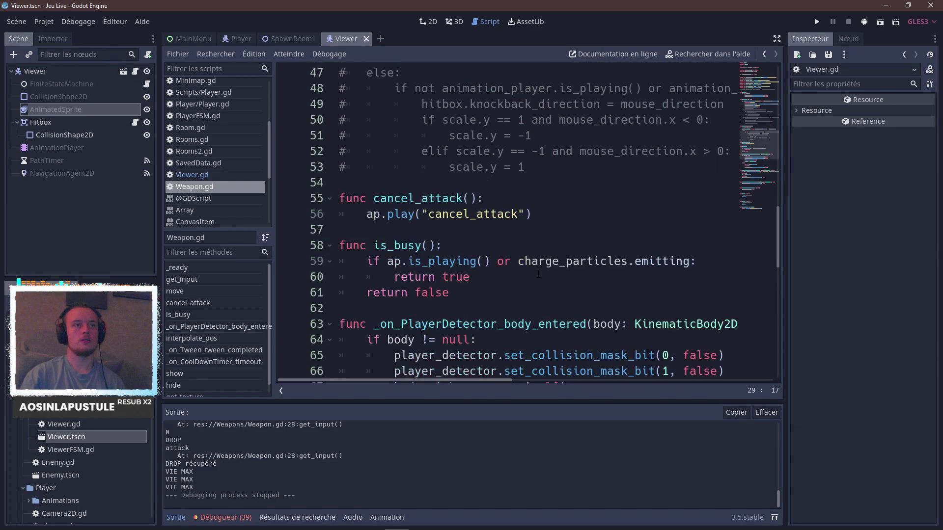
{"action": "scroll", "coordinate": [538, 274], "scroll_direction": "up", "scroll_amount": 4}
{"action": "scroll", "coordinate": [538, 274], "scroll_direction": "down", "scroll_amount": 4}
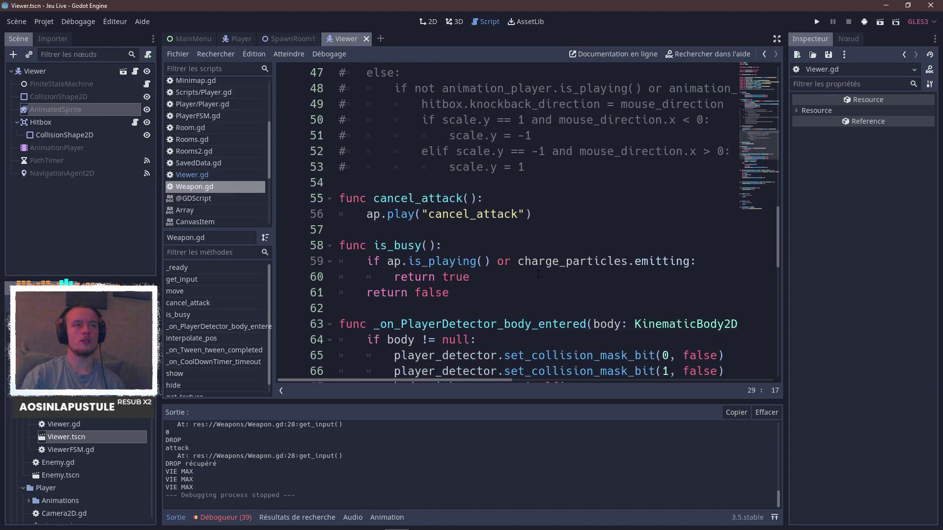
{"action": "scroll", "coordinate": [538, 273], "scroll_direction": "up", "scroll_amount": 8}
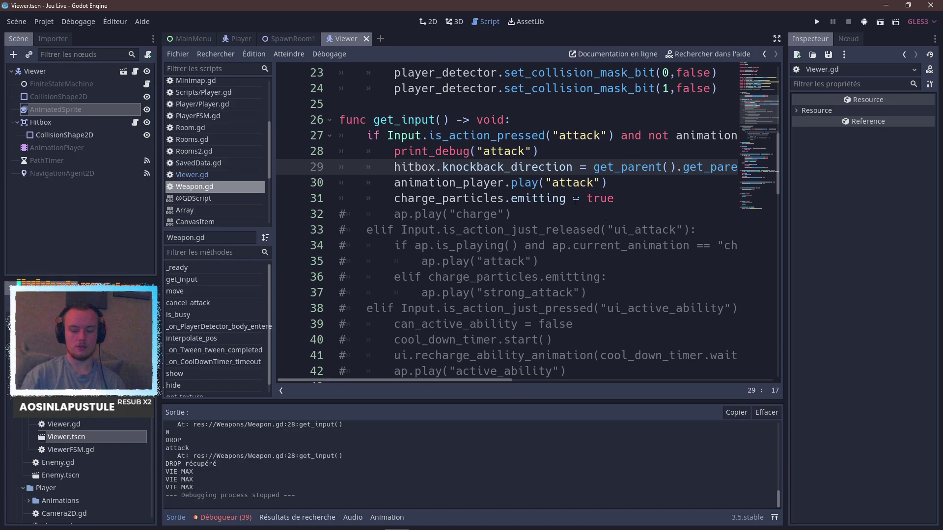
Comment out the hitbox.knockback_direction line in Weapon.gd's get_input function and save the script.
{"action": "scroll", "coordinate": [576, 201], "scroll_direction": "right", "scroll_amount": 2}
{"action": "scroll", "coordinate": [575, 201], "scroll_direction": "left", "scroll_amount": 2}
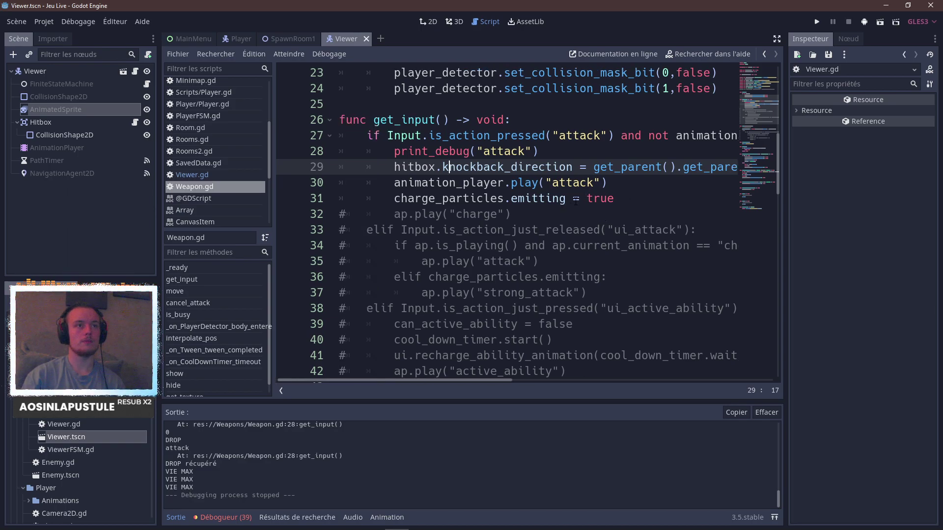
{"action": "scroll", "coordinate": [576, 201], "scroll_direction": "right", "scroll_amount": 6}
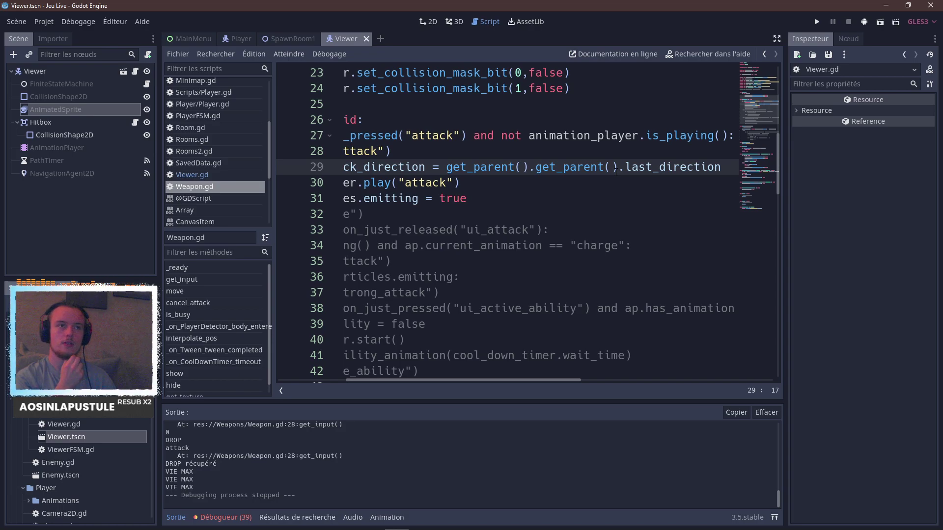
{"action": "scroll", "coordinate": [568, 193], "scroll_direction": "left", "scroll_amount": 5, "text": "shift"}
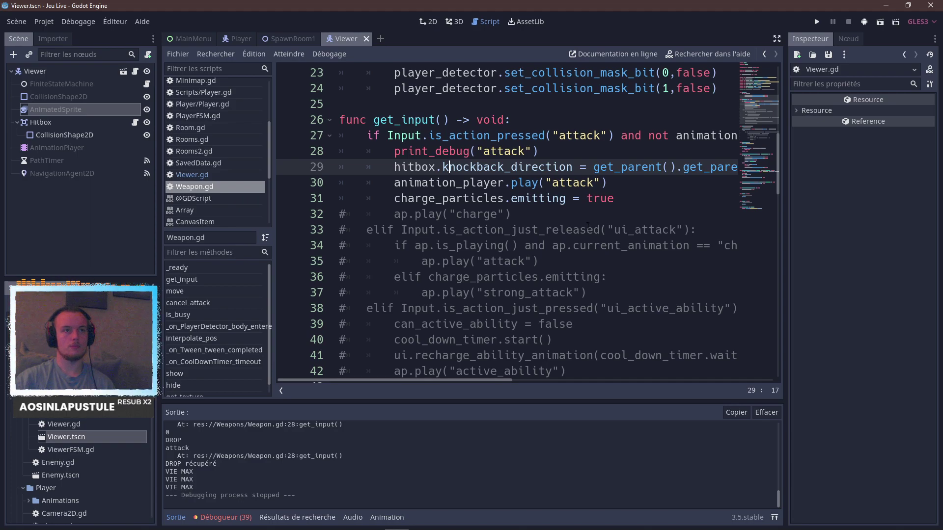
{"action": "scroll", "coordinate": [588, 226], "scroll_direction": "right", "scroll_amount": 3, "text": "shift"}
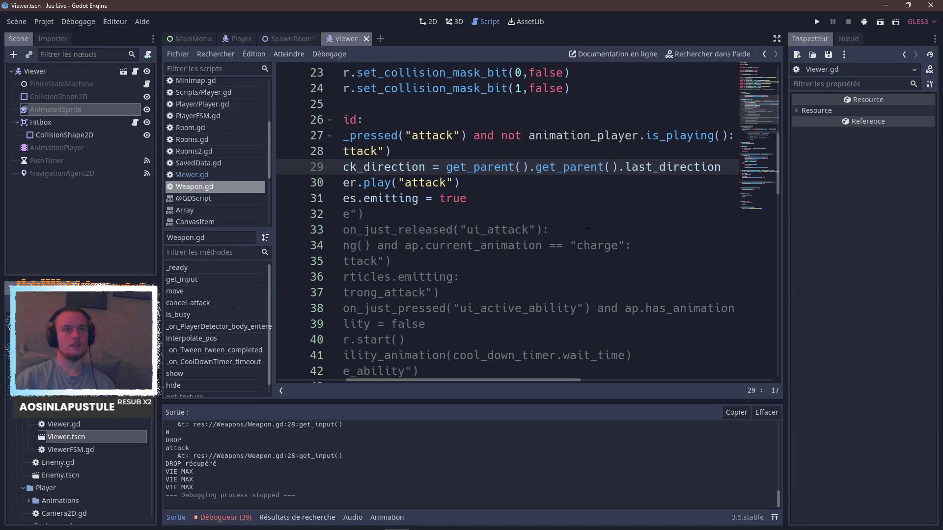
{"action": "scroll", "coordinate": [588, 224], "scroll_direction": "left", "scroll_amount": 3}
{"action": "scroll", "coordinate": [588, 225], "scroll_direction": "up", "scroll_amount": 2}
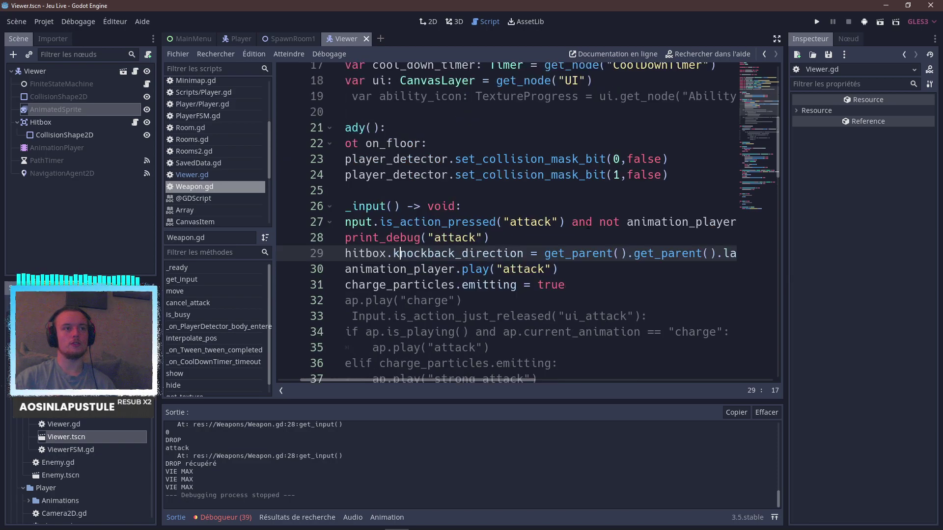
{"action": "scroll", "coordinate": [587, 225], "scroll_direction": "left", "scroll_amount": 1}
{"action": "scroll", "coordinate": [588, 224], "scroll_direction": "up", "scroll_amount": 3}
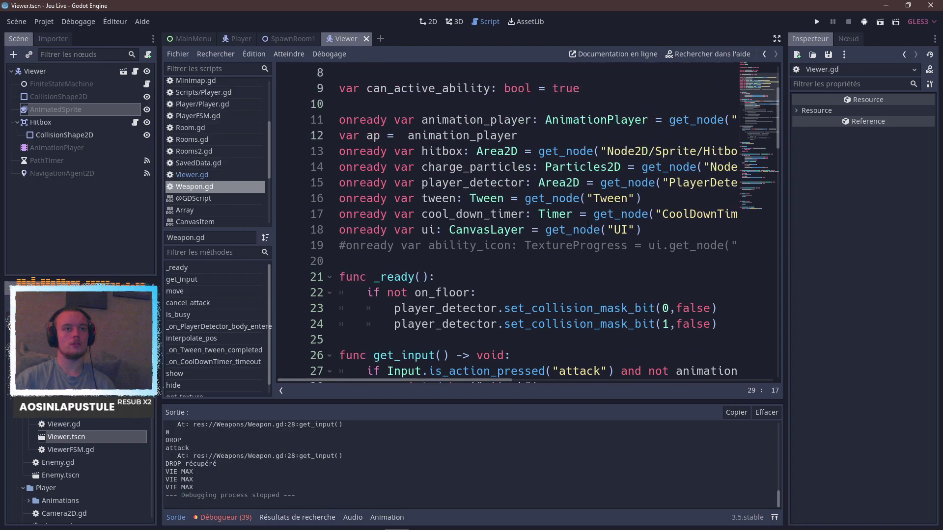
{"action": "scroll", "coordinate": [588, 227], "scroll_direction": "down", "scroll_amount": 4}
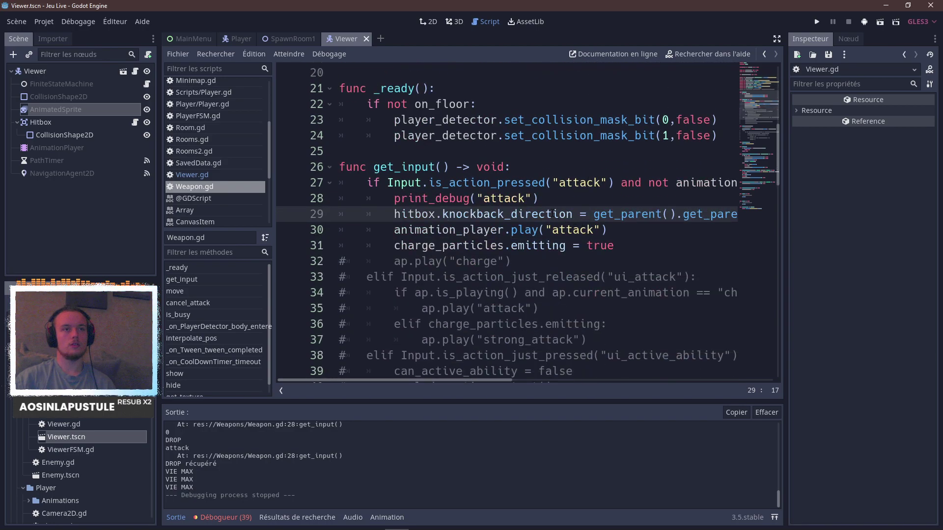
{"action": "key", "text": "ctrl+k"}
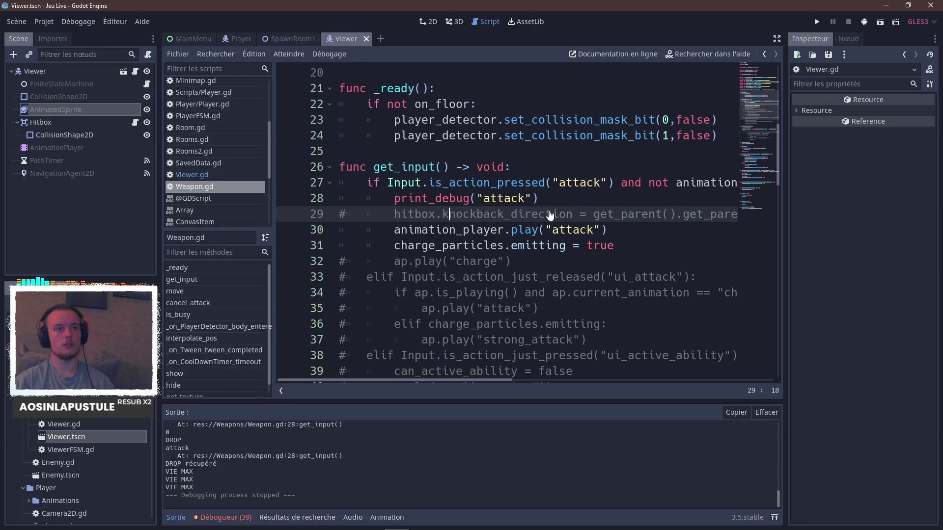
{"action": "key", "text": "ctrl+s"}
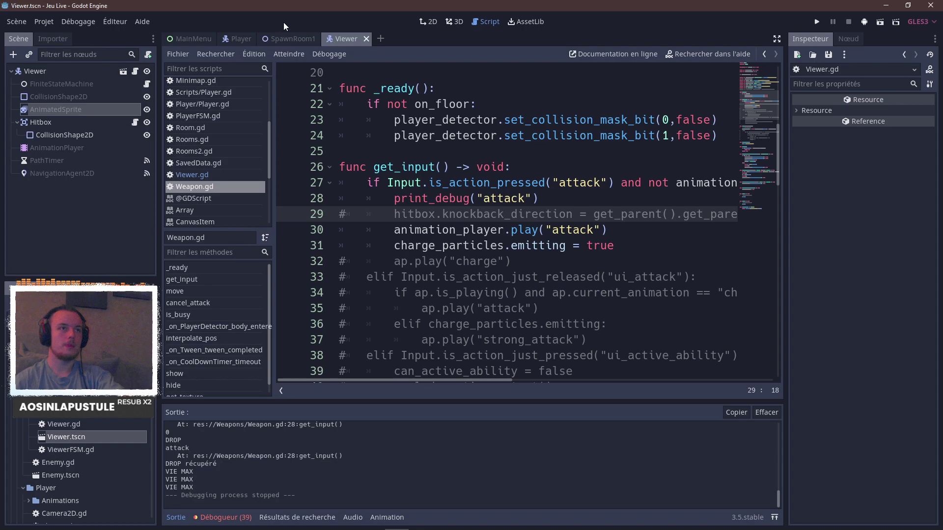
In the Viewer scene's 2D view, set the AnimatedSprite's scale to 0.45 on both x and y, and save the scene.
{"action": "left_click", "coordinate": [52, 63]}
{"action": "left_click", "coordinate": [59, 84]}
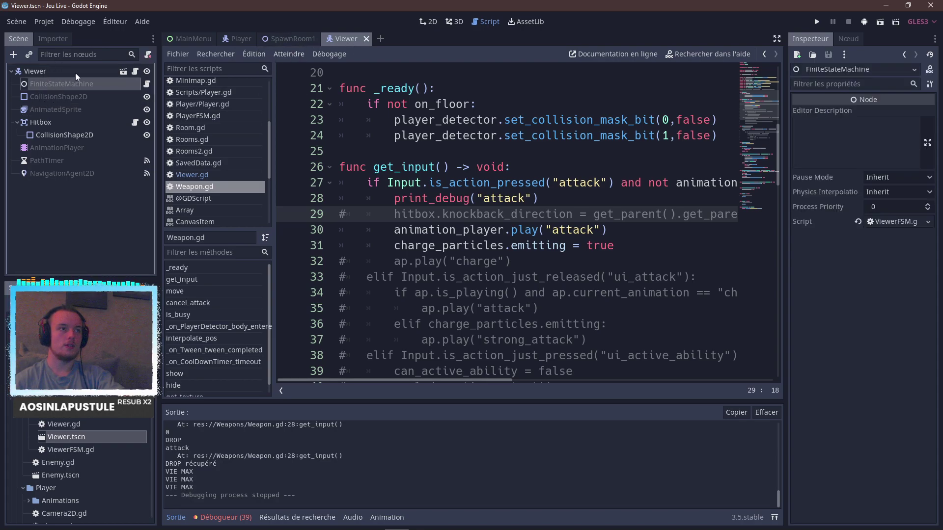
{"action": "left_click", "coordinate": [75, 72]}
{"action": "left_click", "coordinate": [421, 23]}
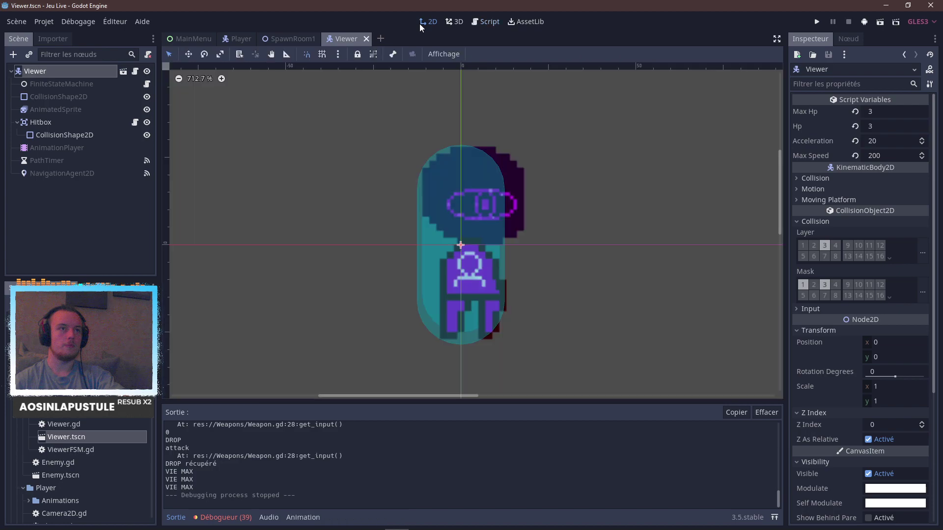
{"action": "left_click", "coordinate": [61, 107]}
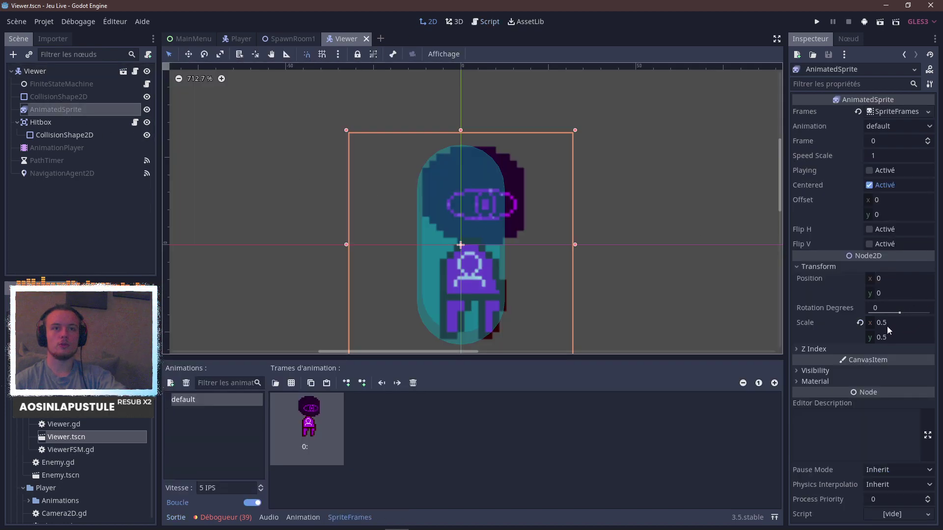
{"action": "left_click", "coordinate": [882, 323]}
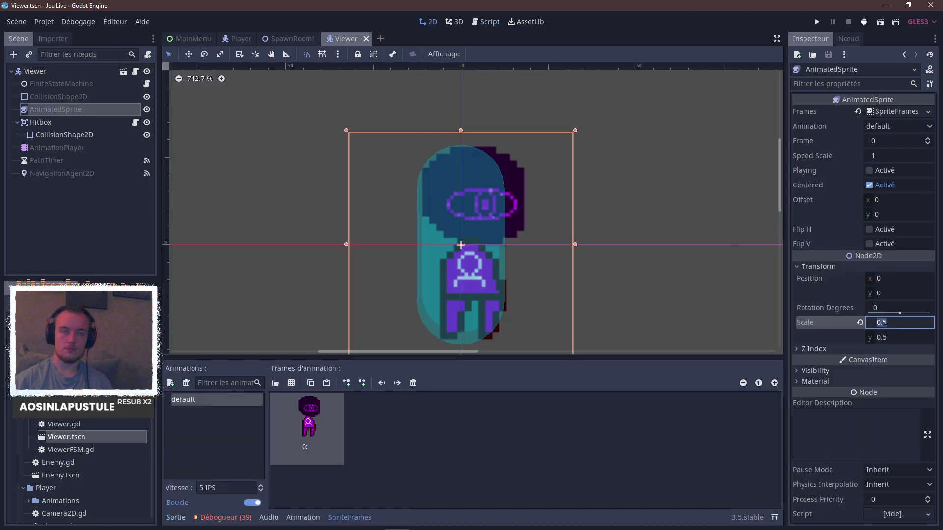
{"action": "type", "text": ".4"}
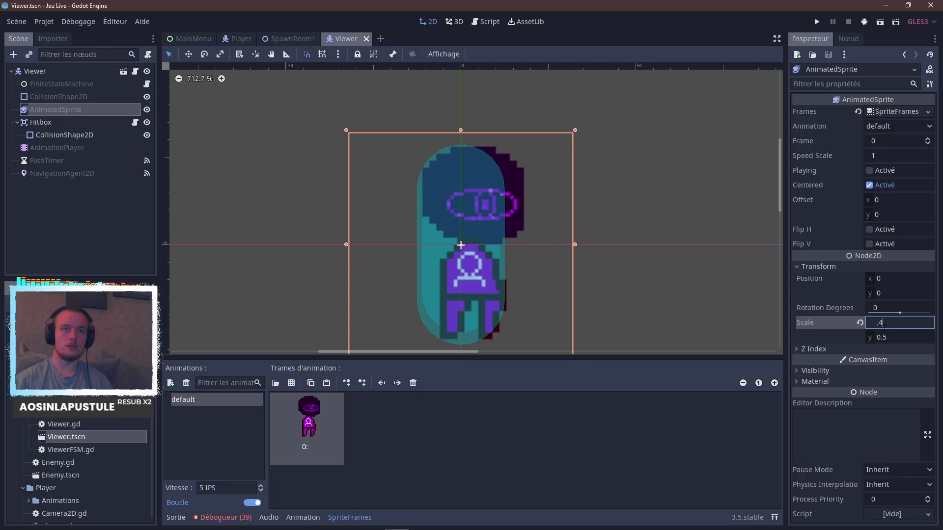
{"action": "type", "text": "5"}
{"action": "key", "text": "Tab"}
{"action": "type", "text": ".45"}
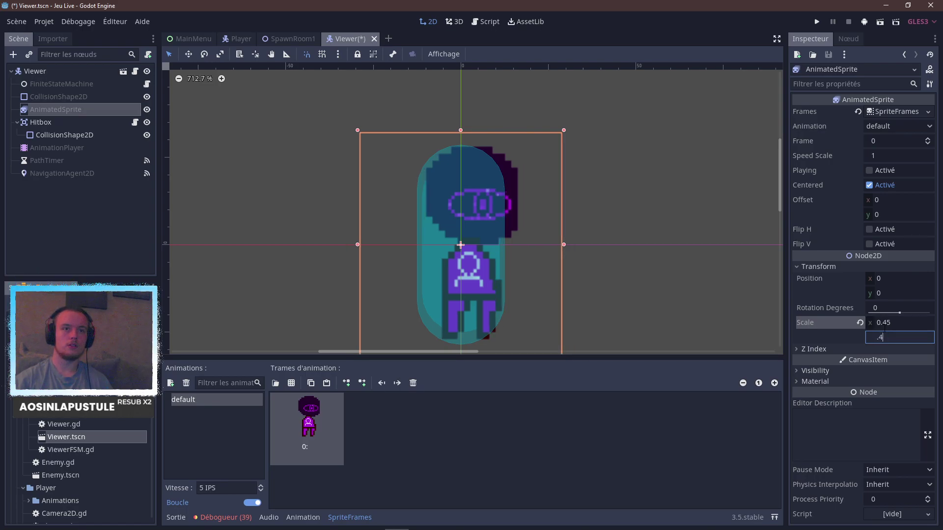
{"action": "key", "text": "Return"}
{"action": "key", "text": "ctrl+s"}
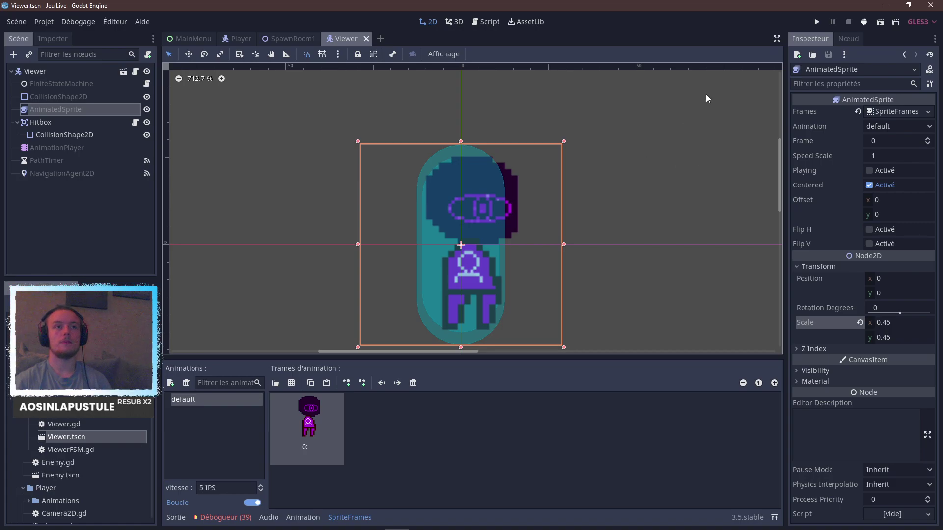
Shorten the capsules of the Viewer's body CollisionShape2D and the Hitbox's CollisionShape2D to fit the resized sprite, and save the scene.
{"action": "left_click", "coordinate": [58, 100]}
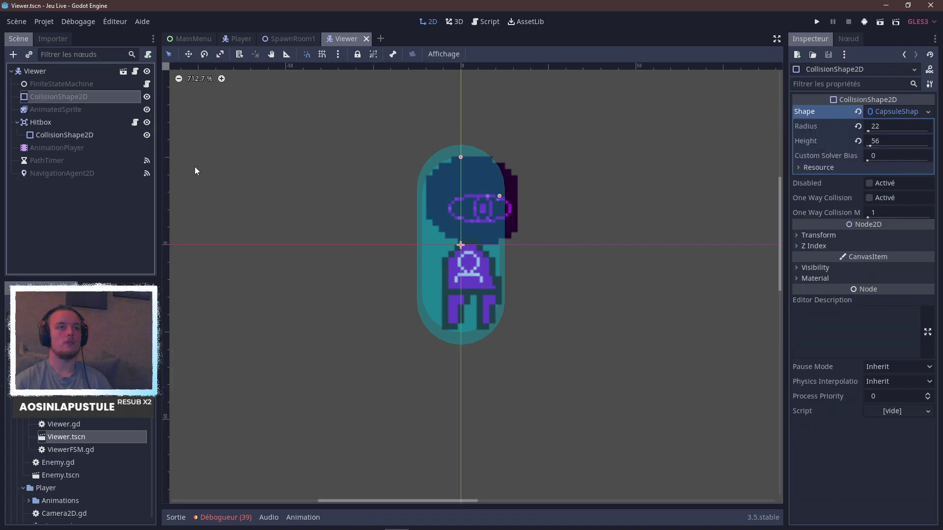
{"action": "scroll", "coordinate": [481, 205], "scroll_direction": "up", "scroll_amount": 2}
{"action": "left_click_drag", "start_coordinate": [456, 143], "coordinate": [457, 155]}
{"action": "left_click", "coordinate": [61, 135]}
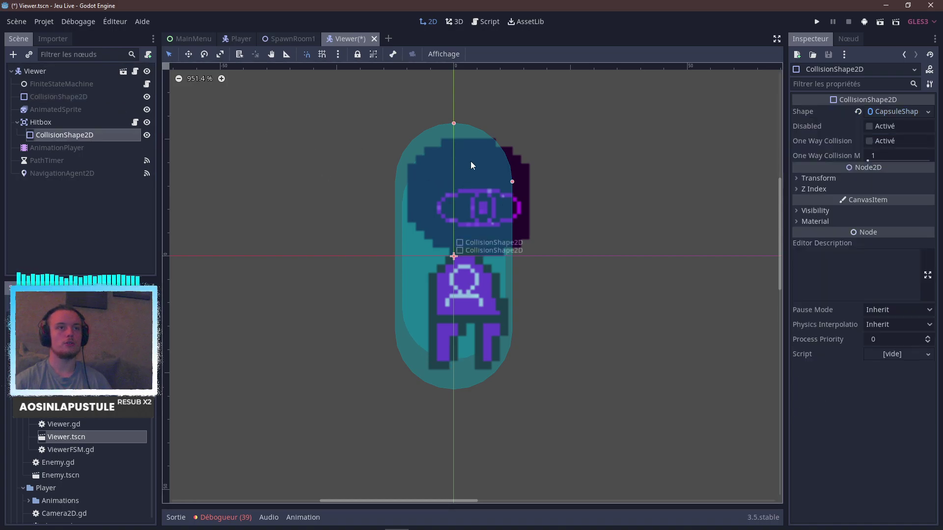
{"action": "left_click_drag", "start_coordinate": [454, 123], "coordinate": [455, 143]}
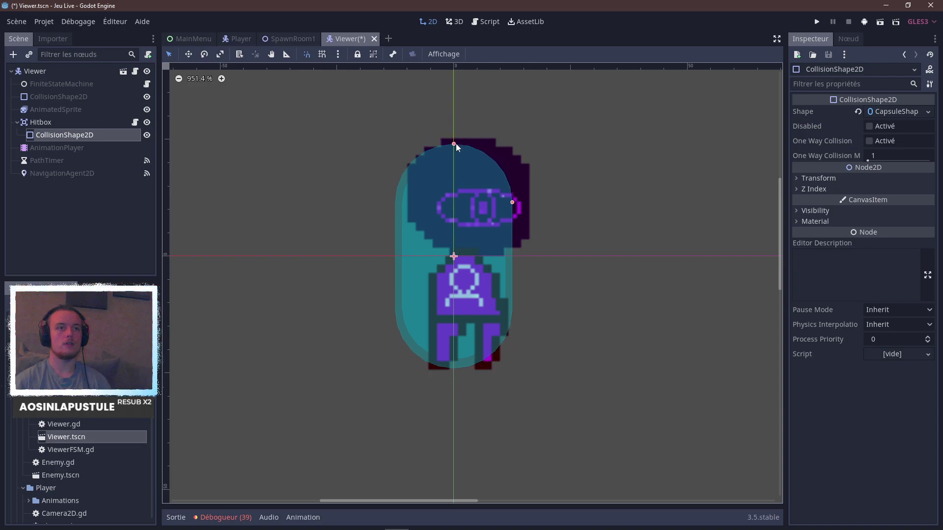
{"action": "key", "text": "ctrl+s"}
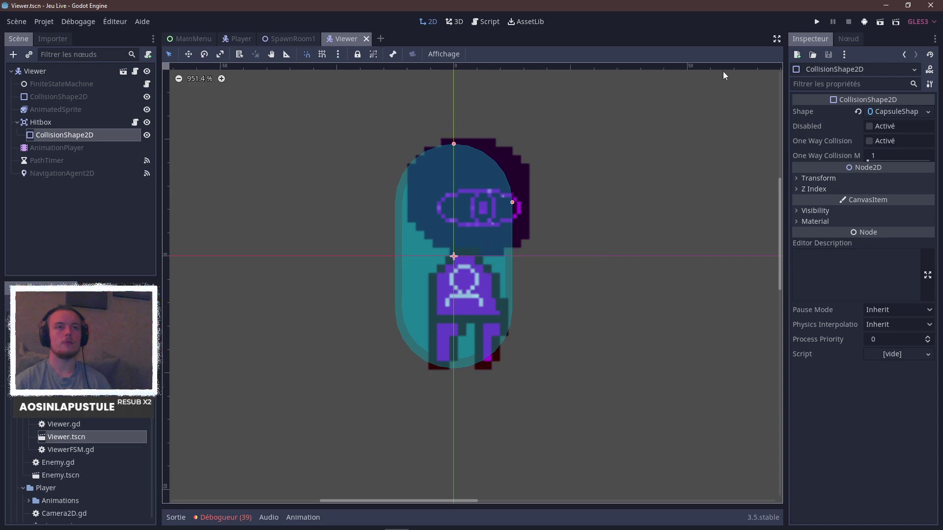
Run the project, start a game from the main menu and walk the character down into the room with the Viewer enemies.
{"action": "left_click", "coordinate": [817, 22]}
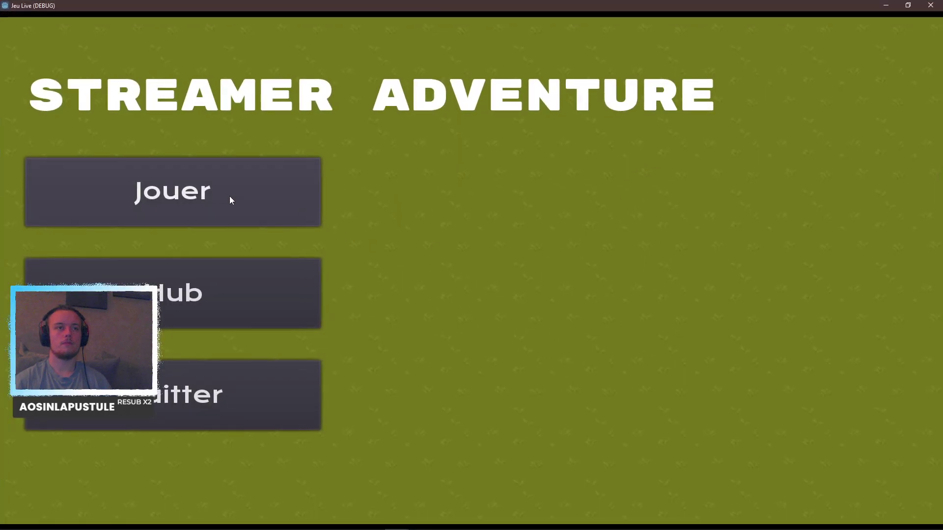
{"action": "left_click", "coordinate": [229, 196]}
{"action": "key", "text": "d"}
{"action": "key", "text": "s"}
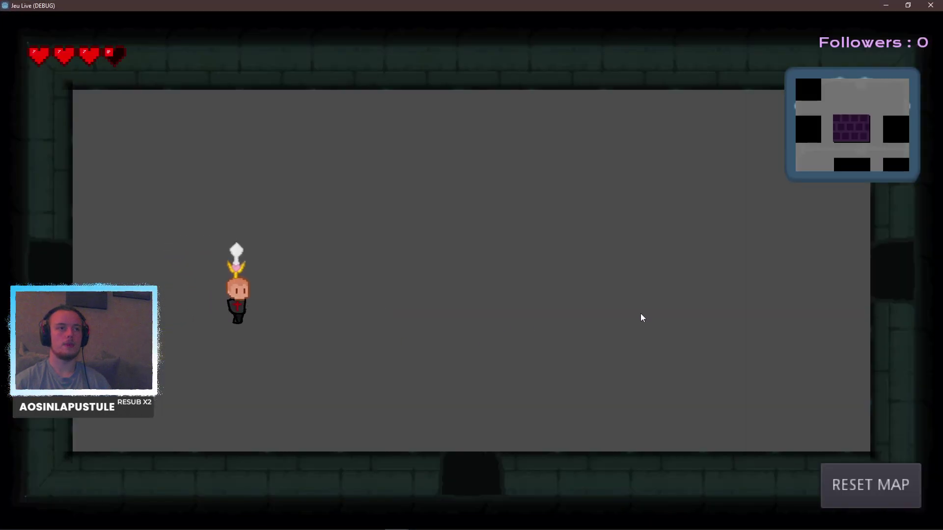
{"action": "key", "text": "s"}
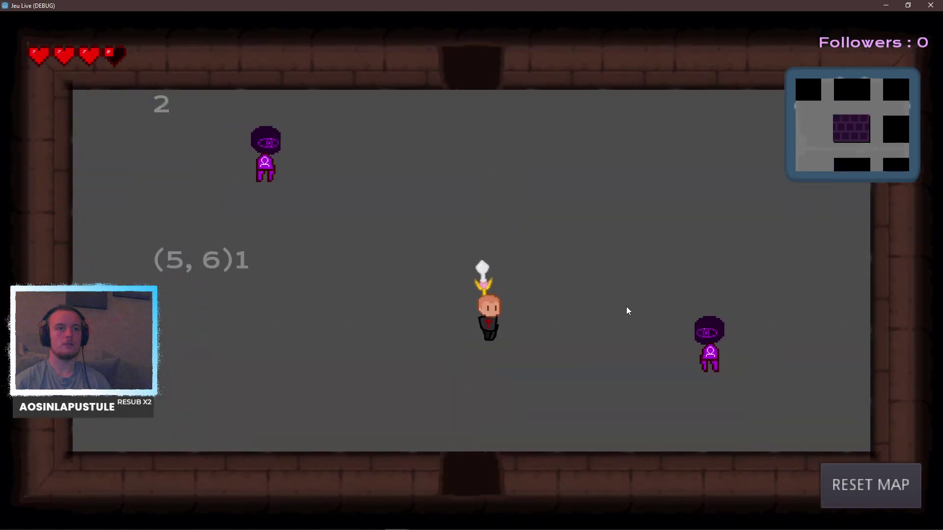
Lead both Viewers around the room to check their size and sprite flipping, and attack them with the sword.
{"action": "key", "text": "q"}
{"action": "key", "text": "a"}
{"action": "key", "text": "w"}
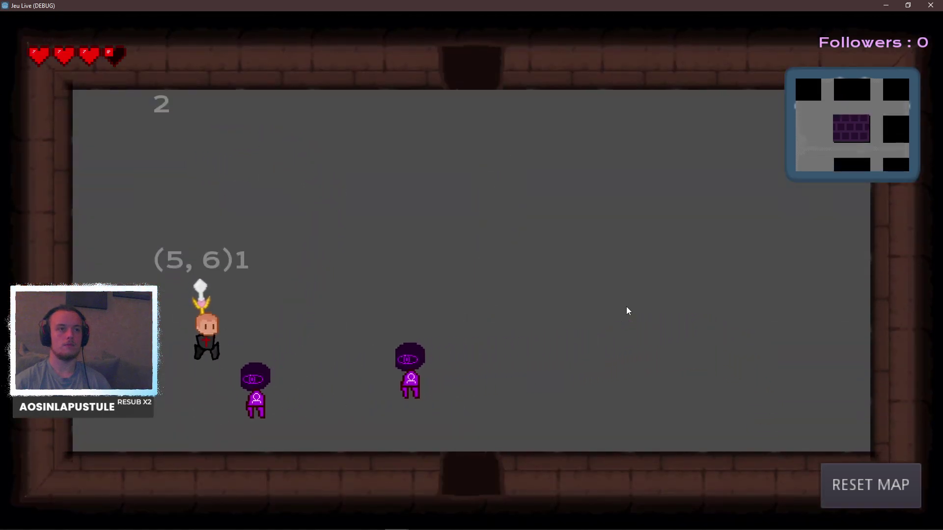
{"action": "key", "text": "w"}
{"action": "key", "text": "d"}
{"action": "key", "text": "d"}
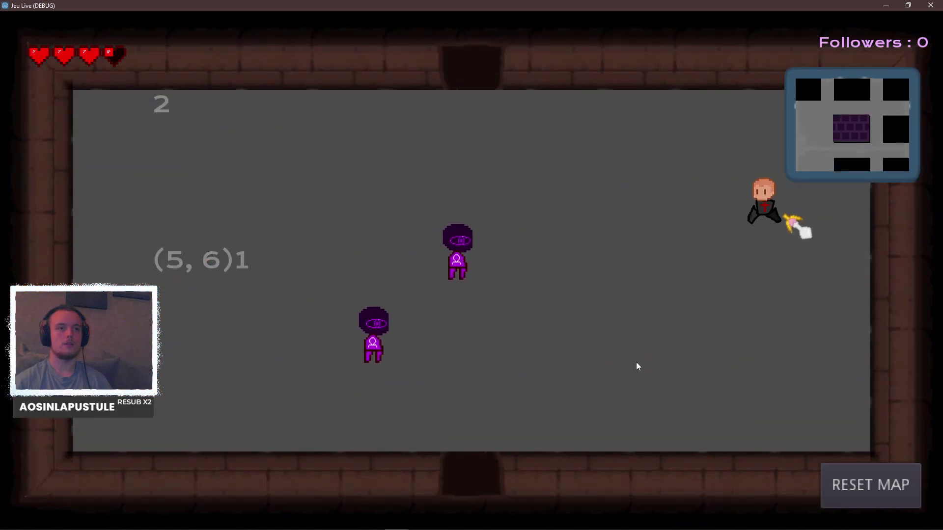
{"action": "key", "text": "s"}
{"action": "key", "text": "a"}
{"action": "key", "text": "s"}
{"action": "key", "text": "a"}
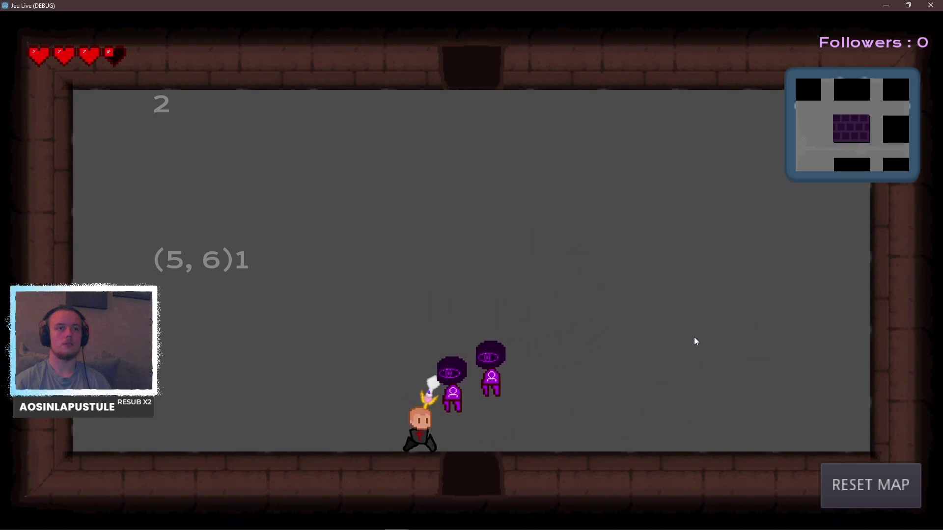
{"action": "key", "text": "a"}
{"action": "key", "text": "d"}
{"action": "key", "text": "a"}
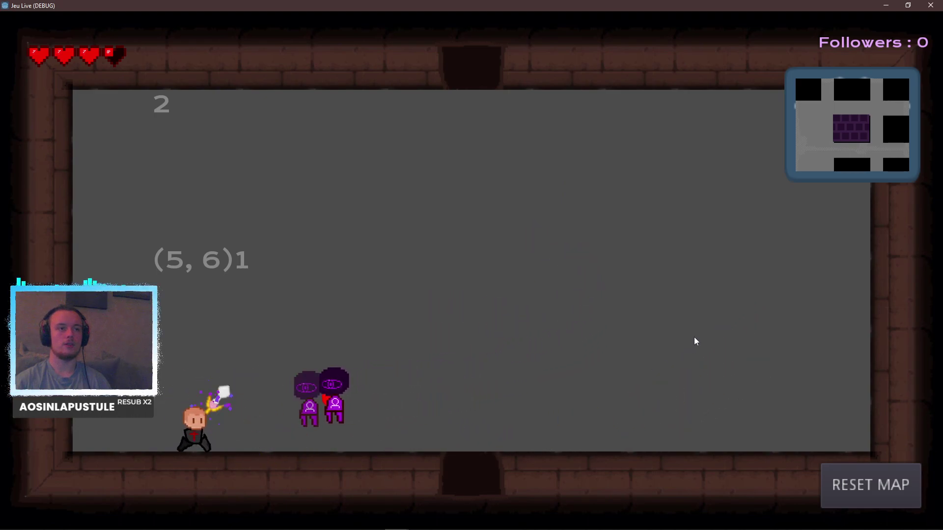
Fight the remaining Viewer while circling the room to test weapon hits and contact damage with the smaller capsules.
{"action": "key", "text": "w"}
{"action": "key", "text": "d"}
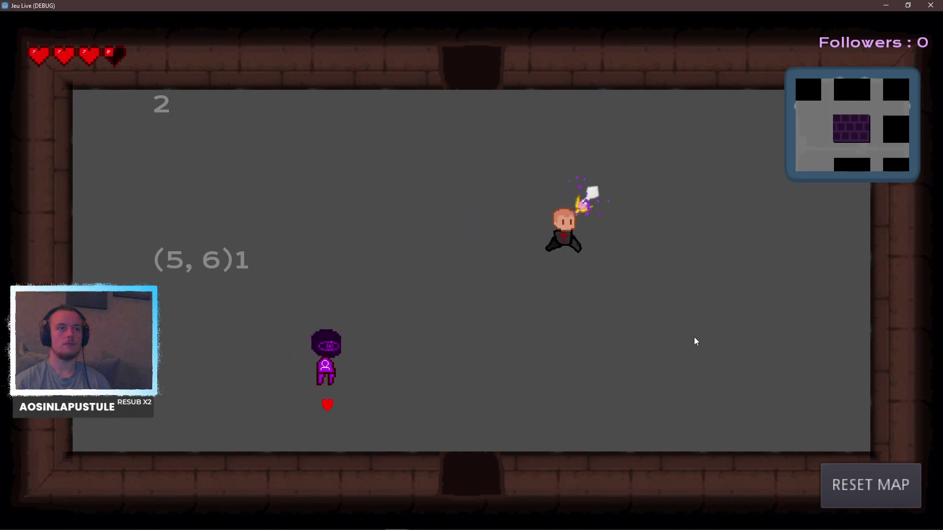
{"action": "key", "text": "w"}
{"action": "key", "text": "a"}
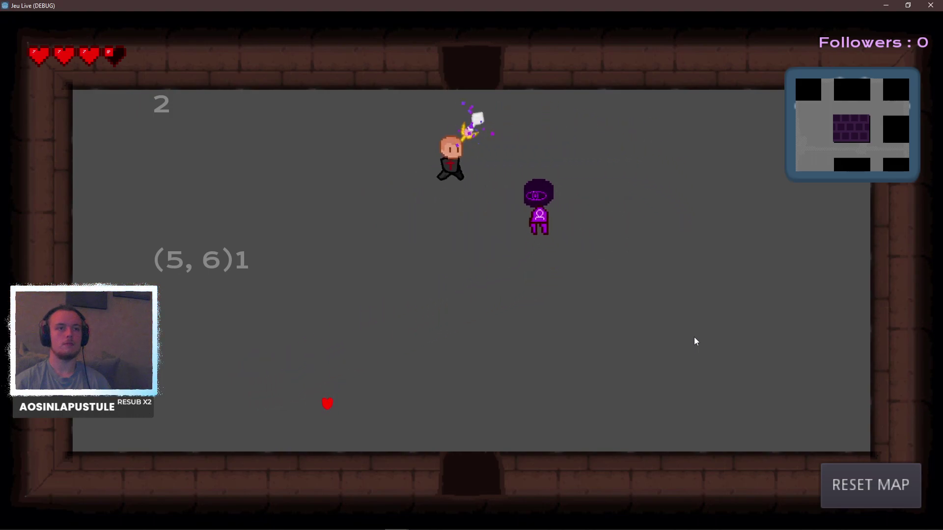
{"action": "key", "text": "s"}
{"action": "key", "text": "s"}
{"action": "key", "text": "d"}
{"action": "key", "text": "w"}
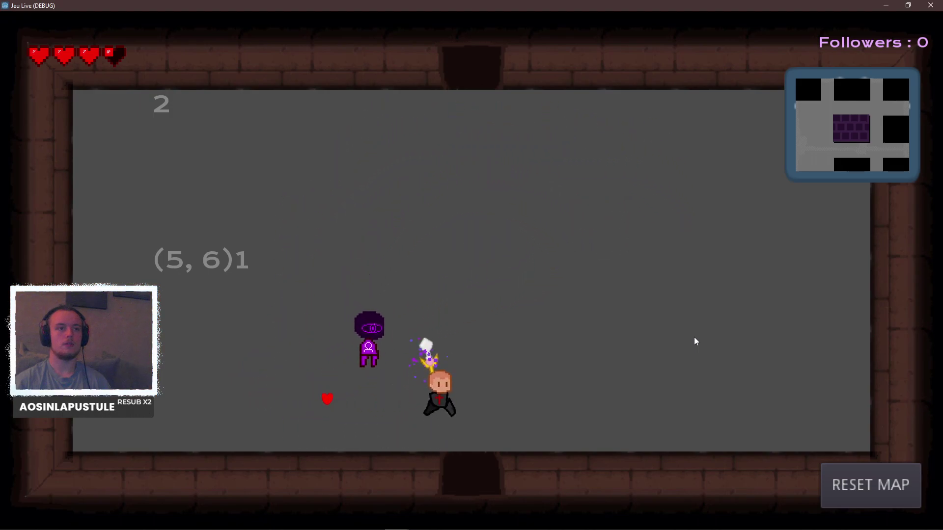
{"action": "key", "text": "d"}
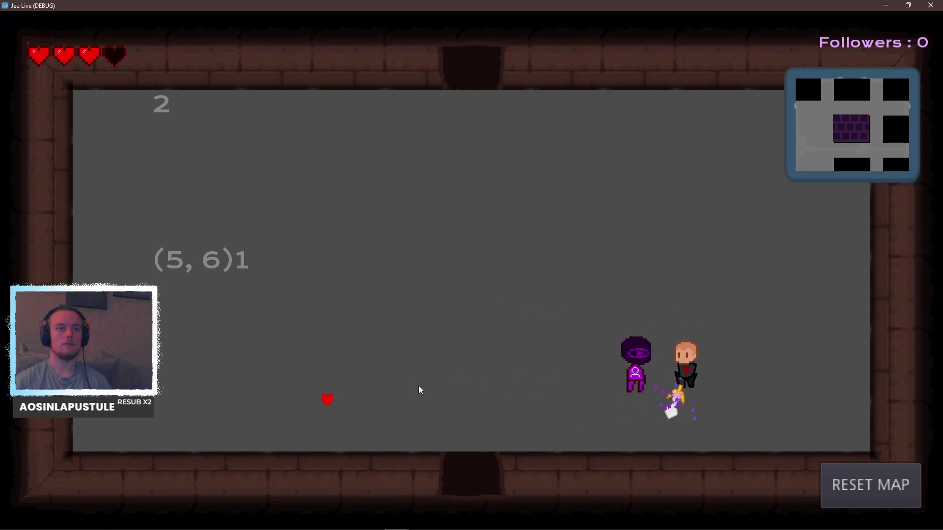
{"action": "key", "text": "w"}
{"action": "key", "text": "a"}
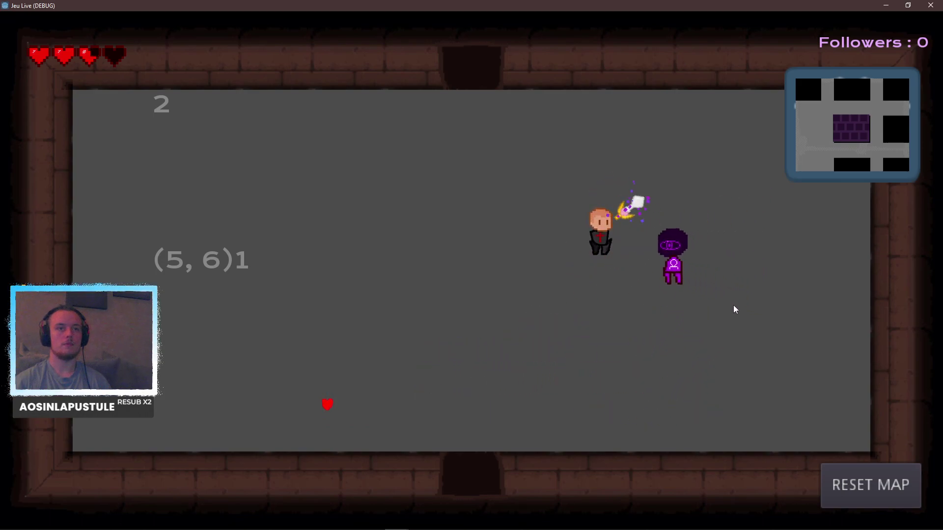
{"action": "left_click", "coordinate": [733, 305]}
{"action": "key", "text": "d"}
{"action": "key", "text": "s"}
{"action": "key", "text": "a"}
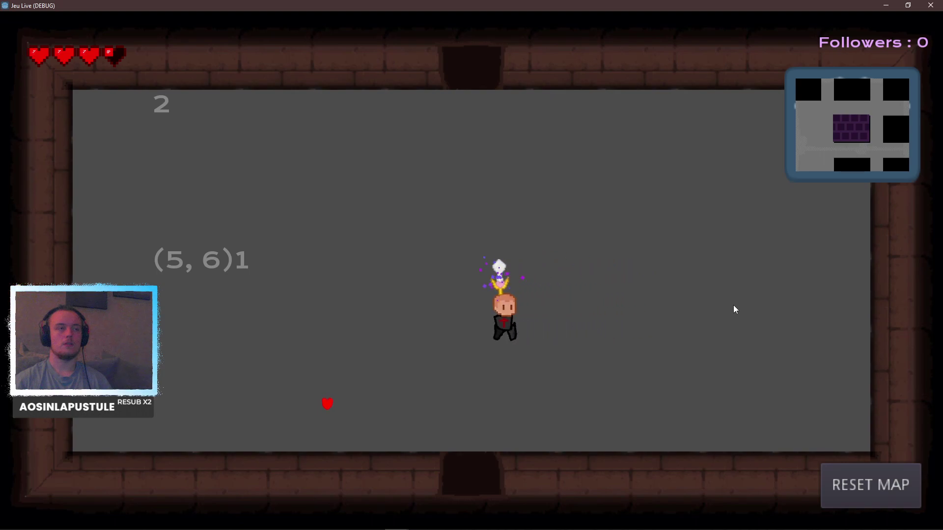
Walk the character around the cleared room near the dropped heart, and close the game.
{"action": "key", "text": "s"}
{"action": "key", "text": "d"}
{"action": "key", "text": "w"}
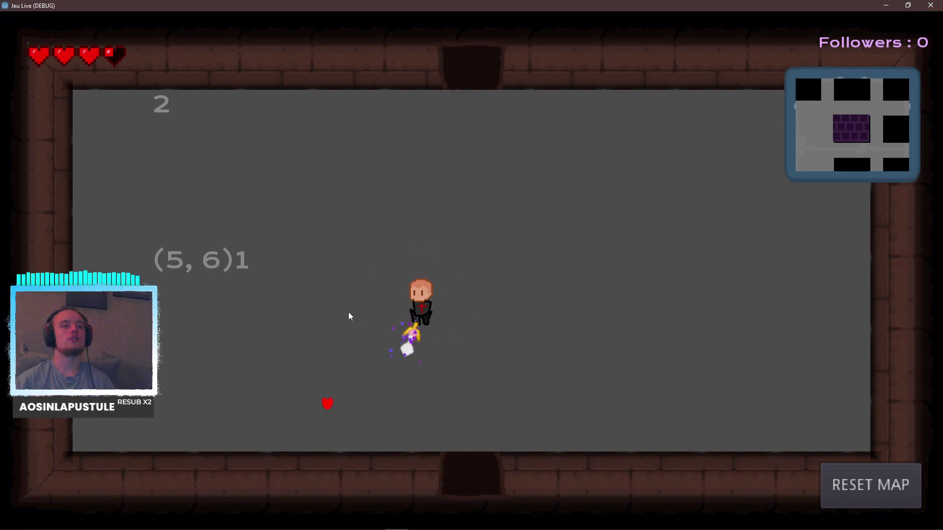
{"action": "key", "text": "q"}
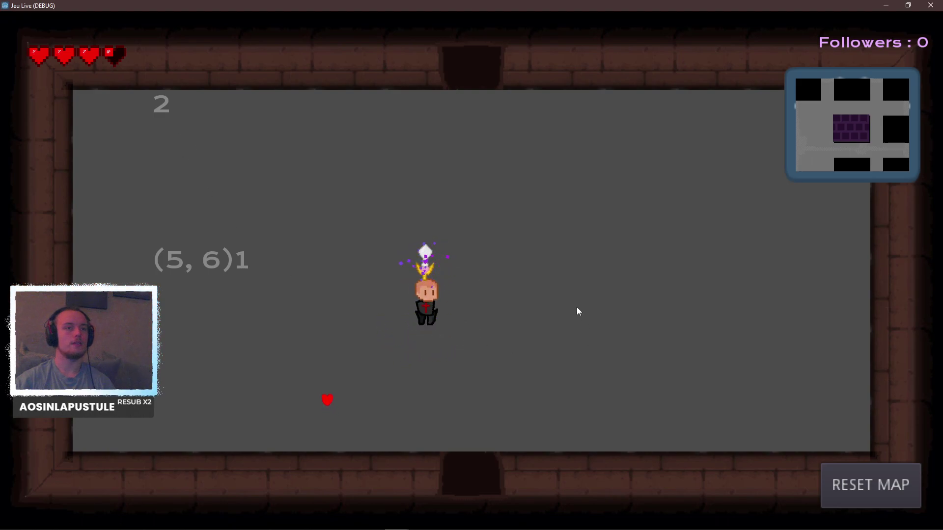
{"action": "key", "text": "d"}
{"action": "key", "text": "q"}
{"action": "key", "text": "s"}
{"action": "key", "text": "d"}
{"action": "key", "text": "q"}
{"action": "key", "text": "s"}
{"action": "key", "text": "z"}
{"action": "key", "text": "q"}
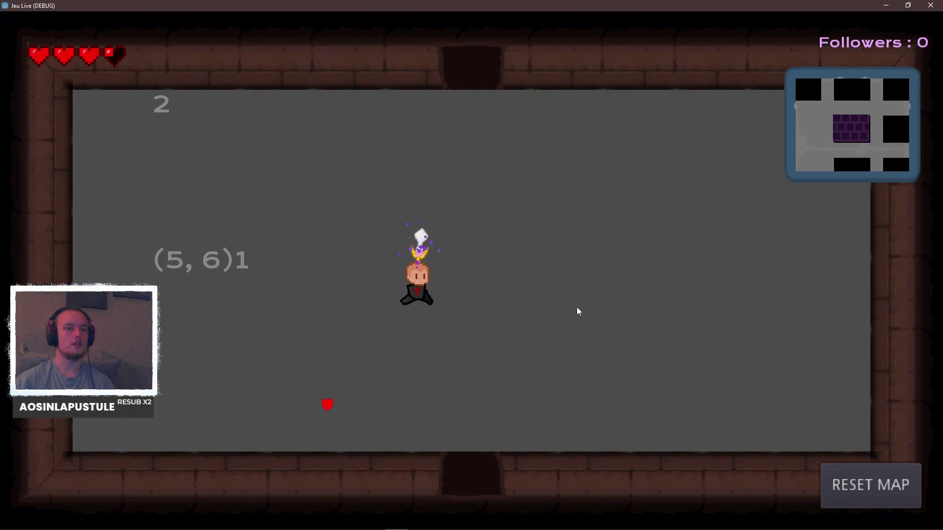
{"action": "key", "text": "s"}
{"action": "key", "text": "s"}
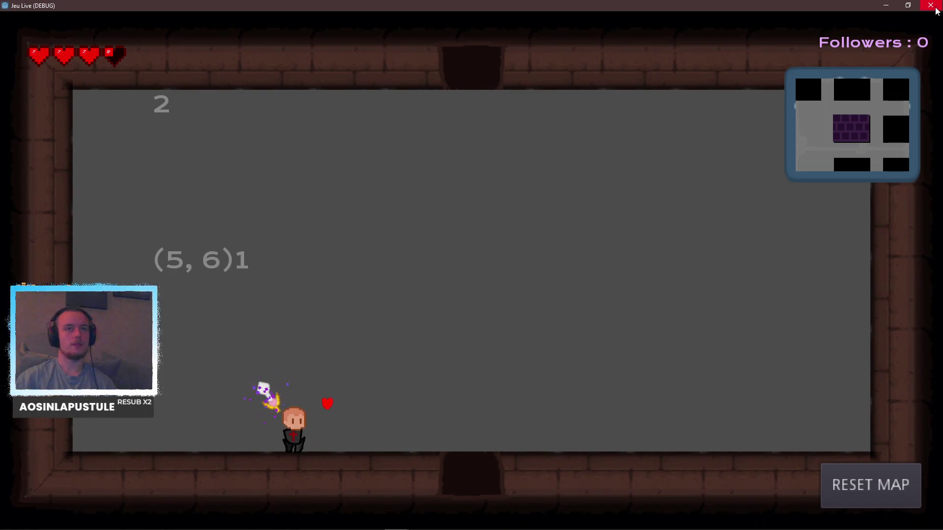
{"action": "left_click", "coordinate": [936, 10]}
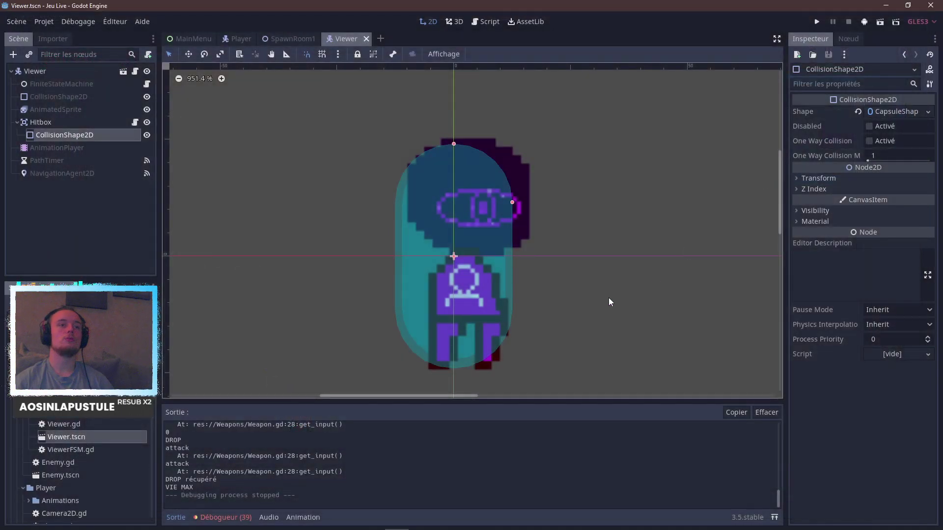
{"action": "scroll", "coordinate": [514, 216], "scroll_direction": "down", "scroll_amount": 5}
{"action": "scroll", "coordinate": [606, 210], "scroll_direction": "up", "scroll_amount": 6}
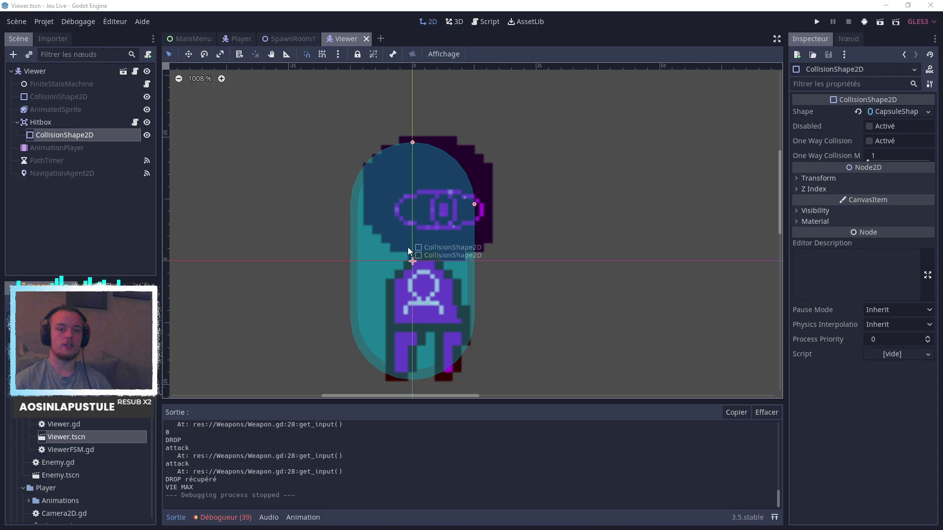
{"action": "key", "text": "alt+Tab"}
{"action": "key", "text": "alt+Tab"}
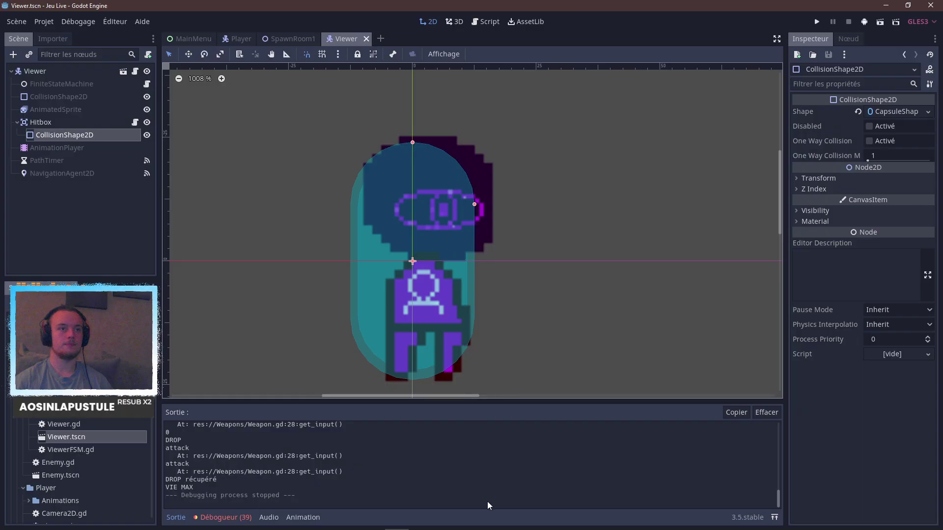
{"action": "mouse_move", "coordinate": [278, 526]}
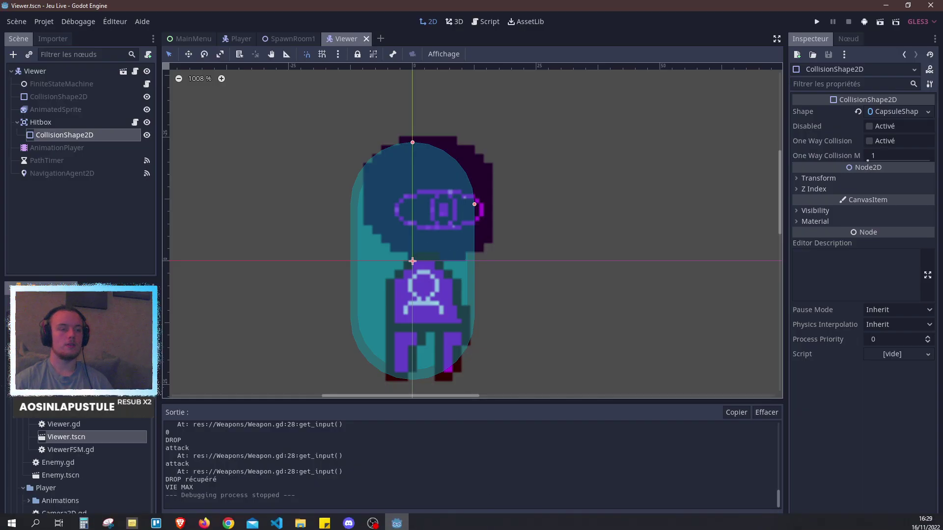
{"action": "left_click", "coordinate": [302, 522]}
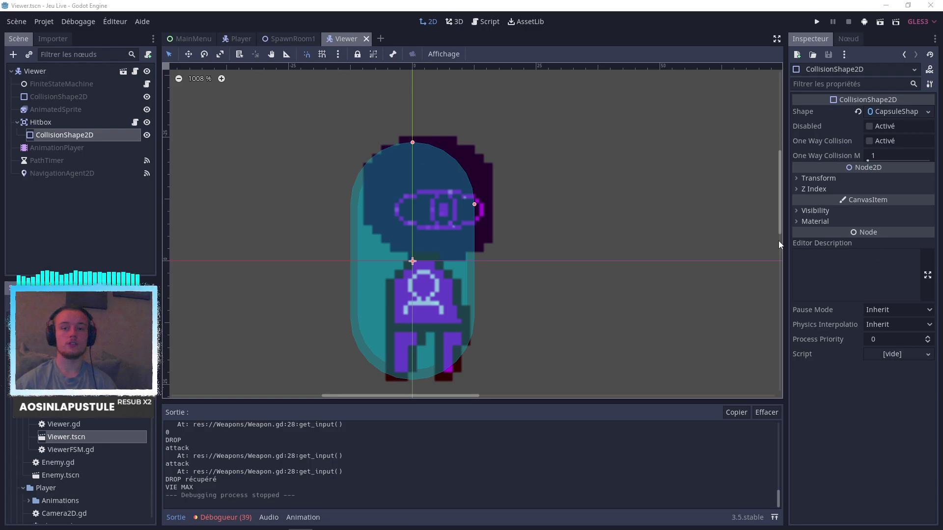
{"action": "left_click", "coordinate": [732, 322]}
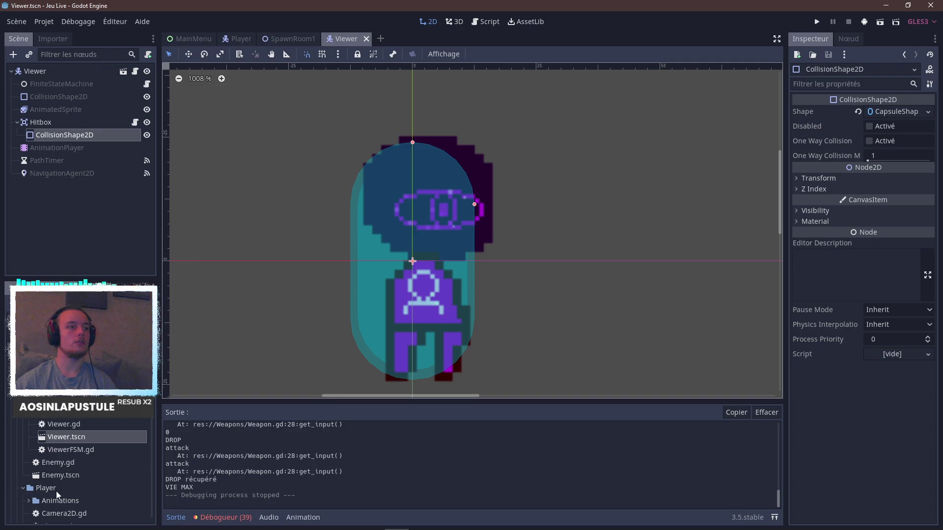
Find the heart pickup's files in the project, opening the Item.gd script and the Item.tscn scene.
{"action": "scroll", "coordinate": [79, 437], "scroll_direction": "up", "scroll_amount": 5}
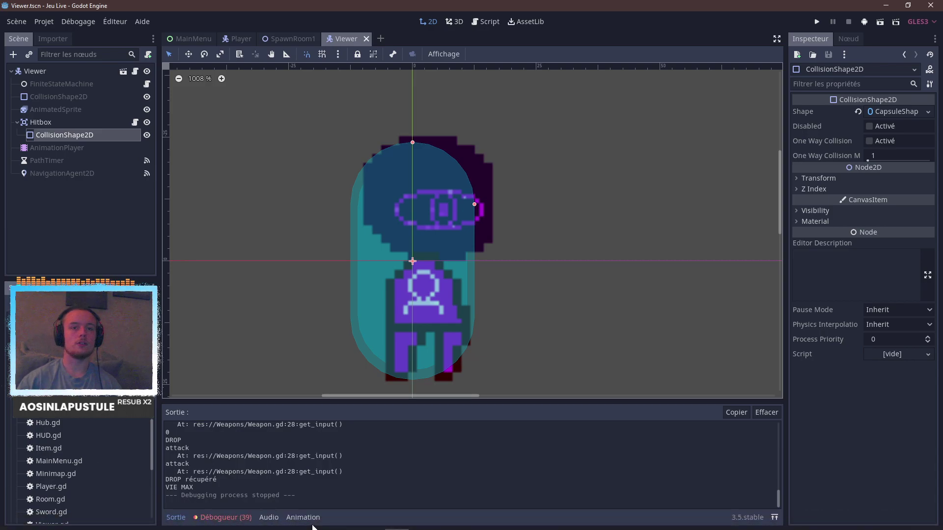
{"action": "mouse_move", "coordinate": [495, 529]}
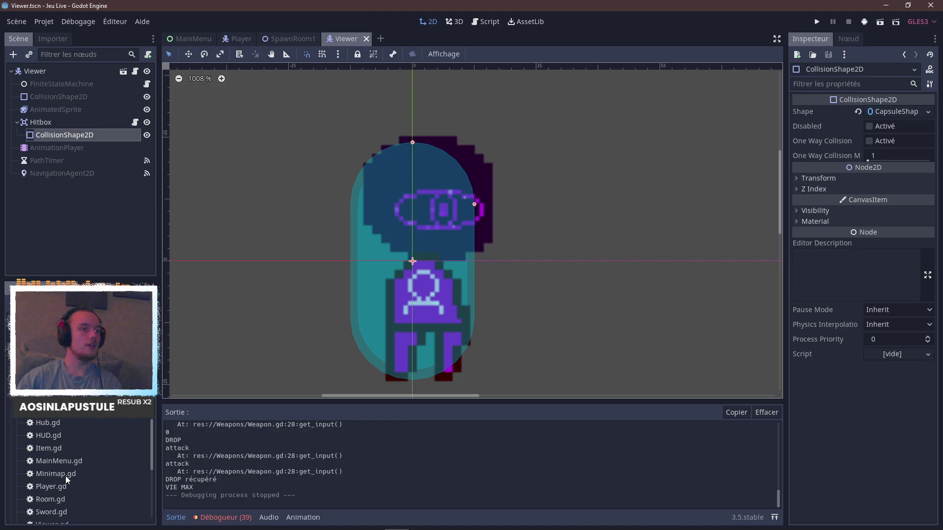
{"action": "double_click", "coordinate": [60, 449]}
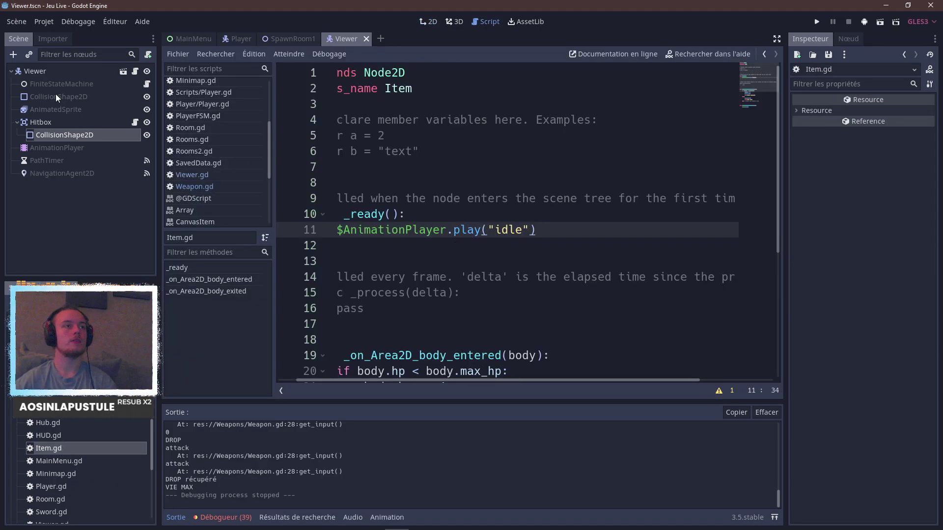
{"action": "left_click", "coordinate": [54, 110]}
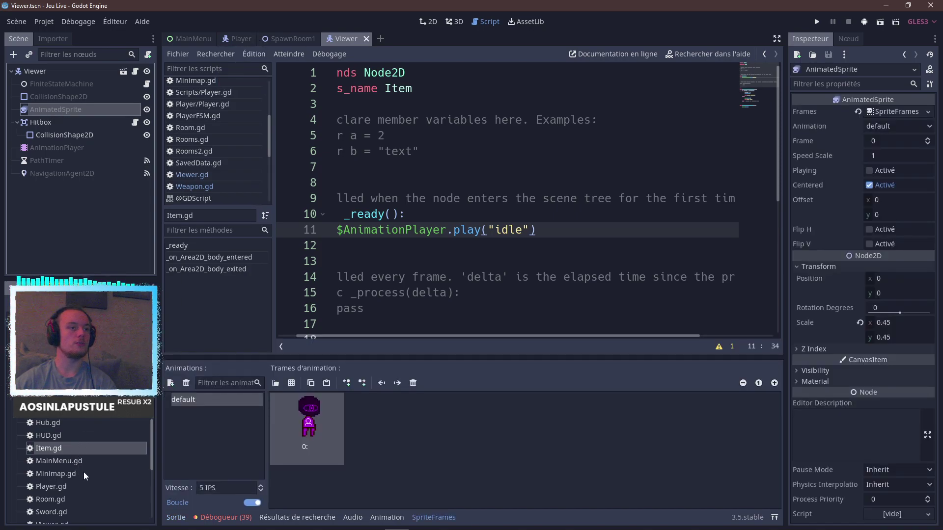
{"action": "scroll", "coordinate": [85, 475], "scroll_direction": "down", "scroll_amount": 2}
{"action": "scroll", "coordinate": [74, 464], "scroll_direction": "up", "scroll_amount": 2}
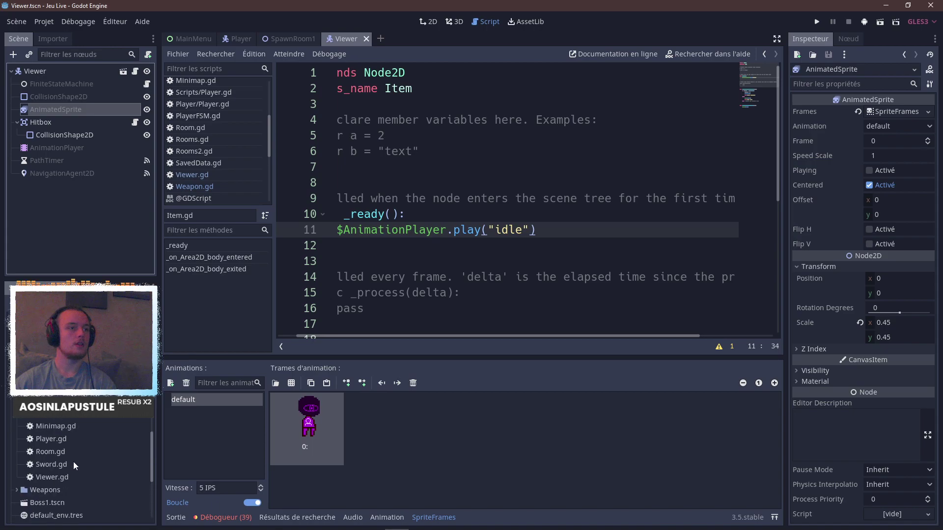
{"action": "scroll", "coordinate": [79, 468], "scroll_direction": "down", "scroll_amount": 3}
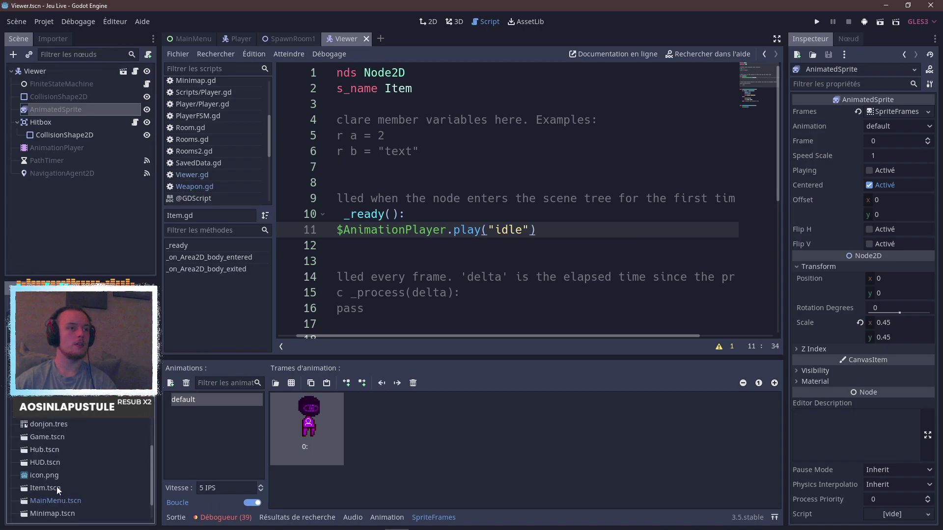
{"action": "double_click", "coordinate": [58, 489]}
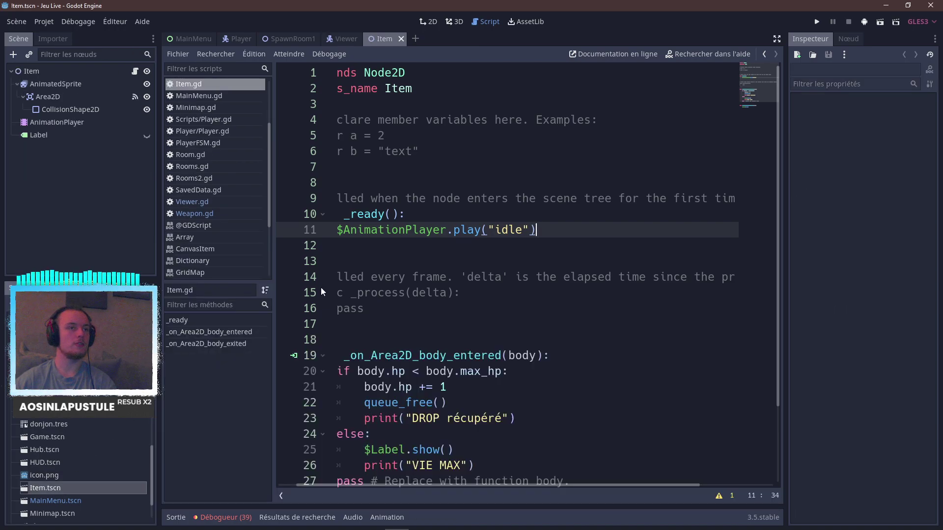
Replace the frame in the default animation of the Item scene's AnimatedSprite with Half_Heart.png from res://Assets.
{"action": "left_click", "coordinate": [69, 87]}
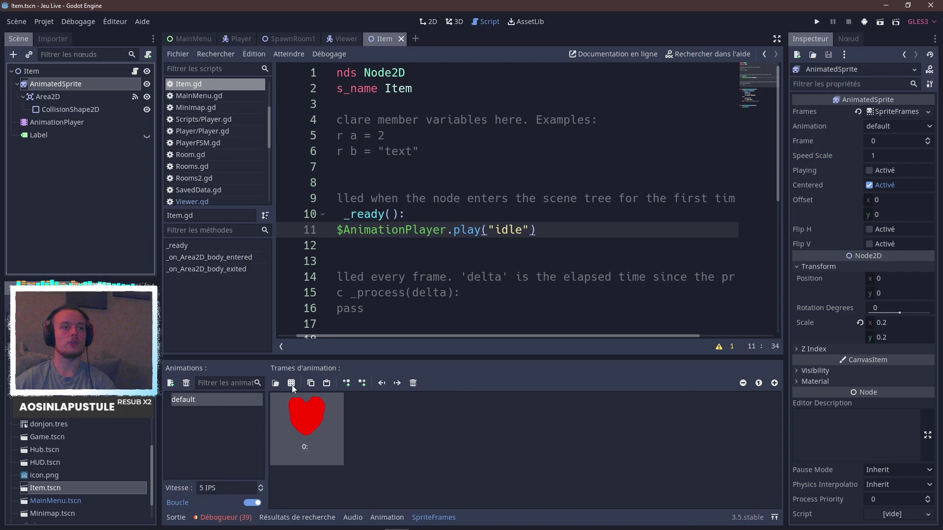
{"action": "left_click", "coordinate": [412, 383]}
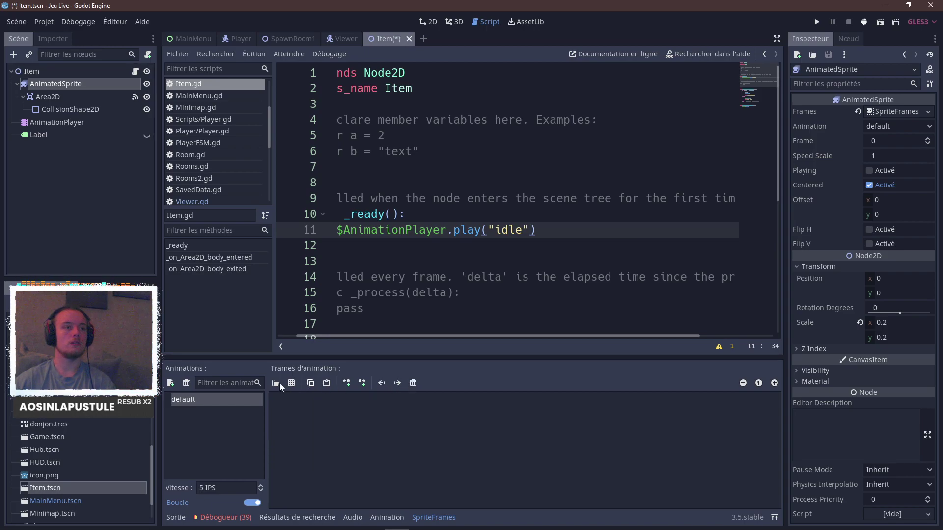
{"action": "left_click", "coordinate": [275, 383]}
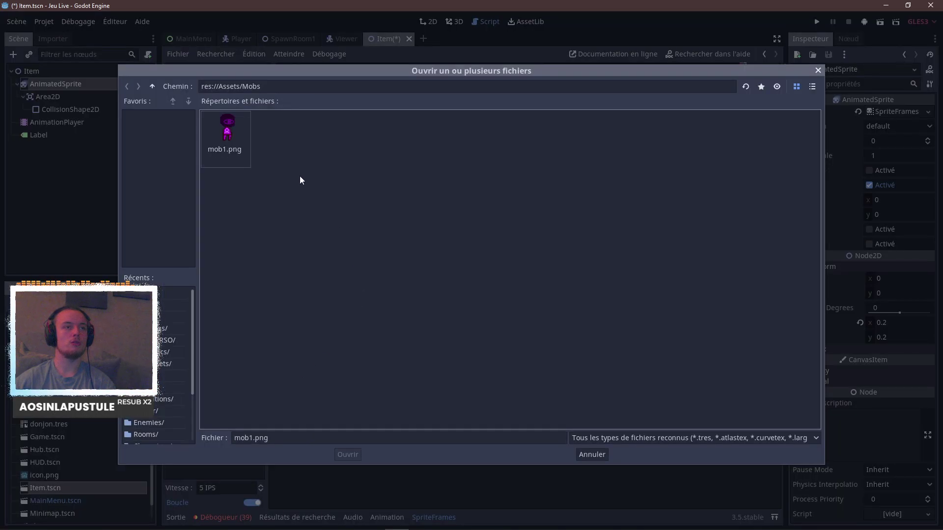
{"action": "left_click", "coordinate": [152, 87]}
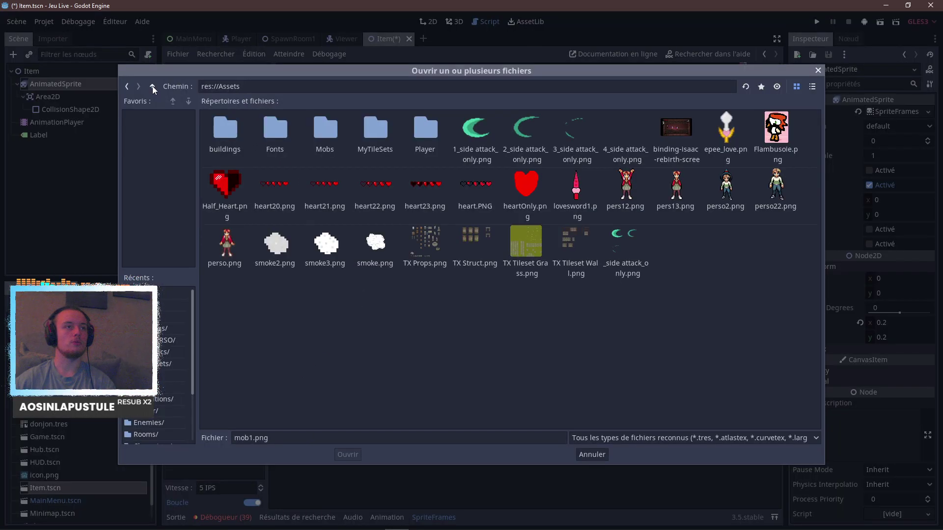
{"action": "double_click", "coordinate": [227, 186]}
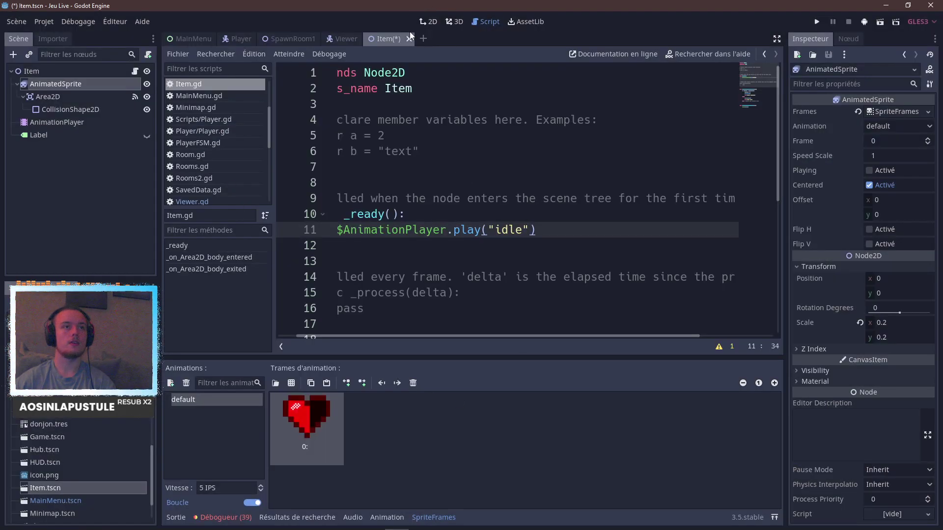
Enlarge the circular CollisionShape2D of the Item scene so it surrounds the whole heart, save the scene, and briefly launch the game.
{"action": "left_click", "coordinate": [427, 22]}
{"action": "scroll", "coordinate": [553, 265], "scroll_direction": "up", "scroll_amount": 4}
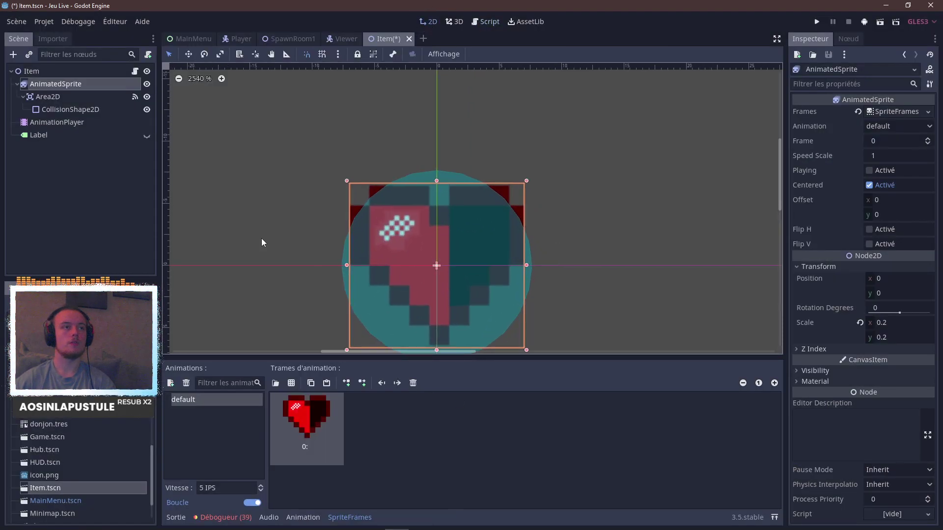
{"action": "left_click", "coordinate": [61, 111]}
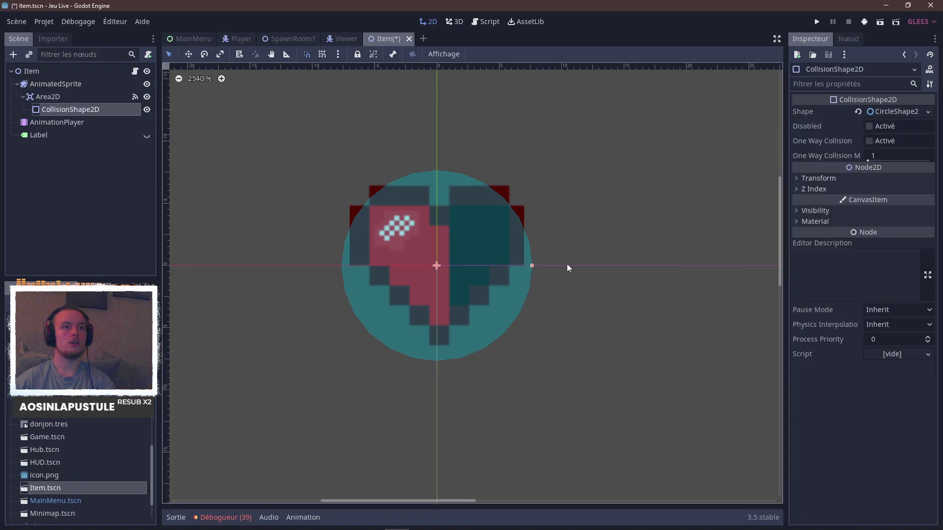
{"action": "left_click_drag", "start_coordinate": [532, 266], "coordinate": [575, 265]}
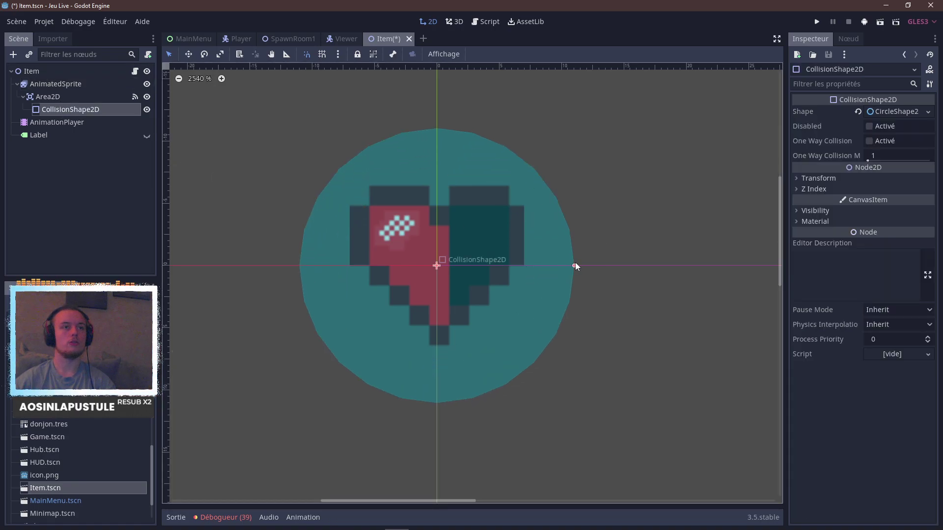
{"action": "key", "text": "ctrl+s"}
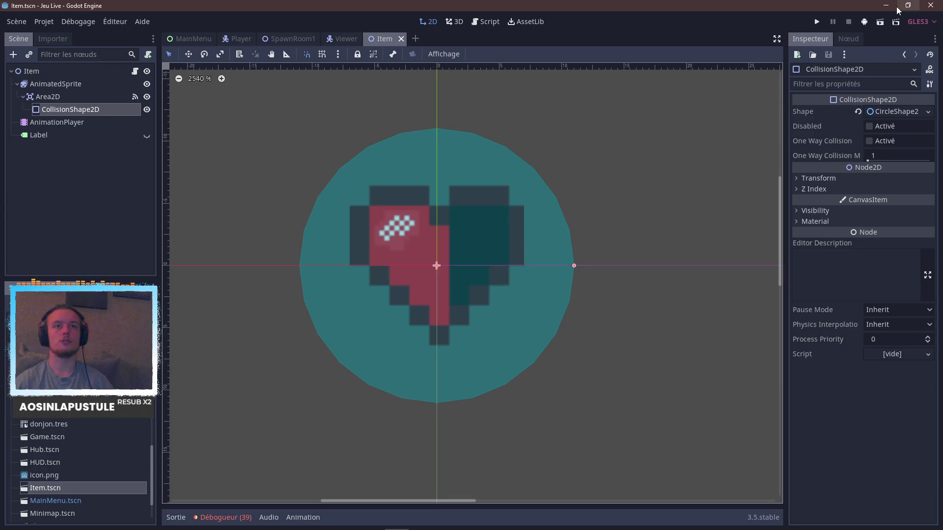
{"action": "key", "text": "F5"}
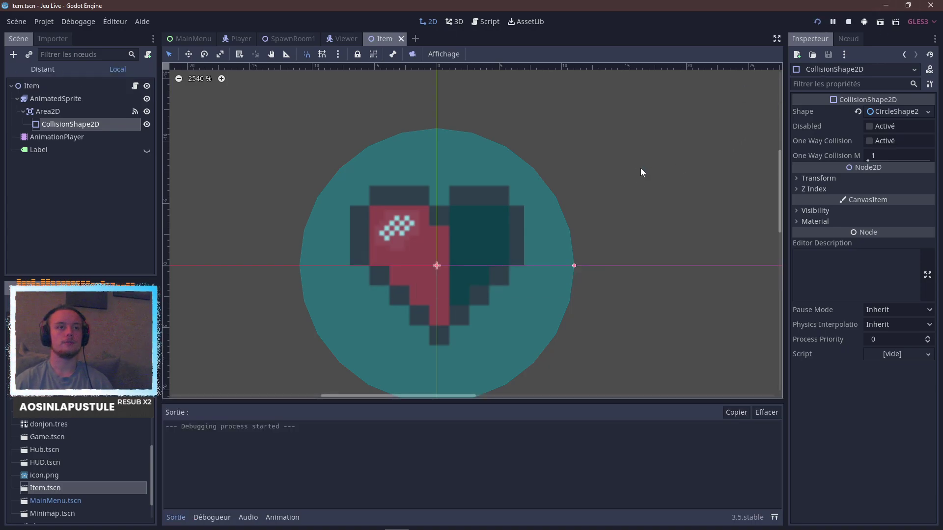
{"action": "left_click", "coordinate": [668, 161]}
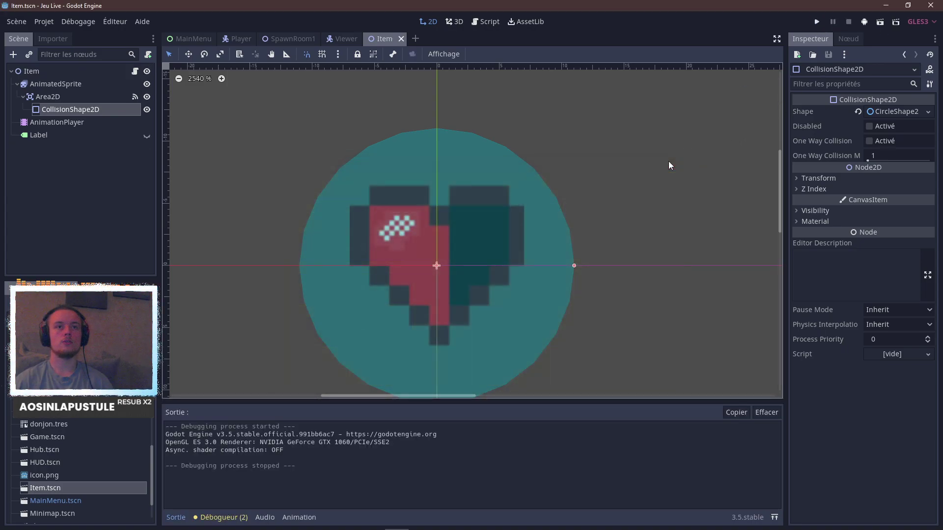
Open the script attached to the Item root and change the health added in _on_Area2D_body_entered to .5.
{"action": "left_click", "coordinate": [43, 75]}
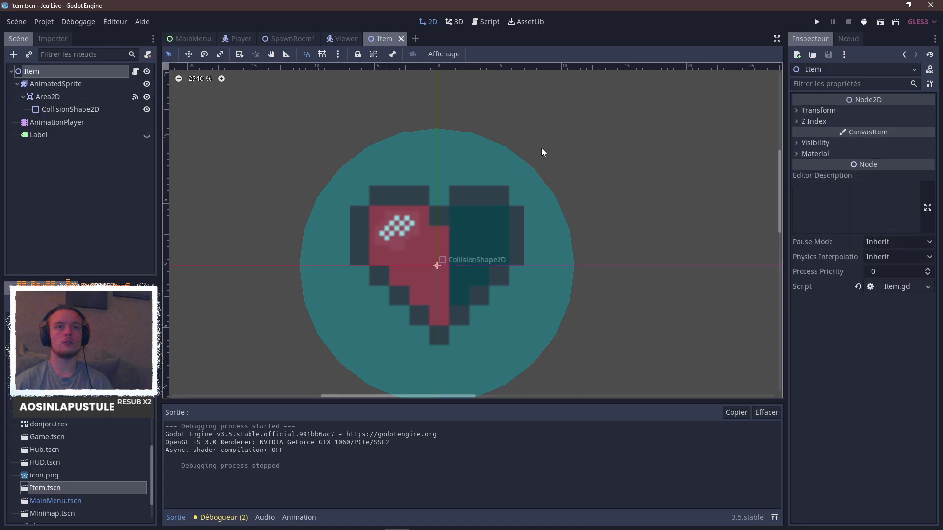
{"action": "left_click", "coordinate": [135, 72]}
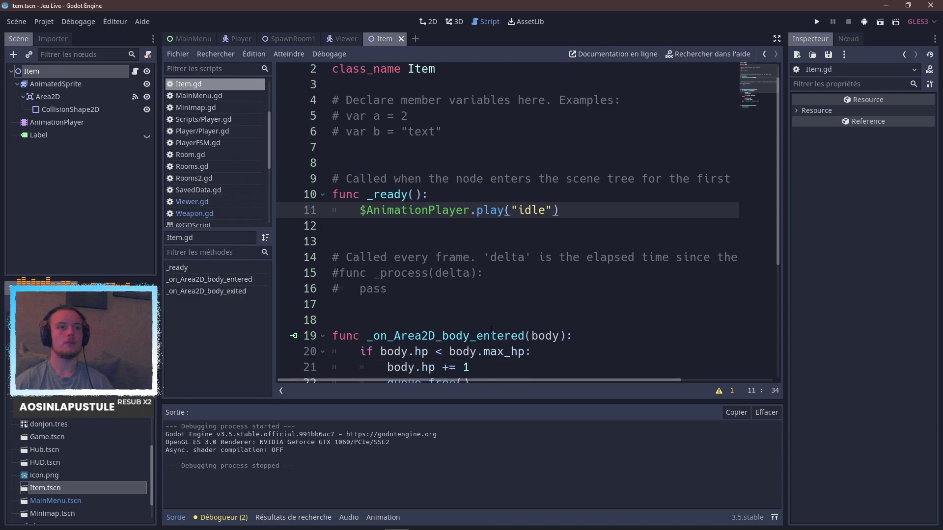
{"action": "scroll", "coordinate": [491, 329], "scroll_direction": "down", "scroll_amount": 4}
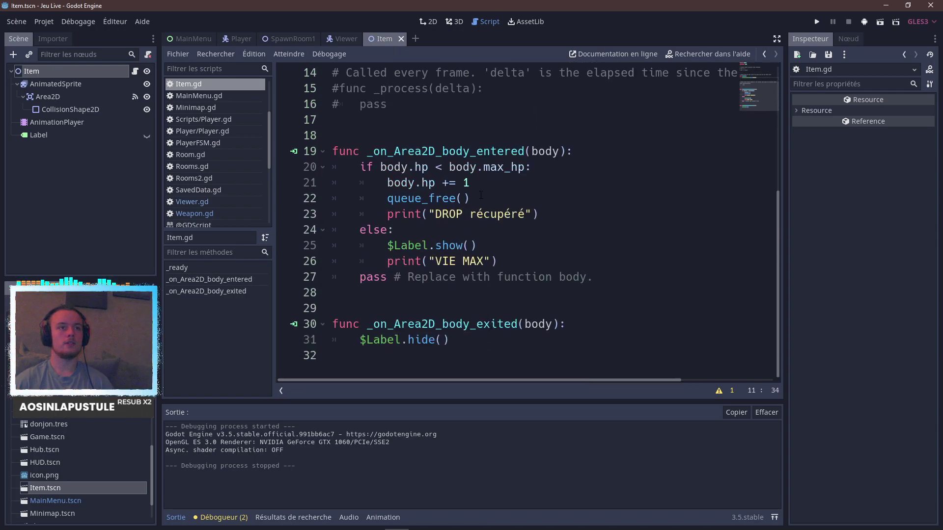
{"action": "left_click", "coordinate": [489, 182]}
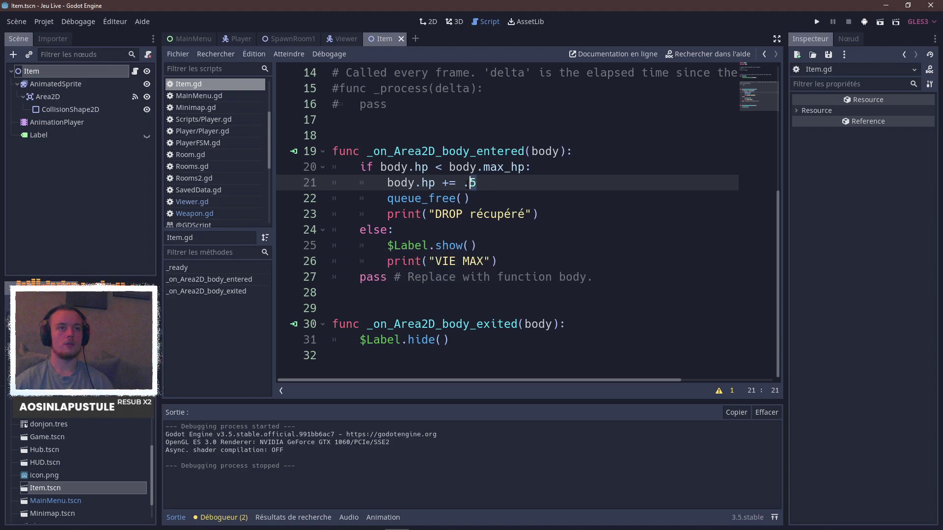
Declare "export (float) var heal = .5" above _ready in Item.gd and save the script.
{"action": "scroll", "coordinate": [459, 236], "scroll_direction": "up", "scroll_amount": 4}
{"action": "left_click", "coordinate": [417, 183]}
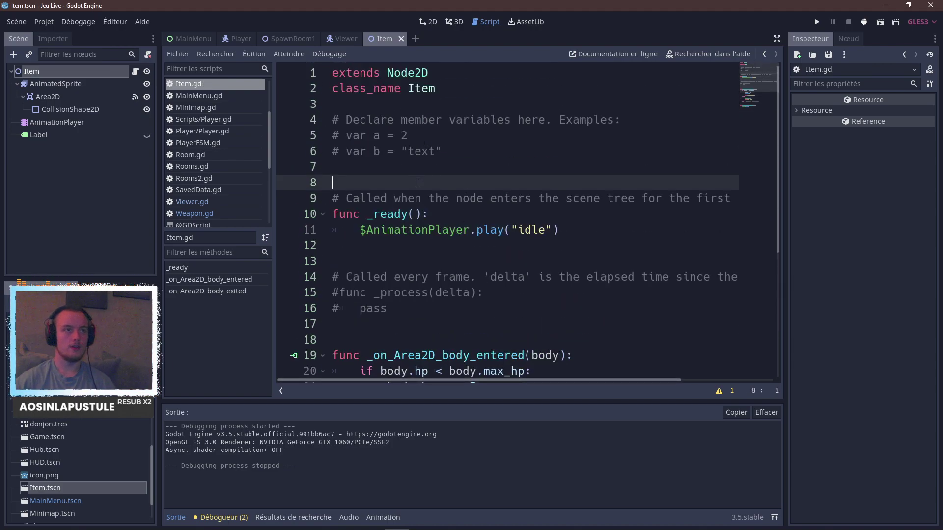
{"action": "key", "text": "Up"}
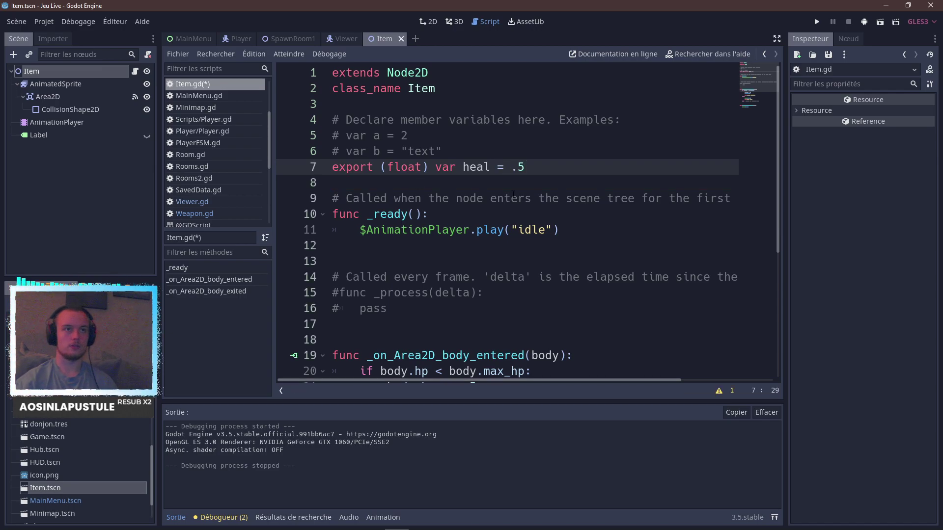
{"action": "key", "text": "ctrl+s"}
Replace the fixed amount in _on_Area2D_body_entered so the line reads "body.hp += heal".
{"action": "scroll", "coordinate": [574, 267], "scroll_direction": "down", "scroll_amount": 4}
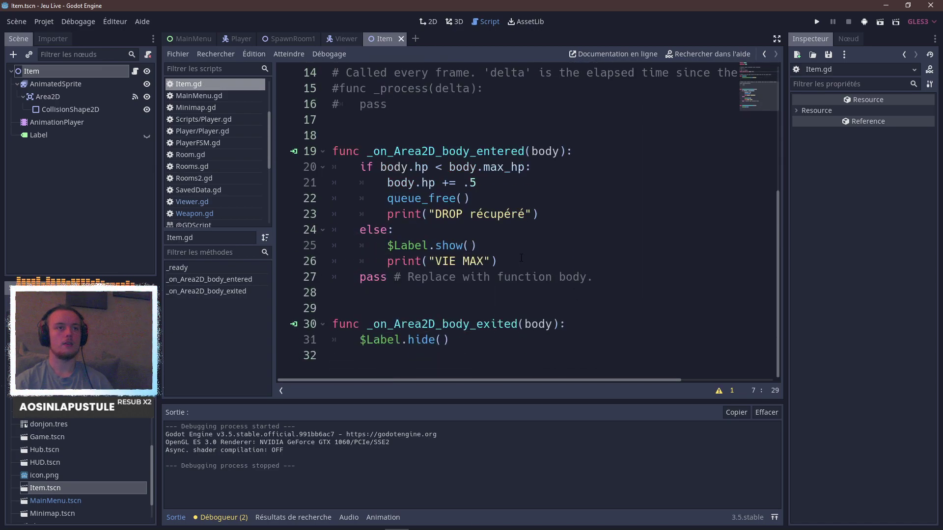
{"action": "left_click", "coordinate": [490, 186]}
{"action": "type", "text": "heal"}
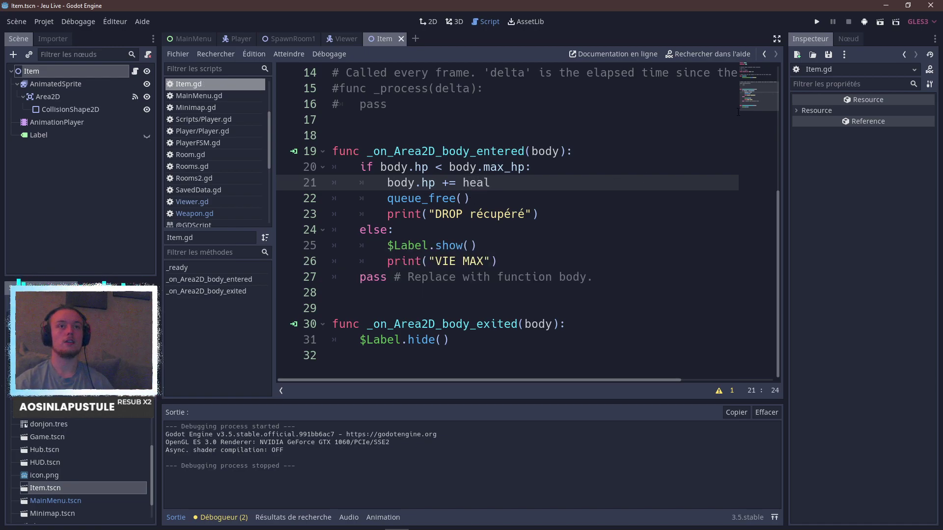
Run the game, check the exported Heal property on the Item node, maximize the game window and start playing.
{"action": "key", "text": "F5"}
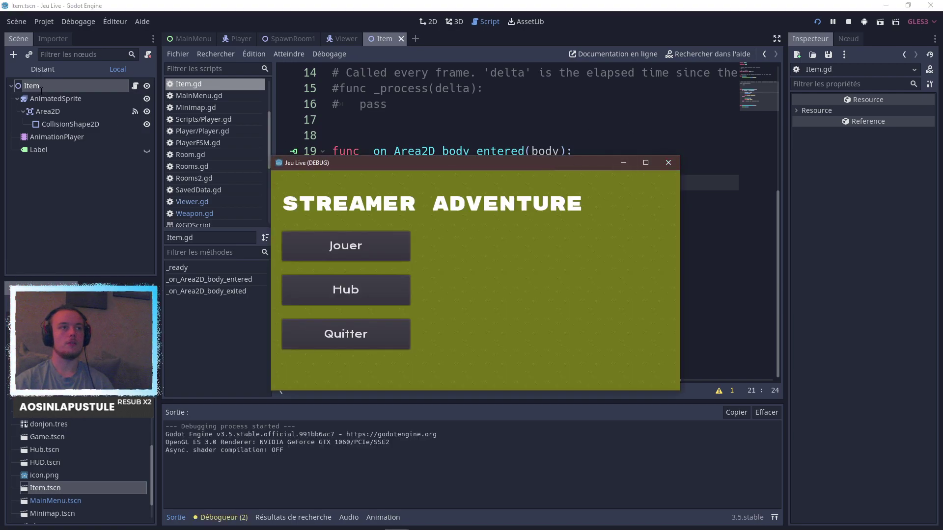
{"action": "left_click", "coordinate": [25, 86]}
{"action": "left_click", "coordinate": [37, 90]}
{"action": "key", "text": "alt+Tab"}
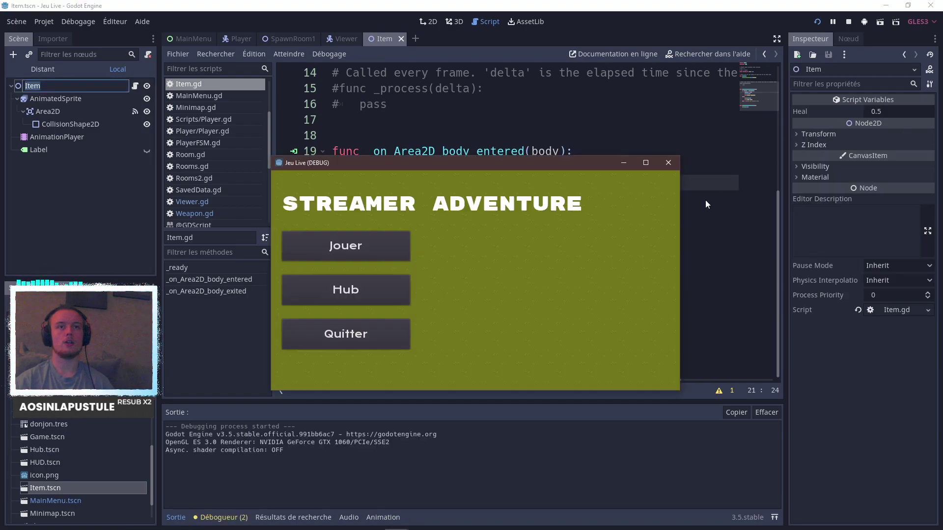
{"action": "left_click", "coordinate": [648, 167]}
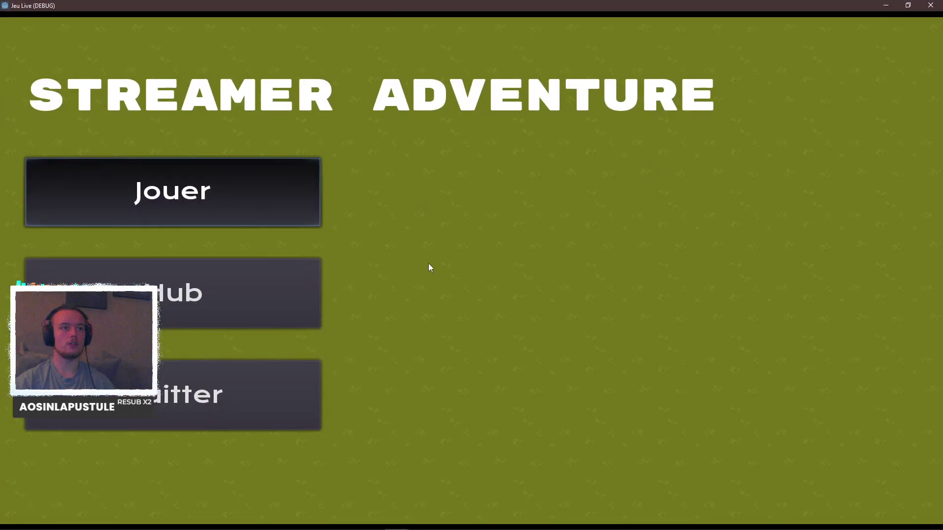
{"action": "key", "text": "Return"}
Walk the character through the starting room and into the neighbouring room with the Viewer enemies.
{"action": "key", "text": "s"}
{"action": "key", "text": "d"}
{"action": "key", "text": "d"}
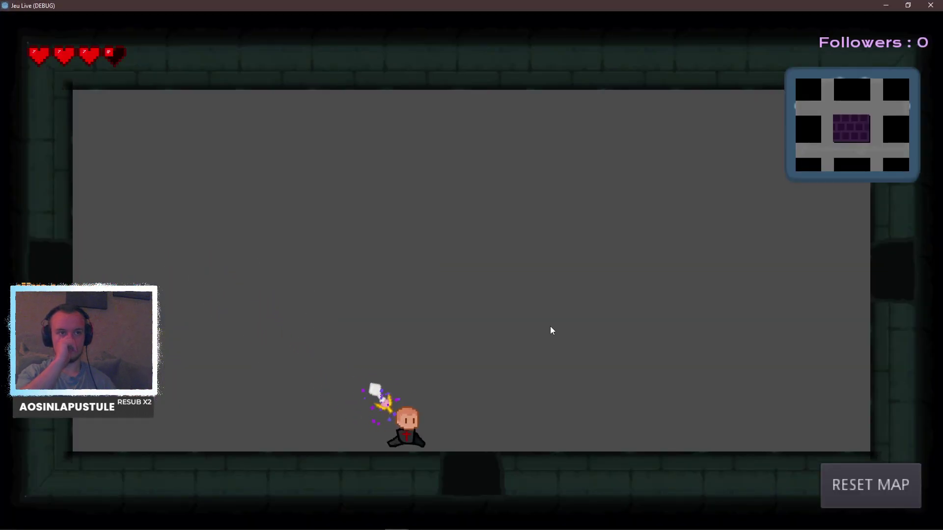
{"action": "key", "text": "s"}
{"action": "key", "text": "z"}
{"action": "key", "text": "q"}
{"action": "key", "text": "s"}
{"action": "key", "text": "a"}
{"action": "key", "text": "d"}
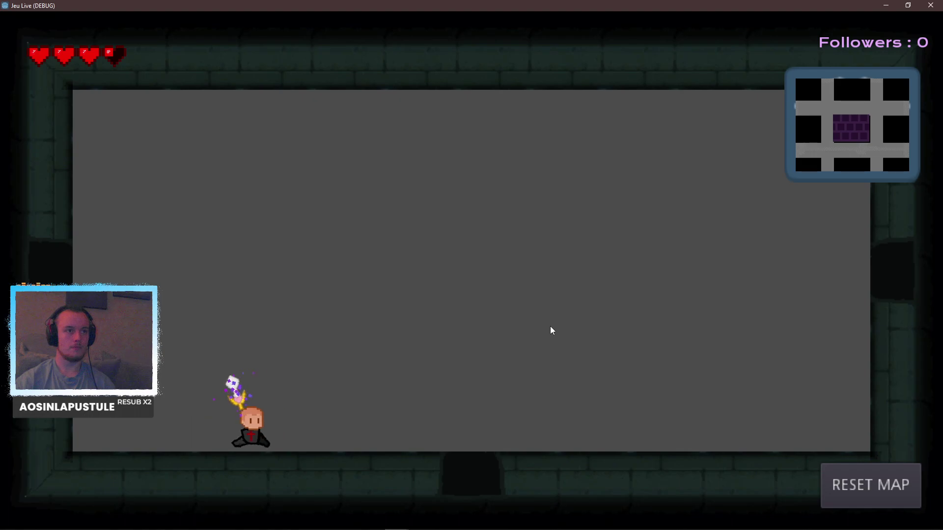
{"action": "key", "text": "s"}
{"action": "key", "text": "s"}
{"action": "key", "text": "q"}
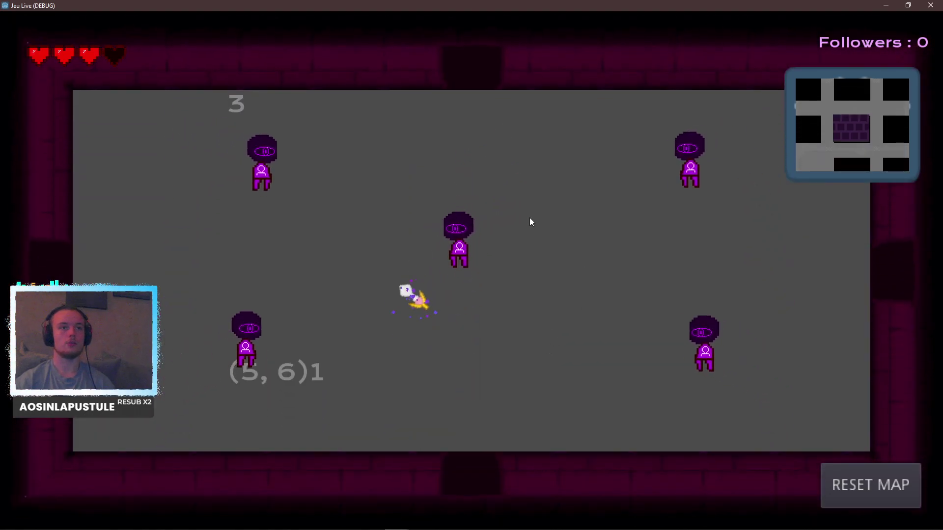
Fight all the Viewers while circling the room to test the half-heart drops.
{"action": "key", "text": "q"}
{"action": "key", "text": "q"}
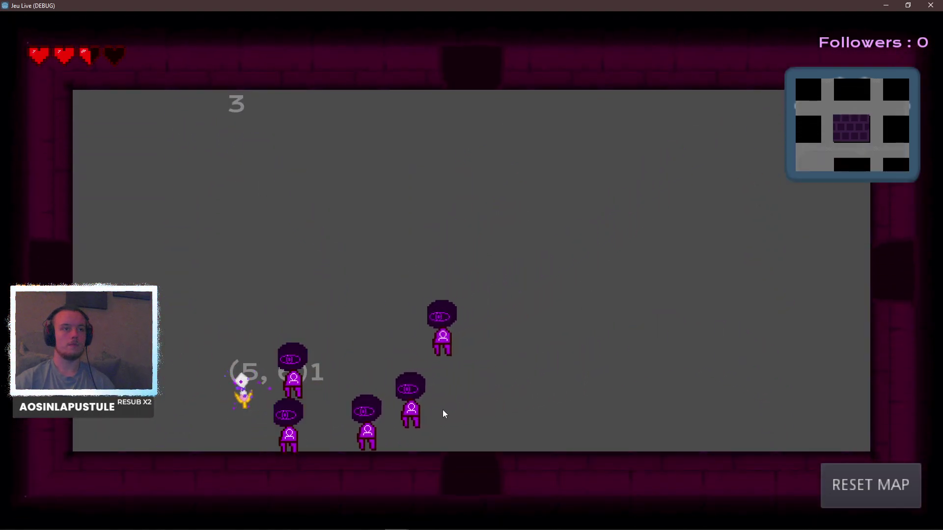
{"action": "key", "text": "q"}
{"action": "key", "text": "z"}
{"action": "left_click", "coordinate": [241, 414]}
{"action": "key", "text": "d"}
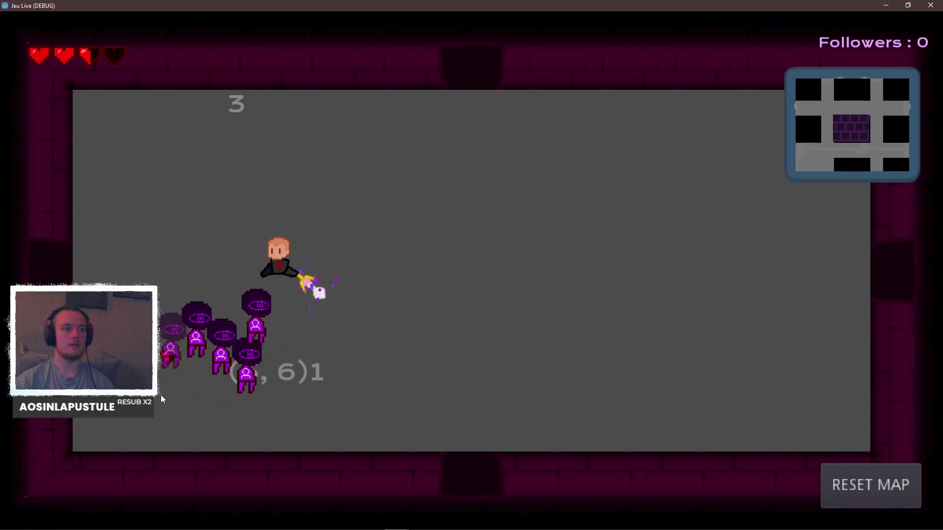
{"action": "key", "text": "d"}
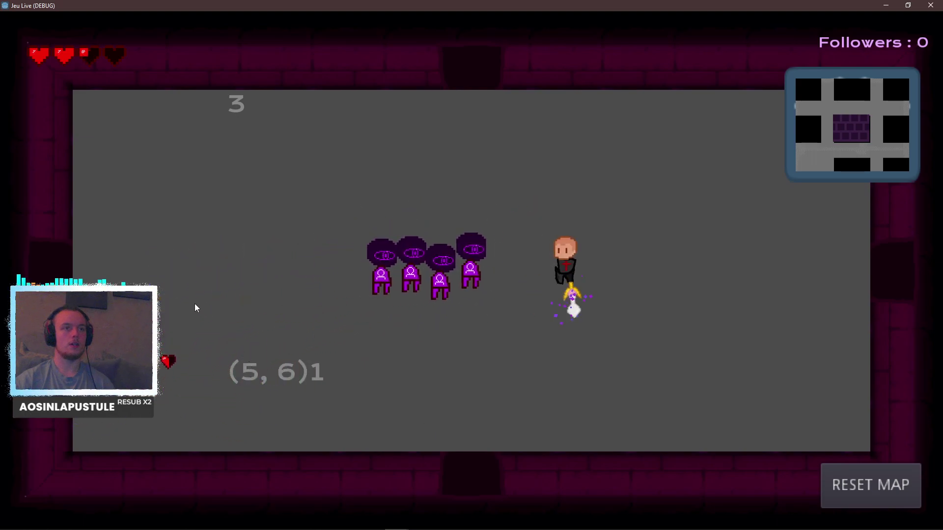
{"action": "key", "text": "s"}
{"action": "key", "text": "d"}
{"action": "left_click", "coordinate": [445, 311]}
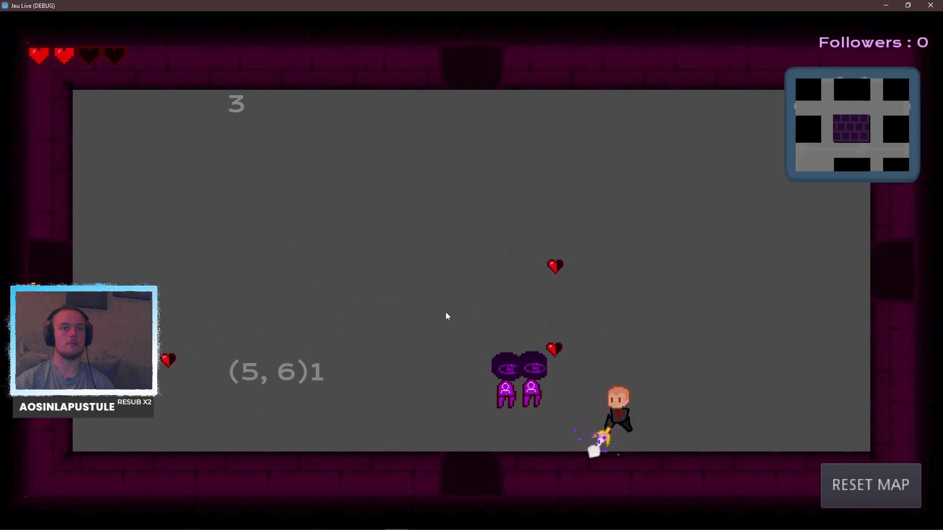
{"action": "left_click", "coordinate": [400, 365]}
{"action": "key", "text": "d"}
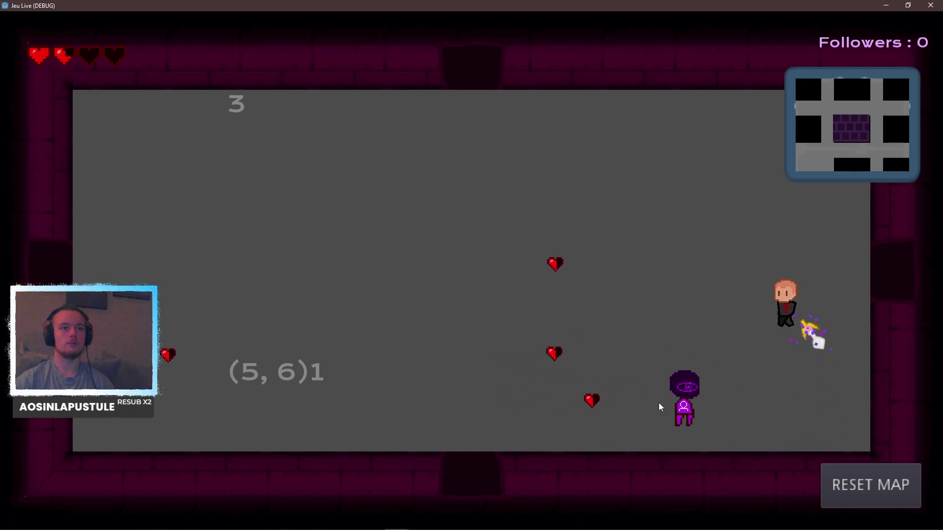
{"action": "key", "text": "w"}
{"action": "key", "text": "a"}
{"action": "key", "text": "w"}
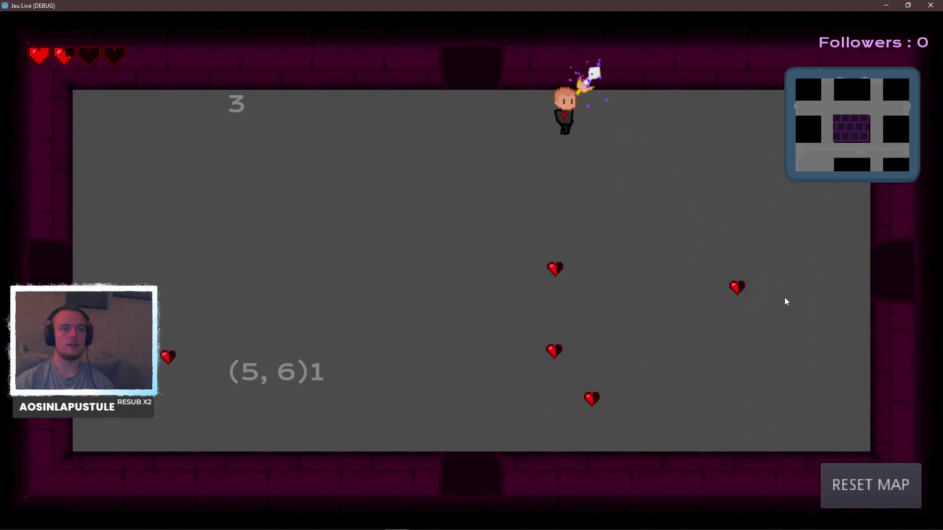
Zoom the game camera in on the character and walk around the cleared room to inspect the dropped half-hearts.
{"action": "key", "text": "s"}
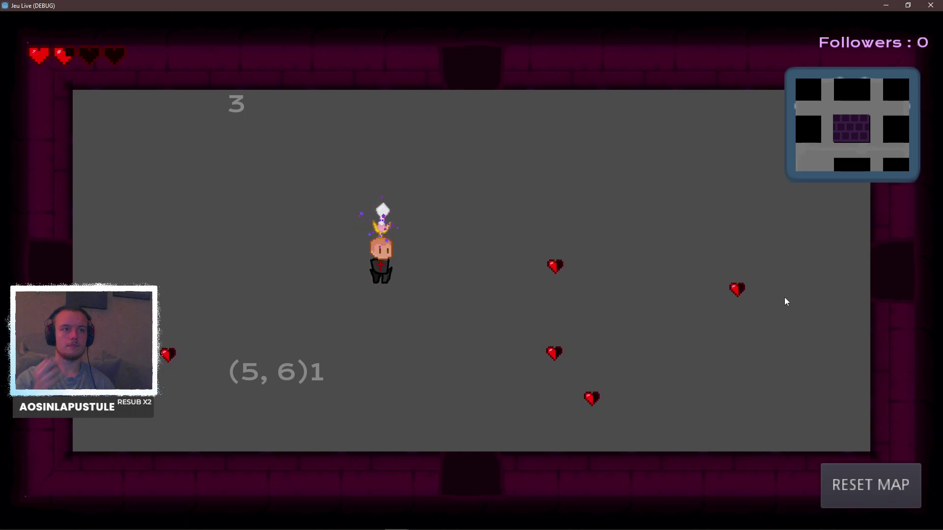
{"action": "scroll", "coordinate": [596, 300], "scroll_direction": "up", "scroll_amount": 2}
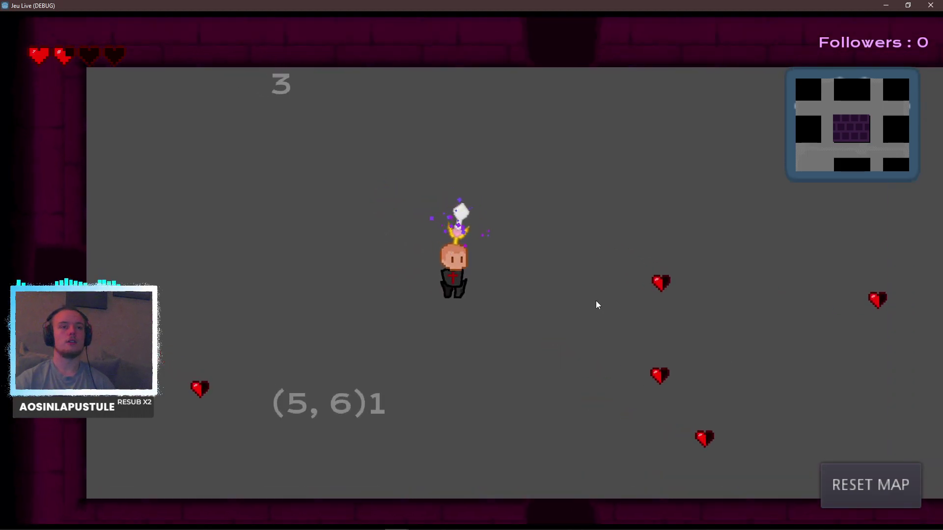
{"action": "scroll", "coordinate": [597, 305], "scroll_direction": "down", "scroll_amount": 2}
{"action": "scroll", "coordinate": [630, 299], "scroll_direction": "up", "scroll_amount": 10}
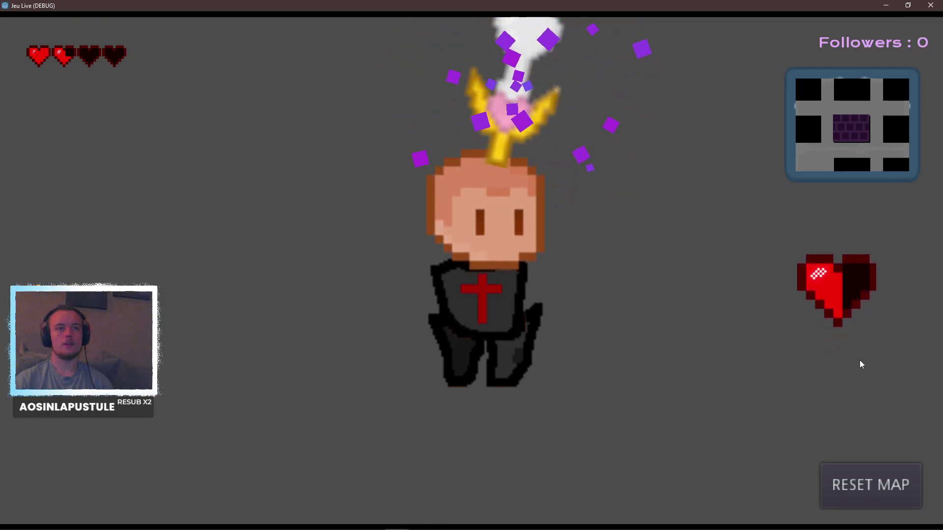
{"action": "key", "text": "q"}
{"action": "key", "text": "z"}
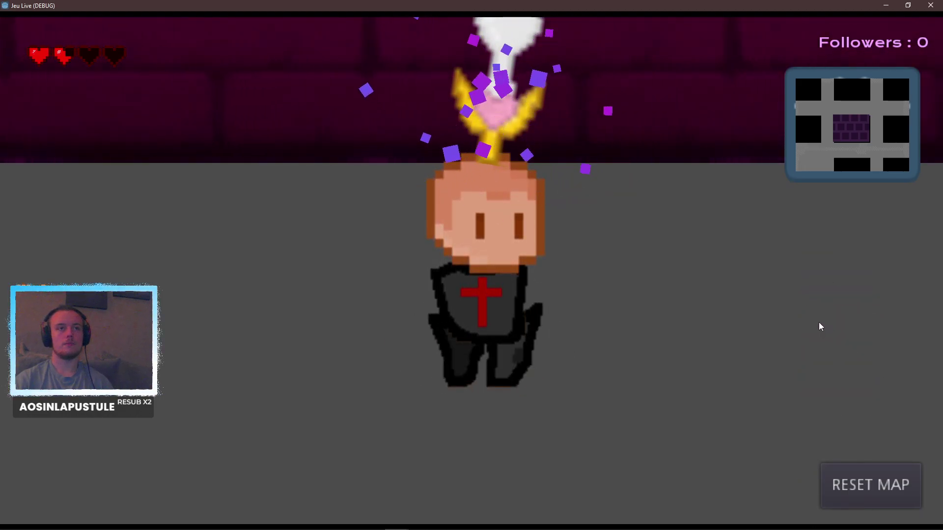
{"action": "key", "text": "d"}
{"action": "key", "text": "s"}
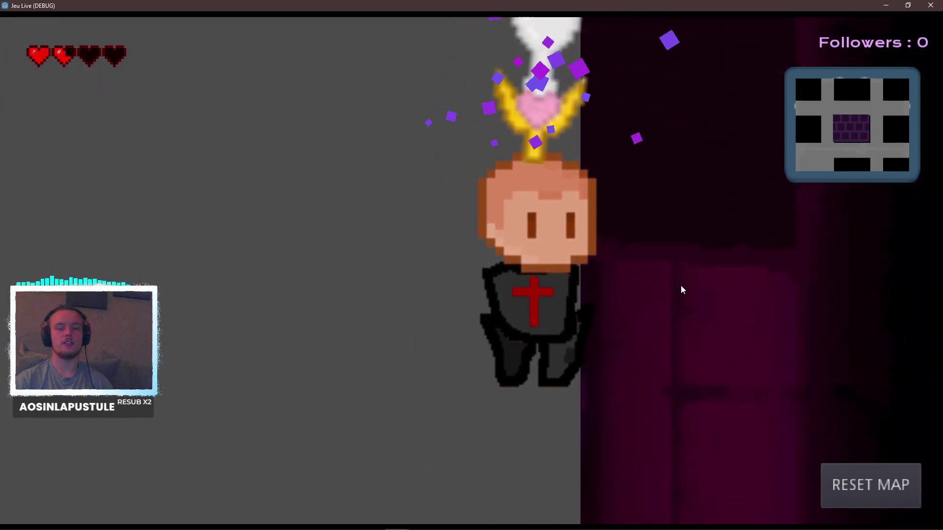
{"action": "key", "text": "s"}
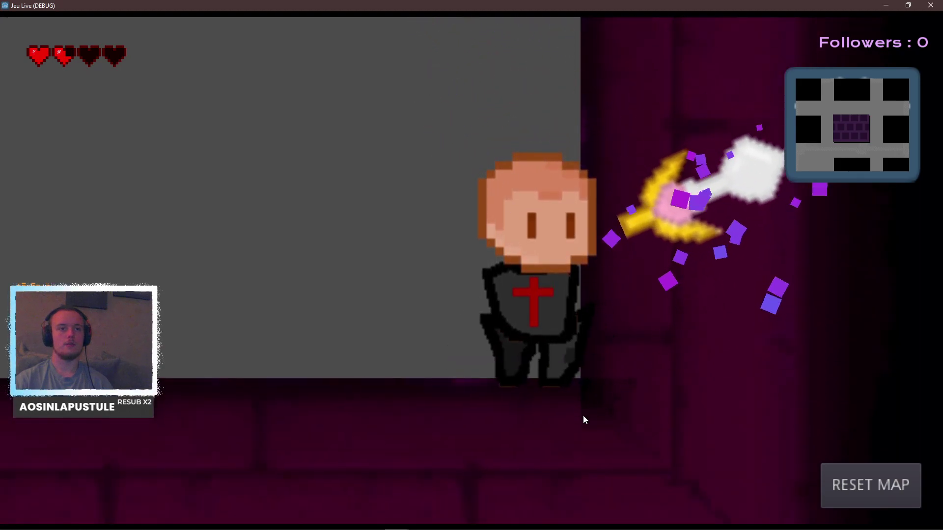
Walk over the dropped half-hearts one after another to test the healing and the pickup at maximum life.
{"action": "key", "text": "q"}
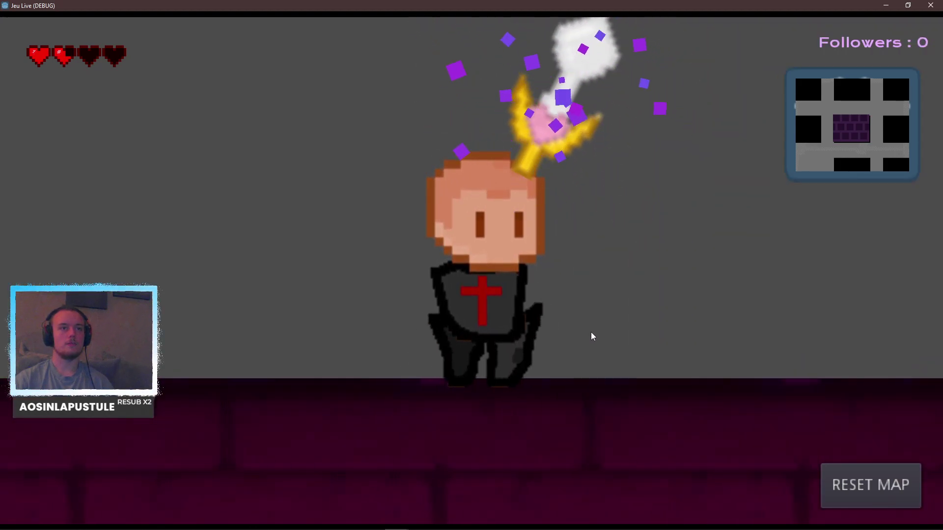
{"action": "key", "text": "q"}
{"action": "key", "text": "z"}
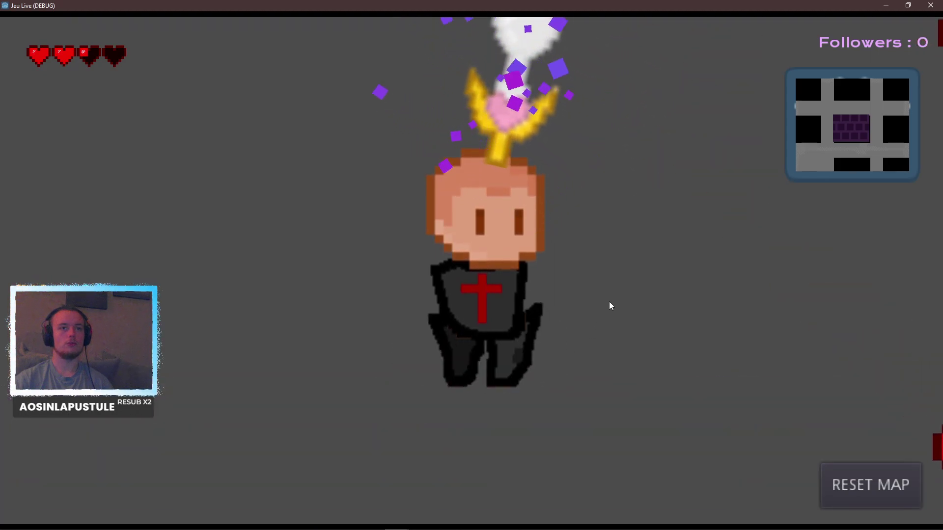
{"action": "key", "text": "d"}
{"action": "key", "text": "d"}
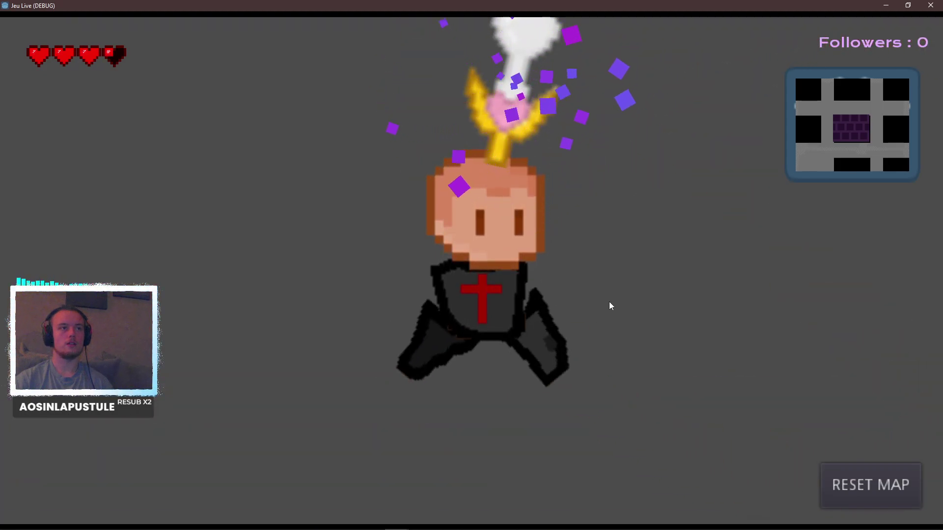
{"action": "key", "text": "s"}
{"action": "key", "text": "q"}
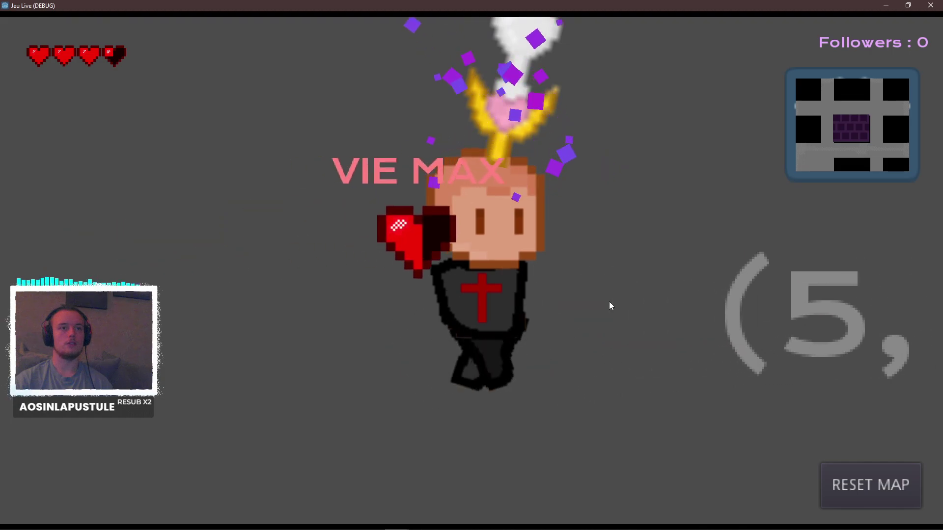
Walk the character around a dropped half-heart from several sides to check how close the maximum-life pickup message triggers.
{"action": "key", "text": "d"}
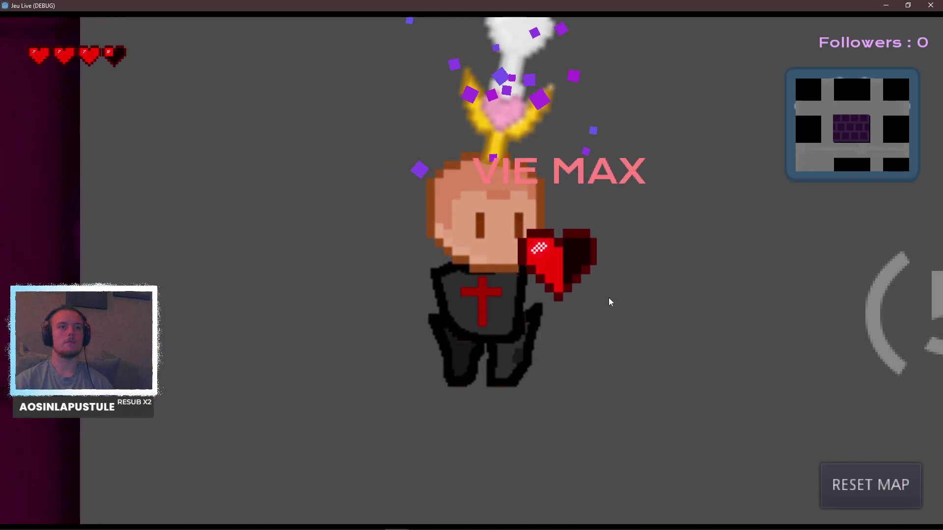
{"action": "key", "text": "q"}
{"action": "key", "text": "d"}
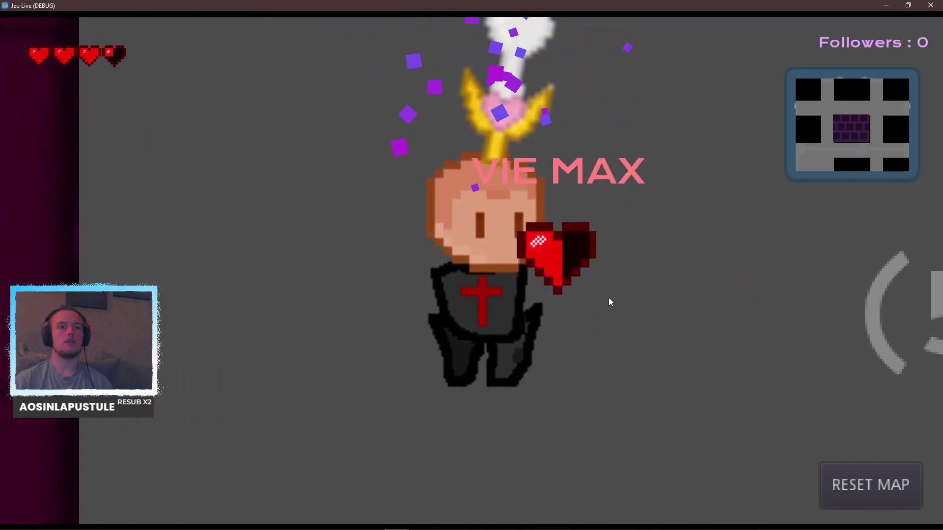
{"action": "key", "text": "z"}
{"action": "key", "text": "s"}
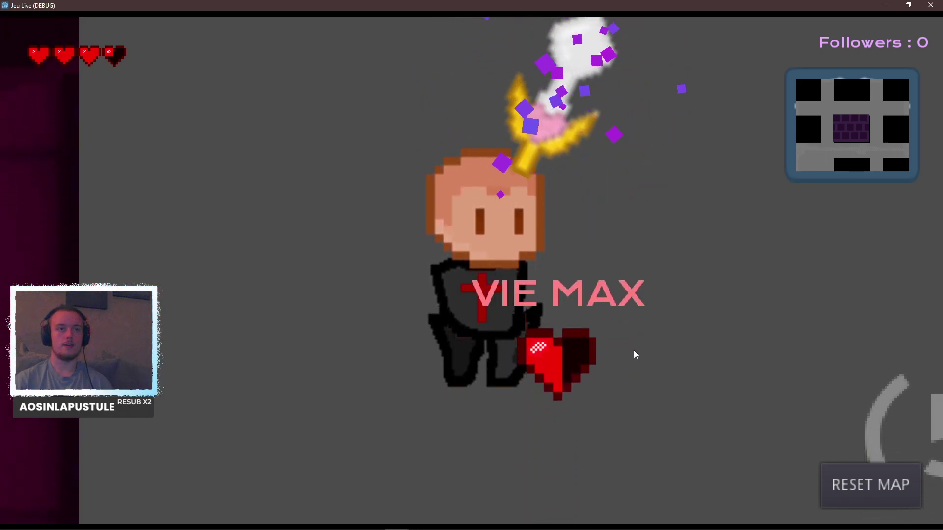
{"action": "key", "text": "q"}
{"action": "key", "text": "d"}
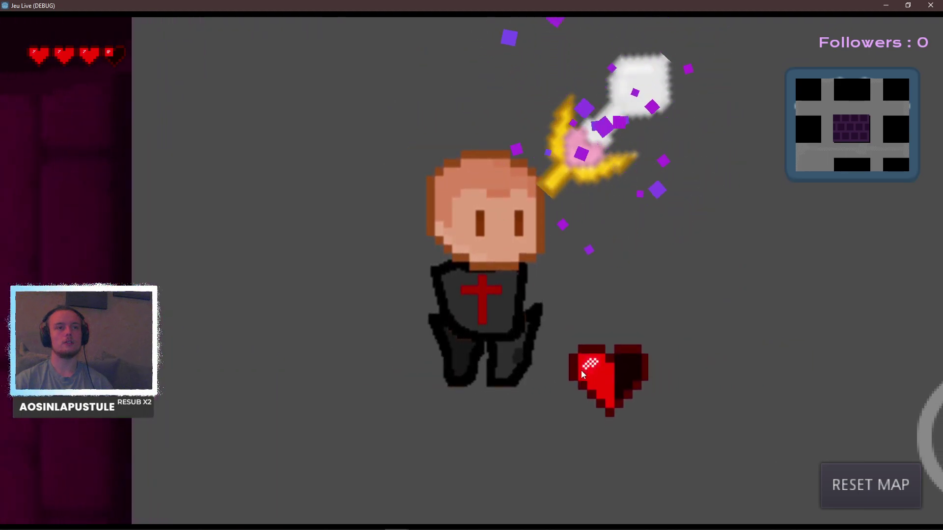
{"action": "key", "text": "d"}
{"action": "key", "text": "a"}
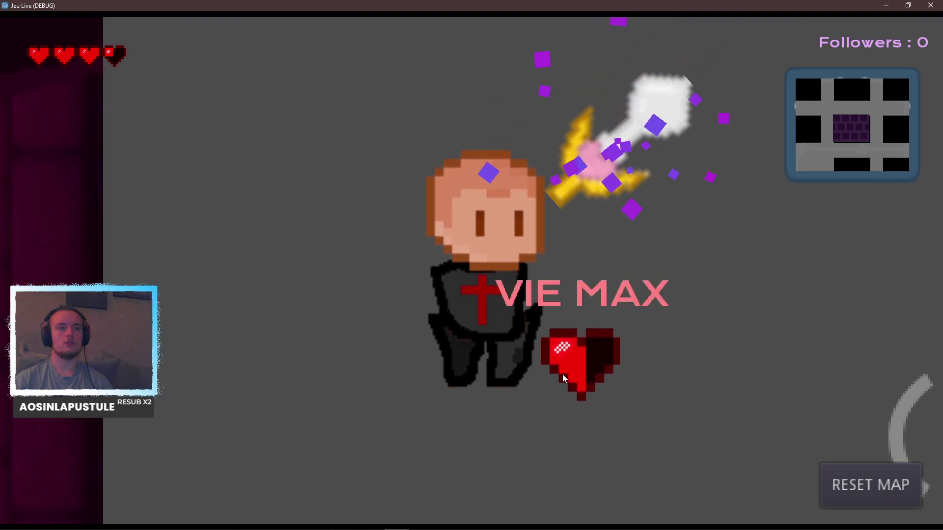
Switch to the Godot editor, enlarge the heart item's circular collision shape well beyond the sprite in the 2D view, and save the scene.
{"action": "key", "text": "alt+Tab"}
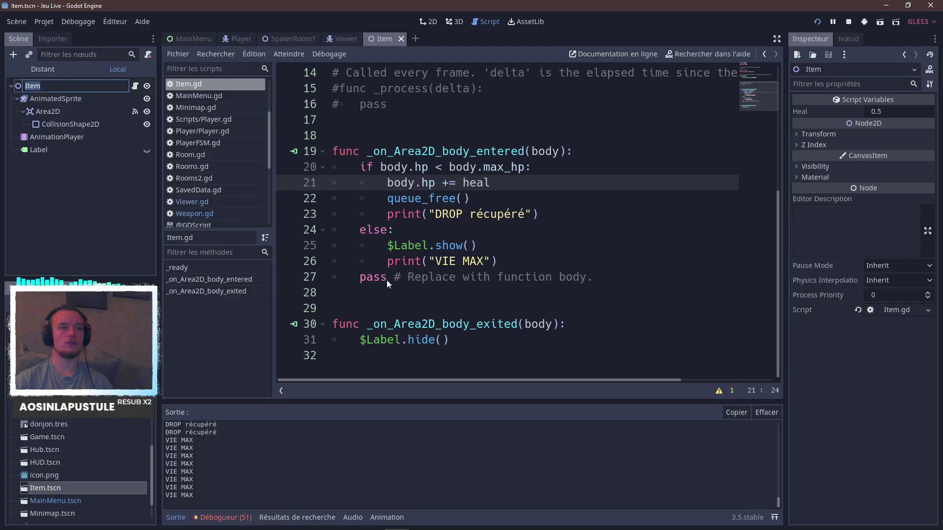
{"action": "left_click", "coordinate": [427, 21]}
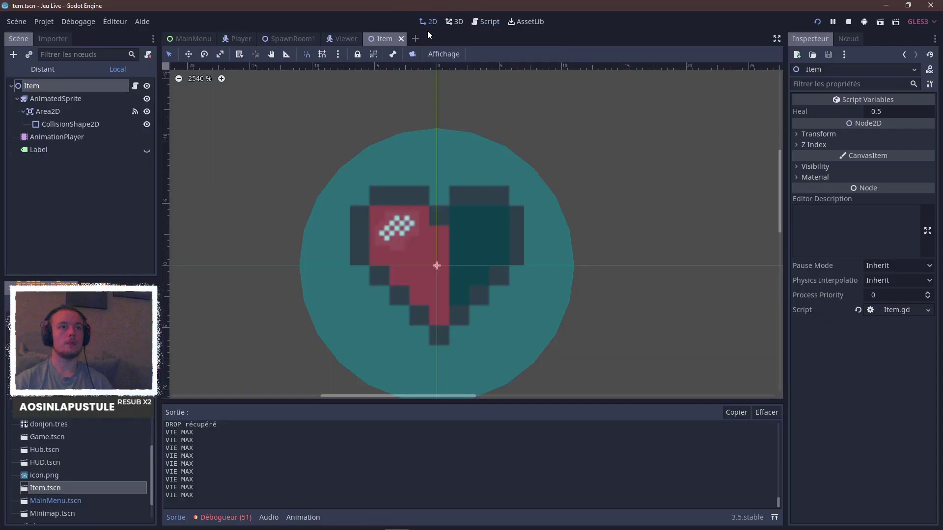
{"action": "left_click", "coordinate": [522, 296]}
{"action": "left_click_drag", "start_coordinate": [572, 265], "coordinate": [635, 266]}
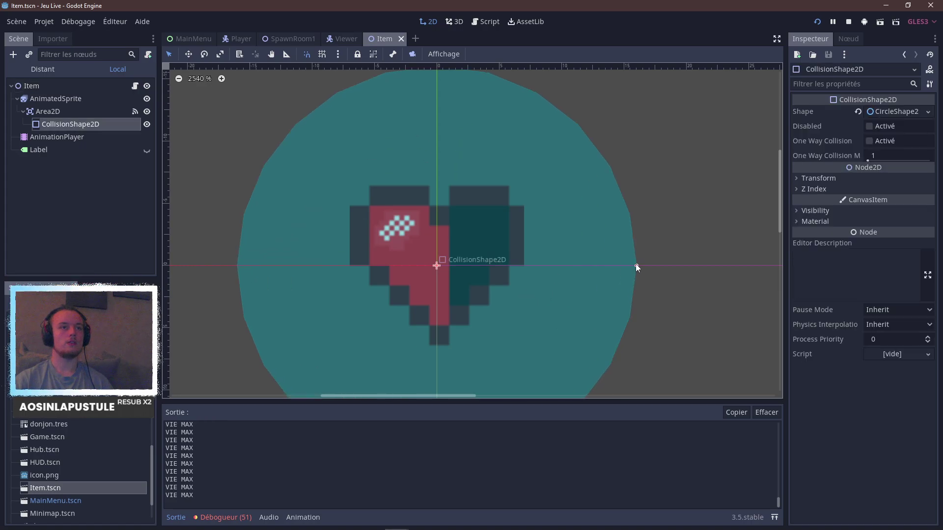
{"action": "key", "text": "ctrl+s"}
Return to the running game and approach the half-heart from above, below and the side to check its enlarged pickup area.
{"action": "key", "text": "alt+Tab"}
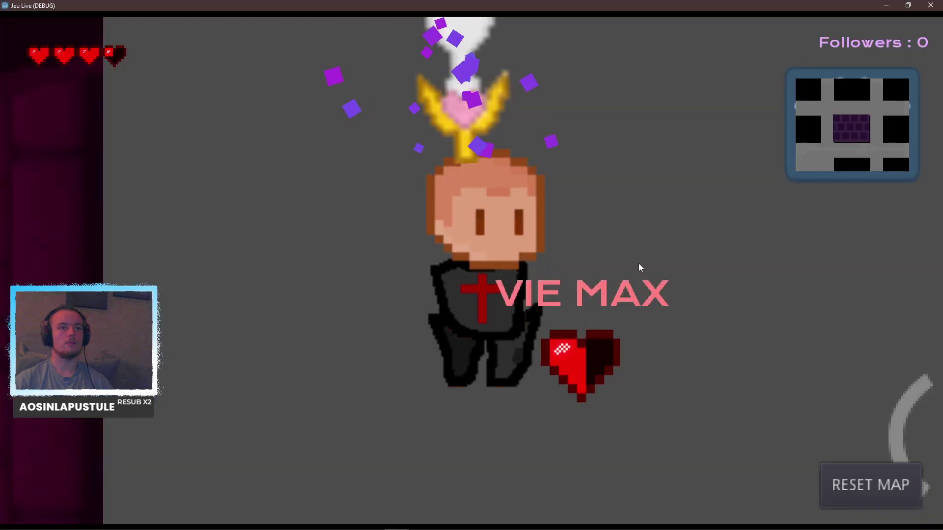
{"action": "key", "text": "q"}
{"action": "key", "text": "d"}
{"action": "key", "text": "z"}
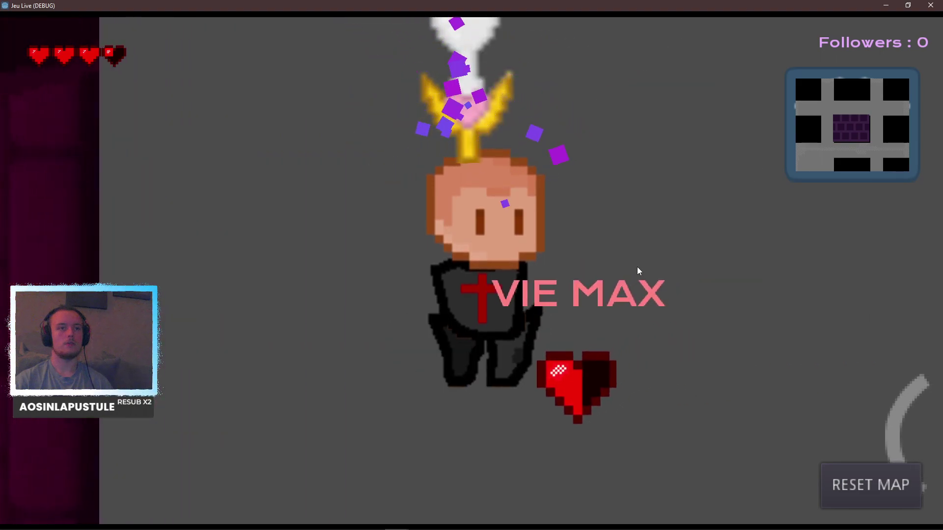
{"action": "key", "text": "z"}
{"action": "key", "text": "s"}
{"action": "key", "text": "s"}
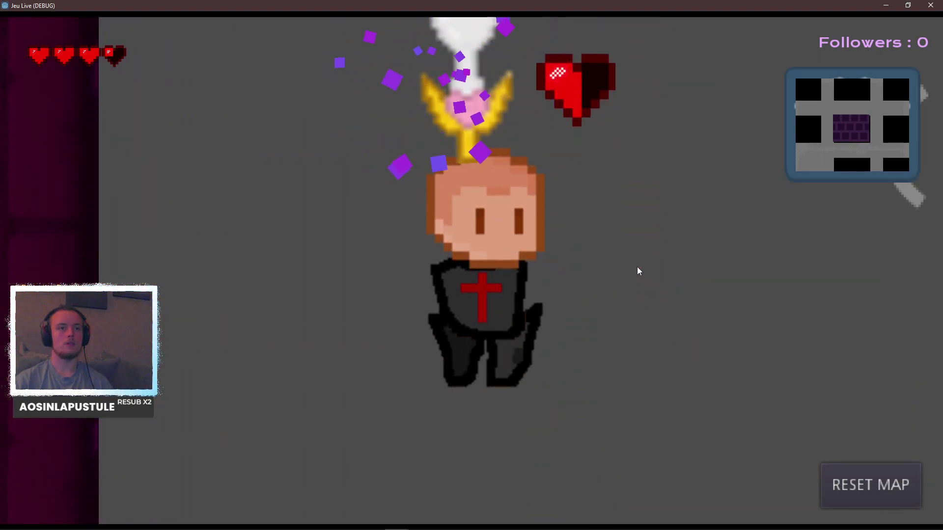
{"action": "key", "text": "z"}
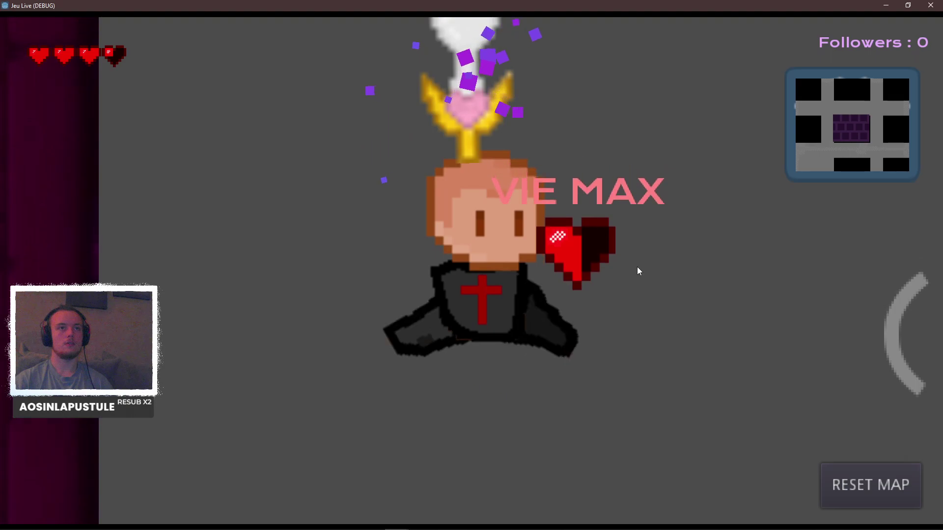
{"action": "key", "text": "q"}
{"action": "key", "text": "d"}
Zoom the game camera out, walk the character around the cleared room near the remaining half-hearts, and close the game.
{"action": "scroll", "coordinate": [634, 261], "scroll_direction": "down", "scroll_amount": 3}
{"action": "scroll", "coordinate": [633, 262], "scroll_direction": "down", "scroll_amount": 5}
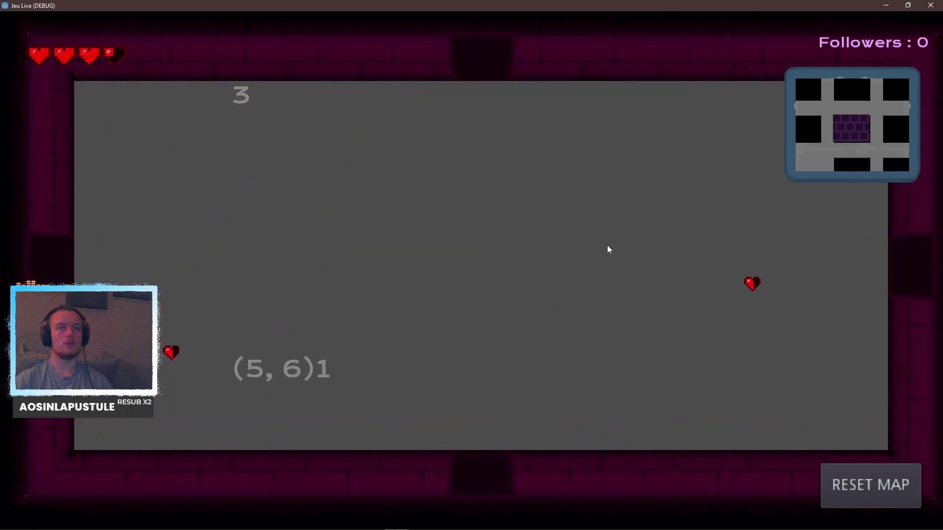
{"action": "key", "text": "z"}
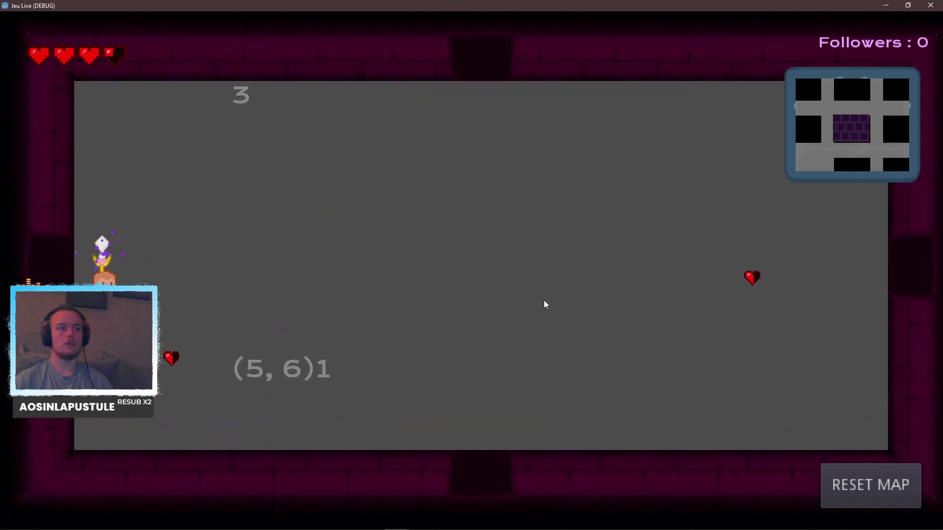
{"action": "key", "text": "d"}
{"action": "key", "text": "s"}
{"action": "key", "text": "q"}
{"action": "key", "text": "z"}
{"action": "key", "text": "d"}
{"action": "key", "text": "d"}
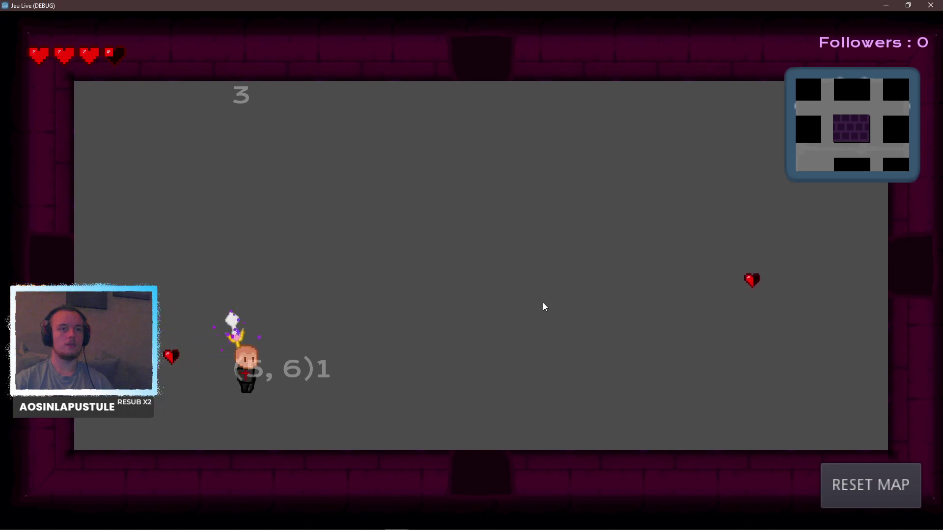
{"action": "key", "text": "z"}
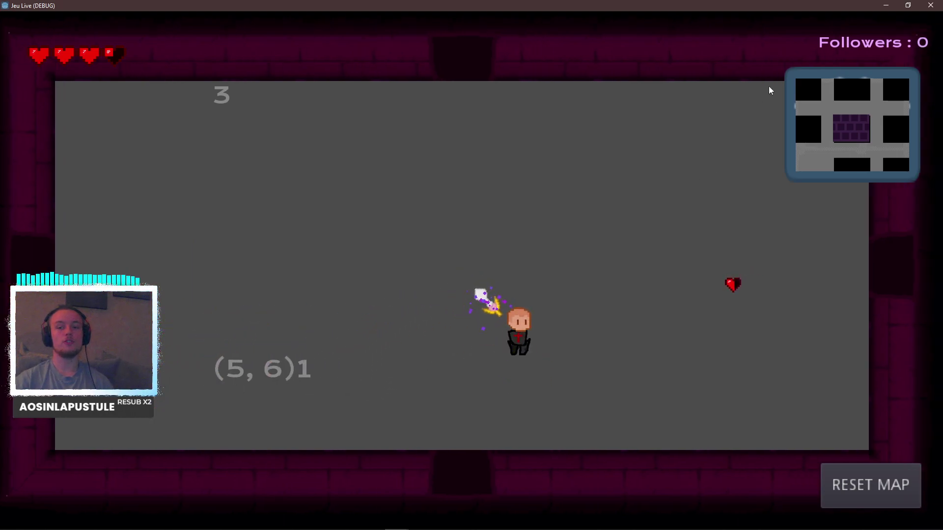
{"action": "left_click", "coordinate": [929, 5]}
Add a Polygon2D node as a child of the Item root node.
{"action": "scroll", "coordinate": [458, 301], "scroll_direction": "down", "scroll_amount": 6}
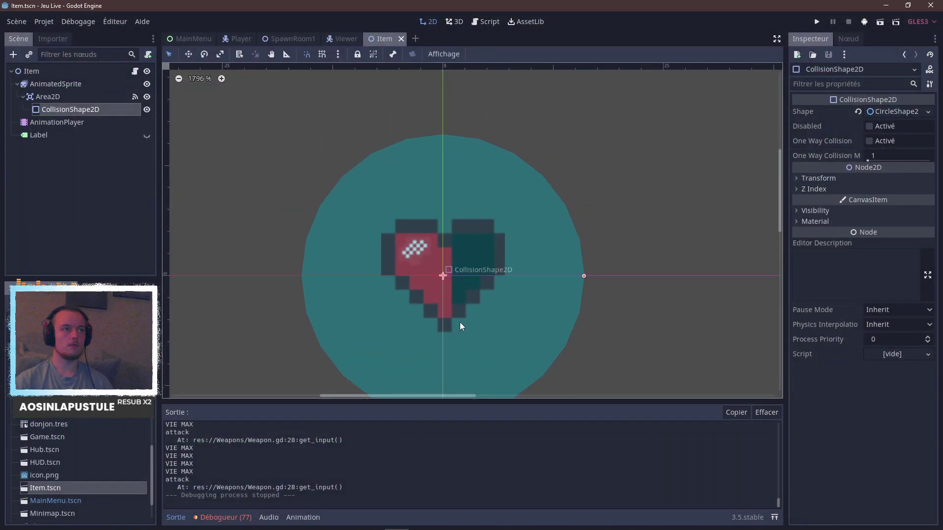
{"action": "scroll", "coordinate": [465, 208], "scroll_direction": "up", "scroll_amount": 9}
{"action": "middle_click_drag", "start_coordinate": [461, 323], "coordinate": [487, 265]}
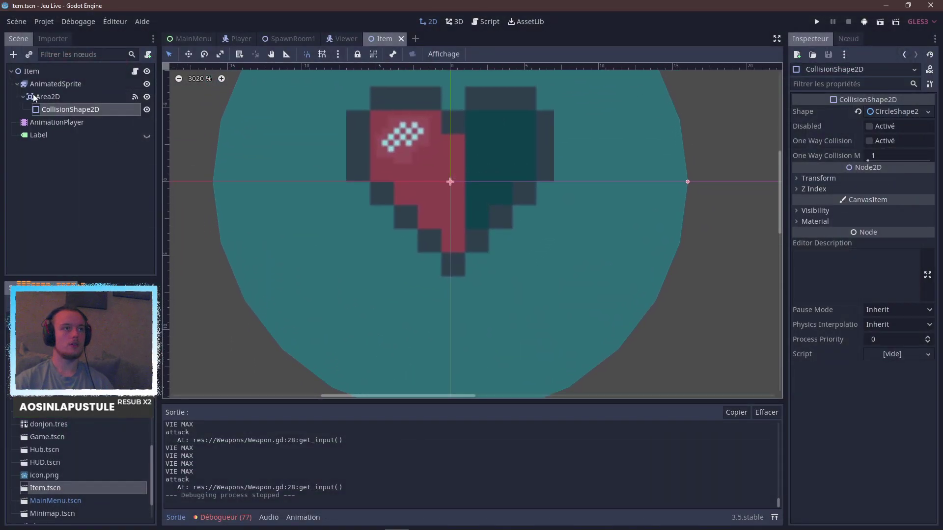
{"action": "left_click", "coordinate": [33, 71]}
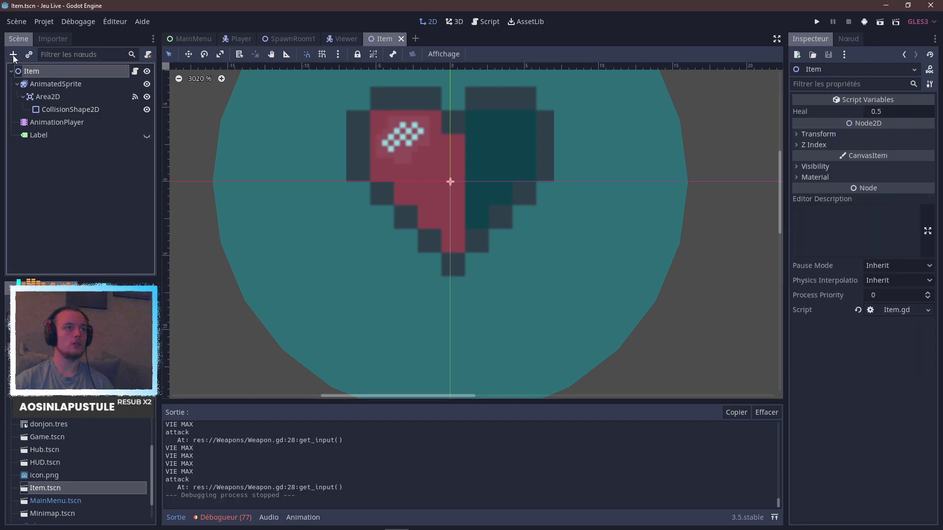
{"action": "left_click", "coordinate": [13, 54]}
{"action": "type", "text": "pol"}
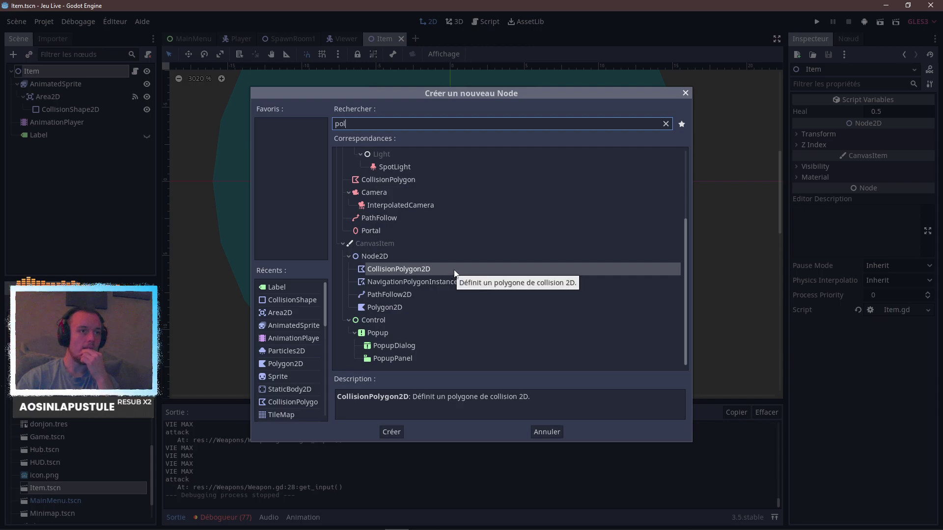
{"action": "left_click", "coordinate": [392, 310]}
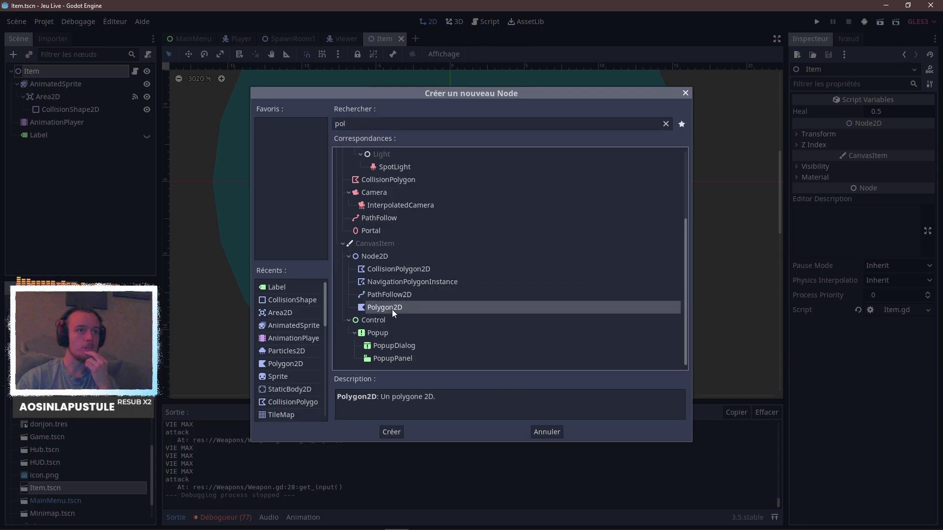
{"action": "double_click", "coordinate": [392, 310]}
Rename the new Polygon2D node as shadow.
{"action": "left_click", "coordinate": [394, 287]}
{"action": "scroll", "coordinate": [411, 231], "scroll_direction": "up", "scroll_amount": 3}
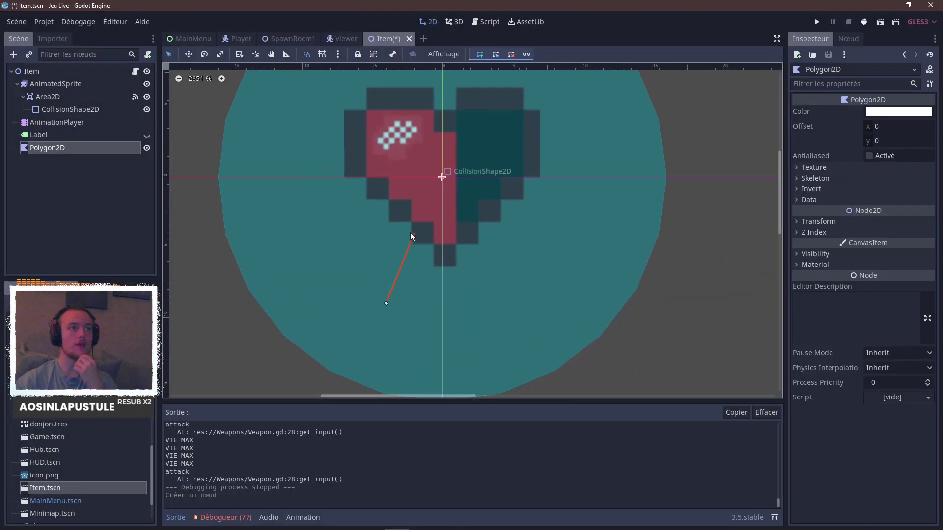
{"action": "double_click", "coordinate": [79, 144]}
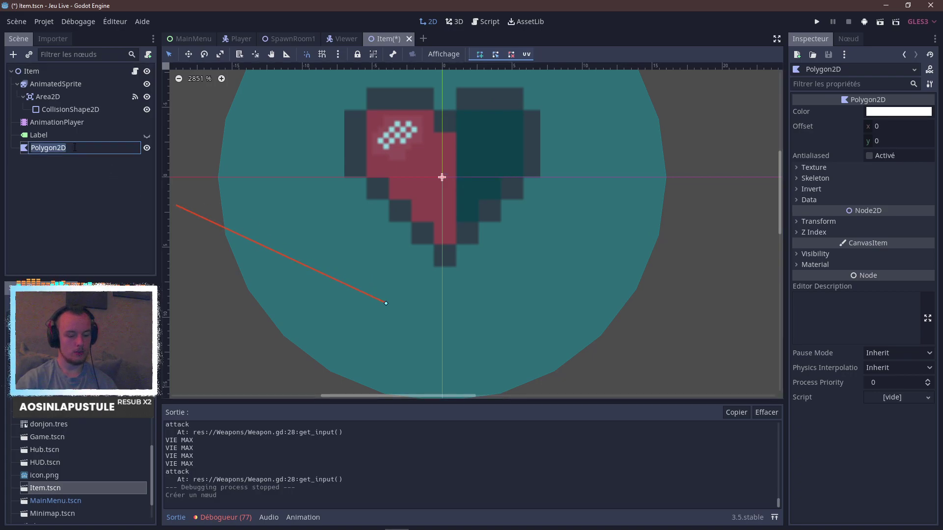
{"action": "type", "text": "shadow"}
{"action": "key", "text": "Return"}
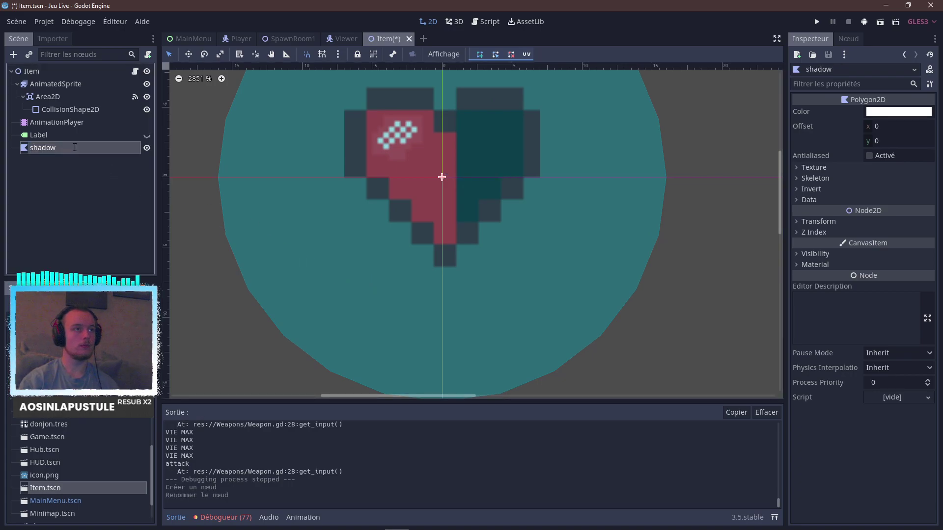
Set the shadow polygon's color to semi-transparent black with an alpha of 162.
{"action": "left_click", "coordinate": [891, 112]}
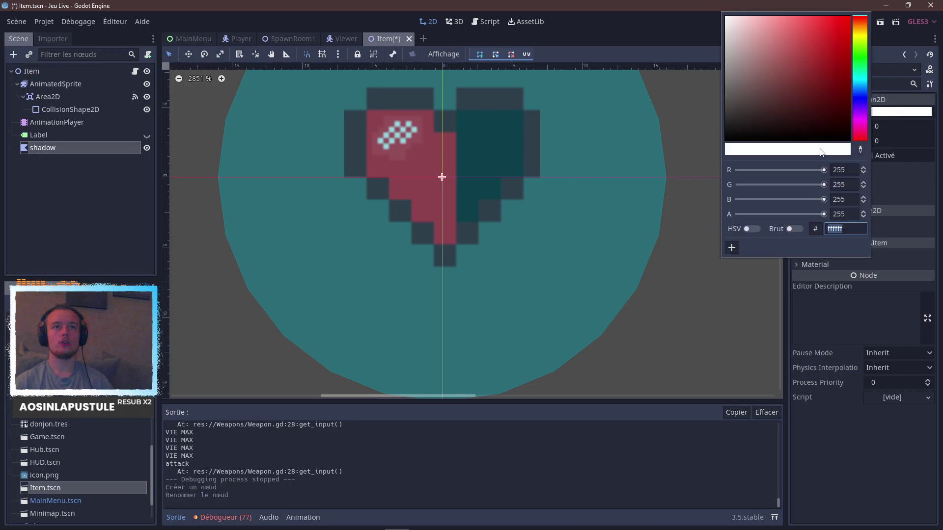
{"action": "left_click_drag", "start_coordinate": [742, 122], "coordinate": [706, 143]}
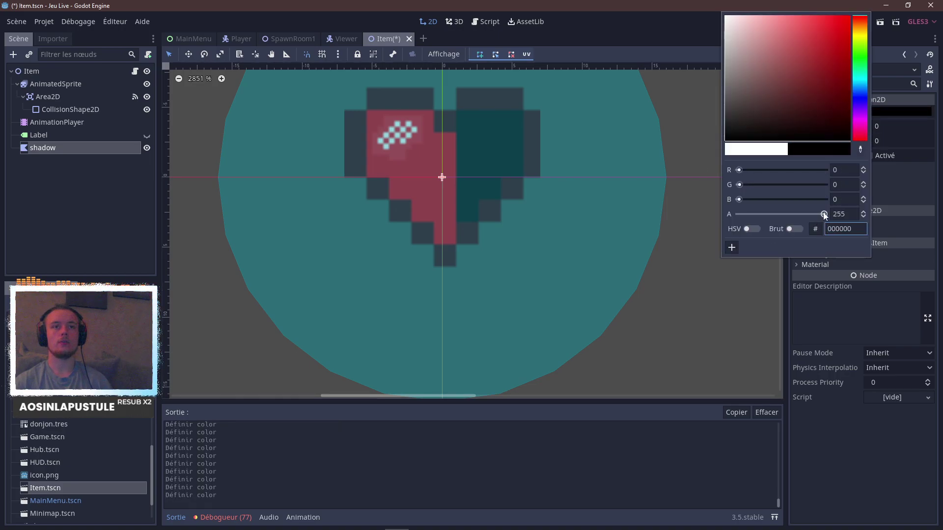
{"action": "left_click_drag", "start_coordinate": [824, 215], "coordinate": [794, 212]}
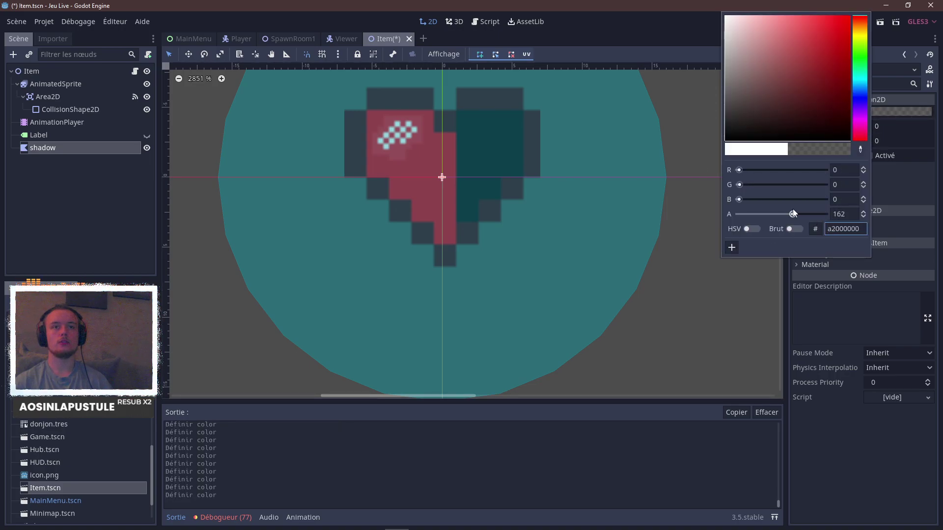
{"action": "left_click", "coordinate": [923, 189]}
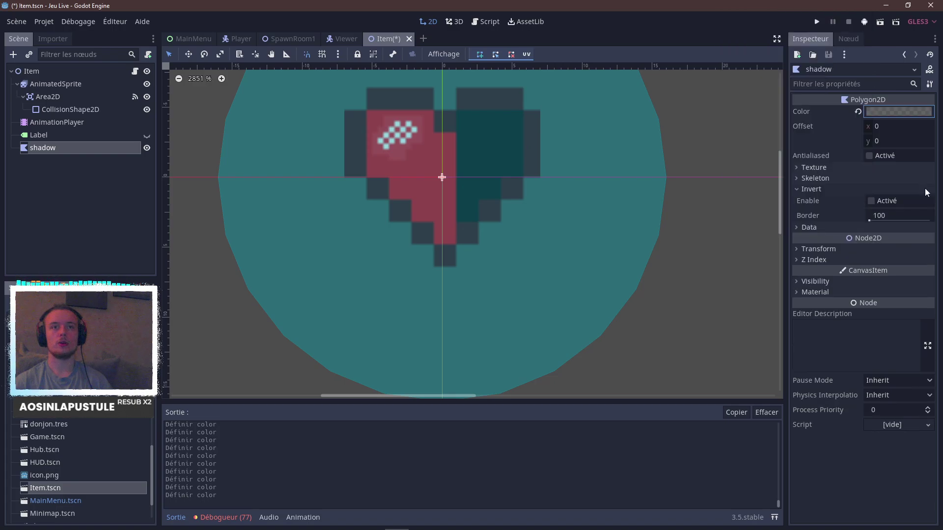
{"action": "left_click", "coordinate": [850, 191]}
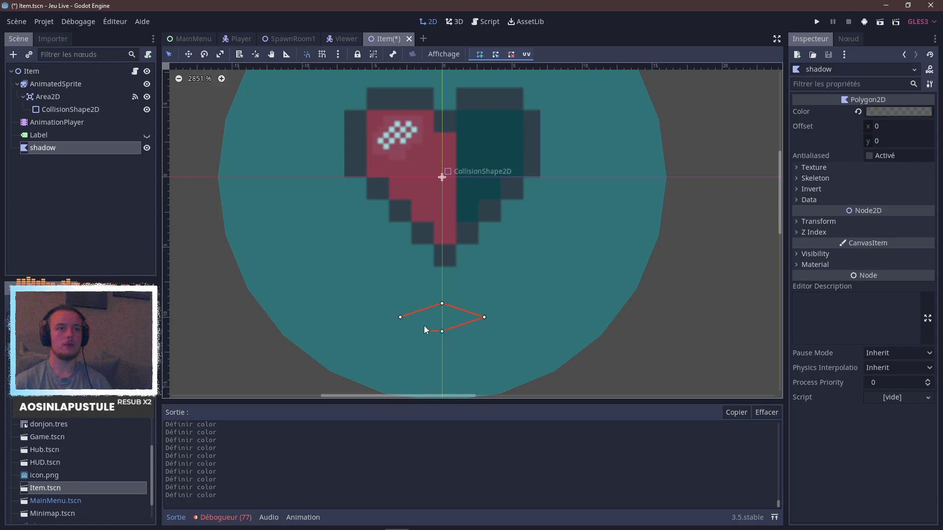
Draw a flat diamond-shaped shadow polygon below the heart and scale it to 1.5 in both directions.
{"action": "left_click", "coordinate": [401, 317]}
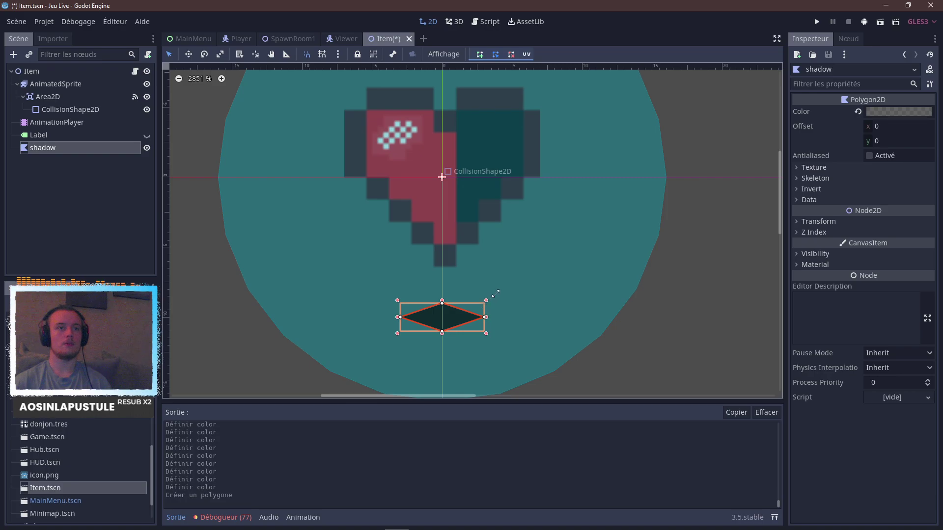
{"action": "left_click_drag", "start_coordinate": [496, 294], "coordinate": [505, 286]}
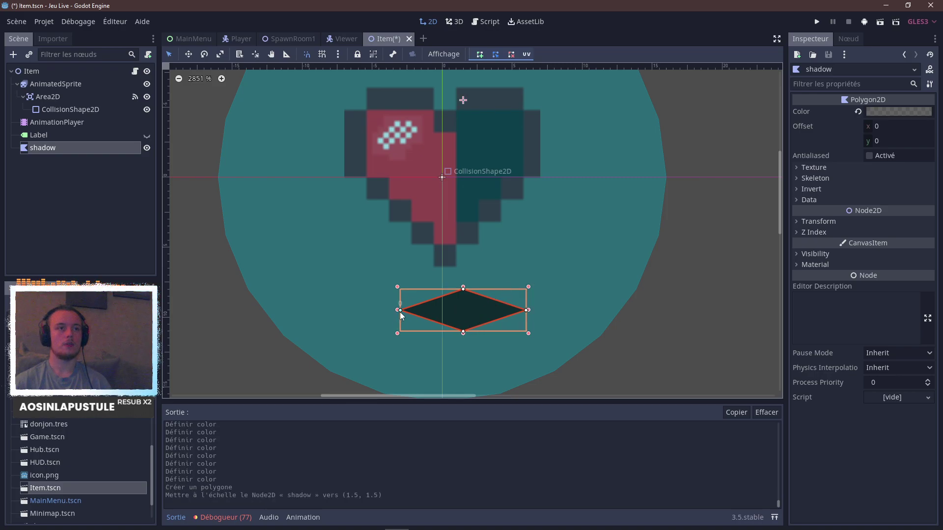
{"action": "left_click_drag", "start_coordinate": [400, 310], "coordinate": [378, 312]}
{"action": "key", "text": "ctrl+z"}
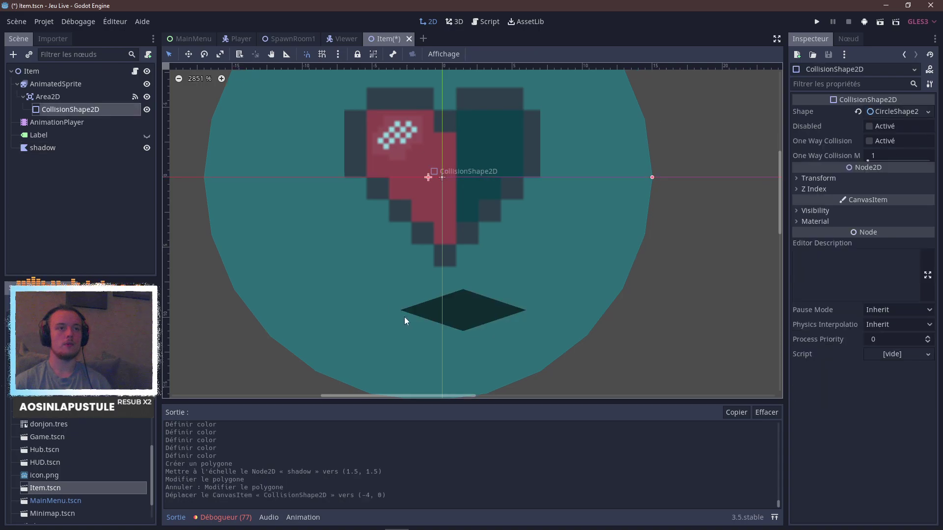
{"action": "key", "text": "ctrl+z"}
Widen the shadow diamond to a scale of 2 by 1.5 so it is centred under the heart.
{"action": "left_click", "coordinate": [445, 318]}
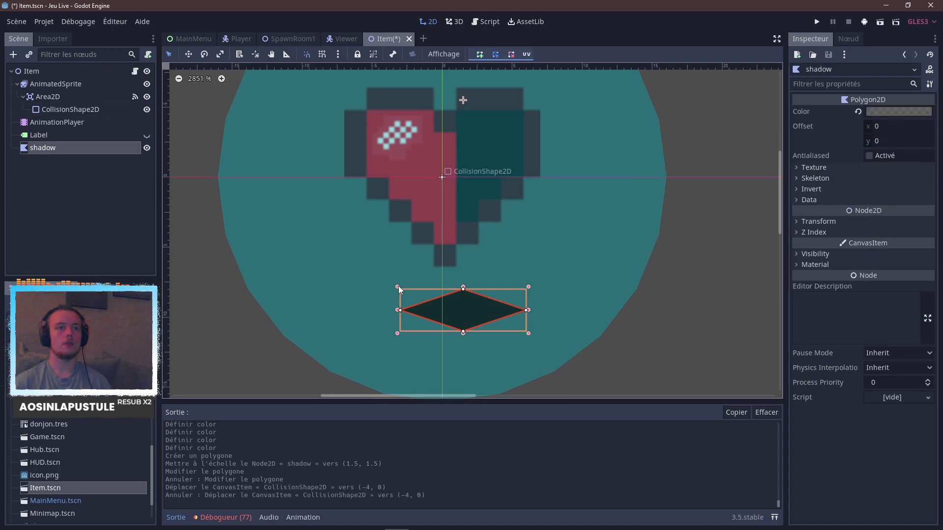
{"action": "left_click_drag", "start_coordinate": [391, 285], "coordinate": [357, 291]}
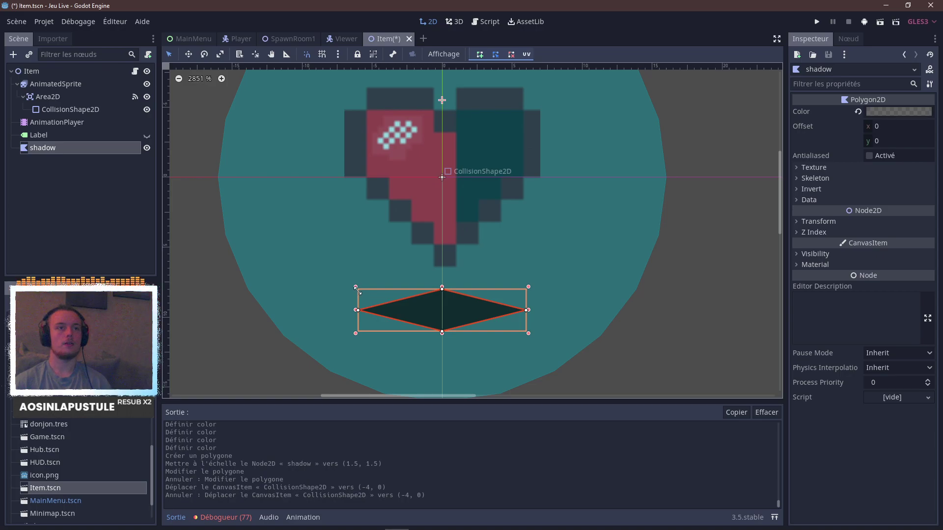
Open the shadow polygon's texture settings to examine the available properties.
{"action": "left_click", "coordinate": [830, 169]}
{"action": "left_click", "coordinate": [831, 167]}
{"action": "left_click", "coordinate": [831, 167]}
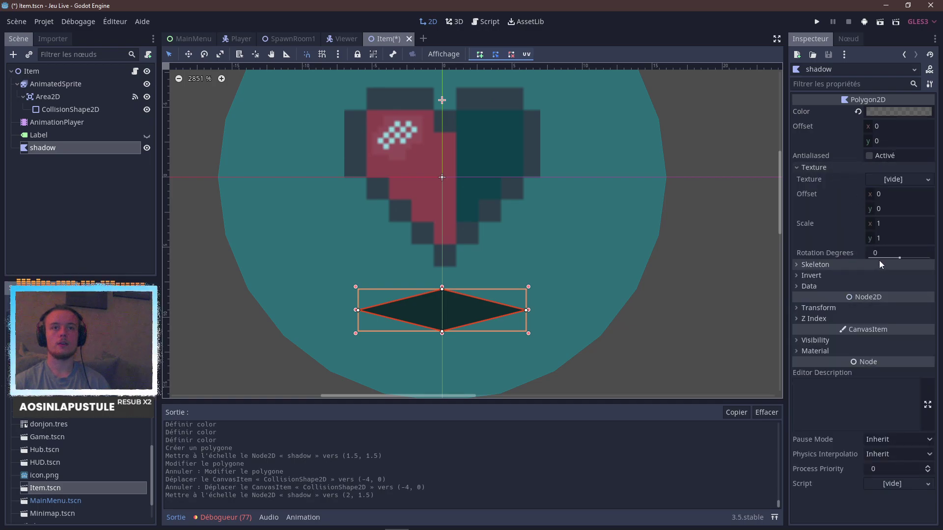
Collapse the shadow polygon's texture settings, deselect the polygon and save the Item scene.
{"action": "left_click", "coordinate": [836, 265]}
{"action": "left_click", "coordinate": [833, 265]}
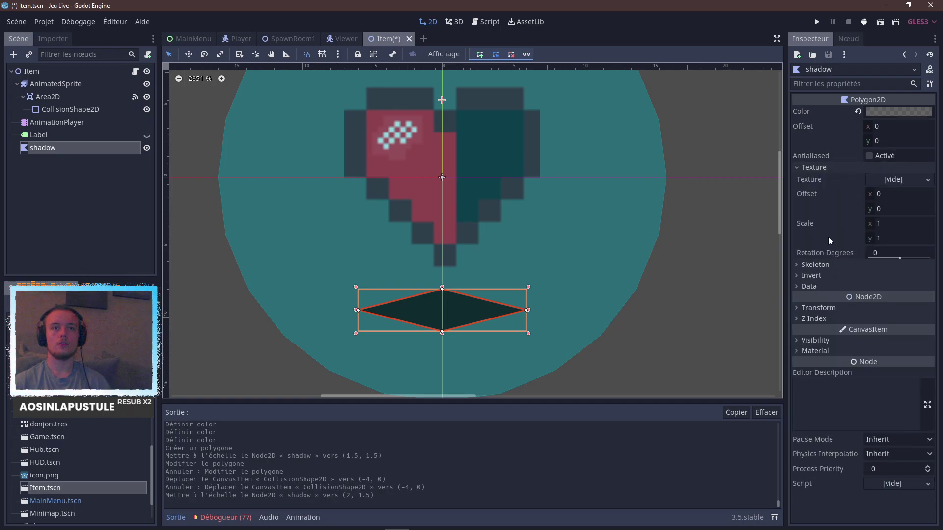
{"action": "left_click", "coordinate": [829, 168]}
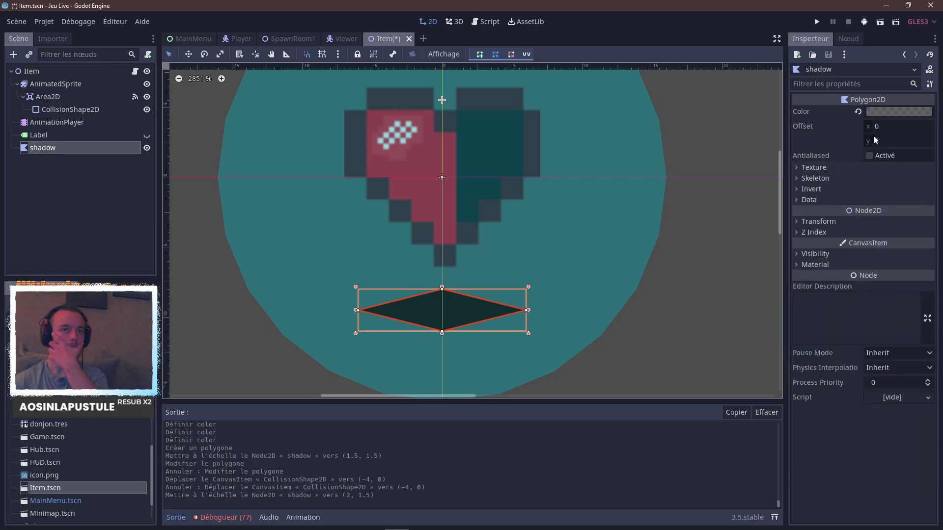
{"action": "scroll", "coordinate": [608, 250], "scroll_direction": "down", "scroll_amount": 2}
{"action": "left_click", "coordinate": [690, 250]}
{"action": "key", "text": "ctrl+s"}
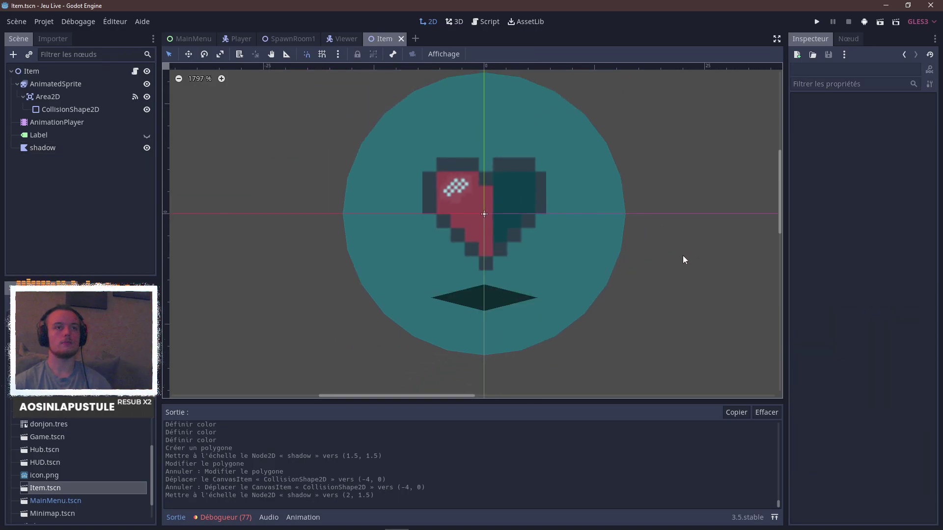
Lower the alpha of the shadow polygon's color to make it more transparent, and save the scene.
{"action": "left_click", "coordinate": [502, 294]}
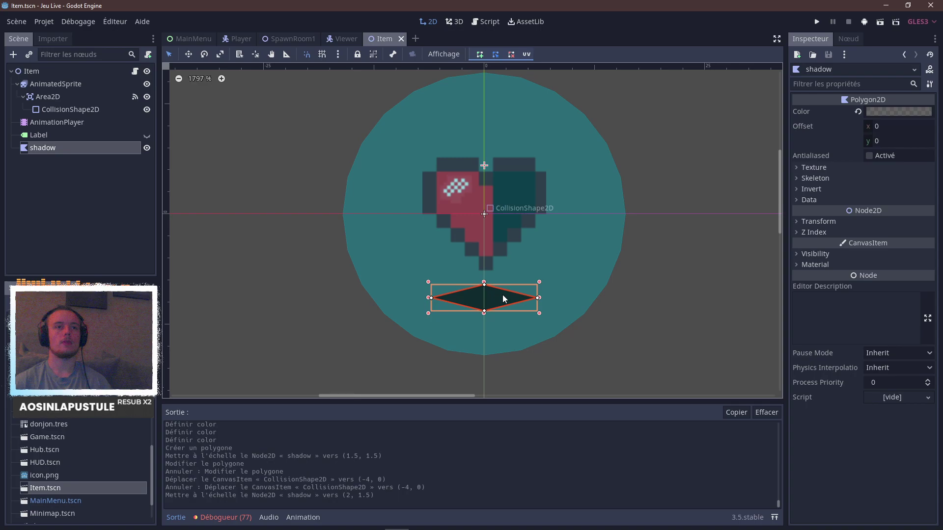
{"action": "left_click", "coordinate": [888, 113]}
{"action": "left_click_drag", "start_coordinate": [792, 215], "coordinate": [759, 213]}
{"action": "left_click", "coordinate": [912, 198]}
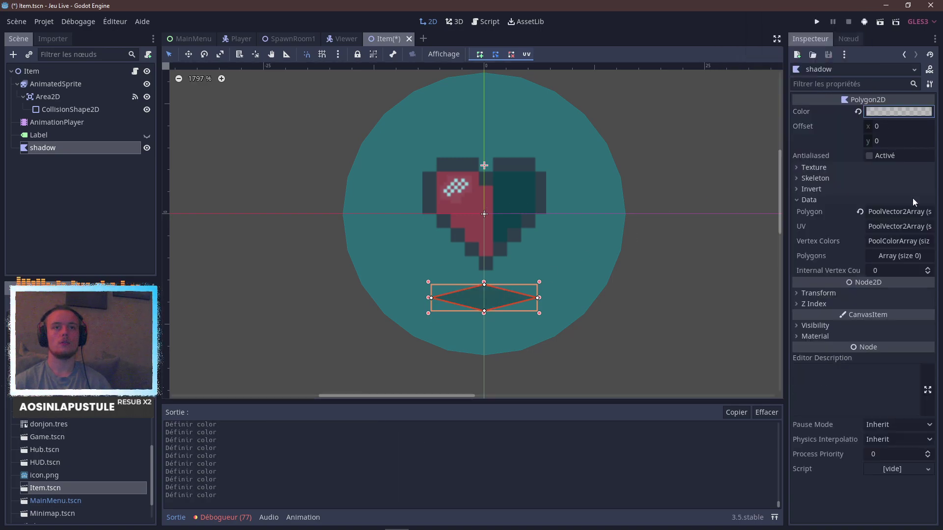
{"action": "key", "text": "ctrl+s"}
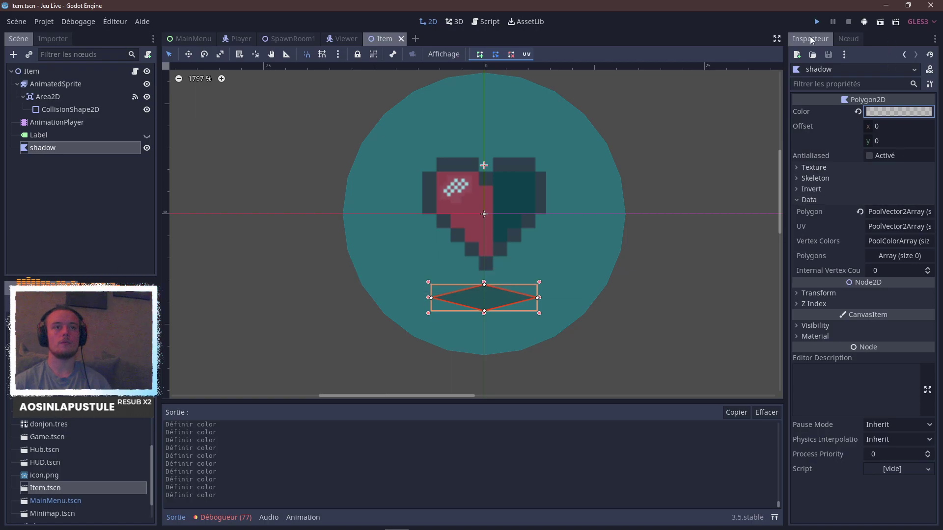
Run the project in a maximized window, start playing and walk the character into a room with enemies.
{"action": "key", "text": "F5"}
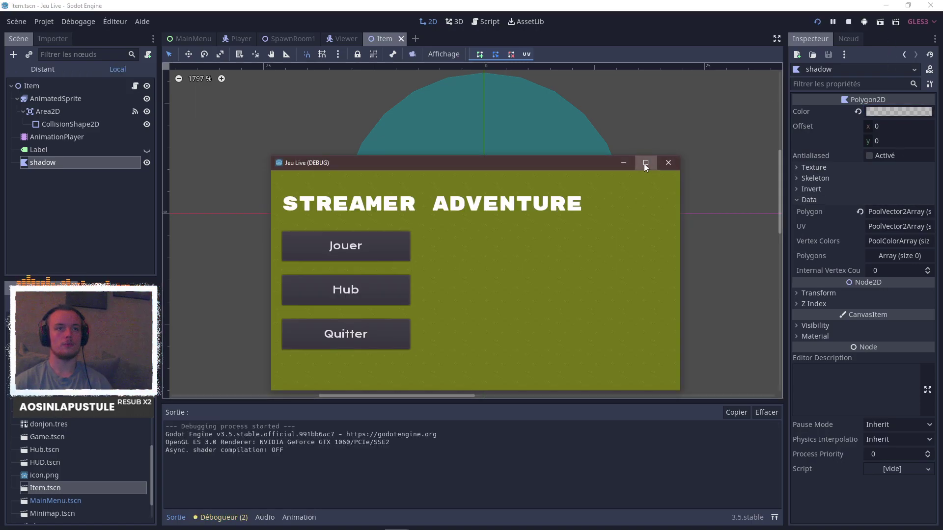
{"action": "left_click", "coordinate": [645, 166]}
{"action": "left_click", "coordinate": [304, 220]}
{"action": "key", "text": "d"}
{"action": "key", "text": "s"}
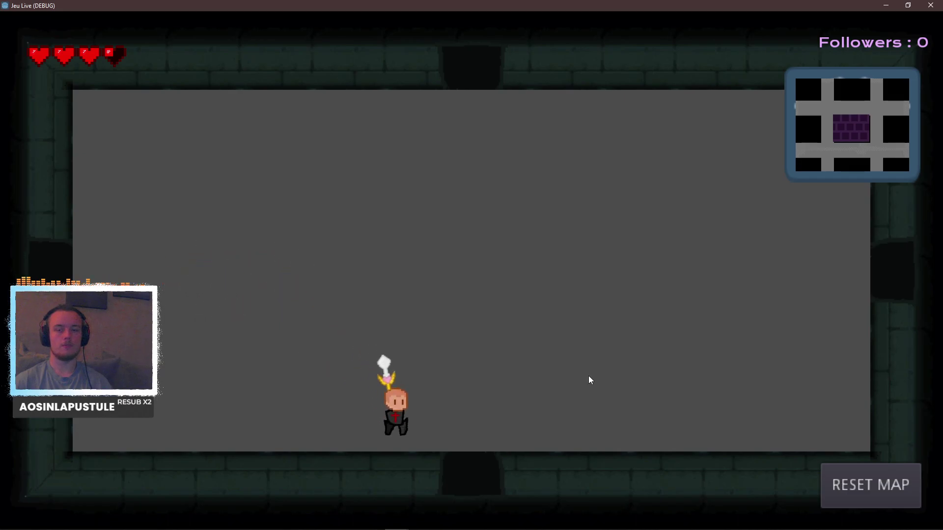
{"action": "key", "text": "d"}
{"action": "key", "text": "s"}
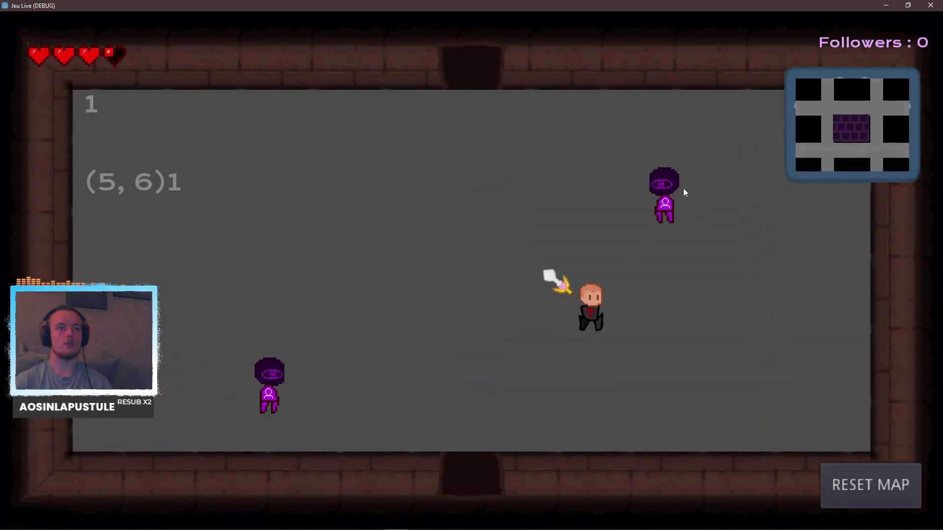
{"action": "key", "text": "d"}
Attack the purple enemies to make half-hearts drop, and check the shadow beneath a dropped heart up close.
{"action": "left_click", "coordinate": [736, 235]}
{"action": "left_click", "coordinate": [786, 290]}
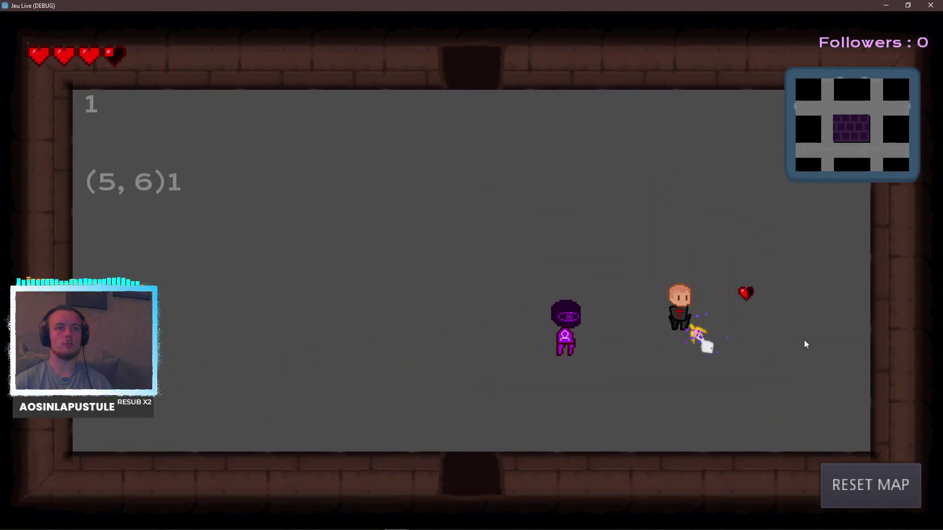
{"action": "key", "text": "q"}
{"action": "key", "text": "z"}
{"action": "key", "text": "q"}
{"action": "key", "text": "s"}
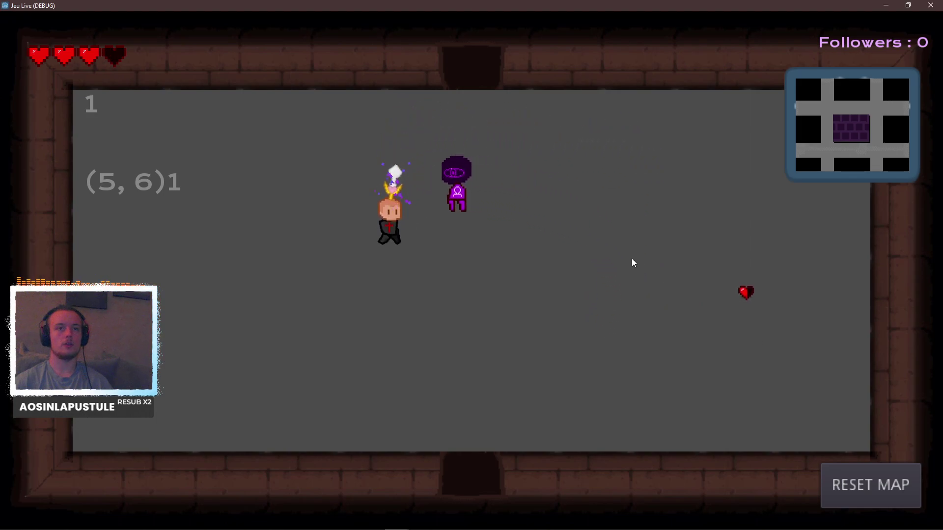
{"action": "left_click", "coordinate": [624, 238]}
{"action": "left_click", "coordinate": [614, 230]}
{"action": "left_click", "coordinate": [612, 231]}
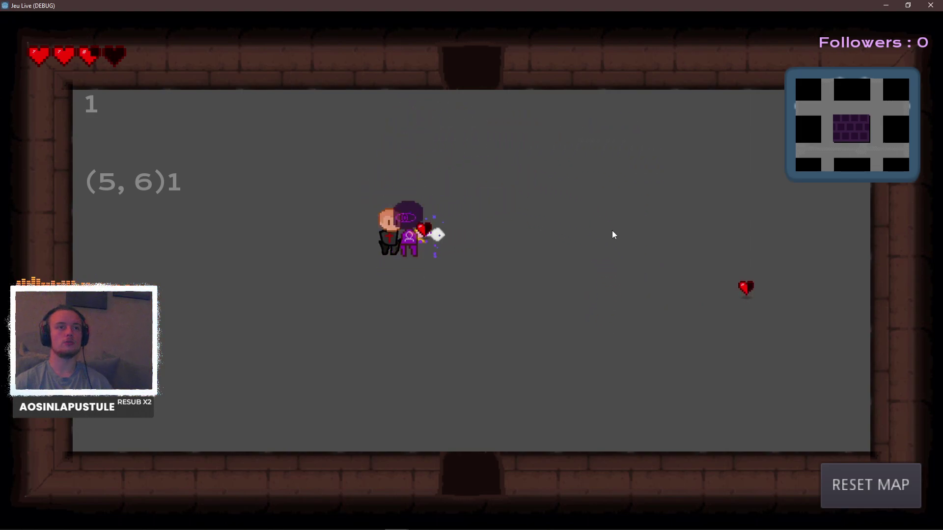
{"action": "scroll", "coordinate": [612, 232], "scroll_direction": "up", "scroll_amount": 8}
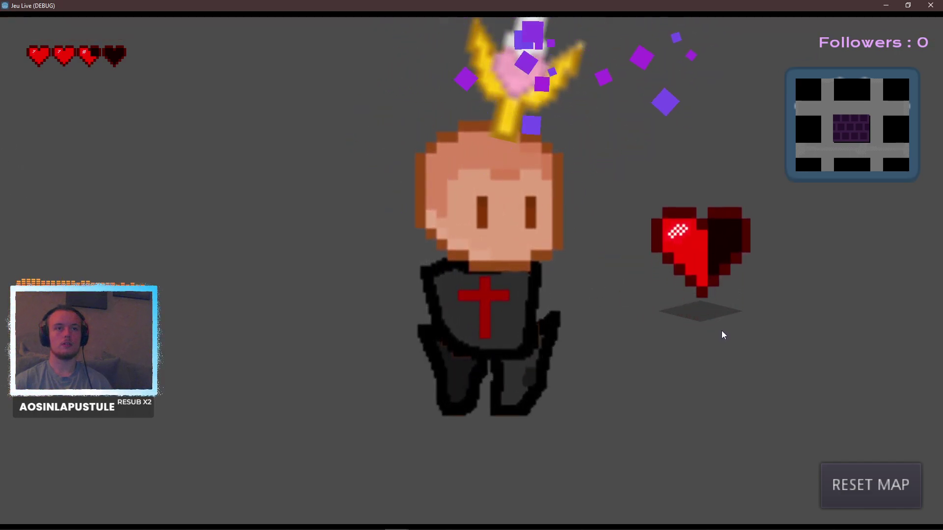
Switch back to the Godot editor, move the shadow polygon down to (0, -4) and save the scene.
{"action": "key", "text": "alt+Tab"}
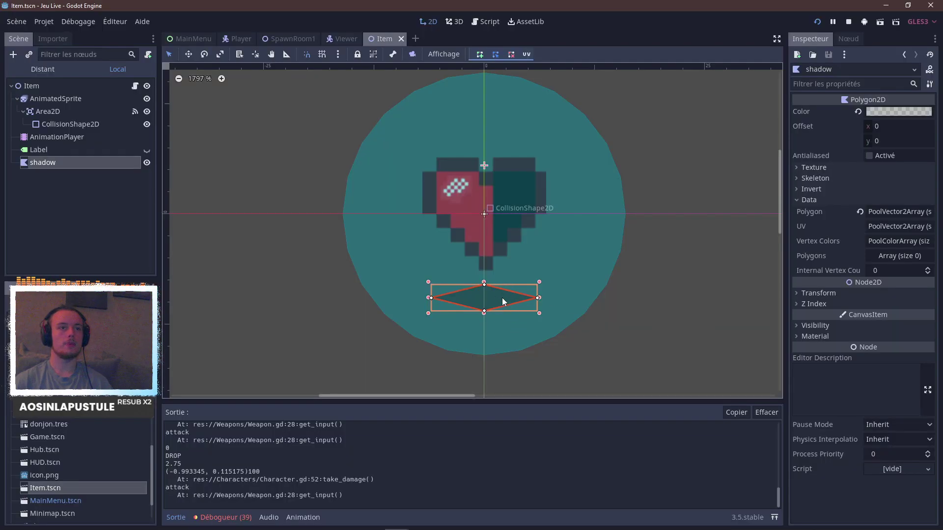
{"action": "left_click_drag", "start_coordinate": [501, 298], "coordinate": [501, 311]}
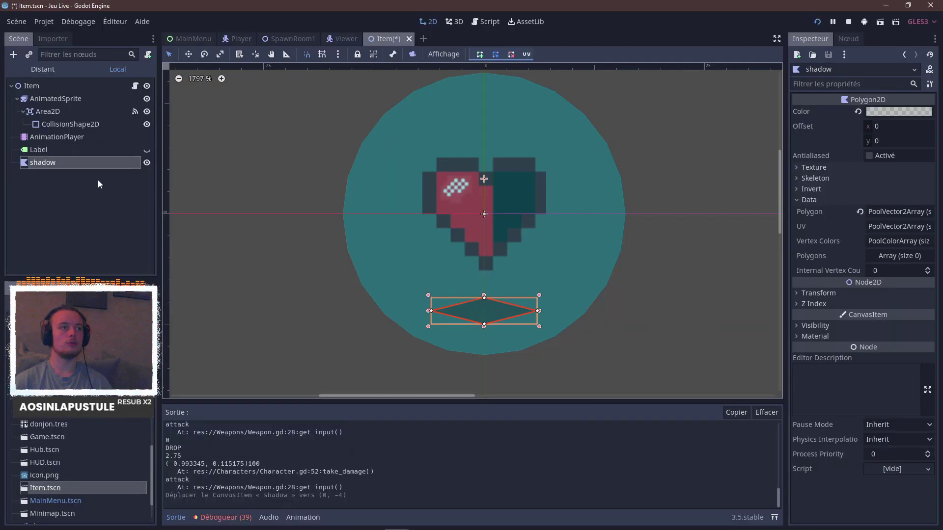
{"action": "key", "text": "ctrl+s"}
Open the AnimationPlayer's idle animation and scrub to the sprite's position key at 0.8 s.
{"action": "left_click", "coordinate": [66, 139]}
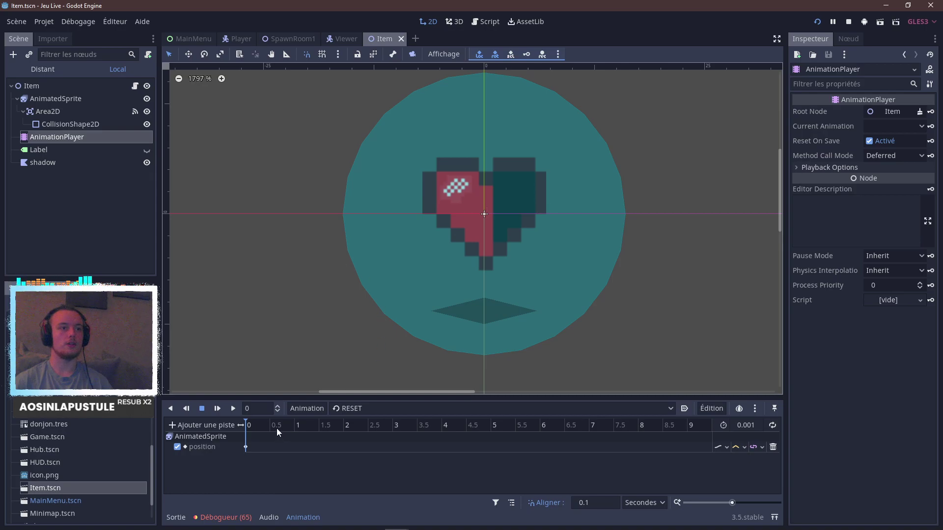
{"action": "left_click", "coordinate": [378, 410]}
{"action": "left_click", "coordinate": [367, 433]}
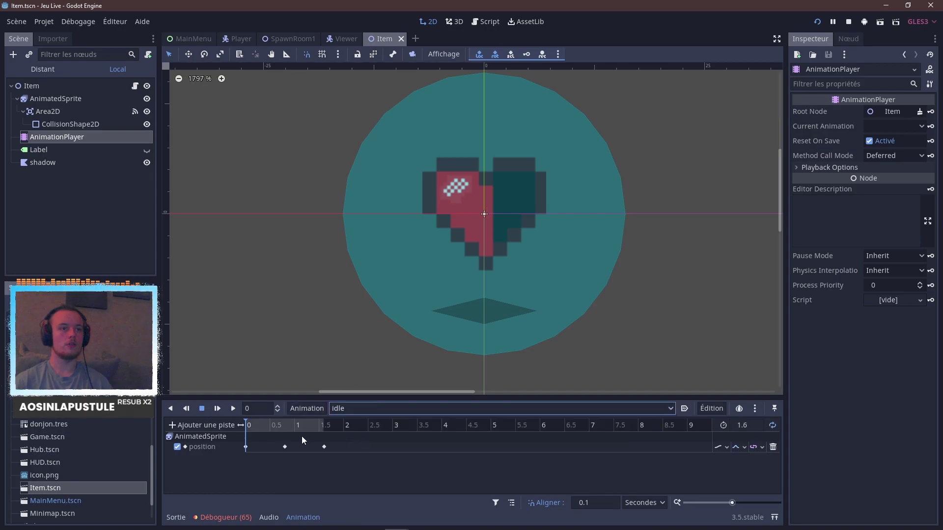
{"action": "left_click", "coordinate": [276, 426]}
{"action": "mouse_move", "coordinate": [276, 426]}
{"action": "left_mouse_down"}
{"action": "mouse_move", "coordinate": [312, 429]}
{"action": "mouse_move", "coordinate": [226, 424]}
{"action": "mouse_move", "coordinate": [308, 427]}
{"action": "mouse_move", "coordinate": [284, 423]}
{"action": "left_mouse_up"}
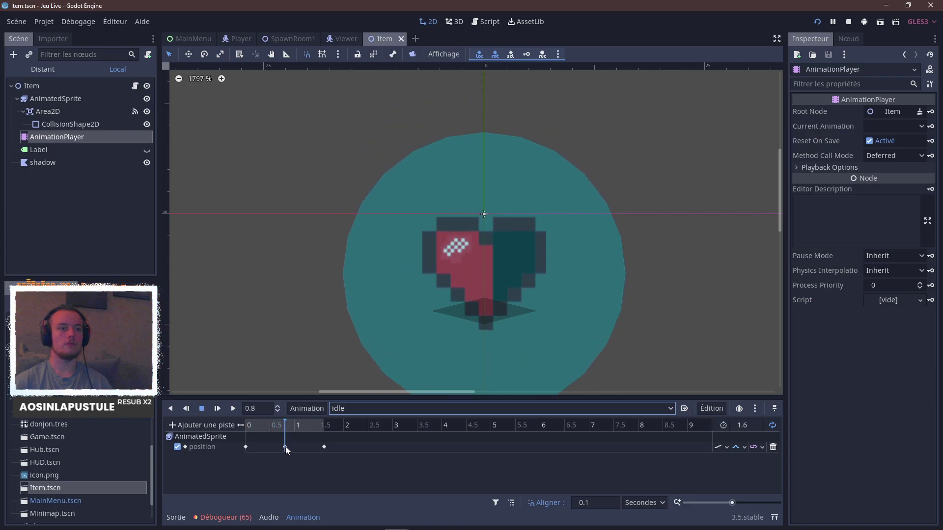
Try Y values of -0.42, 0.818 and -1 on the sprite's position key at 0.8 s.
{"action": "left_click", "coordinate": [285, 446]}
{"action": "left_click_drag", "start_coordinate": [887, 142], "coordinate": [875, 143]}
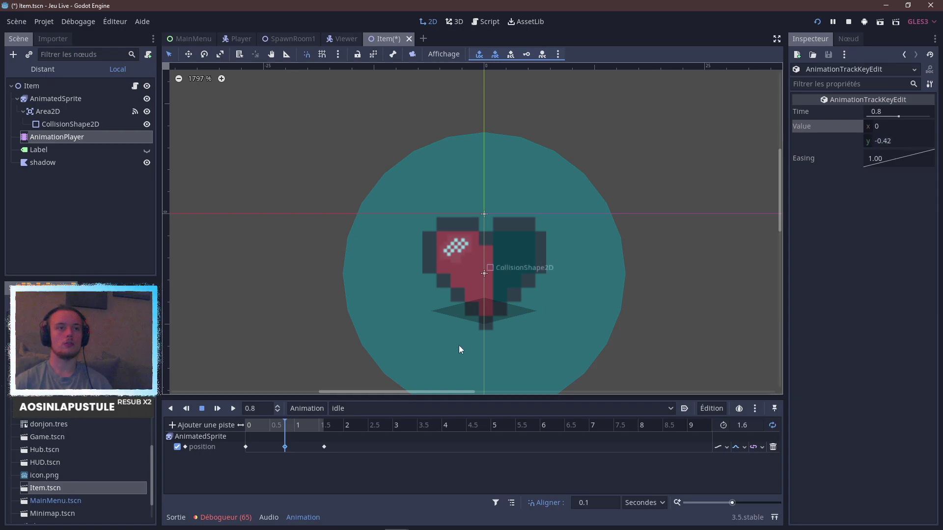
{"action": "left_click_drag", "start_coordinate": [275, 425], "coordinate": [289, 426]}
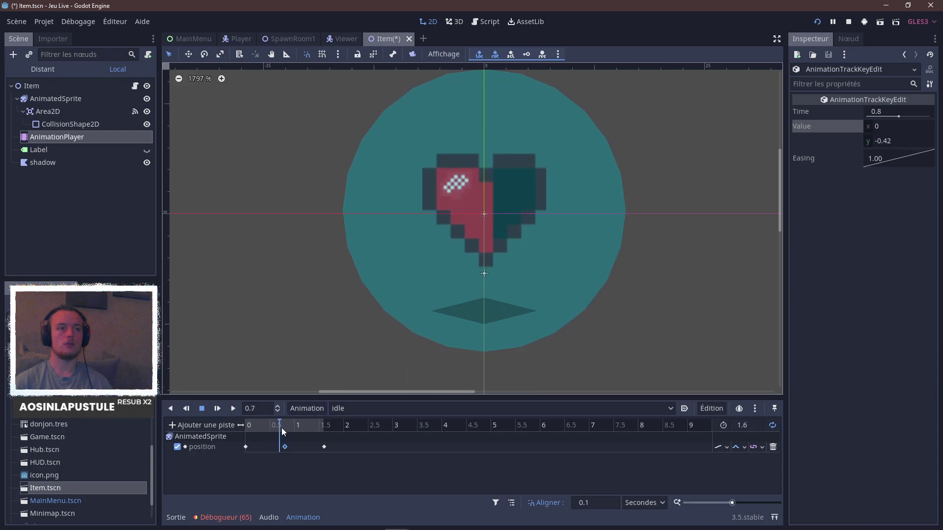
{"action": "left_click", "coordinate": [288, 426]}
{"action": "mouse_move", "coordinate": [887, 140]}
{"action": "left_mouse_down"}
{"action": "mouse_move", "coordinate": [932, 140]}
{"action": "mouse_move", "coordinate": [898, 146]}
{"action": "left_mouse_up"}
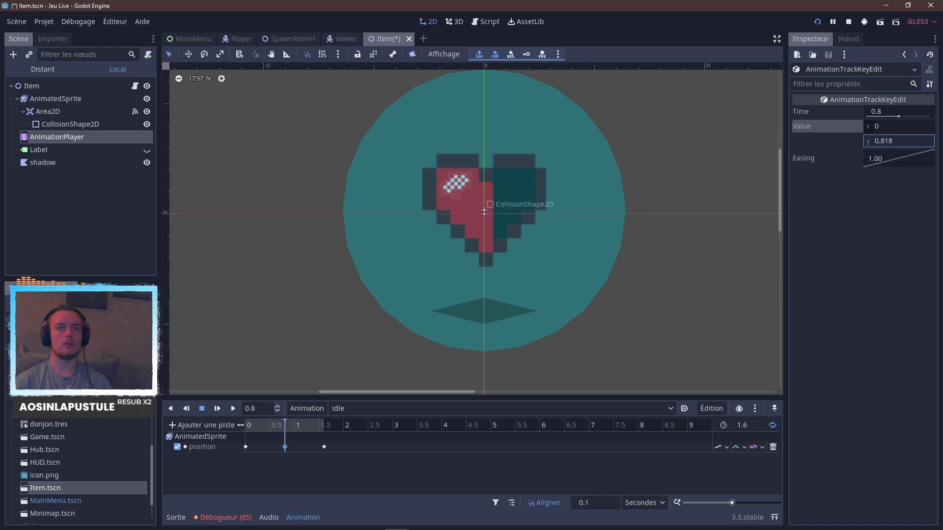
{"action": "left_click", "coordinate": [897, 142]}
{"action": "type", "text": "-"}
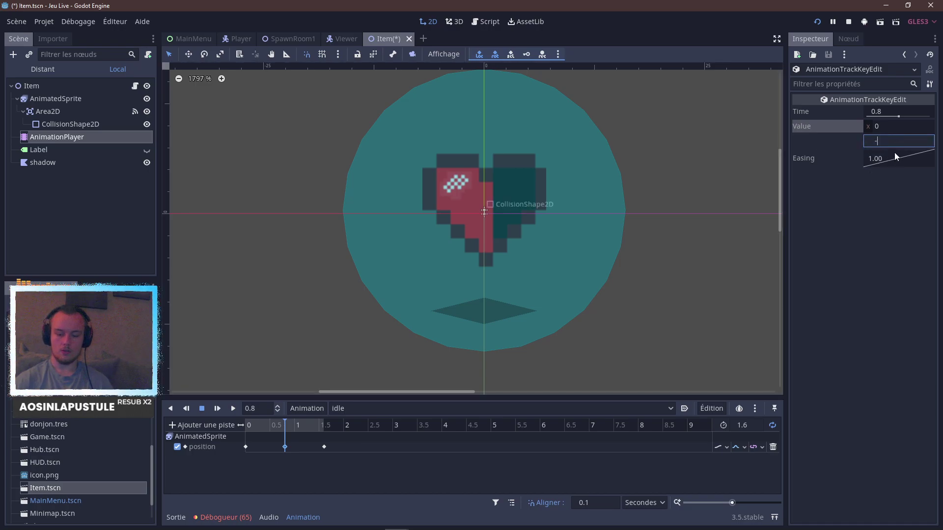
{"action": "type", "text": "1"}
{"action": "key", "text": "Return"}
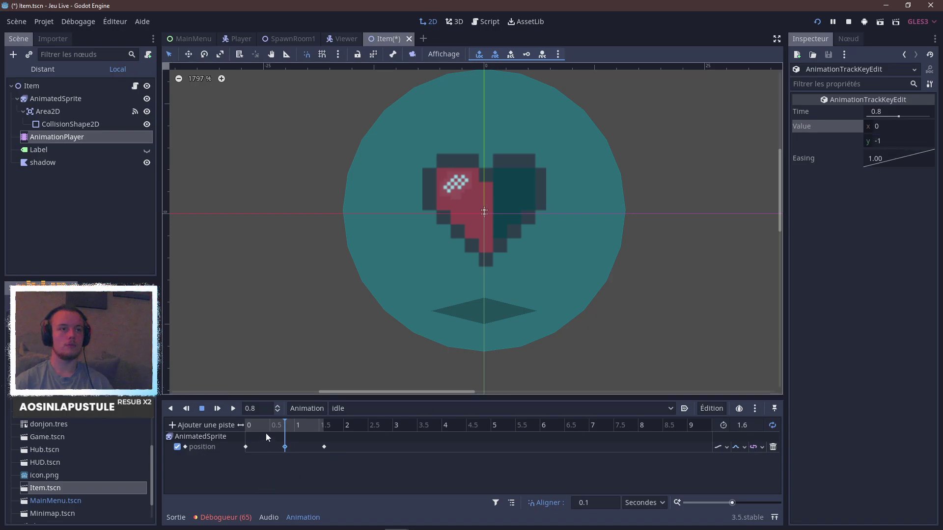
Check the start of the idle animation and try a Y value of 1.5 on the 0.8 s position key.
{"action": "mouse_move", "coordinate": [250, 425]}
{"action": "left_mouse_down"}
{"action": "mouse_move", "coordinate": [324, 431]}
{"action": "mouse_move", "coordinate": [245, 426]}
{"action": "left_mouse_up"}
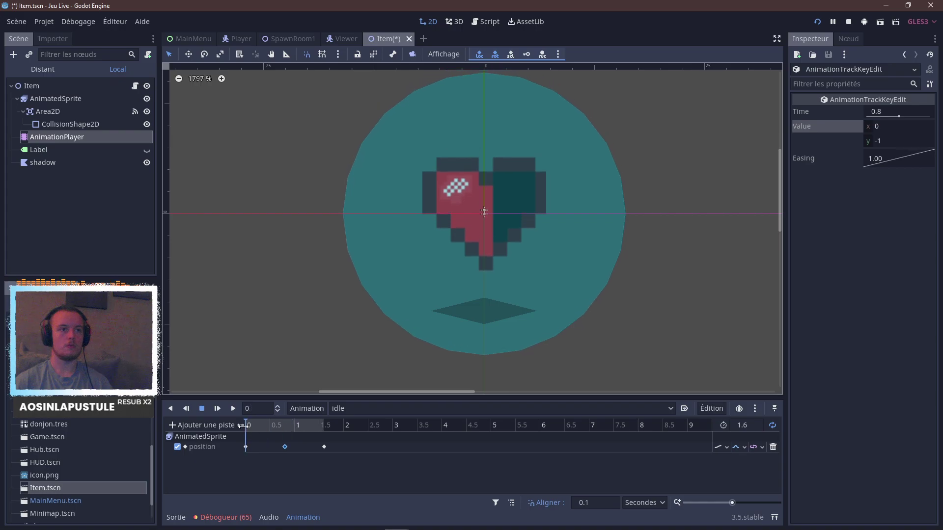
{"action": "left_click", "coordinate": [245, 446]}
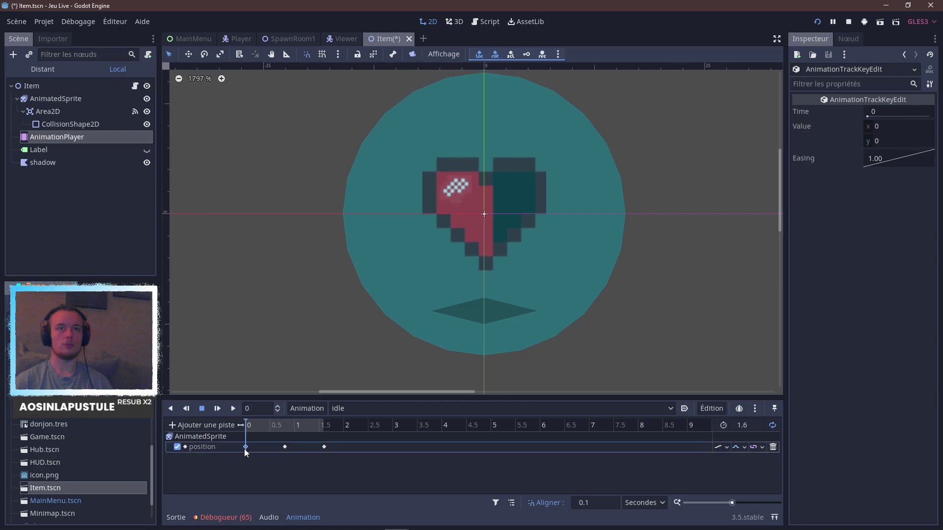
{"action": "left_click", "coordinate": [263, 426]}
{"action": "left_click_drag", "start_coordinate": [263, 426], "coordinate": [279, 426]}
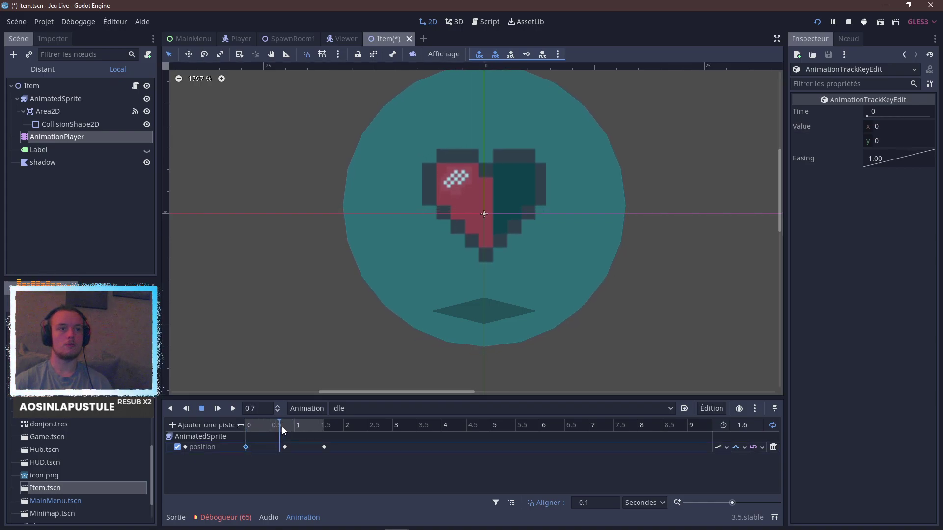
{"action": "left_click", "coordinate": [285, 447]}
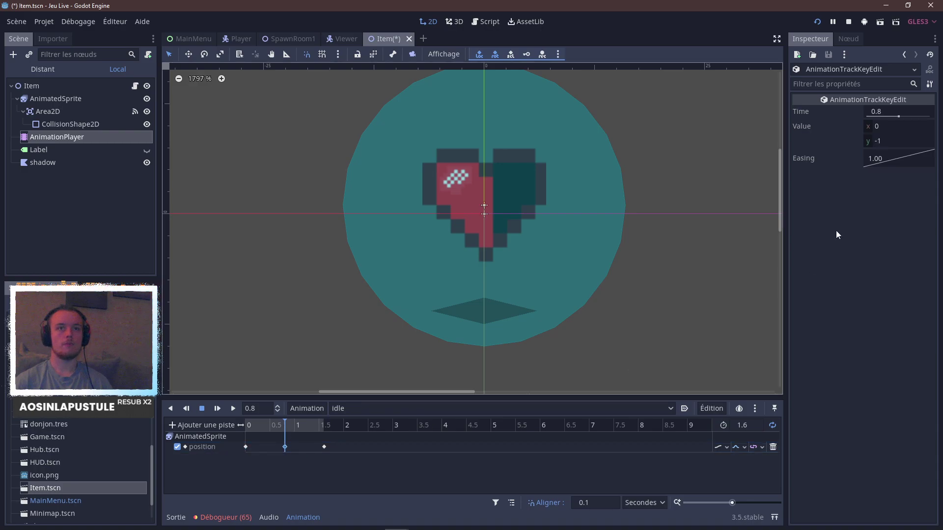
{"action": "left_click", "coordinate": [903, 142]}
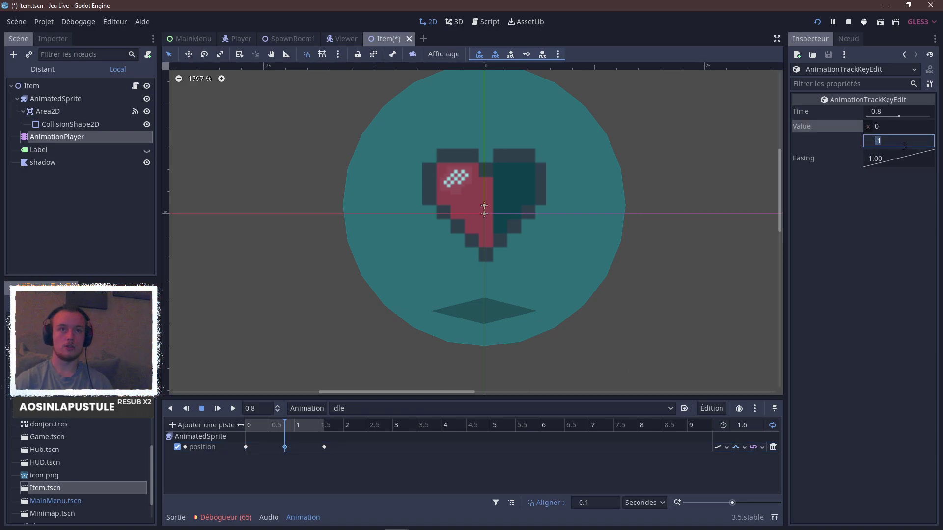
{"action": "type", "text": "1.5"}
{"action": "key", "text": "Return"}
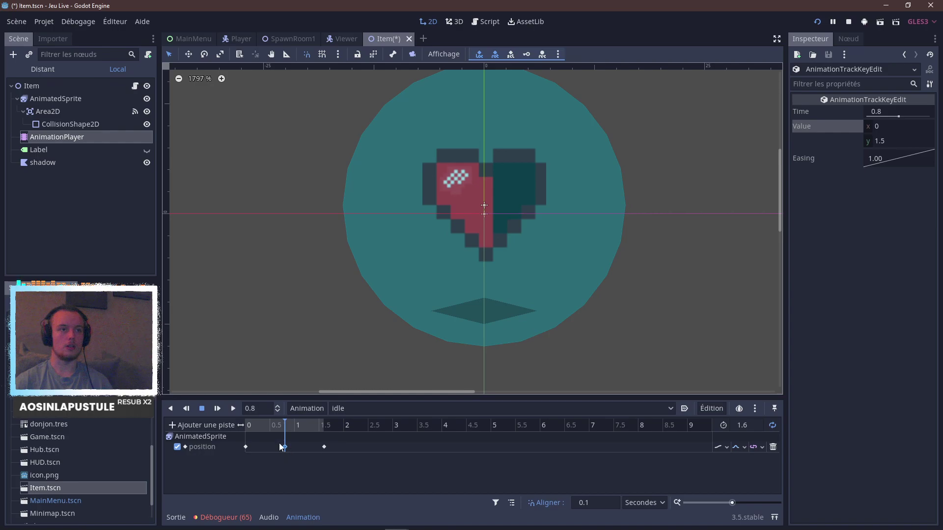
Set the 0.8 s position key's Y value to 2 and play the idle animation.
{"action": "left_click_drag", "start_coordinate": [267, 425], "coordinate": [290, 424]}
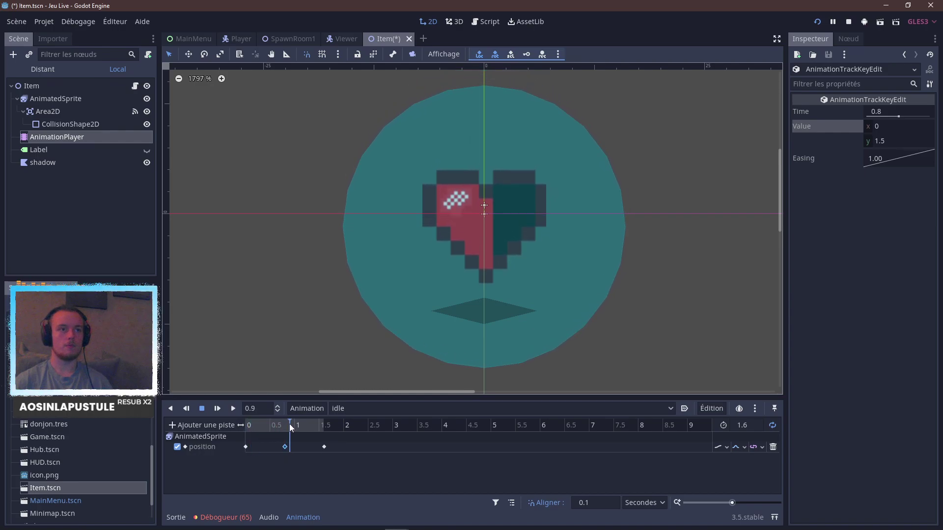
{"action": "left_click", "coordinate": [922, 139]}
{"action": "type", "text": "2"}
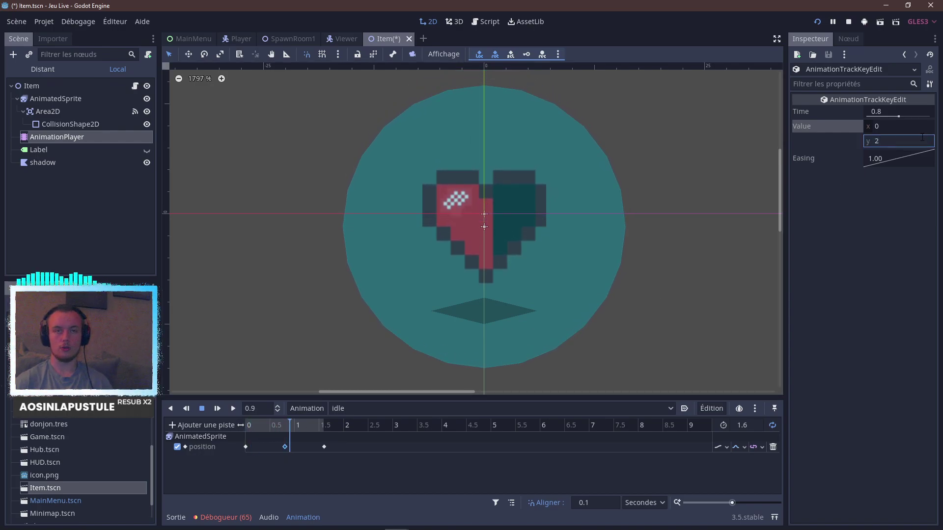
{"action": "left_click", "coordinate": [217, 408]}
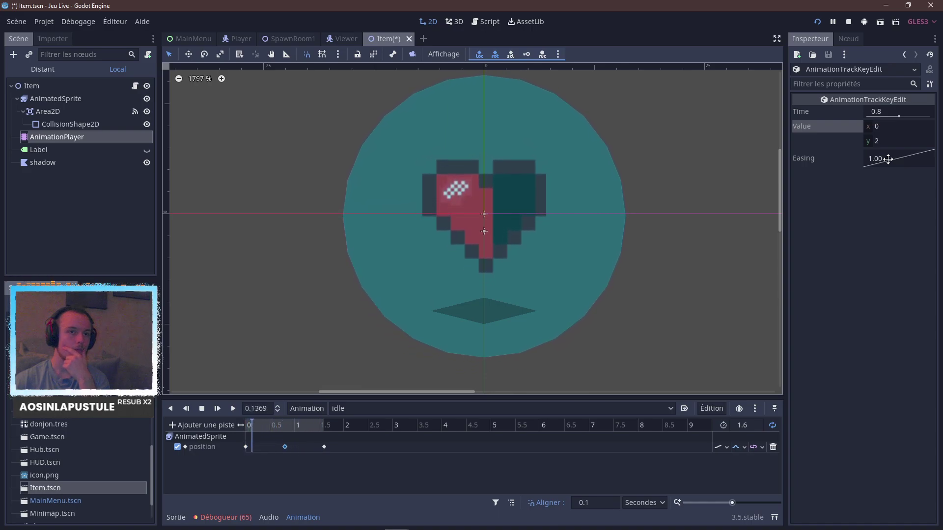
Try linear interpolation on the sprite's position track, then switch it back to cubic.
{"action": "left_click", "coordinate": [720, 446]}
{"action": "left_click", "coordinate": [743, 447]}
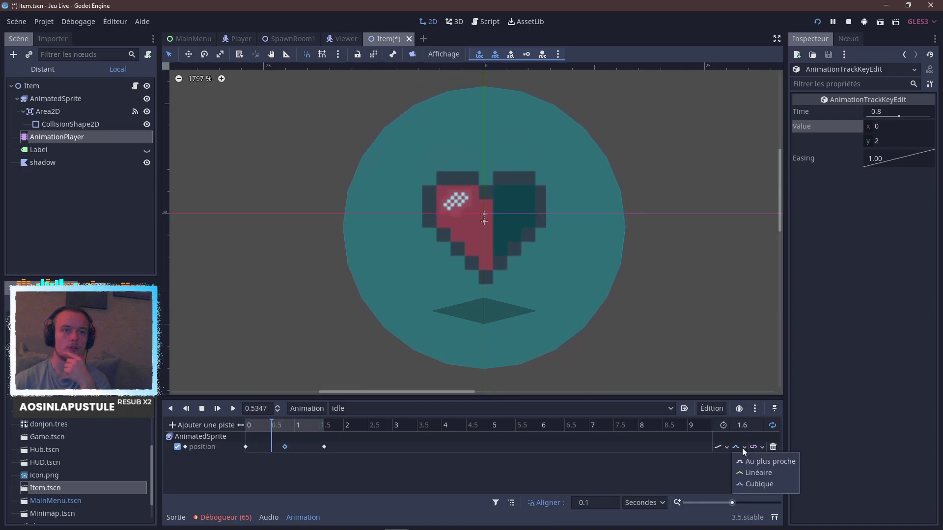
{"action": "left_click", "coordinate": [746, 473]}
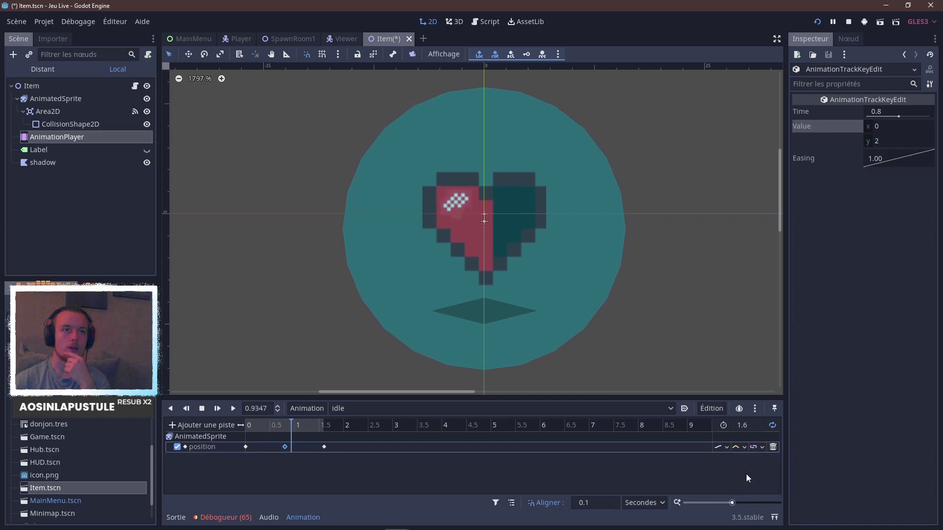
{"action": "left_click", "coordinate": [741, 447]}
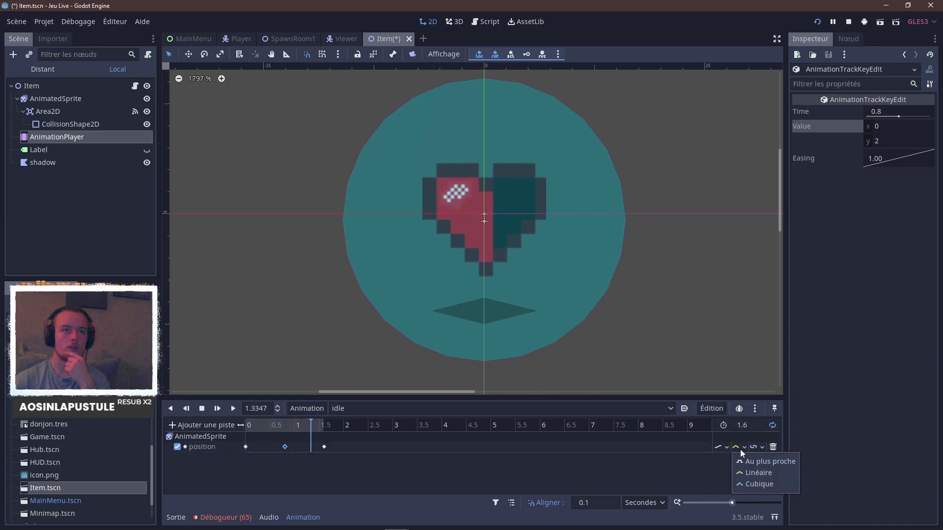
{"action": "left_click", "coordinate": [749, 483]}
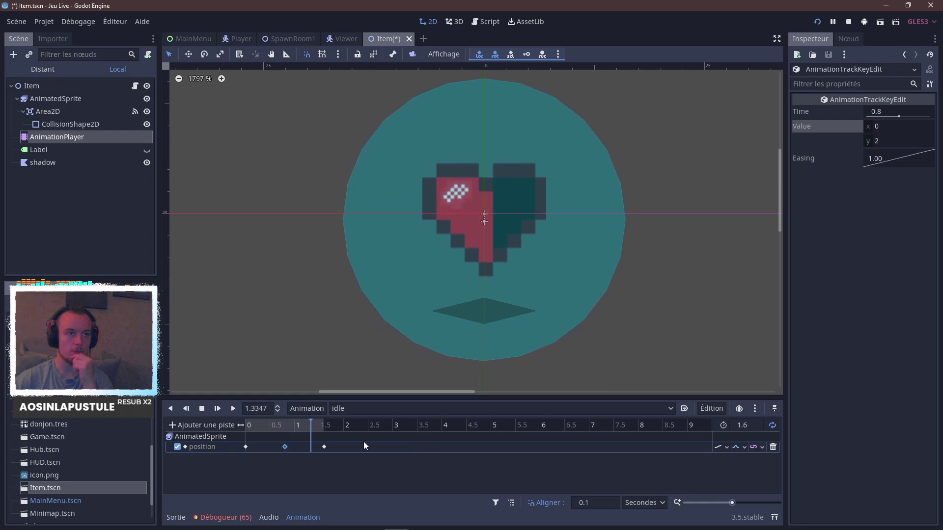
Switch the animation timeline from seconds to IPS and set the idle animation's length to 24 frames.
{"action": "left_click", "coordinate": [641, 501]}
{"action": "left_click", "coordinate": [641, 520]}
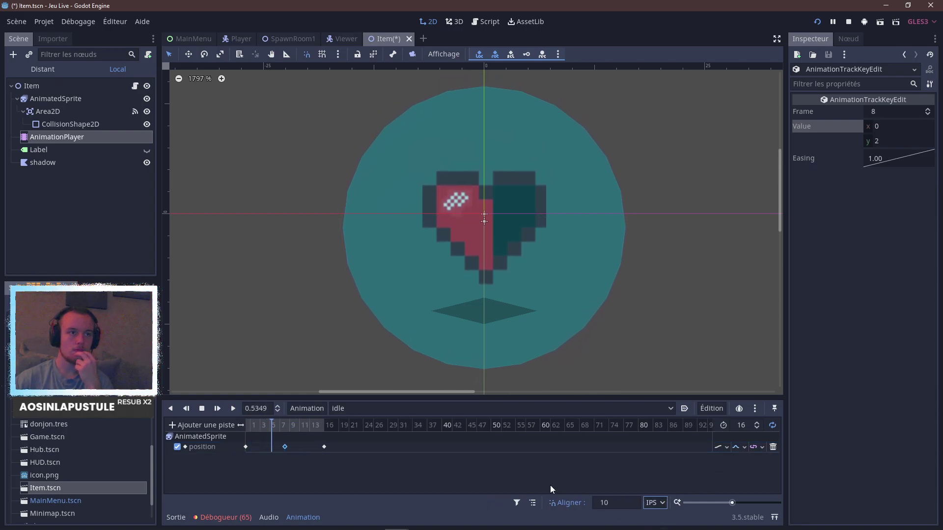
{"action": "left_click", "coordinate": [740, 426]}
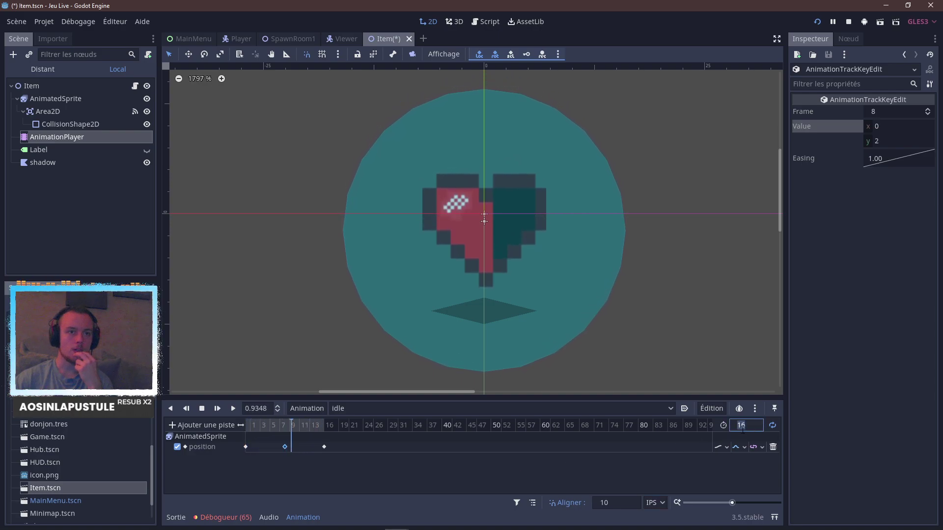
{"action": "mouse_move", "coordinate": [732, 503]}
{"action": "left_mouse_down"}
{"action": "mouse_move", "coordinate": [747, 503]}
{"action": "mouse_move", "coordinate": [738, 502]}
{"action": "left_mouse_up"}
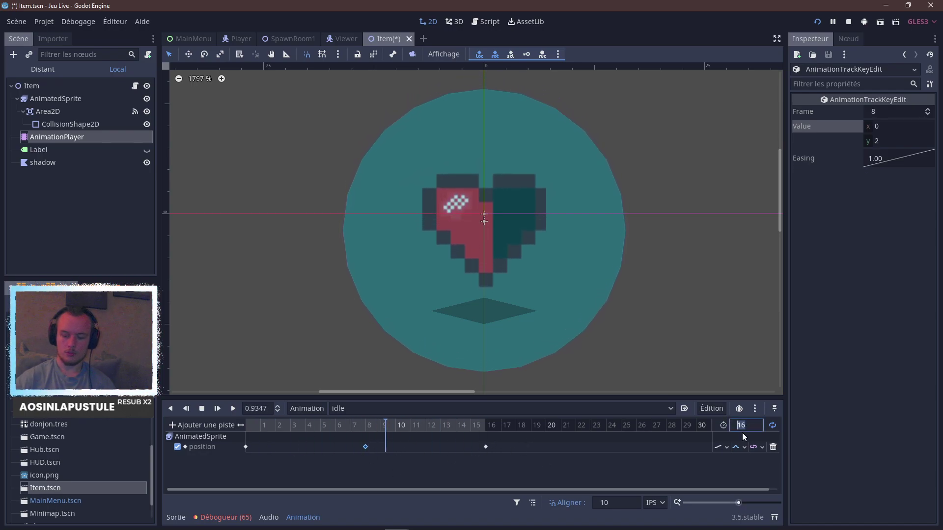
{"action": "type", "text": "8"}
{"action": "key", "text": "Return"}
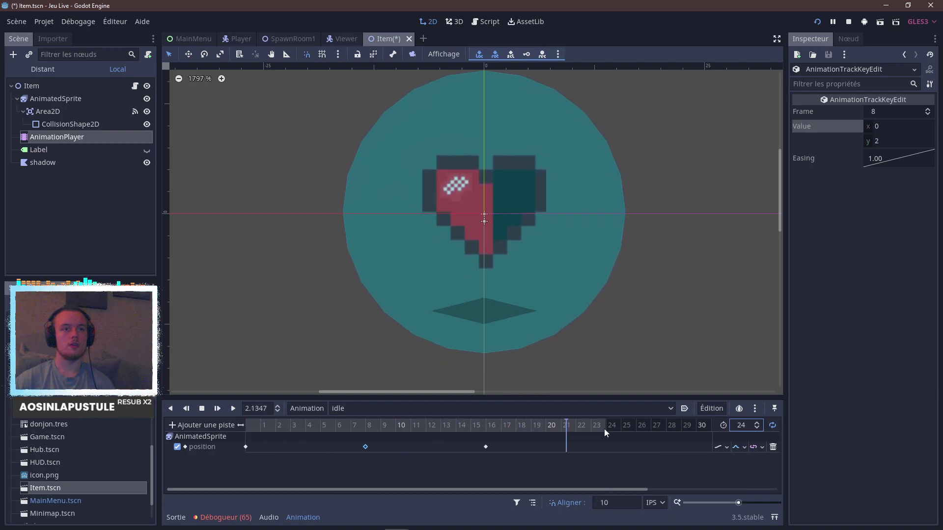
Stop the playback, insert a key at frame 24 of the sprite's position track and select it.
{"action": "left_click", "coordinate": [205, 409]}
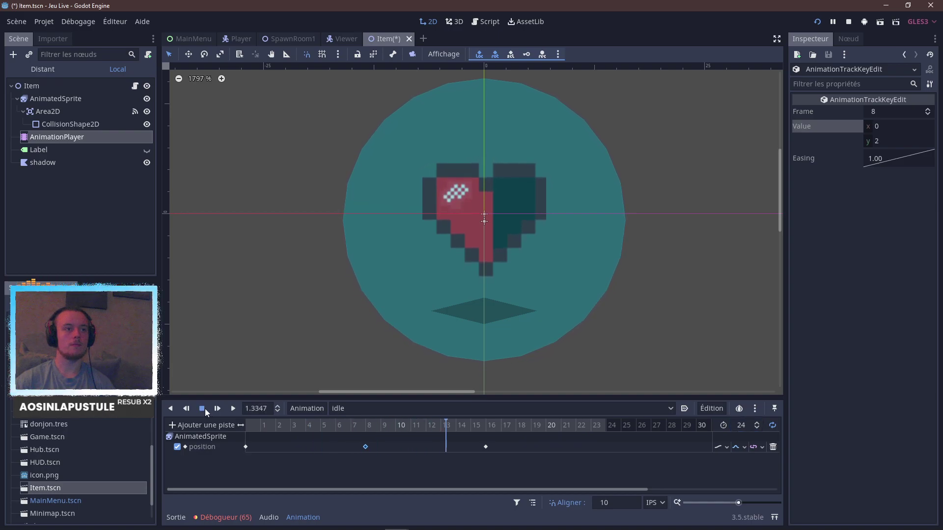
{"action": "left_click_drag", "start_coordinate": [393, 426], "coordinate": [621, 430]}
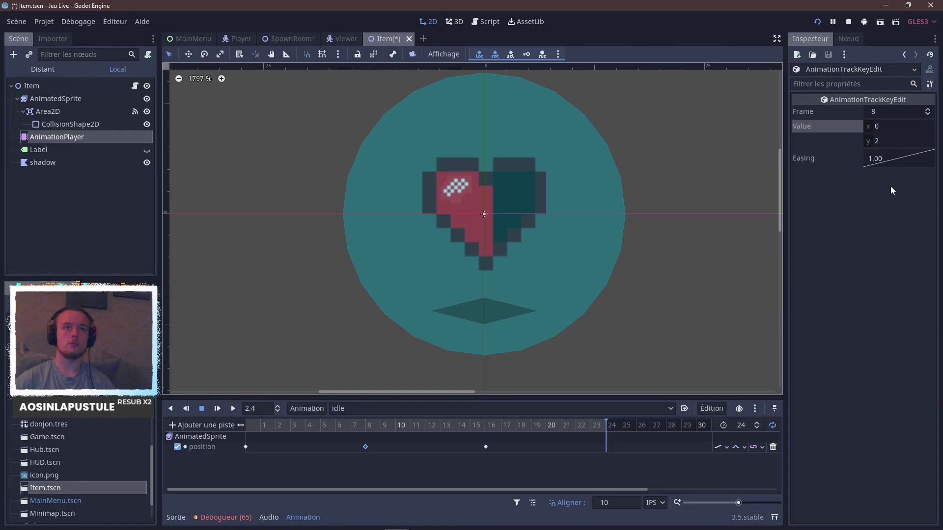
{"action": "right_click", "coordinate": [609, 446]}
{"action": "left_click", "coordinate": [622, 457]}
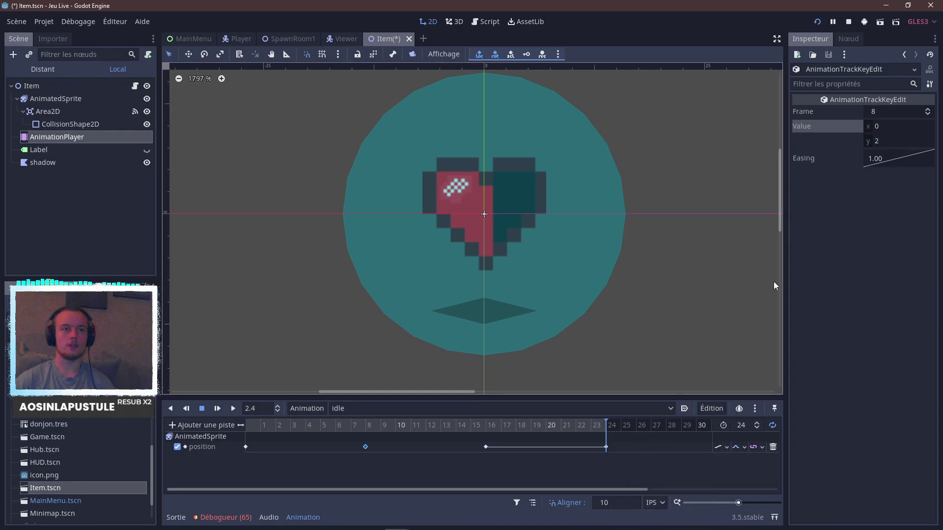
{"action": "left_click", "coordinate": [898, 142]}
{"action": "key", "text": "Return"}
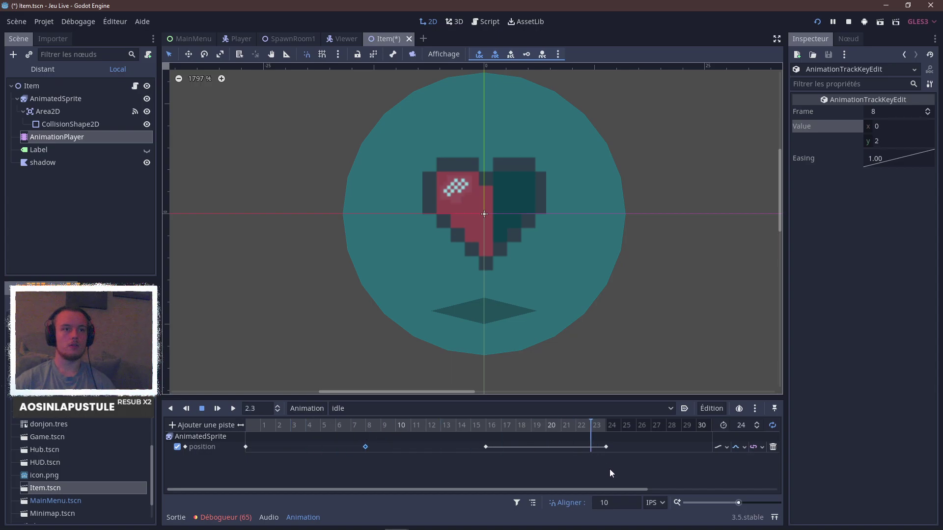
{"action": "left_click", "coordinate": [606, 447]}
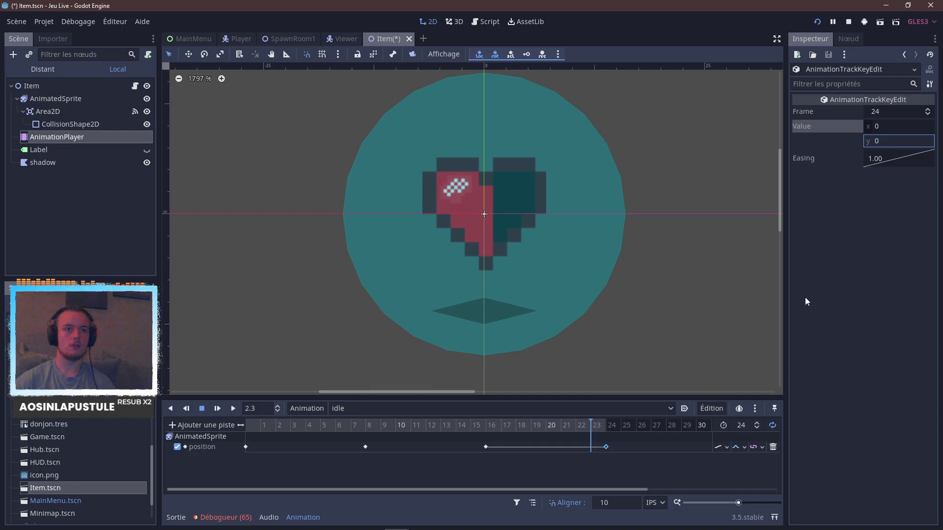
Scrub through the idle animation to check the motion and delete the position key at frame 24.
{"action": "left_click_drag", "start_coordinate": [479, 430], "coordinate": [600, 426]}
{"action": "left_click", "coordinate": [606, 445]}
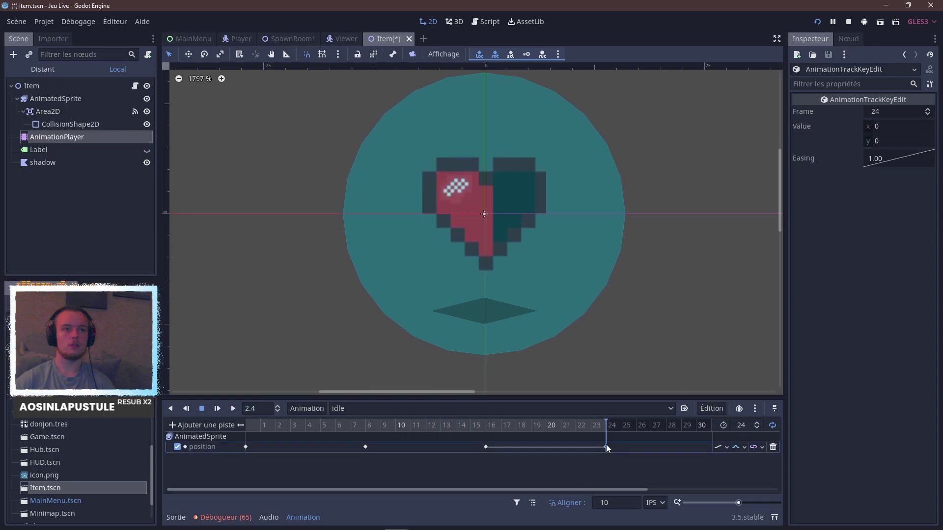
{"action": "left_click", "coordinate": [598, 471]}
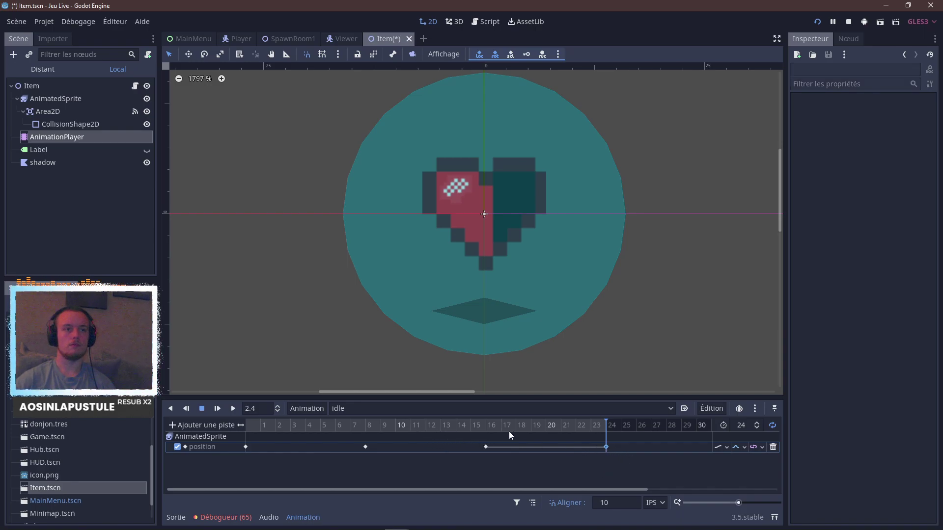
{"action": "left_click_drag", "start_coordinate": [373, 432], "coordinate": [593, 433]}
{"action": "left_click", "coordinate": [605, 447]}
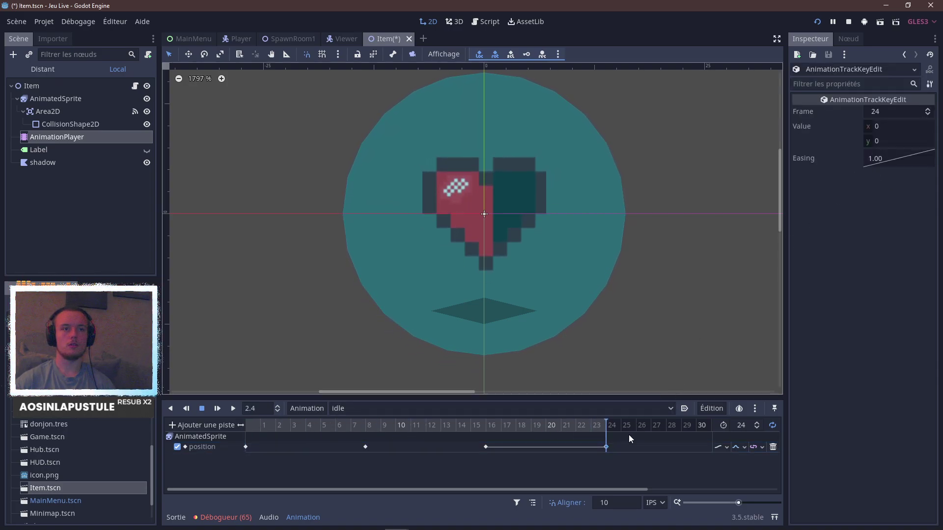
{"action": "right_click", "coordinate": [604, 446]}
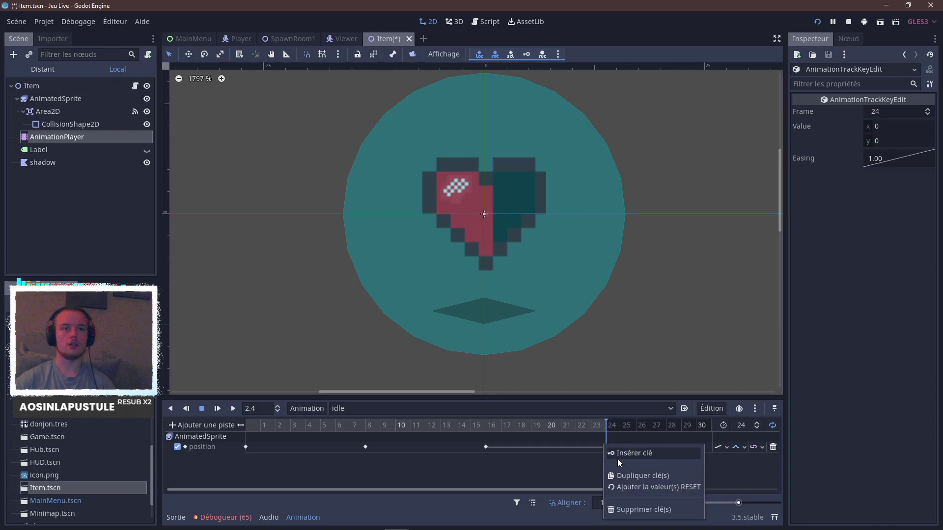
{"action": "left_click", "coordinate": [667, 509]}
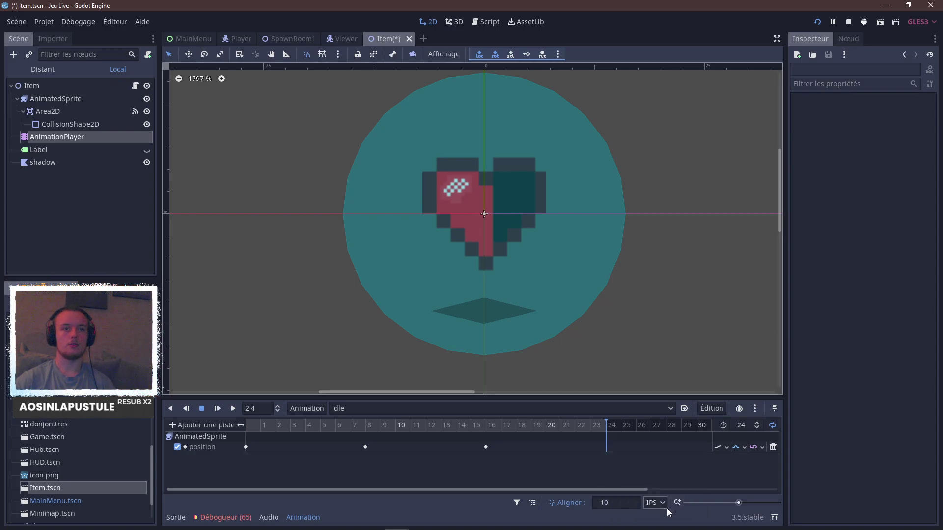
Play the idle animation and shorten its length to 12 frames.
{"action": "left_click", "coordinate": [217, 410]}
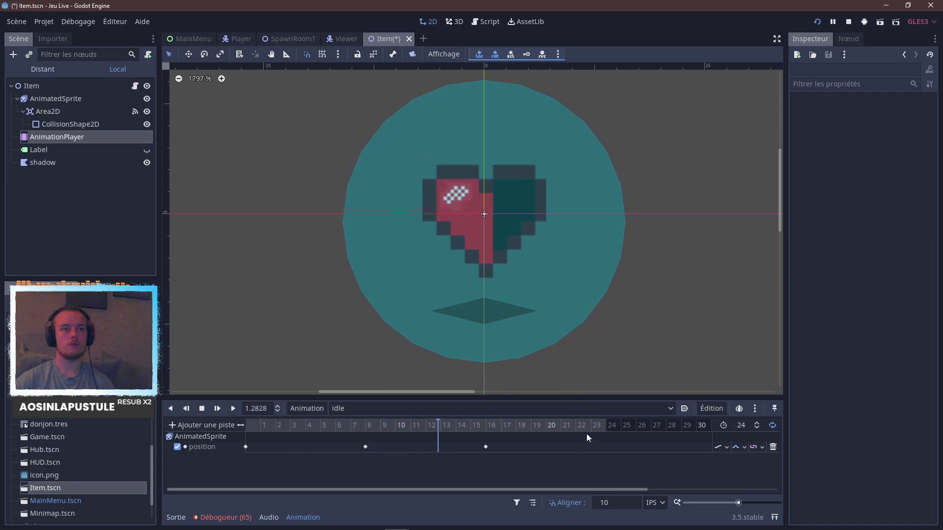
{"action": "left_click", "coordinate": [737, 426]}
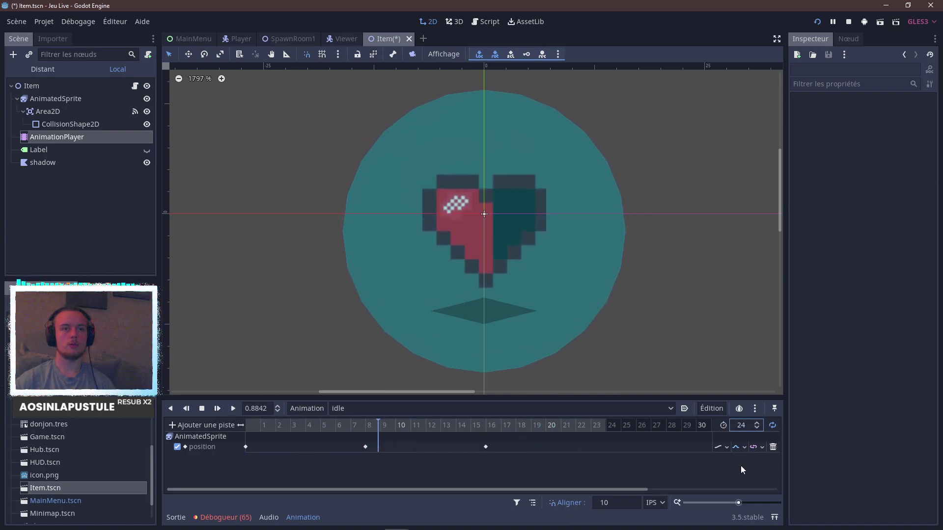
{"action": "left_click_drag", "start_coordinate": [745, 426], "coordinate": [668, 427]}
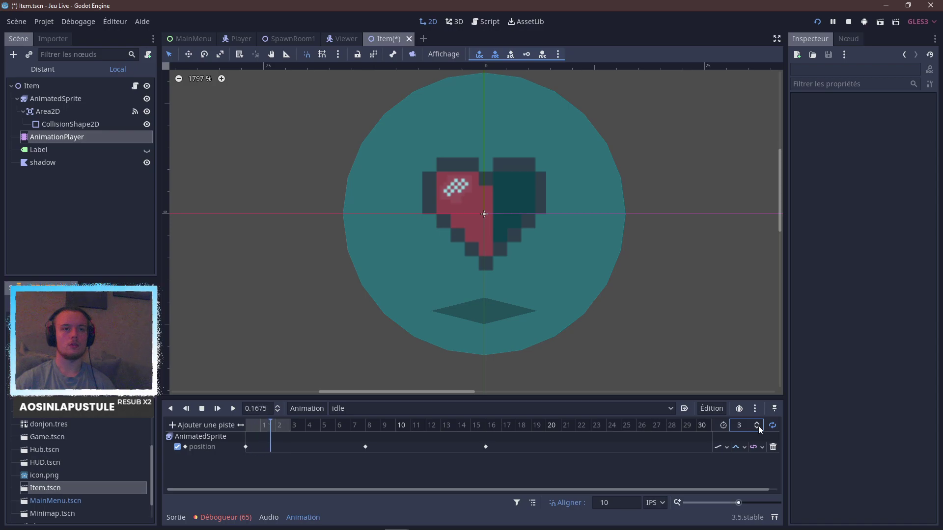
{"action": "left_click", "coordinate": [756, 422]}
{"action": "left_click", "coordinate": [756, 422]}
{"action": "left_click", "coordinate": [756, 422]}
{"action": "left_click", "coordinate": [756, 423]}
{"action": "left_click", "coordinate": [756, 422]}
{"action": "left_click", "coordinate": [756, 422]}
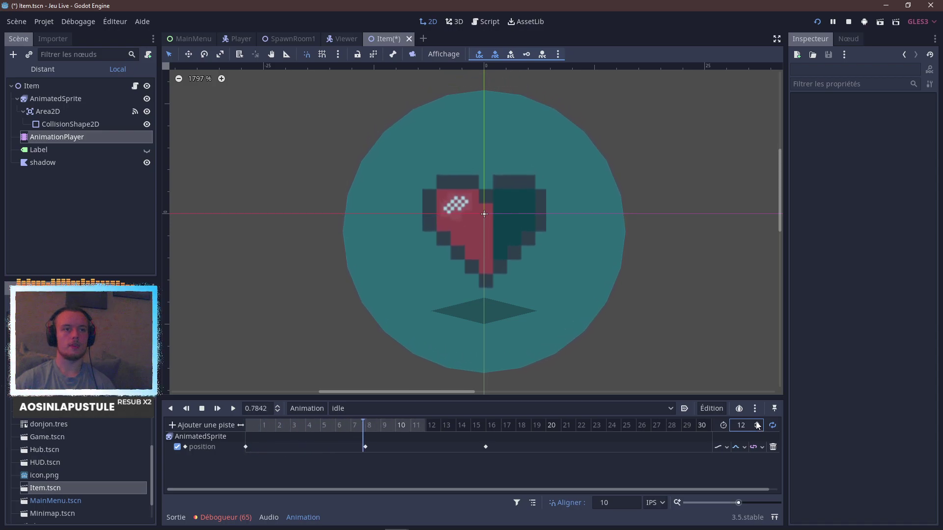
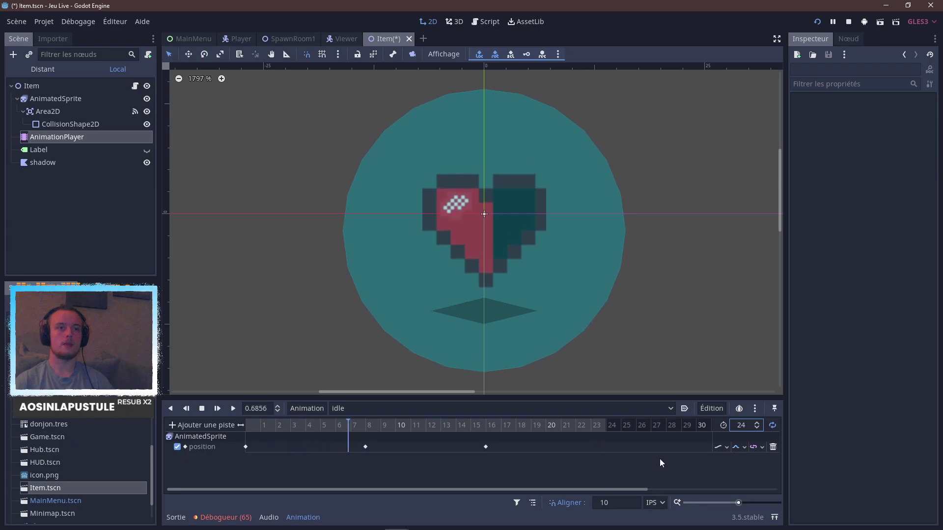
Try linear and then nearest (Au plus proche) interpolation on the sprite's position track during playback.
{"action": "left_click", "coordinate": [742, 447]}
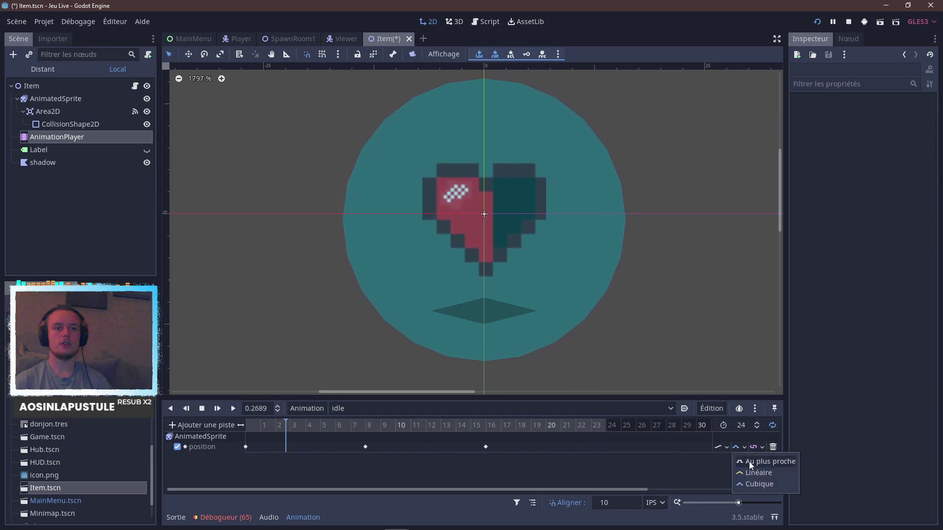
{"action": "left_click", "coordinate": [756, 473]}
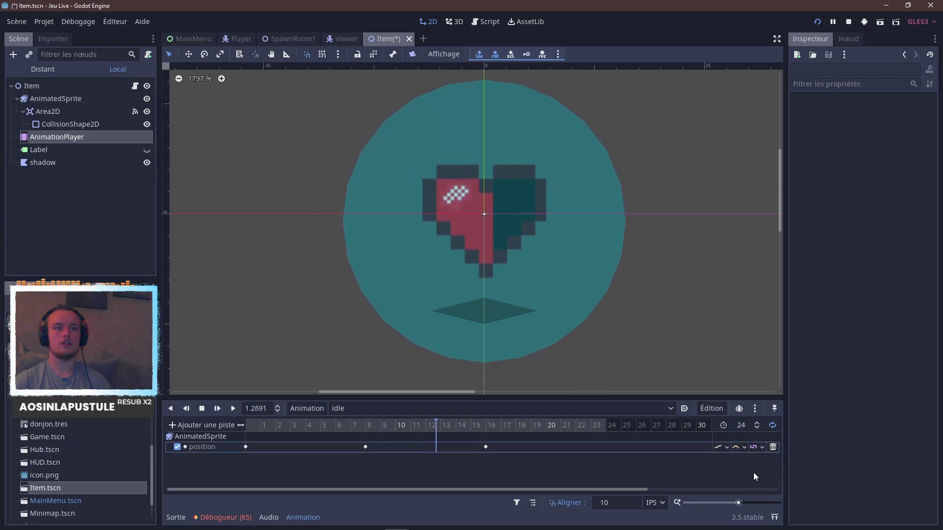
{"action": "left_click", "coordinate": [739, 449]}
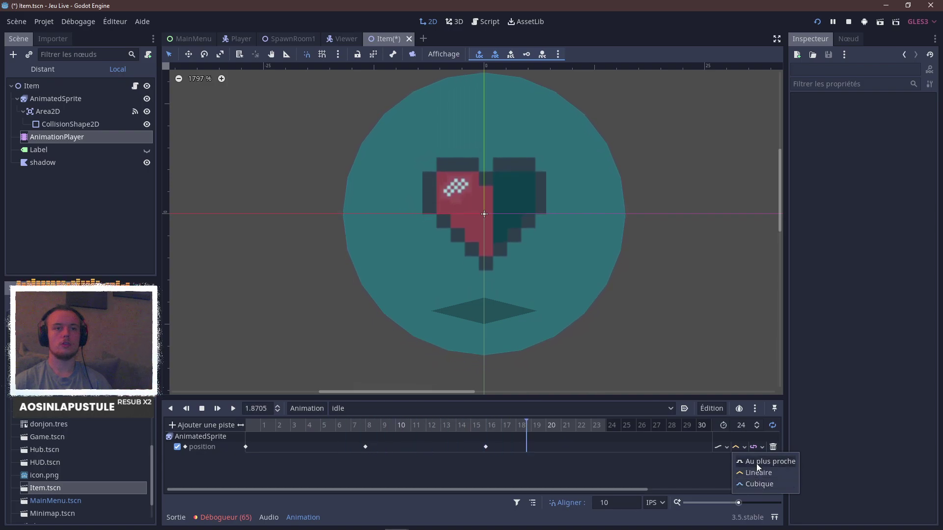
{"action": "left_click", "coordinate": [756, 462]}
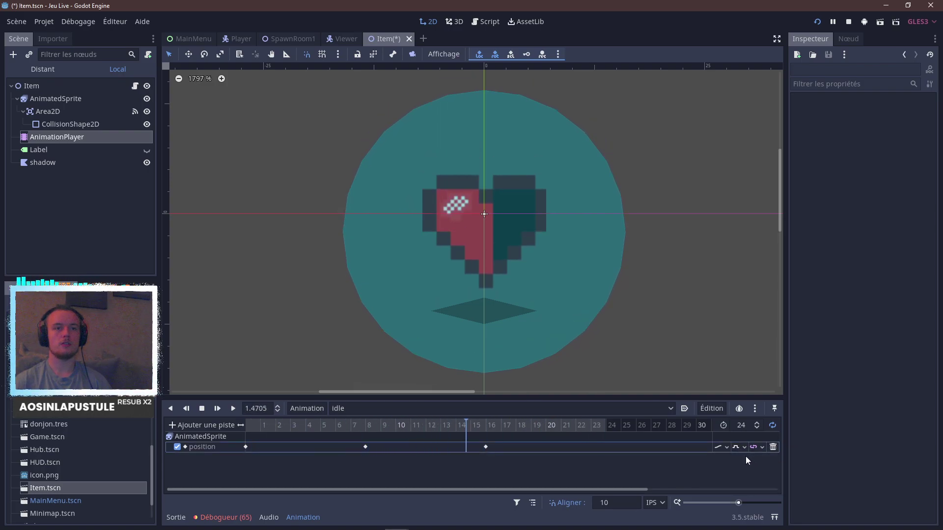
Set the position track's interpolation mode to cubic (Cubique).
{"action": "left_click", "coordinate": [741, 449]}
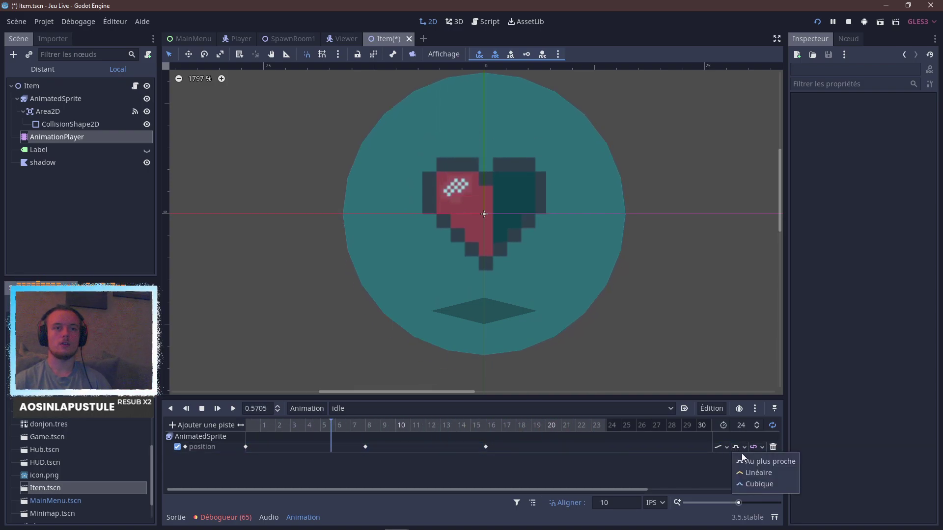
{"action": "left_click", "coordinate": [752, 483]}
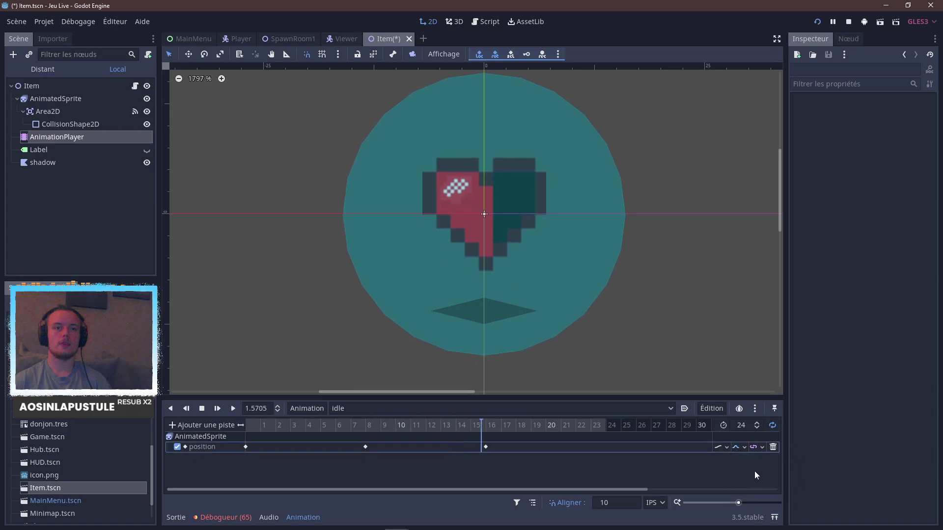
{"action": "left_click", "coordinate": [739, 447]}
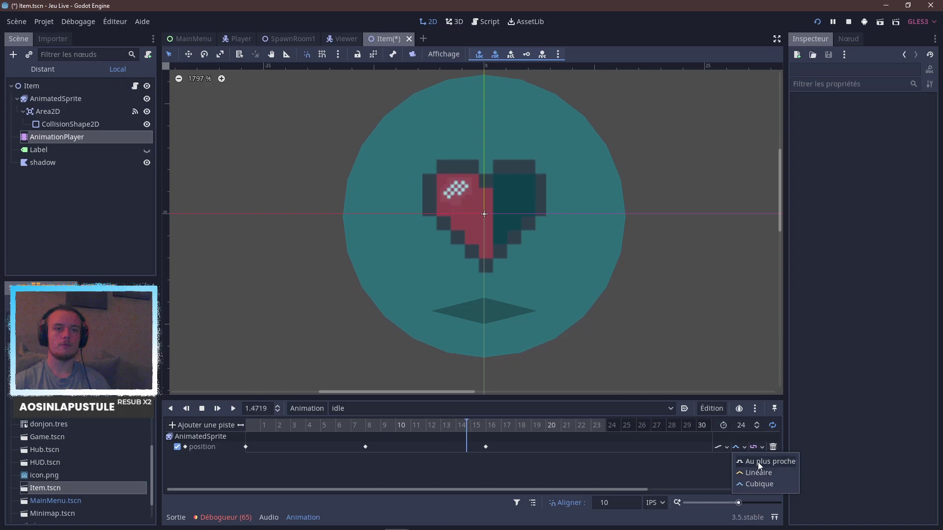
{"action": "left_click", "coordinate": [697, 469]}
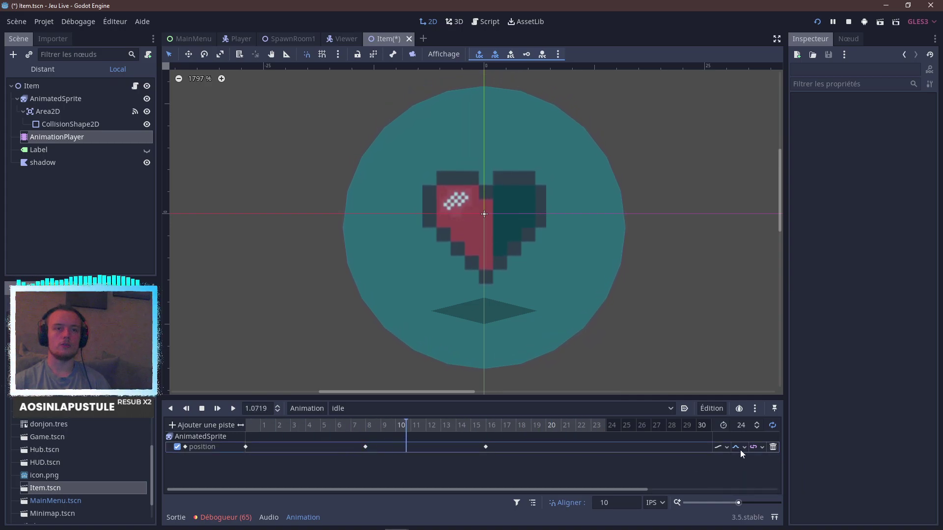
{"action": "left_click", "coordinate": [734, 447]}
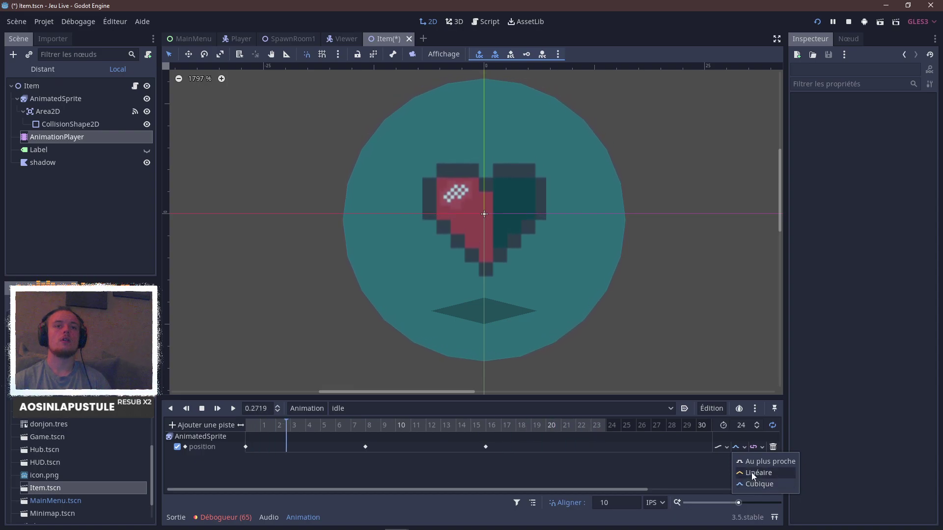
{"action": "left_click", "coordinate": [750, 486]}
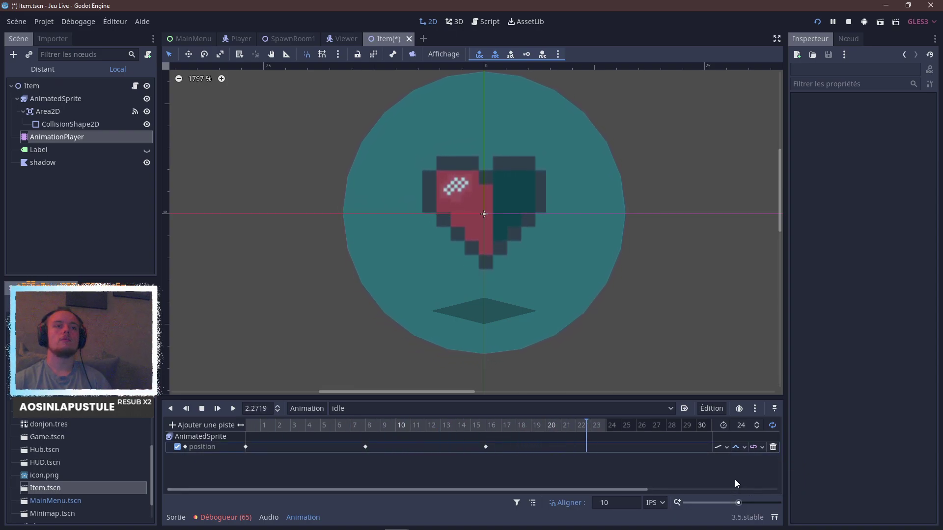
Save the Item scene, restart the game, enter the Hub and maximize the game window.
{"action": "key", "text": "ctrl+s"}
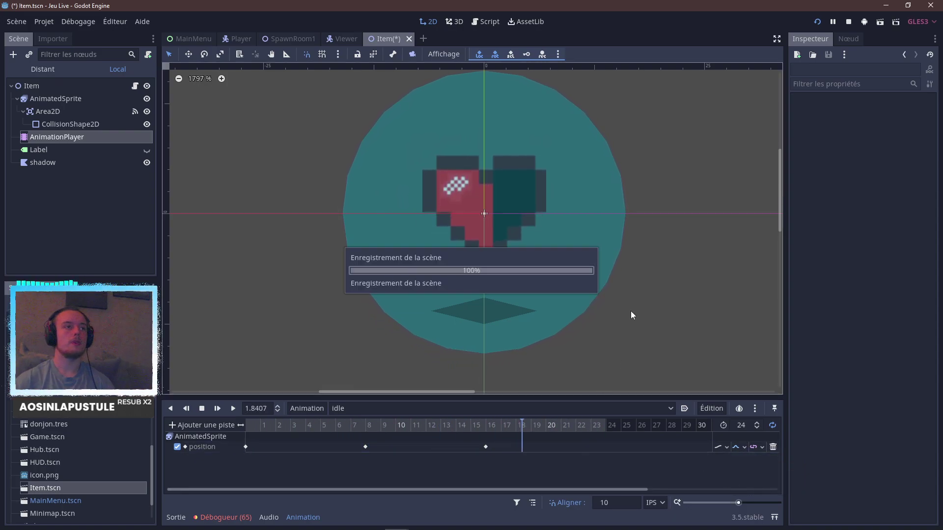
{"action": "left_click", "coordinate": [817, 23]}
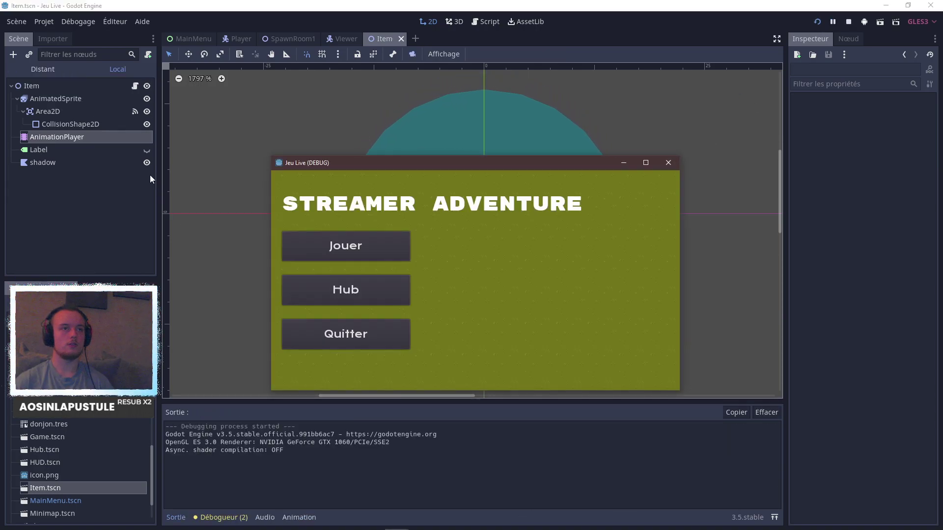
{"action": "left_click", "coordinate": [392, 284]}
{"action": "left_click", "coordinate": [646, 163]}
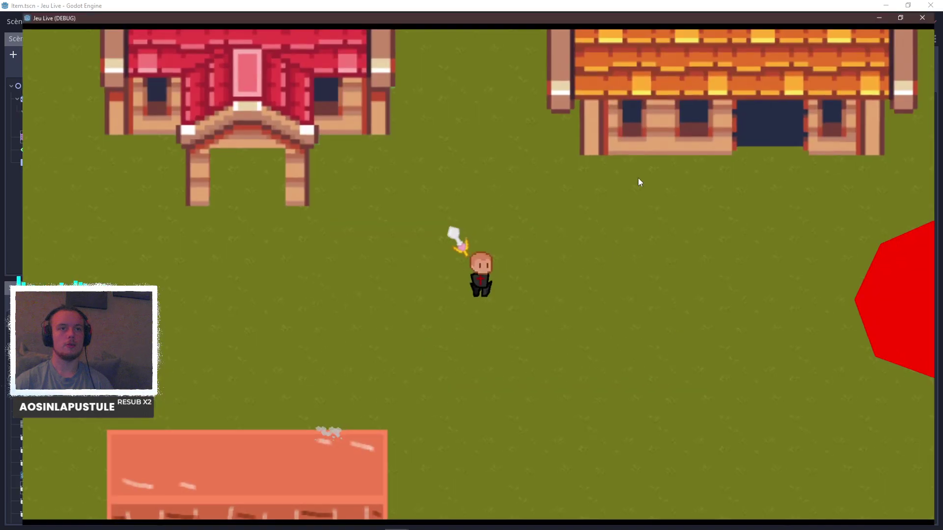
Leave the hub through the red area, start a run with Jouer and move into an enemy room.
{"action": "left_click", "coordinate": [591, 293]}
{"action": "key", "text": "d"}
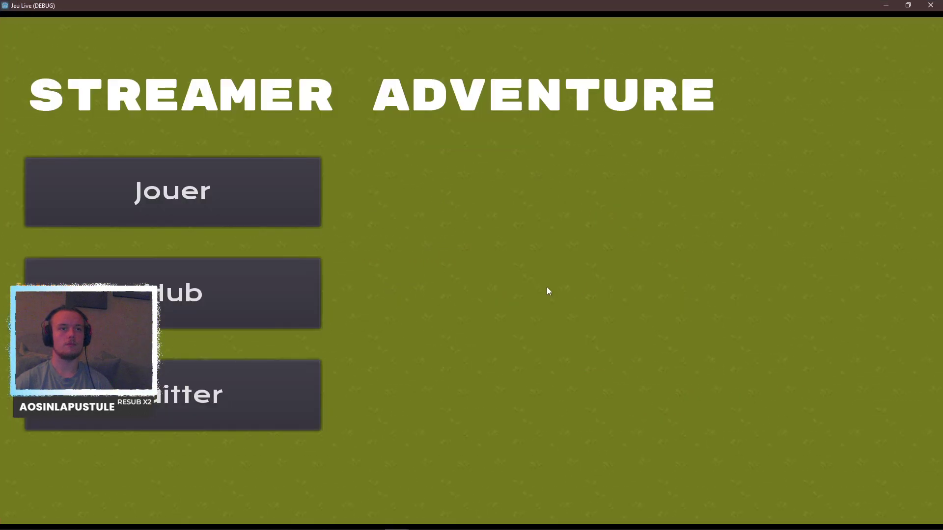
{"action": "left_click", "coordinate": [273, 221]}
{"action": "key", "text": "Right"}
{"action": "key", "text": "Down"}
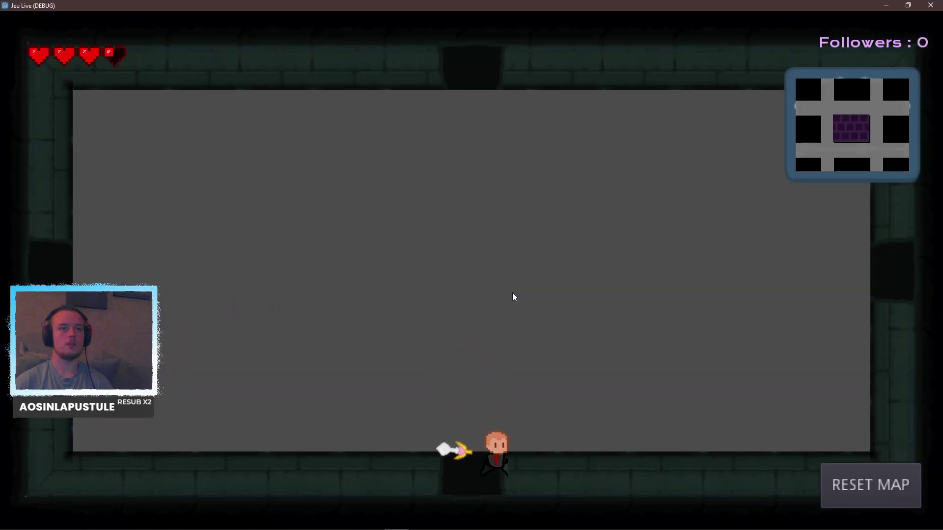
{"action": "key", "text": "s"}
{"action": "key", "text": "d"}
Fight and defeat the two purple enemies in the room to make a half heart drop.
{"action": "left_click", "coordinate": [585, 206]}
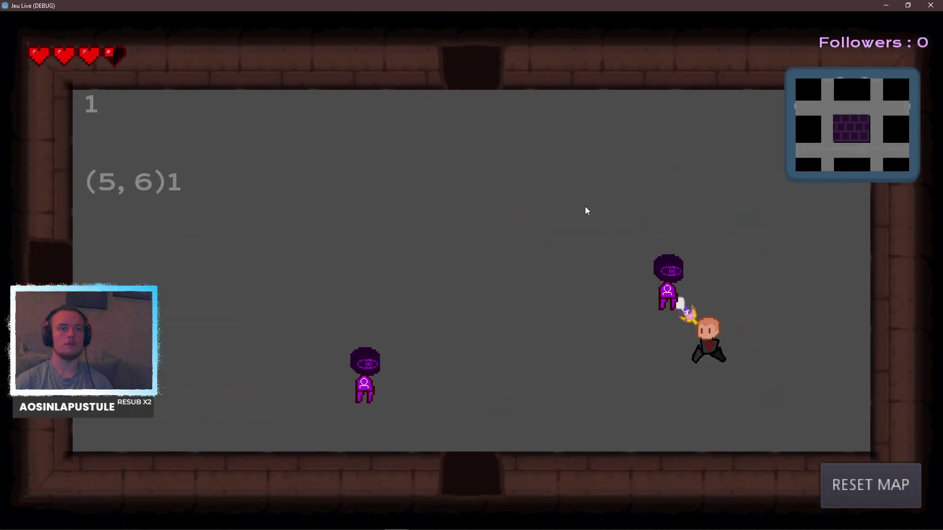
{"action": "key", "text": "Right"}
{"action": "key", "text": "Up"}
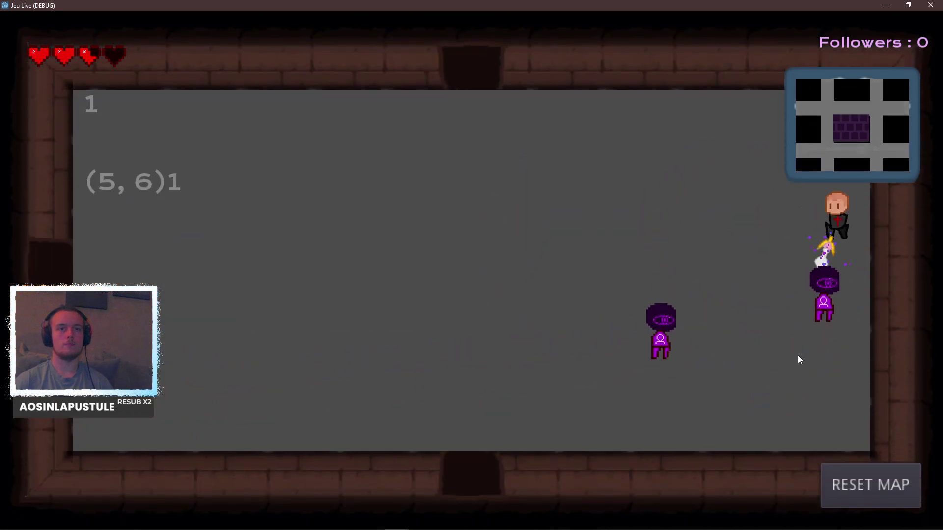
{"action": "left_click", "coordinate": [810, 342]}
{"action": "key", "text": "q"}
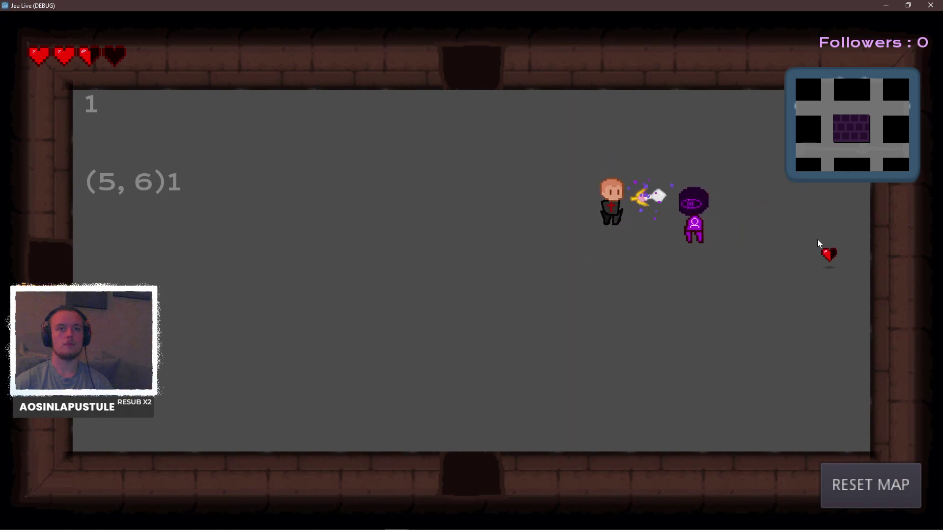
{"action": "left_click", "coordinate": [810, 241]}
{"action": "left_click", "coordinate": [809, 240]}
{"action": "left_click", "coordinate": [809, 240]}
{"action": "left_click", "coordinate": [809, 240]}
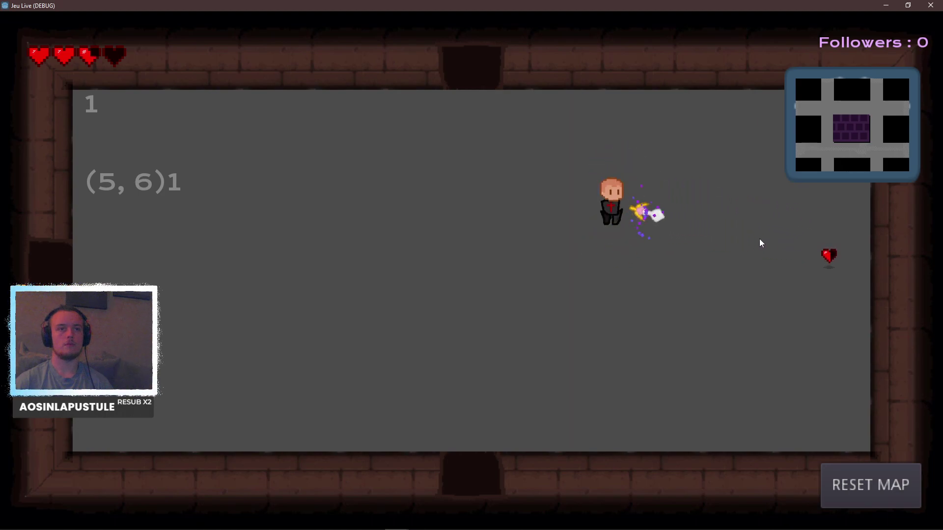
Examine the dropped half heart's floating motion and shadow up close, and close the game.
{"action": "key", "text": "d"}
{"action": "key", "text": "s"}
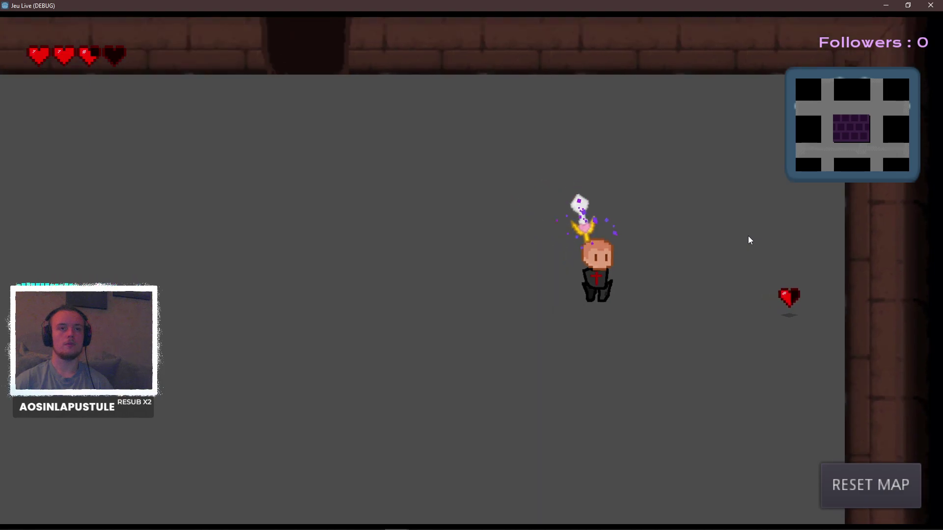
{"action": "scroll", "coordinate": [747, 236], "scroll_direction": "down", "scroll_amount": 1}
{"action": "key", "text": "s"}
{"action": "key", "text": "q"}
{"action": "scroll", "coordinate": [747, 236], "scroll_direction": "down", "scroll_amount": 2}
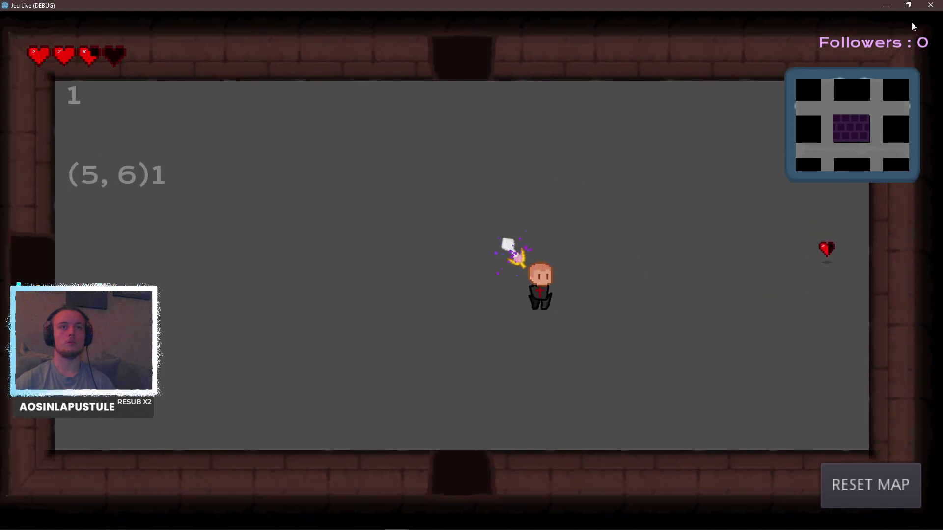
{"action": "left_click", "coordinate": [930, 4]}
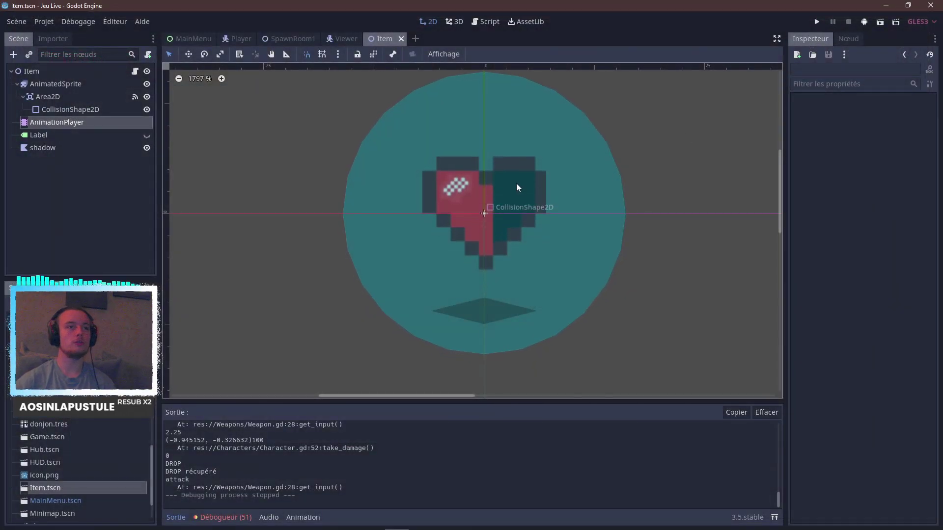
Add a Light2D node as a child of the Item root node.
{"action": "left_click", "coordinate": [46, 72]}
{"action": "key", "text": "ctrl+a"}
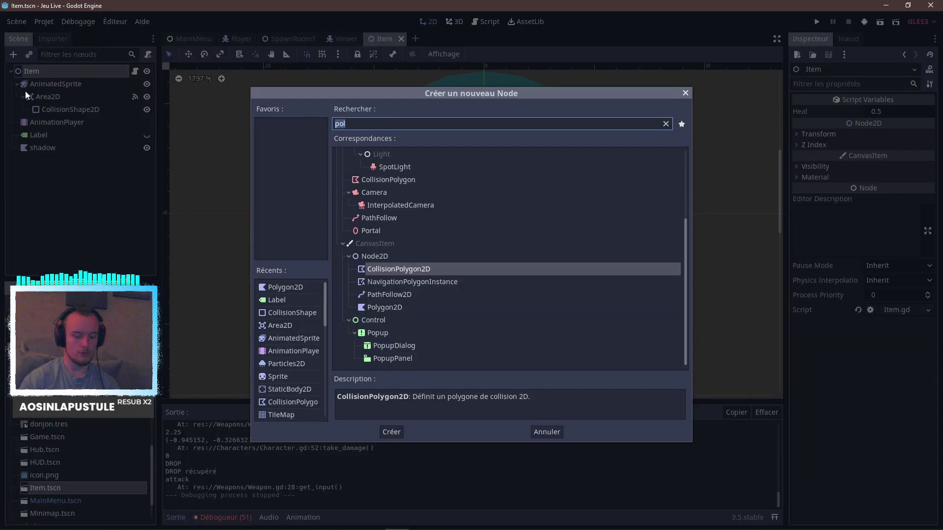
{"action": "type", "text": "light"}
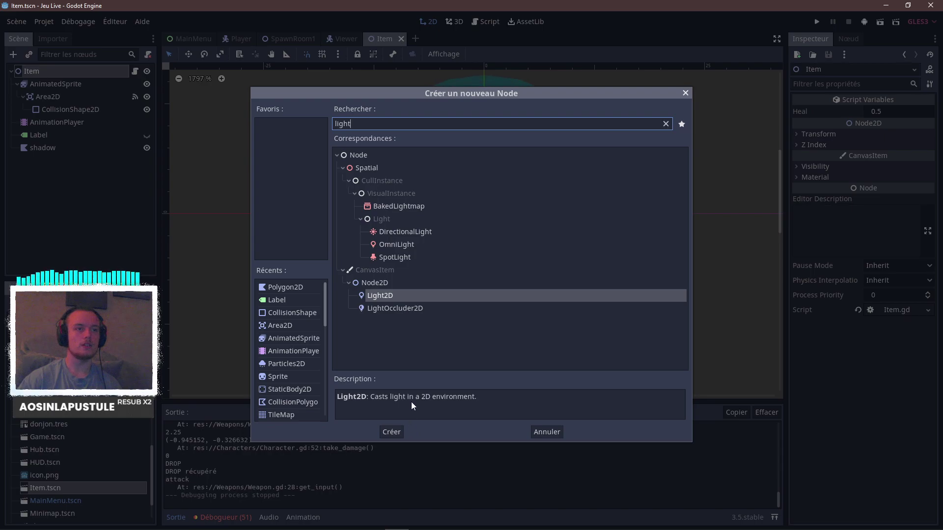
{"action": "left_click", "coordinate": [403, 308]}
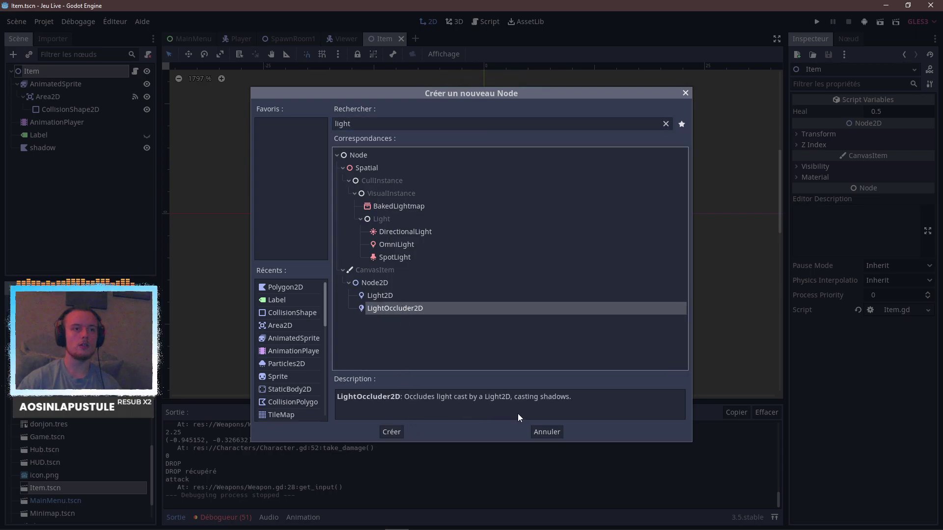
{"action": "left_click", "coordinate": [387, 297]}
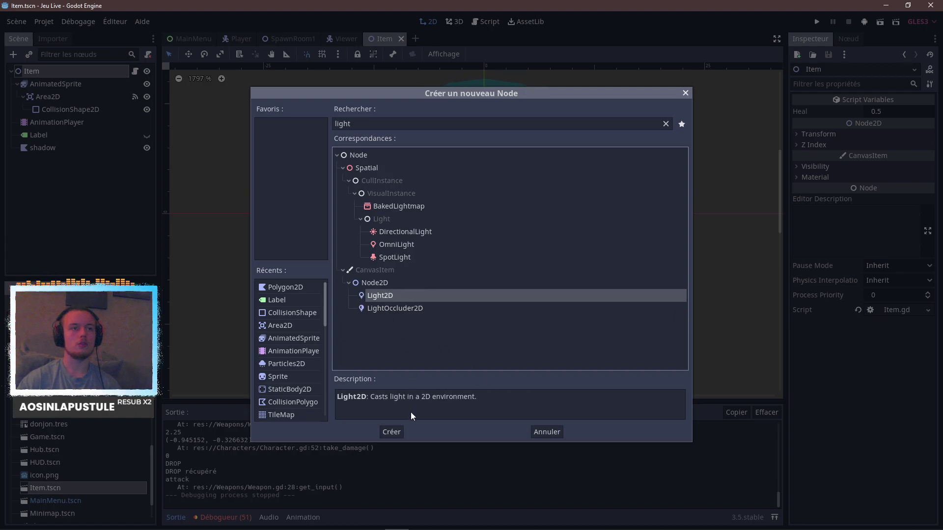
{"action": "left_click", "coordinate": [393, 430]}
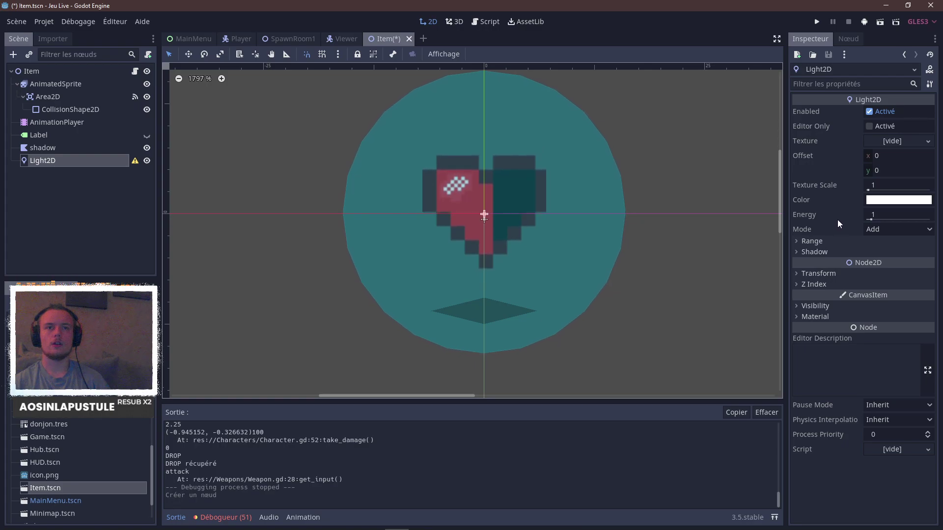
Raise the Light2D's energy to 1.58 and check its effect around the heart.
{"action": "left_click_drag", "start_coordinate": [878, 219], "coordinate": [899, 220]}
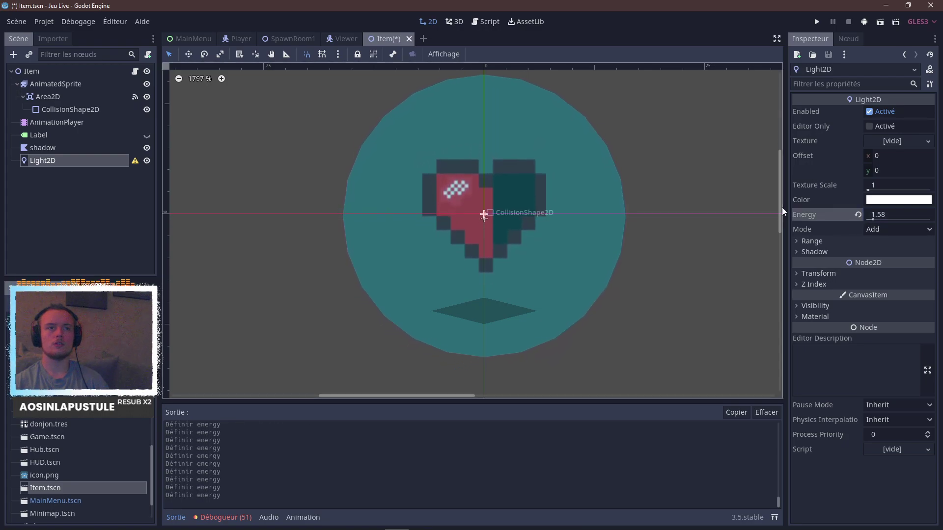
{"action": "scroll", "coordinate": [688, 214], "scroll_direction": "down", "scroll_amount": 6}
{"action": "middle_click_drag", "start_coordinate": [706, 181], "coordinate": [578, 261]}
{"action": "scroll", "coordinate": [542, 283], "scroll_direction": "up", "scroll_amount": 4}
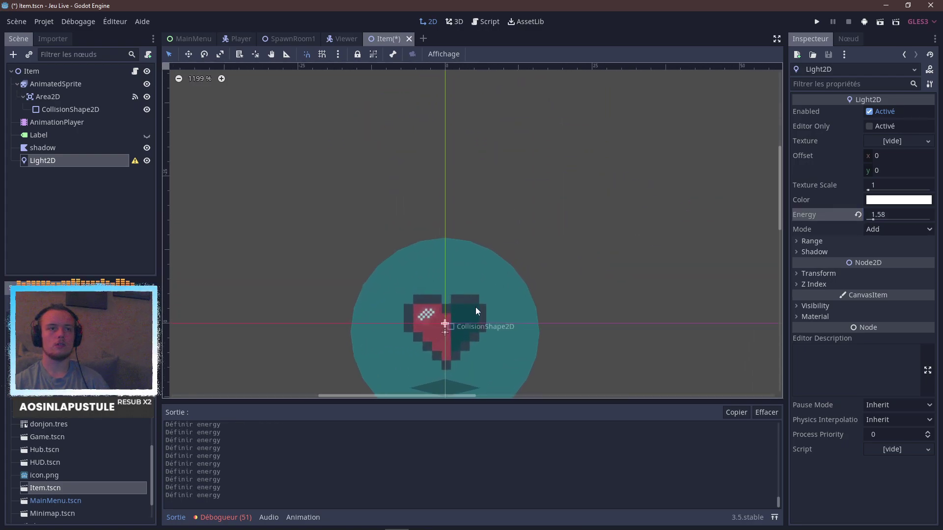
{"action": "scroll", "coordinate": [475, 309], "scroll_direction": "up", "scroll_amount": 4}
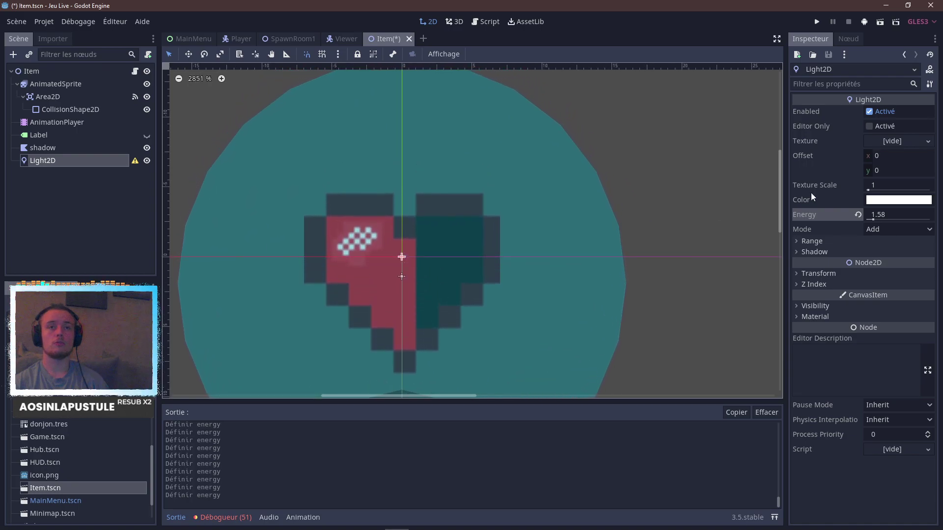
Set the Light2D's color to light red, ff6464.
{"action": "left_click", "coordinate": [899, 200]}
{"action": "mouse_move", "coordinate": [832, 126]}
{"action": "left_mouse_down"}
{"action": "mouse_move", "coordinate": [850, 15]}
{"action": "mouse_move", "coordinate": [801, 2]}
{"action": "left_mouse_up"}
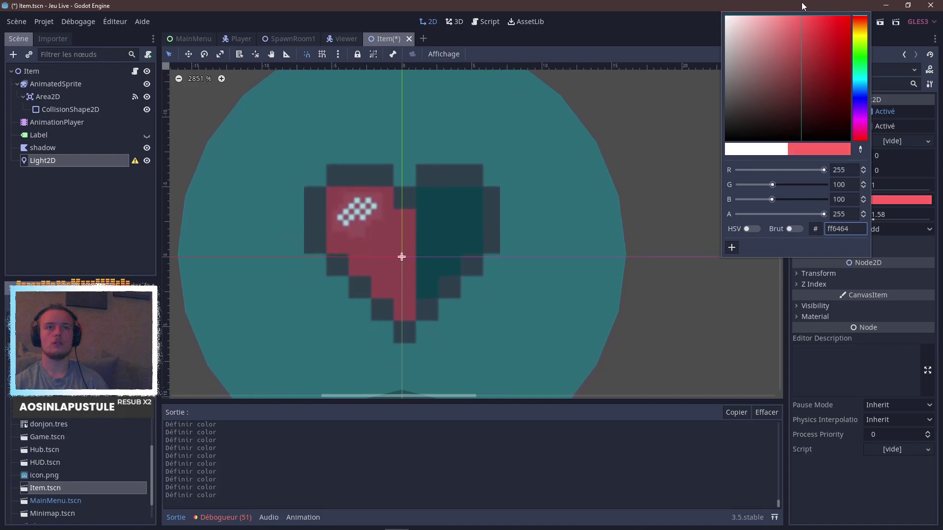
{"action": "left_click", "coordinate": [902, 233]}
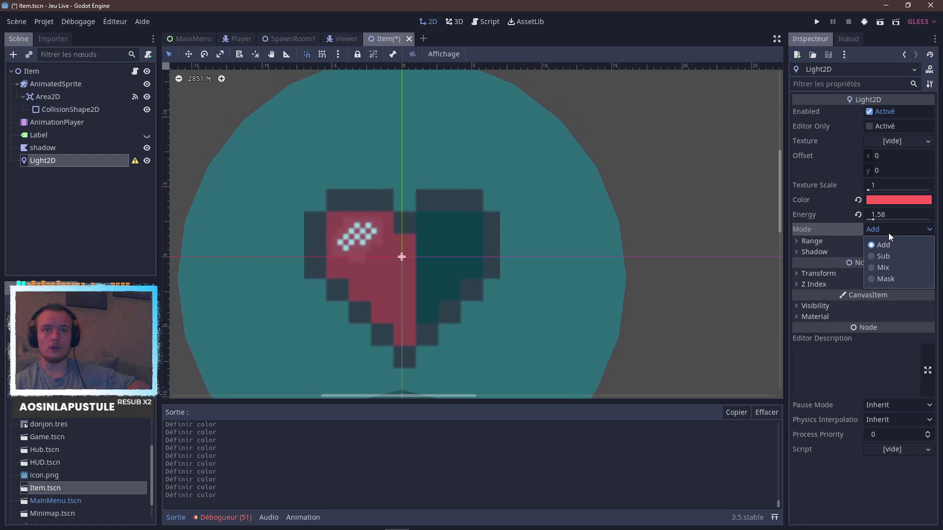
Keep the Add mode, set the Light2D's texture scale to 30.45 and reset its energy to the default.
{"action": "left_click", "coordinate": [889, 233]}
{"action": "left_click_drag", "start_coordinate": [882, 222], "coordinate": [905, 194]}
{"action": "left_click", "coordinate": [858, 215]}
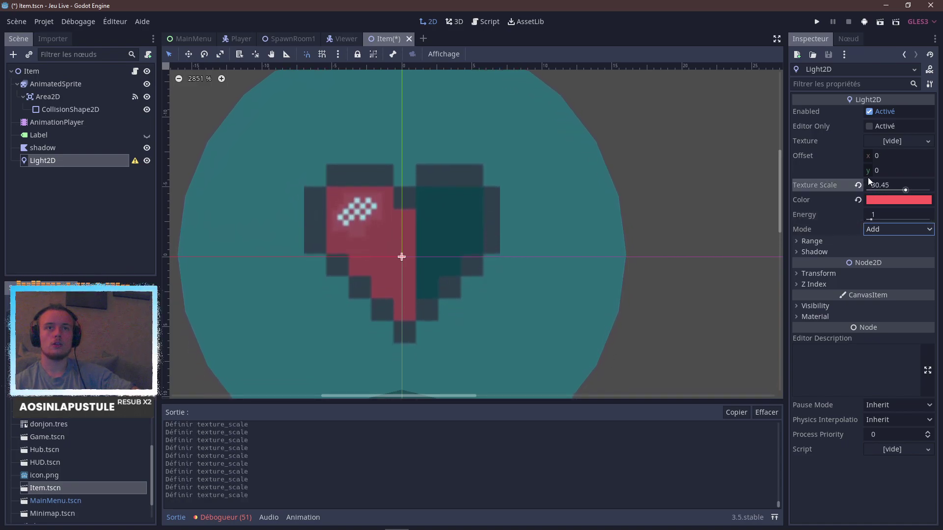
Load Half_Heart.png from the Assets folder as the Light2D's texture.
{"action": "left_click", "coordinate": [891, 142]}
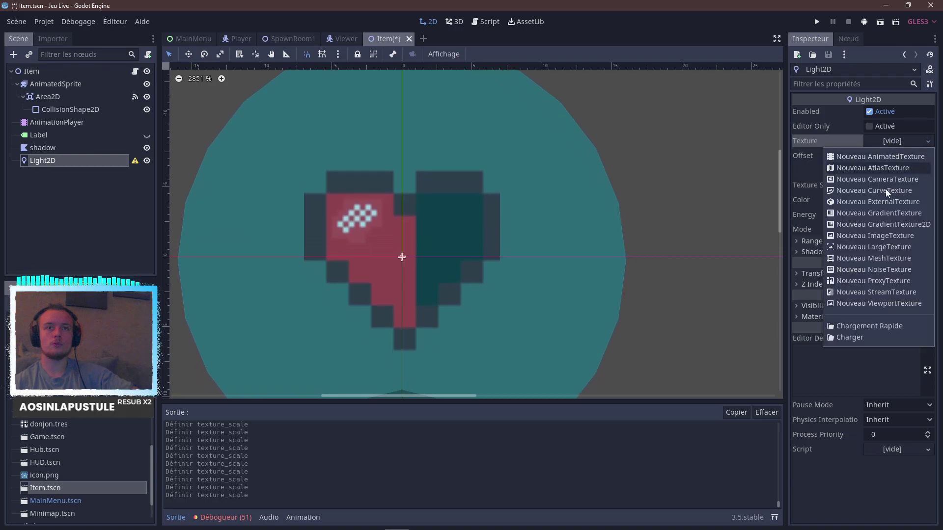
{"action": "left_click", "coordinate": [863, 338]}
{"action": "double_click", "coordinate": [221, 130]}
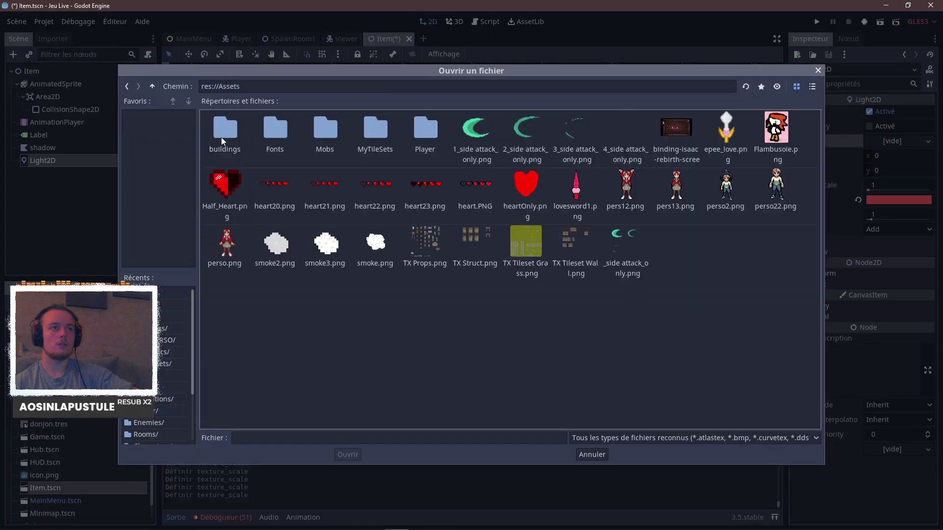
{"action": "left_click", "coordinate": [242, 185]}
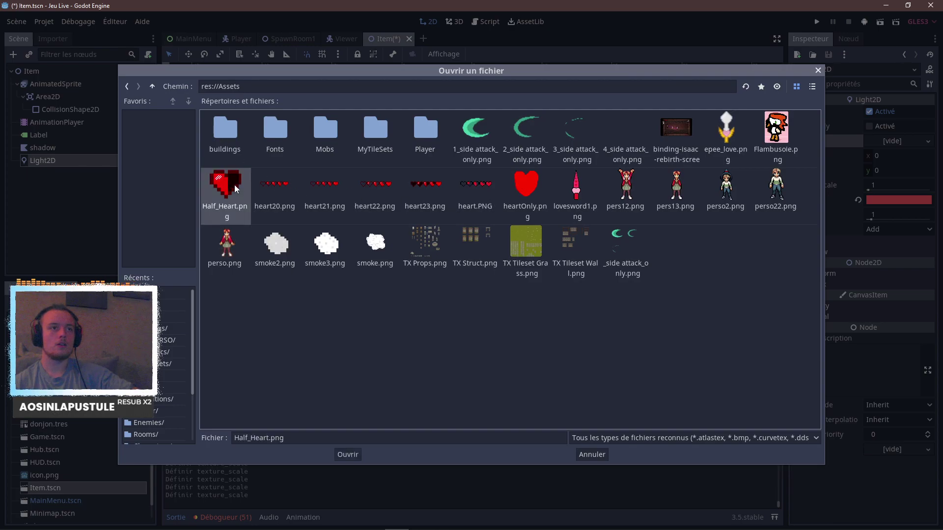
{"action": "double_click", "coordinate": [235, 185]}
Set the Light2D's texture scale to 8.75 and its energy to 1.87.
{"action": "scroll", "coordinate": [461, 245], "scroll_direction": "up", "scroll_amount": 3}
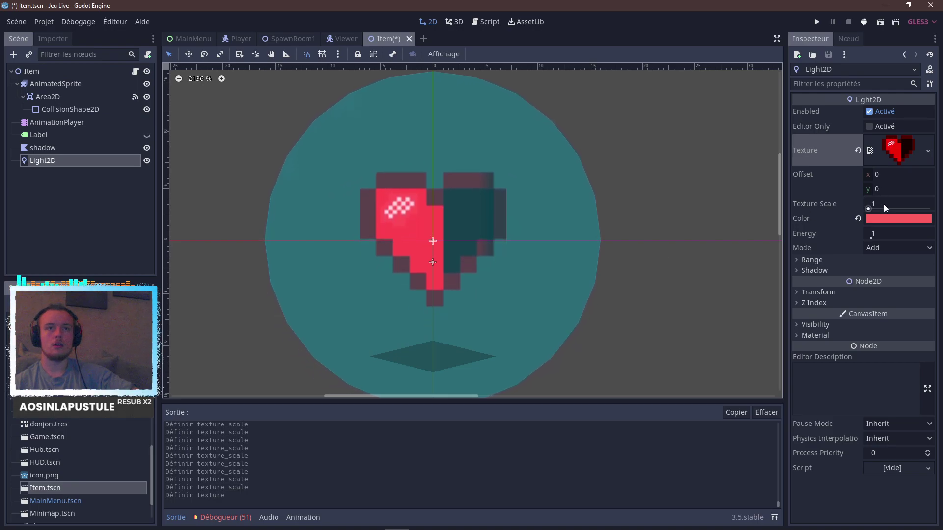
{"action": "mouse_move", "coordinate": [868, 209]}
{"action": "left_mouse_down"}
{"action": "mouse_move", "coordinate": [894, 208]}
{"action": "mouse_move", "coordinate": [842, 208]}
{"action": "mouse_move", "coordinate": [876, 210]}
{"action": "left_mouse_up"}
{"action": "left_click_drag", "start_coordinate": [893, 211], "coordinate": [876, 240]}
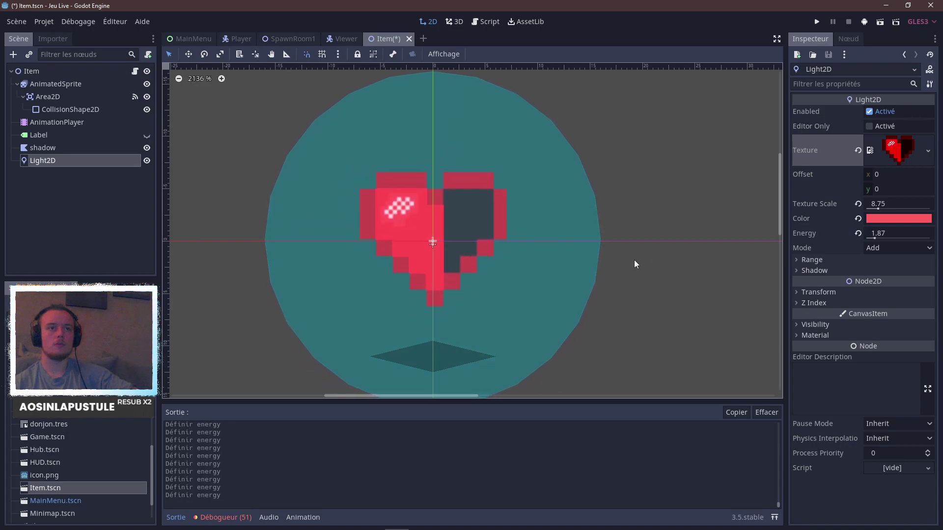
{"action": "scroll", "coordinate": [638, 266], "scroll_direction": "down", "scroll_amount": 3}
Save the Item scene, run the project and start the game in a maximized window.
{"action": "key", "text": "ctrl+s"}
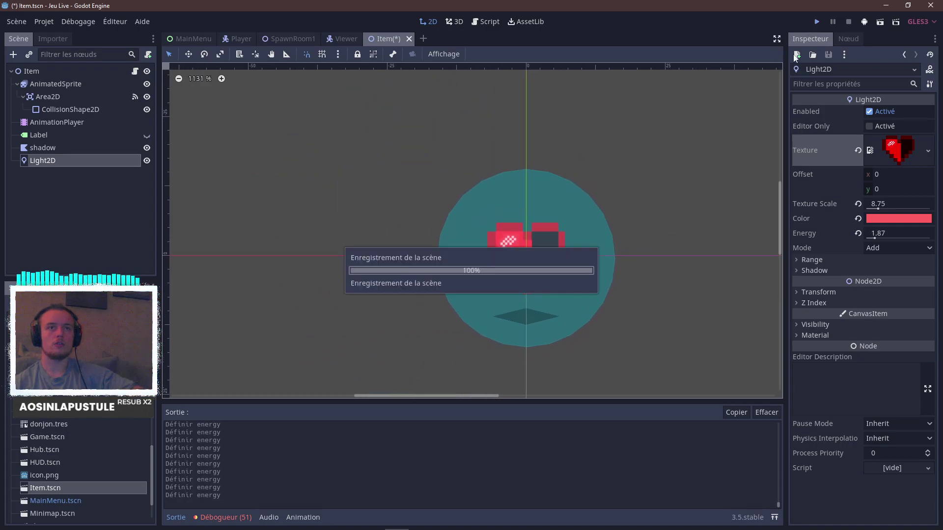
{"action": "key", "text": "F5"}
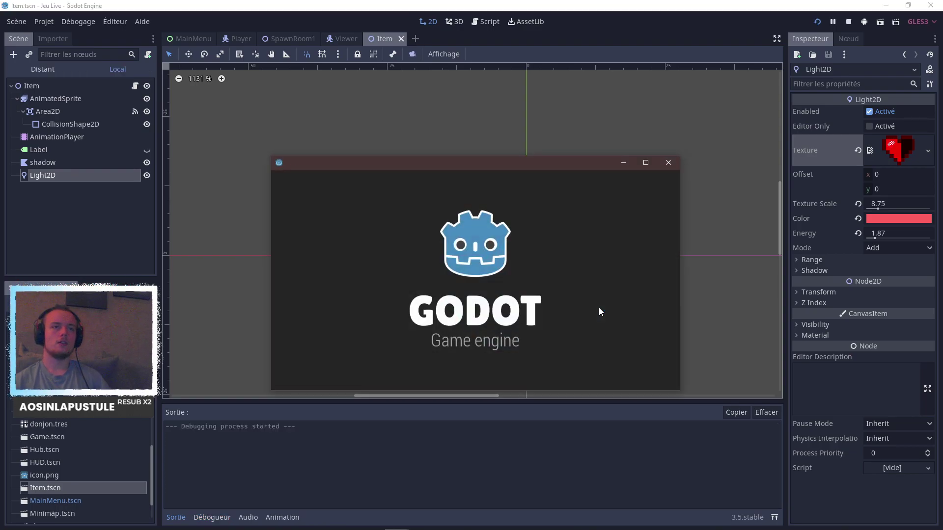
{"action": "left_click", "coordinate": [646, 163]}
{"action": "left_click", "coordinate": [261, 193]}
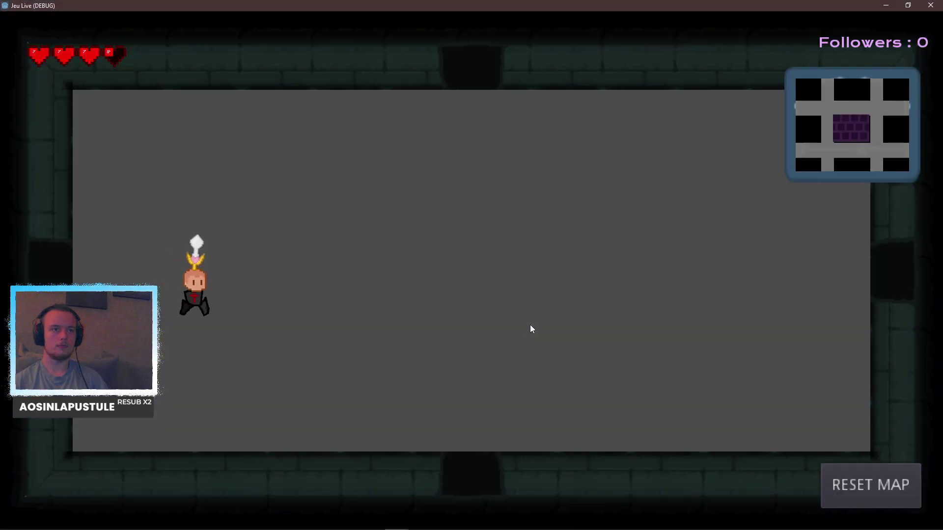
Enter the next room, defeat the two enemies and examine the light cast by the half-hearts they drop.
{"action": "key", "text": "s"}
{"action": "key", "text": "d"}
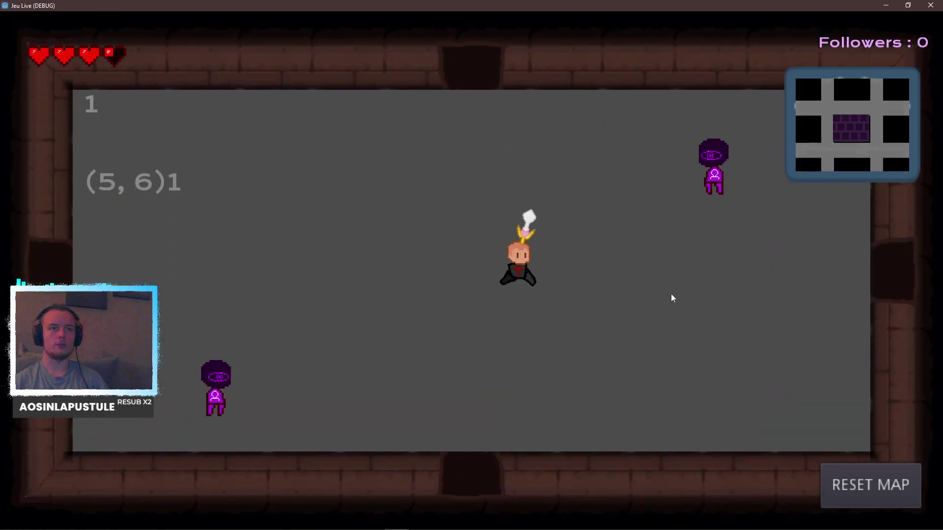
{"action": "key", "text": "d"}
{"action": "left_click", "coordinate": [677, 177]}
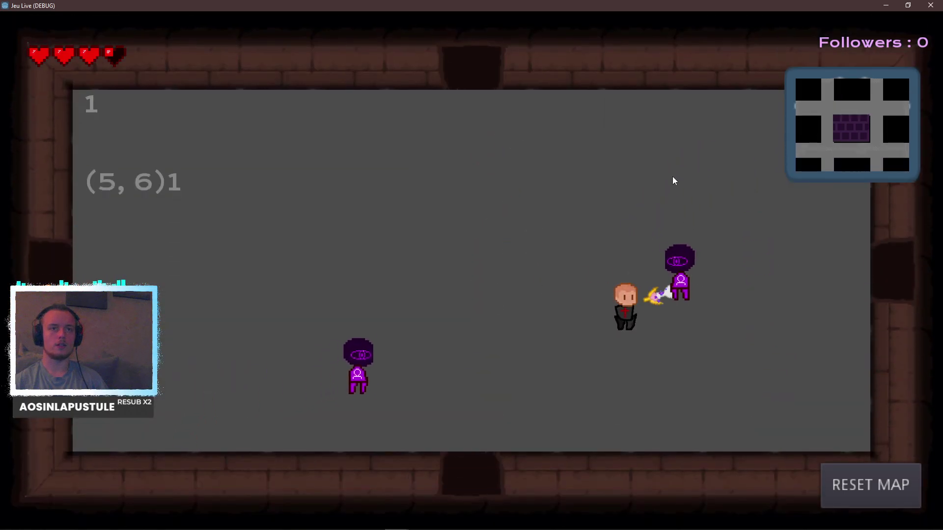
{"action": "left_click", "coordinate": [764, 332]}
{"action": "key", "text": "z"}
{"action": "key", "text": "q"}
{"action": "left_click", "coordinate": [756, 315]}
{"action": "key", "text": "s"}
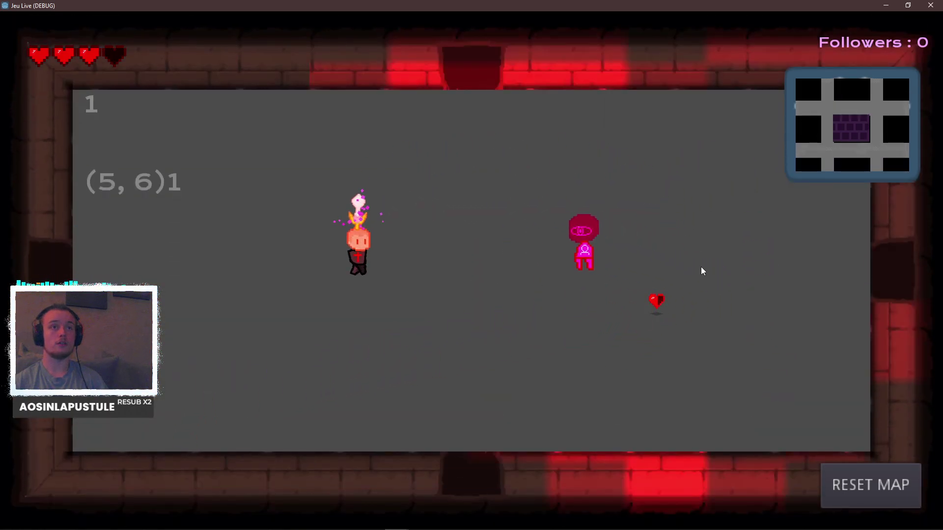
{"action": "key", "text": "d"}
{"action": "key", "text": "a"}
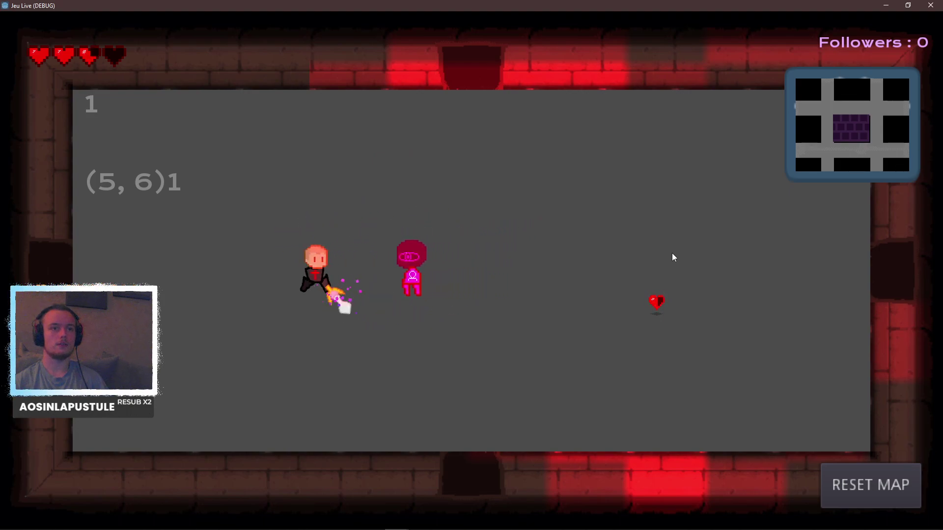
{"action": "key", "text": "a"}
{"action": "key", "text": "s"}
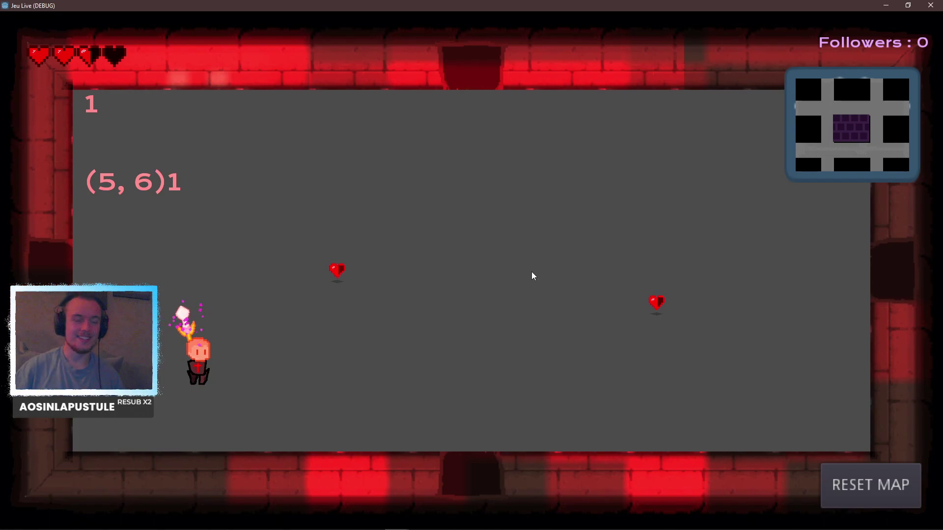
Reset the Light2D's texture scale and energy to their defaults and inspect a dropped half-heart up close in the running game.
{"action": "key", "text": "alt+Tab"}
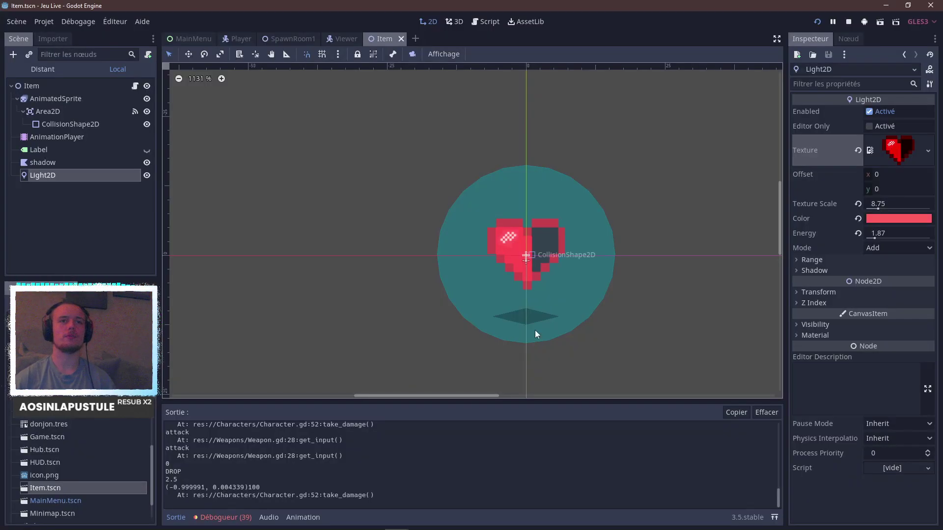
{"action": "left_click", "coordinate": [858, 205]}
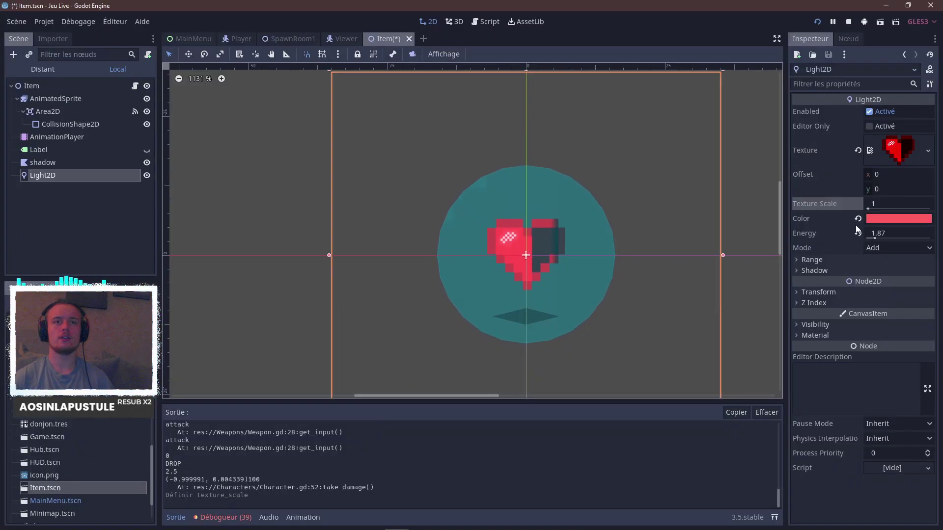
{"action": "left_click", "coordinate": [858, 233]}
{"action": "key", "text": "alt+Tab"}
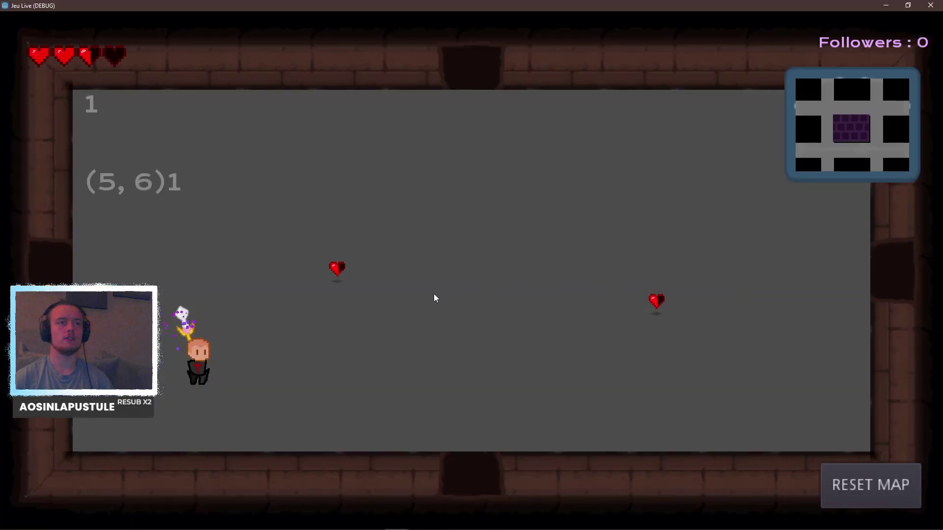
{"action": "scroll", "coordinate": [434, 294], "scroll_direction": "up", "scroll_amount": 5}
{"action": "key", "text": "d"}
{"action": "key", "text": "z"}
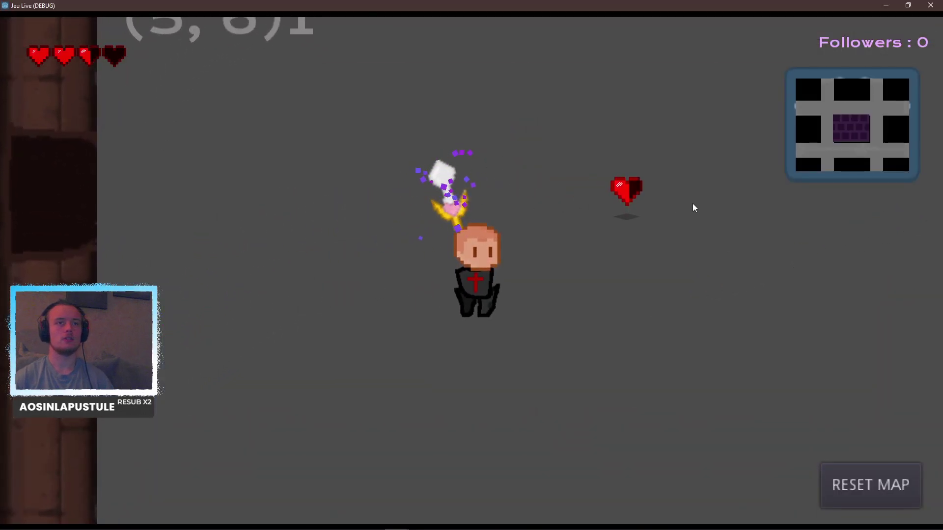
Raise the Light2D's energy to 6.33 and check the dropped half-hearts in the running game.
{"action": "key", "text": "alt+Tab"}
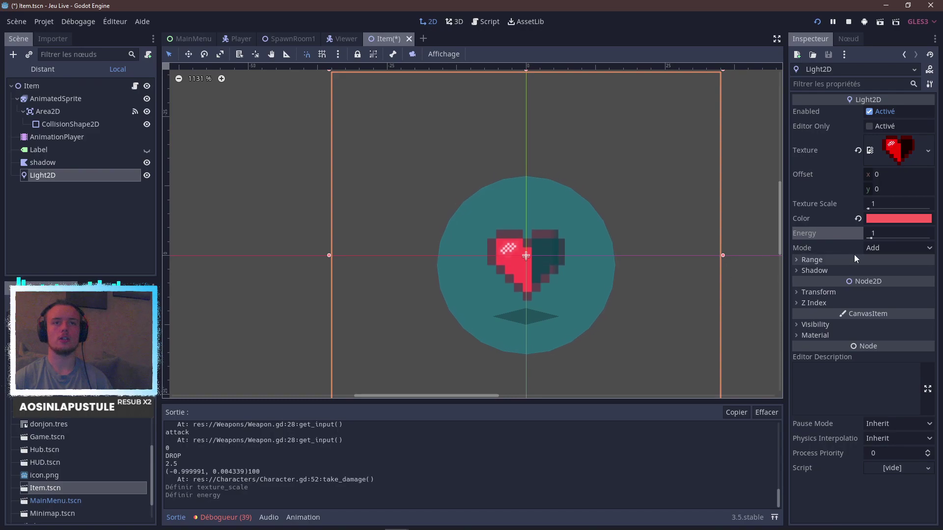
{"action": "left_click_drag", "start_coordinate": [874, 235], "coordinate": [893, 237]}
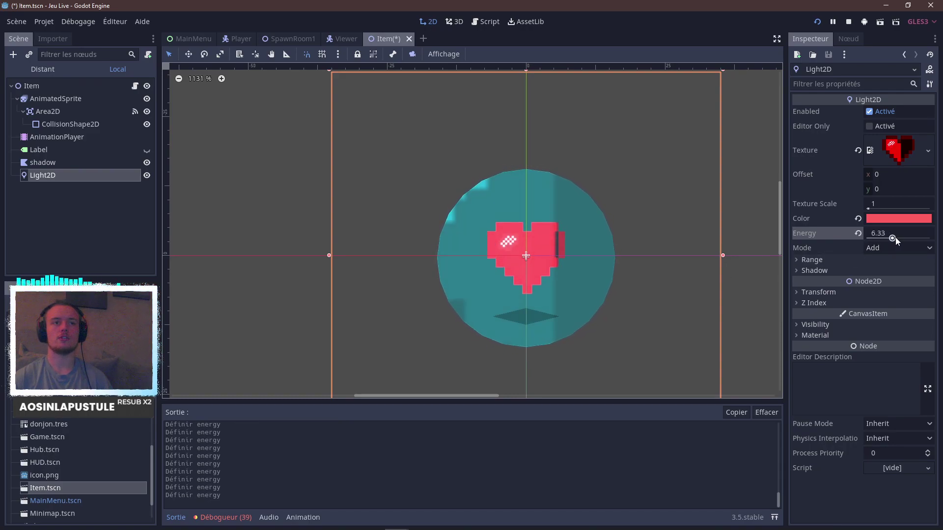
{"action": "key", "text": "alt+Tab"}
{"action": "scroll", "coordinate": [751, 242], "scroll_direction": "down", "scroll_amount": 3}
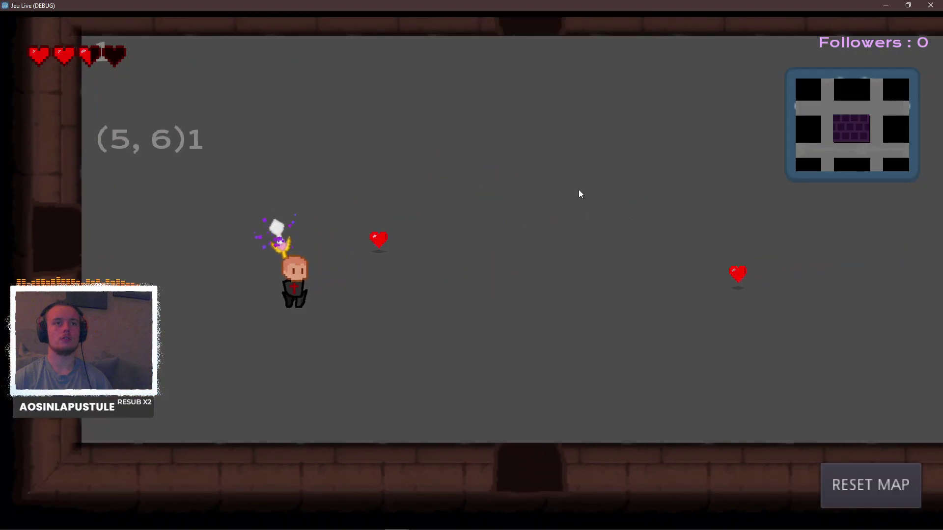
{"action": "scroll", "coordinate": [555, 193], "scroll_direction": "down", "scroll_amount": 3}
Reset the Light2D's energy to its default and check the dropped half-hearts in the running game.
{"action": "key", "text": "alt+Tab"}
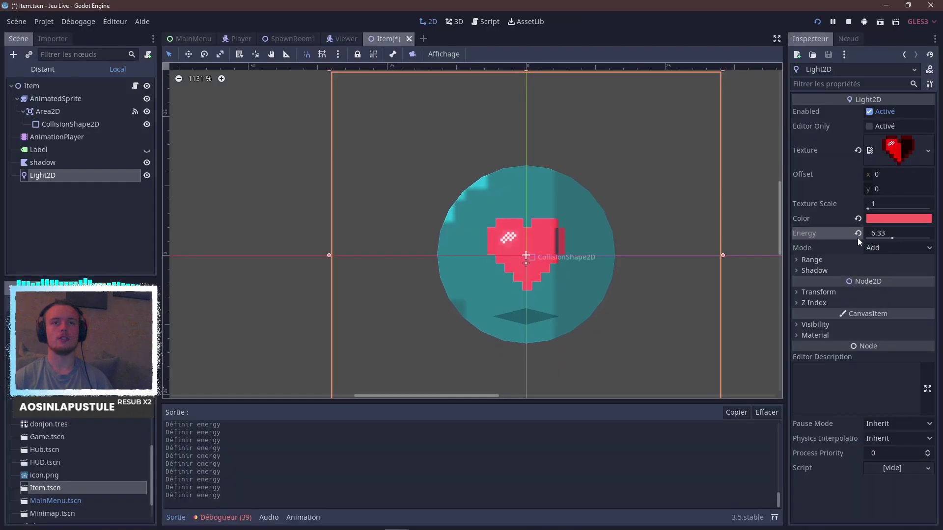
{"action": "left_click", "coordinate": [858, 233]}
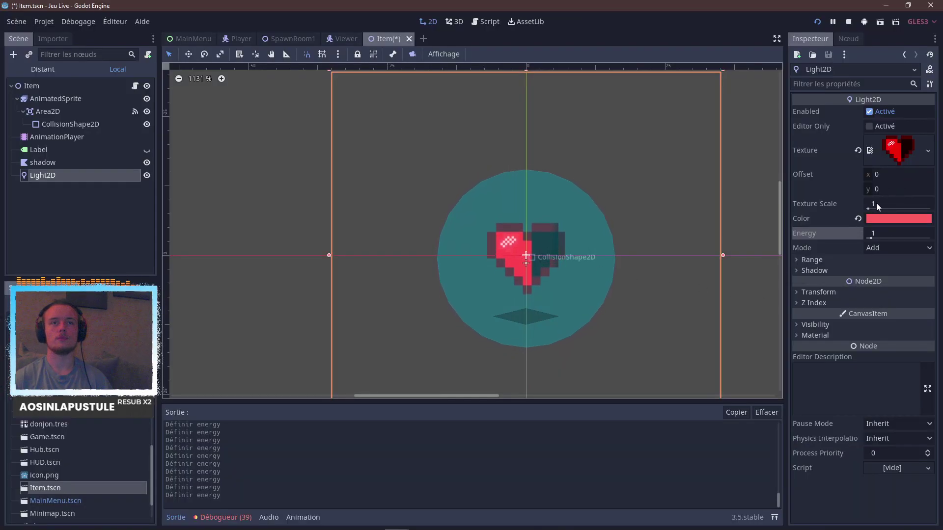
{"action": "key", "text": "alt+Tab"}
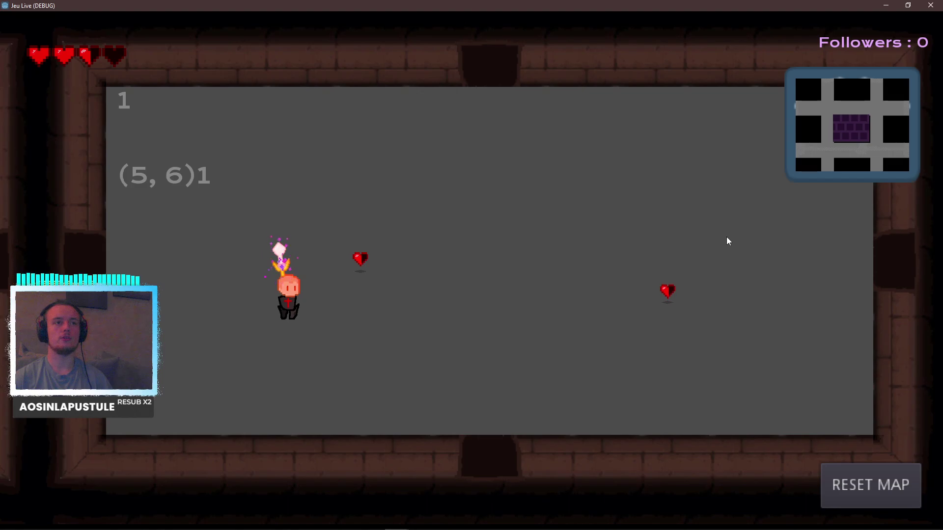
Increase the Light2D's texture scale and walk the character around the room to check how far the red light reaches.
{"action": "key", "text": "alt+Tab"}
{"action": "left_click_drag", "start_coordinate": [871, 210], "coordinate": [894, 210]}
{"action": "key", "text": "alt+Tab"}
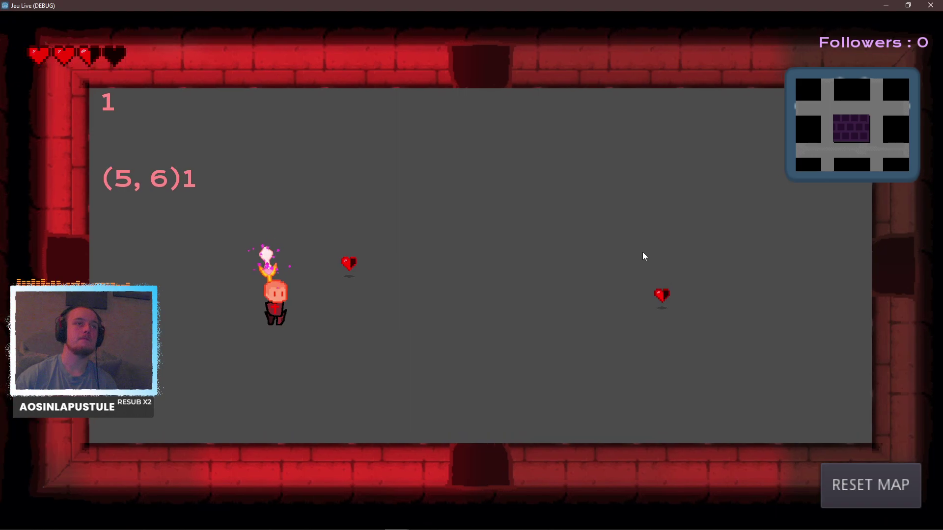
{"action": "key", "text": "s"}
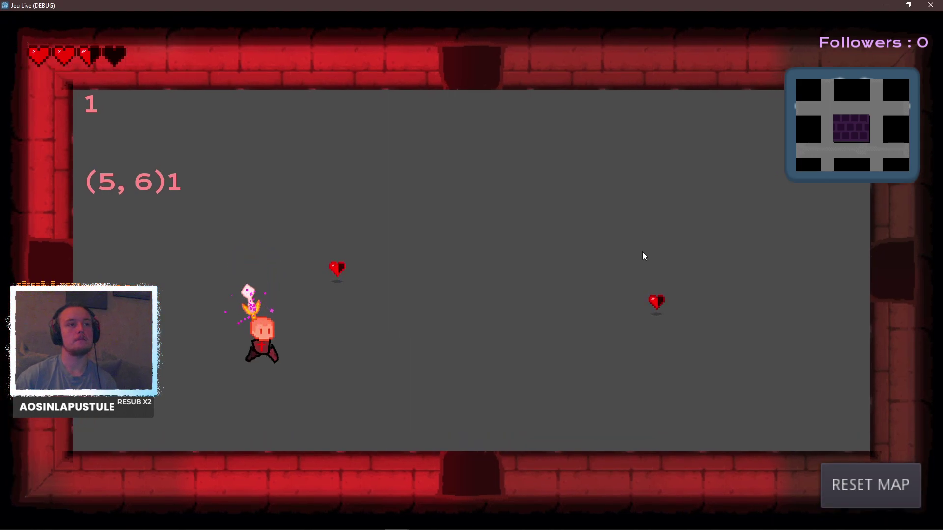
{"action": "key", "text": "d"}
{"action": "key", "text": "z"}
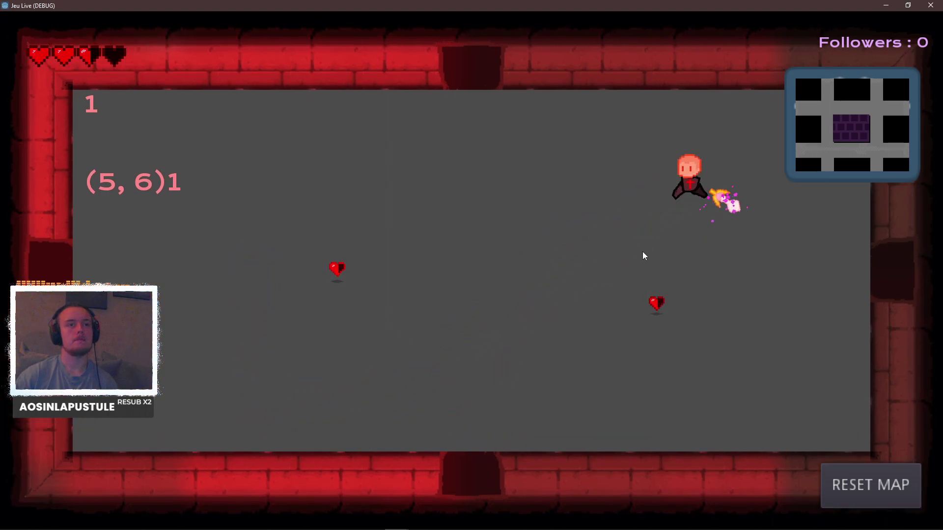
{"action": "key", "text": "a"}
{"action": "key", "text": "s"}
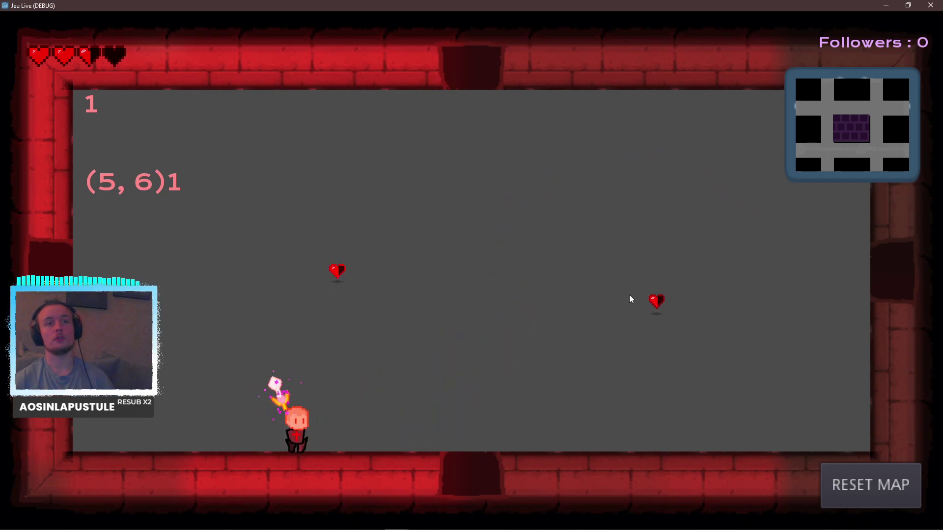
Return to the editor and set the Light2D's texture scale to 2.
{"action": "key", "text": "alt+Tab"}
{"action": "key", "text": "F5"}
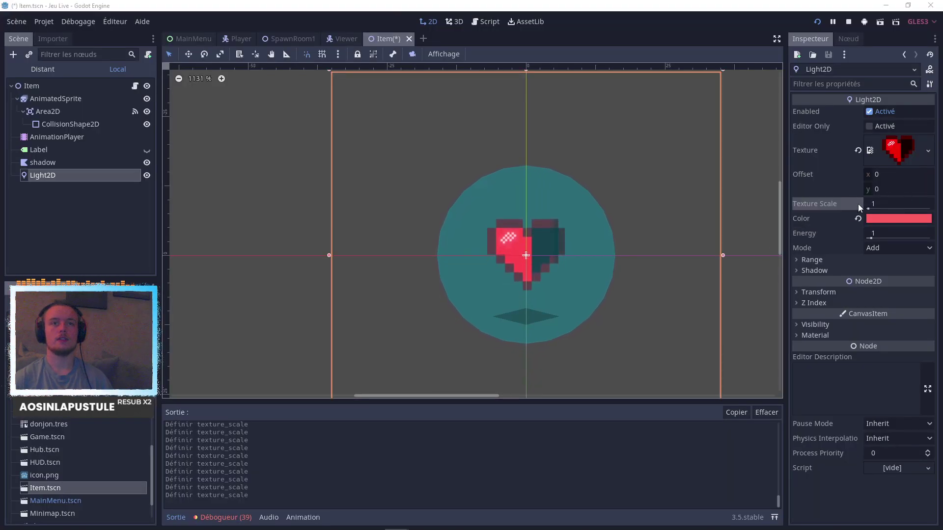
{"action": "key", "text": "F8"}
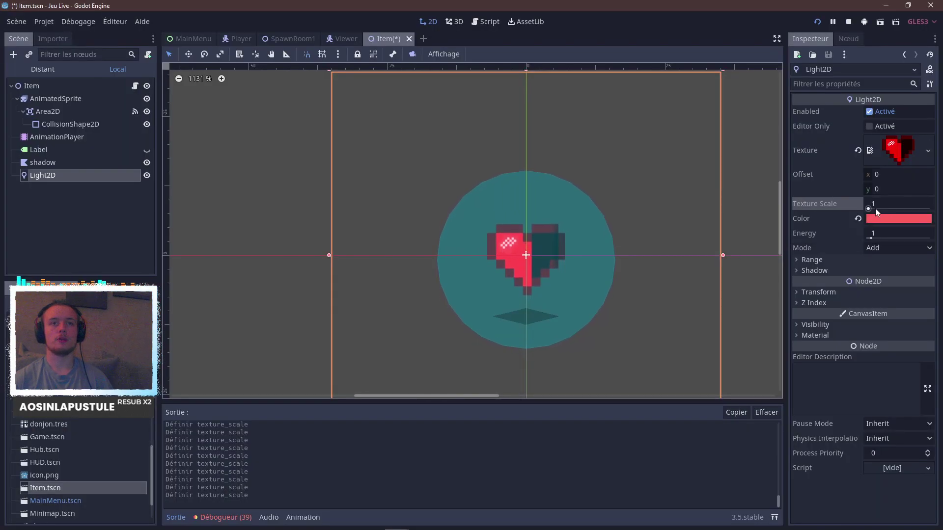
{"action": "type", "text": "2"}
{"action": "key", "text": "Return"}
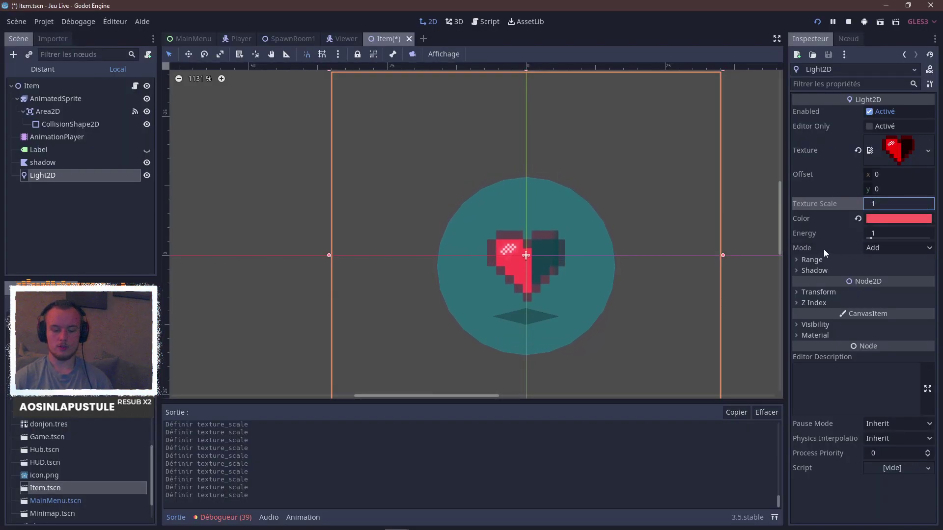
Walk the character past the dropped half-heart in the running game to check the light's reach.
{"action": "key", "text": "F5"}
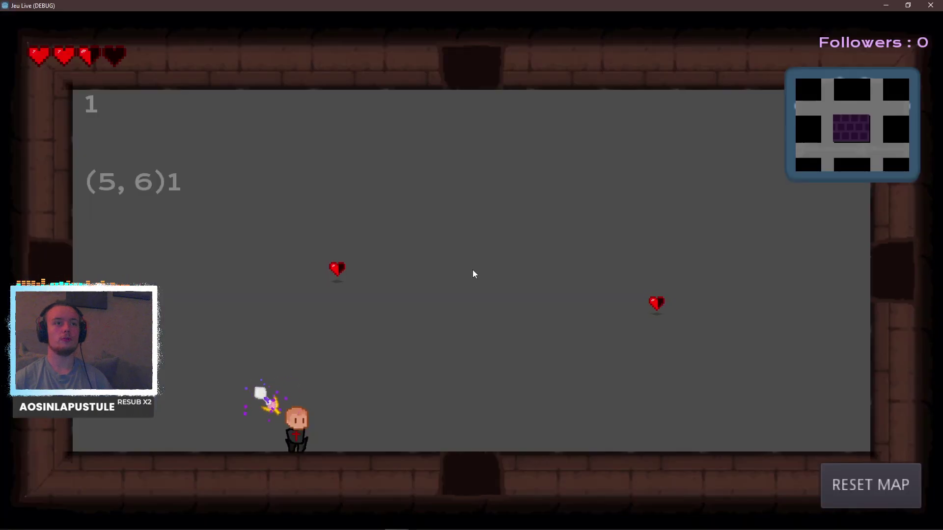
{"action": "key", "text": "F8"}
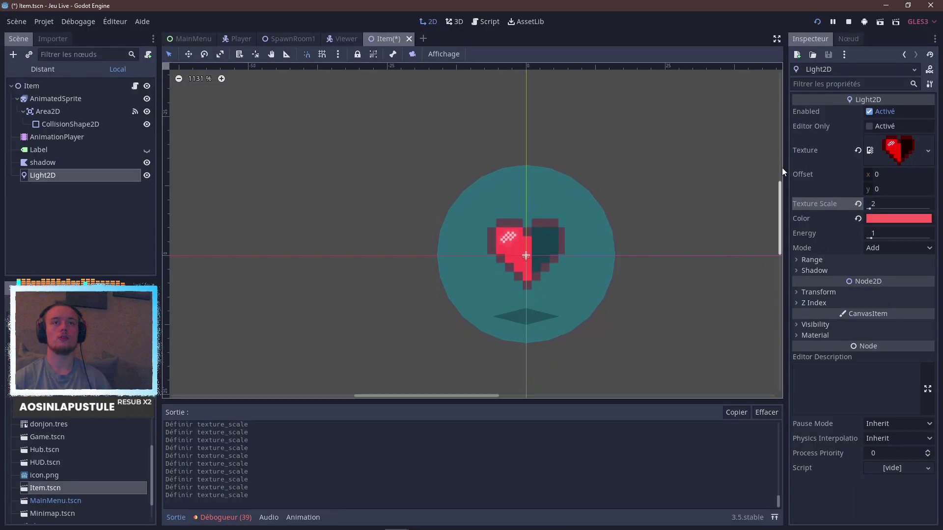
{"action": "key", "text": "F5"}
{"action": "key", "text": "F5"}
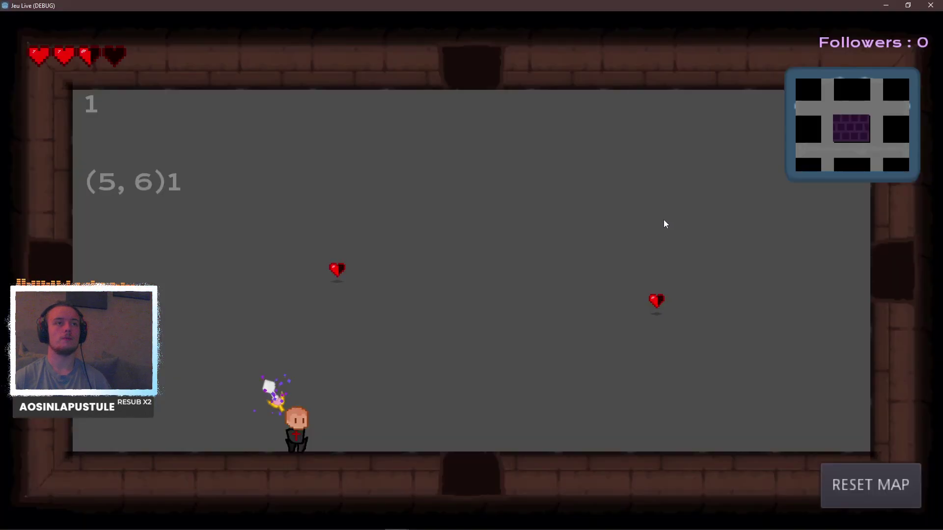
{"action": "key", "text": "w"}
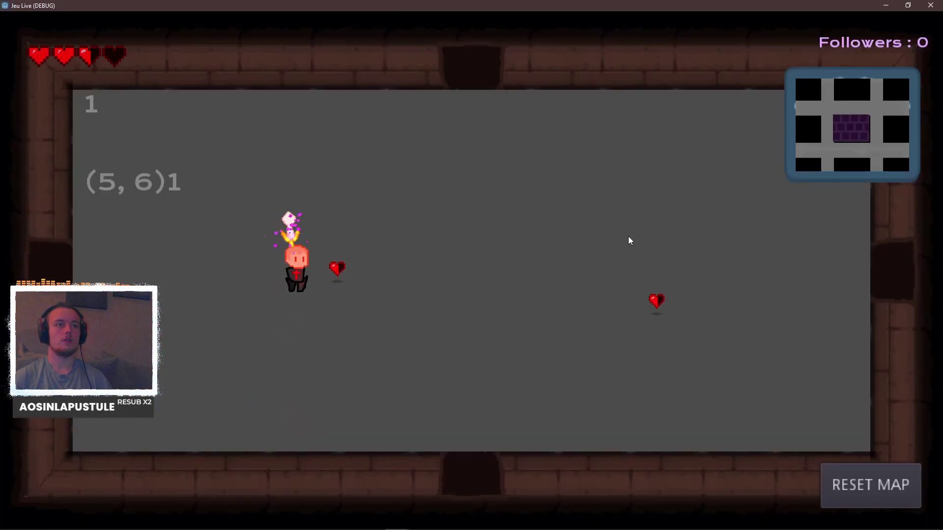
{"action": "key", "text": "s"}
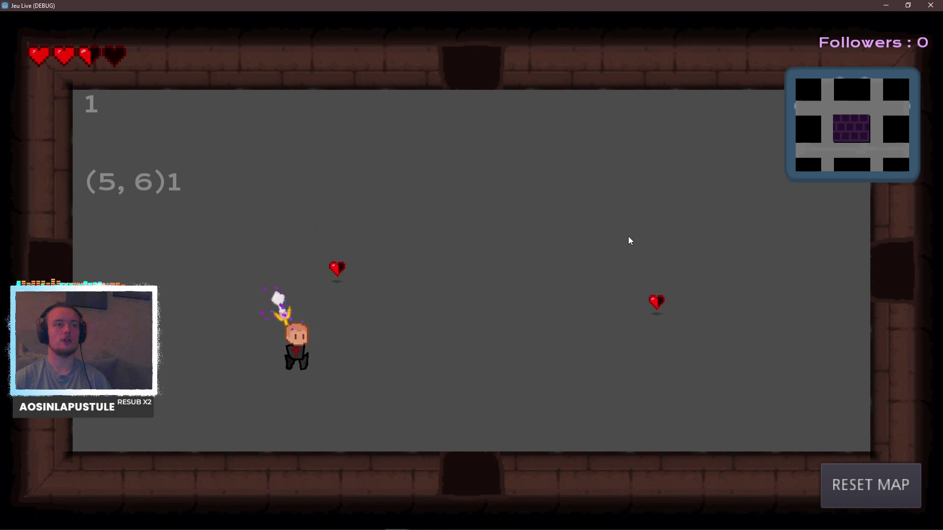
Walk the character up past the nearby half-heart to check its light, and return to the editor.
{"action": "key", "text": "w"}
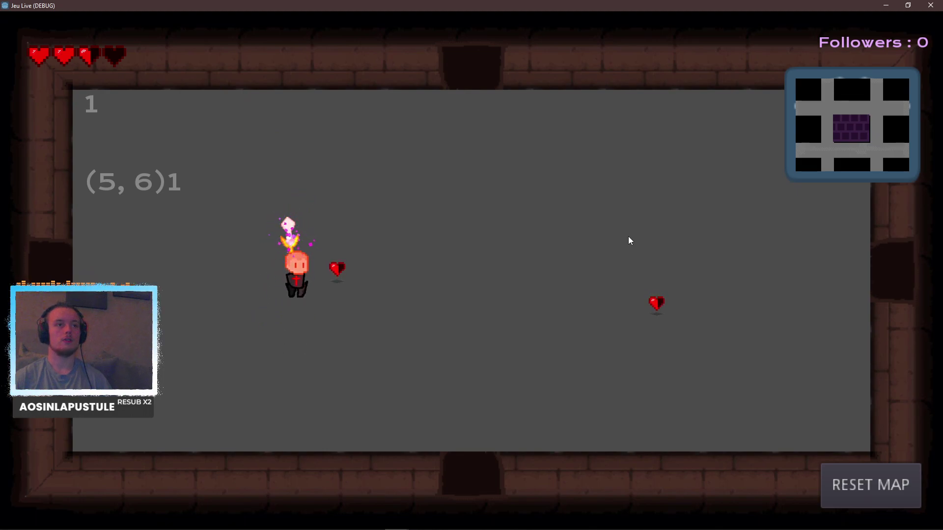
{"action": "key", "text": "w"}
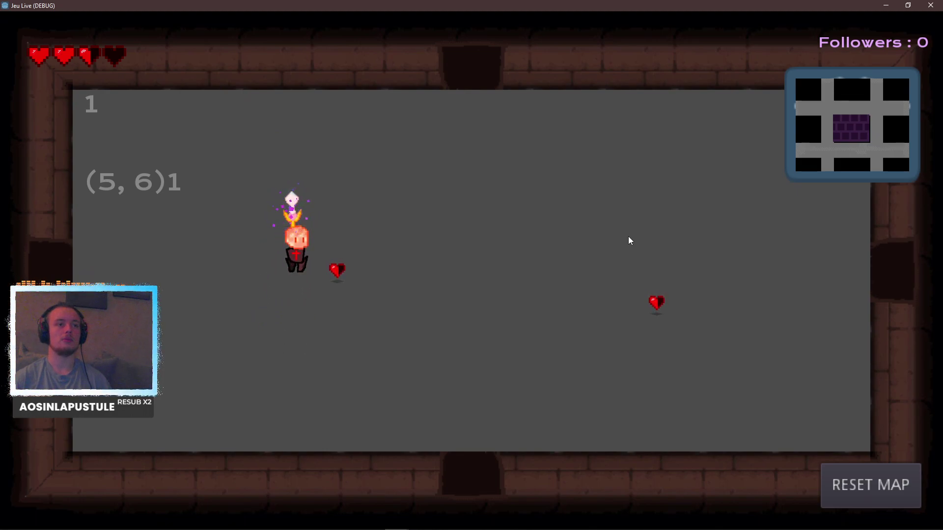
{"action": "key", "text": "alt+Tab"}
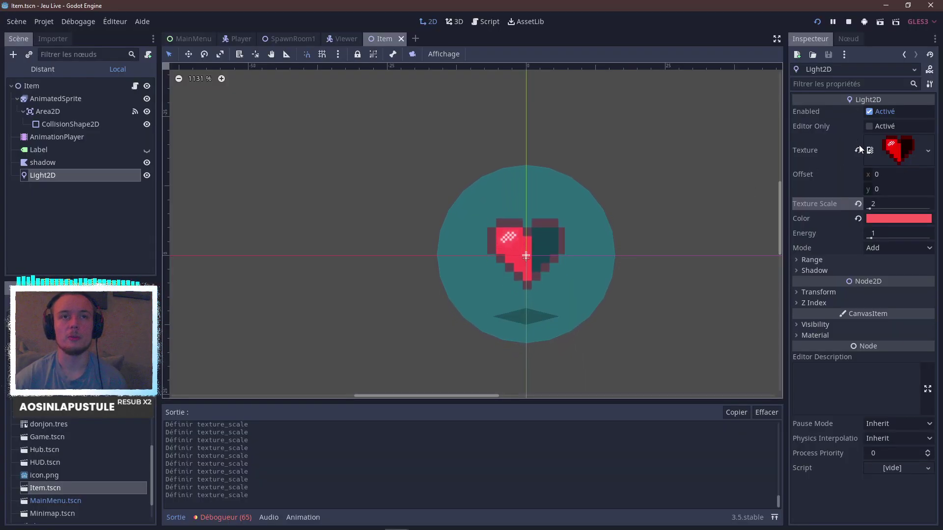
Replace the Light2D's heart texture with a new GradientTexture holding a new Gradient, and open the gradient for editing.
{"action": "left_click", "coordinate": [859, 146]}
{"action": "left_click", "coordinate": [882, 142]}
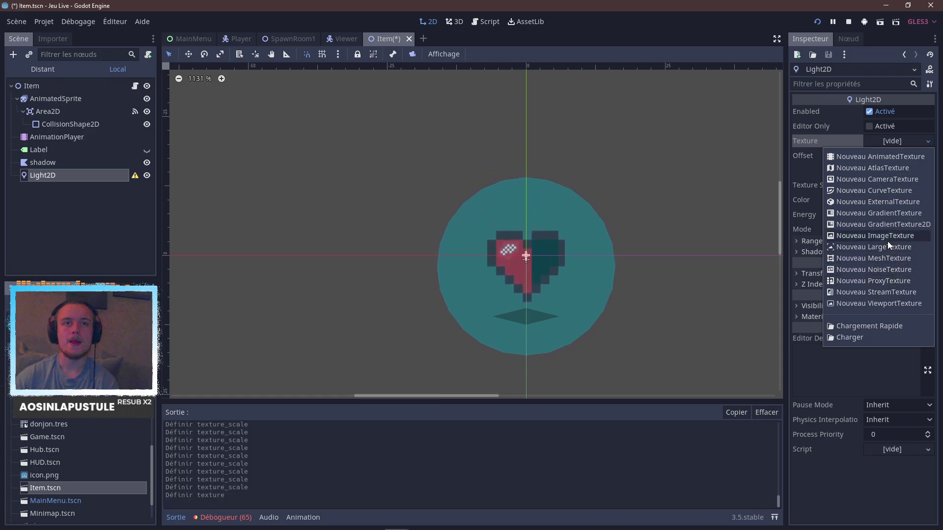
{"action": "left_click", "coordinate": [870, 211]}
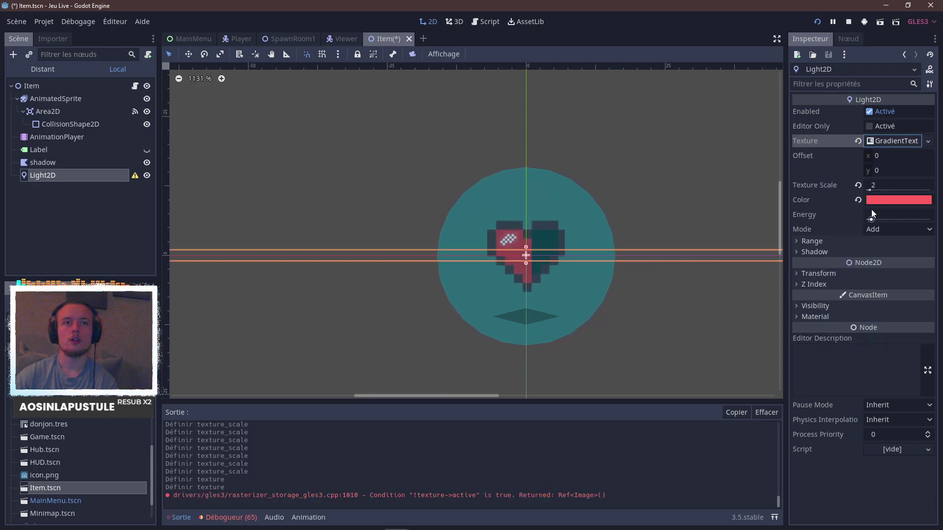
{"action": "left_click", "coordinate": [876, 141]}
{"action": "left_click", "coordinate": [894, 156]}
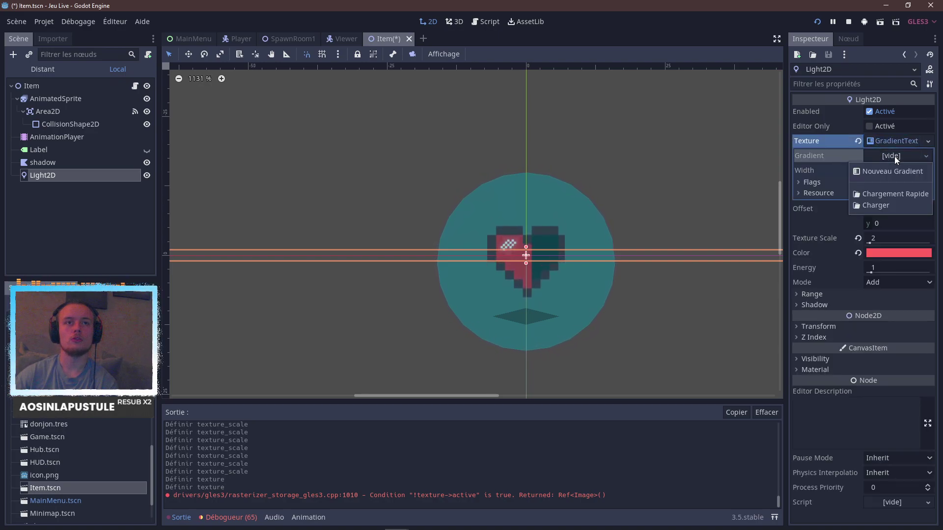
{"action": "left_click", "coordinate": [878, 177]}
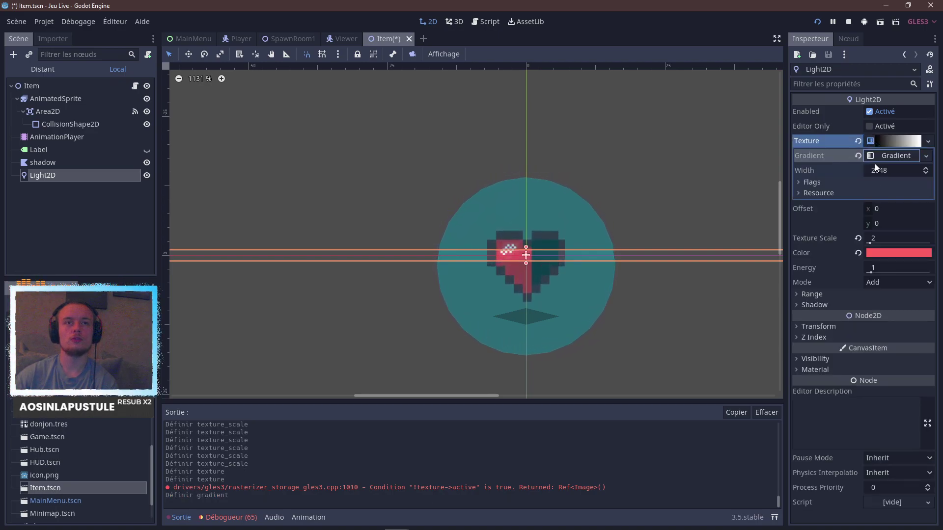
{"action": "left_click", "coordinate": [870, 155]}
Set the gradient's interpolation mode to Constant and color a newly added stop pure red (ff0000).
{"action": "left_click", "coordinate": [887, 201]}
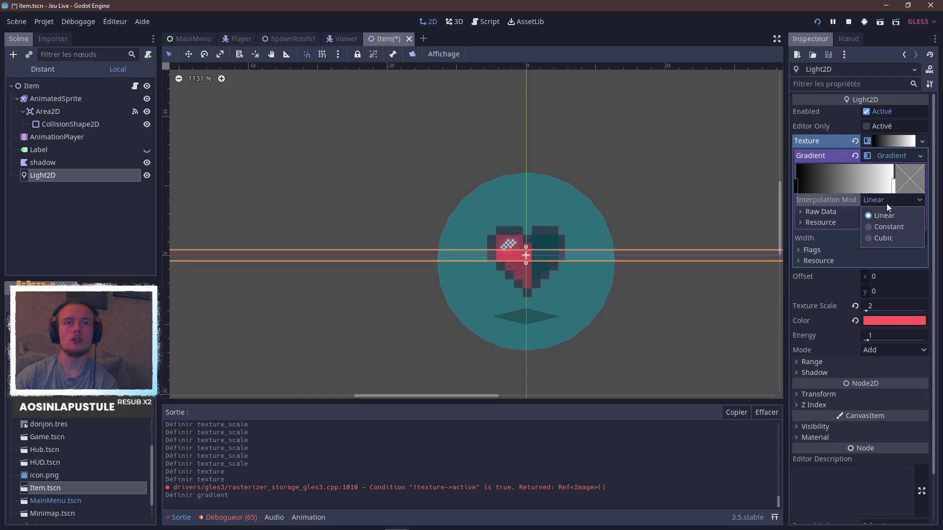
{"action": "left_click", "coordinate": [889, 227]}
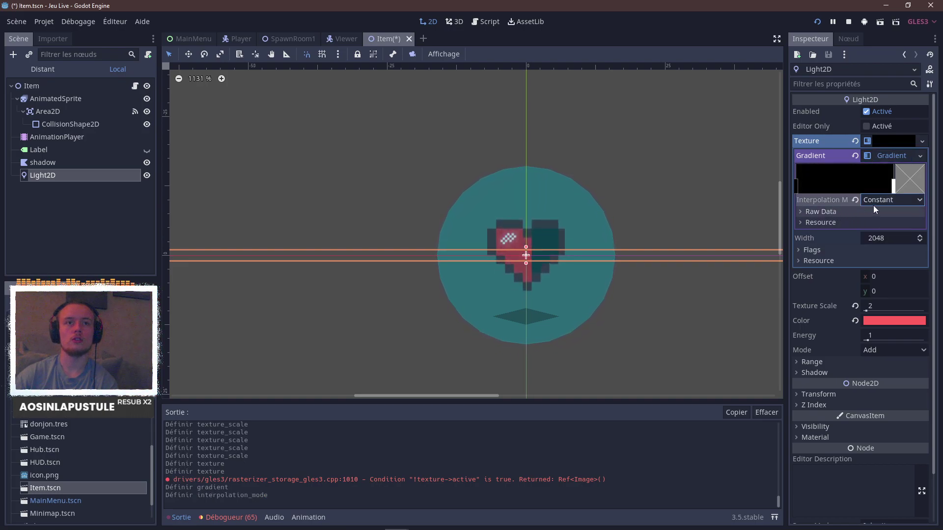
{"action": "left_click", "coordinate": [838, 180]}
{"action": "left_click_drag", "start_coordinate": [838, 182], "coordinate": [879, 193]}
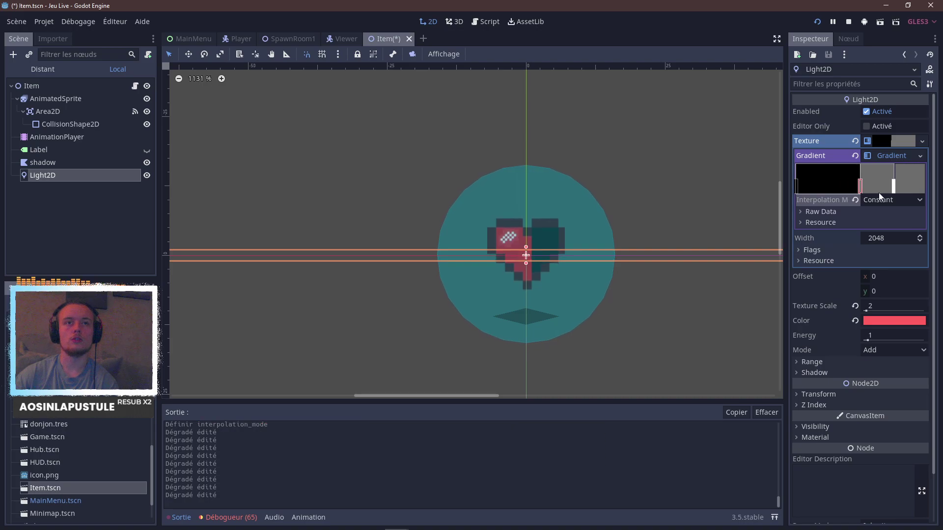
{"action": "left_click", "coordinate": [907, 184]}
{"action": "left_click", "coordinate": [921, 198]}
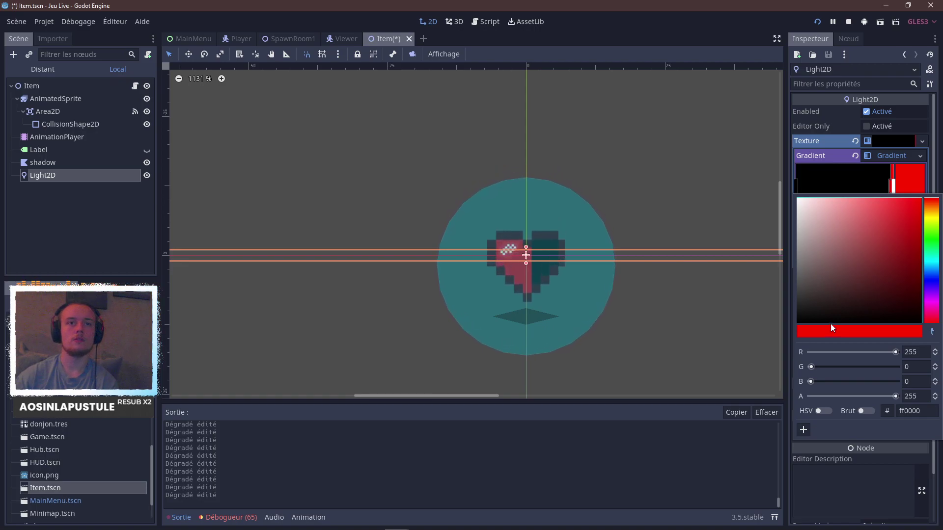
Reposition the red stop and remove the existing color stops from the Light2D's gradient.
{"action": "left_click", "coordinate": [929, 177]}
{"action": "left_click", "coordinate": [875, 191]}
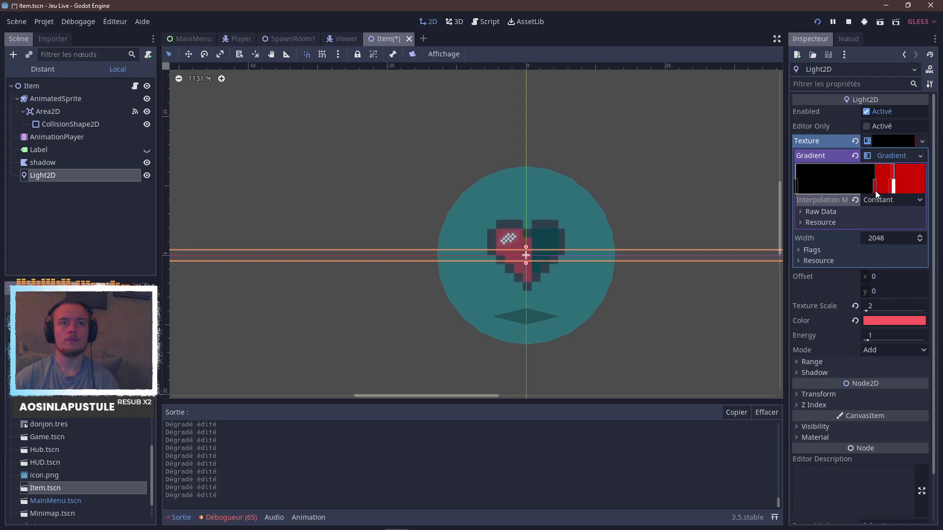
{"action": "left_click_drag", "start_coordinate": [875, 191], "coordinate": [831, 187]}
{"action": "right_click", "coordinate": [831, 187]}
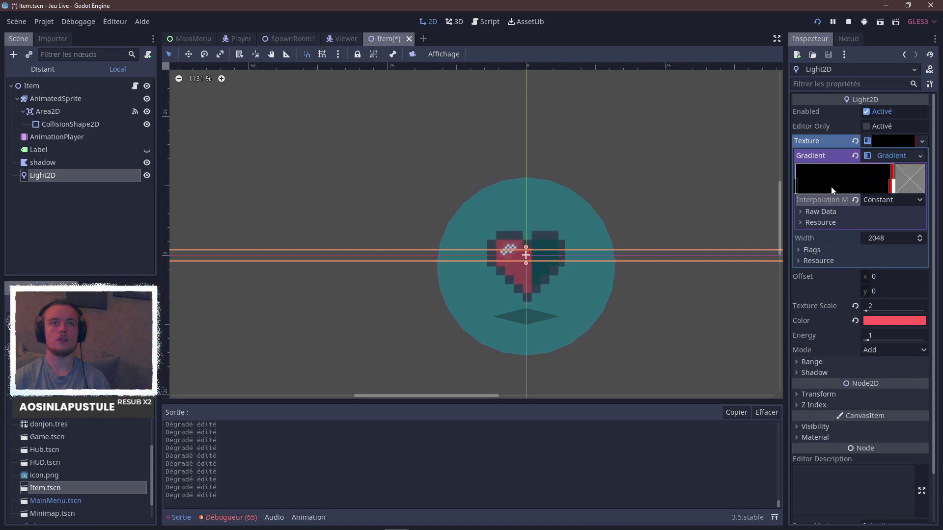
{"action": "left_click", "coordinate": [798, 187]}
{"action": "right_click", "coordinate": [798, 187]}
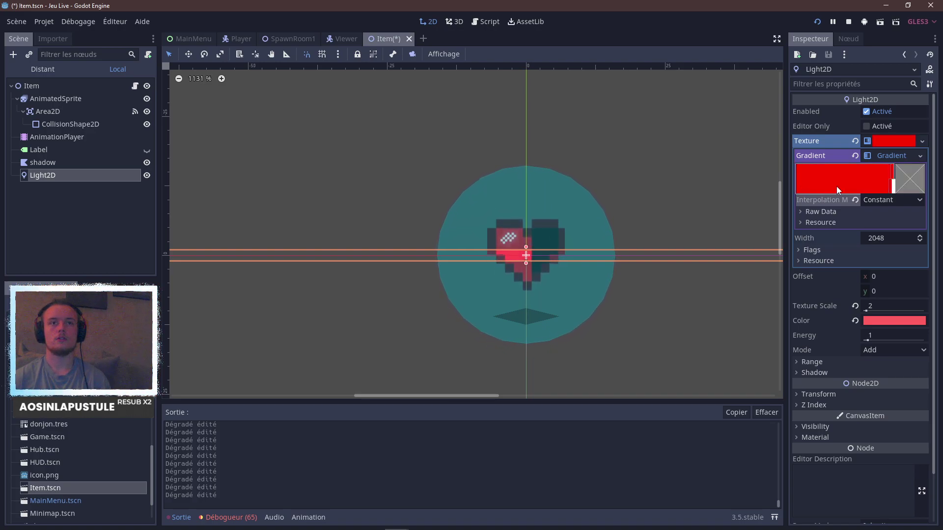
{"action": "left_click", "coordinate": [893, 190]}
{"action": "right_click", "coordinate": [893, 191]}
{"action": "right_click", "coordinate": [891, 189]}
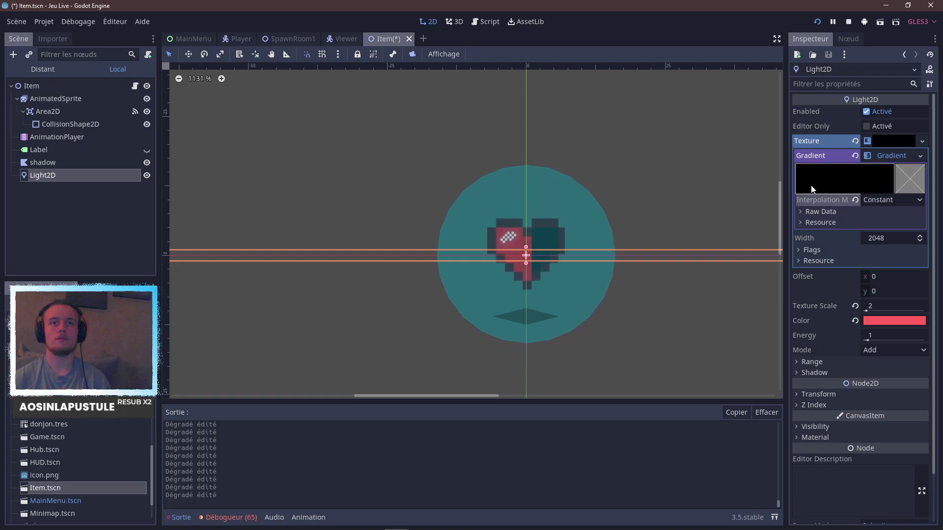
Place a stop at the very start of the gradient and color it pure red (ff0000).
{"action": "left_click_drag", "start_coordinate": [809, 187], "coordinate": [783, 188]}
{"action": "left_click", "coordinate": [913, 186]}
{"action": "left_click", "coordinate": [919, 207]}
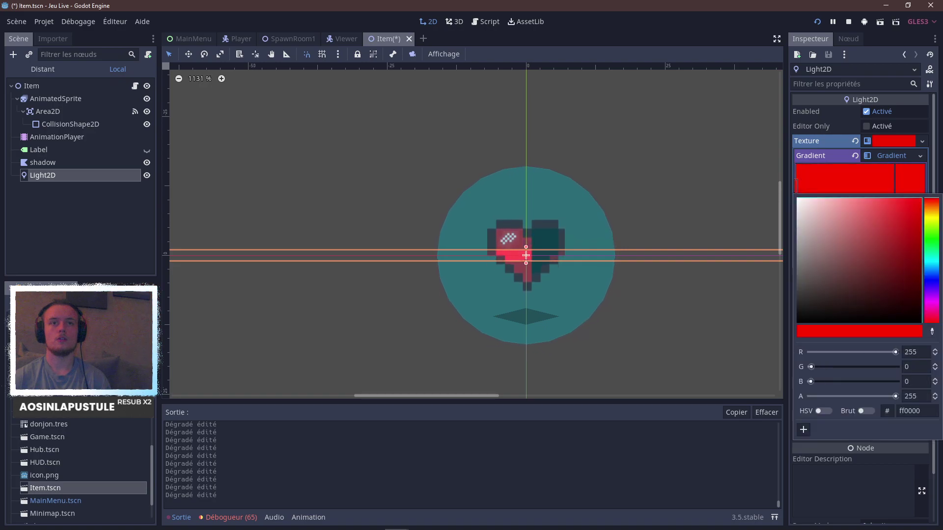
{"action": "left_click", "coordinate": [929, 176]}
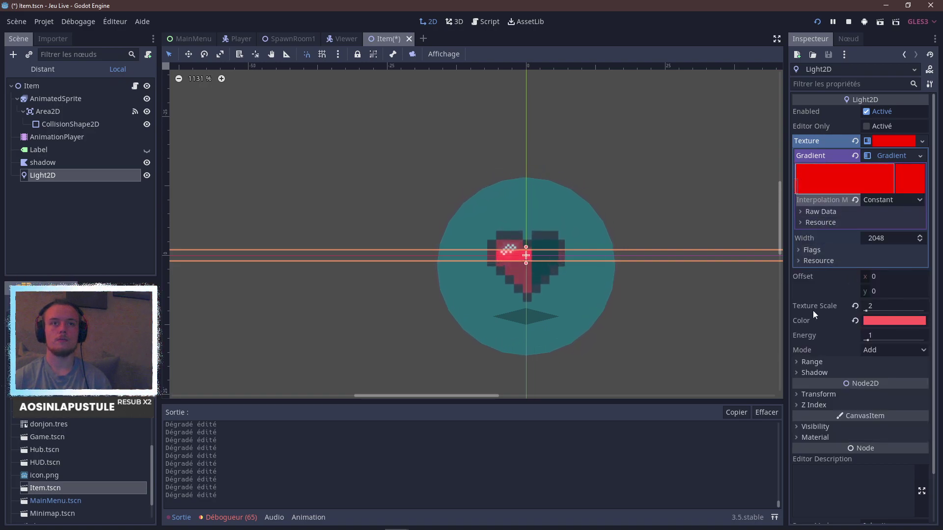
Reset the Light2D's texture scale to its default and set the gradient texture's width to 100.
{"action": "left_click", "coordinate": [854, 306]}
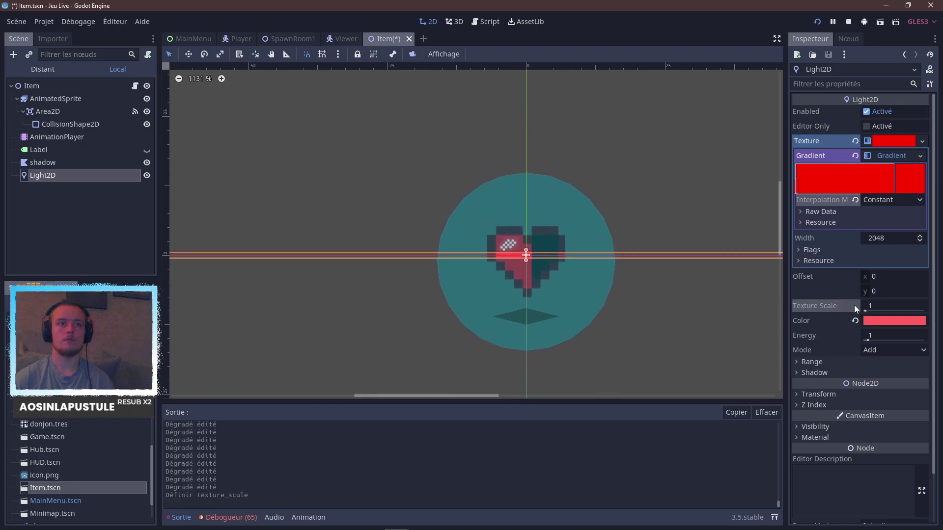
{"action": "scroll", "coordinate": [587, 284], "scroll_direction": "down", "scroll_amount": 5}
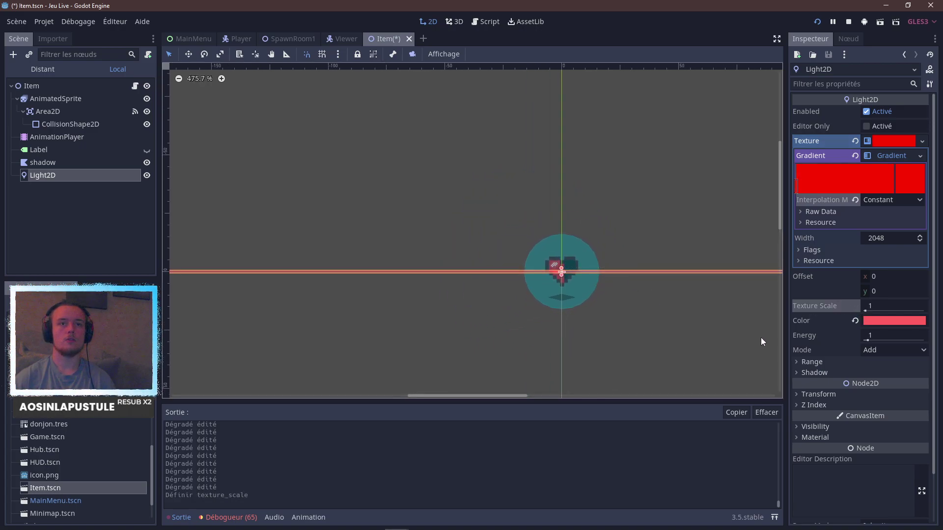
{"action": "scroll", "coordinate": [652, 297], "scroll_direction": "up", "scroll_amount": 2}
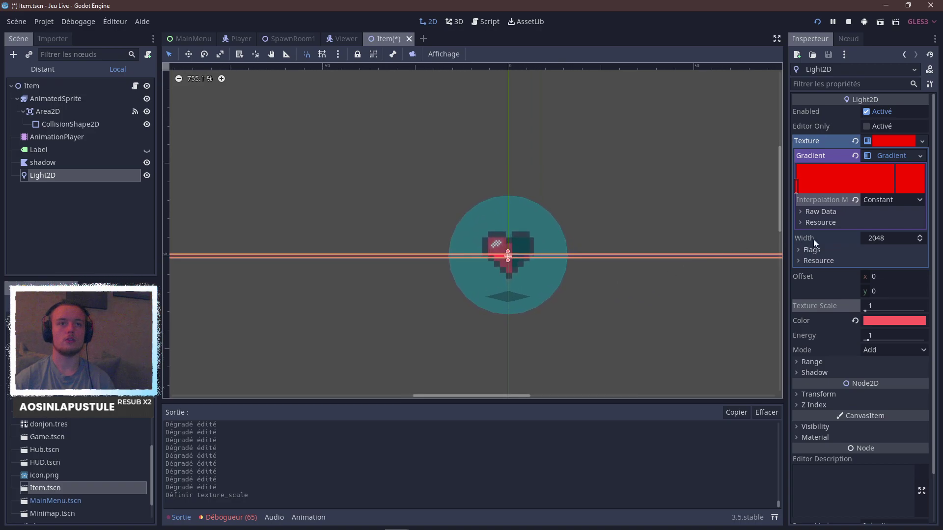
{"action": "left_click", "coordinate": [909, 240]}
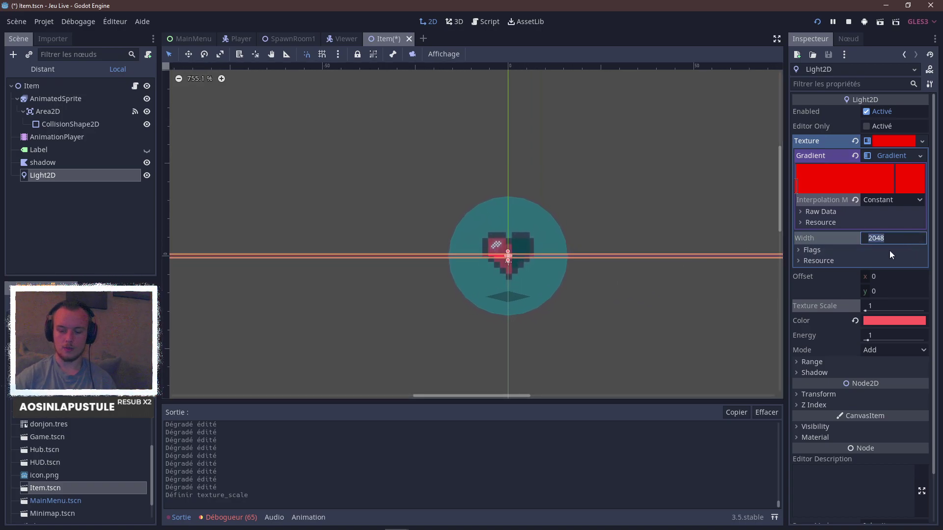
{"action": "type", "text": "100"}
{"action": "key", "text": "Return"}
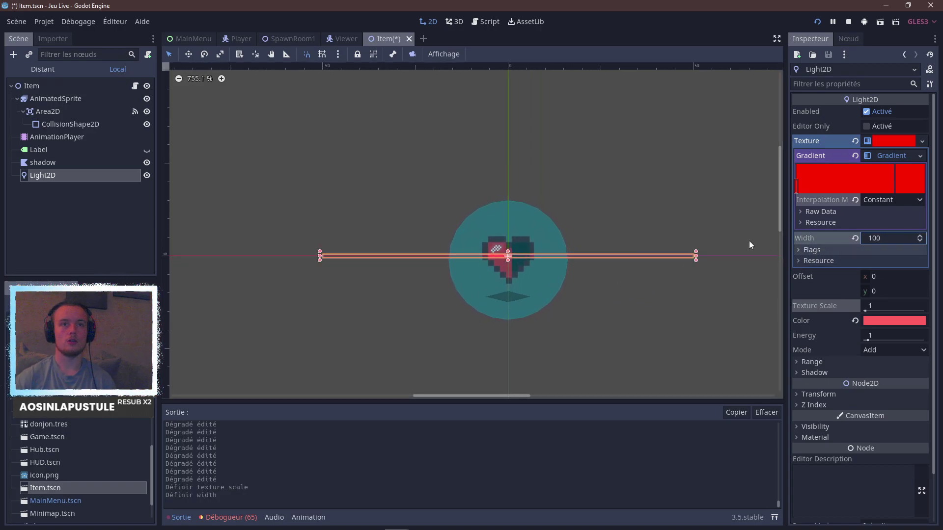
Scale the Light2D to about (0.46, 43.25), making a square around the half-heart, and center it at (0, 0).
{"action": "left_click_drag", "start_coordinate": [696, 250], "coordinate": [600, 138]}
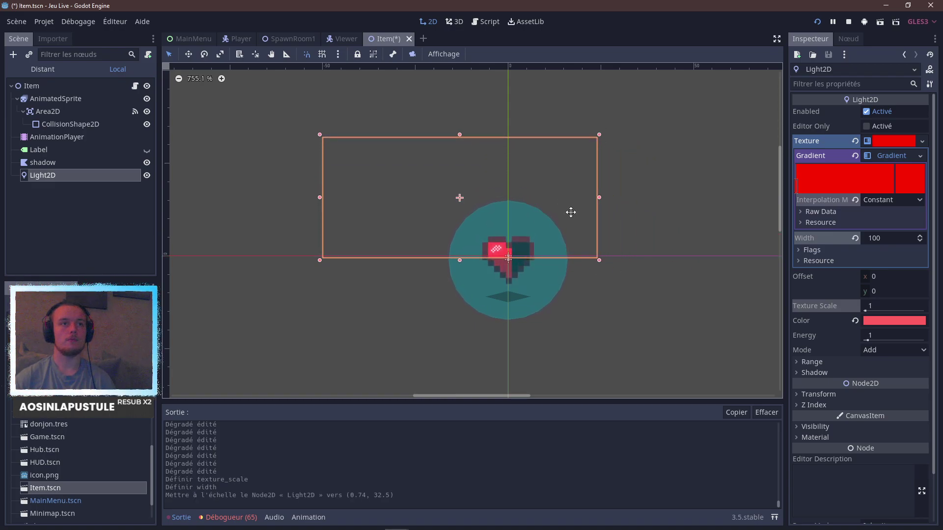
{"action": "left_click_drag", "start_coordinate": [570, 211], "coordinate": [611, 267]}
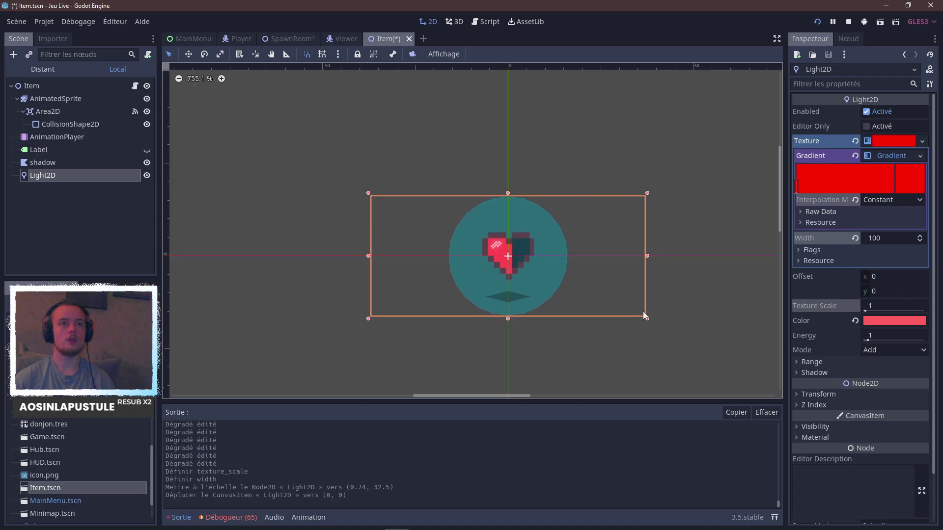
{"action": "left_click_drag", "start_coordinate": [647, 320], "coordinate": [563, 327]}
{"action": "scroll", "coordinate": [625, 301], "scroll_direction": "up", "scroll_amount": 1}
{"action": "scroll", "coordinate": [625, 301], "scroll_direction": "up", "scroll_amount": 1}
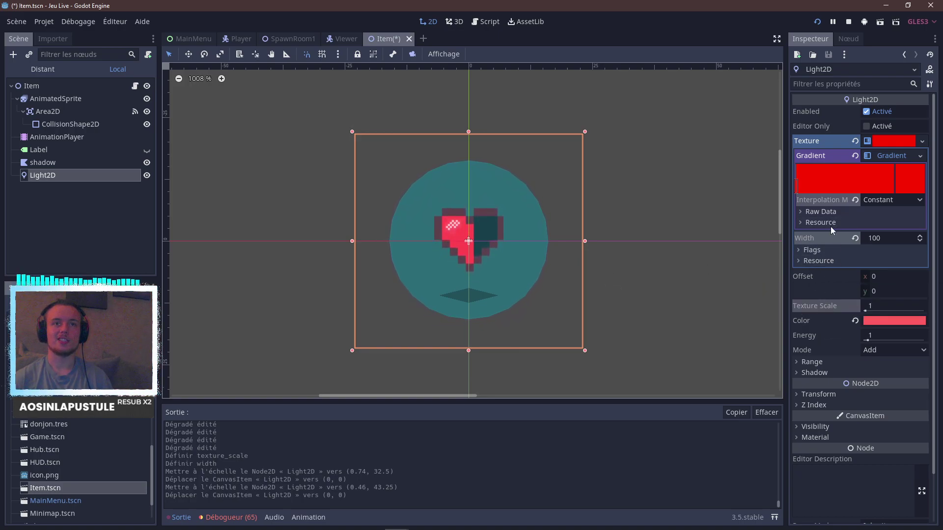
Look into the raw data of the Light2D's gradient.
{"action": "left_click", "coordinate": [834, 211]}
{"action": "left_click", "coordinate": [826, 212]}
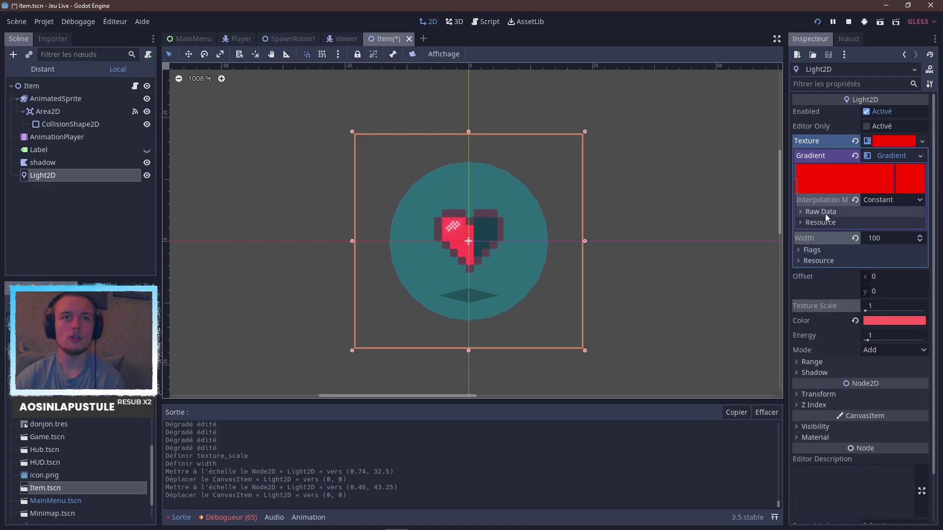
{"action": "left_click", "coordinate": [825, 213]}
{"action": "left_click", "coordinate": [824, 213]}
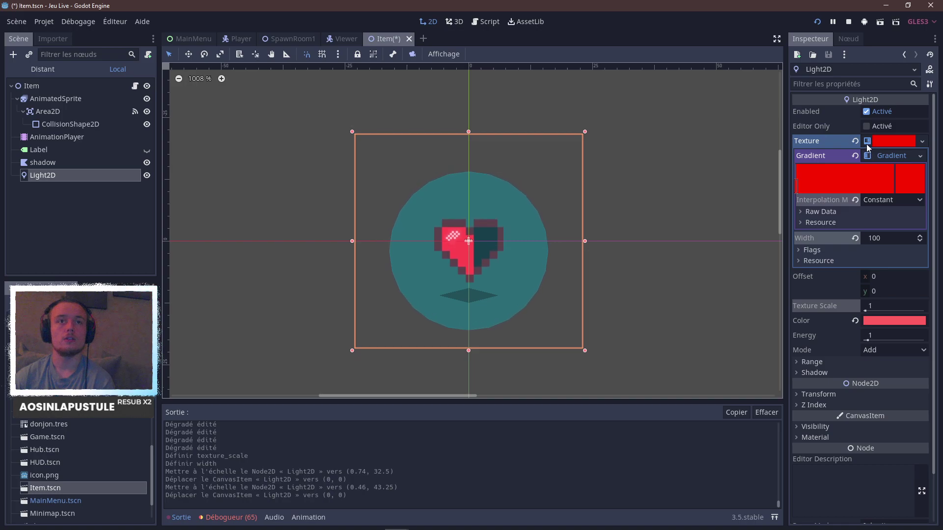
Toggle the Light2D's Editor Only option on and off several times to compare its effect, leaving it off.
{"action": "left_click", "coordinate": [866, 126]}
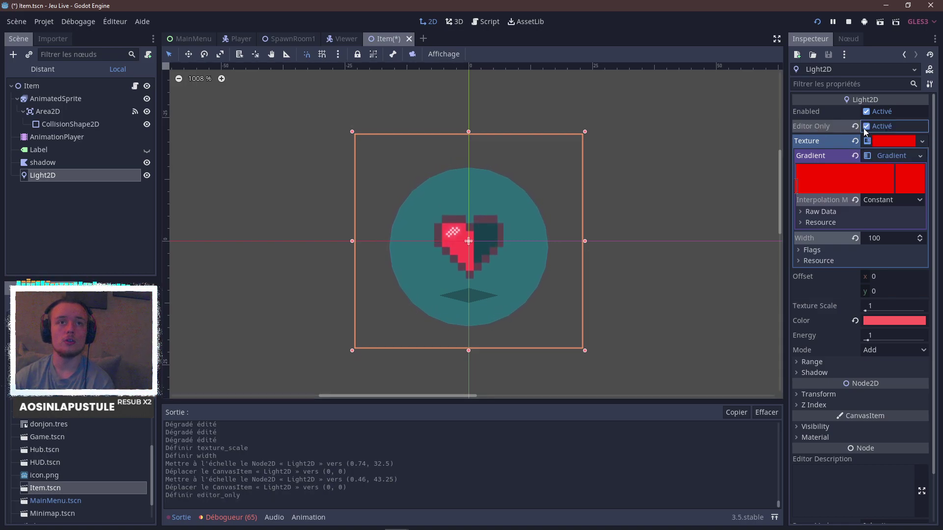
{"action": "left_click", "coordinate": [866, 127]}
{"action": "left_click", "coordinate": [866, 128]}
{"action": "left_click", "coordinate": [865, 127]}
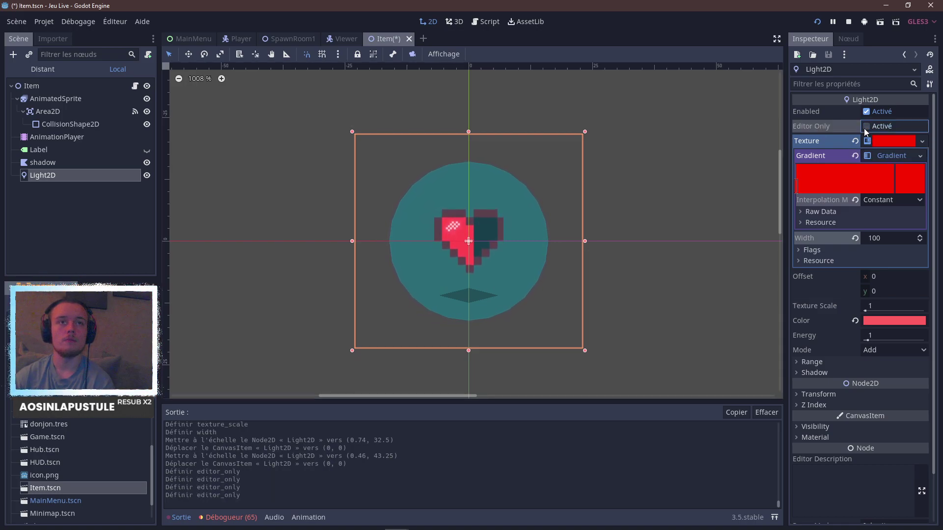
{"action": "left_click", "coordinate": [866, 128]}
{"action": "left_click", "coordinate": [866, 127]}
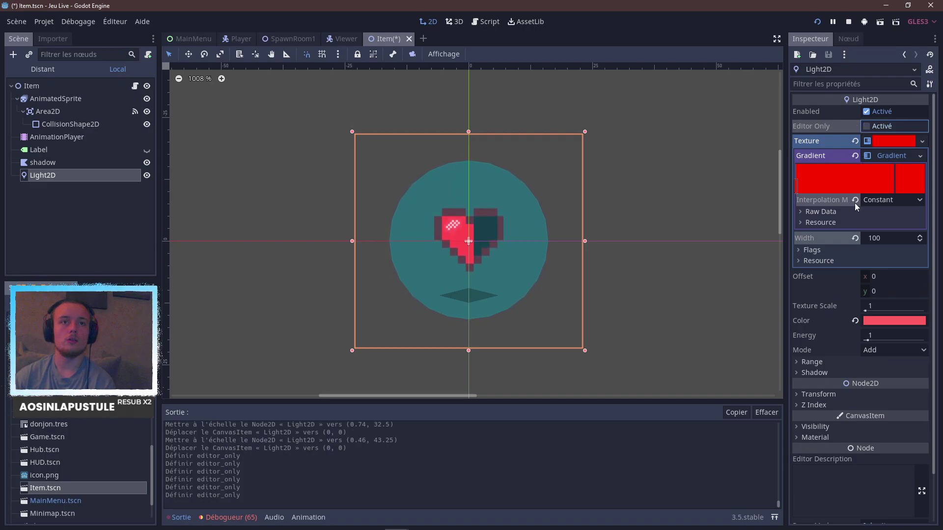
Examine the Light2D's Range and Shadow settings and collapse them again.
{"action": "left_click", "coordinate": [835, 364]}
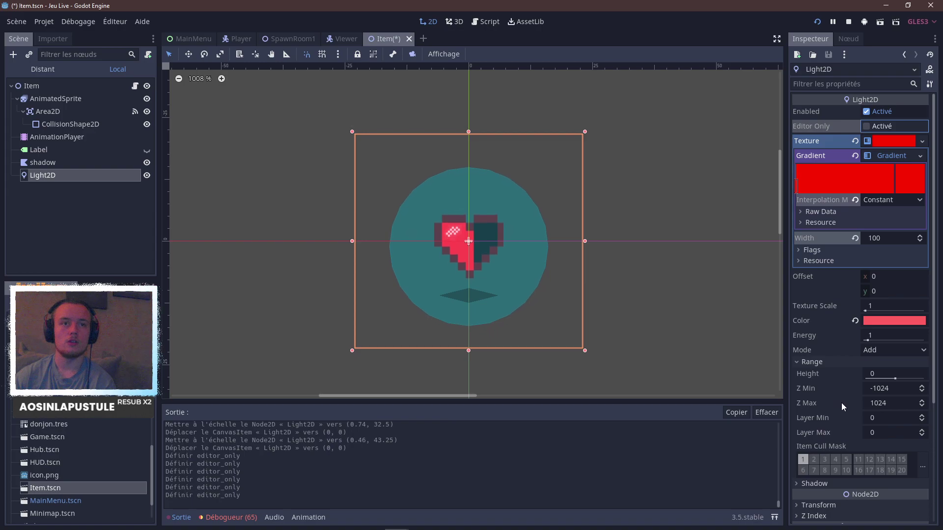
{"action": "scroll", "coordinate": [841, 403], "scroll_direction": "down", "scroll_amount": 1}
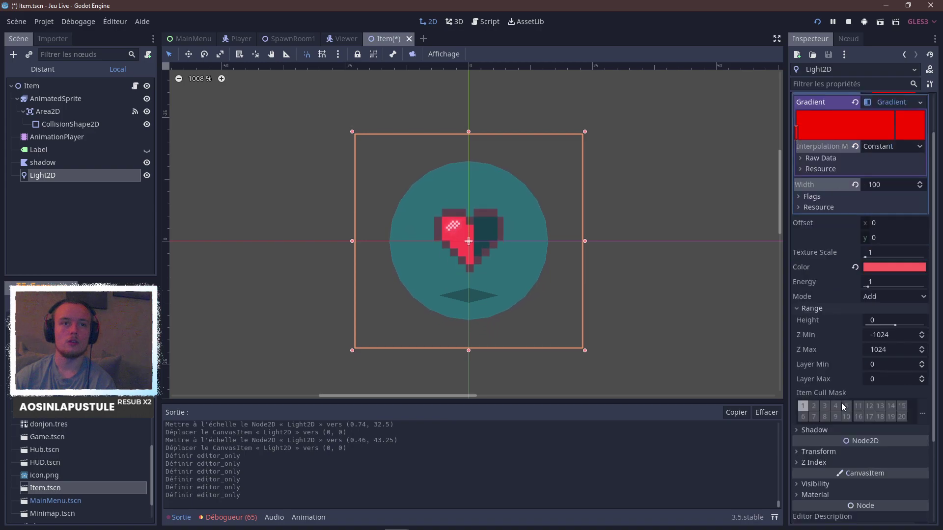
{"action": "left_click", "coordinate": [822, 308]}
{"action": "left_click", "coordinate": [823, 319]}
{"action": "left_click", "coordinate": [823, 319]}
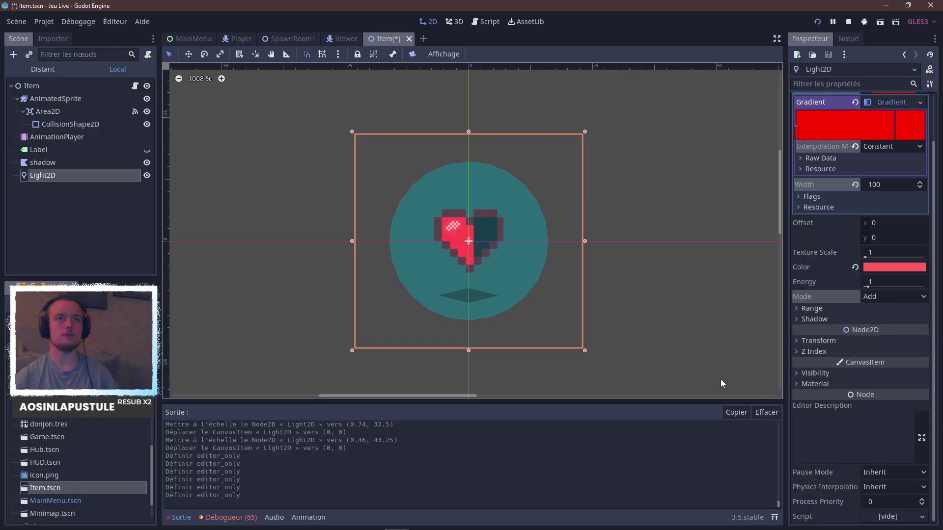
Switch to the running game and walk the character toward the remaining half-heart to check its light.
{"action": "key", "text": "F5"}
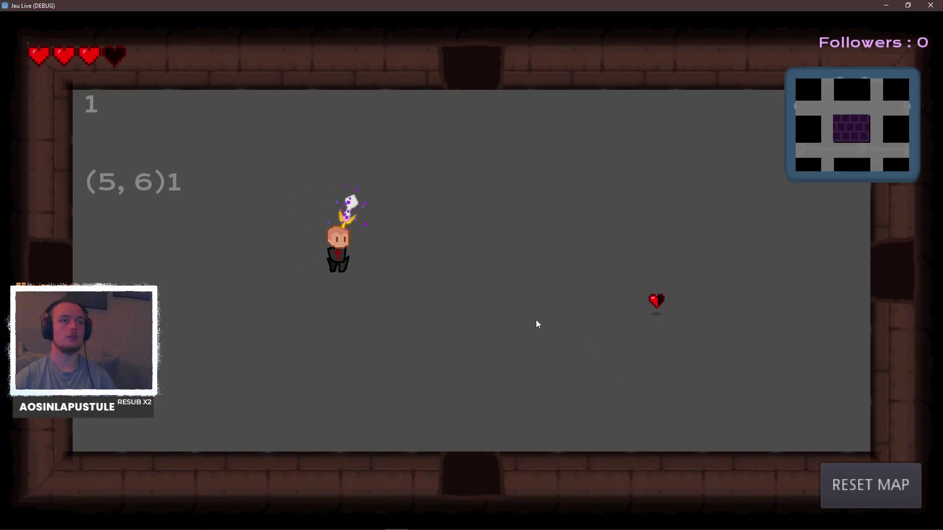
{"action": "key", "text": "d"}
{"action": "key", "text": "s"}
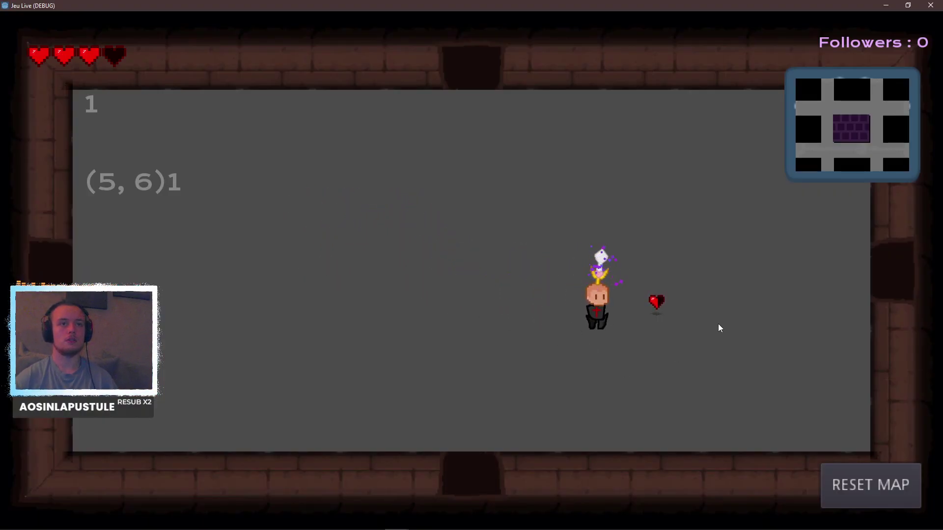
Collect the half-heart with the character and leave room (5, 6) through its lower doorway.
{"action": "key", "text": "d"}
{"action": "key", "text": "q"}
{"action": "key", "text": "s"}
{"action": "key", "text": "q"}
{"action": "key", "text": "s"}
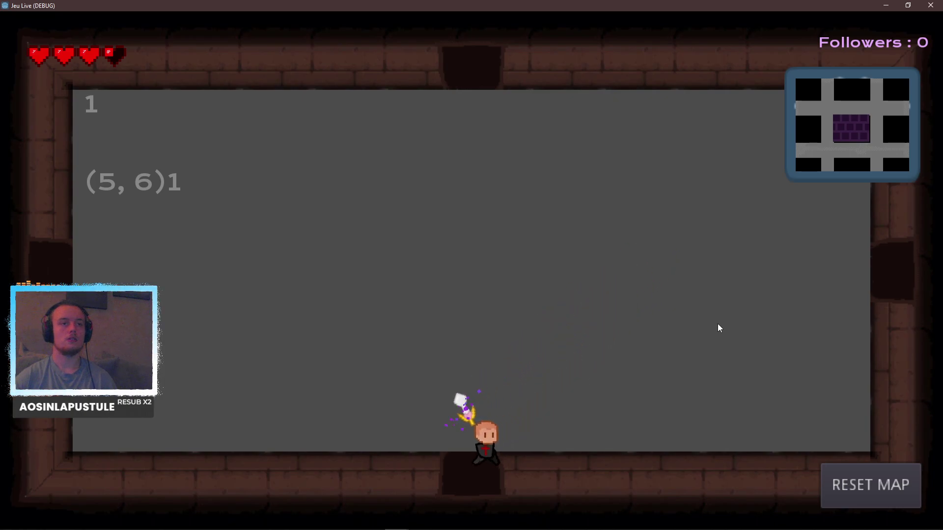
Attack the nearest enemy in room (5, 7) to test the half-heart drop and its light.
{"action": "key", "text": "d"}
{"action": "key", "text": "d"}
{"action": "left_click", "coordinate": [685, 342]}
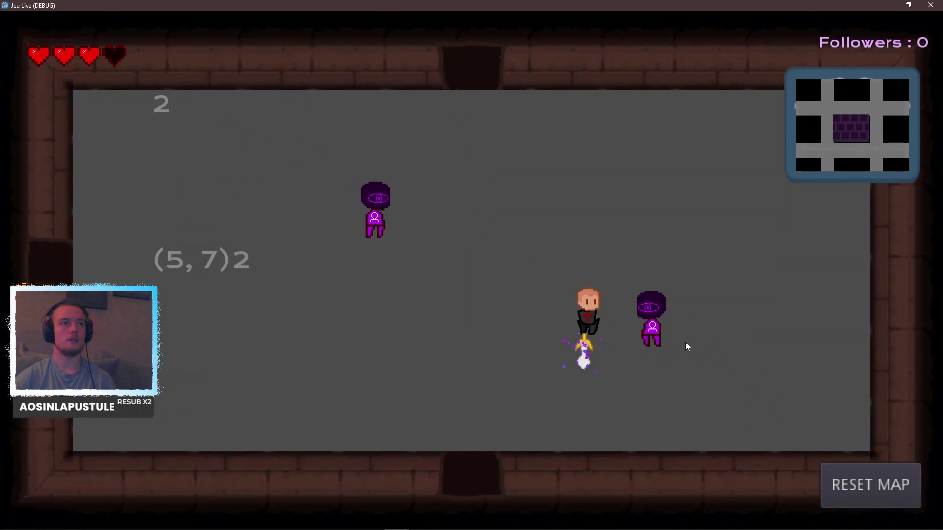
{"action": "left_click", "coordinate": [685, 342]}
{"action": "left_click", "coordinate": [685, 342]}
{"action": "key", "text": "s"}
{"action": "left_click", "coordinate": [697, 297]}
{"action": "left_click", "coordinate": [692, 287]}
{"action": "key", "text": "s"}
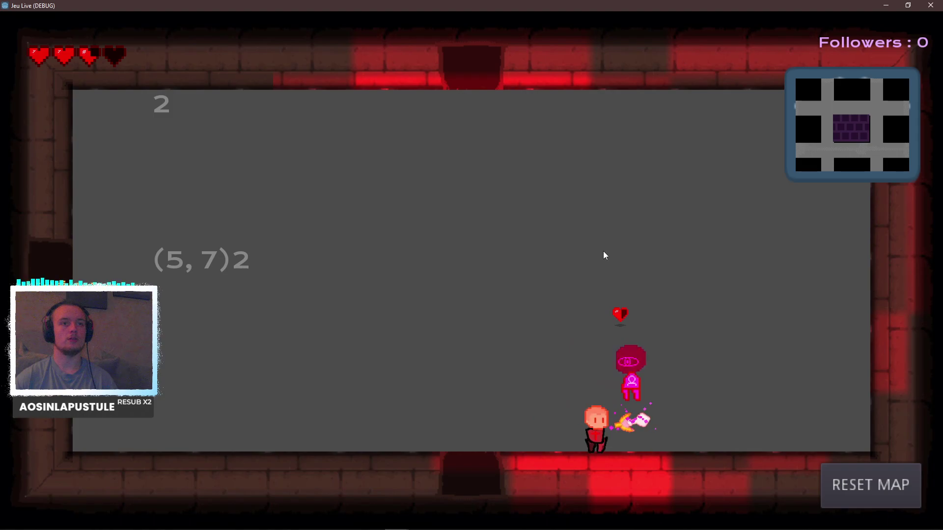
Defeat the remaining enemy in room (5, 7) and walk away from the drops to examine their combined glow.
{"action": "key", "text": "d"}
{"action": "left_click", "coordinate": [619, 317]}
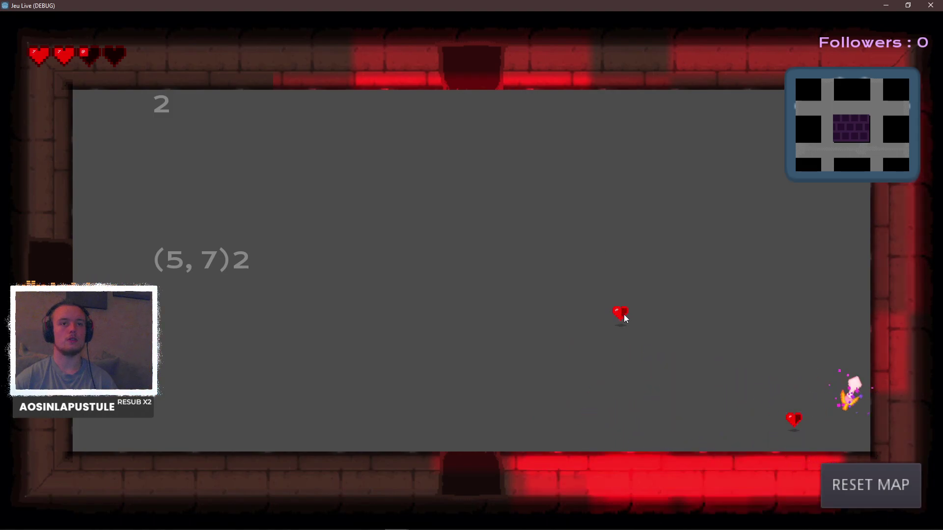
{"action": "key", "text": "w"}
{"action": "key", "text": "a"}
{"action": "key", "text": "s"}
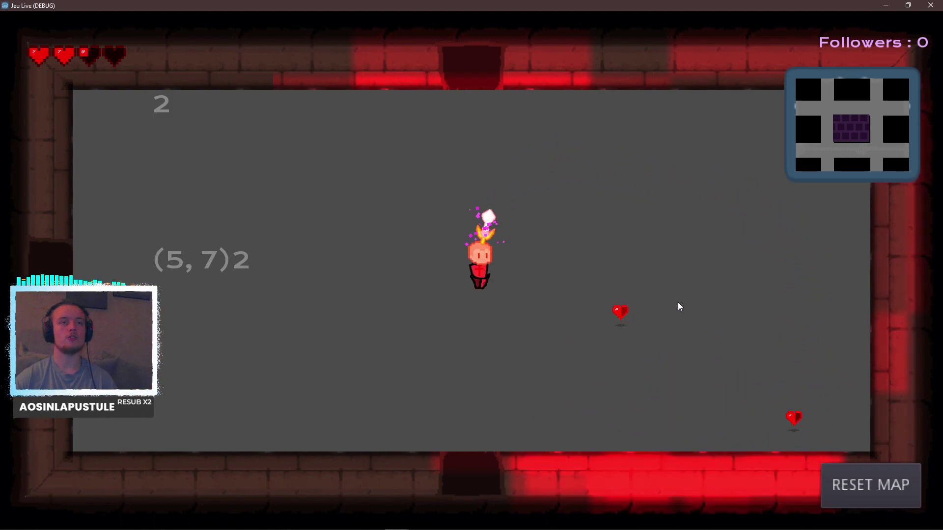
Restart the game from the Godot editor, begin a new run and walk the character into room (5, 6).
{"action": "key", "text": "alt+Tab"}
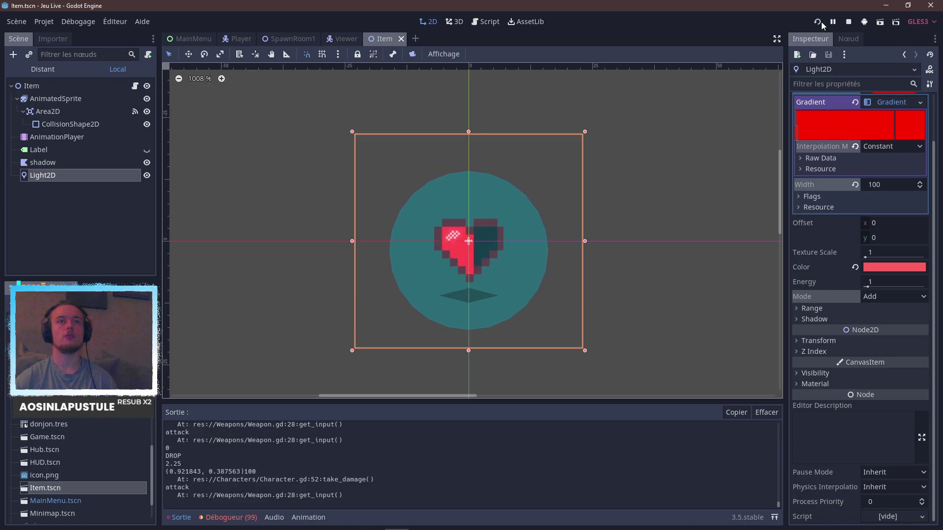
{"action": "left_click", "coordinate": [819, 23]}
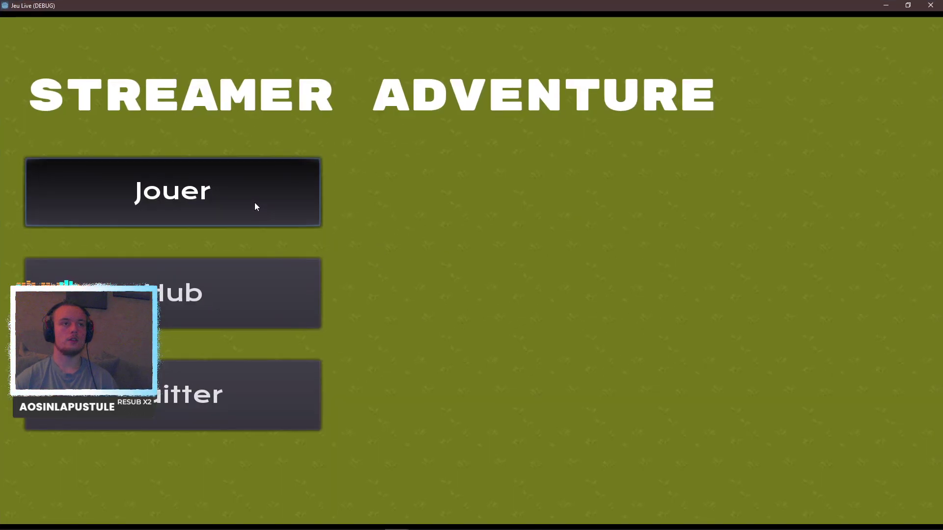
{"action": "left_click", "coordinate": [255, 202]}
{"action": "key", "text": "d"}
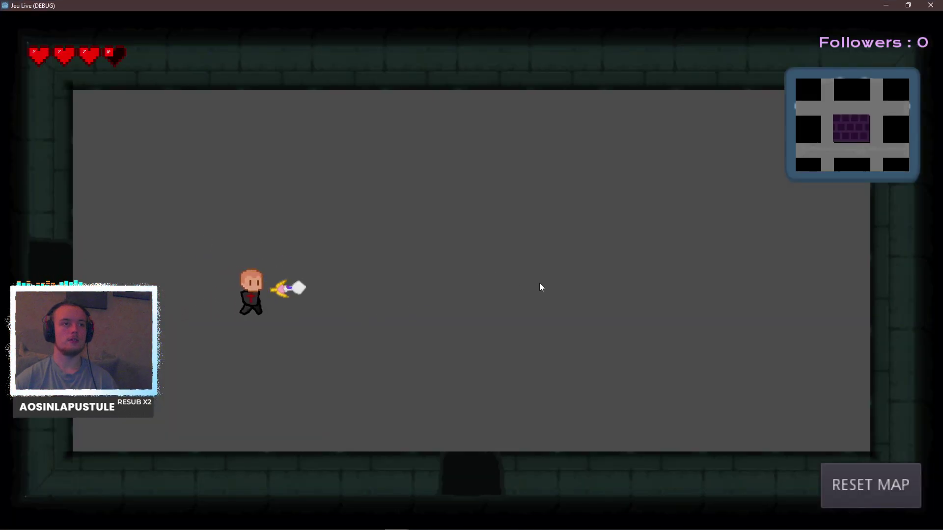
{"action": "key", "text": "s"}
{"action": "key", "text": "d"}
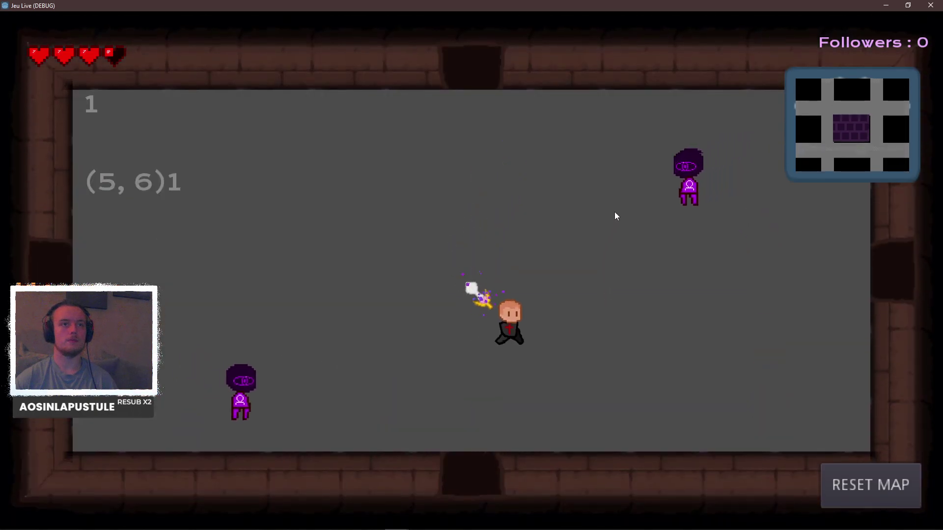
Fight the two enemies in room (5, 6) to check how their half-heart drops look.
{"action": "key", "text": "q"}
{"action": "key", "text": "d"}
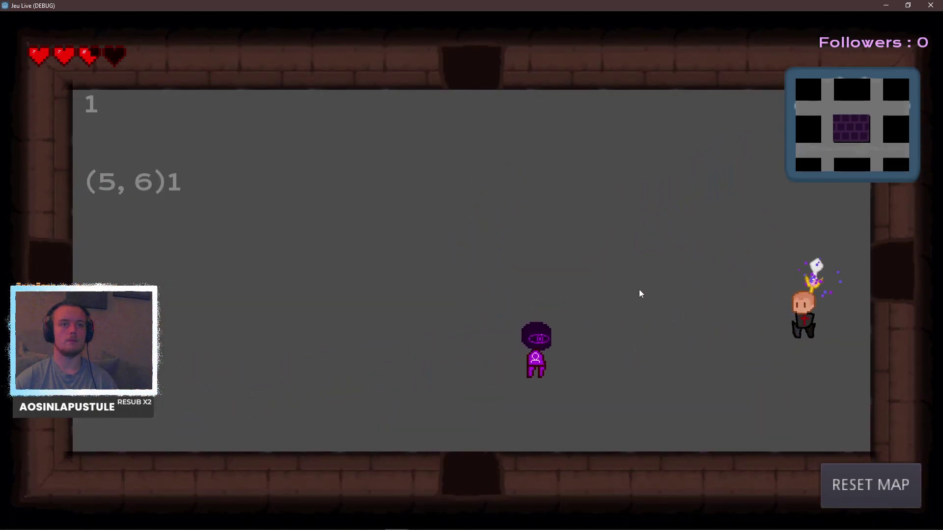
{"action": "key", "text": "w"}
{"action": "key", "text": "q"}
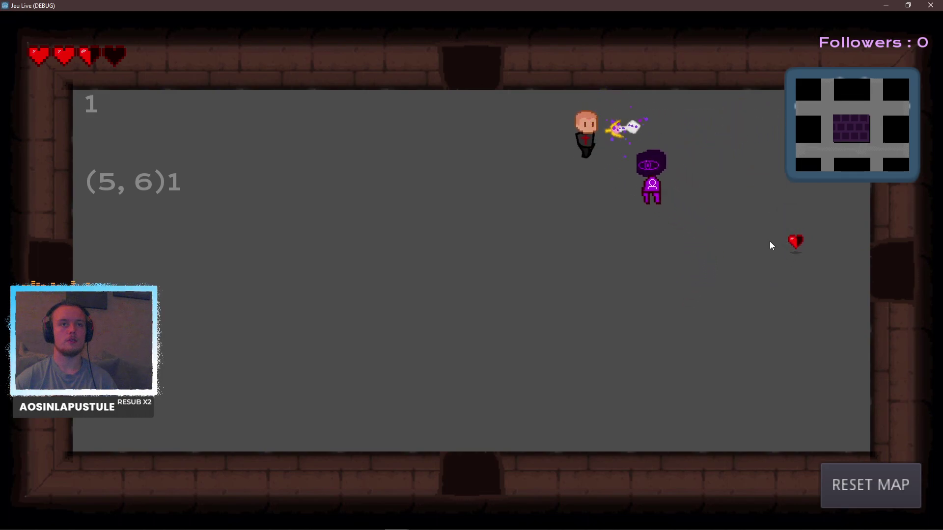
{"action": "key", "text": "s"}
{"action": "key", "text": "s"}
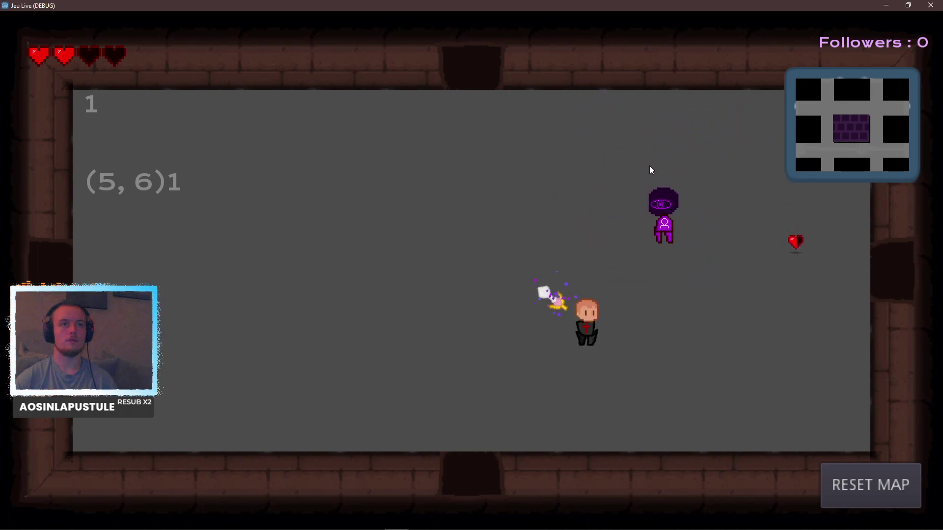
Walk the character over both dropped half-hearts in room (5, 6) to collect them.
{"action": "key", "text": "s"}
{"action": "key", "text": "d"}
{"action": "key", "text": "w"}
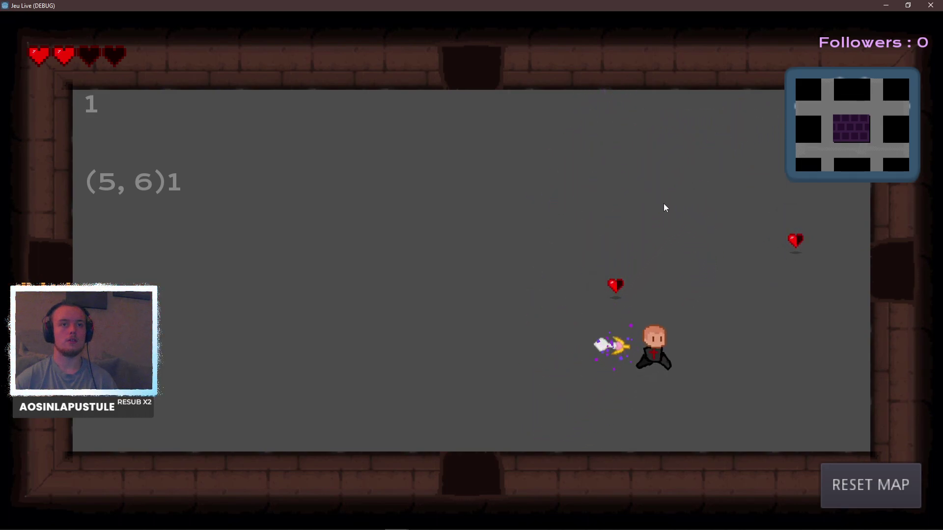
{"action": "key", "text": "q"}
{"action": "key", "text": "s"}
{"action": "key", "text": "d"}
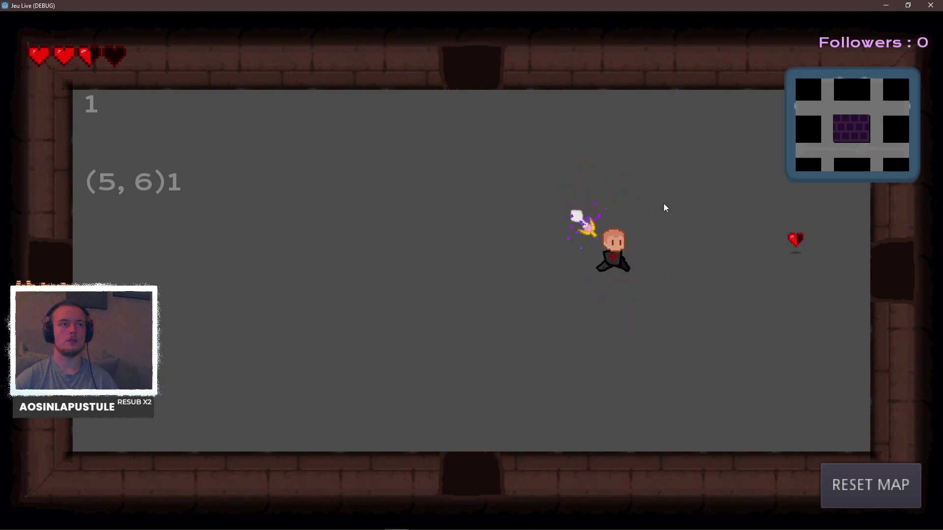
{"action": "key", "text": "d"}
{"action": "key", "text": "d"}
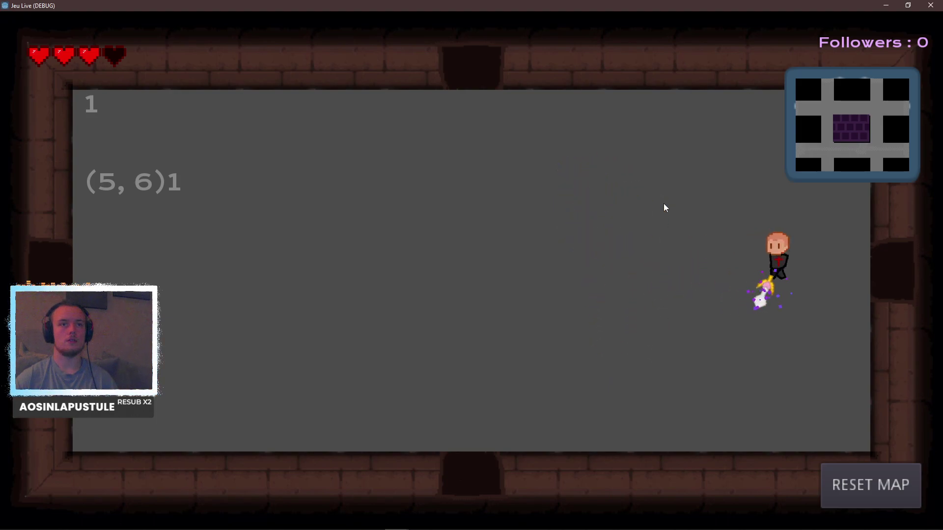
Lead the character down into room (5, 7), fight both enemies and pick up their half-hearts.
{"action": "key", "text": "s"}
{"action": "key", "text": "a"}
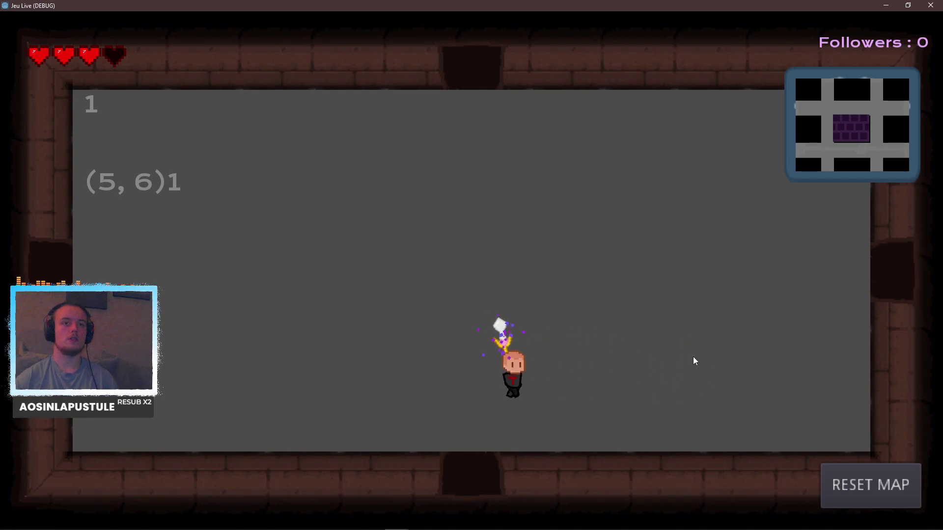
{"action": "key", "text": "s"}
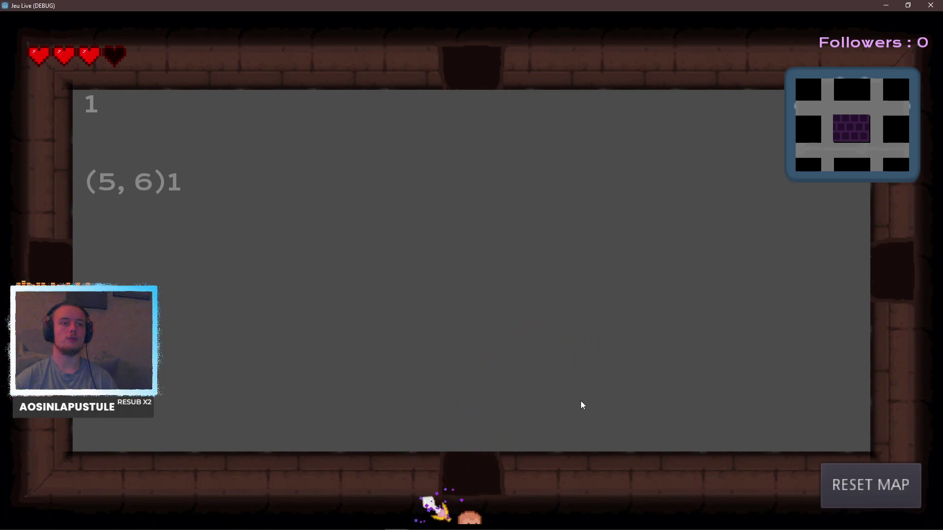
{"action": "key", "text": "d"}
{"action": "key", "text": "d"}
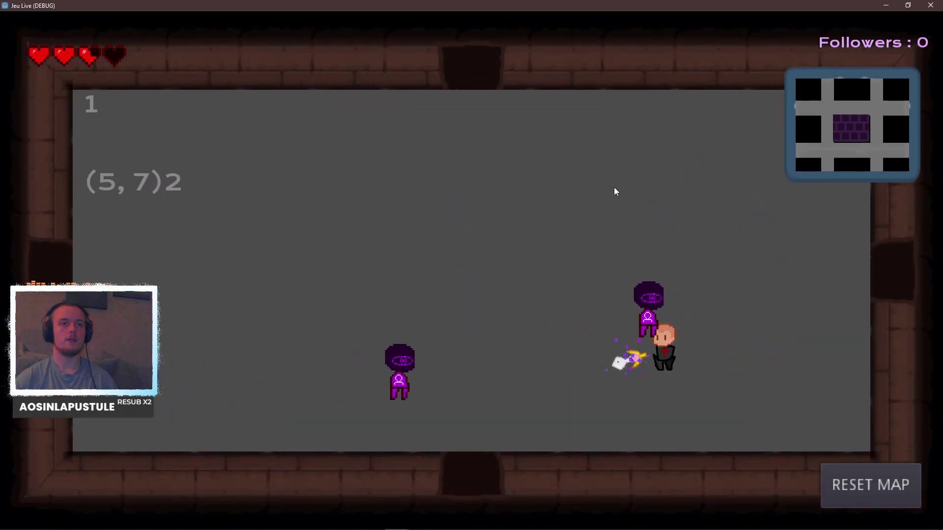
{"action": "key", "text": "d"}
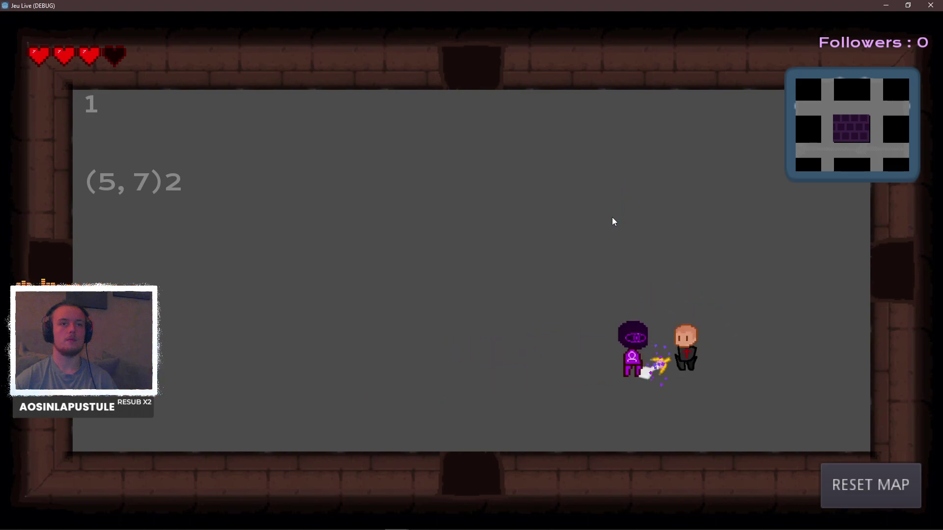
{"action": "key", "text": "a"}
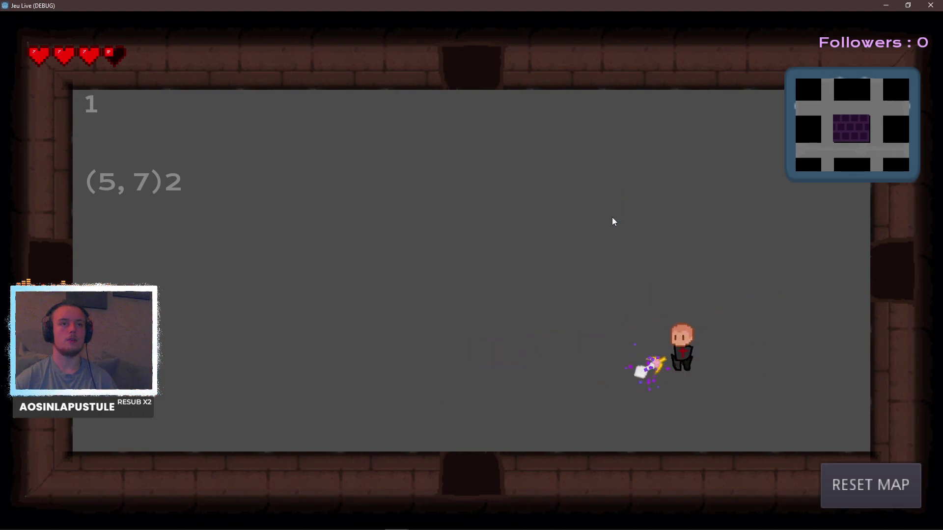
Enter room (5, 8) and attack the first of its two enemies near the lower wall.
{"action": "key", "text": "s"}
{"action": "key", "text": "s"}
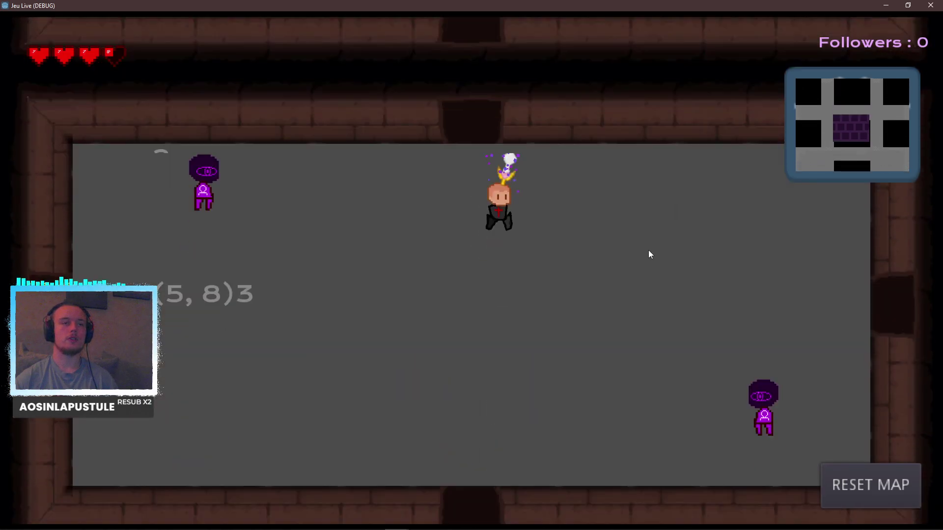
{"action": "key", "text": "d"}
{"action": "key", "text": "s"}
{"action": "key", "text": "s"}
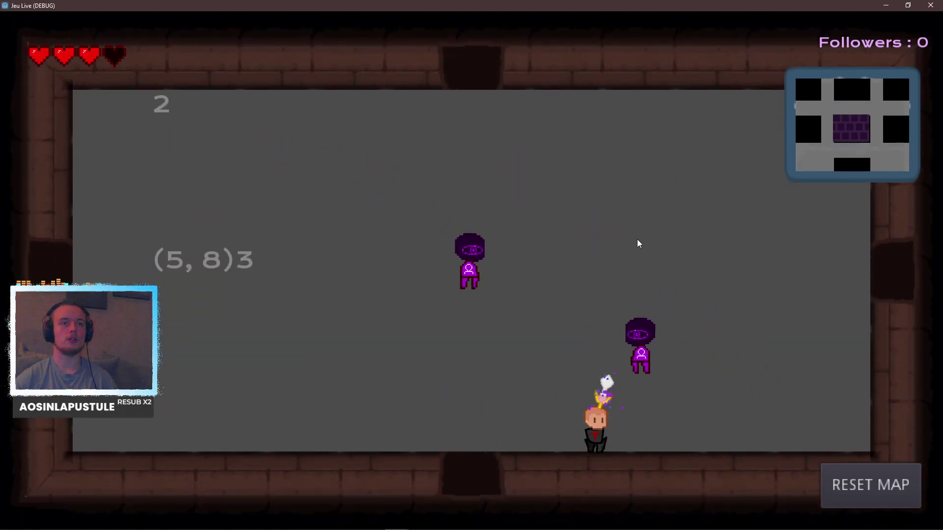
{"action": "key", "text": "d"}
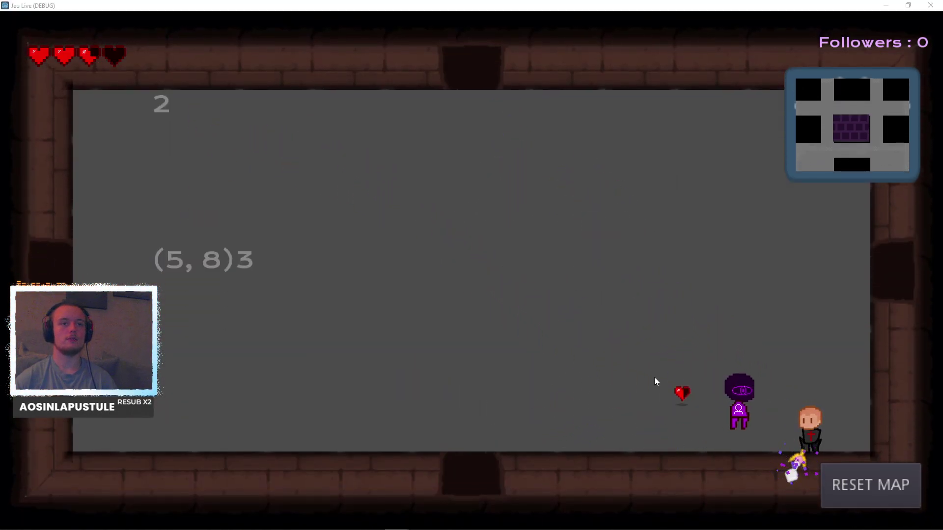
{"action": "left_click", "coordinate": [656, 376]}
Circle around the last enemy in room (5, 8) and defeat it for another half-heart drop.
{"action": "key", "text": "d"}
{"action": "key", "text": "z"}
{"action": "key", "text": "q"}
{"action": "key", "text": "a"}
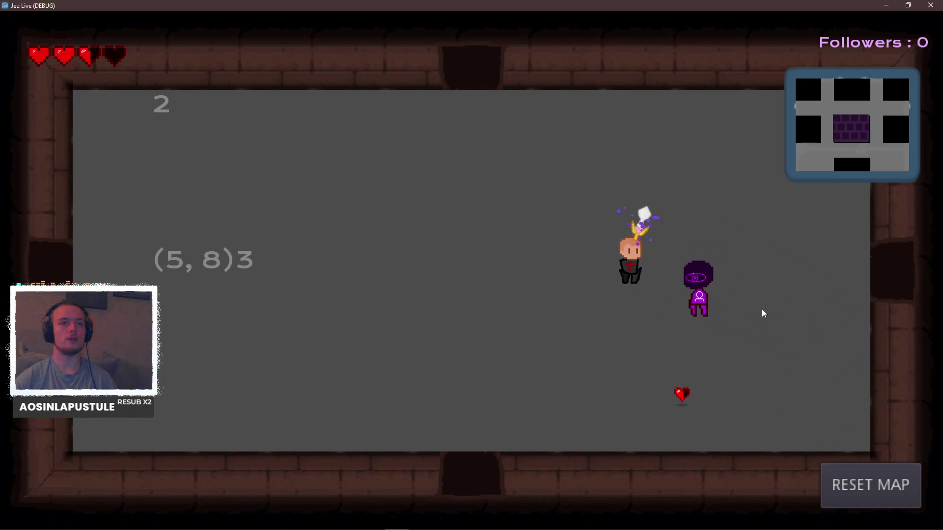
{"action": "key", "text": "a"}
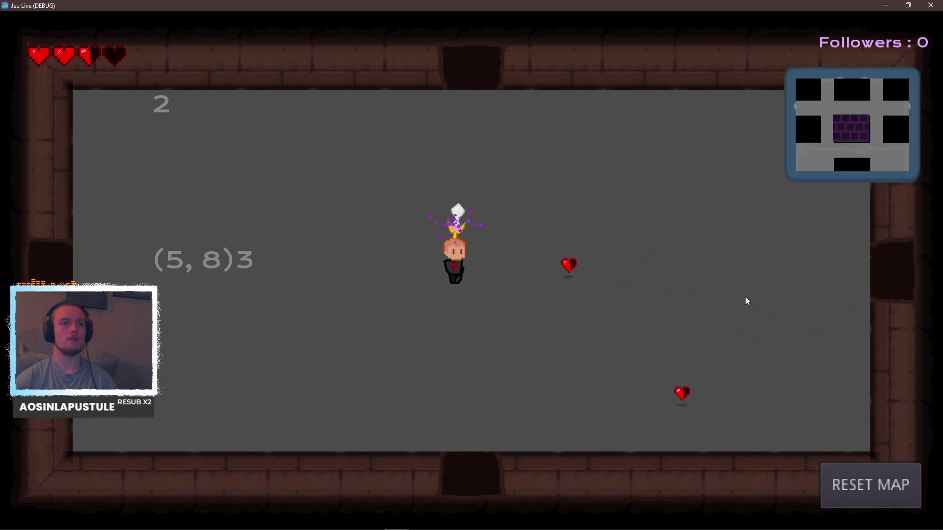
Collect the upper half-heart and walk the character up to the lower one to check its light.
{"action": "key", "text": "d"}
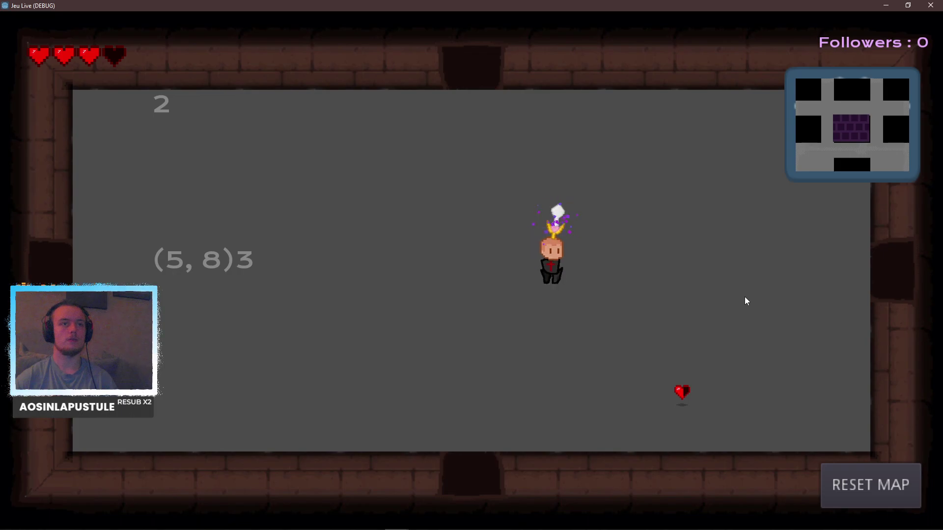
{"action": "key", "text": "s"}
{"action": "key", "text": "d"}
Switch to the Godot editor, widen the Light2D around the half-heart, and return to the running game.
{"action": "key", "text": "alt+Tab"}
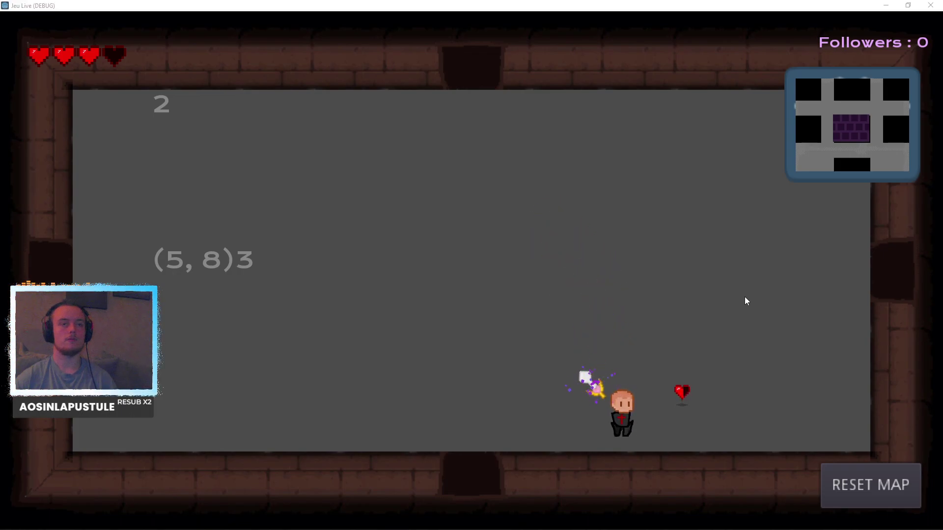
{"action": "left_click_drag", "start_coordinate": [585, 241], "coordinate": [741, 246]}
{"action": "key", "text": "F5"}
{"action": "key", "text": "z"}
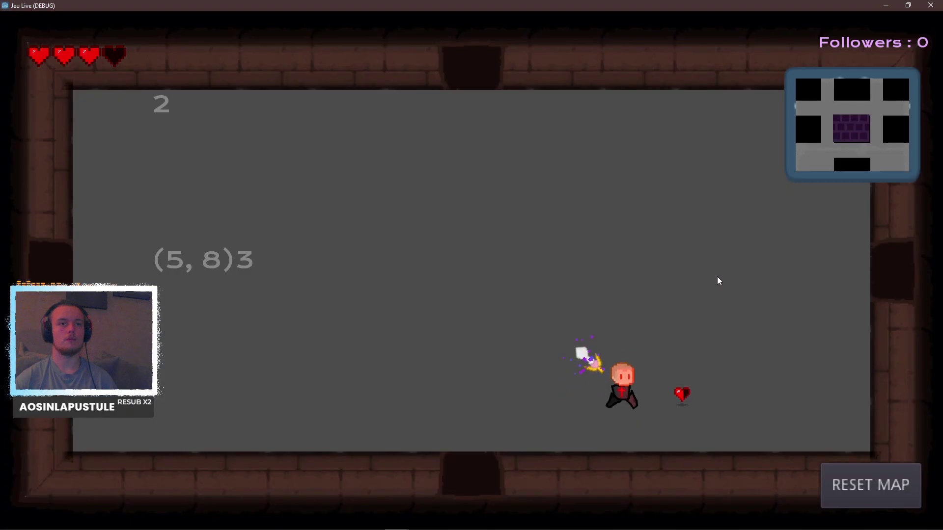
Move the character around beside the half-heart to examine its light on the sprite, and collect the drop.
{"action": "key", "text": "s"}
{"action": "key", "text": "Up"}
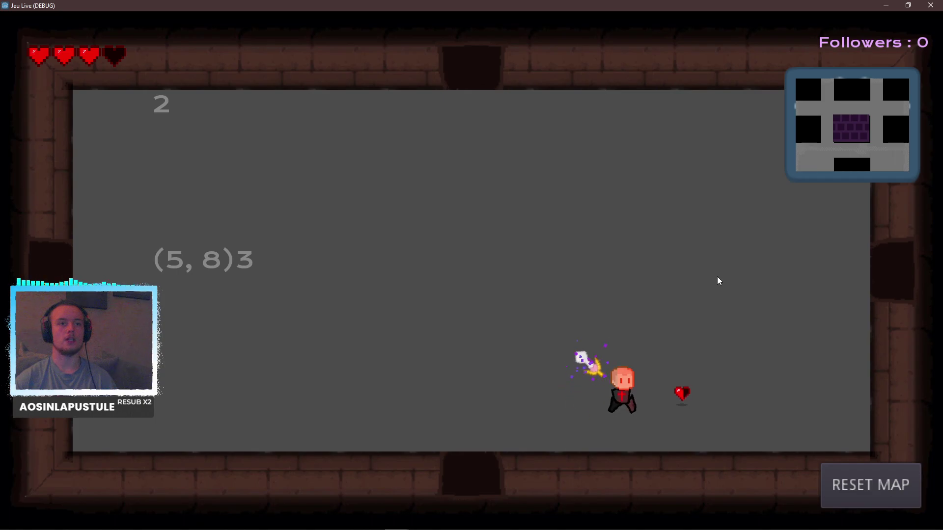
{"action": "key", "text": "Down"}
{"action": "key", "text": "Right"}
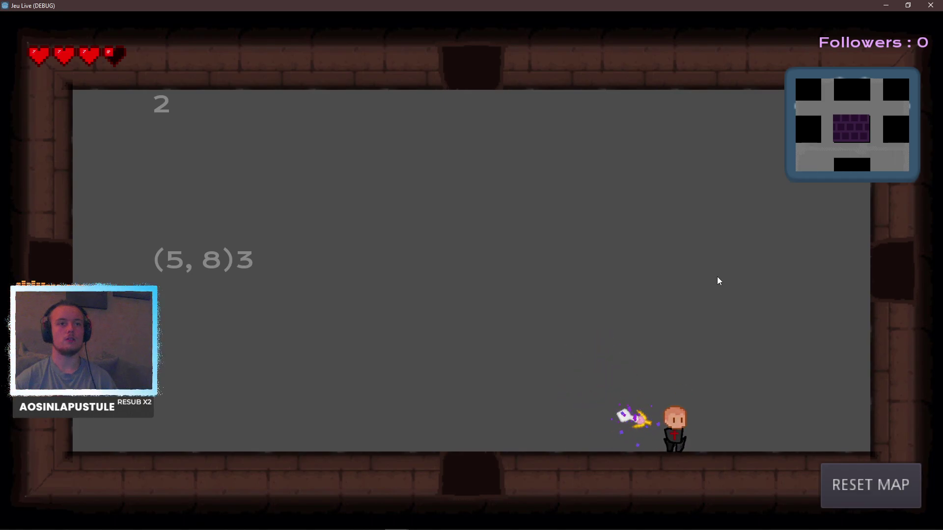
Start over on a newly generated map and walk the character from the green starting room into room (4, 5).
{"action": "key", "text": "Left"}
{"action": "key", "text": "Down"}
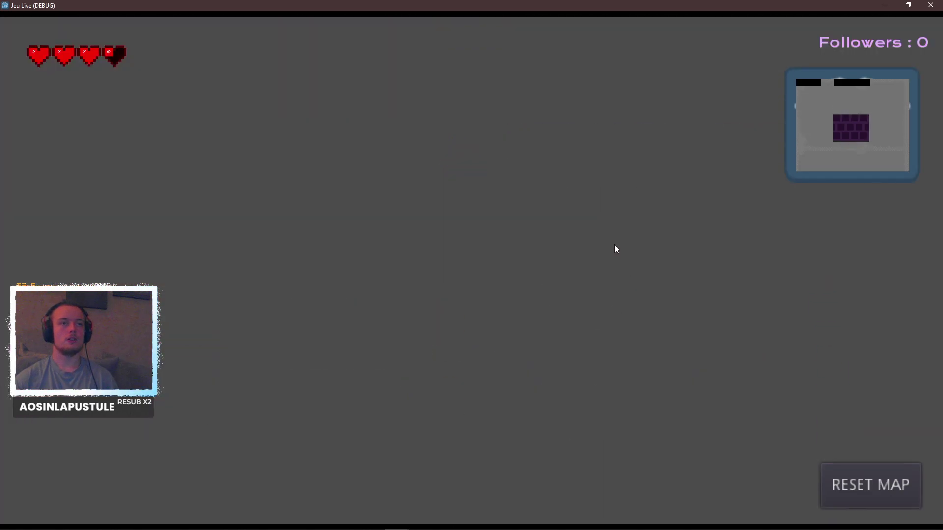
{"action": "key", "text": "Up"}
{"action": "key", "text": "Right"}
{"action": "key", "text": "Left"}
{"action": "key", "text": "Left"}
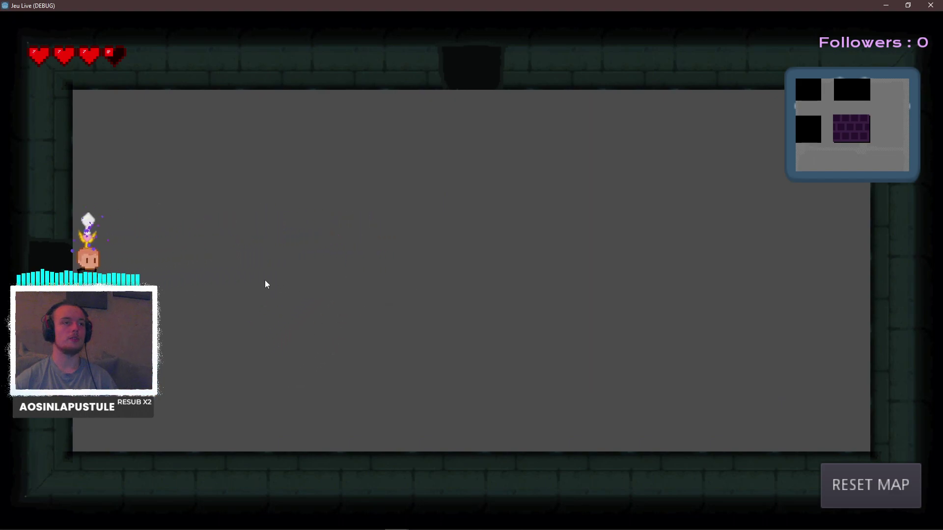
Fight the two purple enemies in room (4, 5), leading them toward the lower-left corner until both are defeated.
{"action": "key", "text": "Left"}
{"action": "key", "text": "Down"}
{"action": "key", "text": "Right"}
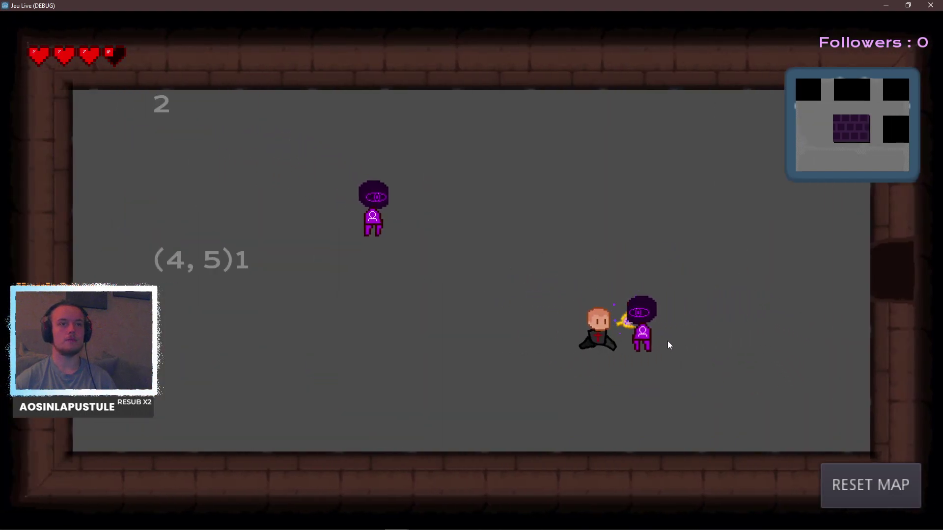
{"action": "left_click", "coordinate": [667, 340]}
{"action": "key", "text": "Left"}
{"action": "key", "text": "Right"}
{"action": "key", "text": "Down"}
{"action": "key", "text": "Left"}
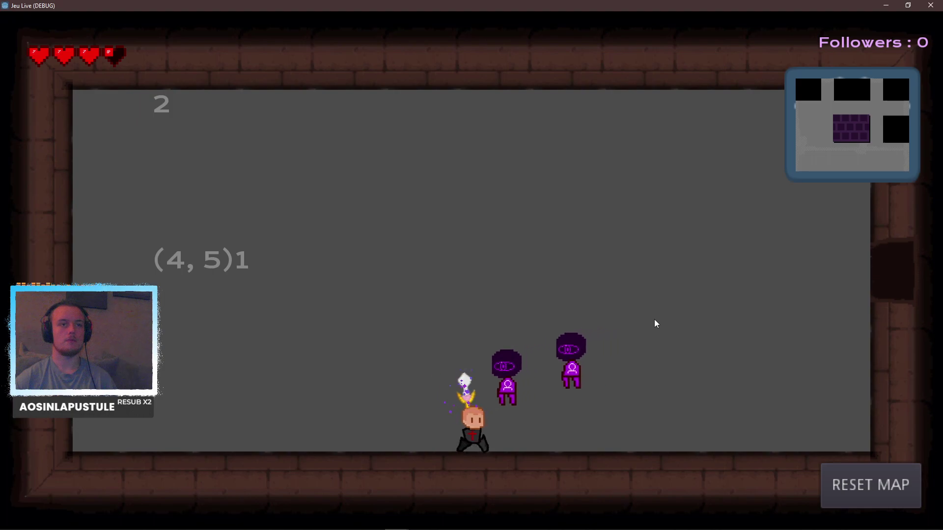
{"action": "key", "text": "Left"}
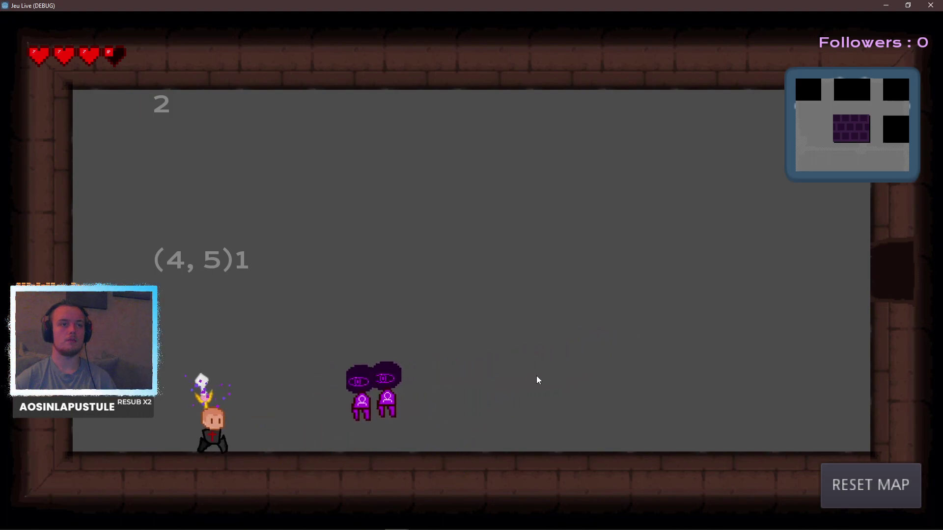
{"action": "key", "text": "Left"}
{"action": "key", "text": "Up"}
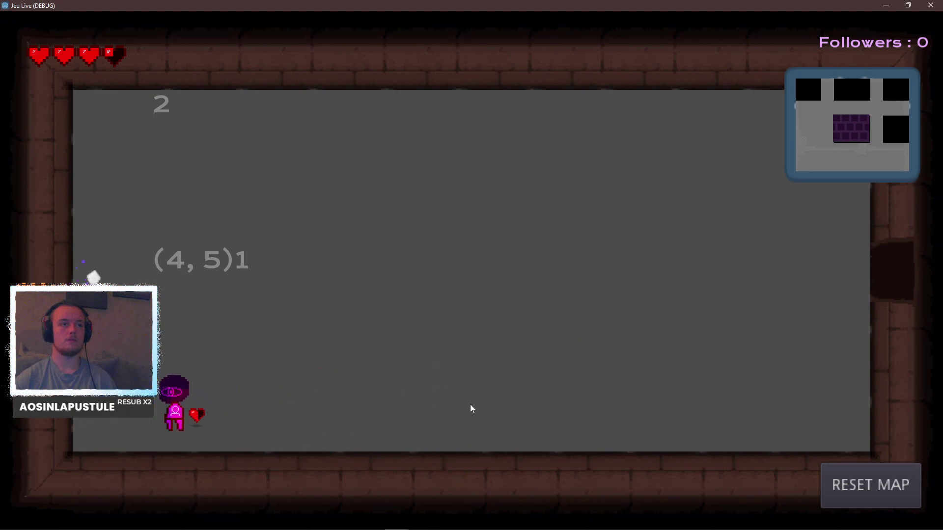
{"action": "key", "text": "Right"}
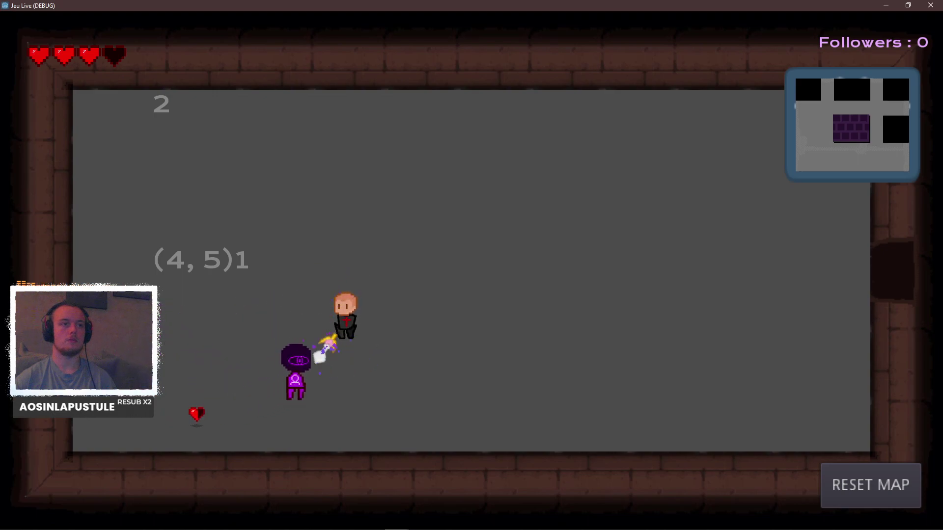
{"action": "key", "text": "Left"}
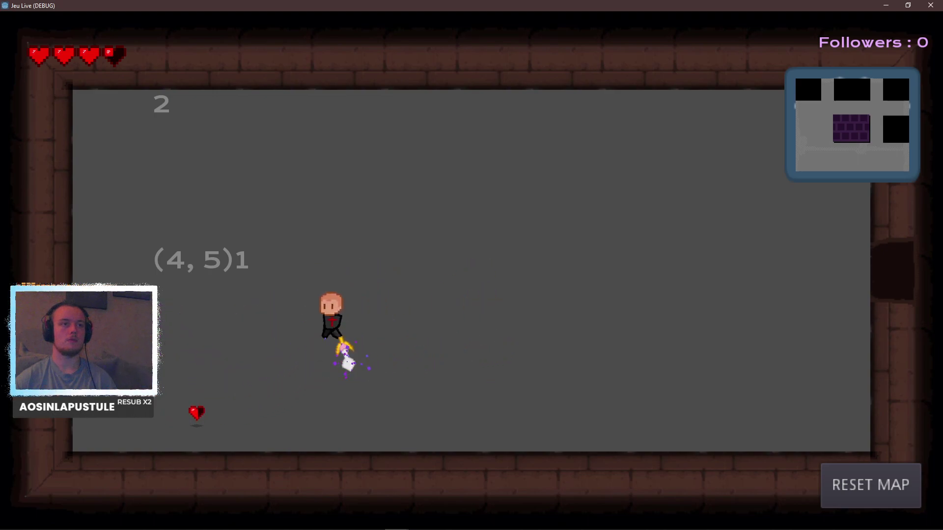
Walk the character to the dropped half-heart and move back and forth over it to examine its red light on the sprite.
{"action": "key", "text": "Down"}
{"action": "key", "text": "Left"}
{"action": "key", "text": "Down"}
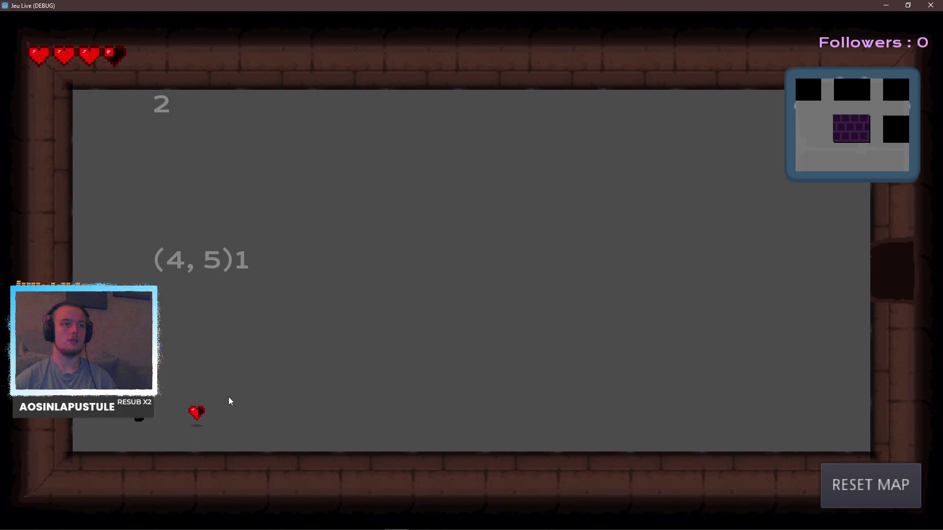
{"action": "key", "text": "d"}
{"action": "scroll", "coordinate": [211, 419], "scroll_direction": "up", "scroll_amount": 8}
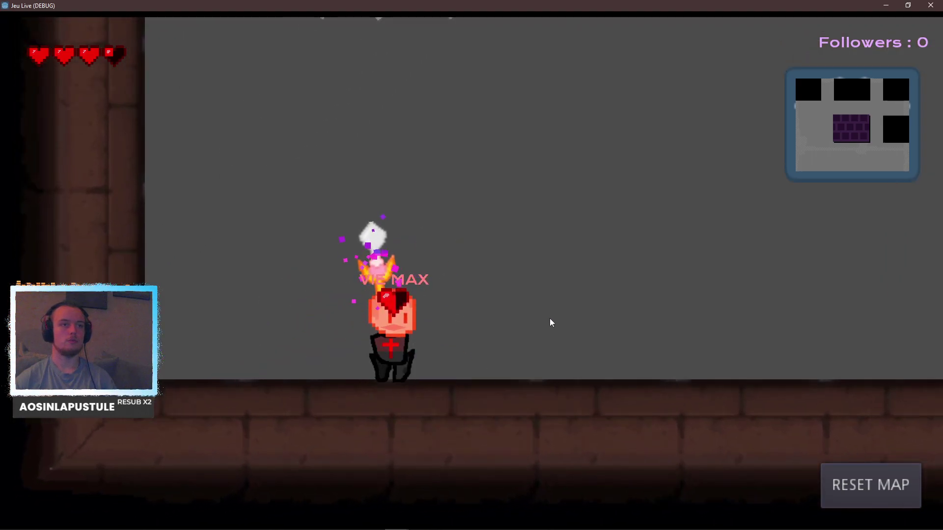
{"action": "key", "text": "z"}
{"action": "key", "text": "q"}
{"action": "key", "text": "s"}
{"action": "key", "text": "d"}
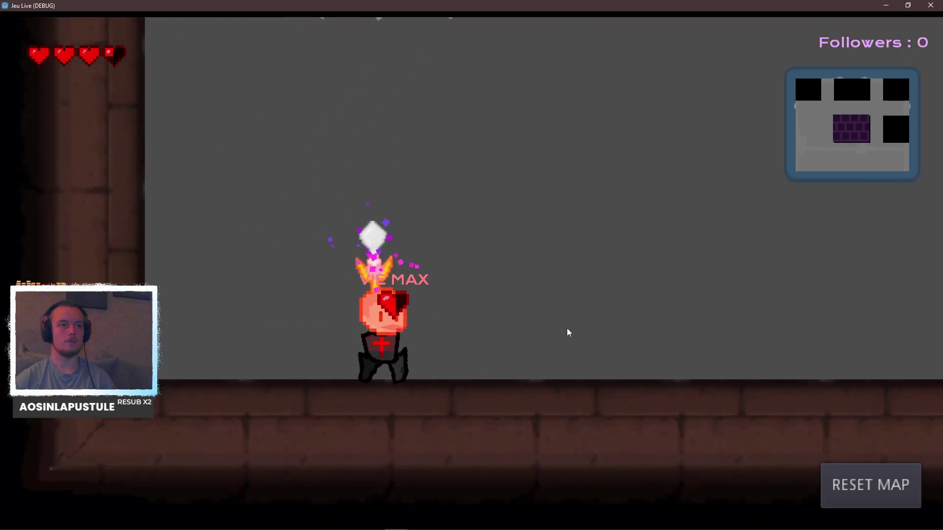
{"action": "key", "text": "Left"}
{"action": "key", "text": "Right"}
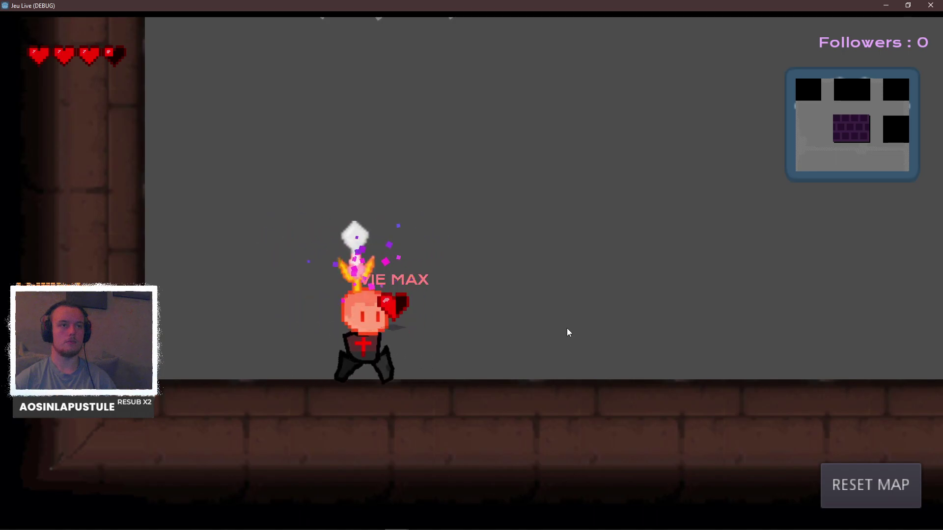
{"action": "key", "text": "q"}
{"action": "key", "text": "d"}
{"action": "key", "text": "q"}
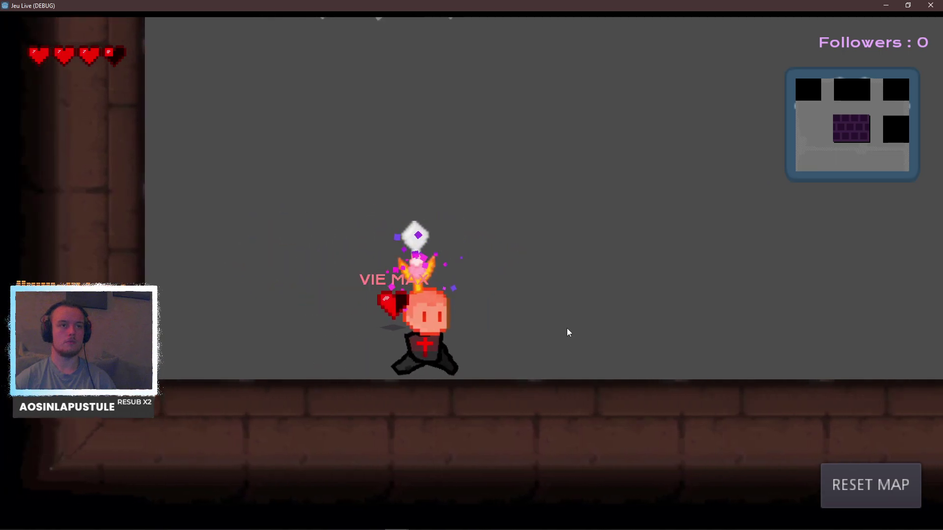
Switch to the Godot editor, enlarge the Light2D around the half-heart to a scale of about (2.7, 234), and return to the running game.
{"action": "key", "text": "alt+Tab"}
{"action": "scroll", "coordinate": [557, 310], "scroll_direction": "down", "scroll_amount": 5}
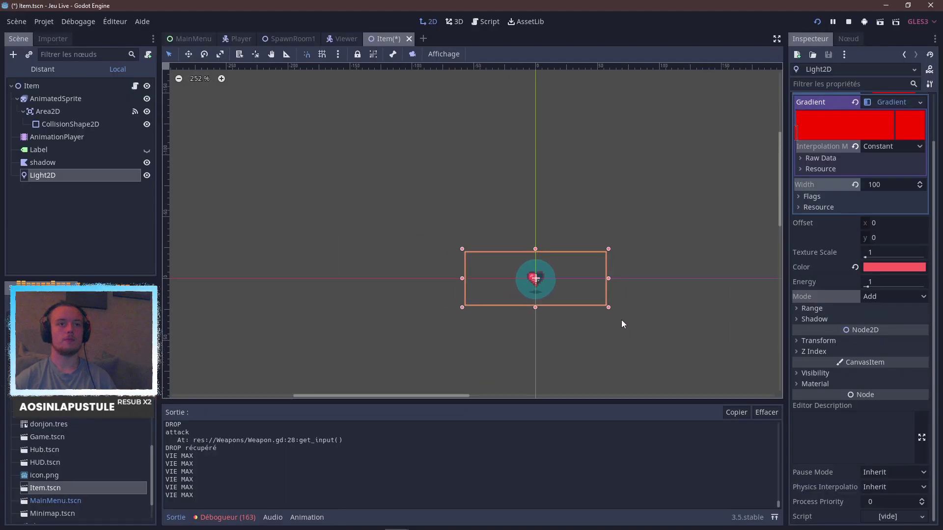
{"action": "left_click_drag", "start_coordinate": [609, 308], "coordinate": [705, 432]}
{"action": "key", "text": "alt+Tab"}
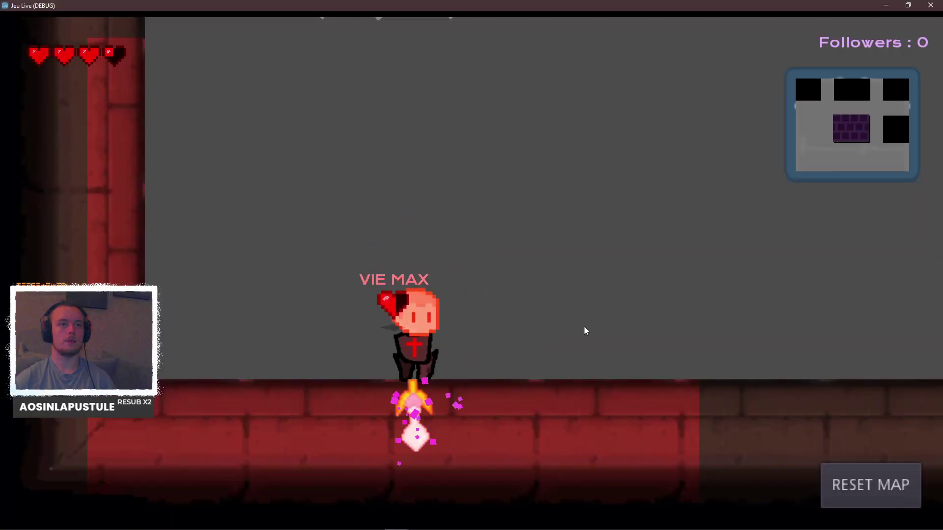
Walk the character around the half-heart to examine how far the enlarged light reaches over the walls and the sprite.
{"action": "key", "text": "d"}
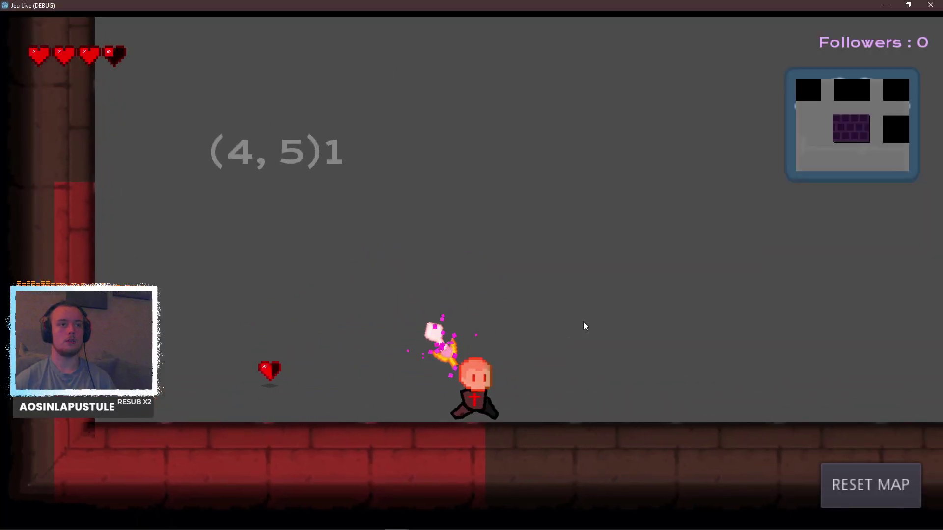
{"action": "key", "text": "q"}
{"action": "key", "text": "z"}
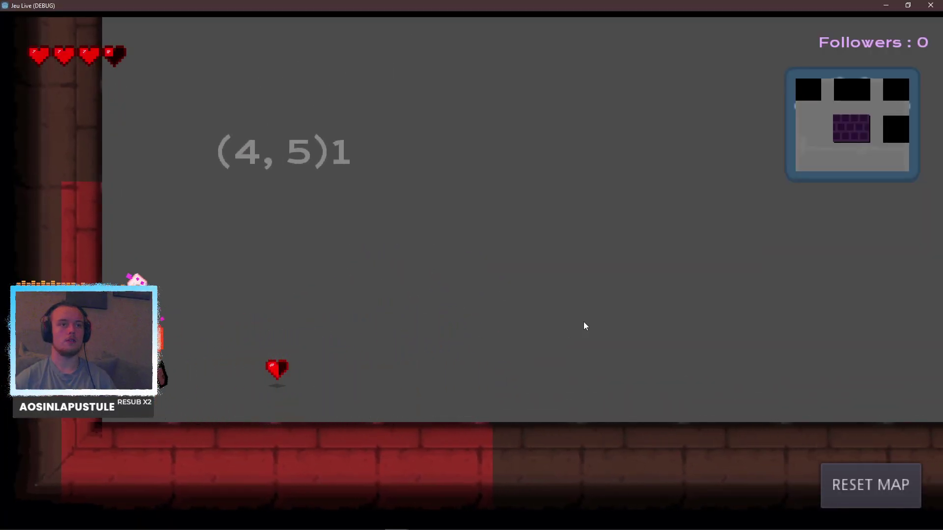
{"action": "key", "text": "d"}
{"action": "key", "text": "s"}
{"action": "key", "text": "q"}
{"action": "key", "text": "z"}
{"action": "key", "text": "Right"}
{"action": "key", "text": "space"}
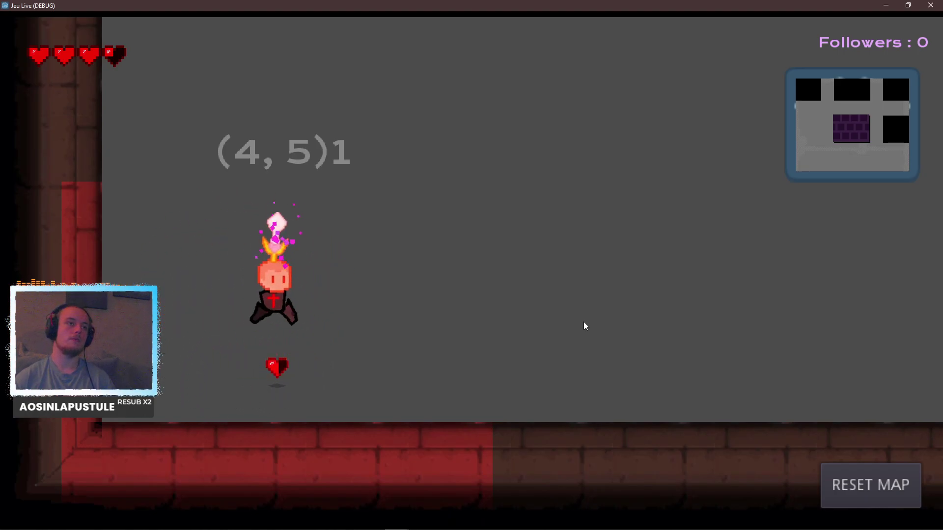
{"action": "key", "text": "Left"}
Switch to the Godot editor, try Cubic interpolation for the Light2D texture's gradient, and set it to Linear.
{"action": "key", "text": "alt+Tab"}
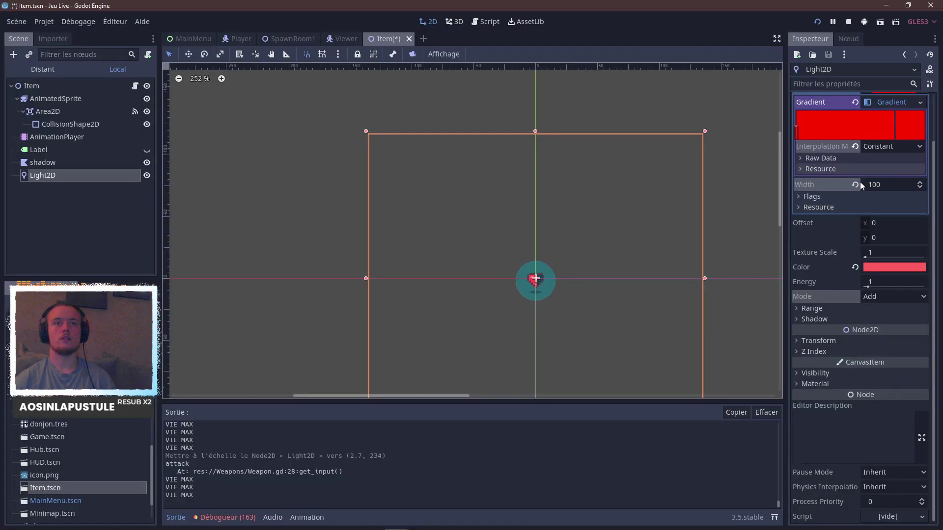
{"action": "scroll", "coordinate": [880, 186], "scroll_direction": "up", "scroll_amount": 2}
{"action": "left_click", "coordinate": [876, 199]}
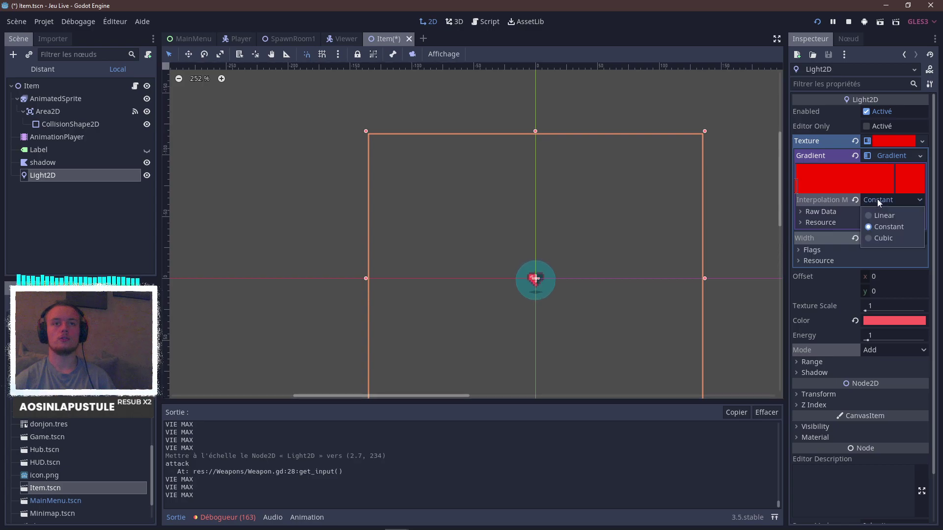
{"action": "left_click", "coordinate": [880, 238]}
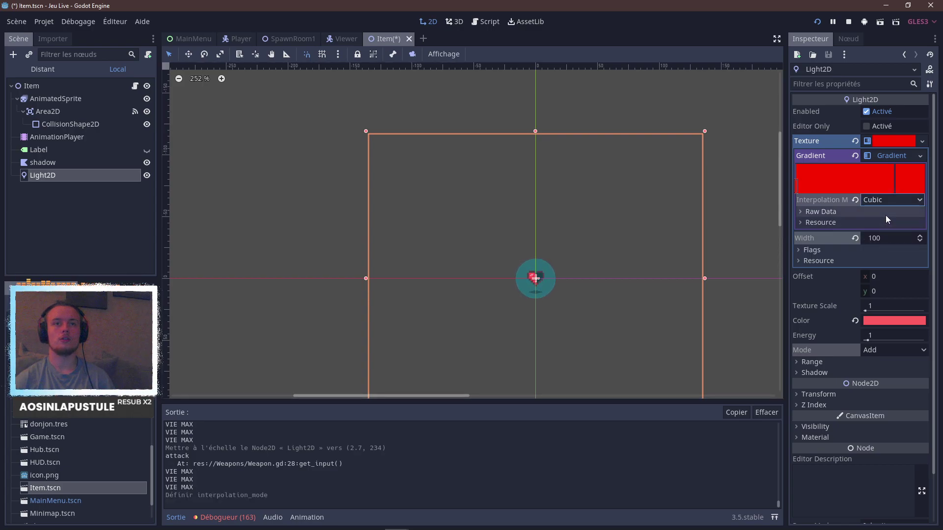
{"action": "left_click", "coordinate": [884, 201]}
{"action": "left_click", "coordinate": [882, 213]}
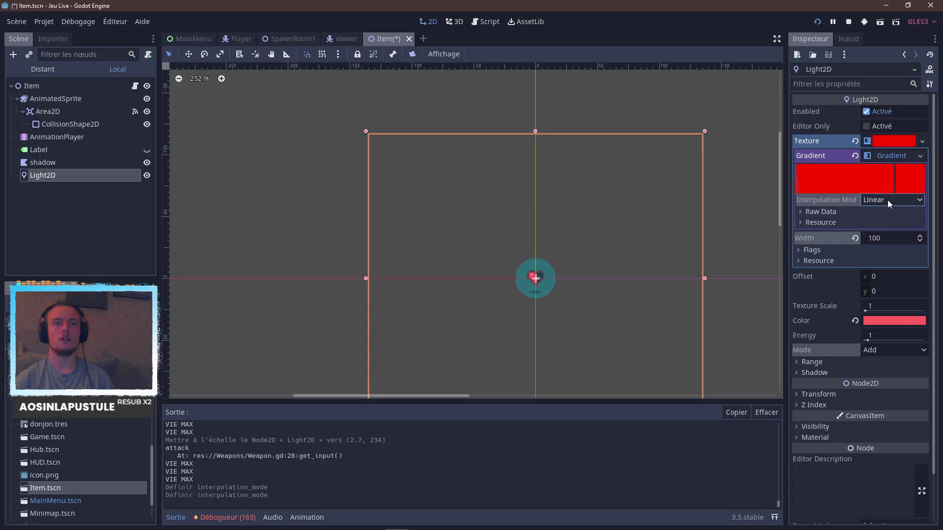
{"action": "left_click", "coordinate": [886, 201]}
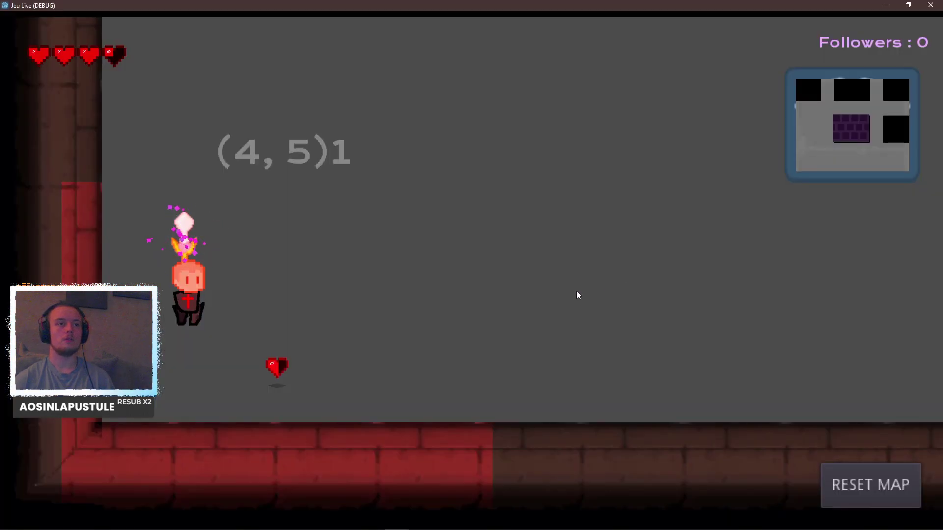
Move the character past the half-heart in the running game to check its light with linear interpolation.
{"action": "key", "text": "s"}
{"action": "key", "text": "q"}
{"action": "key", "text": "d"}
In the Godot editor, set the light gradient's end stop to ffb1b1 with alpha 0 and check the fade in the running game.
{"action": "key", "text": "alt+Tab"}
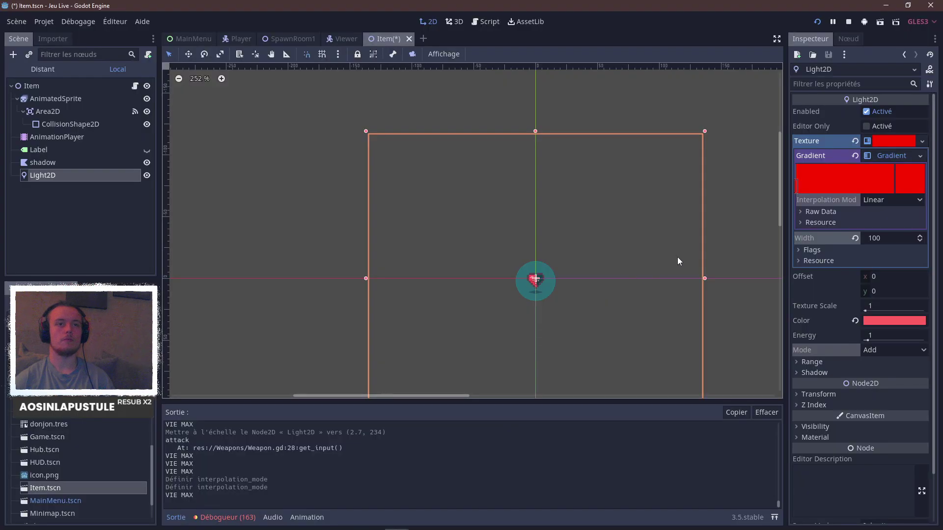
{"action": "left_click_drag", "start_coordinate": [888, 186], "coordinate": [894, 196]}
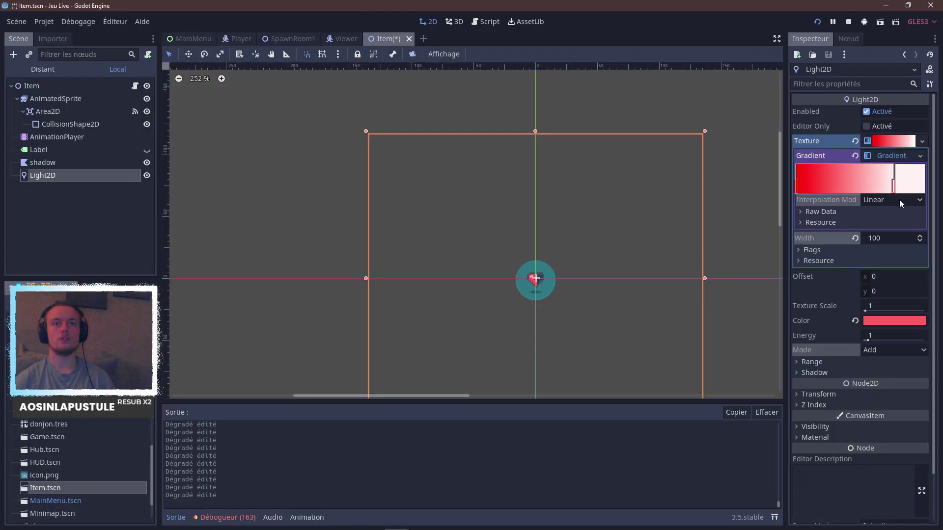
{"action": "left_click", "coordinate": [906, 185]}
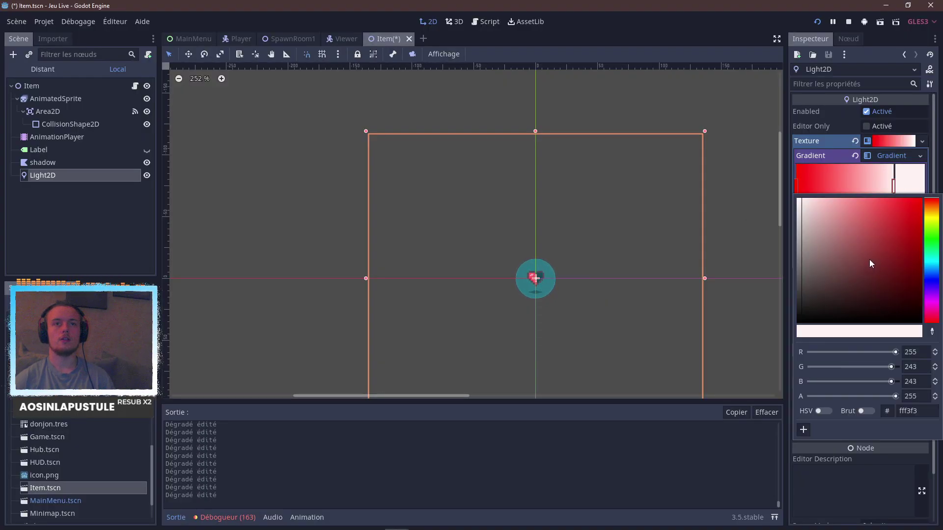
{"action": "mouse_move", "coordinate": [868, 259]}
{"action": "left_mouse_down"}
{"action": "mouse_move", "coordinate": [925, 182]}
{"action": "mouse_move", "coordinate": [835, 158]}
{"action": "left_mouse_up"}
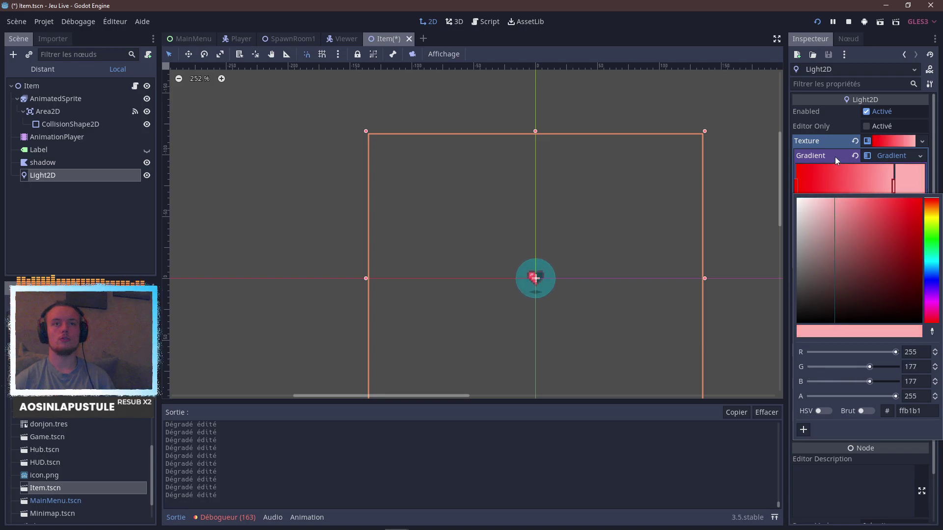
{"action": "left_click_drag", "start_coordinate": [877, 396], "coordinate": [785, 399]}
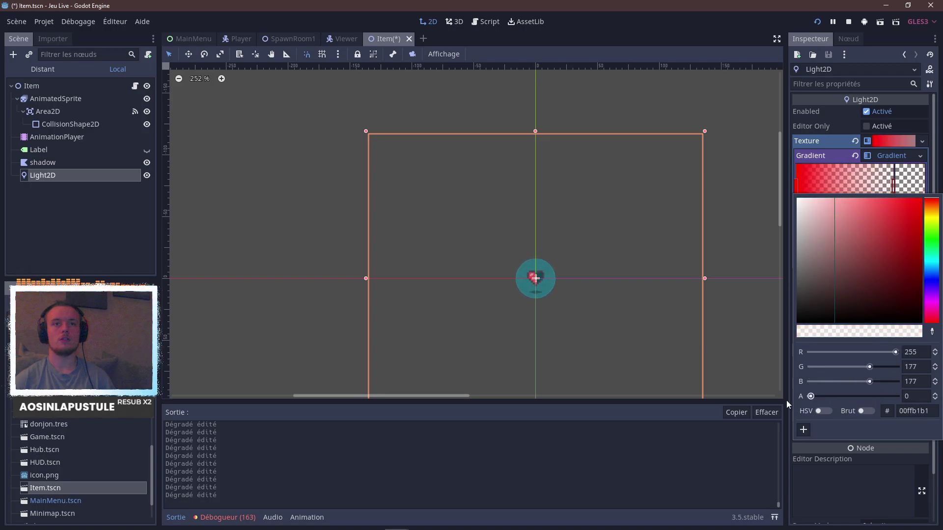
{"action": "key", "text": "F5"}
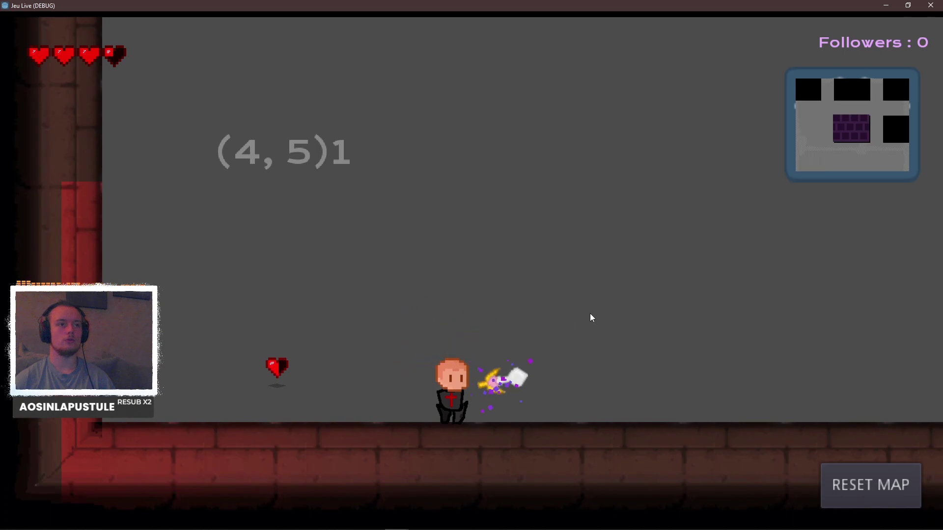
Back in the Godot editor, try Constant interpolation for the light gradient, set it to Cubic, and check it in the running game.
{"action": "key", "text": "alt+Tab"}
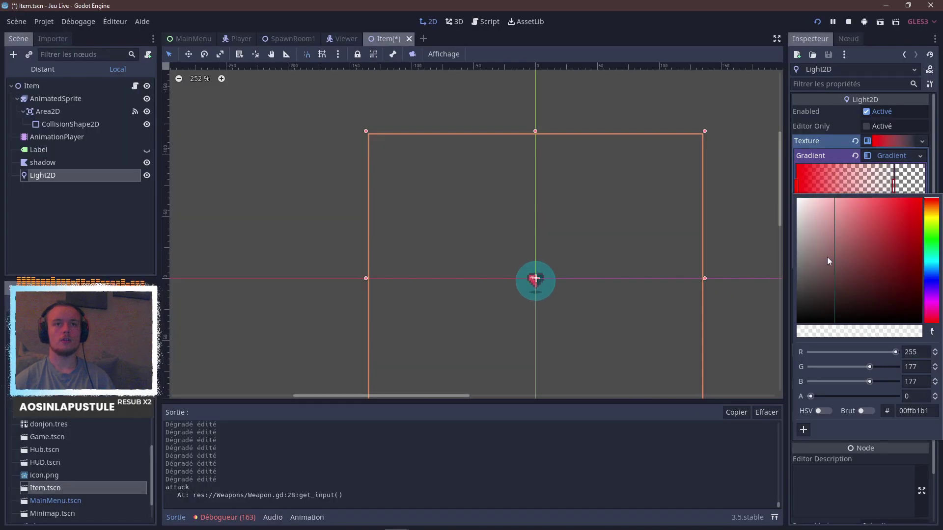
{"action": "left_click", "coordinate": [929, 156]}
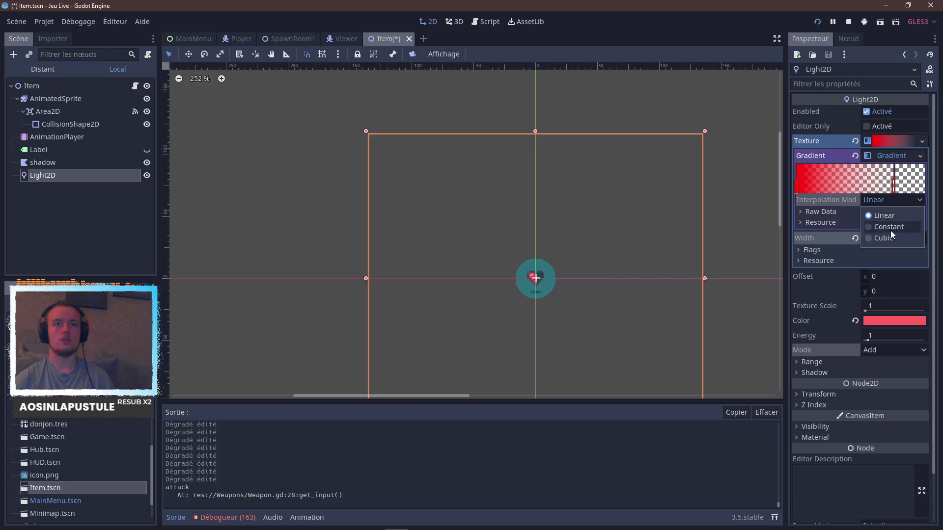
{"action": "left_click", "coordinate": [808, 254]}
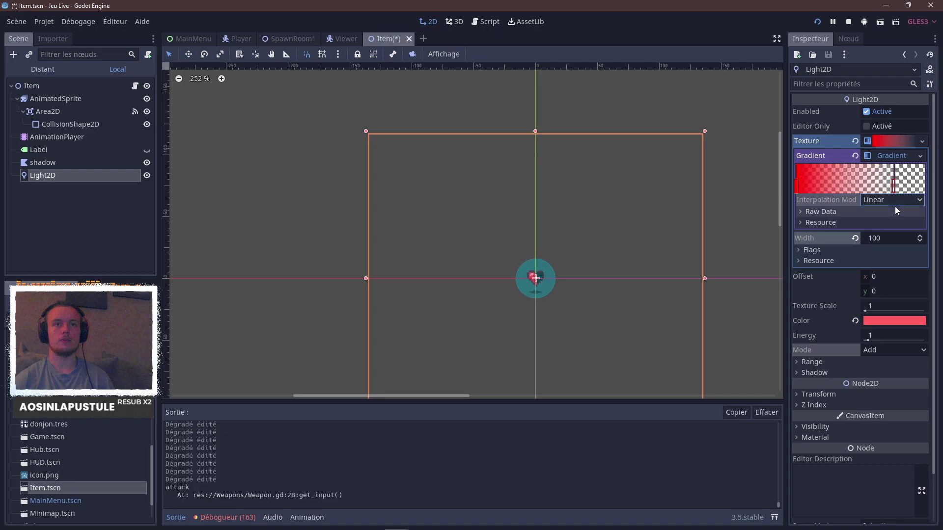
{"action": "left_click", "coordinate": [877, 202]}
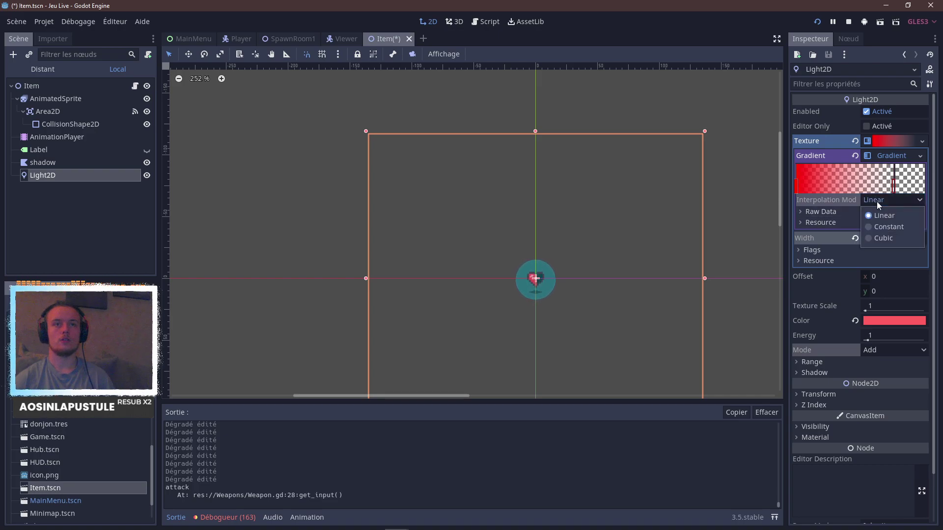
{"action": "left_click", "coordinate": [886, 223]}
{"action": "left_click", "coordinate": [882, 204]}
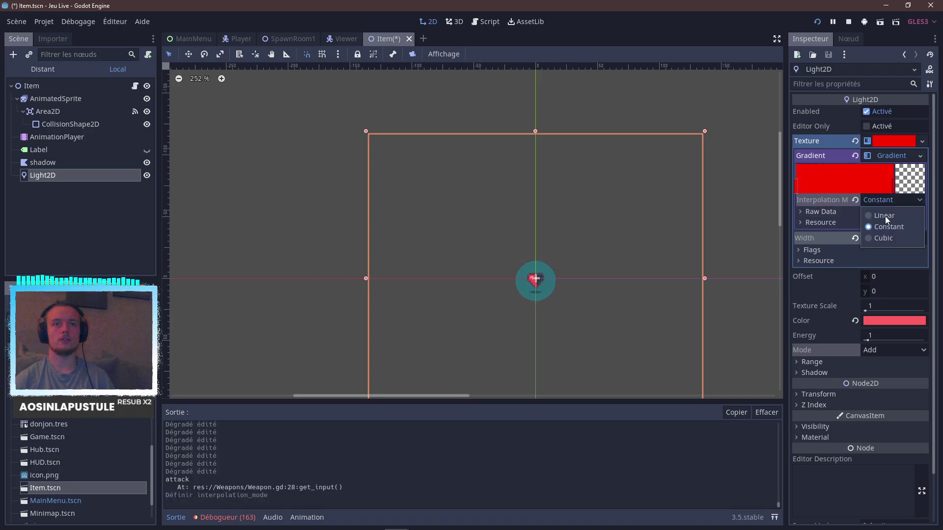
{"action": "left_click", "coordinate": [884, 234]}
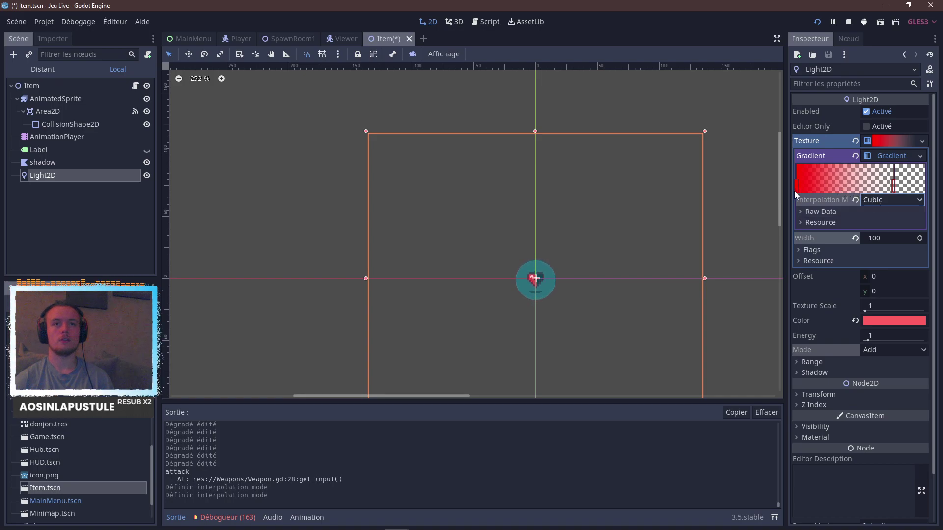
{"action": "key", "text": "alt+Tab"}
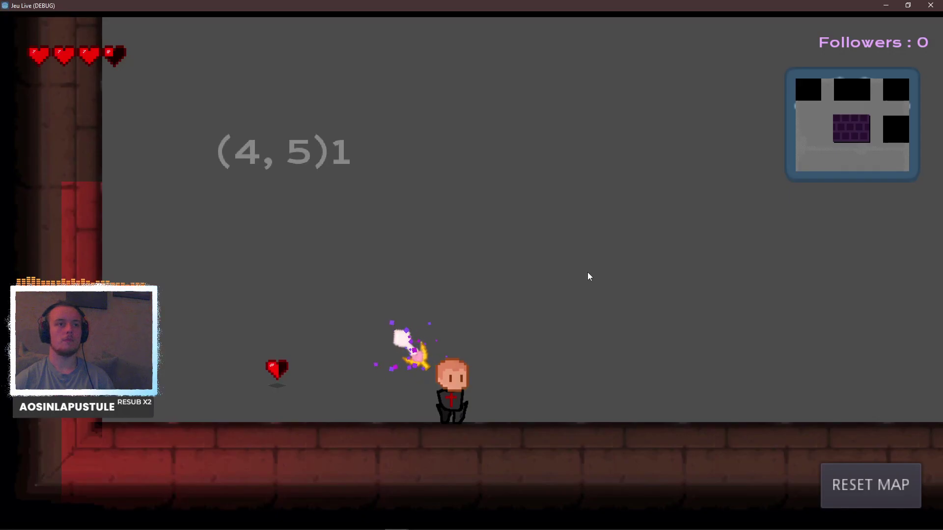
Switch to the Godot editor and replace the Light2D's gradient texture with heartOnly.png.
{"action": "key", "text": "alt+Tab"}
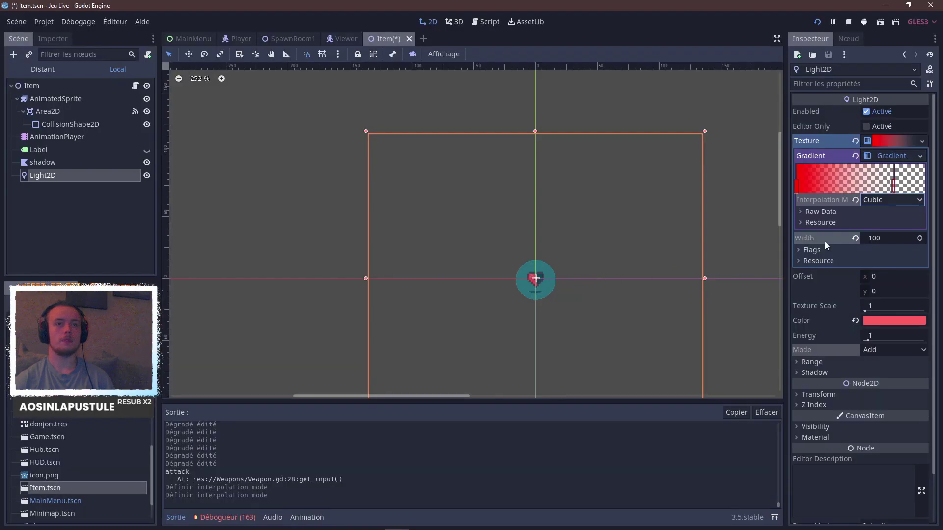
{"action": "left_click", "coordinate": [893, 159]}
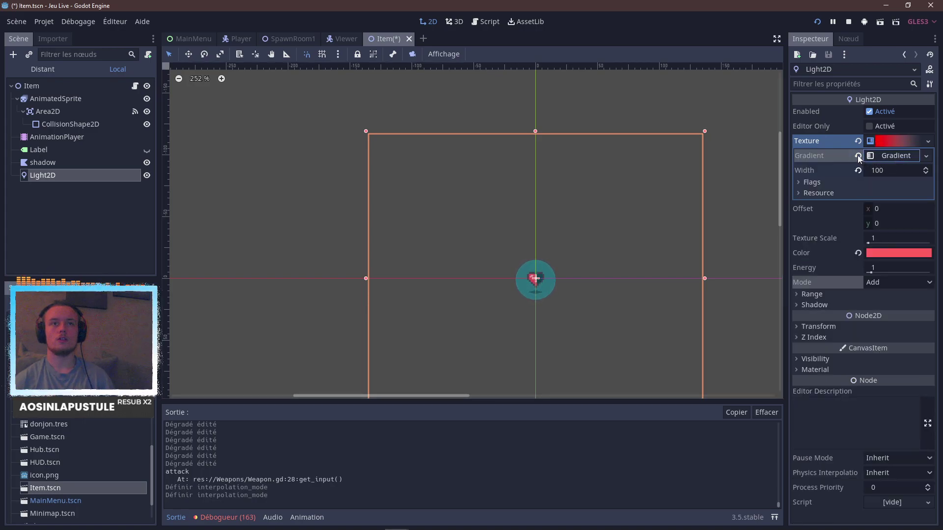
{"action": "left_click", "coordinate": [857, 155]}
{"action": "left_click", "coordinate": [896, 157]}
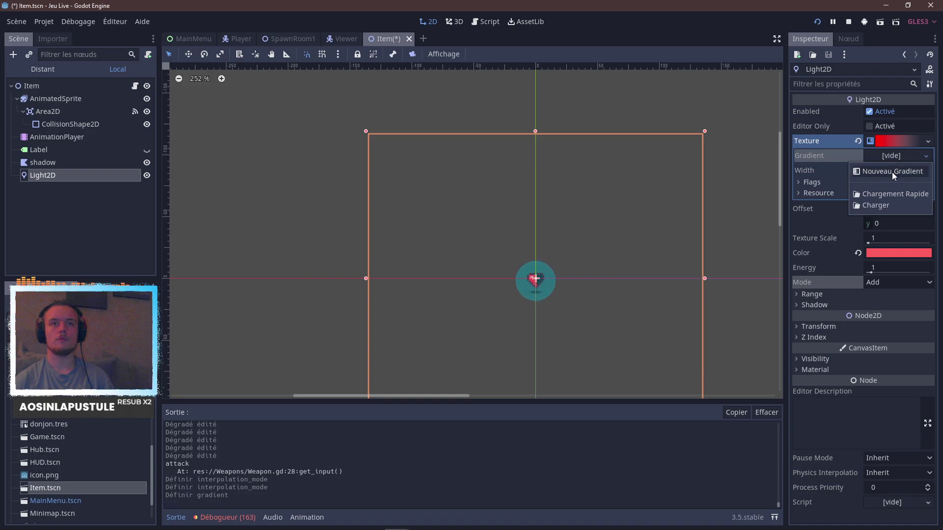
{"action": "left_click", "coordinate": [858, 141]}
{"action": "left_click", "coordinate": [896, 142]}
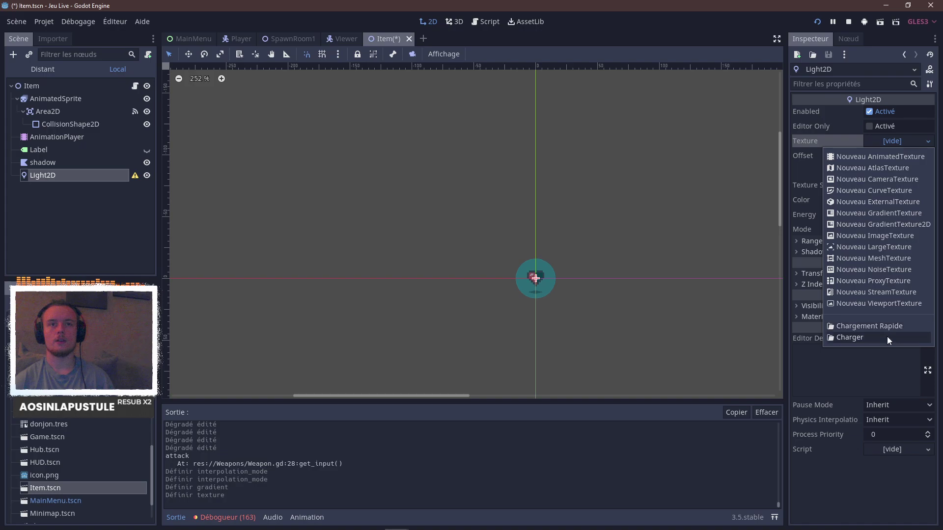
{"action": "left_click", "coordinate": [871, 337]}
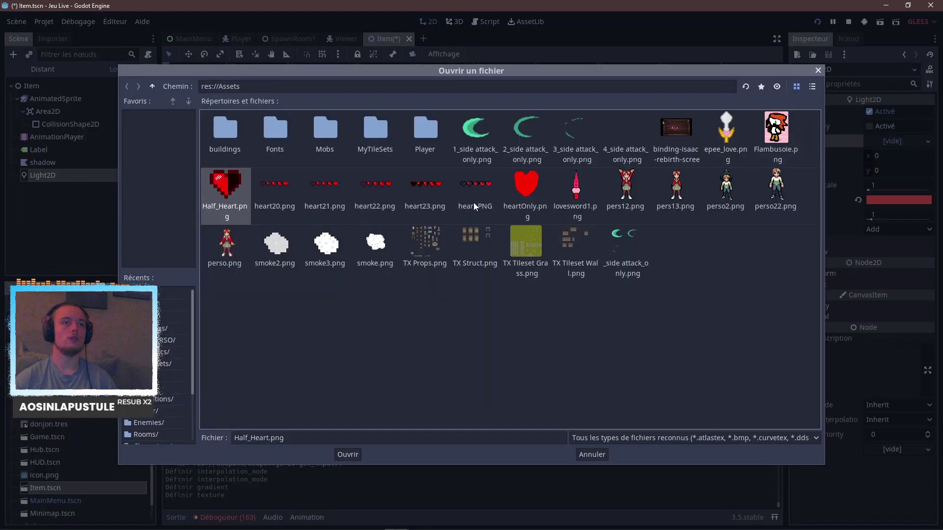
{"action": "double_click", "coordinate": [521, 189]}
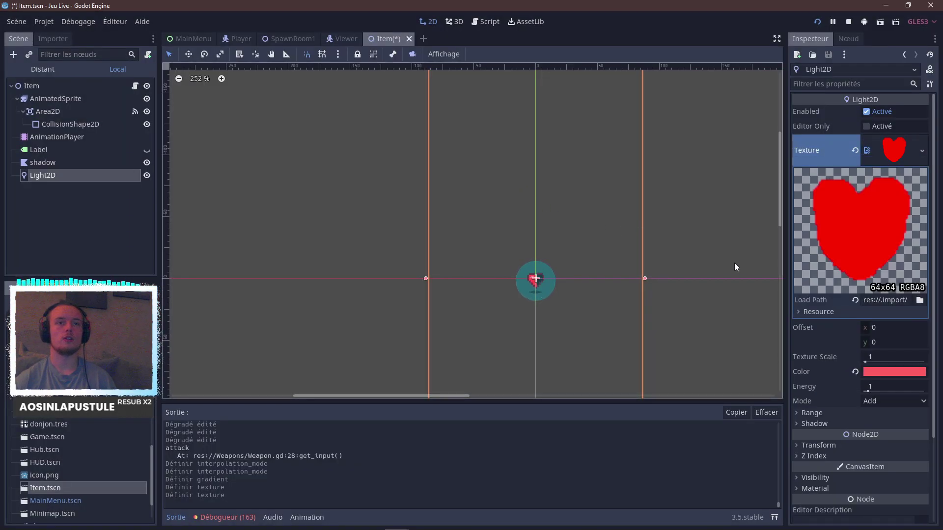
Scale the Light2D down around the half-heart to about (1.59, 1.34).
{"action": "scroll", "coordinate": [621, 255], "scroll_direction": "down", "scroll_amount": 7}
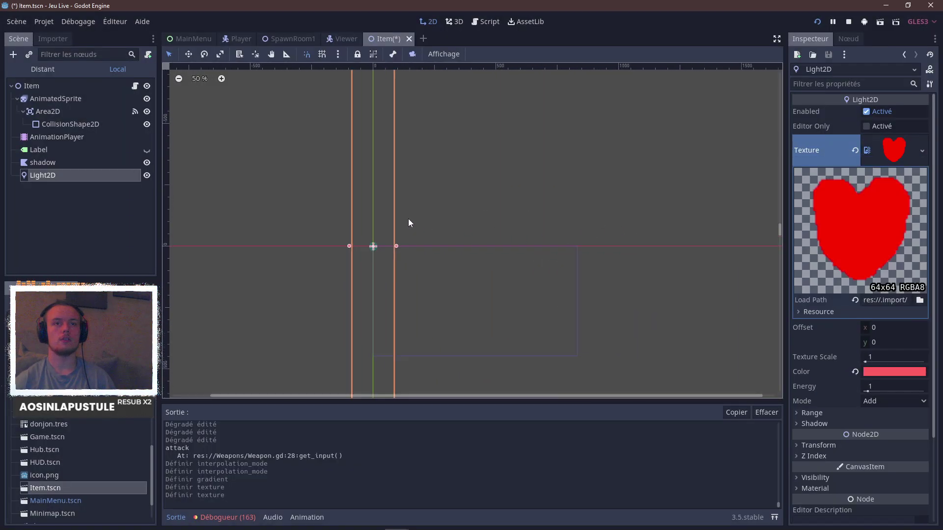
{"action": "scroll", "coordinate": [412, 206], "scroll_direction": "down", "scroll_amount": 4}
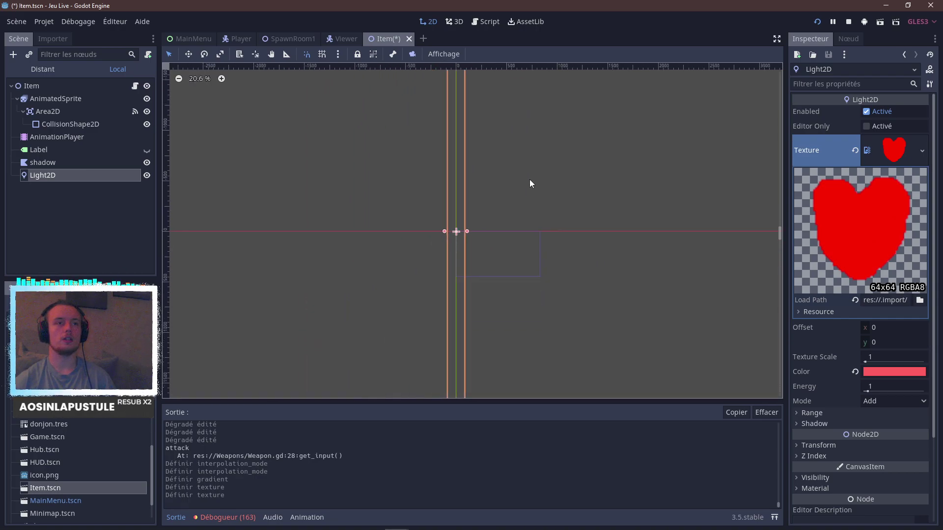
{"action": "scroll", "coordinate": [483, 186], "scroll_direction": "down", "scroll_amount": 7}
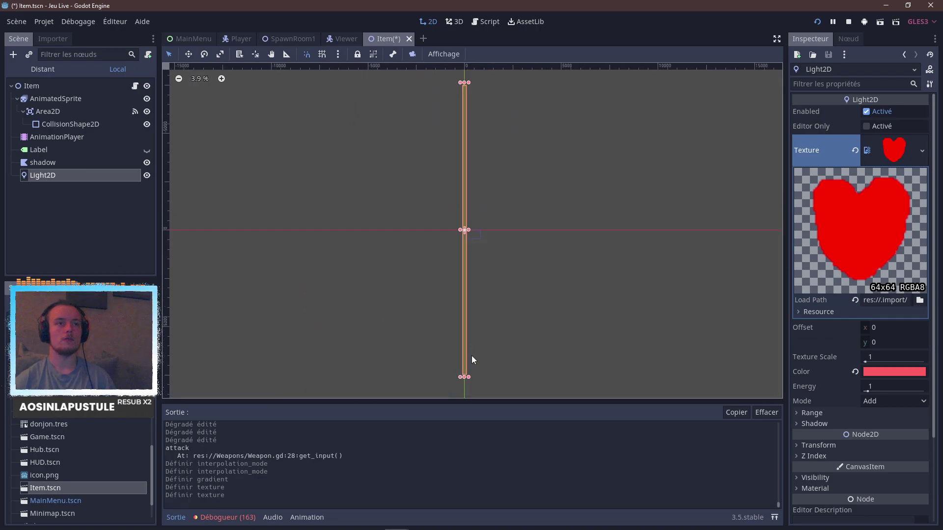
{"action": "left_click_drag", "start_coordinate": [470, 376], "coordinate": [579, 171]}
{"action": "left_click_drag", "start_coordinate": [541, 254], "coordinate": [480, 245]}
{"action": "scroll", "coordinate": [464, 225], "scroll_direction": "up", "scroll_amount": 9}
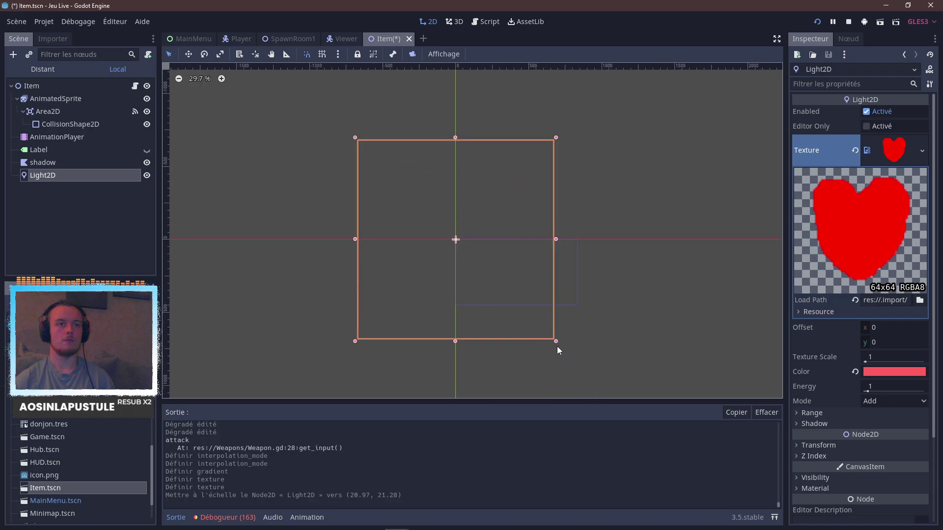
{"action": "left_click_drag", "start_coordinate": [557, 343], "coordinate": [473, 255]}
{"action": "scroll", "coordinate": [425, 244], "scroll_direction": "up", "scroll_amount": 11}
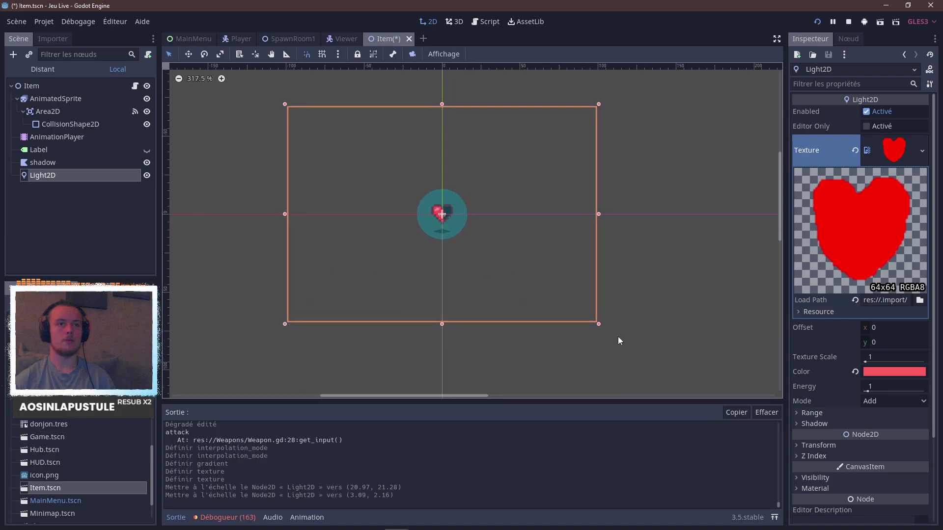
{"action": "left_click_drag", "start_coordinate": [599, 325], "coordinate": [522, 282]}
{"action": "scroll", "coordinate": [449, 230], "scroll_direction": "up", "scroll_amount": 2}
{"action": "scroll", "coordinate": [449, 230], "scroll_direction": "up", "scroll_amount": 1}
Switch to the running game and move the character back and forth around the half-heart to check the heart-shaped light.
{"action": "key", "text": "F5"}
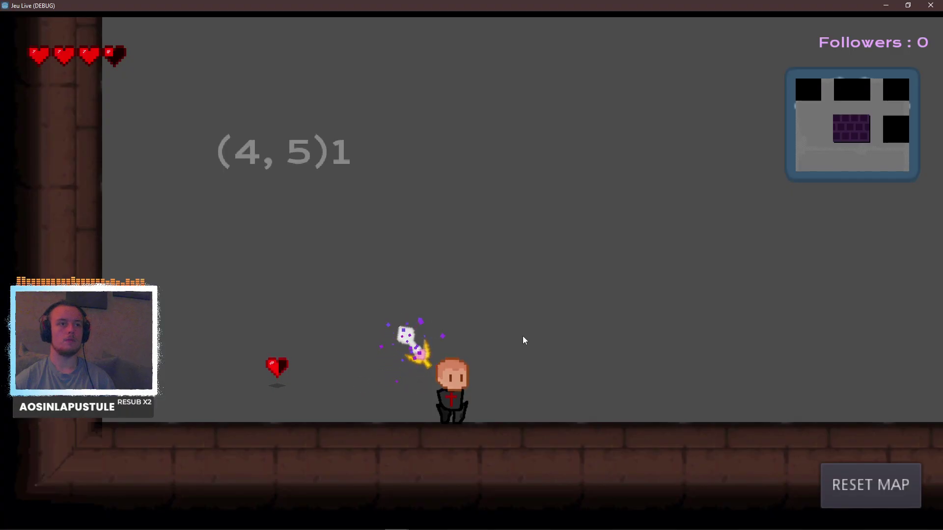
{"action": "key", "text": "q"}
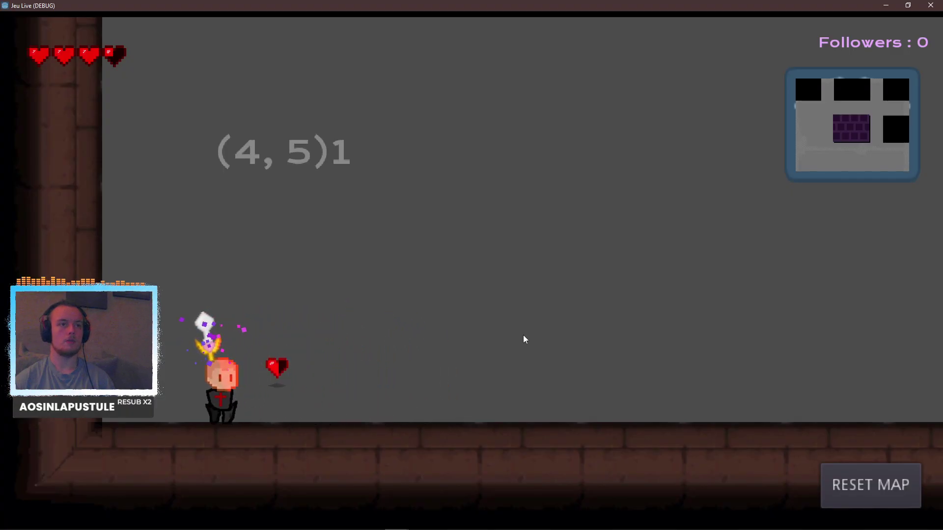
{"action": "key", "text": "d"}
{"action": "key", "text": "Left"}
{"action": "key", "text": "Right"}
{"action": "key", "text": "Left"}
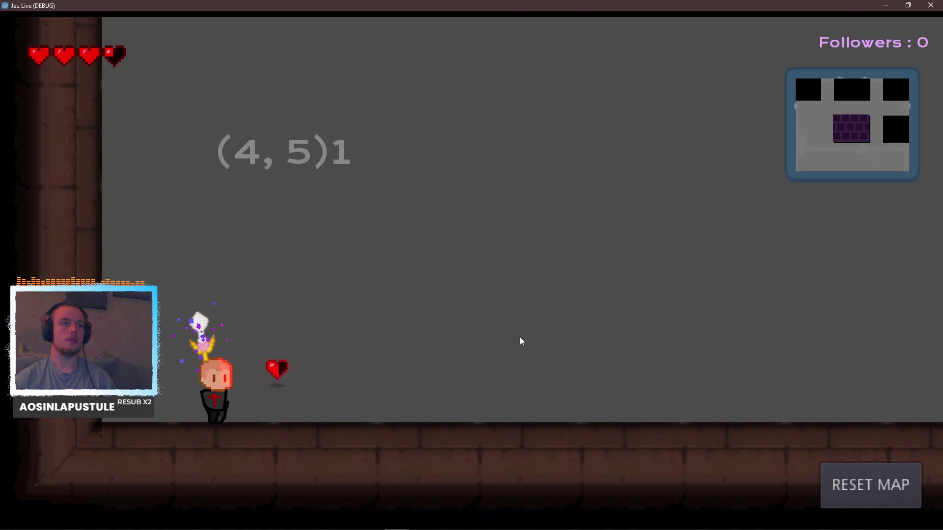
{"action": "key", "text": "d"}
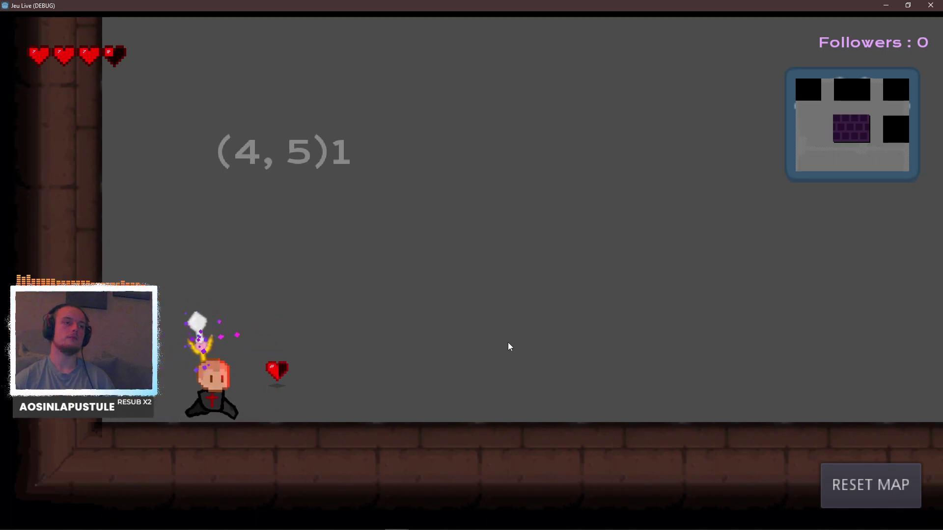
Back in the Godot editor, try Sub mode for the Light2D and check it in the running game.
{"action": "key", "text": "alt+Tab"}
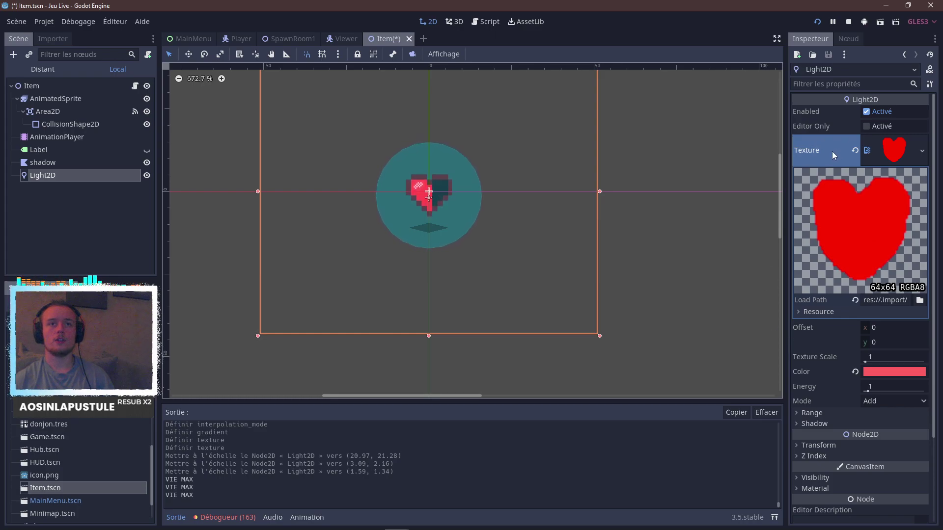
{"action": "left_click", "coordinate": [867, 155]}
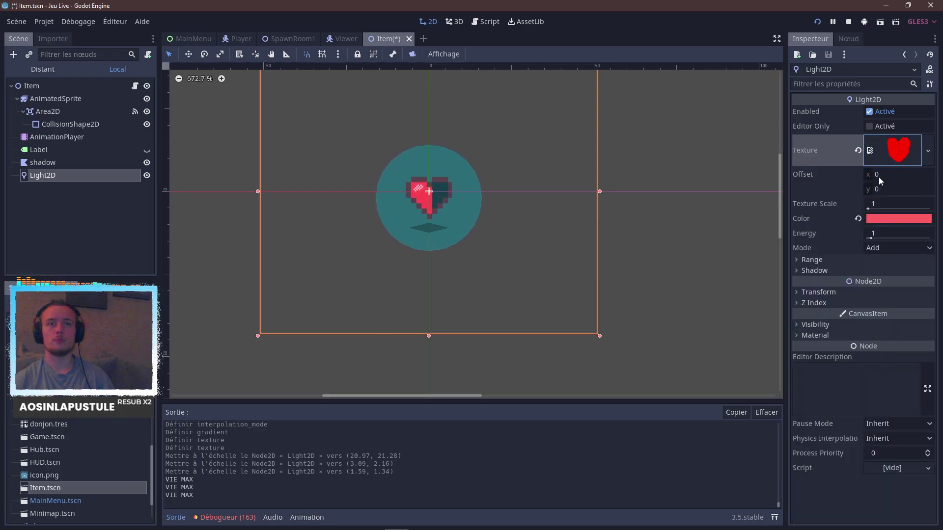
{"action": "left_click", "coordinate": [867, 248]}
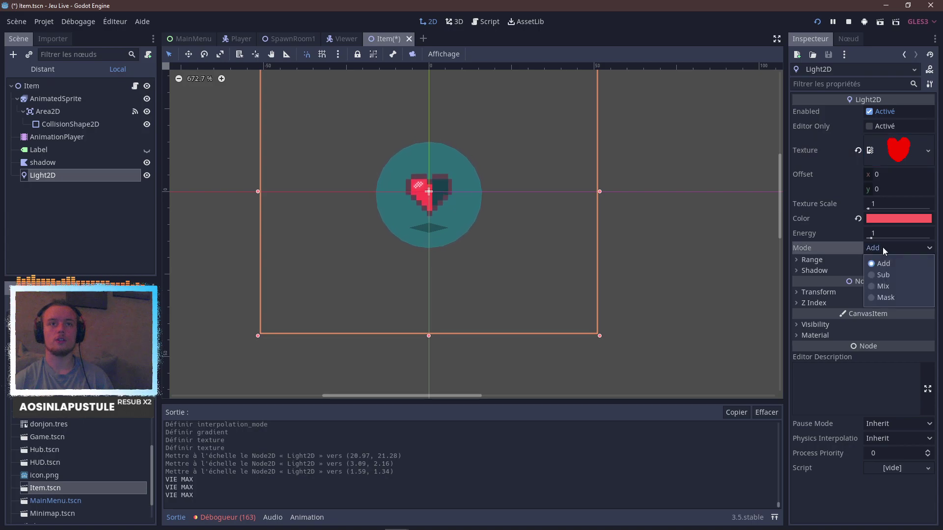
{"action": "left_click", "coordinate": [885, 276]}
{"action": "key", "text": "F5"}
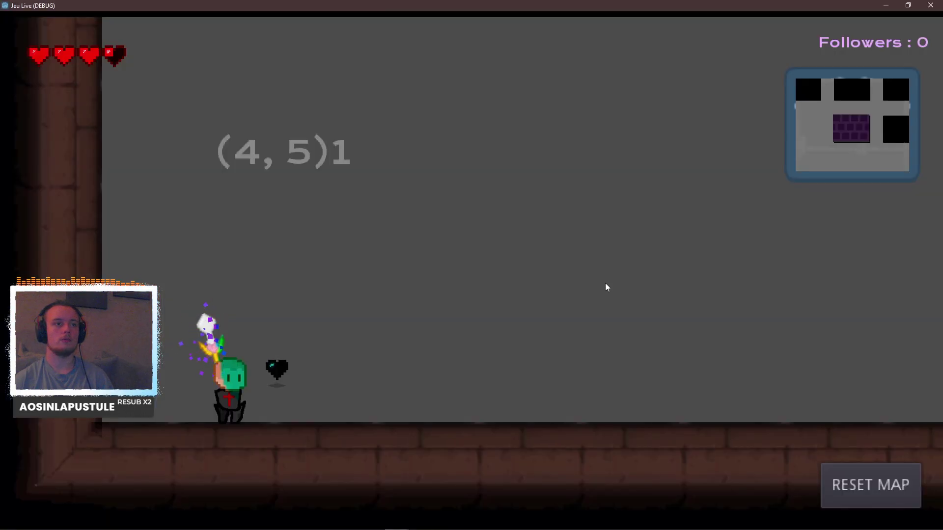
In the Godot editor, try Mix and Mask modes for the Light2D, checking each in the running game.
{"action": "key", "text": "alt+Tab"}
{"action": "left_click", "coordinate": [881, 249]}
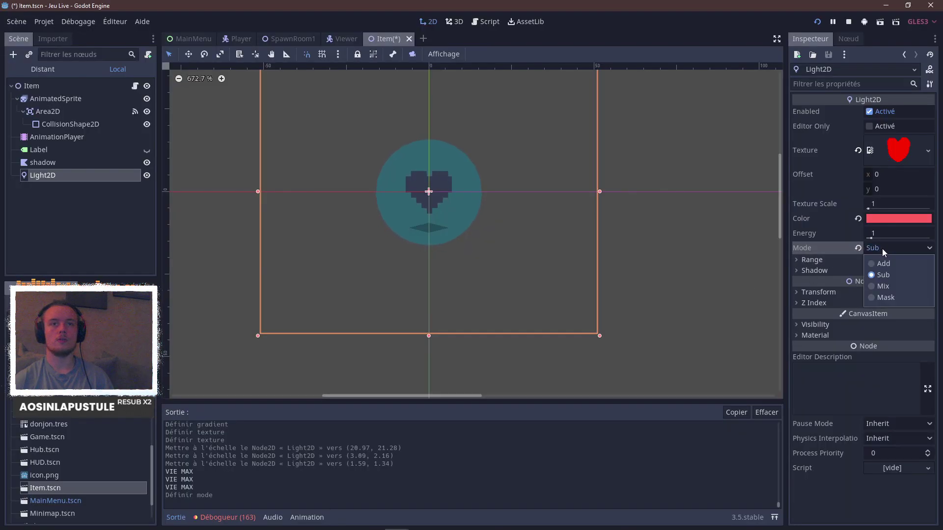
{"action": "left_click", "coordinate": [893, 287]}
{"action": "key", "text": "F5"}
{"action": "key", "text": "alt+F4"}
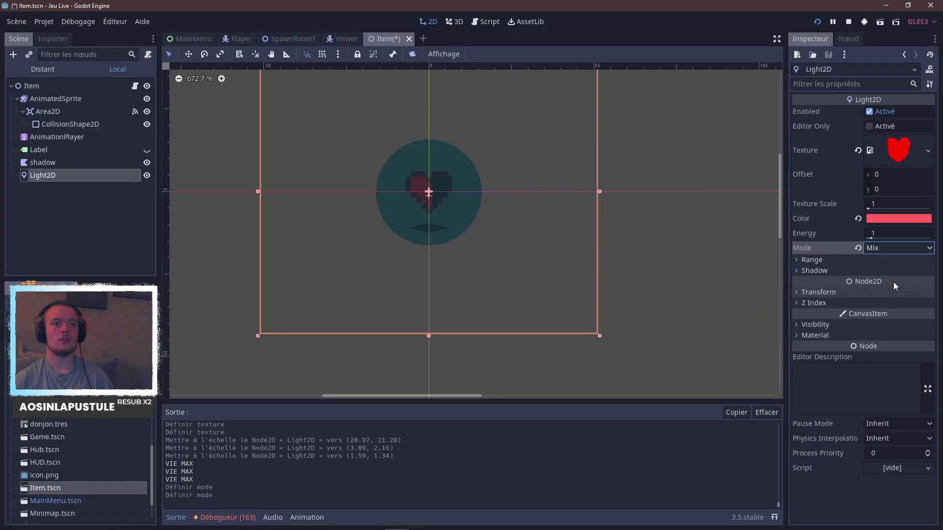
{"action": "left_click", "coordinate": [891, 248]}
{"action": "left_click", "coordinate": [885, 301]}
{"action": "key", "text": "F5"}
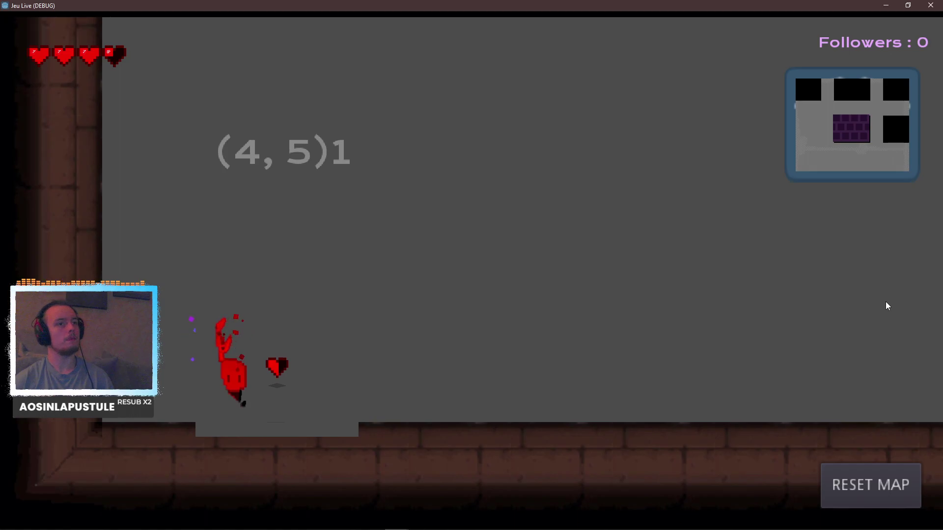
Return to the Godot editor and set the Light2D's mode back to Add.
{"action": "key", "text": "alt+F4"}
{"action": "left_click", "coordinate": [889, 247]}
{"action": "left_click", "coordinate": [885, 265]}
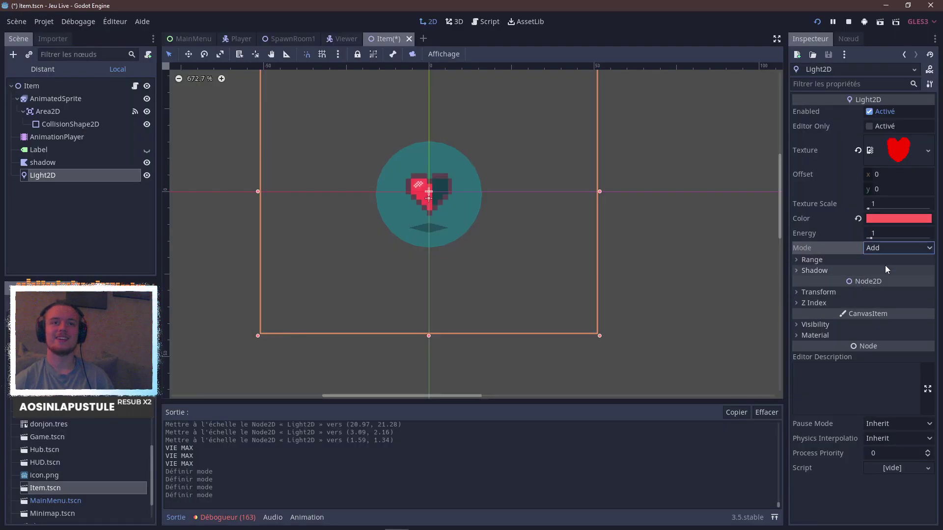
{"action": "left_click", "coordinate": [834, 270]}
{"action": "left_click", "coordinate": [833, 270]}
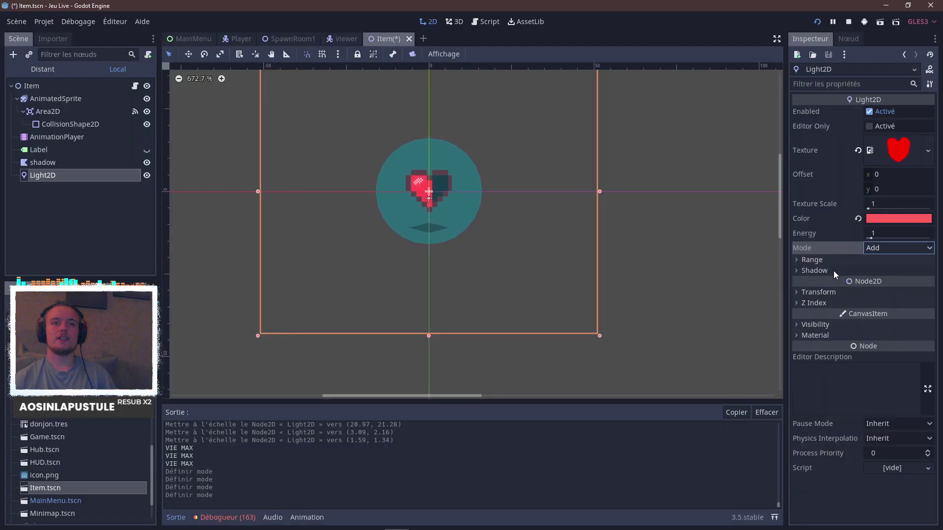
Try a light energy of 7.82 and a texture scale of 13.79, checking each in the running game, and reset both values.
{"action": "left_click_drag", "start_coordinate": [871, 239], "coordinate": [896, 242]}
{"action": "key", "text": "alt+Tab"}
{"action": "key", "text": "alt+Tab"}
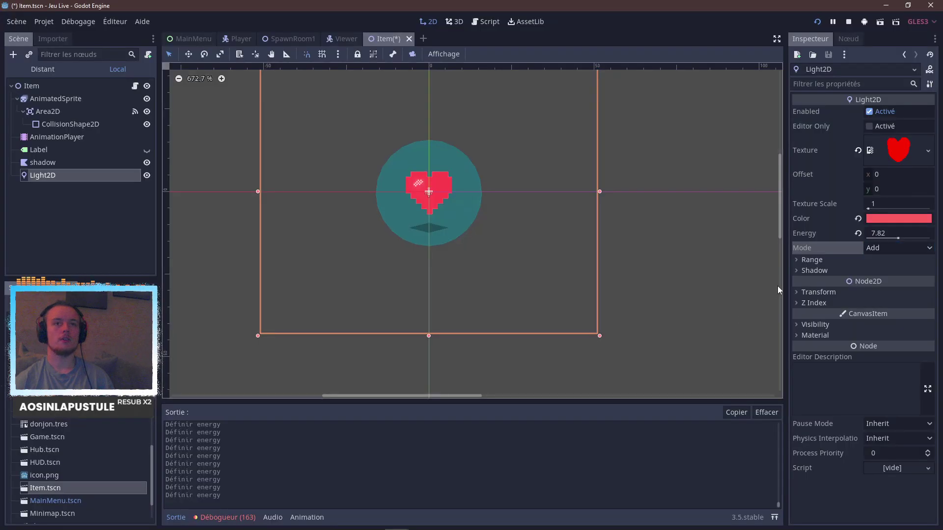
{"action": "left_click", "coordinate": [860, 233]}
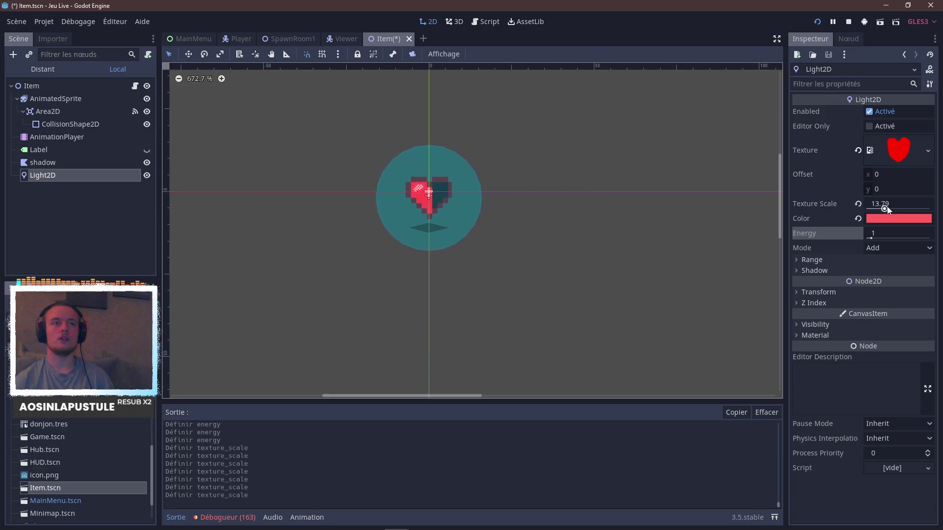
{"action": "key", "text": "F5"}
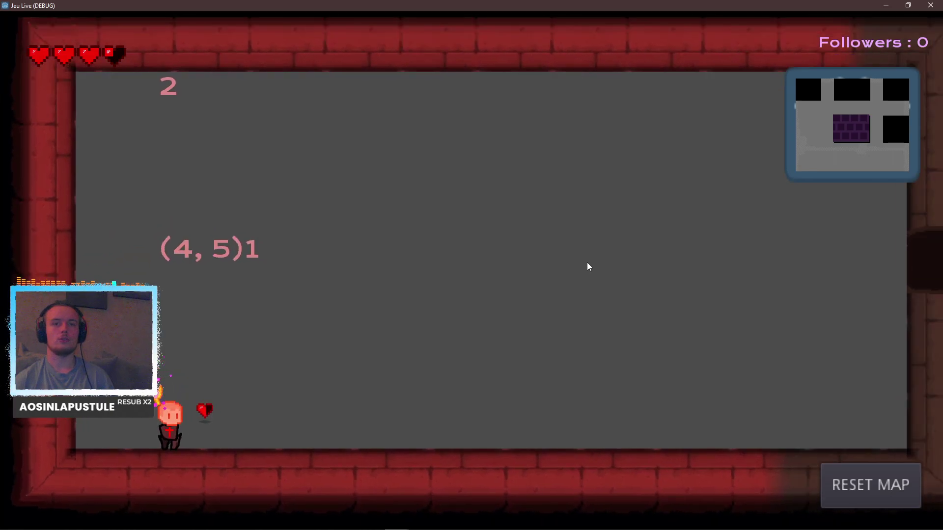
{"action": "key", "text": "alt+Tab"}
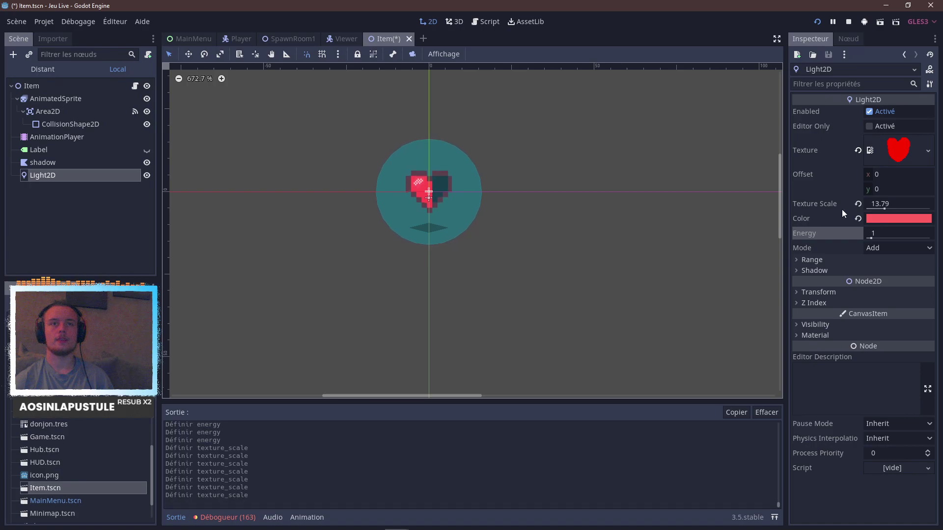
Move the character past the half-heart in the running game to check the light at its default texture scale.
{"action": "key", "text": "alt+Tab"}
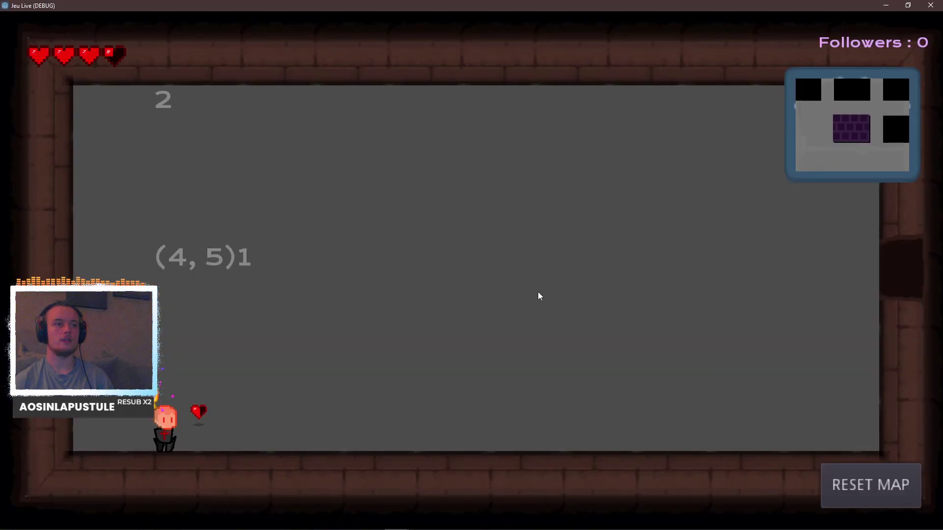
{"action": "key", "text": "d"}
{"action": "key", "text": "d"}
{"action": "key", "text": "q"}
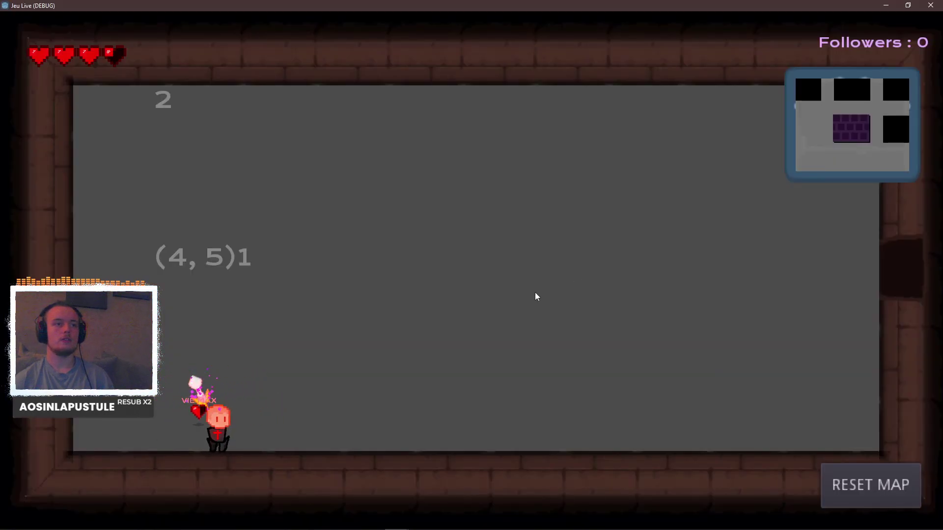
Back in the Godot editor, set the Light2D's energy to 0.5.
{"action": "key", "text": "alt+Tab"}
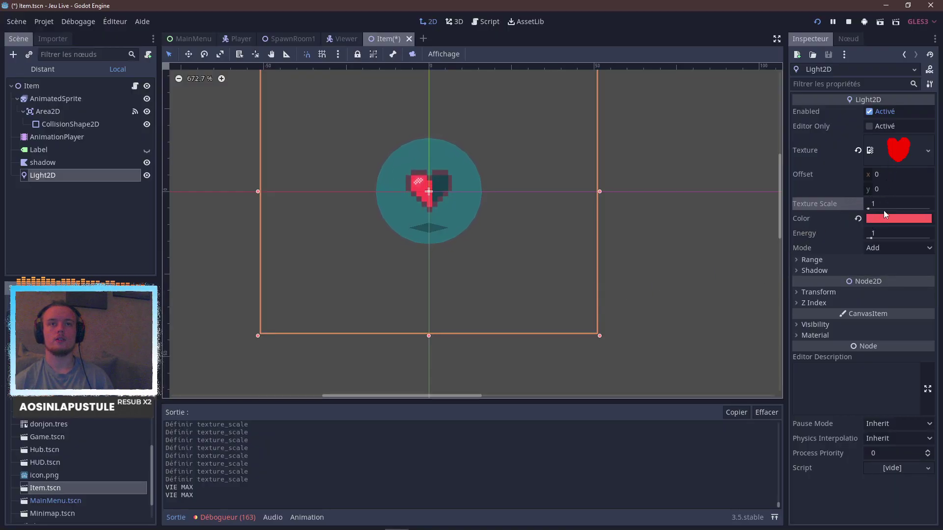
{"action": "left_click", "coordinate": [884, 231]}
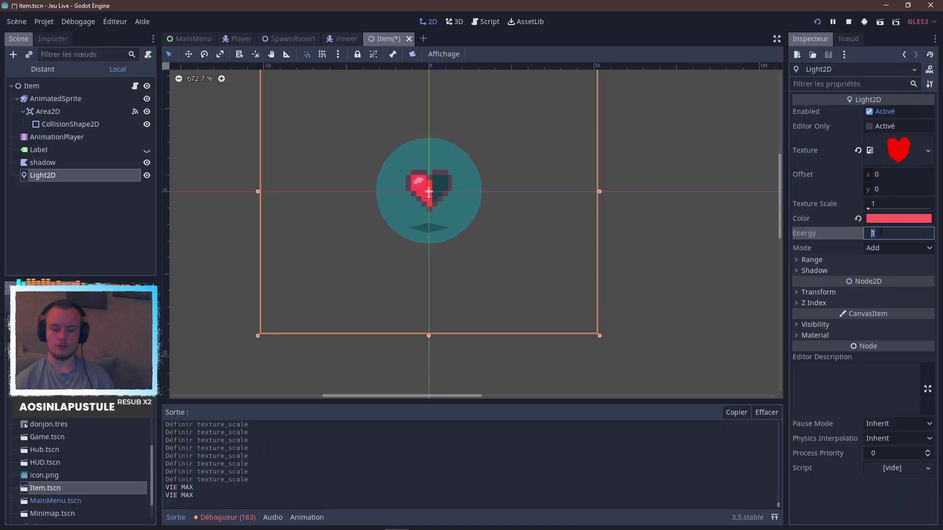
{"action": "type", "text": "0.5"}
{"action": "key", "text": "Return"}
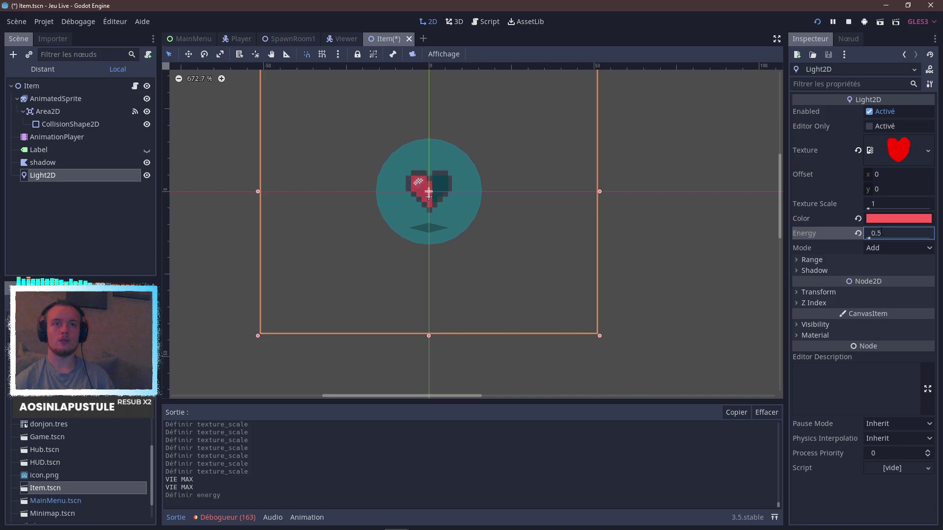
Lower the alpha of the Light2D's color and check the light in the running game.
{"action": "left_click", "coordinate": [902, 218]}
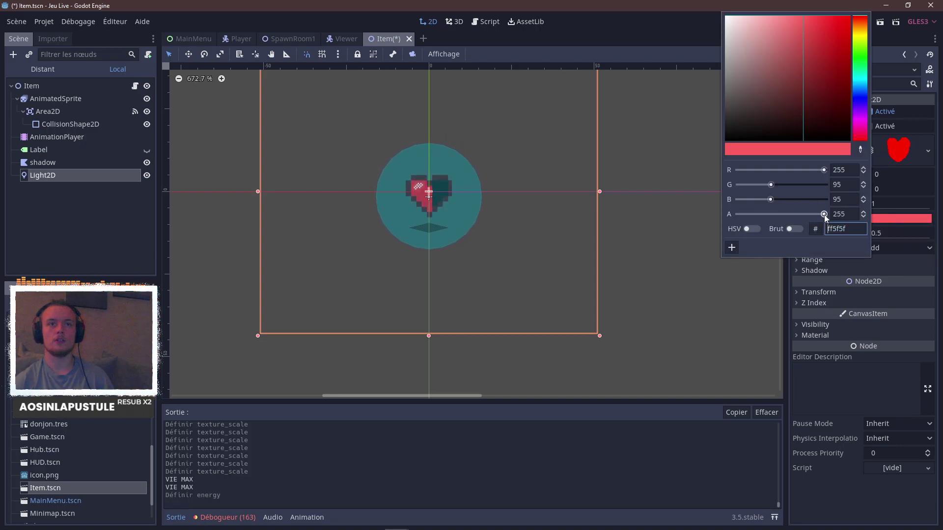
{"action": "left_click_drag", "start_coordinate": [824, 214], "coordinate": [769, 214]}
{"action": "key", "text": "alt+Tab"}
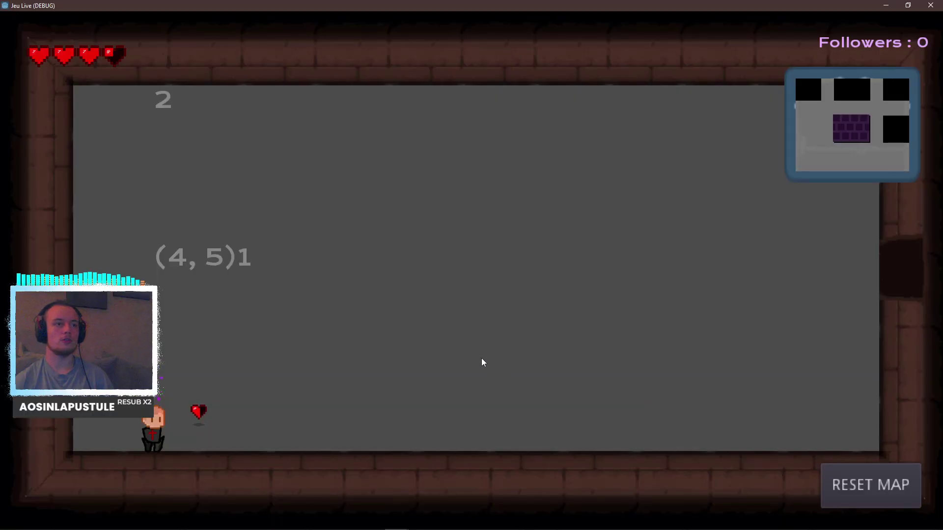
Move the character onto the half-heart in the running game to check the light with the lowered color alpha.
{"action": "key", "text": "d"}
{"action": "key", "text": "d"}
{"action": "key", "text": "q"}
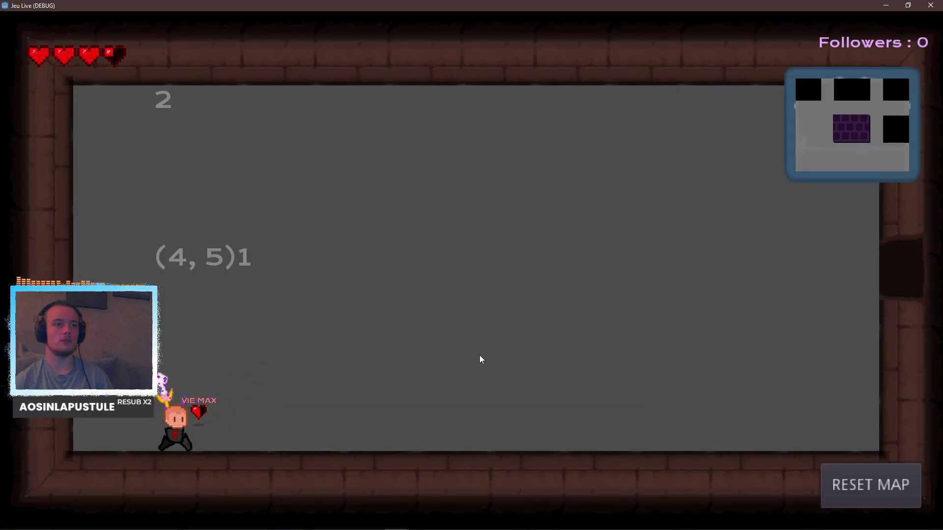
{"action": "key", "text": "F8"}
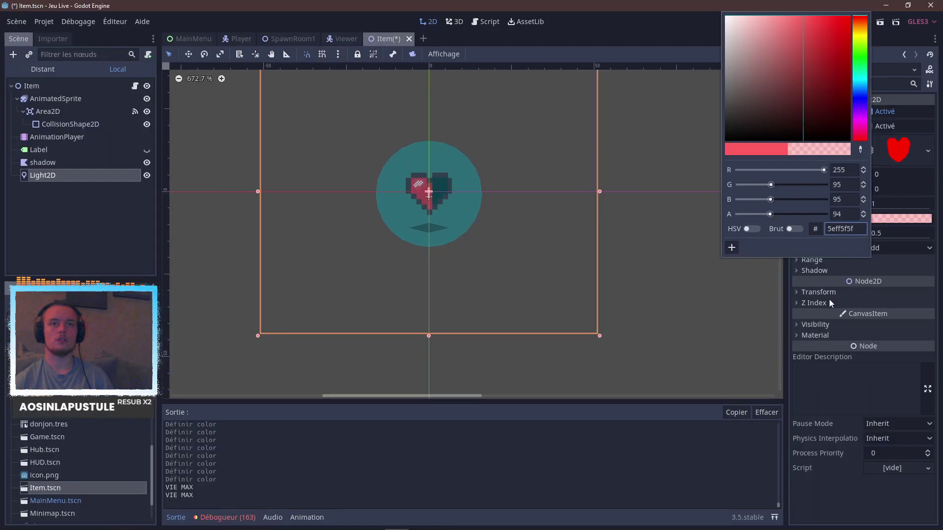
Inspect the Light2D's Range settings in the Godot editor and check the half-heart again in the running game.
{"action": "left_click", "coordinate": [894, 261]}
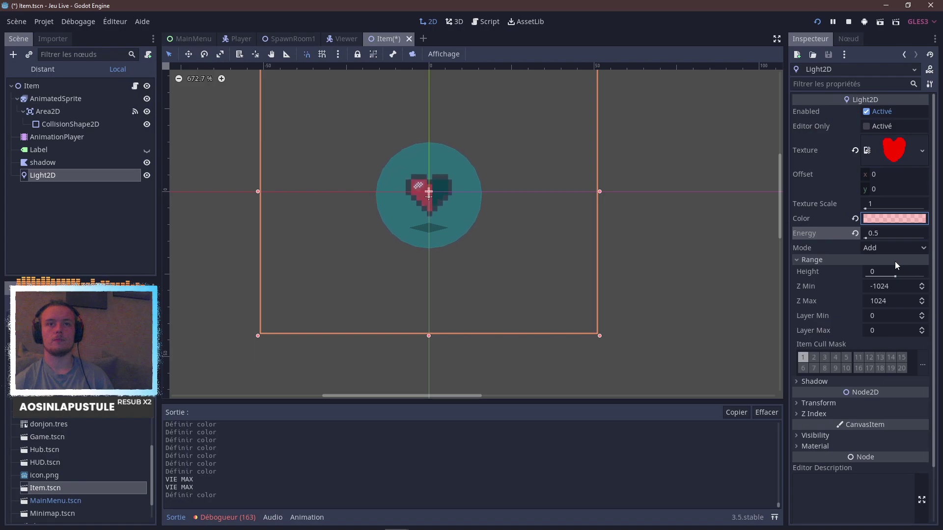
{"action": "left_click", "coordinate": [841, 259]}
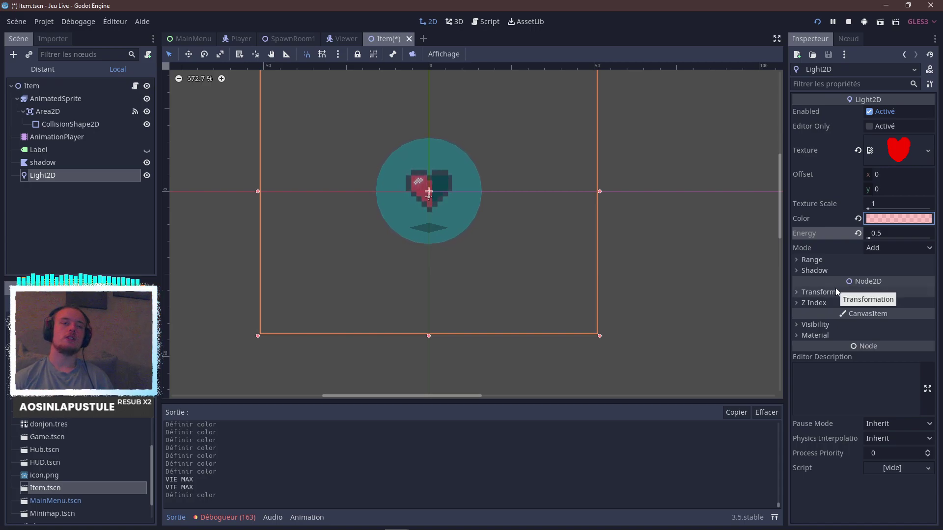
{"action": "key", "text": "alt+Tab"}
{"action": "key", "text": "alt+Tab"}
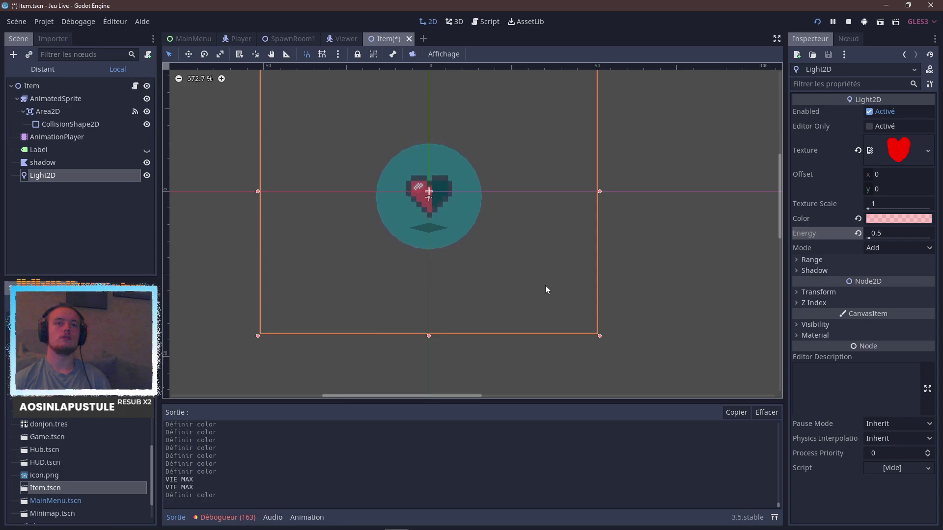
{"action": "key", "text": "alt+Tab"}
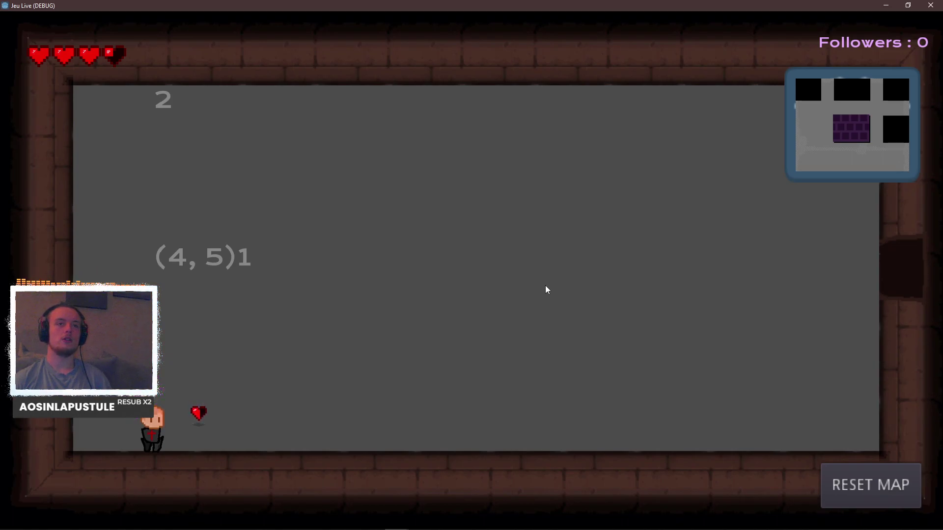
Back in the Godot editor, save the Item scene and stop the running game.
{"action": "key", "text": "alt+Tab"}
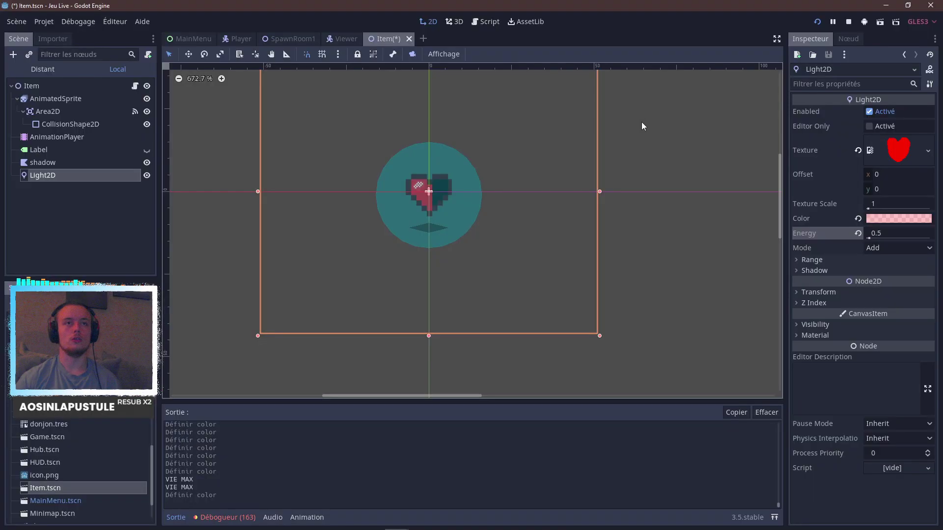
{"action": "key", "text": "ctrl+s"}
{"action": "left_click", "coordinate": [848, 21]}
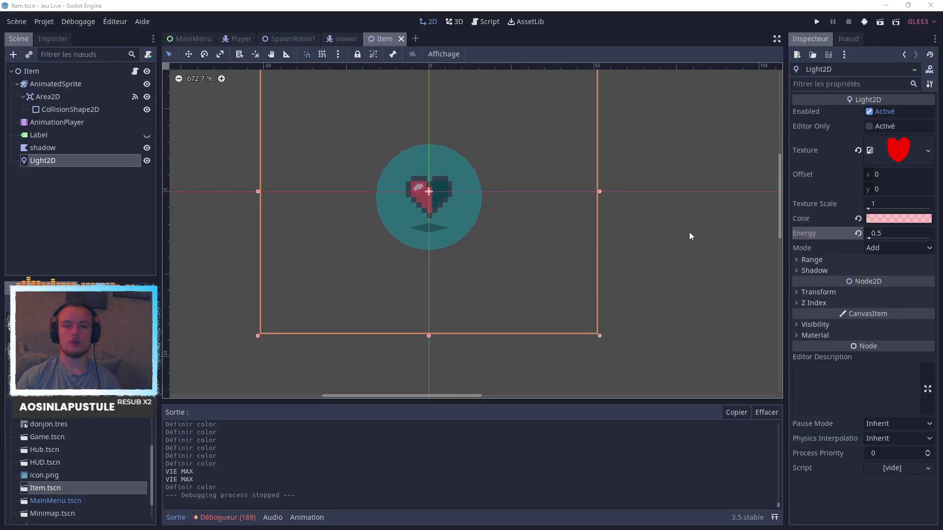
Switch to the Brave browser and search Qwant's images for "pixel art dongueon floor" in a new tab.
{"action": "key", "text": "alt+Tab"}
{"action": "left_click", "coordinate": [823, 7]}
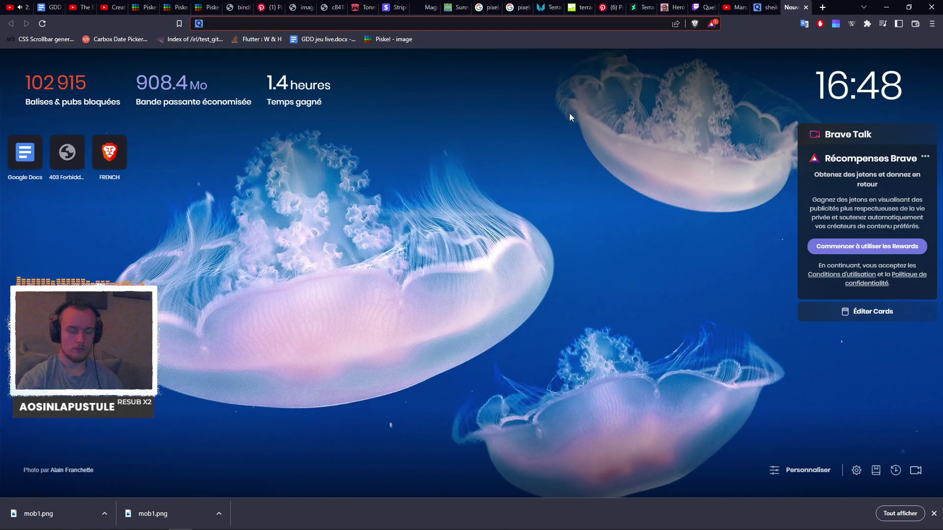
{"action": "type", "text": "p"}
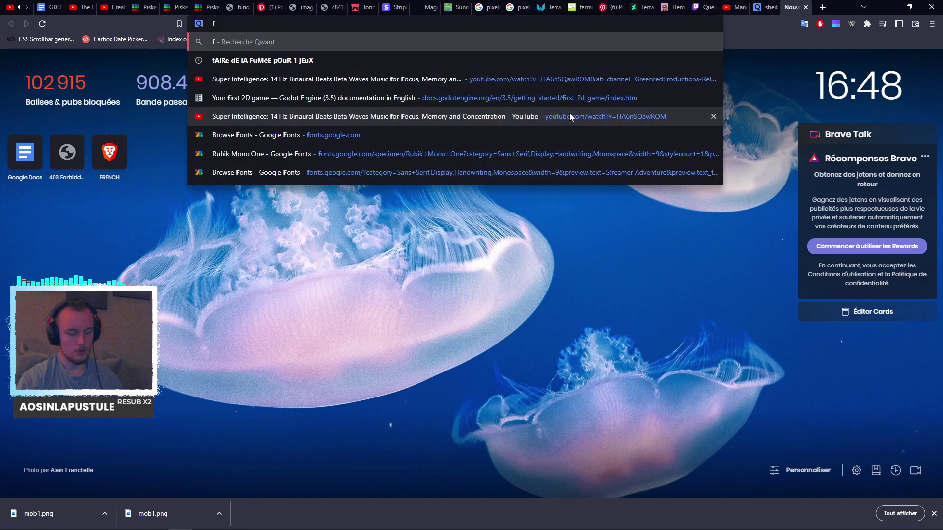
{"action": "type", "text": "ixe"}
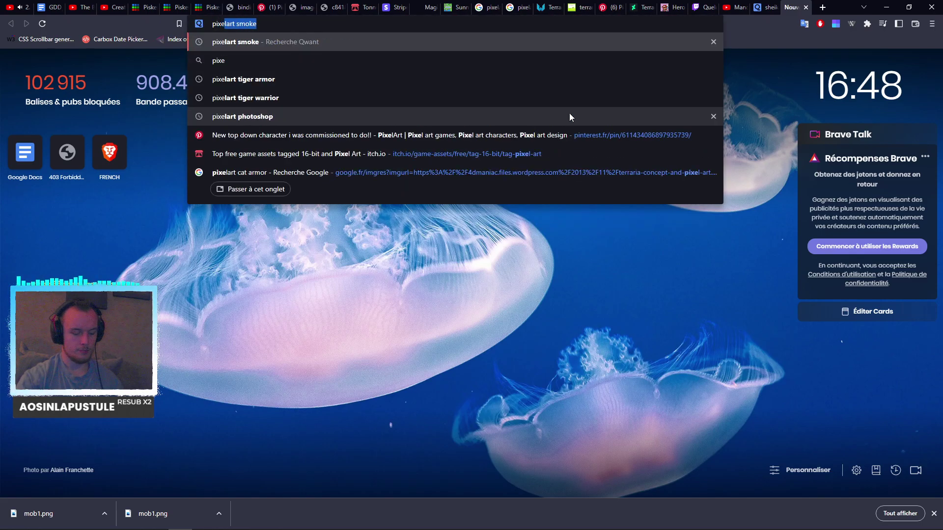
{"action": "type", "text": "l art "}
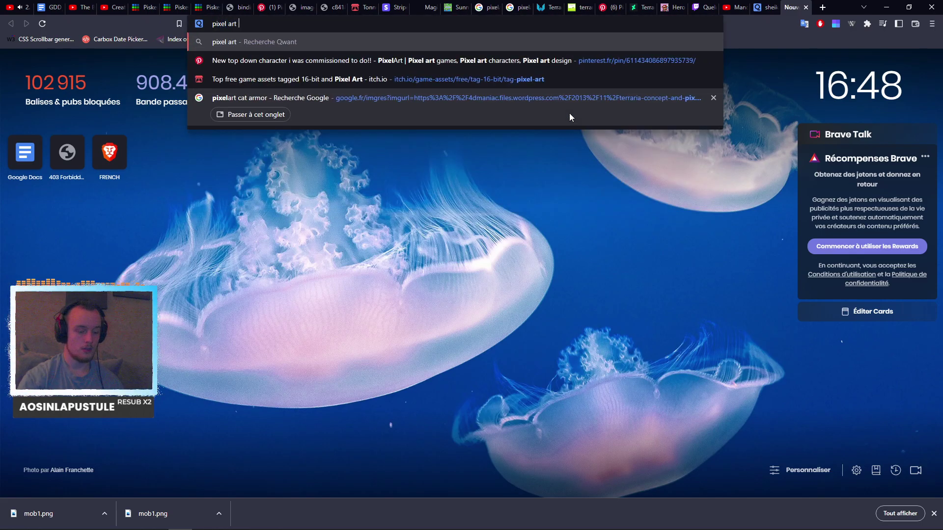
{"action": "type", "text": "dongueon "}
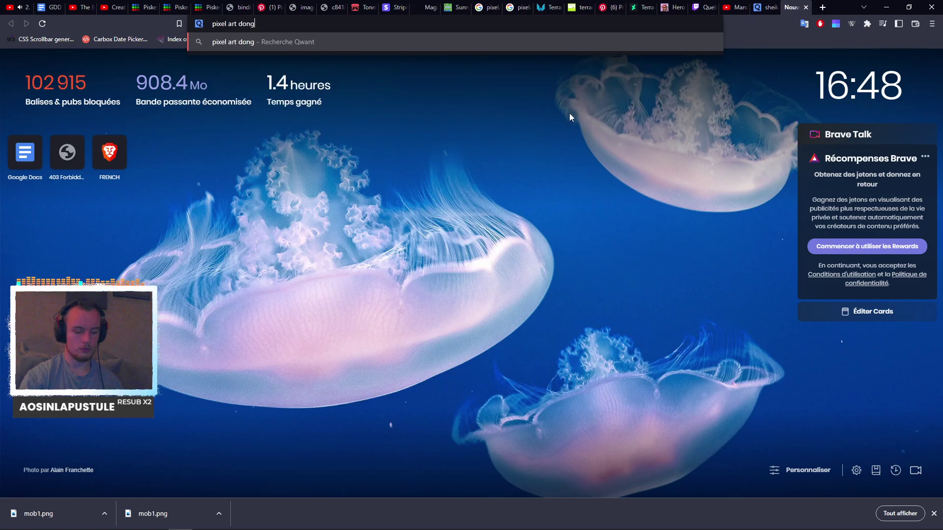
{"action": "type", "text": "floor"}
{"action": "key", "text": "Return"}
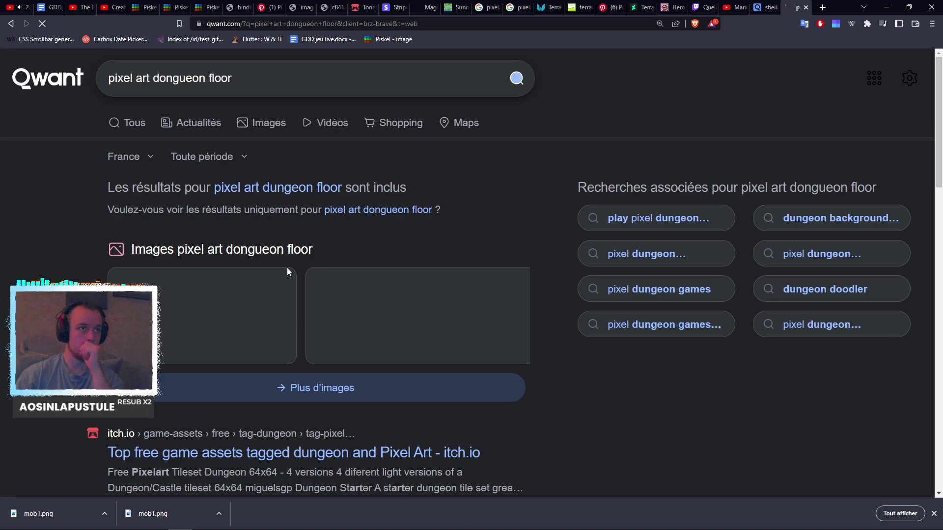
{"action": "left_click", "coordinate": [265, 132]}
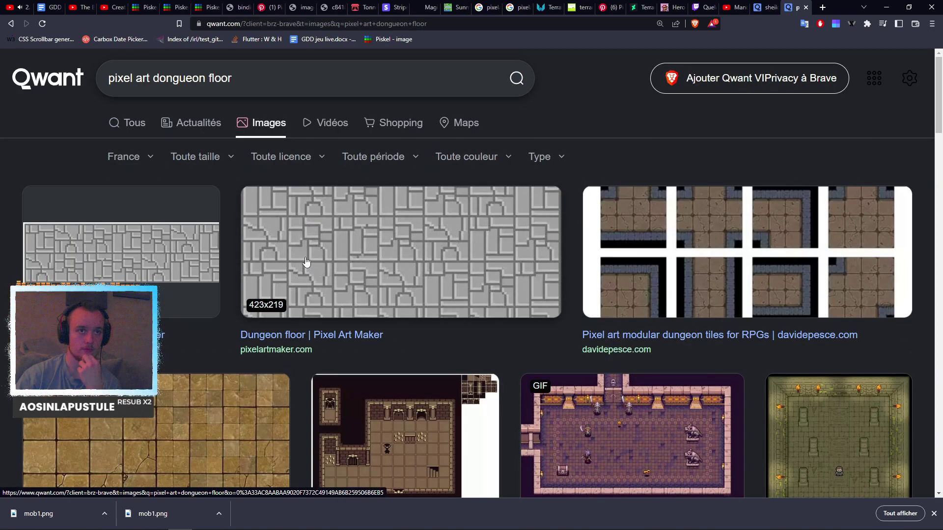
Browse the image results for pixel art dungeon floors and tilesets as references for the room's floor.
{"action": "scroll", "coordinate": [306, 267], "scroll_direction": "down", "scroll_amount": 3}
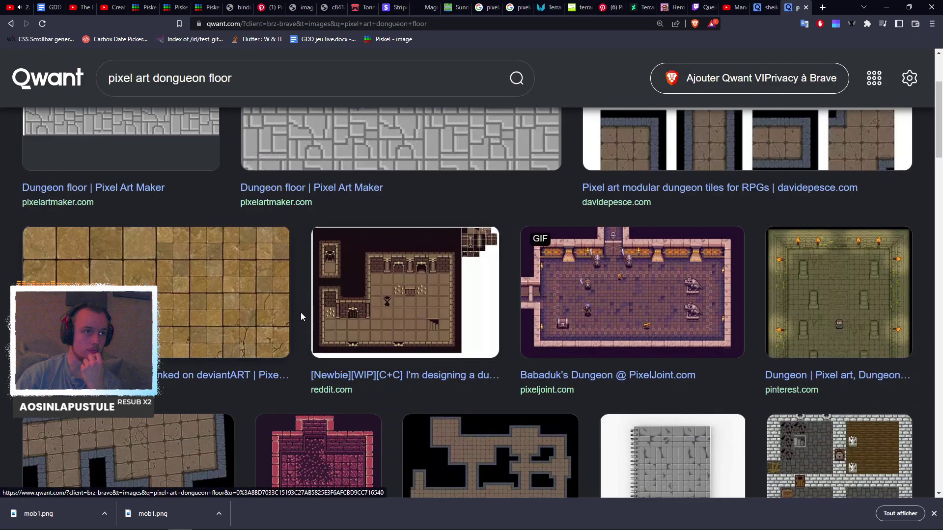
{"action": "scroll", "coordinate": [318, 364], "scroll_direction": "down", "scroll_amount": 2}
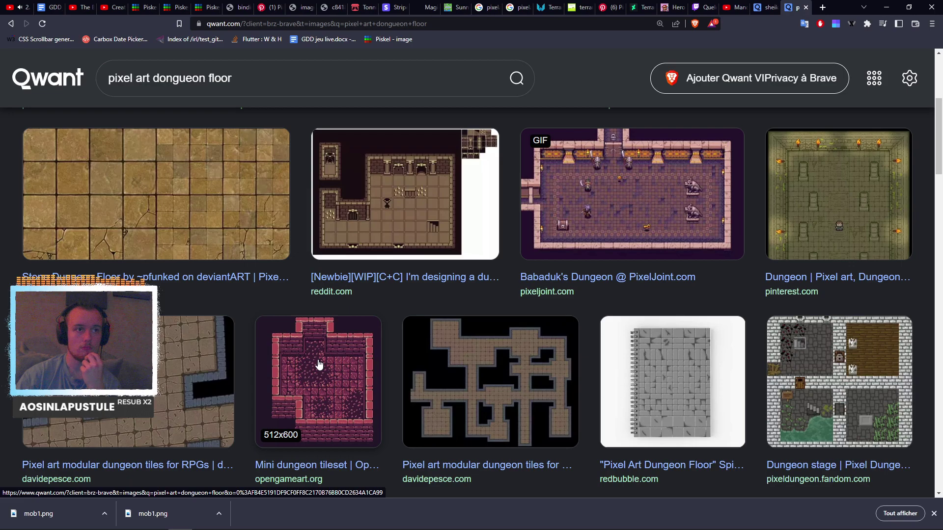
{"action": "scroll", "coordinate": [319, 364], "scroll_direction": "down", "scroll_amount": 3}
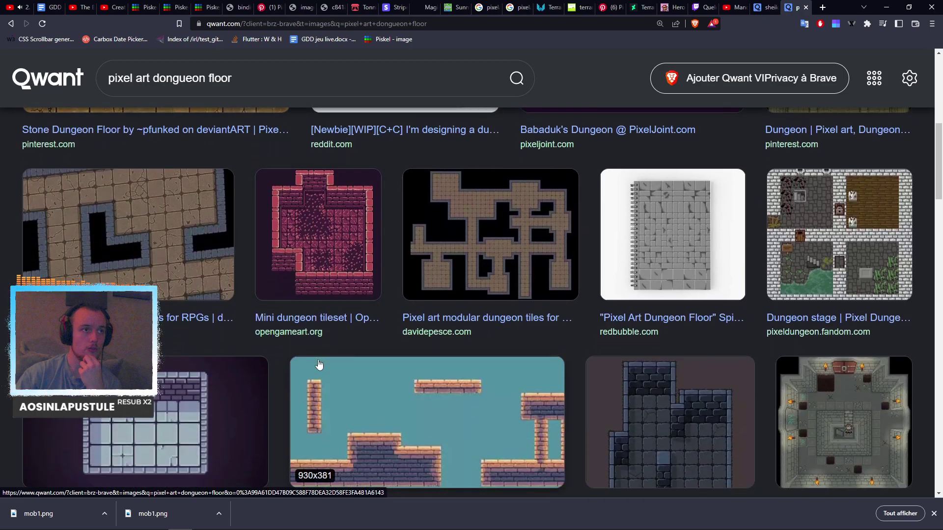
{"action": "scroll", "coordinate": [373, 324], "scroll_direction": "down", "scroll_amount": 3}
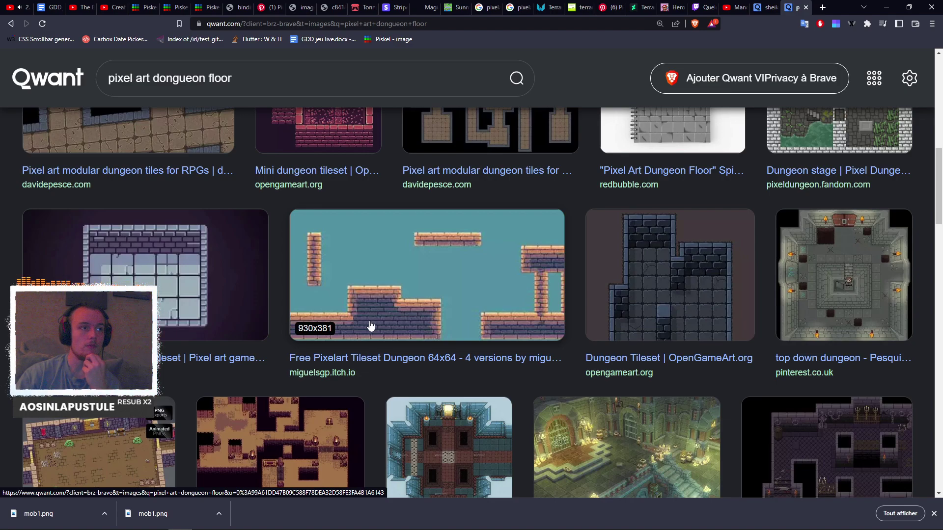
{"action": "scroll", "coordinate": [371, 326], "scroll_direction": "down", "scroll_amount": 3}
{"action": "scroll", "coordinate": [370, 326], "scroll_direction": "down", "scroll_amount": 3}
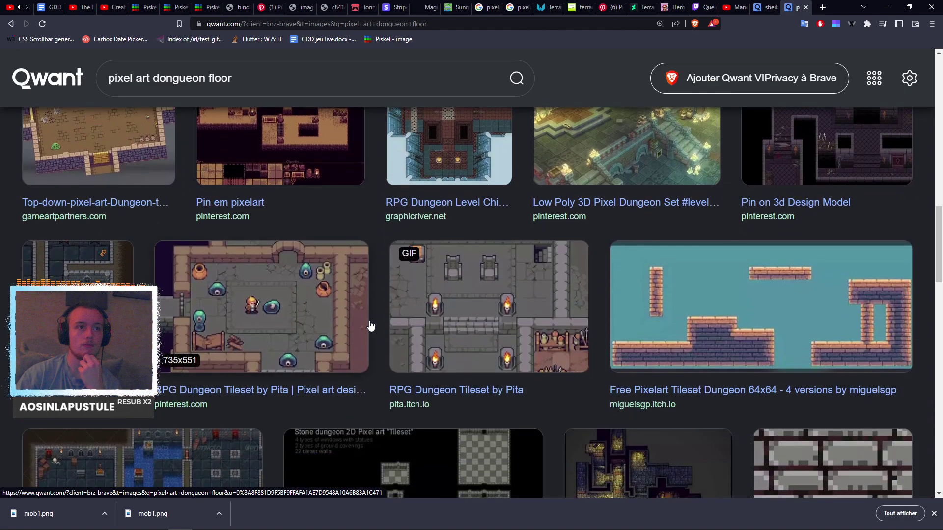
{"action": "scroll", "coordinate": [371, 326], "scroll_direction": "down", "scroll_amount": 3}
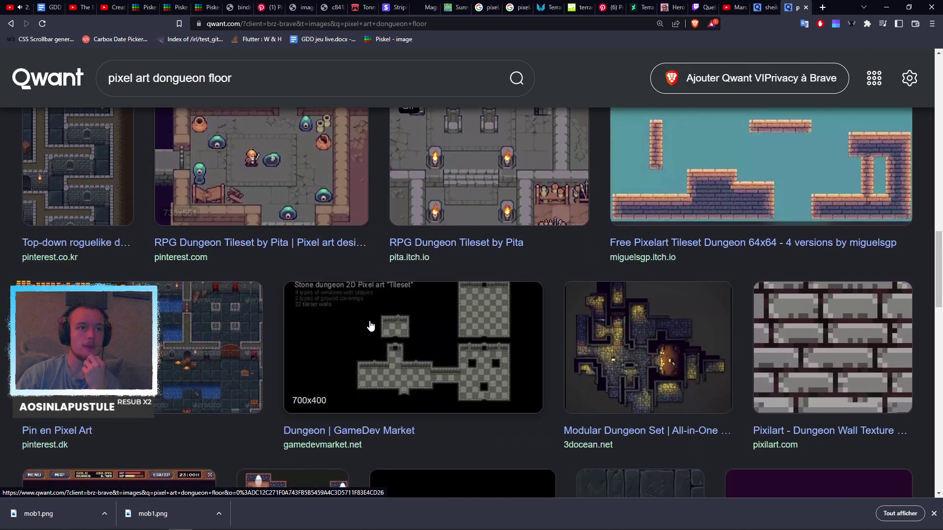
{"action": "scroll", "coordinate": [371, 326], "scroll_direction": "down", "scroll_amount": 4}
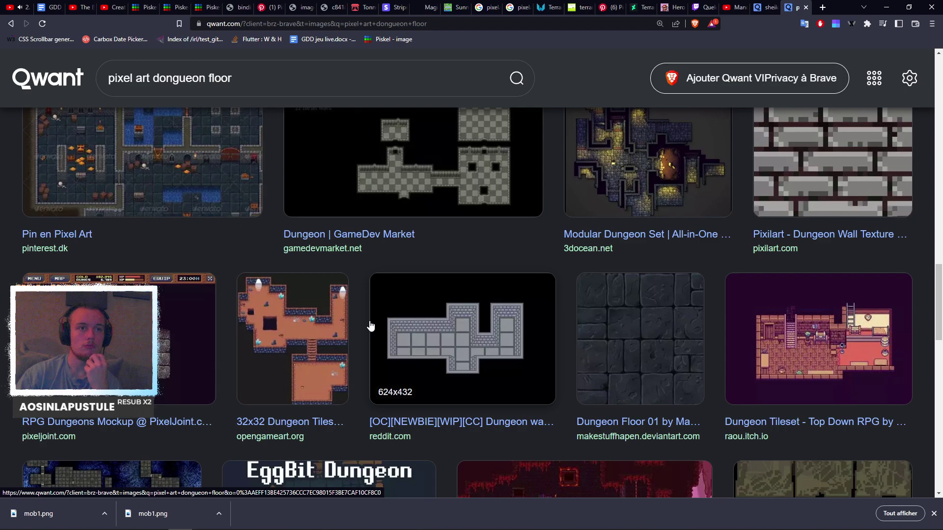
{"action": "scroll", "coordinate": [371, 326], "scroll_direction": "up", "scroll_amount": 1}
{"action": "scroll", "coordinate": [370, 326], "scroll_direction": "up", "scroll_amount": 2}
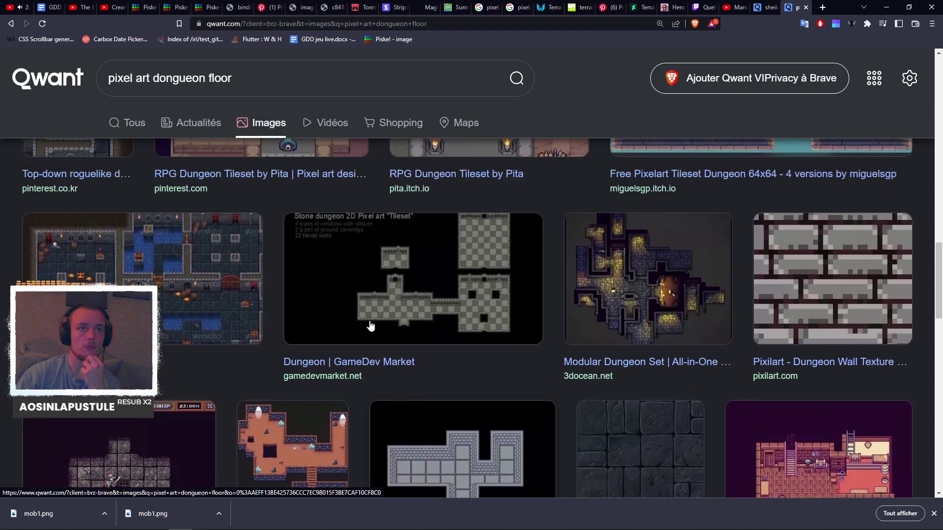
{"action": "scroll", "coordinate": [371, 326], "scroll_direction": "down", "scroll_amount": 5}
{"action": "scroll", "coordinate": [371, 326], "scroll_direction": "down", "scroll_amount": 4}
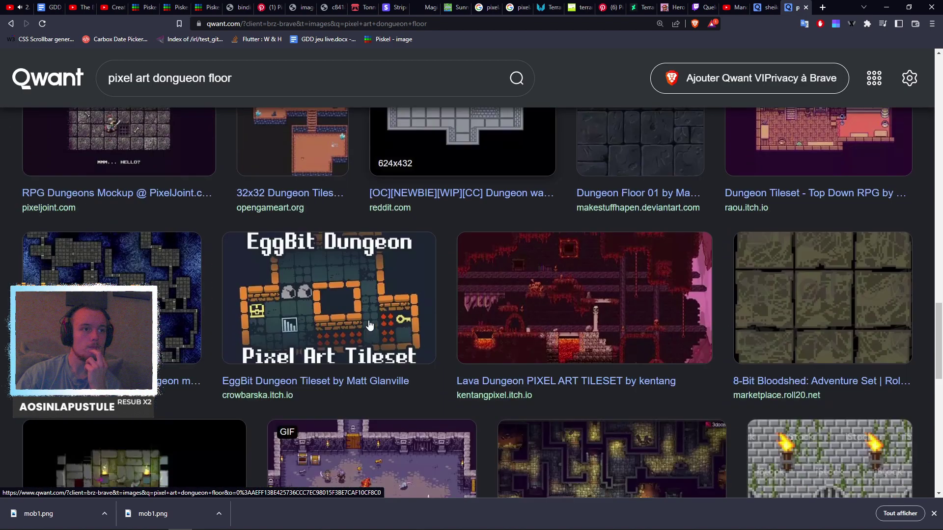
{"action": "scroll", "coordinate": [370, 325], "scroll_direction": "down", "scroll_amount": 5}
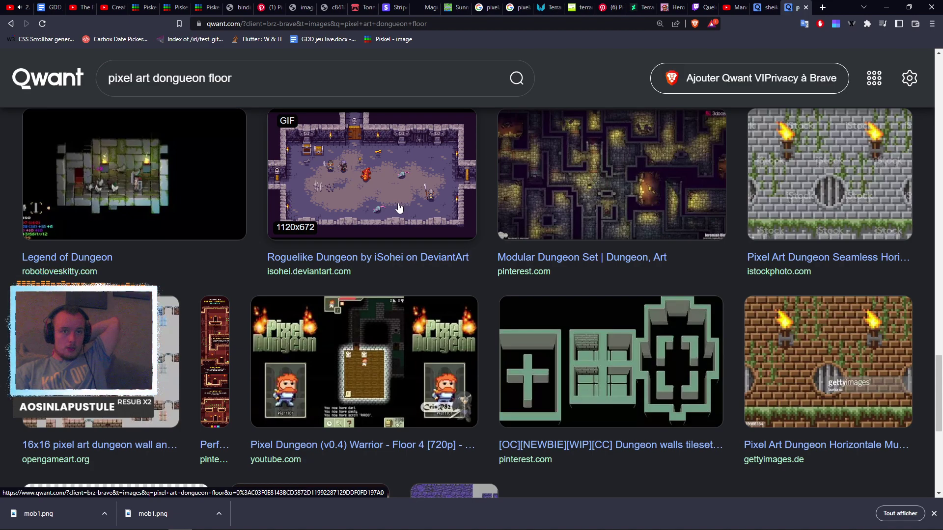
{"action": "scroll", "coordinate": [397, 216], "scroll_direction": "up", "scroll_amount": 10}
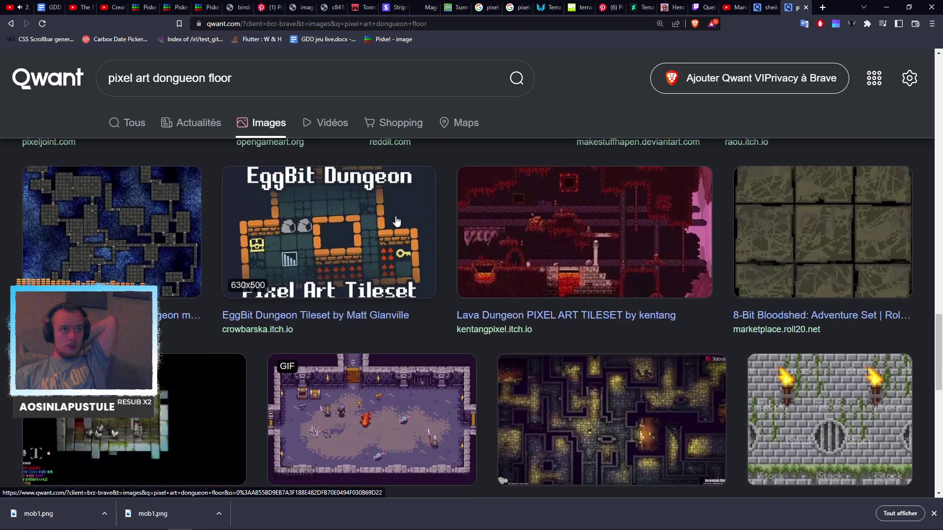
{"action": "scroll", "coordinate": [397, 221], "scroll_direction": "up", "scroll_amount": 10}
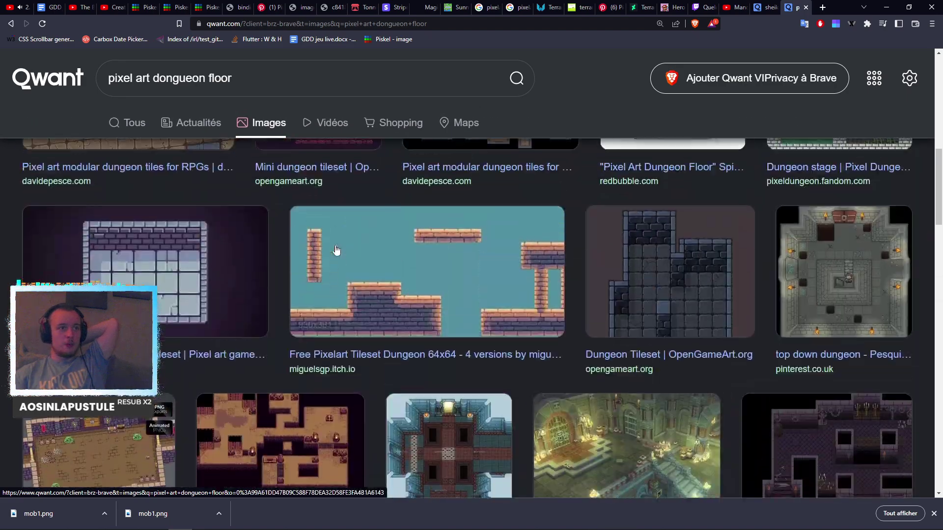
{"action": "scroll", "coordinate": [259, 316], "scroll_direction": "up", "scroll_amount": 5}
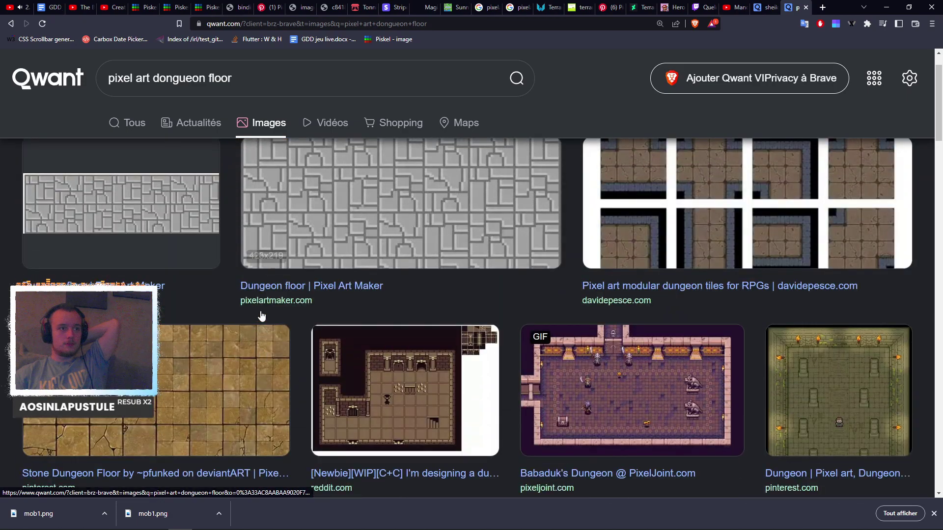
{"action": "scroll", "coordinate": [262, 316], "scroll_direction": "down", "scroll_amount": 6}
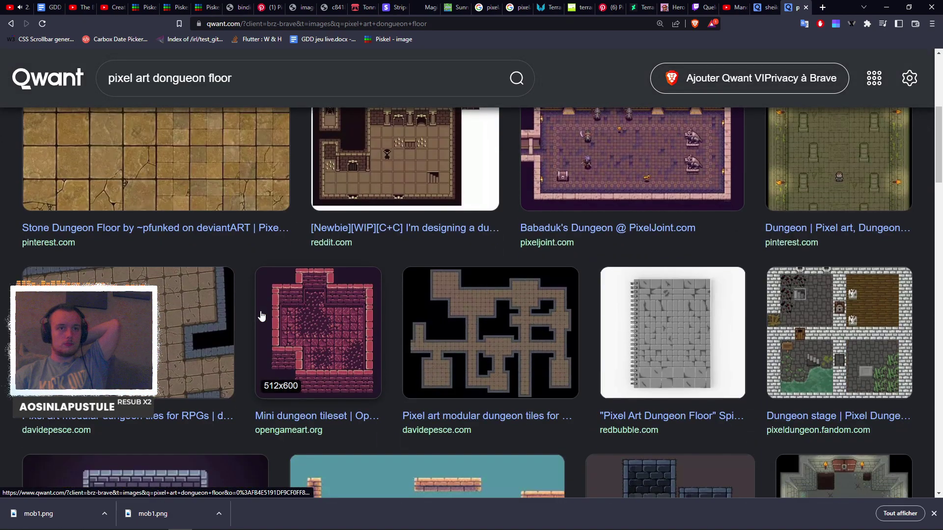
{"action": "scroll", "coordinate": [262, 316], "scroll_direction": "down", "scroll_amount": 6}
{"action": "scroll", "coordinate": [261, 316], "scroll_direction": "down", "scroll_amount": 5}
{"action": "scroll", "coordinate": [262, 315], "scroll_direction": "up", "scroll_amount": 4}
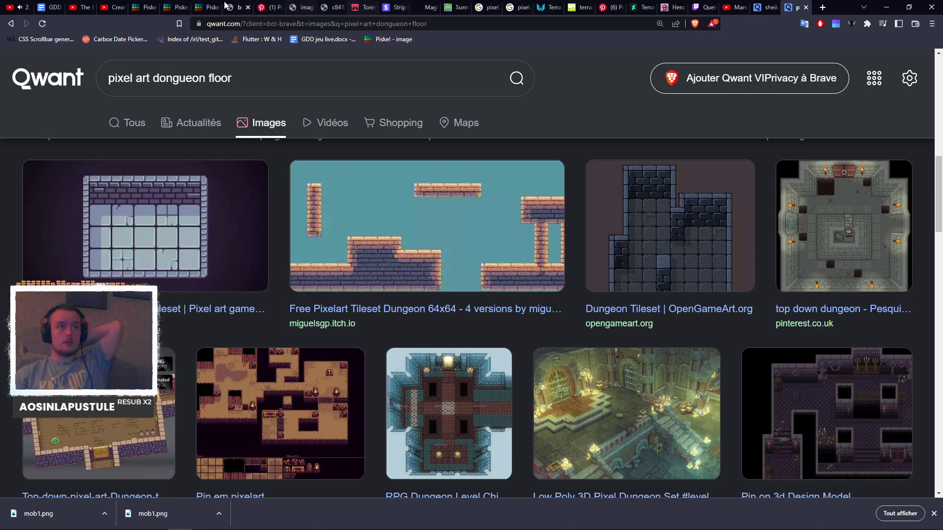
Switch to the empty 64x64 Piskel sprite, fill its canvas with light grey and choose the Lighten tool.
{"action": "left_click", "coordinate": [172, 7]}
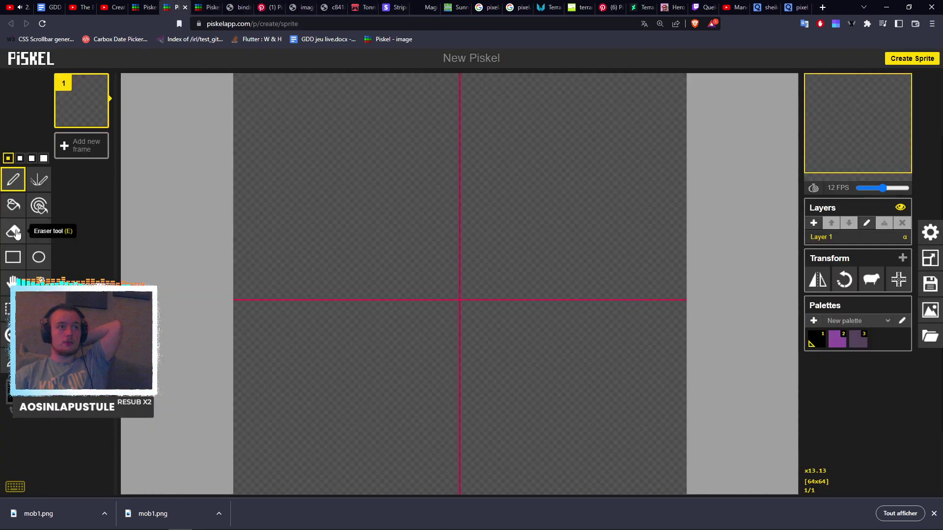
{"action": "left_click", "coordinate": [13, 206]}
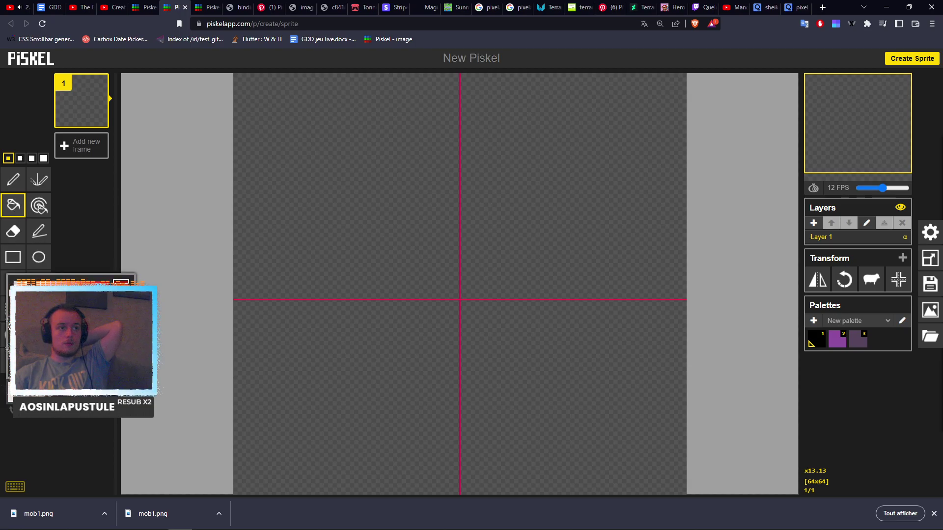
{"action": "left_click", "coordinate": [425, 278]}
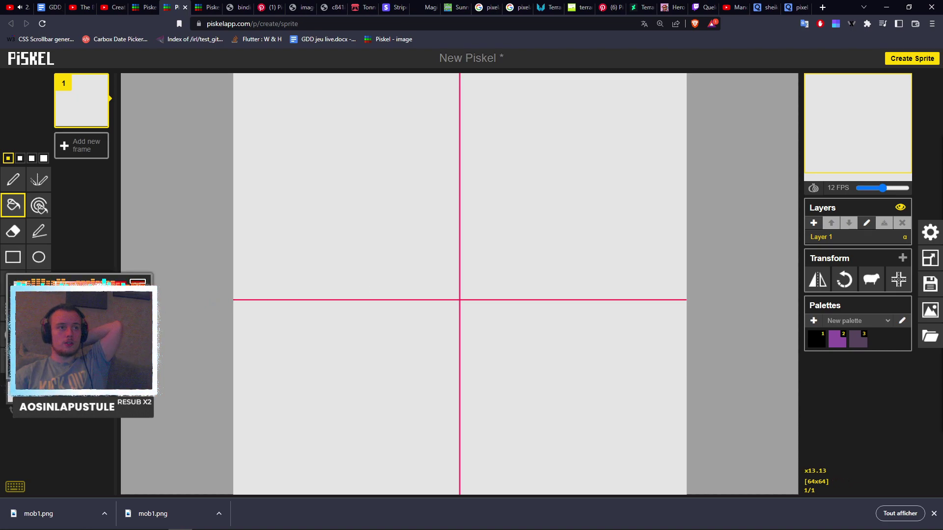
{"action": "left_click", "coordinate": [441, 250]}
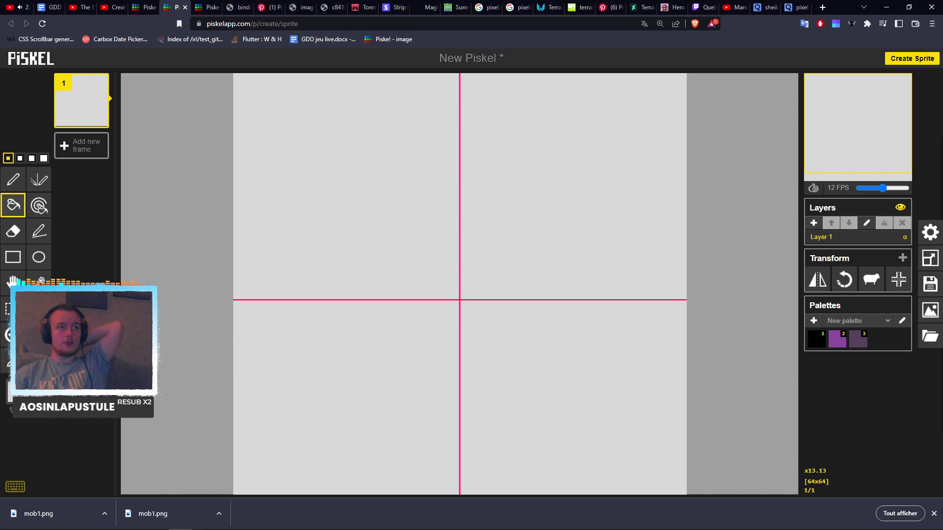
{"action": "left_click", "coordinate": [17, 335]}
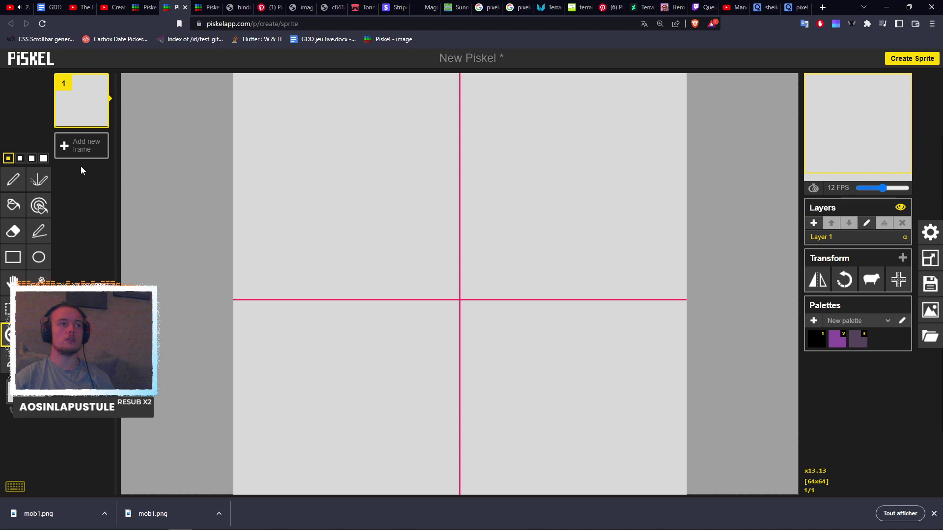
Try the Lighten tool at the largest brush size down the canvas's right edge, and undo everything back to an empty canvas.
{"action": "left_click", "coordinate": [44, 158]}
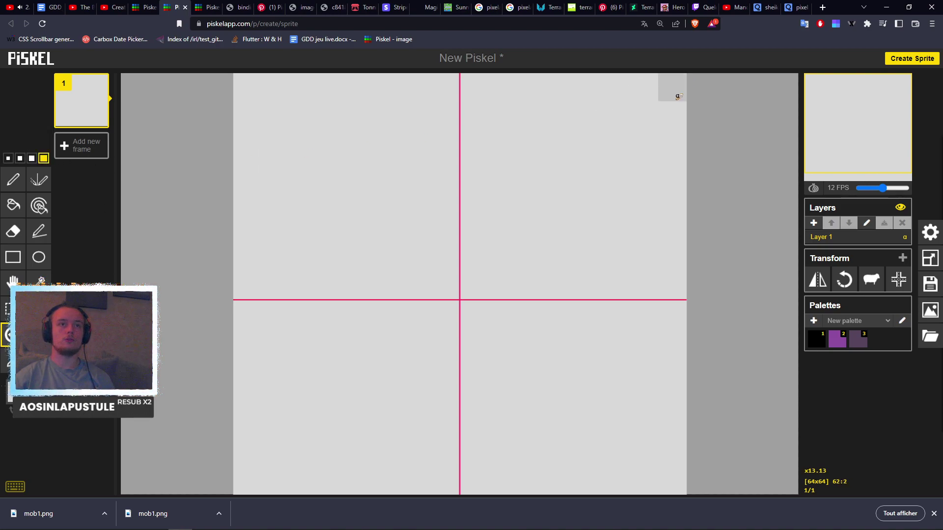
{"action": "mouse_move", "coordinate": [675, 87]}
{"action": "left_mouse_down"}
{"action": "mouse_move", "coordinate": [671, 309]}
{"action": "mouse_move", "coordinate": [652, 483]}
{"action": "left_mouse_up"}
{"action": "key", "text": "ctrl+z"}
{"action": "key", "text": "ctrl+z"}
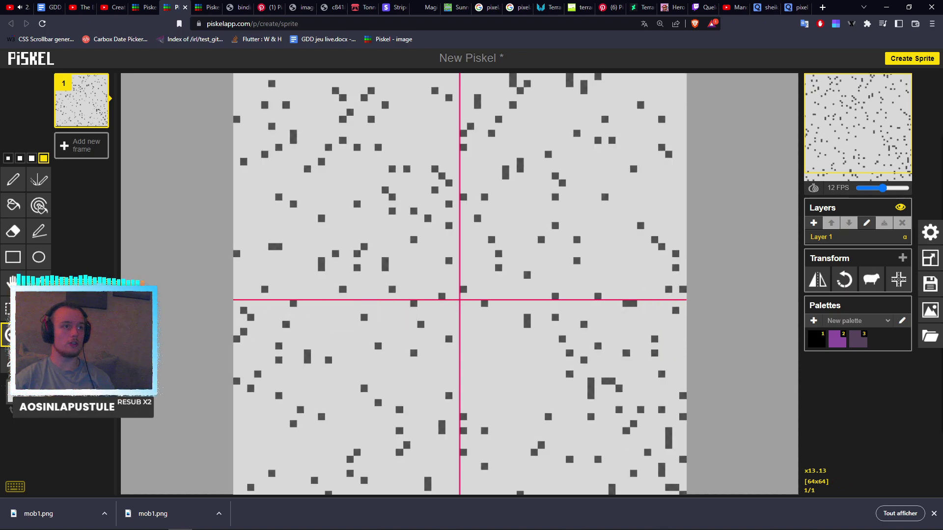
{"action": "key", "text": "ctrl+z"}
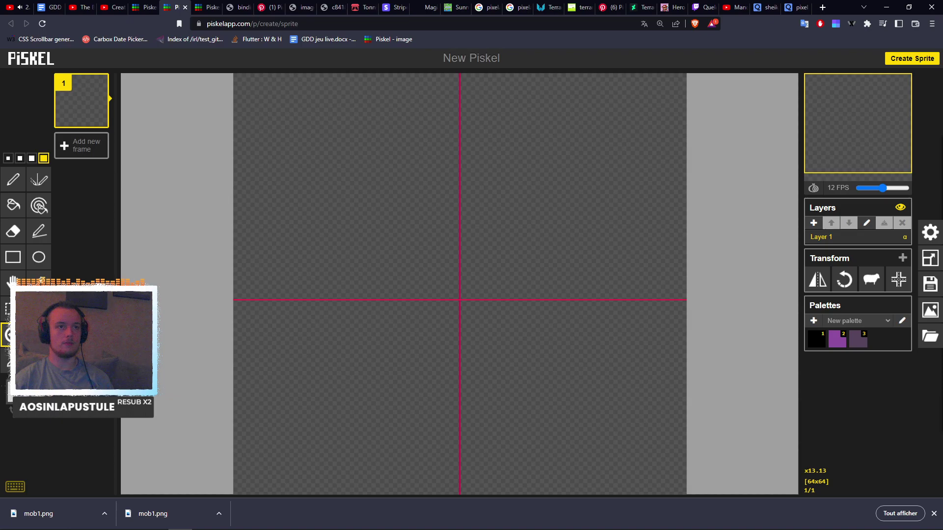
Try to fill the empty canvas with light grey using the Paint bucket, and undo the fill.
{"action": "left_click", "coordinate": [13, 205]}
{"action": "left_click", "coordinate": [352, 237]}
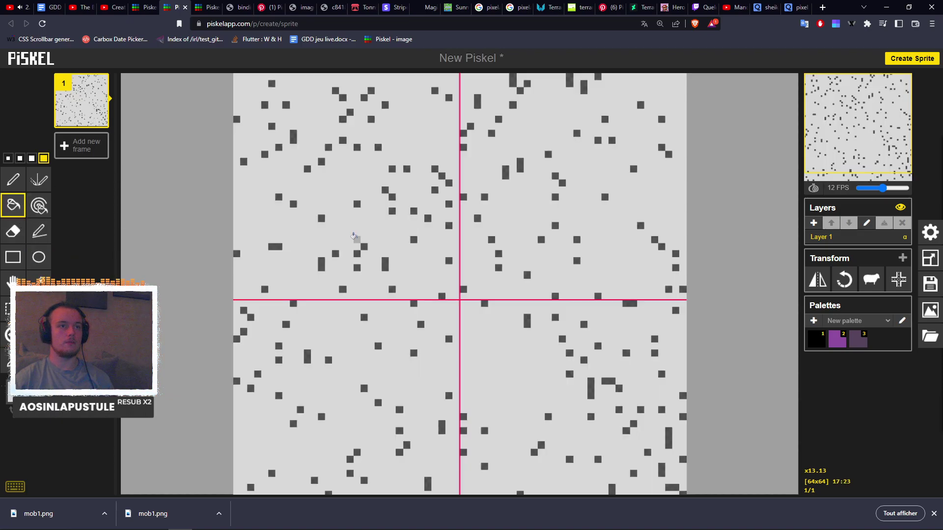
{"action": "key", "text": "ctrl+z"}
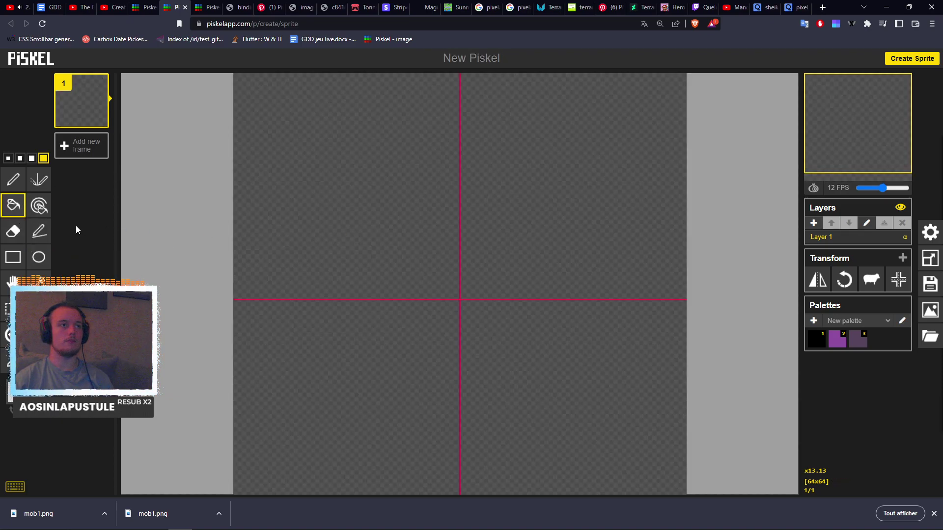
Select the entire 64x64 canvas and fill it with light grey using the Paint bucket.
{"action": "left_click", "coordinate": [9, 308]}
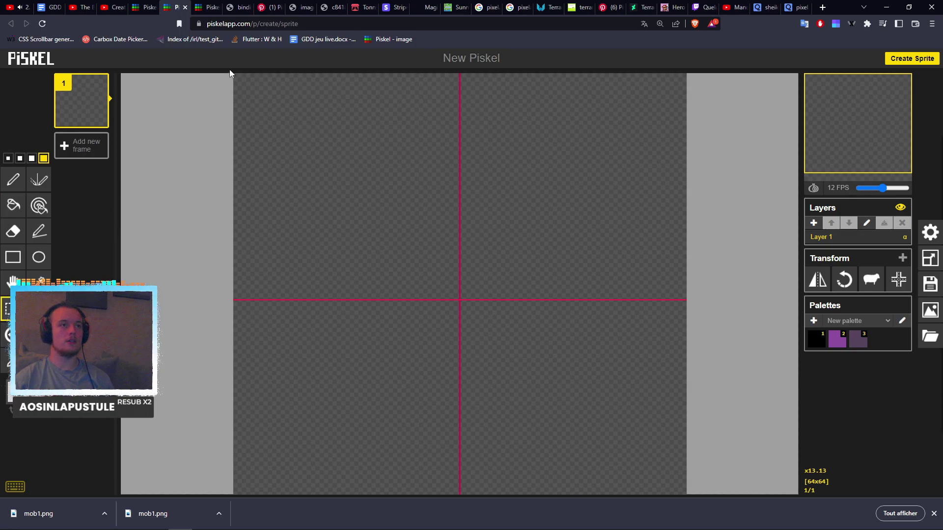
{"action": "left_click_drag", "start_coordinate": [234, 76], "coordinate": [703, 495]}
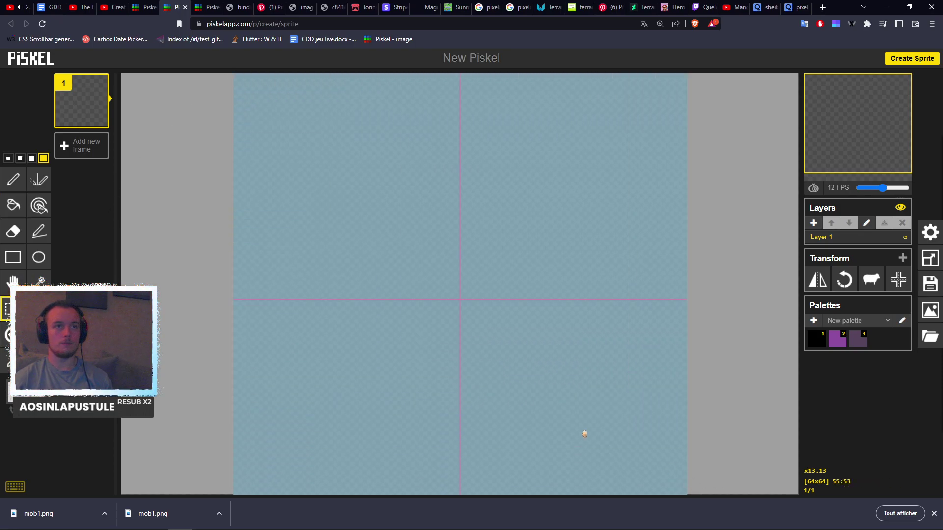
{"action": "left_click", "coordinate": [13, 204]}
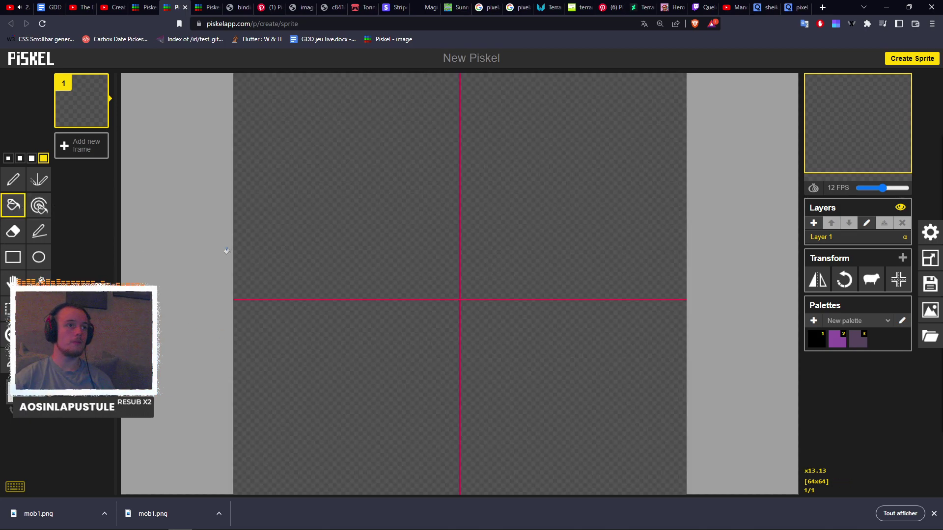
{"action": "left_click", "coordinate": [381, 265]}
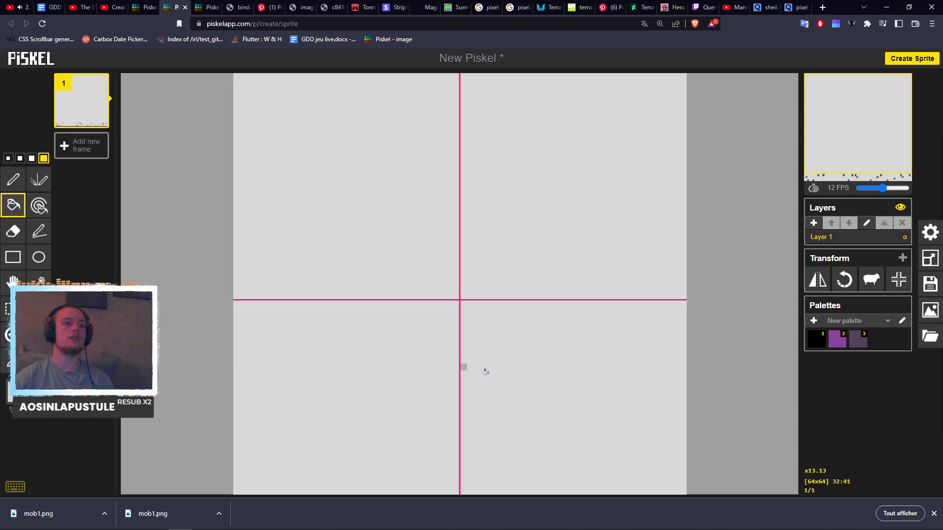
Paint over the unfilled pixels along the canvas's lower edge with the light grey Pen and dismiss the browser's downloads bar.
{"action": "middle_click_drag", "start_coordinate": [528, 393], "coordinate": [522, 265]}
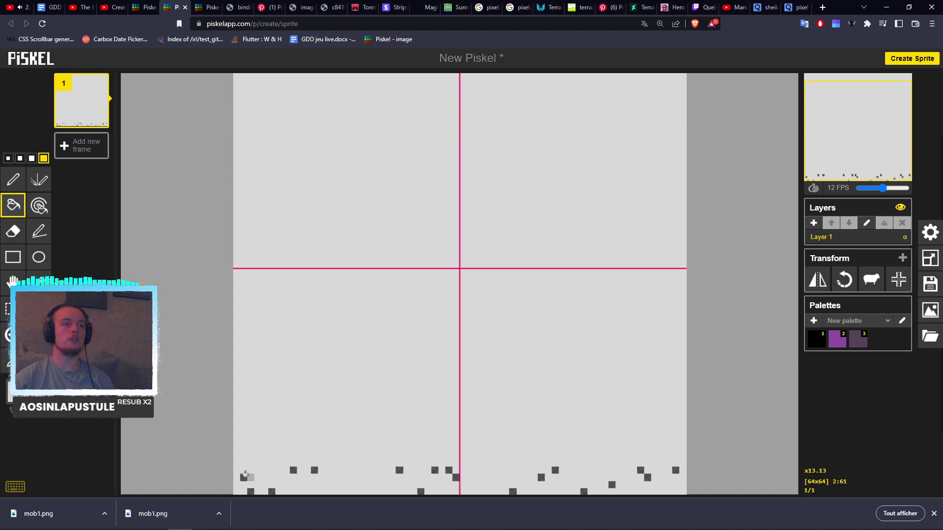
{"action": "left_click", "coordinate": [11, 175]}
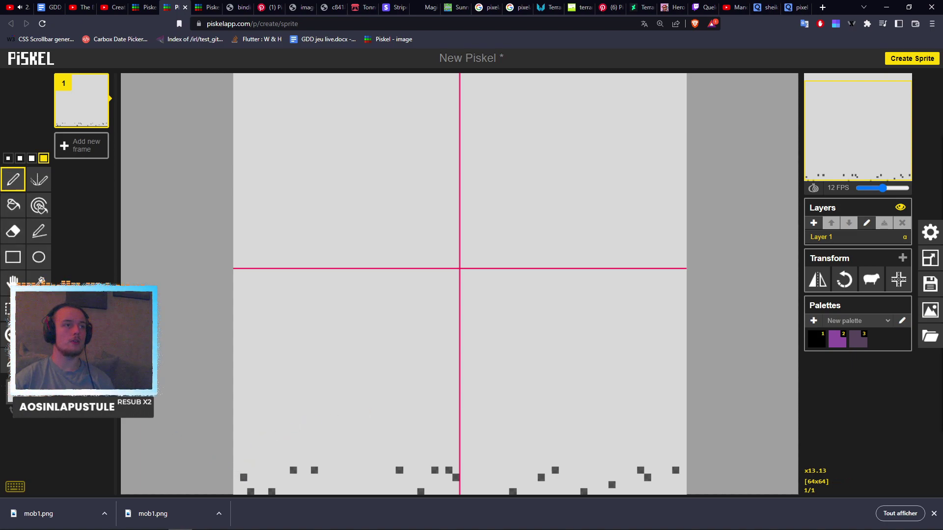
{"action": "mouse_move", "coordinate": [241, 470]}
{"action": "left_mouse_down"}
{"action": "mouse_move", "coordinate": [227, 471]}
{"action": "mouse_move", "coordinate": [654, 475]}
{"action": "left_mouse_up"}
{"action": "left_click", "coordinate": [933, 513]}
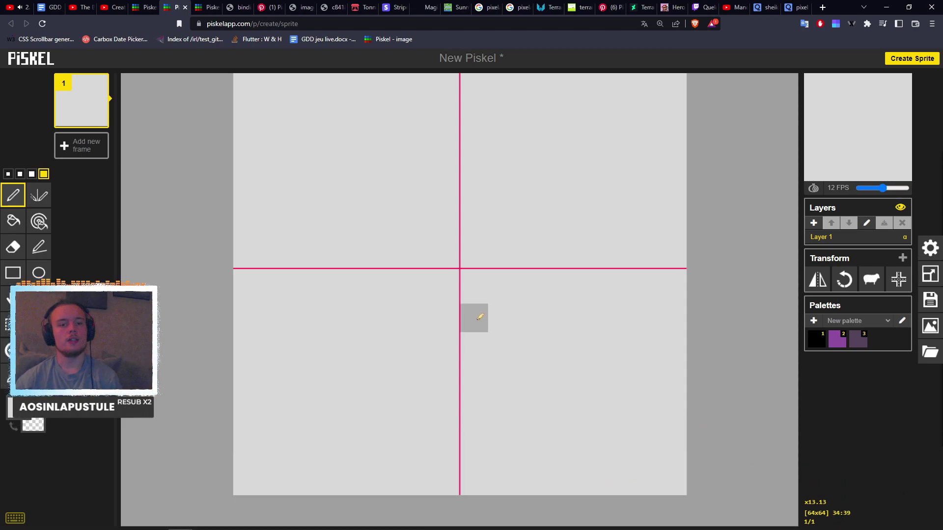
Try selecting a full-height strip 4 pixels wide along the canvas's left edge as the area for the Paint bucket.
{"action": "scroll", "coordinate": [454, 293], "scroll_direction": "down", "scroll_amount": 2}
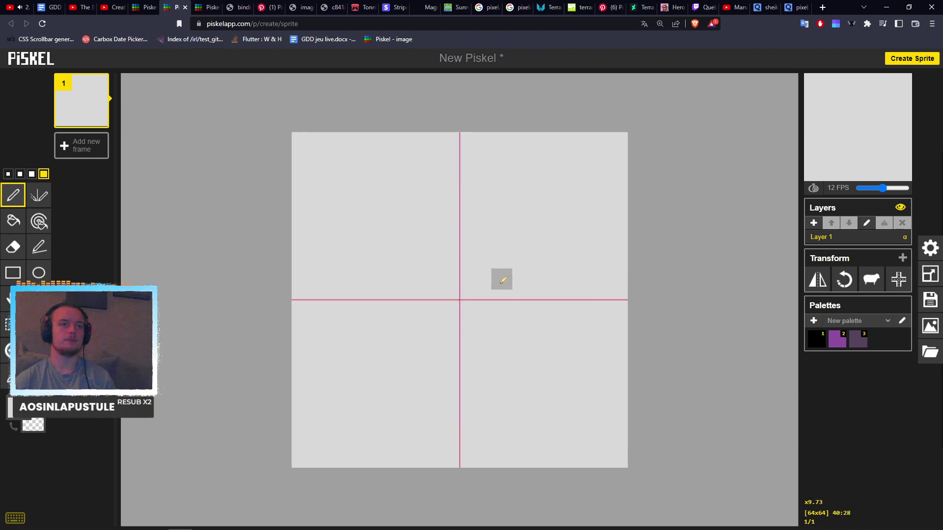
{"action": "scroll", "coordinate": [501, 277], "scroll_direction": "up", "scroll_amount": 1}
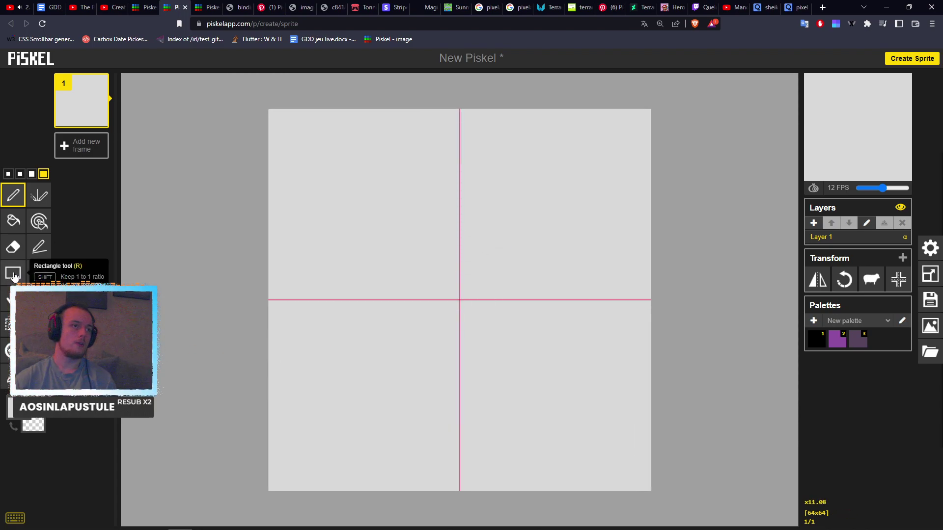
{"action": "left_click", "coordinate": [7, 324]}
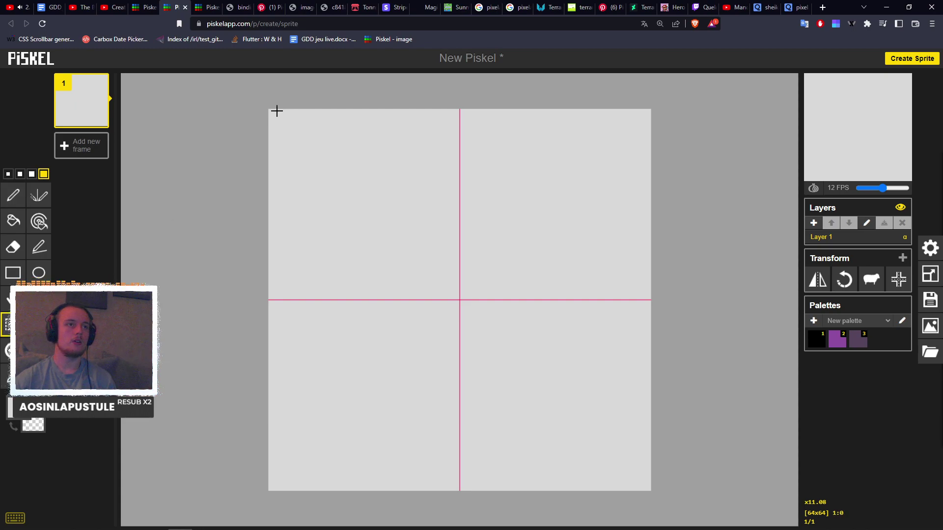
{"action": "left_click_drag", "start_coordinate": [269, 107], "coordinate": [288, 488]}
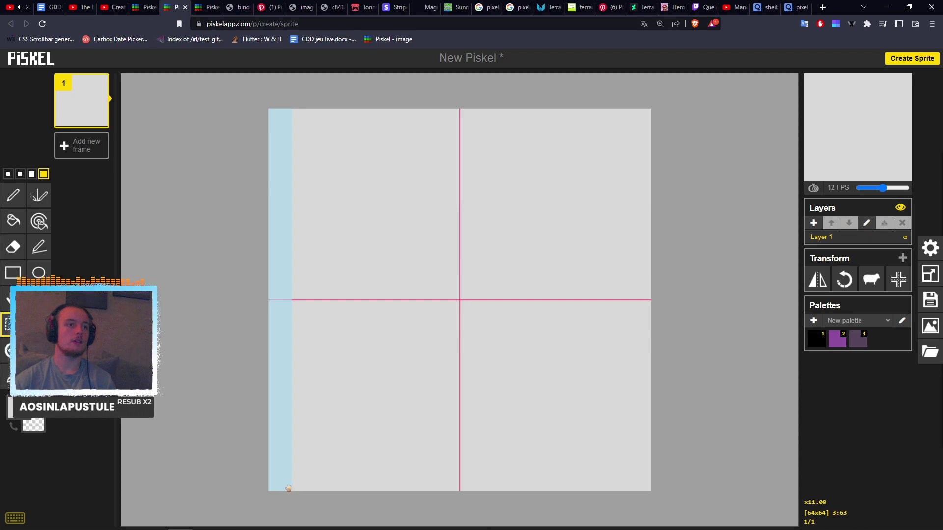
{"action": "left_click", "coordinate": [14, 222]}
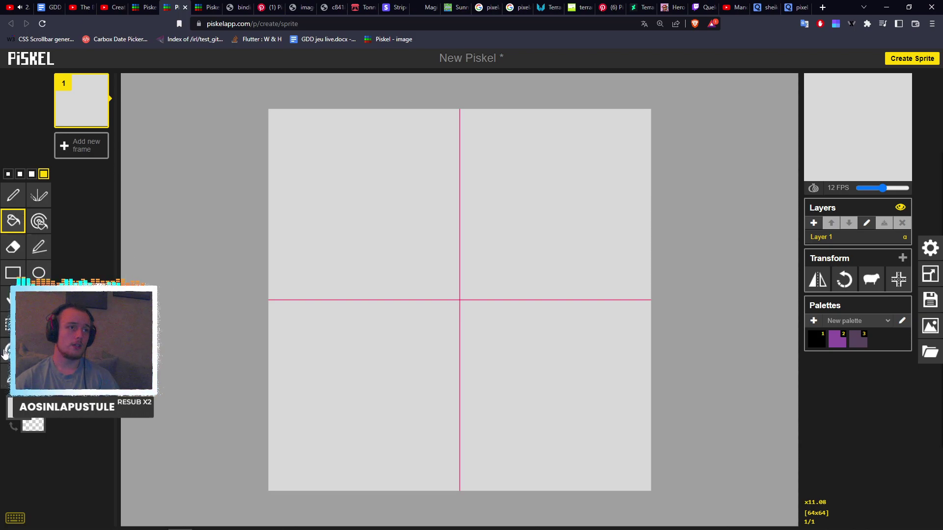
Choose the Rectangle tool and bring up the Windows taskbar.
{"action": "left_click", "coordinate": [14, 276]}
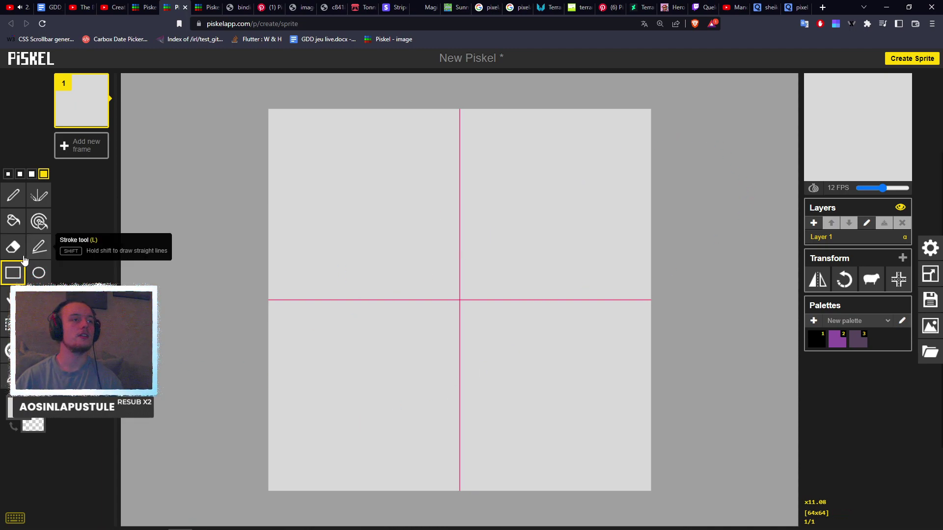
{"action": "mouse_move", "coordinate": [66, 528]}
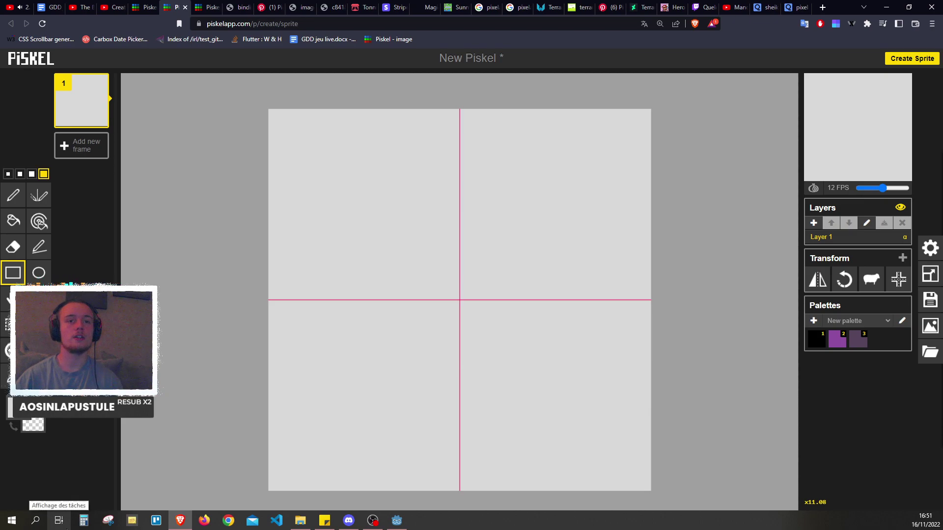
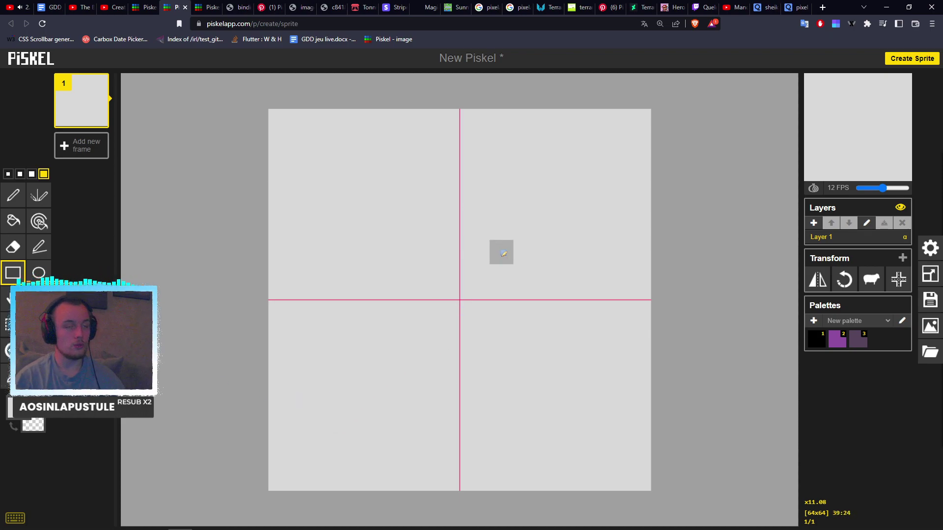
Switch to Godot, run the project with its game window maximized, and enter the Hub from the main menu.
{"action": "key", "text": "alt+Tab"}
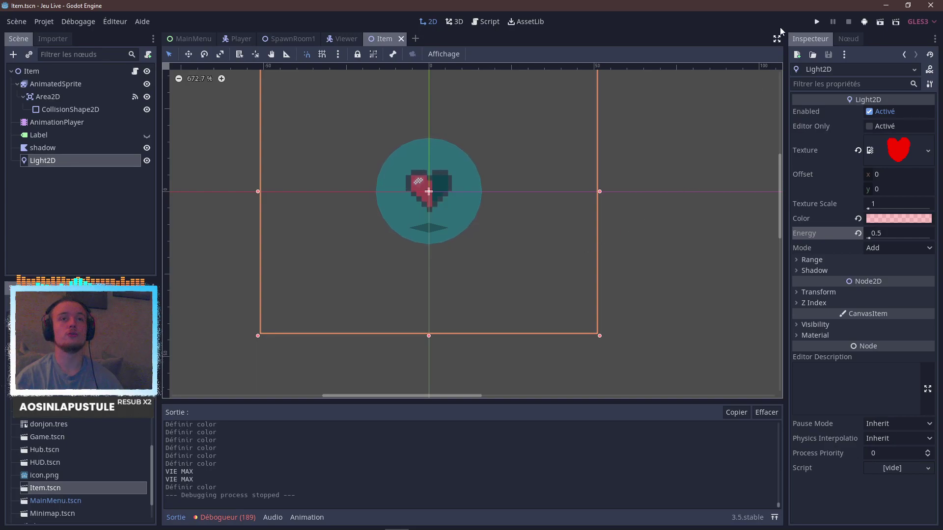
{"action": "left_click", "coordinate": [816, 22]}
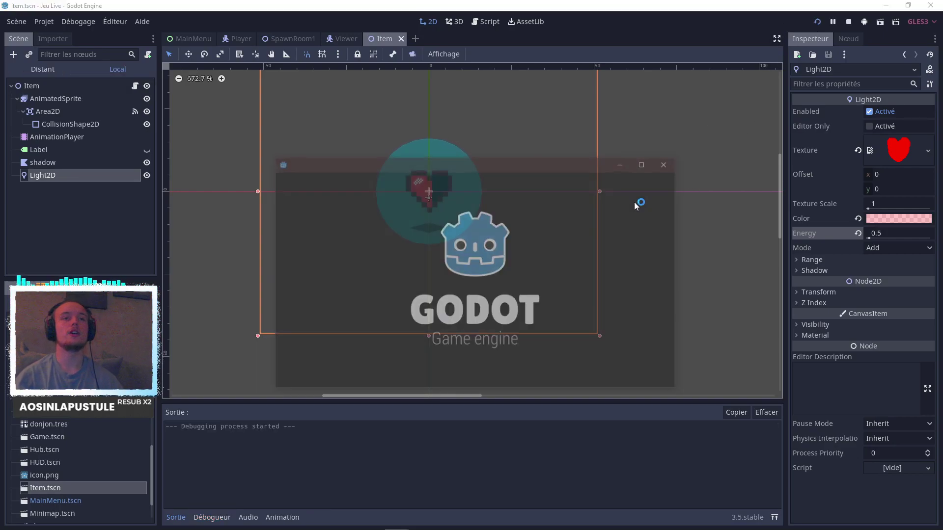
{"action": "left_click", "coordinate": [642, 165]}
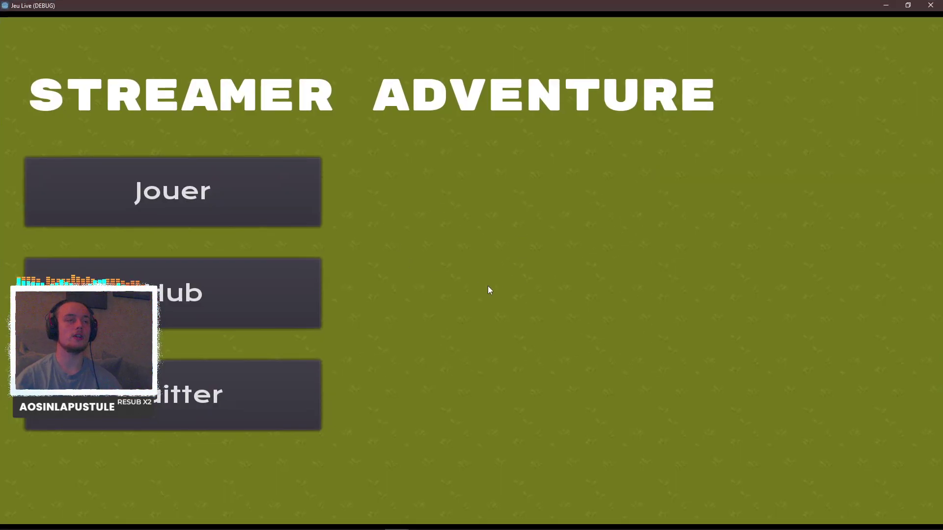
{"action": "left_click", "coordinate": [273, 320]}
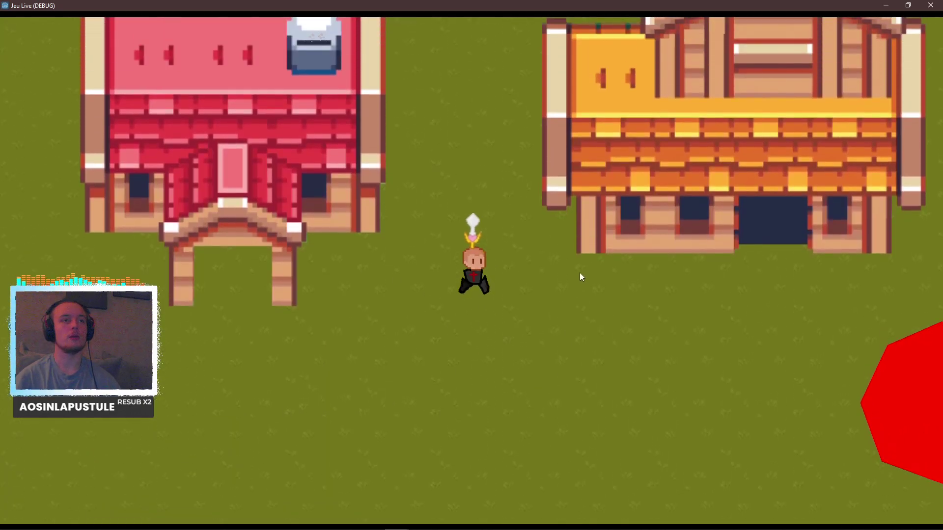
Walk the character around the hub's grass and buildings to review the scenery, and return to the main menu.
{"action": "key", "text": "z"}
{"action": "key", "text": "s"}
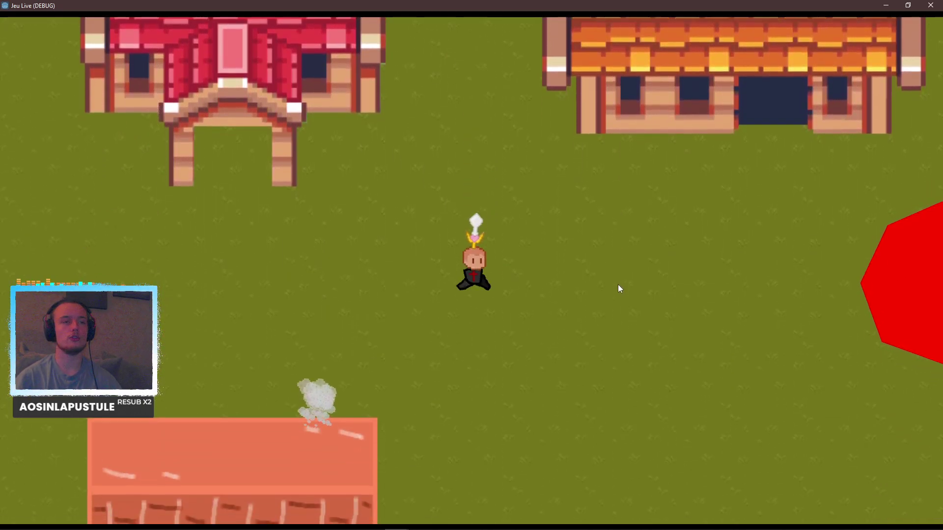
{"action": "key", "text": "w"}
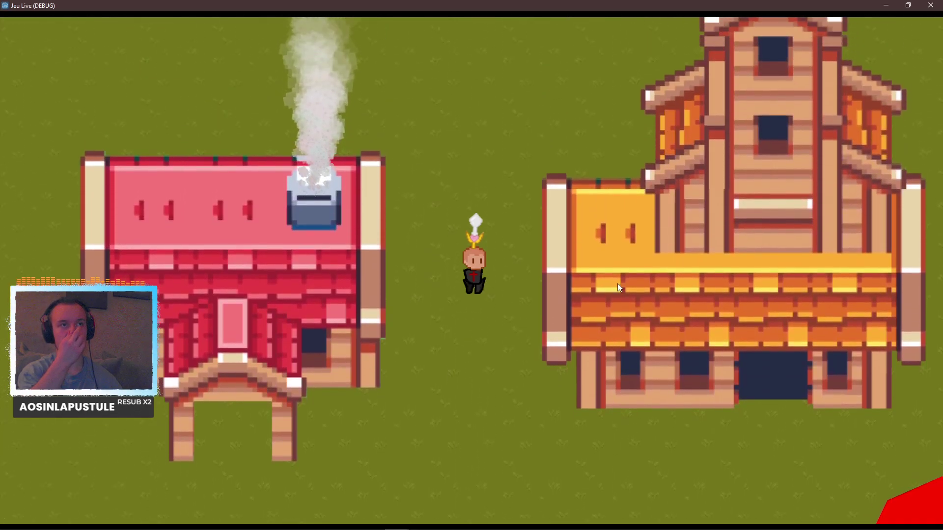
{"action": "key", "text": "s"}
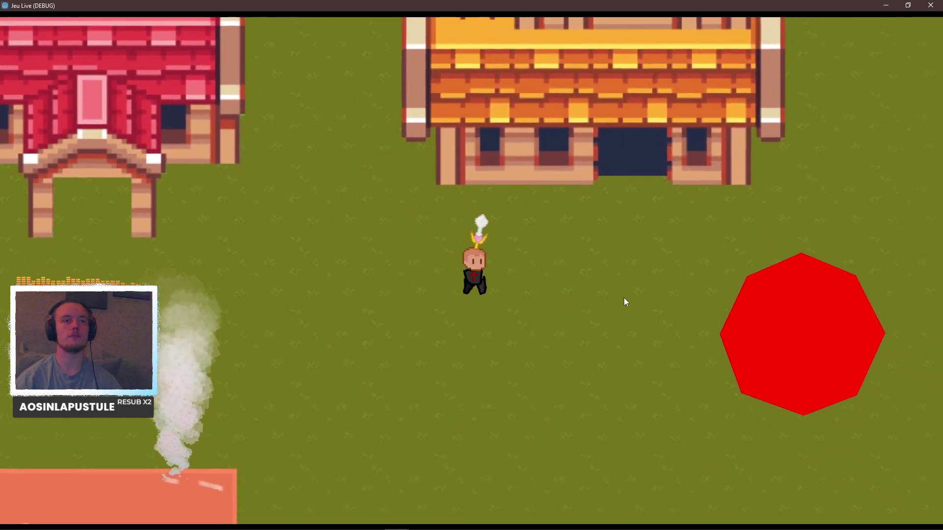
{"action": "key", "text": "d"}
{"action": "key", "text": "s"}
{"action": "key", "text": "Escape"}
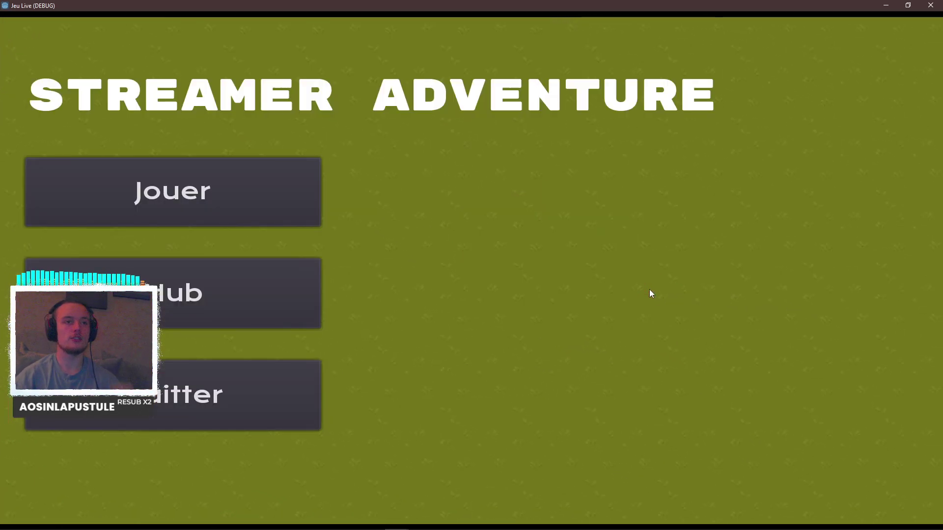
Start a dungeon game with Jouer and move the character out of the green-walled room into the brown-walled room.
{"action": "left_click", "coordinate": [234, 203]}
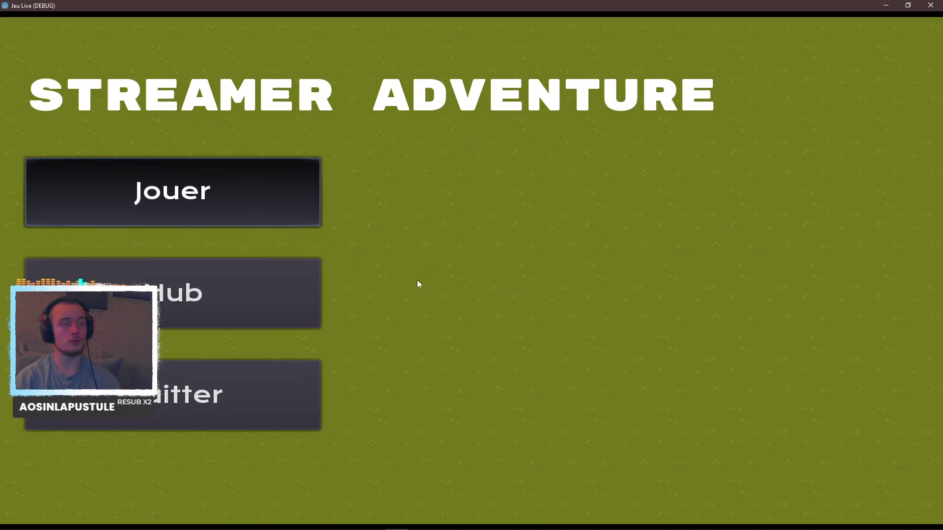
{"action": "key", "text": "d"}
{"action": "key", "text": "s"}
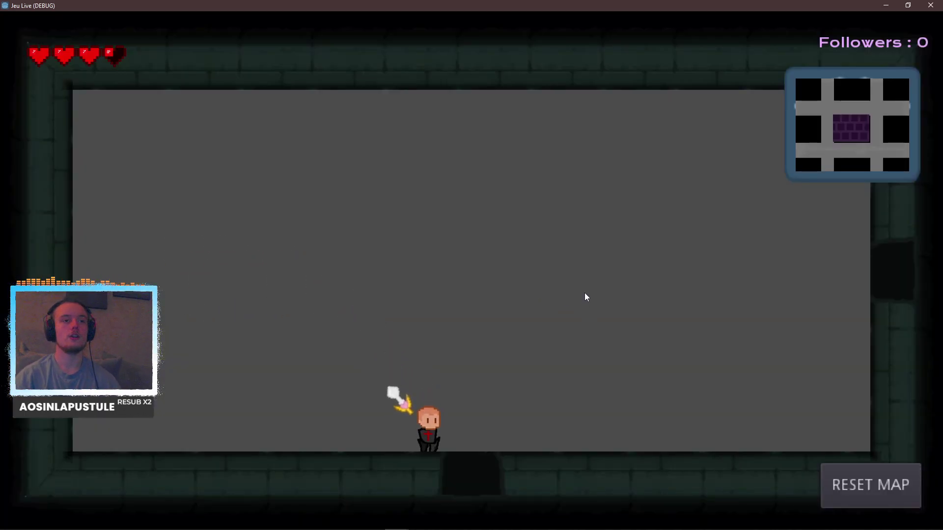
{"action": "key", "text": "d"}
{"action": "key", "text": "s"}
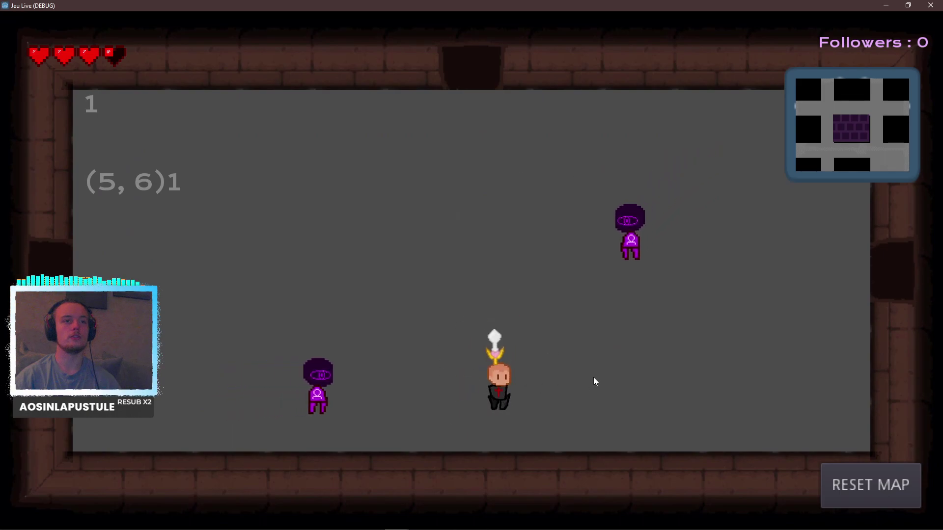
Lead the two purple enemies around the brown-walled room and defeat them to test the combat and heart drops.
{"action": "key", "text": "z"}
{"action": "key", "text": "q"}
{"action": "key", "text": "s"}
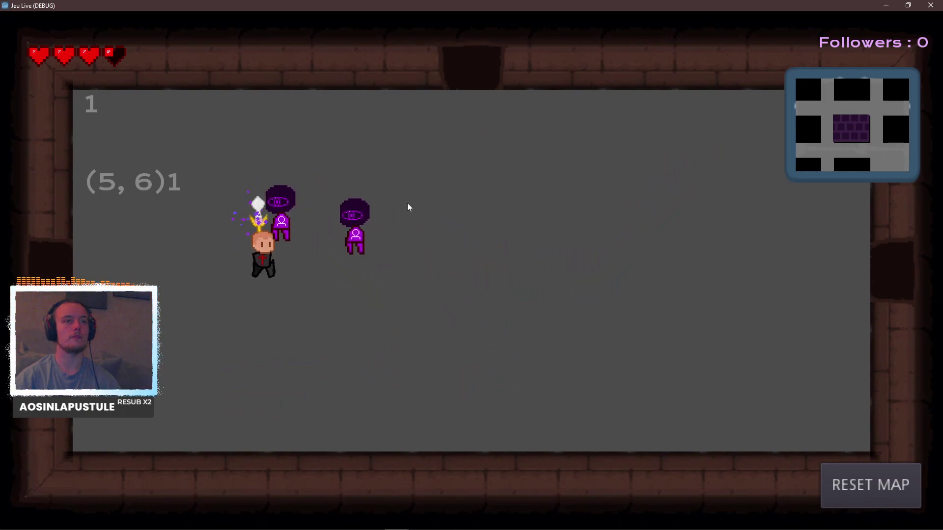
{"action": "key", "text": "s"}
{"action": "key", "text": "d"}
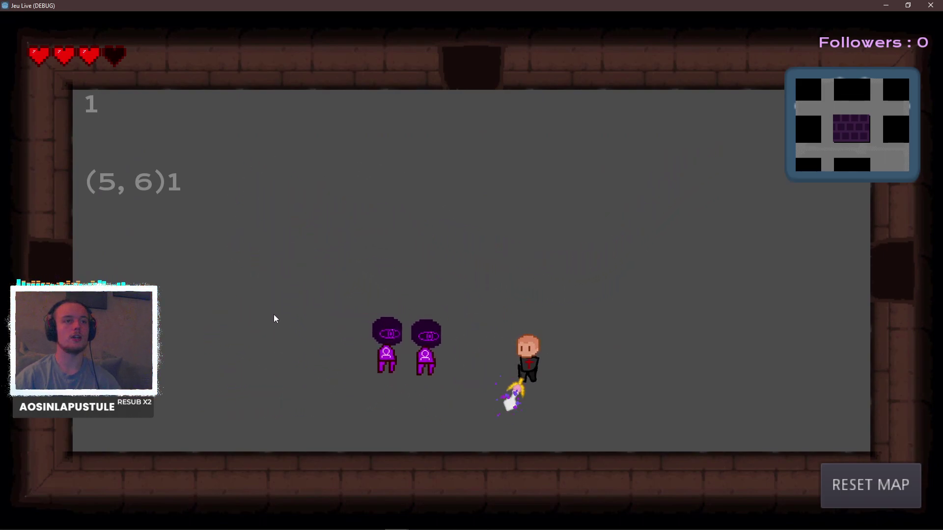
{"action": "key", "text": "d"}
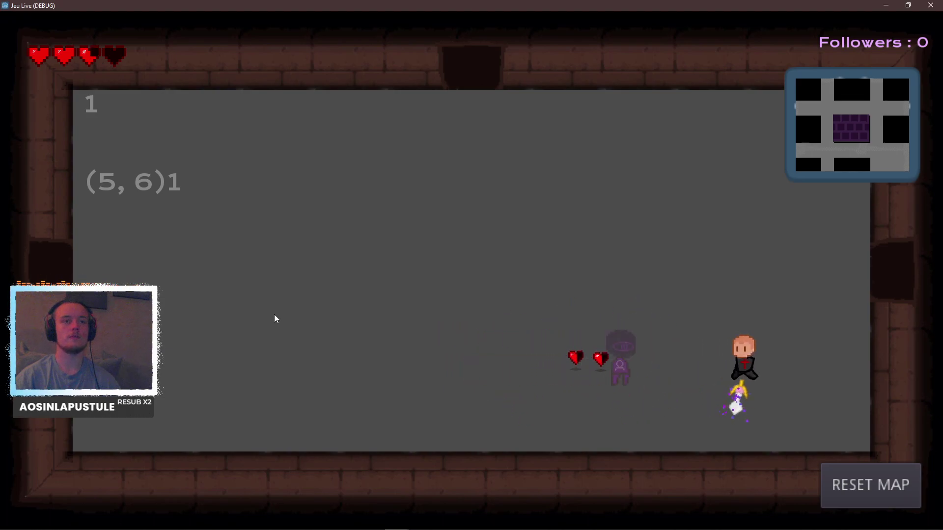
Examine the dropped hearts and the dungeon room at several zoom levels, and walk the character over the nearer heart.
{"action": "scroll", "coordinate": [564, 354], "scroll_direction": "up", "scroll_amount": 6}
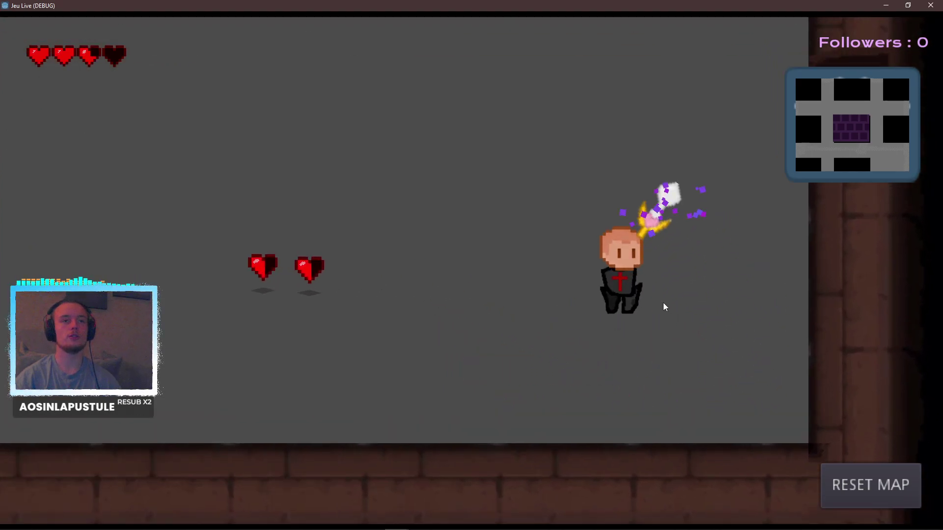
{"action": "scroll", "coordinate": [663, 306], "scroll_direction": "down", "scroll_amount": 4}
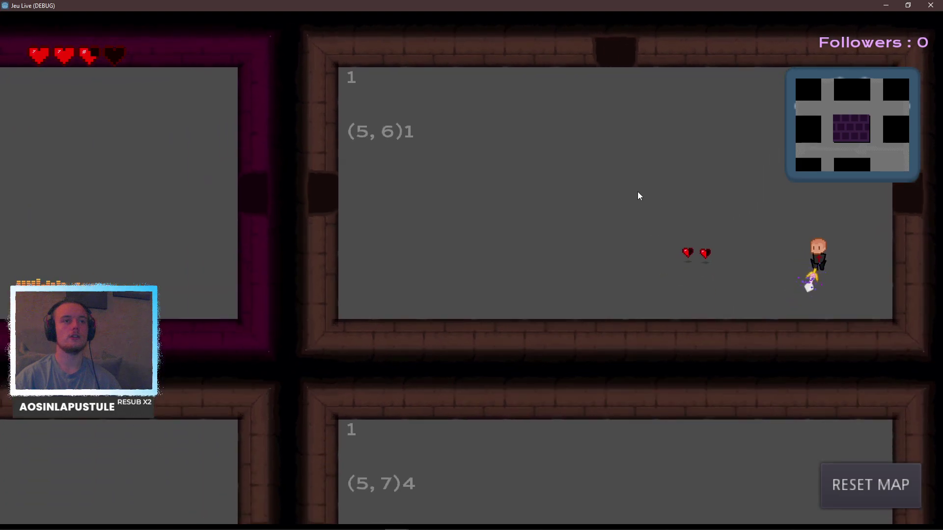
{"action": "scroll", "coordinate": [637, 195], "scroll_direction": "up", "scroll_amount": 4}
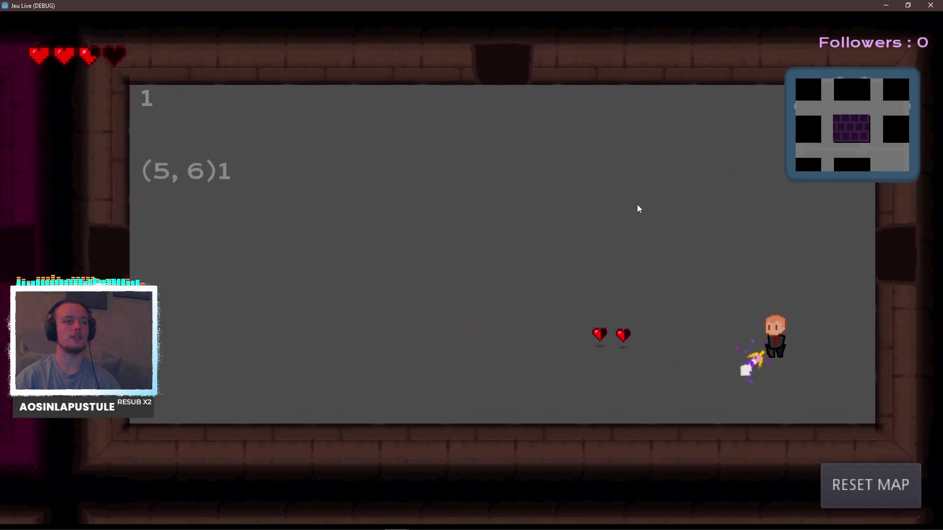
{"action": "scroll", "coordinate": [637, 205], "scroll_direction": "up", "scroll_amount": 2}
{"action": "key", "text": "z"}
{"action": "key", "text": "q"}
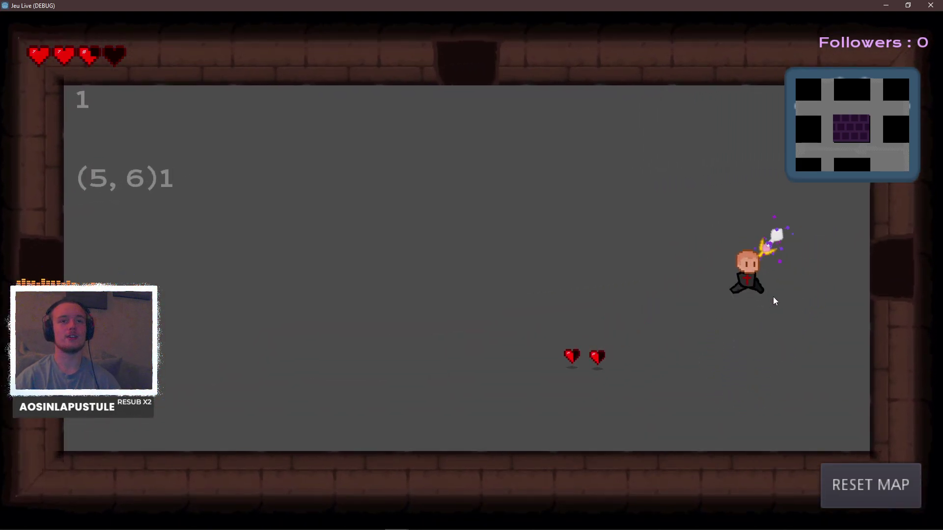
{"action": "key", "text": "q"}
{"action": "key", "text": "s"}
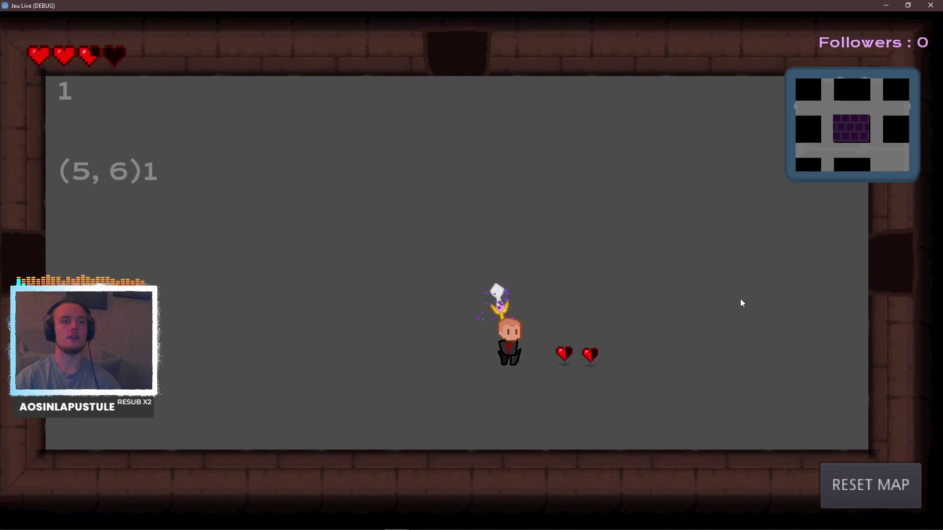
{"action": "key", "text": "d"}
{"action": "key", "text": "q"}
{"action": "key", "text": "d"}
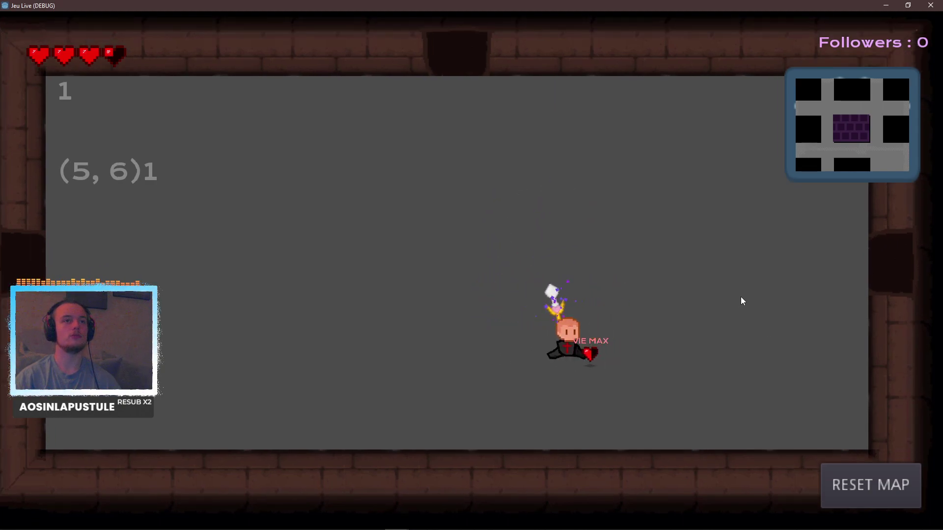
Move the character away from the remaining heart, close the running game, and switch back to Piskel.
{"action": "key", "text": "q"}
{"action": "key", "text": "q"}
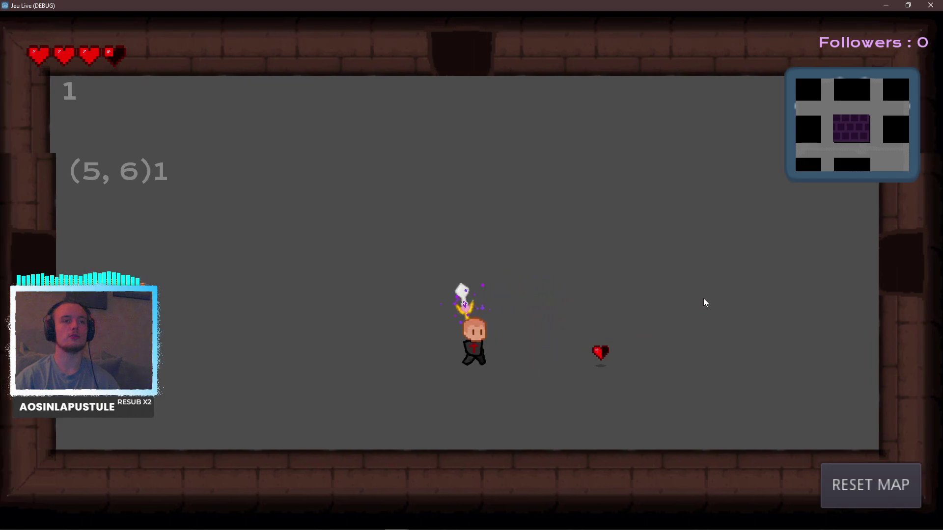
{"action": "key", "text": "q"}
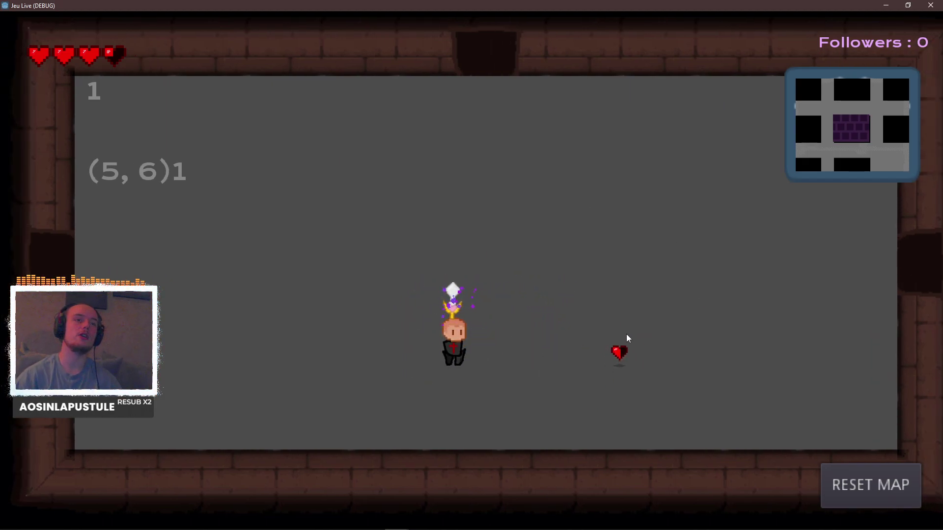
{"action": "left_click", "coordinate": [931, 5]}
{"action": "key", "text": "alt+Tab"}
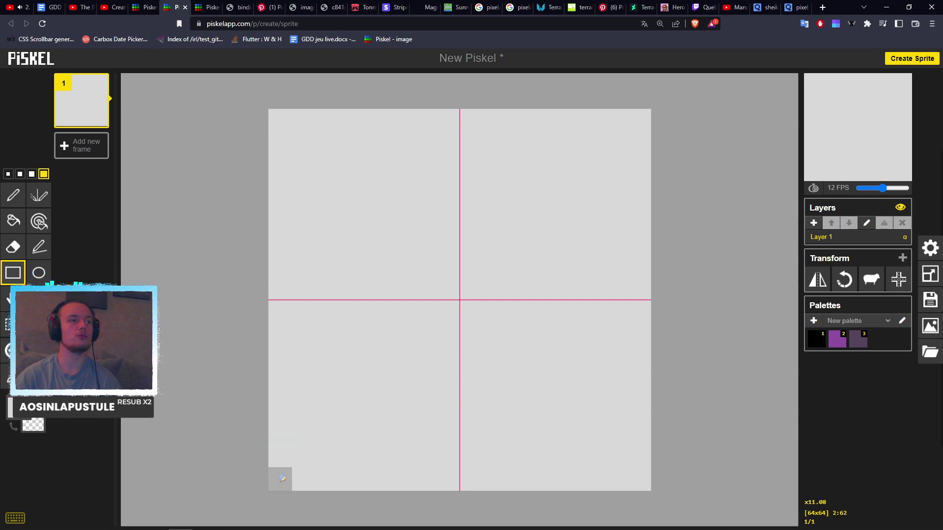
Try shading a strip along the canvas's lower edge with the Lighten tool, undoing the strokes.
{"action": "left_click", "coordinate": [14, 324]}
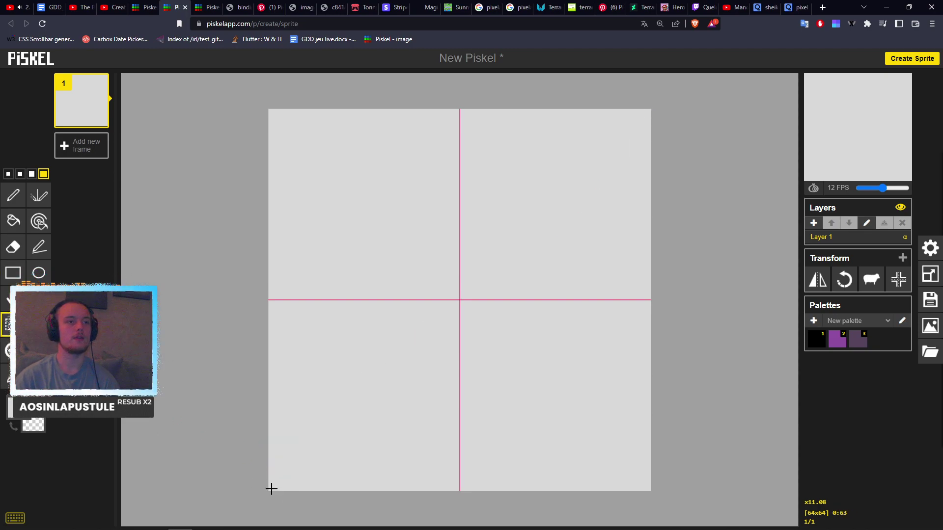
{"action": "left_click_drag", "start_coordinate": [272, 488], "coordinate": [647, 466]}
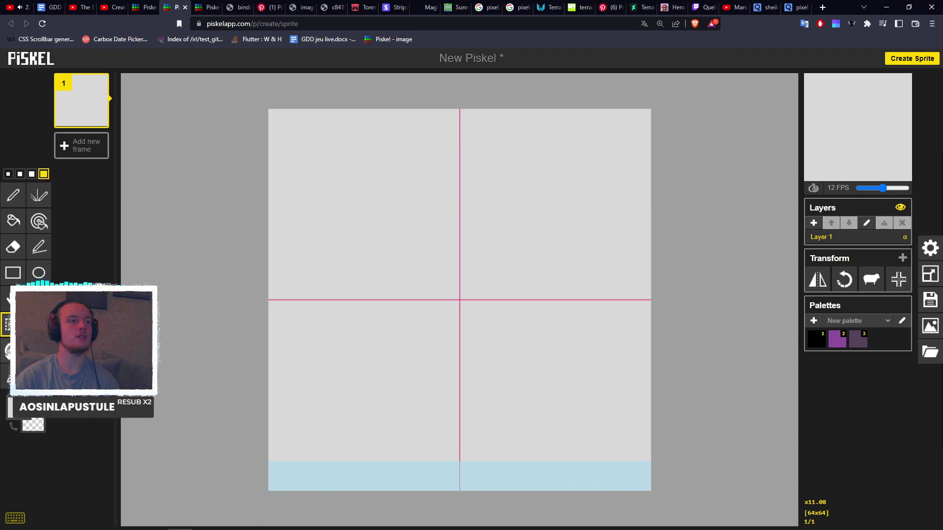
{"action": "left_click", "coordinate": [8, 352]}
{"action": "left_click_drag", "start_coordinate": [278, 480], "coordinate": [649, 480]}
{"action": "left_click_drag", "start_coordinate": [285, 479], "coordinate": [657, 482], "text": "ctrl"}
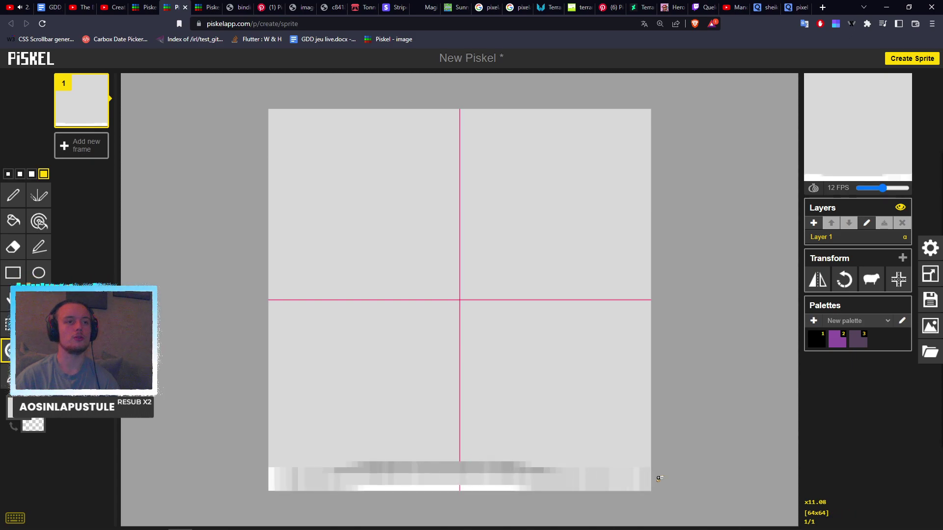
{"action": "key", "text": "ctrl+z"}
{"action": "key", "text": "ctrl+z"}
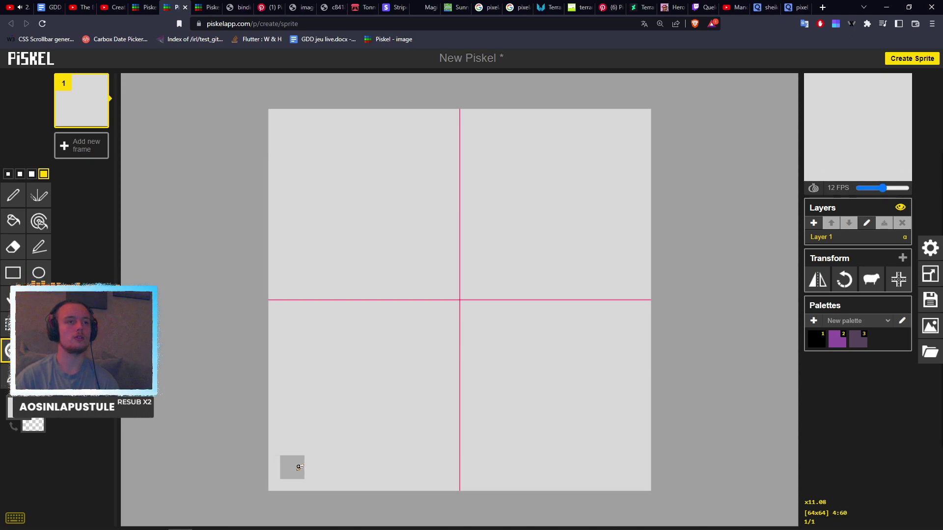
{"action": "left_click_drag", "start_coordinate": [280, 478], "coordinate": [535, 481]}
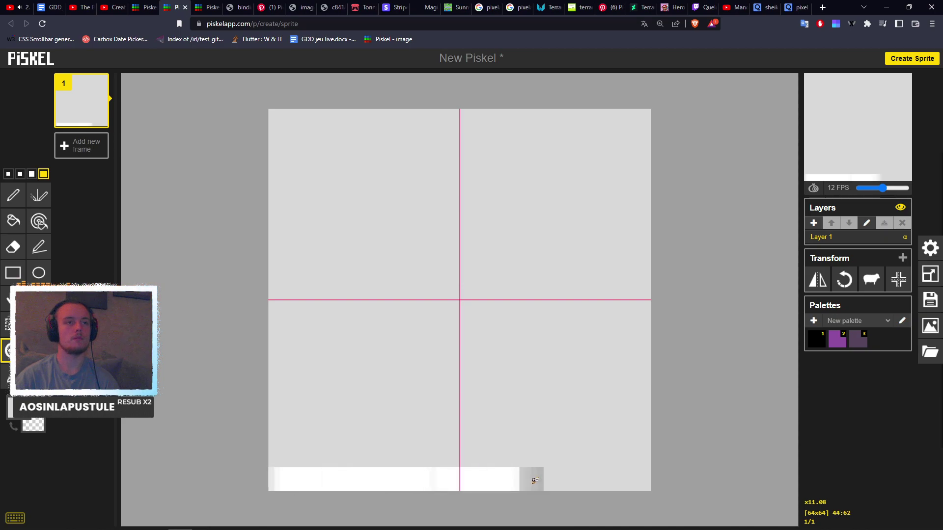
{"action": "key", "text": "ctrl+z"}
Darken an uneven grey border about 4 pixels wide along all four canvas edges with the Lighten tool.
{"action": "left_click_drag", "start_coordinate": [273, 480], "coordinate": [682, 483], "text": "ctrl"}
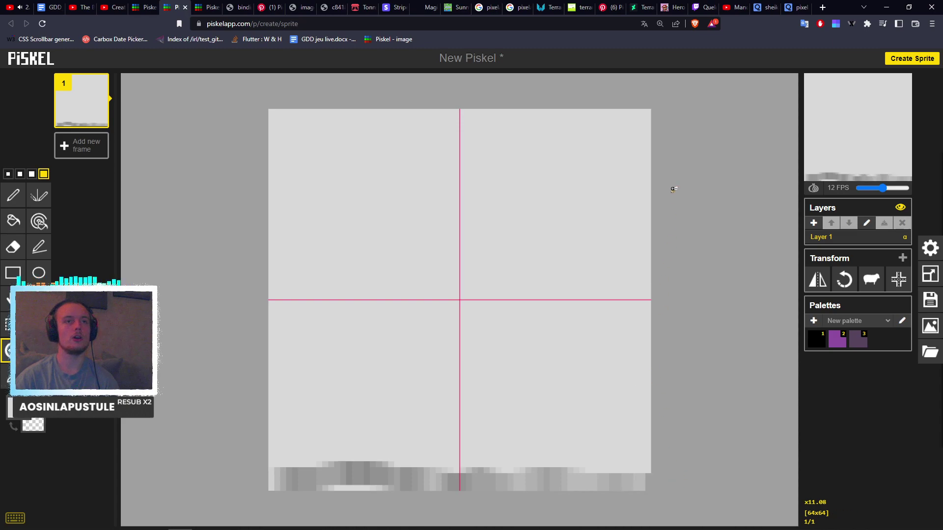
{"action": "mouse_move", "coordinate": [651, 114]}
{"action": "left_mouse_down", "text": "ctrl"}
{"action": "mouse_move", "coordinate": [643, 324]}
{"action": "mouse_move", "coordinate": [653, 503]}
{"action": "left_mouse_up", "text": "ctrl"}
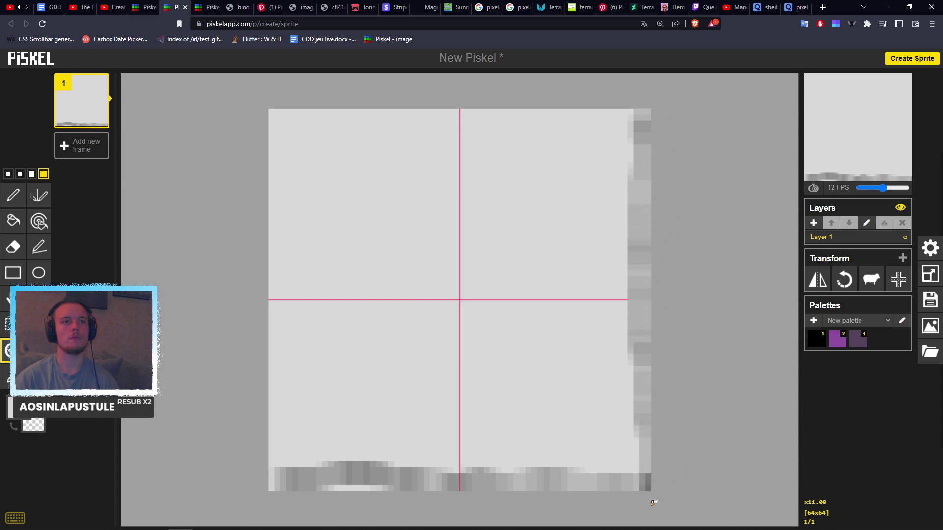
{"action": "mouse_move", "coordinate": [635, 123]}
{"action": "left_mouse_down", "text": "ctrl"}
{"action": "mouse_move", "coordinate": [214, 123]}
{"action": "mouse_move", "coordinate": [278, 125]}
{"action": "mouse_move", "coordinate": [279, 515]}
{"action": "mouse_move", "coordinate": [436, 496]}
{"action": "left_mouse_up", "text": "ctrl"}
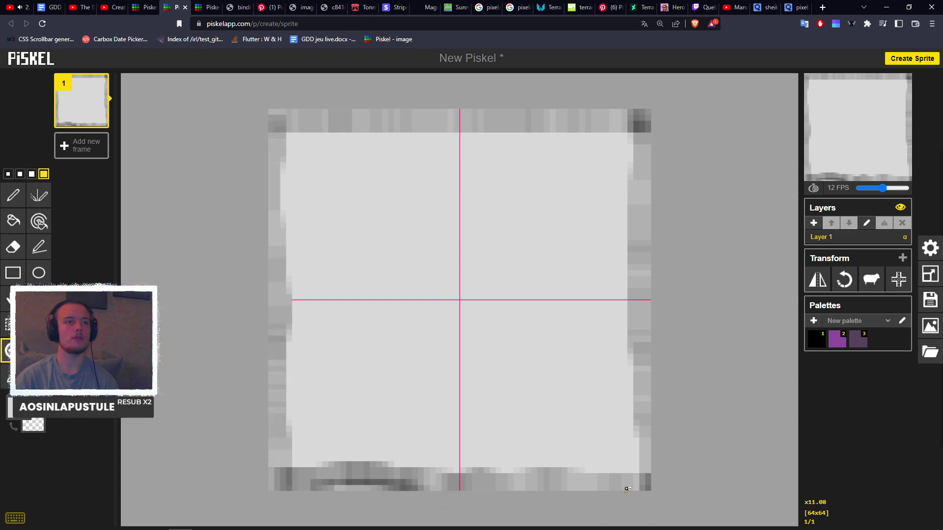
Enable tile mode in the settings and inspect how the shaded tile repeats in a 3x3 preview.
{"action": "left_click", "coordinate": [930, 248]}
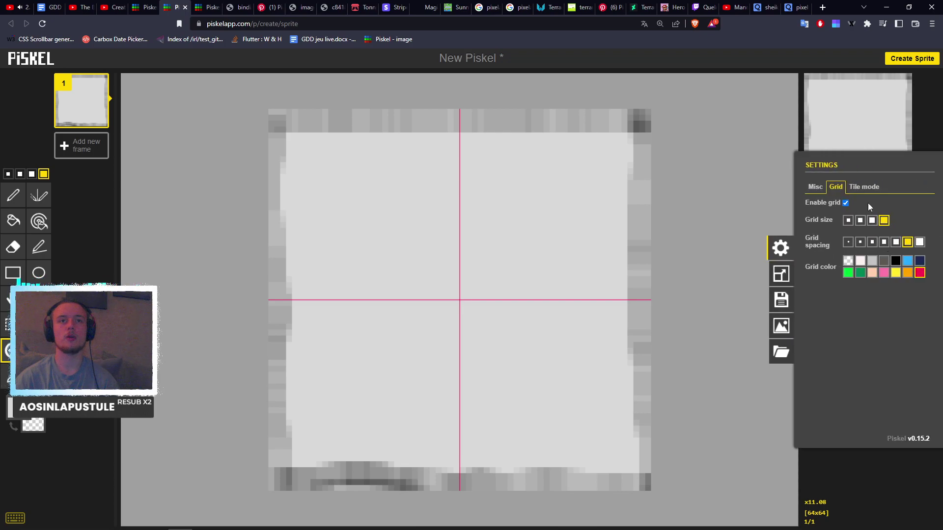
{"action": "left_click", "coordinate": [862, 188]}
{"action": "left_click", "coordinate": [861, 203]}
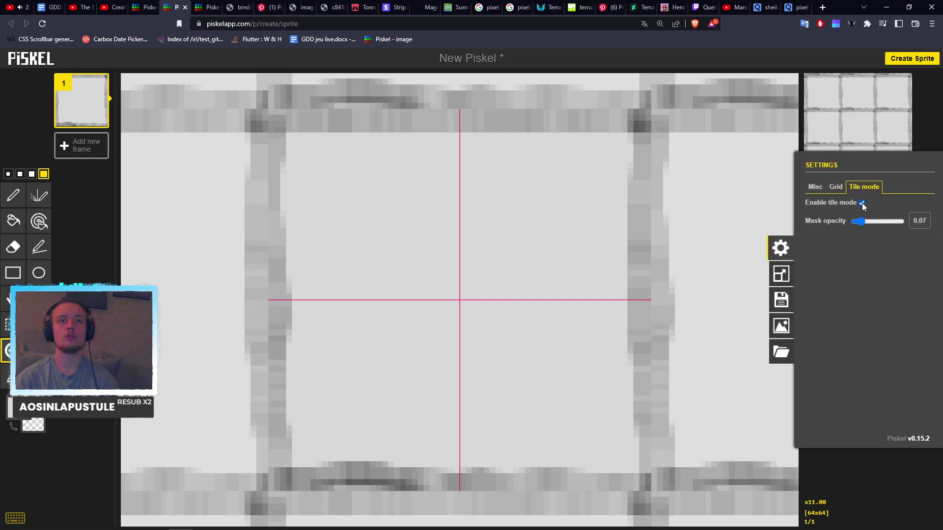
{"action": "scroll", "coordinate": [613, 270], "scroll_direction": "down", "scroll_amount": 8}
{"action": "scroll", "coordinate": [545, 296], "scroll_direction": "up", "scroll_amount": 2}
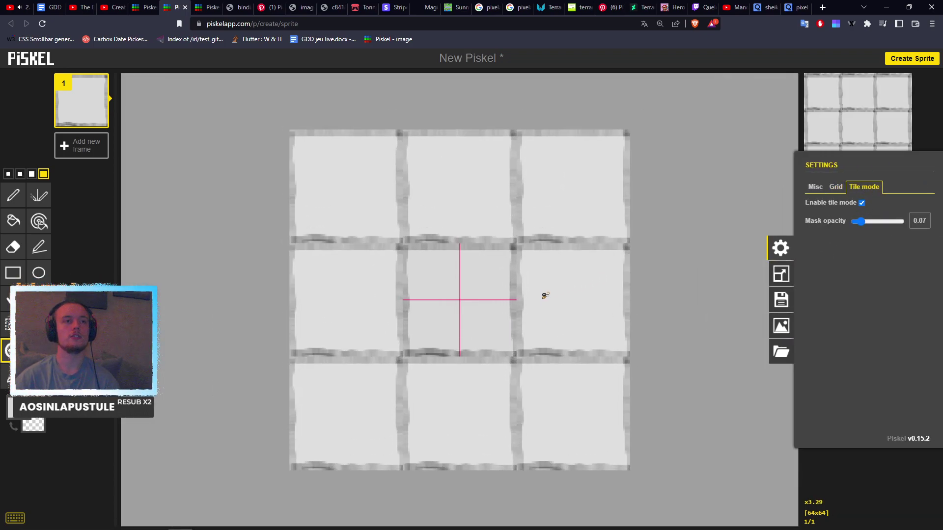
{"action": "scroll", "coordinate": [517, 263], "scroll_direction": "up", "scroll_amount": 1}
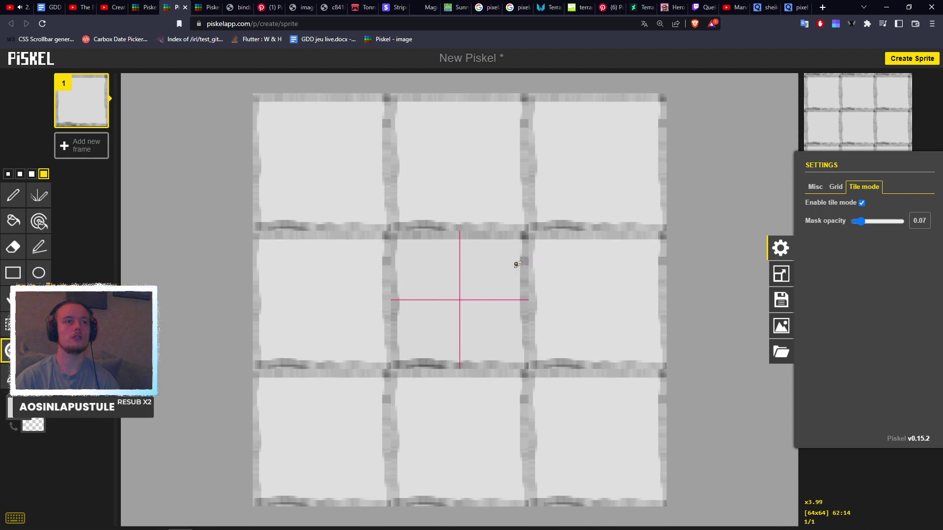
Set the tile mode mask opacity to 0.00 and inspect the seams of the repeated tile.
{"action": "scroll", "coordinate": [520, 264], "scroll_direction": "down", "scroll_amount": 3}
{"action": "scroll", "coordinate": [521, 263], "scroll_direction": "up", "scroll_amount": 5}
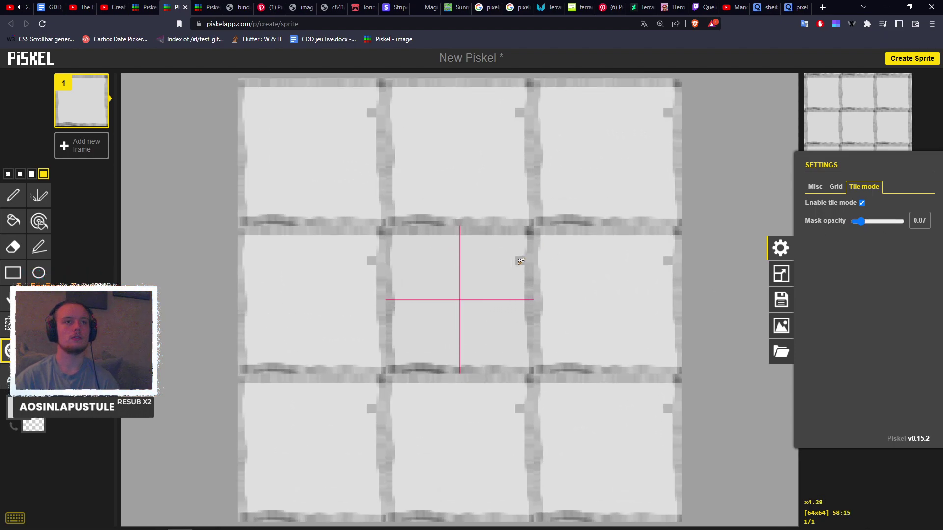
{"action": "scroll", "coordinate": [439, 324], "scroll_direction": "up", "scroll_amount": 2}
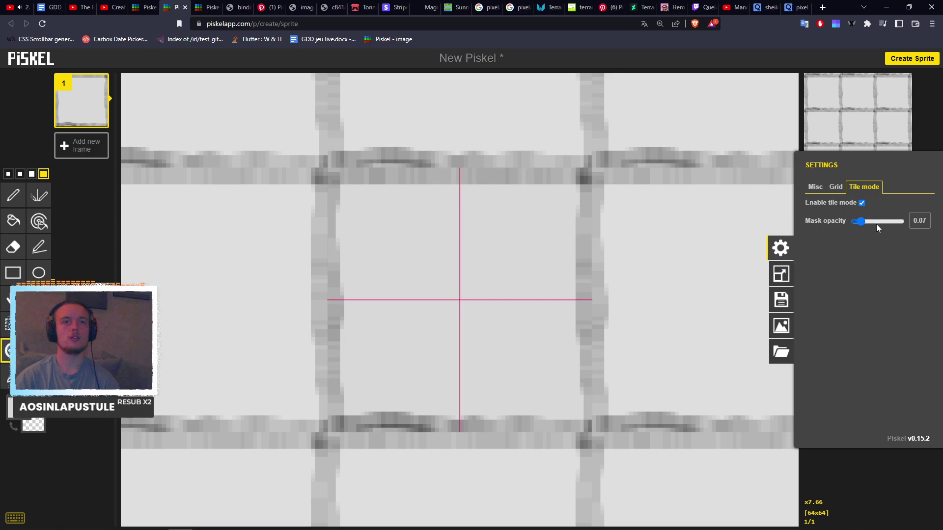
{"action": "left_click_drag", "start_coordinate": [866, 223], "coordinate": [832, 219]}
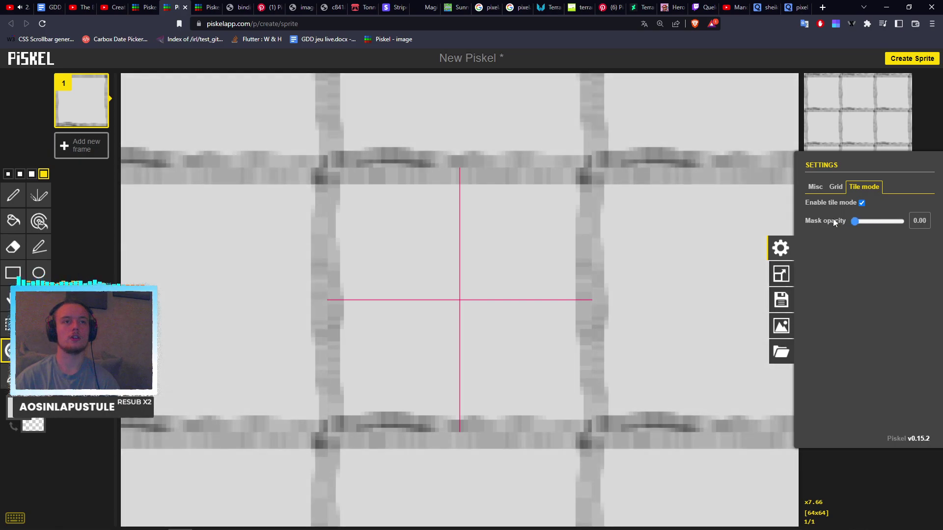
{"action": "scroll", "coordinate": [555, 266], "scroll_direction": "down", "scroll_amount": 1}
{"action": "scroll", "coordinate": [556, 265], "scroll_direction": "down", "scroll_amount": 2}
{"action": "scroll", "coordinate": [473, 275], "scroll_direction": "up", "scroll_amount": 1}
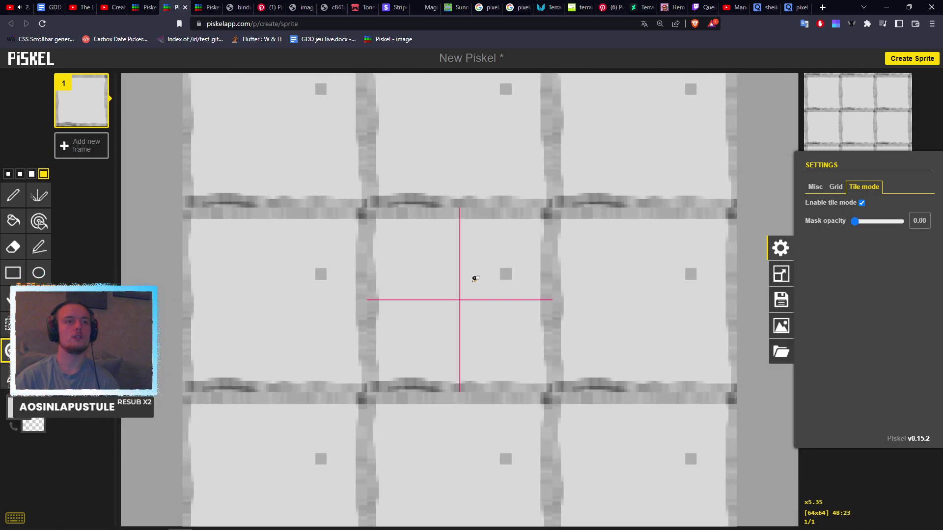
{"action": "scroll", "coordinate": [410, 279], "scroll_direction": "up", "scroll_amount": 2}
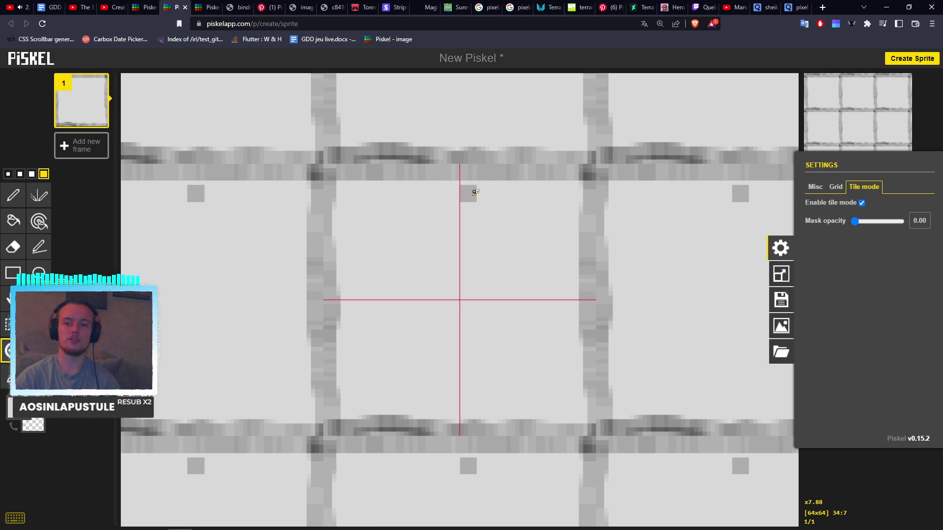
Darken patches at the tile's four corners with the Lighten tool, undoing a white test stroke along the upper edge.
{"action": "scroll", "coordinate": [332, 186], "scroll_direction": "up", "scroll_amount": 2}
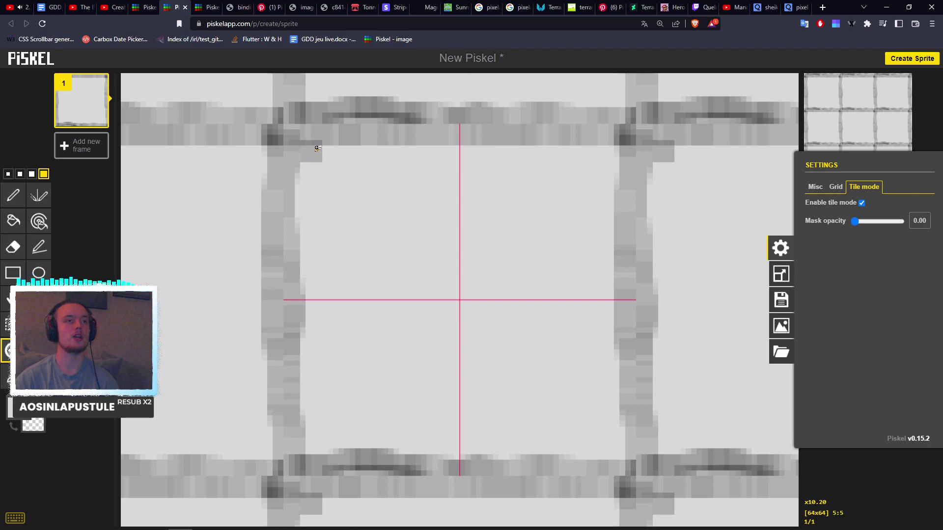
{"action": "left_click_drag", "start_coordinate": [320, 147], "coordinate": [376, 146]}
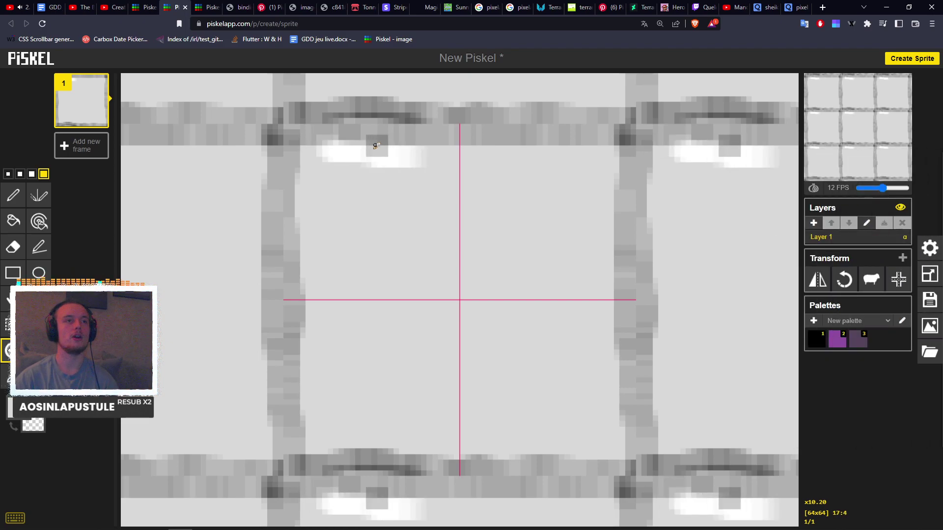
{"action": "key", "text": "ctrl+z"}
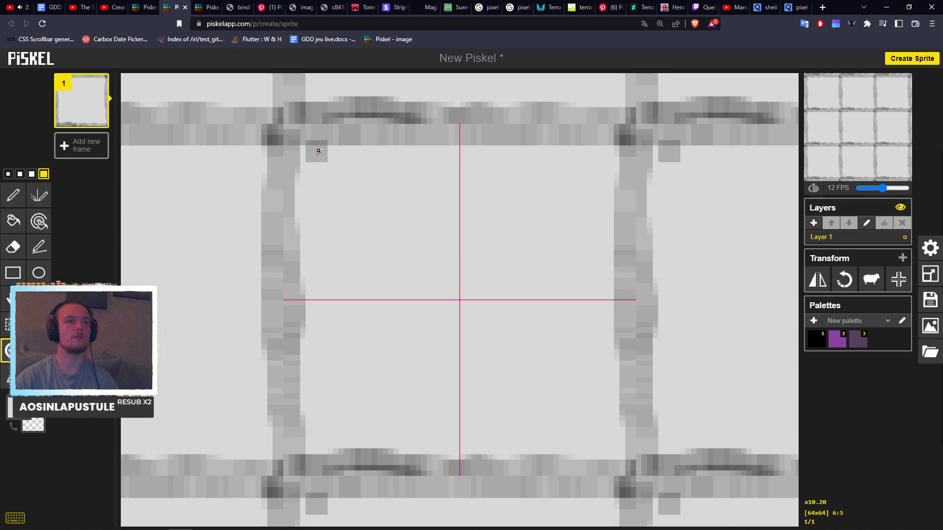
{"action": "left_click_drag", "start_coordinate": [315, 146], "coordinate": [309, 162], "text": "ctrl"}
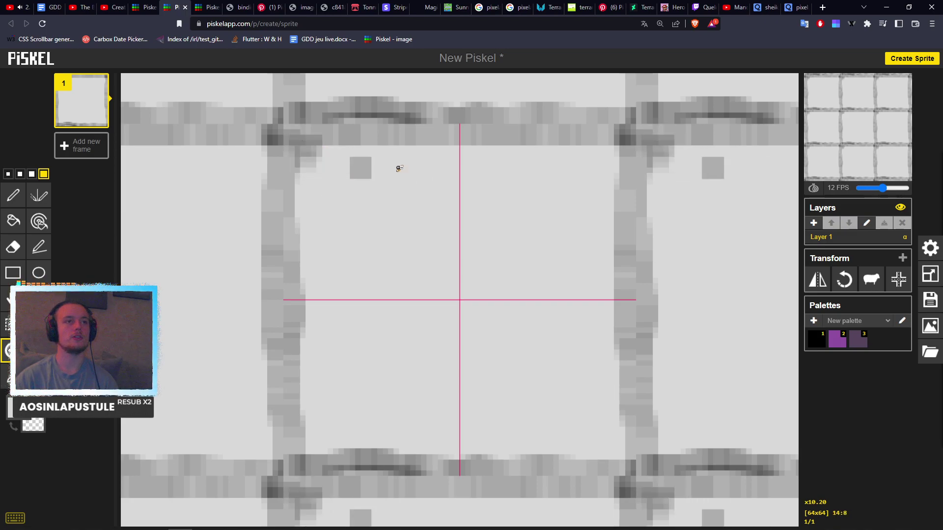
{"action": "left_click_drag", "start_coordinate": [612, 151], "coordinate": [613, 158], "text": "ctrl"}
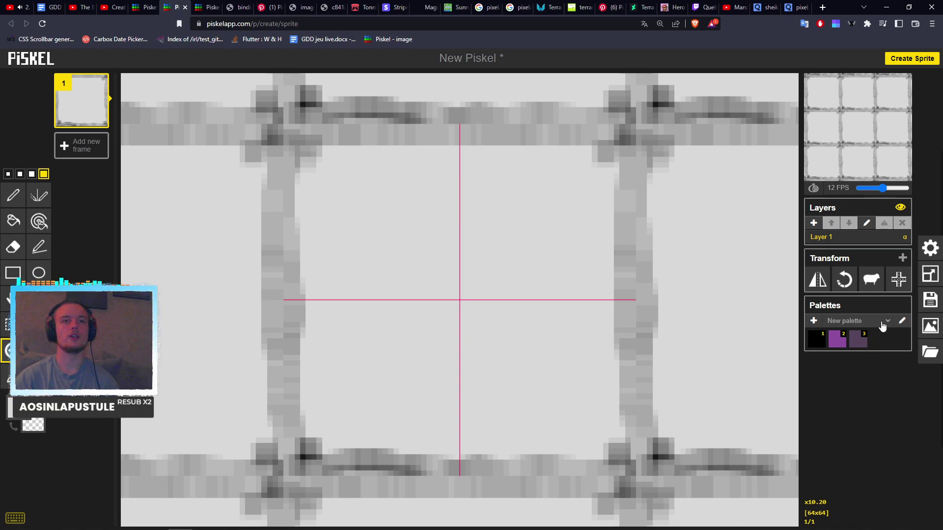
Export the selected frame as a single 64 x 64 PNG file into the project's Assets/MyTileSets folder.
{"action": "left_click", "coordinate": [930, 328]}
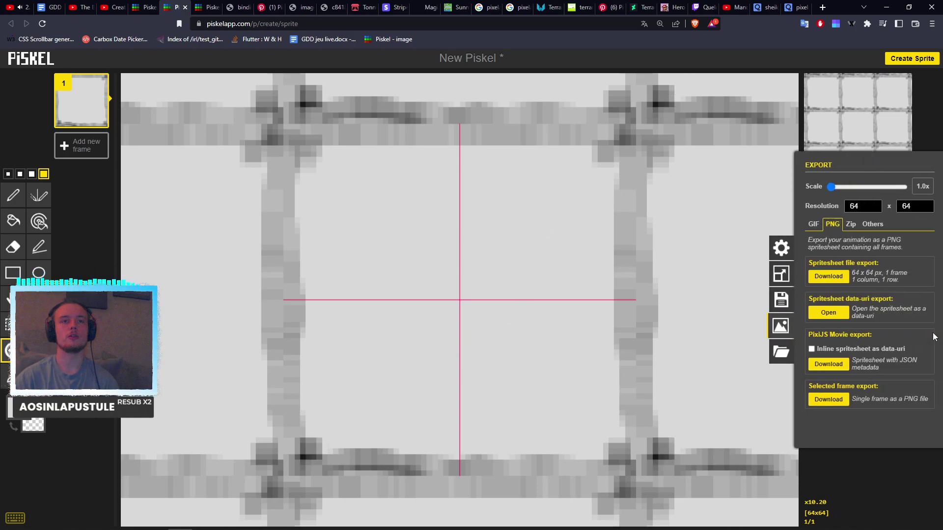
{"action": "left_click", "coordinate": [839, 401]}
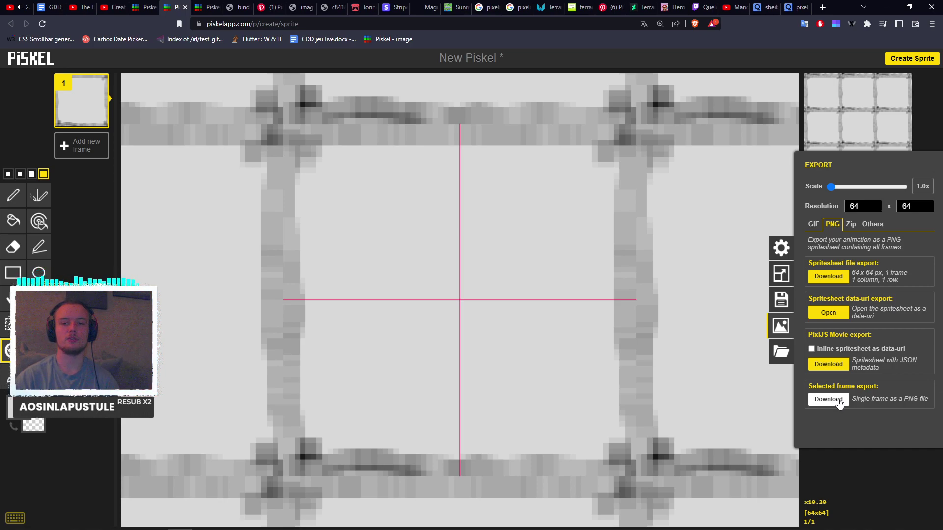
{"action": "scroll", "coordinate": [551, 290], "scroll_direction": "down", "scroll_amount": 4}
{"action": "scroll", "coordinate": [552, 290], "scroll_direction": "up", "scroll_amount": 4}
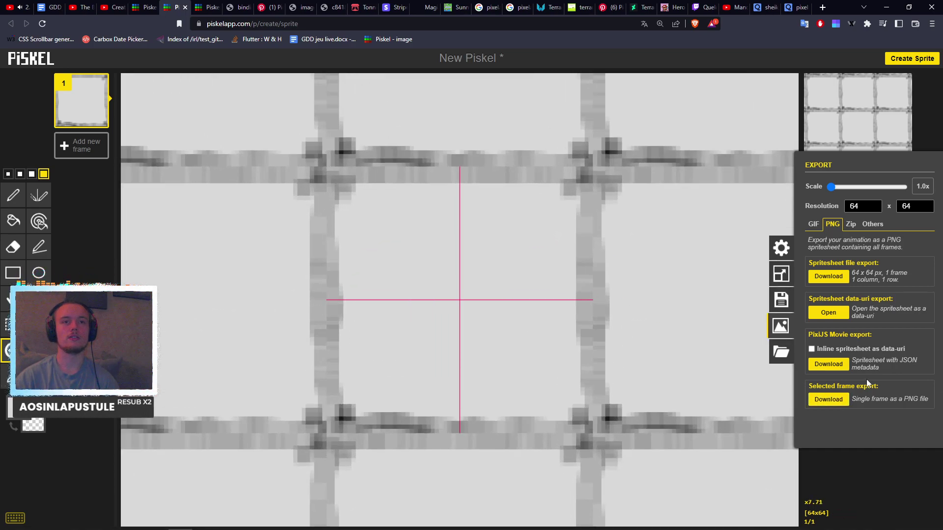
{"action": "left_click", "coordinate": [834, 400]}
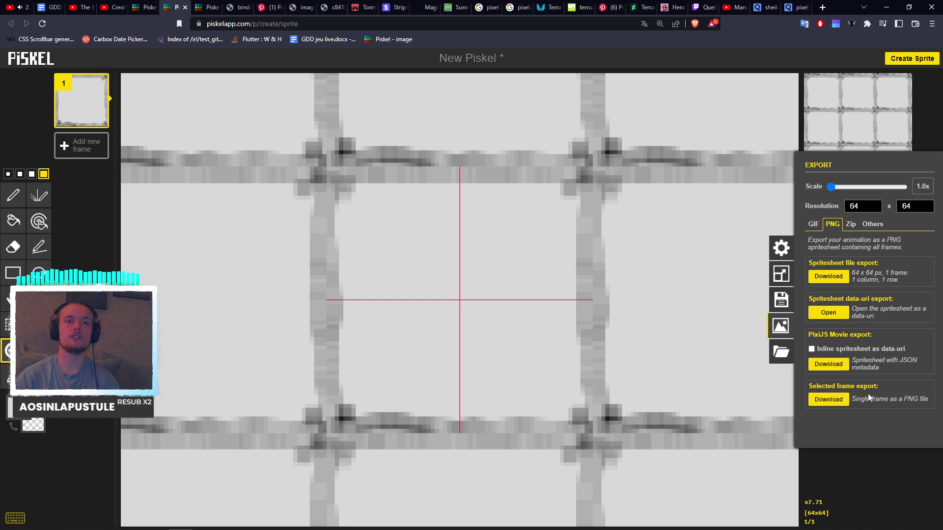
{"action": "left_click", "coordinate": [823, 398]}
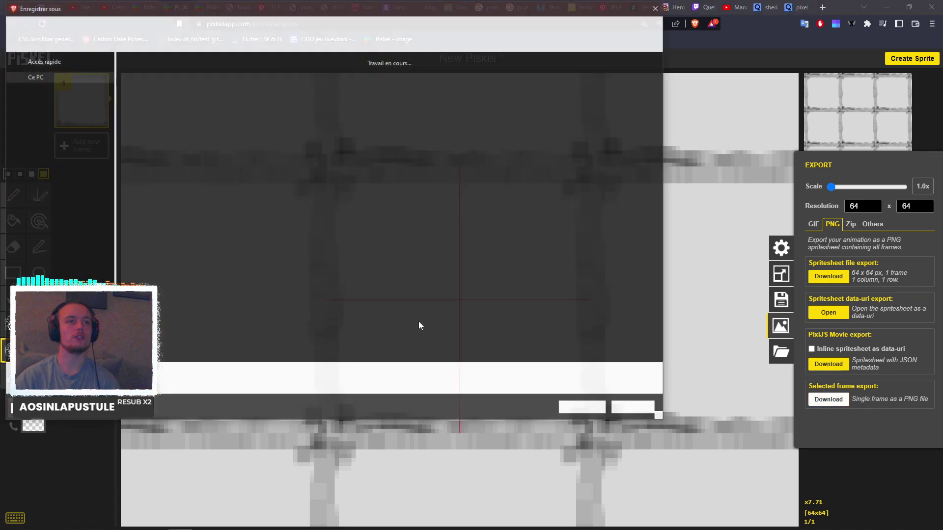
{"action": "left_click", "coordinate": [225, 25]}
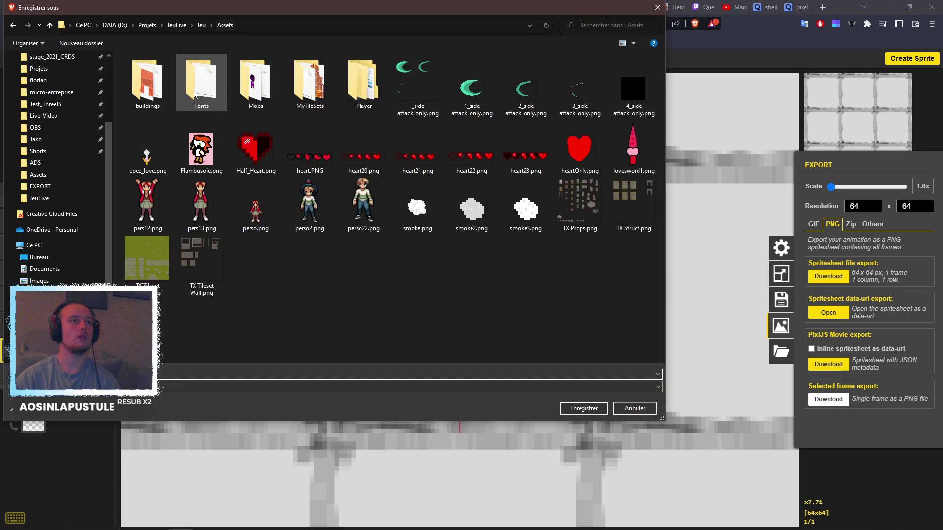
{"action": "left_click", "coordinate": [306, 87]}
{"action": "double_click", "coordinate": [305, 87]}
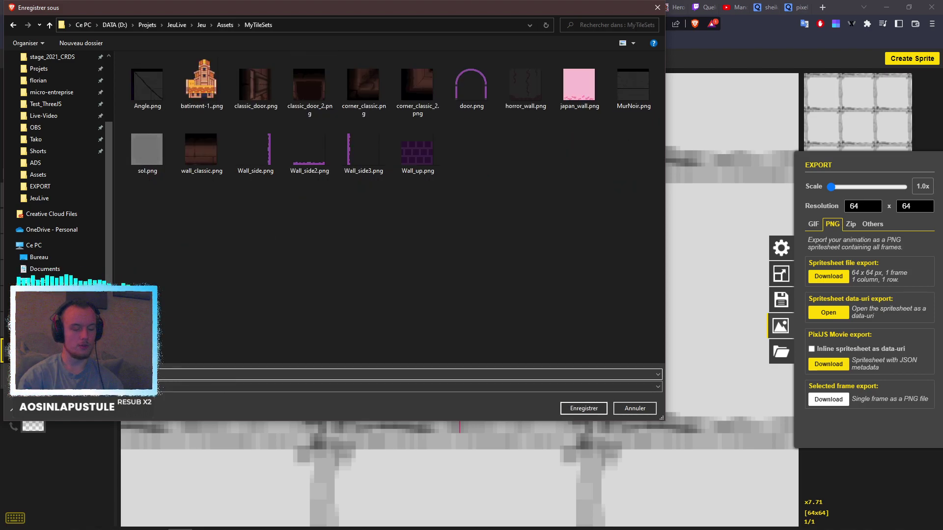
{"action": "key", "text": "Return"}
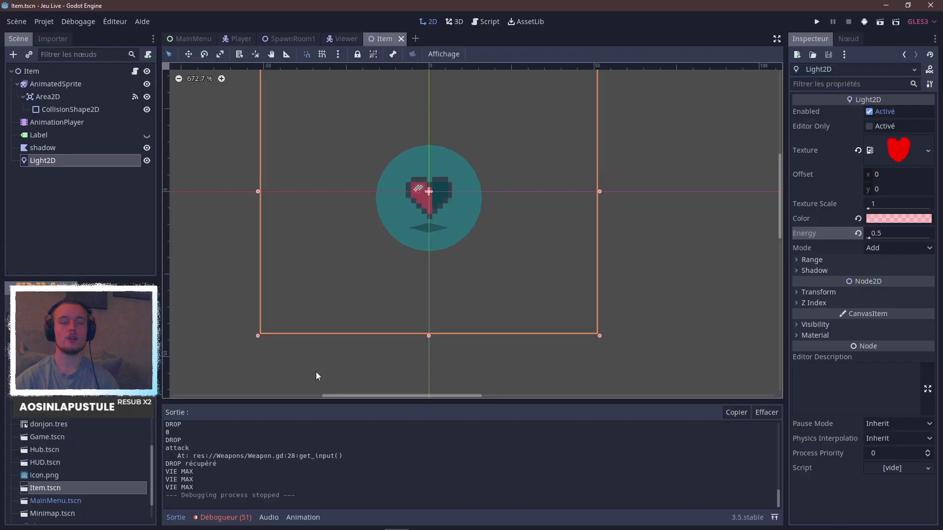
In Godot, view the SpawnRoom1 scene and open the Room.tscn scene from the project files.
{"action": "scroll", "coordinate": [362, 227], "scroll_direction": "down", "scroll_amount": 3}
{"action": "left_click", "coordinate": [290, 38]}
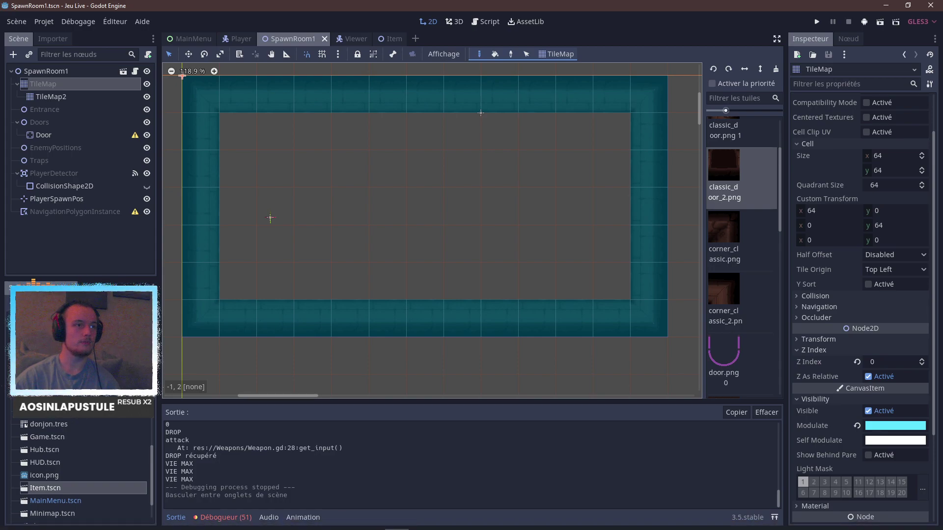
{"action": "scroll", "coordinate": [66, 489], "scroll_direction": "down", "scroll_amount": 2}
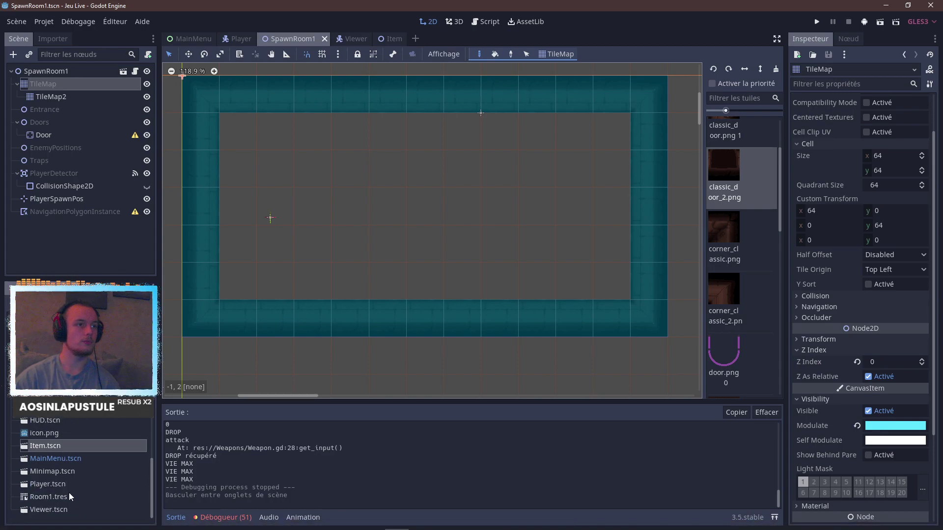
{"action": "scroll", "coordinate": [72, 425], "scroll_direction": "up", "scroll_amount": 4}
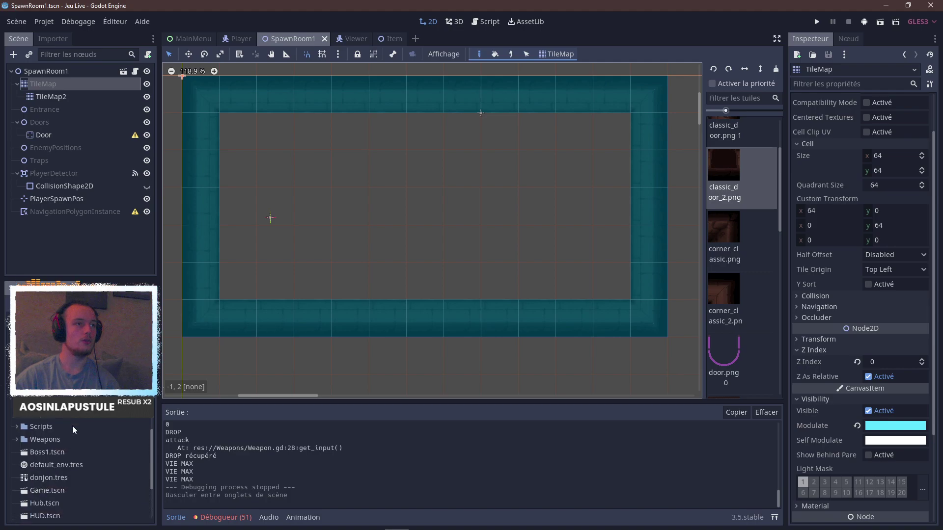
{"action": "scroll", "coordinate": [60, 434], "scroll_direction": "up", "scroll_amount": 5}
{"action": "scroll", "coordinate": [83, 436], "scroll_direction": "down", "scroll_amount": 2}
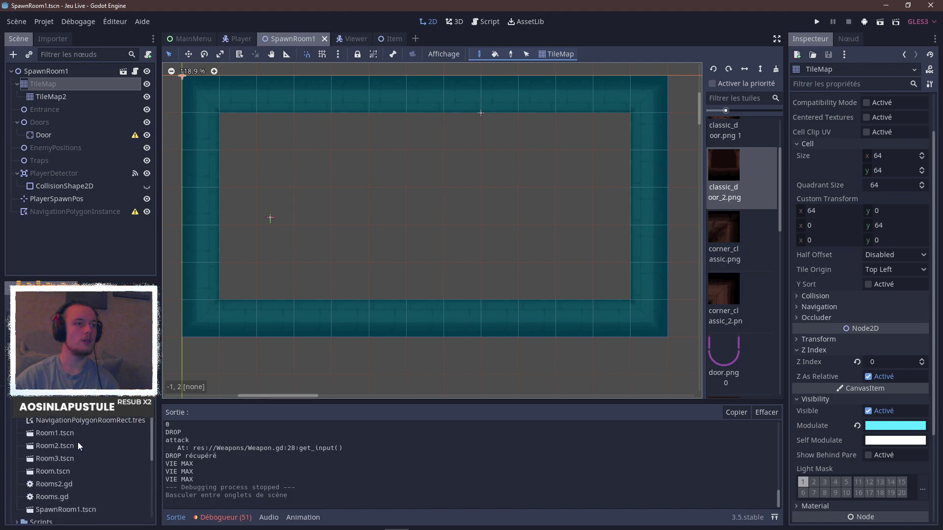
{"action": "double_click", "coordinate": [69, 472]}
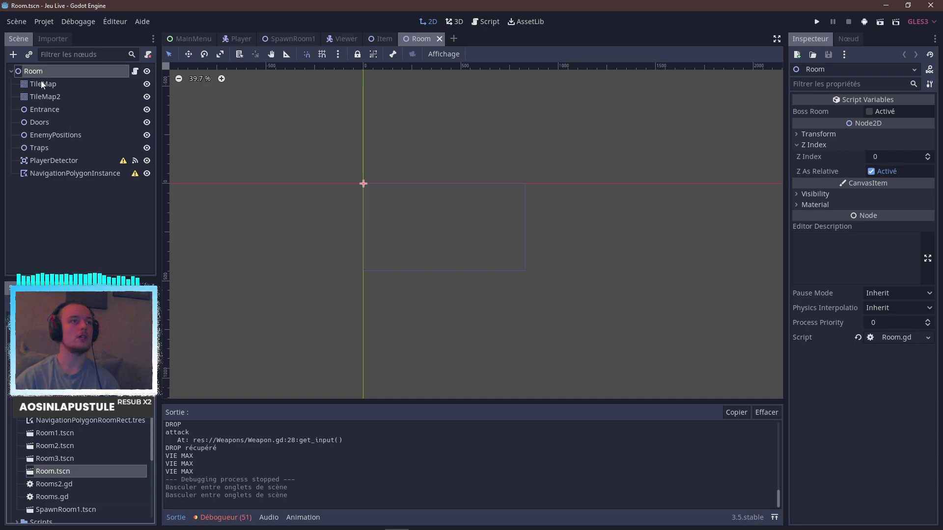
Add a TileMap node named floor to the Room scene and move it above the existing TileMap node.
{"action": "left_click", "coordinate": [17, 56]}
{"action": "type", "text": "ti"}
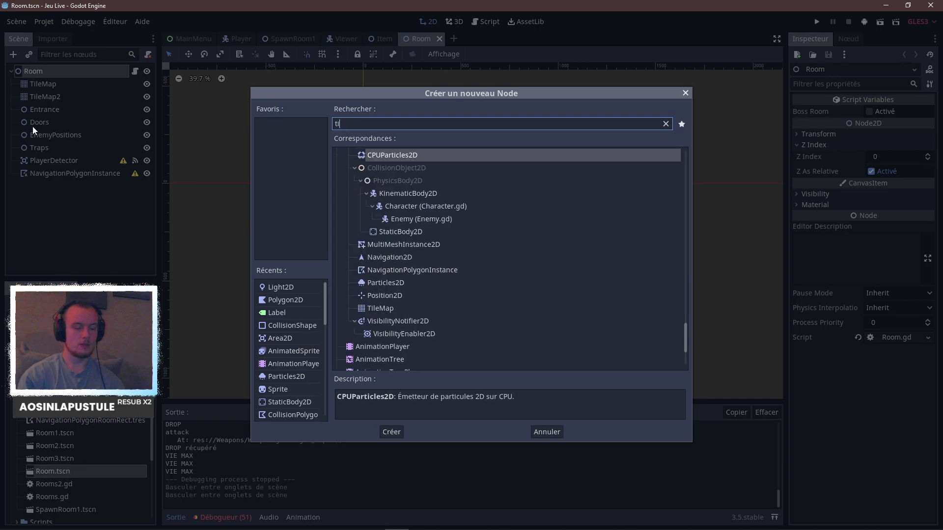
{"action": "type", "text": "lem"}
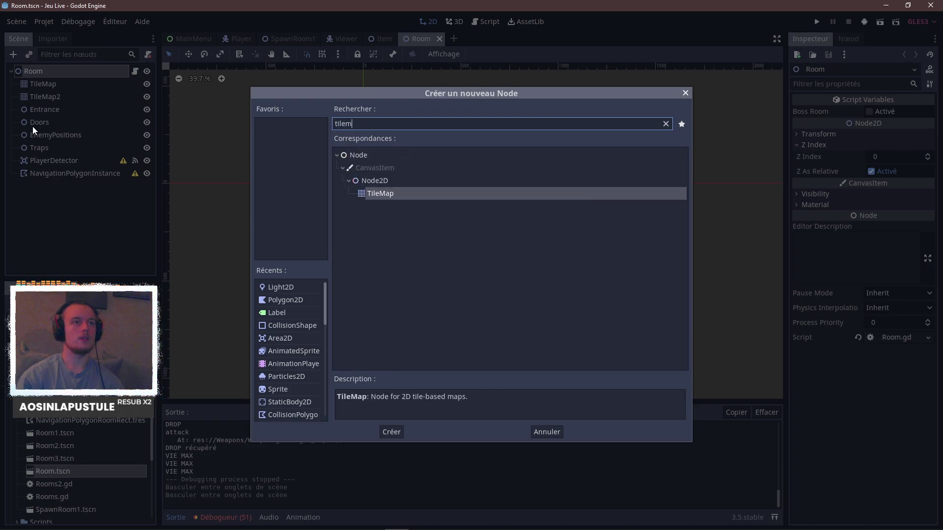
{"action": "key", "text": "Return"}
{"action": "key", "text": "F2"}
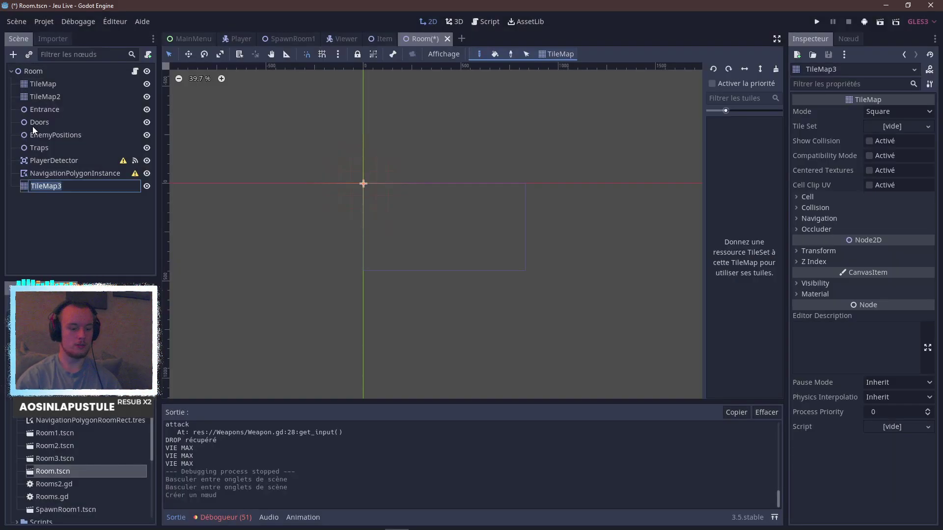
{"action": "type", "text": "floor"}
{"action": "key", "text": "Return"}
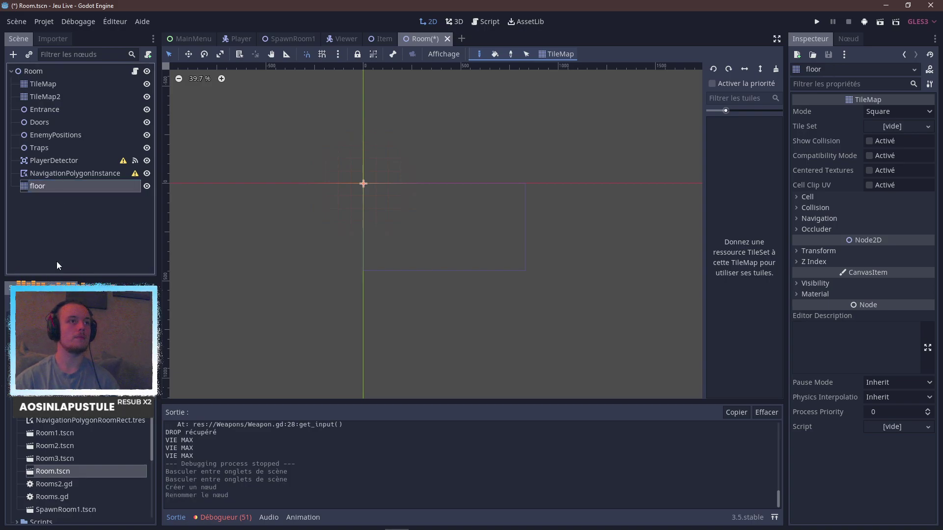
{"action": "left_click_drag", "start_coordinate": [53, 189], "coordinate": [57, 80]}
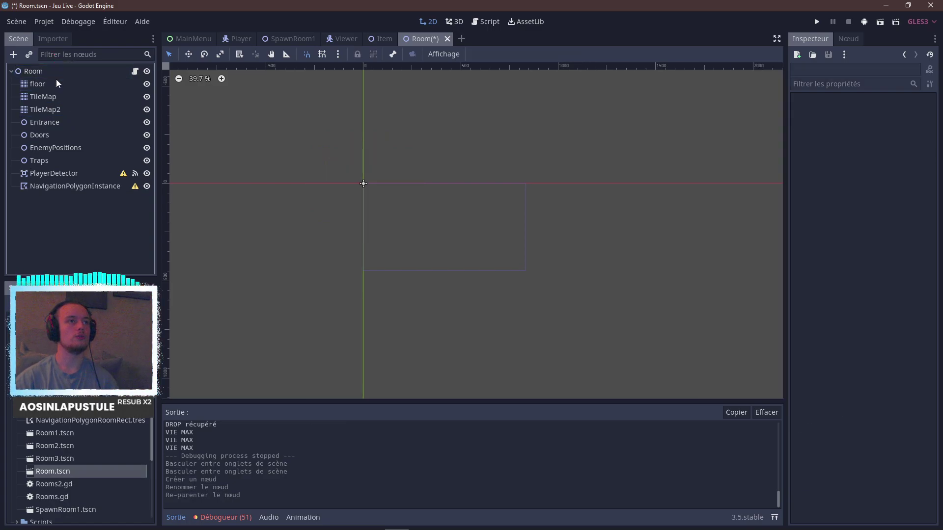
Assign a new TileSet to the floor node, keeping its mode as Square.
{"action": "scroll", "coordinate": [353, 229], "scroll_direction": "down", "scroll_amount": 2}
{"action": "scroll", "coordinate": [461, 225], "scroll_direction": "up", "scroll_amount": 20}
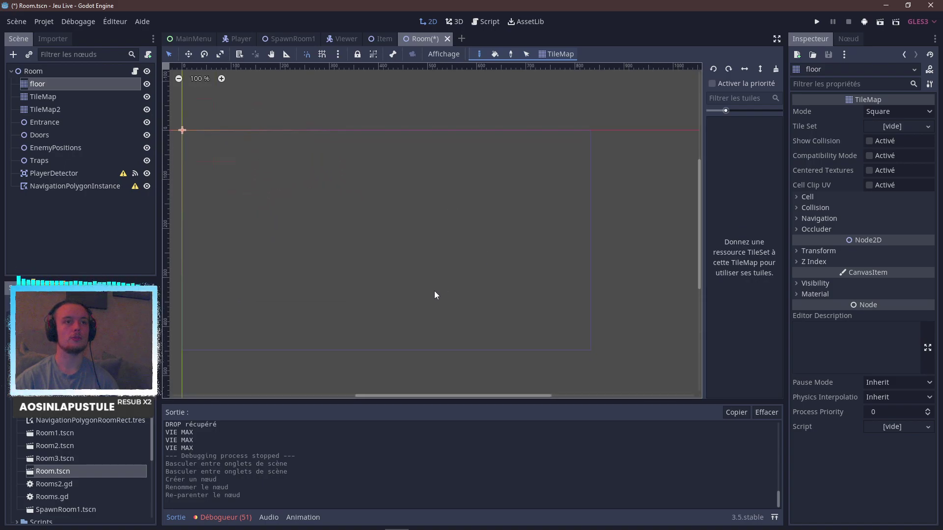
{"action": "middle_click_drag", "start_coordinate": [434, 291], "coordinate": [473, 256]}
{"action": "scroll", "coordinate": [474, 256], "scroll_direction": "down", "scroll_amount": 1}
{"action": "scroll", "coordinate": [469, 242], "scroll_direction": "up", "scroll_amount": 1}
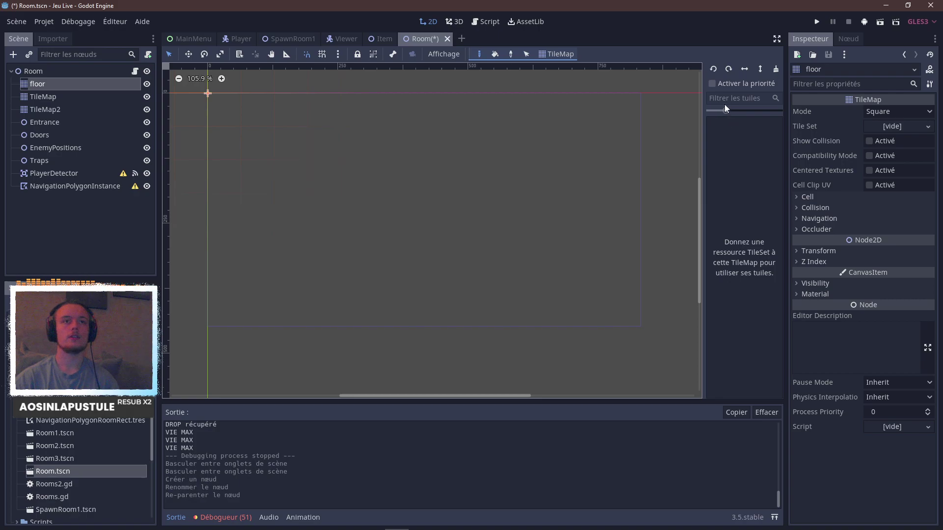
{"action": "left_click", "coordinate": [894, 111]}
{"action": "left_click", "coordinate": [898, 124]}
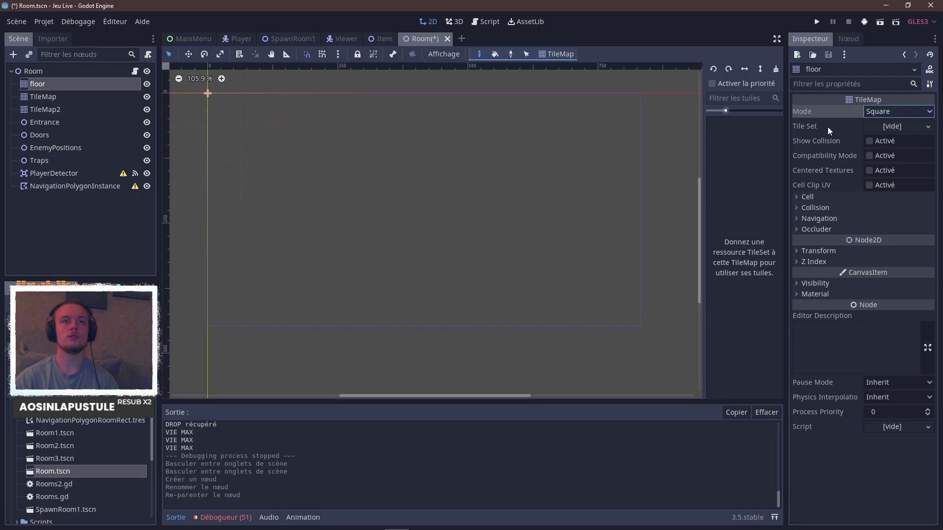
{"action": "left_click", "coordinate": [902, 128]}
{"action": "left_click", "coordinate": [902, 143]}
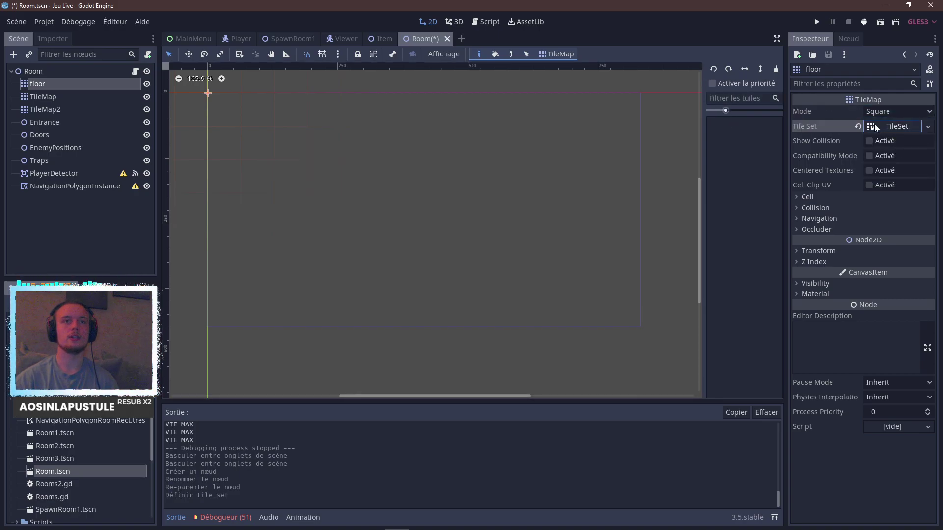
Open the floor's new TileSet for editing, close its editor, and reselect the floor node.
{"action": "left_click", "coordinate": [875, 126]}
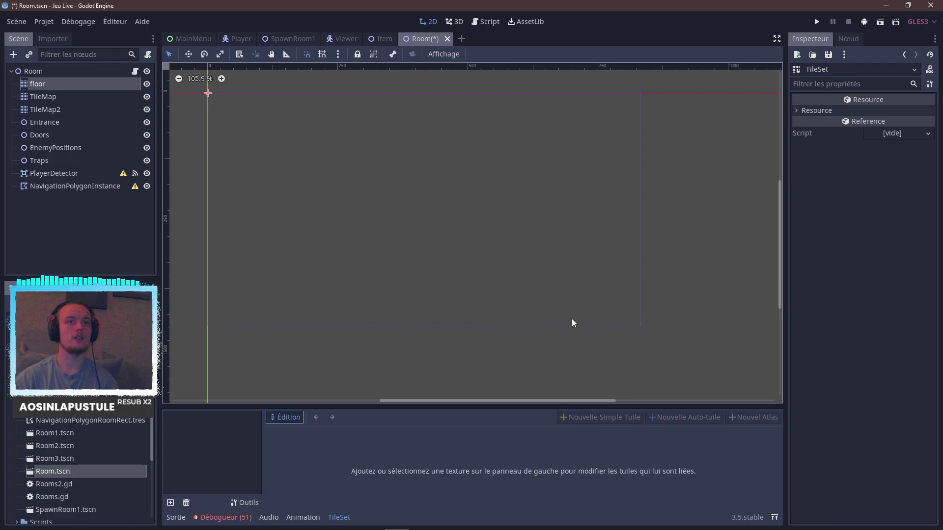
{"action": "left_click", "coordinate": [706, 143]}
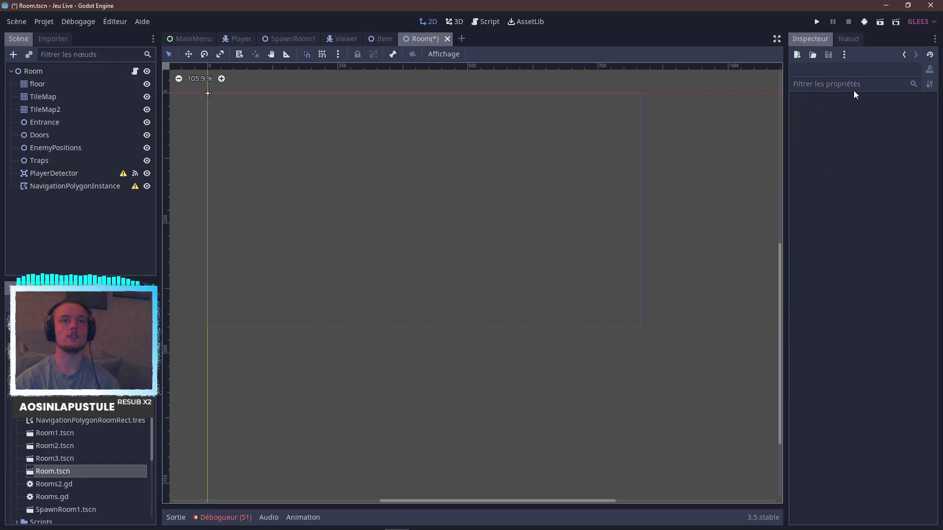
{"action": "left_click", "coordinate": [50, 88]}
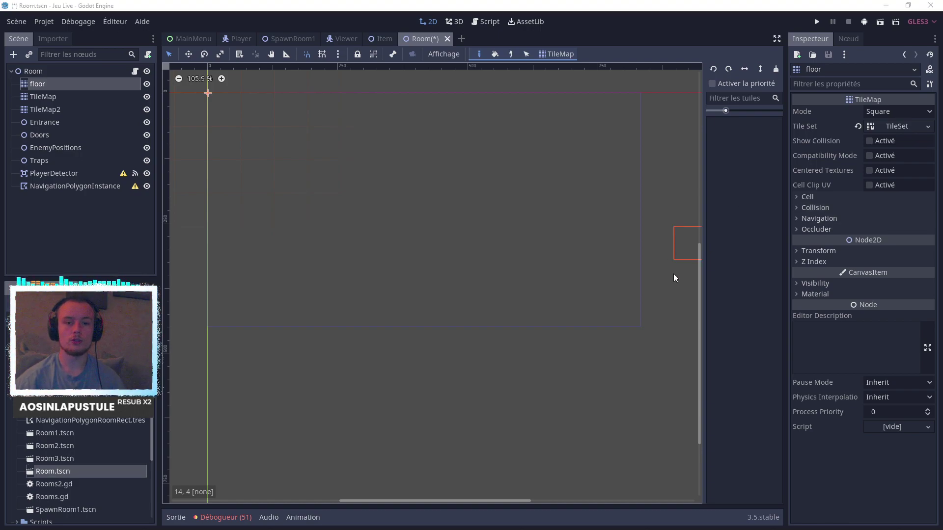
Switch to Piskel, try a horizontal dithered stroke across the middle of the floor tile, and undo it.
{"action": "key", "text": "alt+Tab"}
{"action": "scroll", "coordinate": [399, 290], "scroll_direction": "down", "scroll_amount": 2}
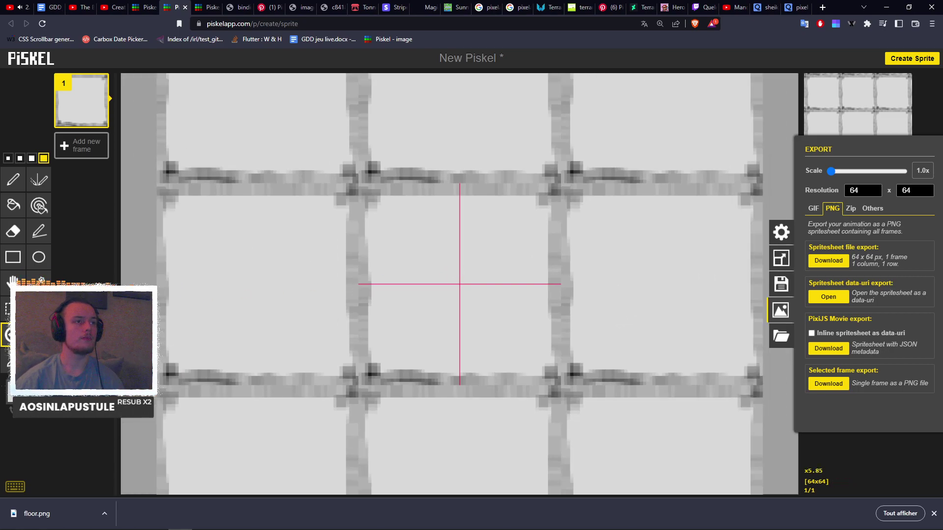
{"action": "left_click", "coordinate": [39, 335]}
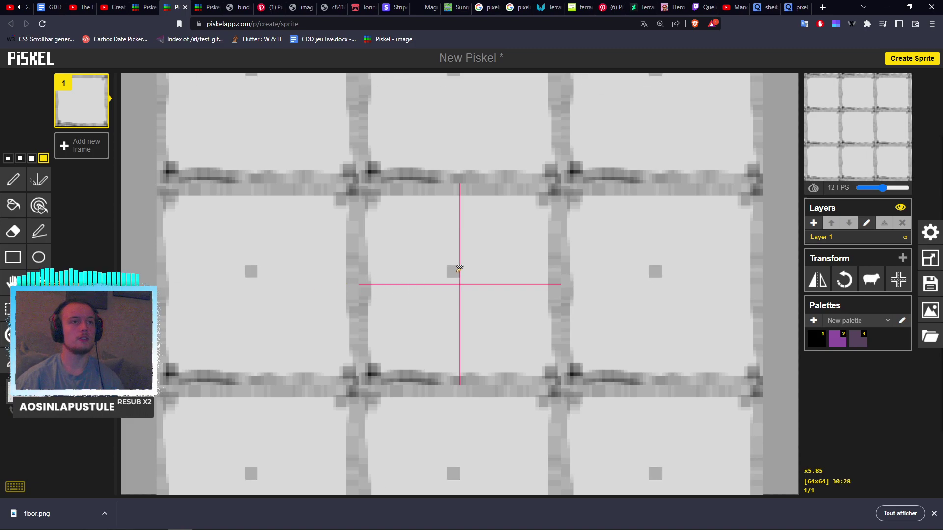
{"action": "scroll", "coordinate": [435, 242], "scroll_direction": "up", "scroll_amount": 3}
{"action": "left_click_drag", "start_coordinate": [325, 254], "coordinate": [552, 255]}
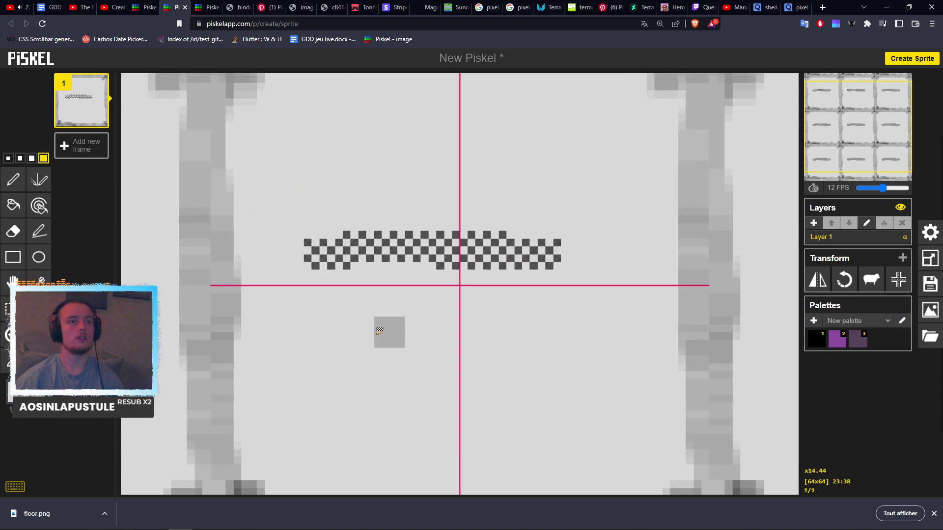
{"action": "key", "text": "ctrl+z"}
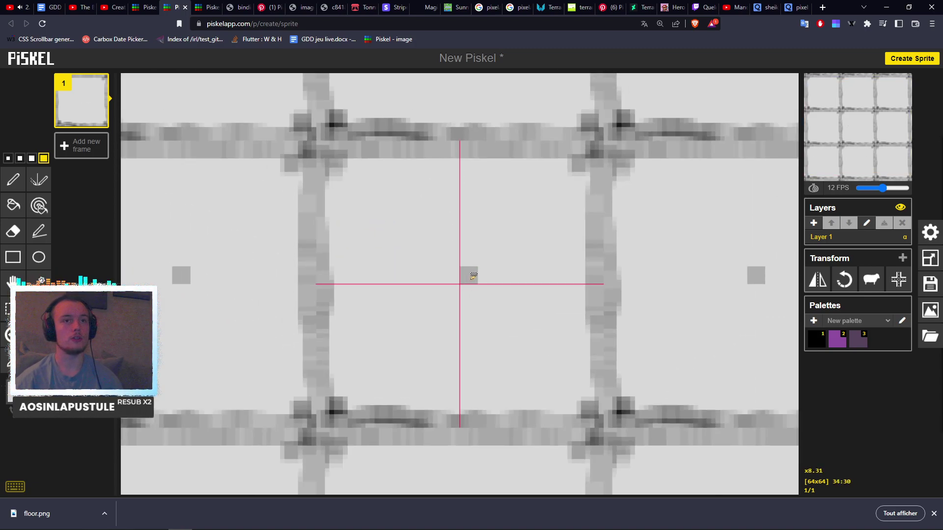
Try adding two blank frames after the floor tile frame in Piskel and delete both again.
{"action": "scroll", "coordinate": [466, 273], "scroll_direction": "down", "scroll_amount": 3}
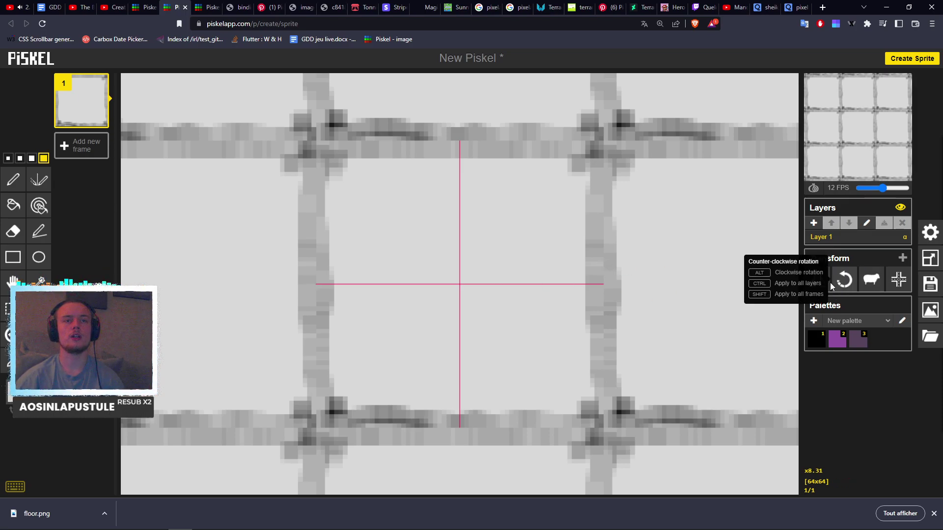
{"action": "scroll", "coordinate": [574, 250], "scroll_direction": "down", "scroll_amount": 2}
{"action": "scroll", "coordinate": [573, 249], "scroll_direction": "down", "scroll_amount": 2}
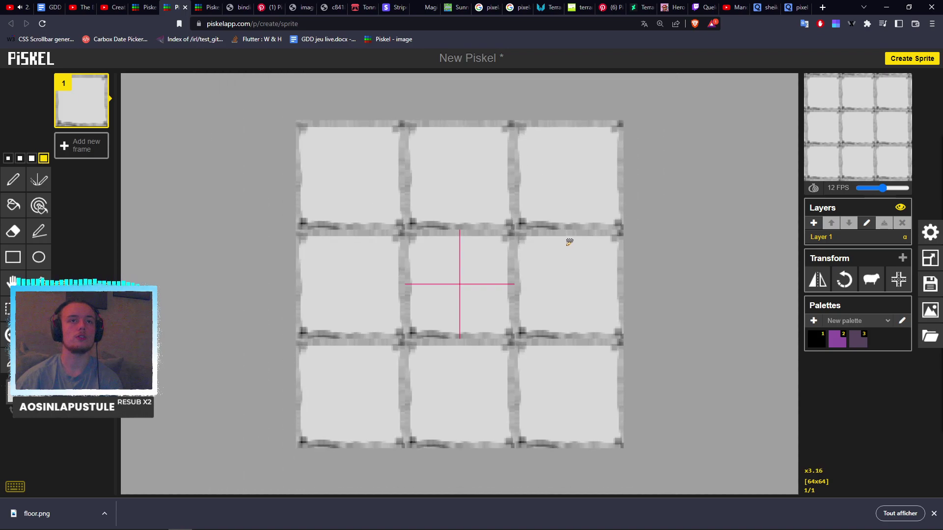
{"action": "scroll", "coordinate": [568, 242], "scroll_direction": "up", "scroll_amount": 1}
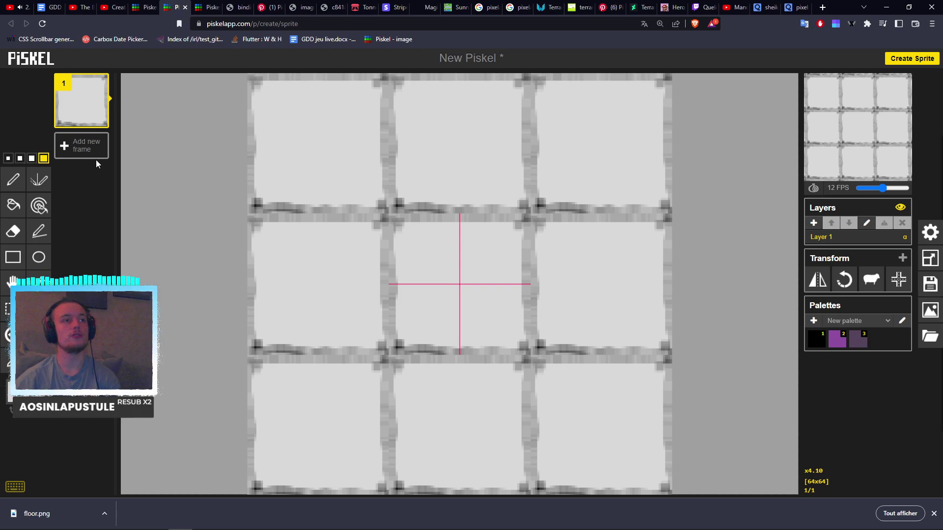
{"action": "left_click", "coordinate": [86, 152]}
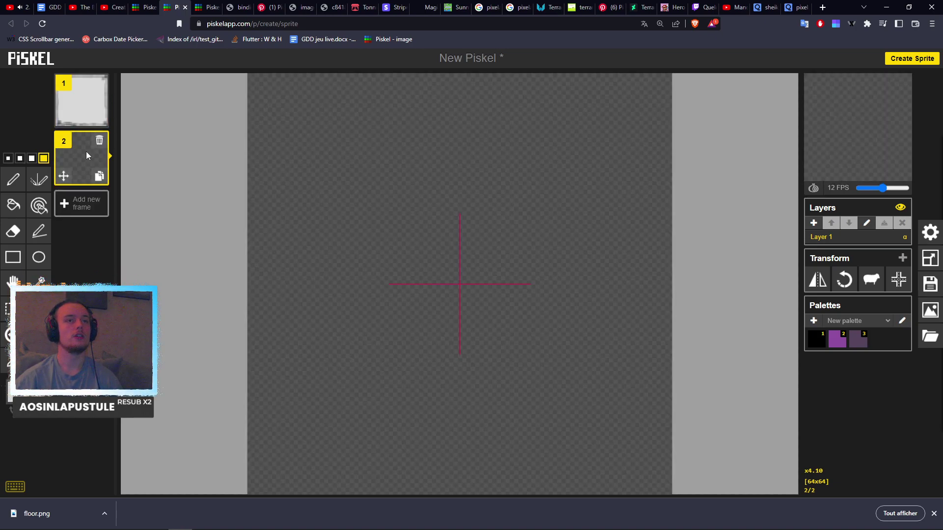
{"action": "left_click", "coordinate": [86, 209]}
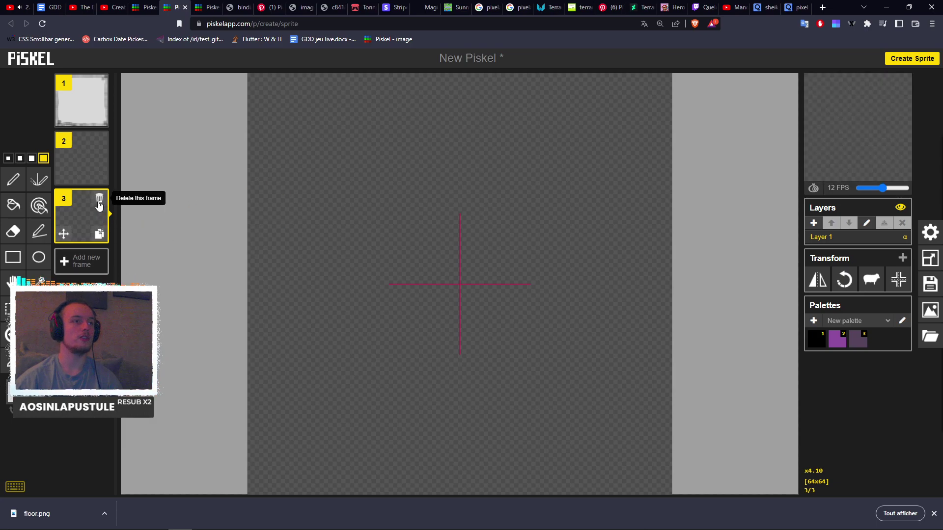
{"action": "left_click", "coordinate": [99, 199]}
{"action": "left_click", "coordinate": [99, 142]}
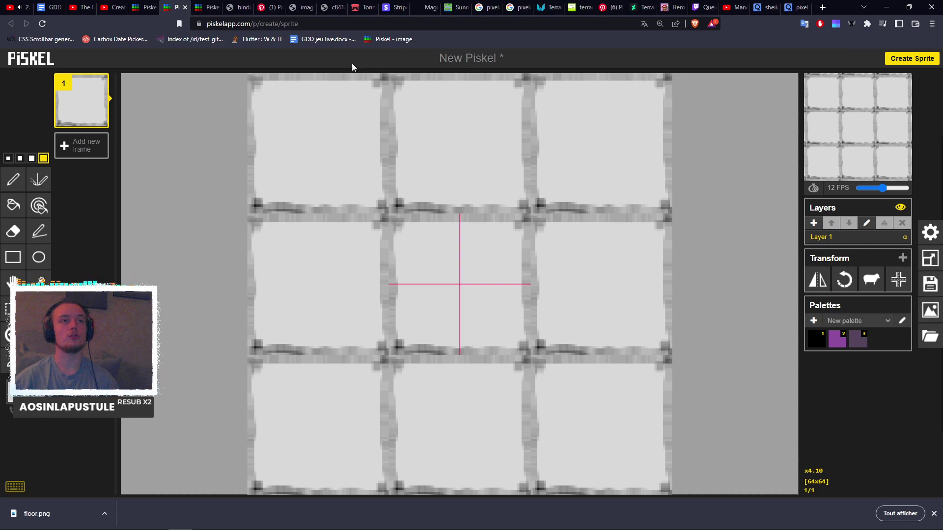
Return to Godot and replace the floor node's TileSet with the existing donjon.tres to look through its tiles.
{"action": "key", "text": "alt+Tab"}
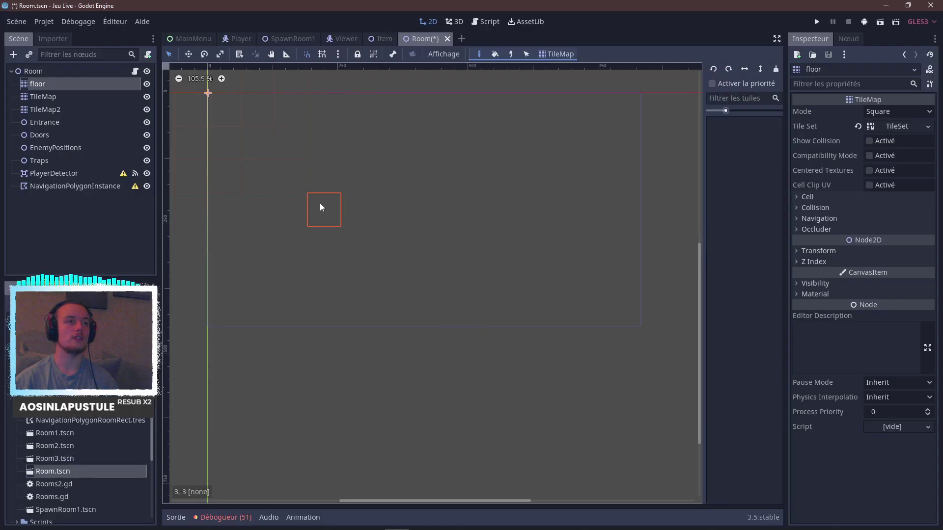
{"action": "left_click", "coordinate": [899, 128]}
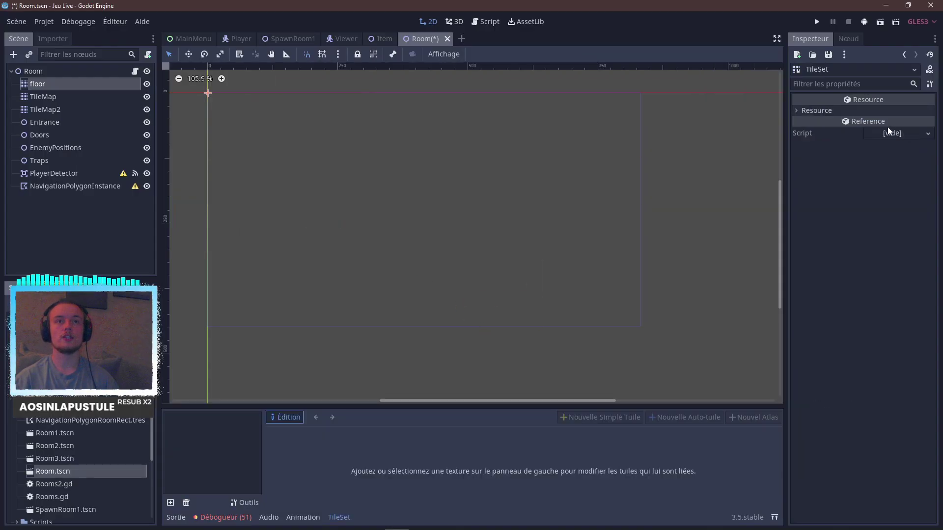
{"action": "left_click", "coordinate": [67, 83]}
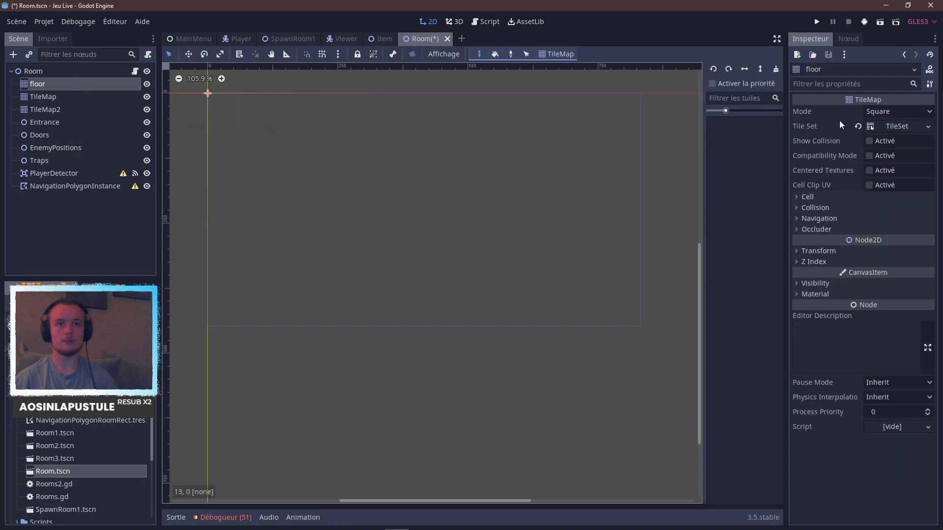
{"action": "left_click", "coordinate": [857, 126]}
{"action": "left_click", "coordinate": [878, 125]}
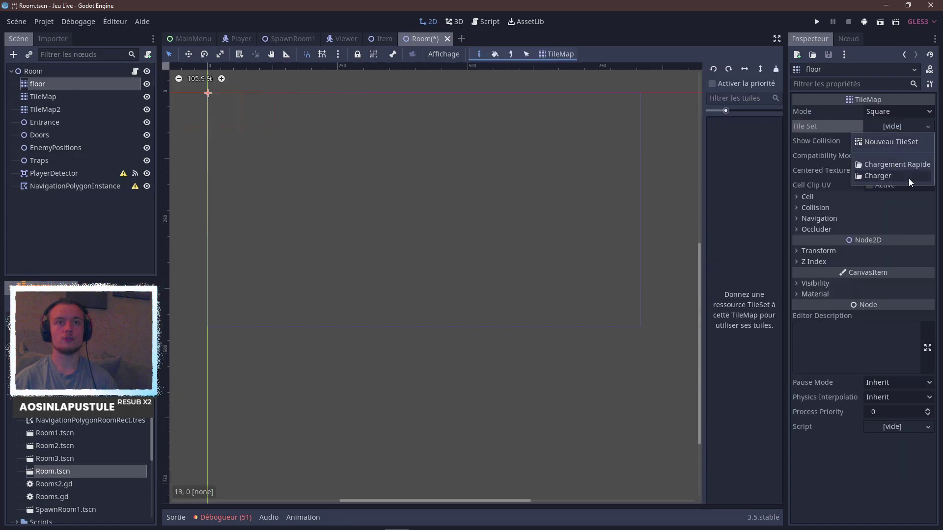
{"action": "left_click", "coordinate": [908, 176]}
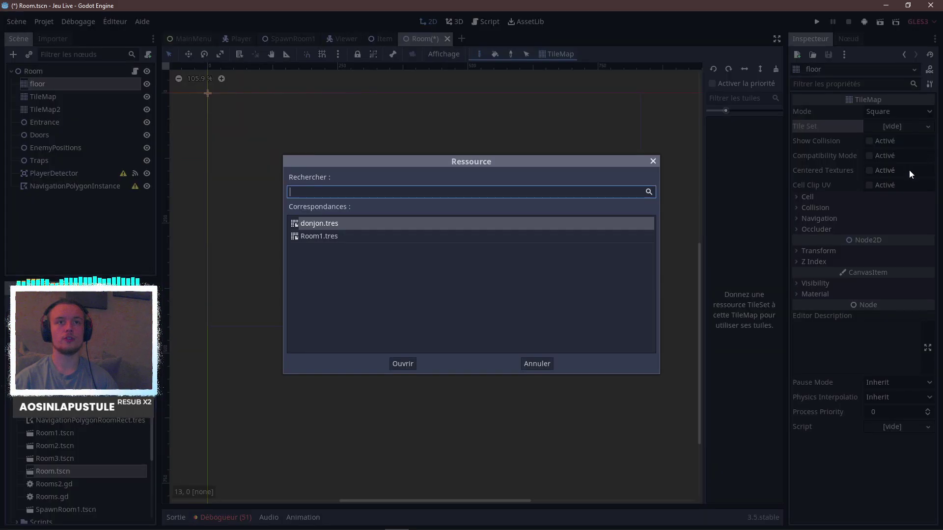
{"action": "double_click", "coordinate": [319, 224]}
{"action": "scroll", "coordinate": [741, 287], "scroll_direction": "down", "scroll_amount": 3}
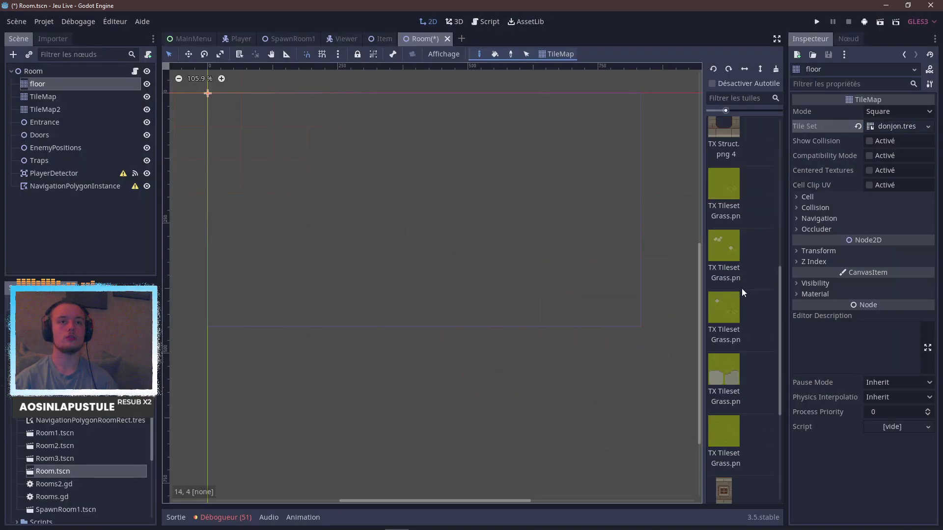
{"action": "scroll", "coordinate": [741, 287], "scroll_direction": "up", "scroll_amount": 5}
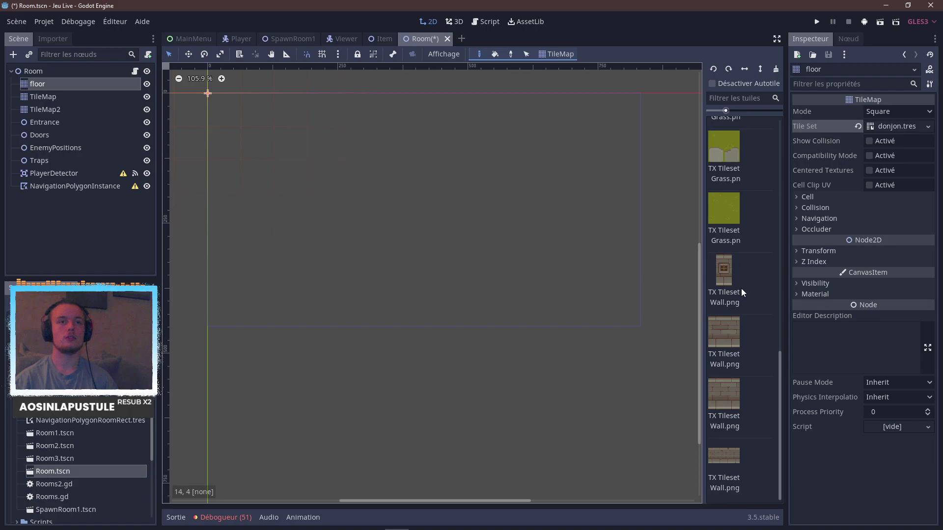
Clear the floor node's TileSet and load Room1.tres in its place.
{"action": "left_click", "coordinate": [857, 126]}
{"action": "left_click", "coordinate": [890, 127]}
{"action": "left_click", "coordinate": [886, 167]}
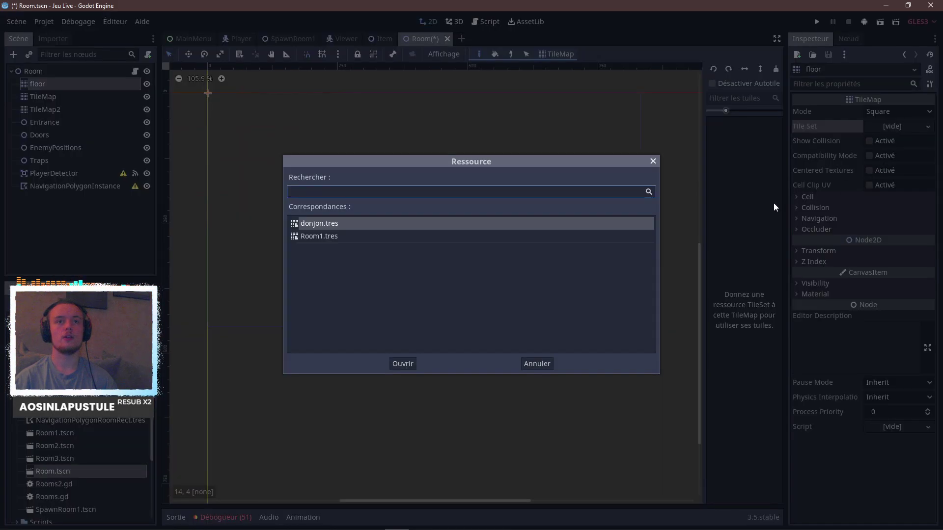
{"action": "double_click", "coordinate": [341, 234]}
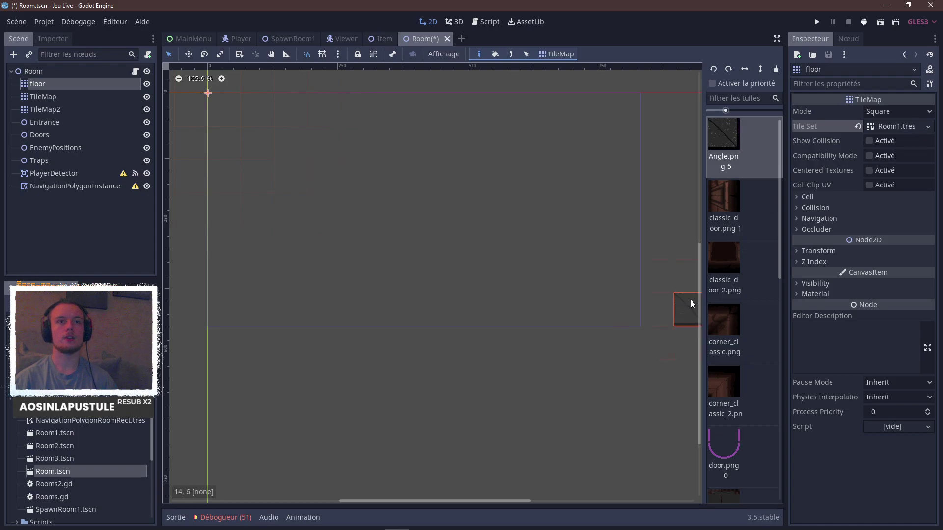
{"action": "scroll", "coordinate": [690, 300], "scroll_direction": "down", "scroll_amount": 2}
{"action": "scroll", "coordinate": [739, 297], "scroll_direction": "down", "scroll_amount": 6}
{"action": "scroll", "coordinate": [767, 237], "scroll_direction": "up", "scroll_amount": 4}
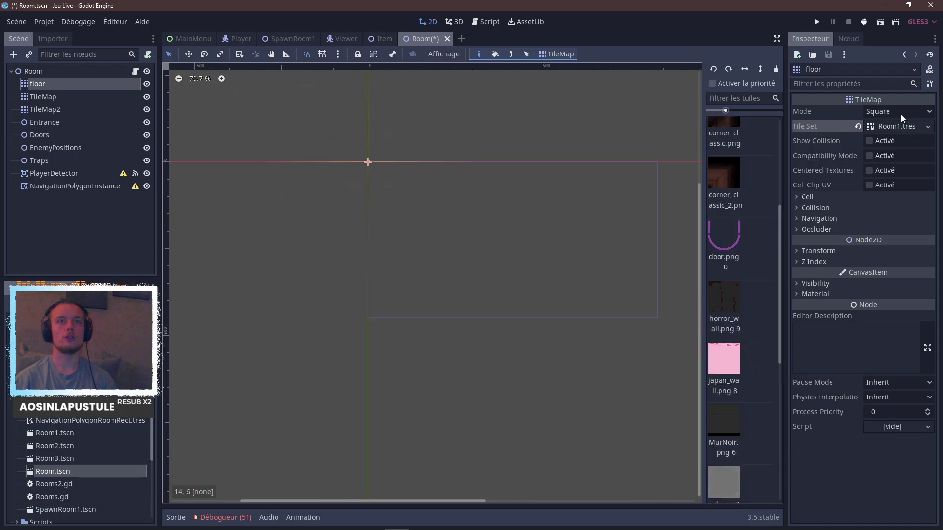
Open the Room1.tres TileSet for editing and add the floor.png texture from Assets/MyTileSets.
{"action": "left_click", "coordinate": [888, 126]}
{"action": "left_click", "coordinate": [171, 502]}
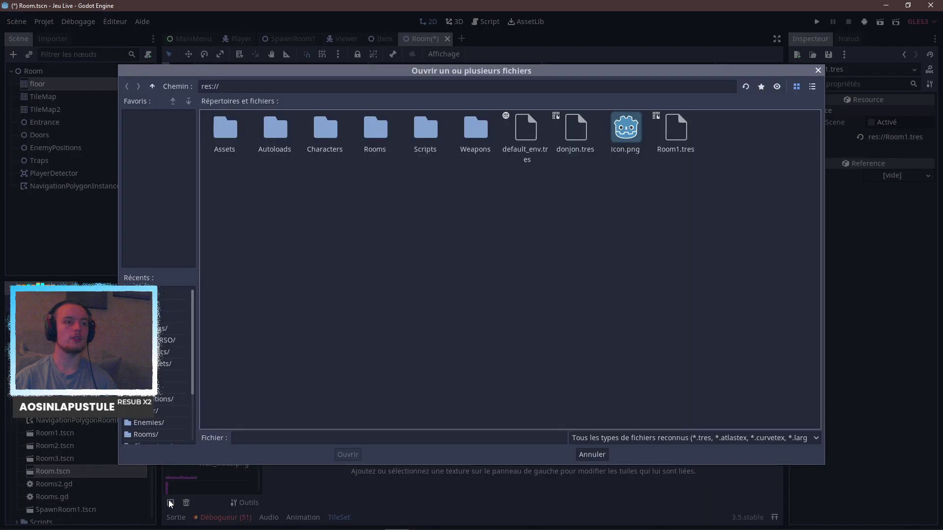
{"action": "double_click", "coordinate": [228, 137]}
{"action": "double_click", "coordinate": [374, 128]}
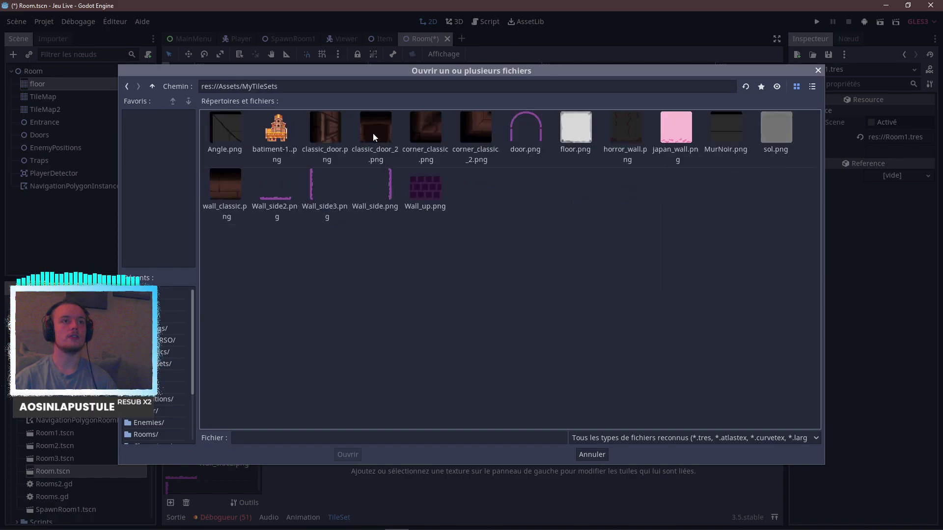
{"action": "double_click", "coordinate": [570, 133]}
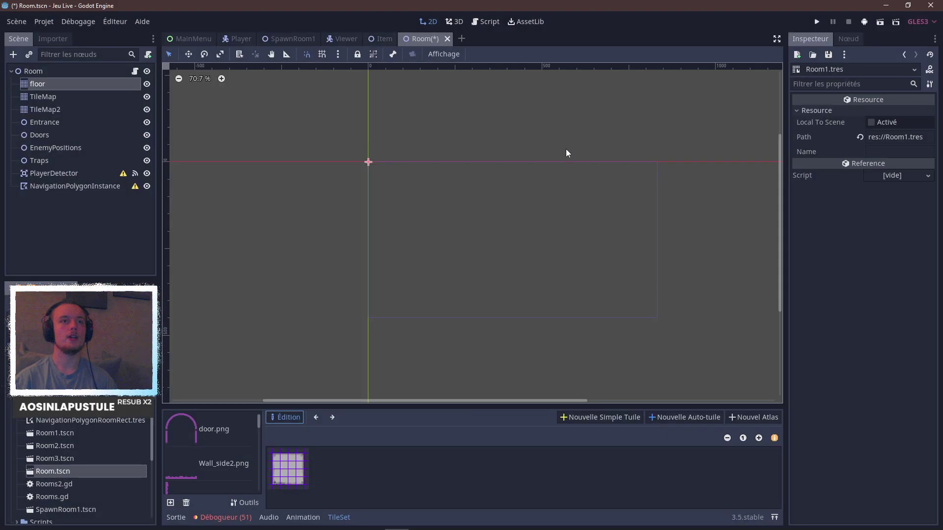
Create a new single tile in the TileSet whose region covers the whole floor.png texture.
{"action": "scroll", "coordinate": [434, 308], "scroll_direction": "up", "scroll_amount": 7}
{"action": "middle_click_drag", "start_coordinate": [481, 314], "coordinate": [427, 352]}
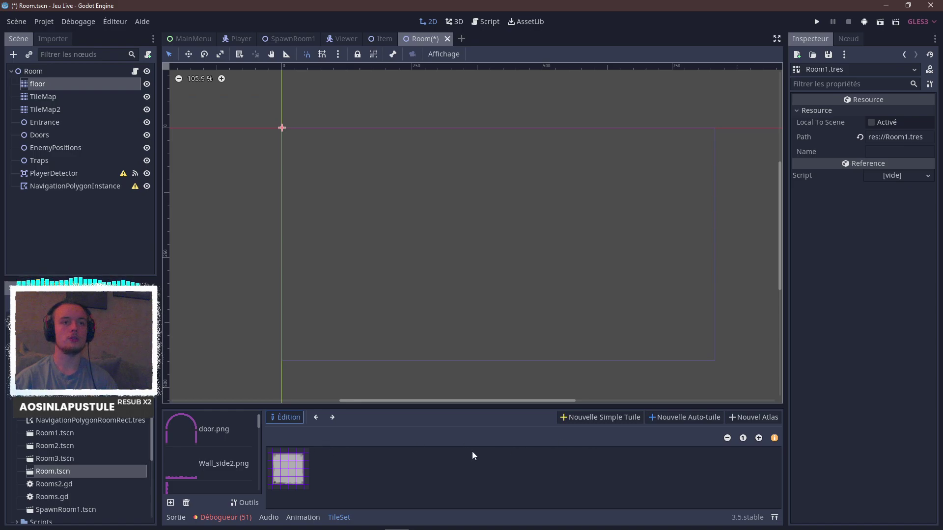
{"action": "left_click_drag", "start_coordinate": [471, 404], "coordinate": [471, 339]}
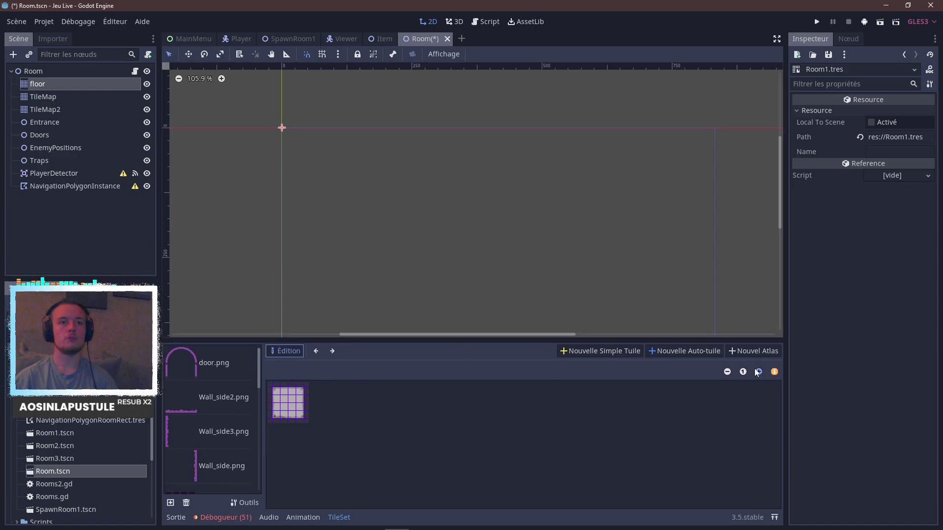
{"action": "left_click", "coordinate": [759, 372]}
{"action": "left_click", "coordinate": [758, 371]}
{"action": "left_click", "coordinate": [759, 371]}
{"action": "left_click", "coordinate": [600, 351]}
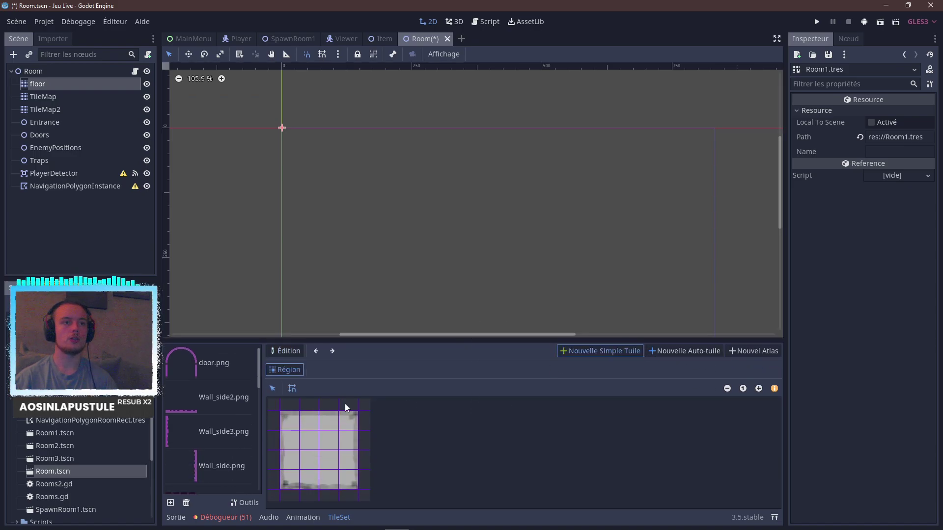
{"action": "left_click_drag", "start_coordinate": [288, 421], "coordinate": [346, 484]}
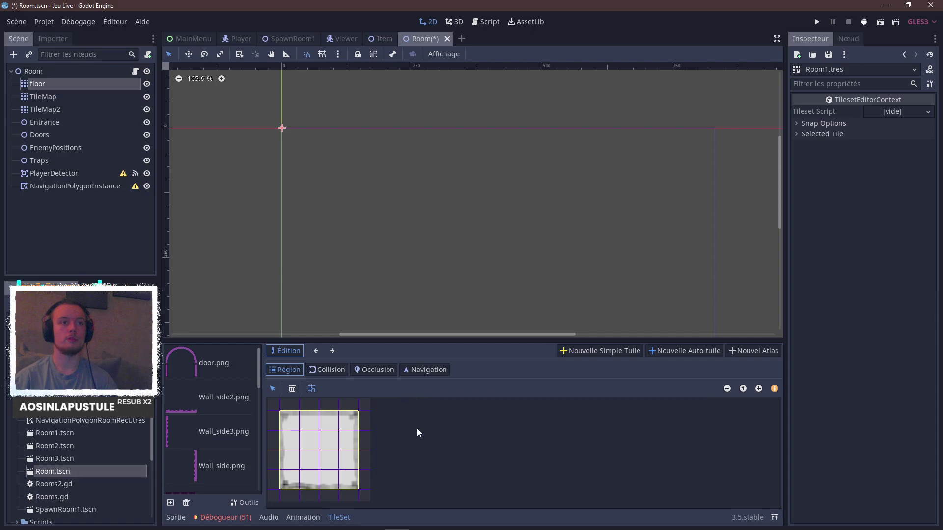
Reselect the floor node and paint the floor.png tile over the room outline, an area of 13 by 7 cells.
{"action": "middle_click_drag", "start_coordinate": [423, 240], "coordinate": [421, 189]}
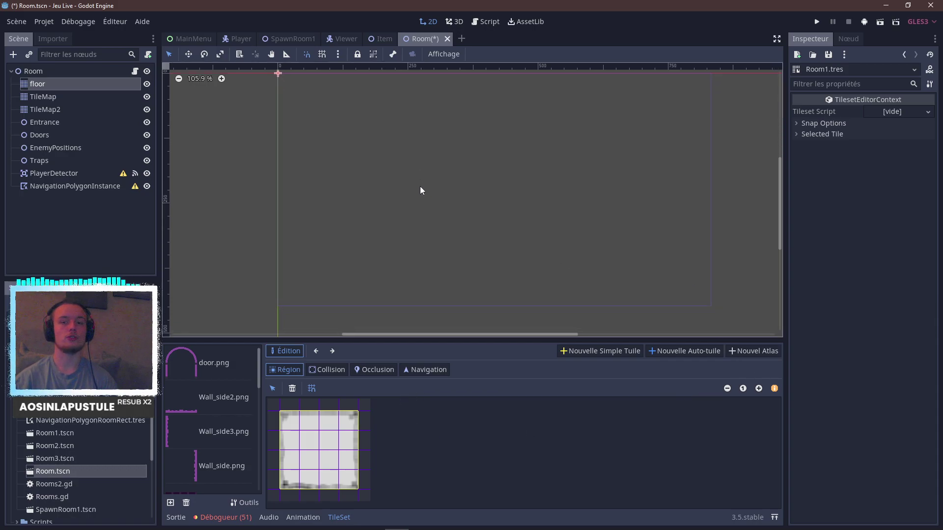
{"action": "scroll", "coordinate": [421, 188], "scroll_direction": "down", "scroll_amount": 3}
{"action": "middle_click_drag", "start_coordinate": [511, 220], "coordinate": [487, 187]}
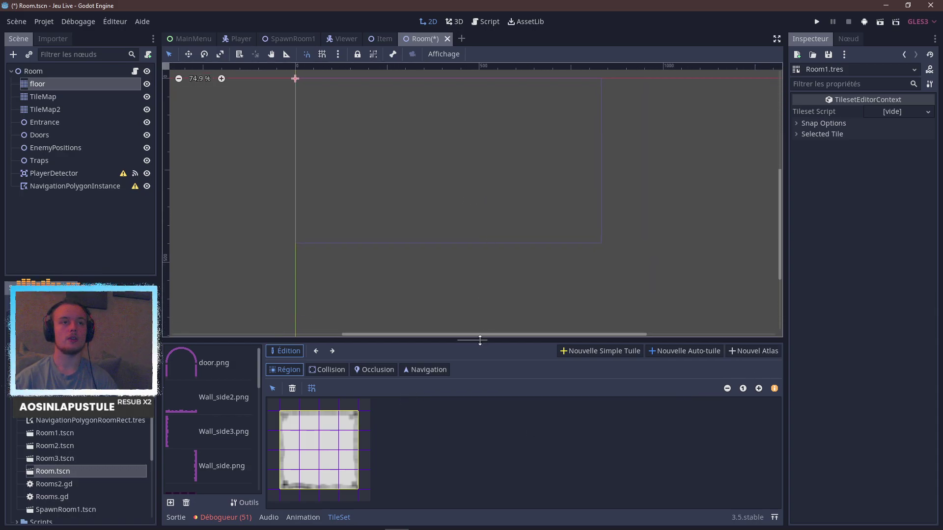
{"action": "left_click_drag", "start_coordinate": [480, 340], "coordinate": [466, 433]}
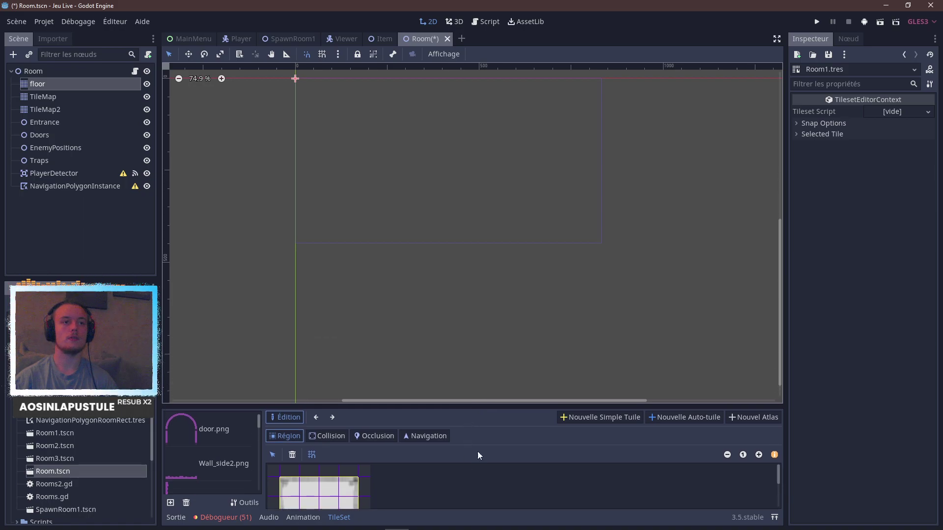
{"action": "left_click", "coordinate": [43, 84]}
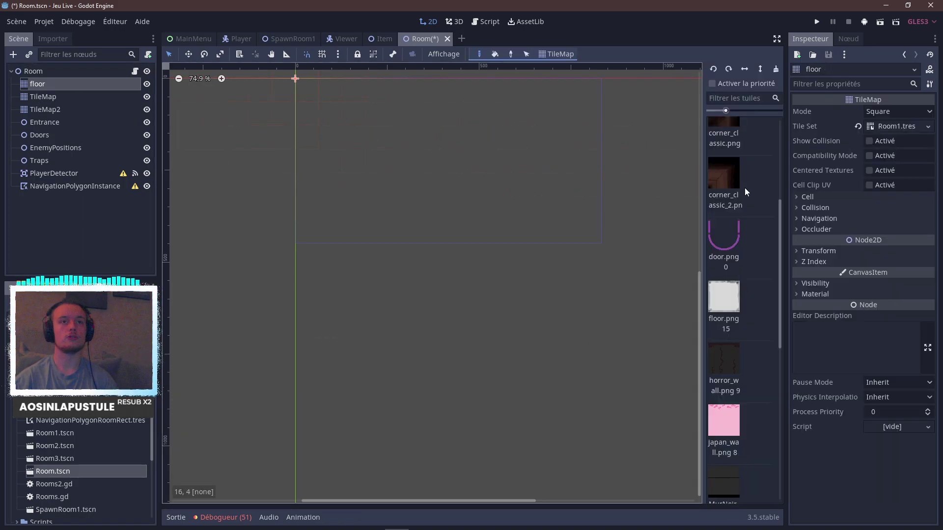
{"action": "left_click", "coordinate": [736, 298]}
{"action": "middle_click_drag", "start_coordinate": [481, 188], "coordinate": [480, 220]}
{"action": "scroll", "coordinate": [480, 220], "scroll_direction": "up", "scroll_amount": 7}
{"action": "scroll", "coordinate": [461, 183], "scroll_direction": "down", "scroll_amount": 2}
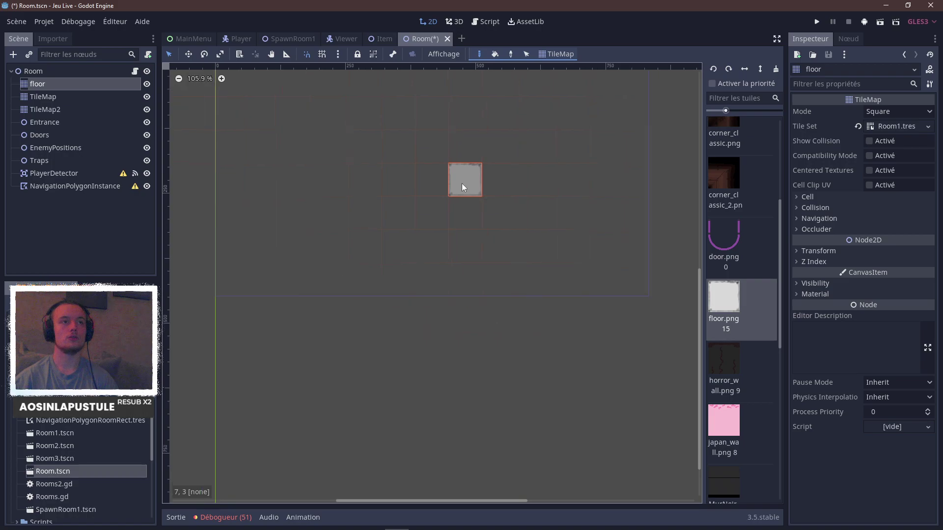
{"action": "middle_click_drag", "start_coordinate": [462, 184], "coordinate": [465, 244]}
{"action": "mouse_move", "coordinate": [245, 149]}
{"action": "left_mouse_down"}
{"action": "mouse_move", "coordinate": [655, 177]}
{"action": "mouse_move", "coordinate": [507, 158]}
{"action": "mouse_move", "coordinate": [248, 176]}
{"action": "mouse_move", "coordinate": [279, 334]}
{"action": "mouse_move", "coordinate": [611, 336]}
{"action": "mouse_move", "coordinate": [625, 196]}
{"action": "mouse_move", "coordinate": [216, 334]}
{"action": "mouse_move", "coordinate": [309, 206]}
{"action": "mouse_move", "coordinate": [374, 239]}
{"action": "left_mouse_up"}
{"action": "mouse_move", "coordinate": [443, 215]}
{"action": "left_mouse_down"}
{"action": "mouse_move", "coordinate": [592, 295]}
{"action": "mouse_move", "coordinate": [536, 265]}
{"action": "mouse_move", "coordinate": [521, 236]}
{"action": "mouse_move", "coordinate": [494, 267]}
{"action": "mouse_move", "coordinate": [440, 240]}
{"action": "mouse_move", "coordinate": [499, 316]}
{"action": "left_mouse_up"}
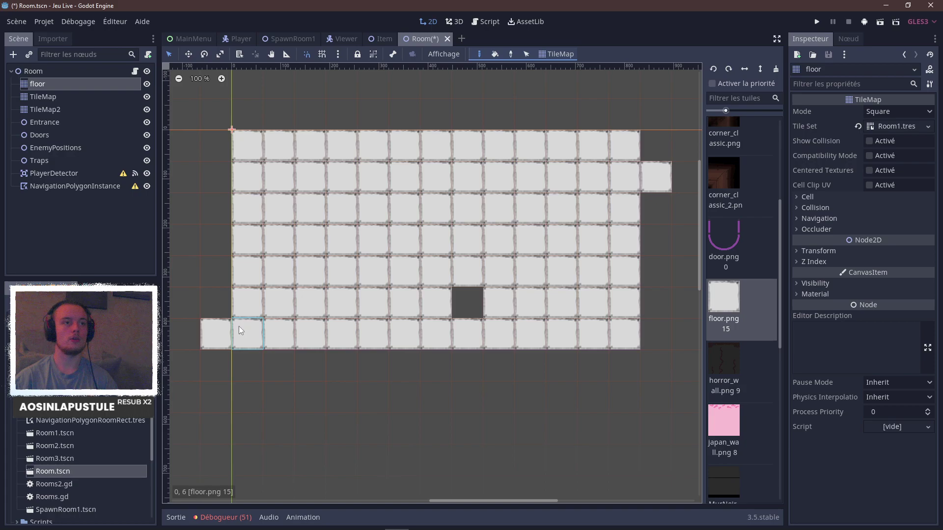
Tidy the painted floor by erasing the two stray tiles and filling the empty cell, and save the Room scene.
{"action": "right_click", "coordinate": [216, 334]}
{"action": "left_click", "coordinate": [467, 302]}
{"action": "right_click", "coordinate": [656, 176]}
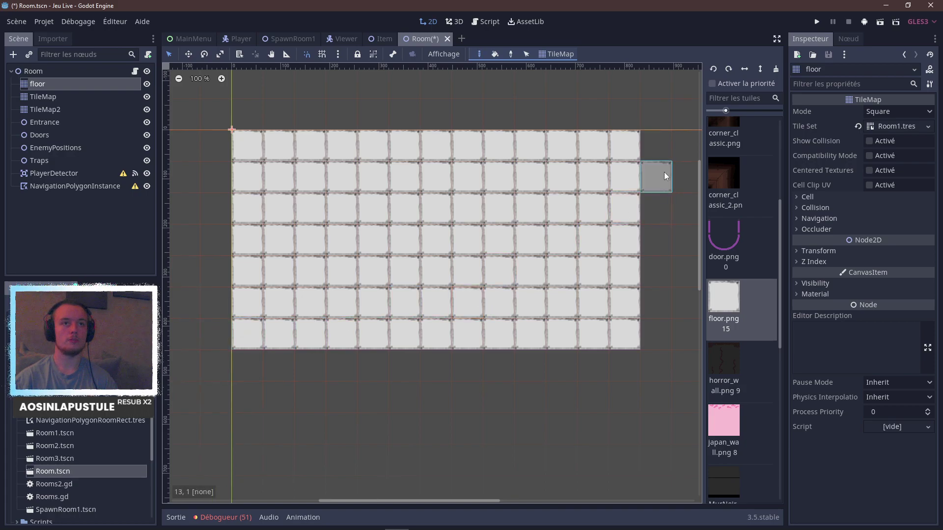
{"action": "key", "text": "ctrl+s"}
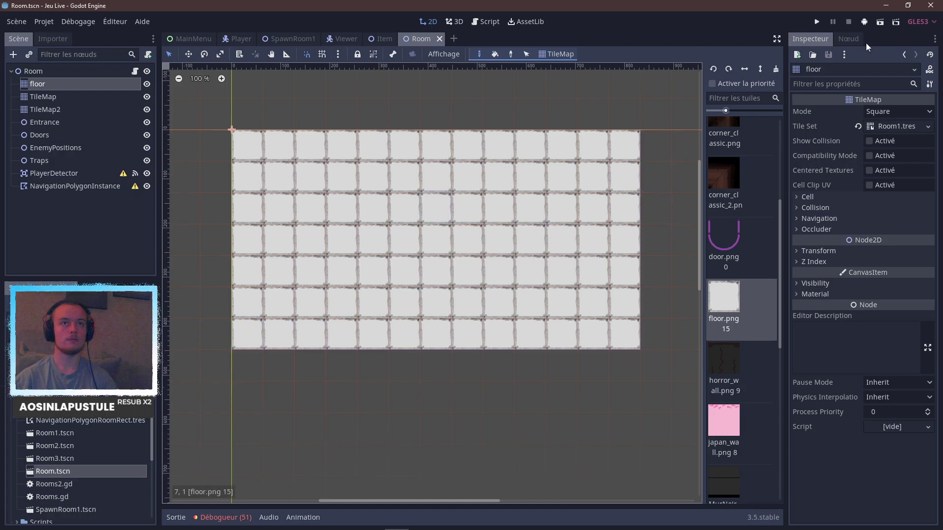
Run the project, maximize the game window, and start a game to examine how the painted floor covers the room.
{"action": "left_click", "coordinate": [816, 22]}
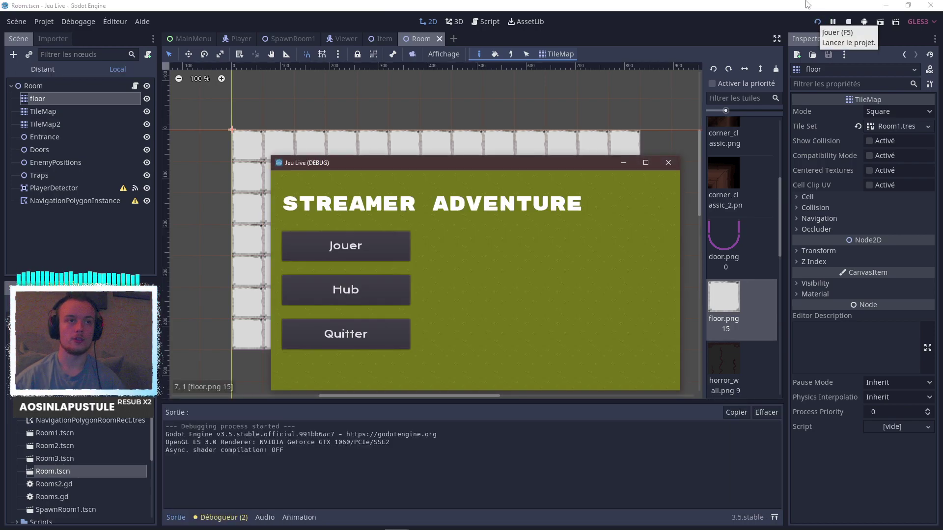
{"action": "left_click", "coordinate": [645, 162]}
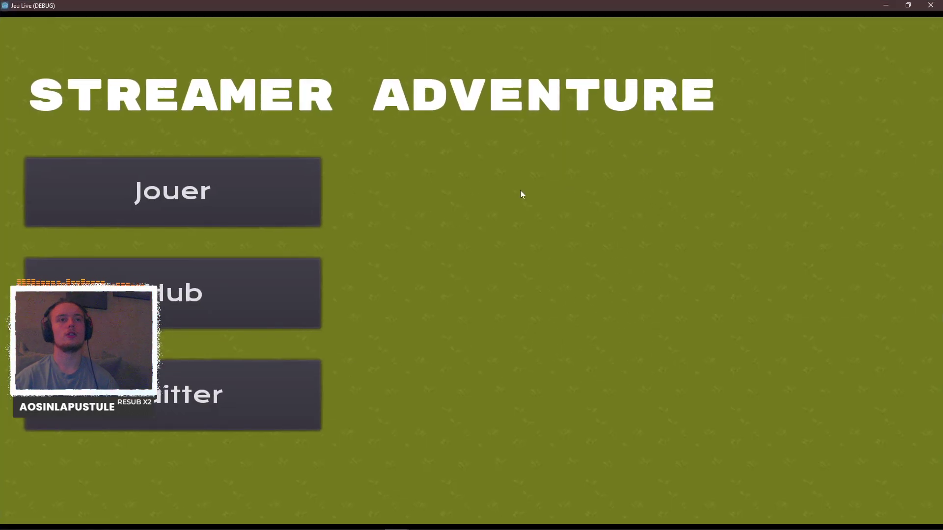
{"action": "left_click", "coordinate": [258, 210]}
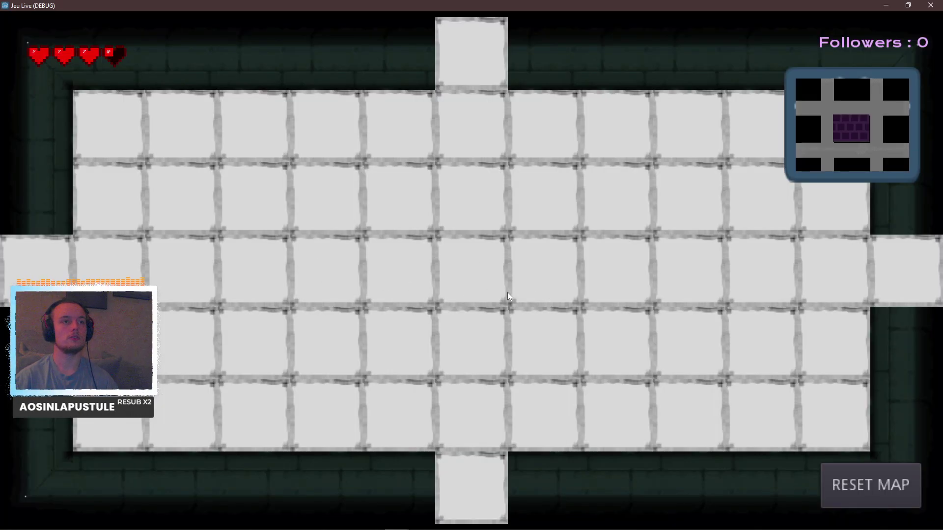
{"action": "key", "text": "alt+Tab"}
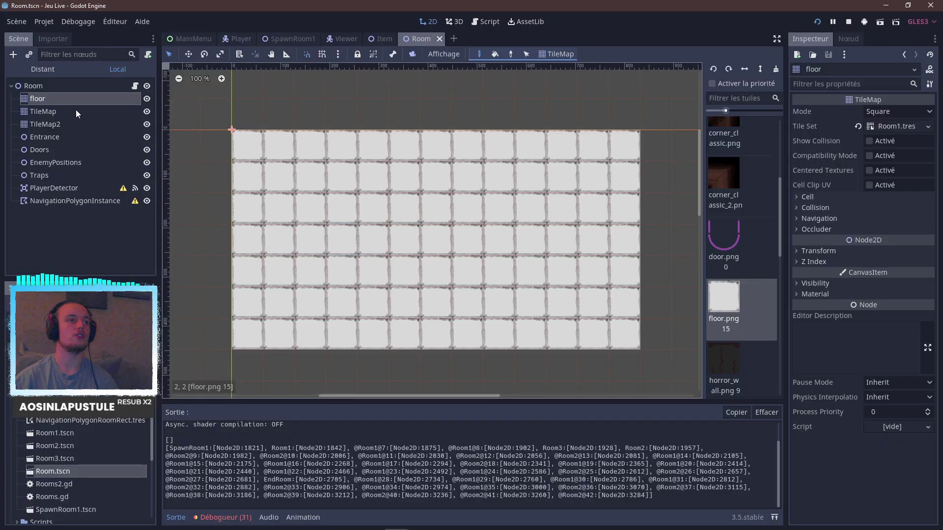
Try moving the floor node to the end of the Room tree, check it in the game, and undo the move.
{"action": "left_click_drag", "start_coordinate": [57, 99], "coordinate": [49, 207]}
{"action": "key", "text": "F5"}
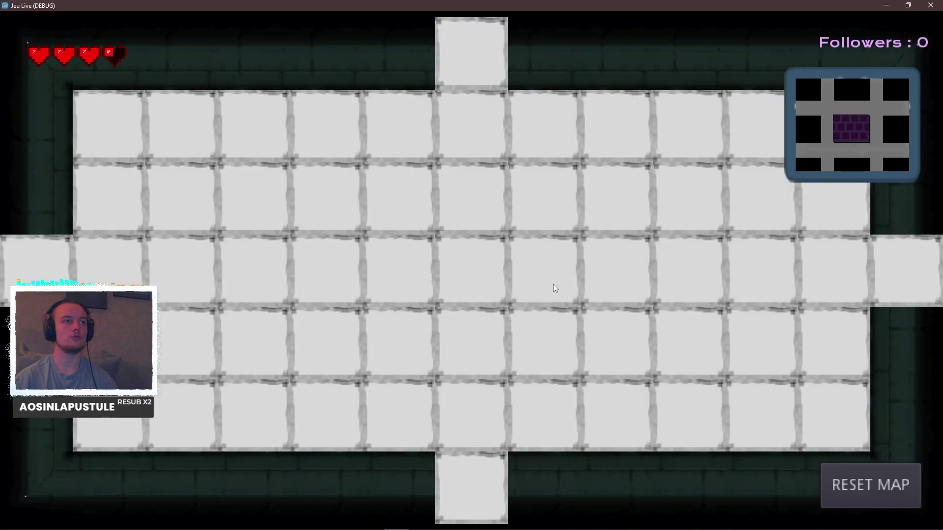
{"action": "key", "text": "F8"}
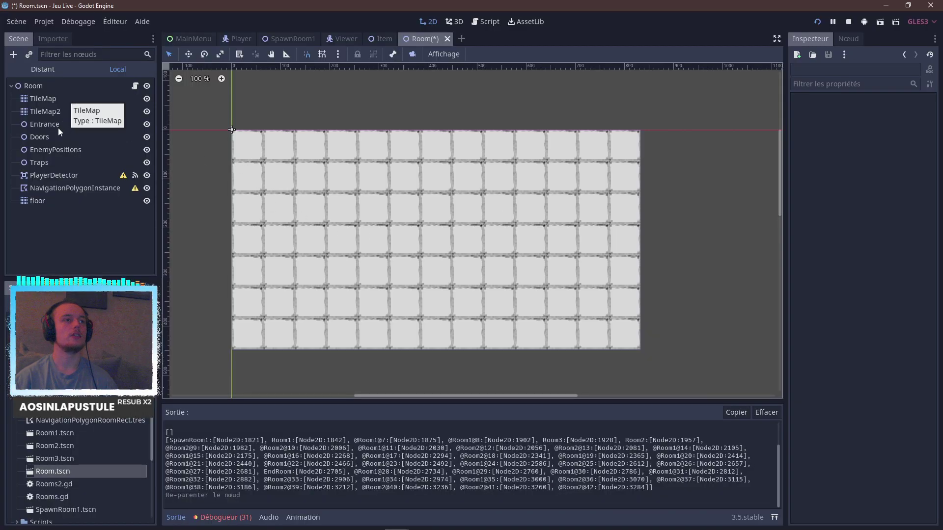
{"action": "key", "text": "ctrl+z"}
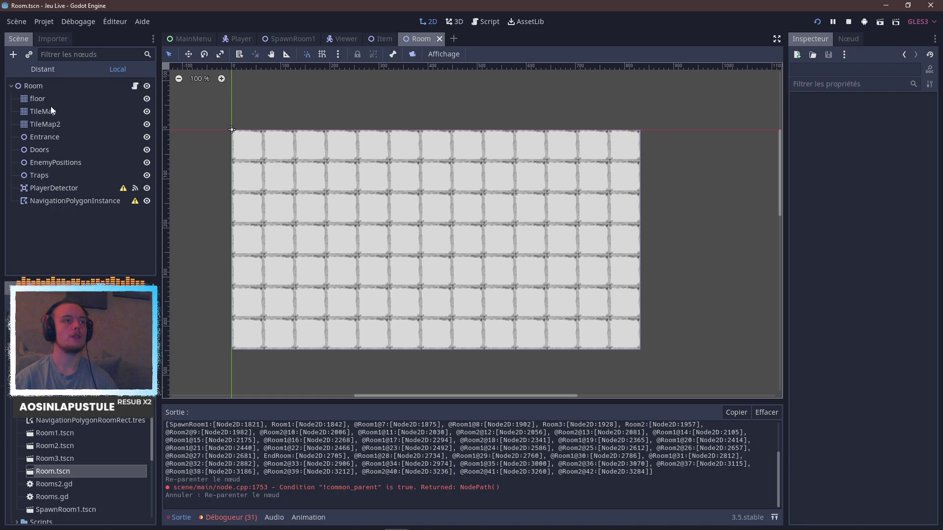
Erase the outer ring of tiles on the floor TileMap, keeping an area of 11 by 5 cells, and save the Room scene.
{"action": "left_click", "coordinate": [88, 100]}
{"action": "mouse_move", "coordinate": [246, 143]}
{"action": "right_mouse_down"}
{"action": "mouse_move", "coordinate": [241, 332]}
{"action": "mouse_move", "coordinate": [567, 337]}
{"action": "right_mouse_up"}
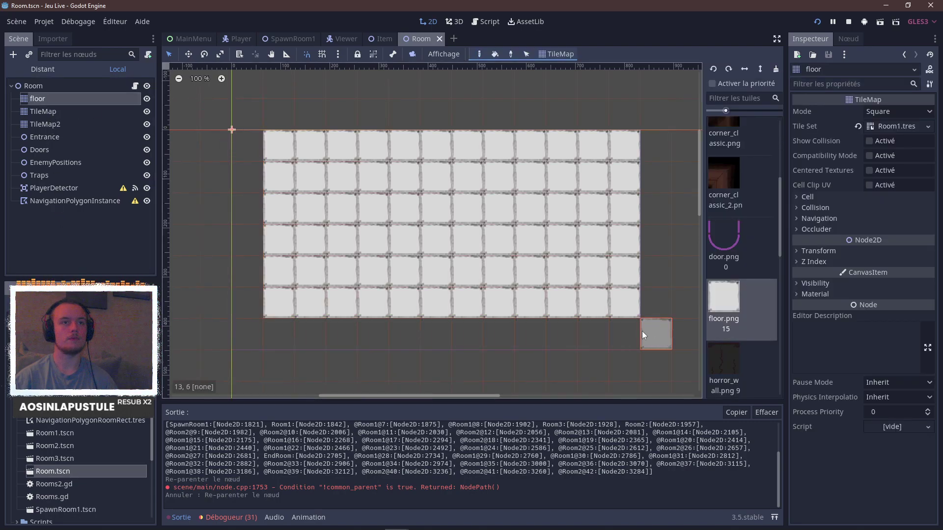
{"action": "mouse_move", "coordinate": [641, 331]}
{"action": "right_mouse_down"}
{"action": "mouse_move", "coordinate": [633, 196]}
{"action": "mouse_move", "coordinate": [595, 136]}
{"action": "mouse_move", "coordinate": [305, 131]}
{"action": "mouse_move", "coordinate": [391, 162]}
{"action": "right_mouse_up"}
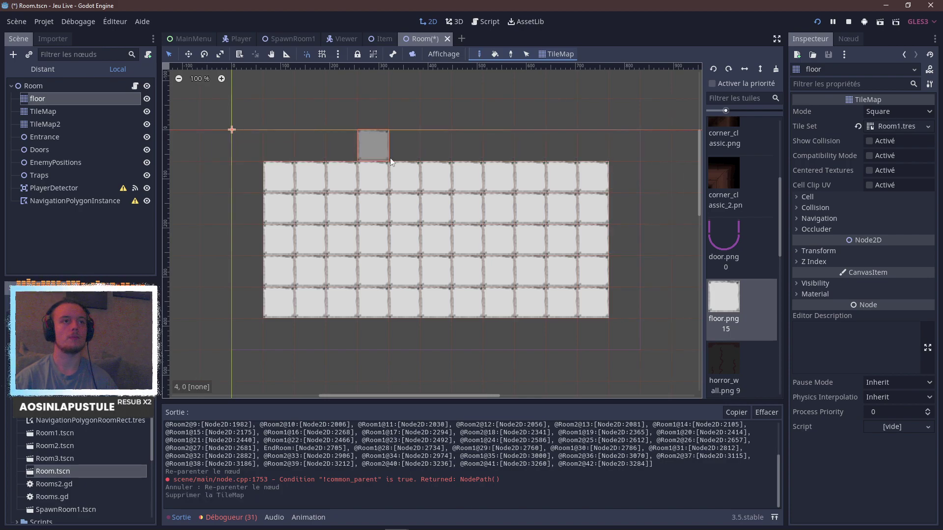
{"action": "key", "text": "ctrl+s"}
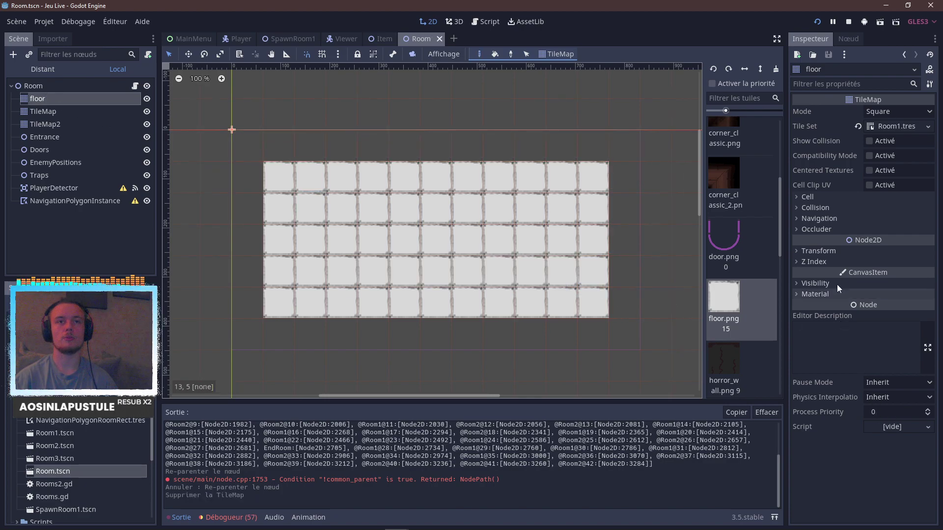
Set the floor node's Z Index to -2, save the Room scene, and check the running game.
{"action": "left_click", "coordinate": [813, 261]}
{"action": "left_click", "coordinate": [927, 277]}
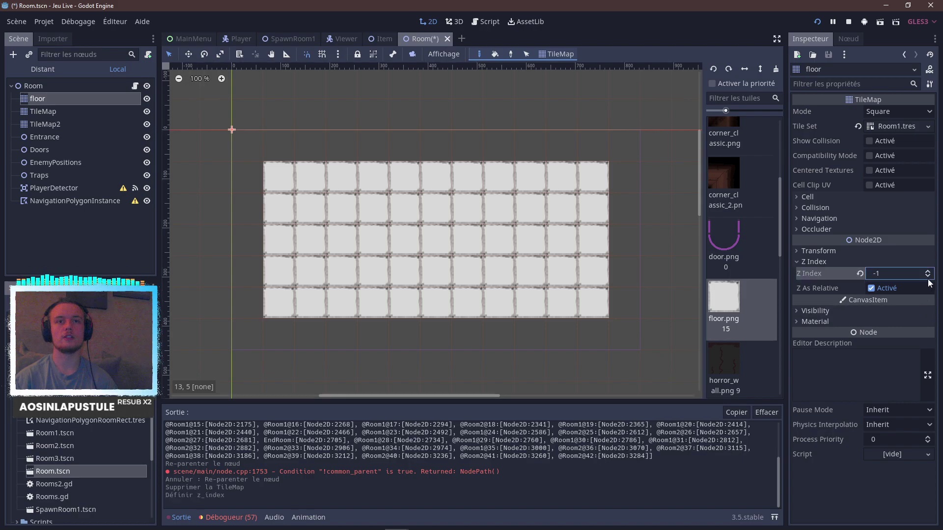
{"action": "key", "text": "F5"}
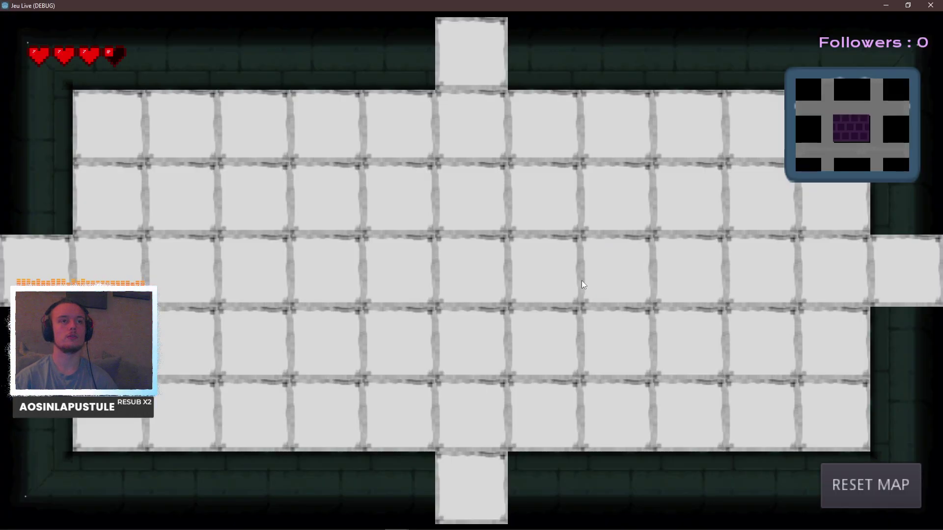
{"action": "left_click", "coordinate": [885, 5]}
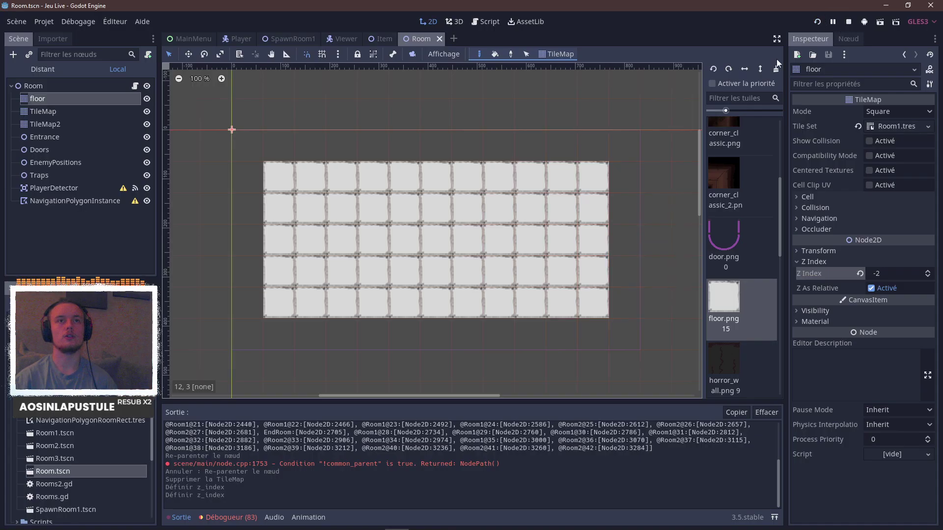
Relaunch the project, start a game in the maximized window, and walk the character around to examine the floor.
{"action": "key", "text": "F5"}
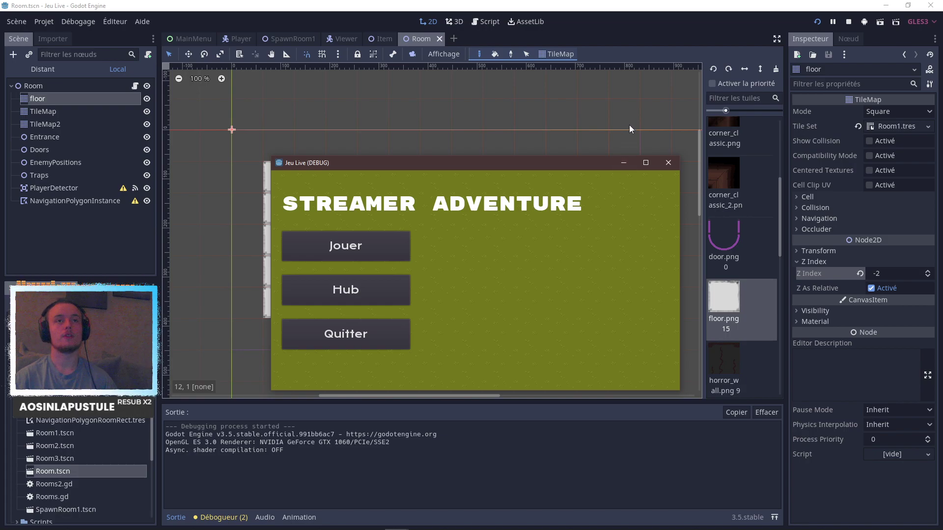
{"action": "left_click", "coordinate": [645, 163]}
{"action": "left_click", "coordinate": [191, 207]}
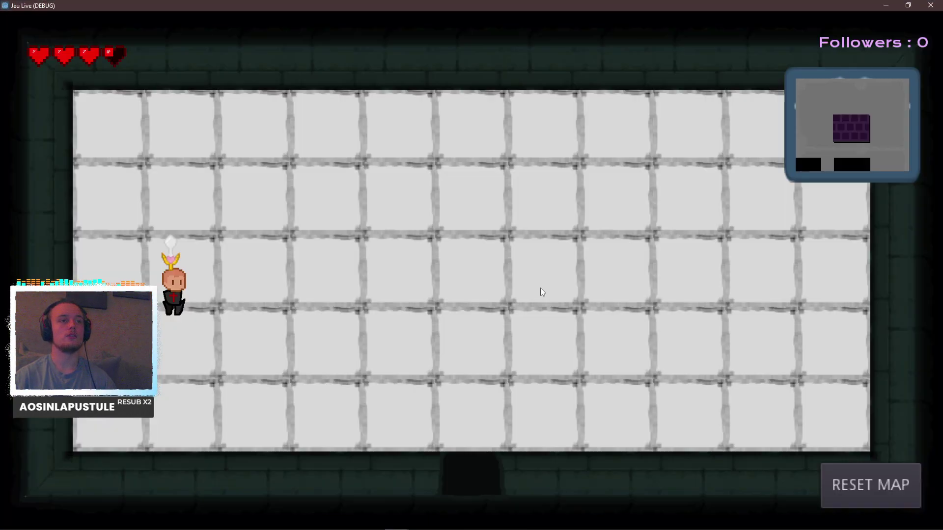
{"action": "key", "text": "d"}
{"action": "key", "text": "z"}
{"action": "key", "text": "q"}
{"action": "key", "text": "s"}
{"action": "key", "text": "d"}
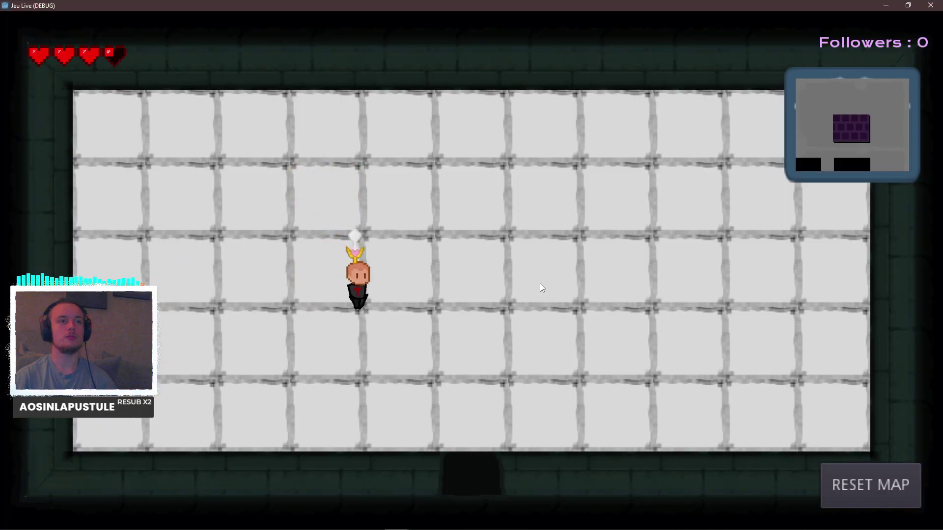
{"action": "key", "text": "alt+Tab"}
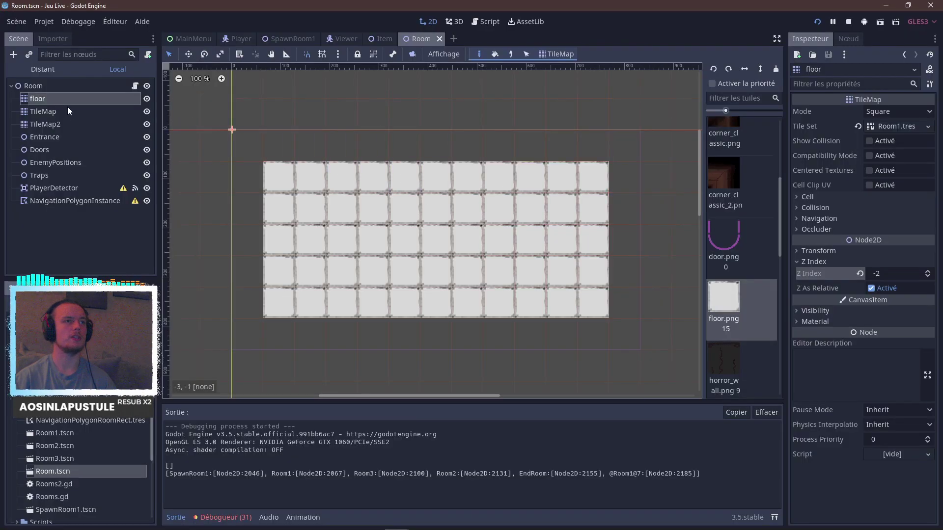
Try a green Self Modulate colour on the floor node, and reset Self Modulate to its default.
{"action": "left_click", "coordinate": [838, 311]}
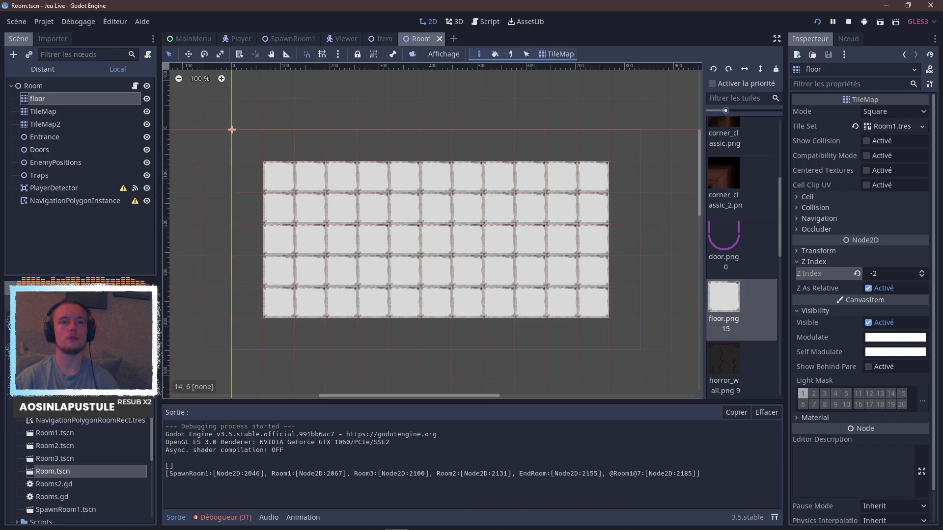
{"action": "left_click", "coordinate": [890, 353]}
{"action": "left_click_drag", "start_coordinate": [791, 160], "coordinate": [858, 162]}
{"action": "left_click", "coordinate": [727, 446]}
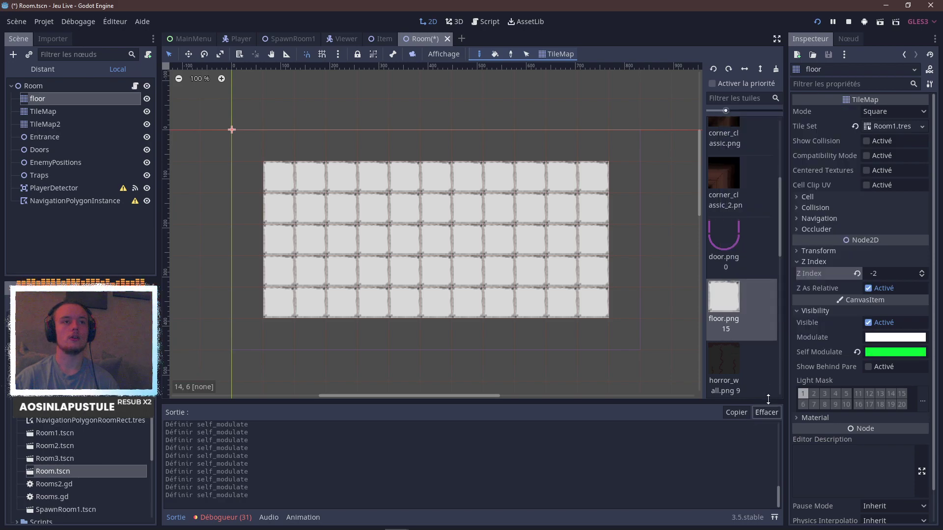
{"action": "double_click", "coordinate": [105, 109]}
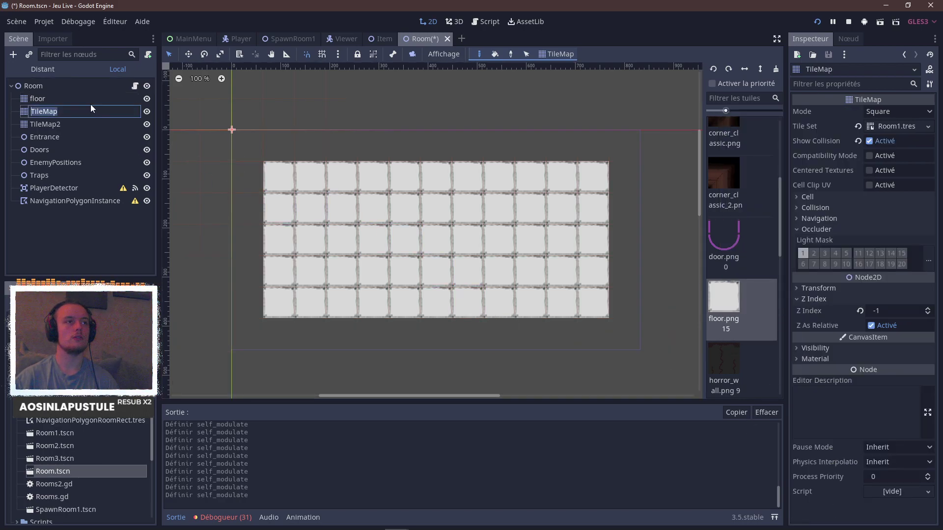
{"action": "left_click", "coordinate": [83, 99]}
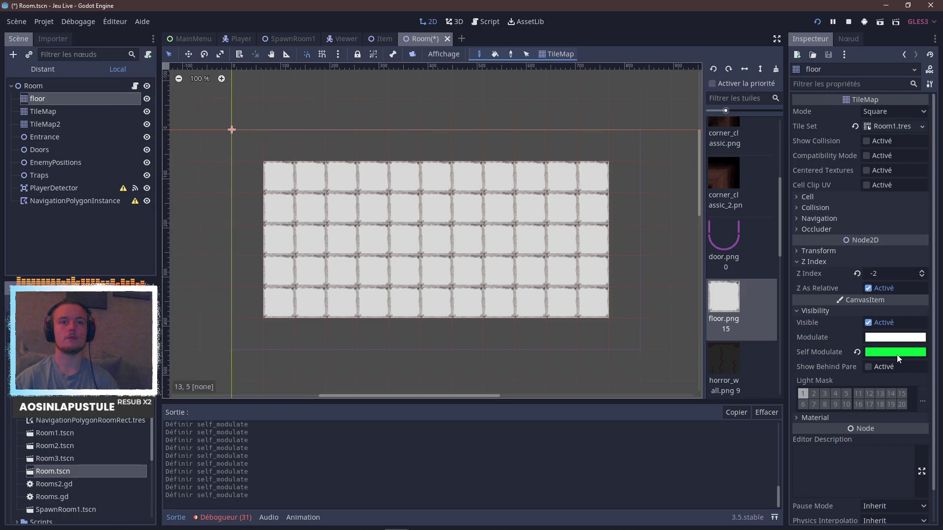
{"action": "left_click", "coordinate": [857, 352]}
Set the floor node's Modulate colour to a dark grey, and save the Room scene.
{"action": "left_click", "coordinate": [874, 339]}
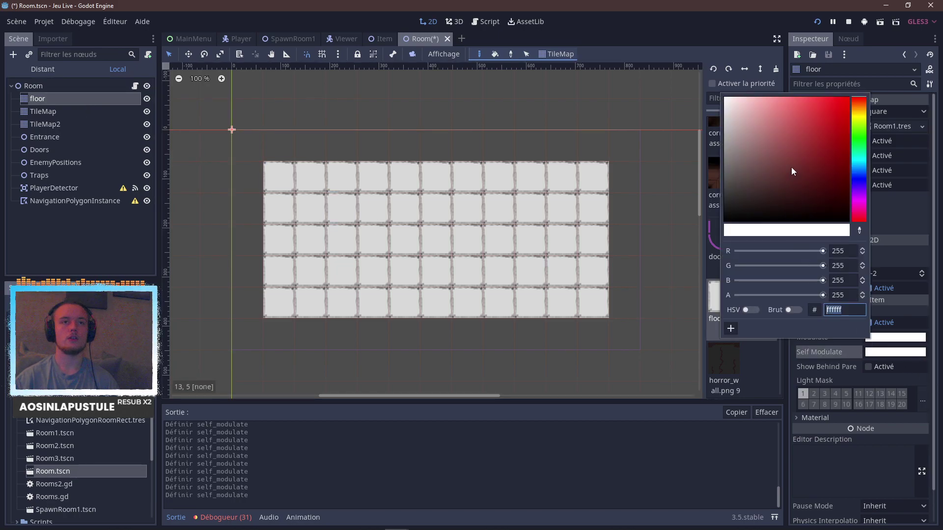
{"action": "left_click_drag", "start_coordinate": [808, 122], "coordinate": [865, 72]}
{"action": "left_click_drag", "start_coordinate": [860, 112], "coordinate": [853, 241]}
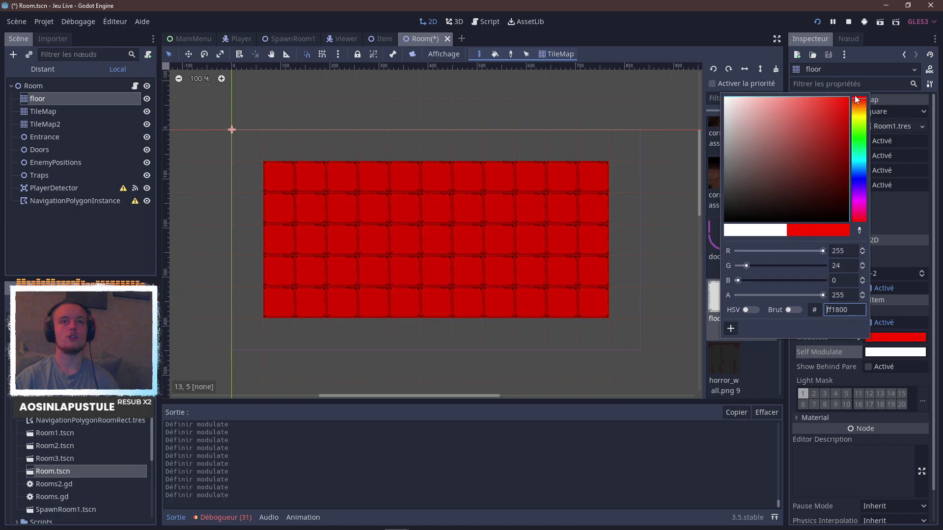
{"action": "left_click_drag", "start_coordinate": [785, 120], "coordinate": [693, 179]}
{"action": "key", "text": "alt+Tab"}
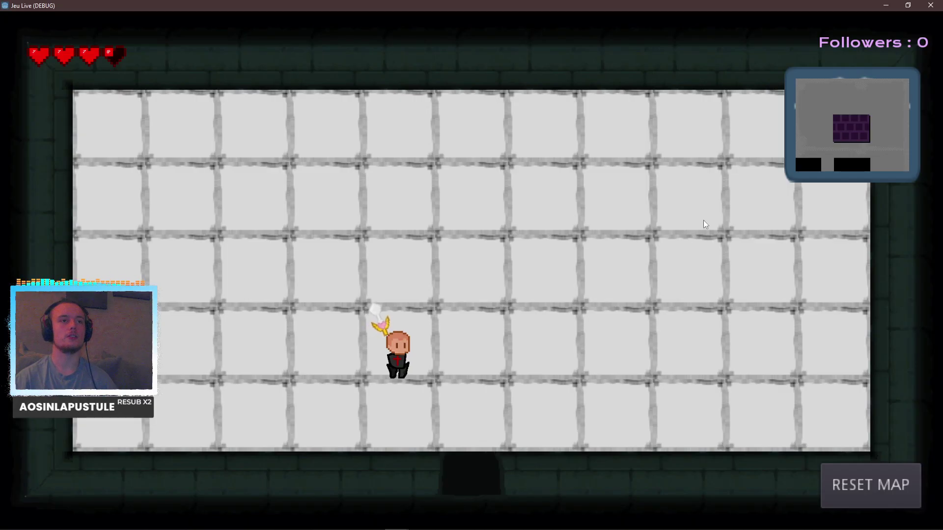
{"action": "key", "text": "alt+Tab"}
Relaunch the project, start a game in the maximized window, and walk the character into the neighbouring room to examine the darkened floor.
{"action": "left_click", "coordinate": [816, 24]}
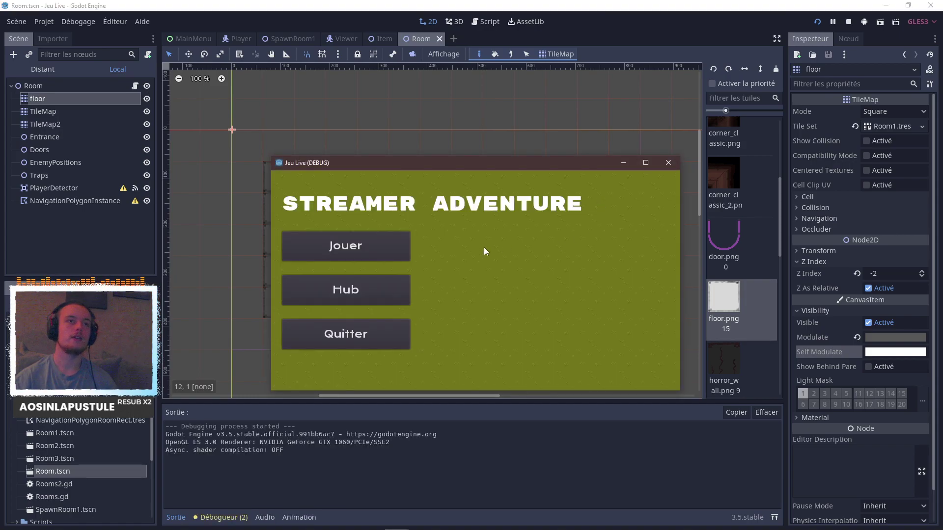
{"action": "left_click", "coordinate": [319, 243]}
{"action": "left_click", "coordinate": [646, 163]}
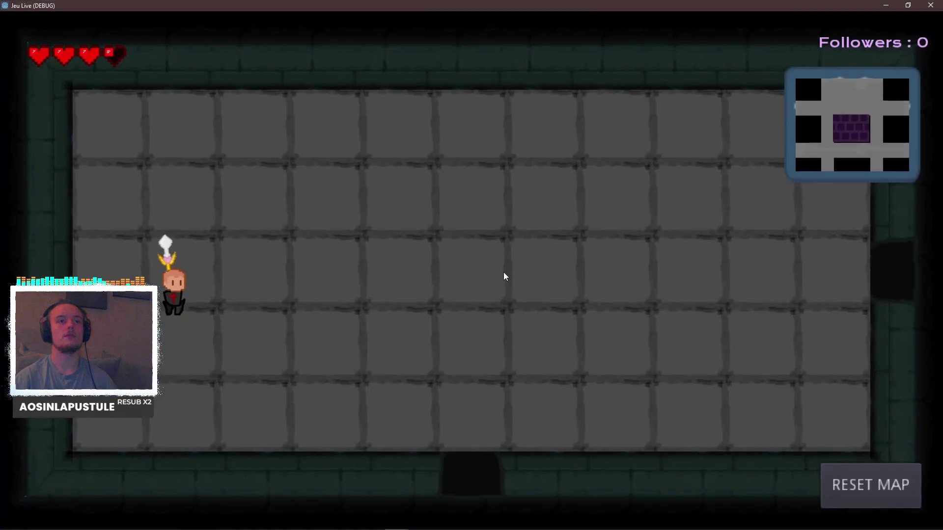
{"action": "key", "text": "d"}
{"action": "key", "text": "d"}
{"action": "key", "text": "s"}
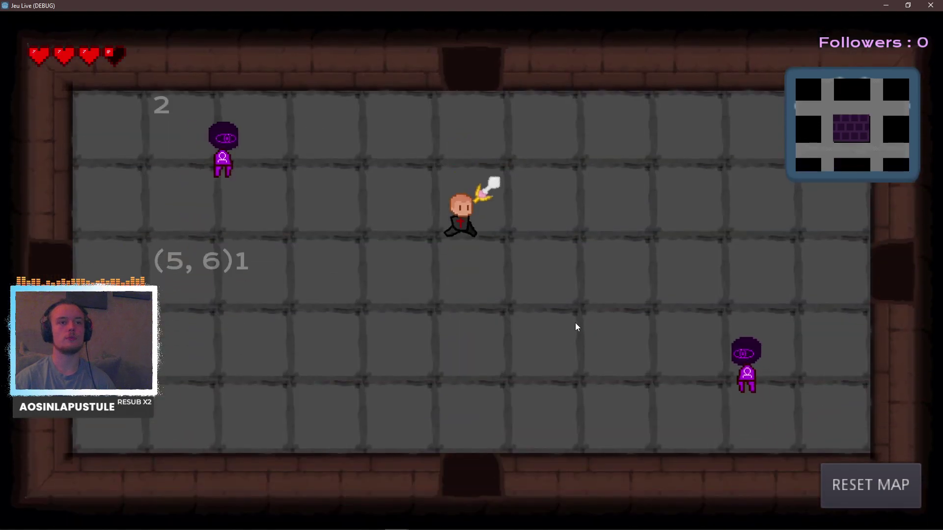
Fight the two purple enemies to examine them and their heart drops against the dark floor, and return to the editor.
{"action": "key", "text": "d"}
{"action": "left_click", "coordinate": [643, 315]}
{"action": "key", "text": "Left"}
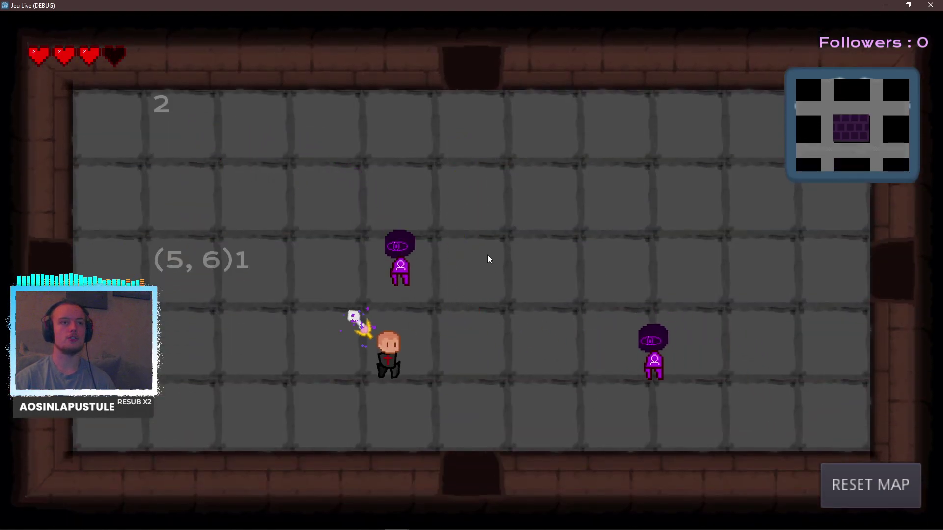
{"action": "key", "text": "Up"}
{"action": "key", "text": "d"}
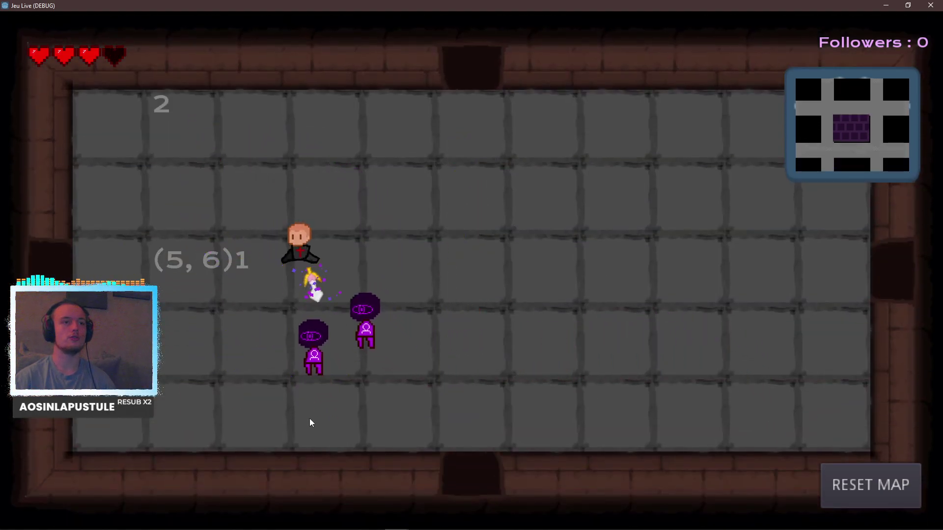
{"action": "key", "text": "q"}
{"action": "key", "text": "d"}
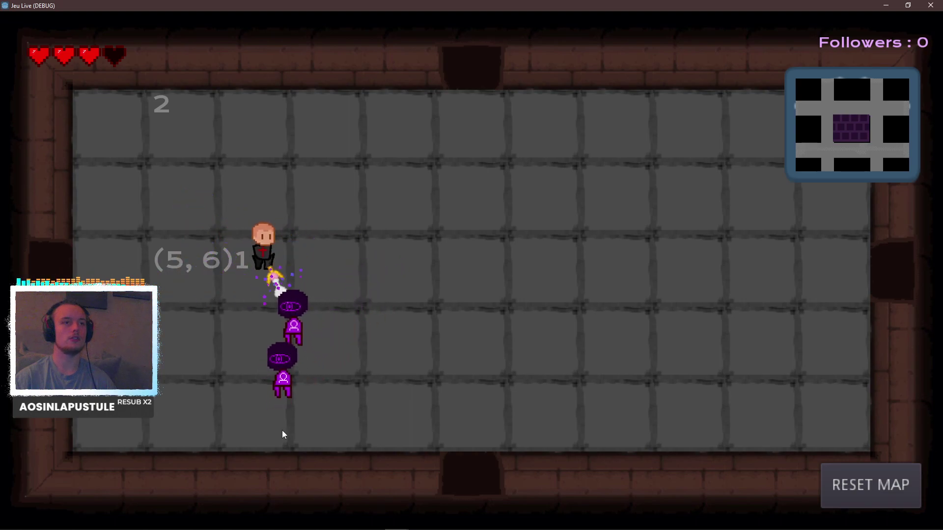
{"action": "key", "text": "q"}
{"action": "left_click", "coordinate": [408, 322]}
{"action": "key", "text": "d"}
{"action": "left_click", "coordinate": [361, 367]}
{"action": "key", "text": "Up"}
{"action": "key", "text": "Right"}
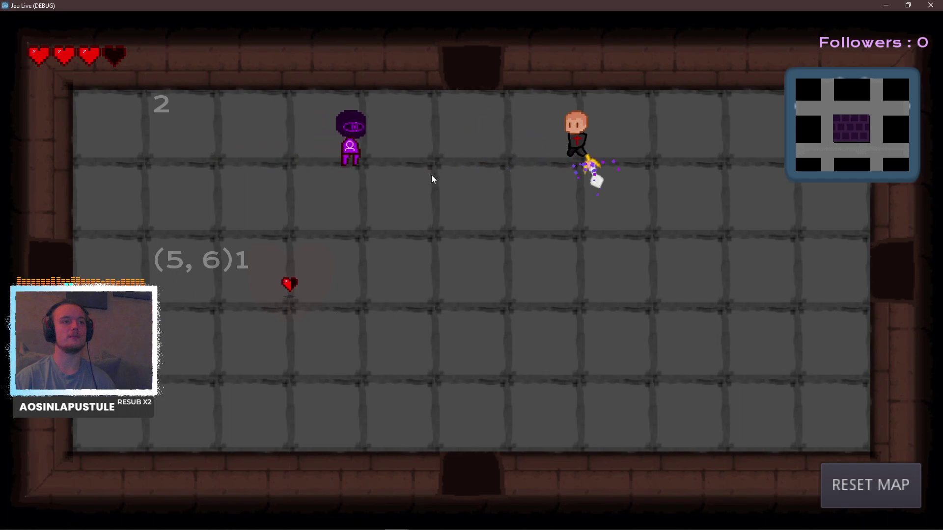
{"action": "key", "text": "q"}
{"action": "left_click", "coordinate": [416, 135]}
{"action": "key", "text": "d"}
{"action": "key", "text": "s"}
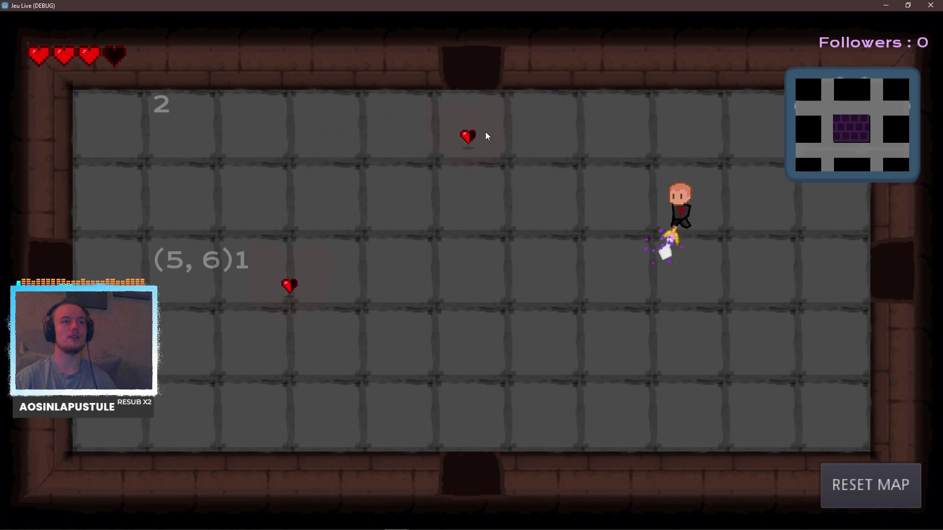
{"action": "key", "text": "q"}
{"action": "key", "text": "alt+Tab"}
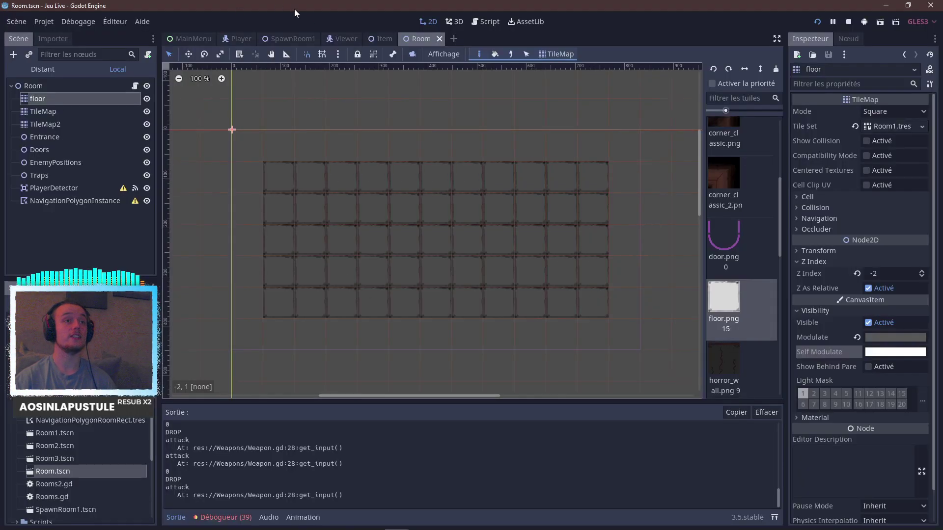
Open the Item scene and set its Light2D's Energy to 1.
{"action": "left_click", "coordinate": [382, 39]}
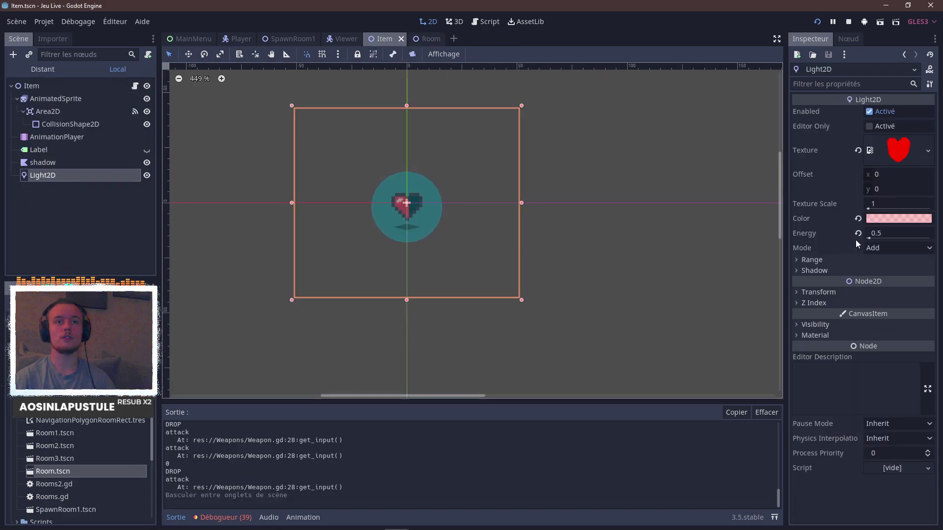
{"action": "key", "text": "alt+Tab"}
Try a higher Energy for the Light2D, compare the heart glow in the running game, and reset Energy to 1.
{"action": "key", "text": "alt+Tab"}
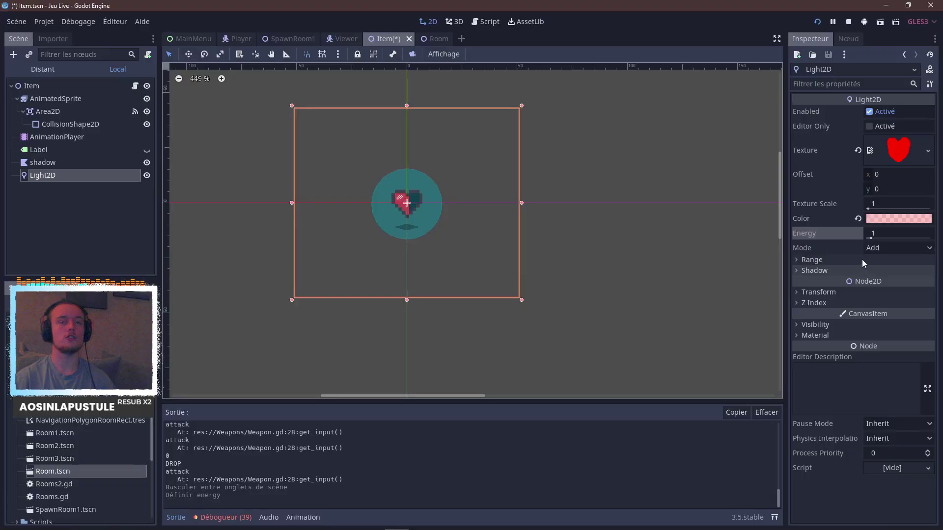
{"action": "left_click_drag", "start_coordinate": [869, 239], "coordinate": [878, 240]}
{"action": "key", "text": "alt+Tab"}
{"action": "key", "text": "alt+Tab"}
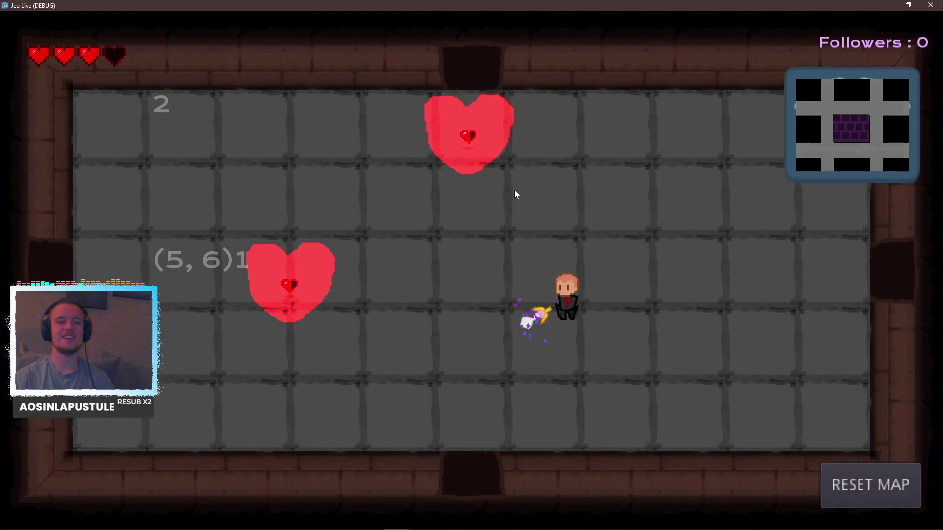
{"action": "key", "text": "alt+Tab"}
{"action": "left_click", "coordinate": [858, 234]}
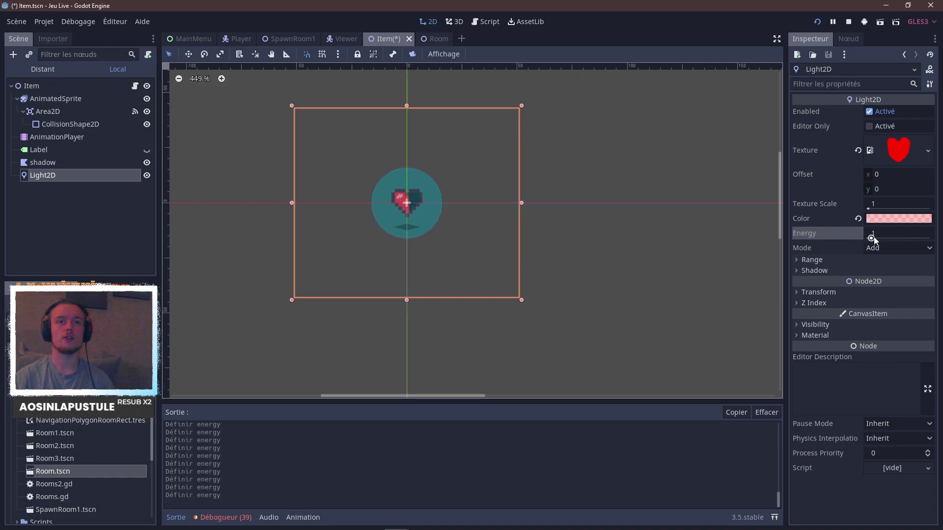
{"action": "key", "text": "alt+Tab"}
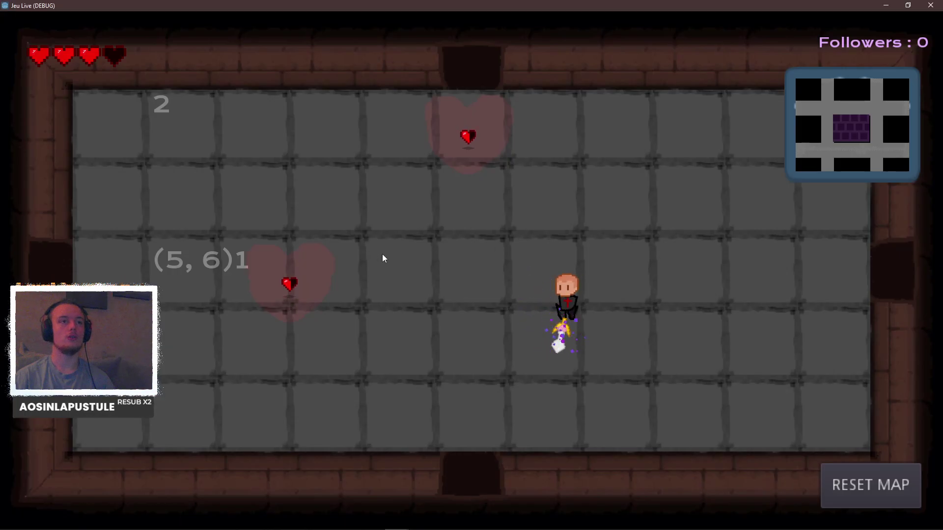
{"action": "scroll", "coordinate": [280, 289], "scroll_direction": "up", "scroll_amount": 2}
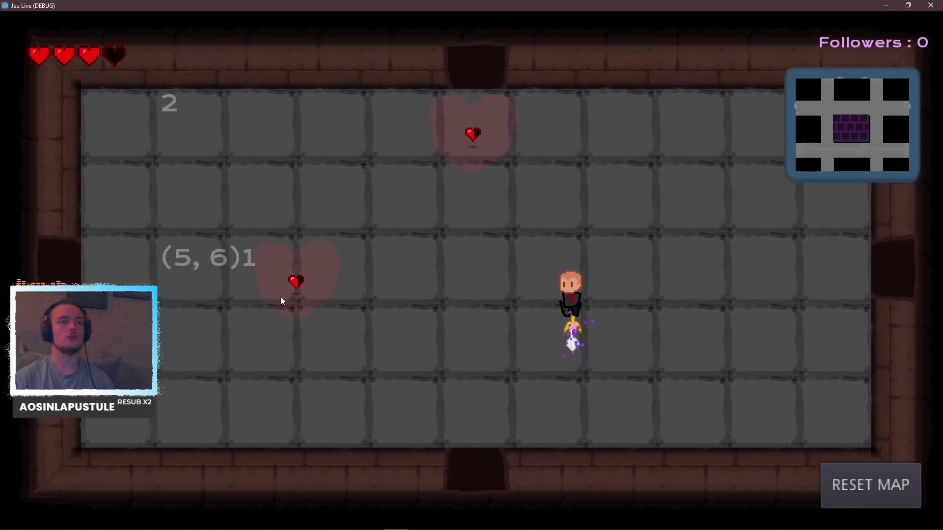
{"action": "key", "text": "alt+Tab"}
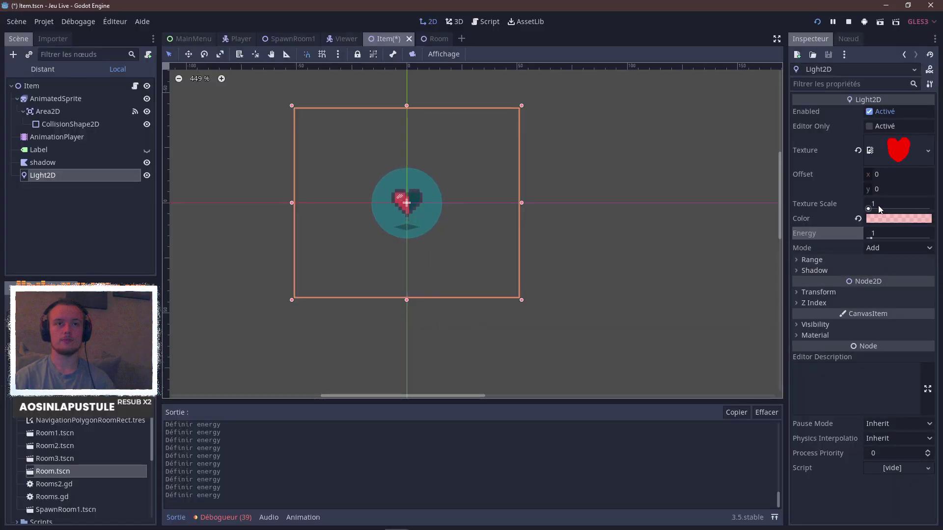
Try a larger Texture Scale for the Light2D, check it in the running game, and reset the scale to 1.
{"action": "left_click_drag", "start_coordinate": [873, 209], "coordinate": [876, 208]}
{"action": "key", "text": "alt+Tab"}
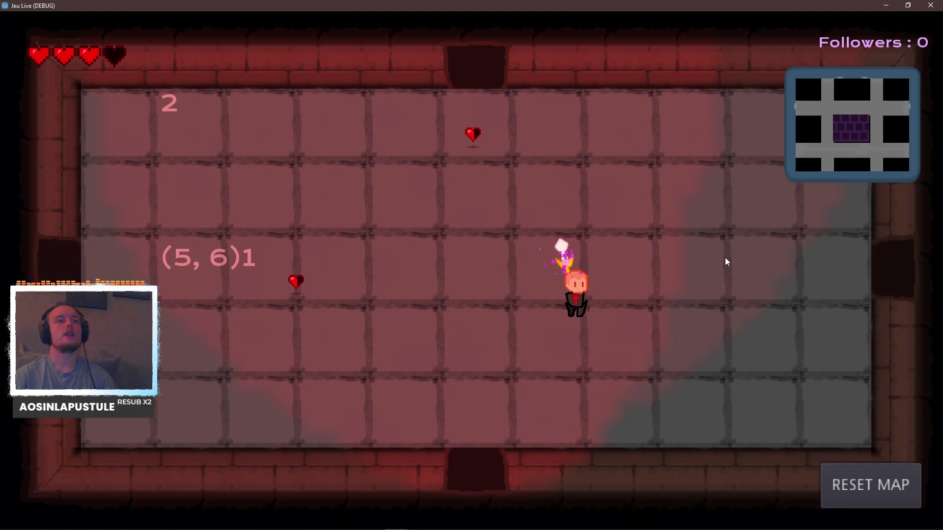
{"action": "key", "text": "alt+Tab"}
{"action": "left_click", "coordinate": [858, 203]}
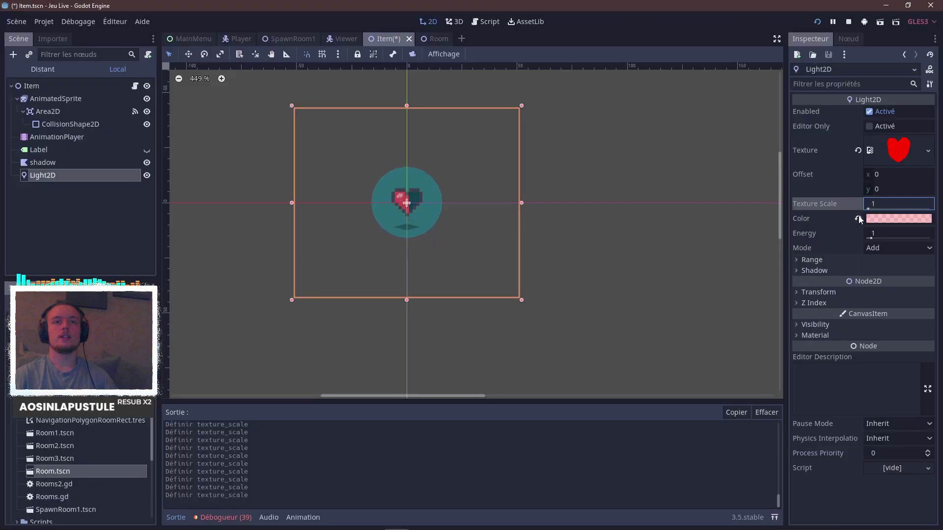
{"action": "key", "text": "alt+Tab"}
{"action": "key", "text": "alt+Tab"}
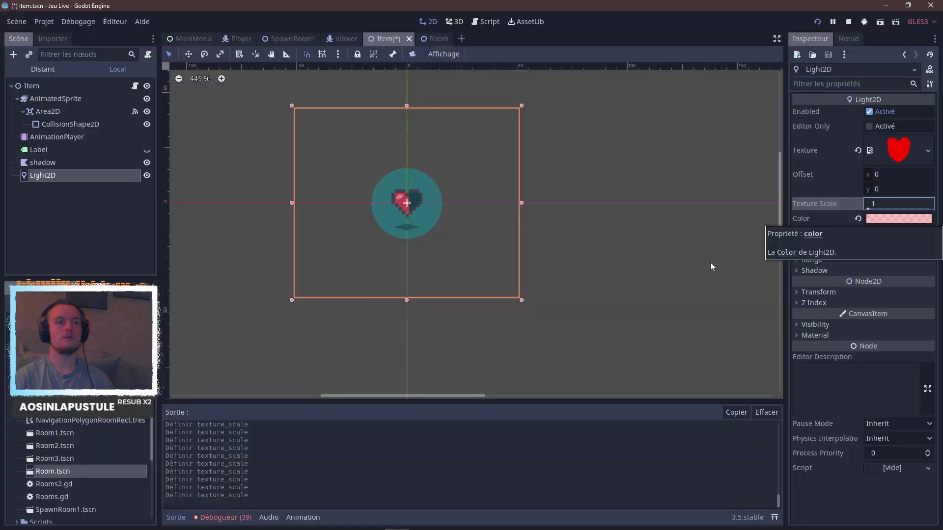
Set the light colour's alpha to 255 and examine the heart glow in the running game.
{"action": "left_click", "coordinate": [884, 219]}
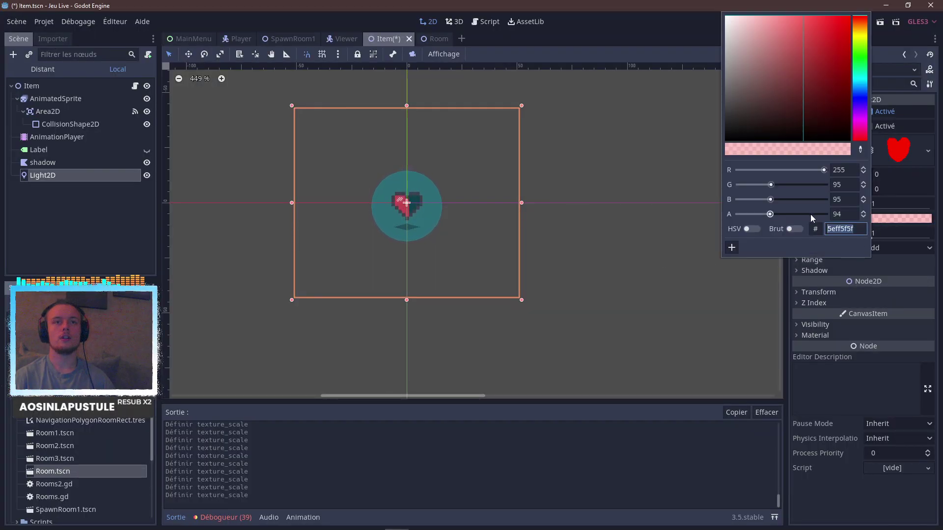
{"action": "left_click", "coordinate": [827, 215]}
{"action": "key", "text": "alt+Tab"}
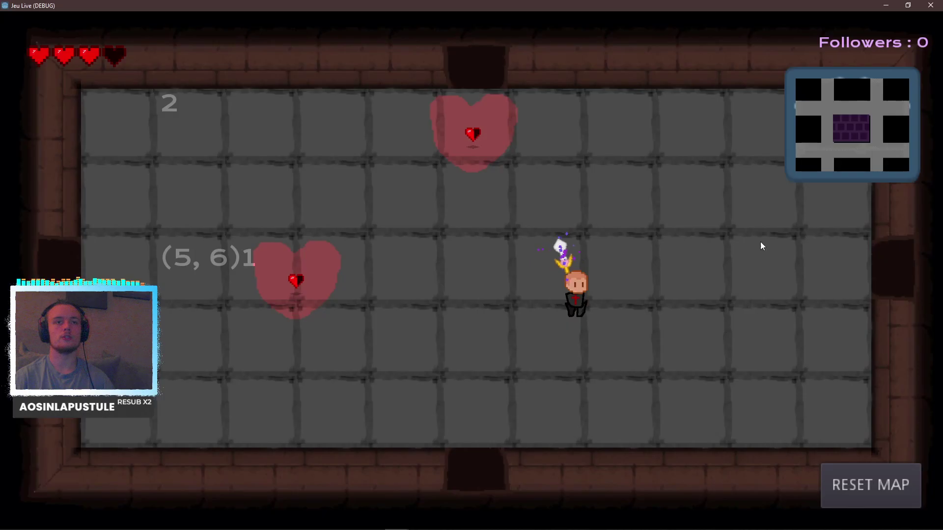
{"action": "key", "text": "alt+Tab"}
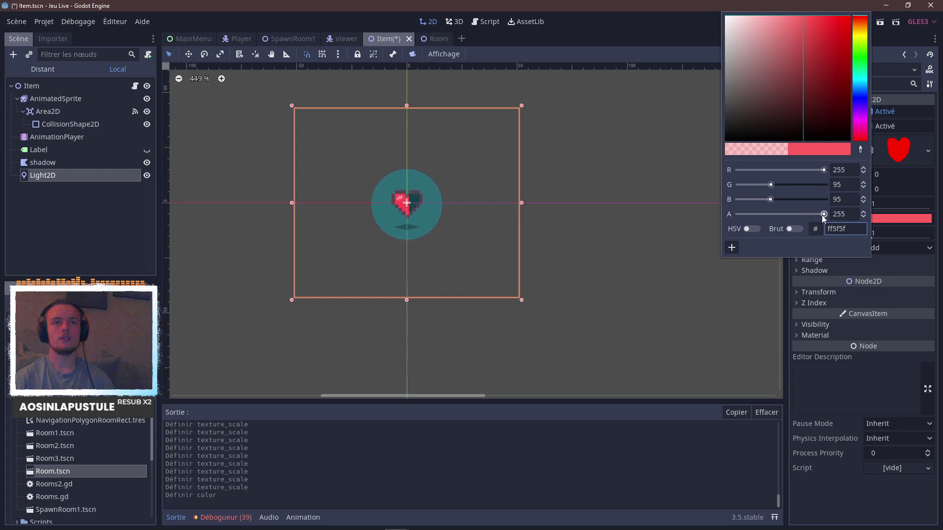
{"action": "key", "text": "alt+Tab"}
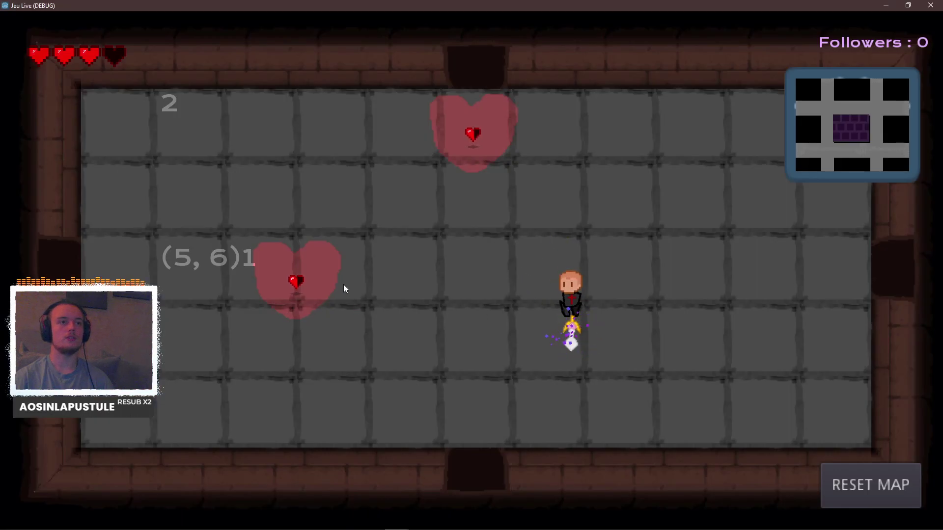
{"action": "key", "text": "alt+Tab"}
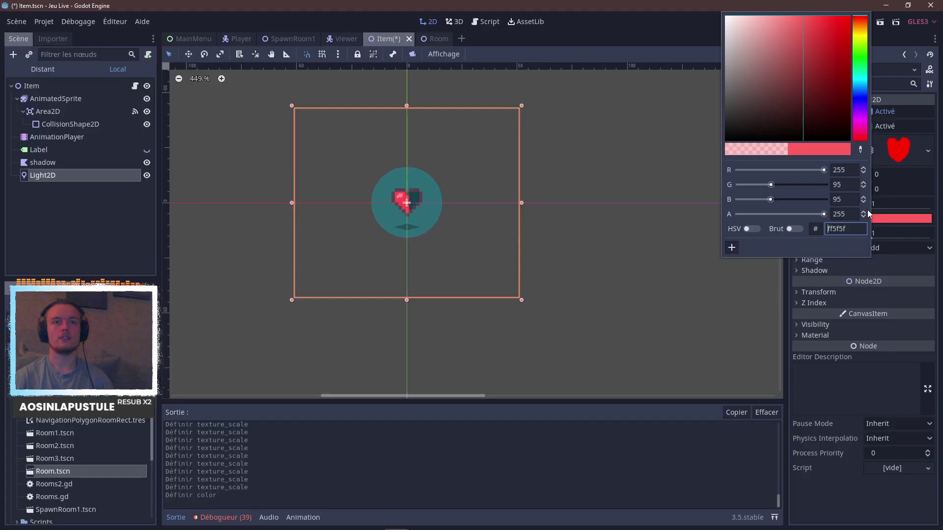
Set the light colour's alpha to 142 and check the softer heart glow in the running game.
{"action": "left_click_drag", "start_coordinate": [824, 214], "coordinate": [786, 214]}
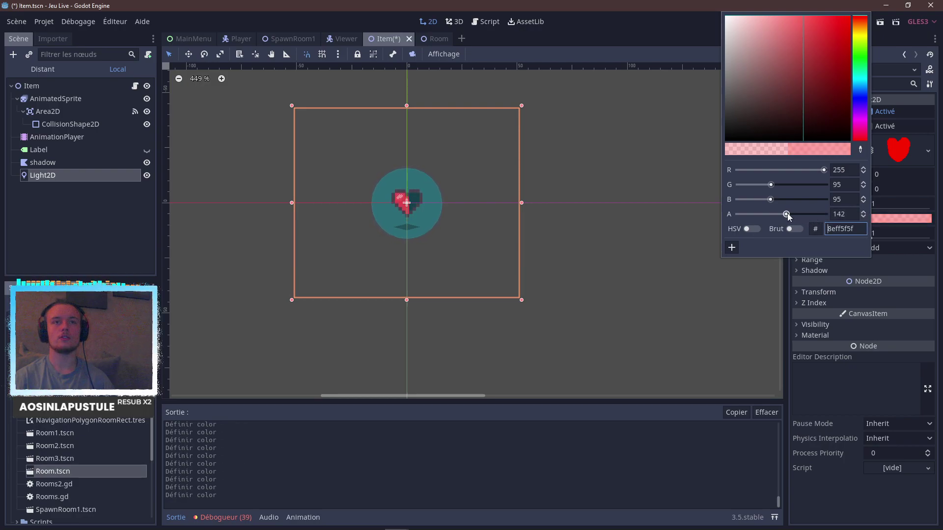
{"action": "key", "text": "alt+Tab"}
{"action": "key", "text": "alt+Tab"}
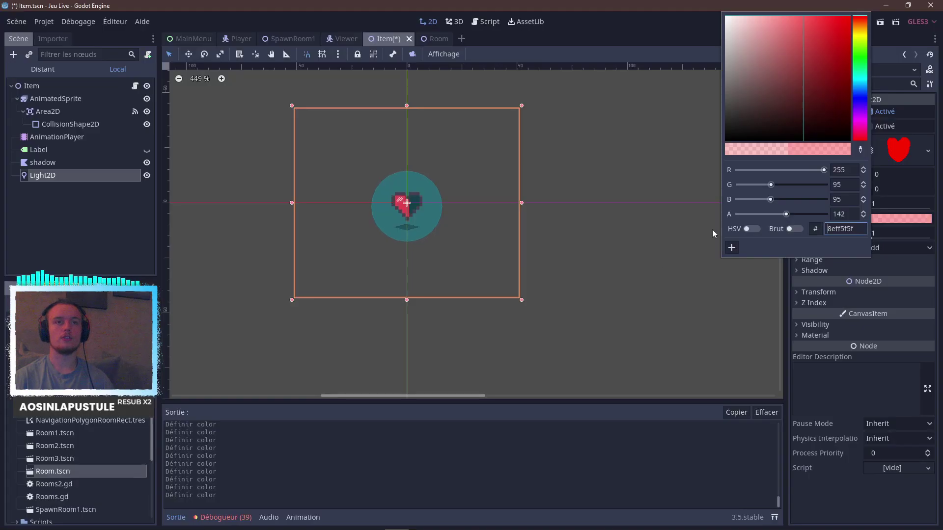
{"action": "left_click", "coordinate": [903, 263]}
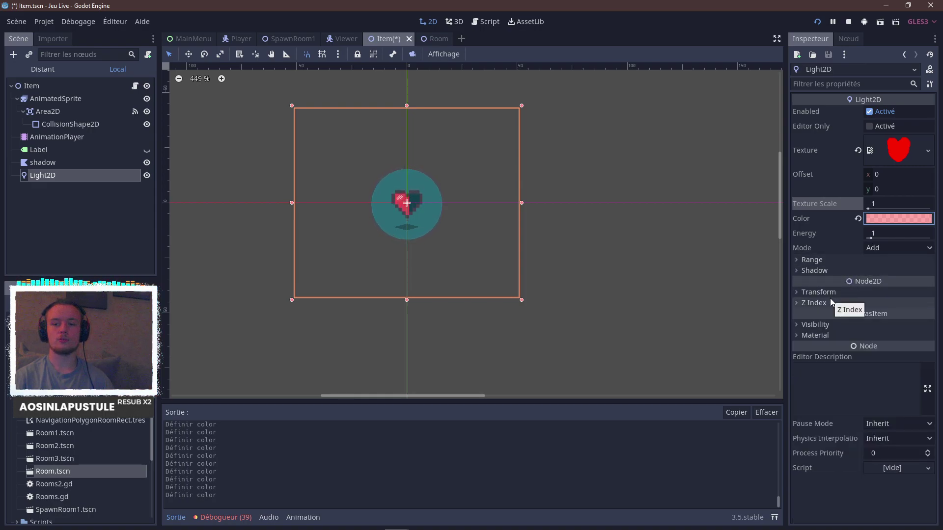
{"action": "key", "text": "alt+Tab"}
{"action": "key", "text": "alt+Tab"}
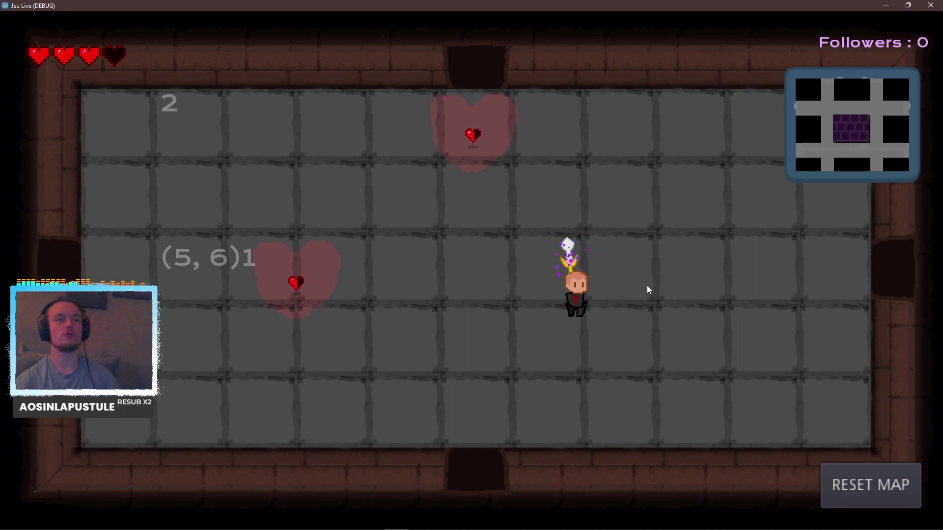
Walk the character around the middle of the room to examine the heart glows against the dark floor.
{"action": "key", "text": "q"}
{"action": "key", "text": "z"}
{"action": "key", "text": "d"}
{"action": "key", "text": "s"}
{"action": "key", "text": "q"}
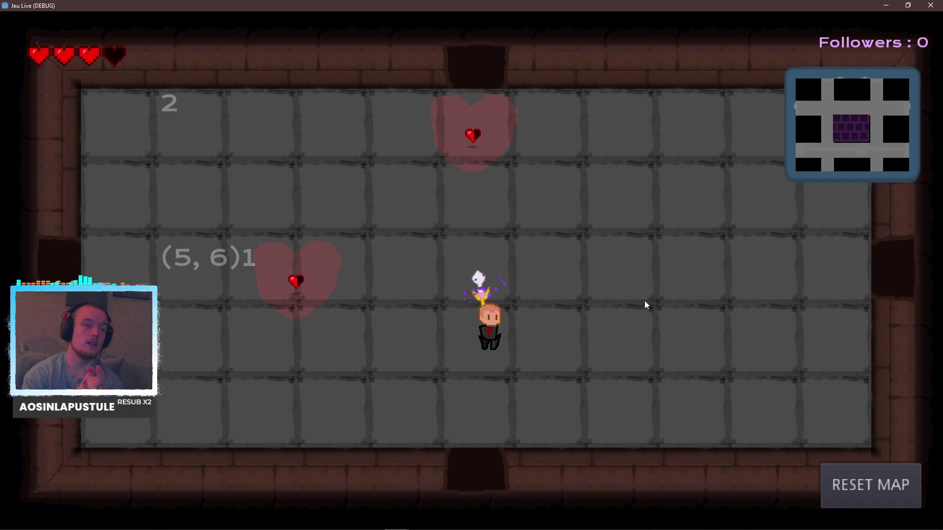
{"action": "key", "text": "a"}
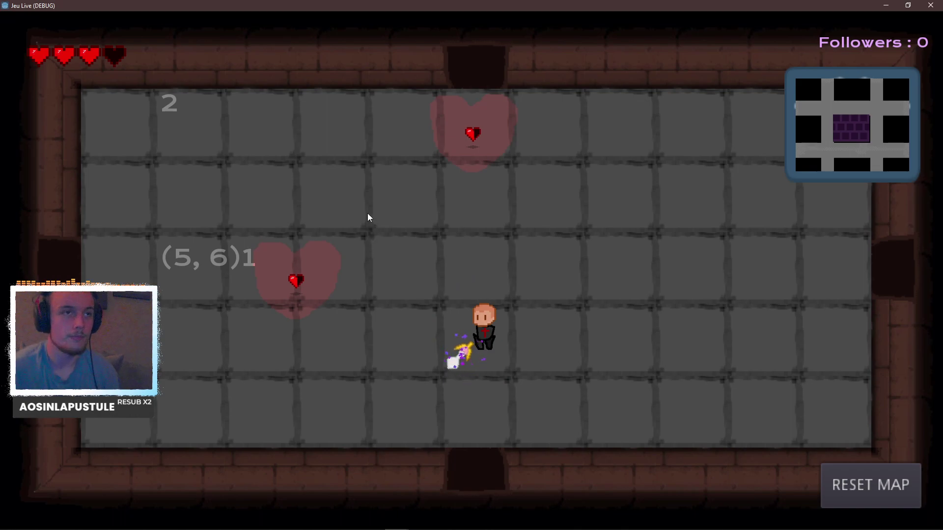
{"action": "key", "text": "d"}
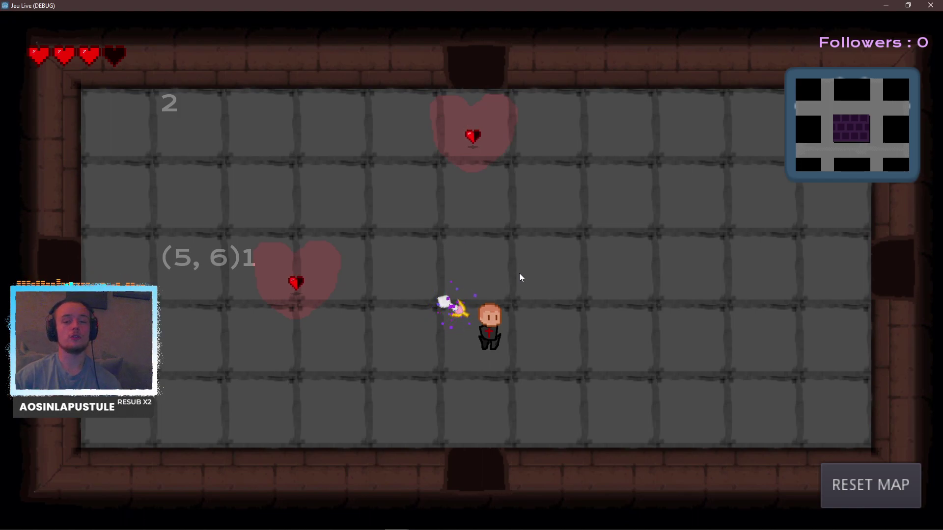
{"action": "key", "text": "q"}
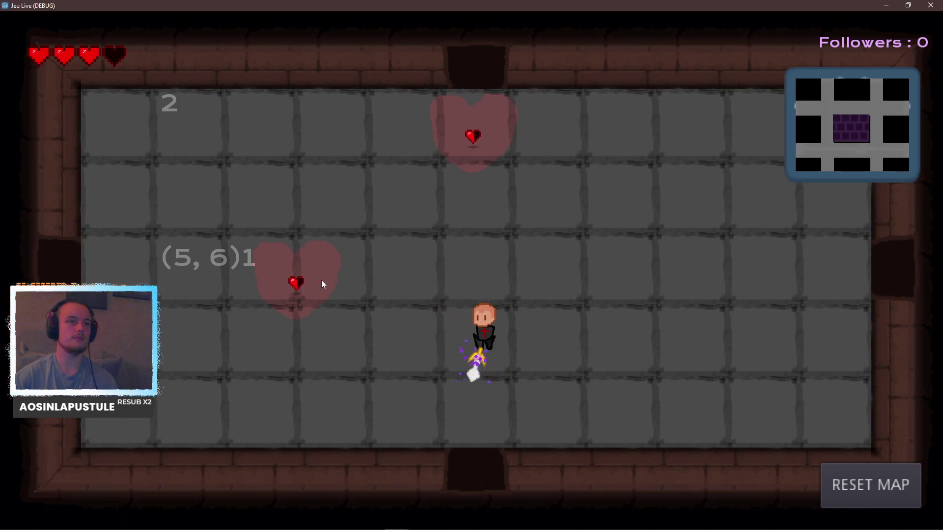
{"action": "scroll", "coordinate": [514, 254], "scroll_direction": "up", "scroll_amount": 1}
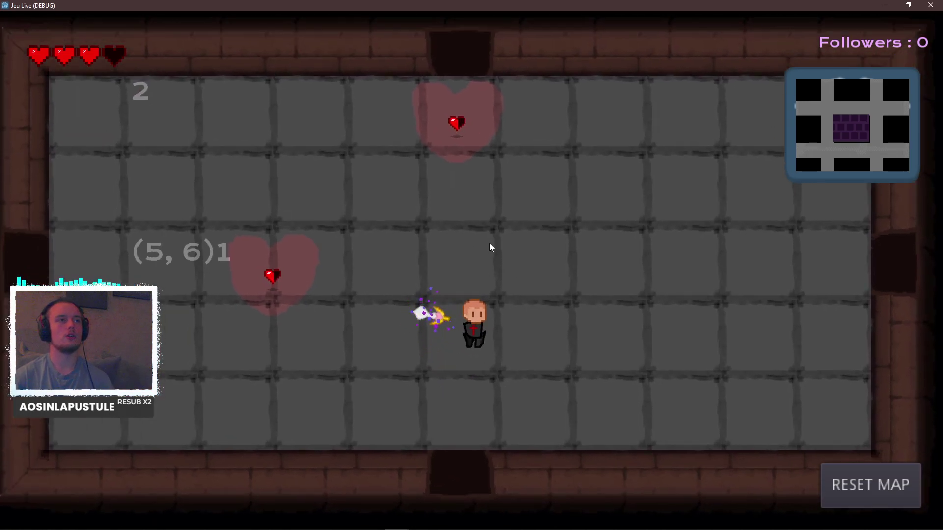
{"action": "key", "text": "q"}
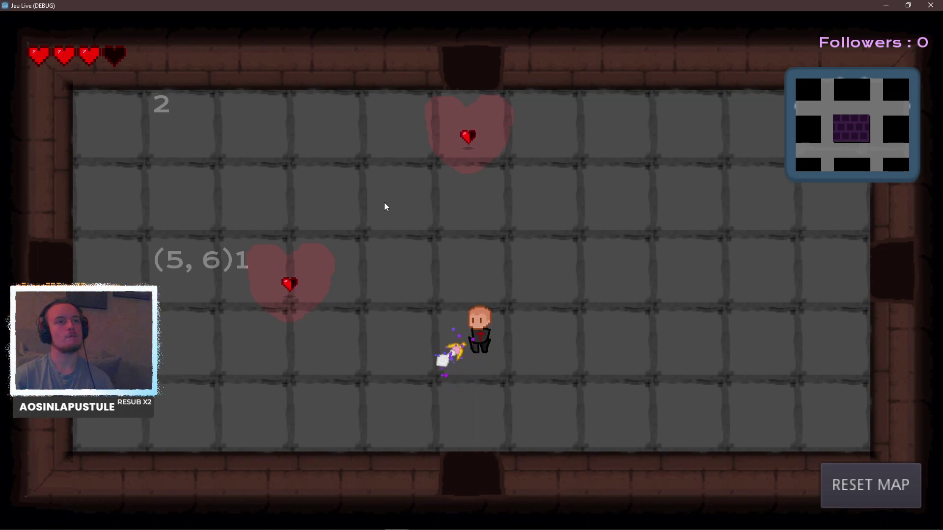
Walk the character to the half heart beside the (5, 6) label and collect it to test the health bar.
{"action": "key", "text": "d"}
{"action": "key", "text": "a"}
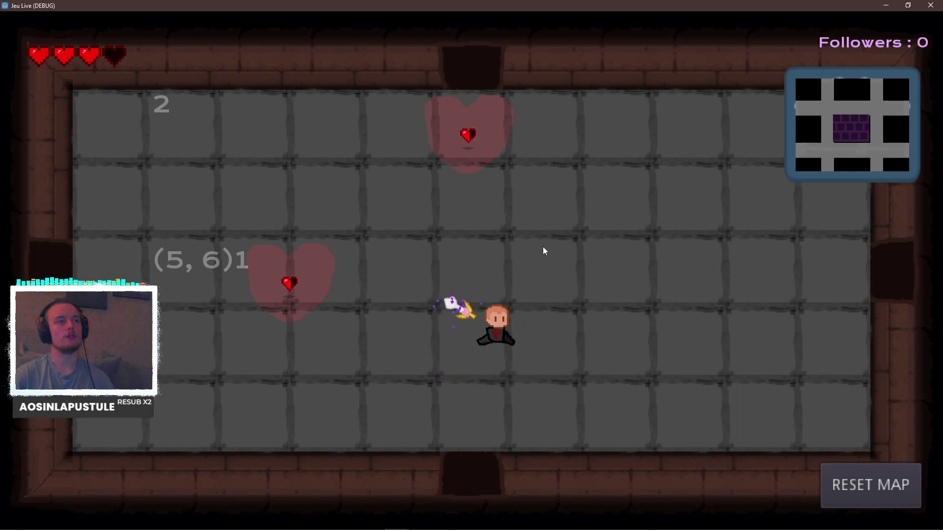
{"action": "key", "text": "s"}
{"action": "key", "text": "a"}
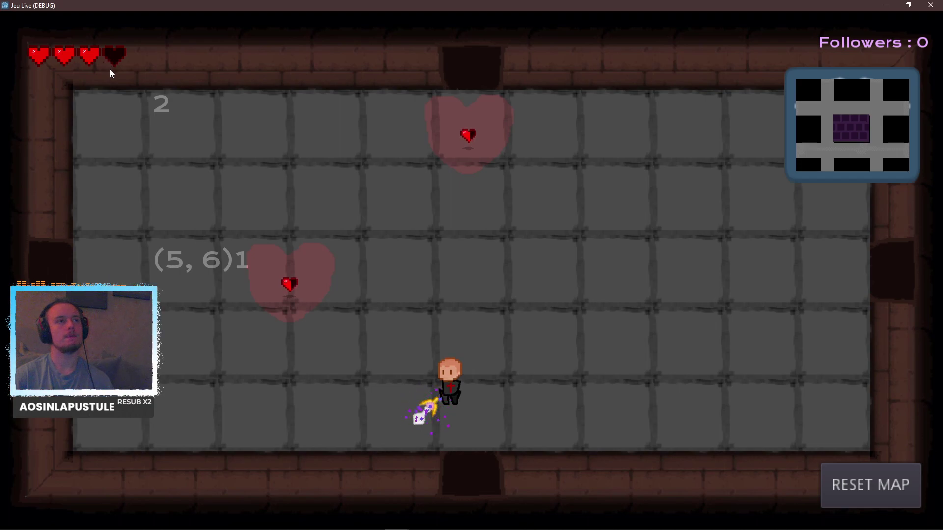
{"action": "key", "text": "w"}
{"action": "key", "text": "a"}
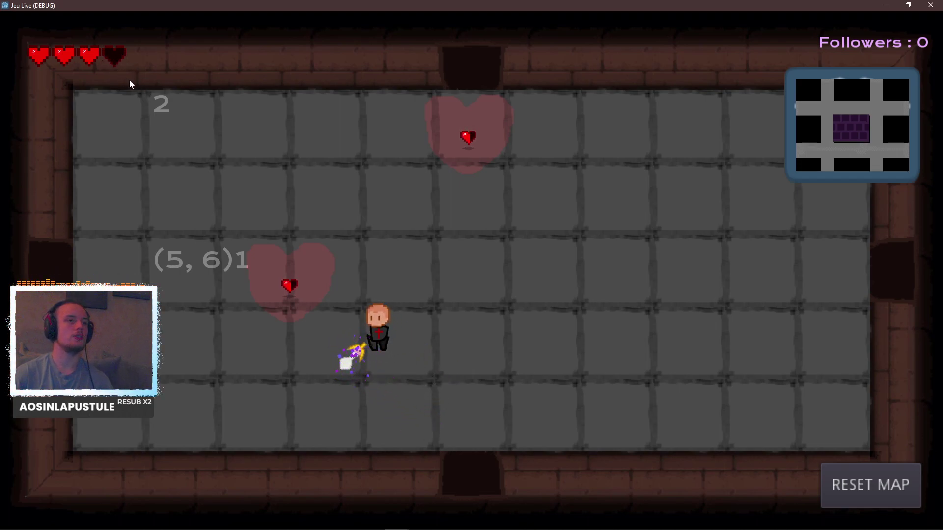
{"action": "key", "text": "w"}
{"action": "key", "text": "a"}
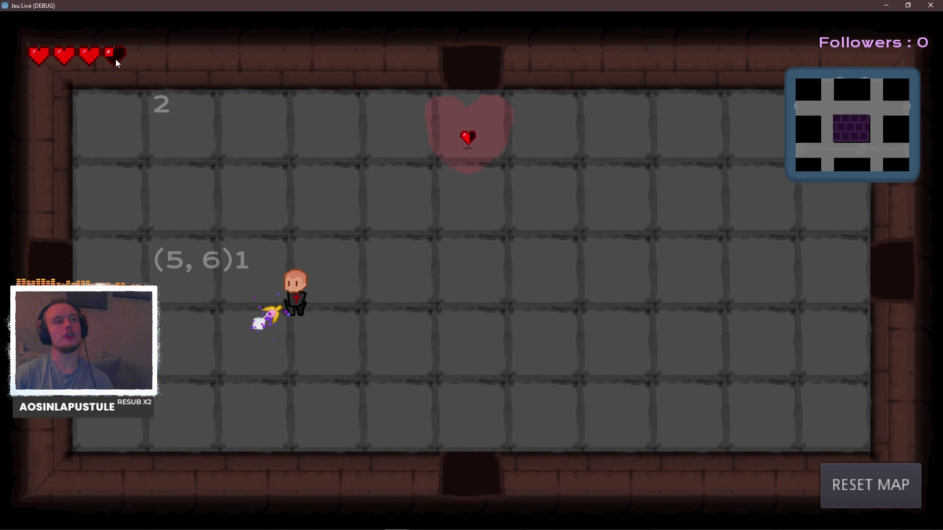
{"action": "key", "text": "d"}
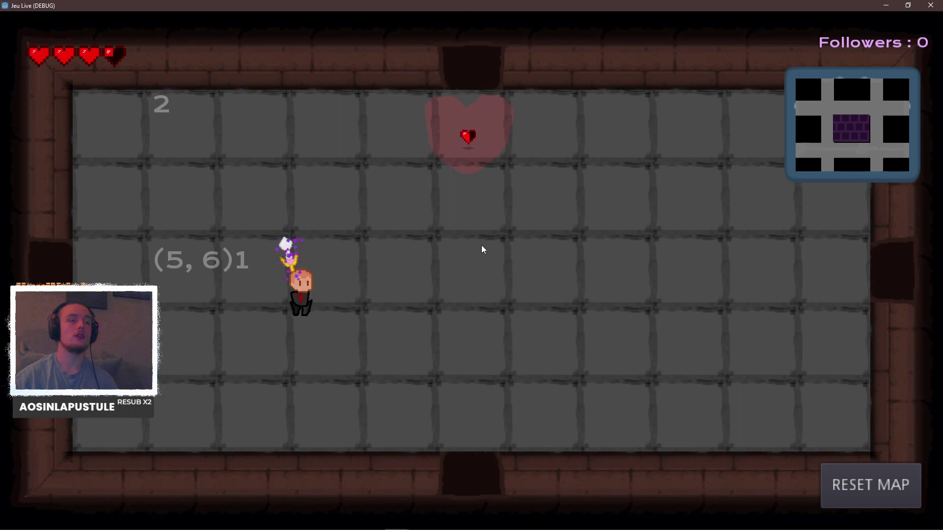
Switch to the blank Piskel sprite and import heart23.png from the JeuLive/Jeu folder as a single 360 x 135 image, replacing the current animation.
{"action": "key", "text": "alt+Tab"}
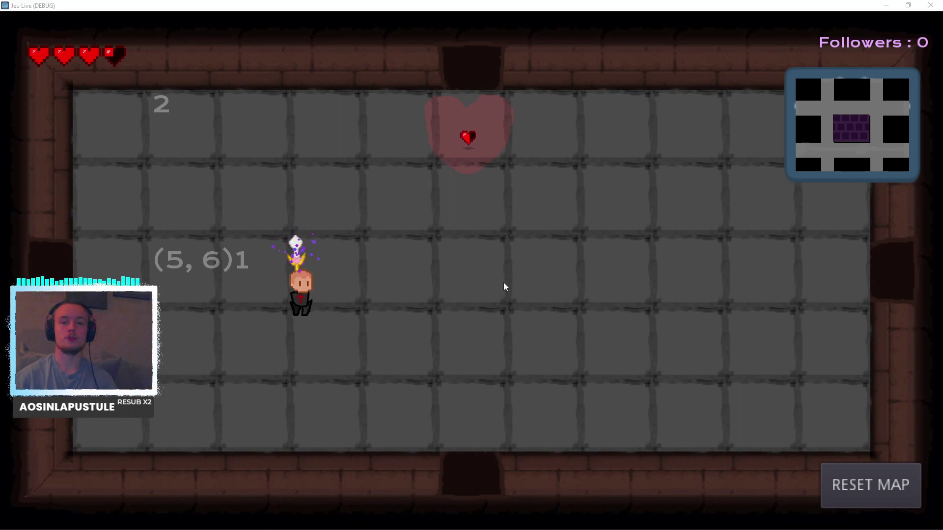
{"action": "key", "text": "alt+Tab"}
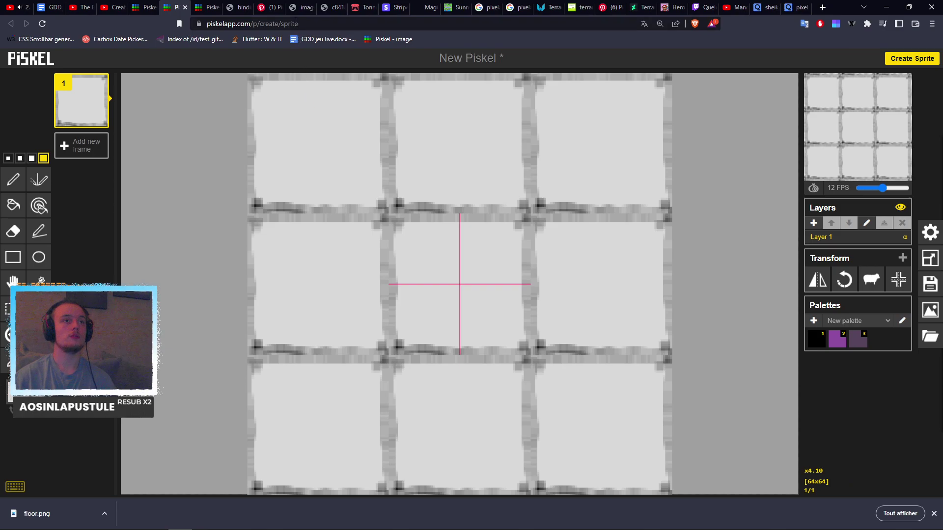
{"action": "left_click", "coordinate": [145, 7]}
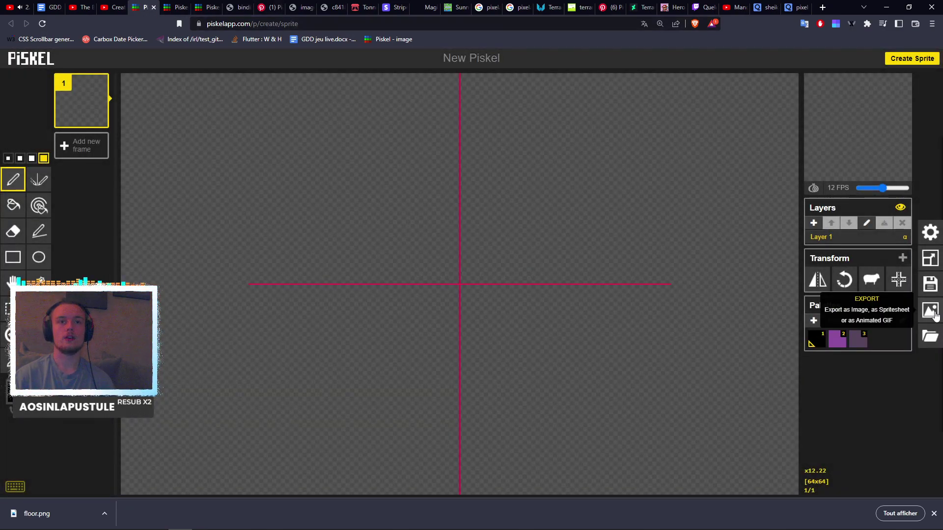
{"action": "left_click", "coordinate": [929, 337]}
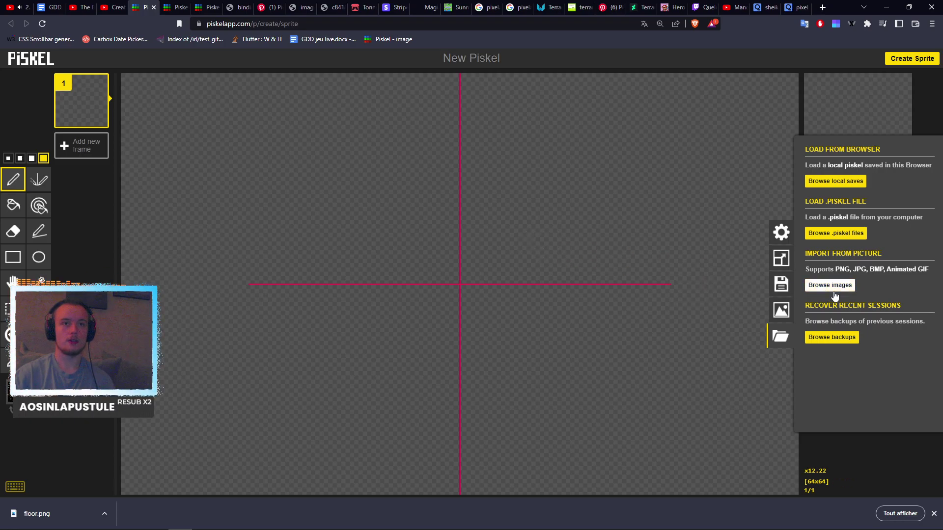
{"action": "left_click", "coordinate": [817, 286]}
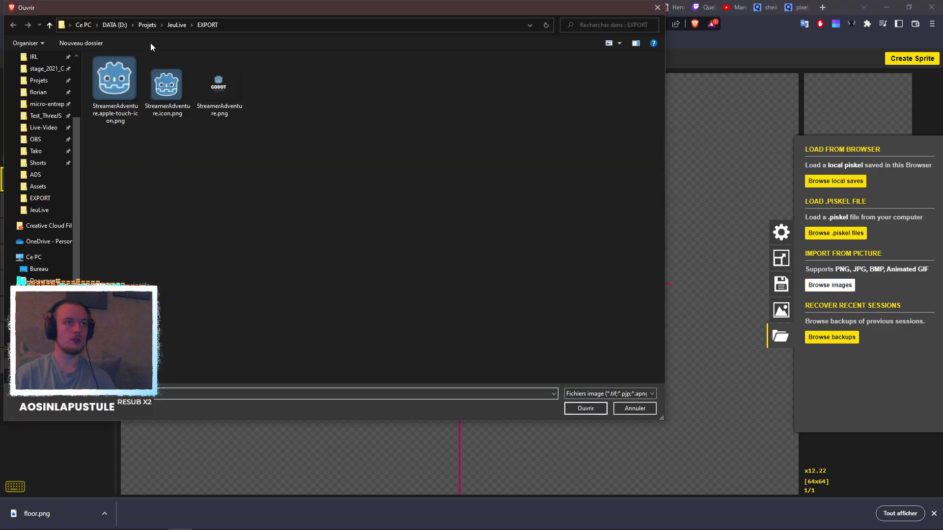
{"action": "left_click", "coordinate": [176, 25]}
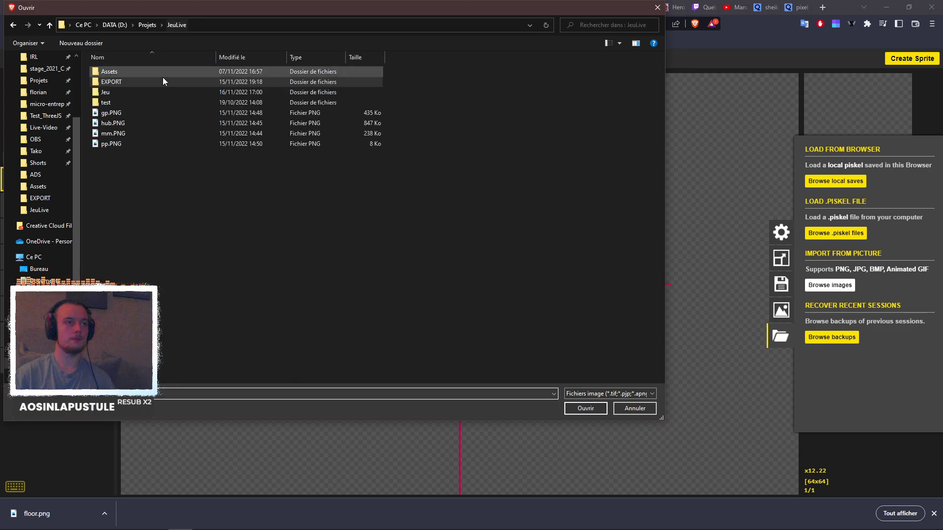
{"action": "double_click", "coordinate": [117, 92]}
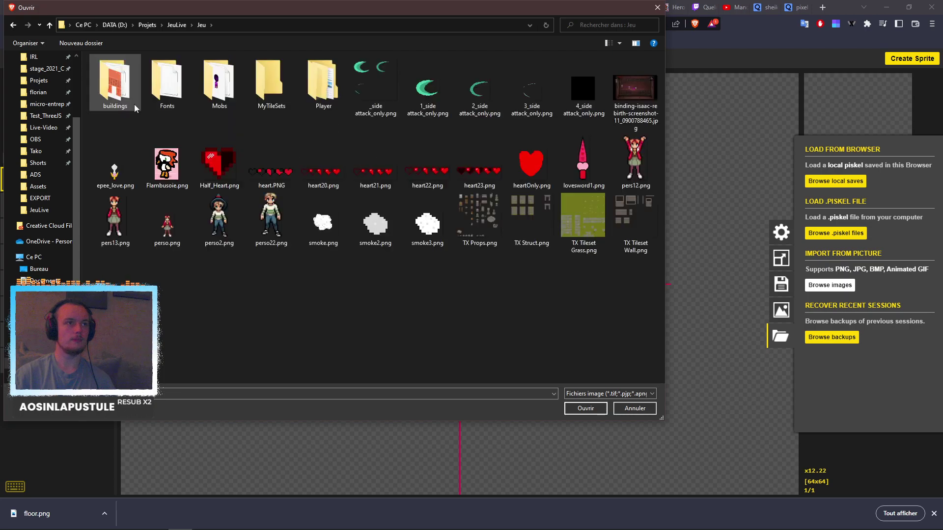
{"action": "double_click", "coordinate": [480, 170]}
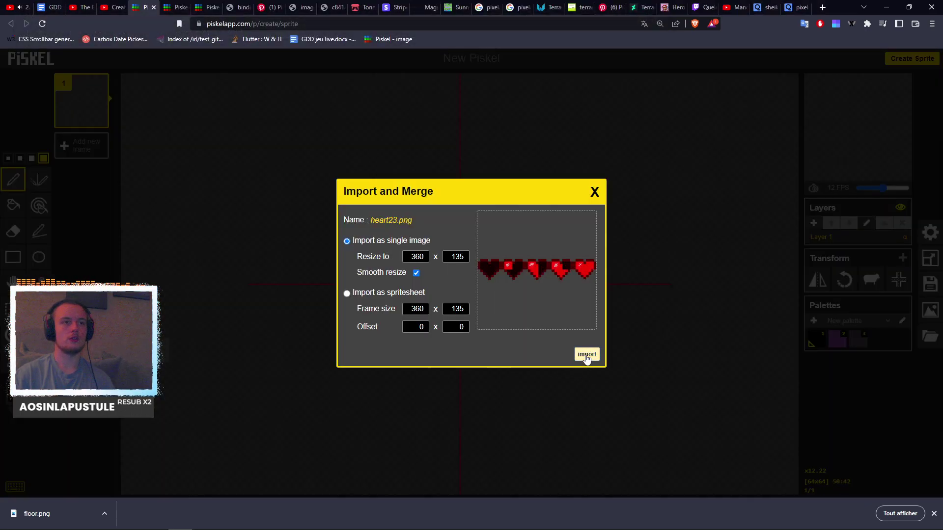
{"action": "left_click", "coordinate": [586, 354]}
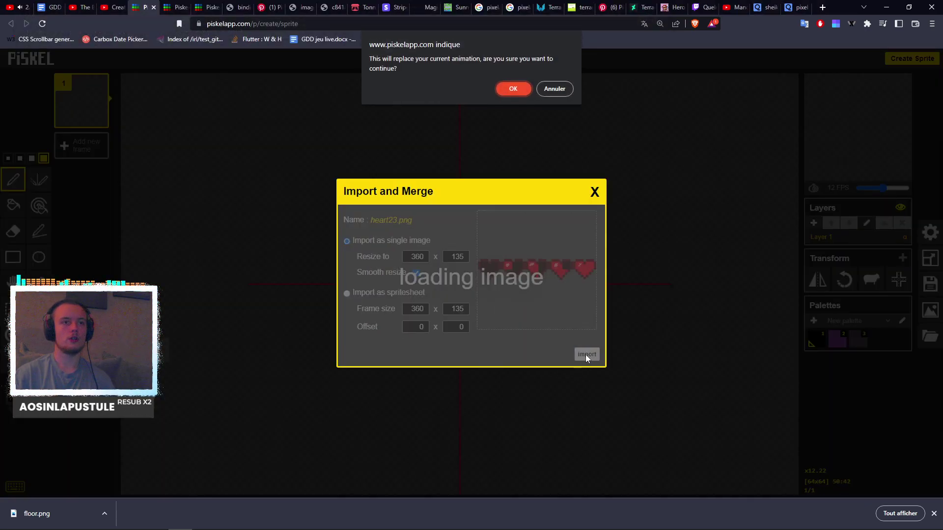
{"action": "left_click", "coordinate": [515, 90]}
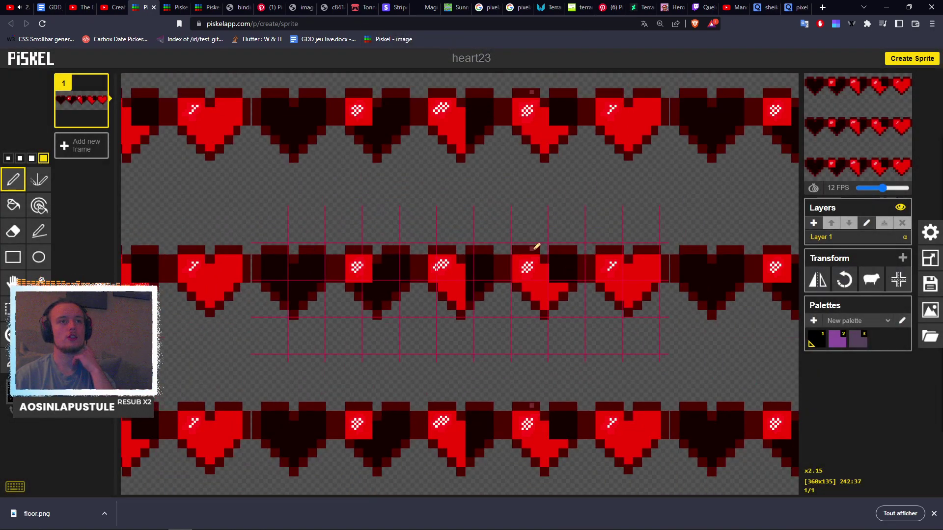
Disable tile mode for the imported heart sheet and examine its five heart states up close.
{"action": "left_click", "coordinate": [929, 258]}
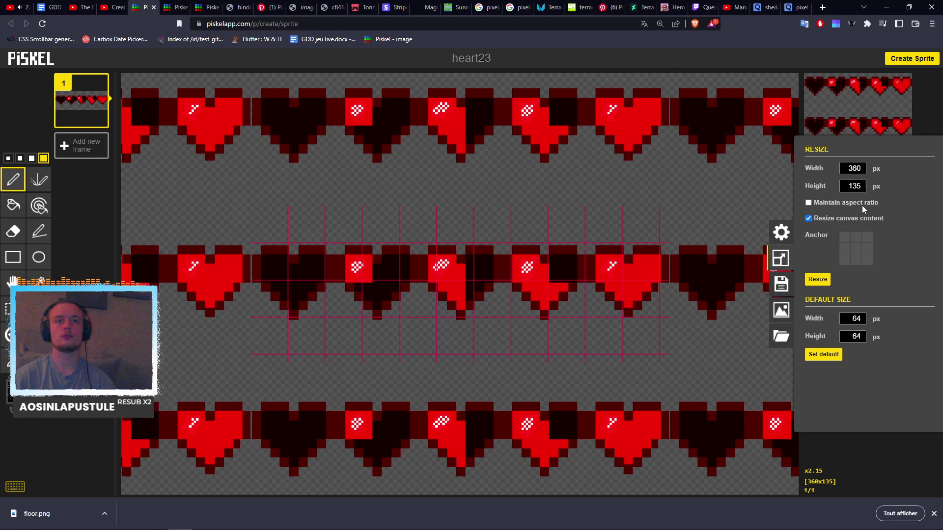
{"action": "left_click", "coordinate": [781, 232]}
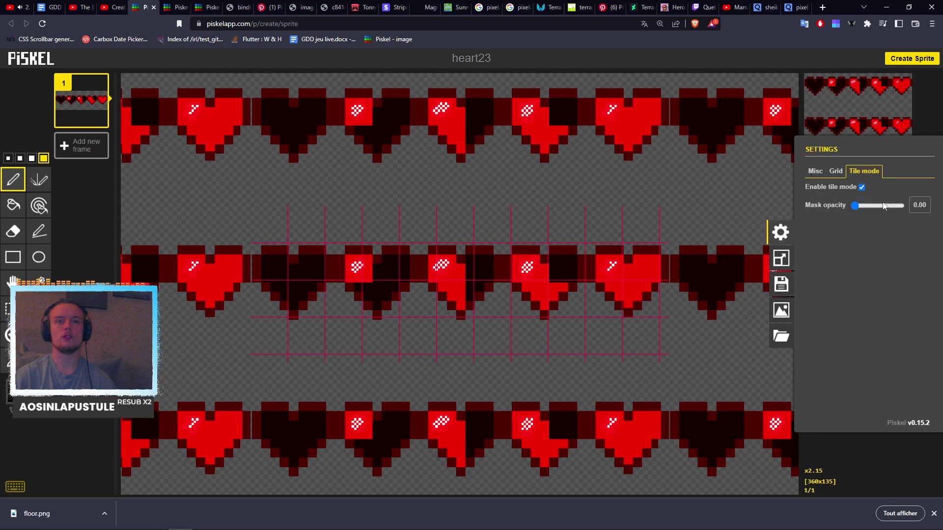
{"action": "left_click", "coordinate": [862, 187]}
{"action": "scroll", "coordinate": [581, 298], "scroll_direction": "up", "scroll_amount": 2}
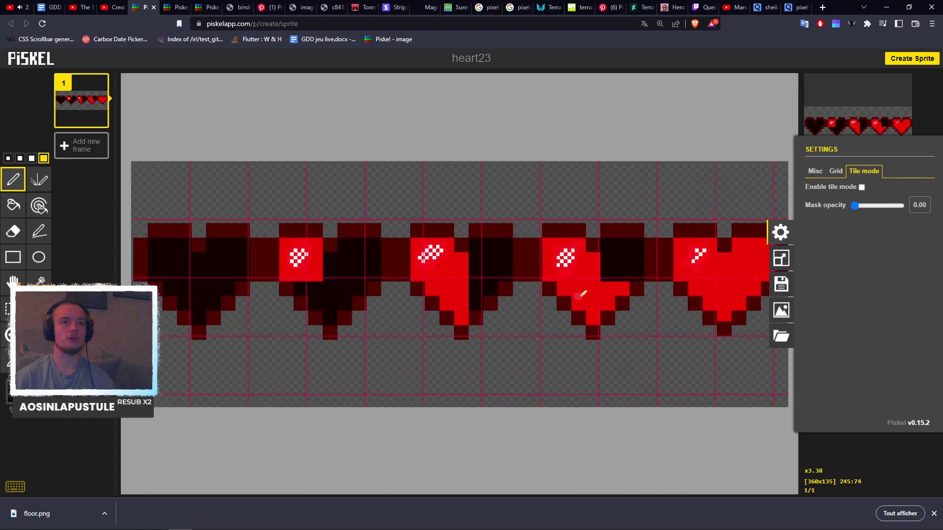
{"action": "scroll", "coordinate": [344, 285], "scroll_direction": "up", "scroll_amount": 2}
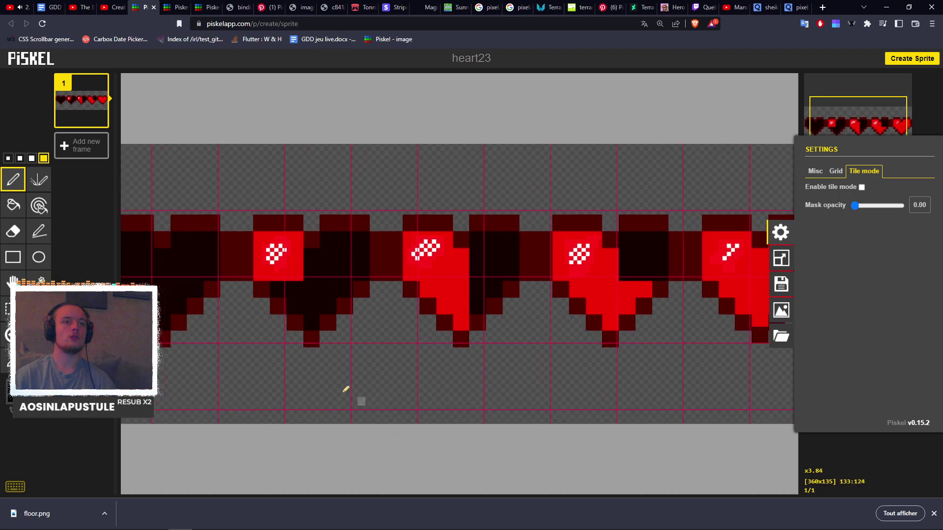
{"action": "middle_click_drag", "start_coordinate": [362, 353], "coordinate": [518, 345]}
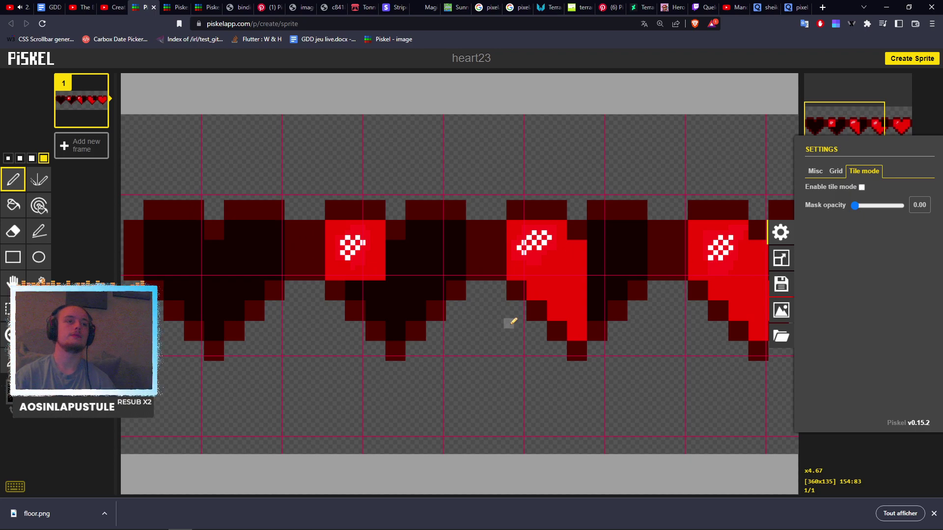
{"action": "scroll", "coordinate": [513, 321], "scroll_direction": "down", "scroll_amount": 3}
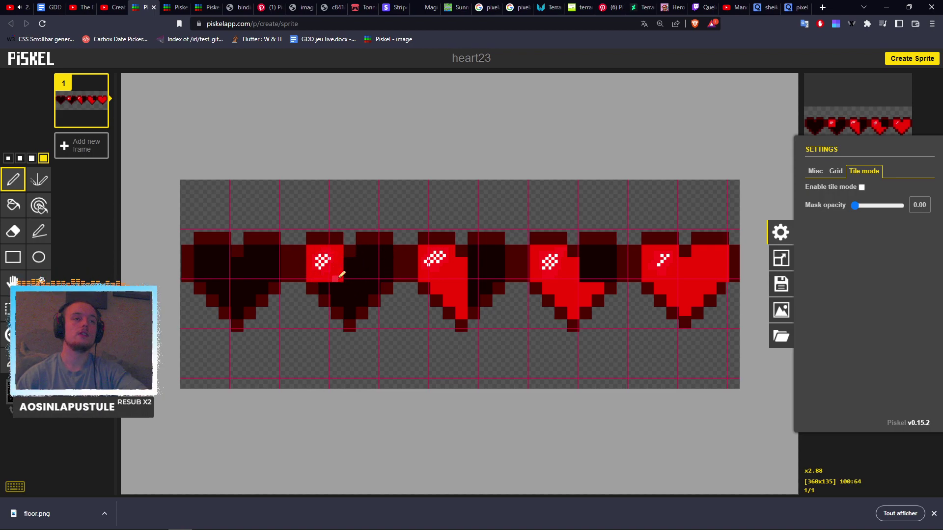
Switch back to the running game and walk the character onto the half heart below the upper door to test its pickup.
{"action": "key", "text": "alt+Tab"}
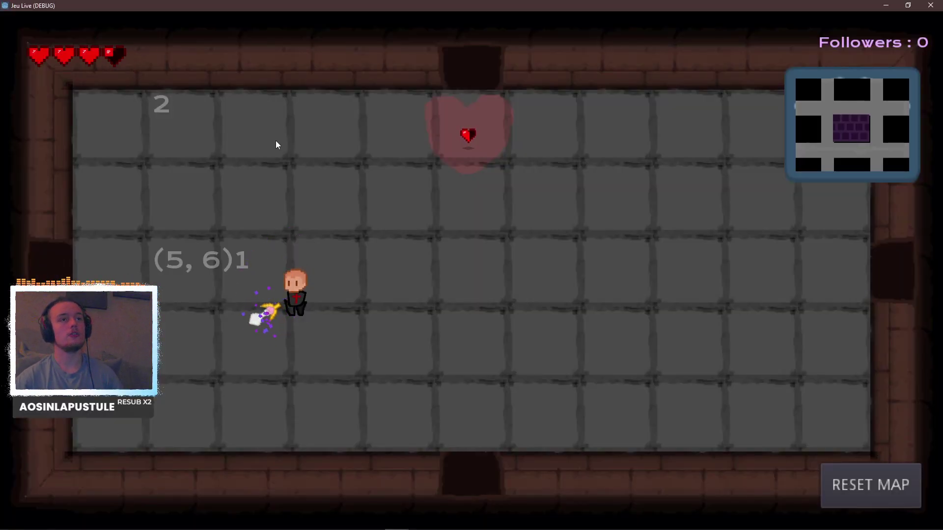
{"action": "key", "text": "d"}
{"action": "key", "text": "z"}
{"action": "key", "text": "q"}
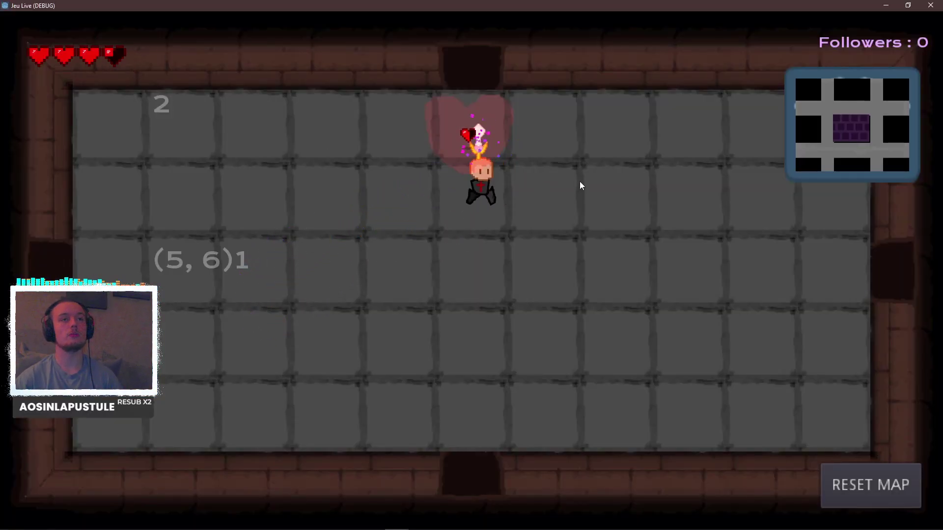
{"action": "key", "text": "w+a"}
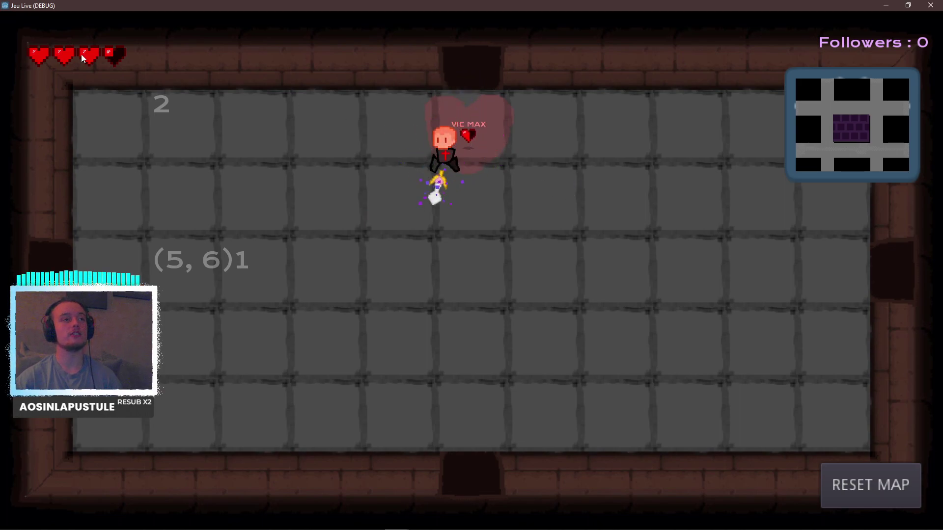
{"action": "key", "text": "s+a"}
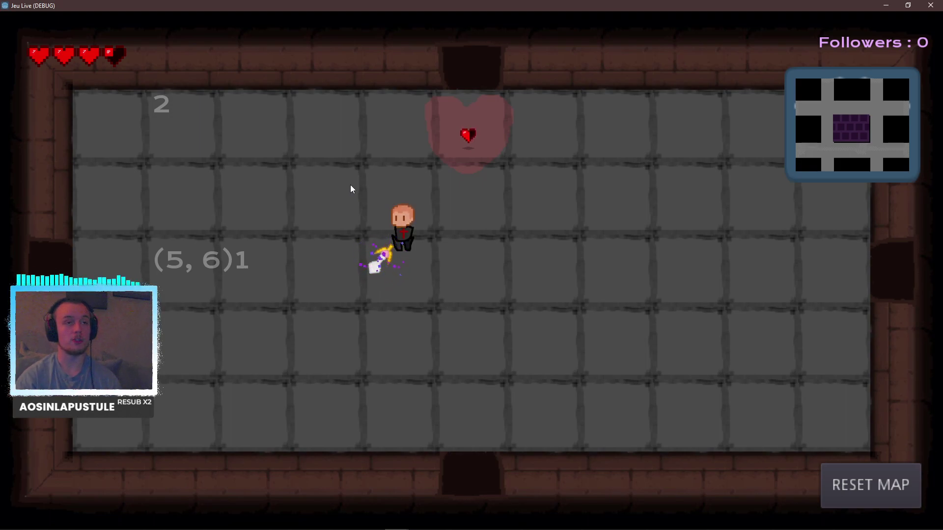
{"action": "key", "text": "z"}
{"action": "key", "text": "d"}
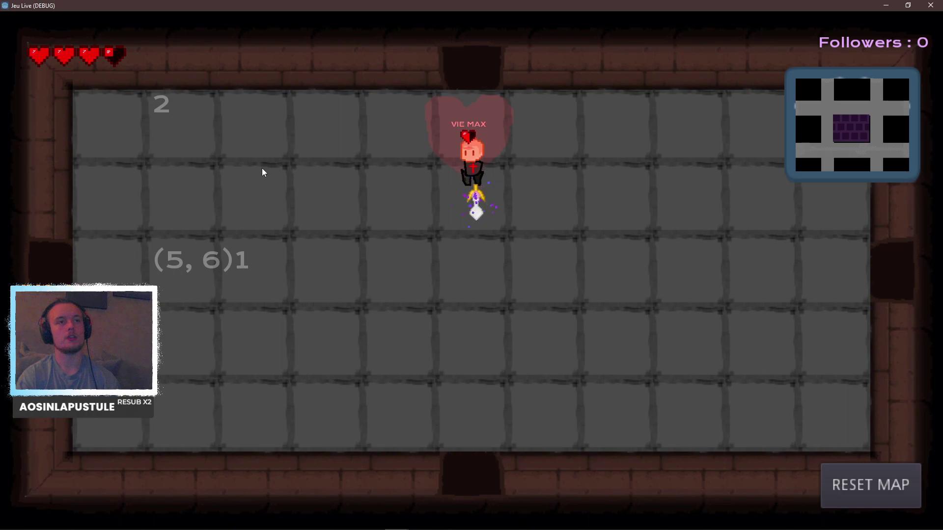
Move the character repeatedly in and out of the half heart's glow to check how the item reacts.
{"action": "key", "text": "Down"}
{"action": "key", "text": "Up"}
{"action": "key", "text": "Down"}
{"action": "key", "text": "Up"}
{"action": "key", "text": "Down"}
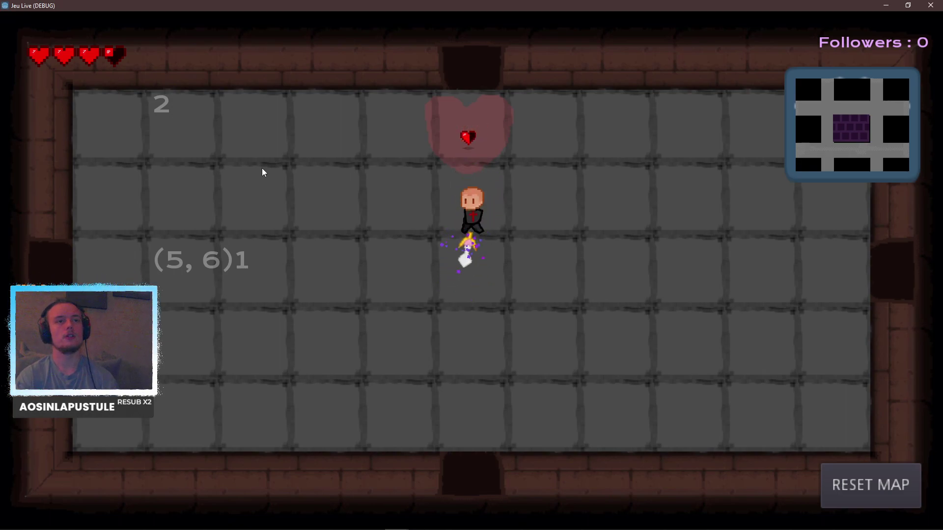
{"action": "key", "text": "Up"}
{"action": "key", "text": "Left"}
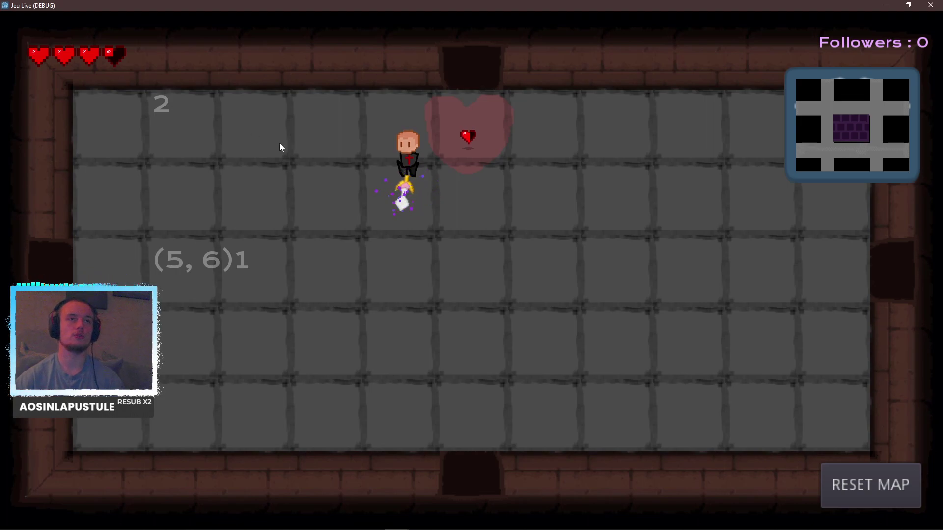
{"action": "key", "text": "d"}
{"action": "key", "text": "z"}
{"action": "key", "text": "s"}
{"action": "key", "text": "q"}
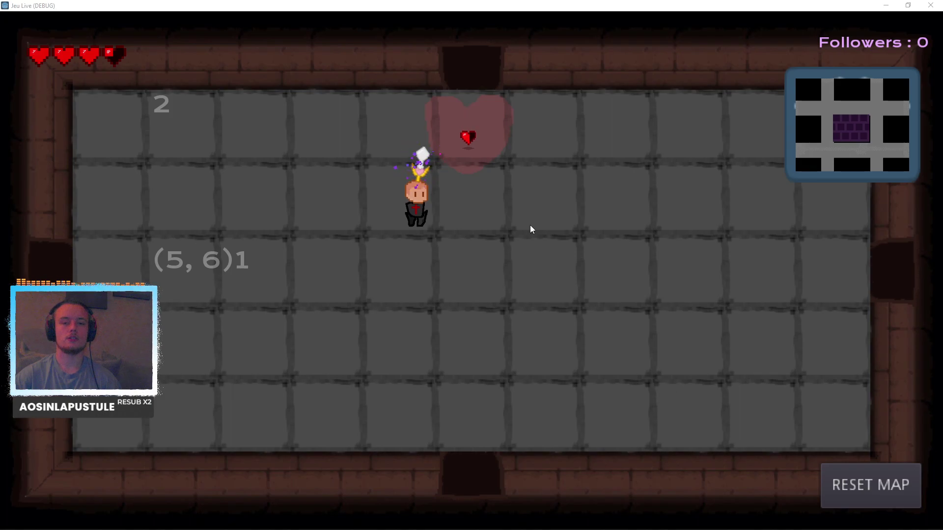
Return to the heart23 sheet in Piskel and compare its partially filled hearts.
{"action": "key", "text": "alt+Tab"}
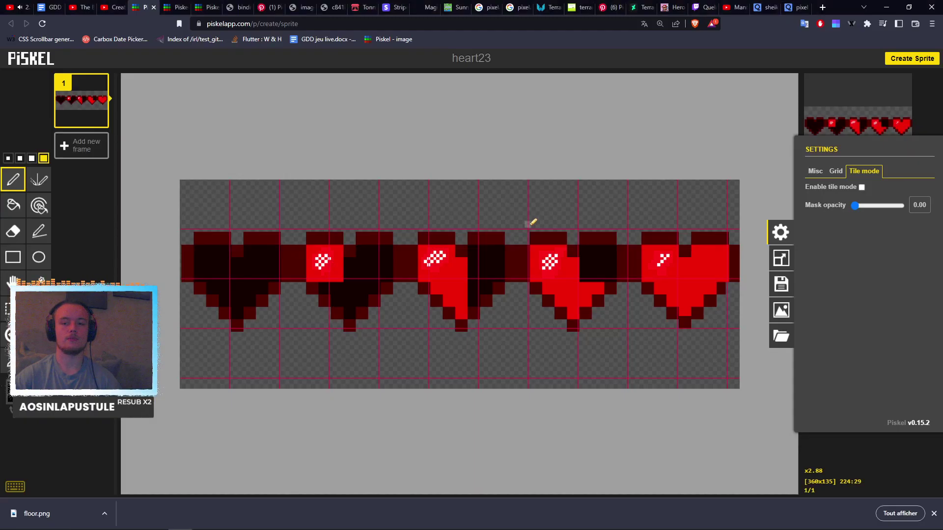
{"action": "scroll", "coordinate": [466, 269], "scroll_direction": "down", "scroll_amount": 1}
{"action": "scroll", "coordinate": [465, 267], "scroll_direction": "up", "scroll_amount": 1}
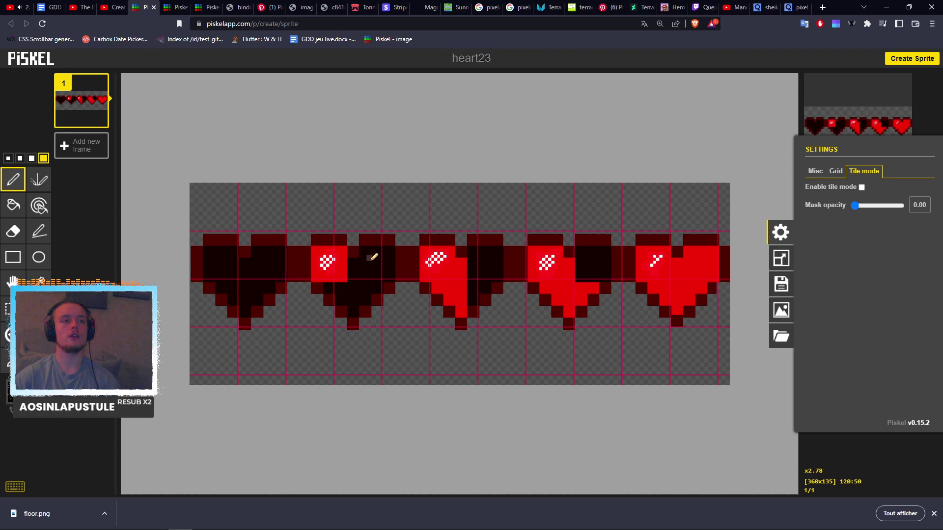
Switch to the running game and walk the character through the lower door into room (5, 7) to meet the two purple enemies.
{"action": "key", "text": "alt+Tab"}
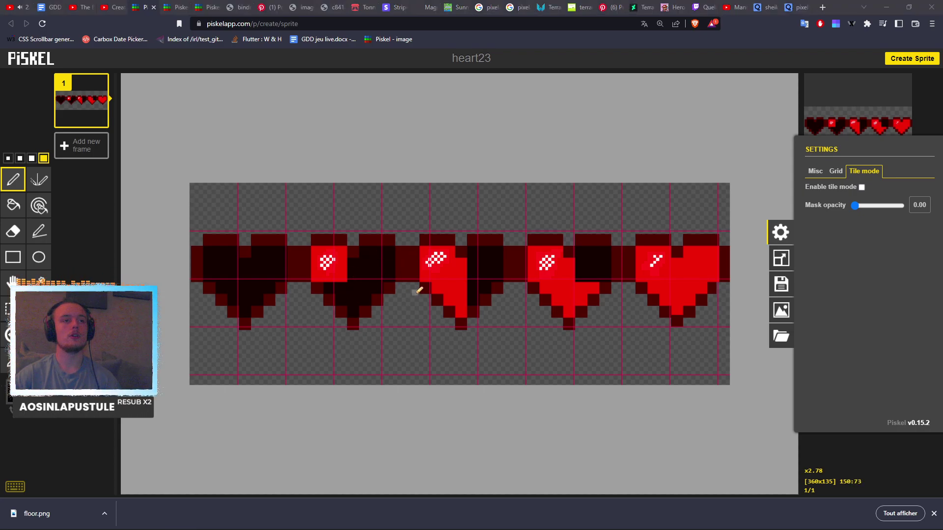
{"action": "key", "text": "s"}
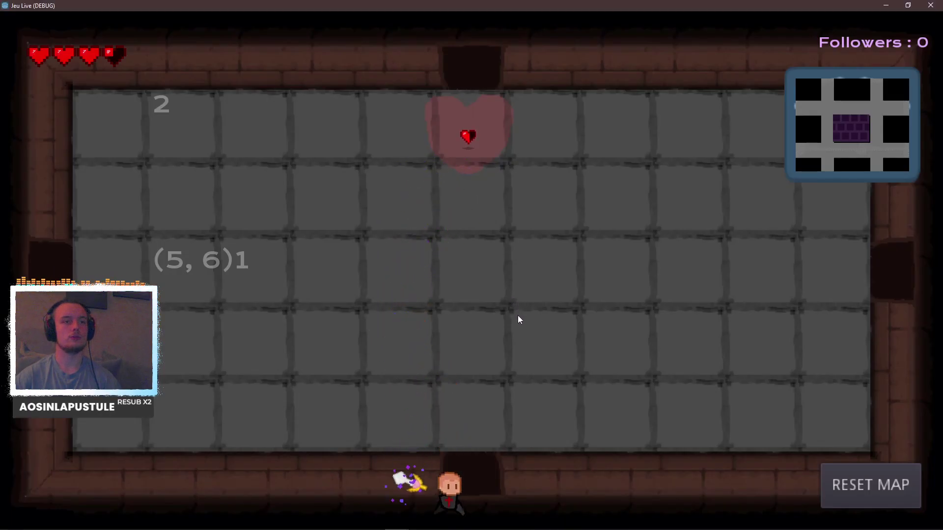
{"action": "key", "text": "d"}
{"action": "key", "text": "z"}
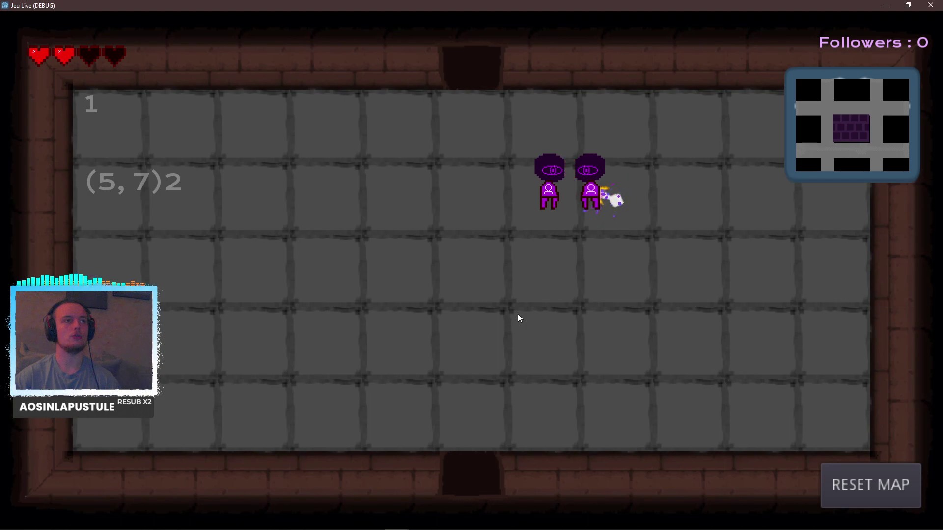
Let the purple enemies hit the character to test health loss, and go back through the upper door to room (5, 6).
{"action": "key", "text": "w"}
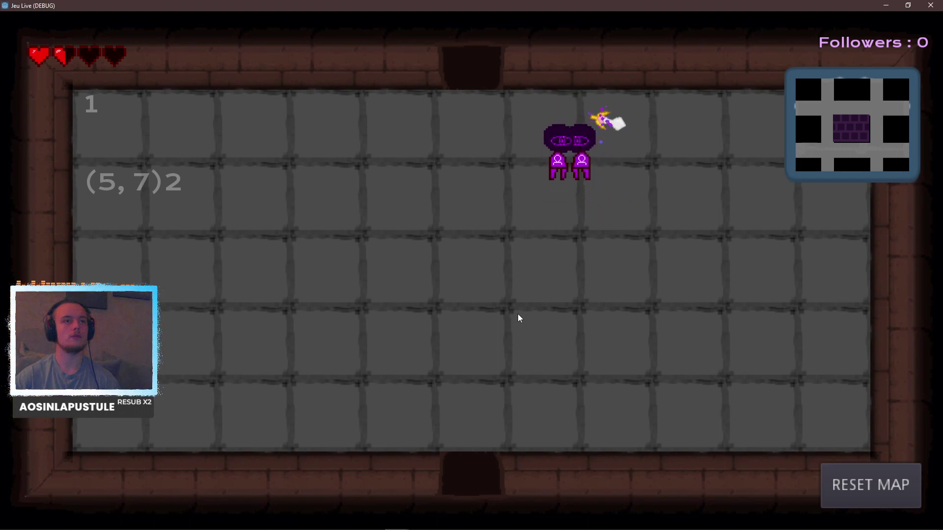
{"action": "key", "text": "Down"}
{"action": "key", "text": "Left"}
{"action": "key", "text": "Up"}
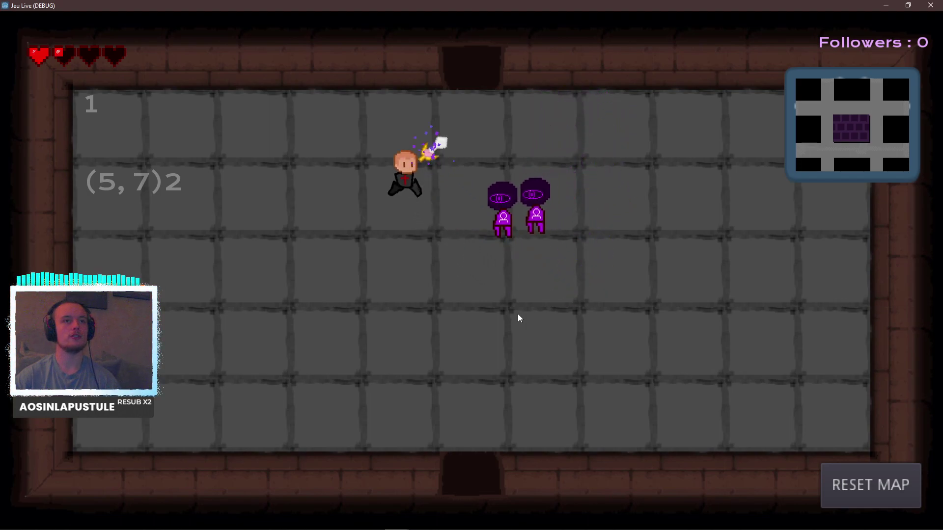
{"action": "key", "text": "Right"}
{"action": "key", "text": "w"}
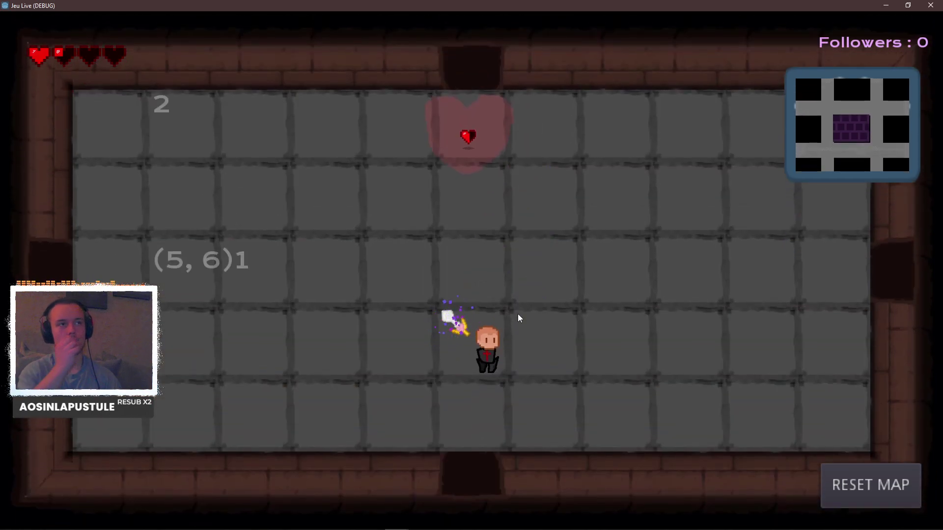
Collect the half heart below the upper door with the damaged character and step back down to check the health bar.
{"action": "key", "text": "a"}
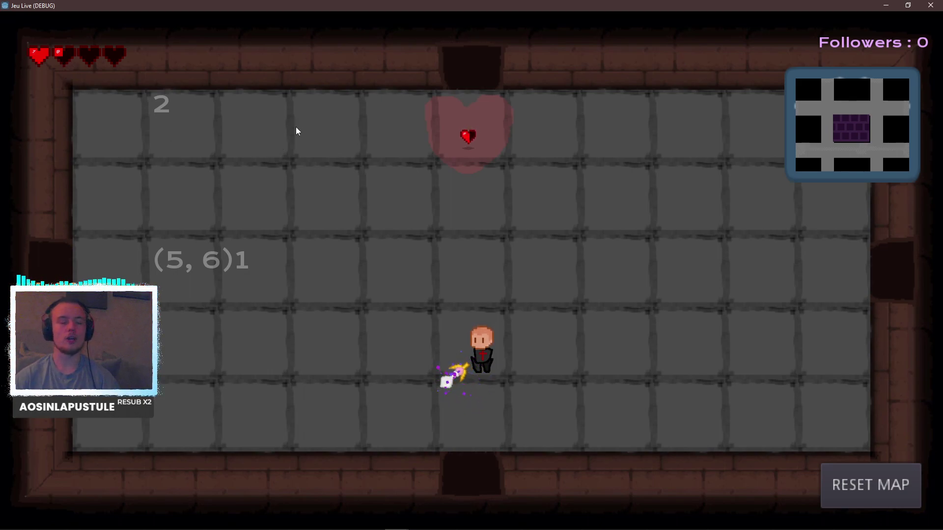
{"action": "key", "text": "z"}
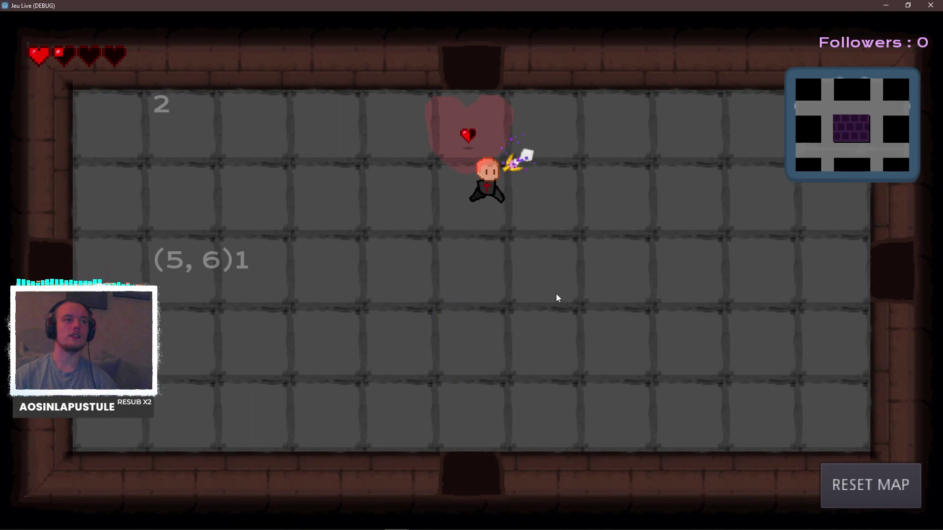
{"action": "key", "text": "s"}
{"action": "key", "text": "s"}
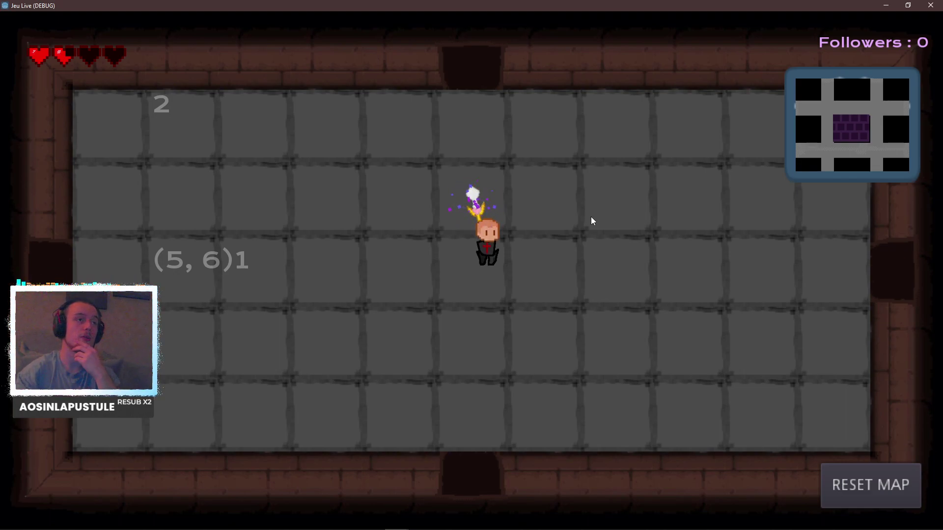
Move the character around room (5, 6) and walk it through the lower door into room (5, 7).
{"action": "key", "text": "a"}
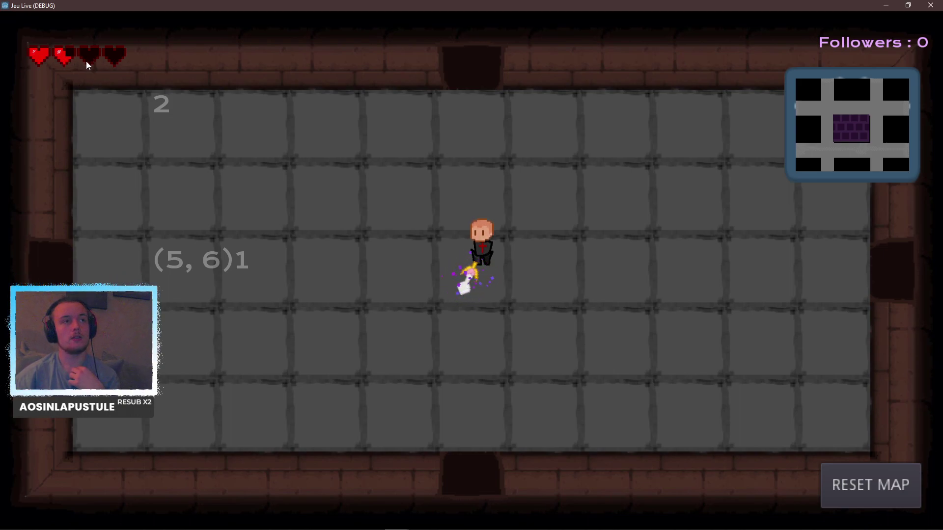
{"action": "key", "text": "d"}
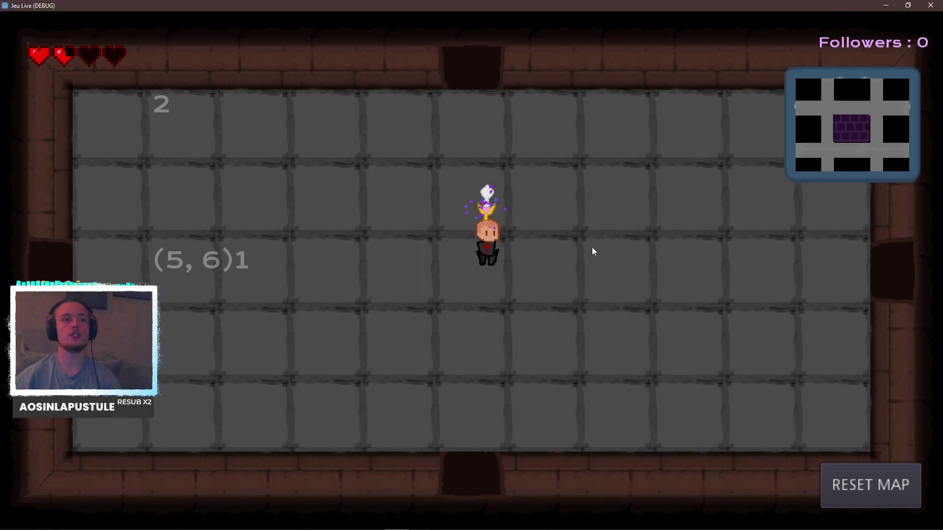
{"action": "key", "text": "d"}
{"action": "key", "text": "s"}
{"action": "key", "text": "q"}
{"action": "key", "text": "s"}
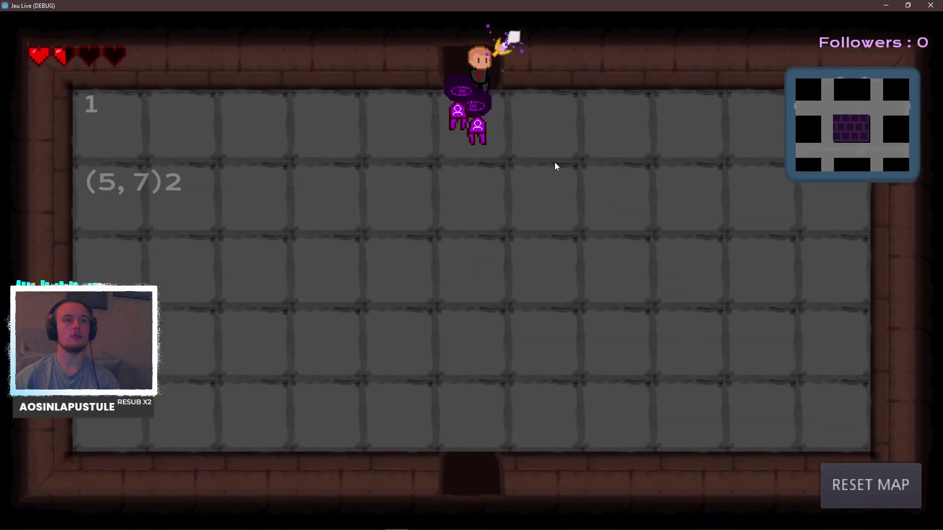
Attack the purple enemies just below the upper door of room (5, 7) while dodging them.
{"action": "left_click", "coordinate": [555, 163]}
{"action": "left_click", "coordinate": [603, 211]}
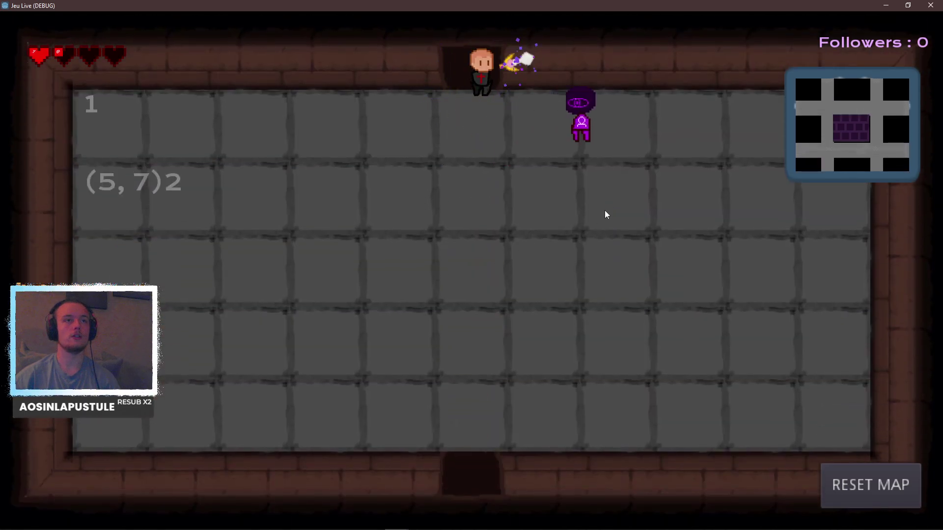
{"action": "left_click", "coordinate": [619, 188]}
{"action": "key", "text": "s"}
{"action": "key", "text": "q"}
{"action": "key", "text": "s"}
{"action": "key", "text": "q"}
{"action": "key", "text": "z"}
{"action": "key", "text": "d"}
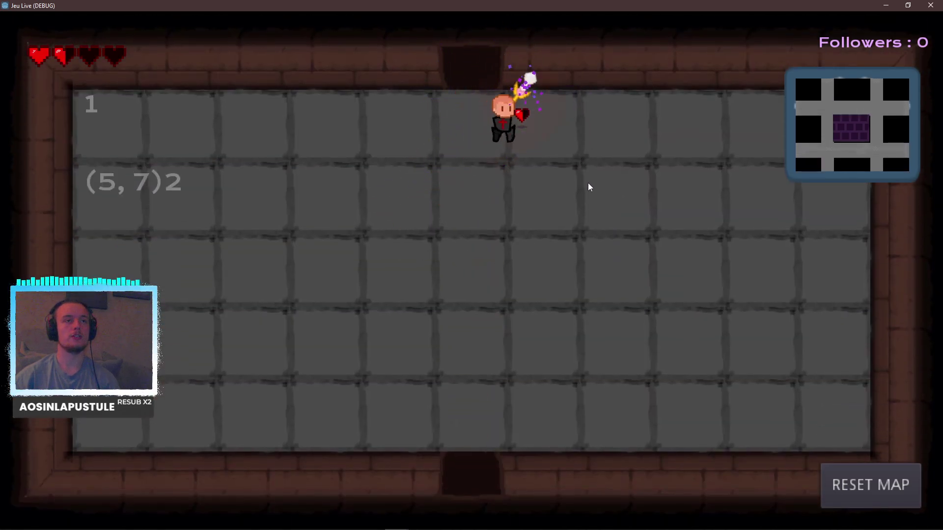
Collect the dropped heart below the upper door and walk the character down into room (5, 8).
{"action": "key", "text": "s"}
{"action": "key", "text": "q"}
{"action": "key", "text": "s"}
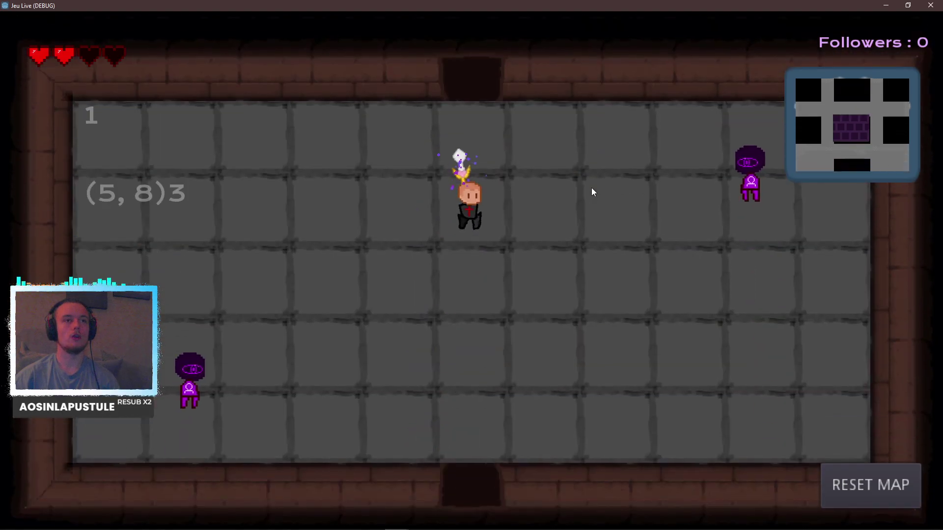
Cross room (5, 8) while attacking the purple enemy that starts near the upper-right corner.
{"action": "key", "text": "d"}
{"action": "key", "text": "w"}
{"action": "left_click", "coordinate": [638, 191]}
{"action": "key", "text": "s"}
{"action": "left_click", "coordinate": [707, 295]}
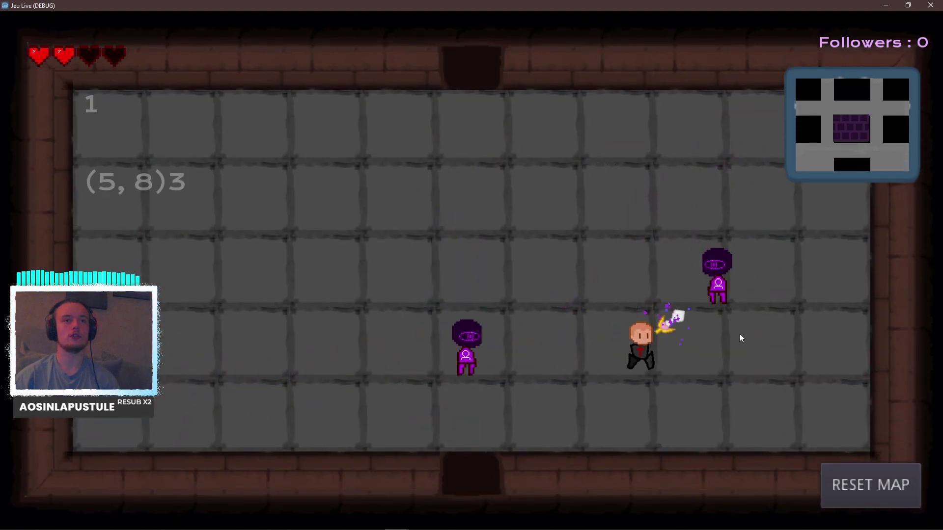
{"action": "left_click", "coordinate": [744, 359]}
Get past the remaining purple enemy in room (5, 8) and collect the dropped hearts to check the health bar.
{"action": "key", "text": "q"}
{"action": "key", "text": "z"}
{"action": "key", "text": "s"}
{"action": "key", "text": "a"}
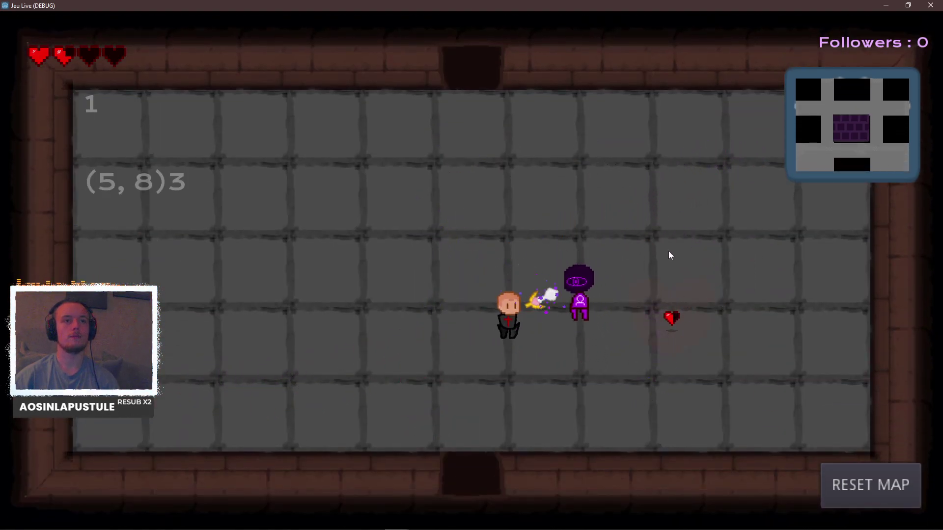
{"action": "key", "text": "d"}
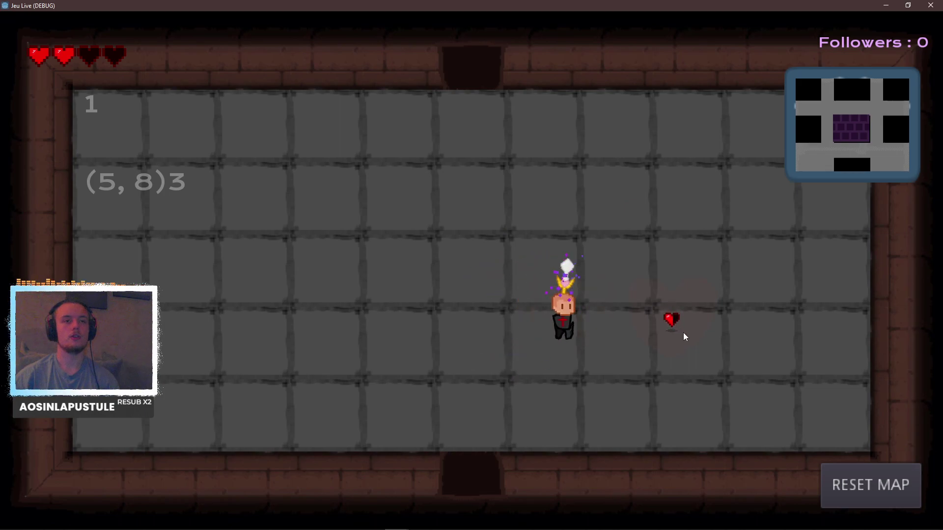
{"action": "key", "text": "a"}
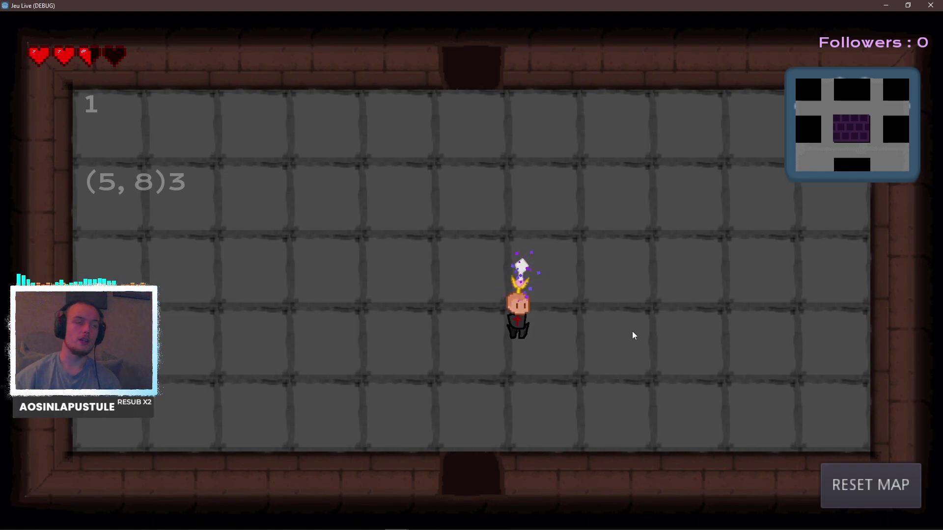
Close the running game to return to the heart23 sheet in Piskel, and collapse the settings panel.
{"action": "left_click", "coordinate": [923, 6]}
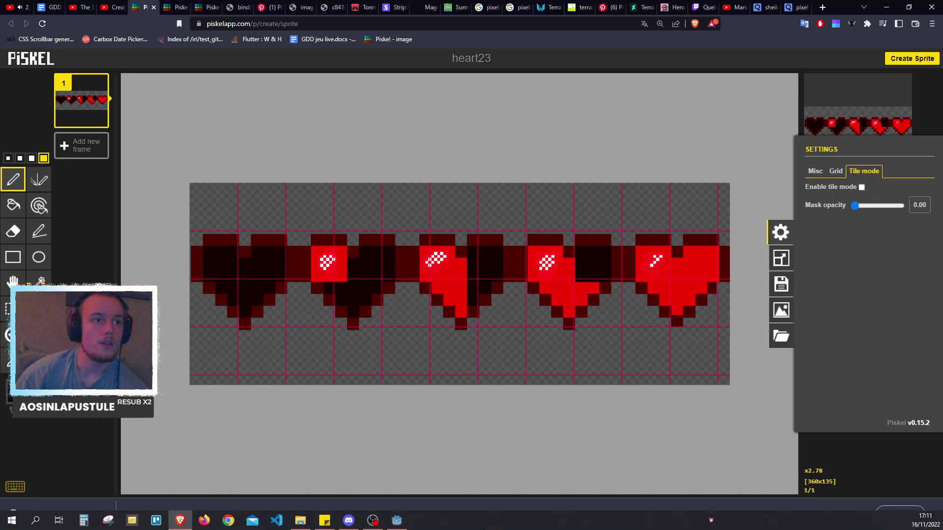
{"action": "mouse_move", "coordinate": [396, 521]}
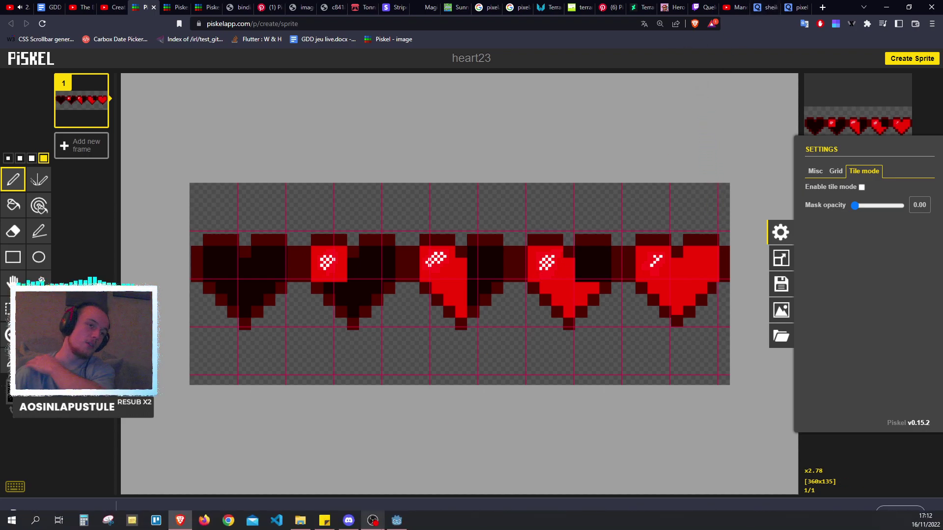
{"action": "mouse_move", "coordinate": [349, 521]}
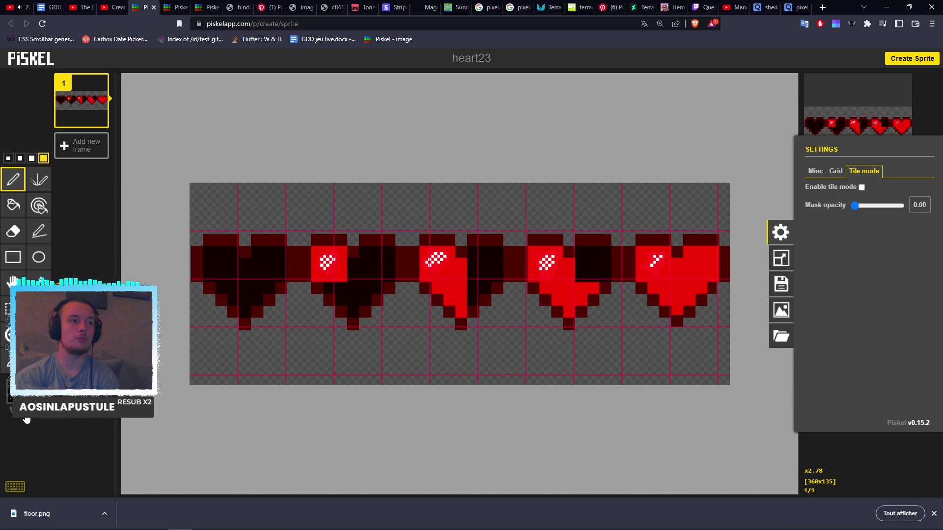
{"action": "left_click", "coordinate": [46, 451]}
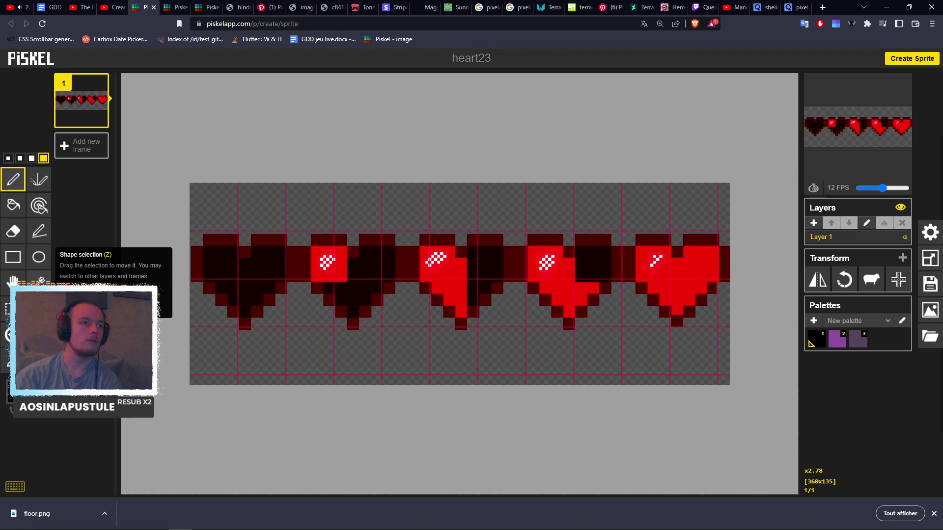
Try to move the dark red block between the first two hearts, and the second heart's black area, with Shape selection.
{"action": "left_click", "coordinate": [39, 282]}
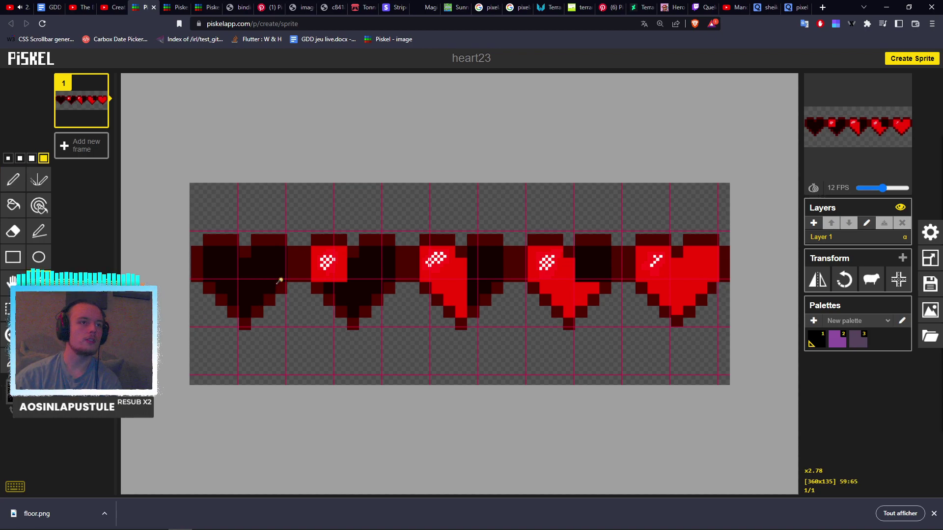
{"action": "left_click", "coordinate": [301, 259]}
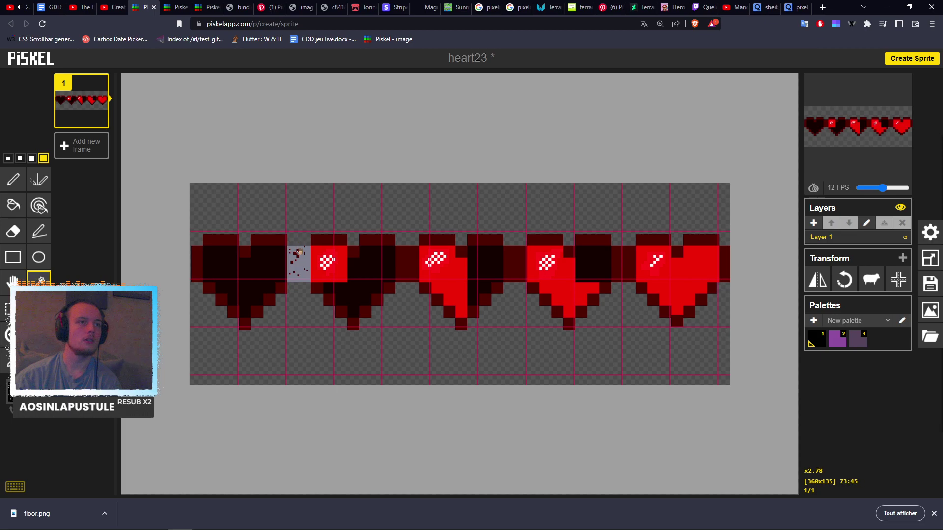
{"action": "left_click_drag", "start_coordinate": [298, 257], "coordinate": [306, 211]}
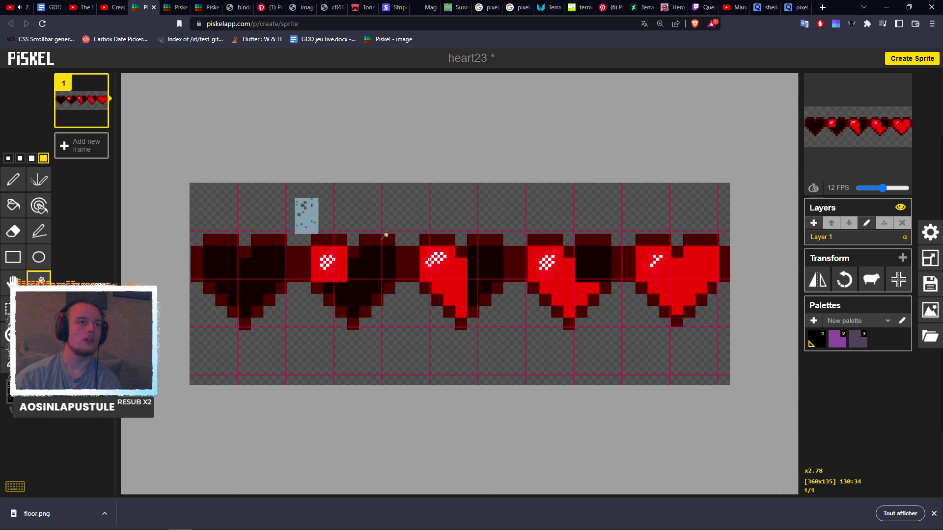
{"action": "left_click", "coordinate": [368, 260]}
{"action": "left_click_drag", "start_coordinate": [370, 272], "coordinate": [401, 335]}
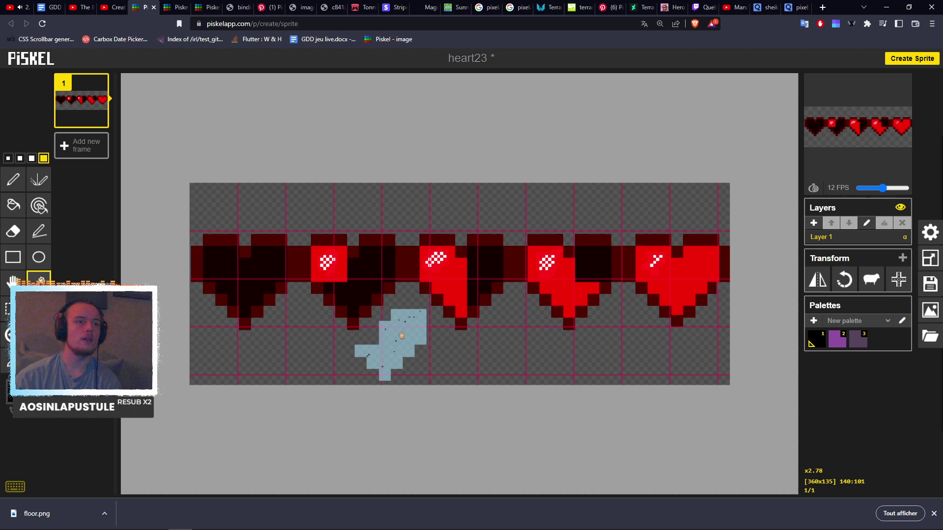
Try to move the second heart's red area and the third heart's black half with Shape selection.
{"action": "left_click", "coordinate": [337, 274]}
{"action": "left_click", "coordinate": [342, 276]}
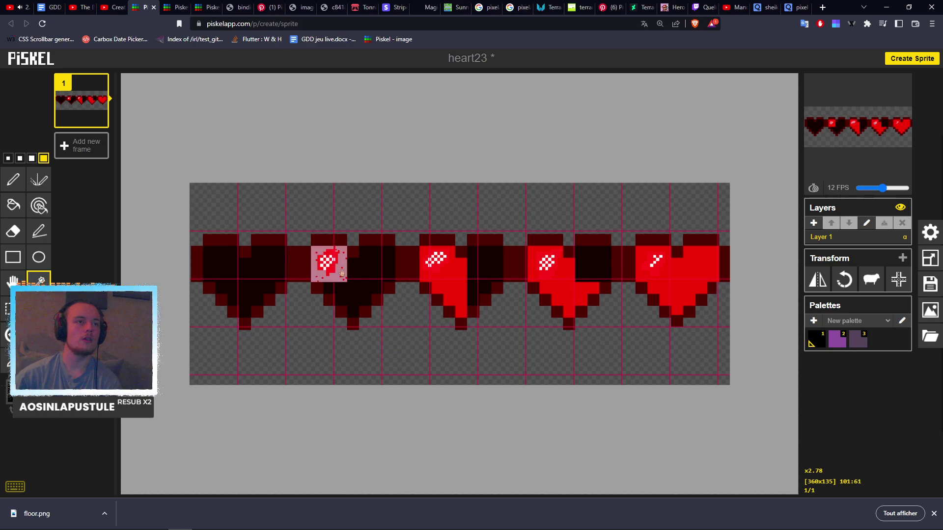
{"action": "left_click_drag", "start_coordinate": [342, 277], "coordinate": [463, 363]}
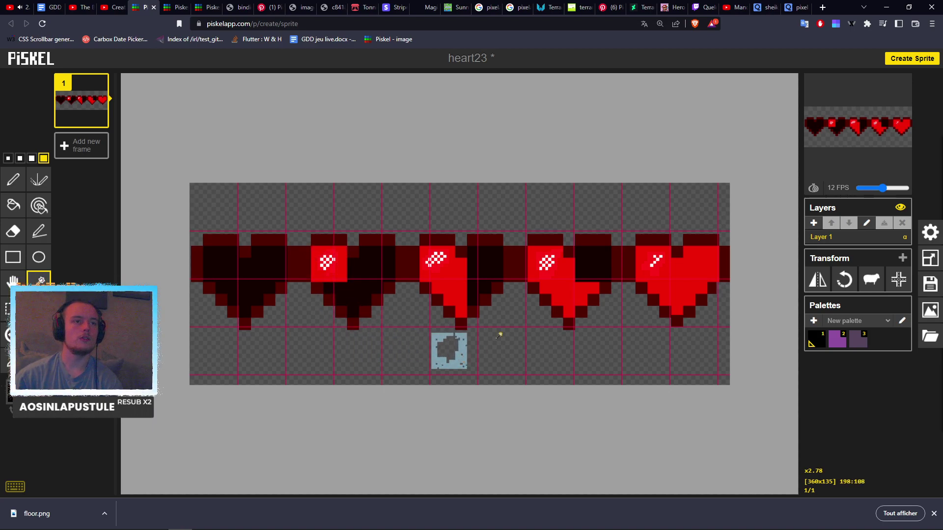
{"action": "left_click", "coordinate": [497, 265]}
{"action": "left_click_drag", "start_coordinate": [498, 268], "coordinate": [521, 319]}
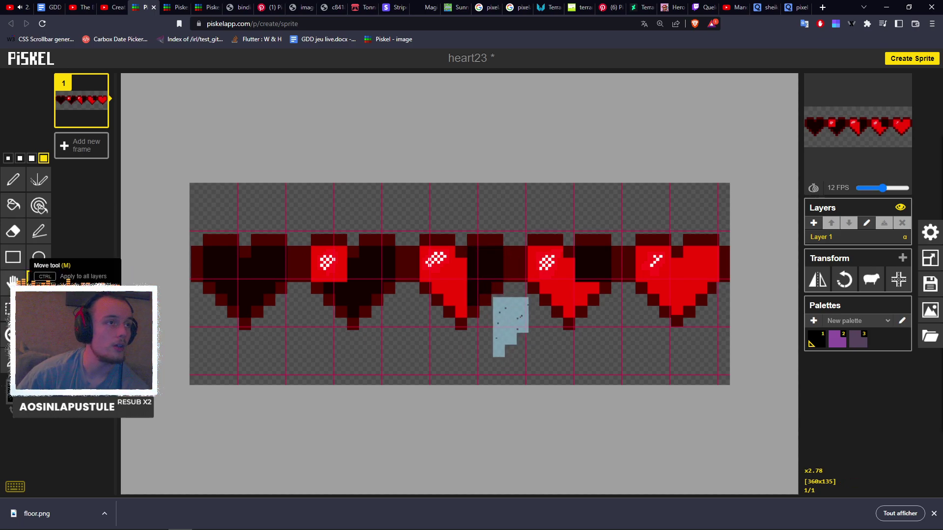
Select the transparent background above the hearts and try to move that selection down the canvas.
{"action": "left_click", "coordinate": [320, 225]}
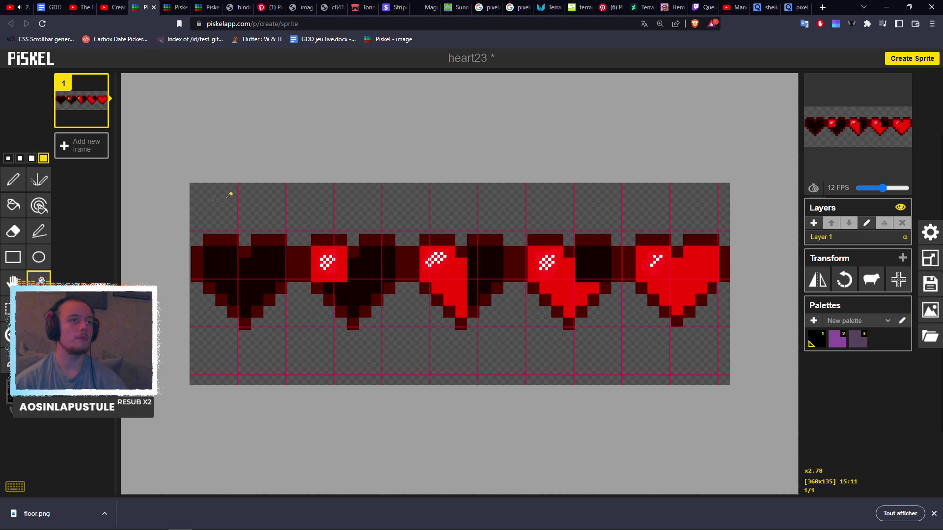
{"action": "left_click", "coordinate": [259, 213]}
{"action": "left_click_drag", "start_coordinate": [270, 192], "coordinate": [275, 393]}
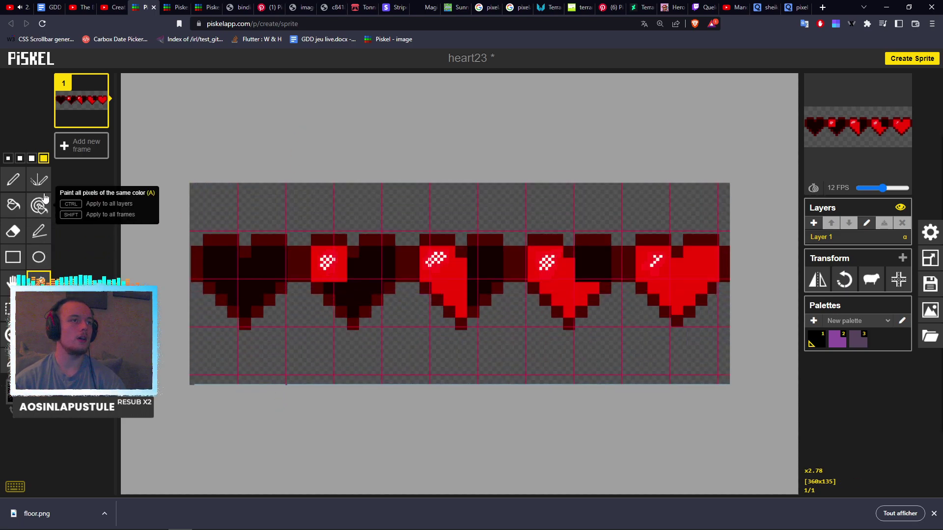
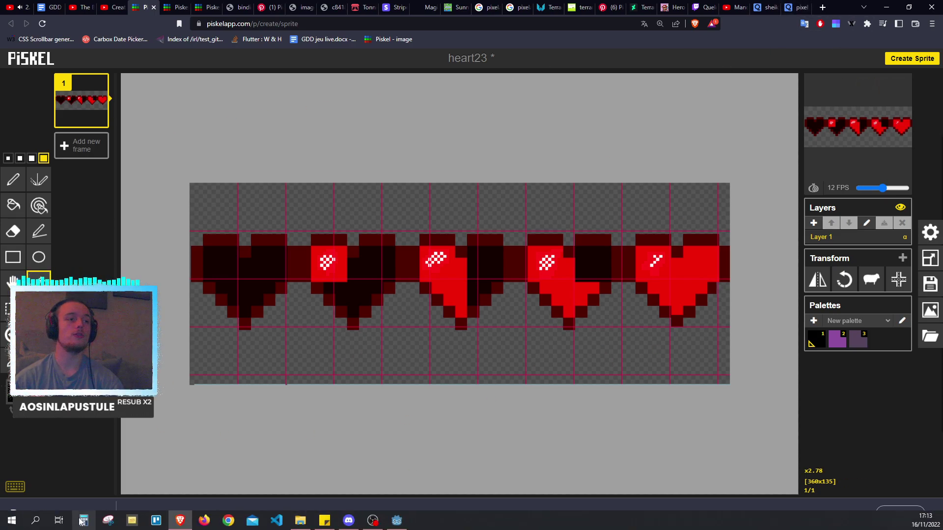
Open the Half_Heart.png image in Paint 3D.
{"action": "left_click", "coordinate": [45, 524]}
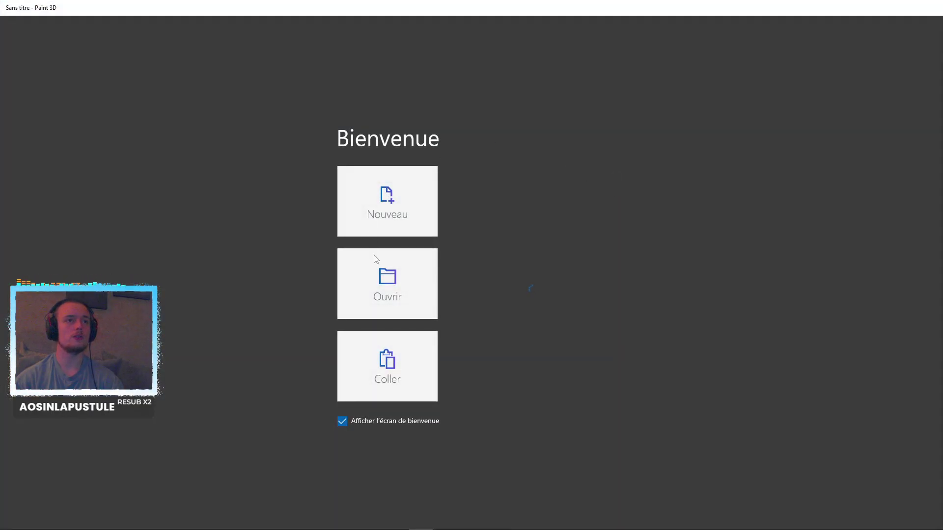
{"action": "left_click", "coordinate": [396, 305]}
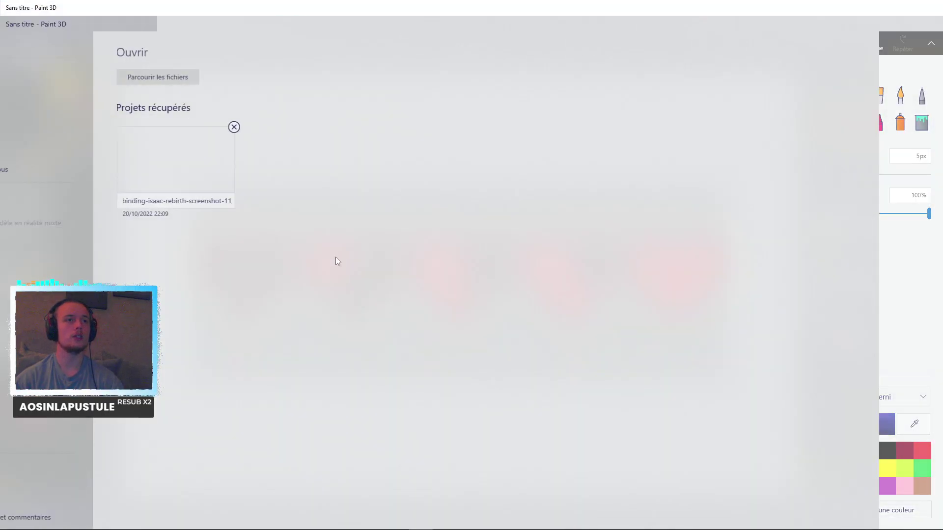
{"action": "left_click", "coordinate": [201, 57]}
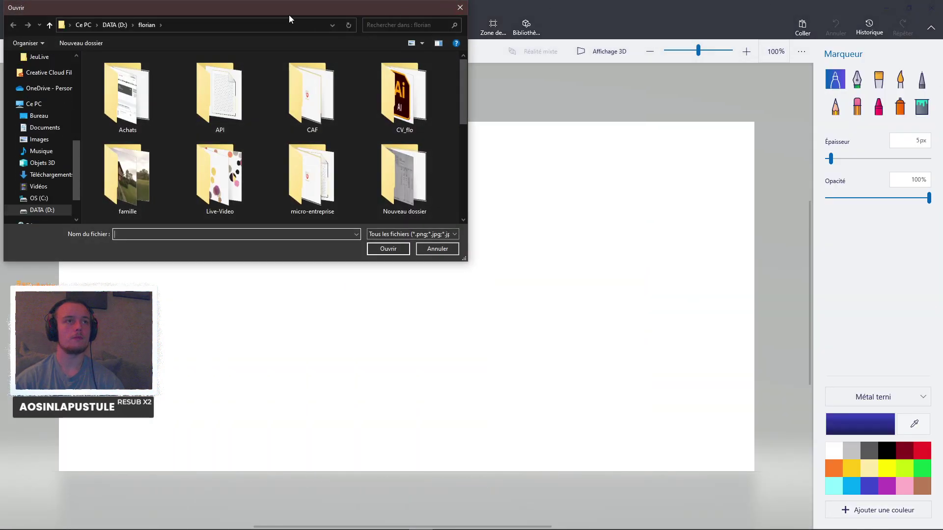
{"action": "mouse_move", "coordinate": [288, 18]}
{"action": "left_mouse_down"}
{"action": "mouse_move", "coordinate": [805, 221]}
{"action": "mouse_move", "coordinate": [942, 225]}
{"action": "left_mouse_up"}
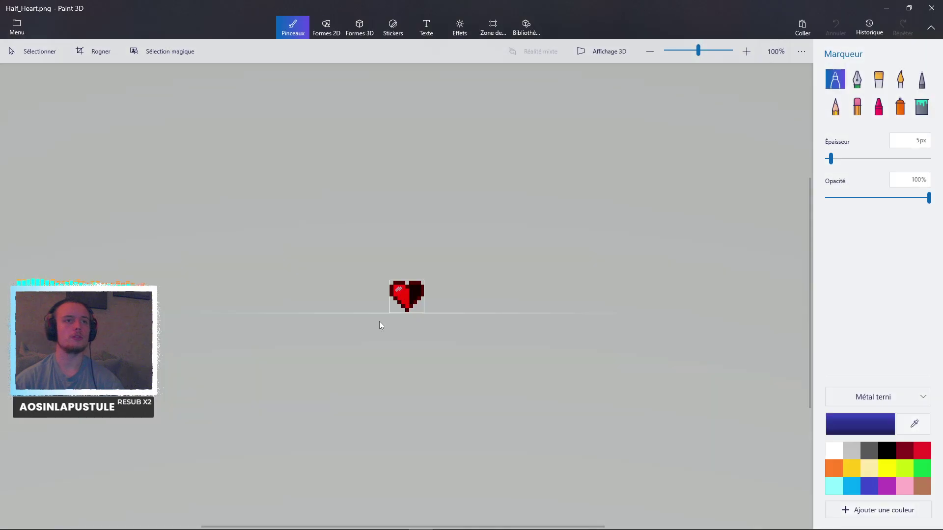
{"action": "scroll", "coordinate": [419, 292], "scroll_direction": "up", "scroll_amount": 5}
{"action": "scroll", "coordinate": [419, 290], "scroll_direction": "down", "scroll_amount": 3}
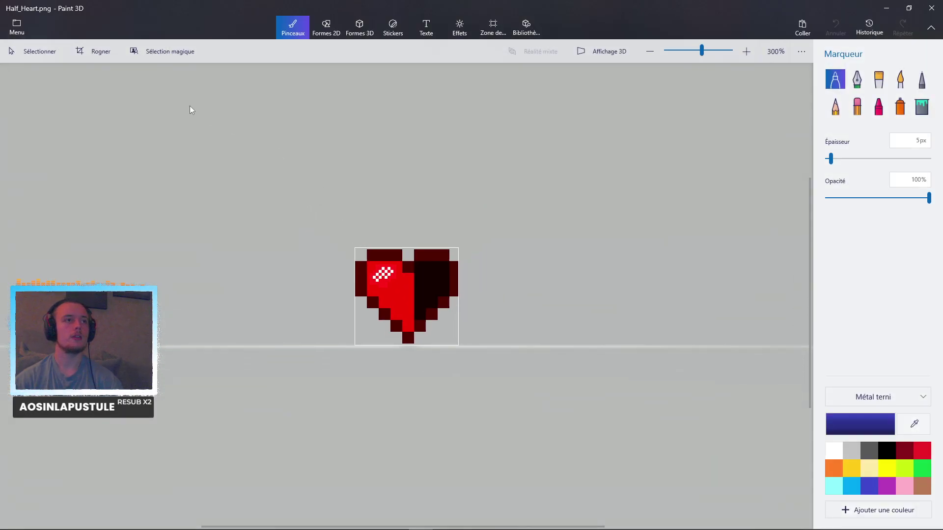
{"action": "left_click", "coordinate": [96, 58]}
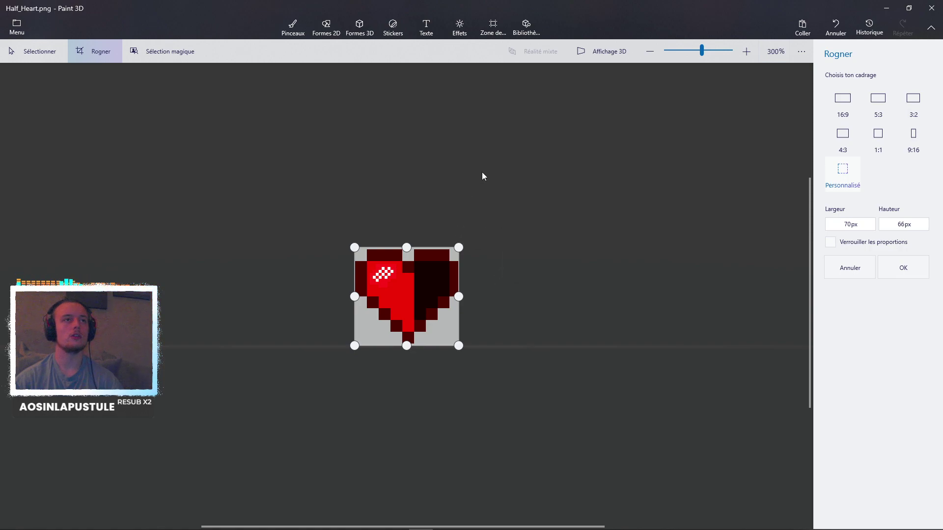
{"action": "key", "text": "Escape"}
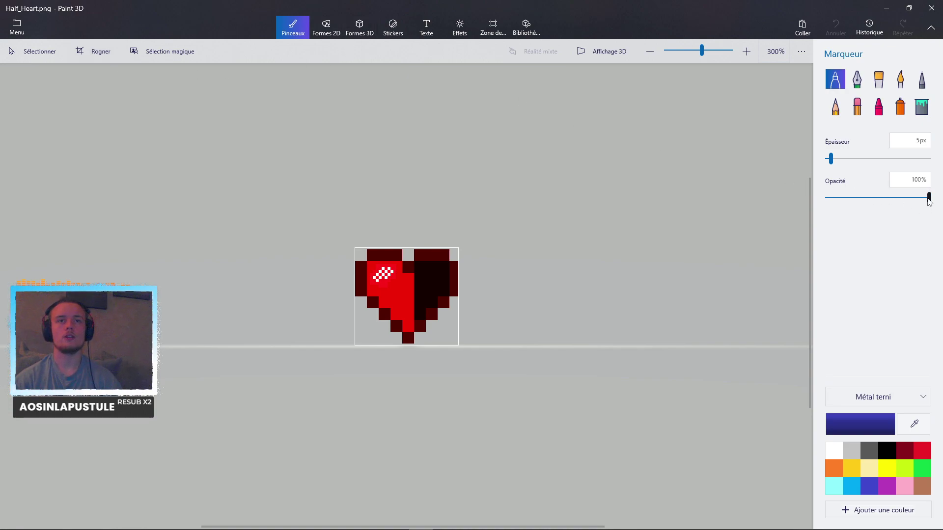
Set the marker to 36% opacity and red, and paint a short stroke across the heart's centre.
{"action": "left_click_drag", "start_coordinate": [929, 201], "coordinate": [855, 202]}
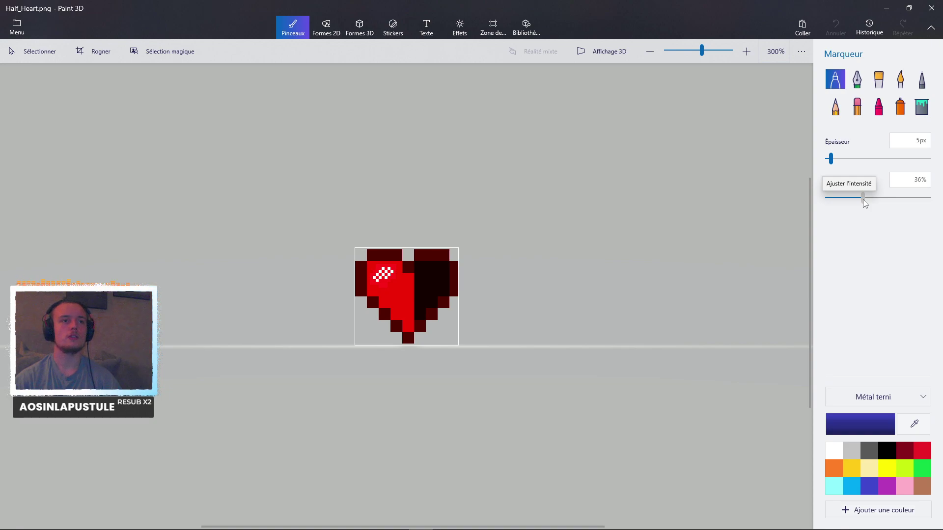
{"action": "scroll", "coordinate": [427, 297], "scroll_direction": "up", "scroll_amount": 5}
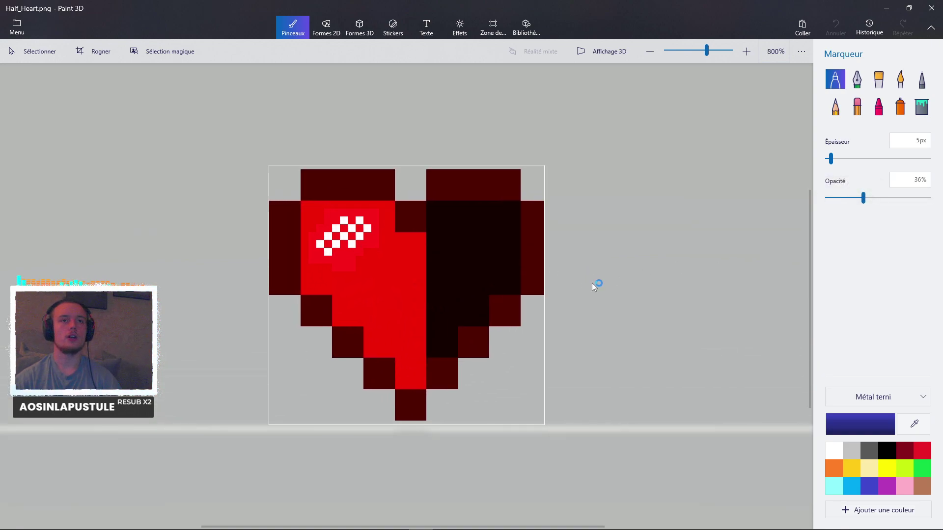
{"action": "left_click", "coordinate": [925, 450]}
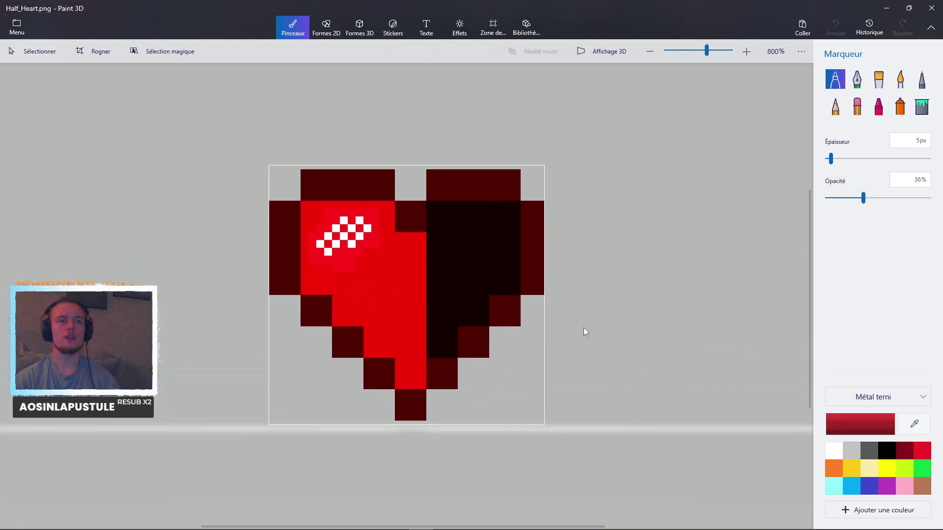
{"action": "mouse_move", "coordinate": [460, 286]}
{"action": "left_mouse_down"}
{"action": "mouse_move", "coordinate": [399, 301]}
{"action": "mouse_move", "coordinate": [427, 305]}
{"action": "mouse_move", "coordinate": [445, 285]}
{"action": "left_mouse_up"}
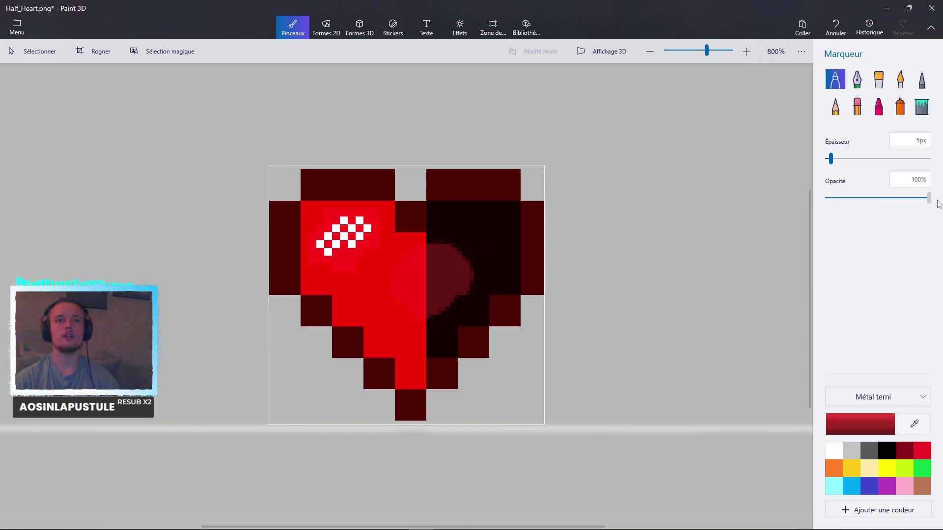
Fill the heart's dark half, outline, bright red area and white highlight with red.
{"action": "left_click", "coordinate": [926, 112]}
{"action": "left_click", "coordinate": [459, 258]}
{"action": "left_click", "coordinate": [485, 229]}
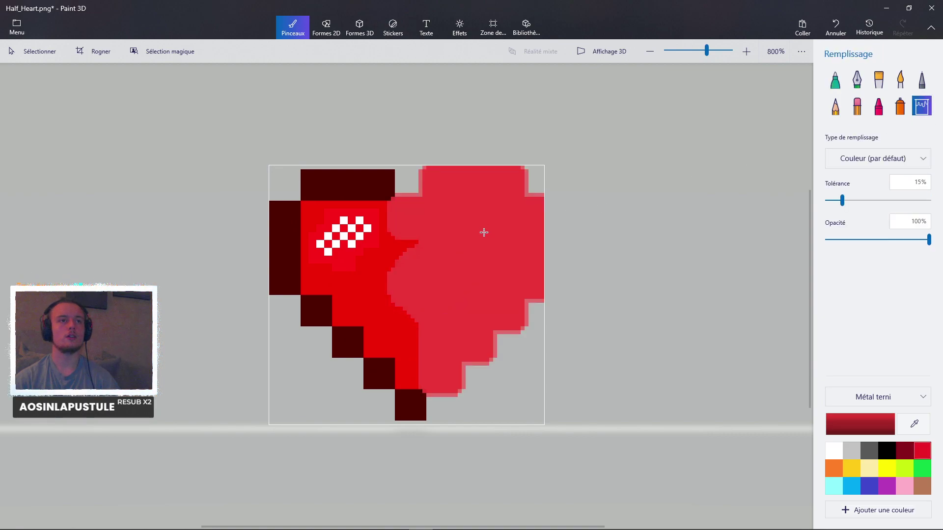
{"action": "left_click", "coordinate": [357, 195]}
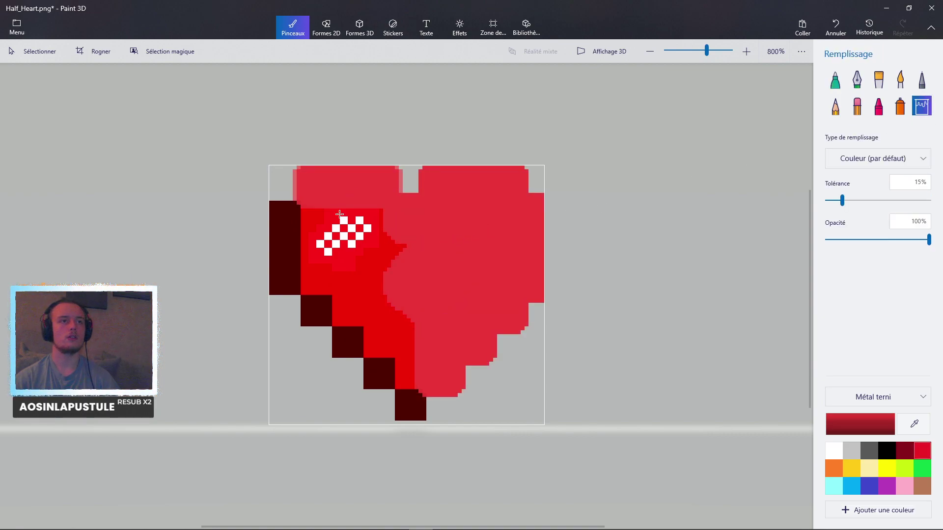
{"action": "left_click", "coordinate": [364, 279]}
{"action": "left_click", "coordinate": [347, 248]}
{"action": "left_click", "coordinate": [343, 238]}
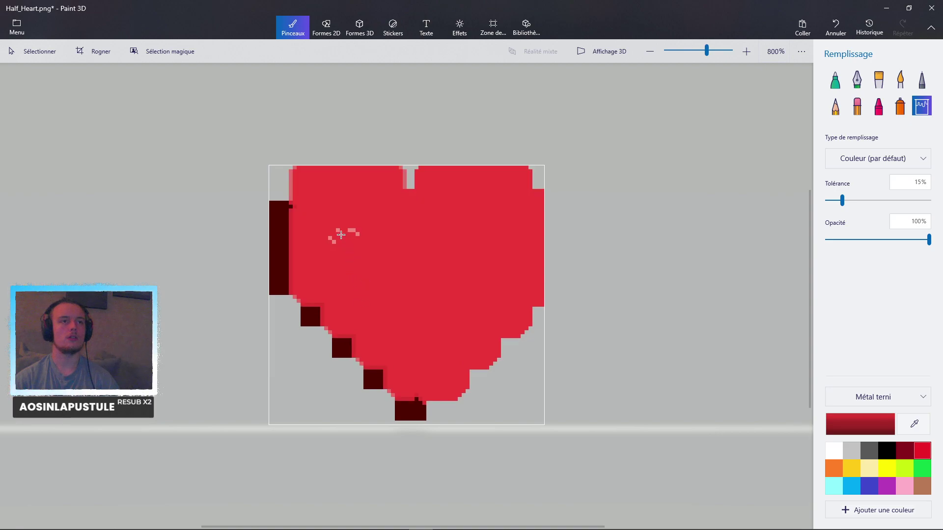
{"action": "left_click", "coordinate": [282, 246]}
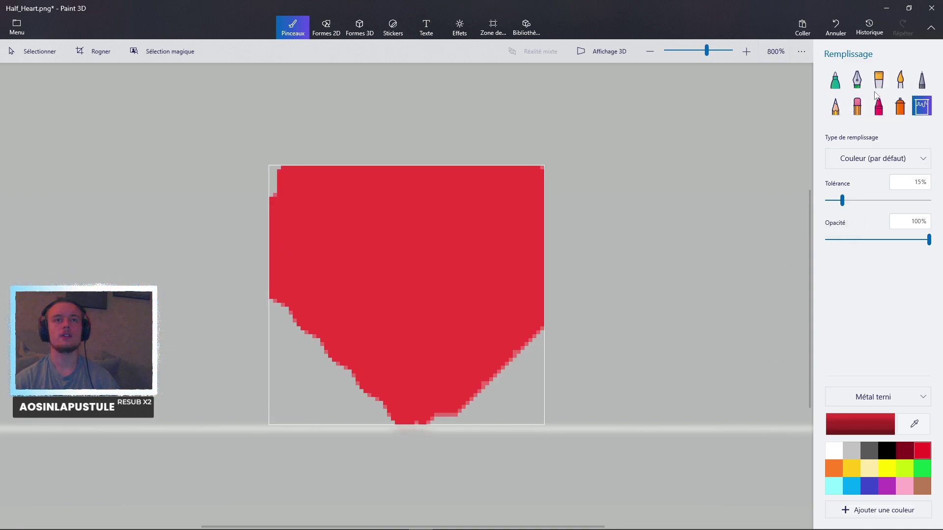
Erase the lower-right and lower-left edges of the red shape with the 25 px eraser to narrow it to a point.
{"action": "left_click", "coordinate": [857, 106]}
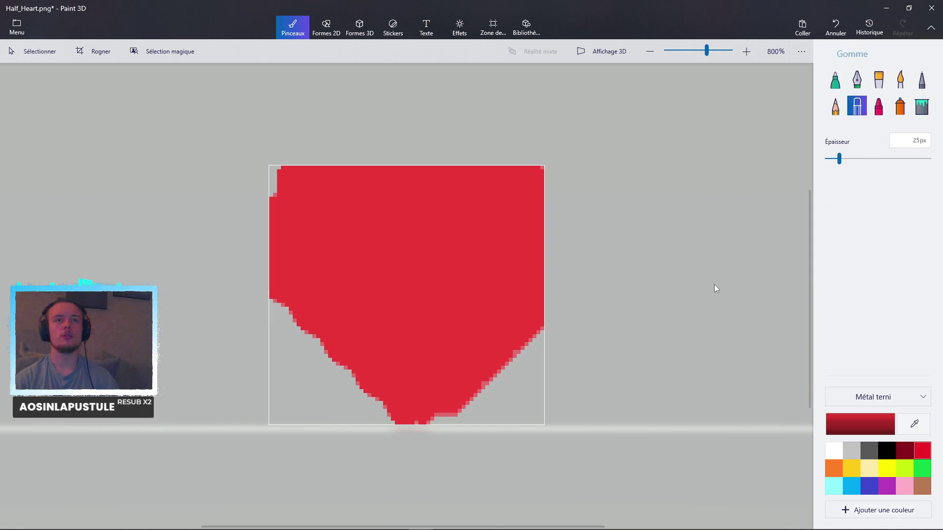
{"action": "left_click", "coordinate": [499, 430]}
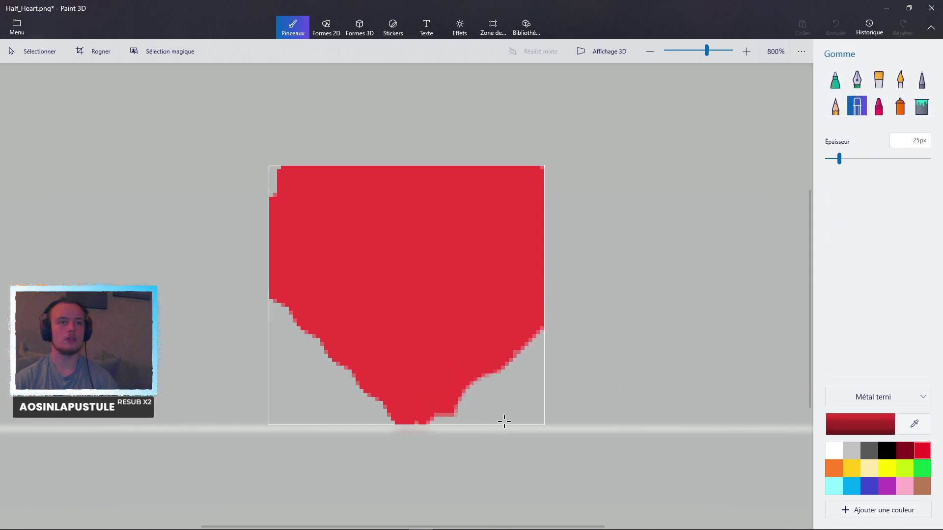
{"action": "left_click_drag", "start_coordinate": [571, 355], "coordinate": [444, 460]}
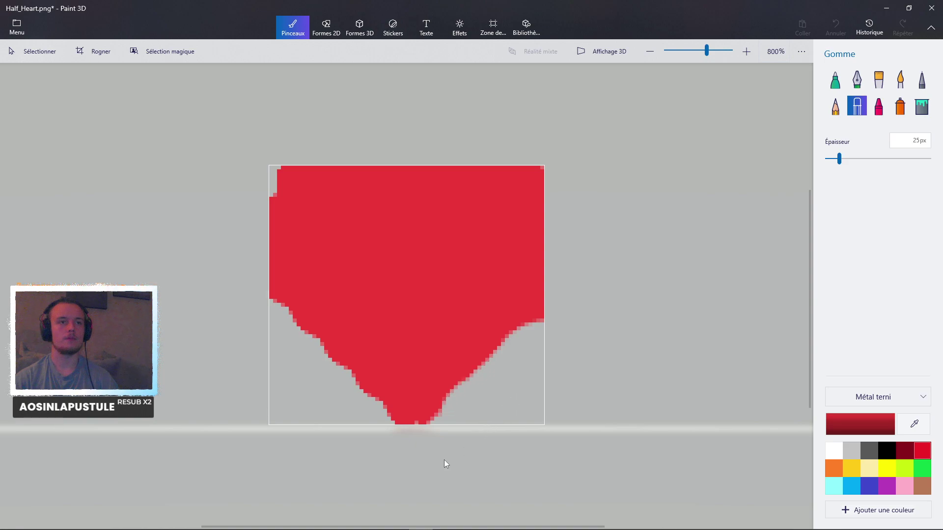
{"action": "left_click_drag", "start_coordinate": [361, 436], "coordinate": [221, 280]}
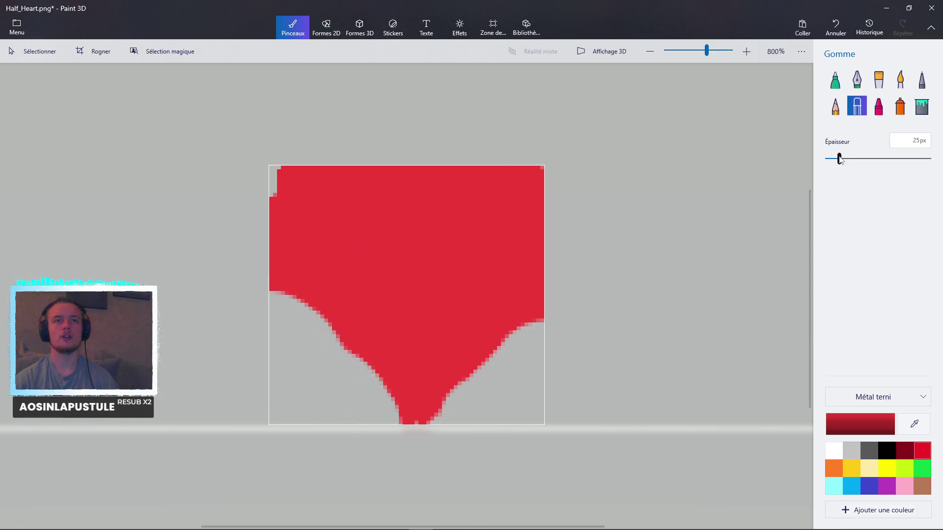
Set the eraser thickness to 5 px and carve a central notch, rounded lobes and trimmed sides into the red shape.
{"action": "left_click_drag", "start_coordinate": [829, 162], "coordinate": [830, 160]}
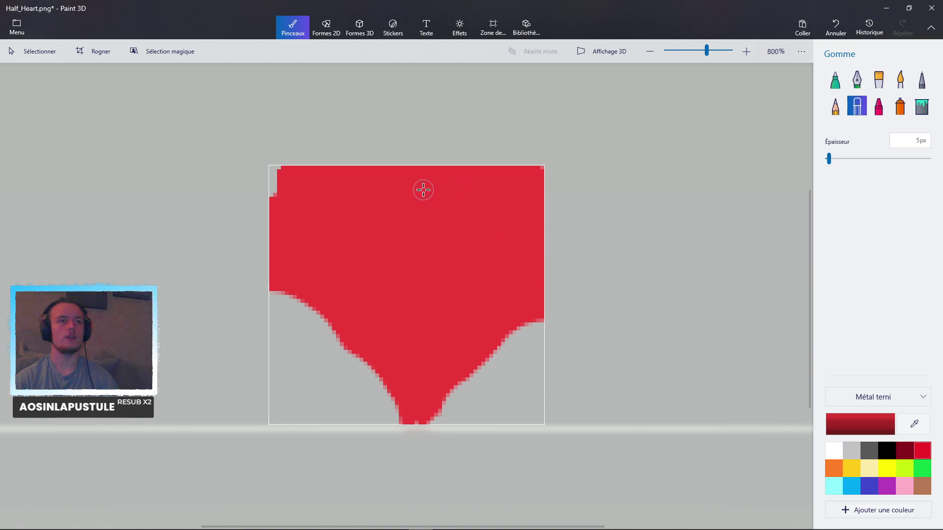
{"action": "mouse_move", "coordinate": [423, 190]}
{"action": "left_mouse_down"}
{"action": "mouse_move", "coordinate": [450, 167]}
{"action": "mouse_move", "coordinate": [536, 170]}
{"action": "mouse_move", "coordinate": [510, 170]}
{"action": "mouse_move", "coordinate": [548, 235]}
{"action": "mouse_move", "coordinate": [539, 269]}
{"action": "left_mouse_up"}
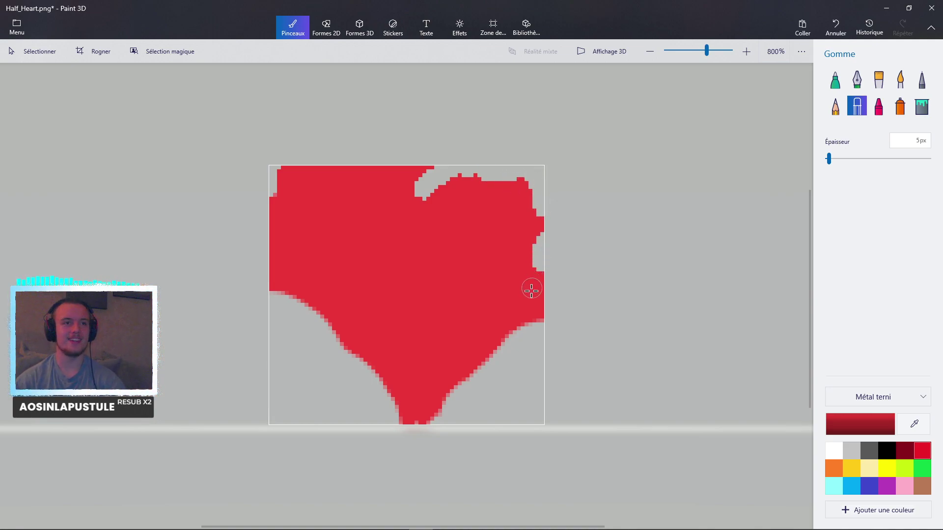
{"action": "mouse_move", "coordinate": [539, 322]}
{"action": "left_mouse_down"}
{"action": "mouse_move", "coordinate": [546, 184]}
{"action": "mouse_move", "coordinate": [476, 168]}
{"action": "mouse_move", "coordinate": [285, 173]}
{"action": "mouse_move", "coordinate": [276, 189]}
{"action": "mouse_move", "coordinate": [274, 275]}
{"action": "mouse_move", "coordinate": [291, 306]}
{"action": "left_mouse_up"}
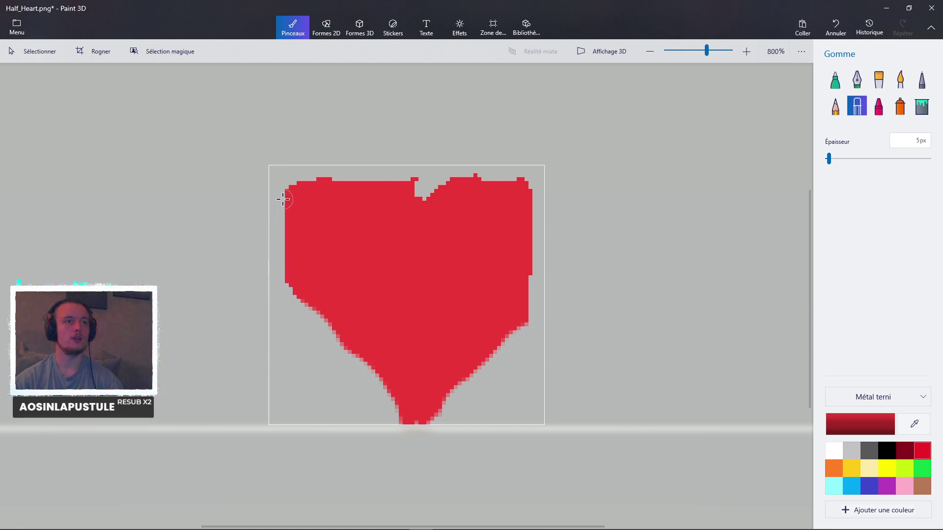
{"action": "mouse_move", "coordinate": [283, 199]}
{"action": "left_mouse_down"}
{"action": "mouse_move", "coordinate": [349, 175]}
{"action": "mouse_move", "coordinate": [412, 224]}
{"action": "mouse_move", "coordinate": [441, 195]}
{"action": "mouse_move", "coordinate": [494, 177]}
{"action": "mouse_move", "coordinate": [540, 219]}
{"action": "left_mouse_up"}
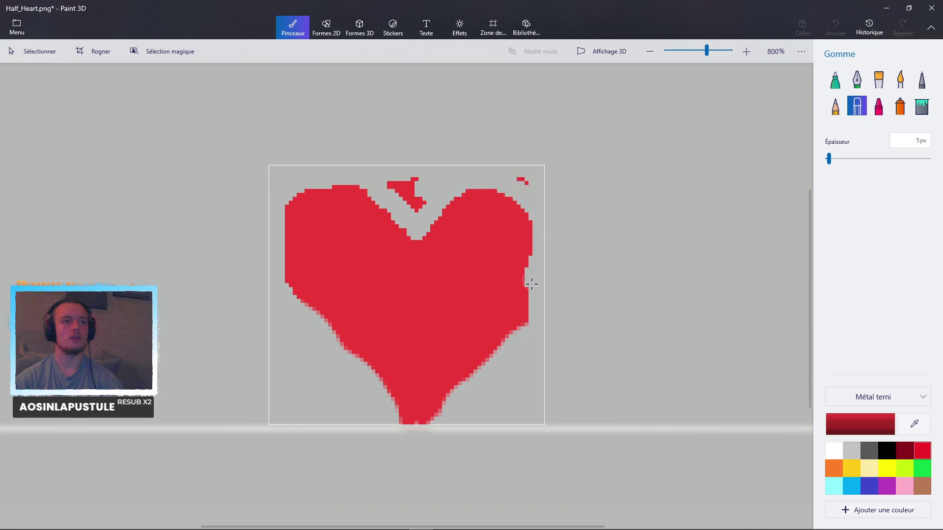
{"action": "left_click_drag", "start_coordinate": [531, 284], "coordinate": [510, 350]}
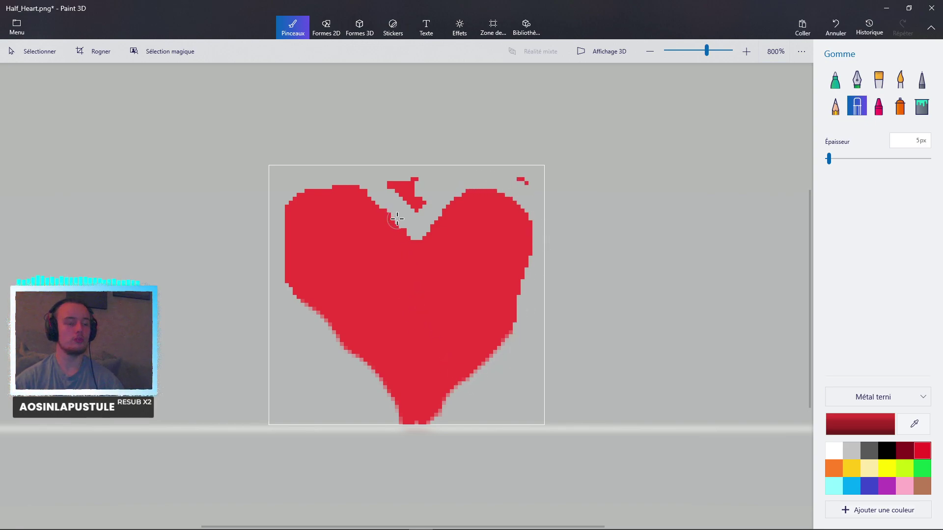
Undo all the erasing, filling and marker edits on the heart image.
{"action": "key", "text": "ctrl+z"}
{"action": "key", "text": "ctrl+z"}
{"action": "key", "text": "ctrl+z"}
{"action": "key", "text": "ctrl+z"}
{"action": "key", "text": "ctrl+z"}
{"action": "key", "text": "ctrl+z"}
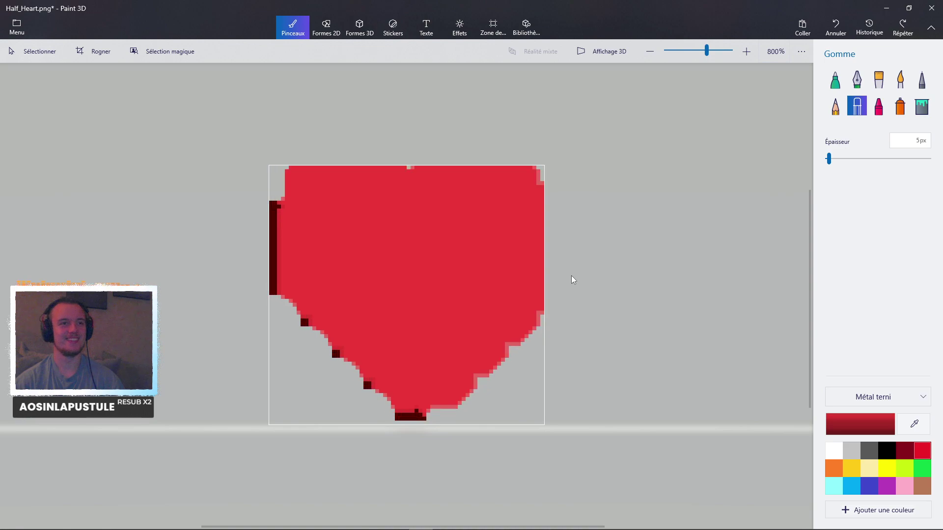
{"action": "key", "text": "ctrl+z"}
{"action": "key", "text": "ctrl+z"}
{"action": "key", "text": "ctrl+z"}
{"action": "key", "text": "ctrl+z"}
{"action": "key", "text": "ctrl+z"}
{"action": "key", "text": "ctrl+z"}
{"action": "key", "text": "ctrl+z"}
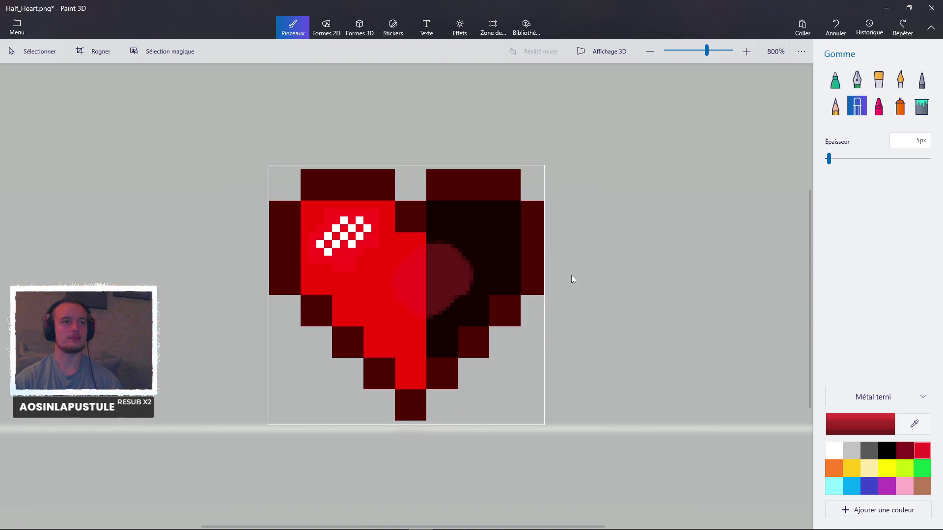
Try to fill the heart's dark half and its upper-left outline with red.
{"action": "left_click", "coordinate": [922, 106]}
{"action": "left_click", "coordinate": [471, 271]}
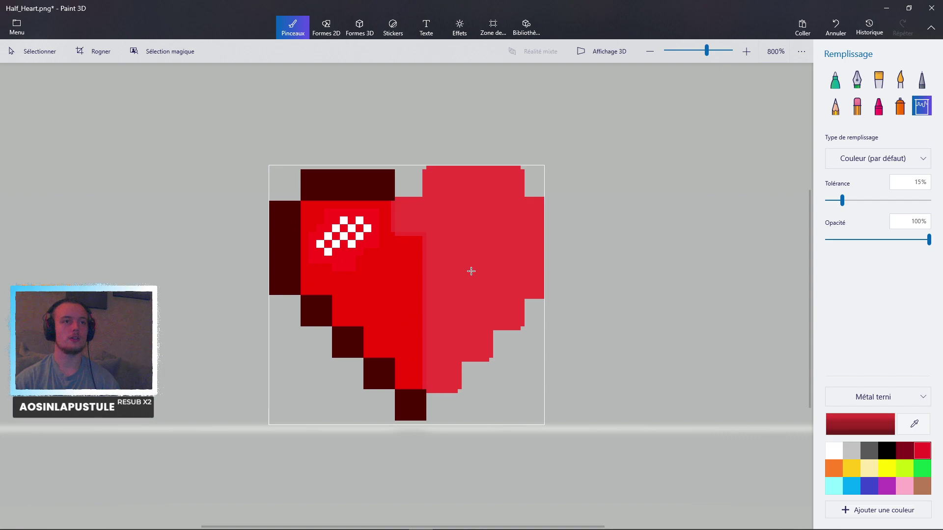
{"action": "left_click", "coordinate": [355, 192]}
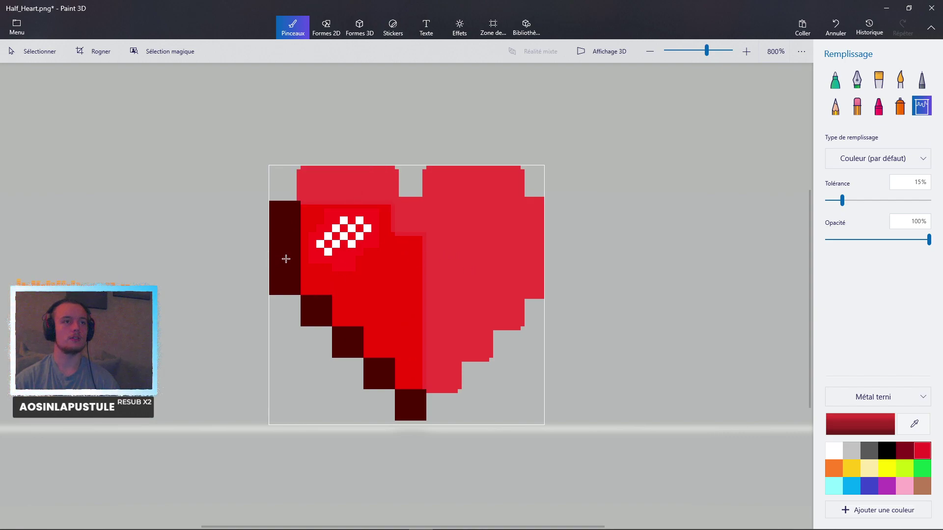
{"action": "key", "text": "ctrl+z"}
{"action": "key", "text": "ctrl+z"}
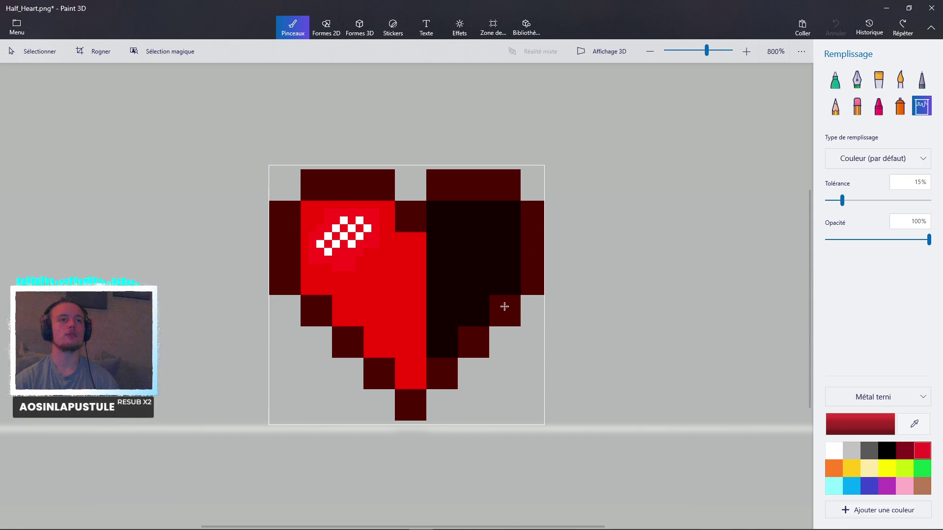
{"action": "left_click", "coordinate": [19, 28]}
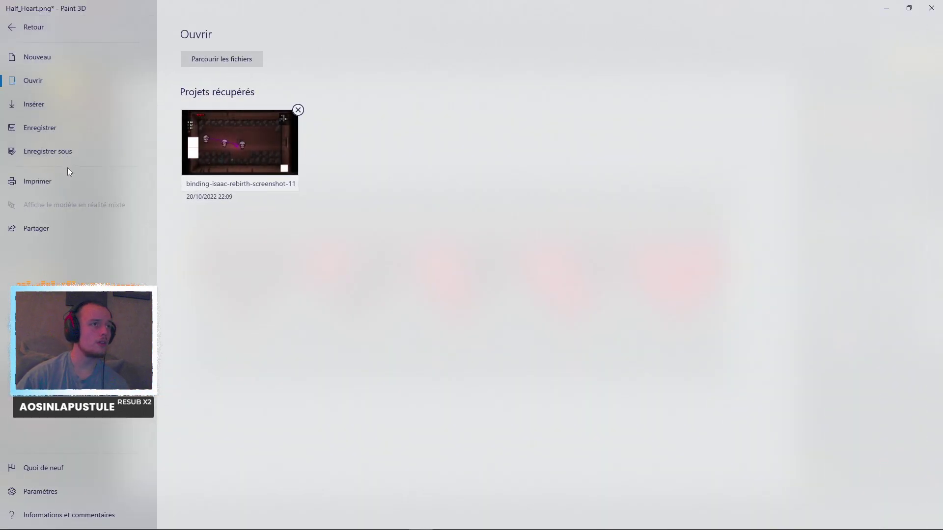
{"action": "left_click", "coordinate": [32, 30]}
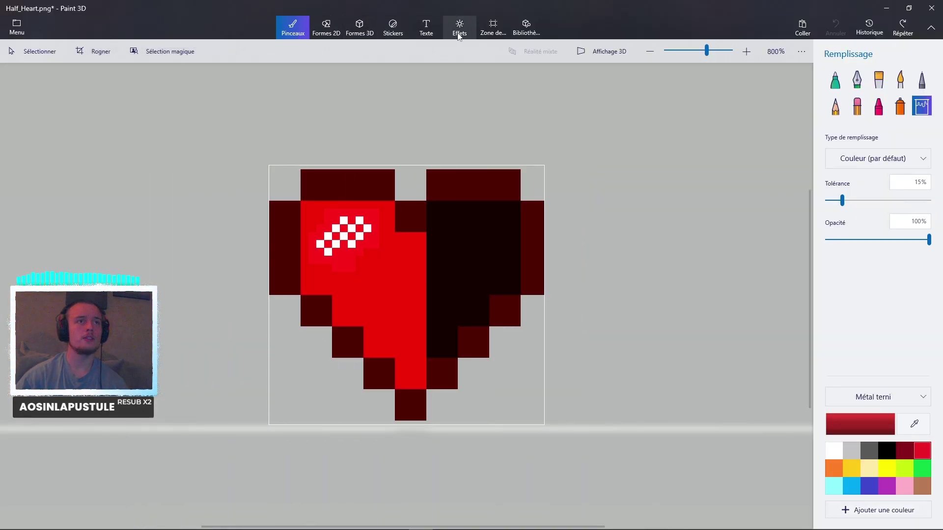
Enlarge the canvas to 94 × 88 px without scaling the image, and move the whole heart to the canvas centre.
{"action": "left_click", "coordinate": [491, 27]}
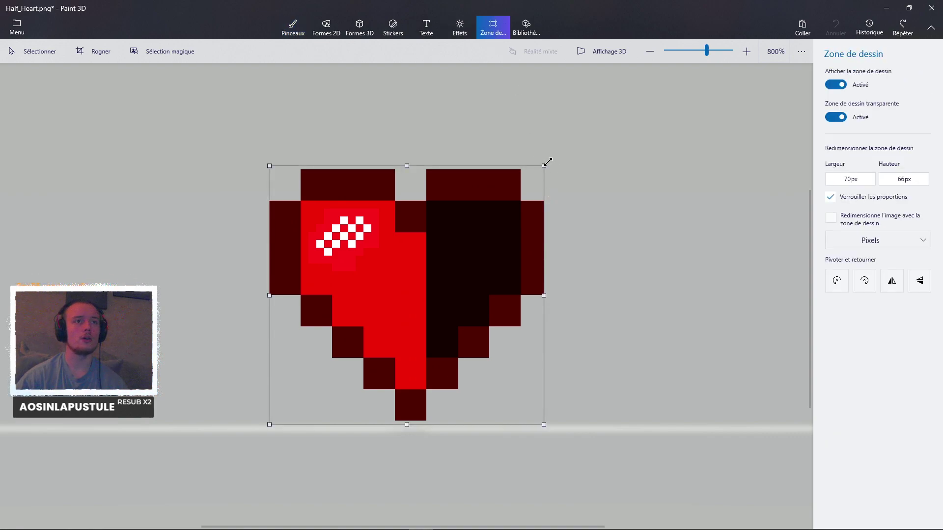
{"action": "left_click_drag", "start_coordinate": [546, 163], "coordinate": [642, 196]}
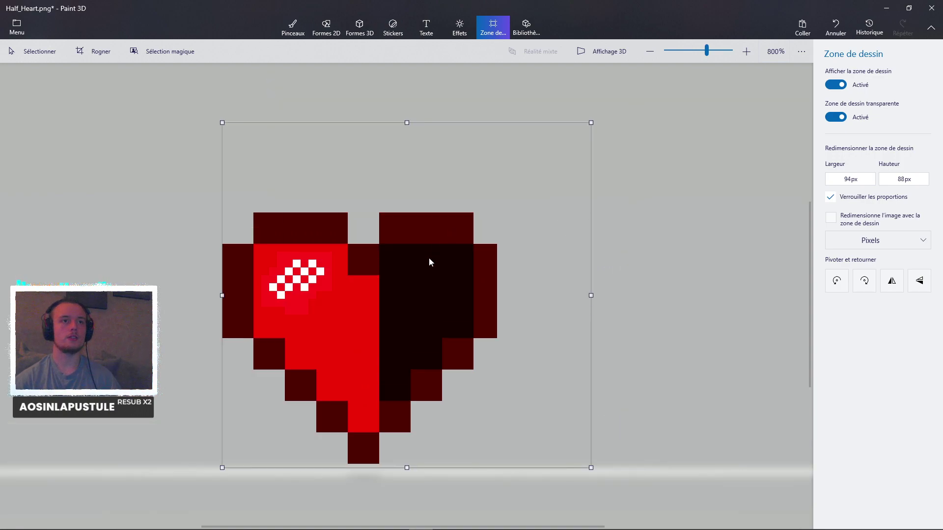
{"action": "left_click_drag", "start_coordinate": [415, 323], "coordinate": [465, 291]}
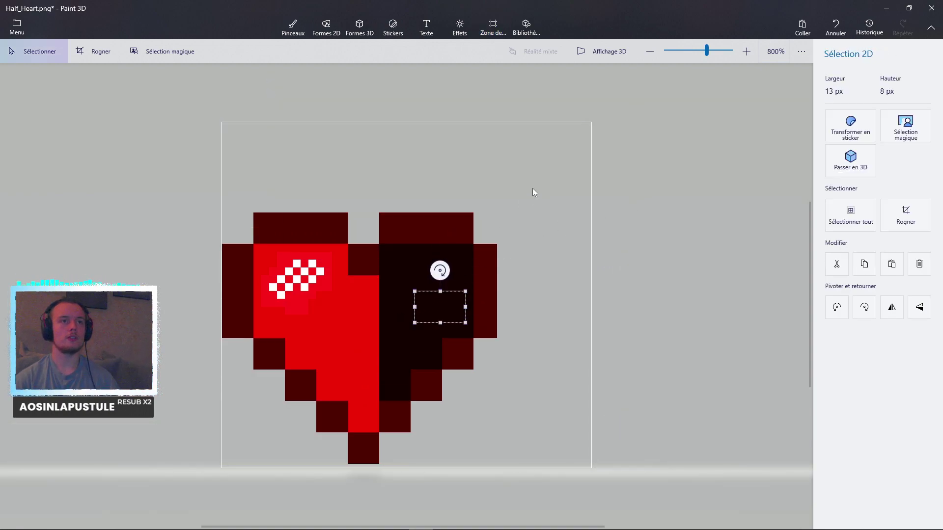
{"action": "left_click_drag", "start_coordinate": [533, 190], "coordinate": [224, 467]}
{"action": "left_click_drag", "start_coordinate": [359, 363], "coordinate": [405, 337]}
{"action": "left_click", "coordinate": [676, 298]}
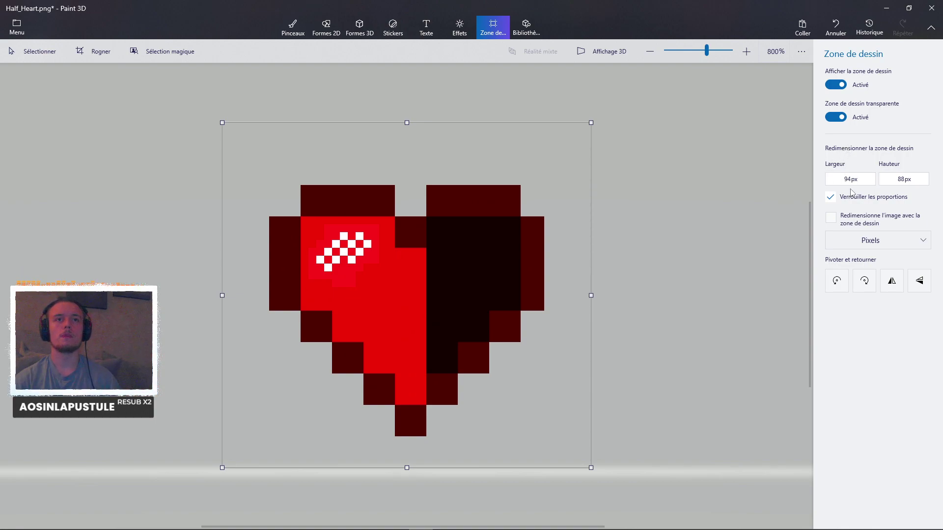
Try to fill the heart's dark half with red at 100% fill tolerance.
{"action": "left_click", "coordinate": [292, 27]}
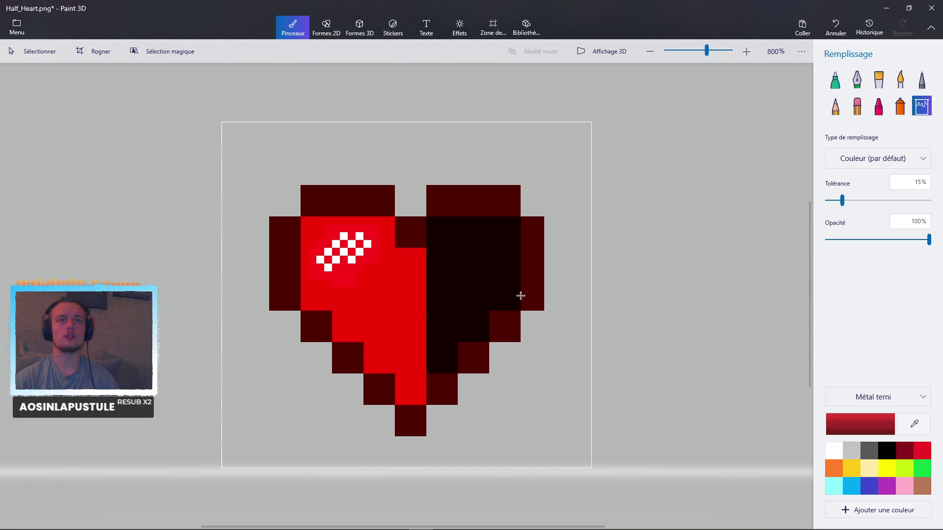
{"action": "scroll", "coordinate": [358, 322], "scroll_direction": "up", "scroll_amount": 3}
{"action": "scroll", "coordinate": [540, 275], "scroll_direction": "down", "scroll_amount": 3}
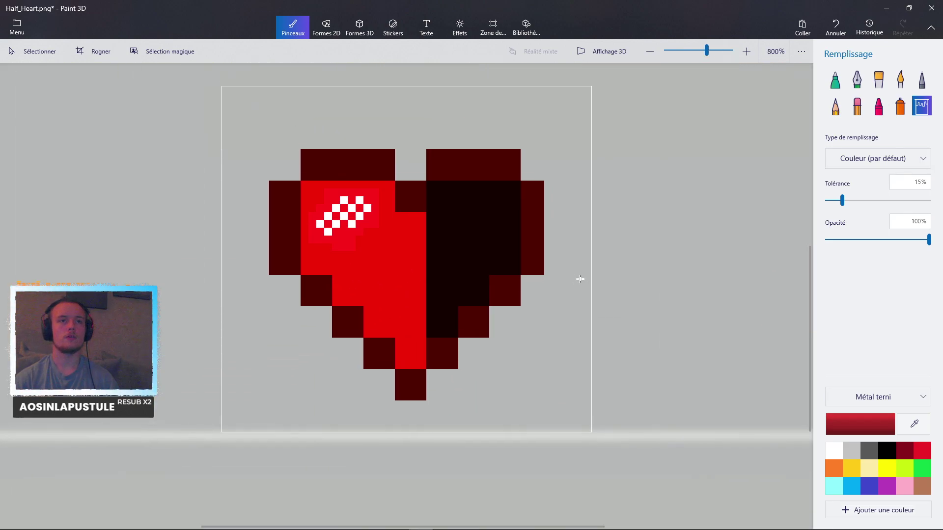
{"action": "scroll", "coordinate": [449, 280], "scroll_direction": "up", "scroll_amount": 3}
{"action": "scroll", "coordinate": [488, 301], "scroll_direction": "down", "scroll_amount": 3}
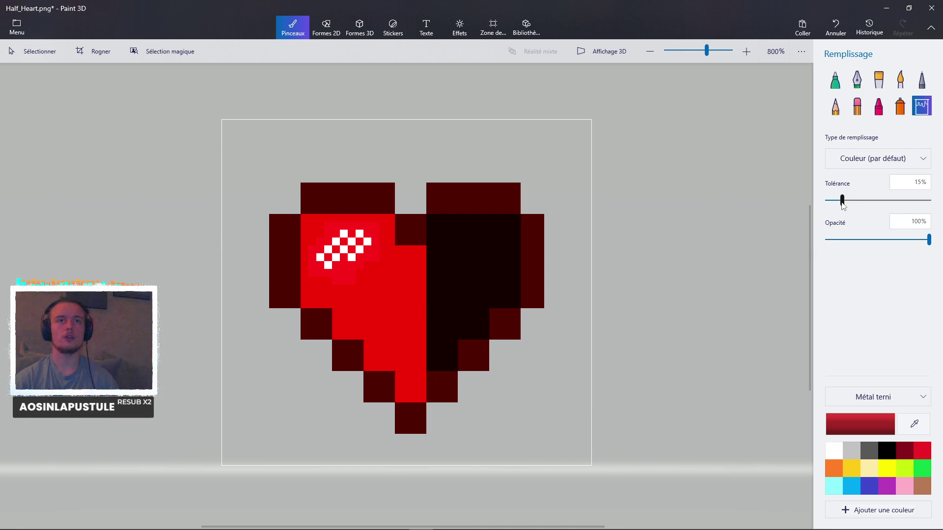
{"action": "left_click_drag", "start_coordinate": [841, 200], "coordinate": [928, 200]}
{"action": "left_click", "coordinate": [490, 270]}
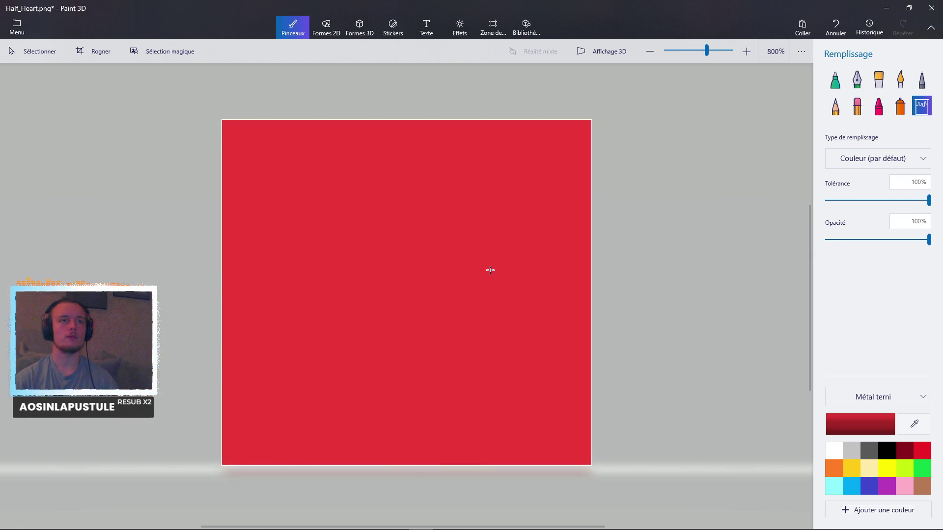
{"action": "key", "text": "ctrl+z"}
Set the fill tolerance to 3% and fill both halves of the heart's interior with red.
{"action": "left_click_drag", "start_coordinate": [859, 201], "coordinate": [808, 202]}
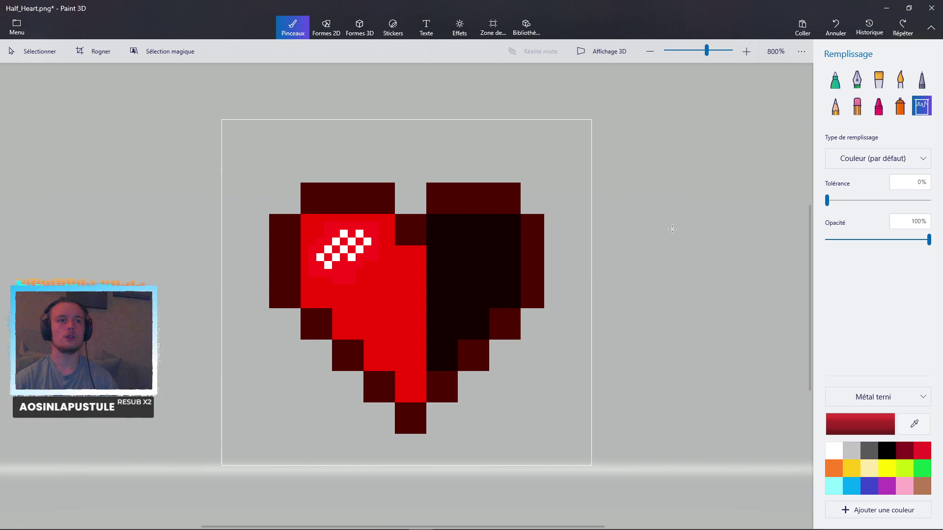
{"action": "left_click", "coordinate": [842, 201]}
{"action": "left_click", "coordinate": [829, 201]}
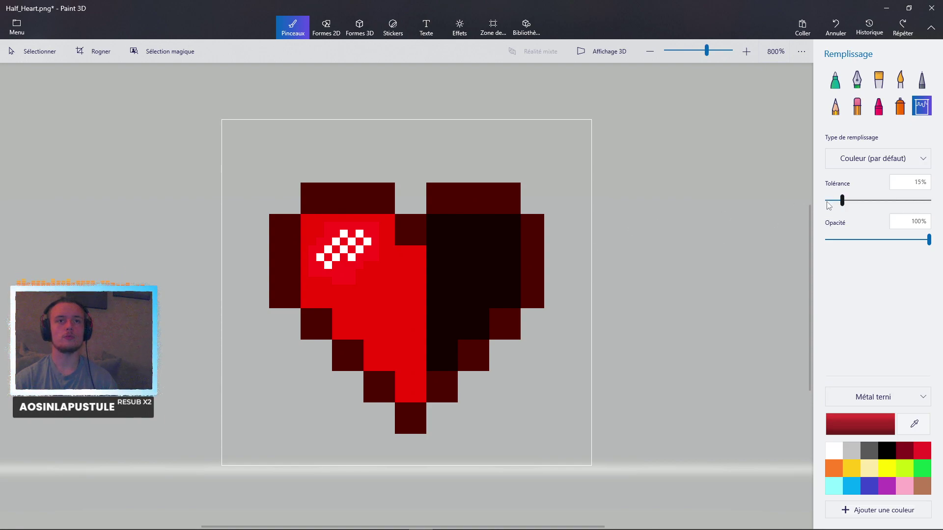
{"action": "left_click", "coordinate": [495, 274]}
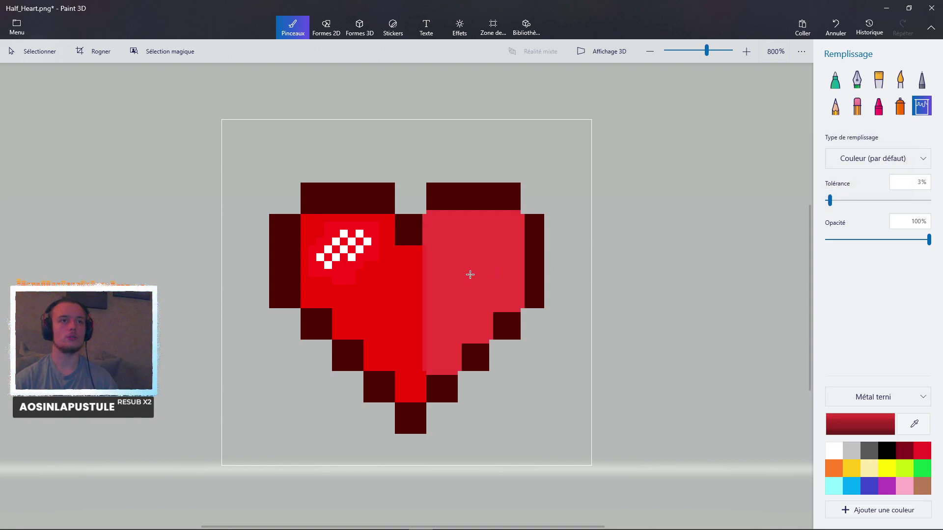
{"action": "left_click", "coordinate": [349, 276]}
{"action": "scroll", "coordinate": [349, 277], "scroll_direction": "up", "scroll_amount": 3}
{"action": "left_click", "coordinate": [441, 227]}
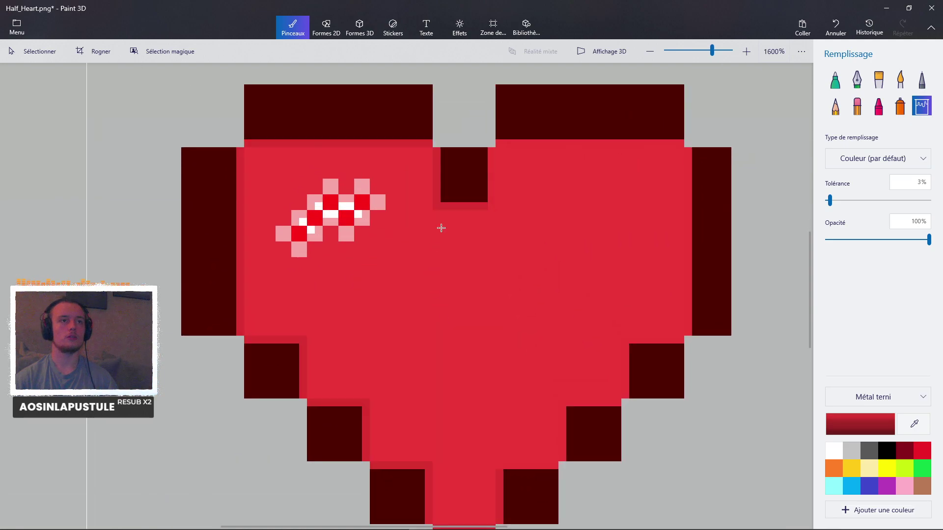
Fill the outline blocks at the heart's notch, top, lower-left staircase and both sides with the same red.
{"action": "left_click", "coordinate": [463, 187]}
{"action": "left_click", "coordinate": [551, 131]}
{"action": "left_click", "coordinate": [363, 118]}
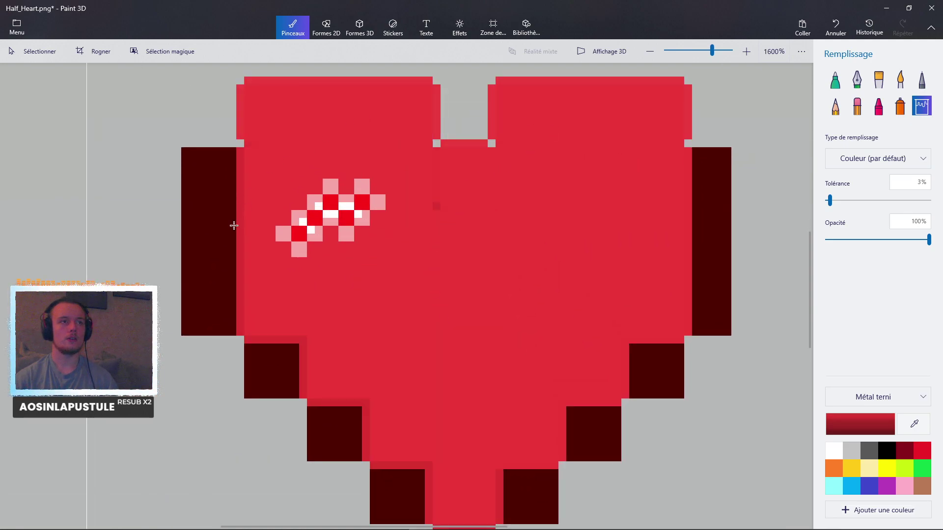
{"action": "left_click", "coordinate": [265, 359]}
{"action": "left_click", "coordinate": [329, 426]}
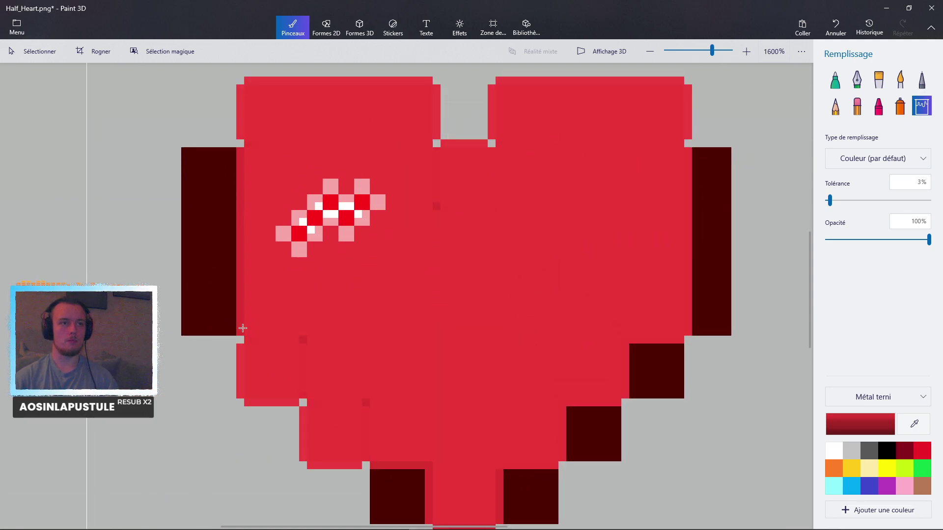
{"action": "left_click", "coordinate": [391, 480]}
{"action": "left_click", "coordinate": [211, 257]}
{"action": "left_click", "coordinate": [706, 221]}
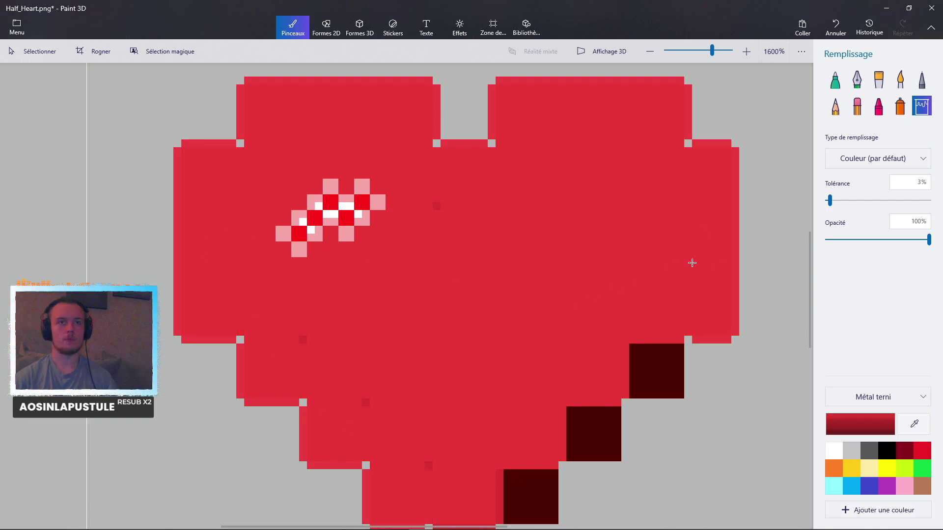
Fill the heart's remaining lower-right outline blocks and its bottom tip with red.
{"action": "left_click", "coordinate": [651, 384]}
{"action": "left_click", "coordinate": [597, 426]}
{"action": "scroll", "coordinate": [543, 440], "scroll_direction": "down", "scroll_amount": 3}
{"action": "left_click", "coordinate": [547, 421]}
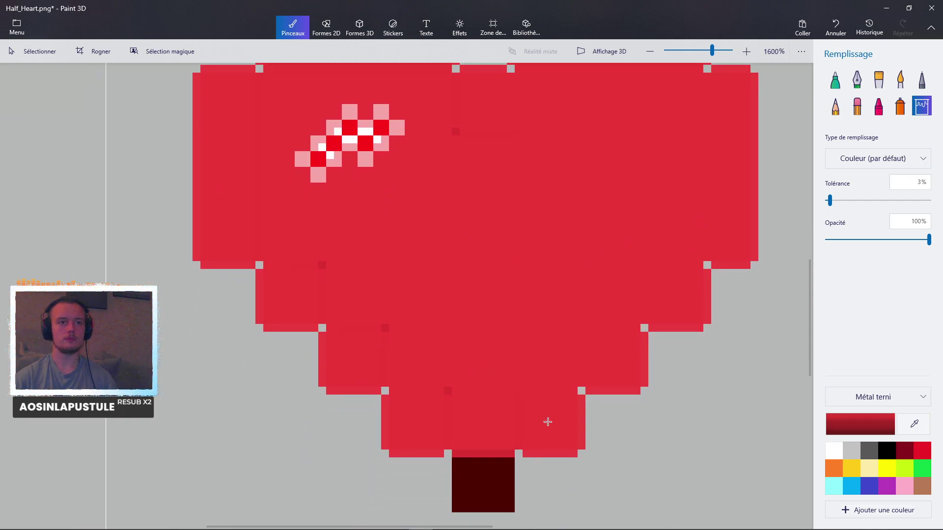
{"action": "left_click", "coordinate": [486, 471]}
{"action": "scroll", "coordinate": [505, 329], "scroll_direction": "down", "scroll_amount": 3, "text": "ctrl"}
{"action": "scroll", "coordinate": [407, 278], "scroll_direction": "up", "scroll_amount": 5, "text": "ctrl"}
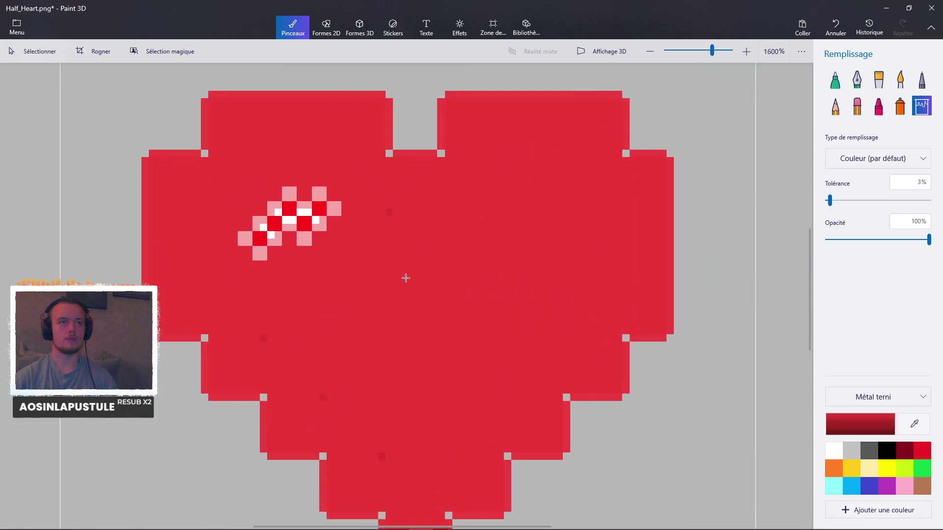
{"action": "scroll", "coordinate": [405, 274], "scroll_direction": "down", "scroll_amount": 5, "text": "ctrl"}
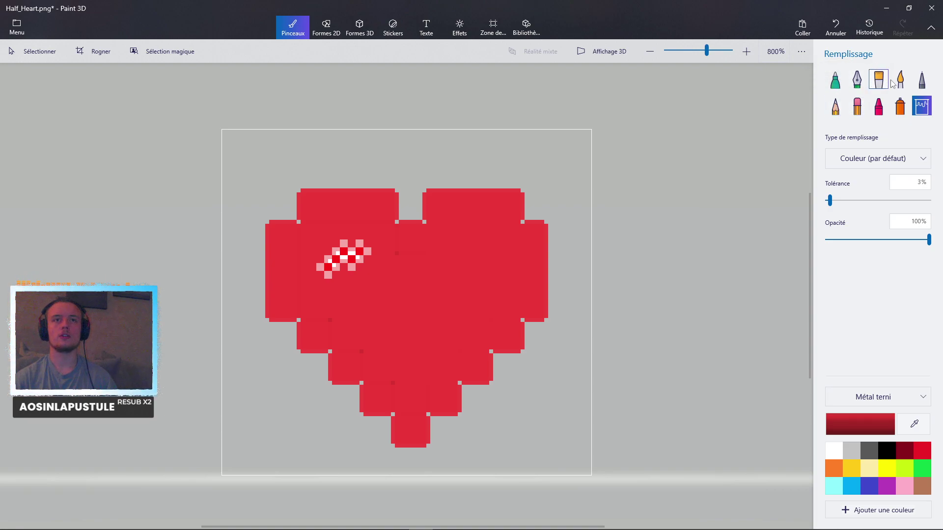
Paint over the blocky edges and white highlight with the red Marker at 13 px to form a solid, rounded heart.
{"action": "left_click", "coordinate": [833, 84]}
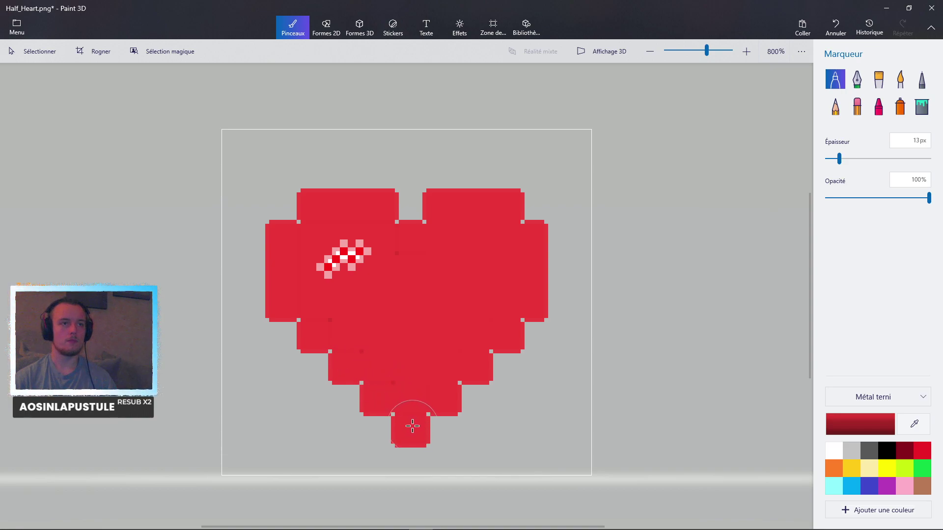
{"action": "left_click", "coordinate": [529, 304]}
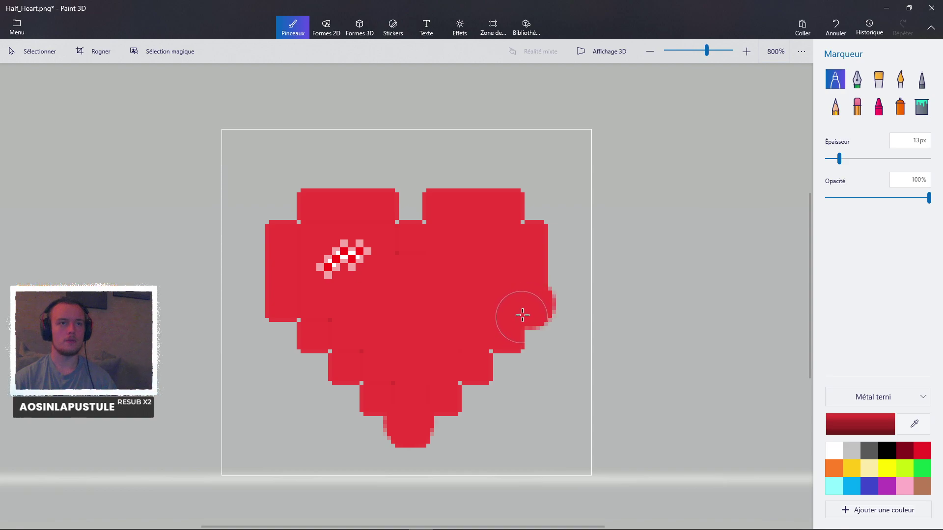
{"action": "mouse_move", "coordinate": [515, 323]}
{"action": "left_mouse_down"}
{"action": "mouse_move", "coordinate": [494, 355]}
{"action": "mouse_move", "coordinate": [414, 419]}
{"action": "mouse_move", "coordinate": [374, 395]}
{"action": "mouse_move", "coordinate": [280, 301]}
{"action": "mouse_move", "coordinate": [282, 221]}
{"action": "mouse_move", "coordinate": [305, 210]}
{"action": "left_mouse_up"}
{"action": "mouse_move", "coordinate": [346, 208]}
{"action": "left_mouse_down"}
{"action": "mouse_move", "coordinate": [390, 215]}
{"action": "mouse_move", "coordinate": [406, 244]}
{"action": "mouse_move", "coordinate": [447, 211]}
{"action": "mouse_move", "coordinate": [513, 211]}
{"action": "mouse_move", "coordinate": [543, 240]}
{"action": "mouse_move", "coordinate": [536, 282]}
{"action": "mouse_move", "coordinate": [390, 280]}
{"action": "mouse_move", "coordinate": [346, 252]}
{"action": "mouse_move", "coordinate": [314, 290]}
{"action": "left_mouse_up"}
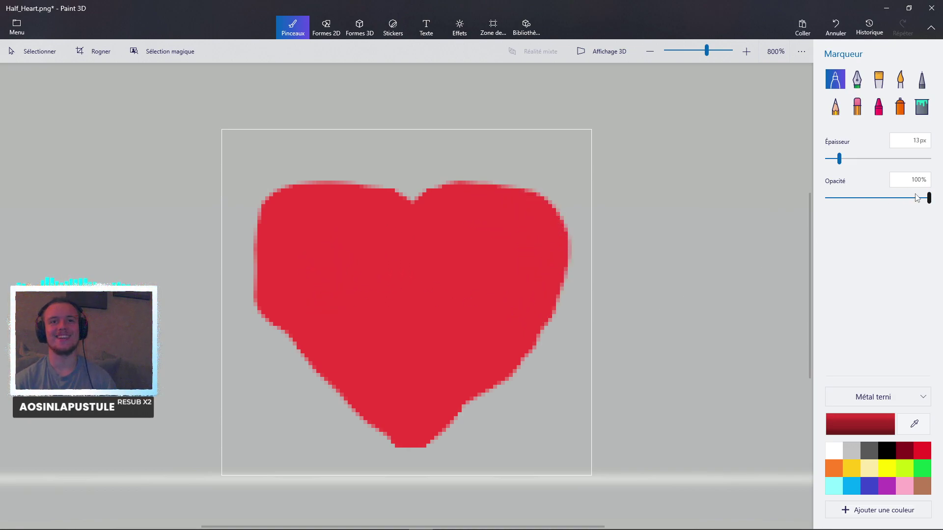
Try to paint a semi-transparent red halo around the heart with the marker opacity lowered to 53%.
{"action": "left_click_drag", "start_coordinate": [927, 200], "coordinate": [894, 198]}
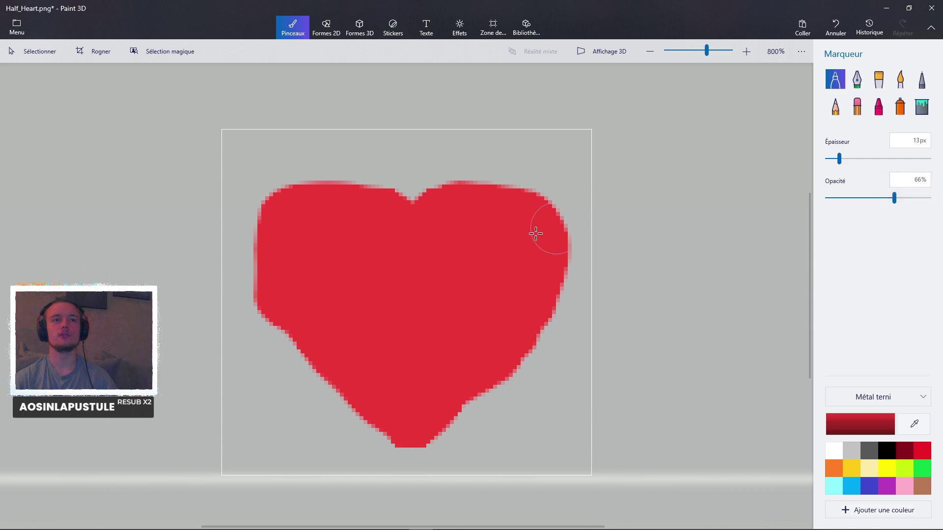
{"action": "mouse_move", "coordinate": [415, 196]}
{"action": "left_mouse_down"}
{"action": "mouse_move", "coordinate": [498, 196]}
{"action": "mouse_move", "coordinate": [532, 208]}
{"action": "mouse_move", "coordinate": [552, 265]}
{"action": "mouse_move", "coordinate": [480, 383]}
{"action": "mouse_move", "coordinate": [429, 421]}
{"action": "mouse_move", "coordinate": [387, 417]}
{"action": "mouse_move", "coordinate": [287, 309]}
{"action": "mouse_move", "coordinate": [270, 238]}
{"action": "mouse_move", "coordinate": [406, 210]}
{"action": "mouse_move", "coordinate": [432, 238]}
{"action": "left_mouse_up"}
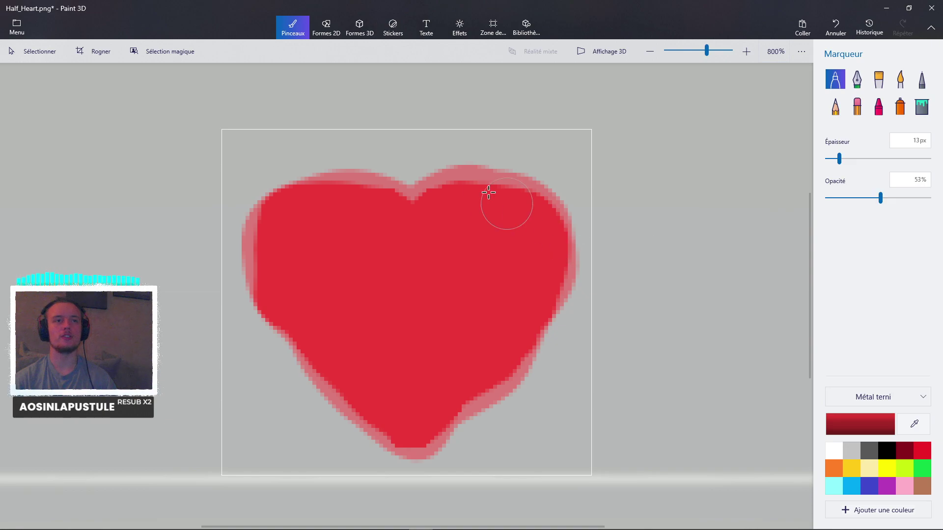
{"action": "mouse_move", "coordinate": [458, 178]}
{"action": "left_mouse_down"}
{"action": "mouse_move", "coordinate": [515, 185]}
{"action": "mouse_move", "coordinate": [540, 211]}
{"action": "mouse_move", "coordinate": [555, 244]}
{"action": "mouse_move", "coordinate": [551, 263]}
{"action": "left_mouse_up"}
{"action": "key", "text": "ctrl+z"}
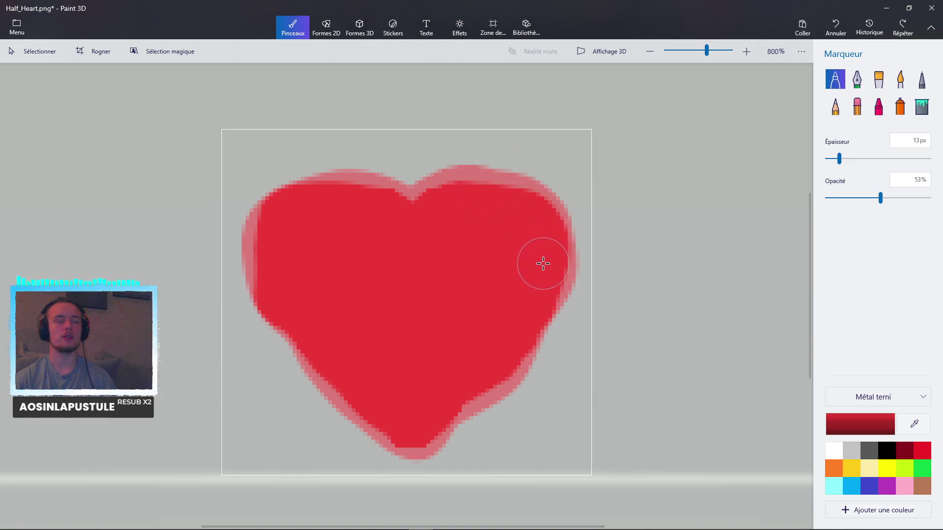
{"action": "key", "text": "ctrl+z"}
Set the marker opacity to 16% and paint layered translucent red halos all around the heart.
{"action": "left_click", "coordinate": [842, 197]}
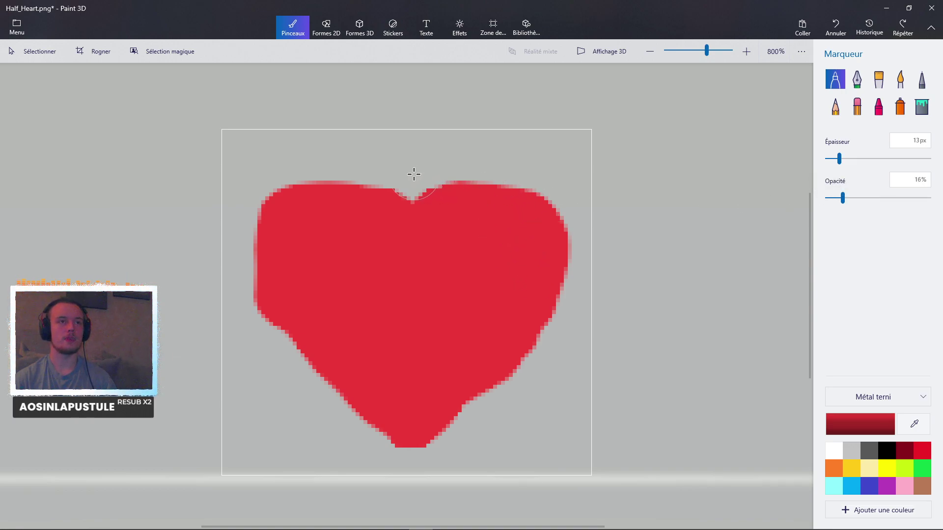
{"action": "left_click_drag", "start_coordinate": [414, 174], "coordinate": [441, 167]}
{"action": "left_click_drag", "start_coordinate": [510, 167], "coordinate": [558, 191]}
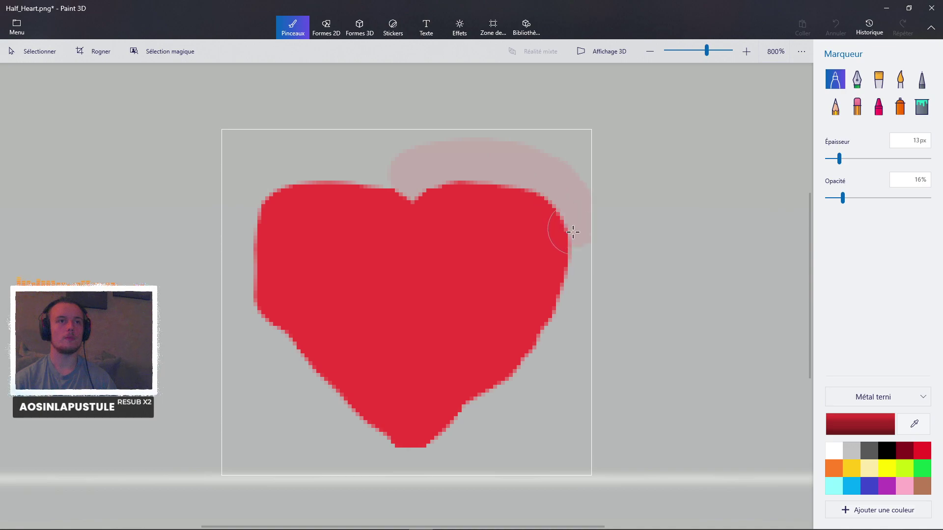
{"action": "mouse_move", "coordinate": [572, 232]}
{"action": "left_mouse_down"}
{"action": "mouse_move", "coordinate": [527, 365]}
{"action": "mouse_move", "coordinate": [439, 441]}
{"action": "mouse_move", "coordinate": [380, 444]}
{"action": "left_mouse_up"}
{"action": "mouse_move", "coordinate": [348, 402]}
{"action": "left_mouse_down"}
{"action": "mouse_move", "coordinate": [263, 307]}
{"action": "mouse_move", "coordinate": [266, 209]}
{"action": "mouse_move", "coordinate": [399, 178]}
{"action": "mouse_move", "coordinate": [415, 196]}
{"action": "mouse_move", "coordinate": [479, 189]}
{"action": "mouse_move", "coordinate": [541, 215]}
{"action": "mouse_move", "coordinate": [552, 279]}
{"action": "mouse_move", "coordinate": [488, 379]}
{"action": "mouse_move", "coordinate": [431, 431]}
{"action": "mouse_move", "coordinate": [378, 405]}
{"action": "mouse_move", "coordinate": [305, 333]}
{"action": "mouse_move", "coordinate": [255, 248]}
{"action": "mouse_move", "coordinate": [417, 207]}
{"action": "mouse_move", "coordinate": [412, 191]}
{"action": "mouse_move", "coordinate": [533, 221]}
{"action": "mouse_move", "coordinate": [520, 343]}
{"action": "mouse_move", "coordinate": [414, 429]}
{"action": "mouse_move", "coordinate": [310, 305]}
{"action": "mouse_move", "coordinate": [332, 194]}
{"action": "mouse_move", "coordinate": [438, 223]}
{"action": "left_mouse_up"}
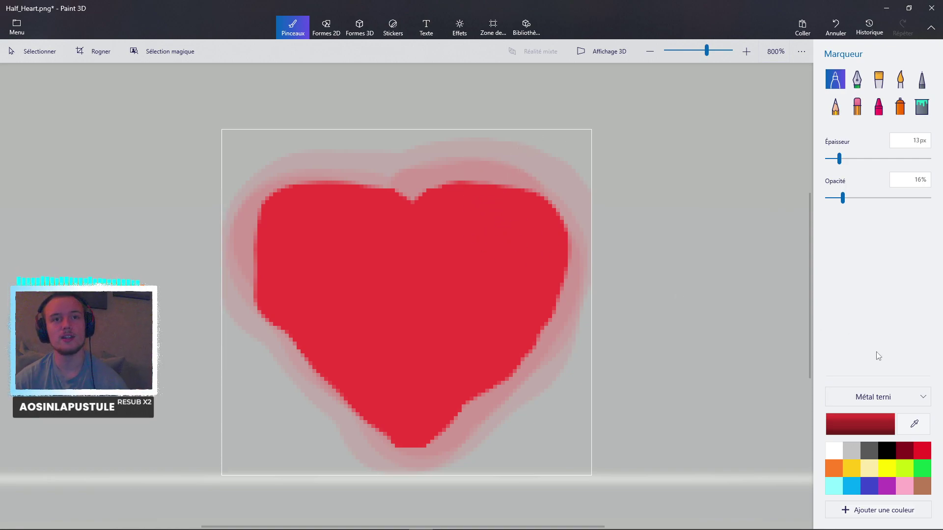
{"action": "left_click", "coordinate": [875, 419]}
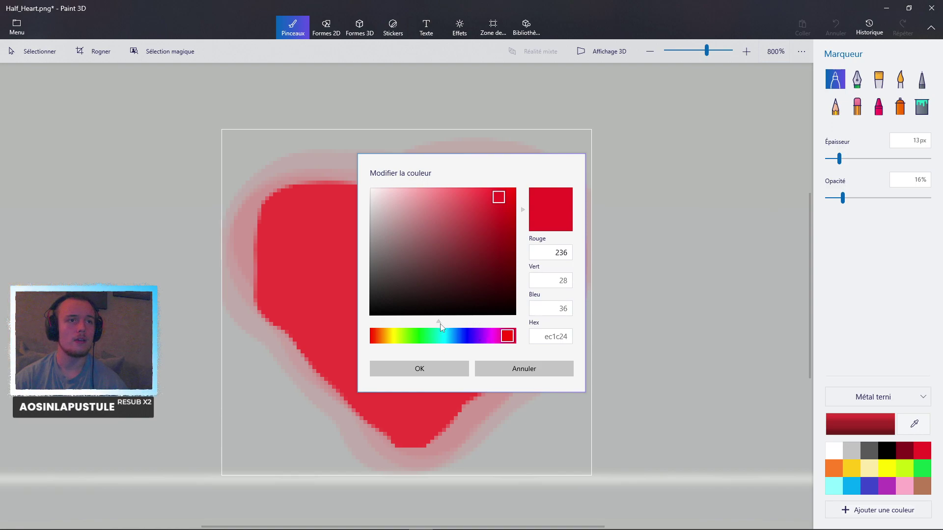
{"action": "mouse_move", "coordinate": [426, 334]}
{"action": "left_mouse_down"}
{"action": "mouse_move", "coordinate": [448, 336]}
{"action": "mouse_move", "coordinate": [431, 336]}
{"action": "left_mouse_up"}
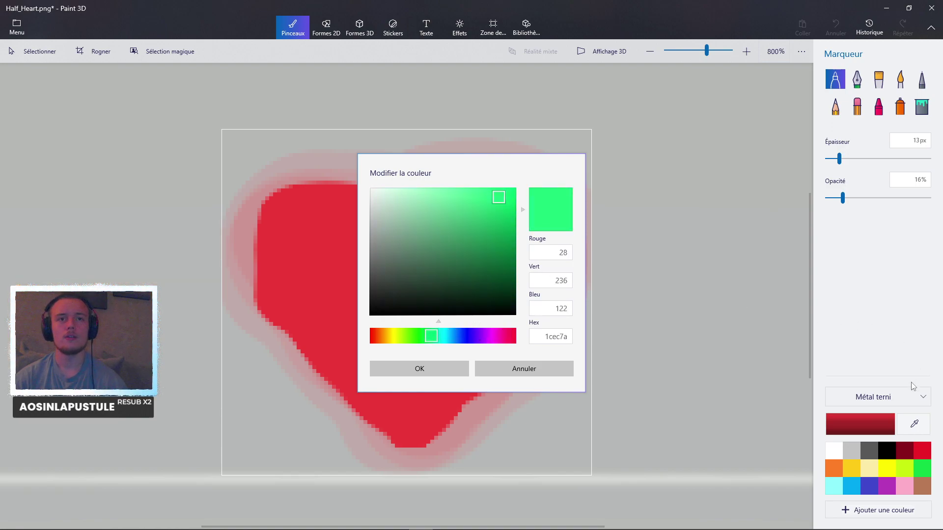
{"action": "left_click", "coordinate": [844, 370]}
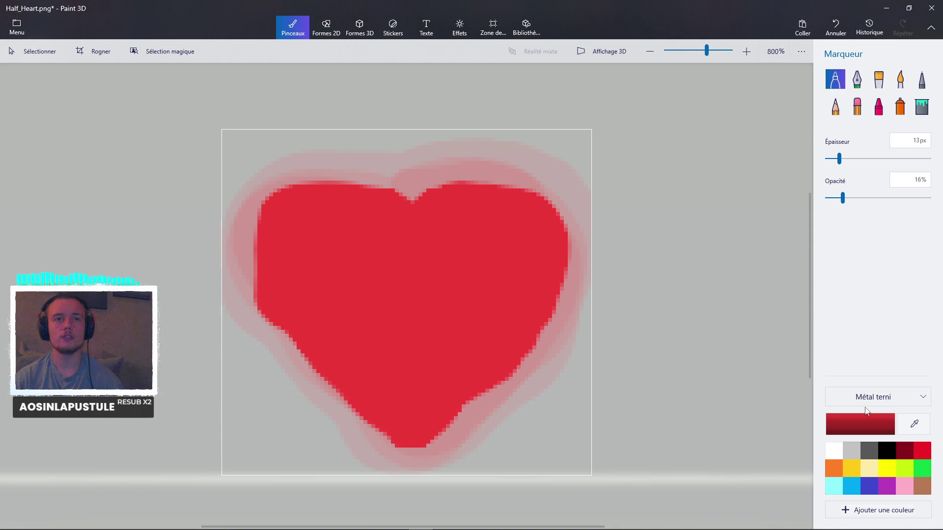
{"action": "left_click", "coordinate": [868, 401]}
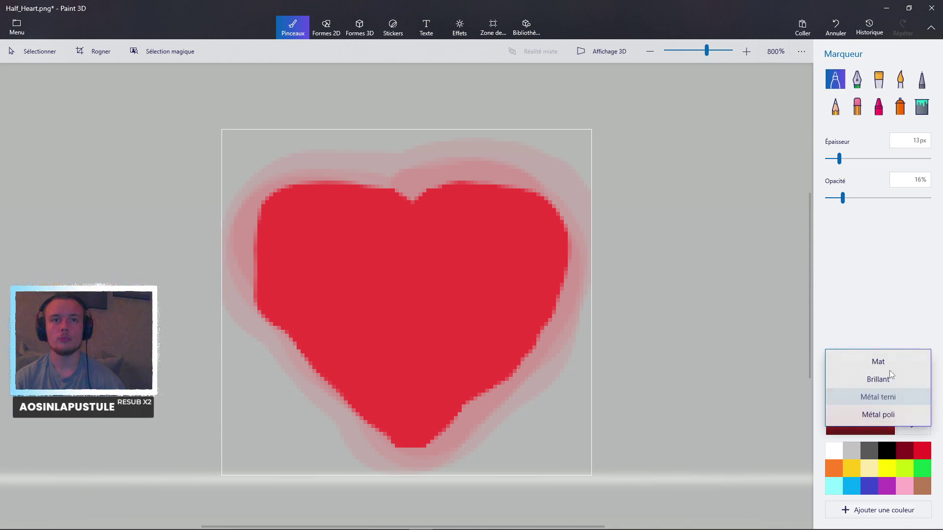
{"action": "left_click", "coordinate": [877, 223]}
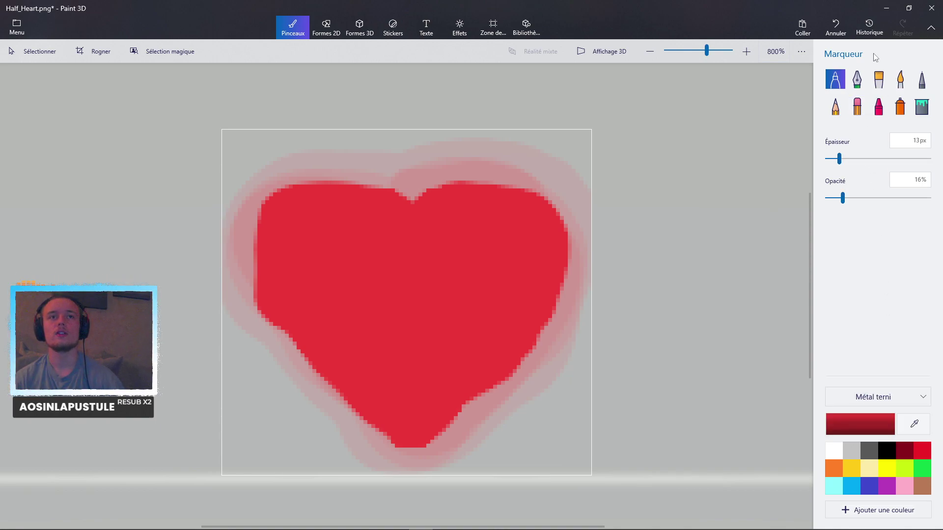
Draw a large 2D circle over the centre and lower part of the heart, keeping the matte finish.
{"action": "left_click", "coordinate": [330, 31]}
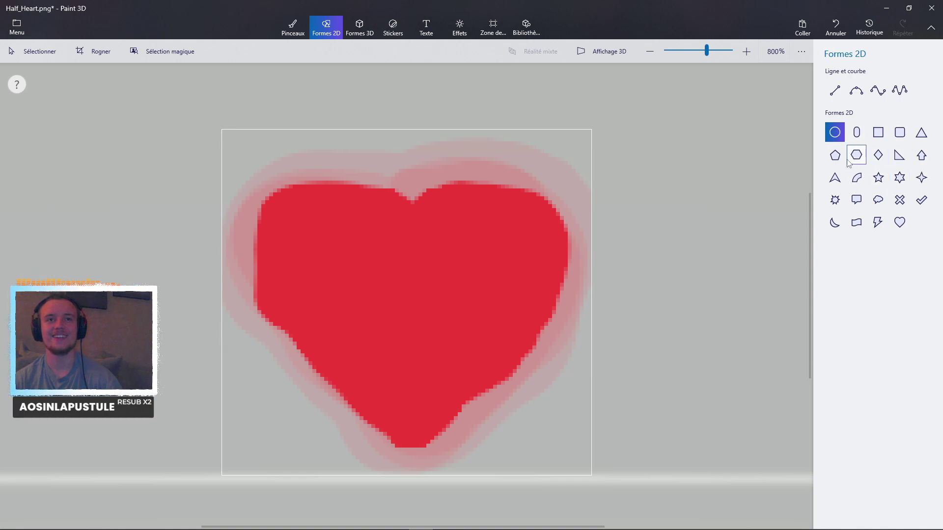
{"action": "left_click_drag", "start_coordinate": [287, 206], "coordinate": [554, 463]}
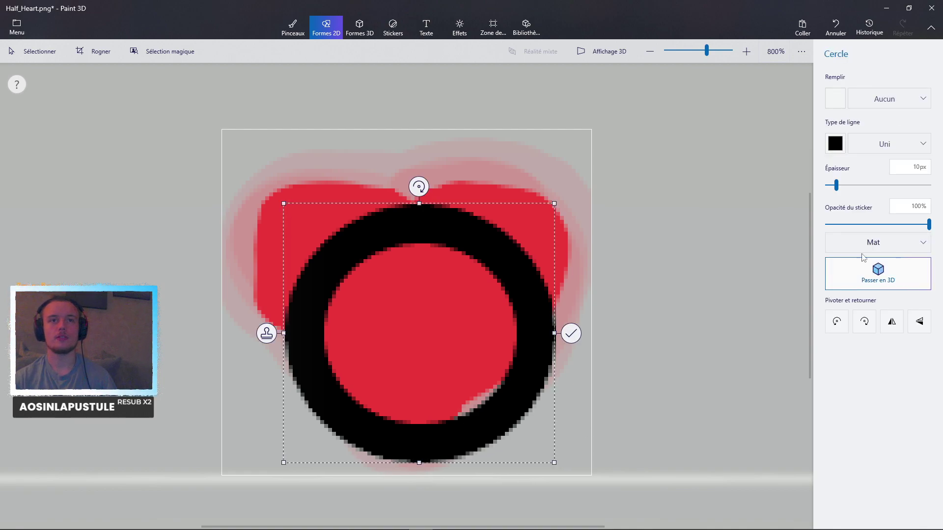
{"action": "left_click", "coordinate": [886, 241]}
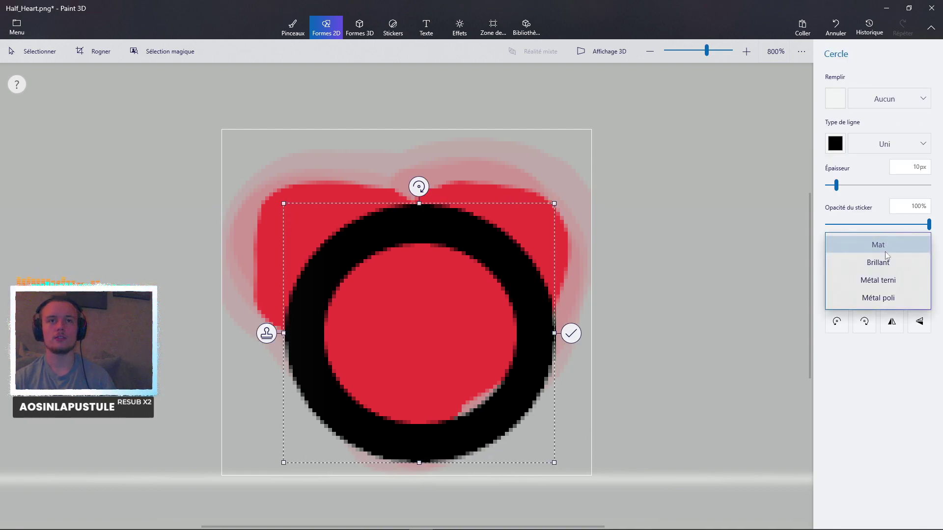
{"action": "left_click", "coordinate": [872, 374]}
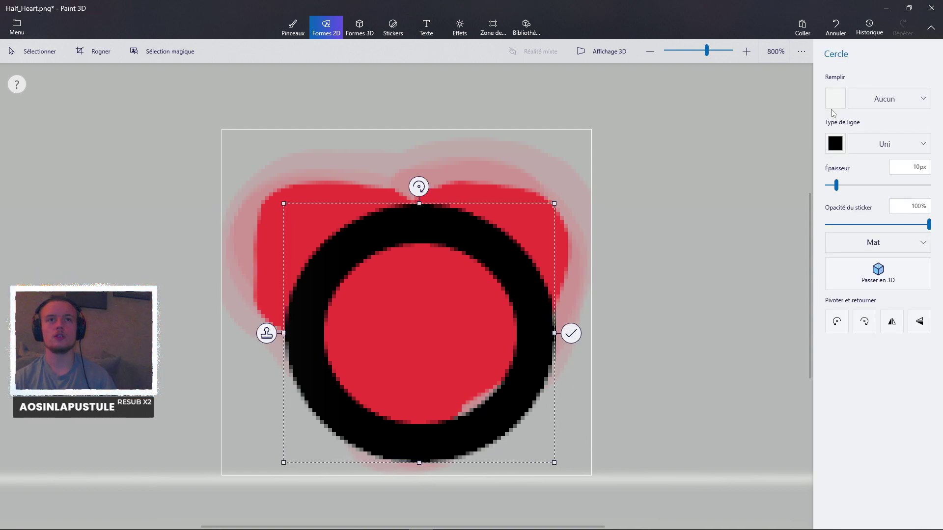
Give the circle a solid blue fill and a solid black outline.
{"action": "left_click", "coordinate": [834, 147]}
{"action": "left_click", "coordinate": [864, 145]}
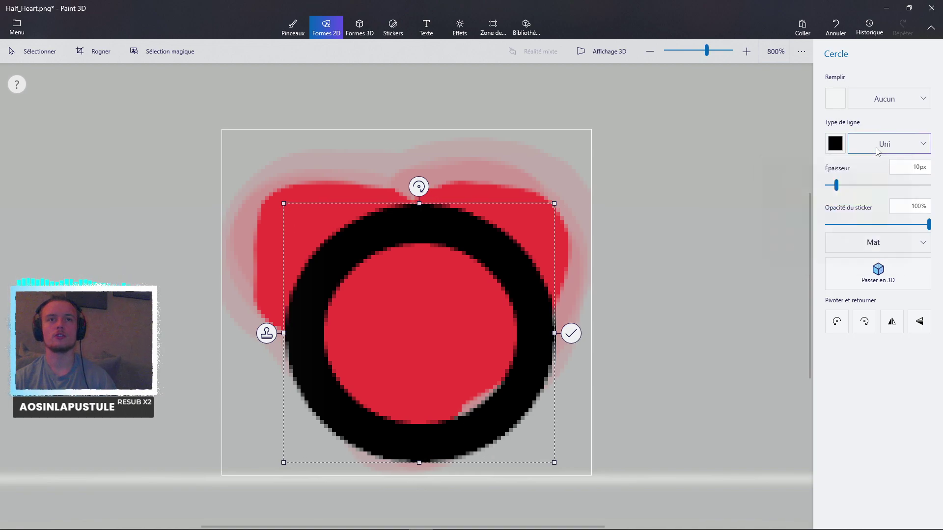
{"action": "left_click", "coordinate": [883, 144]}
{"action": "left_click", "coordinate": [888, 123]}
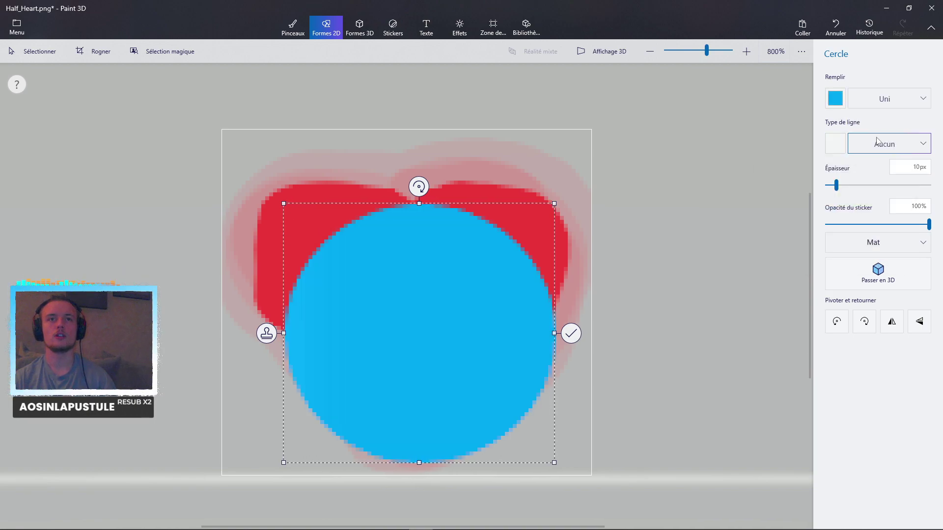
{"action": "left_click", "coordinate": [877, 144]}
{"action": "left_click", "coordinate": [875, 166]}
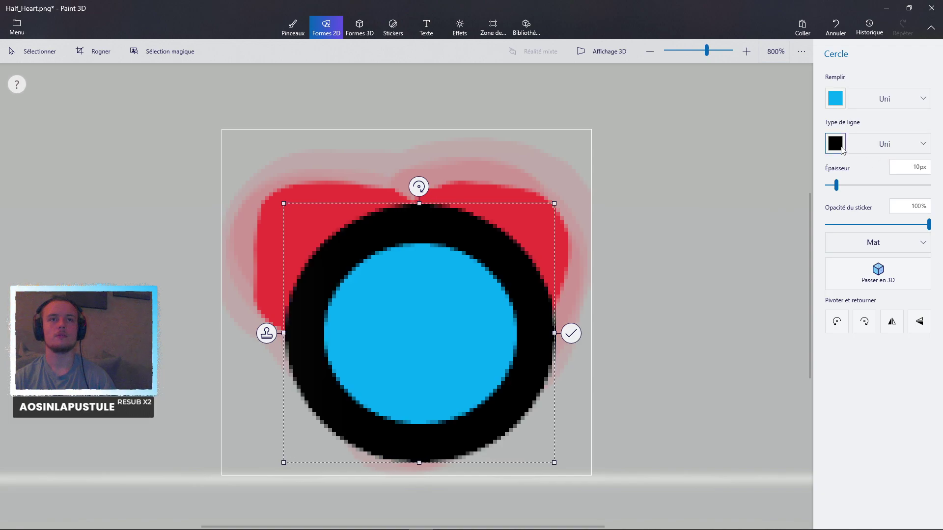
Remove the circle's outline and close Half_Heart.png in Paint 3D without saving the changes.
{"action": "left_click", "coordinate": [876, 143]}
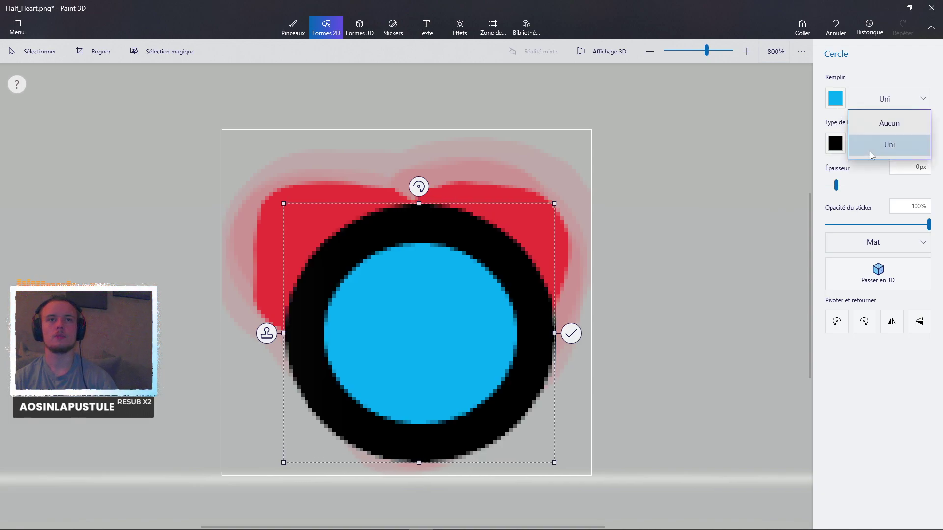
{"action": "left_click", "coordinate": [879, 124]}
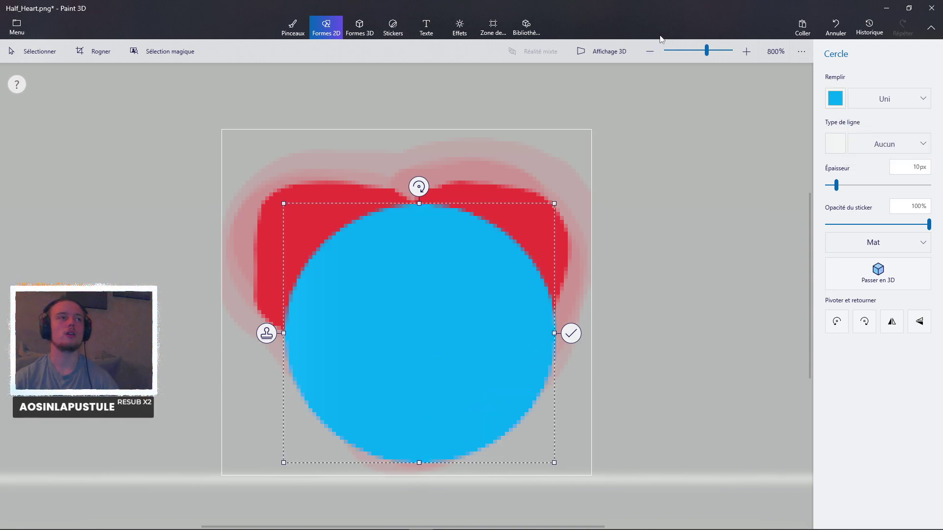
{"action": "left_click", "coordinate": [931, 8]}
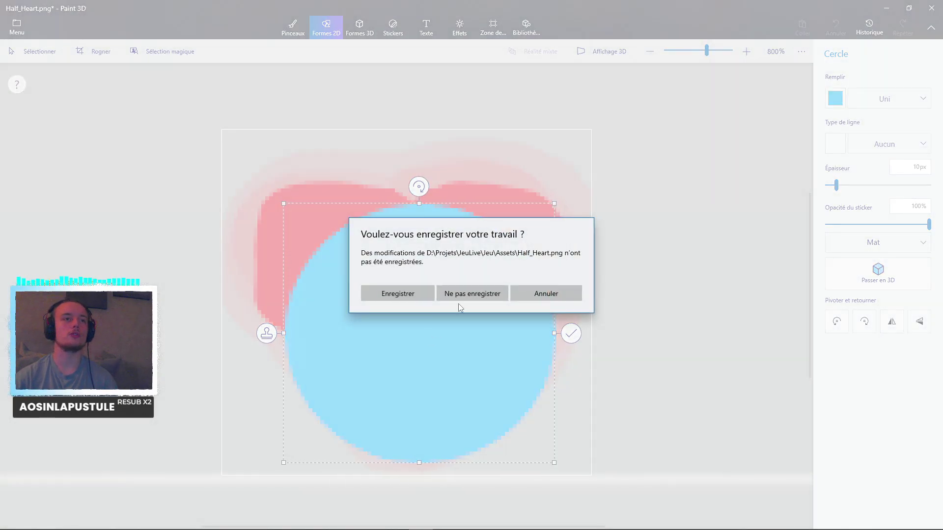
{"action": "left_click", "coordinate": [470, 294]}
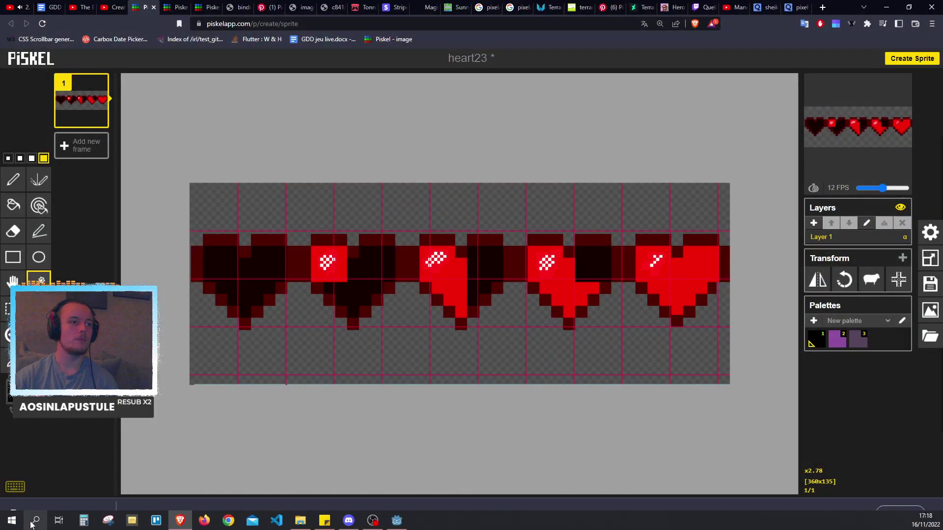
Find Adobe Photoshop 2021 with the system search and launch it.
{"action": "left_click", "coordinate": [31, 524]}
{"action": "type", "text": "PHOTO"}
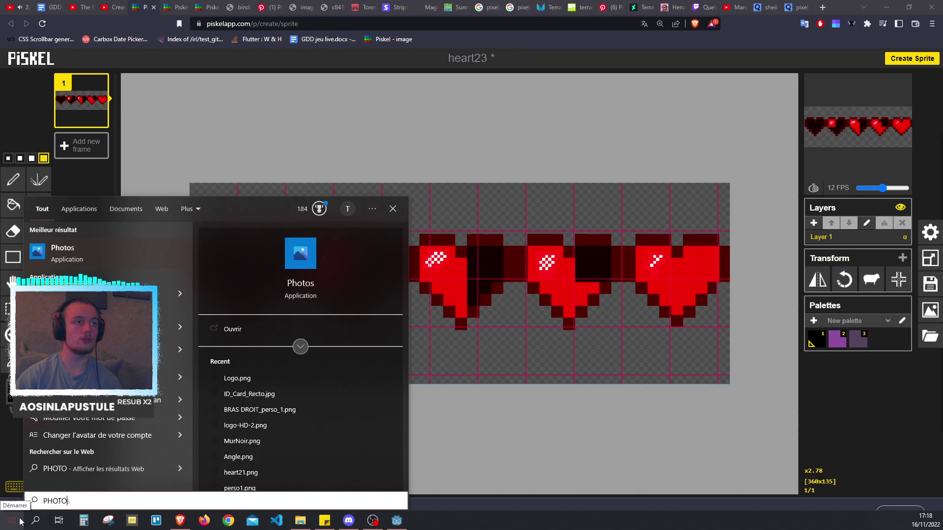
{"action": "key", "text": "Down"}
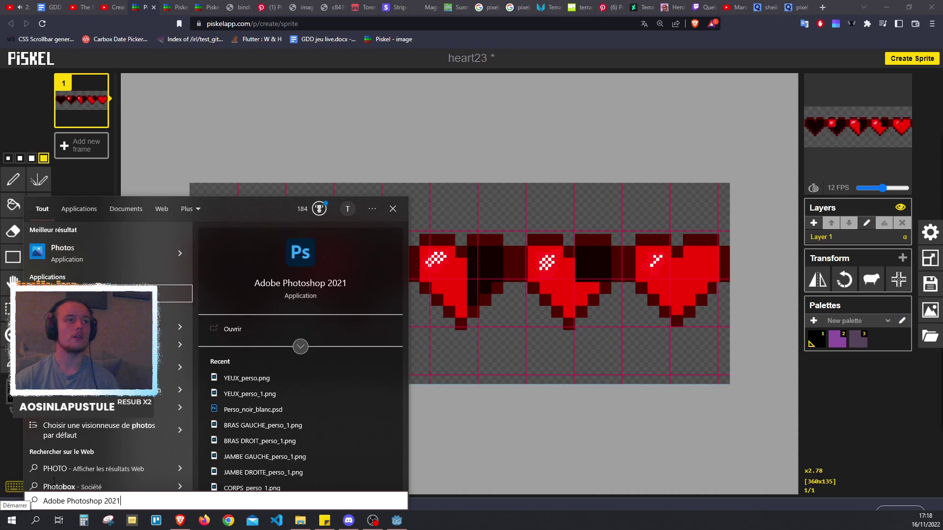
{"action": "key", "text": "Return"}
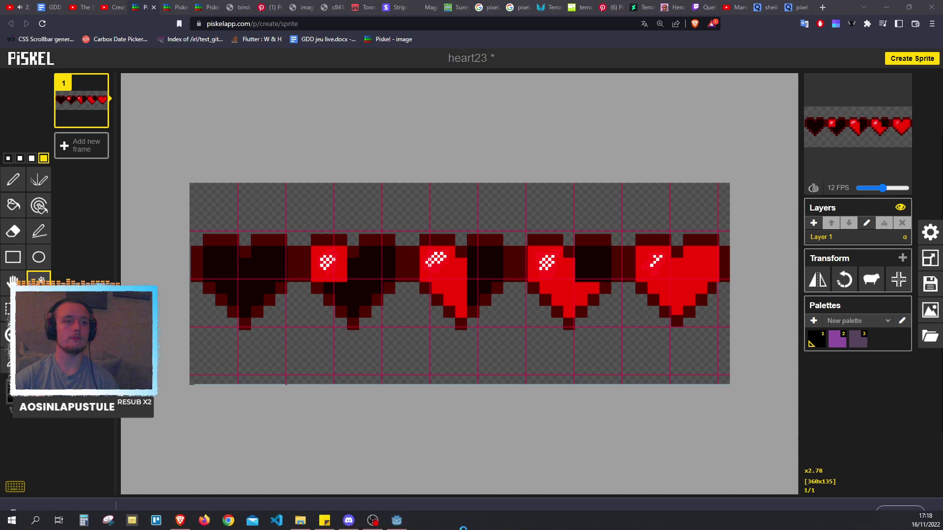
Switch to Godot, reset the current animation of the Item scene's AnimationPlayer and save the scene.
{"action": "left_click", "coordinate": [400, 523]}
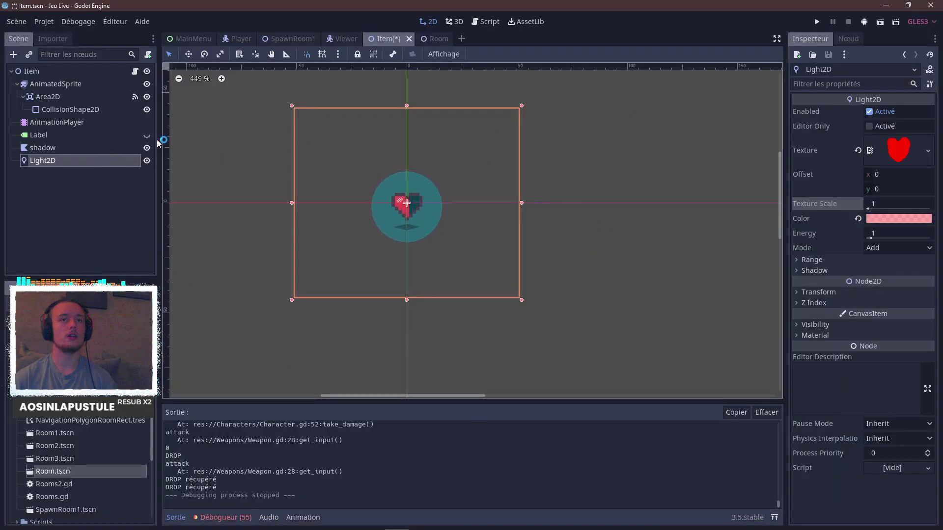
{"action": "left_click", "coordinate": [61, 75]}
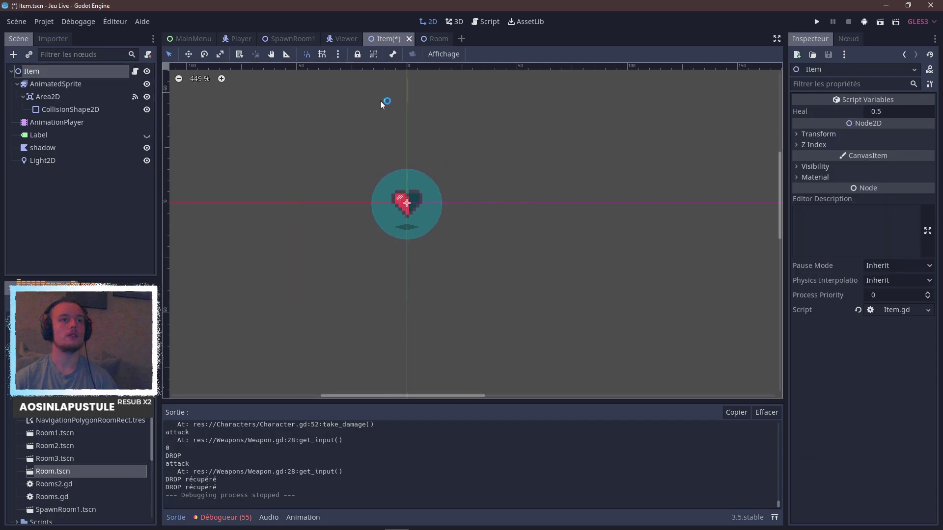
{"action": "left_click", "coordinate": [57, 121]}
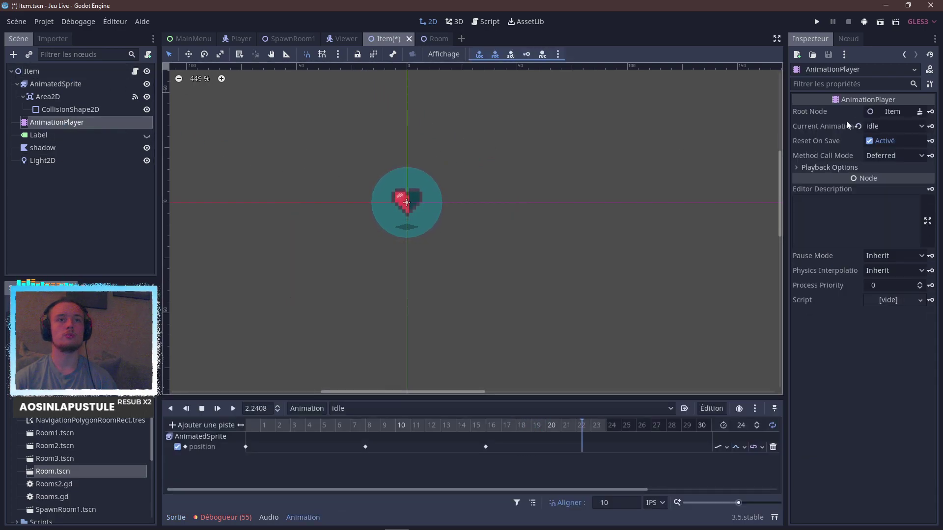
{"action": "left_click", "coordinate": [858, 126]}
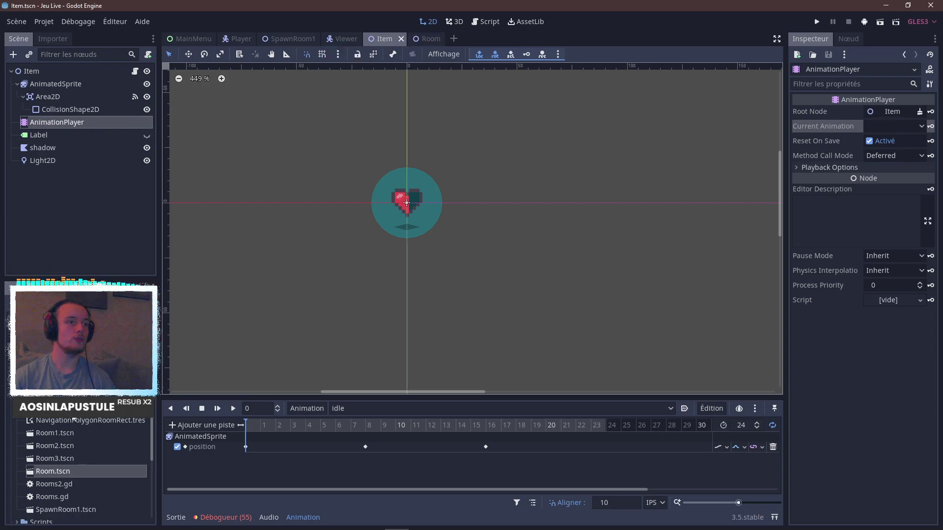
Find the Boss1.tscn scene among the project files and open it.
{"action": "scroll", "coordinate": [81, 458], "scroll_direction": "down", "scroll_amount": 10}
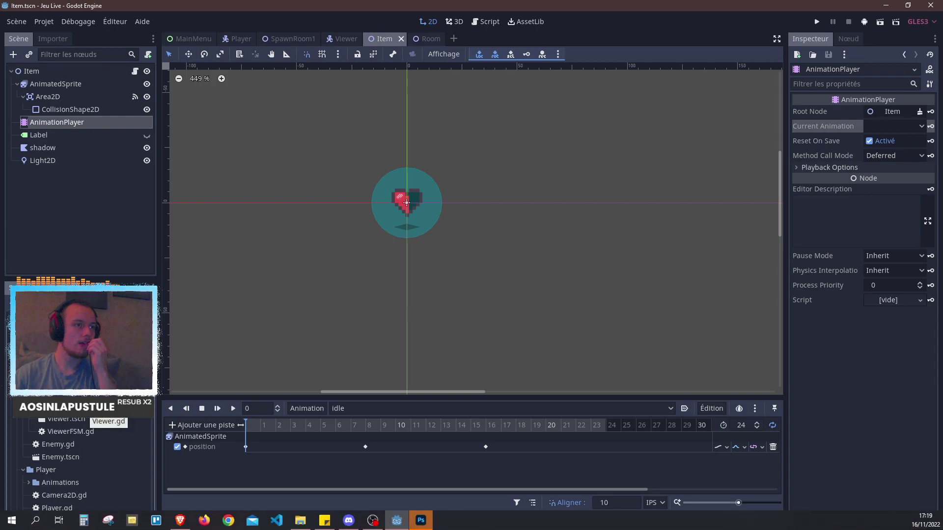
{"action": "scroll", "coordinate": [84, 441], "scroll_direction": "down", "scroll_amount": 4}
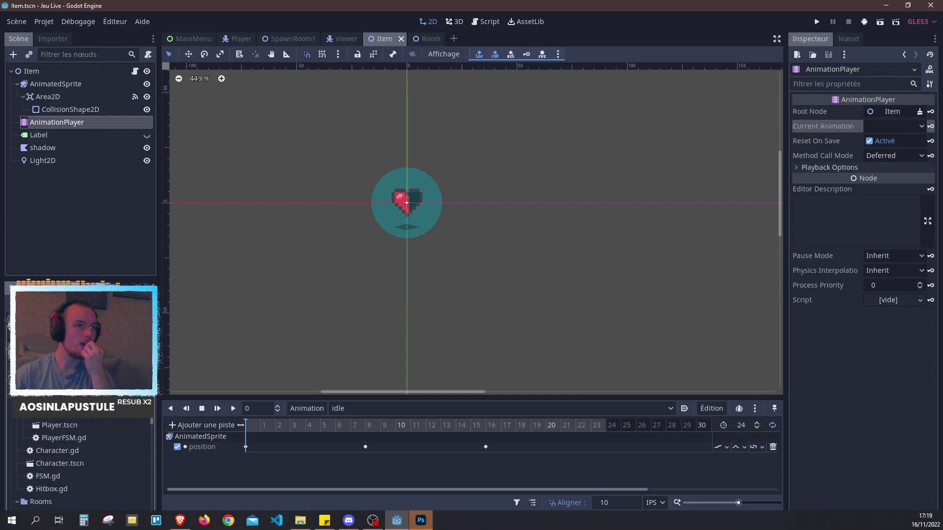
{"action": "scroll", "coordinate": [102, 423], "scroll_direction": "down", "scroll_amount": 5}
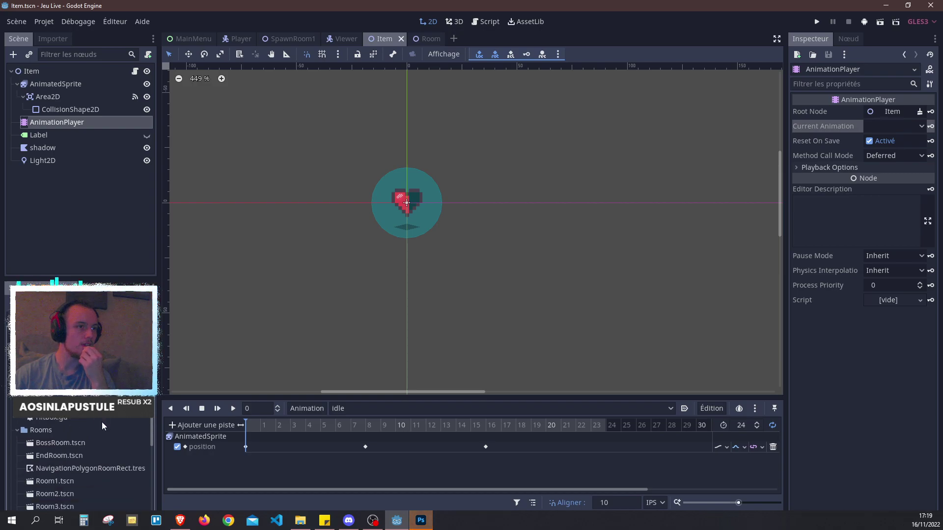
{"action": "scroll", "coordinate": [104, 425], "scroll_direction": "down", "scroll_amount": 3}
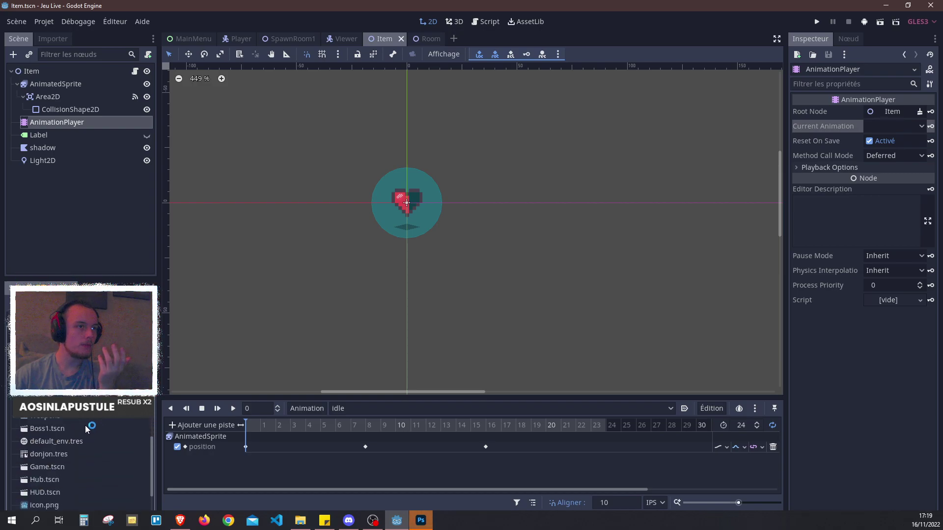
{"action": "double_click", "coordinate": [67, 430]}
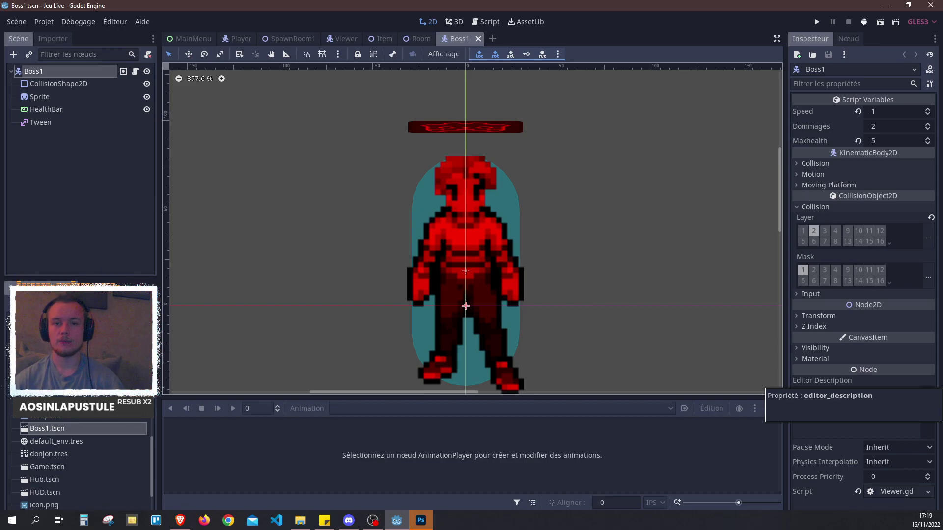
Switch to Photoshop, open Half_Heart from the JeuLive project's Jeu/Assets folder and maximize the window.
{"action": "left_click", "coordinate": [421, 520]}
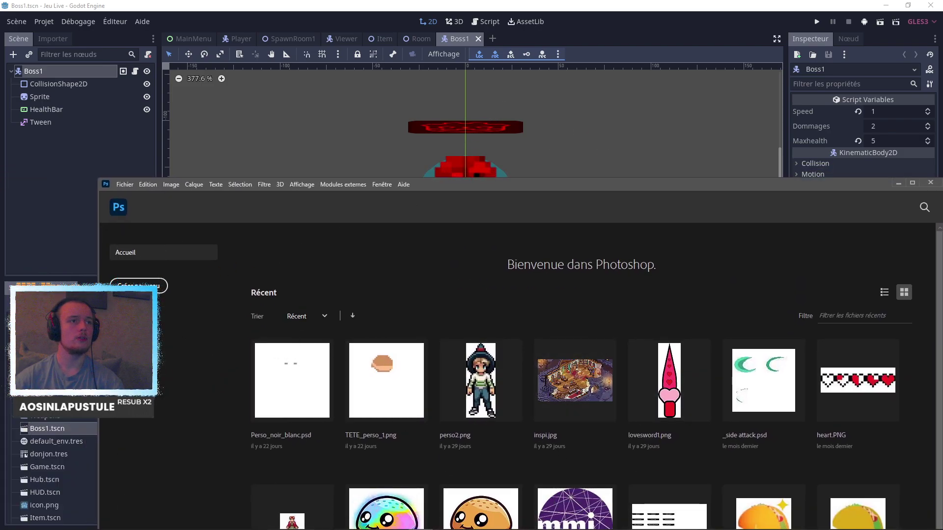
{"action": "left_click", "coordinate": [128, 310]}
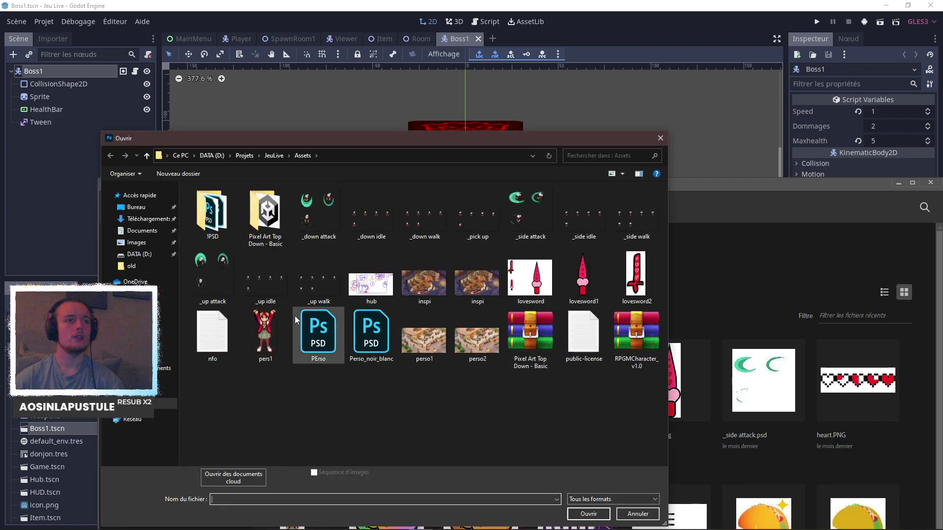
{"action": "left_click", "coordinate": [274, 155]}
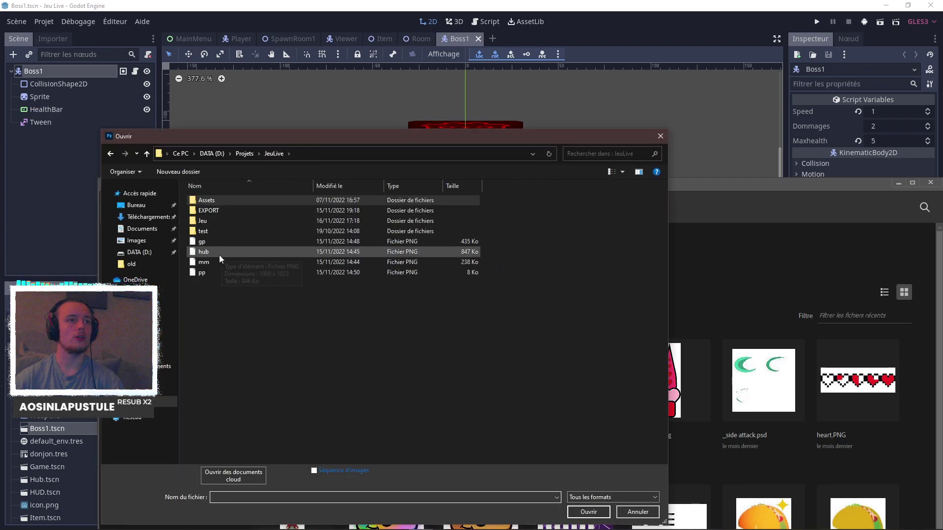
{"action": "double_click", "coordinate": [210, 222]}
{"action": "left_click", "coordinate": [226, 214]}
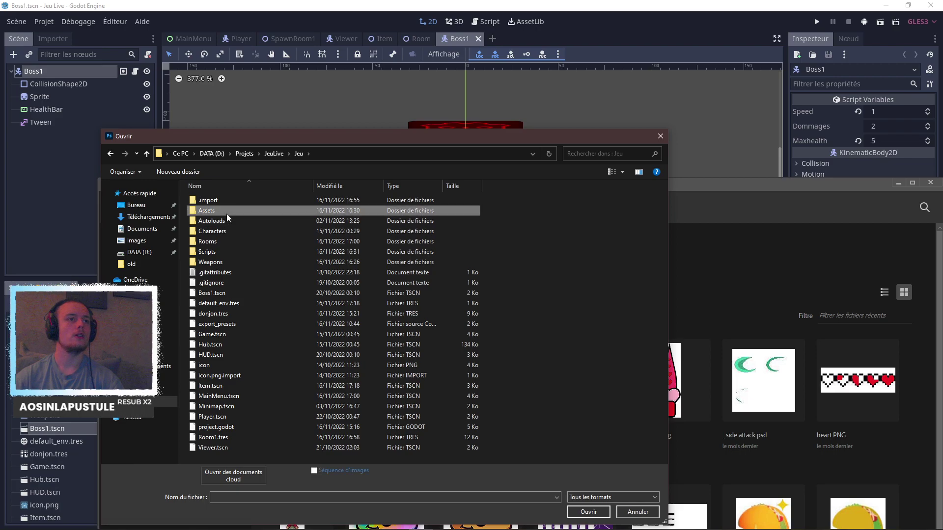
{"action": "double_click", "coordinate": [226, 214]}
{"action": "left_click", "coordinate": [381, 359]}
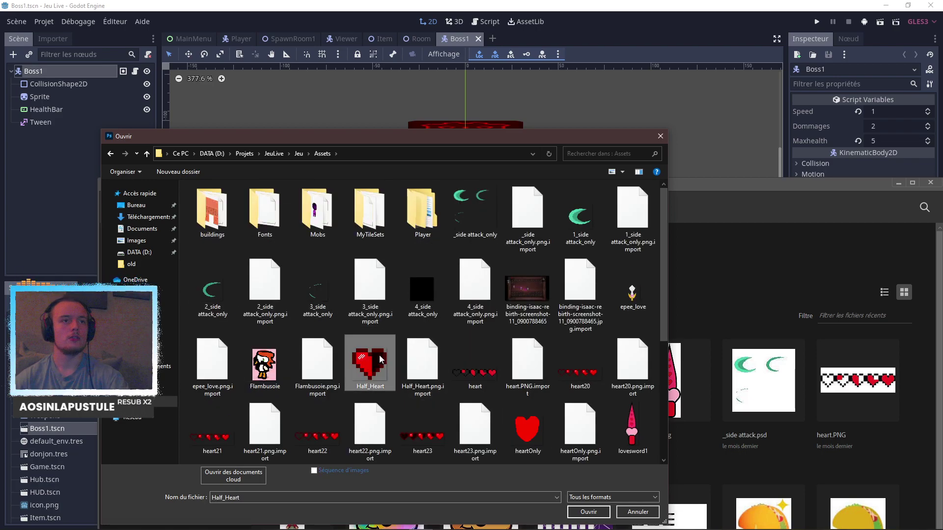
{"action": "double_click", "coordinate": [381, 359]}
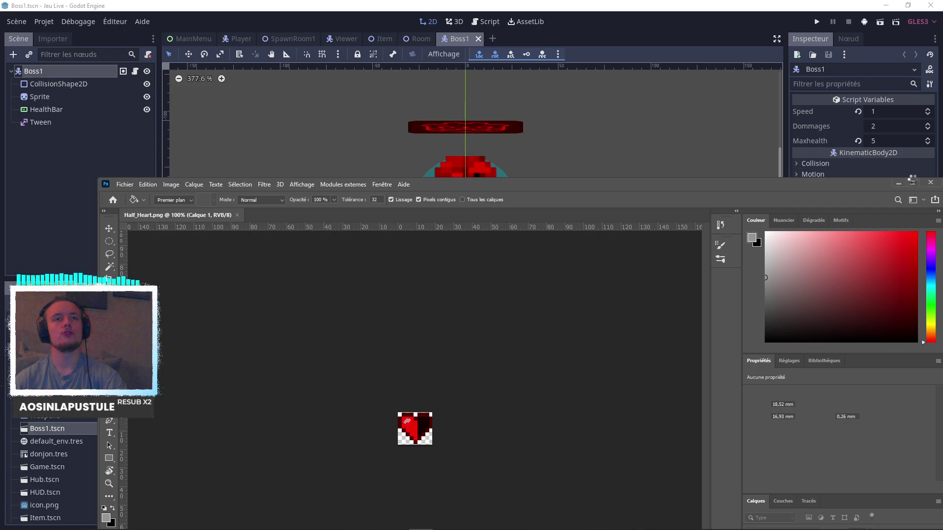
{"action": "left_click", "coordinate": [912, 183]}
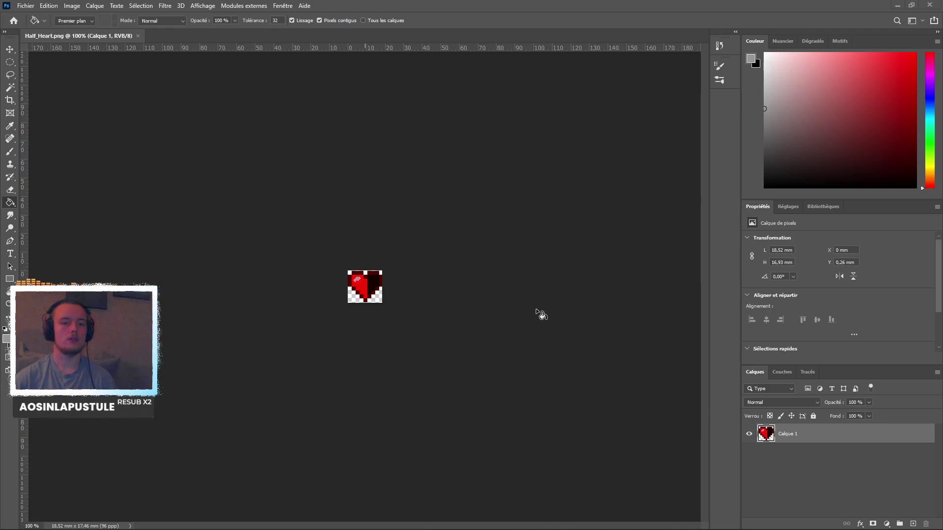
Enlarge the canvas to 37.04 mm by 34.92 mm, keeping the half heart centred.
{"action": "scroll", "coordinate": [380, 303], "scroll_direction": "up", "scroll_amount": 5, "text": "alt"}
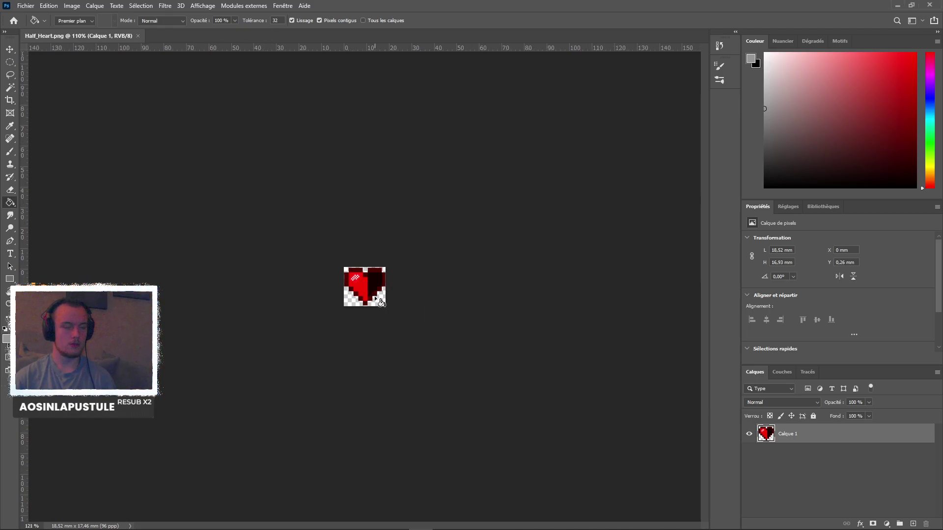
{"action": "scroll", "coordinate": [377, 287], "scroll_direction": "down", "scroll_amount": 1, "text": "alt"}
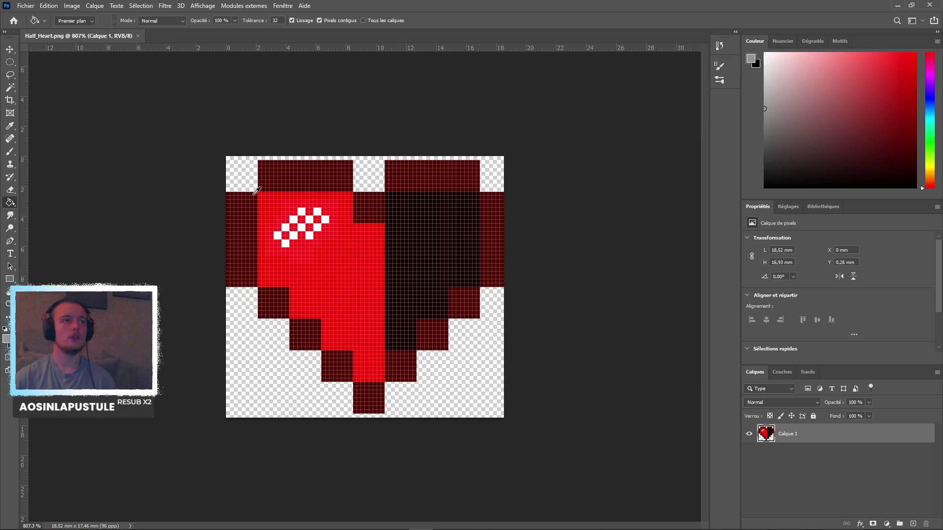
{"action": "left_click", "coordinate": [49, 6]}
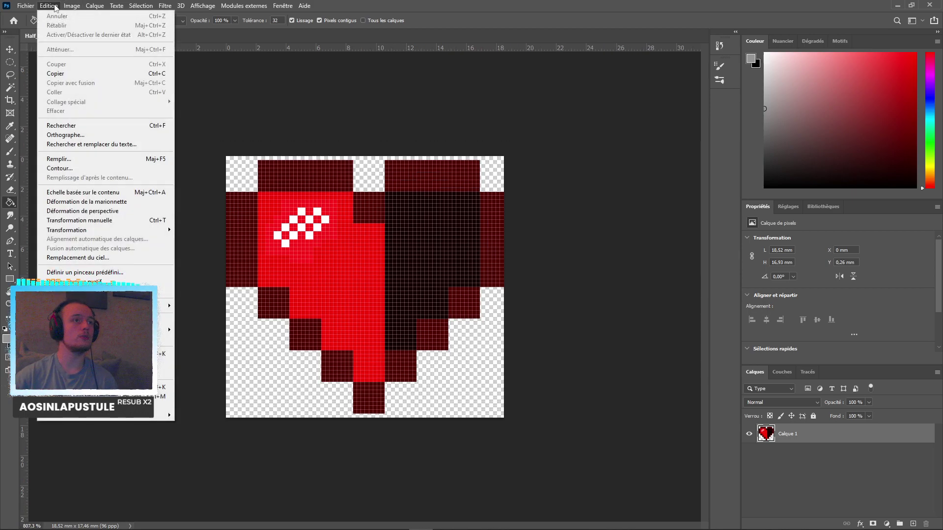
{"action": "mouse_move", "coordinate": [74, 6]}
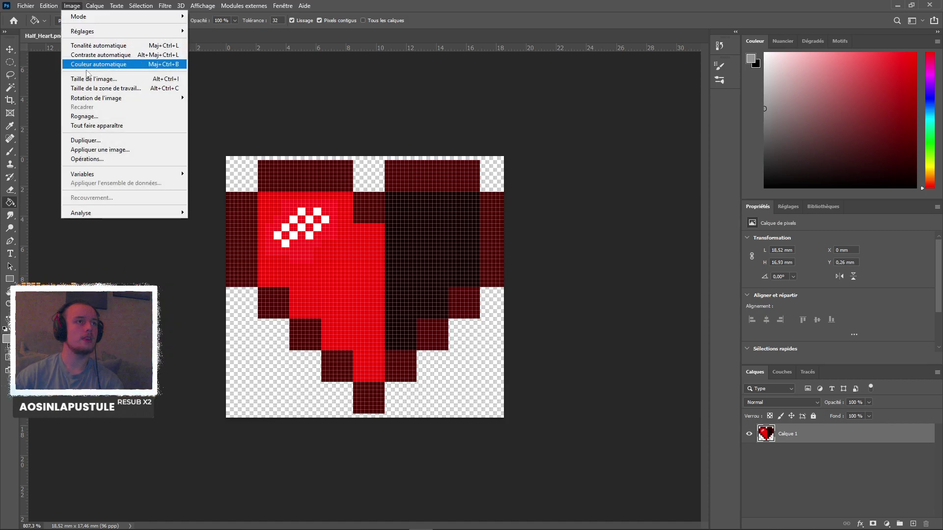
{"action": "left_click", "coordinate": [127, 89]}
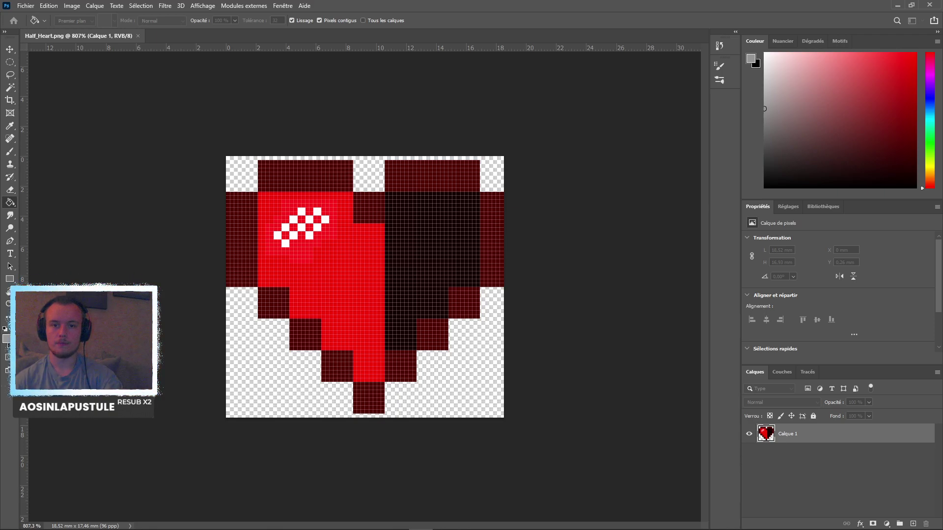
{"action": "key", "text": "Return"}
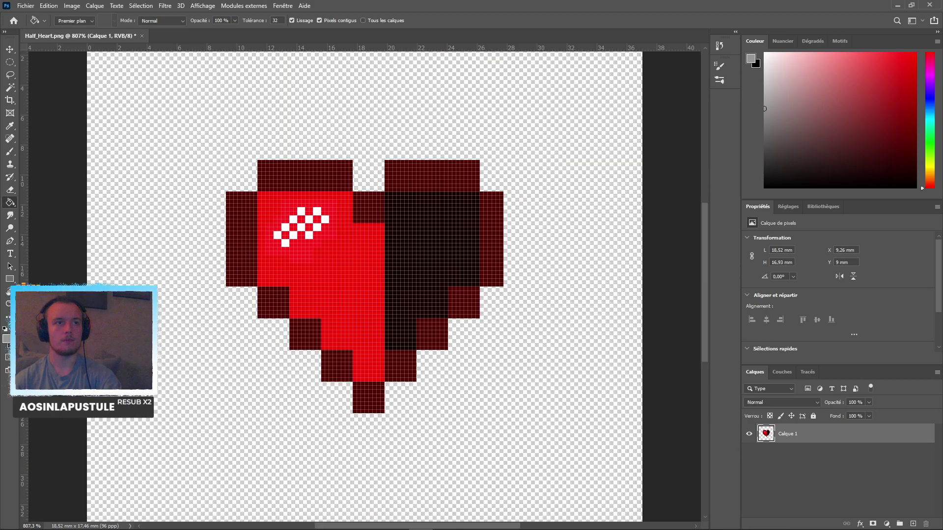
Draw an ellipse shape about 108 px in diameter over the heart, with a grey fill and a 1 px black outline.
{"action": "scroll", "coordinate": [481, 270], "scroll_direction": "down", "scroll_amount": 1}
{"action": "scroll", "coordinate": [432, 275], "scroll_direction": "up", "scroll_amount": 2}
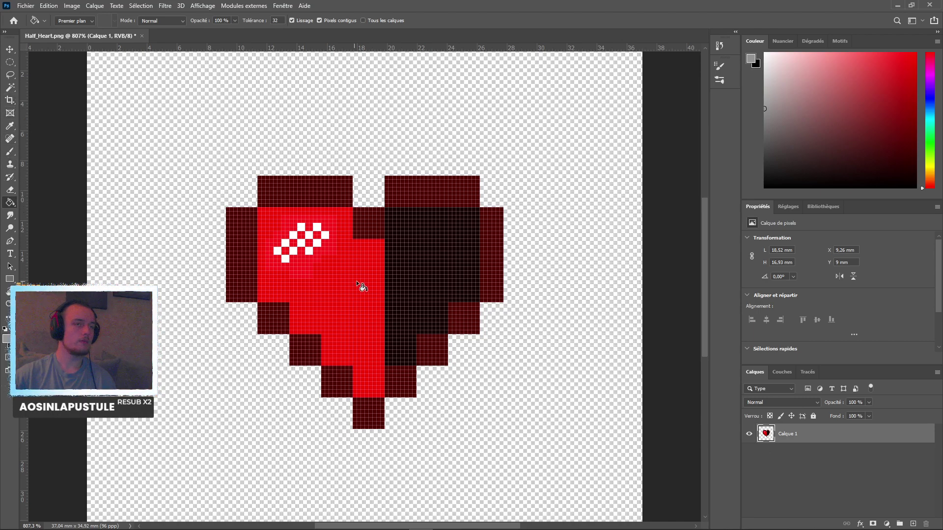
{"action": "scroll", "coordinate": [432, 226], "scroll_direction": "down", "scroll_amount": 1}
{"action": "scroll", "coordinate": [432, 227], "scroll_direction": "up", "scroll_amount": 2}
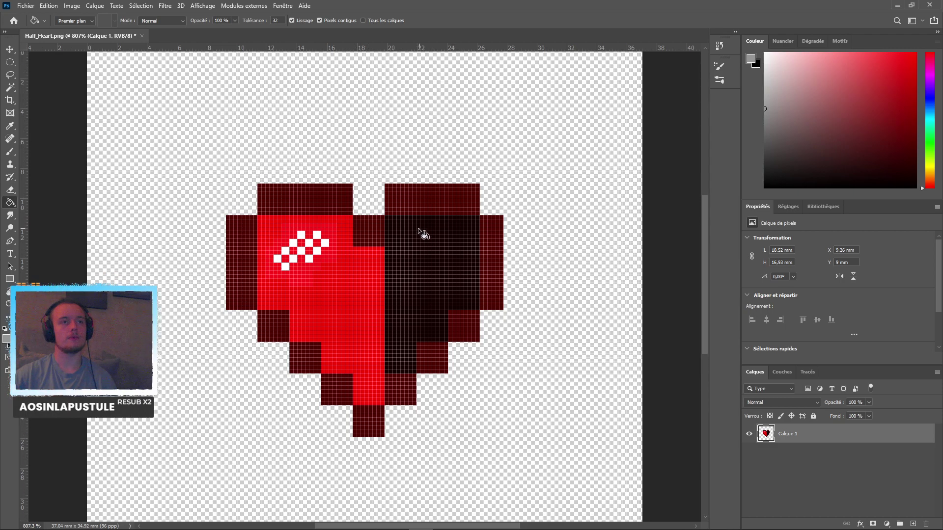
{"action": "scroll", "coordinate": [403, 238], "scroll_direction": "down", "scroll_amount": 2, "text": "alt"}
{"action": "scroll", "coordinate": [402, 238], "scroll_direction": "up", "scroll_amount": 1, "text": "alt"}
{"action": "scroll", "coordinate": [407, 241], "scroll_direction": "down", "scroll_amount": 1, "text": "alt"}
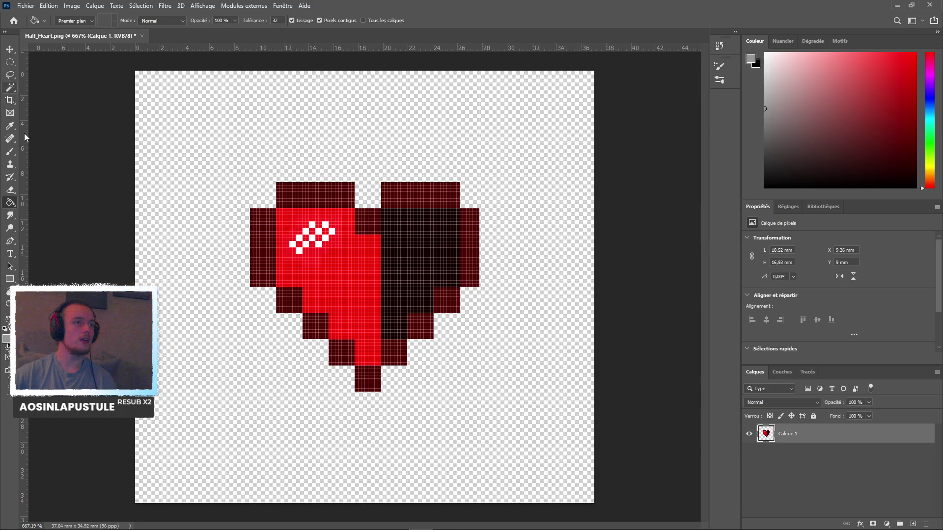
{"action": "left_click", "coordinate": [10, 279]}
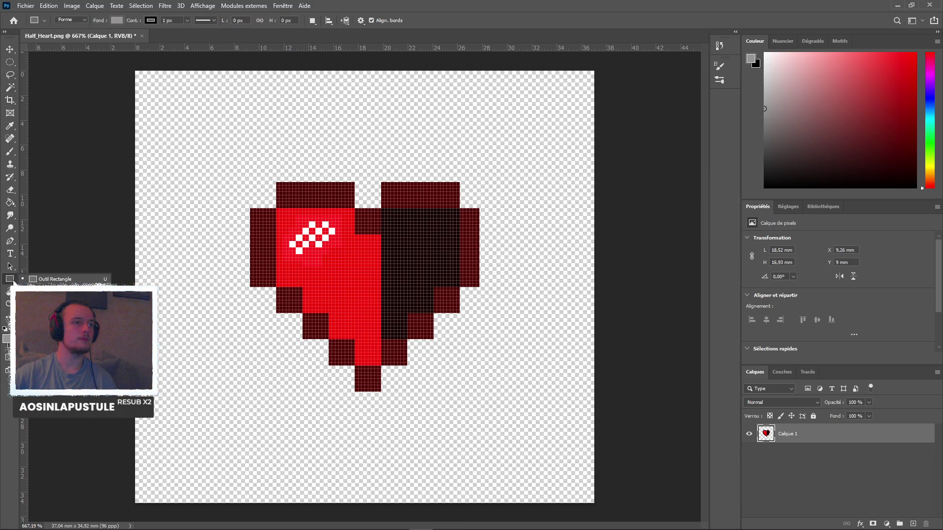
{"action": "left_click", "coordinate": [56, 297]}
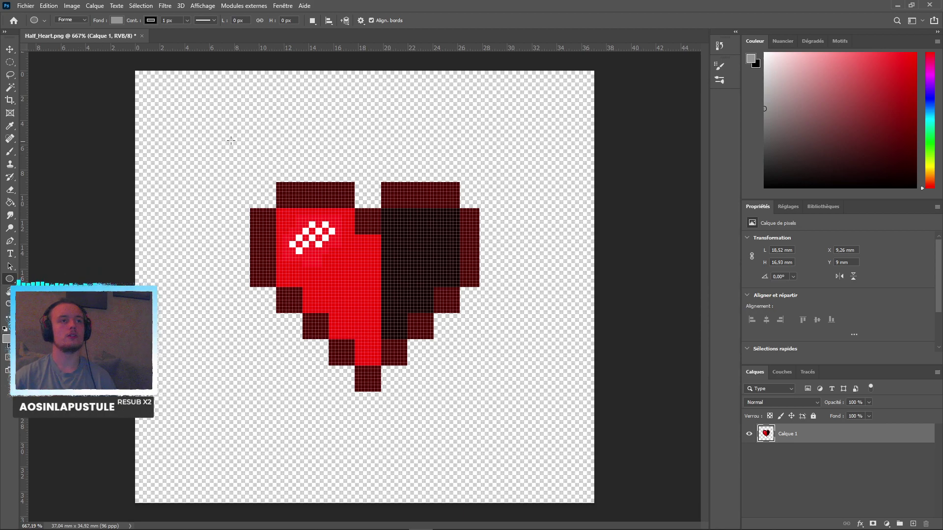
{"action": "left_click_drag", "start_coordinate": [227, 134], "coordinate": [691, 487], "text": "shift"}
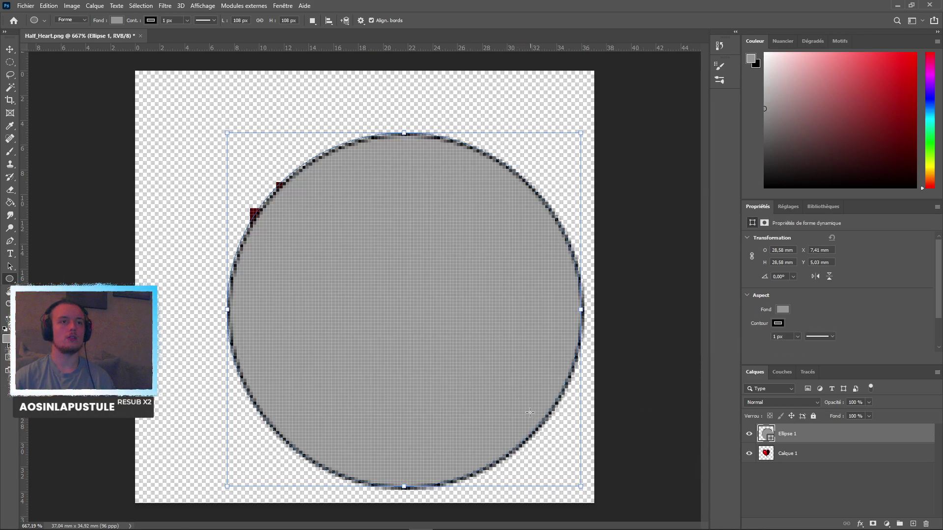
Move the ellipse to the centre of the canvas, at X 70 px and Y 66 px.
{"action": "key", "text": "ctrl+t"}
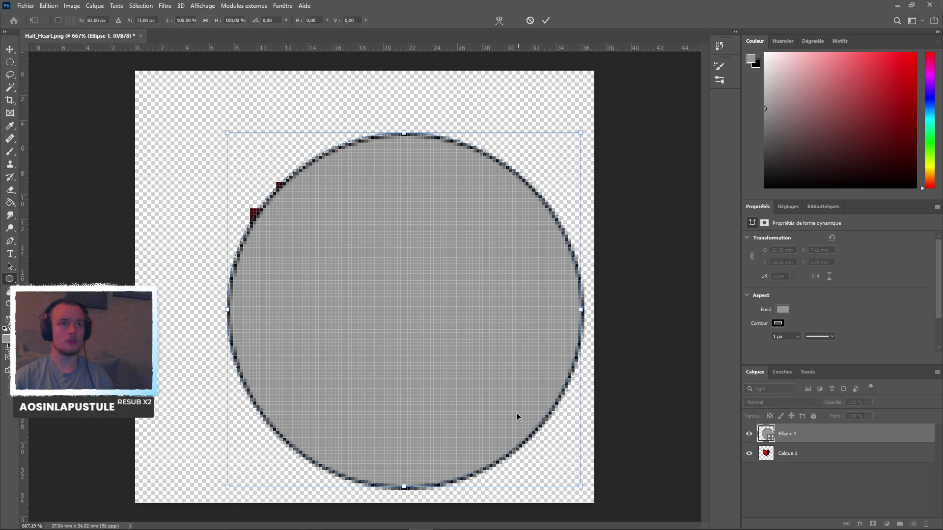
{"action": "left_click_drag", "start_coordinate": [516, 417], "coordinate": [463, 384]}
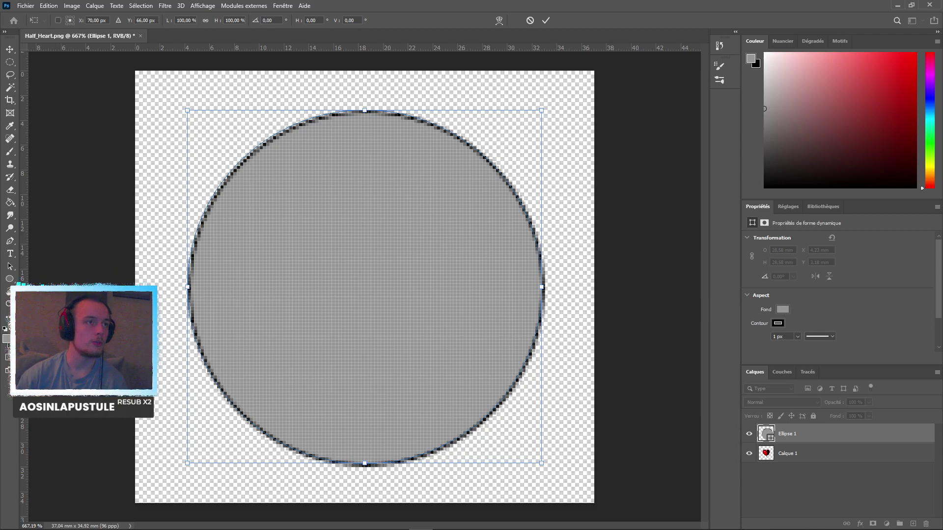
{"action": "key", "text": "Return"}
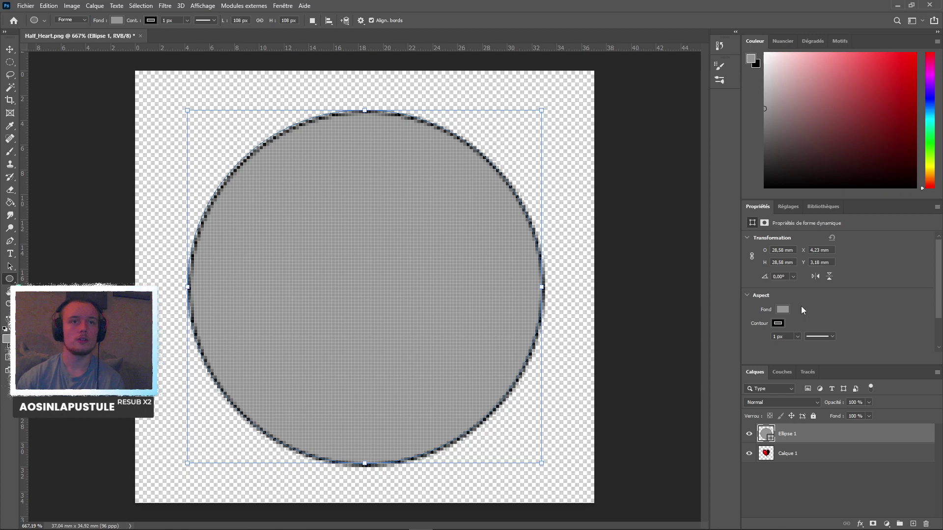
Change the ellipse's fill to a black-to-white gradient in the Radial style.
{"action": "left_click", "coordinate": [784, 309]}
{"action": "left_click", "coordinate": [791, 328]}
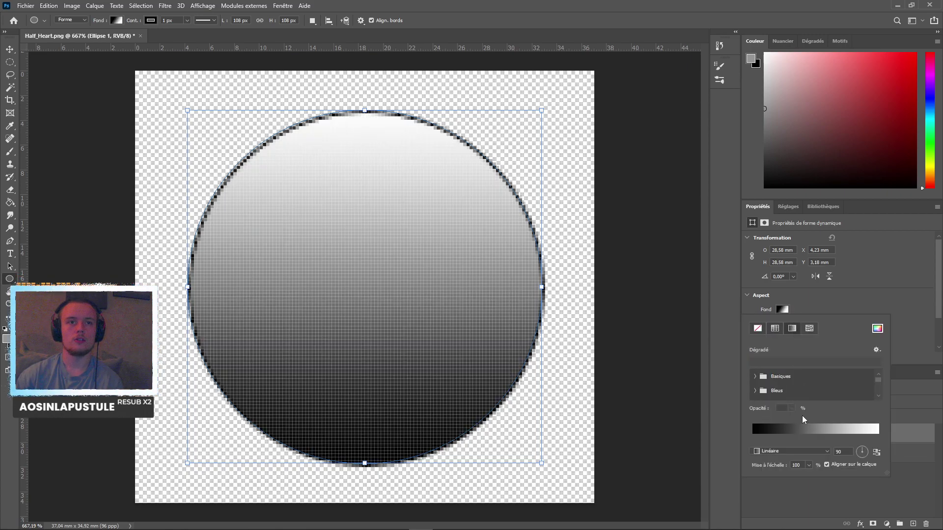
{"action": "left_click", "coordinate": [790, 451]}
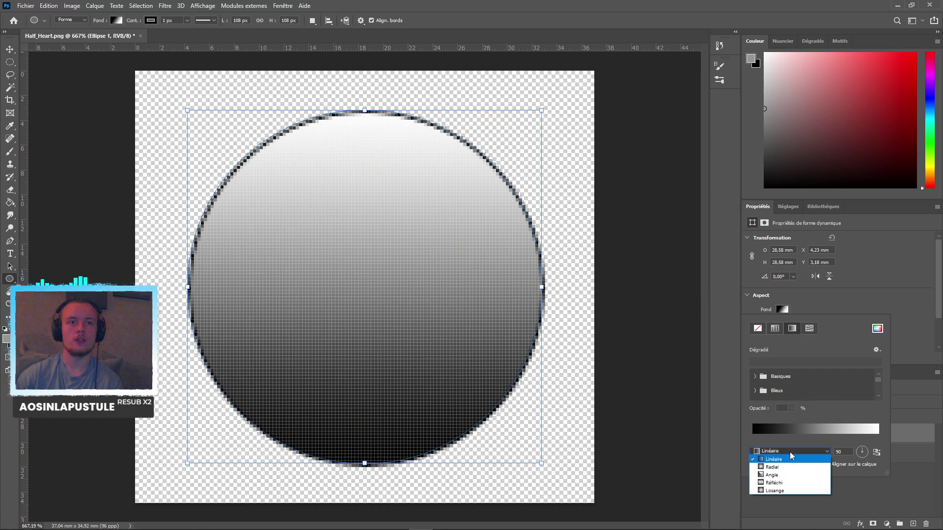
{"action": "left_click", "coordinate": [786, 468]}
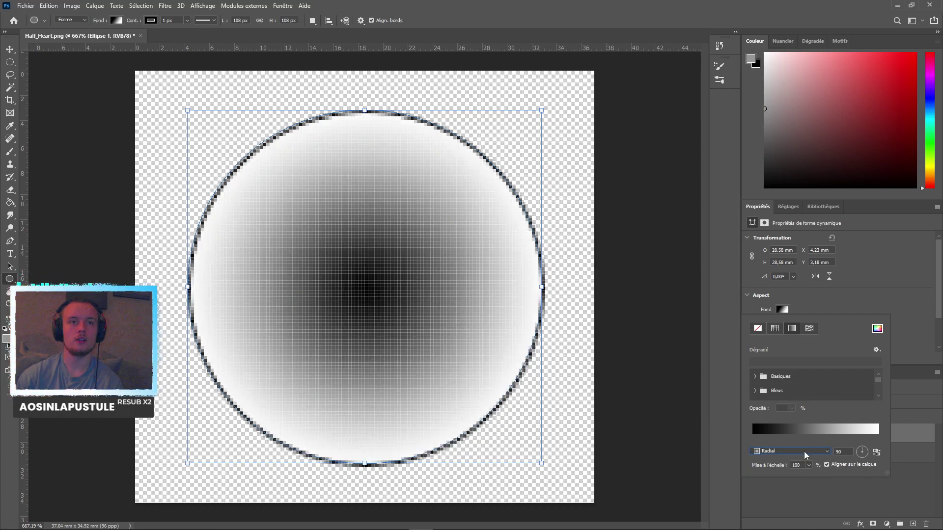
Set the opacity at the white outer end of the ellipse's gradient to 0%.
{"action": "left_click", "coordinate": [859, 429]}
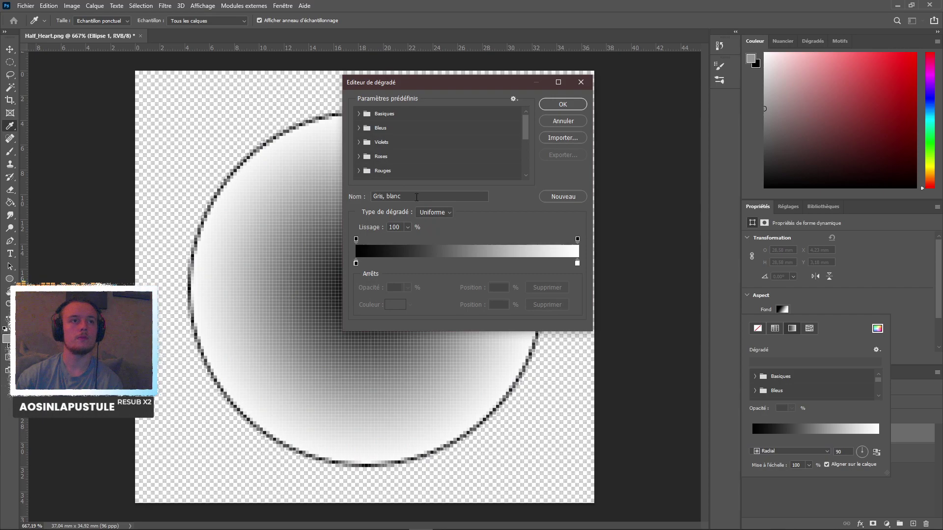
{"action": "left_click", "coordinate": [577, 240]}
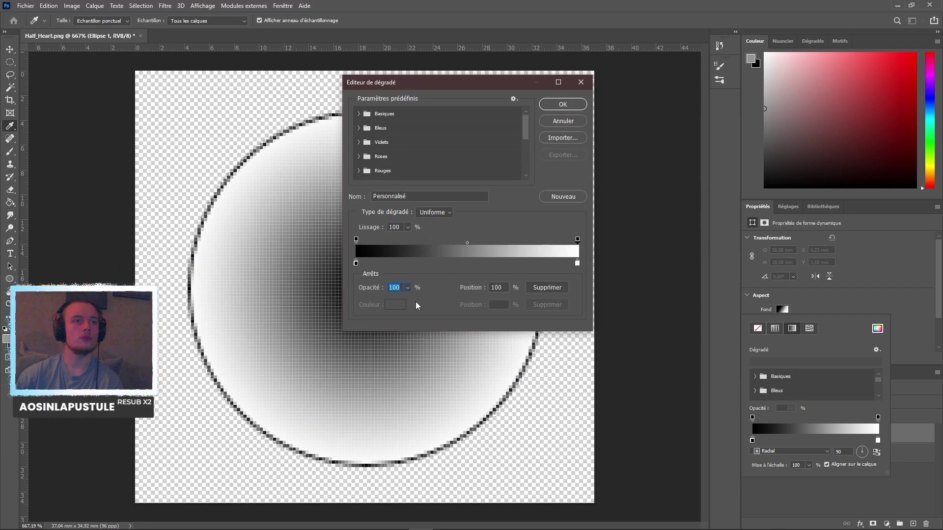
{"action": "type", "text": "0"}
{"action": "key", "text": "Return"}
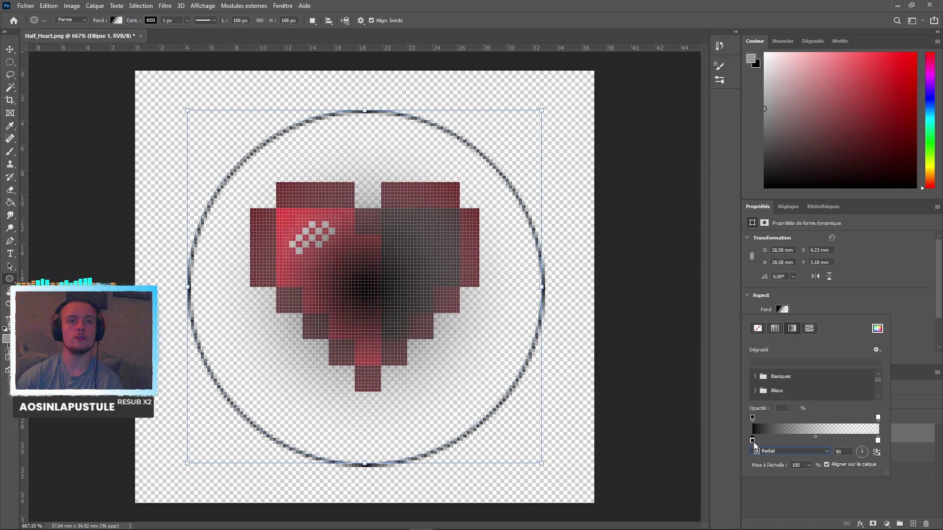
Remove the black colour stop from the ellipse's gradient and set the starting opacity stop to 100%.
{"action": "left_click", "coordinate": [764, 431]}
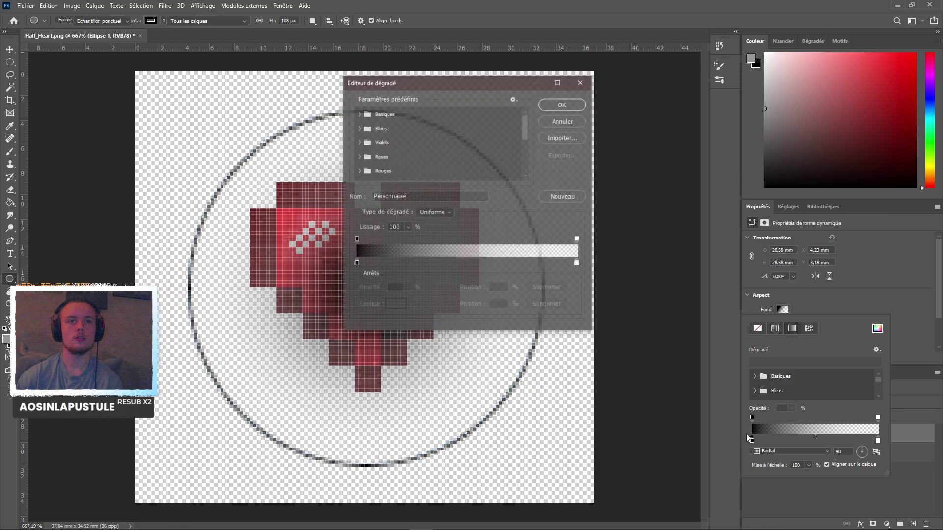
{"action": "left_click_drag", "start_coordinate": [356, 264], "coordinate": [357, 306]}
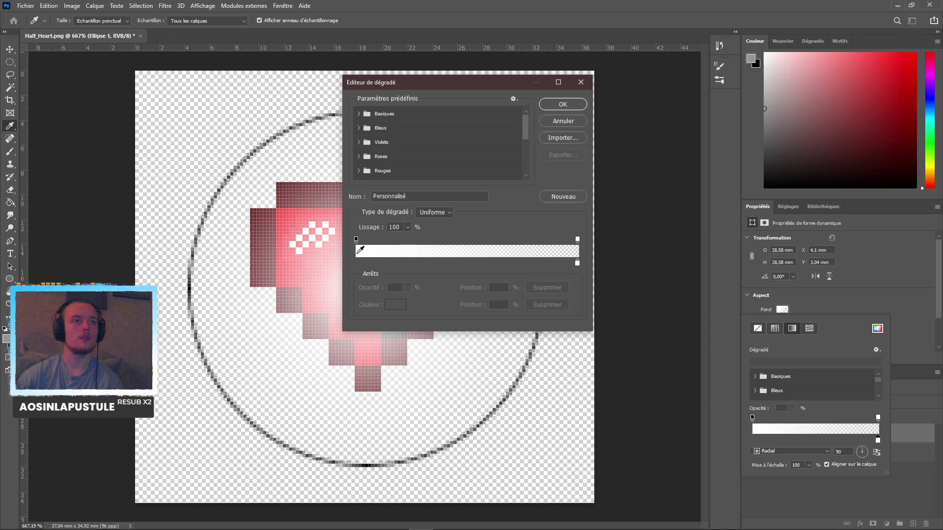
{"action": "left_click", "coordinate": [356, 239]}
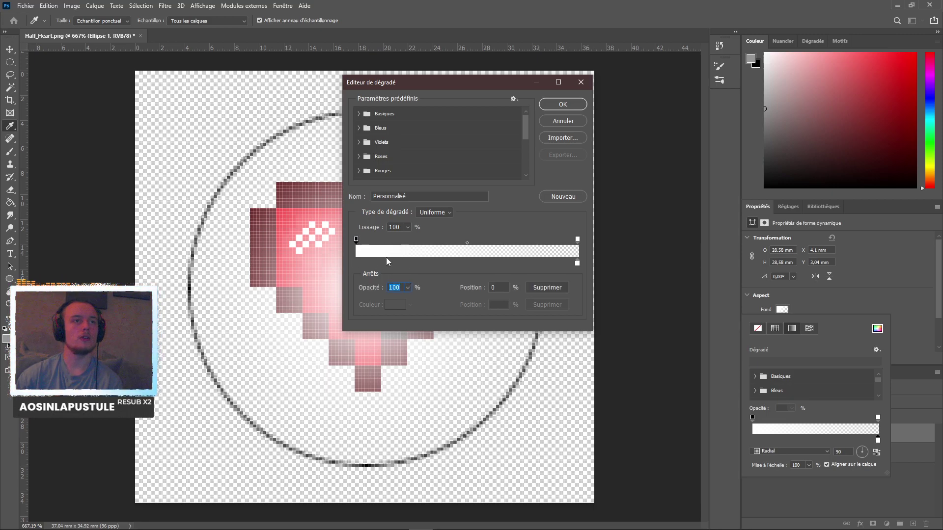
{"action": "type", "text": "0"}
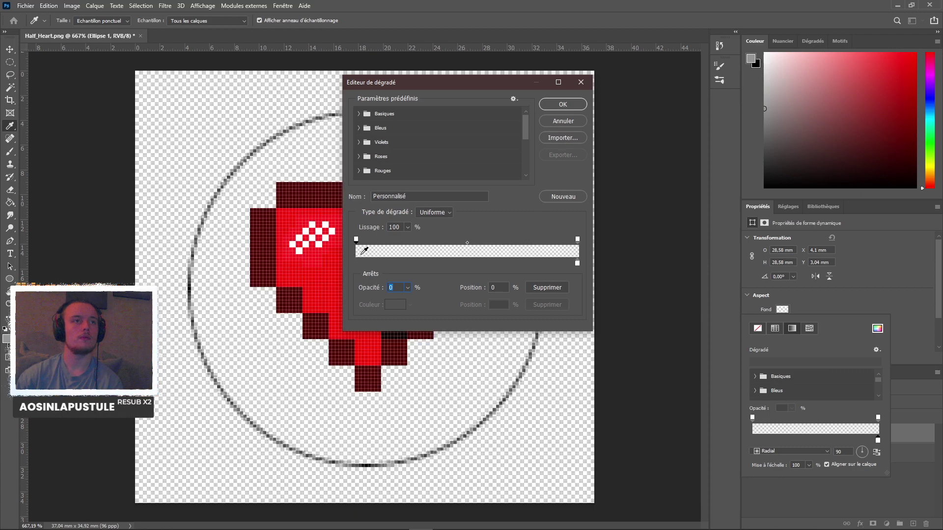
{"action": "left_click", "coordinate": [397, 252]}
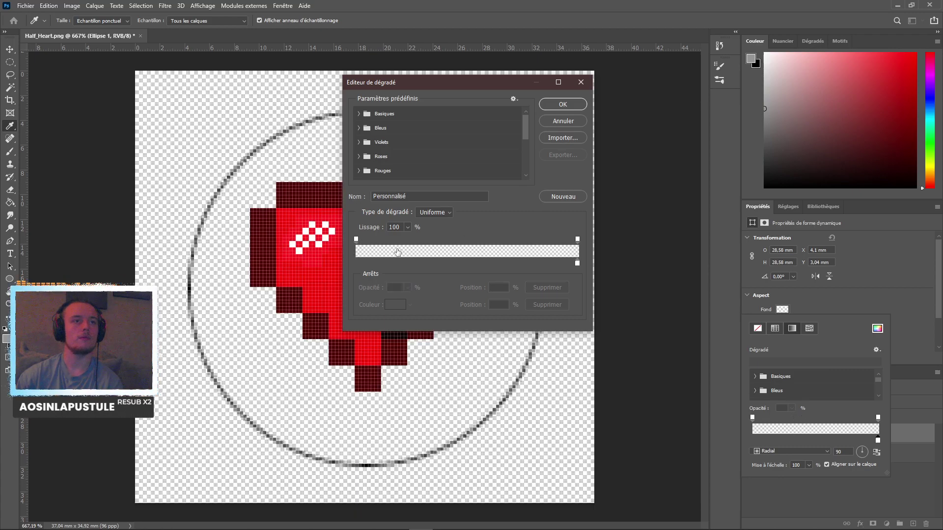
{"action": "left_click", "coordinate": [356, 239]}
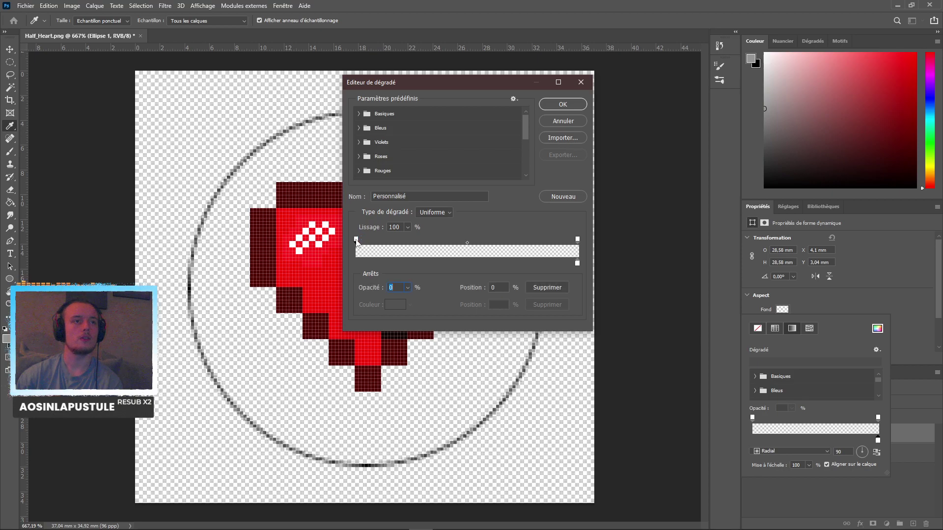
{"action": "type", "text": "100"}
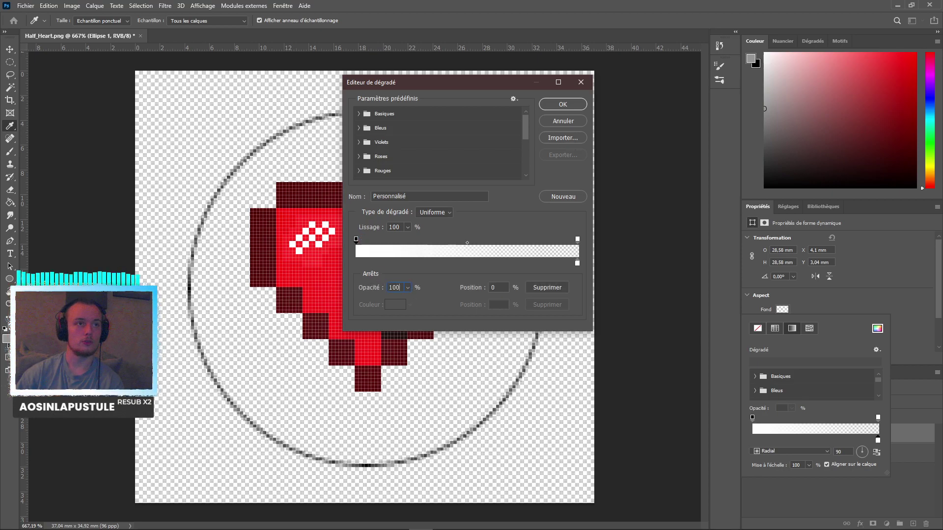
{"action": "key", "text": "Return"}
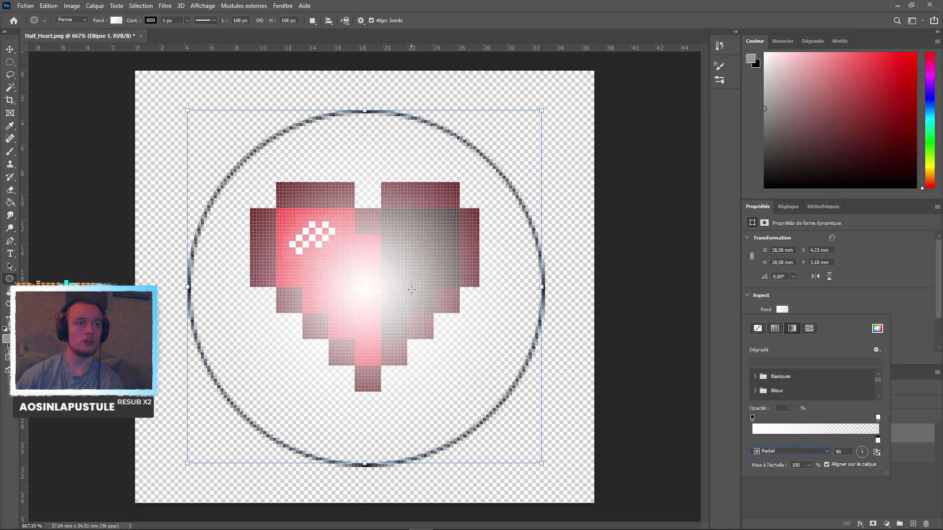
{"action": "left_click", "coordinate": [752, 418]}
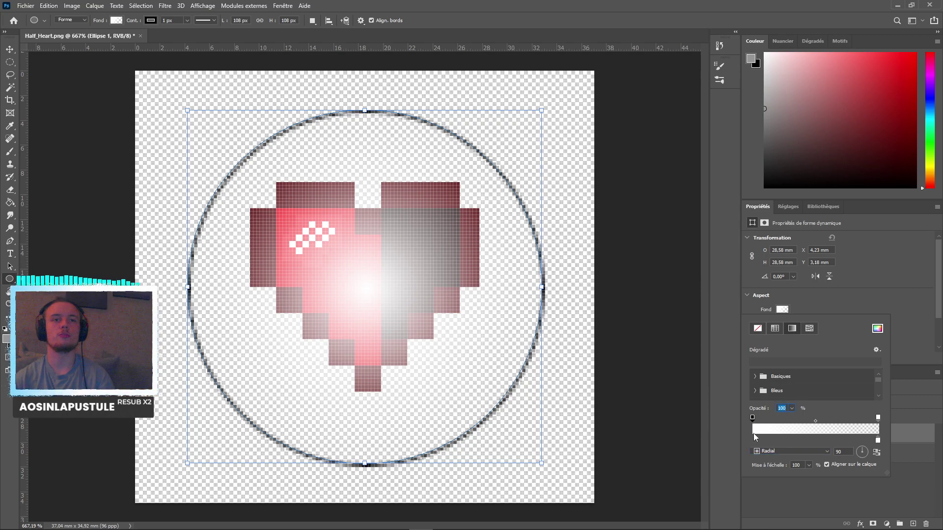
{"action": "left_click", "coordinate": [775, 449]}
{"action": "left_click", "coordinate": [766, 440]}
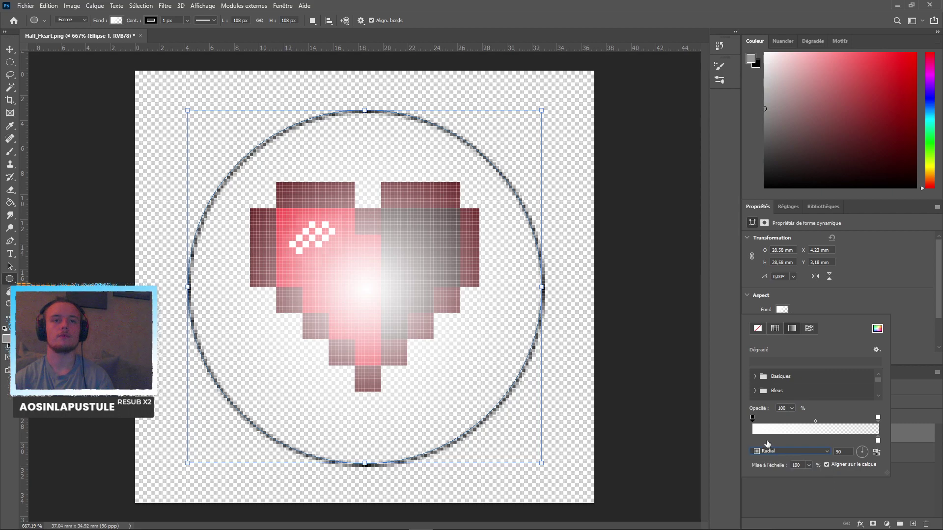
{"action": "left_click", "coordinate": [756, 432]}
{"action": "left_click", "coordinate": [757, 431]}
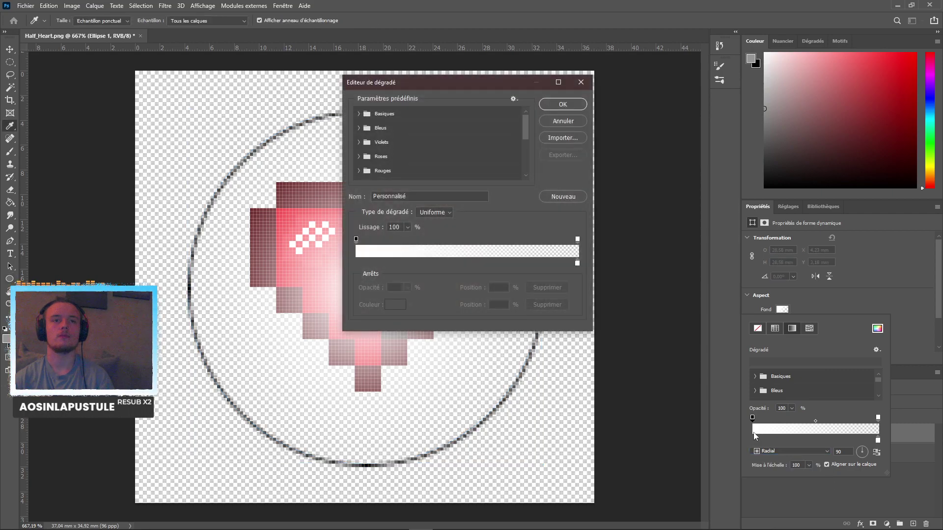
{"action": "left_click", "coordinate": [356, 241]}
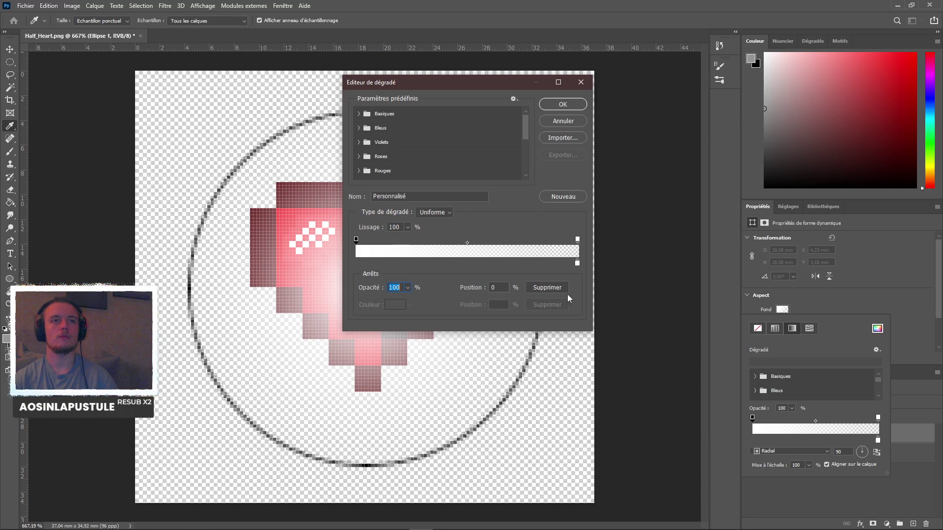
{"action": "key", "text": "Return"}
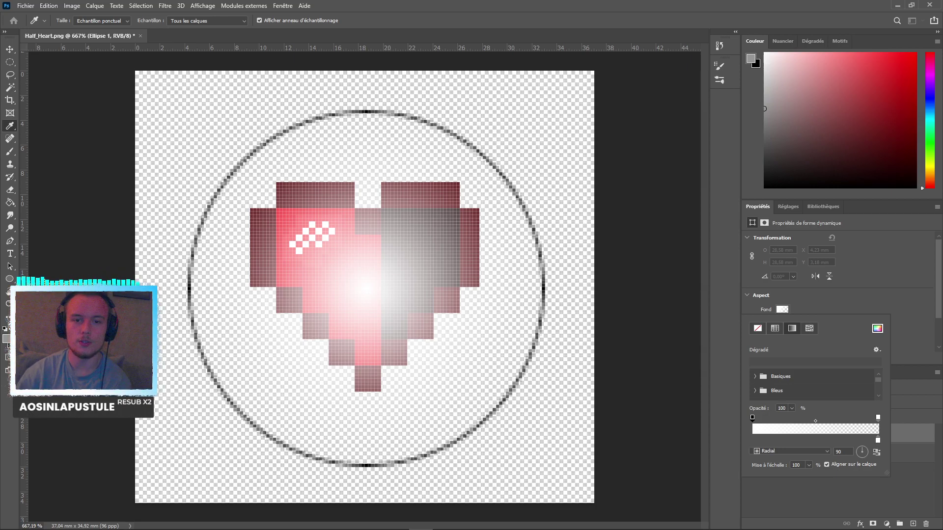
Replace the ellipse's gradient fill with solid white.
{"action": "left_click", "coordinate": [826, 141]}
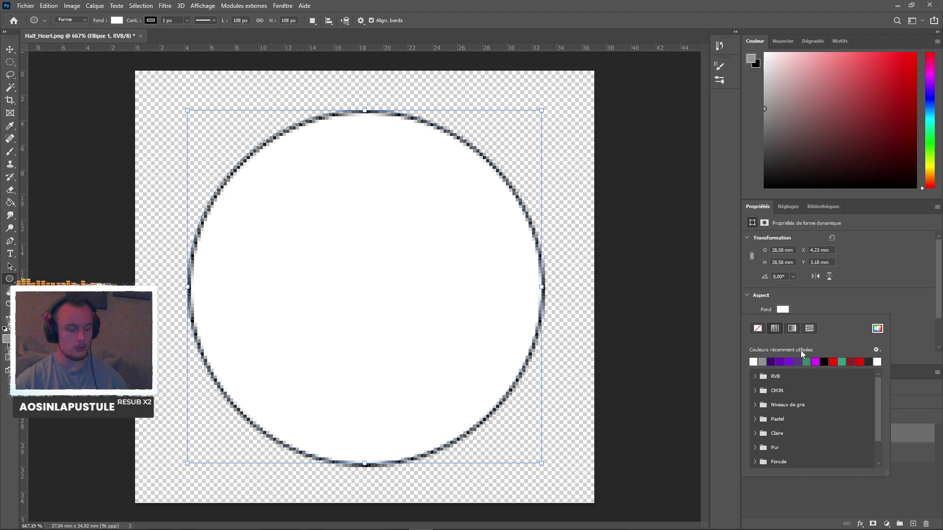
{"action": "key", "text": "ctrl+z"}
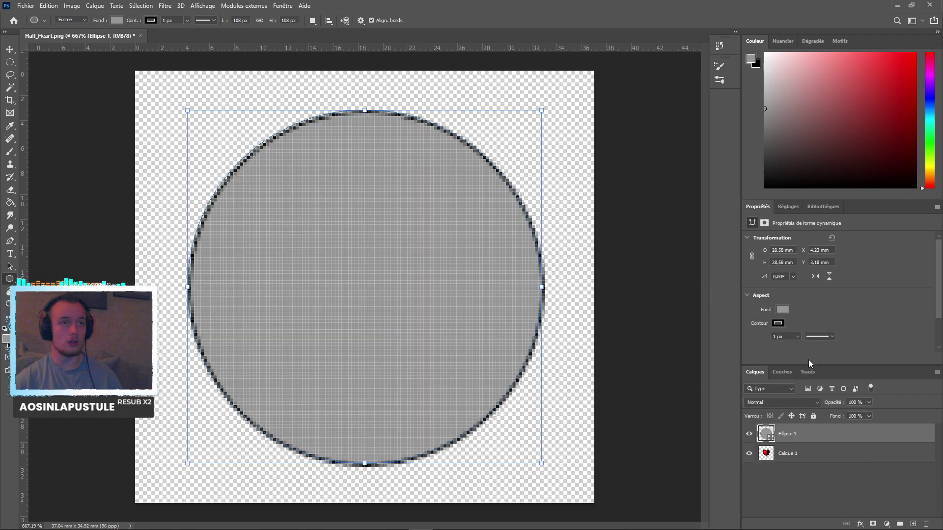
{"action": "key", "text": "ctrl+z"}
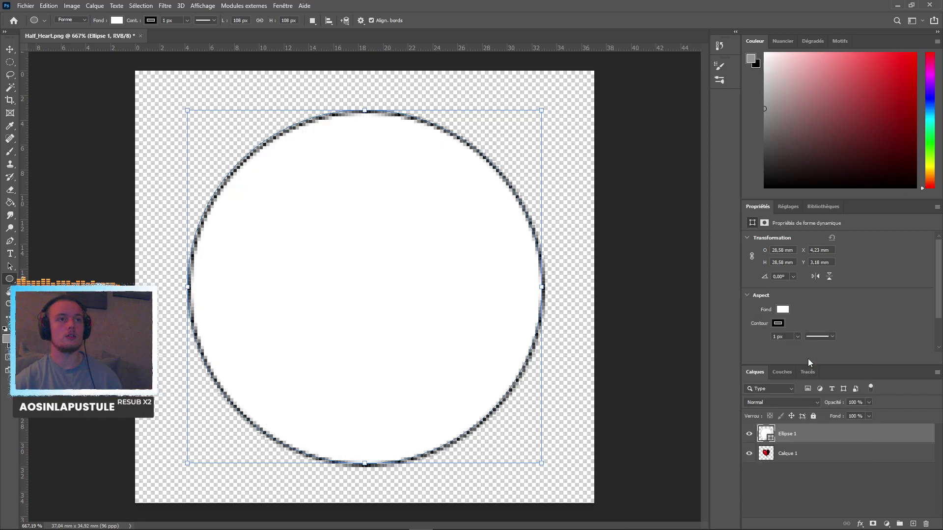
Give the ellipse a black-to-white gradient fill again and set its style to Radial.
{"action": "left_click", "coordinate": [781, 310]}
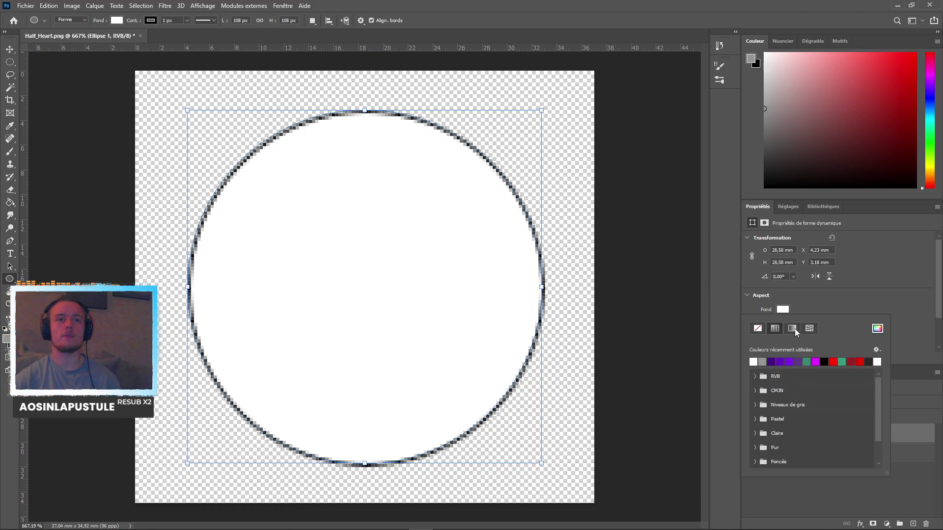
{"action": "left_click", "coordinate": [793, 328]}
{"action": "left_click", "coordinate": [791, 452]}
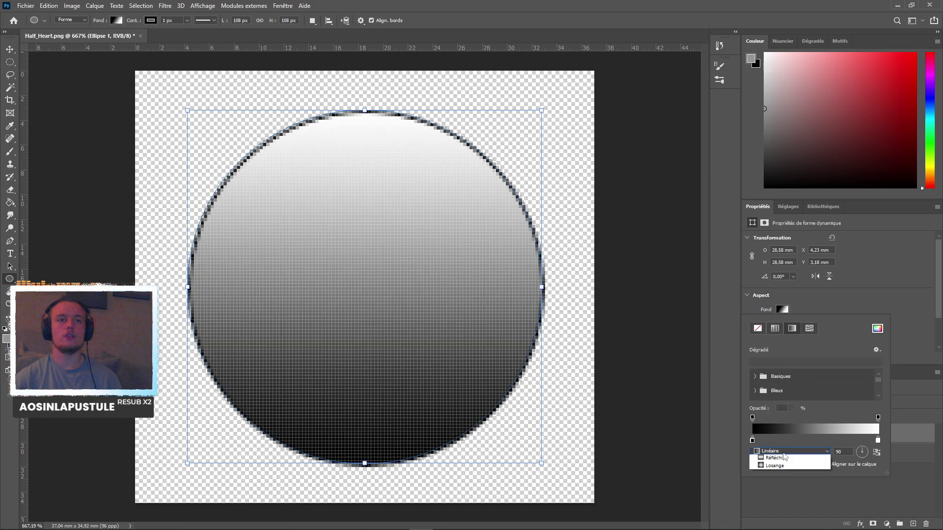
{"action": "left_click", "coordinate": [768, 465]}
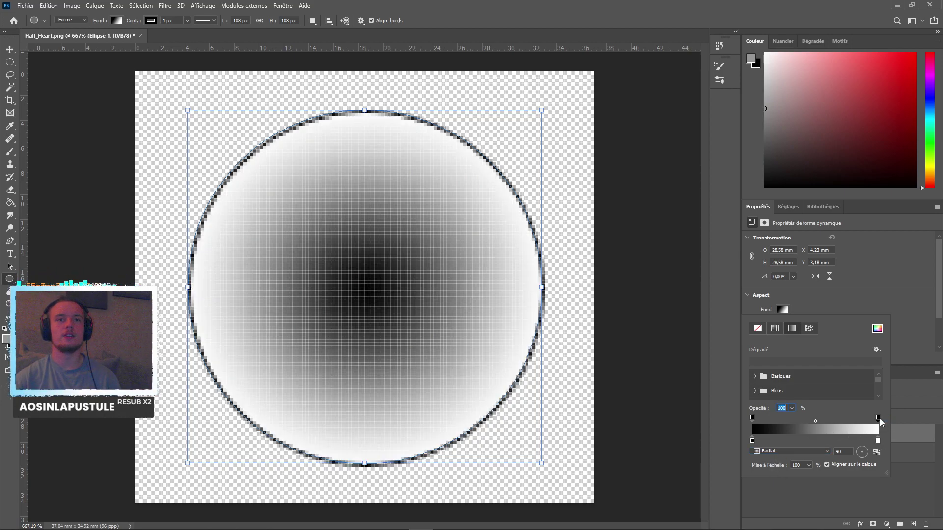
Set the opacity stop at the gradient's outer end to 0% so the fill fades to transparent.
{"action": "left_click", "coordinate": [877, 430]}
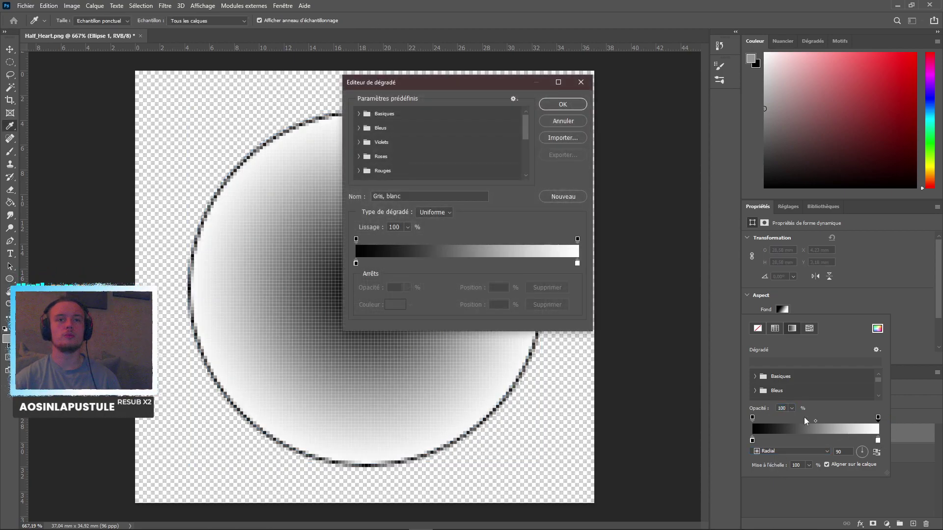
{"action": "left_click", "coordinate": [577, 262]}
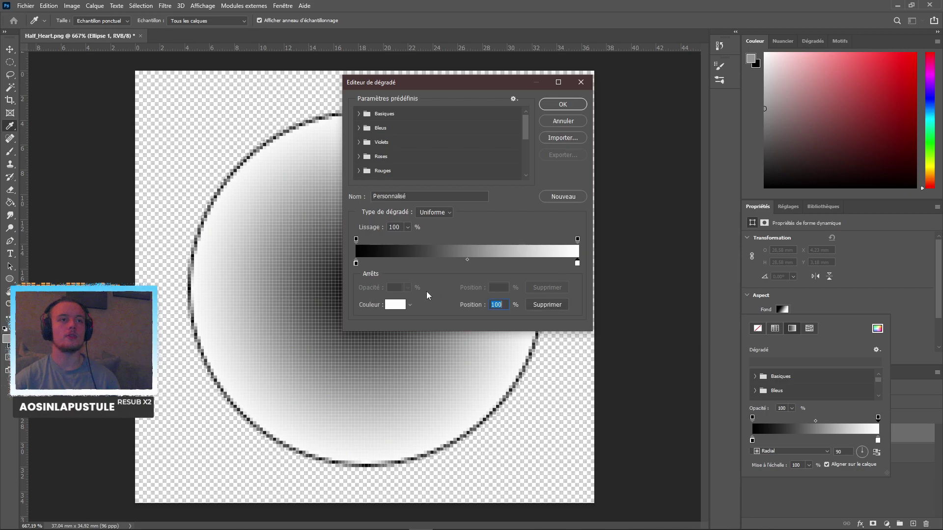
{"action": "left_click", "coordinate": [577, 239]}
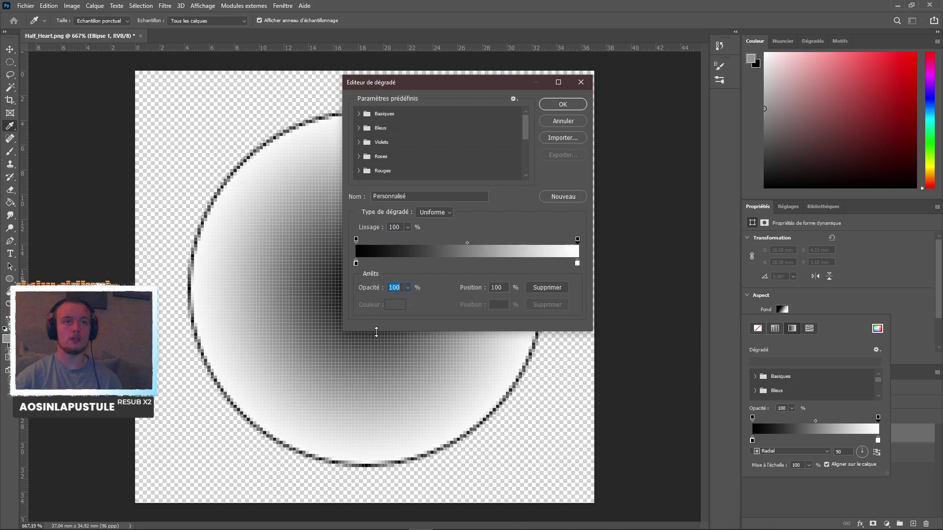
{"action": "type", "text": "0"}
{"action": "key", "text": "Return"}
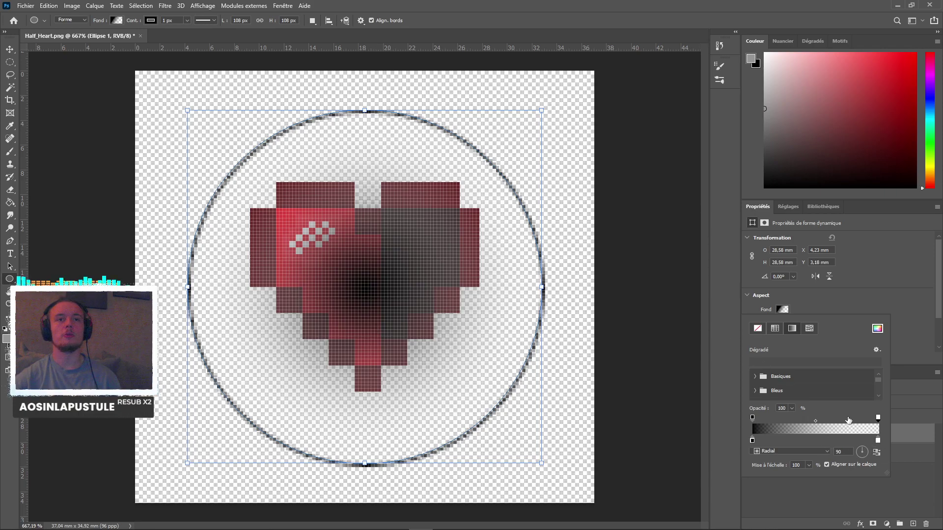
Change the gradient's starting colour stop at position 0% from black to white.
{"action": "left_click", "coordinate": [813, 429]}
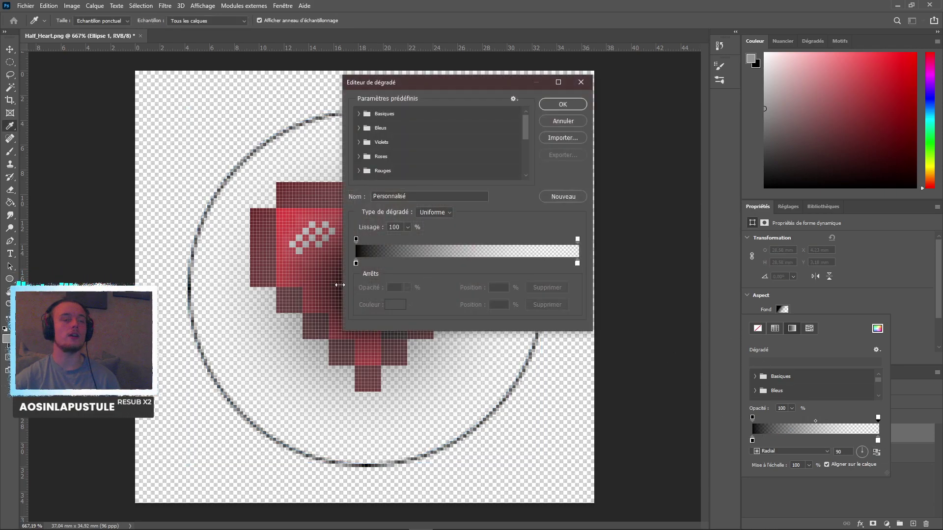
{"action": "left_click", "coordinate": [356, 240]}
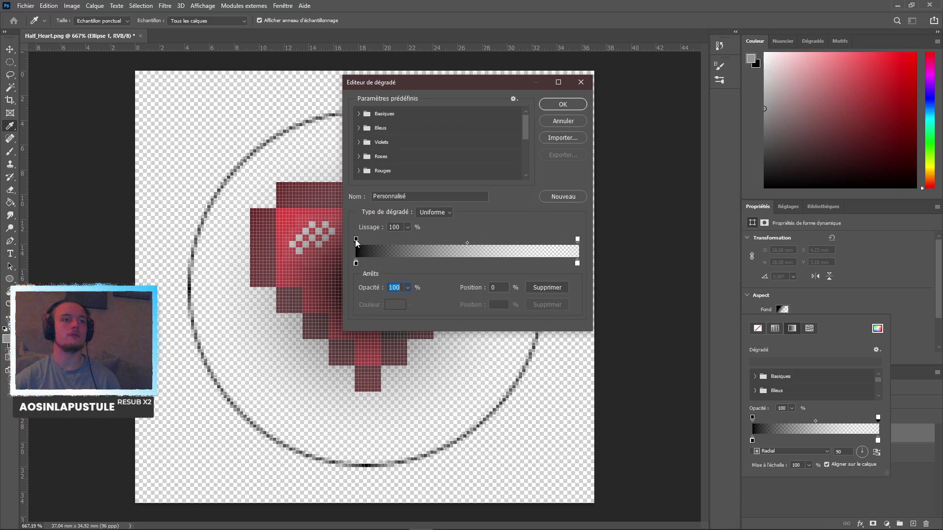
{"action": "left_click", "coordinate": [356, 263]}
{"action": "left_click", "coordinate": [399, 310]}
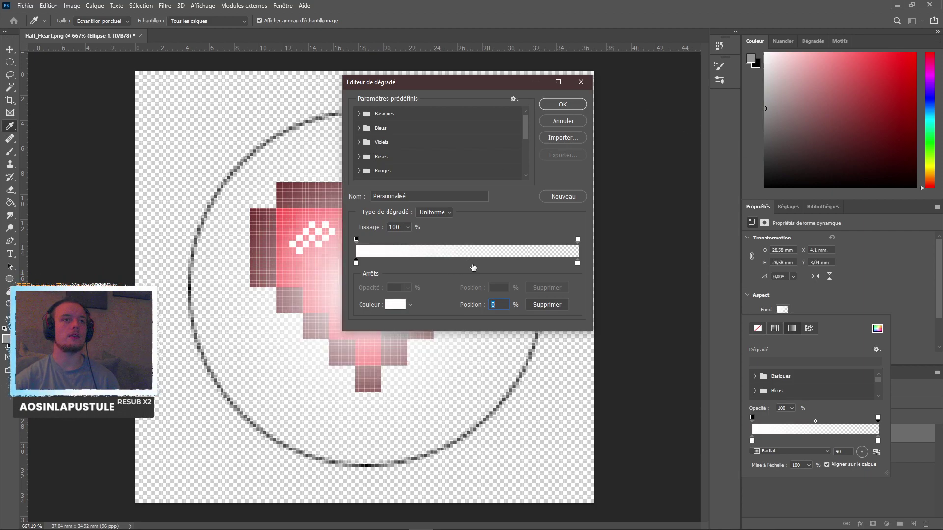
Try an extra white colour stop at 73% in the ellipse's gradient, then move it to the 100% end.
{"action": "left_click_drag", "start_coordinate": [467, 259], "coordinate": [488, 264]}
{"action": "mouse_move", "coordinate": [510, 263]}
{"action": "left_mouse_down"}
{"action": "mouse_move", "coordinate": [544, 264]}
{"action": "mouse_move", "coordinate": [518, 264]}
{"action": "left_mouse_up"}
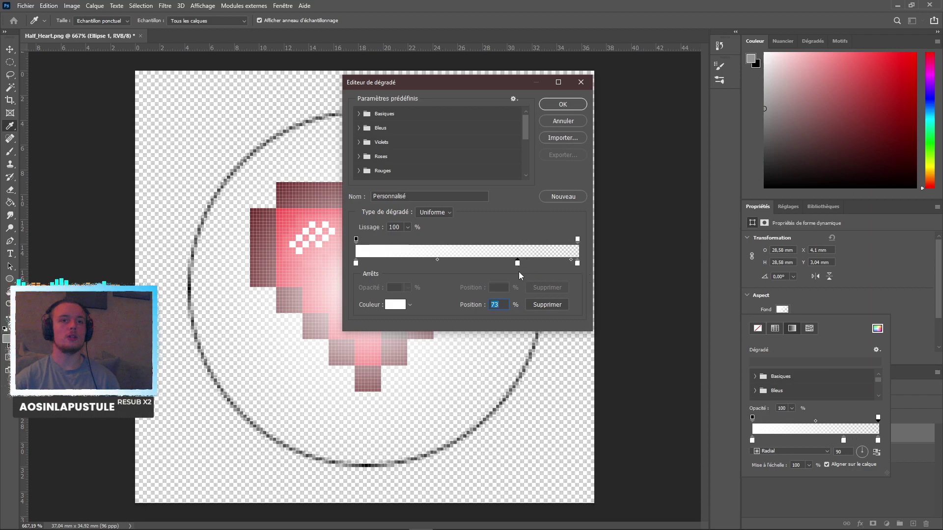
{"action": "left_click_drag", "start_coordinate": [517, 264], "coordinate": [582, 264]}
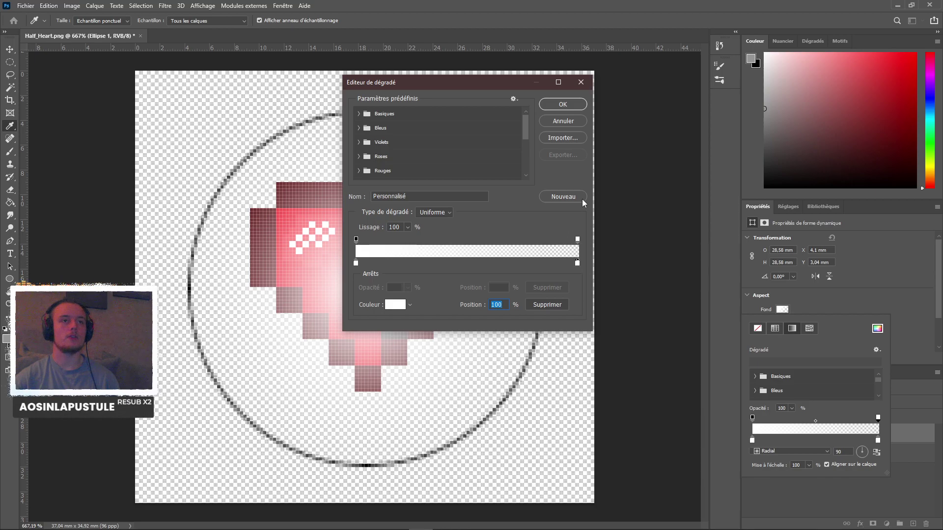
{"action": "left_click", "coordinate": [561, 106]}
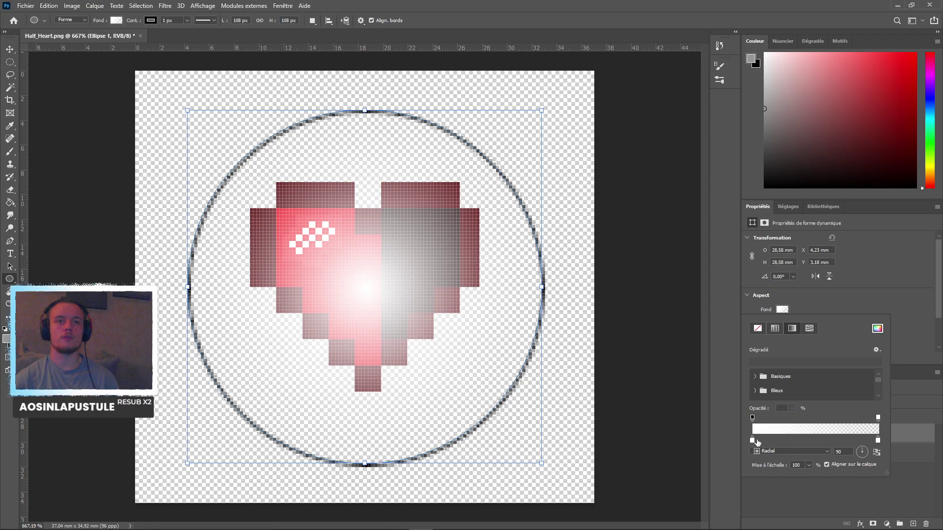
Add an intermediate white colour stop to the ellipse's gradient and place it near the middle.
{"action": "left_click_drag", "start_coordinate": [754, 443], "coordinate": [864, 440]}
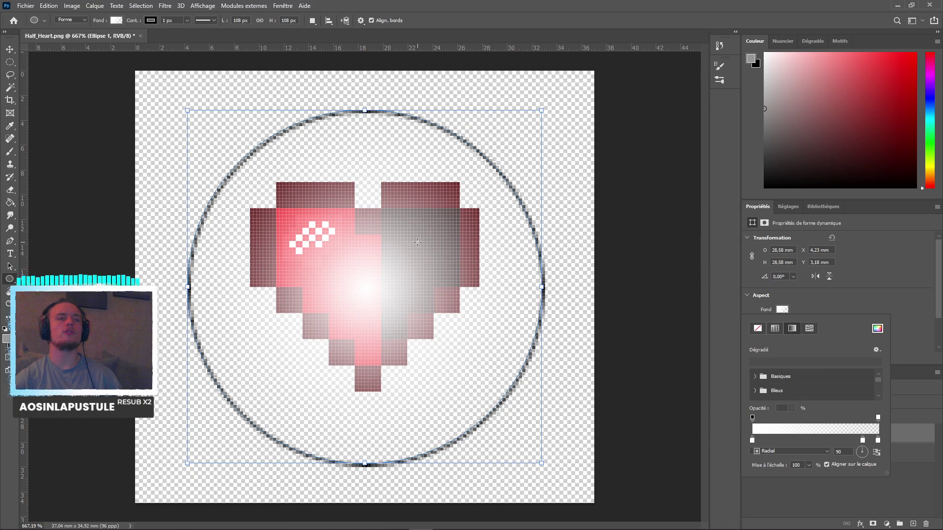
{"action": "left_click", "coordinate": [819, 438]}
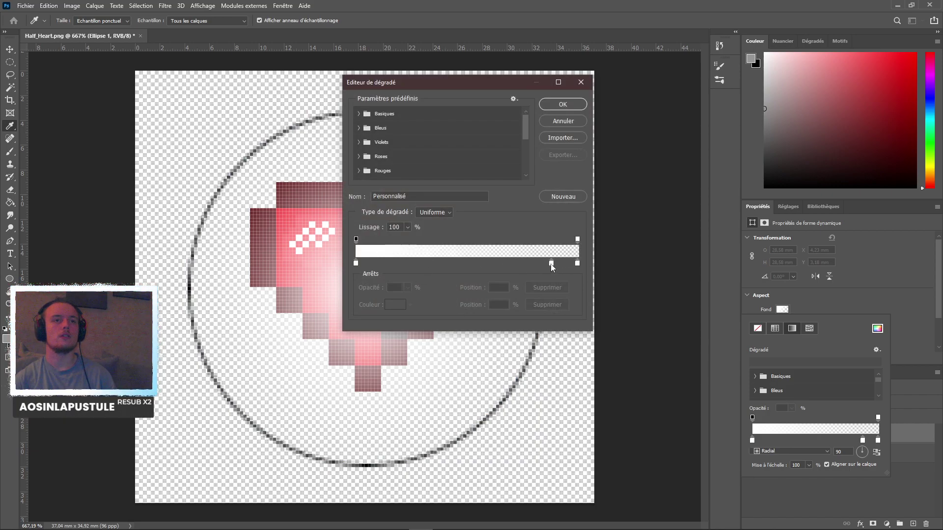
{"action": "left_click_drag", "start_coordinate": [552, 263], "coordinate": [453, 260]}
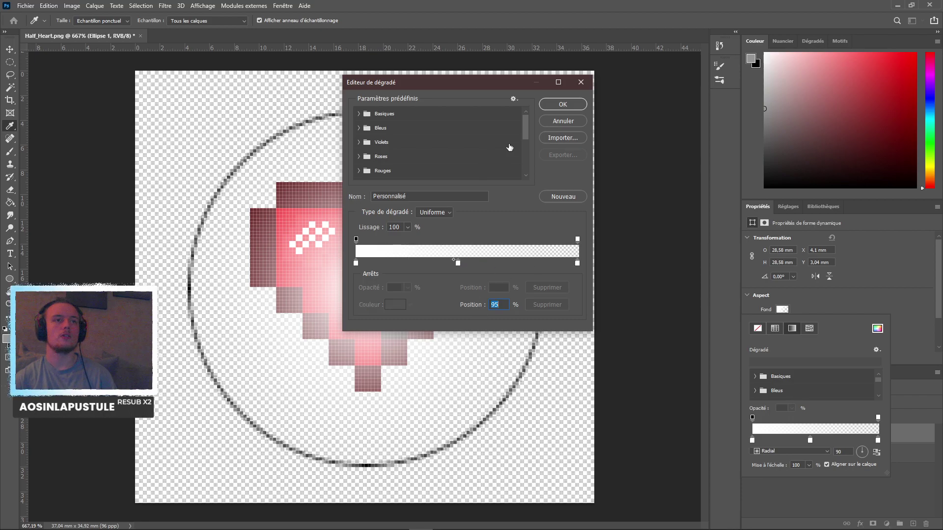
{"action": "left_click", "coordinate": [563, 104]}
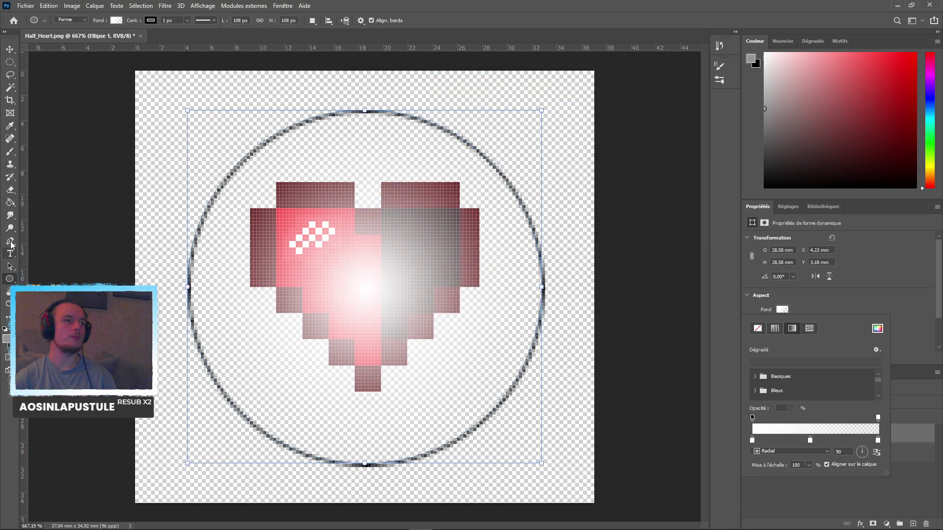
Examine the halo and the heart separately by toggling the visibility of the Calque 1 and Ellipse 1 layers.
{"action": "left_click", "coordinate": [10, 202]}
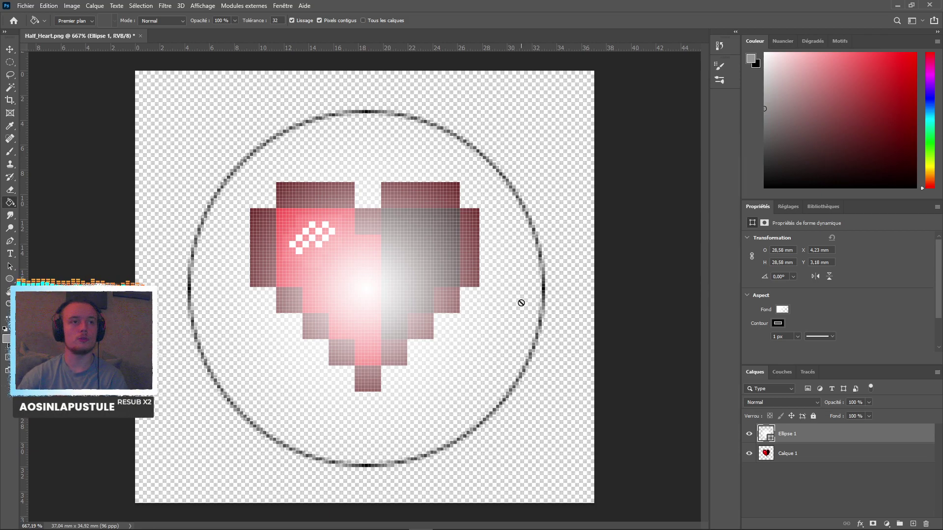
{"action": "left_click", "coordinate": [749, 453]}
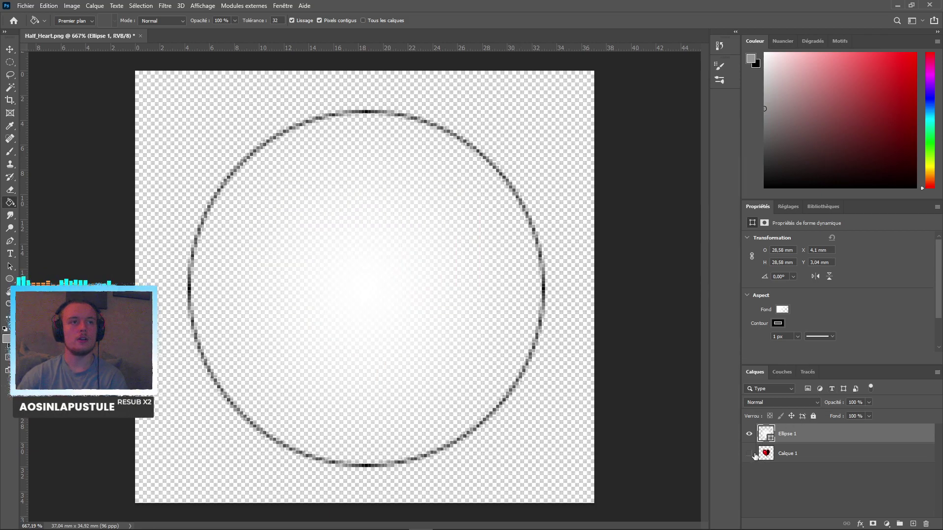
{"action": "left_click", "coordinate": [749, 453]}
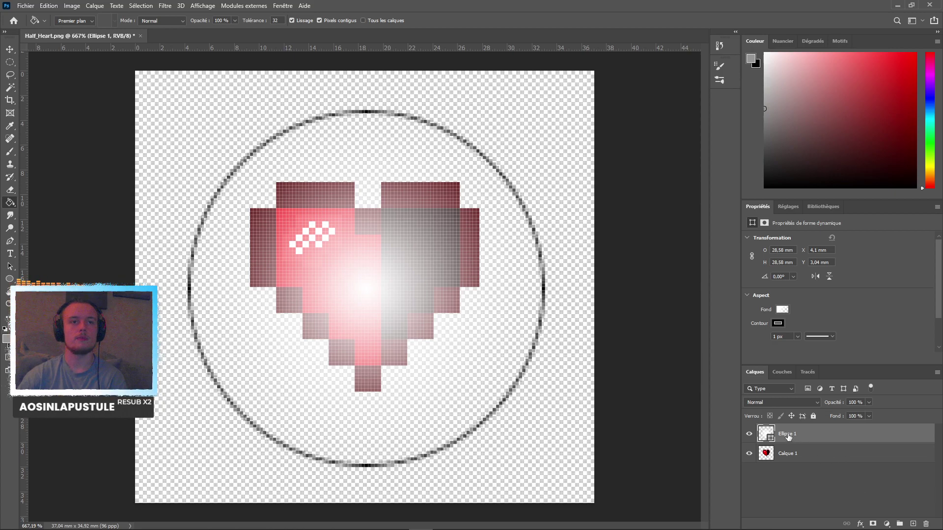
{"action": "left_click", "coordinate": [749, 434]}
{"action": "left_click", "coordinate": [748, 434]}
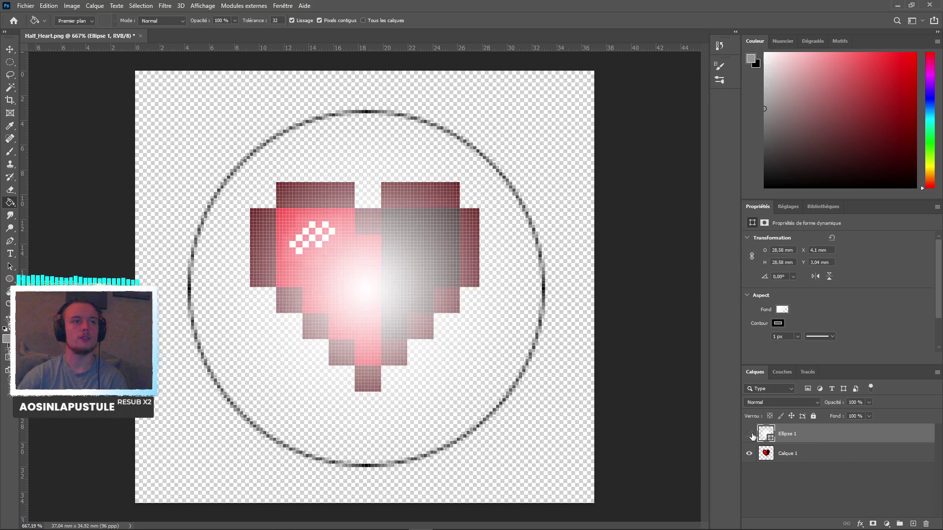
{"action": "left_click", "coordinate": [749, 434]}
{"action": "left_click", "coordinate": [750, 435]}
Set the ellipse's outline width to 0 px and compare the sprite with the Ellipse 1 layer hidden and shown.
{"action": "left_click", "coordinate": [777, 323]}
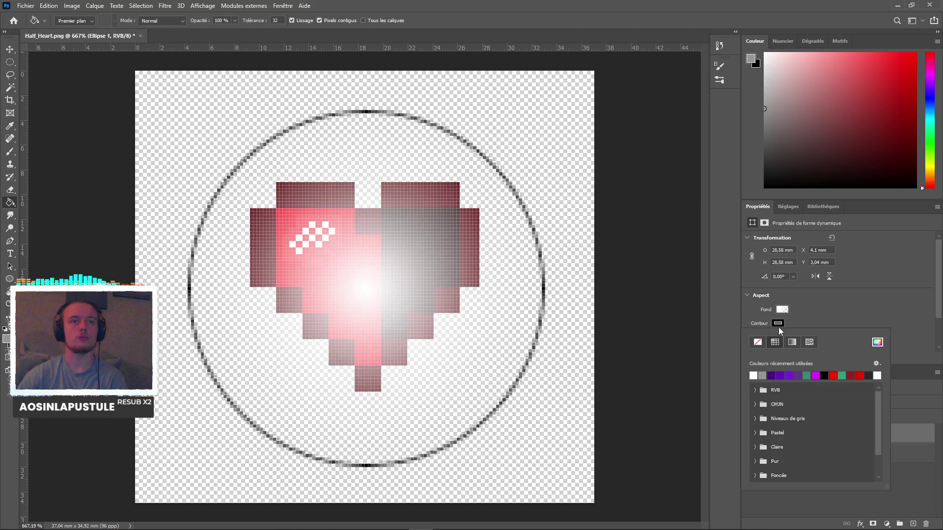
{"action": "left_click", "coordinate": [836, 310]}
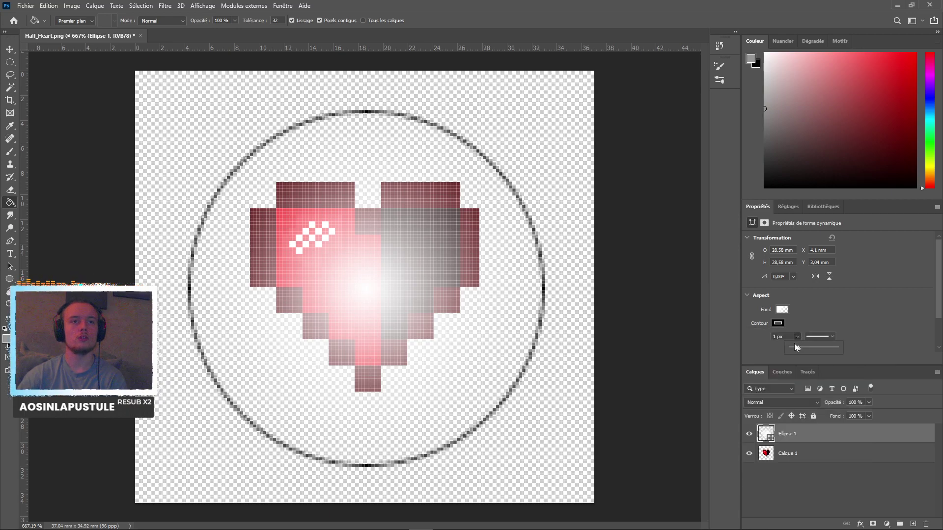
{"action": "left_click_drag", "start_coordinate": [797, 349], "coordinate": [773, 354]}
{"action": "left_click", "coordinate": [769, 351]}
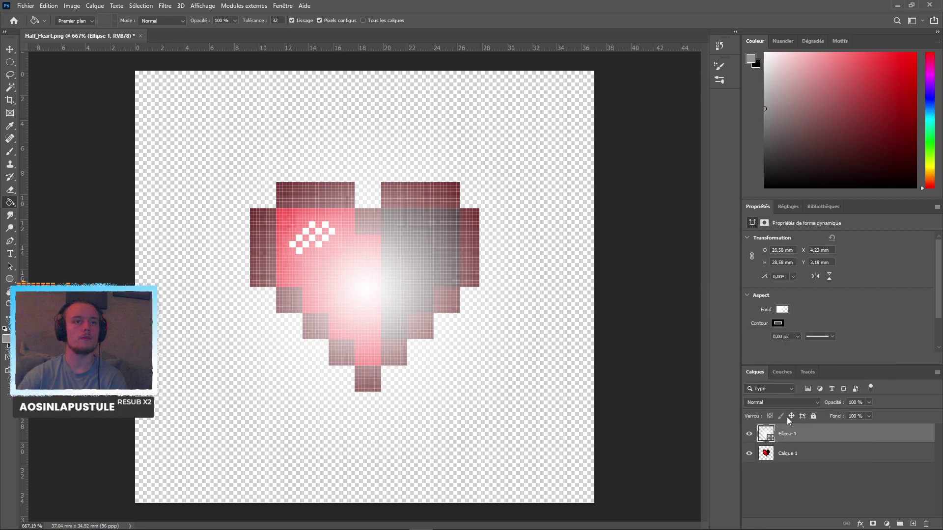
{"action": "left_click", "coordinate": [749, 434]}
{"action": "left_click", "coordinate": [750, 434]}
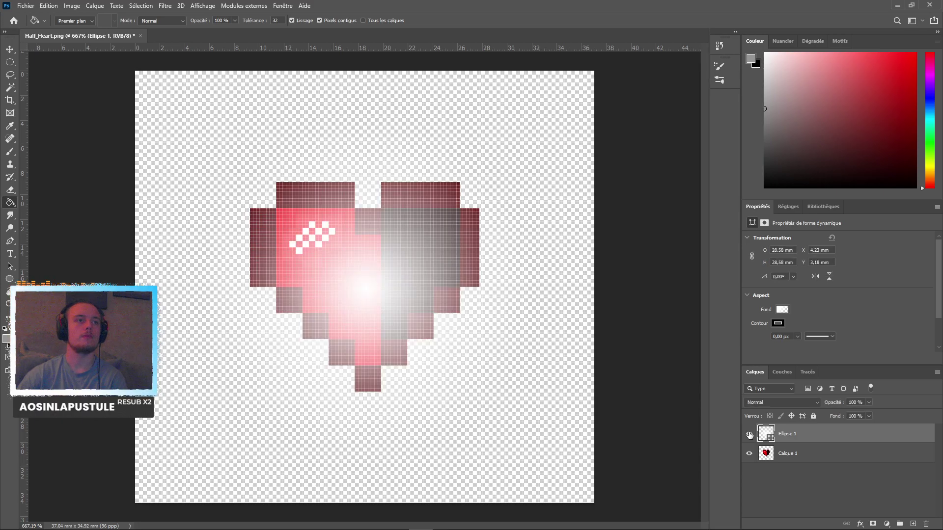
{"action": "left_click", "coordinate": [749, 434]}
{"action": "left_click", "coordinate": [750, 435]}
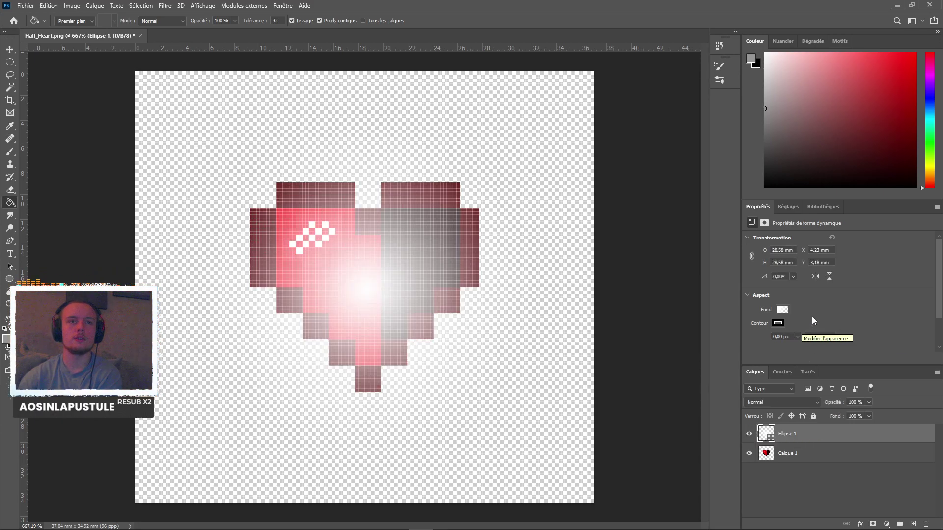
Move the intermediate colour stop of the ellipse's gradient fill close to its outer end.
{"action": "left_click", "coordinate": [779, 313]}
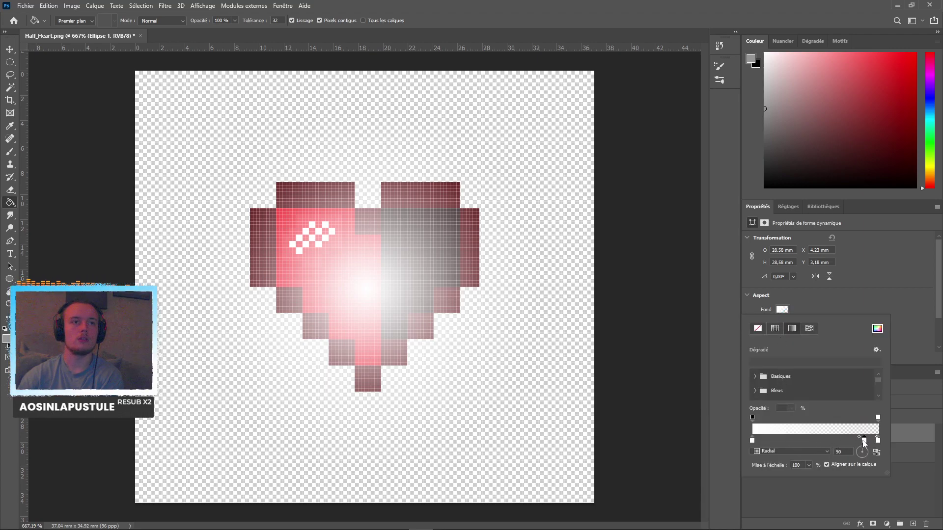
{"action": "left_click_drag", "start_coordinate": [848, 440], "coordinate": [864, 440]}
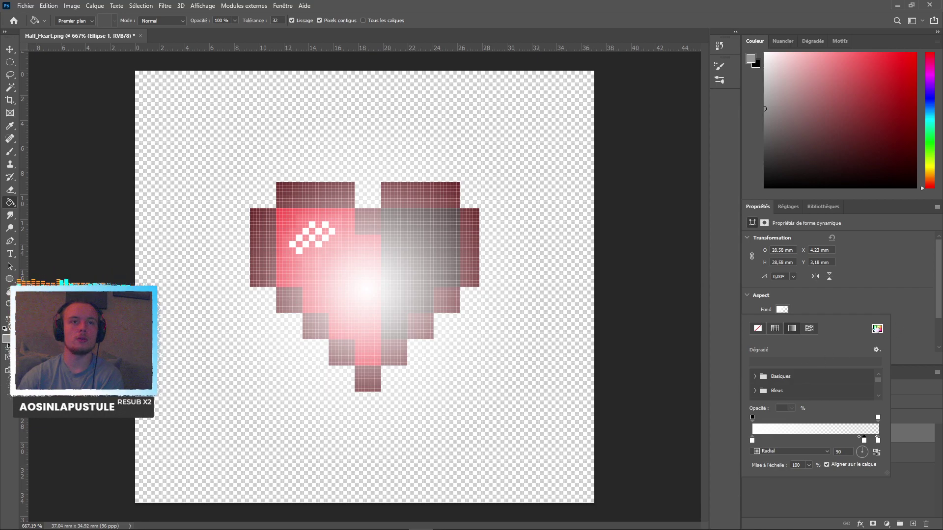
{"action": "left_click", "coordinate": [809, 302]}
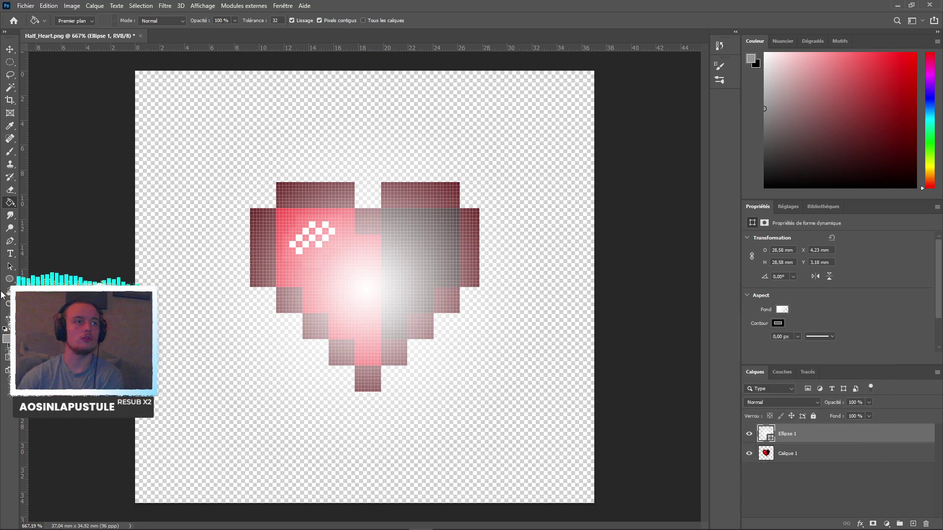
Try to apply the Gradient tool directly to the Ellipse 1 layer.
{"action": "left_click", "coordinate": [6, 317]}
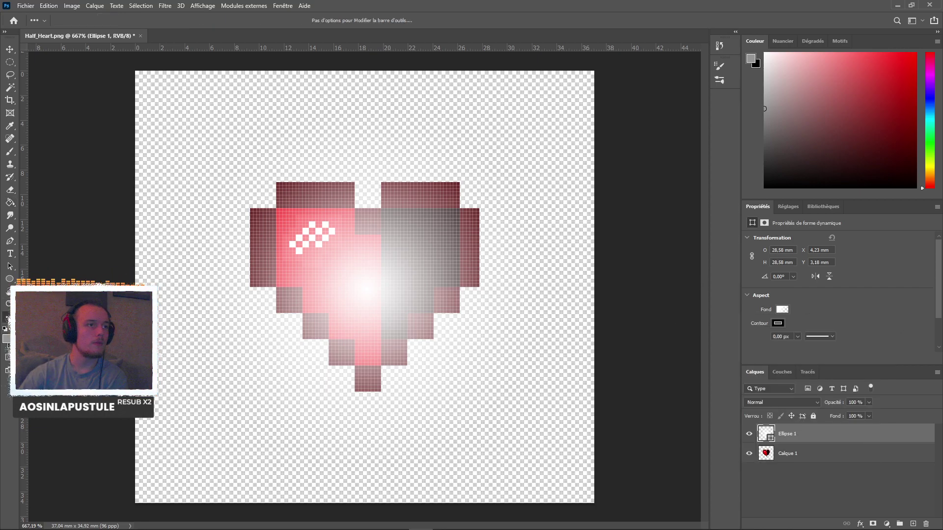
{"action": "key", "text": "r"}
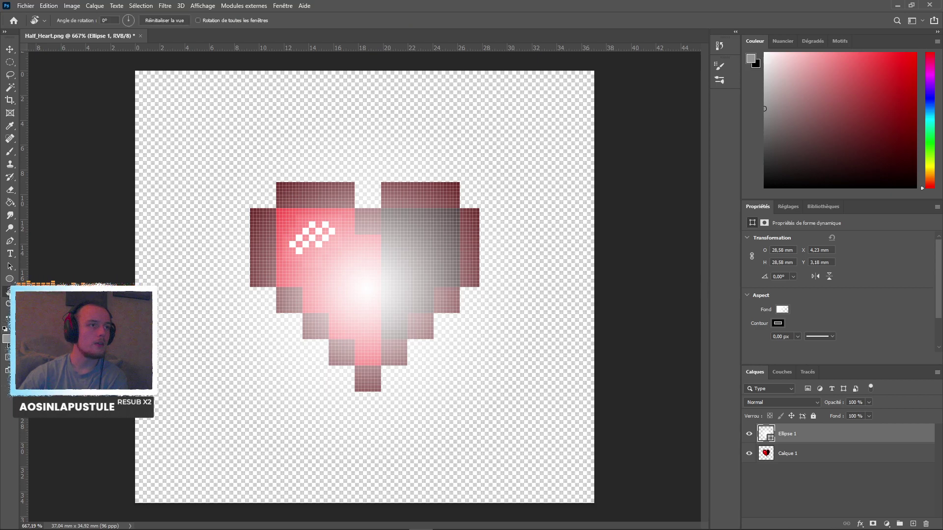
{"action": "left_click", "coordinate": [9, 280]}
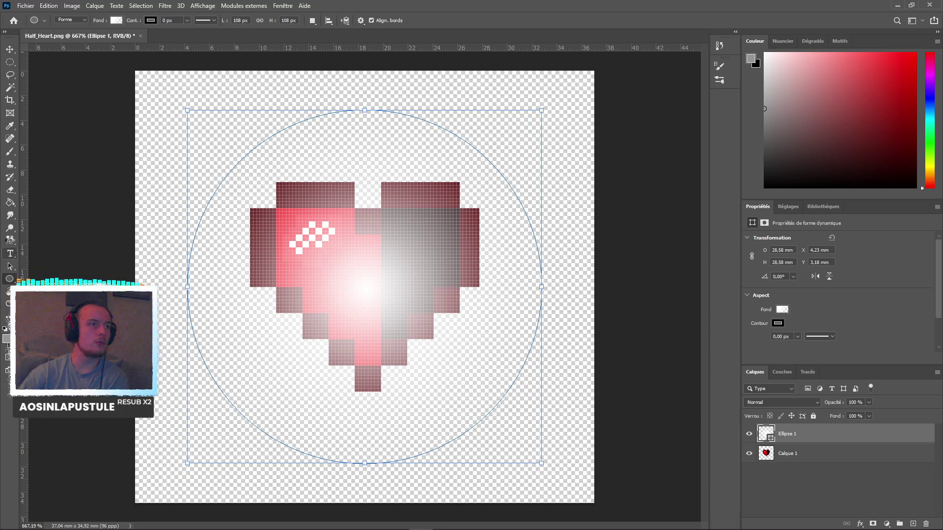
{"action": "right_click", "coordinate": [10, 240]}
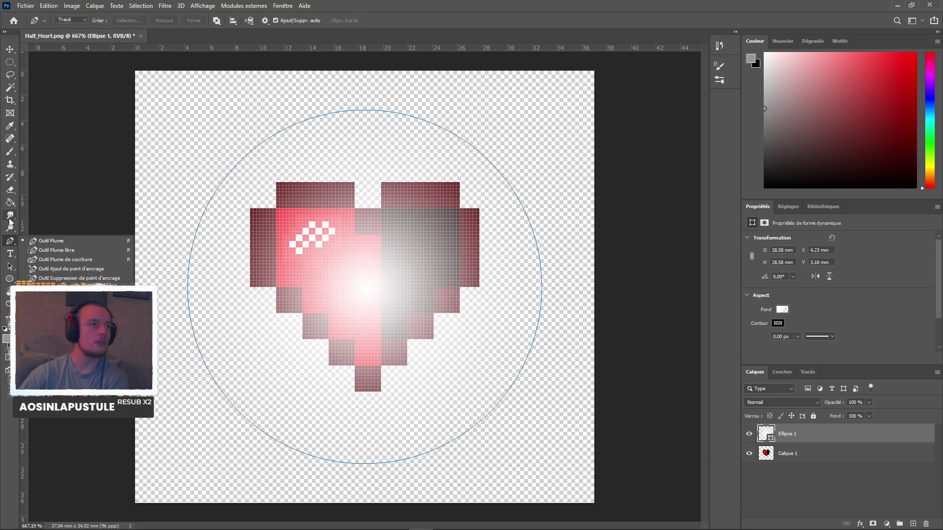
{"action": "right_click", "coordinate": [10, 208]}
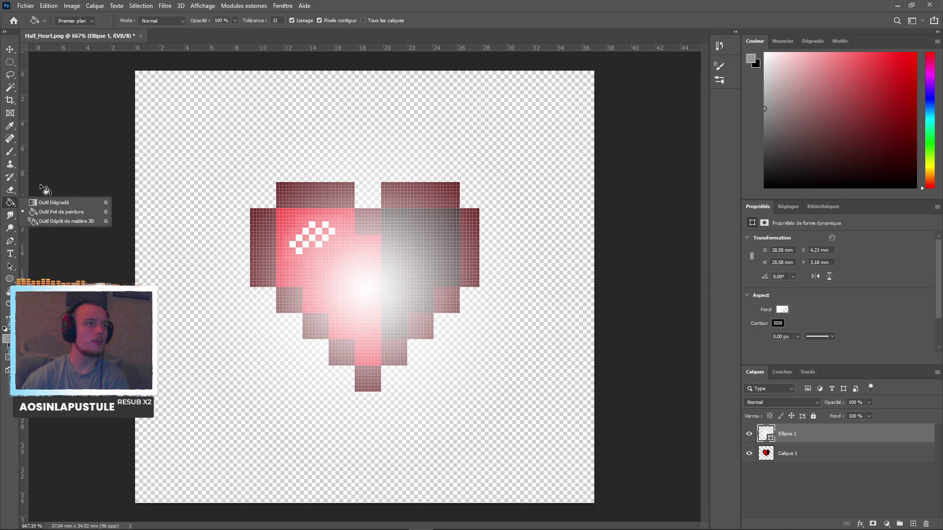
{"action": "left_click", "coordinate": [39, 201]}
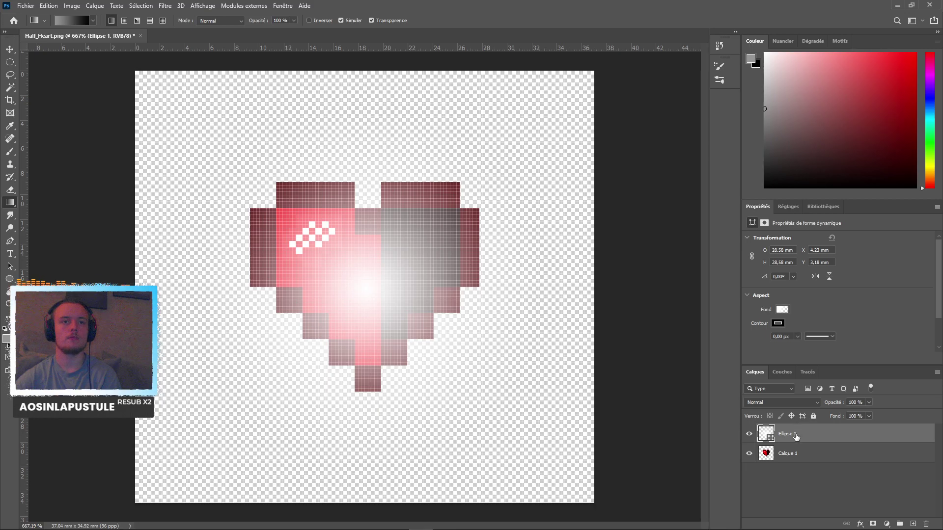
{"action": "left_click", "coordinate": [401, 275]}
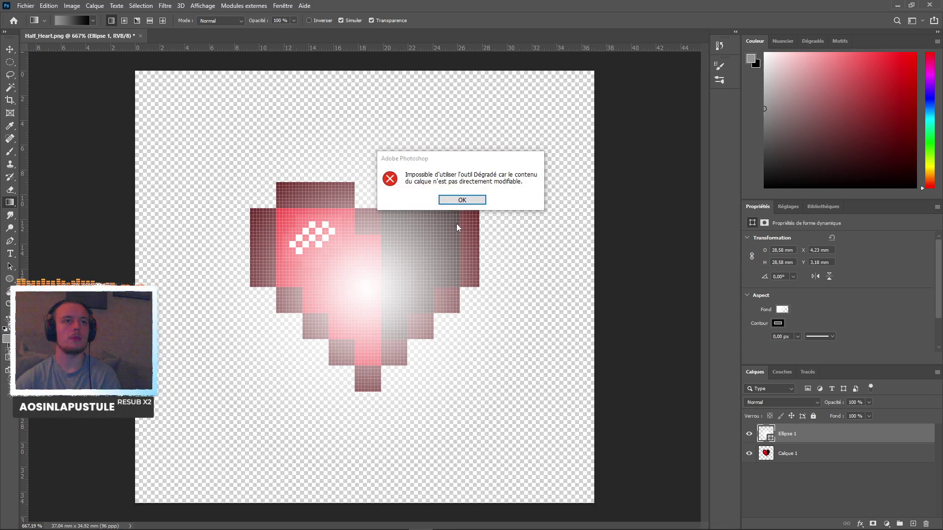
{"action": "left_click", "coordinate": [471, 204]}
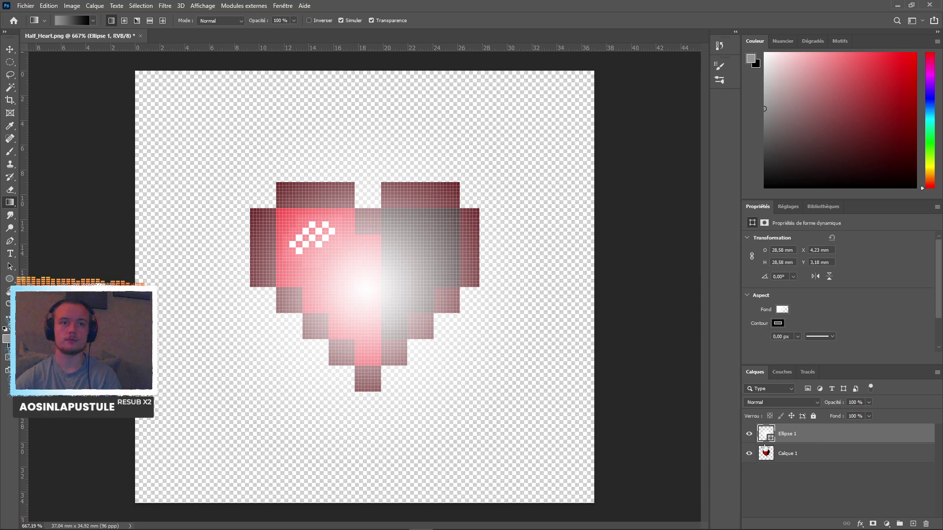
Try converting the Ellipse 1 layer to a smart object, and undo the conversion.
{"action": "right_click", "coordinate": [785, 438]}
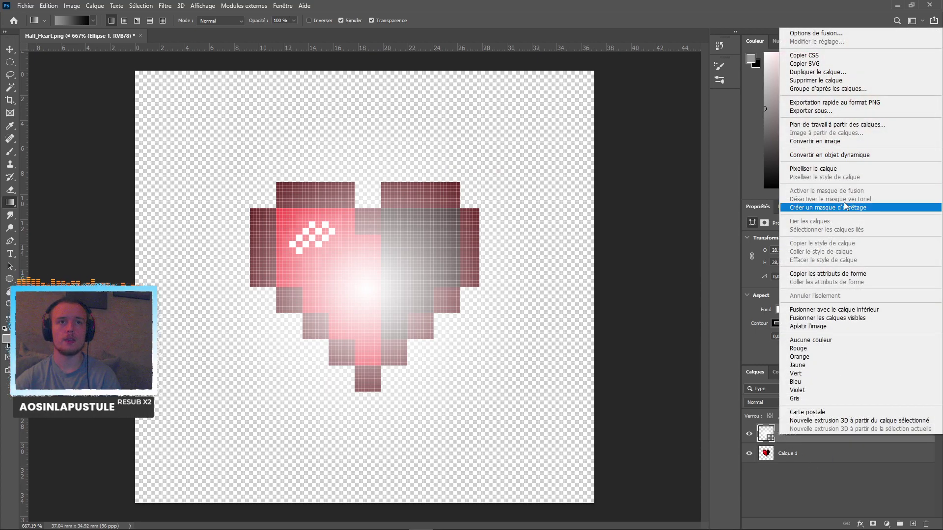
{"action": "left_click", "coordinate": [829, 155]}
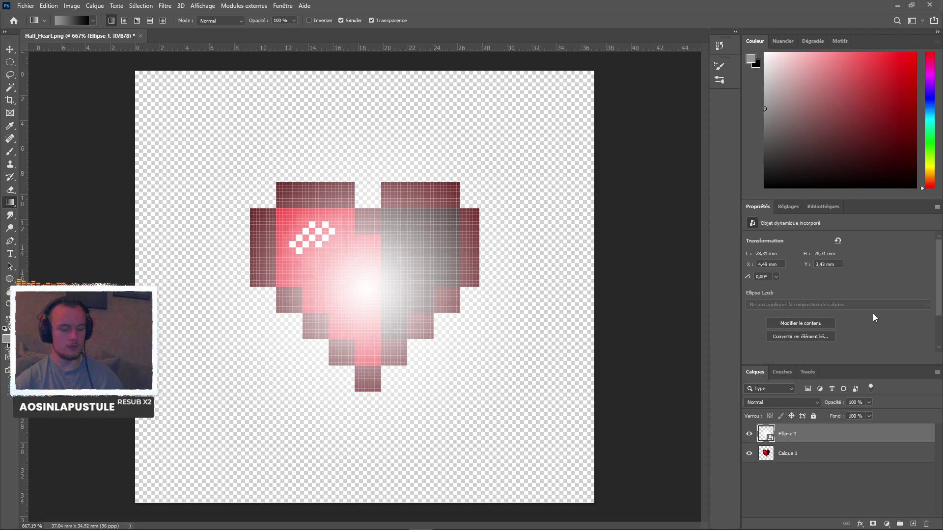
{"action": "key", "text": "ctrl+z"}
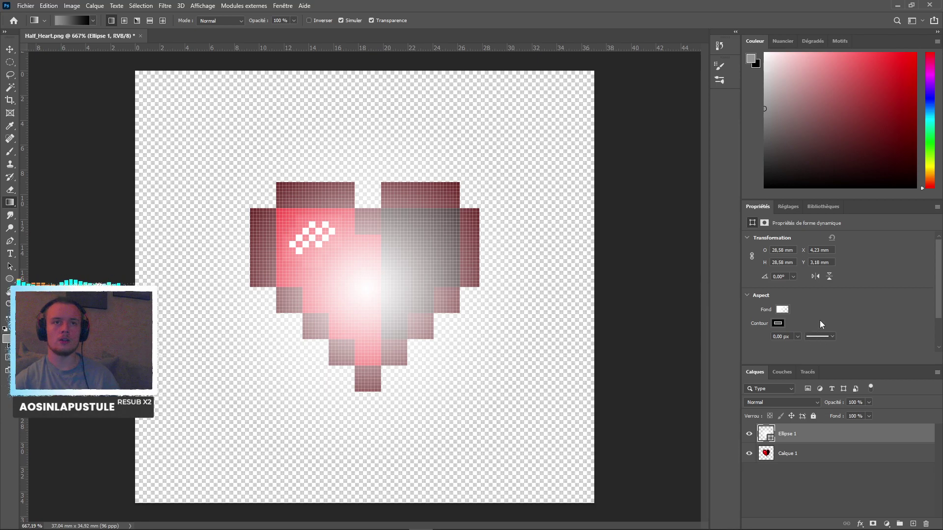
Compare the gradient fill with layer alignment off and on, keep it aligned, and move the intermediate colour stop almost to the outer end.
{"action": "left_click", "coordinate": [782, 310]}
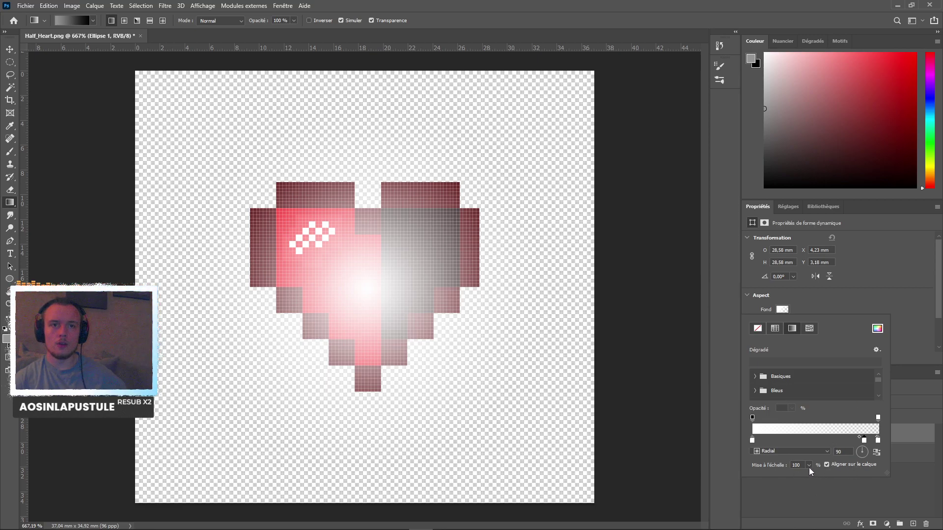
{"action": "left_click", "coordinate": [826, 464]}
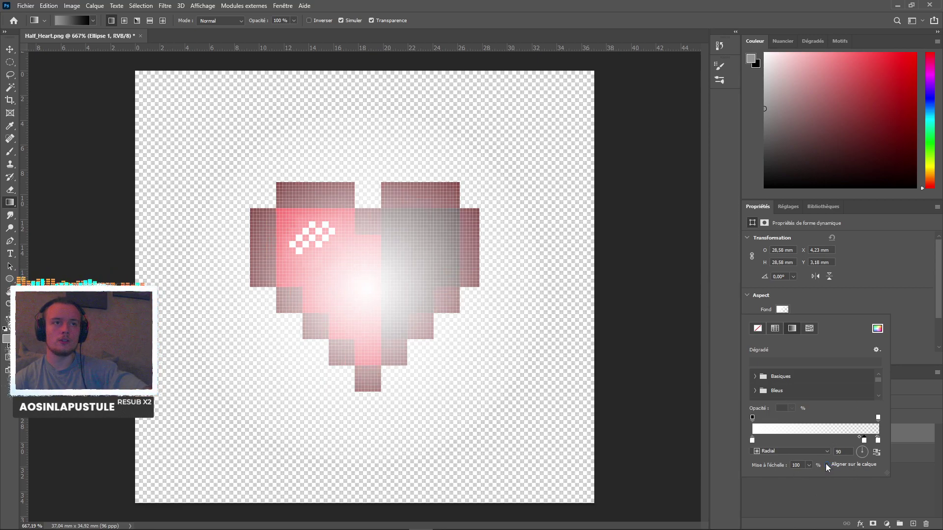
{"action": "left_click", "coordinate": [826, 465]}
{"action": "left_click", "coordinate": [826, 464]}
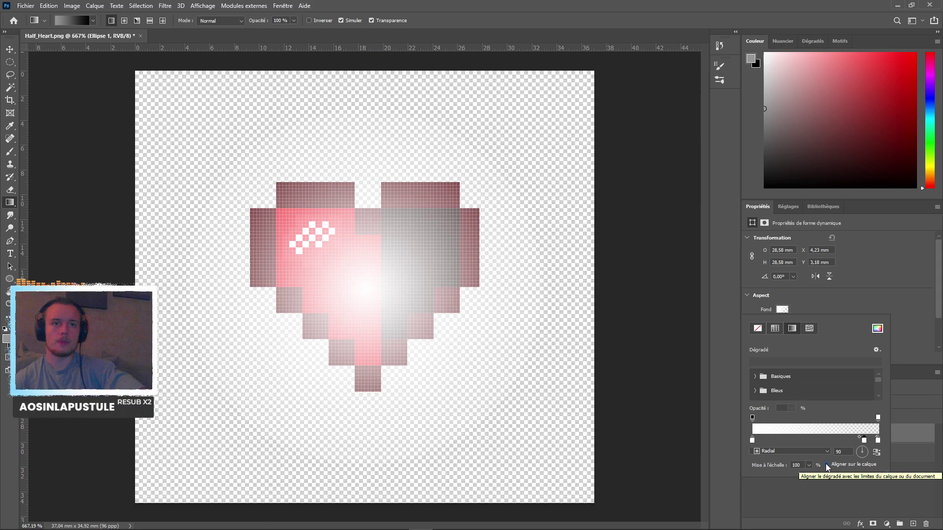
{"action": "left_click_drag", "start_coordinate": [866, 441], "coordinate": [819, 440]}
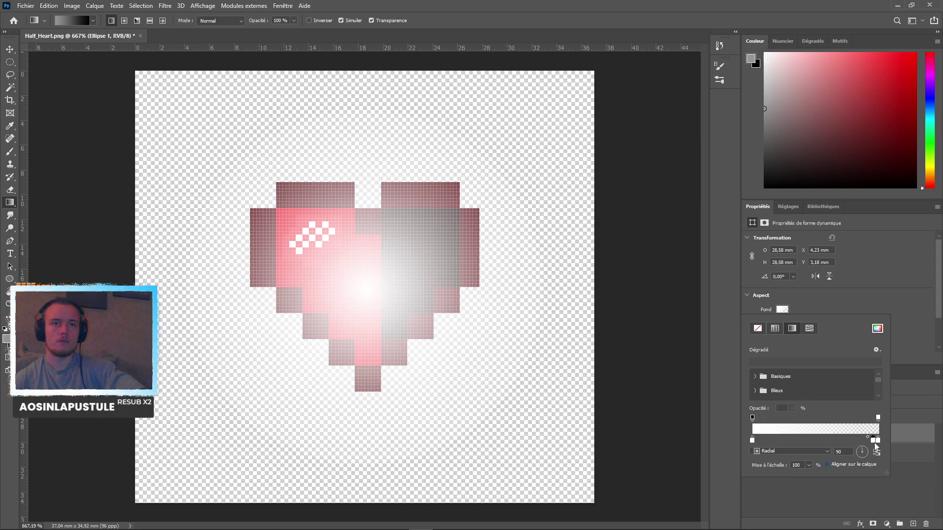
{"action": "left_click", "coordinate": [831, 466]}
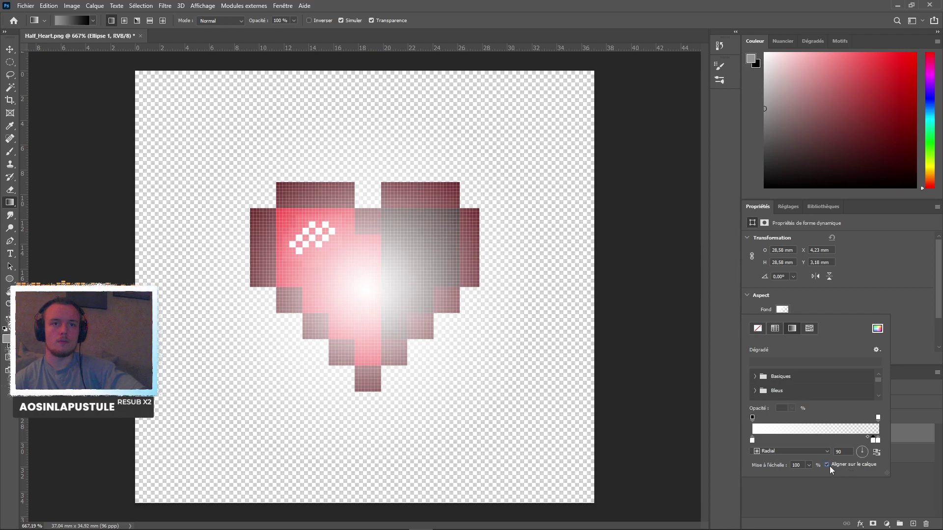
Close the gradient fill settings, compare the halo's visibility off and on, and hide the Calque 1 heart layer.
{"action": "left_click", "coordinate": [827, 466]}
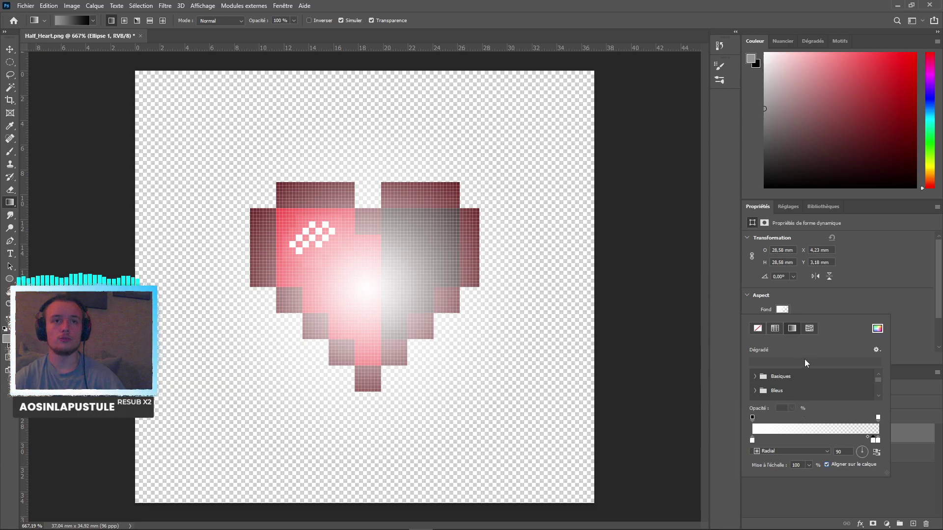
{"action": "left_click", "coordinate": [900, 293]}
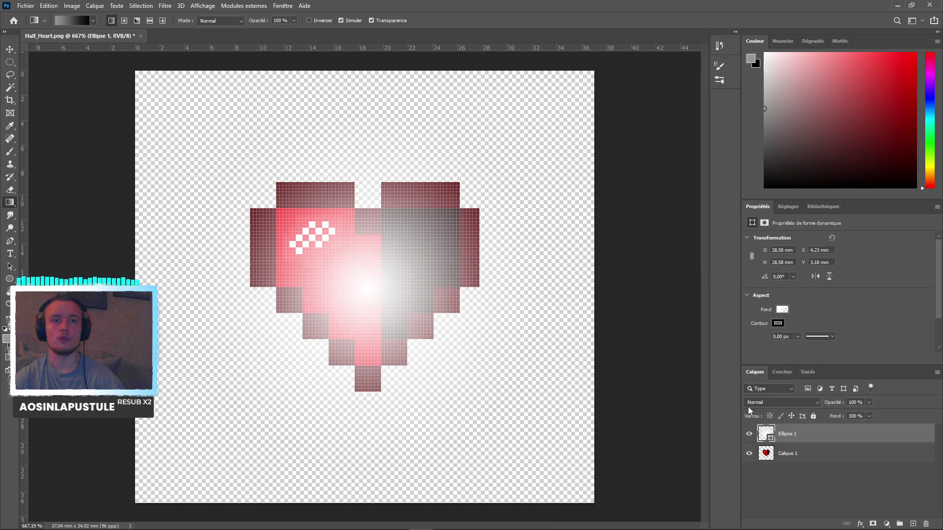
{"action": "left_click", "coordinate": [749, 434]}
{"action": "left_click", "coordinate": [749, 434]}
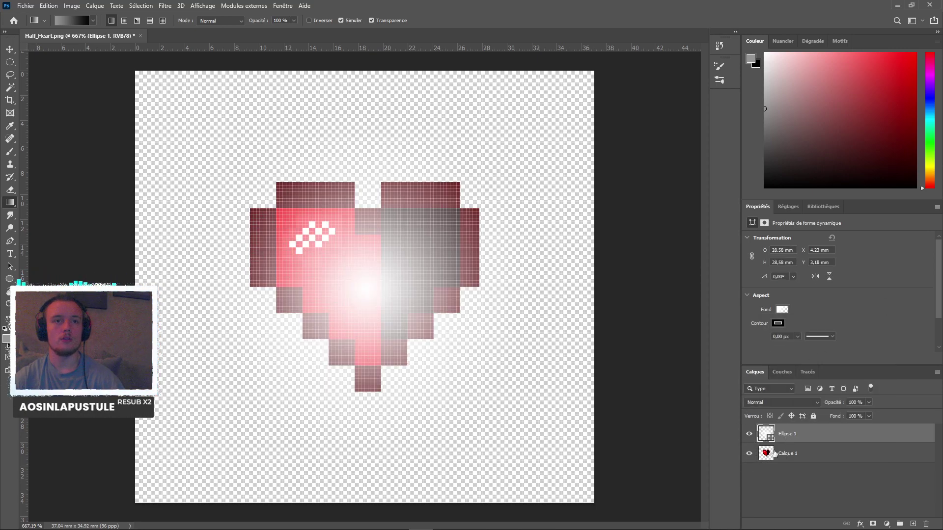
{"action": "left_click", "coordinate": [749, 453]}
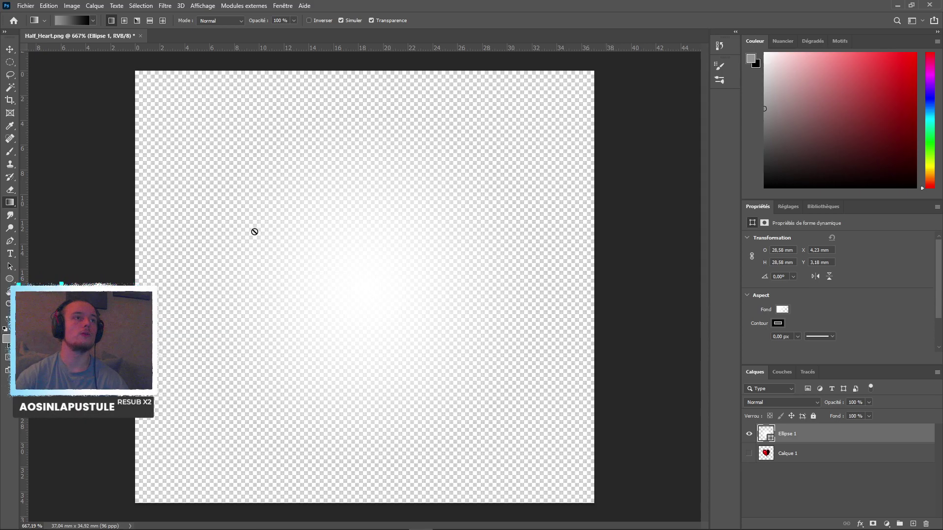
Quick-export the visible halo as a PNG named light_halo into the game's Assets folder.
{"action": "left_click", "coordinate": [25, 6]}
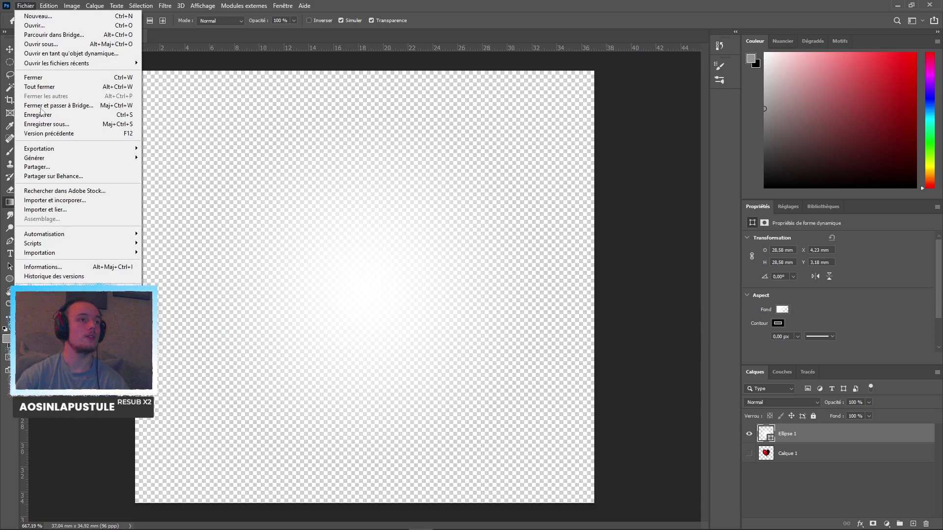
{"action": "mouse_move", "coordinate": [73, 148]}
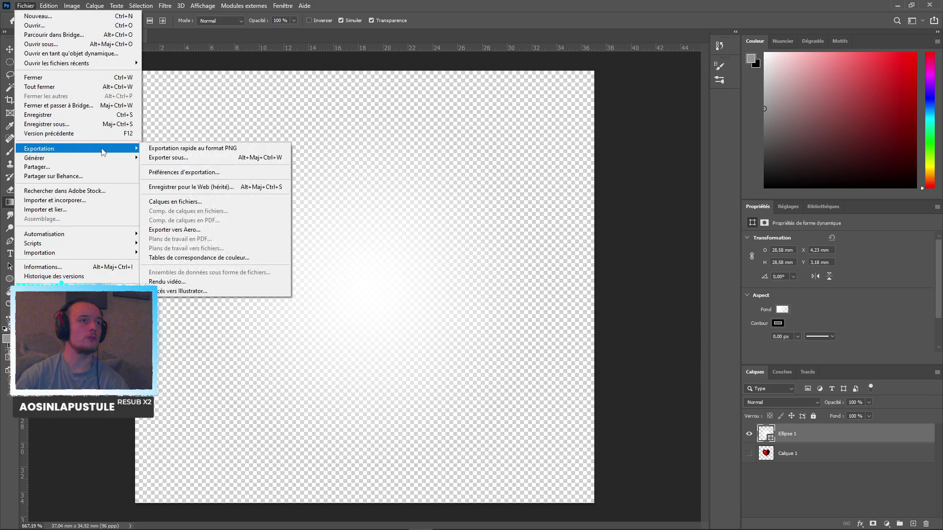
{"action": "left_click", "coordinate": [183, 148]}
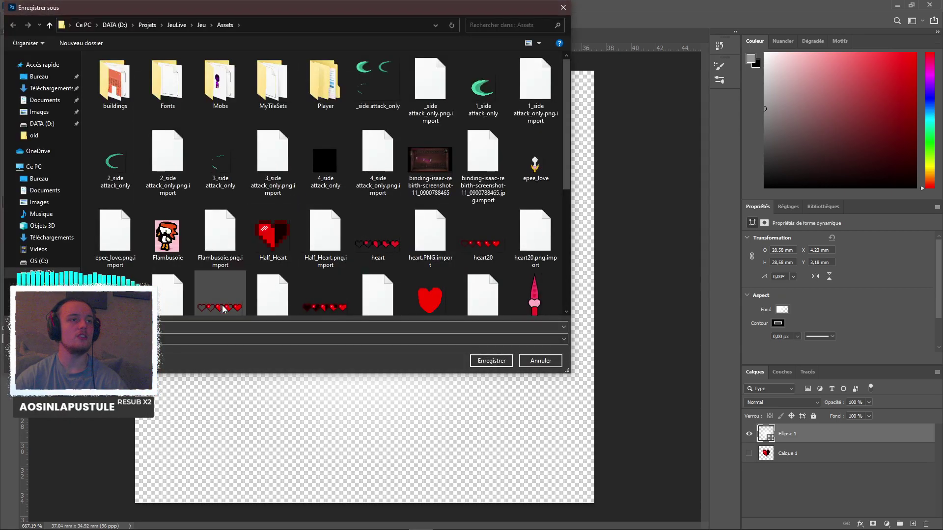
{"action": "type", "text": "halo"}
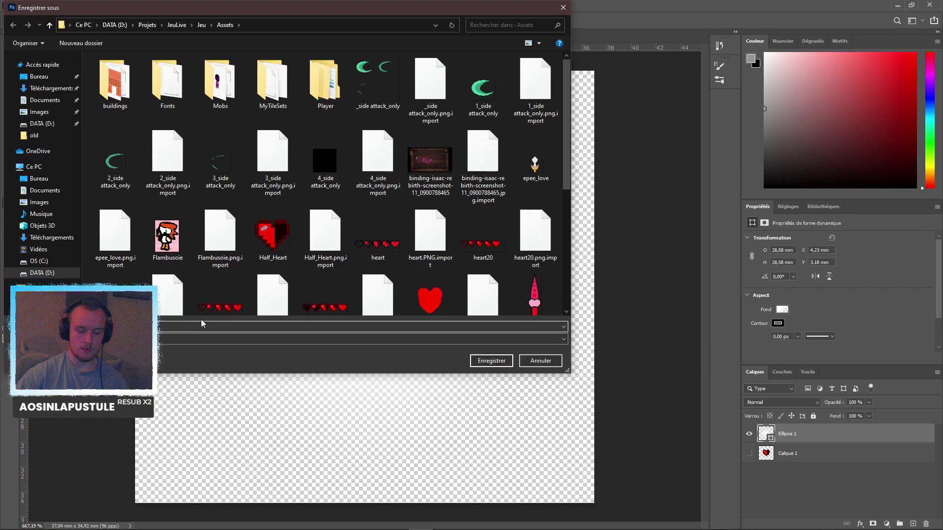
{"action": "key", "text": "Return"}
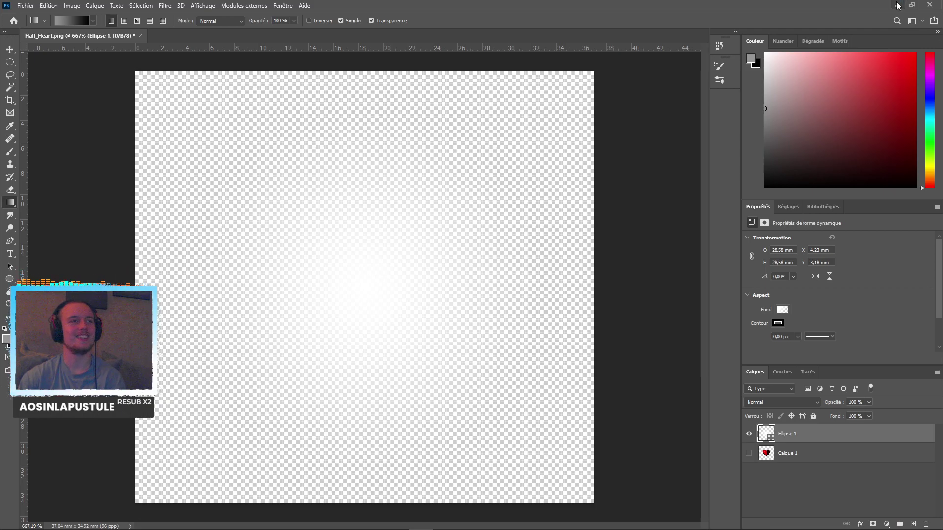
Switch to Godot and replace the texture of the Item scene's Light2D node with light_halo.png from res://Assets.
{"action": "left_click", "coordinate": [896, 5]}
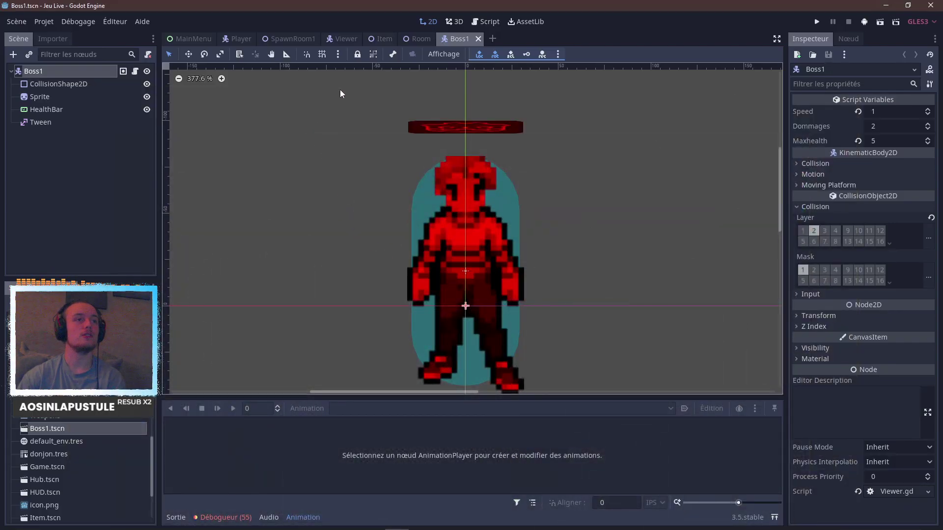
{"action": "left_click", "coordinate": [378, 39]}
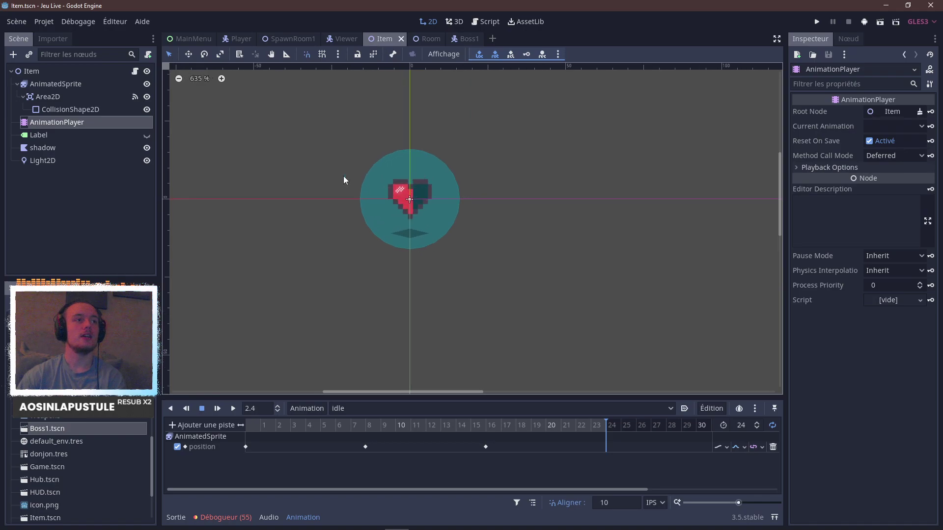
{"action": "left_click", "coordinate": [63, 161]}
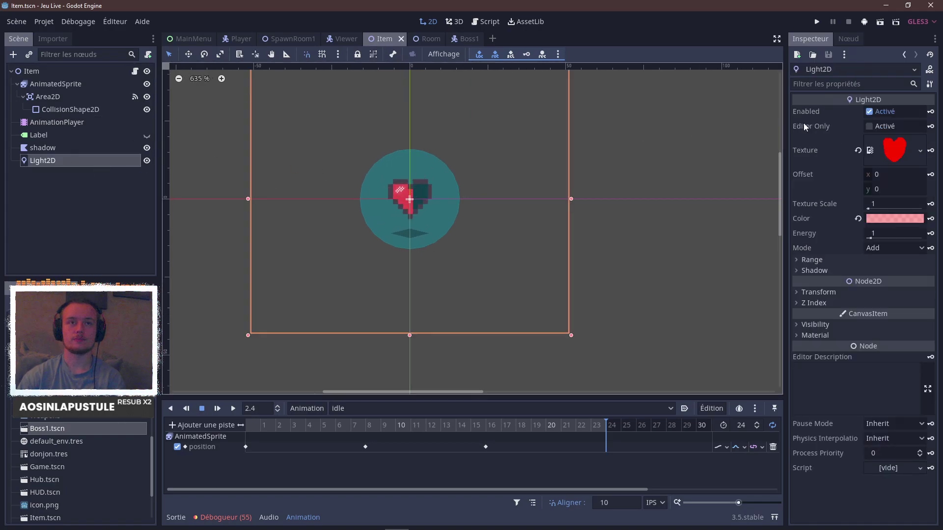
{"action": "left_click", "coordinate": [859, 151]}
{"action": "left_click", "coordinate": [884, 140]}
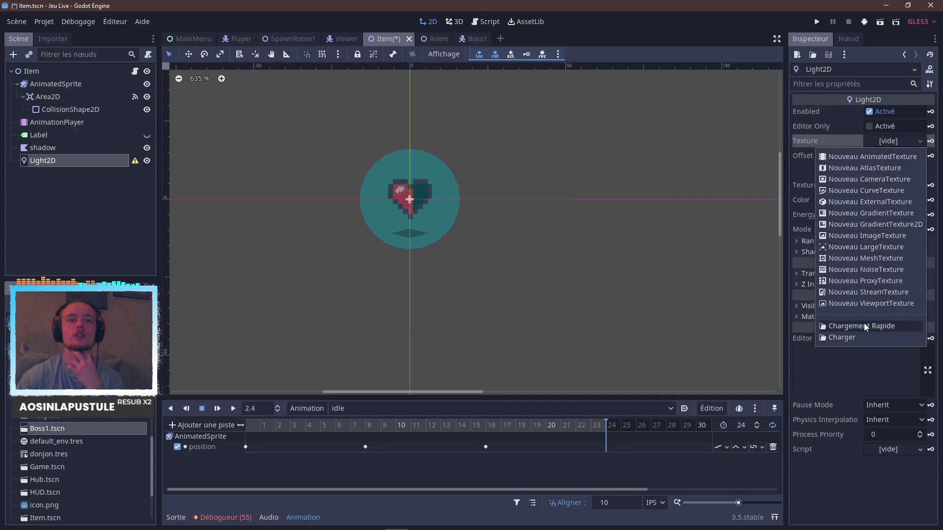
{"action": "left_click", "coordinate": [859, 335]}
{"action": "double_click", "coordinate": [226, 131]}
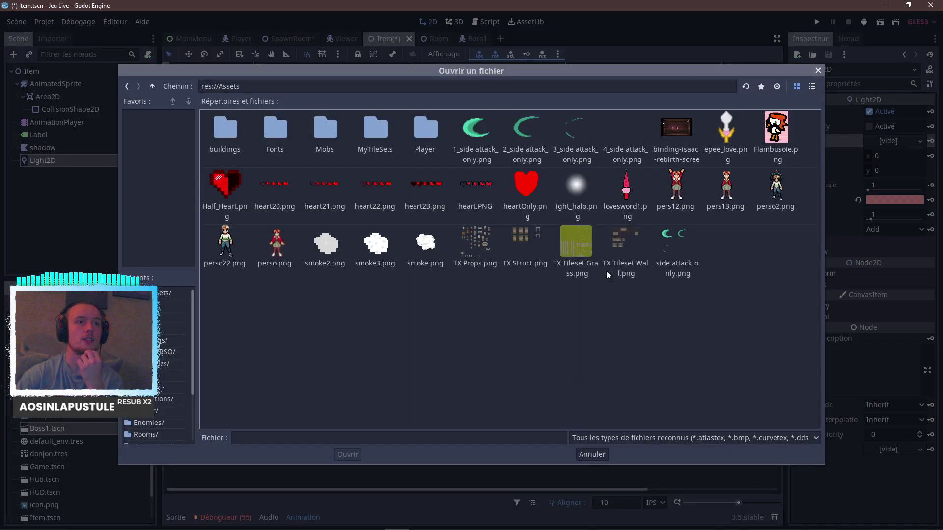
{"action": "double_click", "coordinate": [573, 184]}
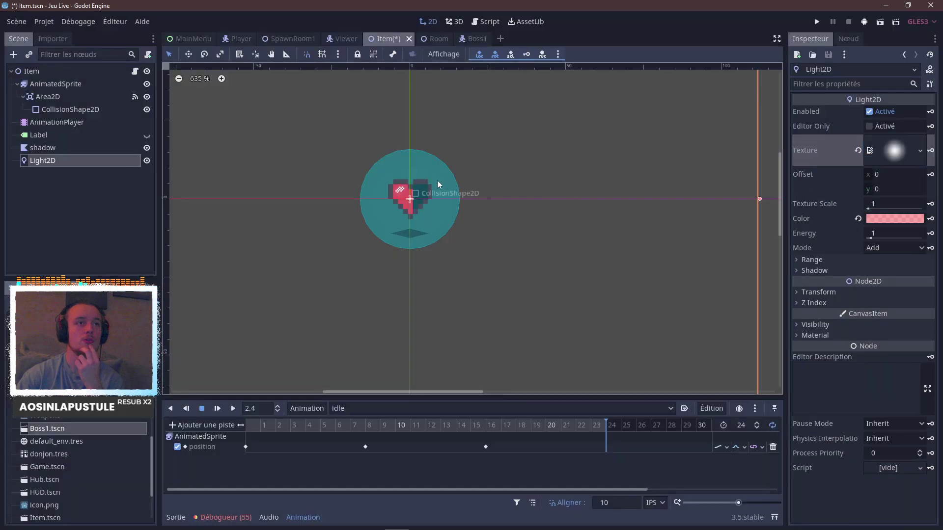
Run the game and move the player through the dungeon into a room with enemies.
{"action": "scroll", "coordinate": [431, 182], "scroll_direction": "up", "scroll_amount": 3}
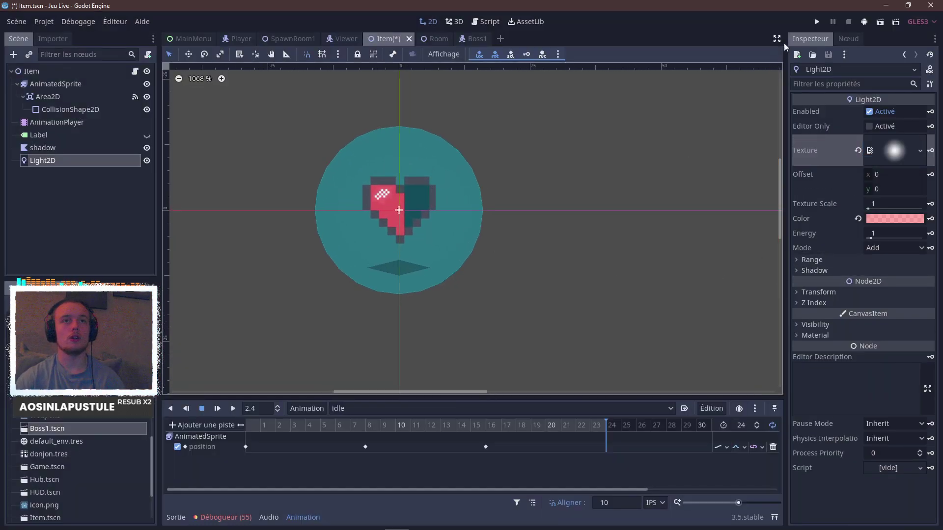
{"action": "left_click", "coordinate": [811, 23]}
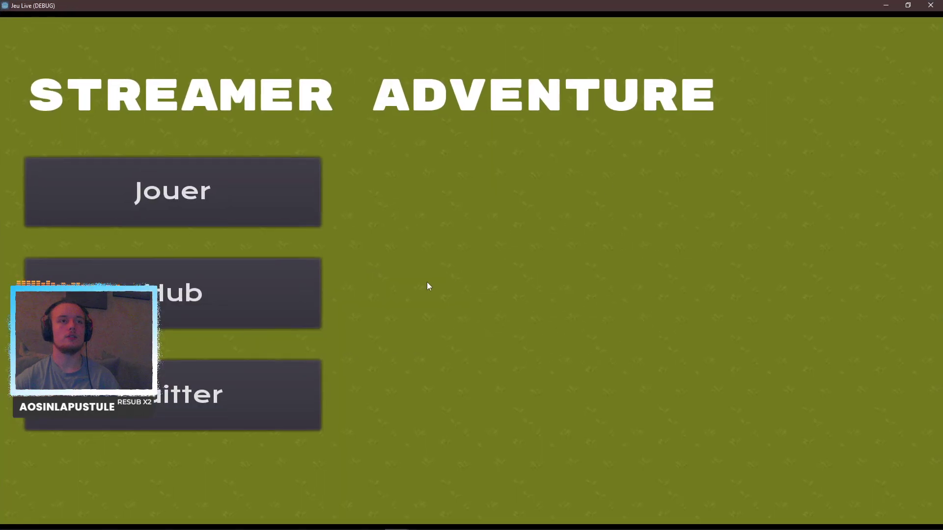
{"action": "key", "text": "s"}
{"action": "key", "text": "d"}
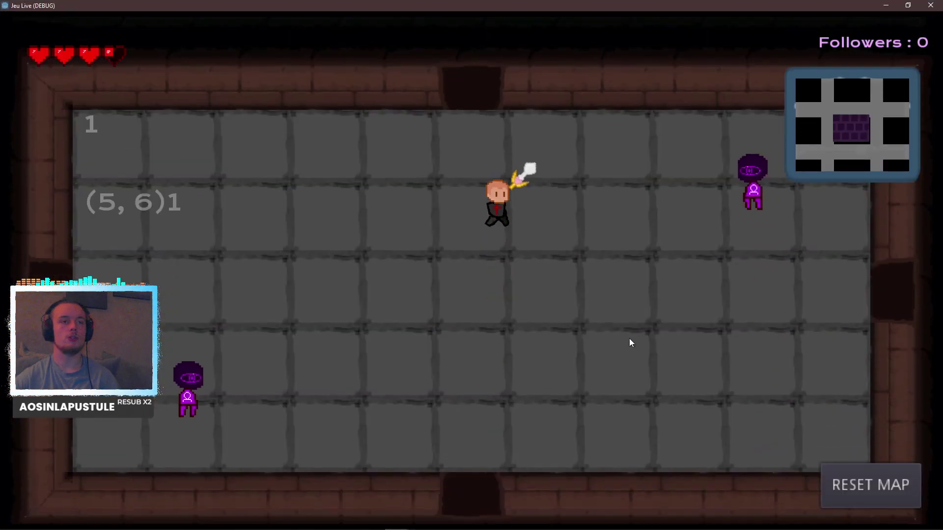
{"action": "key", "text": "s"}
{"action": "key", "text": "d"}
{"action": "left_click", "coordinate": [591, 173]}
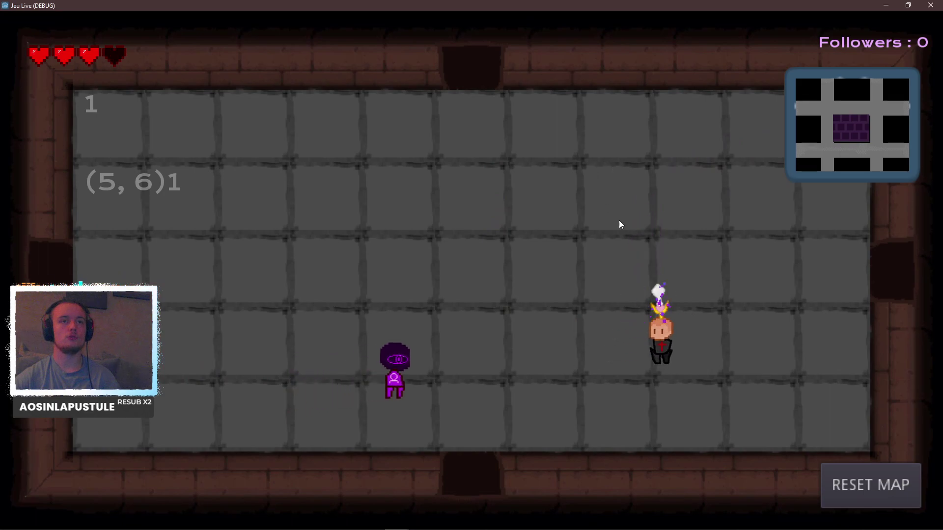
Fight the room's enemies until they drop heart items, and inspect the light around the hearts.
{"action": "key", "text": "q"}
{"action": "left_click", "coordinate": [750, 337]}
{"action": "key", "text": "w"}
{"action": "key", "text": "a"}
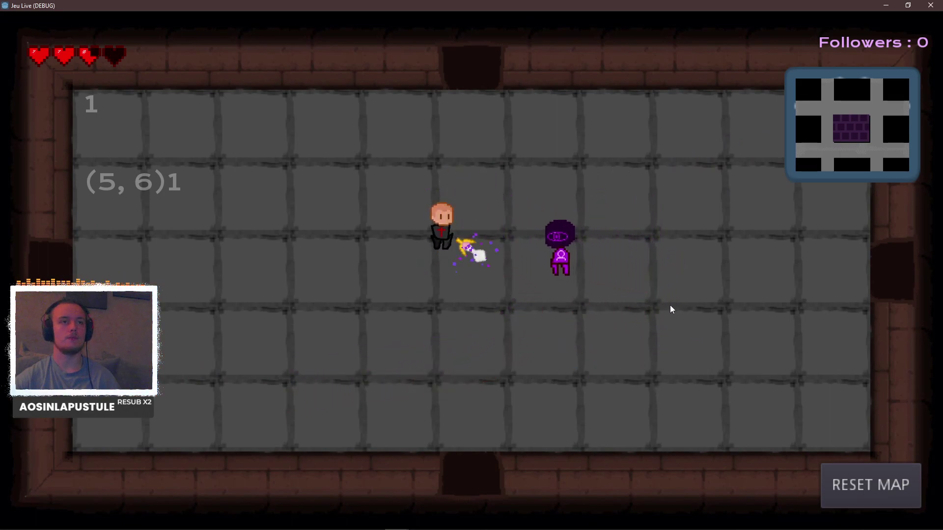
{"action": "key", "text": "a"}
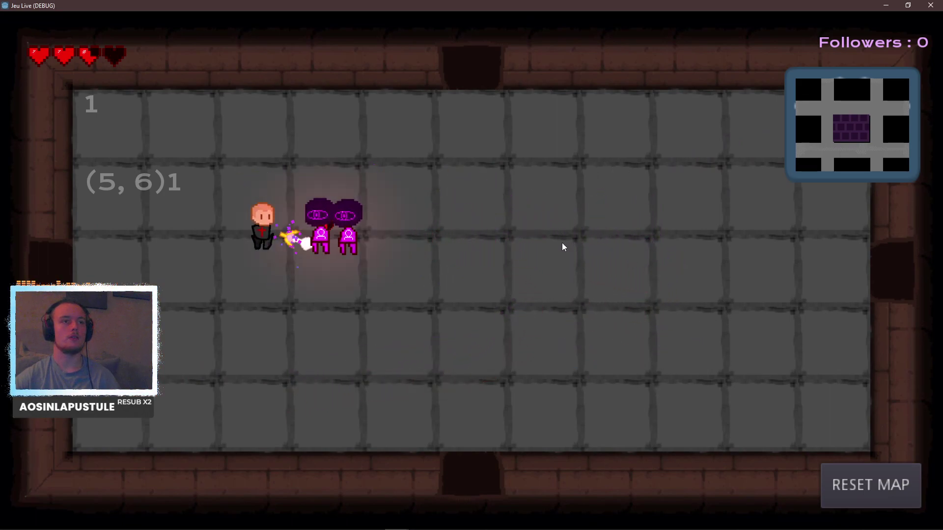
{"action": "key", "text": "s"}
{"action": "key", "text": "d"}
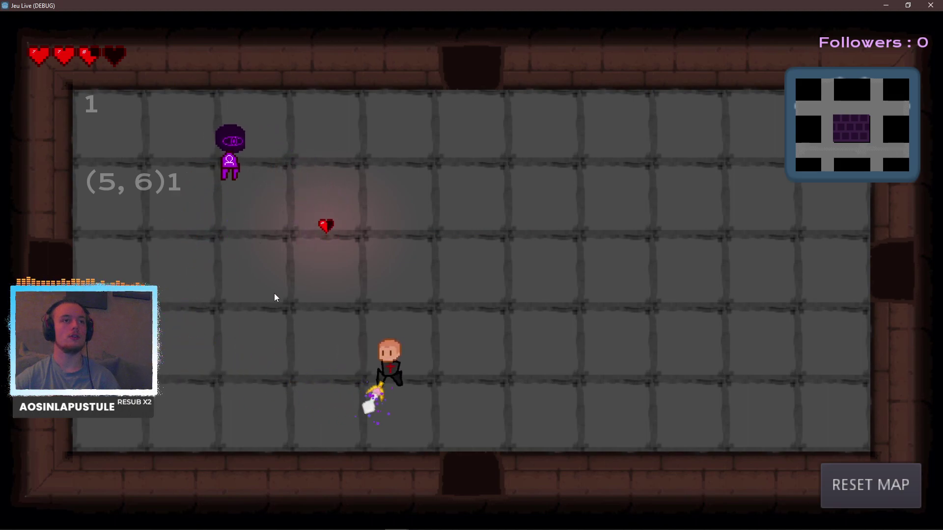
{"action": "key", "text": "w"}
{"action": "key", "text": "a"}
{"action": "left_click", "coordinate": [354, 276]}
{"action": "key", "text": "d"}
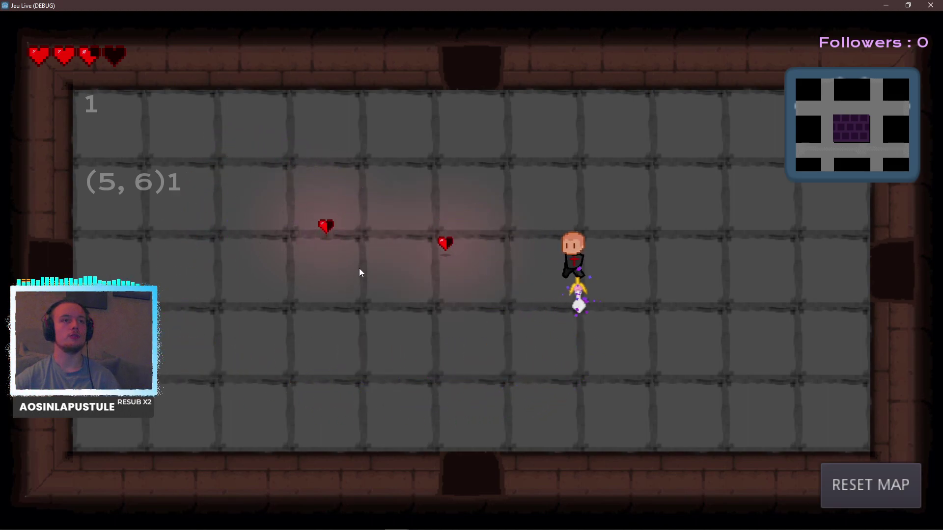
Set the Light2D texture scale to 0.5 and check the hearts' light in the running game.
{"action": "key", "text": "alt+Tab"}
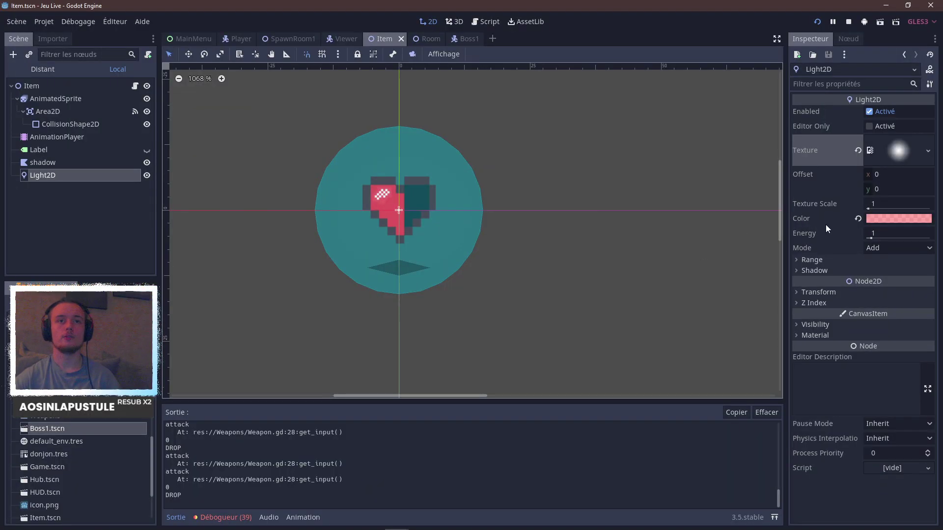
{"action": "left_click", "coordinate": [887, 205]}
{"action": "type", "text": "0.5"}
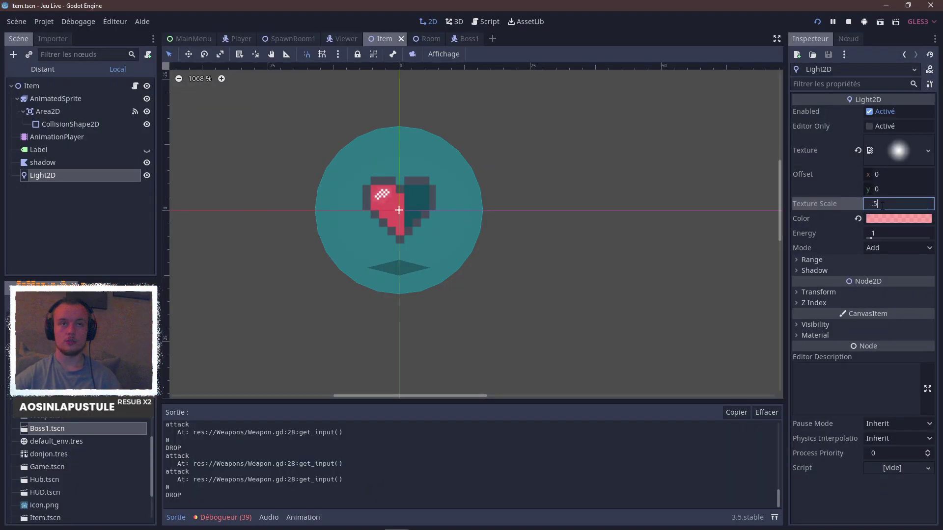
{"action": "key", "text": "Return"}
{"action": "key", "text": "alt+Tab"}
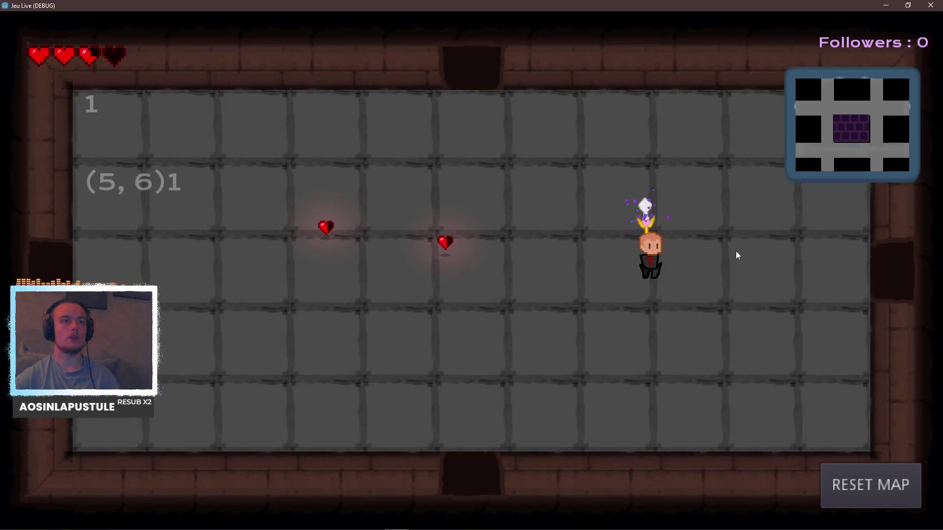
Raise the alpha of the Light2D colour to 255 and check the stronger red light in the running game.
{"action": "key", "text": "alt+Tab"}
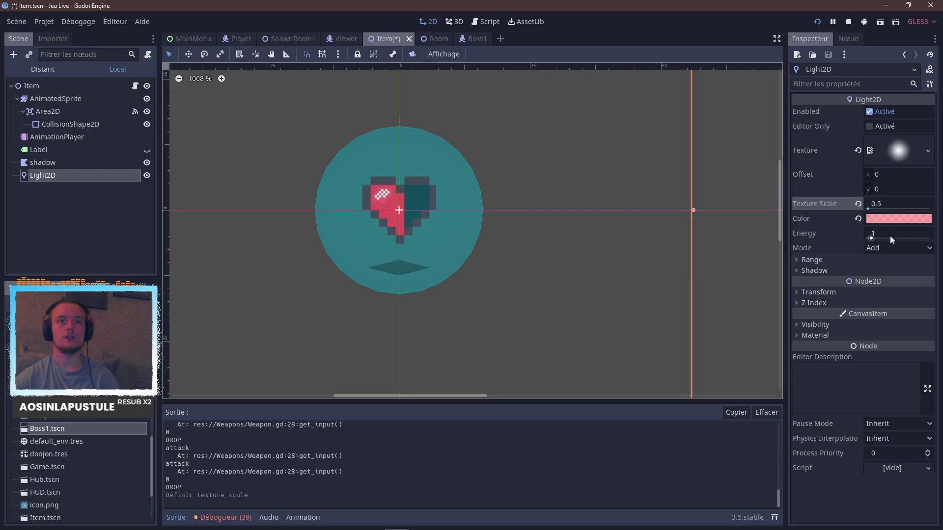
{"action": "left_click", "coordinate": [889, 235]}
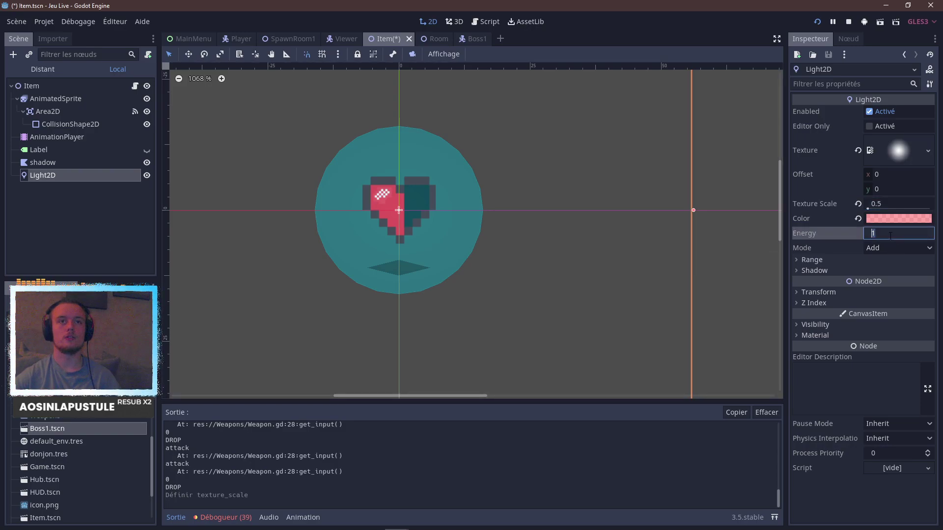
{"action": "left_click", "coordinate": [891, 219]}
{"action": "left_click_drag", "start_coordinate": [786, 215], "coordinate": [834, 221]}
{"action": "key", "text": "alt+Tab"}
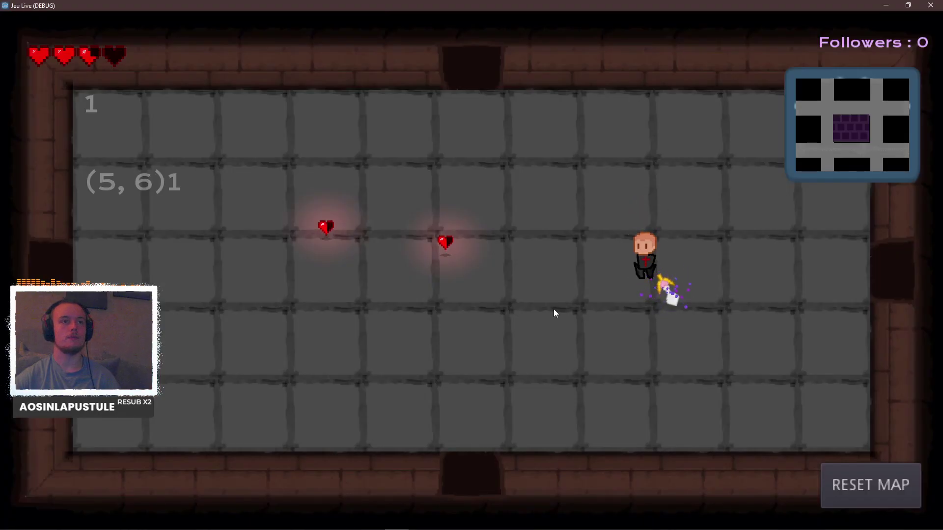
Set the Light2D texture scale to 0.2, check it in the running game, and readjust the scale.
{"action": "key", "text": "alt+Tab"}
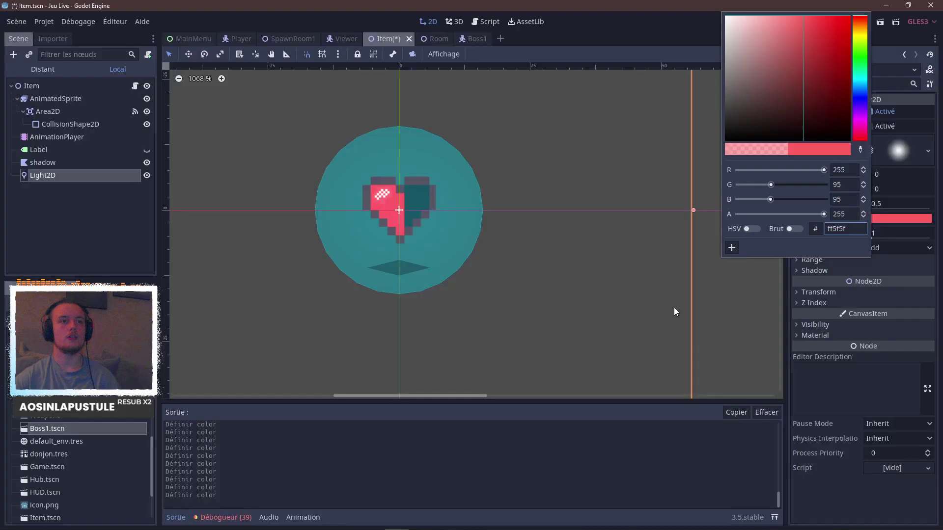
{"action": "left_click", "coordinate": [896, 263]}
{"action": "left_click", "coordinate": [888, 205]}
{"action": "type", "text": ".2"}
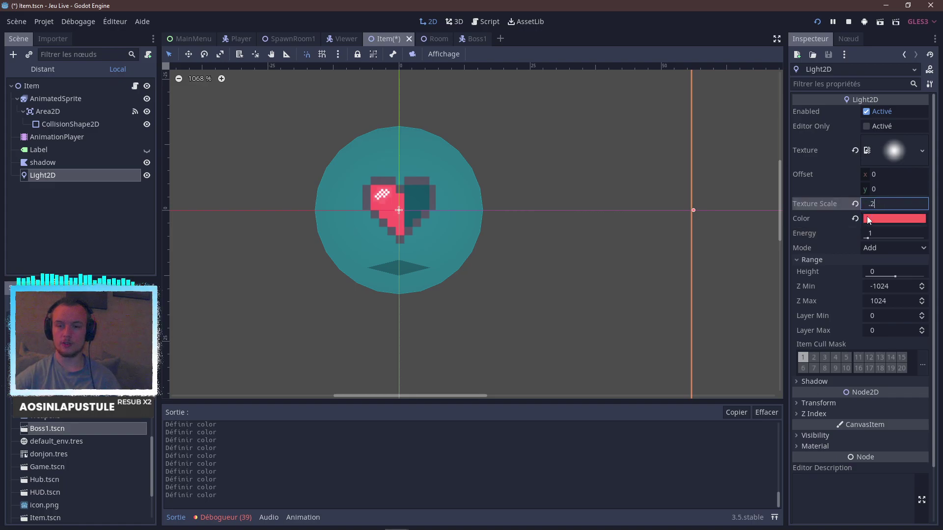
{"action": "key", "text": "Return"}
{"action": "key", "text": "alt+Tab"}
{"action": "key", "text": "alt+Tab"}
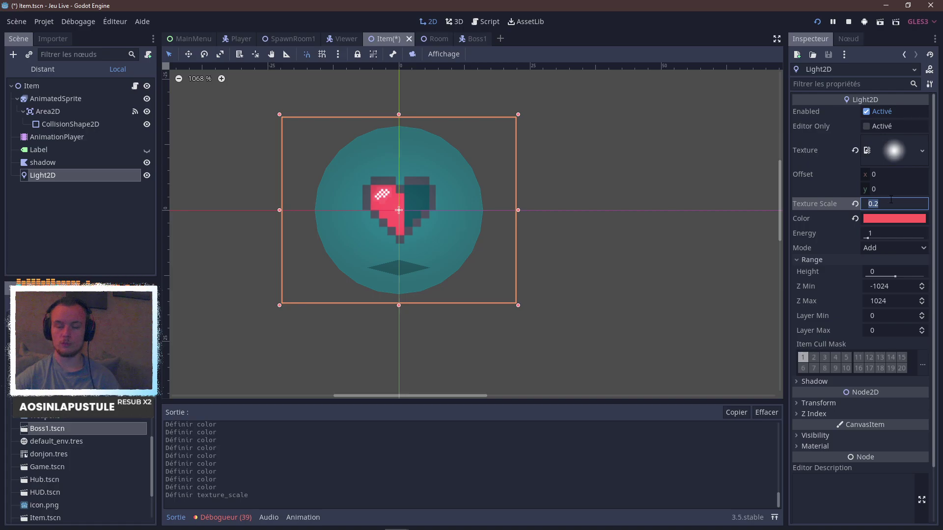
{"action": "key", "text": "alt+Tab"}
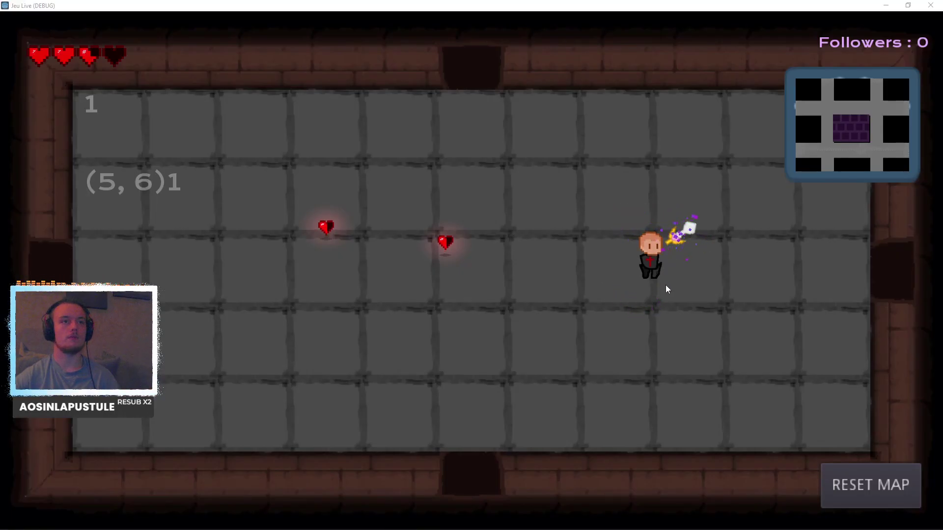
Reparent the Light2D node under AnimatedSprite and check the hearts' light in the running game.
{"action": "key", "text": "alt+Tab"}
{"action": "left_click_drag", "start_coordinate": [31, 177], "coordinate": [56, 99]}
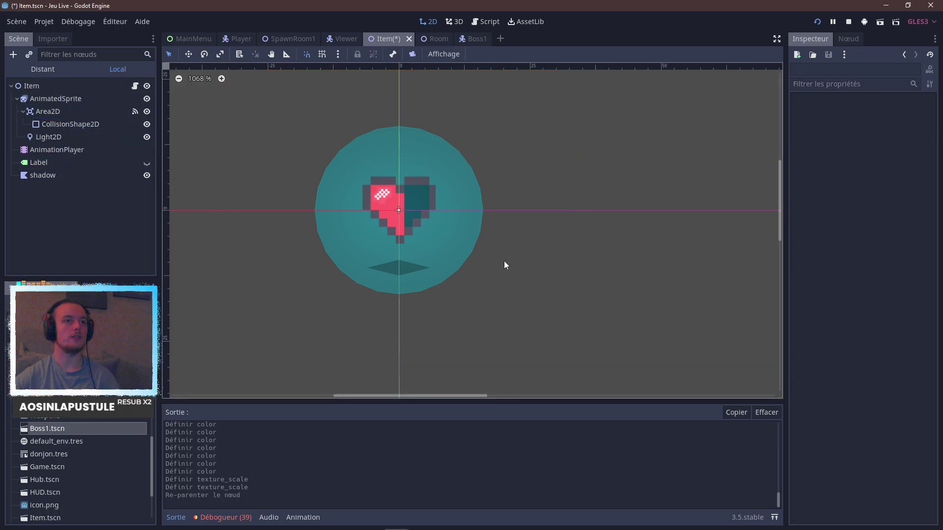
{"action": "key", "text": "alt+Tab"}
{"action": "key", "text": "alt+Tab"}
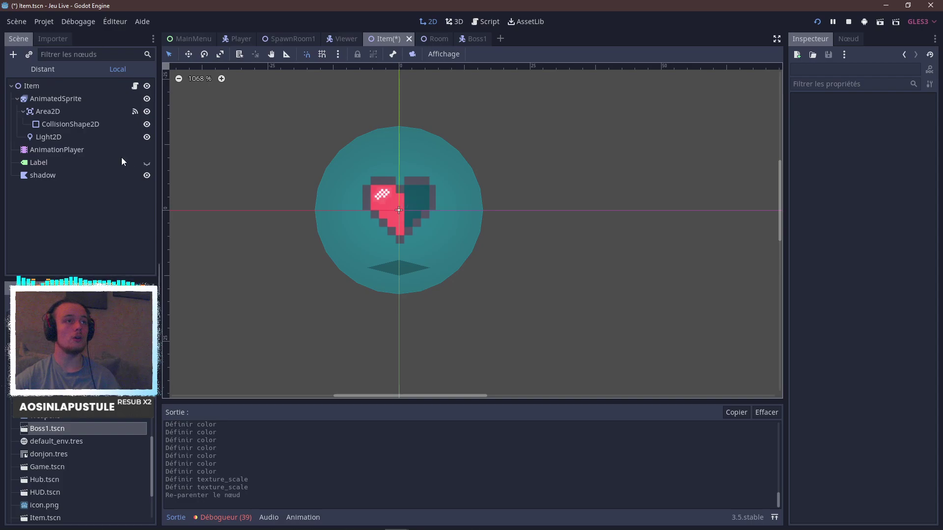
Move the Light2D node above Area2D under AnimatedSprite and check the hearts in the running game.
{"action": "left_click", "coordinate": [66, 137]}
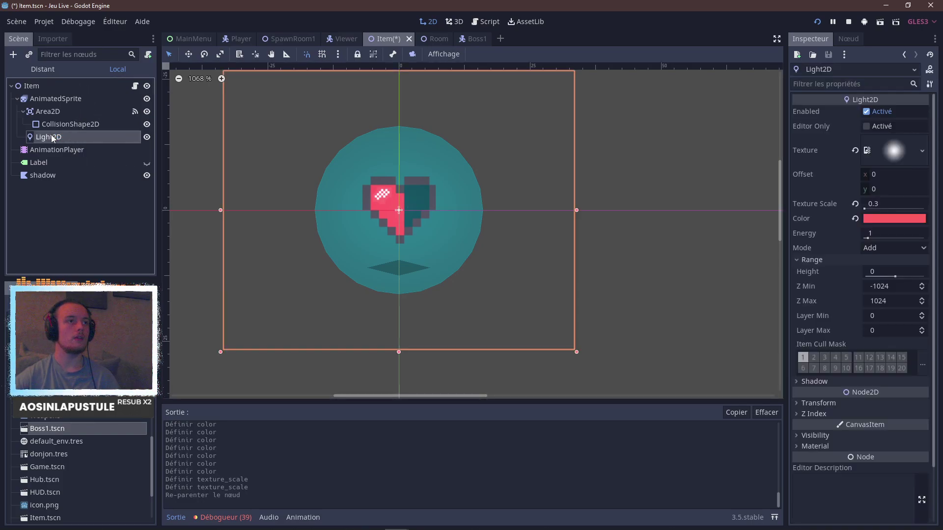
{"action": "left_click_drag", "start_coordinate": [55, 106], "coordinate": [55, 106]}
{"action": "key", "text": "alt+Tab"}
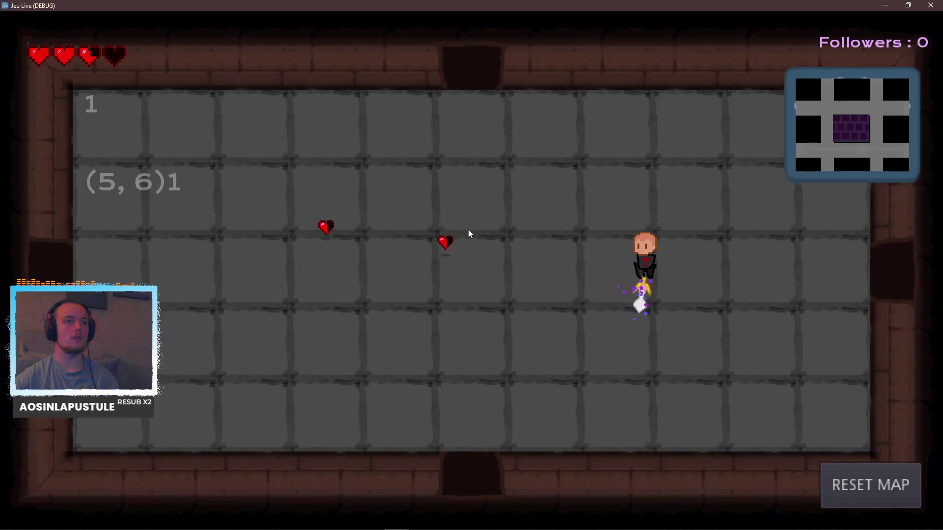
{"action": "key", "text": "alt+Tab"}
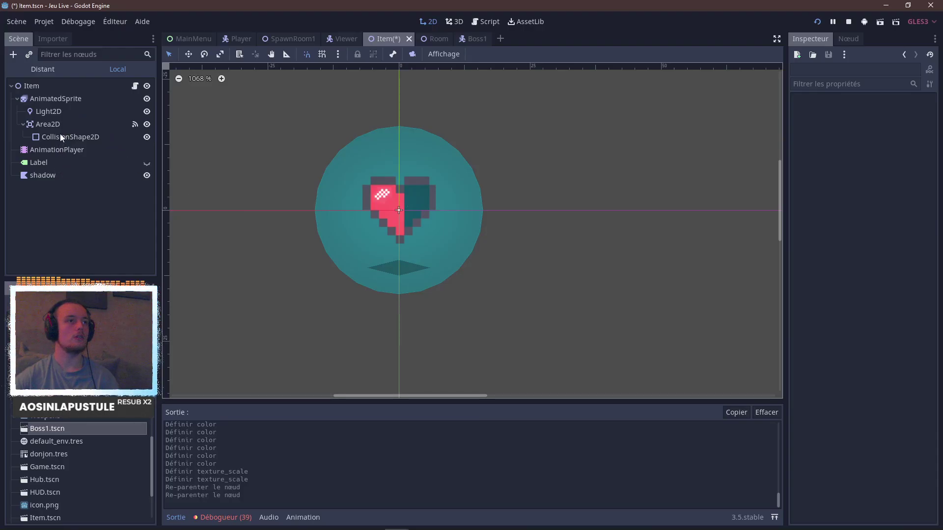
Try a Z Index of 1 on Light2D, check it in the running game, and reset the value.
{"action": "left_click", "coordinate": [61, 113]}
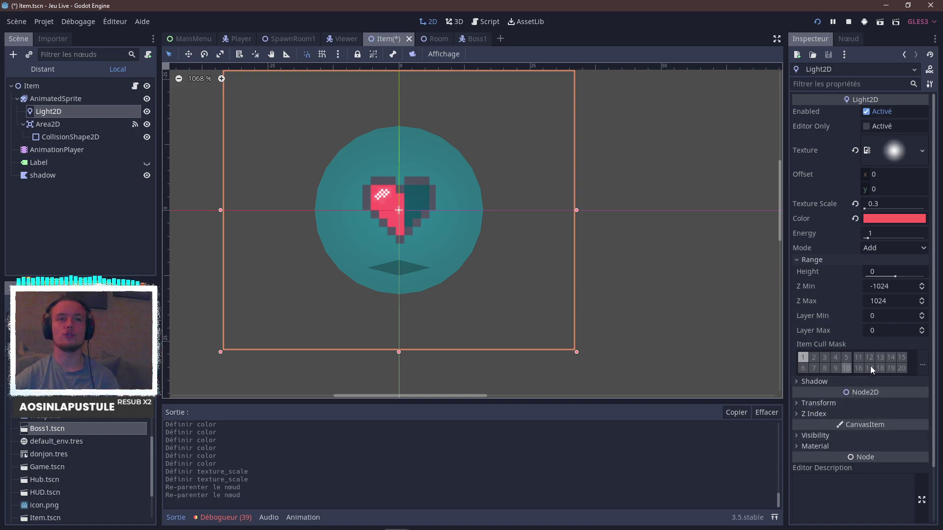
{"action": "left_click", "coordinate": [833, 414]}
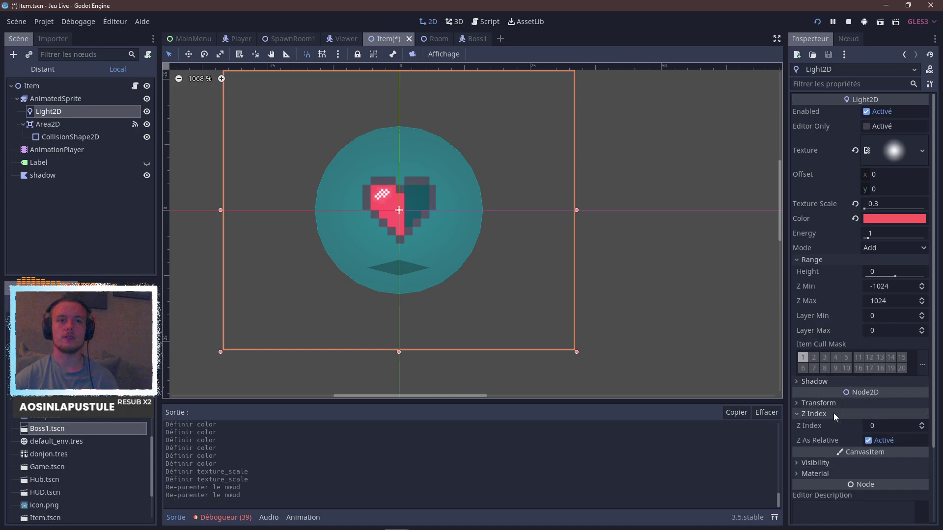
{"action": "key", "text": "F5"}
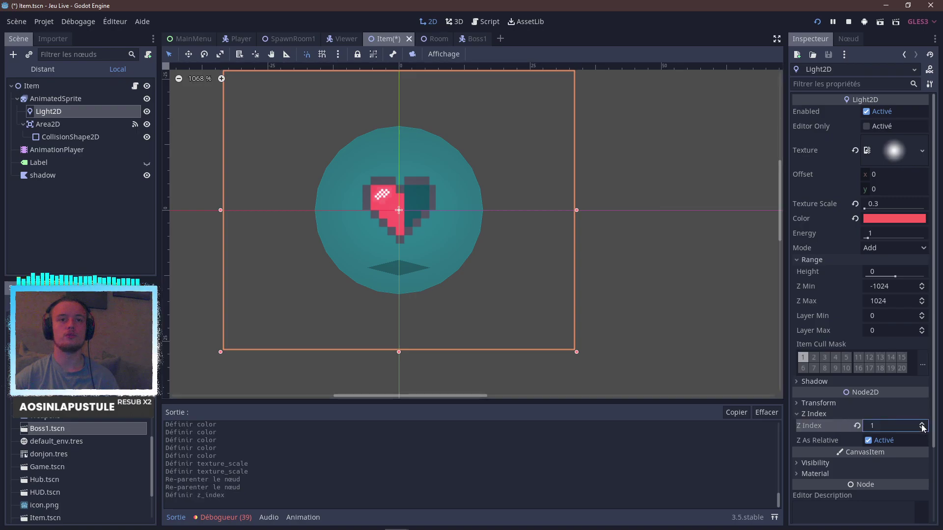
{"action": "key", "text": "alt+Tab"}
{"action": "key", "text": "alt+Tab"}
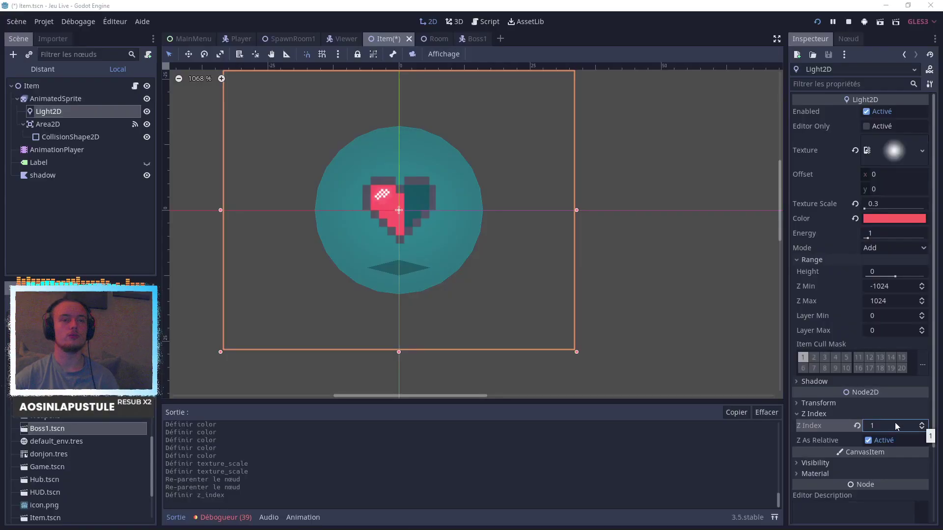
{"action": "key", "text": "alt+Tab"}
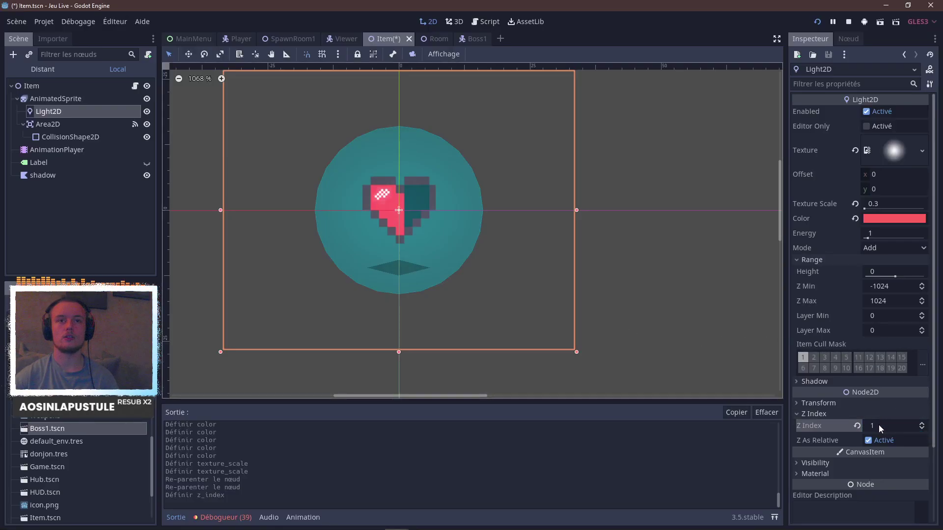
{"action": "left_click", "coordinate": [855, 426]}
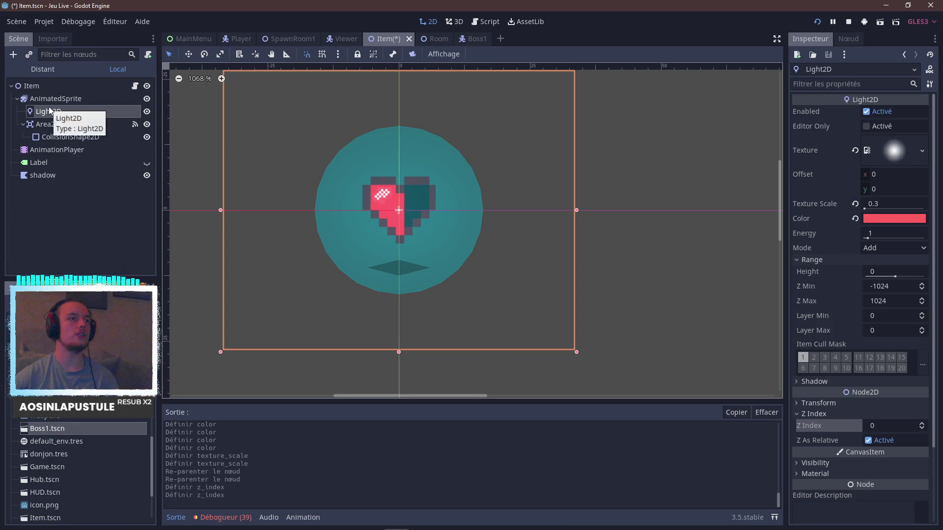
Reparent the Light2D node to the Item root below shadow and check the hearts in the running game.
{"action": "left_click_drag", "start_coordinate": [49, 109], "coordinate": [67, 187]}
{"action": "key", "text": "F5"}
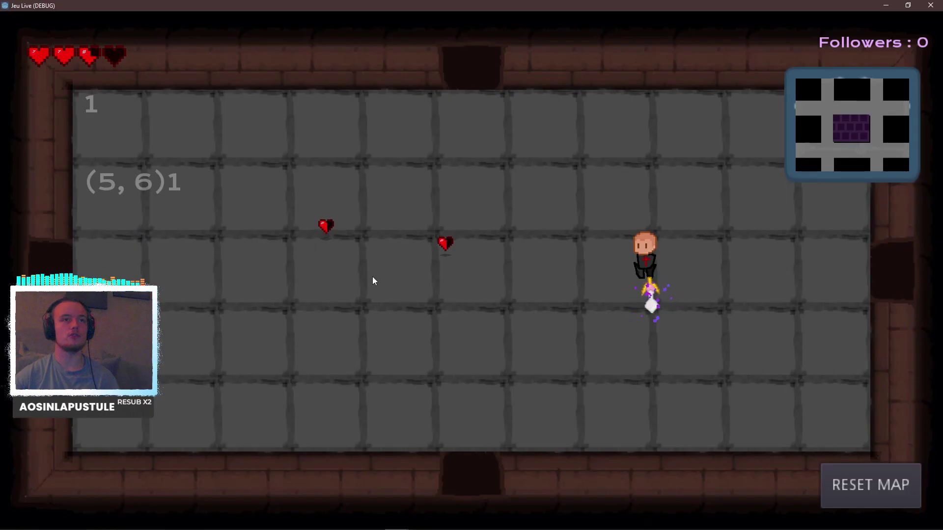
{"action": "key", "text": "alt+Tab"}
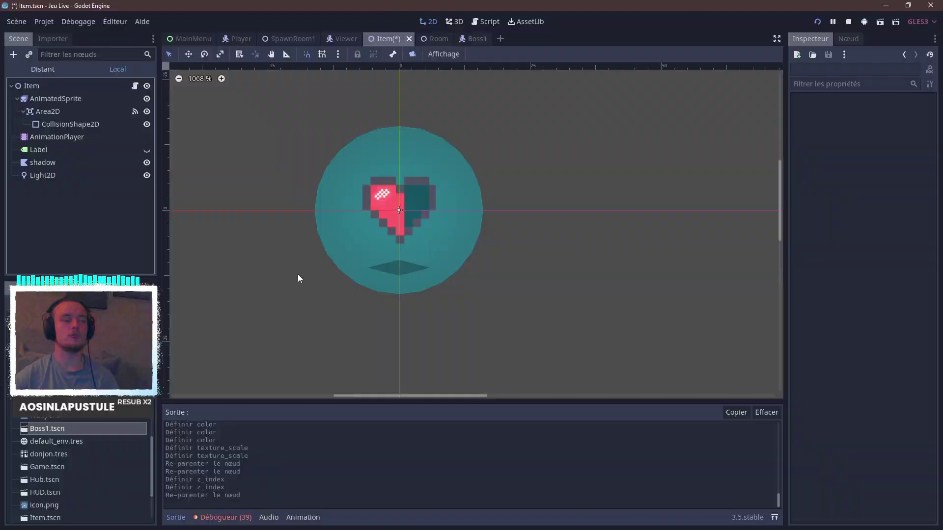
Try Light2D with Z As Relative disabled, check the hearts in the running game, and re-enable the option.
{"action": "left_click", "coordinate": [132, 178]}
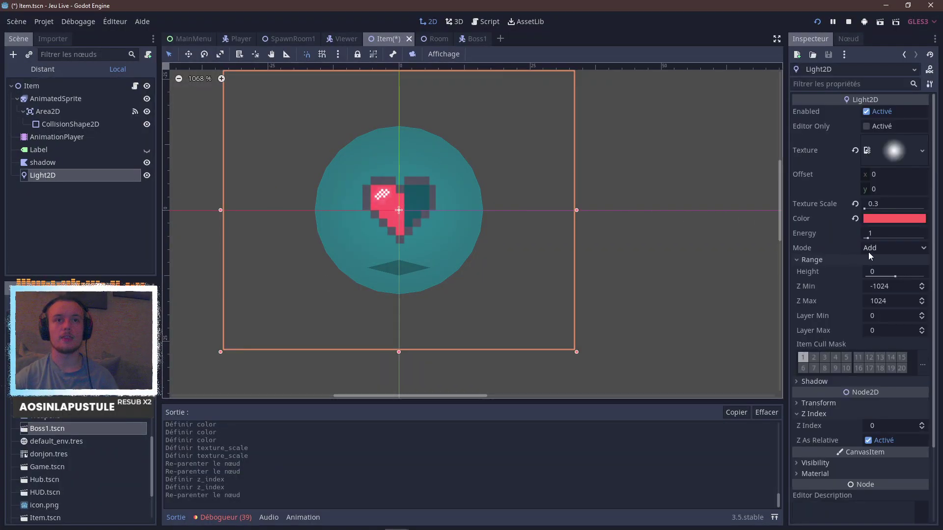
{"action": "left_click", "coordinate": [842, 262]}
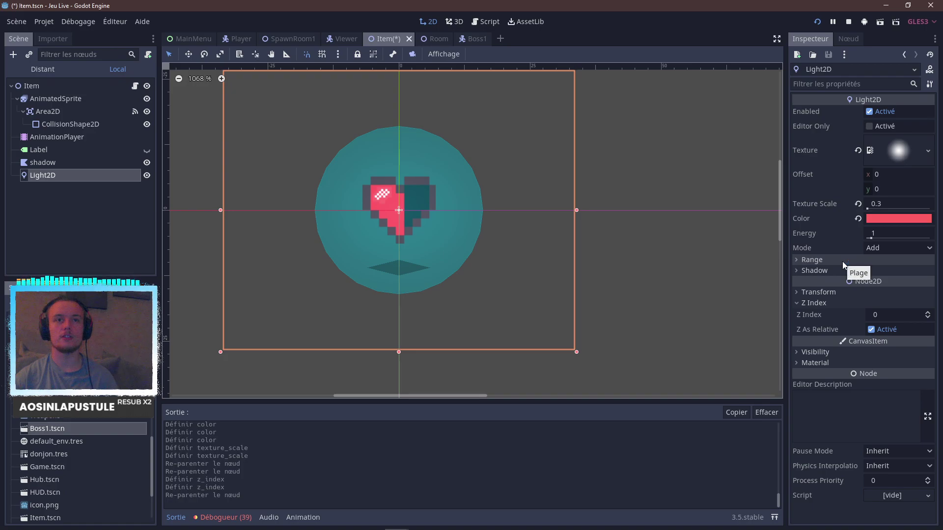
{"action": "left_click", "coordinate": [841, 261]}
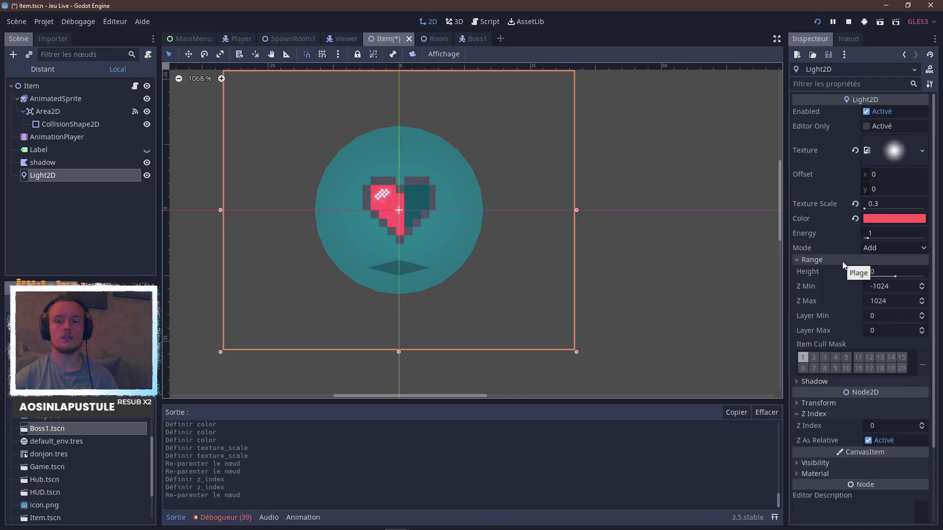
{"action": "left_click", "coordinate": [841, 262]}
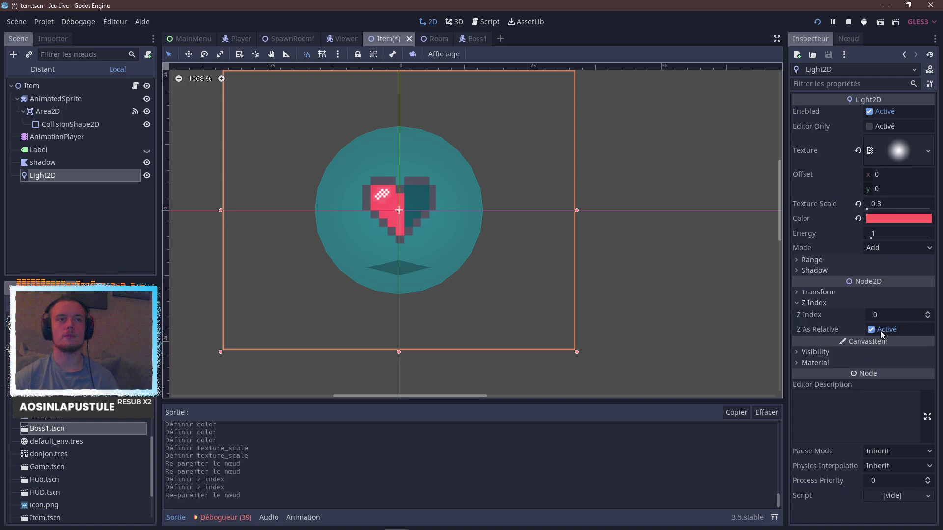
{"action": "key", "text": "F5"}
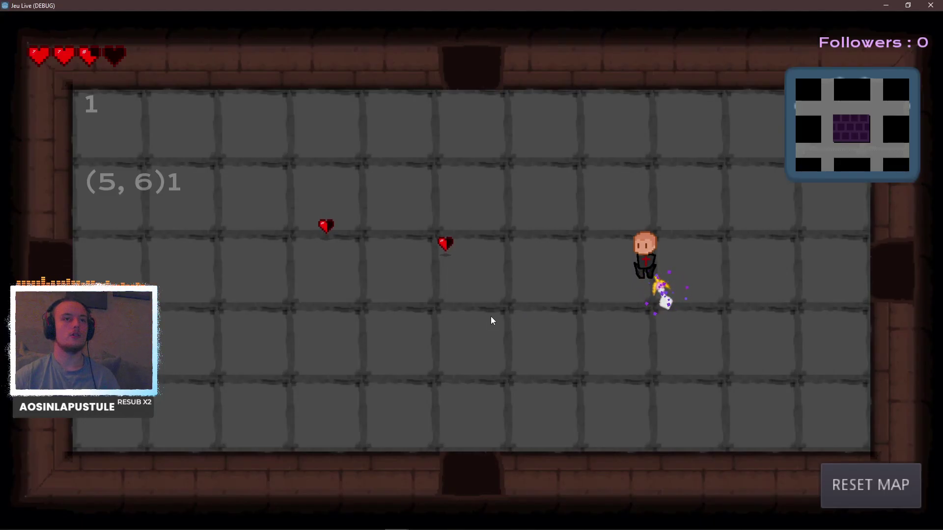
{"action": "key", "text": "alt+Tab"}
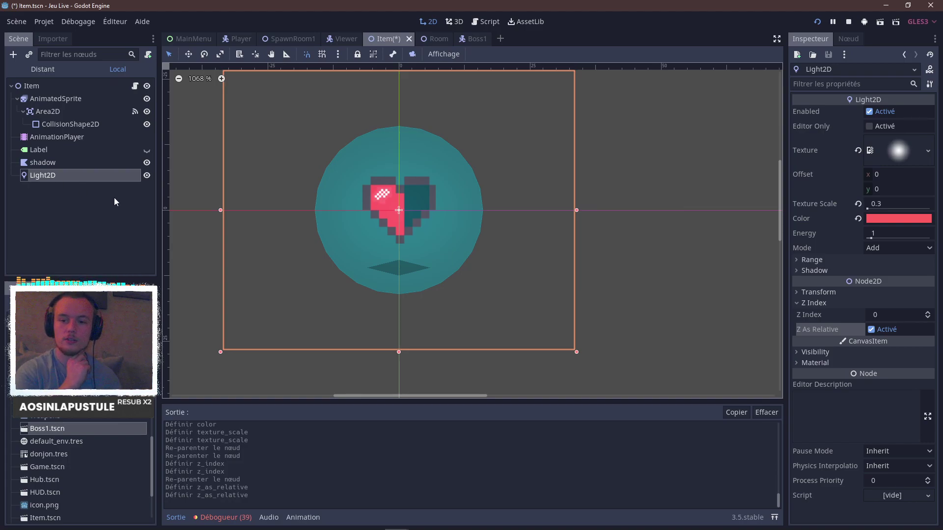
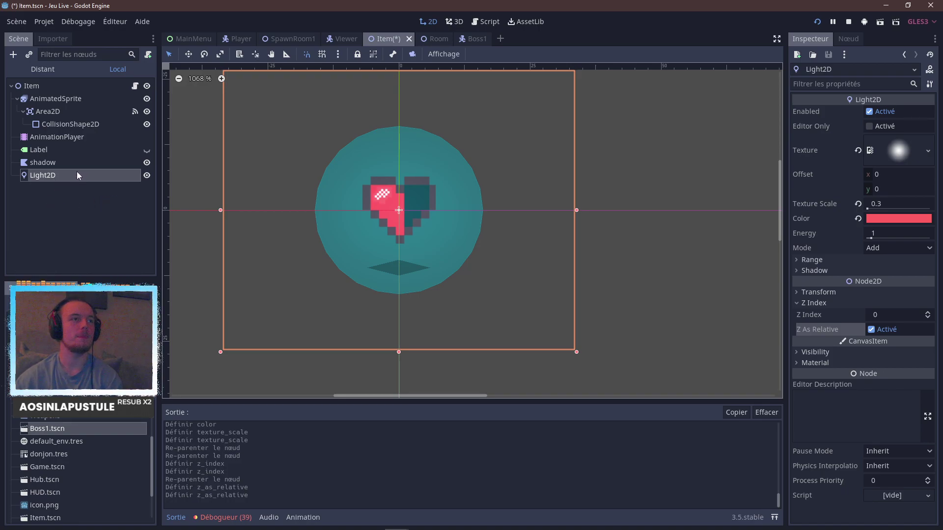
Move the Light2D node back under AnimatedSprite, above Area2D, and save the Item scene.
{"action": "left_click_drag", "start_coordinate": [71, 177], "coordinate": [58, 104]}
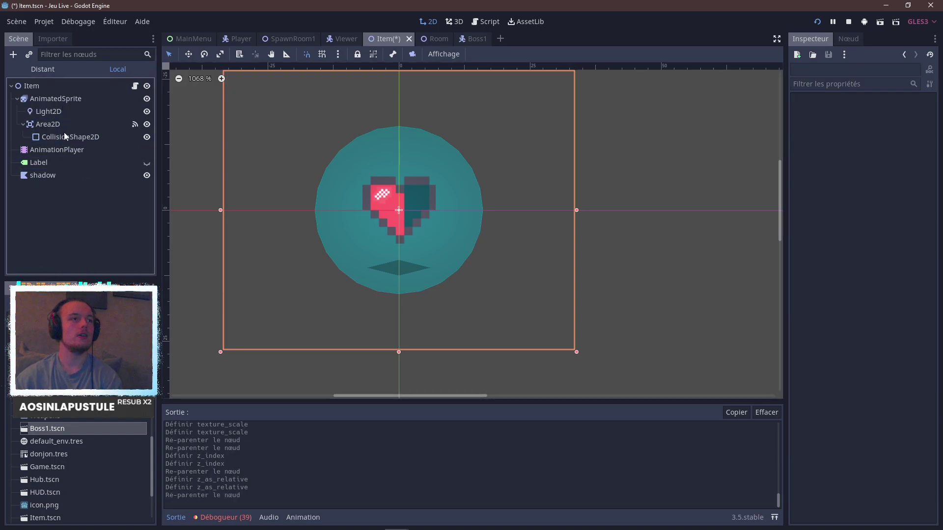
{"action": "left_click", "coordinate": [62, 115]}
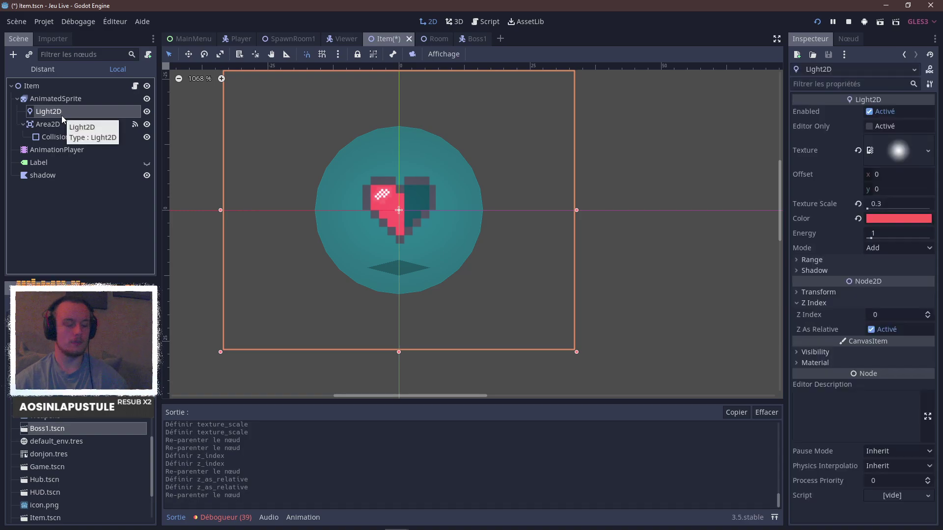
{"action": "key", "text": "ctrl+s"}
Close the running game, relaunch the project in a maximized window and start playing.
{"action": "left_click", "coordinate": [830, 25]}
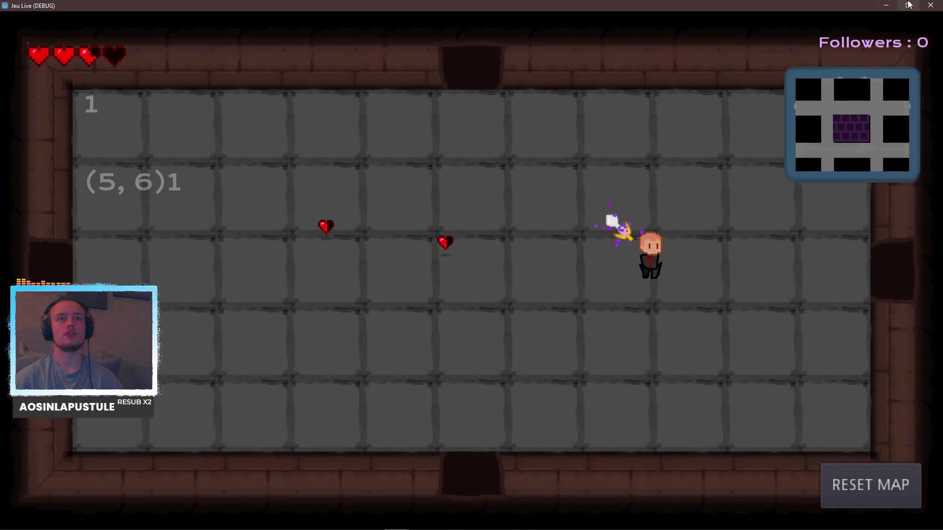
{"action": "left_click", "coordinate": [929, 6]}
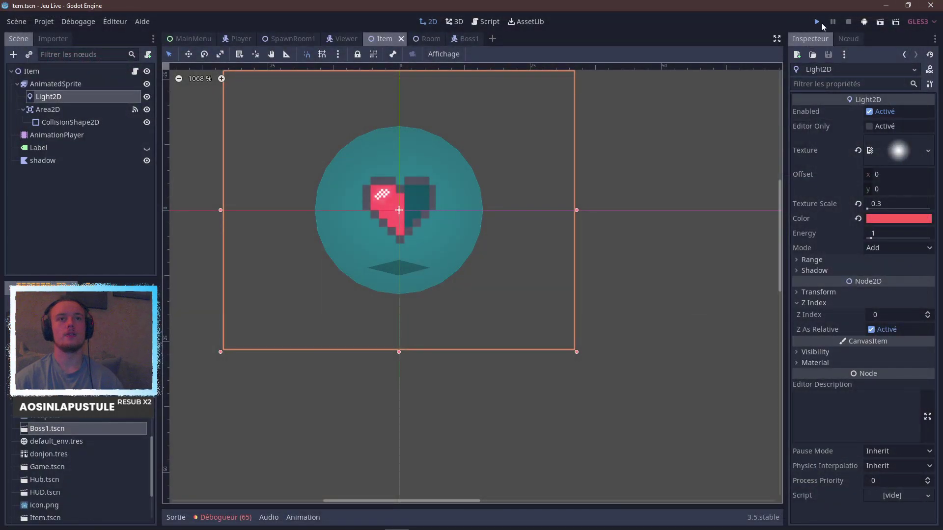
{"action": "left_click", "coordinate": [818, 22]}
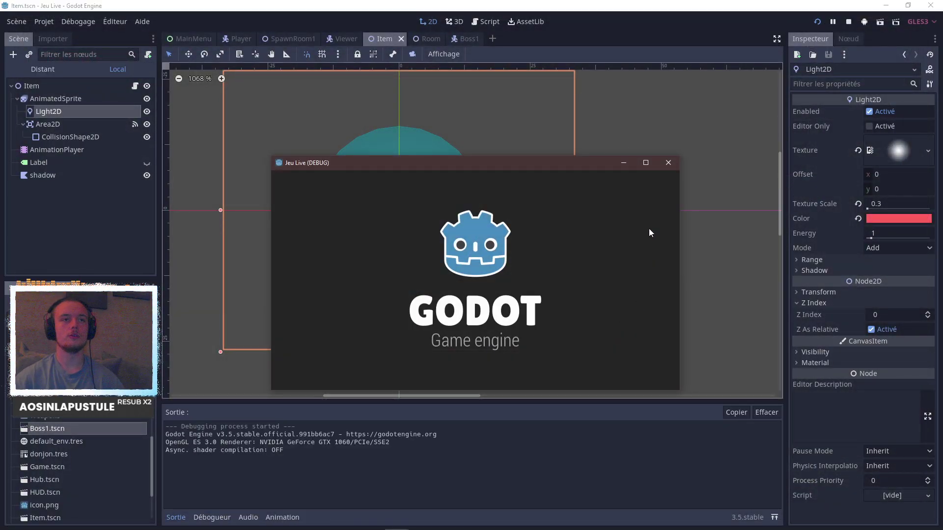
{"action": "left_click", "coordinate": [650, 163]}
{"action": "left_click", "coordinate": [287, 192]}
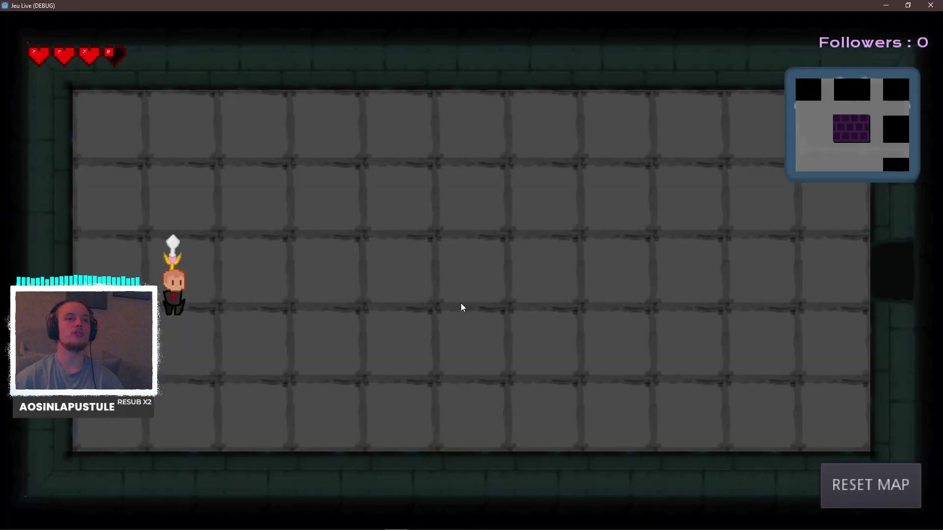
Walk east into the neighbouring room and defeat both enemies to make them drop hearts.
{"action": "key", "text": "d"}
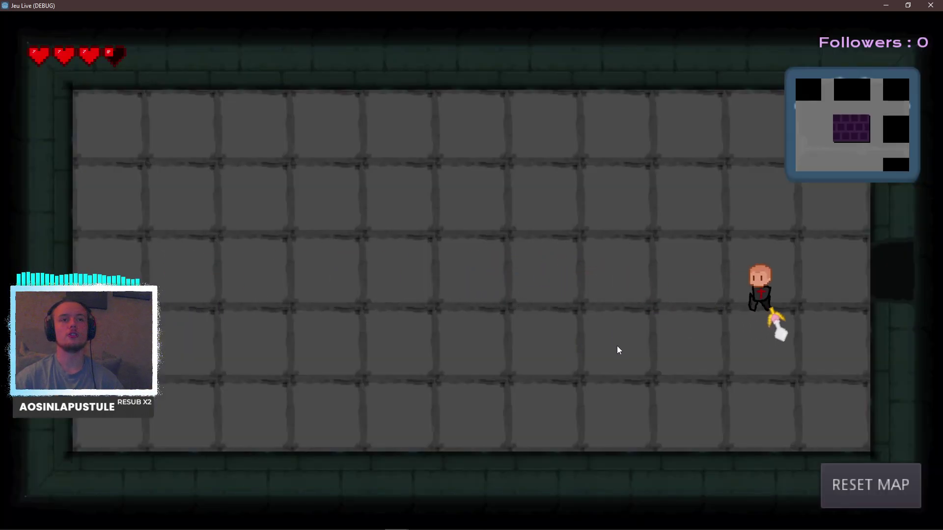
{"action": "key", "text": "d"}
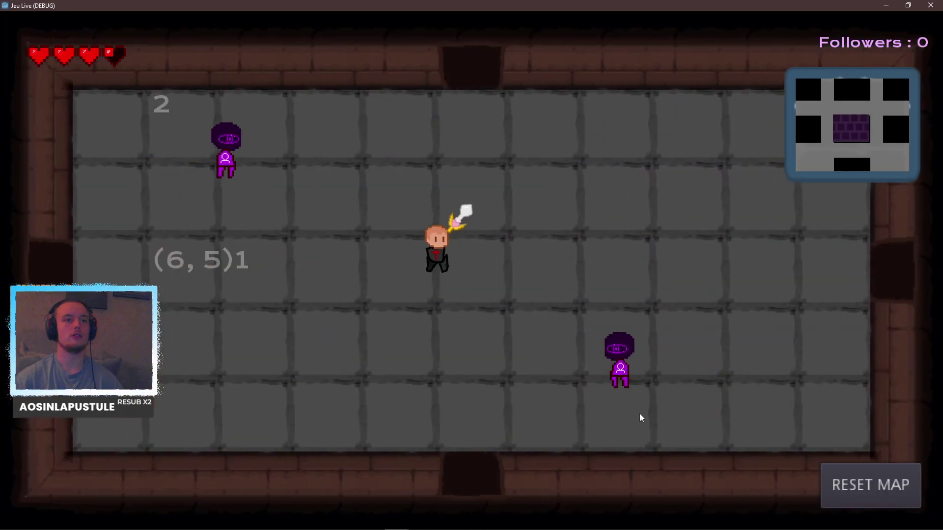
{"action": "key", "text": "d"}
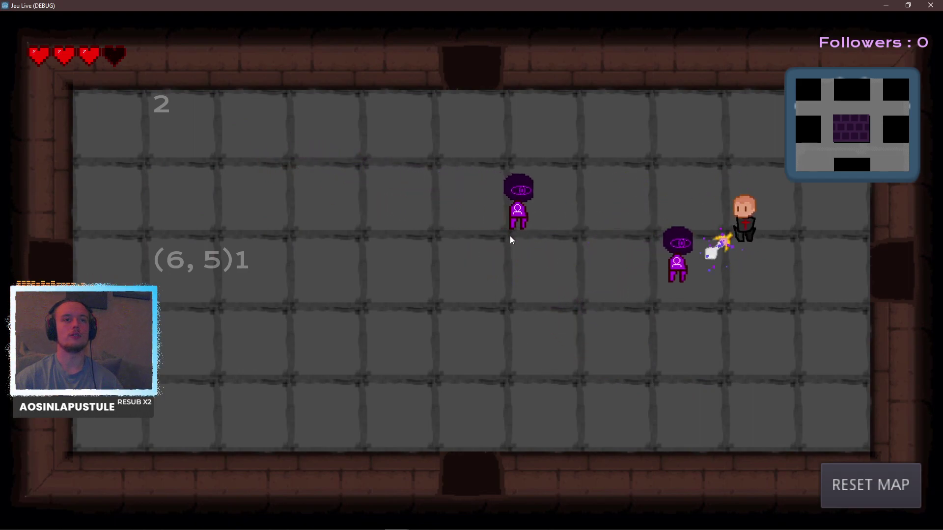
{"action": "key", "text": "d"}
{"action": "key", "text": "s"}
{"action": "key", "text": "a"}
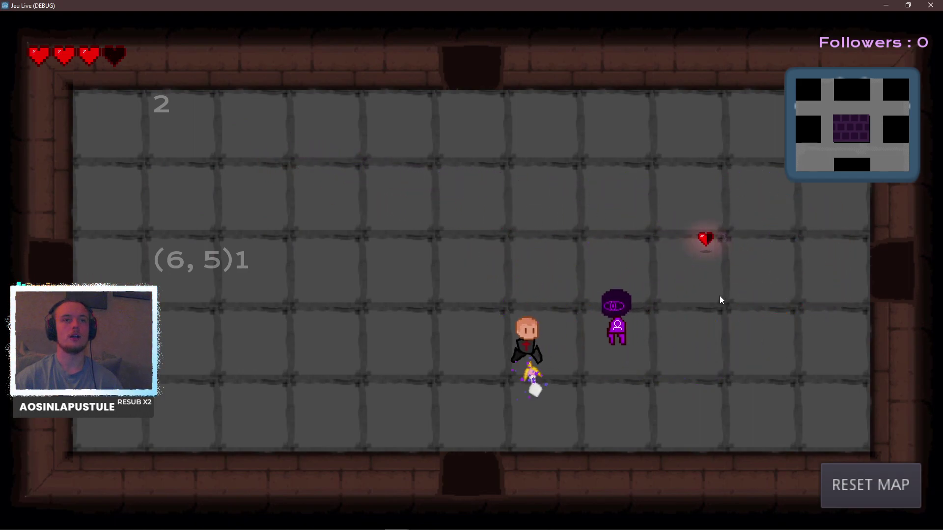
{"action": "key", "text": "a"}
{"action": "key", "text": "d"}
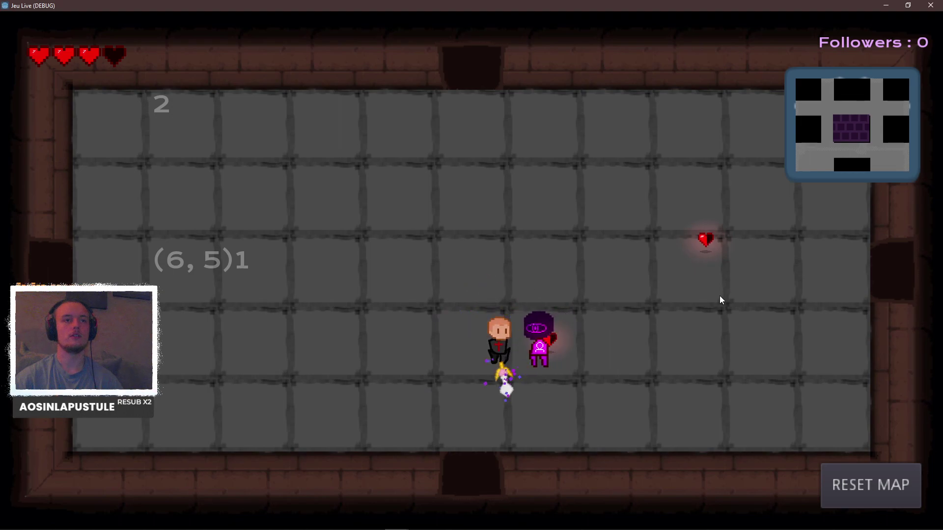
Examine the red glow around a dropped heart up close and collect the heart.
{"action": "left_click", "coordinate": [720, 296]}
{"action": "scroll", "coordinate": [594, 300], "scroll_direction": "up", "scroll_amount": 8}
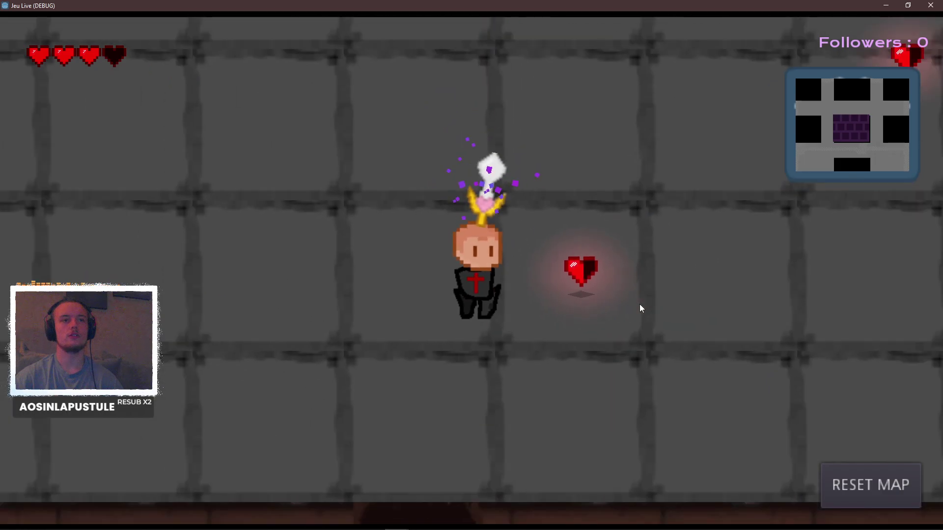
{"action": "scroll", "coordinate": [639, 304], "scroll_direction": "down", "scroll_amount": 5}
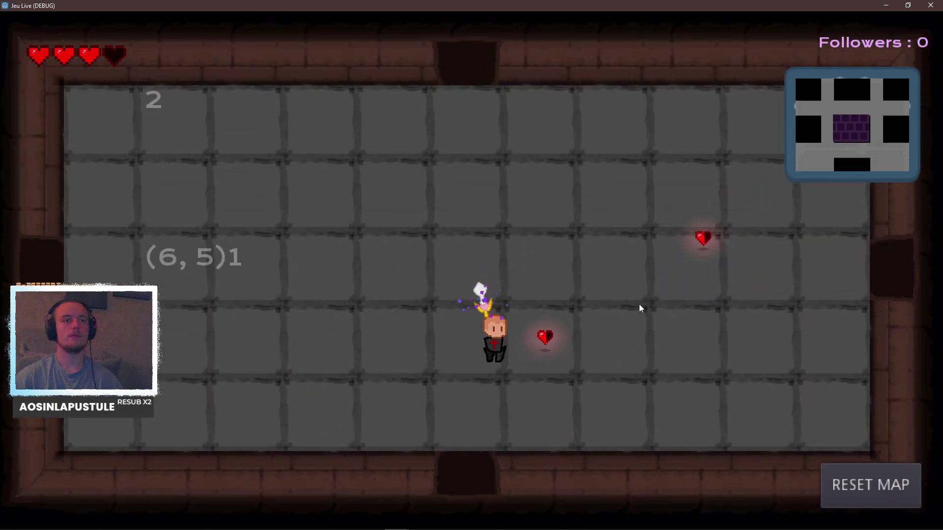
{"action": "key", "text": "d"}
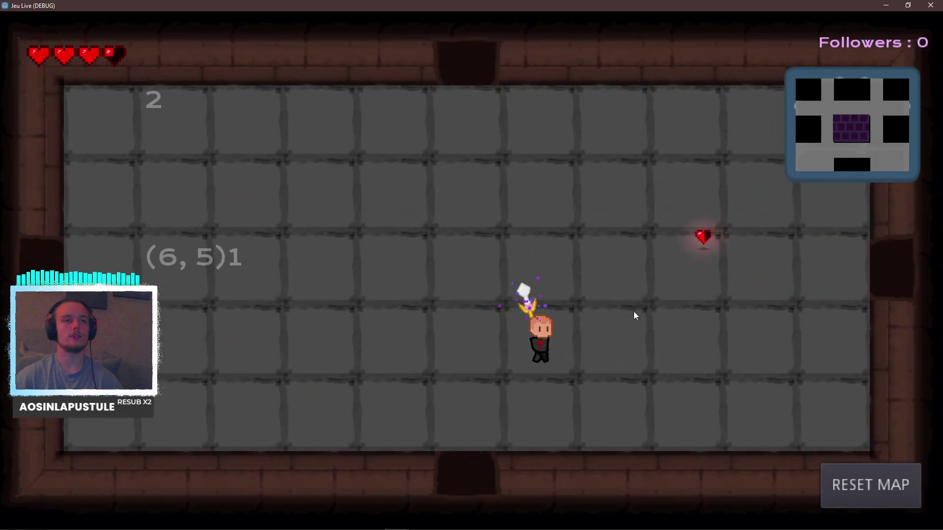
Walk around the remaining heart at close range and examine how its light falls on the character and floor.
{"action": "key", "text": "d"}
{"action": "key", "text": "z"}
{"action": "scroll", "coordinate": [755, 303], "scroll_direction": "up", "scroll_amount": 2}
{"action": "key", "text": "d"}
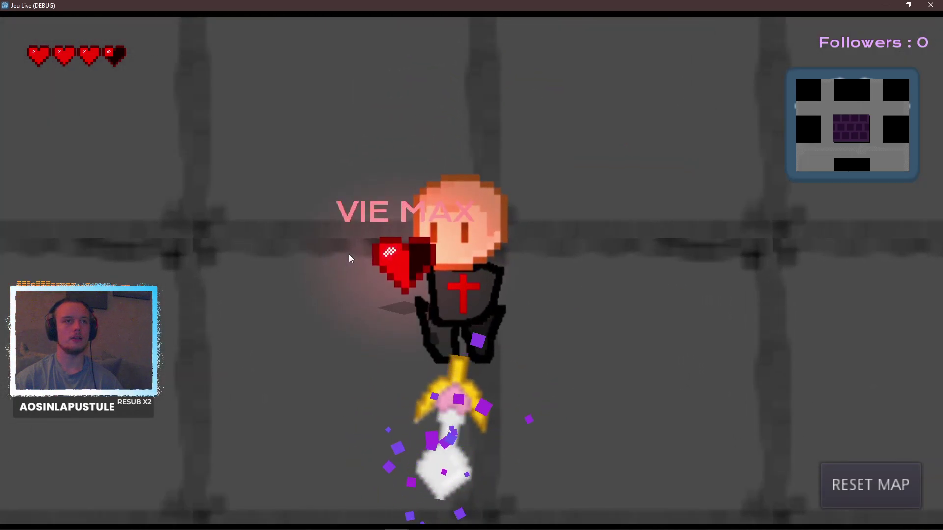
{"action": "key", "text": "q"}
{"action": "key", "text": "d"}
{"action": "key", "text": "s"}
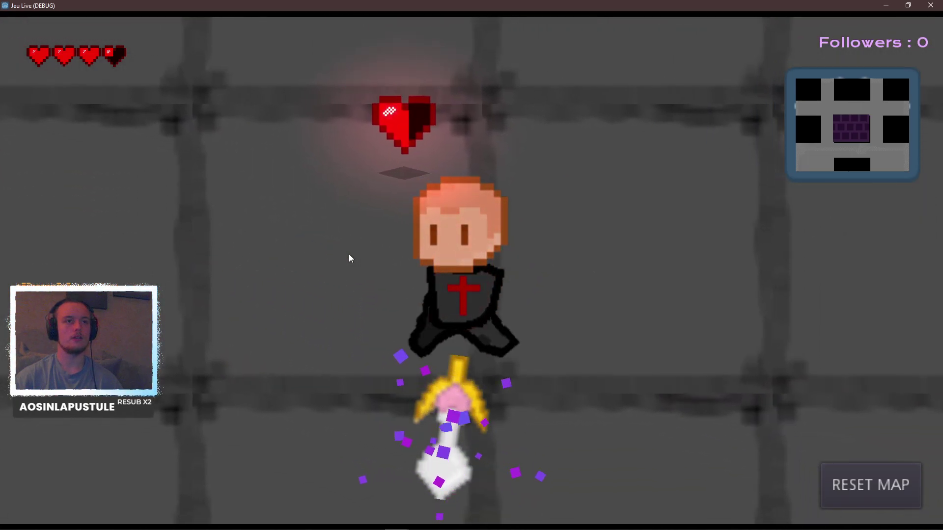
{"action": "key", "text": "z"}
{"action": "key", "text": "s"}
{"action": "key", "text": "z"}
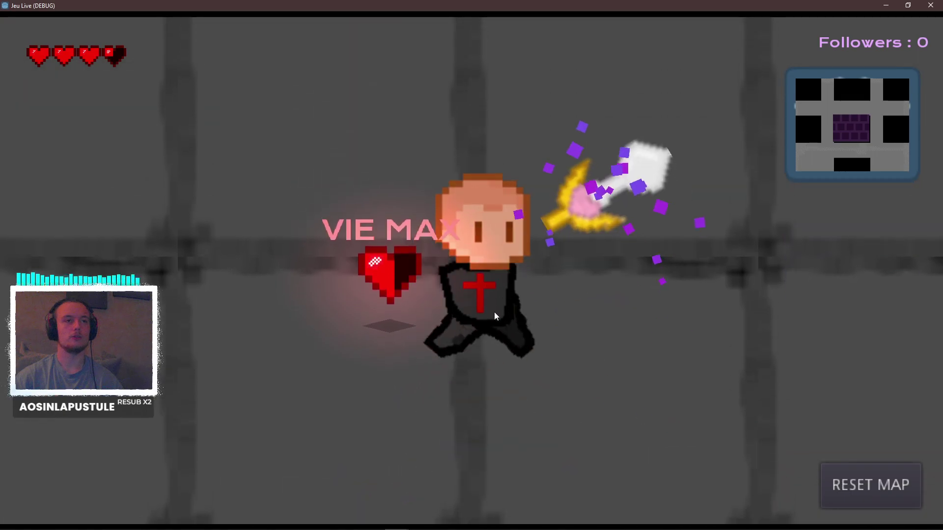
{"action": "key", "text": "w"}
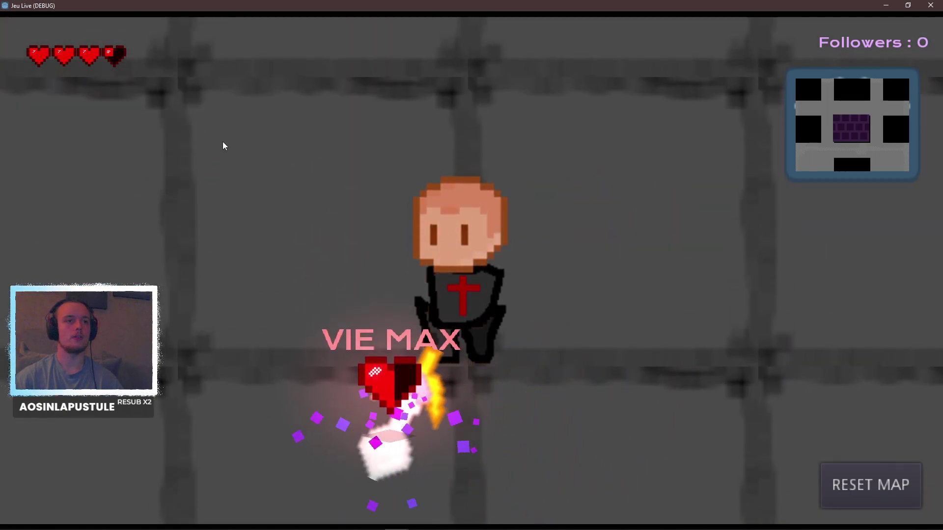
{"action": "key", "text": "s"}
{"action": "key", "text": "q"}
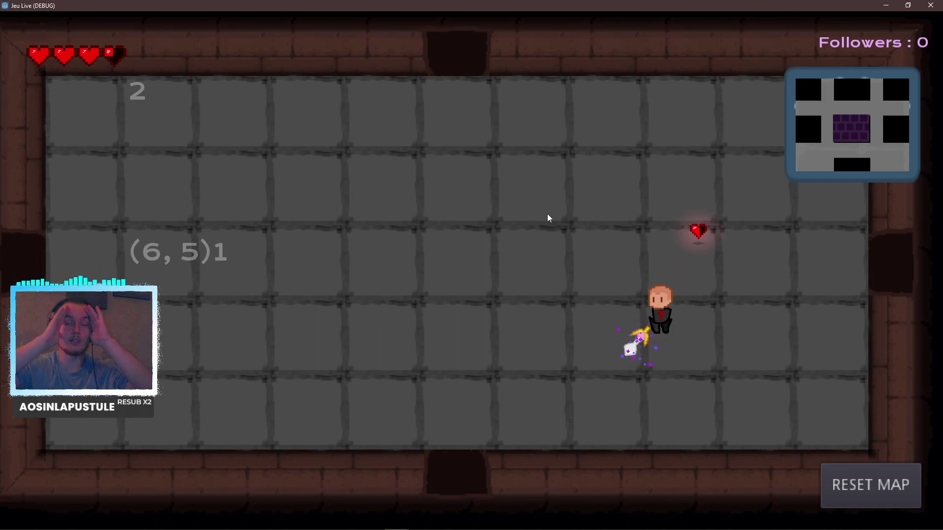
Examine the remaining heart's glow from farther away while walking around the whole room.
{"action": "scroll", "coordinate": [604, 297], "scroll_direction": "down", "scroll_amount": 1}
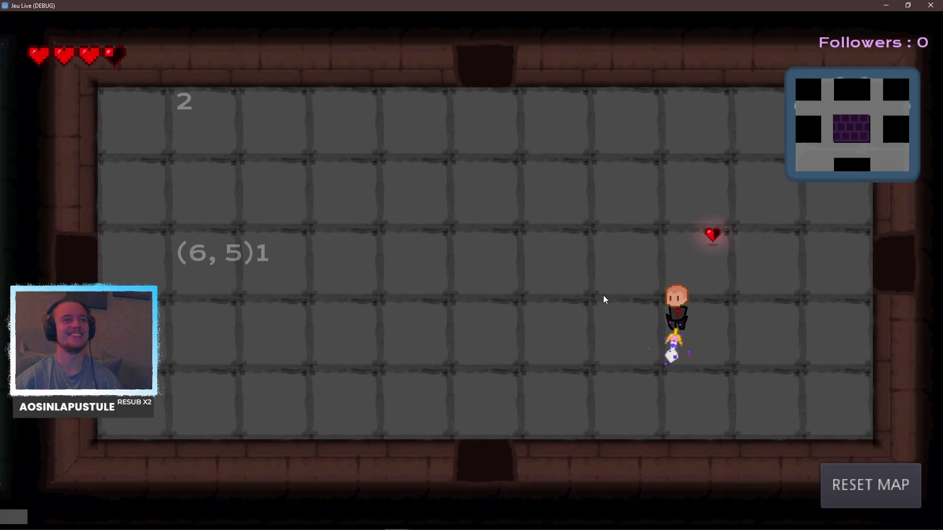
{"action": "scroll", "coordinate": [603, 296], "scroll_direction": "up", "scroll_amount": 1}
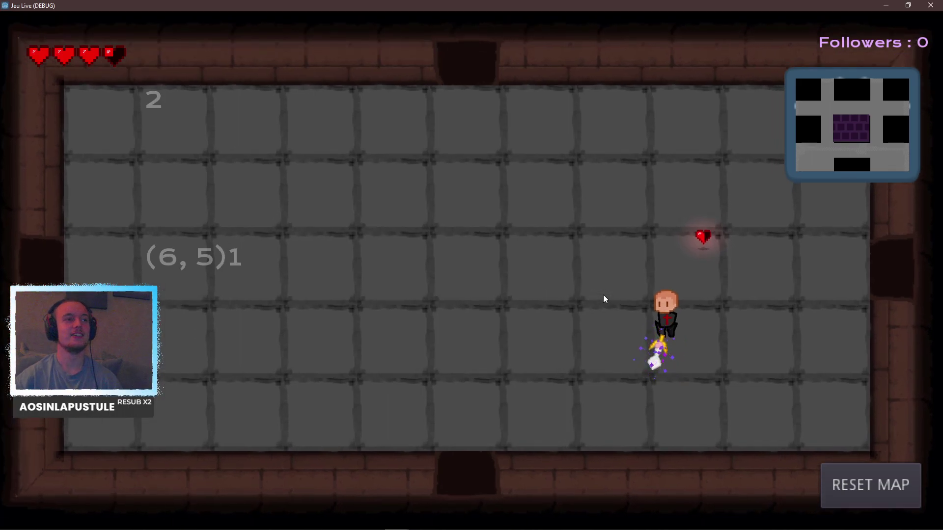
{"action": "key", "text": "z"}
{"action": "key", "text": "q"}
{"action": "key", "text": "s"}
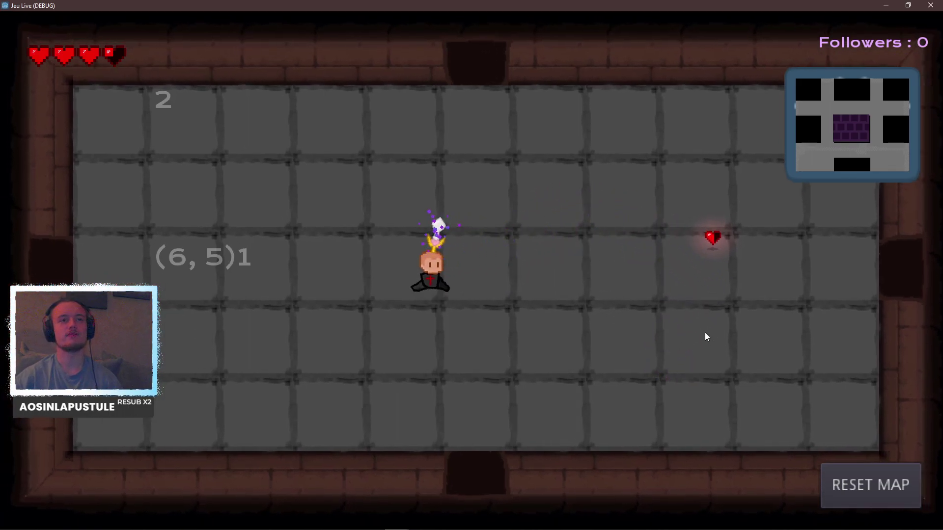
{"action": "key", "text": "w"}
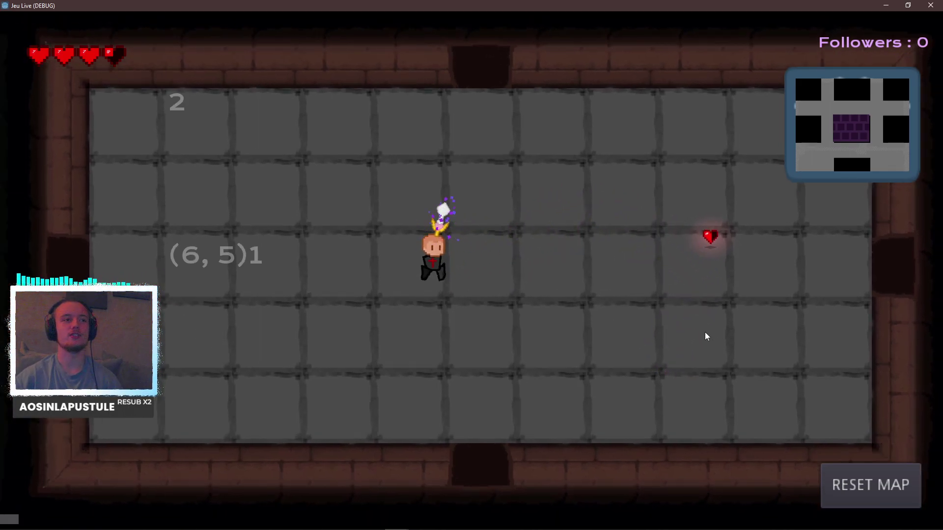
{"action": "key", "text": "s"}
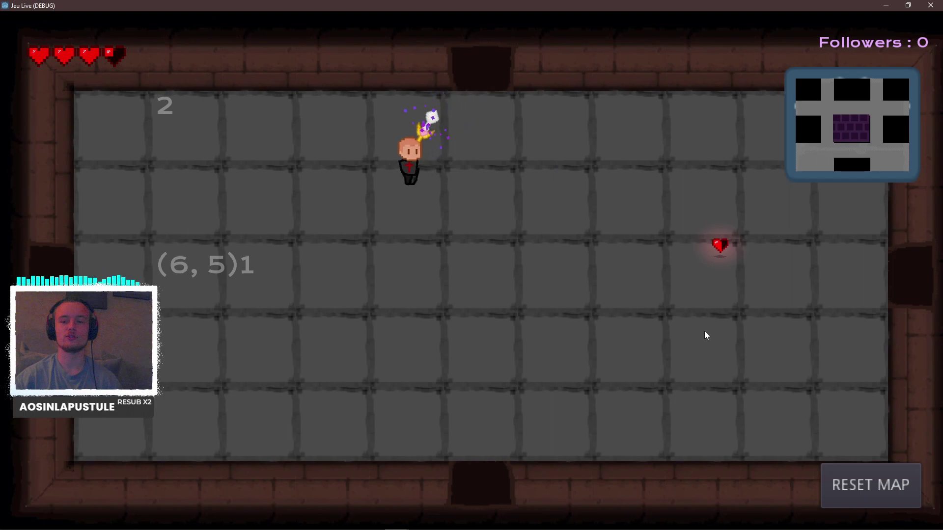
{"action": "key", "text": "d"}
Reset the game map and walk through the spawn room's north door into the enemy room.
{"action": "key", "text": "d"}
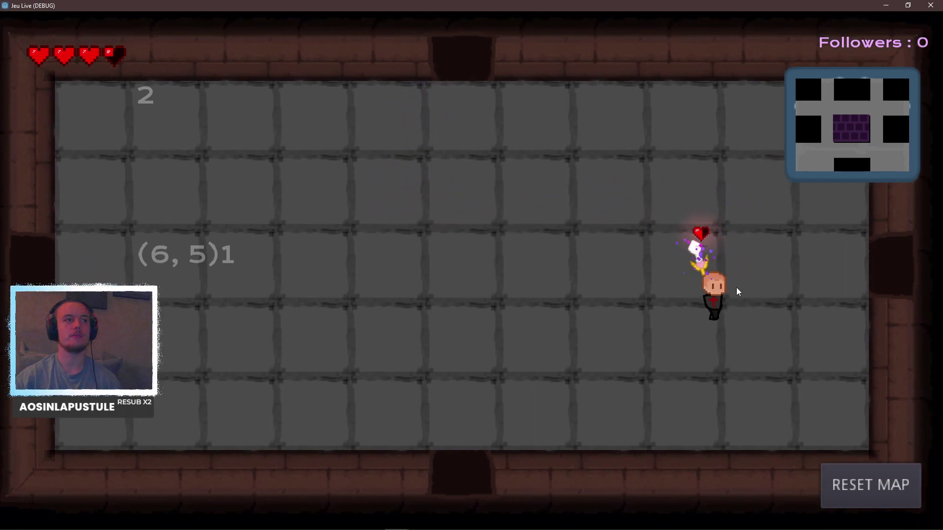
{"action": "key", "text": "a"}
{"action": "key", "text": "s"}
{"action": "left_click", "coordinate": [870, 486]}
{"action": "key", "text": "d"}
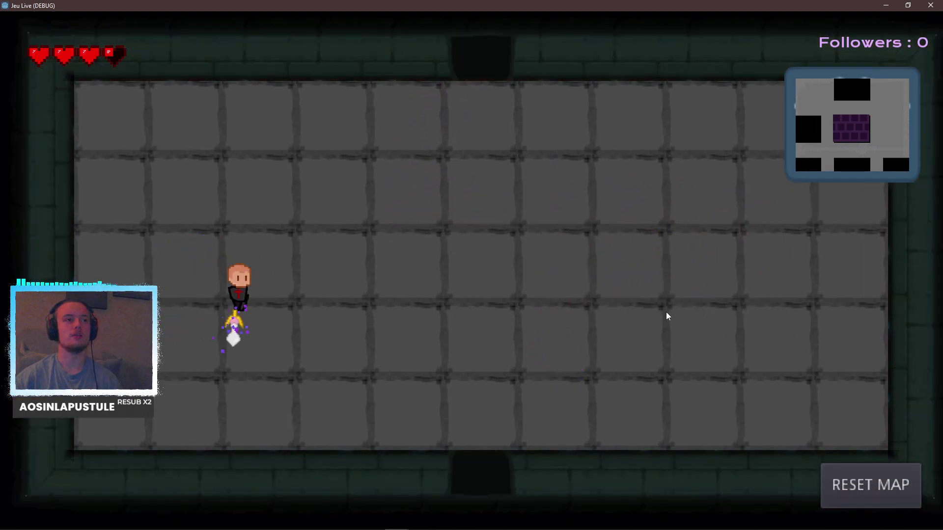
{"action": "key", "text": "s"}
{"action": "key", "text": "w"}
{"action": "key", "text": "a"}
{"action": "key", "text": "w"}
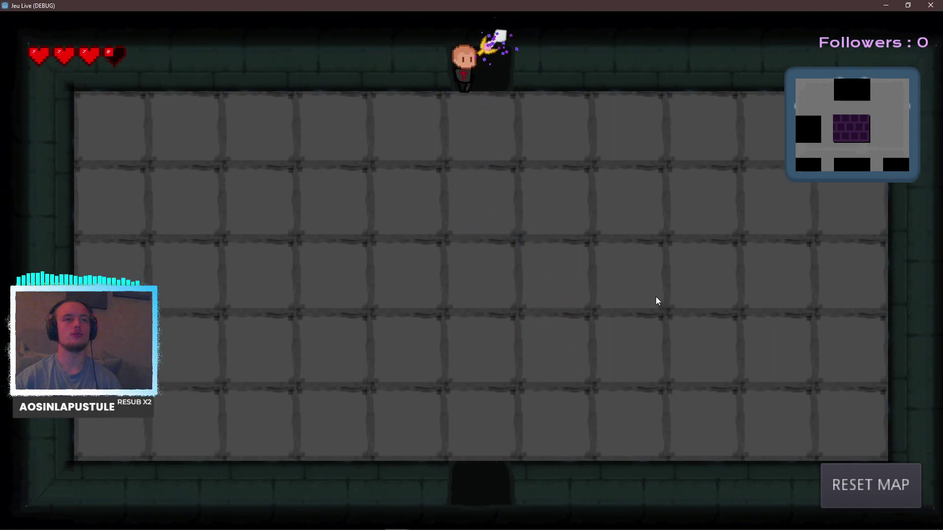
{"action": "key", "text": "a"}
{"action": "key", "text": "w"}
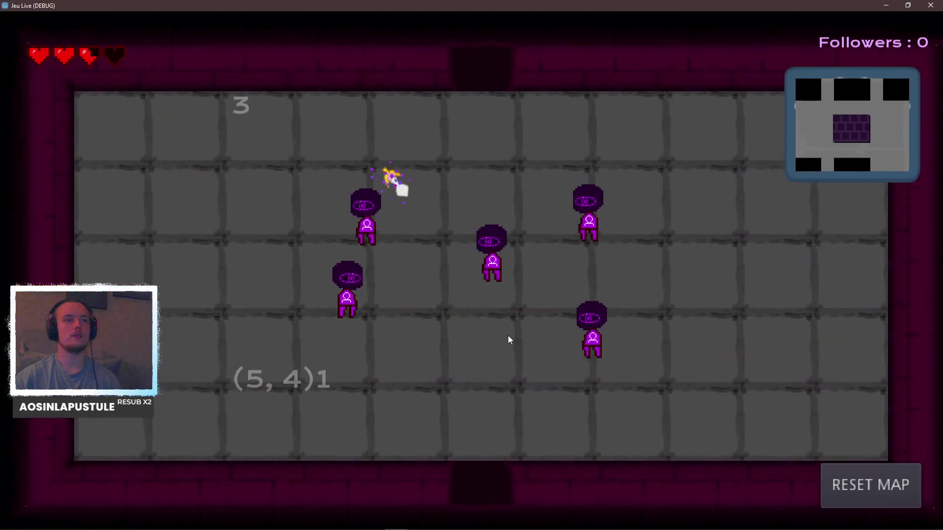
Defeat the enemies in the purple room to make them drop several hearts.
{"action": "key", "text": "a"}
{"action": "key", "text": "d"}
{"action": "key", "text": "s"}
{"action": "key", "text": "d"}
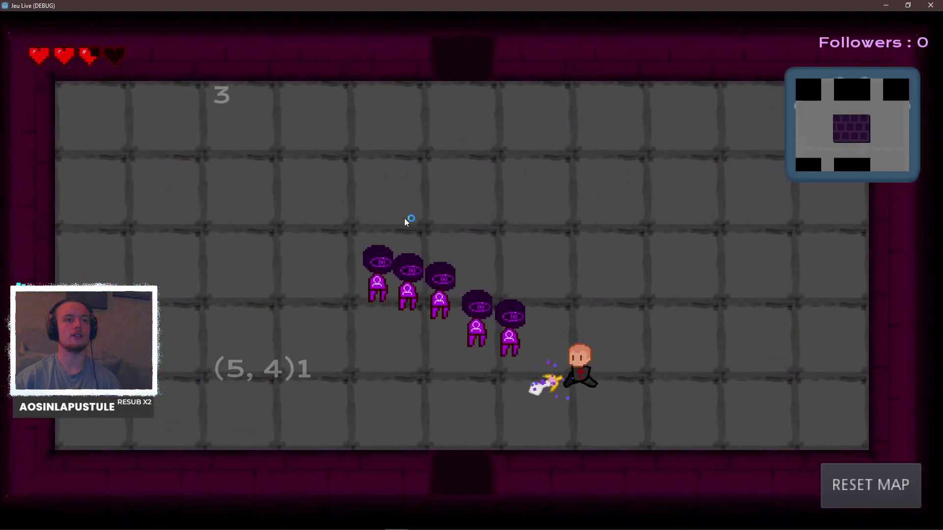
{"action": "key", "text": "w"}
{"action": "left_click", "coordinate": [559, 387]}
{"action": "key", "text": "a"}
{"action": "left_click", "coordinate": [545, 251]}
{"action": "key", "text": "s"}
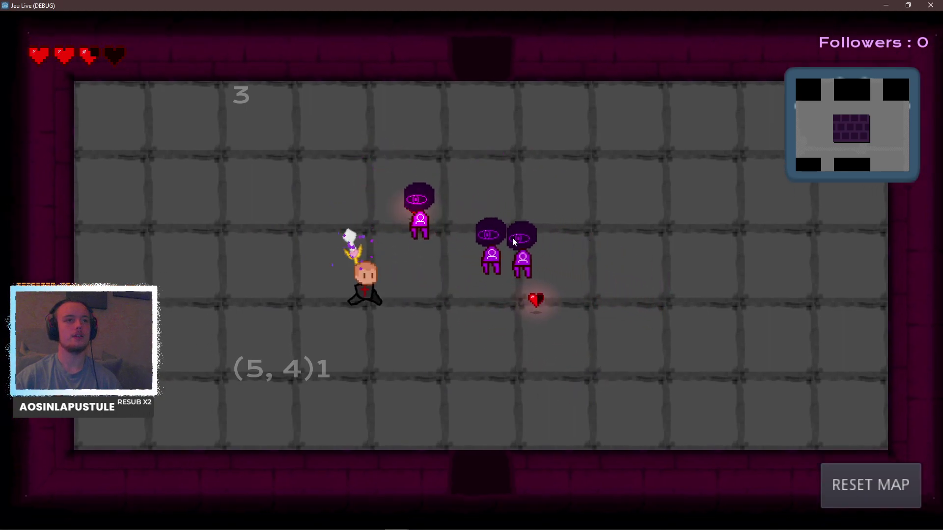
{"action": "left_click", "coordinate": [455, 317]}
{"action": "key", "text": "a"}
{"action": "key", "text": "a"}
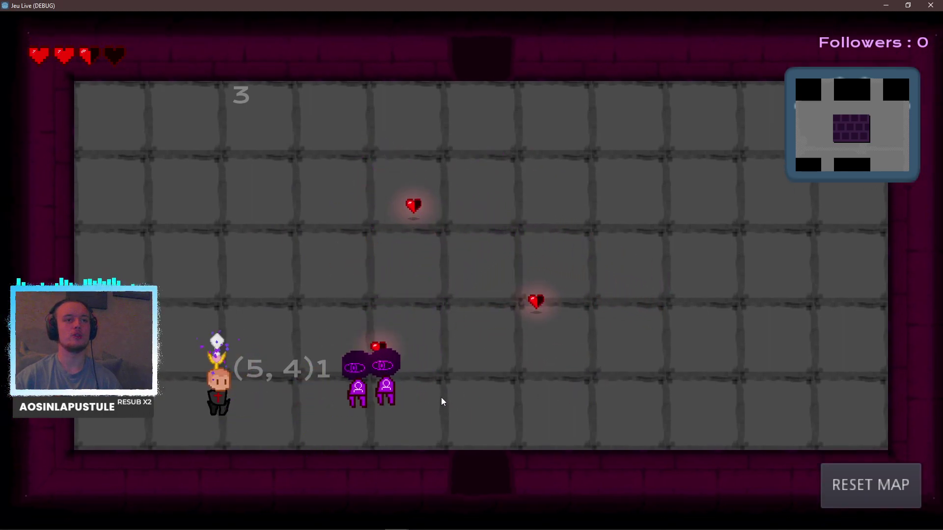
{"action": "key", "text": "d"}
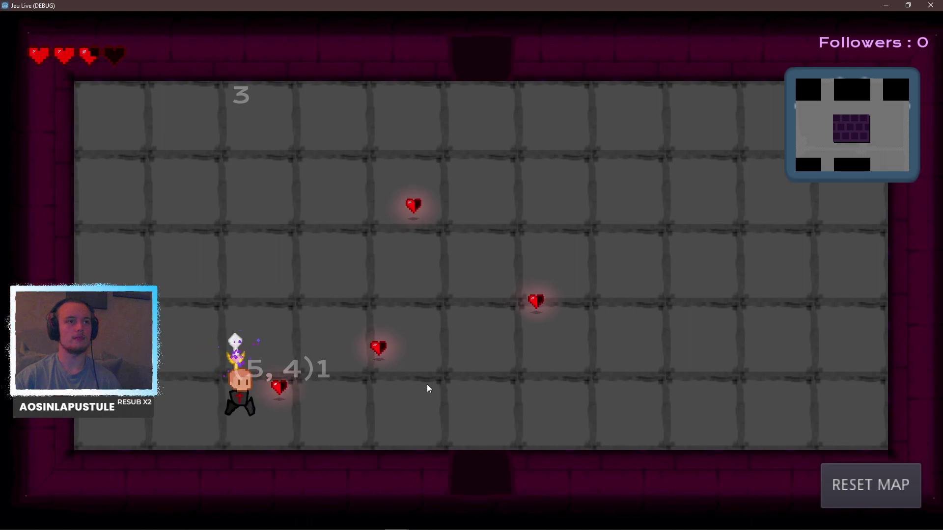
Collect the heart nearest the character and walk toward the middle of the purple room.
{"action": "key", "text": "w"}
{"action": "key", "text": "w"}
{"action": "key", "text": "a"}
{"action": "key", "text": "s"}
{"action": "key", "text": "d"}
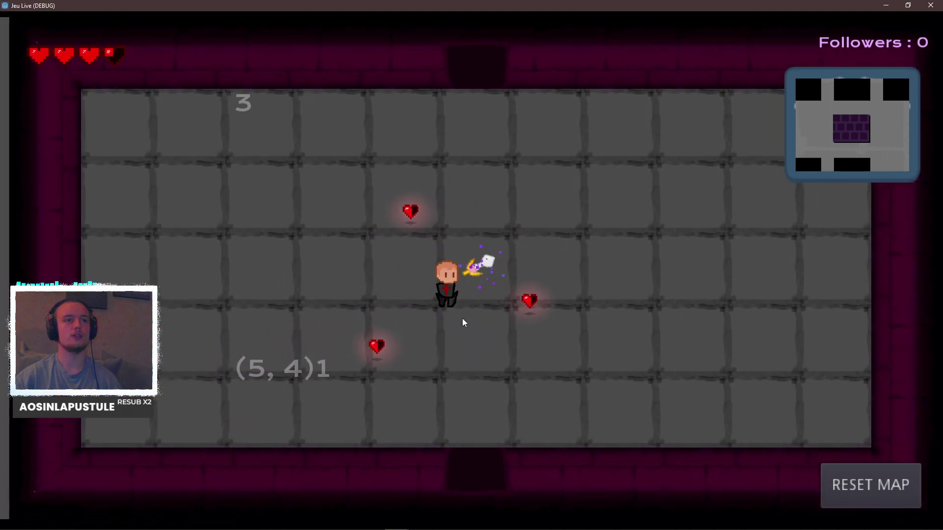
Walk among the remaining hearts in the purple room to examine their glow, and return to the Godot editor.
{"action": "key", "text": "w"}
{"action": "key", "text": "d"}
{"action": "key", "text": "s"}
{"action": "key", "text": "a"}
{"action": "key", "text": "d"}
{"action": "key", "text": "w"}
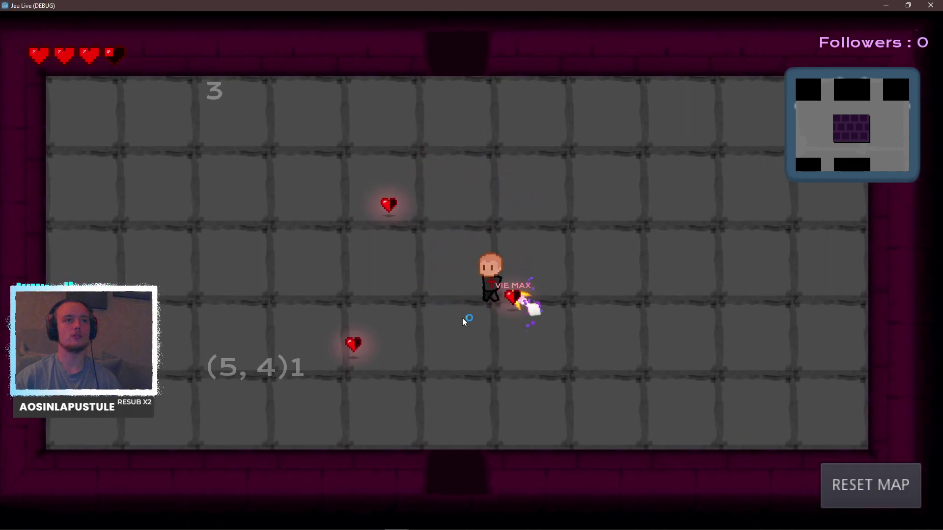
{"action": "key", "text": "a"}
{"action": "key", "text": "s"}
{"action": "key", "text": "d"}
{"action": "key", "text": "w"}
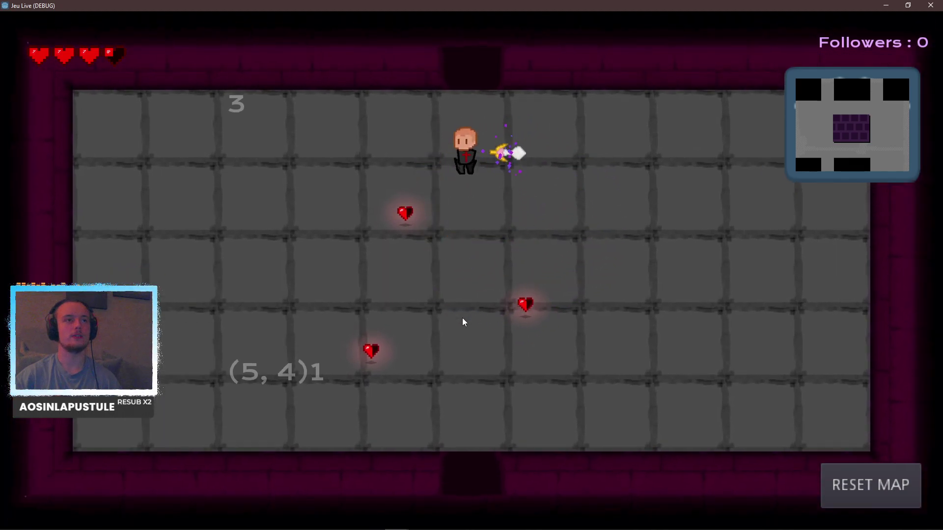
{"action": "key", "text": "a"}
{"action": "key", "text": "d"}
{"action": "key", "text": "s"}
{"action": "key", "text": "a"}
{"action": "key", "text": "s"}
{"action": "key", "text": "d"}
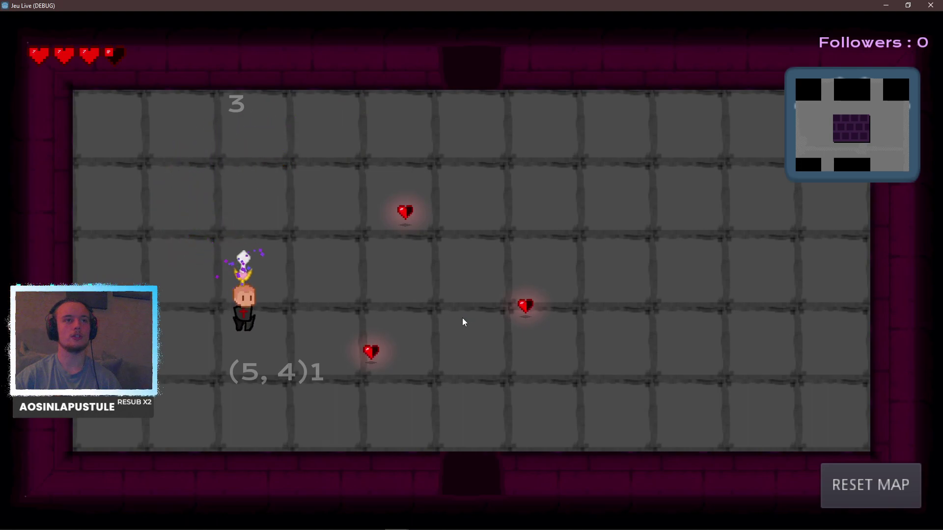
{"action": "key", "text": "w"}
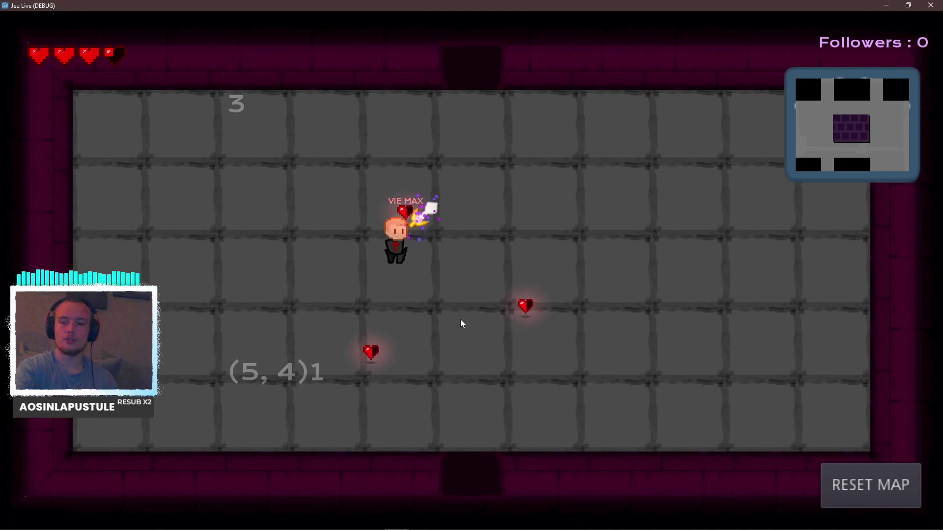
{"action": "key", "text": "alt+Tab"}
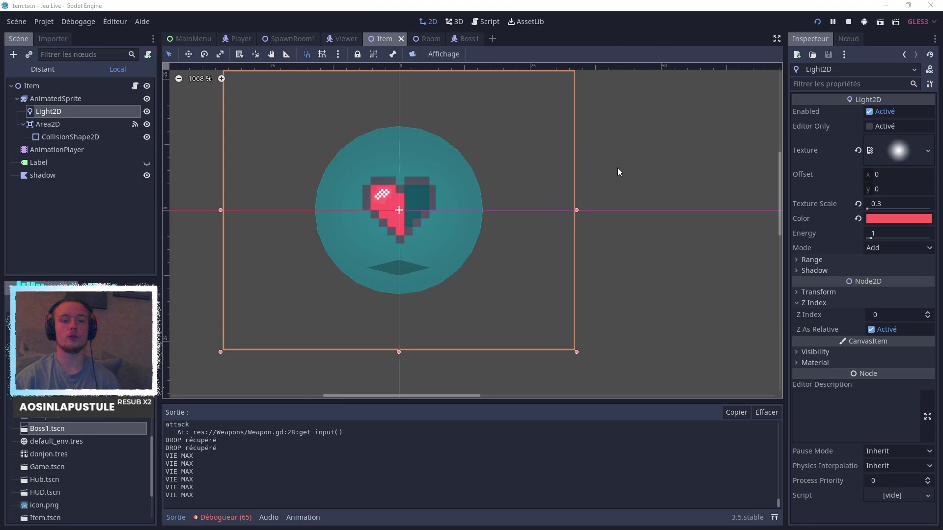
Switch to the Brave browser and search the web for "coppercube" in a new tab.
{"action": "key", "text": "alt+Tab"}
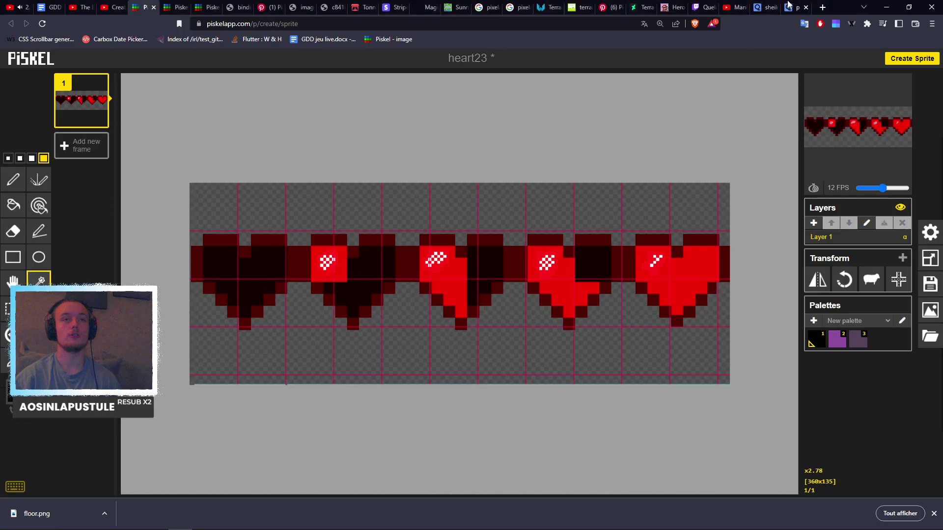
{"action": "left_click", "coordinate": [828, 7]}
{"action": "type", "text": "copper"}
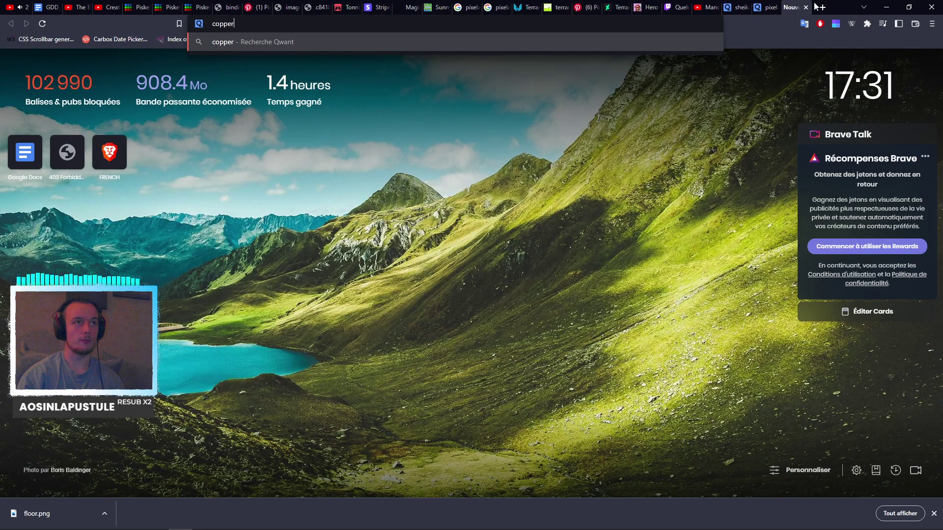
{"action": "type", "text": "cube"}
{"action": "key", "text": "Return"}
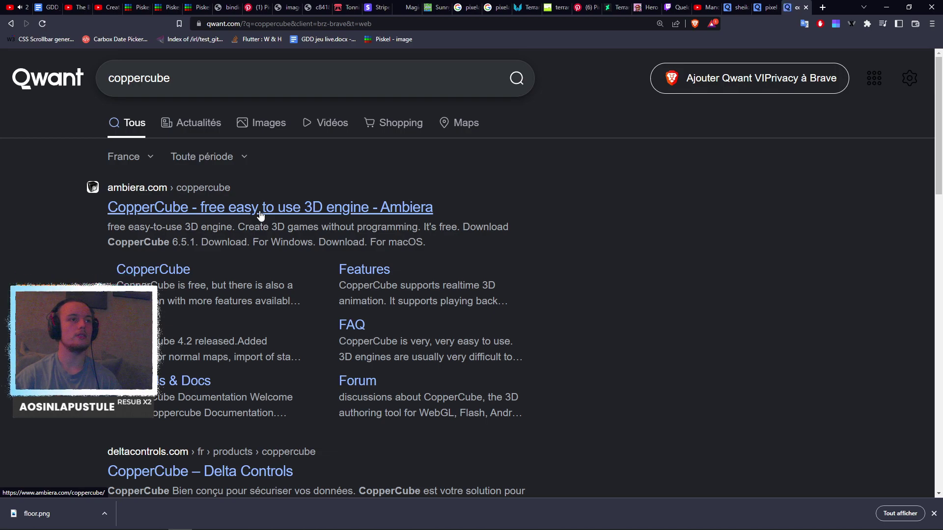
Open the CopperCube 6 Game Engine page on Steam from the search results and refuse all optional cookies.
{"action": "scroll", "coordinate": [260, 215], "scroll_direction": "down", "scroll_amount": 3}
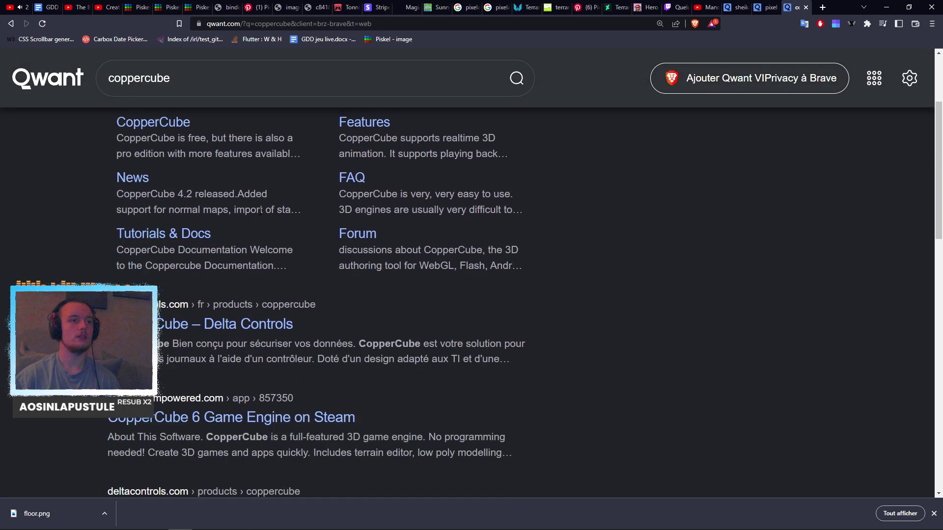
{"action": "left_click", "coordinate": [270, 427]}
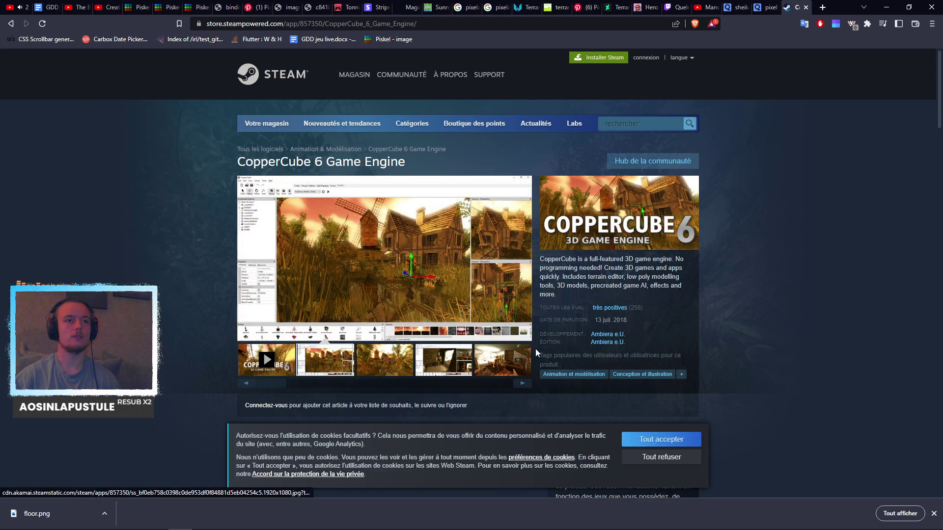
{"action": "left_click", "coordinate": [662, 457]}
View the CopperCube 6 screenshots on the Steam page at full size through to the last one, and close the viewer.
{"action": "left_click", "coordinate": [495, 284]}
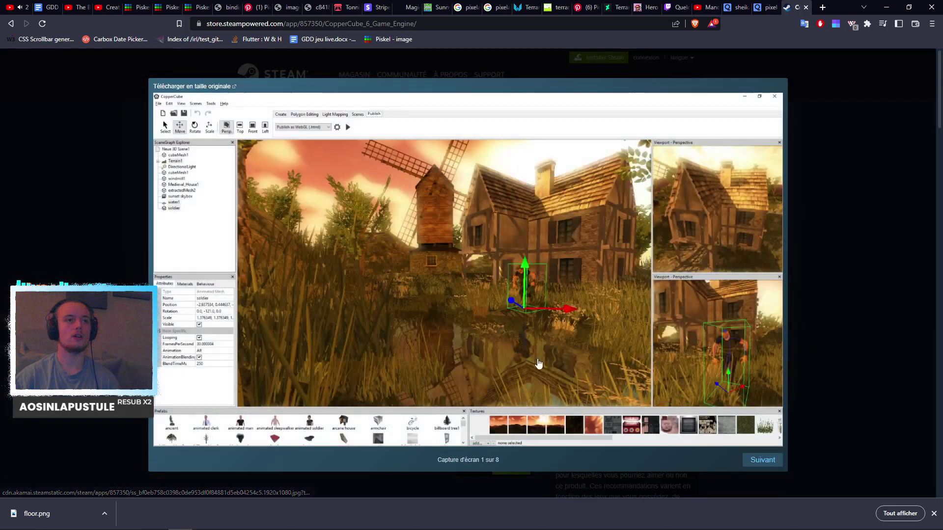
{"action": "left_click", "coordinate": [701, 360]}
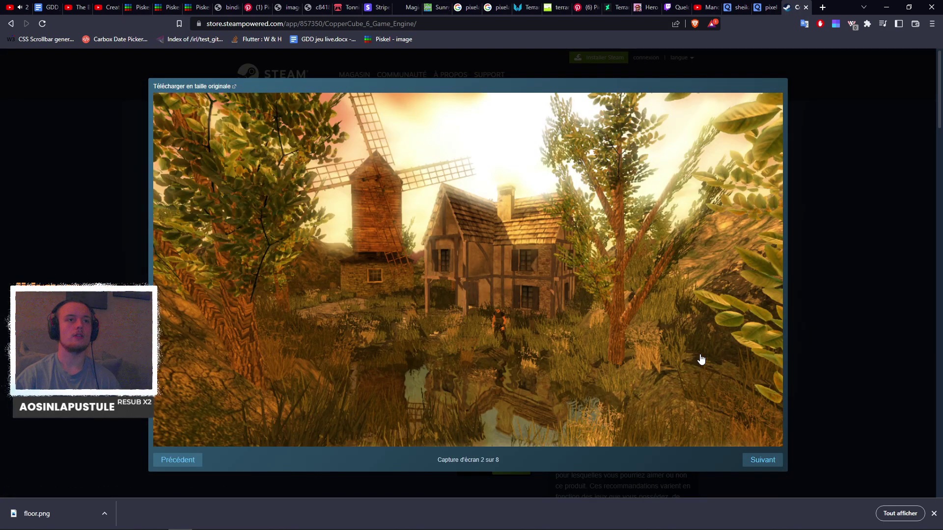
{"action": "left_click", "coordinate": [701, 360]}
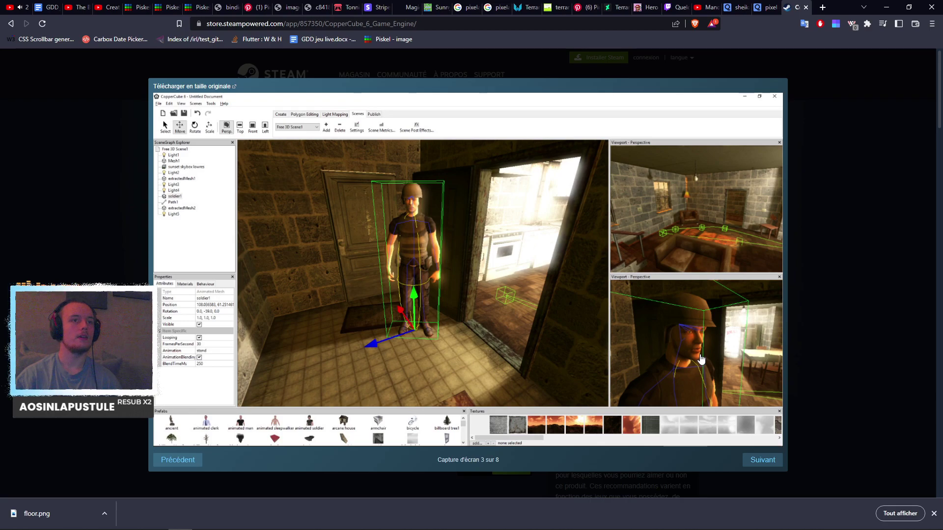
{"action": "left_click", "coordinate": [700, 360]}
{"action": "left_click", "coordinate": [701, 360]}
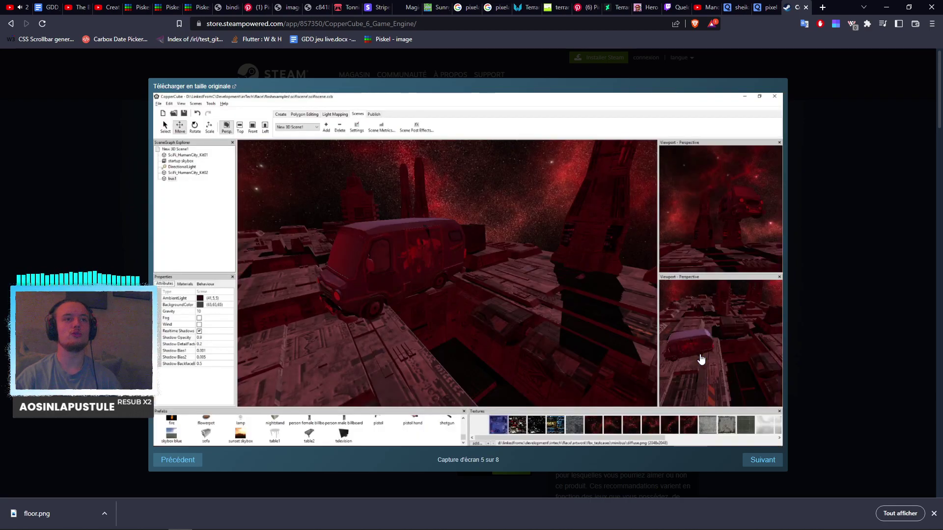
{"action": "left_click", "coordinate": [701, 360]}
{"action": "left_click", "coordinate": [700, 360]}
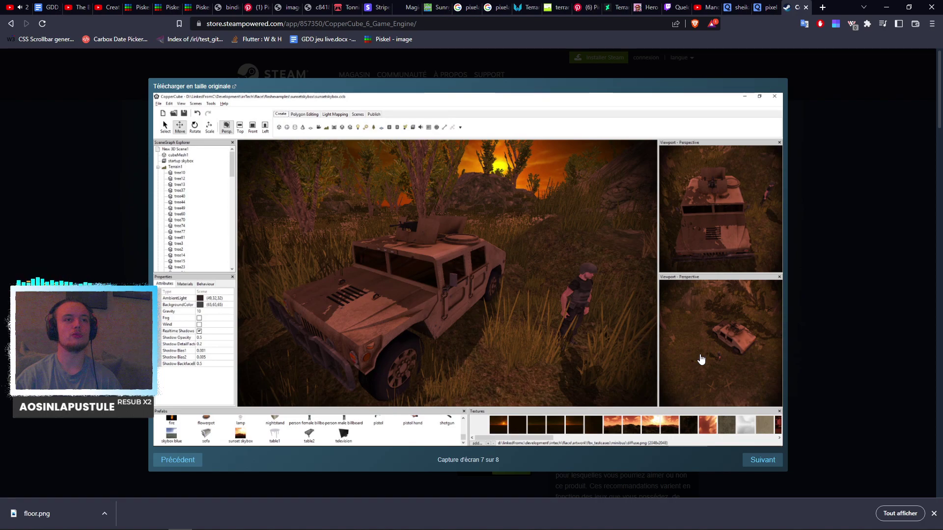
{"action": "left_click", "coordinate": [701, 360]}
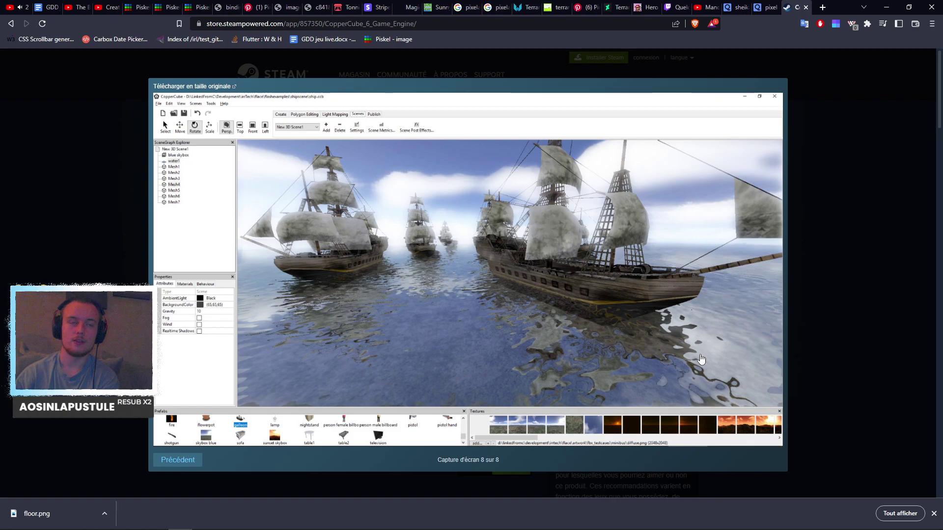
{"action": "left_click", "coordinate": [700, 360]}
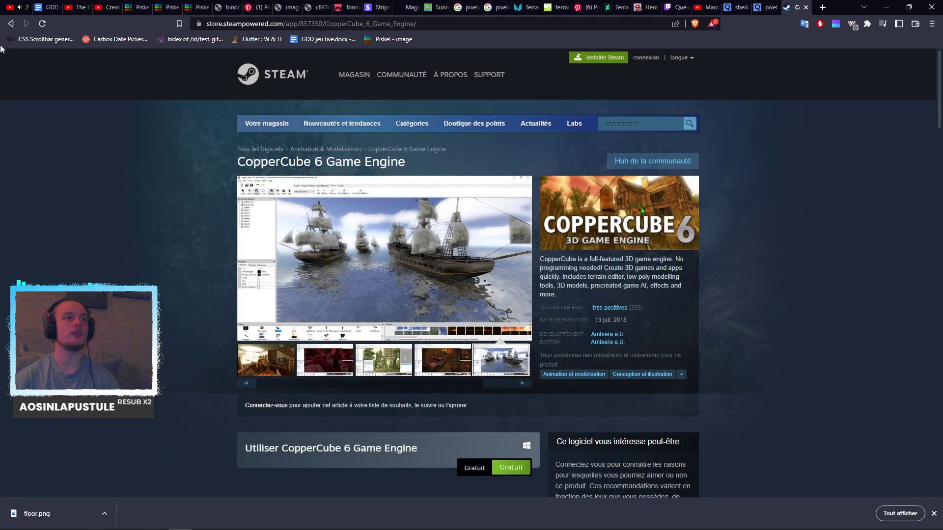
Return to the coppercube search results and open the official CopperCube page on ambiera.com.
{"action": "left_click", "coordinate": [11, 24]}
{"action": "scroll", "coordinate": [154, 178], "scroll_direction": "up", "scroll_amount": 3}
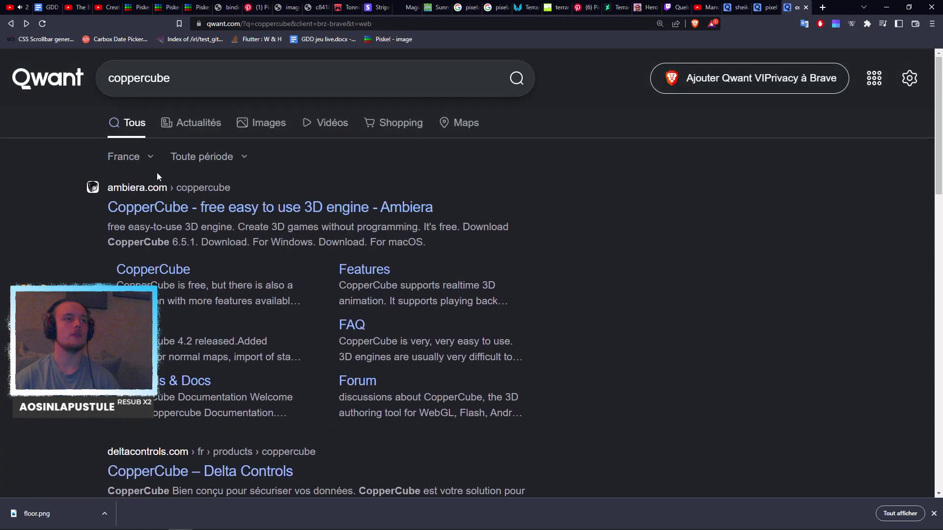
{"action": "left_click", "coordinate": [176, 211]}
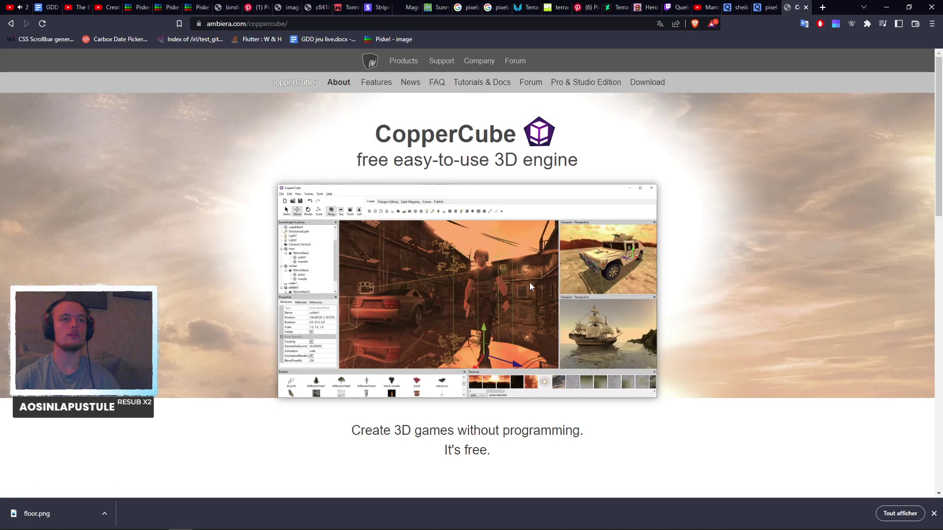
Examine the CopperCube home page's download options and its overview of platforms, ease of use, editions and game types.
{"action": "scroll", "coordinate": [529, 286], "scroll_direction": "down", "scroll_amount": 4}
{"action": "scroll", "coordinate": [532, 287], "scroll_direction": "down", "scroll_amount": 4}
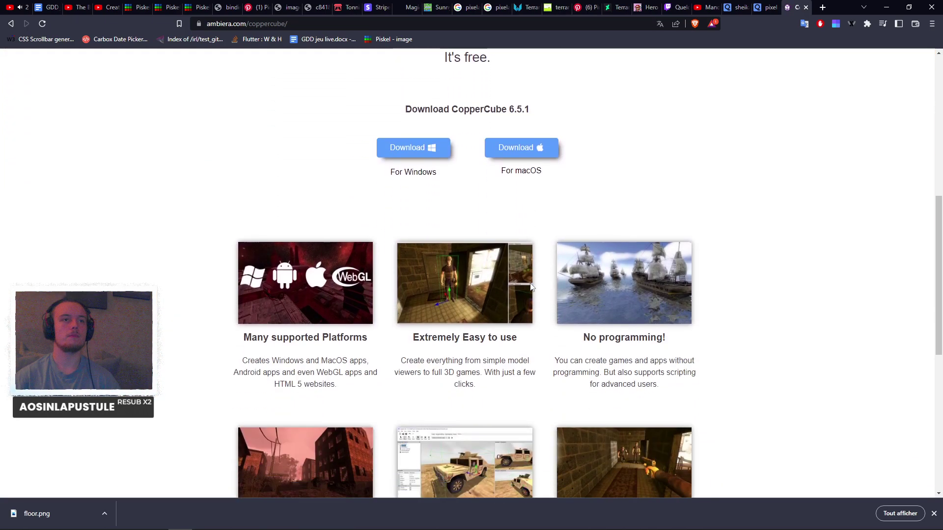
{"action": "scroll", "coordinate": [531, 287], "scroll_direction": "down", "scroll_amount": 8}
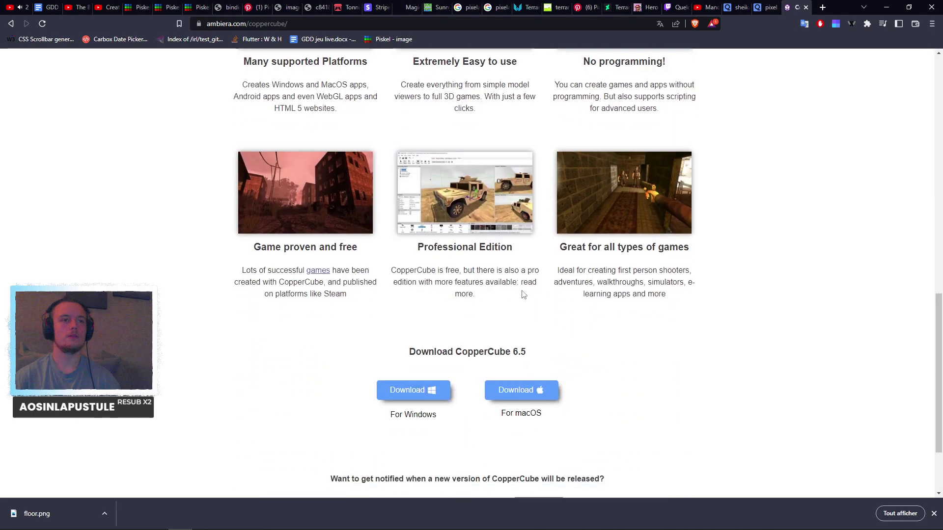
{"action": "scroll", "coordinate": [675, 361], "scroll_direction": "up", "scroll_amount": 20}
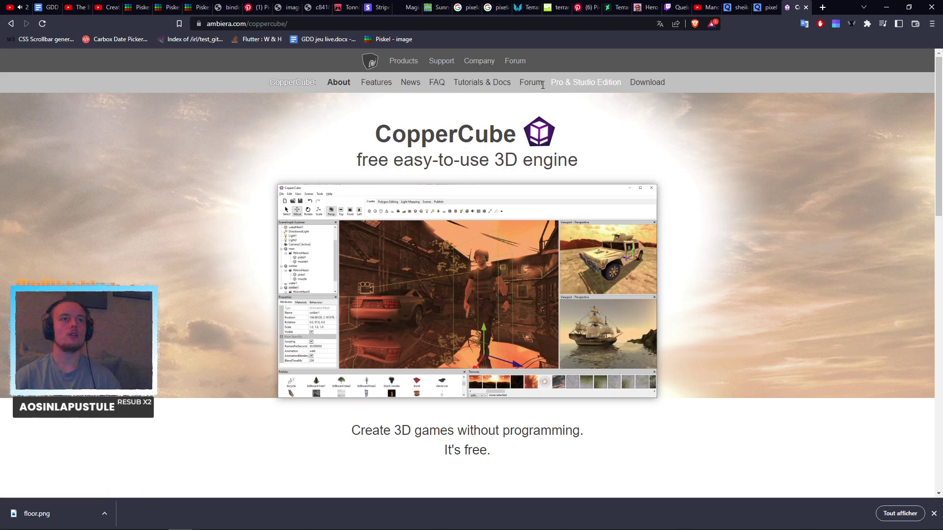
{"action": "scroll", "coordinate": [491, 294], "scroll_direction": "down", "scroll_amount": 5}
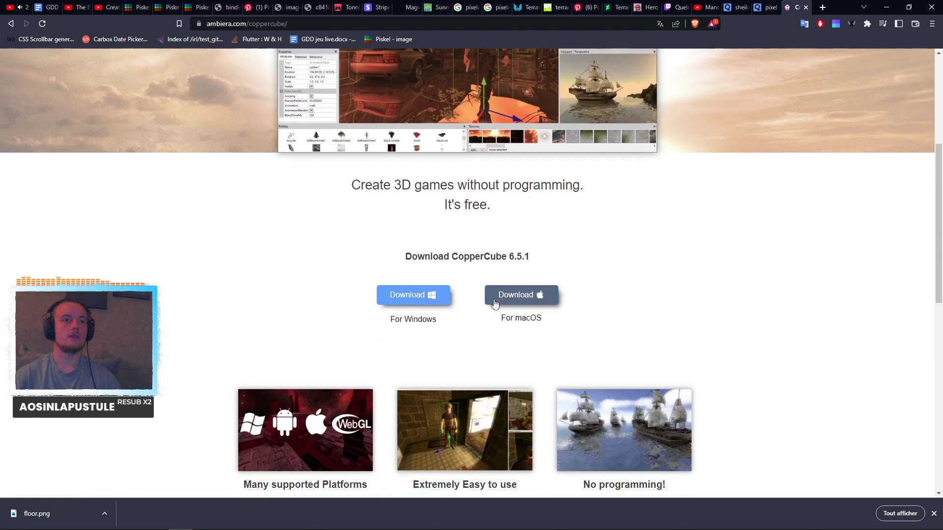
{"action": "scroll", "coordinate": [492, 292], "scroll_direction": "down", "scroll_amount": 5}
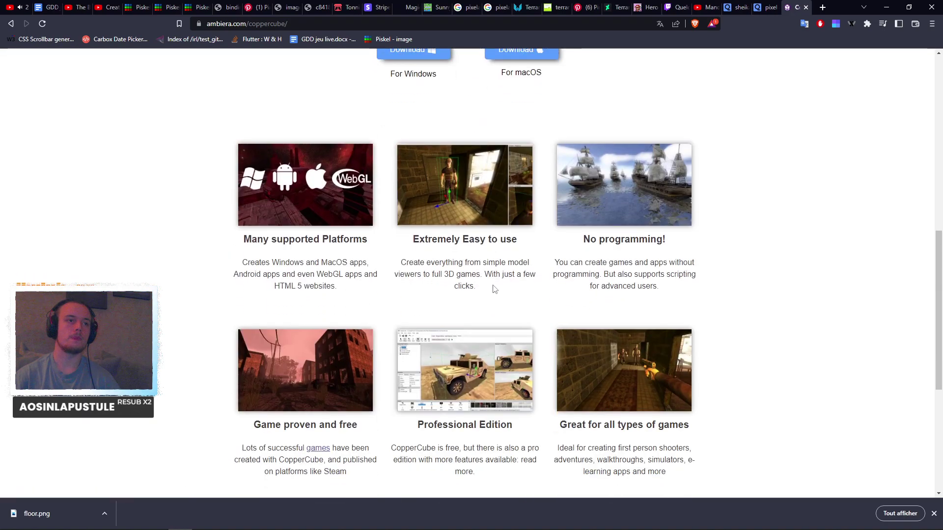
{"action": "scroll", "coordinate": [494, 289], "scroll_direction": "down", "scroll_amount": 3}
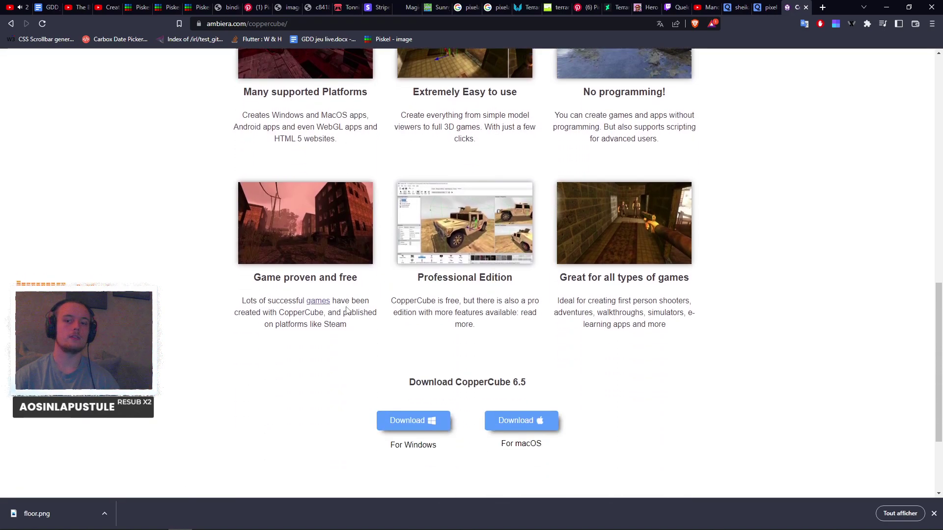
{"action": "scroll", "coordinate": [407, 392], "scroll_direction": "down", "scroll_amount": 3}
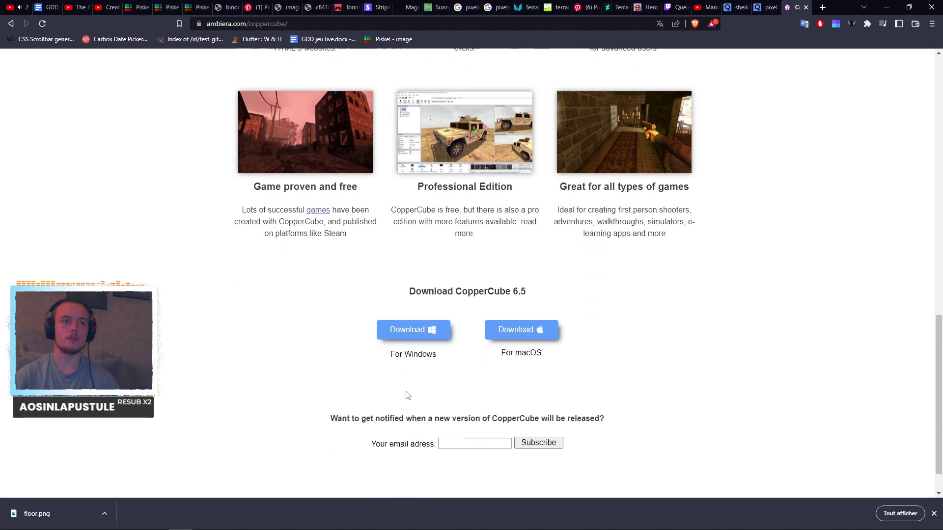
{"action": "scroll", "coordinate": [666, 335], "scroll_direction": "up", "scroll_amount": 3}
{"action": "scroll", "coordinate": [668, 332], "scroll_direction": "up", "scroll_amount": 4}
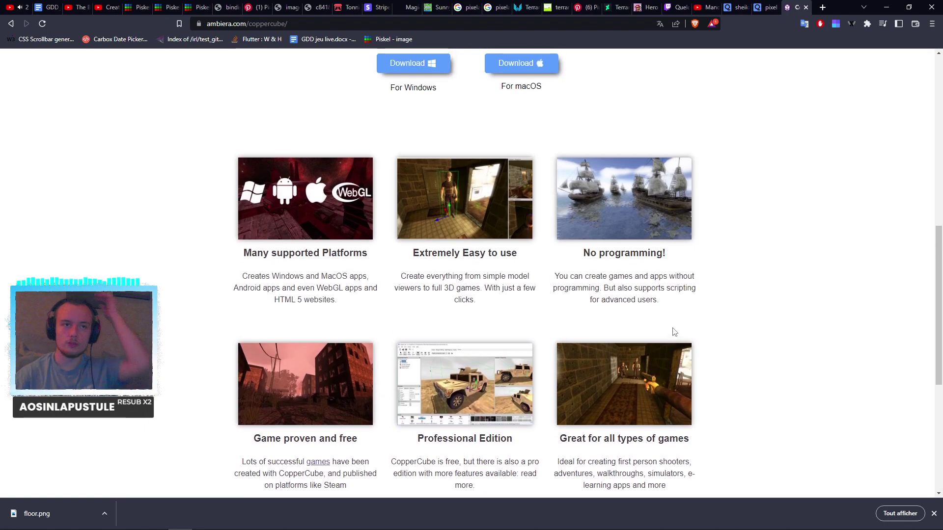
{"action": "scroll", "coordinate": [535, 348], "scroll_direction": "up", "scroll_amount": 5}
{"action": "scroll", "coordinate": [535, 349], "scroll_direction": "up", "scroll_amount": 5}
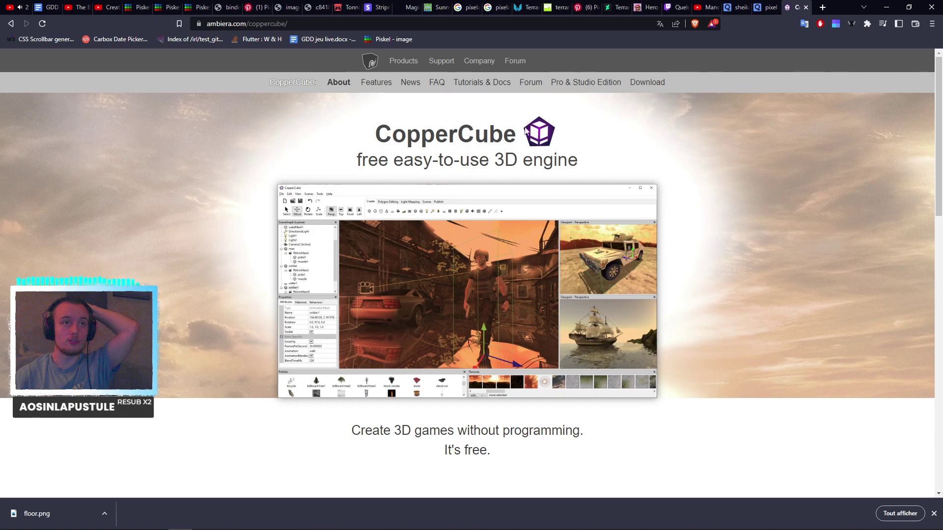
Open the CopperCube Features page and read the sections from supported platforms and terrain editing through physics and special effects.
{"action": "mouse_move", "coordinate": [403, 61]}
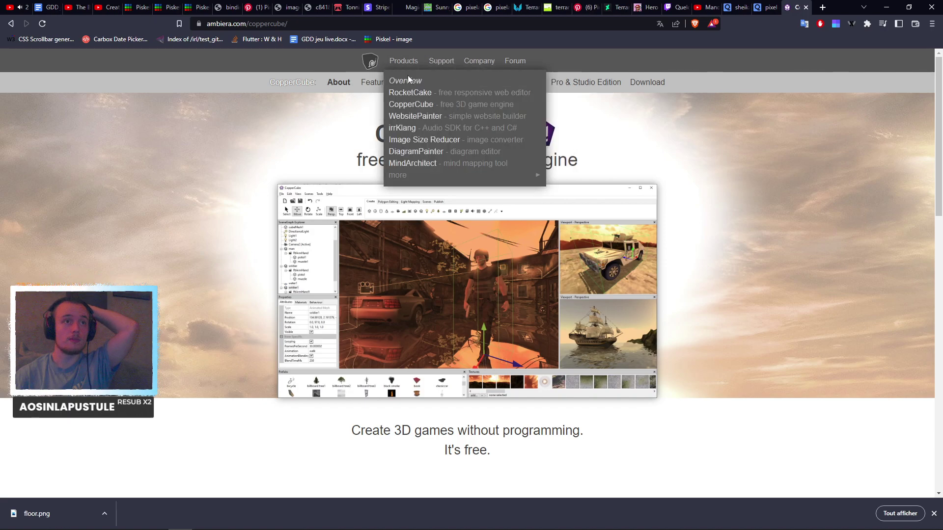
{"action": "left_click", "coordinate": [362, 83]}
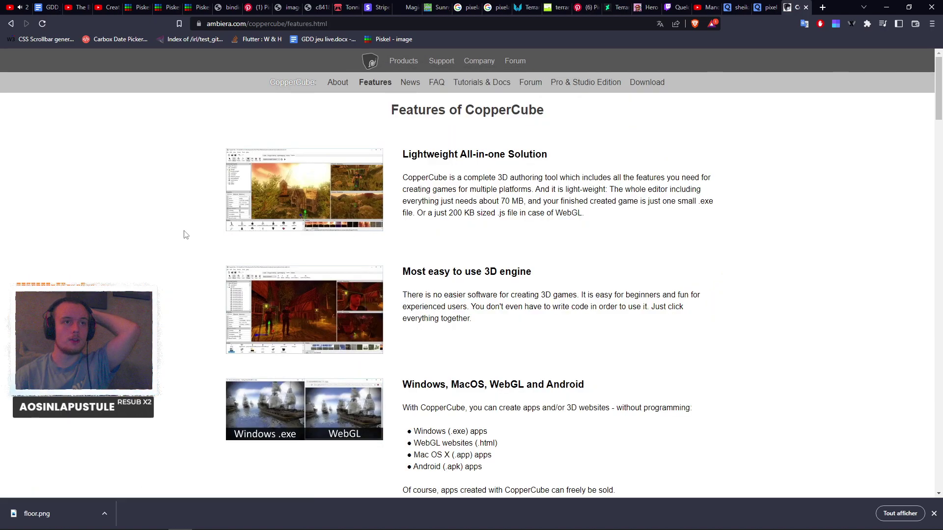
{"action": "scroll", "coordinate": [182, 231], "scroll_direction": "down", "scroll_amount": 6}
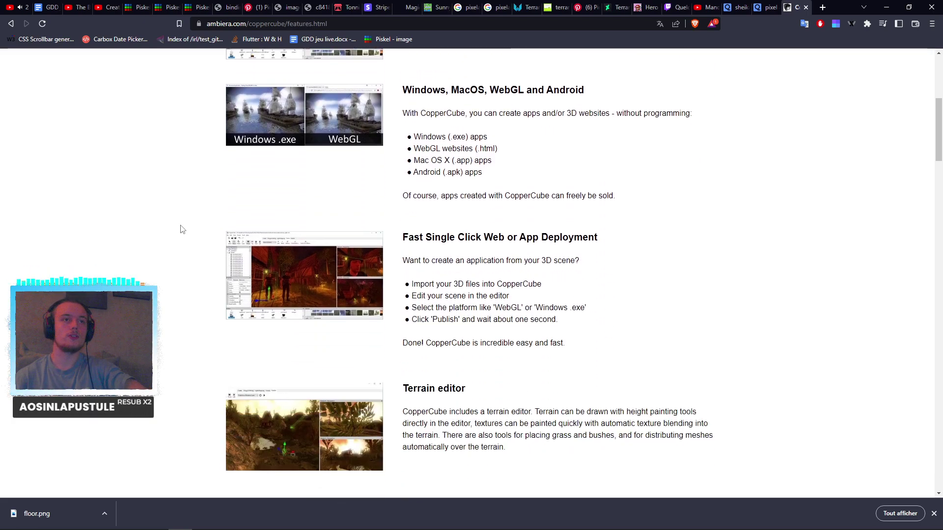
{"action": "scroll", "coordinate": [182, 229], "scroll_direction": "down", "scroll_amount": 3}
{"action": "scroll", "coordinate": [183, 229], "scroll_direction": "down", "scroll_amount": 2}
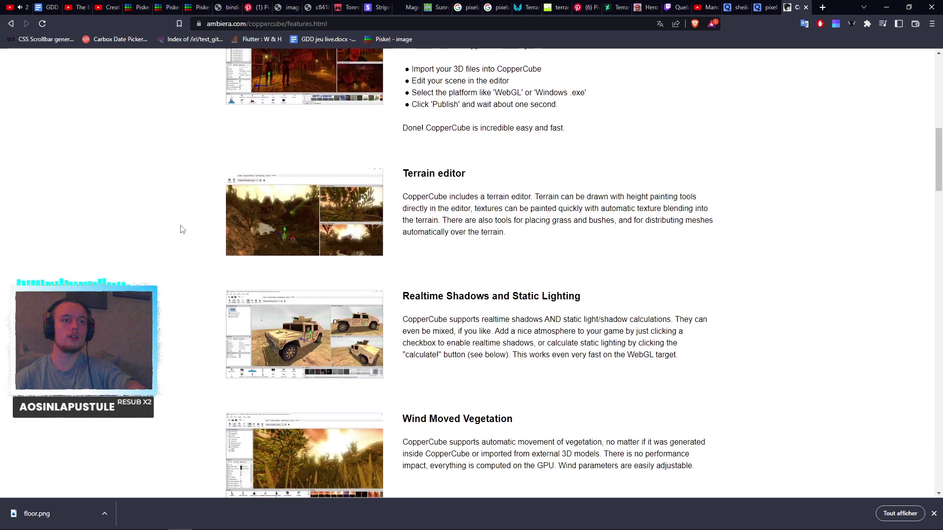
{"action": "scroll", "coordinate": [183, 229], "scroll_direction": "down", "scroll_amount": 4}
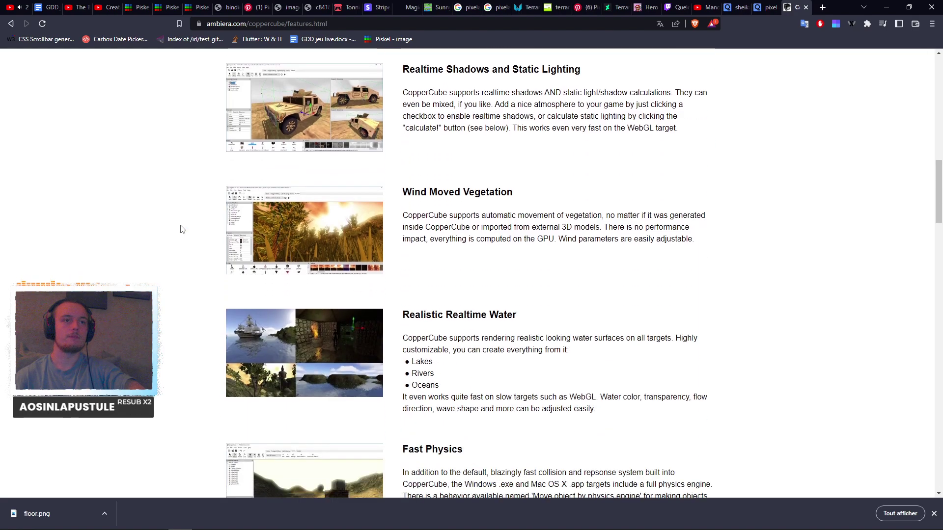
{"action": "scroll", "coordinate": [183, 229], "scroll_direction": "down", "scroll_amount": 3}
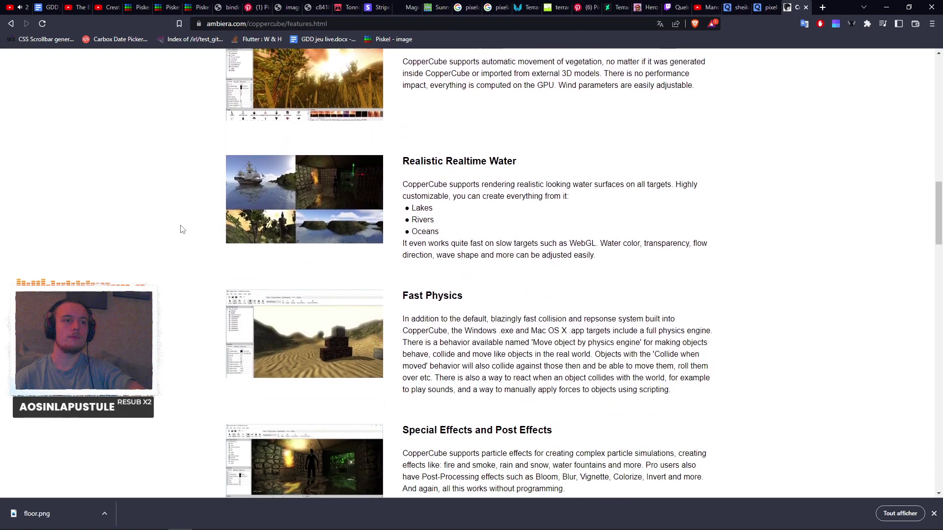
{"action": "scroll", "coordinate": [182, 229], "scroll_direction": "down", "scroll_amount": 4}
{"action": "scroll", "coordinate": [183, 229], "scroll_direction": "down", "scroll_amount": 4}
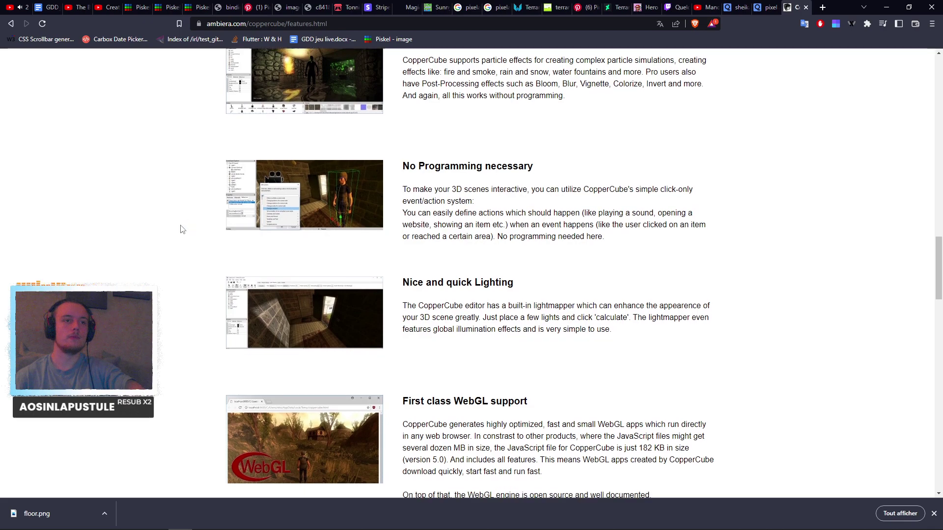
Read the remaining CopperCube features, including WebGL, animation, scripting, open source and Steam integration, and return to the first sections.
{"action": "scroll", "coordinate": [183, 229], "scroll_direction": "down", "scroll_amount": 5}
{"action": "scroll", "coordinate": [182, 230], "scroll_direction": "down", "scroll_amount": 2}
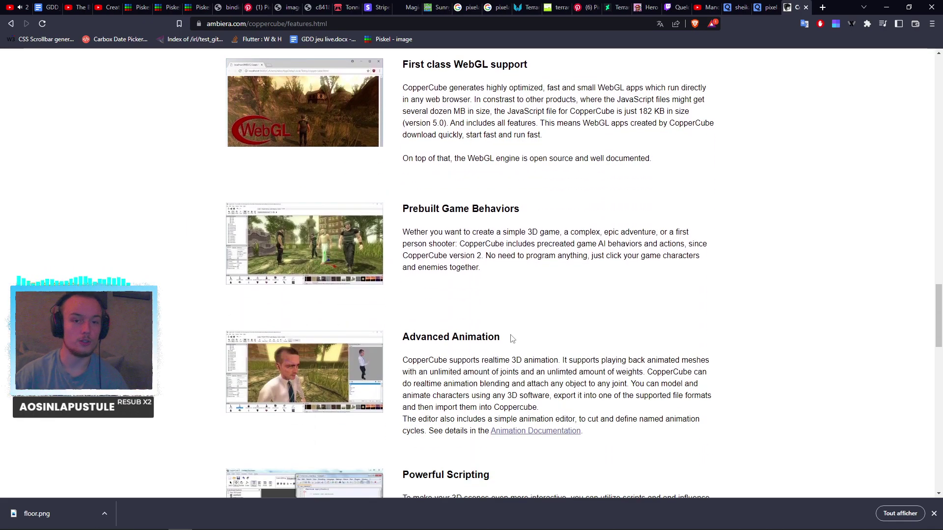
{"action": "scroll", "coordinate": [666, 330], "scroll_direction": "down", "scroll_amount": 6}
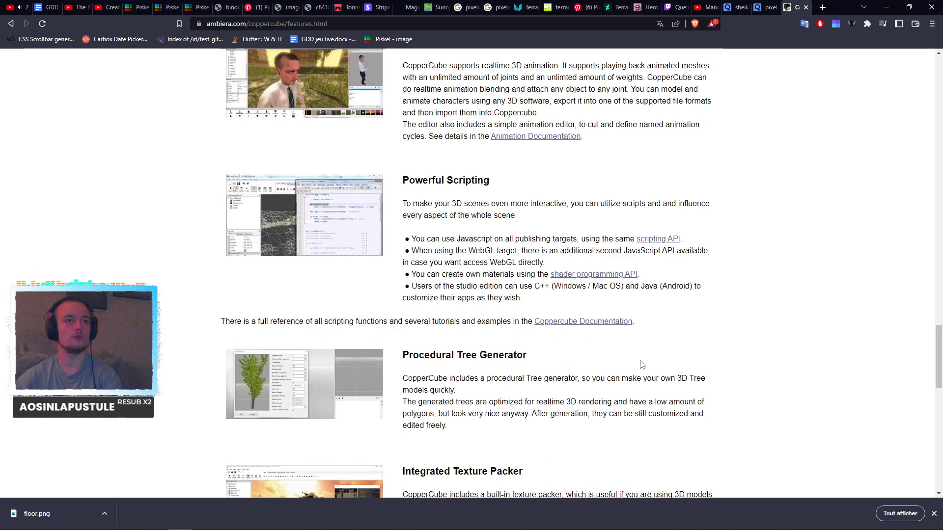
{"action": "scroll", "coordinate": [684, 357], "scroll_direction": "down", "scroll_amount": 4}
{"action": "scroll", "coordinate": [683, 356], "scroll_direction": "down", "scroll_amount": 8}
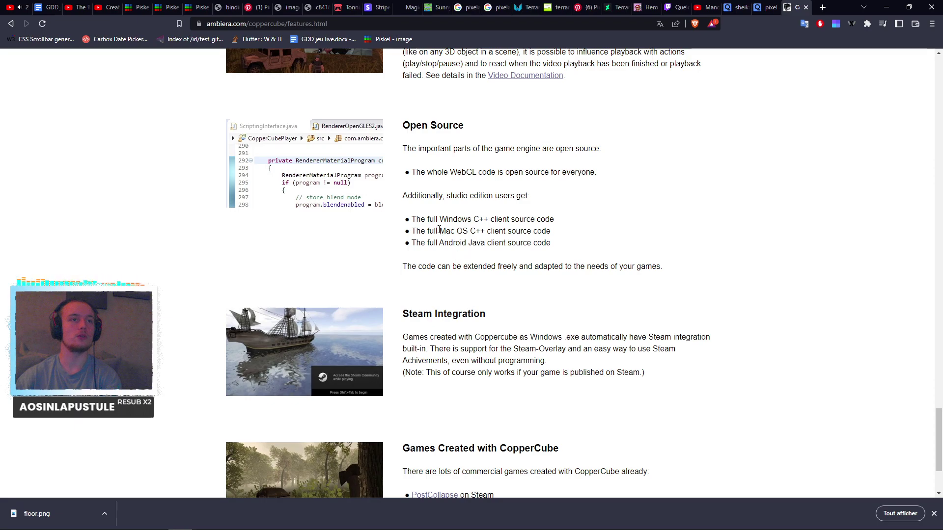
{"action": "scroll", "coordinate": [455, 259], "scroll_direction": "down", "scroll_amount": 3}
{"action": "scroll", "coordinate": [673, 434], "scroll_direction": "up", "scroll_amount": 20}
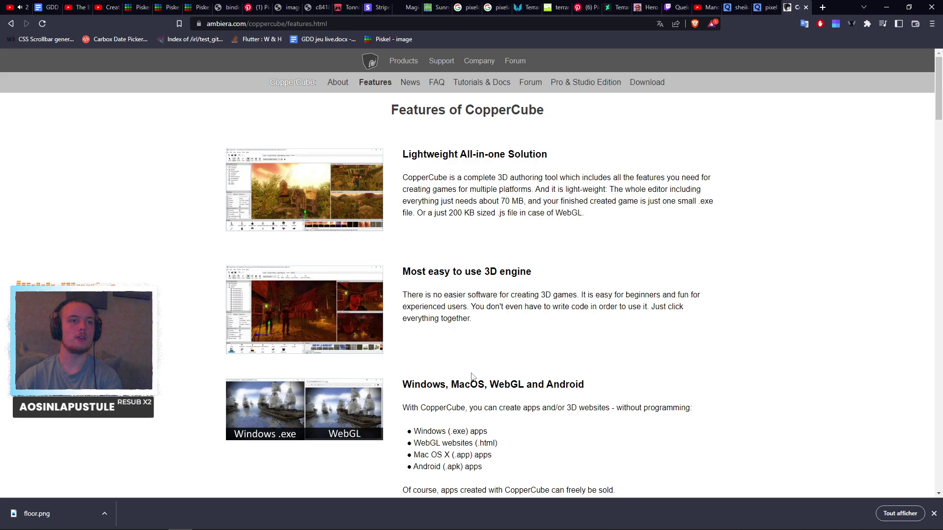
{"action": "scroll", "coordinate": [471, 375], "scroll_direction": "down", "scroll_amount": 1}
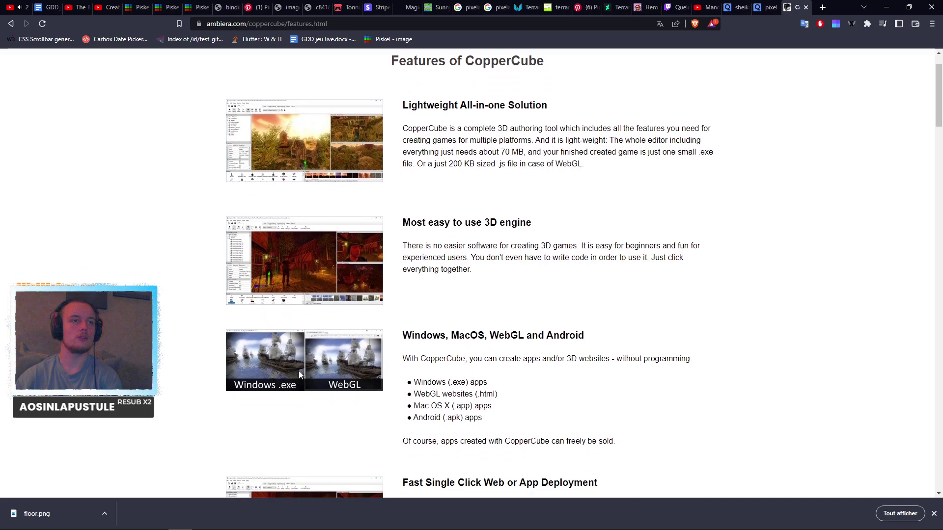
Open the CopperCube Pro & Studio Edition page and compare the Free, Professional and Studio editions and what a purchase includes.
{"action": "scroll", "coordinate": [511, 305], "scroll_direction": "up", "scroll_amount": 1}
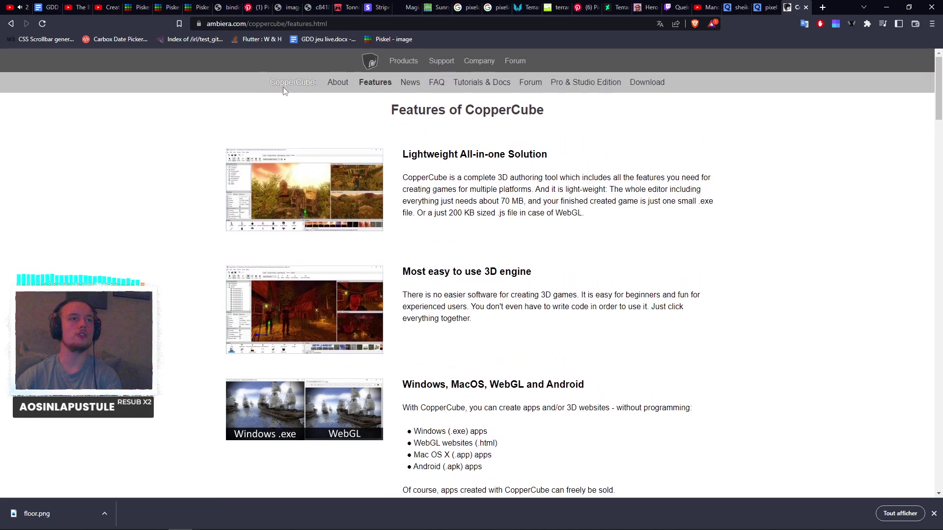
{"action": "left_click", "coordinate": [567, 85]}
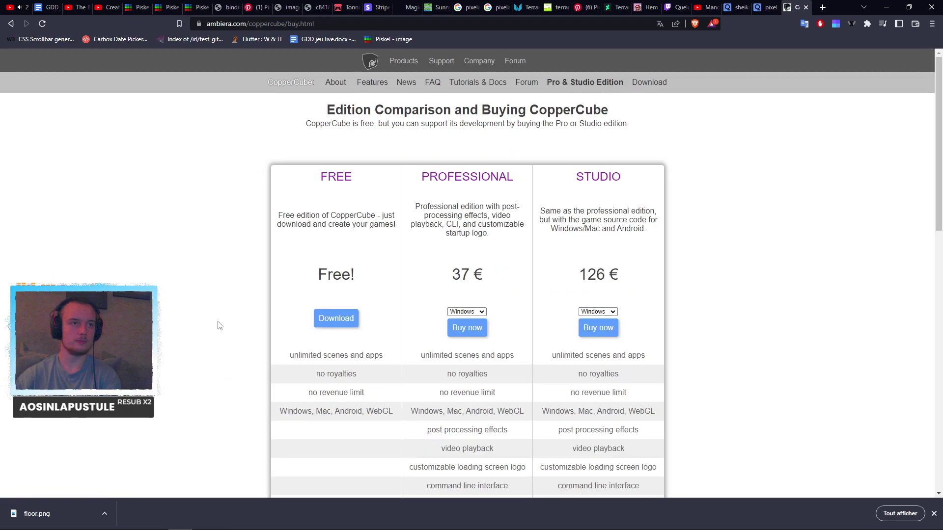
{"action": "scroll", "coordinate": [219, 325], "scroll_direction": "down", "scroll_amount": 2}
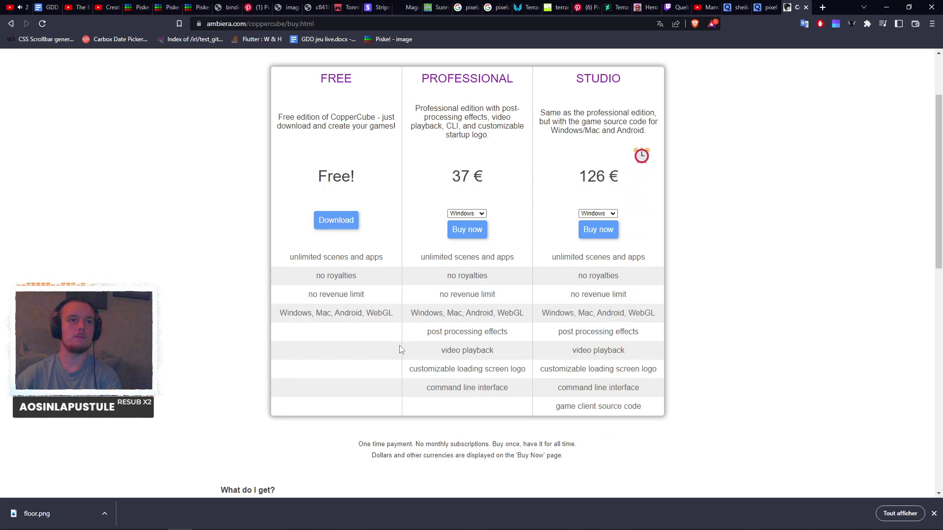
{"action": "scroll", "coordinate": [413, 366], "scroll_direction": "up", "scroll_amount": 2}
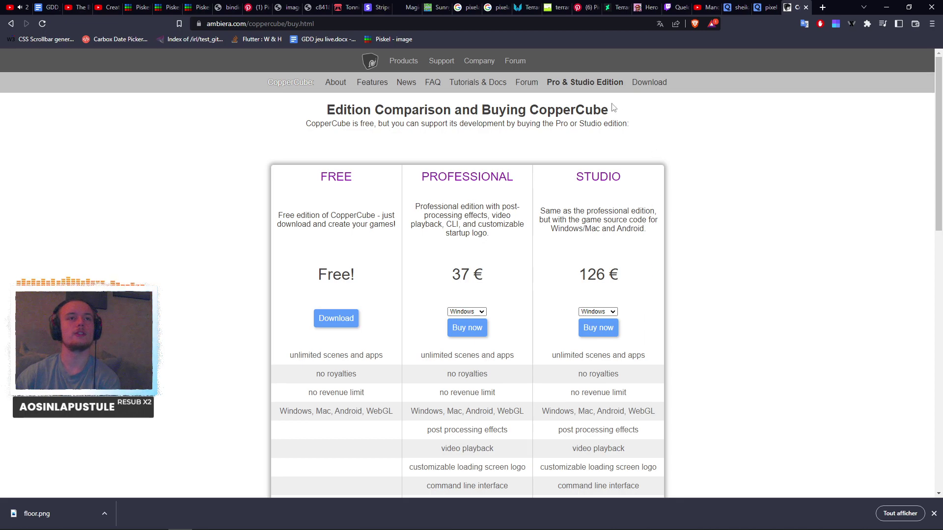
{"action": "scroll", "coordinate": [499, 316], "scroll_direction": "down", "scroll_amount": 7}
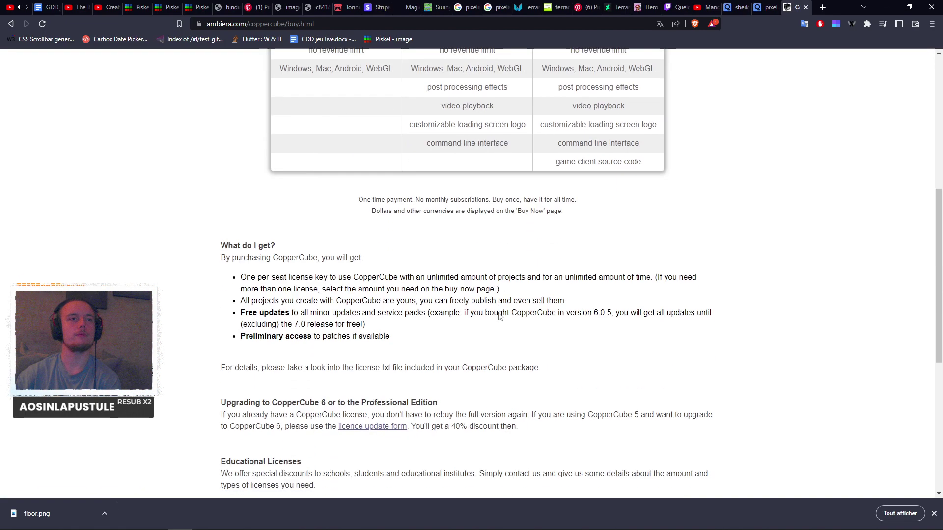
{"action": "scroll", "coordinate": [685, 311], "scroll_direction": "up", "scroll_amount": 5}
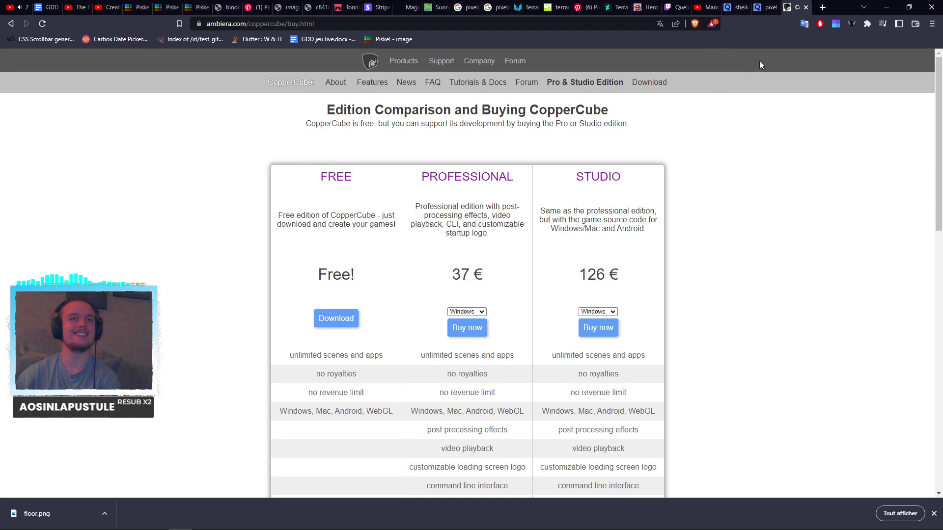
Switch to Godot and duplicate the Viewer enemy folder in the project files under the name Boss.
{"action": "key", "text": "alt+Tab"}
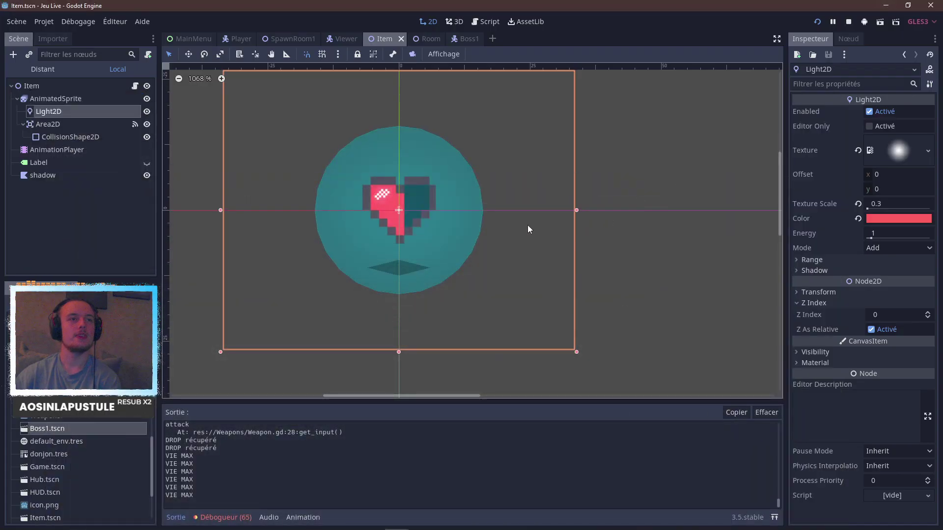
{"action": "middle_click_drag", "start_coordinate": [528, 229], "coordinate": [584, 253]}
{"action": "mouse_move", "coordinate": [468, 45]}
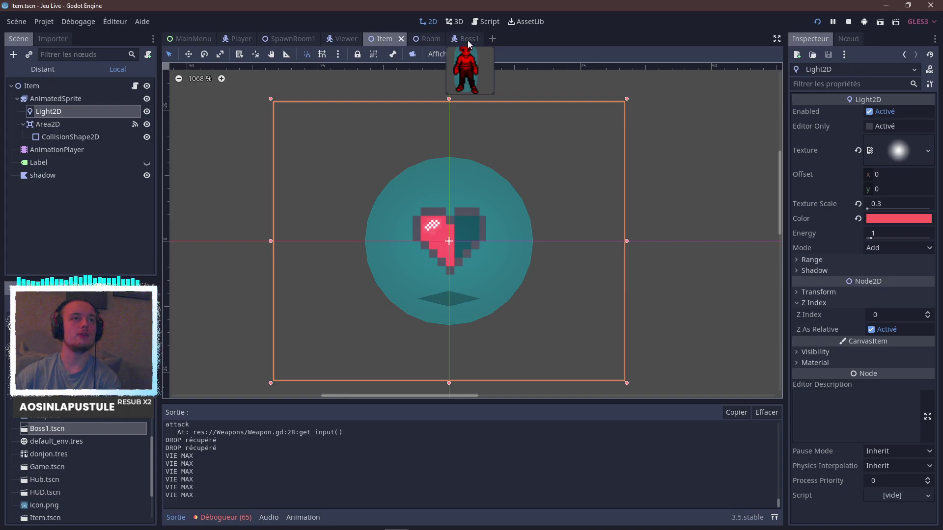
{"action": "scroll", "coordinate": [84, 442], "scroll_direction": "up", "scroll_amount": 8}
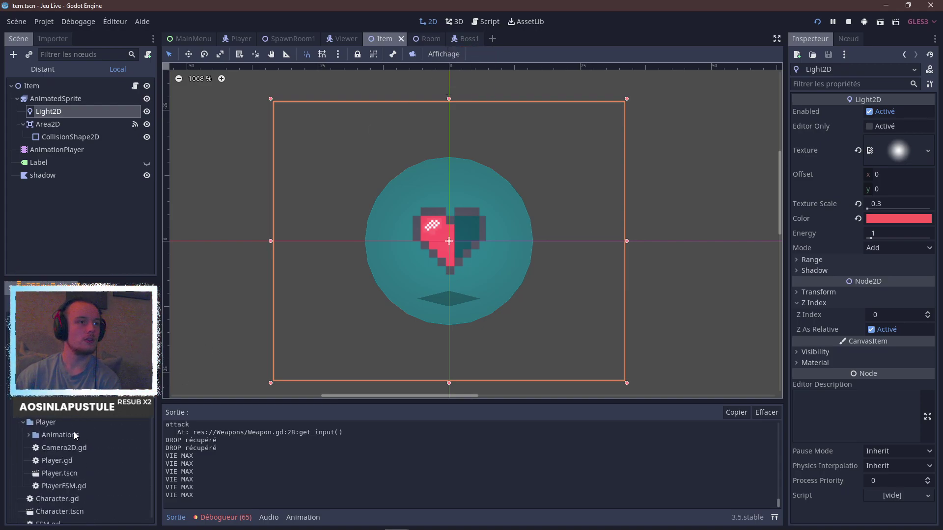
{"action": "scroll", "coordinate": [72, 433], "scroll_direction": "up", "scroll_amount": 2}
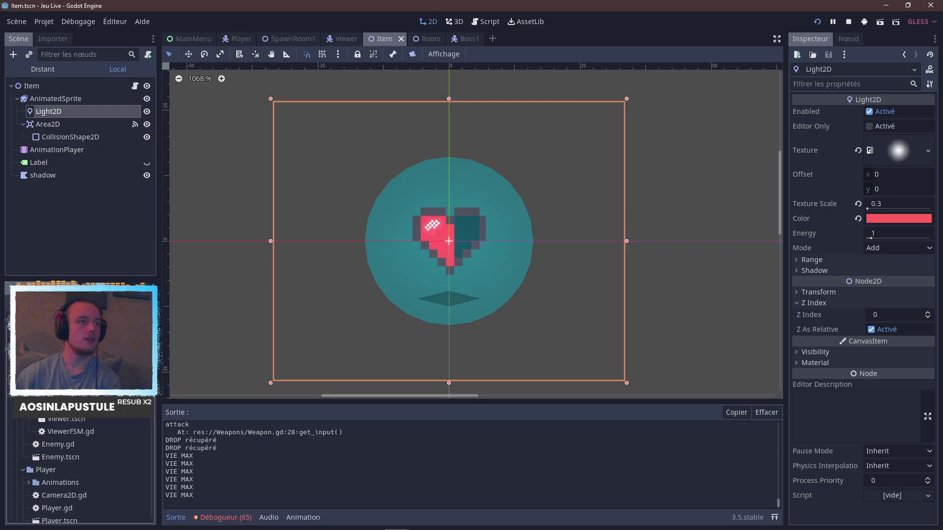
{"action": "right_click", "coordinate": [52, 382]}
{"action": "left_click", "coordinate": [90, 419]}
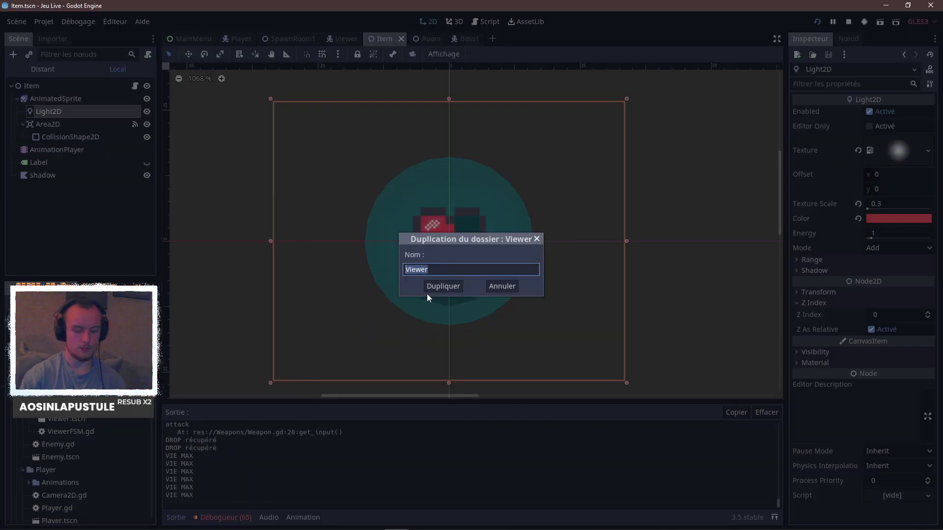
{"action": "type", "text": "Boss"}
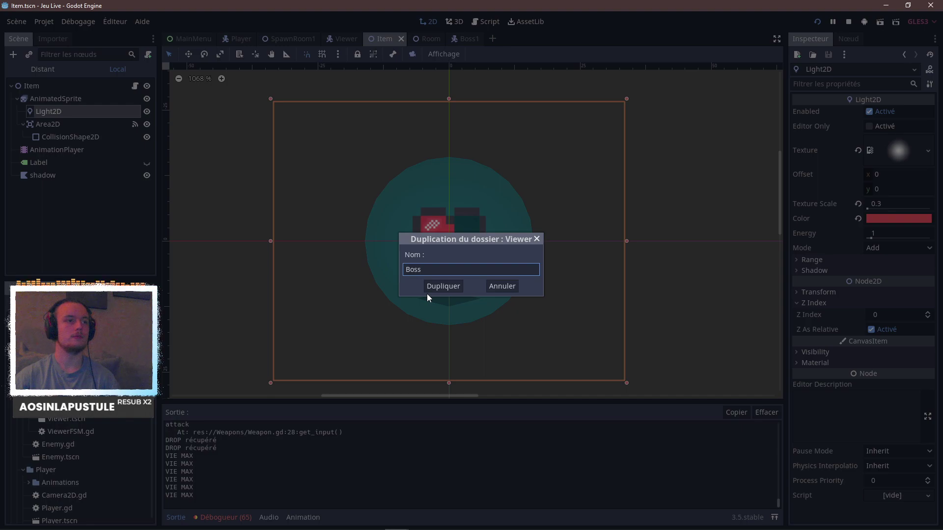
{"action": "key", "text": "Return"}
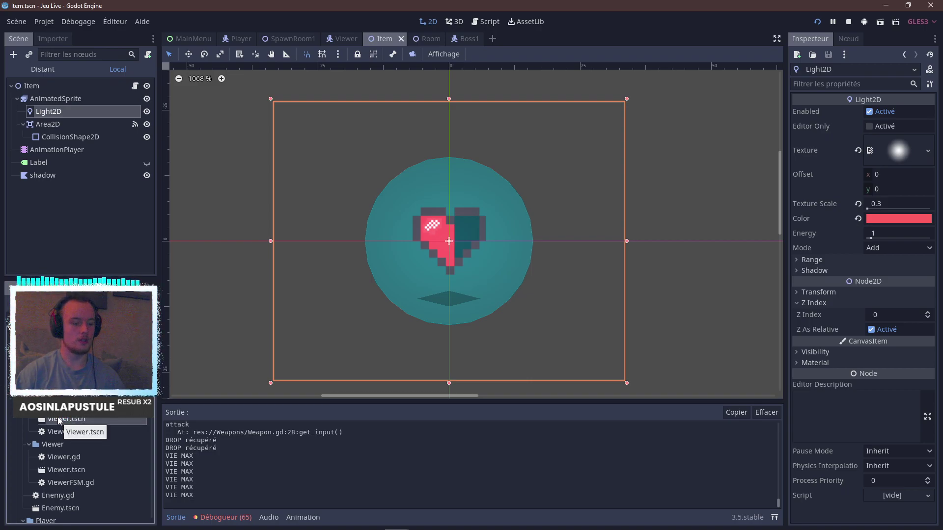
In the duplicated Boss folder, rename Viewer.tscn to Boss.tscn and Viewer.gd to Boss.gd.
{"action": "key", "text": "F2"}
{"action": "type", "text": "Boss"}
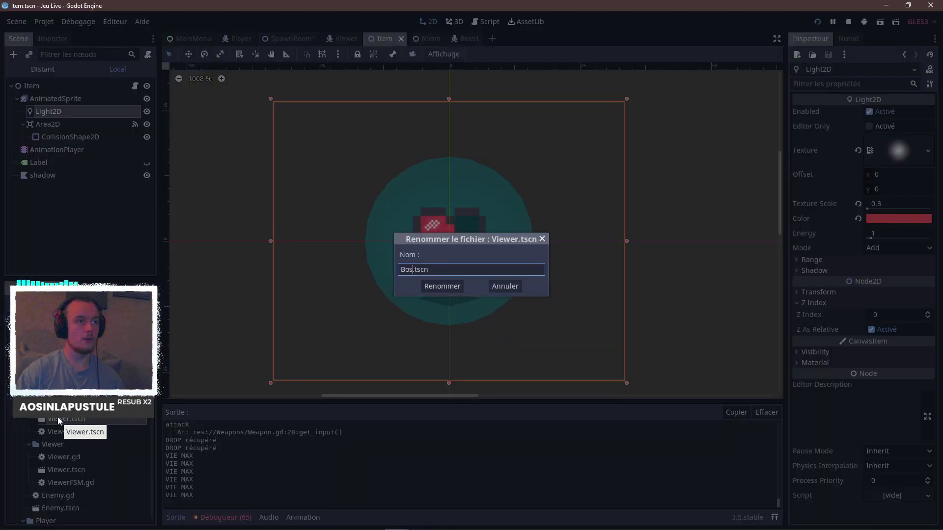
{"action": "key", "text": "Return"}
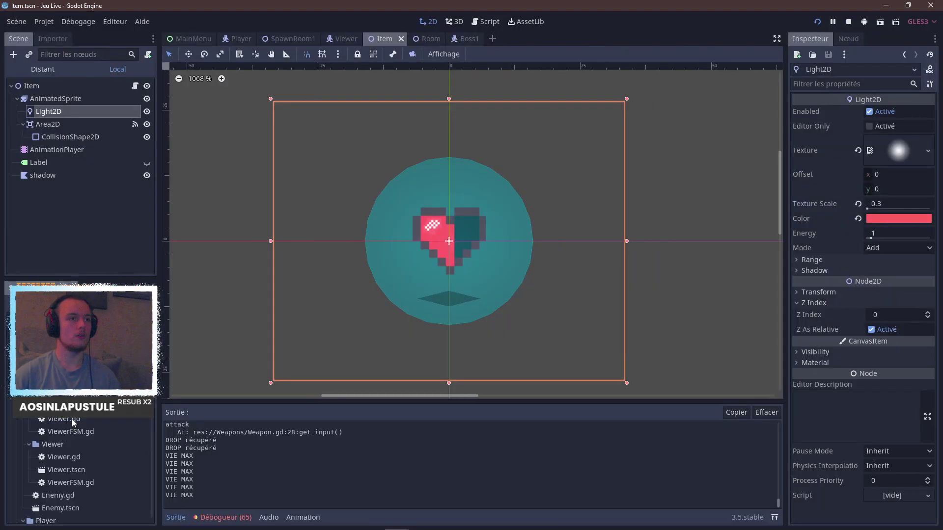
{"action": "left_click", "coordinate": [72, 419]}
{"action": "key", "text": "F2"}
{"action": "type", "text": "Boss"}
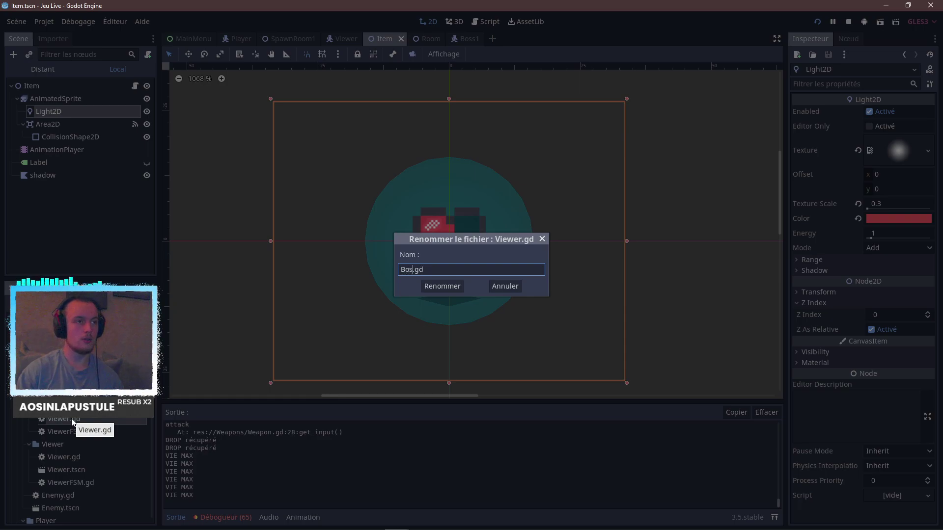
{"action": "key", "text": "Return"}
Rename the Boss folder's ViewerFSM.gd script to BossFSM.gd.
{"action": "double_click", "coordinate": [63, 432]}
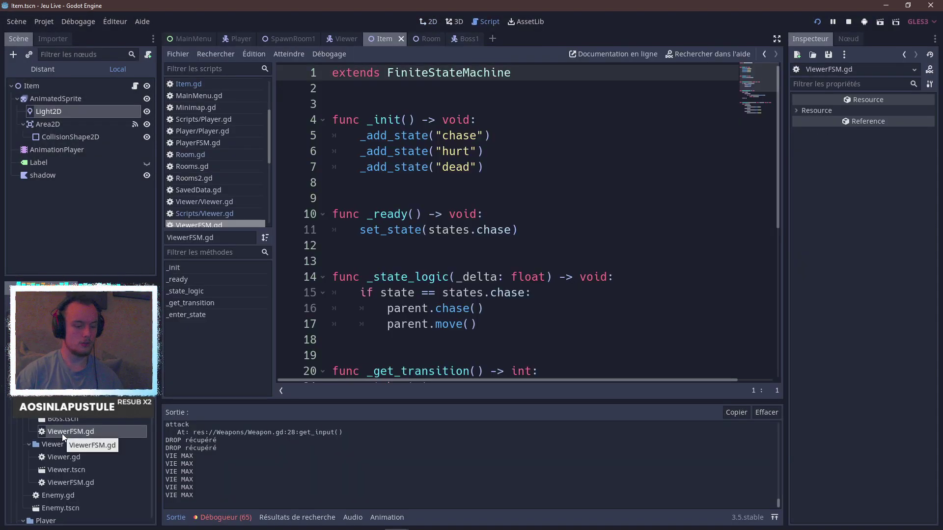
{"action": "key", "text": "F2"}
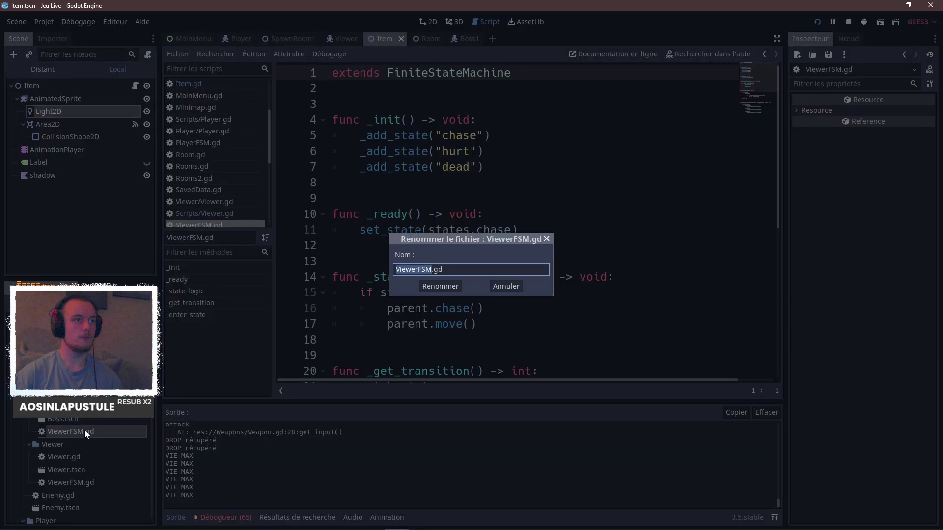
{"action": "key", "text": "Home"}
{"action": "key", "text": "Delete"}
{"action": "key", "text": "Delete"}
{"action": "key", "text": "Delete"}
{"action": "key", "text": "Delete"}
{"action": "key", "text": "Delete"}
{"action": "key", "text": "Delete"}
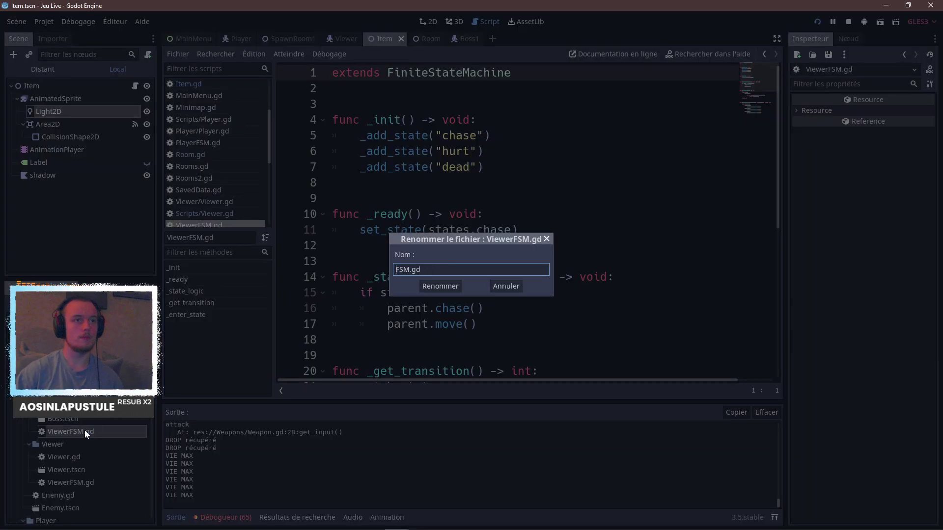
{"action": "type", "text": "Boss"}
{"action": "key", "text": "Return"}
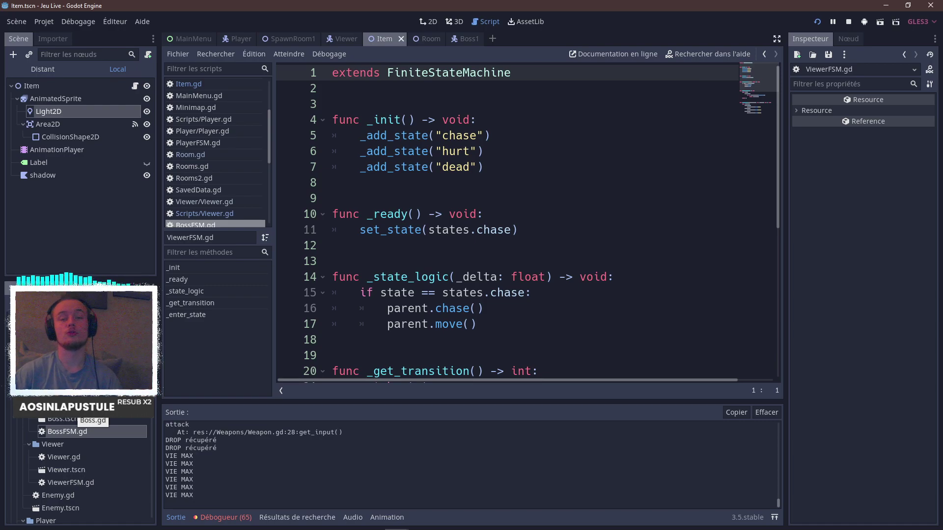
Open the Boss.tscn scene, select its Viewer root node and show it in the 2D workspace.
{"action": "double_click", "coordinate": [79, 434]}
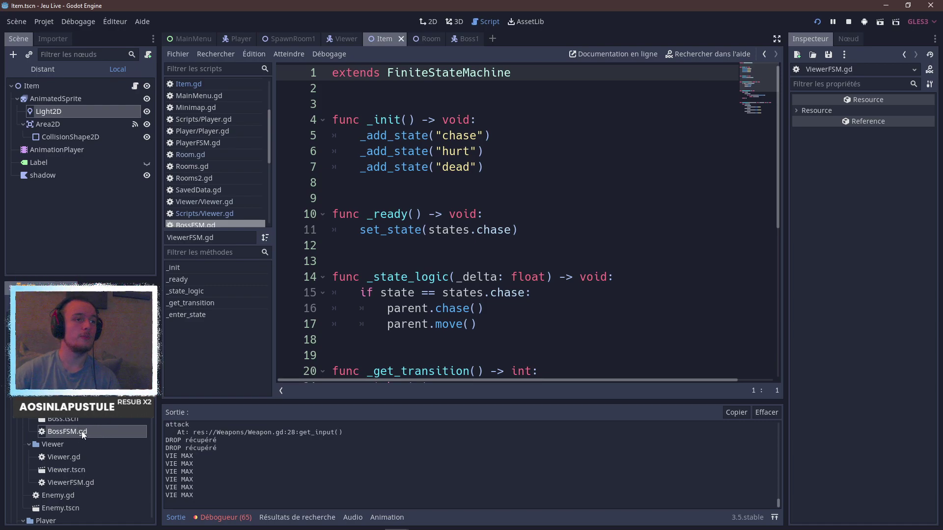
{"action": "left_click", "coordinate": [85, 418]}
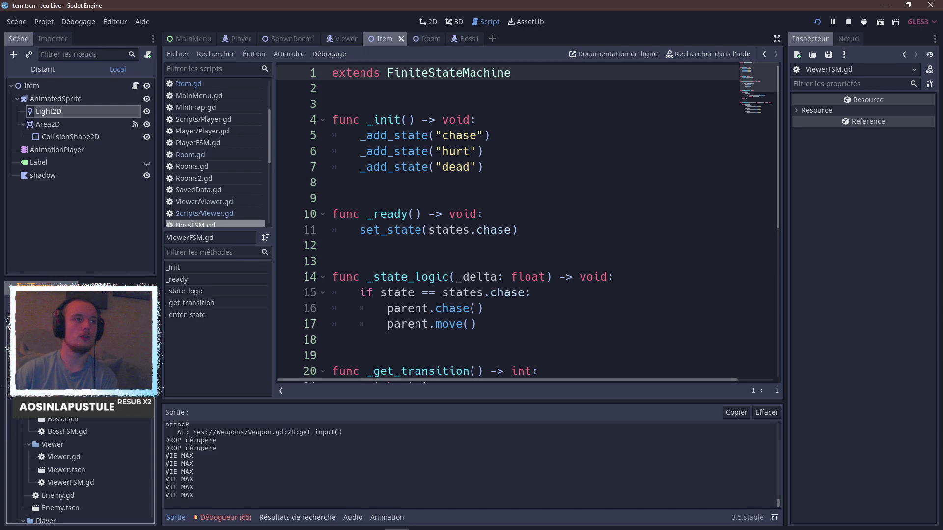
{"action": "double_click", "coordinate": [77, 420]}
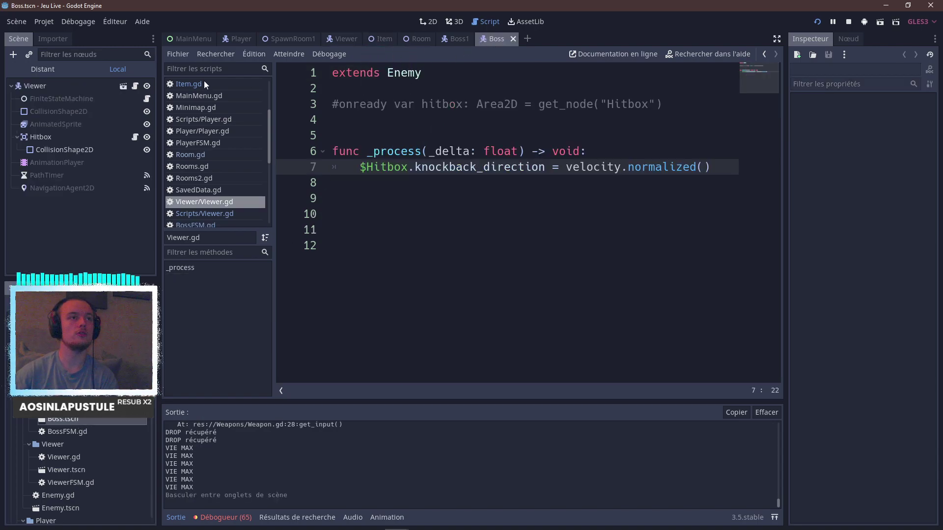
{"action": "left_click", "coordinate": [92, 91]}
{"action": "left_click", "coordinate": [430, 20]}
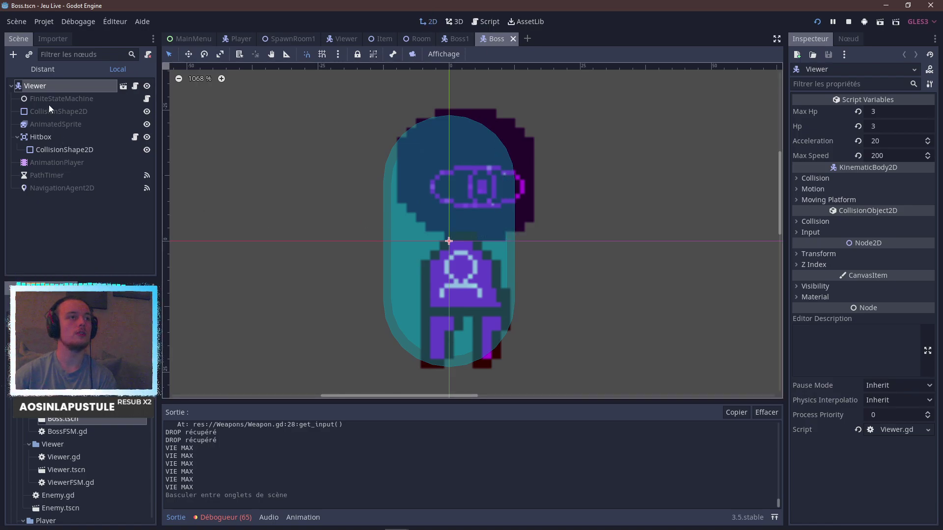
Examine the Boss scene's AnimatedSprite, Hitbox and hitbox CollisionShape2D nodes, alone and selected together.
{"action": "left_click", "coordinate": [56, 130]}
{"action": "scroll", "coordinate": [491, 255], "scroll_direction": "down", "scroll_amount": 4}
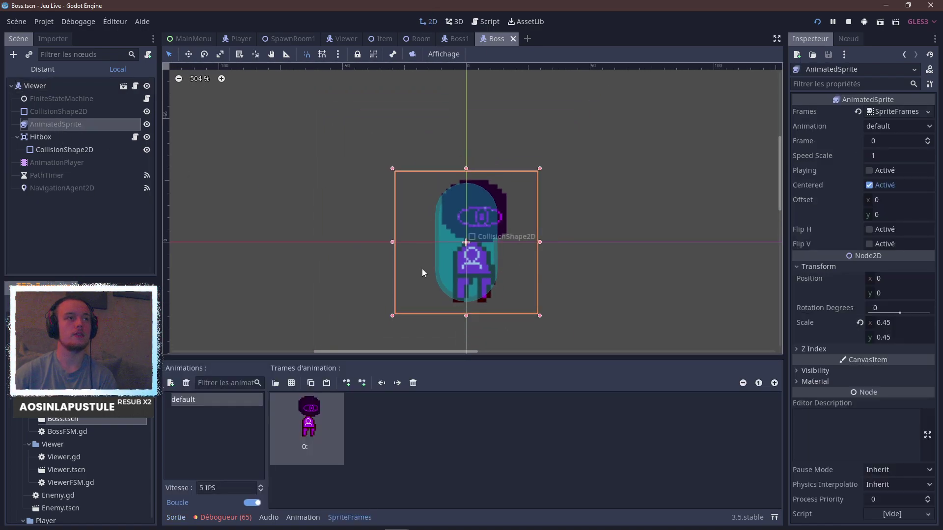
{"action": "left_click", "coordinate": [67, 140], "text": "ctrl"}
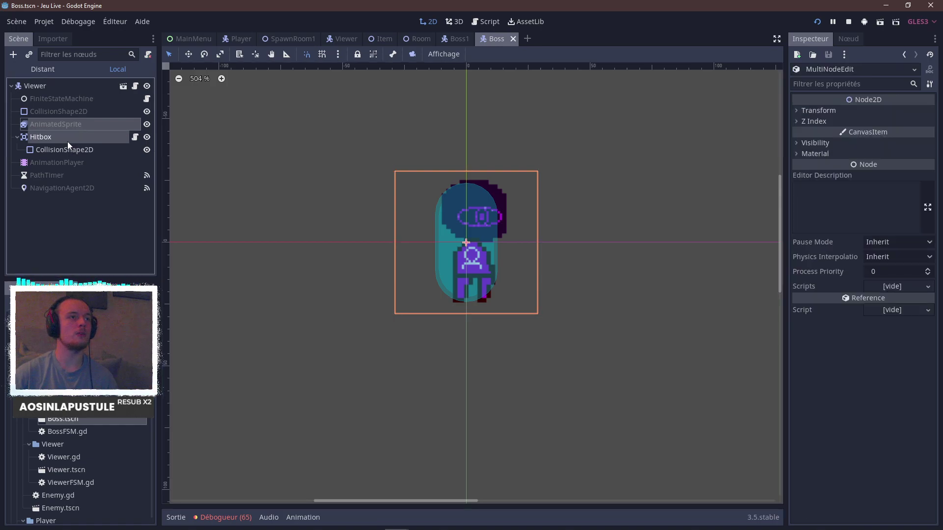
{"action": "left_click", "coordinate": [78, 150], "text": "ctrl"}
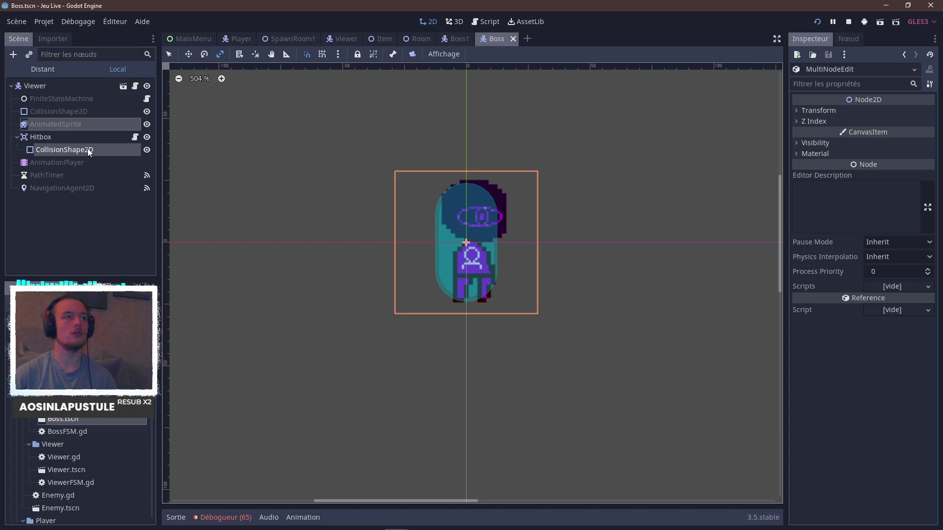
{"action": "left_click", "coordinate": [75, 153], "text": "ctrl"}
{"action": "left_click", "coordinate": [67, 138], "text": "ctrl"}
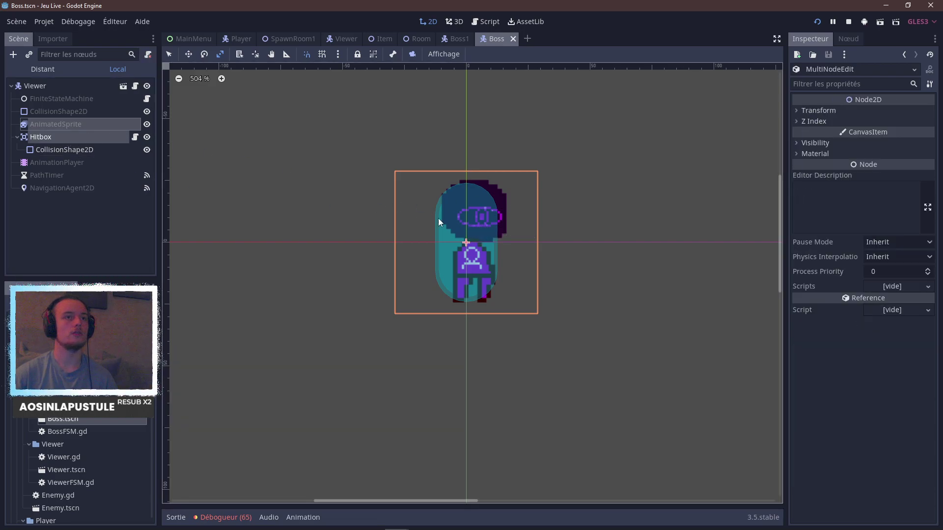
{"action": "left_click", "coordinate": [52, 132], "text": "ctrl"}
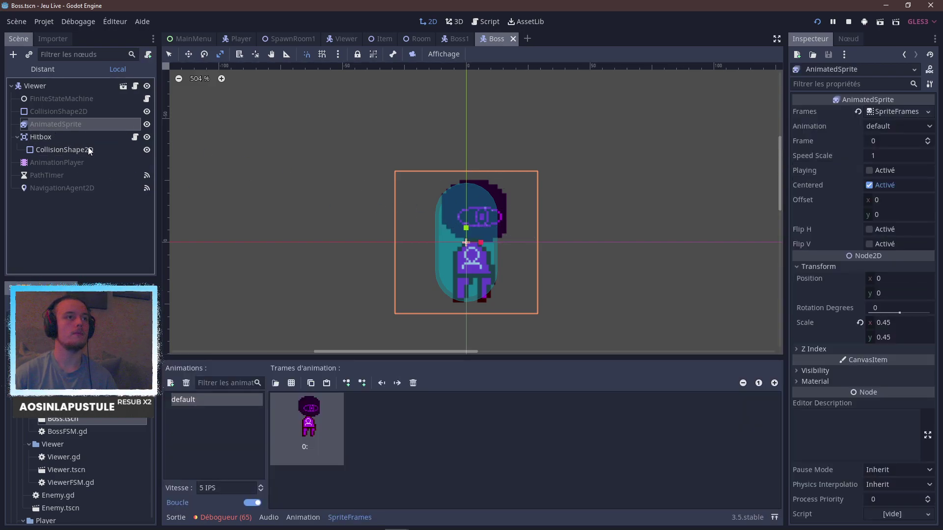
{"action": "scroll", "coordinate": [381, 245], "scroll_direction": "up", "scroll_amount": 2}
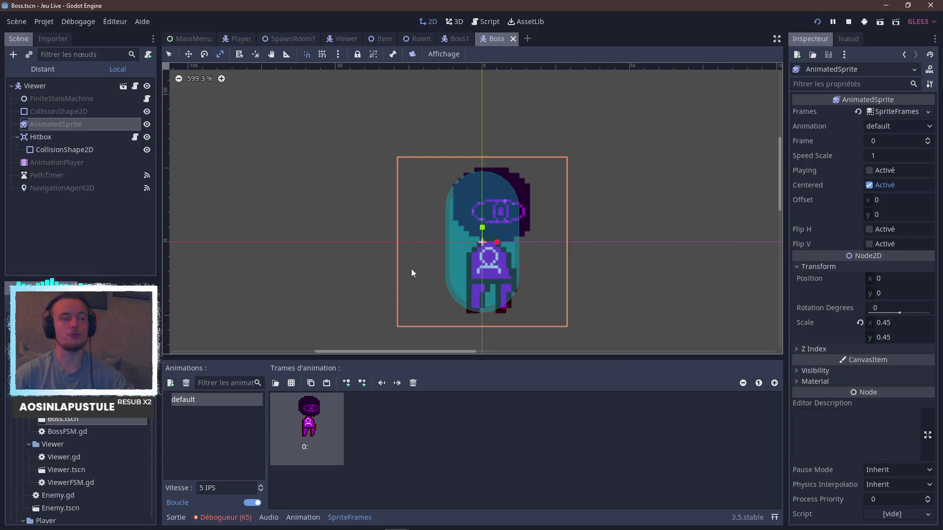
{"action": "scroll", "coordinate": [528, 260], "scroll_direction": "up", "scroll_amount": 1}
{"action": "scroll", "coordinate": [528, 260], "scroll_direction": "up", "scroll_amount": 1}
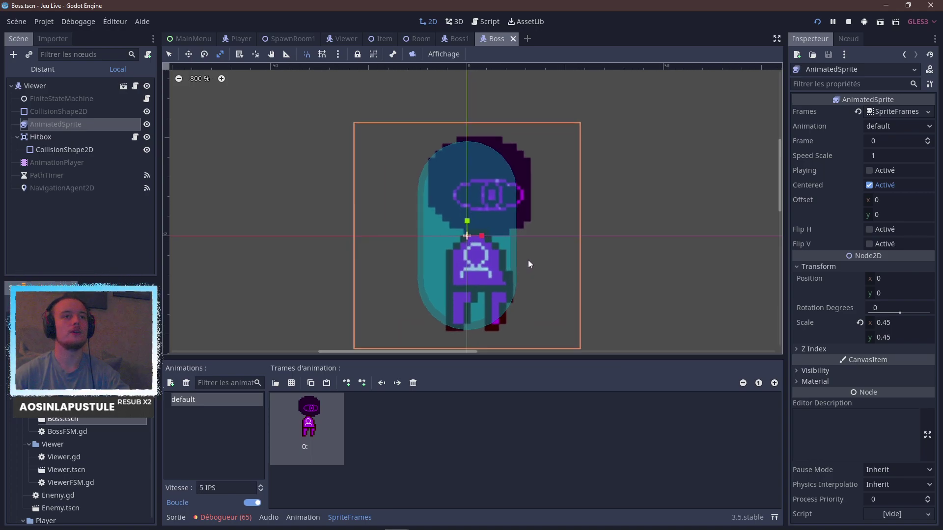
{"action": "scroll", "coordinate": [368, 233], "scroll_direction": "down", "scroll_amount": 2}
{"action": "scroll", "coordinate": [474, 249], "scroll_direction": "up", "scroll_amount": 2}
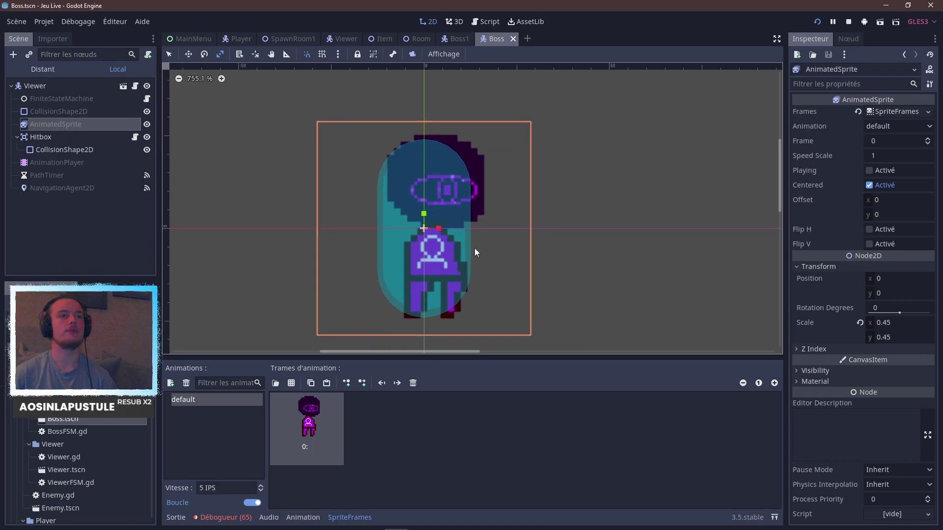
Return to Select mode and check the Hitbox node's properties against its CollisionShape2D and the AnimatedSprite.
{"action": "left_click", "coordinate": [172, 54]}
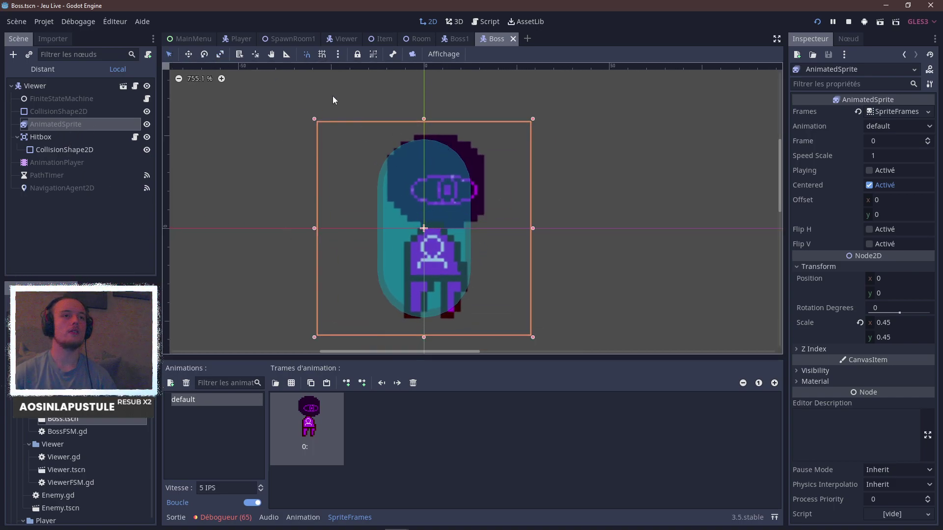
{"action": "left_click", "coordinate": [75, 149], "text": "shift"}
{"action": "left_click", "coordinate": [71, 137]}
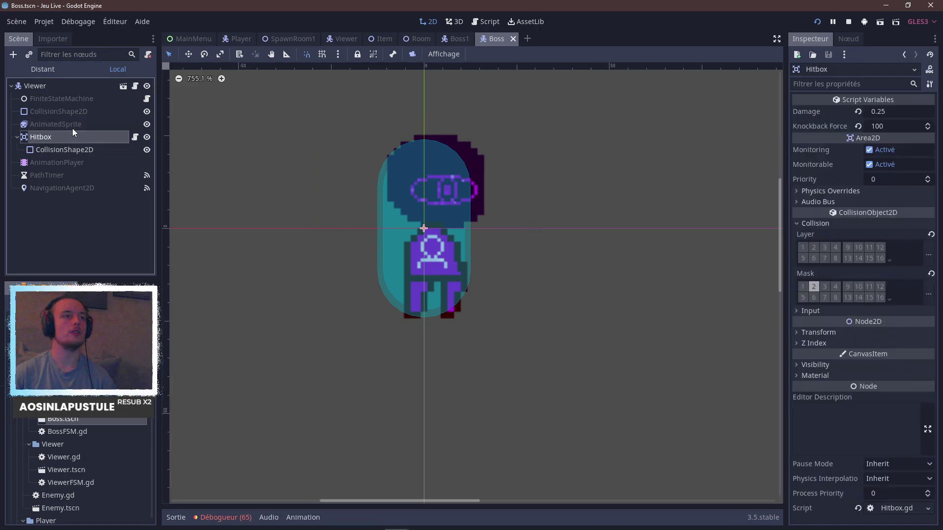
{"action": "left_click", "coordinate": [72, 128], "text": "shift"}
{"action": "left_click", "coordinate": [71, 139]}
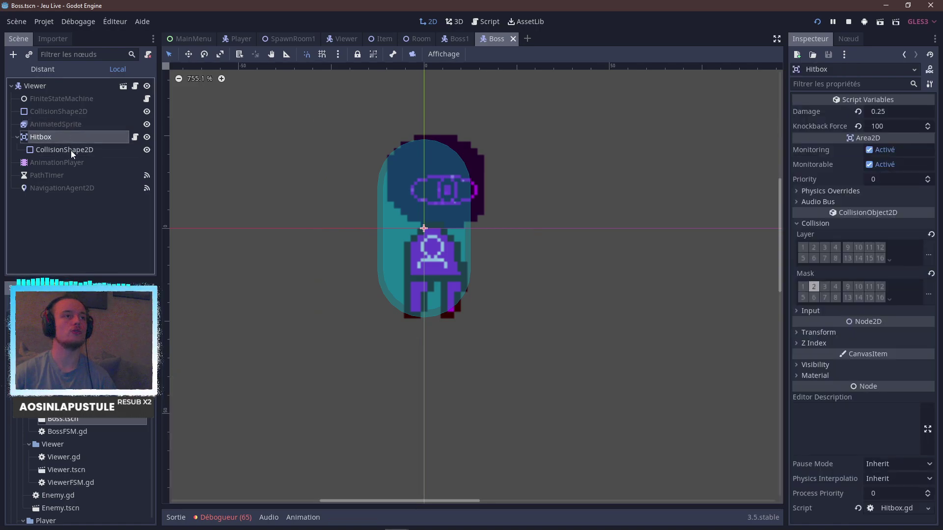
Examine the hitbox CollisionShape2D, AnimatedSprite and Hitbox nodes selected together over the Boss sprite, and clear the selection.
{"action": "left_click", "coordinate": [71, 149], "text": "shift"}
{"action": "left_click", "coordinate": [72, 149]}
{"action": "left_click", "coordinate": [73, 124], "text": "ctrl"}
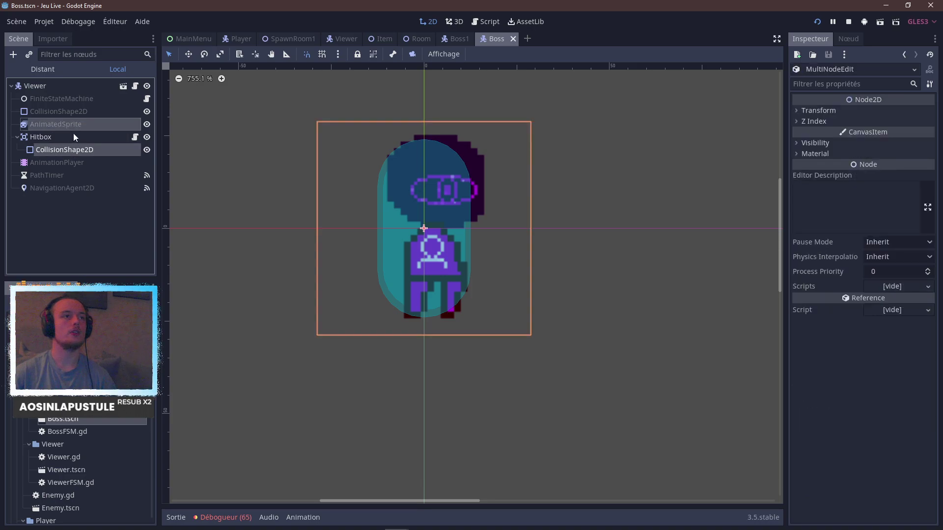
{"action": "left_click", "coordinate": [72, 137]}
{"action": "left_click", "coordinate": [67, 149], "text": "shift"}
{"action": "left_click", "coordinate": [67, 126], "text": "ctrl"}
{"action": "scroll", "coordinate": [314, 167], "scroll_direction": "down", "scroll_amount": 5}
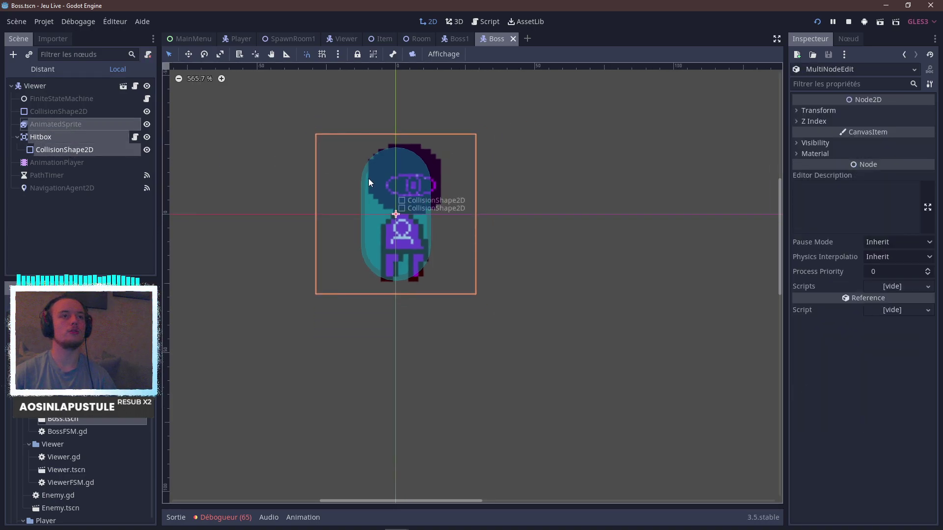
{"action": "scroll", "coordinate": [368, 177], "scroll_direction": "up", "scroll_amount": 7}
{"action": "middle_click_drag", "start_coordinate": [364, 167], "coordinate": [379, 209]}
{"action": "left_click", "coordinate": [56, 205]}
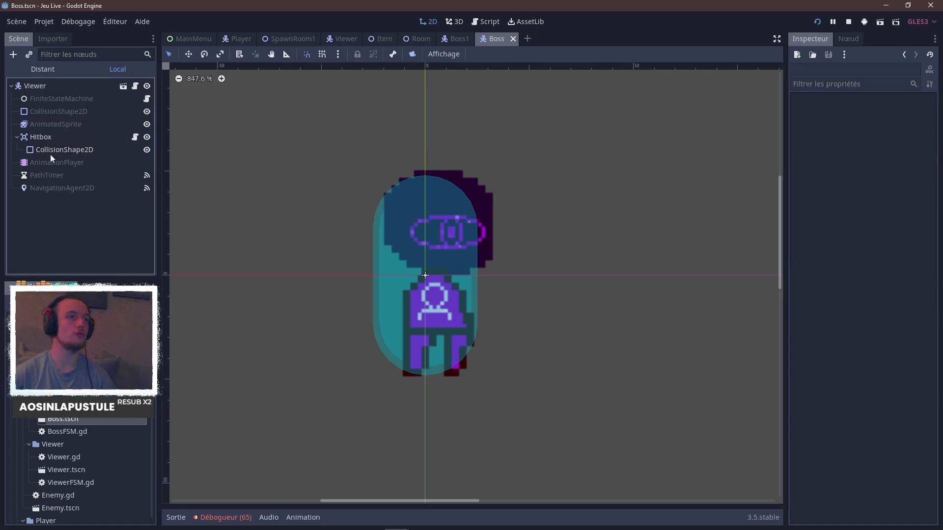
Enlarge the AnimatedSprite freehand in the viewport to a scale of about 0.54.
{"action": "left_click", "coordinate": [49, 137]}
{"action": "left_click", "coordinate": [61, 126]}
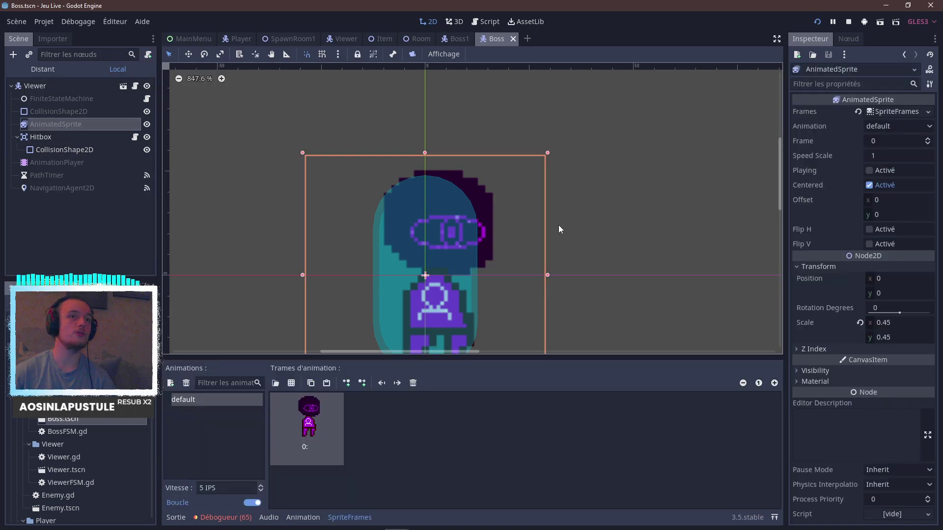
{"action": "scroll", "coordinate": [501, 231], "scroll_direction": "down", "scroll_amount": 5}
{"action": "middle_click_drag", "start_coordinate": [459, 277], "coordinate": [502, 244]}
{"action": "left_click_drag", "start_coordinate": [555, 168], "coordinate": [583, 139]}
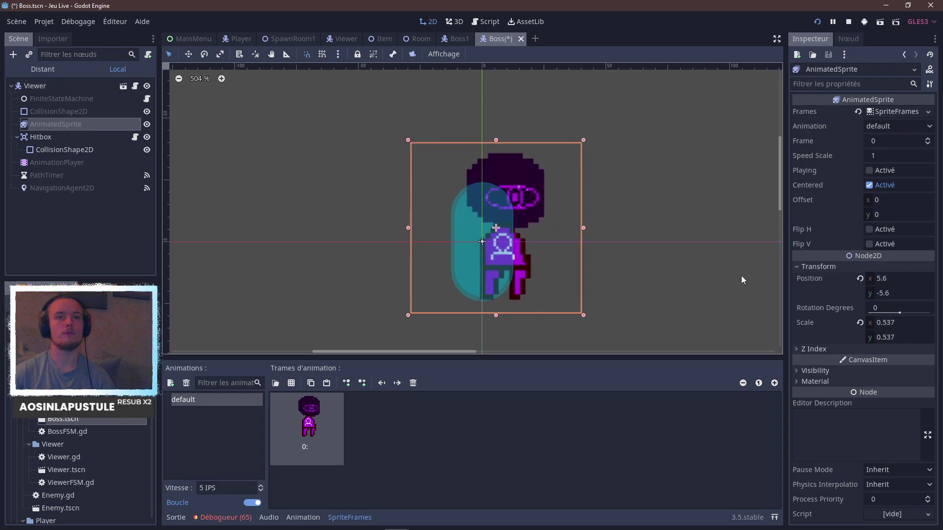
Set the AnimatedSprite's scale to 1.5 on both the x and y axes.
{"action": "left_click", "coordinate": [884, 322]}
{"action": "type", "text": "15"}
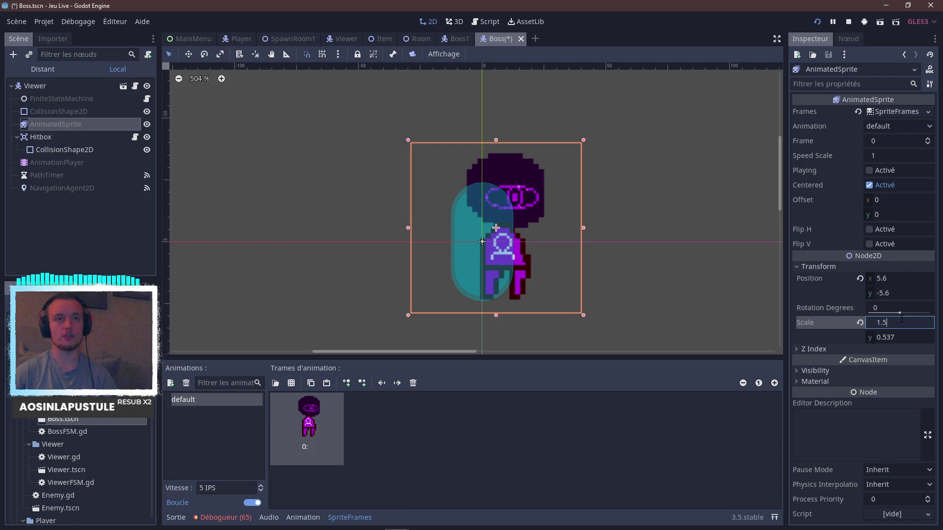
{"action": "key", "text": "Tab"}
{"action": "type", "text": "1.5"}
{"action": "key", "text": "Return"}
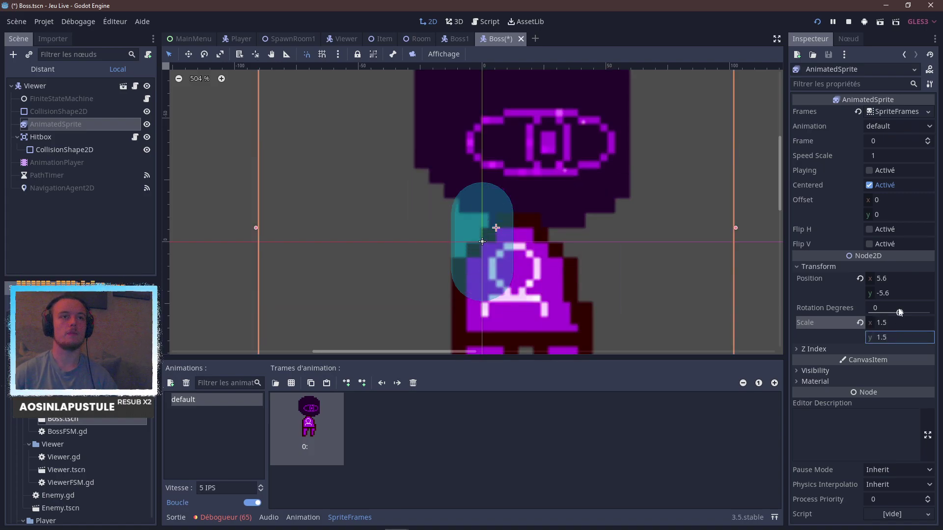
{"action": "scroll", "coordinate": [593, 196], "scroll_direction": "down", "scroll_amount": 4}
{"action": "scroll", "coordinate": [626, 217], "scroll_direction": "up", "scroll_amount": 2}
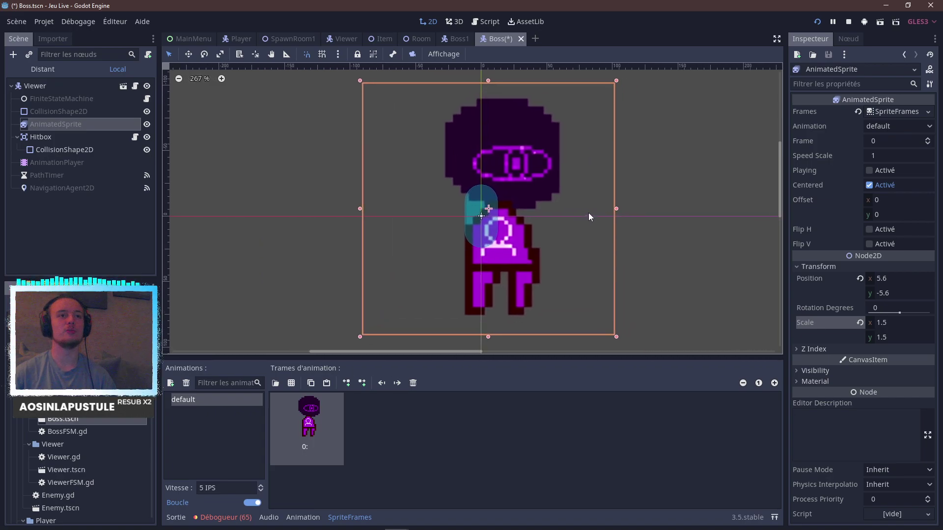
Resize the Hitbox's capsule collision shape so it spans the enlarged boss sprite from head to feet and widens around the body.
{"action": "left_click", "coordinate": [57, 149]}
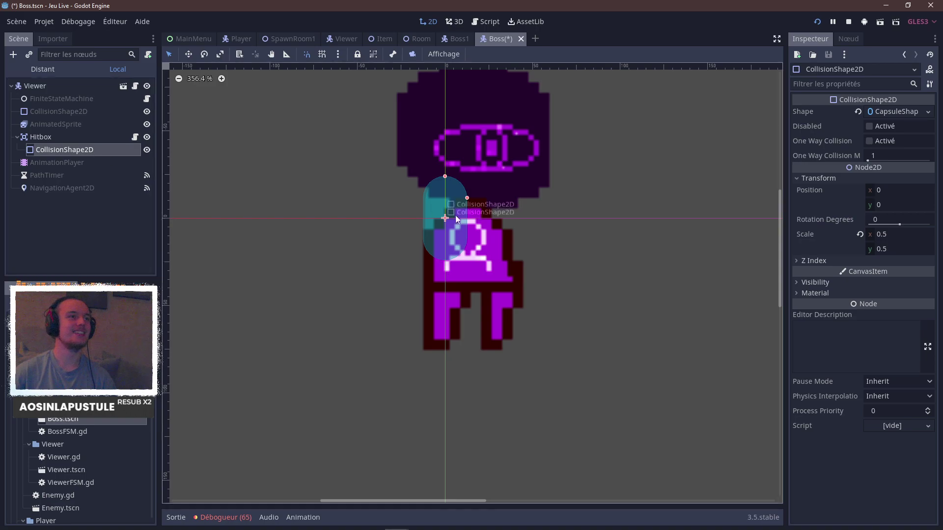
{"action": "scroll", "coordinate": [457, 206], "scroll_direction": "up", "scroll_amount": 1}
{"action": "left_click_drag", "start_coordinate": [452, 195], "coordinate": [587, 202]}
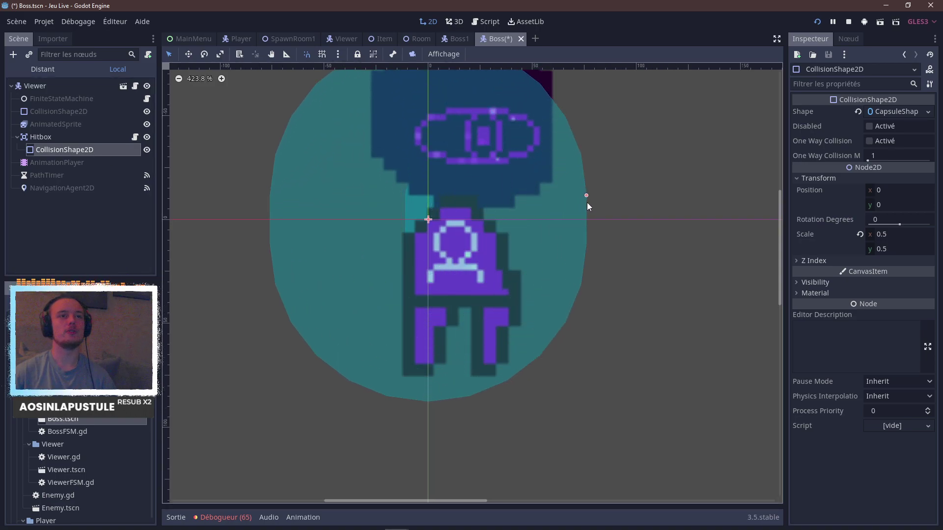
{"action": "scroll", "coordinate": [576, 246], "scroll_direction": "down", "scroll_amount": 2}
{"action": "middle_click_drag", "start_coordinate": [576, 246], "coordinate": [571, 260]}
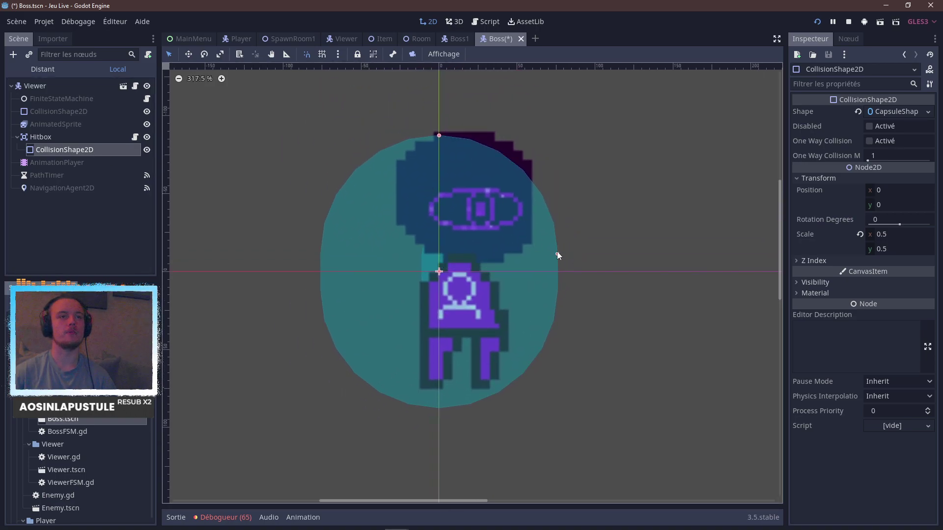
{"action": "left_click_drag", "start_coordinate": [557, 253], "coordinate": [473, 248]}
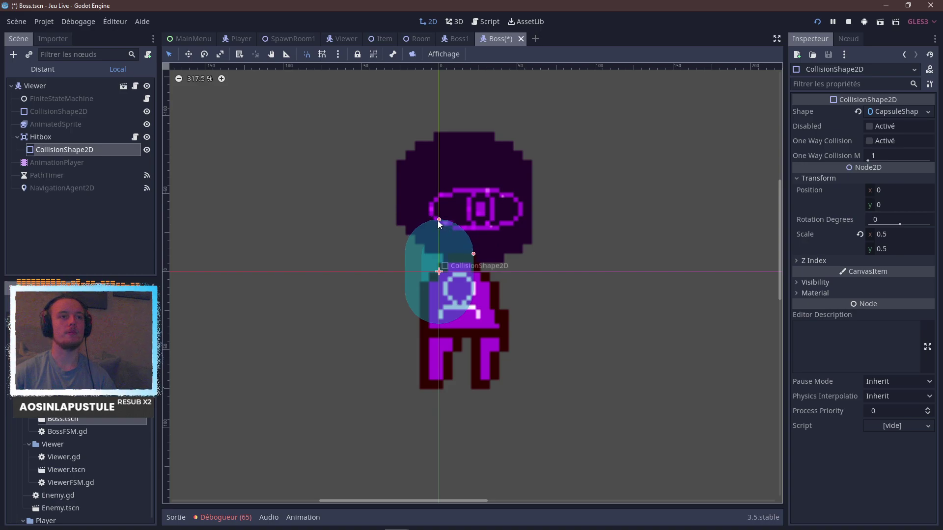
{"action": "left_click_drag", "start_coordinate": [437, 220], "coordinate": [440, 145]}
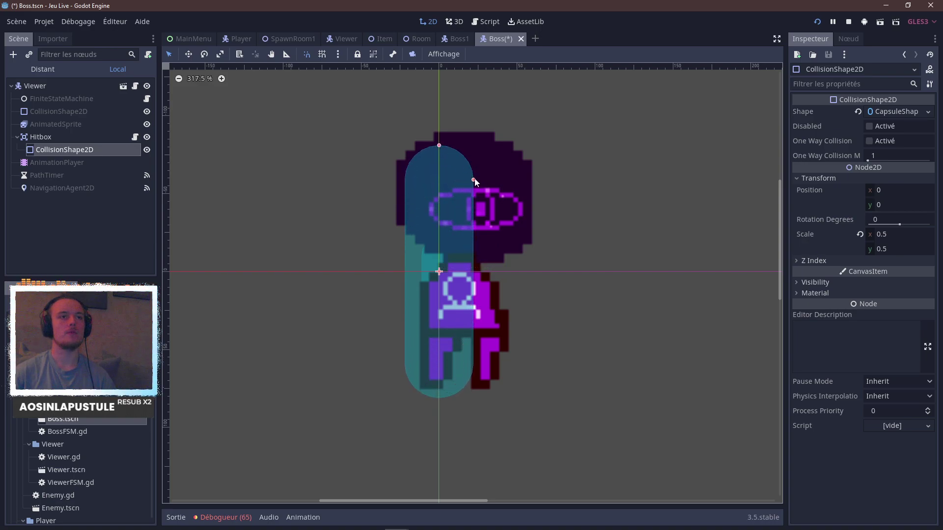
{"action": "mouse_move", "coordinate": [474, 181]}
{"action": "left_mouse_down"}
{"action": "mouse_move", "coordinate": [508, 184]}
{"action": "mouse_move", "coordinate": [490, 188]}
{"action": "left_mouse_up"}
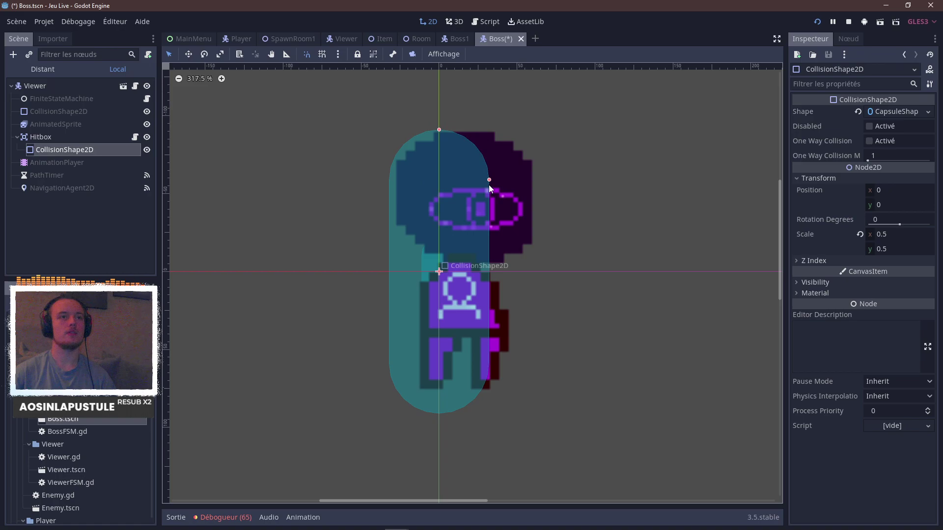
Move the AnimatedSprite back to position 0, 0, centred on the scene origin and the hitbox capsule.
{"action": "left_click", "coordinate": [74, 126]}
{"action": "mouse_move", "coordinate": [512, 209]}
{"action": "left_mouse_down"}
{"action": "mouse_move", "coordinate": [493, 206]}
{"action": "mouse_move", "coordinate": [497, 215]}
{"action": "left_mouse_up"}
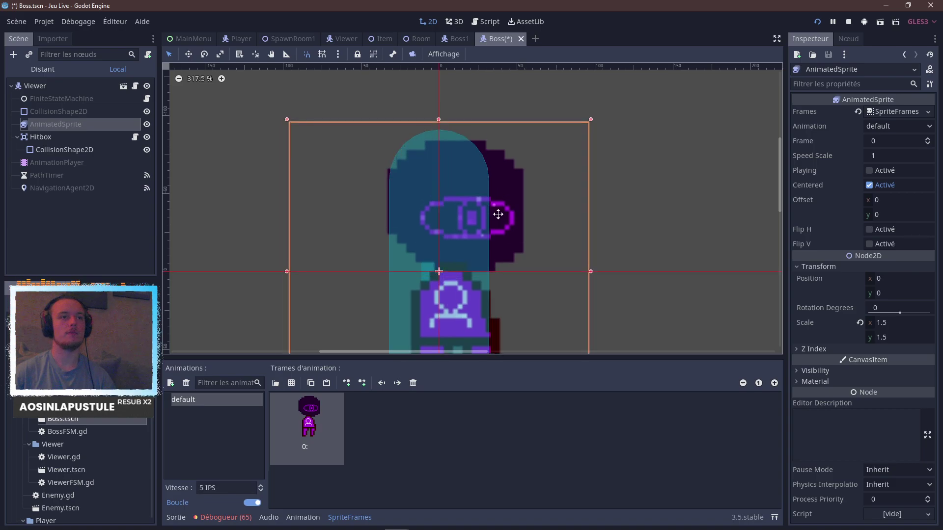
{"action": "middle_click_drag", "start_coordinate": [588, 270], "coordinate": [524, 204]}
{"action": "scroll", "coordinate": [559, 201], "scroll_direction": "down", "scroll_amount": 1}
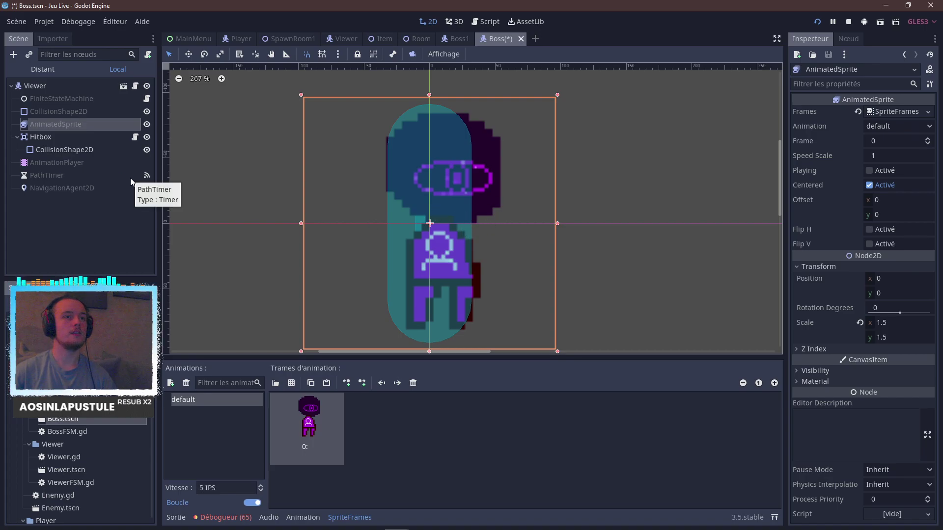
Enlarge the root node's own CollisionShape2D capsule to just inside the hitbox capsule and save the scene.
{"action": "left_click", "coordinate": [64, 115]}
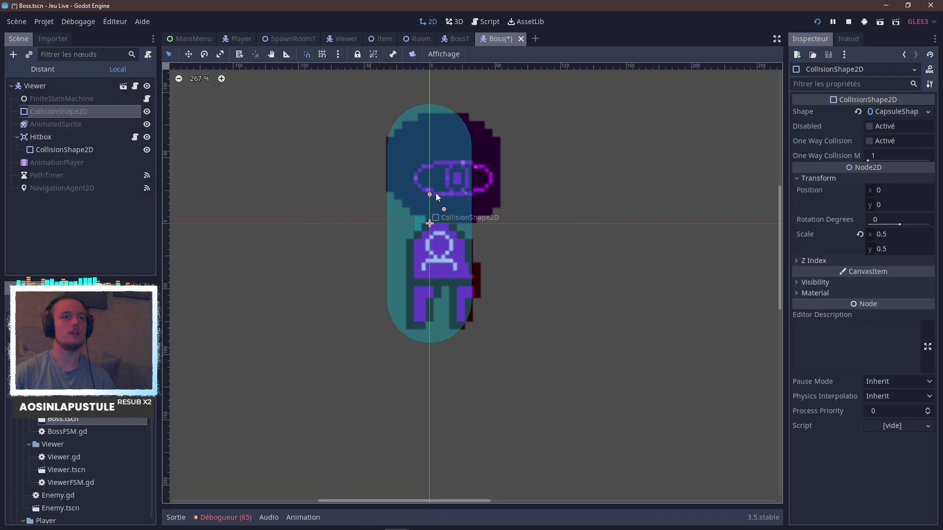
{"action": "left_click_drag", "start_coordinate": [429, 194], "coordinate": [457, 139]}
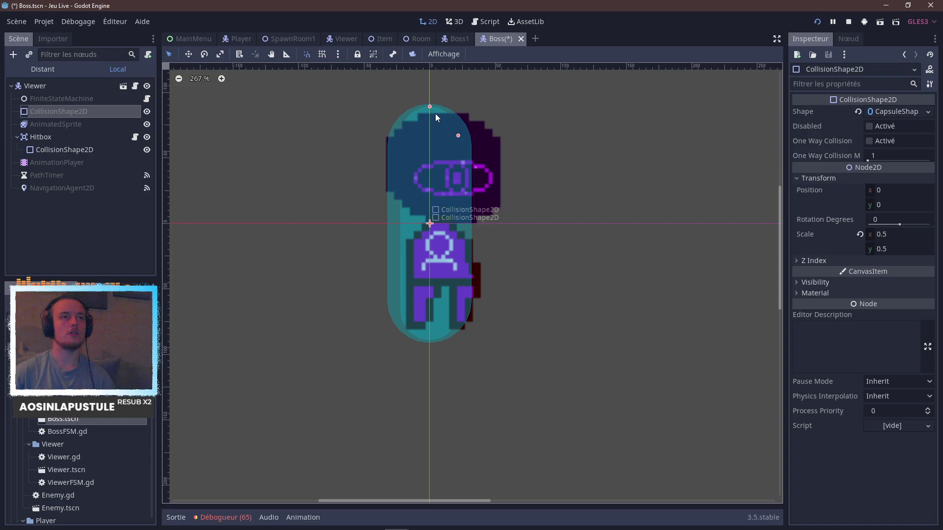
{"action": "left_click_drag", "start_coordinate": [430, 106], "coordinate": [463, 142]}
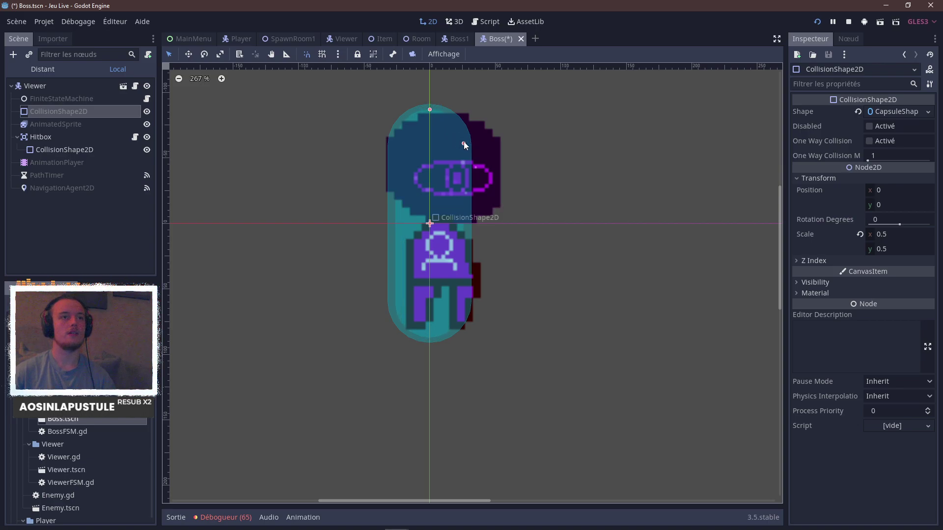
{"action": "key", "text": "ctrl+s"}
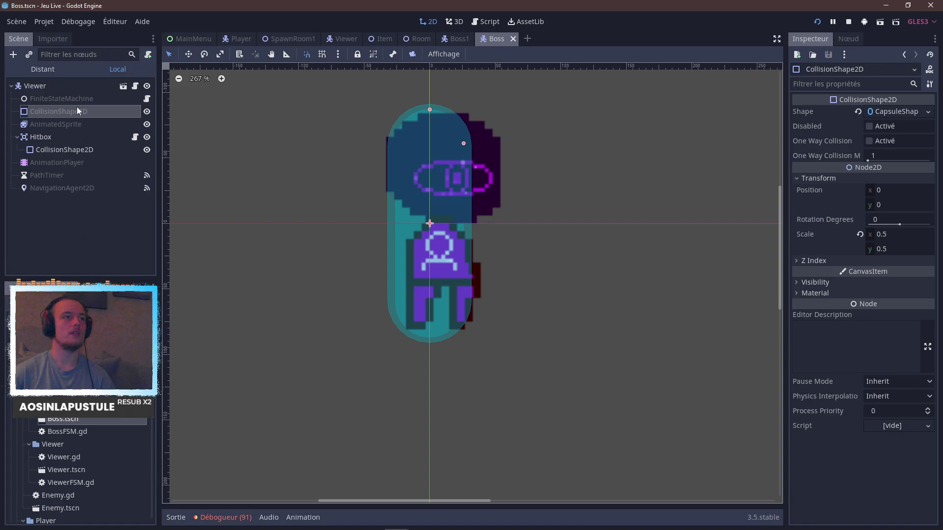
Open the script attached to the FiniteStateMachine node and rename the scene's Viewer root node to Boss.
{"action": "left_click", "coordinate": [90, 101]}
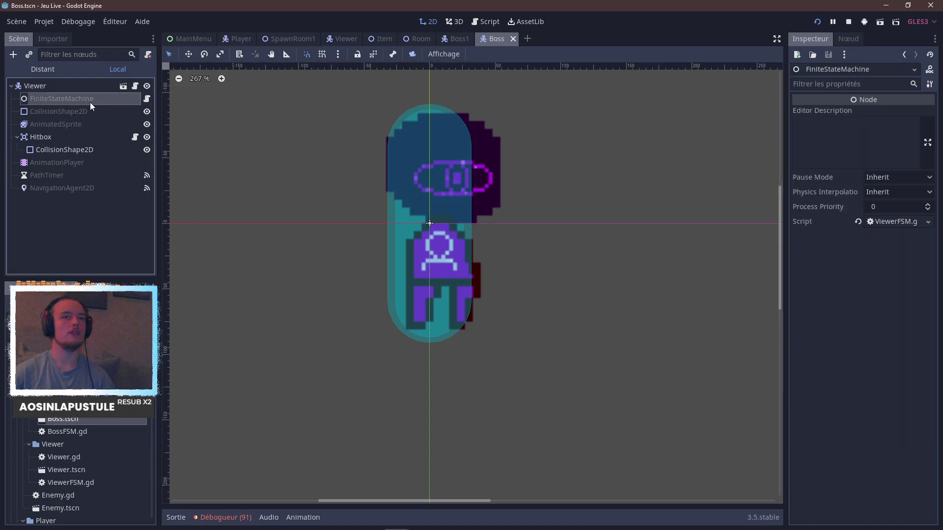
{"action": "left_click", "coordinate": [877, 222]}
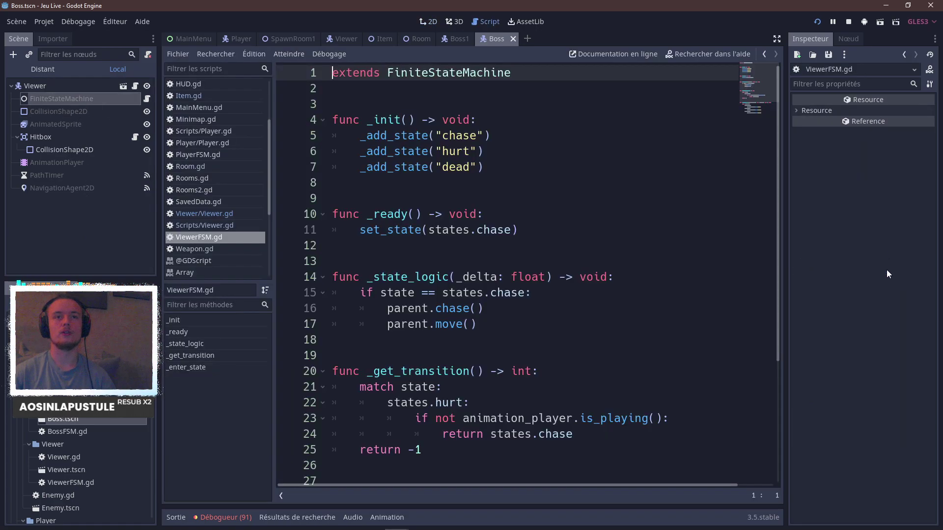
{"action": "left_click", "coordinate": [48, 86]}
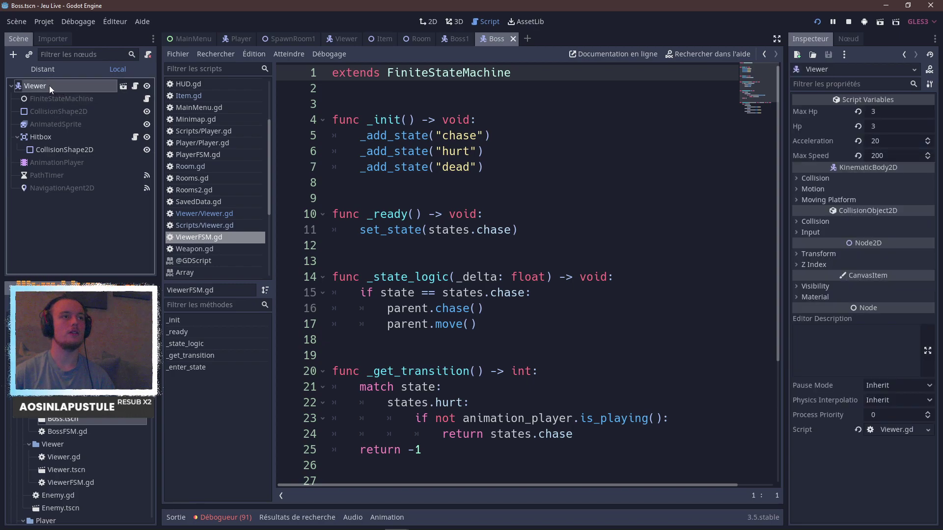
{"action": "left_click", "coordinate": [49, 86]}
{"action": "type", "text": "B"}
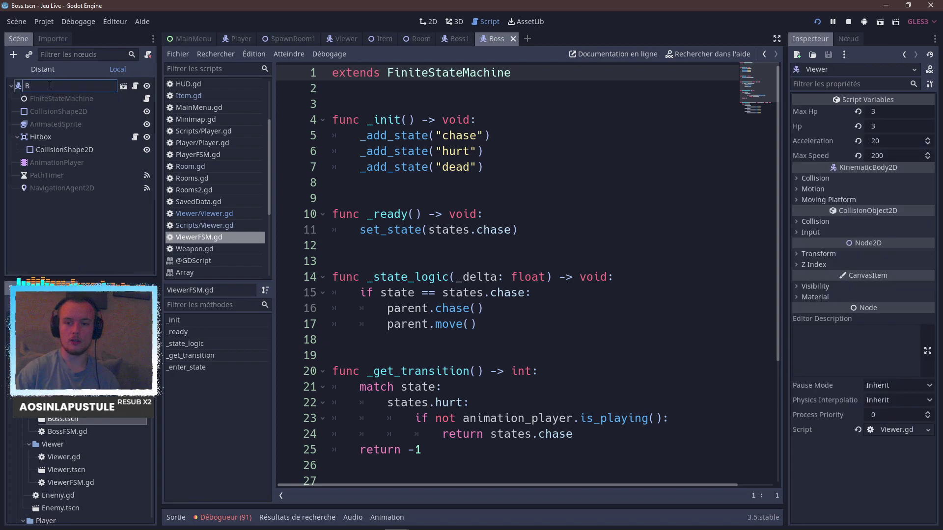
{"action": "type", "text": "oss"}
{"action": "key", "text": "Return"}
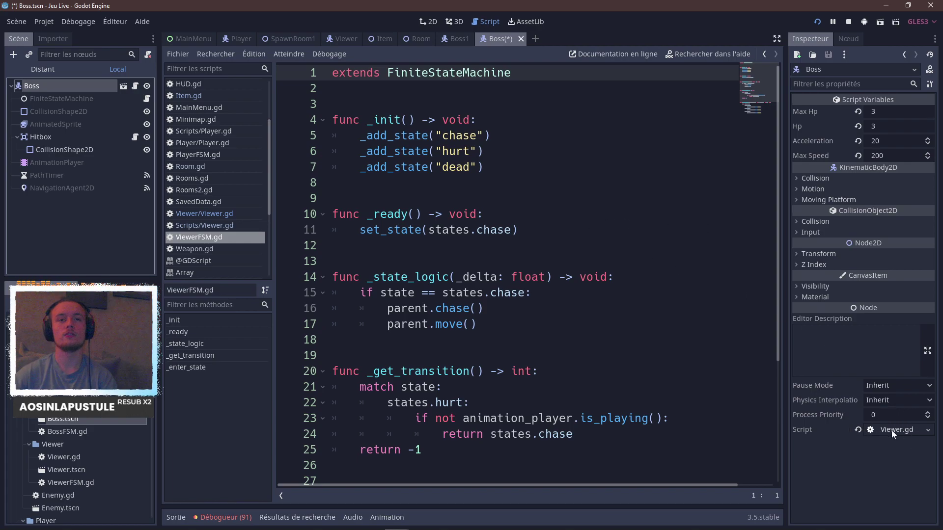
Replace the Boss root node's script with Characters/Enemies/Boss/BossFSM.gd, found by searching for fsm.
{"action": "left_click", "coordinate": [928, 430]}
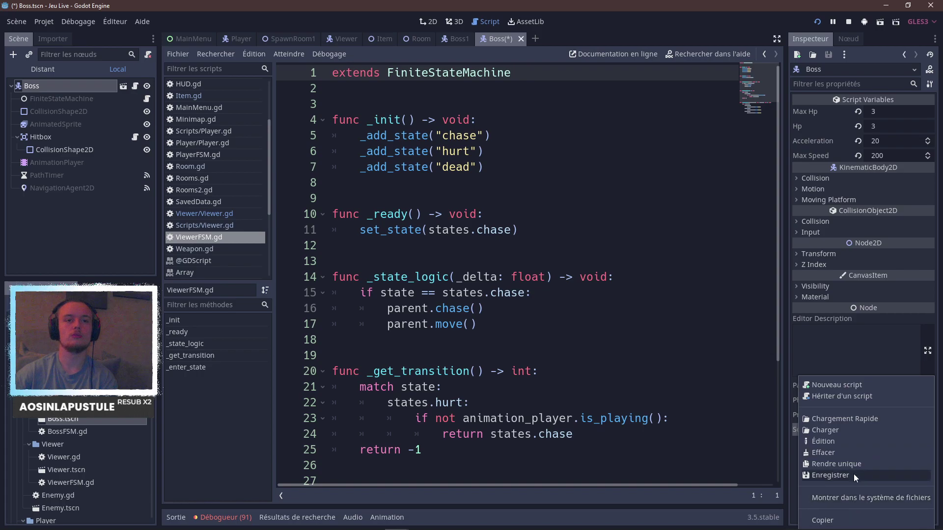
{"action": "left_click", "coordinate": [863, 422]}
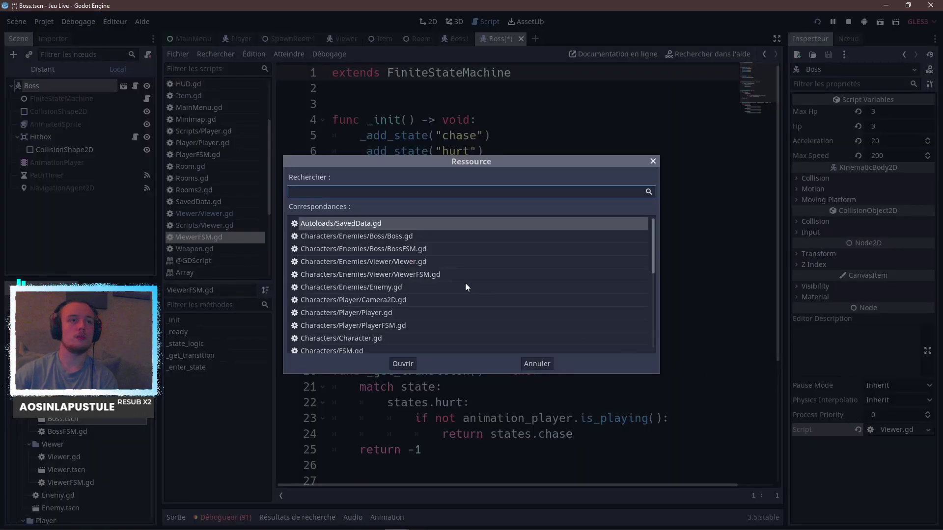
{"action": "type", "text": "fsm"}
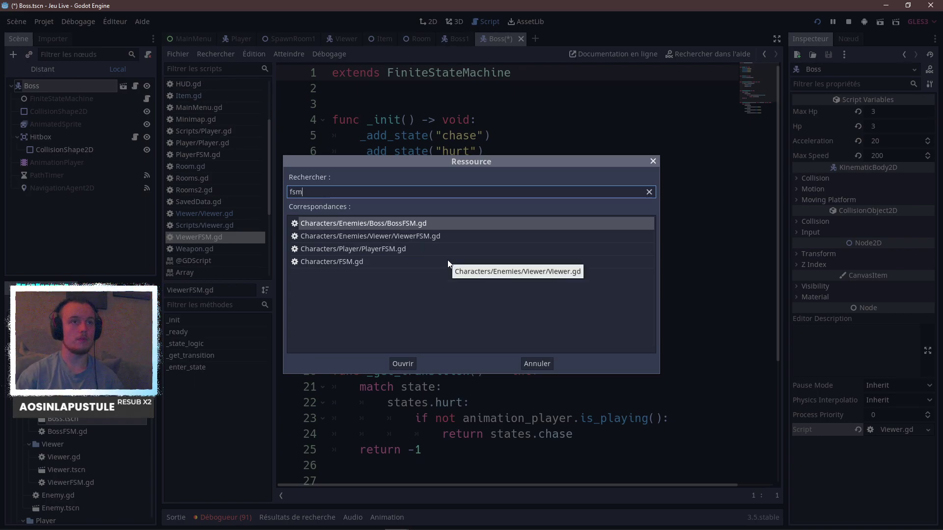
{"action": "double_click", "coordinate": [434, 223]}
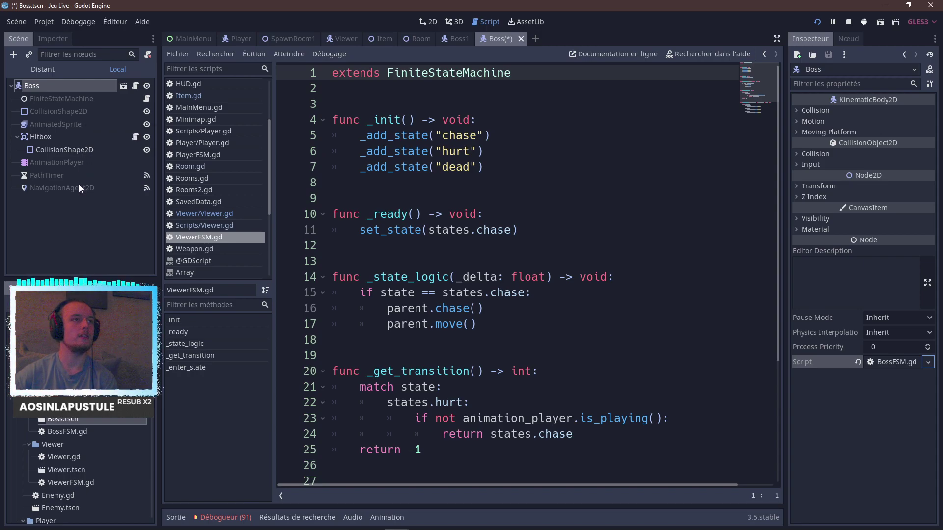
Select the root's CollisionShape2D, show the Boss scene in the 2D workspace and save it.
{"action": "left_click", "coordinate": [81, 102]}
{"action": "left_click", "coordinate": [78, 116]}
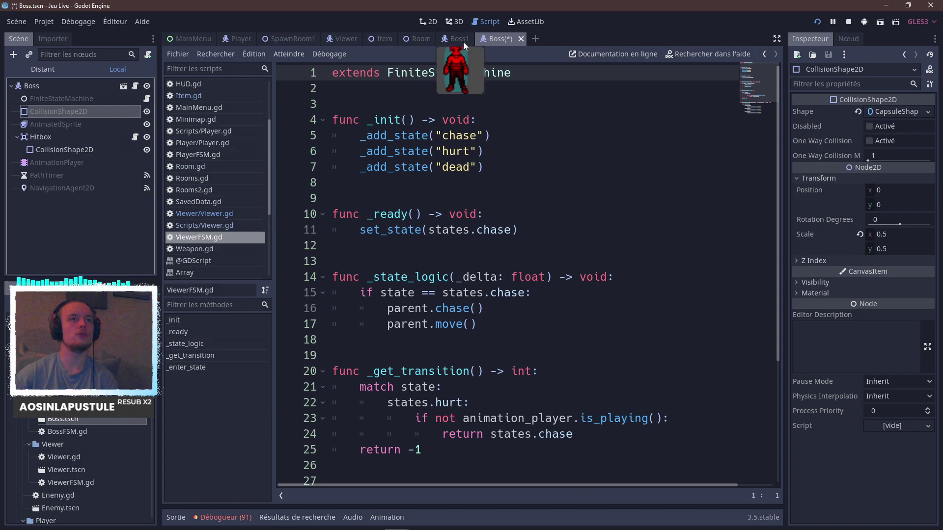
{"action": "left_click", "coordinate": [427, 21]}
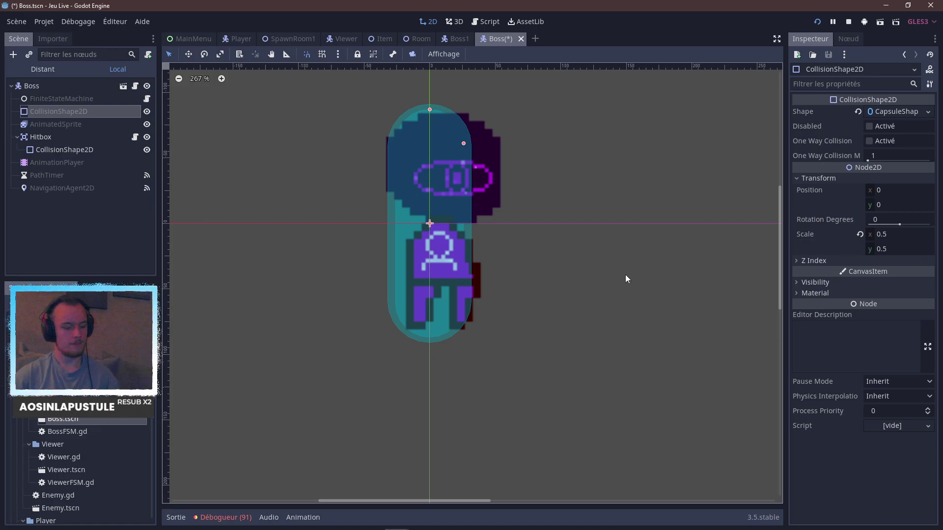
{"action": "key", "text": "ctrl+s"}
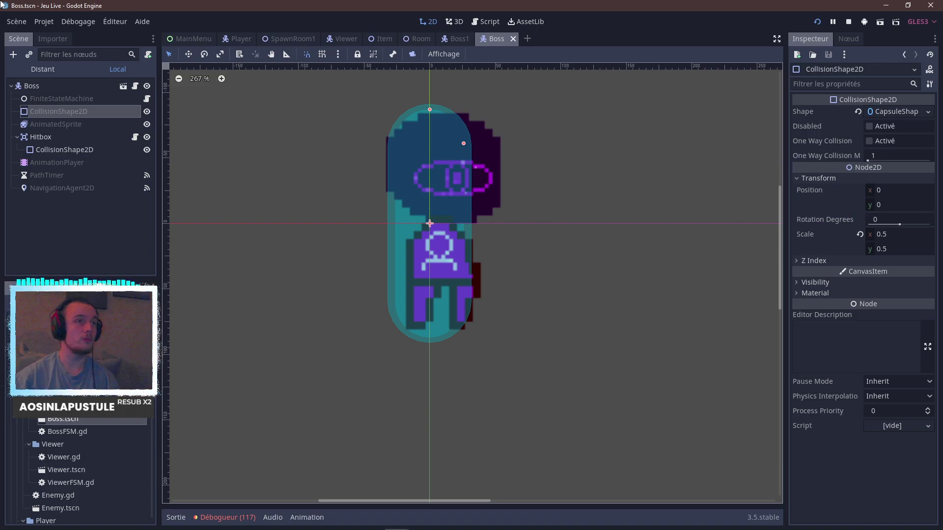
{"action": "left_click", "coordinate": [13, 54]}
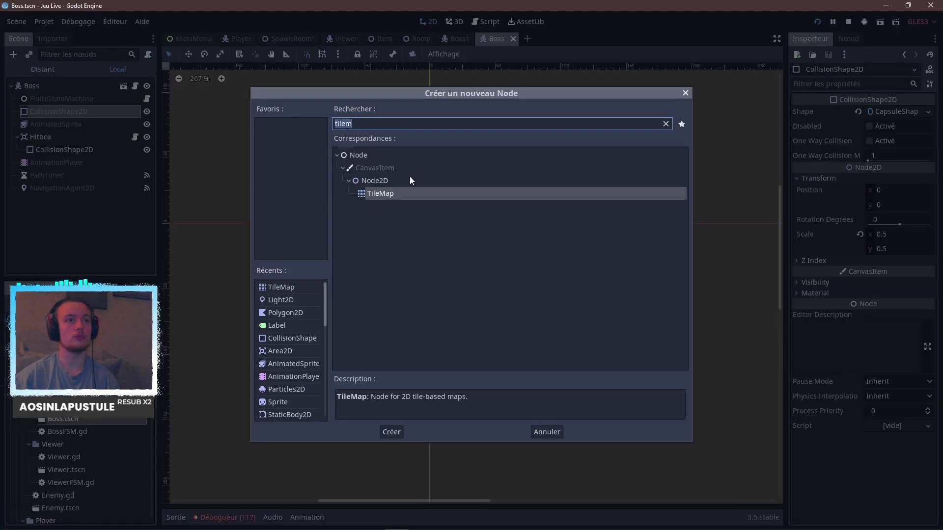
{"action": "key", "text": "BackSpace"}
{"action": "scroll", "coordinate": [442, 206], "scroll_direction": "down", "scroll_amount": 3}
{"action": "scroll", "coordinate": [443, 220], "scroll_direction": "up", "scroll_amount": 3}
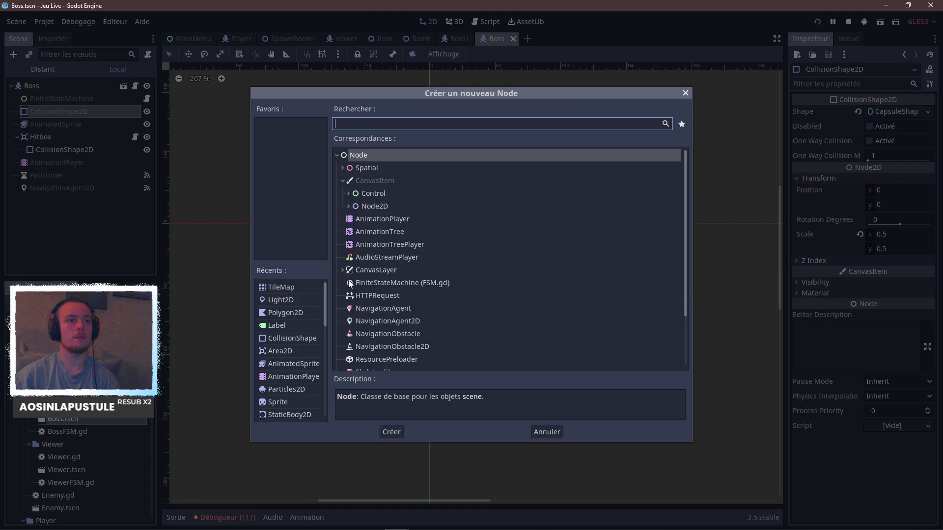
{"action": "type", "text": "coll"}
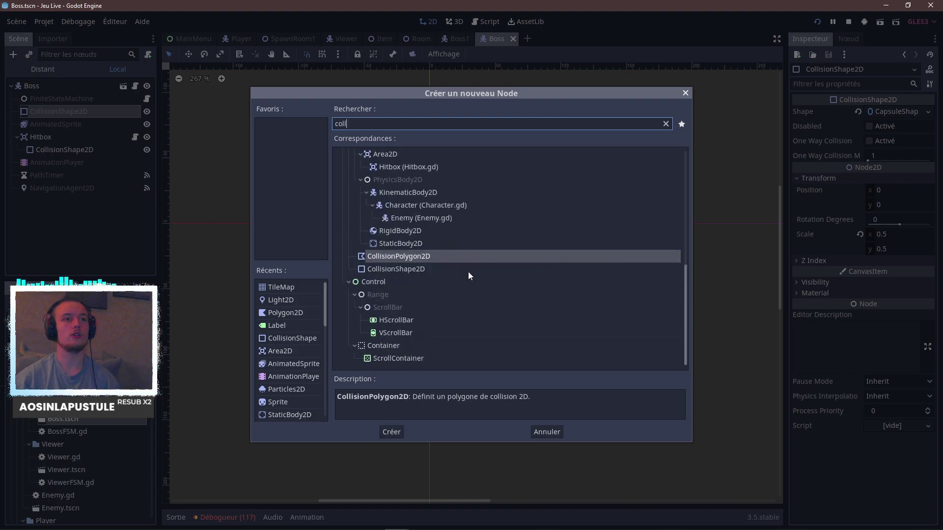
{"action": "scroll", "coordinate": [468, 273], "scroll_direction": "up", "scroll_amount": 1}
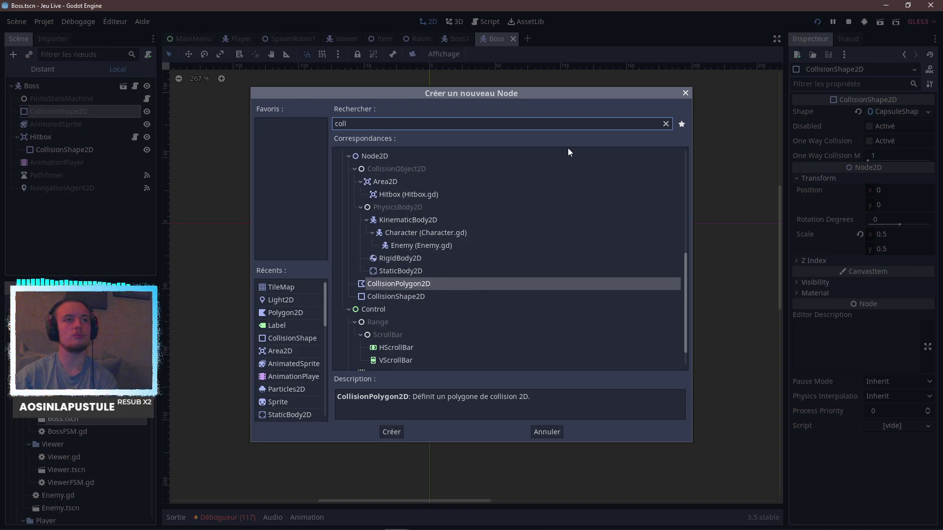
{"action": "left_click", "coordinate": [686, 94]}
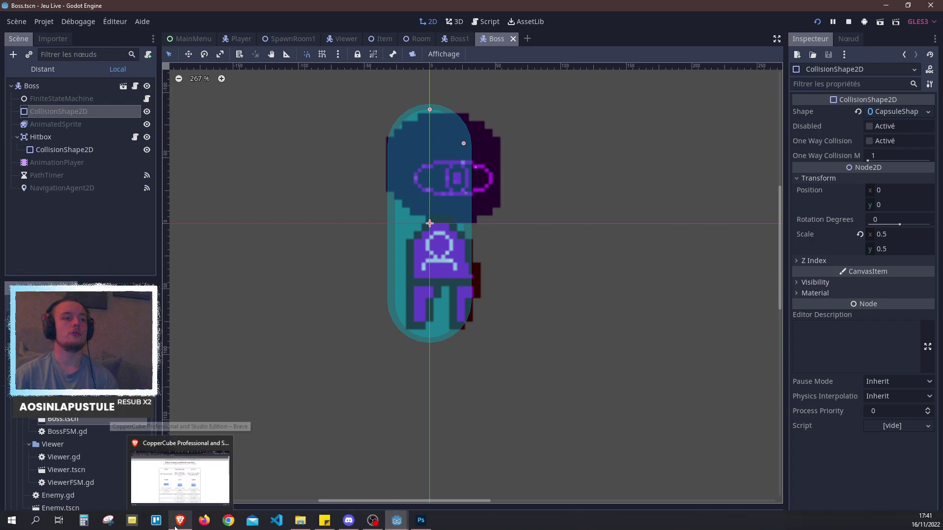
Switch to the Brave browser, resume the paused YouTube music video and return to Godot.
{"action": "left_click", "coordinate": [175, 527]}
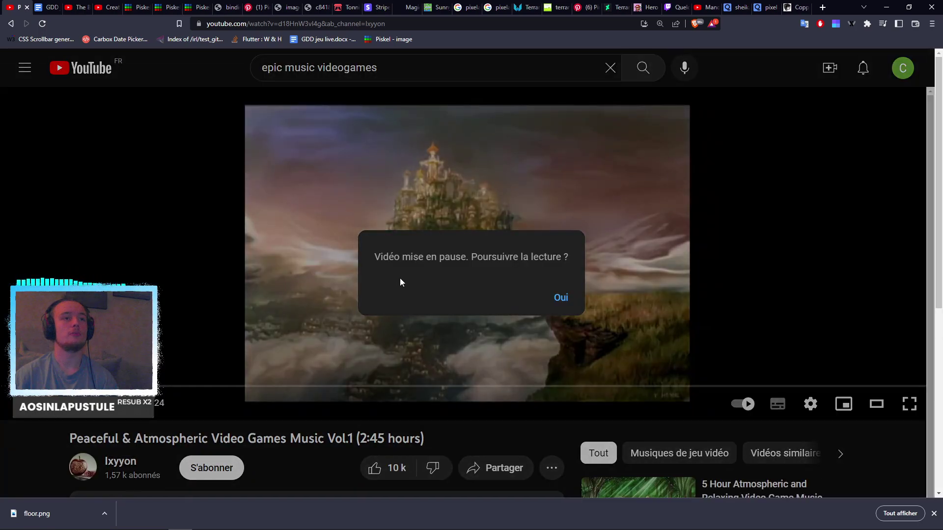
{"action": "left_click", "coordinate": [562, 297]}
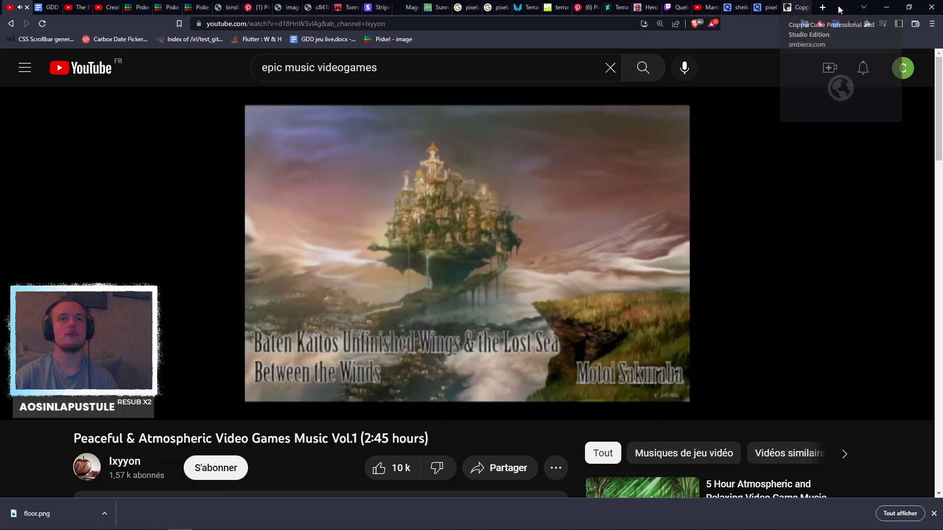
{"action": "left_click", "coordinate": [886, 7]}
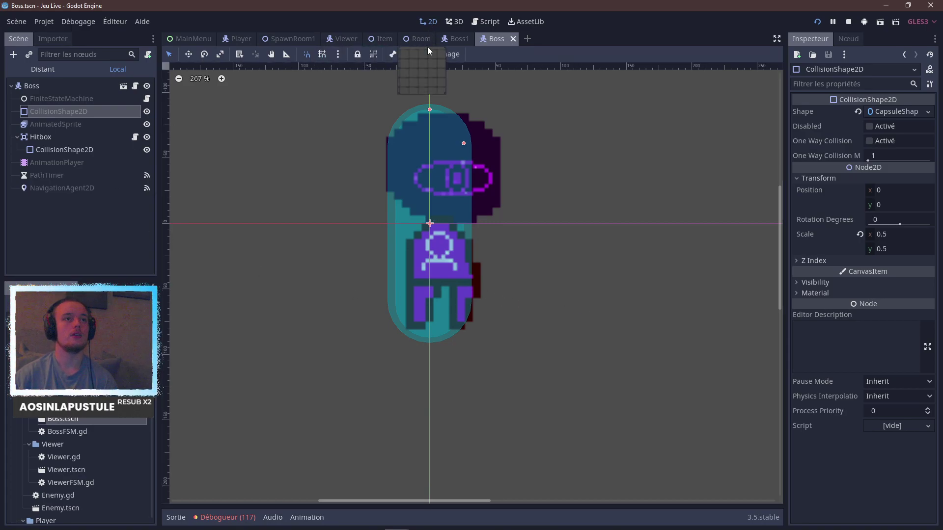
{"action": "scroll", "coordinate": [511, 265], "scroll_direction": "down", "scroll_amount": 6}
{"action": "scroll", "coordinate": [546, 261], "scroll_direction": "up", "scroll_amount": 6}
{"action": "middle_click_drag", "start_coordinate": [537, 227], "coordinate": [586, 288]}
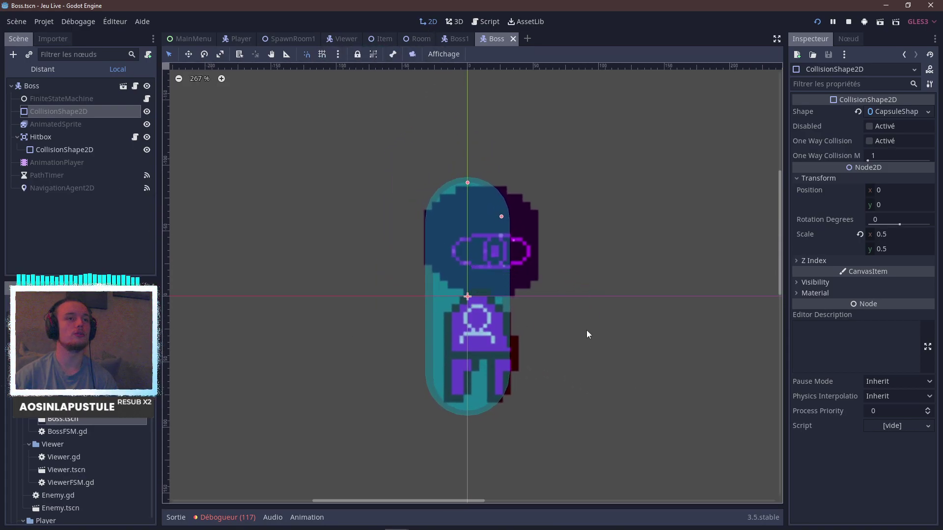
{"action": "scroll", "coordinate": [591, 345], "scroll_direction": "down", "scroll_amount": 1}
{"action": "scroll", "coordinate": [583, 331], "scroll_direction": "up", "scroll_amount": 2}
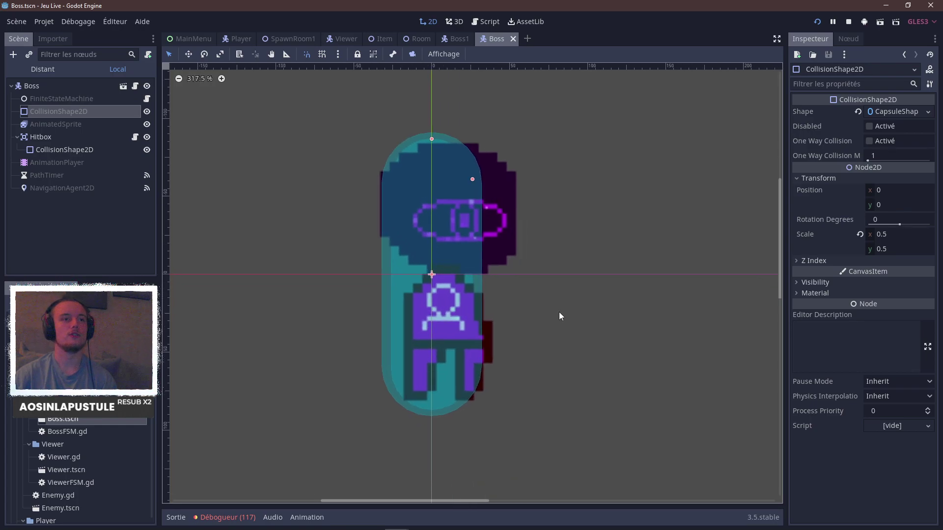
{"action": "mouse_move", "coordinate": [568, 315]}
{"action": "middle_mouse_down"}
{"action": "mouse_move", "coordinate": [558, 335]}
{"action": "mouse_move", "coordinate": [566, 323]}
{"action": "middle_mouse_up"}
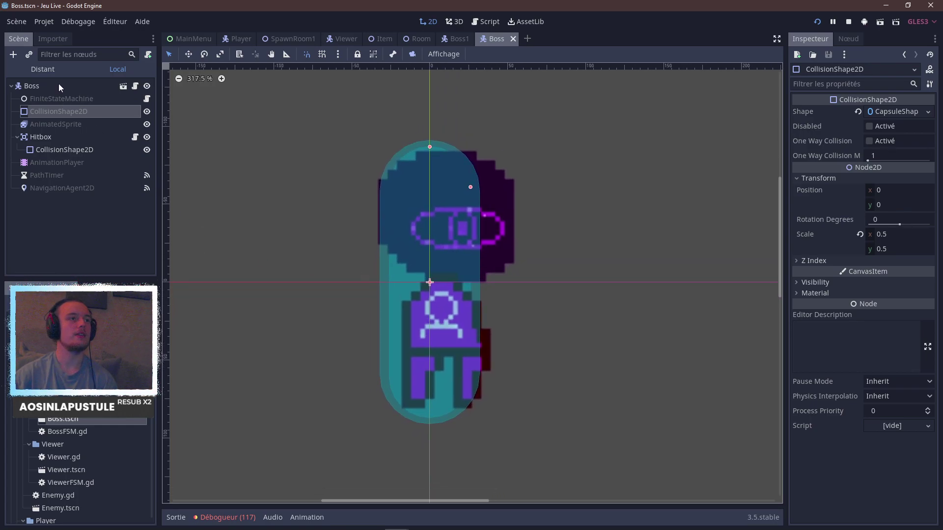
Open Rooms.gd in the script editor and examine its room scene constants.
{"action": "left_click", "coordinate": [489, 23]}
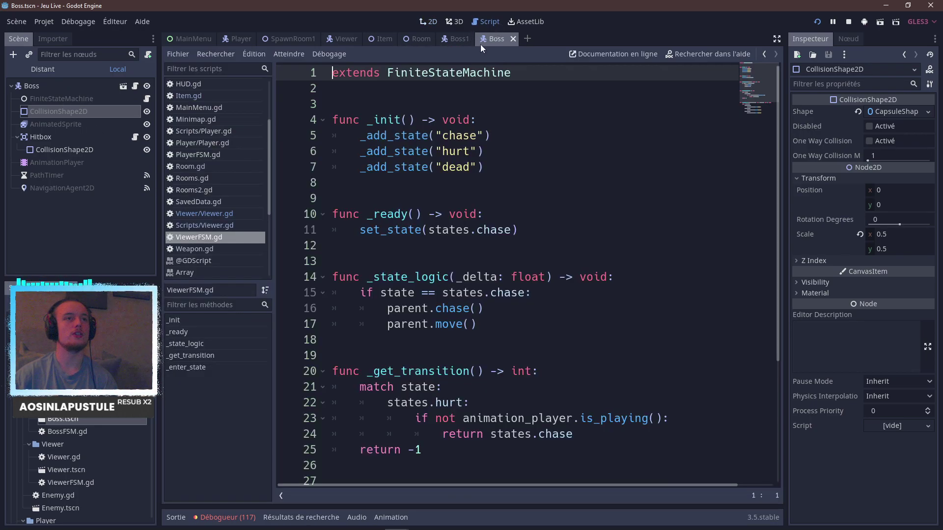
{"action": "left_click", "coordinate": [199, 178]}
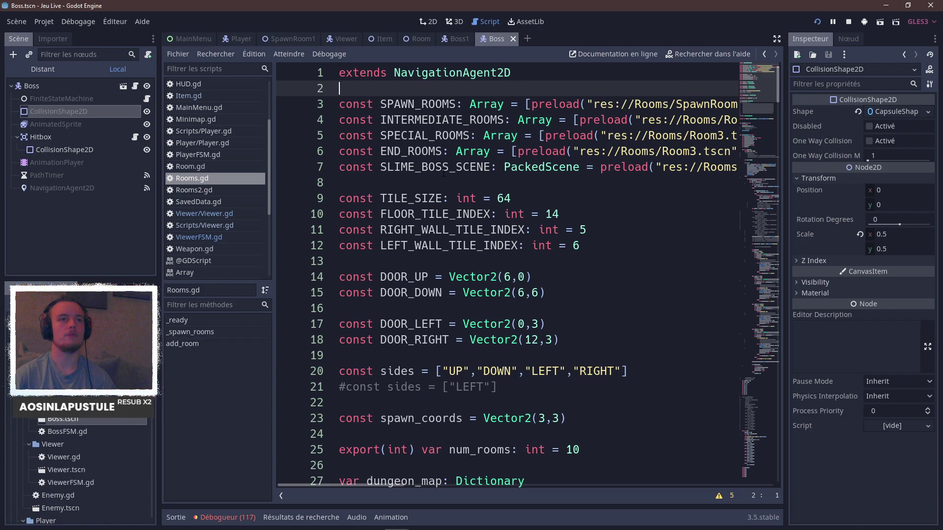
{"action": "scroll", "coordinate": [443, 173], "scroll_direction": "right", "scroll_amount": 6}
{"action": "scroll", "coordinate": [444, 173], "scroll_direction": "left", "scroll_amount": 6}
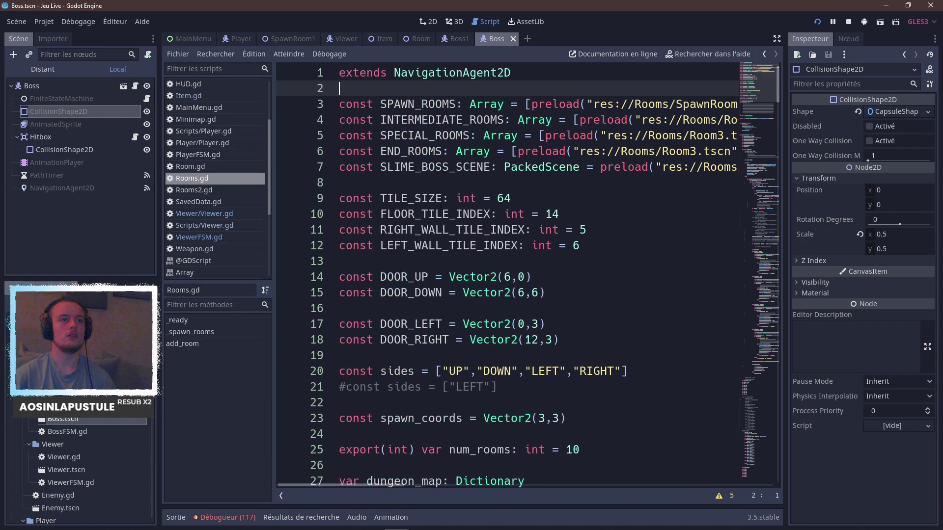
{"action": "scroll", "coordinate": [436, 245], "scroll_direction": "down", "scroll_amount": 3}
{"action": "scroll", "coordinate": [435, 242], "scroll_direction": "up", "scroll_amount": 3}
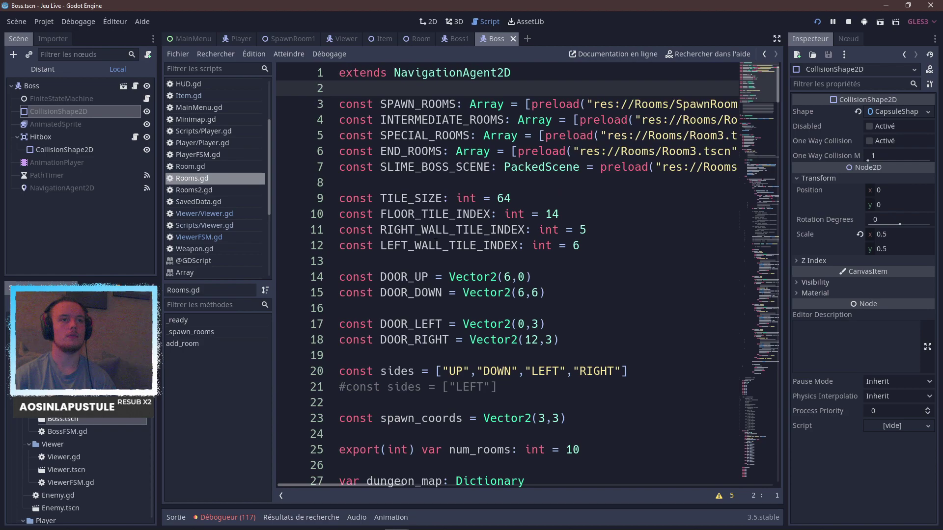
In Room.gd, replace Boss1.tscn in the BOSS preload path of ENEMY_SCENES with Characters/Enemies.
{"action": "left_click", "coordinate": [190, 166]}
{"action": "scroll", "coordinate": [513, 293], "scroll_direction": "down", "scroll_amount": 4}
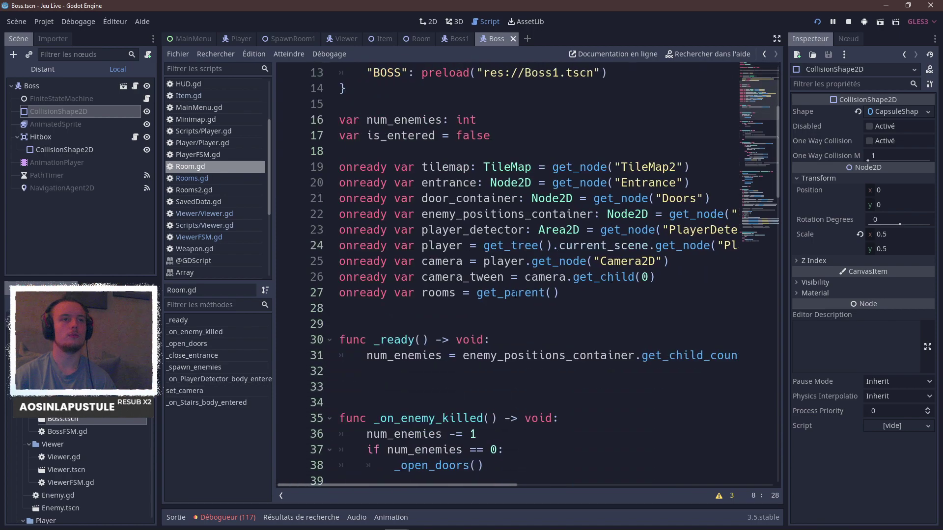
{"action": "scroll", "coordinate": [513, 293], "scroll_direction": "up", "scroll_amount": 4}
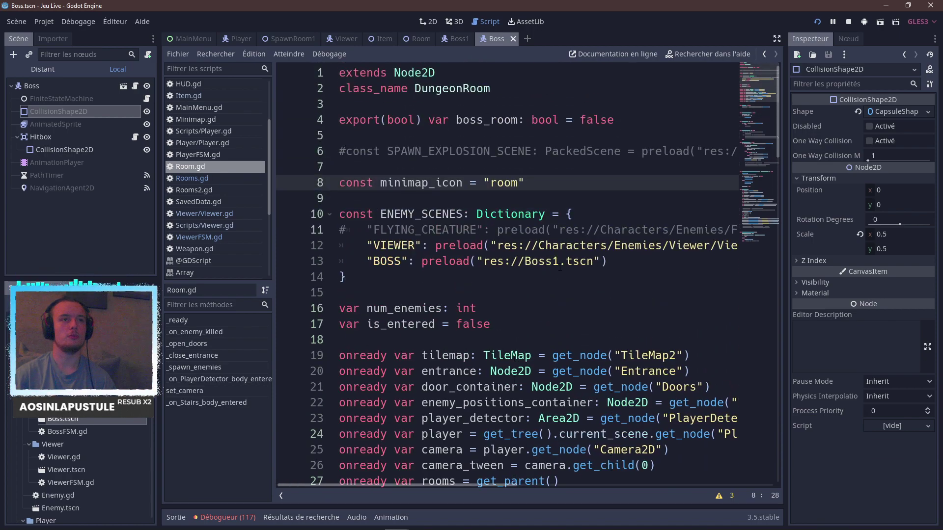
{"action": "left_click", "coordinate": [594, 261]}
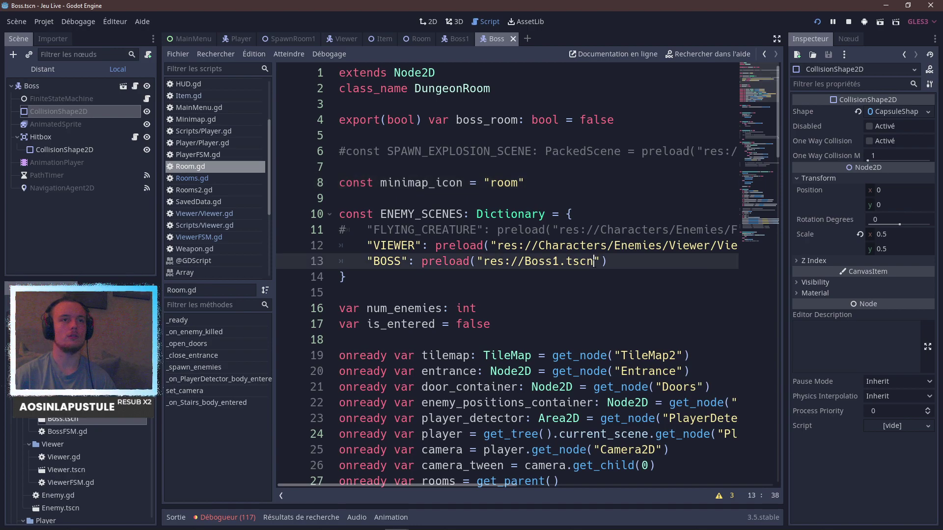
{"action": "left_click_drag", "start_coordinate": [594, 262], "coordinate": [524, 262]}
{"action": "key", "text": "BackSpace"}
{"action": "type", "text": "C"}
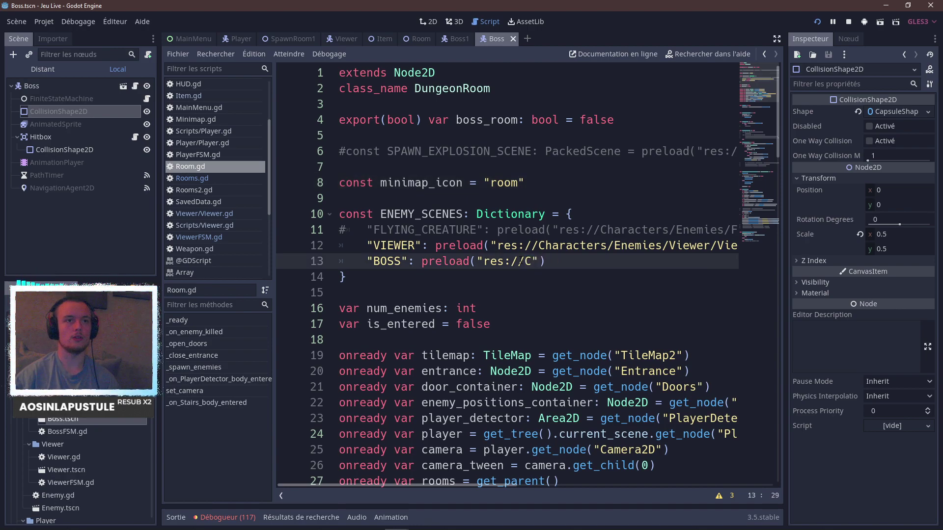
{"action": "type", "text": "h"}
{"action": "type", "text": "aract"}
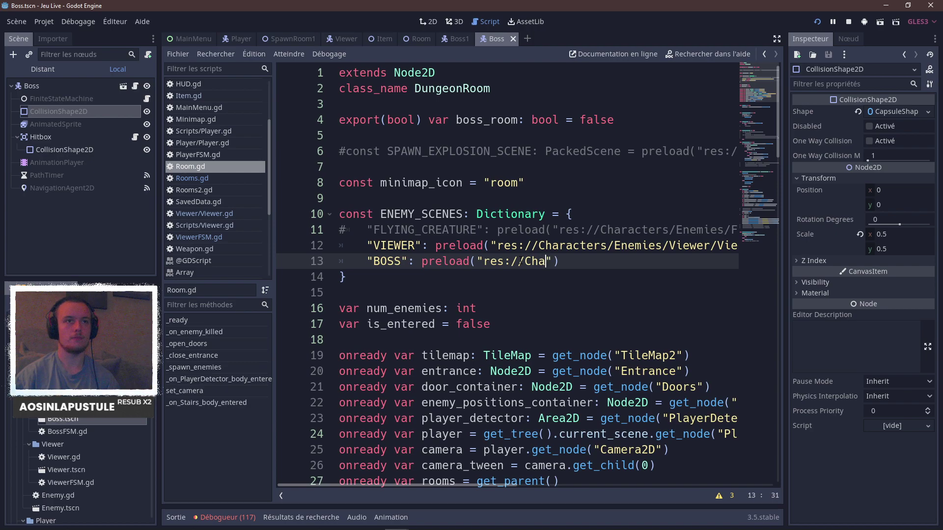
{"action": "type", "text": "ers"}
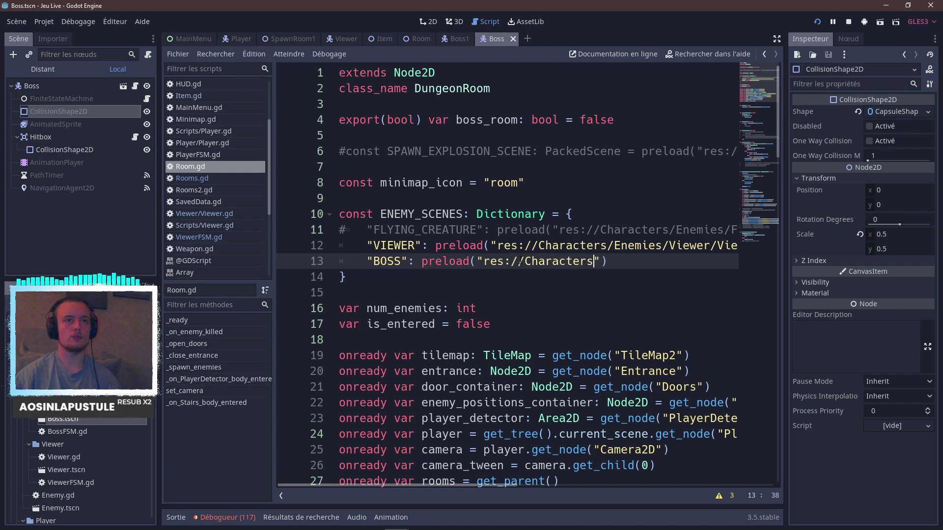
{"action": "type", "text": "/En"}
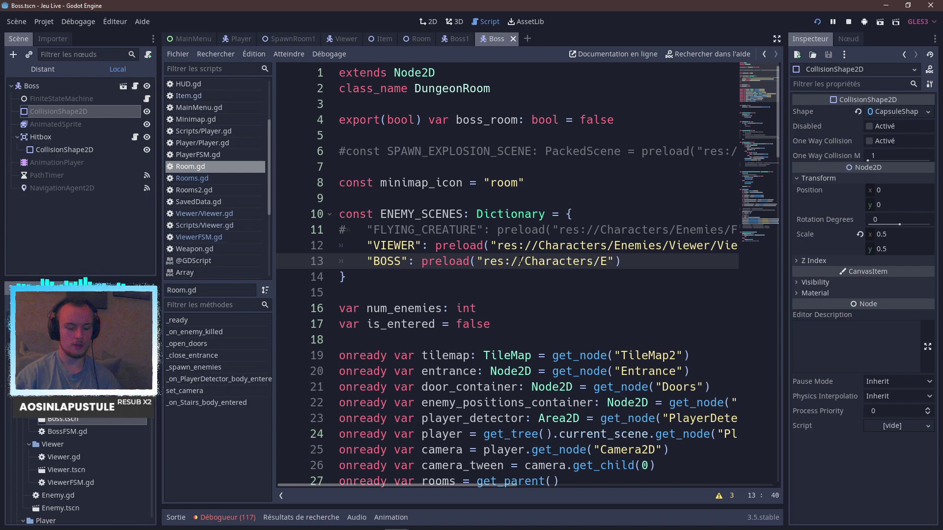
{"action": "type", "text": "emies"}
Complete the BOSS preload path as res://Characters/Enemies/Boss/Boss.tscn and save the script.
{"action": "scroll", "coordinate": [540, 270], "scroll_direction": "right", "scroll_amount": 3}
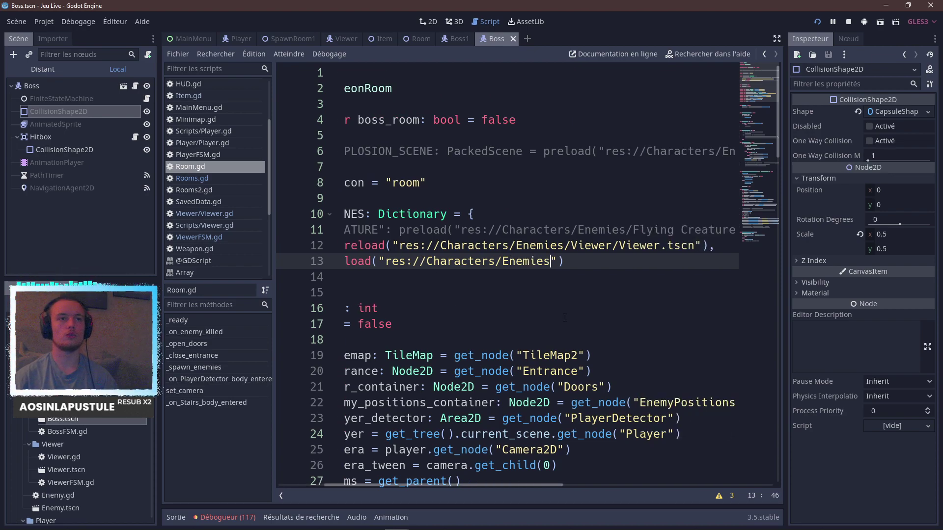
{"action": "left_click", "coordinate": [581, 280]}
{"action": "left_click", "coordinate": [668, 266]}
{"action": "key", "text": "Left"}
{"action": "key", "text": "Left"}
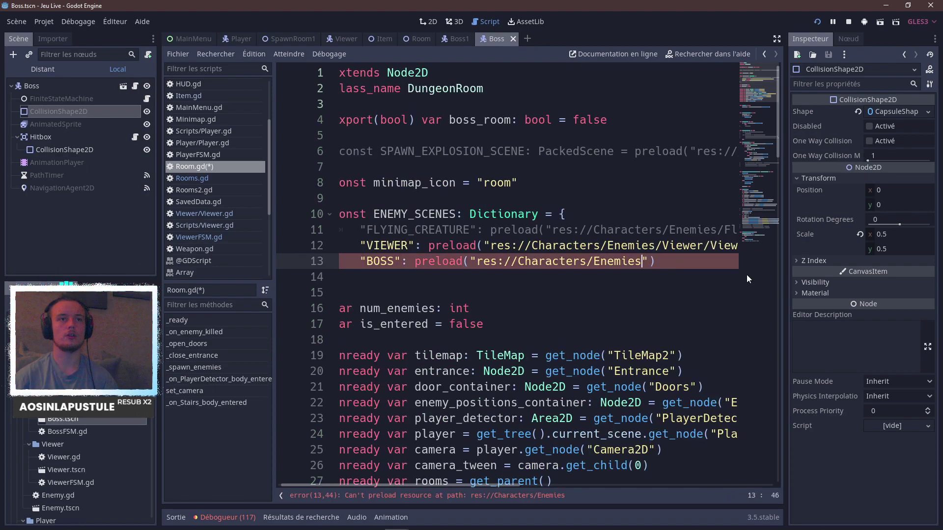
{"action": "scroll", "coordinate": [700, 296], "scroll_direction": "right", "scroll_amount": 2}
{"action": "type", "text": "/Bo"}
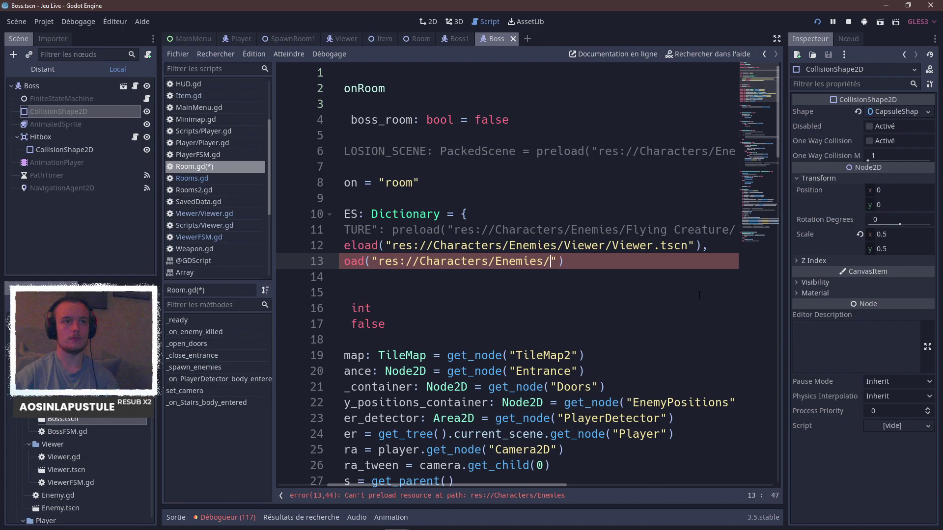
{"action": "type", "text": "ss/Boss"}
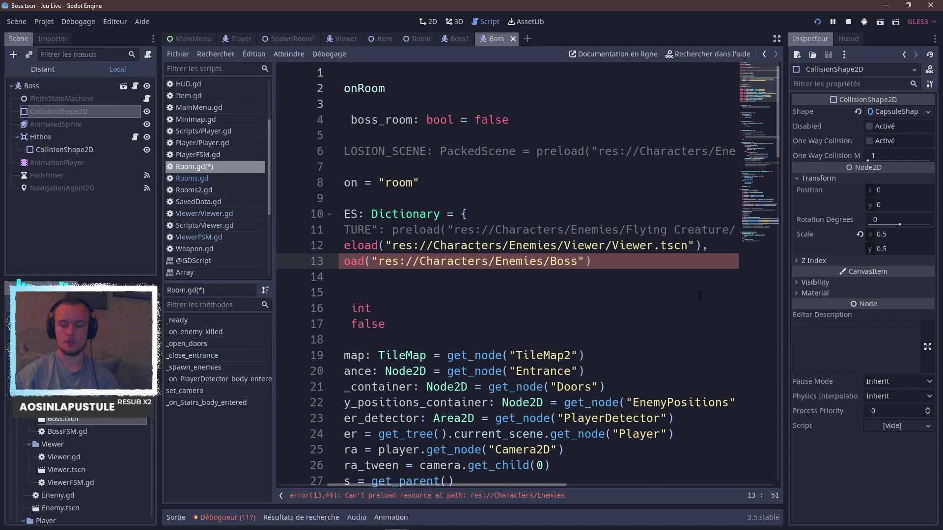
{"action": "type", "text": ".tscn"}
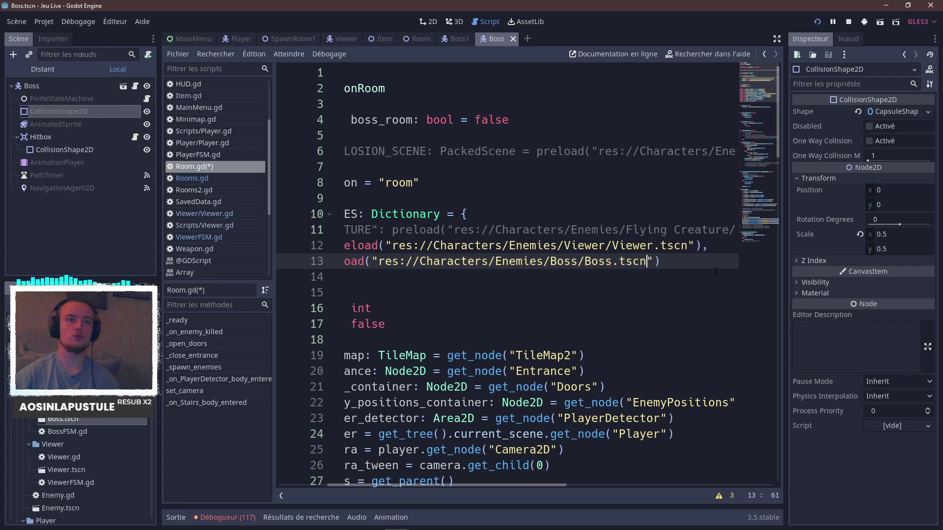
{"action": "key", "text": "ctrl+s"}
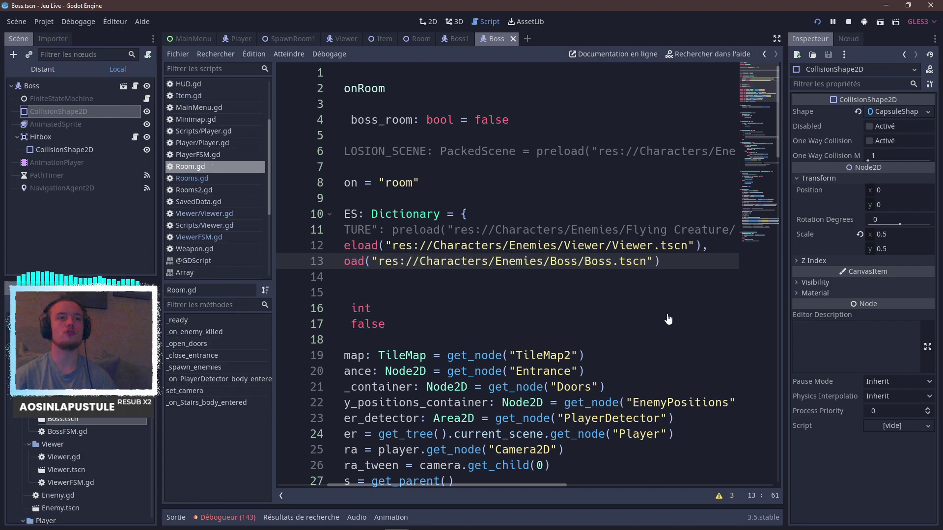
Review the _spawn_enemies function in Room.gd, save and restart the running game.
{"action": "scroll", "coordinate": [655, 303], "scroll_direction": "right", "scroll_amount": 3}
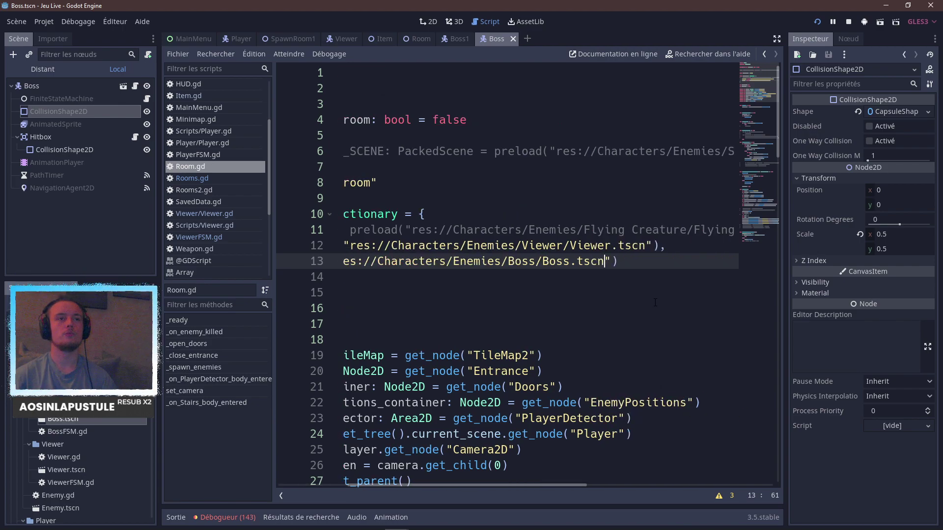
{"action": "scroll", "coordinate": [655, 302], "scroll_direction": "left", "scroll_amount": 1}
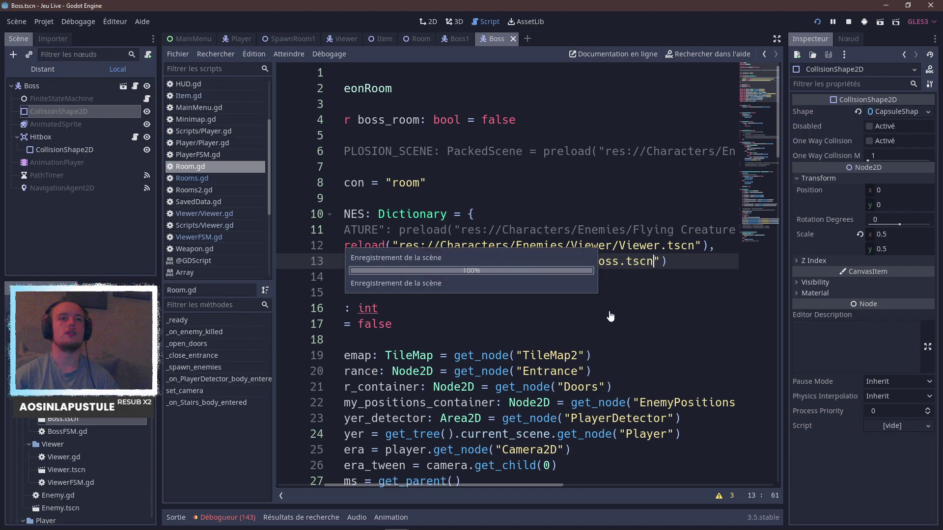
{"action": "scroll", "coordinate": [606, 312], "scroll_direction": "left", "scroll_amount": 5}
{"action": "scroll", "coordinate": [607, 312], "scroll_direction": "down", "scroll_amount": 8}
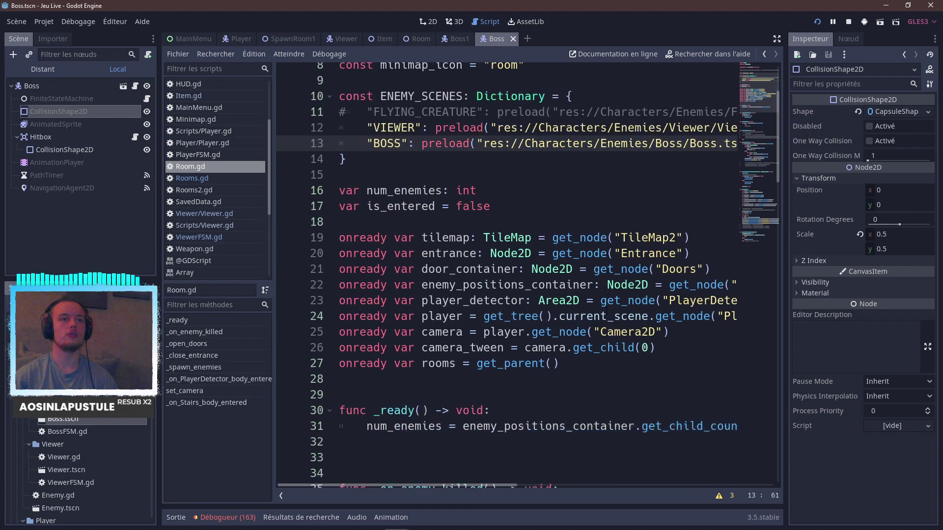
{"action": "scroll", "coordinate": [607, 310], "scroll_direction": "down", "scroll_amount": 2}
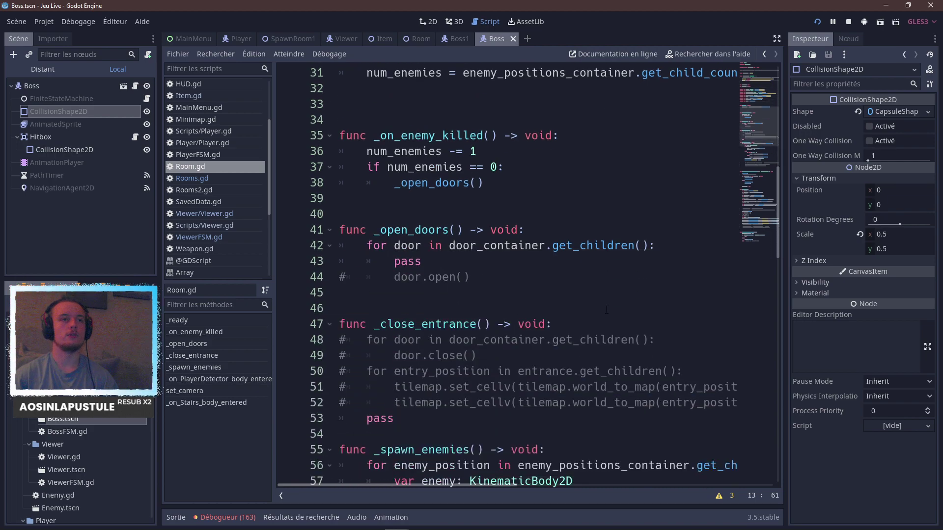
{"action": "scroll", "coordinate": [607, 310], "scroll_direction": "down", "scroll_amount": 6}
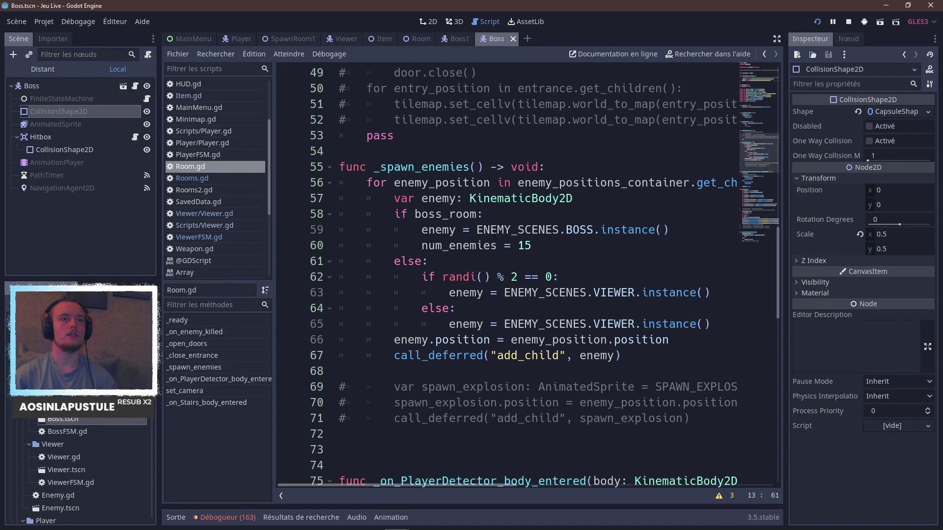
{"action": "key", "text": "ctrl+s"}
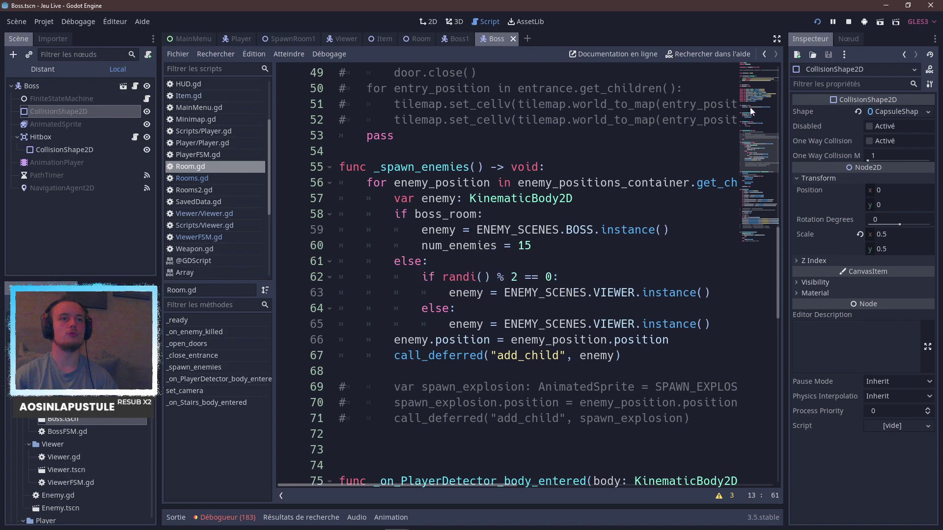
{"action": "left_click", "coordinate": [816, 23]}
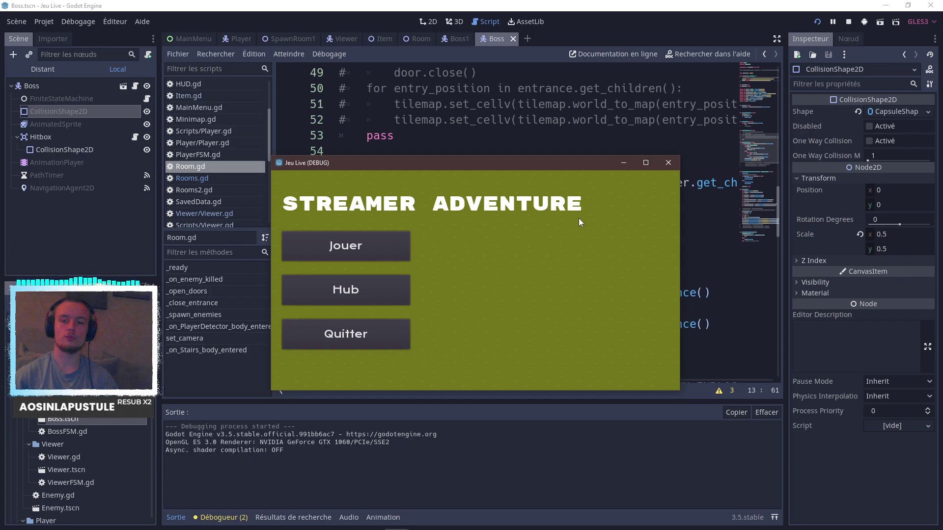
Maximize the game window, start a new game, and walk down from the spawn room to room (5, 7).
{"action": "left_click", "coordinate": [647, 162]}
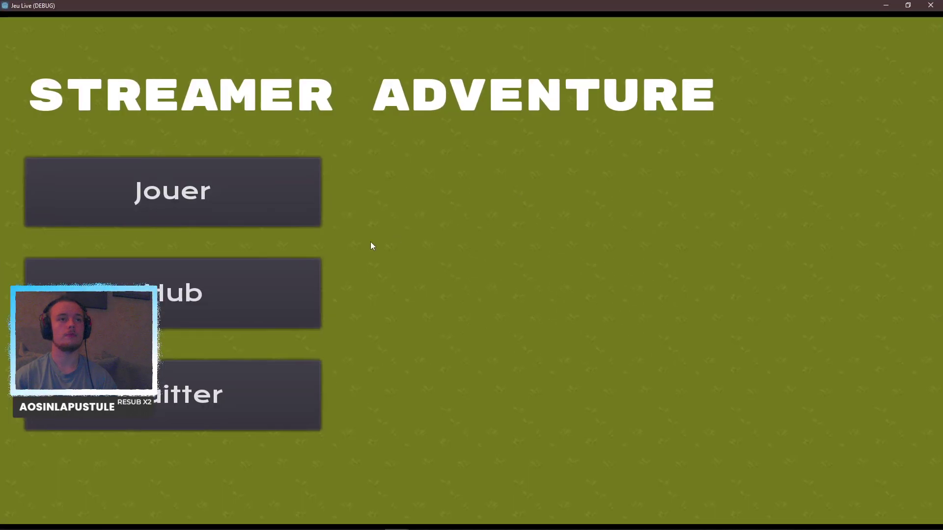
{"action": "left_click", "coordinate": [288, 192]}
{"action": "key", "text": "d"}
{"action": "key", "text": "s"}
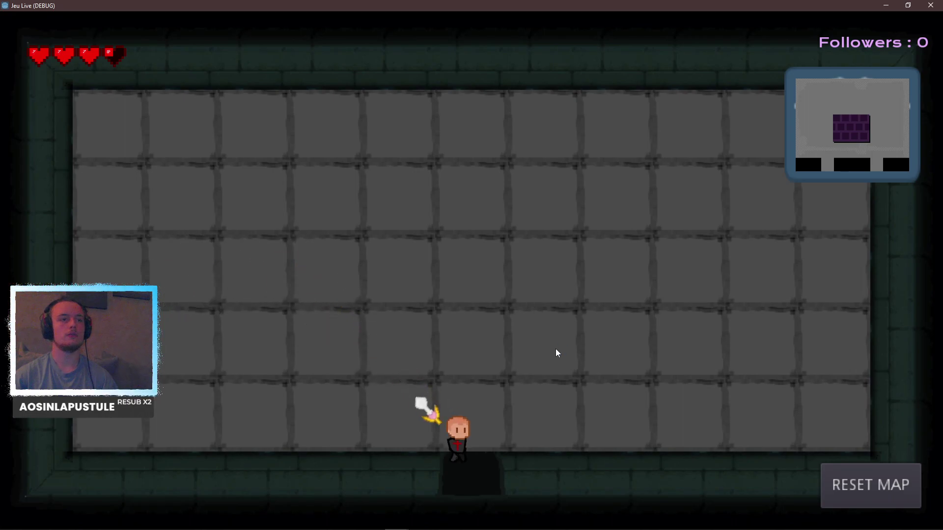
{"action": "key", "text": "s"}
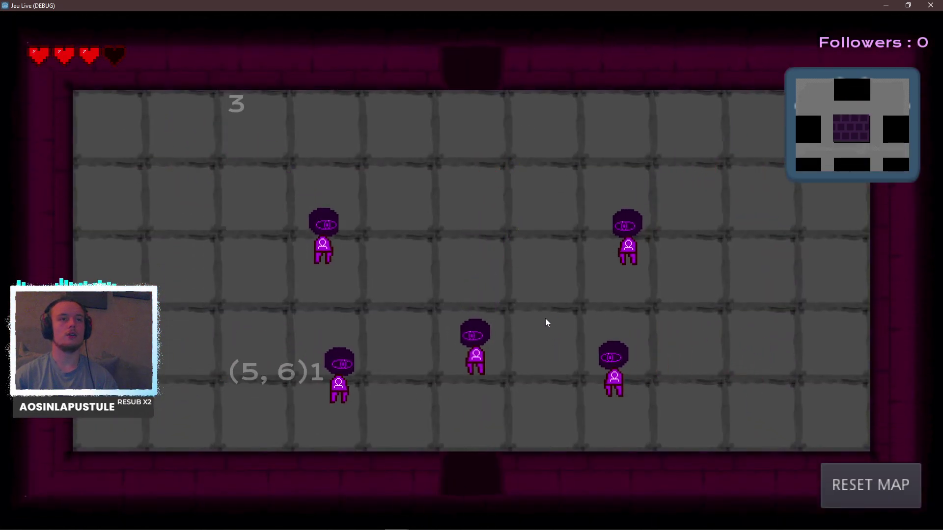
{"action": "key", "text": "q"}
{"action": "scroll", "coordinate": [540, 268], "scroll_direction": "down", "scroll_amount": 8}
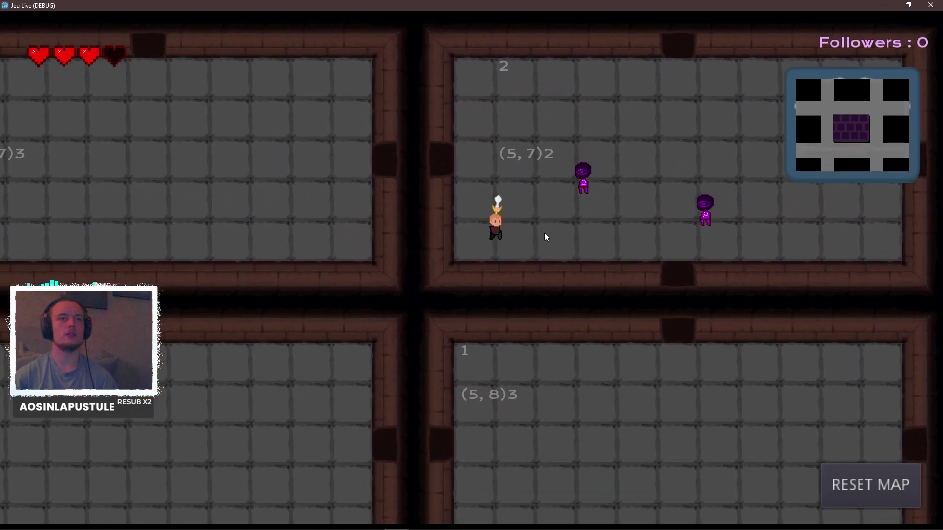
Look for the boss in rooms (4, 7) and (4, 6), and return to room (5, 7).
{"action": "key", "text": "z"}
{"action": "key", "text": "a"}
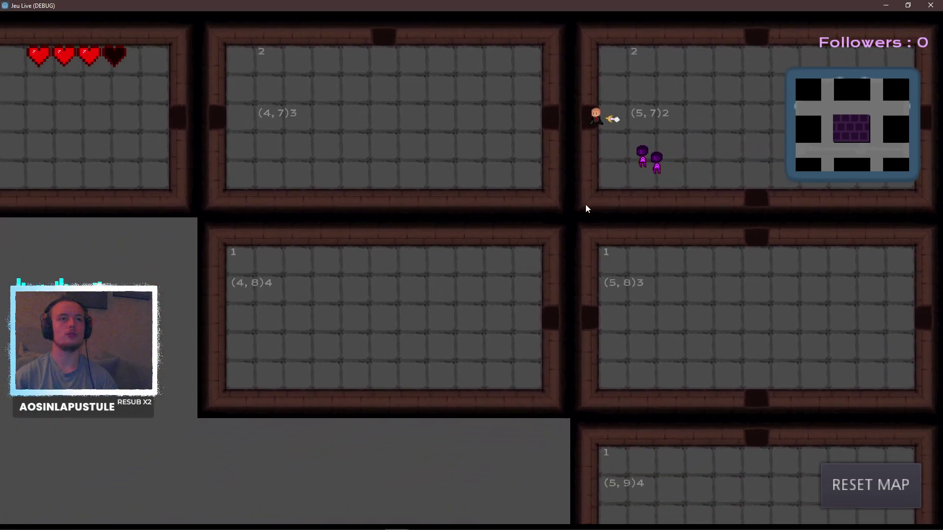
{"action": "key", "text": "w"}
{"action": "key", "text": "w"}
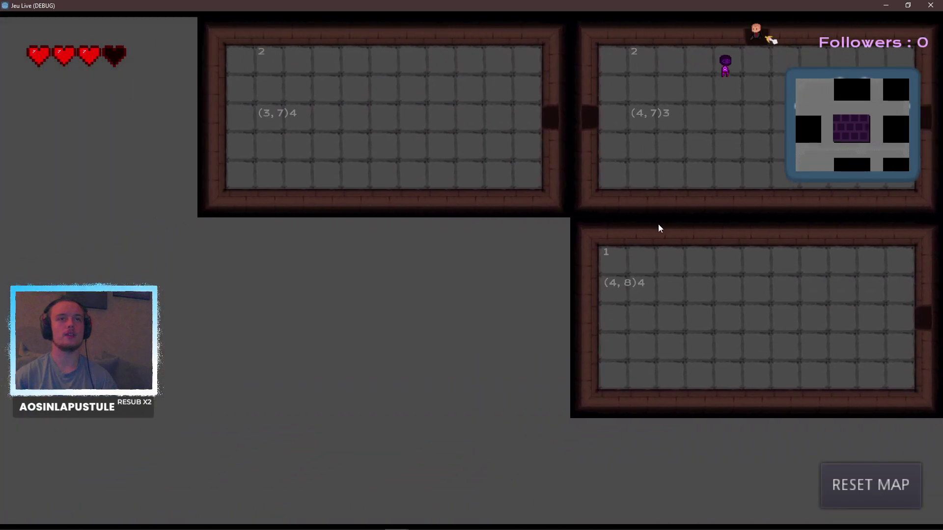
{"action": "key", "text": "s"}
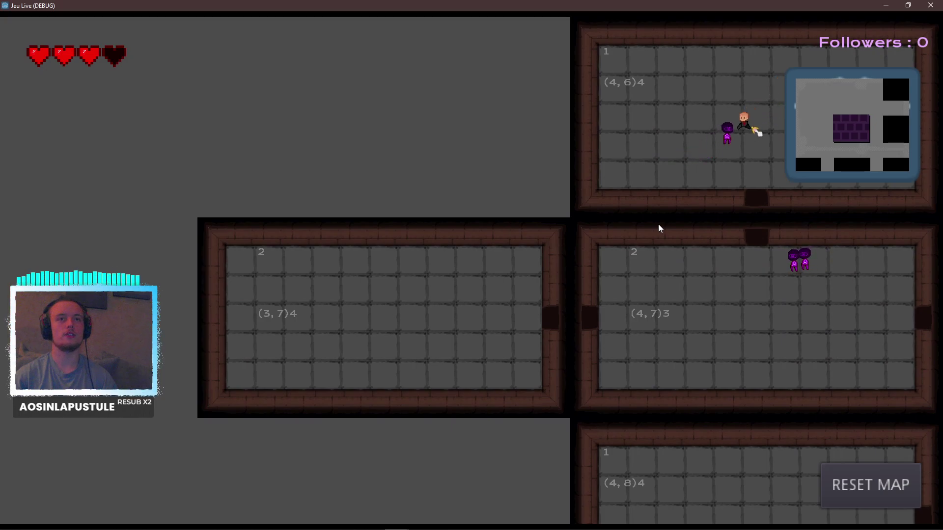
{"action": "key", "text": "s"}
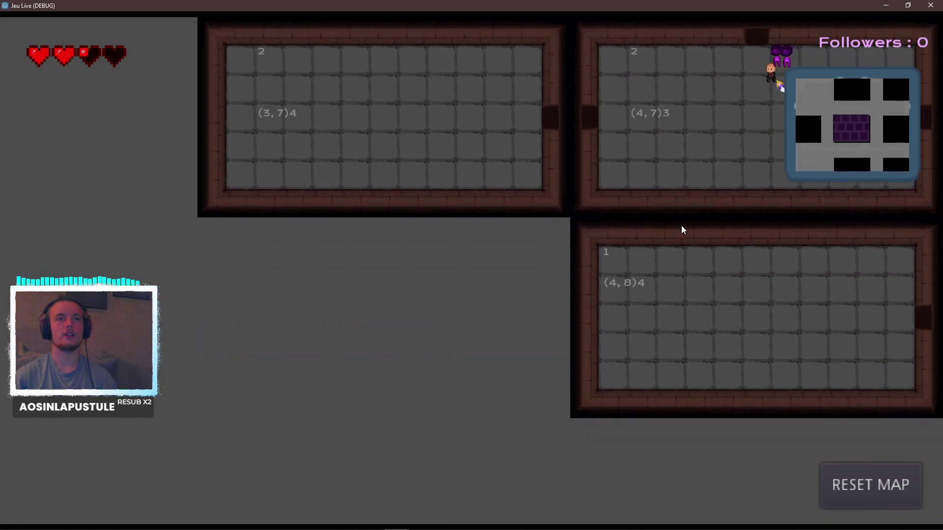
{"action": "key", "text": "d"}
{"action": "key", "text": "d"}
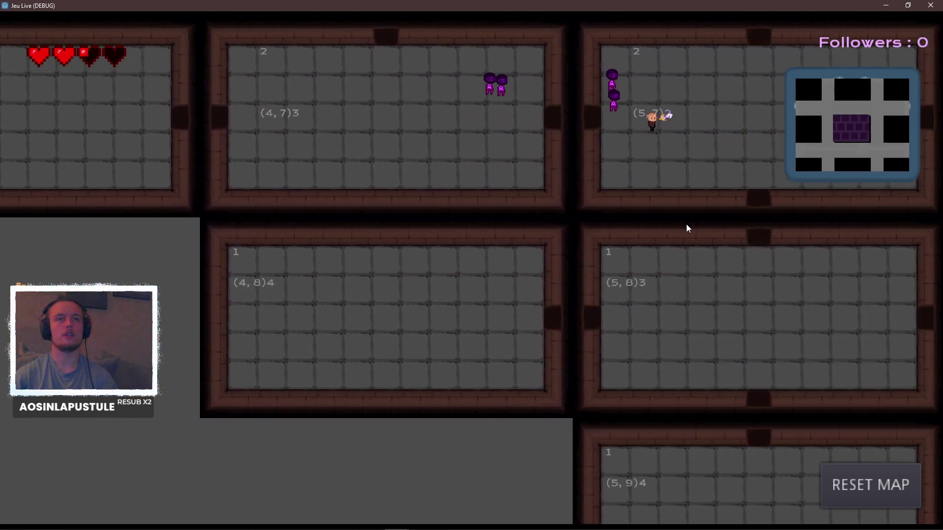
Look for the boss in rooms (5, 8) and (6, 8), and head back towards room (5, 7).
{"action": "key", "text": "Down"}
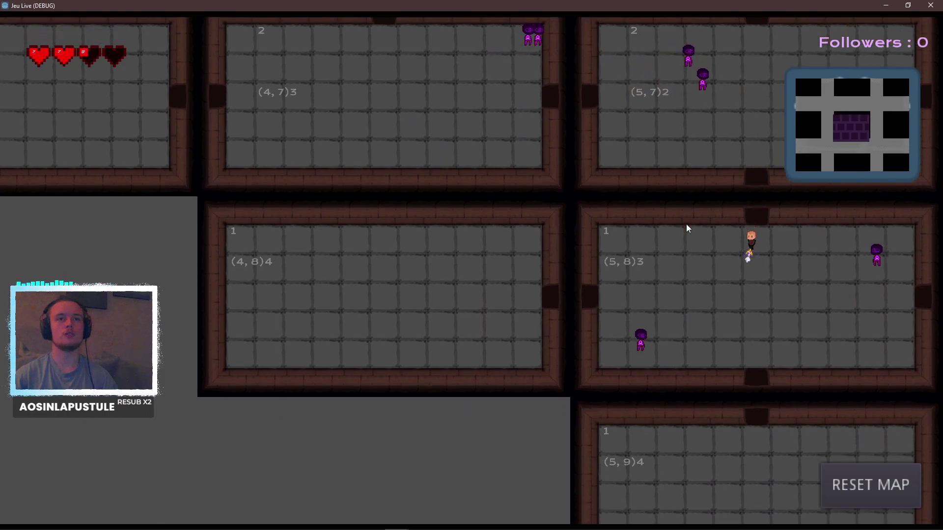
{"action": "key", "text": "Right"}
{"action": "key", "text": "Right"}
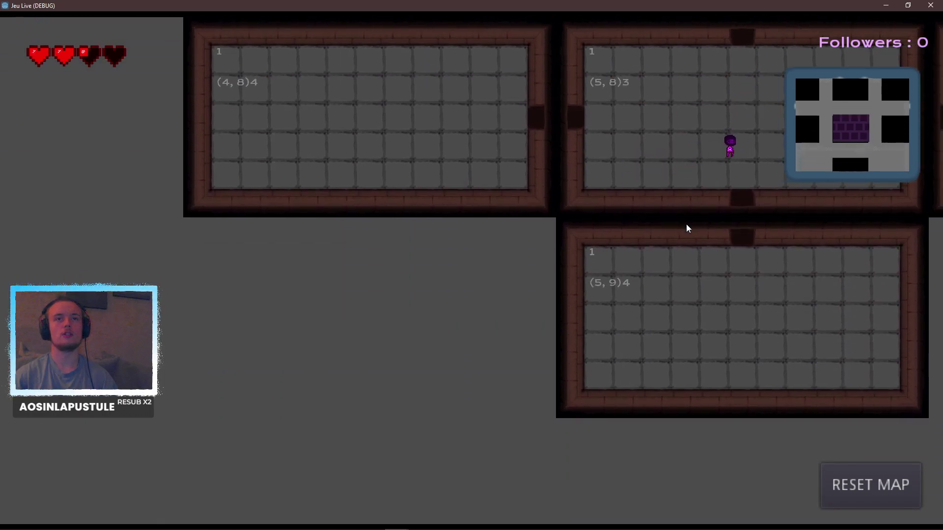
{"action": "key", "text": "Up"}
{"action": "key", "text": "Left"}
{"action": "key", "text": "Down"}
{"action": "key", "text": "a"}
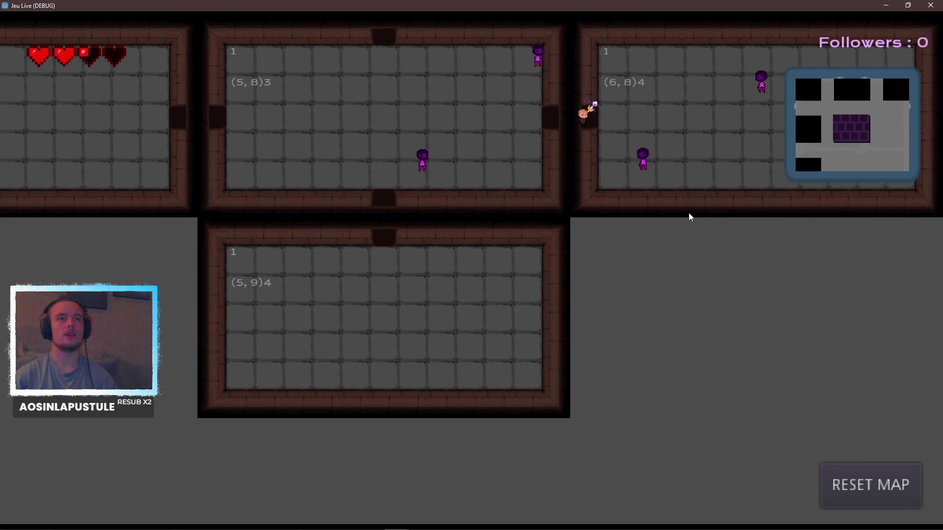
{"action": "key", "text": "w"}
{"action": "key", "text": "q"}
{"action": "key", "text": "z"}
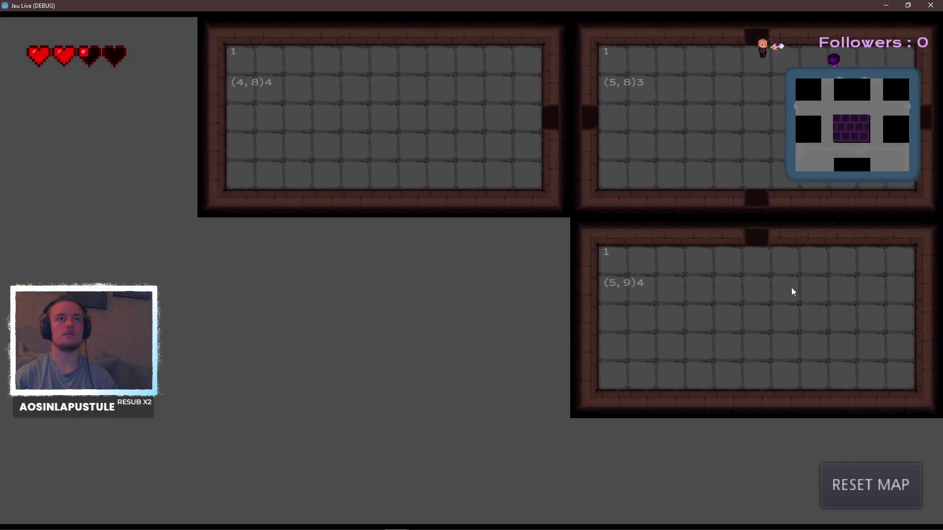
Look for the boss in rooms (6, 7) and (6, 6), and return to room (6, 7).
{"action": "key", "text": "d"}
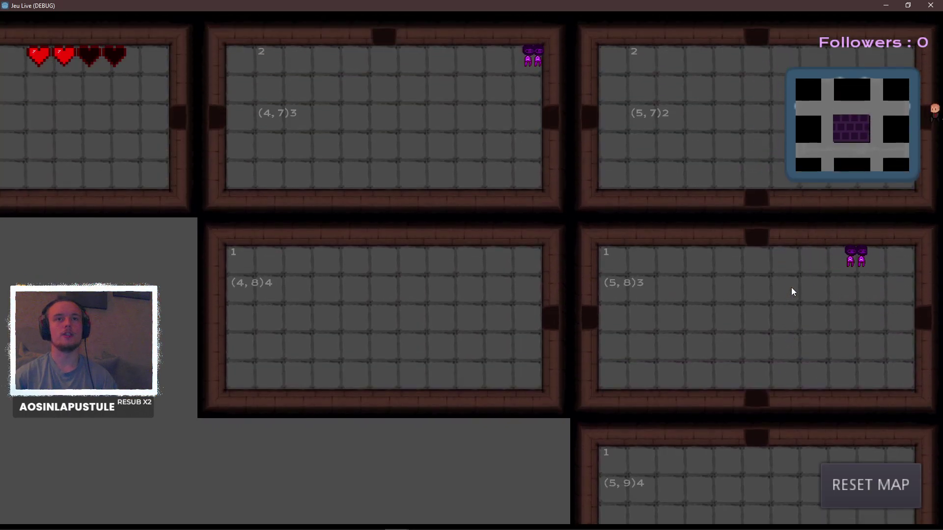
{"action": "key", "text": "a"}
{"action": "key", "text": "w"}
{"action": "key", "text": "d"}
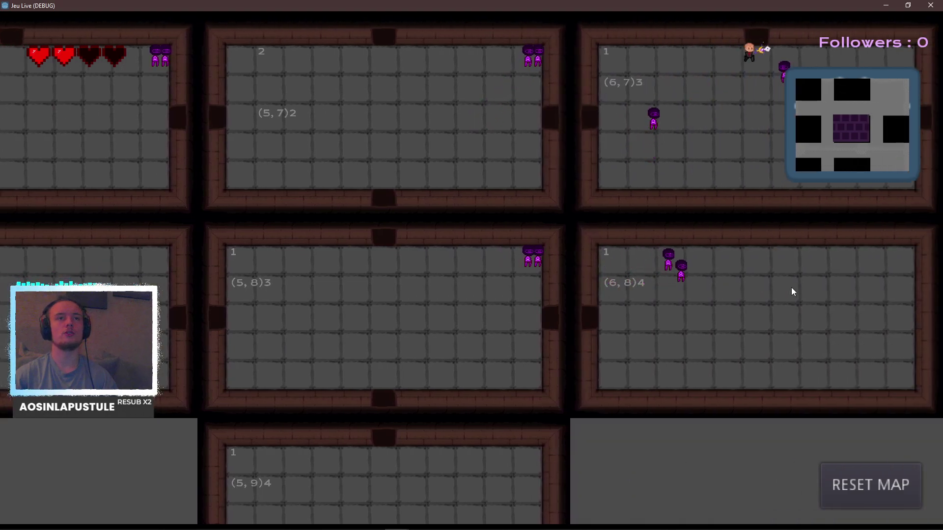
{"action": "key", "text": "w"}
{"action": "key", "text": "s"}
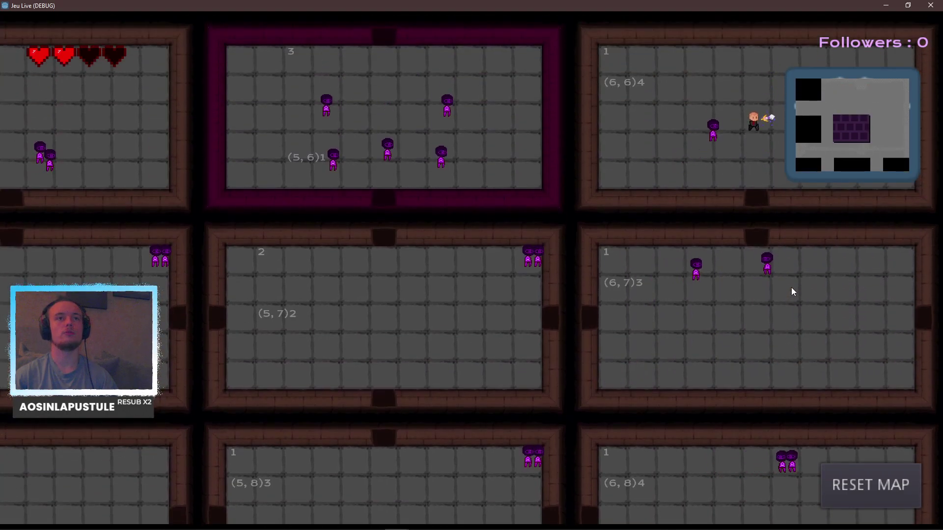
{"action": "key", "text": "w"}
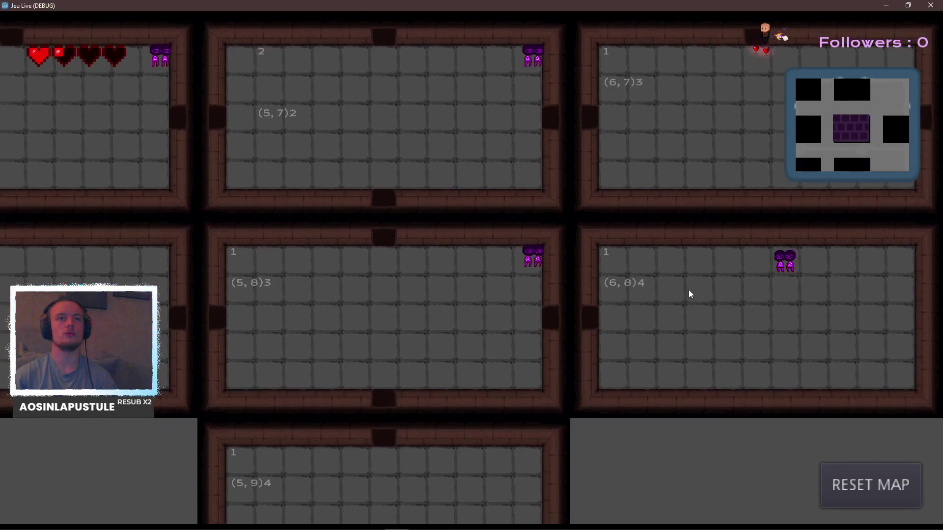
Cross room (6, 7) to the adjoining ESCALIER room and take the stairs to the next level.
{"action": "key", "text": "s"}
{"action": "key", "text": "d"}
{"action": "key", "text": "s"}
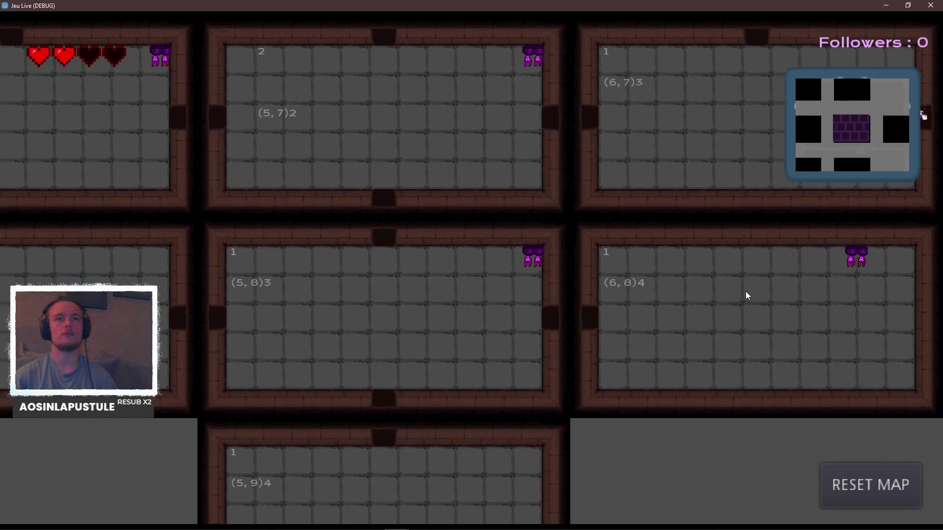
{"action": "key", "text": "d"}
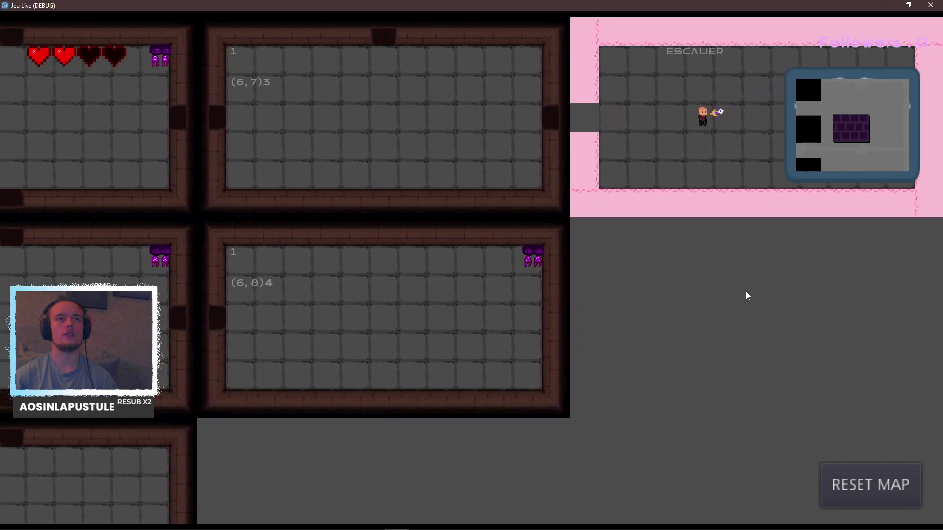
{"action": "key", "text": "e"}
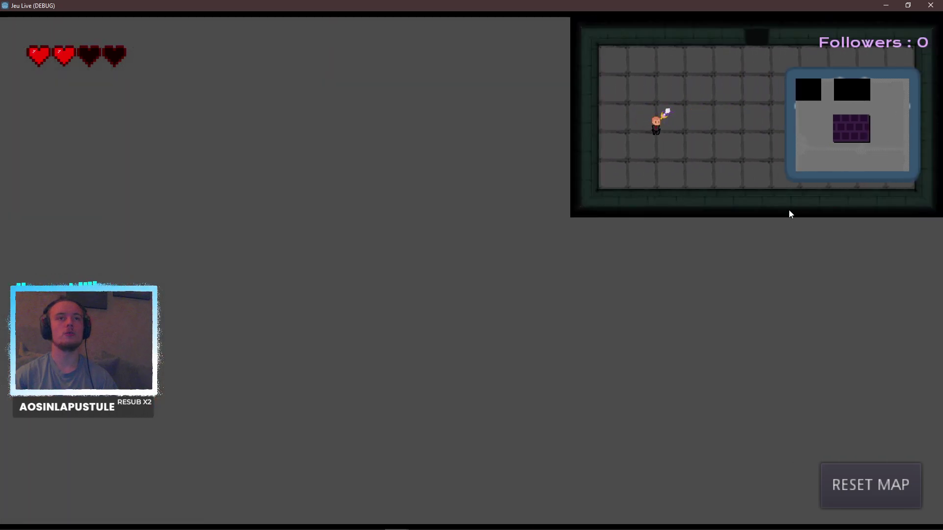
Explore the new level from the spawn room through rooms (5, 4) and (4, 4) in search of the boss.
{"action": "key", "text": "d"}
{"action": "key", "text": "d"}
{"action": "key", "text": "w"}
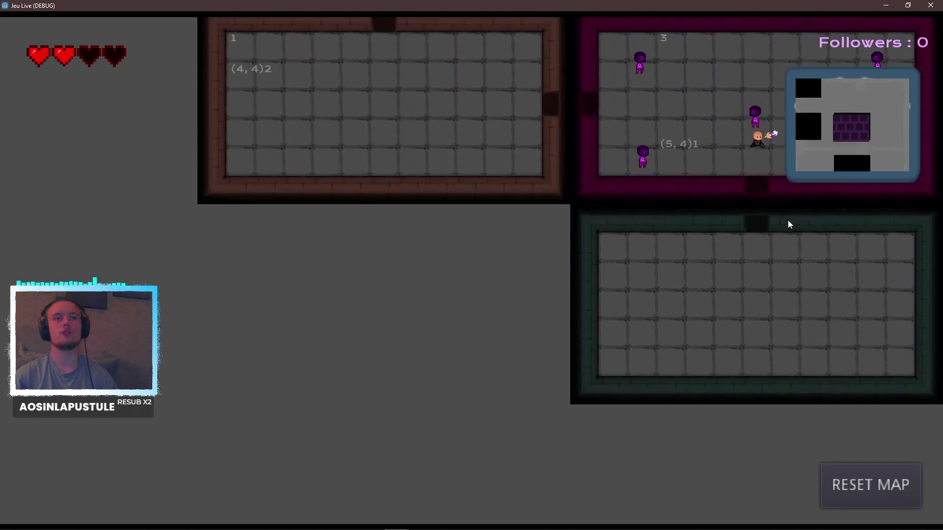
{"action": "key", "text": "a"}
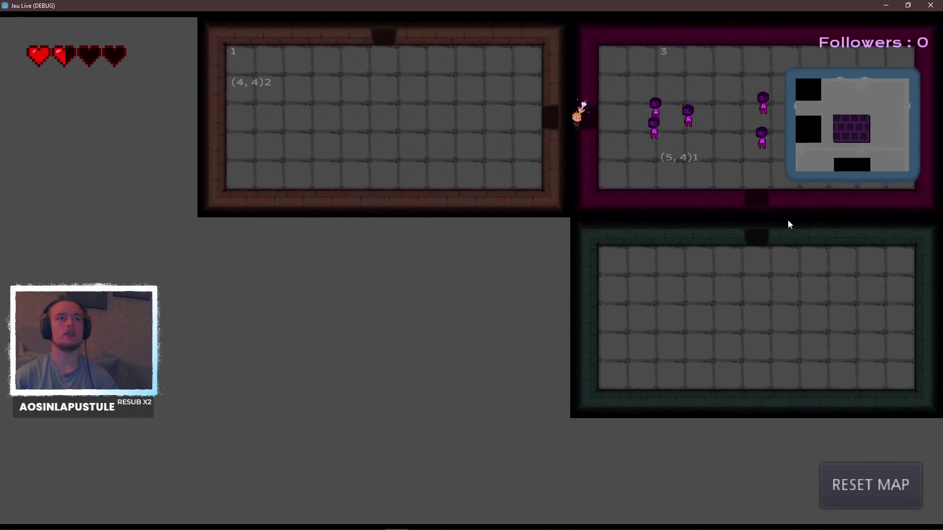
{"action": "key", "text": "w"}
{"action": "key", "text": "a"}
{"action": "key", "text": "w"}
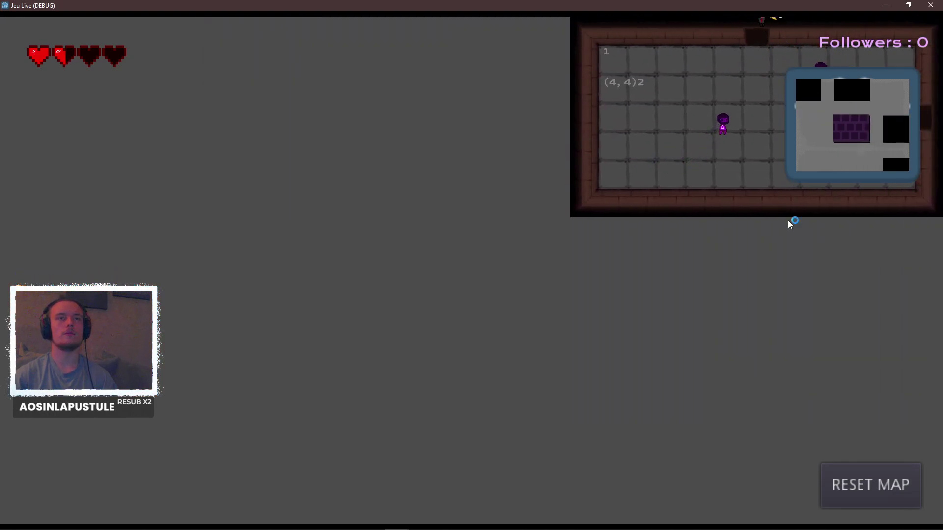
Enter the ESCALIER room (3, 3) and examine it up close for a boss.
{"action": "key", "text": "w"}
{"action": "key", "text": "a"}
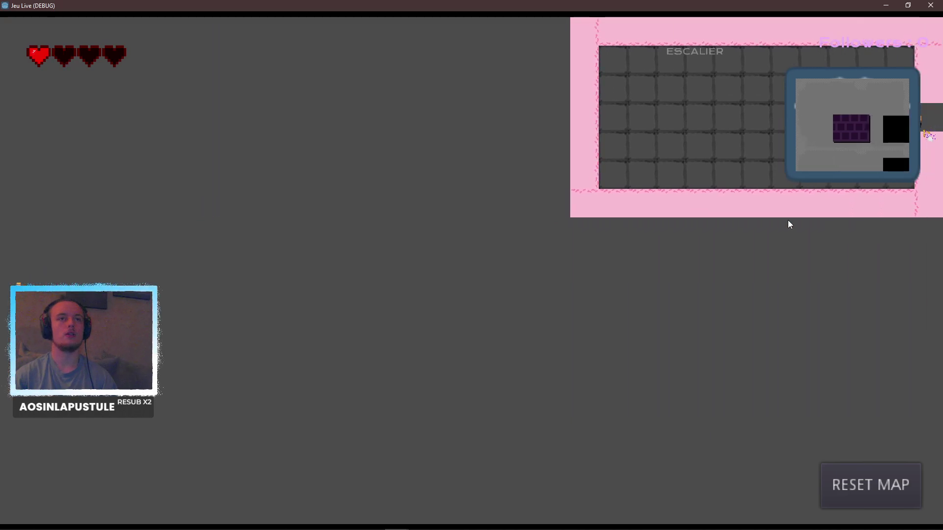
{"action": "key", "text": "w"}
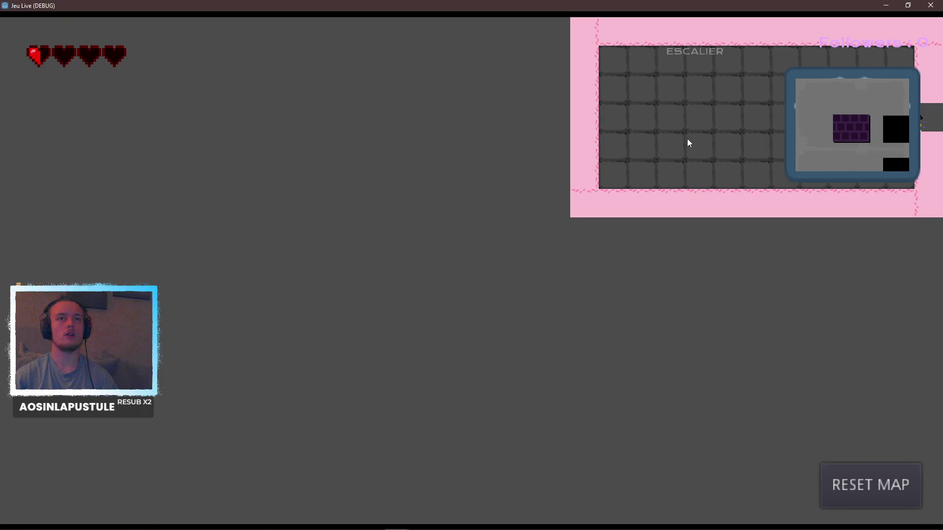
{"action": "key", "text": "a"}
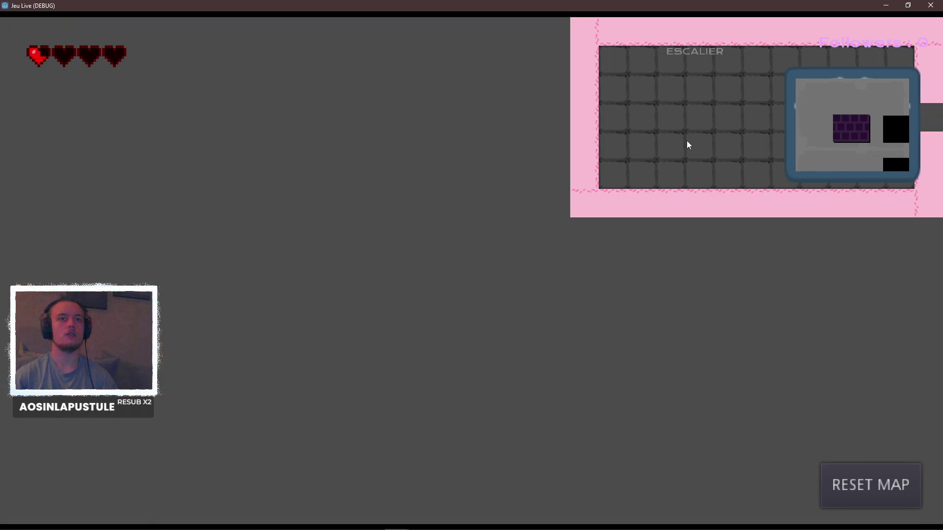
{"action": "key", "text": "a"}
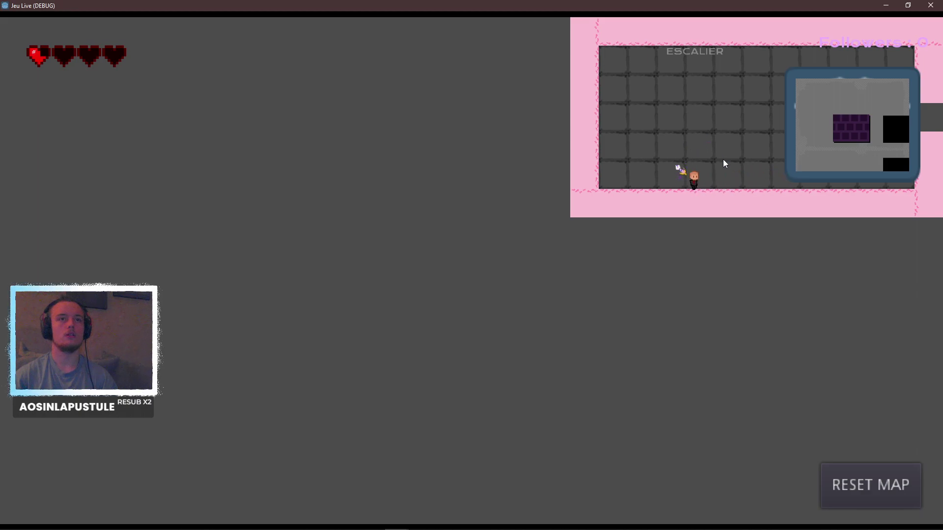
{"action": "key", "text": "a"}
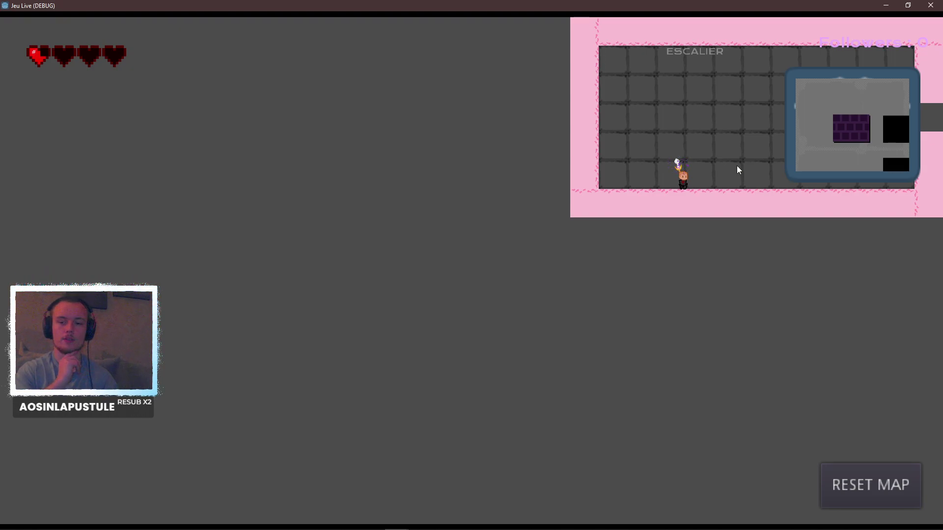
{"action": "scroll", "coordinate": [719, 149], "scroll_direction": "up", "scroll_amount": 1}
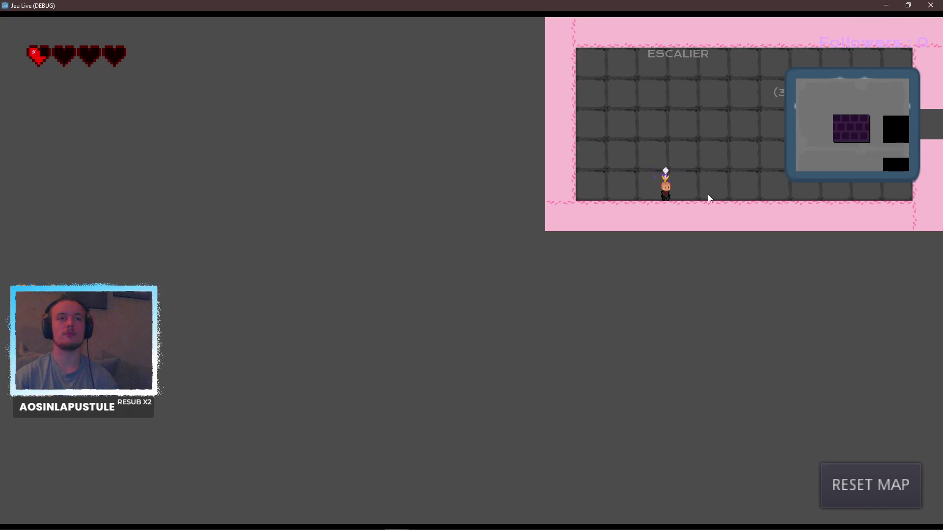
{"action": "scroll", "coordinate": [714, 104], "scroll_direction": "up", "scroll_amount": 7}
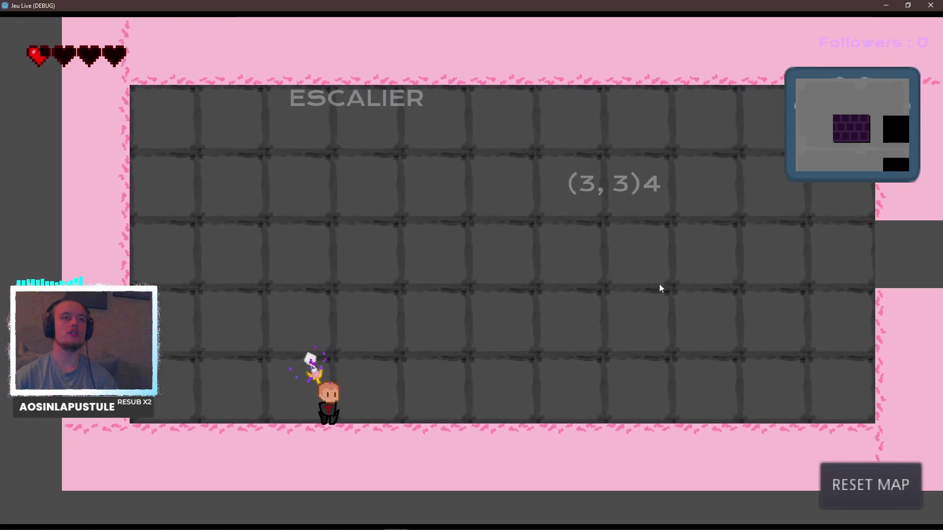
{"action": "scroll", "coordinate": [656, 279], "scroll_direction": "down", "scroll_amount": 3}
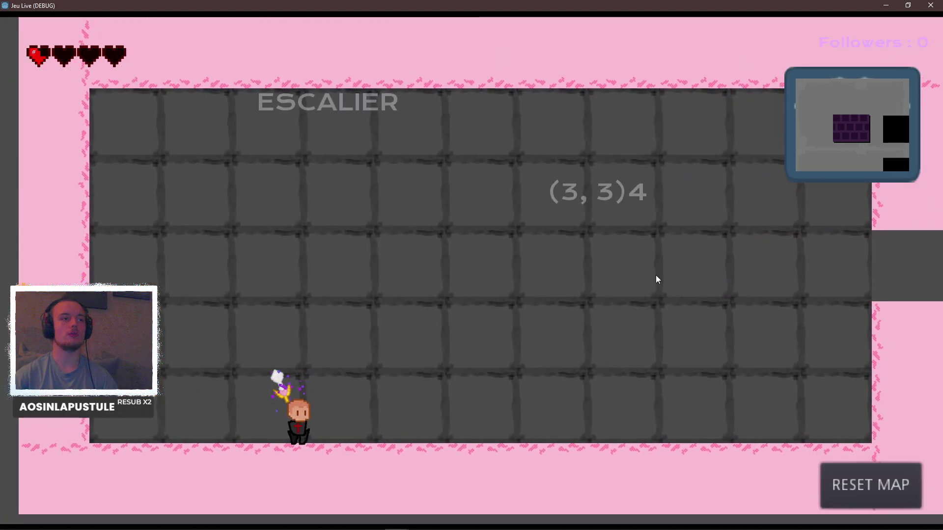
{"action": "scroll", "coordinate": [655, 278], "scroll_direction": "up", "scroll_amount": 2}
Cross the ESCALIER room (3, 3) and take its stairs to the next level's spawn room.
{"action": "key", "text": "d"}
{"action": "key", "text": "z"}
{"action": "key", "text": "Up"}
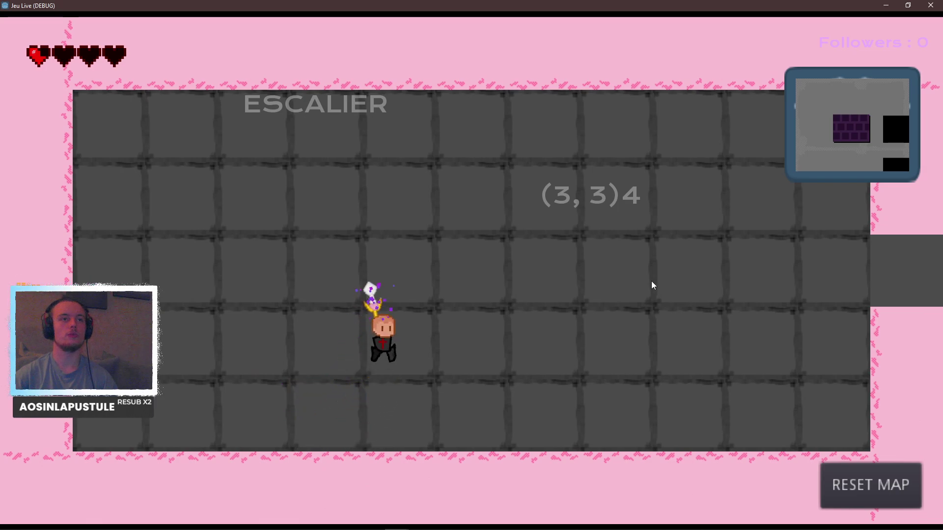
{"action": "key", "text": "Down"}
{"action": "key", "text": "Right"}
{"action": "key", "text": "Down"}
{"action": "key", "text": "Right"}
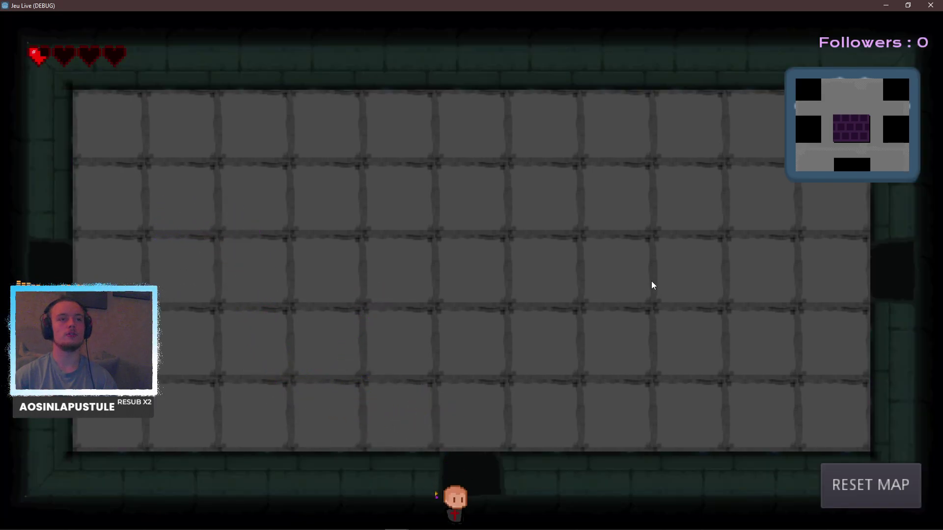
Explore the new level from the spawn room through rooms (5, 6) and (5, 7) to room (5, 8) in search of the boss.
{"action": "key", "text": "Down"}
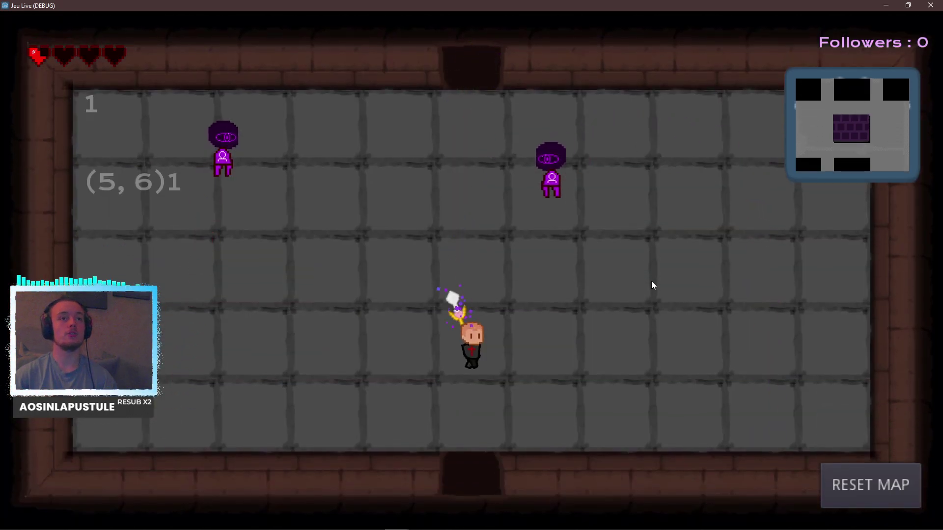
{"action": "key", "text": "Down"}
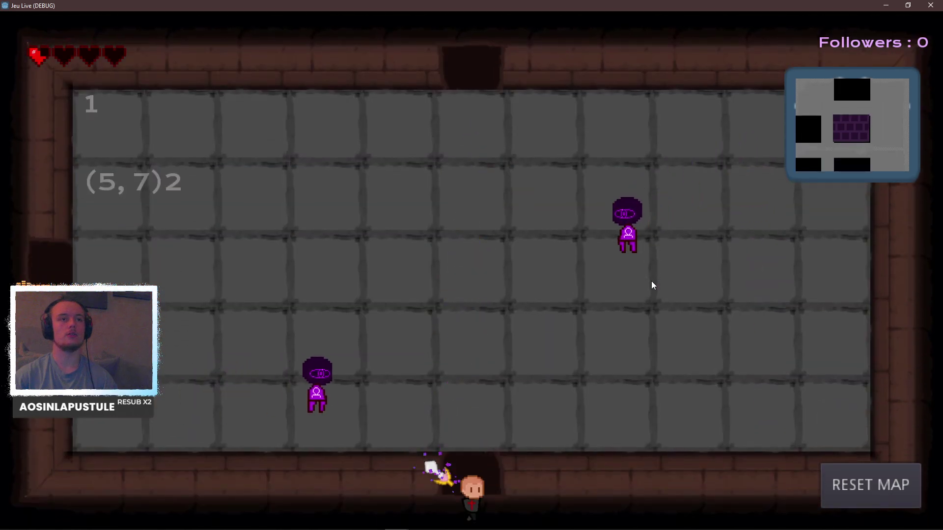
{"action": "key", "text": "Down"}
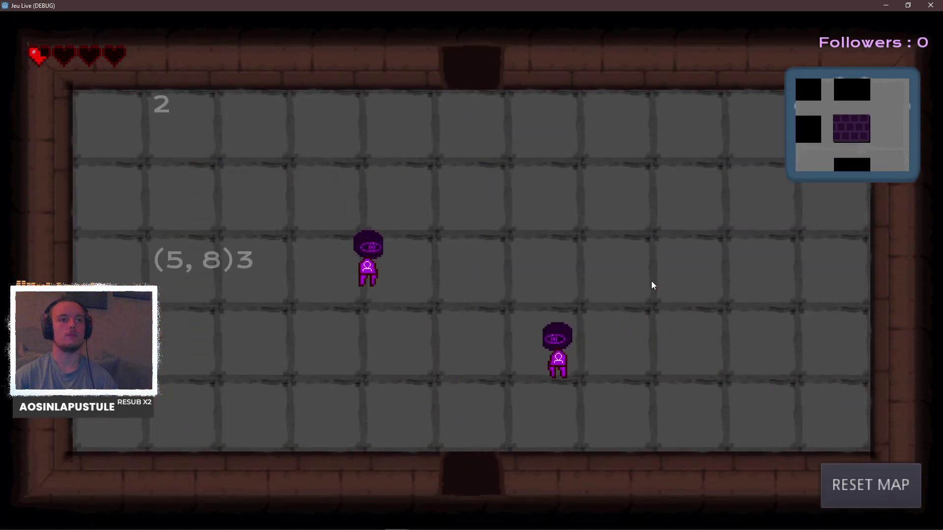
Lead the two purple enemies around room (5, 8) to test how they chase the player.
{"action": "key", "text": "Up"}
{"action": "key", "text": "Up"}
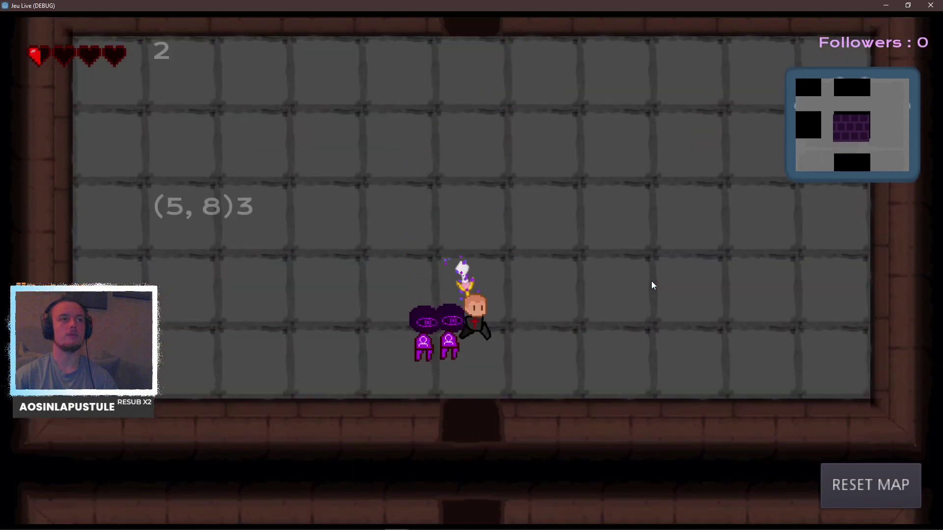
{"action": "key", "text": "Left"}
{"action": "key", "text": "Left"}
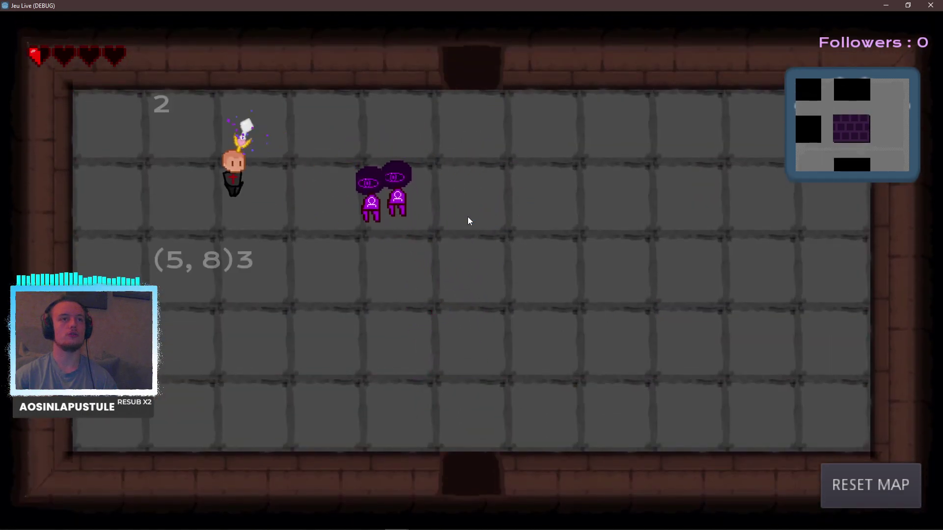
{"action": "key", "text": "Left"}
{"action": "key", "text": "Down"}
{"action": "key", "text": "Right"}
{"action": "key", "text": "Right"}
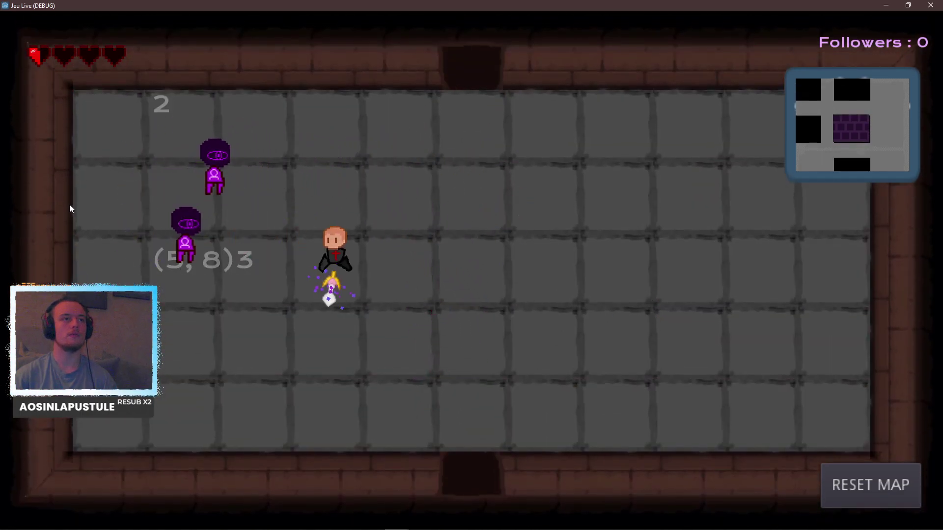
{"action": "key", "text": "Right"}
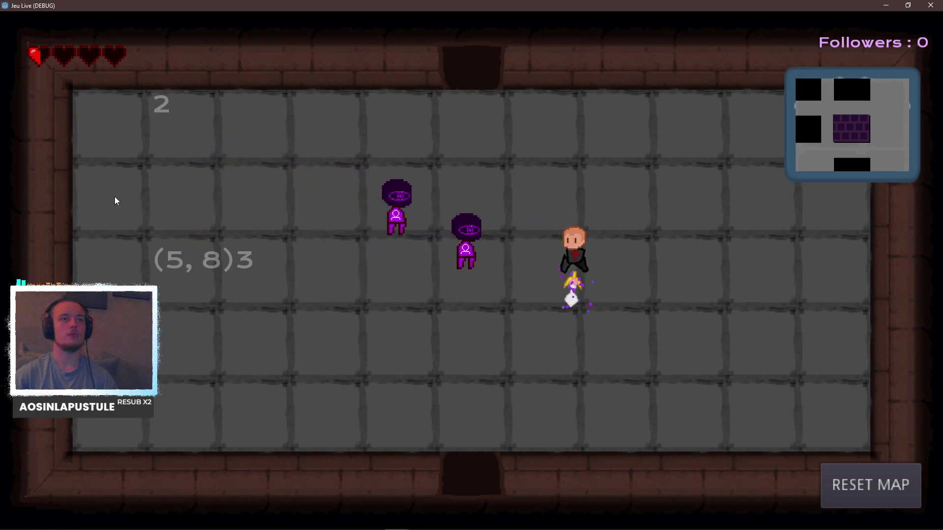
{"action": "key", "text": "Up"}
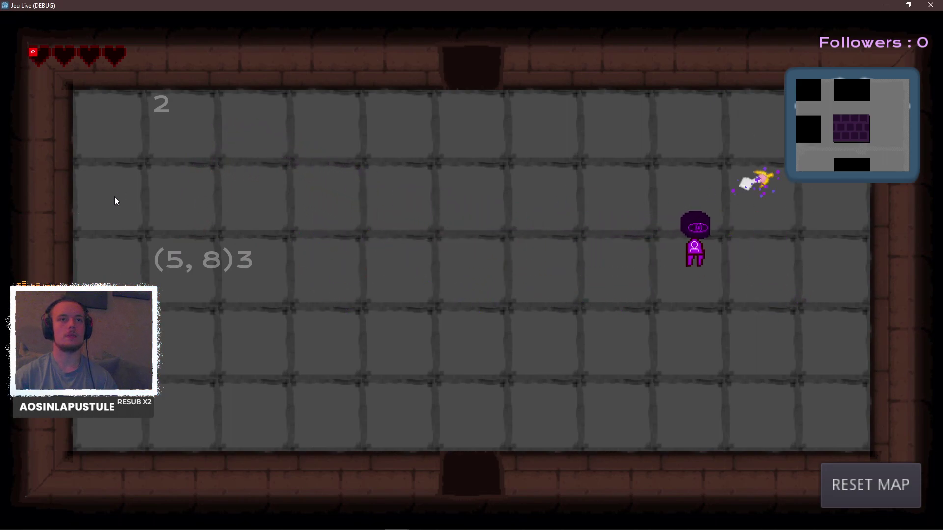
Shoot down the two enemies in room (5, 8) and collect the hearts they drop.
{"action": "key", "text": "Left"}
{"action": "key", "text": "Left"}
{"action": "left_click", "coordinate": [625, 136]}
{"action": "key", "text": "Down"}
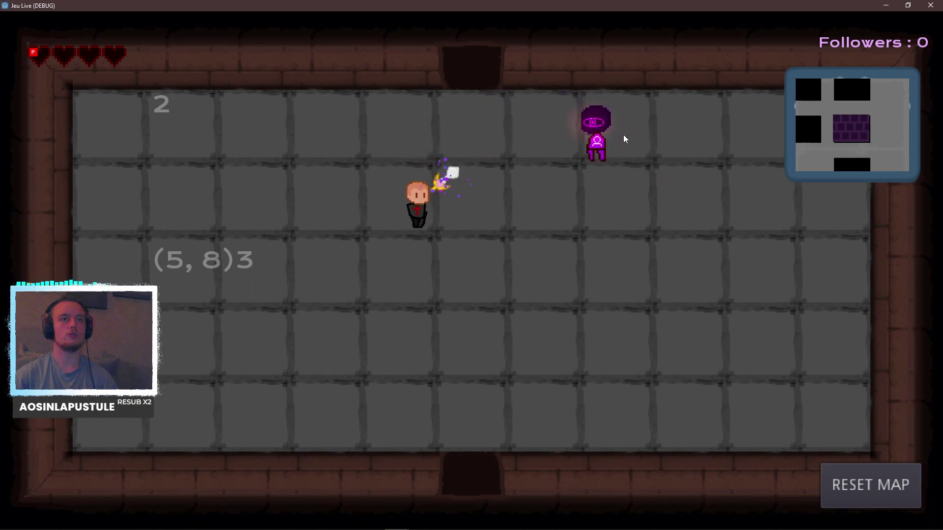
{"action": "key", "text": "Left"}
{"action": "left_click", "coordinate": [619, 134]}
{"action": "key", "text": "Right"}
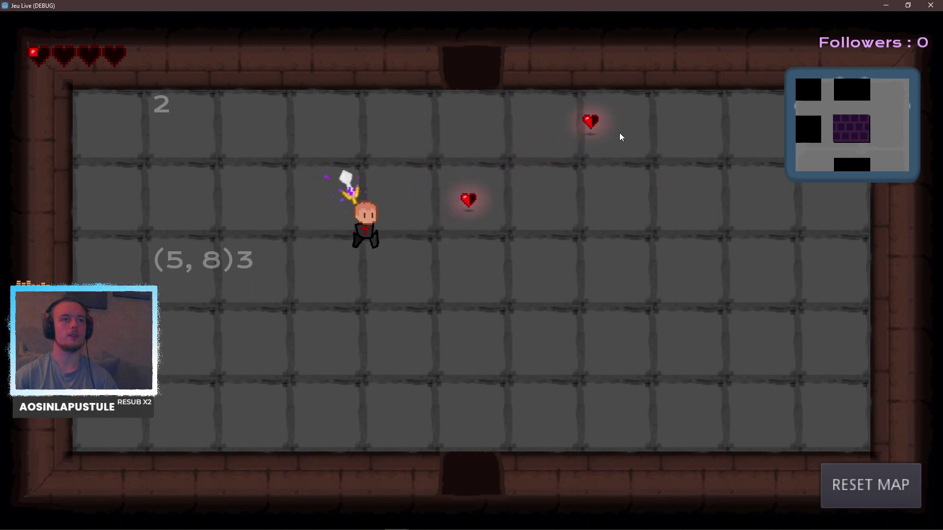
{"action": "key", "text": "Up"}
Return to room (5, 7) and keep ahead of its two purple enemies.
{"action": "key", "text": "Left"}
{"action": "key", "text": "Down"}
{"action": "key", "text": "Up"}
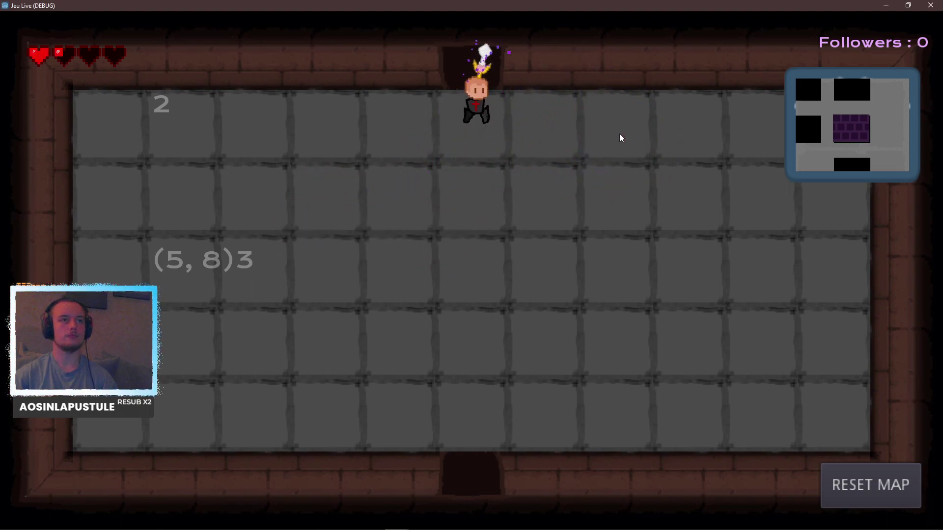
{"action": "key", "text": "Left"}
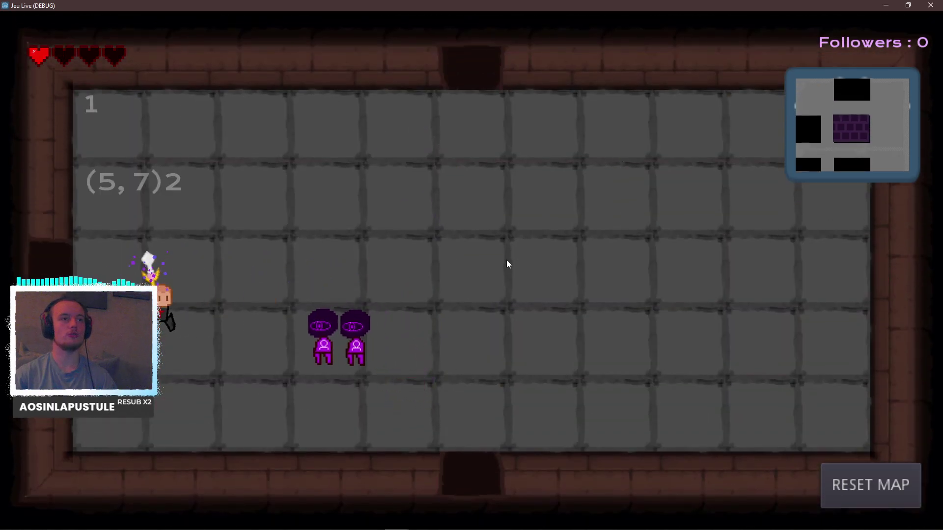
{"action": "key", "text": "Right"}
{"action": "key", "text": "Up"}
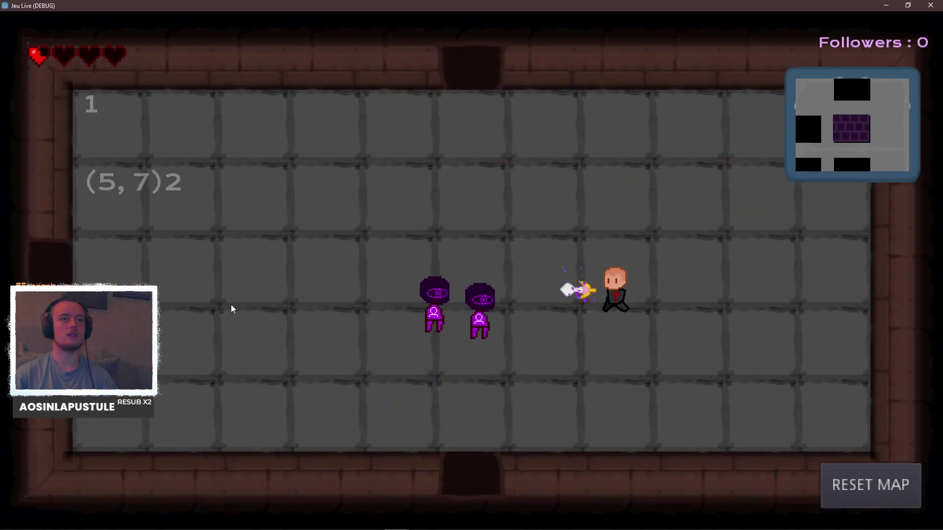
{"action": "key", "text": "Right"}
{"action": "key", "text": "Up"}
{"action": "key", "text": "Left"}
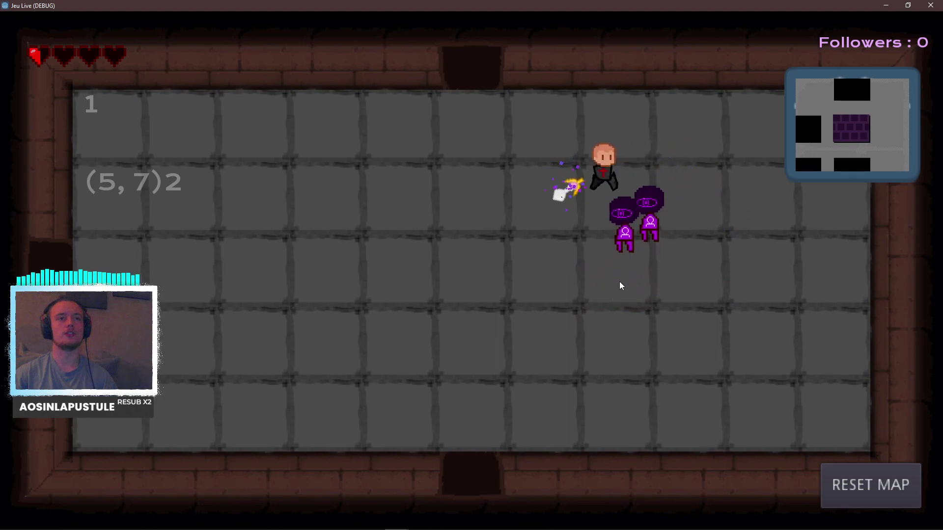
{"action": "key", "text": "Down"}
{"action": "key", "text": "Left"}
Shoot down both enemies in room (5, 7) and collect the hearts they leave.
{"action": "key", "text": "Left"}
{"action": "left_click", "coordinate": [514, 279]}
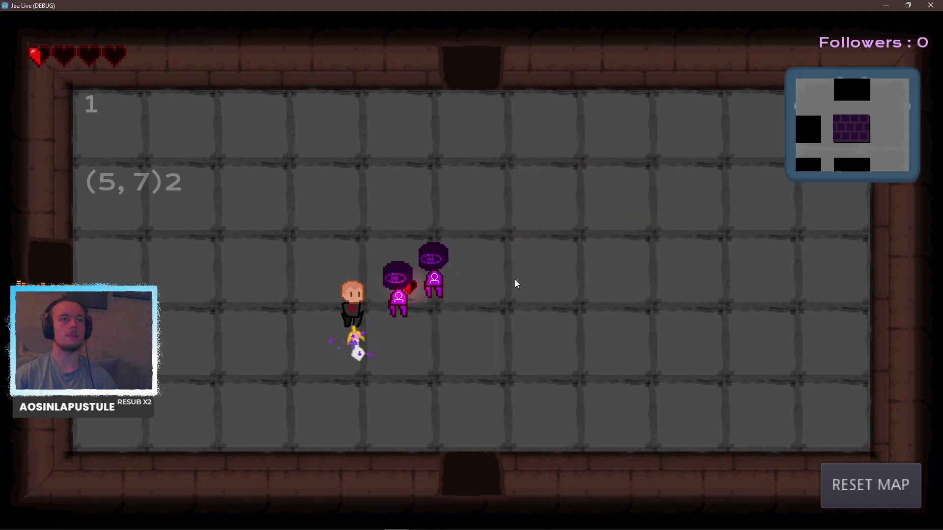
{"action": "key", "text": "Left"}
{"action": "key", "text": "Right"}
{"action": "left_click", "coordinate": [425, 345]}
{"action": "key", "text": "Left"}
{"action": "left_click", "coordinate": [426, 350]}
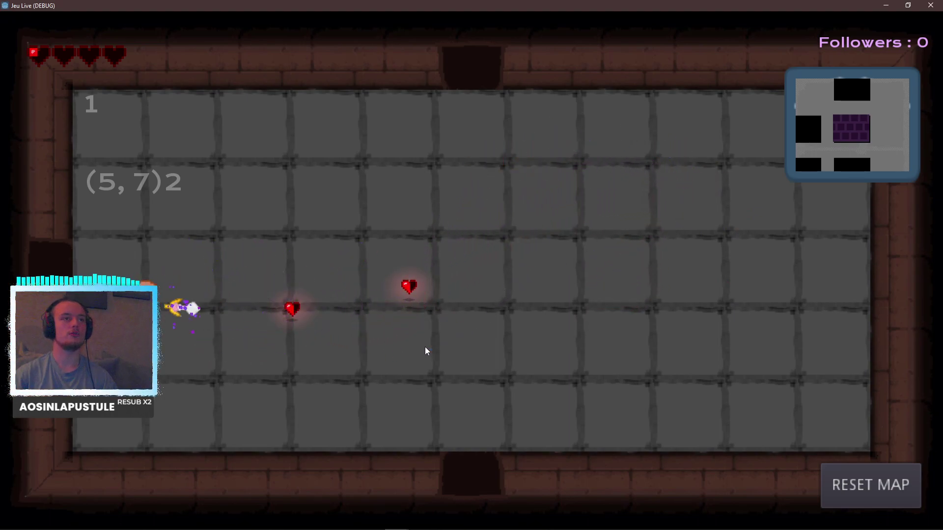
{"action": "key", "text": "Right"}
{"action": "key", "text": "Up"}
{"action": "key", "text": "Left"}
{"action": "key", "text": "a"}
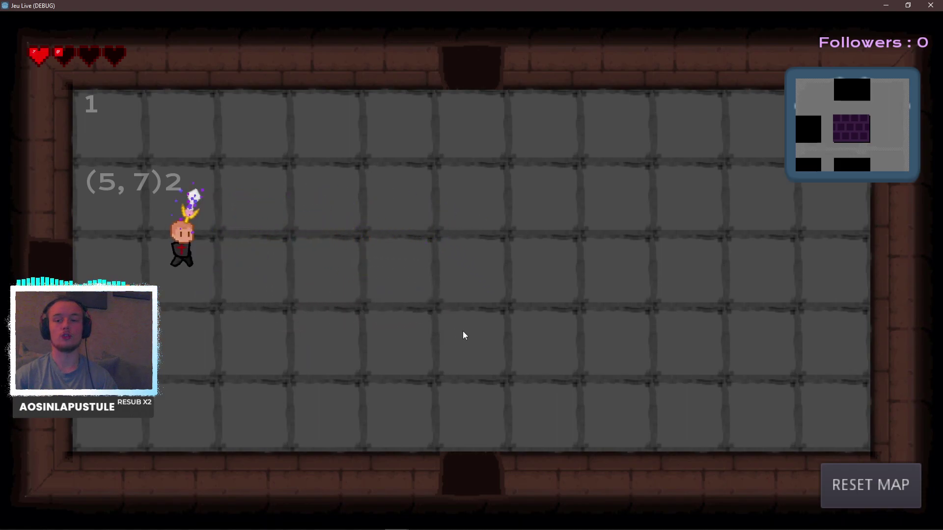
Move from room (5, 7) to the ESCALIER room (4, 8) and take the stairs to the next level.
{"action": "key", "text": "s"}
{"action": "key", "text": "a"}
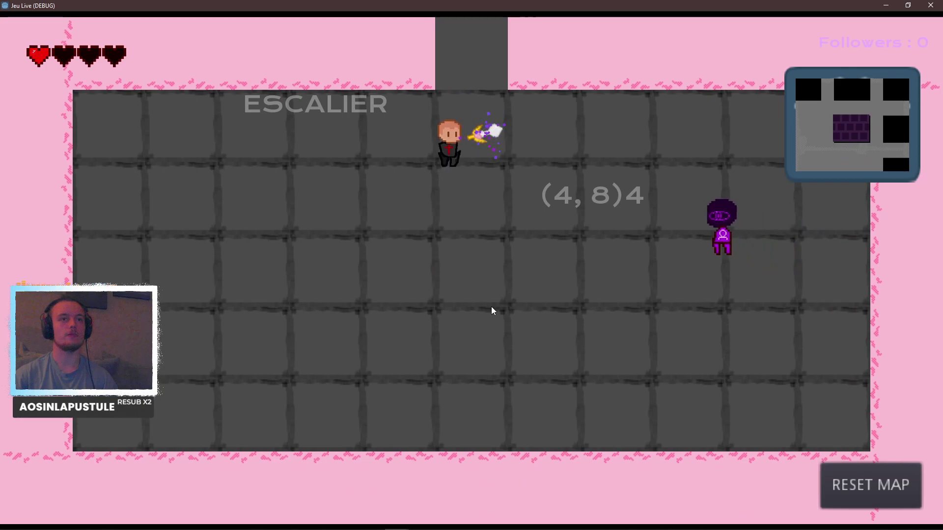
{"action": "key", "text": "s"}
{"action": "key", "text": "d"}
Leave the spawn room for the BOSS room (6, 5) and approach the enemy inside.
{"action": "key", "text": "d"}
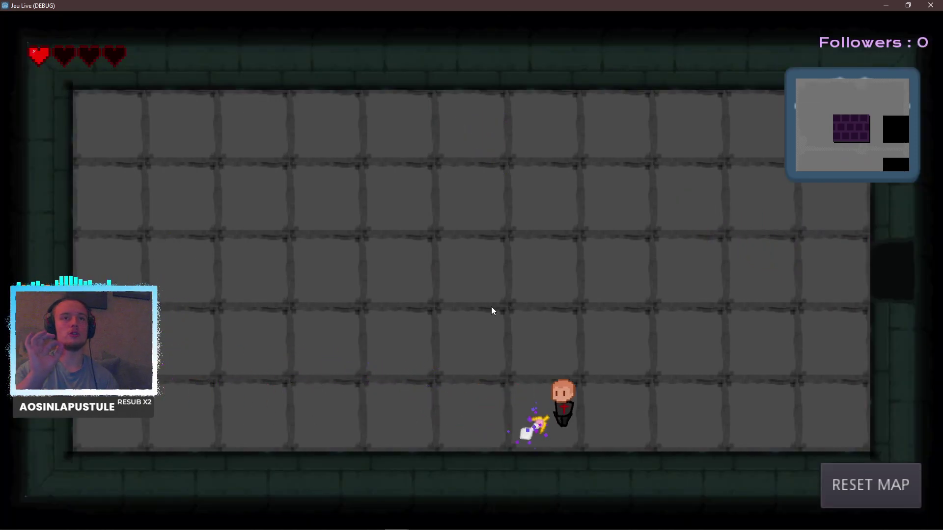
{"action": "key", "text": "w"}
{"action": "key", "text": "d"}
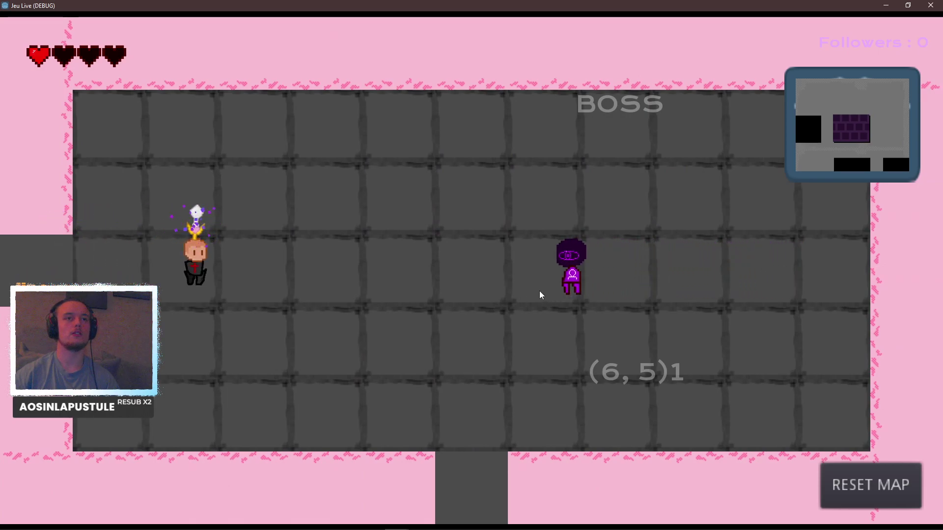
{"action": "key", "text": "d"}
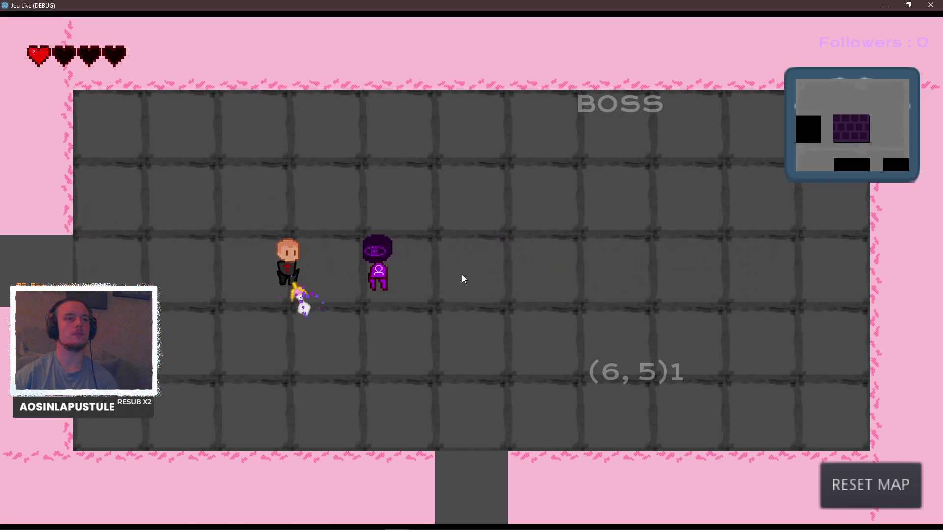
Defeat the enemy in the BOSS room (6, 5) and pick up the heart it drops.
{"action": "key", "text": "a"}
{"action": "key", "text": "d"}
{"action": "key", "text": "q"}
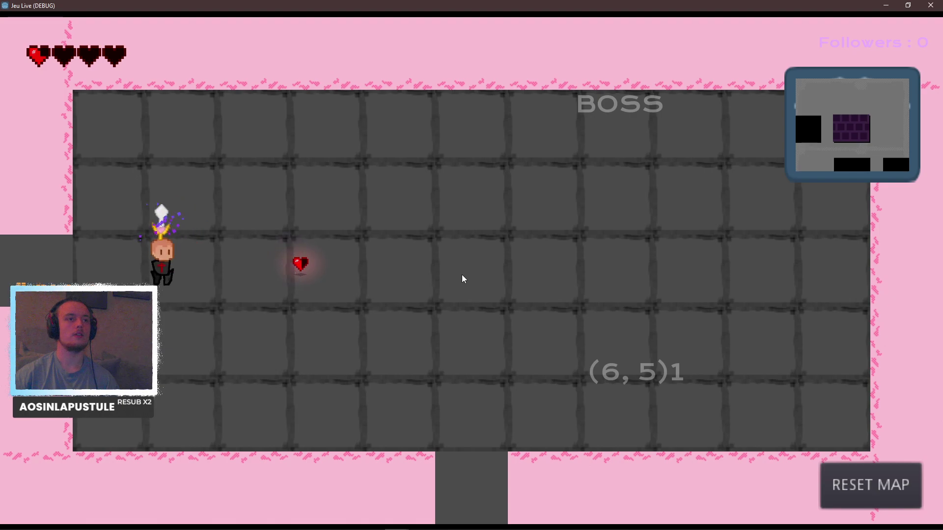
{"action": "key", "text": "d"}
{"action": "key", "text": "s"}
{"action": "key", "text": "a"}
{"action": "key", "text": "s"}
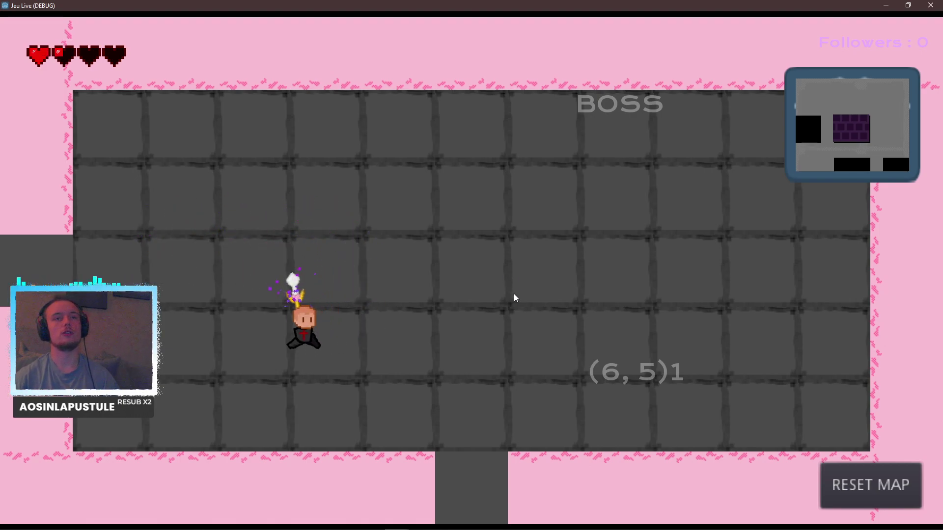
Examine the level layout around the BOSS rooms (6, 5), (6, 6) and (6, 7) and the ESCALIER room (5, 7).
{"action": "scroll", "coordinate": [551, 265], "scroll_direction": "down", "scroll_amount": 3}
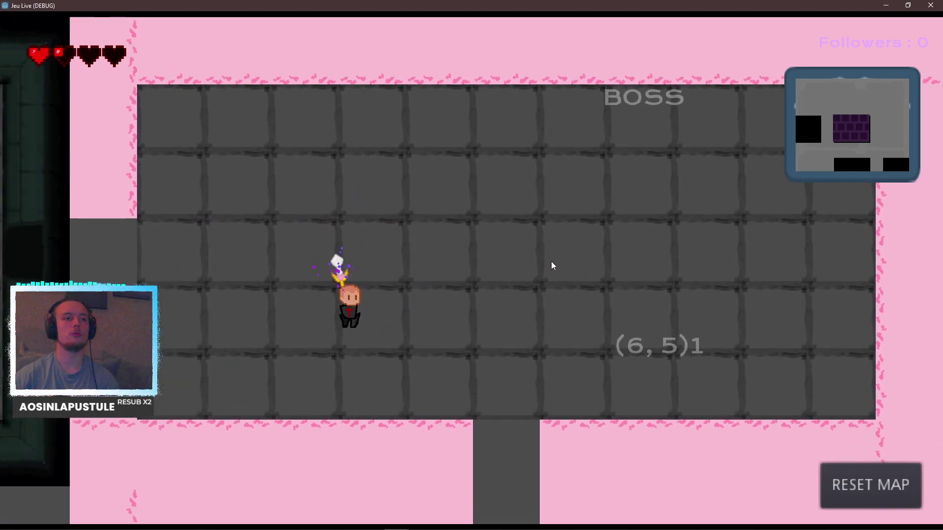
{"action": "scroll", "coordinate": [627, 200], "scroll_direction": "down", "scroll_amount": 6}
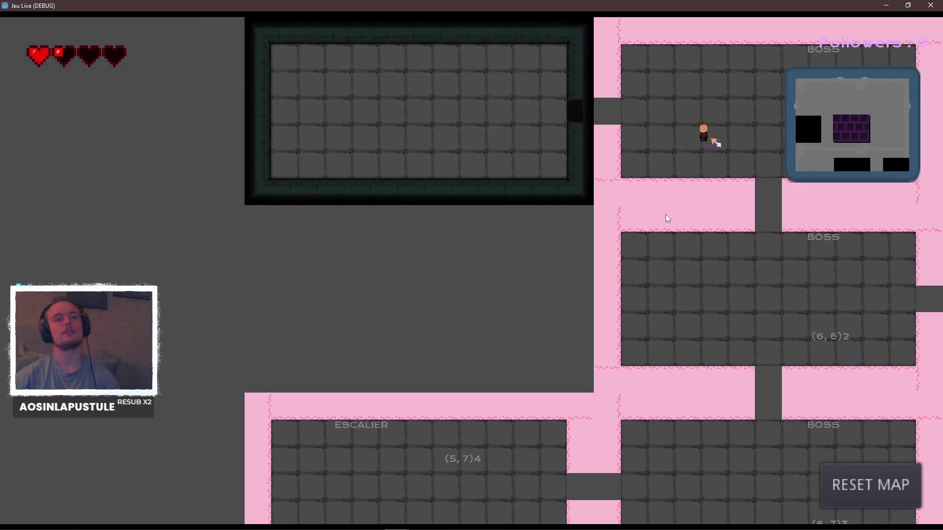
{"action": "scroll", "coordinate": [638, 314], "scroll_direction": "down", "scroll_amount": 5}
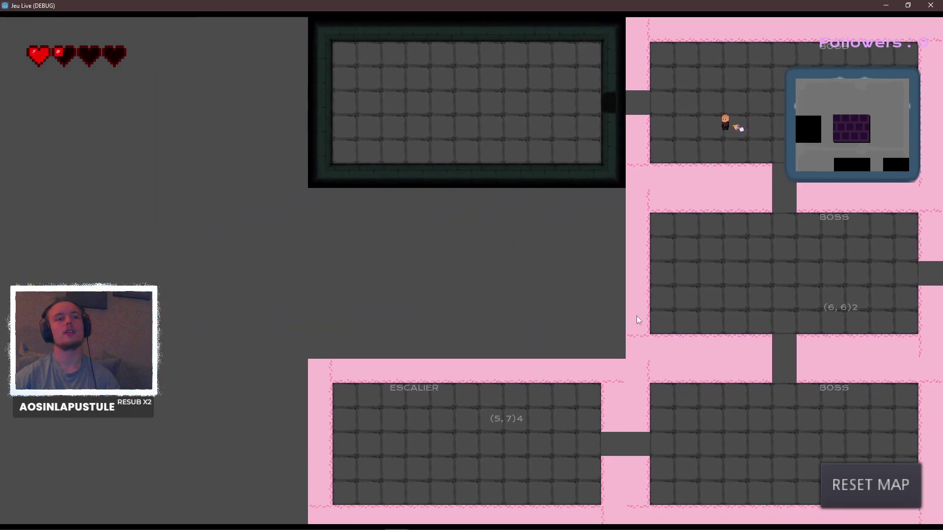
{"action": "scroll", "coordinate": [672, 292], "scroll_direction": "up", "scroll_amount": 1}
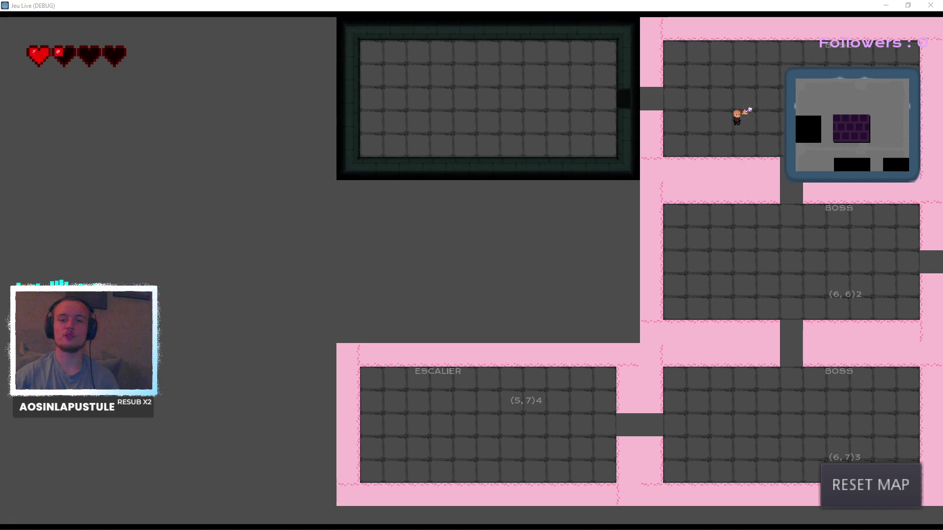
{"action": "key", "text": "alt+Tab"}
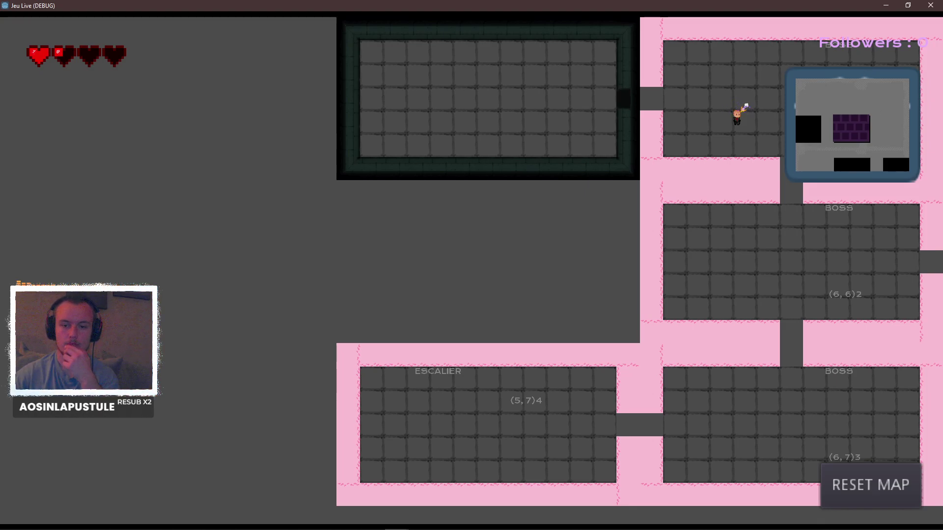
{"action": "key", "text": "alt+Tab"}
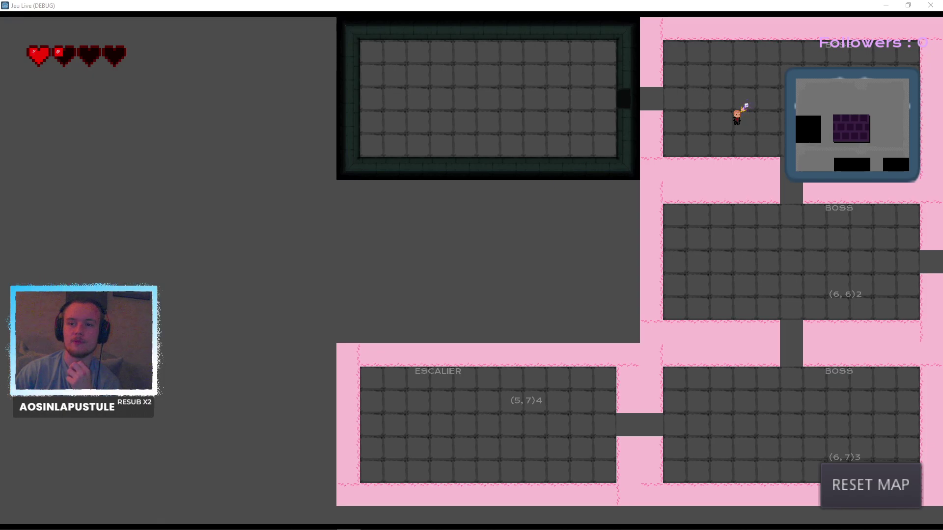
{"action": "key", "text": "alt+Tab"}
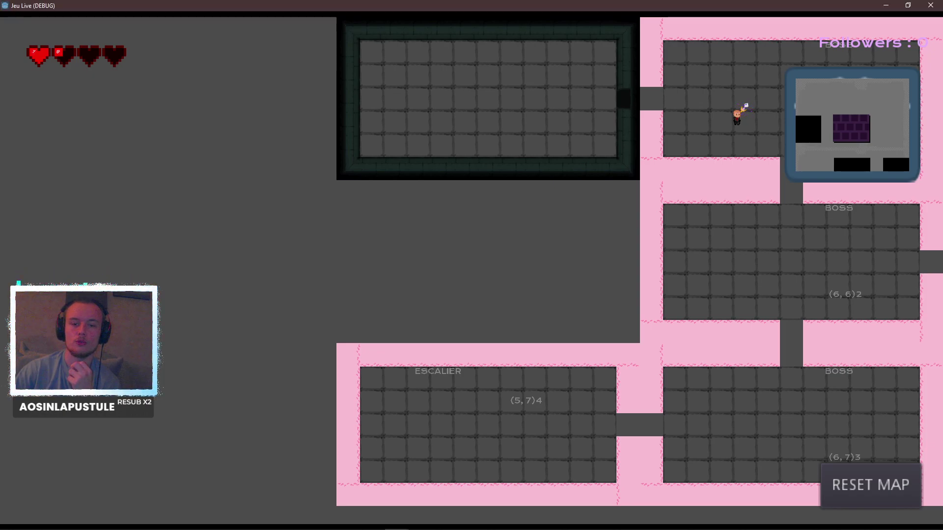
{"action": "key", "text": "alt+Tab"}
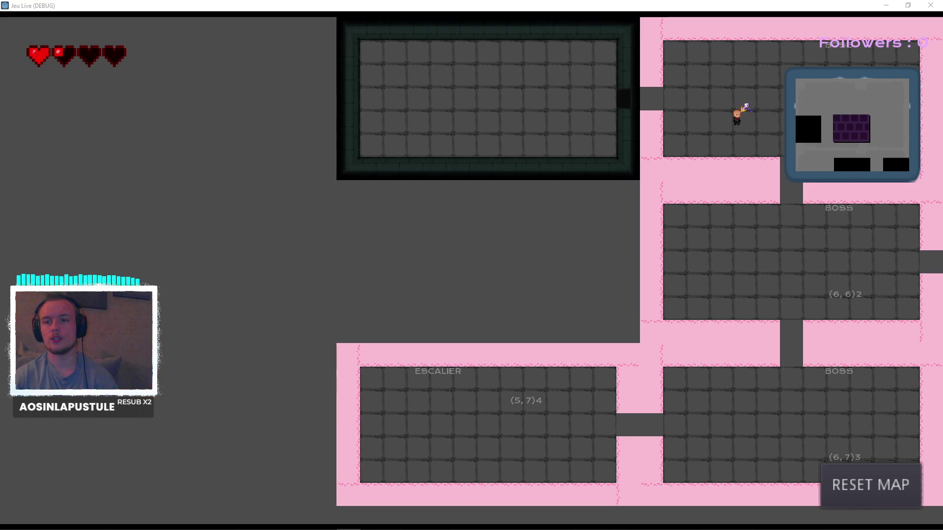
{"action": "key", "text": "alt+Tab"}
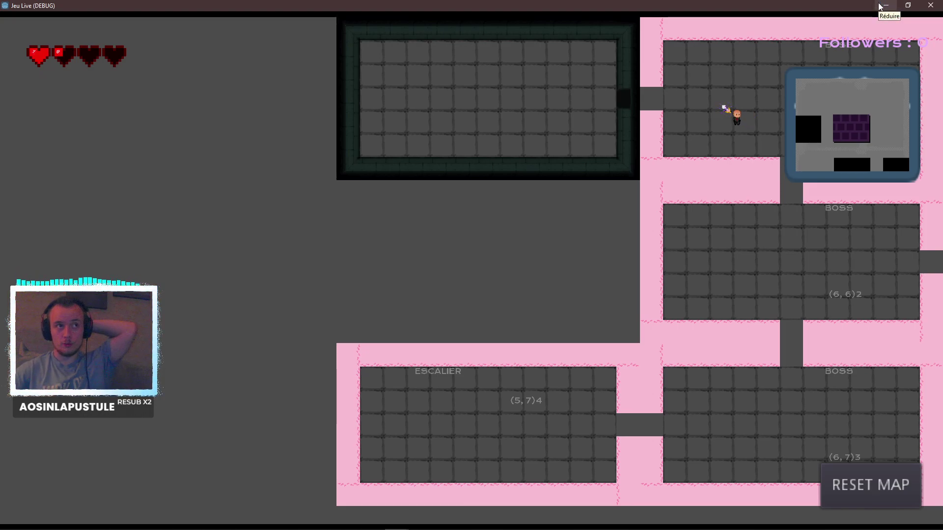
{"action": "mouse_move", "coordinate": [924, 529]}
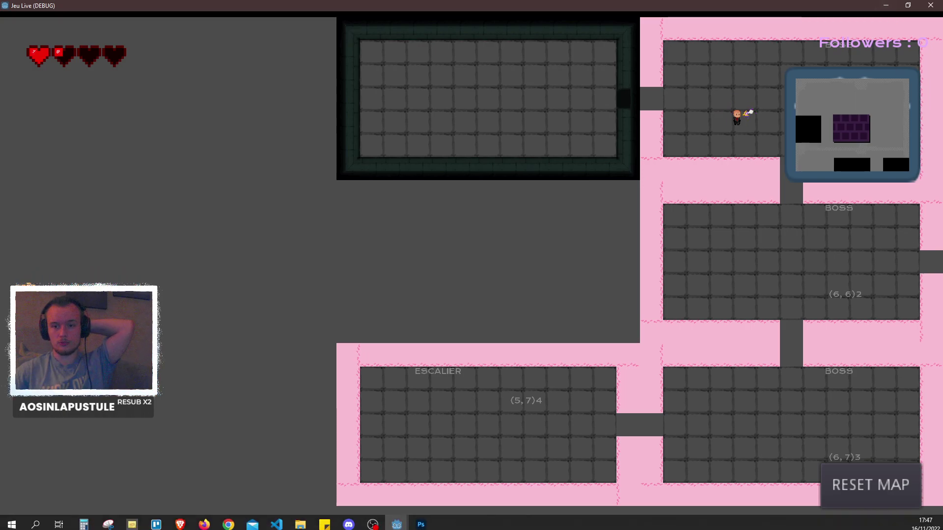
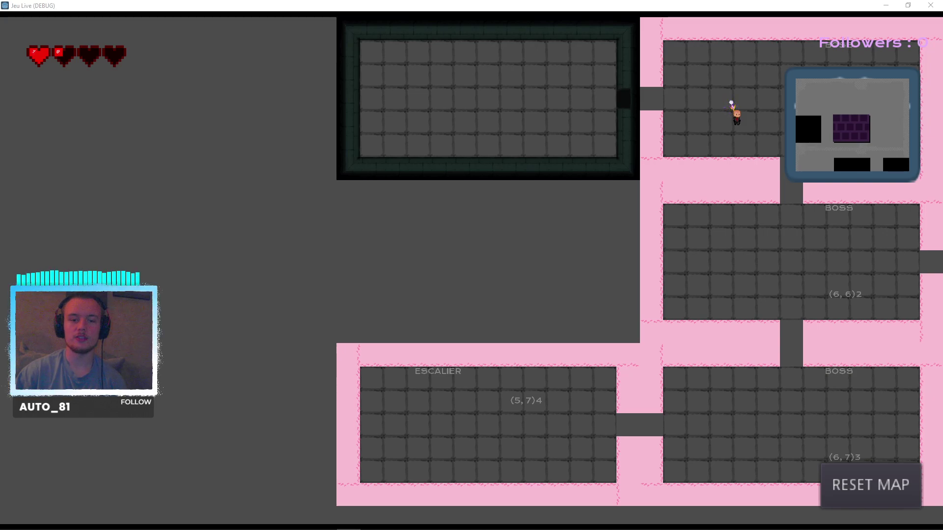
Close the running game and open the Rooms.gd script.
{"action": "key", "text": "alt+Tab"}
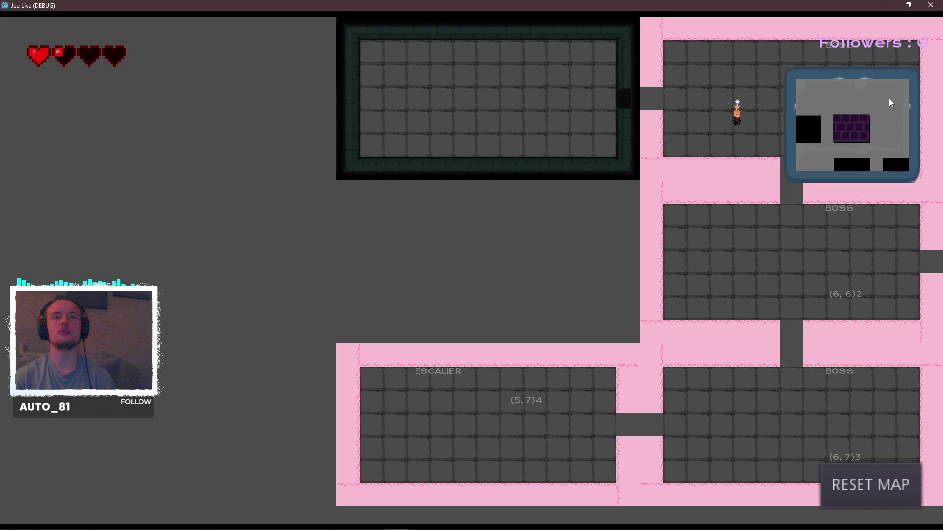
{"action": "left_click", "coordinate": [924, 7]}
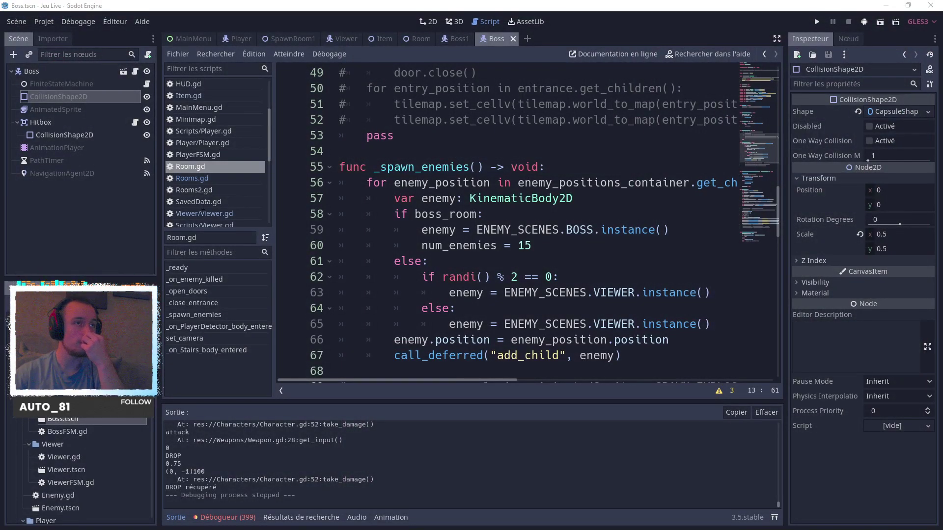
{"action": "left_click", "coordinate": [210, 179]}
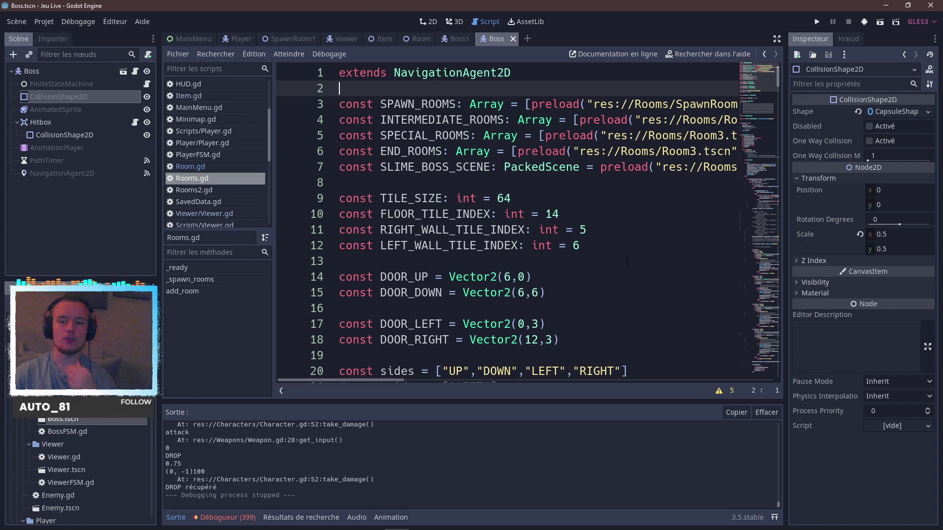
{"action": "key", "text": "alt+Tab"}
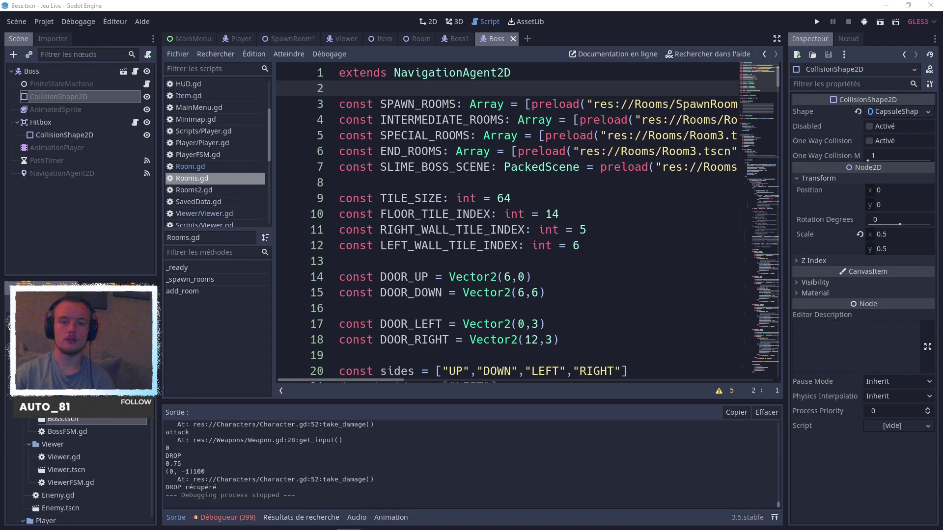
{"action": "key", "text": "alt+Tab"}
{"action": "key", "text": "alt+Tab"}
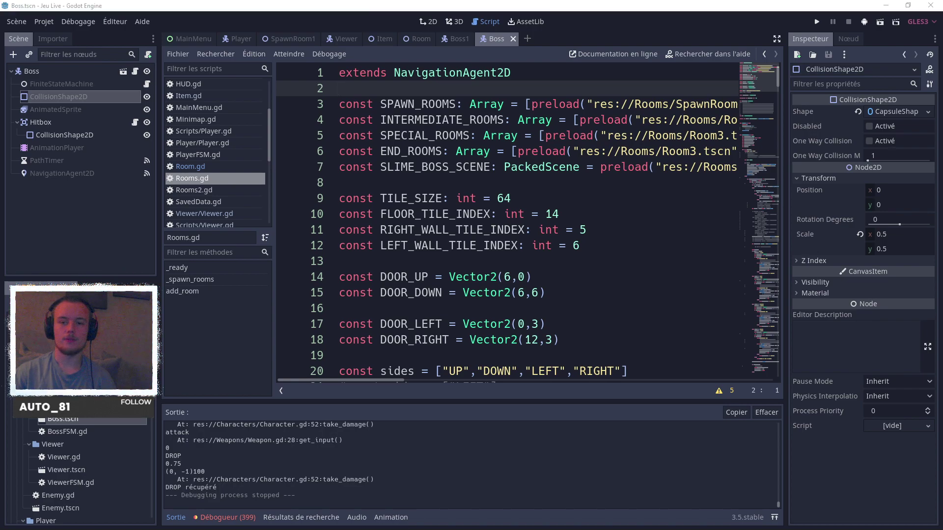
{"action": "key", "text": "alt+Tab"}
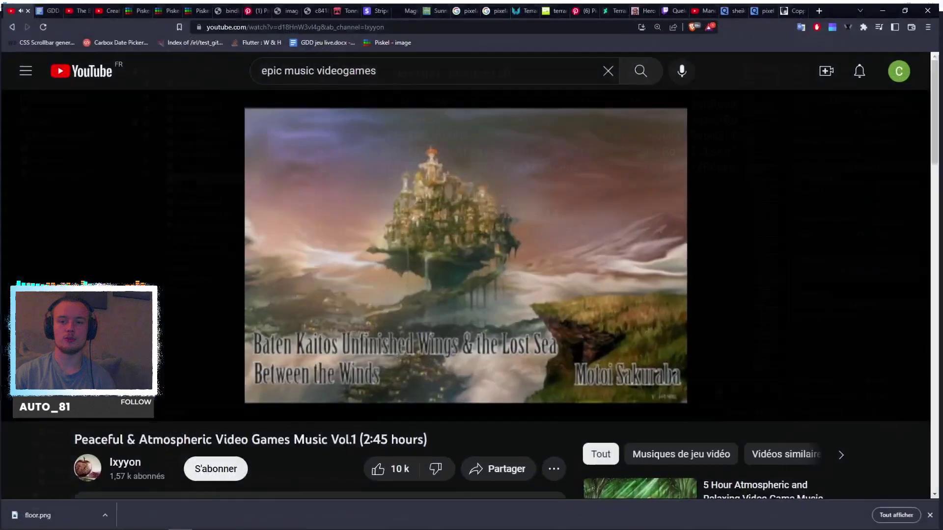
{"action": "key", "text": "alt+Tab"}
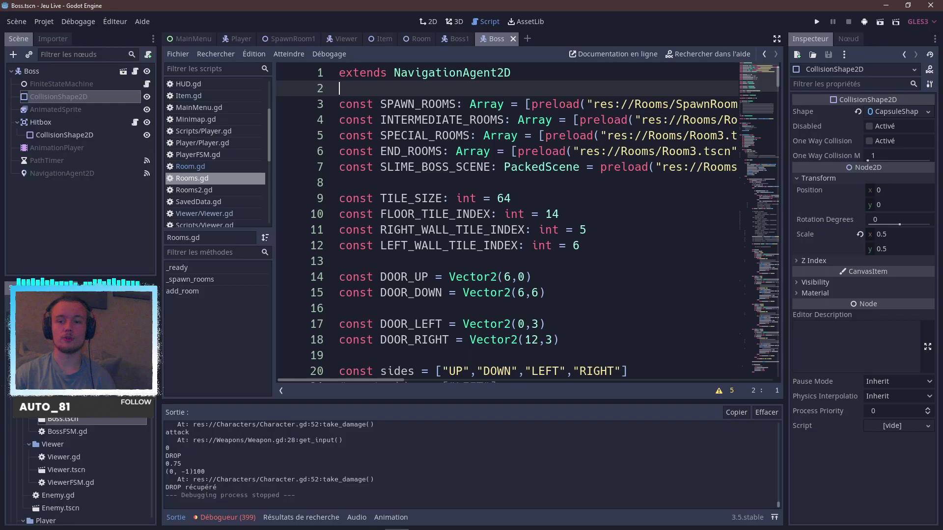
{"action": "key", "text": "alt+Tab"}
{"action": "key", "text": "alt+Tab"}
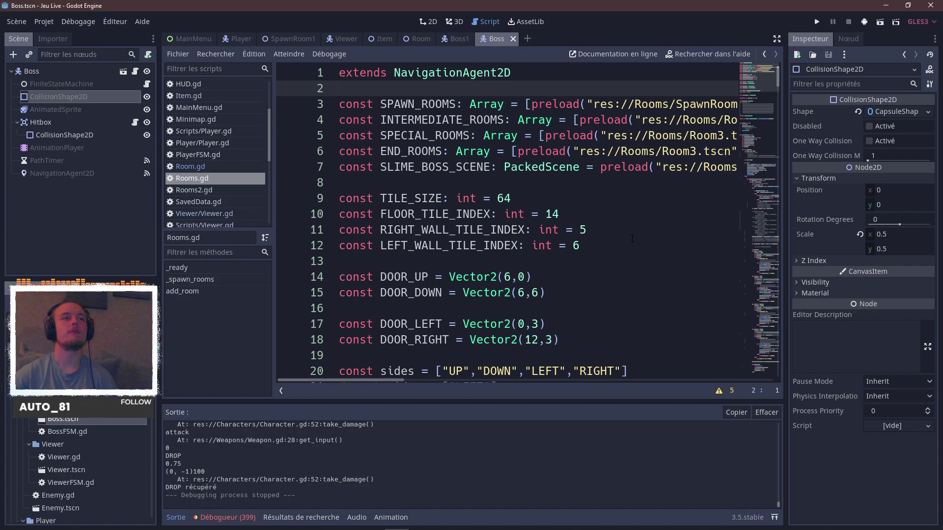
Read through Rooms.gd from the room scene constants to the code after the room generation loop.
{"action": "scroll", "coordinate": [632, 239], "scroll_direction": "down", "scroll_amount": 3}
{"action": "scroll", "coordinate": [625, 241], "scroll_direction": "down", "scroll_amount": 8}
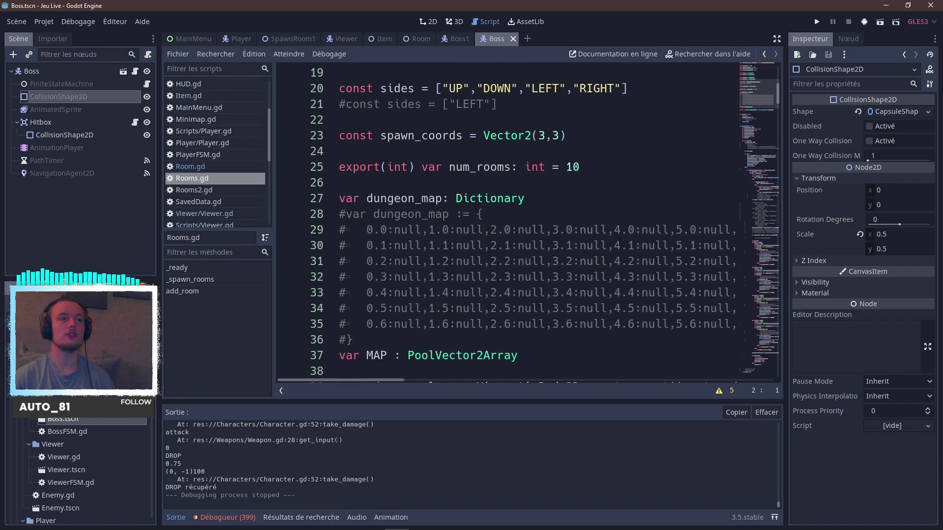
{"action": "scroll", "coordinate": [610, 233], "scroll_direction": "down", "scroll_amount": 20}
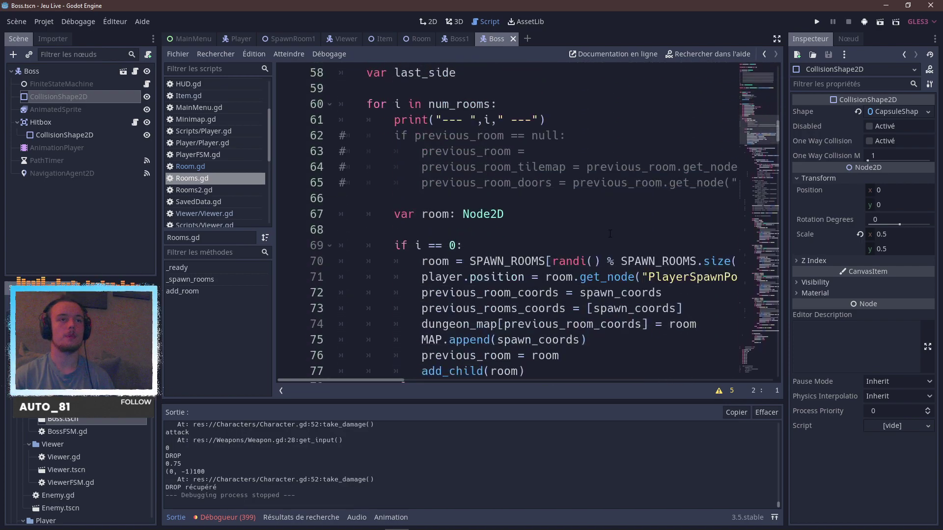
{"action": "scroll", "coordinate": [610, 233], "scroll_direction": "down", "scroll_amount": 20}
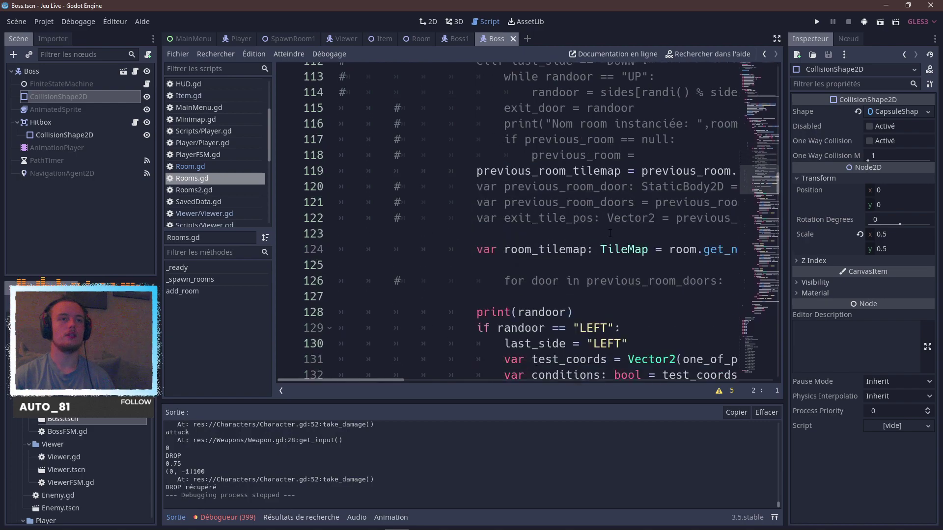
{"action": "scroll", "coordinate": [610, 233], "scroll_direction": "down", "scroll_amount": 13}
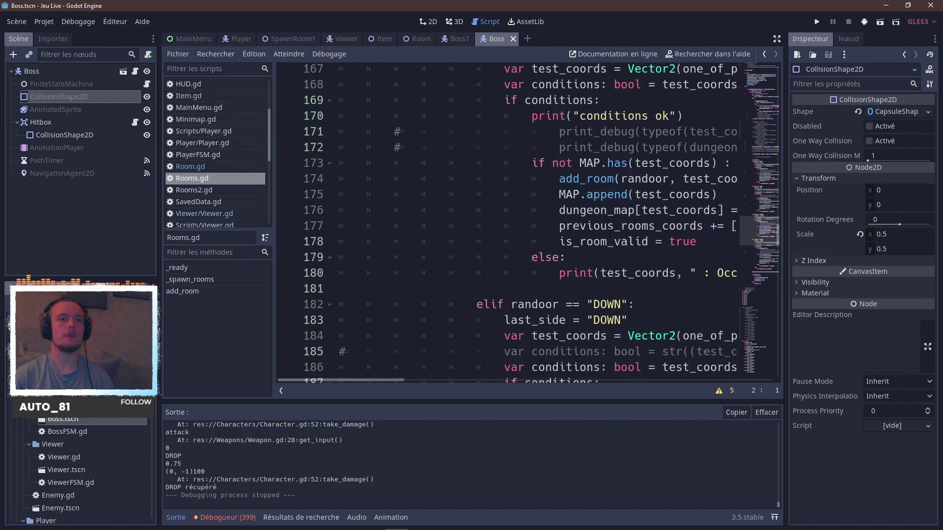
{"action": "scroll", "coordinate": [610, 233], "scroll_direction": "down", "scroll_amount": 3, "text": "ctrl"}
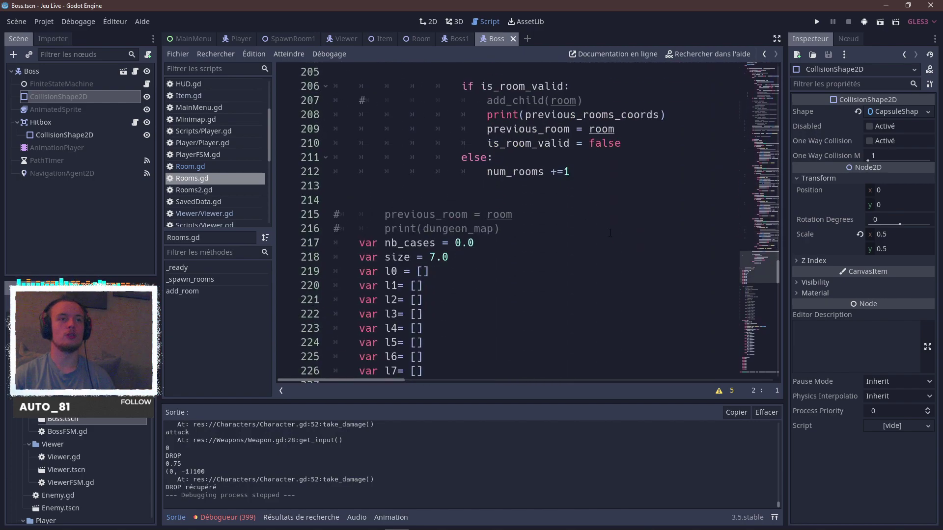
{"action": "scroll", "coordinate": [610, 234], "scroll_direction": "down", "scroll_amount": 7}
{"action": "scroll", "coordinate": [610, 234], "scroll_direction": "up", "scroll_amount": 7}
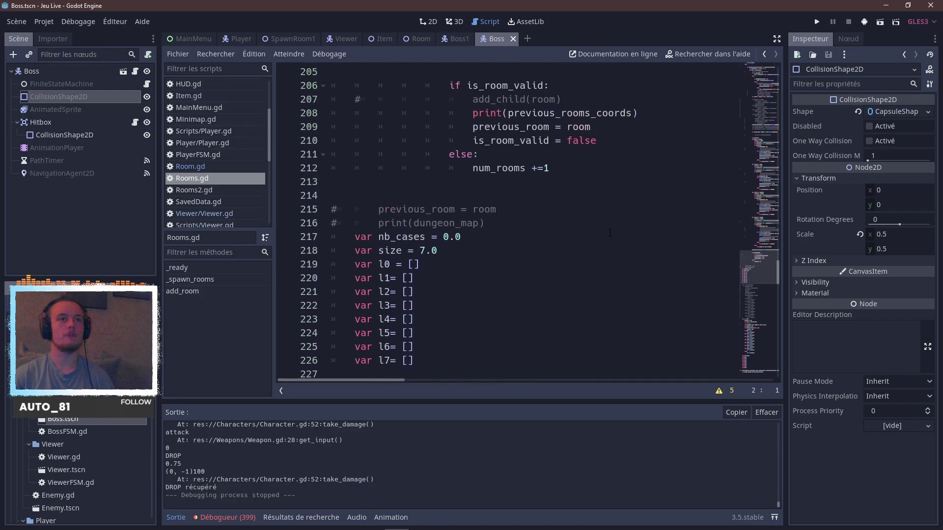
Examine how the room generation loop in Rooms.gd chooses between end, special, intermediate and SLIME_BOSS_SCENE rooms.
{"action": "scroll", "coordinate": [574, 247], "scroll_direction": "up", "scroll_amount": 20}
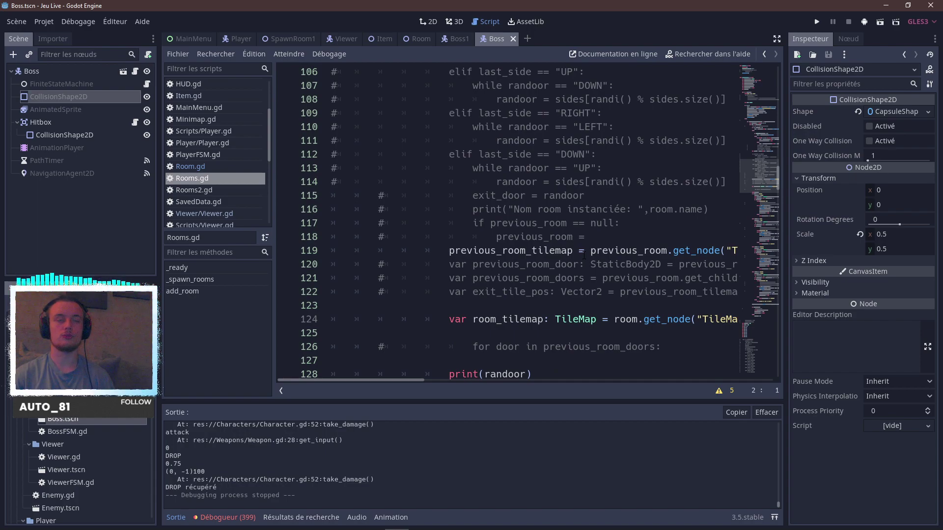
{"action": "scroll", "coordinate": [584, 258], "scroll_direction": "up", "scroll_amount": 8}
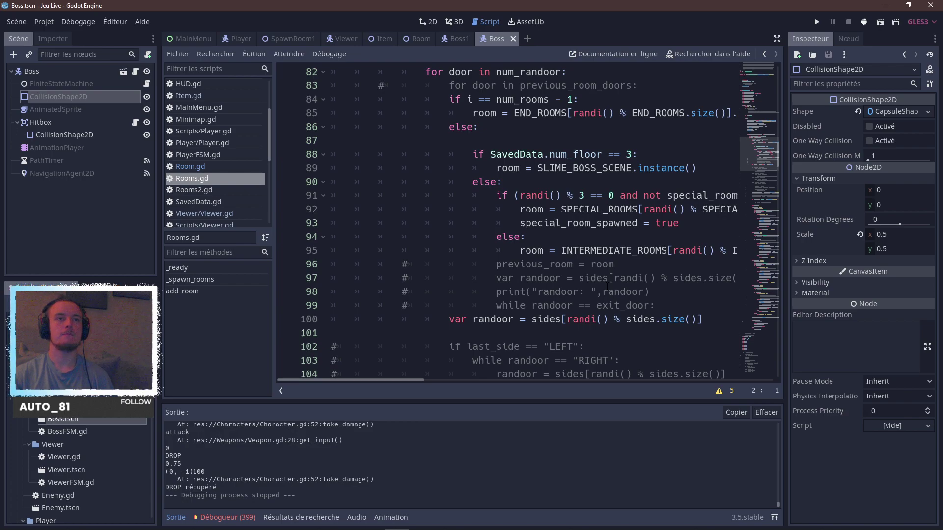
{"action": "scroll", "coordinate": [607, 286], "scroll_direction": "up", "scroll_amount": 1}
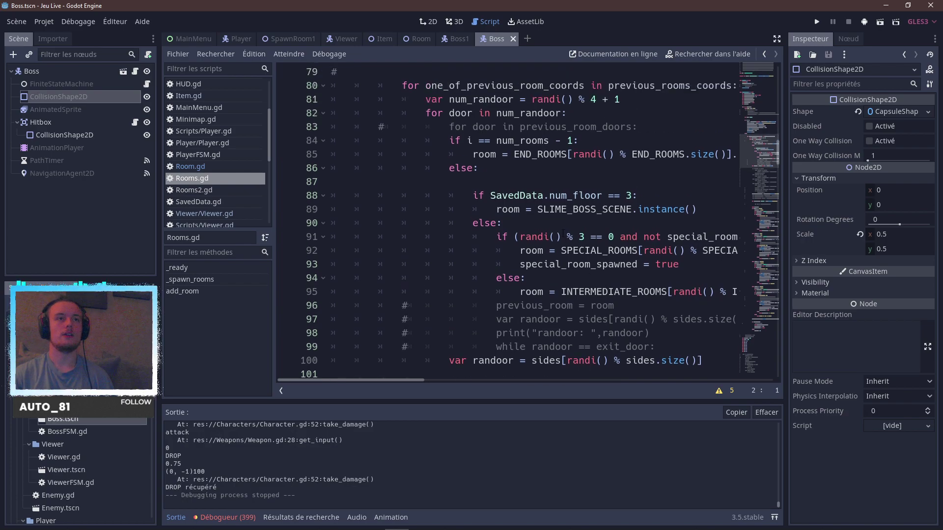
{"action": "scroll", "coordinate": [563, 235], "scroll_direction": "up", "scroll_amount": 1}
{"action": "scroll", "coordinate": [587, 213], "scroll_direction": "right", "scroll_amount": 4}
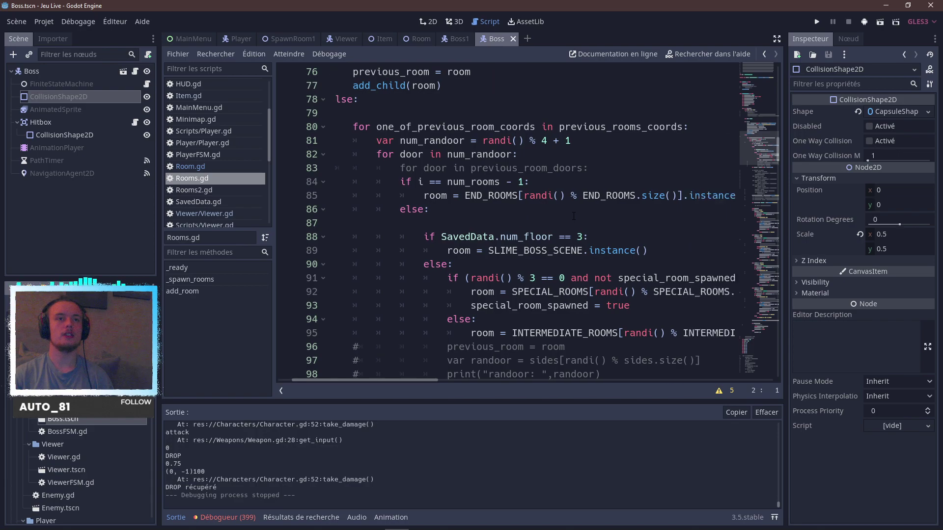
{"action": "scroll", "coordinate": [589, 206], "scroll_direction": "left", "scroll_amount": 4}
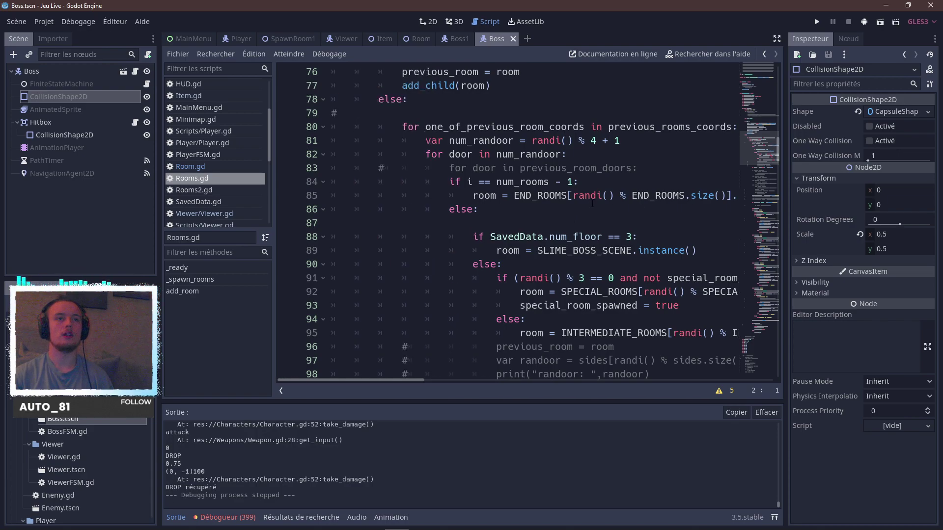
{"action": "scroll", "coordinate": [468, 200], "scroll_direction": "up", "scroll_amount": 3}
{"action": "scroll", "coordinate": [496, 217], "scroll_direction": "down", "scroll_amount": 5}
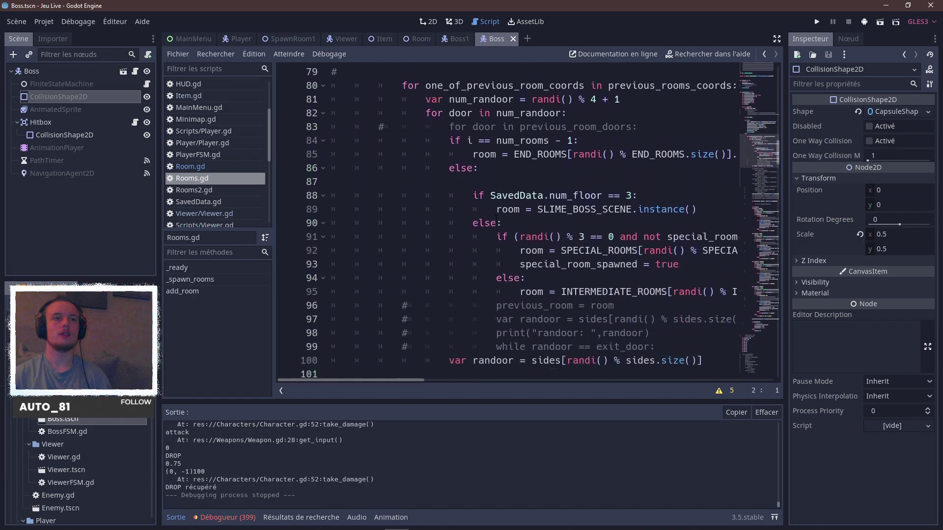
{"action": "scroll", "coordinate": [535, 295], "scroll_direction": "right", "scroll_amount": 2}
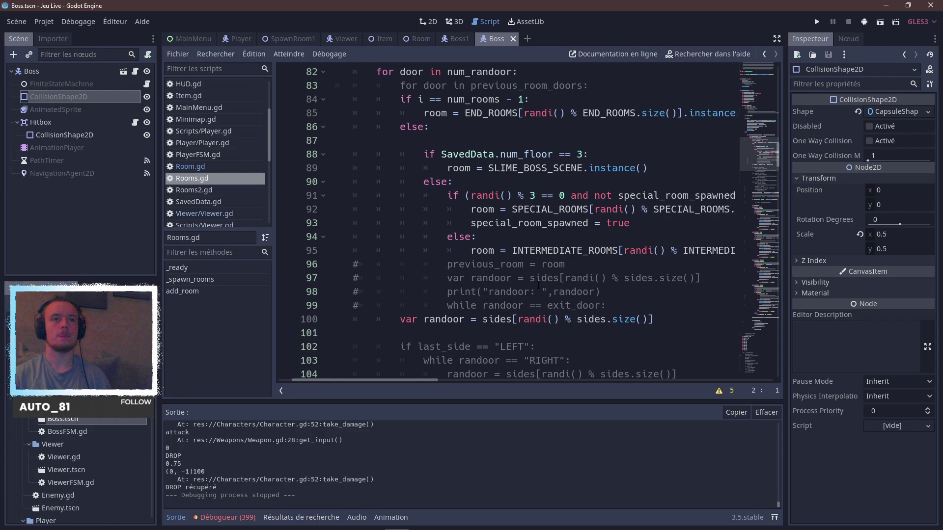
{"action": "scroll", "coordinate": [539, 283], "scroll_direction": "right", "scroll_amount": 4}
{"action": "scroll", "coordinate": [539, 281], "scroll_direction": "left", "scroll_amount": 4}
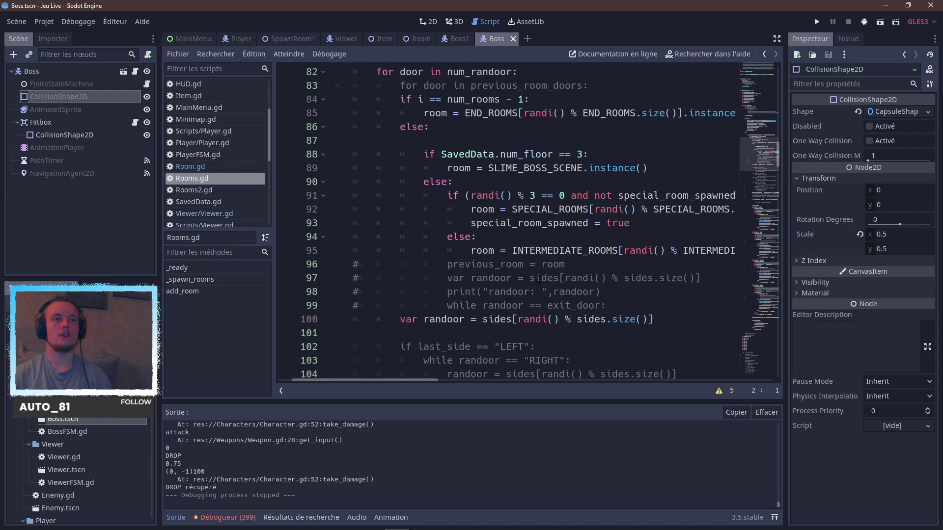
{"action": "scroll", "coordinate": [538, 281], "scroll_direction": "up", "scroll_amount": 2}
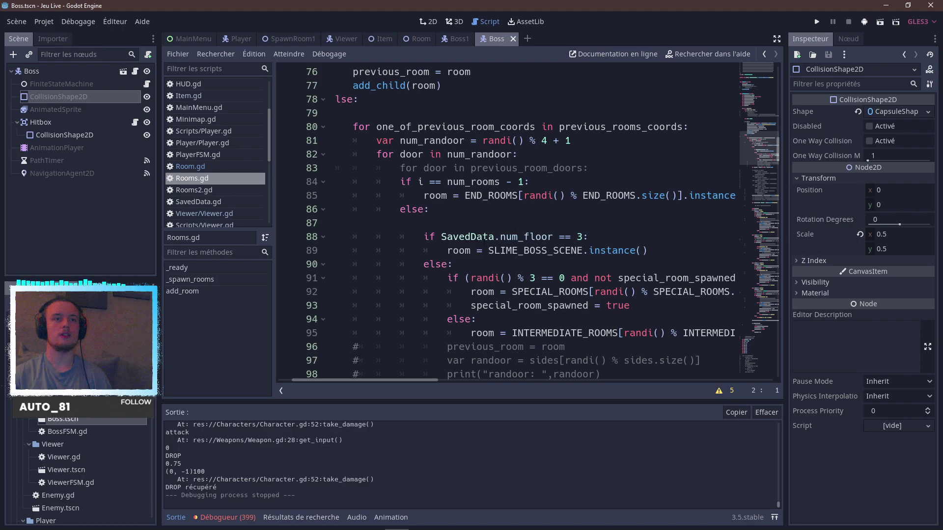
{"action": "double_click", "coordinate": [526, 250]}
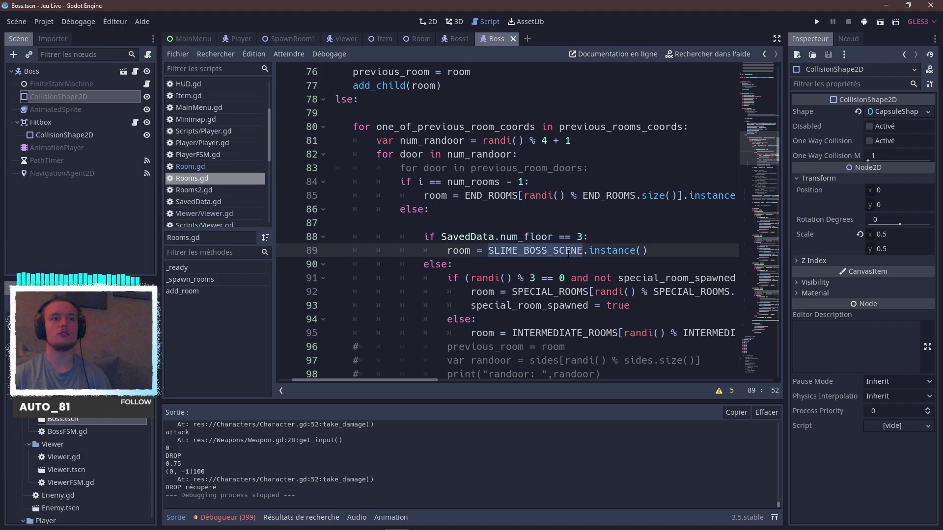
{"action": "scroll", "coordinate": [592, 261], "scroll_direction": "left", "scroll_amount": 2}
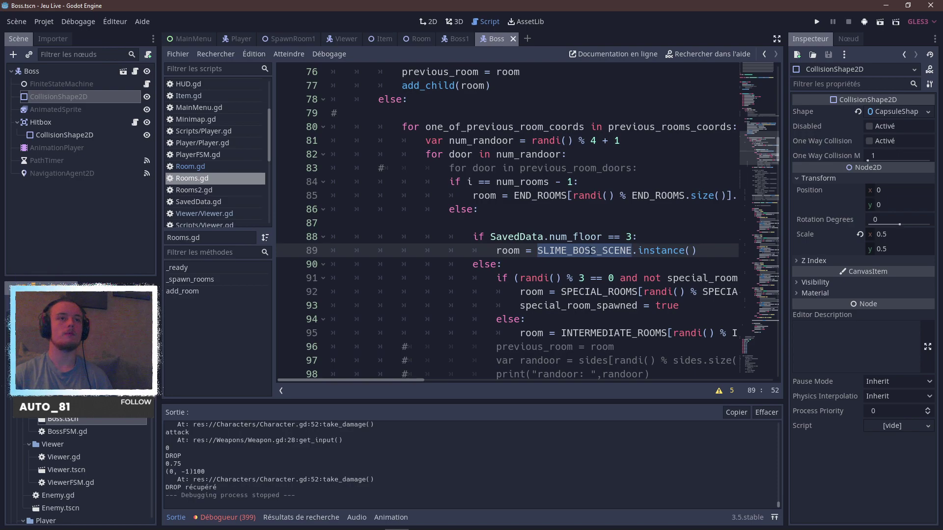
Examine the boss_room condition of _spawn_enemies in Room.gd and go to the boss_room variable's declaration.
{"action": "left_click", "coordinate": [211, 167]}
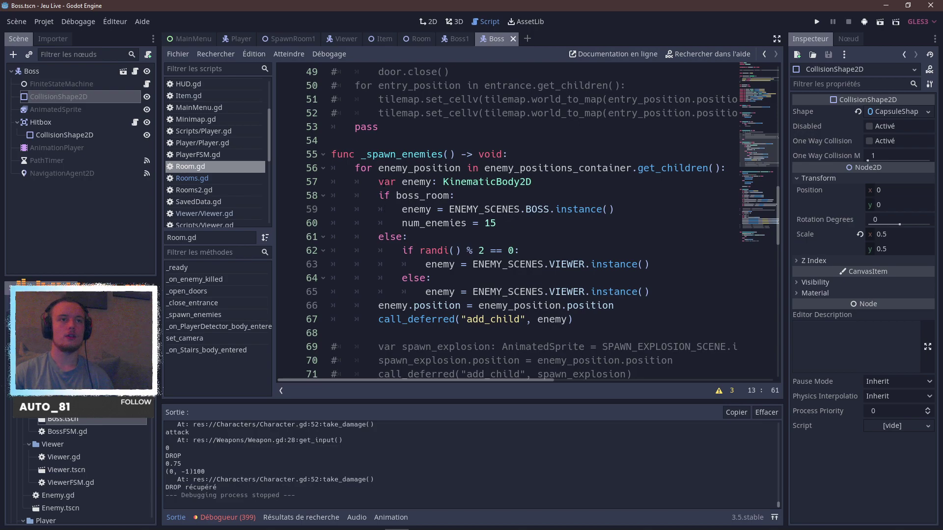
{"action": "scroll", "coordinate": [413, 217], "scroll_direction": "up", "scroll_amount": 6}
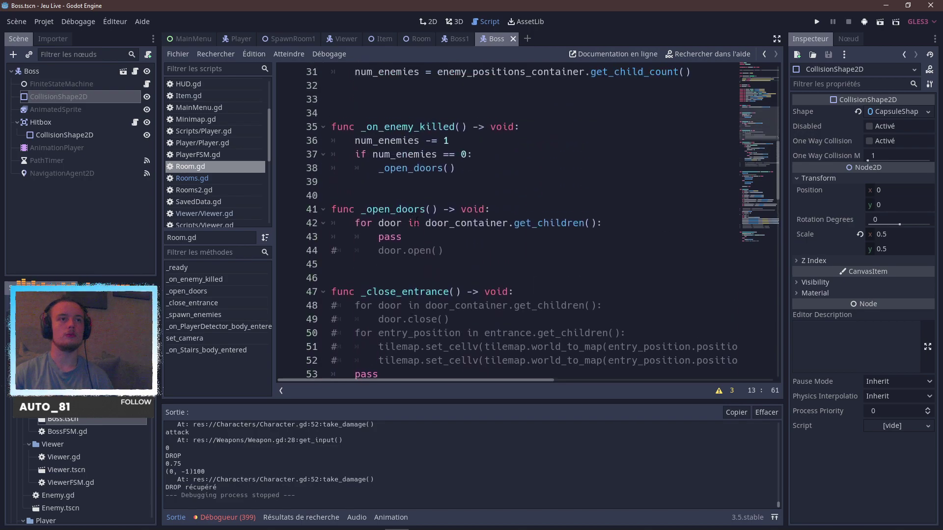
{"action": "scroll", "coordinate": [462, 238], "scroll_direction": "down", "scroll_amount": 4}
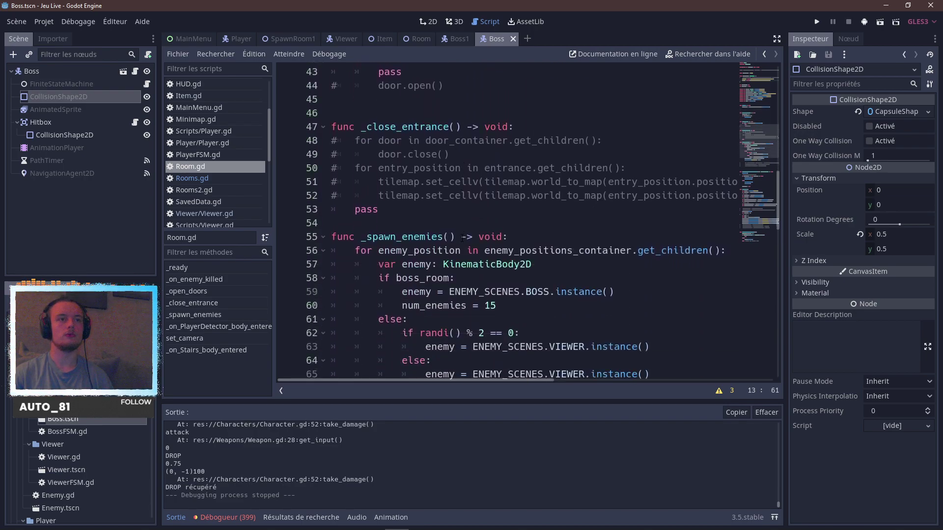
{"action": "scroll", "coordinate": [462, 238], "scroll_direction": "down", "scroll_amount": 2}
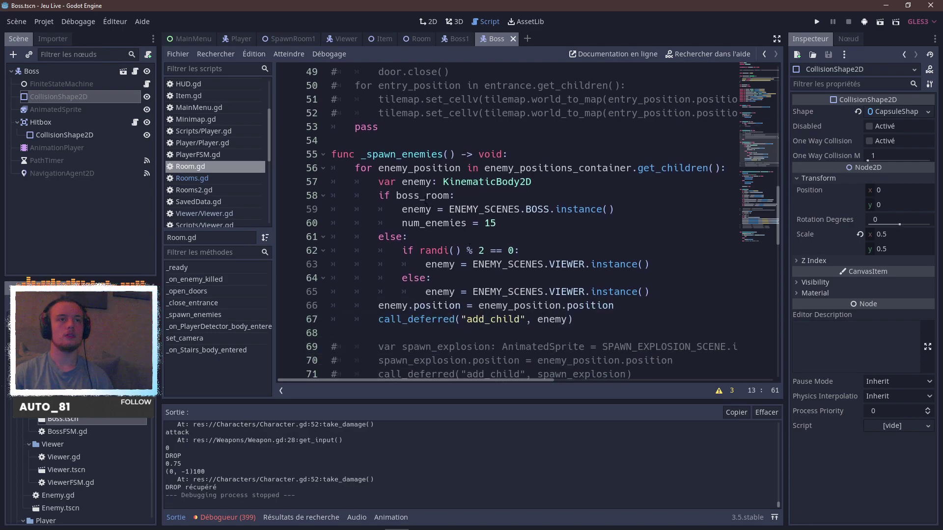
{"action": "left_click", "coordinate": [423, 196], "text": "ctrl"}
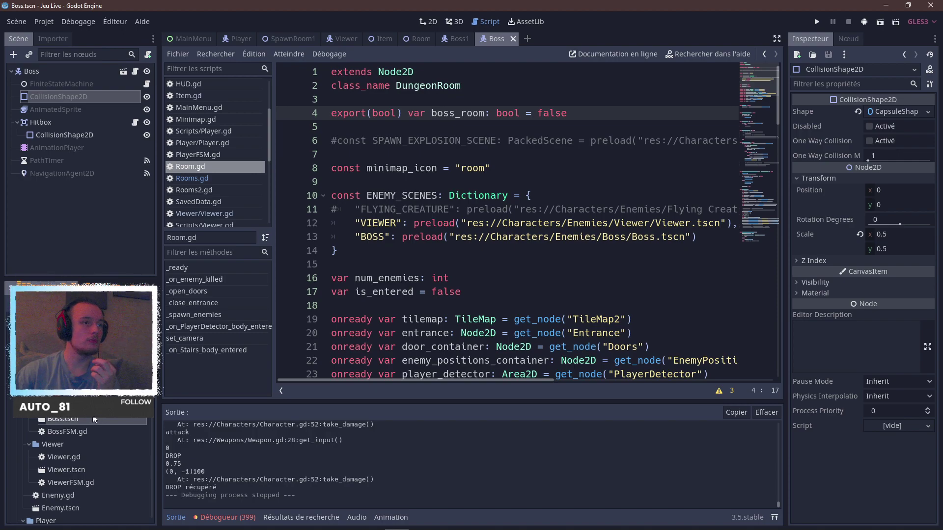
Open the BossRoom.tscn scene in the 2D view and enable the Boss Room script variable on its root node.
{"action": "scroll", "coordinate": [82, 454], "scroll_direction": "down", "scroll_amount": 10}
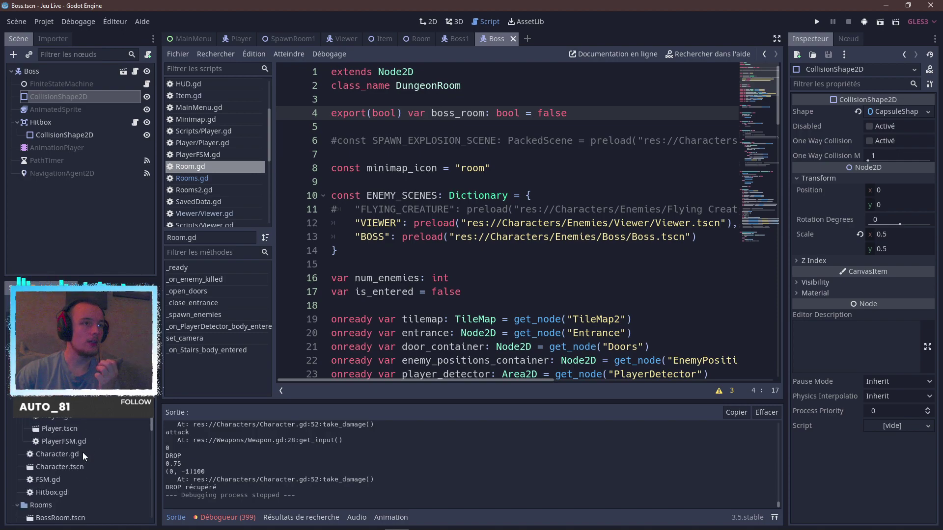
{"action": "scroll", "coordinate": [82, 452], "scroll_direction": "down", "scroll_amount": 4}
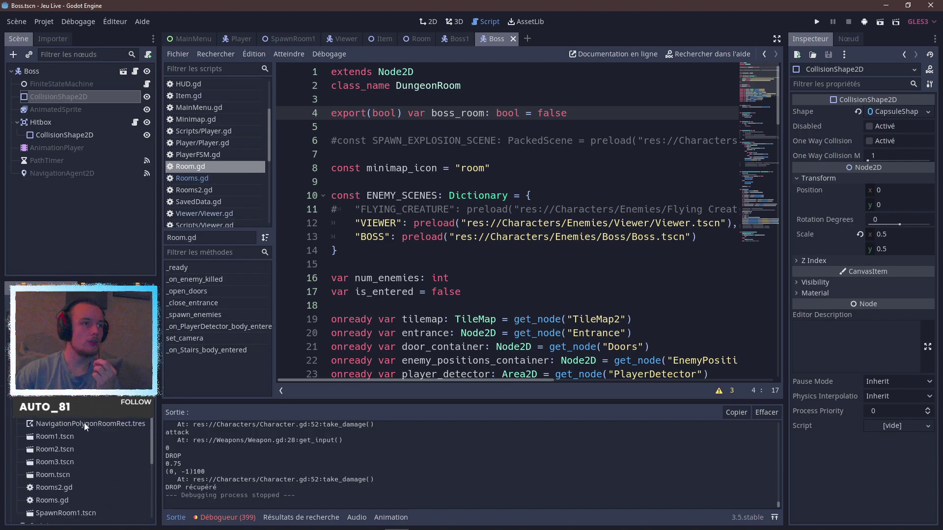
{"action": "double_click", "coordinate": [59, 399]}
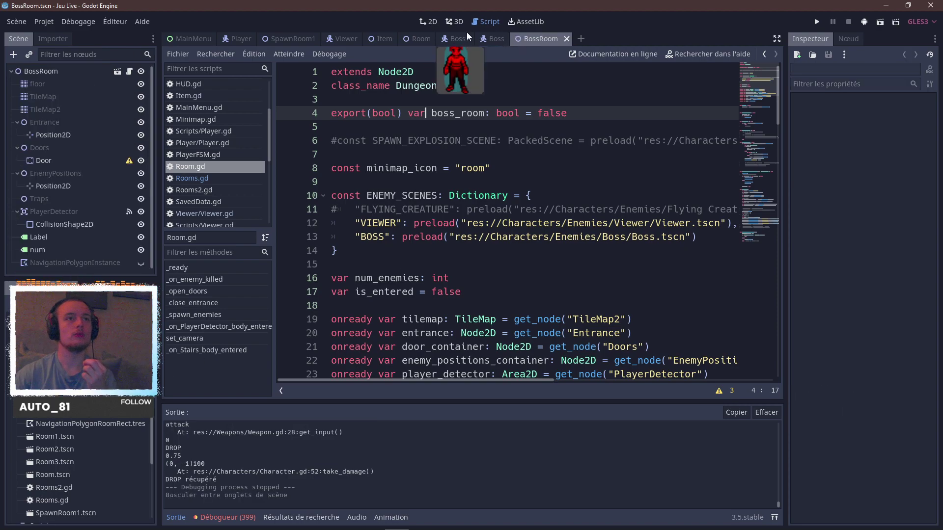
{"action": "left_click", "coordinate": [437, 20]}
{"action": "left_click", "coordinate": [47, 72]}
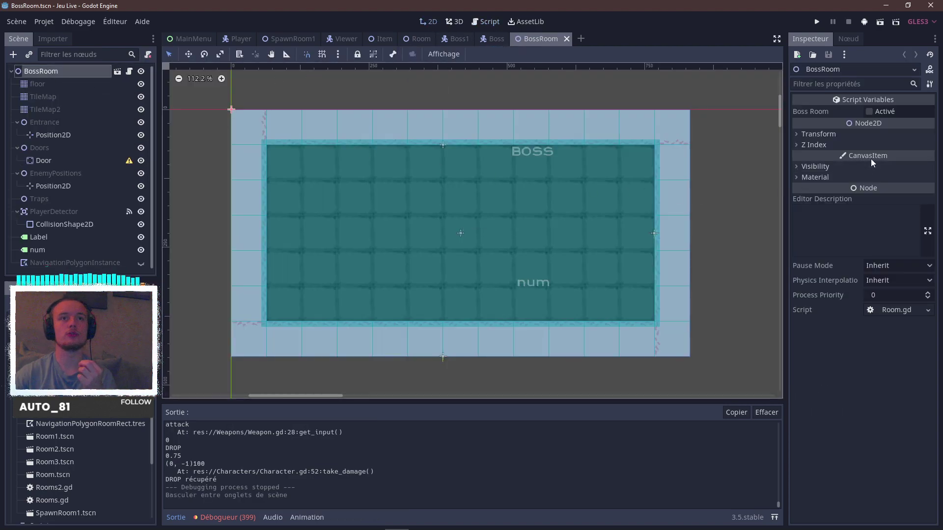
{"action": "left_click", "coordinate": [869, 111]}
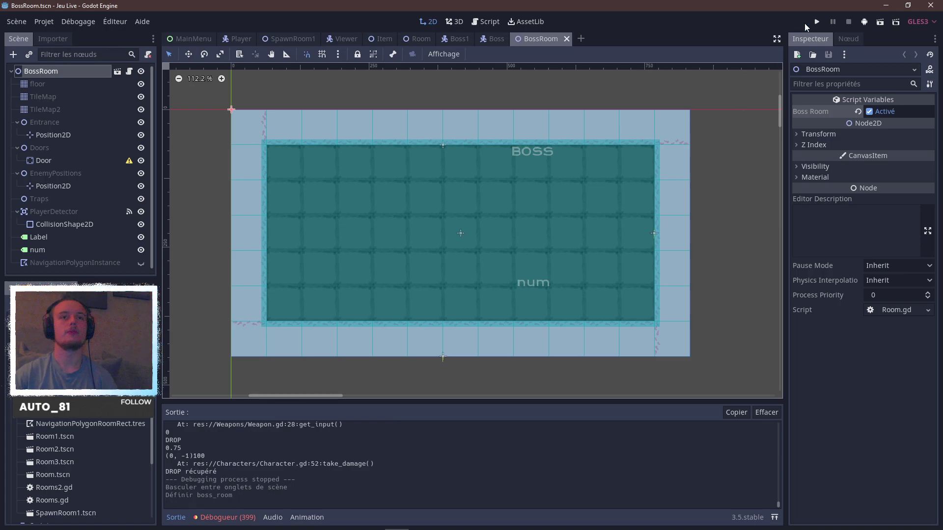
Run the game and close it, then check the boss_room condition of _spawn_enemies in Room.gd.
{"action": "key", "text": "F5"}
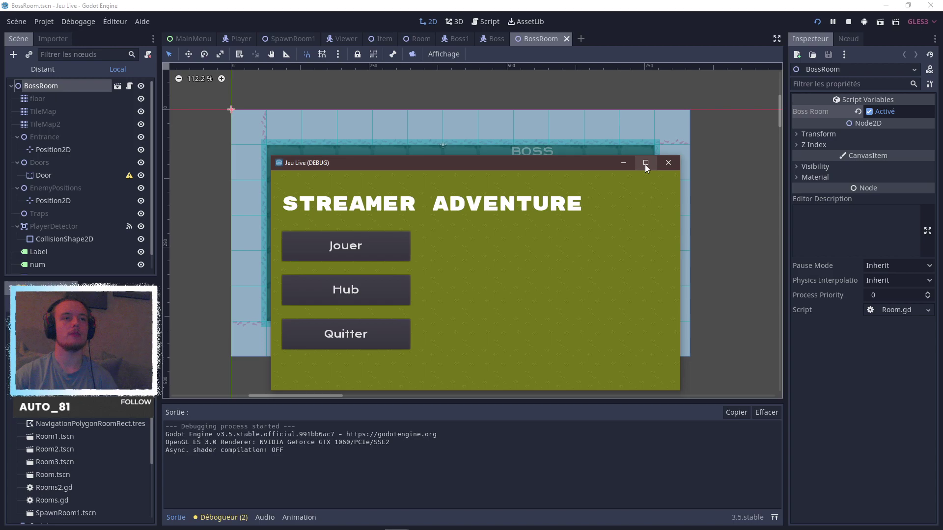
{"action": "left_click", "coordinate": [667, 167]}
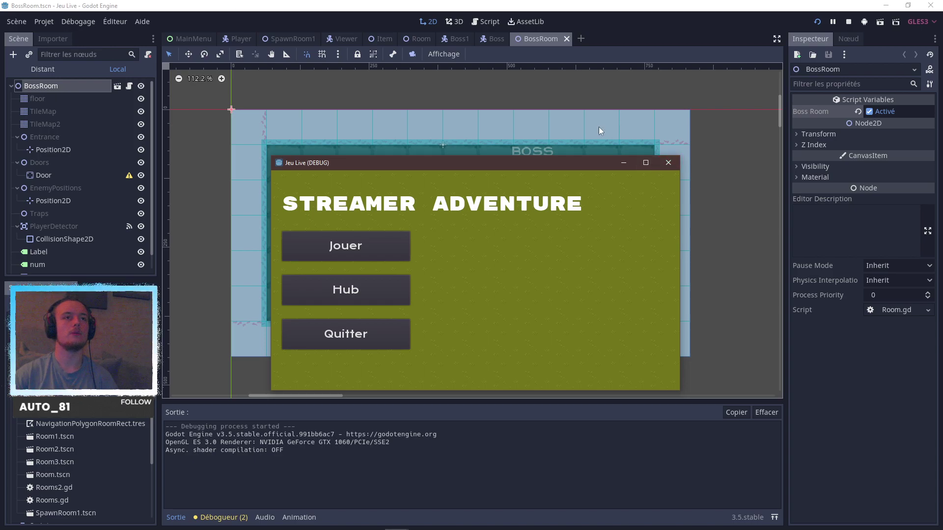
{"action": "left_click", "coordinate": [487, 22]}
{"action": "scroll", "coordinate": [429, 283], "scroll_direction": "down", "scroll_amount": 12}
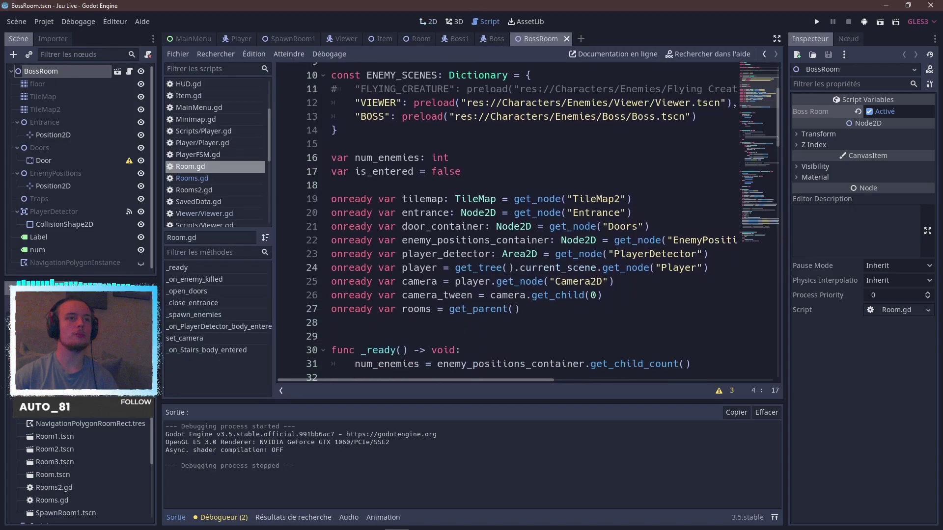
{"action": "scroll", "coordinate": [422, 273], "scroll_direction": "down", "scroll_amount": 5}
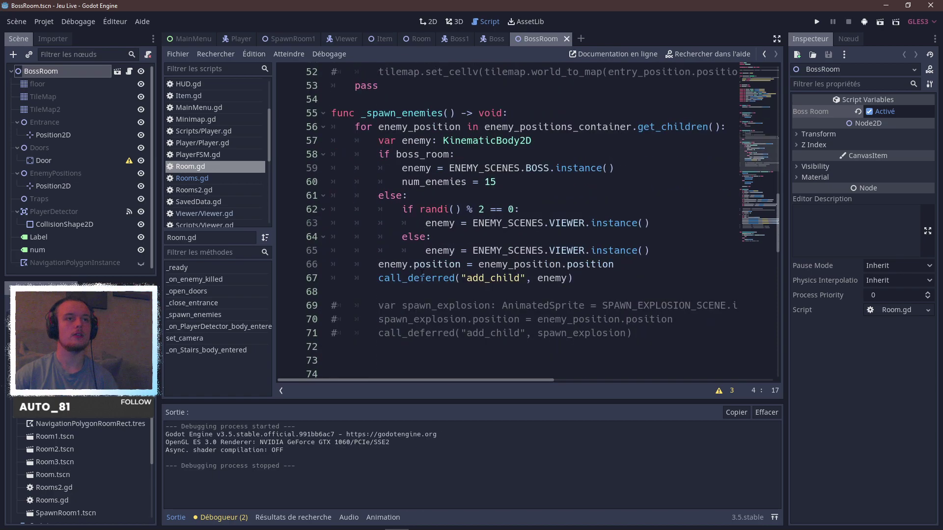
In Rooms.gd, change the condition for spawning SLIME_BOSS_SCENE to SavedData.num_floor == 1 and save the script.
{"action": "left_click", "coordinate": [214, 179]}
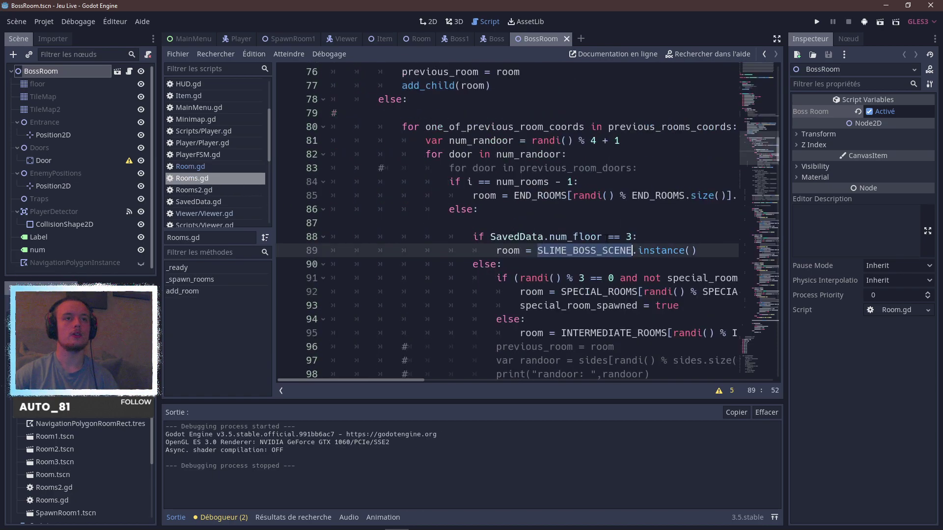
{"action": "left_click", "coordinate": [633, 237]}
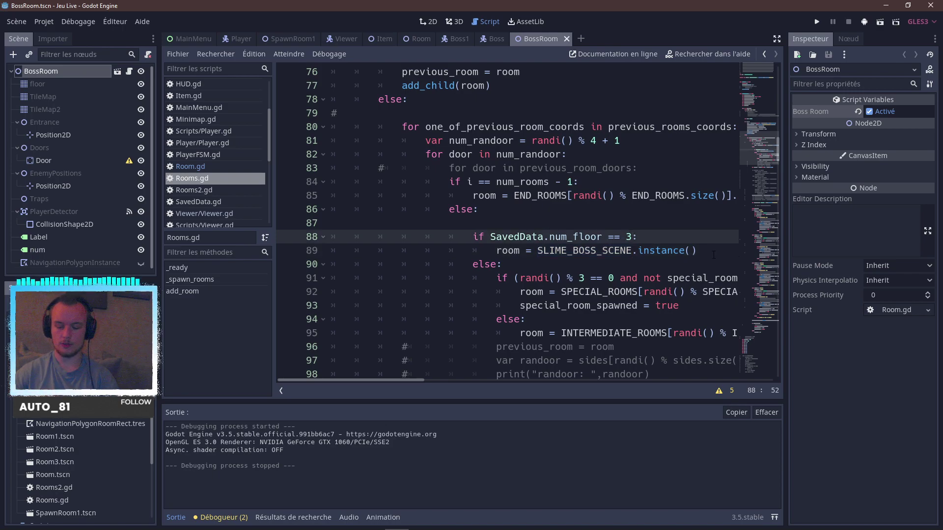
{"action": "key", "text": "BackSpace"}
{"action": "type", "text": "1"}
{"action": "key", "text": "ctrl+s"}
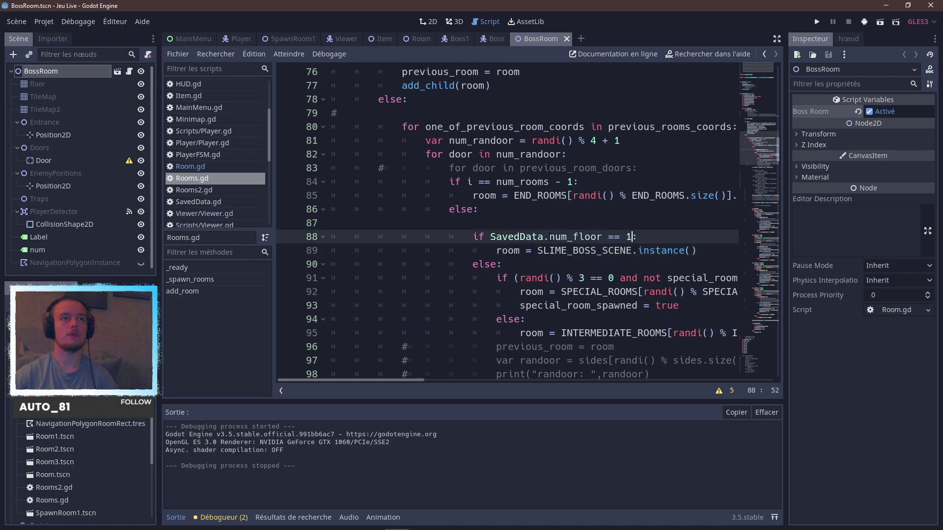
Run the project, start a game with Jouer and walk the character from the spawn room to room (6, 2).
{"action": "left_click", "coordinate": [816, 21]}
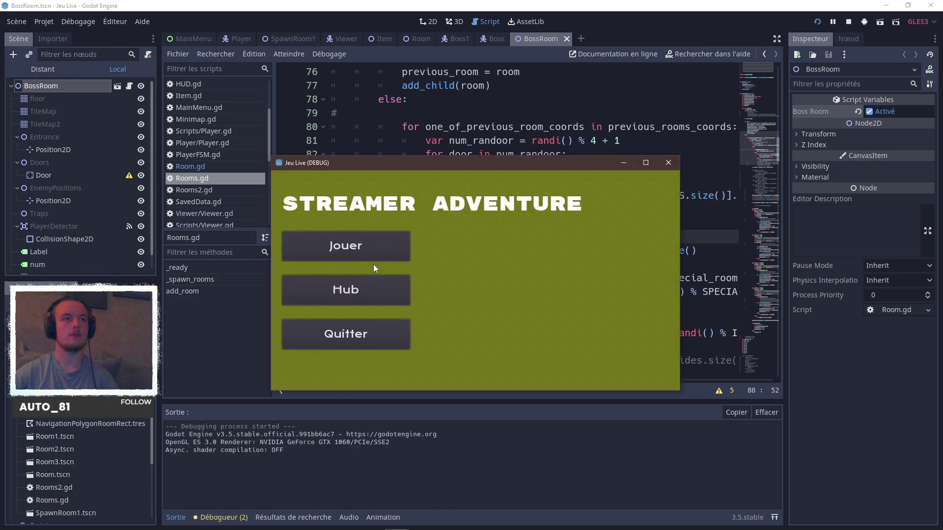
{"action": "left_click", "coordinate": [366, 247]}
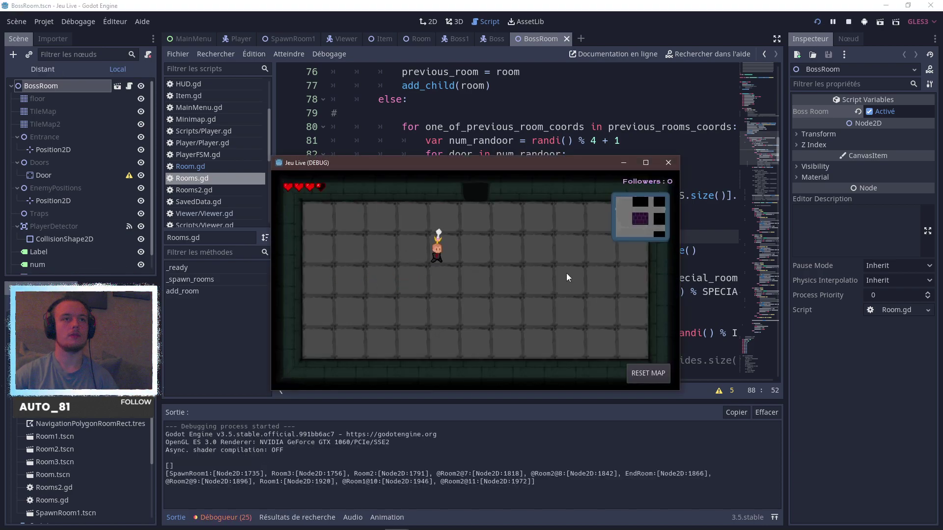
{"action": "key", "text": "z"}
{"action": "key", "text": "d"}
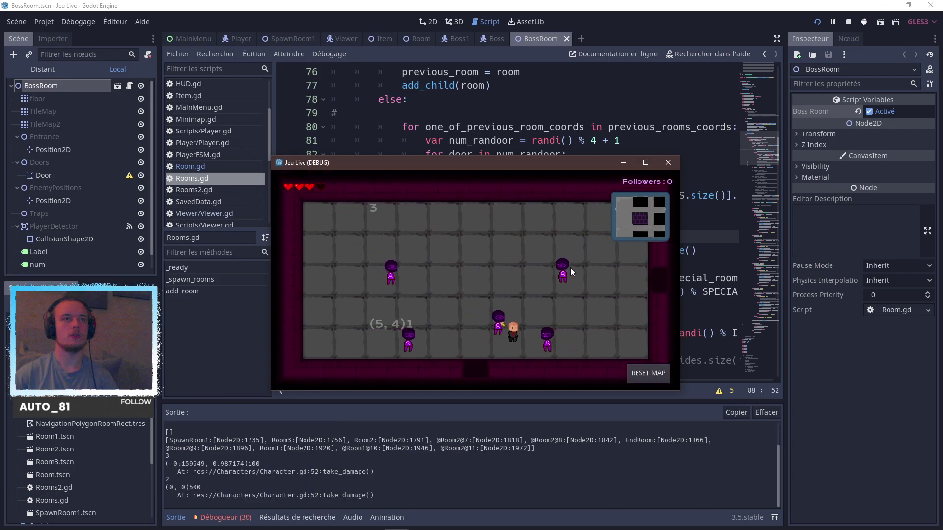
{"action": "key", "text": "z"}
{"action": "key", "text": "d"}
{"action": "key", "text": "s"}
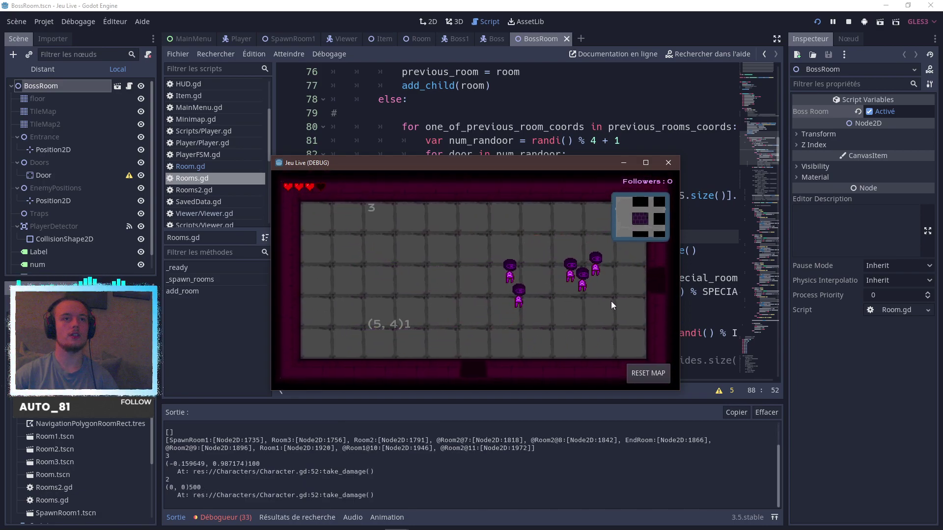
{"action": "key", "text": "d"}
{"action": "key", "text": "z"}
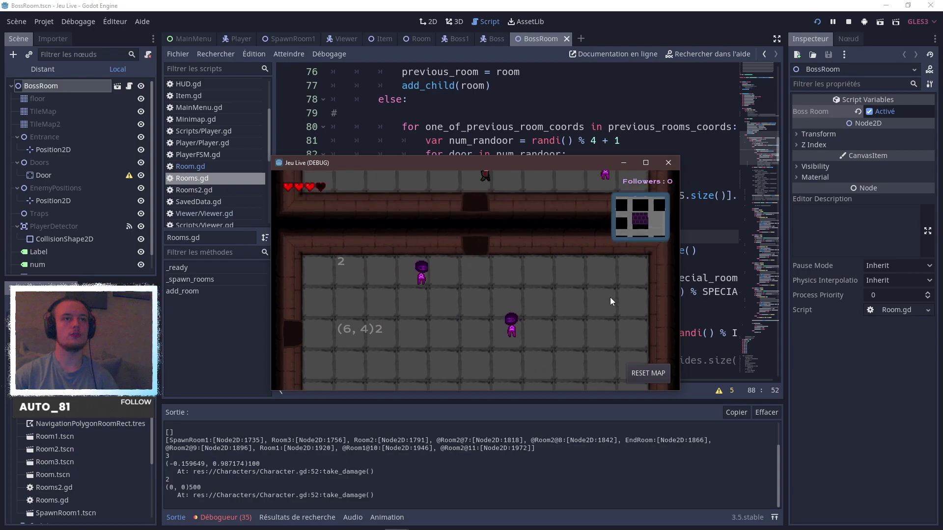
{"action": "key", "text": "Up"}
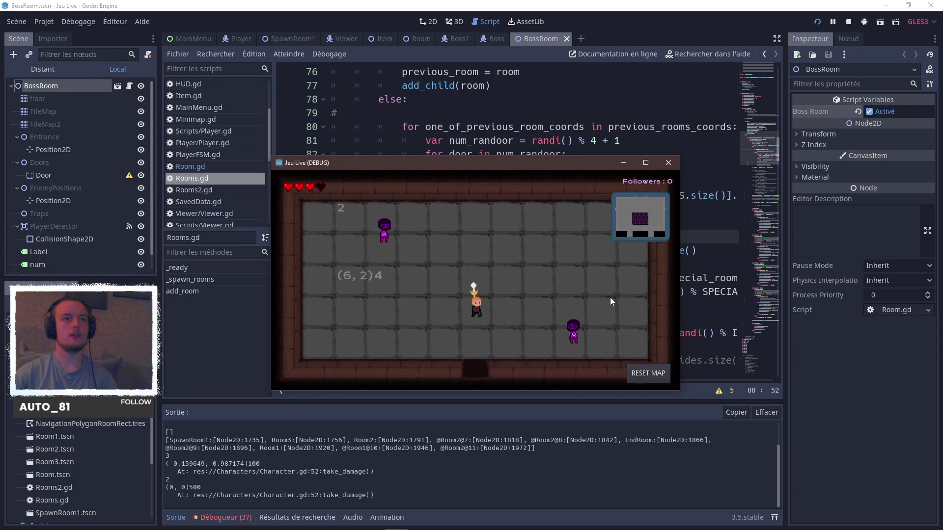
Fight the enemies in room (6, 3), explore the adjacent room (5, 3) and return to room (6, 3).
{"action": "key", "text": "s"}
{"action": "left_click", "coordinate": [503, 317]}
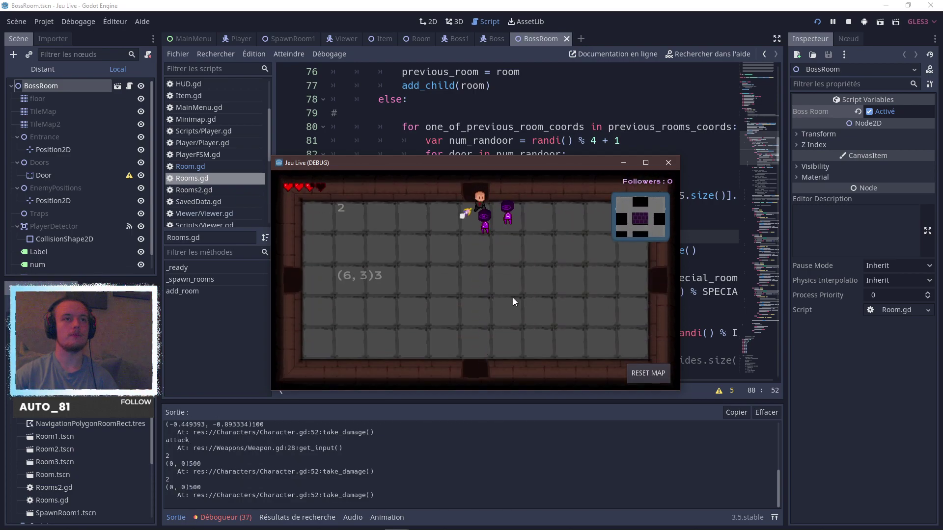
{"action": "key", "text": "q"}
{"action": "left_click", "coordinate": [531, 264]}
{"action": "key", "text": "Left"}
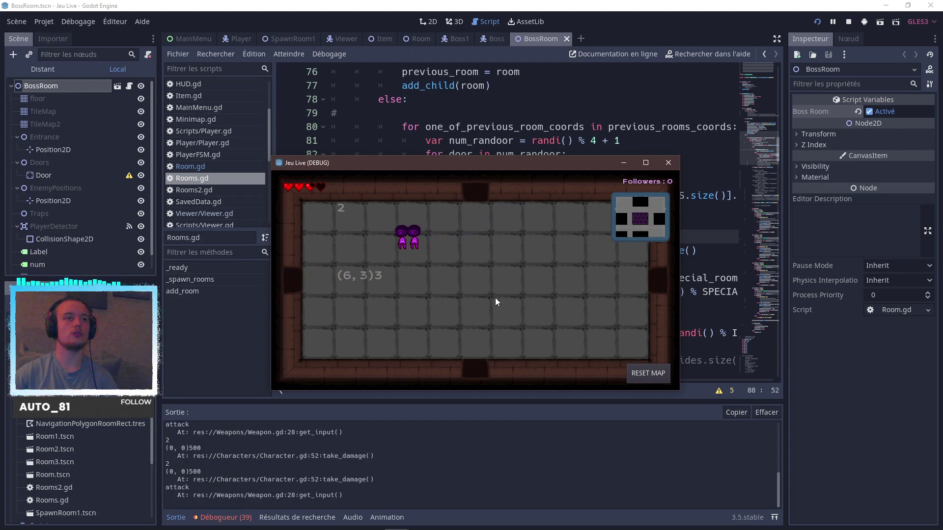
{"action": "key", "text": "q"}
{"action": "key", "text": "z"}
{"action": "left_click", "coordinate": [585, 318]}
{"action": "key", "text": "d"}
{"action": "left_click", "coordinate": [562, 334]}
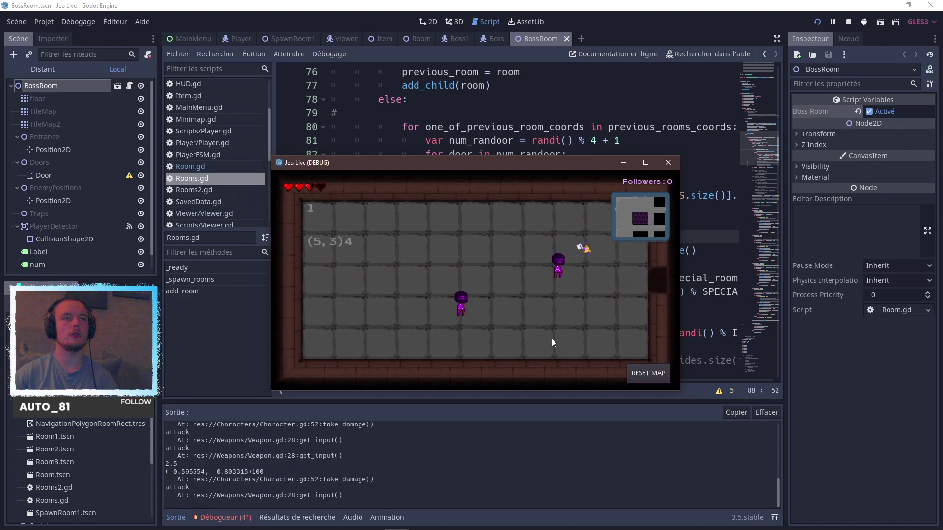
{"action": "left_click", "coordinate": [608, 284]}
{"action": "left_click", "coordinate": [607, 284]}
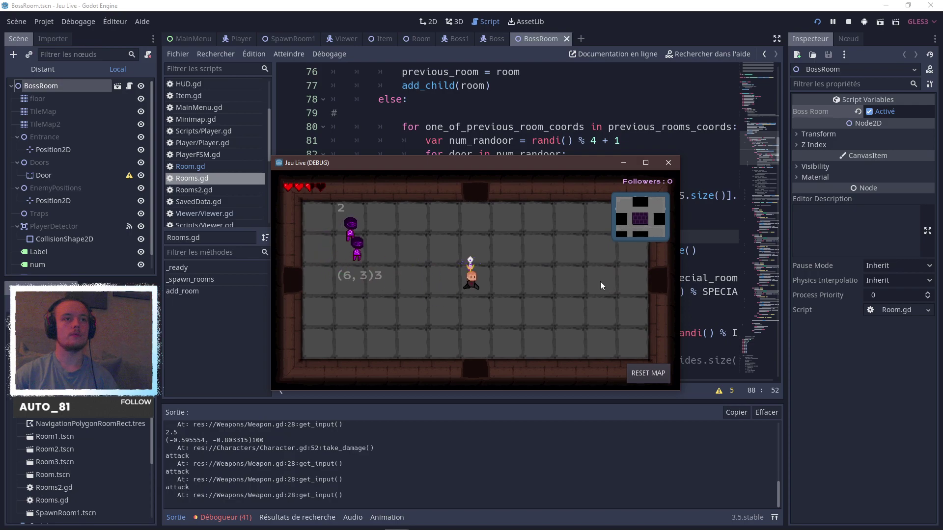
Take the ESCALIER room (7, 3) to the next floor and cross its rooms downward past room (5, 8) to the following floor.
{"action": "key", "text": "Right"}
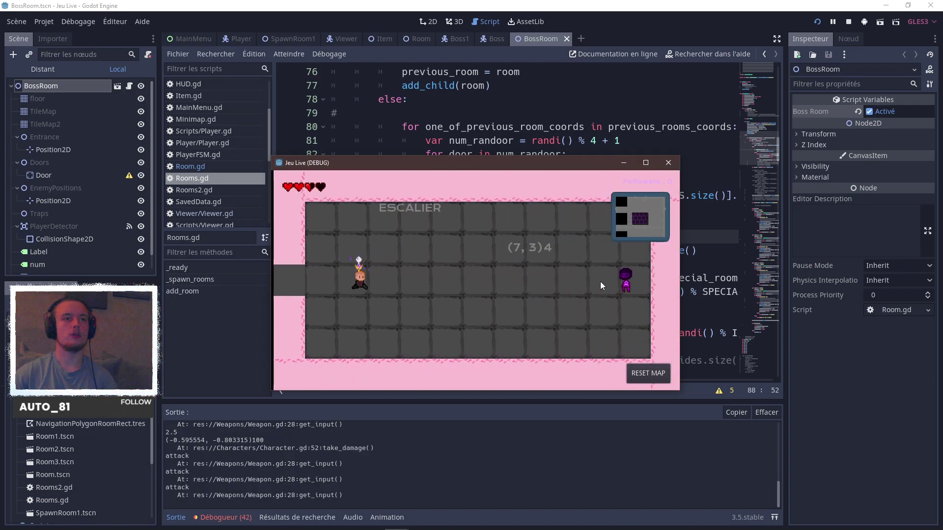
{"action": "key", "text": "d"}
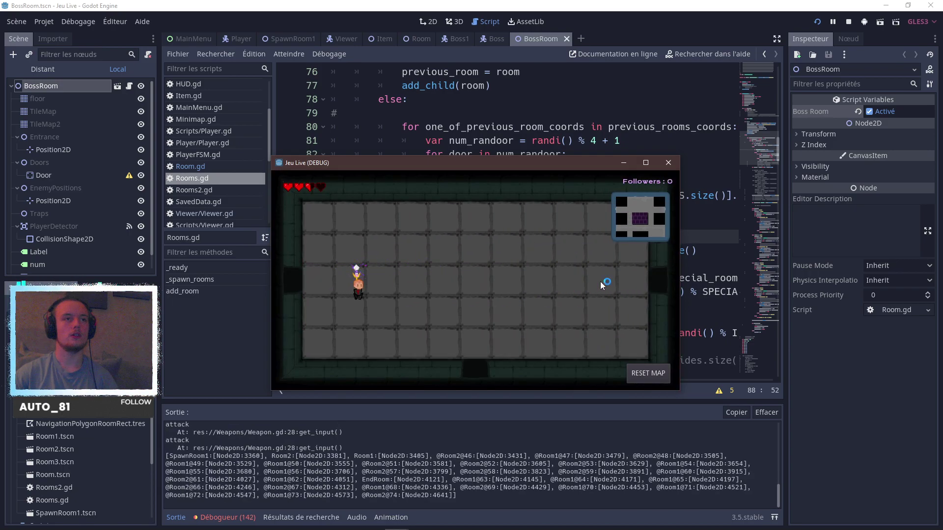
{"action": "key", "text": "Down"}
{"action": "key", "text": "Right"}
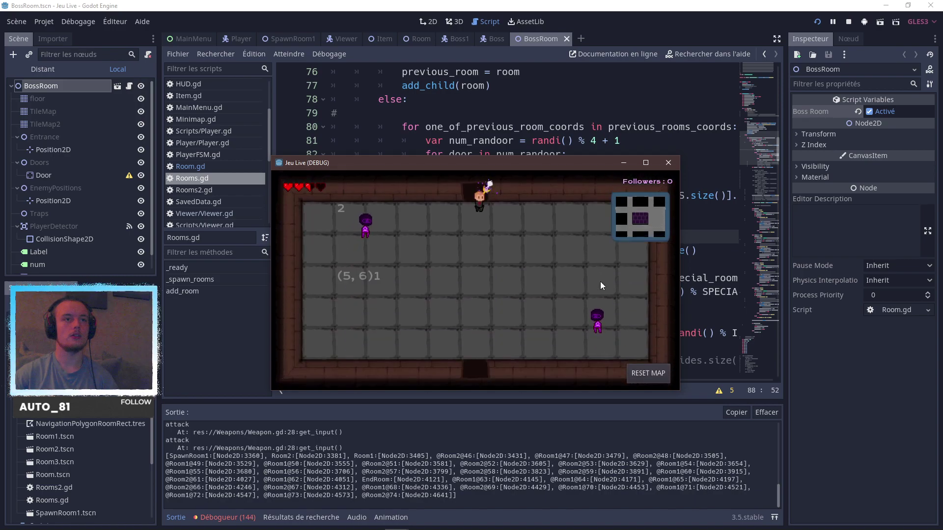
{"action": "key", "text": "Down"}
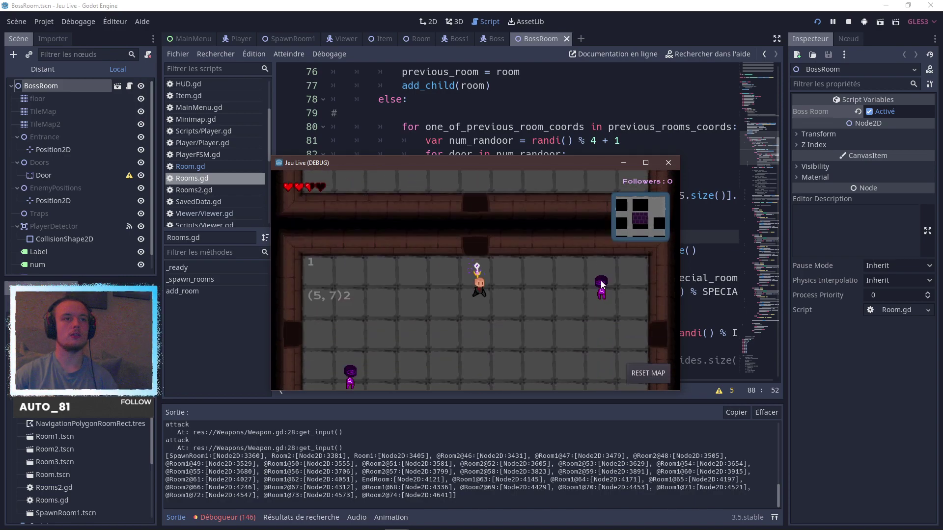
{"action": "key", "text": "Down"}
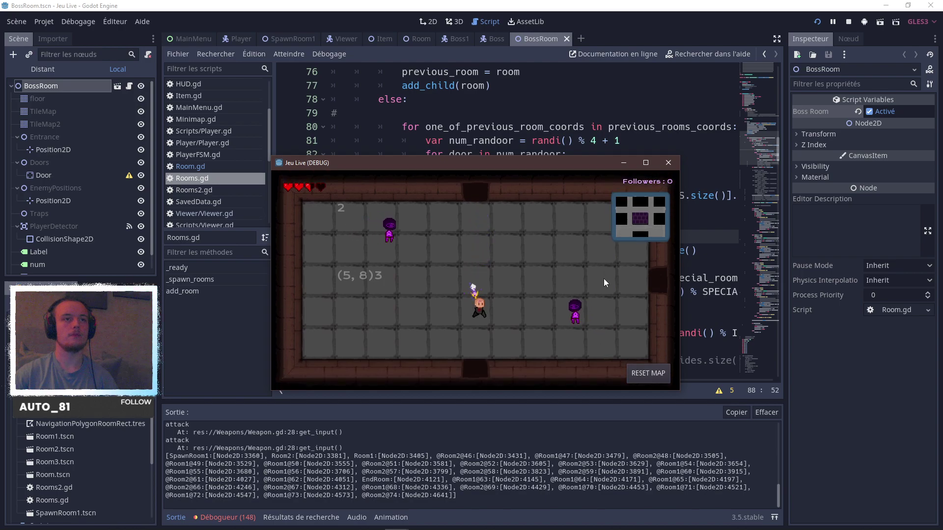
{"action": "key", "text": "Down"}
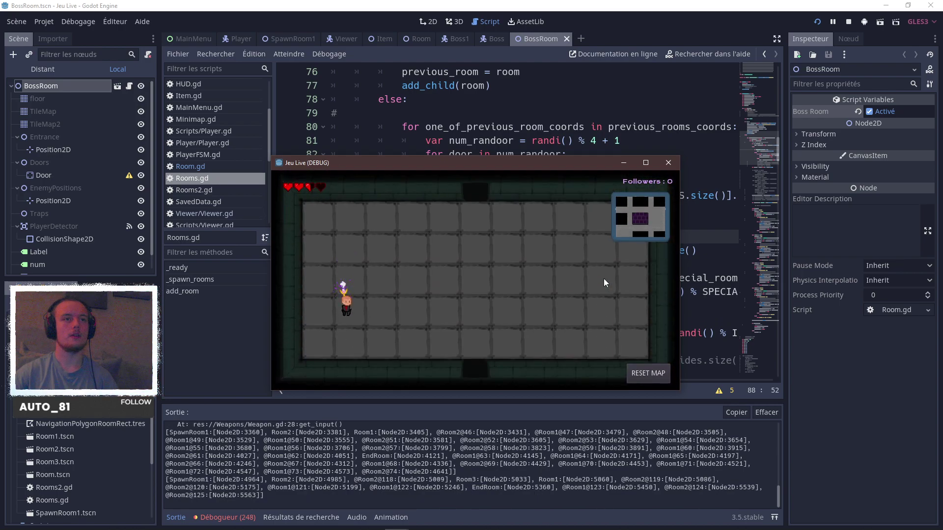
Explore the new floor from the spawn room through rooms (5, 4), (4, 4) and (4, 3) to room (3, 3).
{"action": "key", "text": "Right"}
{"action": "key", "text": "Up"}
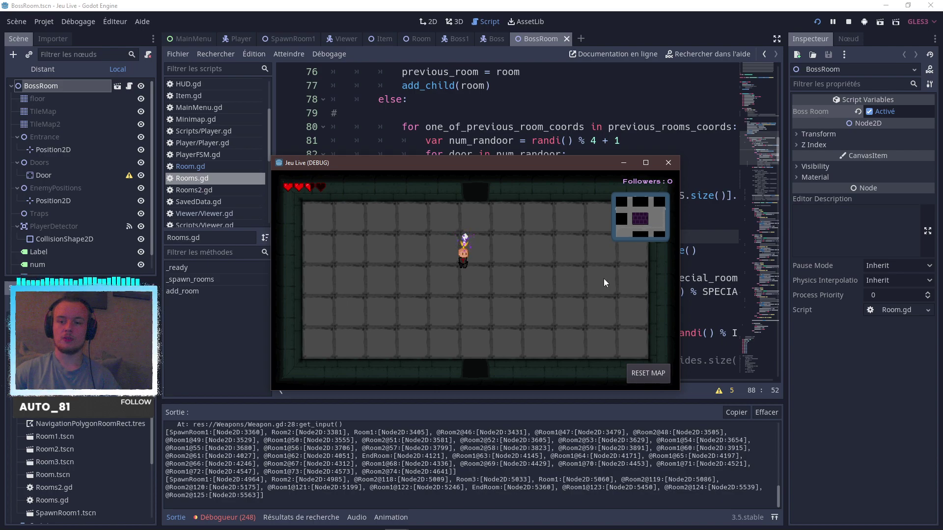
{"action": "key", "text": "Up"}
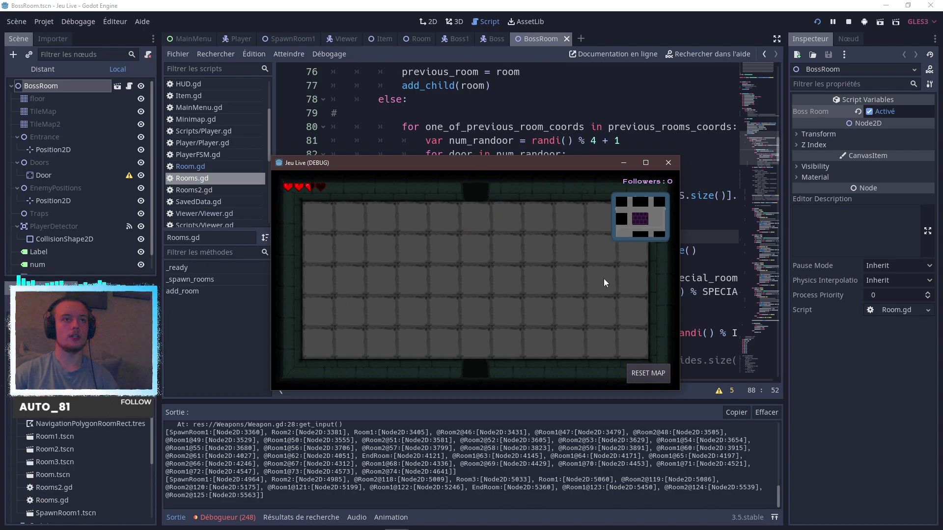
{"action": "key", "text": "Up"}
{"action": "key", "text": "Left"}
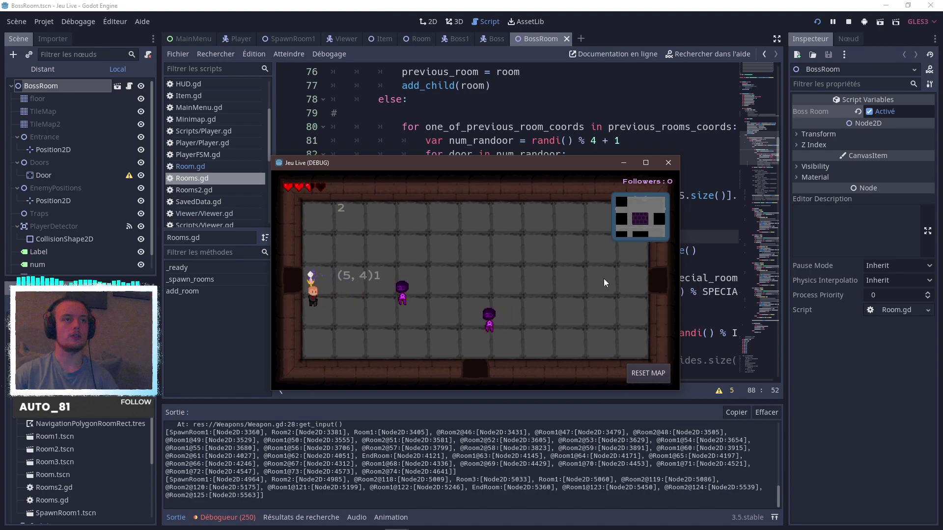
{"action": "key", "text": "Up"}
{"action": "key", "text": "Left"}
{"action": "key", "text": "Up"}
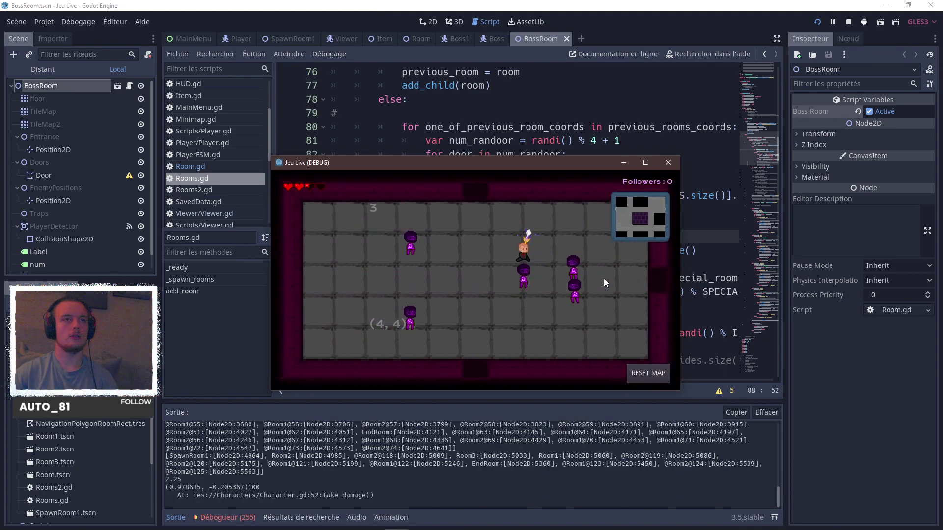
{"action": "key", "text": "Up"}
{"action": "key", "text": "Left"}
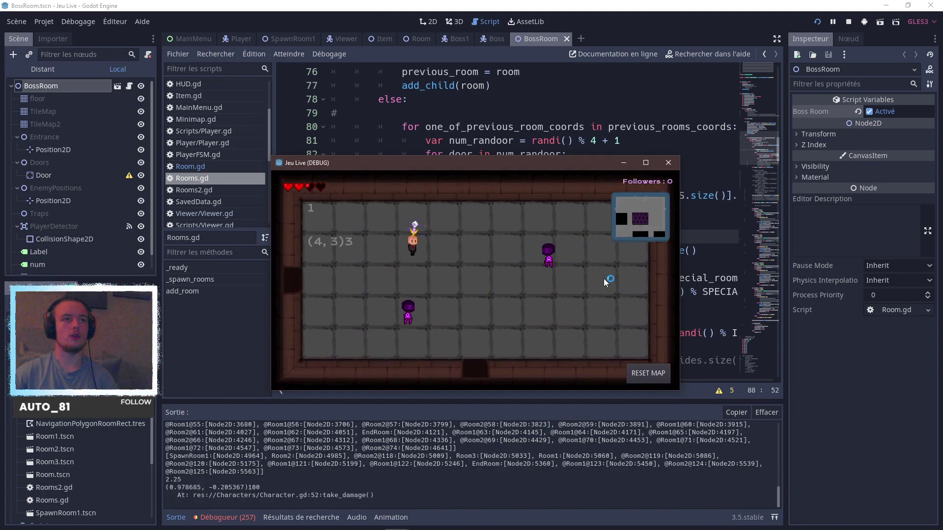
{"action": "key", "text": "Down"}
{"action": "key", "text": "Left"}
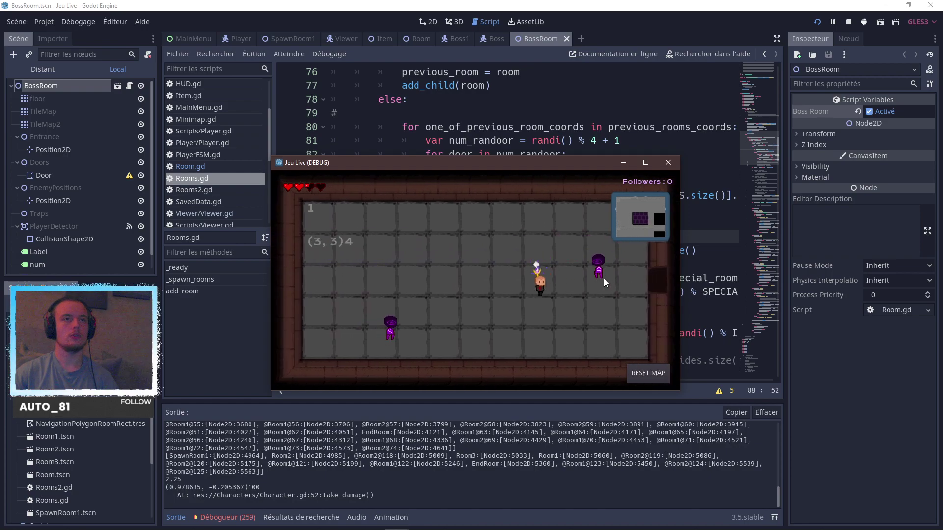
Dodge the enemies in room (3, 3) and backtrack through room (4, 3) down to room (4, 5), heading for its left exit.
{"action": "key", "text": "Down"}
{"action": "key", "text": "Up"}
{"action": "key", "text": "Right"}
{"action": "key", "text": "Down"}
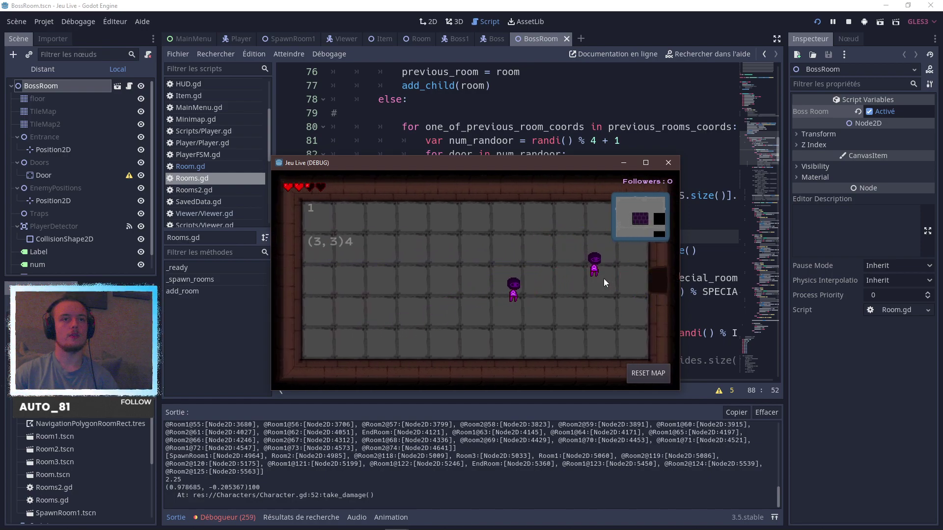
{"action": "key", "text": "Right"}
{"action": "key", "text": "Down"}
{"action": "key", "text": "Down"}
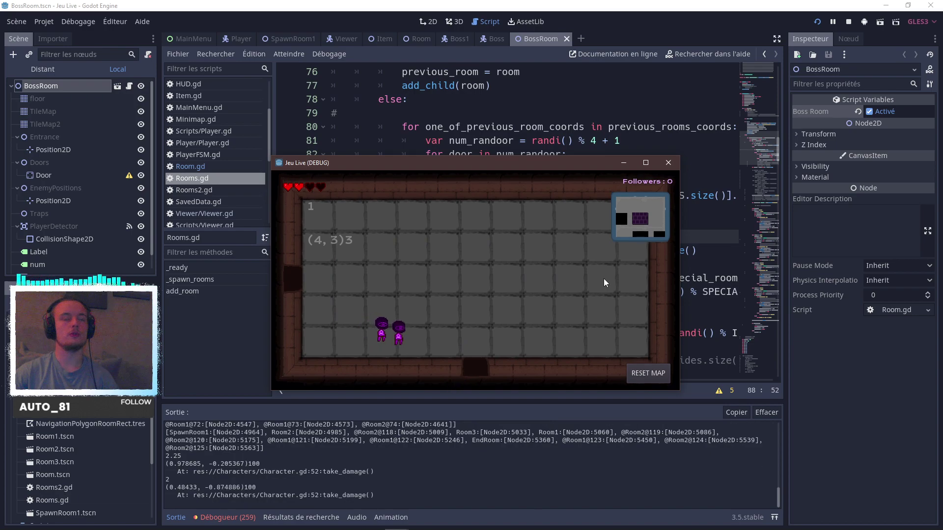
{"action": "key", "text": "Down"}
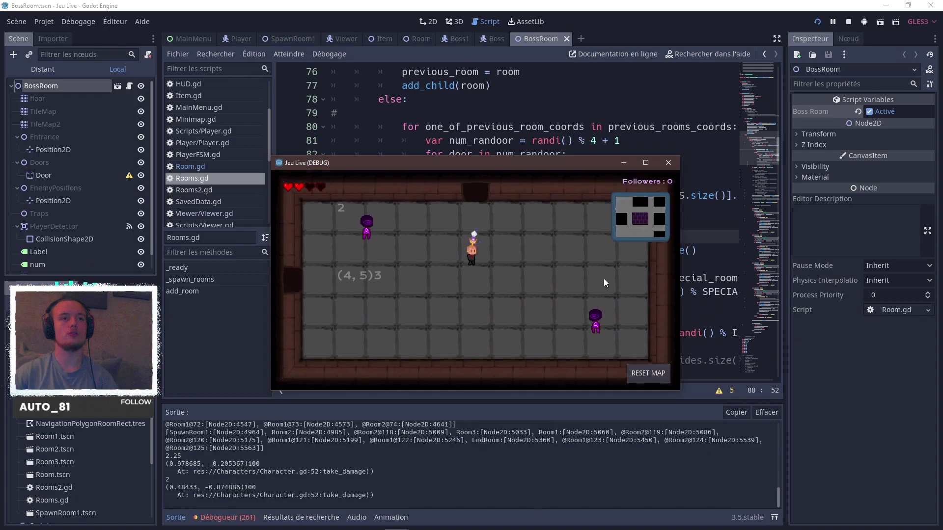
{"action": "key", "text": "Down"}
{"action": "key", "text": "Left"}
{"action": "key", "text": "Up"}
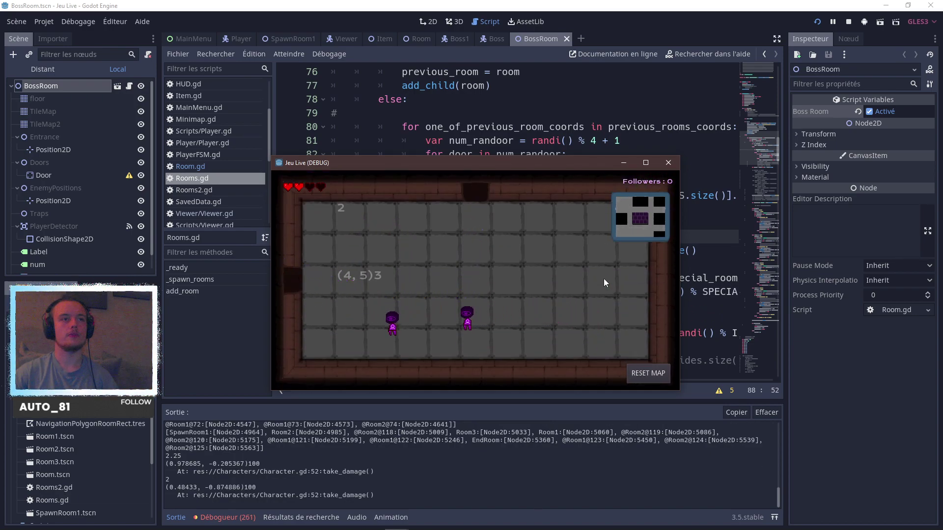
Enter the ESCALIER room (3, 5), attack the enemy at its entrance and move further into the room.
{"action": "left_click", "coordinate": [596, 285]}
{"action": "left_click", "coordinate": [596, 286]}
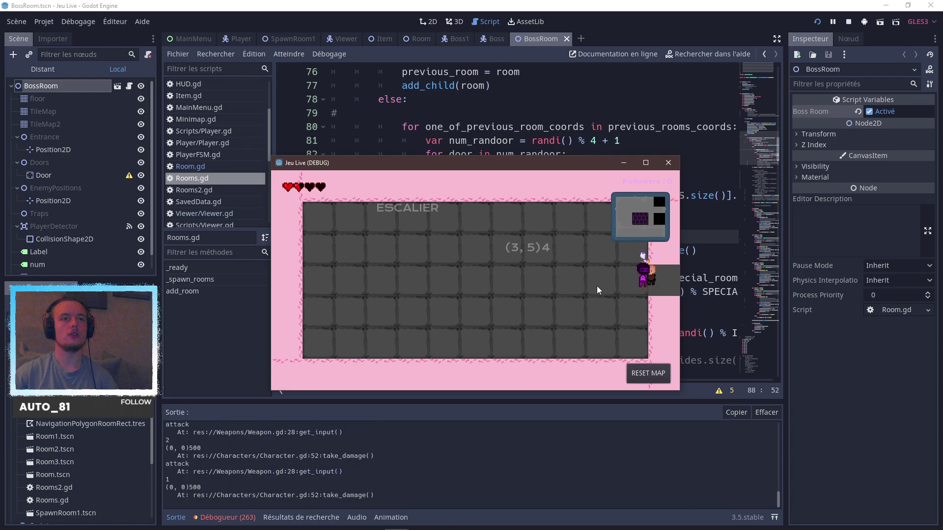
{"action": "left_click", "coordinate": [597, 285]}
{"action": "left_click", "coordinate": [597, 285]}
{"action": "left_click", "coordinate": [596, 286]}
{"action": "key", "text": "Left"}
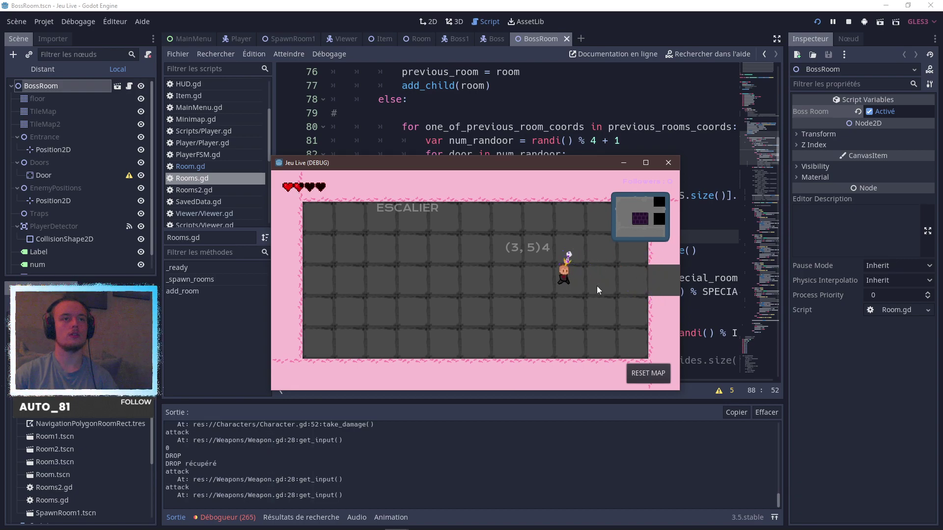
Cross the ESCALIER room (3, 5) and take its exit to the next floor.
{"action": "key", "text": "space"}
{"action": "key", "text": "Right"}
{"action": "key", "text": "Up"}
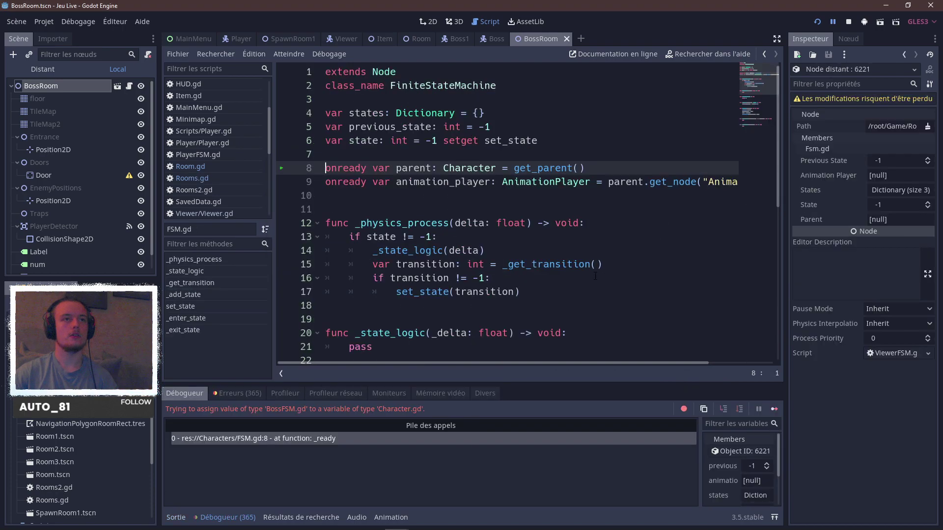
In Rooms.gd, set the floor condition for instancing SLIME_BOSS_SCENE to SavedData.num_floor == 3.
{"action": "scroll", "coordinate": [389, 238], "scroll_direction": "down", "scroll_amount": 7}
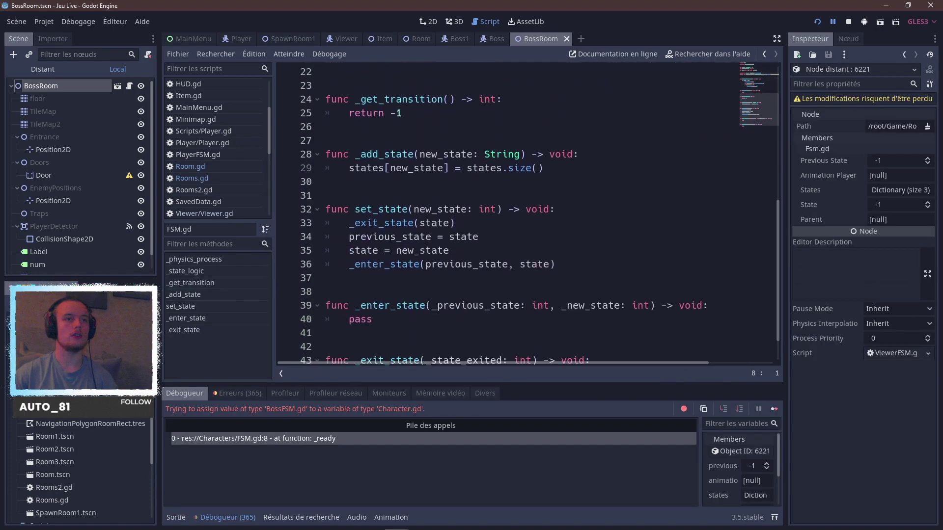
{"action": "left_click", "coordinate": [208, 175]}
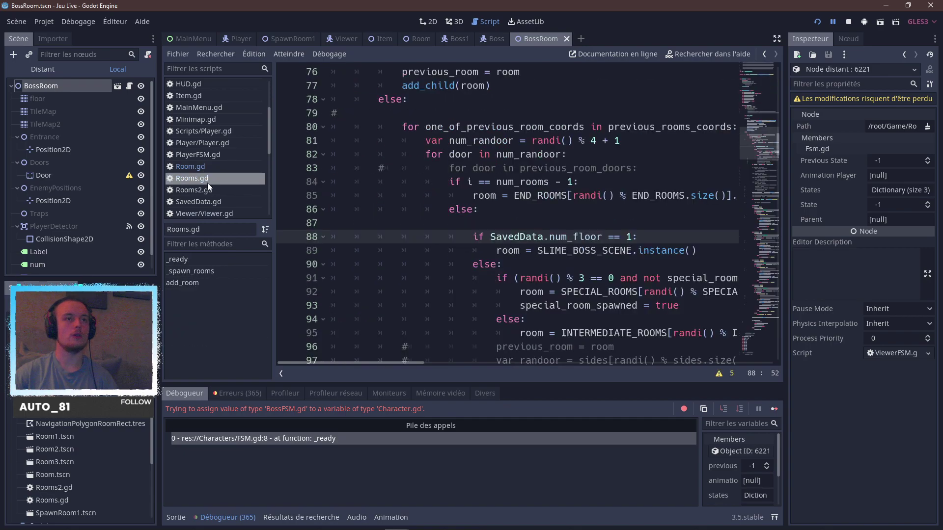
{"action": "double_click", "coordinate": [629, 236]}
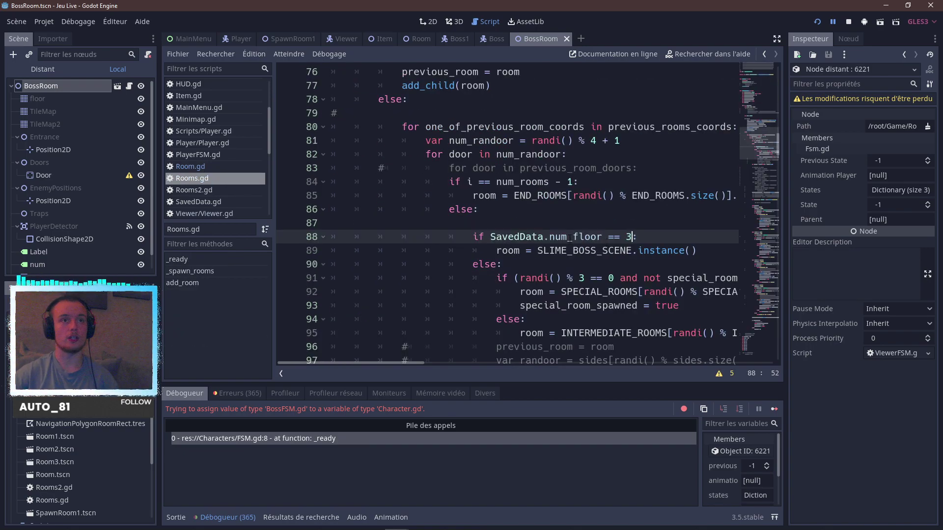
{"action": "type", "text": "3"}
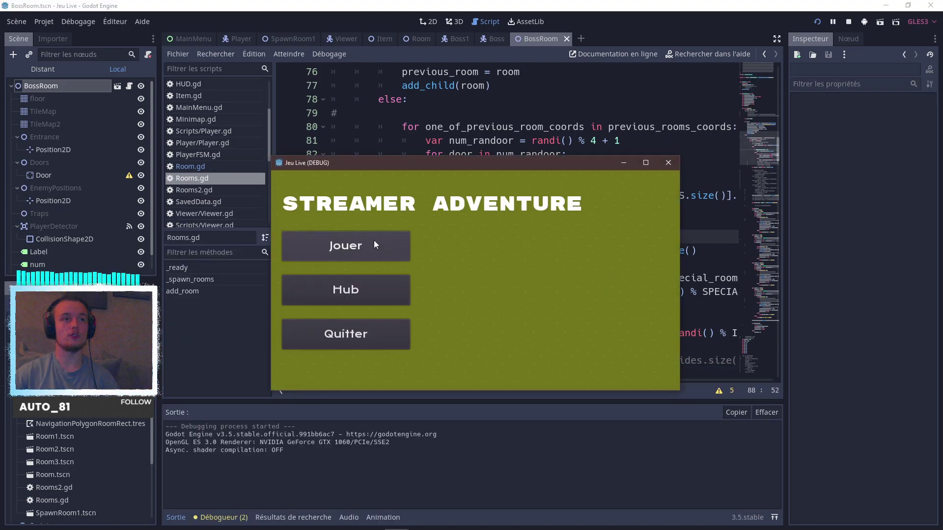
Start a new game and move up from the spawn room through rooms (5, 4) and (5, 3) to room (5, 1).
{"action": "left_click", "coordinate": [373, 242]}
{"action": "key", "text": "d"}
{"action": "key", "text": "z"}
{"action": "key", "text": "d"}
{"action": "key", "text": "z"}
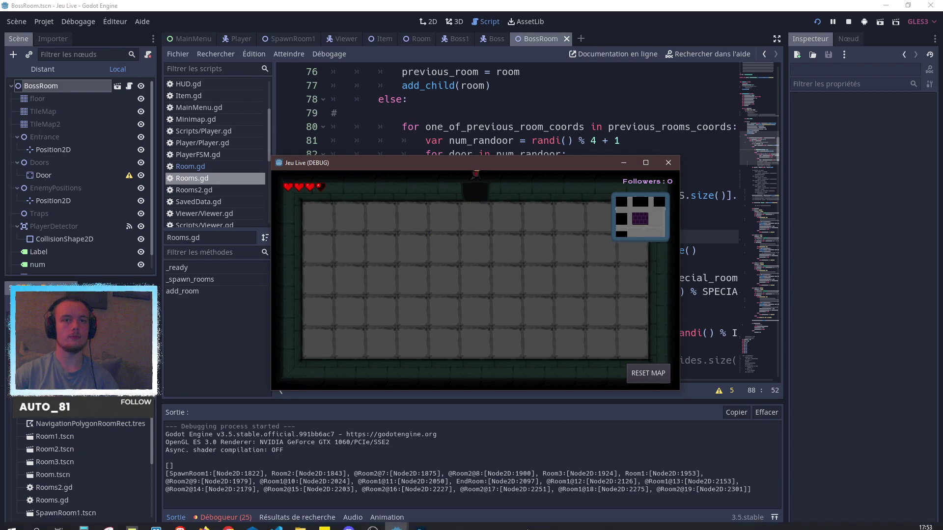
{"action": "left_click", "coordinate": [567, 350]}
{"action": "key", "text": "z"}
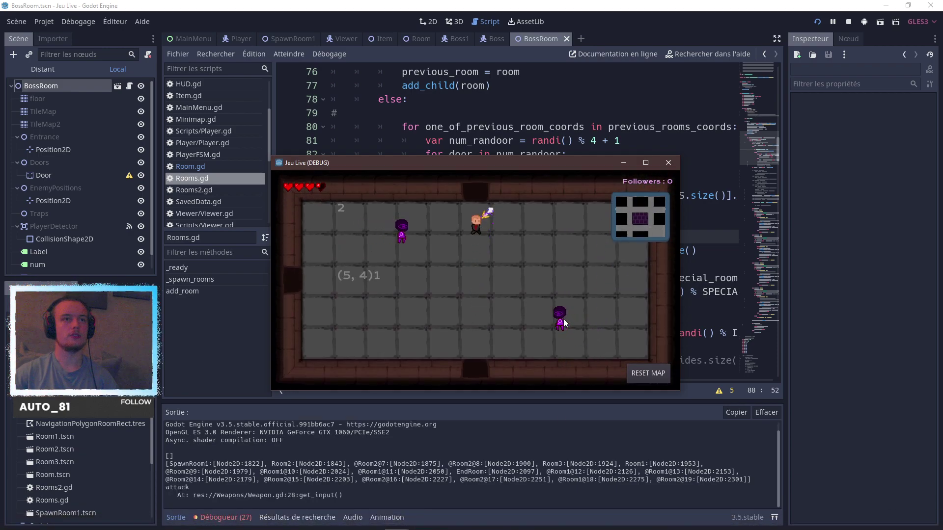
{"action": "key", "text": "z"}
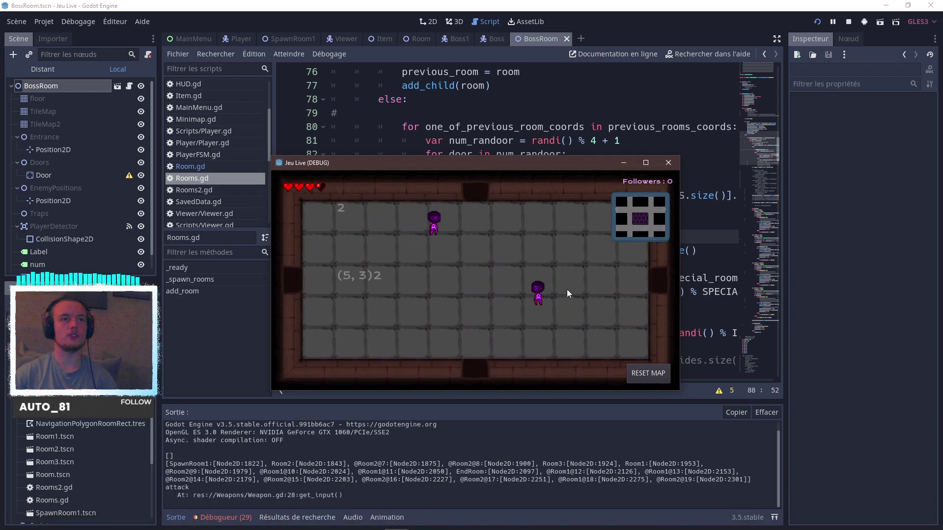
{"action": "key", "text": "z"}
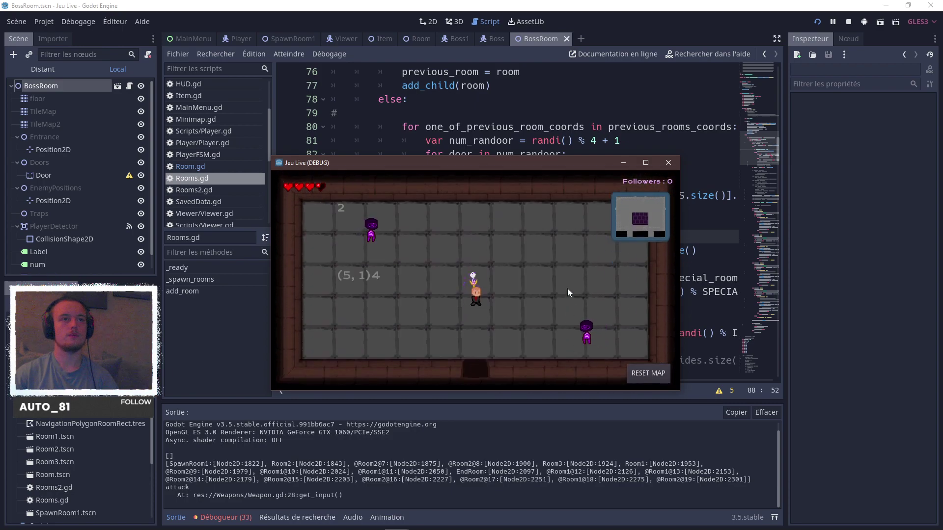
Go back down to room (5, 2), attack the enemy near the entrance and exit toward room (4, 2).
{"action": "key", "text": "s"}
{"action": "left_click", "coordinate": [485, 360]}
{"action": "left_click", "coordinate": [487, 352]}
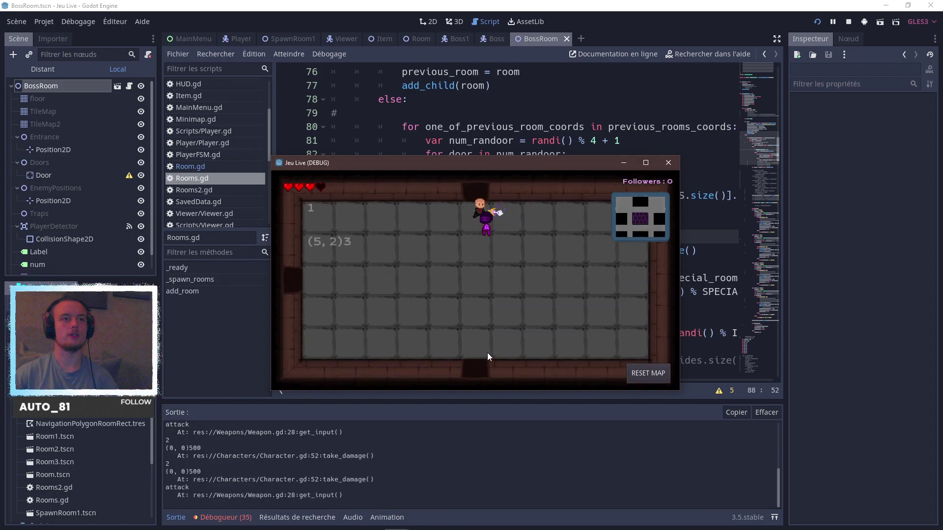
{"action": "key", "text": "q"}
{"action": "left_click", "coordinate": [529, 281]}
{"action": "key", "text": "s"}
{"action": "key", "text": "q"}
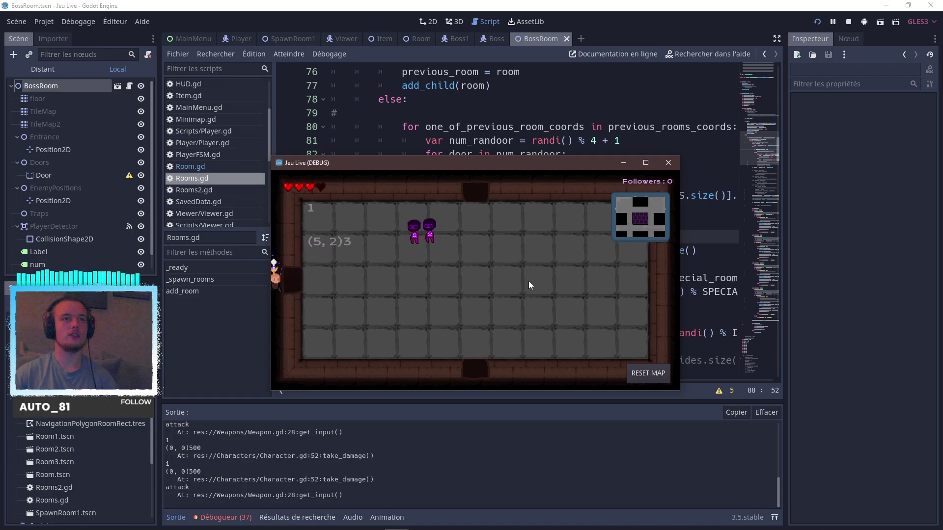
Attack the enemies in room (4, 2) and return through room (5, 2) to its lower exit.
{"action": "key", "text": "d"}
{"action": "left_click", "coordinate": [552, 328]}
{"action": "left_click", "coordinate": [552, 327]}
{"action": "key", "text": "d"}
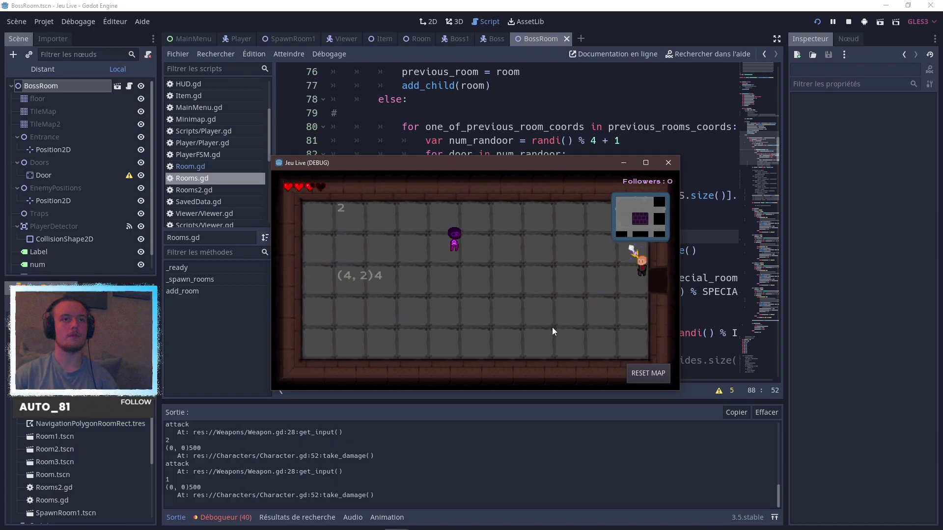
{"action": "key", "text": "s"}
{"action": "key", "text": "d"}
{"action": "key", "text": "s"}
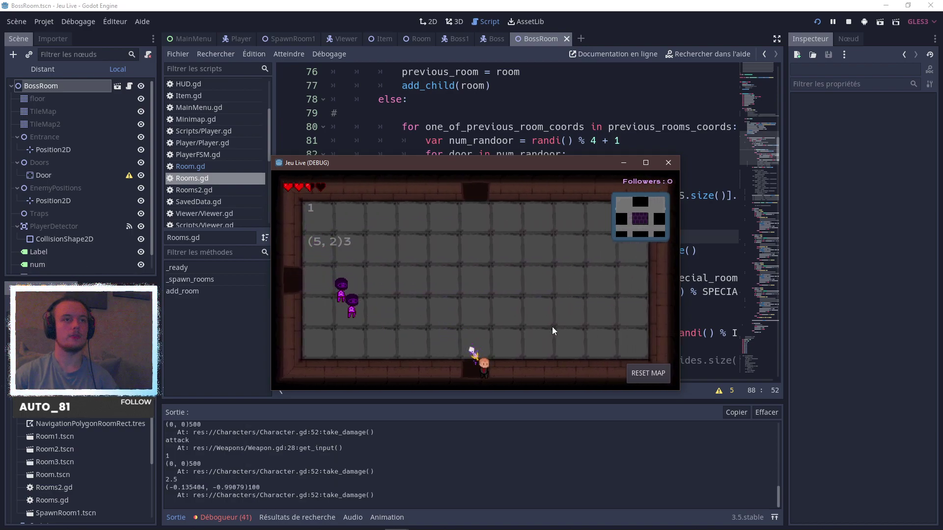
Cross rooms (5, 3) and (6, 3) while avoiding the enemies and check room (6, 2).
{"action": "key", "text": "d"}
{"action": "key", "text": "d"}
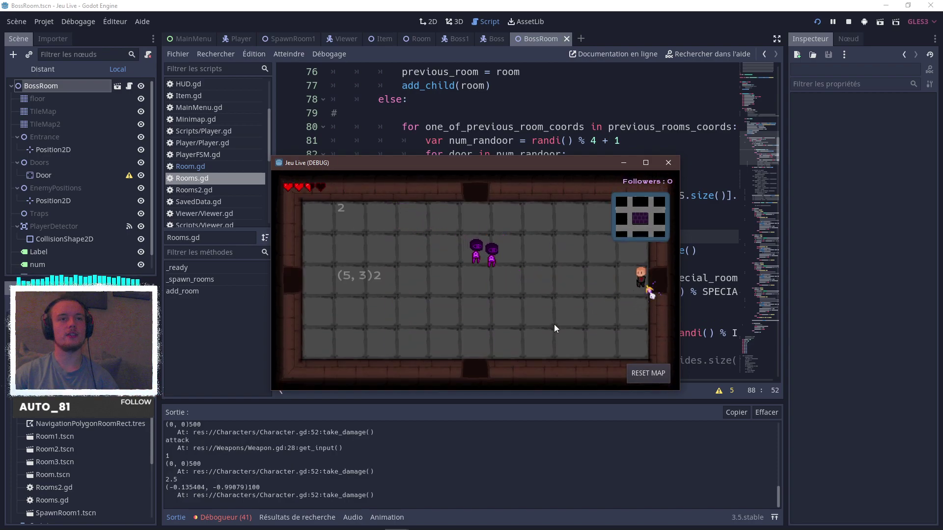
{"action": "key", "text": "d"}
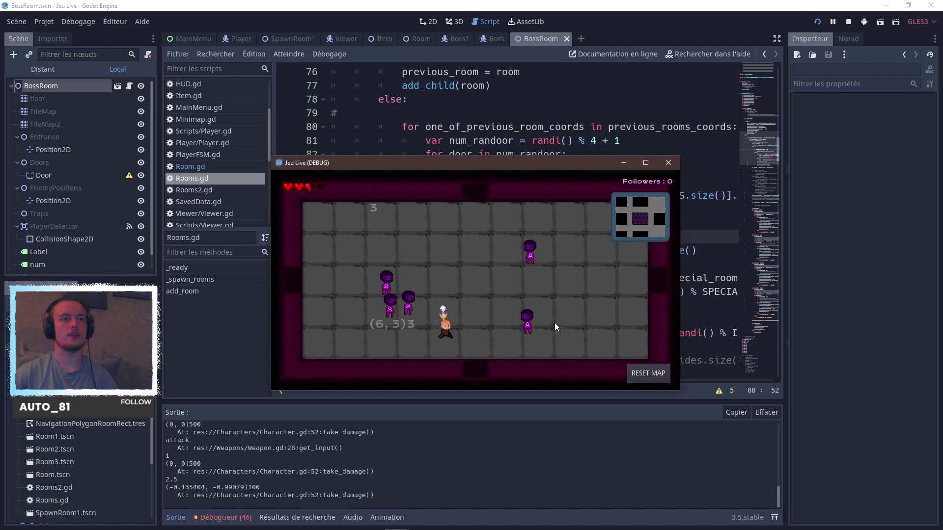
{"action": "key", "text": "w"}
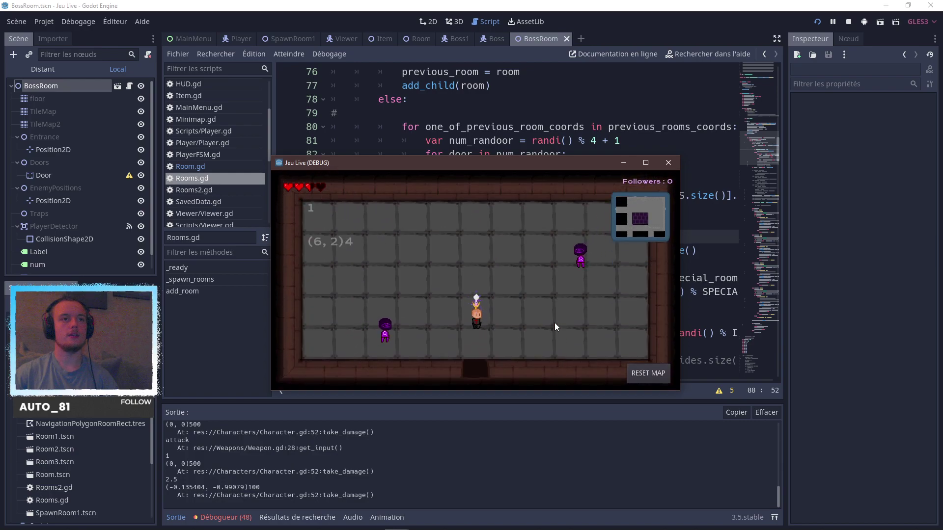
Return to room (6, 3), defeat all of its enemies and walk to the dropped heart.
{"action": "key", "text": "s"}
{"action": "left_click", "coordinate": [474, 319]}
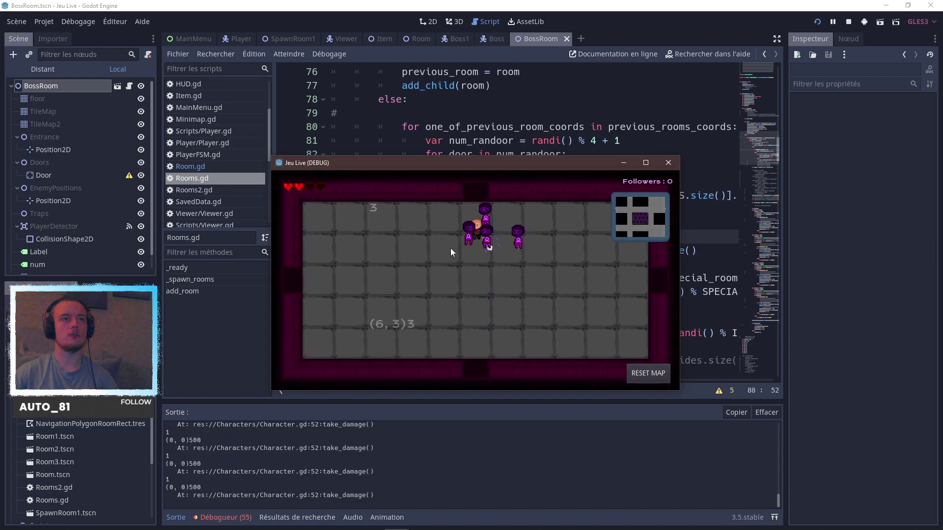
{"action": "left_click", "coordinate": [471, 240]}
{"action": "left_click", "coordinate": [540, 218]}
{"action": "key", "text": "s"}
{"action": "key", "text": "d"}
{"action": "left_click", "coordinate": [506, 209]}
{"action": "key", "text": "z"}
{"action": "left_click", "coordinate": [468, 276]}
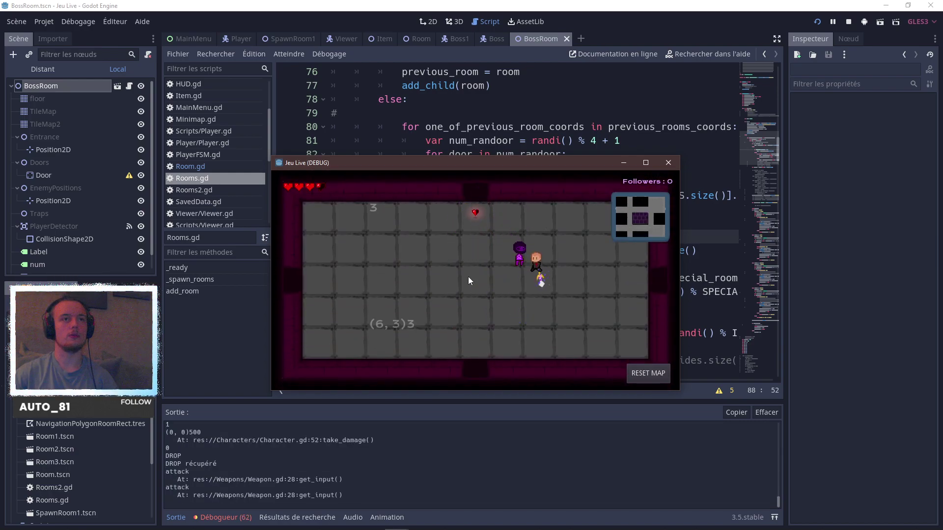
{"action": "left_click", "coordinate": [469, 278]}
{"action": "left_click", "coordinate": [468, 278]}
{"action": "left_click", "coordinate": [469, 278]}
{"action": "key", "text": "z"}
{"action": "key", "text": "q"}
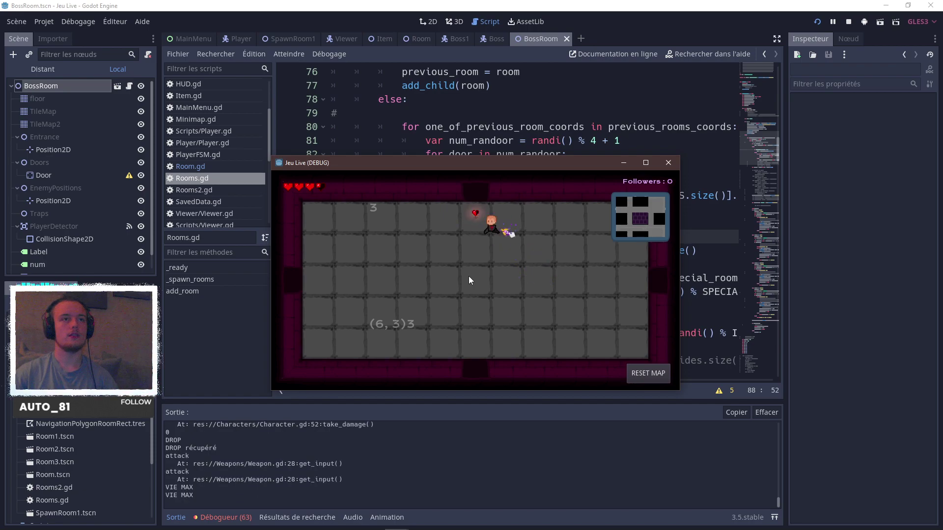
Check room (7, 3) and come back to room (6, 3).
{"action": "key", "text": "d"}
{"action": "key", "text": "s"}
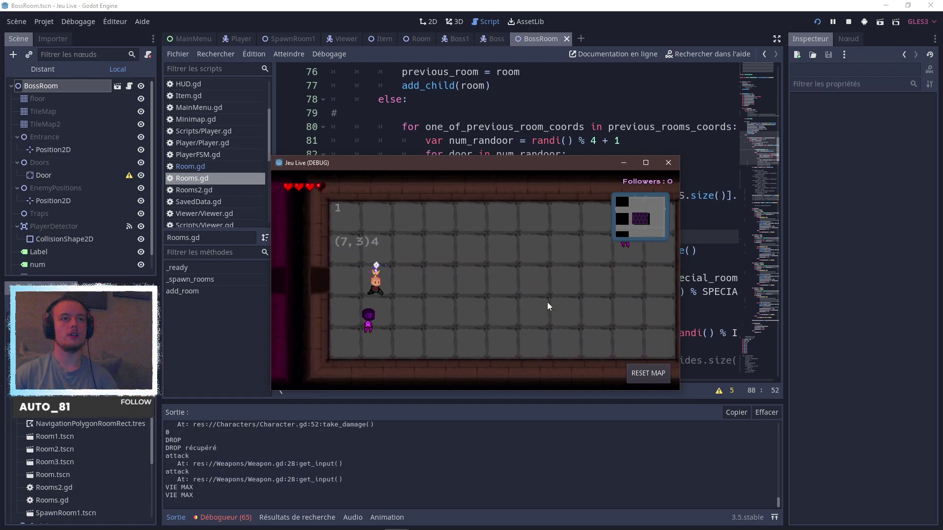
{"action": "key", "text": "q"}
{"action": "key", "text": "a"}
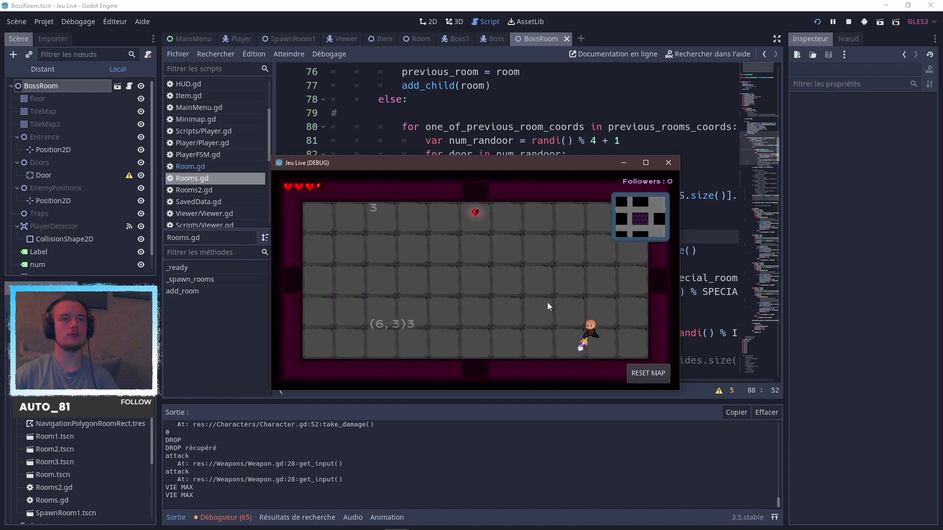
Go down into the ESCALIER room (6, 4) and cross it to reach the next floor.
{"action": "key", "text": "s"}
{"action": "key", "text": "s"}
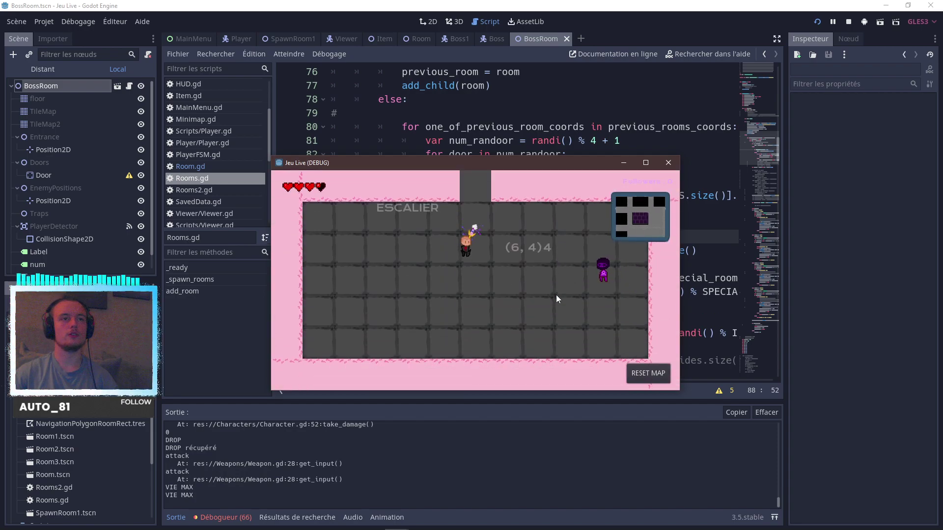
{"action": "key", "text": "d"}
Explore the new floor downward through rooms (5, 7) and (5, 8) to room (5, 9), and turn back up.
{"action": "key", "text": "s"}
{"action": "key", "text": "s"}
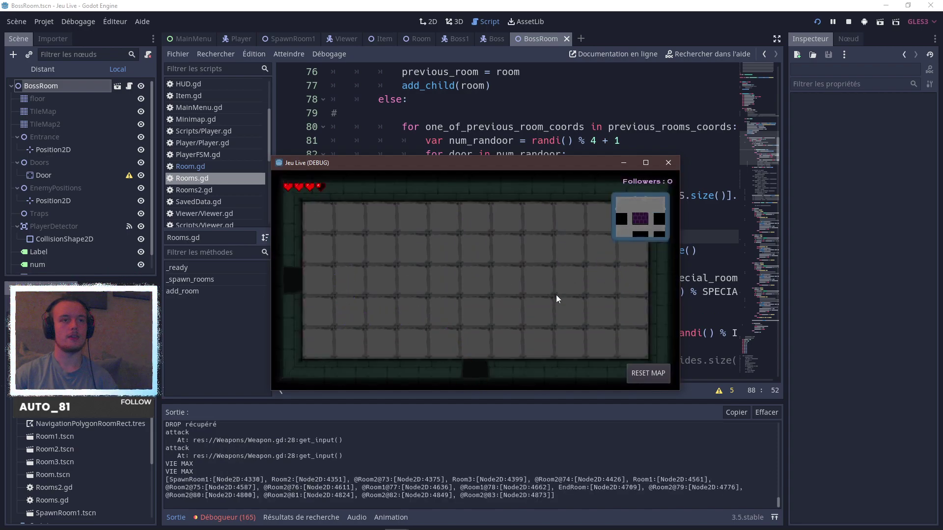
{"action": "key", "text": "s"}
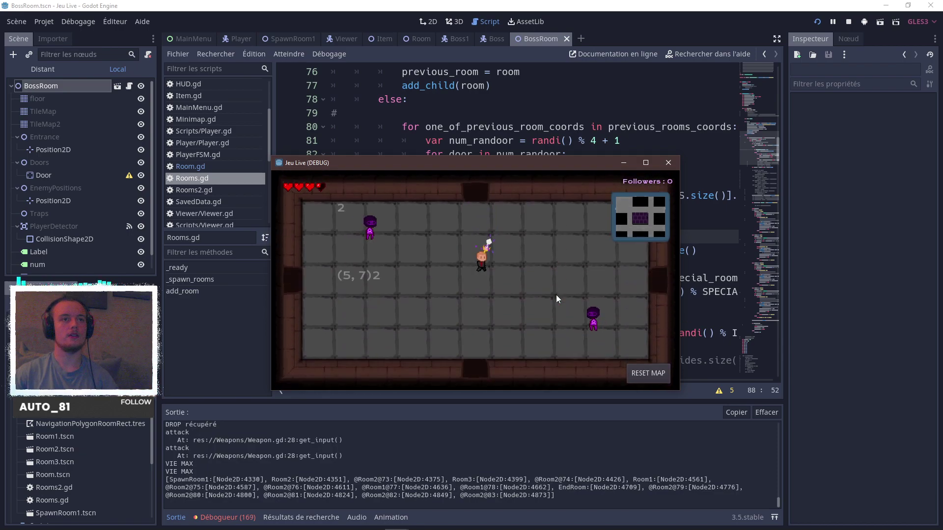
{"action": "key", "text": "s"}
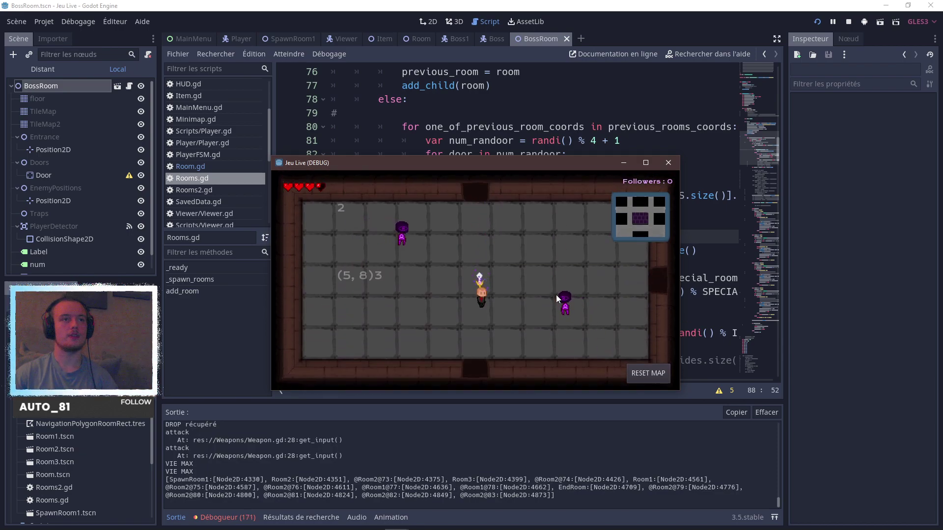
{"action": "key", "text": "z"}
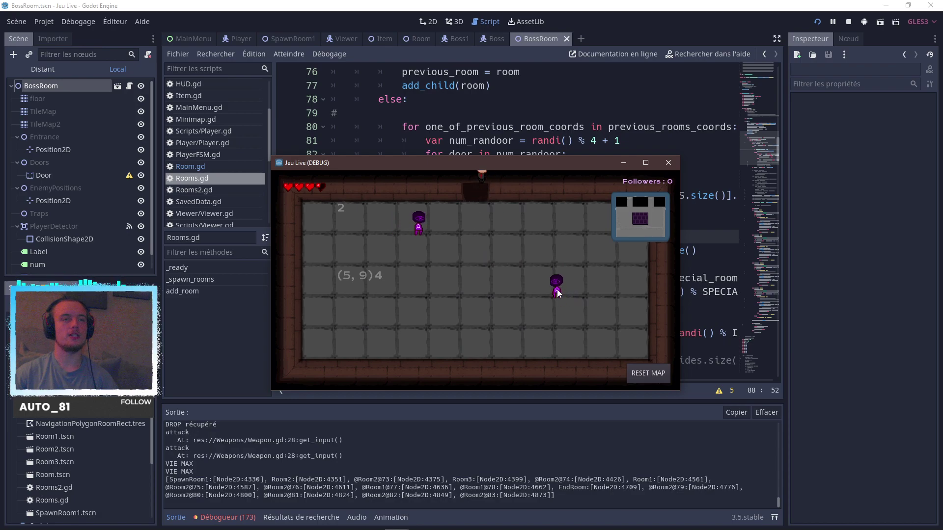
Attack near the entrance of room (5, 8), check room (6, 8) and return to room (5, 8).
{"action": "left_click", "coordinate": [538, 249]}
{"action": "key", "text": "d"}
{"action": "key", "text": "d"}
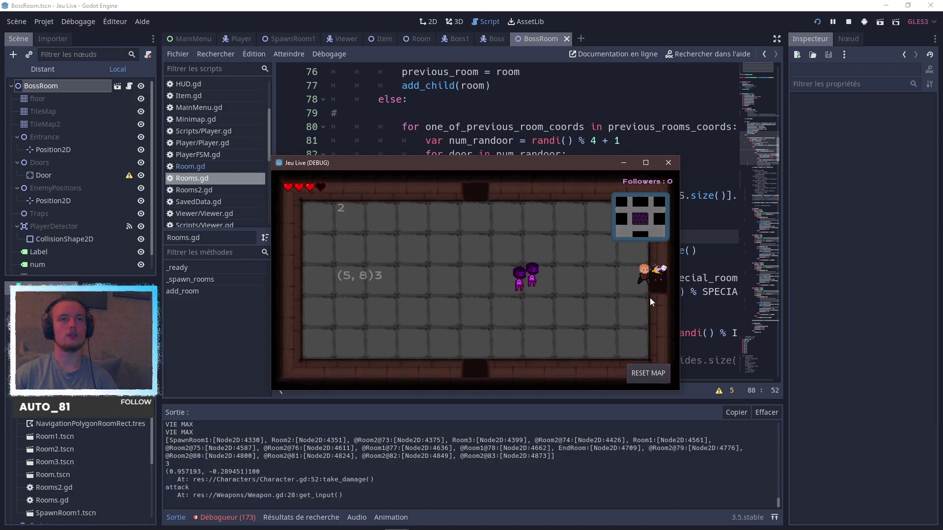
{"action": "key", "text": "a"}
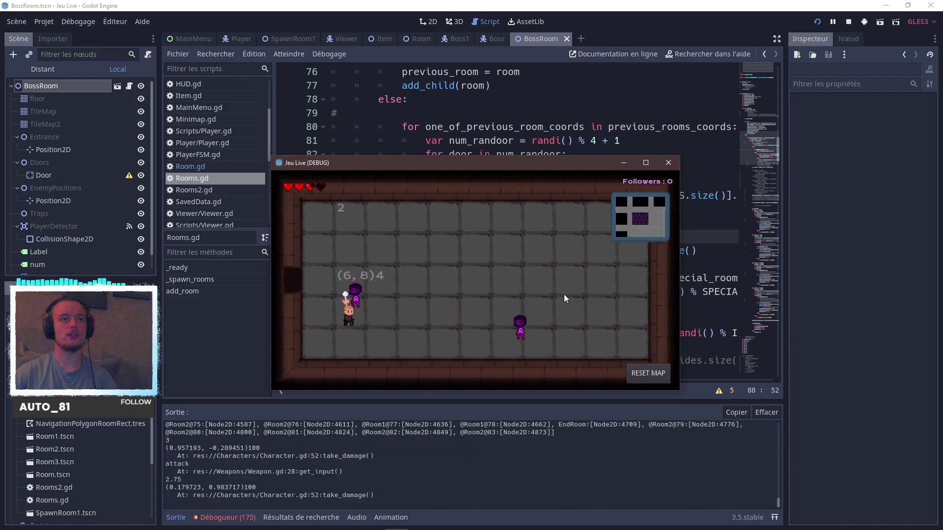
{"action": "key", "text": "w"}
{"action": "key", "text": "a"}
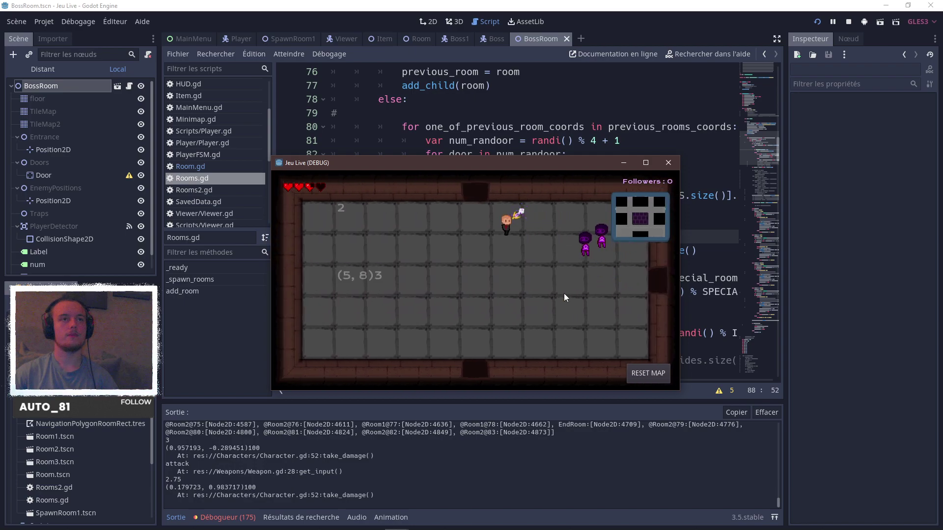
Go back to room (5, 7) and explore through room (4, 7) down to room (4, 8).
{"action": "key", "text": "a"}
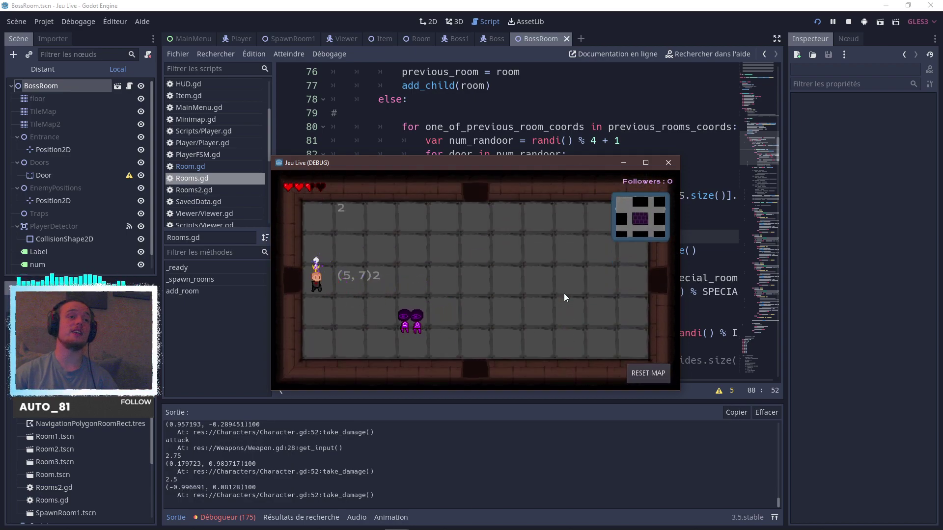
{"action": "key", "text": "s"}
{"action": "key", "text": "a"}
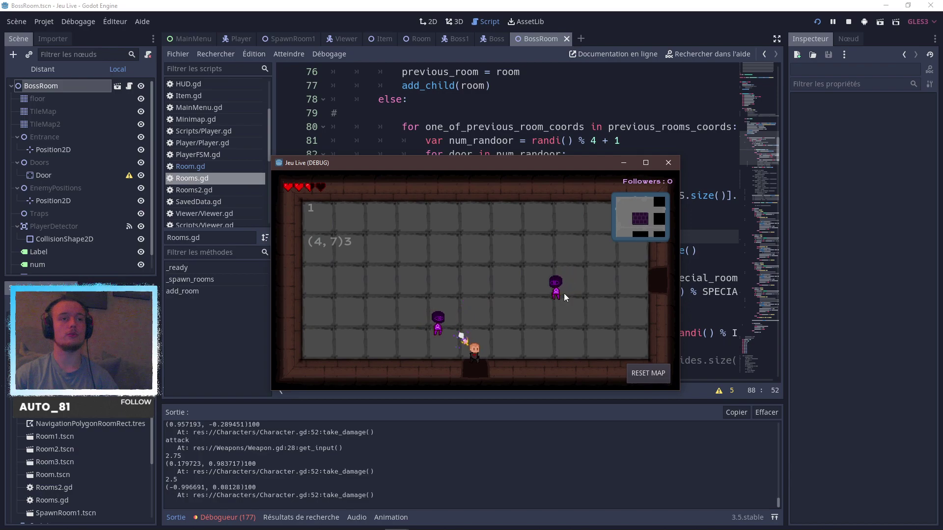
{"action": "key", "text": "w"}
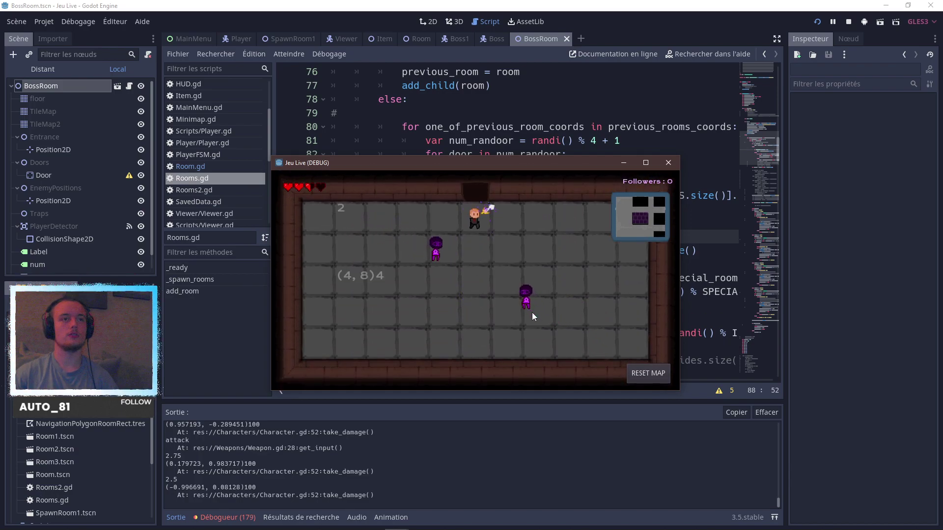
Attack the enemies in room (4, 8) and backtrack through rooms (4, 7) and (5, 7) up to room (5, 6).
{"action": "left_click", "coordinate": [513, 235]}
{"action": "key", "text": "d"}
{"action": "left_click", "coordinate": [443, 220]}
{"action": "key", "text": "d"}
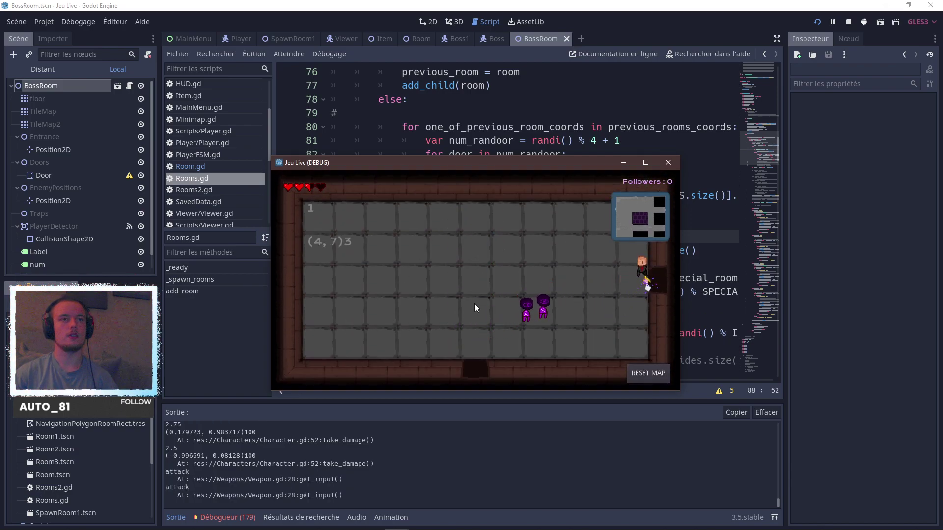
{"action": "key", "text": "d"}
{"action": "key", "text": "w"}
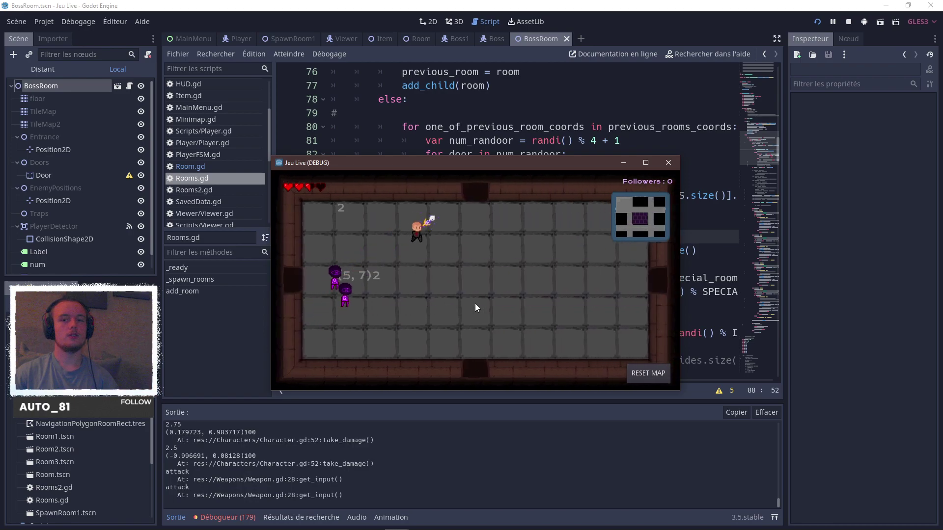
{"action": "key", "text": "w"}
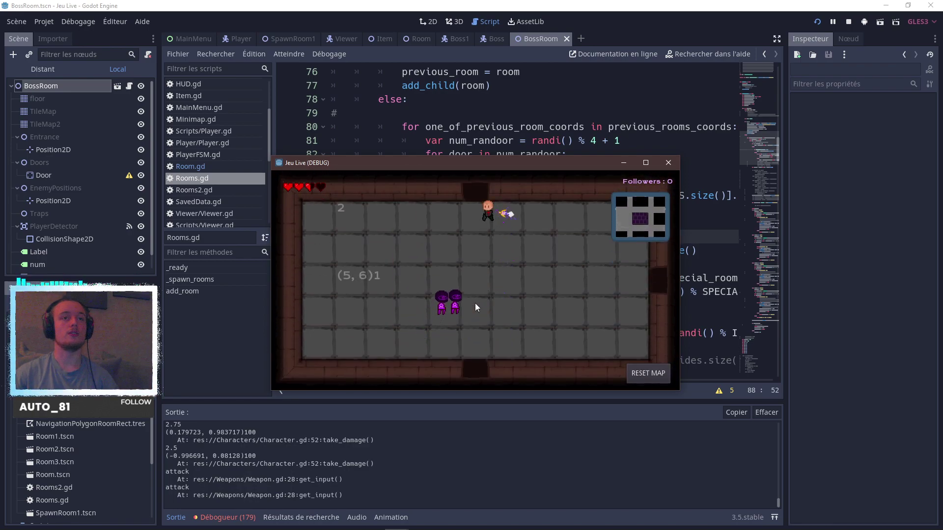
Cross rooms (6, 6) and (6, 5) to the stairs and move on to the next floor.
{"action": "key", "text": "d"}
{"action": "key", "text": "s"}
{"action": "key", "text": "d"}
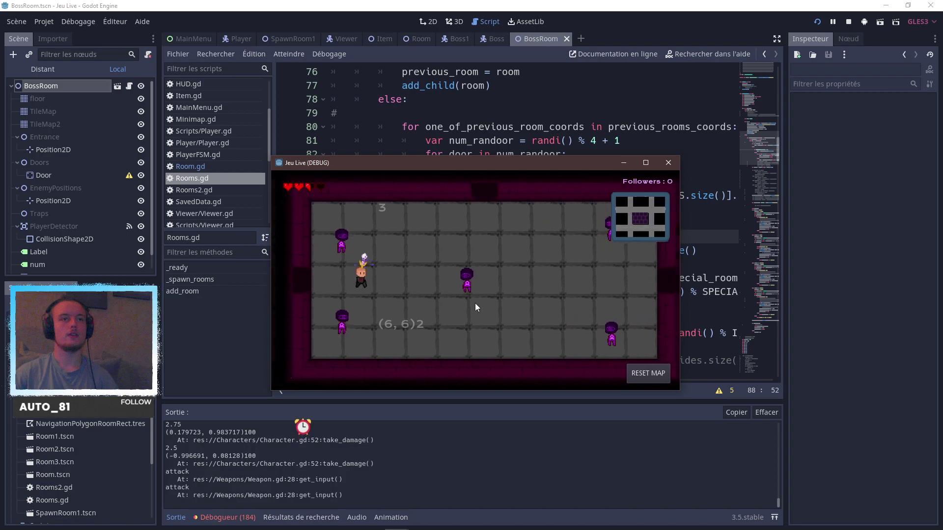
{"action": "key", "text": "w"}
{"action": "key", "text": "w"}
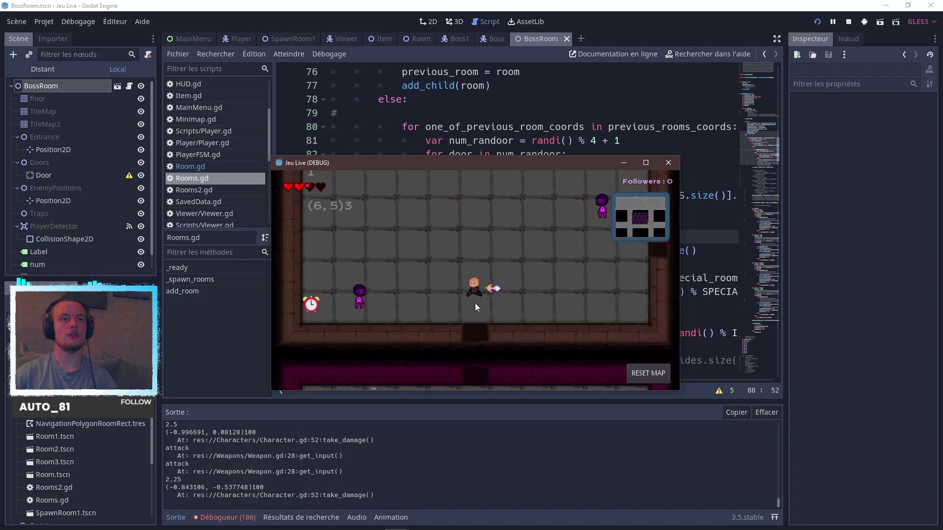
{"action": "key", "text": "d"}
{"action": "key", "text": "d"}
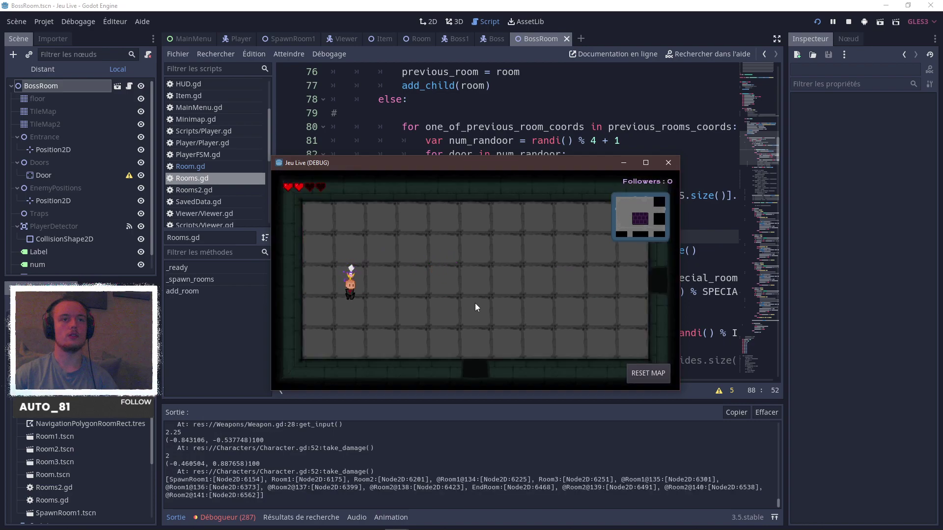
Leave the spawn room downward into room (5, 6) and continue left to room (4, 6).
{"action": "key", "text": "d"}
{"action": "key", "text": "s"}
{"action": "key", "text": "d"}
{"action": "key", "text": "s"}
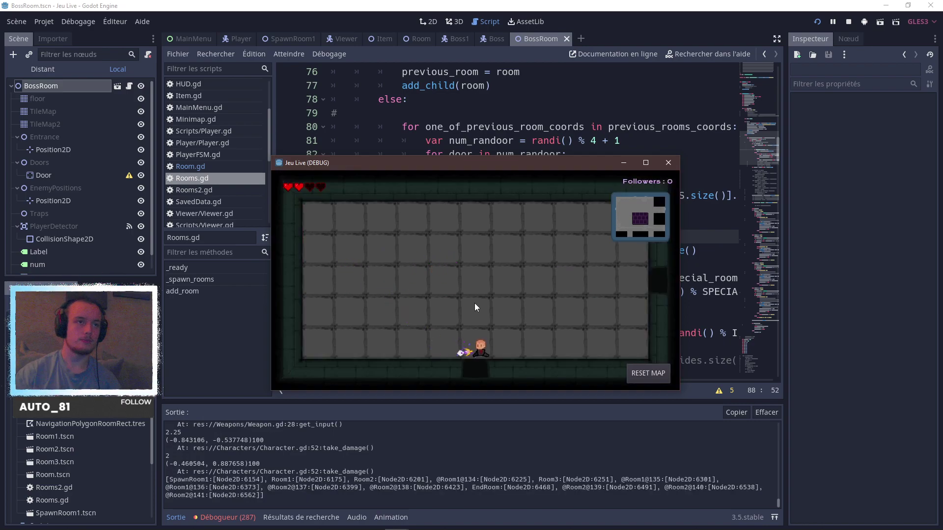
{"action": "key", "text": "s"}
{"action": "key", "text": "a"}
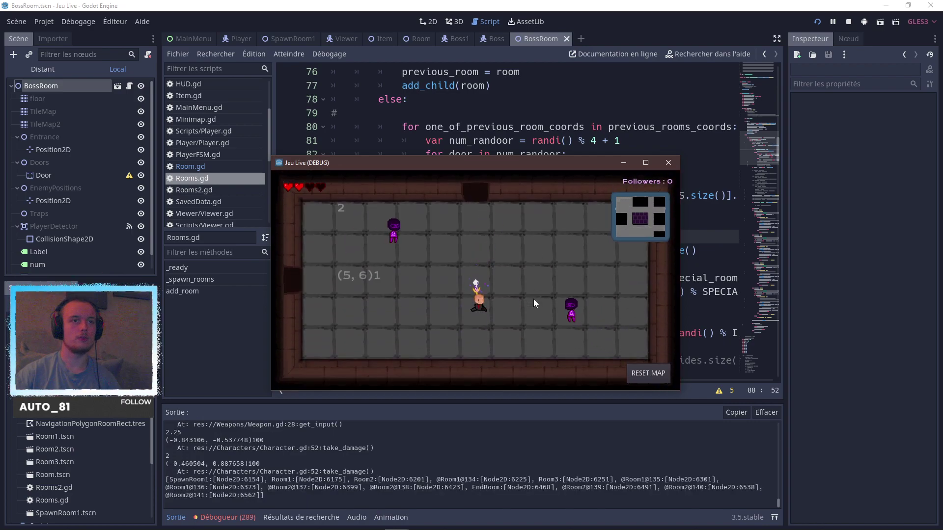
{"action": "key", "text": "a"}
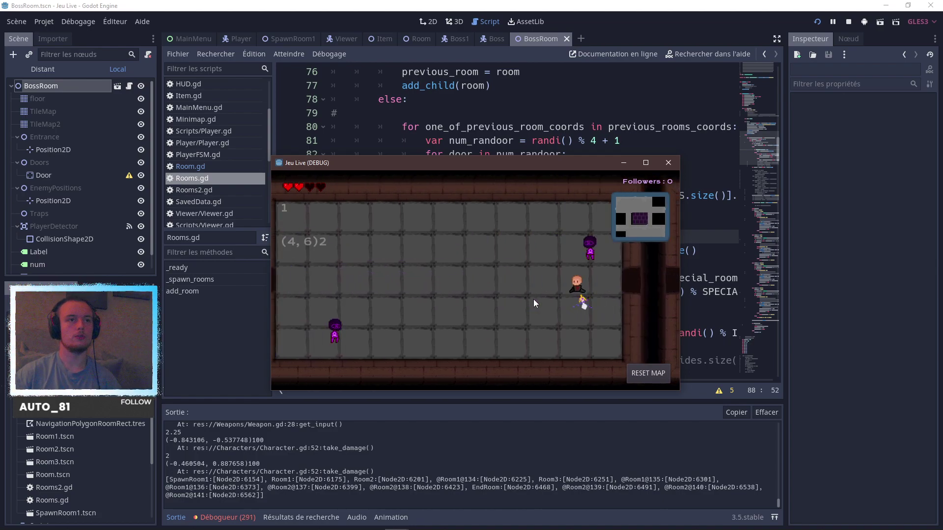
Explore left to room (3, 6), check room (3, 7) below it, and return to room (3, 6).
{"action": "key", "text": "w"}
{"action": "key", "text": "a"}
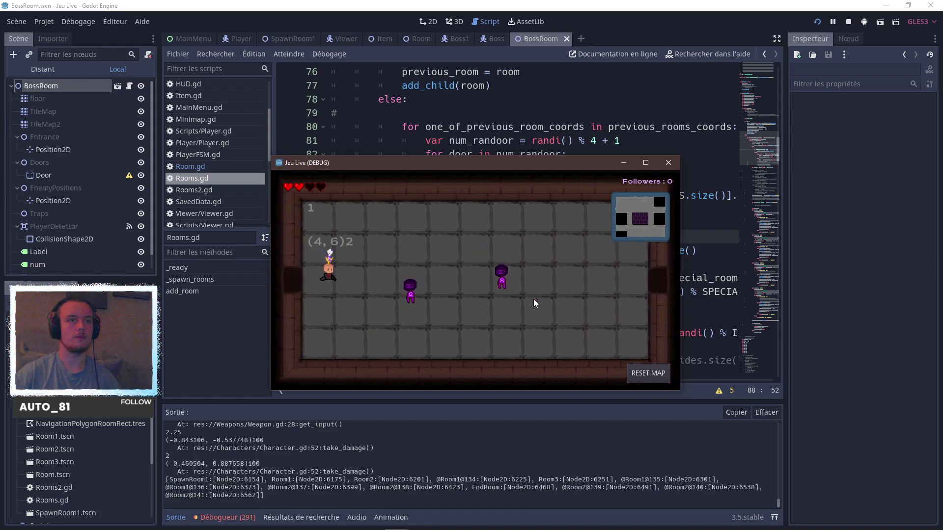
{"action": "key", "text": "a"}
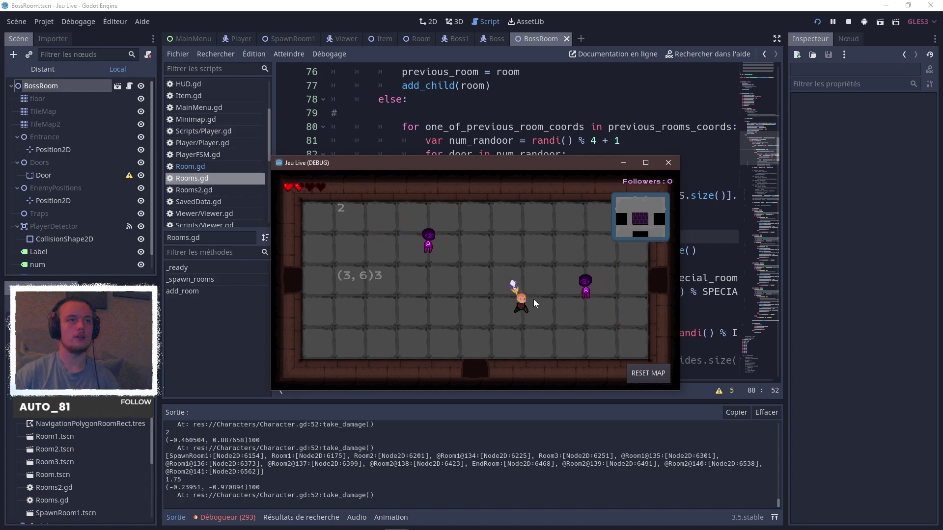
{"action": "key", "text": "s"}
{"action": "key", "text": "w"}
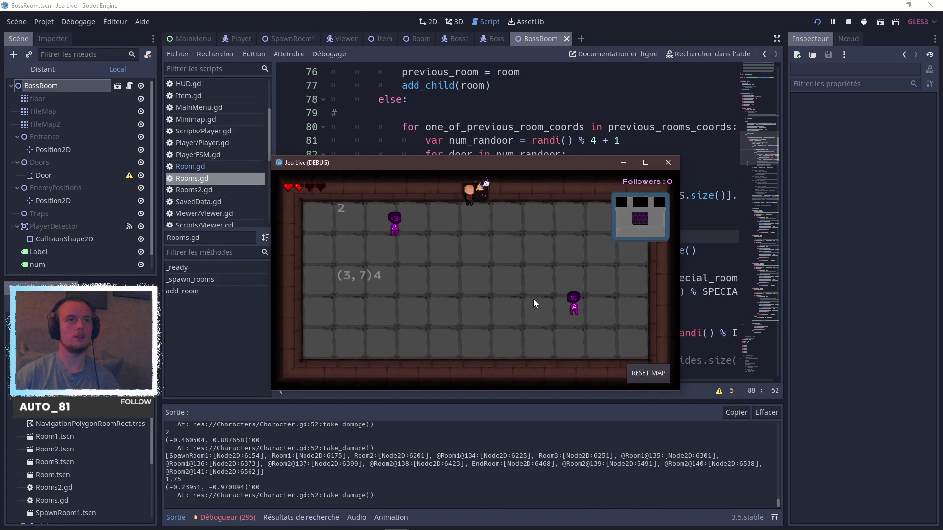
{"action": "key", "text": "a"}
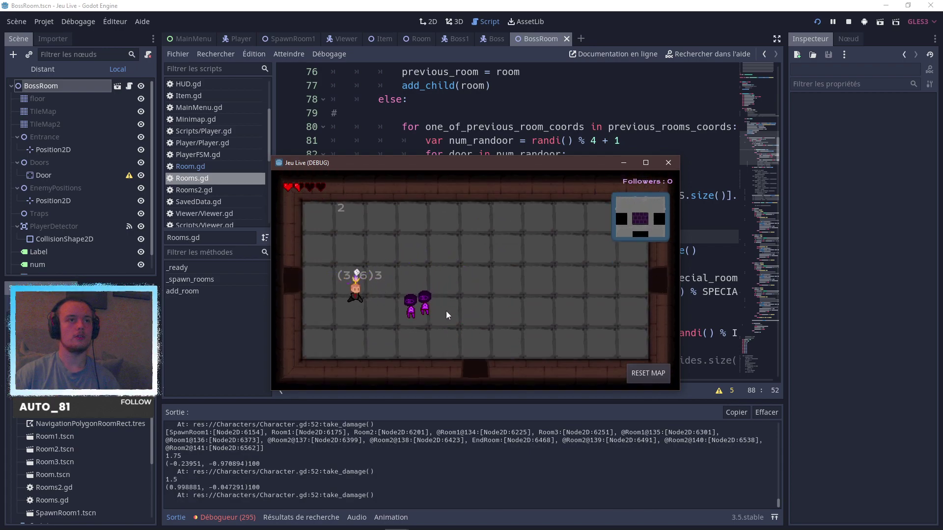
Fight the two enemies in room (3, 6) until the first one is defeated.
{"action": "key", "text": "d"}
{"action": "left_click", "coordinate": [418, 348]}
{"action": "left_click", "coordinate": [389, 376]}
{"action": "left_click", "coordinate": [358, 370]}
{"action": "left_click", "coordinate": [309, 351]}
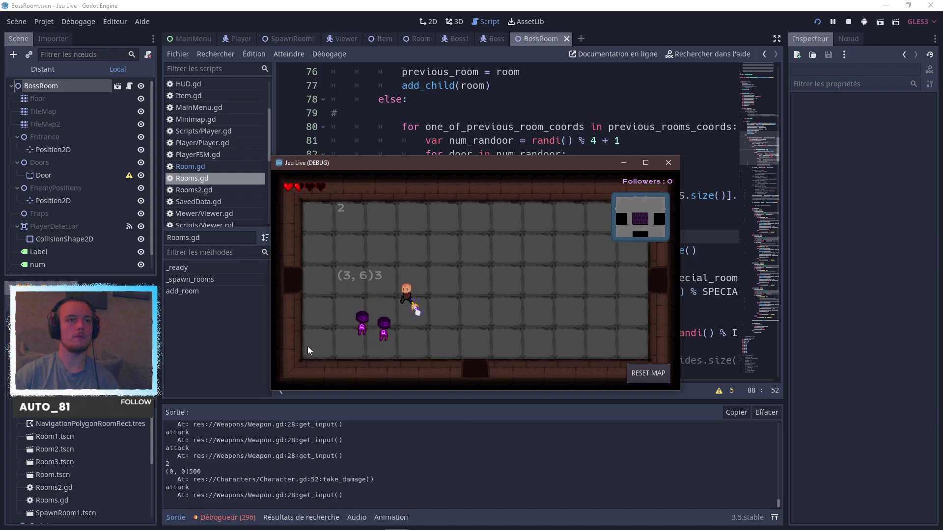
{"action": "key", "text": "a"}
{"action": "left_click", "coordinate": [308, 347]}
{"action": "left_click", "coordinate": [315, 345]}
{"action": "key", "text": "d"}
{"action": "left_click", "coordinate": [364, 334]}
{"action": "key", "text": "d"}
{"action": "left_click", "coordinate": [358, 339]}
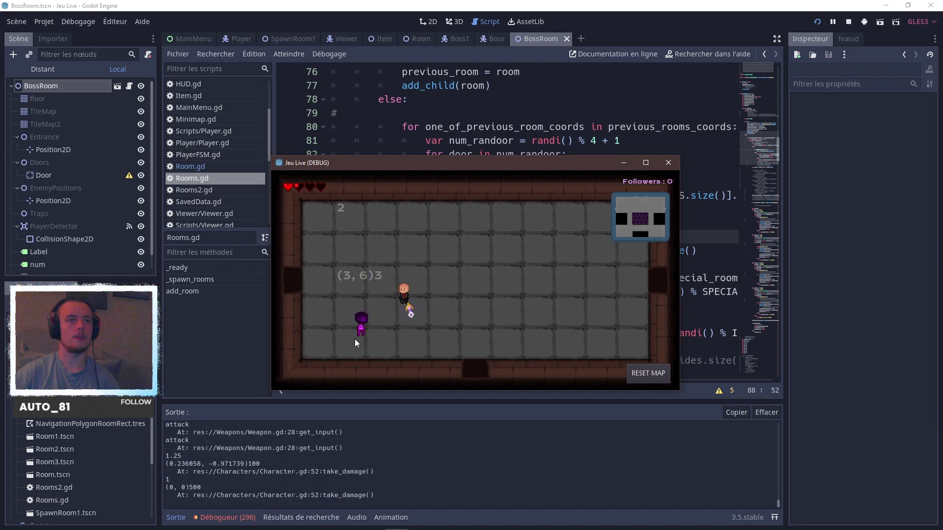
{"action": "left_click", "coordinate": [355, 339]}
{"action": "key", "text": "q"}
{"action": "left_click", "coordinate": [358, 337]}
{"action": "left_click", "coordinate": [411, 339]}
{"action": "key", "text": "d"}
{"action": "left_click", "coordinate": [398, 339]}
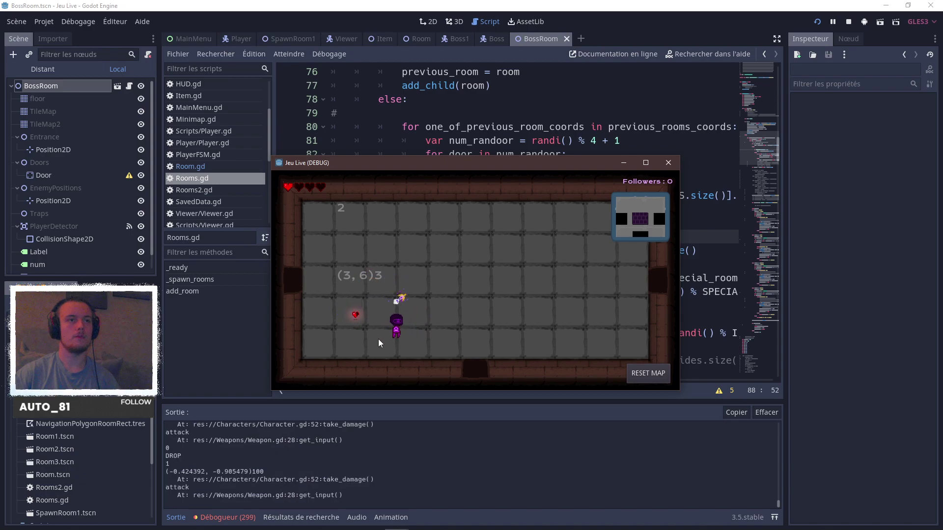
Pick up the dropped heart, defeat the remaining enemy in room (3, 6) and collect its drop.
{"action": "key", "text": "q"}
{"action": "left_click", "coordinate": [379, 339]}
{"action": "left_click", "coordinate": [383, 340]}
{"action": "key", "text": "s"}
{"action": "left_click", "coordinate": [403, 335]}
{"action": "key", "text": "d"}
{"action": "left_click", "coordinate": [417, 337]}
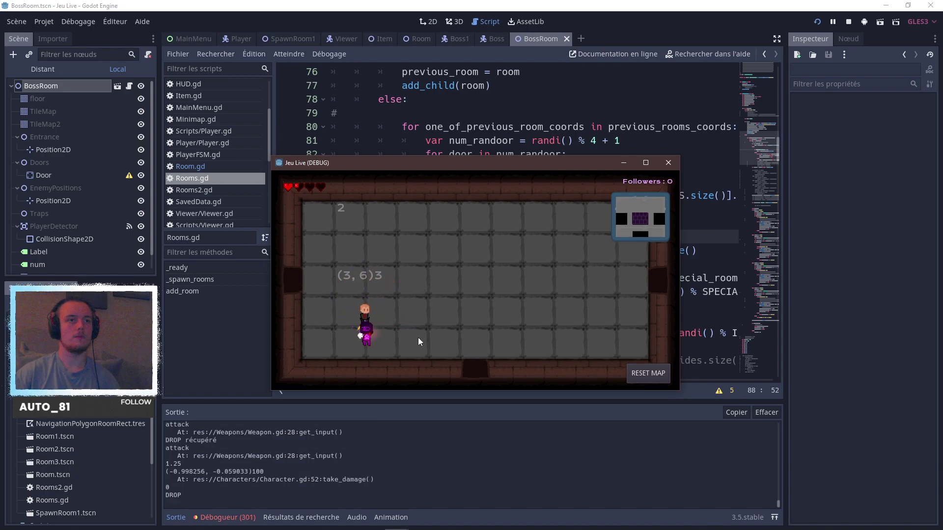
{"action": "left_click", "coordinate": [418, 337]}
{"action": "key", "text": "s"}
{"action": "key", "text": "z"}
{"action": "key", "text": "q"}
Enter room (2, 6), attack an enemy there and return to room (3, 6).
{"action": "key", "text": "a"}
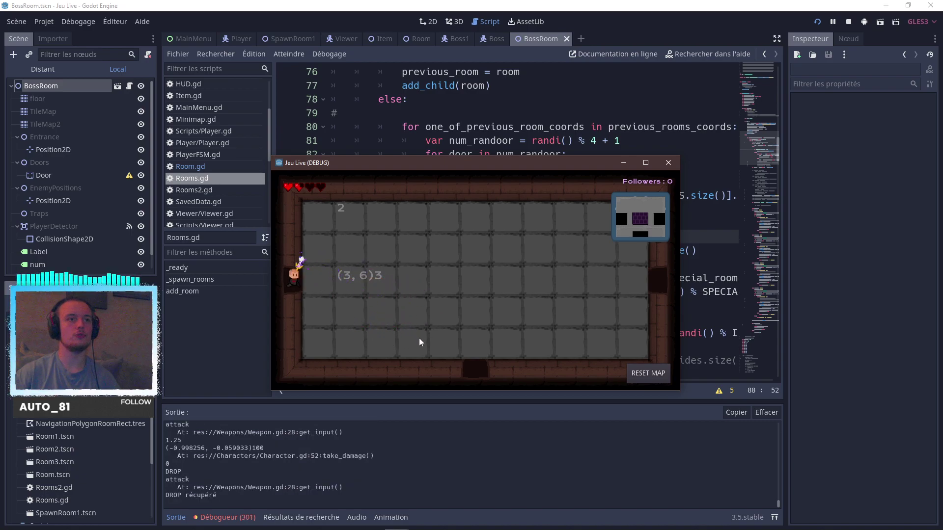
{"action": "key", "text": "z"}
{"action": "left_click", "coordinate": [580, 330]}
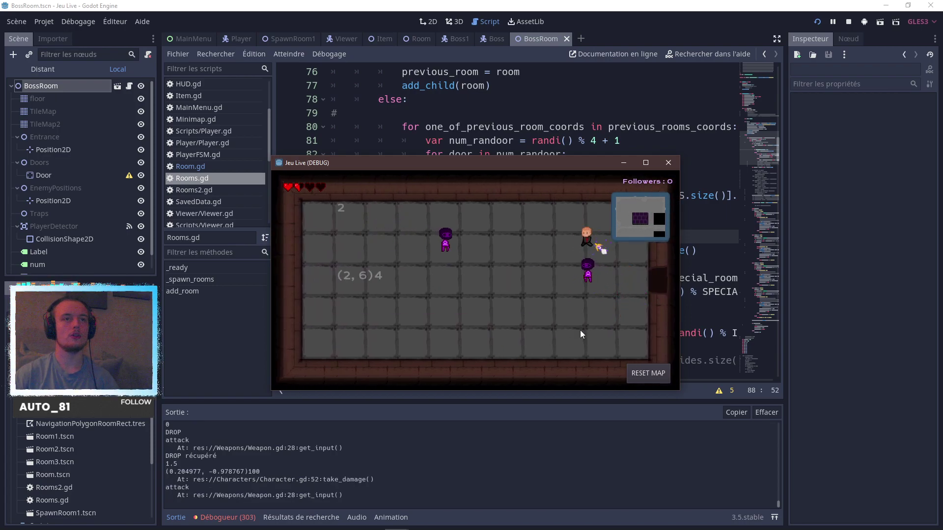
{"action": "key", "text": "d"}
{"action": "key", "text": "s"}
{"action": "key", "text": "d"}
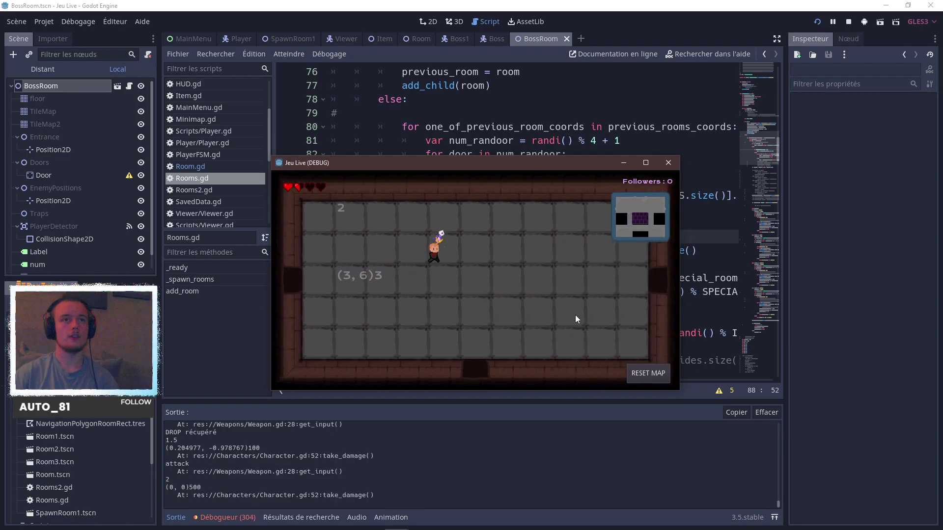
Backtrack through rooms (4, 6) and (5, 6) to the spawn room.
{"action": "key", "text": "d"}
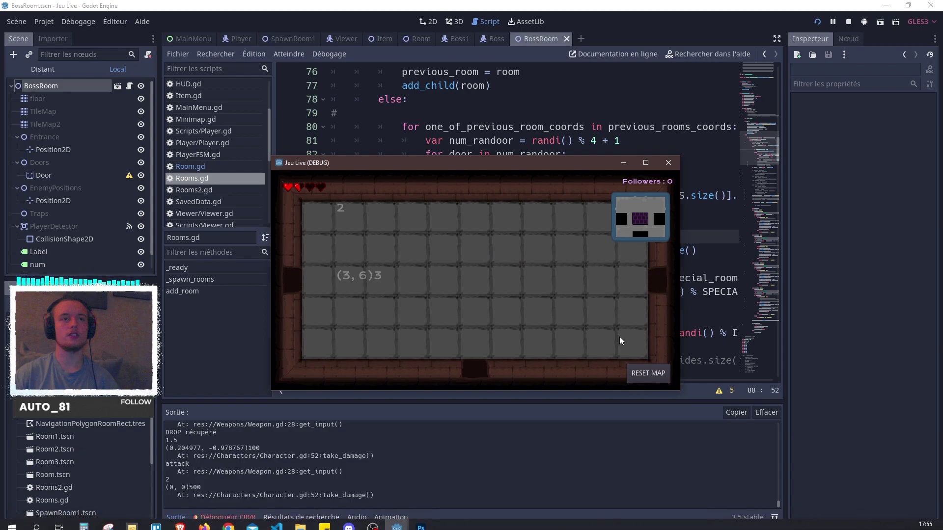
{"action": "key", "text": "d"}
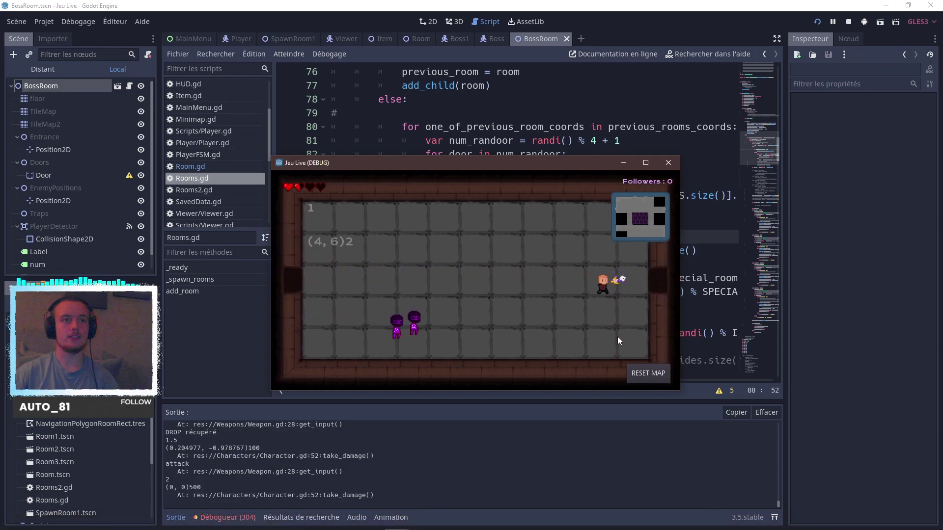
{"action": "key", "text": "w"}
{"action": "key", "text": "d"}
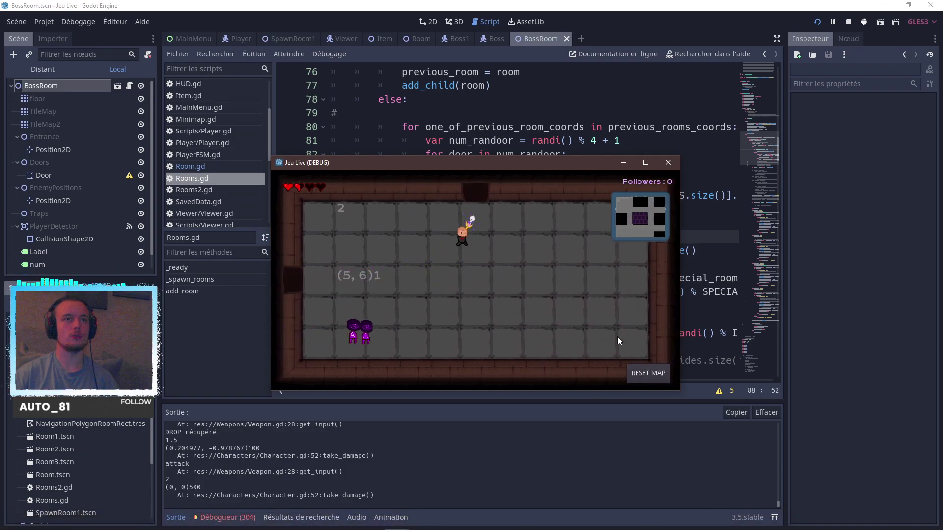
{"action": "key", "text": "d"}
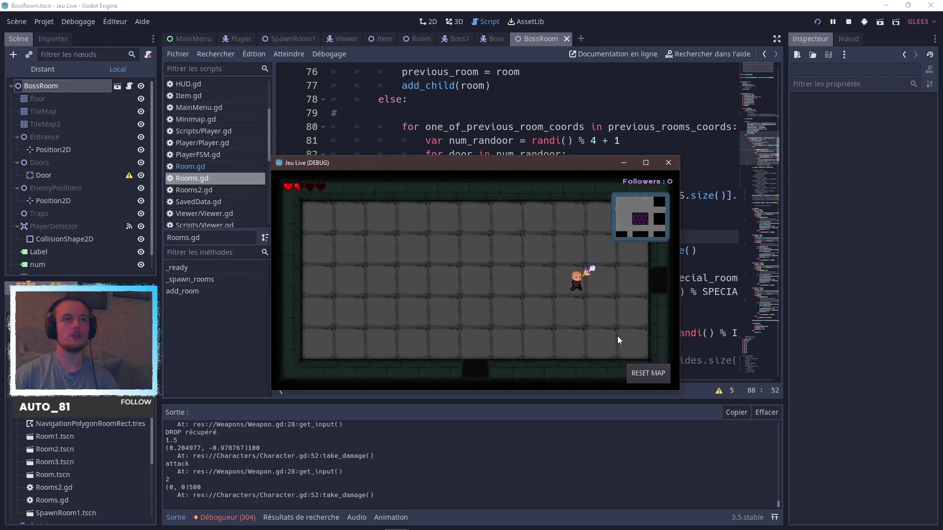
Leave the spawn room to the right and go up through rooms (6, 5) and (6, 4) to room (6, 3).
{"action": "key", "text": "w"}
{"action": "key", "text": "d"}
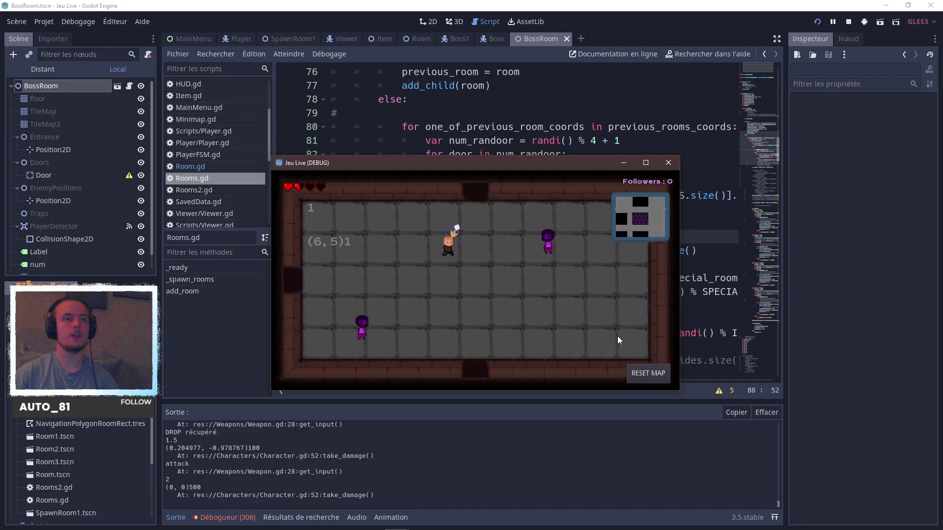
{"action": "key", "text": "w"}
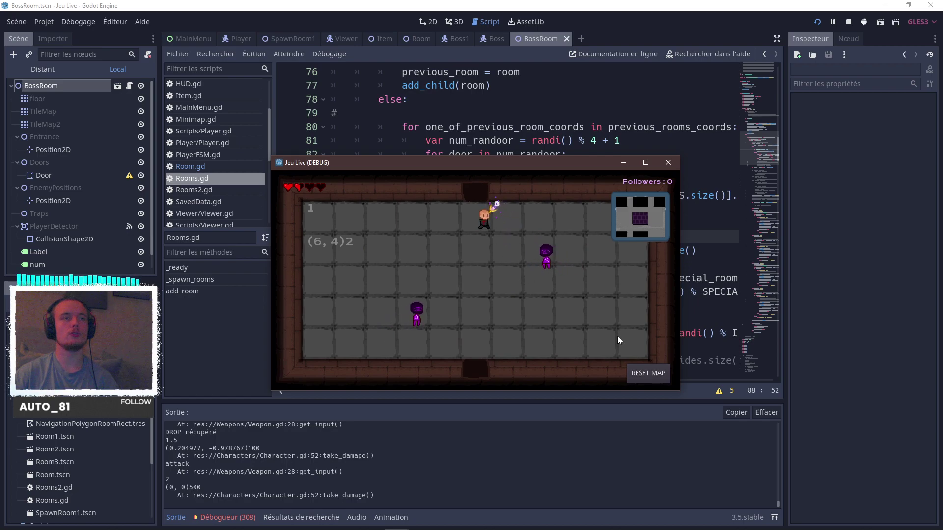
{"action": "key", "text": "d"}
{"action": "key", "text": "w"}
{"action": "key", "text": "a"}
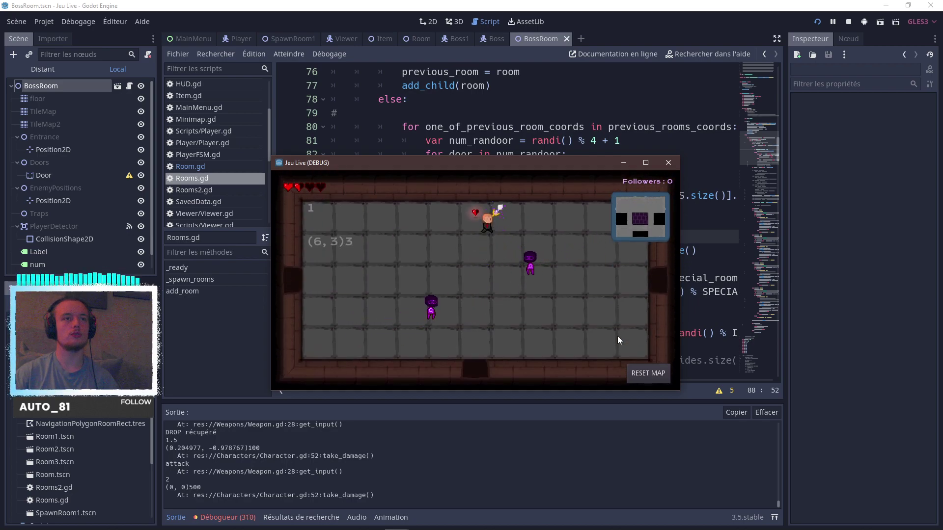
Collect the heart in room (6, 3), check room (5, 3) and turn back toward room (6, 3).
{"action": "key", "text": "s"}
{"action": "key", "text": "a"}
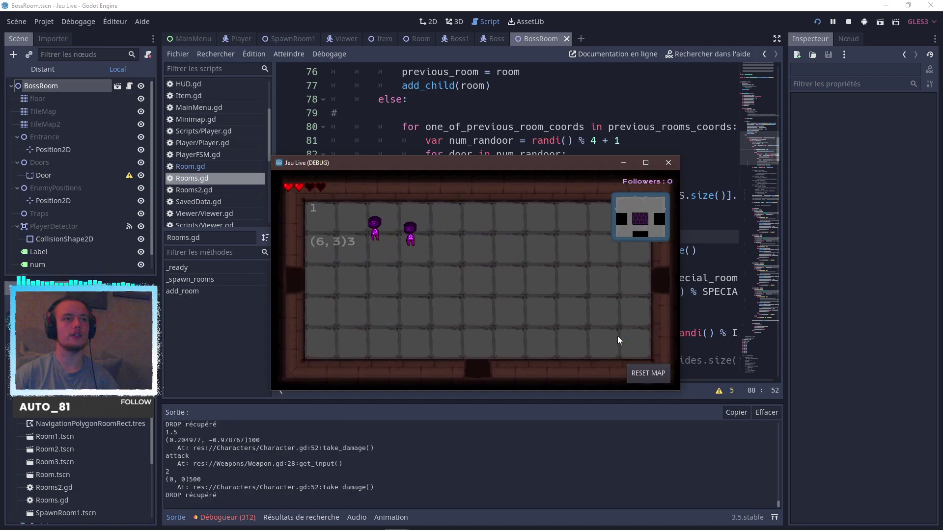
{"action": "key", "text": "w"}
{"action": "key", "text": "d"}
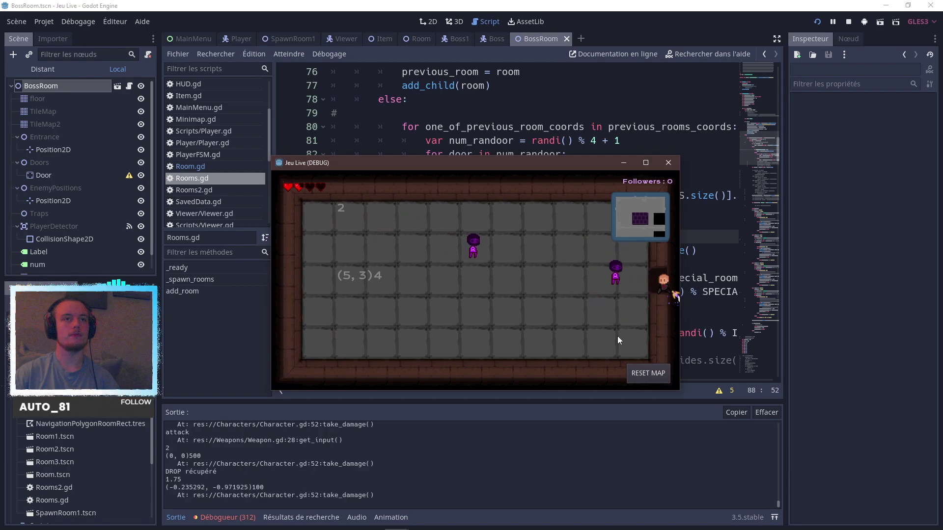
Reach the ESCALIER room (7, 3), take the stairs to the next floor and head down toward a boss room.
{"action": "key", "text": "w"}
{"action": "key", "text": "d"}
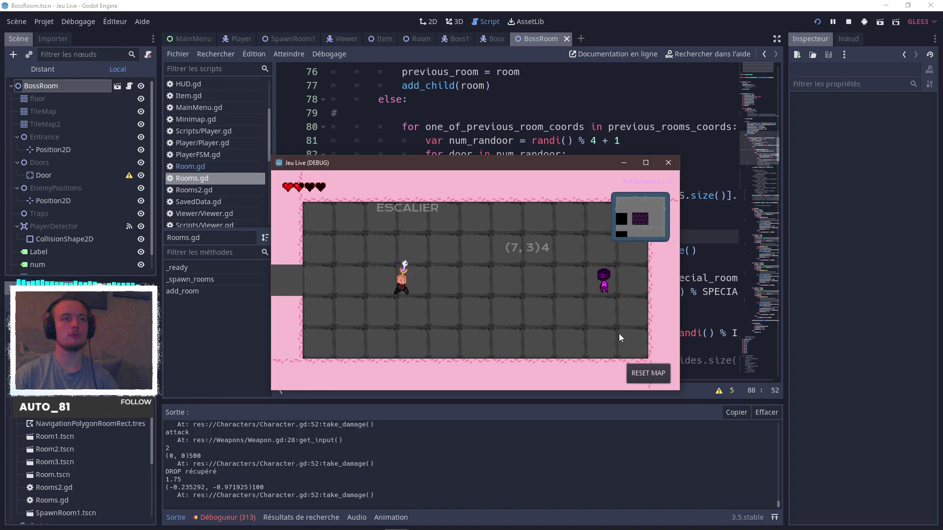
{"action": "key", "text": "d"}
{"action": "type", "text": "s"}
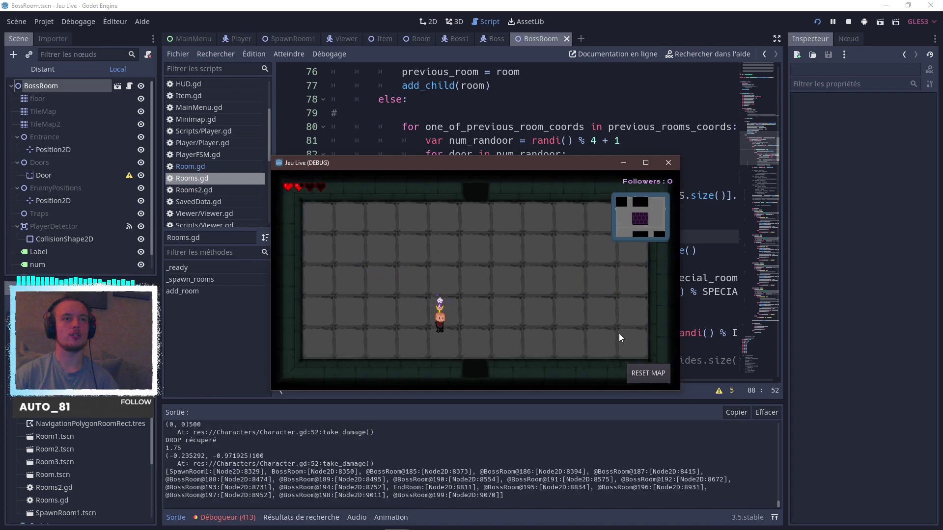
{"action": "type", "text": "ssssss"}
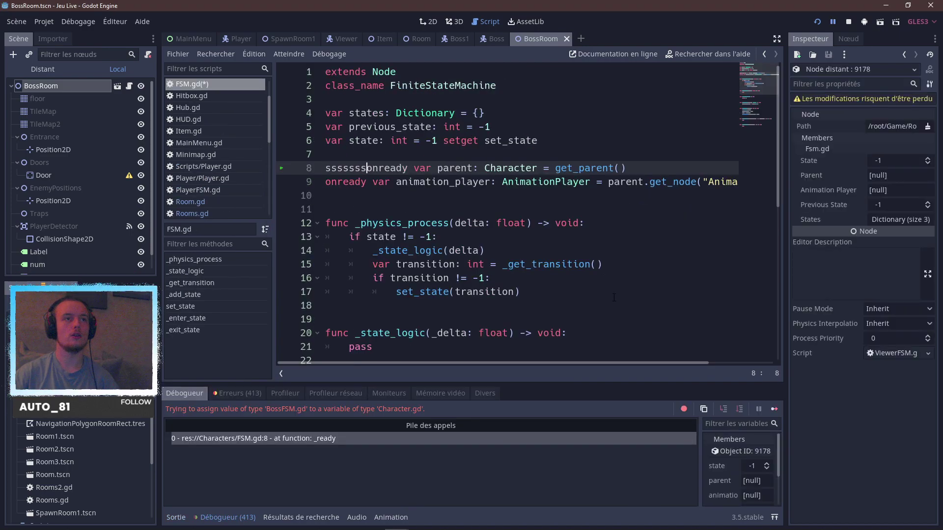
Delete the stray "s" characters before onready on line 8 of FSM.gd and save.
{"action": "key", "text": "ctrl+BackSpace"}
{"action": "key", "text": "ctrl+s"}
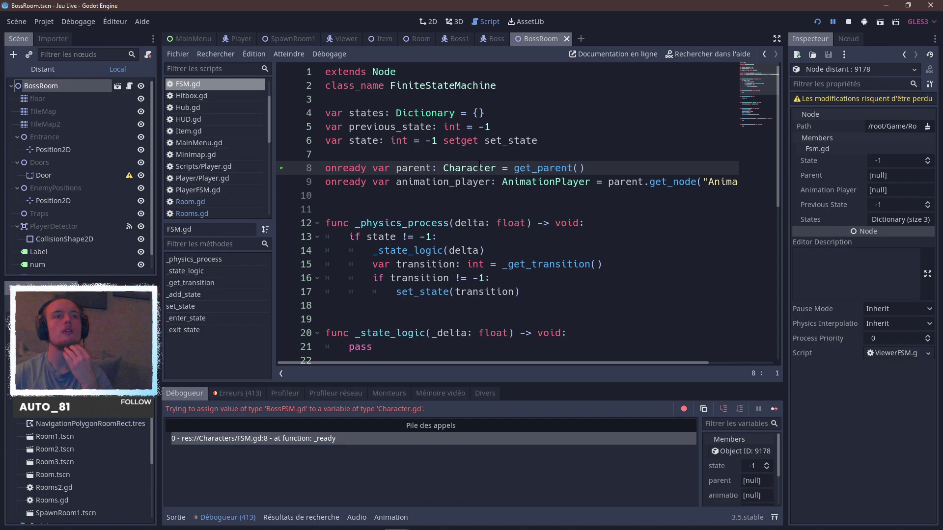
In the Boss scene, reset the FiniteStateMachine node's script to FSM.gd and open that script.
{"action": "left_click", "coordinate": [492, 39]}
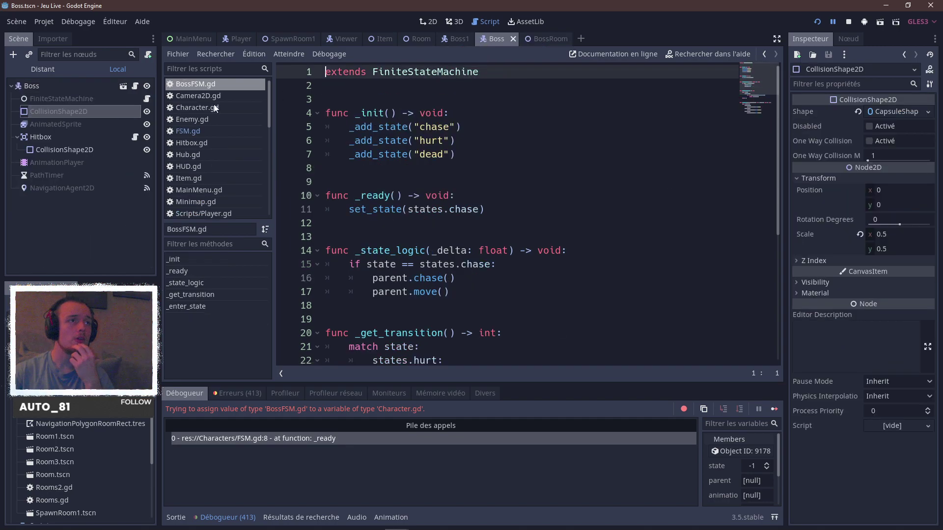
{"action": "left_click", "coordinate": [112, 86]}
{"action": "left_click", "coordinate": [136, 87]}
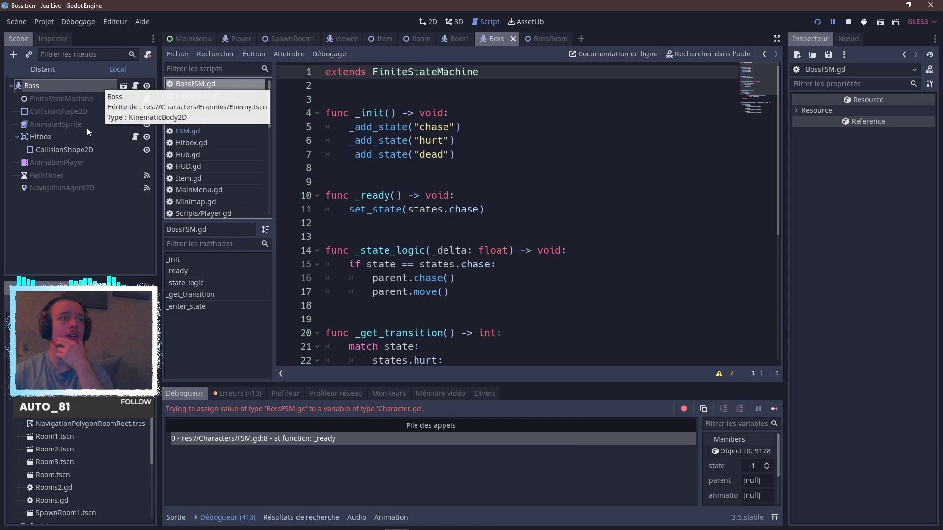
{"action": "left_click", "coordinate": [93, 102]}
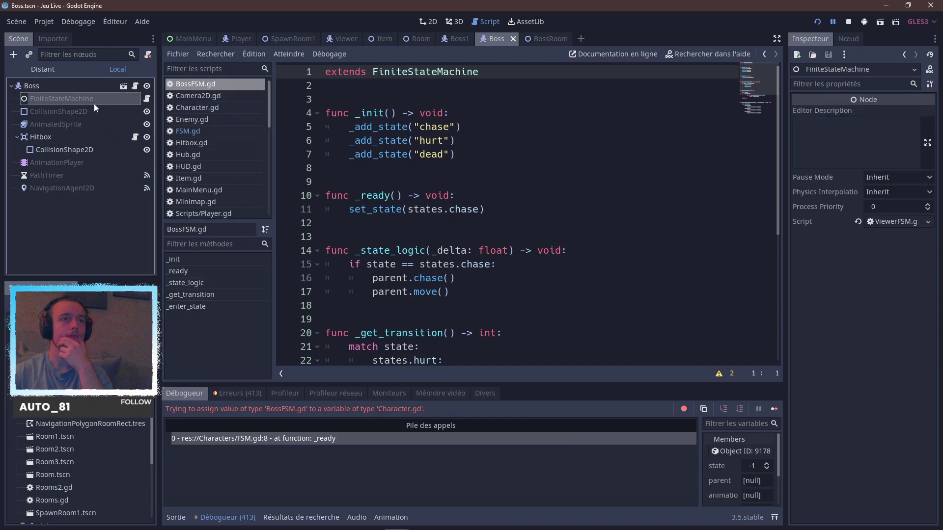
{"action": "left_click", "coordinate": [858, 221]}
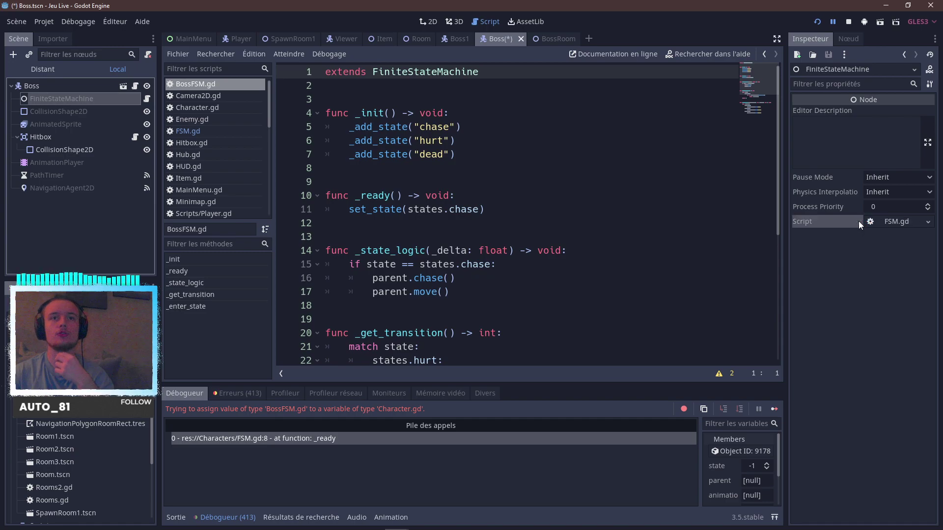
{"action": "left_click", "coordinate": [892, 221]}
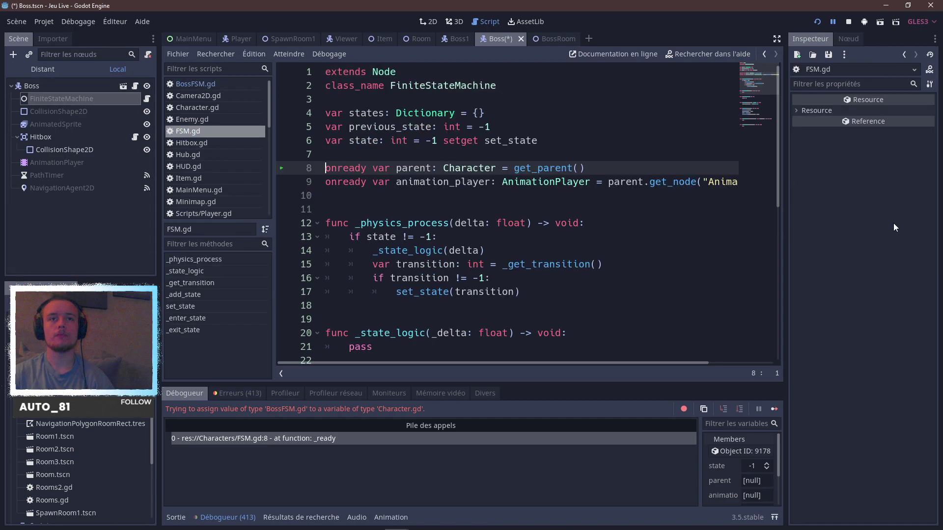
Assign the BossFSM.gd script to the Boss scene's FiniteStateMachine node and save the scene.
{"action": "left_click", "coordinate": [96, 99]}
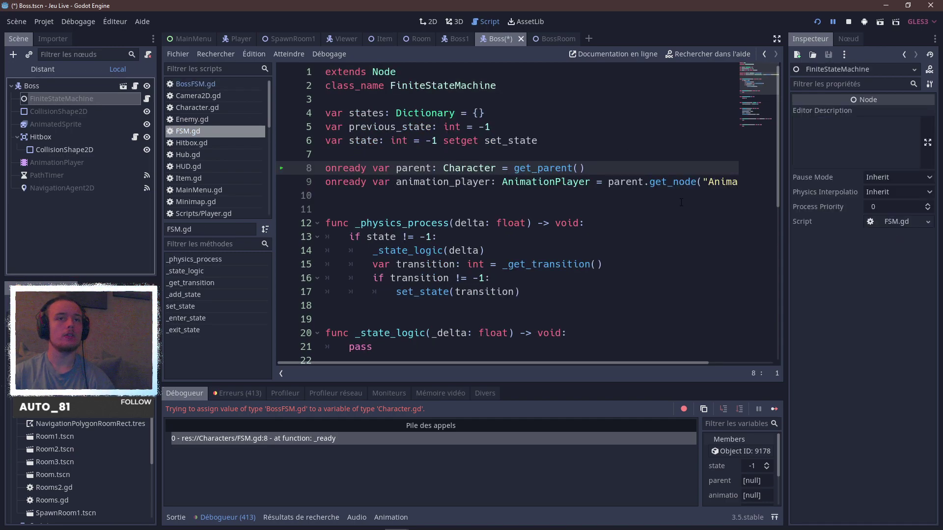
{"action": "left_click", "coordinate": [927, 222]}
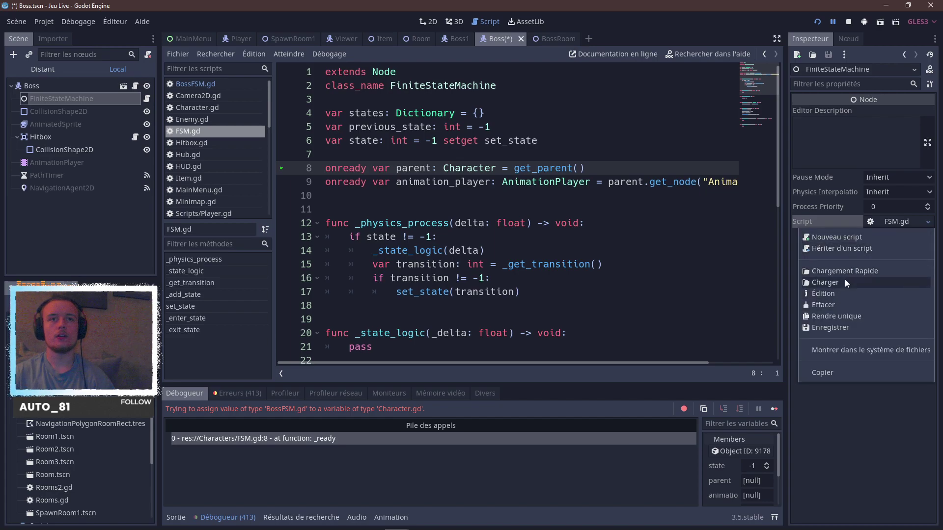
{"action": "left_click", "coordinate": [862, 270]}
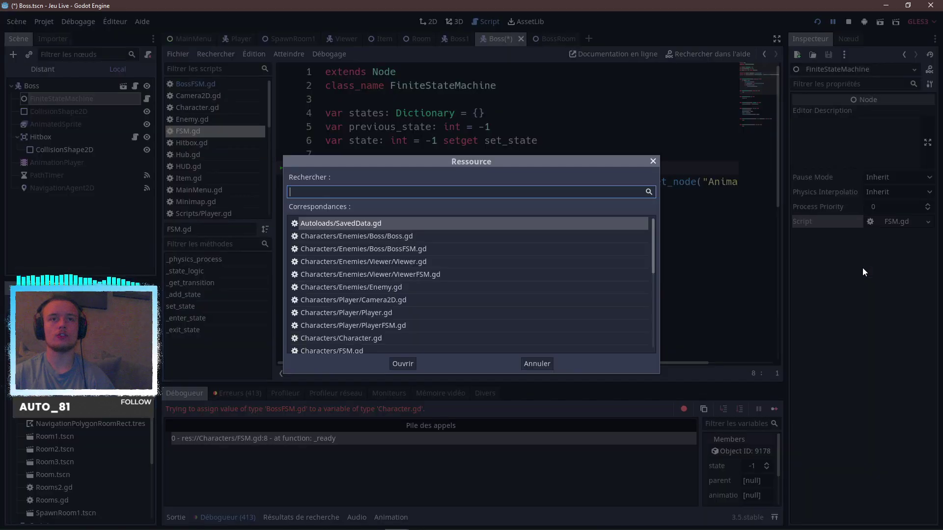
{"action": "type", "text": "fs"}
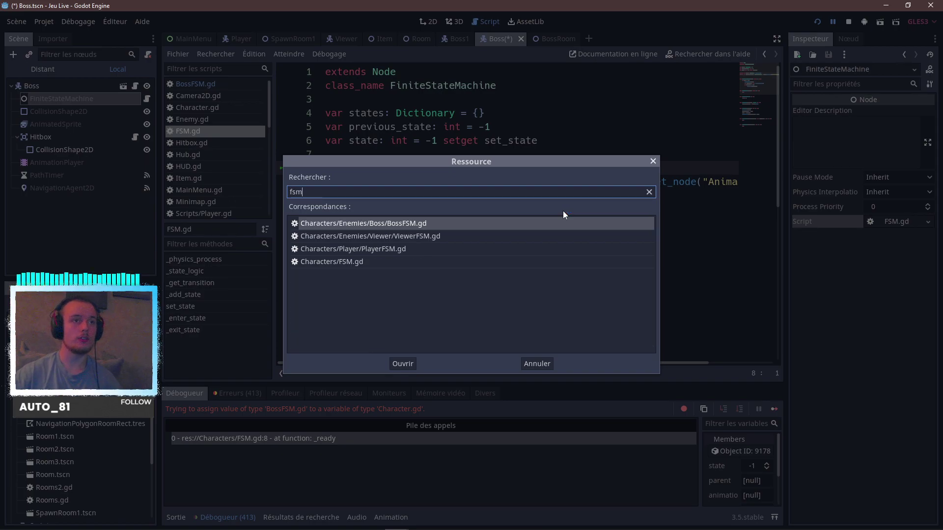
{"action": "type", "text": "m"}
{"action": "double_click", "coordinate": [316, 224]}
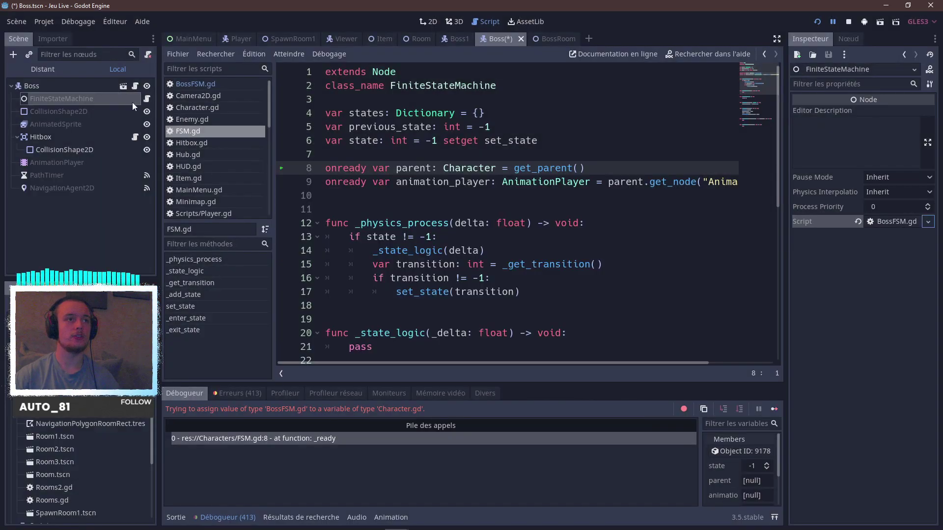
{"action": "key", "text": "ctrl+s"}
Revert the Boss root node's script to the one inherited from Enemy.tscn and save the scene.
{"action": "left_click", "coordinate": [78, 89]}
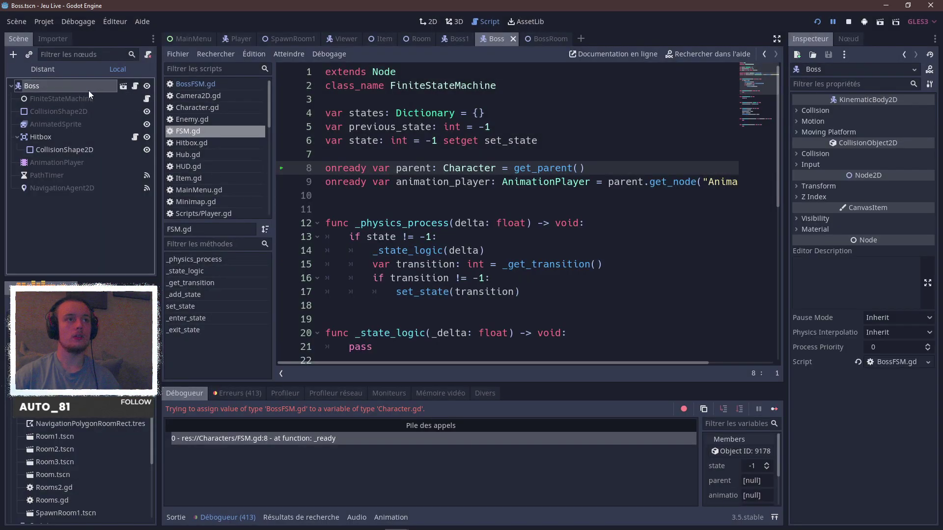
{"action": "left_click", "coordinate": [858, 362]}
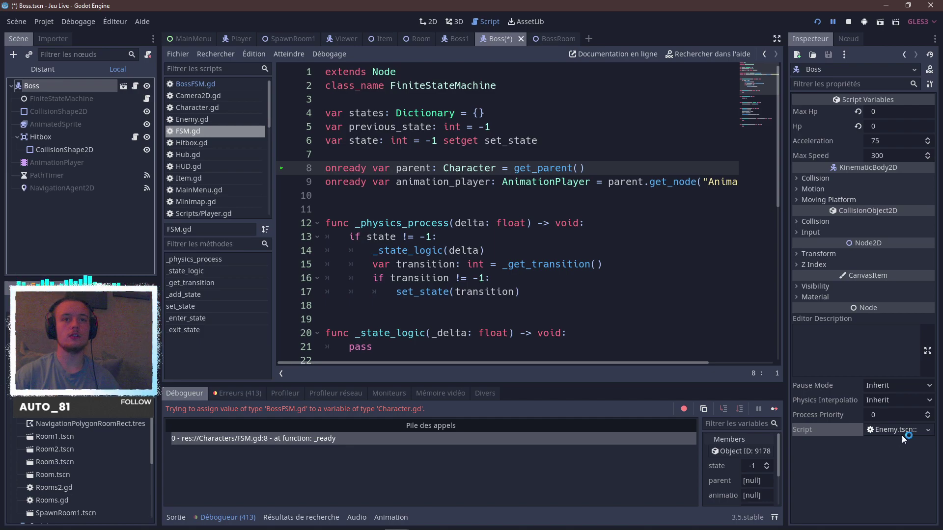
{"action": "key", "text": "ctrl+s"}
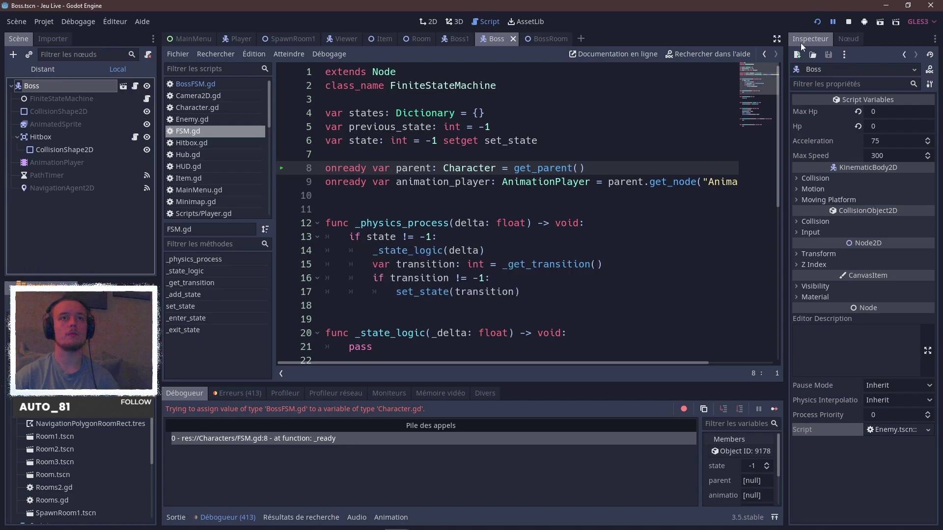
Close the halted game, run the project again, start a game with Jouer, test it briefly, and close the game window.
{"action": "key", "text": "alt+Tab"}
{"action": "left_click", "coordinate": [666, 166]}
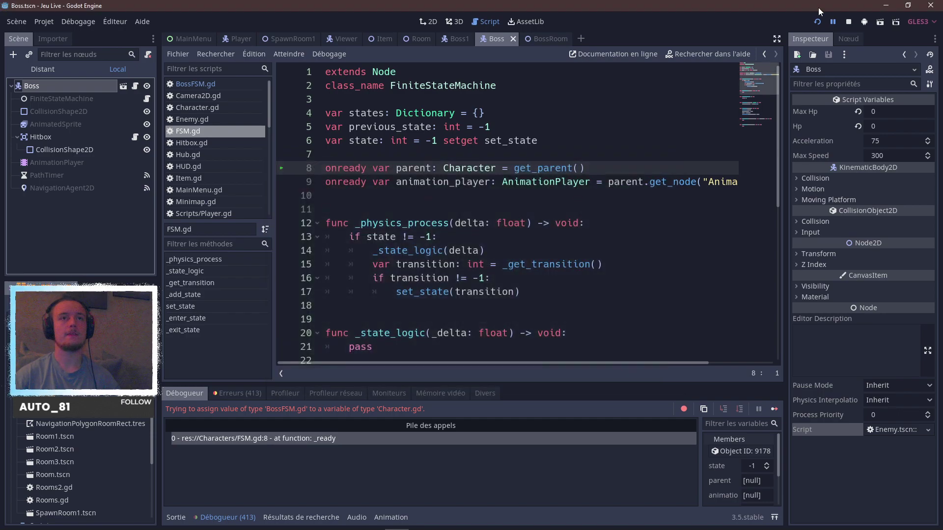
{"action": "key", "text": "F5"}
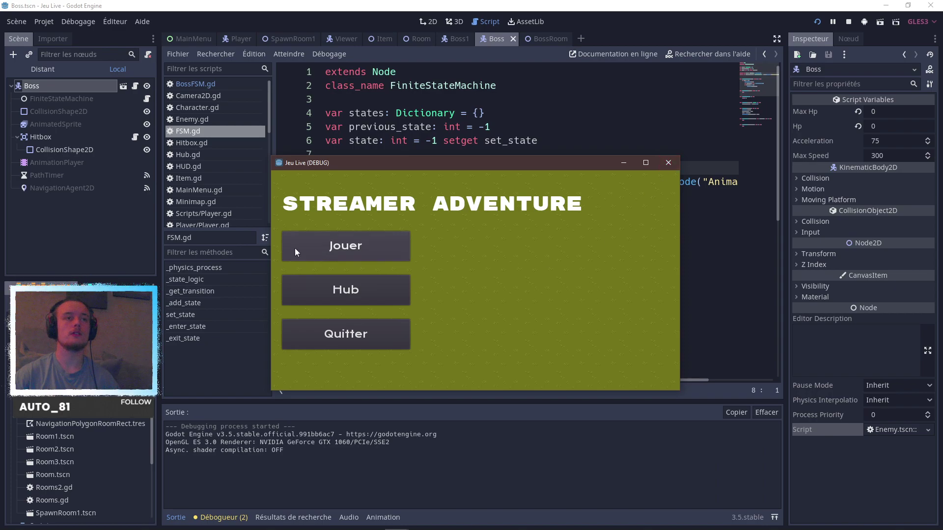
{"action": "left_click", "coordinate": [345, 246]}
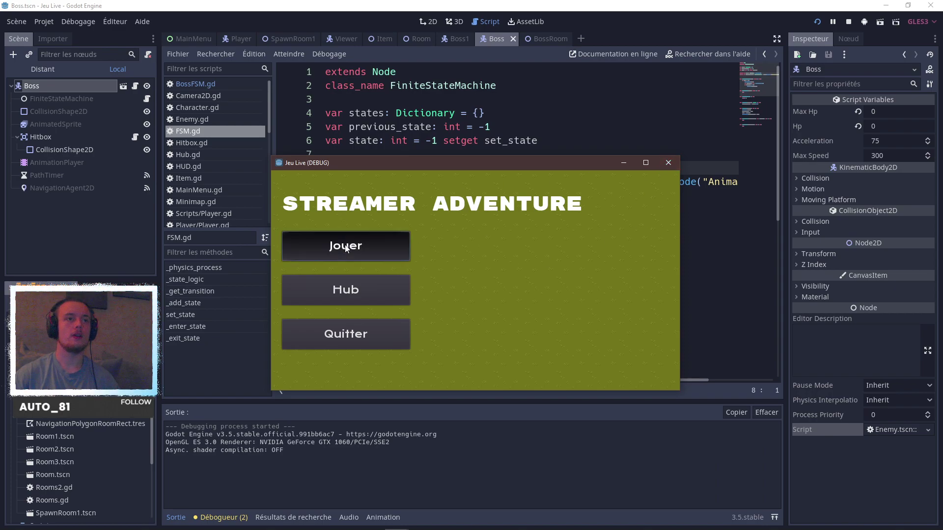
{"action": "key", "text": "q"}
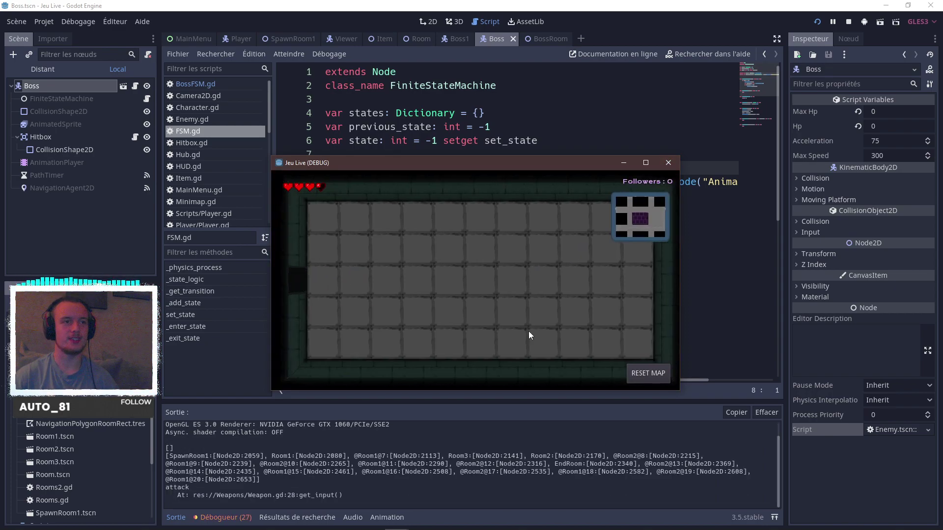
{"action": "left_click", "coordinate": [668, 163]}
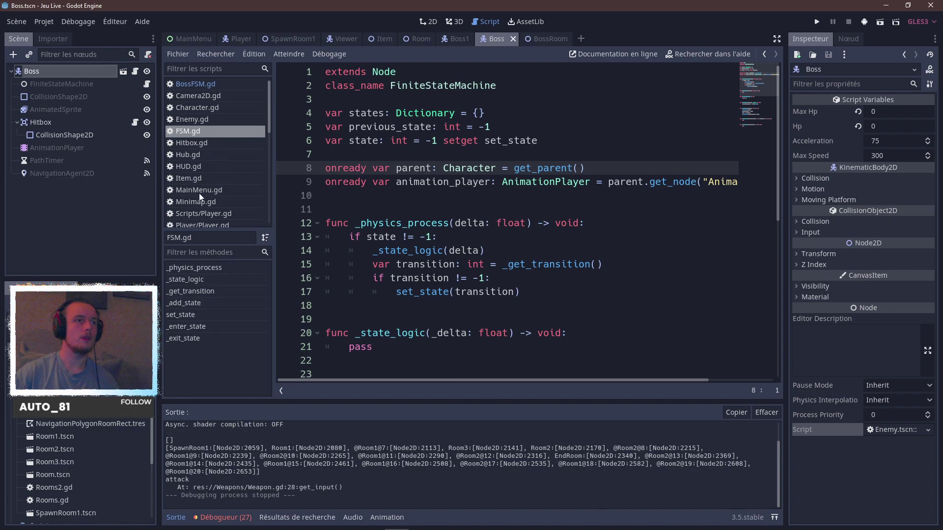
Open PlayerFSM.gd and Player/Player.gd and look through the player script's weapon restoring and set_camera code.
{"action": "scroll", "coordinate": [213, 125], "scroll_direction": "down", "scroll_amount": 1}
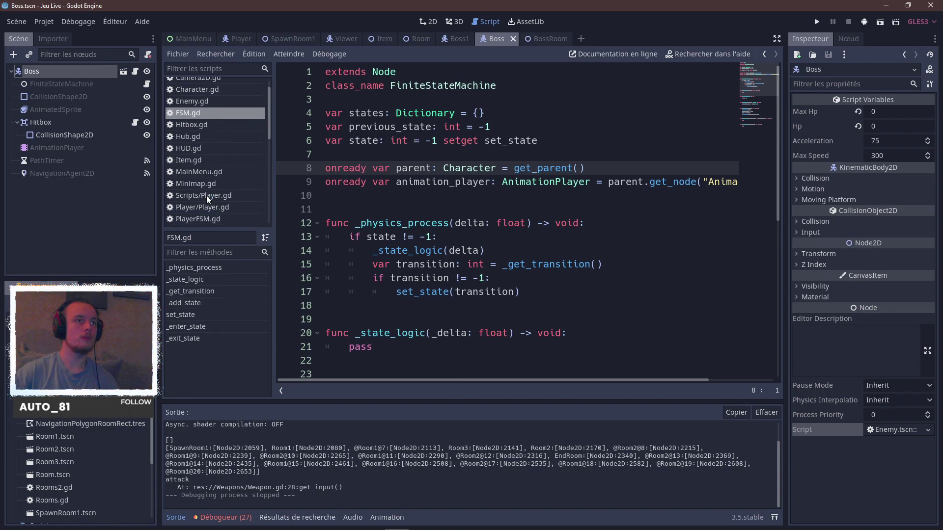
{"action": "left_click", "coordinate": [209, 217]}
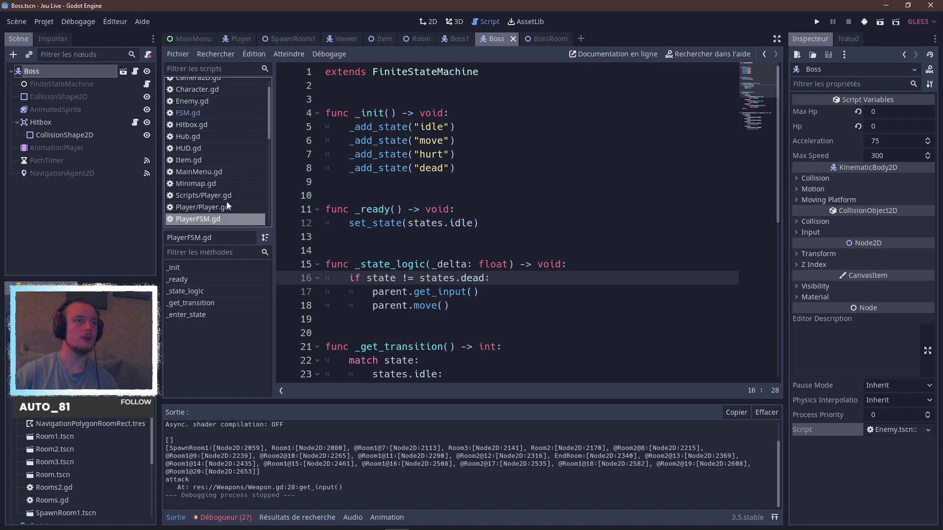
{"action": "left_click", "coordinate": [202, 207]}
{"action": "scroll", "coordinate": [413, 229], "scroll_direction": "down", "scroll_amount": 13}
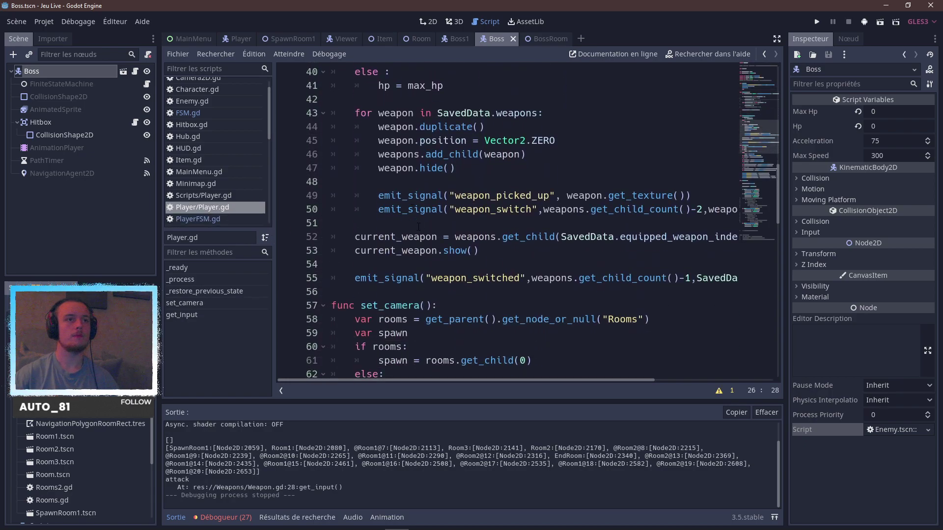
{"action": "scroll", "coordinate": [413, 228], "scroll_direction": "up", "scroll_amount": 1}
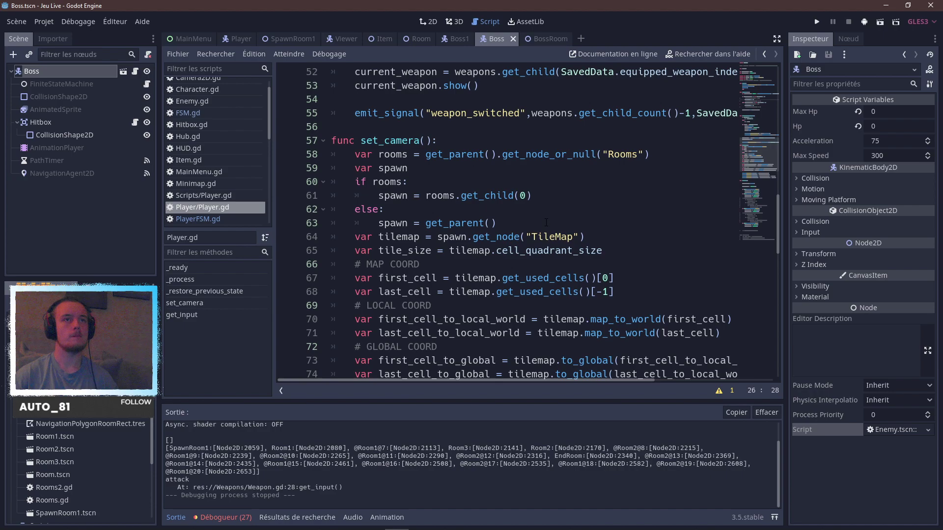